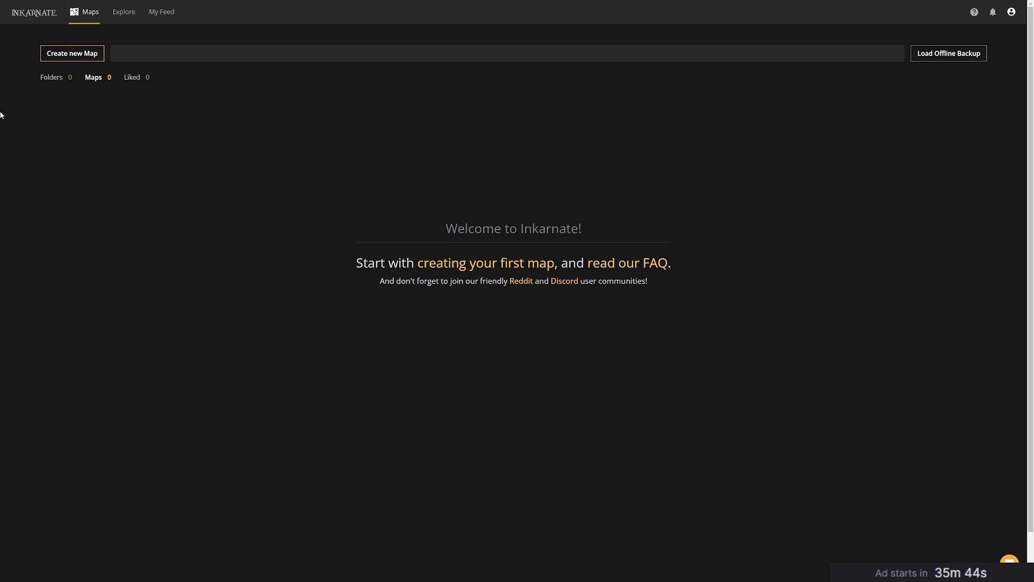
Start a new map and compare the previews of the Watercolor Cities, Watercolor Battlemaps, Fantasy Regional HD, Parchment World and Fantasy World styles.
click(76, 56)
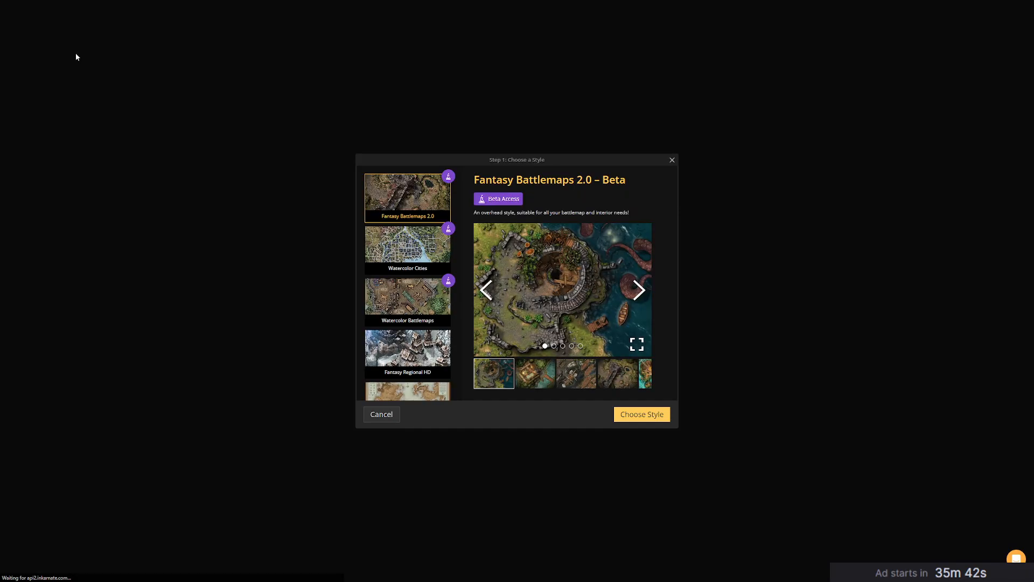
scroll(435, 343, down, 3)
scroll(433, 326, up, 2)
click(402, 249)
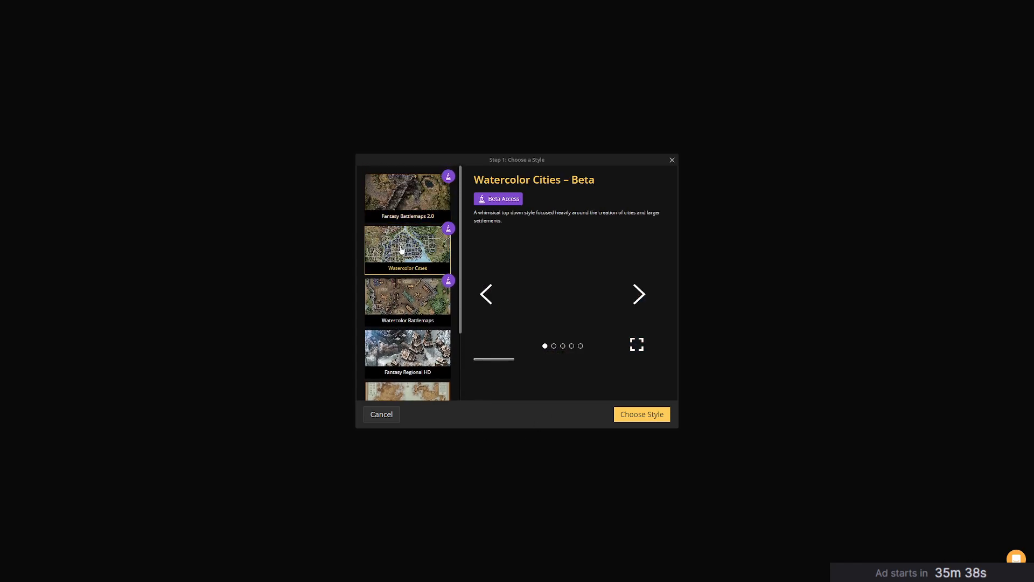
click(404, 305)
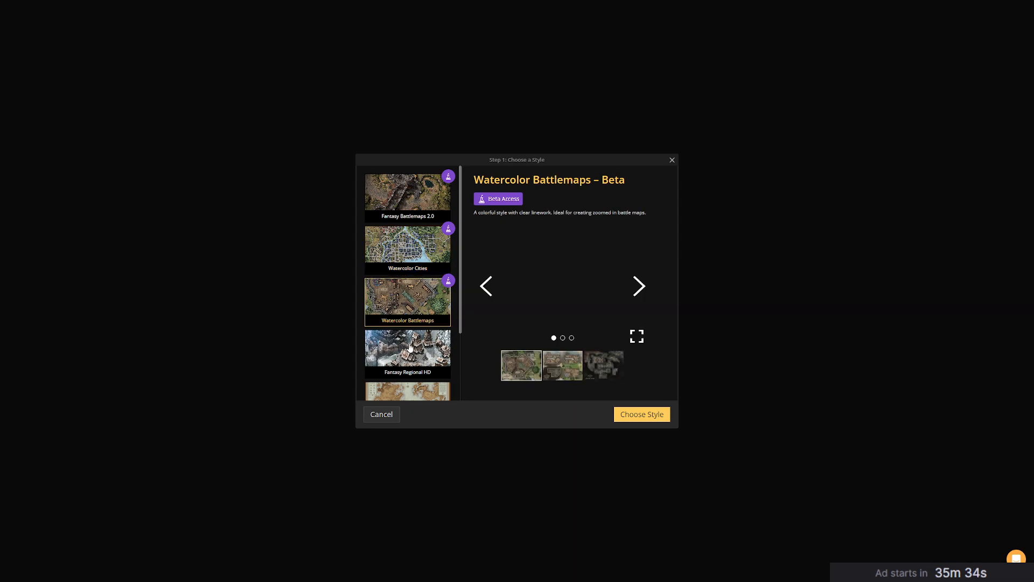
click(414, 364)
scroll(411, 338, down, 2)
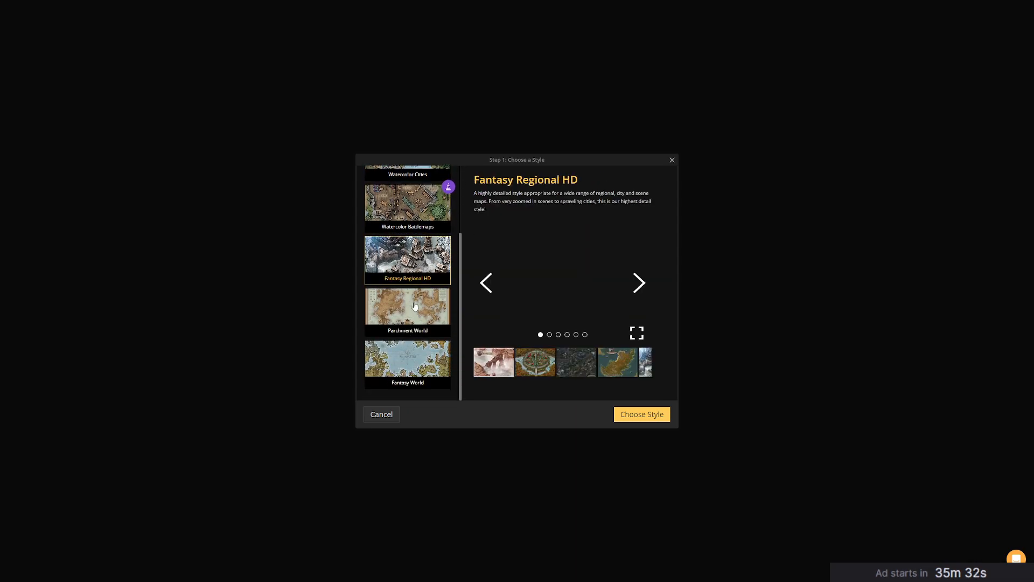
click(415, 323)
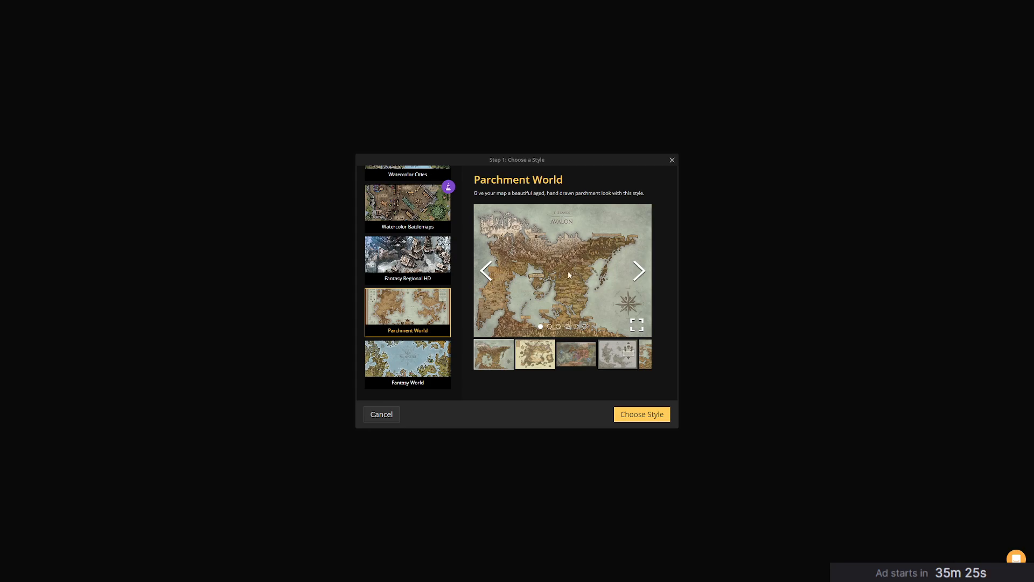
click(397, 368)
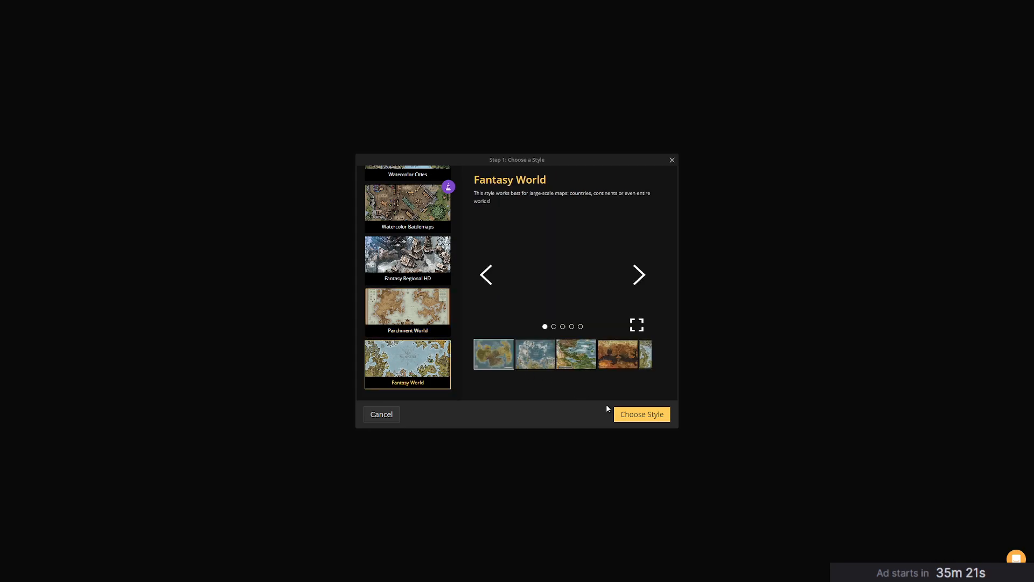
Create a Fantasy World map with a custom size of 50 columns by 90 rows, and return to the maps overview.
click(651, 419)
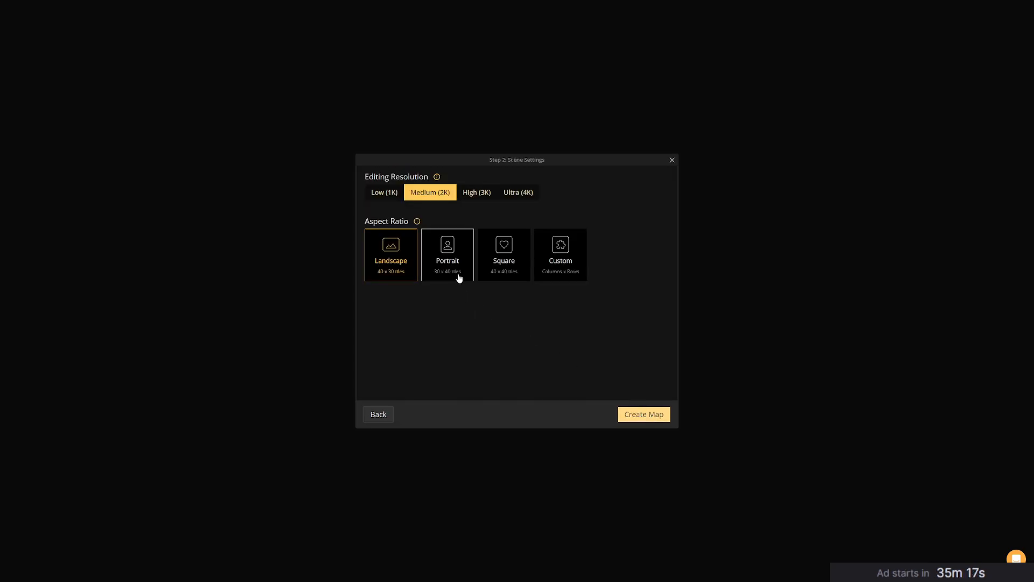
click(577, 263)
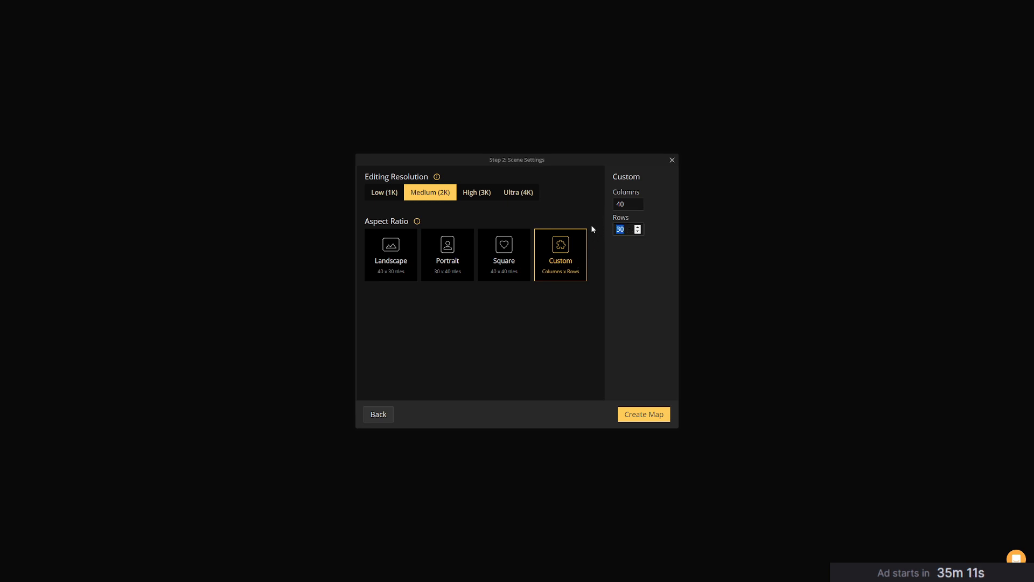
key(shift+Tab)
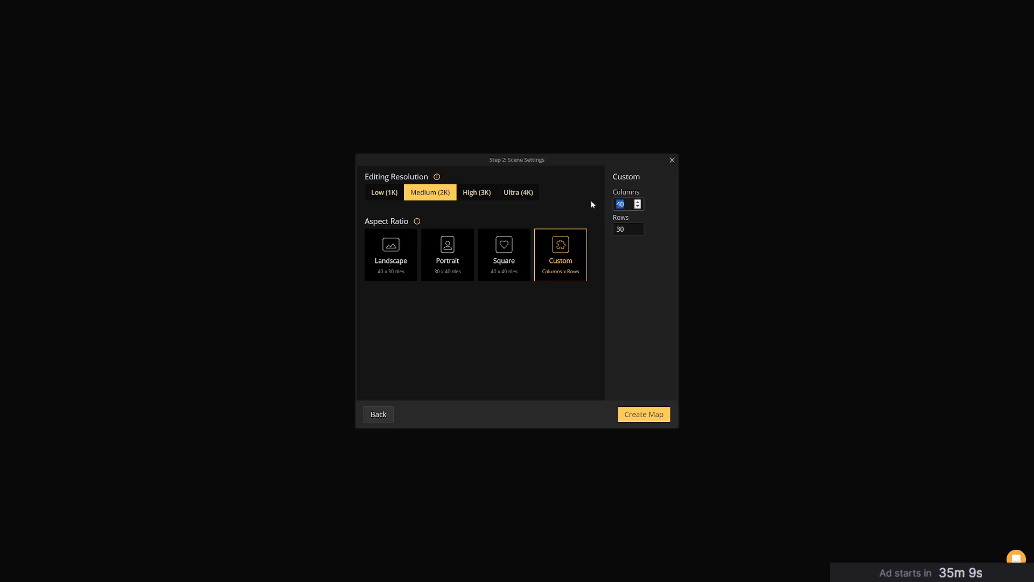
text(50)
key(Tab)
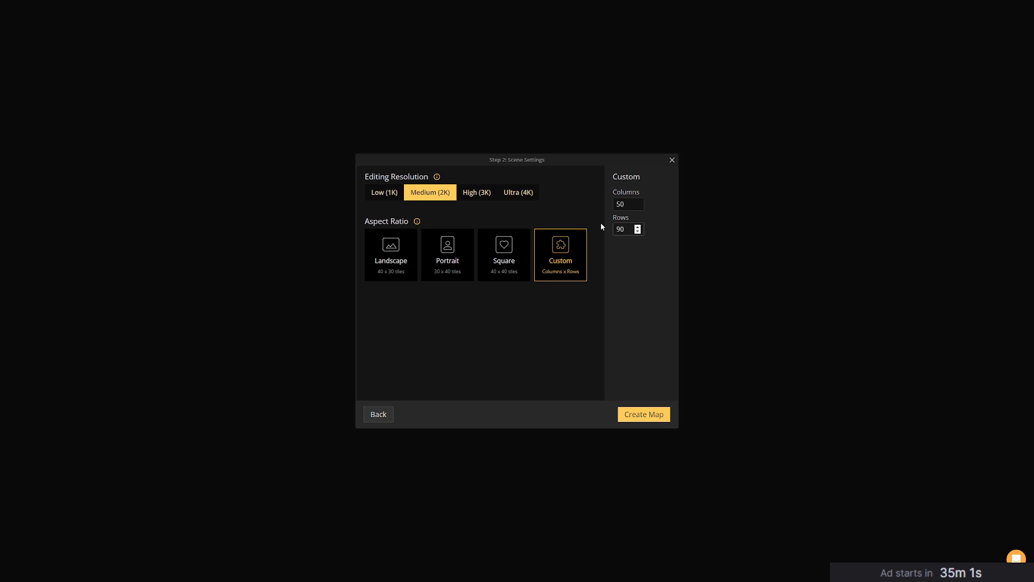
click(640, 418)
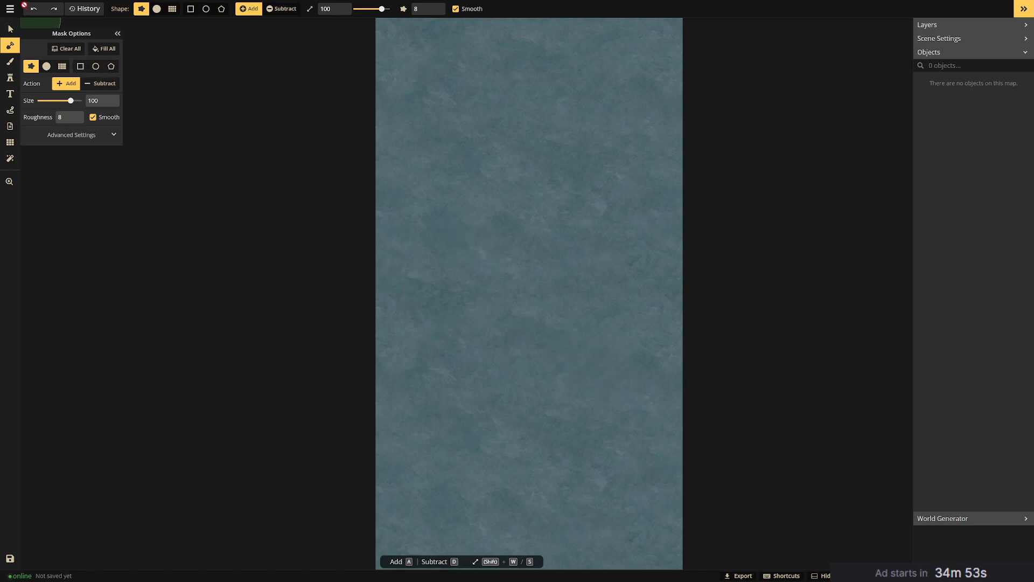
click(11, 8)
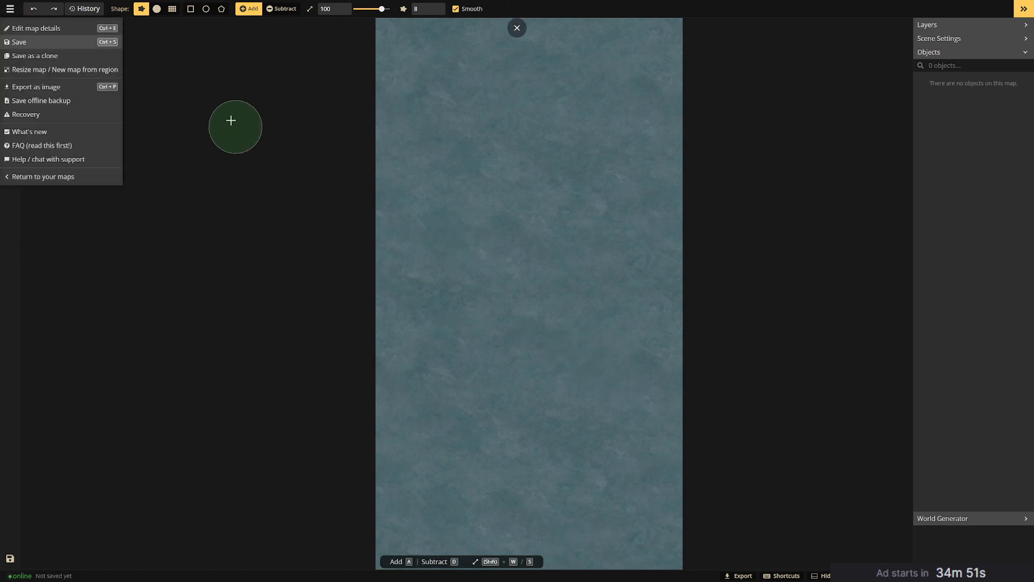
key(alt+Left)
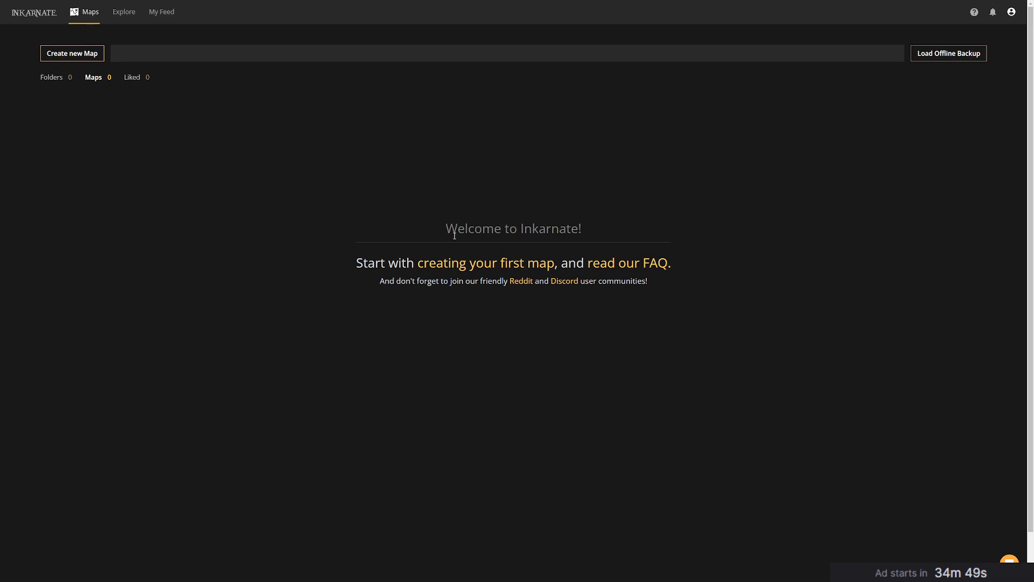
Create a new map in the Fantasy World style with a custom size of 90 columns by 50 rows.
click(75, 54)
scroll(387, 388, down, 2)
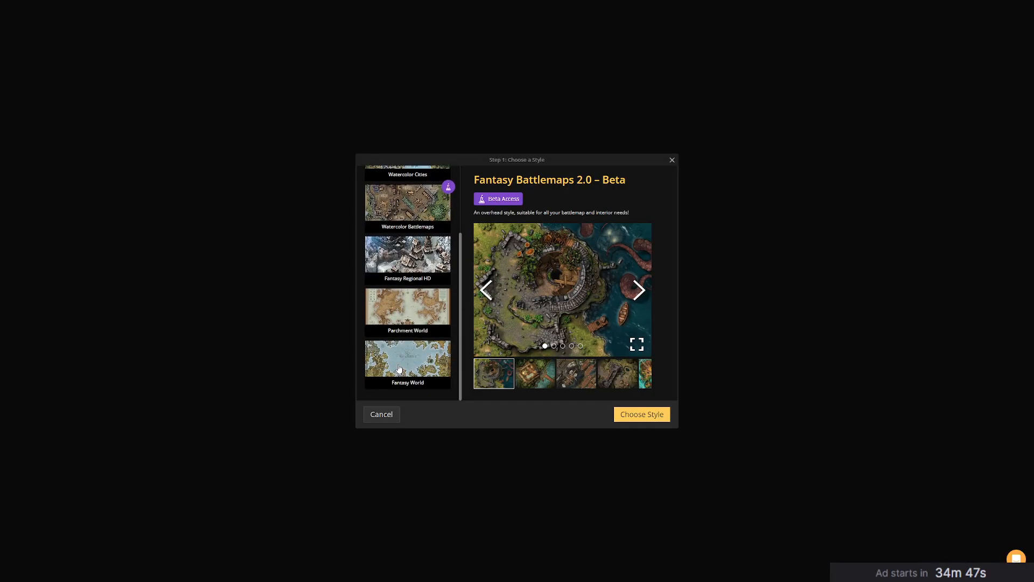
click(407, 356)
click(642, 414)
click(557, 246)
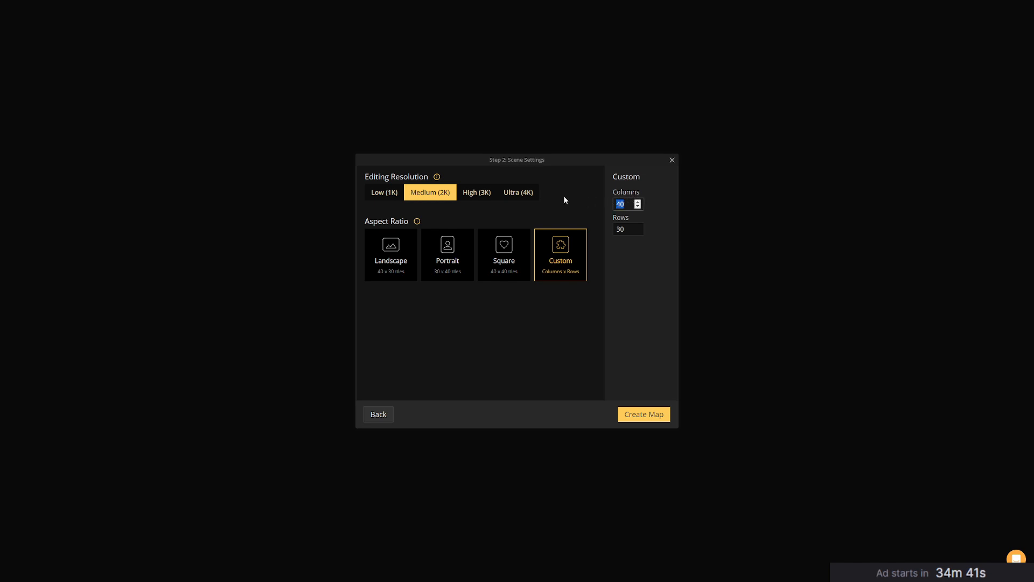
text(90)
key(Tab)
text(60)
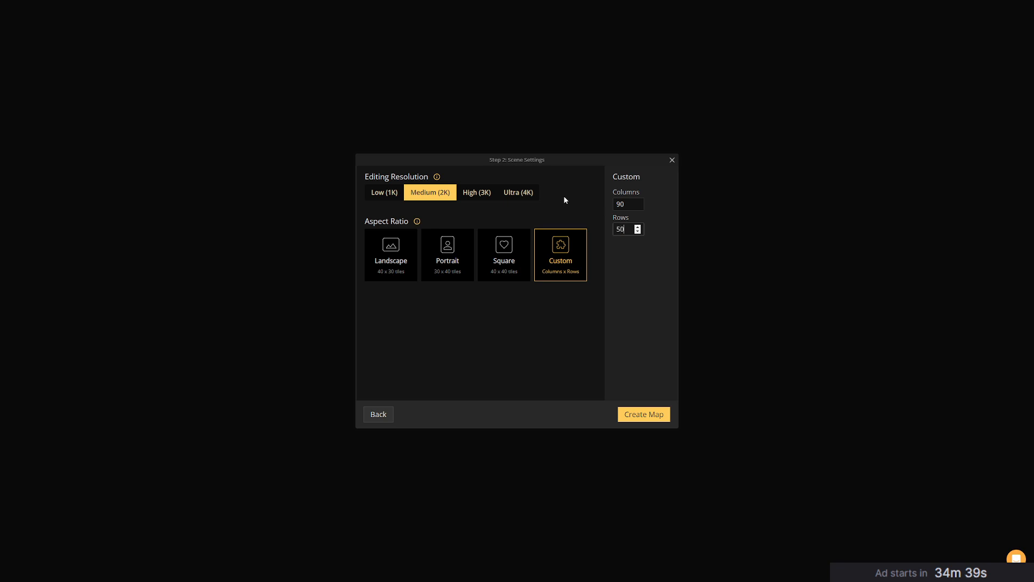
click(632, 414)
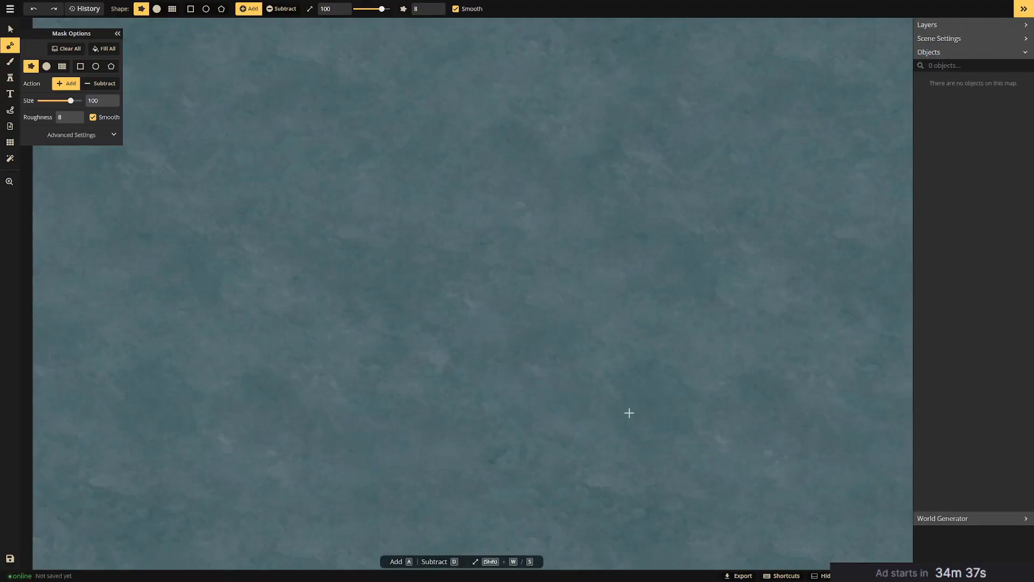
Set the land mask brush size to 41 and add a rough-edged strip of land along the map's entire north edge.
scroll(577, 323, down, 3)
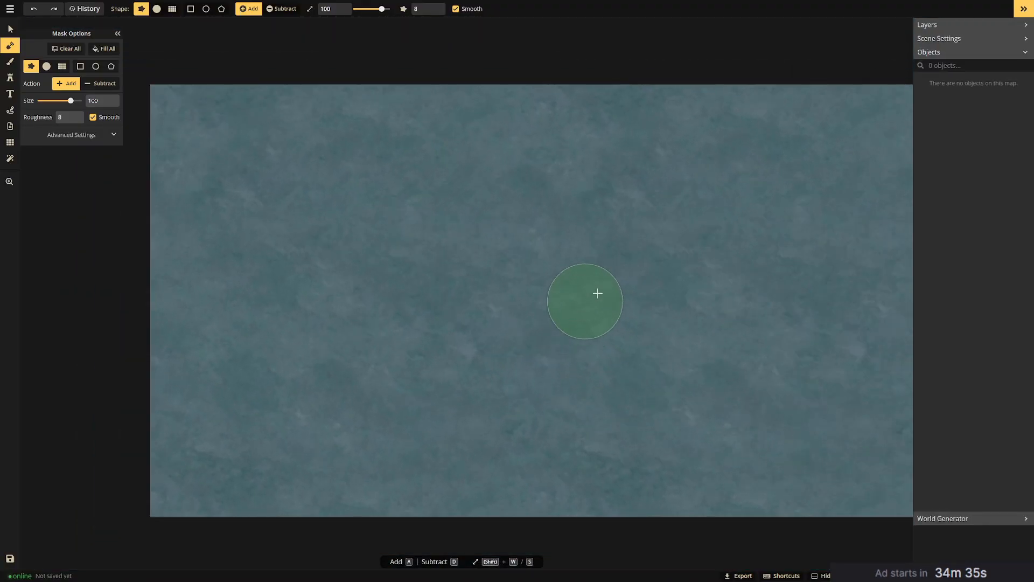
scroll(601, 289, down, 1)
drag(620, 275, 519, 289)
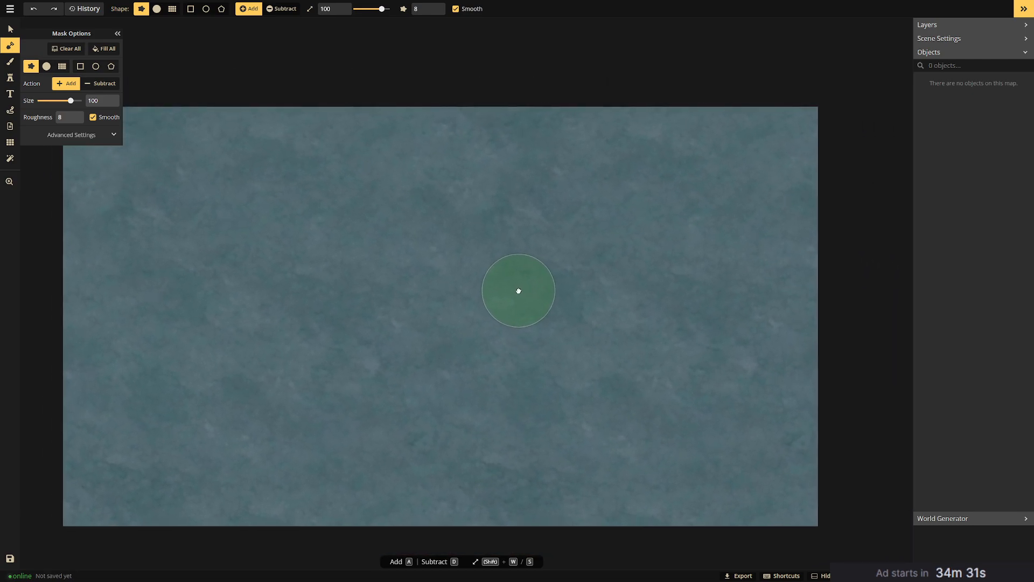
drag(413, 250, 471, 264)
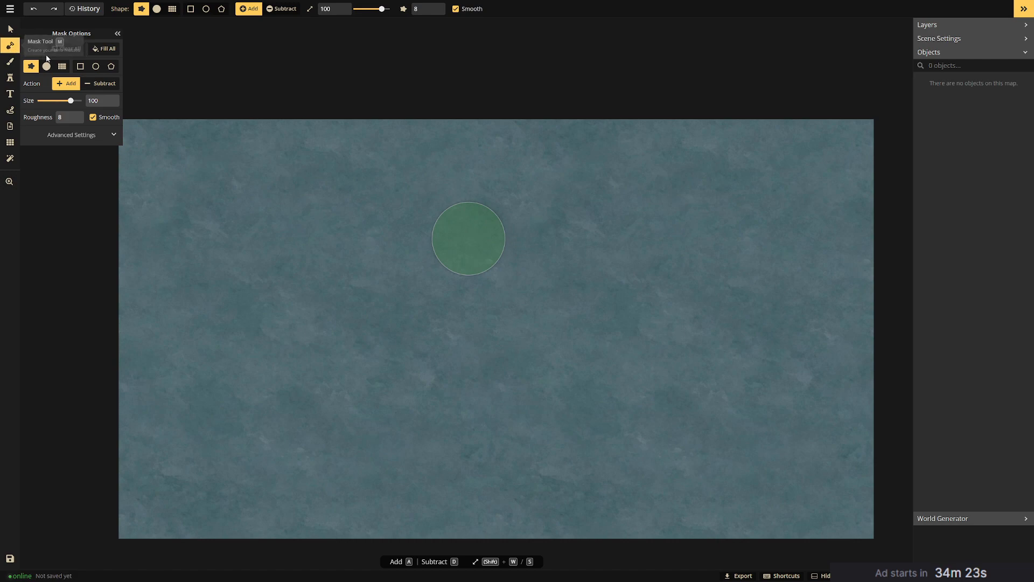
drag(67, 104, 57, 101)
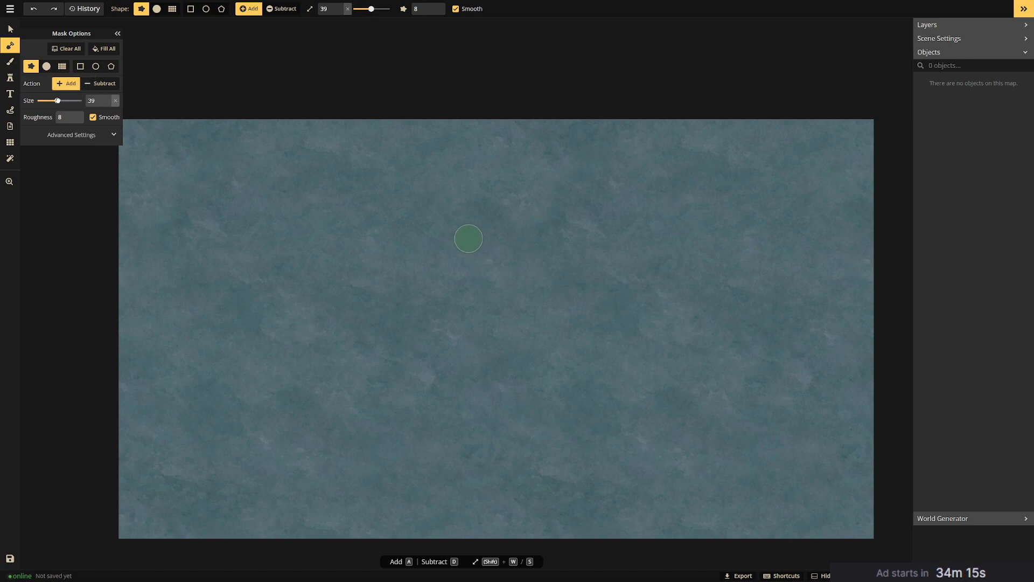
mouse_move(143, 118)
mouse_down()
mouse_move(871, 116)
mouse_move(880, 127)
mouse_up()
click(117, 119)
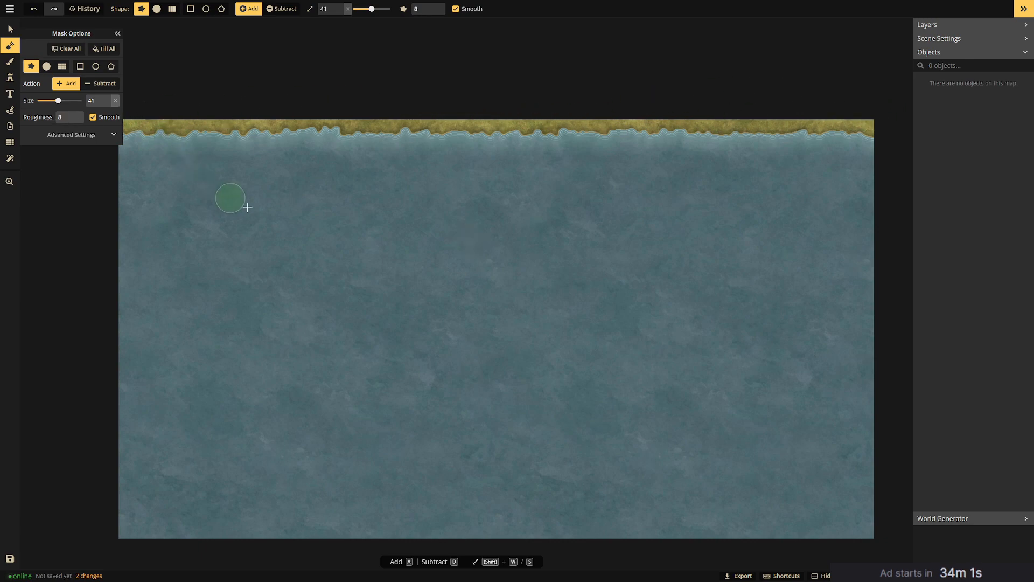
Add a small land patch at the middle of the south edge and fill the southeast and southwest corners with land.
drag(326, 215, 333, 201)
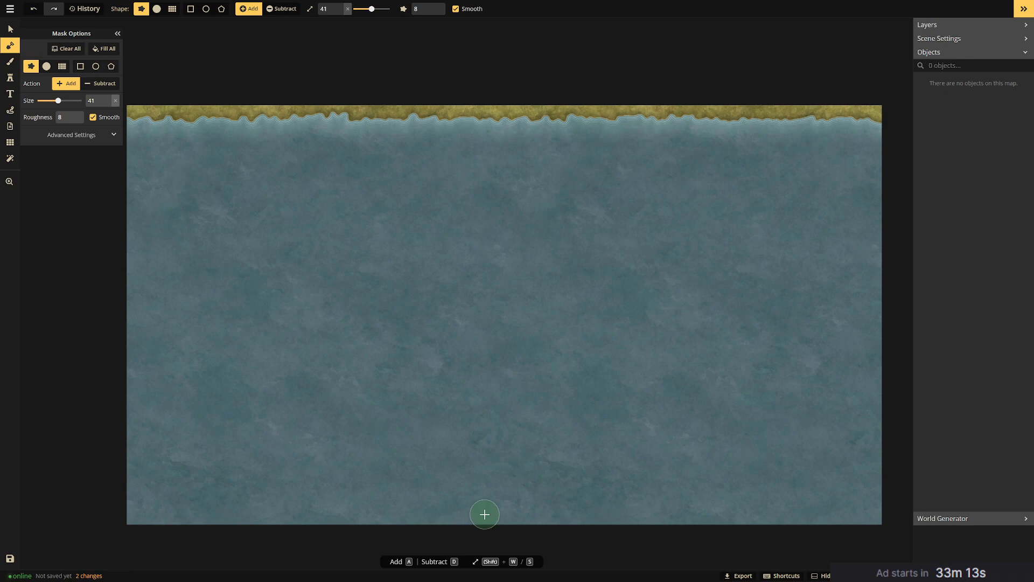
drag(445, 521, 578, 525)
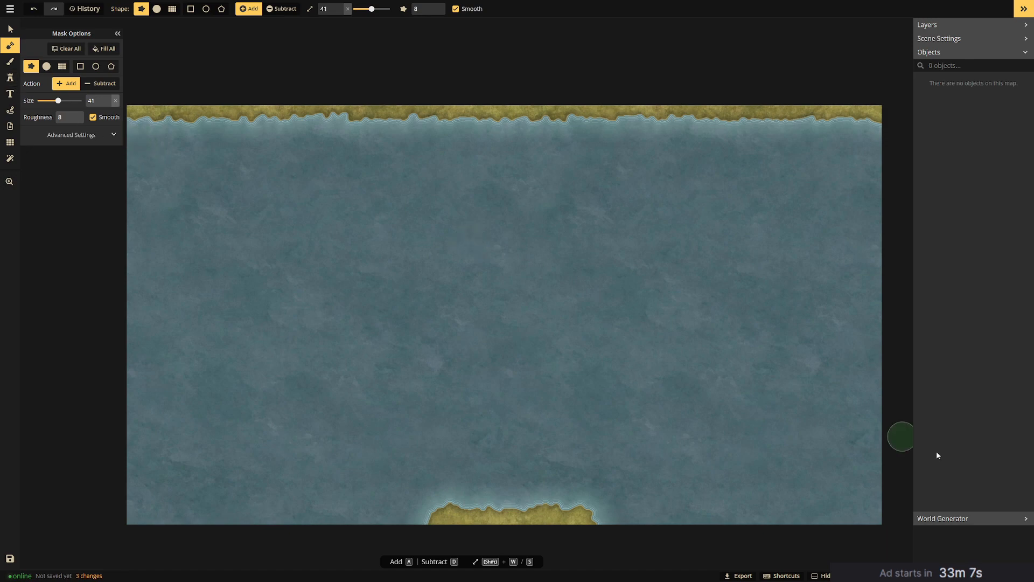
mouse_move(877, 433)
mouse_down()
mouse_move(811, 525)
mouse_move(783, 543)
mouse_move(857, 476)
mouse_move(891, 398)
mouse_move(853, 523)
mouse_move(889, 493)
mouse_up()
mouse_move(161, 492)
mouse_down()
mouse_move(194, 518)
mouse_move(109, 437)
mouse_move(109, 411)
mouse_move(241, 528)
mouse_move(146, 511)
mouse_move(116, 479)
mouse_move(132, 520)
mouse_up()
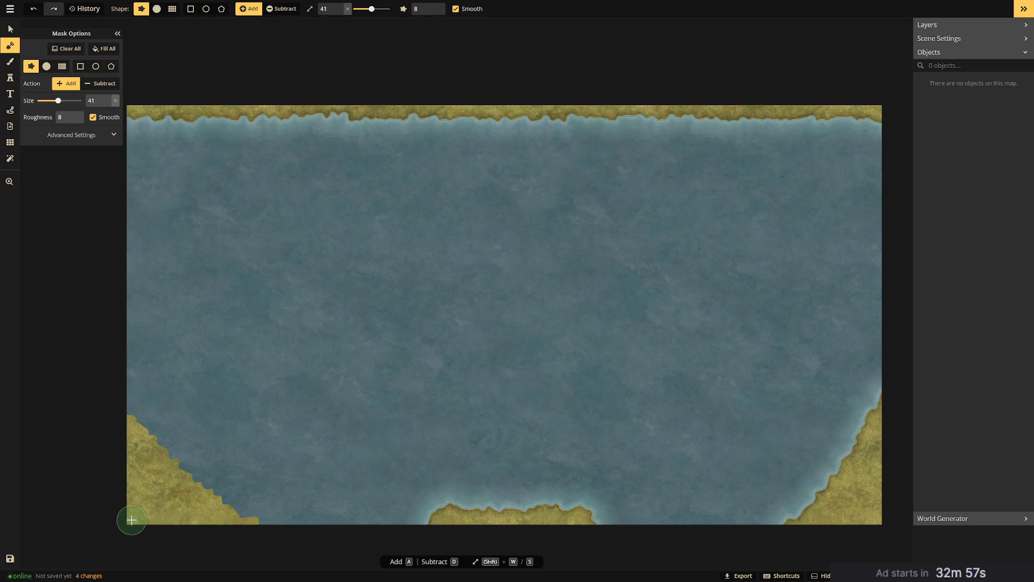
click(11, 28)
drag(766, 363, 892, 540)
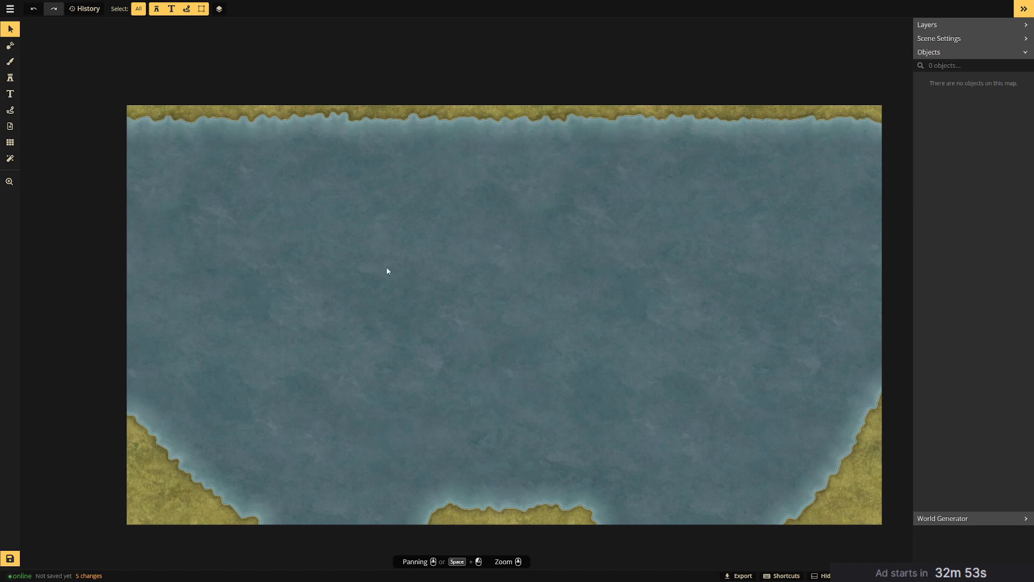
click(15, 49)
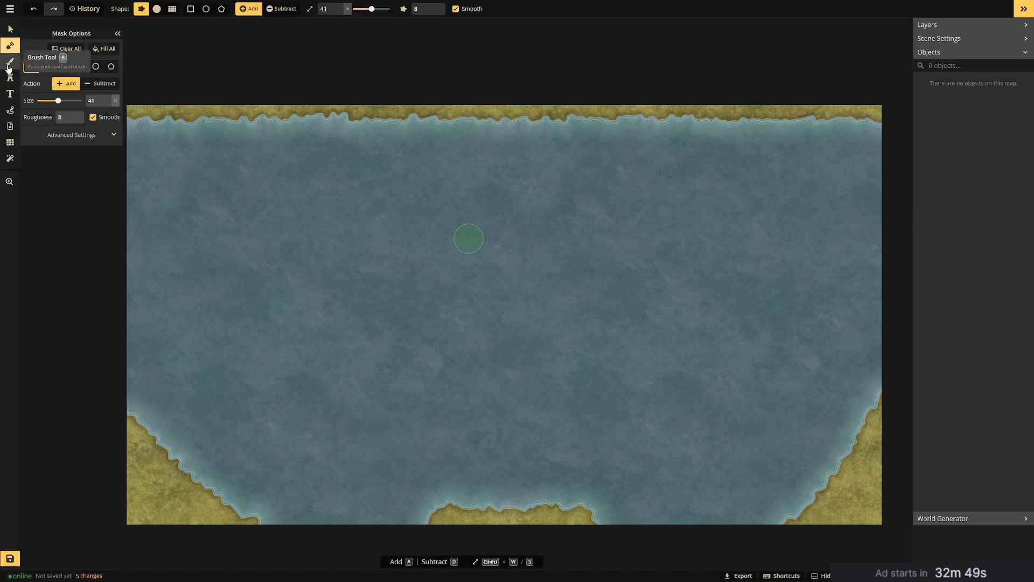
Paint the southwest and southeast corner lands with the dark grey rocky texture from the Fantasy World Barren Lands pack.
click(9, 65)
click(60, 81)
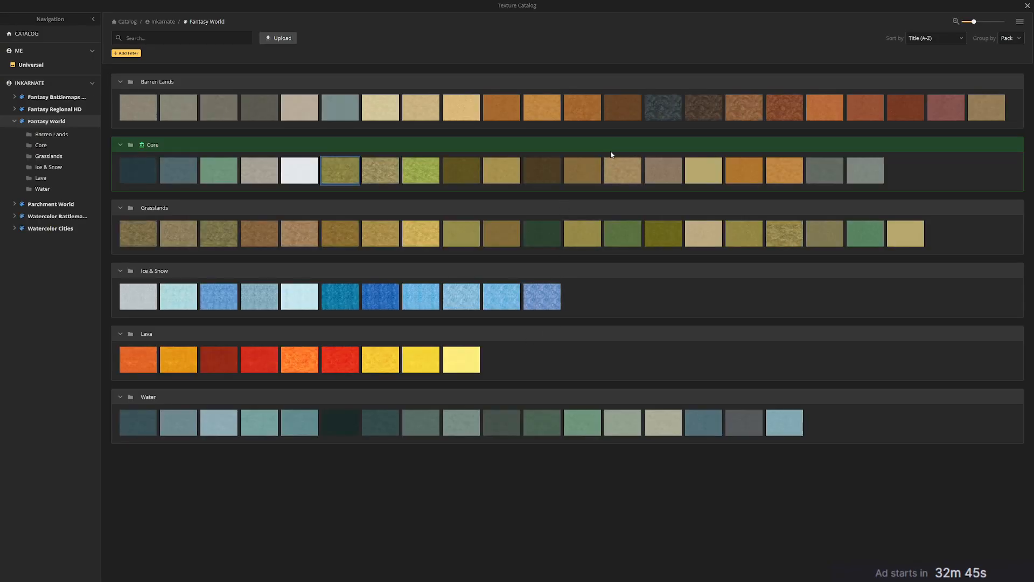
click(665, 105)
mouse_move(121, 425)
mouse_down()
mouse_move(150, 469)
mouse_move(240, 539)
mouse_move(143, 439)
mouse_move(112, 458)
mouse_move(135, 504)
mouse_move(172, 517)
mouse_up()
mouse_move(825, 543)
mouse_down()
mouse_move(890, 398)
mouse_move(802, 524)
mouse_move(873, 501)
mouse_move(919, 468)
mouse_move(859, 519)
mouse_up()
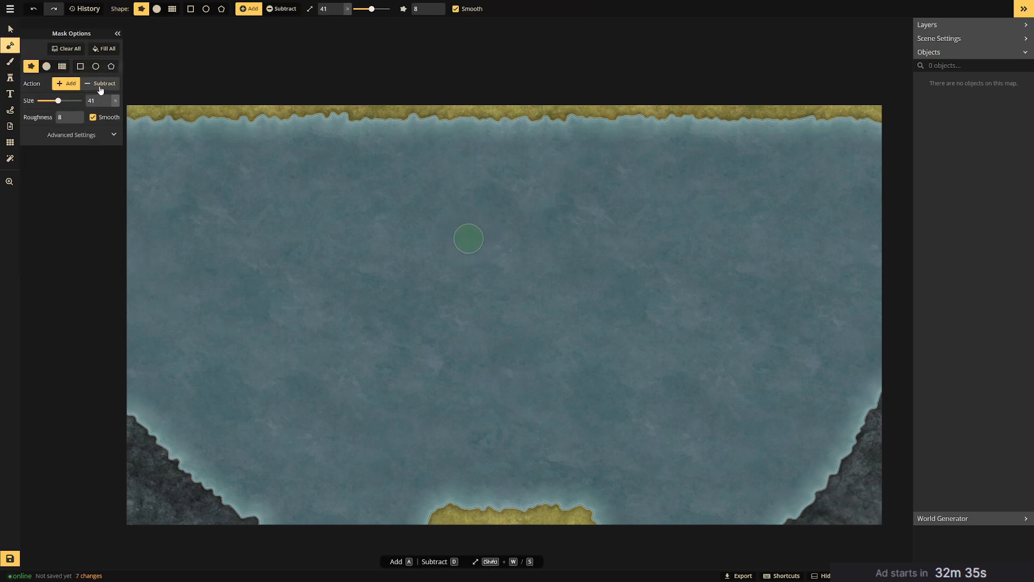
Trim the rough coastlines of both southern corner lands into smooth curves with a circular subtracting mask brush of size 30.
click(89, 89)
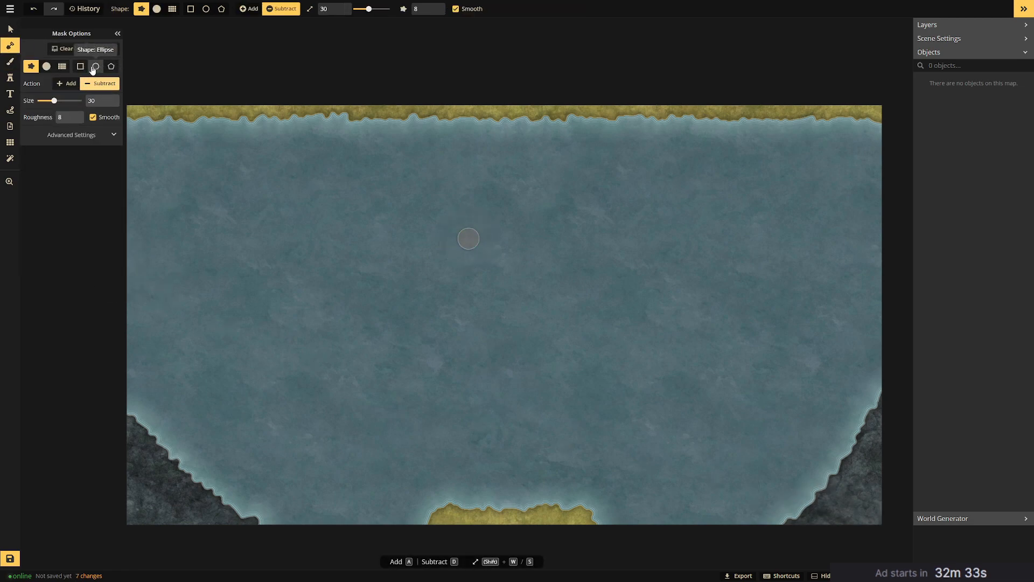
click(43, 70)
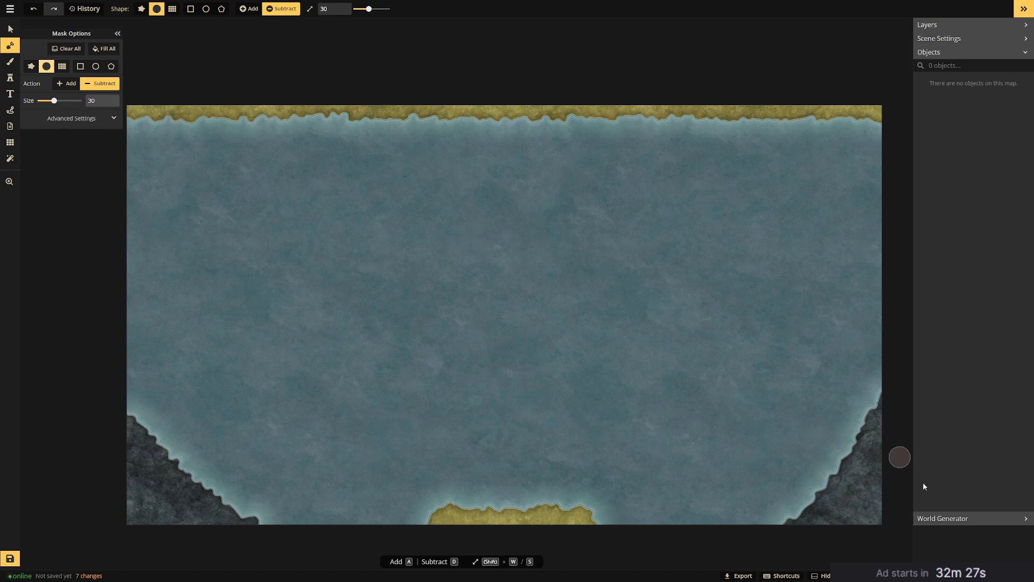
drag(872, 408, 761, 544)
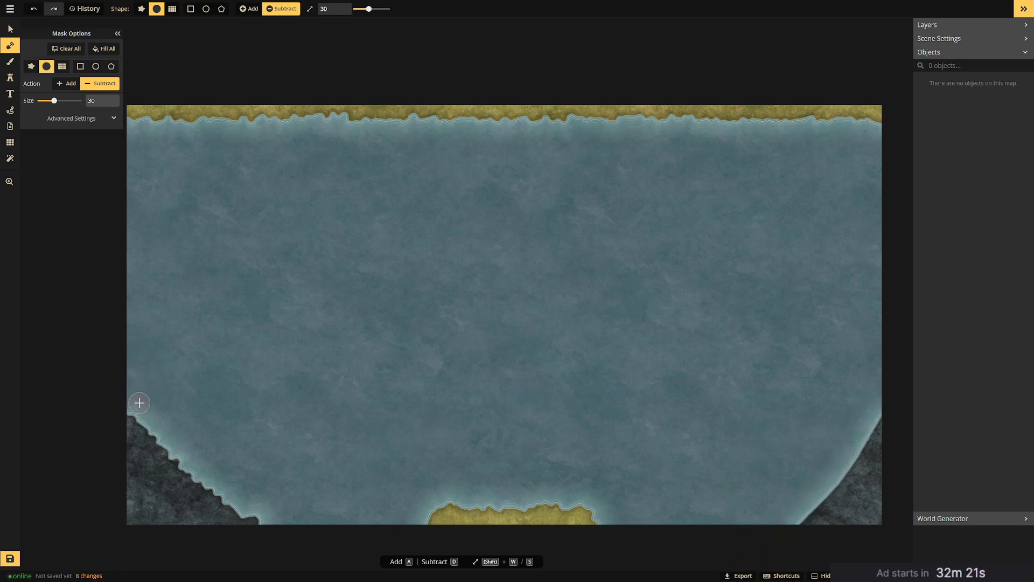
mouse_move(134, 409)
mouse_down()
mouse_move(231, 521)
mouse_move(267, 536)
mouse_move(254, 521)
mouse_move(268, 526)
mouse_up()
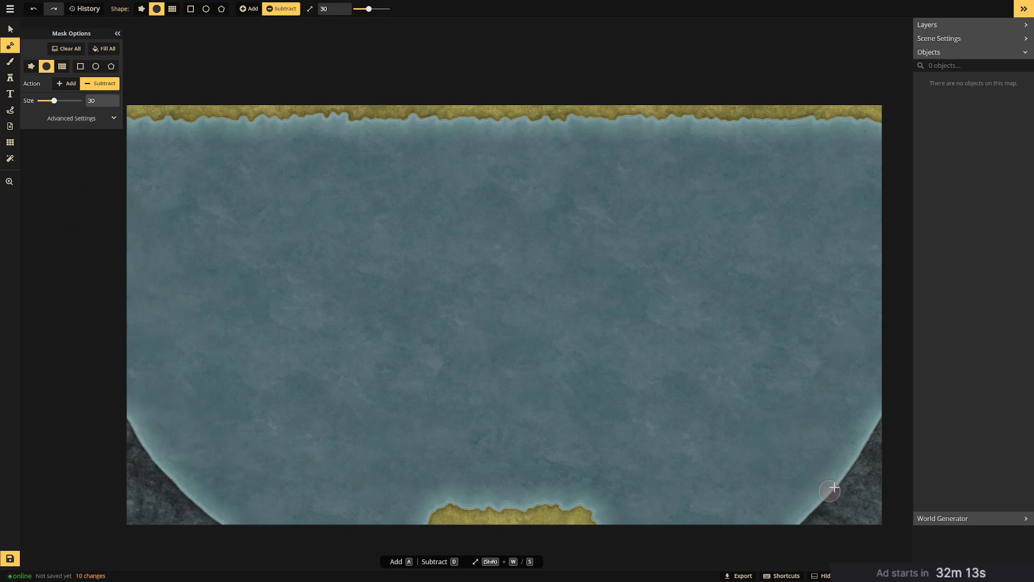
drag(881, 433, 891, 383)
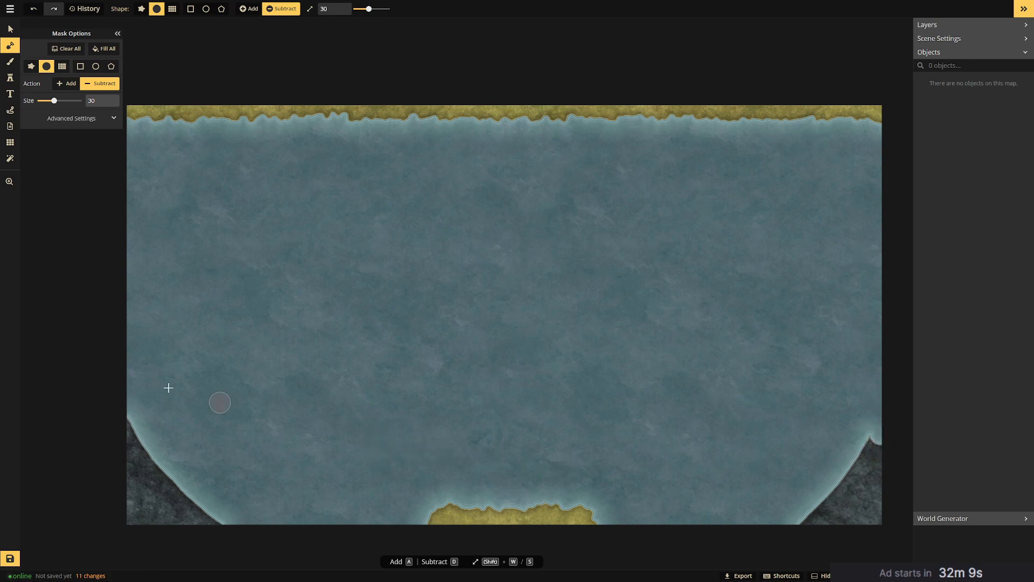
Extend the southeast and southwest corner lands farther north along the map edges with a circular adding mask brush of size 41.
click(66, 87)
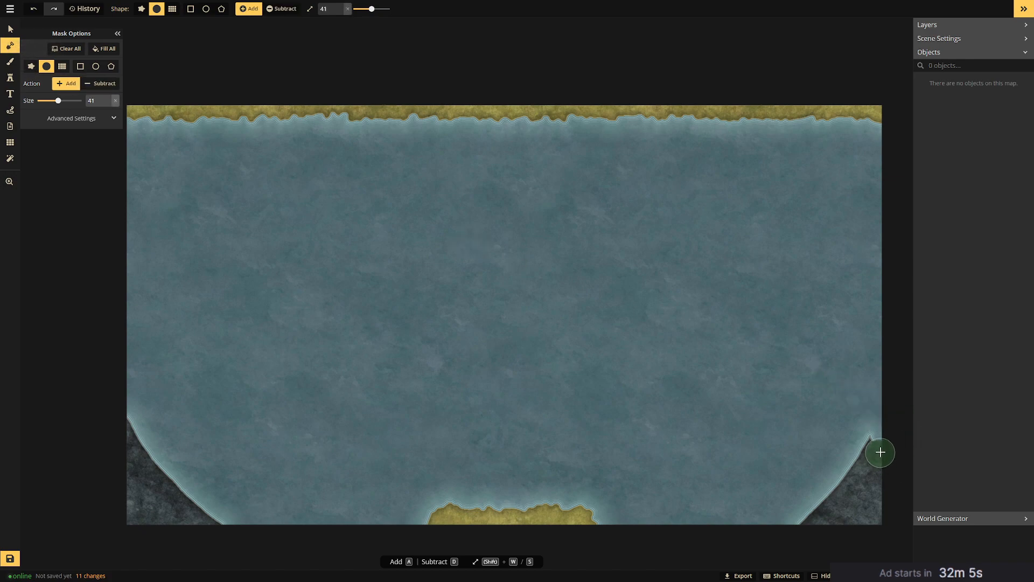
mouse_move(886, 437)
mouse_down()
mouse_move(898, 378)
mouse_move(885, 430)
mouse_move(820, 529)
mouse_up()
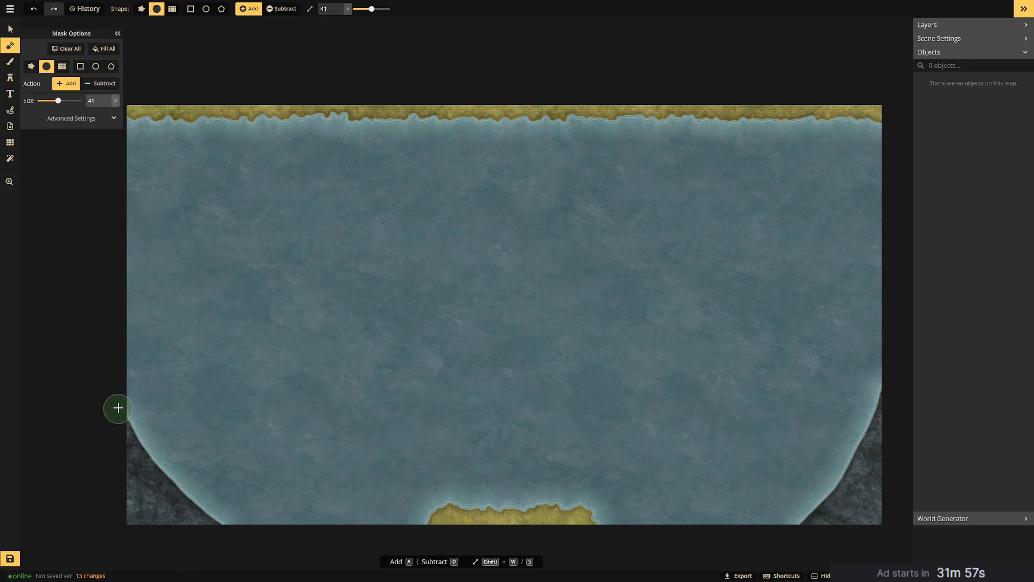
mouse_move(112, 394)
mouse_down()
mouse_move(132, 463)
mouse_move(121, 430)
mouse_up()
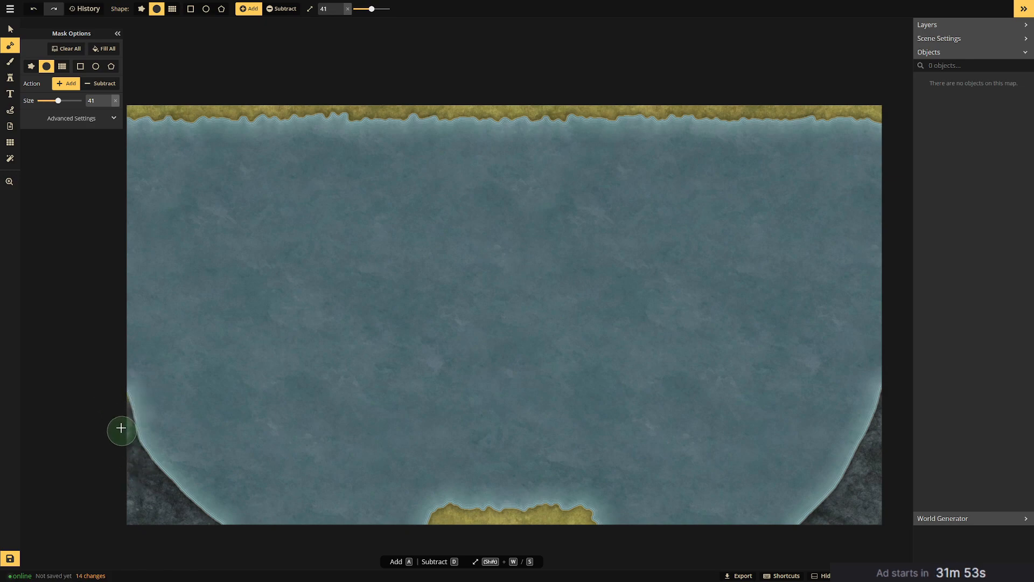
mouse_move(113, 390)
mouse_down()
mouse_move(140, 465)
mouse_move(173, 505)
mouse_move(222, 535)
mouse_move(203, 538)
mouse_up()
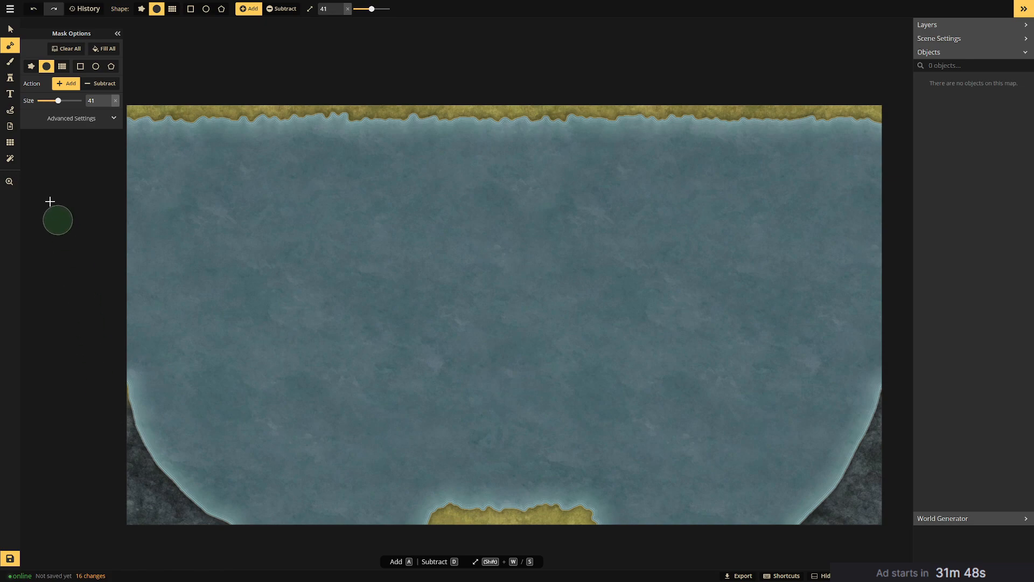
Paint the extended southwest and southeast corner lands with the recently used dark grey rocky texture at brush size 80.
click(10, 61)
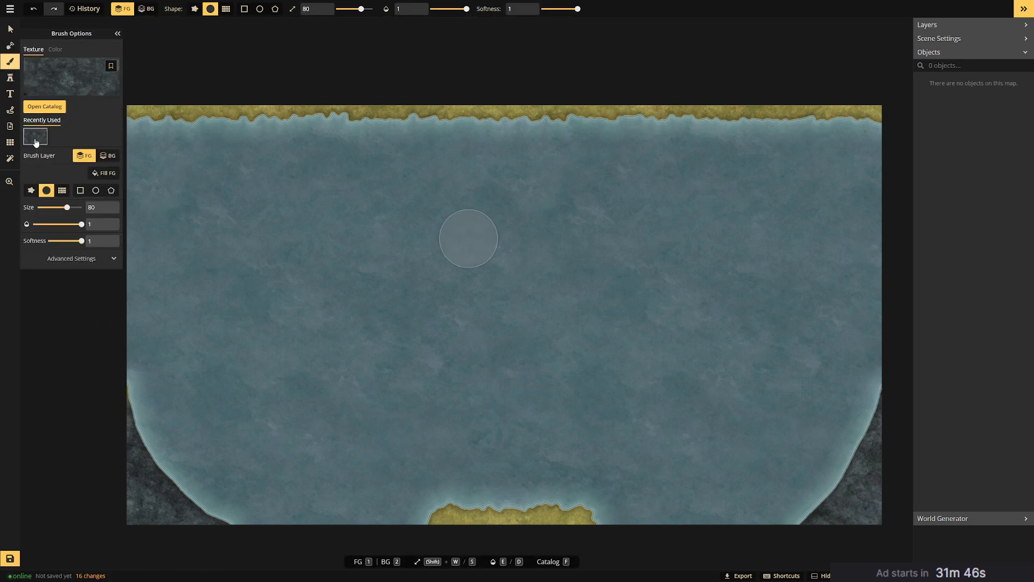
mouse_move(185, 487)
mouse_down()
mouse_move(132, 441)
mouse_move(119, 377)
mouse_move(146, 487)
mouse_up()
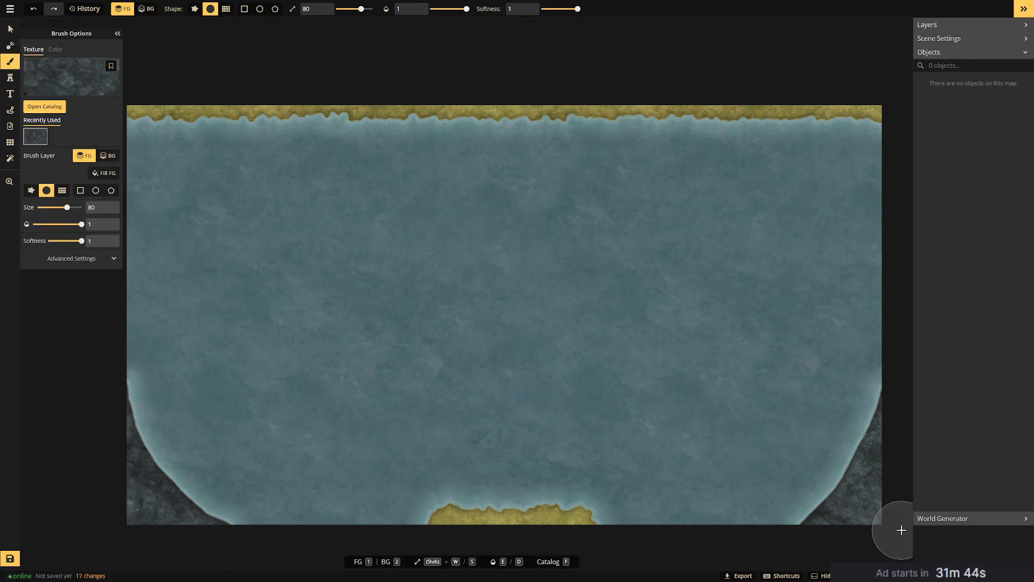
mouse_move(889, 496)
mouse_down()
mouse_move(877, 451)
mouse_move(826, 473)
mouse_up()
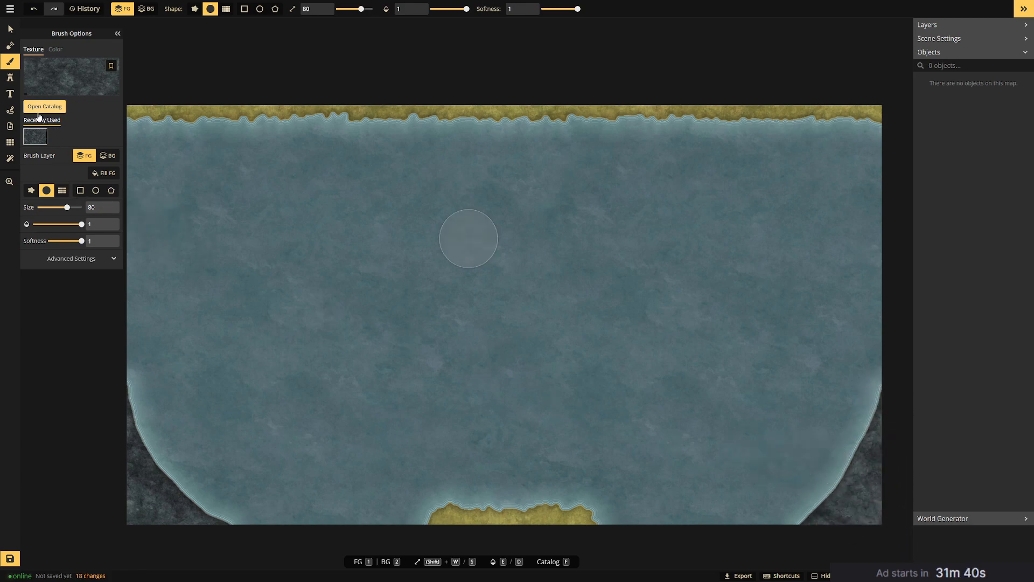
Trim the southwest corner land's coastline into a smooth curve, including its northern tip, with the circular subtracting mask brush of size 30.
click(10, 46)
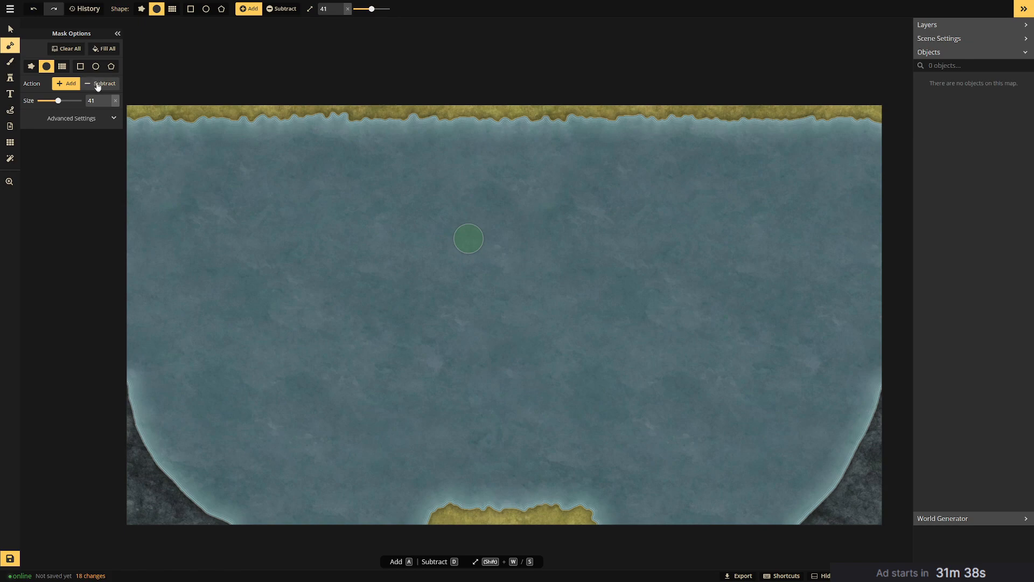
click(98, 85)
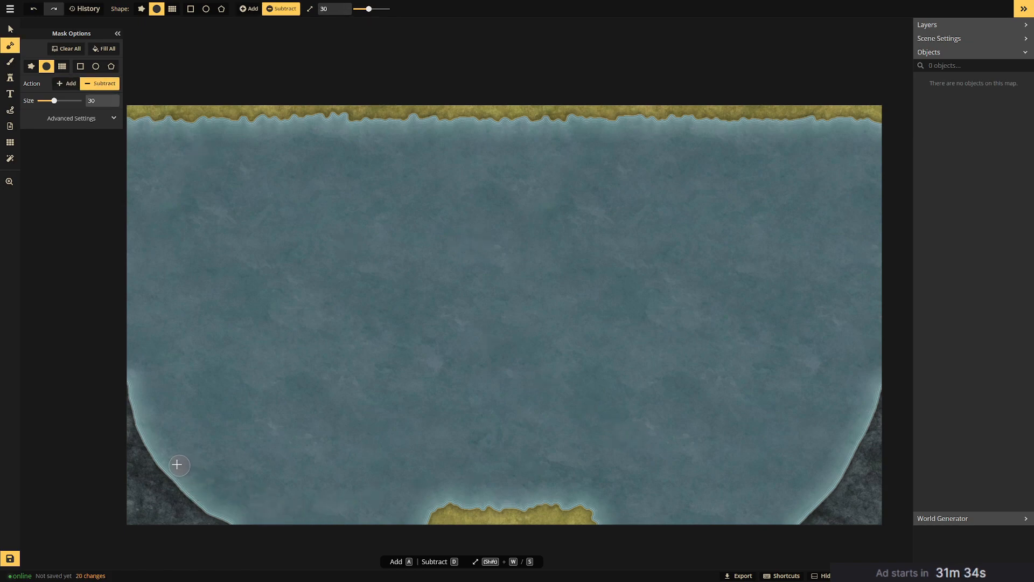
drag(219, 515, 241, 531)
drag(209, 497, 160, 445)
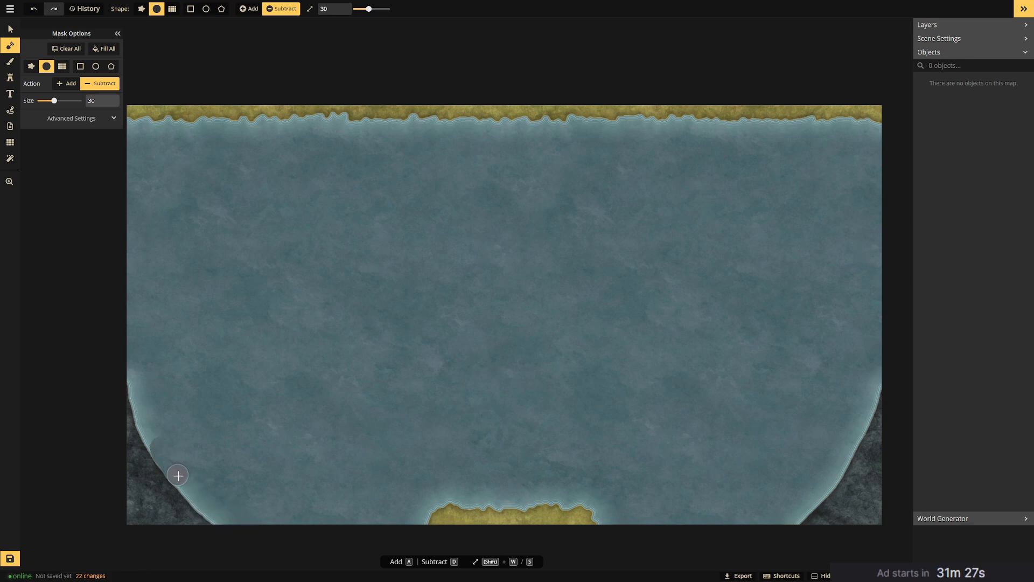
drag(207, 510, 231, 527)
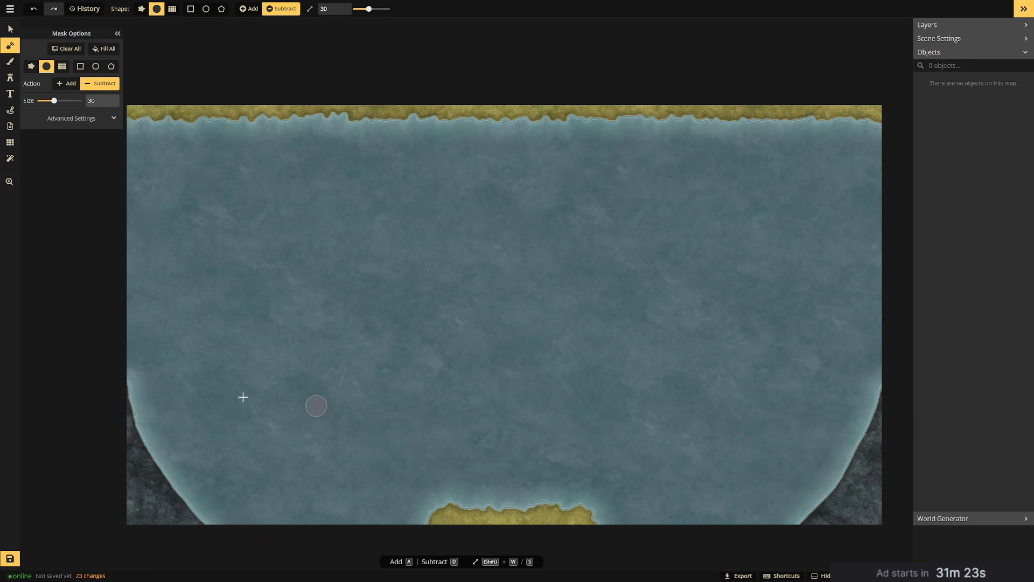
drag(135, 385, 128, 358)
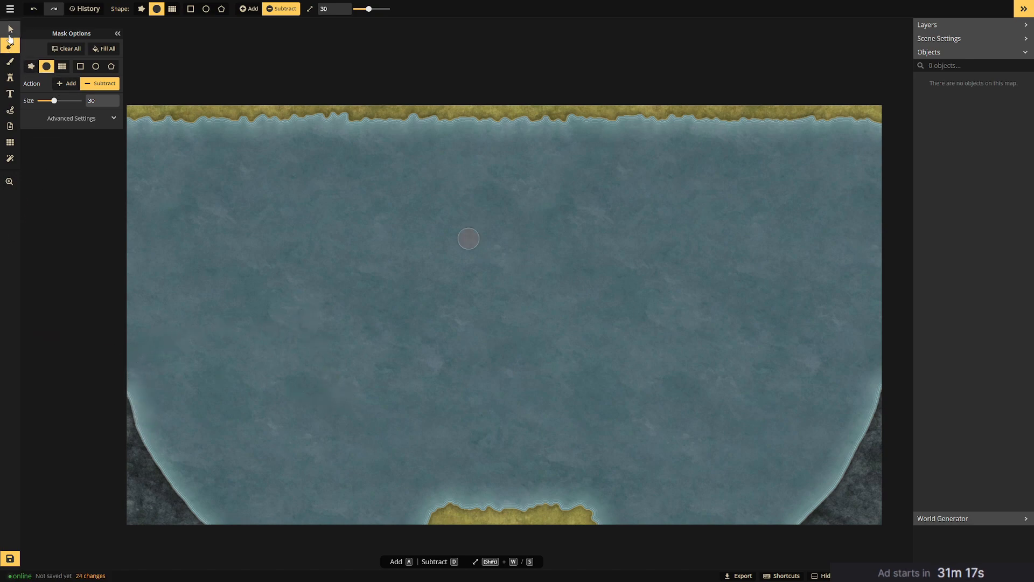
Try the bright green grass texture from the Fantasy World Core pack on the west end of the northern land strip.
click(7, 63)
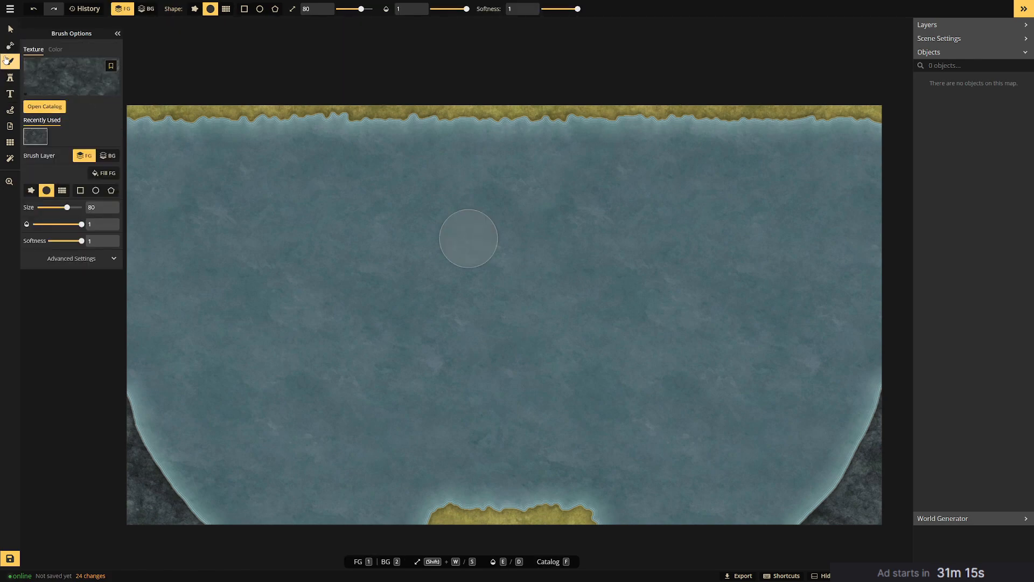
click(11, 47)
click(12, 63)
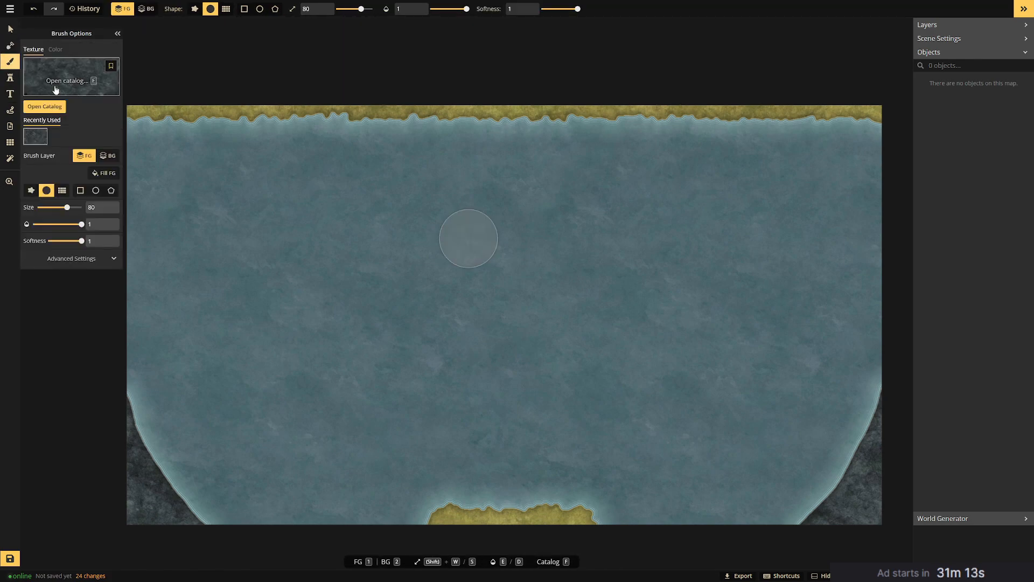
click(55, 93)
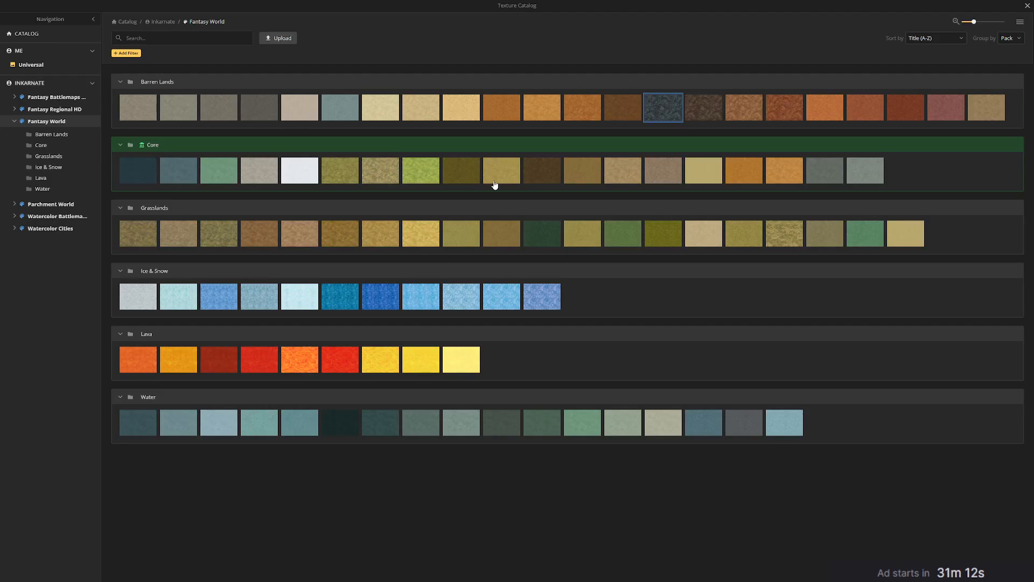
click(423, 174)
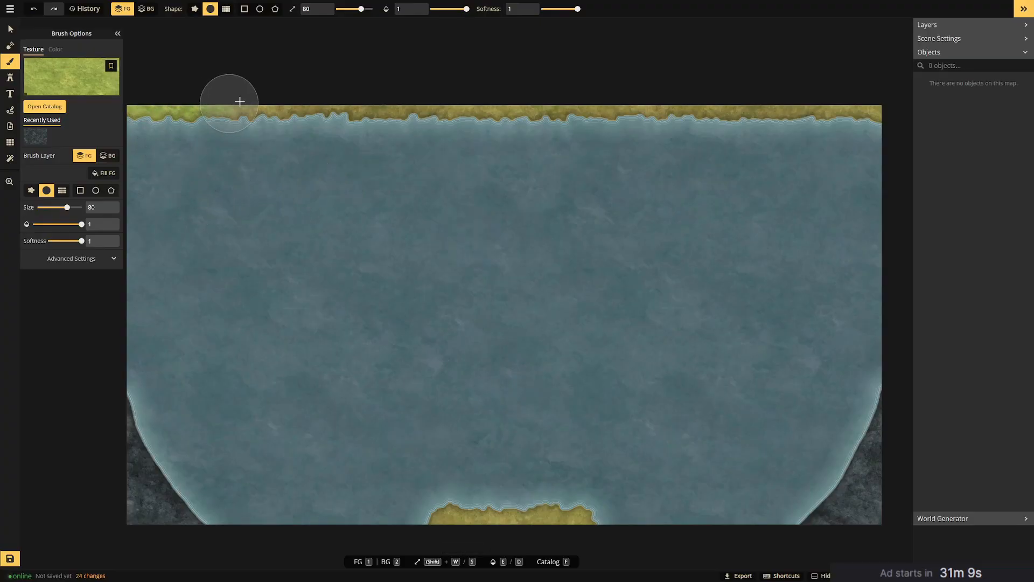
Paint the entire northern land strip with the pale grey-white texture from the Ice & Snow pack.
click(45, 106)
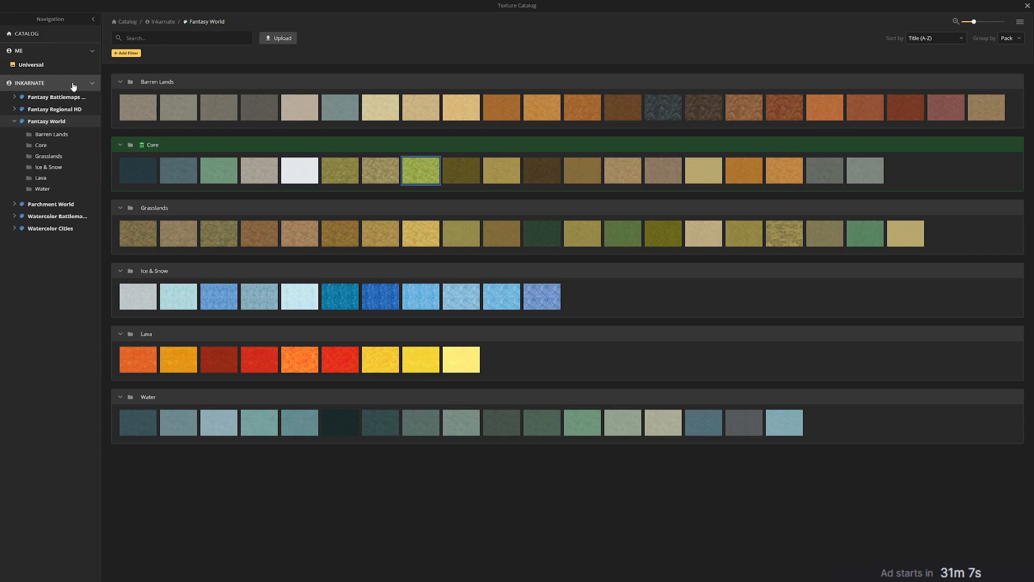
click(145, 301)
mouse_move(134, 99)
mouse_down()
mouse_move(836, 99)
mouse_move(857, 116)
mouse_up()
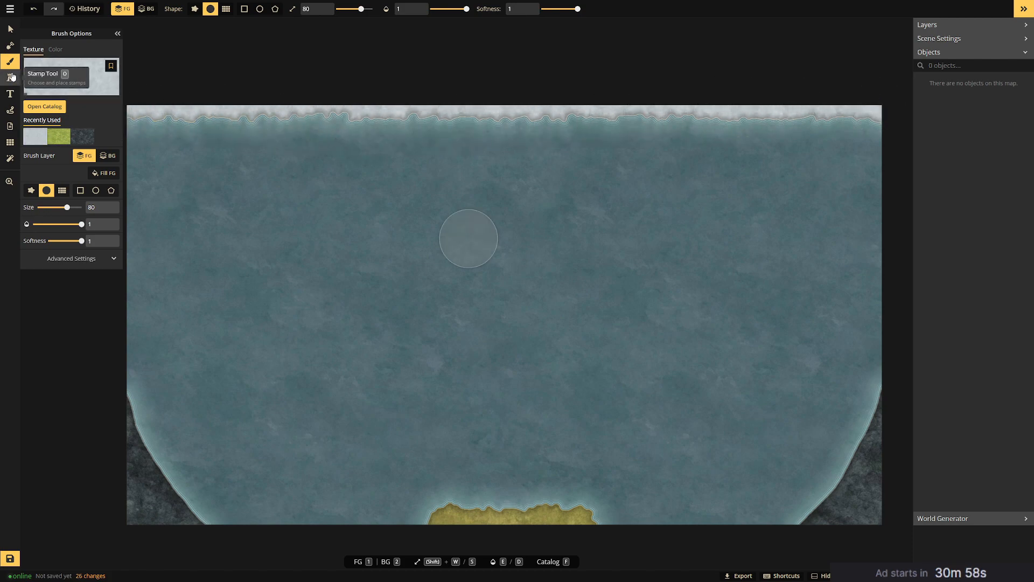
Trim the northwestern snow coast slightly, and thicken the northern strip's middle and both ends with a rough-edged adding mask brush of size 41.
click(9, 45)
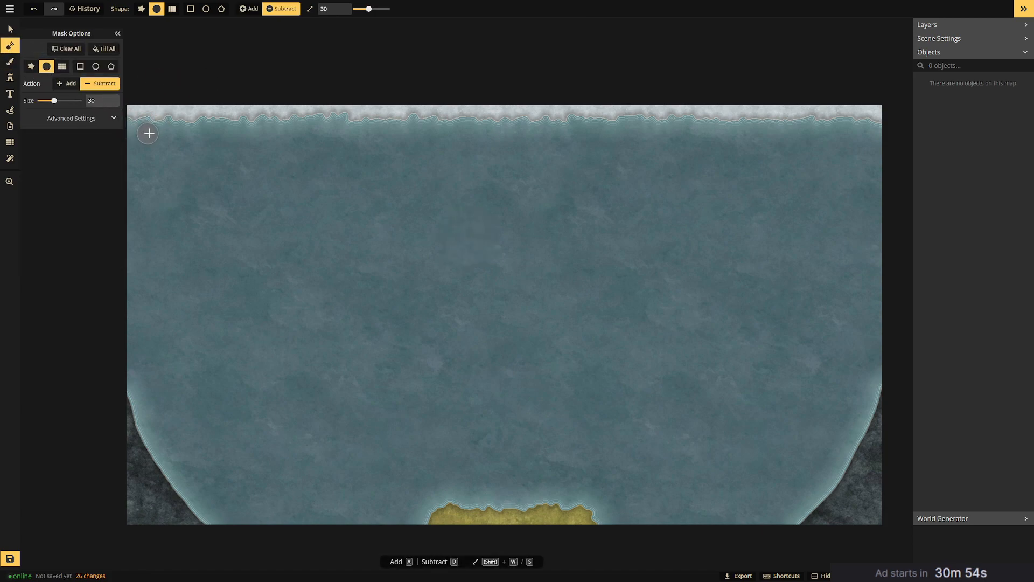
drag(195, 133, 214, 143)
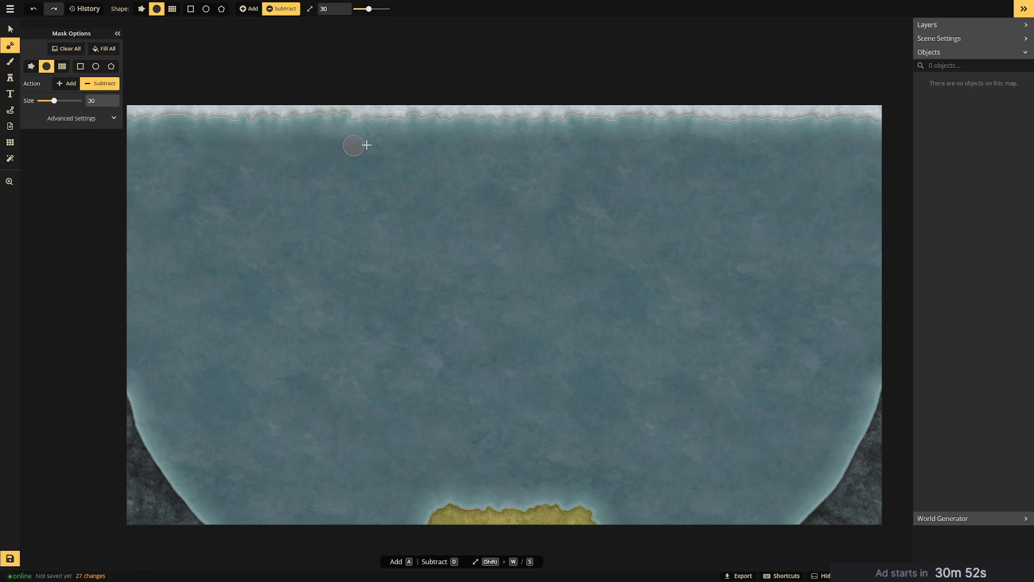
click(67, 89)
click(30, 66)
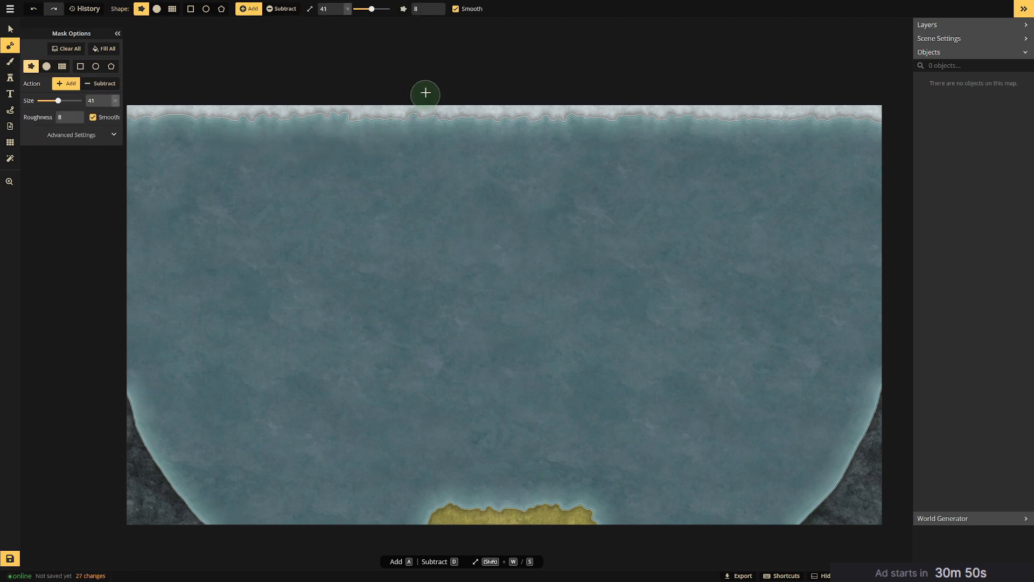
mouse_move(422, 111)
mouse_down()
mouse_move(446, 118)
mouse_move(539, 97)
mouse_up()
mouse_move(335, 101)
mouse_down()
mouse_move(307, 104)
mouse_move(351, 106)
mouse_move(293, 92)
mouse_move(321, 100)
mouse_up()
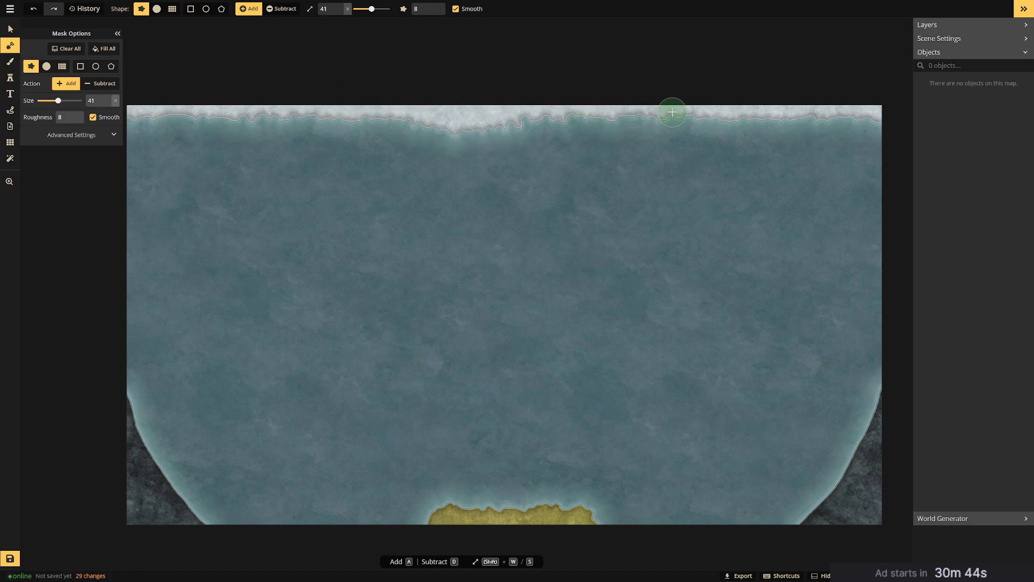
drag(524, 108, 614, 95)
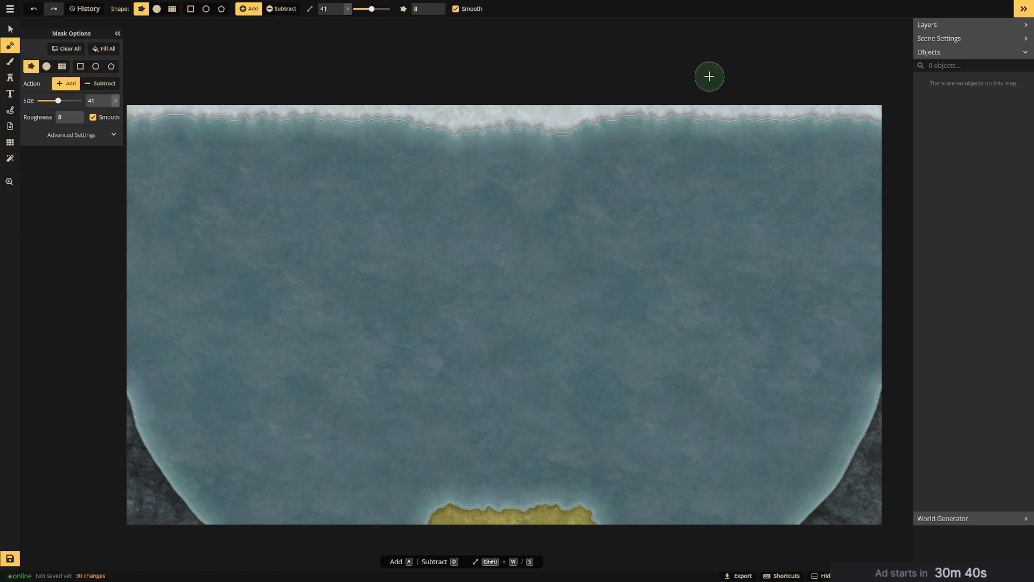
mouse_move(832, 99)
mouse_down()
mouse_move(890, 119)
mouse_move(820, 100)
mouse_move(854, 108)
mouse_up()
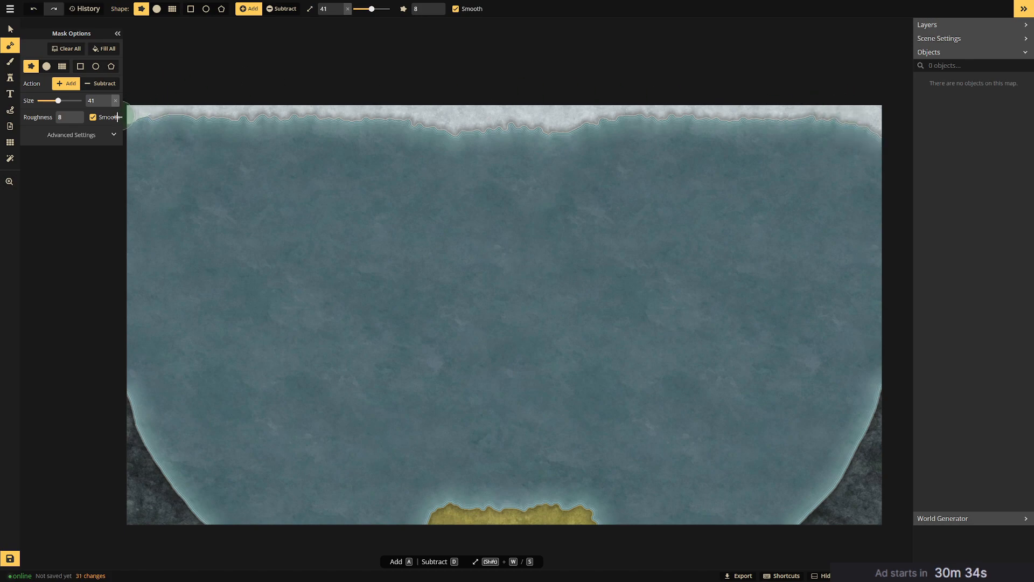
mouse_move(130, 114)
mouse_down()
mouse_move(161, 99)
mouse_move(127, 119)
mouse_up()
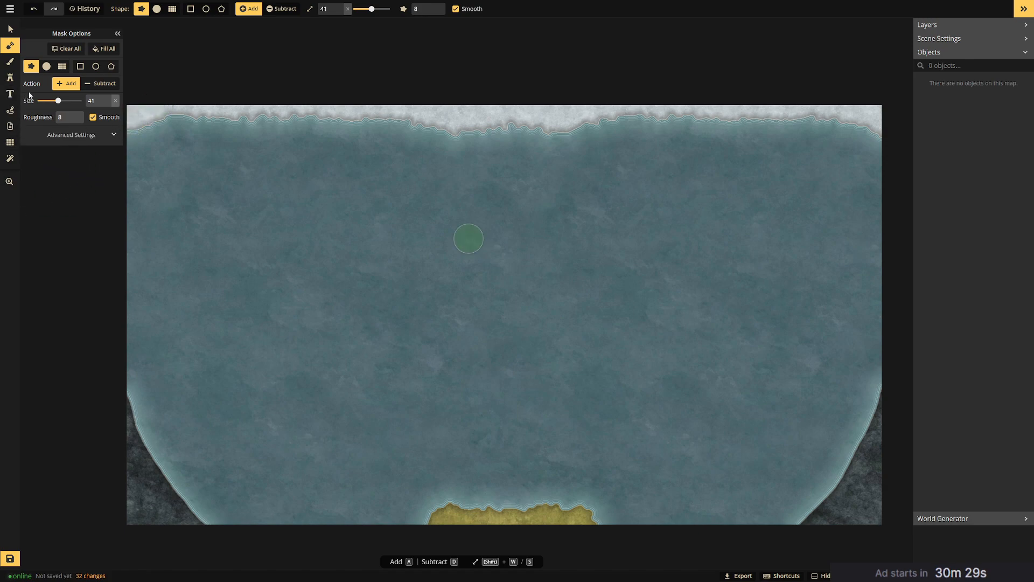
Cut shallow, irregular bays into the northern snow coast on both sides of its middle with the rough-edged subtracting mask brush of size 30.
click(103, 84)
mouse_move(278, 137)
mouse_down()
mouse_move(236, 127)
mouse_move(276, 111)
mouse_move(302, 125)
mouse_up()
drag(761, 129, 822, 125)
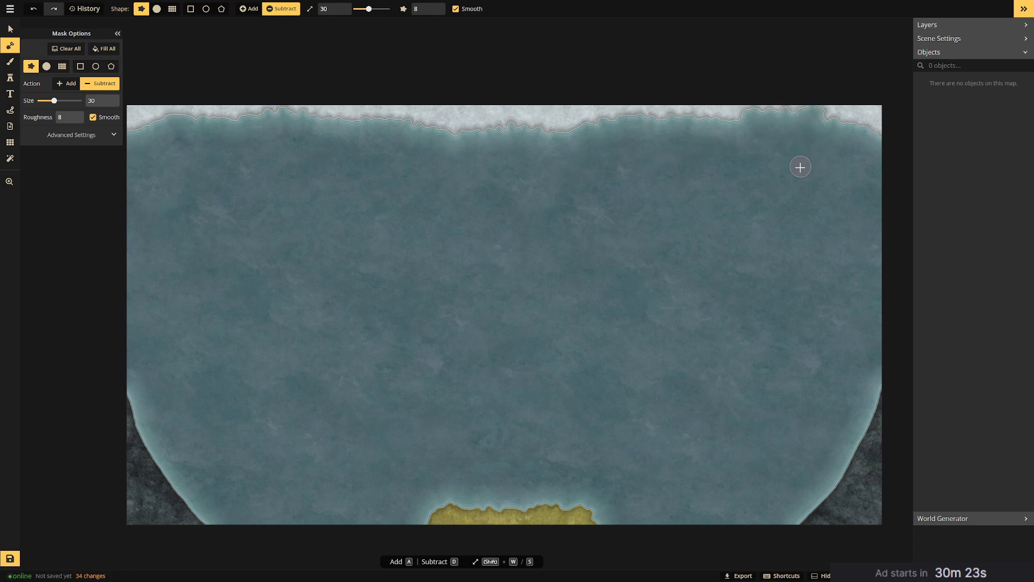
drag(393, 133, 350, 115)
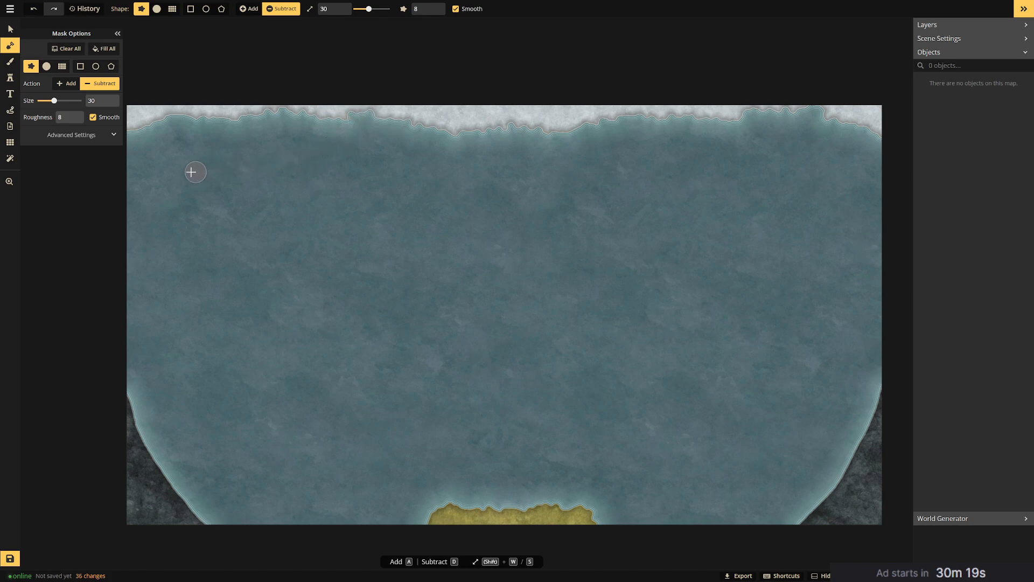
Add a small rough-edged peninsula to the northwestern snow coast and cover its bare tip with the pale Ice & Snow texture.
click(66, 83)
mouse_move(258, 110)
mouse_down()
mouse_move(325, 172)
mouse_move(252, 114)
mouse_up()
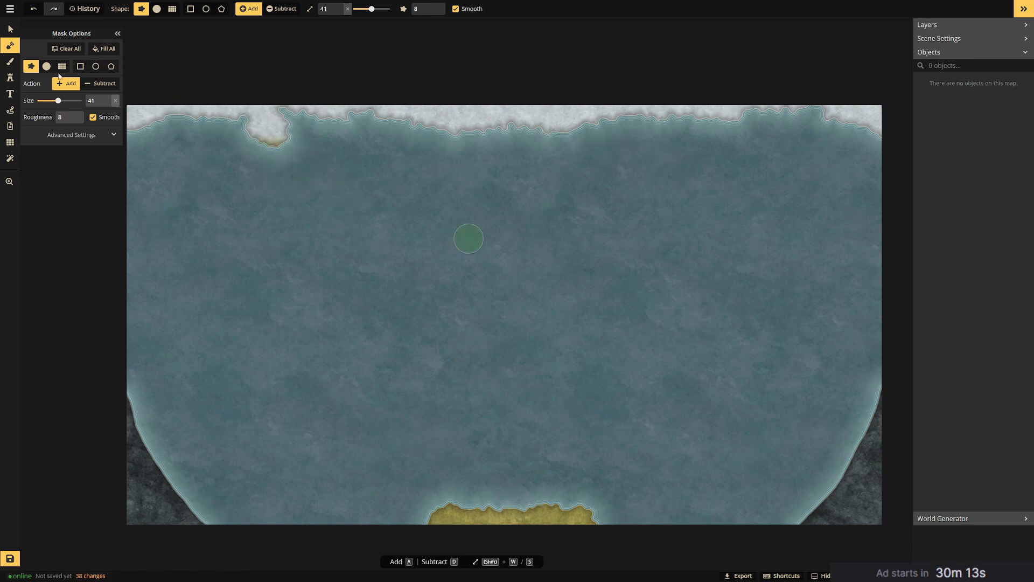
click(9, 64)
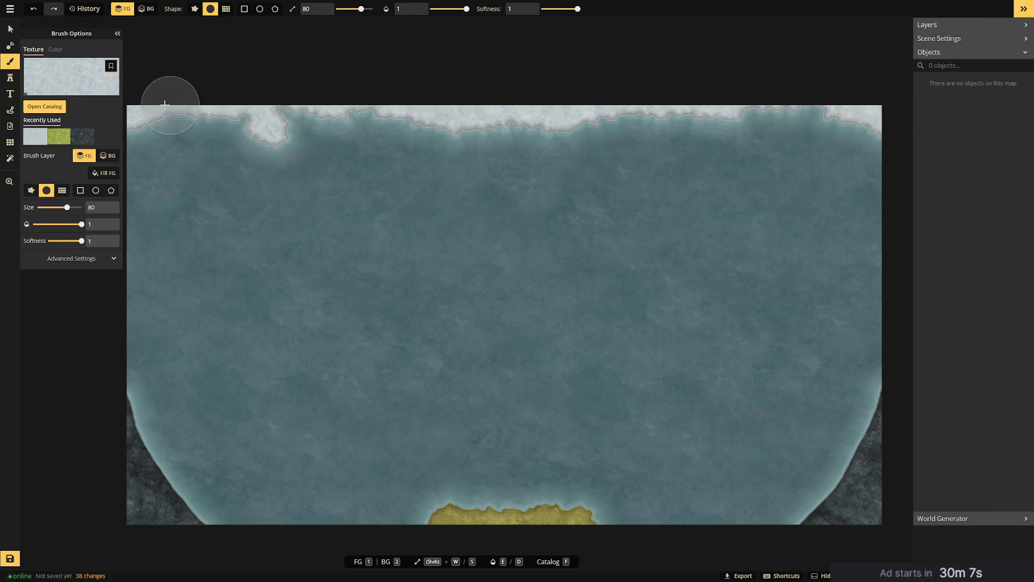
click(141, 102)
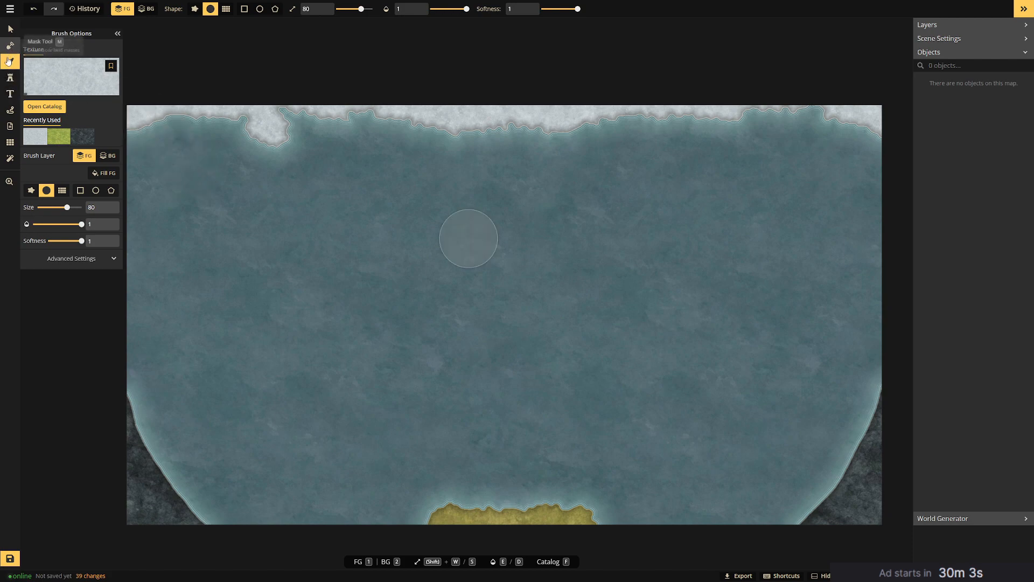
Extend the southern land patch northward at its middle with a rough-edged adding mask brush of size 31.
click(62, 142)
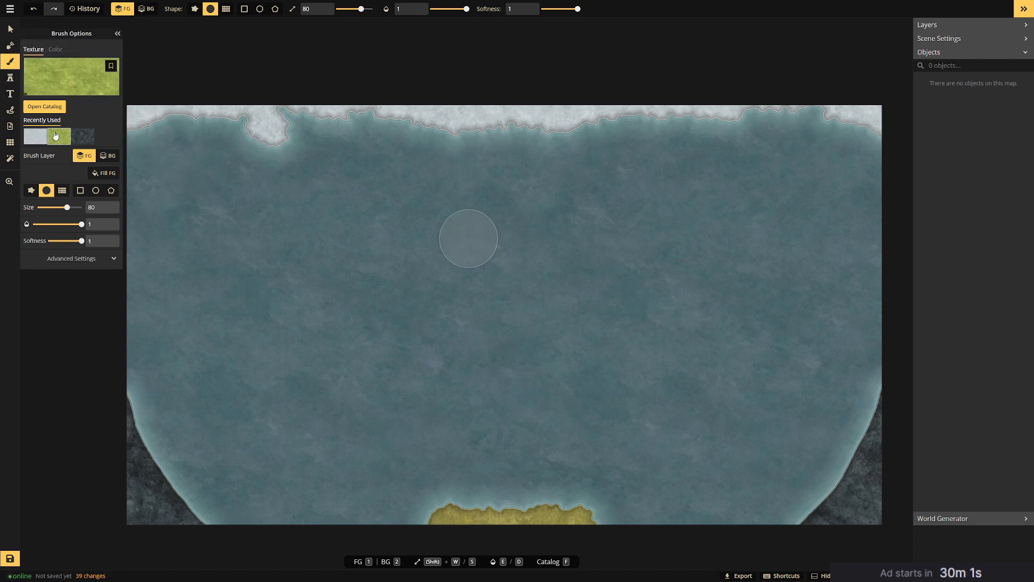
click(10, 46)
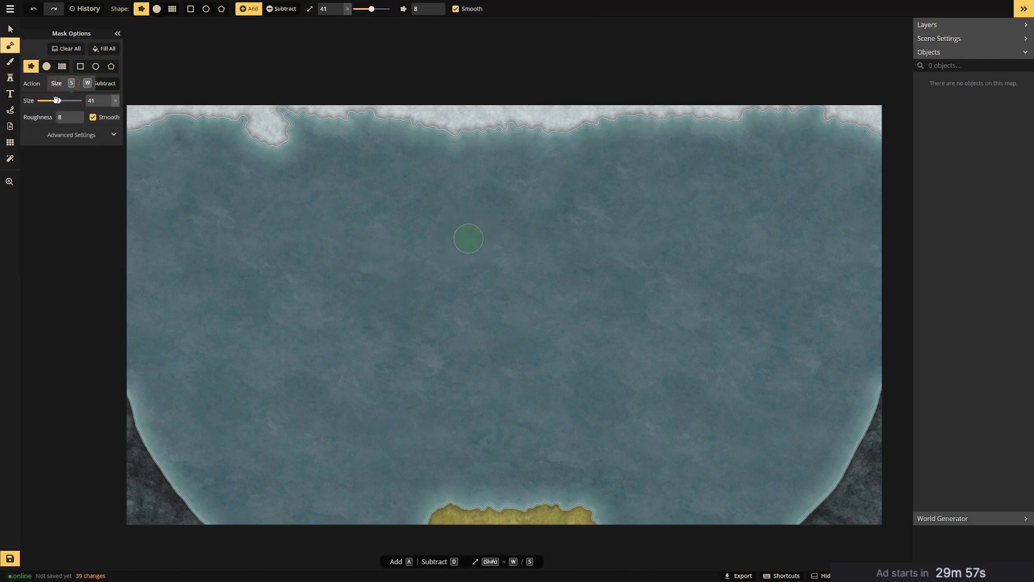
drag(58, 101, 57, 101)
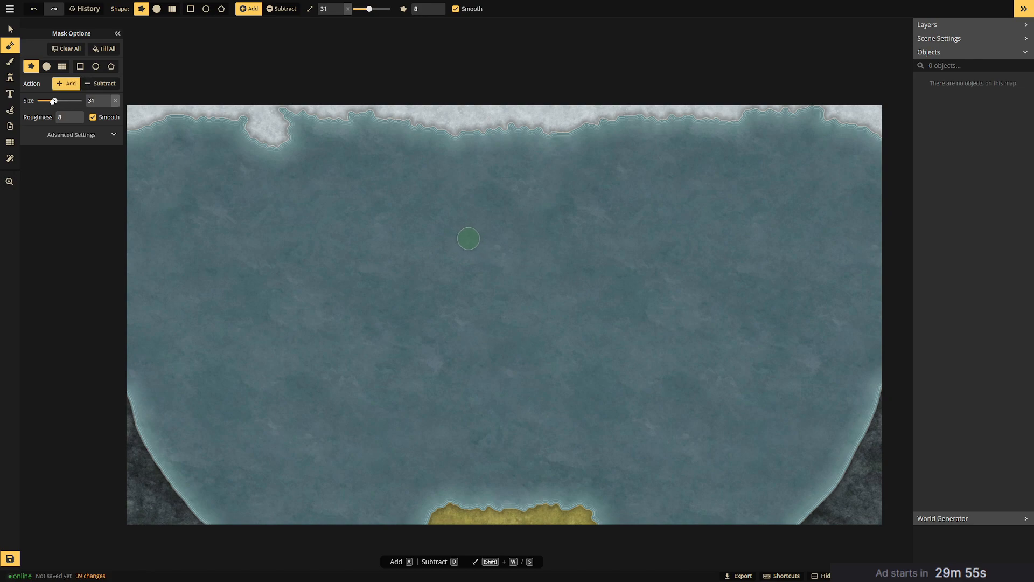
click(8, 8)
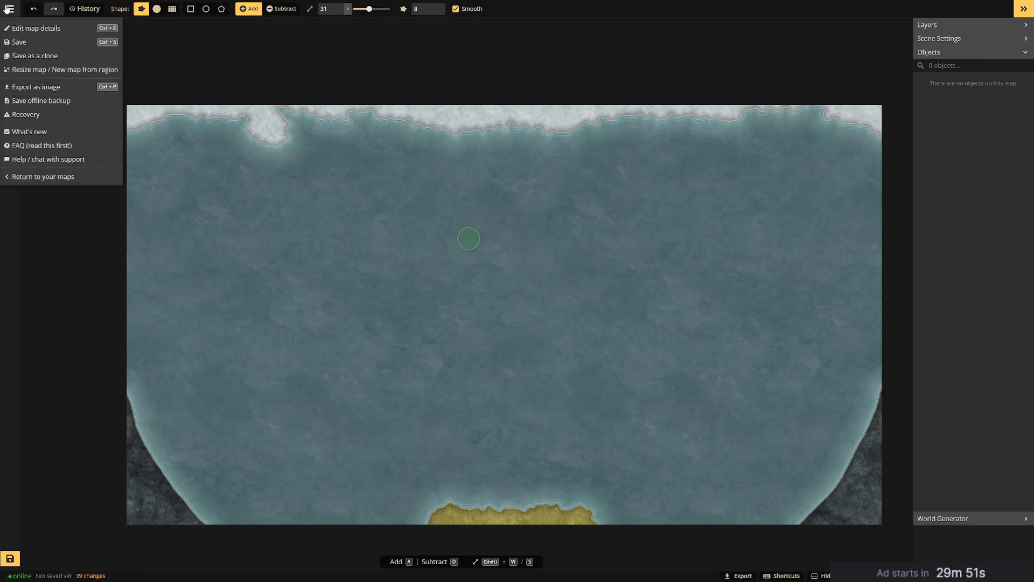
click(633, 3)
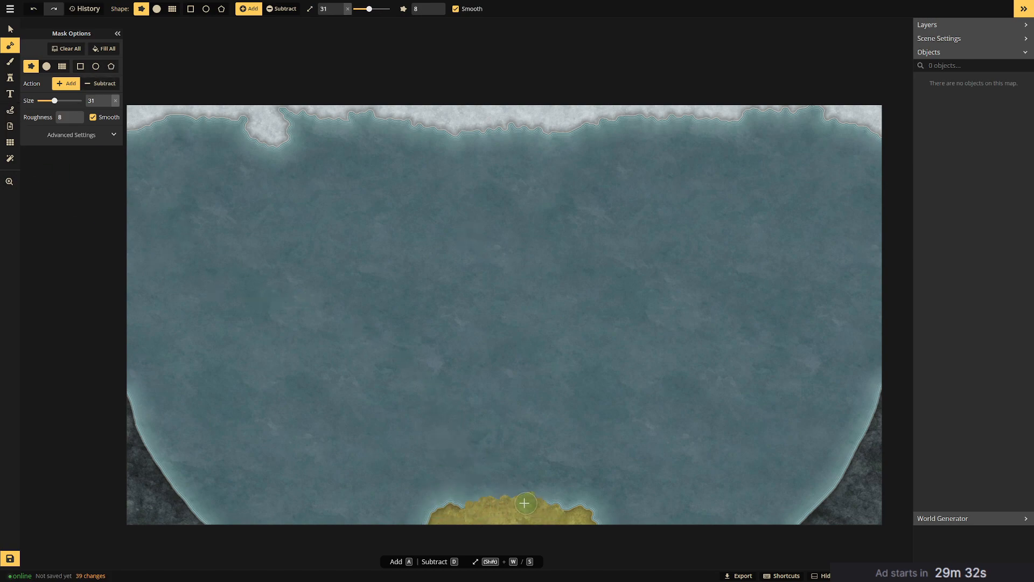
drag(526, 502, 494, 508)
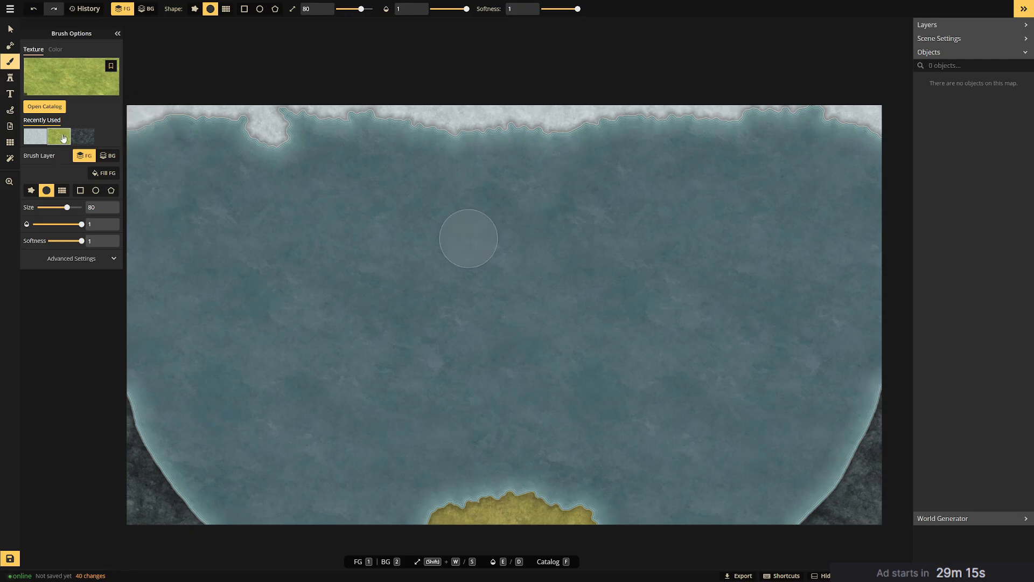
Paint the southern land patch with the golden sand texture right after Desert 1 in the Barren Lands pack.
click(70, 78)
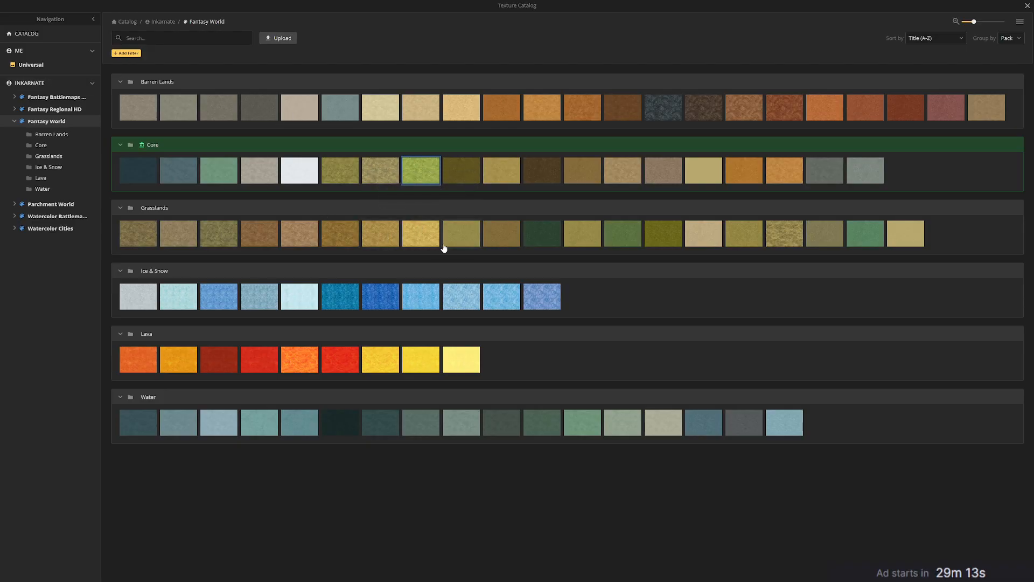
mouse_move(425, 240)
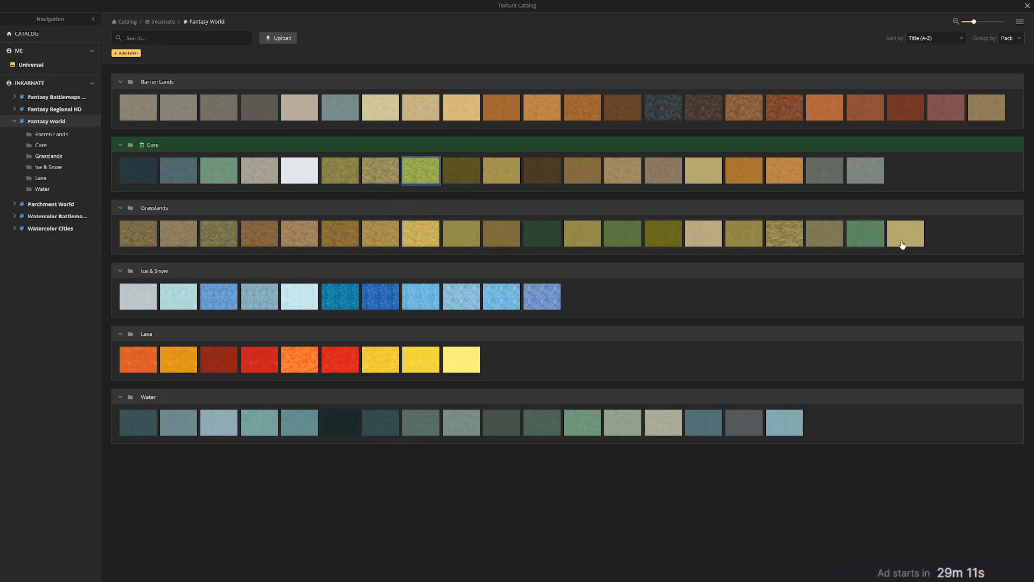
mouse_move(711, 244)
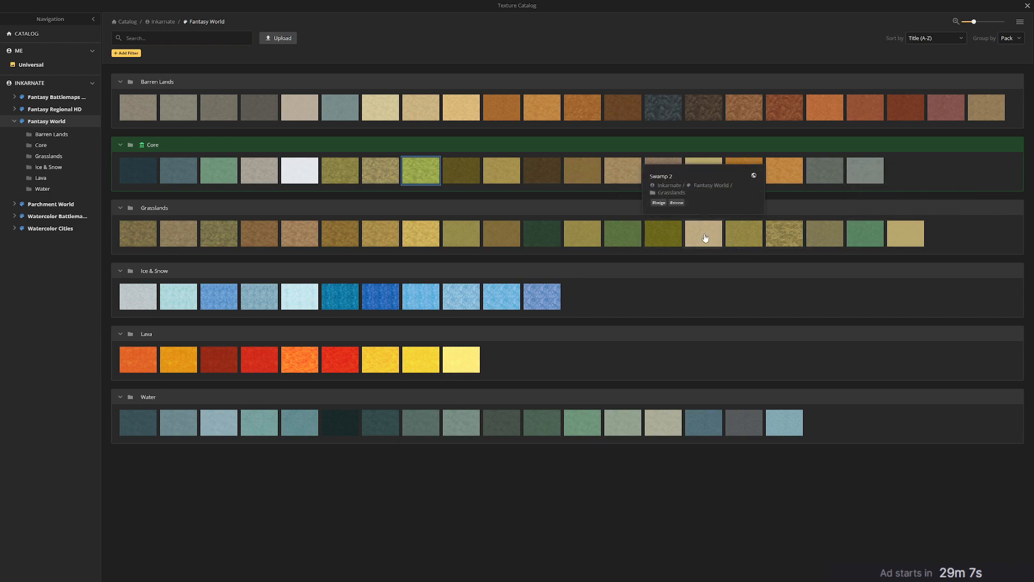
mouse_move(623, 172)
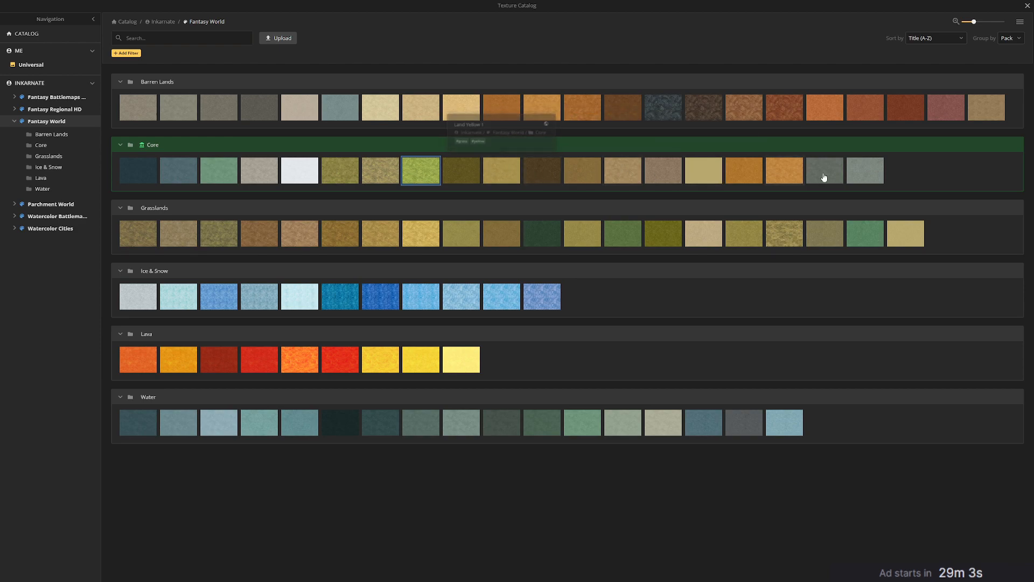
mouse_move(293, 238)
mouse_move(394, 243)
mouse_move(471, 239)
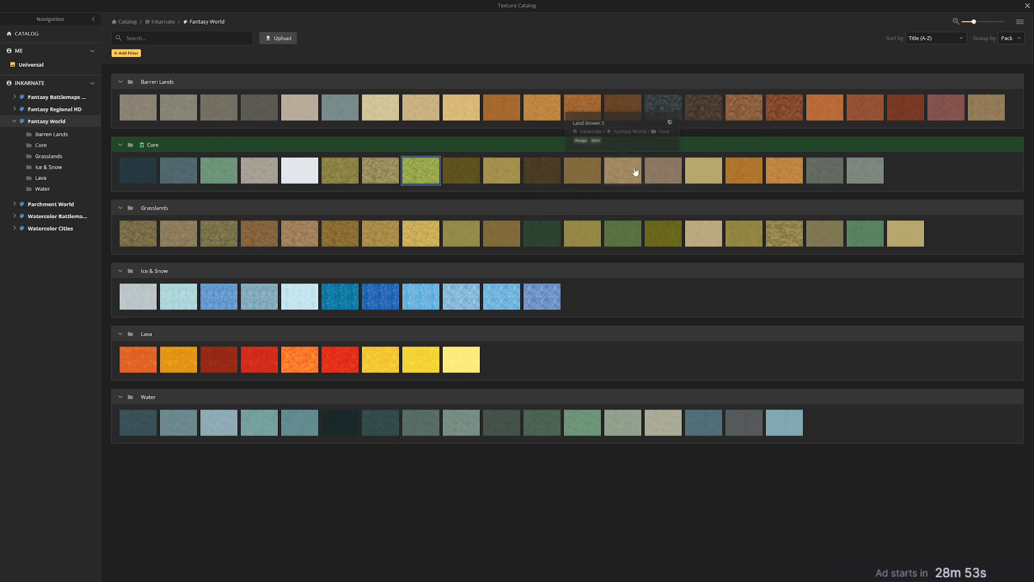
mouse_move(427, 111)
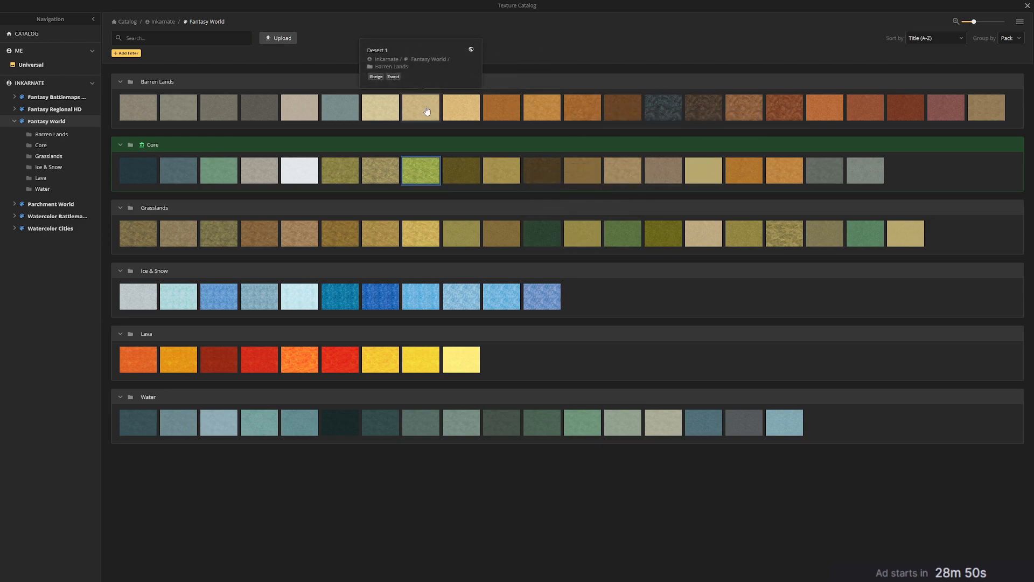
click(453, 112)
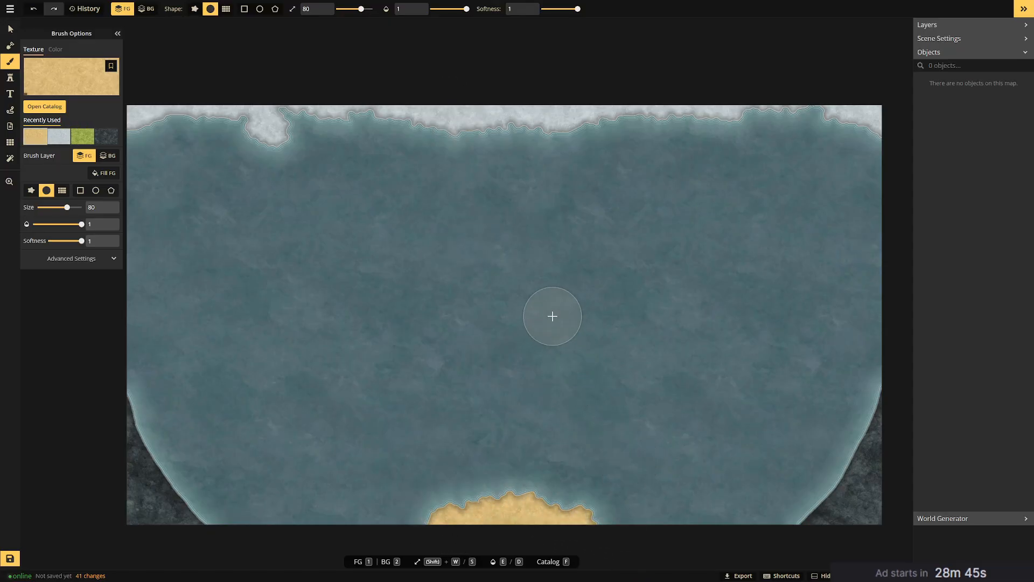
Activate the Text tool and expand the map's layer list, checking the scene settings and object list.
key(m)
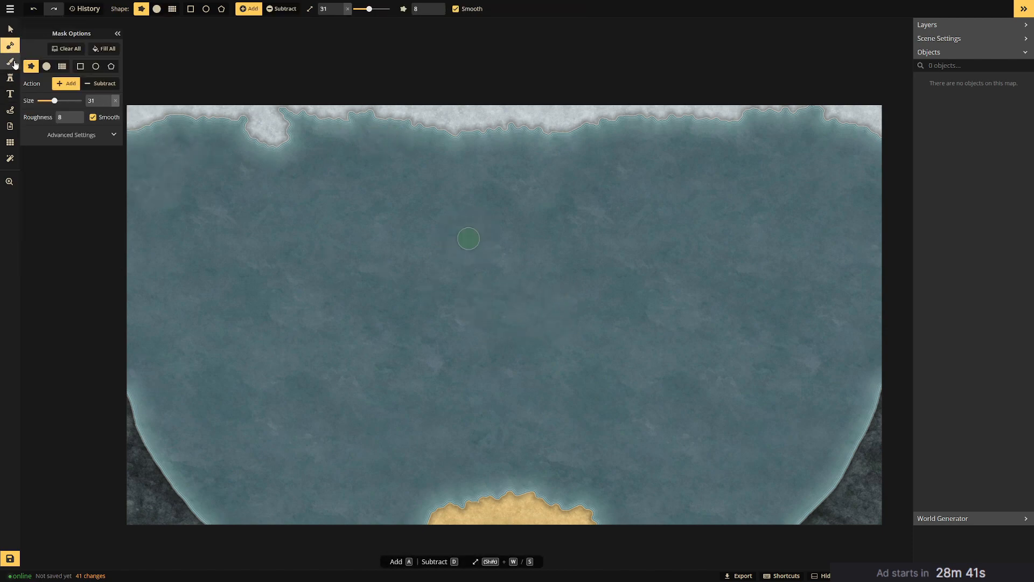
click(10, 94)
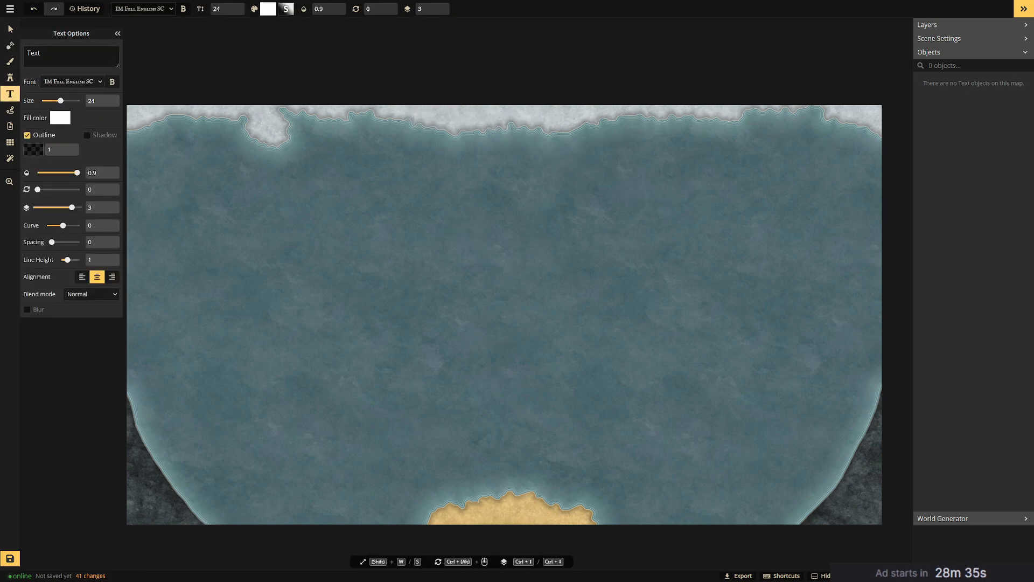
click(982, 25)
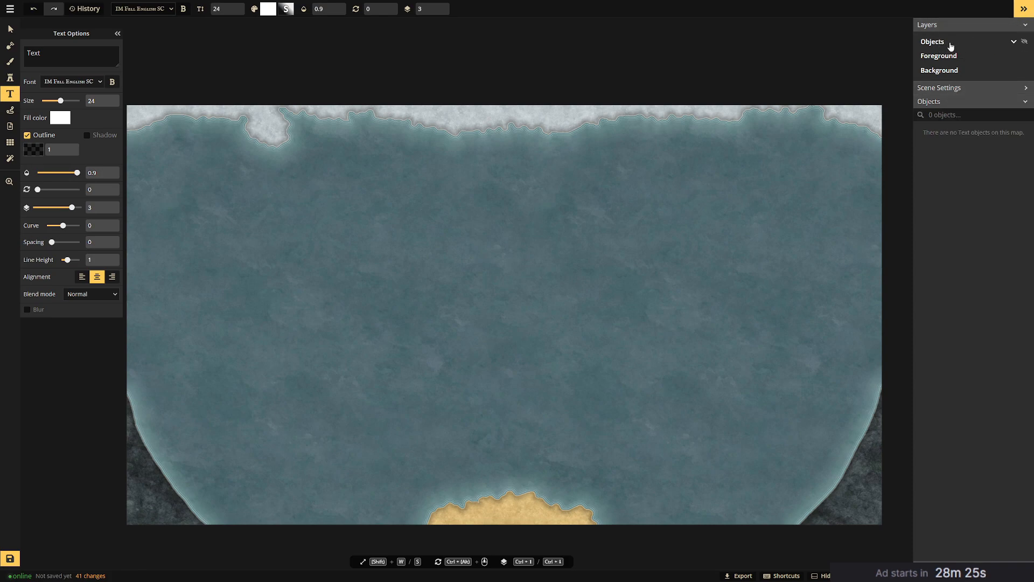
click(946, 87)
click(946, 88)
click(946, 102)
click(946, 103)
click(9, 10)
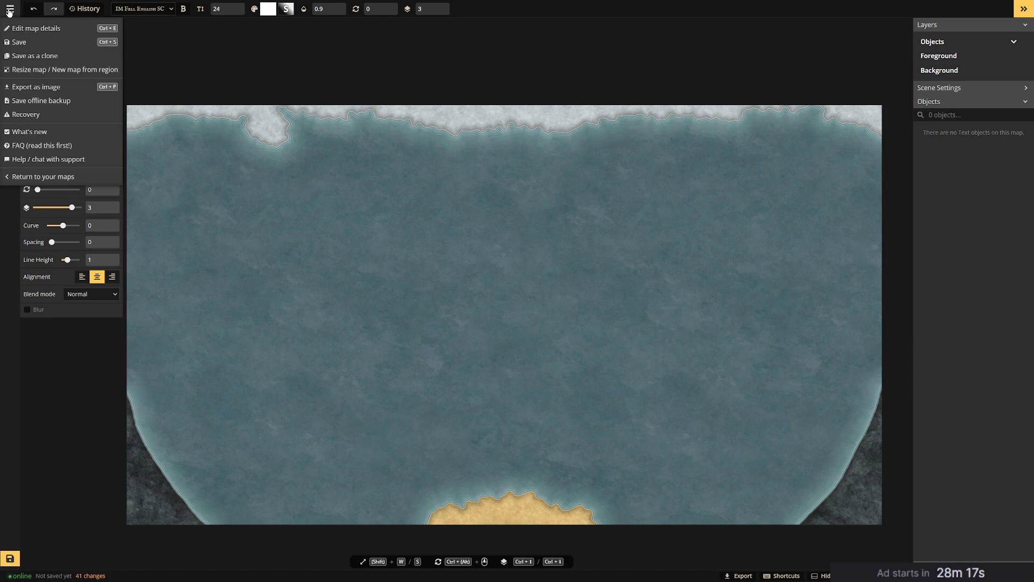
click(272, 77)
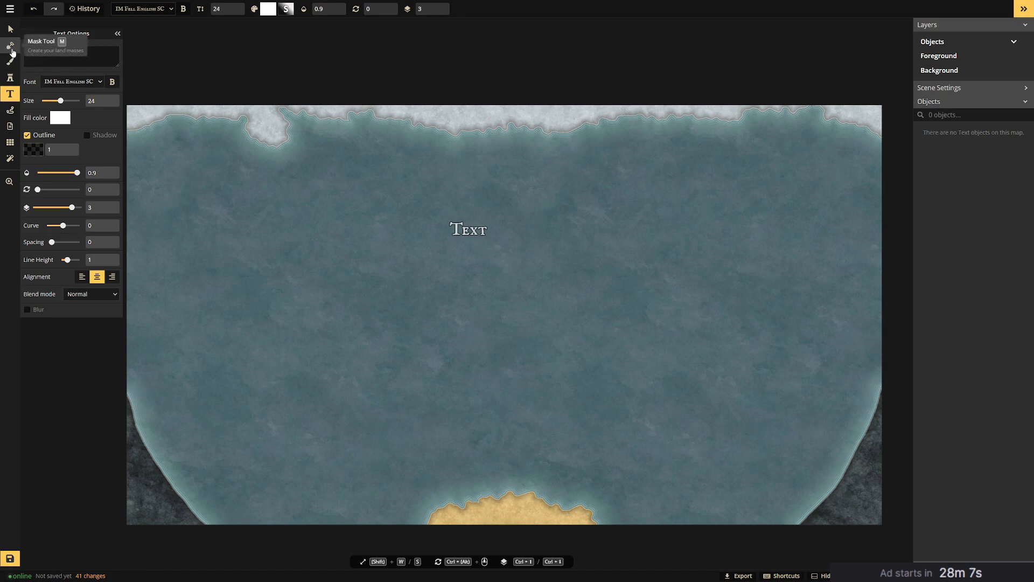
Save the map under the name "Remnant".
click(9, 8)
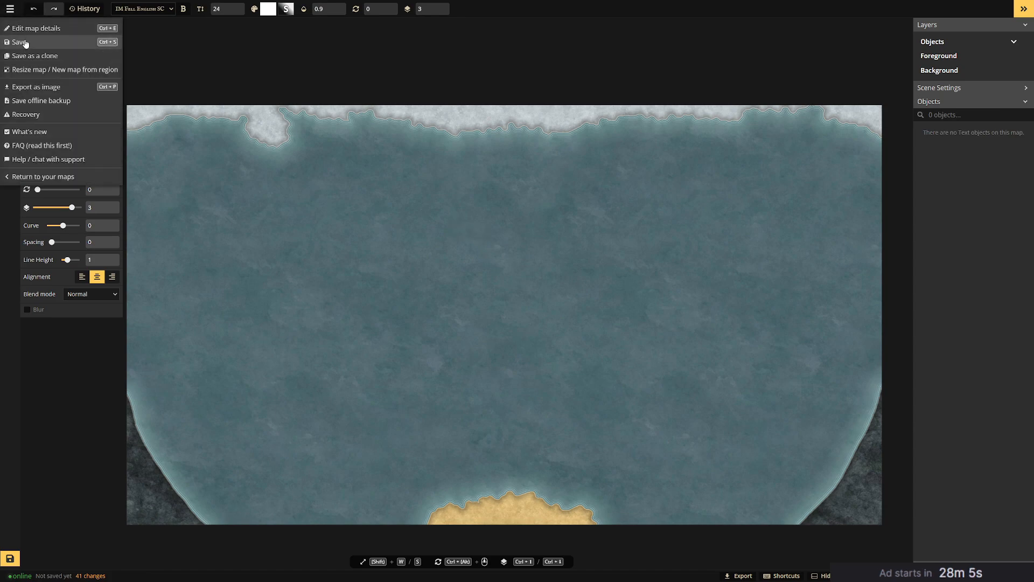
click(25, 42)
key(ctrl+a)
text(Remnant)
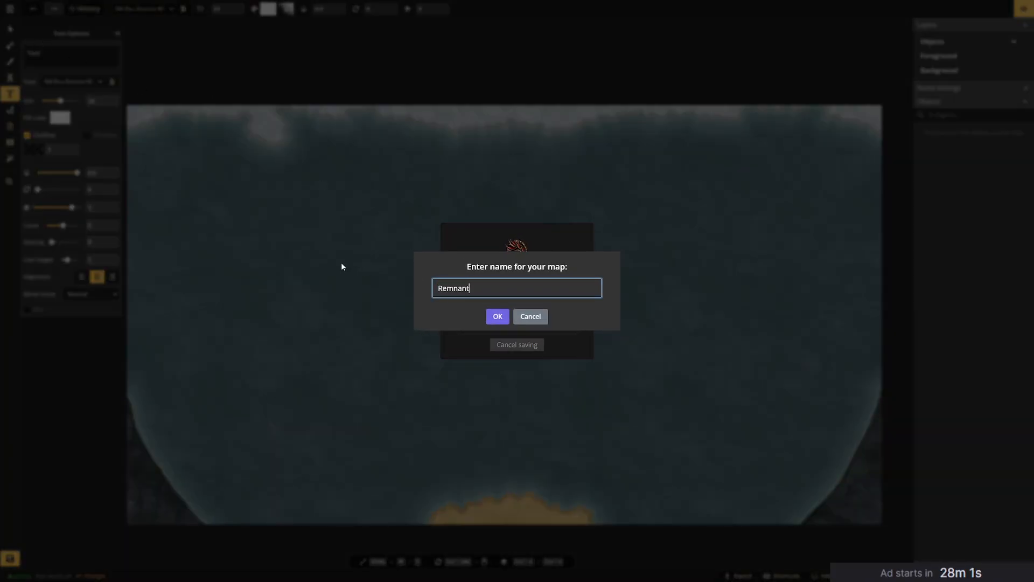
key(Return)
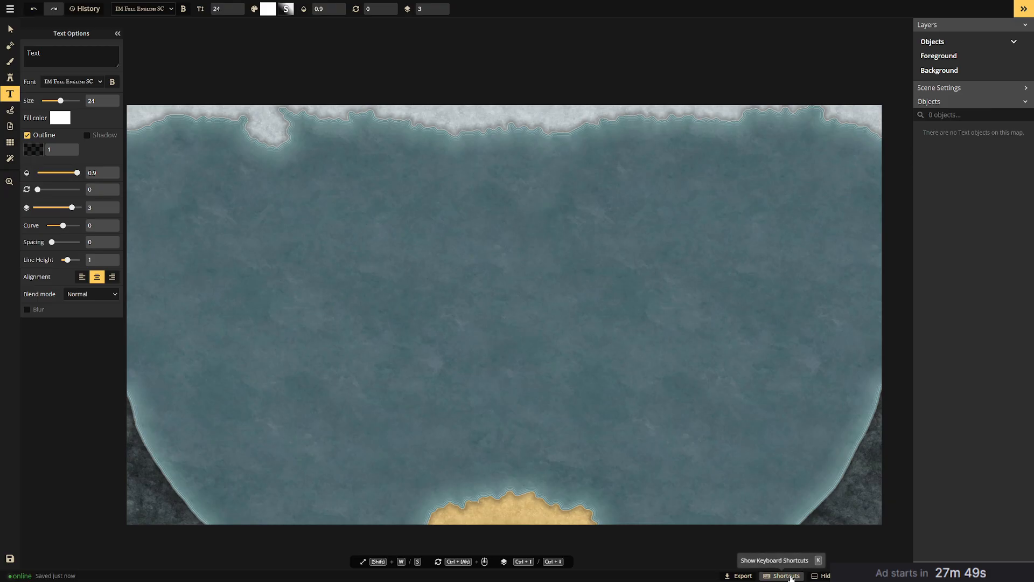
Search the keyboard shortcuts for "layer" and close the shortcut list.
click(787, 576)
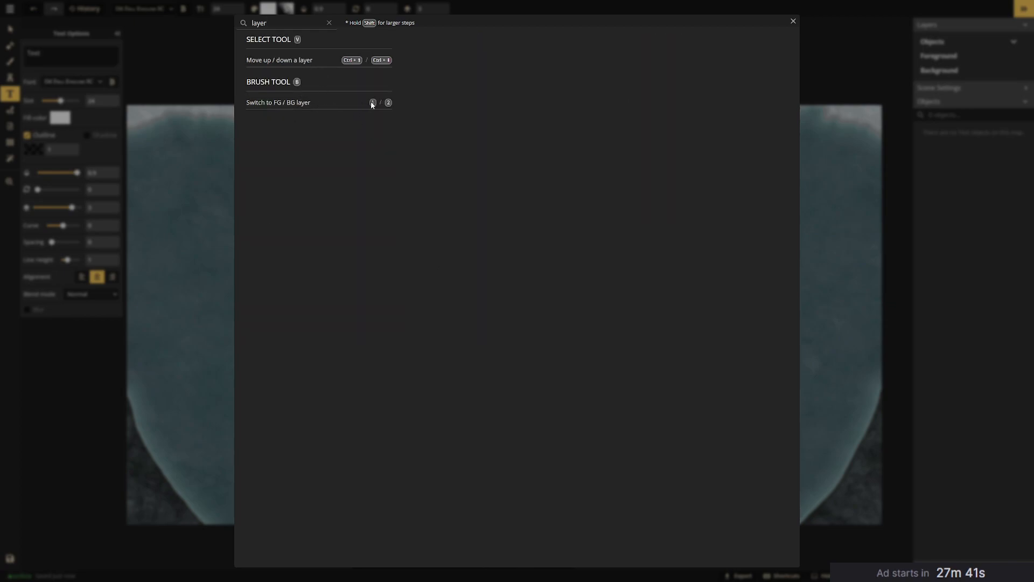
click(792, 22)
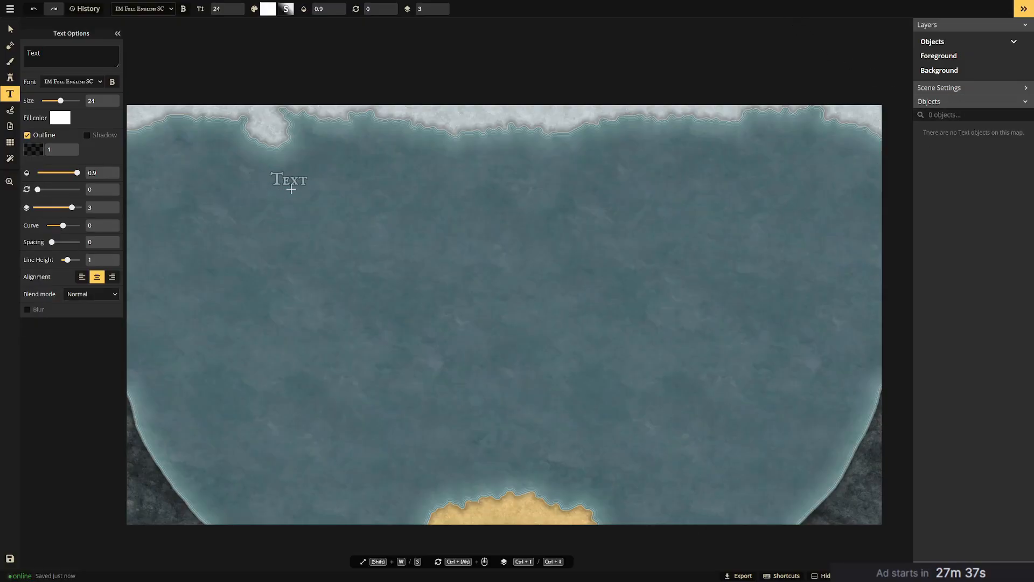
Place a default text label on the middle of the northern snow strip, and hide and show its layer 3 again.
click(490, 130)
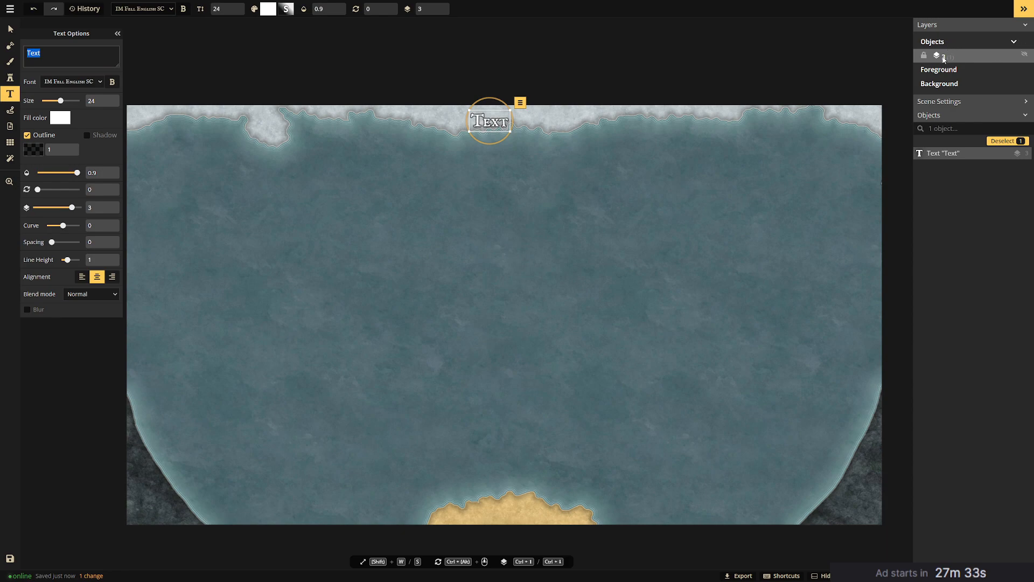
click(936, 58)
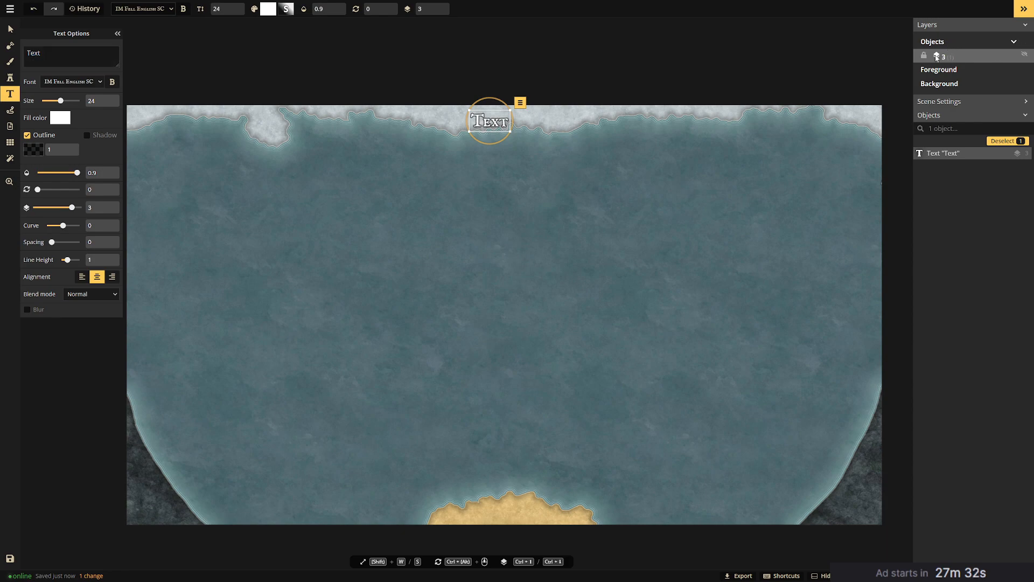
click(1025, 56)
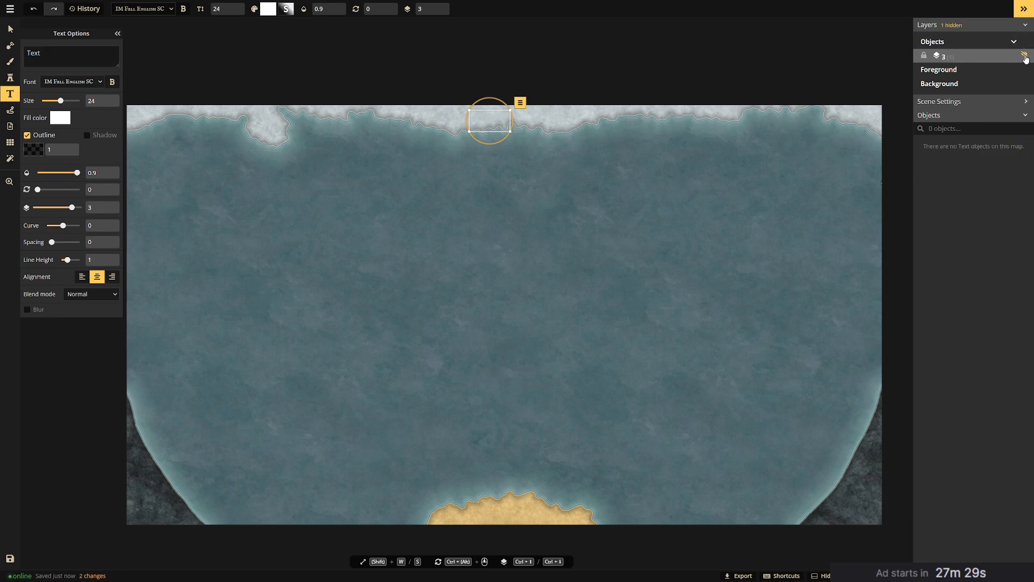
click(1025, 56)
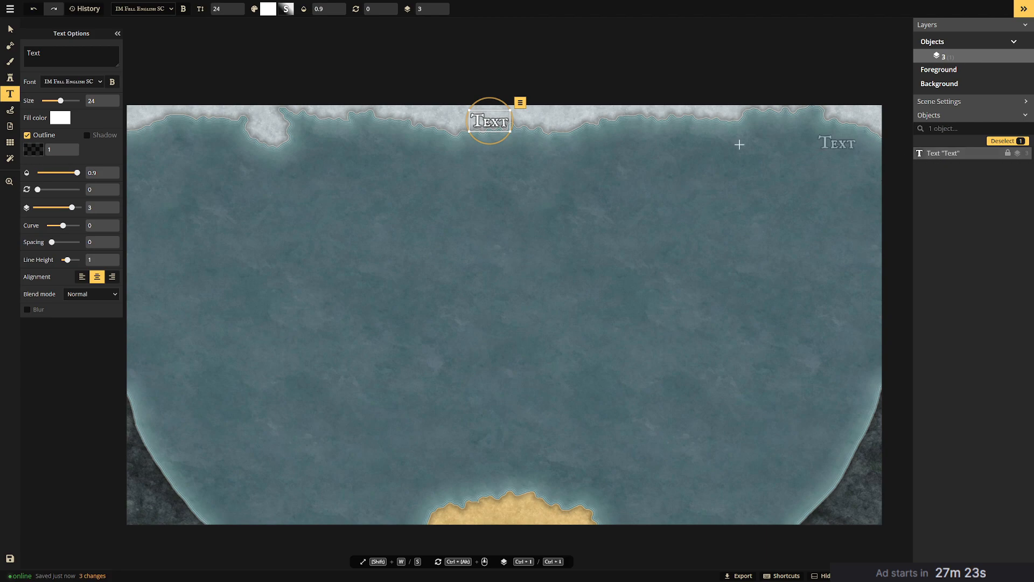
Change the wording of the text label on the northern snow strip to "Ice".
click(10, 29)
double_click(494, 123)
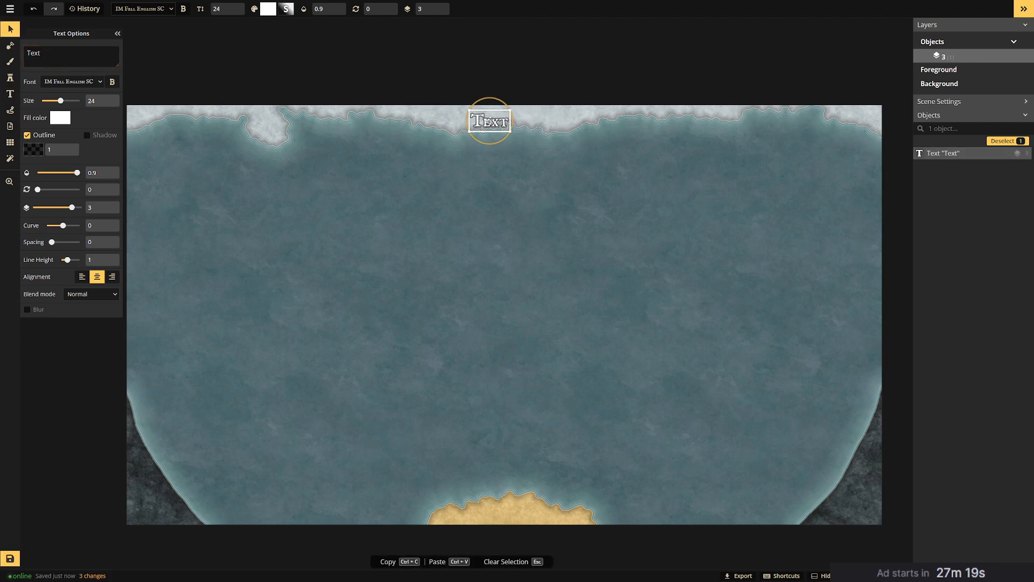
right_click(489, 121)
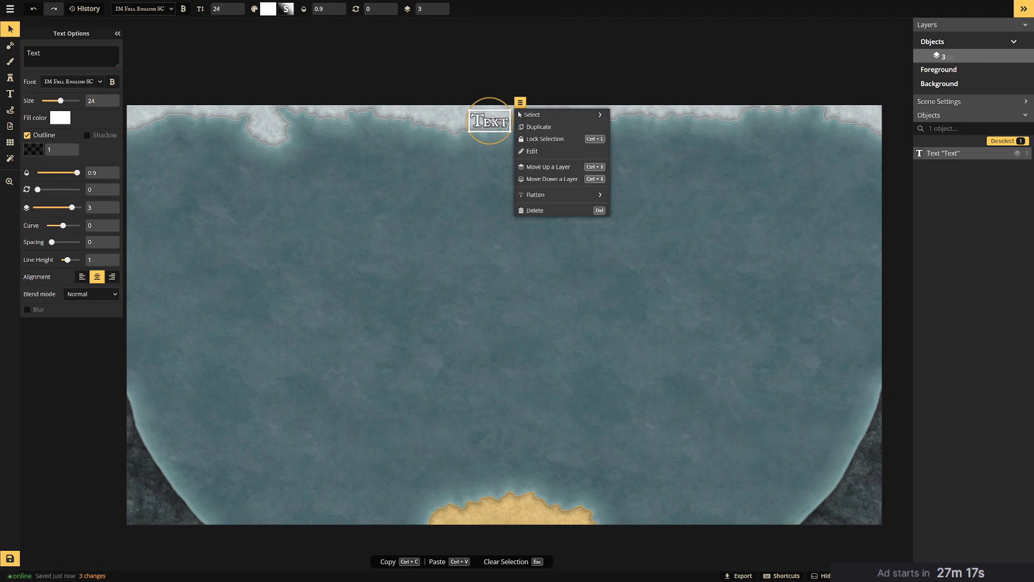
click(547, 155)
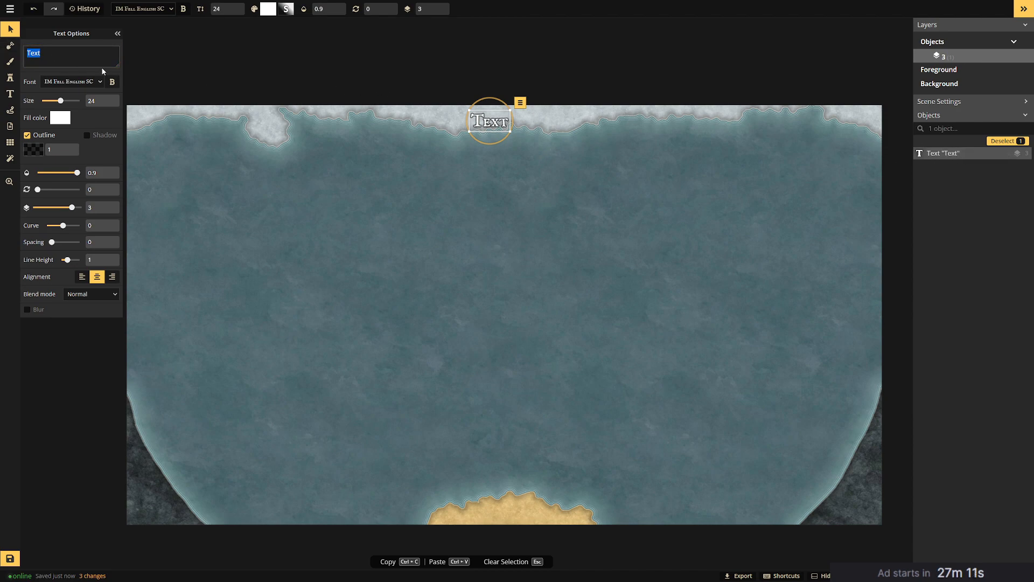
text(Ice)
key(Return)
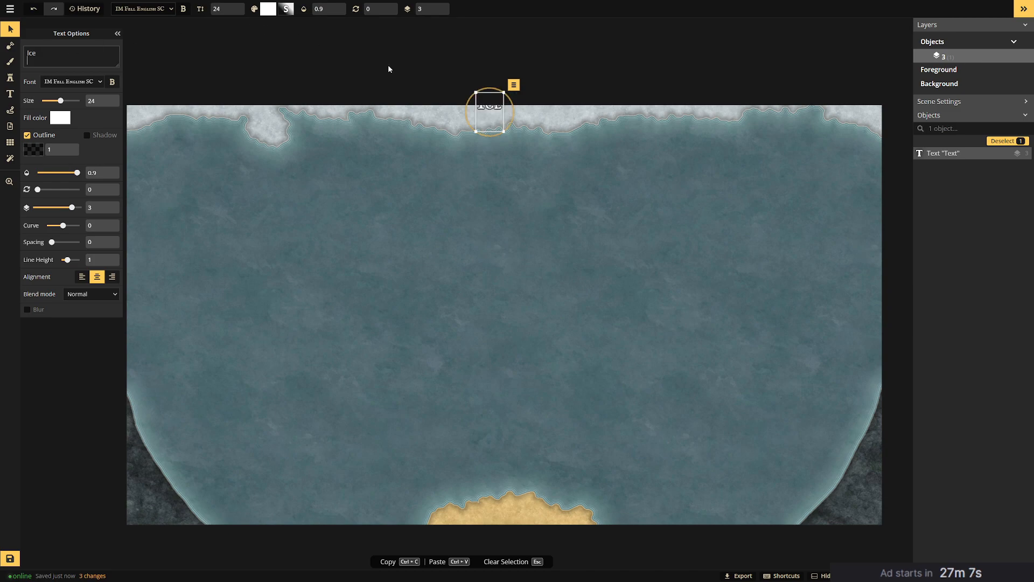
key(BackSpace)
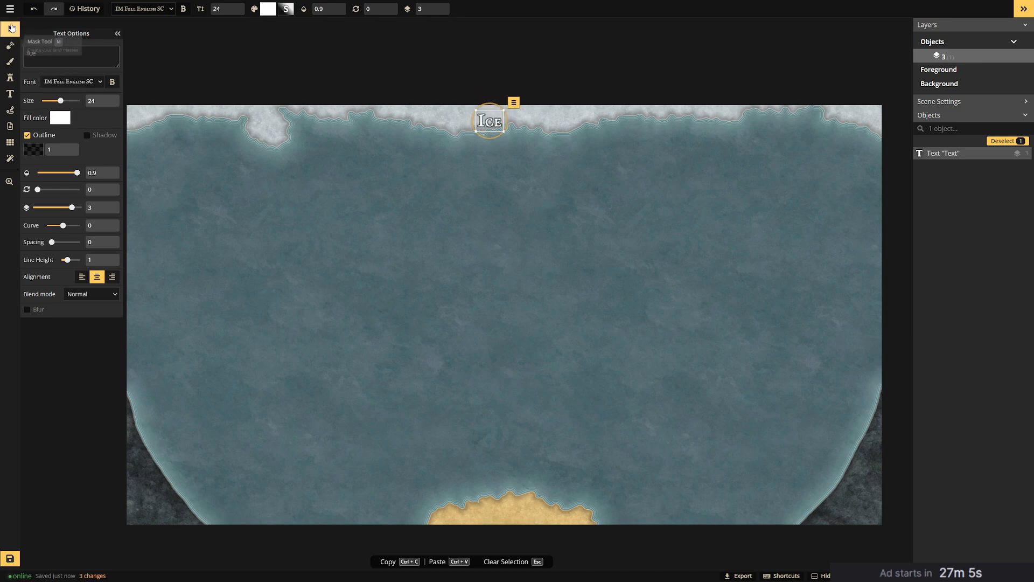
click(966, 212)
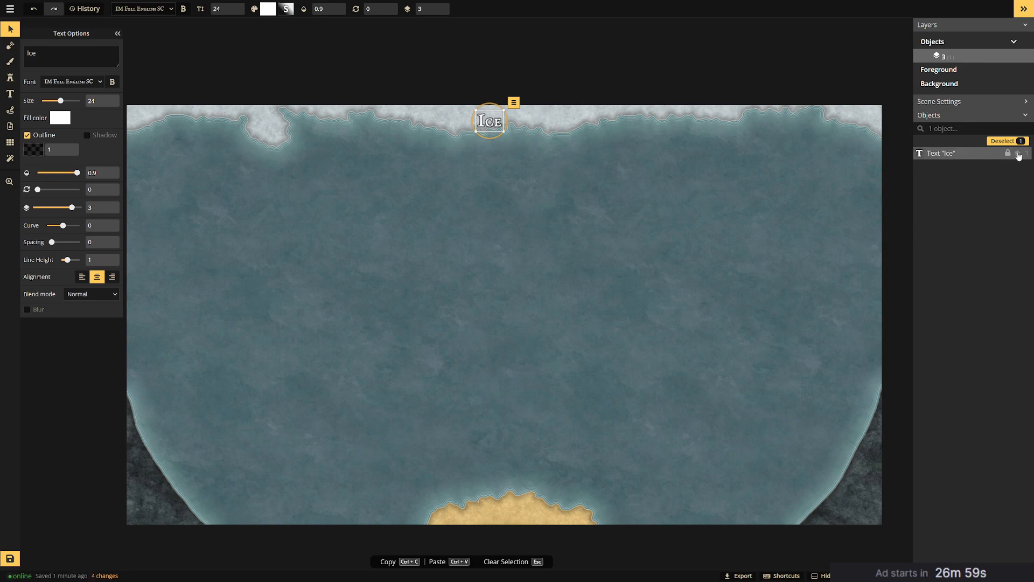
click(10, 10)
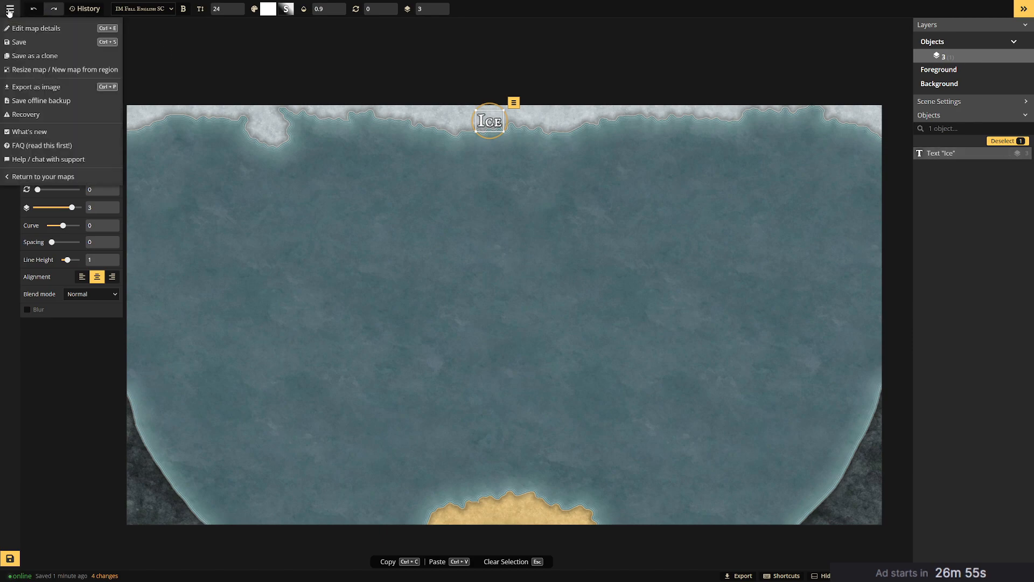
click(9, 10)
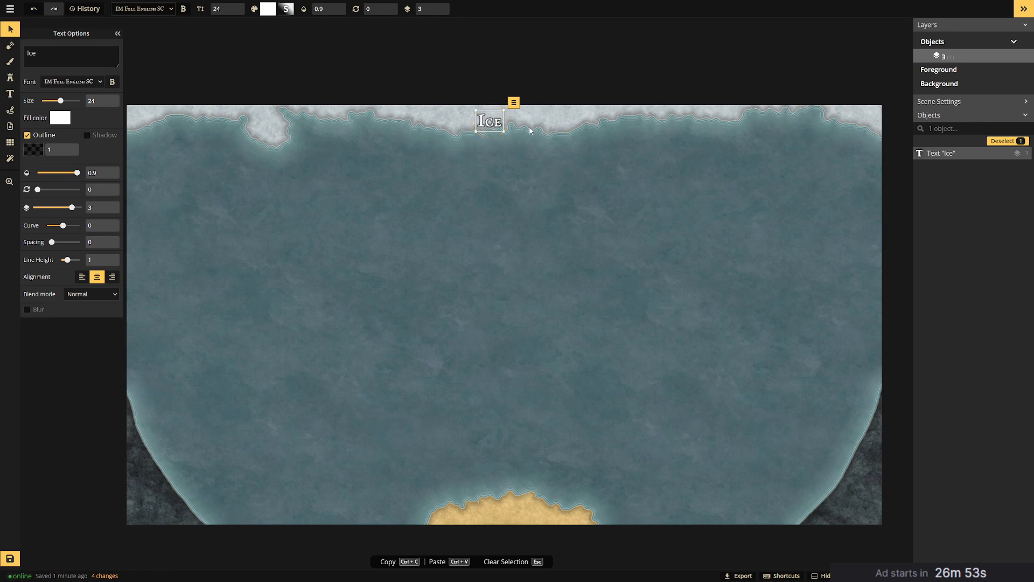
Duplicate the Ice label onto the sand patch at the southern edge and change the copy's wording to "Earth".
click(515, 105)
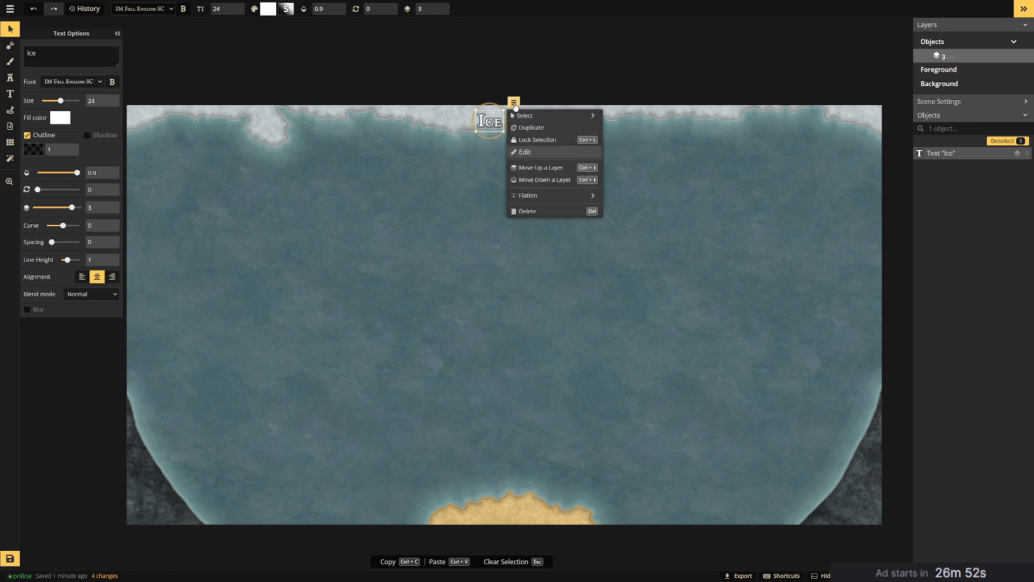
click(531, 128)
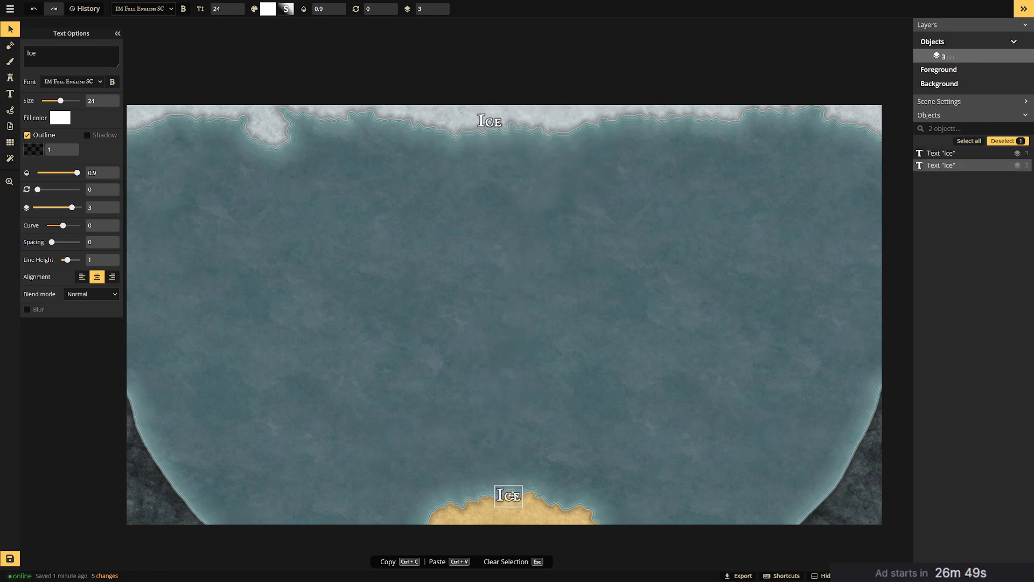
click(506, 506)
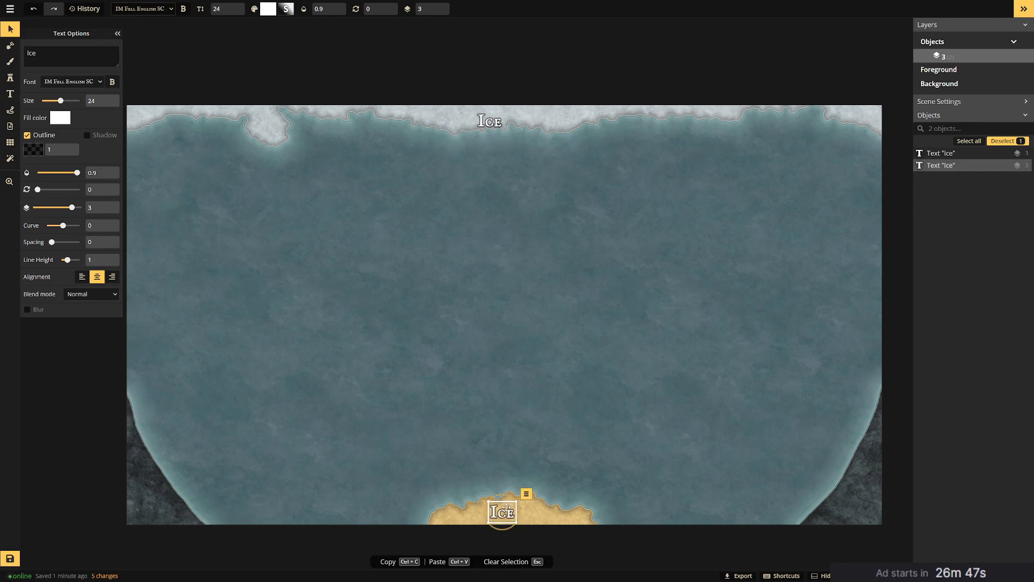
text(Earth)
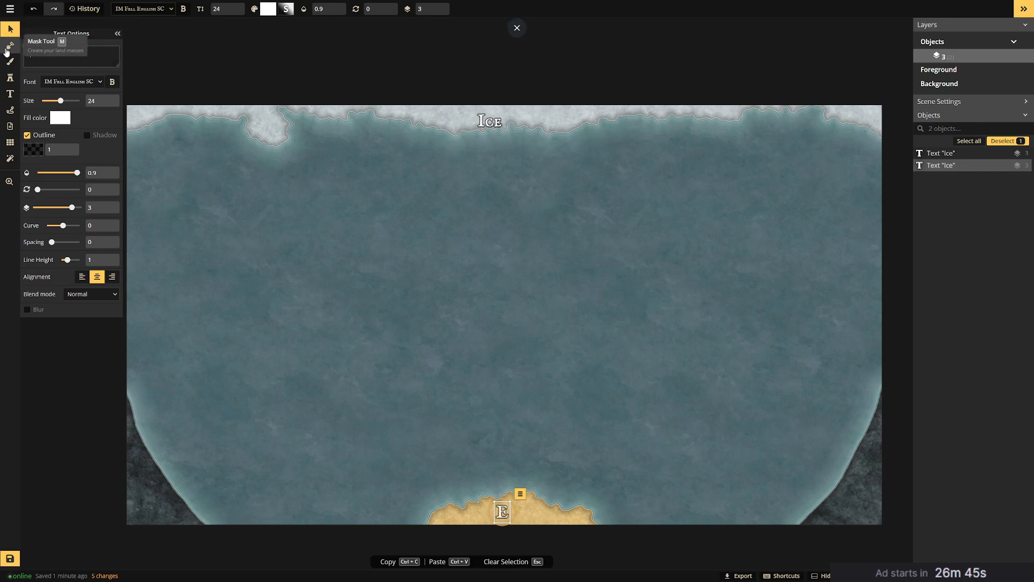
key(Return)
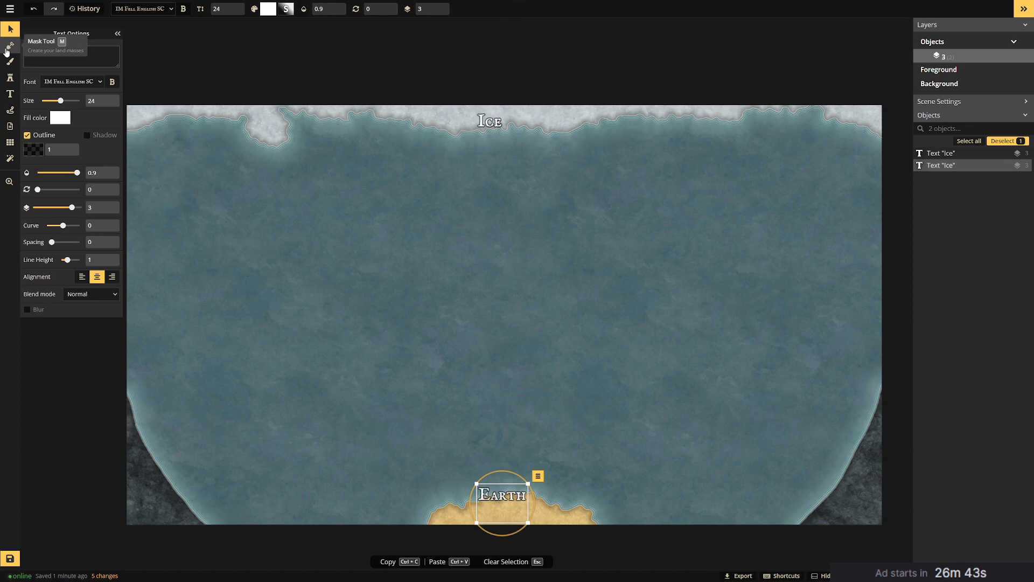
key(BackSpace)
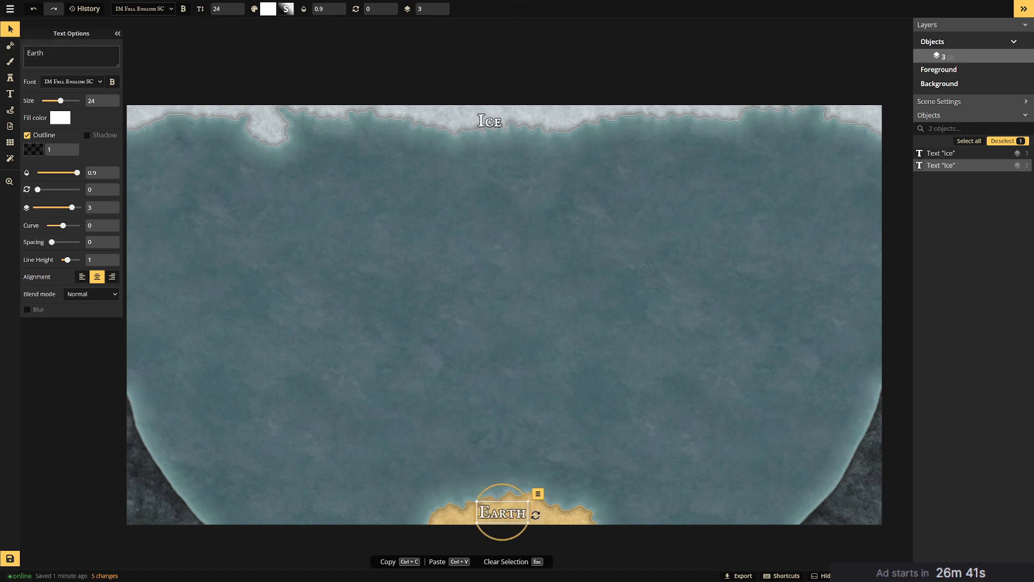
Duplicate the Earth label into the sea northeast of the sand patch and change the copy's wording to "Fire".
click(538, 494)
click(561, 400)
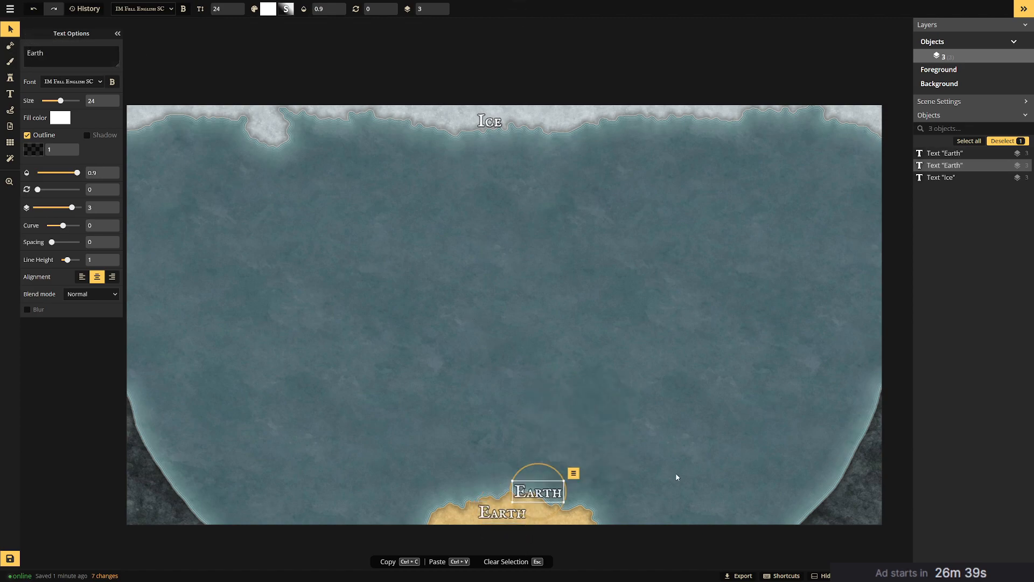
drag(552, 491, 699, 455)
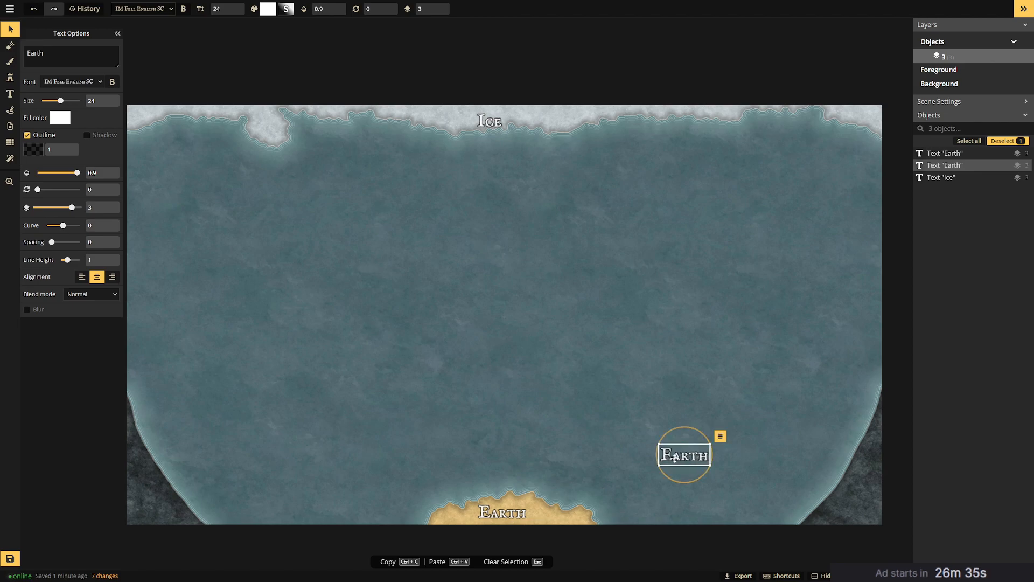
drag(48, 58, 2, 43)
text(Fire)
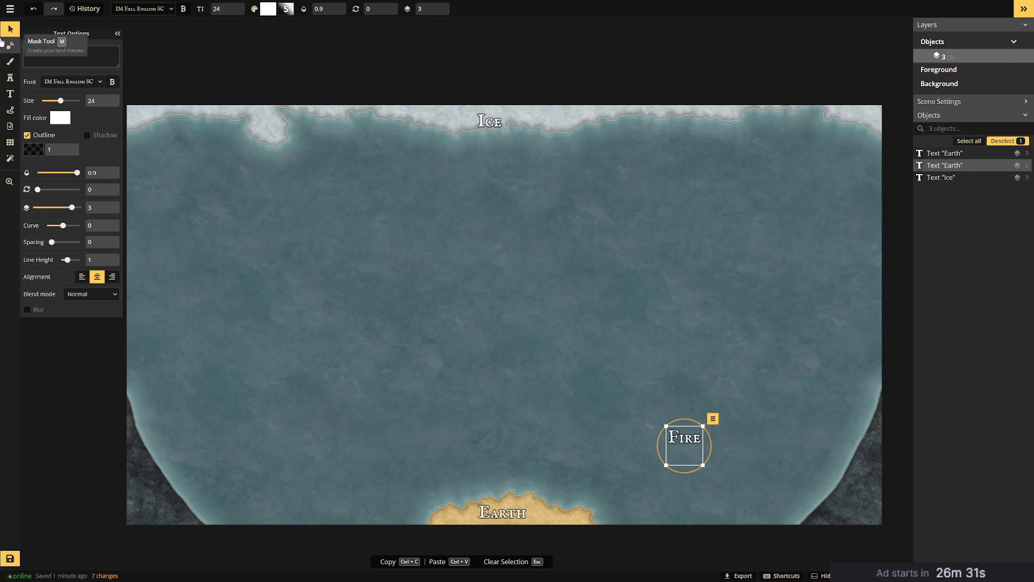
Move the Fire label to the northeastern sea, duplicate it just below and change the copy's wording to "Water".
drag(688, 459, 831, 233)
right_click(818, 215)
click(860, 216)
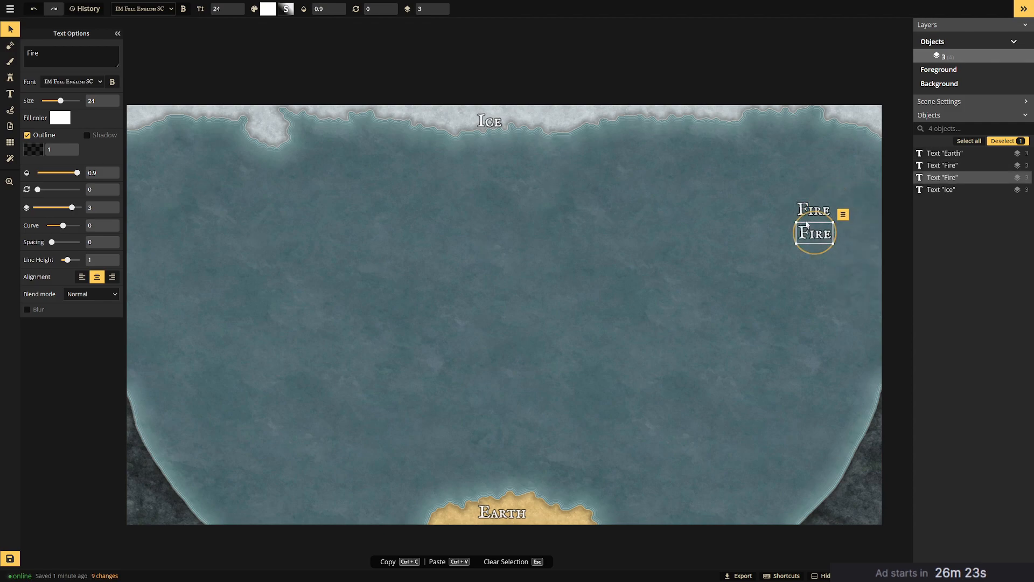
double_click(33, 53)
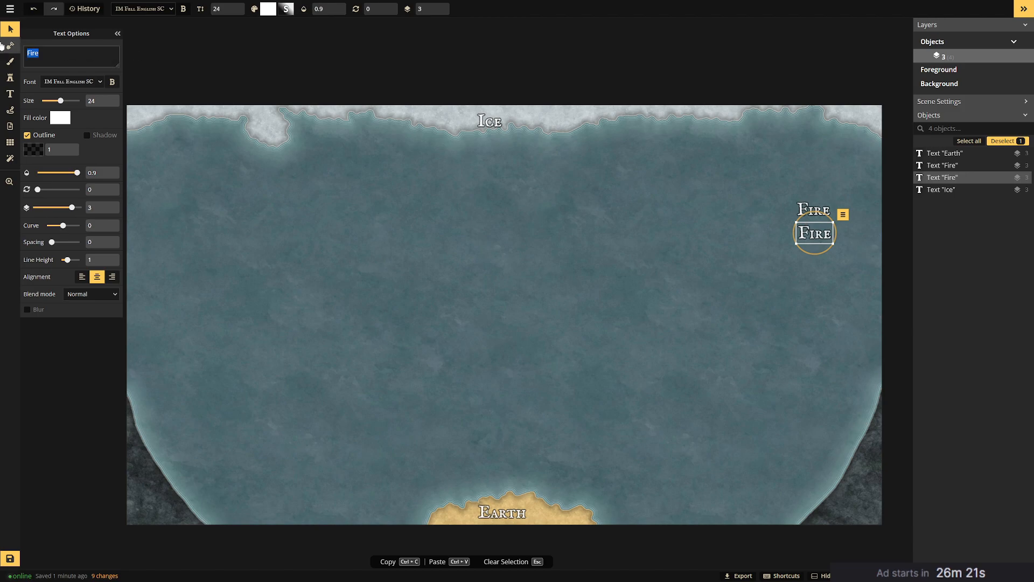
text(Water)
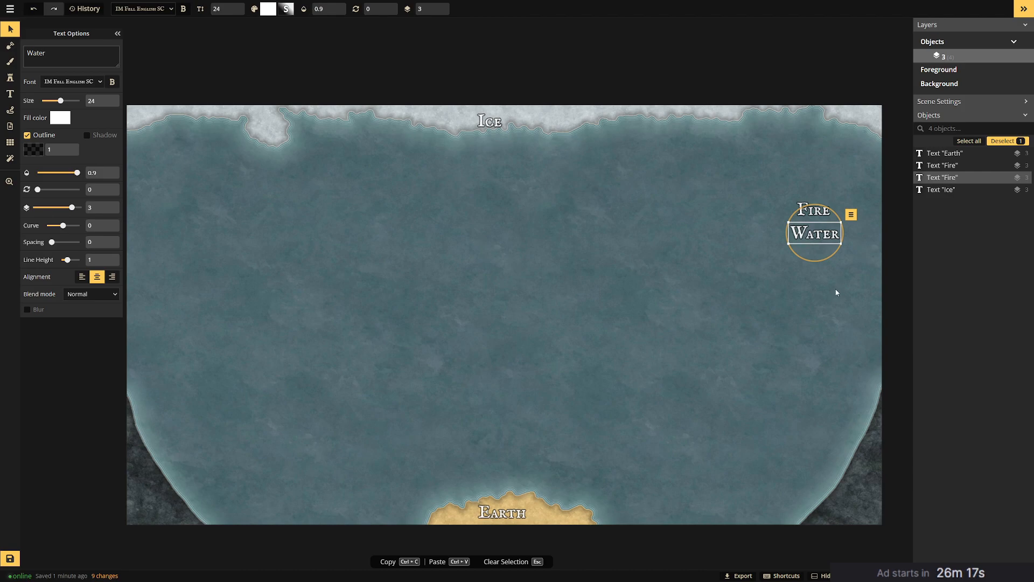
Duplicate the Water label a little further south and move the original Water label directly above the Fire label.
click(851, 214)
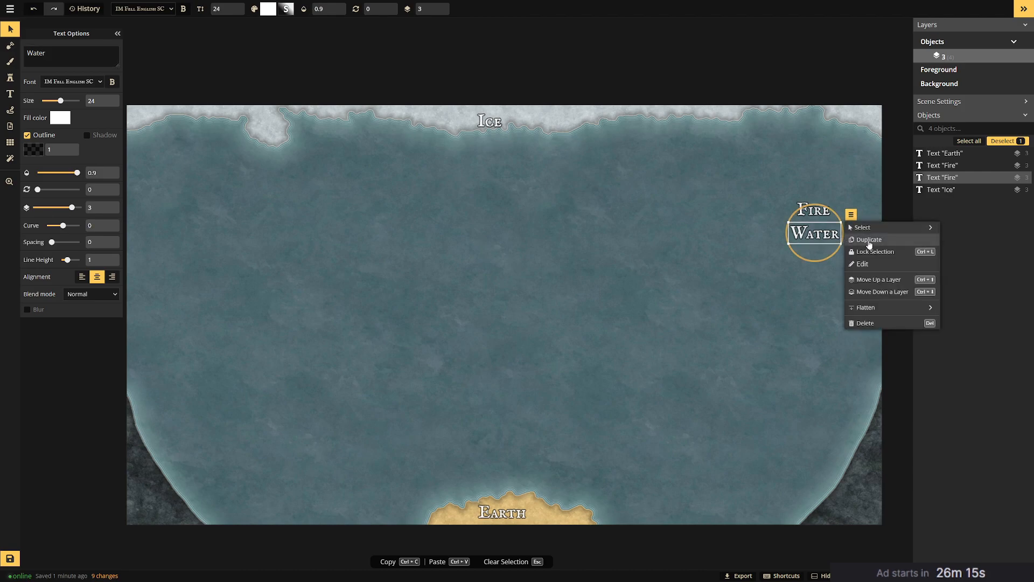
click(861, 235)
drag(855, 248, 831, 259)
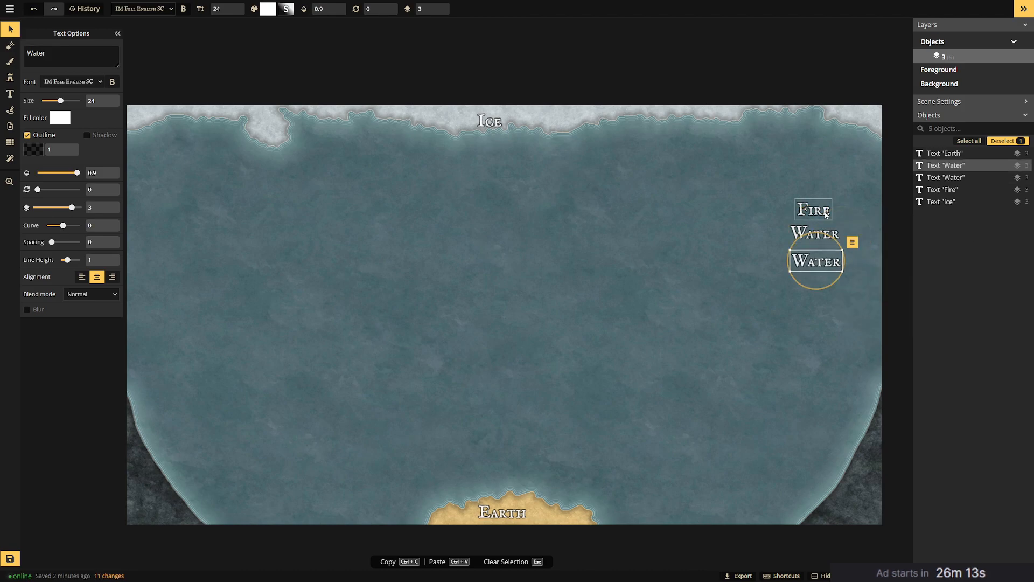
drag(835, 234, 825, 189)
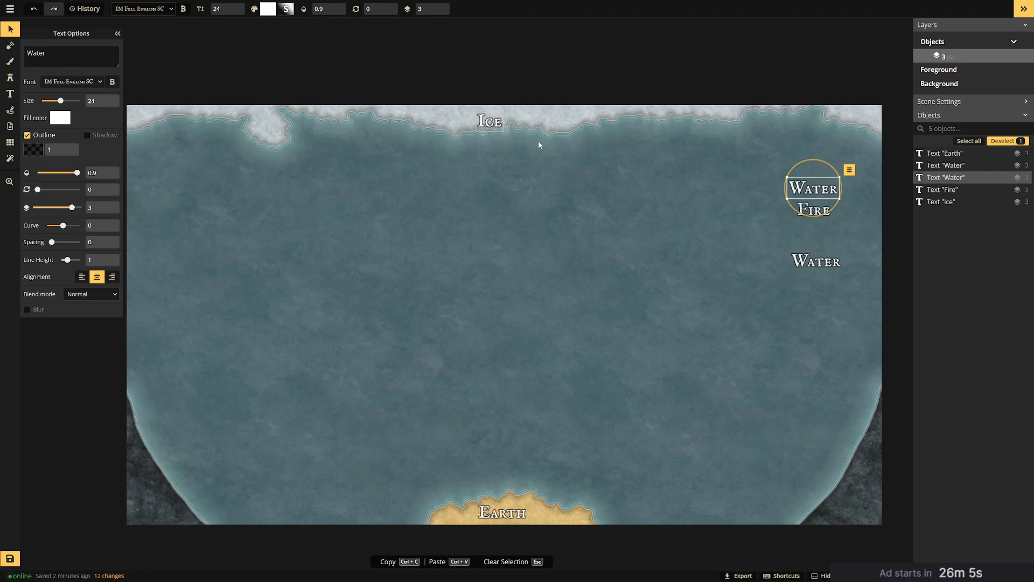
Change the wording of the lower Water label to "Wind" and move it directly below the Fire label.
click(815, 273)
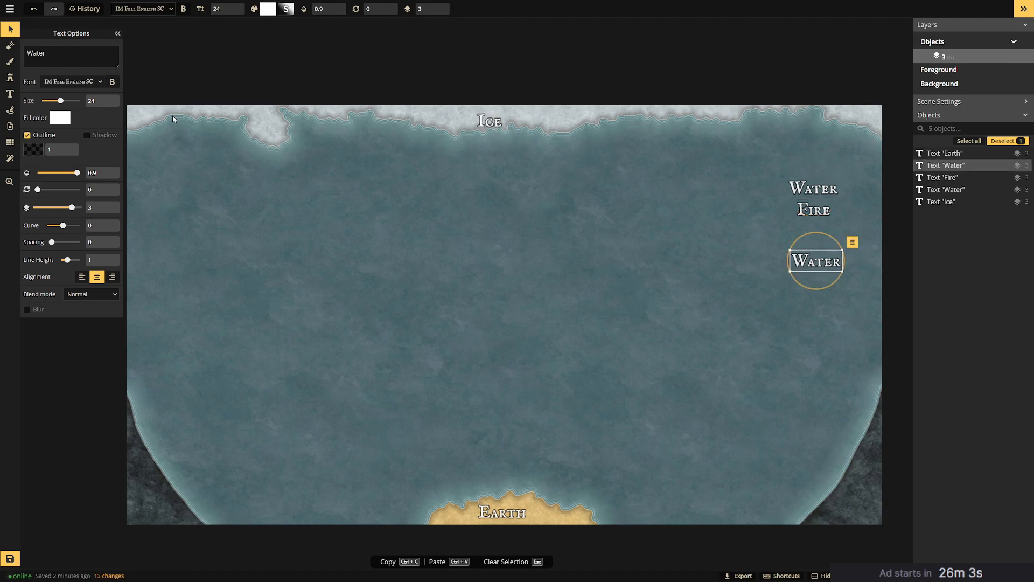
key(BackSpace)
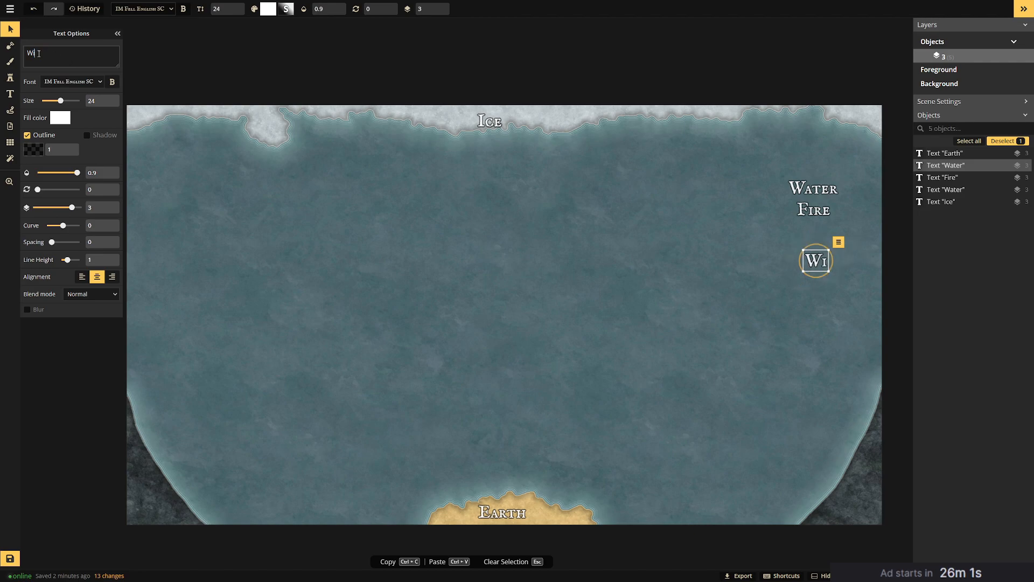
text(ind)
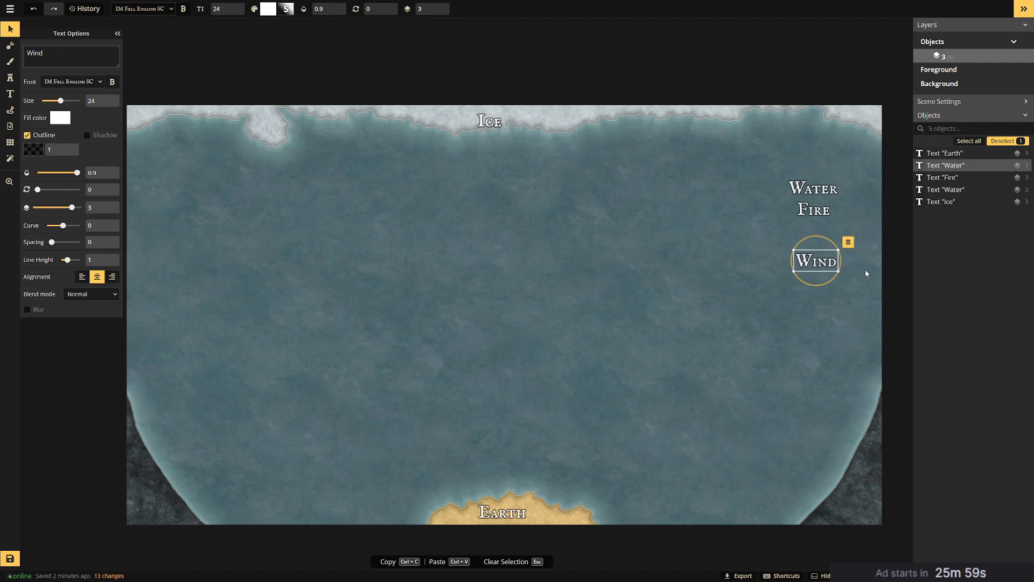
drag(809, 262, 811, 231)
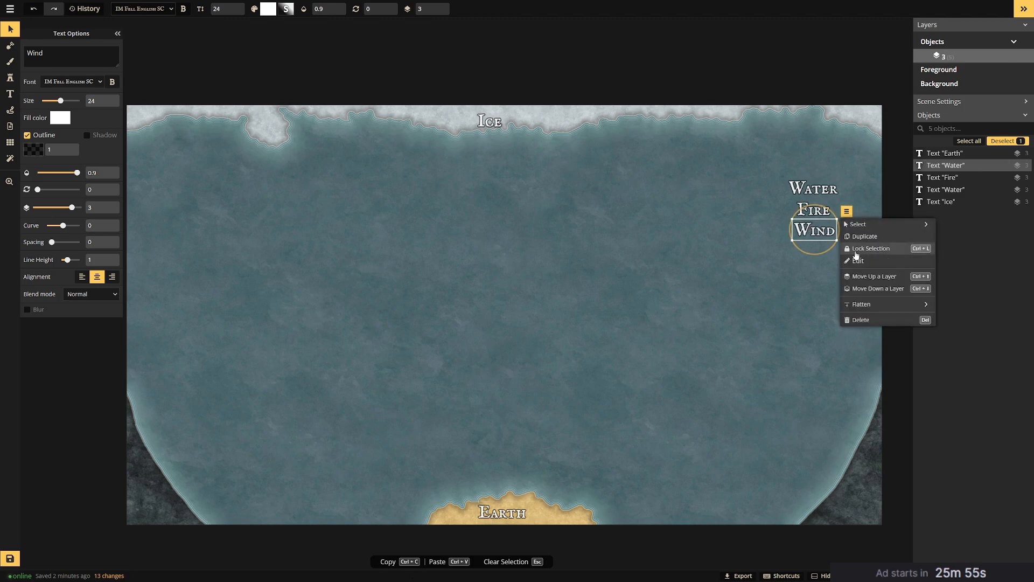
Duplicate the Wind label, leave one Wind label in the sea further southwest, and stack the Fire, Ice, Wind and Earth labels near the eastern edge.
click(862, 237)
drag(856, 206, 822, 274)
drag(823, 229, 825, 247)
drag(517, 500, 722, 330)
drag(813, 302, 853, 274)
drag(817, 246, 856, 254)
drag(823, 212, 864, 216)
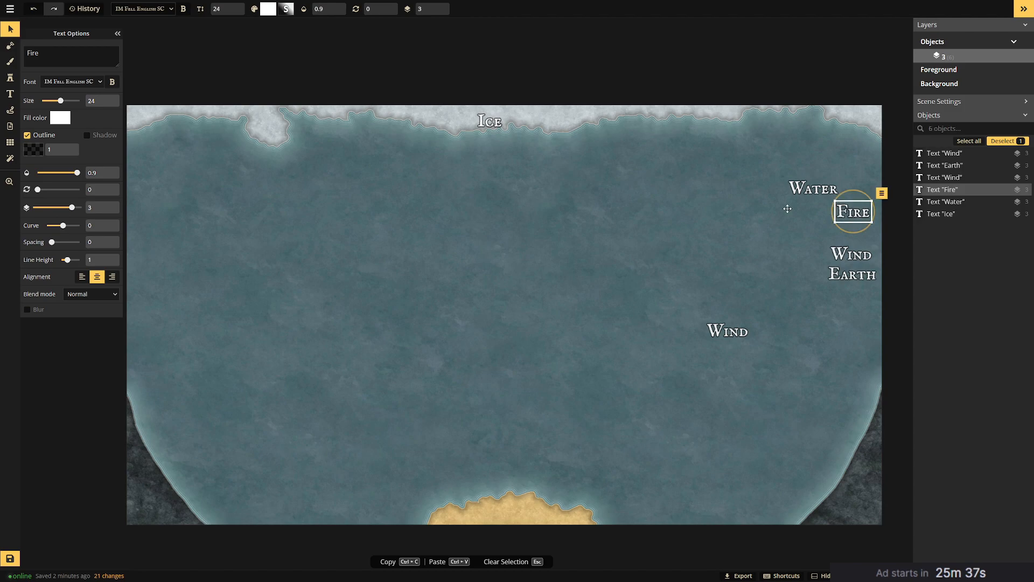
drag(489, 121, 853, 232)
Set the Earth label's text size to 12 and move it to the rocky southeastern corner.
click(853, 275)
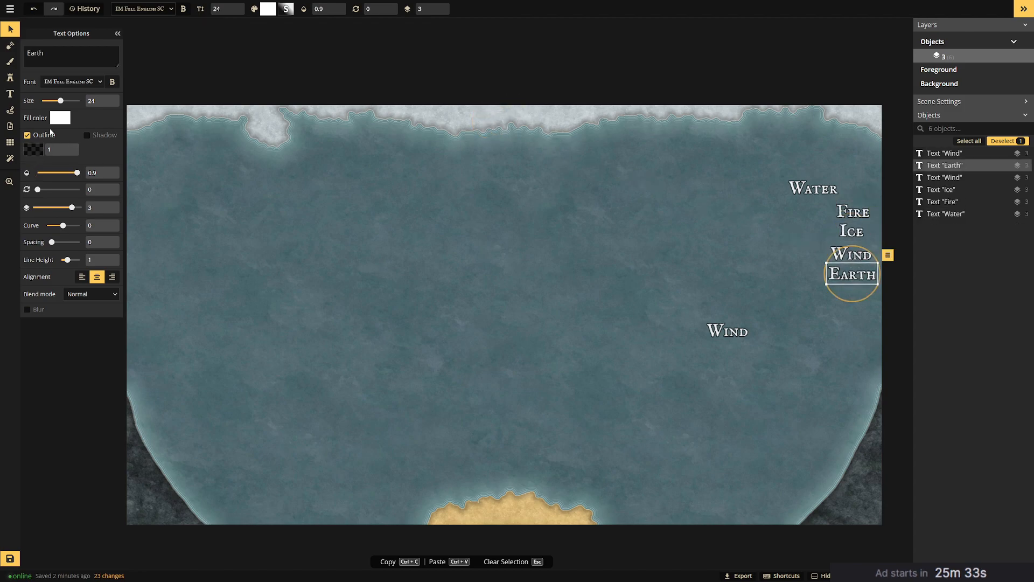
click(98, 100)
text(12)
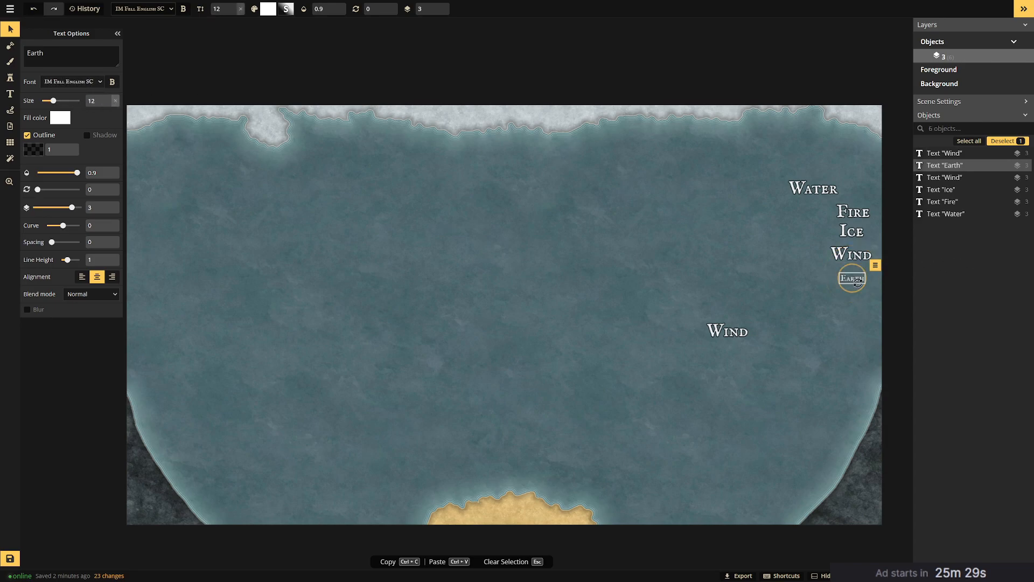
drag(852, 278, 850, 477)
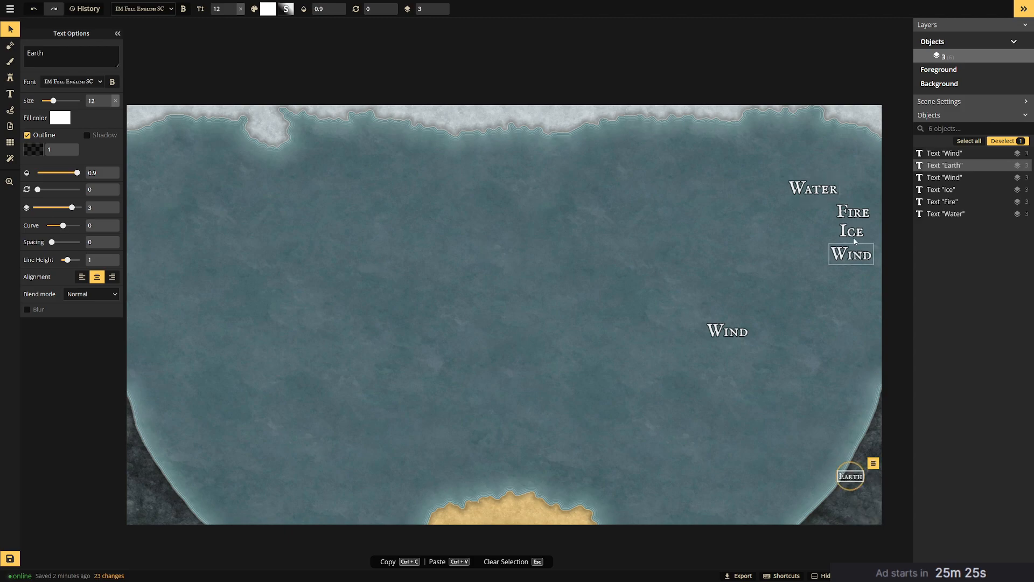
Move the Fire label into the sea north of the Earth label and set its text size to 12.
drag(854, 212, 802, 365)
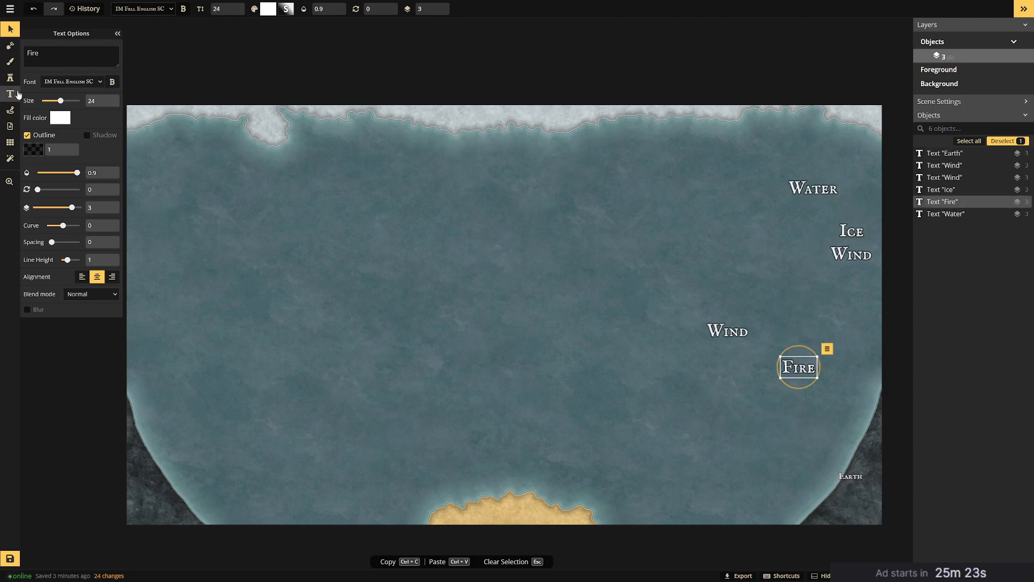
click(88, 101)
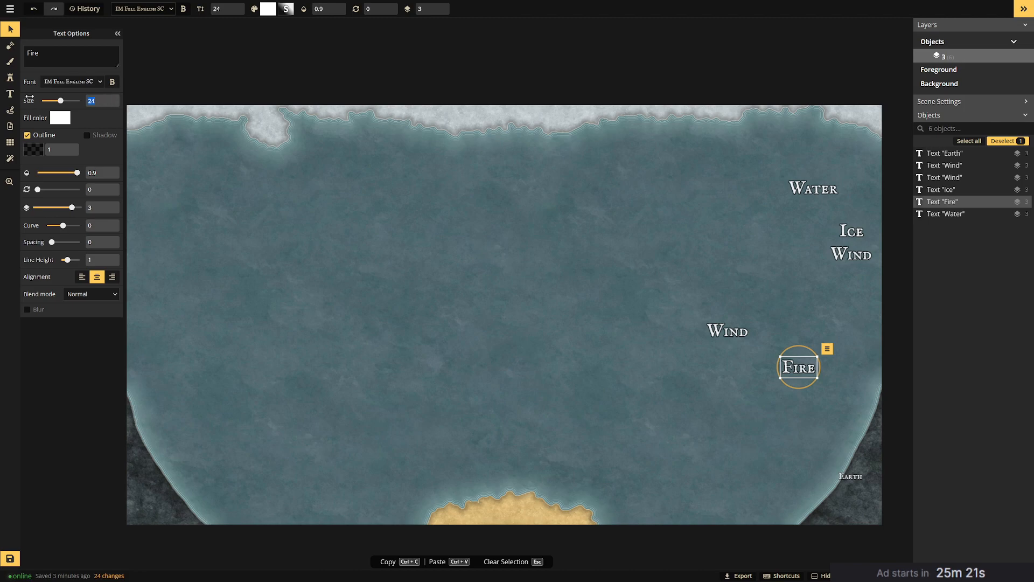
text(12)
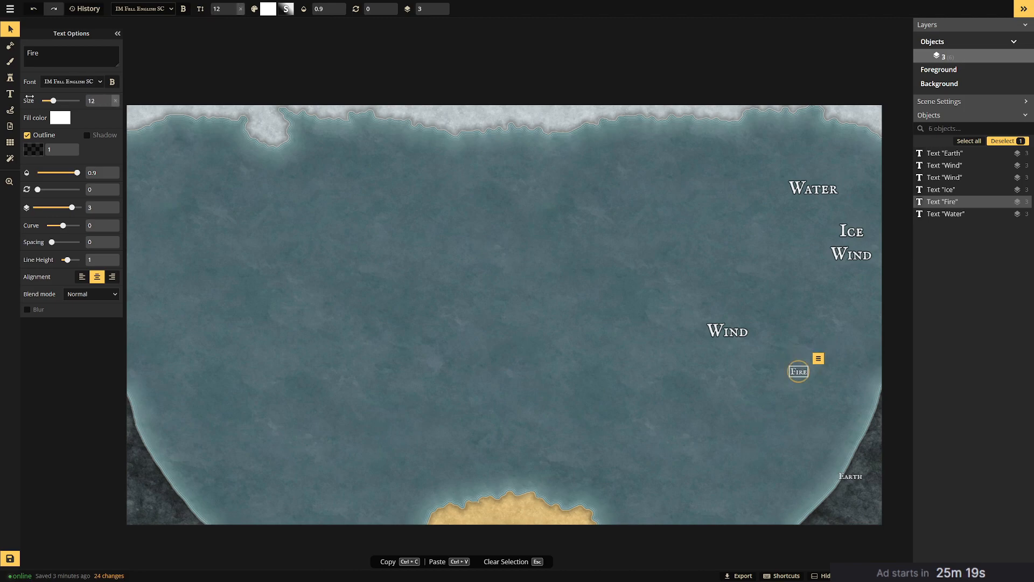
Move the Wind label near the eastern edge to the sea north of the Fire label and set its text size to 12.
drag(851, 255, 795, 293)
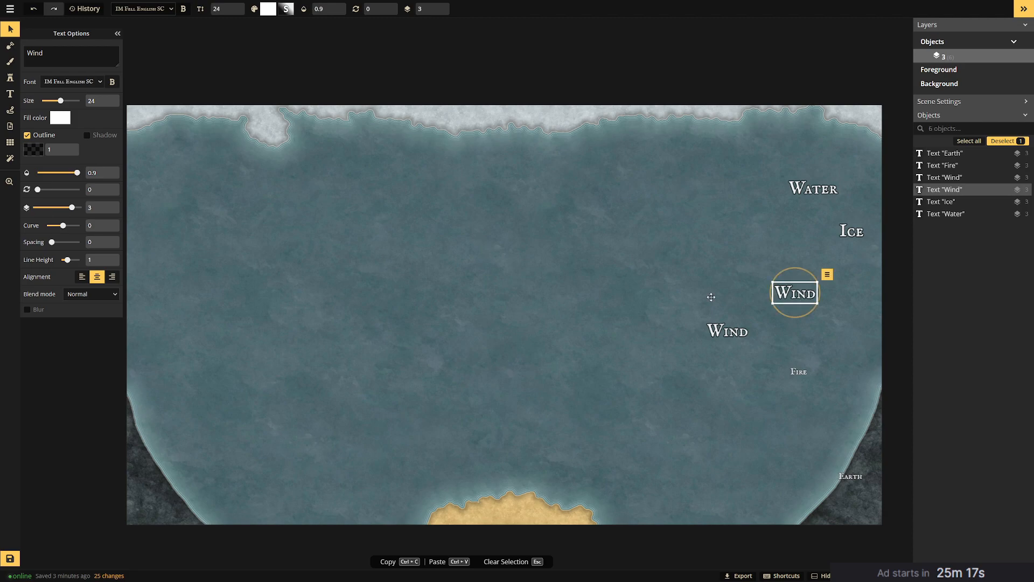
double_click(100, 100)
text(12)
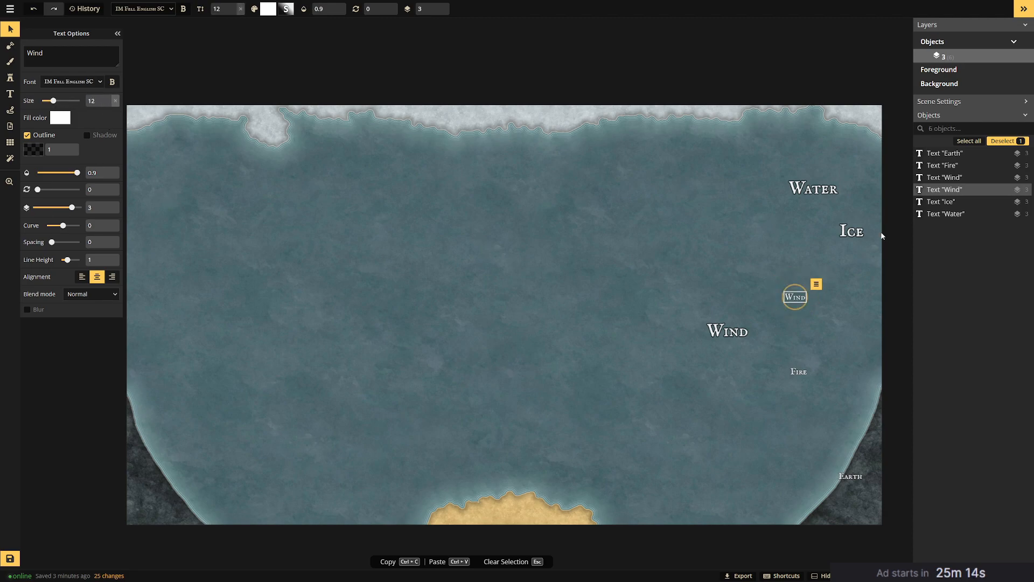
Set the text size of both the Ice label and the Water label to 12.
click(852, 232)
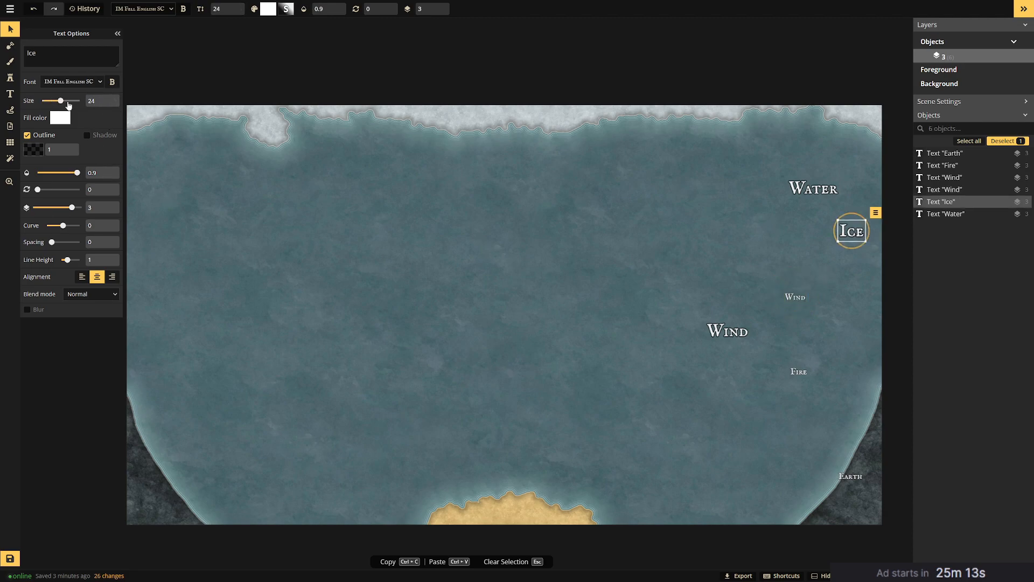
drag(108, 101, 80, 106)
text(12)
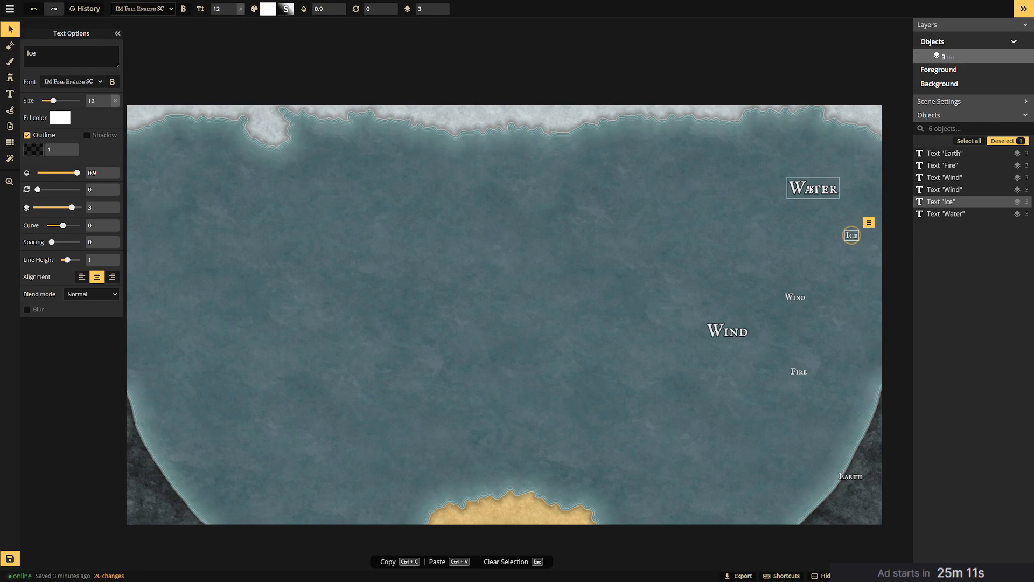
click(811, 188)
double_click(100, 101)
text(12)
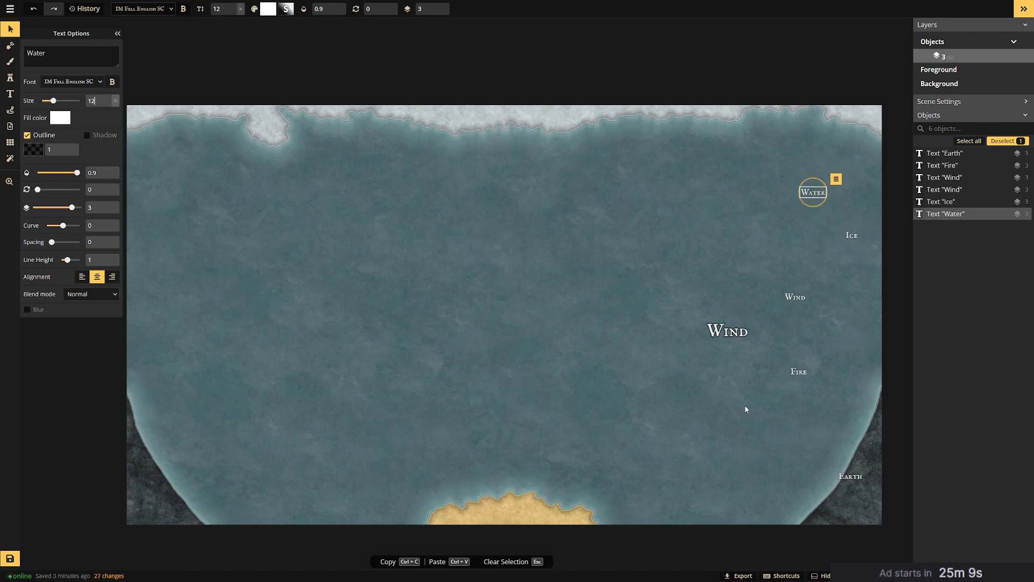
Set the text size of the Wind label furthest west to 12 and keep that label selected.
click(727, 330)
double_click(103, 101)
text(12)
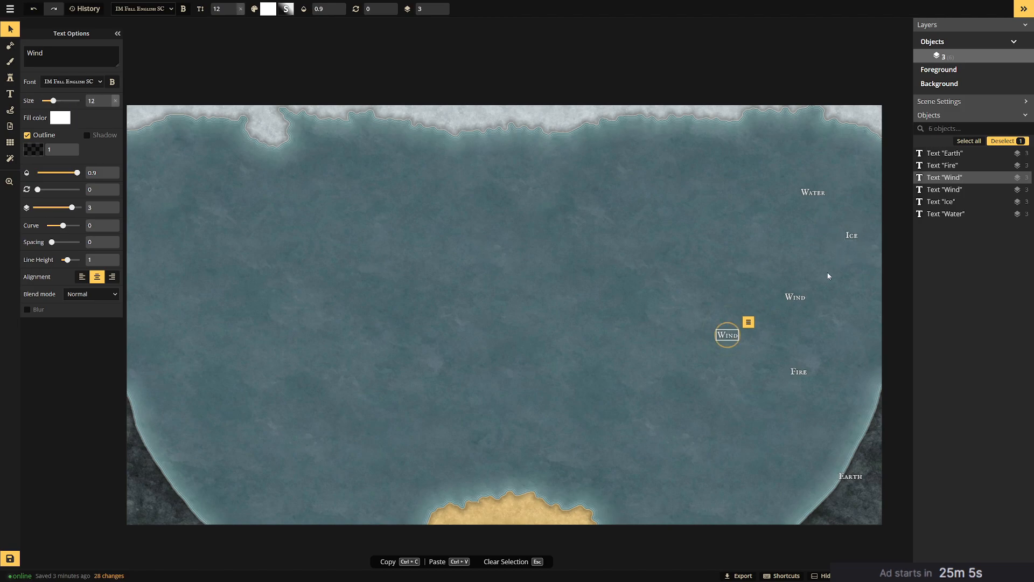
click(748, 323)
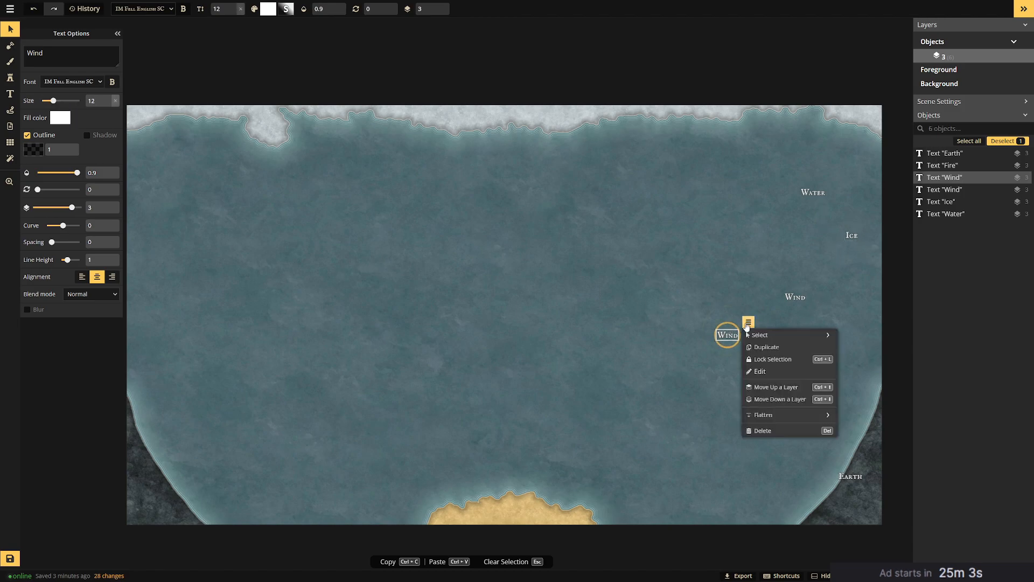
click(671, 274)
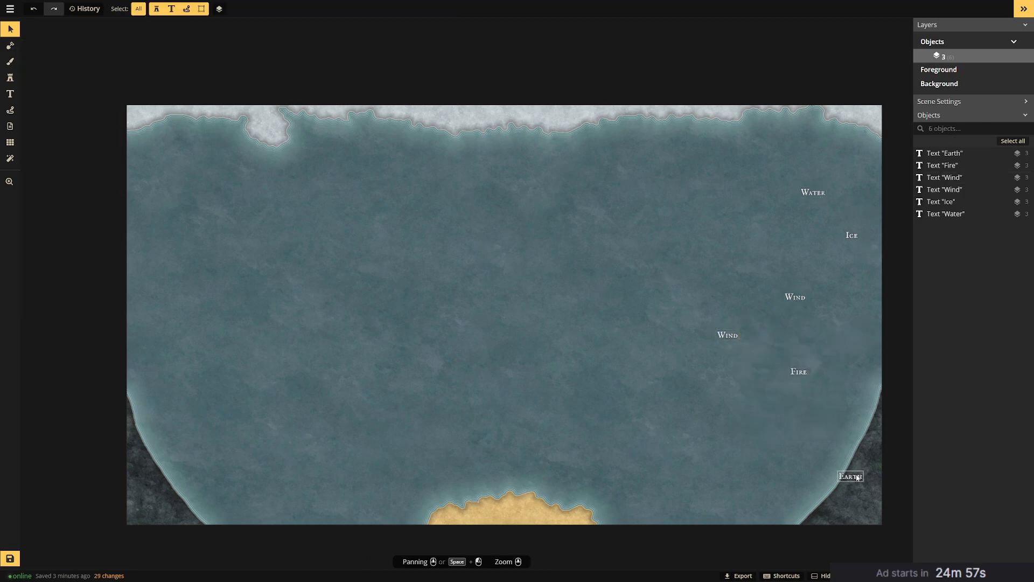
click(728, 334)
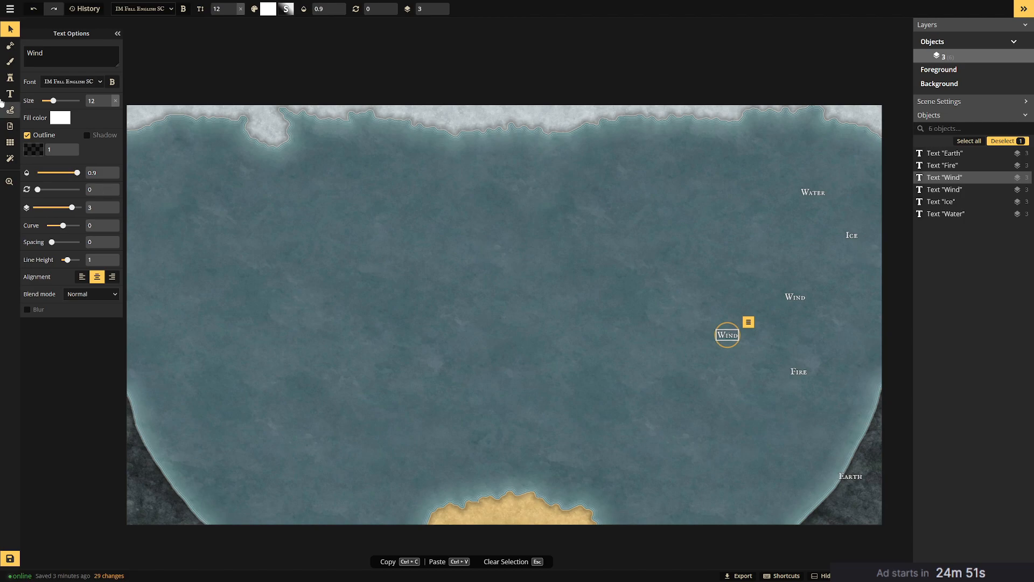
Change the text of the selected Wind label to Lightning.
drag(44, 54, 1, 49)
text(Lightning)
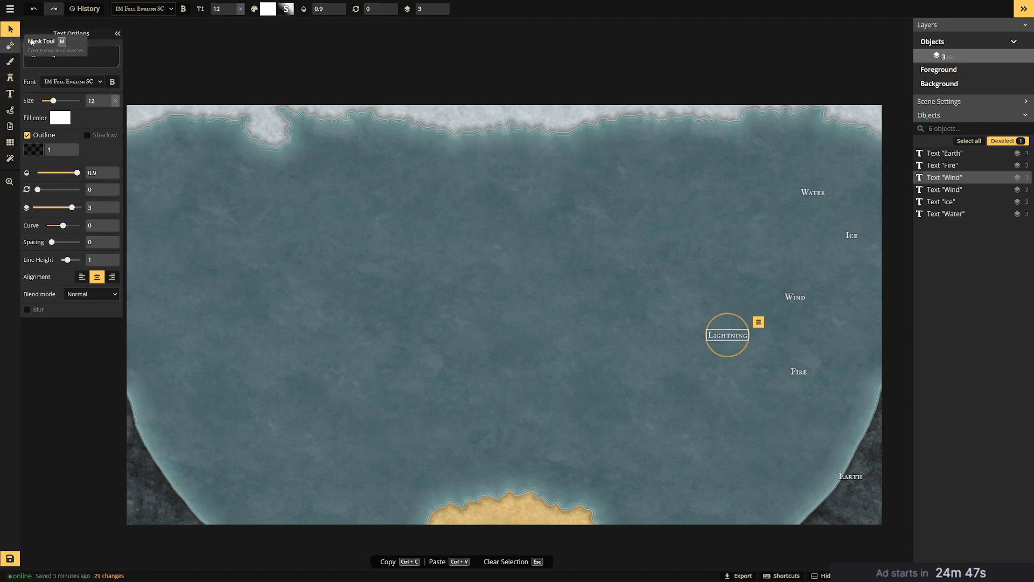
click(827, 306)
Move the Fire label to the map's eastern edge north of the Earth label, and place the Ice label directly beneath it.
drag(806, 375, 871, 430)
click(850, 236)
drag(849, 237, 866, 441)
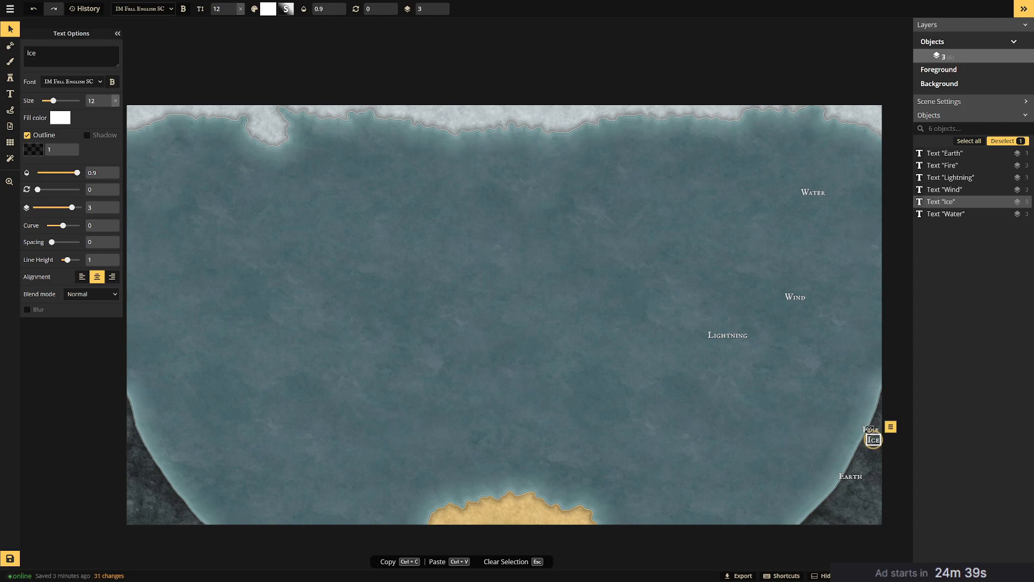
click(872, 429)
click(875, 440)
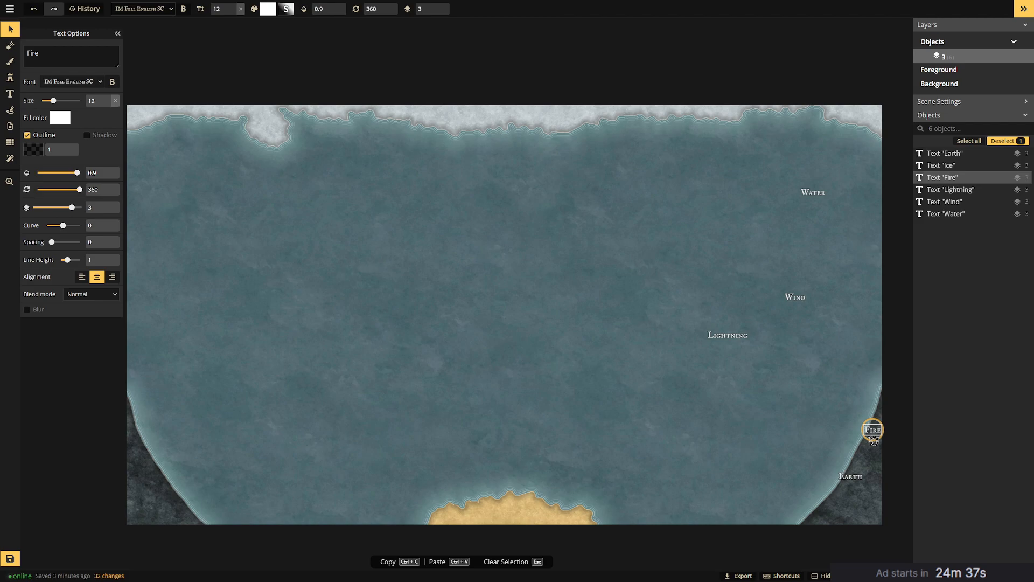
click(874, 440)
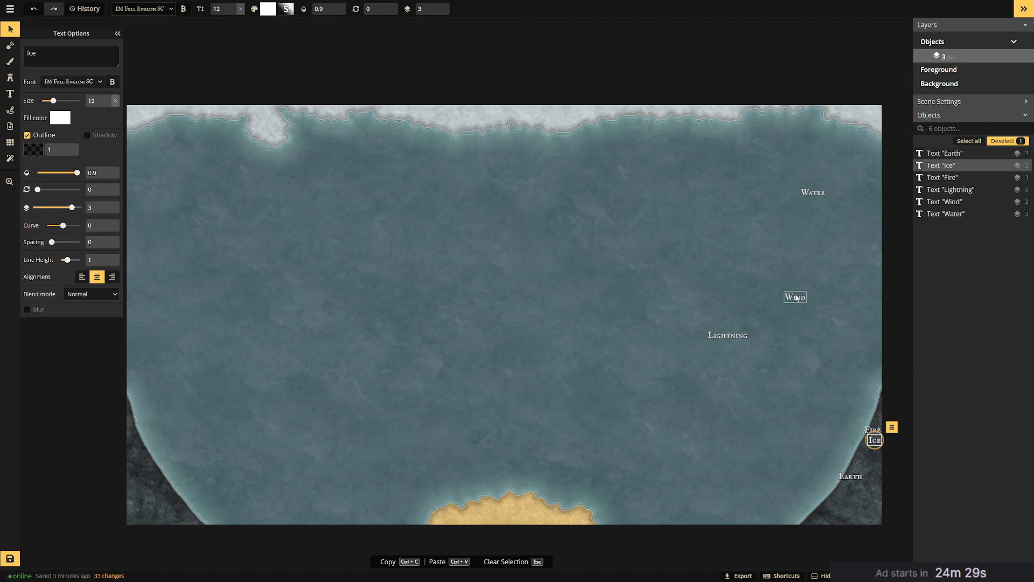
Stack the Wind, Earth, Lightning and Water labels in that order beneath the Ice label at the eastern edge.
drag(793, 297, 865, 456)
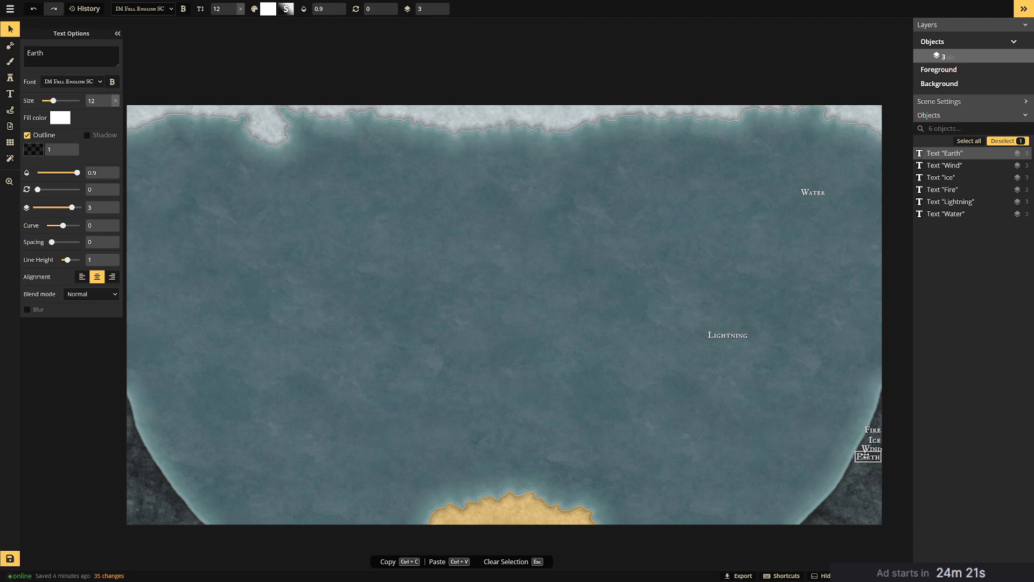
drag(726, 337, 854, 466)
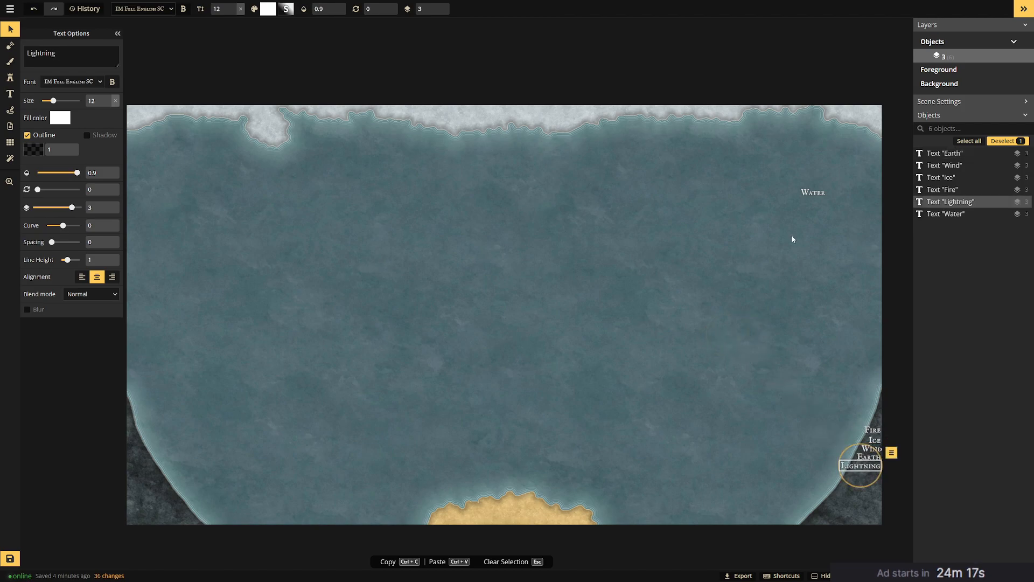
click(802, 193)
drag(801, 195, 872, 477)
click(806, 448)
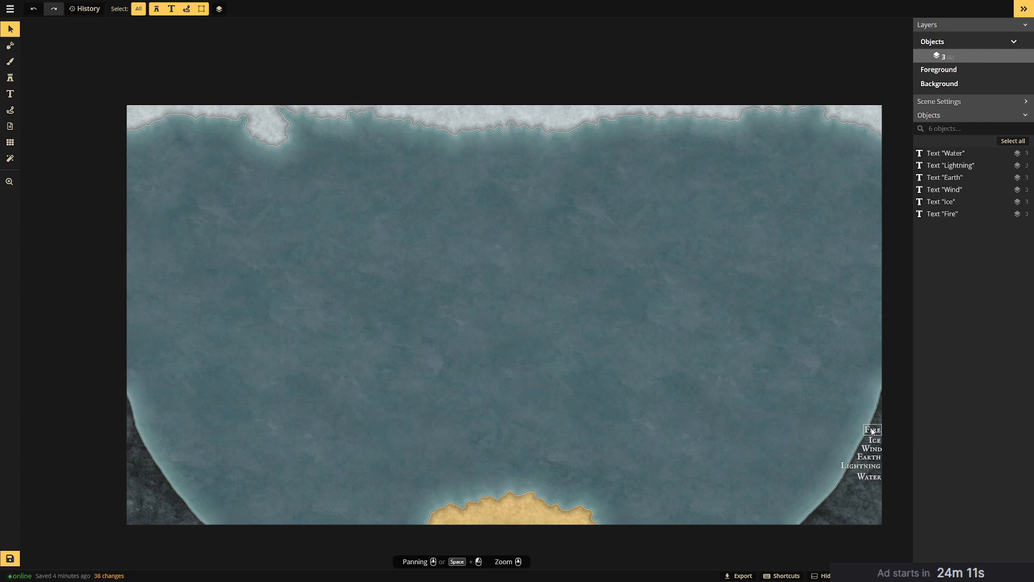
Shift the six stacked element labels down into the rocky southeast corner, keeping Fire at the top and Water at the bottom.
drag(874, 480, 870, 521)
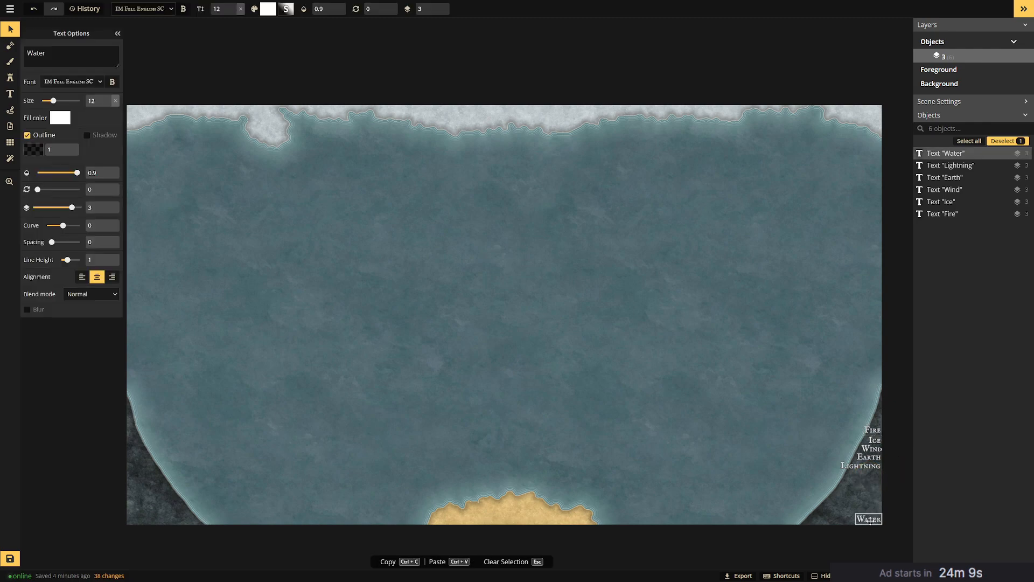
drag(869, 466, 870, 508)
drag(870, 457, 869, 499)
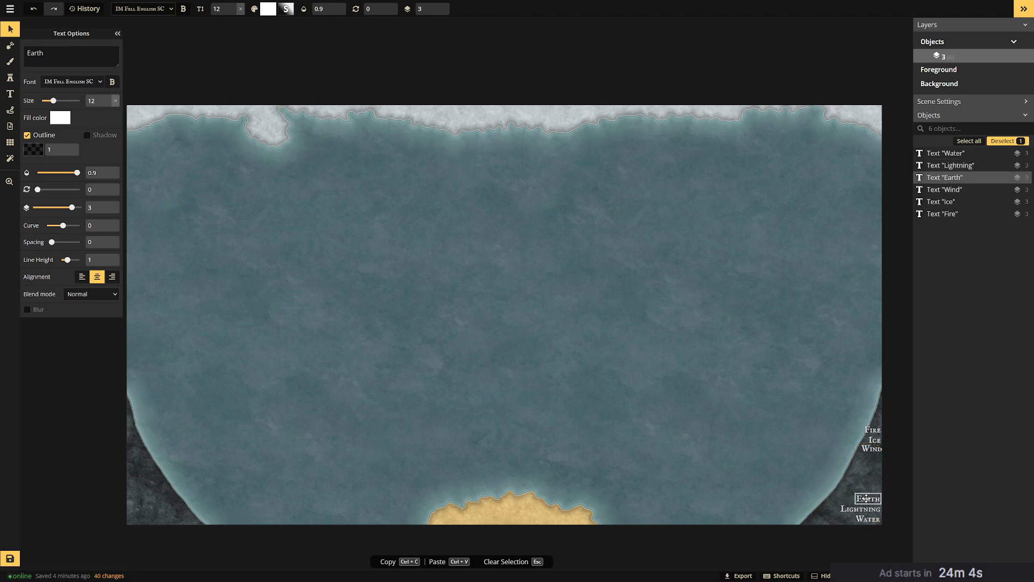
click(872, 449)
drag(872, 450, 868, 488)
drag(874, 440, 873, 478)
drag(875, 430, 872, 467)
click(631, 383)
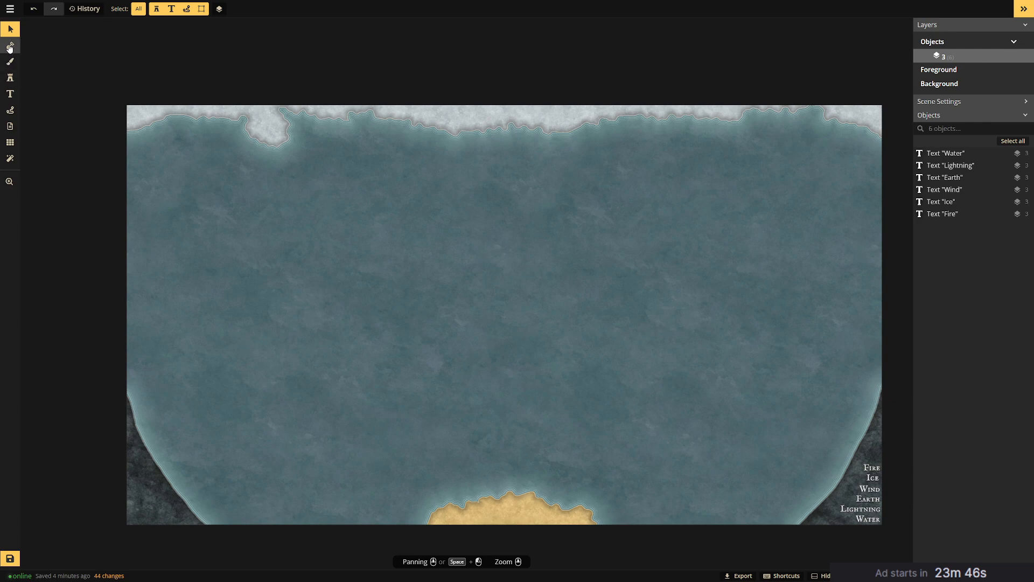
Duplicate the Fire label, change the copy's text to Light and move it into the rocky southwest corner.
click(872, 468)
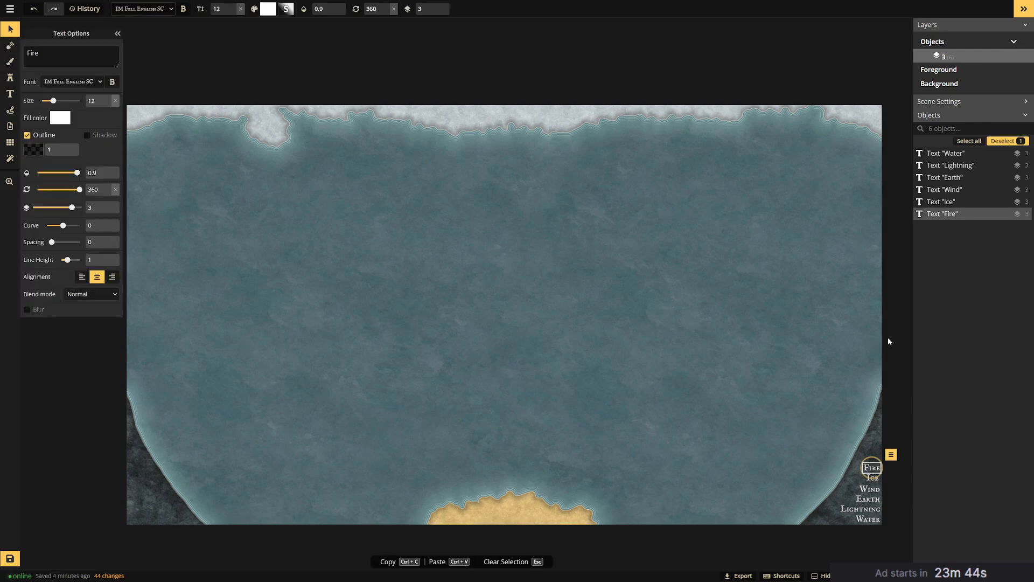
click(891, 456)
click(909, 485)
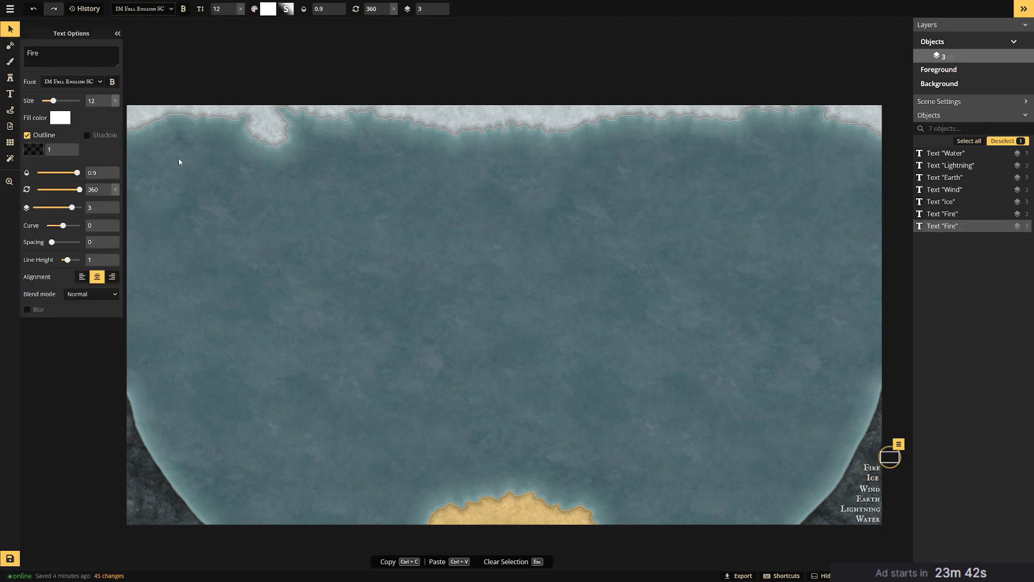
drag(895, 456, 602, 397)
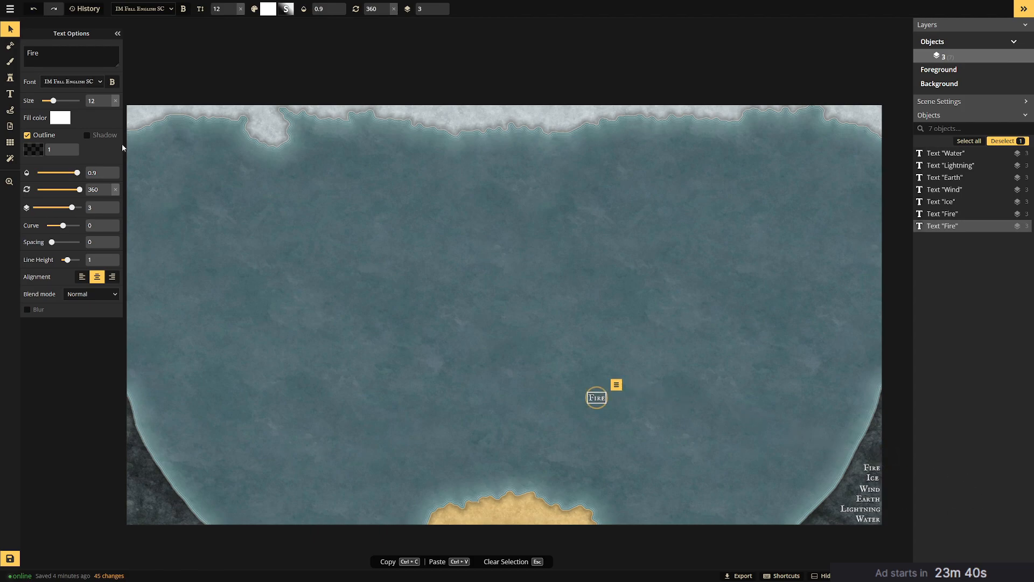
drag(74, 63, 2, 44)
text(Light)
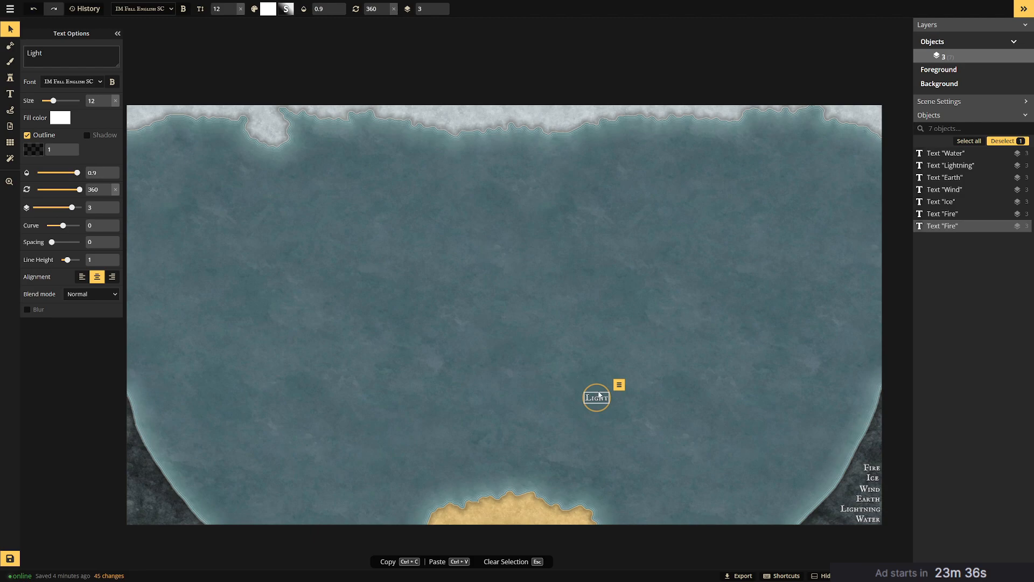
drag(600, 394, 143, 509)
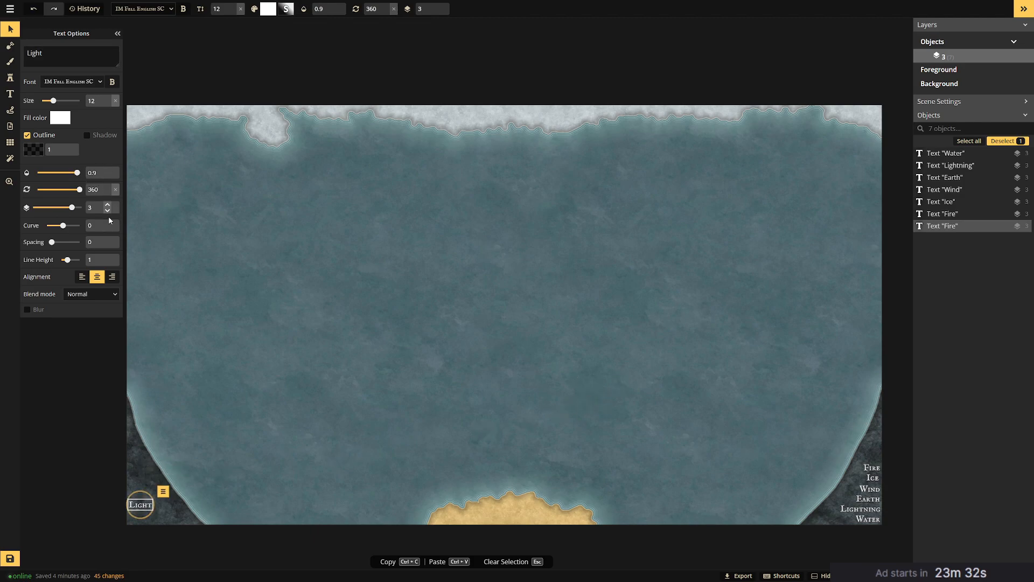
Duplicate the Light label, place the copy directly beneath it, change its text to Darkness and fit it inside the map edge.
click(162, 492)
click(173, 398)
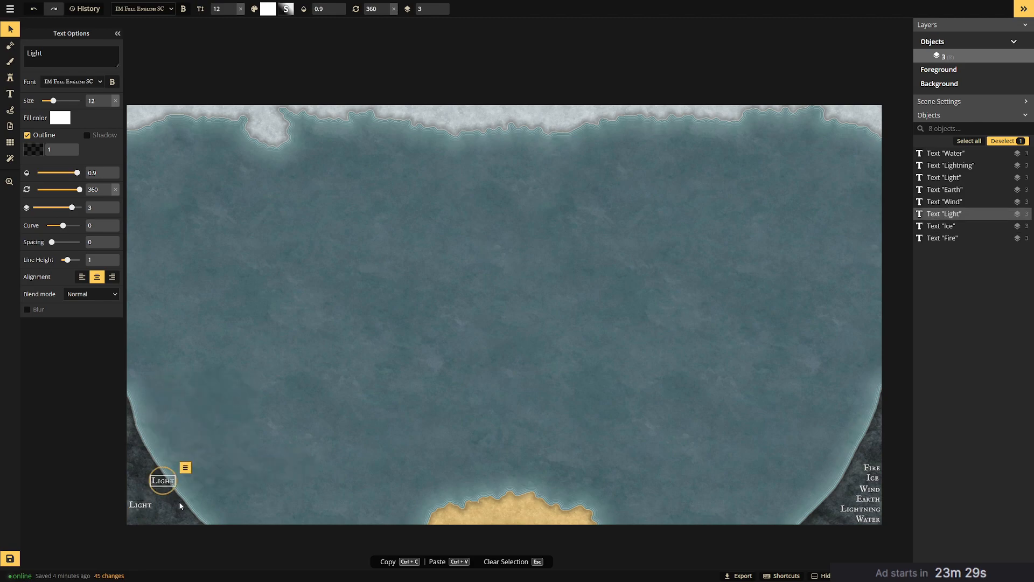
drag(166, 481, 144, 518)
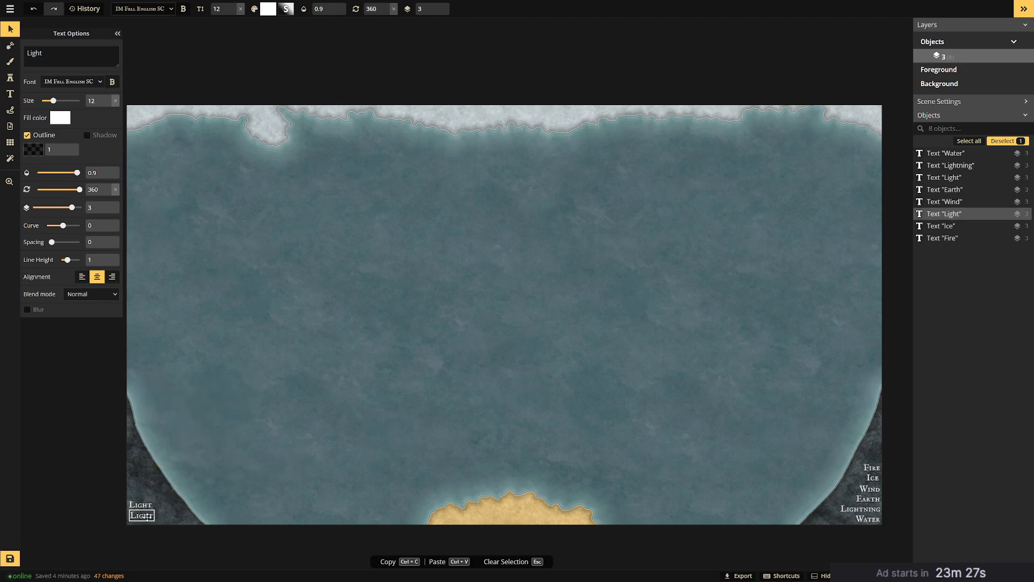
double_click(35, 53)
text(Darkness)
click(290, 461)
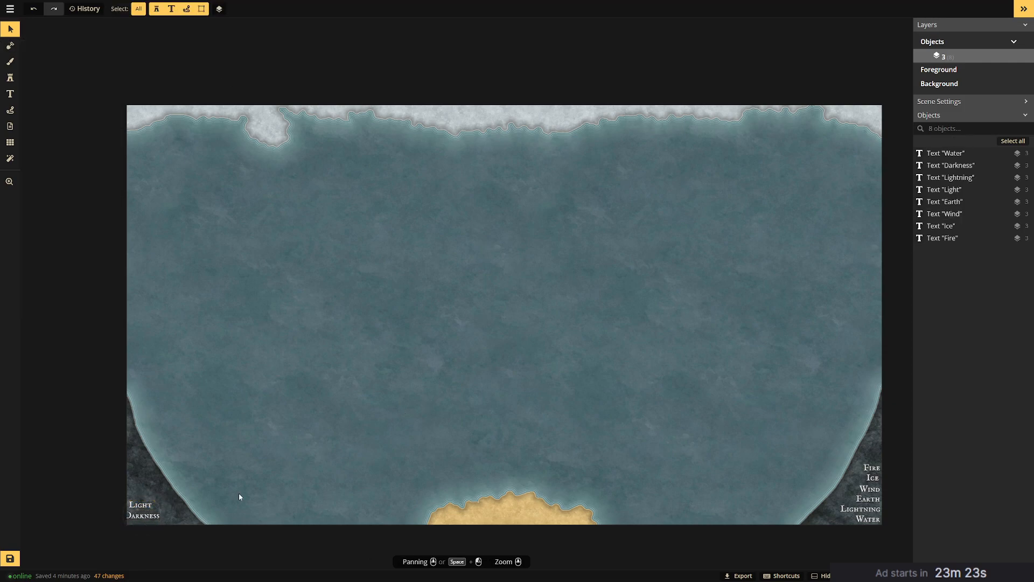
click(151, 519)
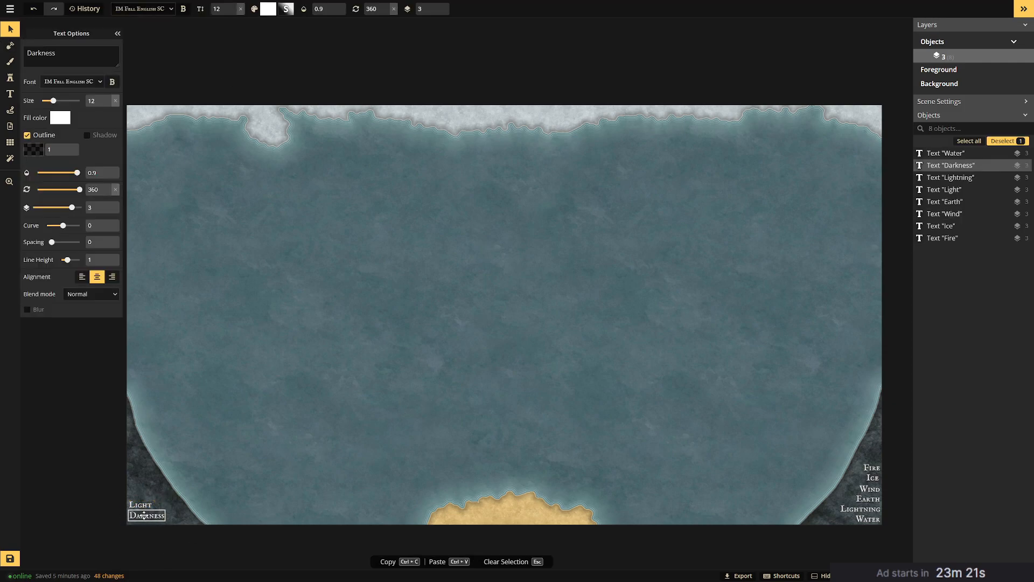
click(194, 457)
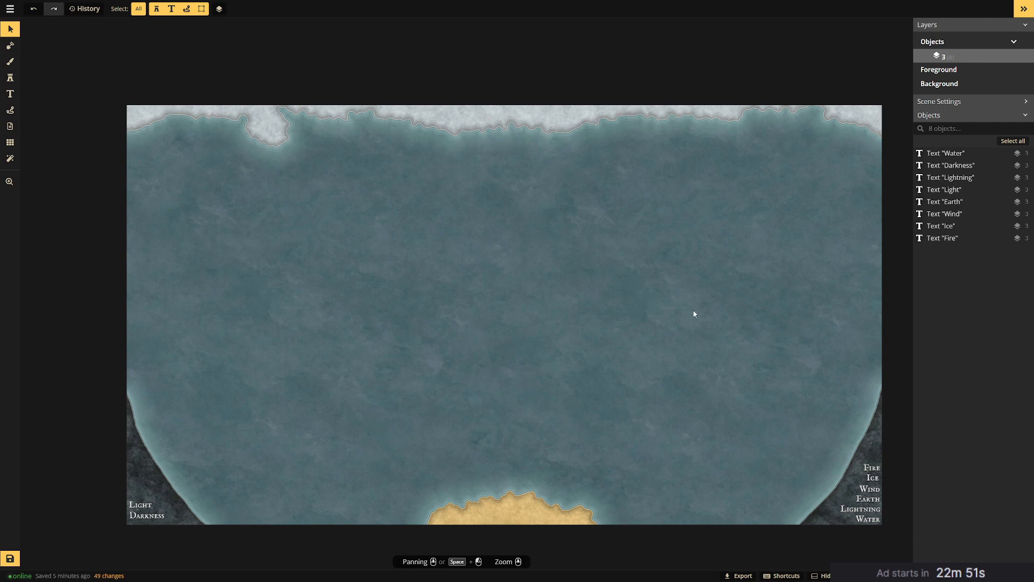
mouse_move(699, 313)
mouse_down()
mouse_move(711, 300)
mouse_move(710, 309)
mouse_up()
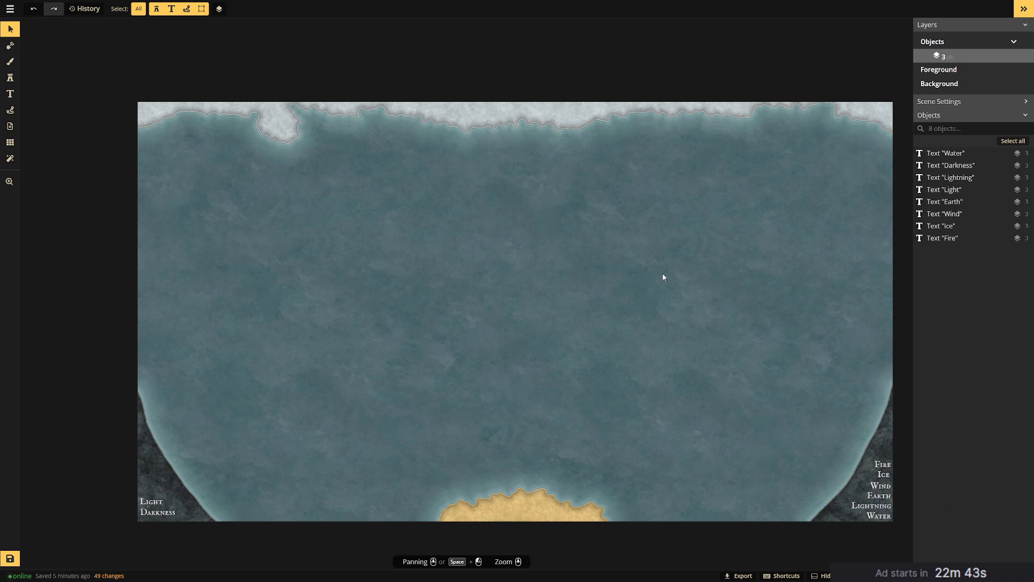
click(10, 46)
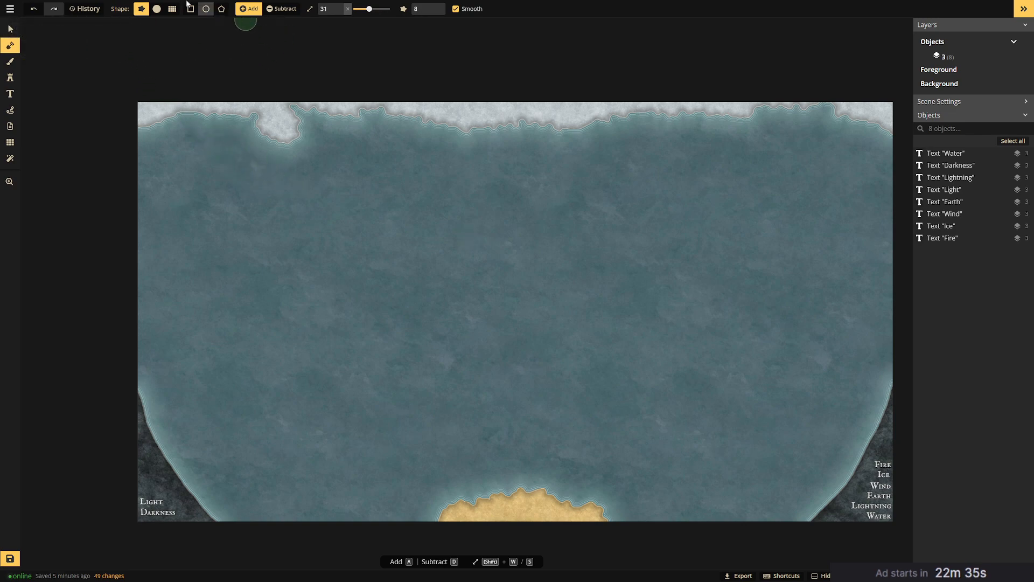
click(11, 62)
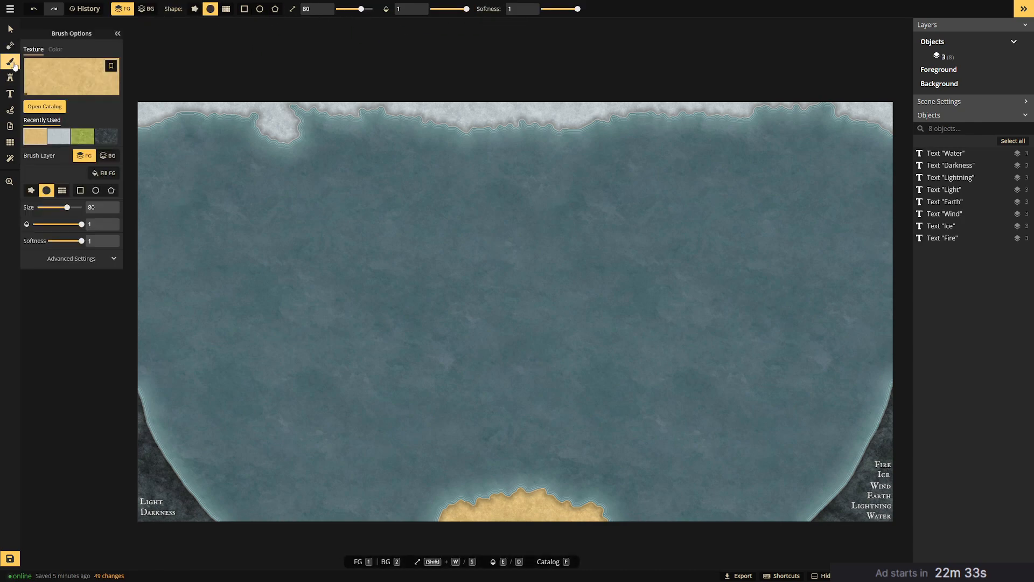
click(10, 47)
click(10, 60)
click(9, 78)
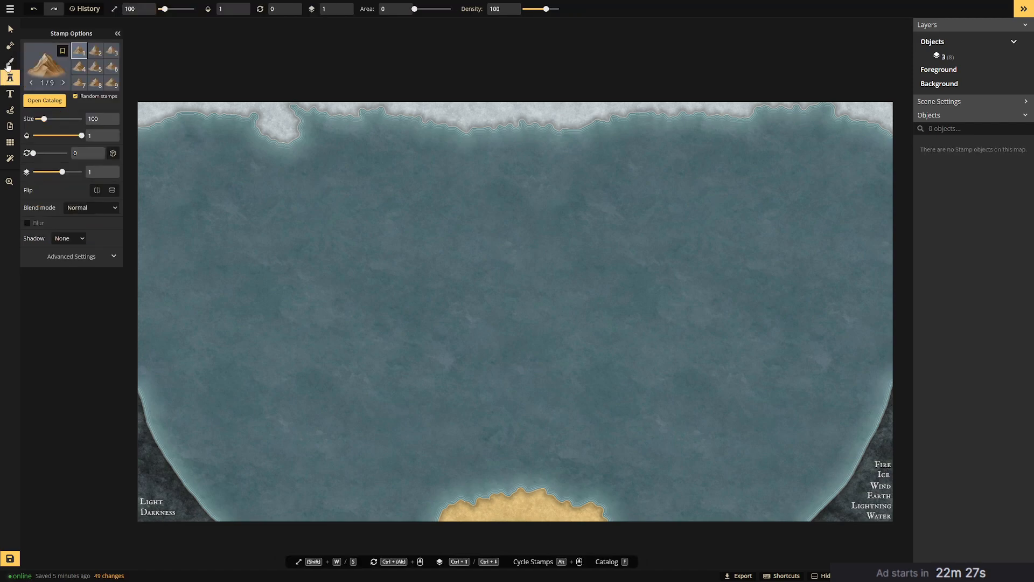
click(9, 63)
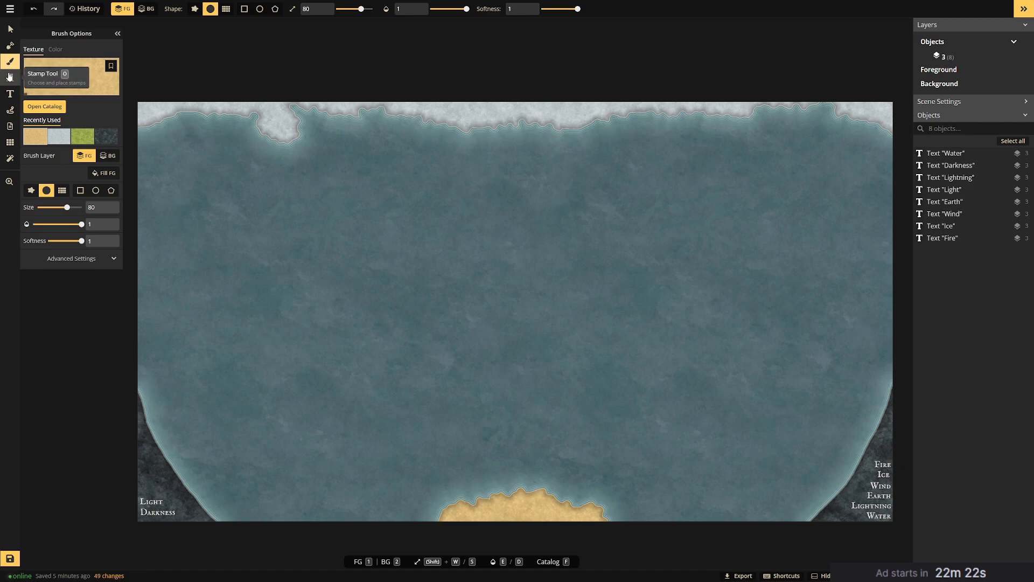
Try painting green grass texture on the background layer along the southern sandy land, then undo the stroke.
click(146, 9)
click(80, 141)
drag(487, 504, 582, 512)
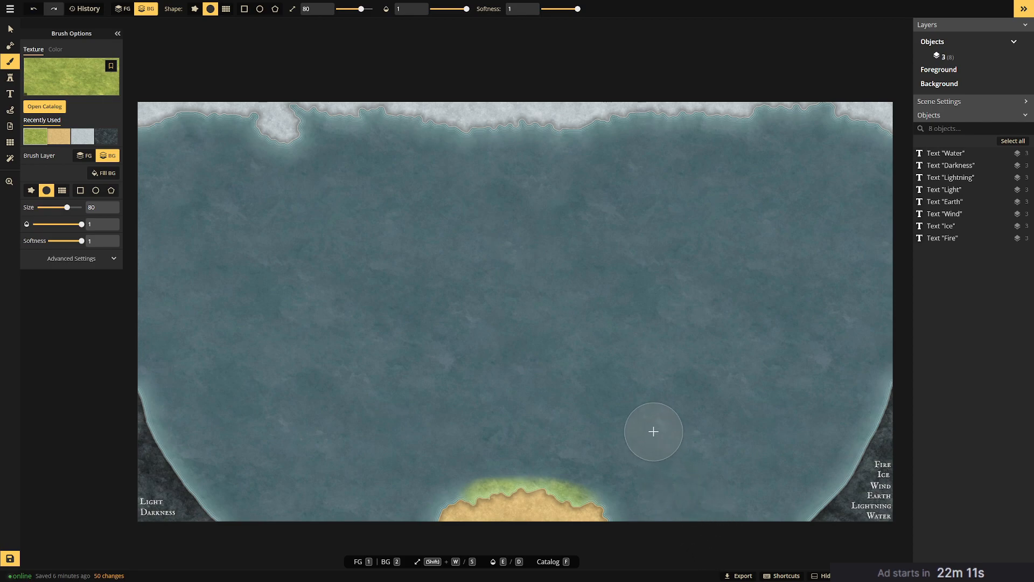
key(ctrl+z)
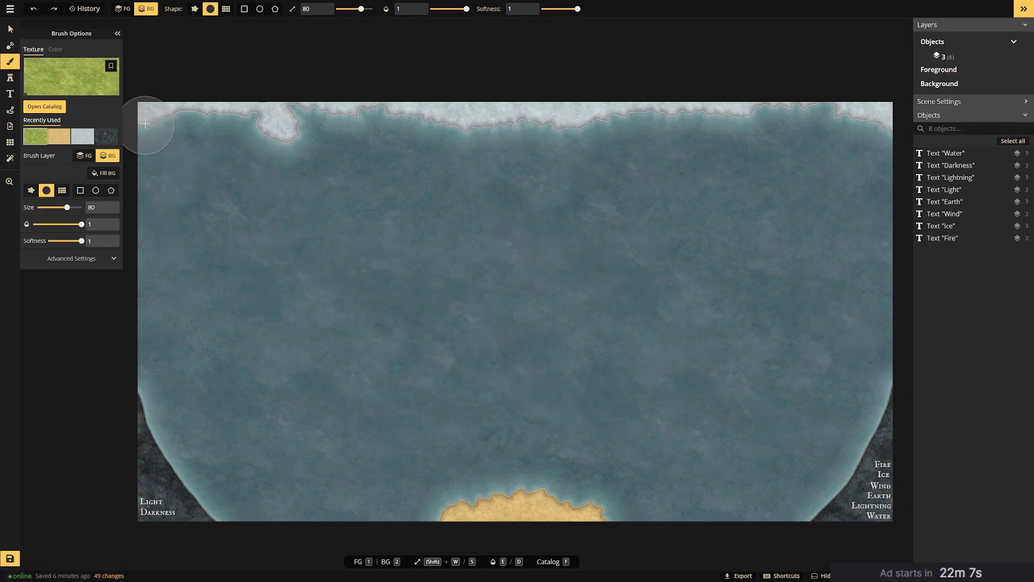
Try painting dark rock texture on the background layer beside the southeast corner, undo it, and brush beyond the southwestern map edge.
click(120, 8)
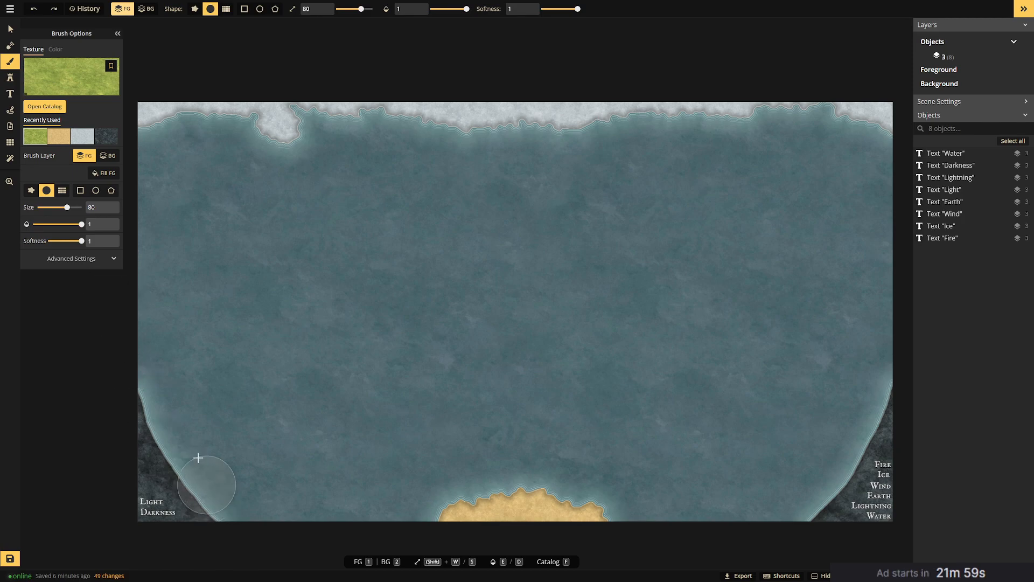
click(112, 141)
click(146, 9)
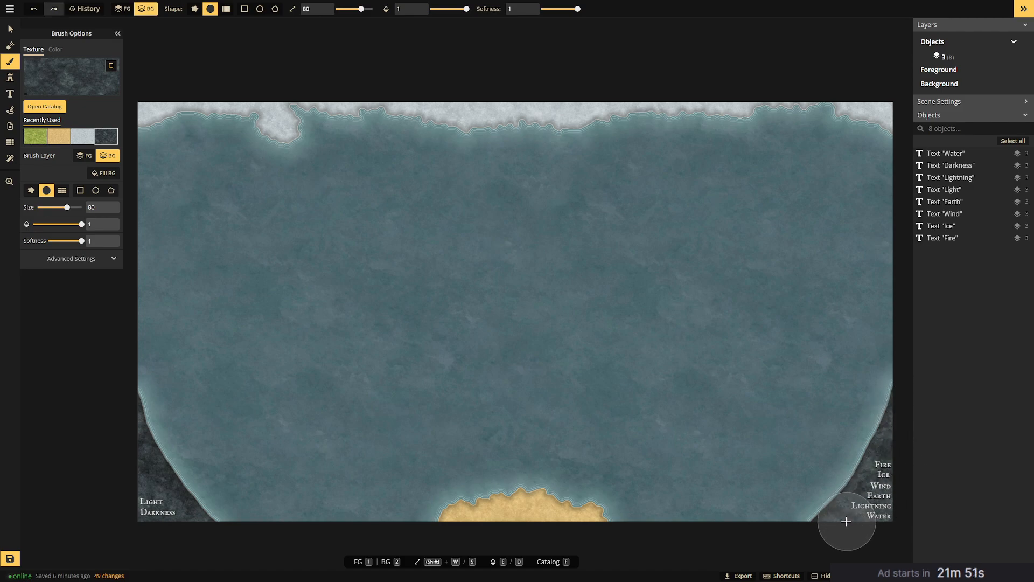
mouse_move(828, 541)
mouse_down()
mouse_move(878, 503)
mouse_move(891, 445)
mouse_move(893, 460)
mouse_move(830, 431)
mouse_up()
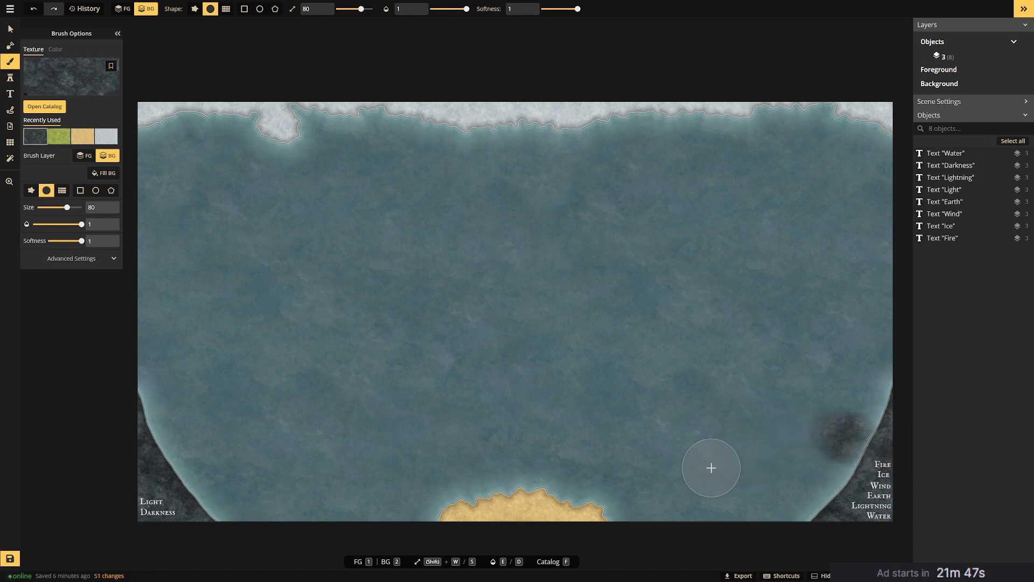
key(ctrl+z)
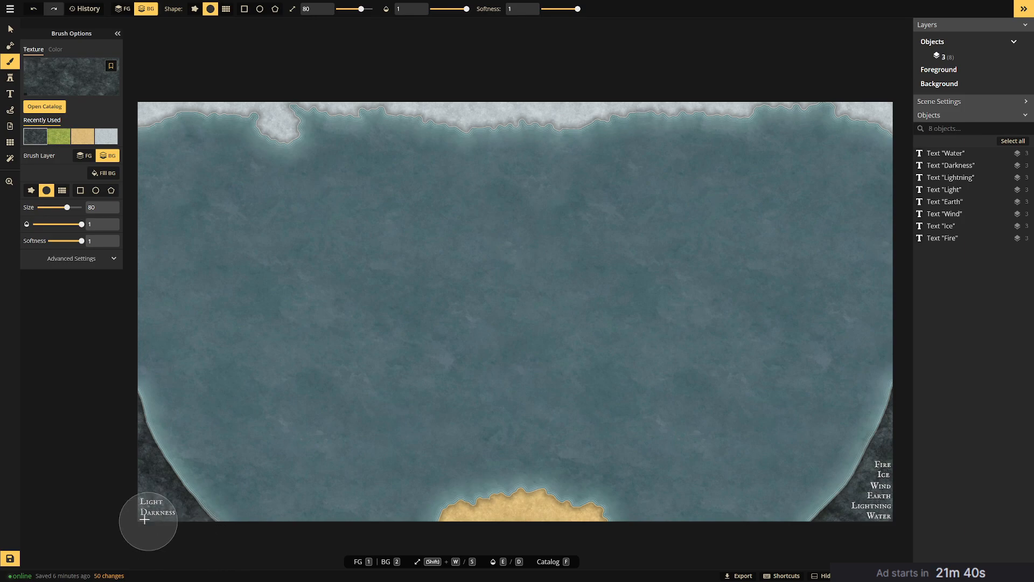
drag(116, 469, 112, 465)
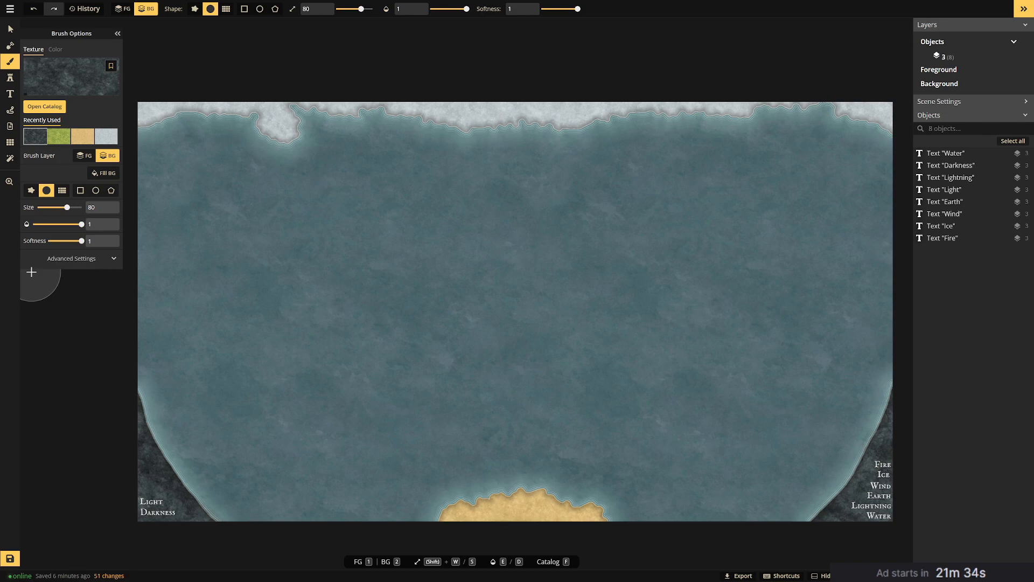
Set up the Mask tool for adding land with a rough-edged brush of size 15.
click(9, 45)
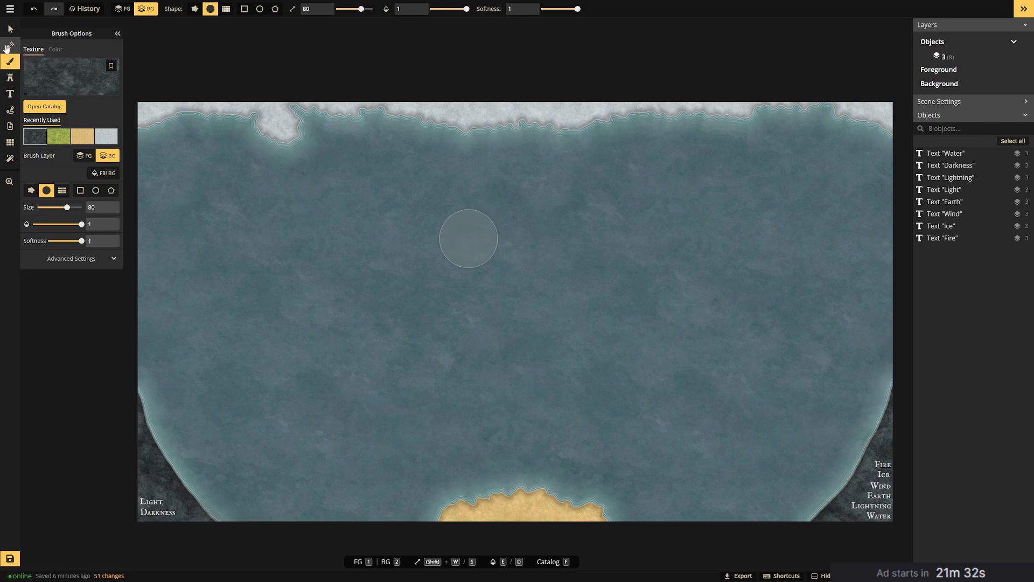
scroll(467, 300, up, 2)
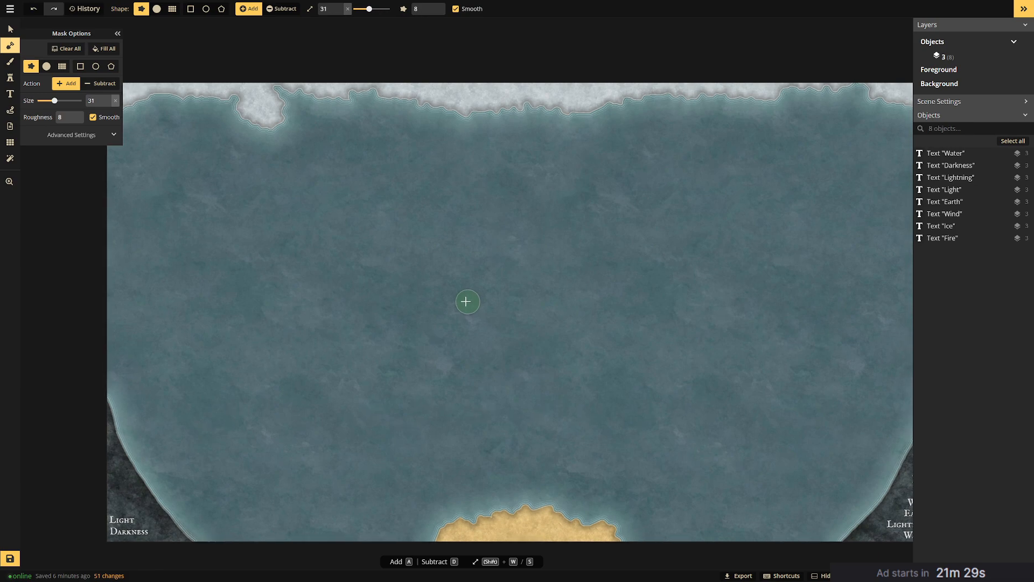
drag(55, 100, 48, 100)
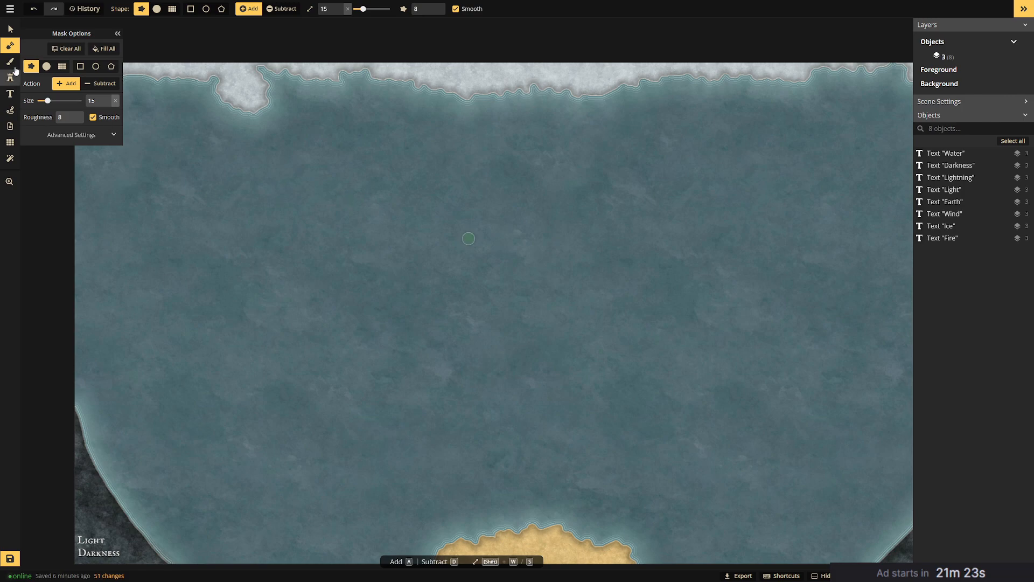
drag(349, 224, 397, 245)
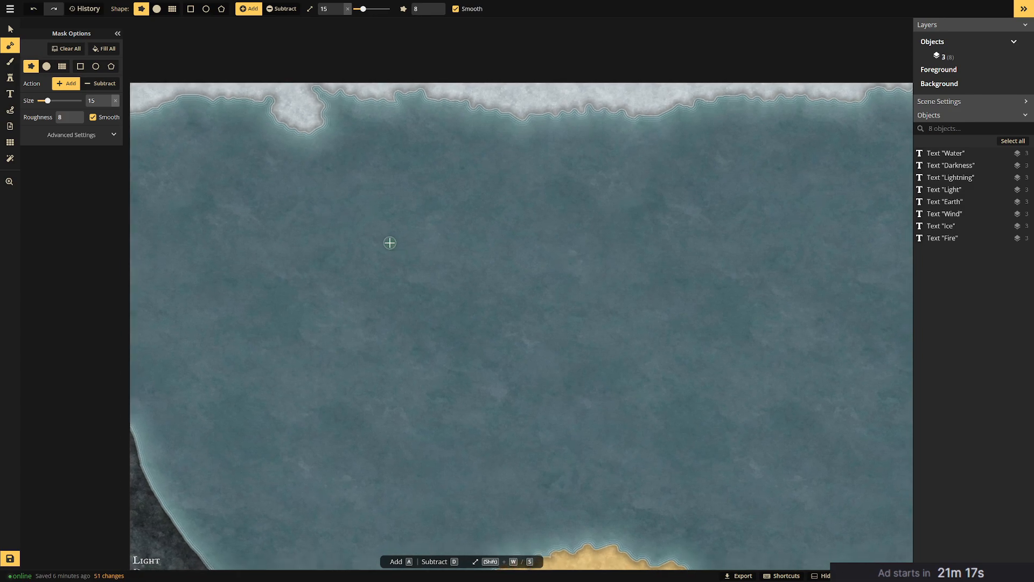
drag(542, 286, 392, 230)
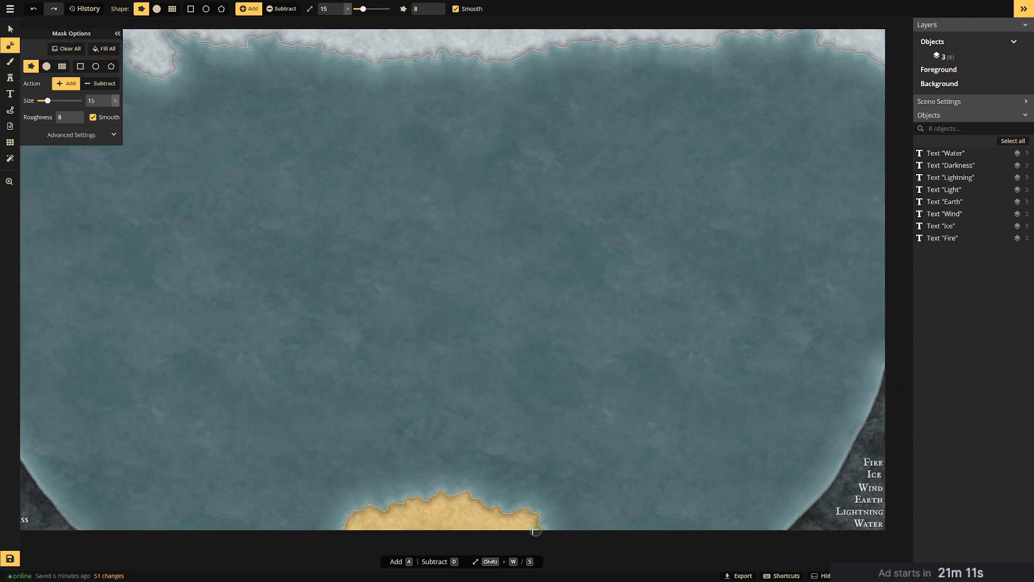
drag(500, 159, 468, 172)
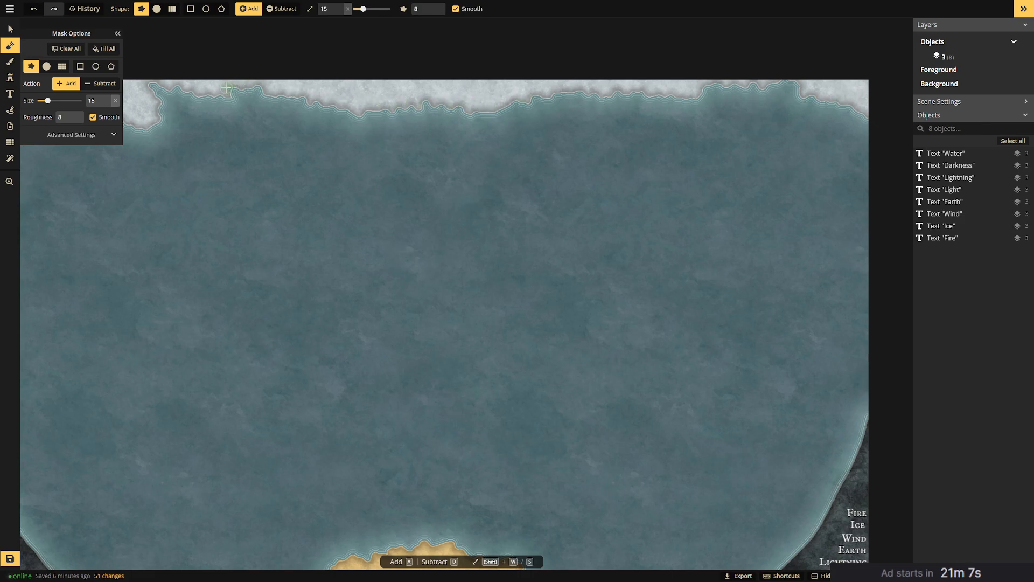
Paint an irregular landmass in the map's northwest, with an arm reaching south and a small spur to the east.
drag(261, 231, 358, 198)
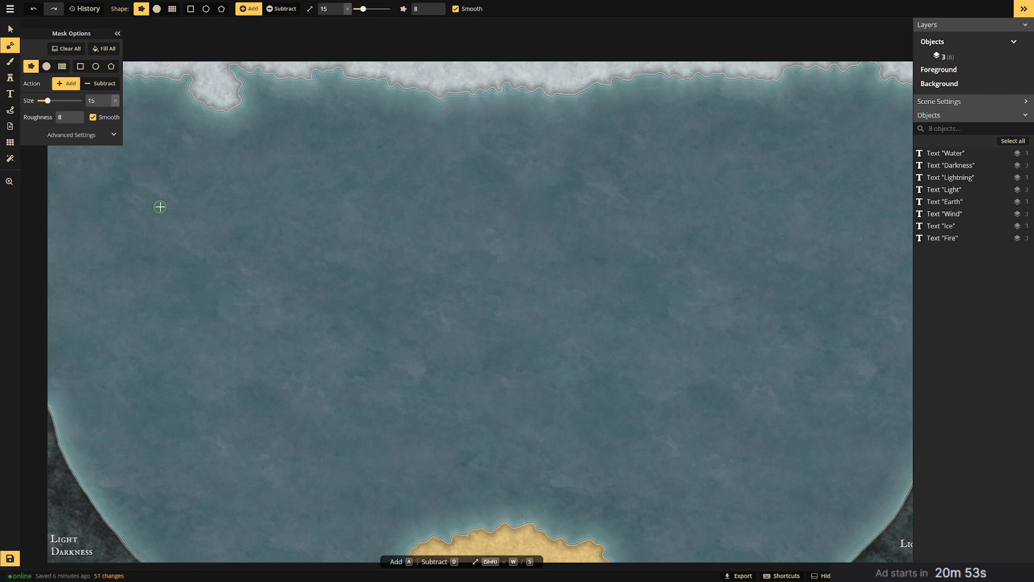
mouse_move(160, 198)
mouse_down()
mouse_move(186, 198)
mouse_move(200, 218)
mouse_move(153, 212)
mouse_up()
mouse_move(150, 215)
mouse_down()
mouse_move(162, 238)
mouse_move(208, 215)
mouse_move(217, 237)
mouse_up()
mouse_move(162, 261)
mouse_down()
mouse_move(163, 239)
mouse_move(166, 250)
mouse_move(190, 228)
mouse_move(166, 241)
mouse_up()
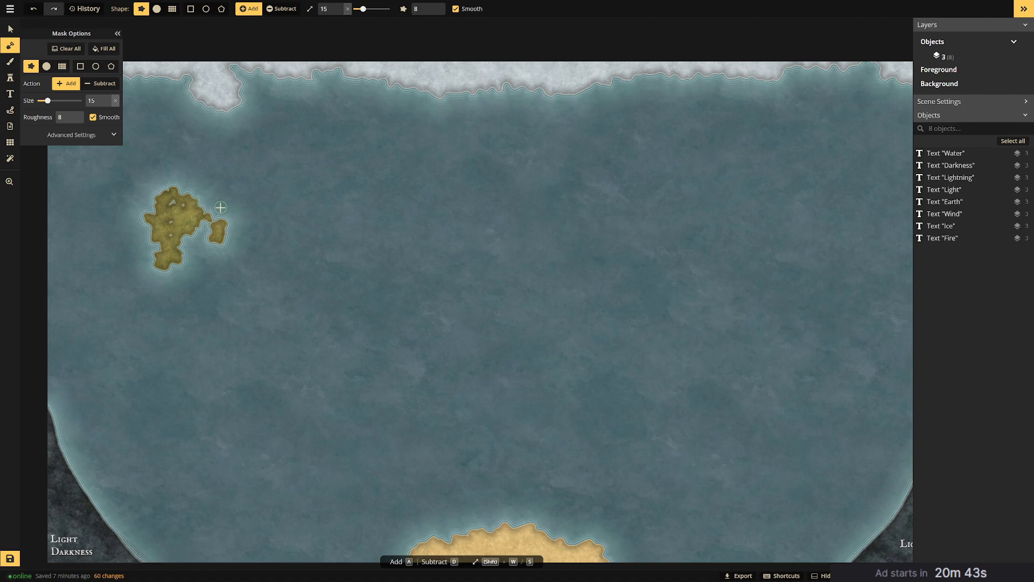
Add a rounded second landmass northeast of the first, joined by a narrow land bridge, and roughen its north coast.
click(108, 86)
mouse_move(232, 220)
mouse_down()
mouse_move(227, 255)
mouse_move(210, 229)
mouse_move(246, 168)
mouse_move(247, 186)
mouse_move(249, 172)
mouse_move(290, 173)
mouse_move(305, 201)
mouse_move(268, 209)
mouse_move(248, 184)
mouse_move(284, 177)
mouse_move(294, 196)
mouse_up()
click(75, 88)
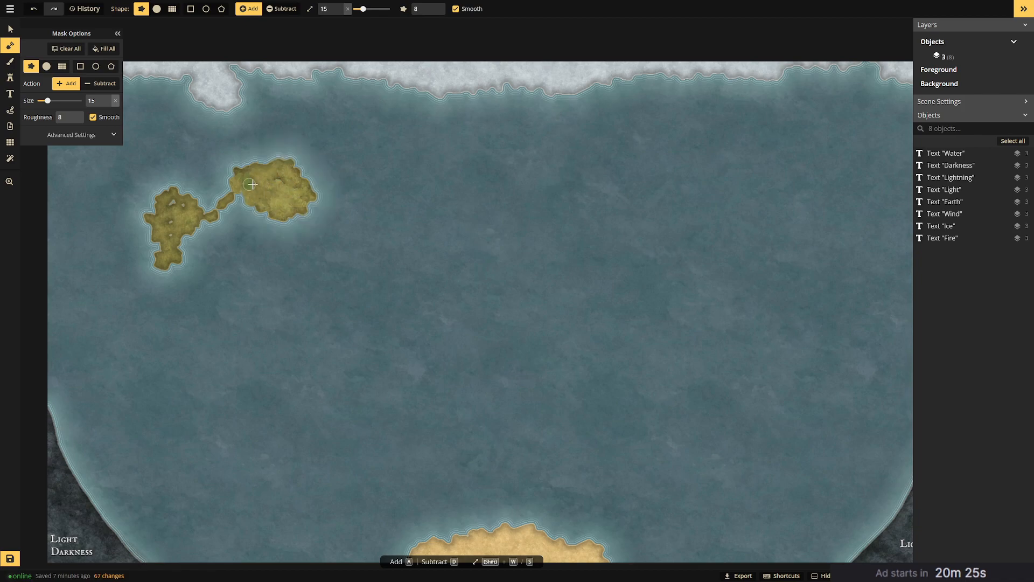
drag(242, 188, 274, 214)
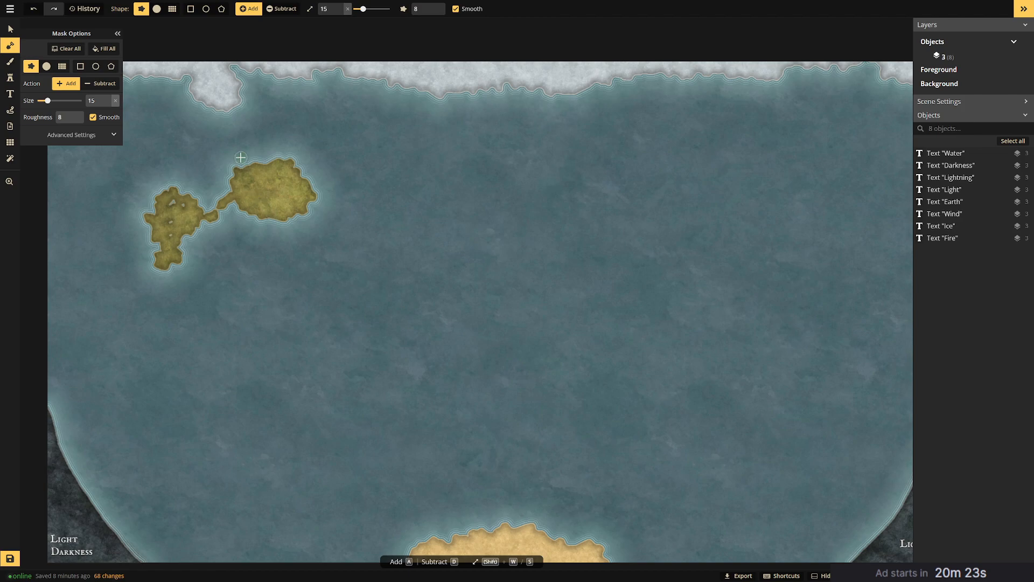
drag(277, 160, 229, 185)
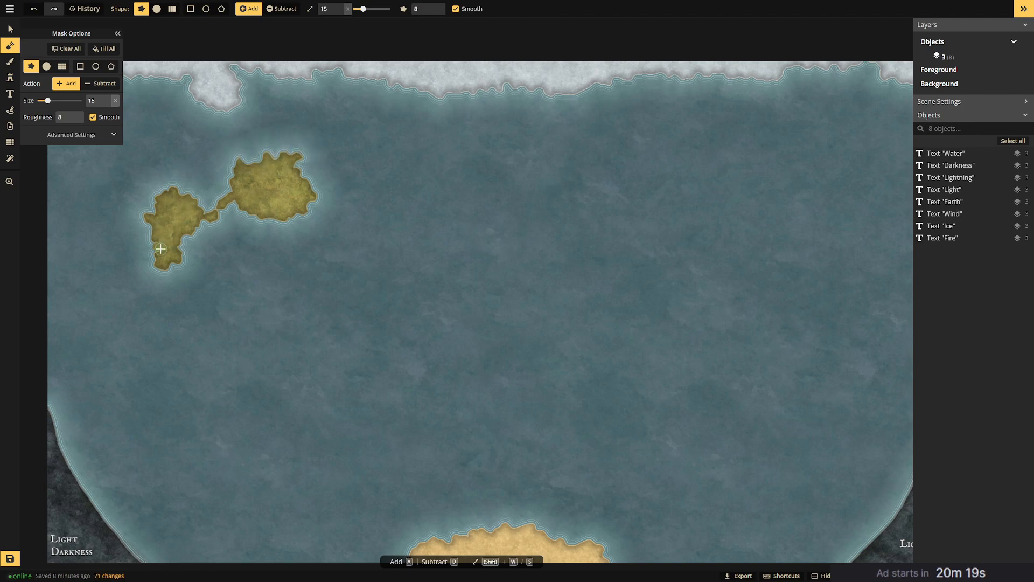
Extend the western landmass southward with a broad foot and paint a third, oval landmass southeast of the land bridge.
mouse_move(161, 239)
mouse_down()
mouse_move(140, 295)
mouse_move(165, 255)
mouse_move(155, 292)
mouse_move(177, 228)
mouse_move(164, 280)
mouse_move(178, 305)
mouse_move(169, 260)
mouse_up()
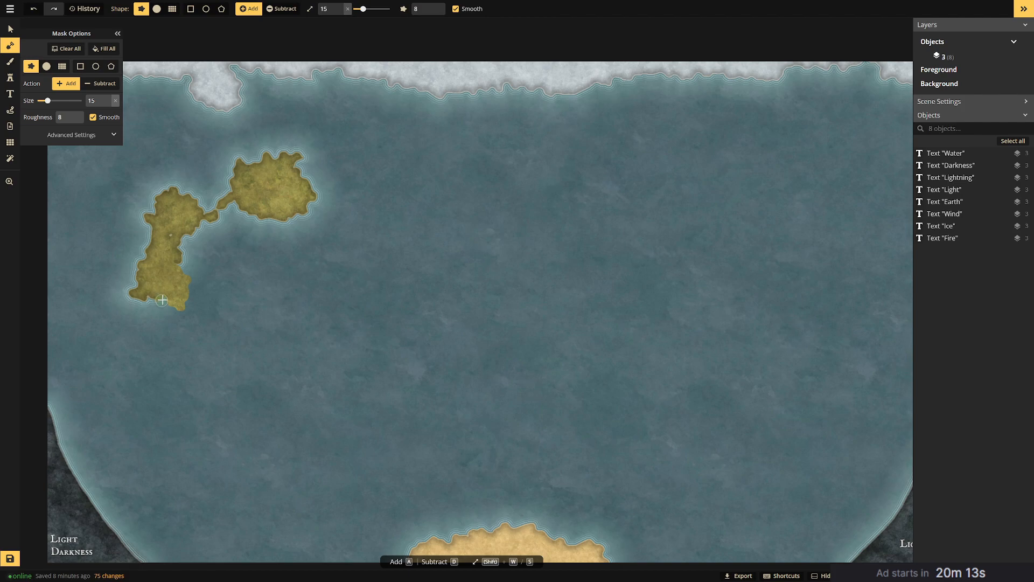
drag(143, 298, 183, 271)
drag(219, 217, 270, 296)
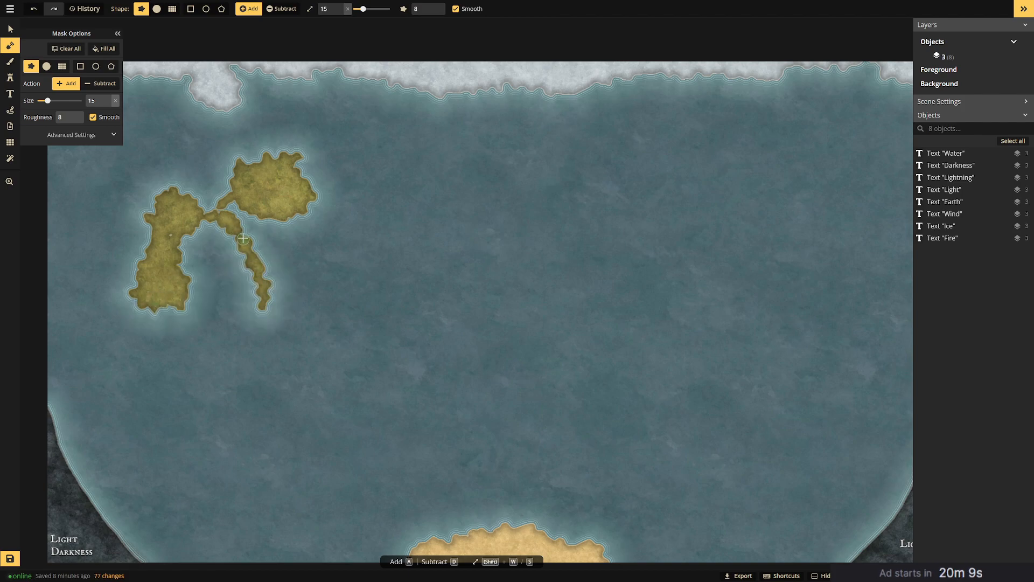
mouse_move(254, 238)
mouse_down()
mouse_move(261, 290)
mouse_move(248, 305)
mouse_move(226, 266)
mouse_move(236, 246)
mouse_move(224, 236)
mouse_move(226, 284)
mouse_move(245, 305)
mouse_move(227, 268)
mouse_move(256, 296)
mouse_up()
drag(211, 210, 196, 202)
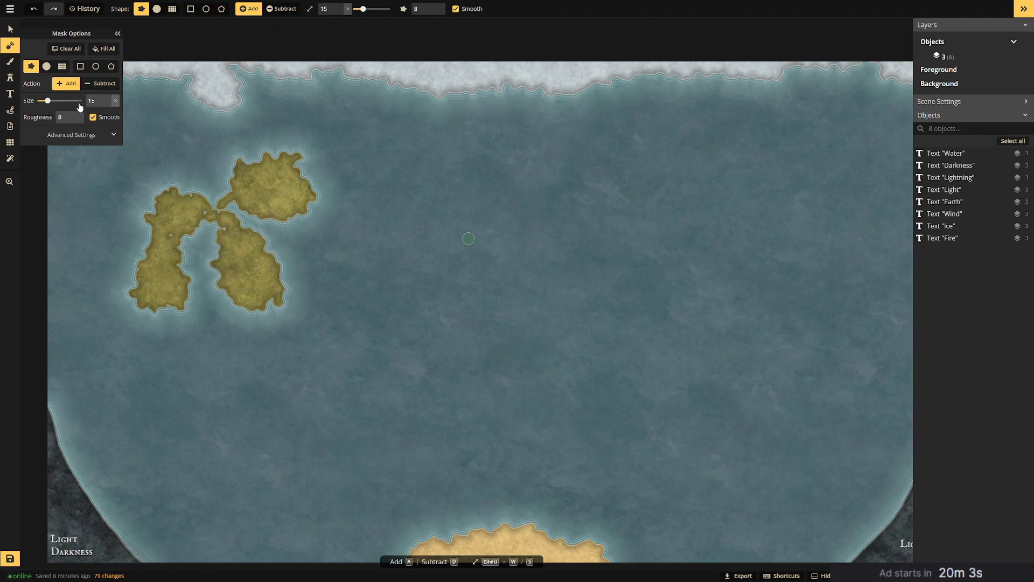
Subtract land with a rough size 10 brush to cut channels where the three northwestern landmasses meet.
click(94, 88)
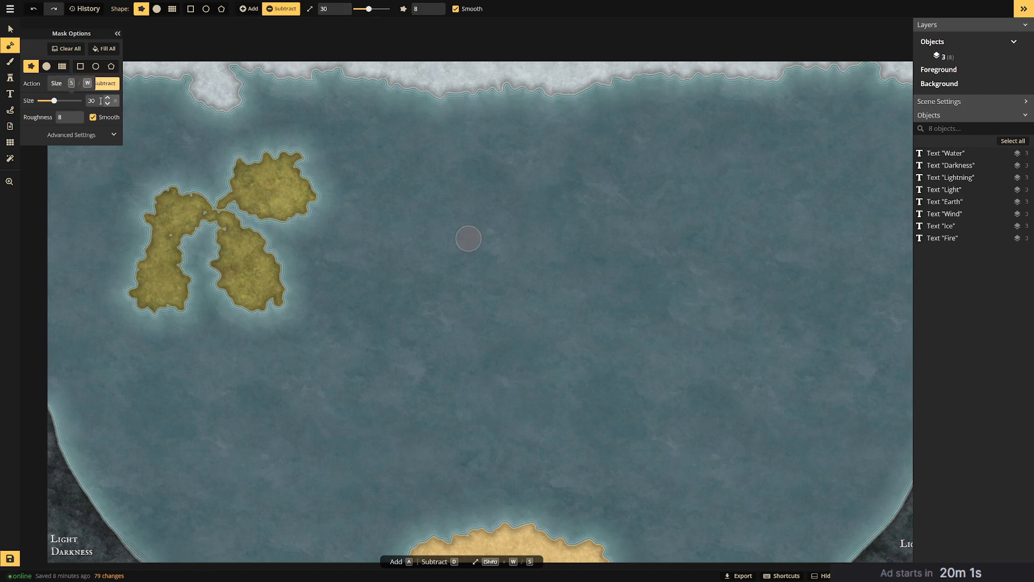
double_click(94, 100)
text(10)
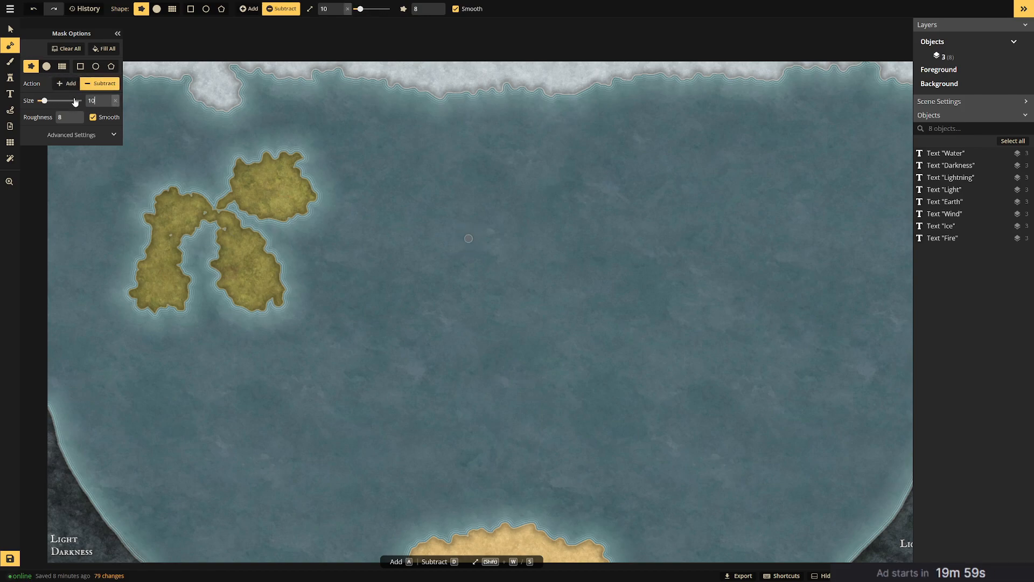
scroll(208, 222, up, 5)
mouse_move(218, 231)
mouse_down()
mouse_move(219, 210)
mouse_move(231, 221)
mouse_up()
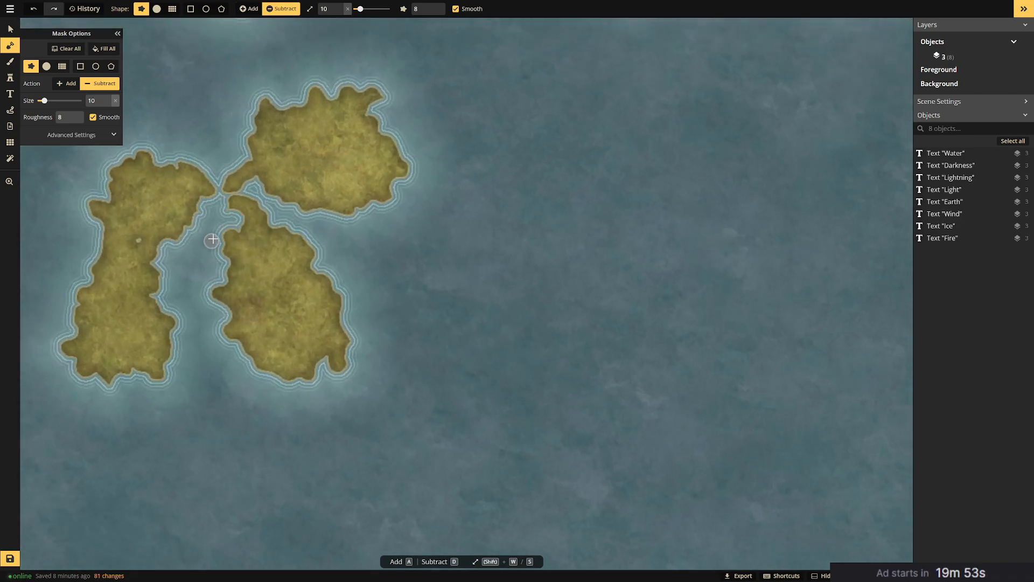
Rejoin the three landmasses with narrow land bridges of size 15, trimming the junction by subtracting with the round size 10 brush.
key(a)
key(shift+w)
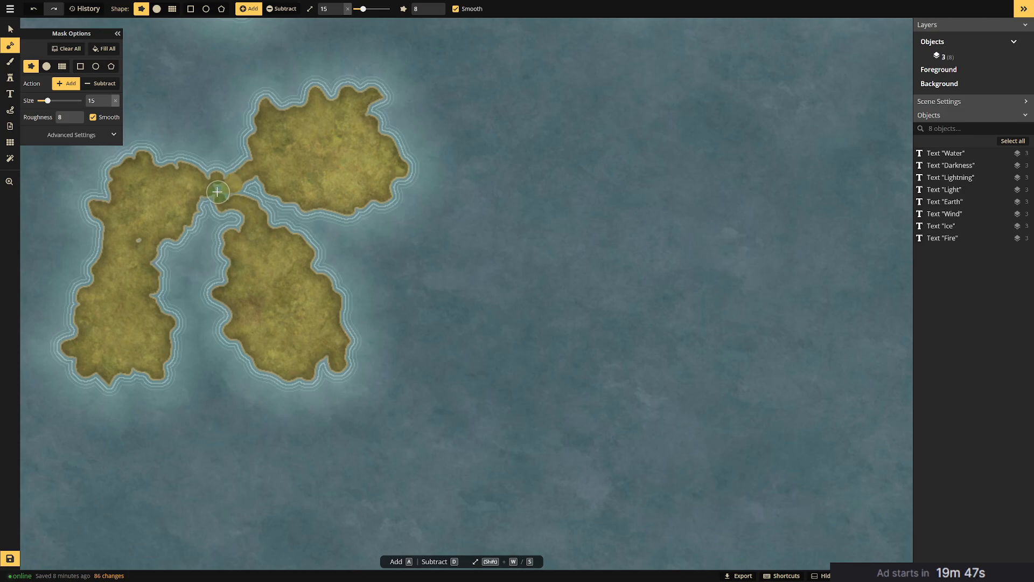
mouse_move(227, 194)
mouse_down()
mouse_move(227, 223)
mouse_move(228, 191)
mouse_move(230, 204)
mouse_move(196, 197)
mouse_move(230, 212)
mouse_up()
click(100, 83)
click(46, 66)
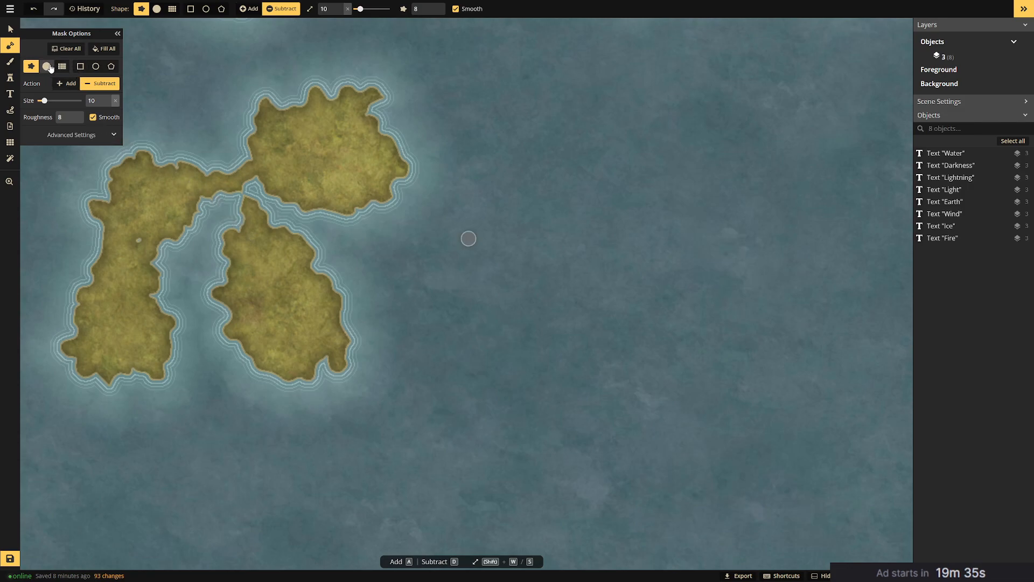
mouse_move(245, 197)
mouse_down()
mouse_move(254, 190)
mouse_move(245, 205)
mouse_move(233, 198)
mouse_up()
click(71, 87)
click(230, 196)
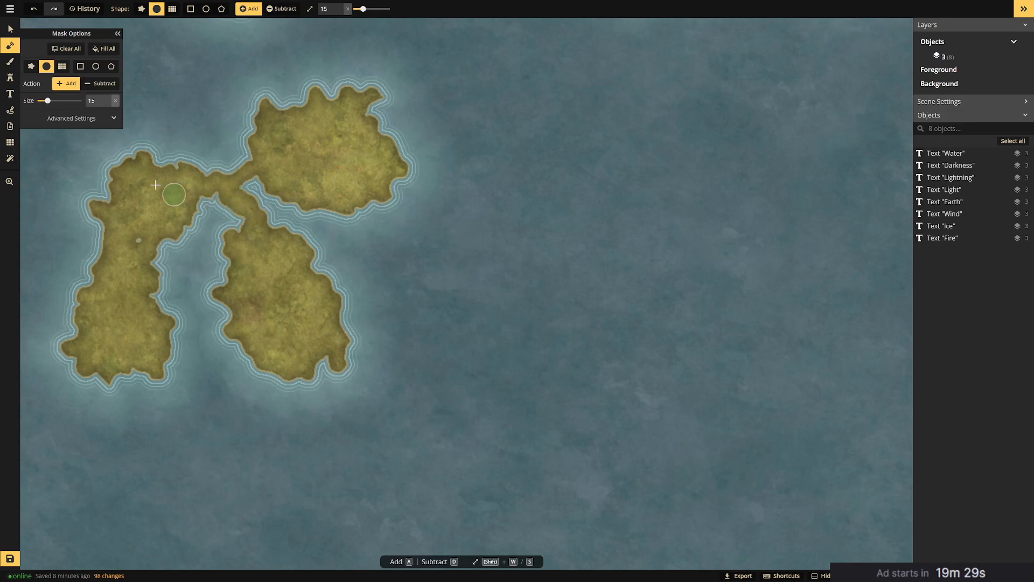
Trim the south and east coasts of the northeastern landmass with the round subtracting brush.
click(92, 87)
mouse_move(269, 211)
mouse_down()
mouse_move(291, 210)
mouse_move(265, 192)
mouse_move(413, 169)
mouse_move(330, 199)
mouse_move(364, 206)
mouse_move(318, 210)
mouse_move(404, 190)
mouse_move(307, 213)
mouse_move(285, 198)
mouse_move(377, 173)
mouse_move(405, 145)
mouse_move(387, 136)
mouse_move(388, 184)
mouse_move(358, 208)
mouse_move(412, 188)
mouse_up()
mouse_move(401, 141)
mouse_down()
mouse_move(378, 127)
mouse_move(351, 80)
mouse_move(386, 99)
mouse_move(391, 89)
mouse_up()
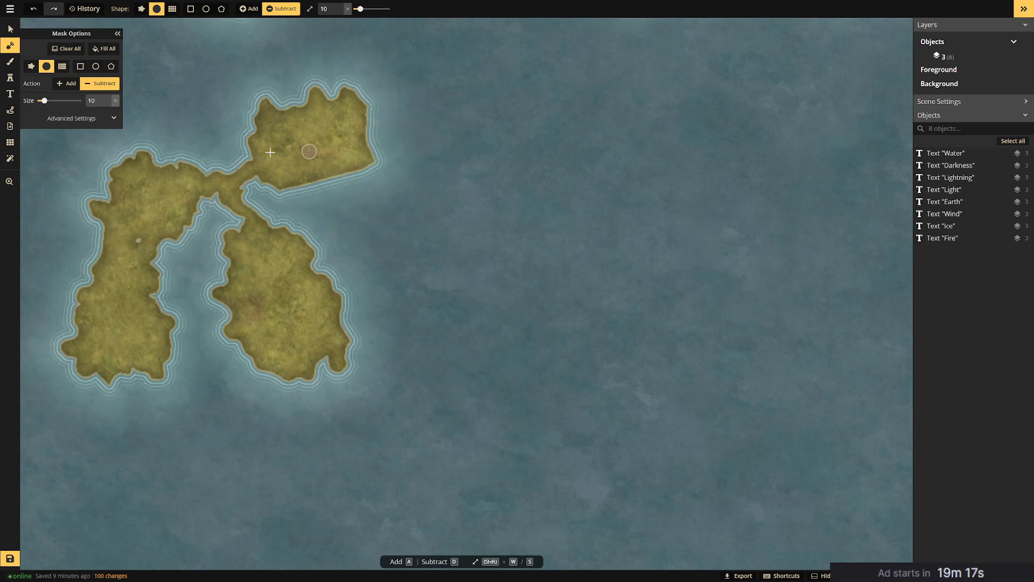
Expand the northeastern landmass to the east and add a westward peninsula using the rough size 15 brush.
key(a)
key(shift+w)
click(31, 67)
mouse_move(254, 144)
mouse_down()
mouse_move(241, 85)
mouse_move(336, 92)
mouse_move(251, 92)
mouse_move(315, 116)
mouse_move(285, 70)
mouse_move(364, 104)
mouse_move(393, 162)
mouse_move(260, 178)
mouse_move(265, 152)
mouse_move(221, 97)
mouse_move(223, 73)
mouse_move(334, 68)
mouse_move(382, 99)
mouse_move(395, 130)
mouse_move(362, 121)
mouse_up()
mouse_move(234, 113)
mouse_down()
mouse_move(185, 100)
mouse_move(224, 70)
mouse_move(197, 81)
mouse_move(203, 99)
mouse_up()
scroll(326, 220, down, 4)
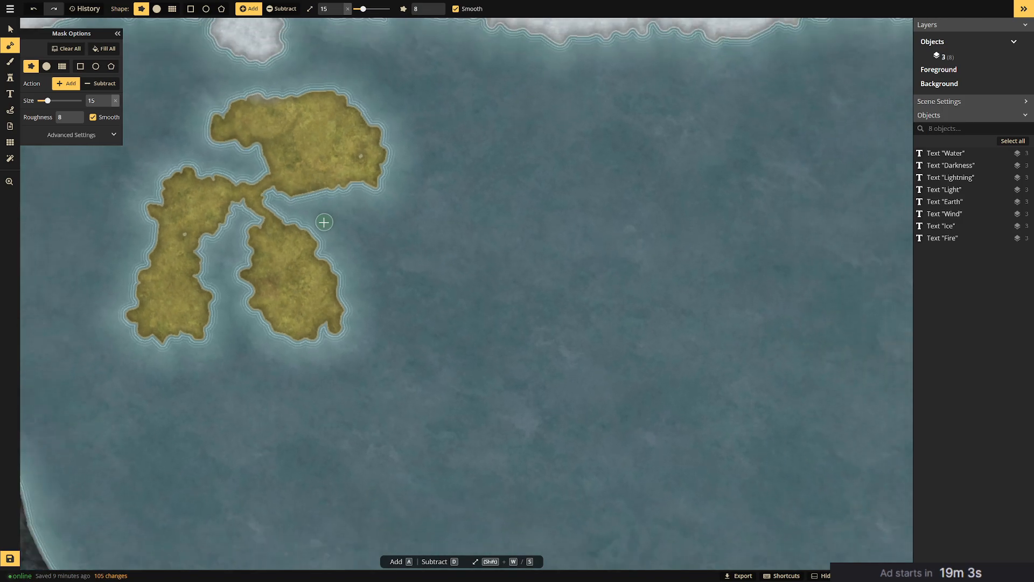
Widen the land connections between the three lobes so they form one thick continent.
mouse_move(282, 183)
mouse_down()
mouse_move(250, 194)
mouse_move(292, 197)
mouse_move(290, 222)
mouse_move(277, 197)
mouse_move(295, 219)
mouse_up()
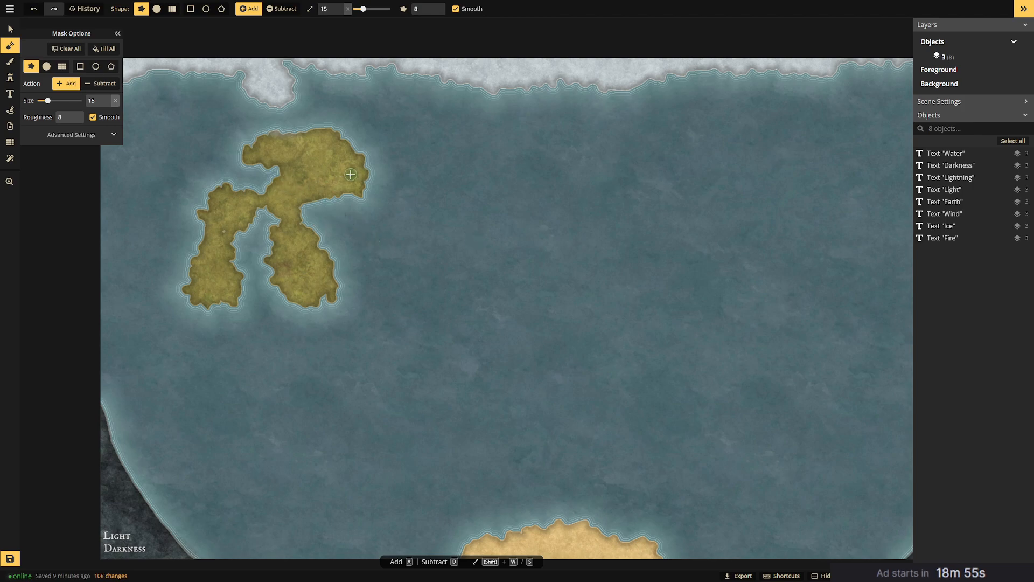
mouse_move(226, 229)
mouse_down()
mouse_move(276, 188)
mouse_move(235, 189)
mouse_move(269, 206)
mouse_move(255, 212)
mouse_move(278, 228)
mouse_move(239, 211)
mouse_move(273, 235)
mouse_move(238, 230)
mouse_up()
mouse_move(259, 188)
mouse_down()
mouse_move(286, 165)
mouse_move(270, 164)
mouse_move(311, 194)
mouse_move(311, 232)
mouse_move(302, 204)
mouse_move(307, 234)
mouse_move(252, 245)
mouse_up()
scroll(107, 101, down, 5)
Subtract land with the rough size 10 brush to shape the bay between the southern arms and shorten the western arm.
key(d)
click(258, 229)
click(267, 231)
click(258, 245)
mouse_move(250, 285)
mouse_down()
mouse_move(185, 270)
mouse_move(224, 321)
mouse_move(205, 269)
mouse_move(233, 304)
mouse_move(181, 280)
mouse_move(202, 307)
mouse_move(243, 295)
mouse_move(210, 298)
mouse_up()
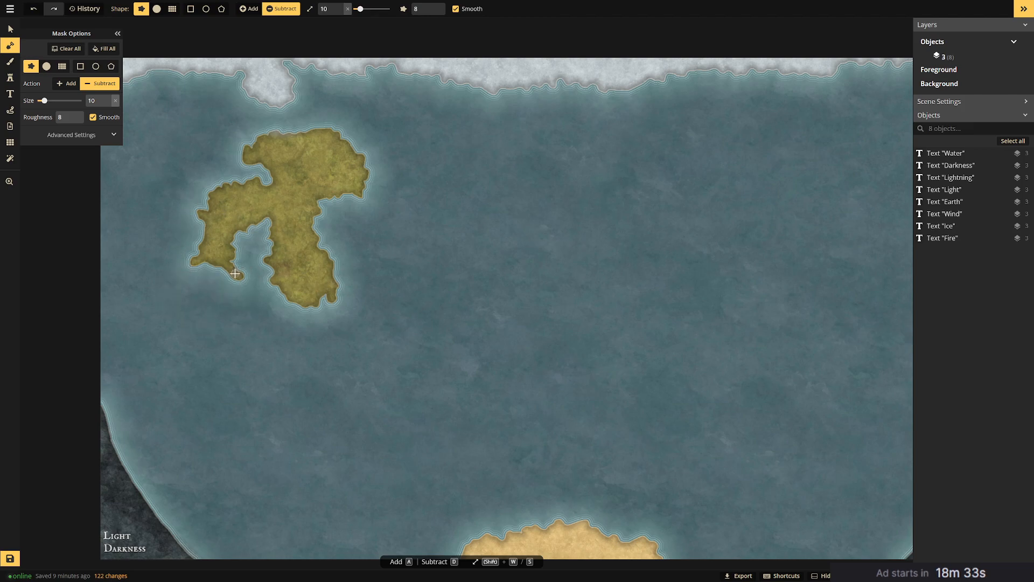
Add an arm from the continent's northwest that curves east to the northern peninsula and encloses an inland sea.
click(66, 84)
mouse_move(217, 188)
mouse_down()
mouse_move(214, 153)
mouse_move(224, 188)
mouse_move(216, 161)
mouse_move(204, 164)
mouse_move(211, 198)
mouse_move(189, 161)
mouse_up()
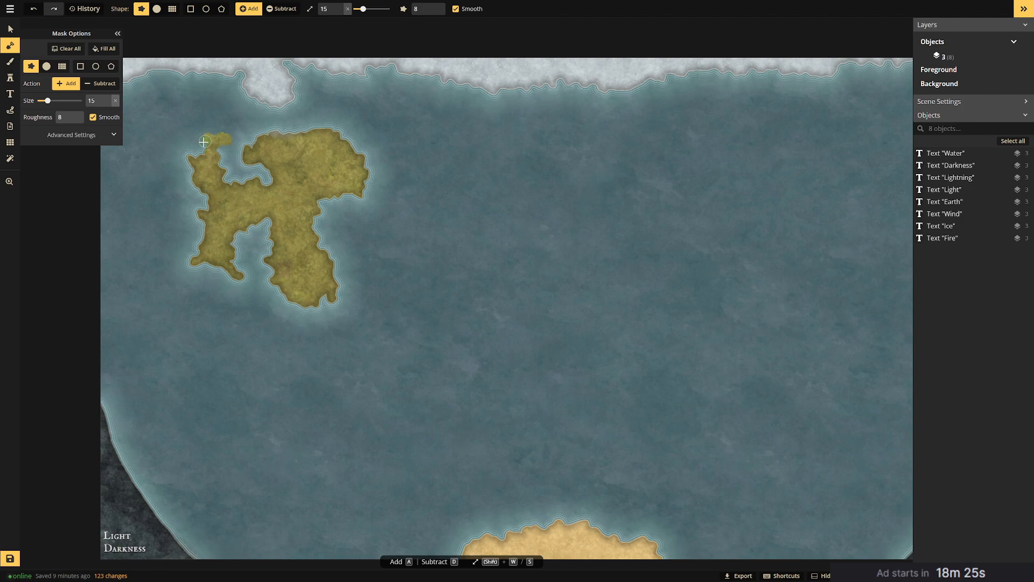
mouse_move(195, 157)
mouse_down()
mouse_move(207, 192)
mouse_move(232, 133)
mouse_move(226, 138)
mouse_move(263, 137)
mouse_move(213, 150)
mouse_move(259, 154)
mouse_up()
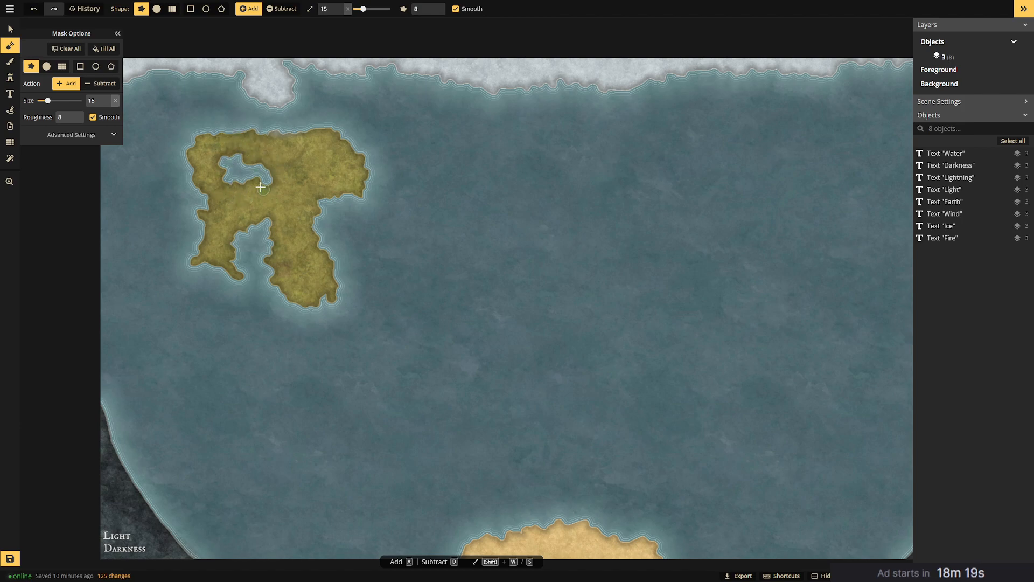
Carve the shoreline of the continent's enclosed inland sea with the rough size 10 subtracting brush.
click(101, 84)
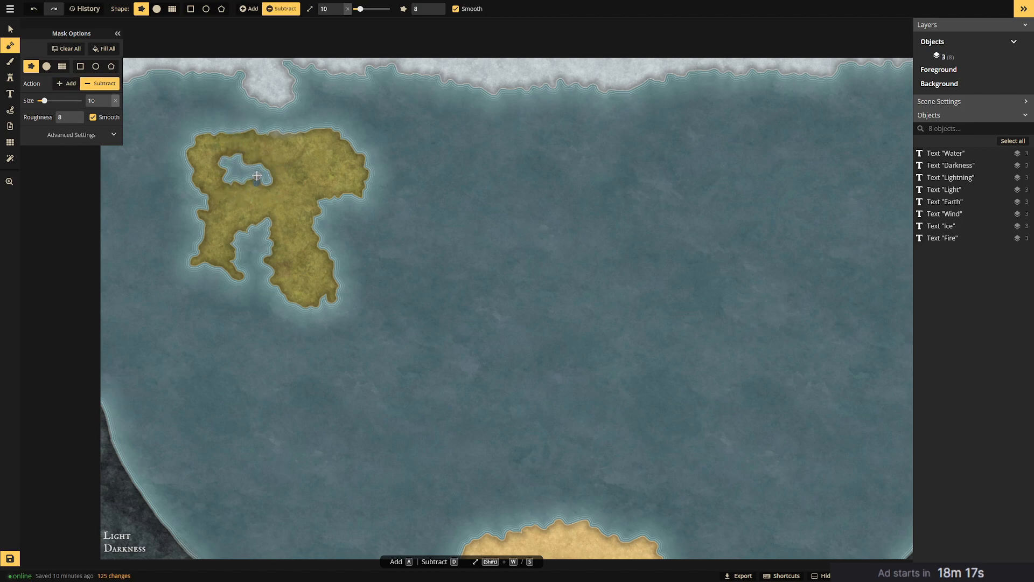
mouse_move(247, 175)
mouse_down()
mouse_move(263, 177)
mouse_move(240, 166)
mouse_up()
scroll(274, 213, down, 2)
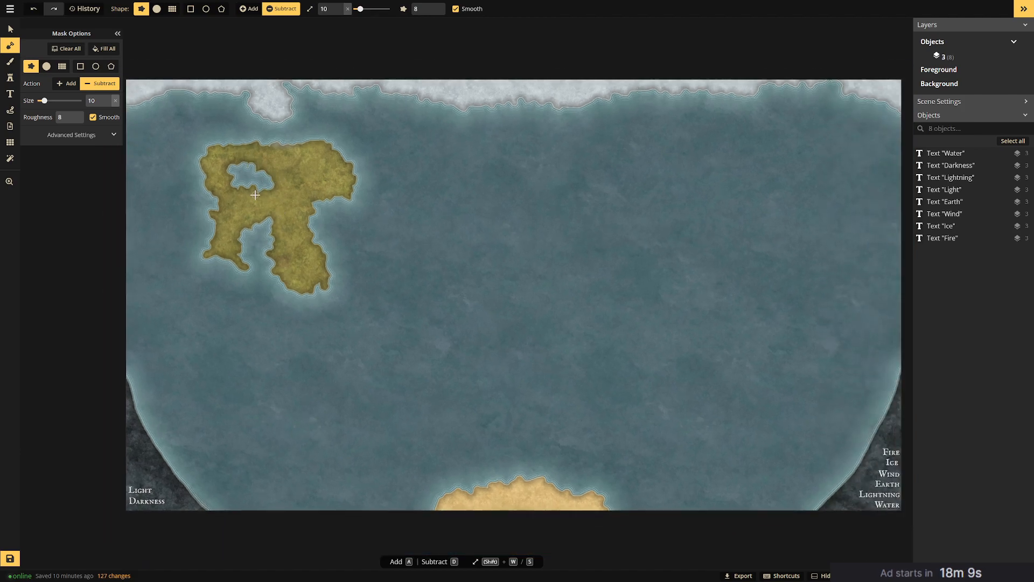
scroll(266, 226, up, 2)
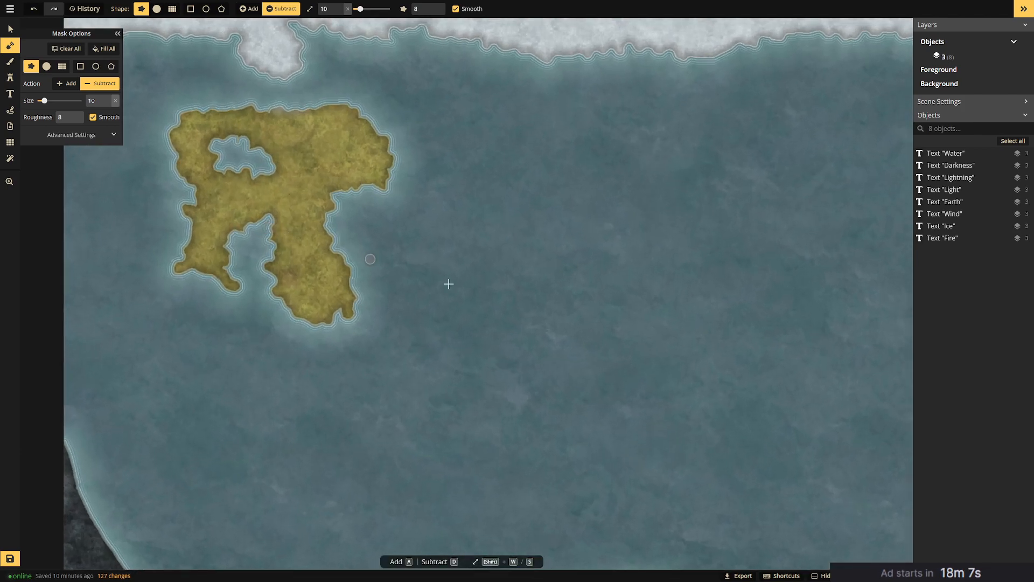
Paint a diagonal island south of the continent with the rough brush at size 22, filling it in and adding a northeastern peninsula.
scroll(516, 291, down, 1)
drag(517, 256, 461, 216)
click(68, 84)
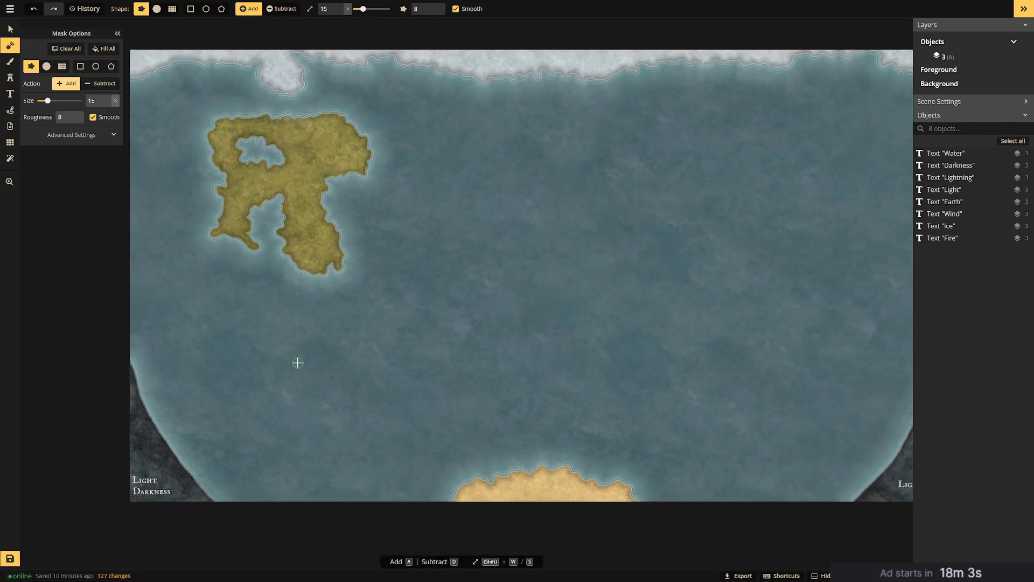
drag(48, 101, 52, 100)
mouse_move(278, 360)
mouse_down()
mouse_move(309, 431)
mouse_move(274, 415)
mouse_move(208, 350)
mouse_up()
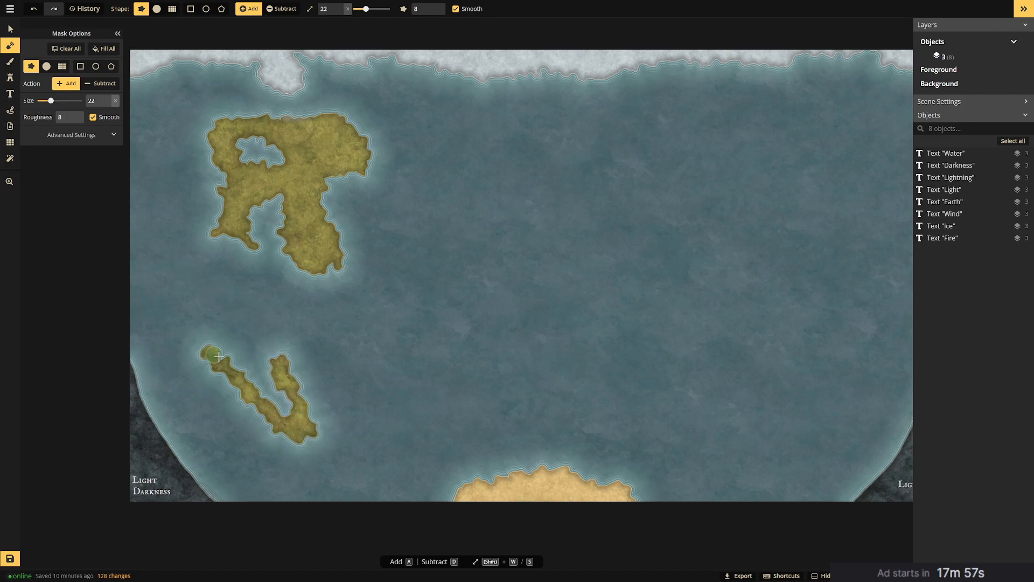
mouse_move(284, 407)
mouse_down()
mouse_move(255, 374)
mouse_move(283, 415)
mouse_up()
drag(260, 365, 275, 373)
mouse_move(278, 382)
mouse_down()
mouse_move(322, 375)
mouse_move(310, 393)
mouse_up()
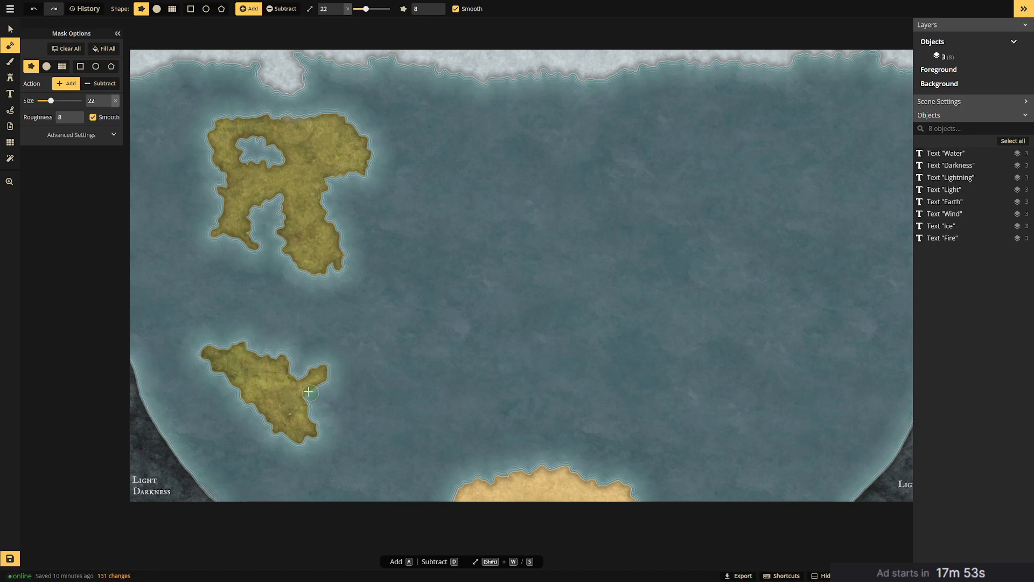
Add a small jagged landmass against the western map edge and a matching sliver of land on the eastern edge.
click(85, 85)
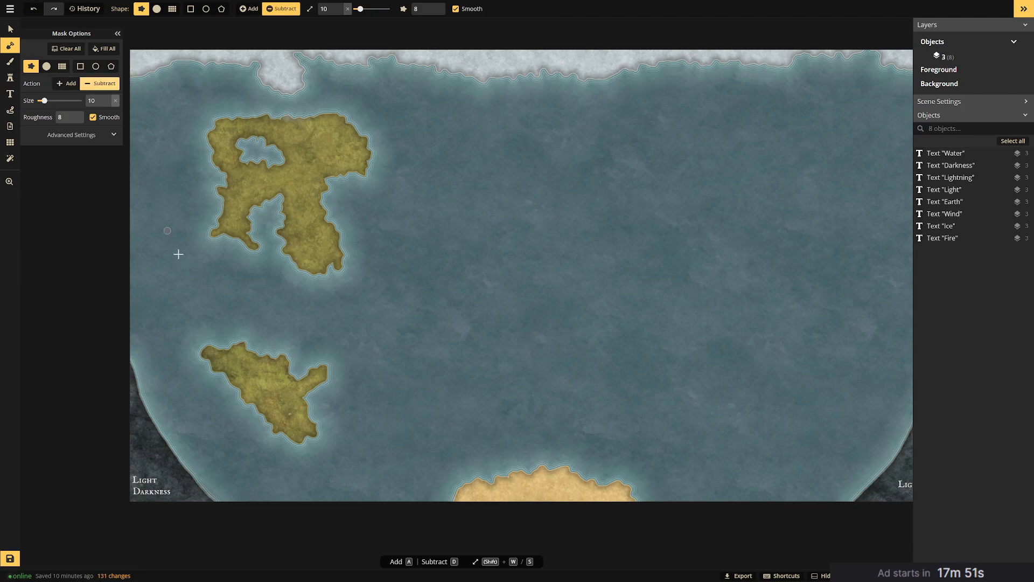
click(62, 85)
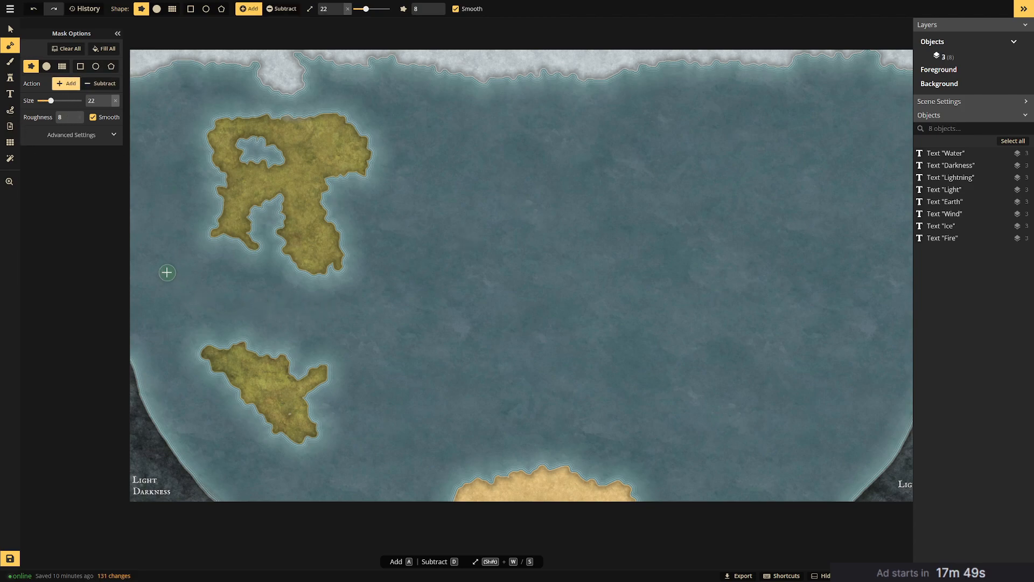
mouse_move(154, 248)
mouse_down()
mouse_move(152, 273)
mouse_move(161, 254)
mouse_up()
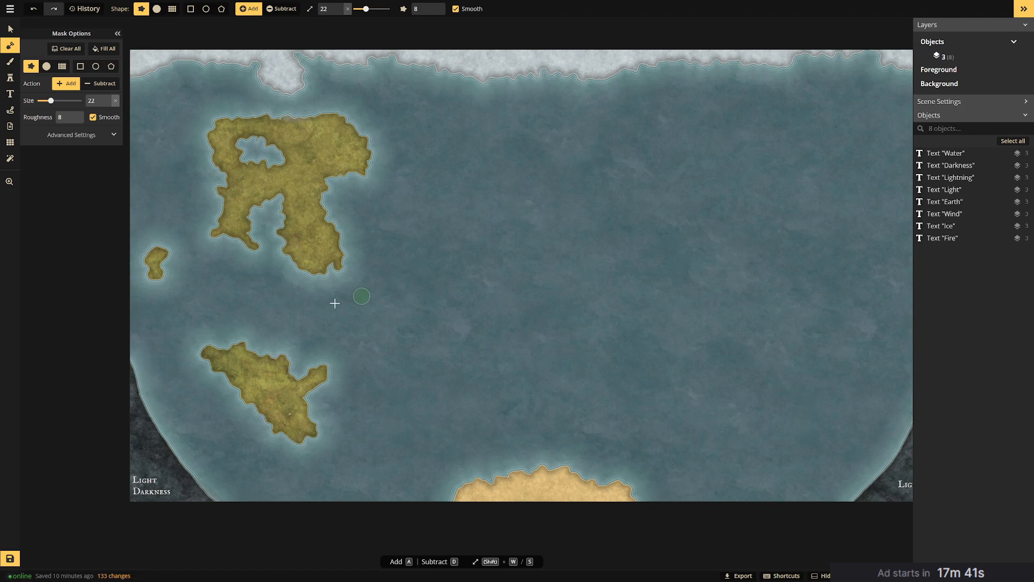
drag(159, 276, 163, 288)
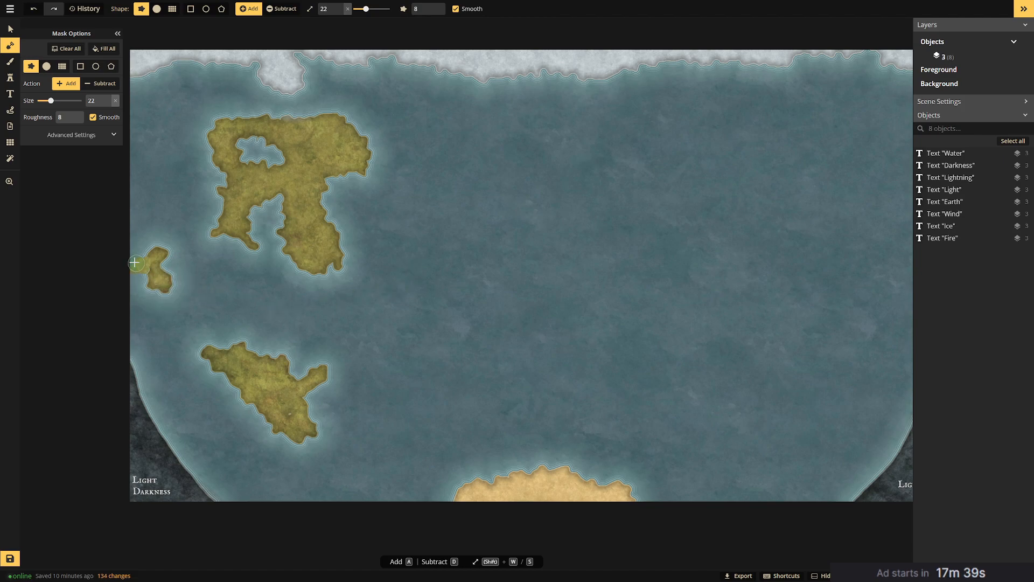
drag(131, 256, 142, 279)
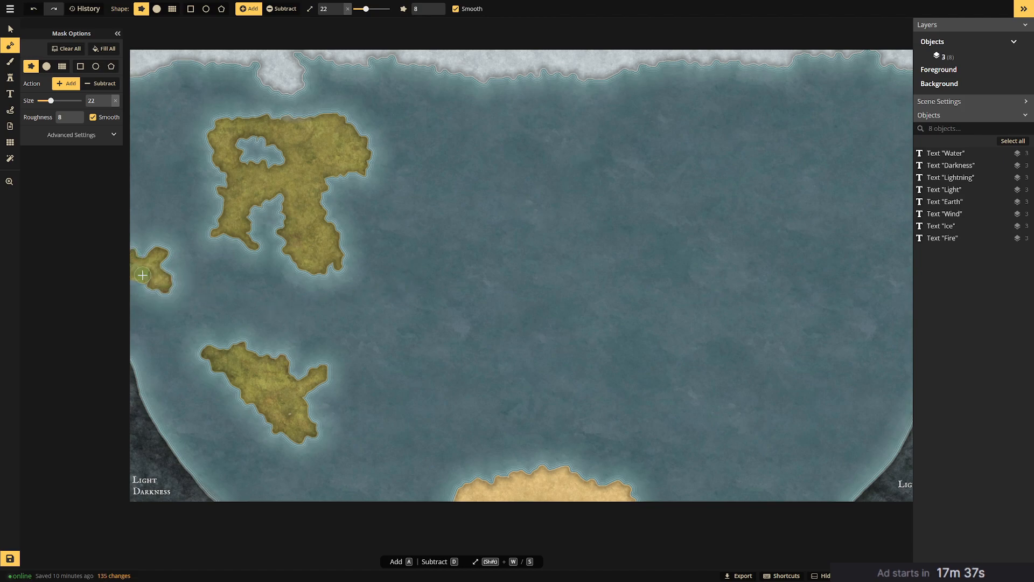
drag(822, 323, 762, 338)
drag(877, 277, 885, 308)
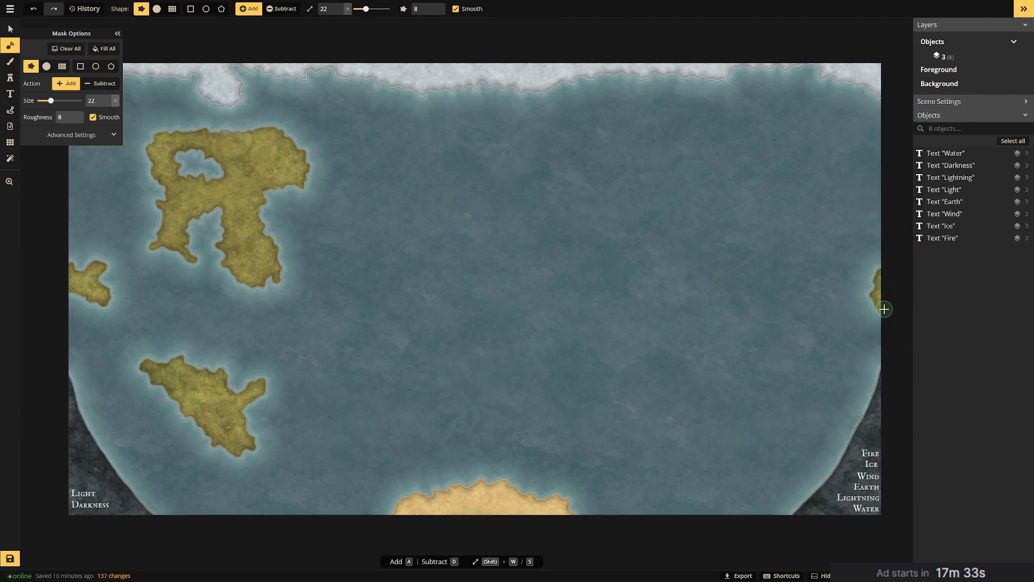
Paint a large central island with the rough adding brush at size 22, filling it in and extending a southern peninsula.
drag(70, 272, 63, 262)
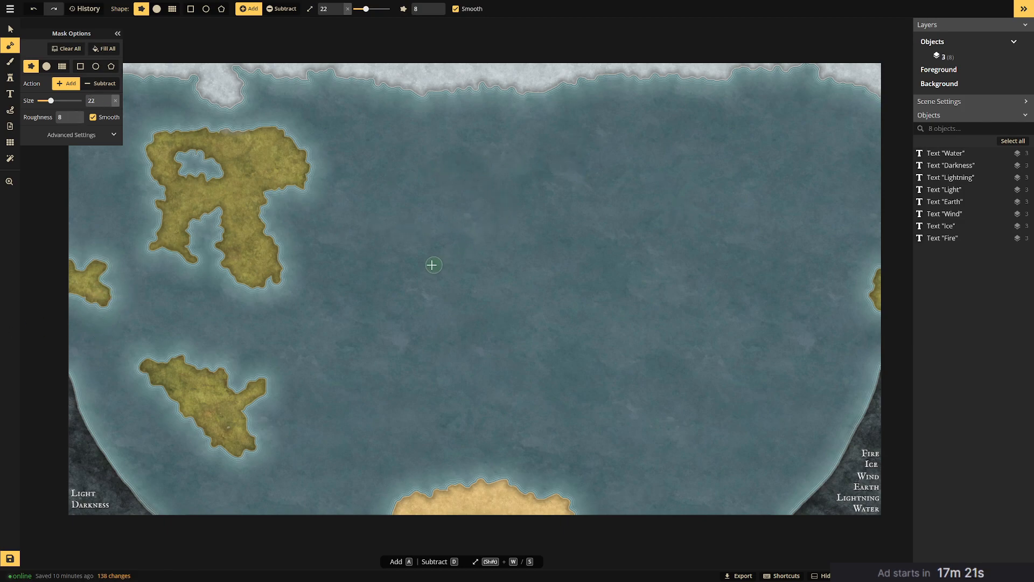
mouse_move(426, 254)
mouse_down()
mouse_move(403, 308)
mouse_move(483, 274)
mouse_move(434, 256)
mouse_move(483, 284)
mouse_move(492, 248)
mouse_move(410, 265)
mouse_move(480, 239)
mouse_move(517, 289)
mouse_move(499, 293)
mouse_move(503, 312)
mouse_move(482, 279)
mouse_move(506, 321)
mouse_move(520, 307)
mouse_move(465, 286)
mouse_move(462, 308)
mouse_move(484, 309)
mouse_up()
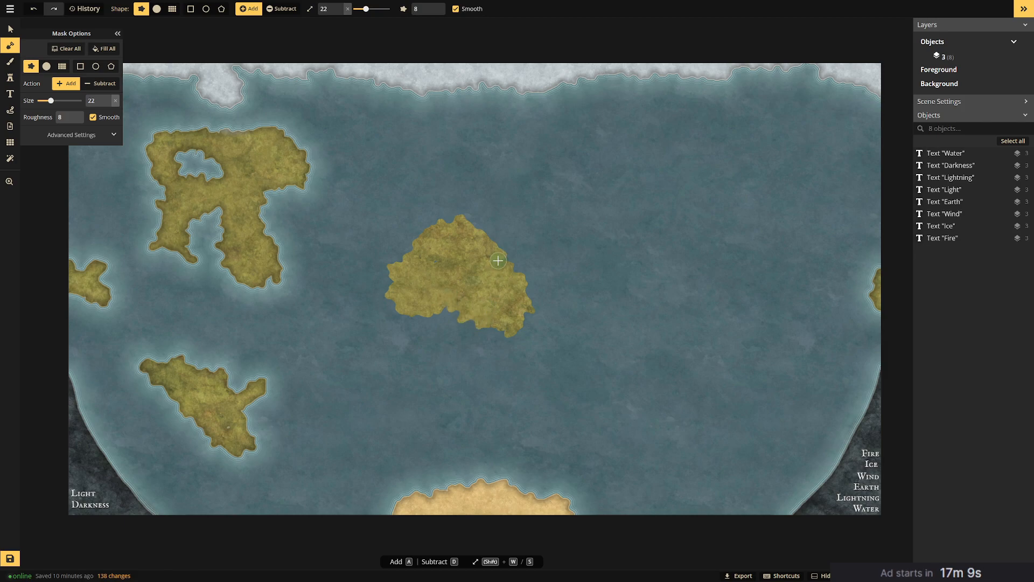
mouse_move(421, 243)
mouse_down()
mouse_move(386, 273)
mouse_move(411, 311)
mouse_move(462, 316)
mouse_move(468, 338)
mouse_move(449, 344)
mouse_move(455, 327)
mouse_up()
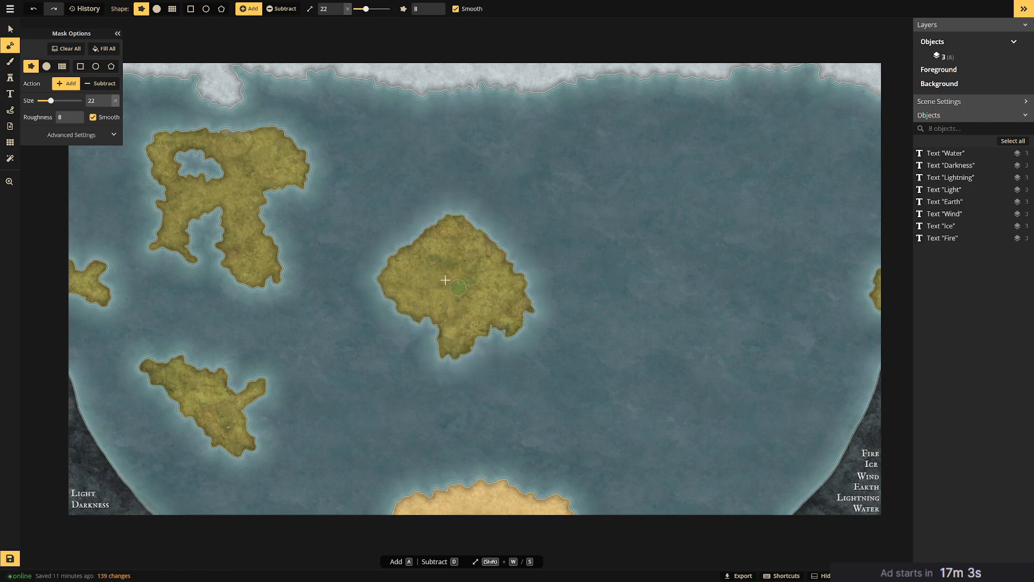
Carve bays, a small lake and offshore islets out of the central island with the rough size 10 subtracting brush.
click(102, 84)
click(393, 287)
mouse_move(399, 314)
mouse_down()
mouse_move(470, 295)
mouse_move(402, 350)
mouse_move(417, 329)
mouse_move(488, 294)
mouse_move(547, 353)
mouse_up()
mouse_move(475, 243)
mouse_down()
mouse_move(446, 253)
mouse_move(478, 222)
mouse_move(495, 234)
mouse_move(488, 251)
mouse_move(511, 260)
mouse_up()
drag(436, 254, 428, 277)
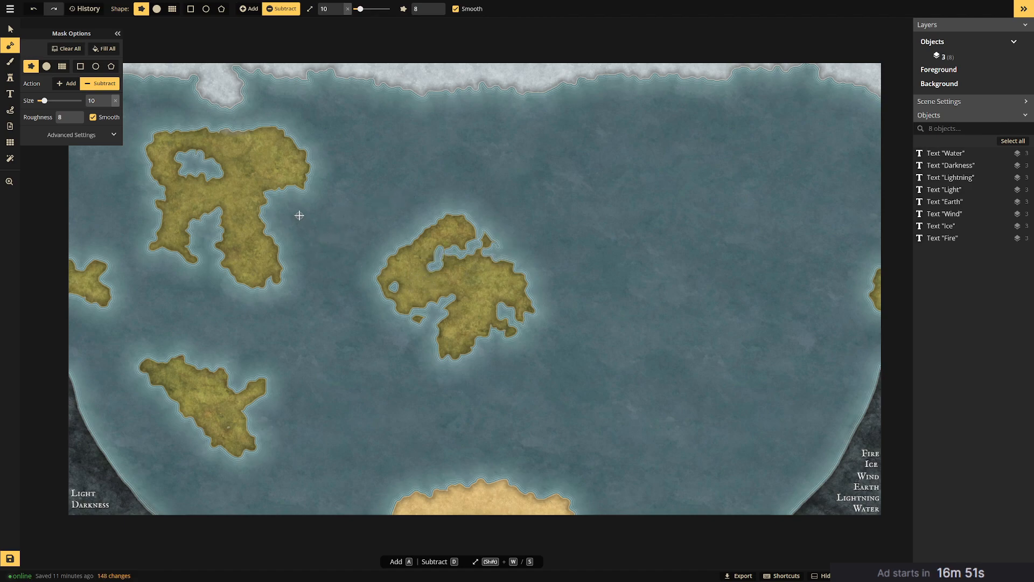
Add a tapering peninsula reaching south from the snowy northern edge in the map's northeast with the rough brush at size 22.
click(69, 83)
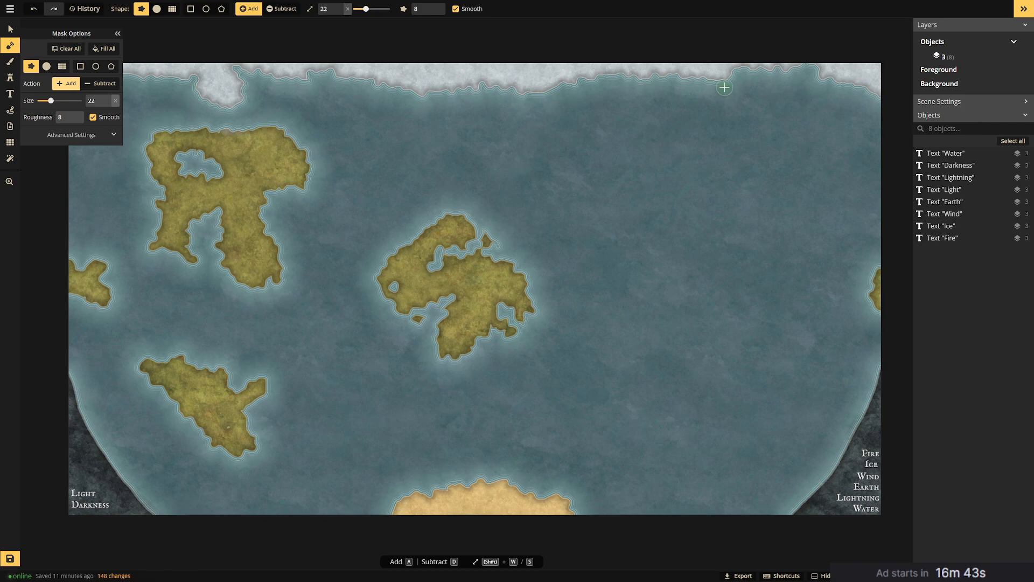
mouse_move(714, 86)
mouse_down()
mouse_move(738, 109)
mouse_move(719, 97)
mouse_move(745, 135)
mouse_move(734, 102)
mouse_move(764, 135)
mouse_move(731, 84)
mouse_move(735, 92)
mouse_move(717, 105)
mouse_move(705, 88)
mouse_move(688, 88)
mouse_move(699, 85)
mouse_move(669, 104)
mouse_move(753, 142)
mouse_move(695, 130)
mouse_move(708, 126)
mouse_move(694, 94)
mouse_move(676, 85)
mouse_move(744, 116)
mouse_move(726, 80)
mouse_move(737, 89)
mouse_move(732, 80)
mouse_move(732, 102)
mouse_move(758, 81)
mouse_move(739, 74)
mouse_move(745, 65)
mouse_move(744, 79)
mouse_move(743, 69)
mouse_move(713, 108)
mouse_move(769, 156)
mouse_move(694, 131)
mouse_move(749, 176)
mouse_move(697, 138)
mouse_move(700, 150)
mouse_move(746, 167)
mouse_move(766, 163)
mouse_move(773, 136)
mouse_move(782, 160)
mouse_move(760, 171)
mouse_move(719, 158)
mouse_move(743, 177)
mouse_move(741, 198)
mouse_move(773, 171)
mouse_move(741, 169)
mouse_move(775, 170)
mouse_move(745, 226)
mouse_move(759, 194)
mouse_up()
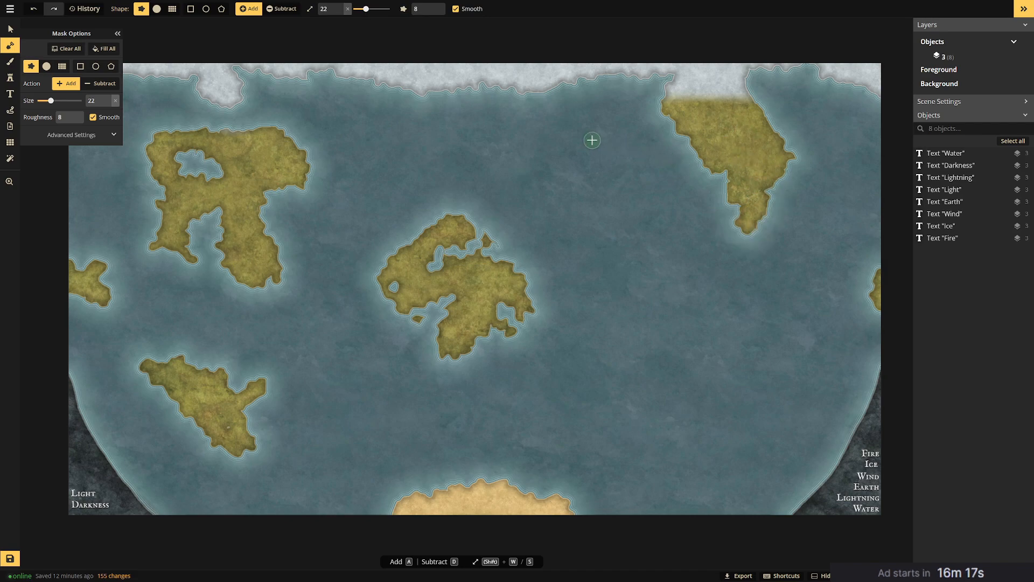
Set up the round paint brush with the snow texture at size 25.
click(10, 61)
click(60, 137)
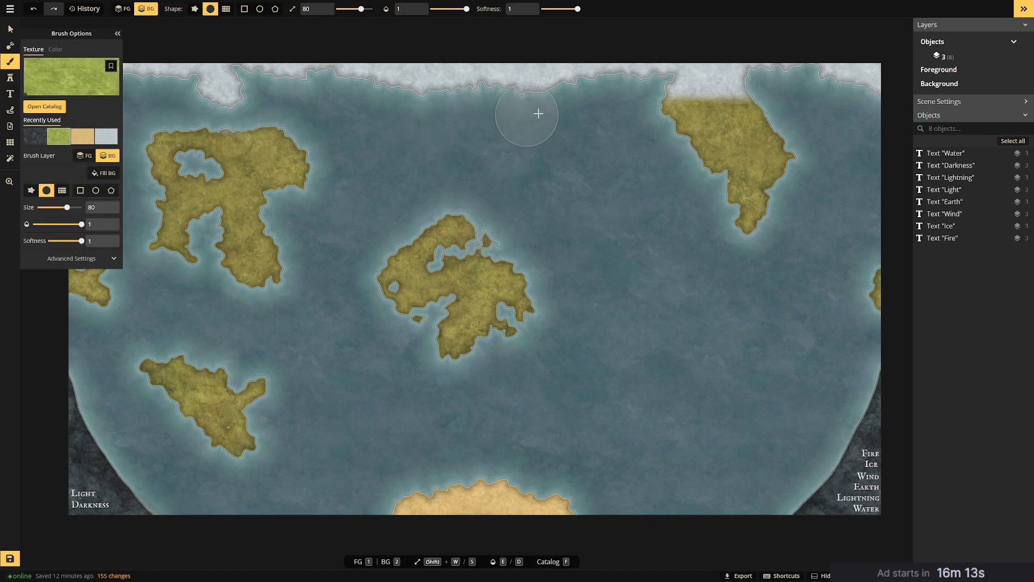
click(106, 136)
drag(67, 207, 52, 207)
click(711, 92)
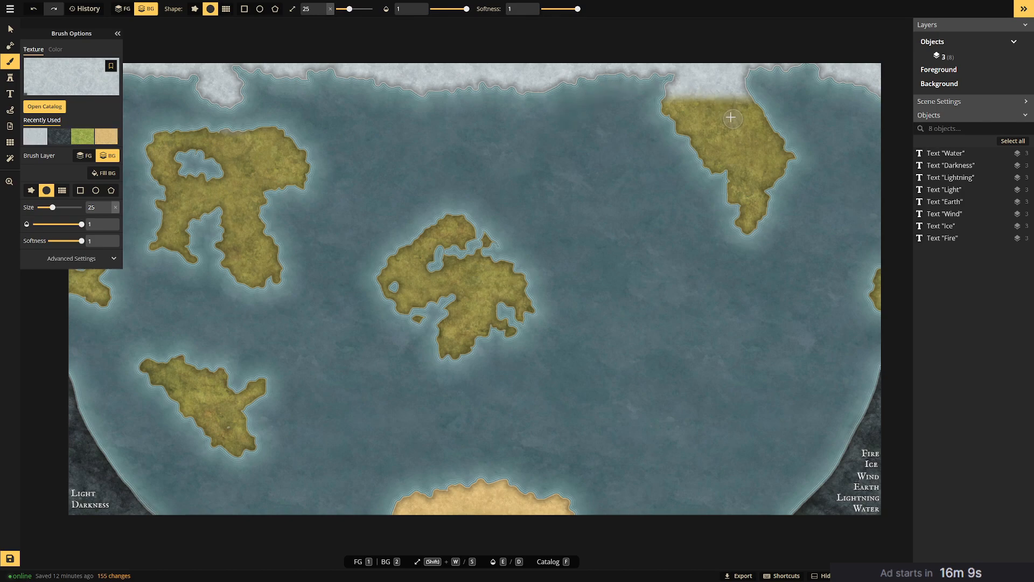
click(701, 85)
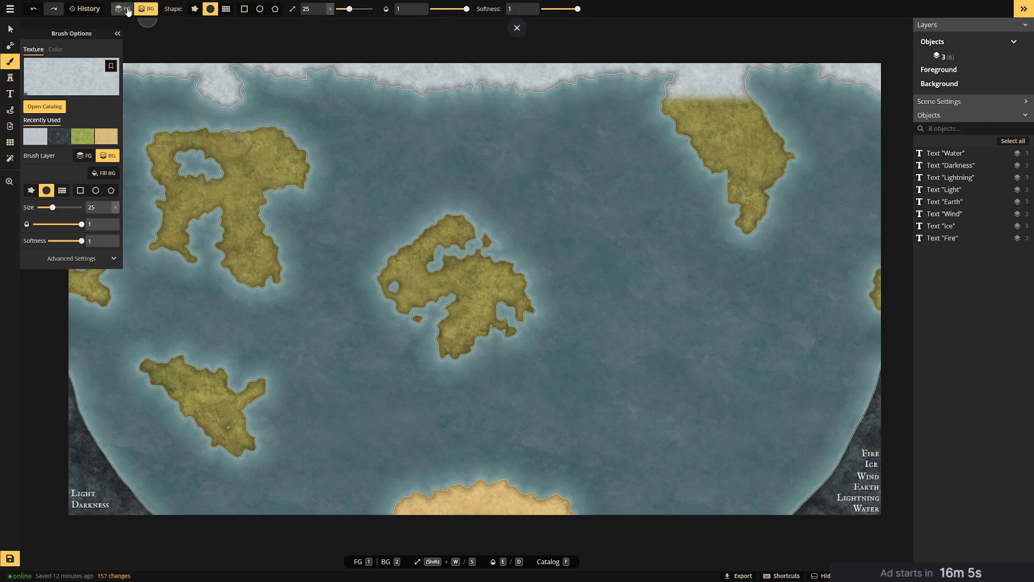
click(496, 173)
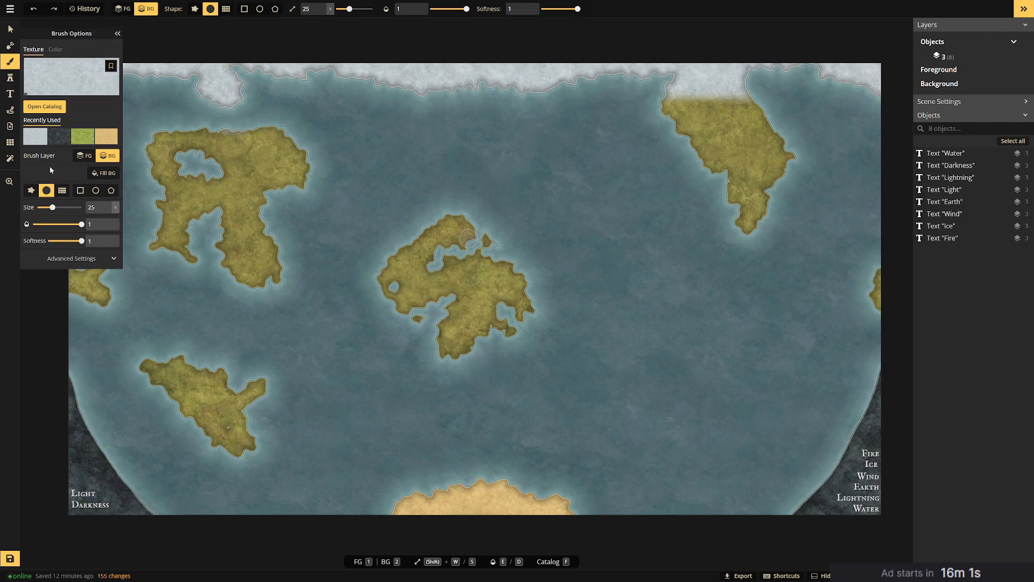
Paint snow on the foreground layer over the northern middle of the northeastern peninsula.
click(123, 8)
mouse_move(714, 99)
mouse_down()
mouse_move(728, 118)
mouse_move(719, 94)
mouse_move(696, 99)
mouse_move(726, 117)
mouse_move(691, 105)
mouse_up()
mouse_move(727, 105)
mouse_down()
mouse_move(744, 101)
mouse_move(734, 108)
mouse_up()
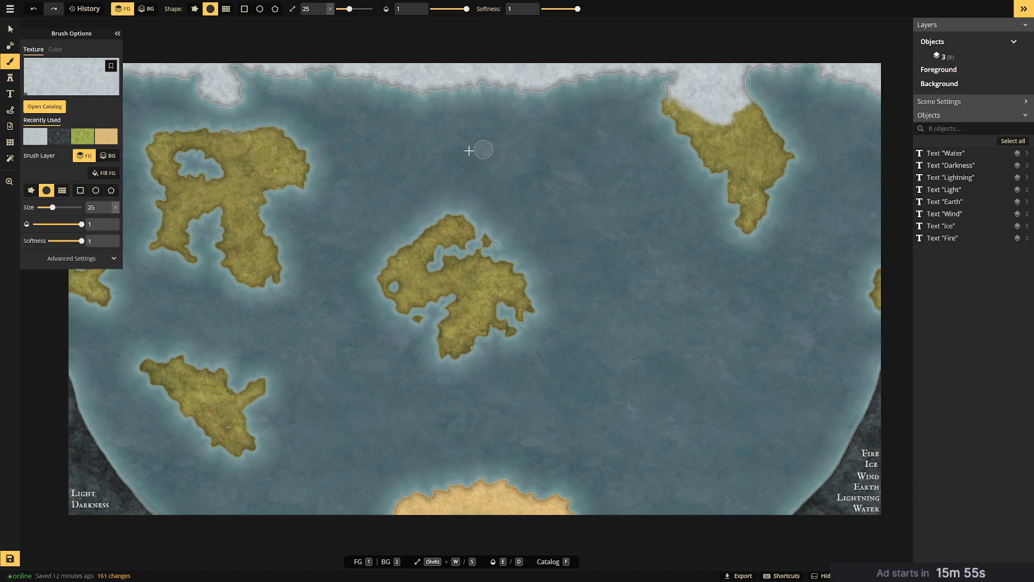
Extend the snow across the full width of the northeastern peninsula's north, finishing with the soft round brush at size 25.
click(31, 190)
mouse_move(752, 100)
mouse_down()
mouse_move(722, 111)
mouse_move(656, 81)
mouse_move(682, 105)
mouse_up()
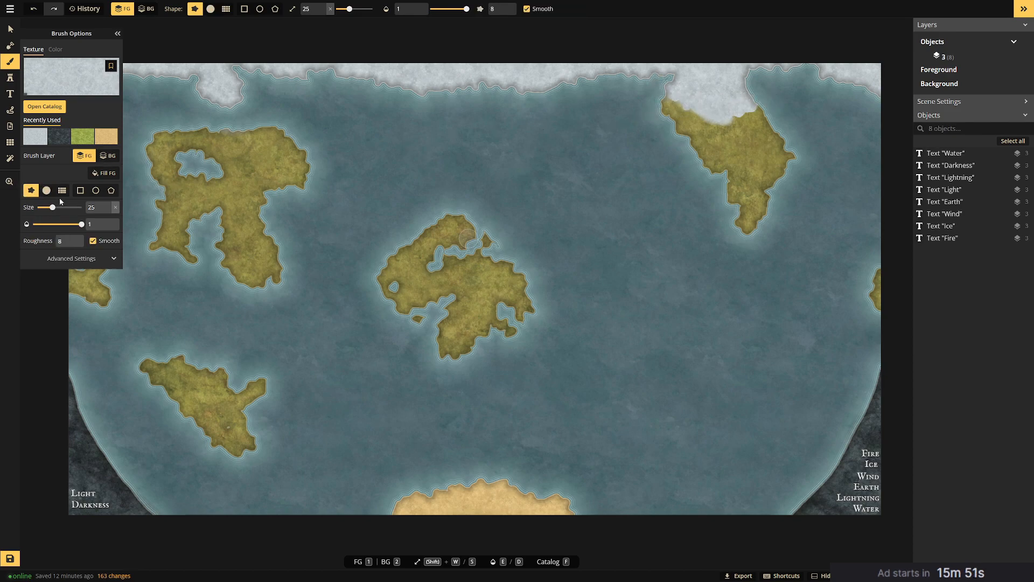
click(46, 191)
click(31, 190)
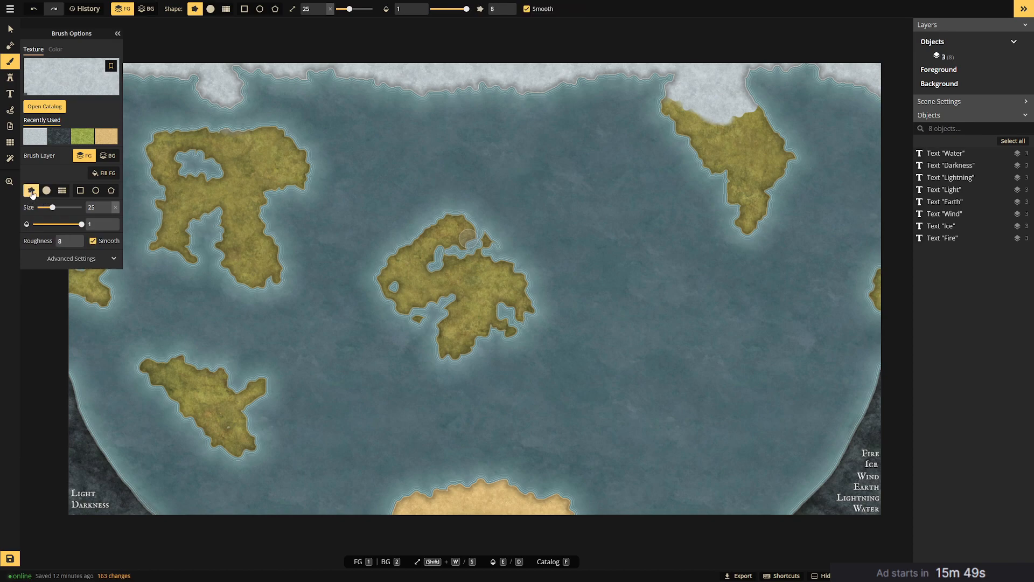
click(46, 192)
mouse_move(754, 111)
mouse_down()
mouse_move(719, 105)
mouse_move(724, 113)
mouse_move(755, 101)
mouse_move(736, 116)
mouse_move(773, 102)
mouse_move(714, 110)
mouse_move(649, 88)
mouse_up()
drag(711, 109, 607, 84)
drag(672, 110, 693, 108)
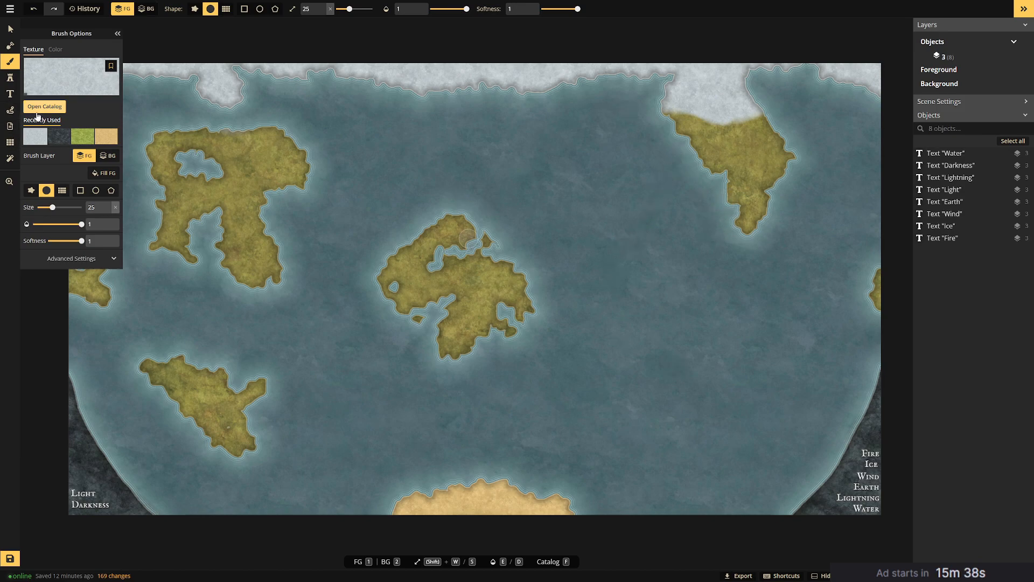
Paint a thin, branching landmass in the southeast with the rough adding brush at size 22, spreading arms in several directions.
click(10, 77)
click(10, 46)
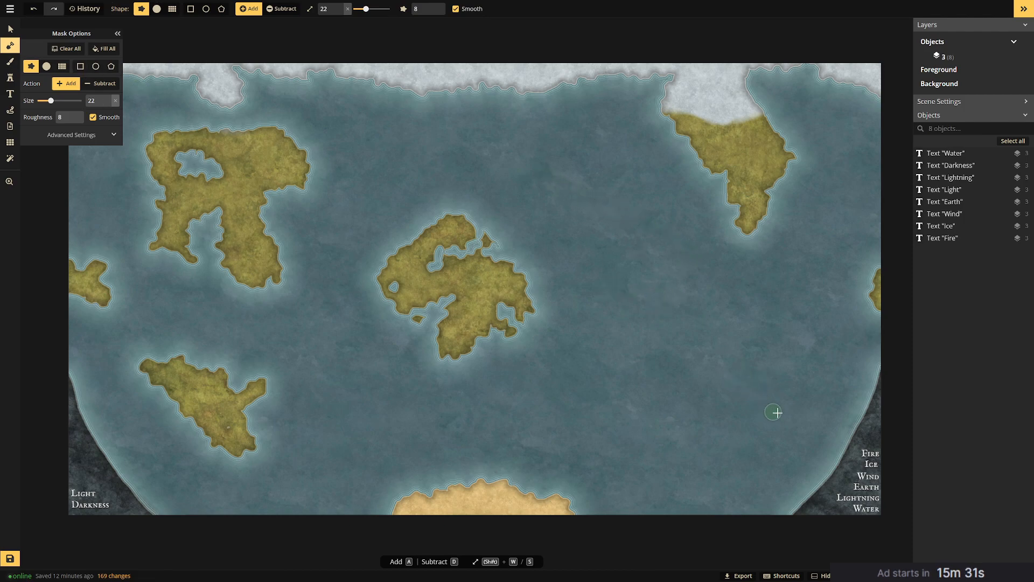
mouse_move(690, 334)
mouse_down()
mouse_move(735, 364)
mouse_move(684, 423)
mouse_move(612, 429)
mouse_up()
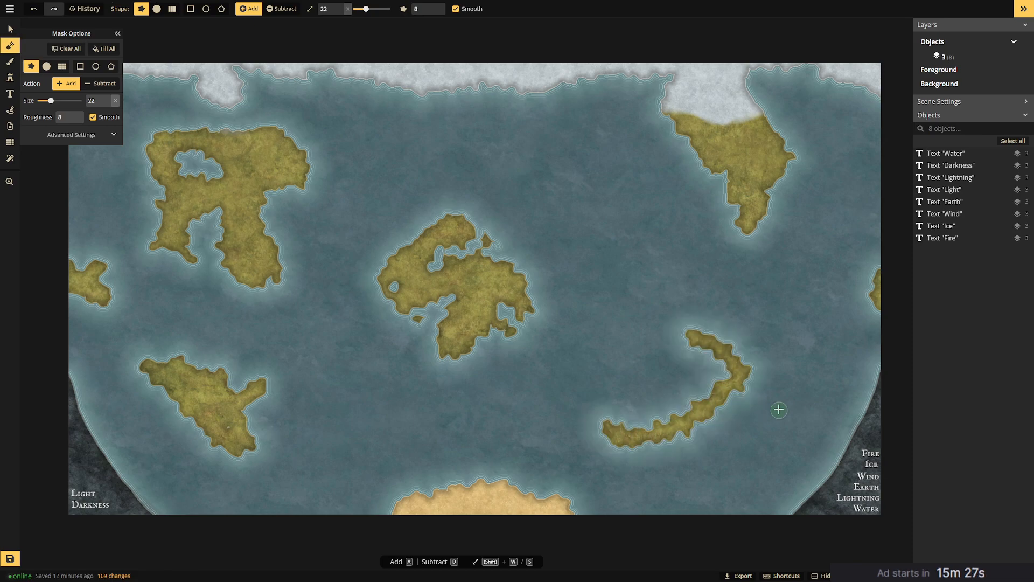
mouse_move(735, 415)
mouse_down()
mouse_move(791, 428)
mouse_move(811, 322)
mouse_move(794, 398)
mouse_move(741, 359)
mouse_up()
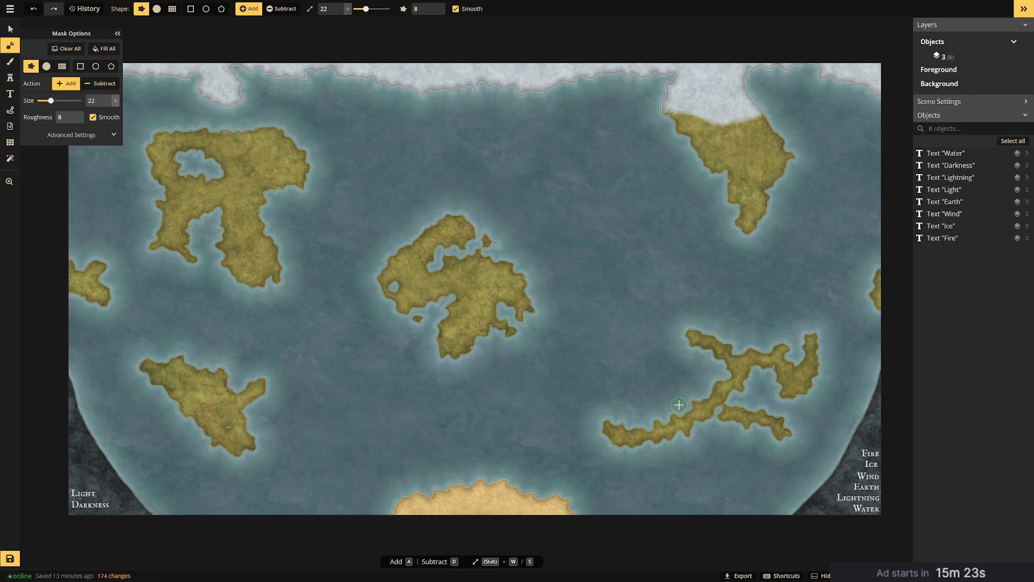
drag(720, 426, 735, 451)
mouse_move(698, 412)
mouse_down()
mouse_move(665, 390)
mouse_move(683, 371)
mouse_move(625, 415)
mouse_move(681, 469)
mouse_up()
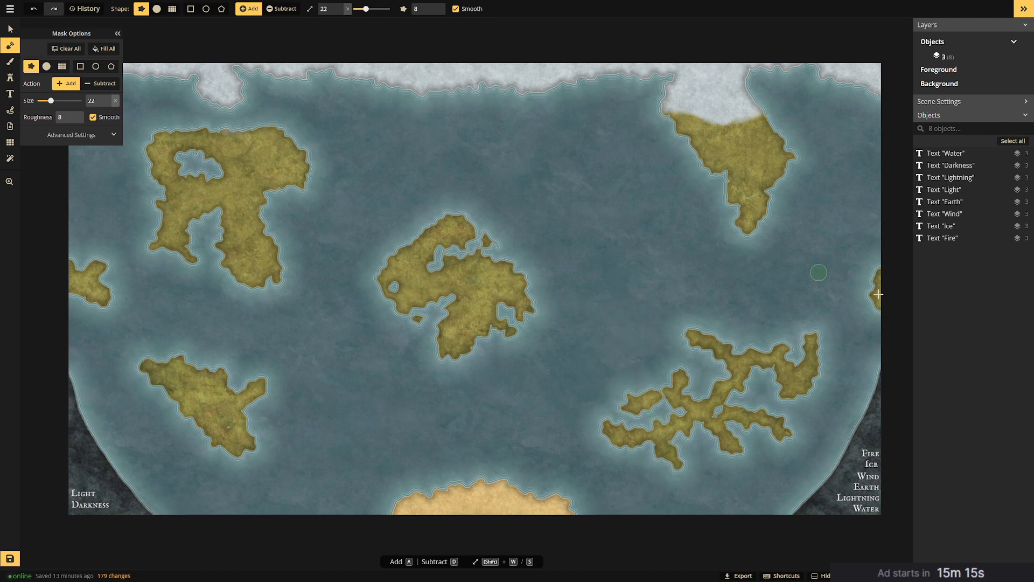
mouse_move(753, 353)
mouse_down()
mouse_move(731, 332)
mouse_move(731, 344)
mouse_move(751, 337)
mouse_move(770, 311)
mouse_up()
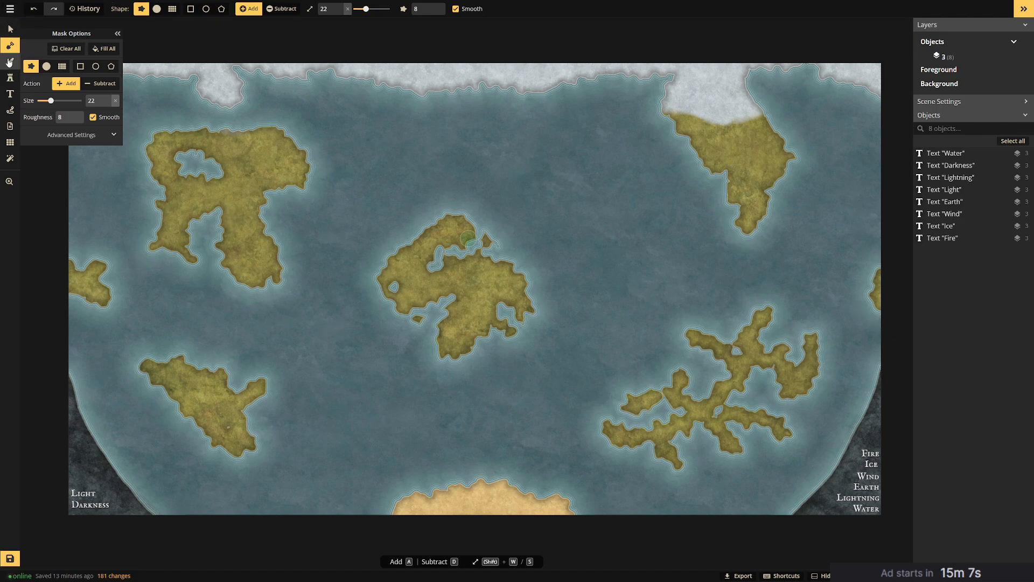
Erase the small landmasses on the eastern and western map edges with the rough size 10 subtracting brush.
click(102, 84)
mouse_move(886, 271)
mouse_down()
mouse_move(882, 308)
mouse_move(868, 264)
mouse_move(877, 305)
mouse_move(873, 258)
mouse_move(860, 295)
mouse_up()
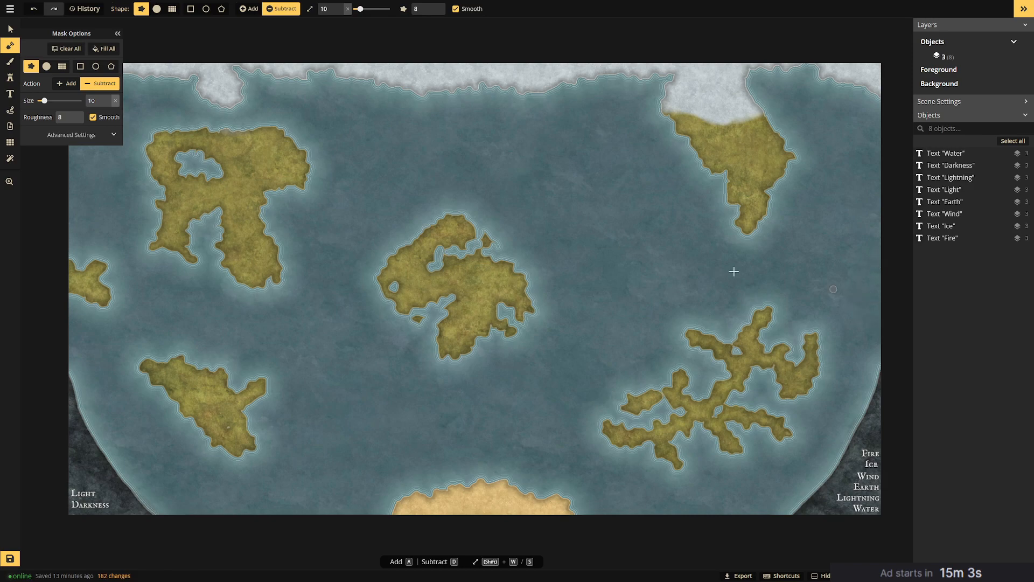
mouse_move(114, 286)
mouse_down()
mouse_move(90, 260)
mouse_move(99, 291)
mouse_move(77, 259)
mouse_move(56, 264)
mouse_move(82, 305)
mouse_up()
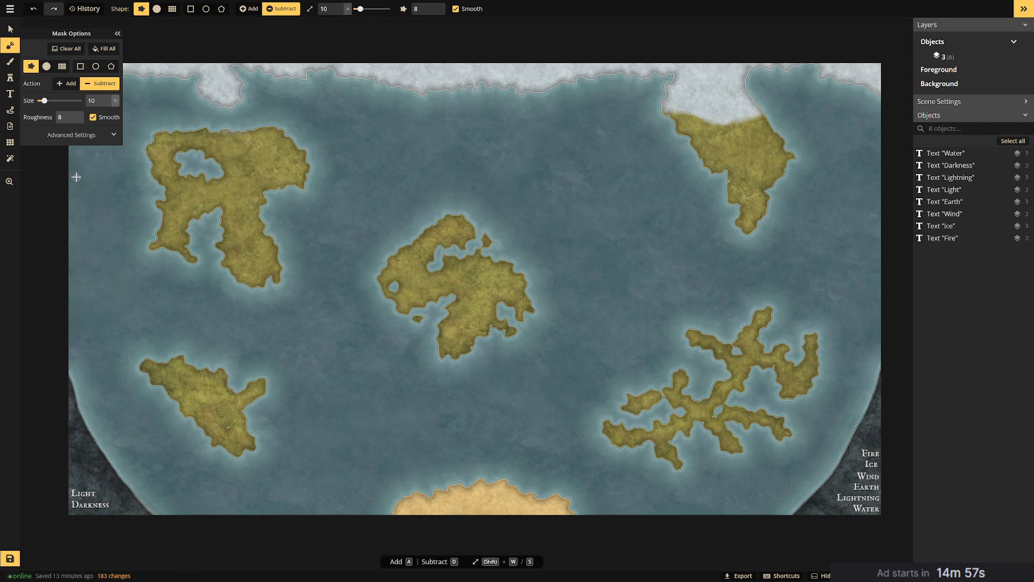
Paint an irregular island east of the southwestern diagonal island with the rough size 22 brush, adding a northwestern arm and a southeastern tail.
click(62, 84)
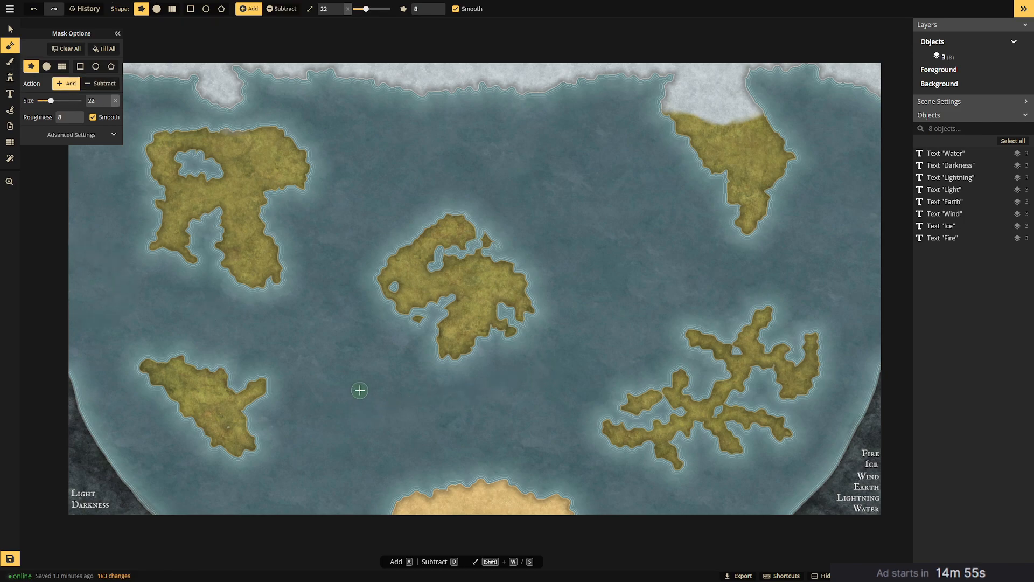
mouse_move(341, 348)
mouse_down()
mouse_move(356, 386)
mouse_move(385, 413)
mouse_move(360, 362)
mouse_move(371, 371)
mouse_move(381, 407)
mouse_move(339, 369)
mouse_move(329, 403)
mouse_move(360, 385)
mouse_move(338, 396)
mouse_move(341, 413)
mouse_move(323, 435)
mouse_move(350, 427)
mouse_move(382, 455)
mouse_move(367, 436)
mouse_move(361, 387)
mouse_up()
mouse_move(342, 347)
mouse_down()
mouse_move(301, 336)
mouse_move(339, 359)
mouse_move(348, 376)
mouse_move(332, 361)
mouse_move(338, 391)
mouse_move(325, 352)
mouse_move(309, 341)
mouse_move(325, 361)
mouse_move(282, 343)
mouse_move(304, 360)
mouse_move(303, 339)
mouse_up()
mouse_move(325, 388)
mouse_down()
mouse_move(305, 390)
mouse_move(333, 412)
mouse_up()
click(349, 416)
drag(350, 416, 356, 412)
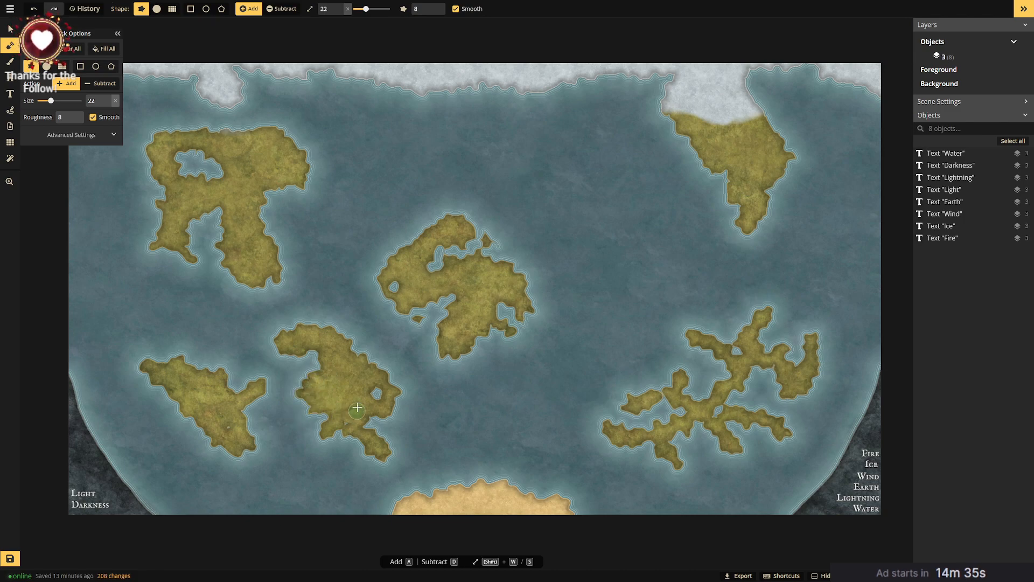
mouse_move(369, 354)
mouse_down()
mouse_move(358, 352)
mouse_move(369, 354)
mouse_up()
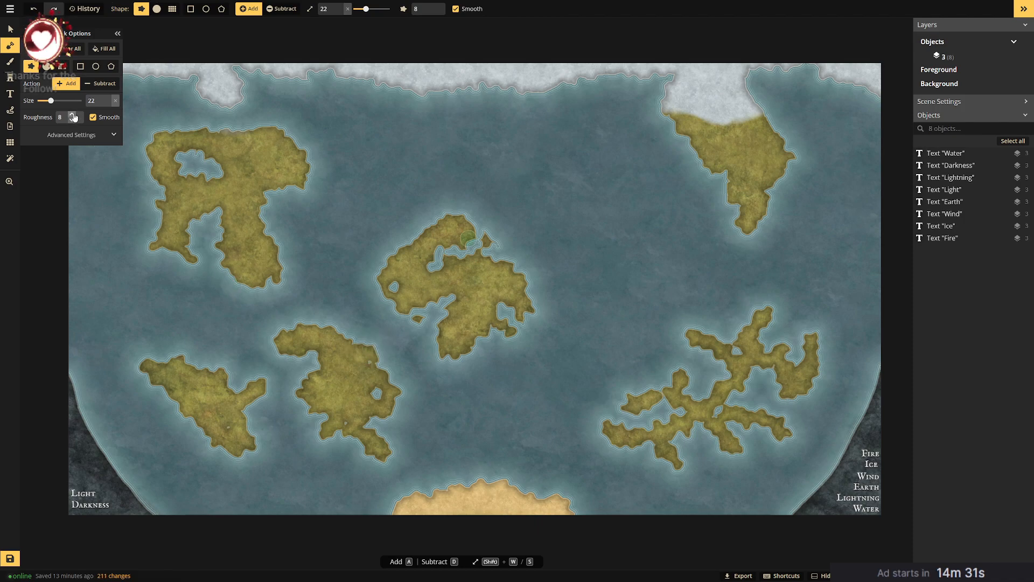
Carve a bay into the new southwestern island's east coast and open its lake to the sea with size 10 subtracting brushes.
click(86, 88)
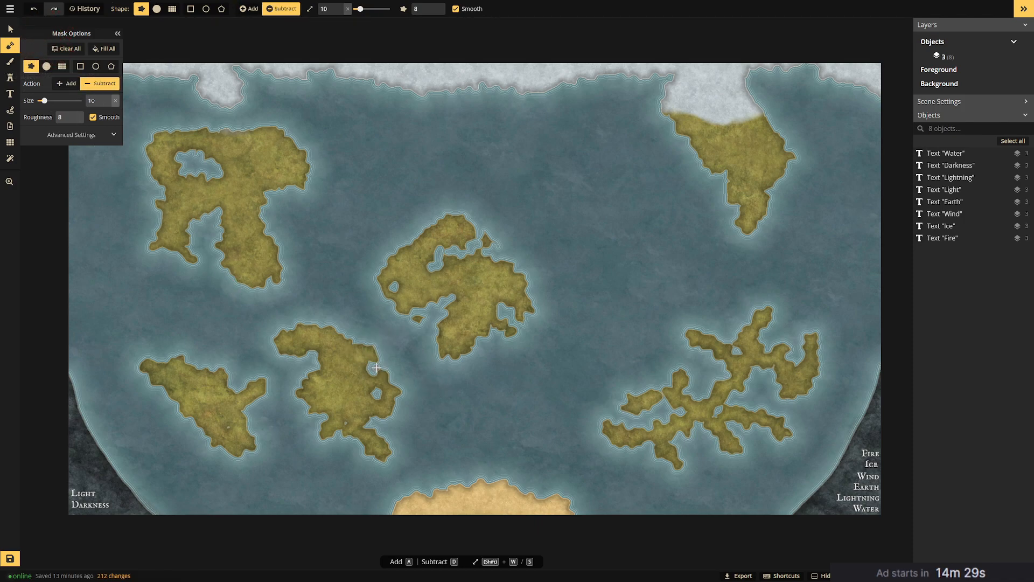
drag(382, 371, 384, 371)
mouse_move(382, 368)
mouse_down()
mouse_move(363, 382)
mouse_move(390, 377)
mouse_move(379, 372)
mouse_move(397, 391)
mouse_up()
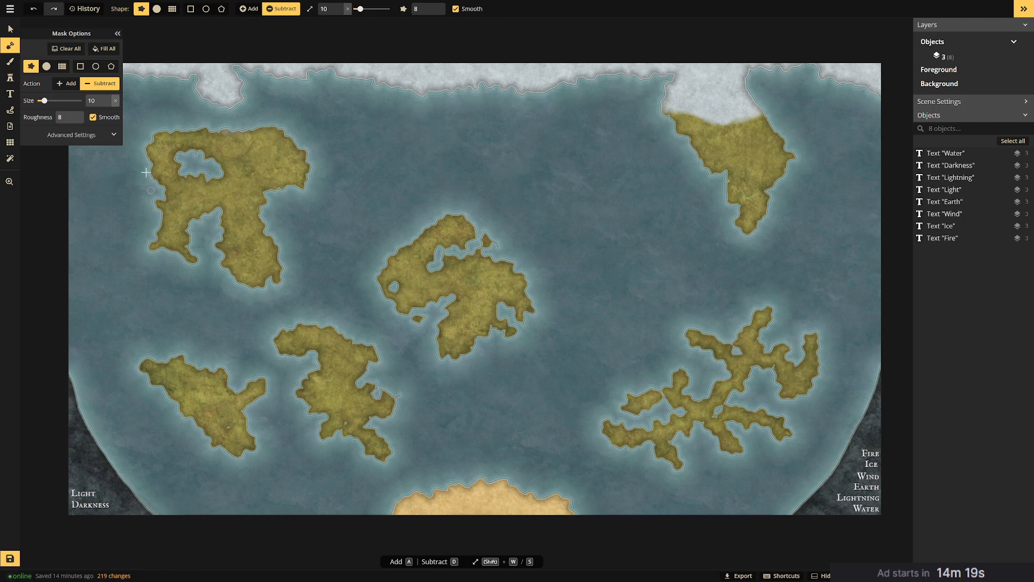
click(46, 66)
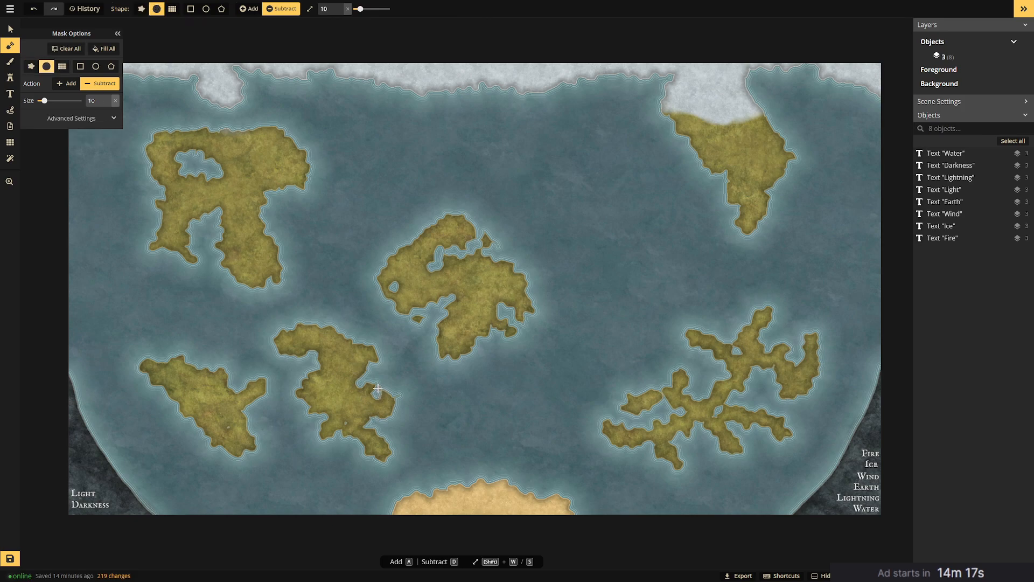
click(396, 395)
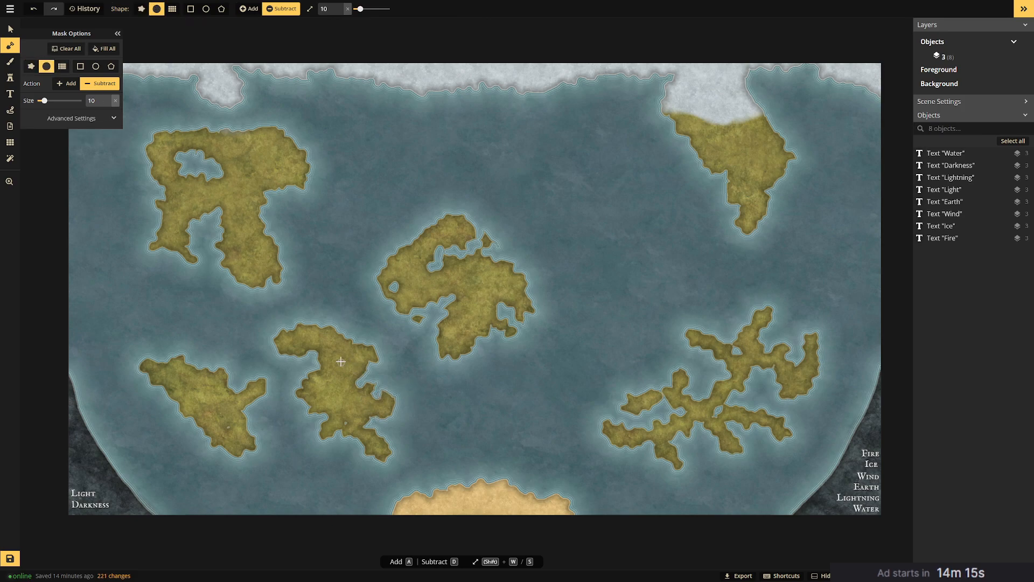
Paint a long arched island north of the central island with the rough size 22 brush, tapering to the southeast.
click(70, 87)
drag(399, 156, 579, 173)
click(30, 66)
mouse_move(399, 155)
mouse_down()
mouse_move(479, 129)
mouse_move(559, 151)
mouse_move(489, 117)
mouse_move(418, 138)
mouse_move(487, 140)
mouse_move(578, 174)
mouse_move(558, 148)
mouse_move(484, 131)
mouse_move(529, 179)
mouse_move(483, 157)
mouse_move(431, 155)
mouse_move(520, 168)
mouse_move(544, 188)
mouse_move(540, 168)
mouse_move(555, 205)
mouse_move(552, 190)
mouse_move(572, 208)
mouse_move(560, 171)
mouse_move(586, 201)
mouse_move(615, 211)
mouse_up()
Cut away the western half of the arched northern island with the rough size 10 subtracting brush.
click(102, 83)
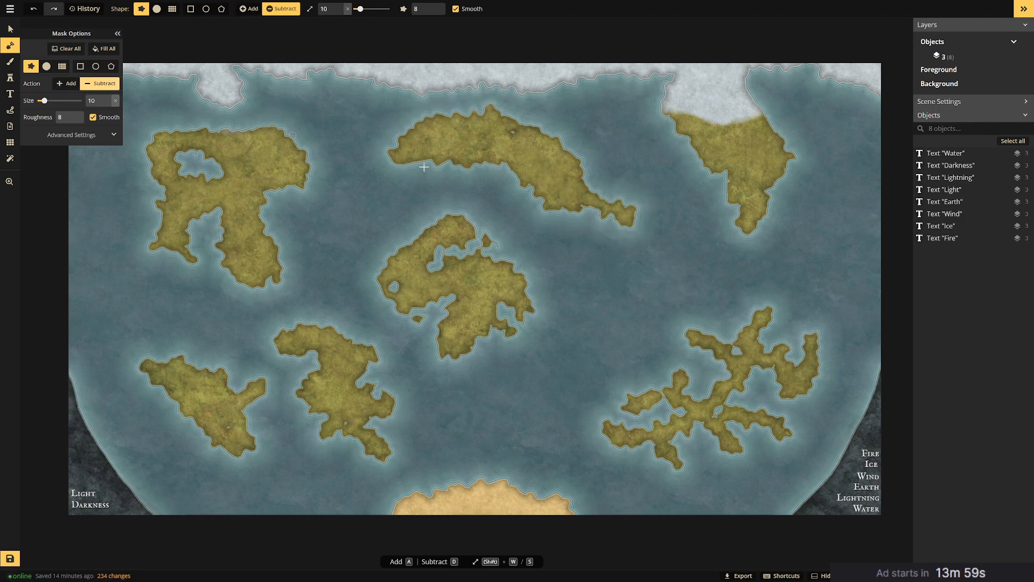
mouse_move(409, 158)
mouse_down()
mouse_move(511, 128)
mouse_move(482, 147)
mouse_move(500, 129)
mouse_move(470, 128)
mouse_move(466, 118)
mouse_move(432, 137)
mouse_move(500, 106)
mouse_move(382, 142)
mouse_move(431, 118)
mouse_move(461, 132)
mouse_move(397, 168)
mouse_move(462, 131)
mouse_move(428, 135)
mouse_move(390, 162)
mouse_move(417, 171)
mouse_move(477, 148)
mouse_move(477, 169)
mouse_move(468, 156)
mouse_move(458, 169)
mouse_move(486, 167)
mouse_move(450, 157)
mouse_up()
drag(508, 115, 456, 112)
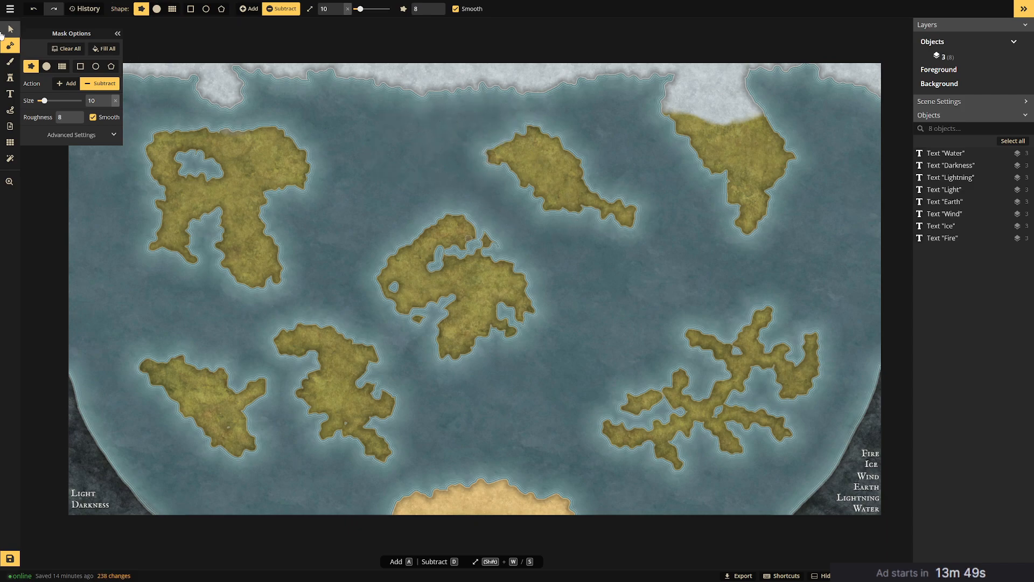
Broaden the northern island to the northeast and add southwestern and southern peninsulas with the rough size 22 adding brush.
click(61, 84)
mouse_move(572, 166)
mouse_down()
mouse_move(591, 155)
mouse_move(581, 158)
mouse_move(598, 175)
mouse_up()
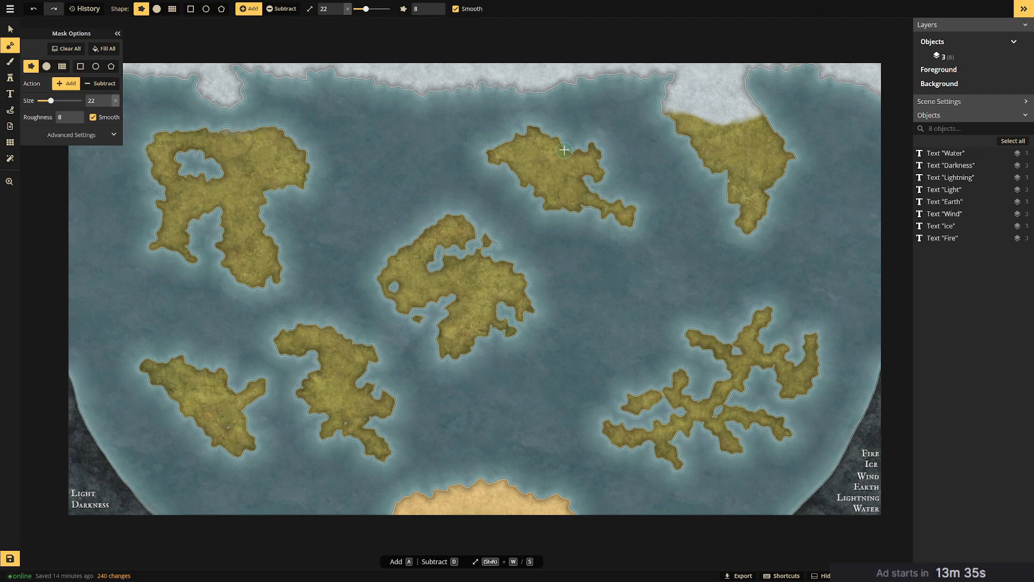
drag(591, 154, 591, 146)
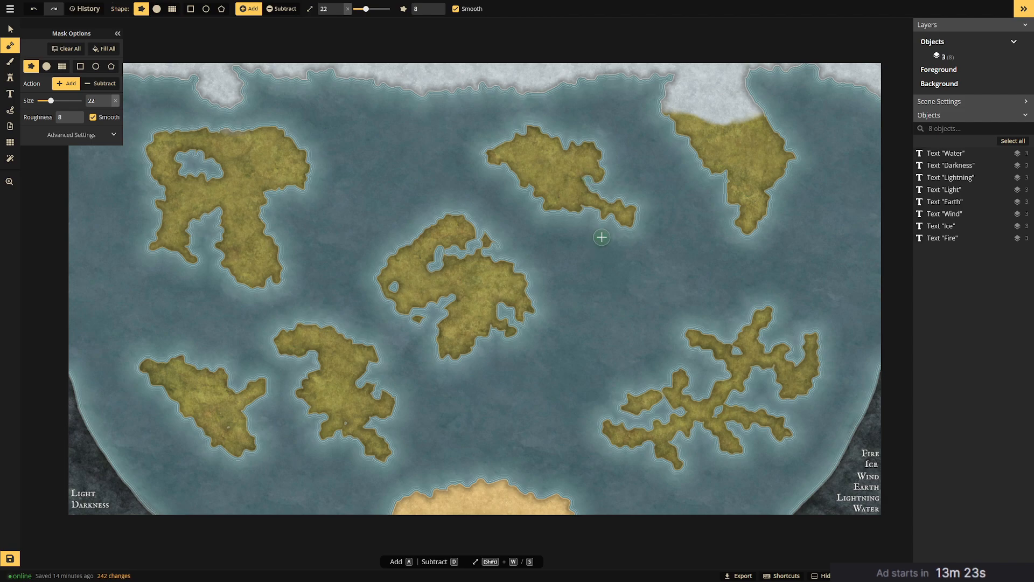
mouse_move(594, 166)
mouse_down()
mouse_move(609, 161)
mouse_move(614, 191)
mouse_up()
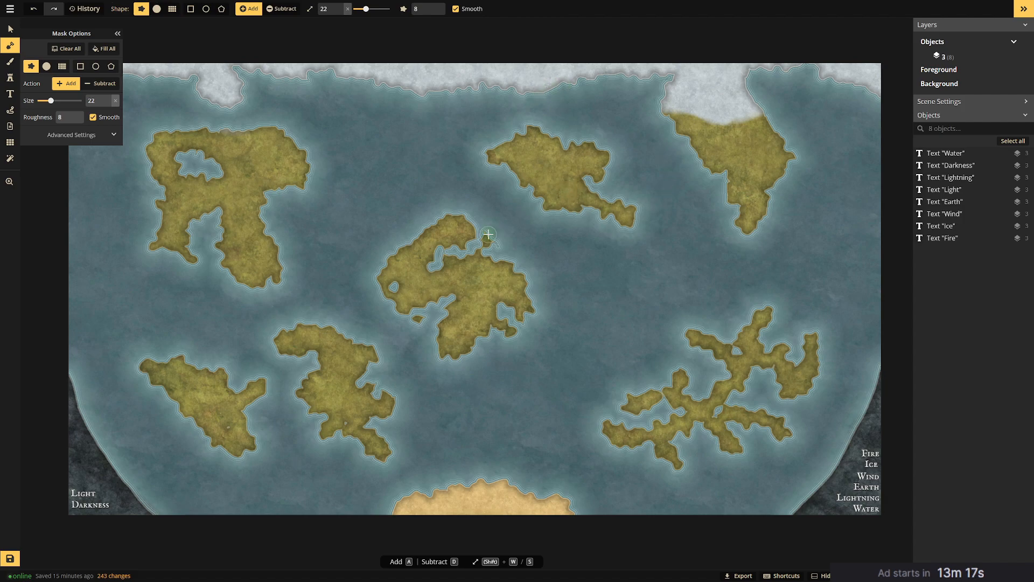
mouse_move(520, 185)
mouse_down()
mouse_move(527, 180)
mouse_move(504, 197)
mouse_move(594, 196)
mouse_move(608, 240)
mouse_move(590, 216)
mouse_up()
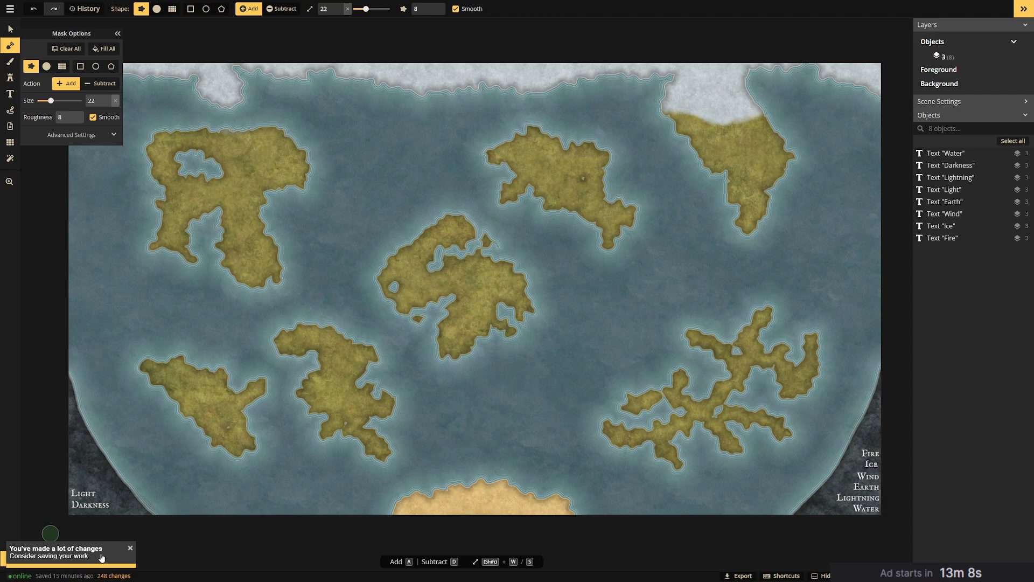
click(130, 548)
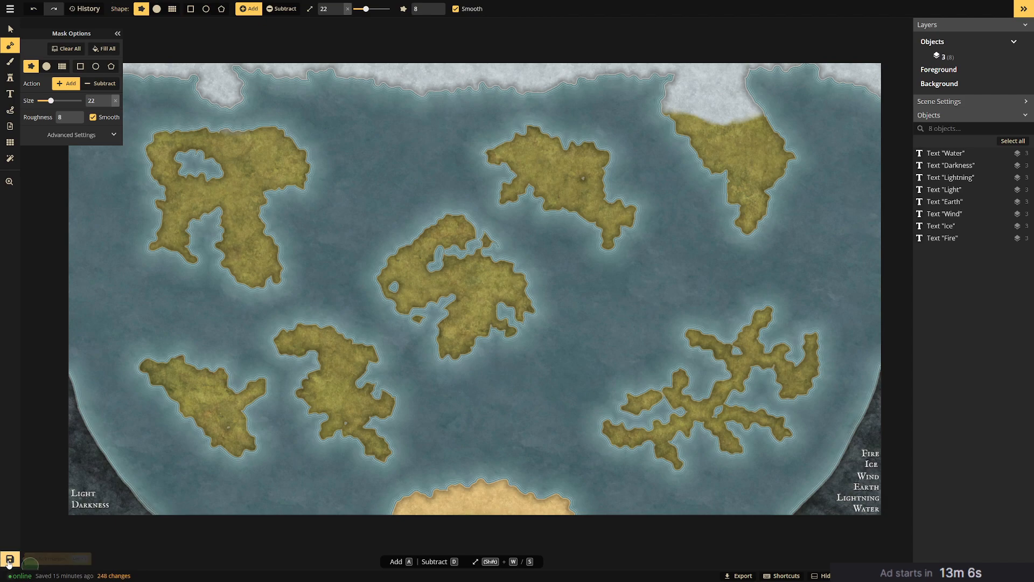
Save the map and extend the northern island's southeastern peninsula further southeast with the rough size 22 adding brush.
click(10, 560)
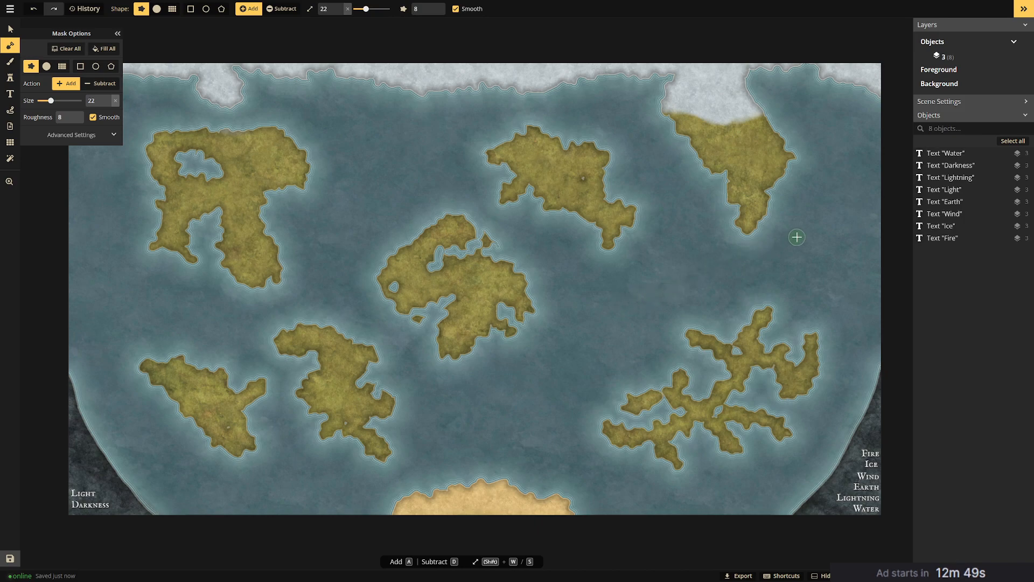
drag(627, 234, 640, 253)
click(584, 177)
drag(613, 206, 600, 165)
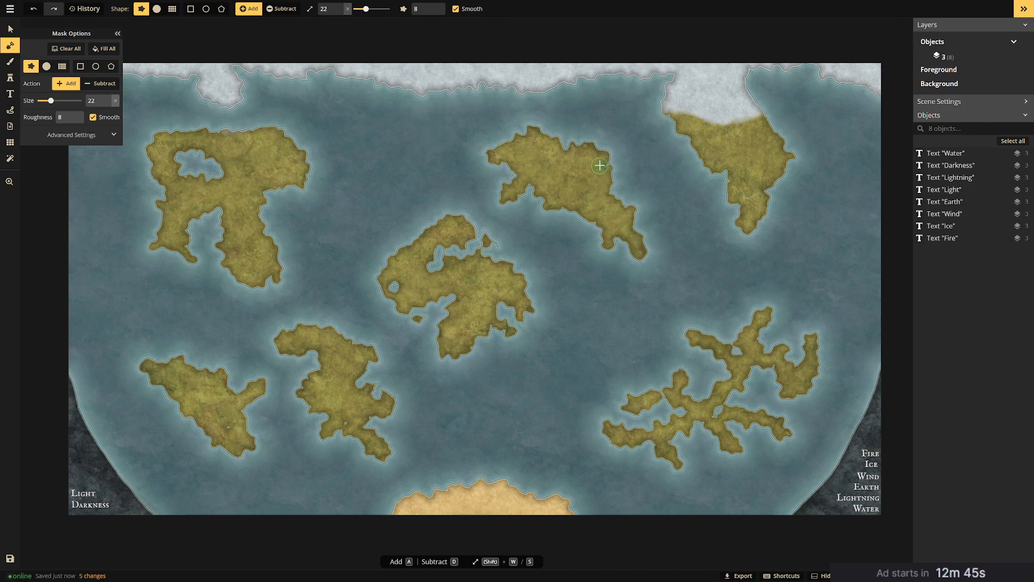
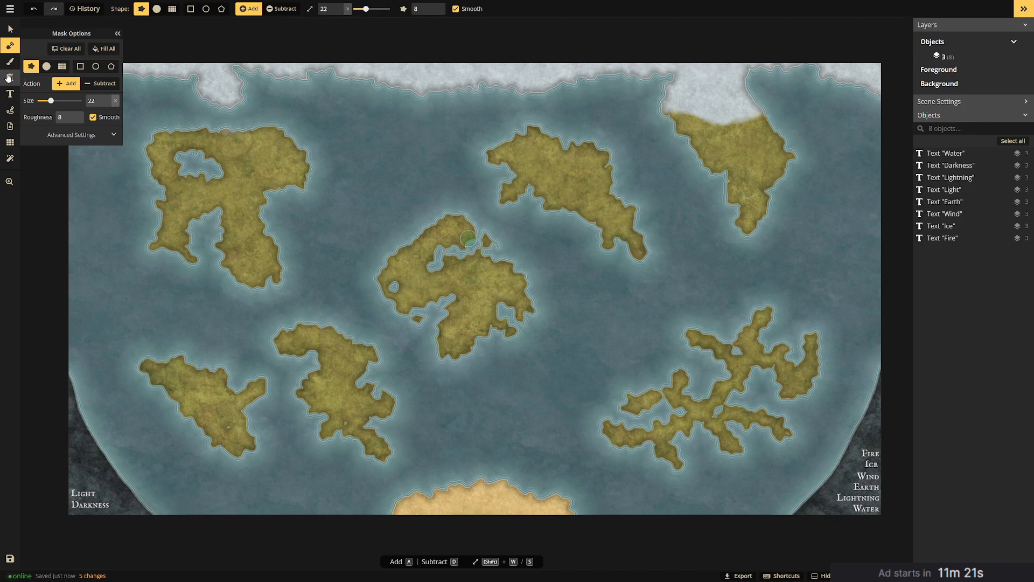
click(9, 81)
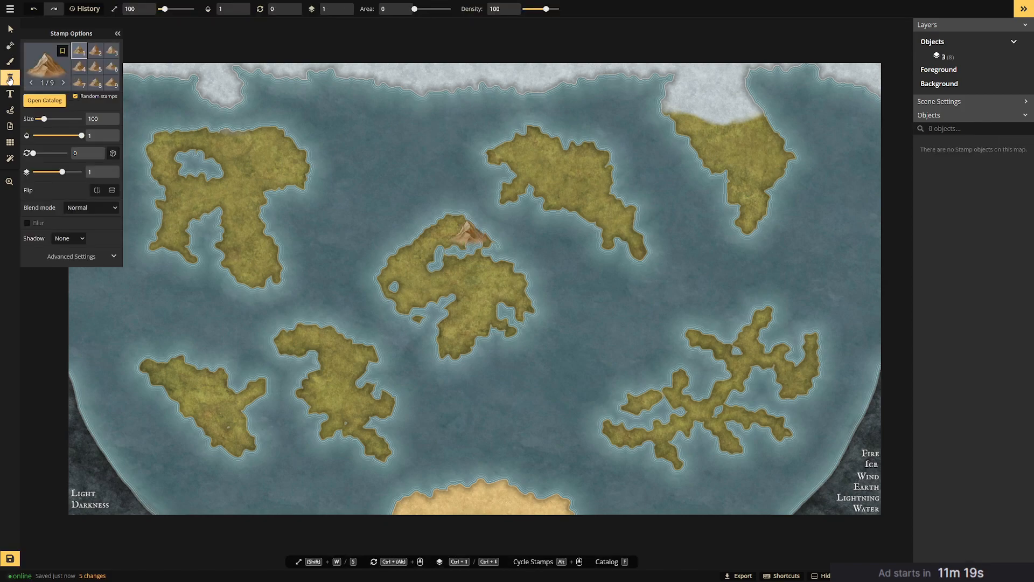
click(469, 232)
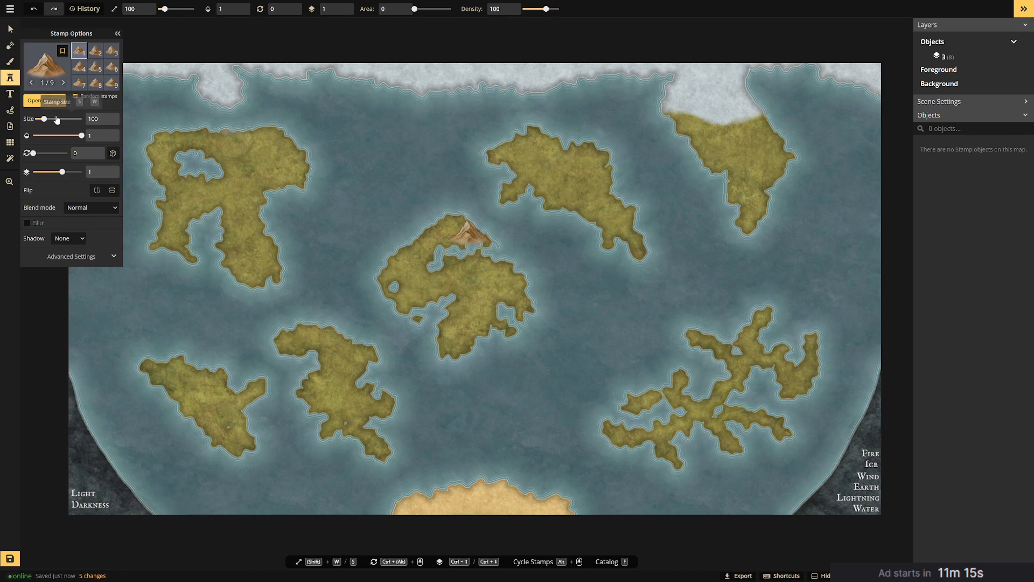
click(9, 62)
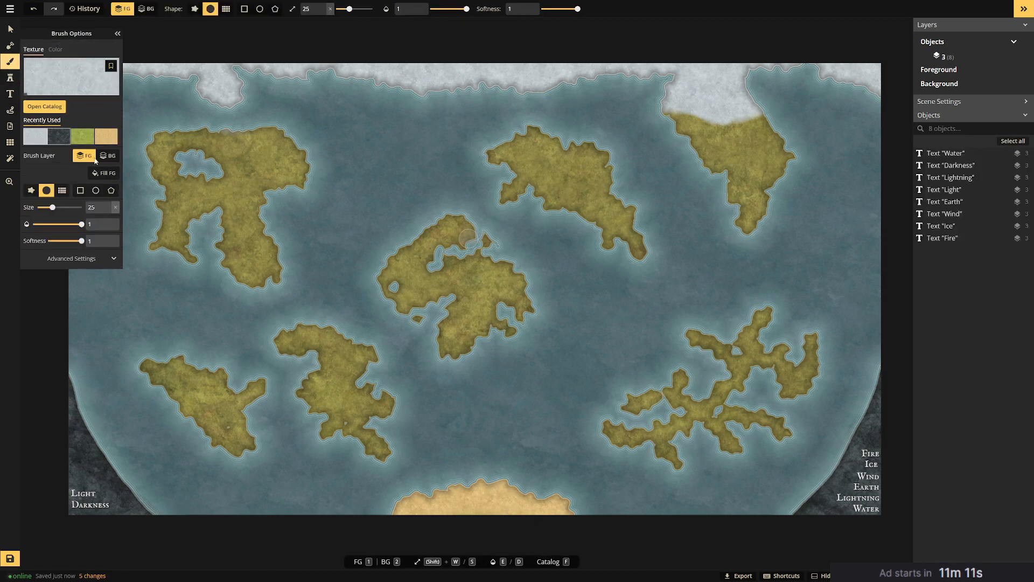
scroll(776, 401, up, 5)
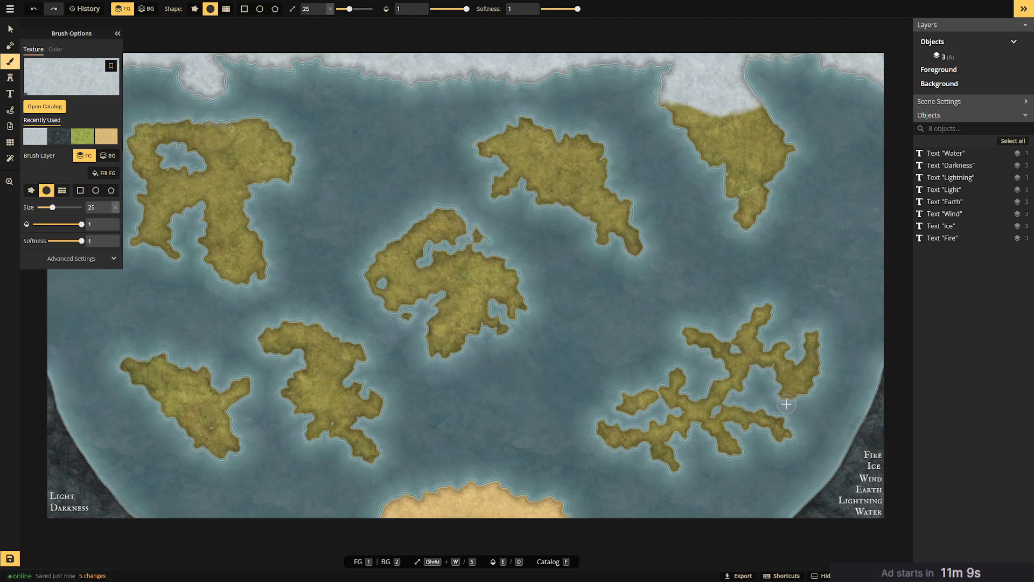
scroll(776, 401, up, 3)
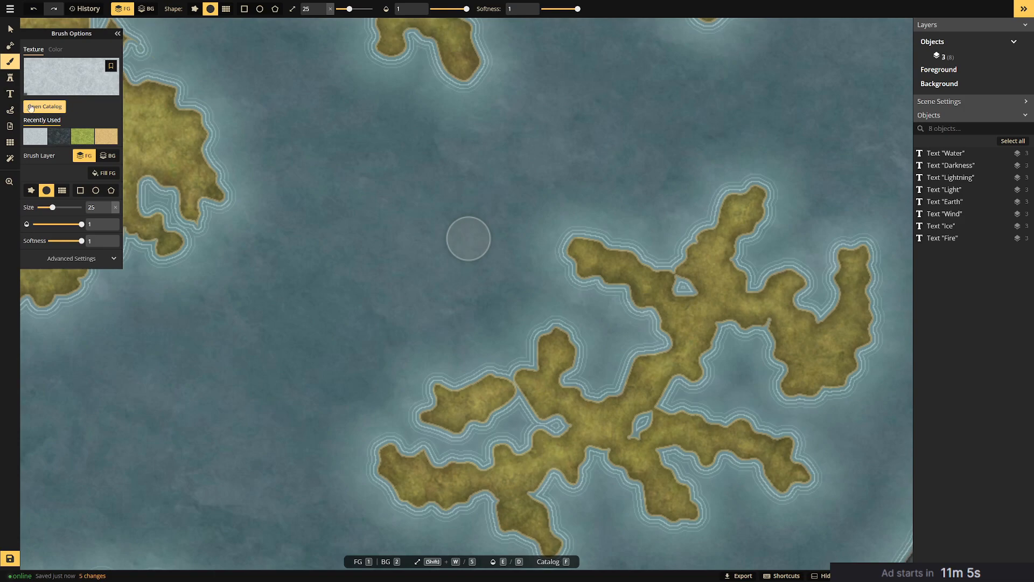
click(52, 76)
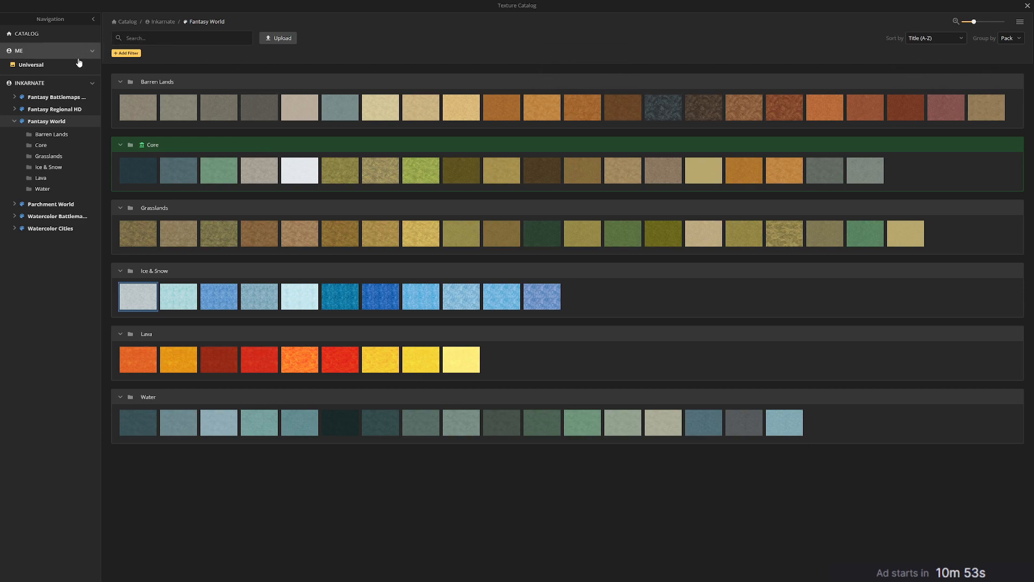
click(1028, 5)
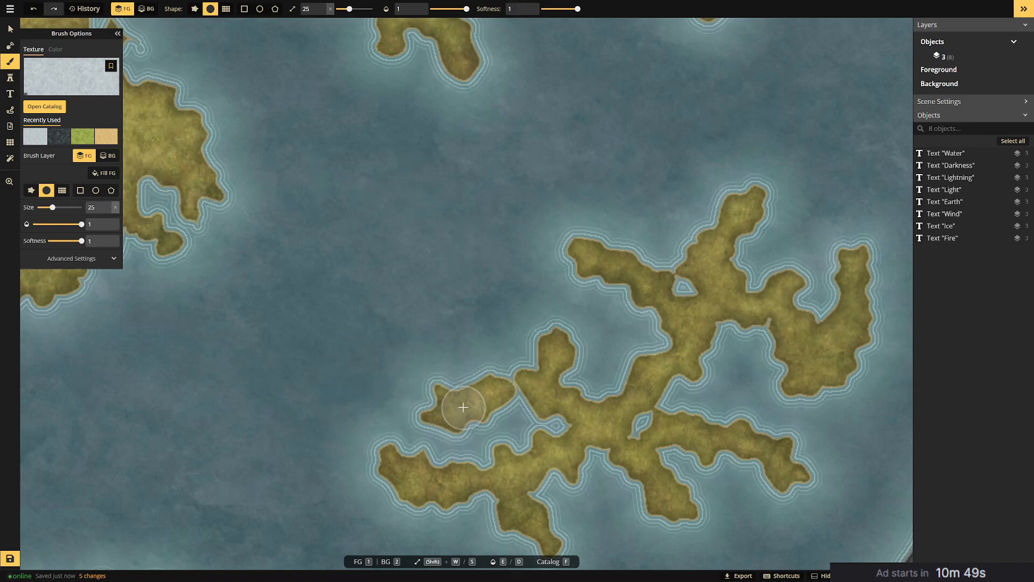
Search the stamp catalog for volcano and choose the smoking volcano from POI Icons.
click(10, 78)
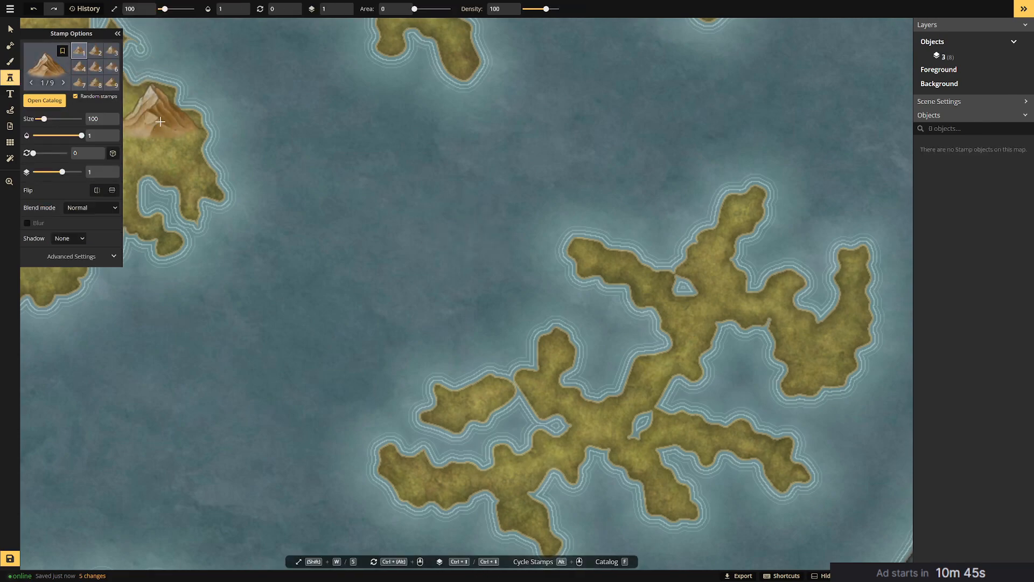
click(45, 100)
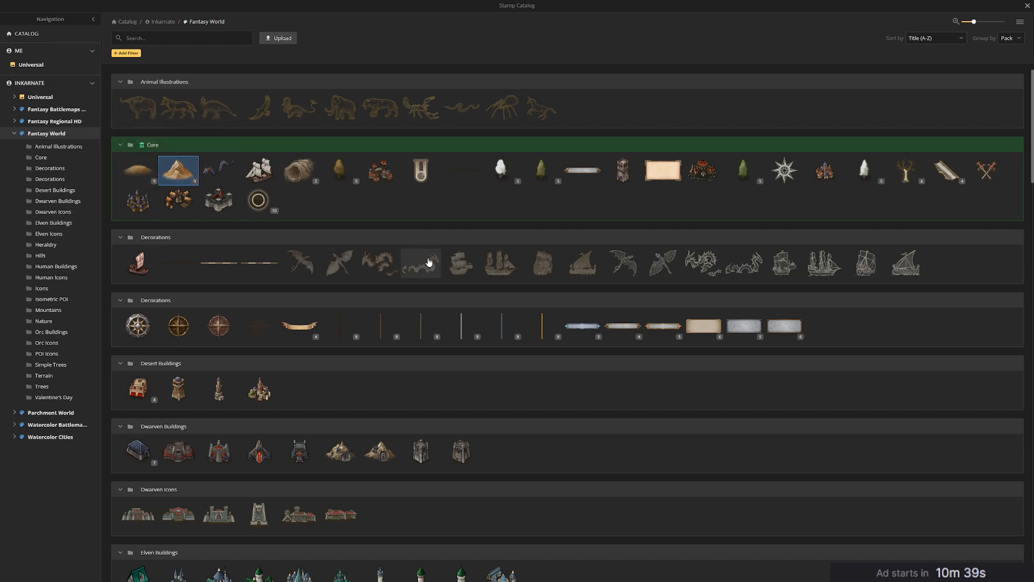
click(194, 42)
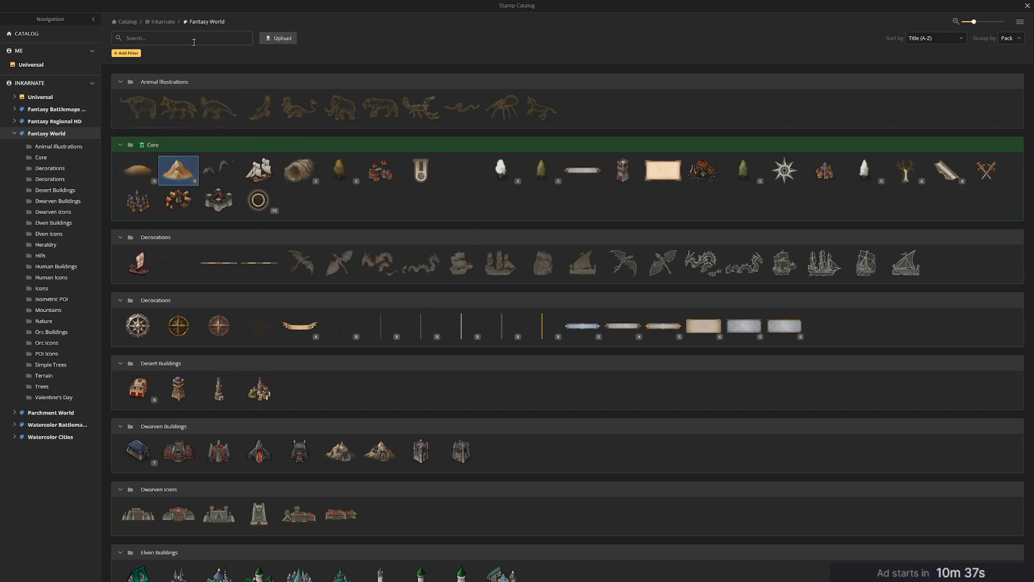
text(volcano)
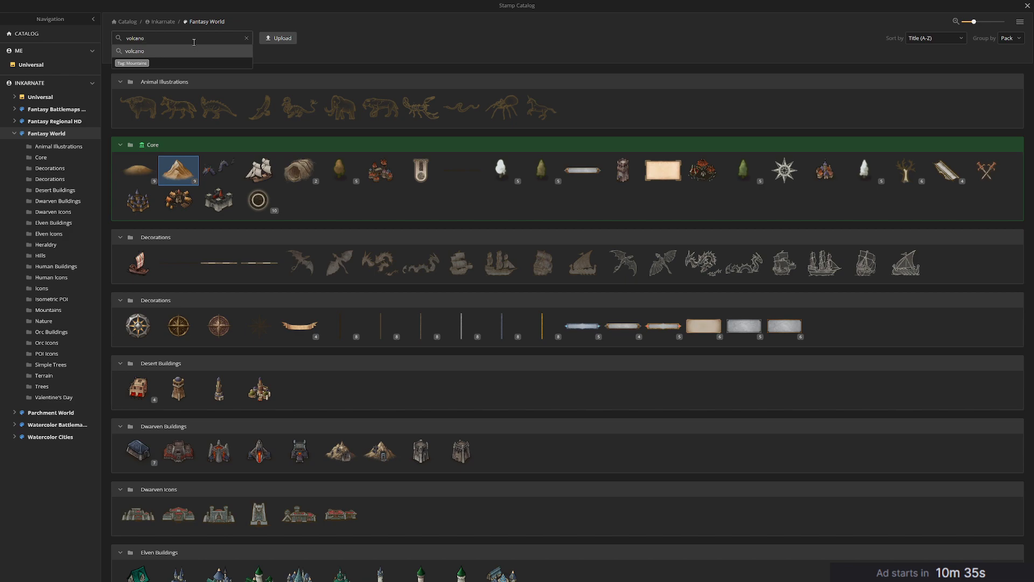
click(212, 49)
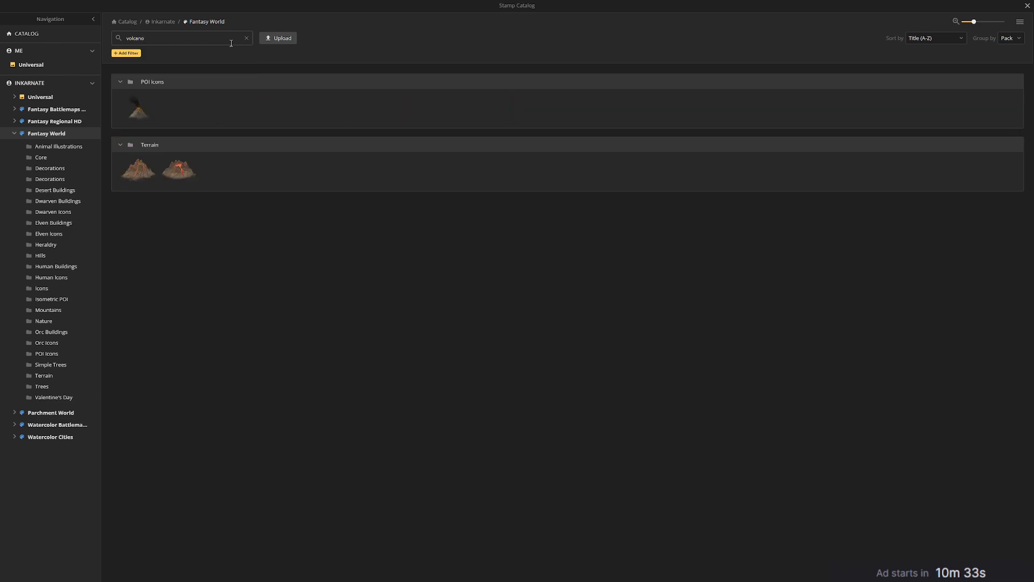
click(139, 112)
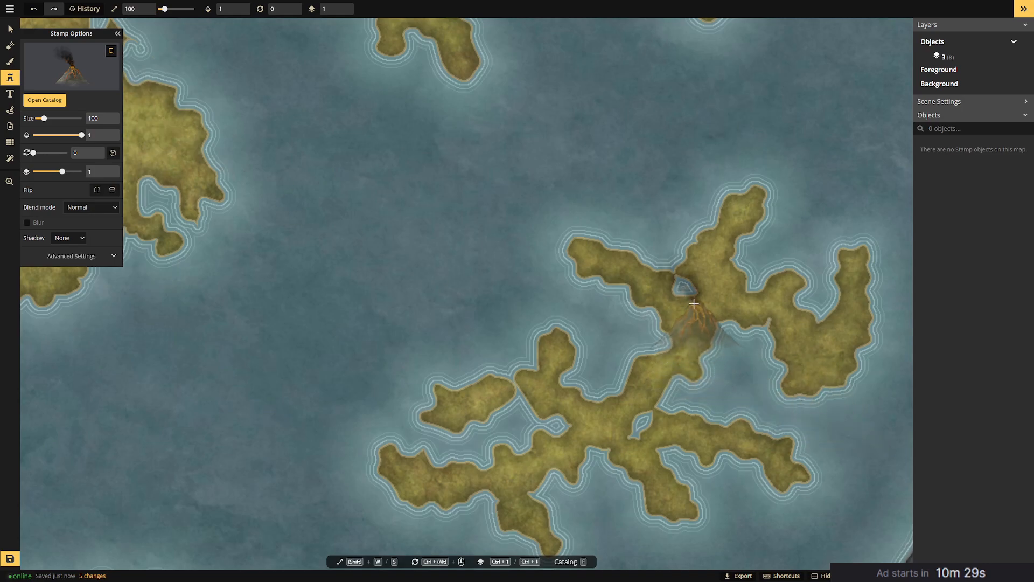
Place the volcano stamp at size 50 on the narrow middle of the branching southeastern island.
click(469, 239)
drag(44, 118, 39, 118)
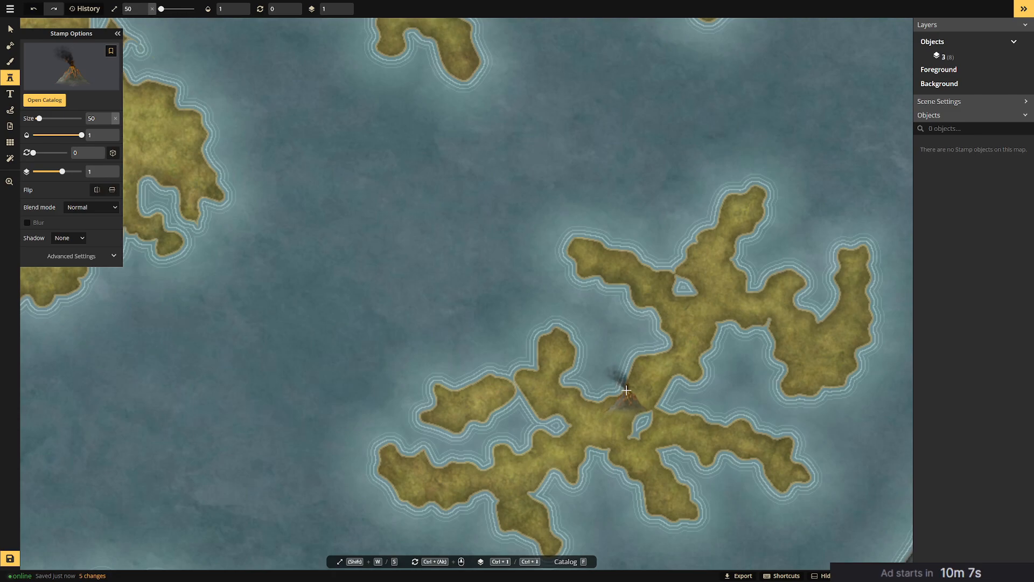
click(634, 386)
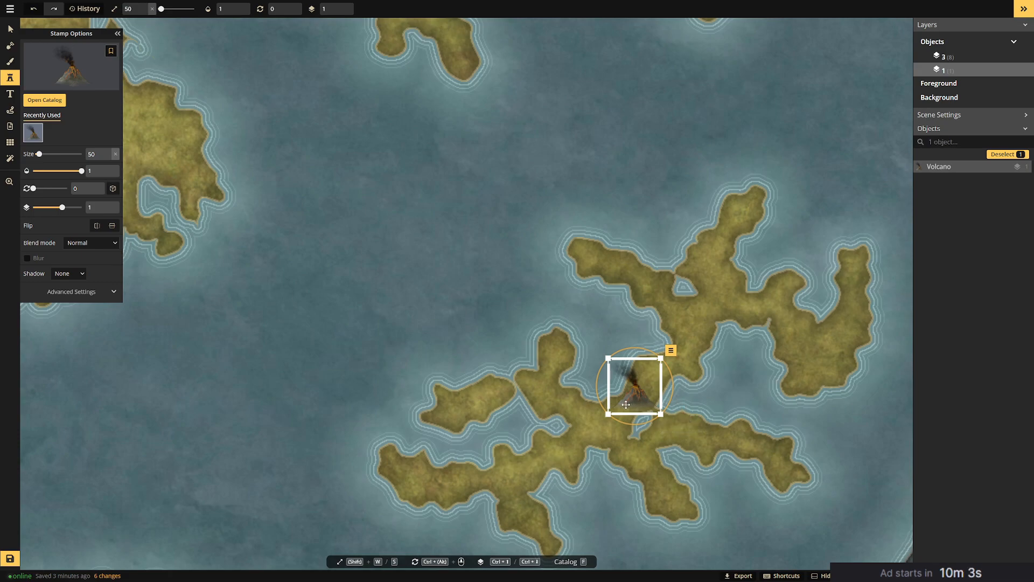
key(Escape)
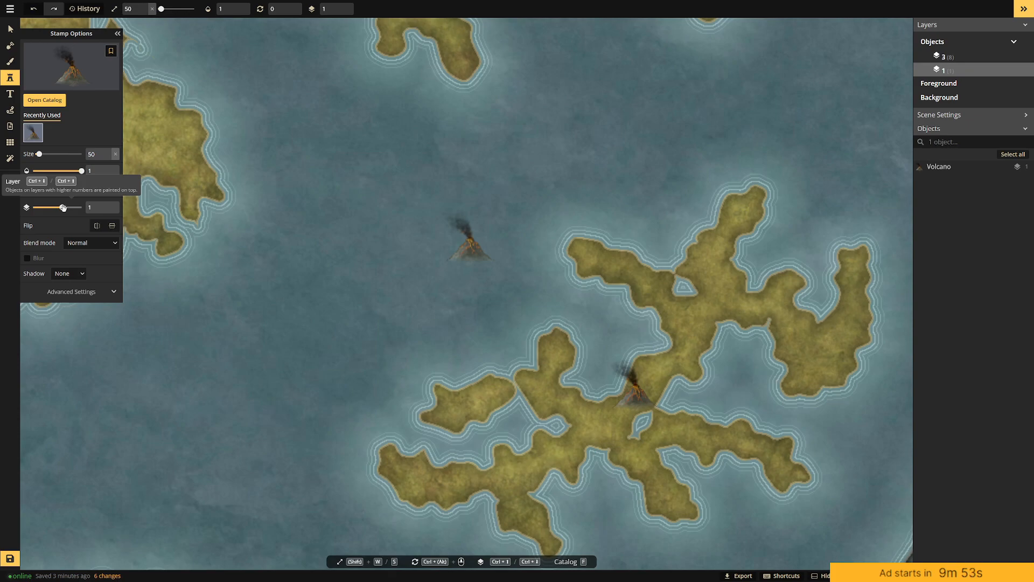
Raise the placed volcano stamp to layer 5.
click(11, 29)
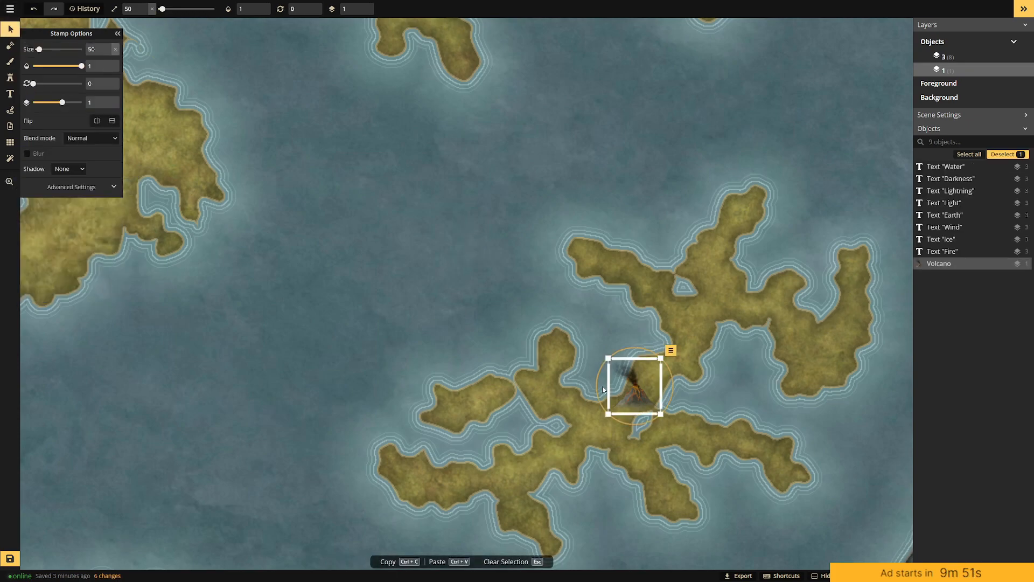
drag(70, 105, 84, 103)
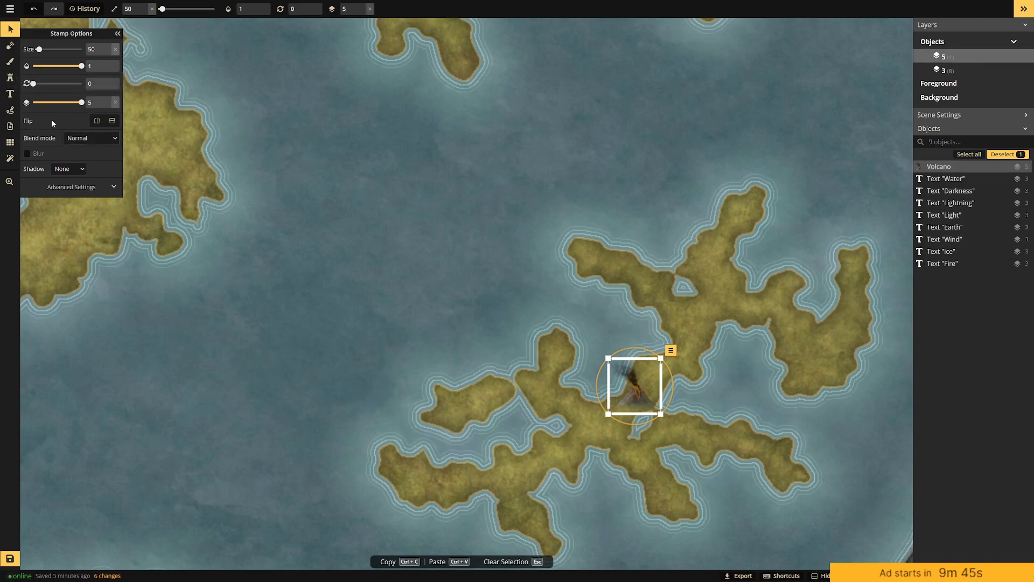
Review the volcano stamp's blend mode, shadow and opacity options and inspect it up close on the island.
click(84, 141)
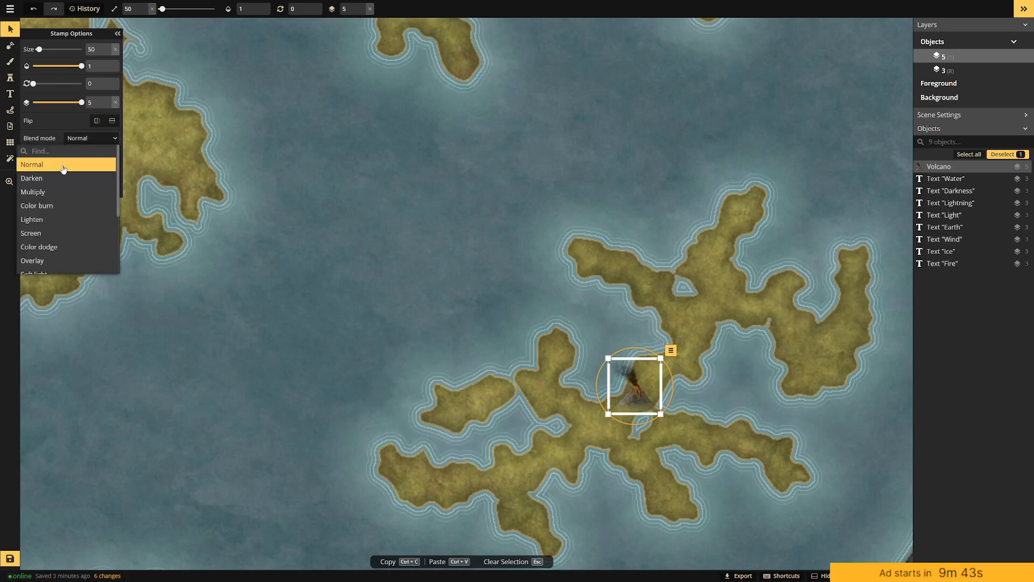
scroll(71, 182, down, 3)
scroll(74, 200, up, 3)
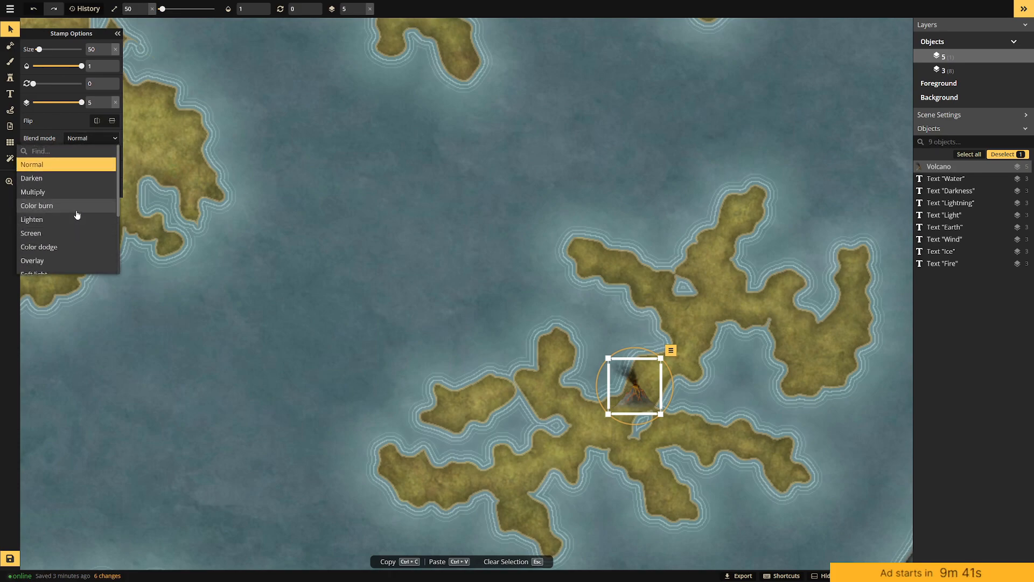
click(51, 136)
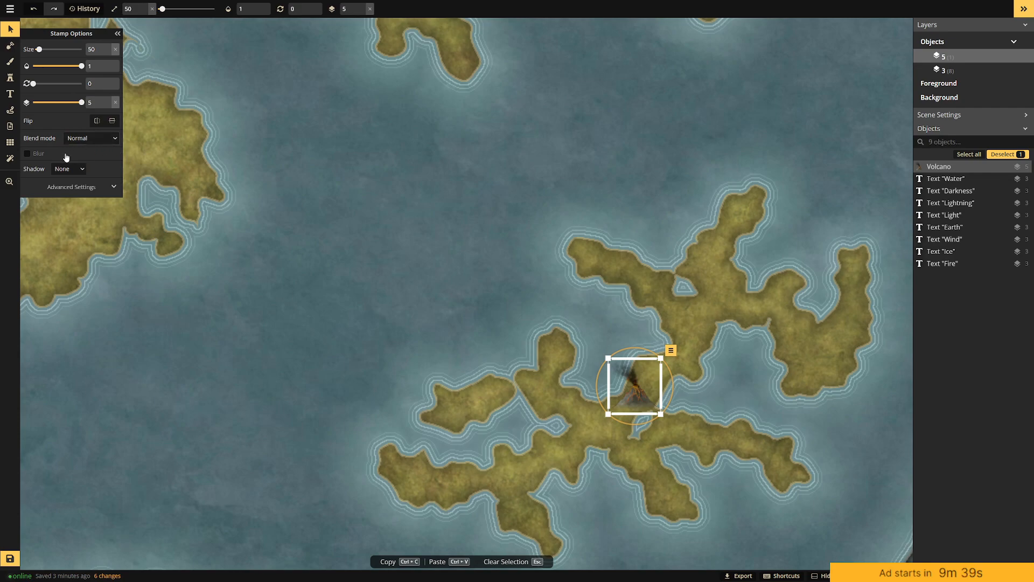
click(80, 170)
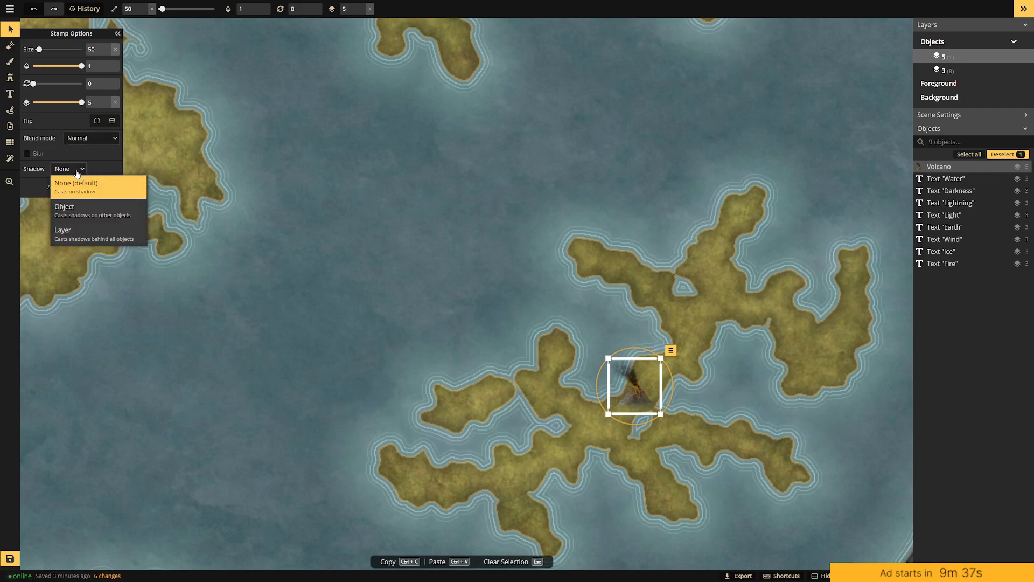
click(70, 183)
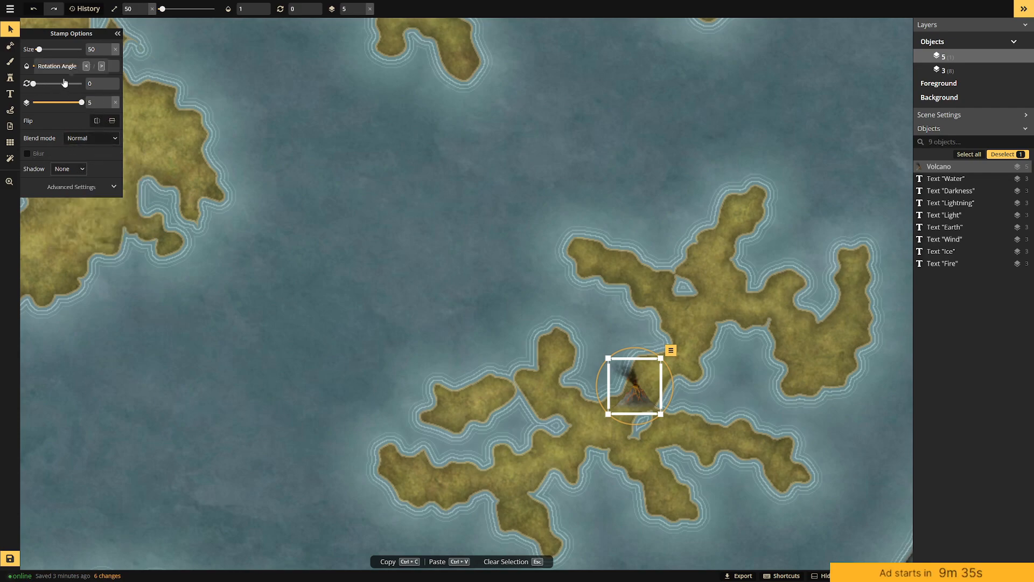
drag(81, 67, 166, 69)
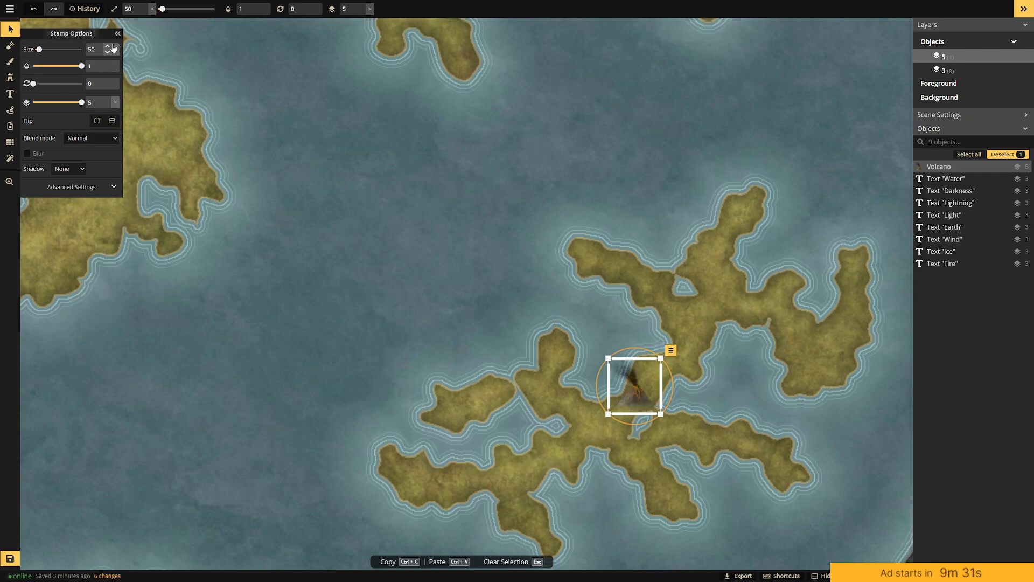
click(649, 322)
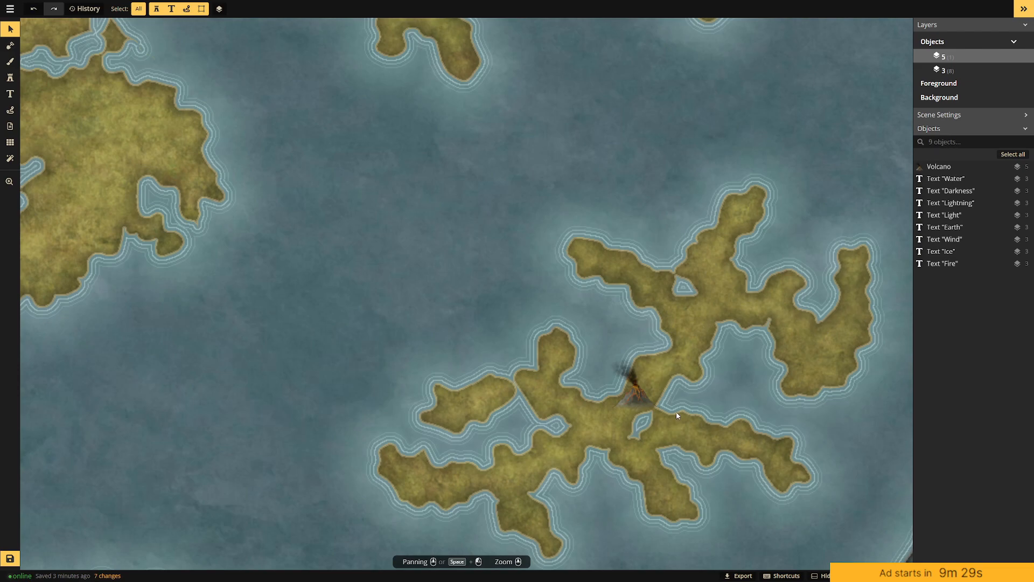
scroll(677, 416, up, 8)
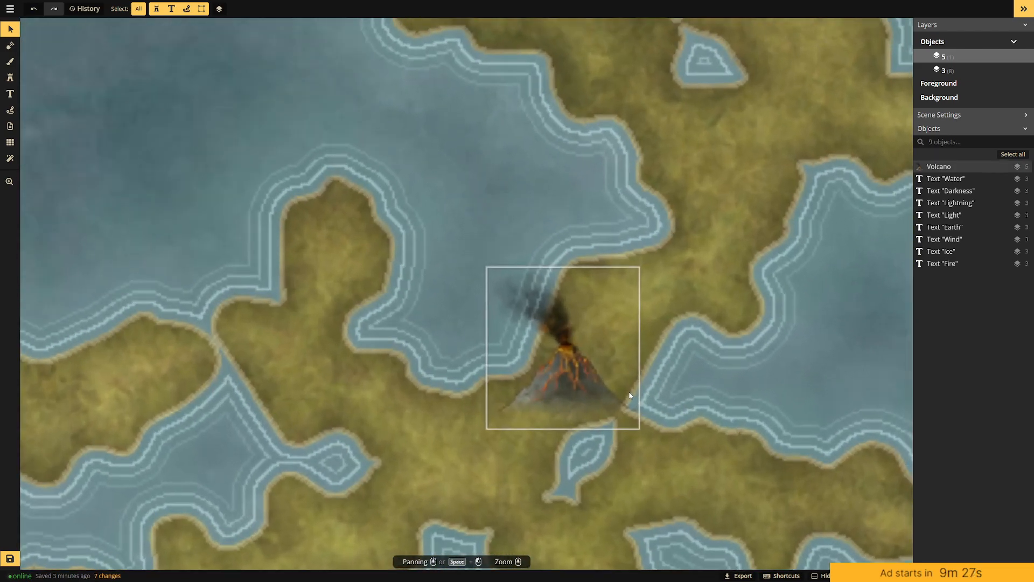
scroll(582, 411, down, 8)
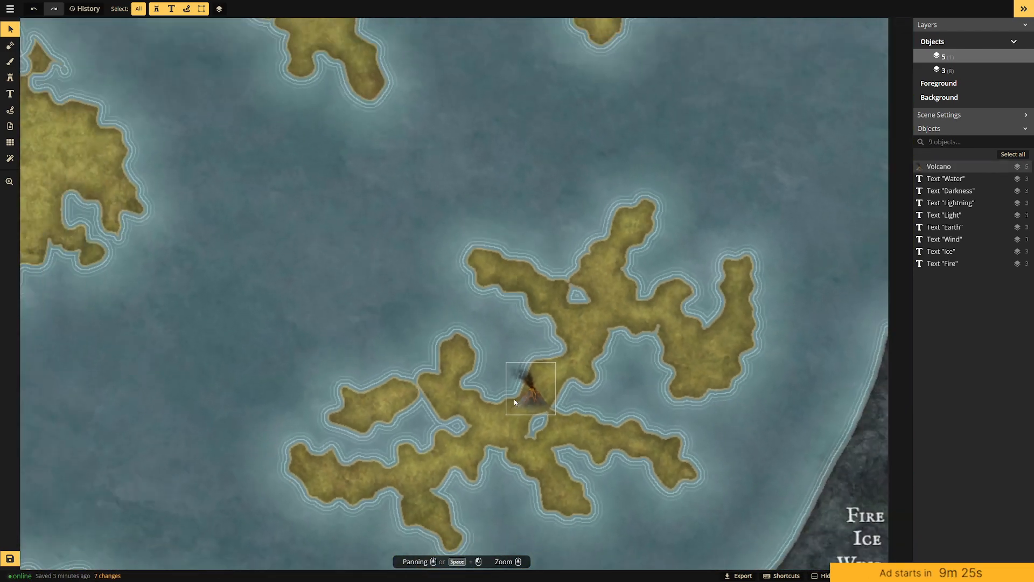
Paint the recently used dark rock texture on the foreground around the volcano and small lake with the round size 25 brush.
click(10, 46)
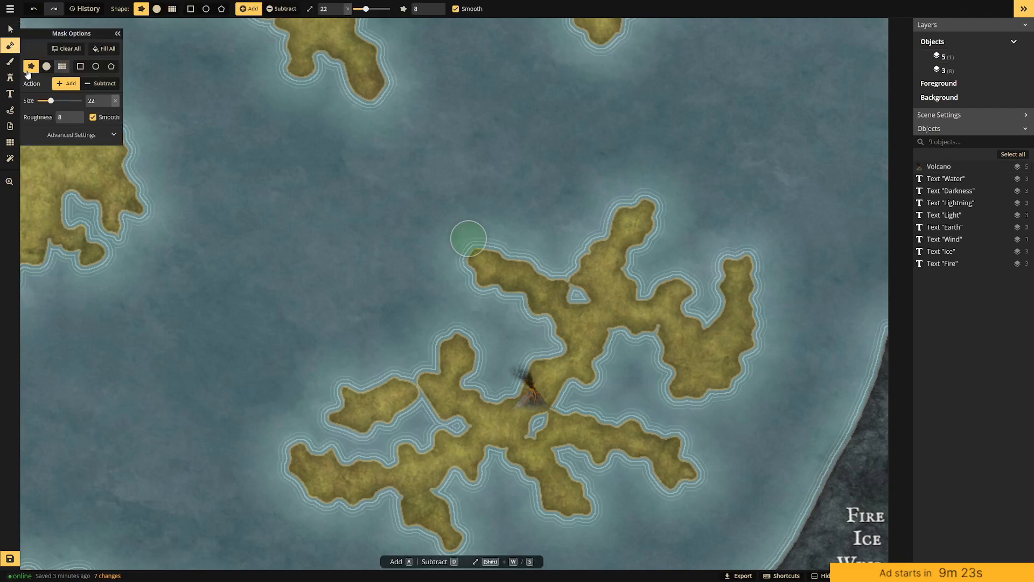
click(8, 64)
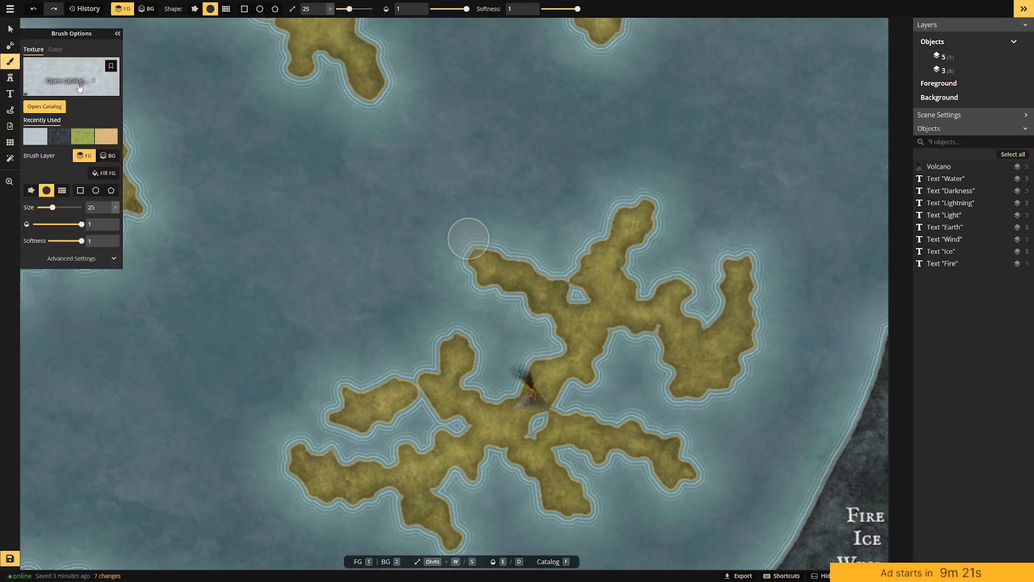
click(61, 135)
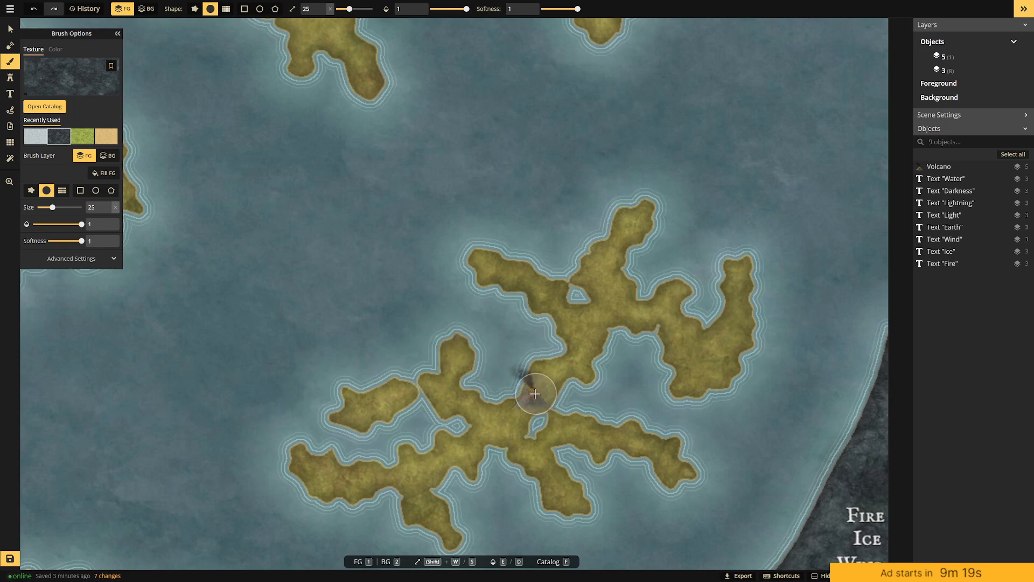
drag(532, 398, 507, 397)
drag(538, 418, 561, 418)
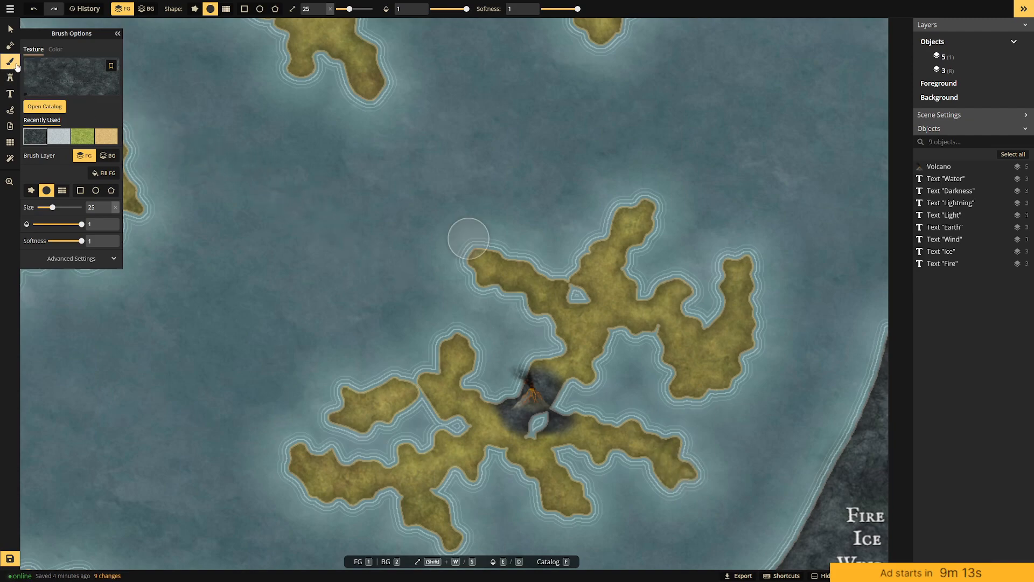
Place the second volcano stamp, with red lava streaks, at size 50 on layer 5 just west of the smoking volcano.
click(10, 78)
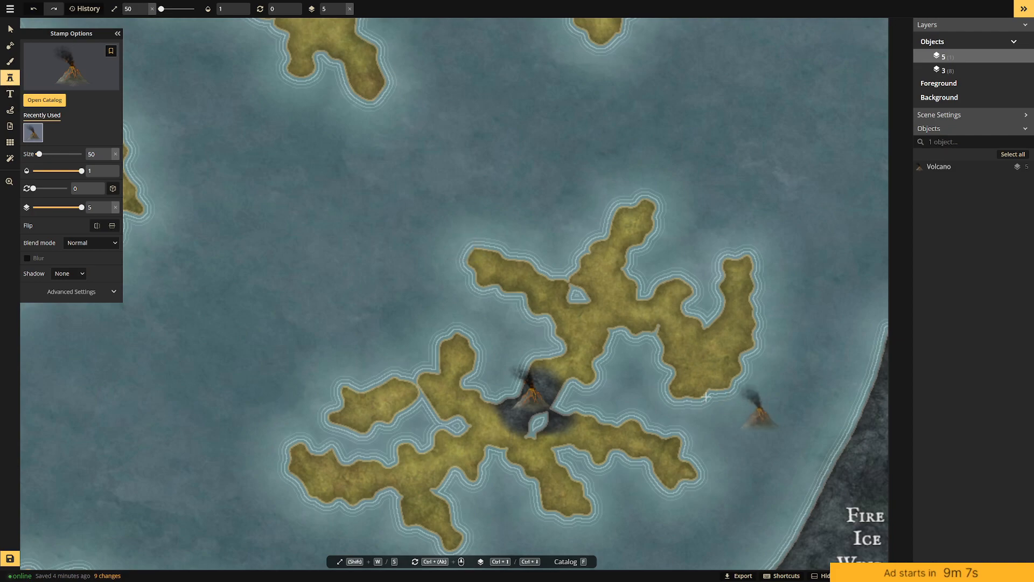
scroll(542, 381, down, 5)
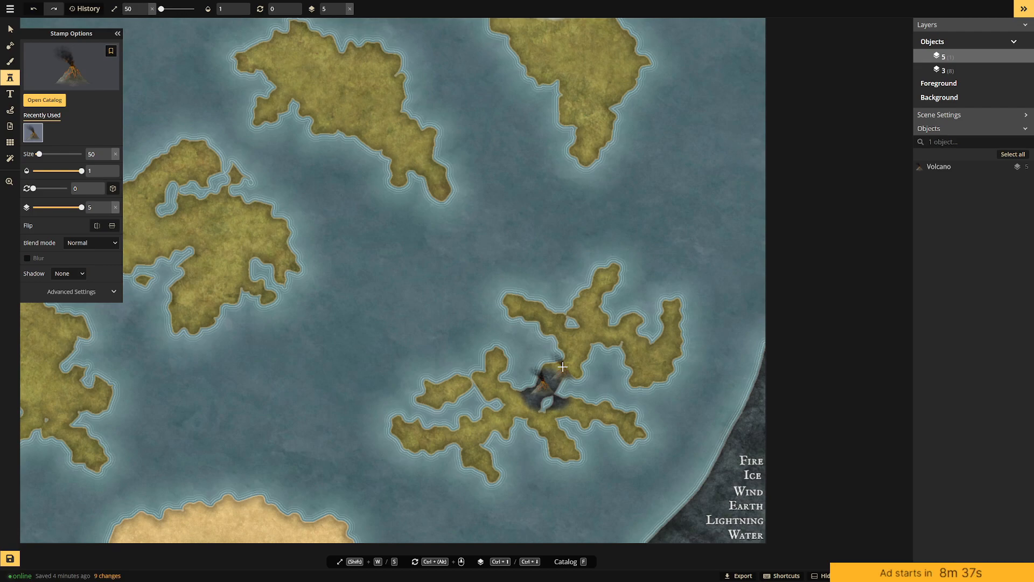
click(469, 238)
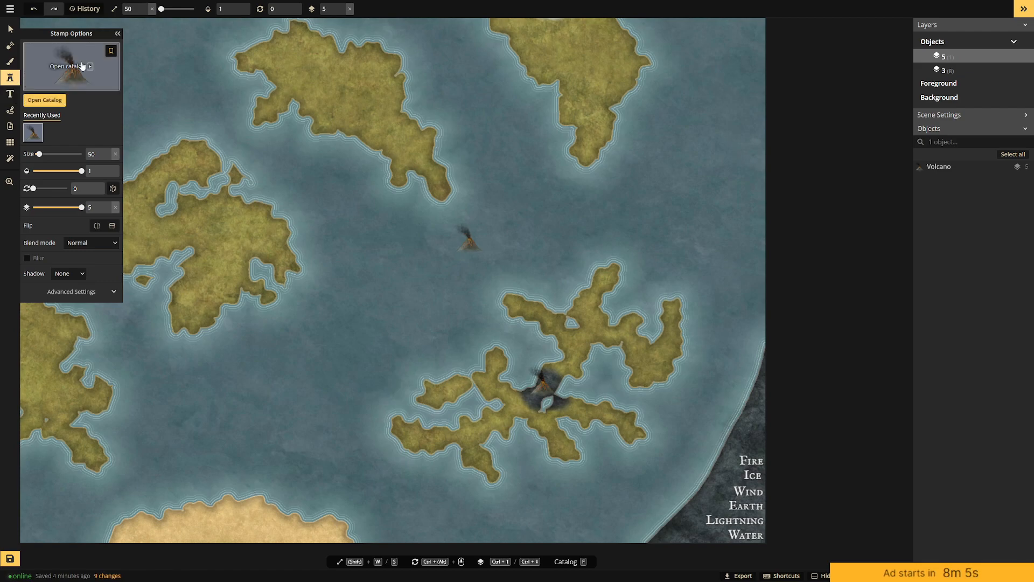
click(62, 59)
click(137, 169)
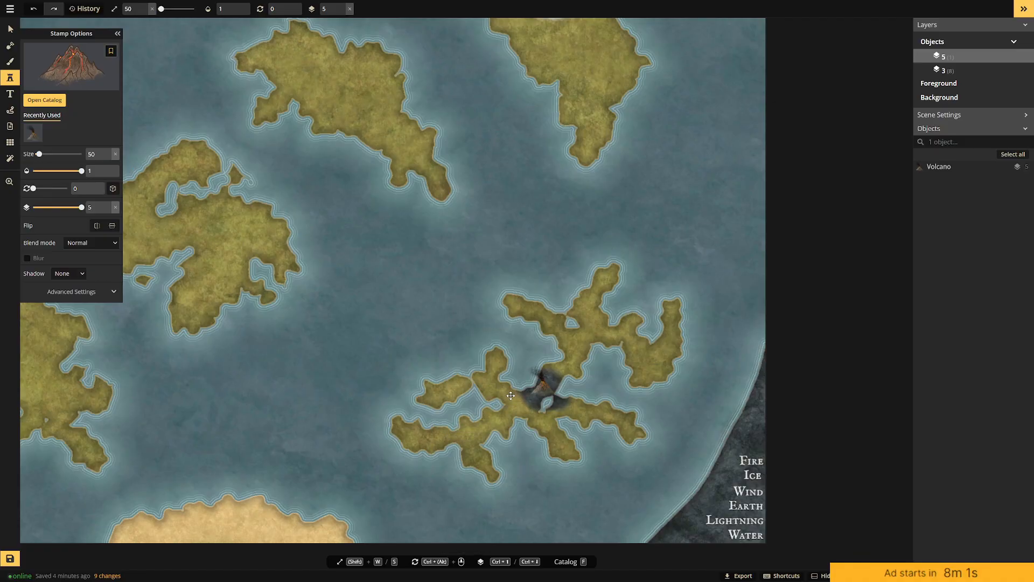
click(511, 396)
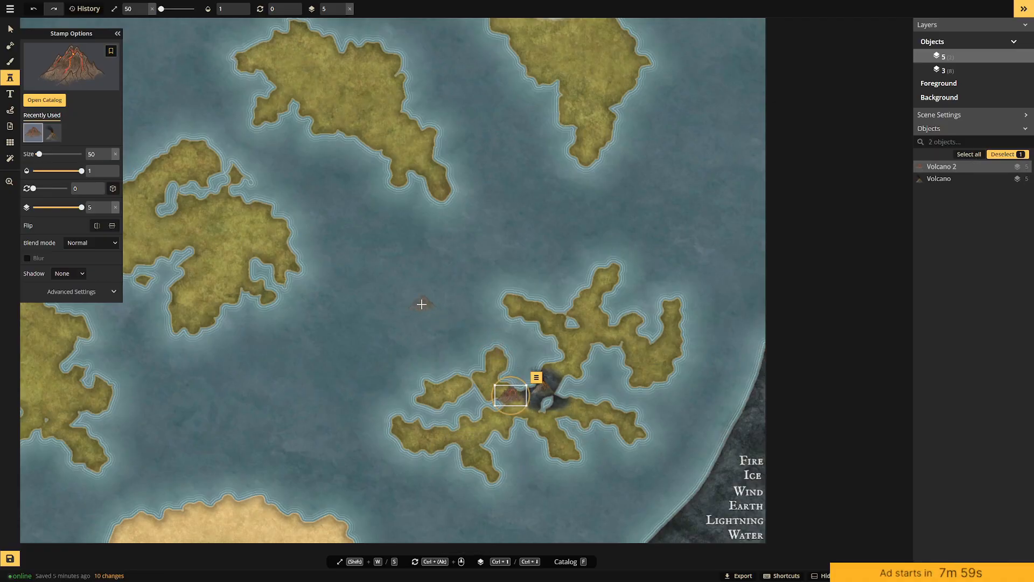
key(Escape)
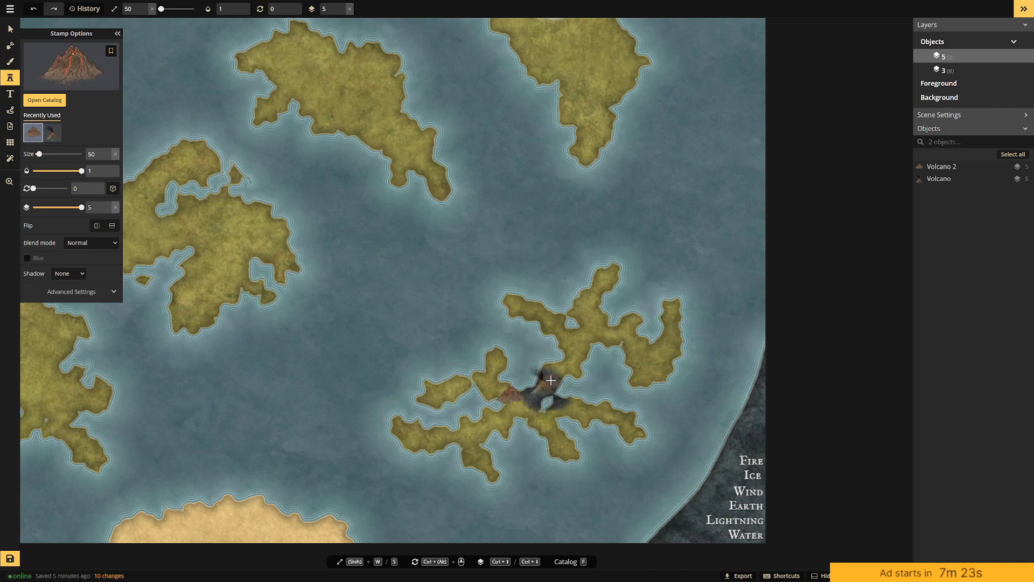
Review the volcano stamp's advanced placement and filter settings.
scroll(568, 406, up, 4)
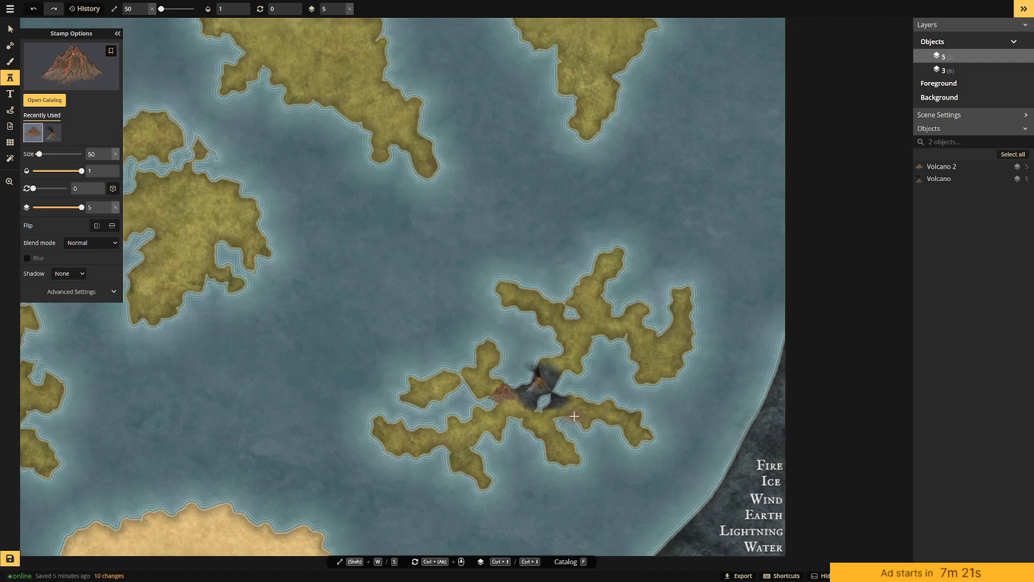
scroll(567, 403, down, 3)
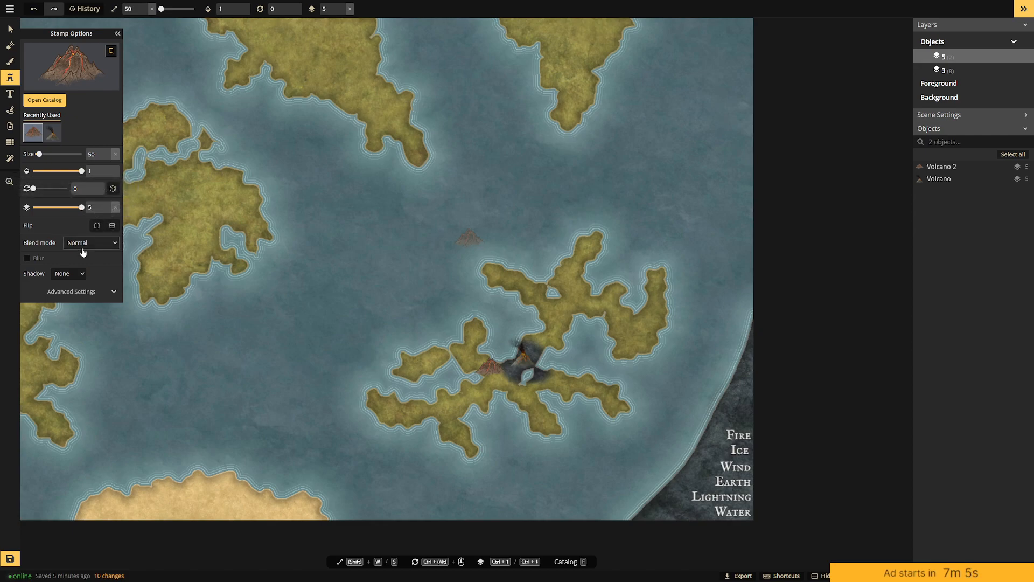
click(78, 292)
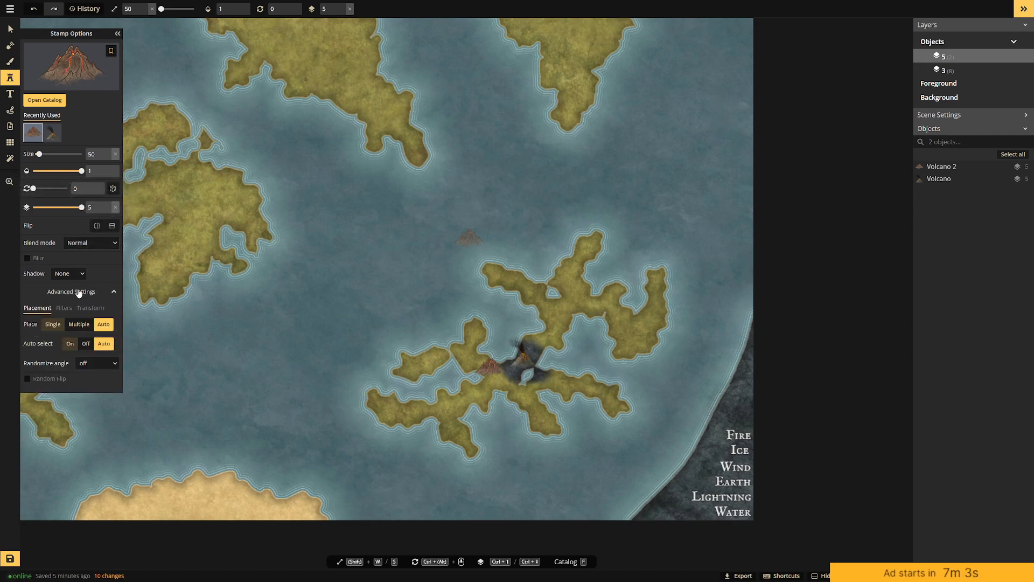
click(64, 308)
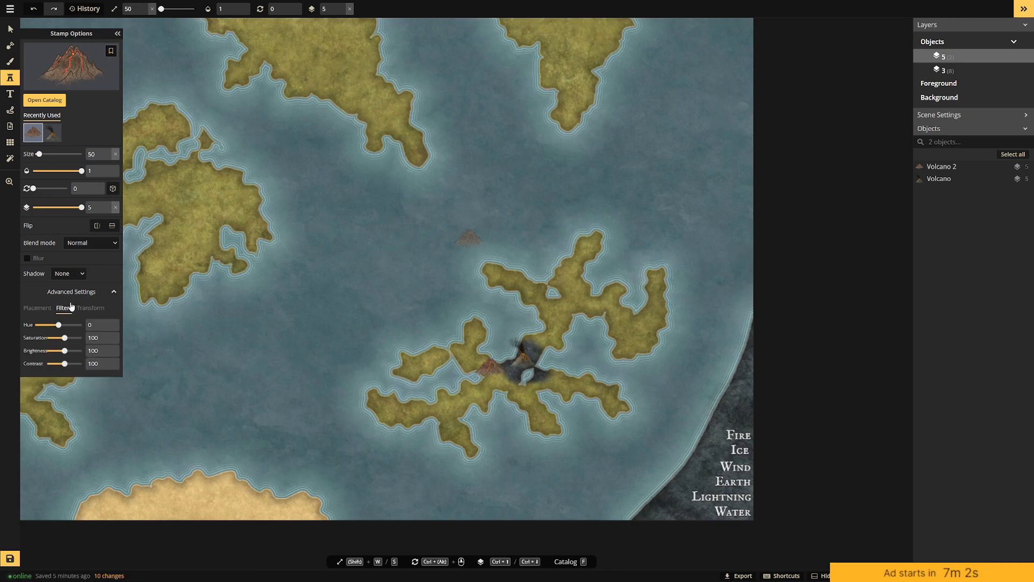
click(39, 312)
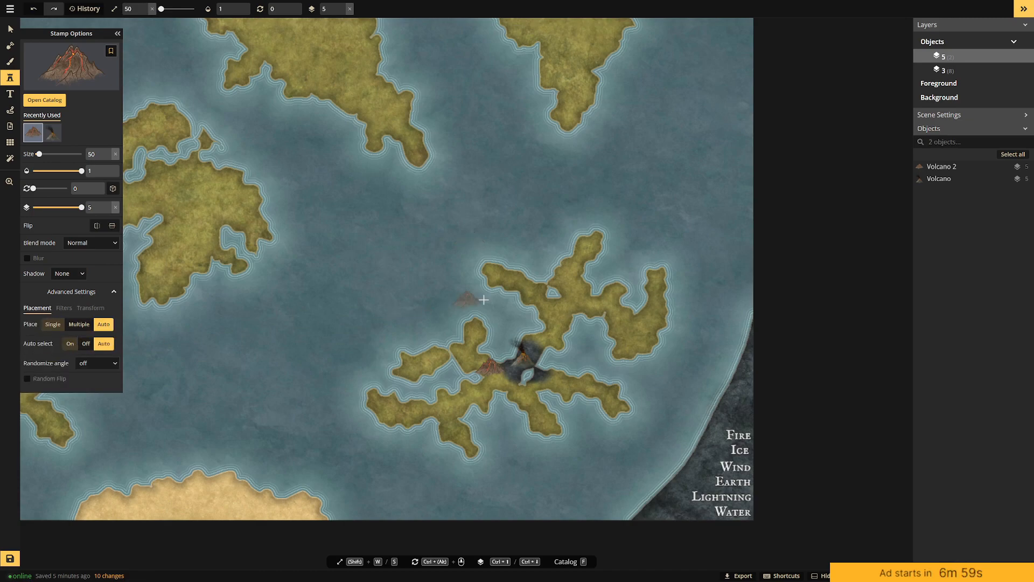
Set the volcano stamp's size to 138 and preview it over the southeastern island.
scroll(546, 285, up, 3)
scroll(518, 286, down, 2)
click(47, 154)
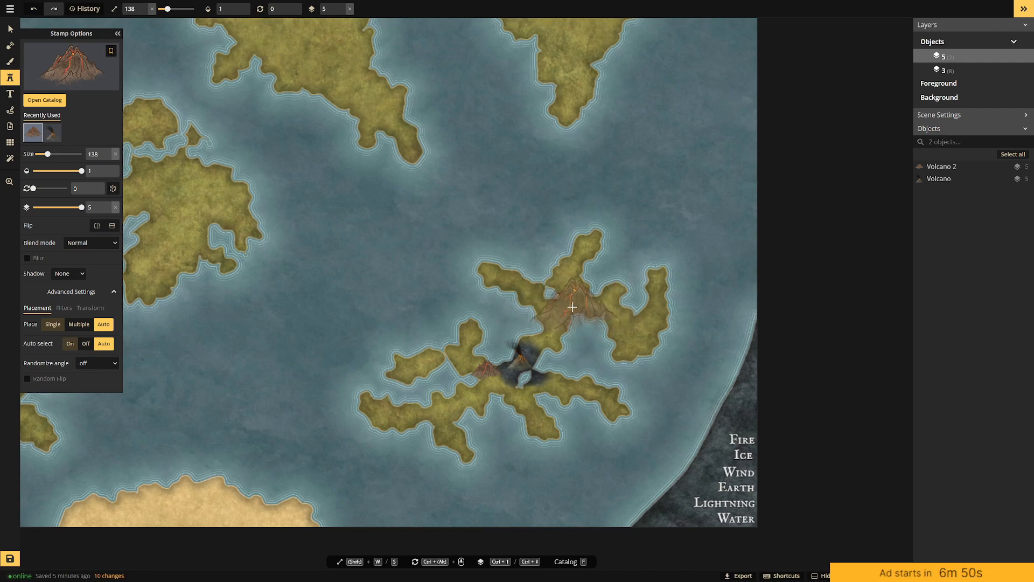
click(117, 34)
Flatten the smoking volcano stamp on the southeastern island into the foreground.
click(11, 28)
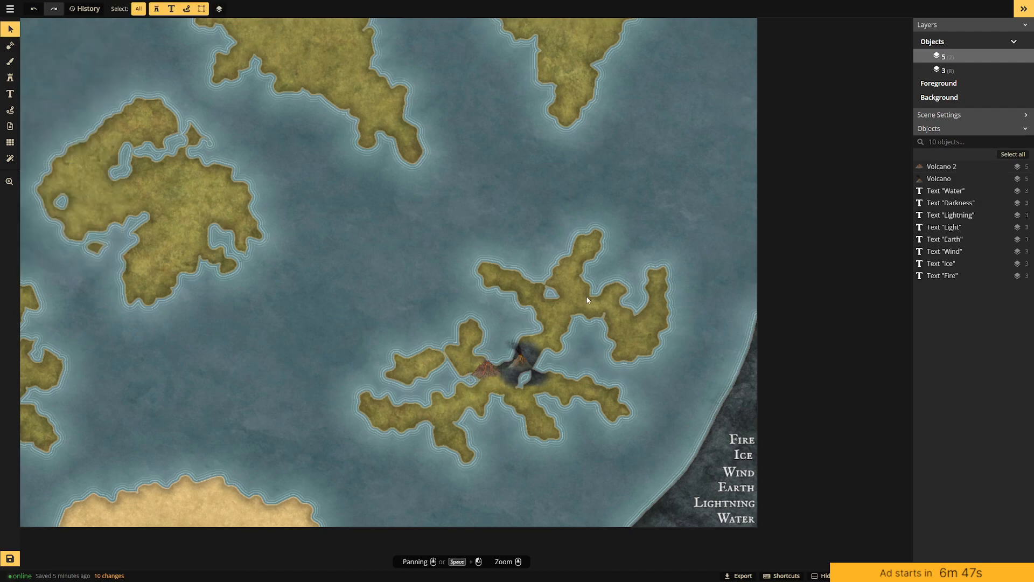
click(531, 360)
scroll(529, 361, up, 5)
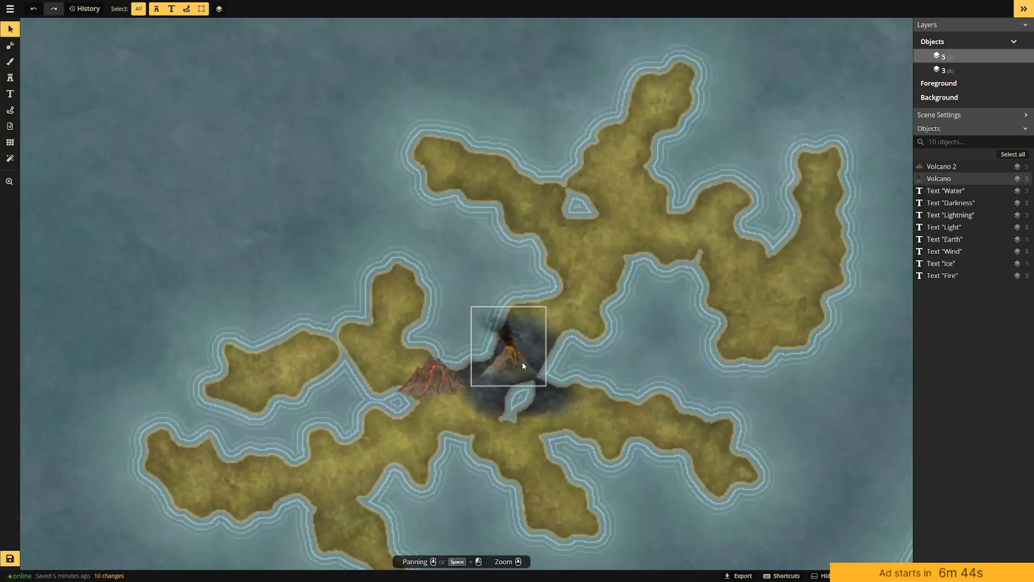
click(522, 365)
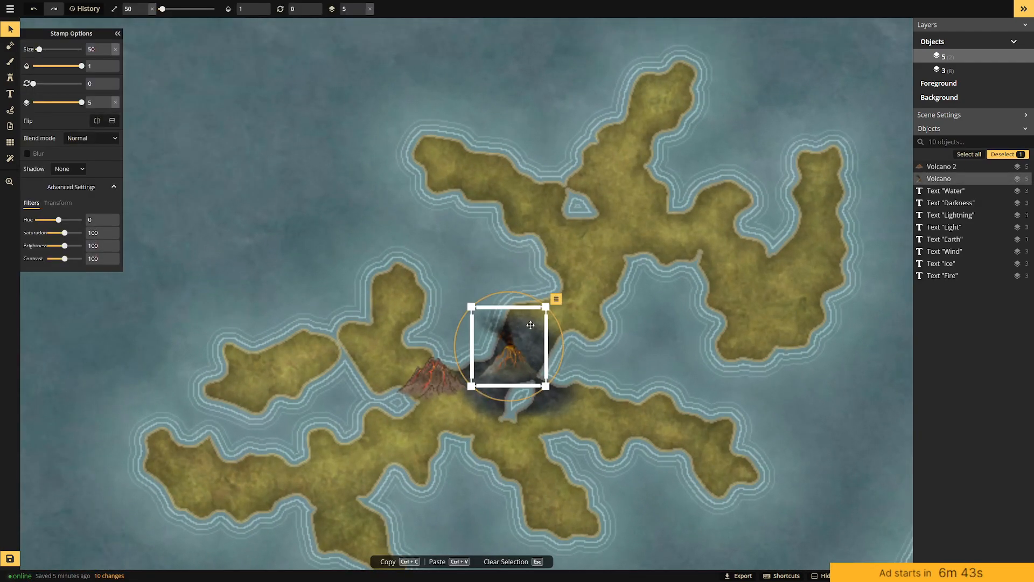
click(557, 300)
mouse_move(584, 316)
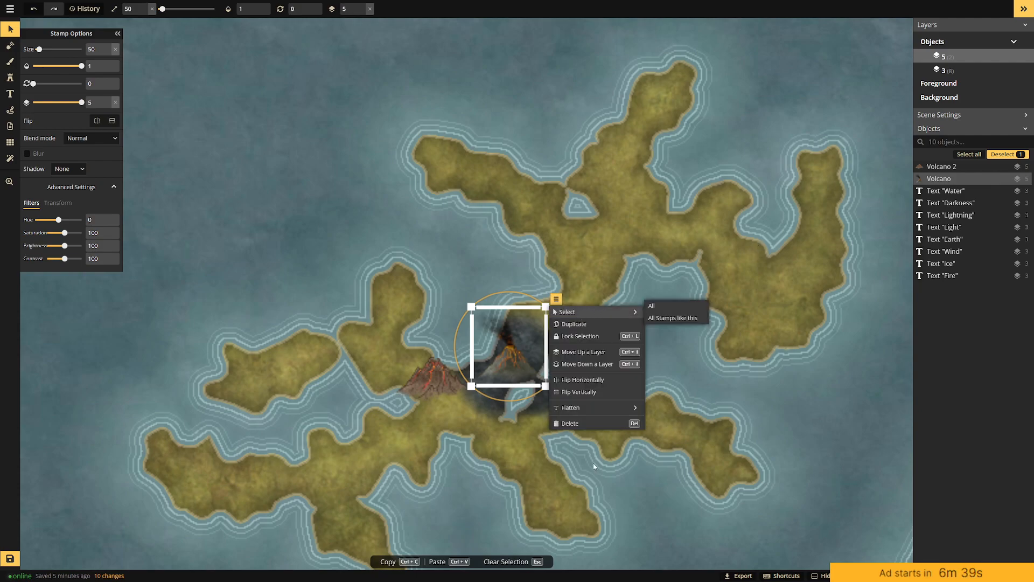
mouse_move(587, 401)
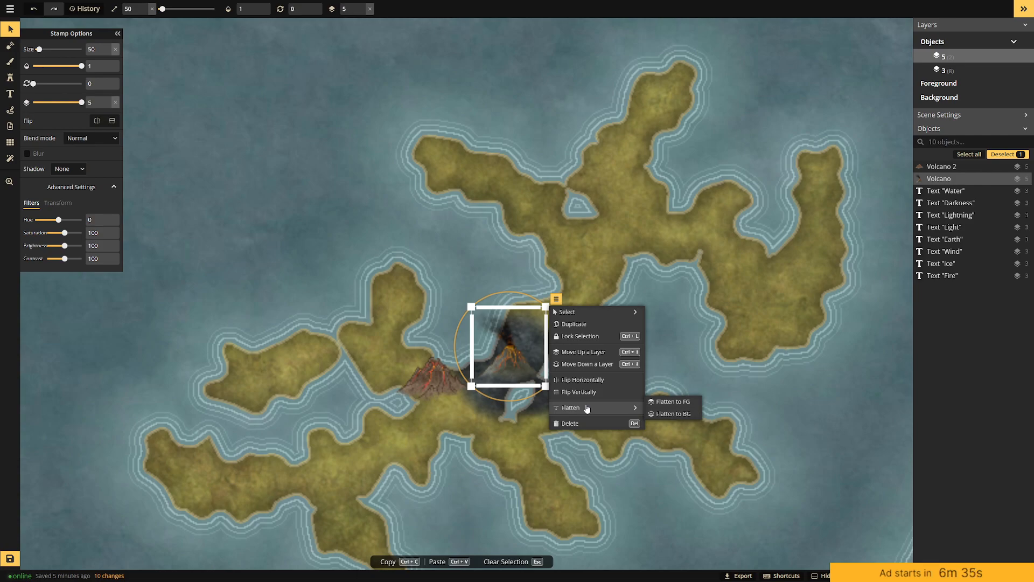
click(674, 402)
Undo the flattening of the smoking volcano stamp and clear the selection.
click(679, 353)
scroll(582, 393, down, 5)
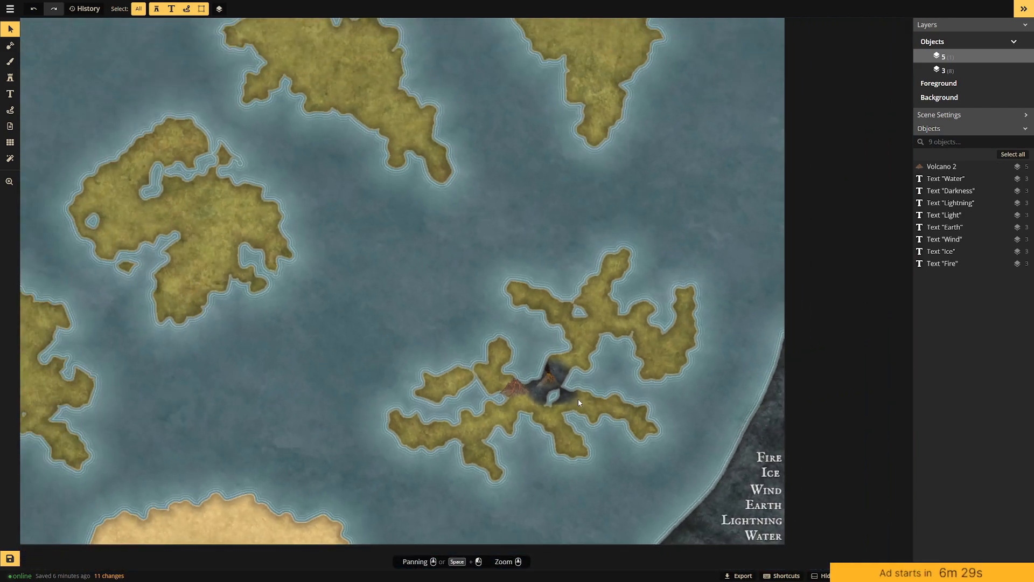
key(ctrl+z)
scroll(647, 380, up, 3)
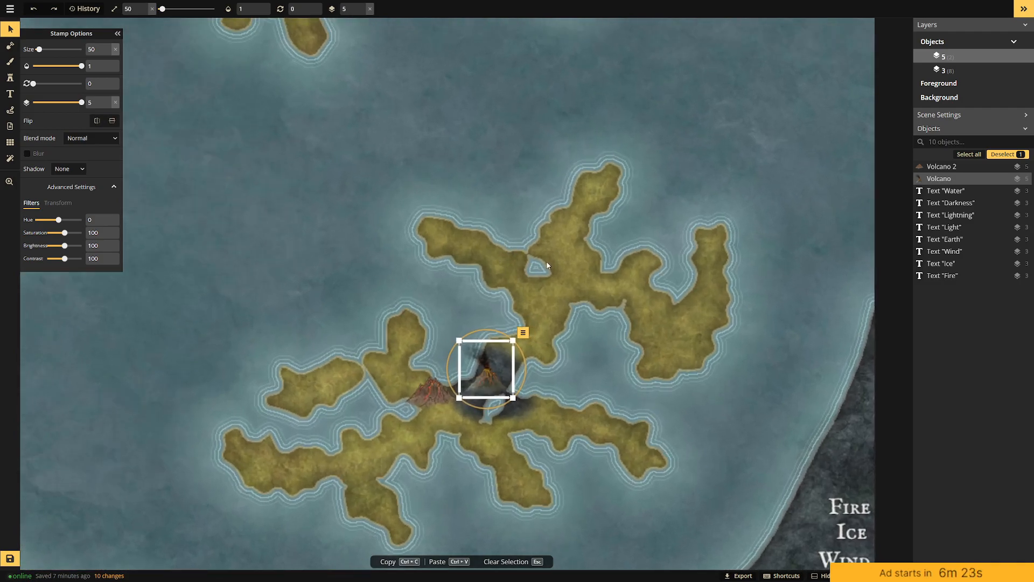
click(498, 260)
drag(464, 252, 629, 328)
Delete the red-streaked volcano stamp beside the smoking volcano.
scroll(438, 273, down, 5)
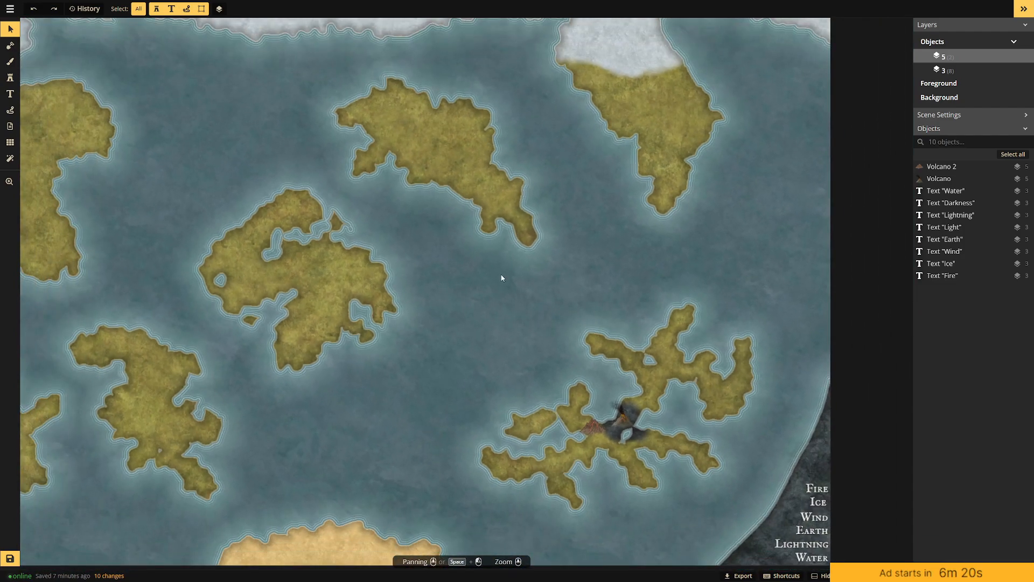
drag(573, 270, 513, 286)
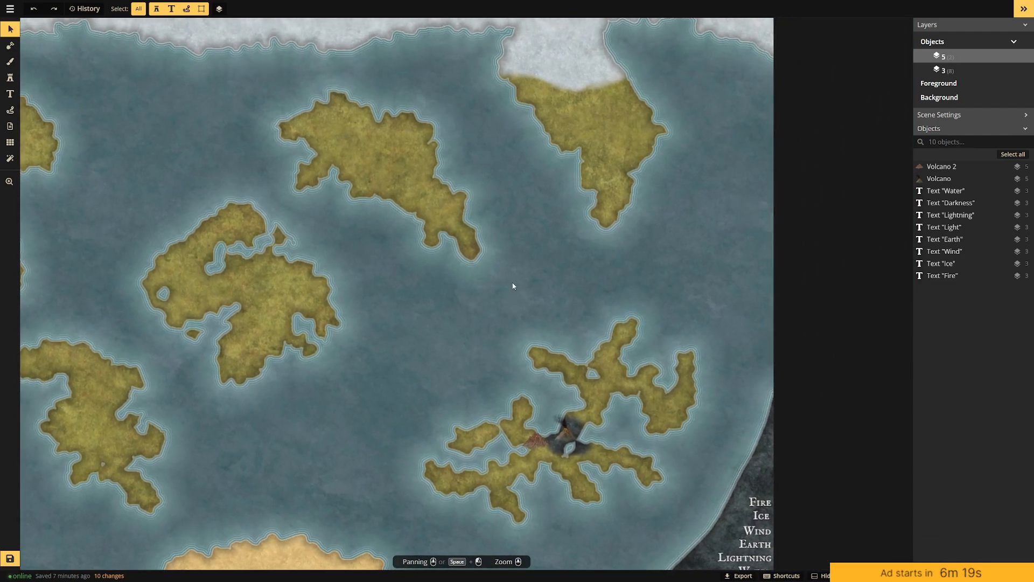
click(572, 440)
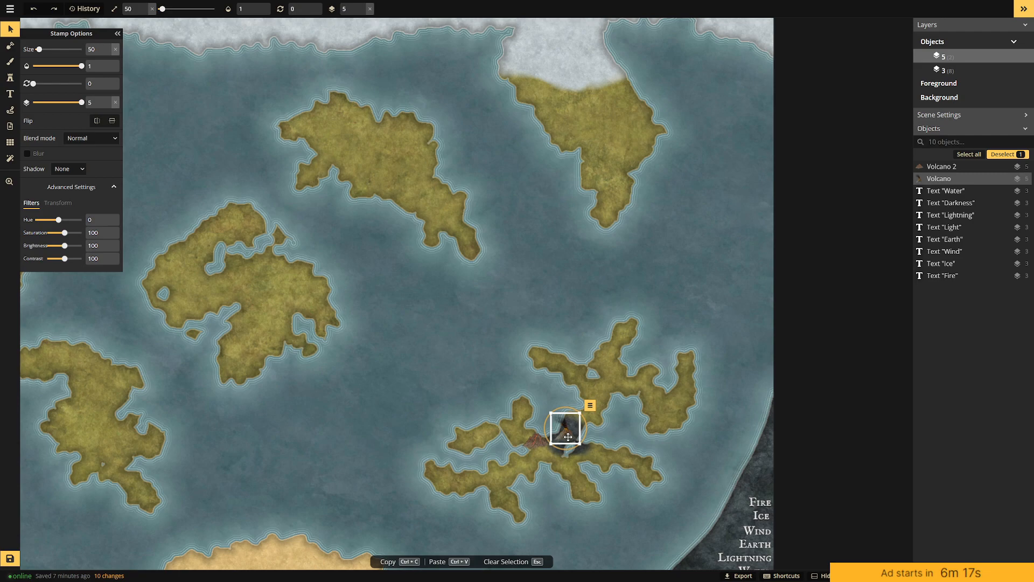
click(534, 443)
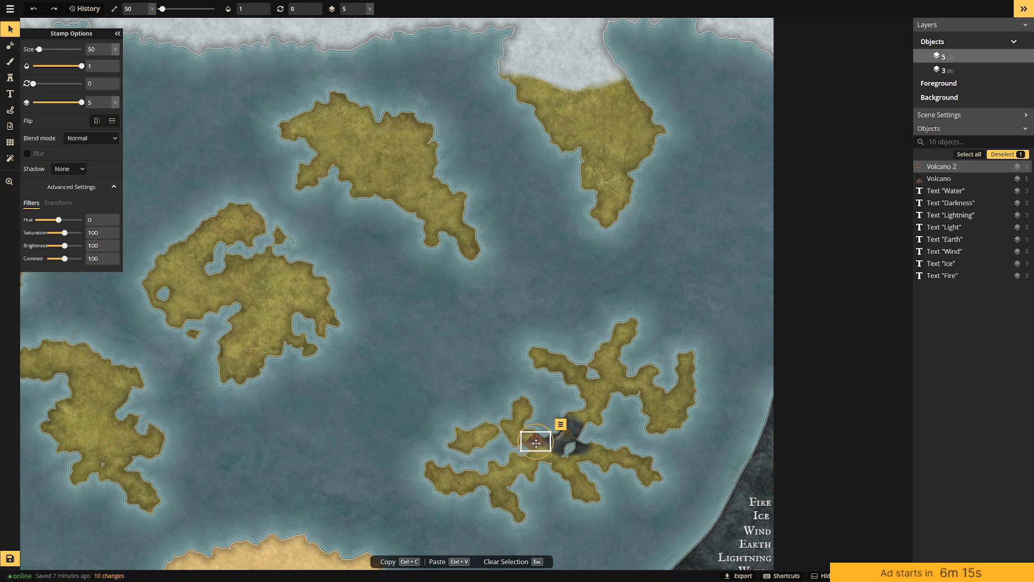
key(Delete)
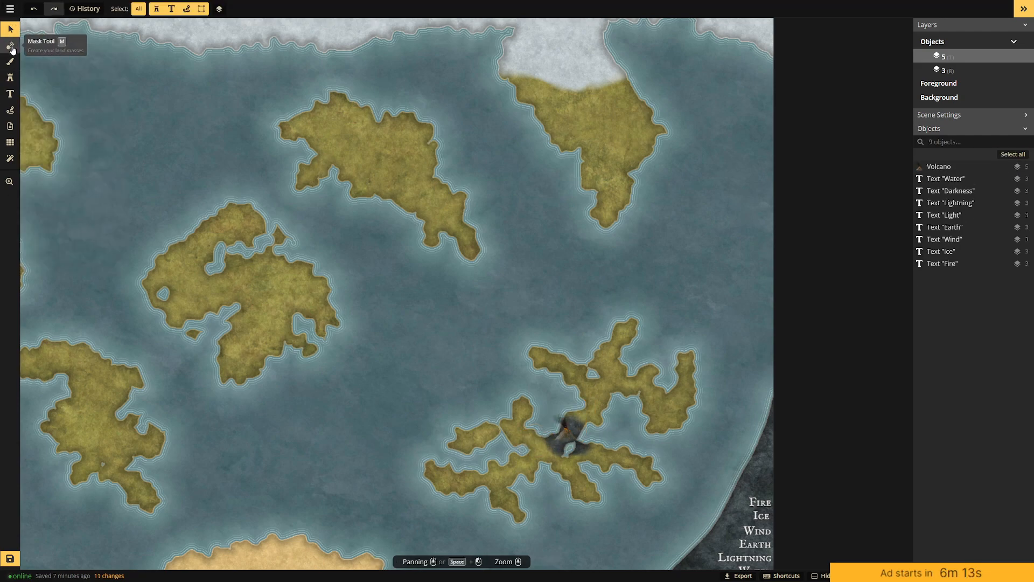
Paint a bright orange lava texture on the foreground over the dark ground around the volcano with the round size 25 brush.
click(12, 48)
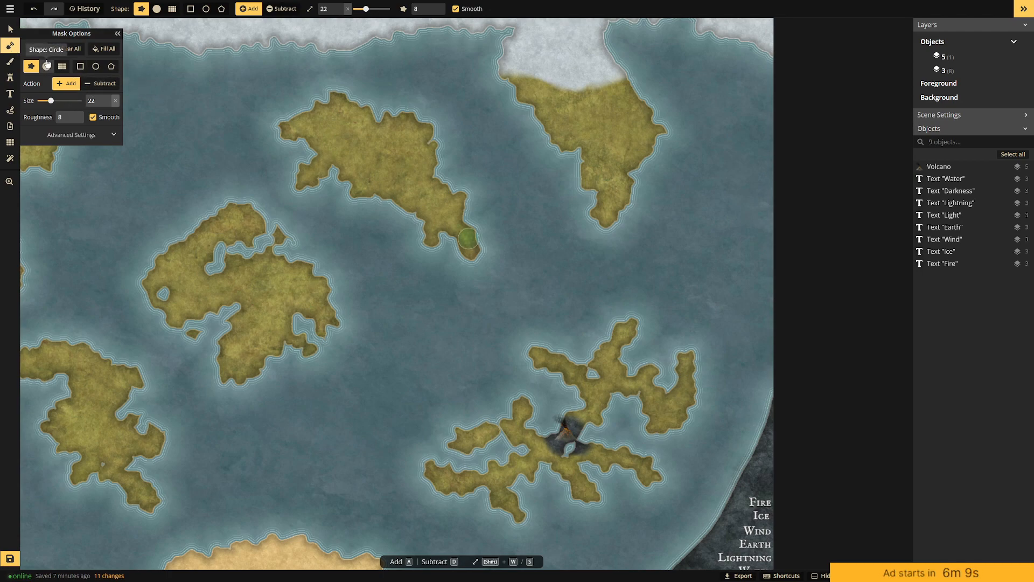
click(10, 61)
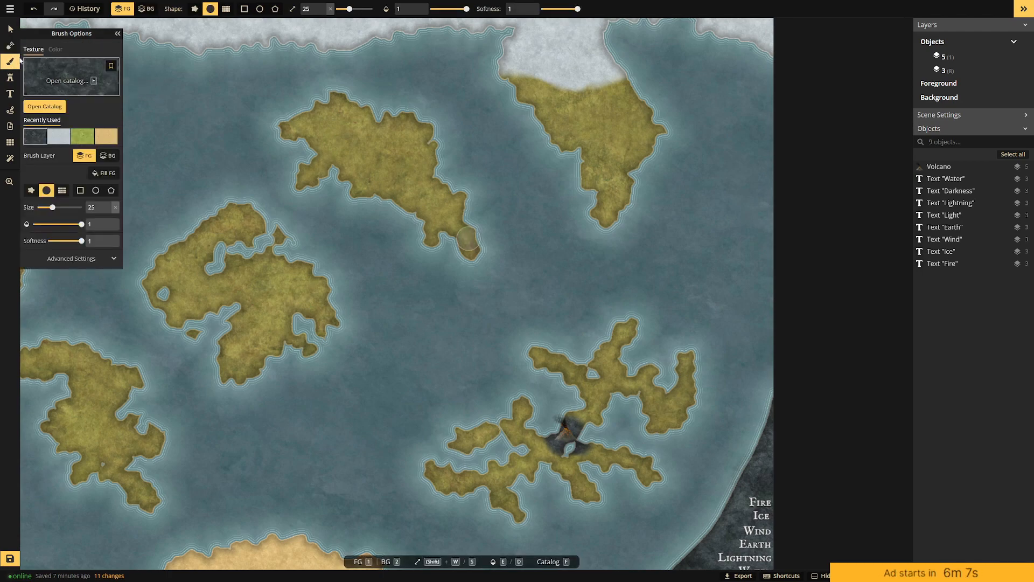
click(61, 82)
click(307, 360)
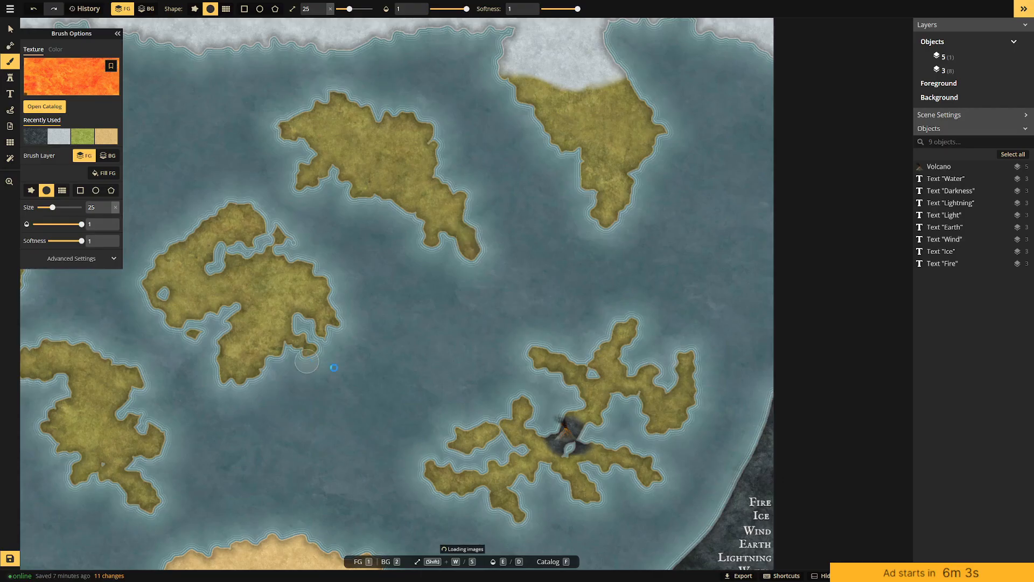
scroll(647, 488, up, 3)
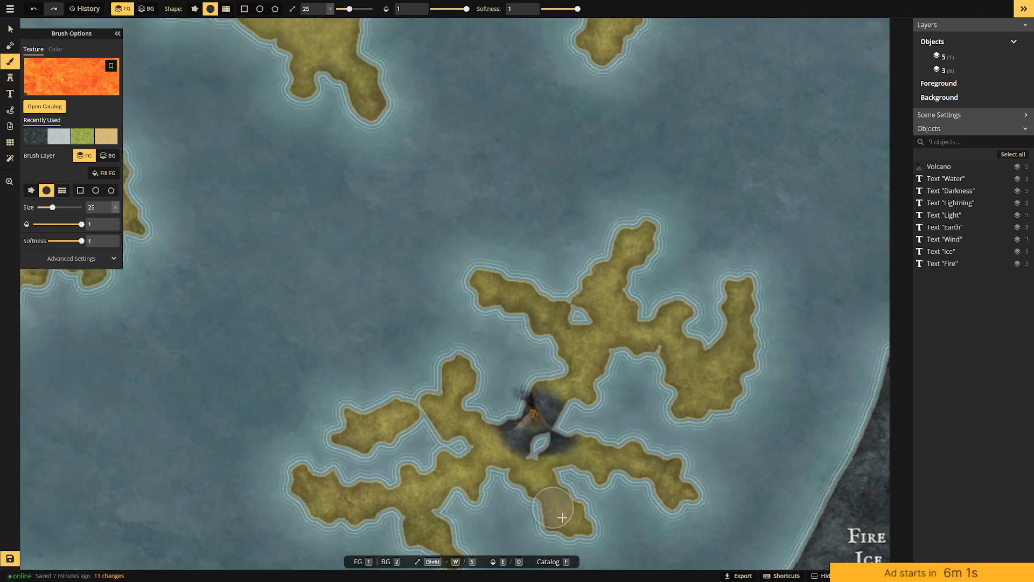
click(528, 431)
mouse_move(549, 422)
mouse_down()
mouse_move(515, 426)
mouse_move(522, 442)
mouse_move(558, 446)
mouse_up()
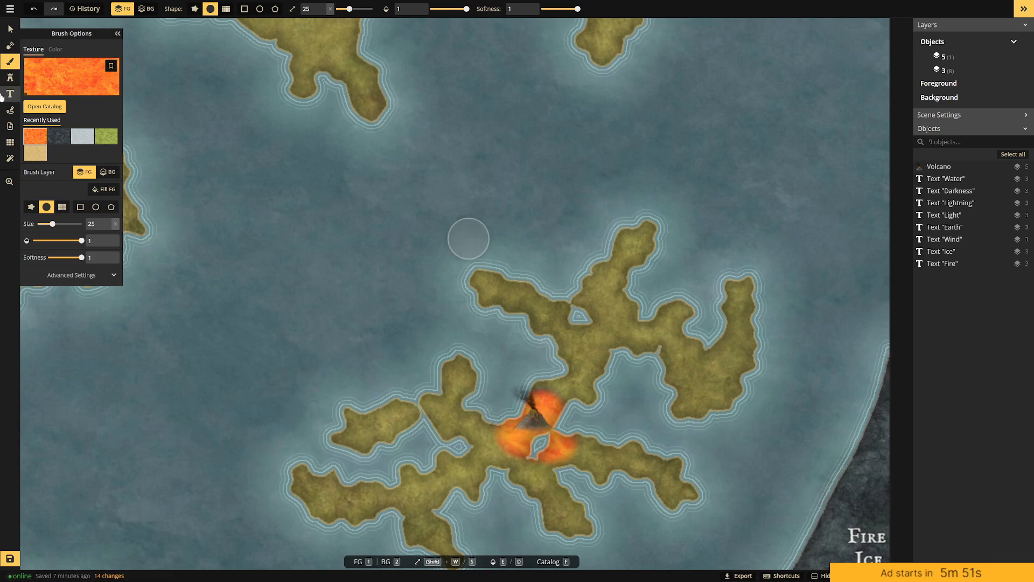
Choose a deep red texture and paint it over the orange ground around the volcano and small lake at brush size 25.
click(56, 49)
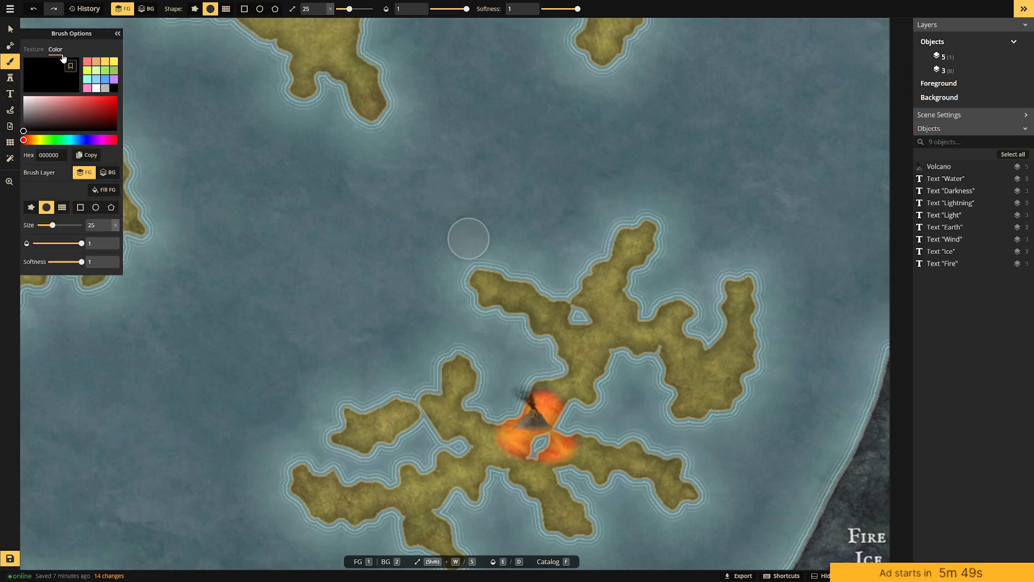
click(34, 49)
click(53, 78)
click(229, 355)
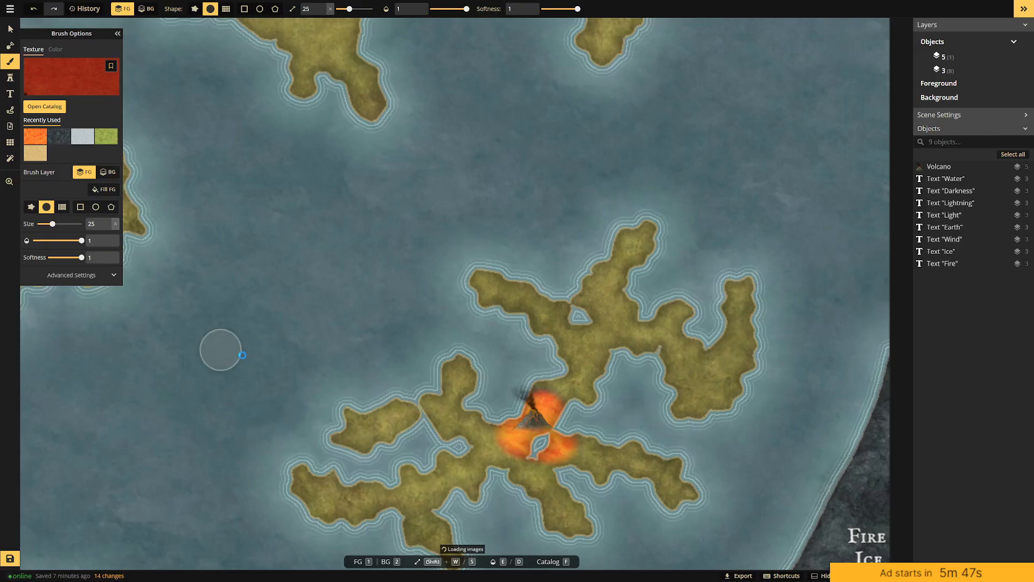
mouse_move(519, 428)
mouse_down()
mouse_move(556, 446)
mouse_move(519, 437)
mouse_move(552, 420)
mouse_move(531, 415)
mouse_up()
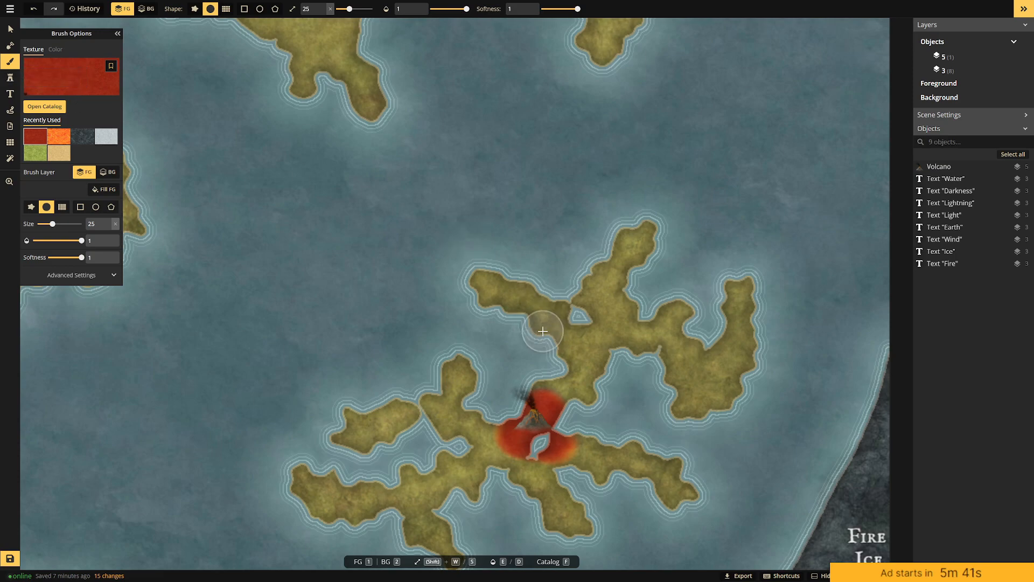
scroll(550, 361, down, 3)
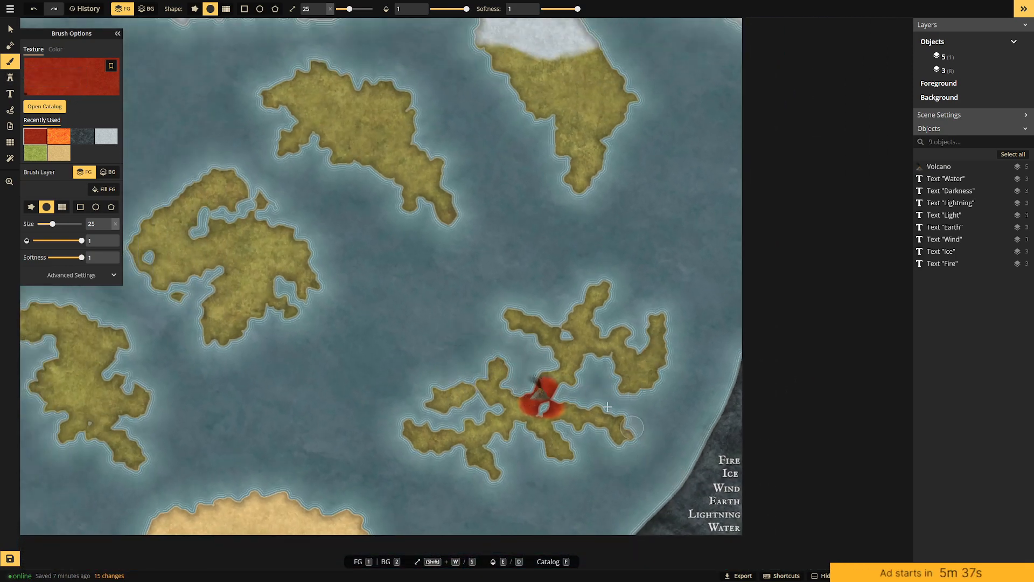
scroll(580, 215, down, 3)
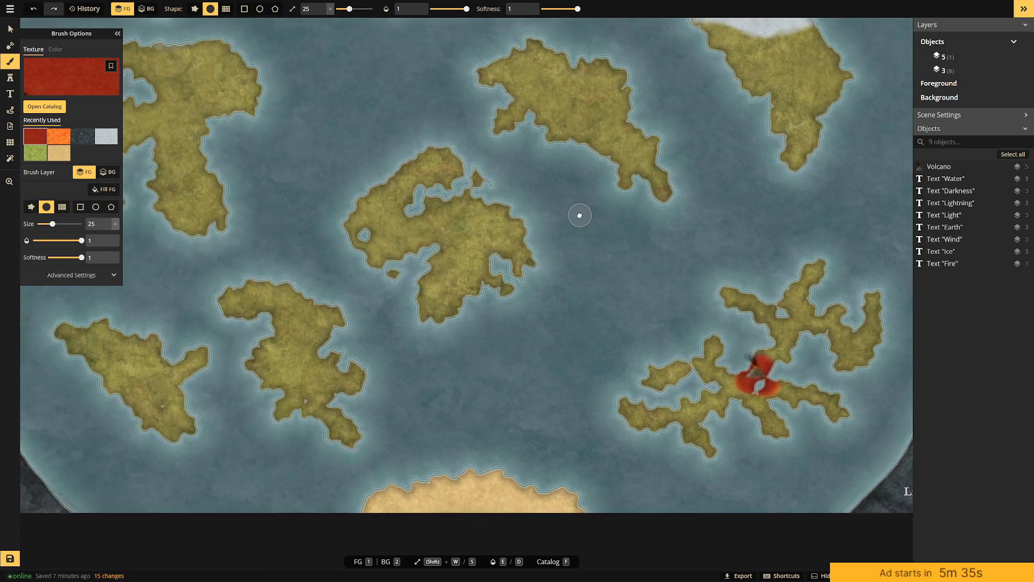
scroll(617, 289, up, 5)
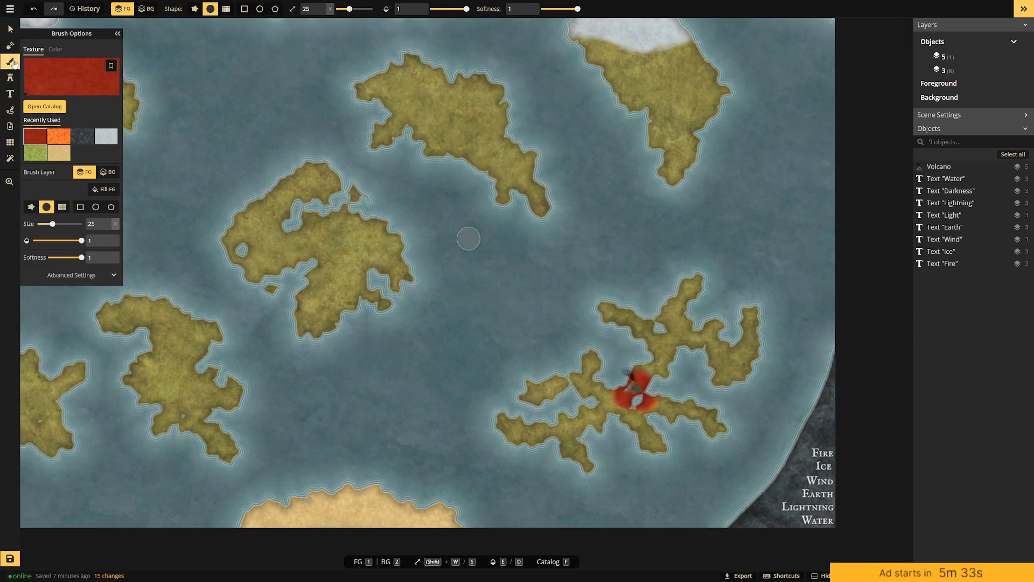
Move the Fire label beside the volcano and the Earth label onto the sandy landmass at the map's southern edge.
key(v)
drag(822, 455, 650, 400)
click(823, 496)
drag(823, 496, 366, 506)
click(414, 408)
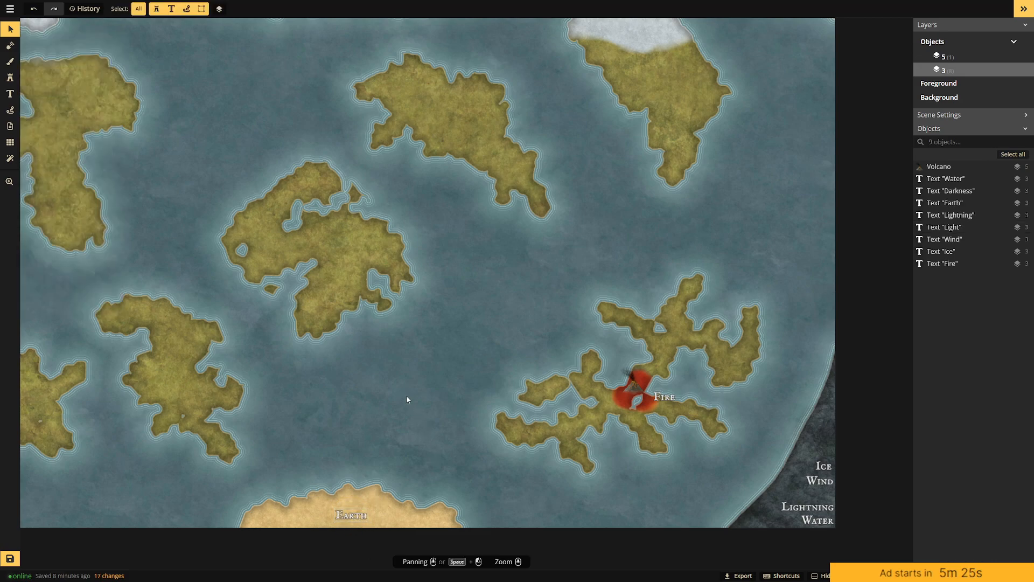
Move the Water label into the open sea east of the central landmass and the Ice label onto the snowy northeastern land.
scroll(420, 392, down, 1)
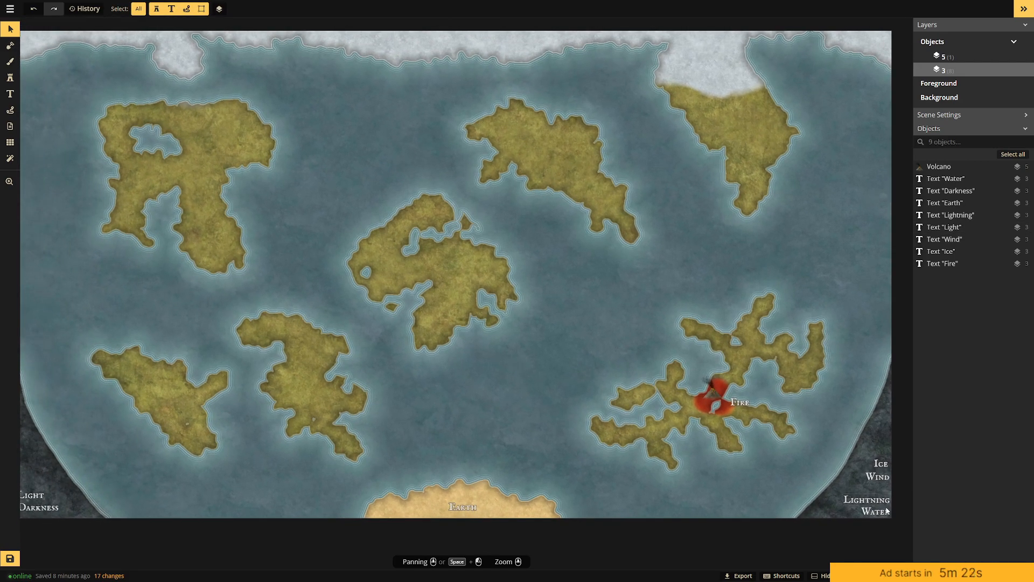
click(888, 510)
drag(888, 511, 597, 323)
drag(882, 463, 722, 83)
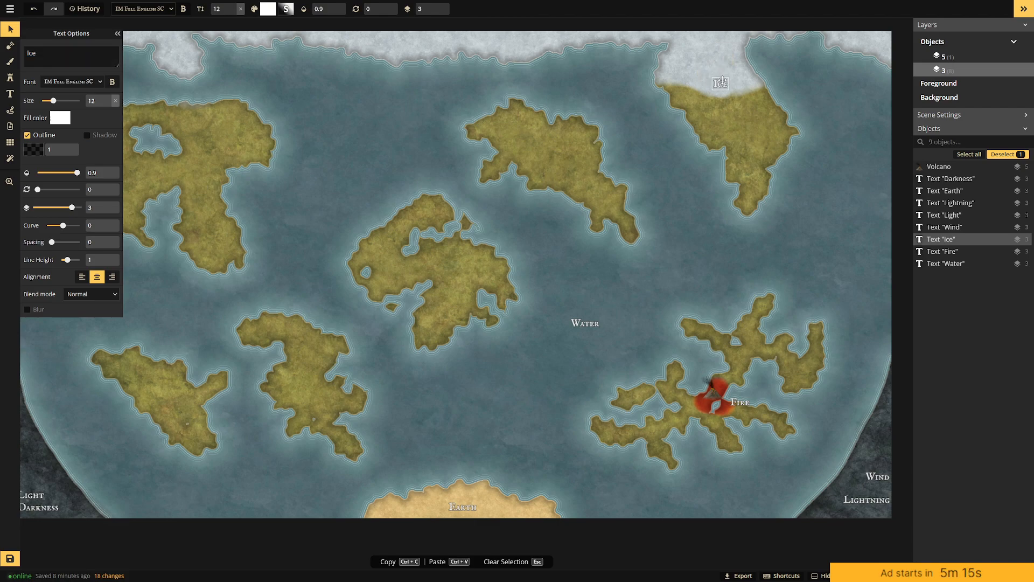
click(745, 113)
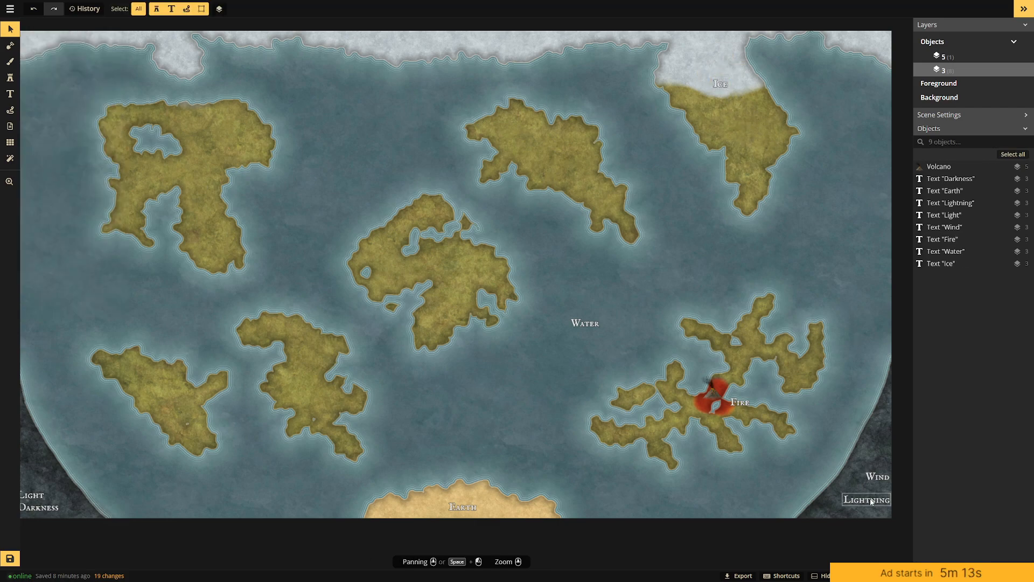
Move the Wind label into the sea west of the central landmass and the Lightning label onto the landmass southwest of it.
click(878, 477)
drag(879, 476, 298, 254)
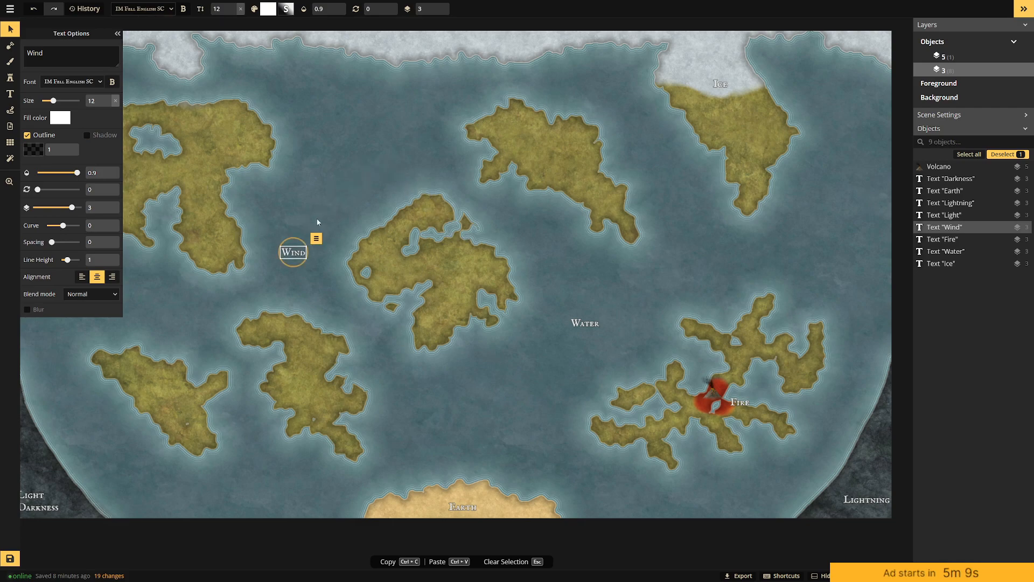
click(876, 502)
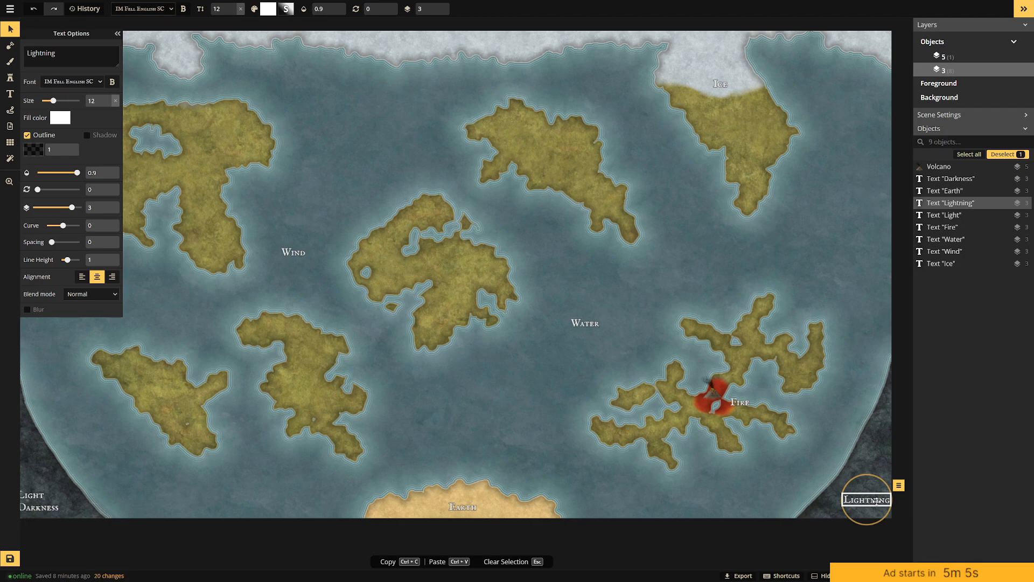
drag(876, 502, 299, 393)
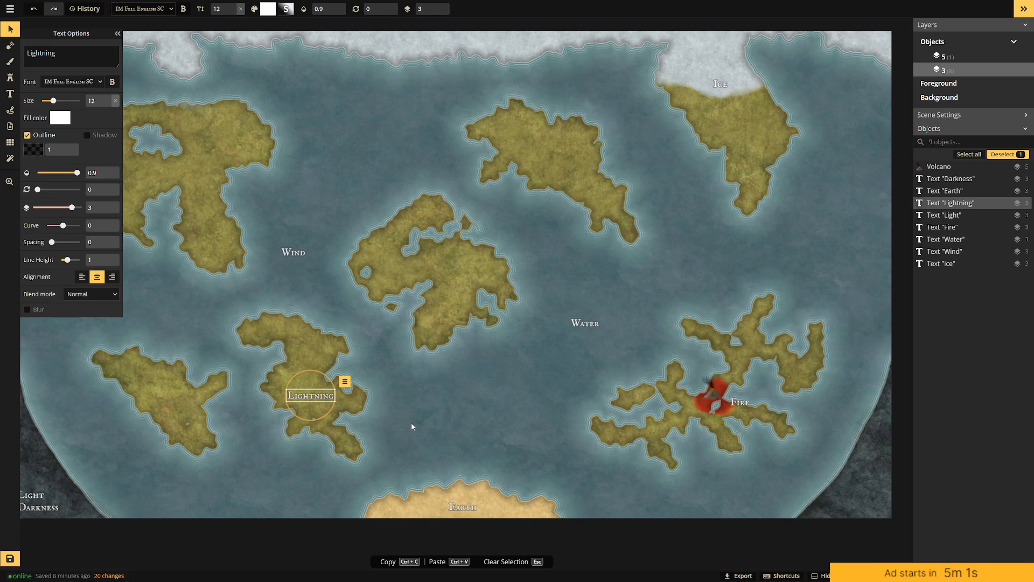
click(399, 419)
Move the Light label from the map's southwest corner onto the middle of the large northwestern landmass.
drag(428, 387, 494, 362)
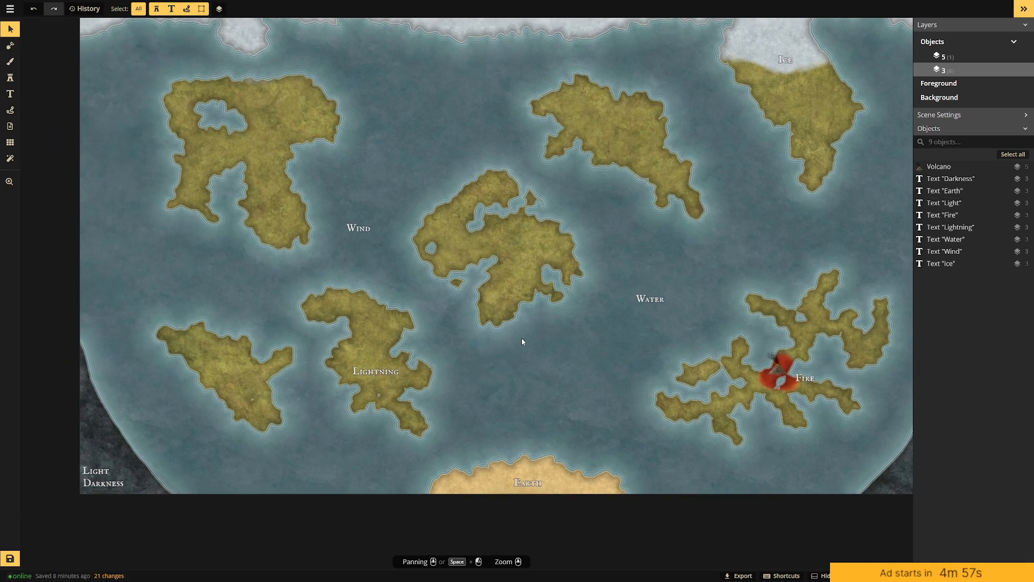
drag(693, 225, 638, 280)
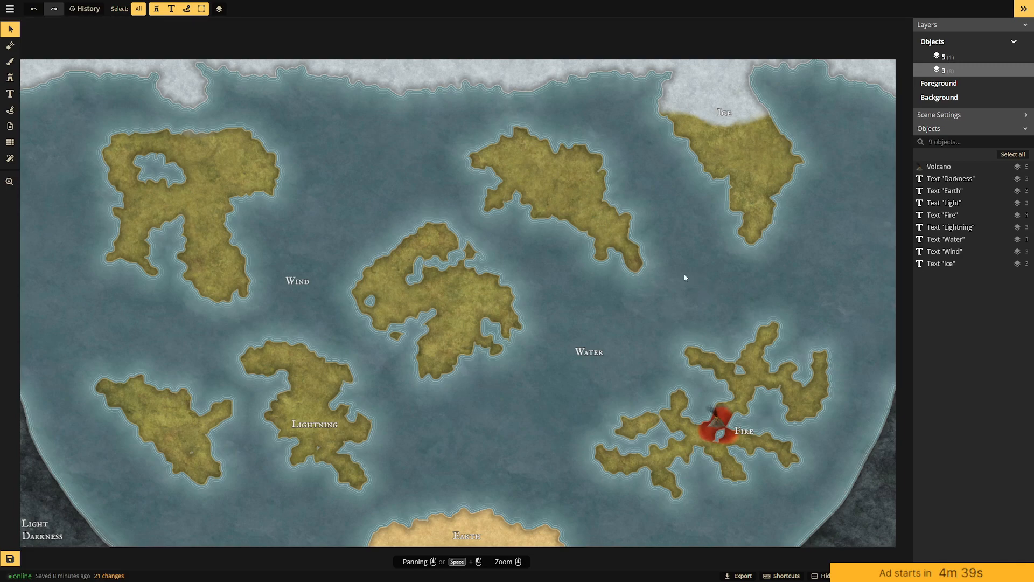
drag(695, 256, 627, 262)
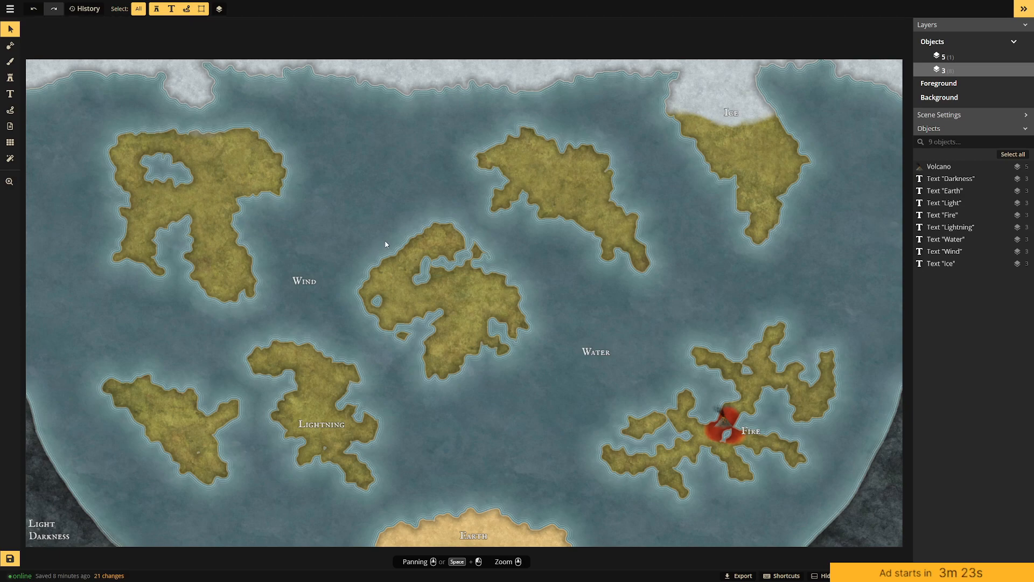
drag(667, 268, 673, 234)
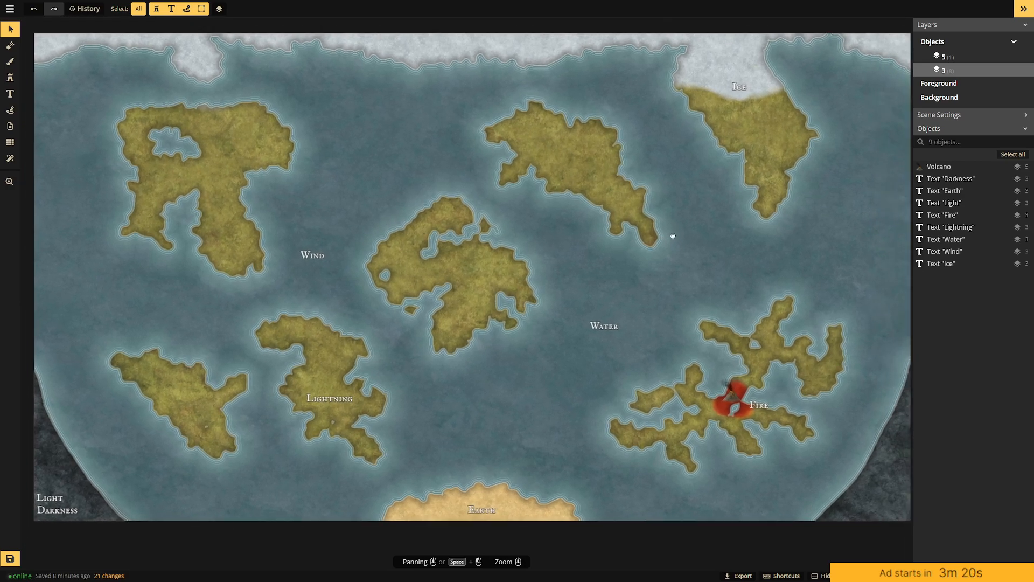
click(55, 500)
drag(47, 500, 206, 163)
key(Escape)
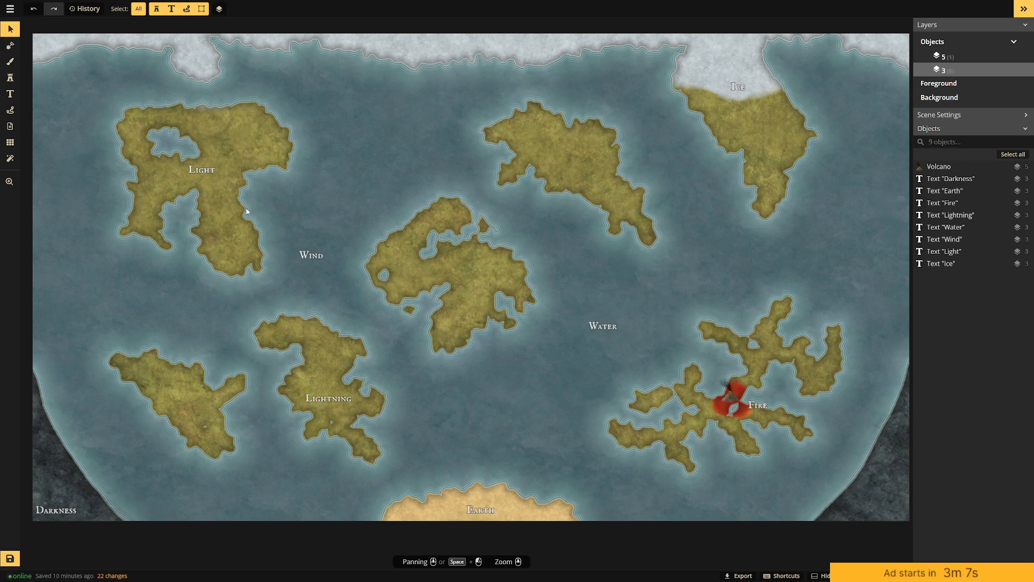
click(213, 171)
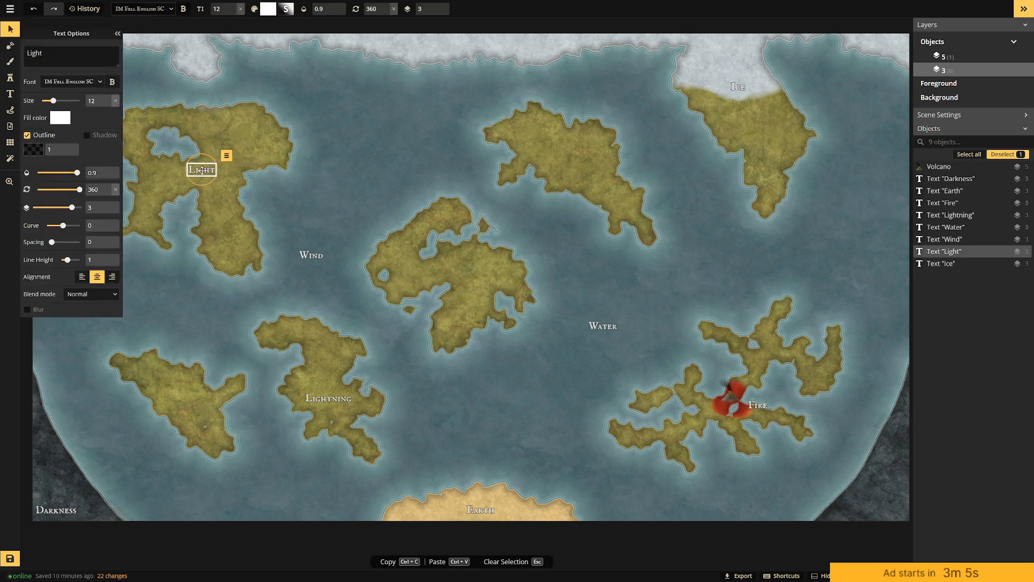
click(335, 203)
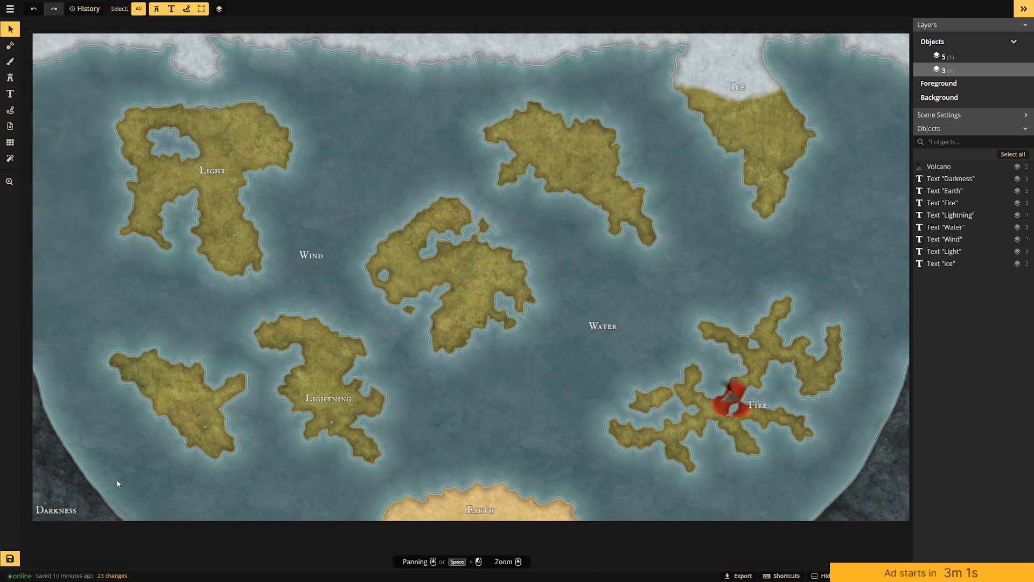
Move the Darkness label from the map's corner onto the westernmost landmass in the southwest.
click(53, 510)
drag(52, 508, 169, 399)
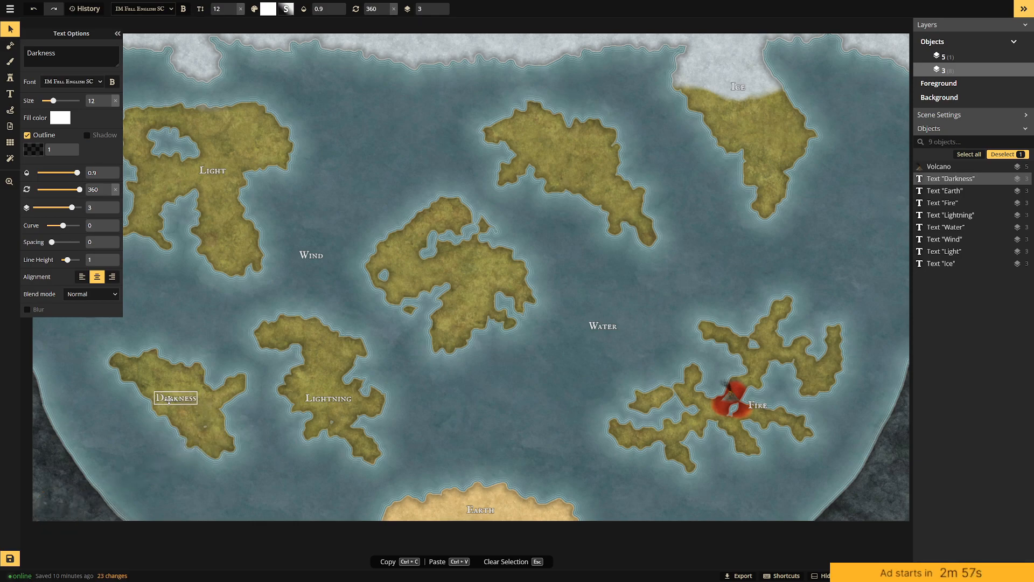
click(203, 332)
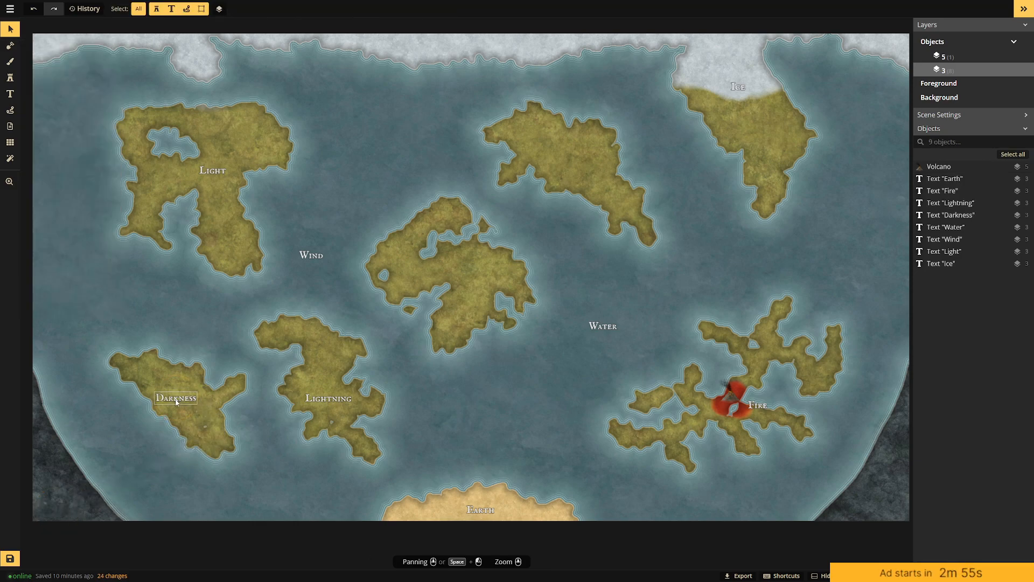
Return the Darkness and Light labels to the map's southwest corner, with Light above Darkness.
click(175, 401)
drag(175, 400, 59, 514)
click(250, 177)
drag(218, 173, 56, 504)
click(458, 286)
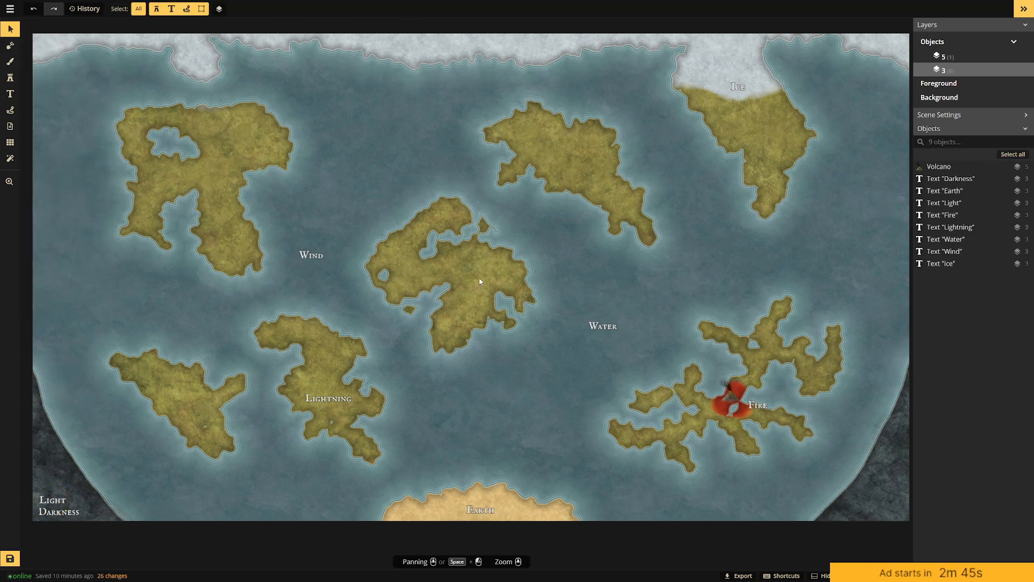
Stack the Fire, Ice, Wind and Earth labels in that order in the map's southeast corner.
drag(757, 406, 894, 429)
click(768, 166)
click(737, 89)
drag(738, 86, 897, 443)
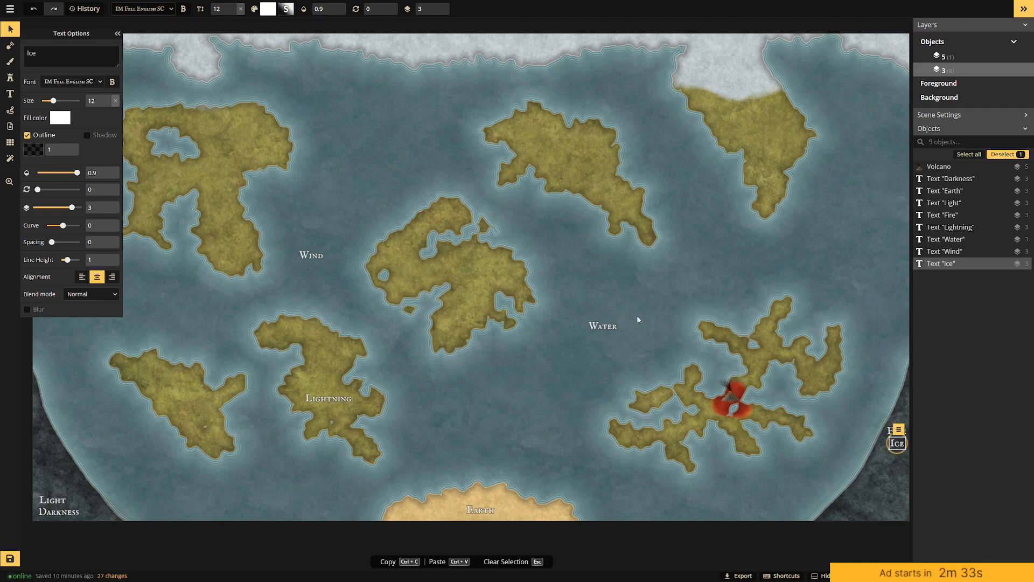
drag(311, 255, 895, 455)
drag(485, 514, 893, 469)
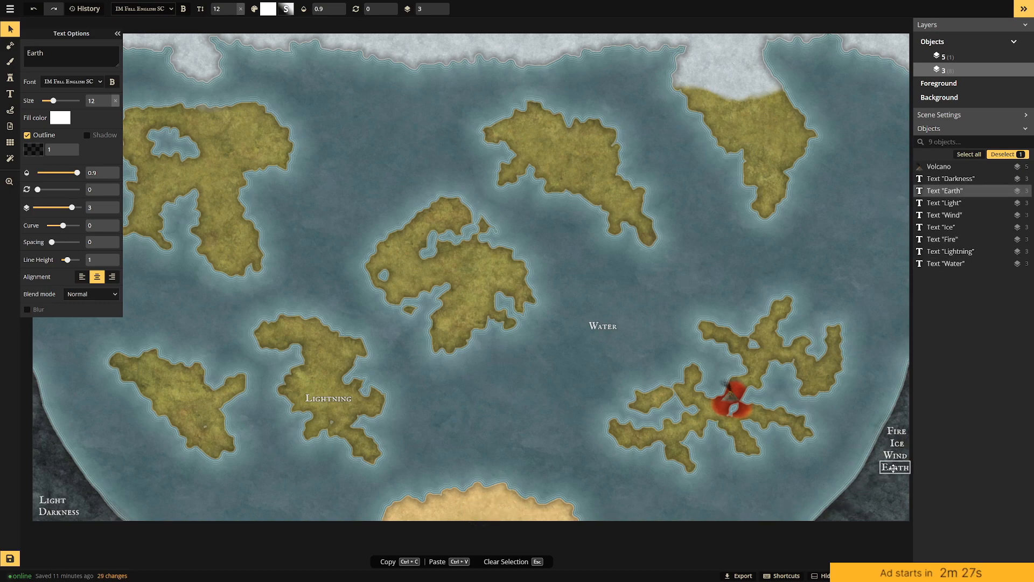
Move the Lightning and Water labels beneath the Earth label in the map's southeast corner and clear the selection.
drag(338, 399, 906, 481)
click(642, 343)
drag(604, 328, 895, 491)
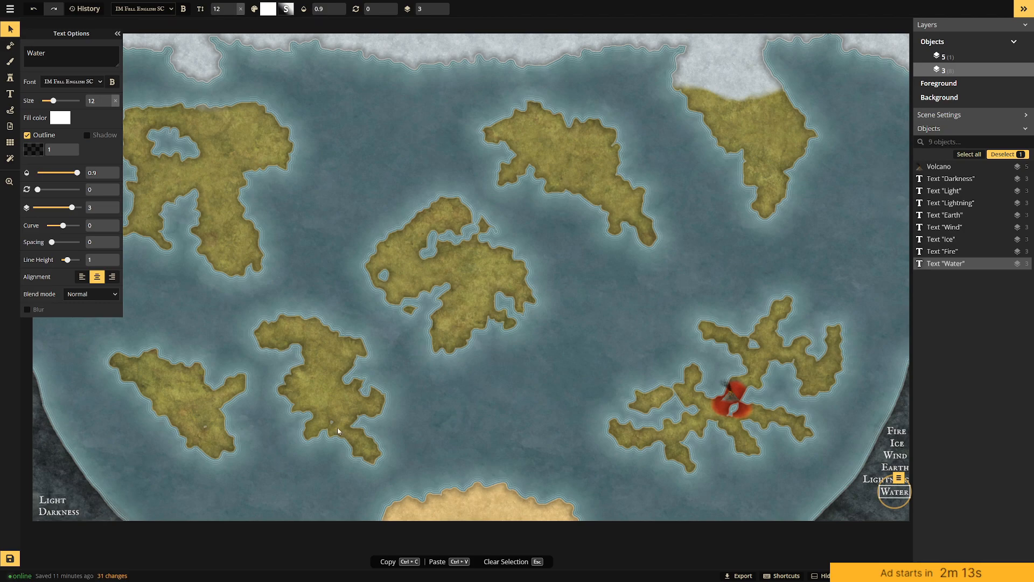
click(511, 391)
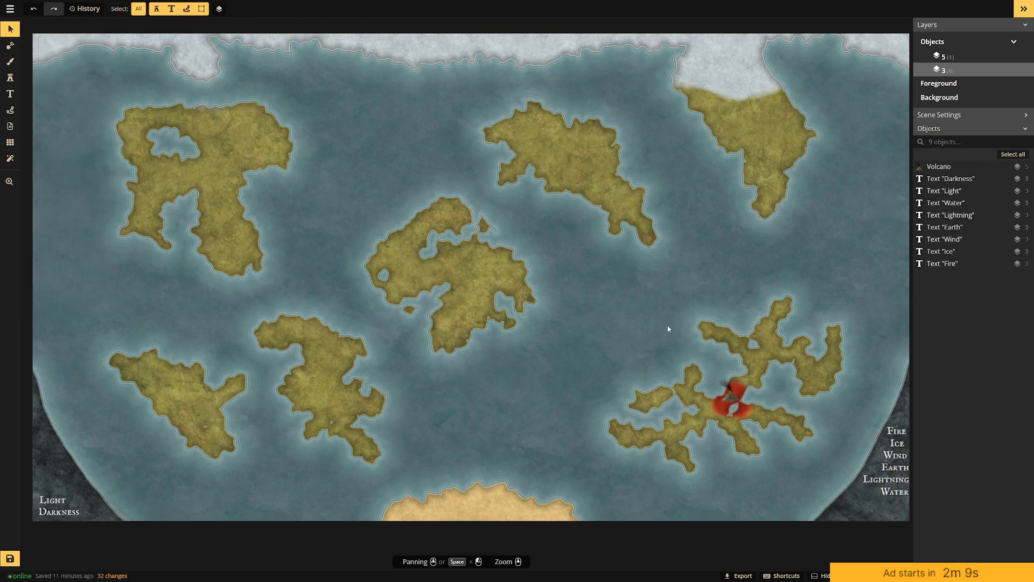
drag(571, 253, 550, 267)
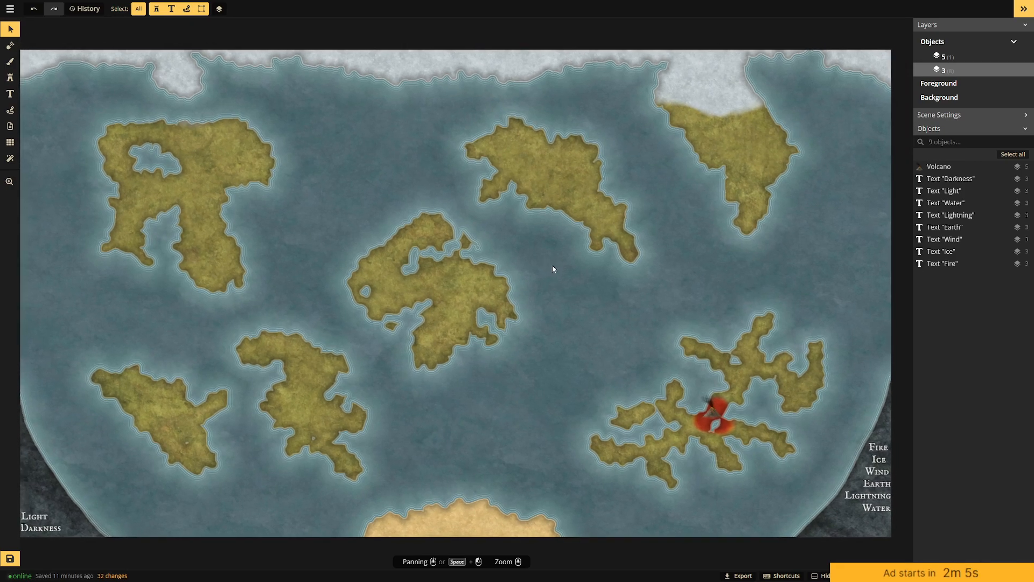
drag(236, 189, 255, 181)
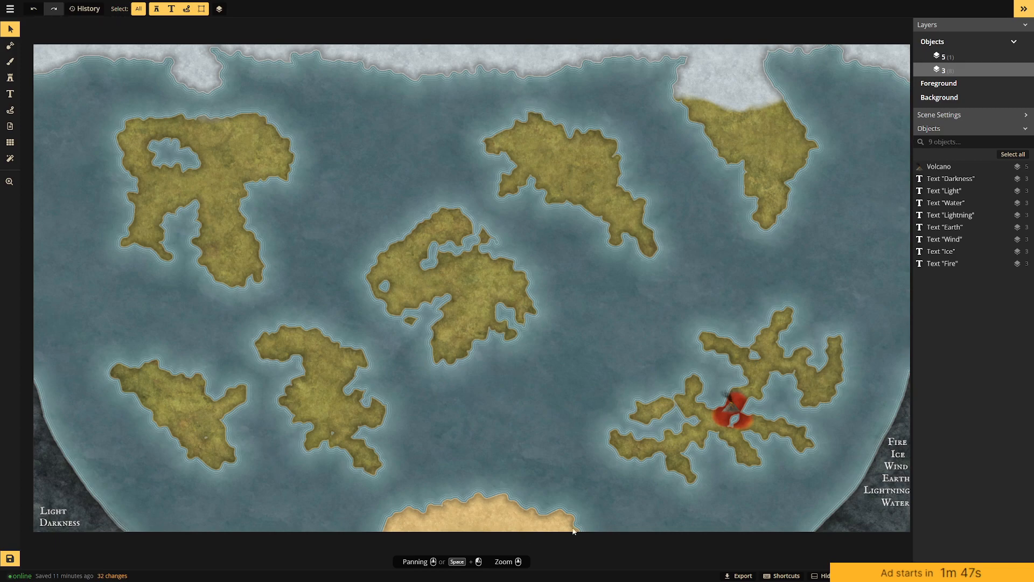
drag(634, 322, 627, 323)
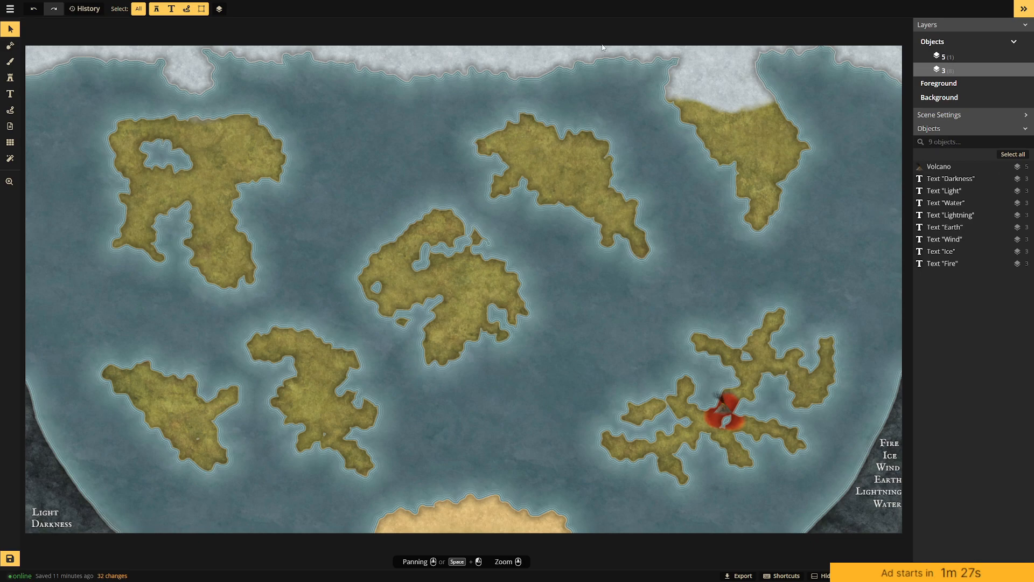
Focus on the northwestern landmass, open the Fantasy World Hills folder of the stamp catalog and clear the volcano search.
drag(514, 181, 455, 250)
scroll(454, 249, up, 4)
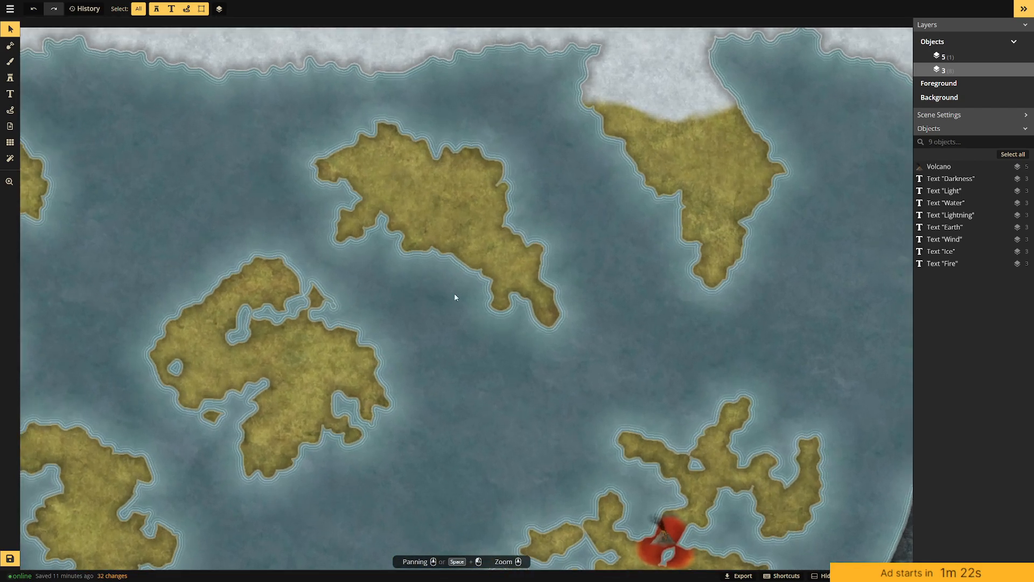
drag(397, 298, 782, 317)
scroll(287, 258, up, 5)
drag(357, 254, 416, 296)
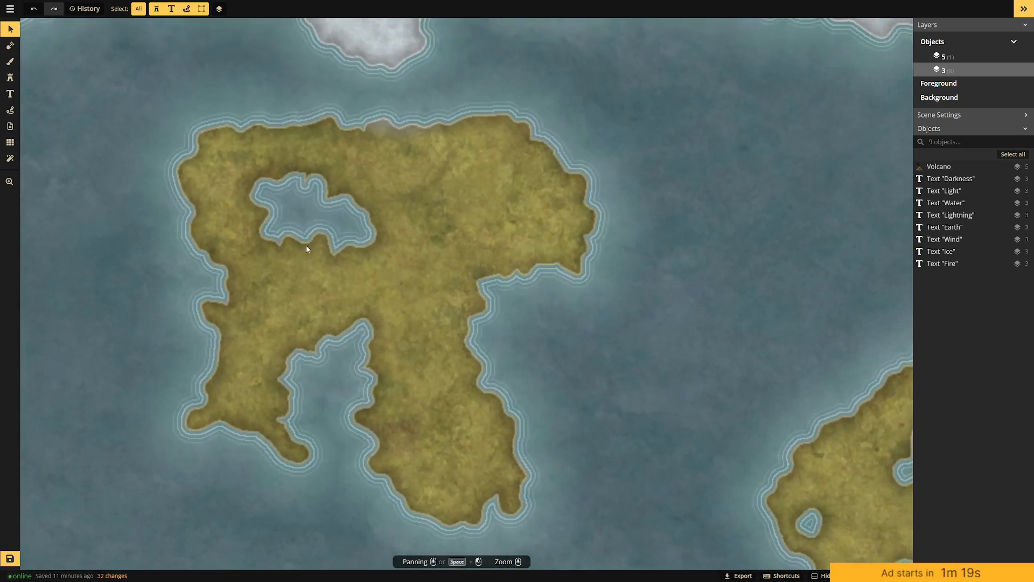
click(10, 78)
click(43, 102)
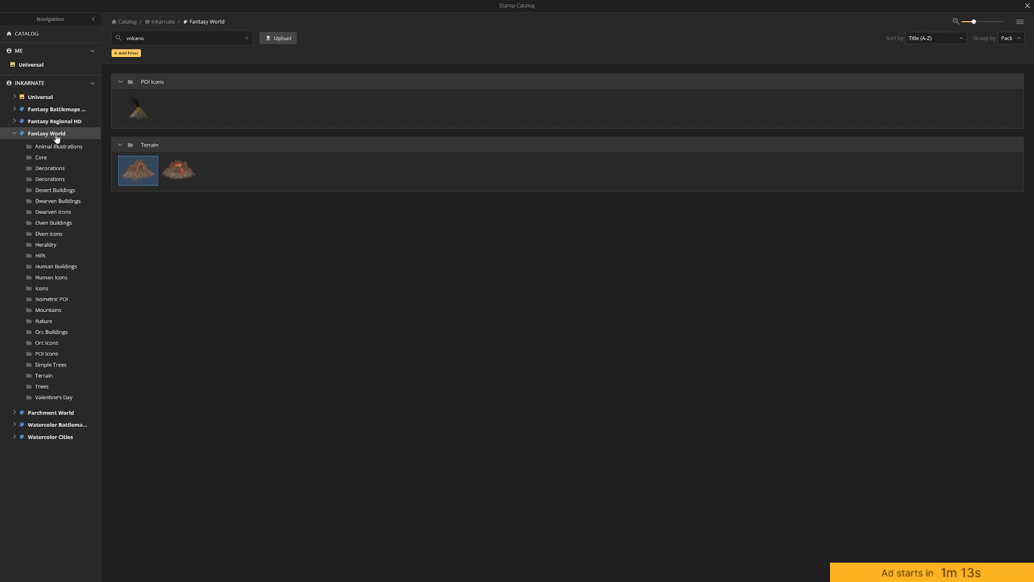
click(56, 257)
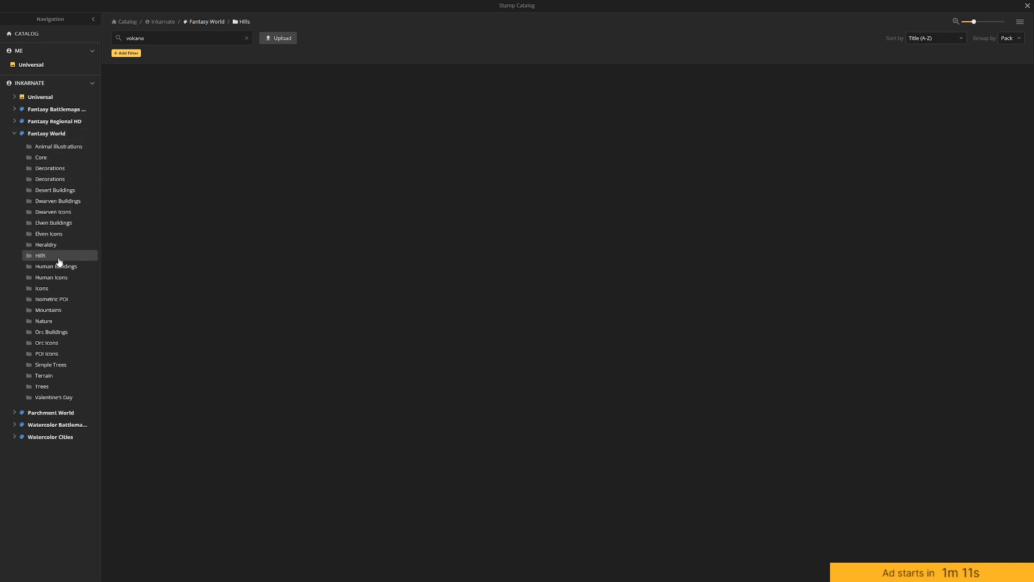
click(245, 39)
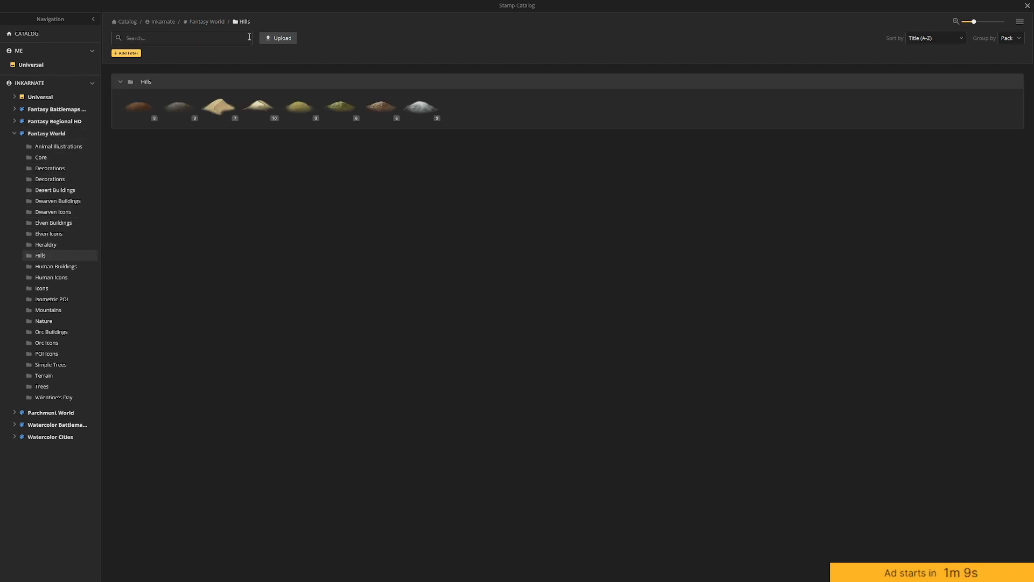
Examine the building, icon, heraldry and hill stamps available across the Fantasy World catalog.
click(58, 134)
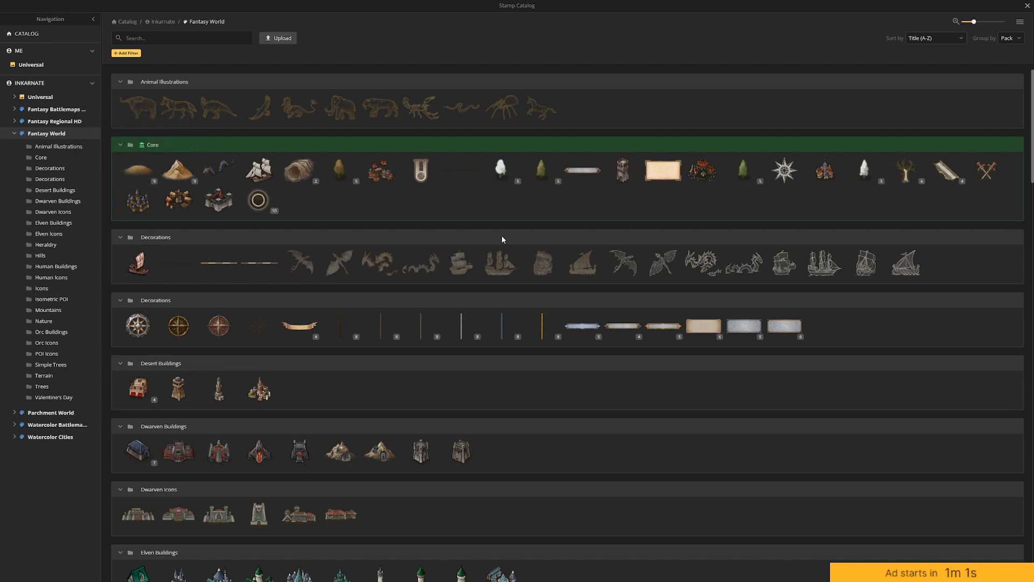
scroll(502, 235, down, 7)
scroll(661, 271, down, 2)
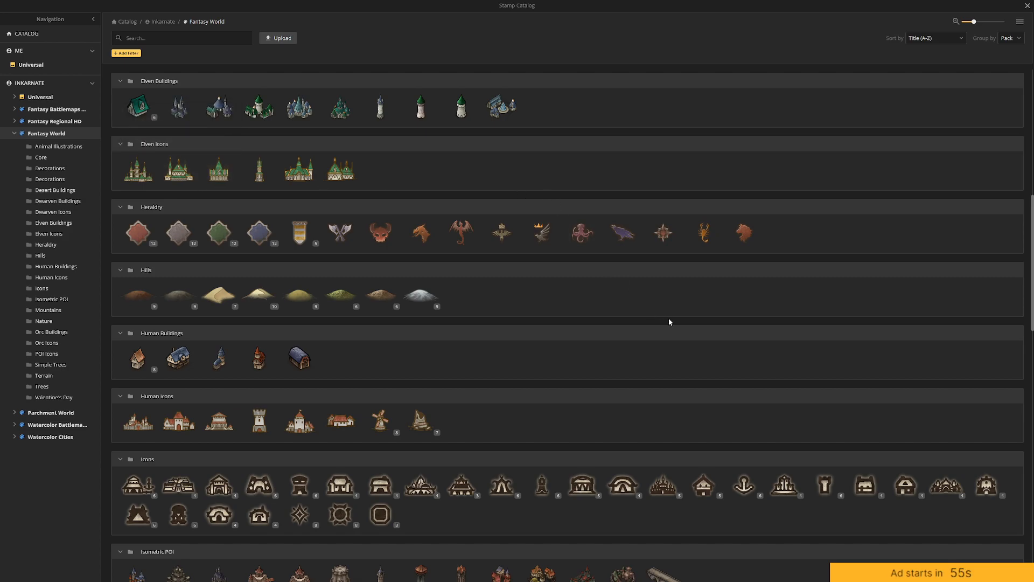
scroll(685, 318, down, 2)
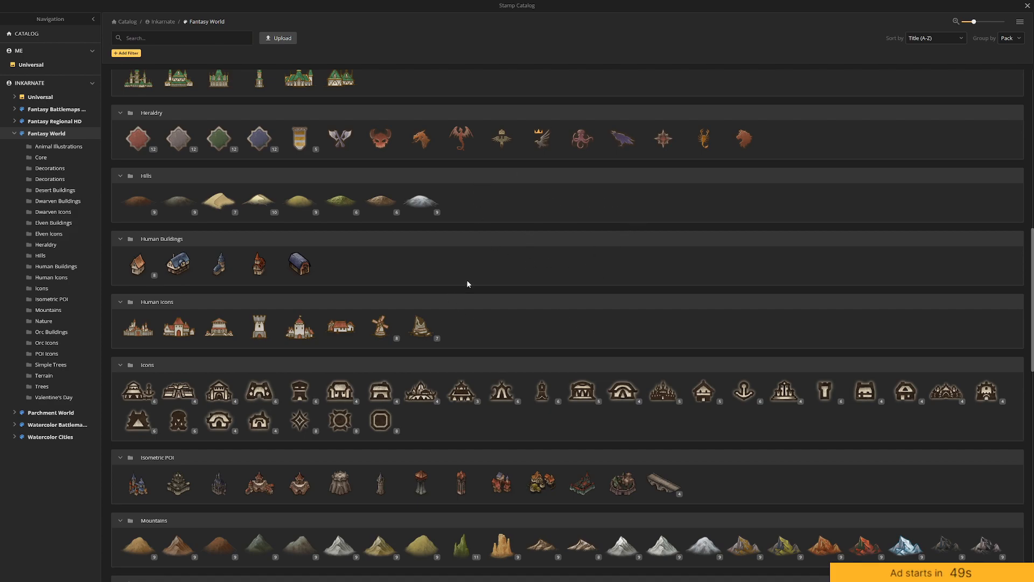
scroll(545, 291, up, 2)
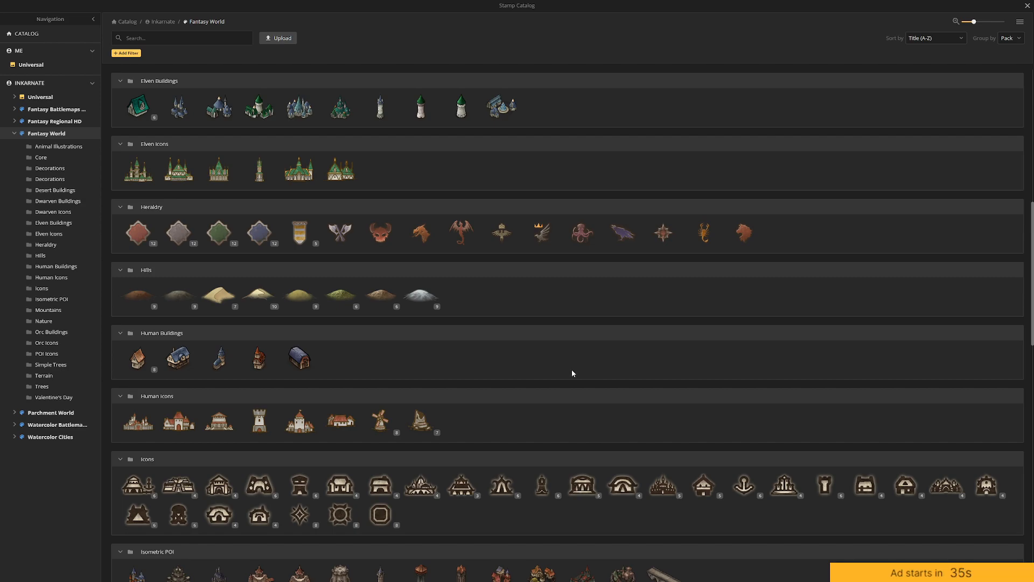
scroll(571, 370, up, 2)
scroll(571, 370, down, 4)
scroll(565, 355, up, 2)
scroll(564, 352, up, 2)
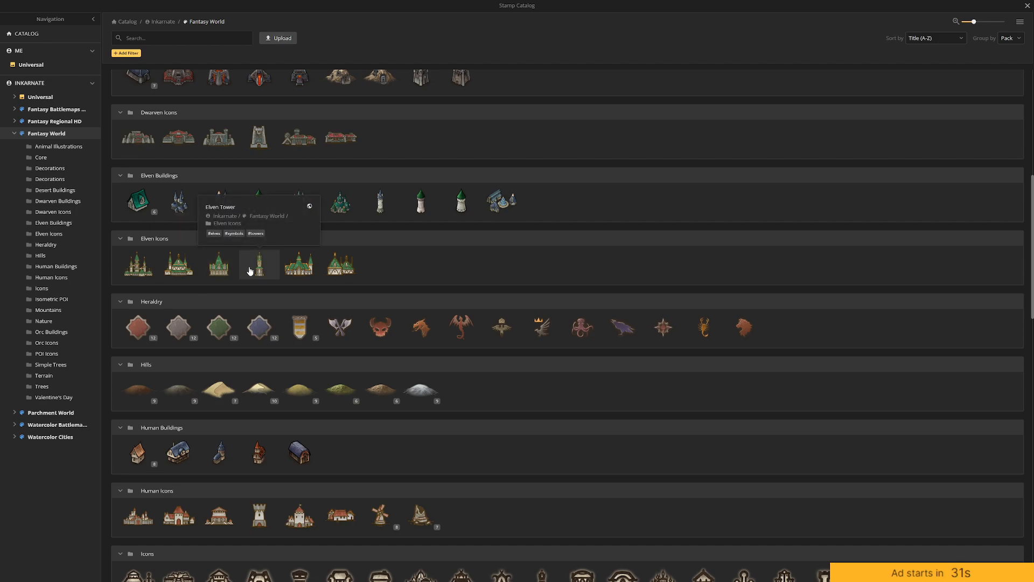
scroll(528, 345, down, 4)
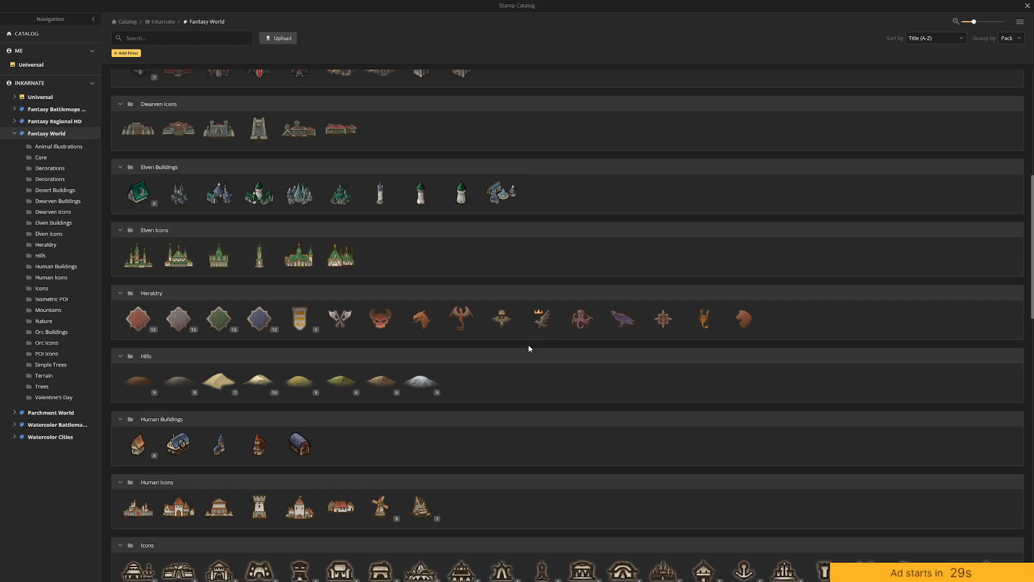
mouse_move(292, 271)
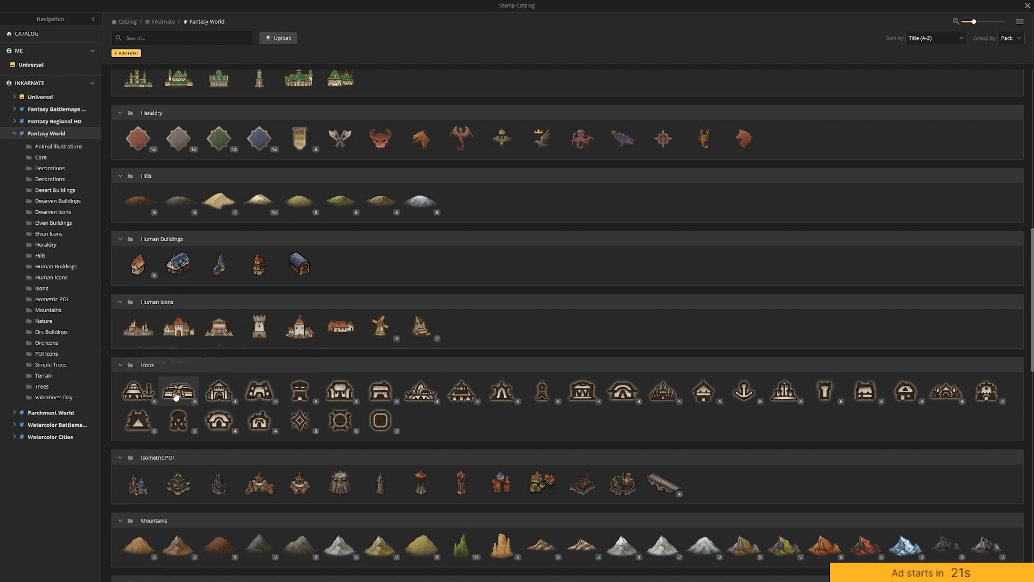
mouse_move(173, 397)
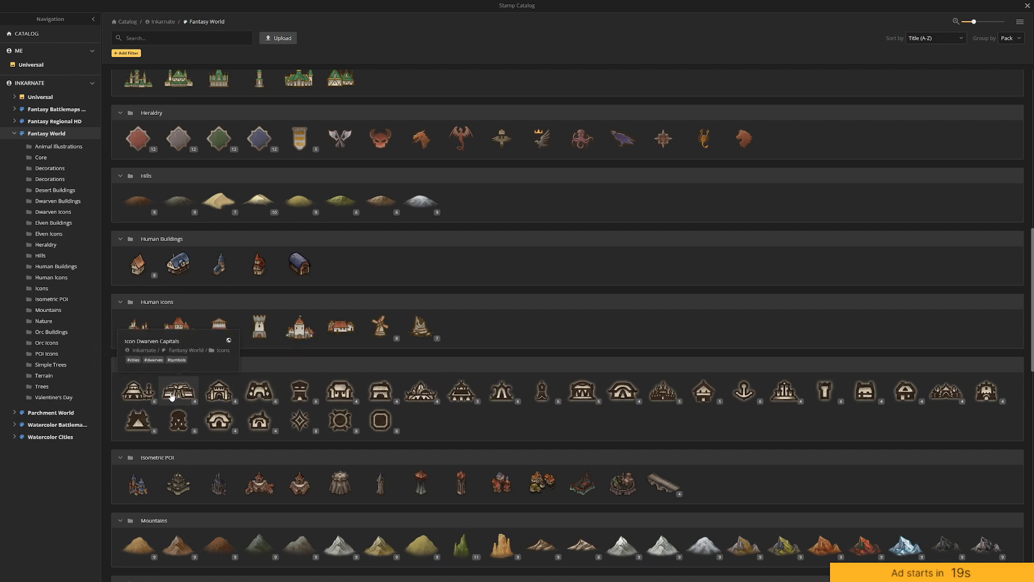
scroll(519, 425, up, 5)
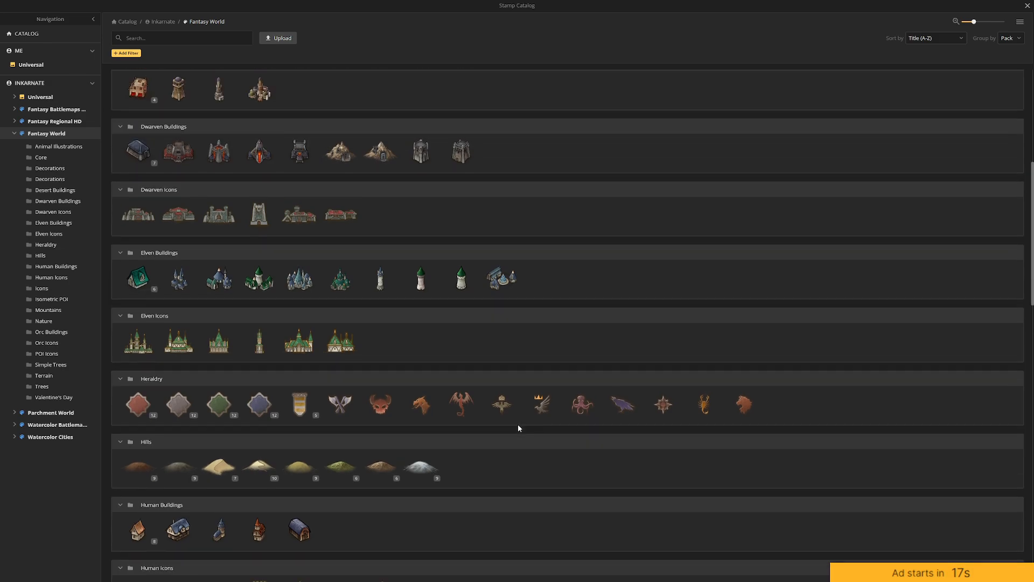
scroll(398, 337, down, 5)
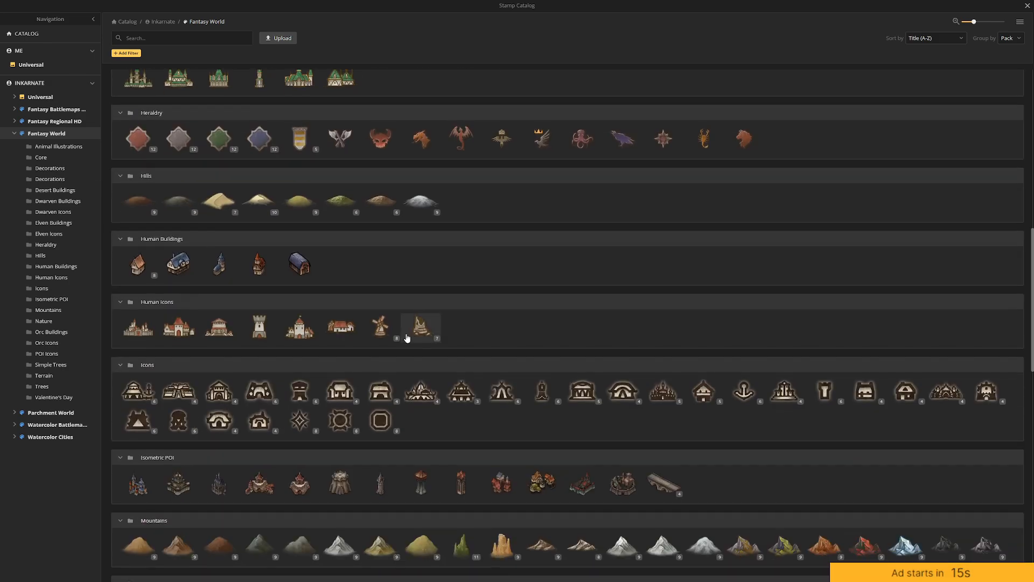
Compare the Fantasy World mountain stamps, including the gray, dark and snow-capped varieties, with the hill stamps.
scroll(406, 338, down, 3)
mouse_move(342, 370)
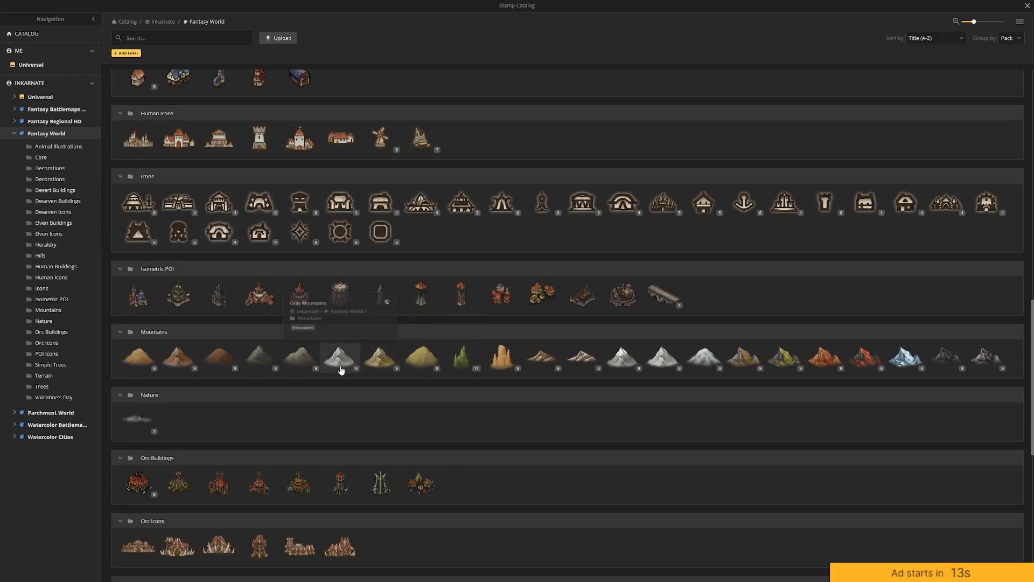
mouse_move(304, 361)
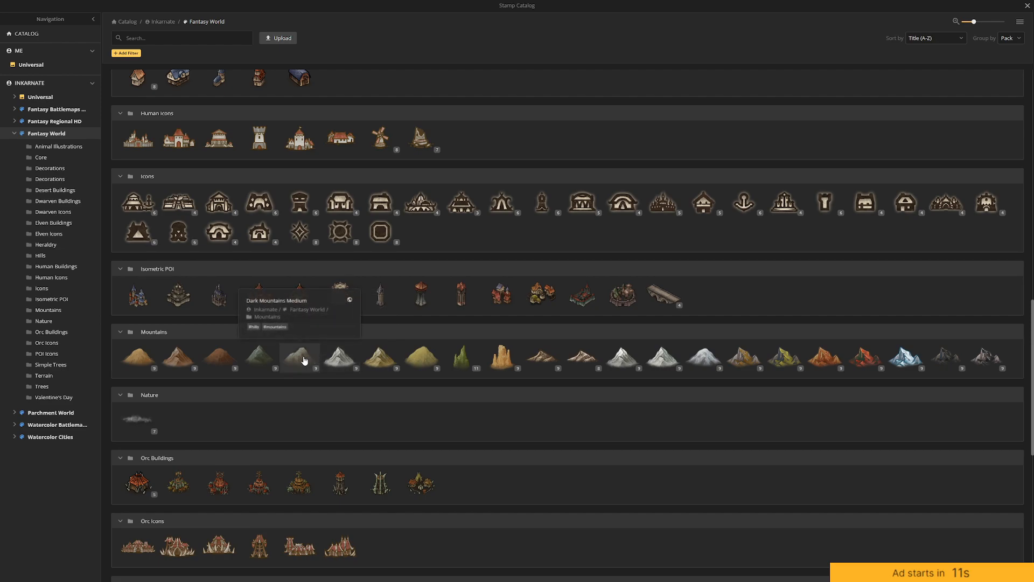
mouse_move(632, 360)
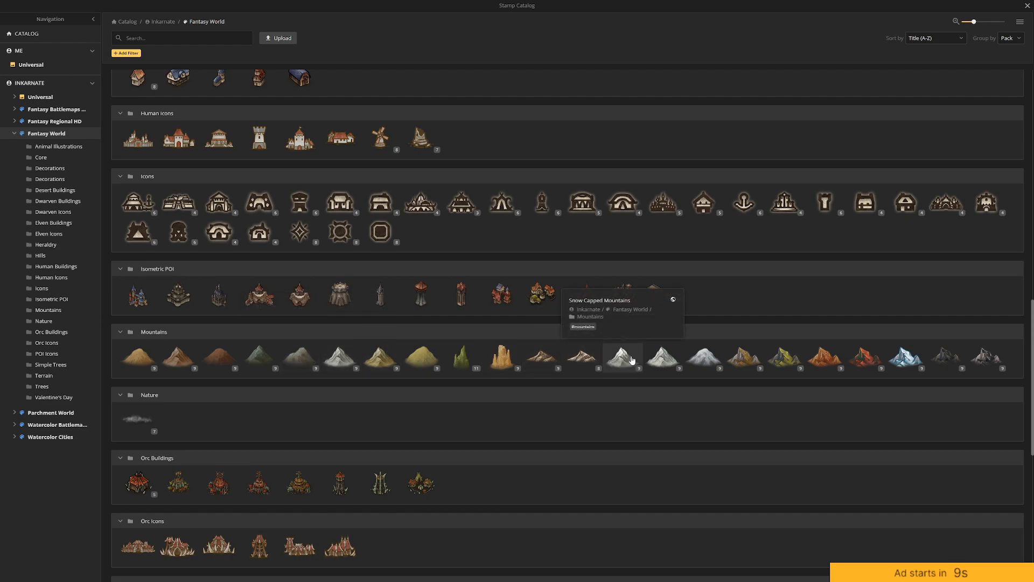
mouse_move(825, 364)
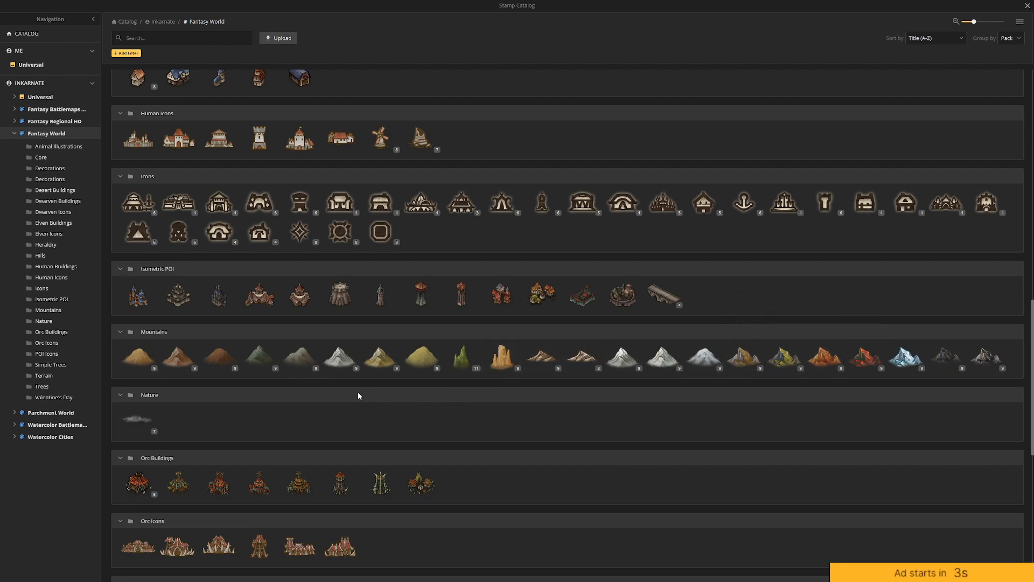
scroll(353, 390, up, 3)
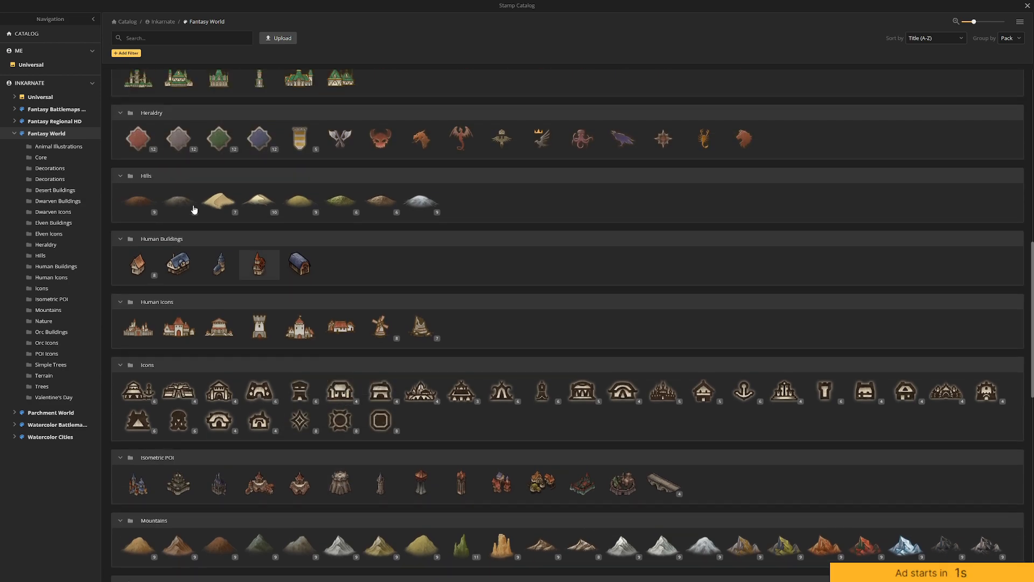
mouse_move(139, 207)
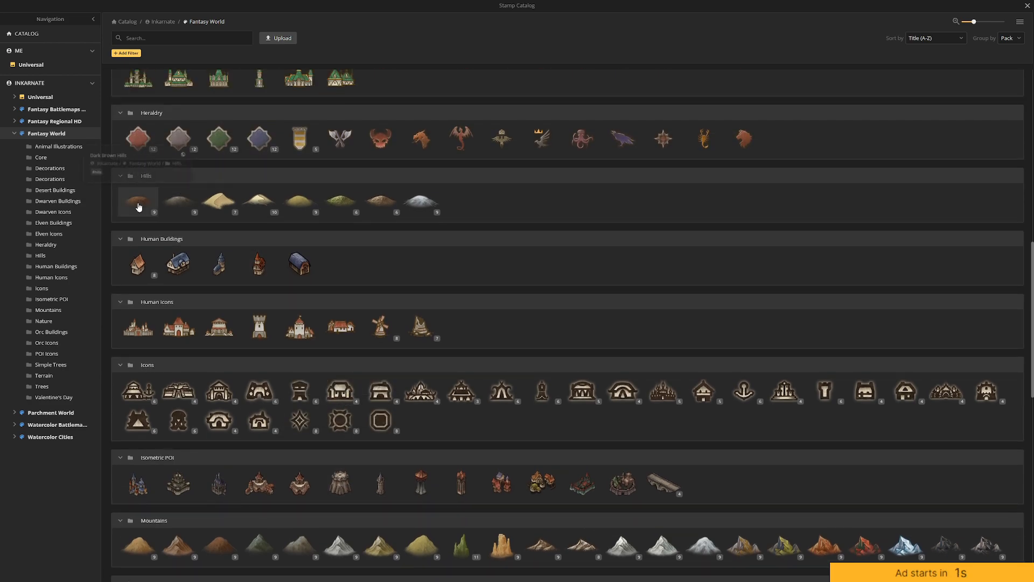
Choose the green Hills stamp, set its size to 100 and place a cluster of hills east of the landmass's inland lake.
click(341, 201)
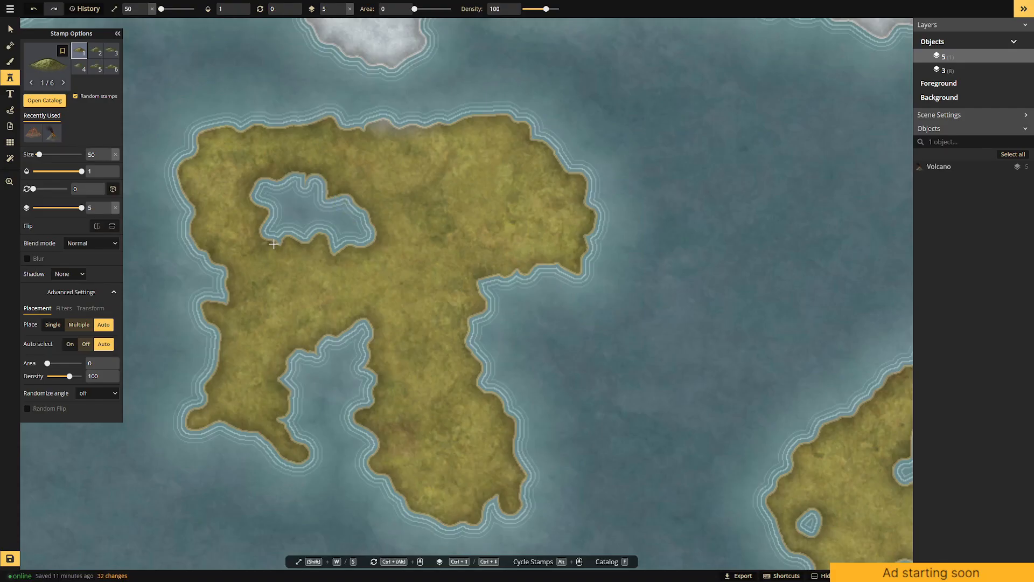
drag(38, 154, 44, 154)
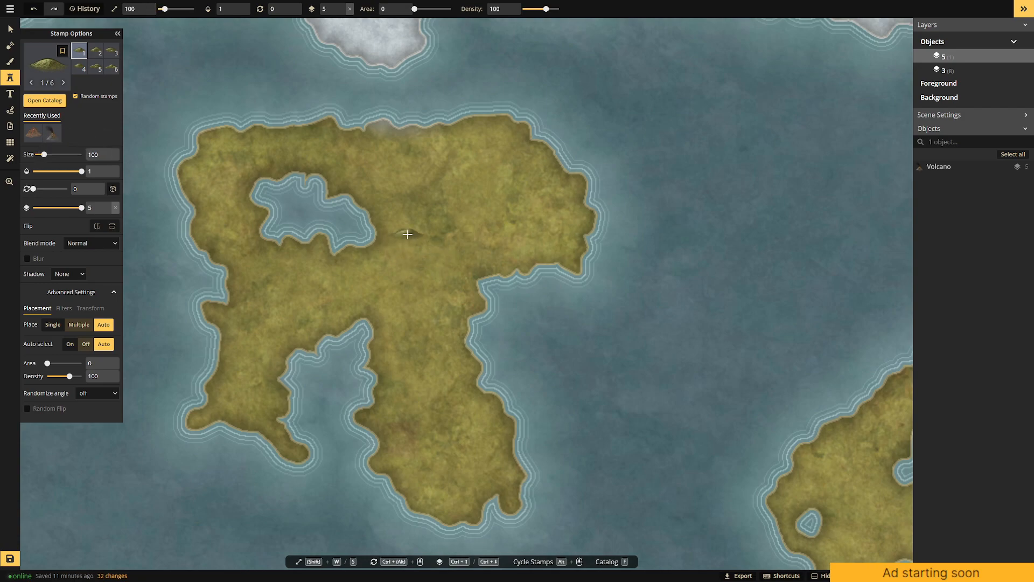
click(418, 188)
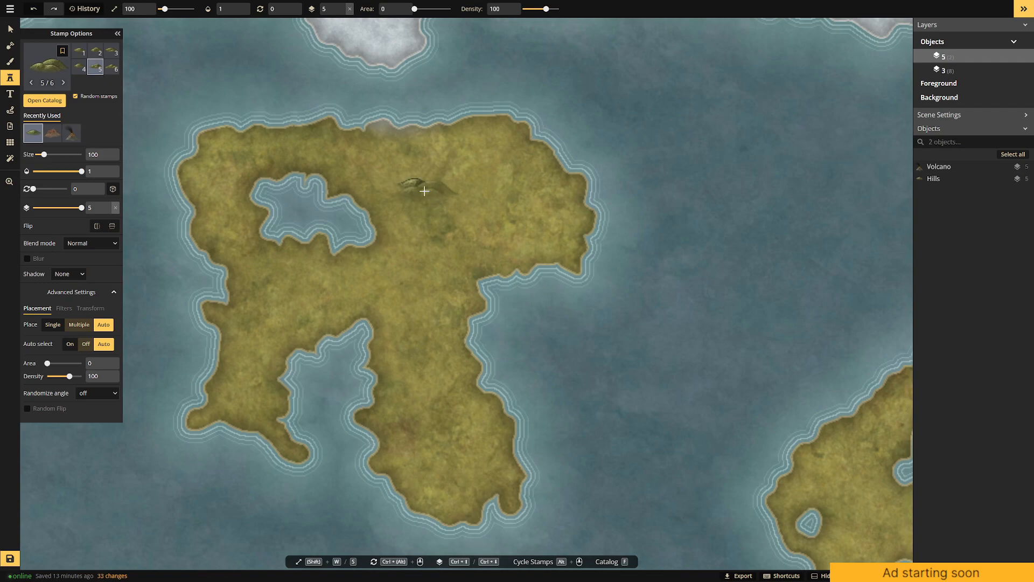
click(424, 191)
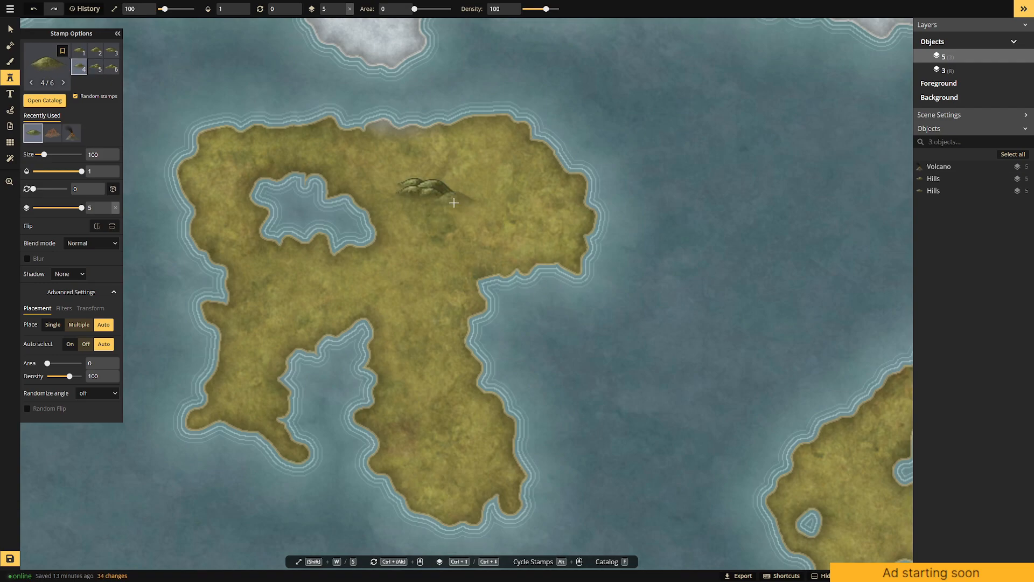
click(432, 209)
click(437, 212)
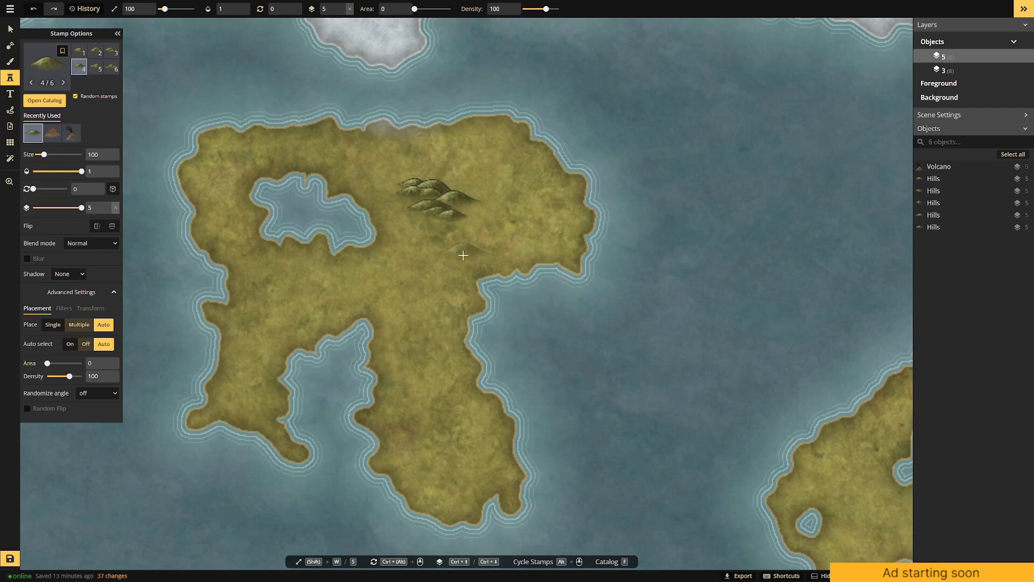
click(469, 205)
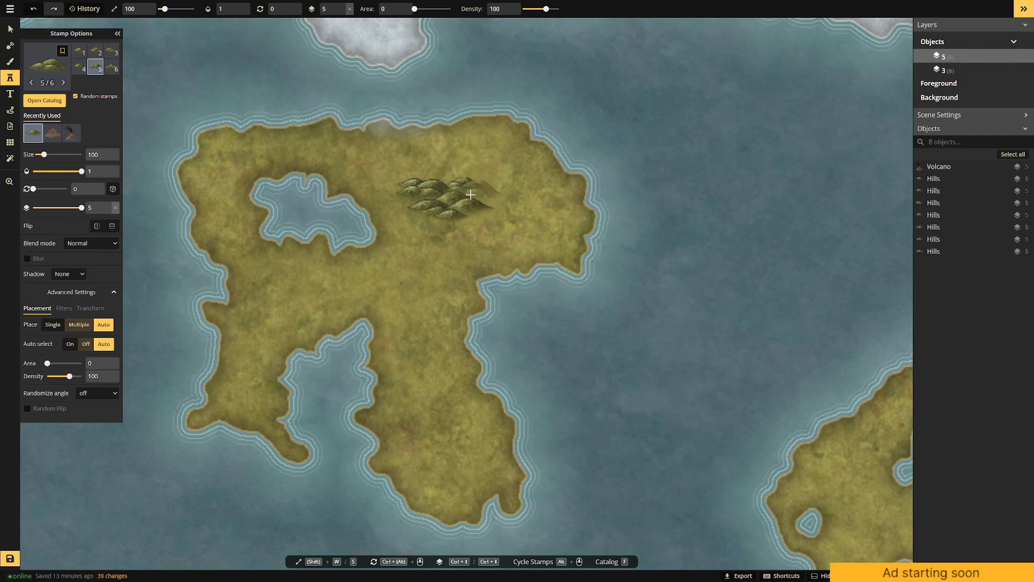
Extend the hill cluster eastward and fill in its northern edge with more green hills.
click(504, 187)
click(503, 188)
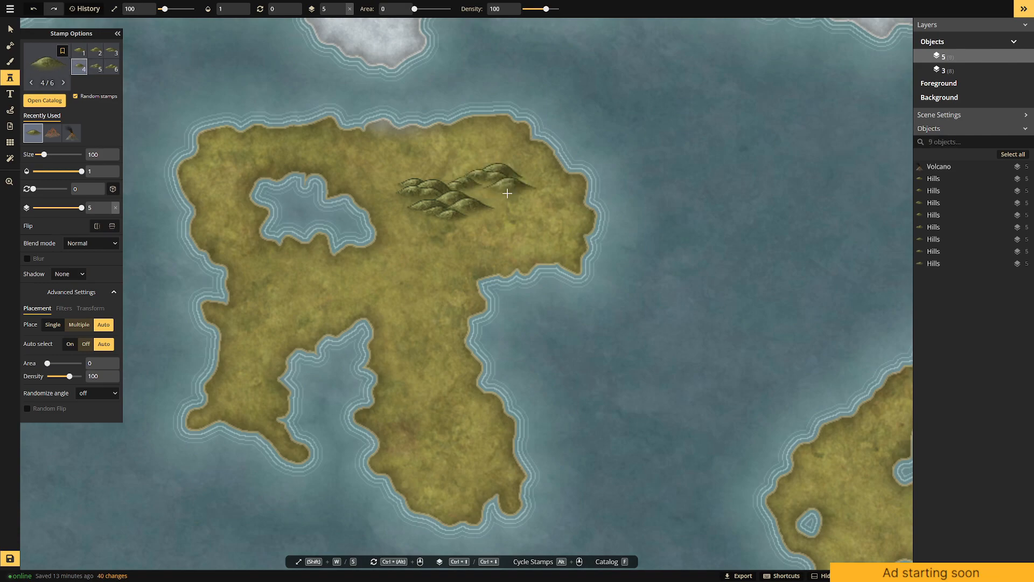
click(501, 195)
click(500, 203)
click(500, 203)
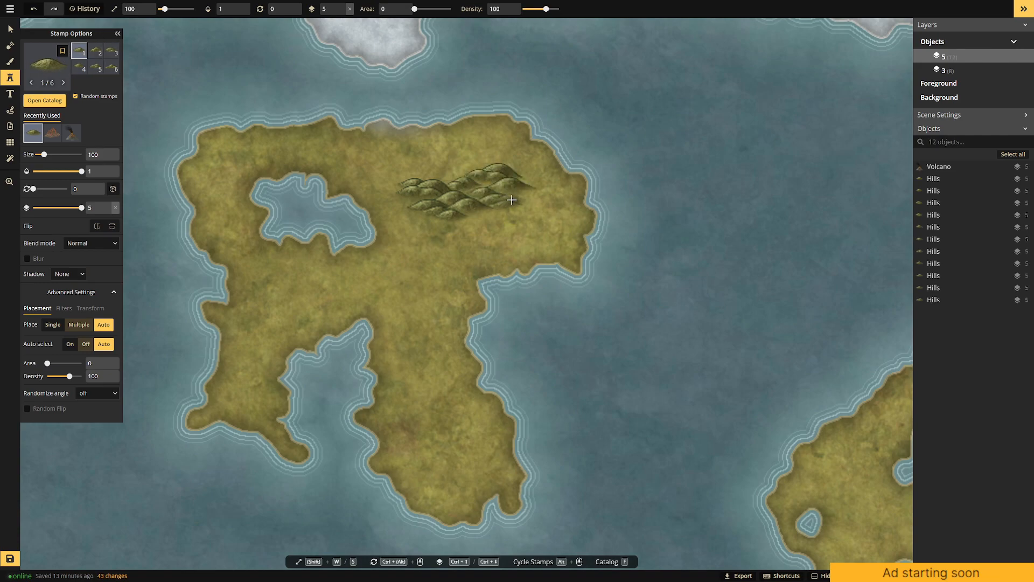
click(520, 196)
click(452, 170)
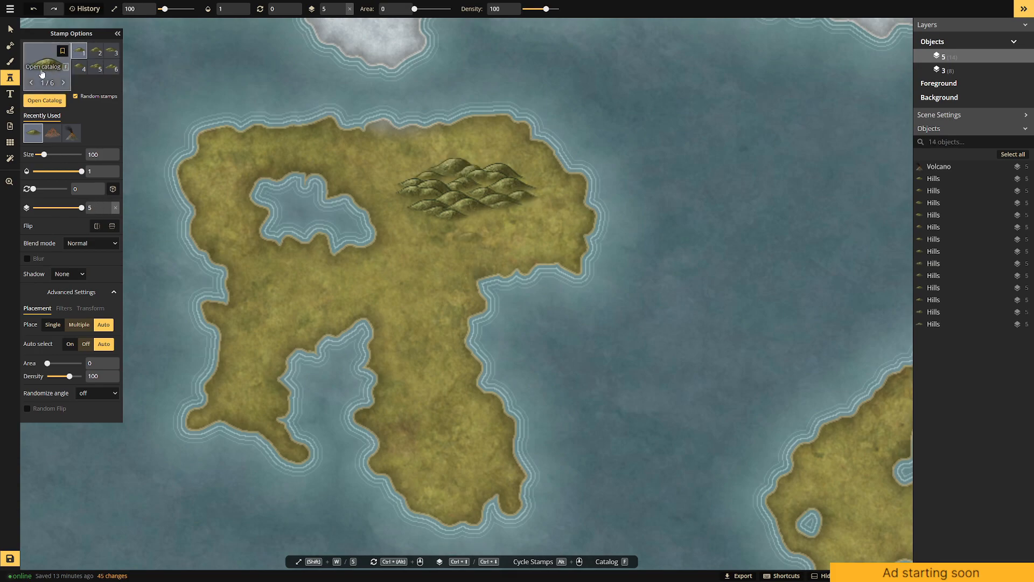
Choose the Dark Mountains Large stamp from the Fantasy World mountains.
click(44, 100)
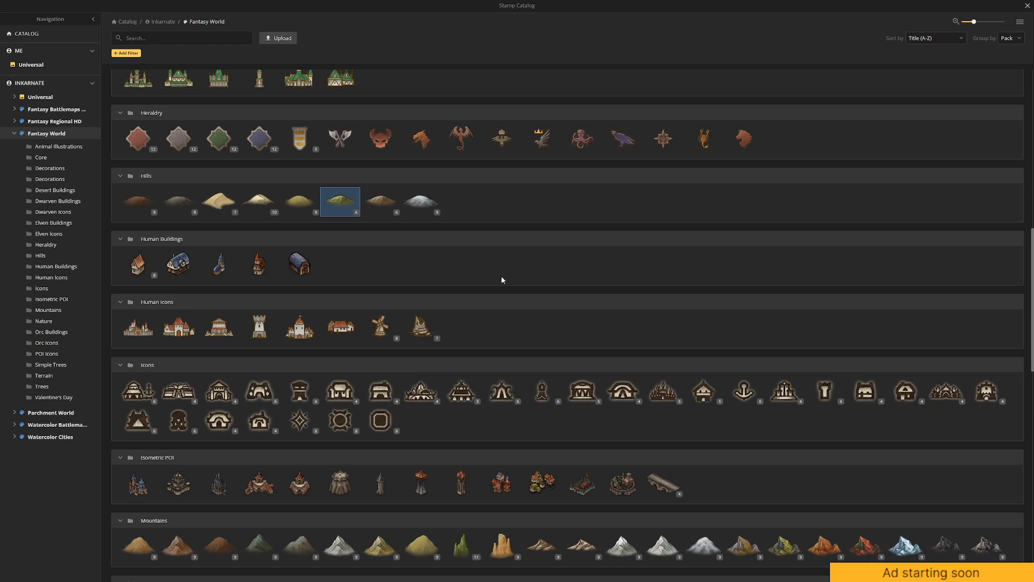
scroll(566, 328, down, 3)
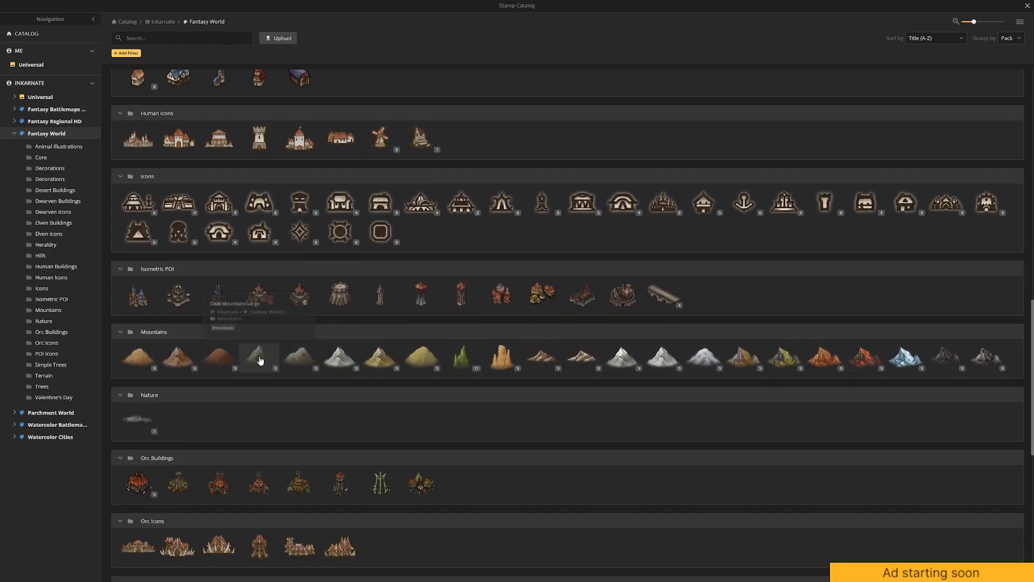
click(260, 360)
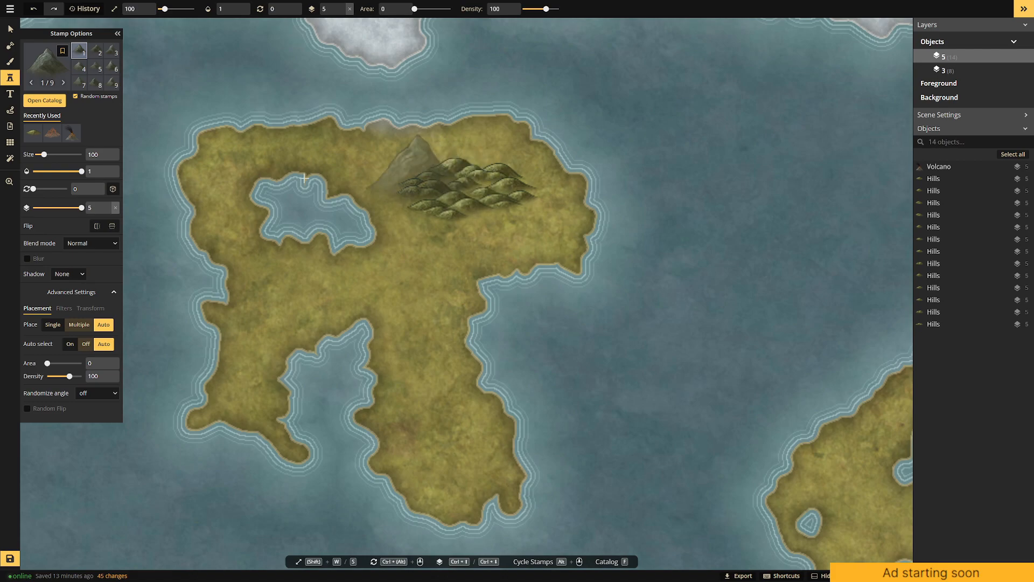
shift+scroll(469, 227, down, 3)
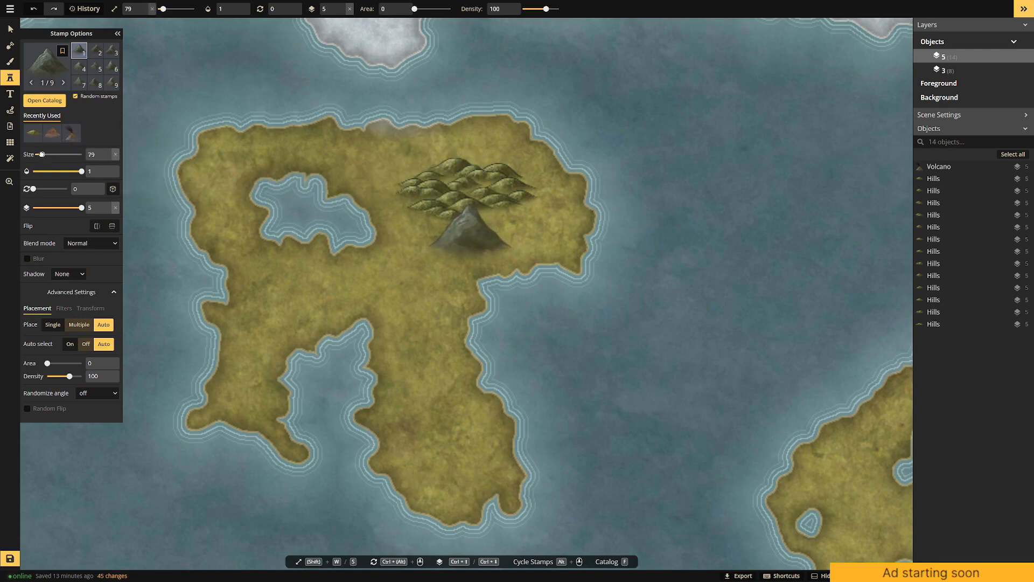
click(467, 183)
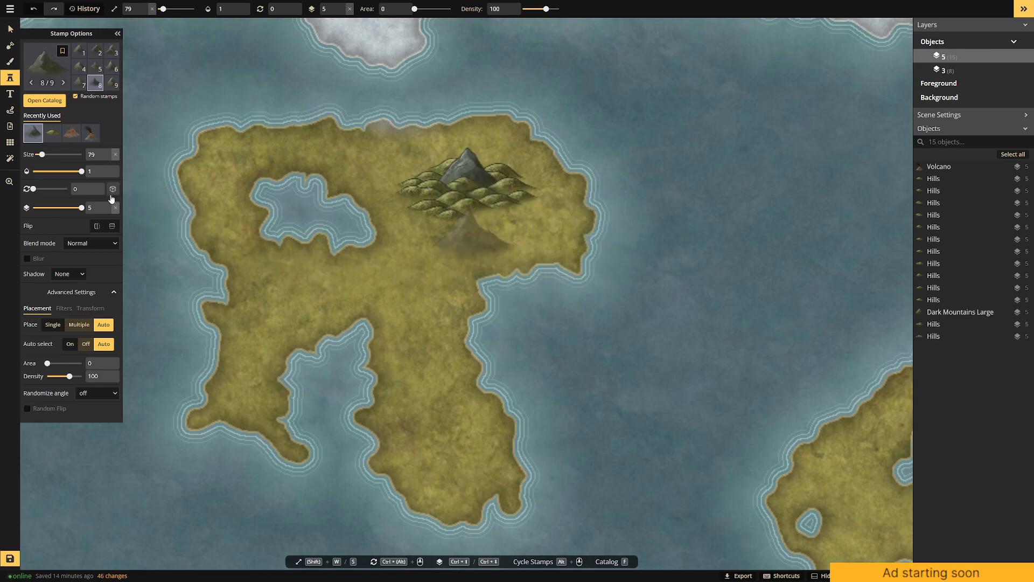
click(480, 199)
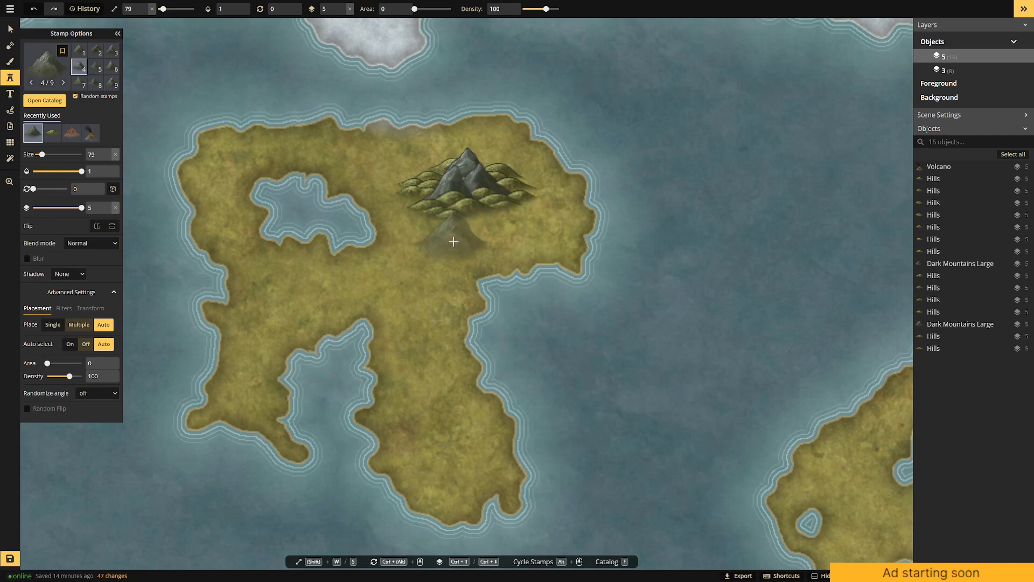
click(453, 197)
click(470, 187)
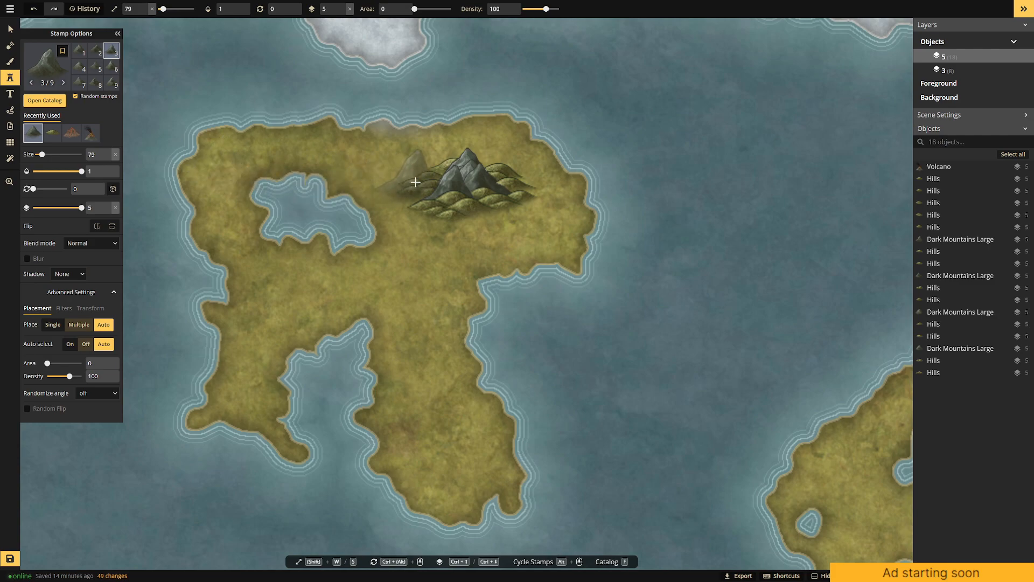
key(ctrl+z)
key(ctrl+z)
key(ctrl+z)
key(ctrl+z)
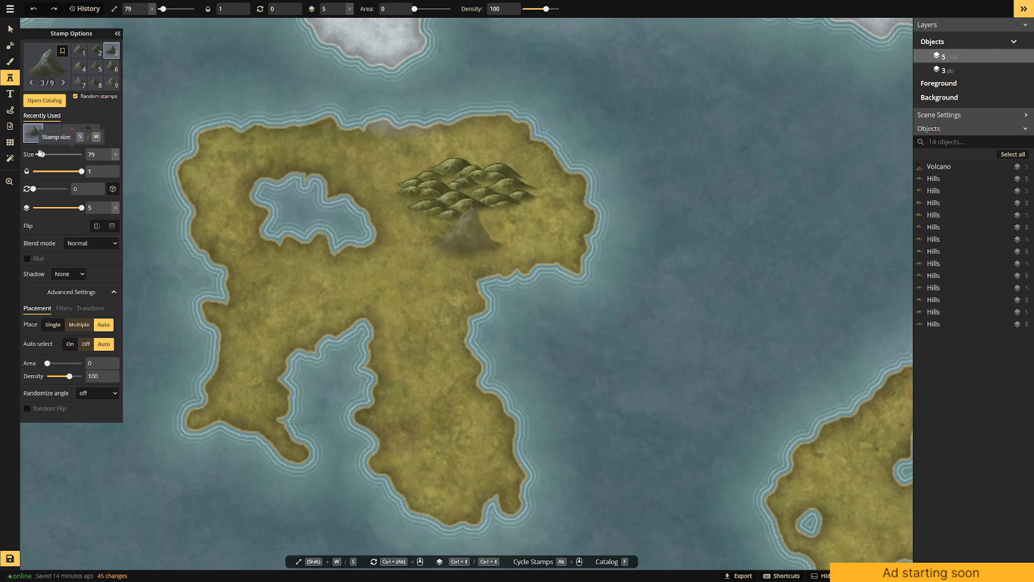
Set the stamp size to 100 and place one Dark Mountains Large peak at the northern edge of the hill cluster.
drag(41, 154, 43, 154)
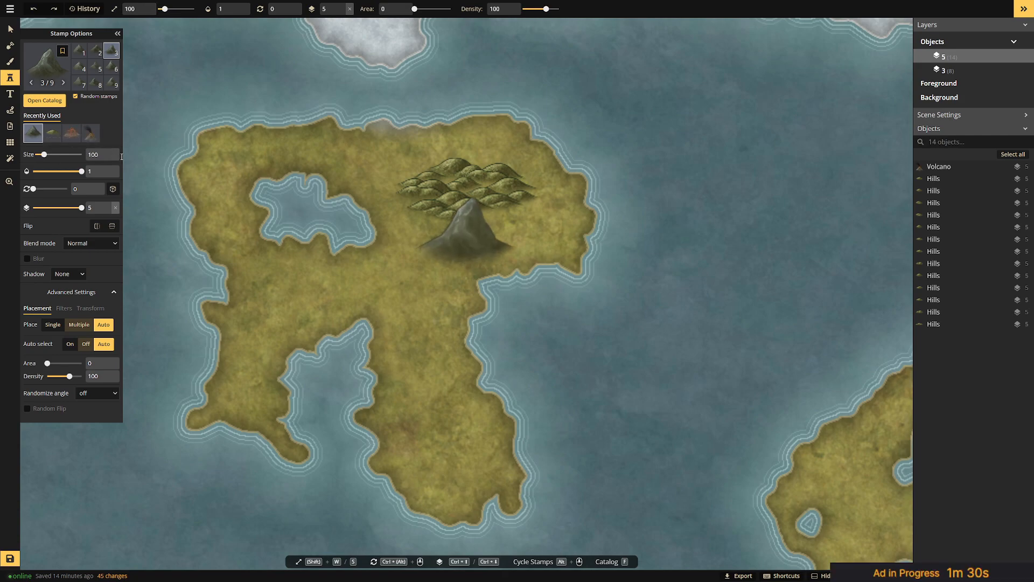
click(474, 167)
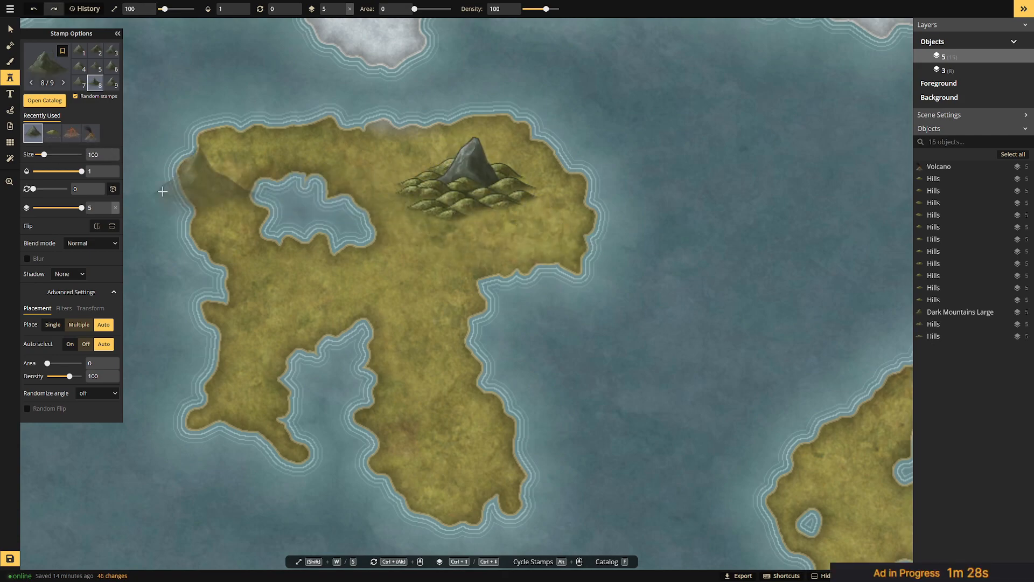
Set the stamp size to 50 and place two smaller Dark Mountains Large peaks at the foot of the big peak.
drag(43, 155, 39, 154)
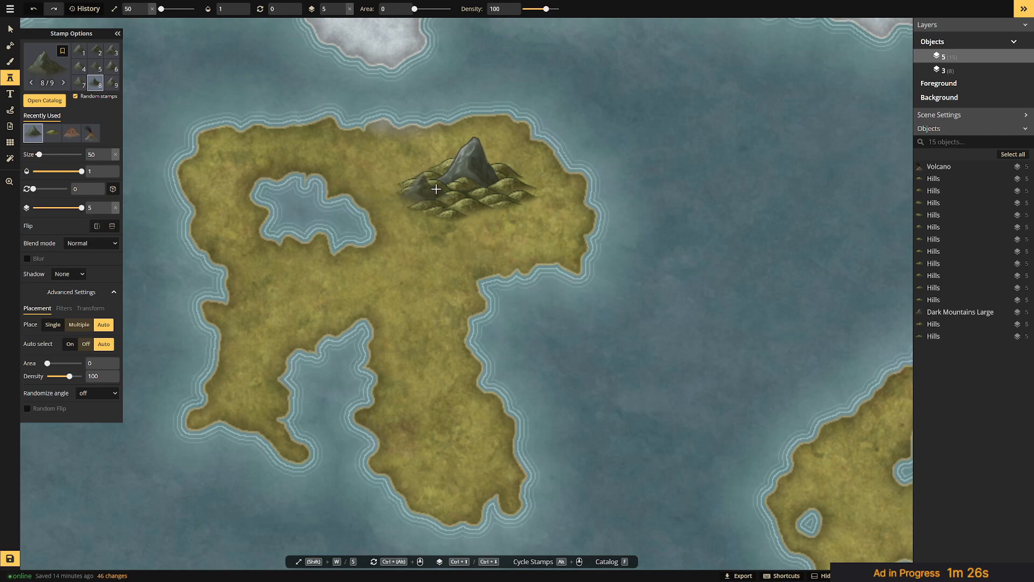
click(490, 190)
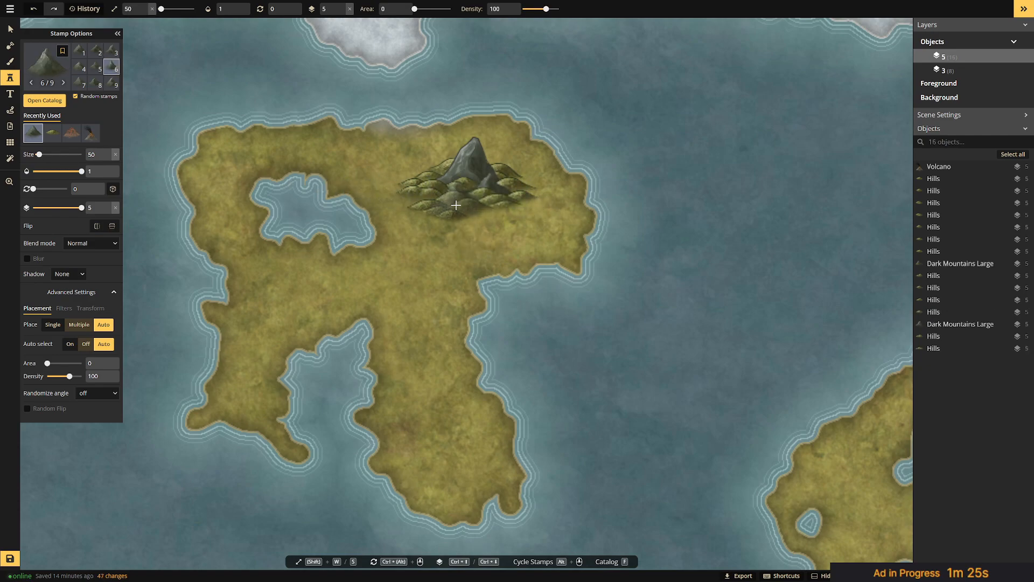
click(471, 251)
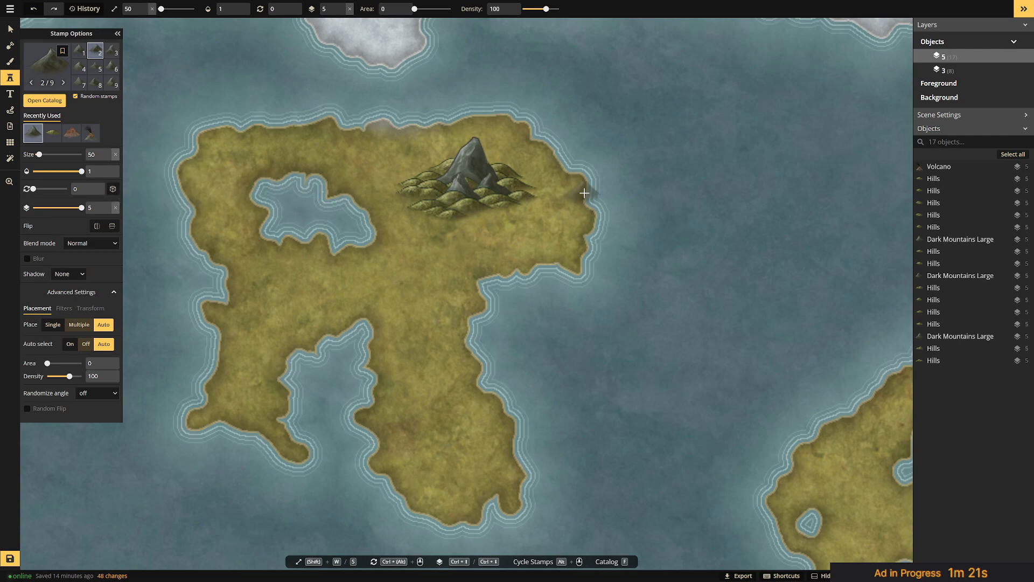
Find the Hills stamp that overlaps the base of the dark mountain peaks and delete it.
click(6, 32)
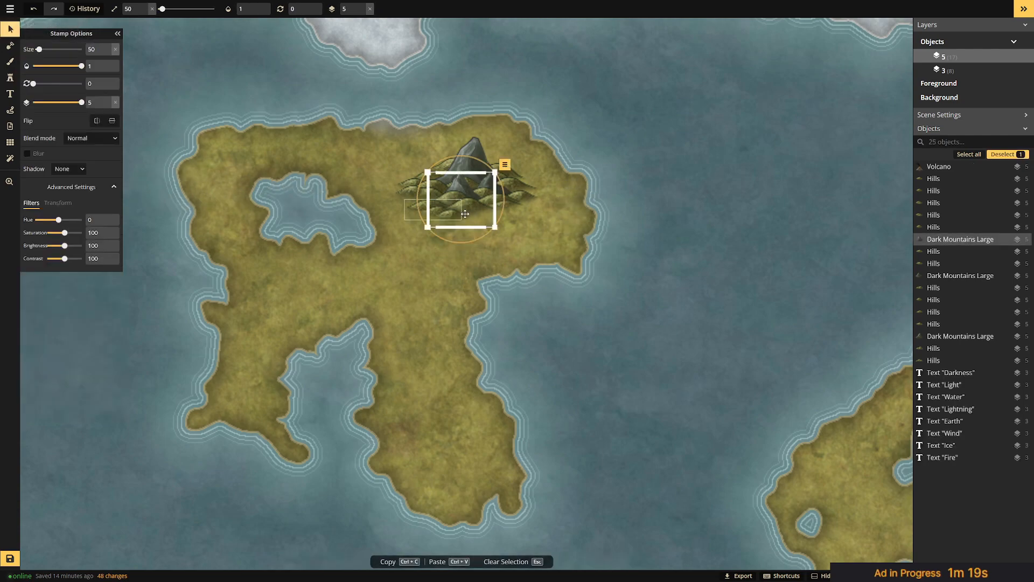
click(616, 172)
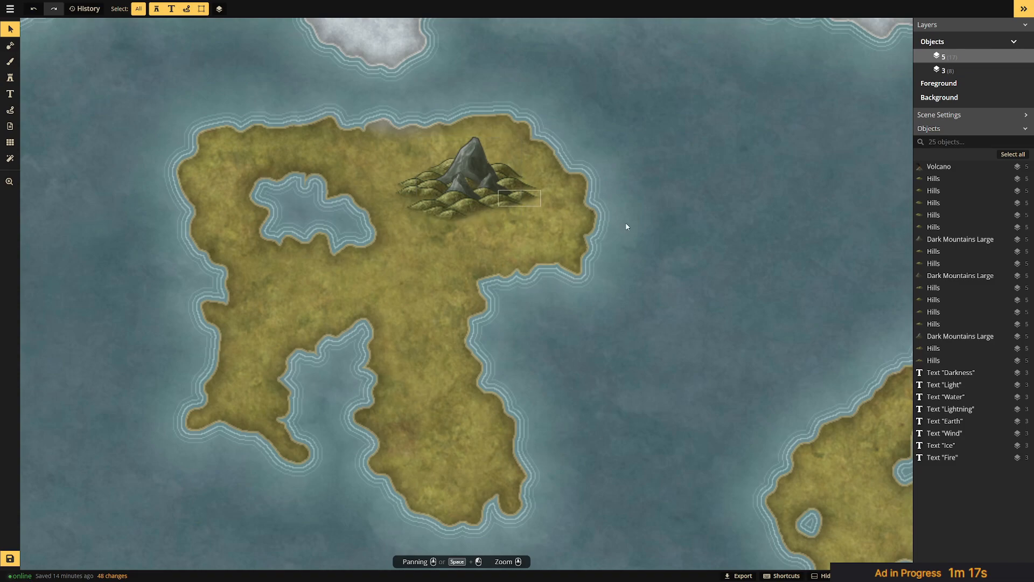
click(947, 300)
click(951, 287)
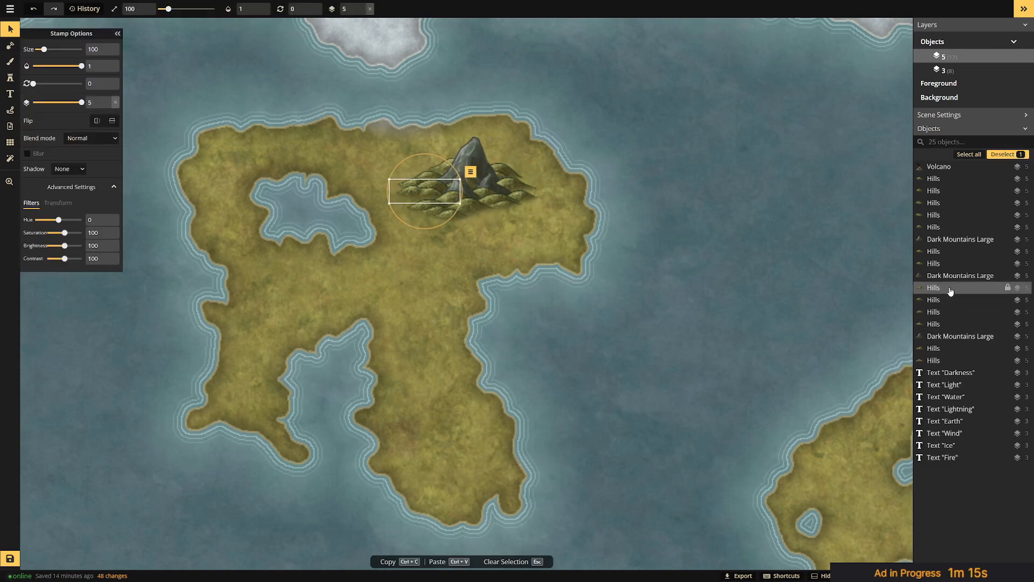
click(956, 312)
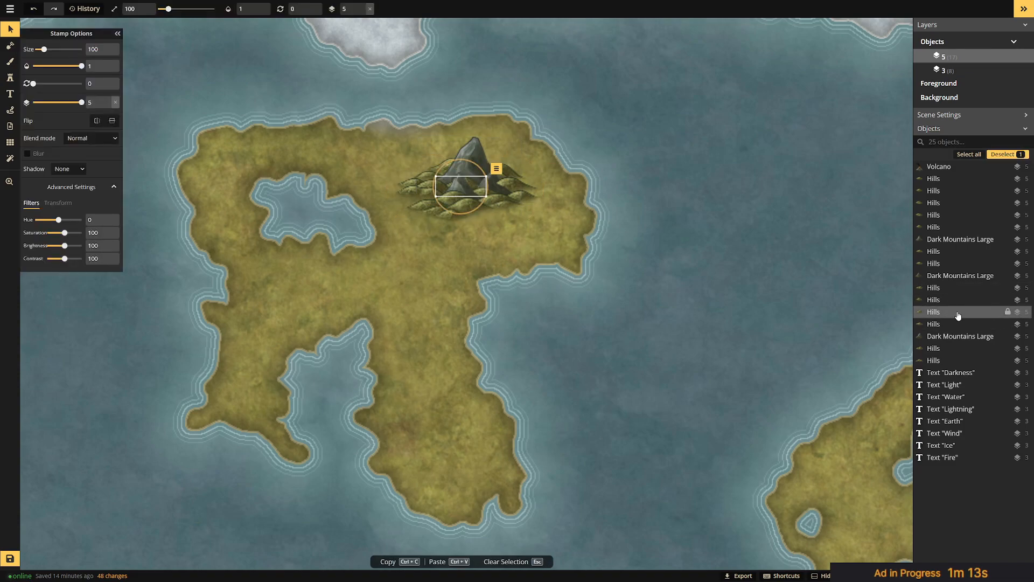
key(Delete)
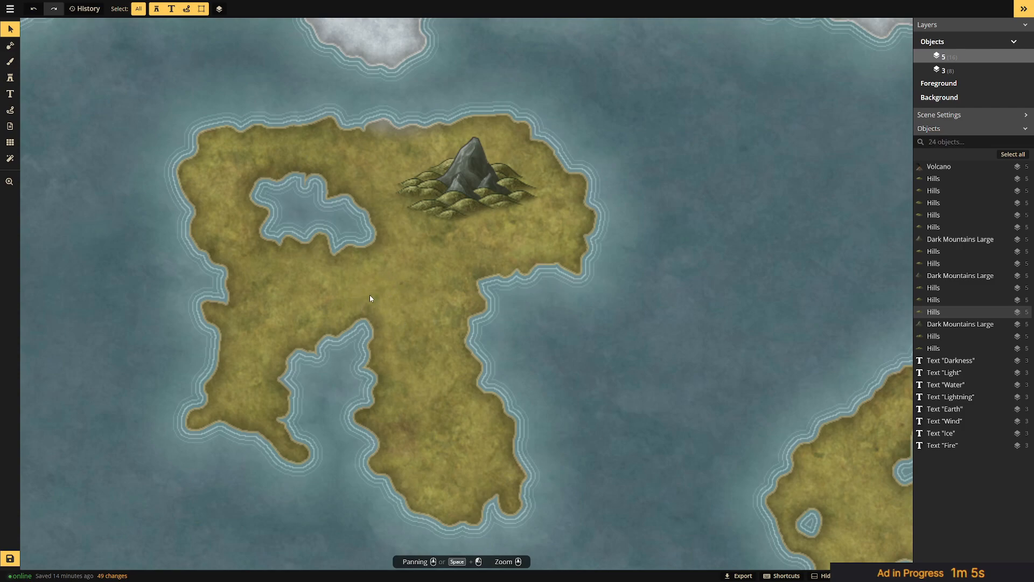
Return to the Stamp tool and open the stamp catalog to browse the Fantasy World stamps.
click(10, 46)
click(9, 62)
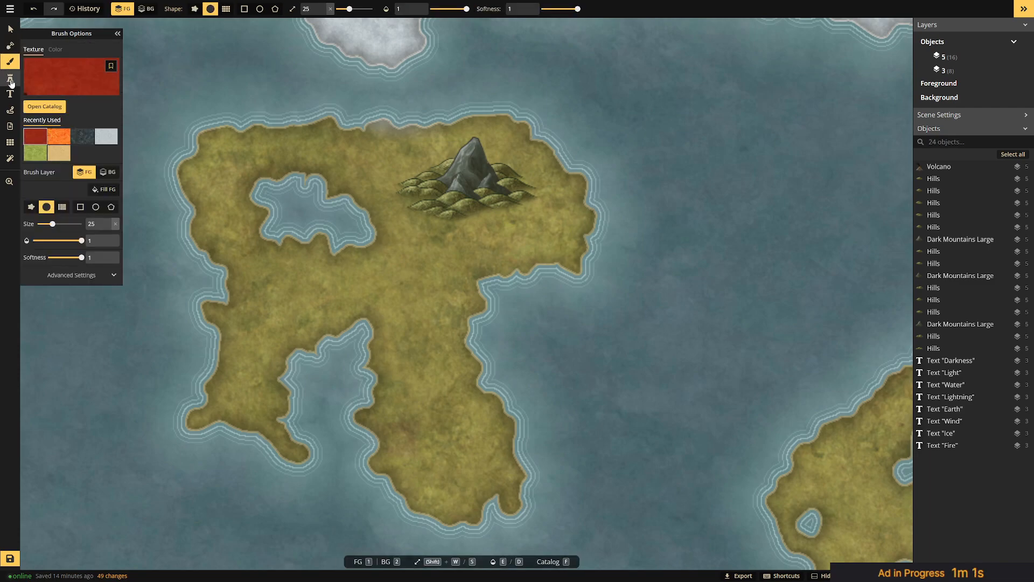
click(11, 82)
click(45, 64)
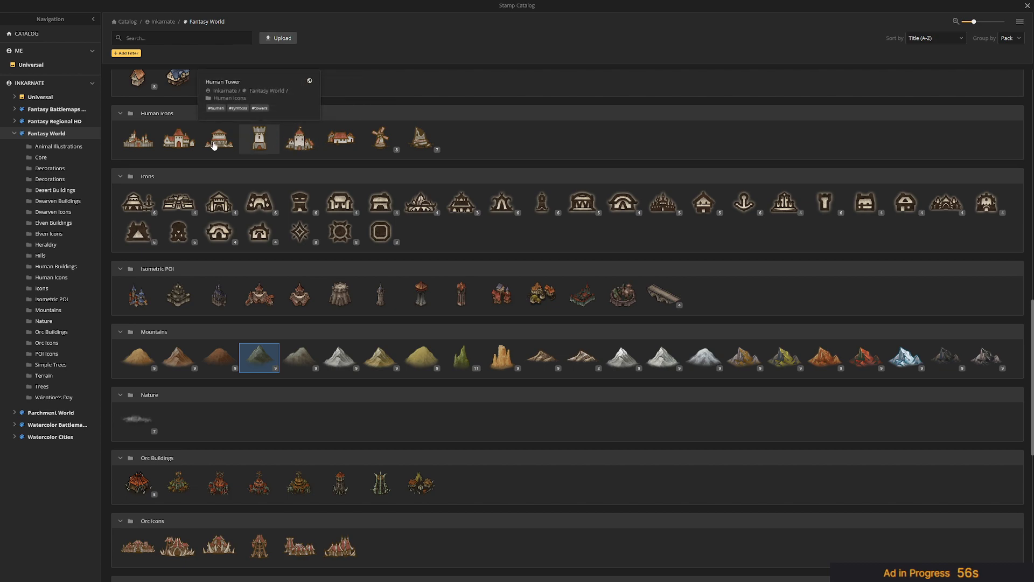
Place a Human Capital stamp at size 50 at the head of the northwestern continent's southern bay.
click(139, 142)
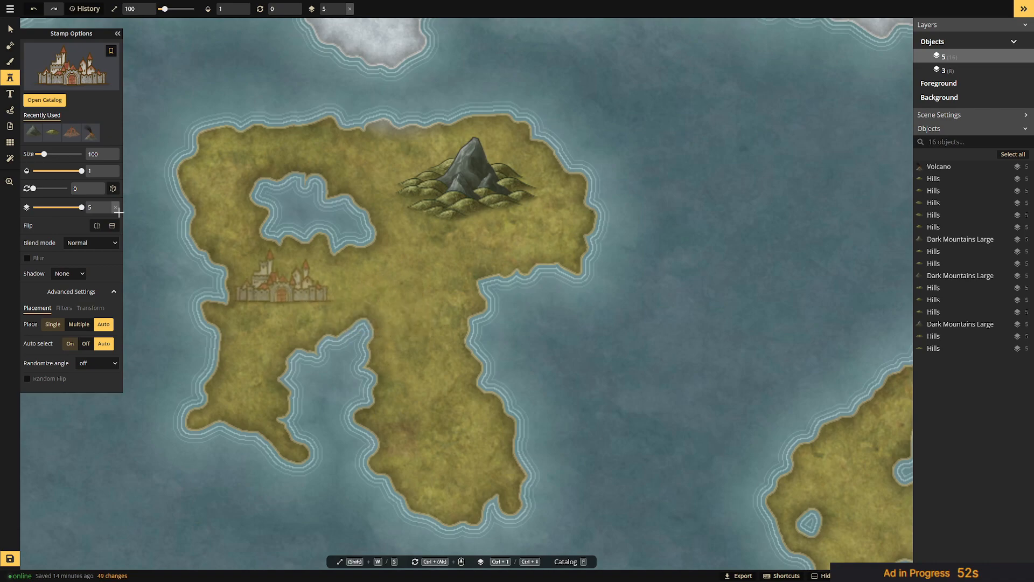
drag(45, 154, 38, 154)
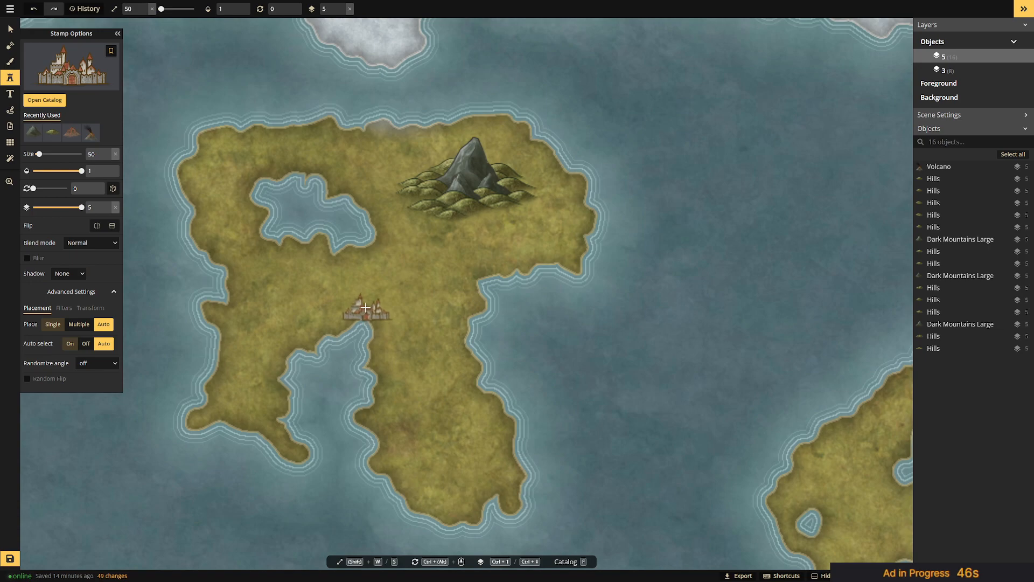
click(366, 307)
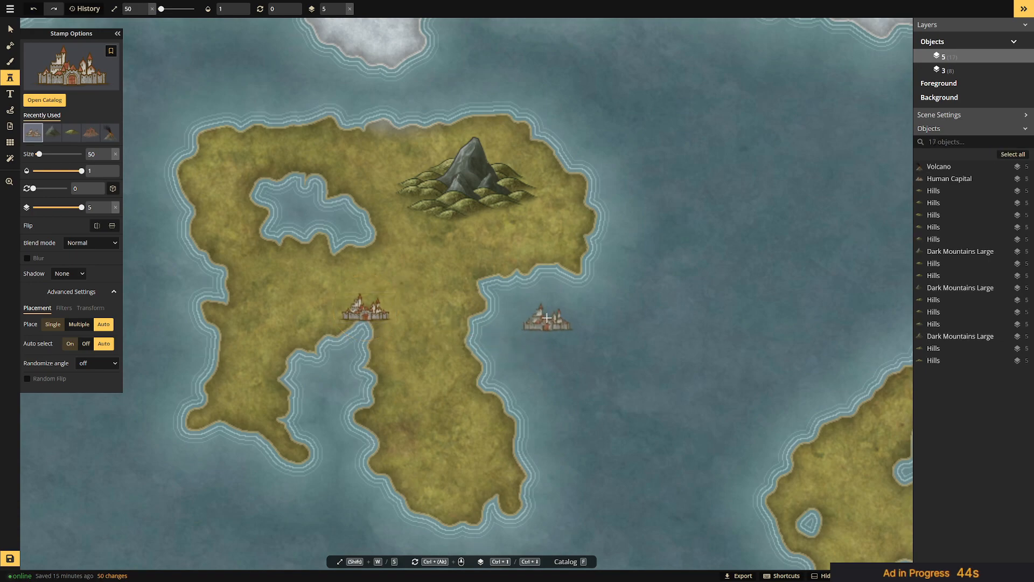
scroll(535, 372, down, 2)
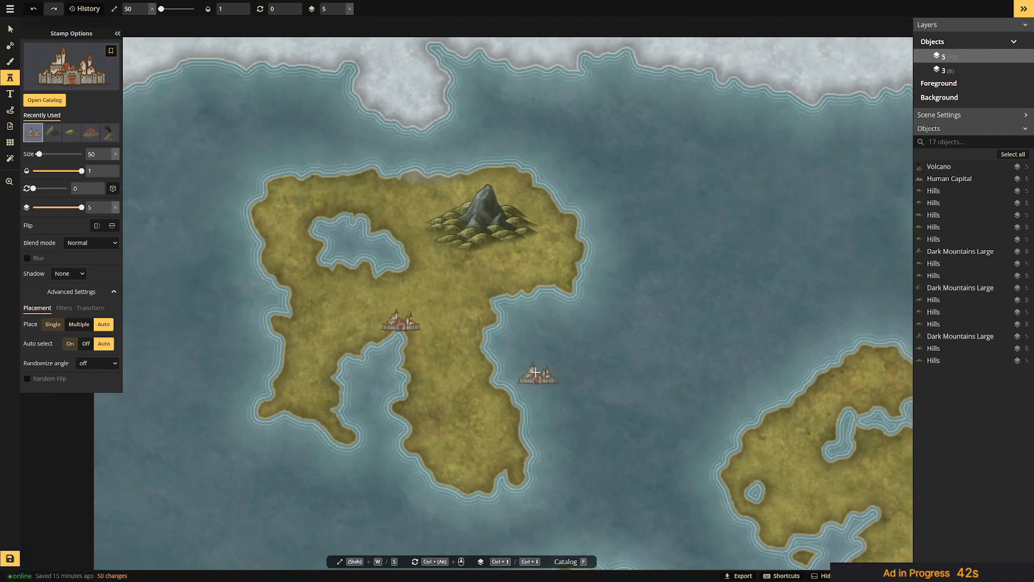
scroll(535, 371, down, 3)
drag(636, 350, 511, 318)
scroll(380, 311, up, 3)
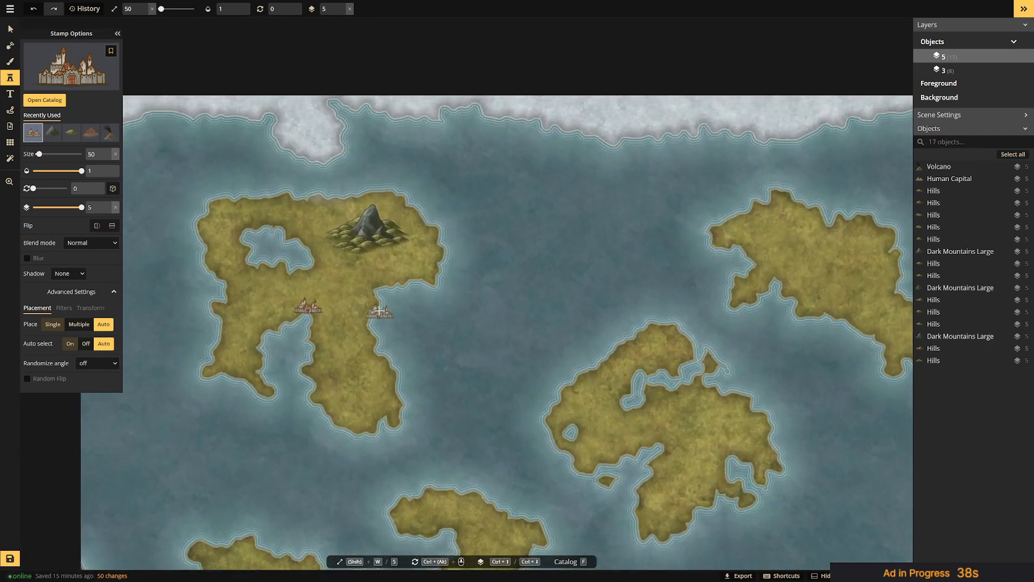
scroll(380, 311, up, 4)
drag(383, 274, 587, 337)
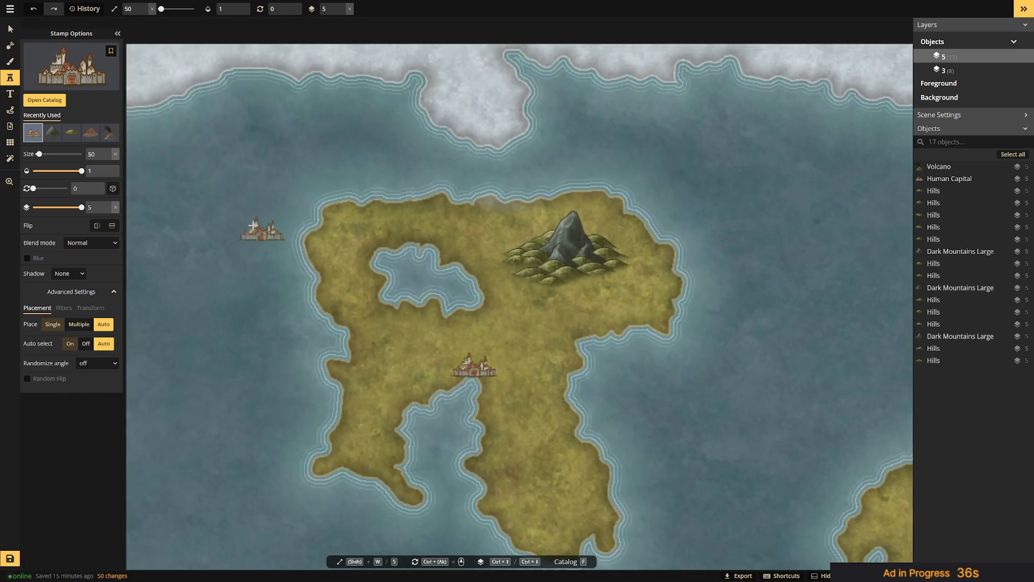
click(9, 61)
mouse_move(538, 375)
mouse_down()
mouse_move(510, 297)
mouse_move(473, 275)
mouse_move(469, 289)
mouse_up()
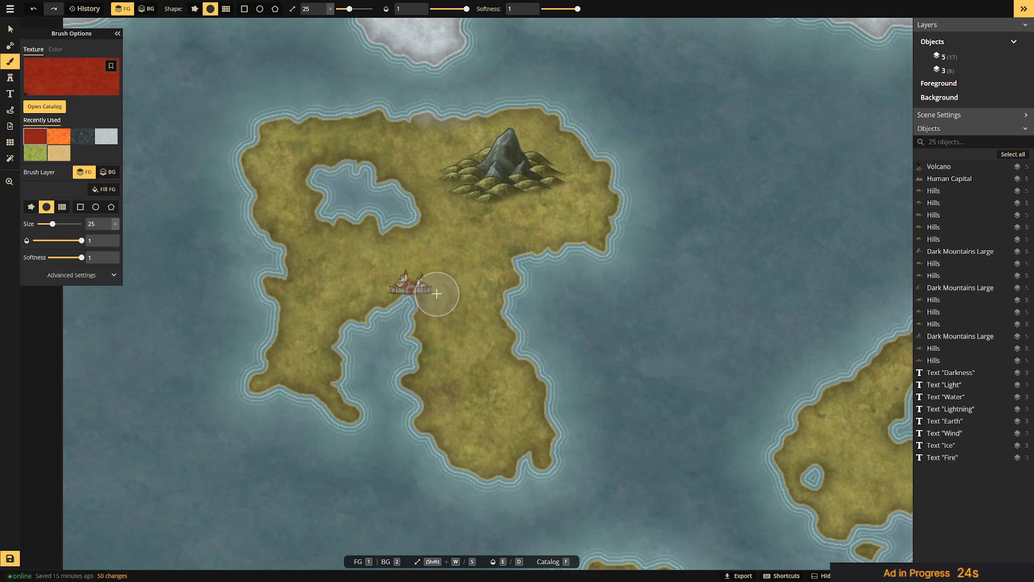
click(9, 47)
click(9, 77)
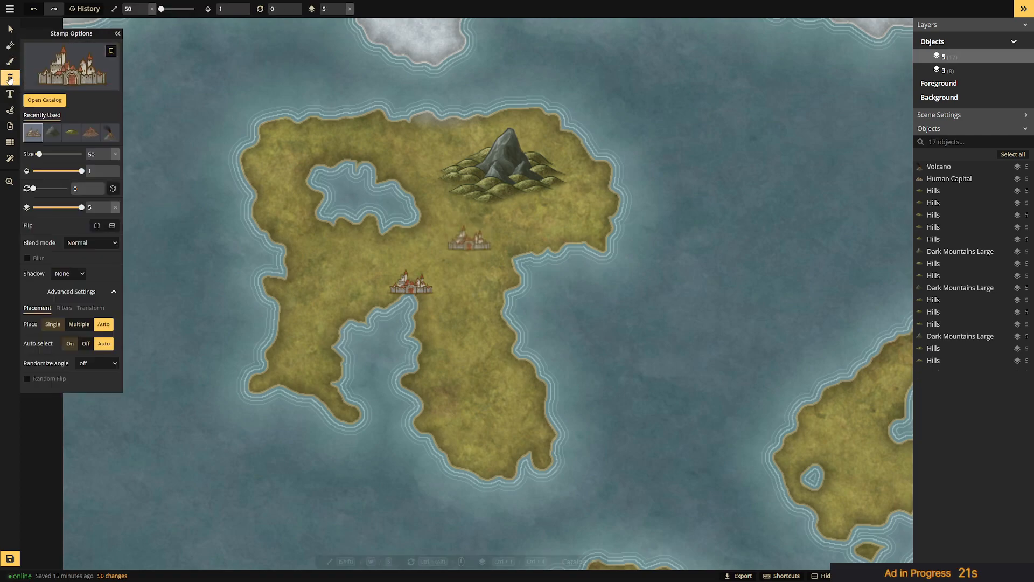
Place a World Tree 1 stamp from the Trees set at size 50 on the northwestern continent's southern peninsula.
click(70, 69)
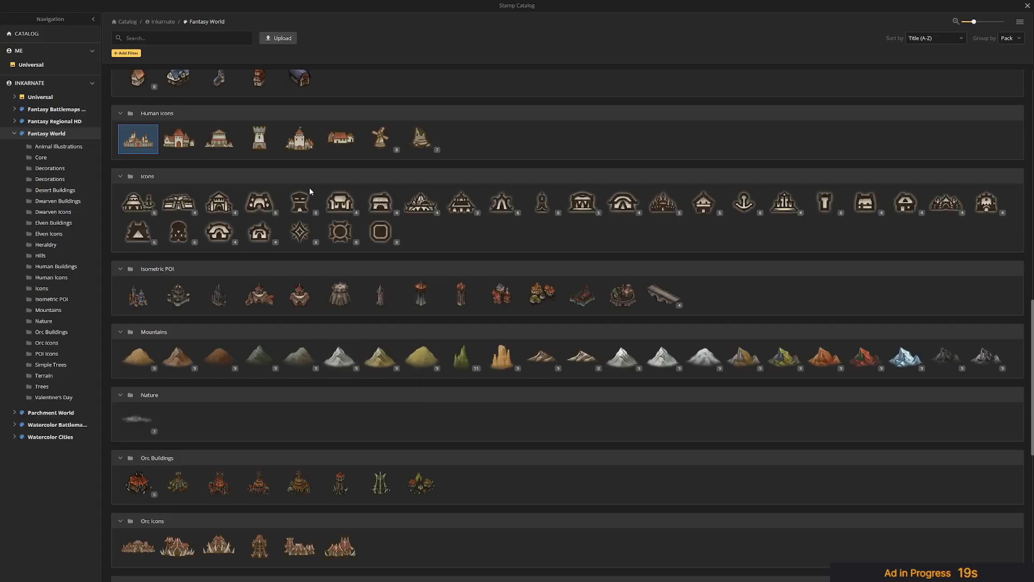
scroll(314, 185, down, 5)
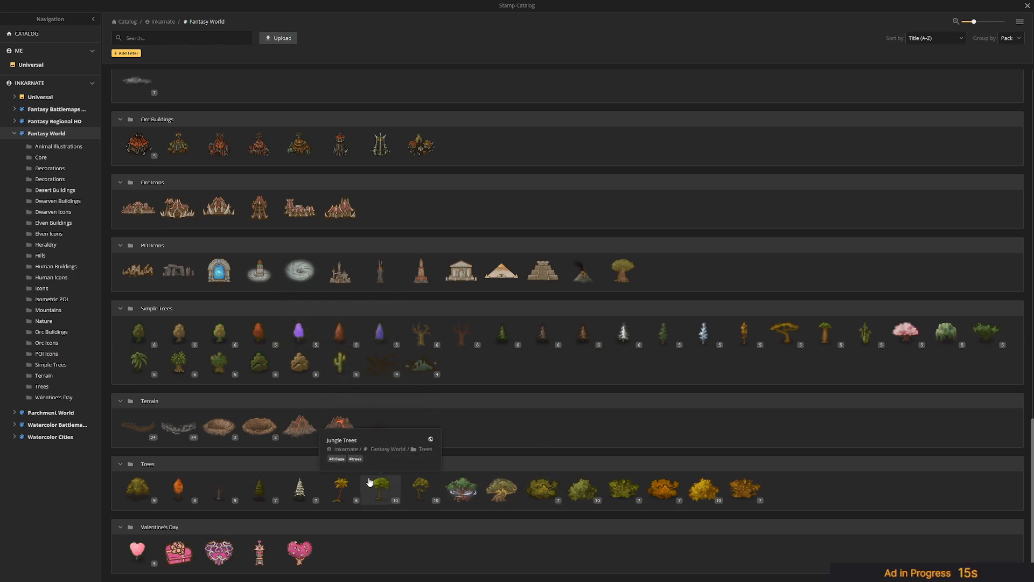
click(47, 388)
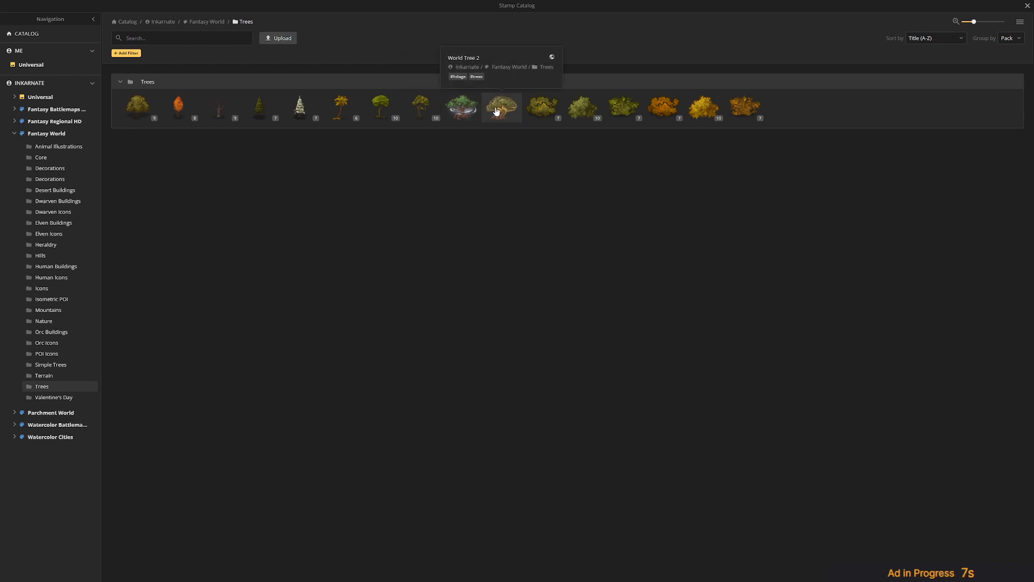
click(462, 108)
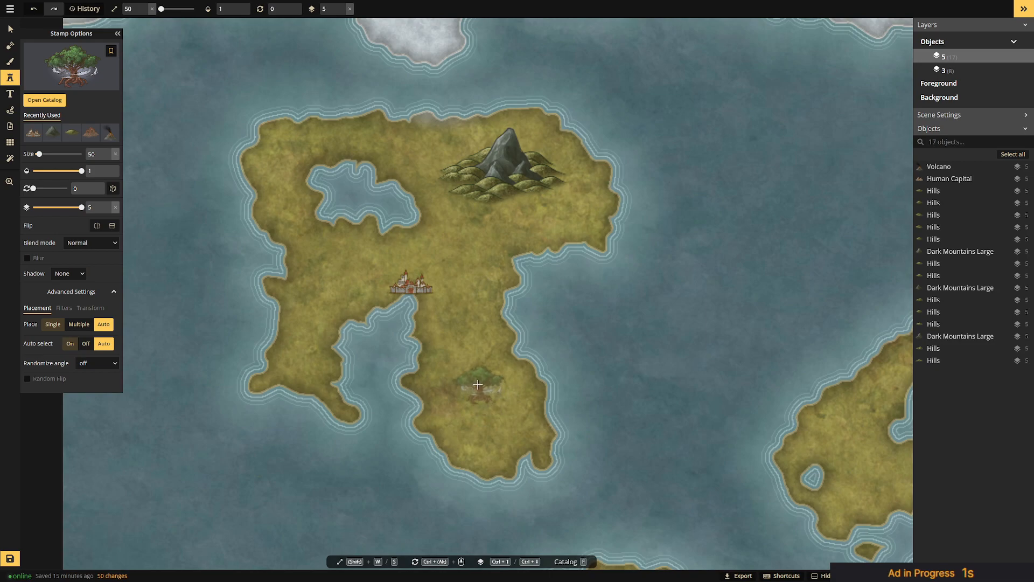
click(478, 385)
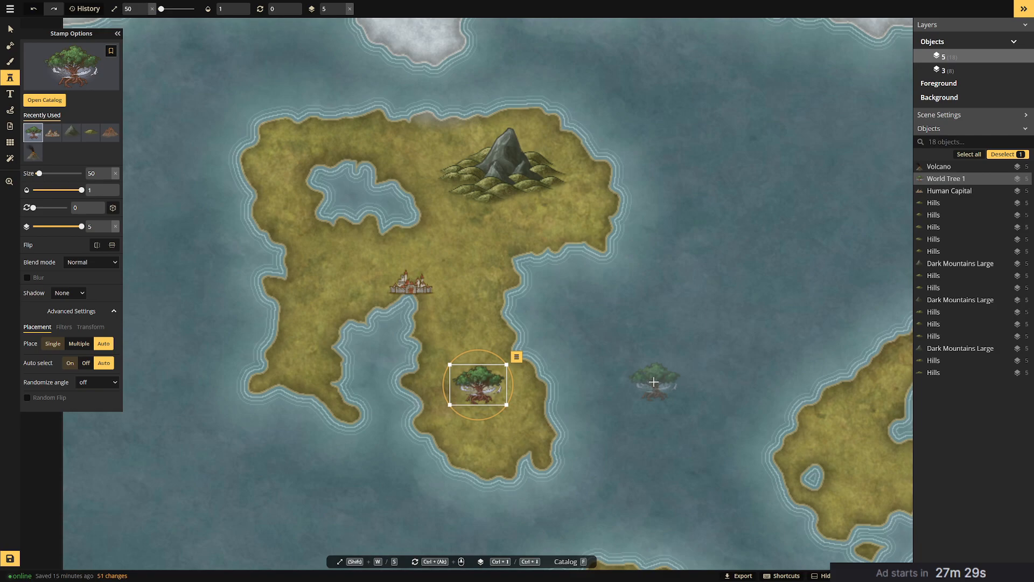
click(67, 80)
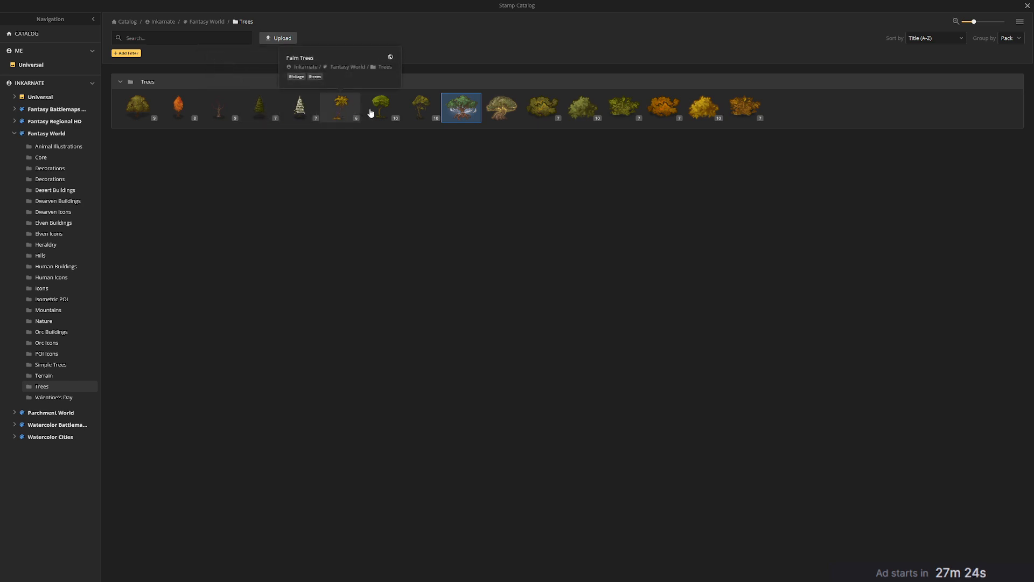
click(143, 108)
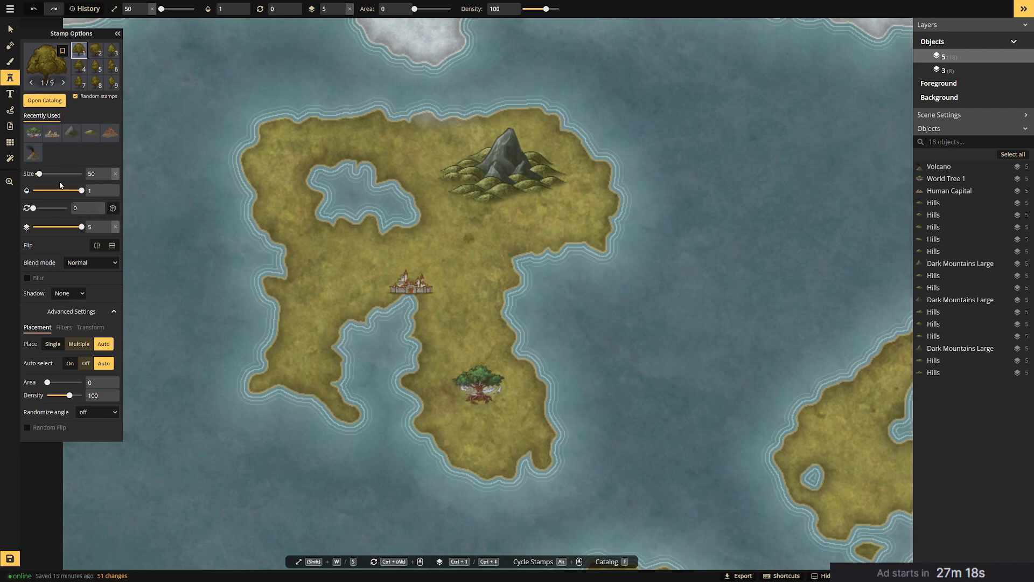
drag(39, 173, 44, 174)
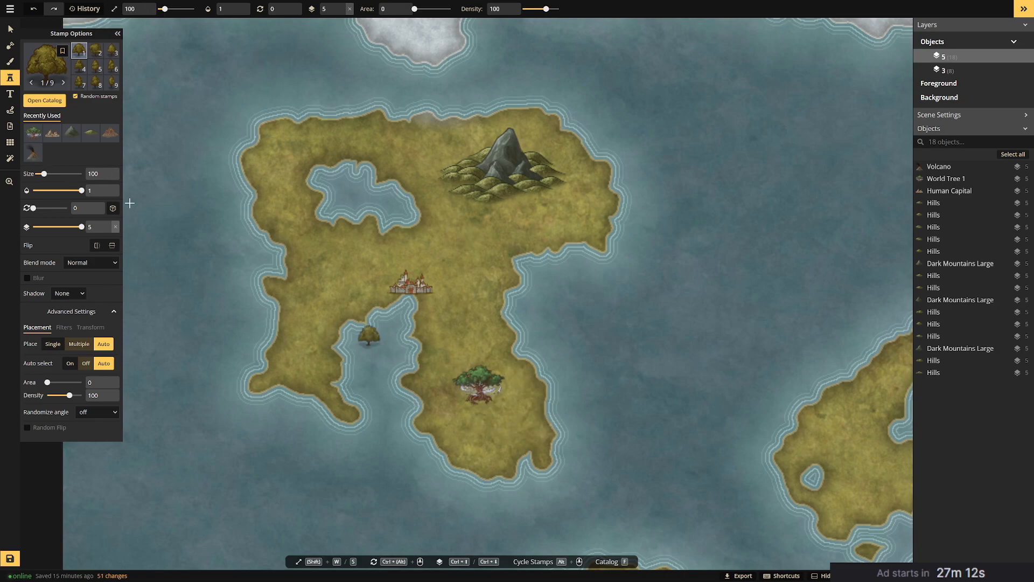
Enlarge the World Tree stamp on the southern peninsula to size 66.
click(10, 30)
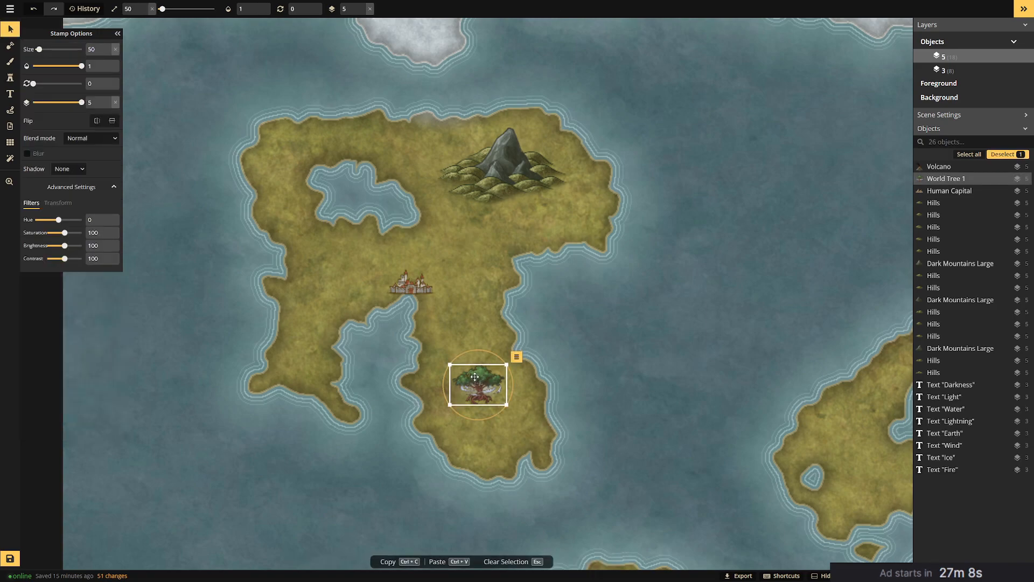
drag(39, 49, 41, 49)
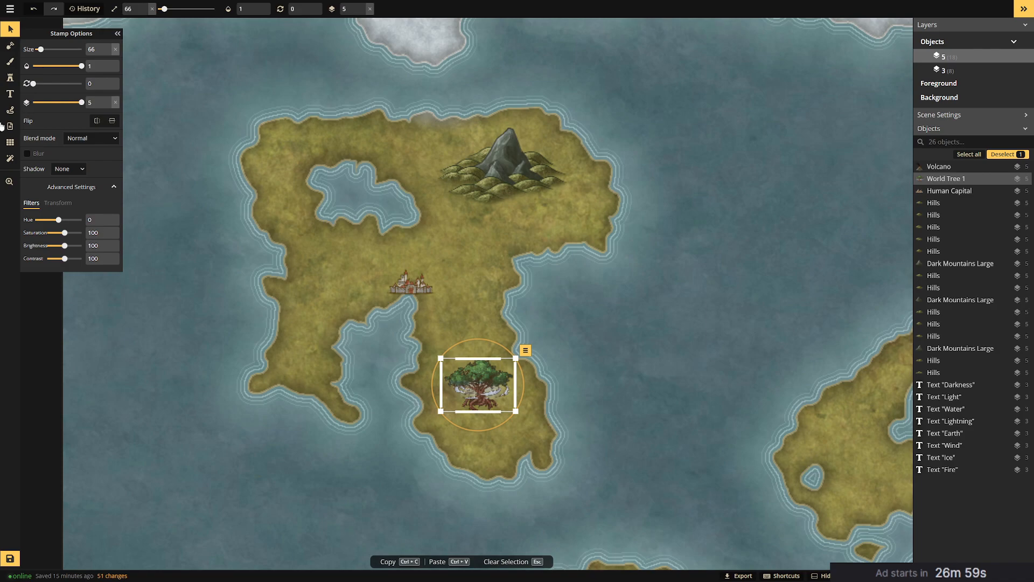
click(10, 47)
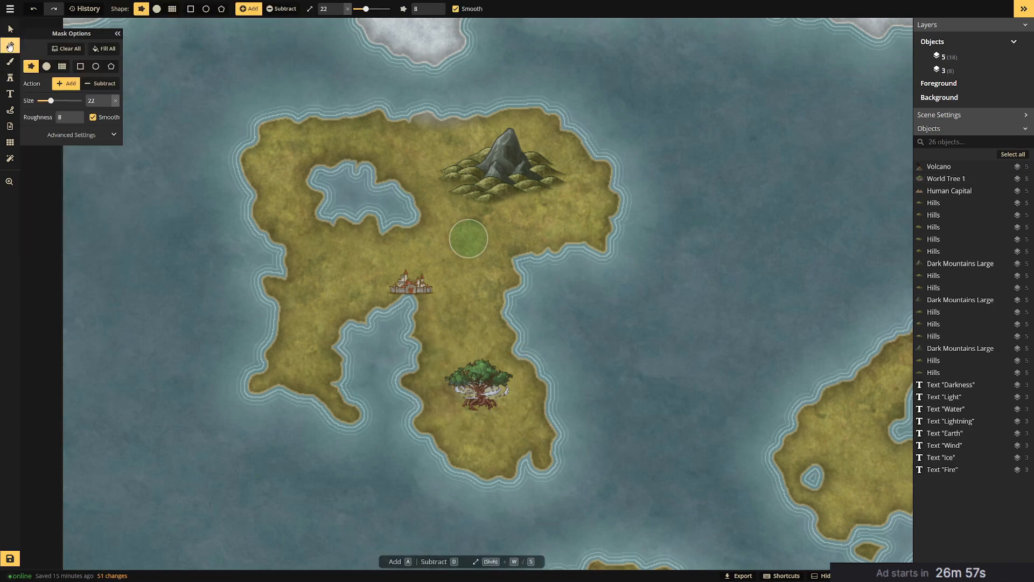
click(9, 30)
click(9, 78)
Move the World Tree stamp from the northwestern continent to the middle of the continent northeast of the central one.
drag(655, 415, 503, 168)
scroll(509, 229, down, 5)
drag(559, 220, 425, 268)
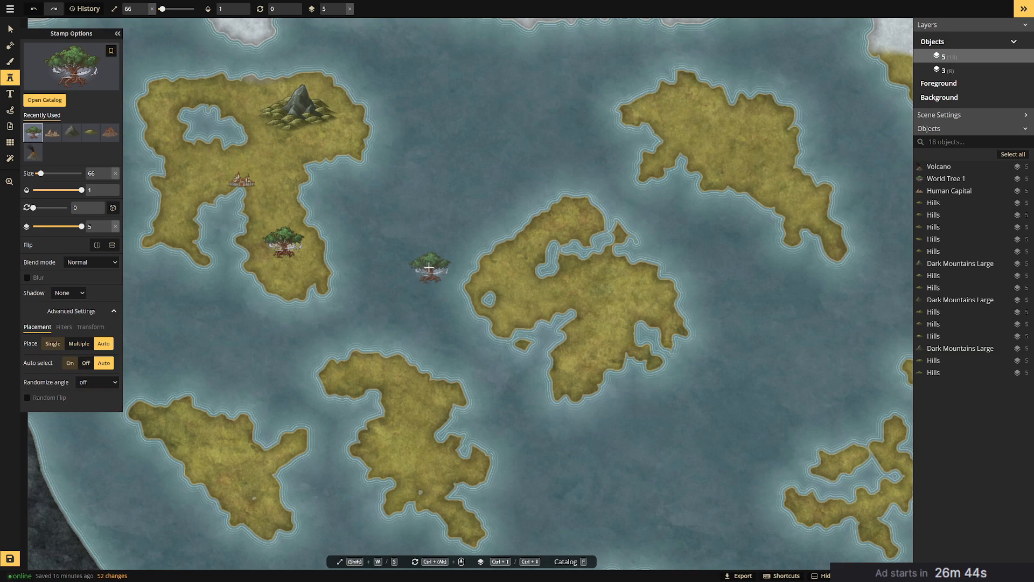
key(v)
click(290, 245)
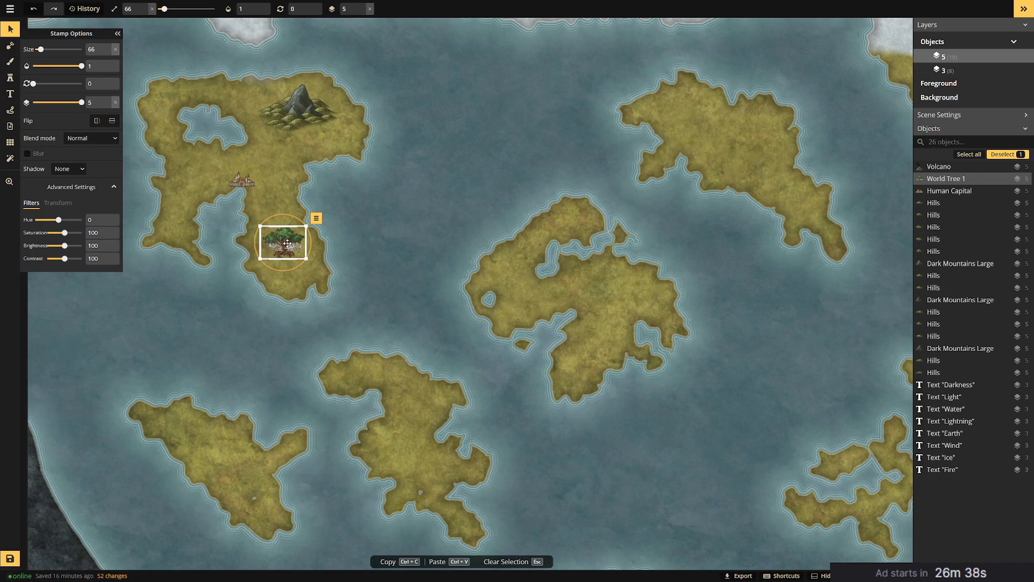
drag(667, 335, 459, 392)
drag(158, 302, 614, 196)
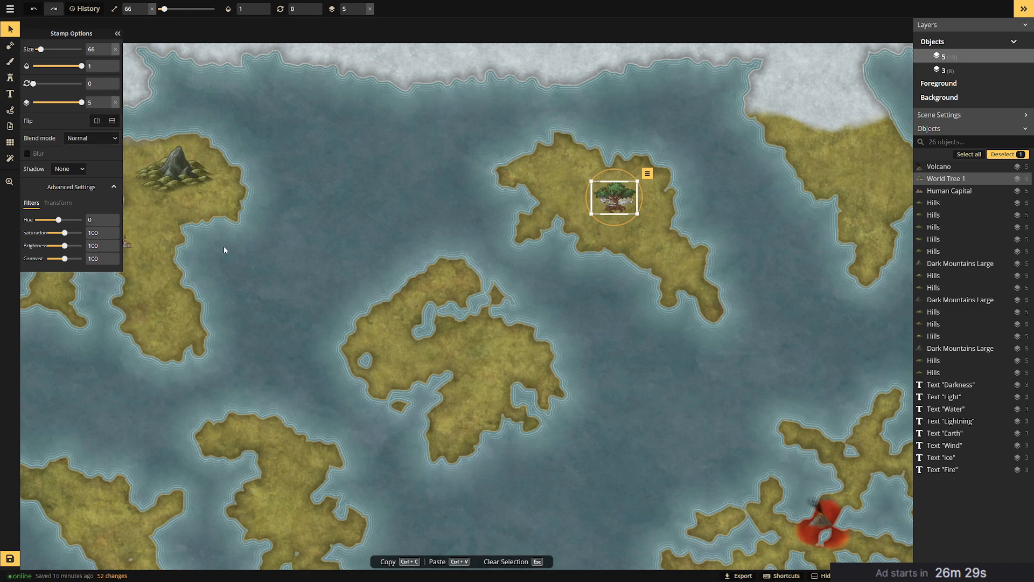
Nudge the Human Capital stamp slightly beside the northwestern continent's bay.
drag(146, 198, 233, 159)
mouse_move(206, 201)
mouse_down()
mouse_move(516, 299)
mouse_move(218, 173)
mouse_move(204, 196)
mouse_up()
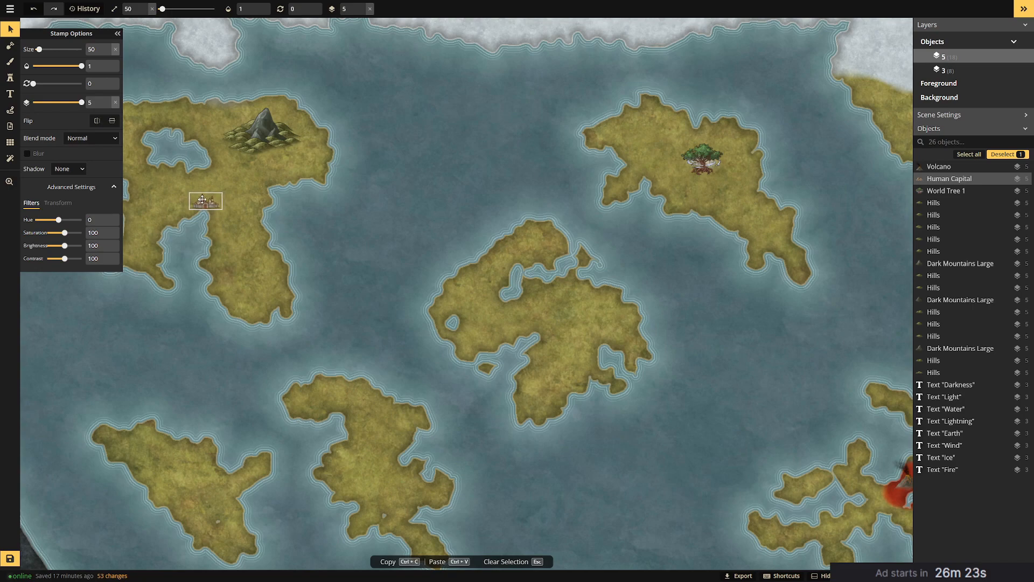
drag(202, 199, 202, 200)
Move the whole cluster of hills and dark mountains from the northwestern continent to the grassland just below the northeastern snow peninsula.
drag(222, 106, 322, 169)
drag(383, 253, 477, 187)
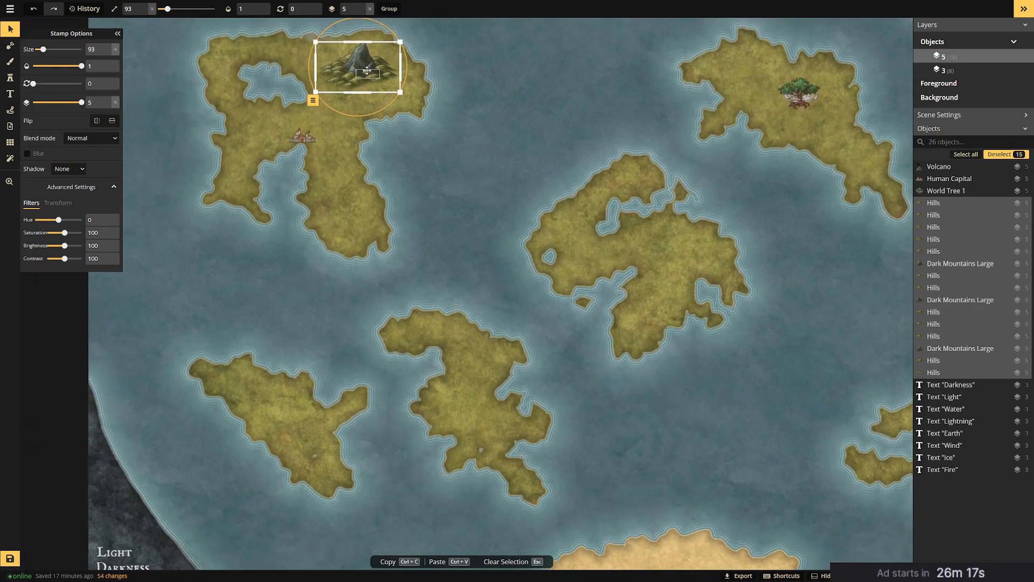
drag(363, 61, 667, 234)
drag(749, 358, 458, 443)
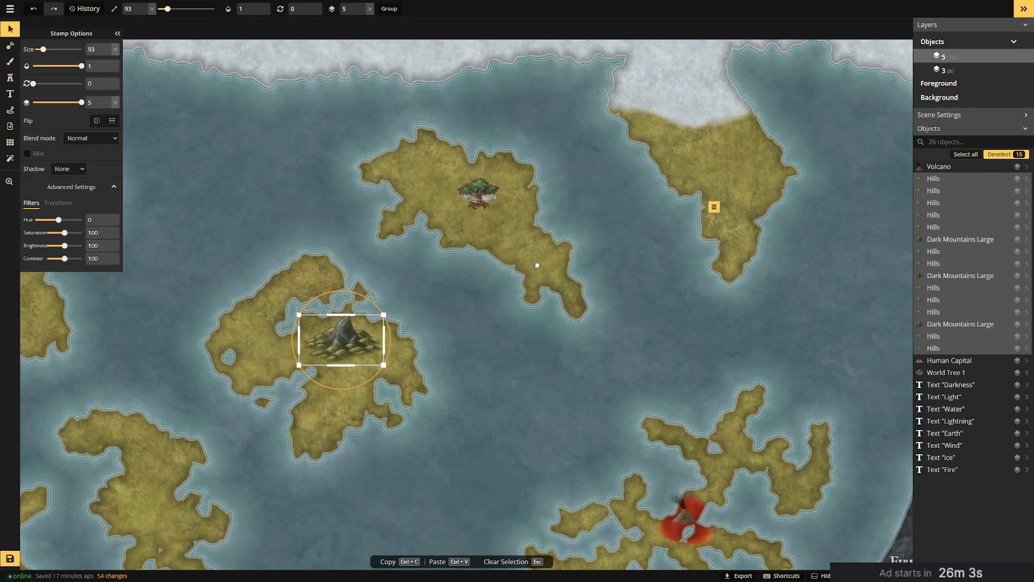
drag(348, 319, 717, 118)
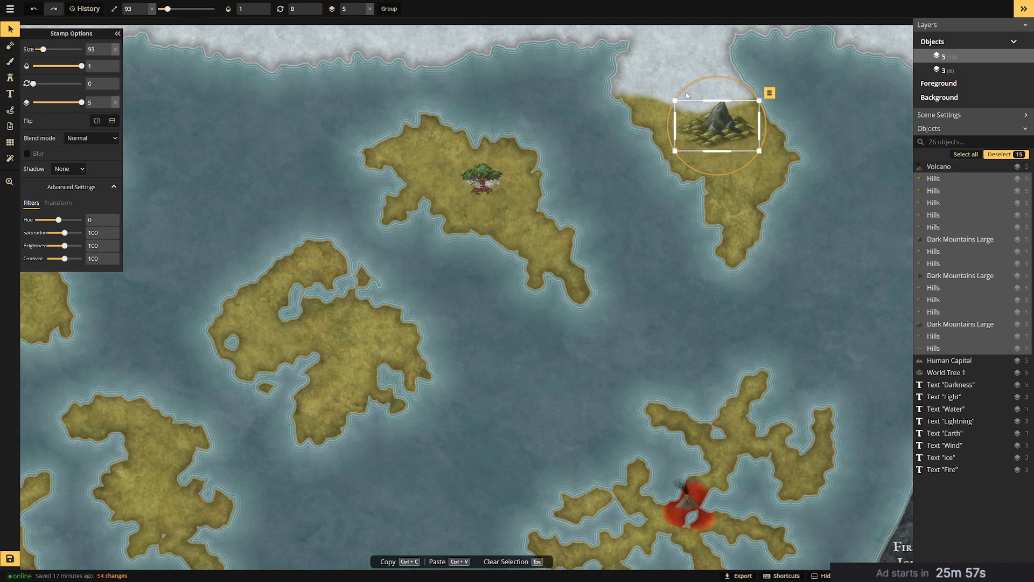
Move the Human Capital stamp onto the islet off the central continent's northern tip and set its size to 38.
drag(487, 232, 714, 261)
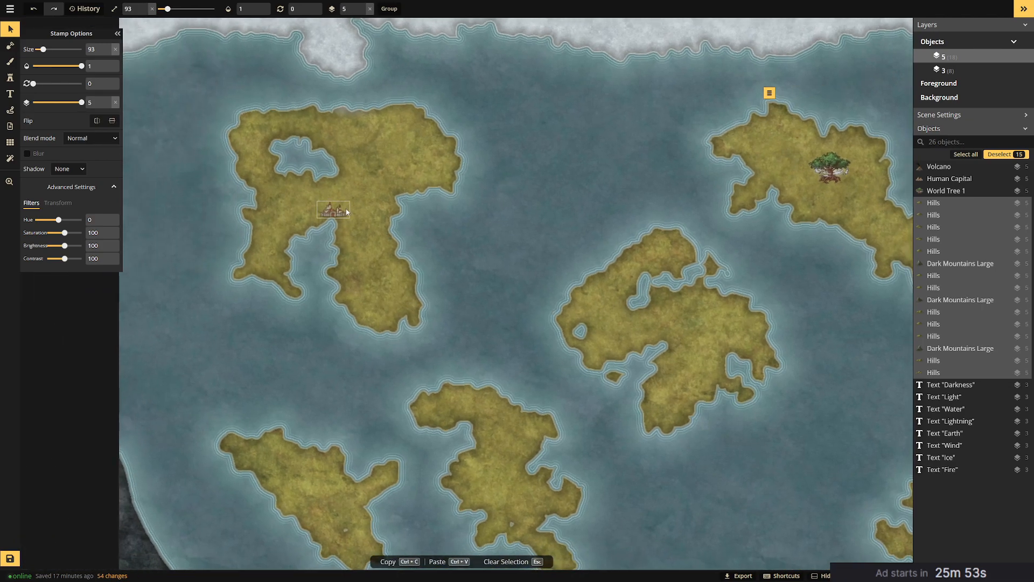
drag(545, 250, 429, 213)
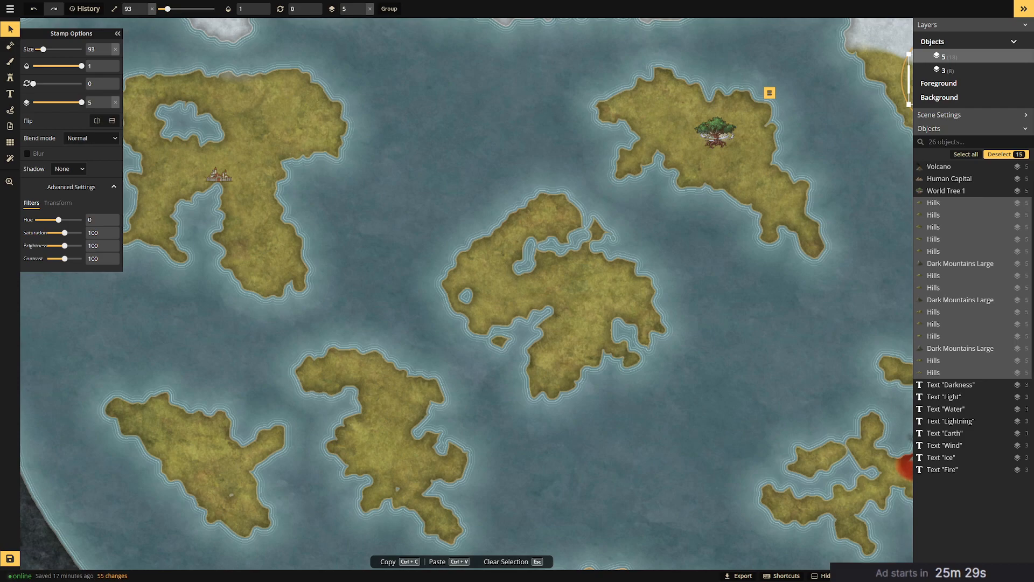
drag(572, 352, 441, 409)
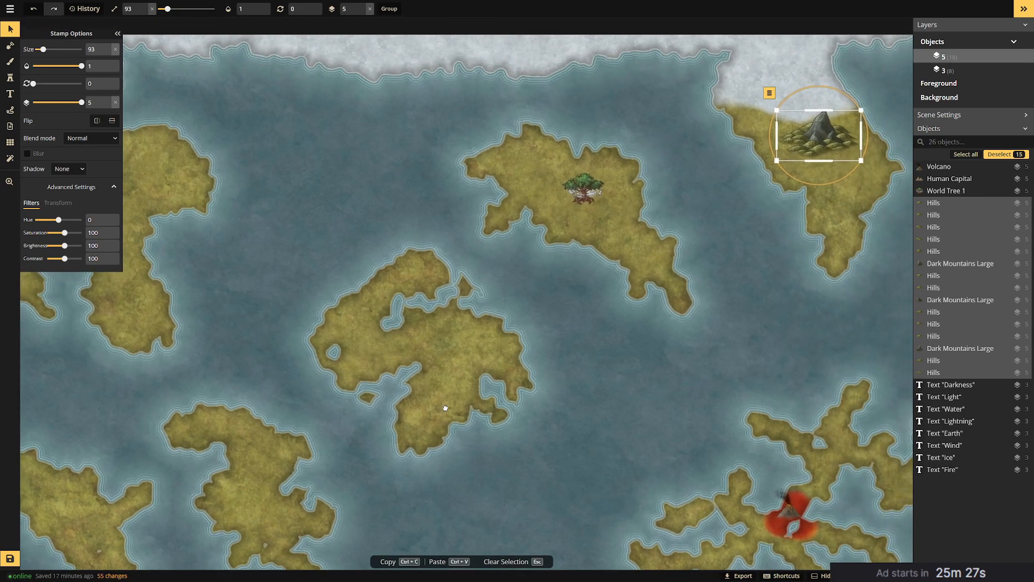
drag(486, 374, 612, 345)
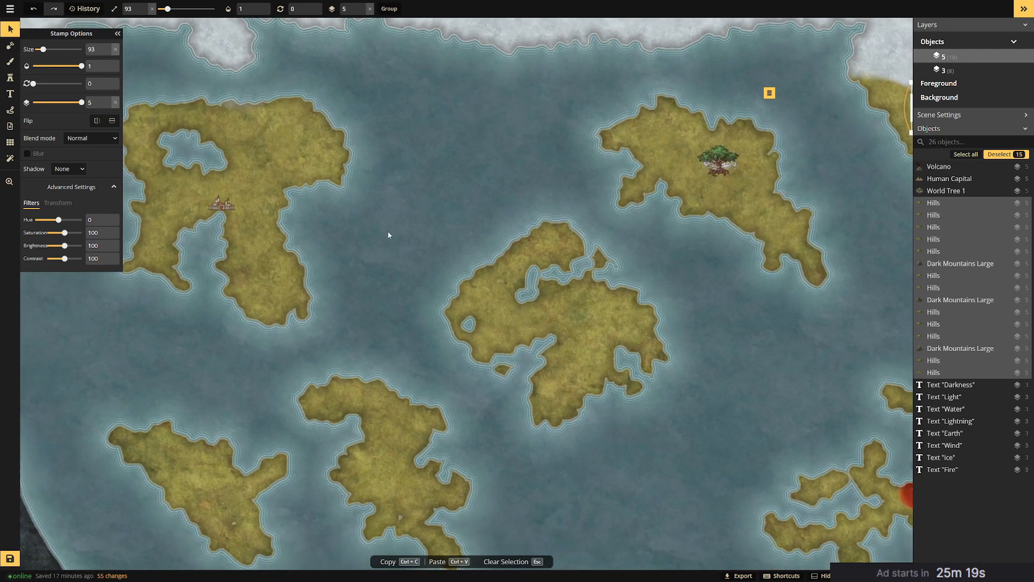
click(224, 203)
drag(226, 200, 606, 255)
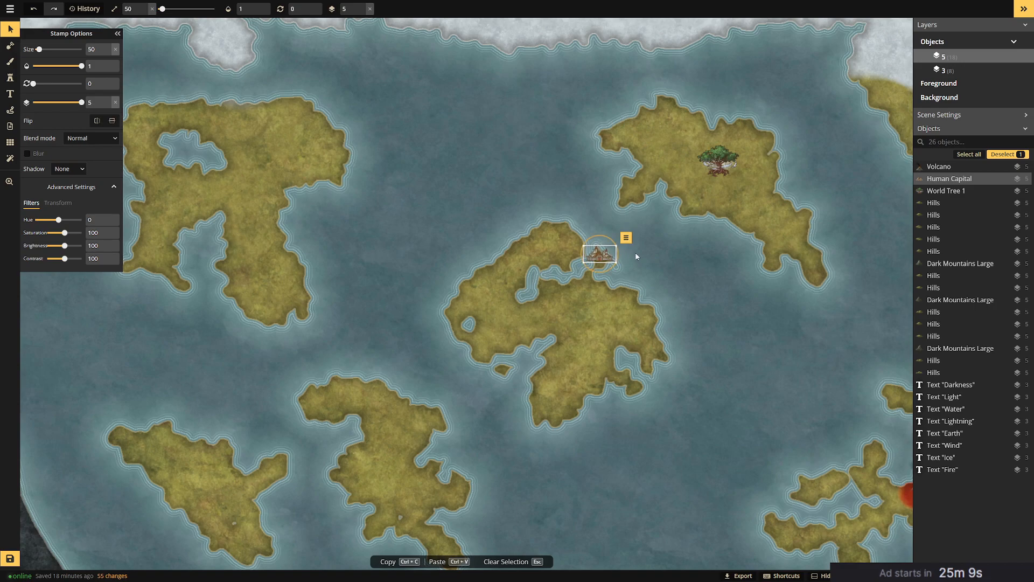
drag(39, 49, 38, 49)
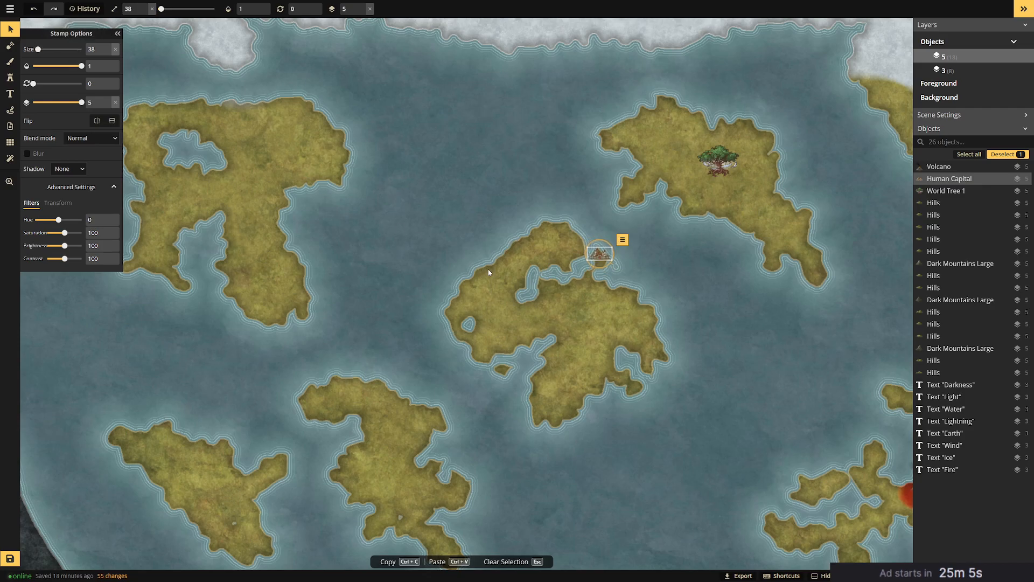
Move the Human Capital stamp from the islet onto the northeastern mainland of the central continent.
scroll(620, 237, up, 5)
scroll(641, 280, down, 6)
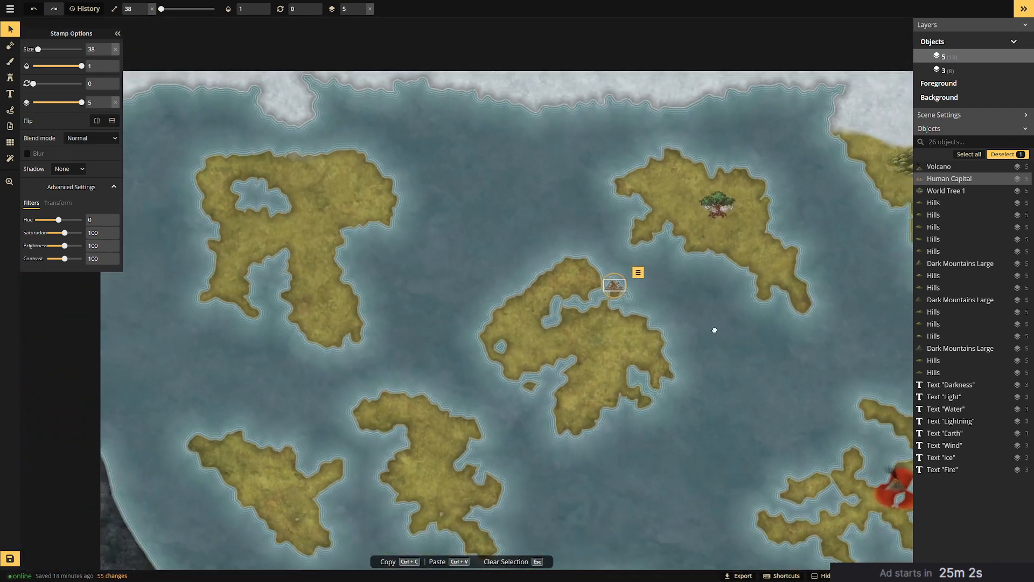
drag(713, 330, 586, 316)
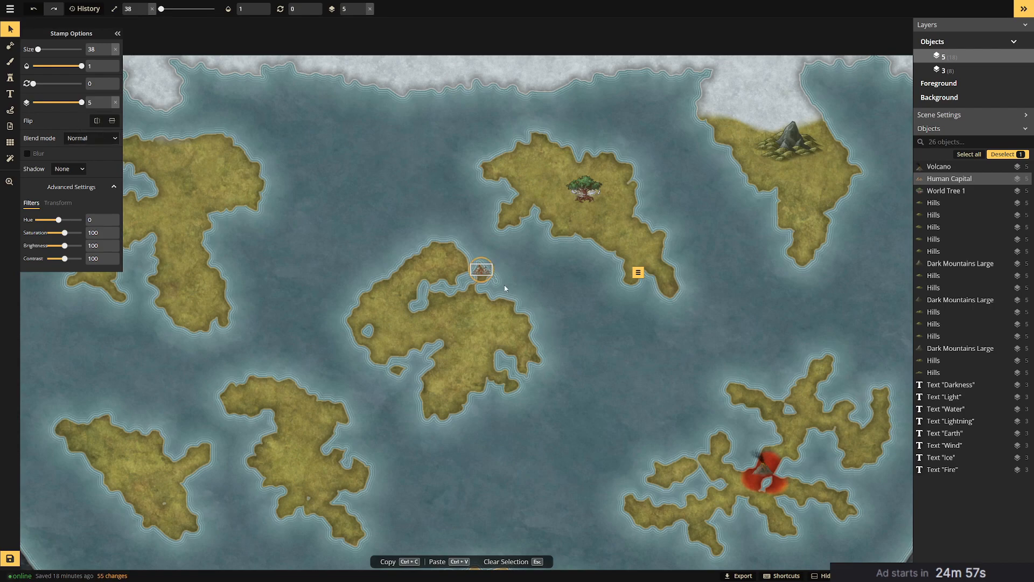
drag(483, 270, 495, 312)
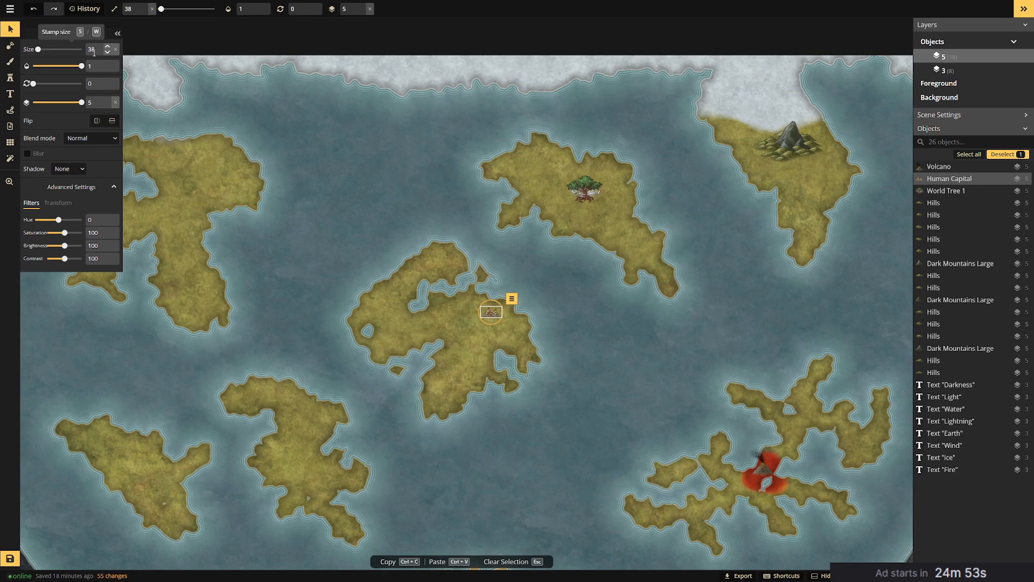
Set the Human Capital stamp's size to 50 and move it to the inlet on the central continent's northern coast.
double_click(92, 50)
text(50)
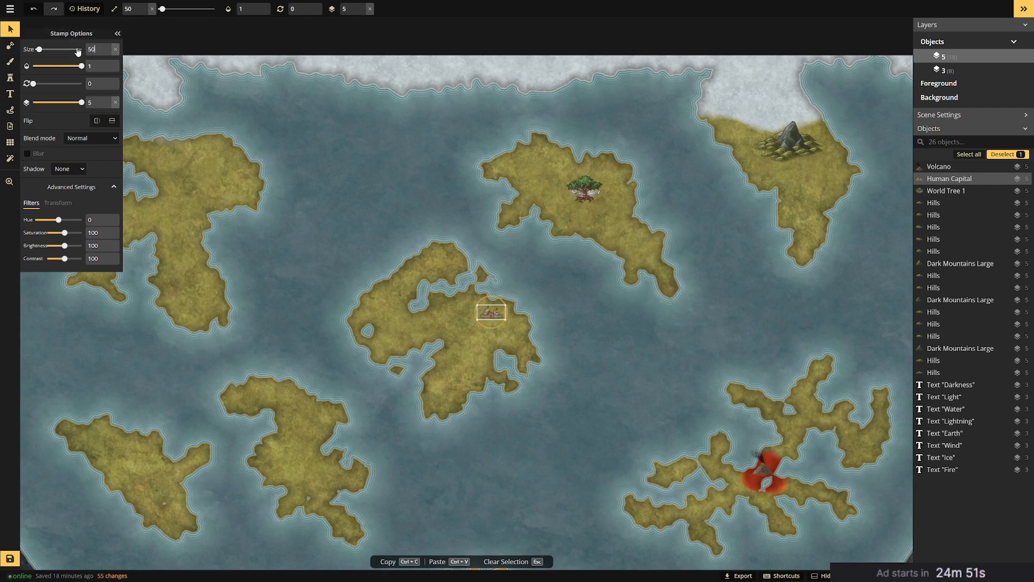
drag(499, 312, 478, 289)
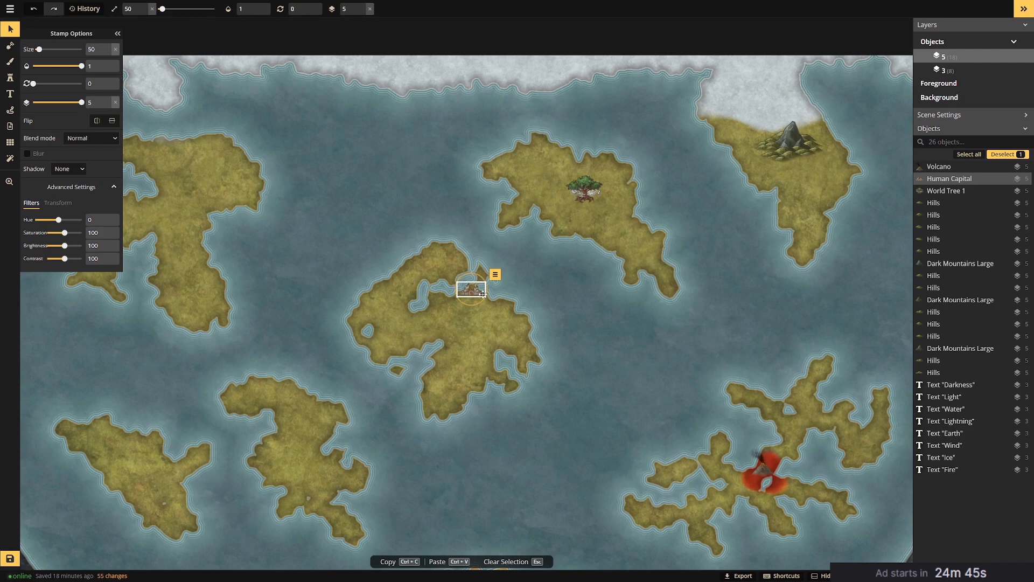
click(502, 295)
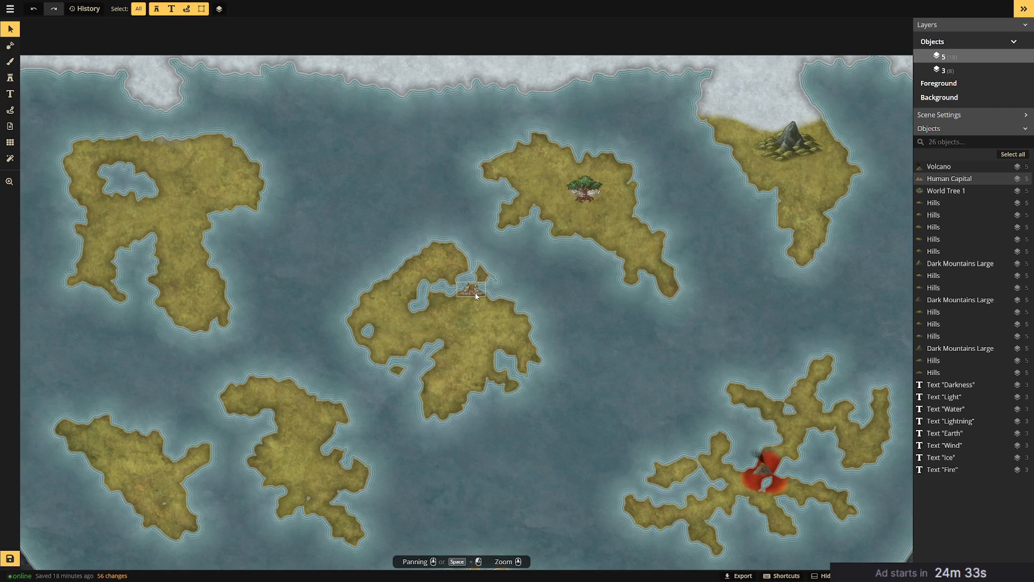
Delete the Human Capital stamp from the central continent's northern coast.
click(476, 296)
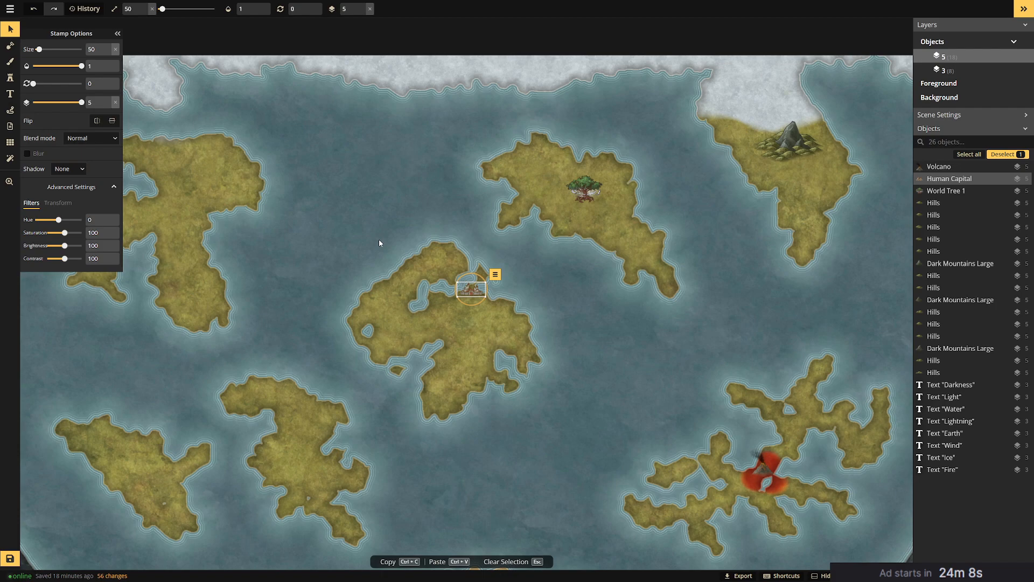
scroll(379, 241, up, 1)
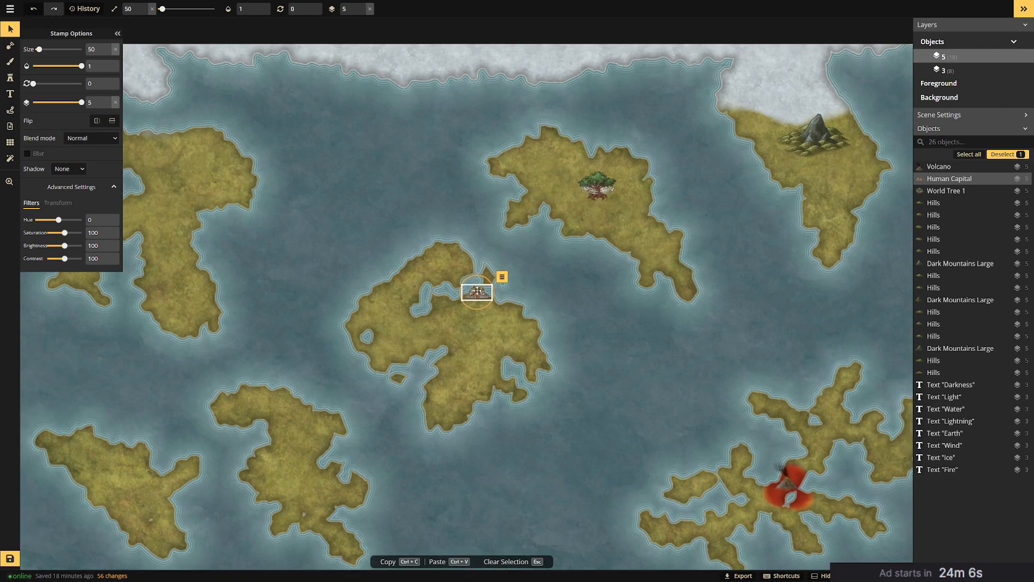
key(Delete)
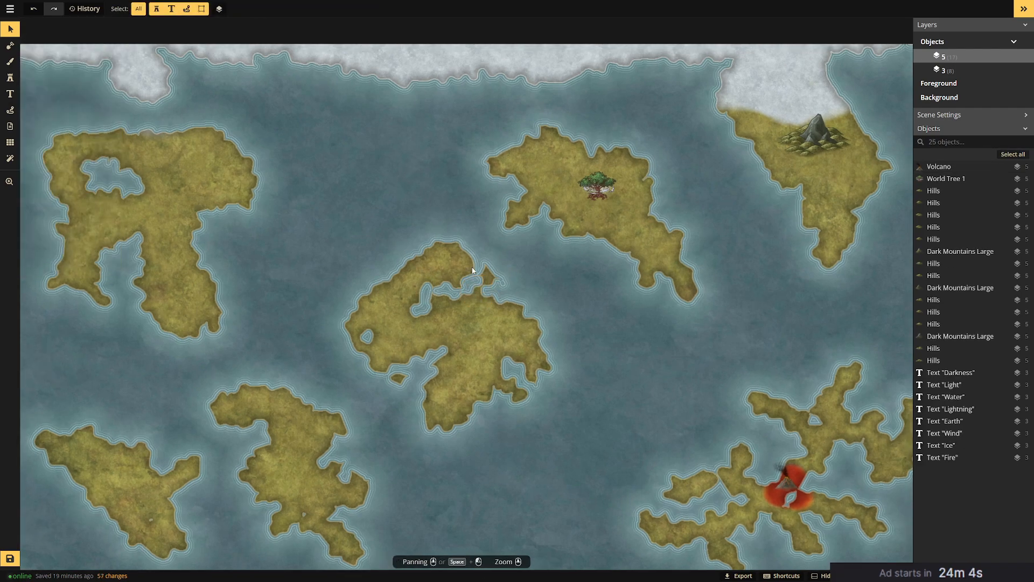
Survey the whole map, from the northern snow coast to the southern desert, examining each continent and its landmarks.
drag(582, 349, 569, 328)
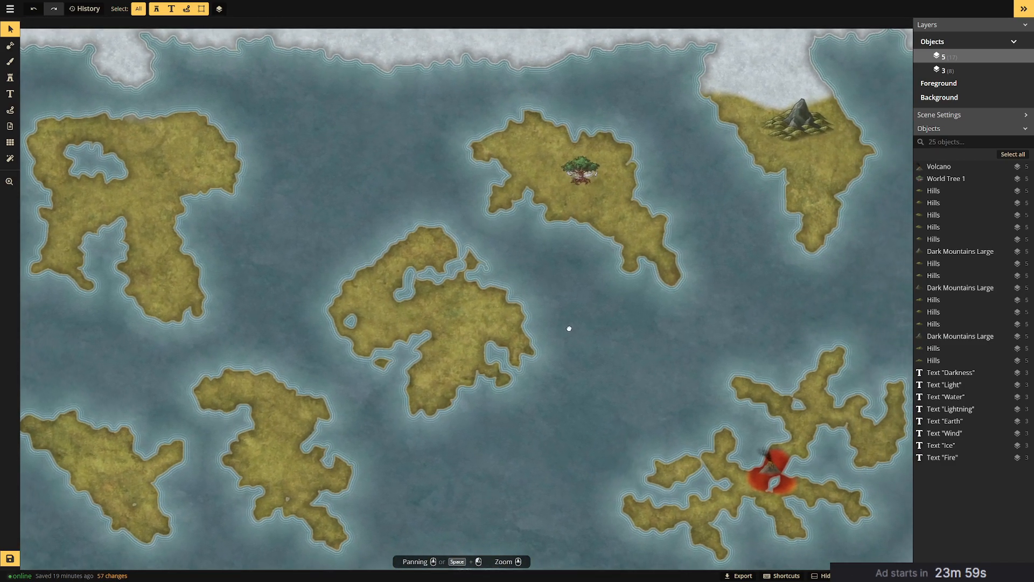
scroll(569, 329, down, 3)
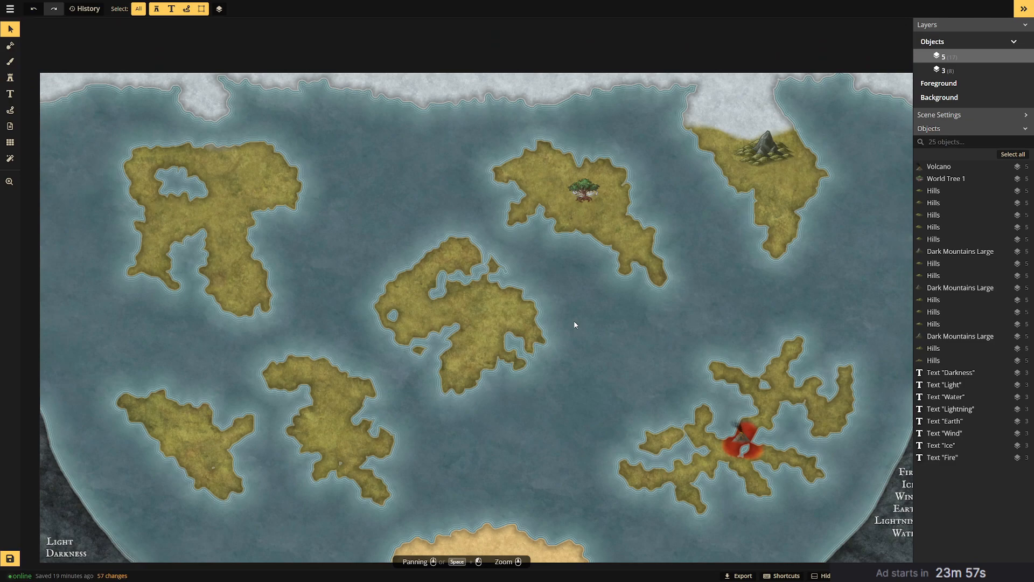
scroll(571, 322, down, 1)
scroll(400, 258, up, 3)
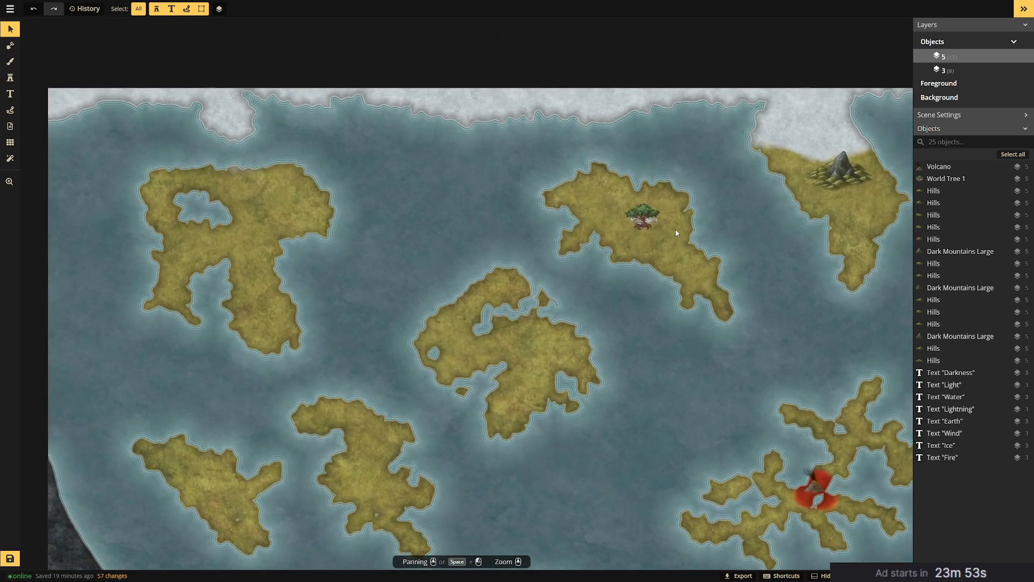
drag(817, 238, 736, 226)
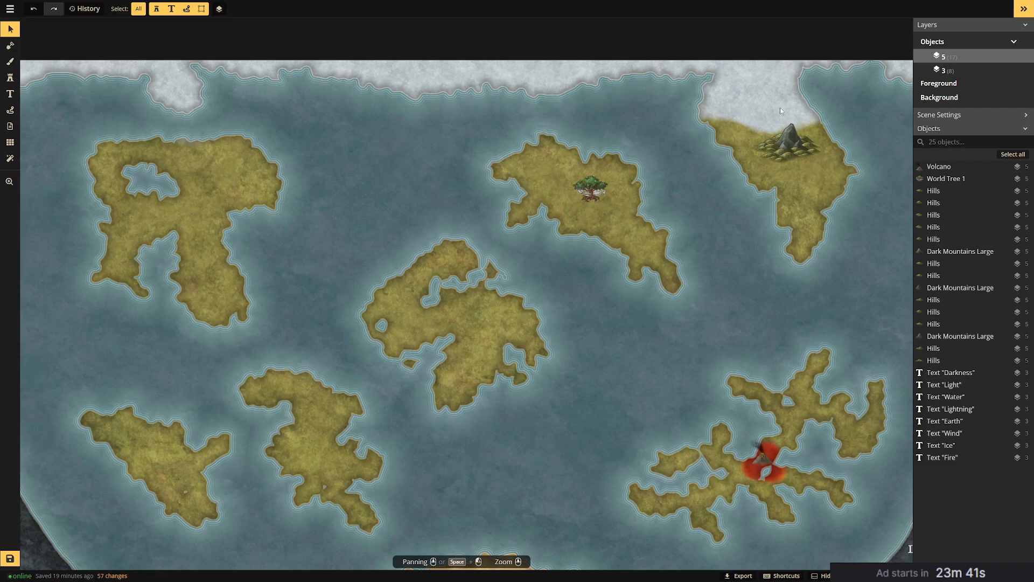
drag(716, 305, 721, 199)
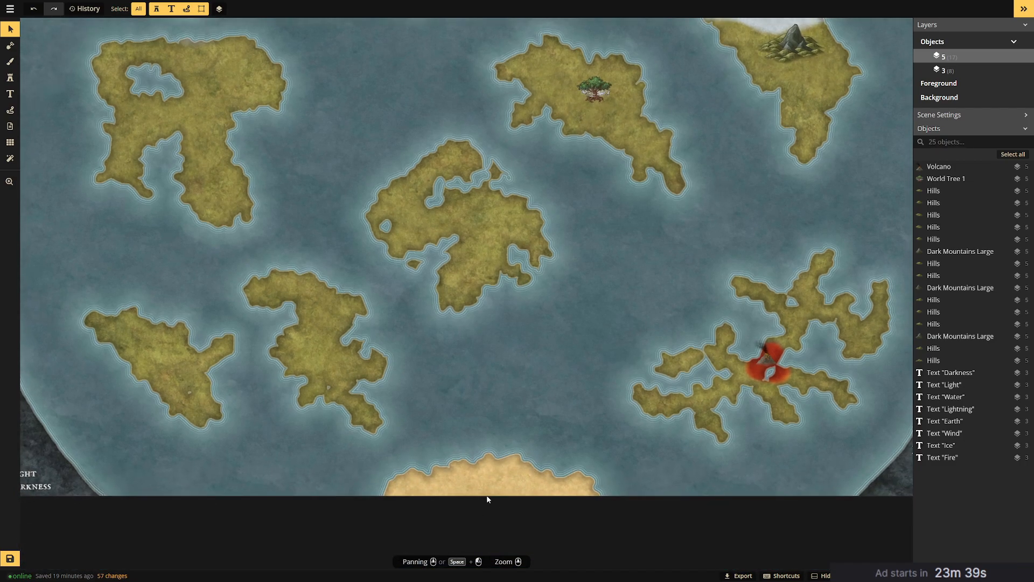
scroll(624, 440, down, 1)
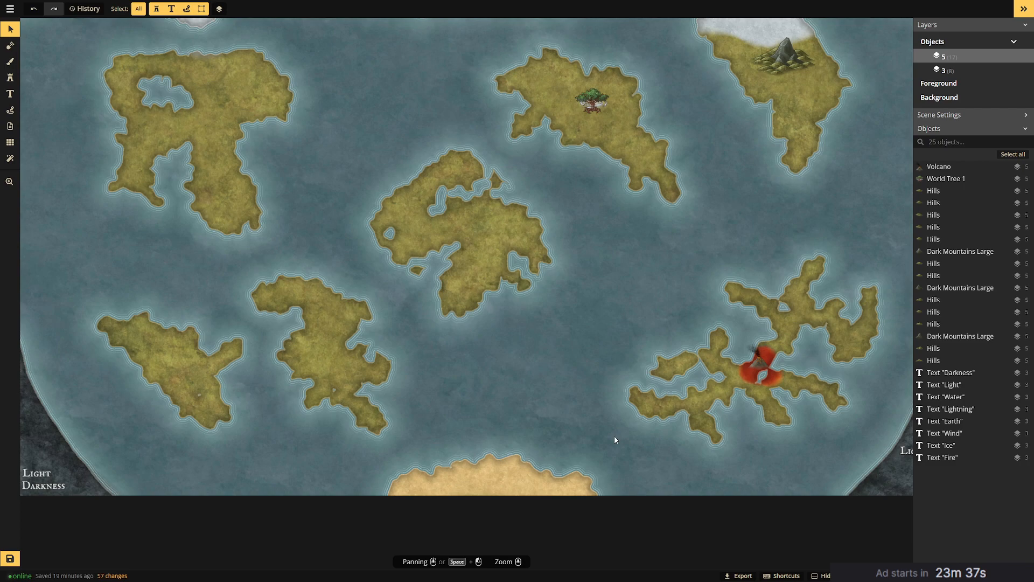
drag(628, 271, 602, 342)
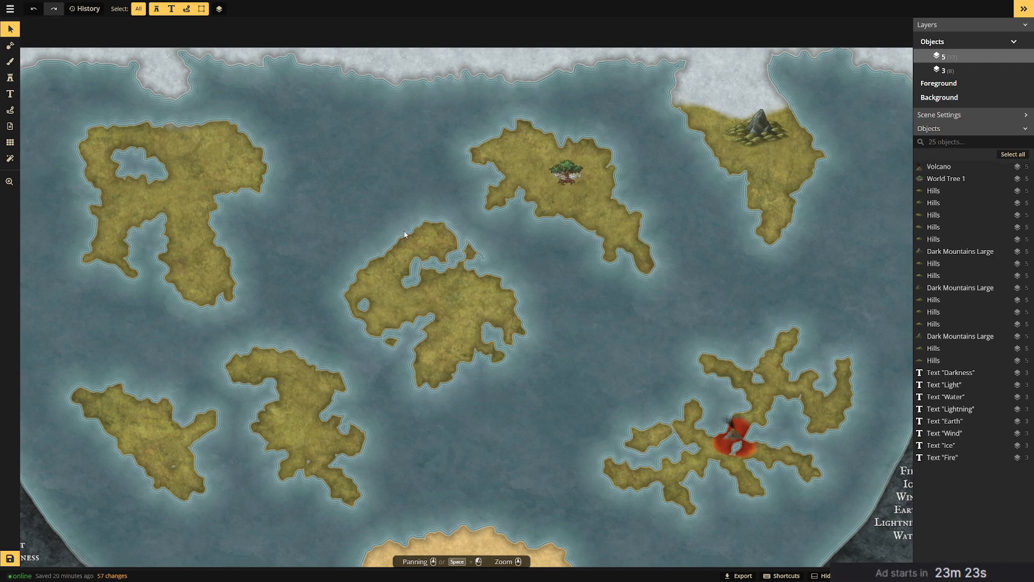
drag(405, 259, 436, 243)
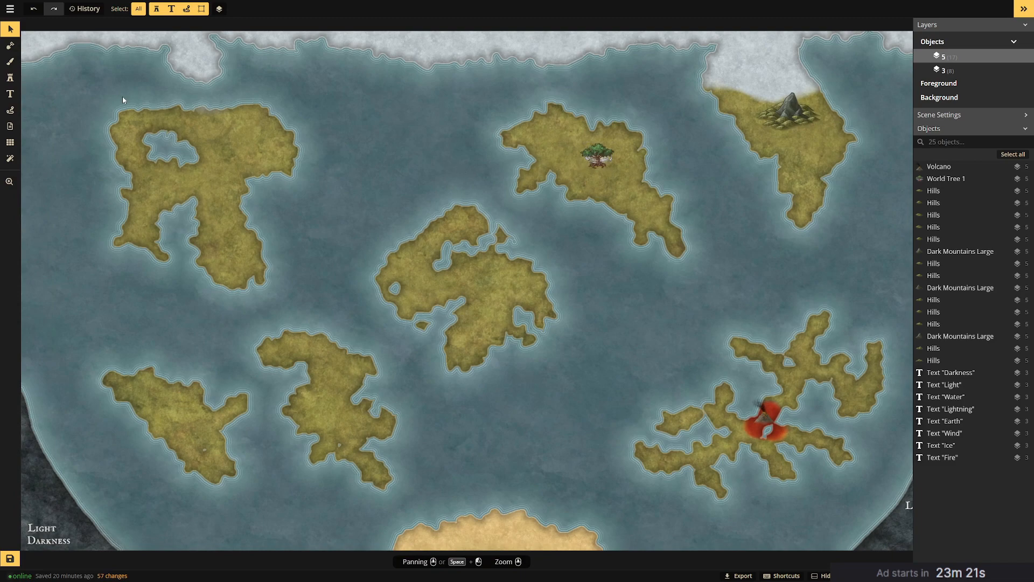
Choose the first tree stamp in the Fantasy World Trees catalog and paint a short row along the World Tree's base.
click(10, 78)
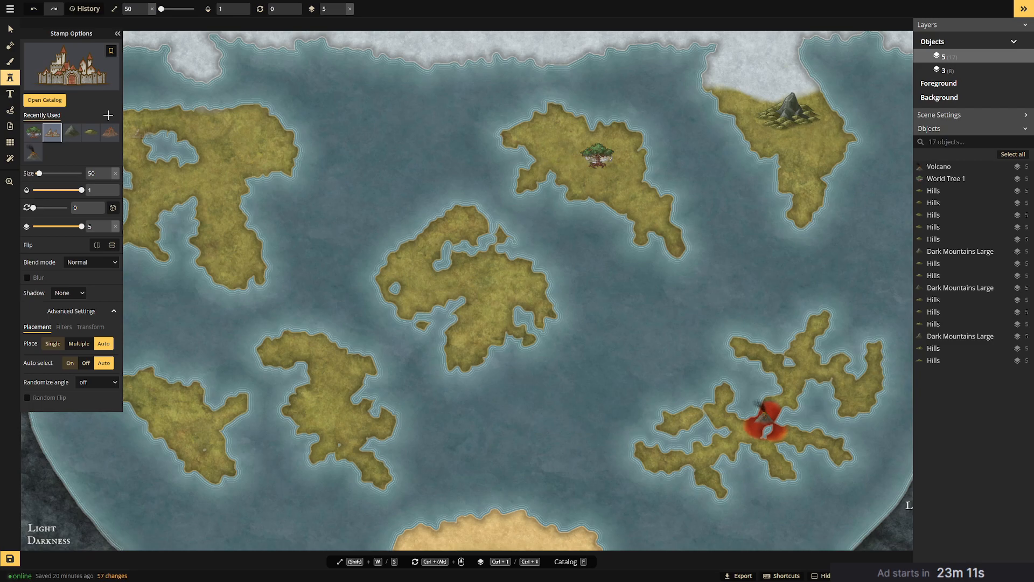
click(44, 100)
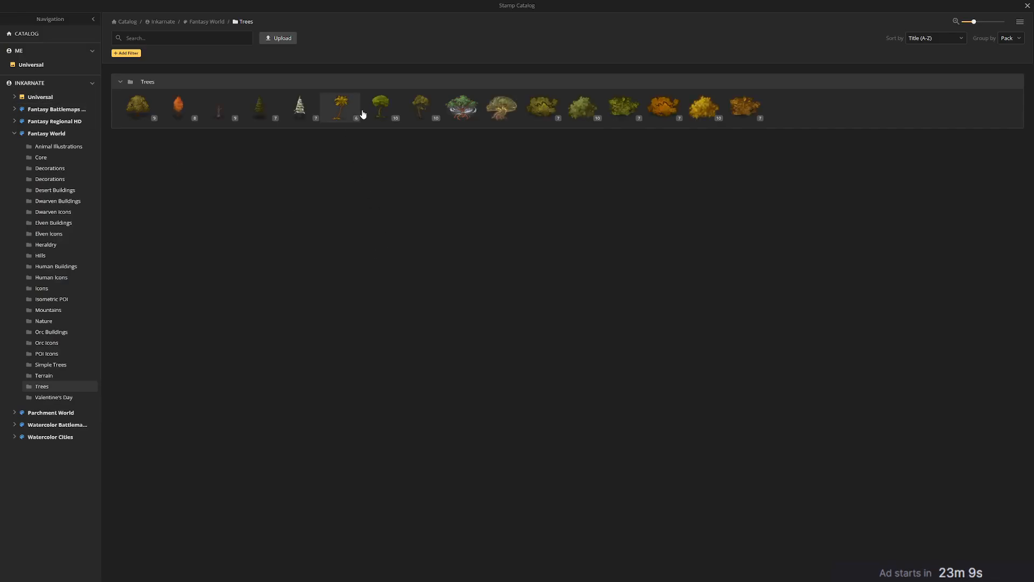
click(139, 108)
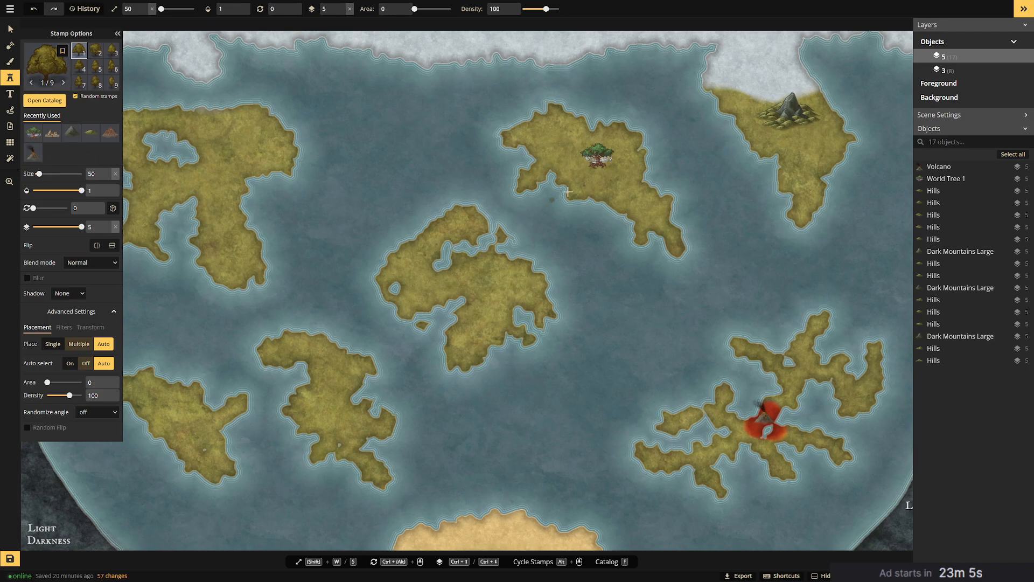
drag(605, 169, 590, 170)
Paint a dense band of trees from the World Tree's base southeastward across the continent.
scroll(624, 170, up, 1)
scroll(624, 170, up, 5)
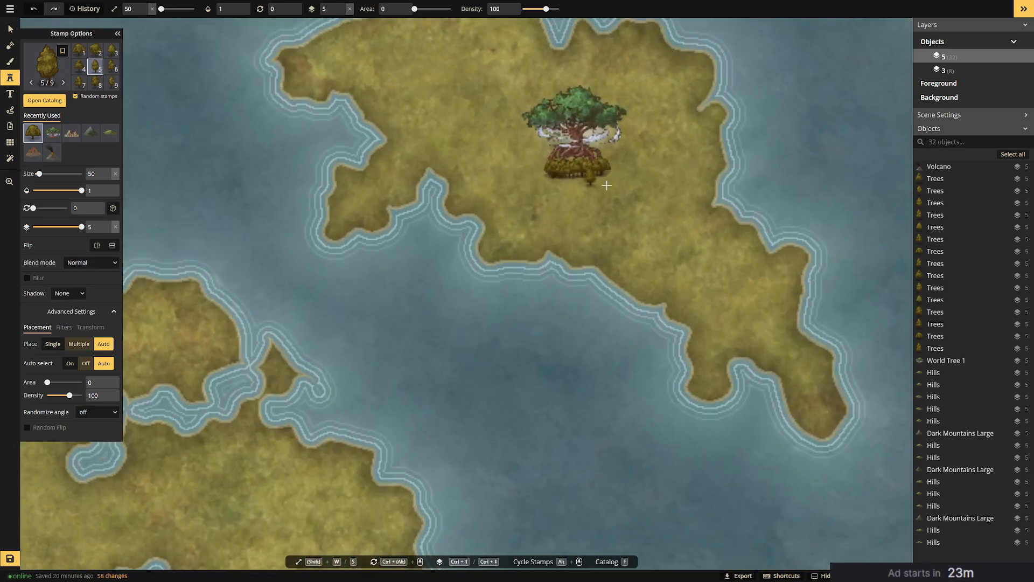
mouse_move(607, 185)
mouse_down()
mouse_move(635, 189)
mouse_move(606, 173)
mouse_move(574, 174)
mouse_move(631, 214)
mouse_move(659, 218)
mouse_move(623, 200)
mouse_move(689, 214)
mouse_move(635, 172)
mouse_up()
scroll(965, 345, down, 10)
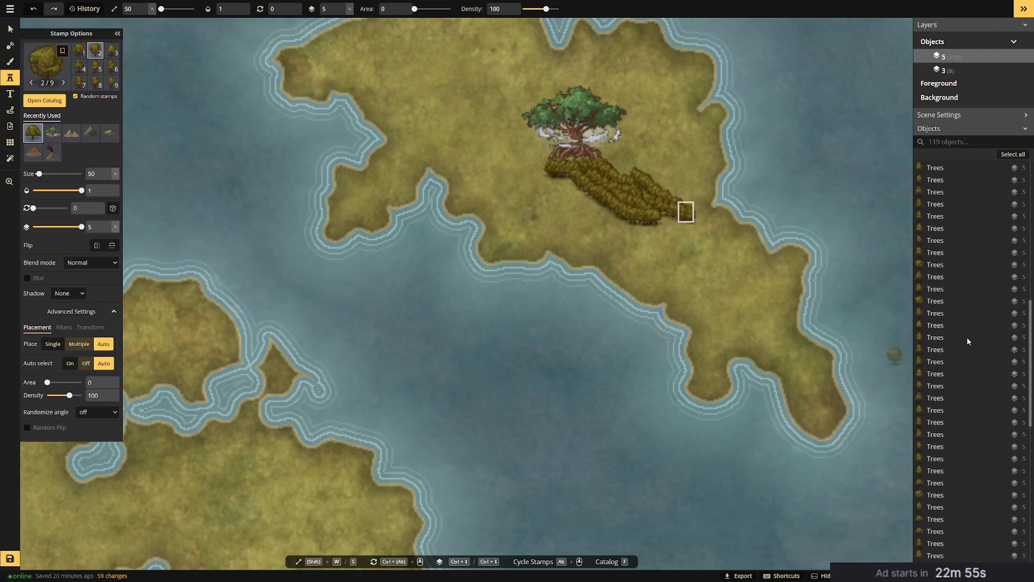
scroll(962, 348, up, 10)
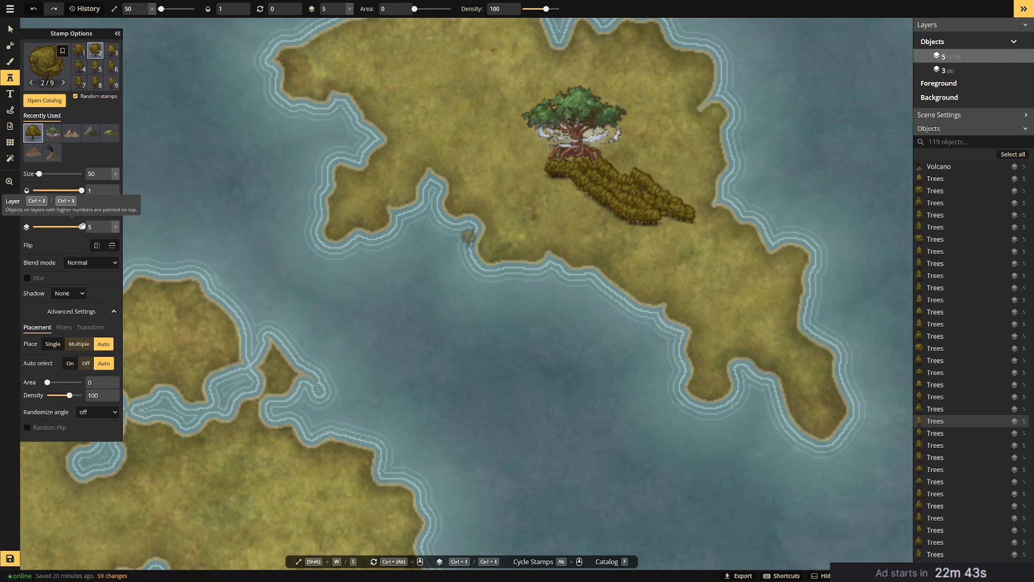
Set the stamp layer to 4 and move all the painted trees, excluding the World Tree, to layer 4.
drag(82, 227, 77, 227)
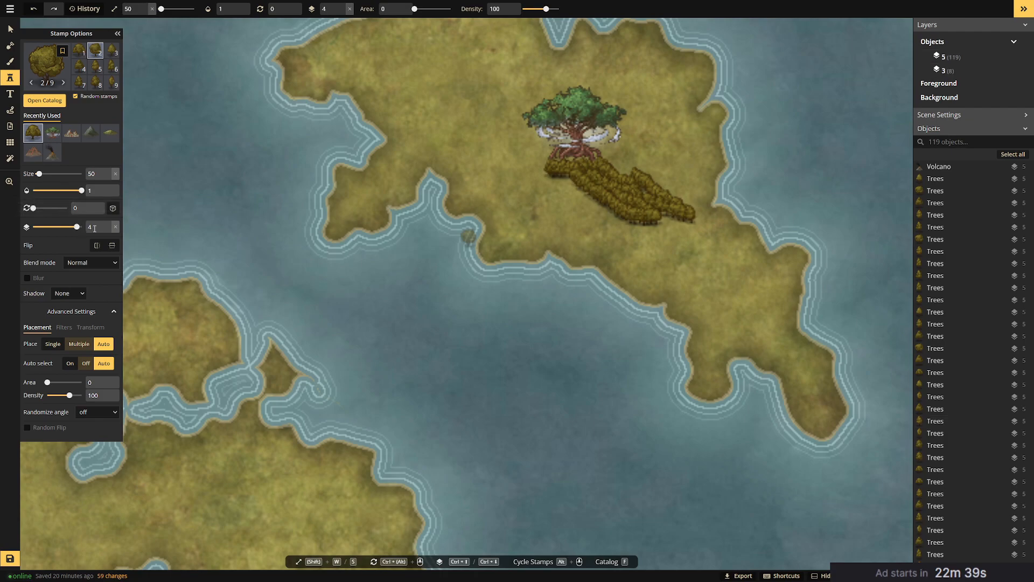
click(10, 30)
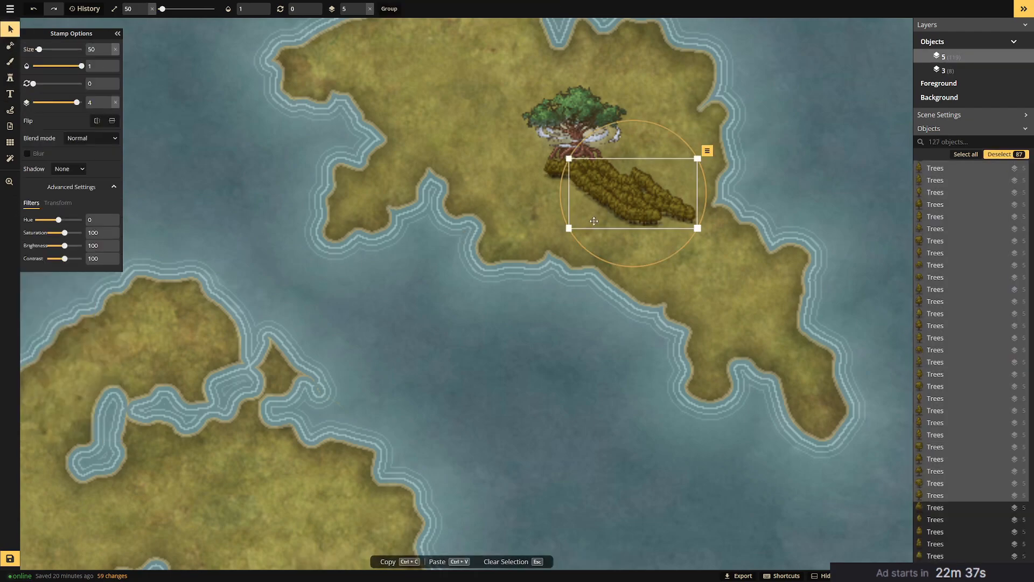
drag(660, 230, 496, 131)
click(583, 121)
click(760, 259)
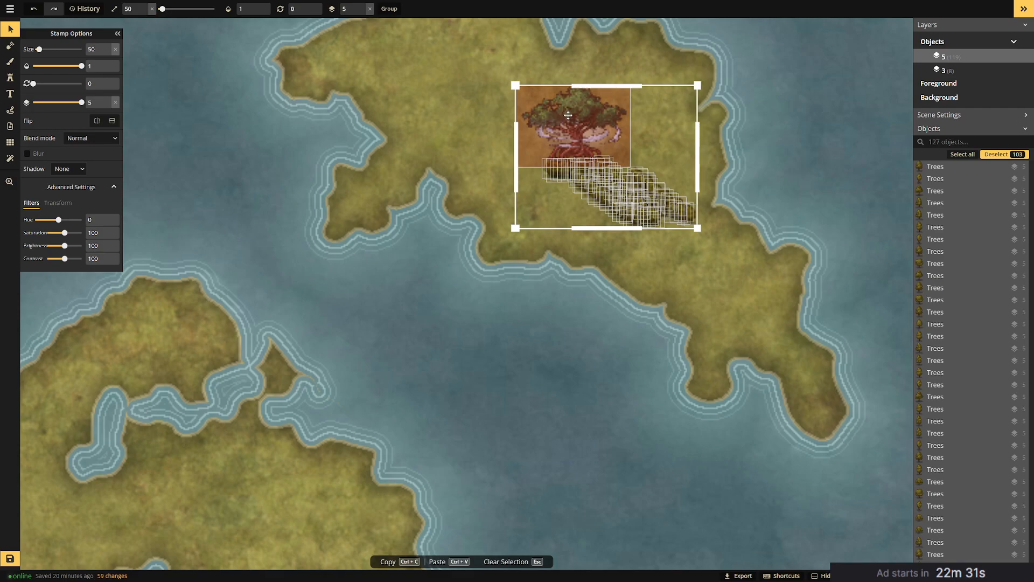
shift+click(568, 115)
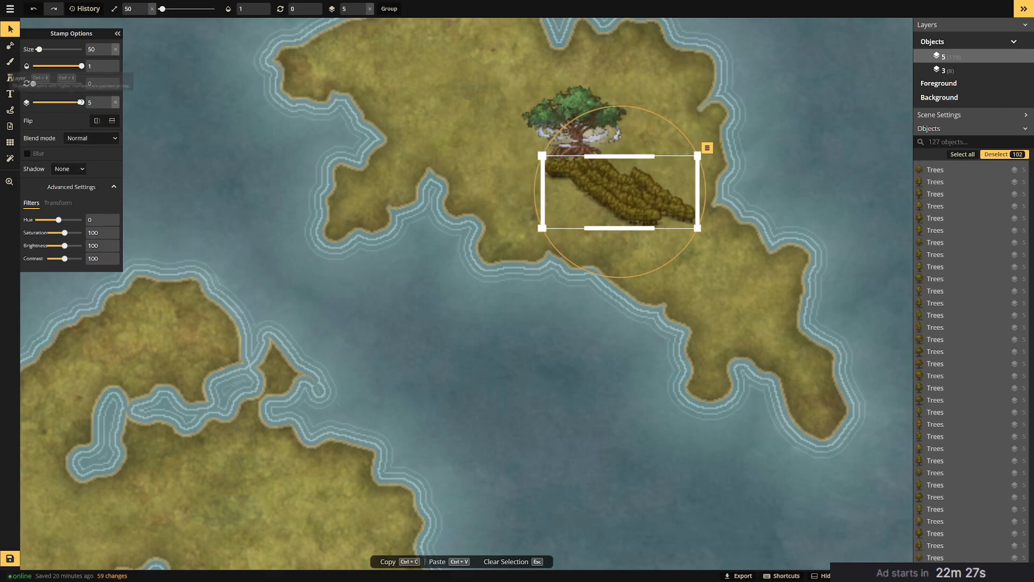
drag(81, 102, 75, 103)
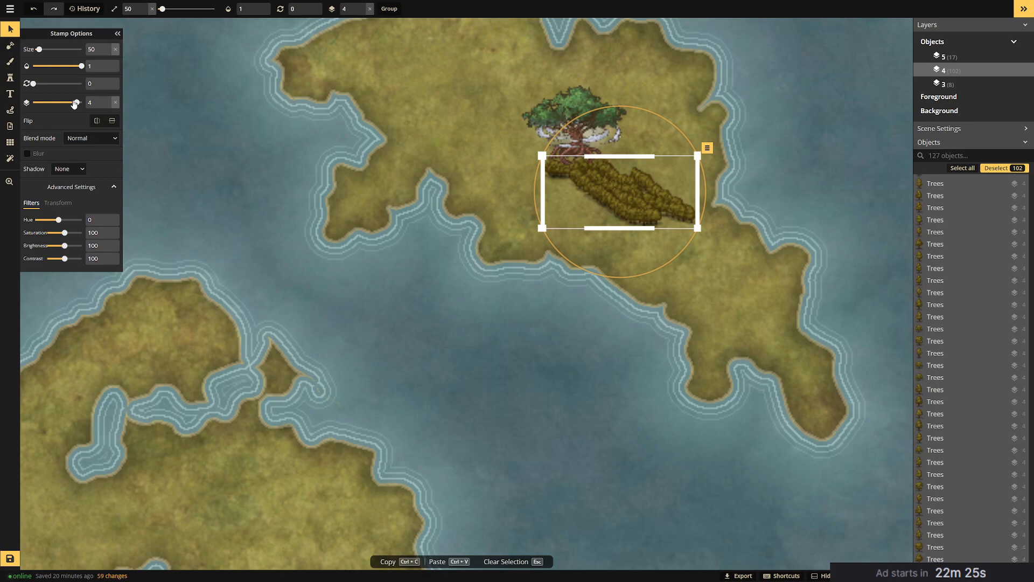
click(696, 118)
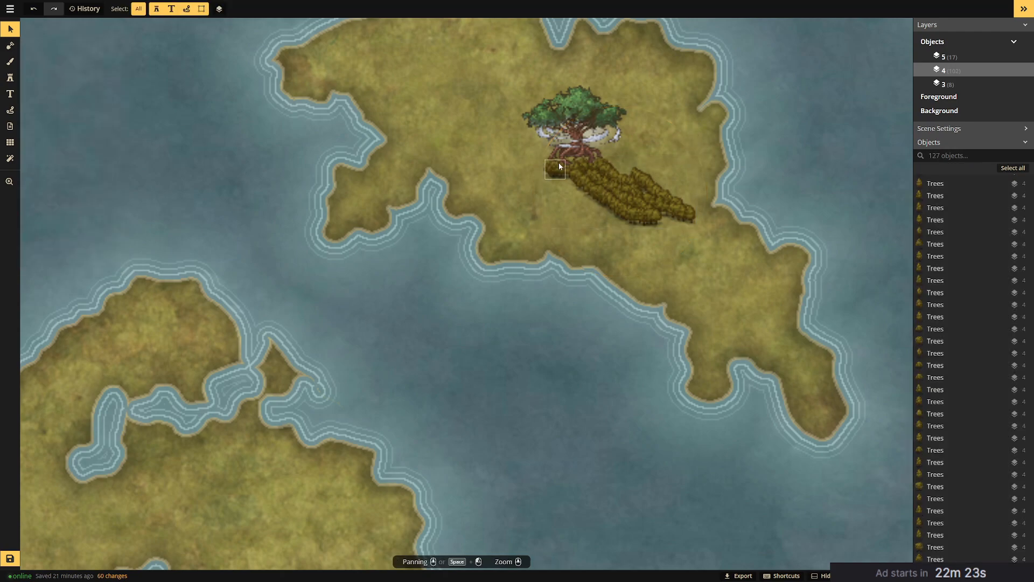
Select every small tree stamp on layer 4 and delete them all, keeping the World Tree.
click(948, 183)
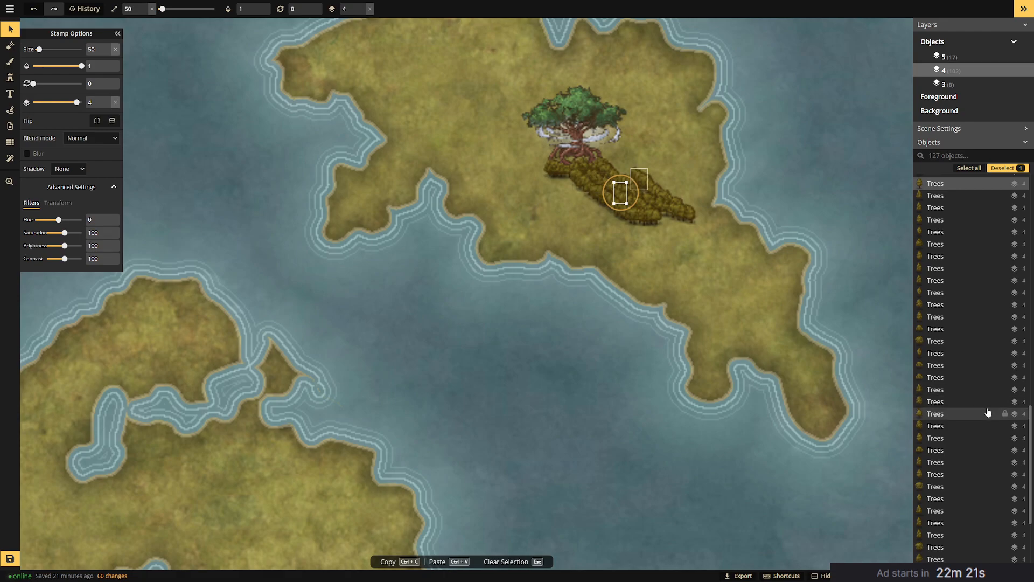
shift+click(984, 463)
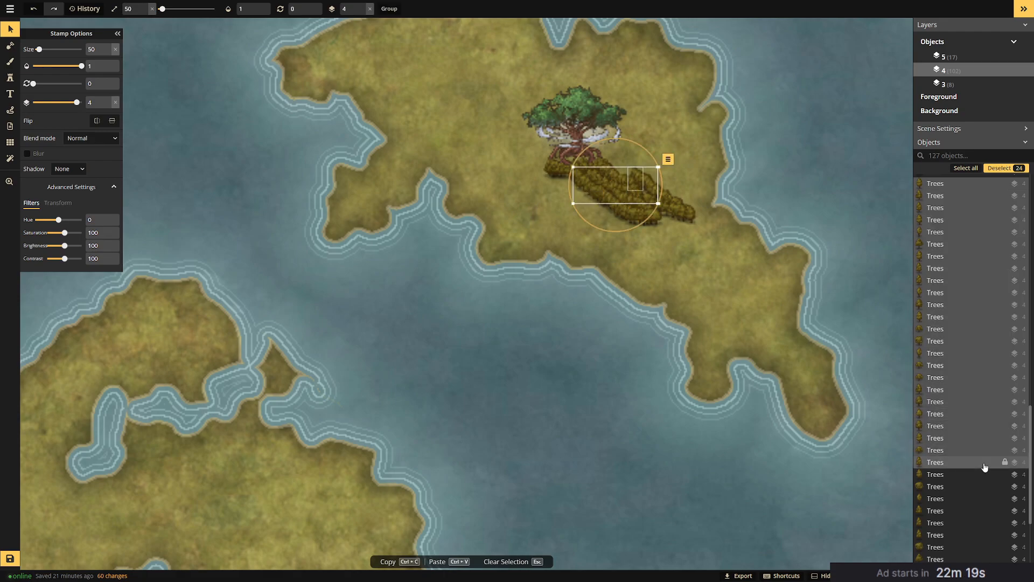
scroll(982, 469, down, 2)
click(967, 498)
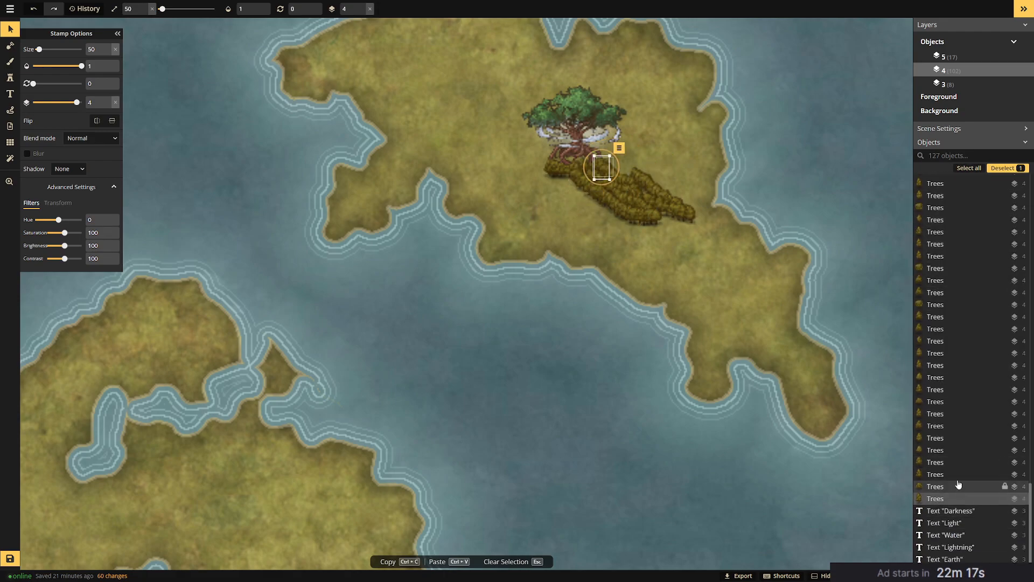
scroll(965, 421, up, 5)
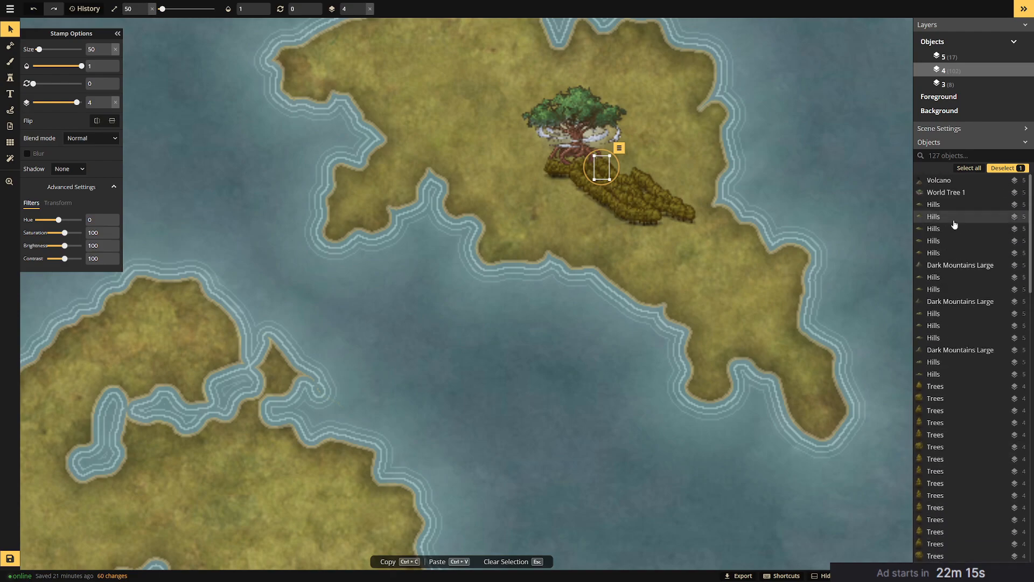
shift+click(946, 388)
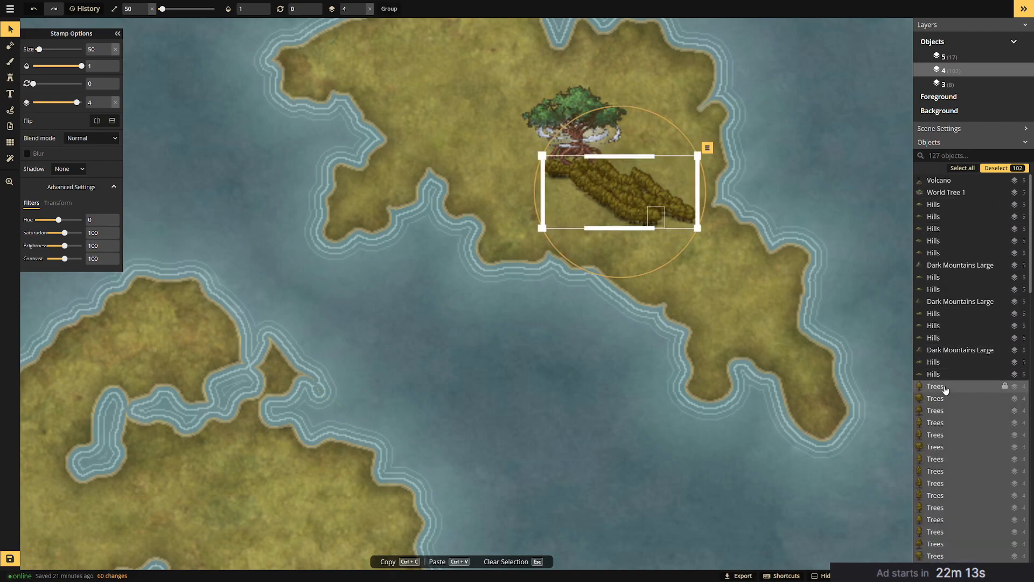
key(Delete)
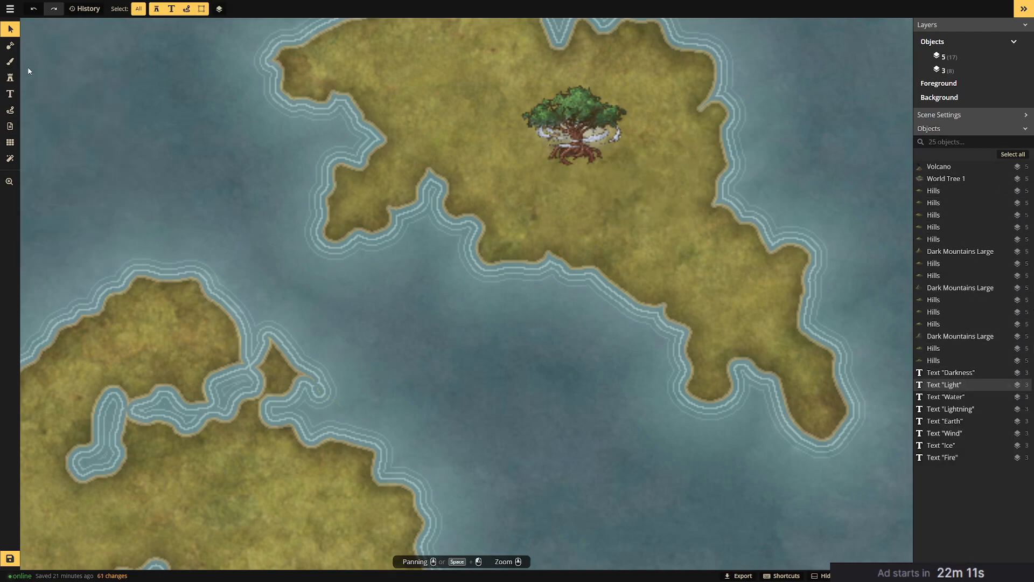
Choose the Pine Trees stamp from the Fantasy World Trees catalog, keeping its random variants.
click(10, 64)
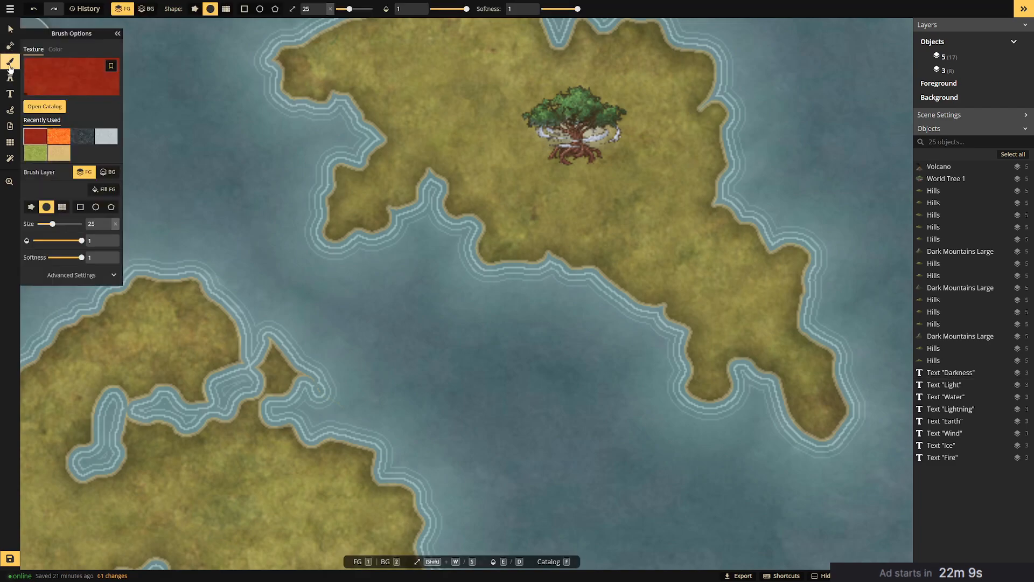
click(10, 80)
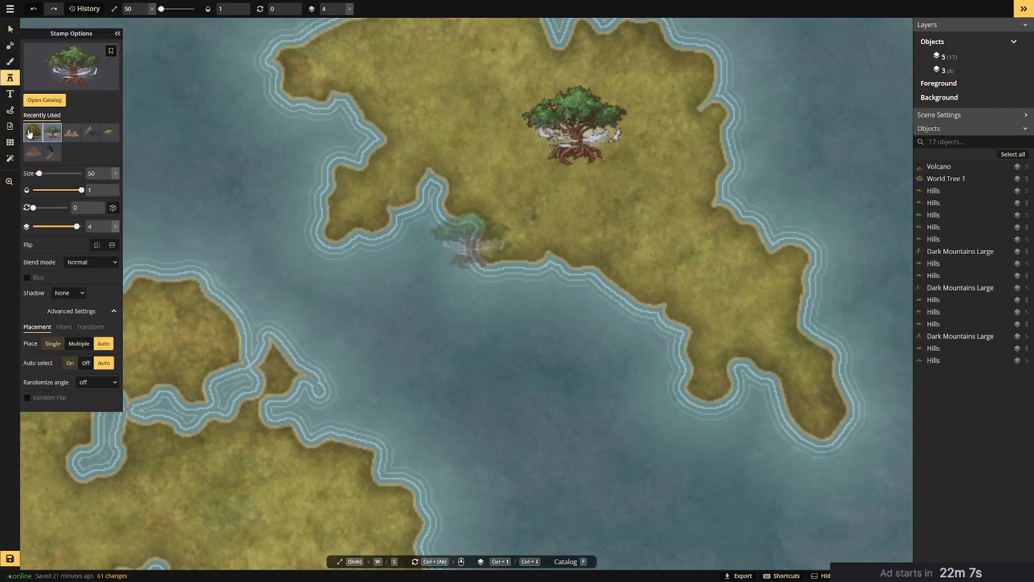
click(72, 66)
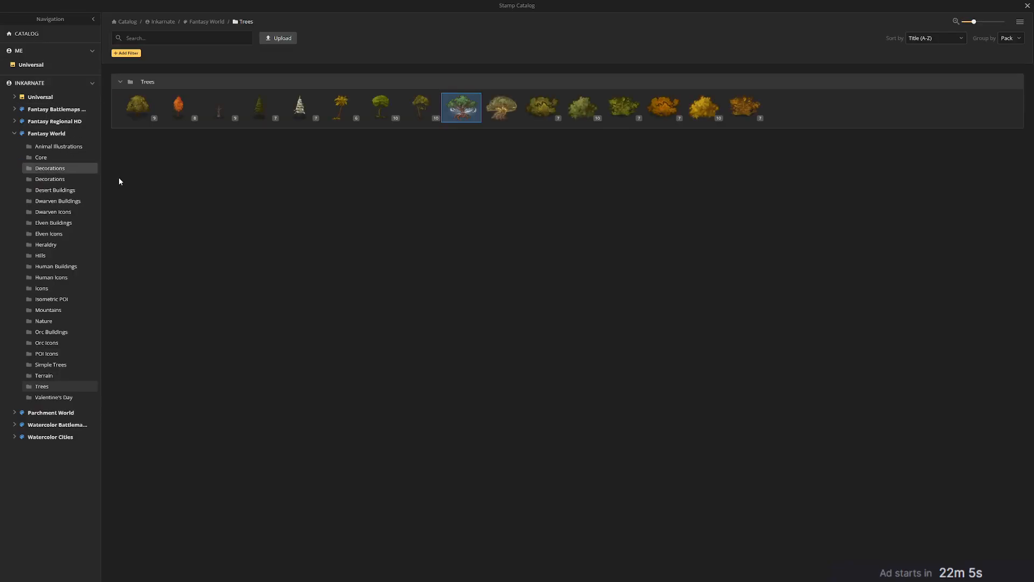
click(263, 114)
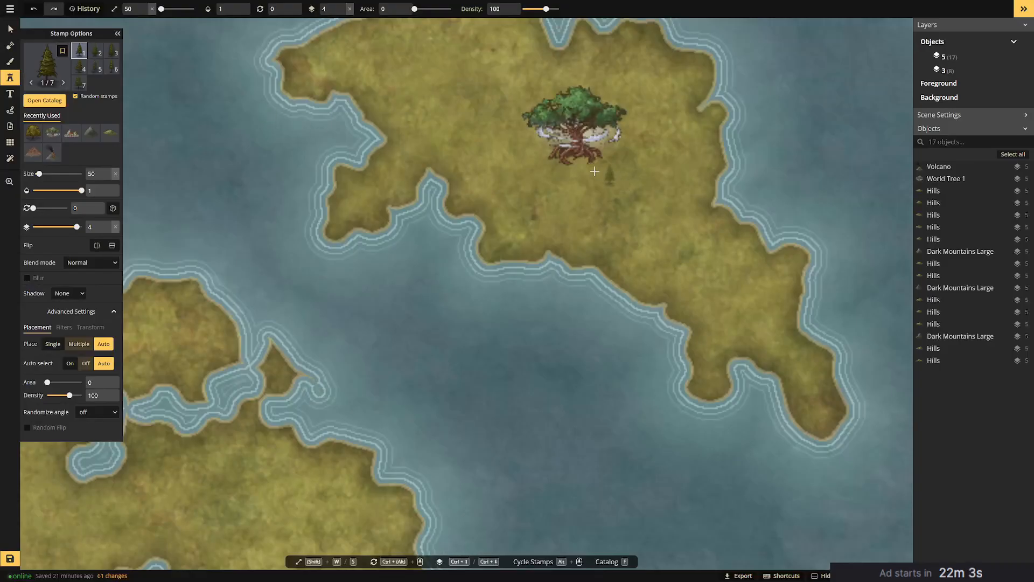
Try a short stroke of size 50 pine trees below the World Tree and undo it.
drag(580, 166, 603, 196)
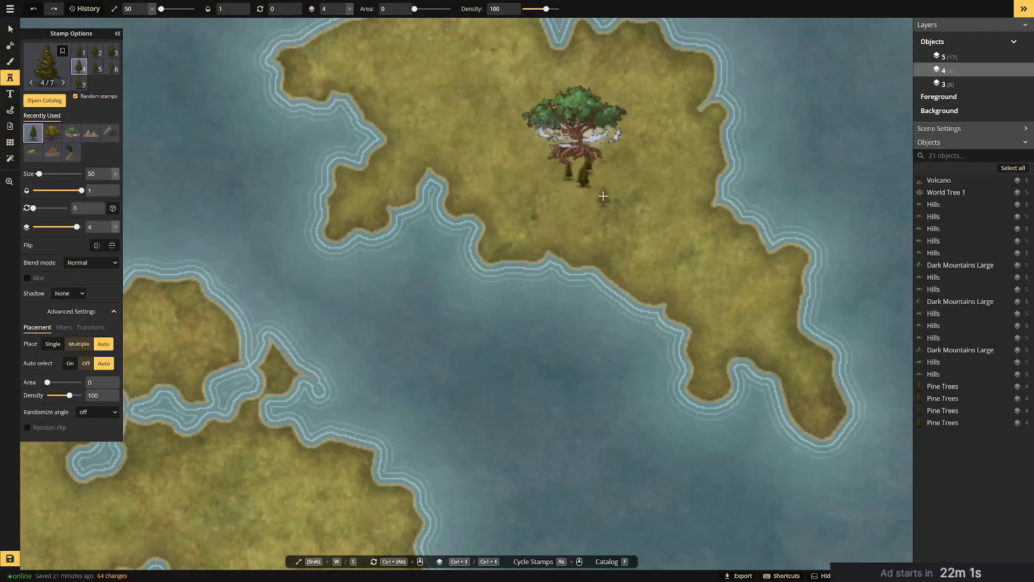
key(ctrl+z)
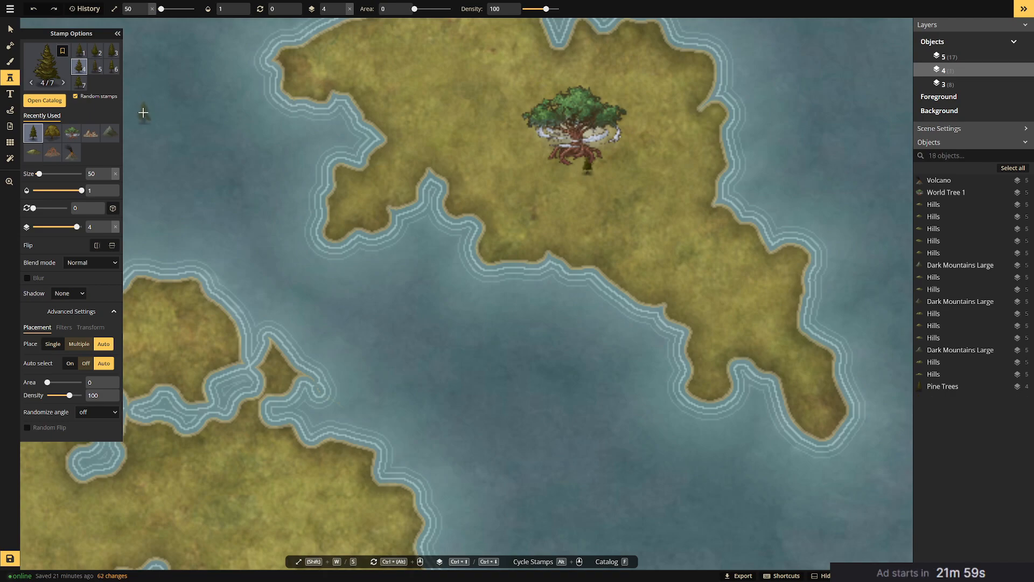
key(ctrl+z)
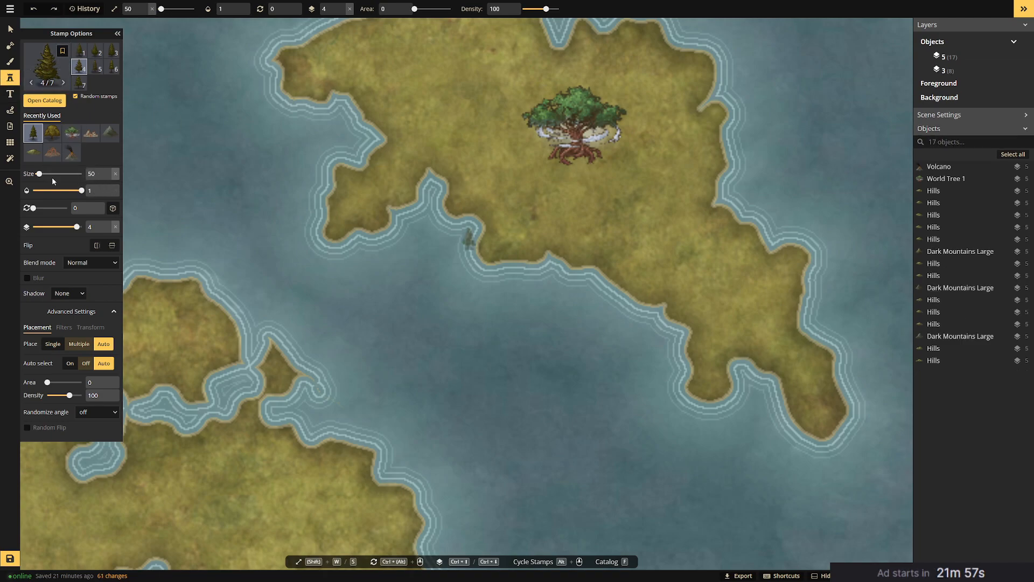
Set the pine stamp size to 100 and paint pines around the World Tree's base and just southeast of it.
drag(45, 177, 44, 174)
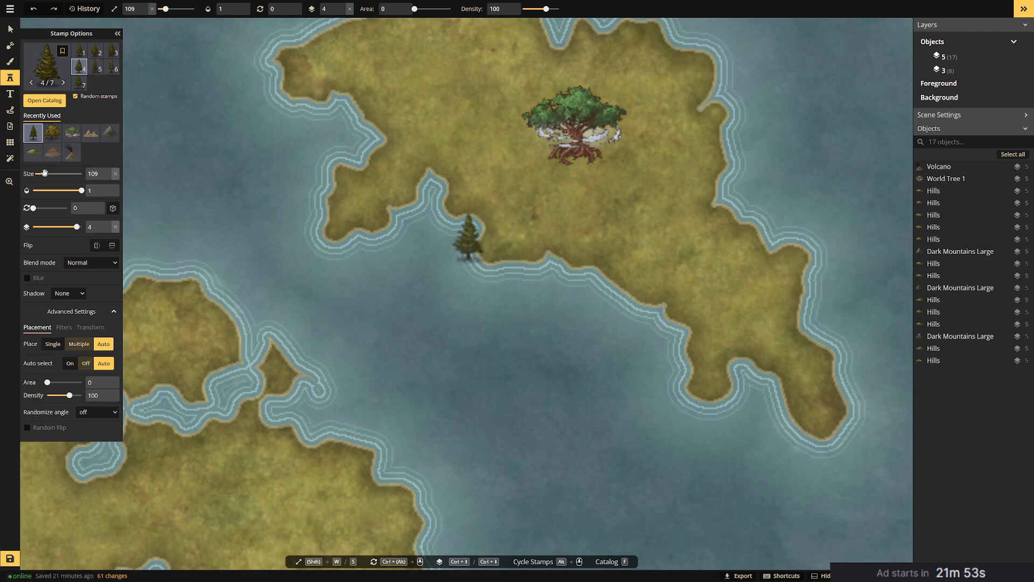
click(600, 171)
click(576, 172)
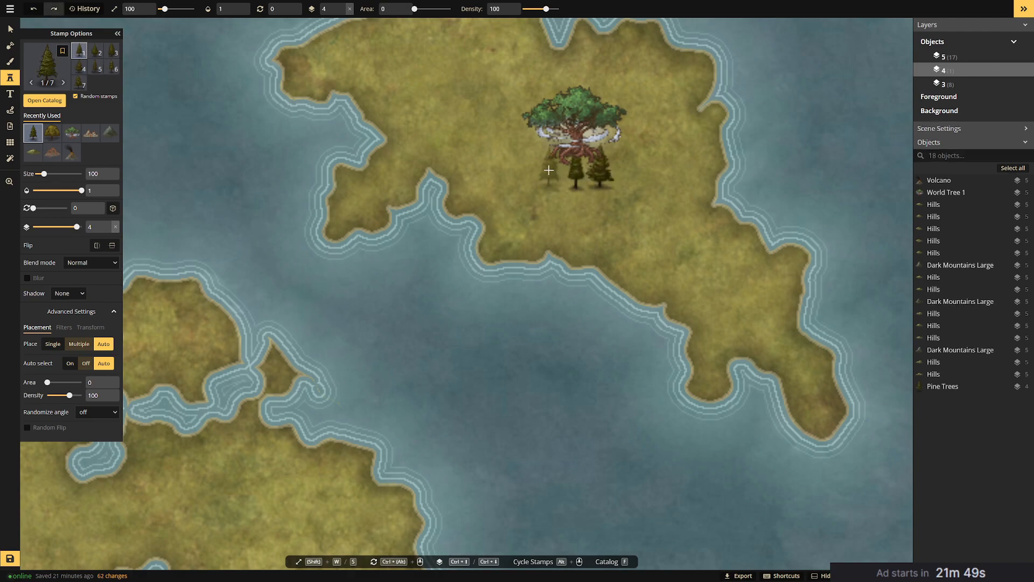
click(588, 170)
drag(616, 196, 662, 195)
mouse_move(625, 164)
mouse_down()
mouse_move(500, 157)
mouse_move(585, 182)
mouse_move(541, 163)
mouse_move(556, 166)
mouse_move(547, 170)
mouse_move(530, 142)
mouse_up()
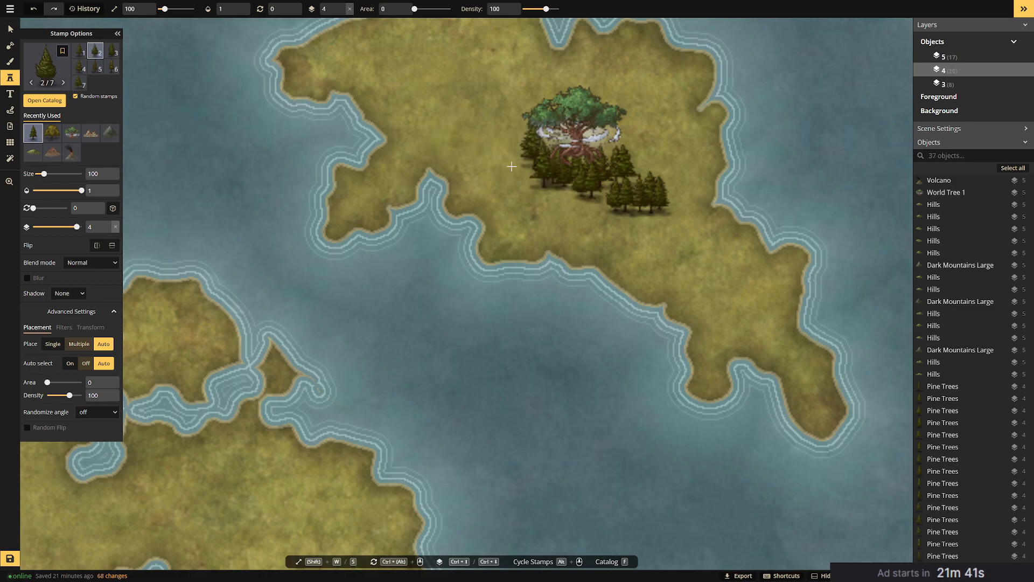
Select the overlapping pine trees in front of the World Tree's trunk and move them to layer 5.
click(11, 29)
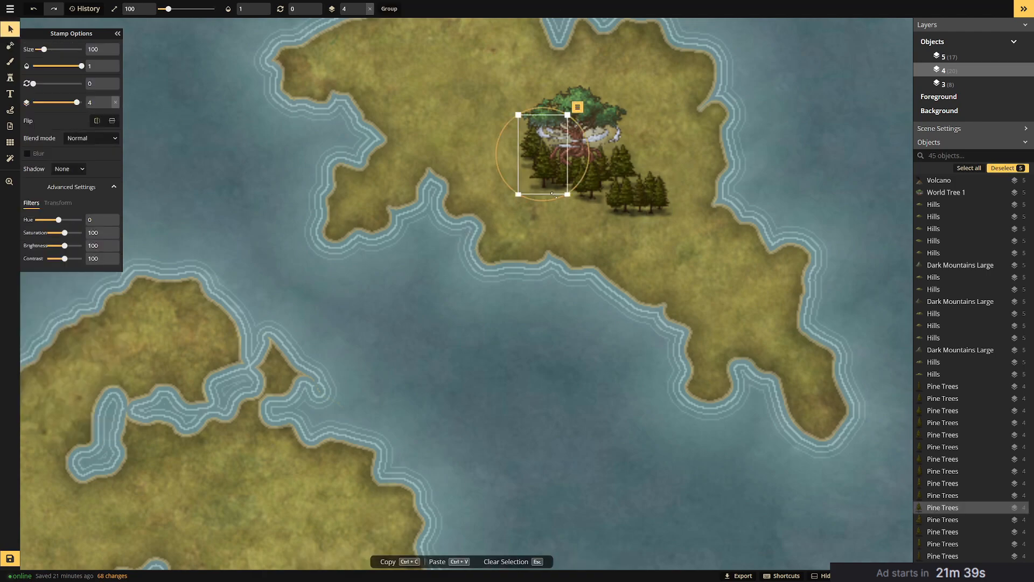
key(Escape)
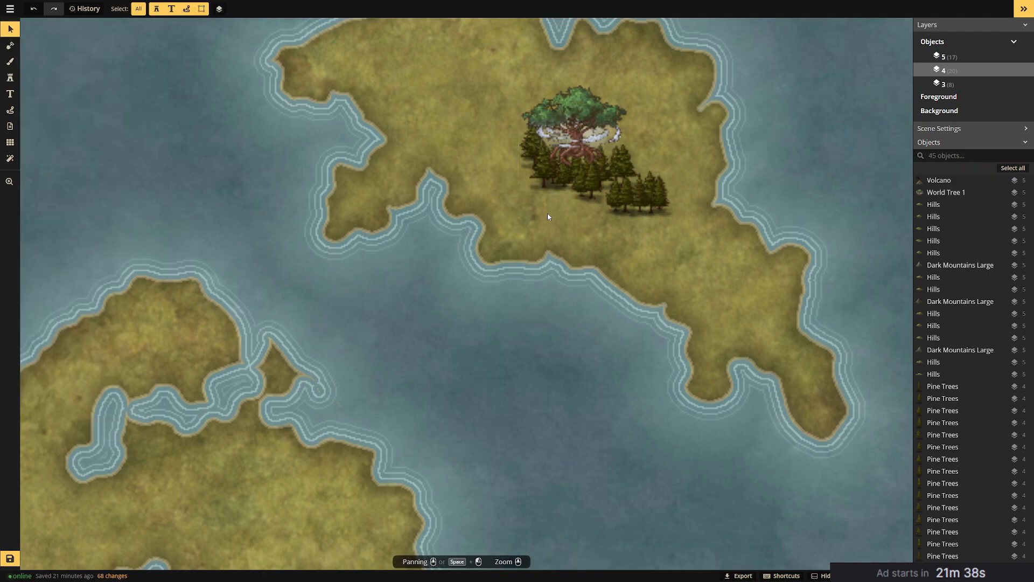
click(610, 178)
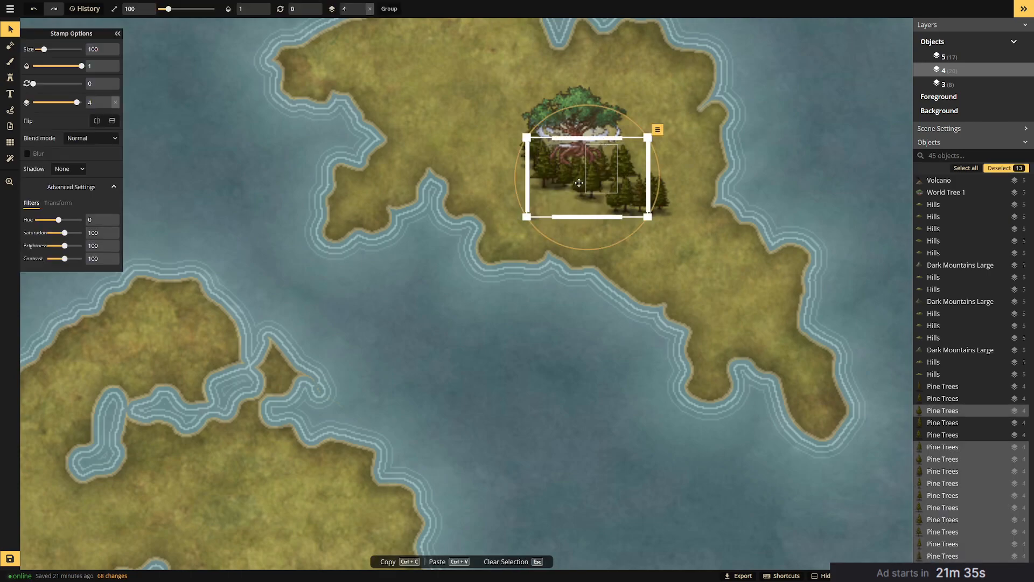
click(81, 103)
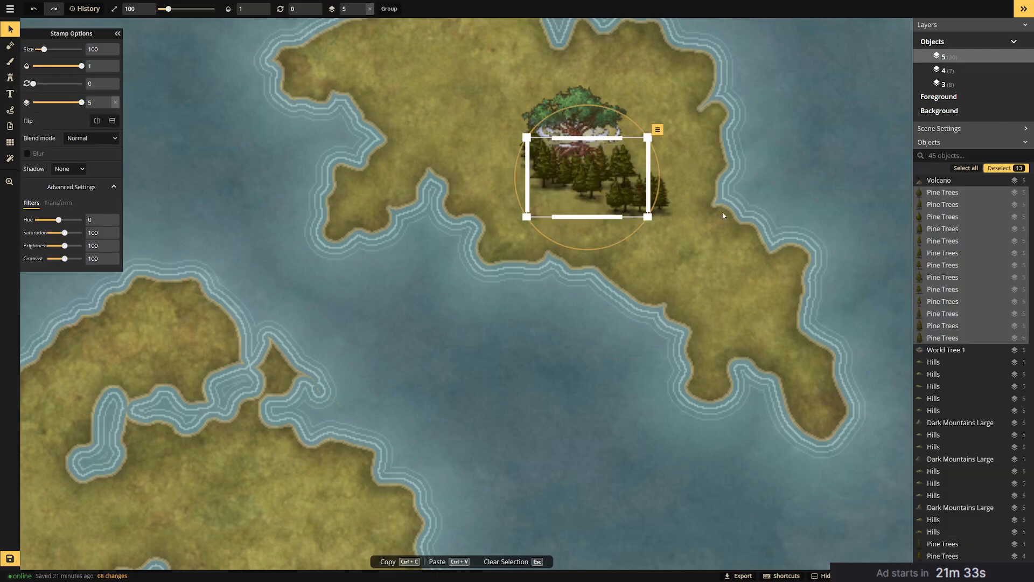
click(733, 200)
Enlarge the World Tree to size 77 and position it behind the row of pines.
click(579, 111)
drag(579, 114, 578, 120)
drag(630, 90, 642, 77)
drag(613, 111, 610, 115)
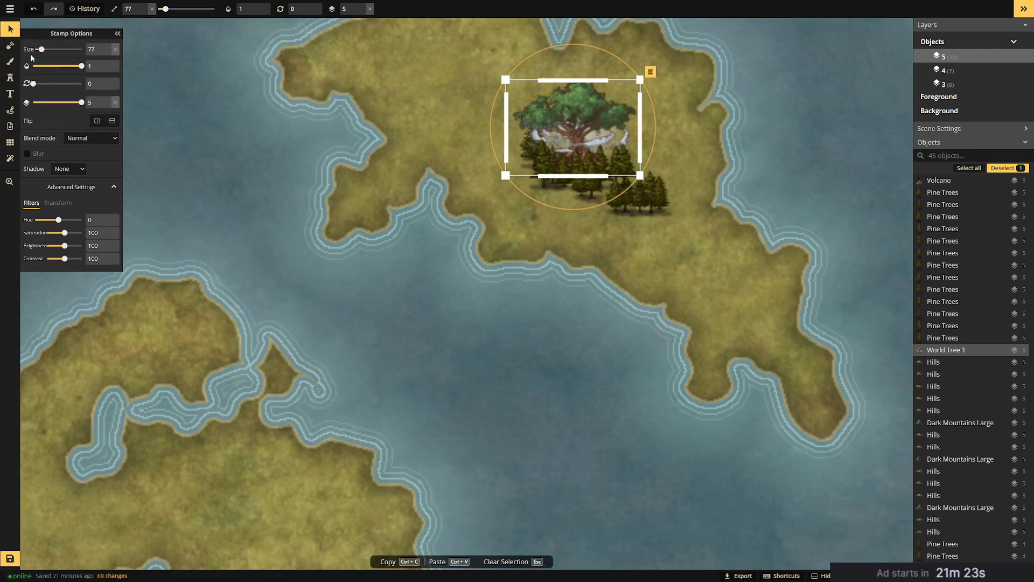
click(381, 159)
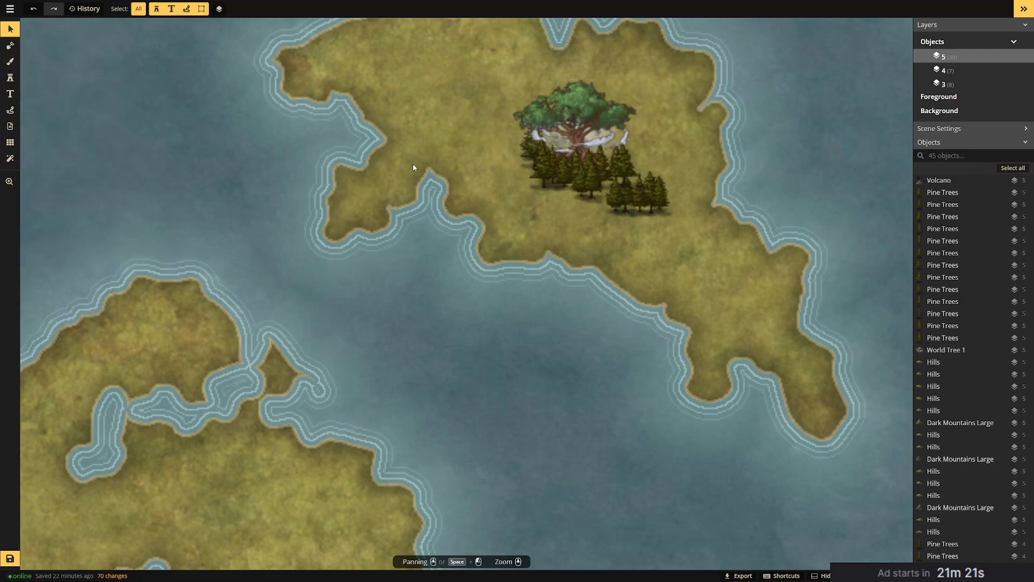
Paint a dense band of size 77 pine trees on layer 5 south, southeast and east of the World Tree.
click(9, 79)
mouse_move(586, 176)
mouse_down()
mouse_move(676, 133)
mouse_move(638, 156)
mouse_move(668, 195)
mouse_move(636, 184)
mouse_move(576, 190)
mouse_move(606, 203)
mouse_move(538, 173)
mouse_move(657, 228)
mouse_move(605, 220)
mouse_move(487, 158)
mouse_move(566, 206)
mouse_move(640, 221)
mouse_move(603, 199)
mouse_move(615, 166)
mouse_move(676, 181)
mouse_move(664, 161)
mouse_move(649, 194)
mouse_move(688, 242)
mouse_move(632, 195)
mouse_move(682, 243)
mouse_move(610, 145)
mouse_move(615, 136)
mouse_move(623, 143)
mouse_move(573, 107)
mouse_move(644, 143)
mouse_up()
click(599, 117)
click(564, 113)
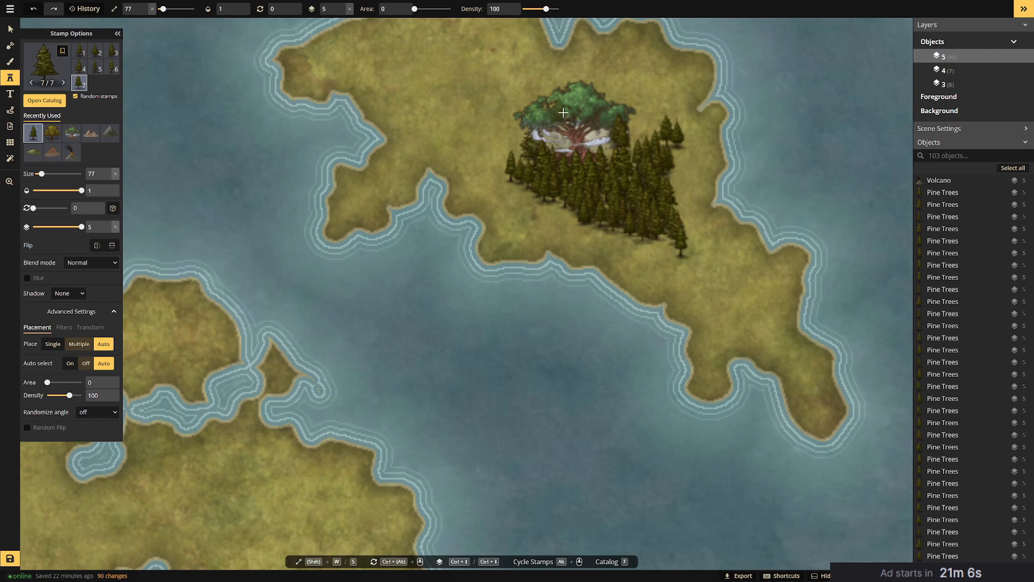
Extend the pine forest behind the World Tree and northwest across the continent.
click(535, 104)
click(550, 90)
mouse_move(596, 88)
mouse_down()
mouse_move(579, 88)
mouse_move(637, 117)
mouse_move(637, 138)
mouse_move(544, 114)
mouse_move(523, 148)
mouse_move(491, 118)
mouse_up()
mouse_move(447, 87)
mouse_down()
mouse_move(504, 109)
mouse_move(511, 102)
mouse_up()
drag(481, 90, 548, 112)
mouse_move(474, 111)
mouse_down()
mouse_move(503, 127)
mouse_move(492, 138)
mouse_move(513, 151)
mouse_move(500, 146)
mouse_up()
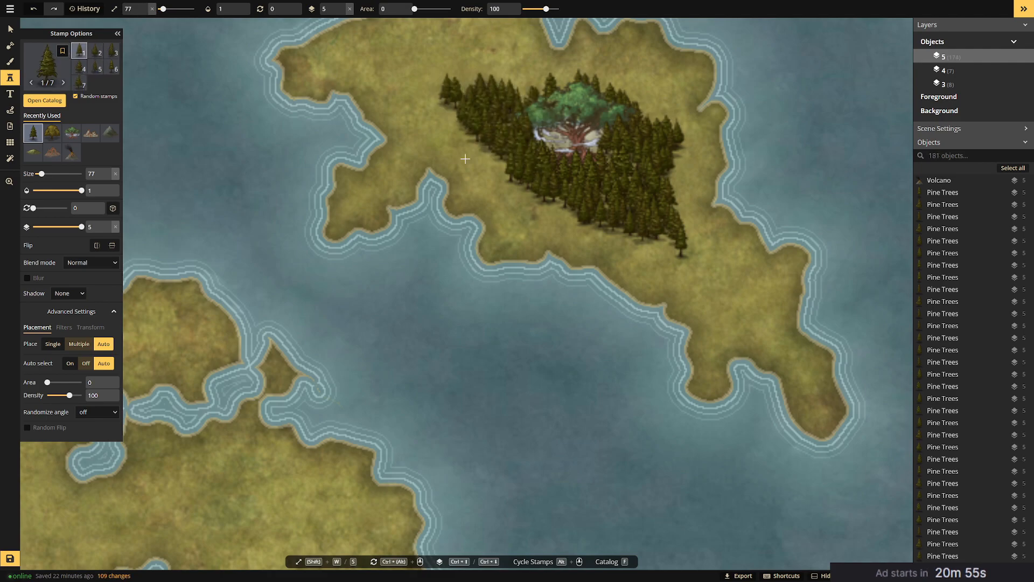
Choose the dark olive Core texture and brush it on the foreground ground beneath and around the pine forest.
click(10, 61)
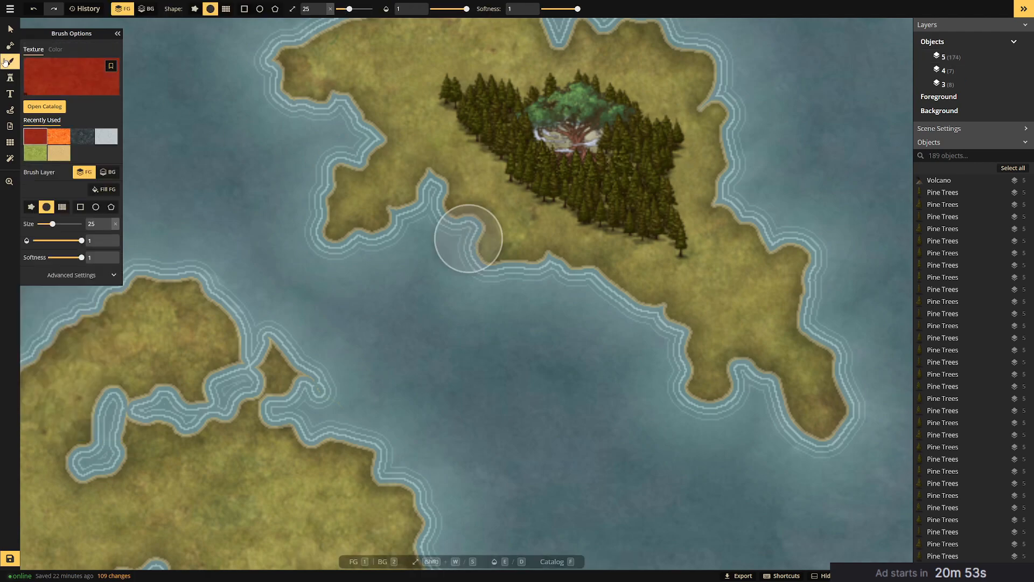
click(59, 67)
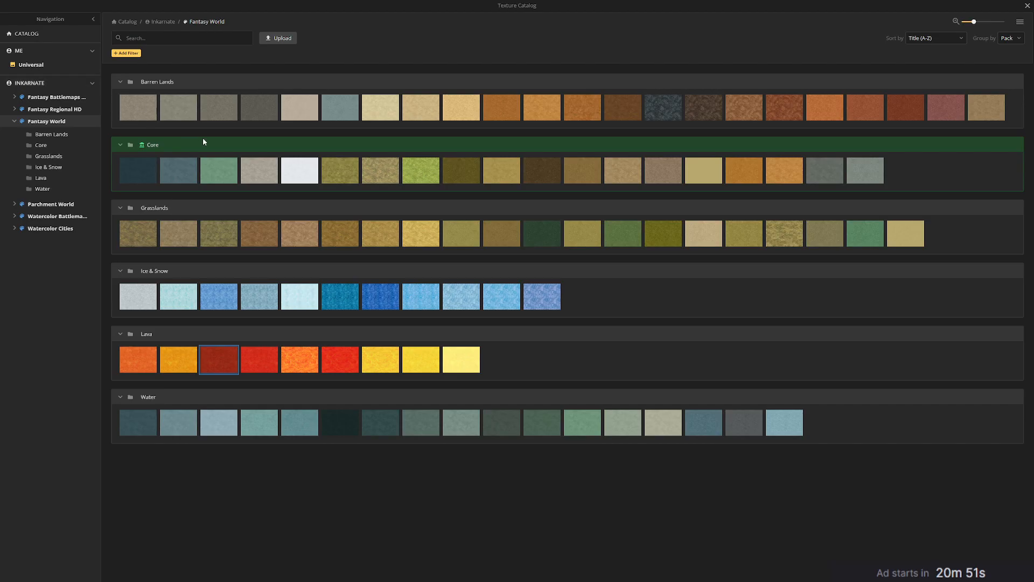
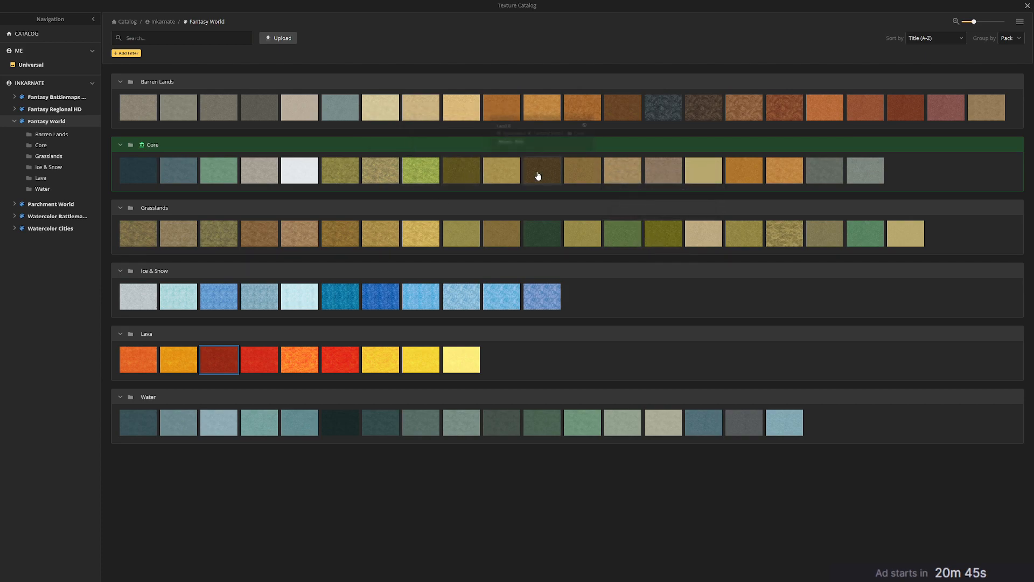
click(459, 172)
mouse_move(604, 148)
mouse_down()
mouse_move(509, 126)
mouse_move(555, 159)
mouse_move(500, 133)
mouse_move(508, 150)
mouse_move(456, 112)
mouse_move(579, 204)
mouse_move(629, 214)
mouse_move(515, 133)
mouse_move(636, 238)
mouse_move(582, 189)
mouse_move(702, 275)
mouse_move(648, 225)
mouse_move(654, 189)
mouse_move(643, 165)
mouse_move(658, 186)
mouse_move(659, 129)
mouse_move(571, 80)
mouse_move(630, 119)
mouse_move(479, 80)
mouse_move(579, 148)
mouse_move(418, 84)
mouse_move(650, 244)
mouse_move(515, 146)
mouse_move(603, 206)
mouse_move(460, 123)
mouse_move(554, 194)
mouse_up()
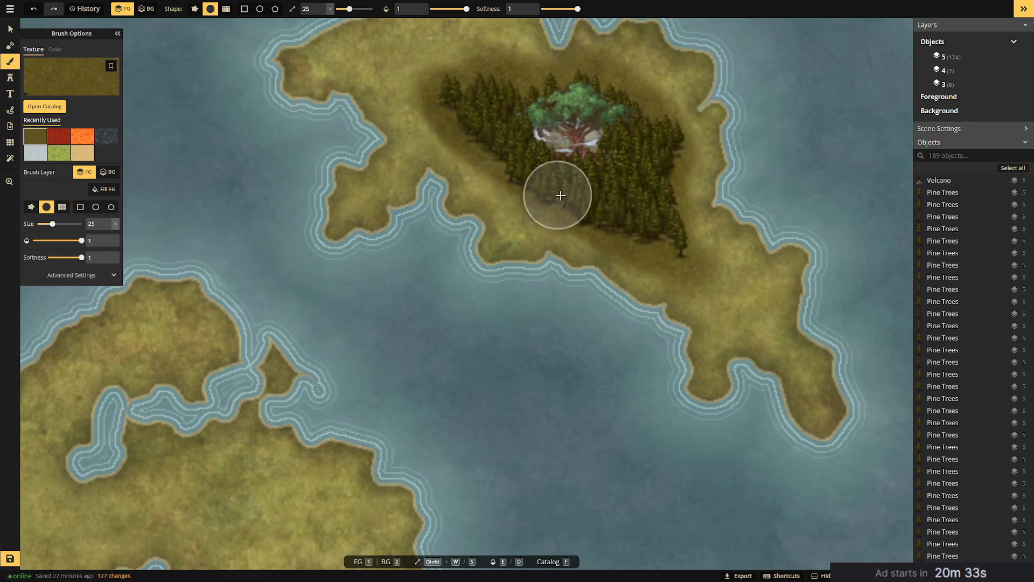
Try the very dark teal Water texture and the dark blue-grey Barren Lands texture on the ground beneath the World Tree.
scroll(571, 227, down, 5)
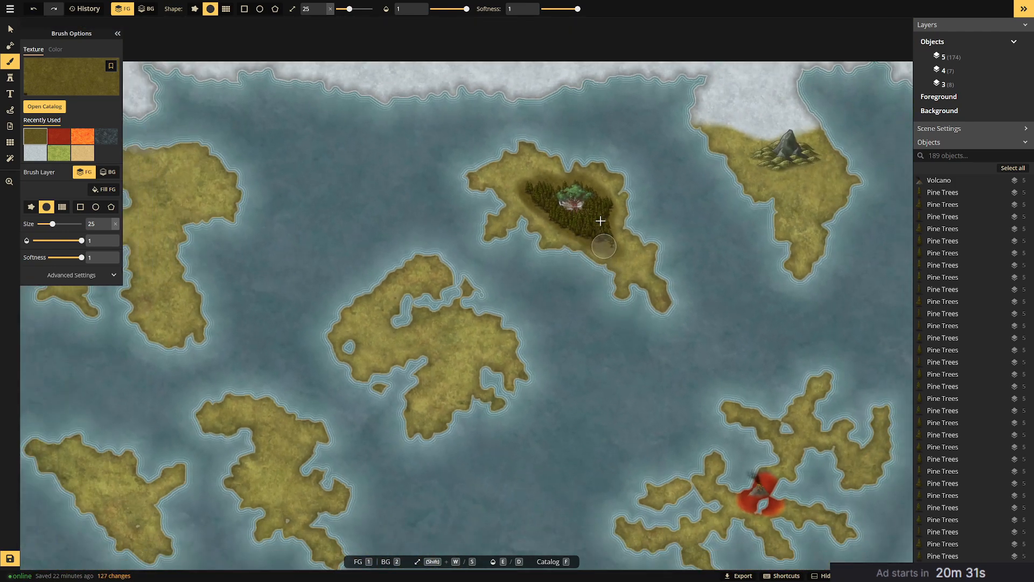
scroll(577, 218, up, 5)
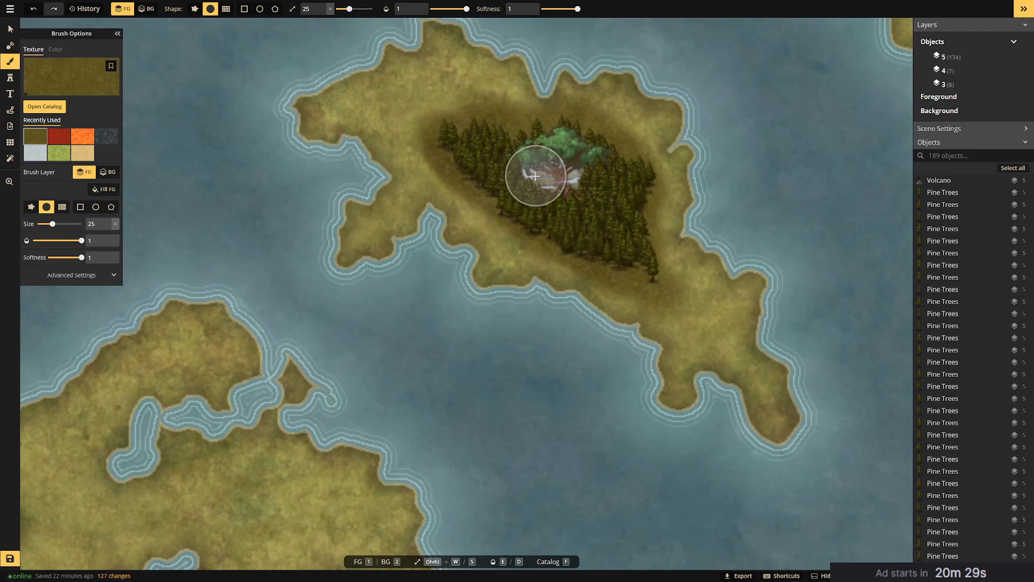
click(63, 71)
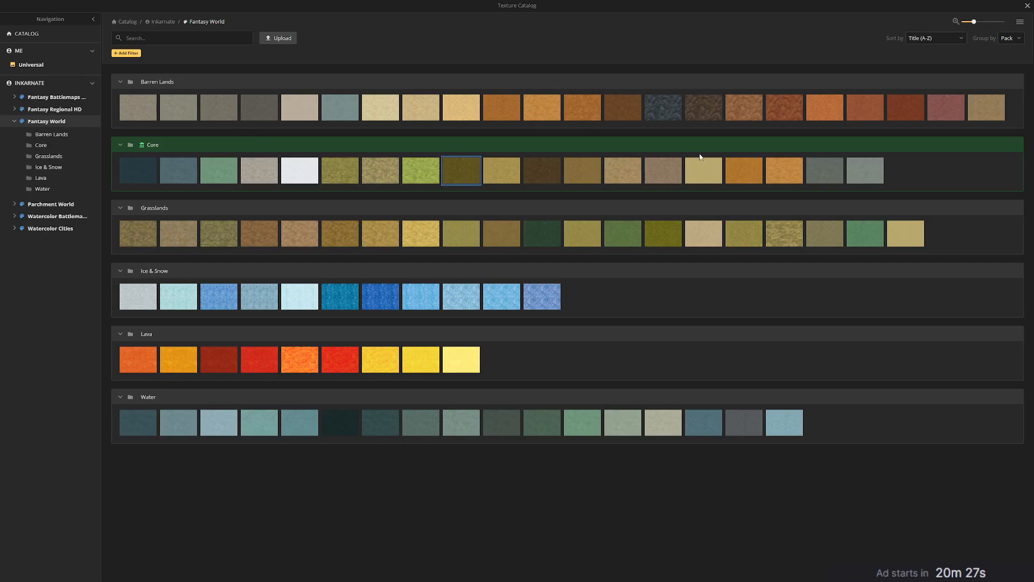
click(334, 429)
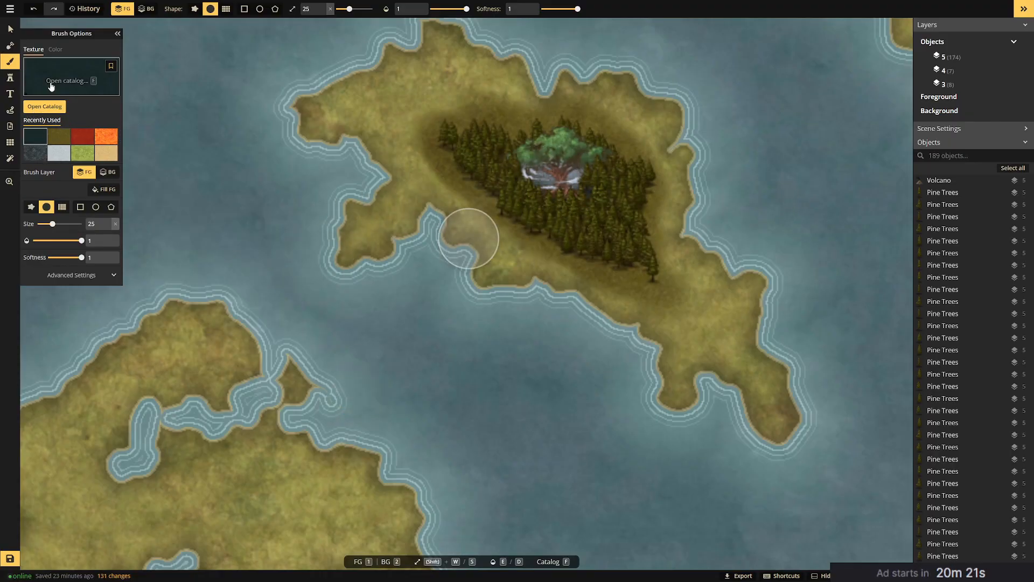
click(86, 85)
click(663, 106)
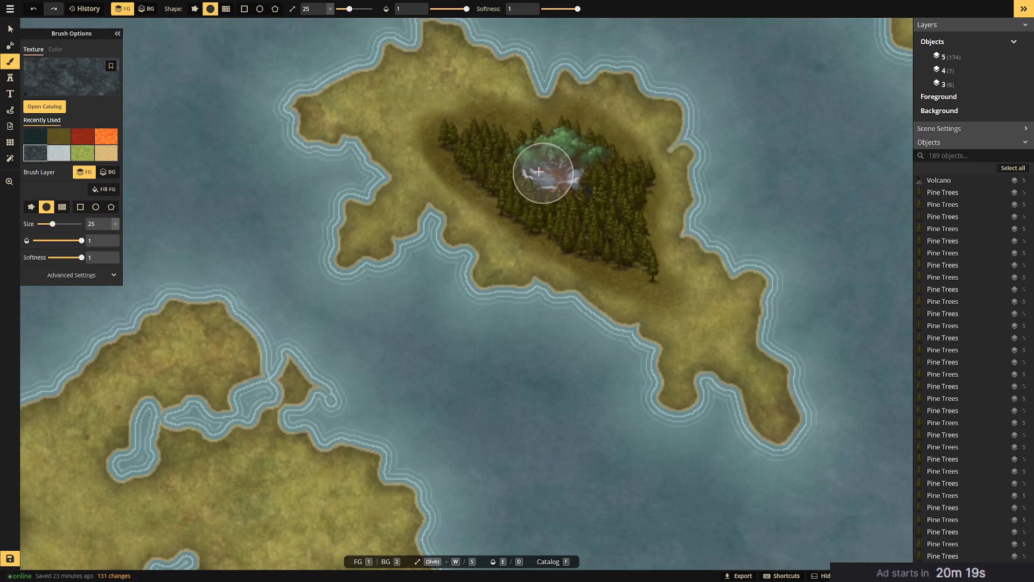
click(586, 194)
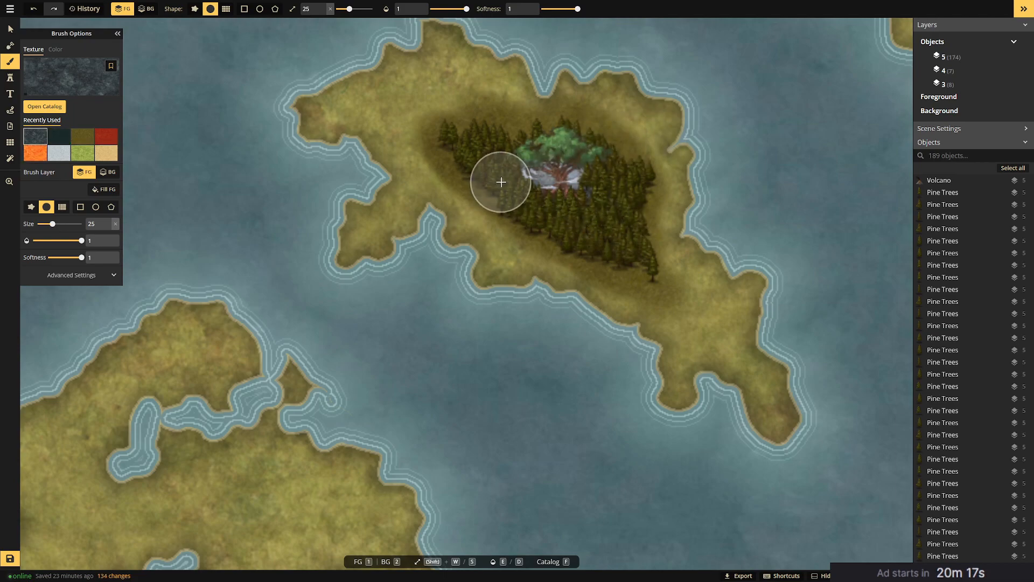
Try a bright red Lava texture beneath the World Tree and undo the recent test strokes.
click(53, 82)
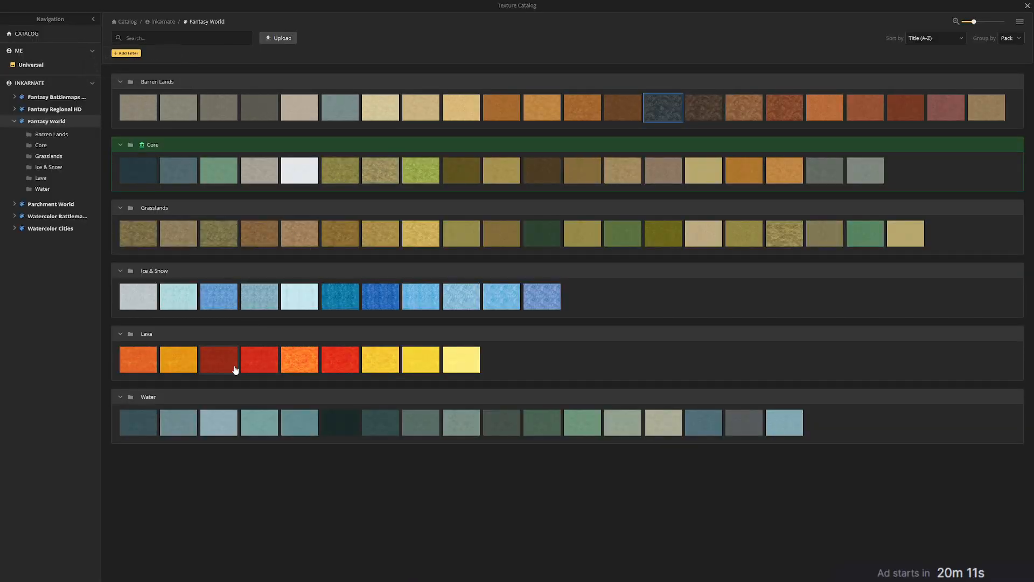
click(273, 365)
drag(539, 179, 561, 189)
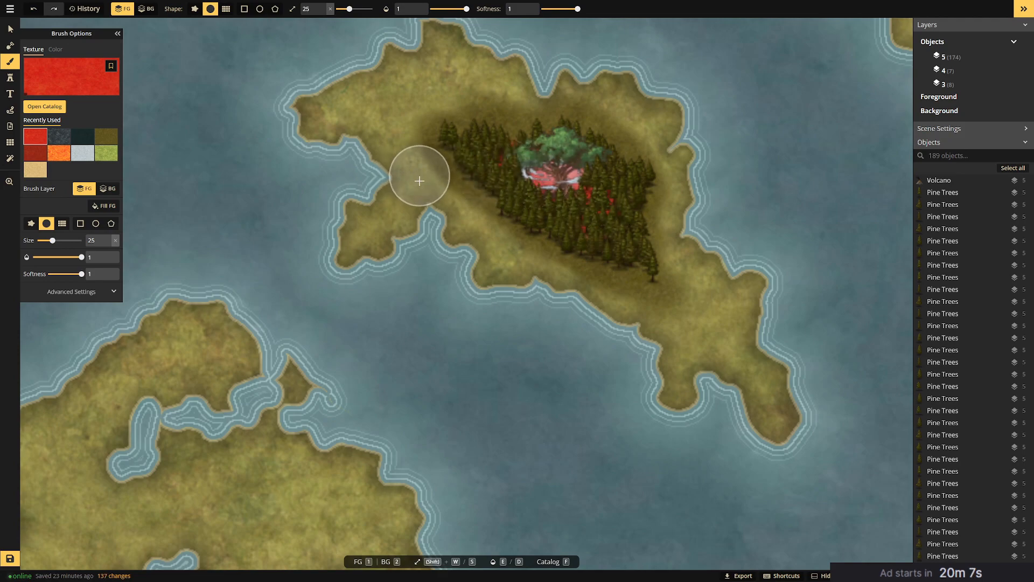
key(ctrl+z)
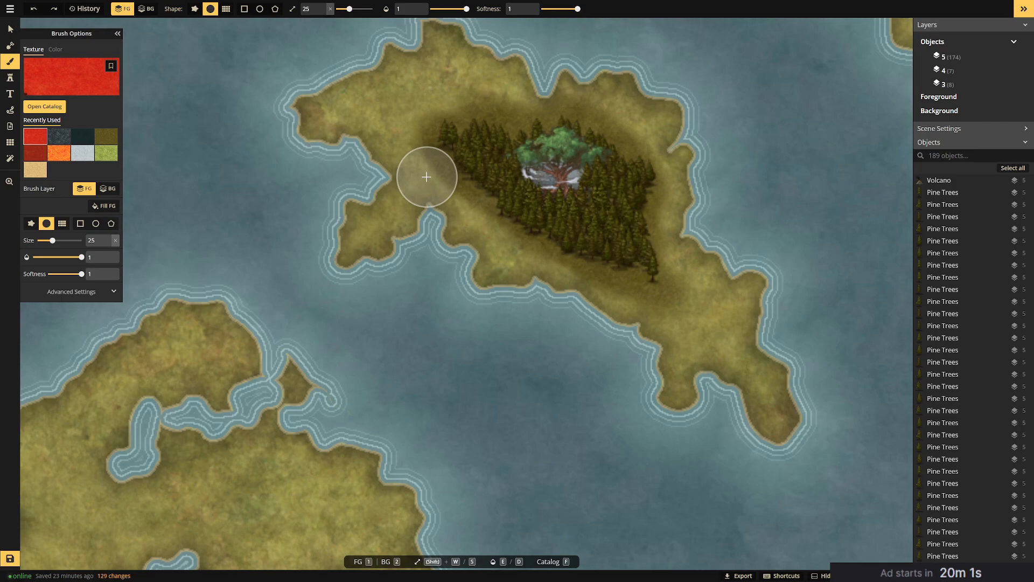
Choose the Land Brown 1 texture and brush it on the ground around the World Tree's roots.
click(70, 75)
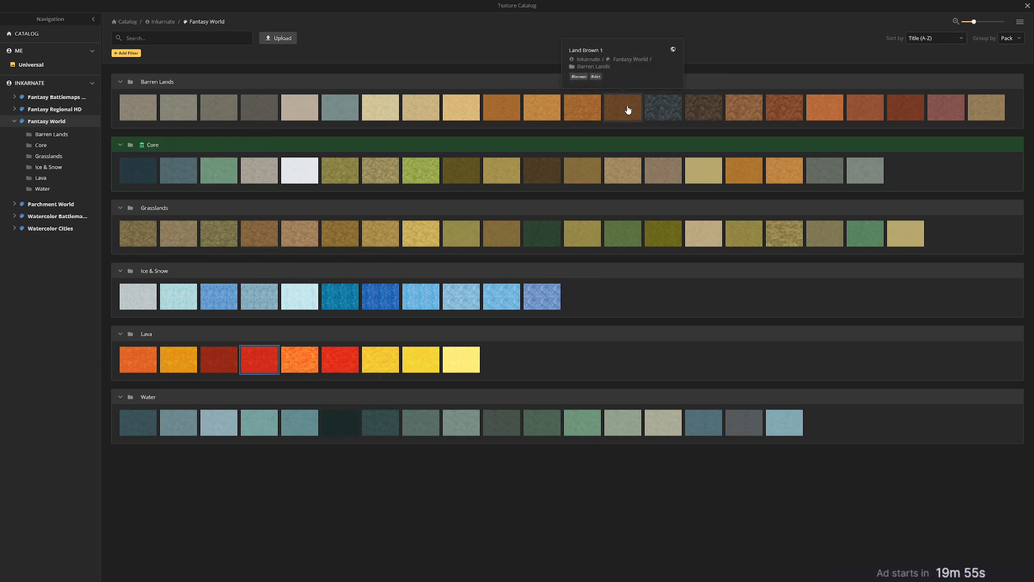
click(704, 108)
mouse_move(556, 176)
mouse_down()
mouse_move(583, 197)
mouse_move(526, 171)
mouse_move(595, 211)
mouse_move(555, 188)
mouse_move(591, 203)
mouse_up()
Choose the dark olive Core texture and brush it over the rest of the World Tree island's foreground.
scroll(528, 247, down, 3)
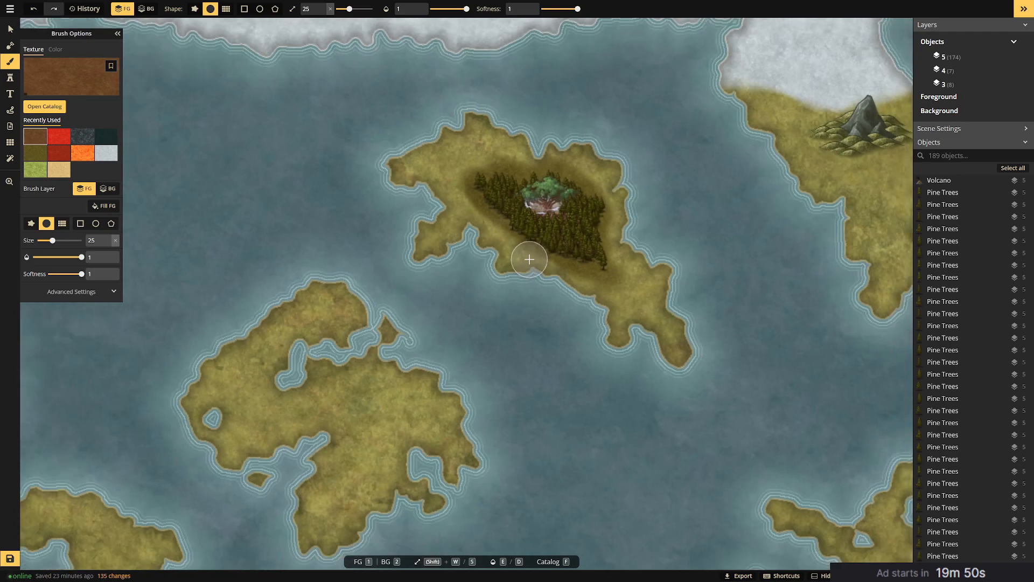
scroll(529, 260, down, 3)
scroll(528, 258, down, 2)
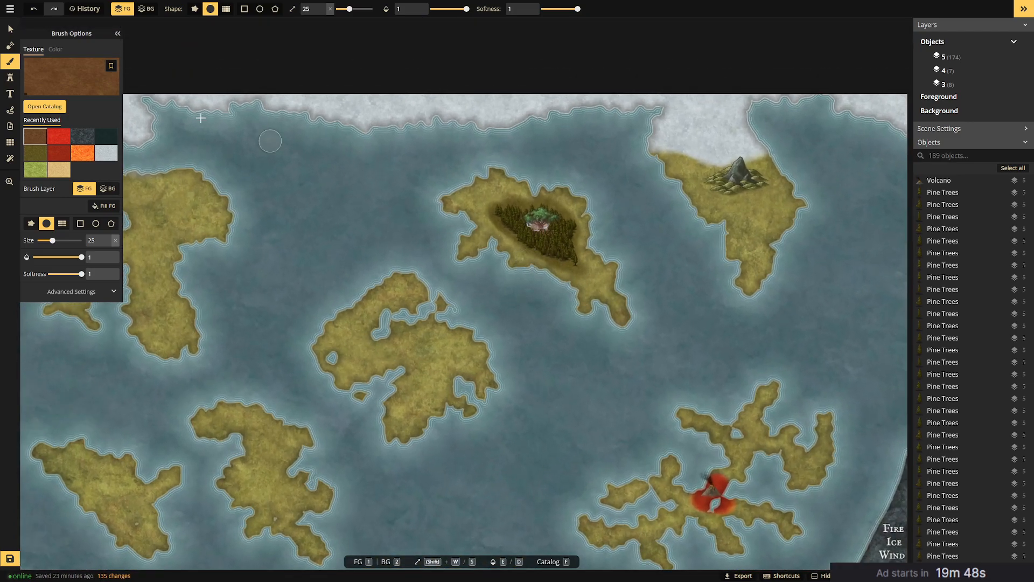
click(72, 87)
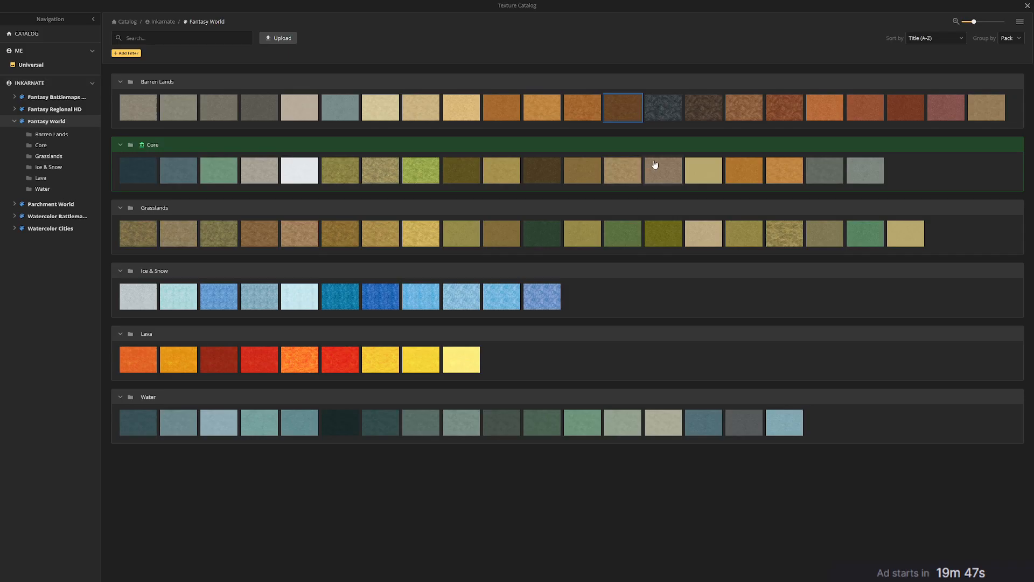
click(467, 171)
drag(583, 208, 546, 186)
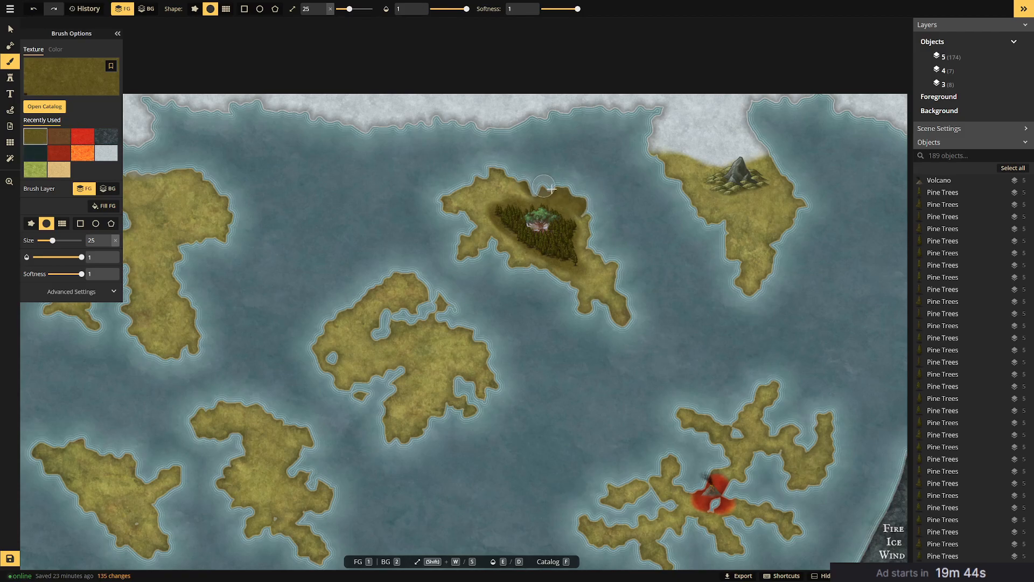
mouse_move(468, 184)
mouse_down()
mouse_move(443, 217)
mouse_move(456, 205)
mouse_move(487, 253)
mouse_up()
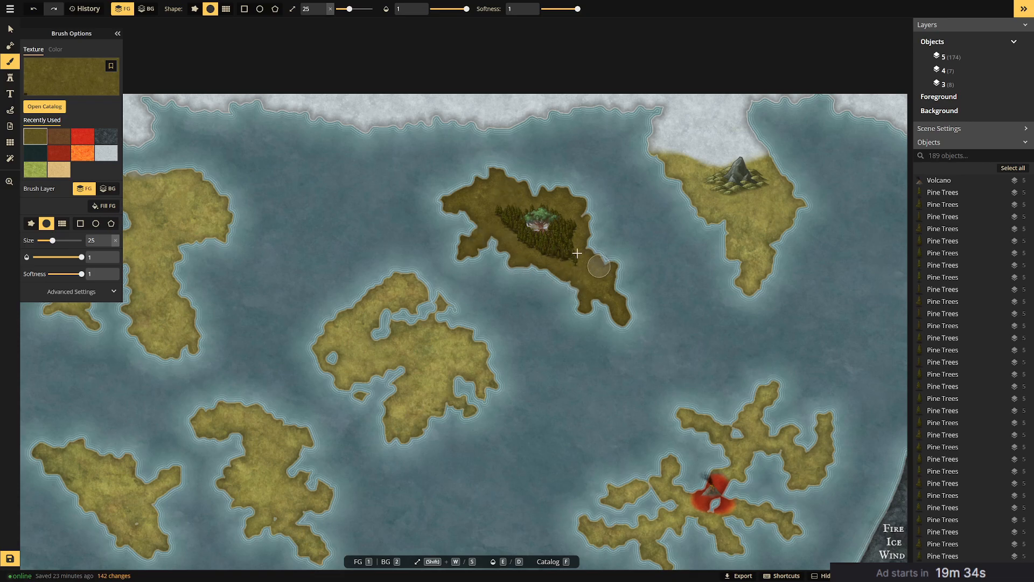
Subtract a small lake from the land mask northwest of the pine forest with a size 10 mask brush.
scroll(539, 215, up, 5)
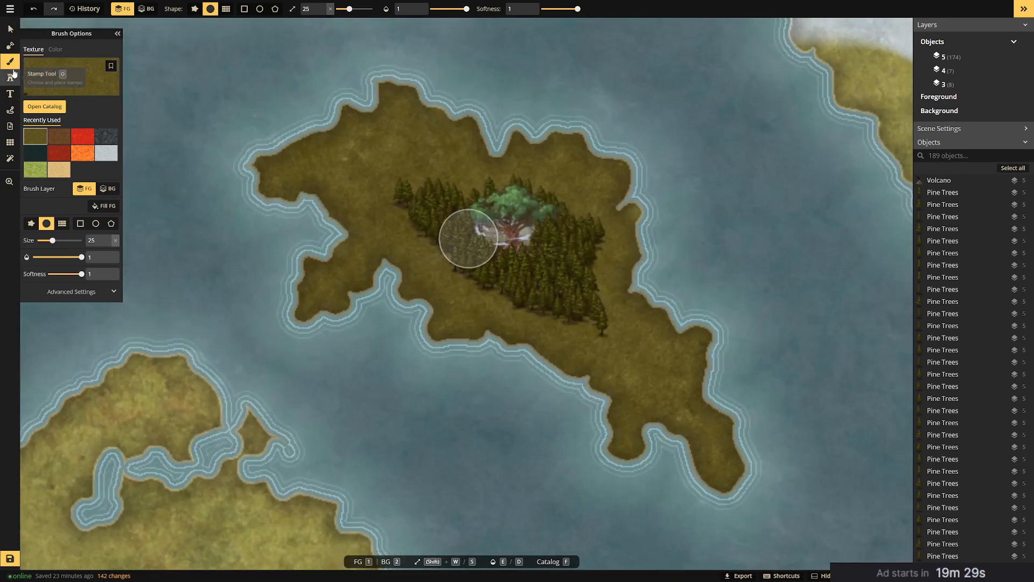
click(10, 45)
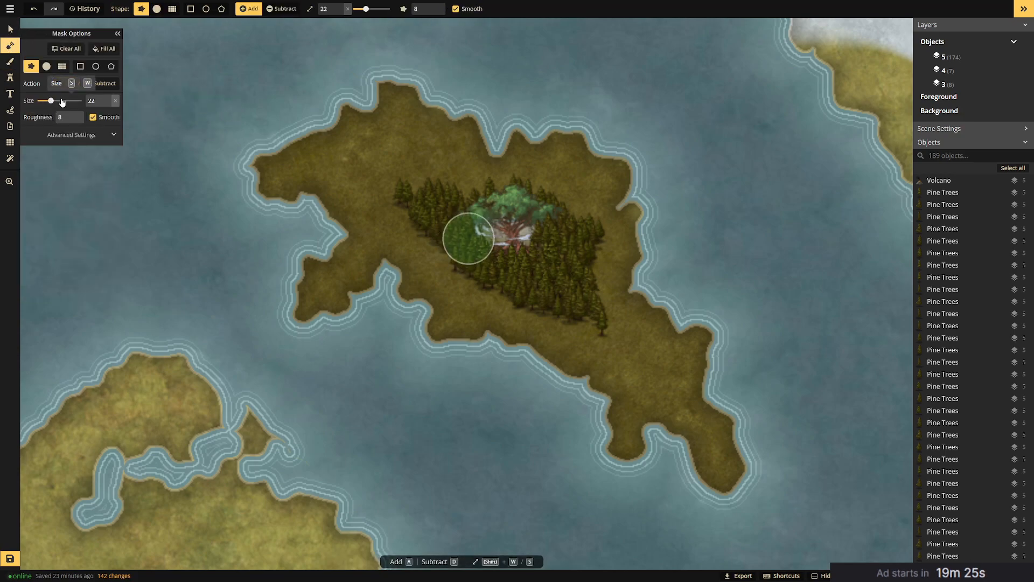
drag(52, 99, 45, 101)
click(104, 83)
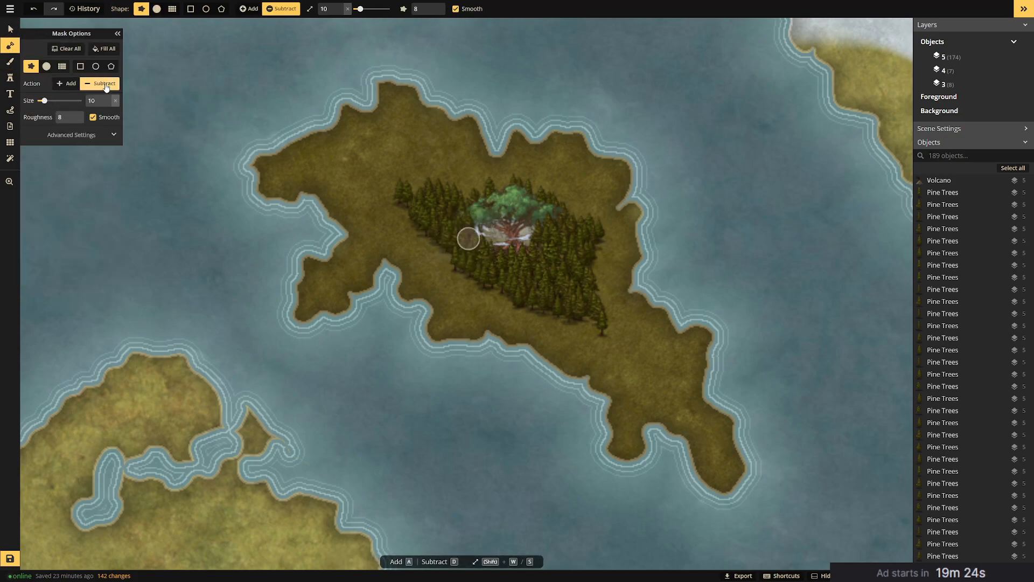
click(366, 168)
drag(395, 167, 376, 158)
click(371, 145)
click(370, 152)
click(392, 172)
click(382, 155)
click(386, 160)
Paint Pine Trees stamps at size 77 around the small lake and along the northwestern part of the island.
scroll(418, 216, down, 5)
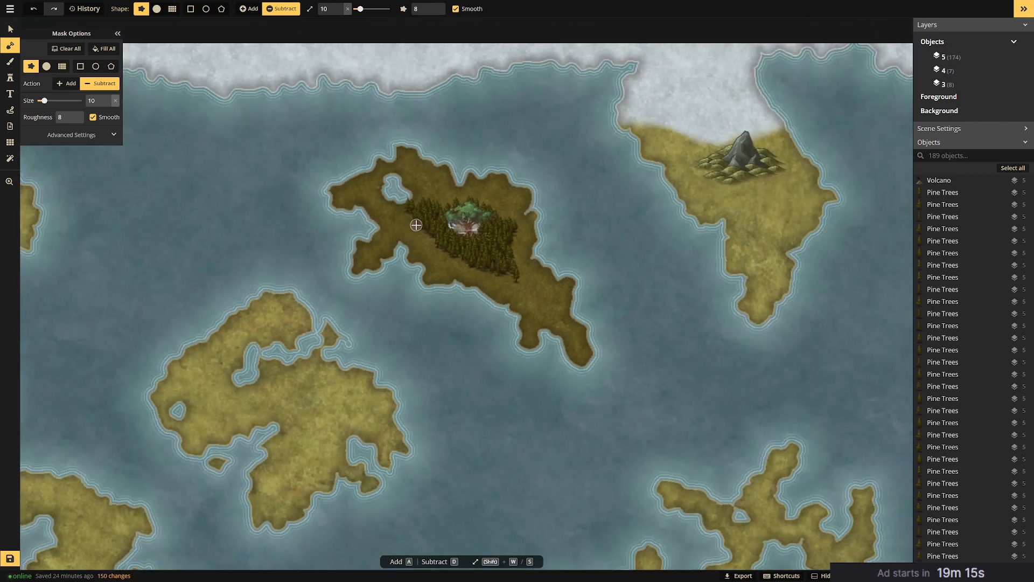
drag(301, 203, 430, 260)
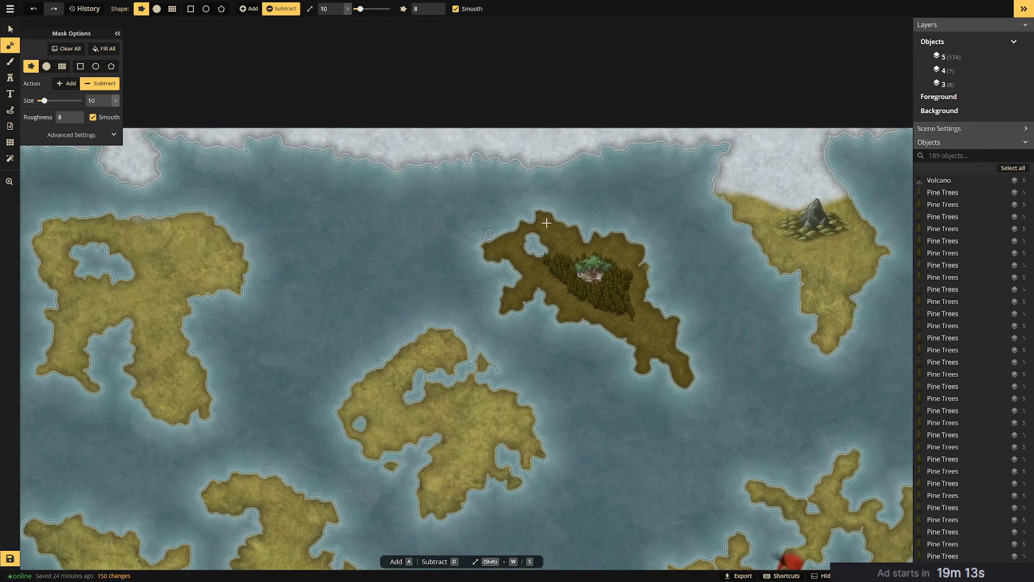
scroll(542, 235, up, 5)
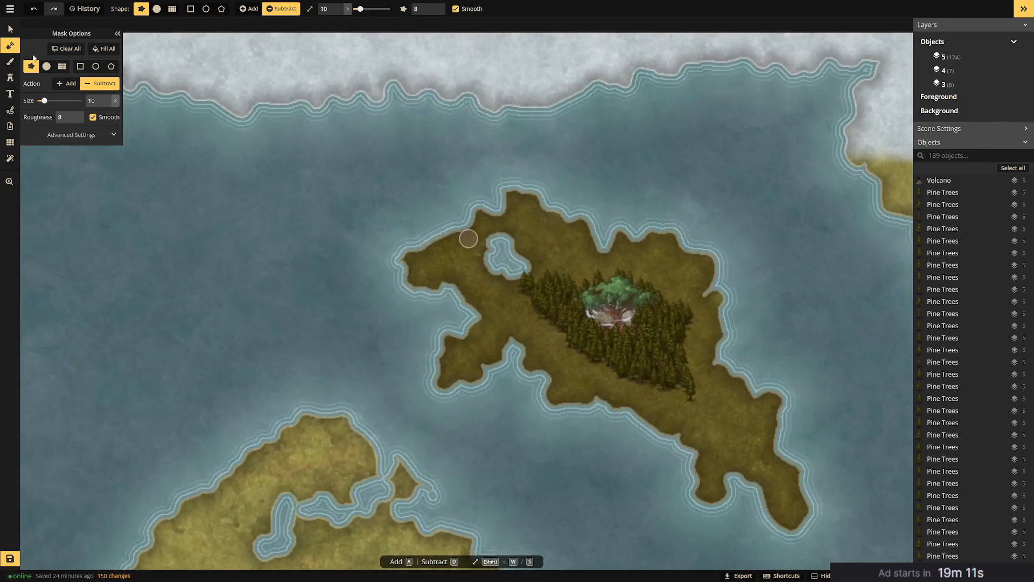
click(10, 83)
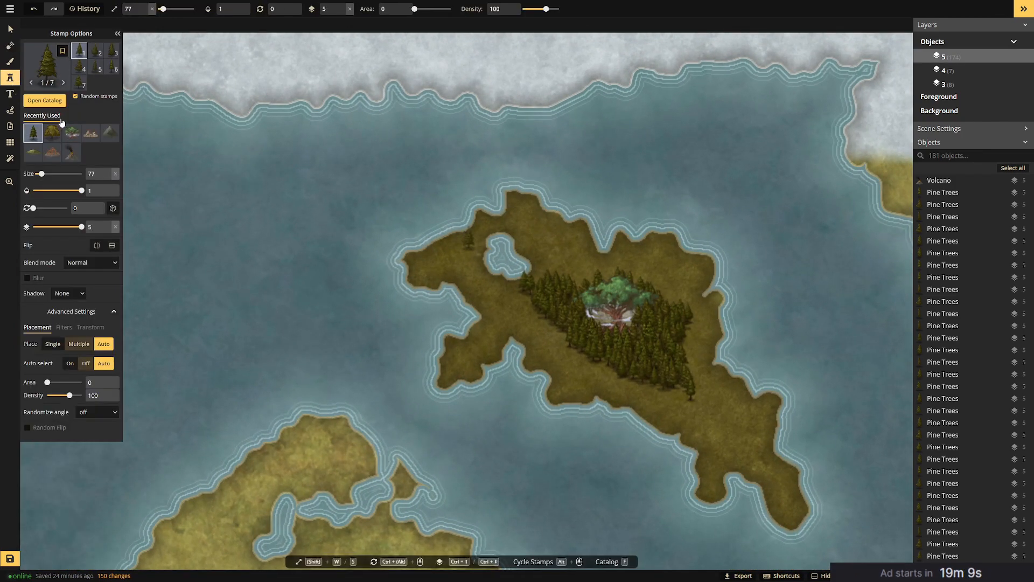
click(52, 80)
click(259, 108)
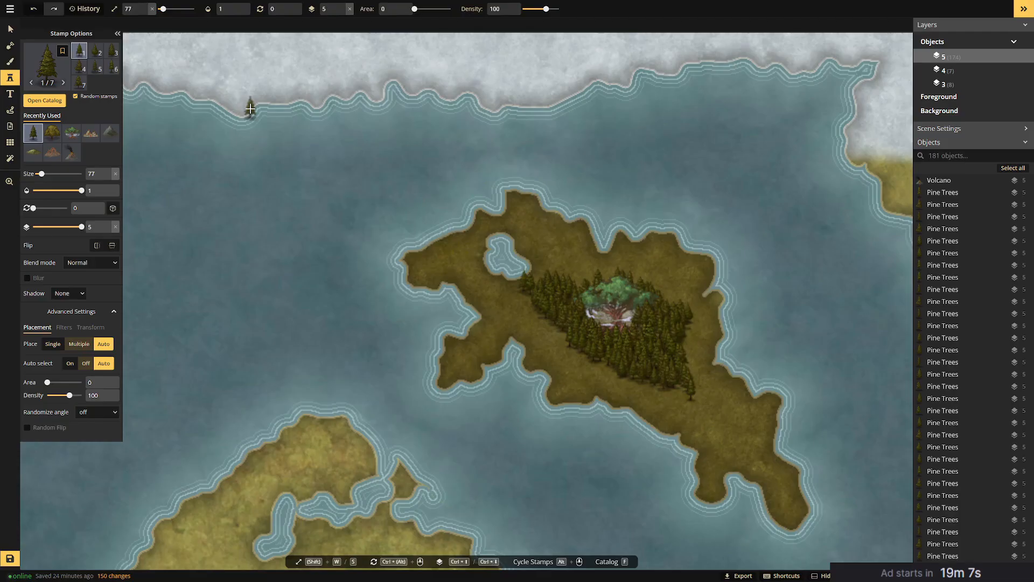
mouse_move(515, 233)
mouse_down()
mouse_move(539, 265)
mouse_move(514, 230)
mouse_move(494, 225)
mouse_move(463, 254)
mouse_move(516, 290)
mouse_move(468, 256)
mouse_move(482, 244)
mouse_move(485, 261)
mouse_move(531, 260)
mouse_move(523, 281)
mouse_move(499, 295)
mouse_move(560, 278)
mouse_move(532, 245)
mouse_move(574, 277)
mouse_move(539, 244)
mouse_move(588, 289)
mouse_move(565, 270)
mouse_move(603, 285)
mouse_move(501, 233)
mouse_move(536, 237)
mouse_move(558, 270)
mouse_up()
mouse_move(505, 290)
mouse_down()
mouse_move(539, 301)
mouse_move(518, 295)
mouse_up()
mouse_move(474, 265)
mouse_down()
mouse_move(425, 243)
mouse_move(468, 256)
mouse_up()
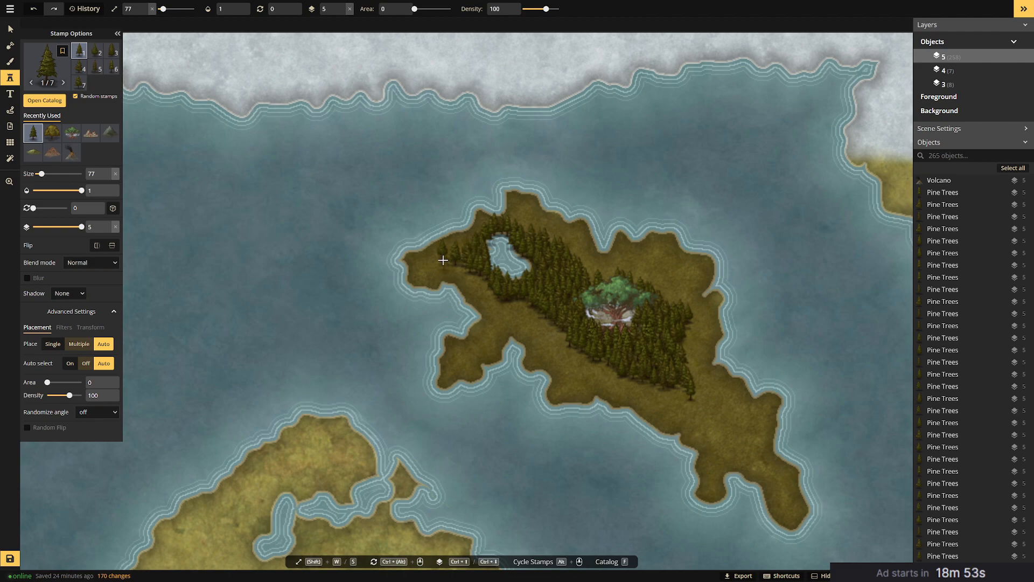
click(474, 240)
click(464, 247)
Stamp more Pine Trees just north of the World Tree and down the island's southeastern arm.
click(598, 272)
click(608, 280)
mouse_move(689, 340)
mouse_down()
mouse_move(721, 396)
mouse_move(700, 375)
mouse_up()
mouse_move(681, 410)
mouse_down()
mouse_move(710, 405)
mouse_move(668, 394)
mouse_move(755, 445)
mouse_move(760, 431)
mouse_move(712, 437)
mouse_move(734, 445)
mouse_up()
click(669, 397)
click(757, 445)
click(702, 432)
click(740, 452)
Scatter single broadleaf Trees stamps at size 77 among the pines surrounding the World Tree.
click(48, 138)
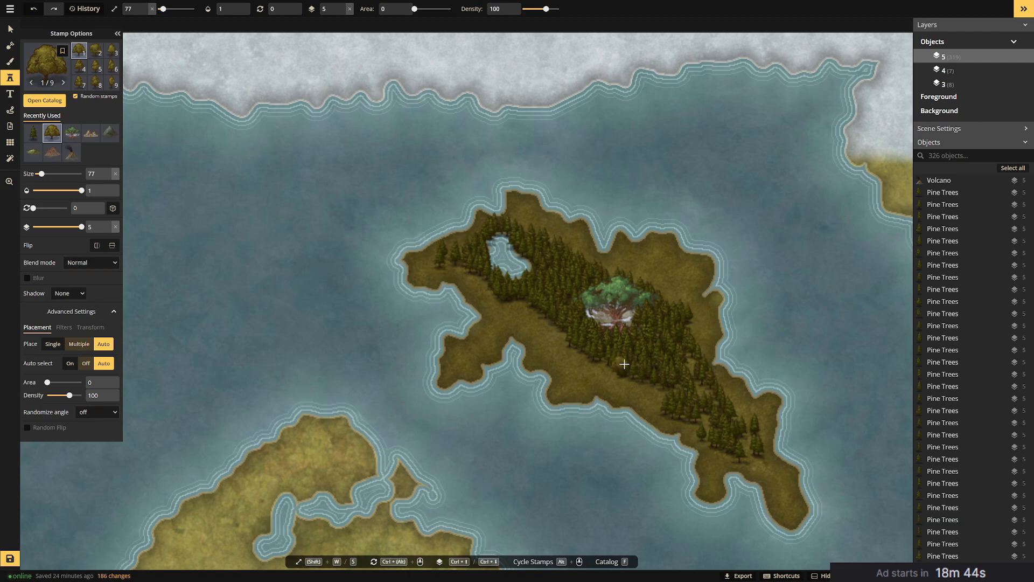
click(659, 352)
click(673, 329)
click(624, 348)
click(564, 312)
click(570, 289)
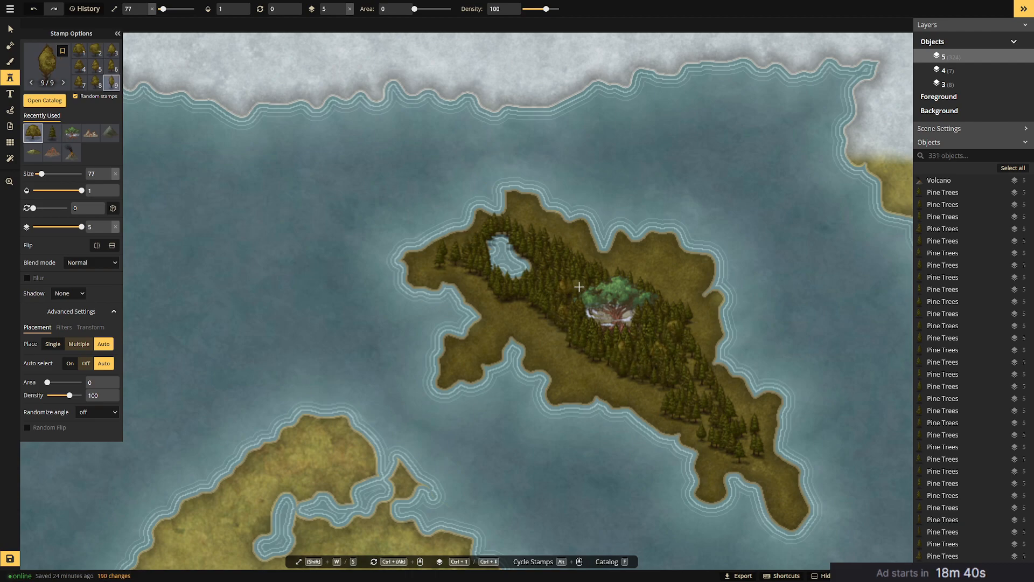
click(560, 261)
click(543, 279)
click(576, 270)
click(561, 277)
Add broadleaf Trees stamps among the pines around the lake and one beside the World Tree.
click(515, 288)
click(494, 277)
click(513, 233)
click(538, 243)
click(533, 245)
click(635, 297)
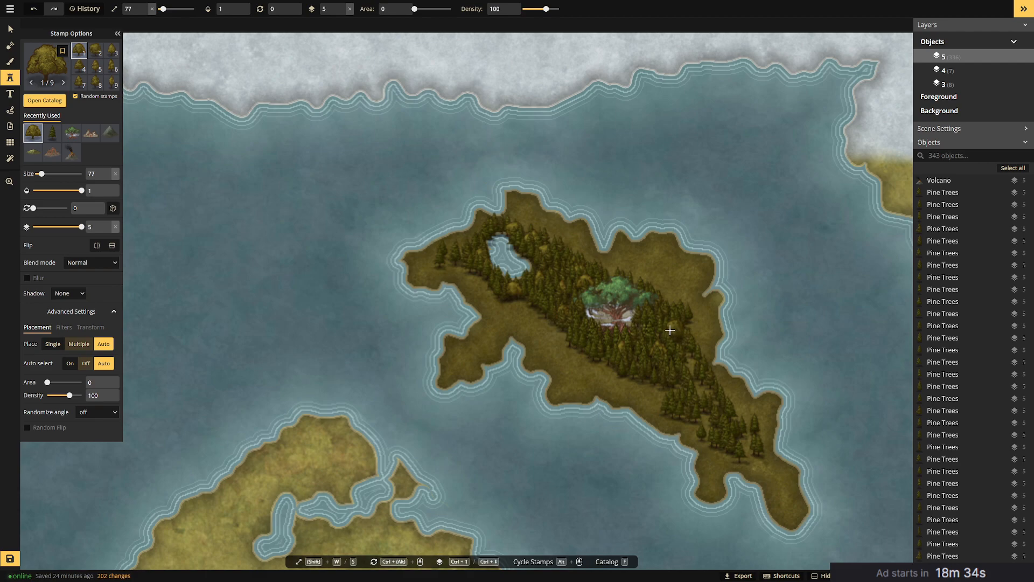
Scatter broadleaf Trees stamps through the pine forest running down the island's southeastern arm.
click(671, 347)
click(684, 362)
click(695, 377)
click(699, 391)
click(685, 389)
click(719, 419)
click(711, 421)
click(679, 412)
click(679, 413)
click(357, 283)
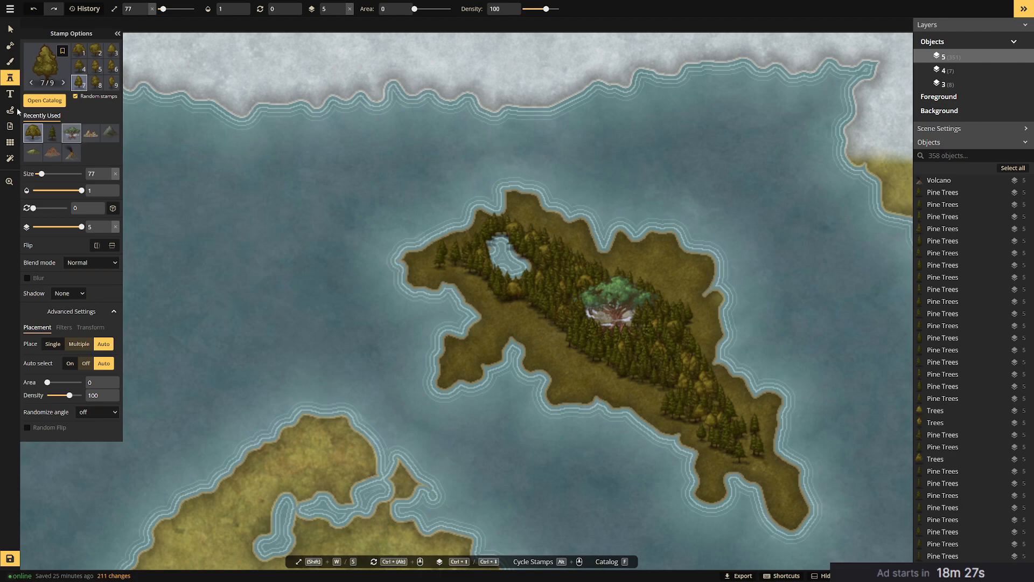
Choose the golden-branched World Tree 2 stamp from the Trees catalog and place it on the island's northeastern ground.
drag(606, 282, 359, 325)
scroll(359, 325, down, 2)
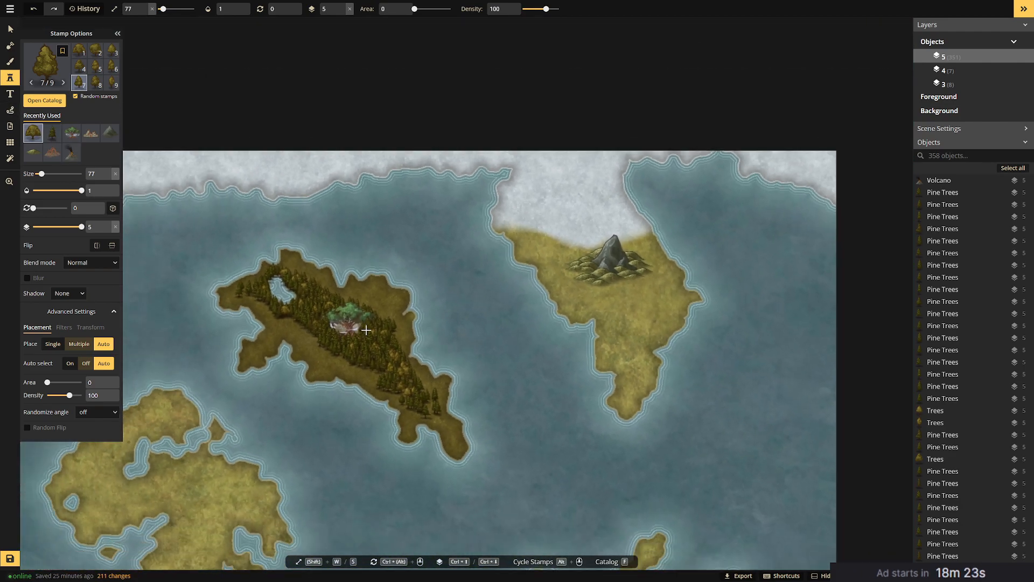
scroll(456, 320, up, 1)
drag(485, 315, 579, 307)
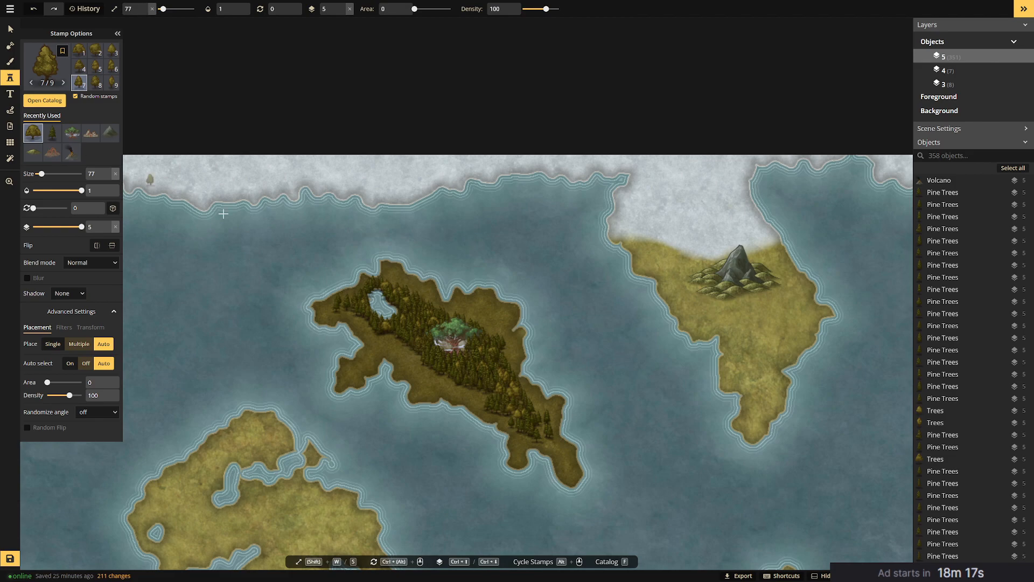
drag(528, 370, 588, 283)
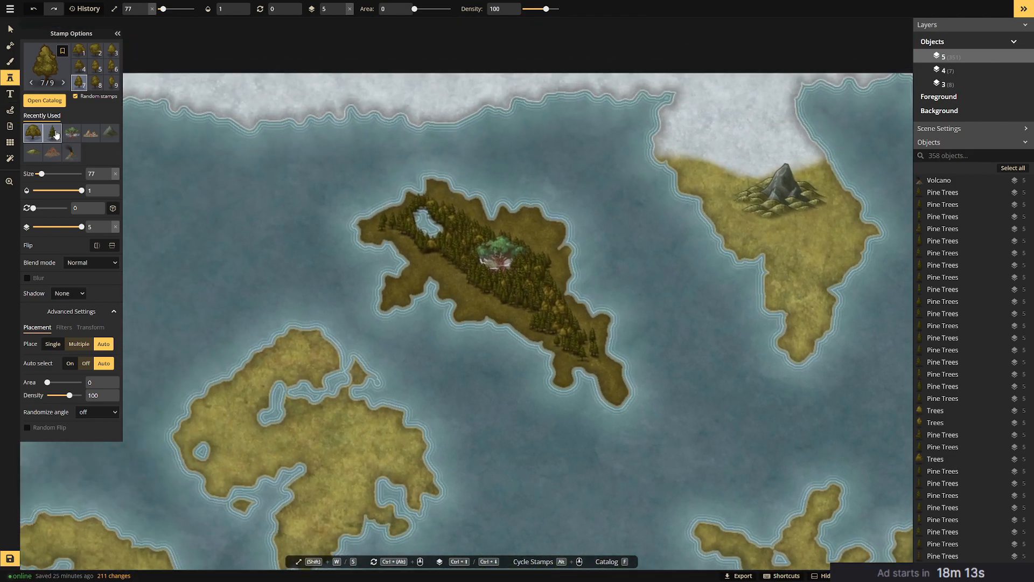
click(45, 100)
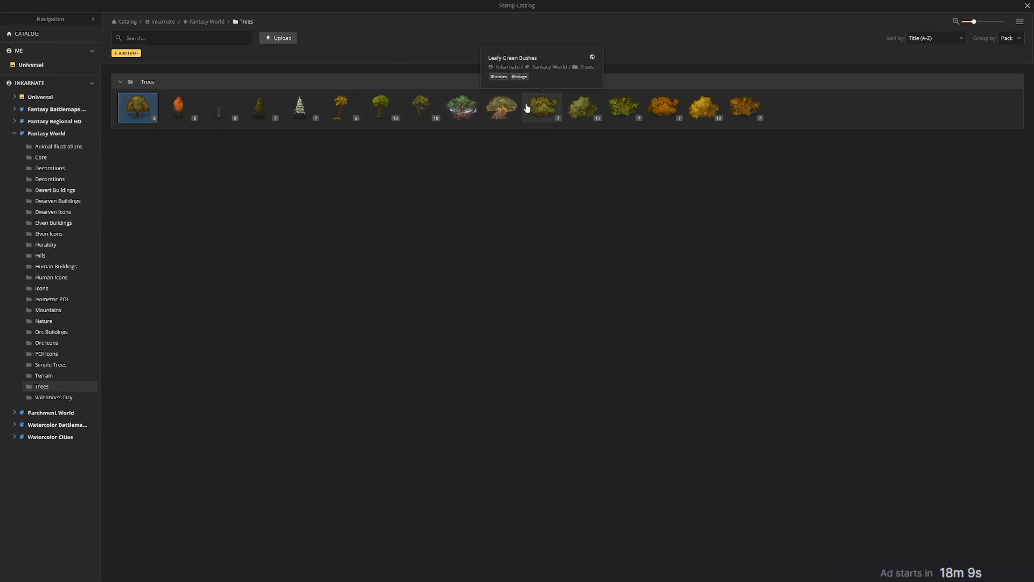
click(509, 113)
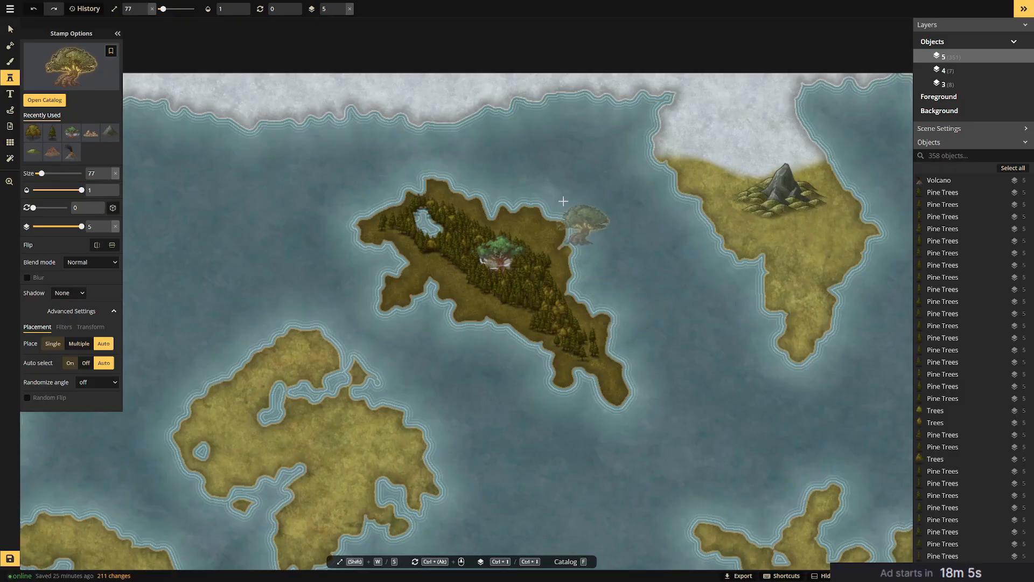
click(543, 218)
key(Escape)
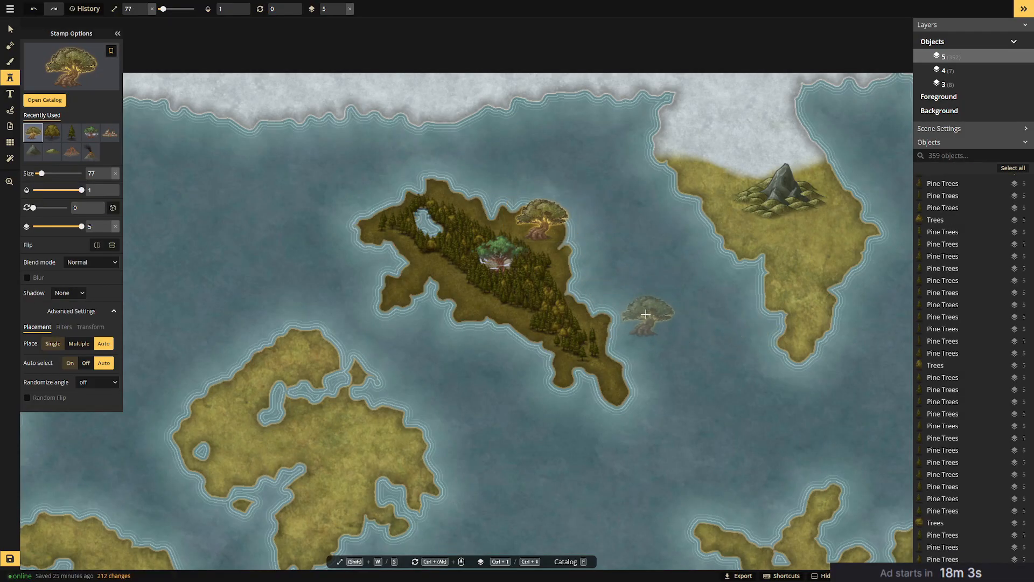
Move the original World Tree into the sea east of the island and put World Tree 2 in its place.
click(13, 27)
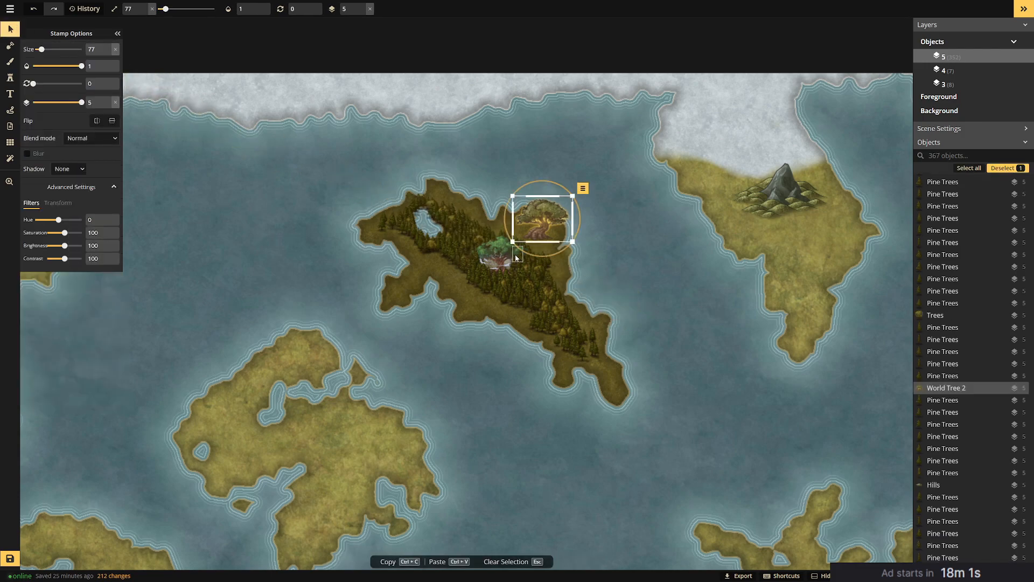
click(499, 259)
drag(499, 259, 650, 232)
drag(548, 218, 506, 249)
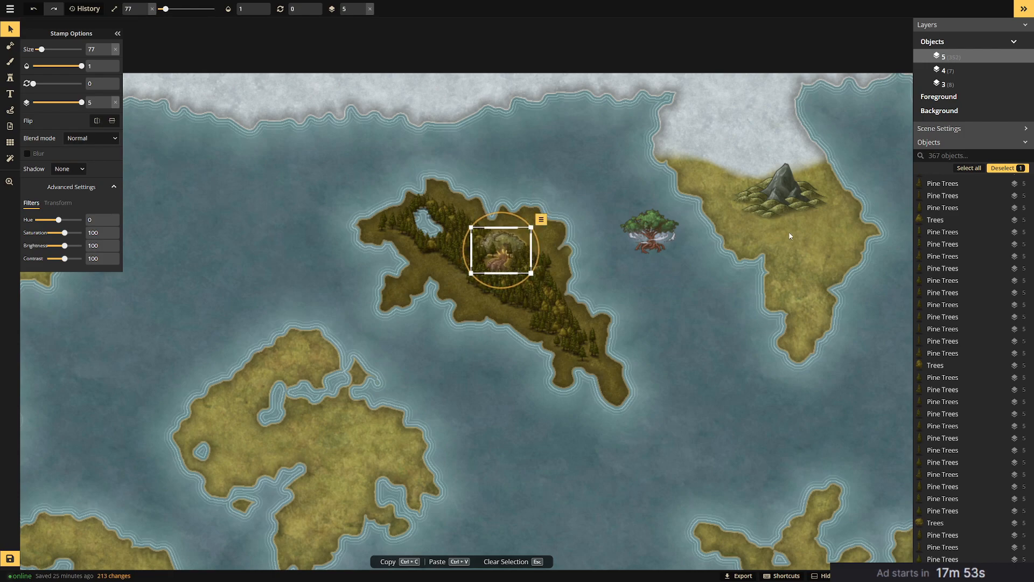
Select World Tree 2 with the trees around it and set them all to layer 4.
click(536, 203)
drag(503, 236, 540, 261)
drag(80, 102, 76, 102)
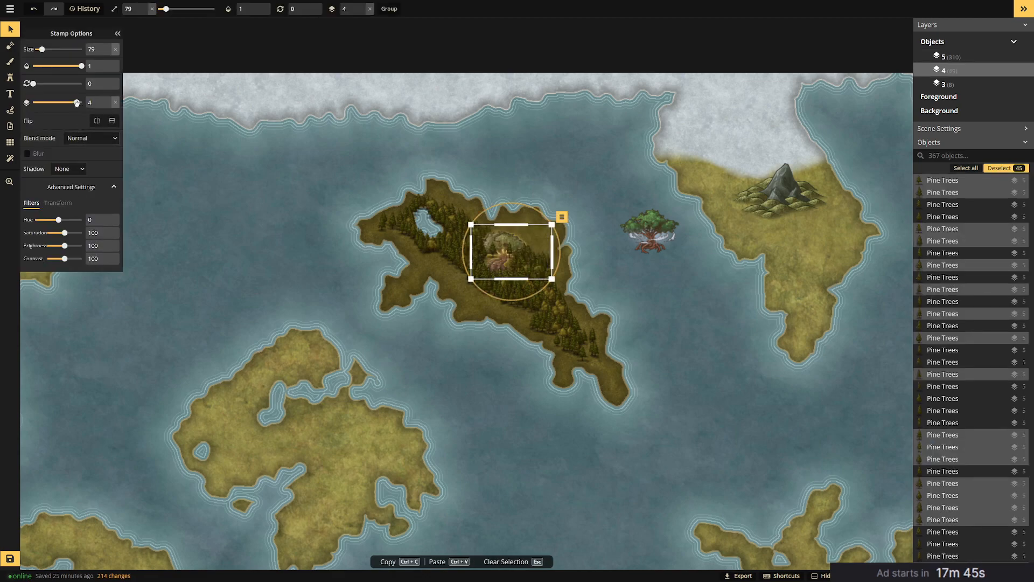
key(Escape)
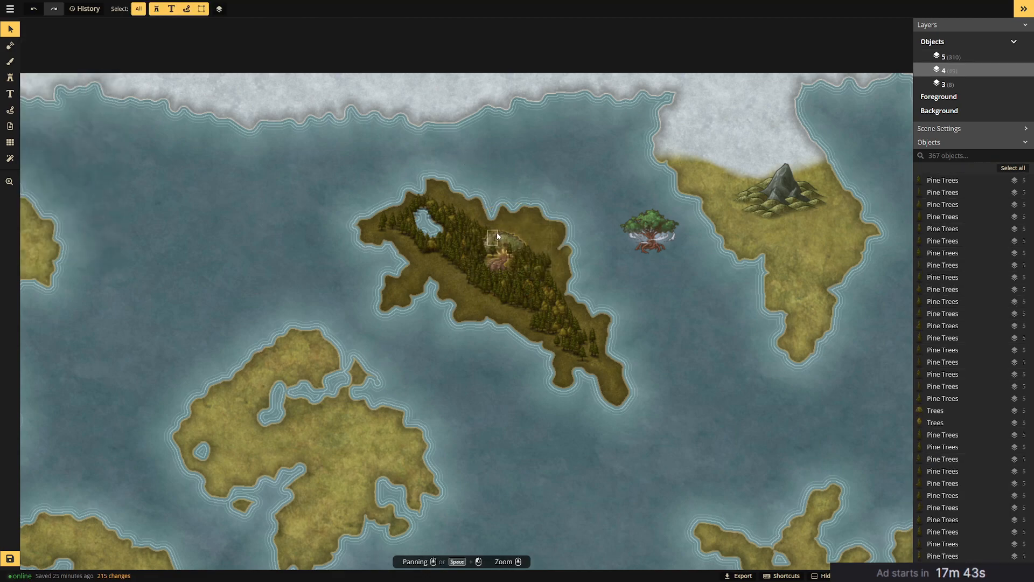
Select World Tree 2 alone and set it to layer 5.
click(498, 236)
click(517, 243)
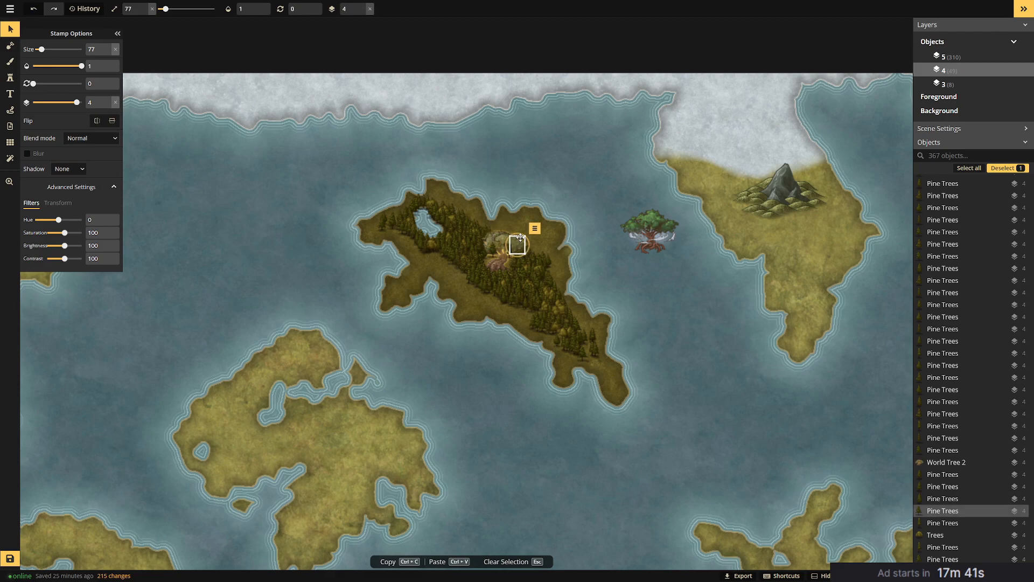
click(503, 259)
click(83, 108)
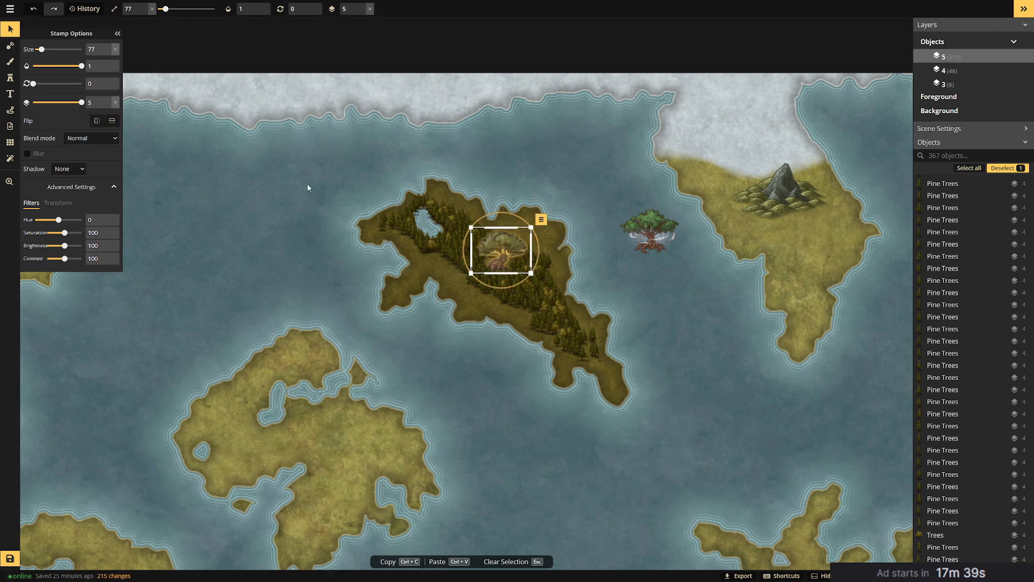
click(572, 181)
drag(534, 262, 525, 279)
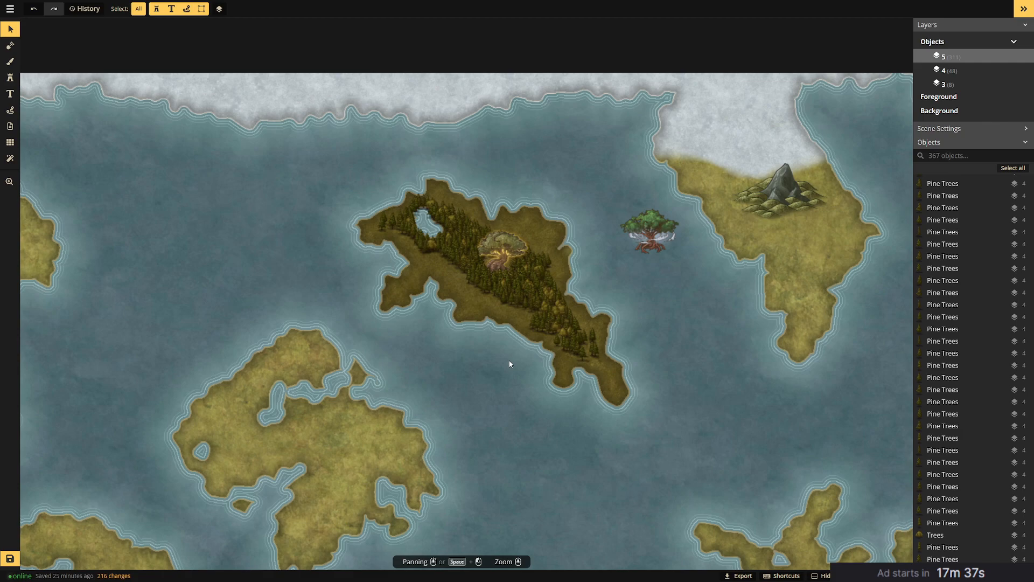
Brush the Land Brown 1 texture on the foreground ground beneath World Tree 2's roots.
click(10, 64)
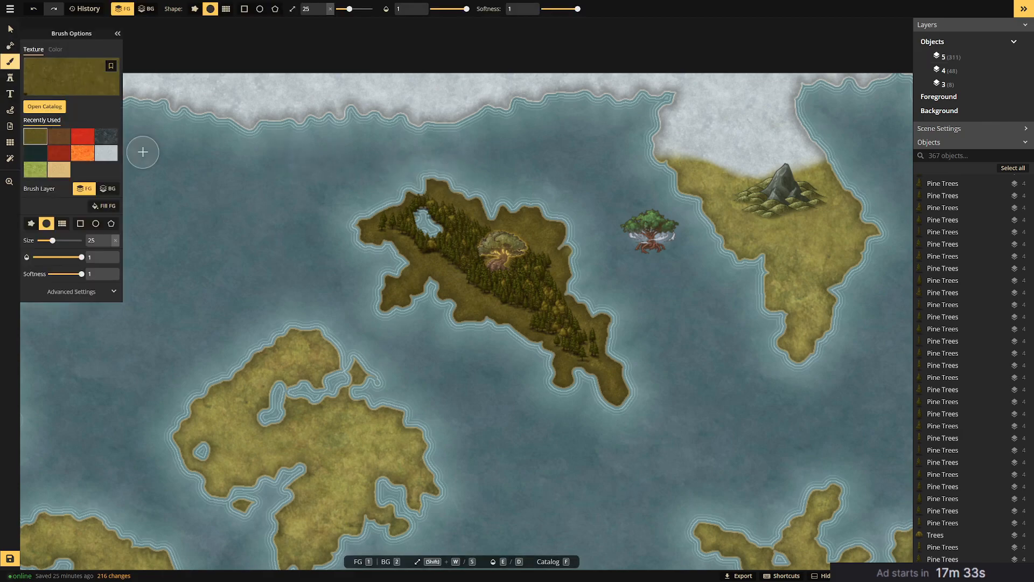
click(53, 141)
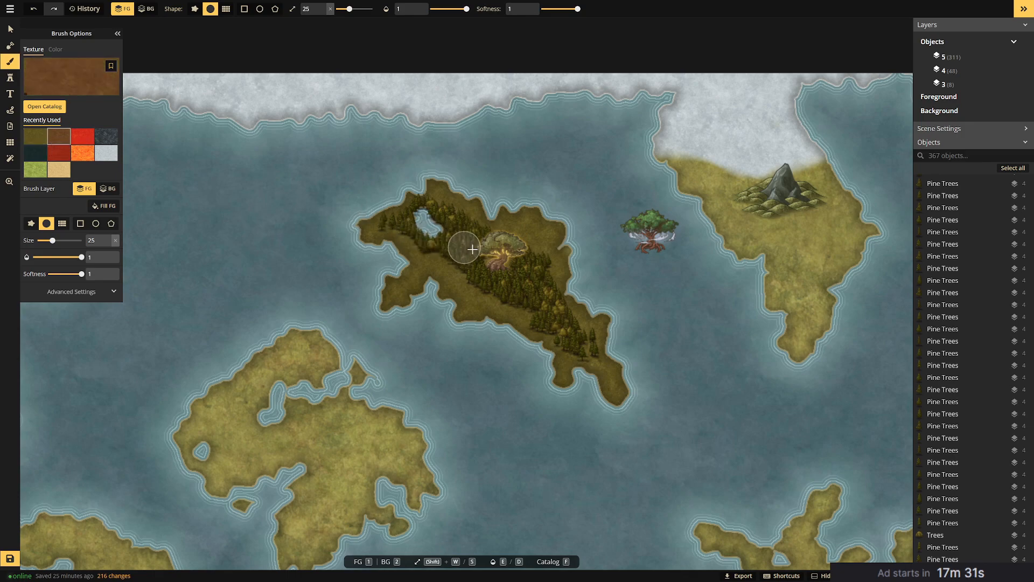
mouse_move(510, 271)
mouse_down()
mouse_move(493, 261)
mouse_move(513, 273)
mouse_move(504, 272)
mouse_up()
Switch the brush to the dark grey rock texture with its hue filter at 1 and save the map.
click(110, 140)
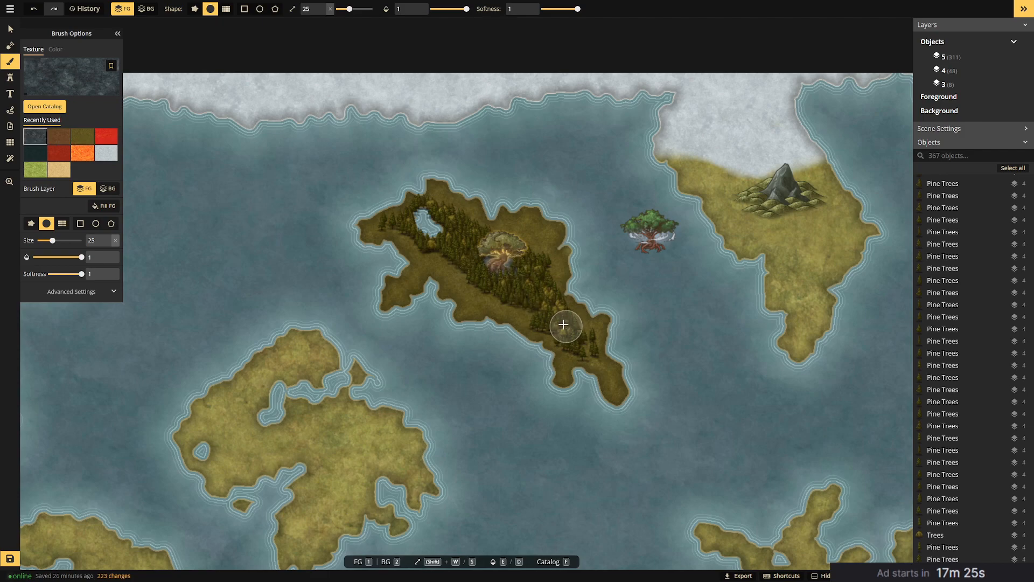
click(36, 105)
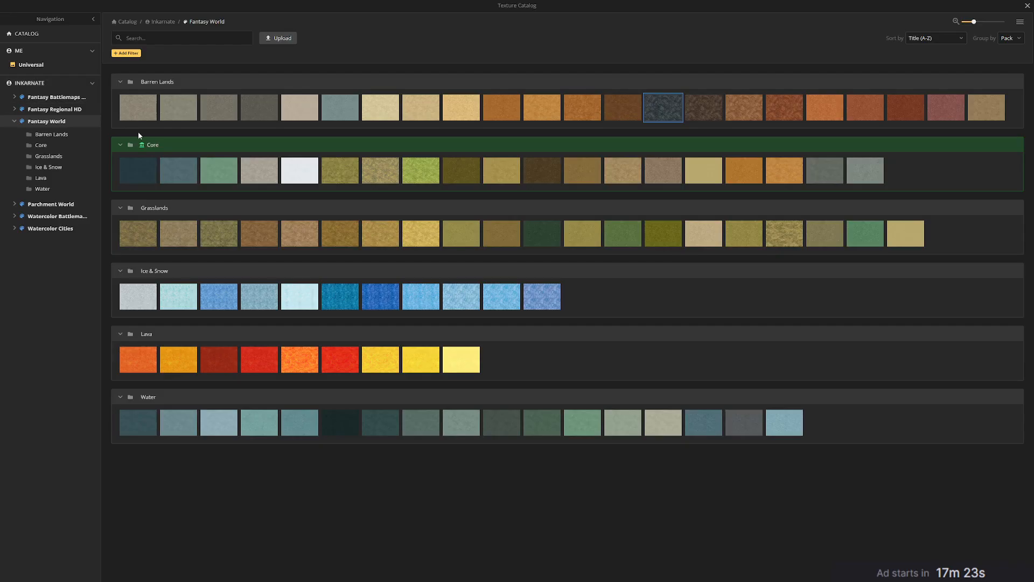
click(1027, 6)
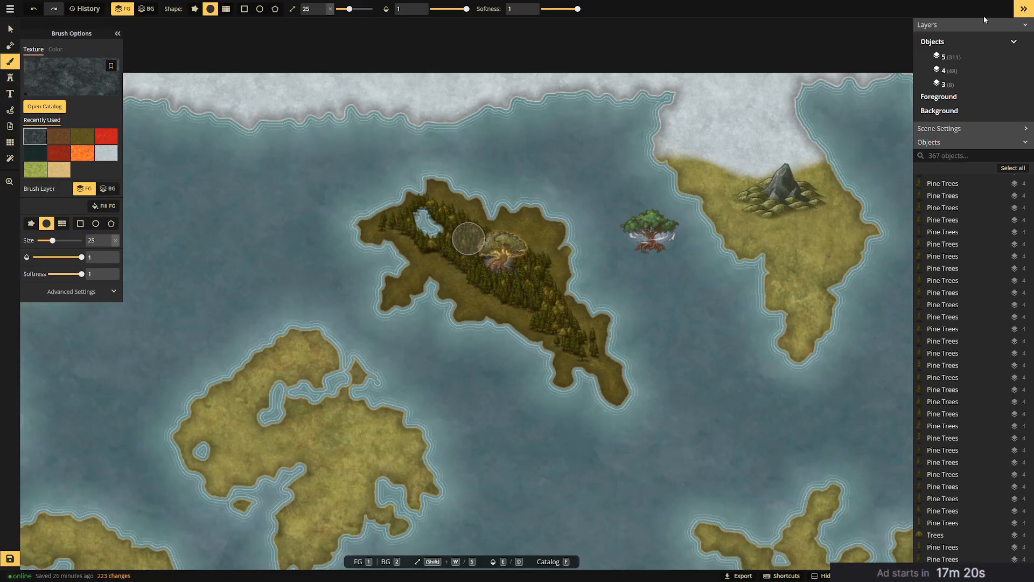
click(67, 293)
click(64, 307)
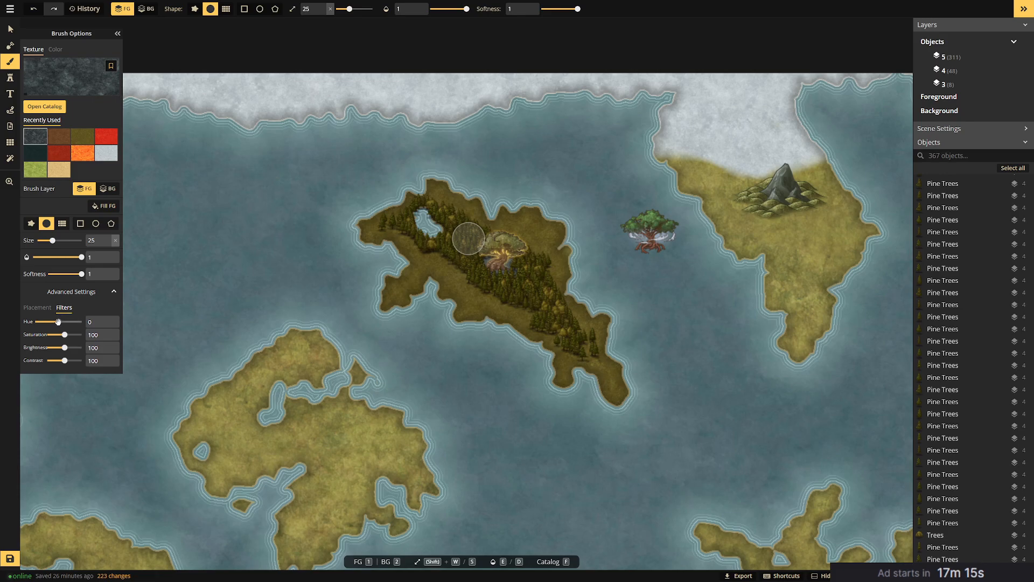
mouse_move(54, 322)
mouse_down()
mouse_move(34, 321)
mouse_move(58, 321)
mouse_up()
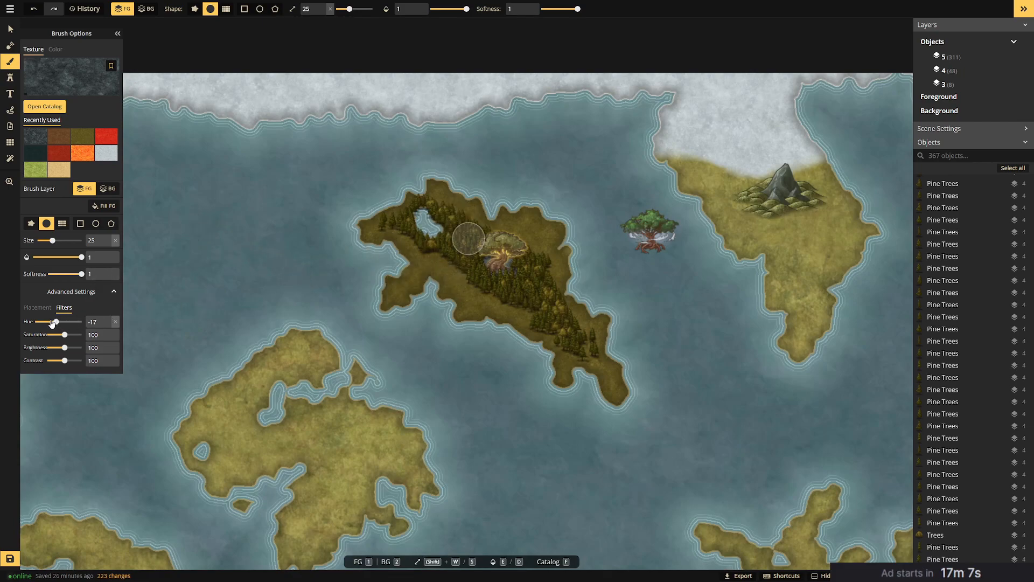
drag(55, 321, 55, 321)
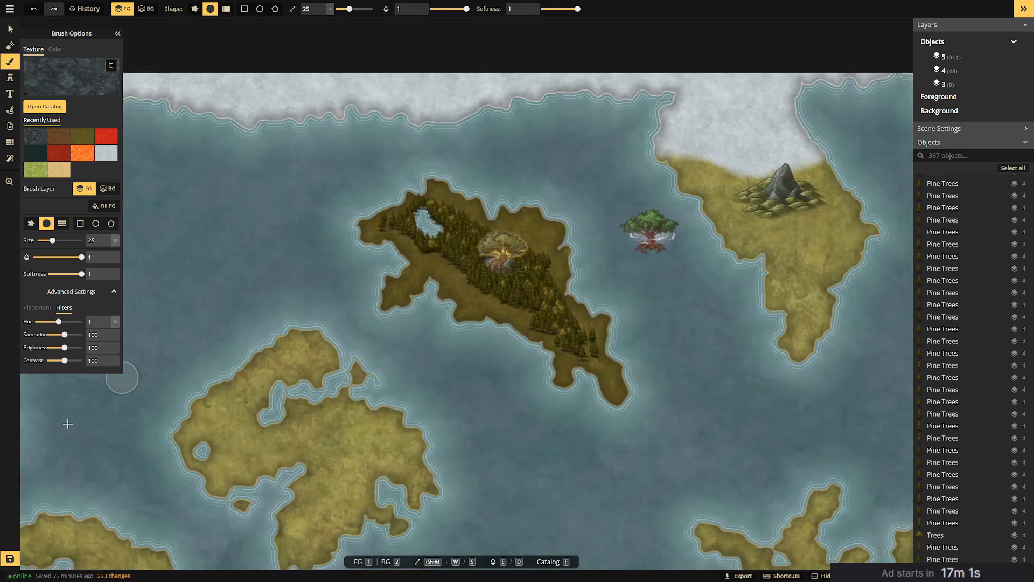
click(10, 559)
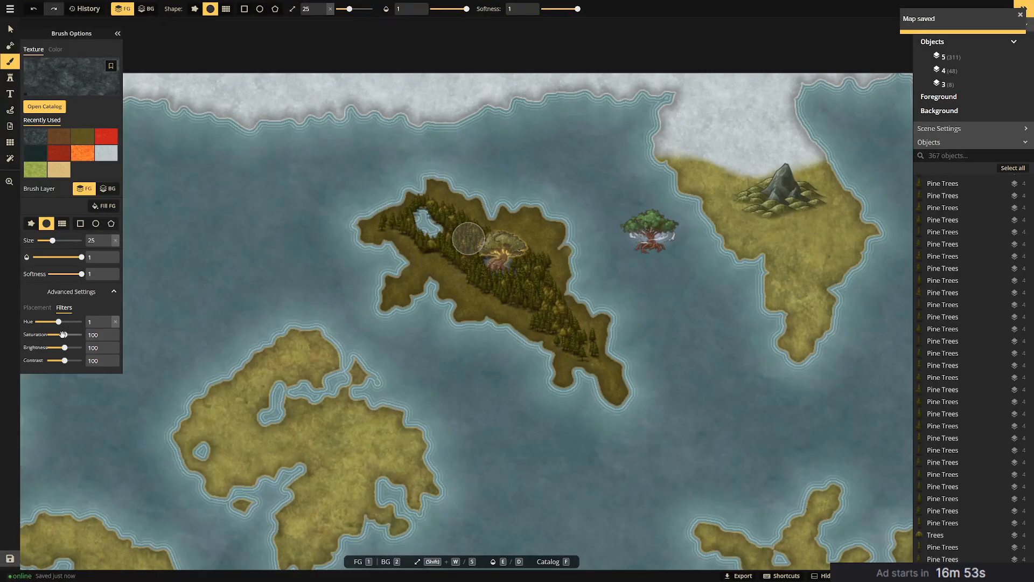
Brush progressively adjusted dark shades of the texture beneath World Tree 2's roots, ending with saturation 139 and brightness 56.
mouse_move(65, 335)
mouse_down()
mouse_move(28, 334)
mouse_move(72, 349)
mouse_move(9, 350)
mouse_up()
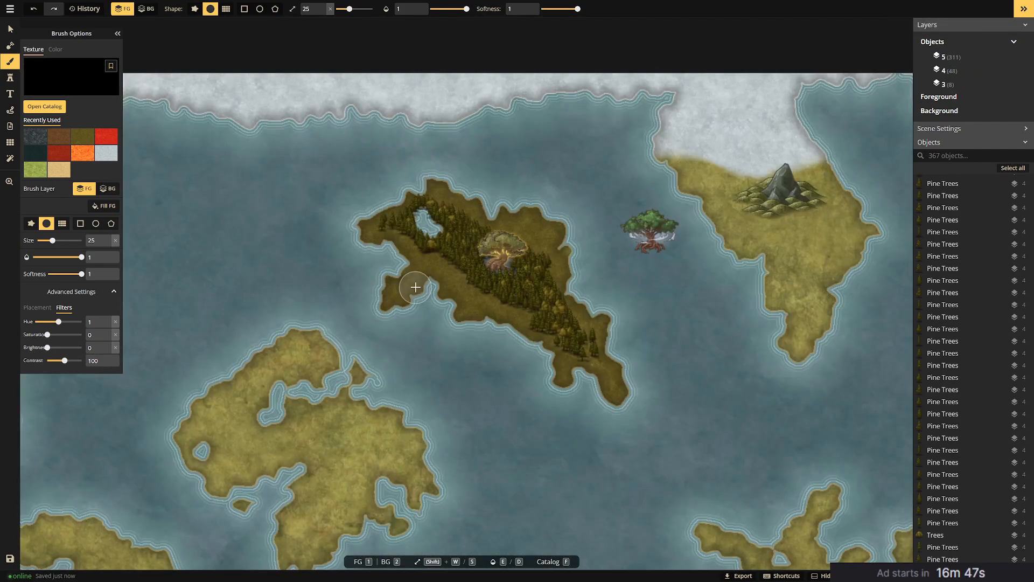
drag(487, 262, 518, 276)
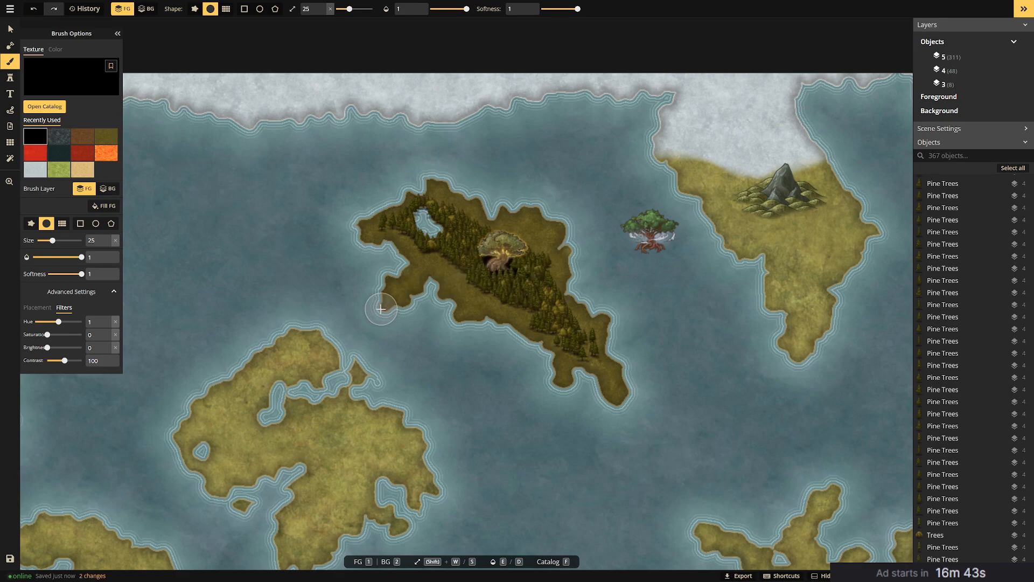
drag(48, 348, 54, 348)
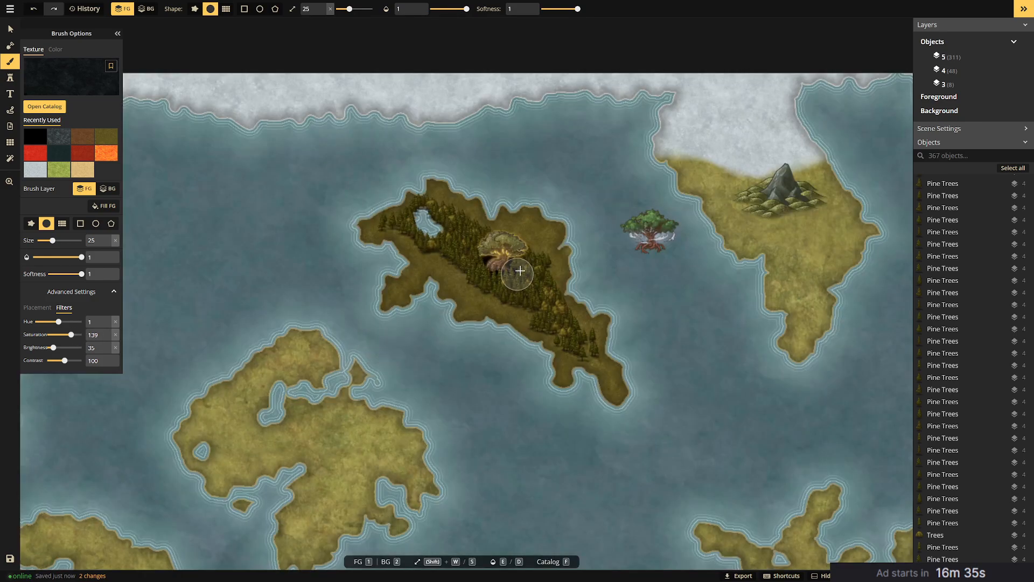
drag(489, 261, 513, 276)
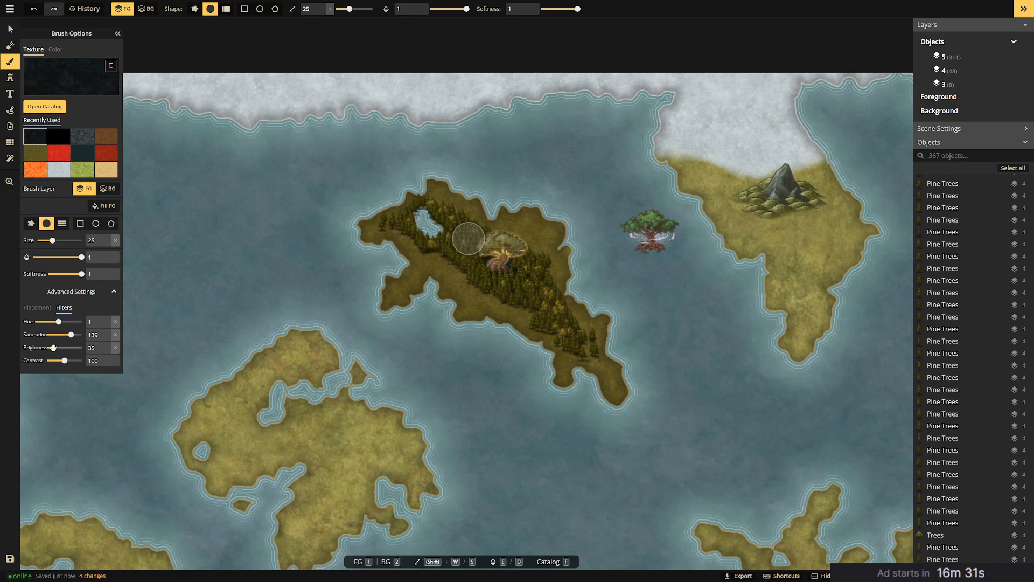
drag(53, 348, 57, 348)
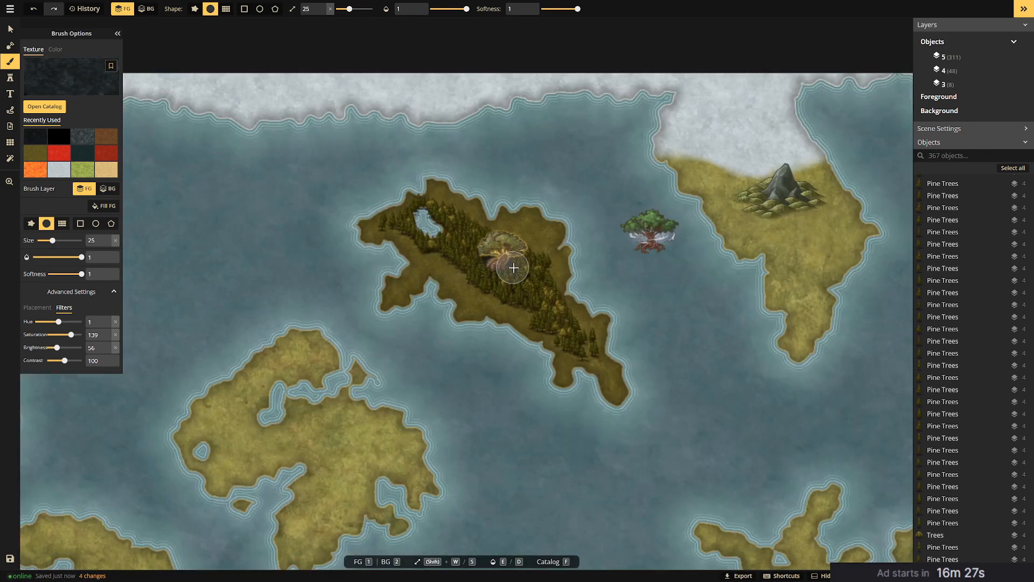
click(479, 255)
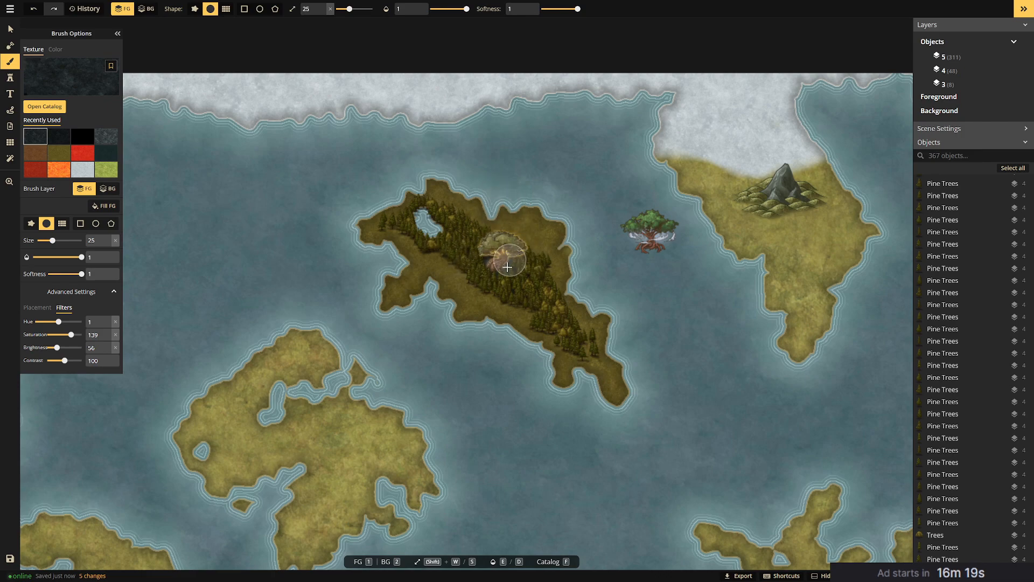
Set three individual Pine Trees stamps at the western edge of World Tree 2's canopy to layer 4.
click(11, 32)
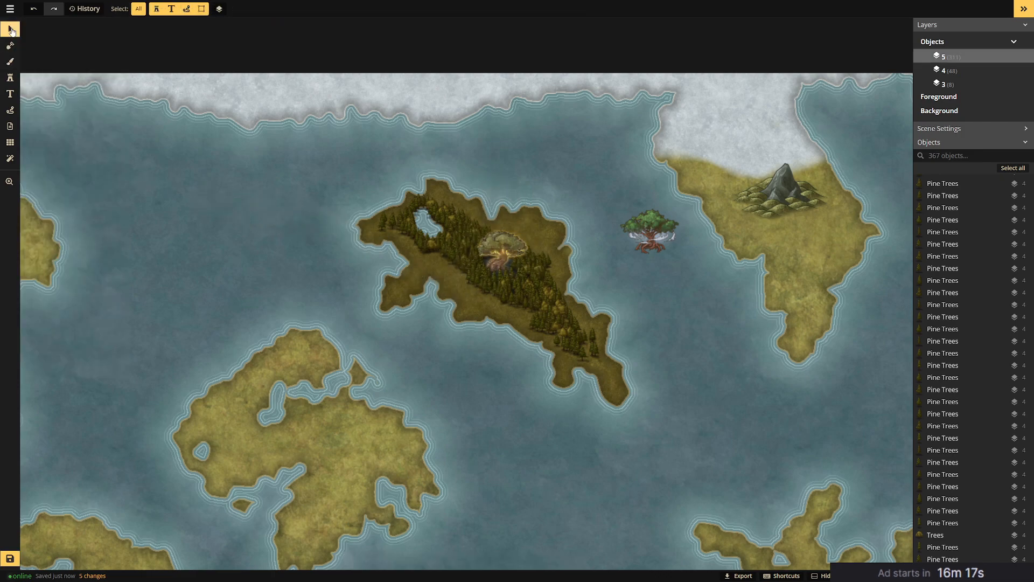
click(477, 253)
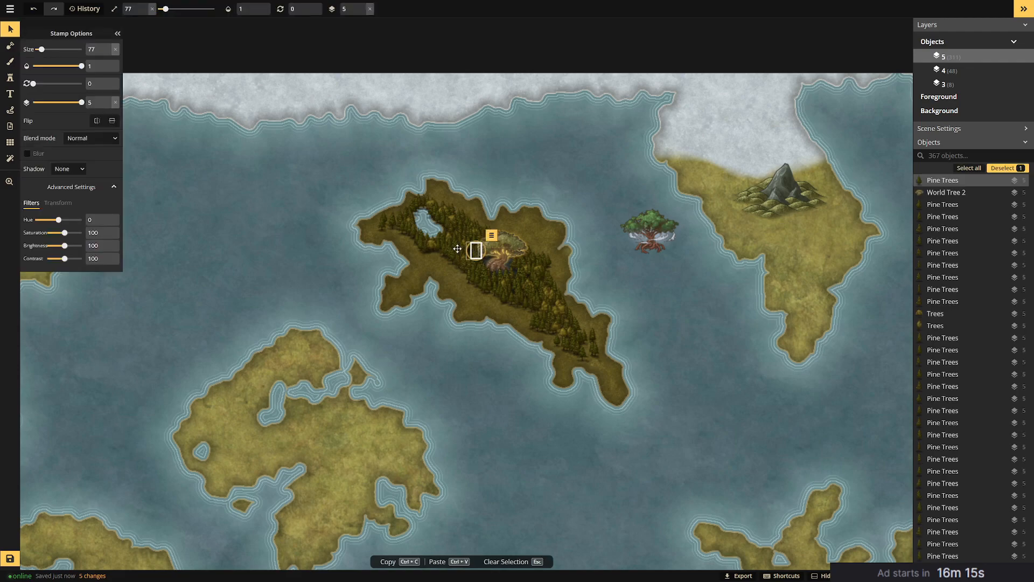
drag(81, 103, 69, 103)
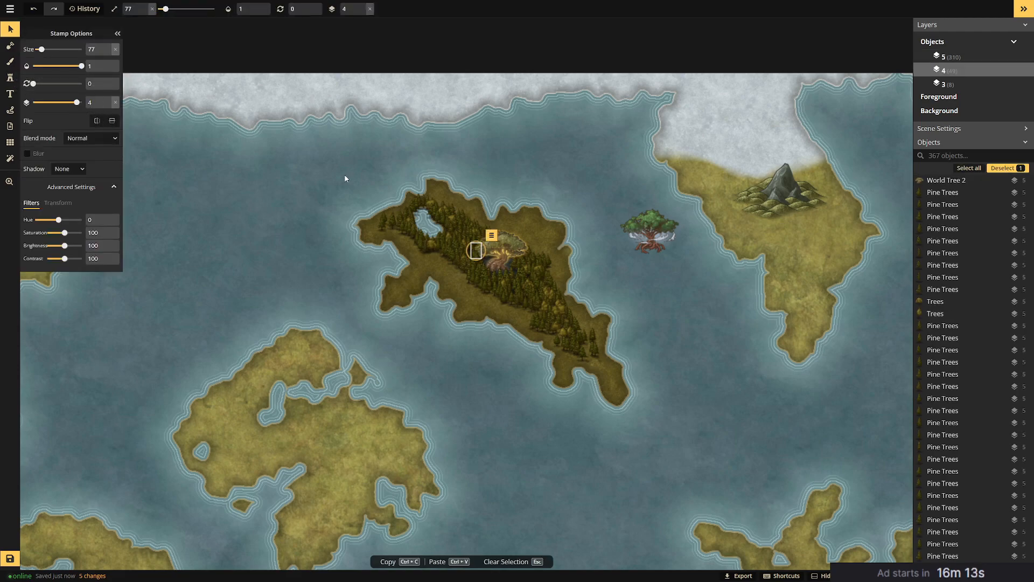
click(545, 199)
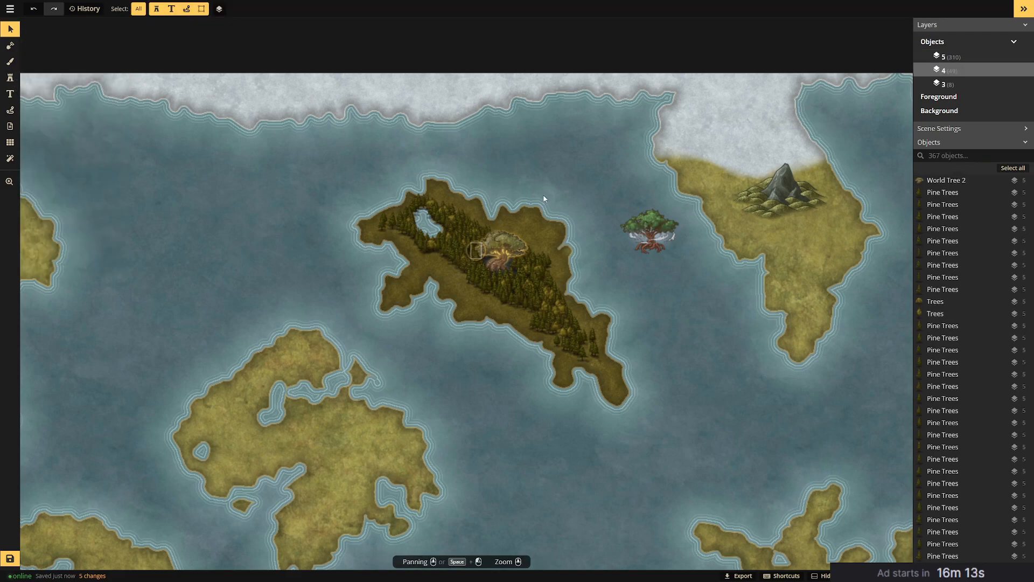
click(478, 257)
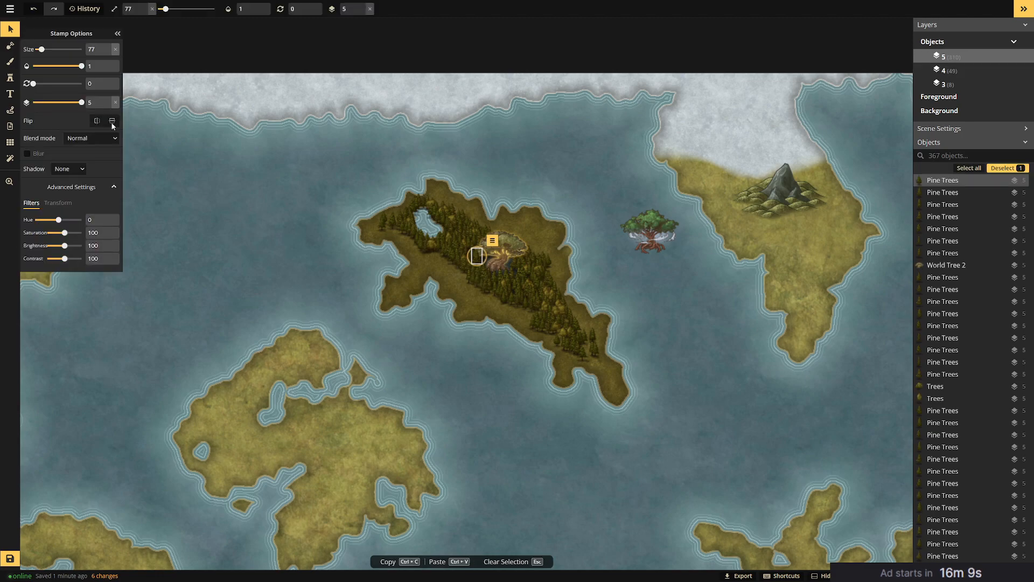
drag(80, 102, 76, 103)
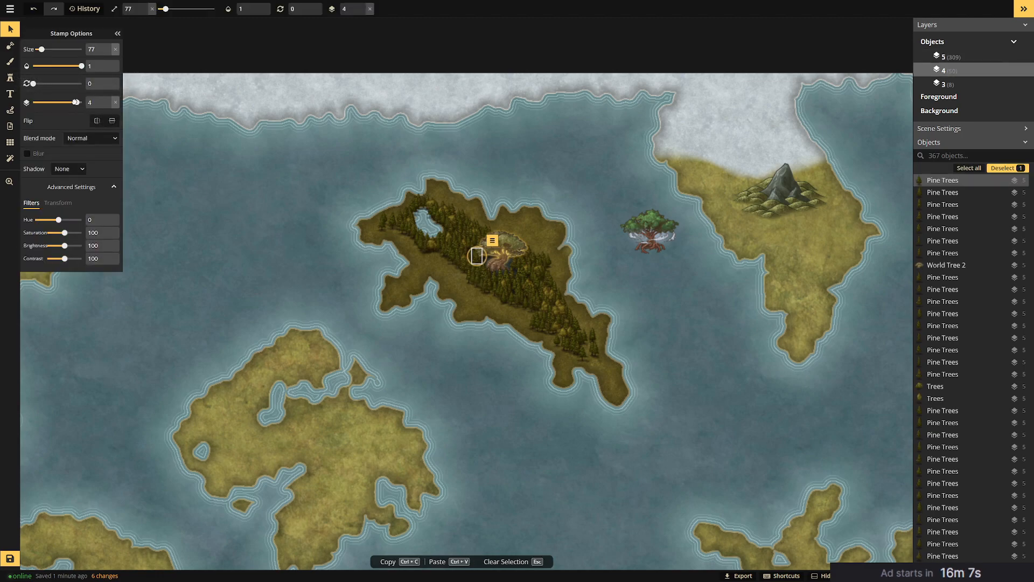
key(Escape)
scroll(476, 265, up, 8)
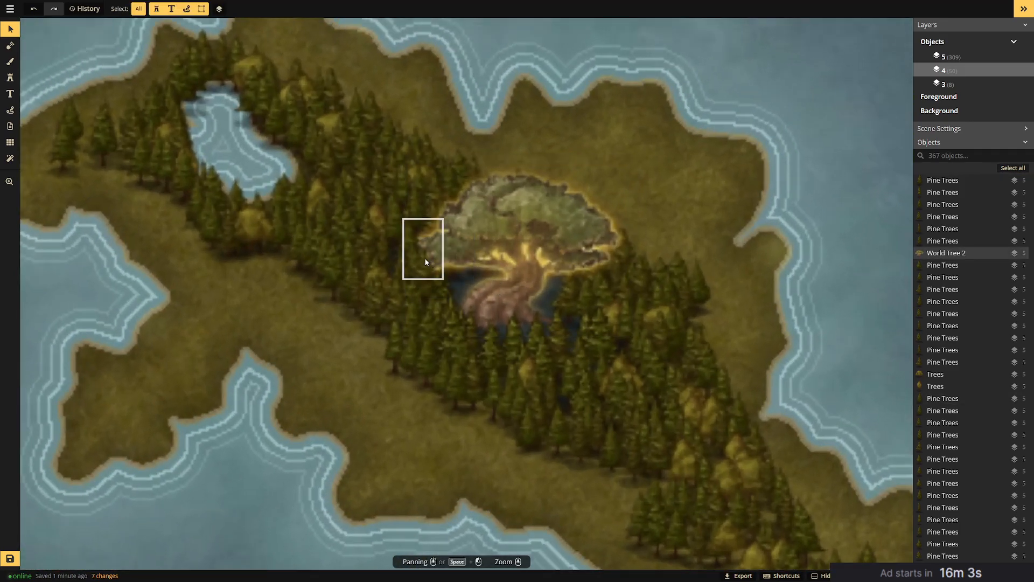
click(408, 270)
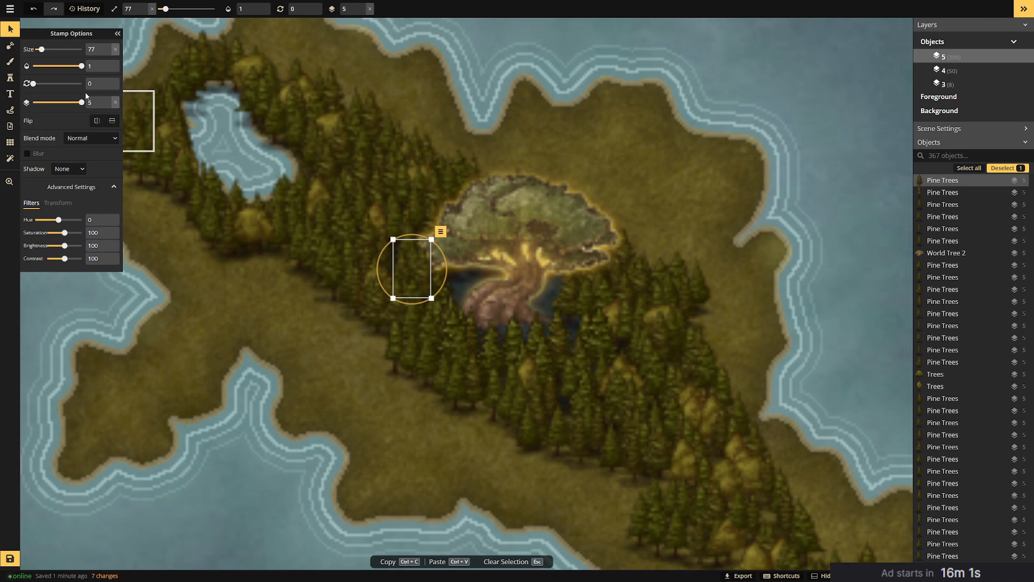
drag(82, 102, 77, 102)
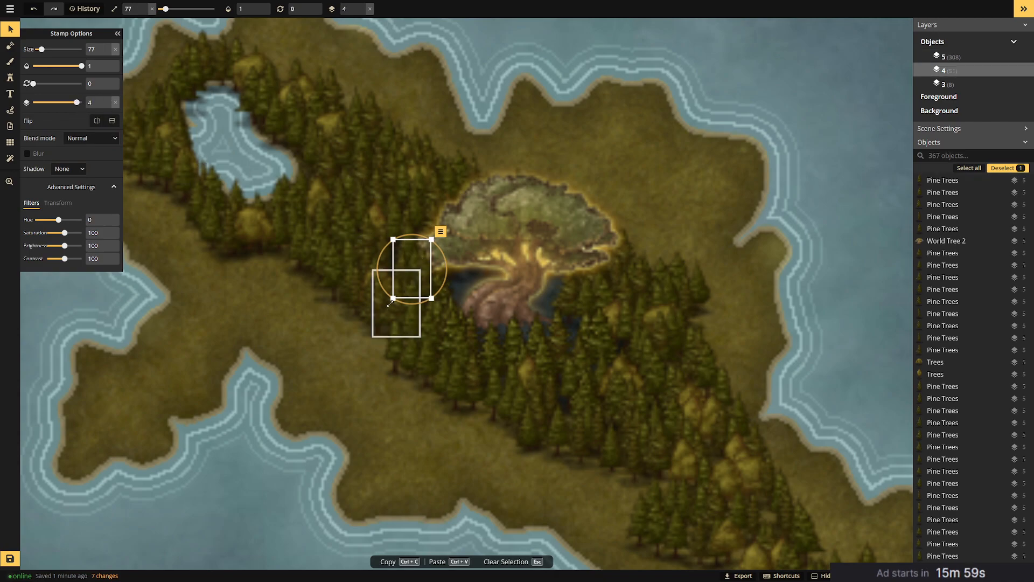
Select the cluster of trees southwest of World Tree 2, excluding the World Tree itself, and set them to layer 4.
drag(357, 345, 445, 265)
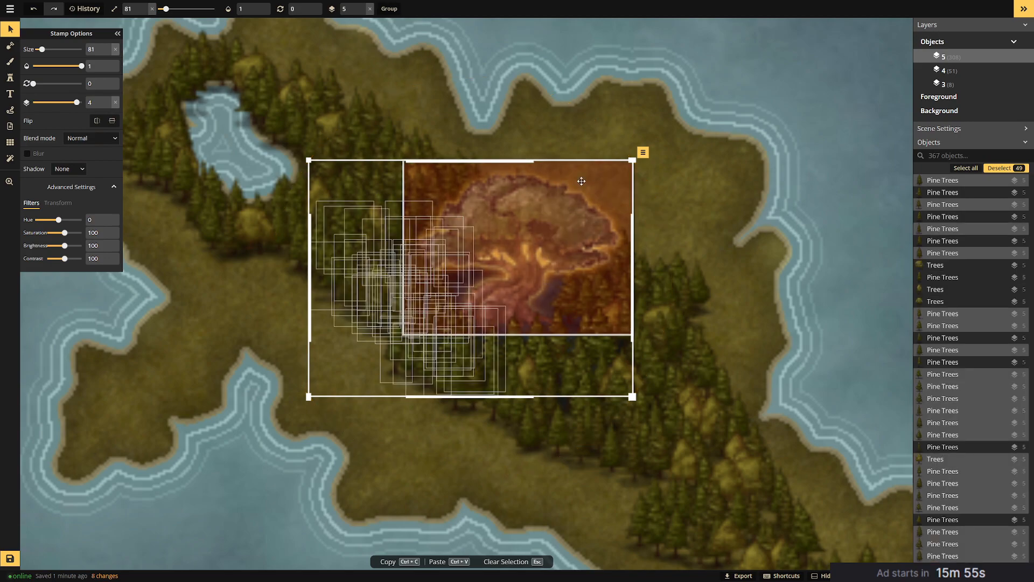
shift+click(532, 245)
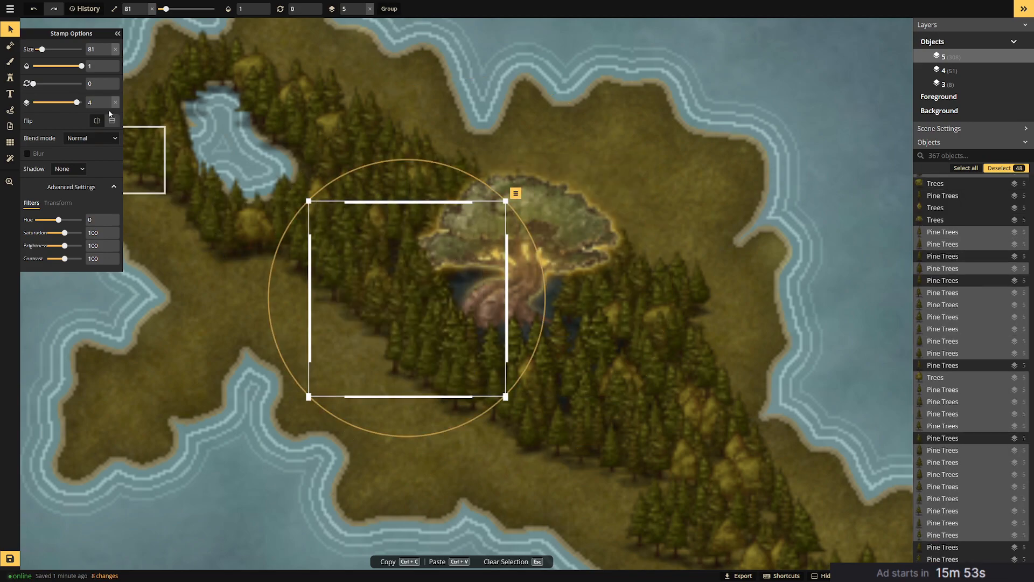
drag(76, 103, 77, 102)
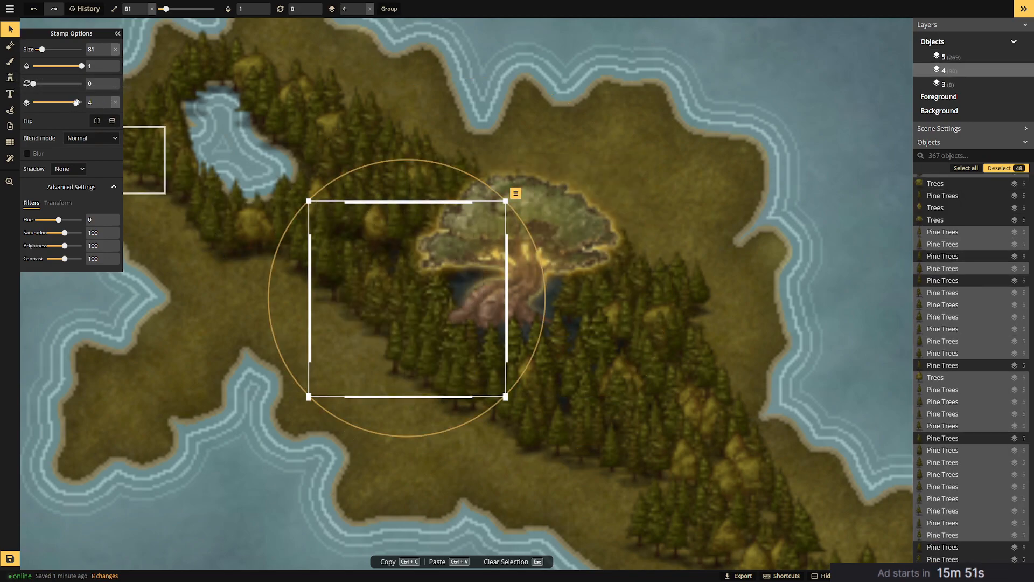
key(Escape)
Select the group of trees just below World Tree 2's roots and set them to layer 5.
scroll(641, 264, down, 3)
scroll(644, 263, down, 5)
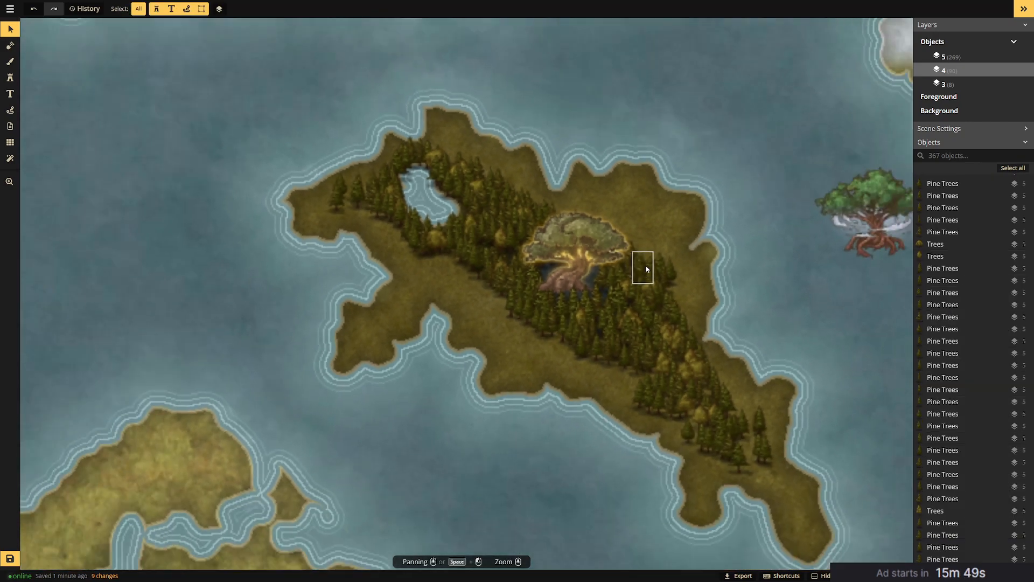
drag(691, 263, 605, 238)
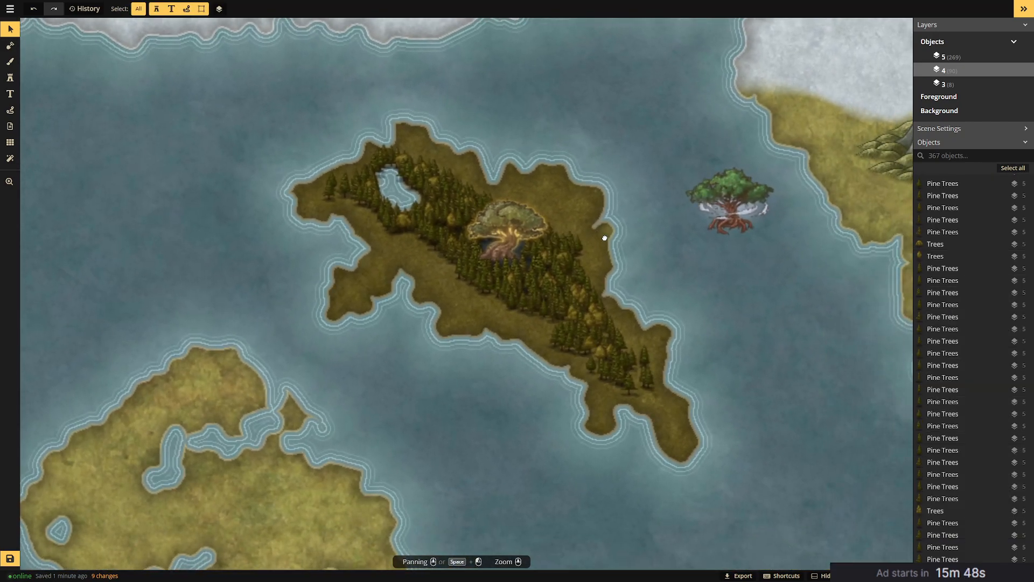
click(492, 280)
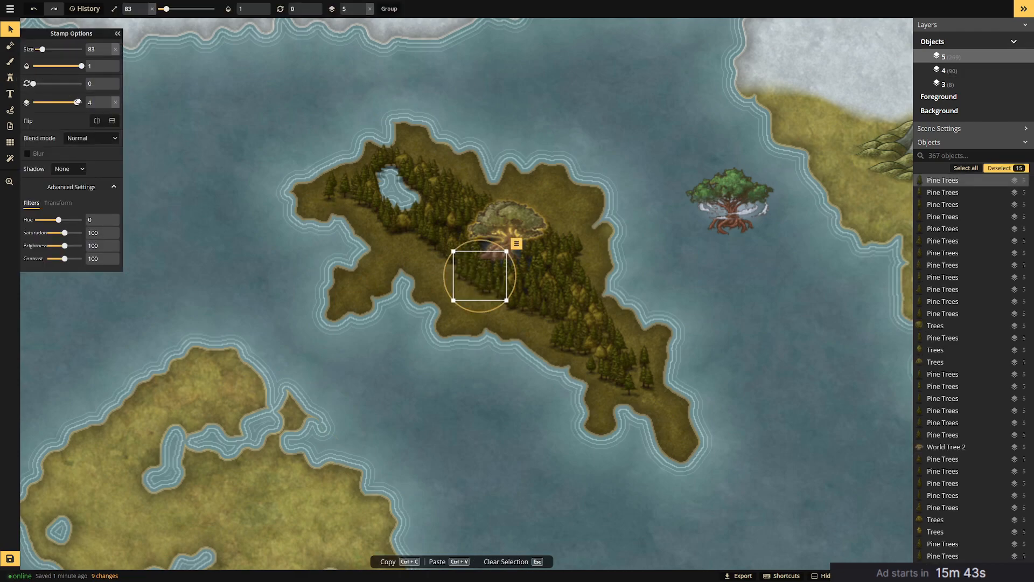
drag(77, 102, 83, 103)
click(668, 234)
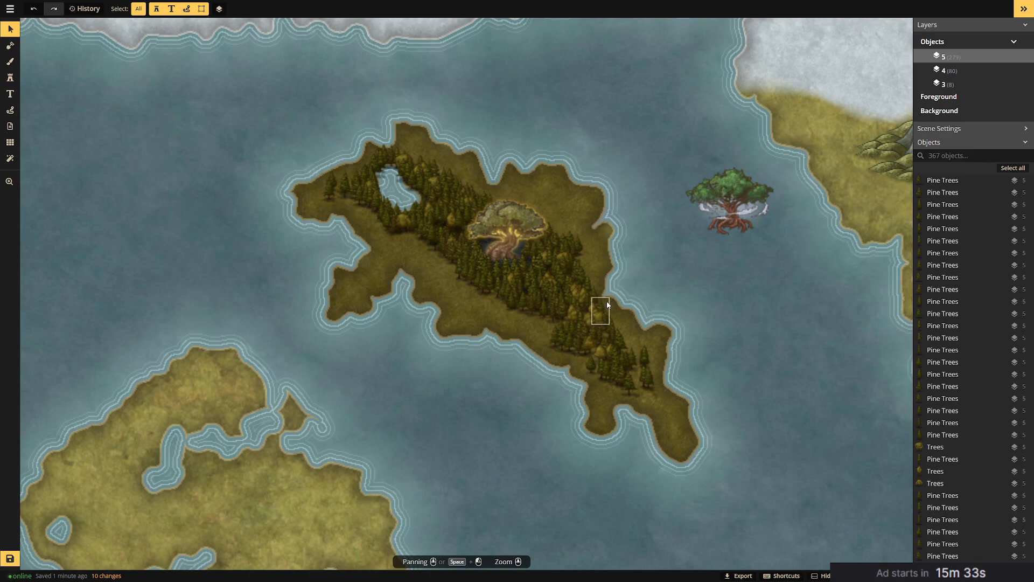
Choose the pale sand texture from the Fantasy World Barren Lands set for the foreground brush.
click(11, 49)
click(8, 79)
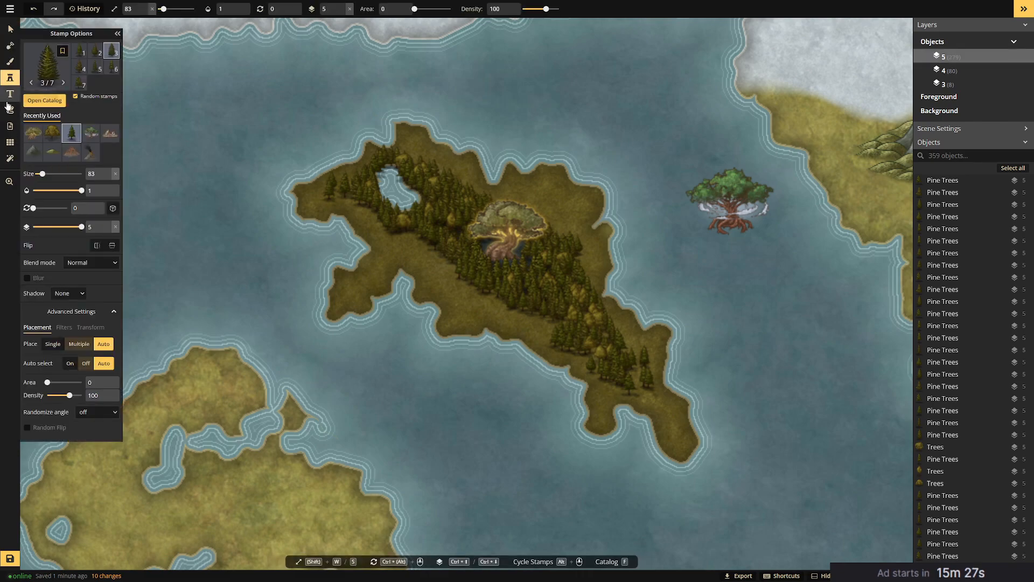
click(10, 62)
click(44, 88)
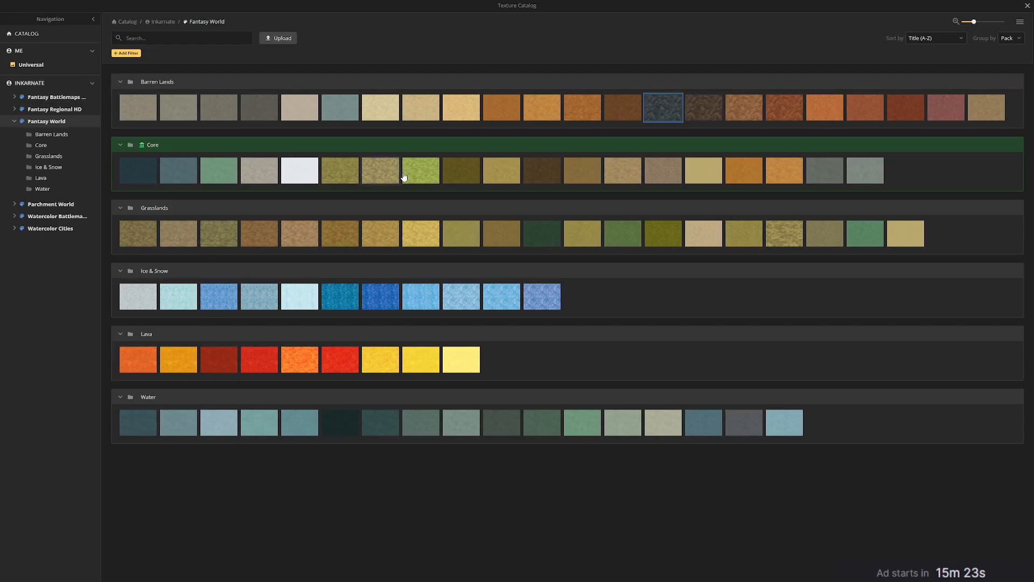
click(381, 108)
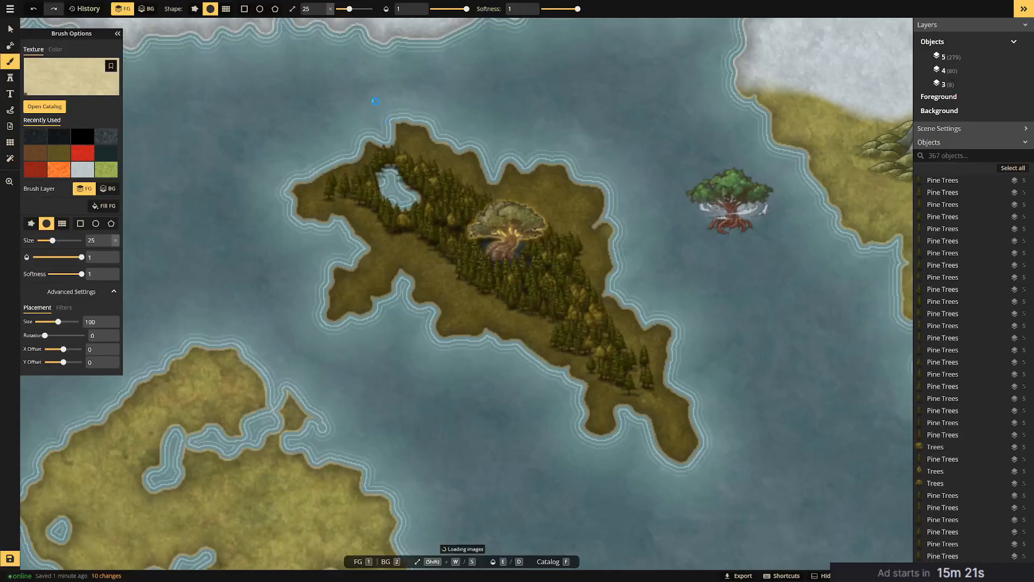
Brush the pale sand texture along the World Tree island's southern and southwestern shoreline to form beaches.
scroll(496, 486, up, 5)
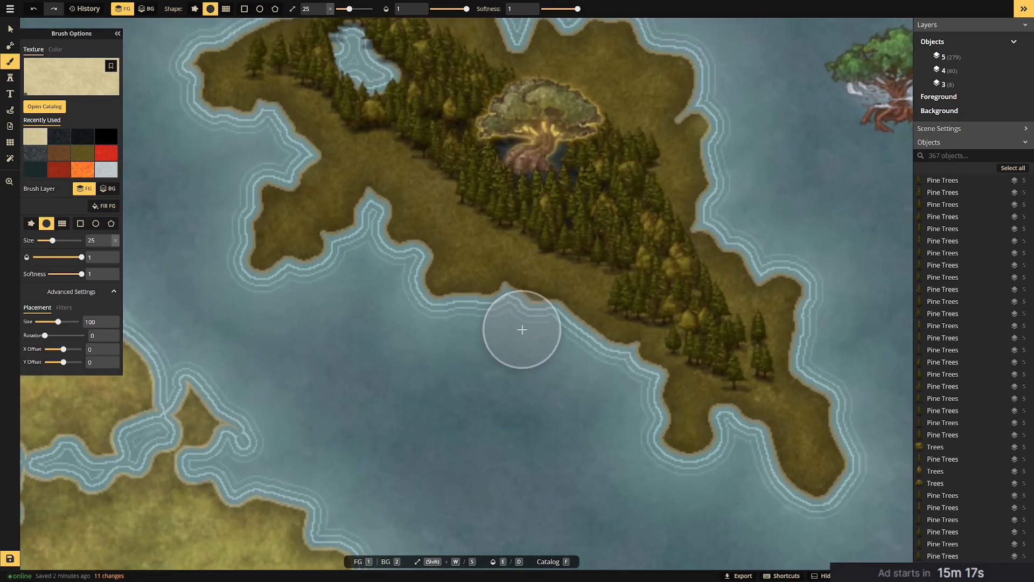
mouse_move(500, 326)
mouse_down()
mouse_move(458, 329)
mouse_move(504, 325)
mouse_move(495, 320)
mouse_move(510, 313)
mouse_move(516, 325)
mouse_move(500, 312)
mouse_move(492, 323)
mouse_move(562, 350)
mouse_move(534, 329)
mouse_move(573, 354)
mouse_up()
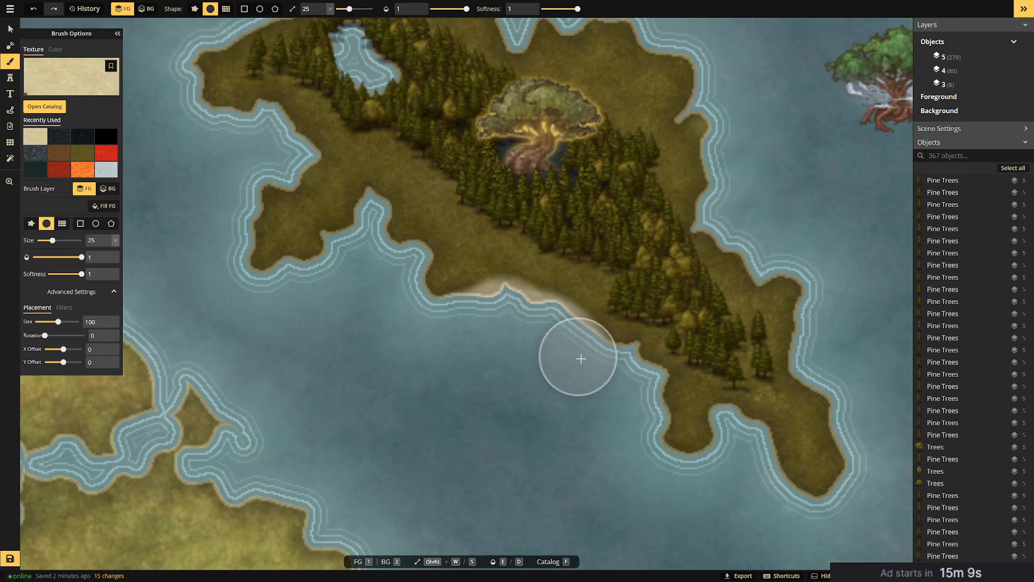
mouse_move(328, 248)
mouse_down()
mouse_move(333, 265)
mouse_move(347, 267)
mouse_move(289, 291)
mouse_up()
scroll(389, 355, down, 5)
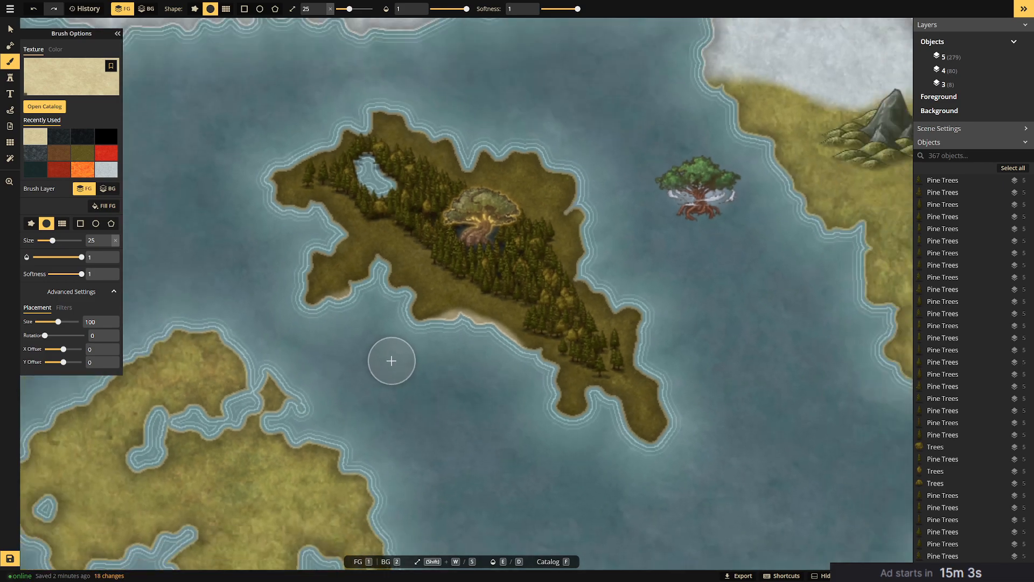
Dab pale sand on the World Tree island's northern tip and brush the pale grey-white texture over the same shore.
scroll(388, 361, up, 4)
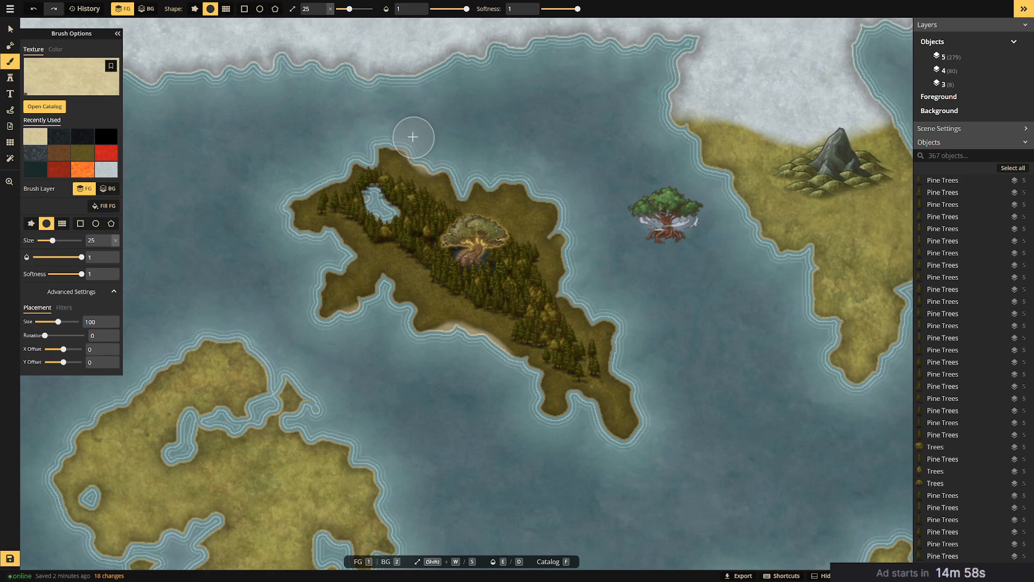
drag(410, 142, 404, 132)
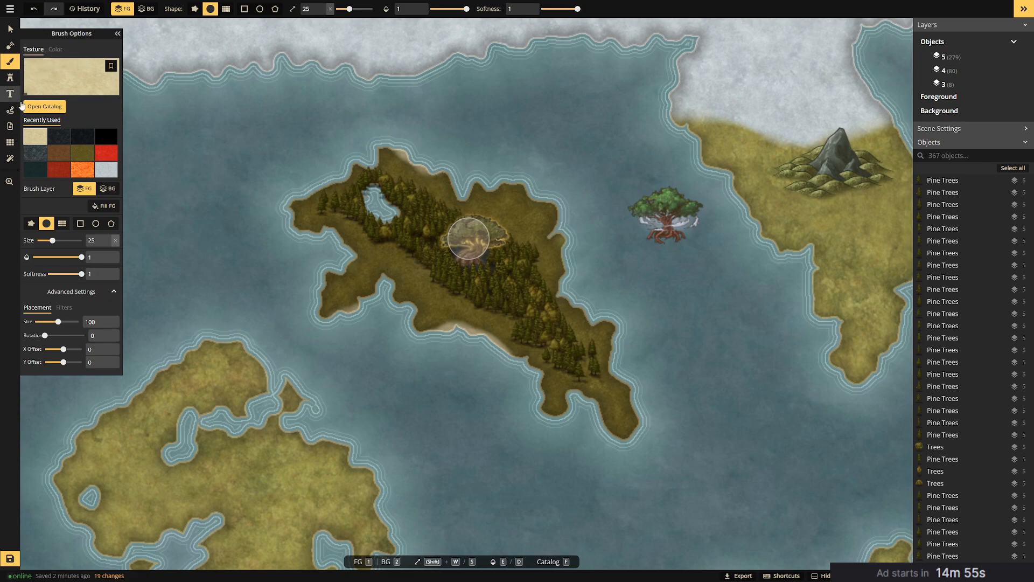
click(97, 170)
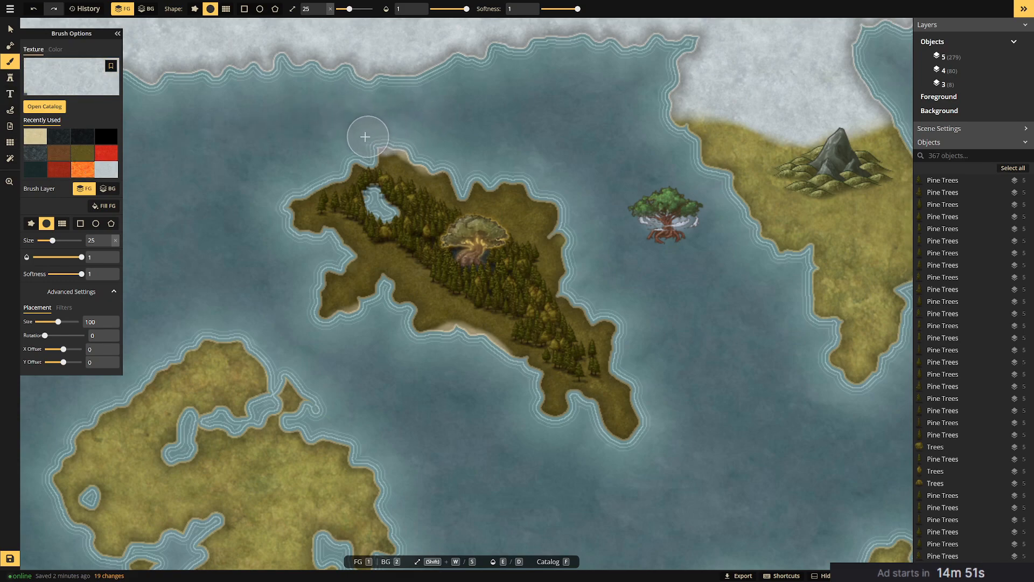
drag(419, 135, 380, 141)
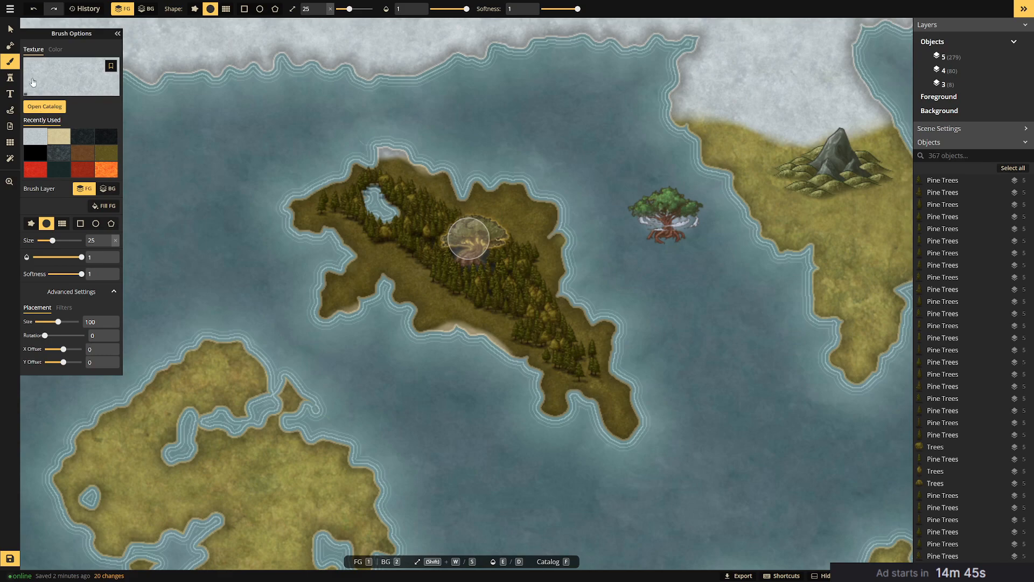
Browse the Fantasy World stamp categories, including Nature, Decorations, Dwarven and Elven Buildings, Isometric POI and Mountains, for a suitable landmark.
click(10, 46)
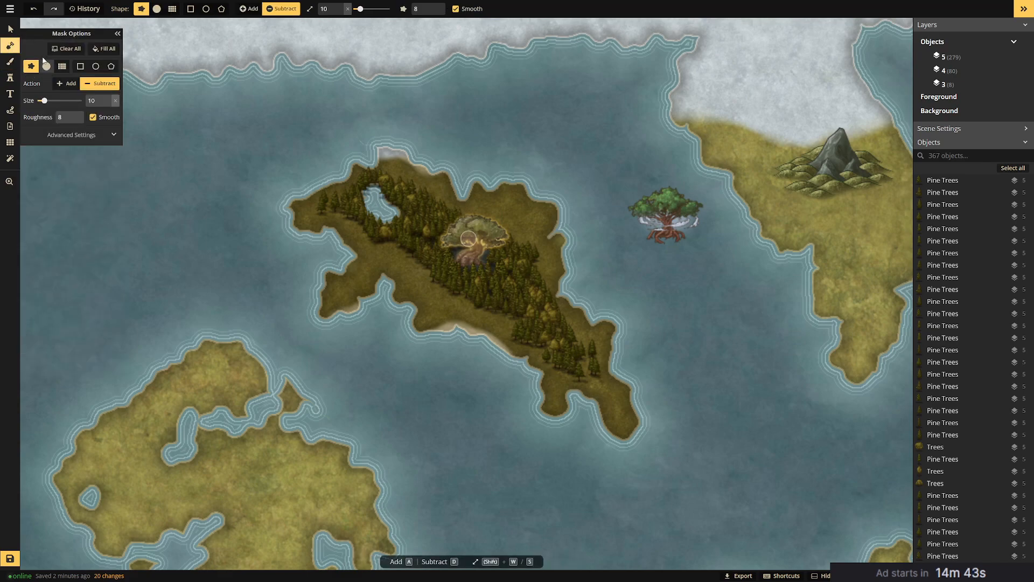
click(9, 81)
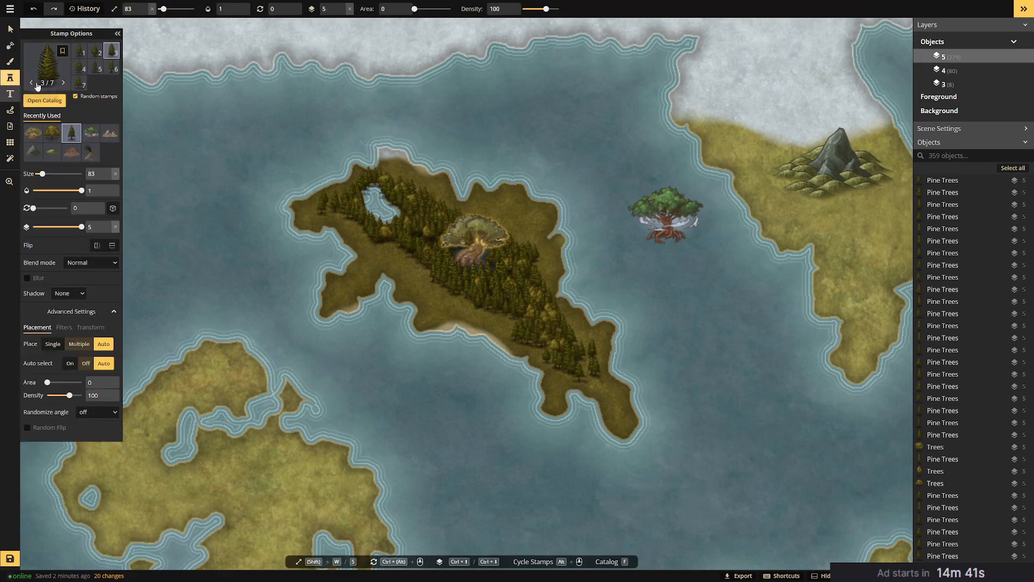
click(44, 100)
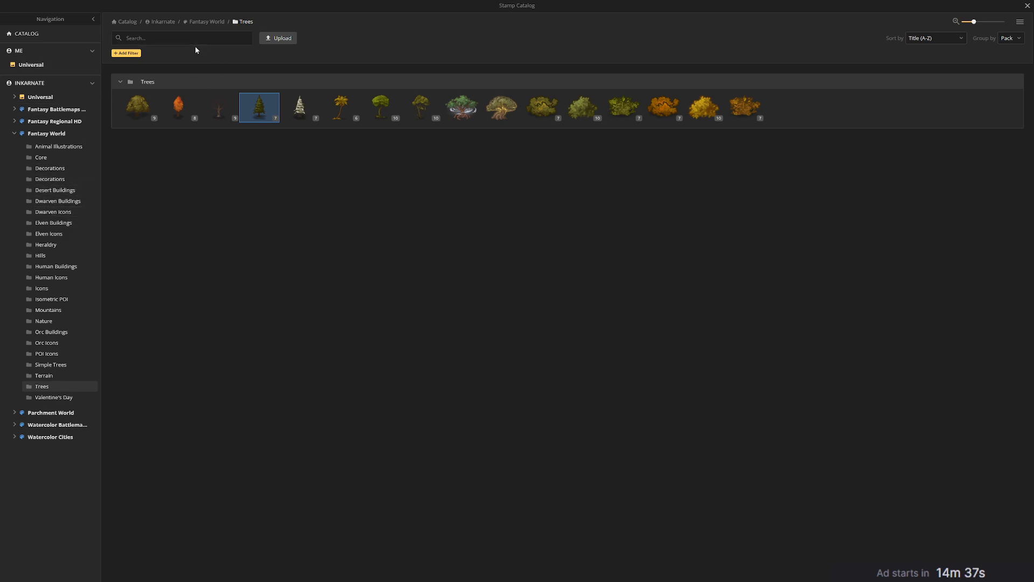
click(43, 322)
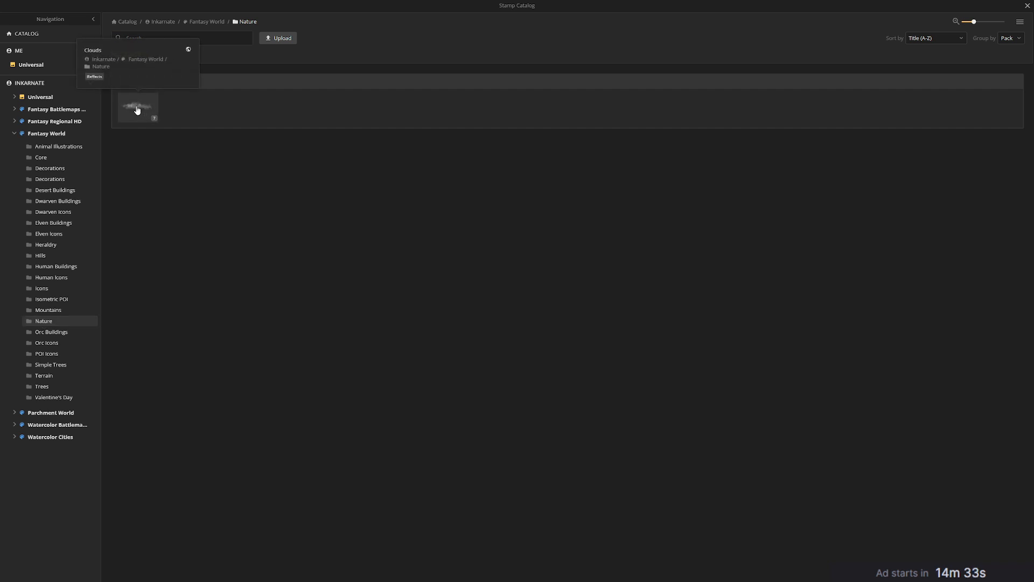
click(55, 169)
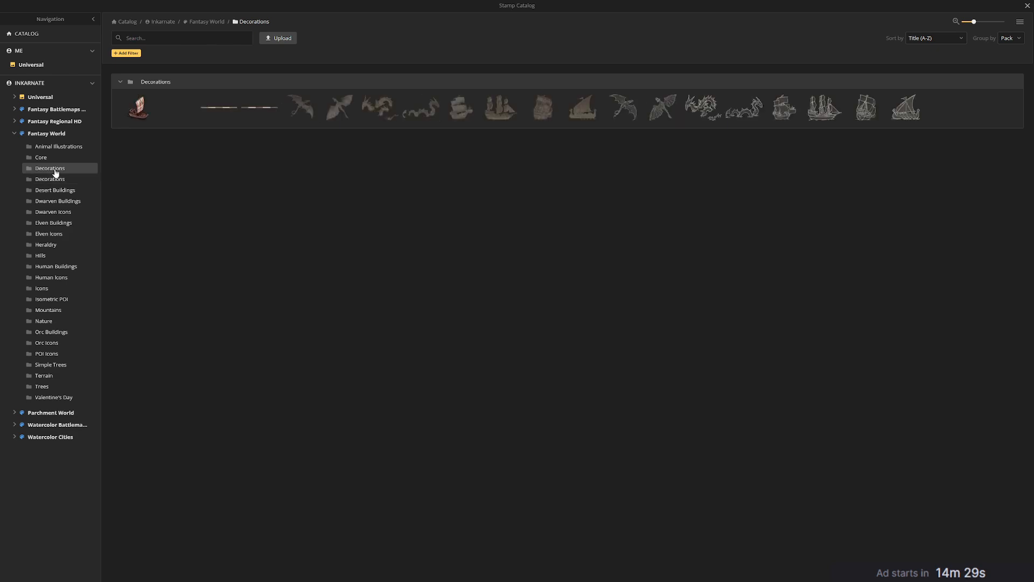
click(58, 202)
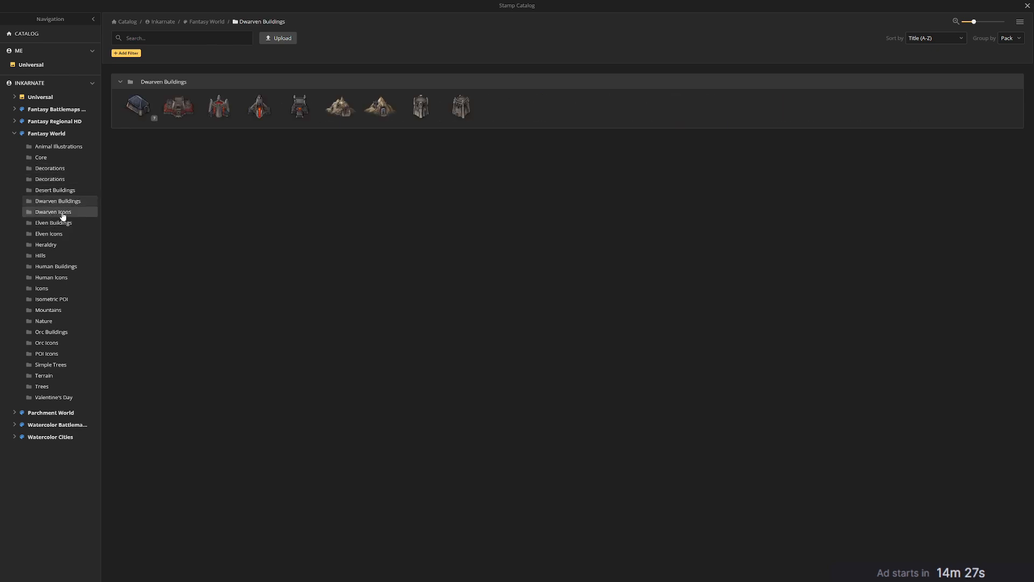
click(63, 213)
click(61, 223)
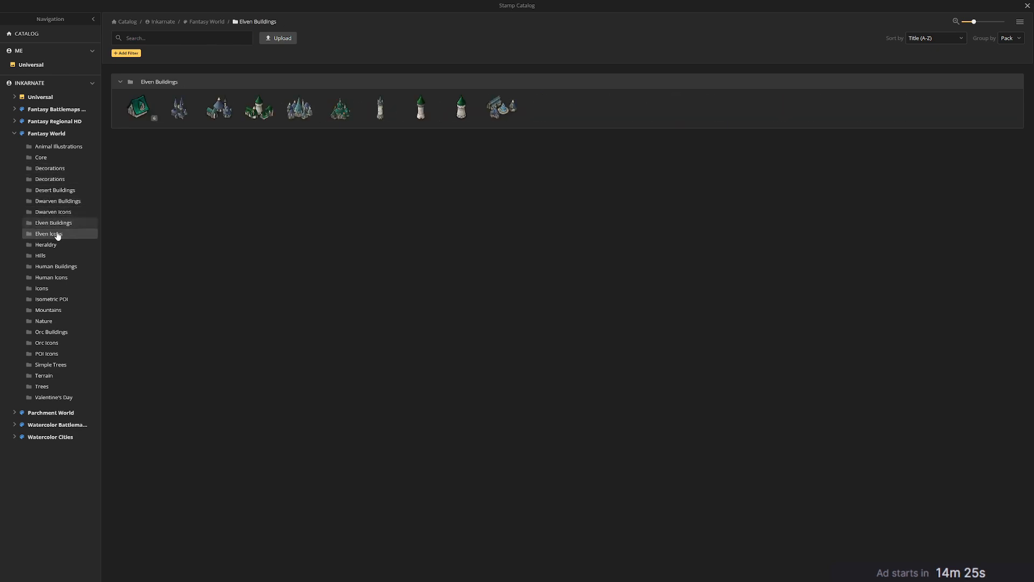
click(57, 234)
click(54, 245)
click(51, 256)
click(51, 266)
click(49, 277)
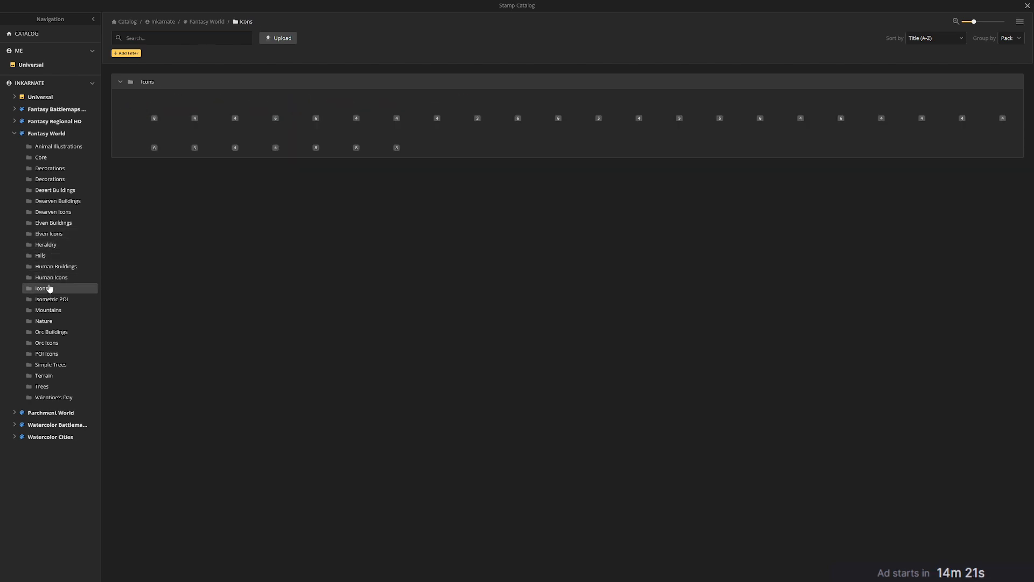
click(43, 289)
click(52, 300)
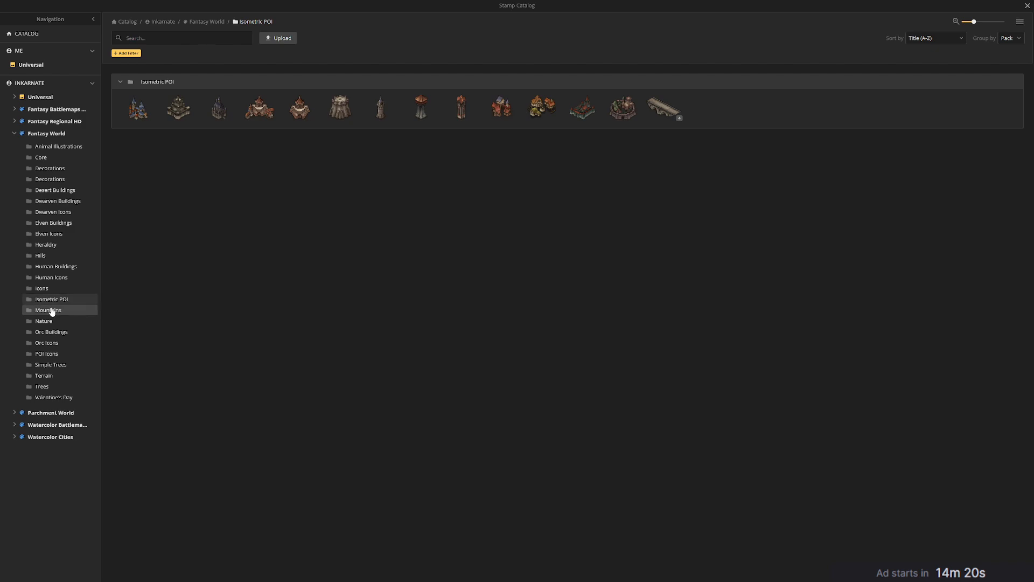
click(51, 310)
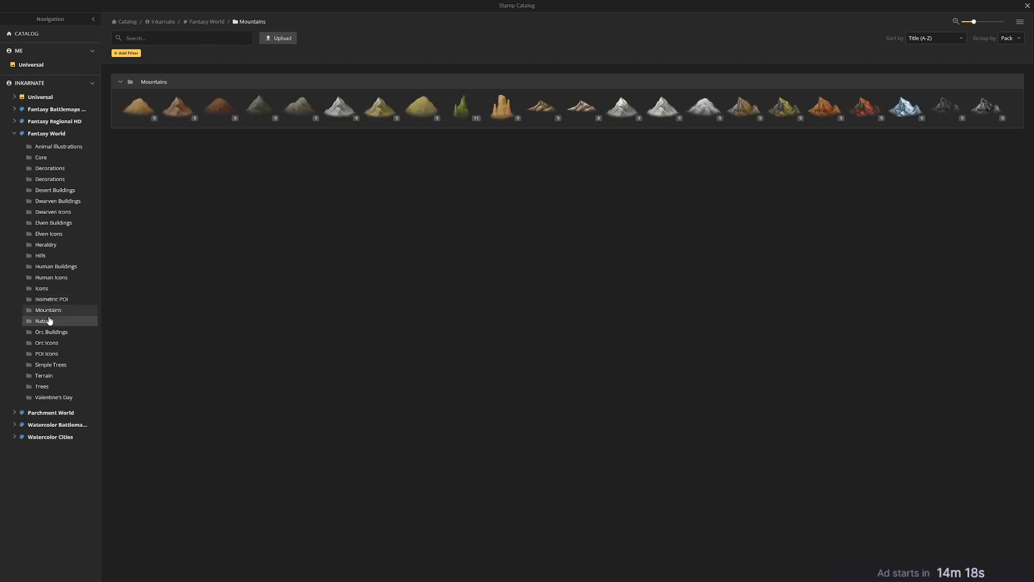
click(49, 322)
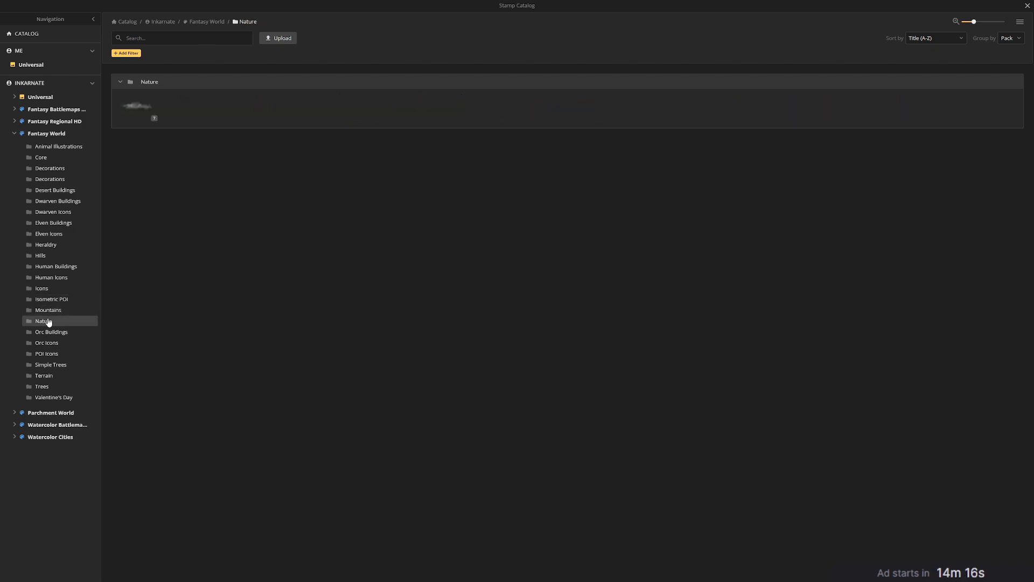
click(49, 332)
Place a Whirlpool stamp from the Fantasy World POI Icons in the open sea northwest of the volcano island, at size 223.
click(55, 358)
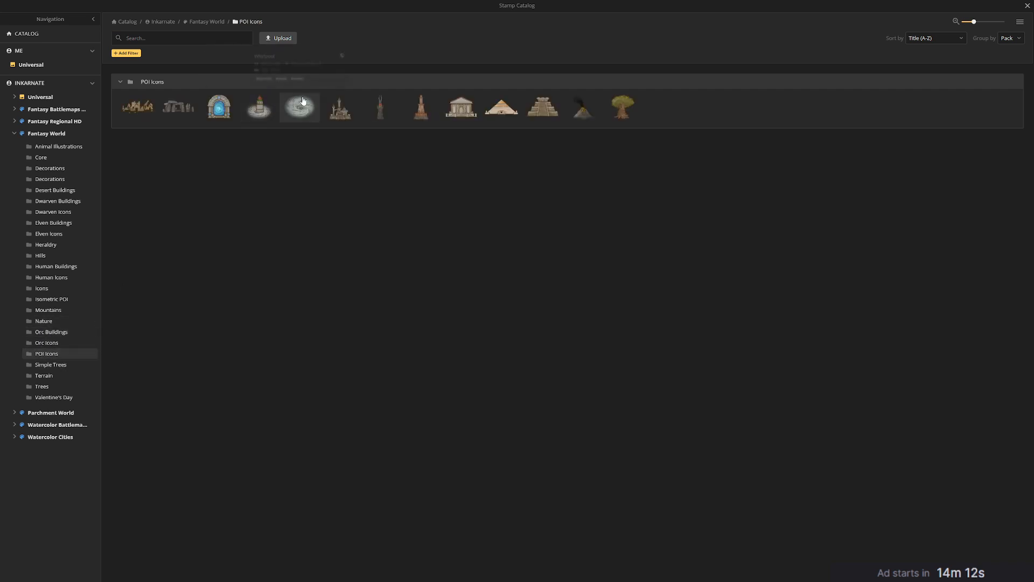
click(301, 105)
scroll(625, 358, down, 3)
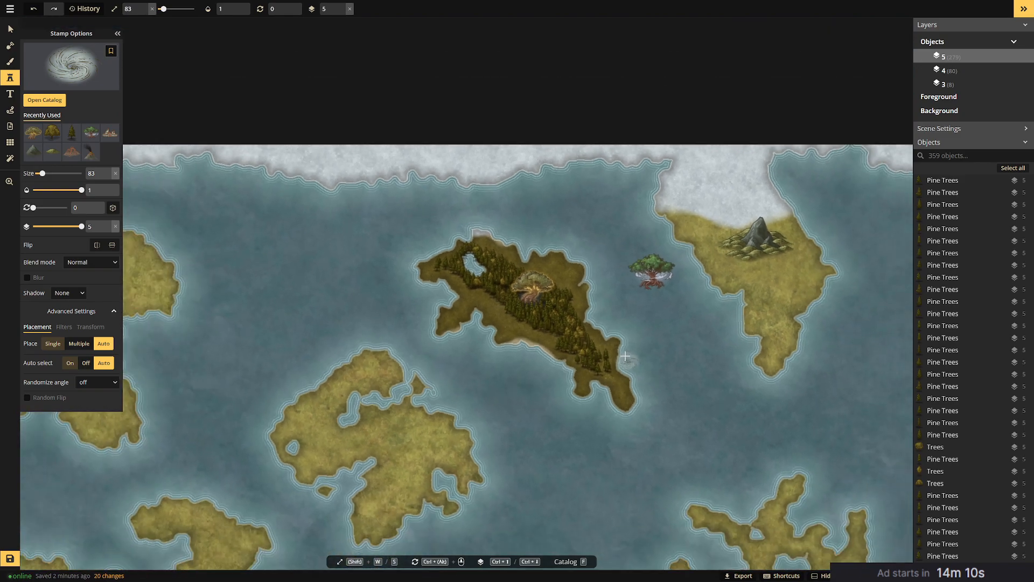
scroll(626, 357, down, 2)
drag(723, 416, 773, 194)
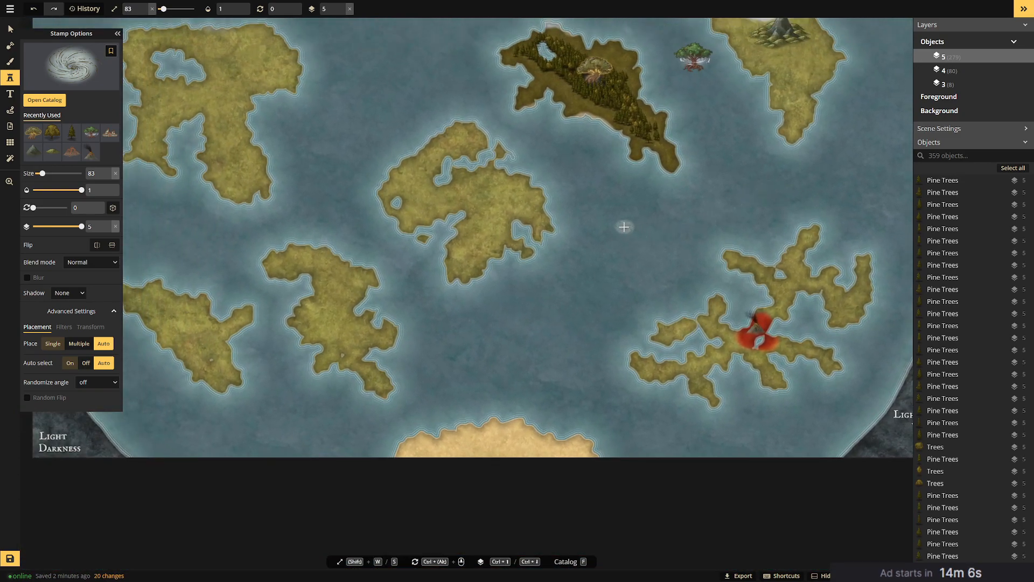
click(624, 227)
mouse_move(641, 235)
mouse_down()
mouse_move(676, 266)
mouse_move(647, 242)
mouse_move(653, 236)
mouse_up()
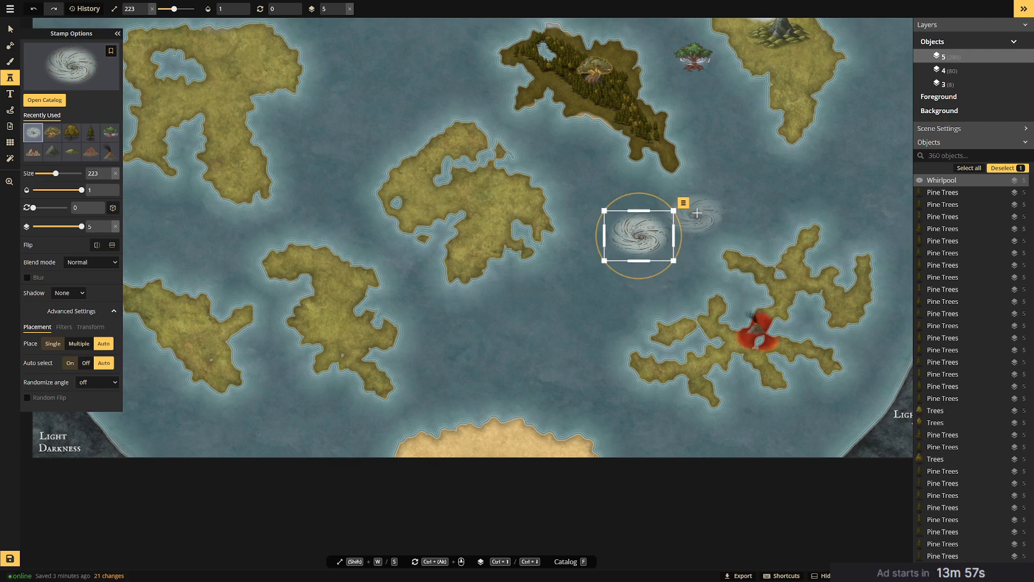
Move the whirlpool to the northern sea between the northwestern continent and the World Tree island, at size 219.
scroll(537, 182, down, 1)
scroll(537, 181, down, 2)
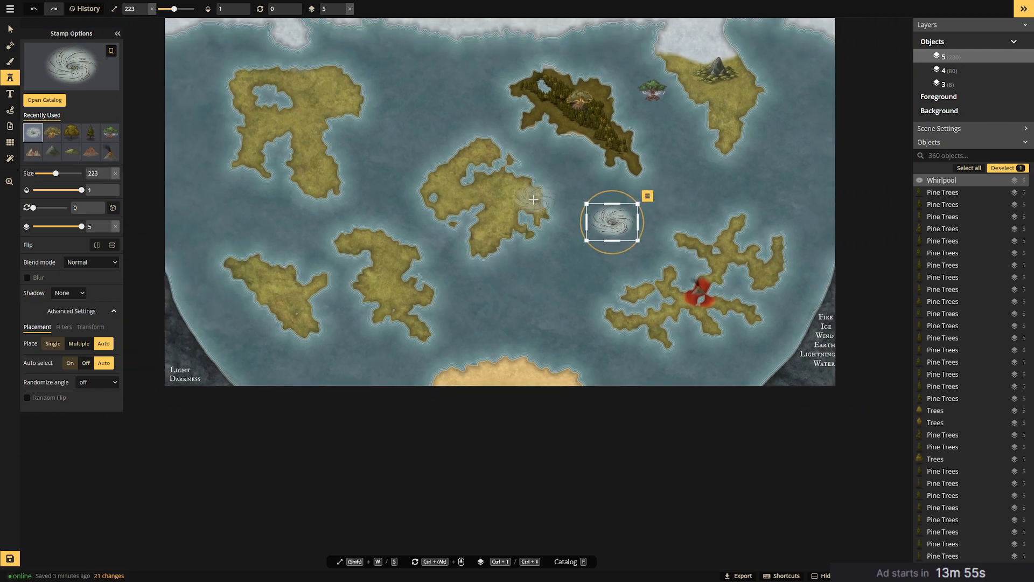
drag(613, 215, 473, 90)
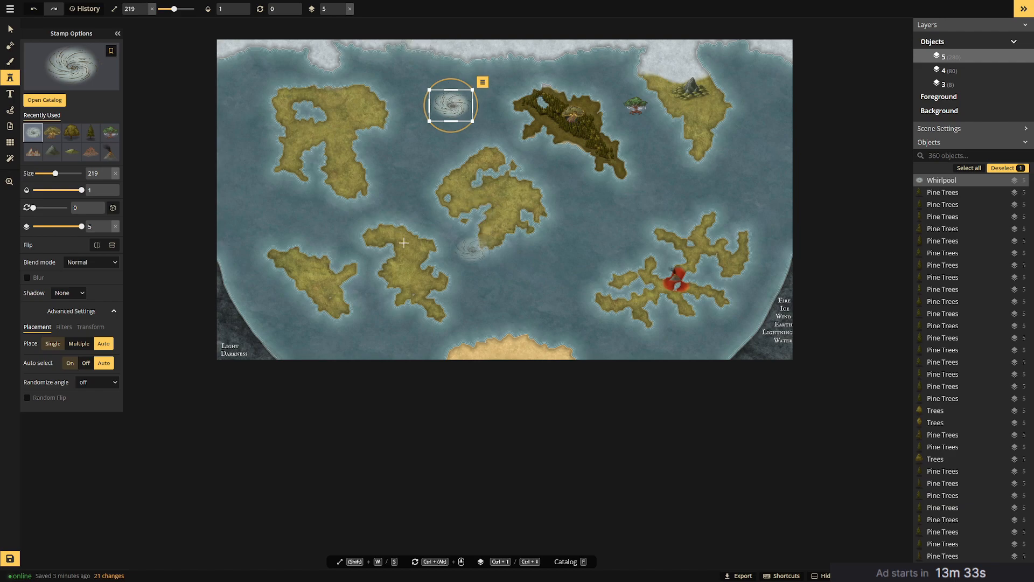
Delete the spare green World Tree stamp from the sea east of the World Tree island.
click(8, 30)
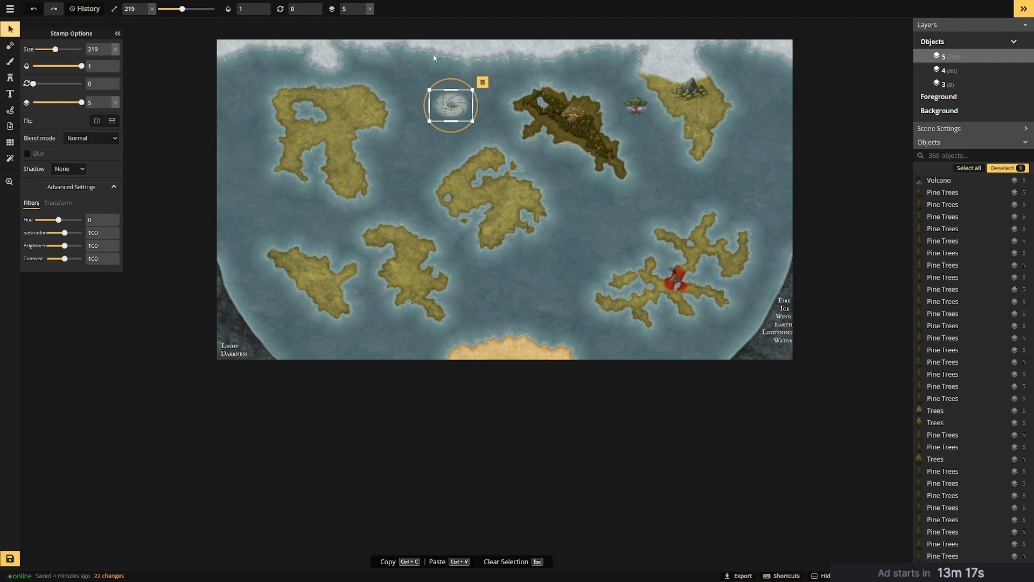
scroll(636, 118, up, 5)
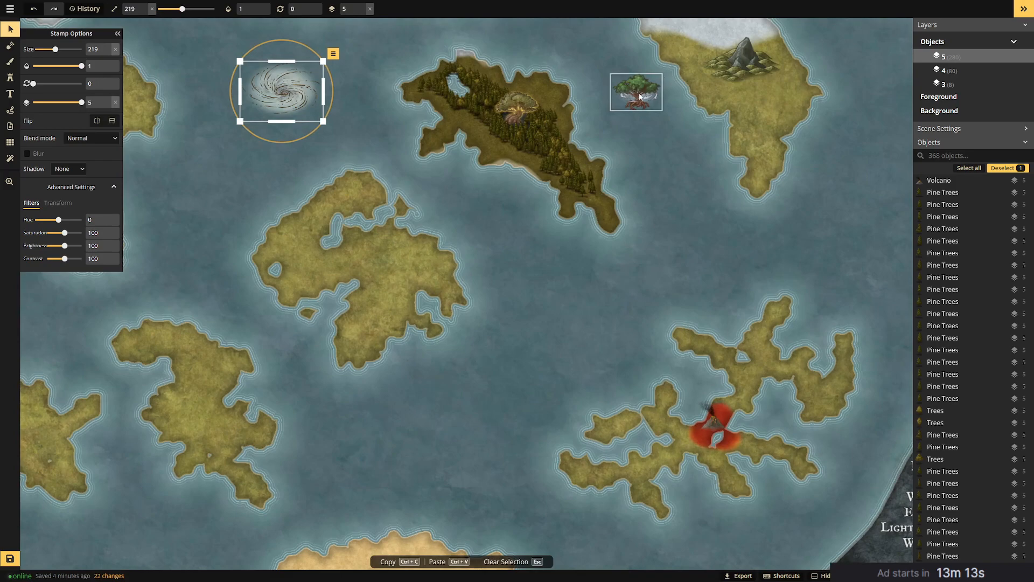
click(640, 97)
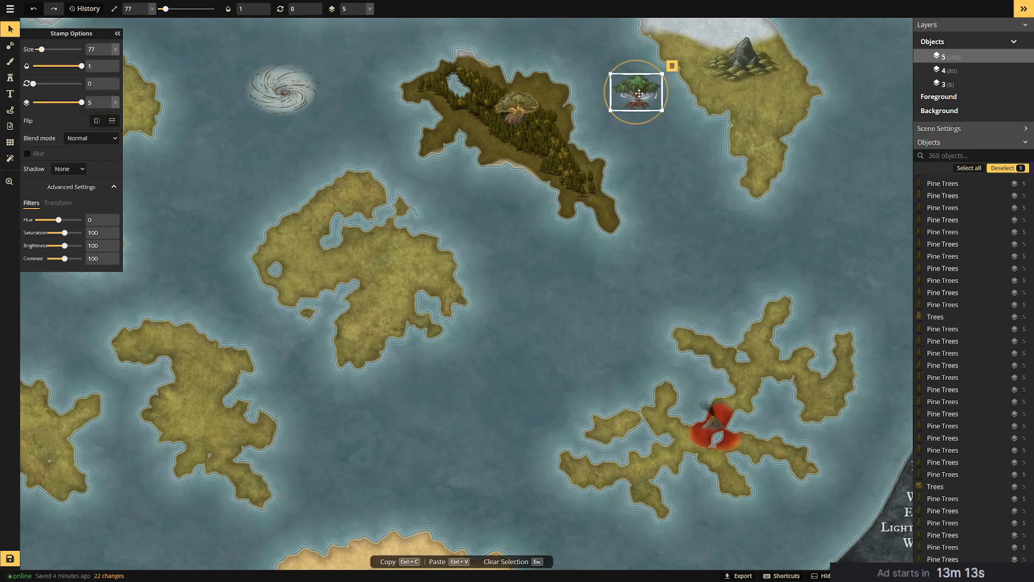
key(Delete)
Choose the grey-white mountain stamp set with nine variants from the Fantasy World Mountains category.
drag(590, 131, 538, 231)
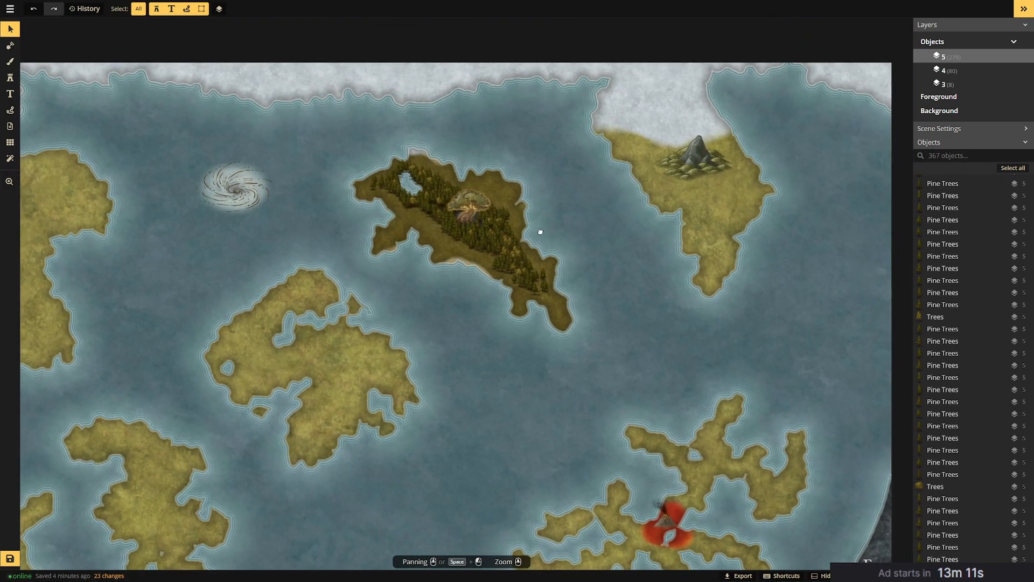
click(10, 60)
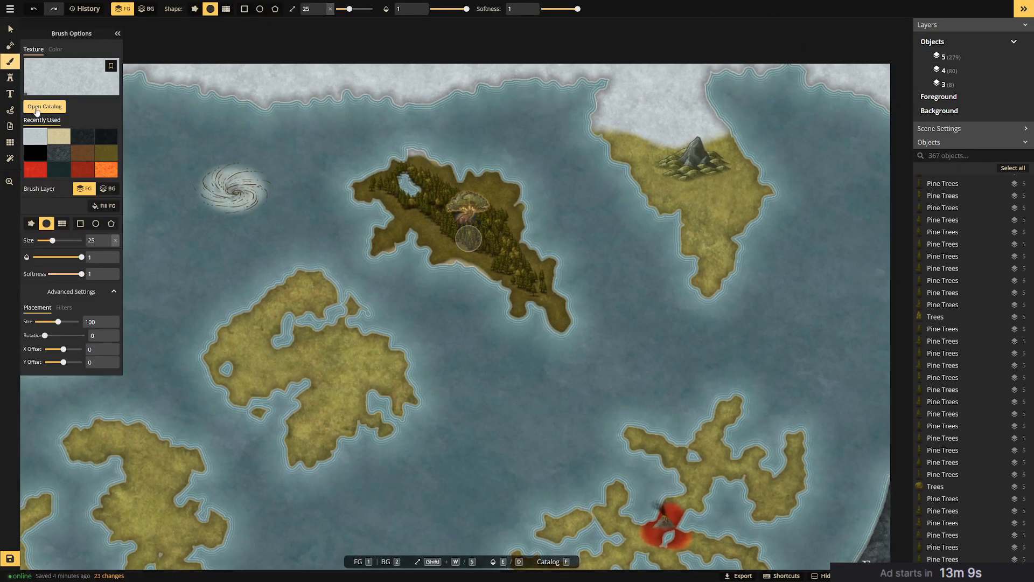
click(10, 77)
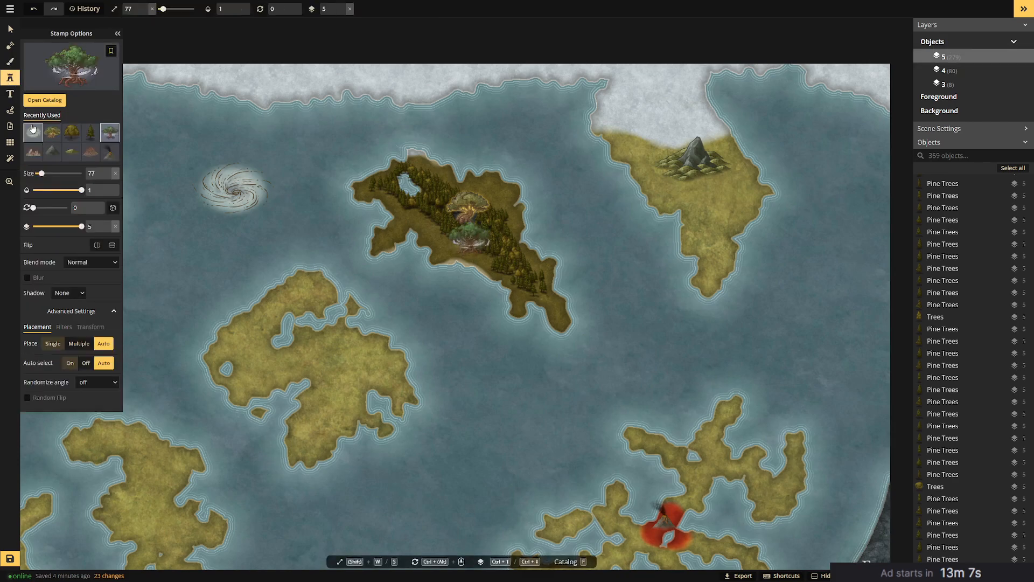
click(66, 65)
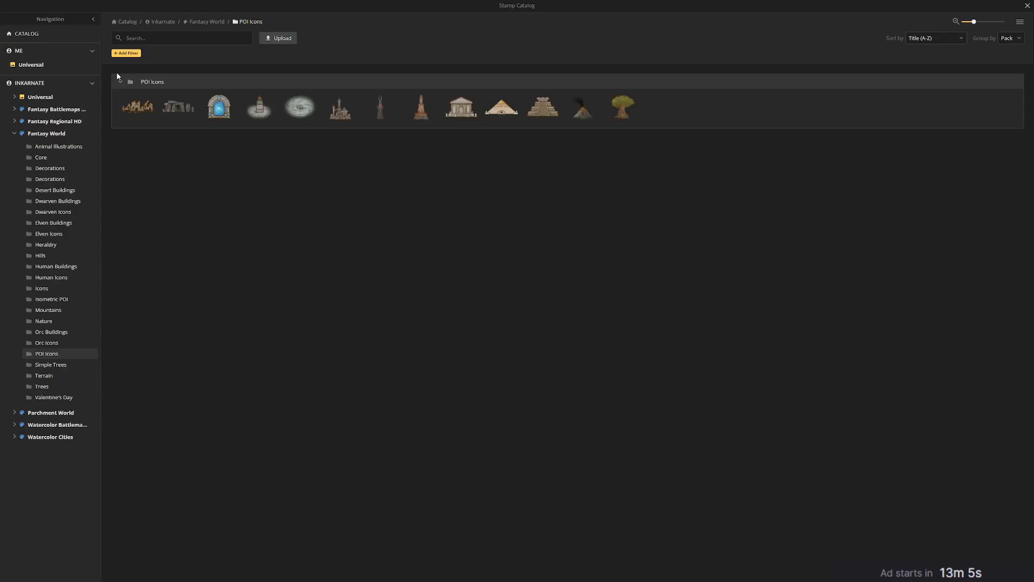
click(64, 315)
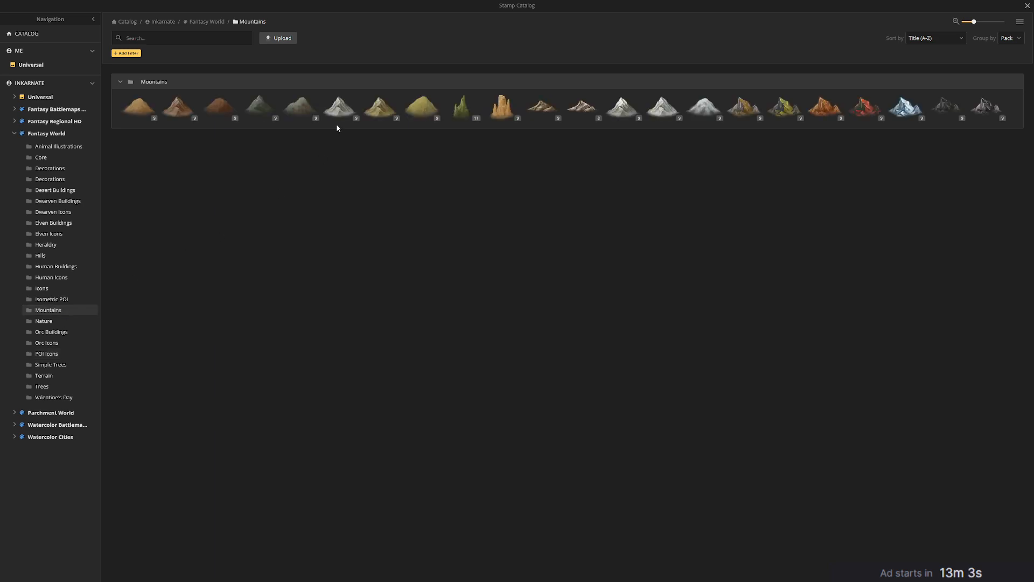
click(334, 114)
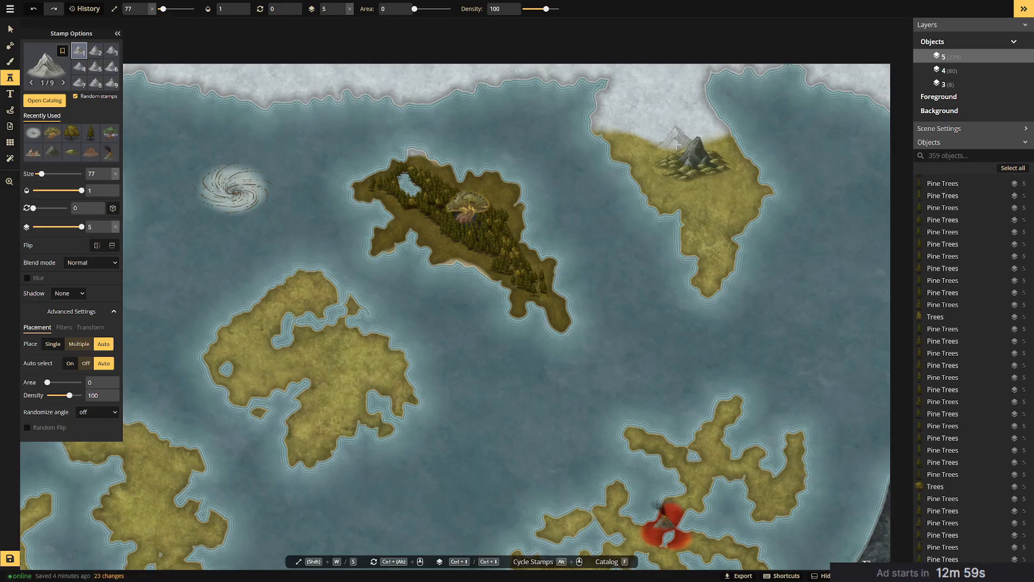
Stamp a dense cluster of grey-white mountains at size 77 over the northeastern continent's snowy area, just north of the existing dark peak.
click(468, 240)
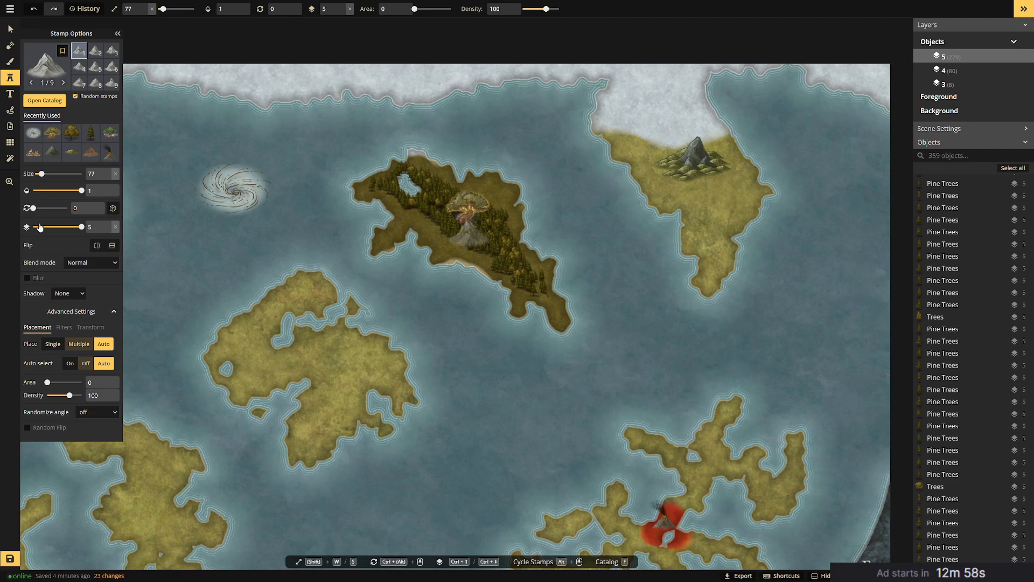
click(672, 139)
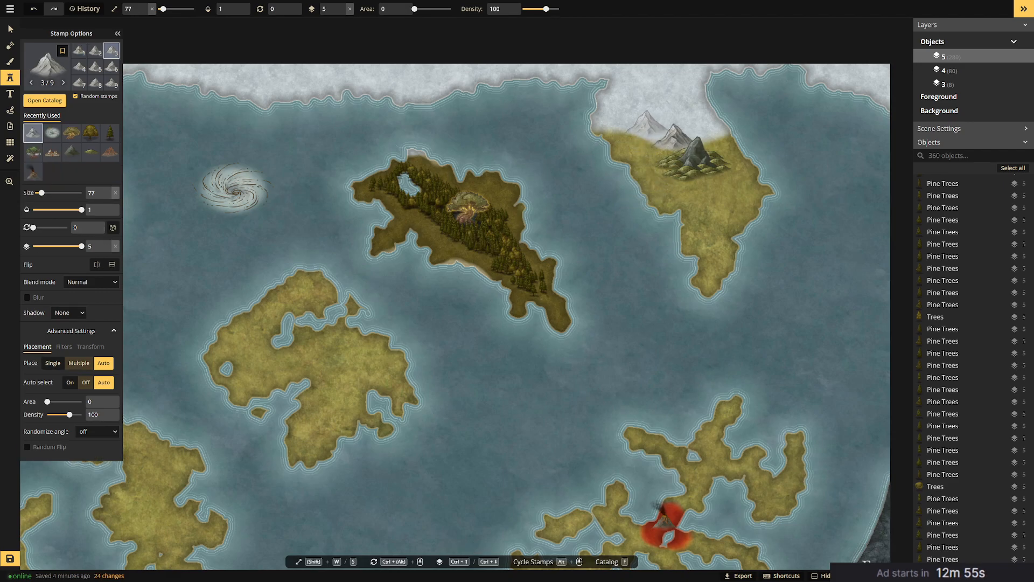
click(643, 131)
click(670, 117)
click(688, 131)
click(637, 105)
click(617, 125)
click(663, 107)
click(699, 126)
click(676, 123)
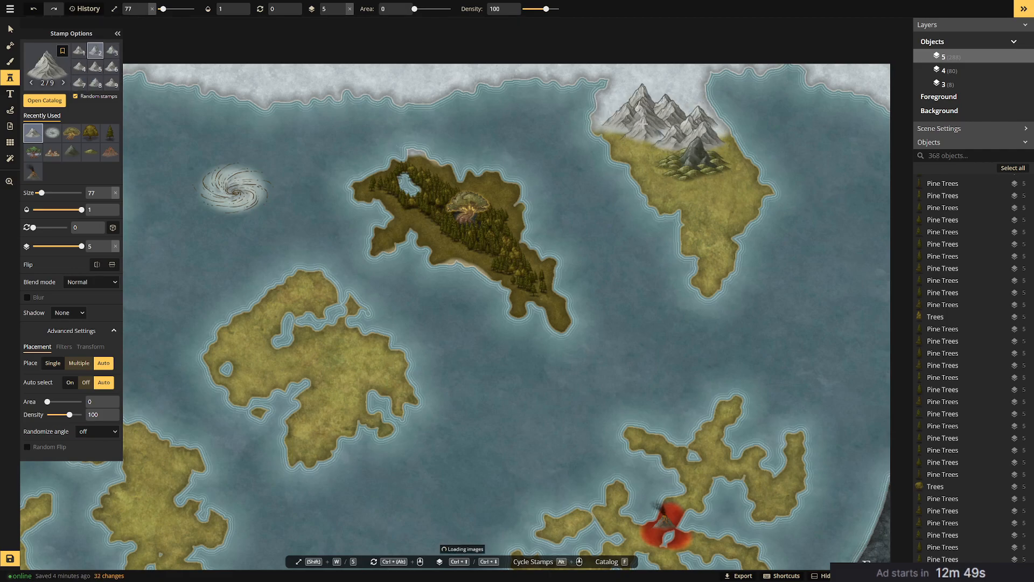
click(653, 103)
click(676, 101)
click(672, 137)
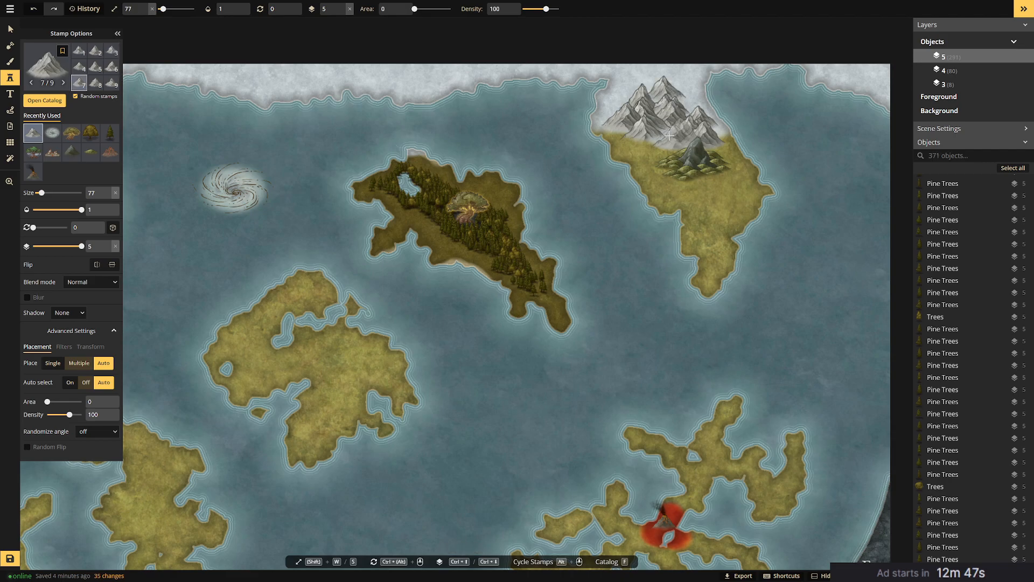
click(684, 103)
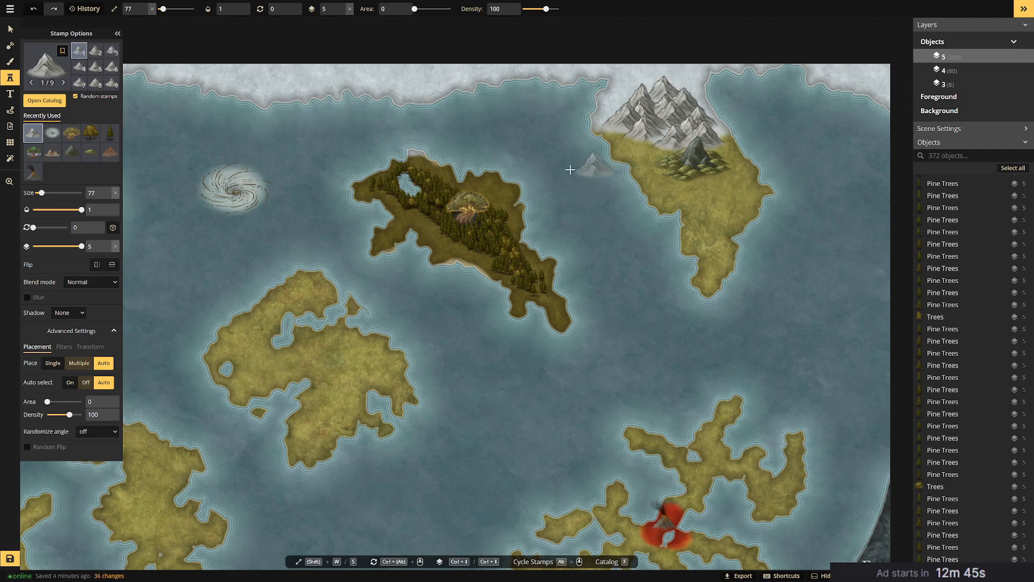
Choose the snowy hill stamp set with nine variants from the Fantasy World Hills category.
click(464, 237)
click(85, 156)
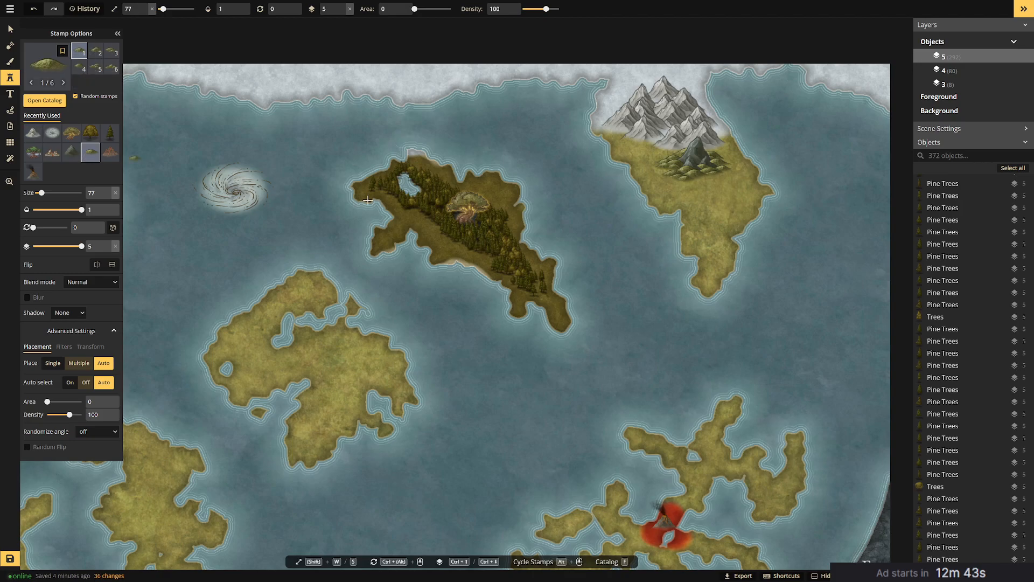
click(40, 71)
click(42, 256)
click(421, 106)
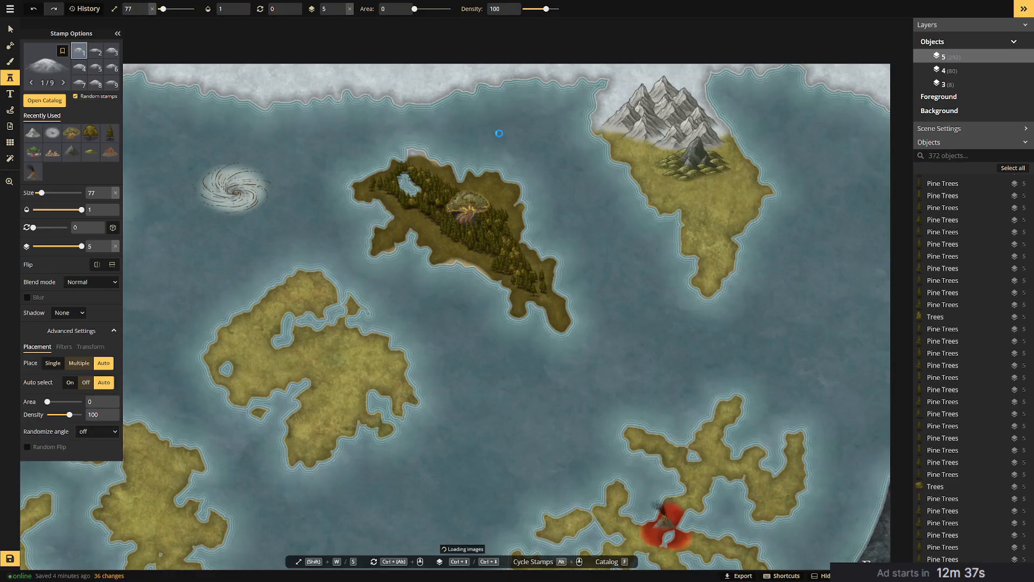
Stamp snowy hills at size 77 around and between the grey-white mountains on the northeastern continent.
click(650, 146)
click(644, 143)
click(624, 138)
click(611, 125)
click(655, 138)
click(670, 138)
click(680, 141)
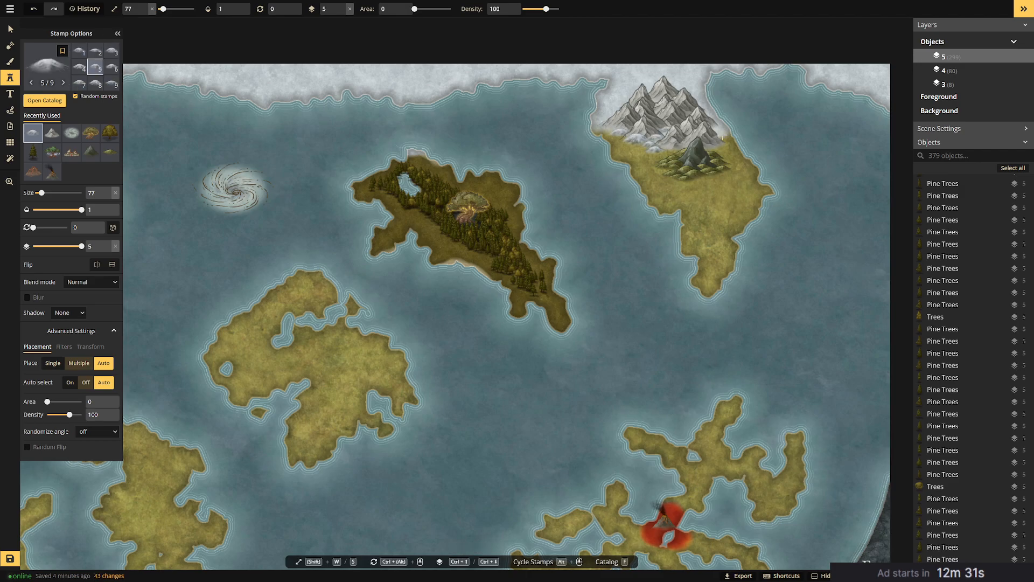
click(706, 115)
click(669, 99)
click(620, 114)
click(625, 96)
click(622, 97)
click(623, 91)
click(625, 93)
click(674, 94)
click(686, 94)
click(649, 78)
click(663, 80)
click(667, 103)
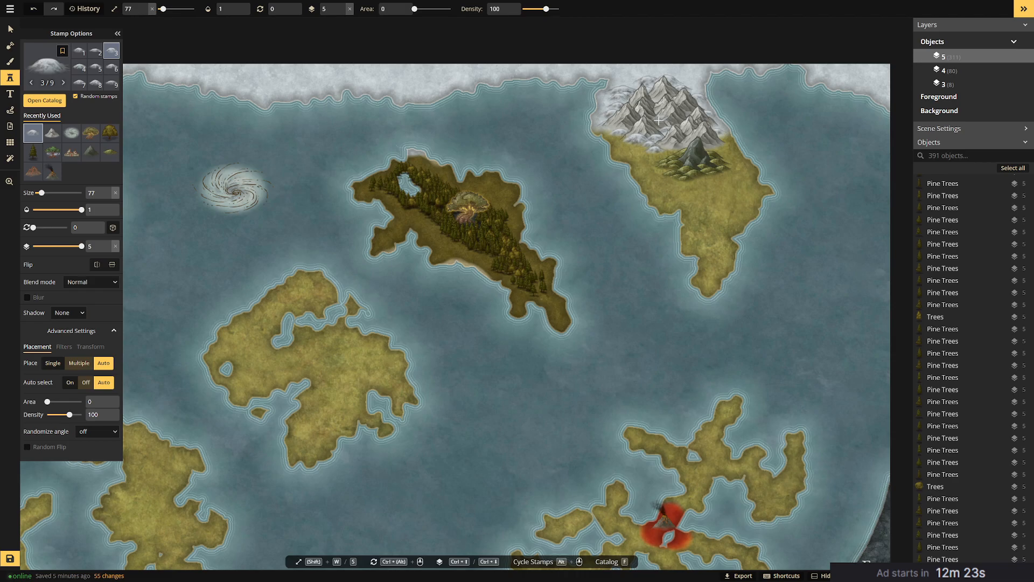
click(637, 85)
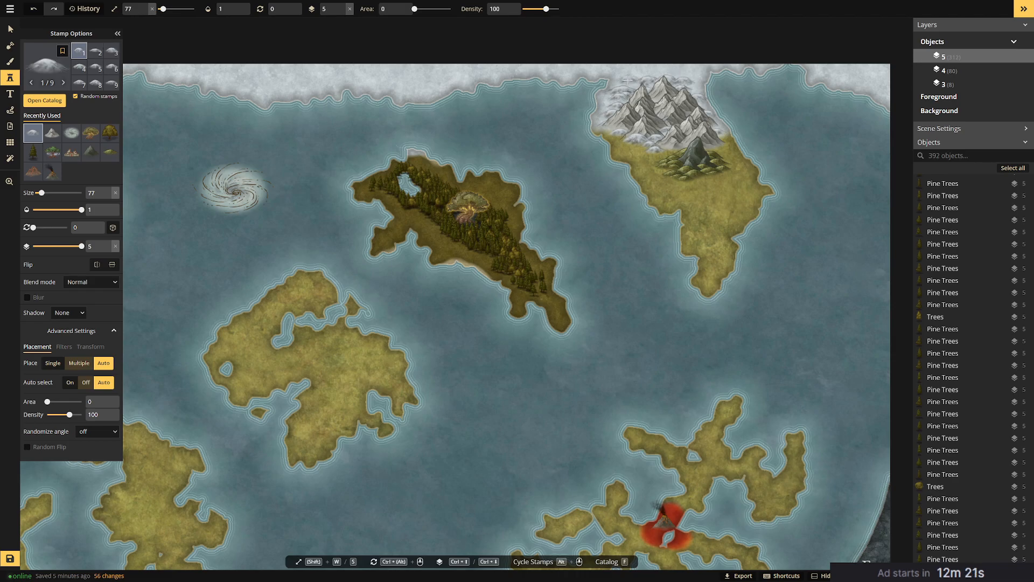
click(634, 119)
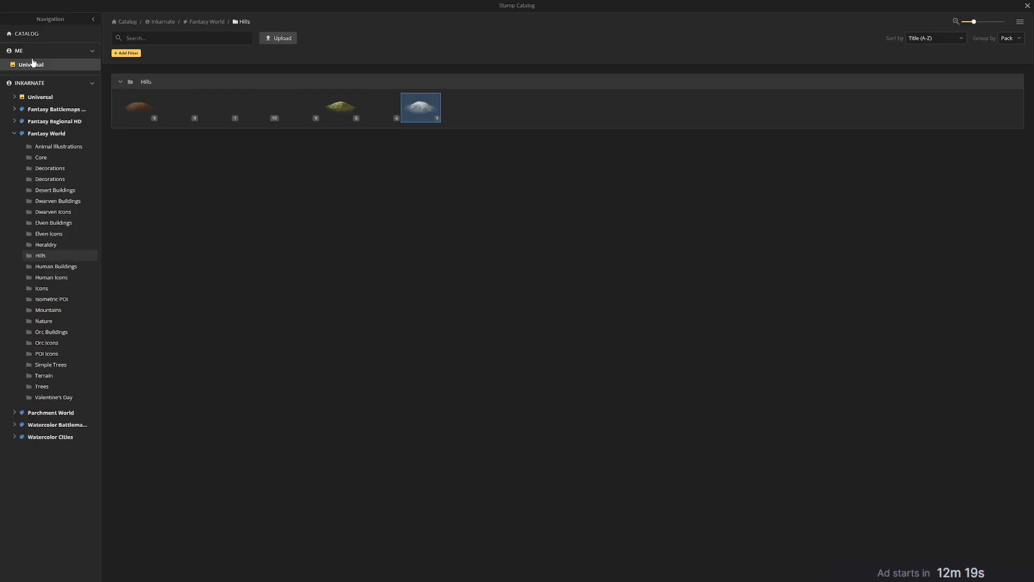
Look for ice stamps in the Universal and Fantasy Battlemaps collections.
click(46, 64)
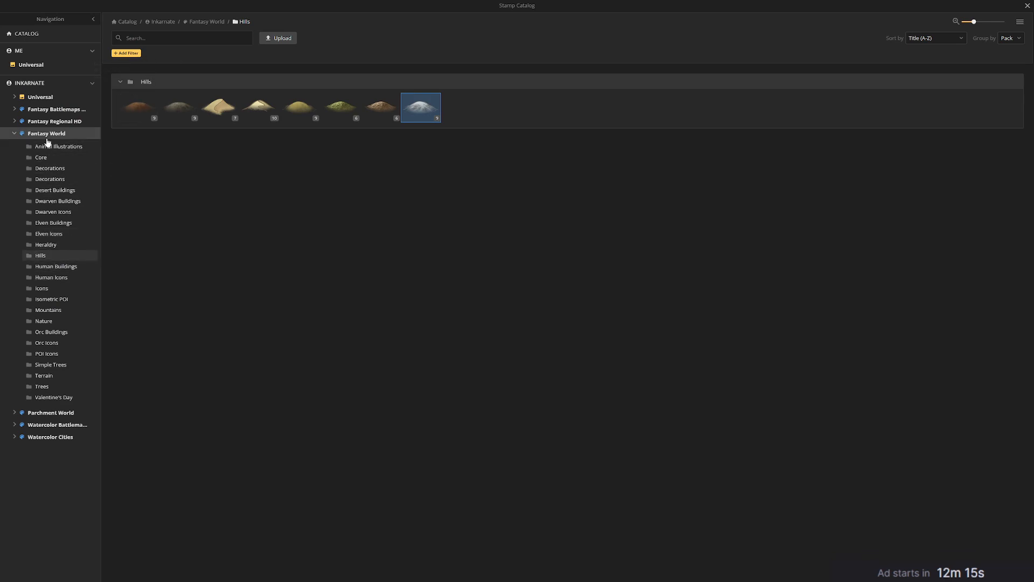
click(42, 98)
click(162, 38)
text(ice)
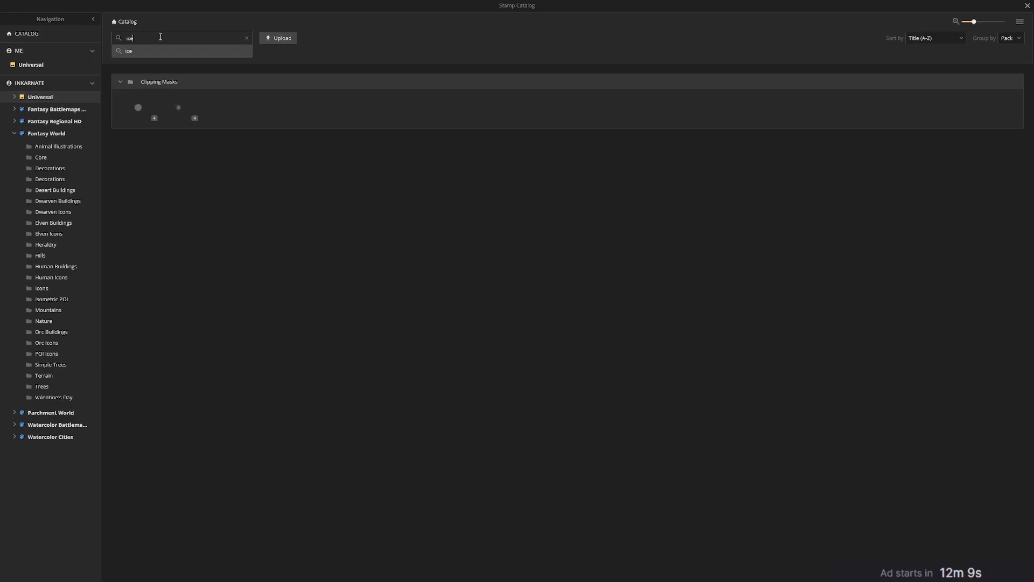
click(66, 111)
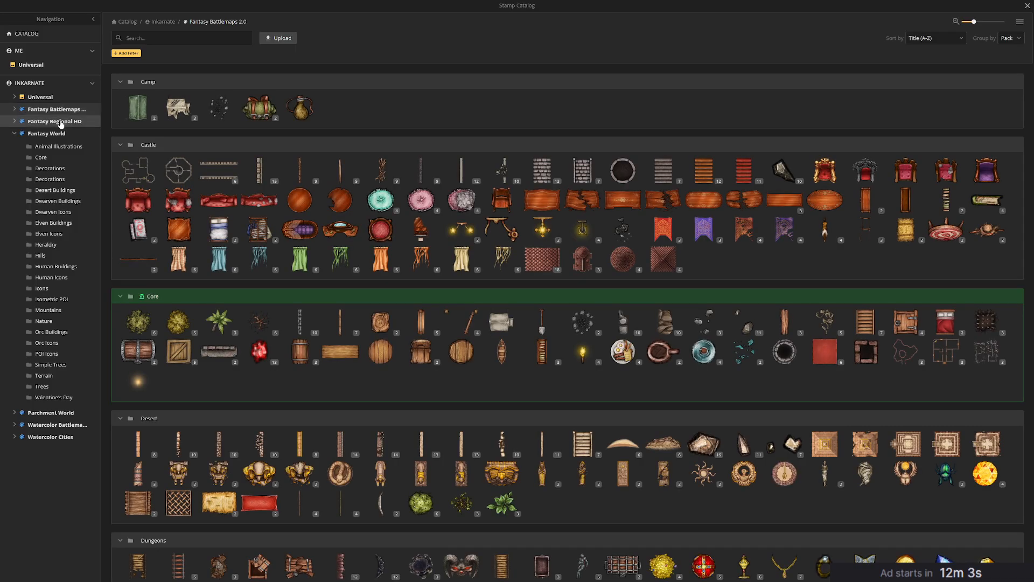
Search the Fantasy Regional HD stamps for "ice" and choose the iceberg set with eight variants.
click(49, 122)
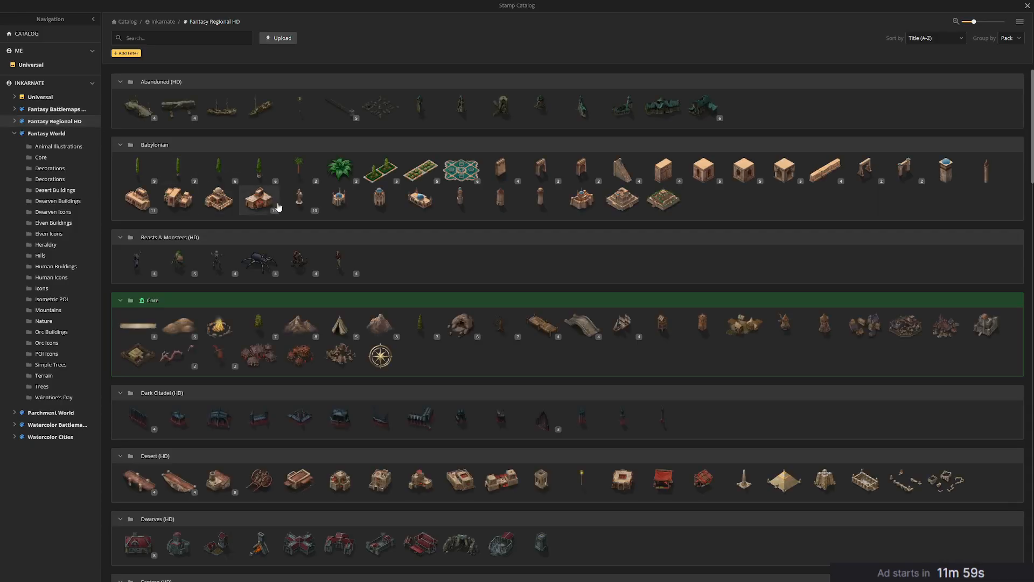
scroll(356, 476, down, 6)
scroll(370, 470, up, 6)
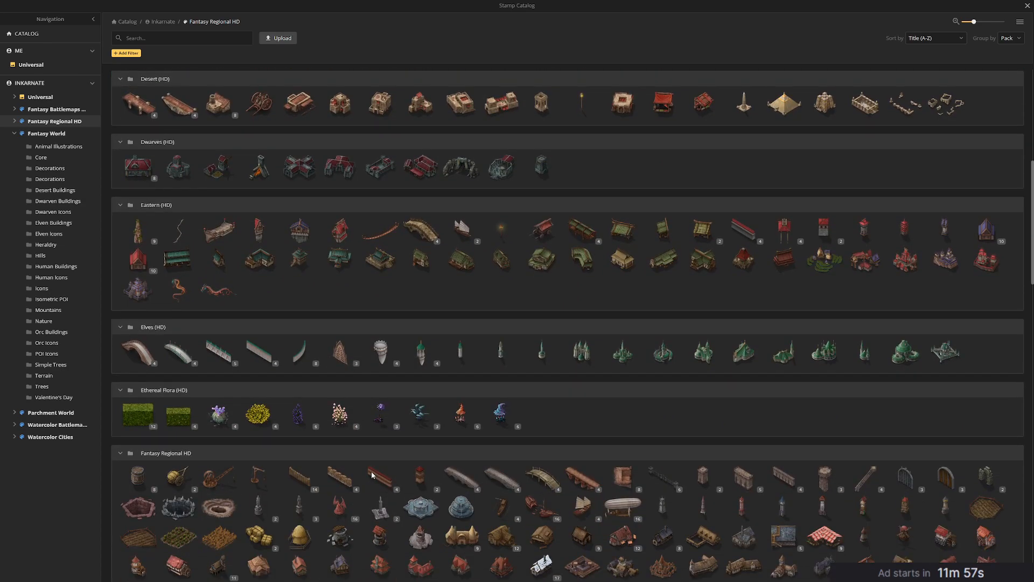
click(162, 40)
text(ice)
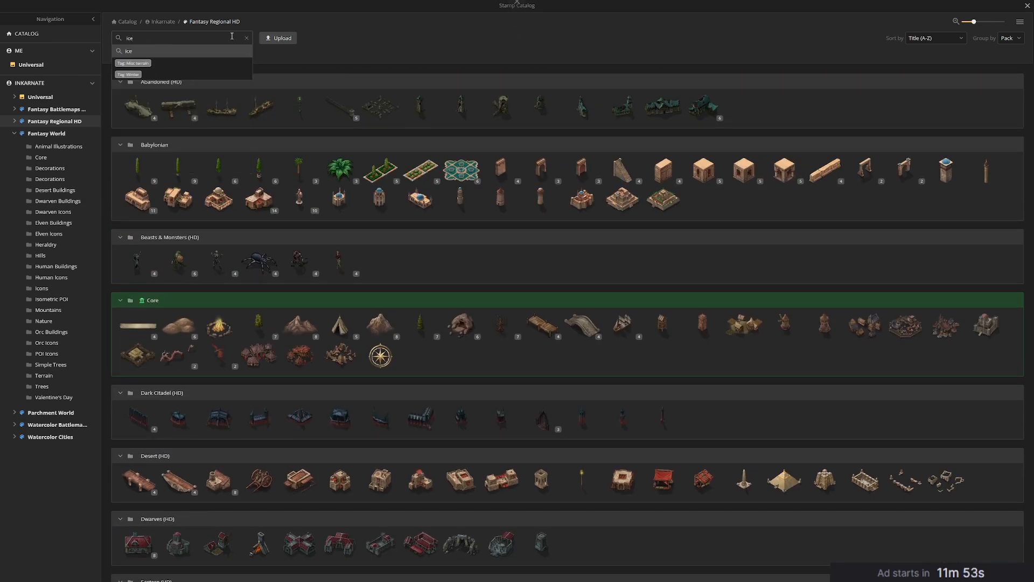
key(Return)
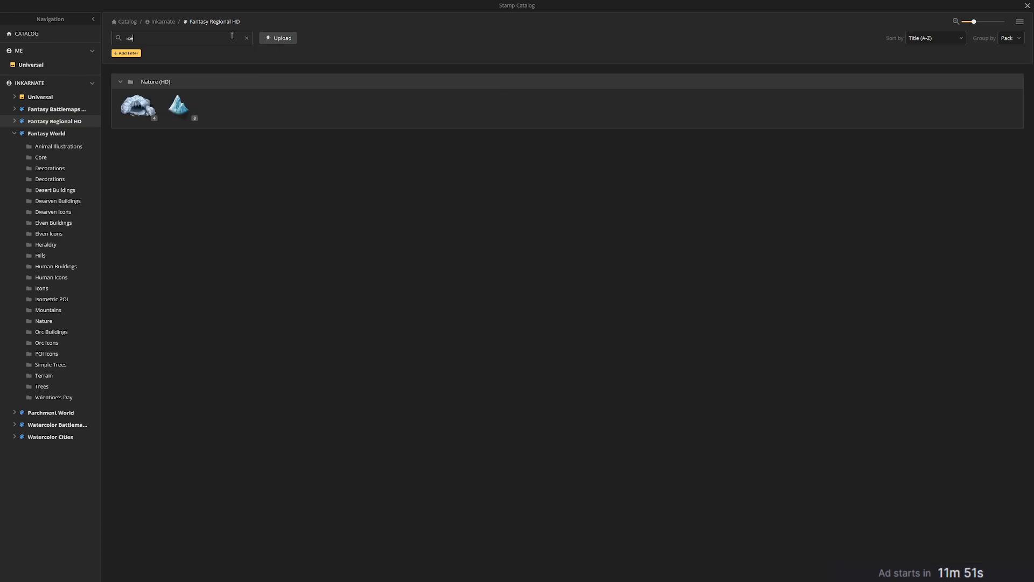
click(180, 113)
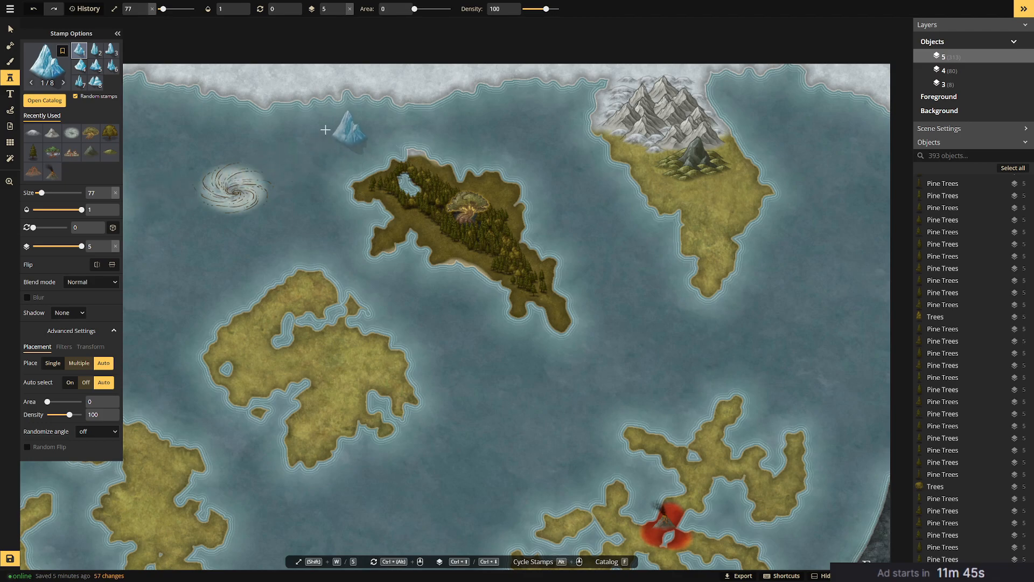
Place the first iceberg variant at size 51 in the sea just north of the World Tree island.
click(95, 84)
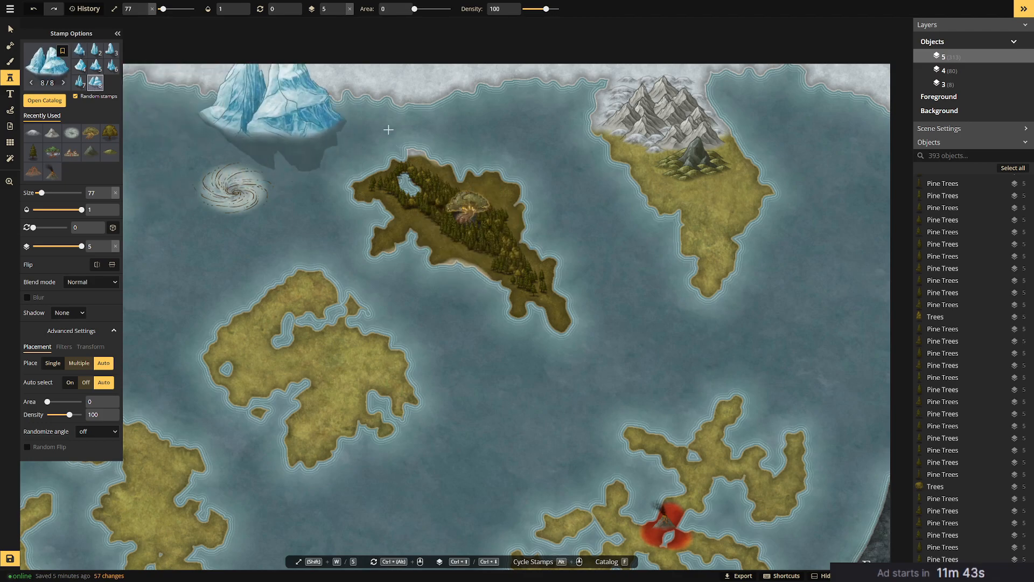
click(80, 56)
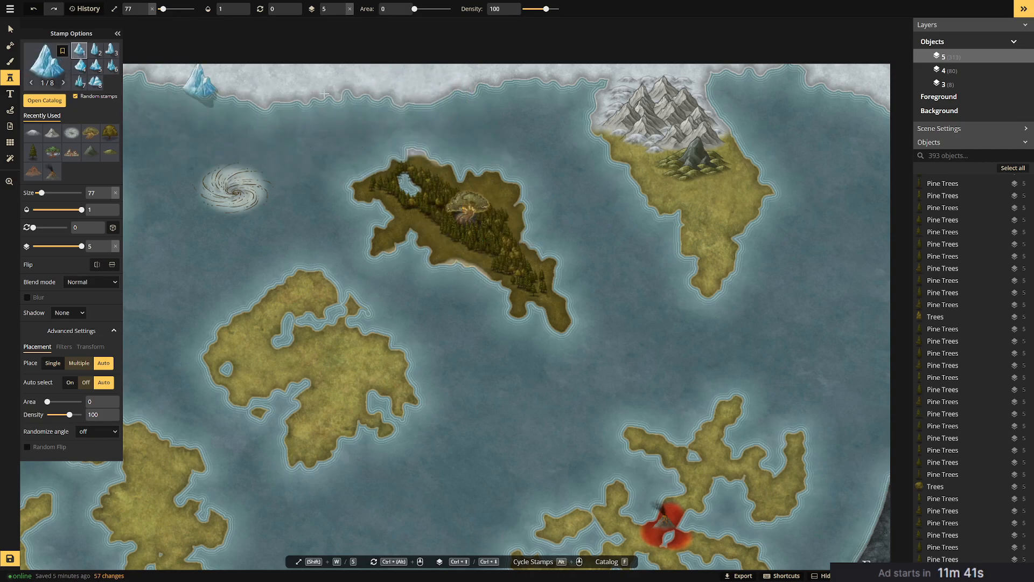
drag(41, 194, 39, 194)
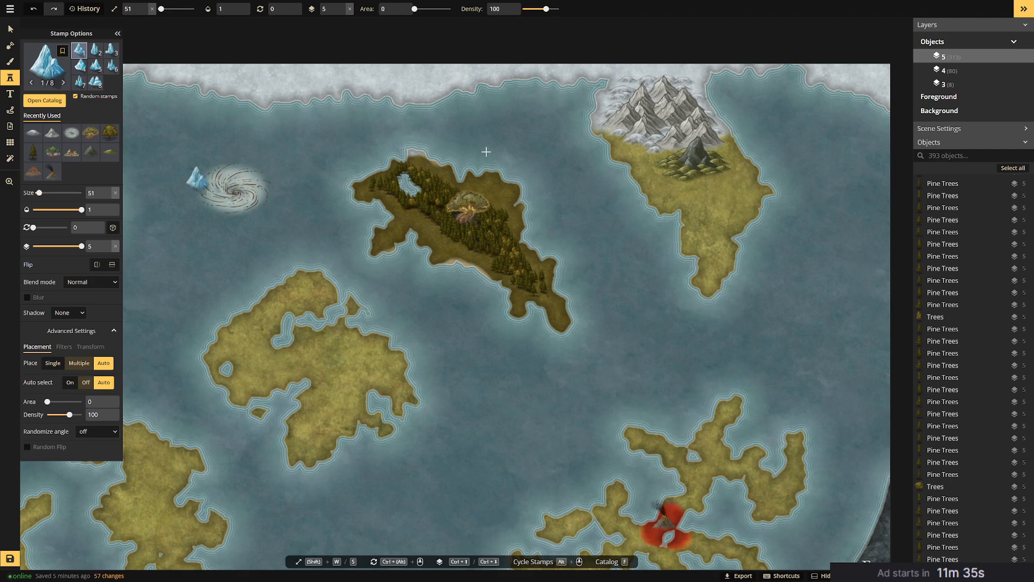
click(468, 237)
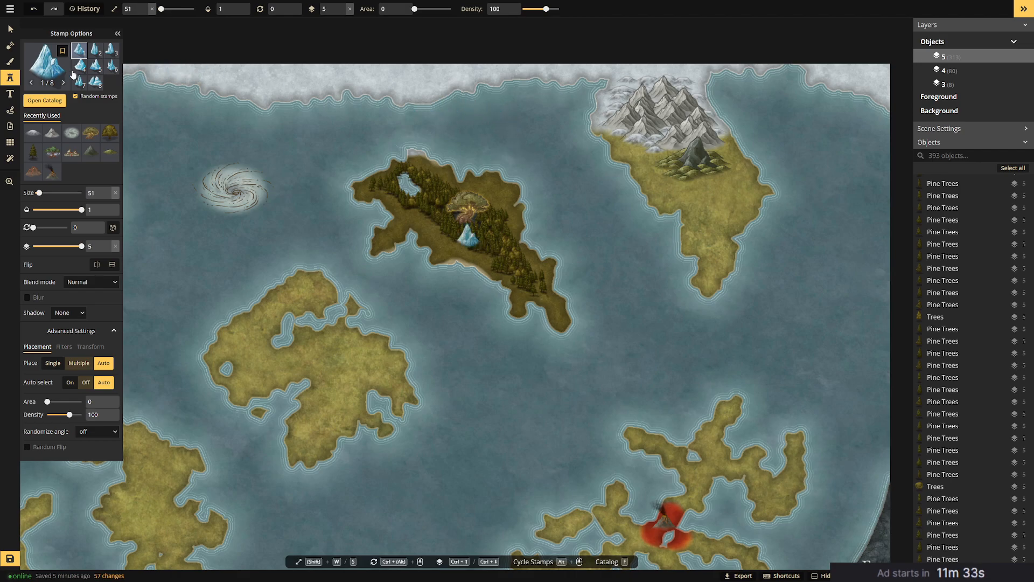
click(442, 109)
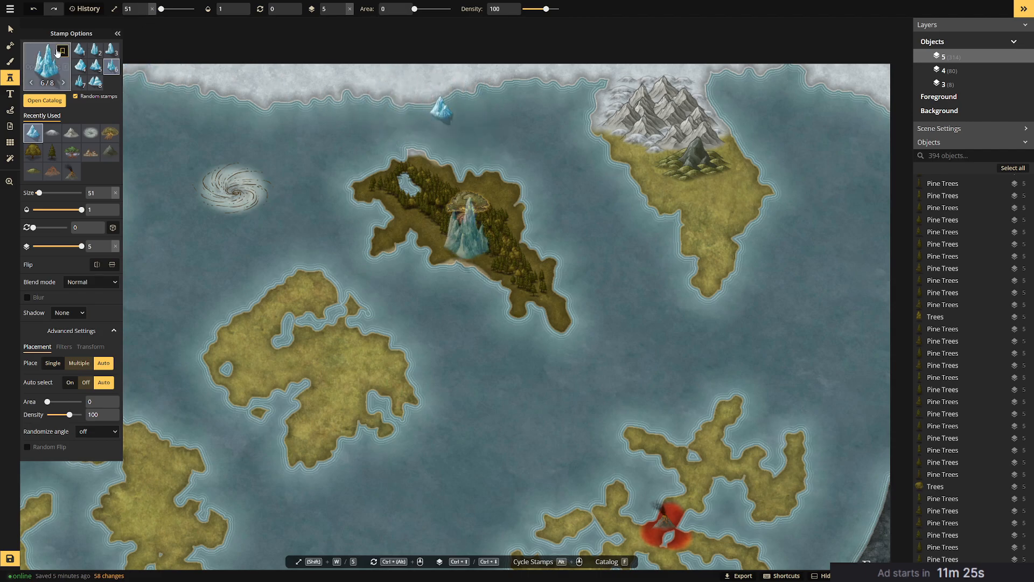
Paint the medium-blue Ice & Snow texture on the background around the iceberg with a soft round brush at size 25.
click(10, 61)
key(2)
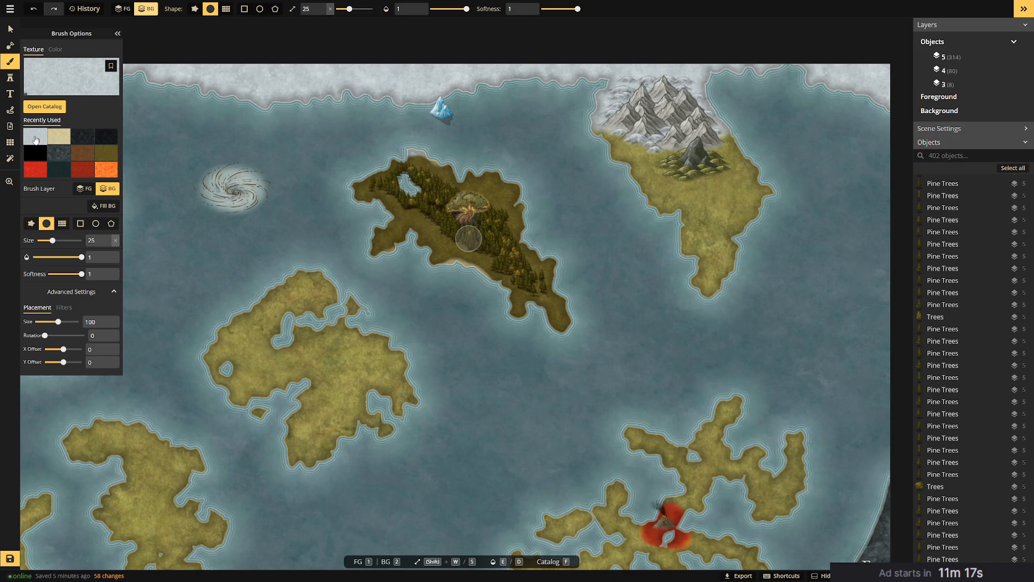
click(62, 81)
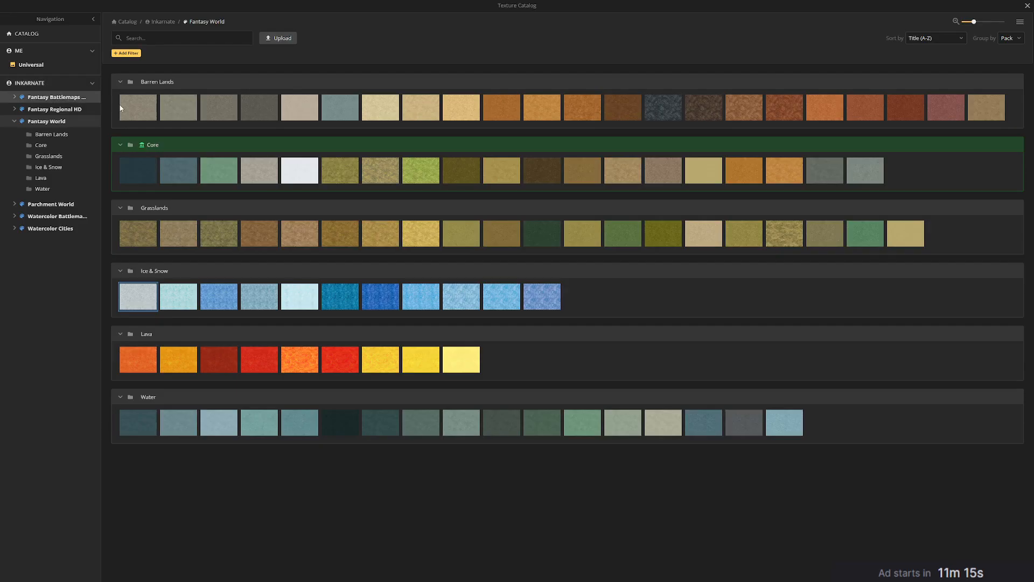
click(205, 302)
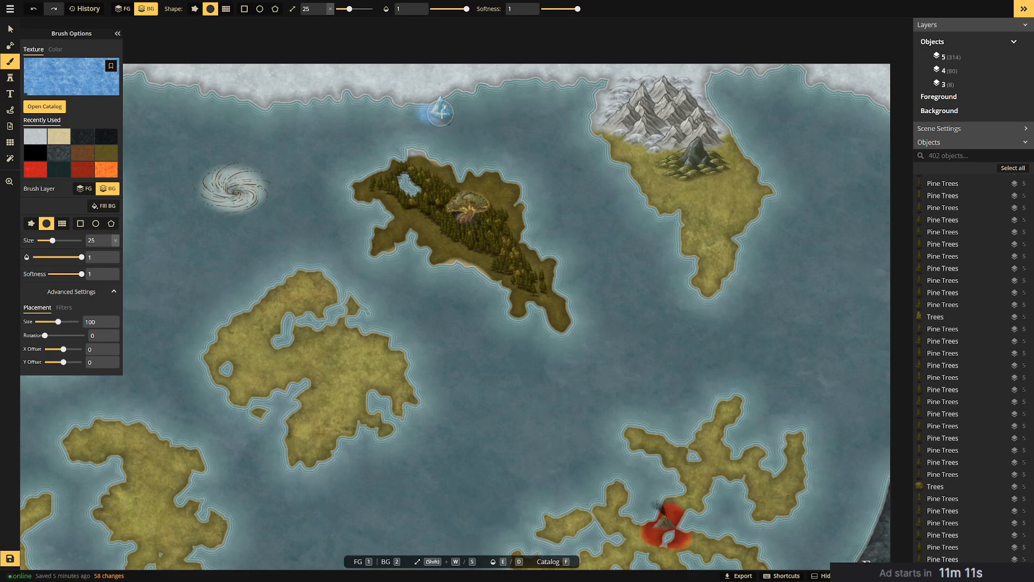
click(441, 113)
mouse_move(425, 112)
mouse_down()
mouse_move(458, 96)
mouse_move(398, 111)
mouse_move(388, 102)
mouse_move(430, 119)
mouse_move(473, 117)
mouse_up()
click(489, 124)
click(484, 102)
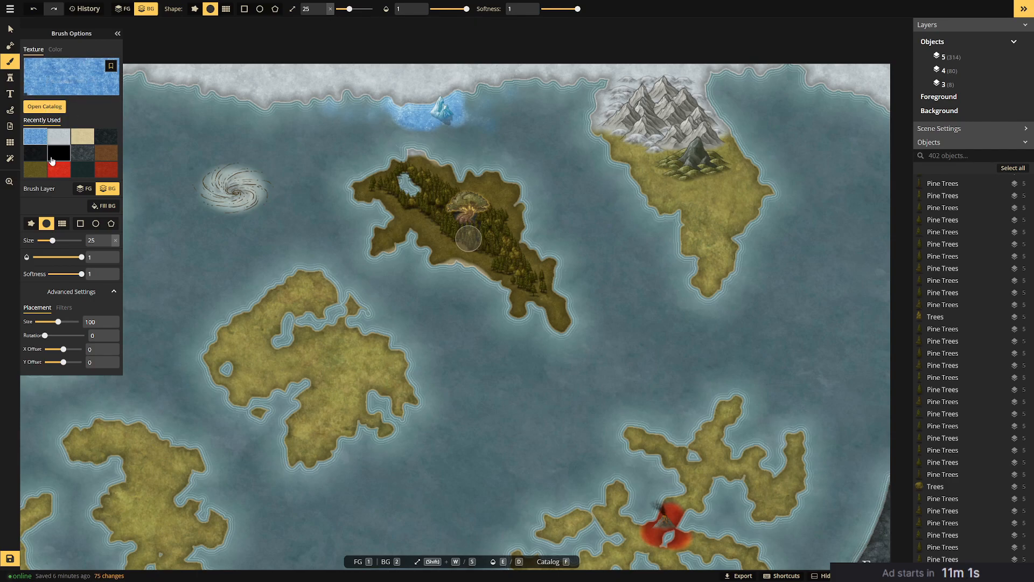
Extend the blue ice east and west along the northern snow coast with the rough-edged brush at roughness 8.
click(32, 226)
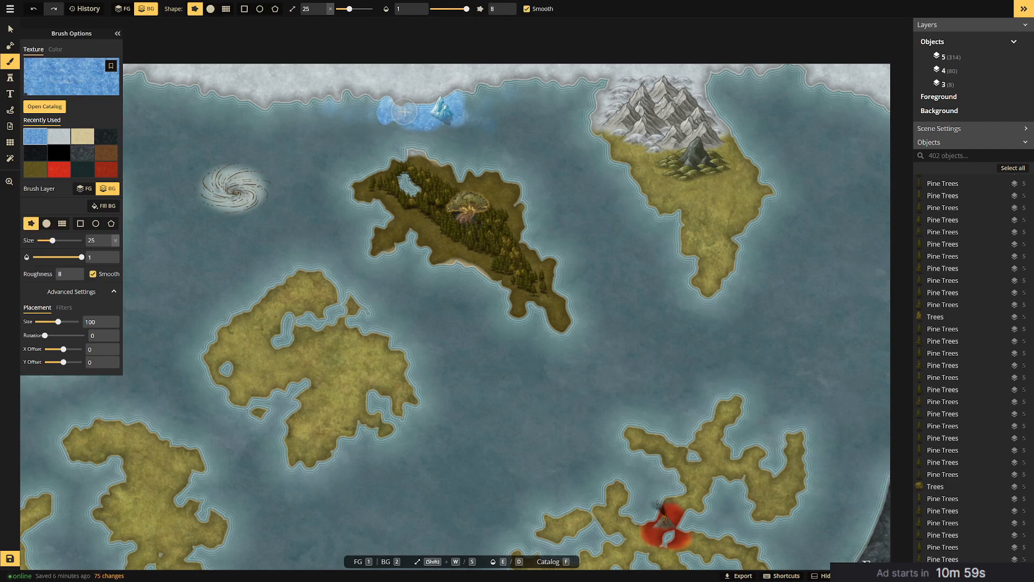
click(443, 122)
click(486, 107)
click(482, 98)
click(515, 102)
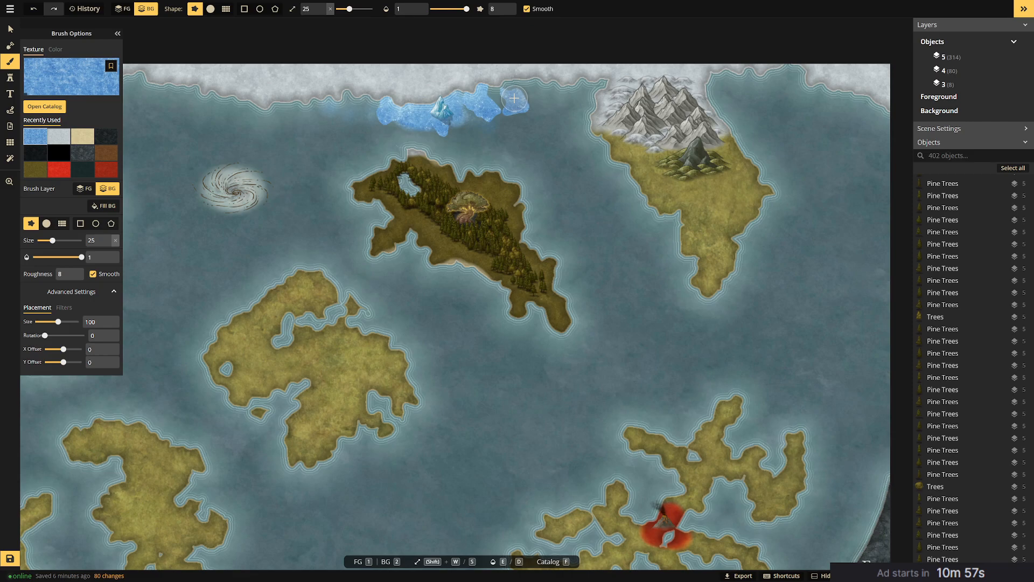
click(356, 104)
click(330, 98)
click(333, 119)
click(311, 108)
click(282, 110)
click(252, 101)
click(531, 114)
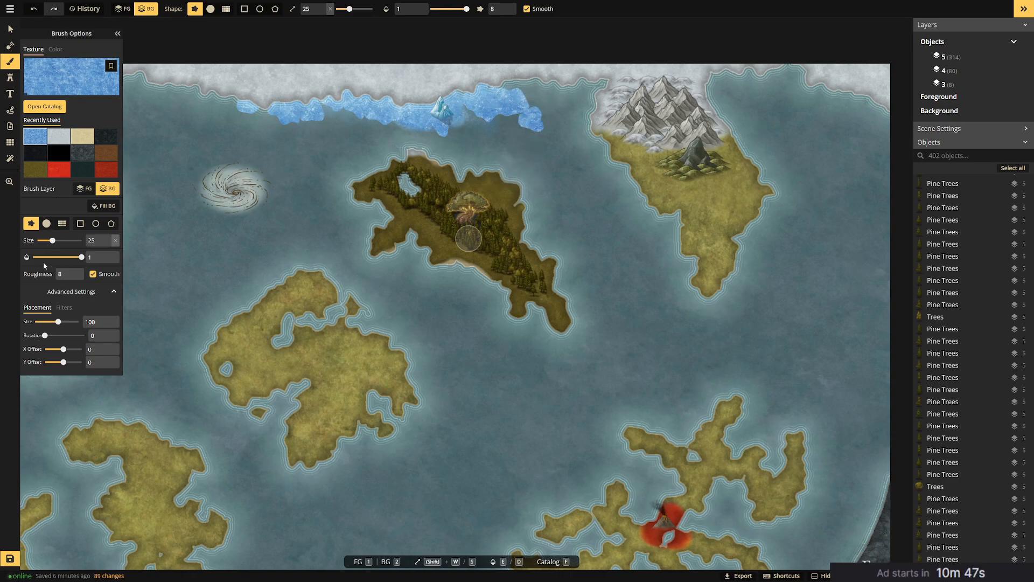
Fill and soften the blue ice band with the round brush, extending it east to the snowy continent.
click(47, 224)
mouse_move(461, 107)
mouse_down()
mouse_move(539, 114)
mouse_move(422, 122)
mouse_move(472, 118)
mouse_move(448, 125)
mouse_move(302, 115)
mouse_up()
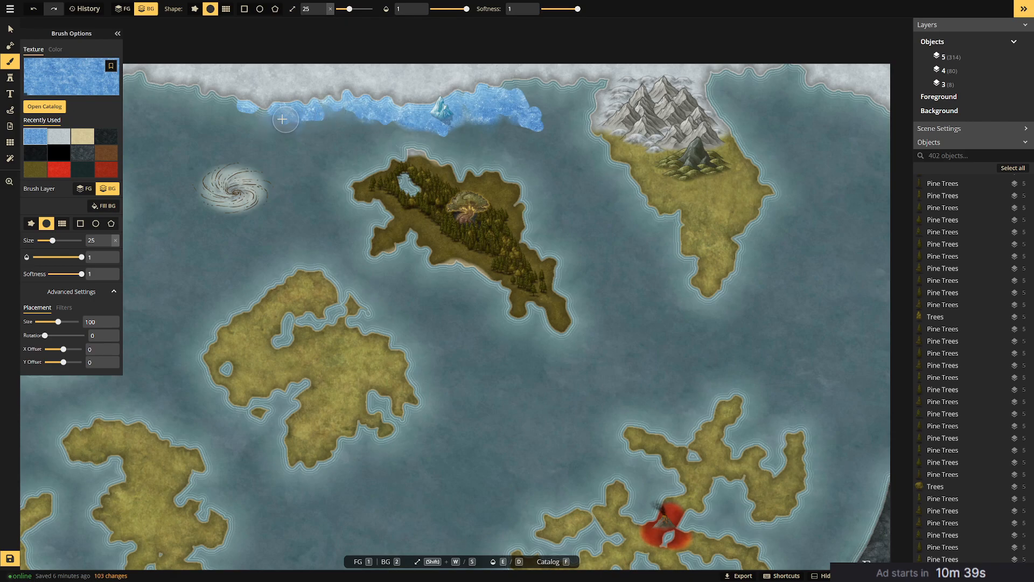
drag(272, 112, 285, 116)
mouse_move(456, 116)
mouse_down()
mouse_move(504, 88)
mouse_move(607, 83)
mouse_move(492, 81)
mouse_up()
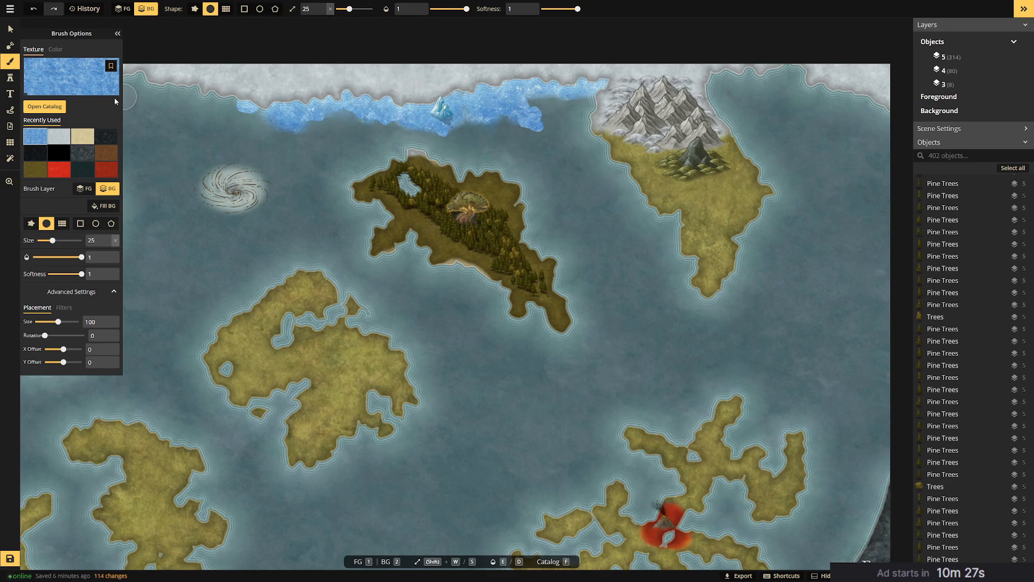
Try painting pale cyan ice texture over the blue ice band, and undo those strokes.
click(70, 77)
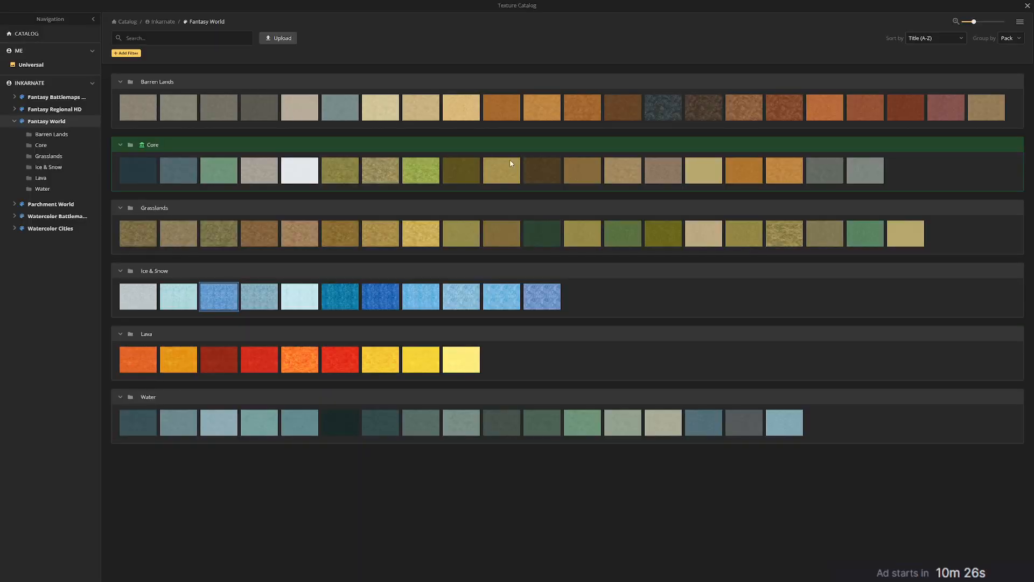
click(178, 296)
mouse_move(434, 116)
mouse_down()
mouse_move(382, 104)
mouse_move(400, 99)
mouse_move(345, 95)
mouse_move(276, 114)
mouse_up()
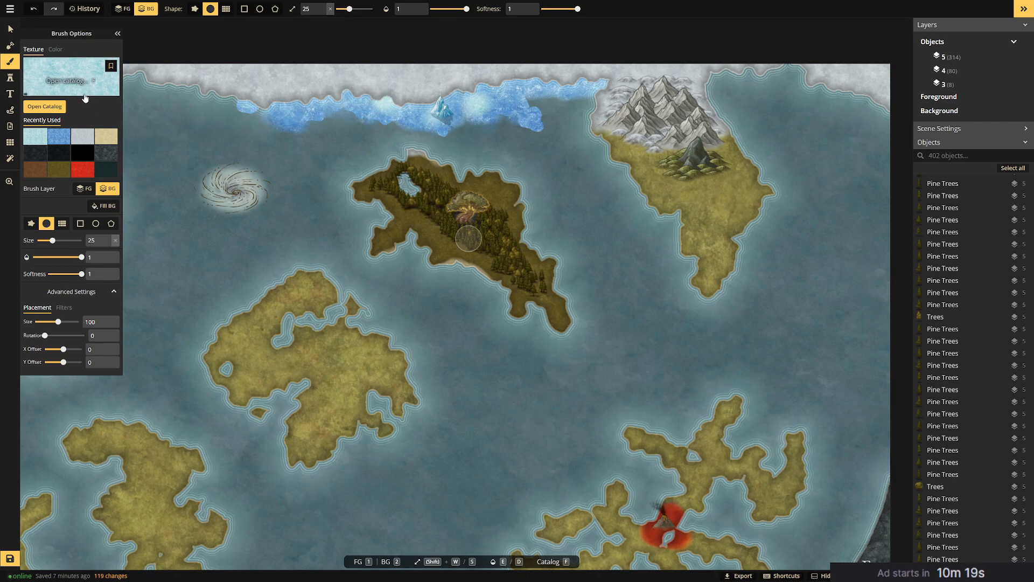
key(ctrl+z)
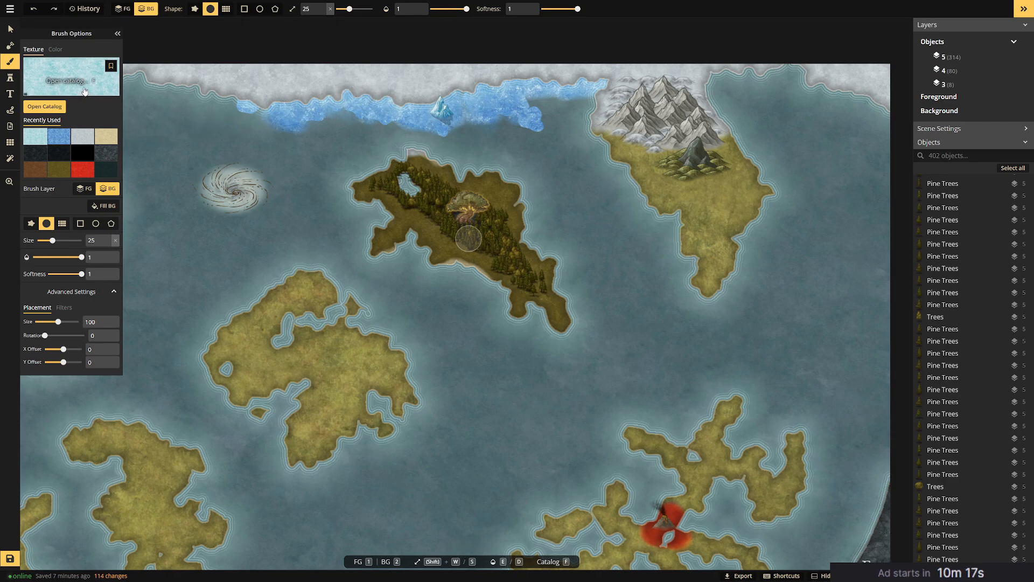
Blend the grey-blue Ice & Snow texture along the northern edge of the blue ice band.
click(49, 76)
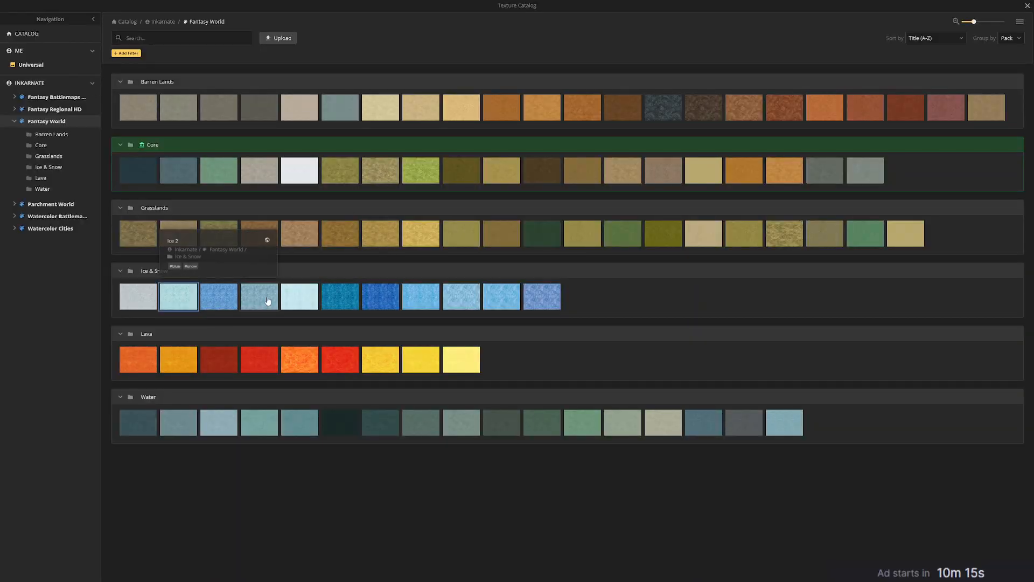
click(226, 297)
click(506, 90)
click(527, 85)
click(483, 94)
click(471, 96)
drag(459, 101, 284, 103)
Paint the bright sky-blue Ice & Snow texture over the eastern end of the ice band.
key(f)
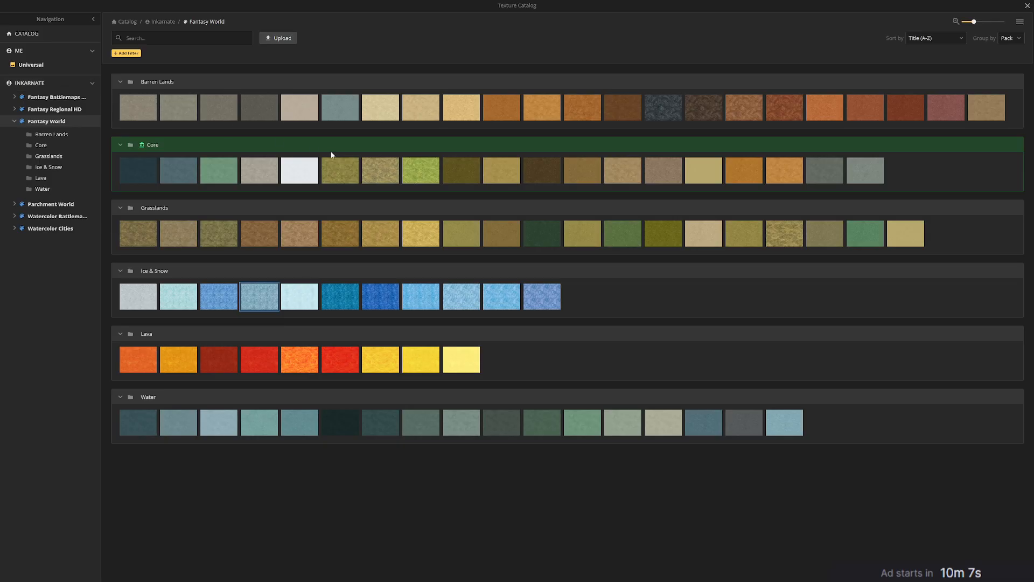
click(420, 296)
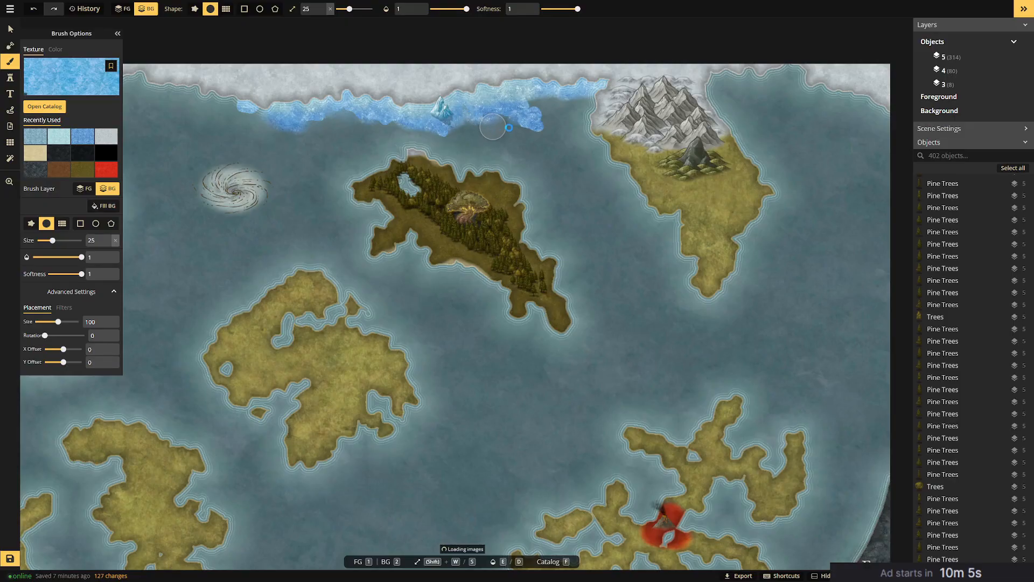
mouse_move(539, 122)
mouse_down()
mouse_move(549, 99)
mouse_move(581, 100)
mouse_move(525, 96)
mouse_move(544, 102)
mouse_up()
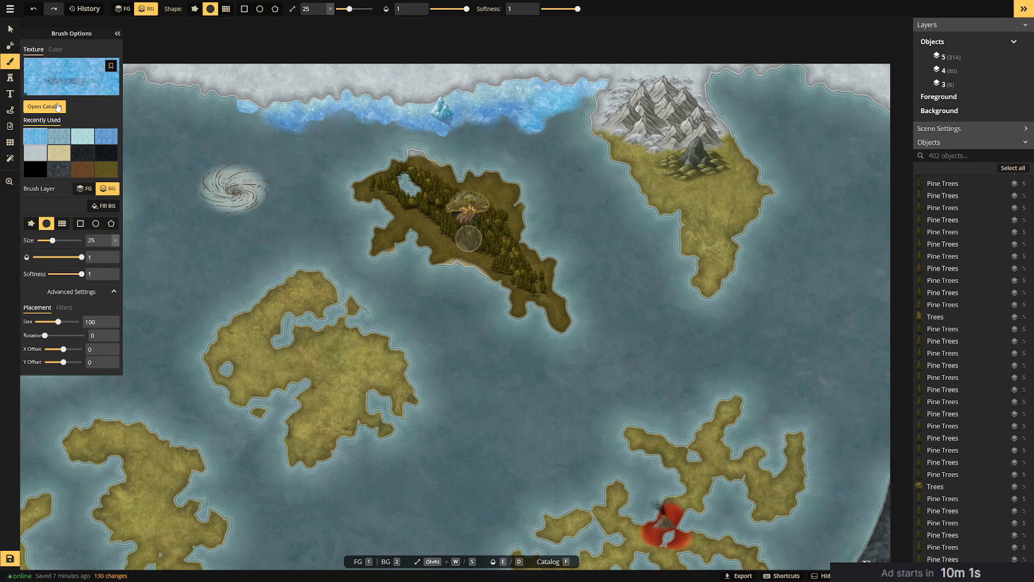
Try the dark teal and grey-teal Water textures over the eastern part of the blue ice band.
click(26, 61)
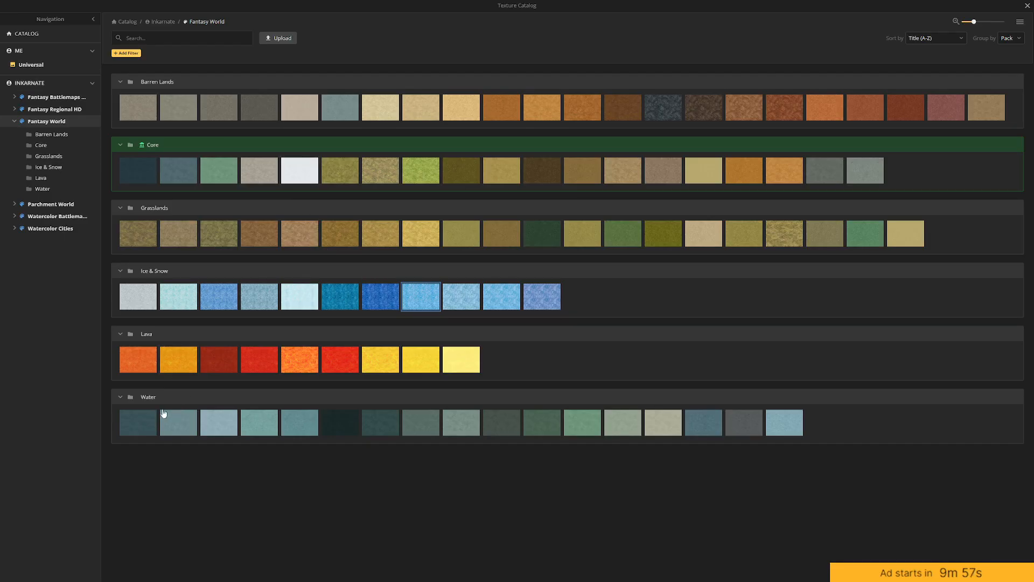
click(129, 422)
mouse_move(517, 101)
mouse_down()
mouse_move(501, 108)
mouse_move(550, 132)
mouse_up()
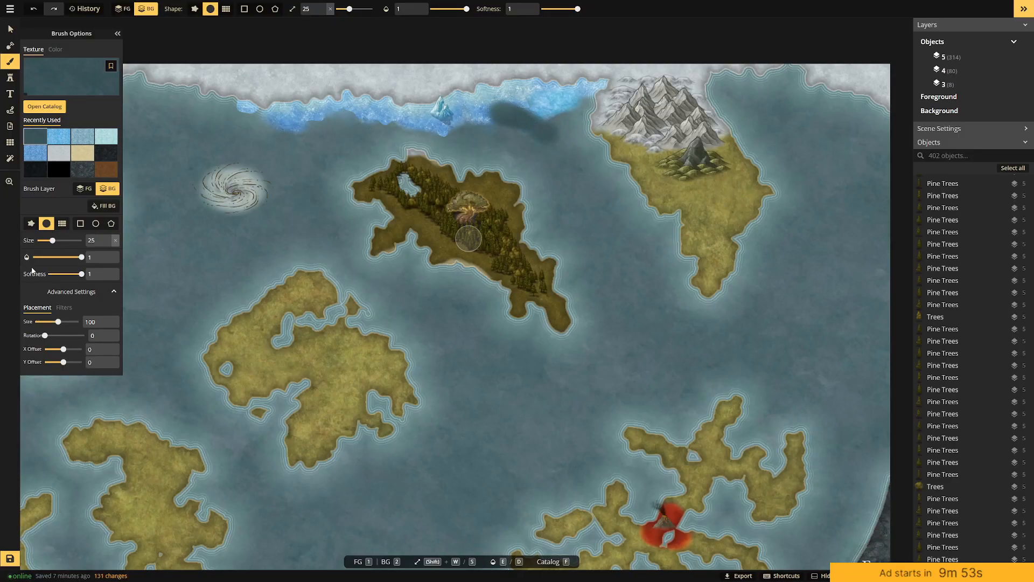
click(64, 73)
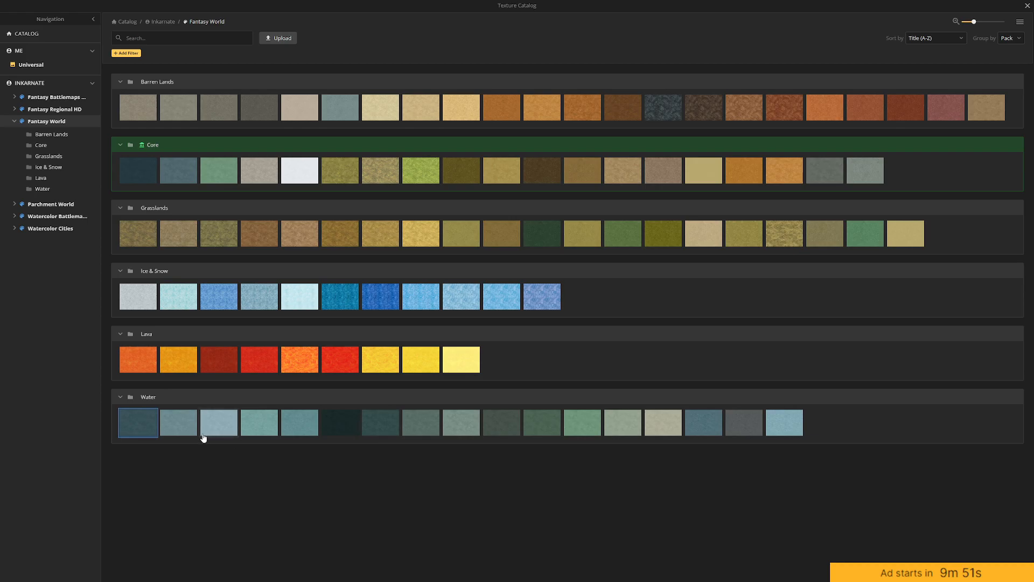
click(178, 422)
mouse_move(524, 124)
mouse_down()
mouse_move(555, 105)
mouse_move(516, 121)
mouse_move(581, 182)
mouse_up()
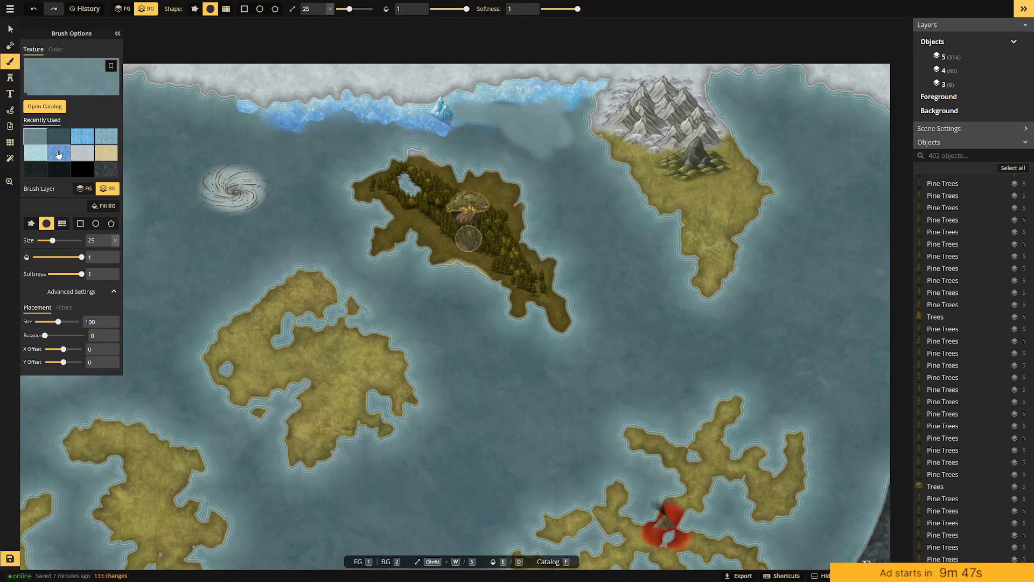
Try the pale blue-grey and sea-green Water textures on the sea west of the snowy continent.
click(56, 76)
click(218, 434)
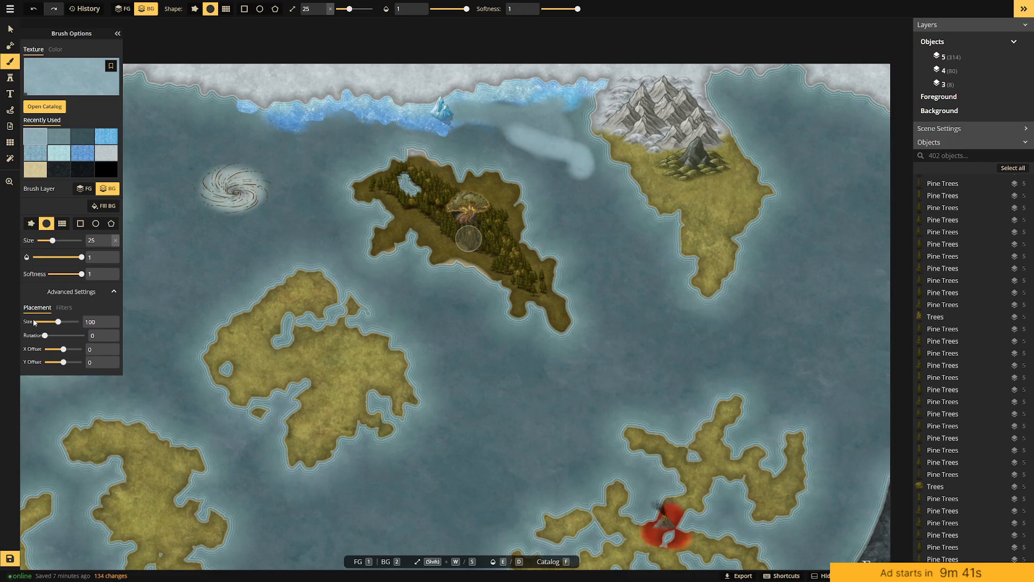
click(66, 76)
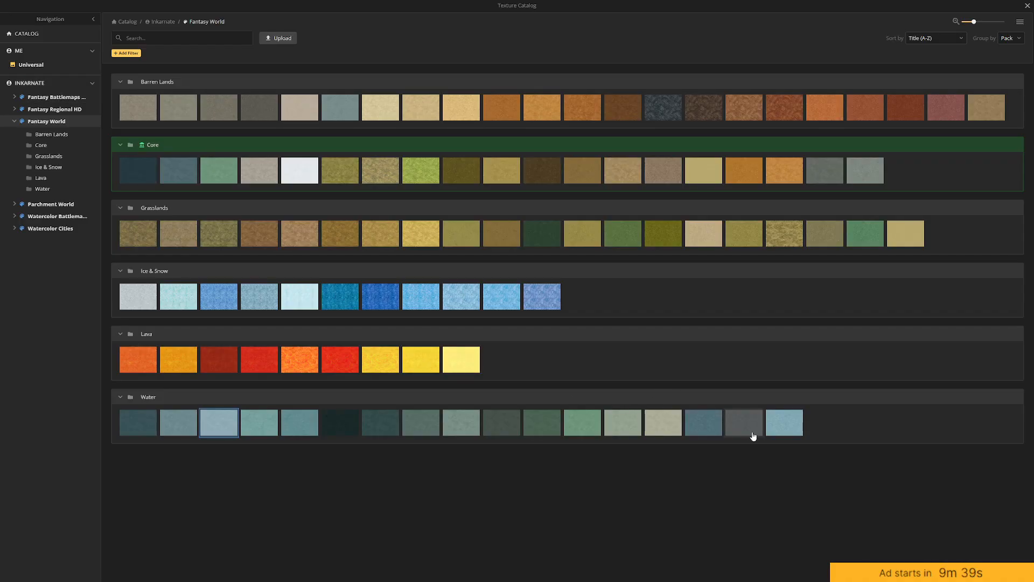
click(246, 427)
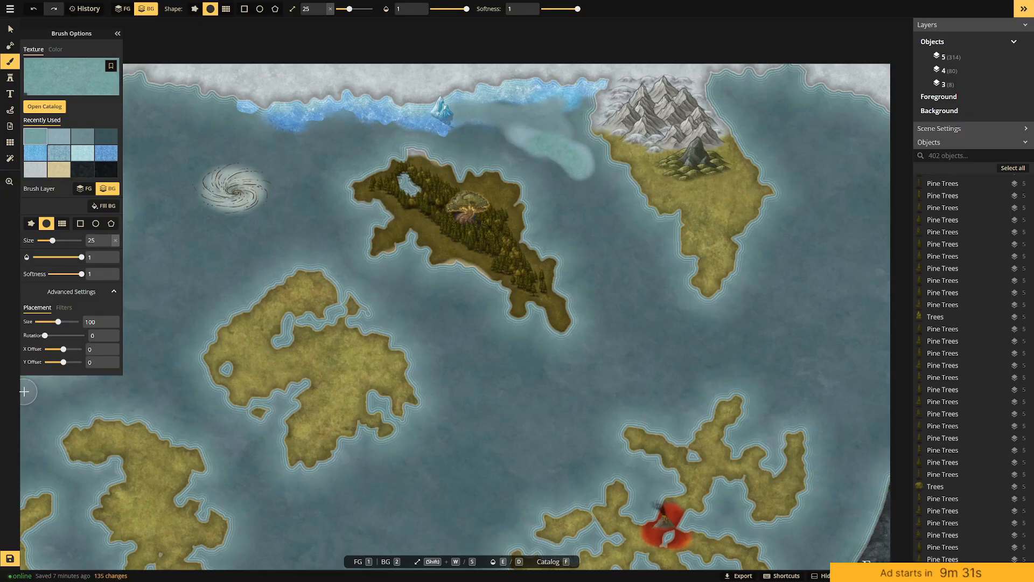
scroll(351, 410, down, 1)
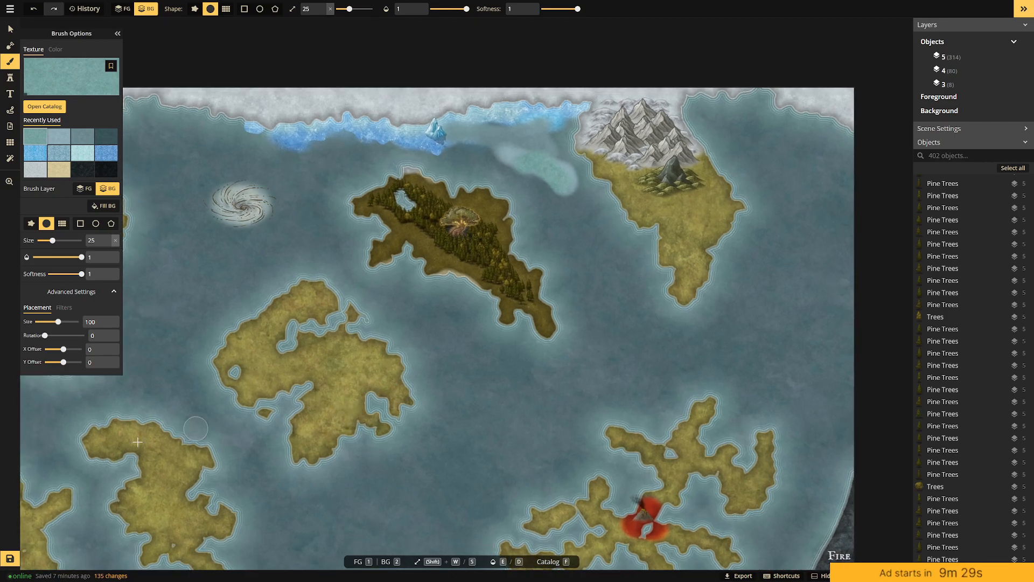
Paint the slate-blue Water texture over the blue ice band and the test strokes along the northern coast.
click(92, 80)
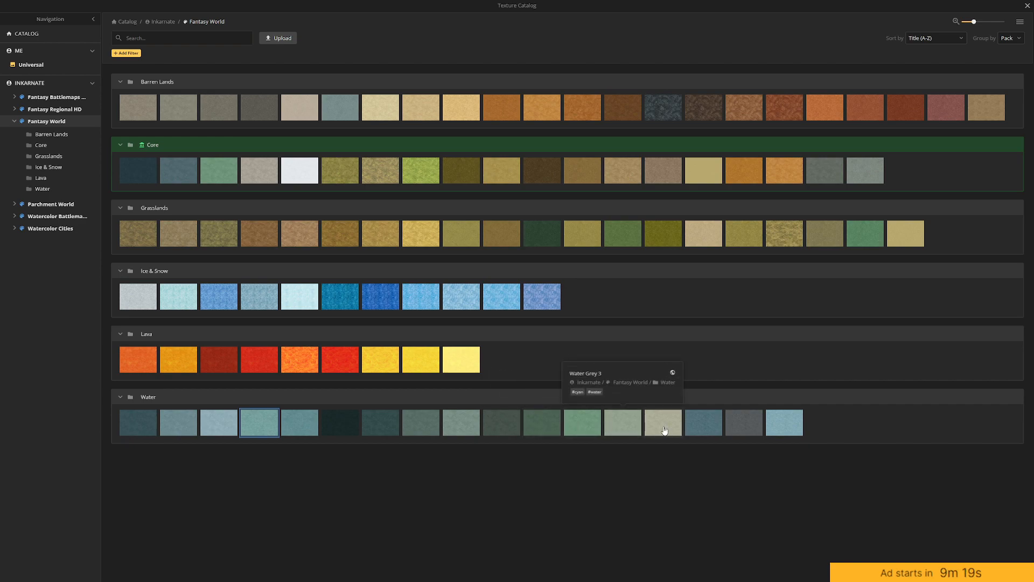
click(701, 429)
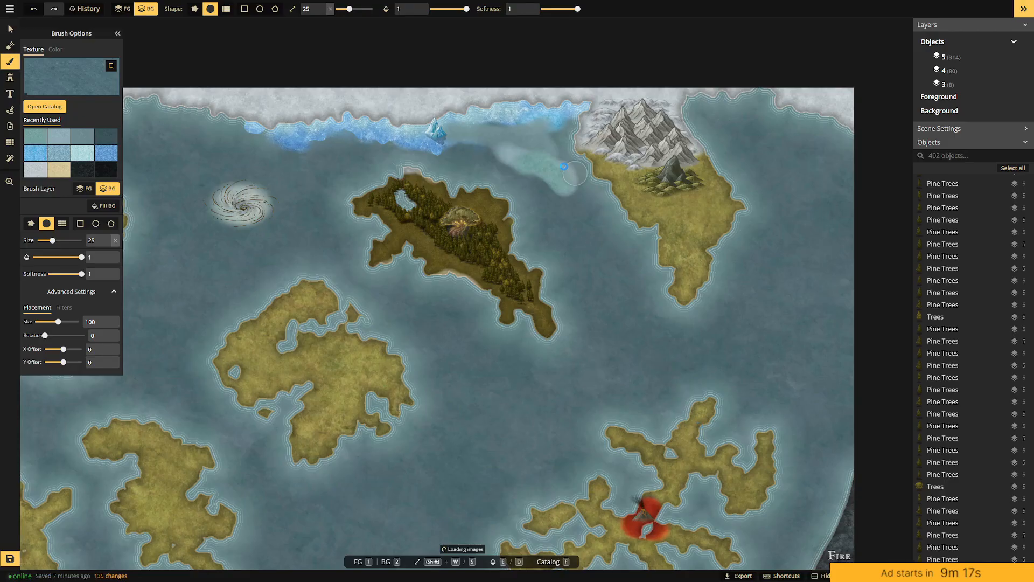
mouse_move(503, 138)
mouse_down()
mouse_move(546, 179)
mouse_move(503, 136)
mouse_move(584, 116)
mouse_move(497, 115)
mouse_move(579, 99)
mouse_up()
mouse_move(481, 120)
mouse_down()
mouse_move(508, 107)
mouse_move(394, 140)
mouse_move(484, 136)
mouse_up()
drag(365, 130, 394, 124)
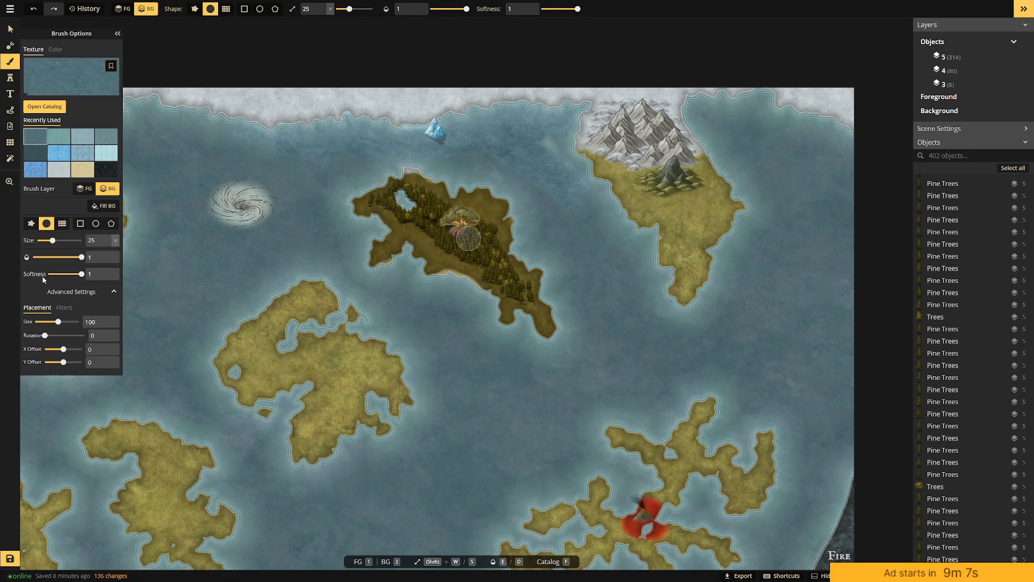
Fill the entire background layer with the slate-blue Water texture.
drag(286, 294, 391, 275)
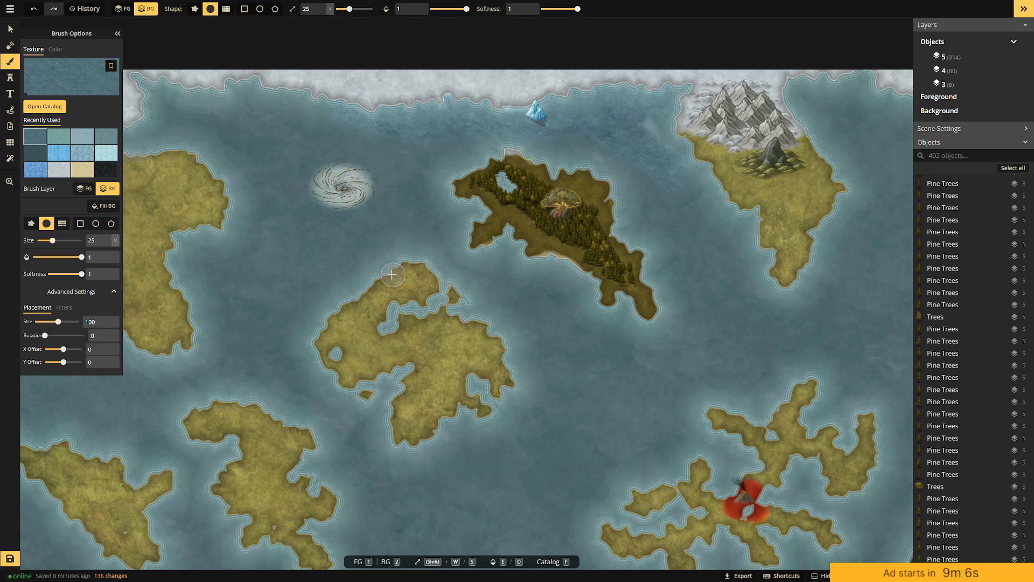
click(106, 205)
drag(390, 254, 353, 277)
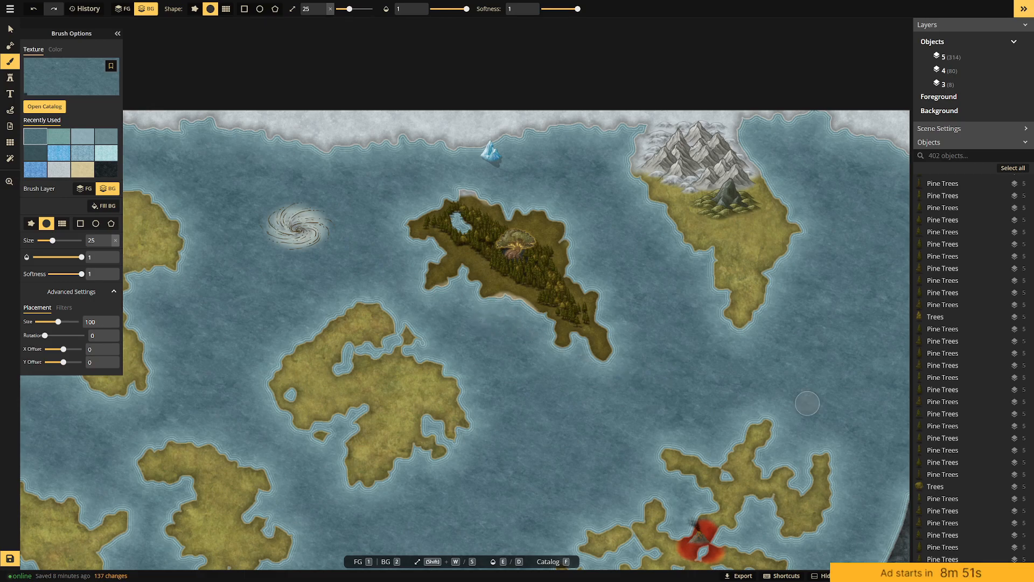
mouse_move(505, 202)
mouse_down()
mouse_move(551, 183)
mouse_move(517, 173)
mouse_up()
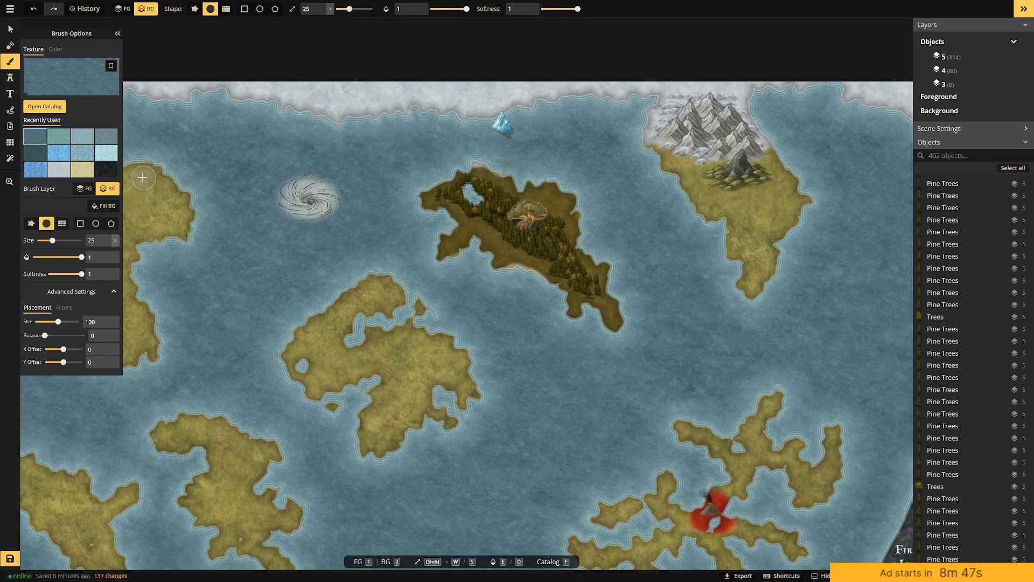
drag(631, 322, 604, 303)
Choose the olive-green Core grass texture for the brush.
click(46, 72)
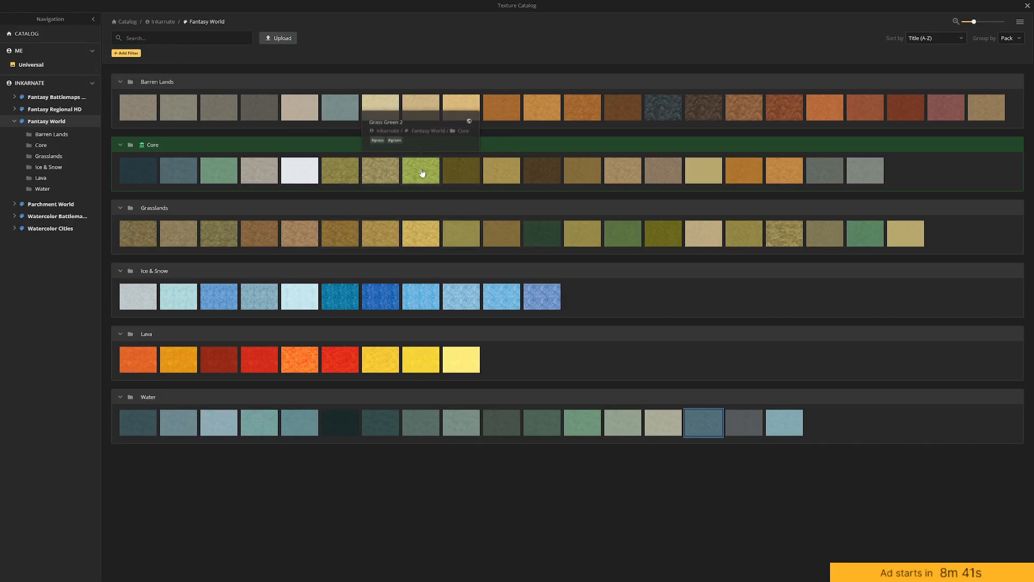
click(347, 172)
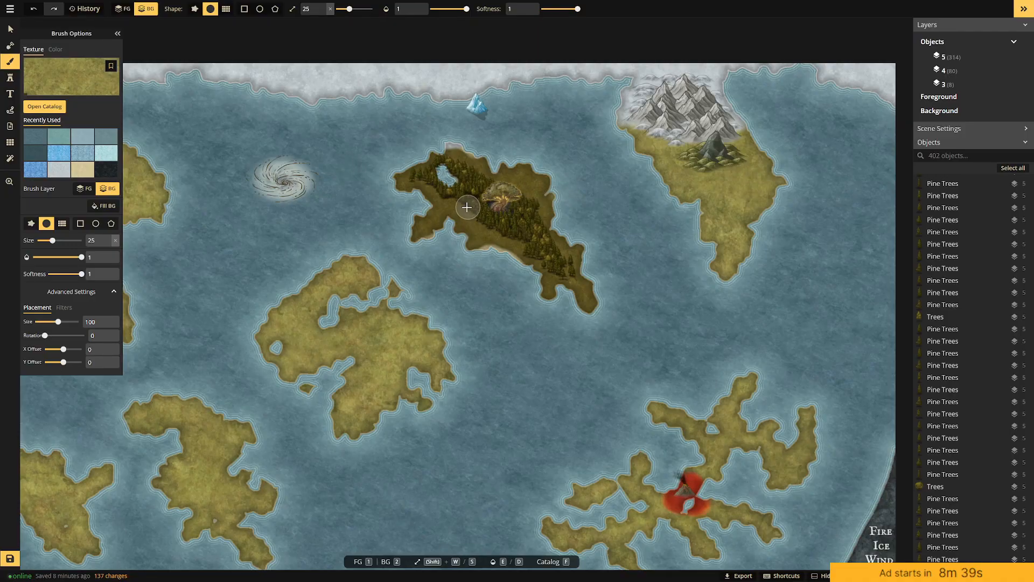
scroll(490, 228, up, 4)
click(427, 176)
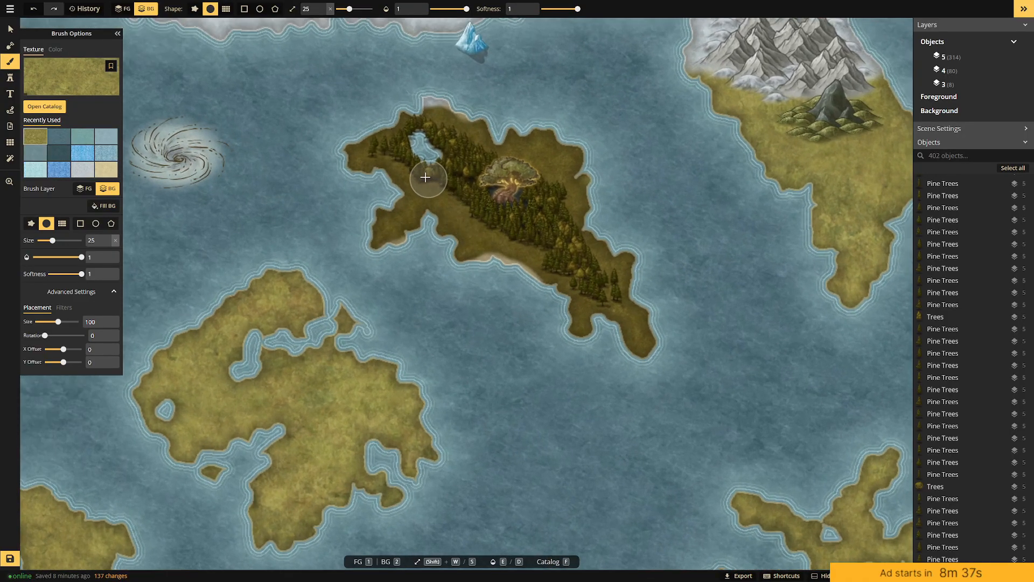
drag(407, 206, 388, 231)
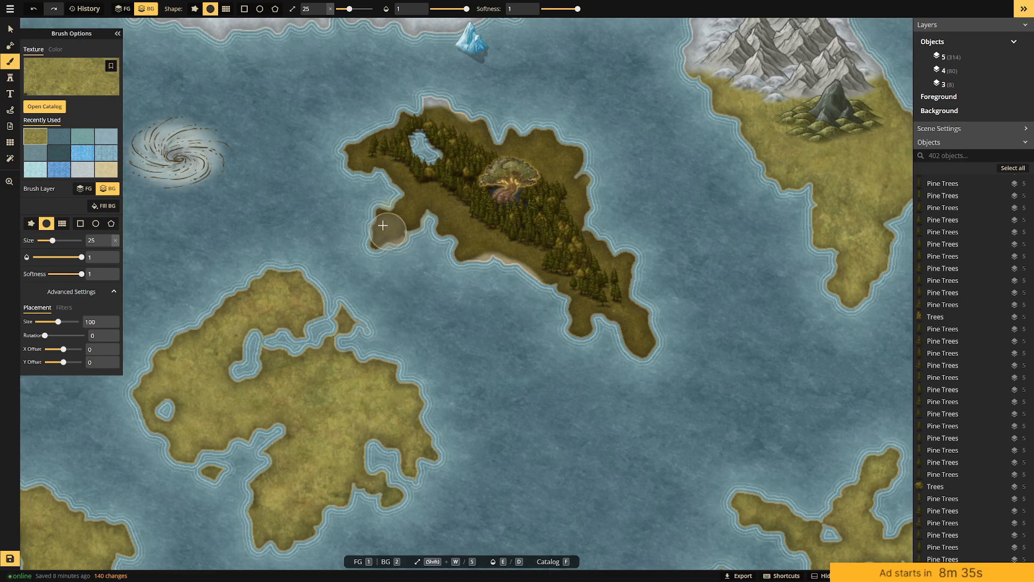
key(ctrl+z)
key(ctrl+z)
Paint the olive grass texture on the foreground layer around the forest on the World Tree island.
click(128, 10)
mouse_move(407, 203)
mouse_down()
mouse_move(385, 212)
mouse_move(416, 198)
mouse_move(380, 229)
mouse_move(395, 241)
mouse_move(440, 221)
mouse_move(417, 215)
mouse_move(497, 238)
mouse_move(474, 249)
mouse_move(506, 238)
mouse_move(524, 253)
mouse_move(494, 241)
mouse_move(556, 271)
mouse_move(597, 325)
mouse_move(583, 321)
mouse_move(642, 332)
mouse_move(590, 295)
mouse_move(609, 270)
mouse_move(620, 286)
mouse_move(592, 260)
mouse_move(570, 186)
mouse_move(535, 139)
mouse_move(551, 165)
mouse_move(512, 155)
mouse_move(546, 155)
mouse_move(583, 201)
mouse_move(460, 122)
mouse_move(422, 116)
mouse_move(435, 114)
mouse_move(431, 127)
mouse_move(359, 157)
mouse_move(359, 170)
mouse_move(375, 160)
mouse_move(396, 172)
mouse_move(425, 204)
mouse_move(415, 206)
mouse_move(428, 187)
mouse_move(464, 202)
mouse_move(391, 251)
mouse_move(428, 202)
mouse_move(473, 208)
mouse_up()
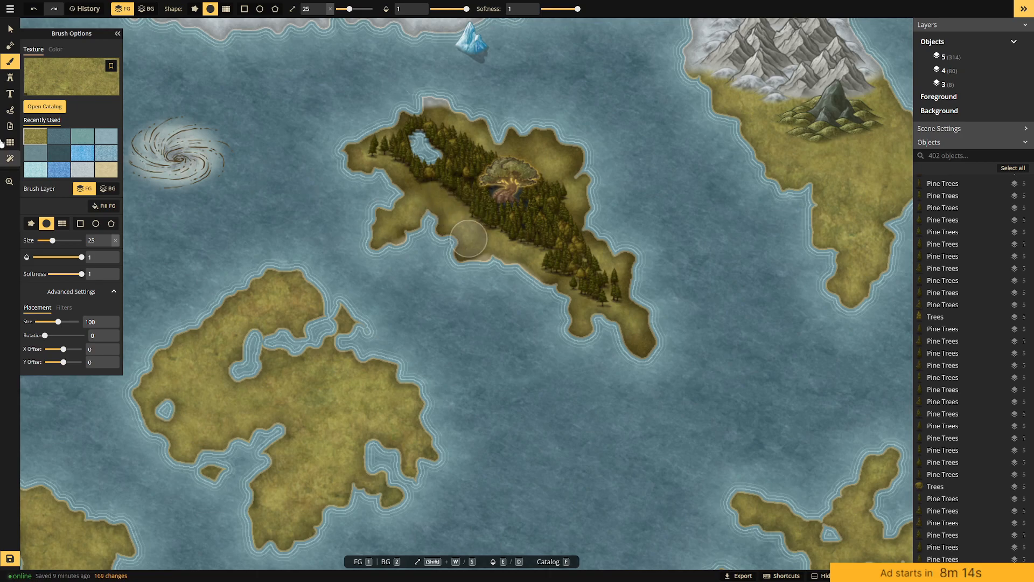
Brush Grass Green 2 highlights onto the World Tree island's clearings on both sides of the forest.
click(63, 80)
click(431, 182)
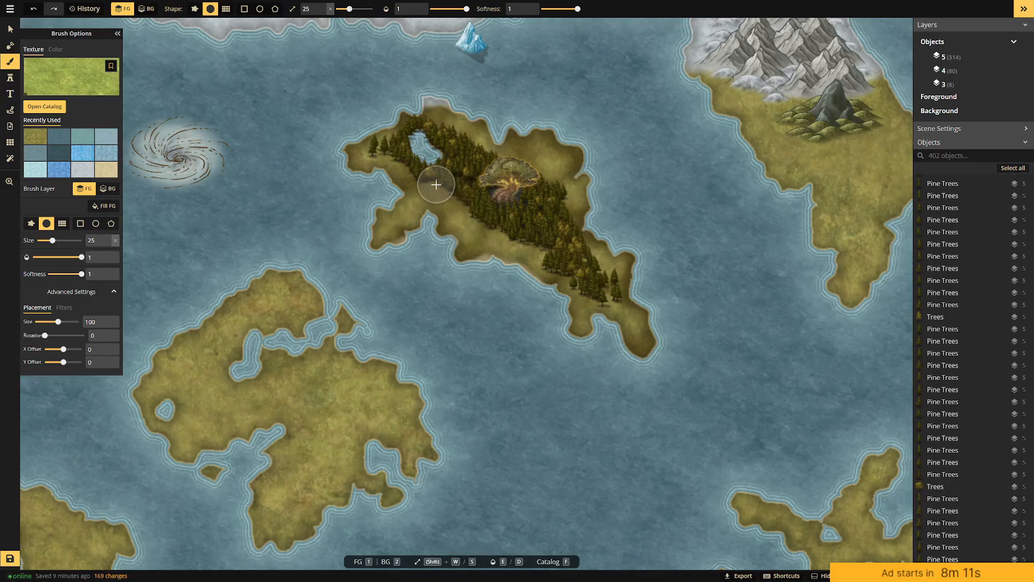
mouse_move(452, 225)
mouse_down()
mouse_move(513, 251)
mouse_move(364, 154)
mouse_up()
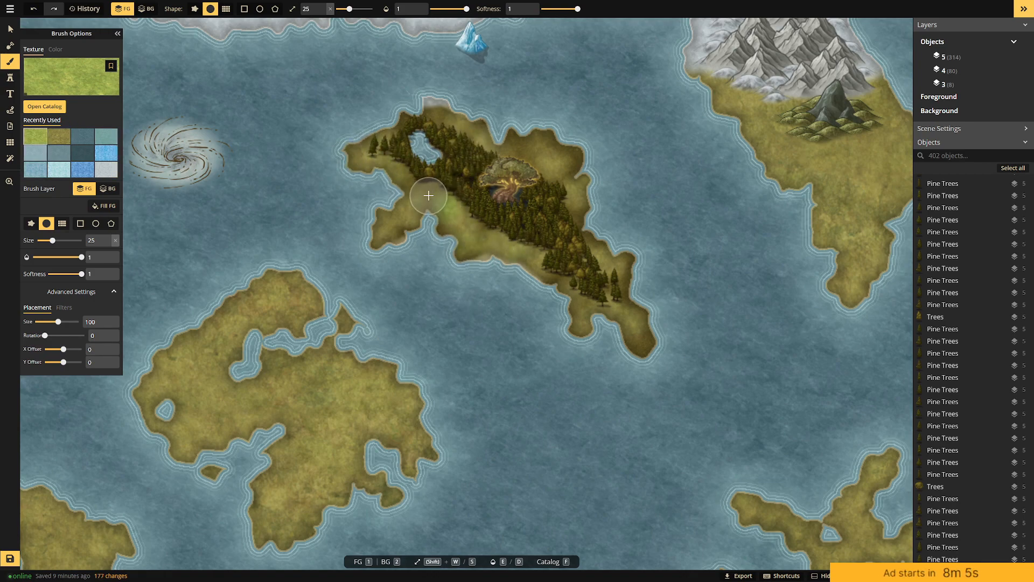
drag(445, 229, 452, 218)
mouse_move(538, 164)
mouse_down()
mouse_move(514, 155)
mouse_move(539, 170)
mouse_up()
mouse_move(574, 219)
mouse_down()
mouse_move(602, 266)
mouse_move(634, 280)
mouse_move(627, 295)
mouse_move(649, 325)
mouse_move(647, 350)
mouse_move(630, 338)
mouse_move(653, 340)
mouse_move(609, 321)
mouse_move(569, 330)
mouse_move(581, 301)
mouse_move(547, 286)
mouse_move(579, 301)
mouse_move(557, 158)
mouse_move(579, 159)
mouse_move(535, 133)
mouse_up()
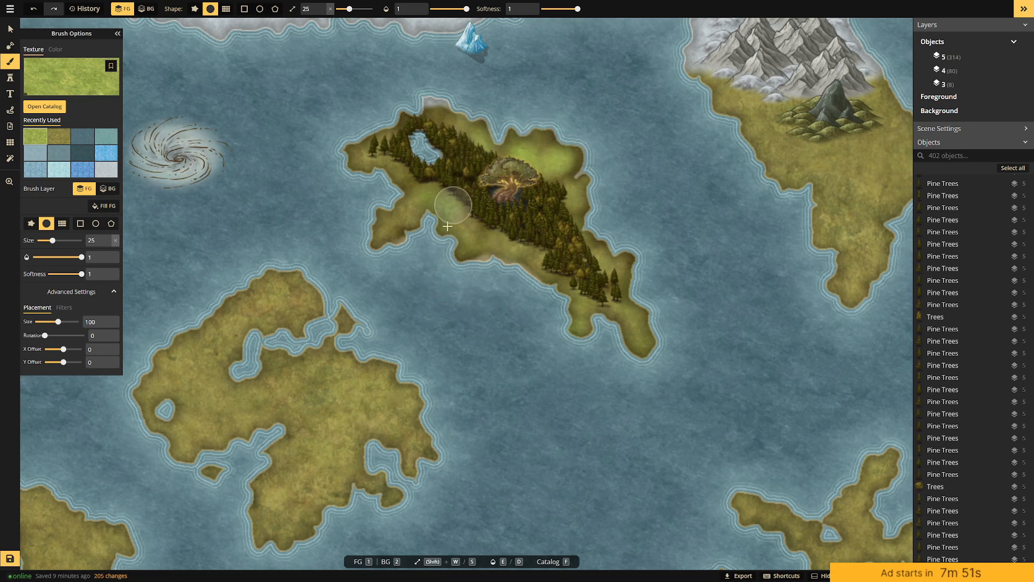
scroll(420, 286, down, 3)
scroll(520, 240, up, 1)
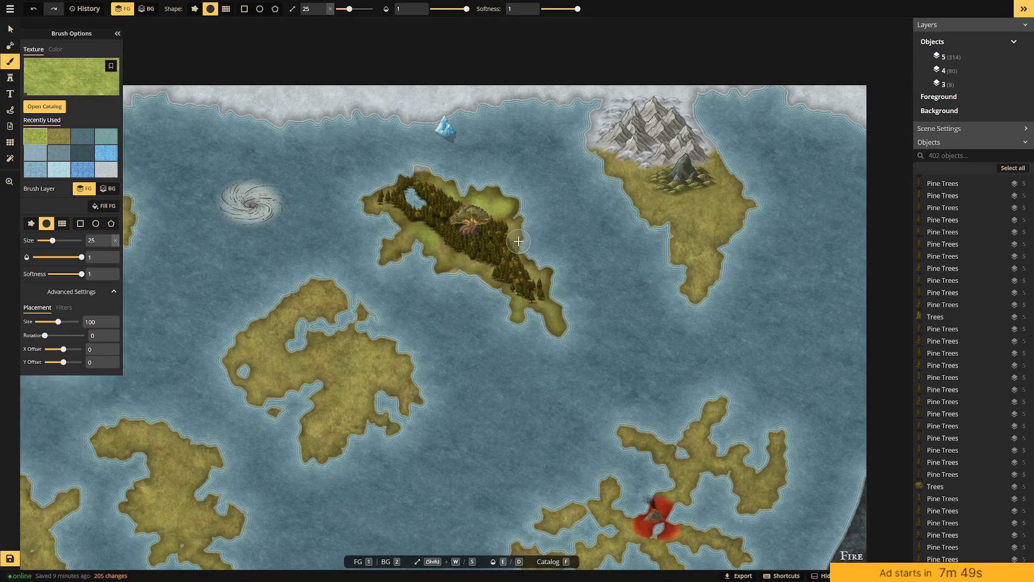
click(83, 72)
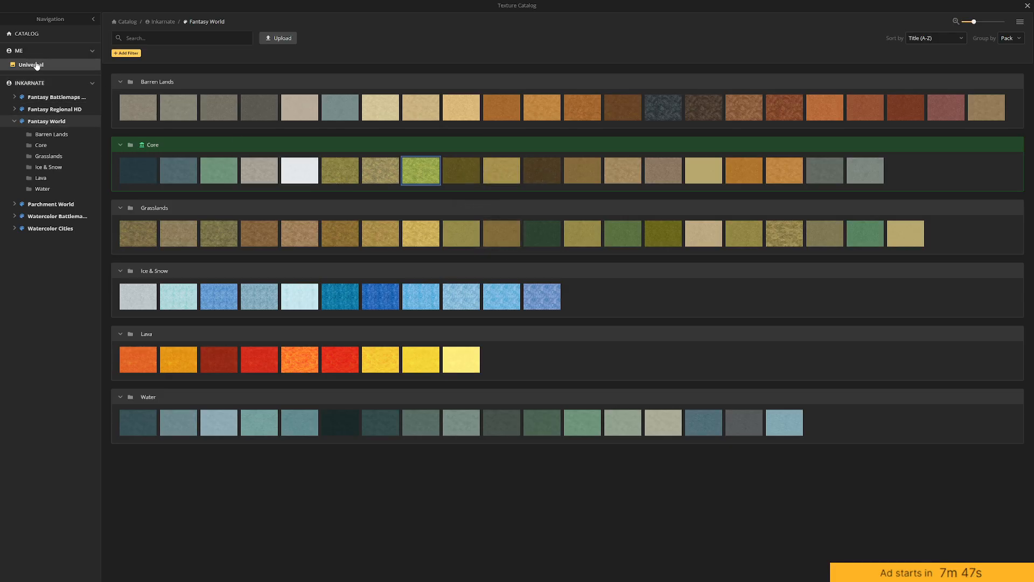
click(1027, 6)
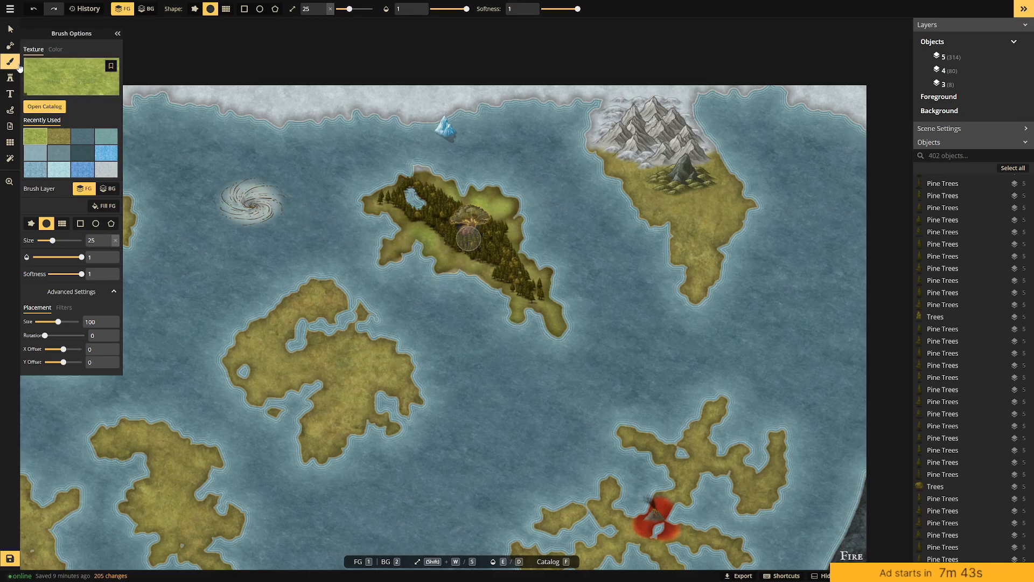
Choose the bright green bushy tree stamp from the Fantasy World Trees collection, clearing the "ice" search.
click(9, 79)
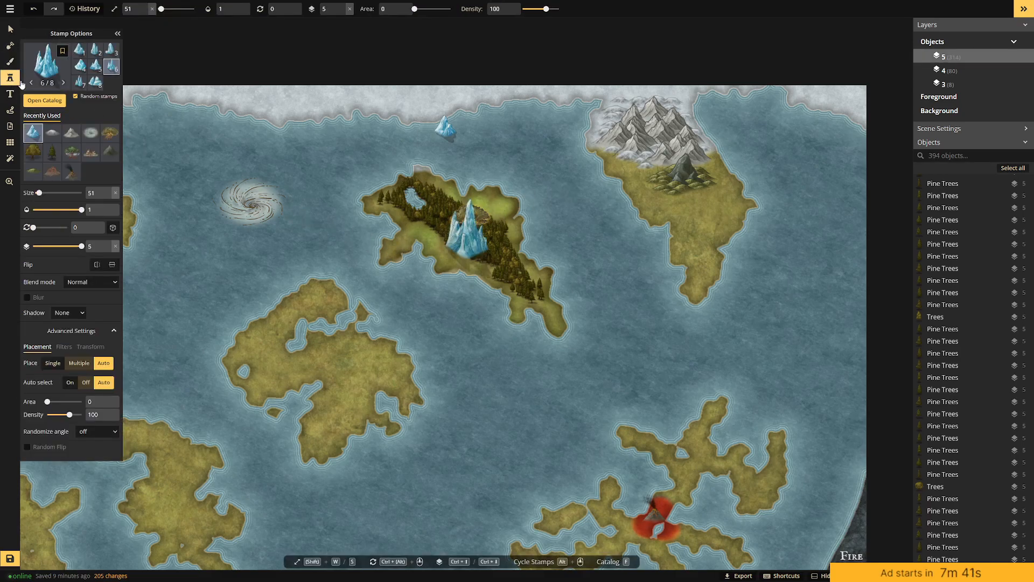
click(46, 62)
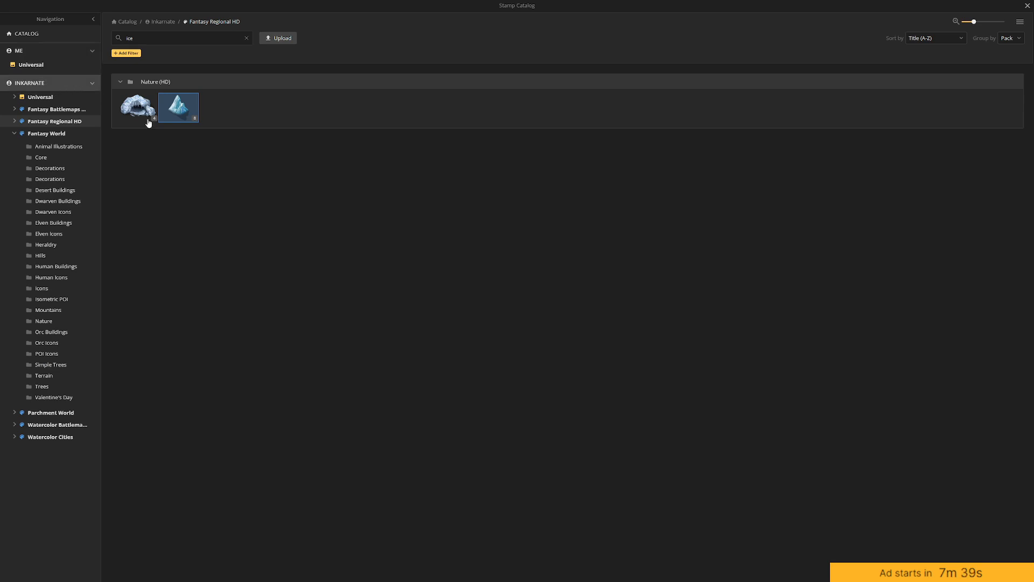
click(56, 387)
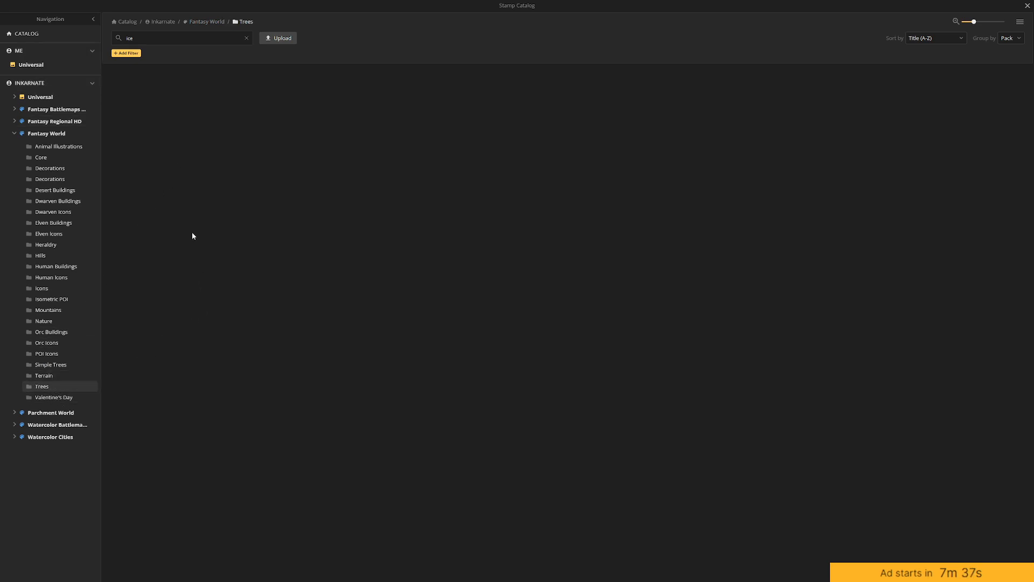
click(246, 37)
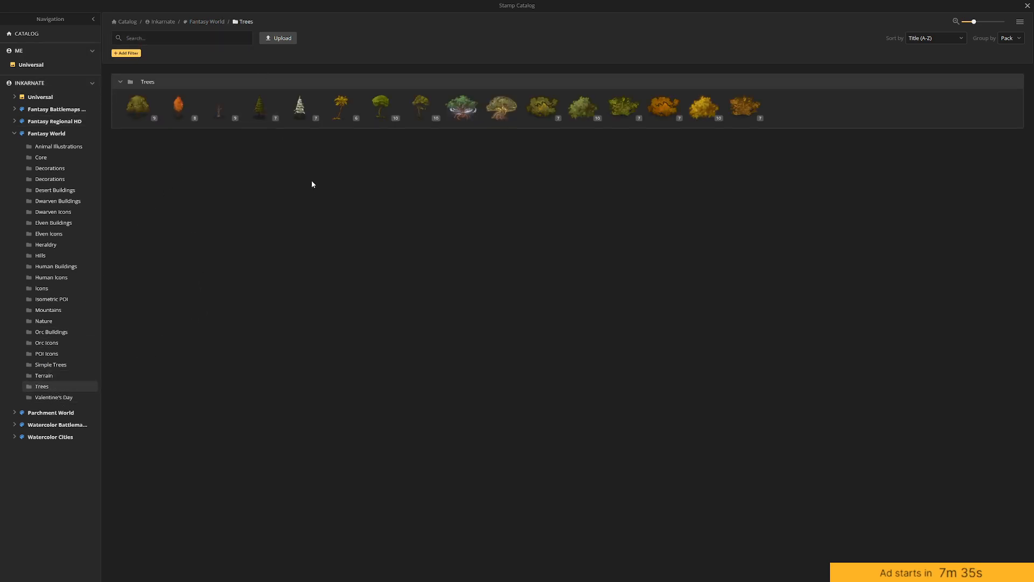
click(629, 109)
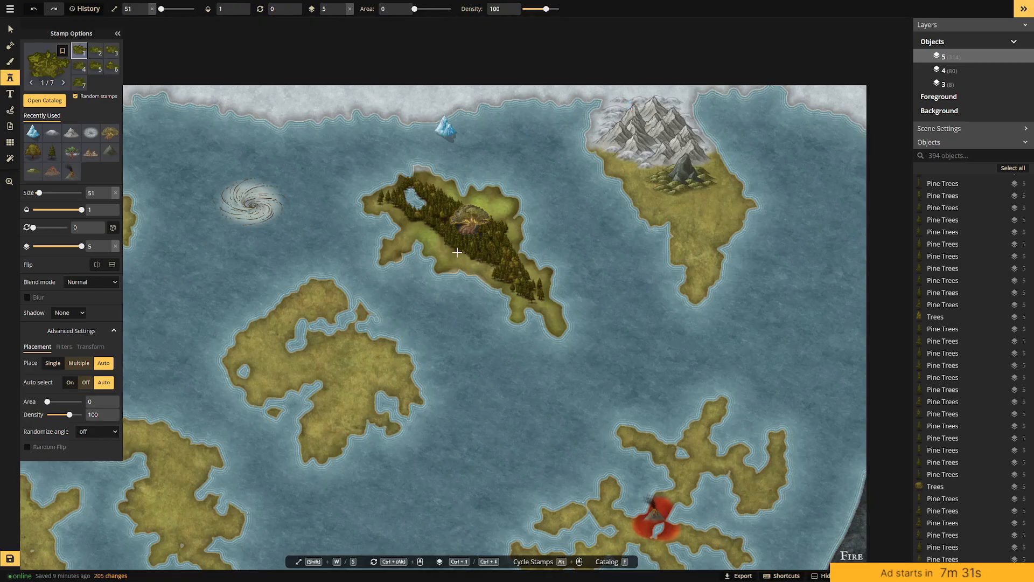
Place bright green bush stamps at size 84 along the southwestern edge of the World Tree forest, below the small lake.
scroll(458, 253, up, 5)
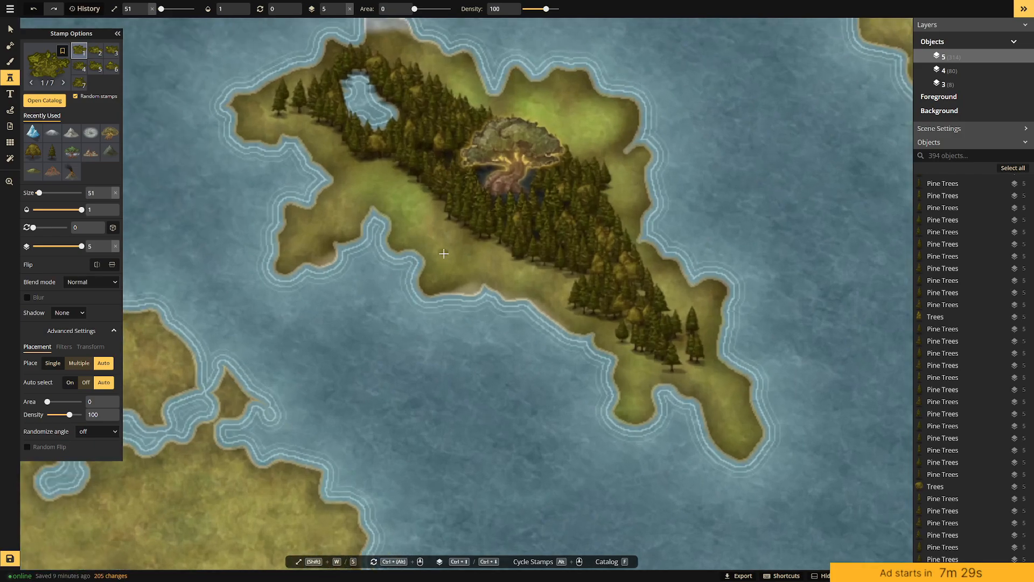
click(443, 253)
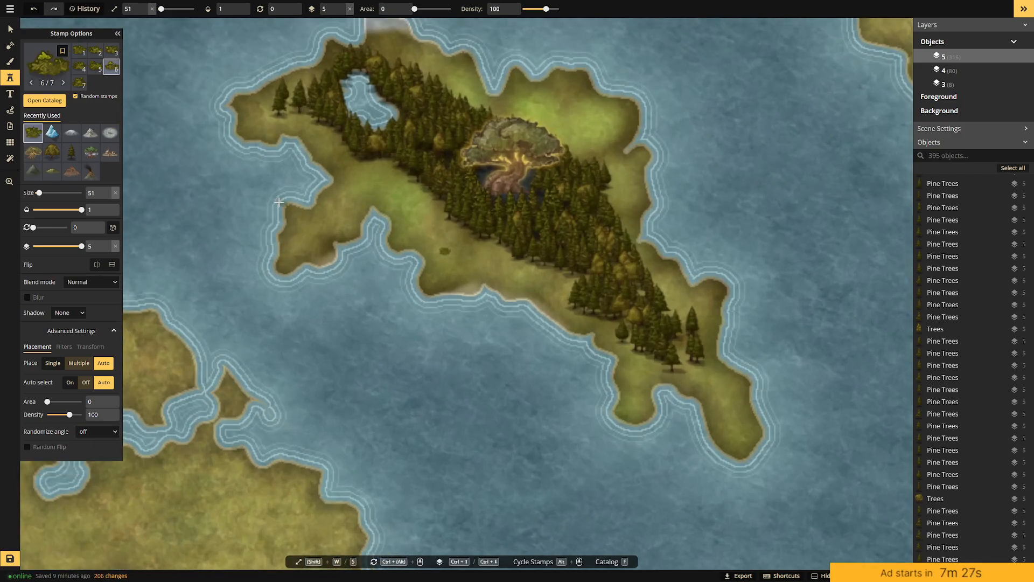
key(ctrl+z)
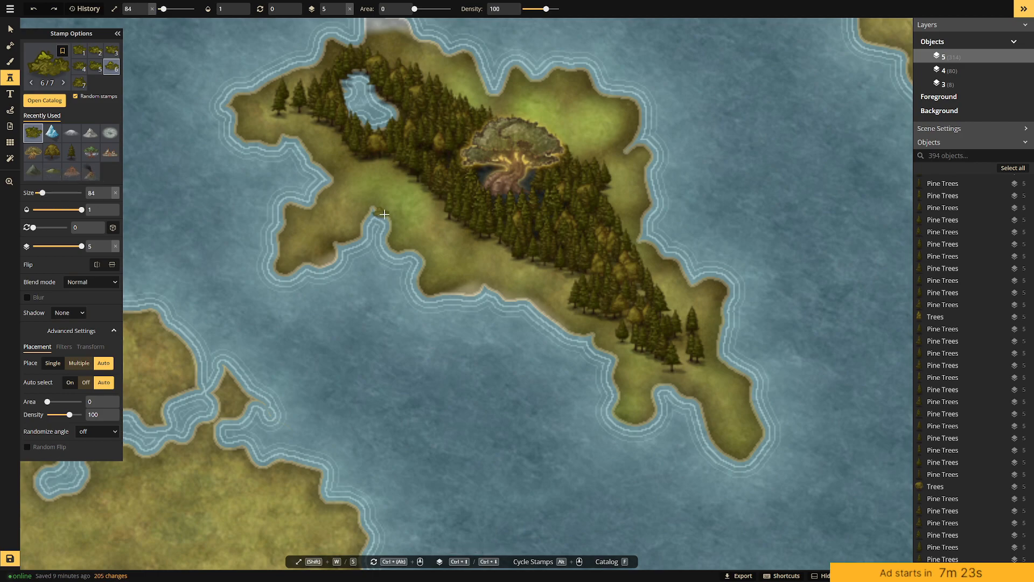
click(420, 187)
click(382, 163)
click(364, 161)
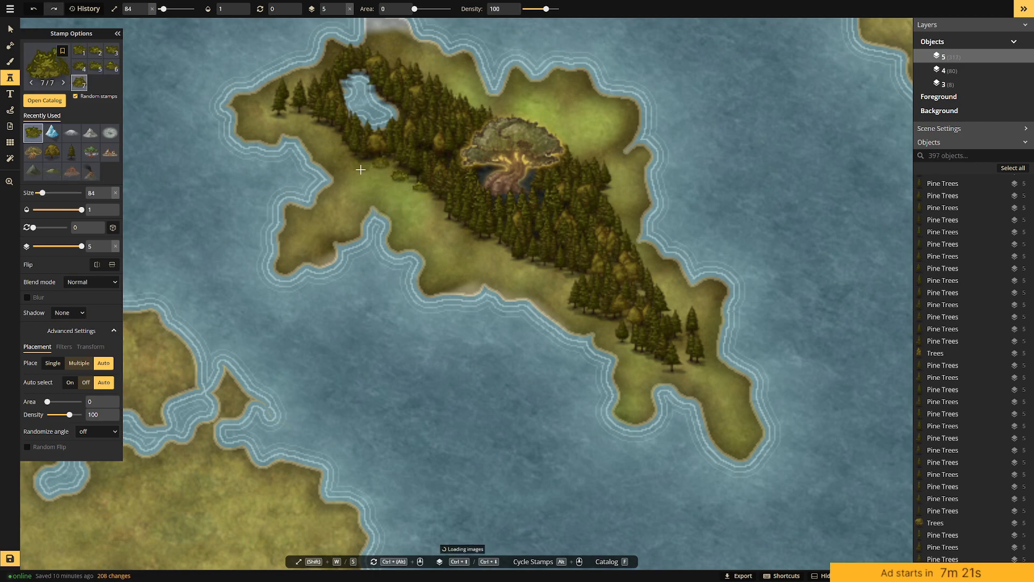
click(399, 177)
click(425, 193)
Continue the size 84 green bushes along the southern edge of the forest towards its southeastern end.
click(501, 234)
click(555, 260)
click(578, 302)
click(512, 237)
click(536, 265)
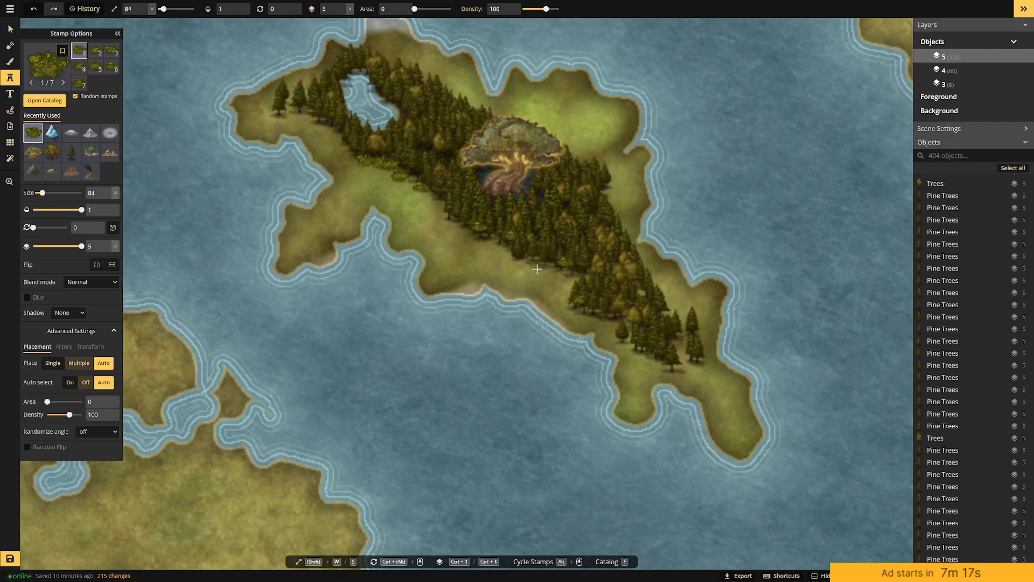
click(618, 318)
click(620, 329)
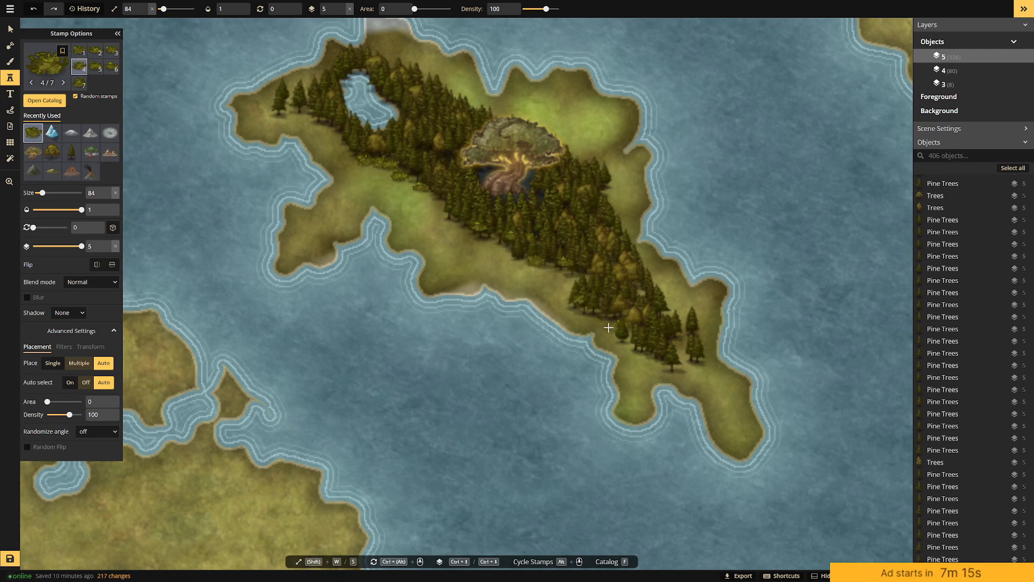
Set the stamp layer to 4 and place green bushes around the southern tip and lower edge of the forest.
click(75, 245)
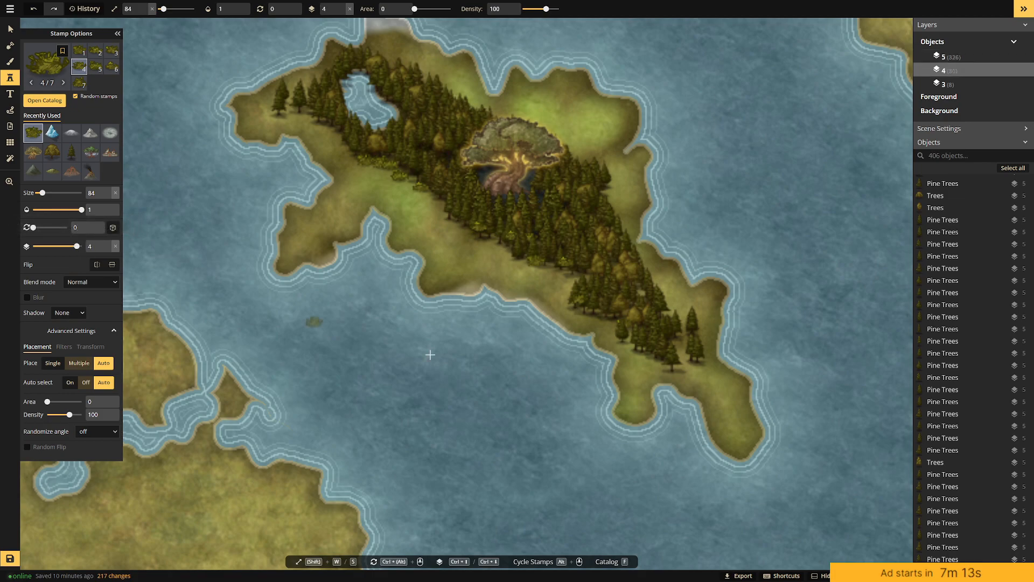
click(669, 357)
click(680, 366)
click(705, 372)
click(637, 357)
click(607, 333)
click(616, 318)
click(578, 306)
click(599, 285)
click(550, 309)
click(566, 313)
click(576, 318)
click(590, 325)
click(602, 330)
click(616, 347)
click(633, 345)
click(630, 333)
click(649, 365)
click(689, 374)
Place green bushes on layer 4 along the eastern edge of the forest's southern part.
click(677, 312)
click(676, 302)
click(656, 280)
click(676, 302)
click(661, 291)
Switch to the paler green bush stamp with 10 variants and add a few among the southeastern forest.
key(f)
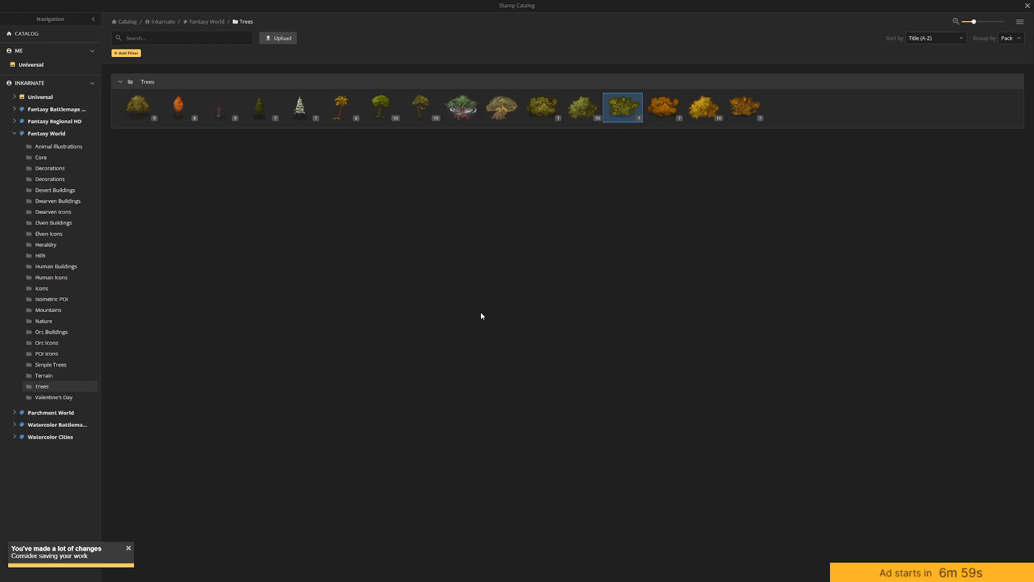
click(592, 113)
click(660, 299)
click(669, 289)
click(616, 291)
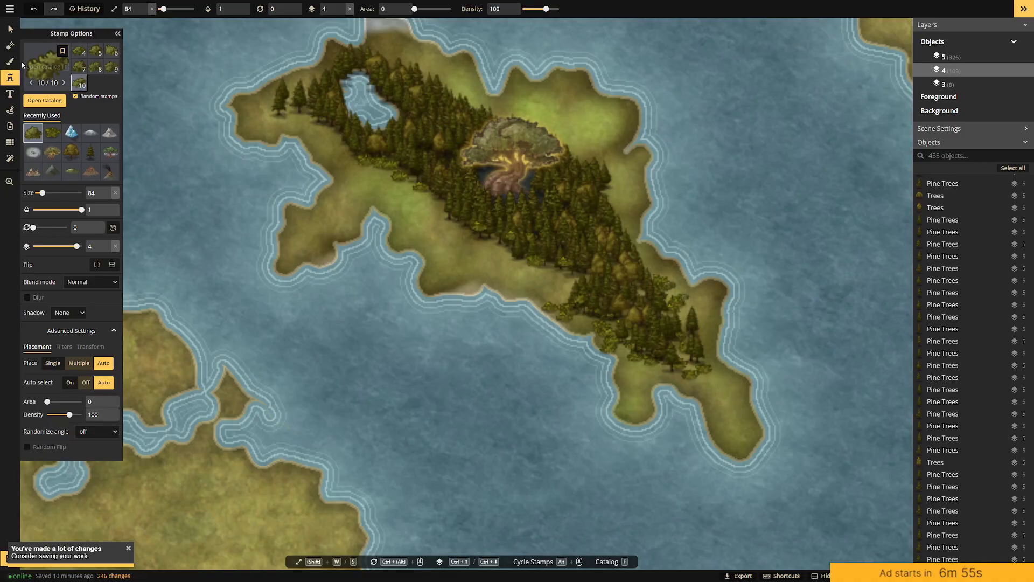
Choose the bright green bush stamp with 7 variants again and extend the bushes past the forest's southeastern tip.
click(41, 67)
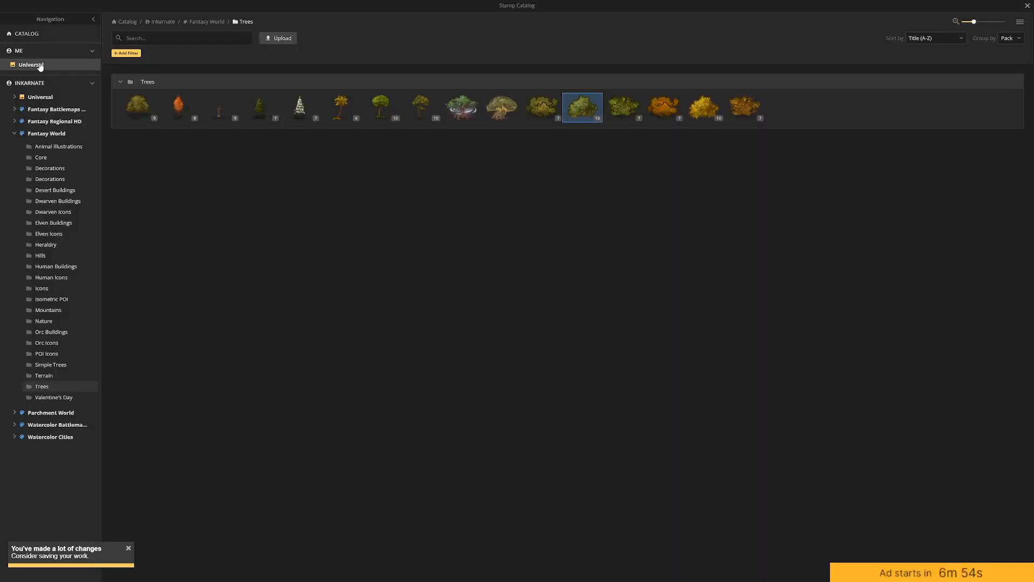
click(626, 110)
click(688, 327)
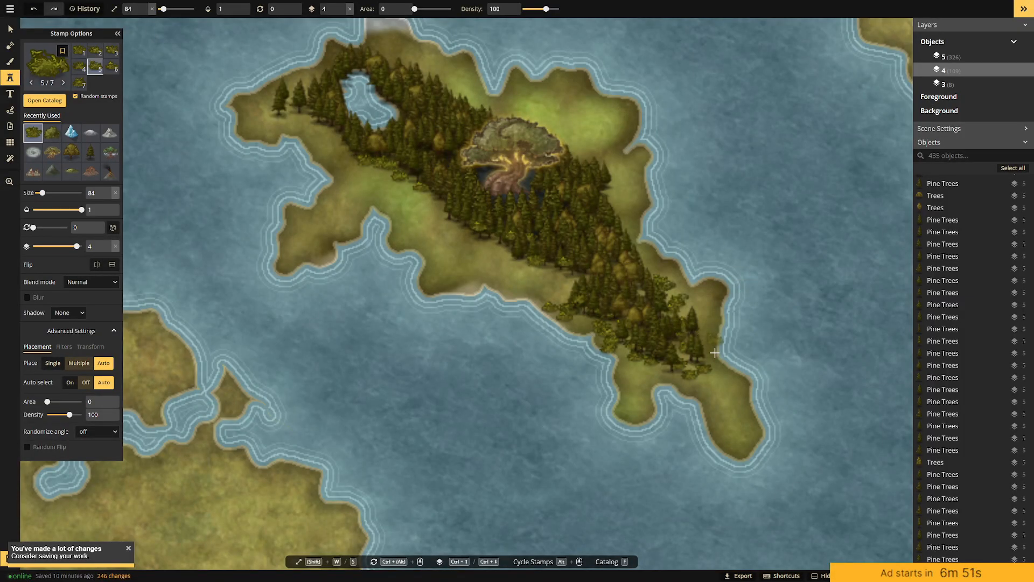
drag(716, 394, 696, 370)
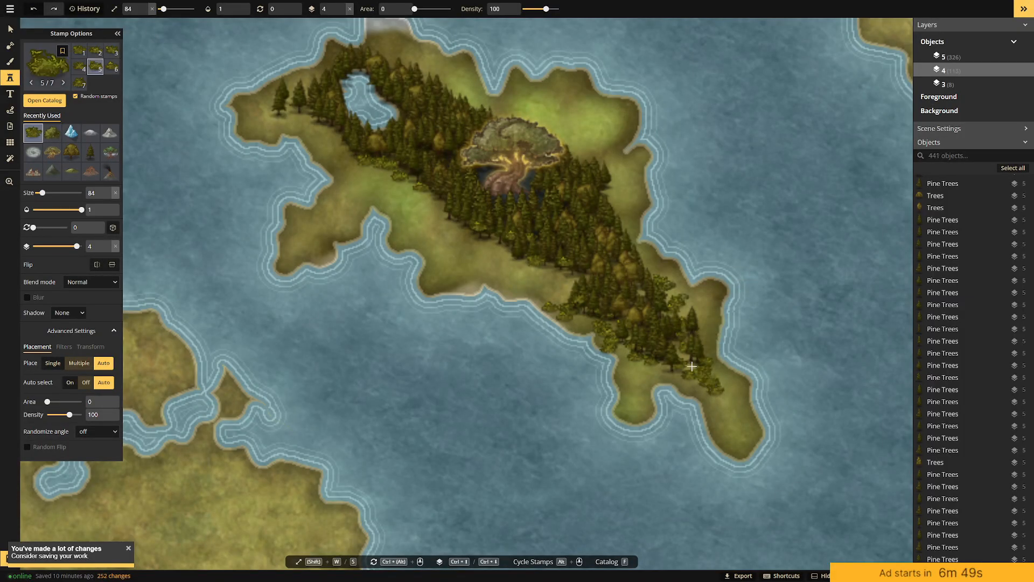
Choose the orange bush stamp from the Trees collection and scatter it along the forest's southern edge on layer 4.
click(43, 65)
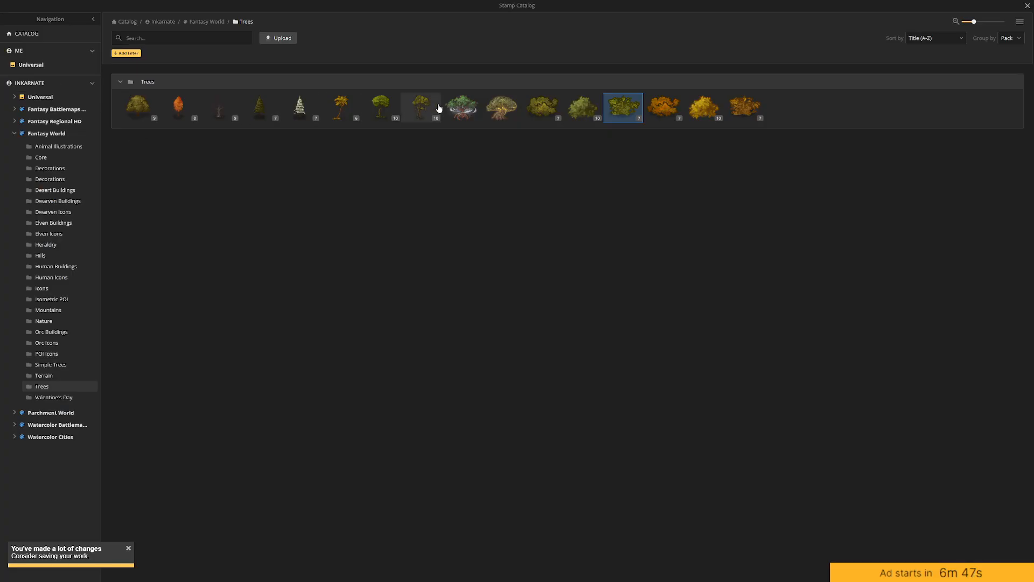
click(662, 110)
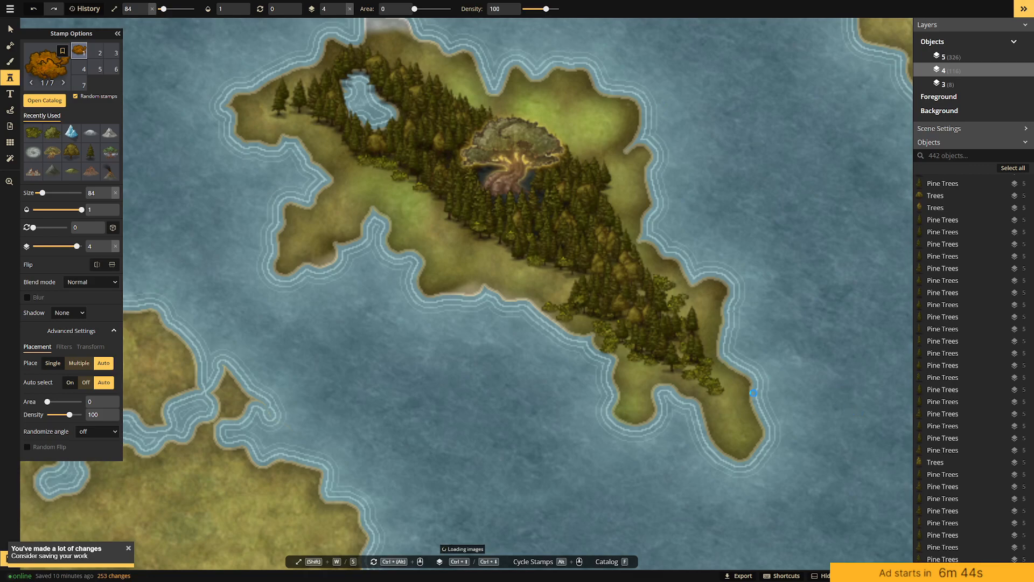
click(692, 366)
click(609, 330)
click(606, 302)
click(594, 277)
click(574, 263)
click(557, 253)
click(523, 250)
click(549, 245)
click(485, 232)
Choose the Fall Trees stamp and scatter individual trees across the forest around the World Tree on layer 4.
click(36, 67)
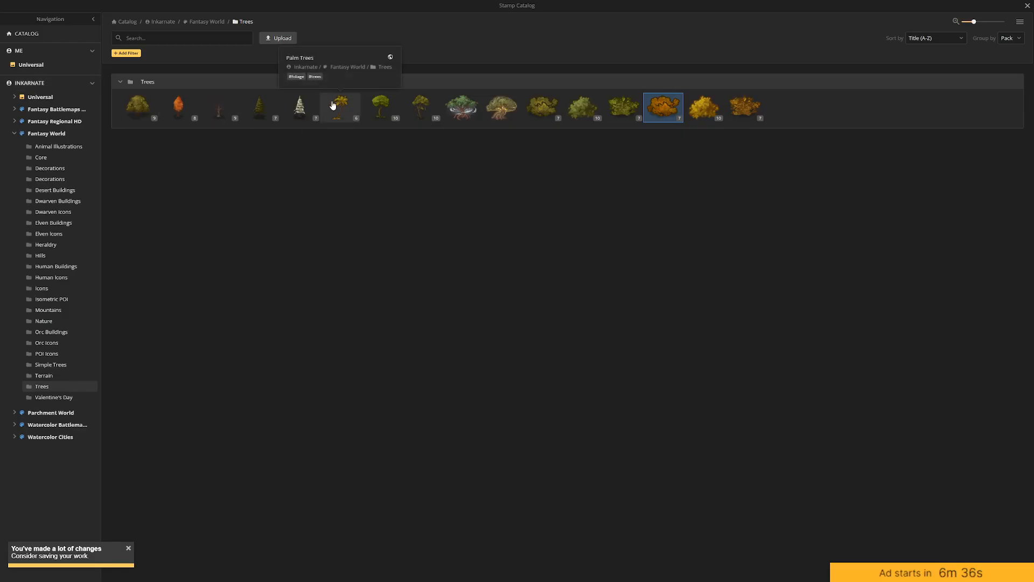
click(178, 106)
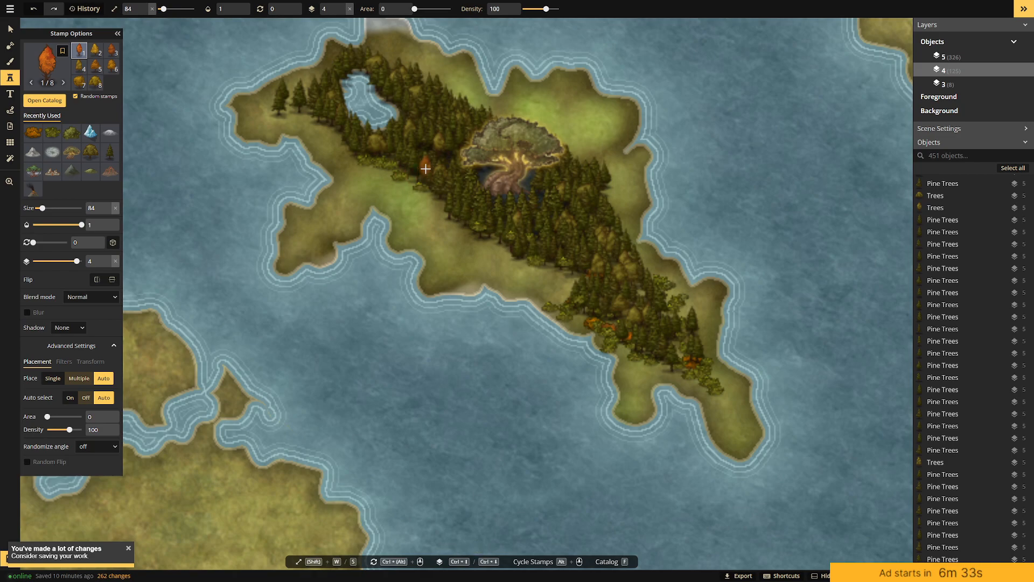
click(425, 168)
click(605, 226)
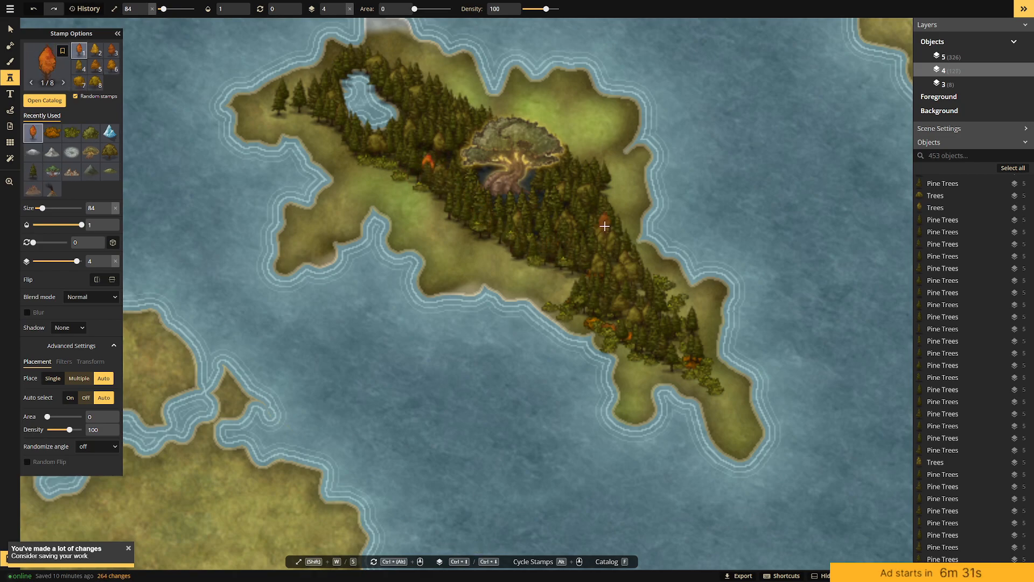
click(527, 261)
click(501, 249)
click(568, 274)
click(589, 305)
click(629, 249)
click(589, 165)
click(567, 208)
click(482, 124)
click(451, 133)
click(419, 141)
click(387, 145)
click(380, 180)
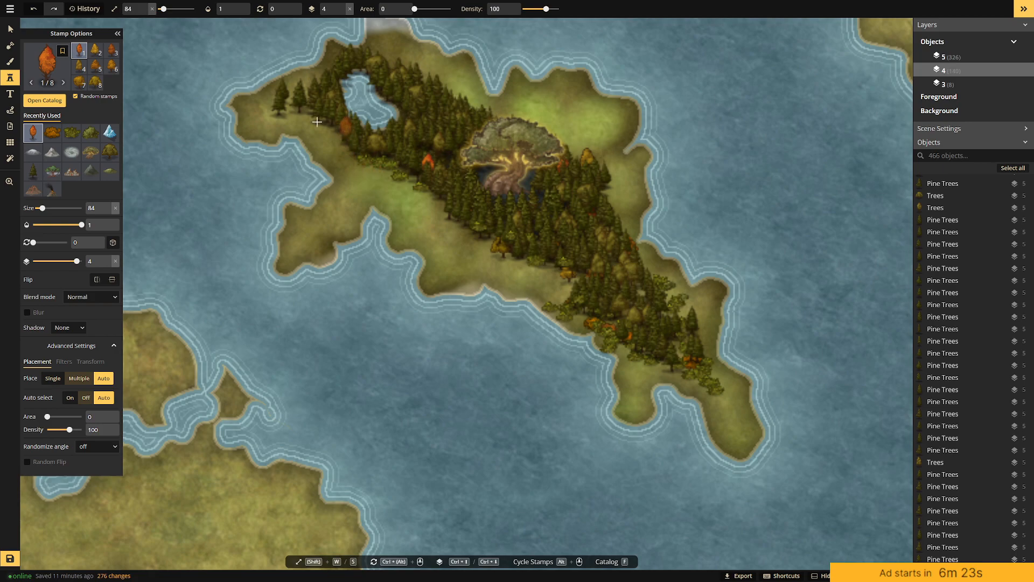
Set the stamp layer to 5 and place Fall Trees around the lake in the northwestern part of the forest.
click(82, 261)
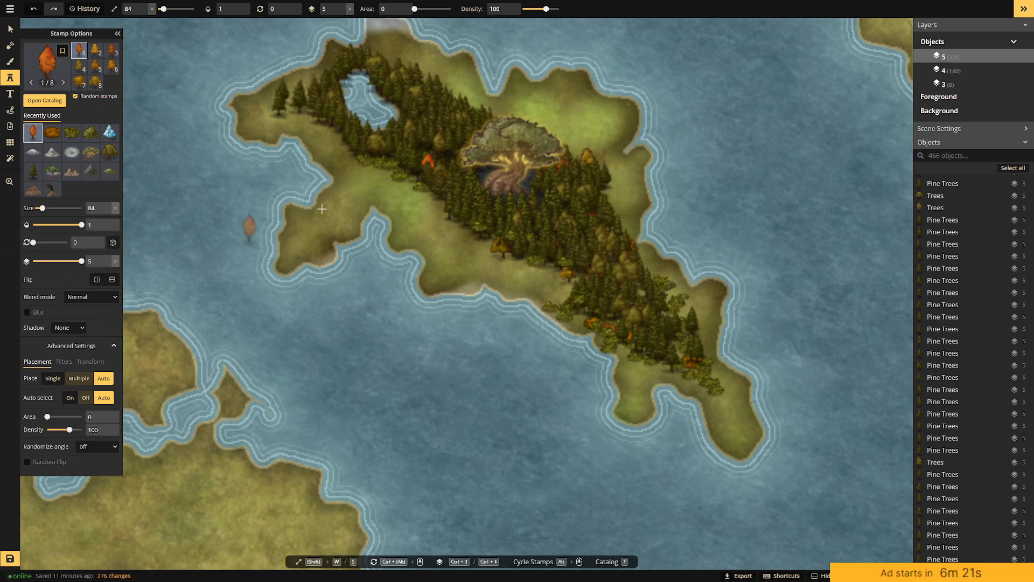
click(431, 114)
click(444, 101)
click(472, 118)
click(373, 152)
click(337, 132)
click(321, 105)
click(365, 148)
click(284, 97)
click(282, 95)
click(346, 65)
click(354, 50)
Cluster Fall Trees on layer 5 along the forest edge southwest of the World Tree.
click(457, 195)
click(444, 214)
click(415, 220)
click(417, 224)
click(422, 195)
click(448, 230)
click(436, 229)
click(464, 229)
Fill the western forest edge with Fall Trees, spreading them towards the island's southwestern peninsula.
click(413, 196)
click(408, 189)
click(412, 204)
click(408, 172)
click(398, 170)
click(394, 168)
click(380, 172)
click(393, 182)
click(370, 176)
click(365, 183)
click(383, 180)
click(372, 163)
click(347, 195)
click(353, 193)
click(329, 211)
click(352, 201)
click(356, 197)
click(371, 184)
click(387, 186)
click(398, 184)
Line the forest's outer edge west of the lake with Fall Trees up to the northwestern end.
click(345, 159)
click(339, 141)
click(326, 125)
click(311, 123)
click(303, 113)
click(295, 106)
click(307, 123)
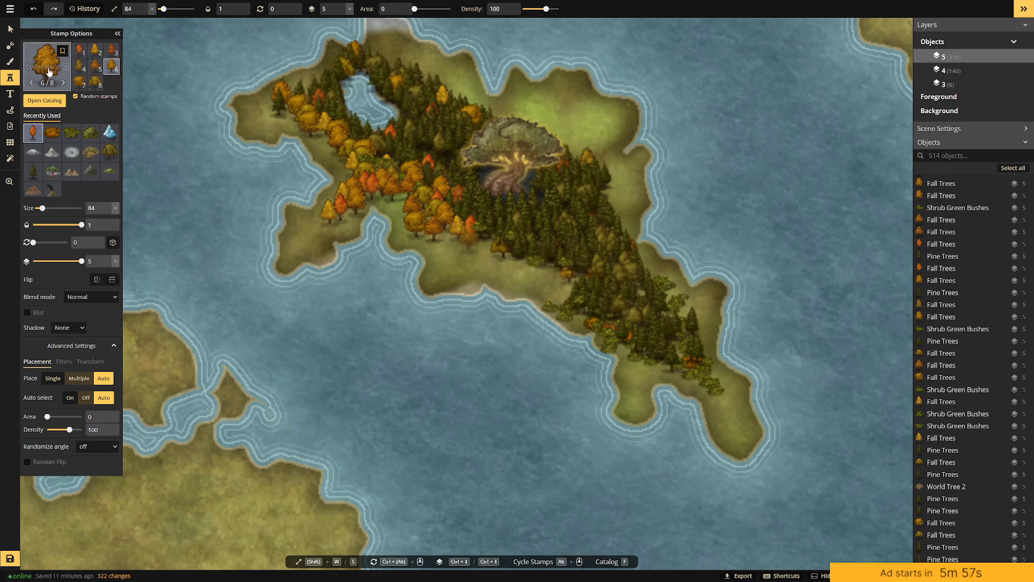
Choose the Pine Trees stamp and mix pines in among the Fall Trees on the western side of the forest.
key(f)
click(259, 110)
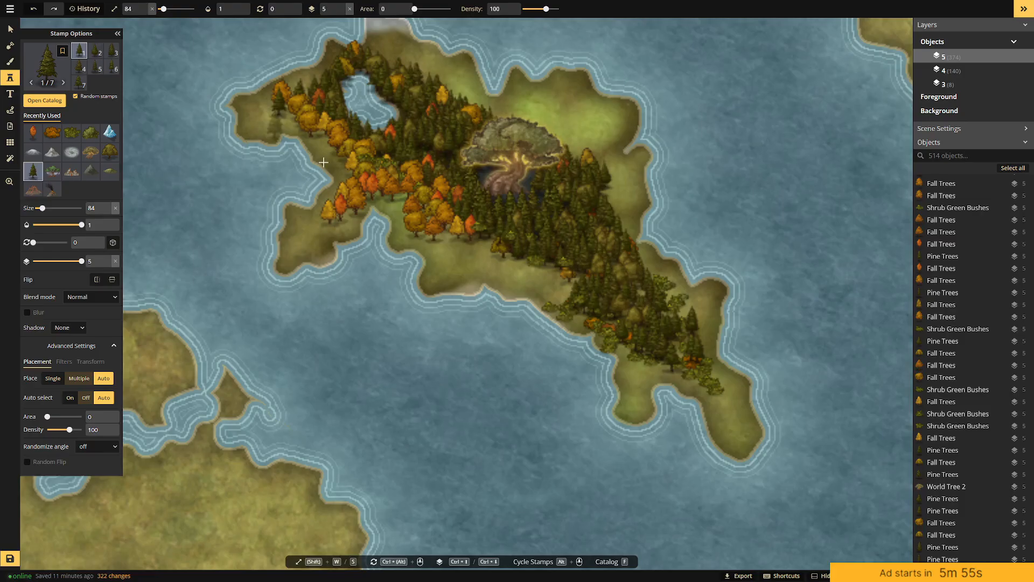
click(341, 152)
click(294, 114)
click(357, 207)
click(333, 221)
click(360, 186)
click(348, 186)
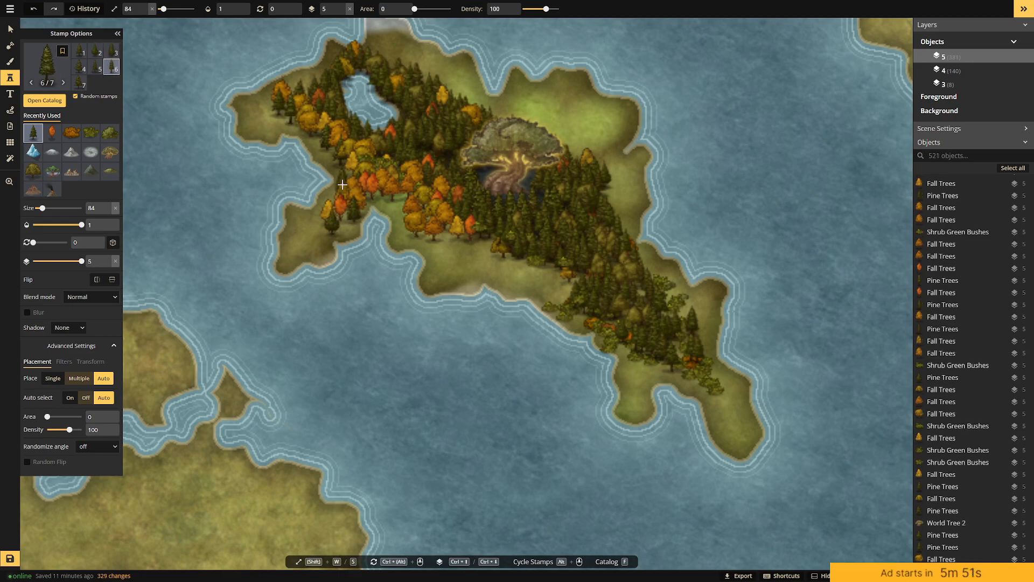
click(339, 191)
Choose the green leafy Trees stamp and place trees among the autumn trees and onto the southwestern peninsula.
click(58, 70)
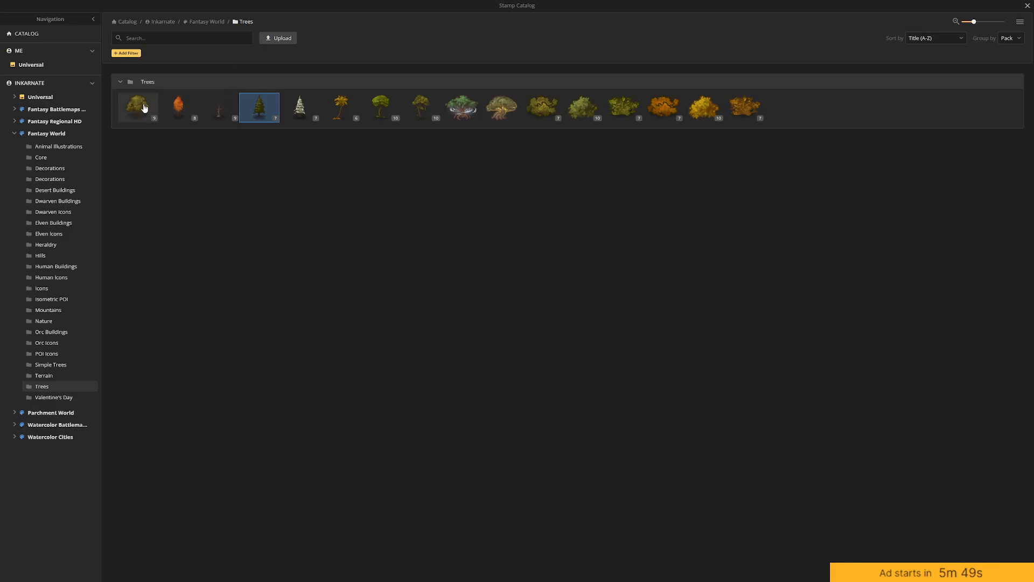
click(139, 107)
click(365, 185)
click(364, 190)
click(361, 195)
click(358, 200)
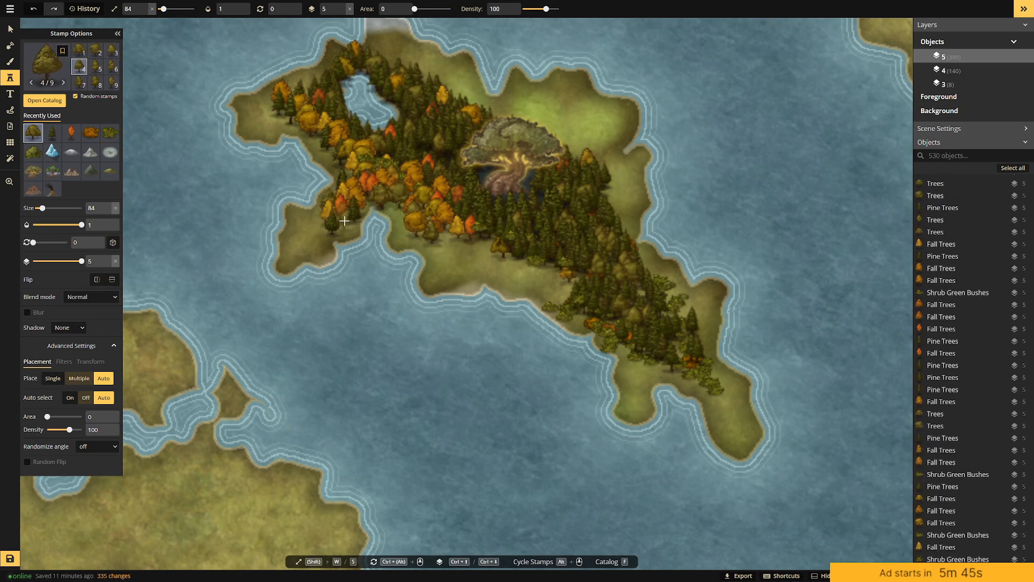
click(343, 221)
click(312, 229)
click(325, 233)
click(327, 242)
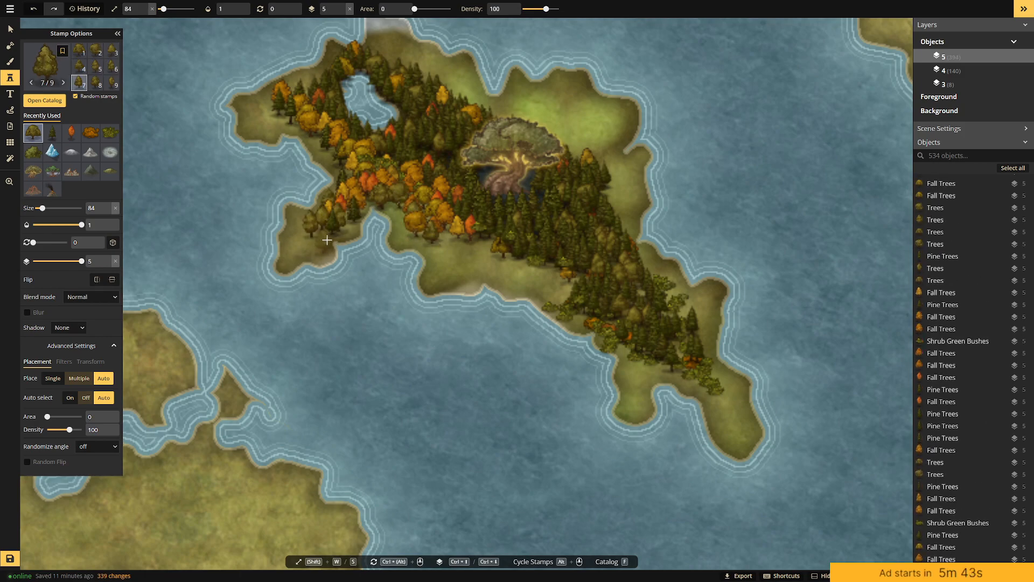
Place a row of green leafy trees along the forest's southern edge, below the World Tree and autumn cluster.
click(454, 241)
click(452, 236)
click(451, 241)
click(469, 241)
click(475, 243)
click(485, 243)
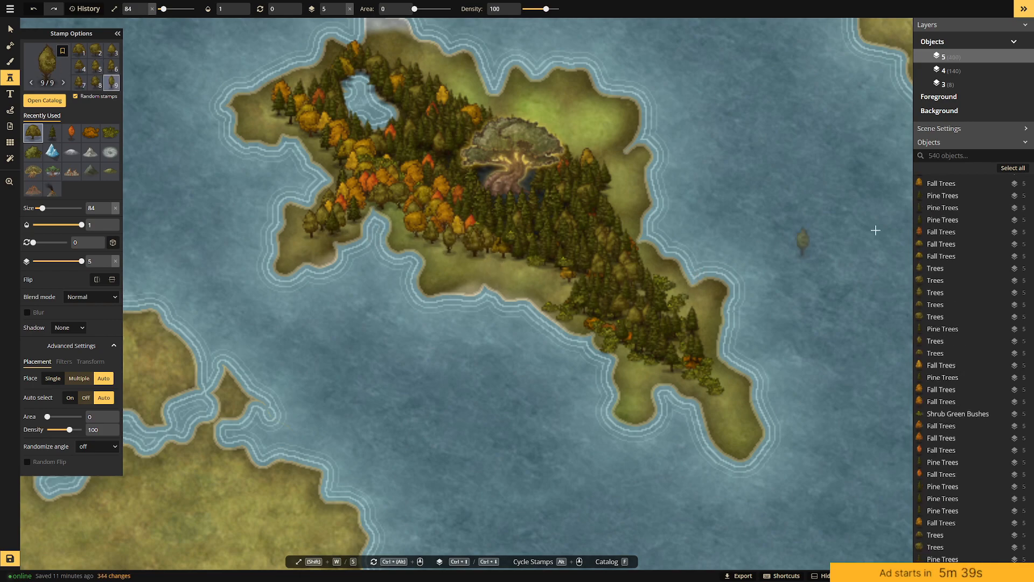
Place green leafy trees behind the World Tree along the forest's northern and northeastern edge.
scroll(951, 251, down, 8)
scroll(951, 251, down, 10)
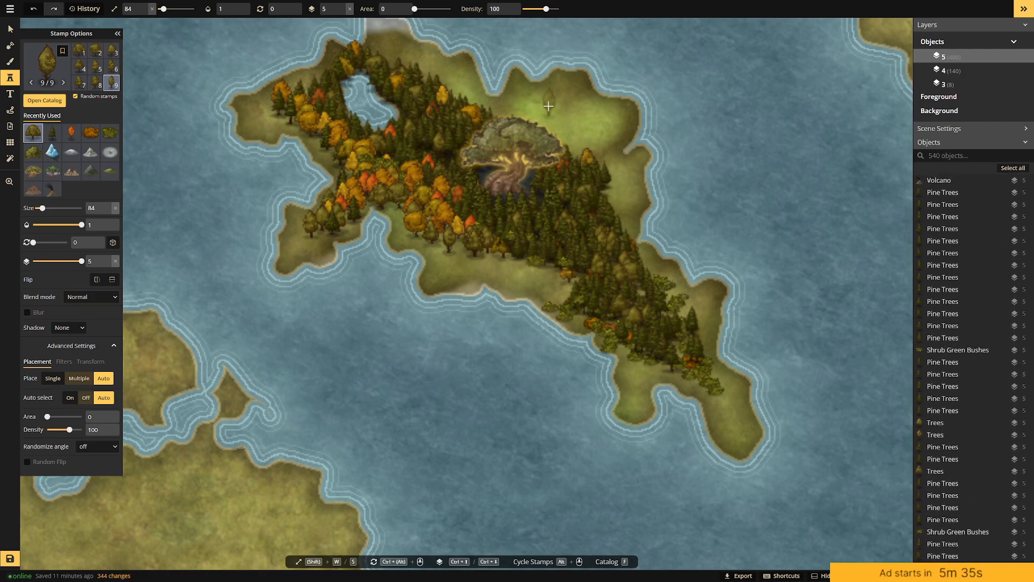
click(565, 134)
click(540, 122)
click(519, 113)
click(584, 153)
click(586, 142)
click(551, 120)
click(528, 106)
click(495, 112)
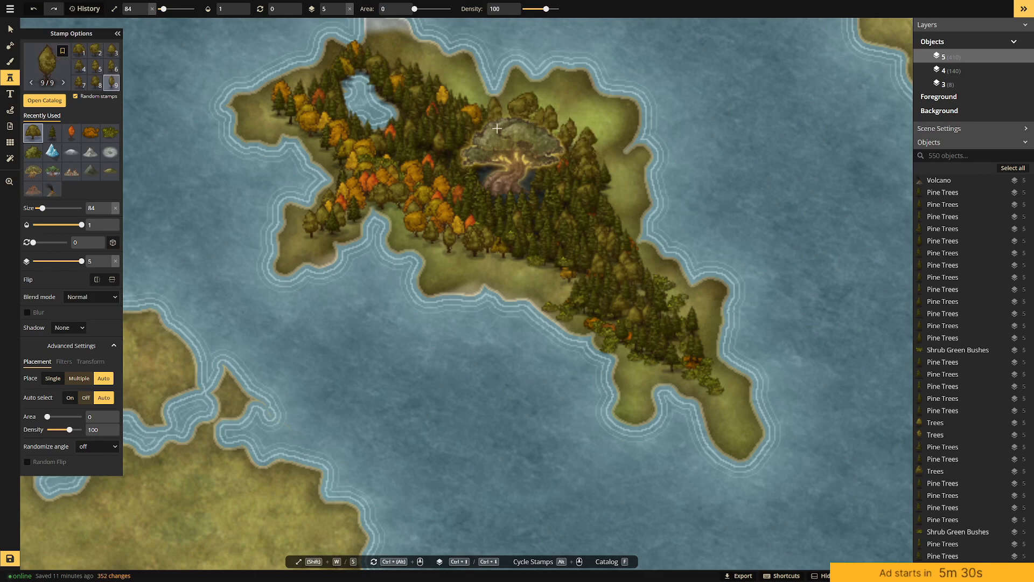
scroll(395, 307, down, 2)
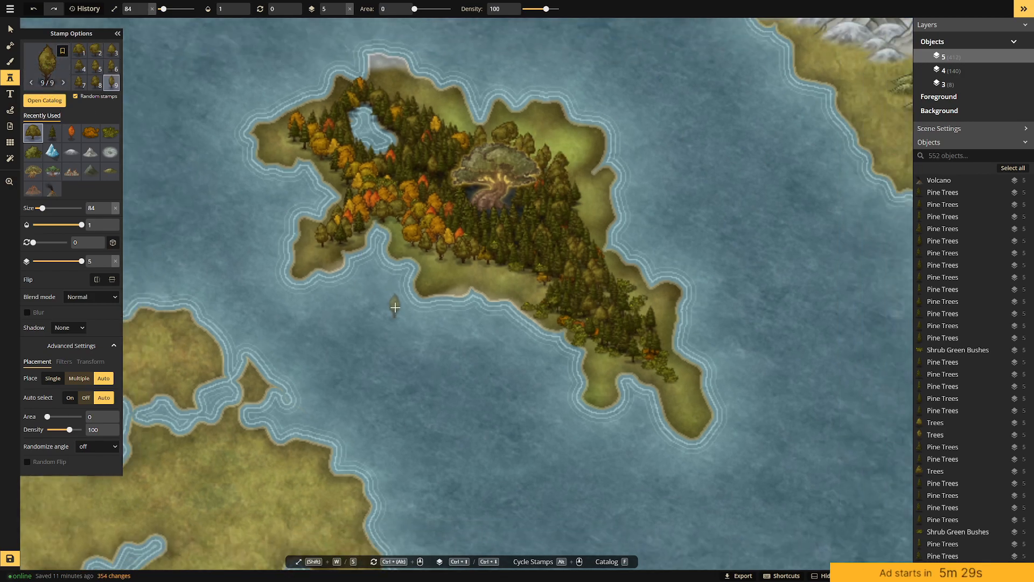
drag(385, 293, 454, 290)
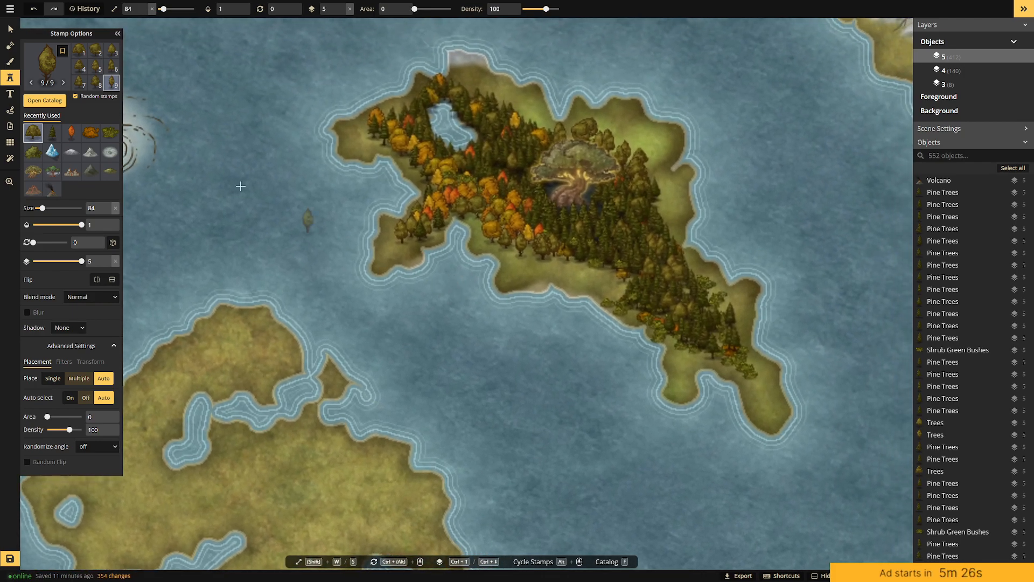
Choose the Dead Trees stamp and scatter dead trees over the open ground northeast of the World Tree.
click(50, 63)
click(222, 114)
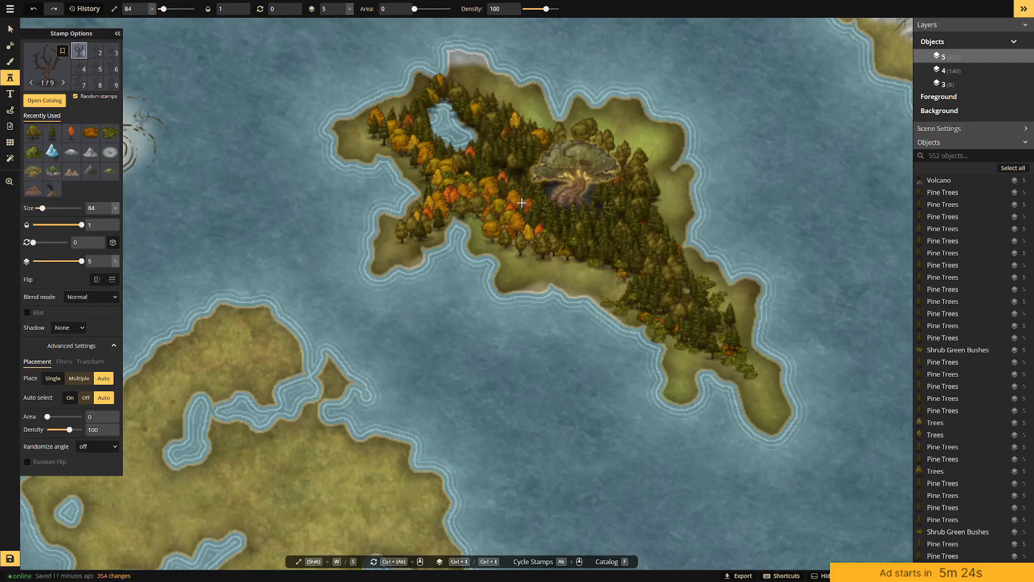
click(623, 151)
click(648, 150)
click(608, 141)
click(618, 120)
click(632, 120)
click(603, 124)
click(632, 135)
click(641, 130)
click(594, 134)
click(639, 146)
click(617, 122)
click(640, 146)
click(664, 140)
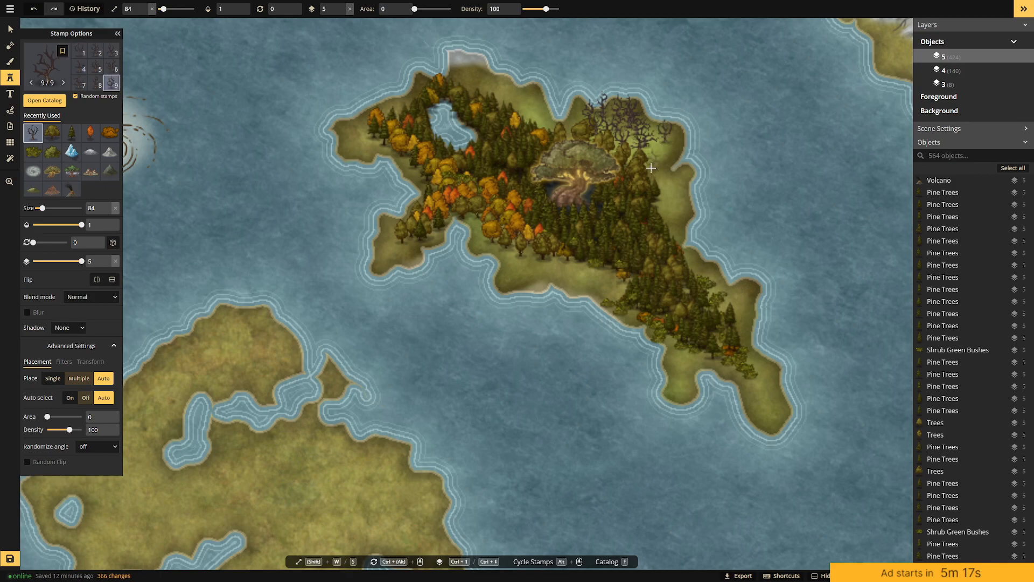
Spread dead trees down the island's eastern shore and along the northern cove edge, framing the clearing beside the World Tree.
click(664, 152)
click(661, 171)
click(661, 184)
click(674, 180)
click(683, 178)
click(683, 179)
click(574, 93)
click(580, 111)
click(684, 124)
click(667, 124)
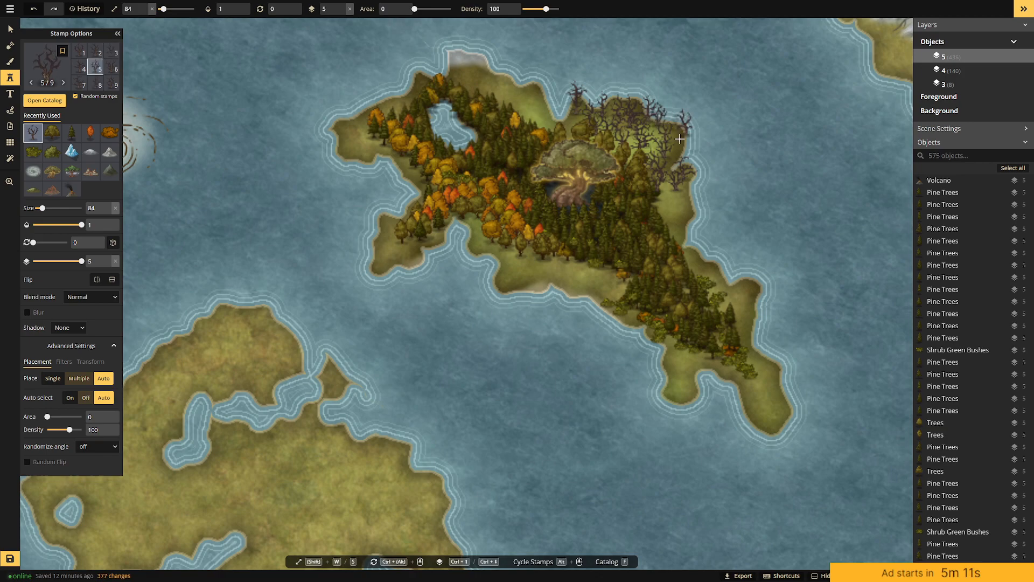
click(680, 138)
click(684, 186)
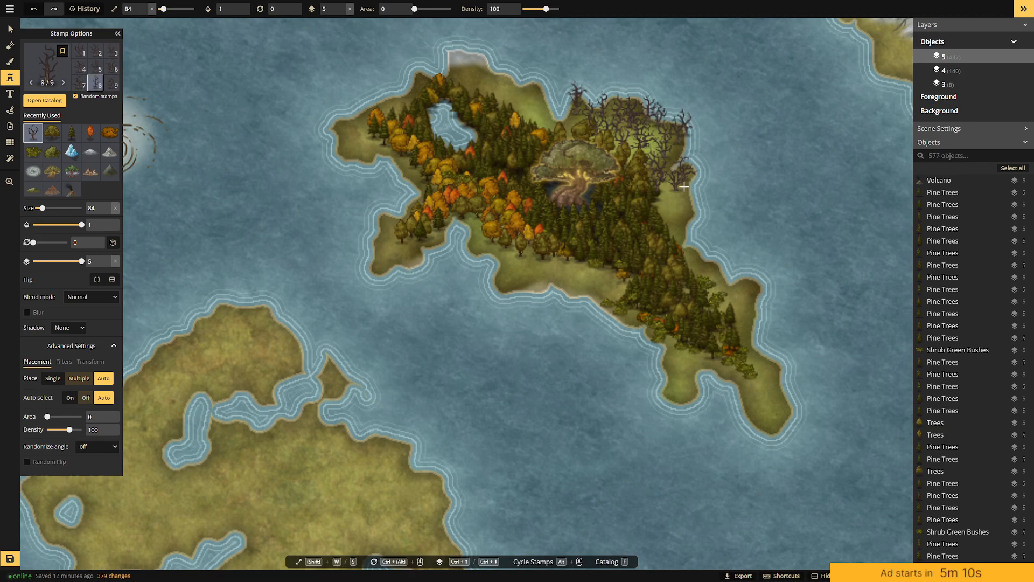
Select and delete the surplus dead trees along the outer coast of the northeastern grove.
click(5, 28)
click(652, 130)
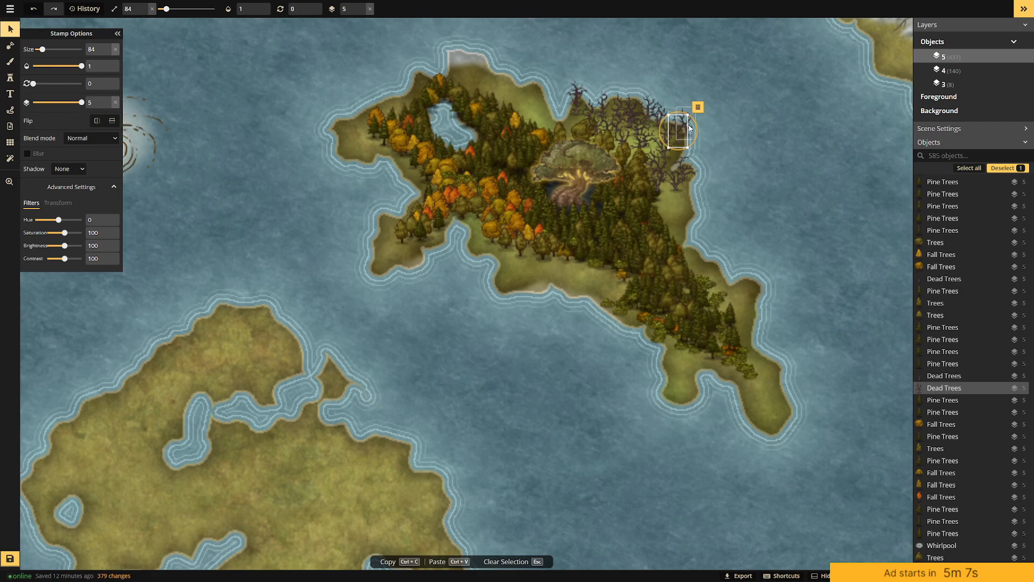
key(Delete)
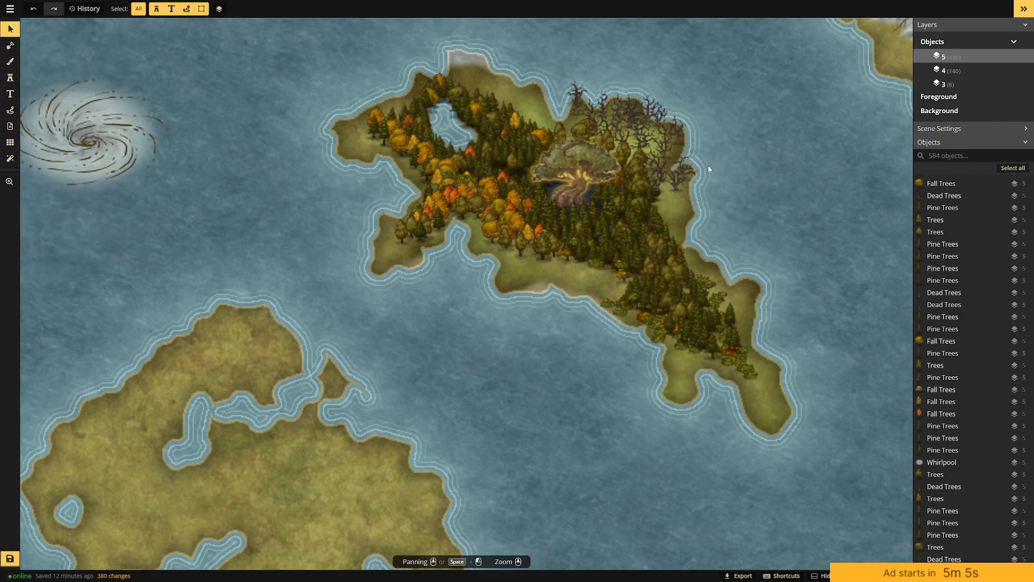
click(682, 131)
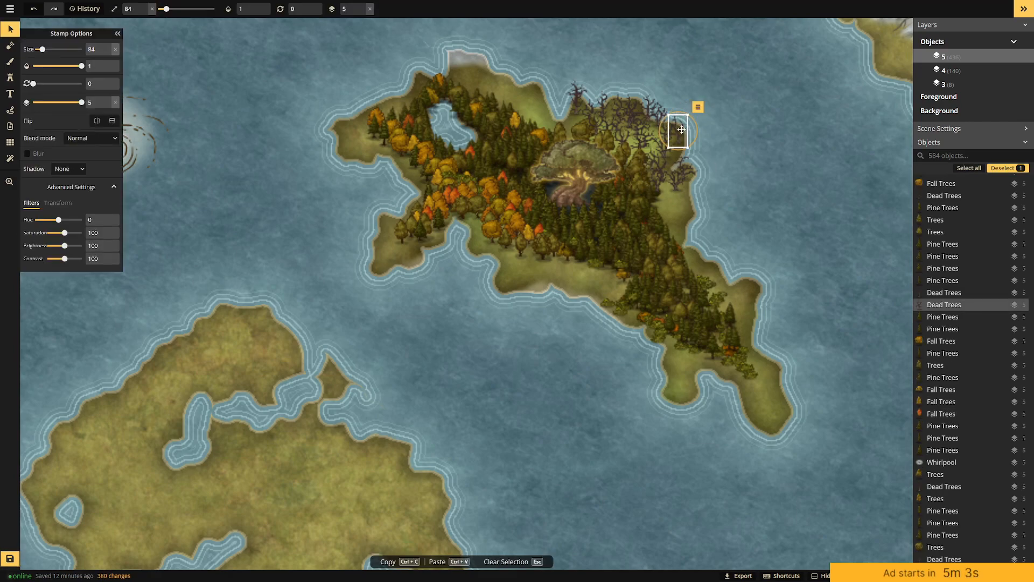
key(Delete)
click(651, 101)
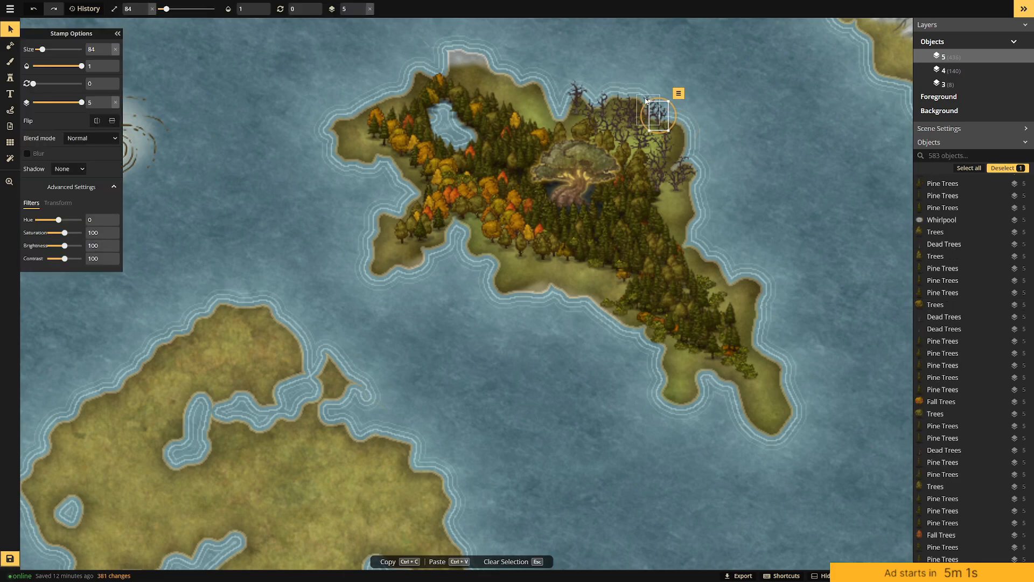
click(647, 100)
key(Delete)
click(653, 105)
key(Delete)
click(587, 96)
key(Delete)
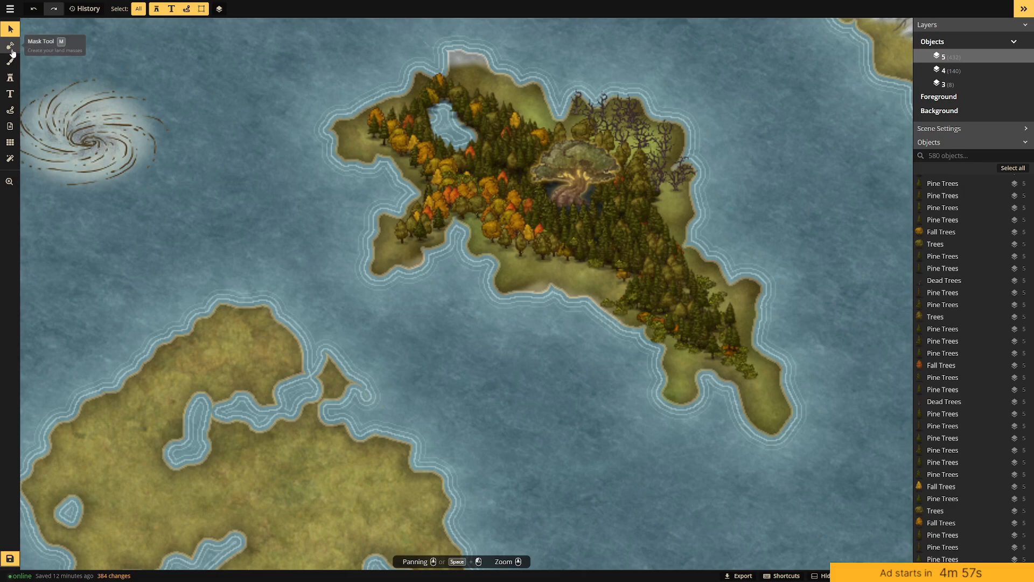
Choose the Water Grey 1 brush texture and paint it on the ground beneath the dead trees.
click(11, 48)
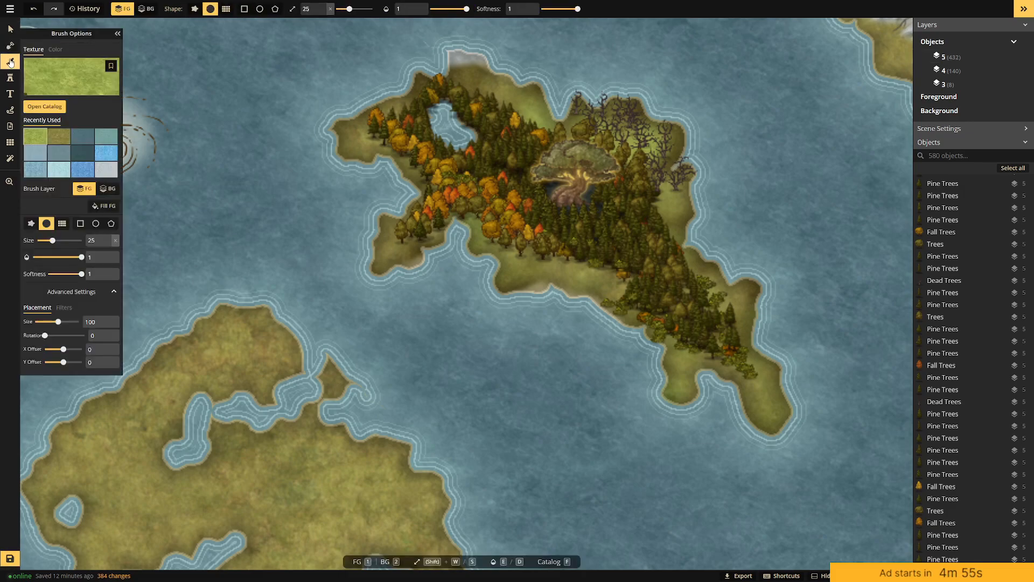
click(64, 76)
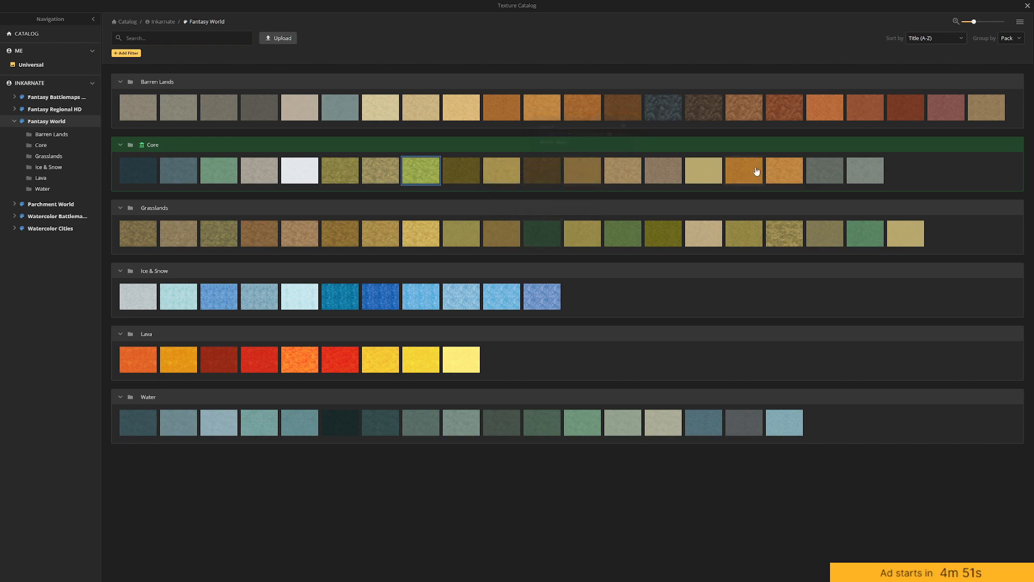
mouse_move(826, 171)
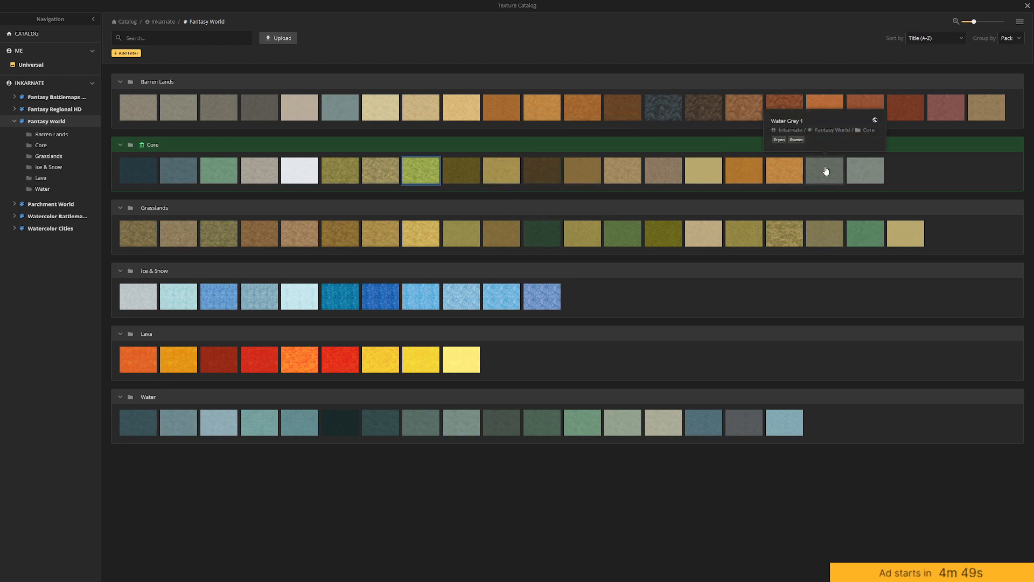
click(820, 180)
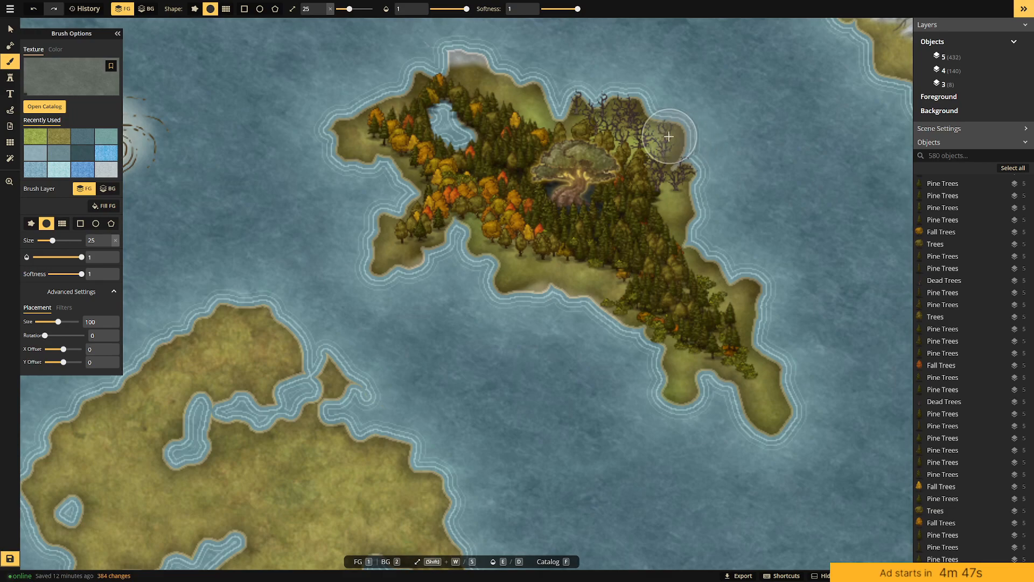
mouse_move(667, 135)
mouse_down()
mouse_move(619, 110)
mouse_move(677, 157)
mouse_move(621, 127)
mouse_move(682, 181)
mouse_move(611, 114)
mouse_move(581, 107)
mouse_move(635, 115)
mouse_move(665, 162)
mouse_up()
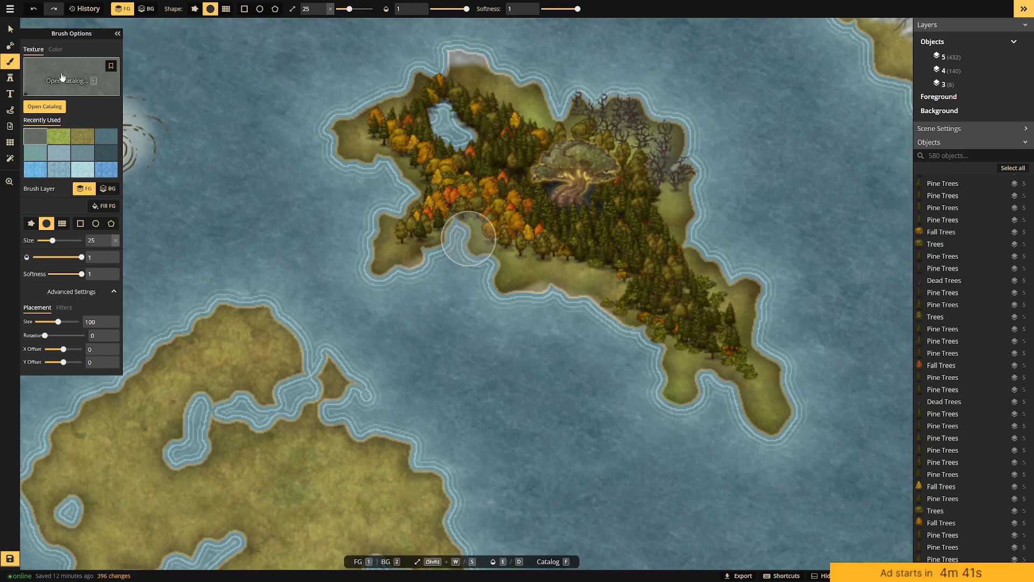
Choose the dark rocky Barren Lands texture and paint the ground under the dead trees and down the eastern shore.
click(63, 78)
click(680, 119)
mouse_move(669, 111)
mouse_down()
mouse_move(642, 124)
mouse_move(678, 182)
mouse_move(631, 127)
mouse_move(579, 110)
mouse_move(639, 102)
mouse_move(676, 147)
mouse_move(579, 109)
mouse_move(637, 106)
mouse_move(663, 144)
mouse_move(685, 140)
mouse_move(675, 139)
mouse_move(672, 125)
mouse_move(624, 111)
mouse_move(659, 148)
mouse_move(631, 156)
mouse_move(687, 195)
mouse_move(621, 136)
mouse_move(559, 114)
mouse_move(622, 103)
mouse_move(678, 129)
mouse_move(507, 97)
mouse_up()
scroll(669, 243, down, 2)
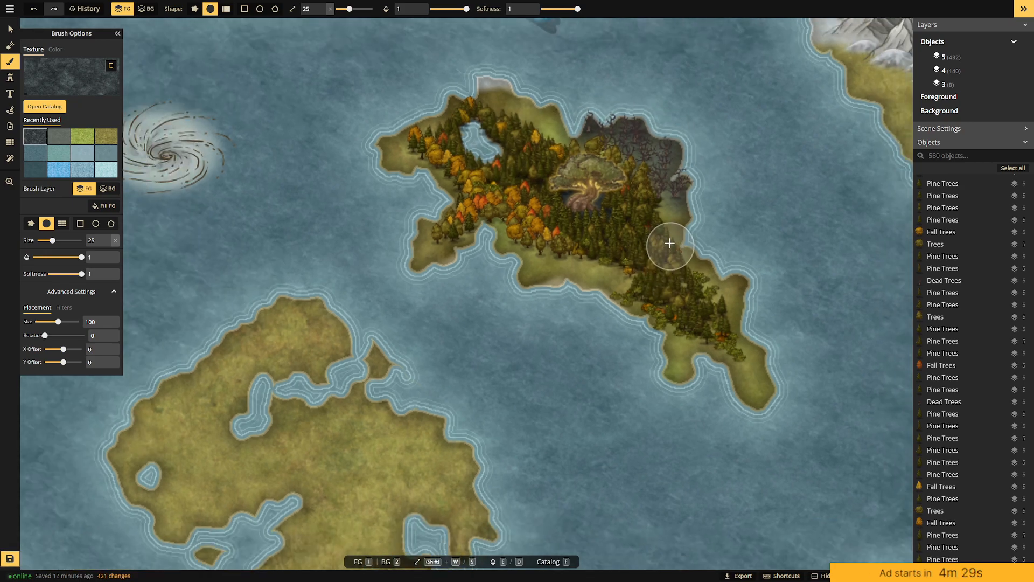
drag(769, 220, 550, 243)
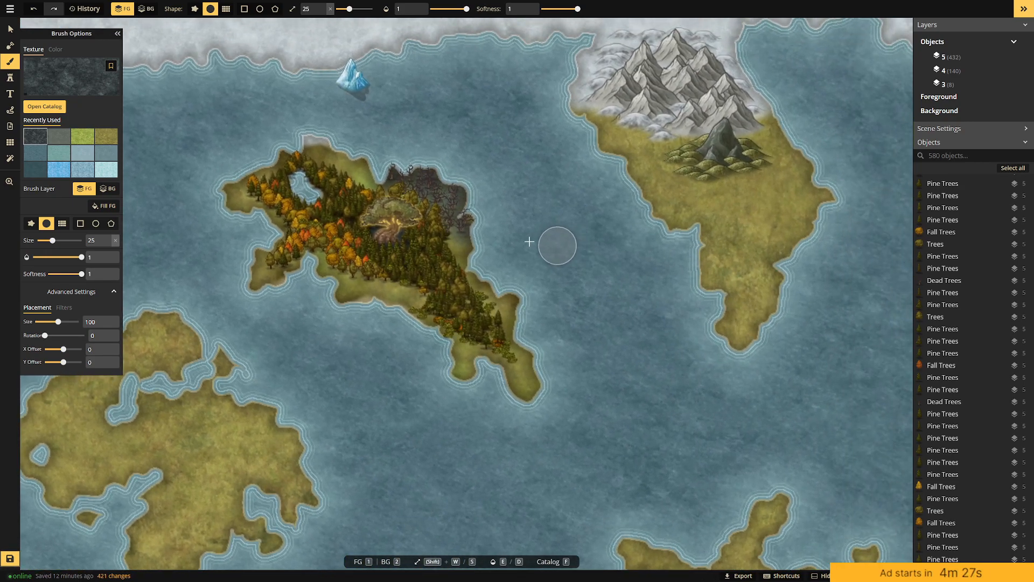
mouse_move(458, 233)
mouse_down()
mouse_move(479, 214)
mouse_move(463, 199)
mouse_up()
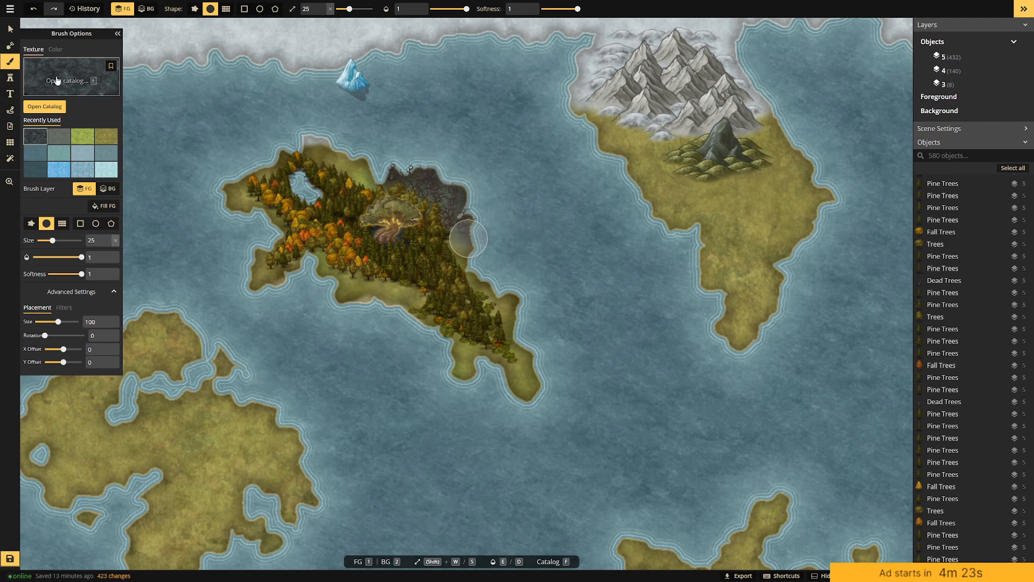
Touch up the dark rocky ground along the eastern coast beside the dead trees.
click(95, 81)
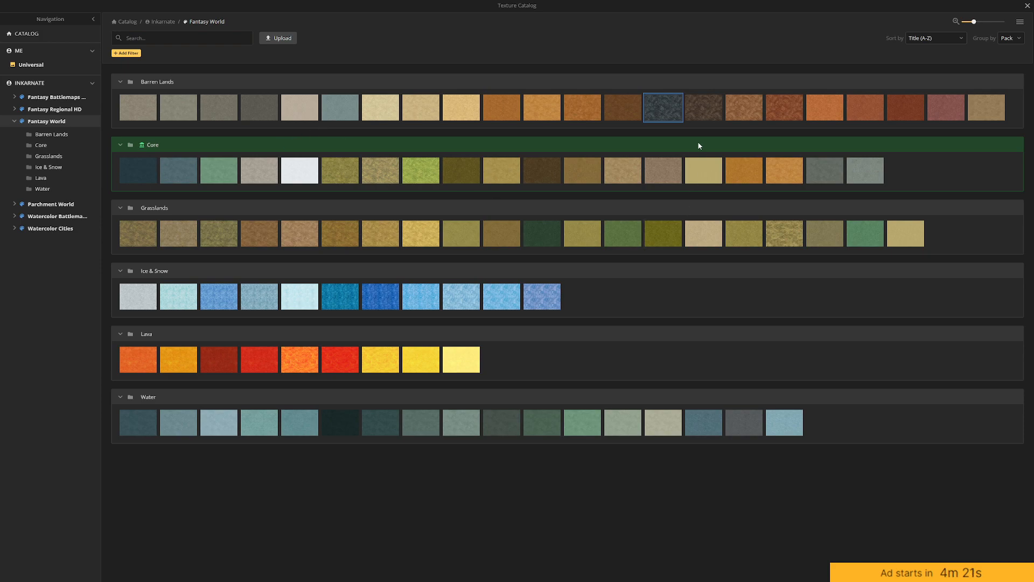
click(1028, 7)
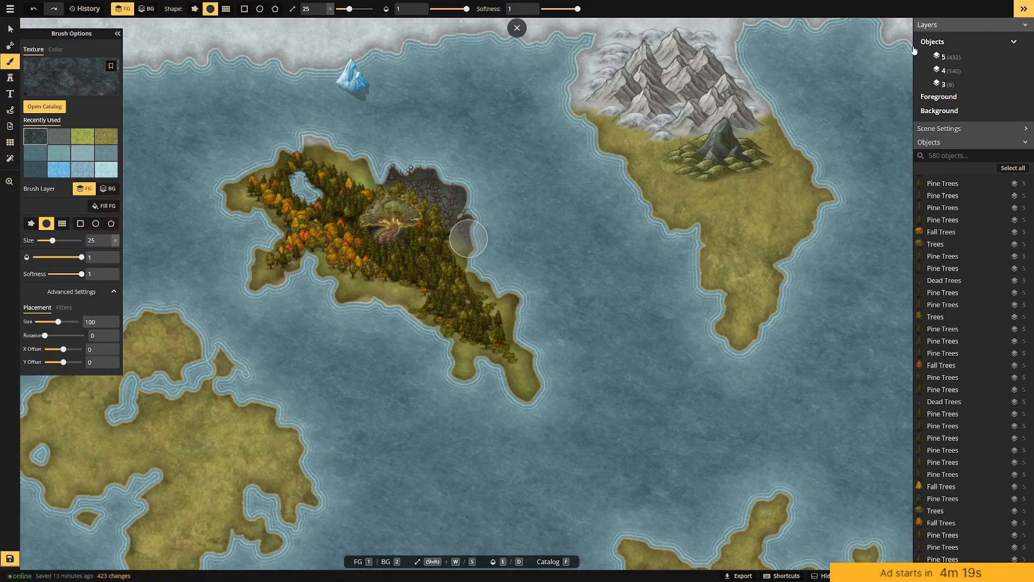
mouse_move(480, 215)
mouse_down()
mouse_move(567, 247)
mouse_move(566, 258)
mouse_up()
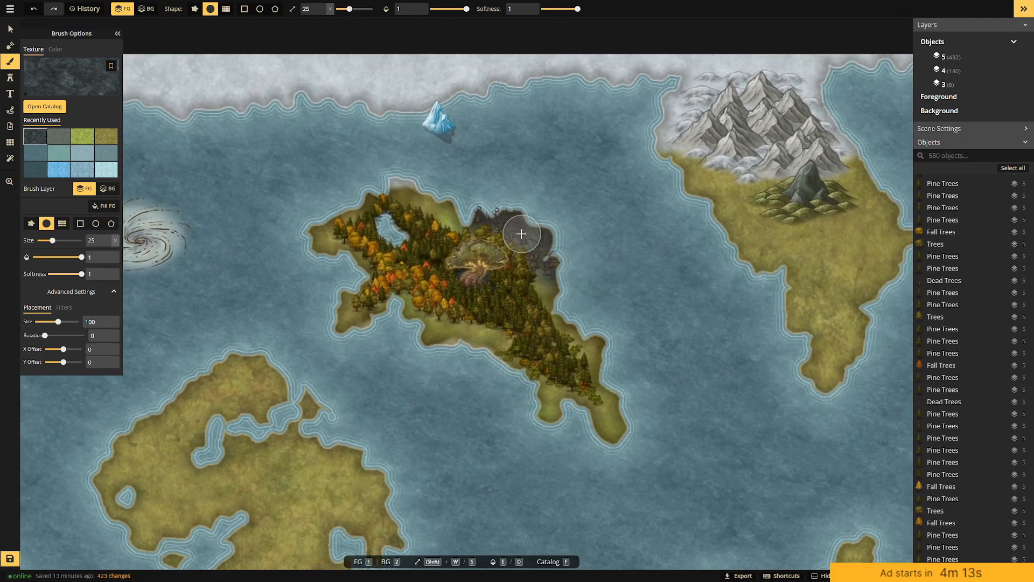
click(555, 261)
click(565, 258)
click(565, 259)
Paint dark rocky ground onto the northern shore west of the dead grove, and reselect the light green grass texture.
mouse_move(622, 248)
mouse_down()
mouse_move(662, 269)
mouse_move(662, 289)
mouse_up()
click(497, 244)
click(486, 243)
click(469, 228)
click(502, 237)
click(88, 140)
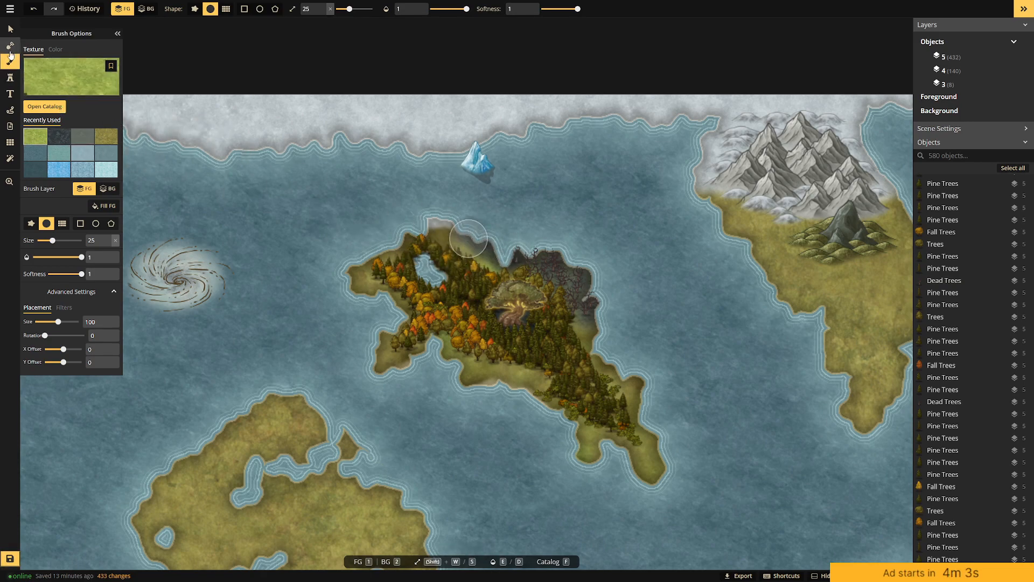
Switch back to stamps, choose Dead Trees and place a line of them along the northern shore northwest of the World Tree.
click(11, 28)
click(10, 77)
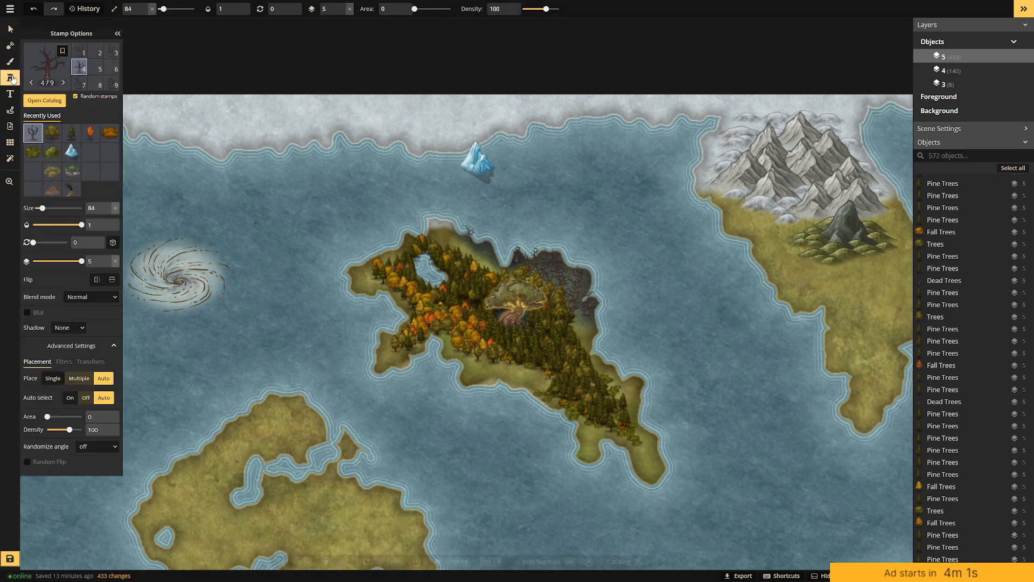
click(48, 67)
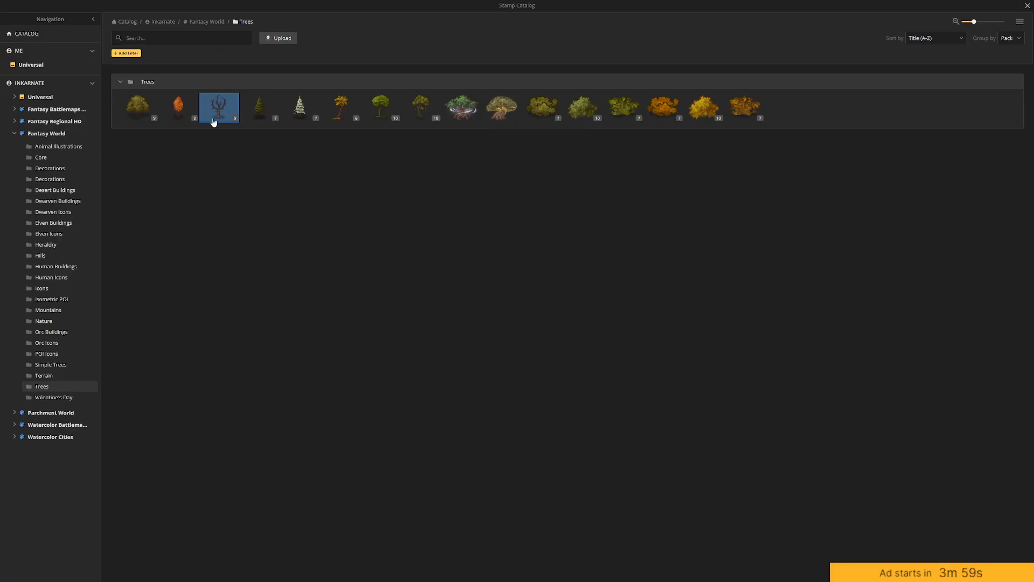
click(209, 115)
click(460, 234)
click(501, 259)
click(473, 242)
click(476, 250)
click(488, 260)
click(503, 257)
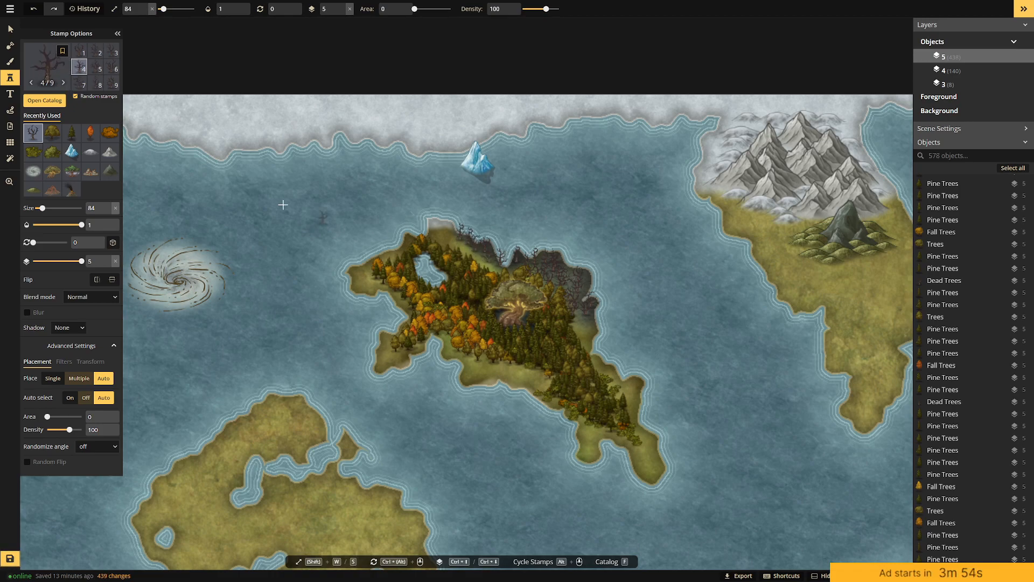
Choose the Fall Trees stamp and place autumn trees in front of the dead trees on the northern shore.
click(90, 130)
click(467, 254)
click(464, 245)
click(485, 267)
click(494, 267)
click(448, 242)
click(462, 245)
click(452, 244)
click(451, 244)
click(475, 252)
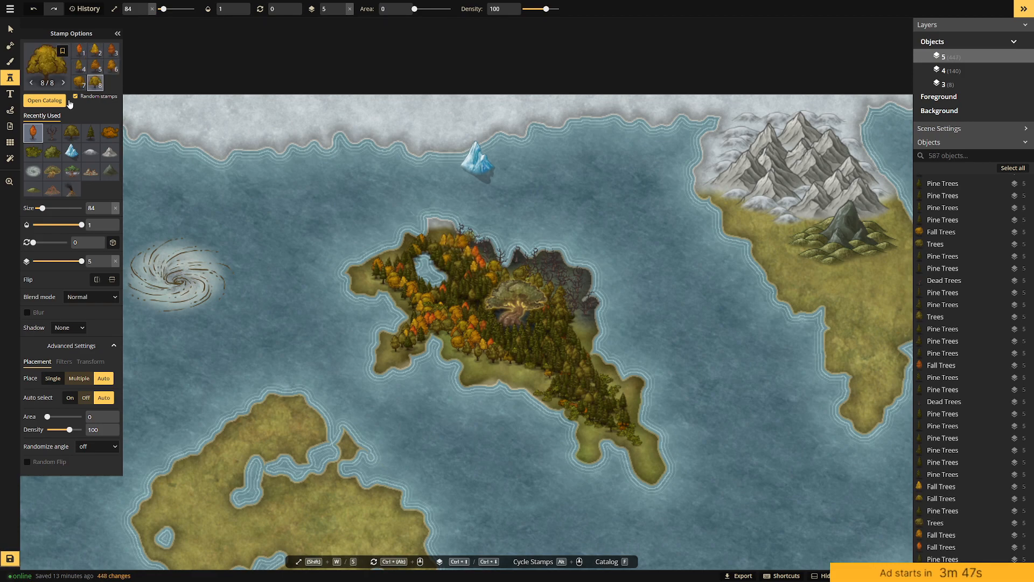
Choose the Pine Trees stamp and mix pines in among the autumn trees on the northern shore.
click(91, 132)
click(465, 243)
click(462, 246)
click(466, 253)
click(479, 255)
click(481, 262)
click(491, 261)
Place pines behind the World Tree along the dead grove's edge and at the forest's northern tip above the lake.
click(507, 273)
click(509, 275)
click(513, 279)
click(515, 280)
click(537, 279)
click(545, 281)
click(549, 284)
click(557, 308)
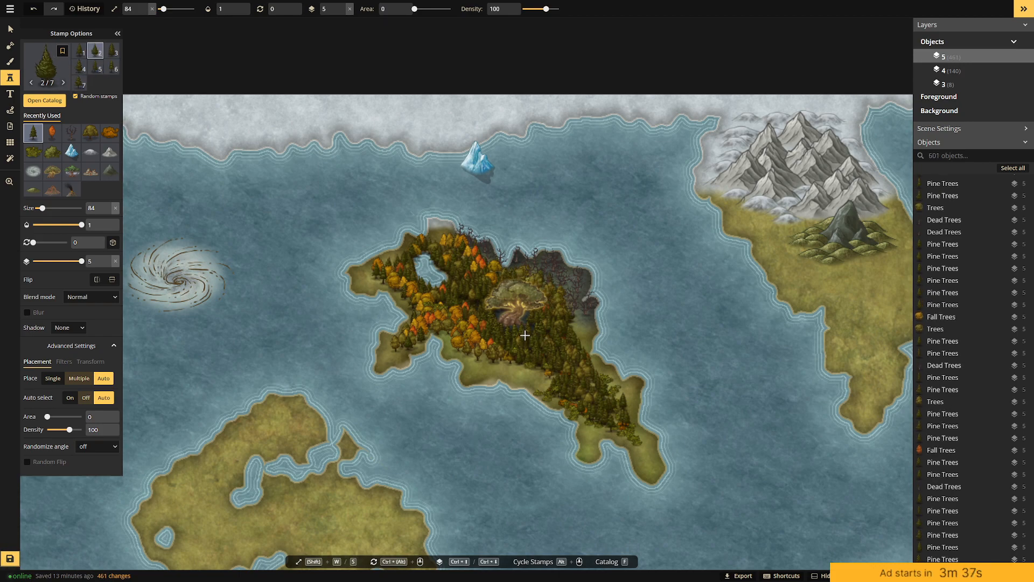
click(436, 240)
click(431, 241)
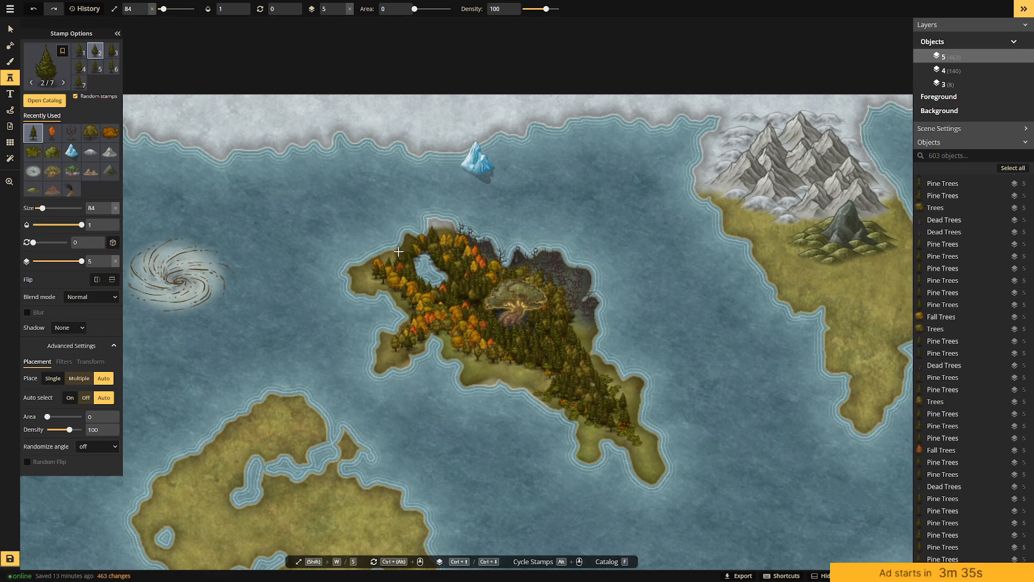
Place a row of pines along the forest's southern edge, running westward from below the World Tree.
click(544, 372)
click(513, 365)
click(506, 370)
click(498, 367)
click(485, 358)
click(484, 358)
click(479, 357)
click(478, 356)
click(462, 349)
click(456, 343)
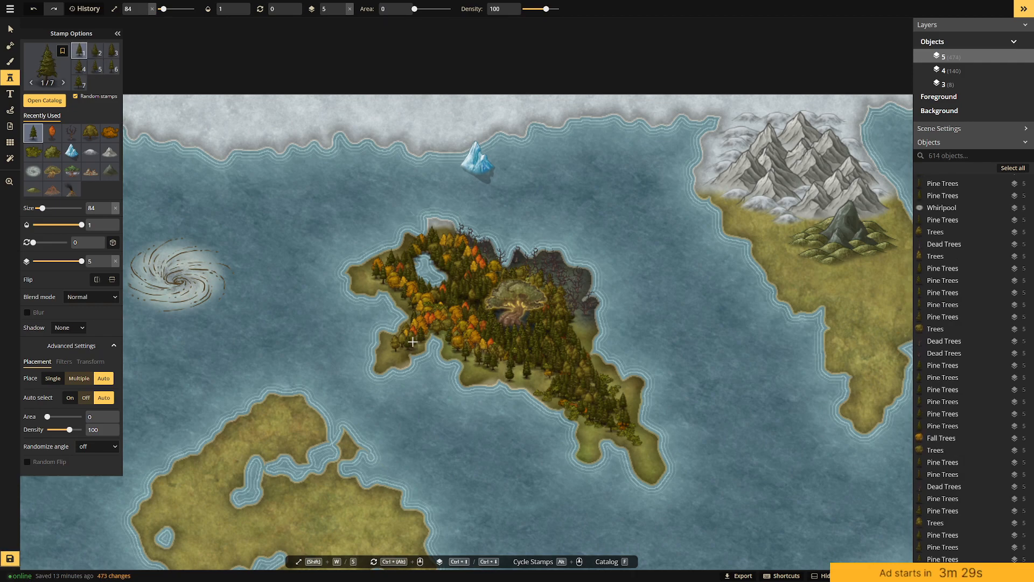
Add pines on the southwestern peninsula and along both edges of the southeastern forest.
click(396, 347)
click(397, 344)
click(395, 340)
click(416, 323)
click(417, 320)
click(605, 376)
click(623, 407)
click(631, 431)
click(545, 391)
click(547, 394)
click(540, 389)
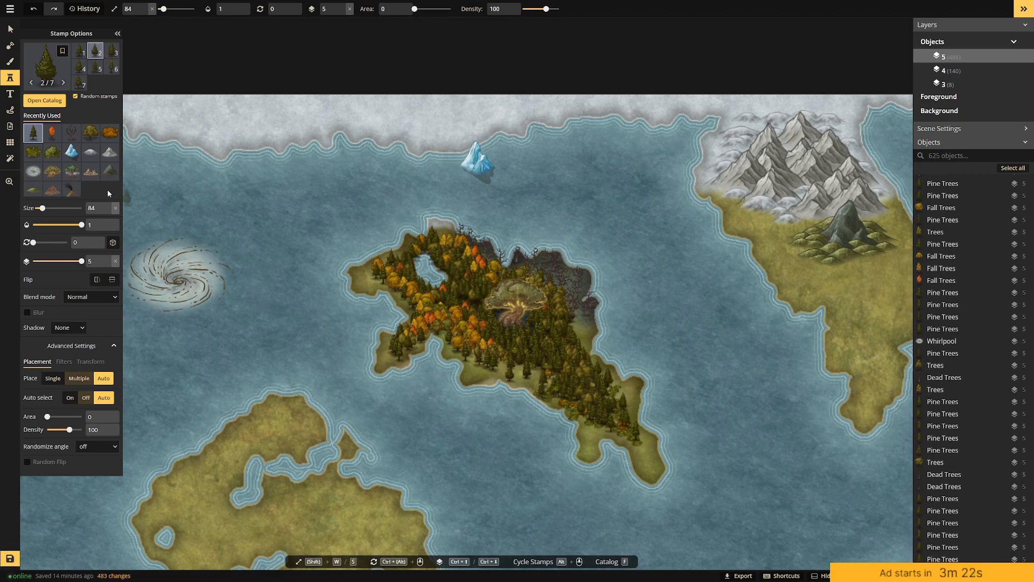
Choose the Small Green Bushes stamp and place bushes along the southern forest edge and onto the southwestern peninsula.
click(53, 157)
click(489, 370)
click(485, 368)
click(464, 354)
click(455, 352)
click(447, 351)
click(429, 353)
click(412, 355)
click(406, 356)
click(403, 356)
click(398, 355)
click(395, 355)
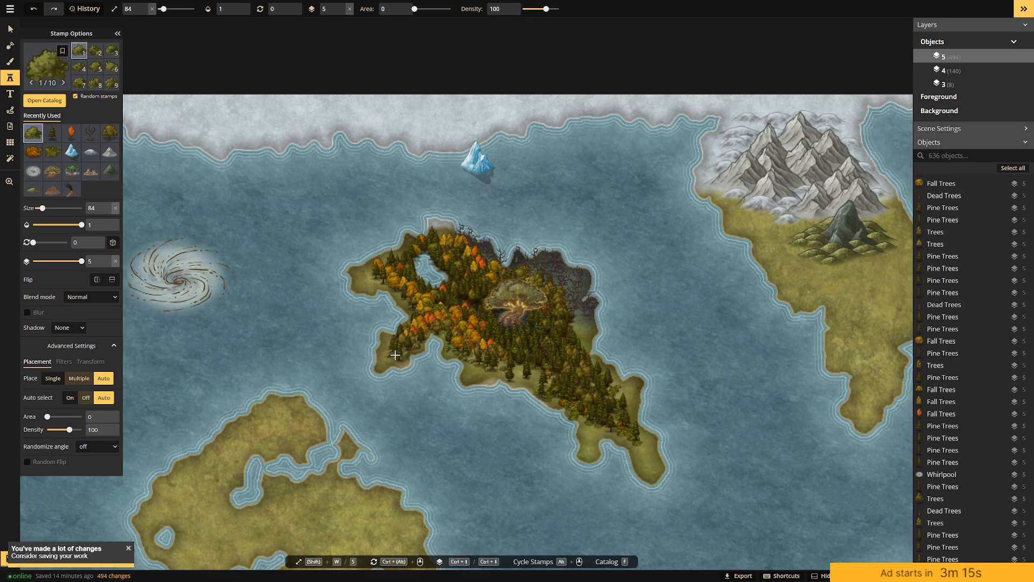
Place small green bushes along the western forest edge below the lake and out to the northwestern headland.
click(403, 300)
click(400, 298)
click(396, 294)
click(384, 286)
click(377, 281)
click(372, 280)
click(370, 282)
click(371, 280)
click(374, 280)
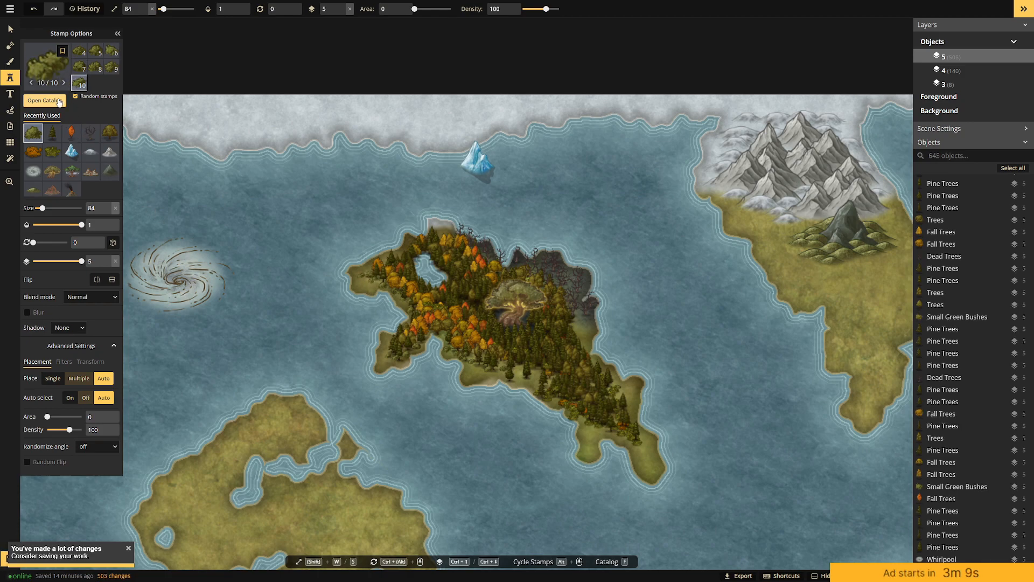
Choose the Shrub Green Bushes stamp and place shrubs along the northwestern coast up to the forest's northern tip.
click(53, 151)
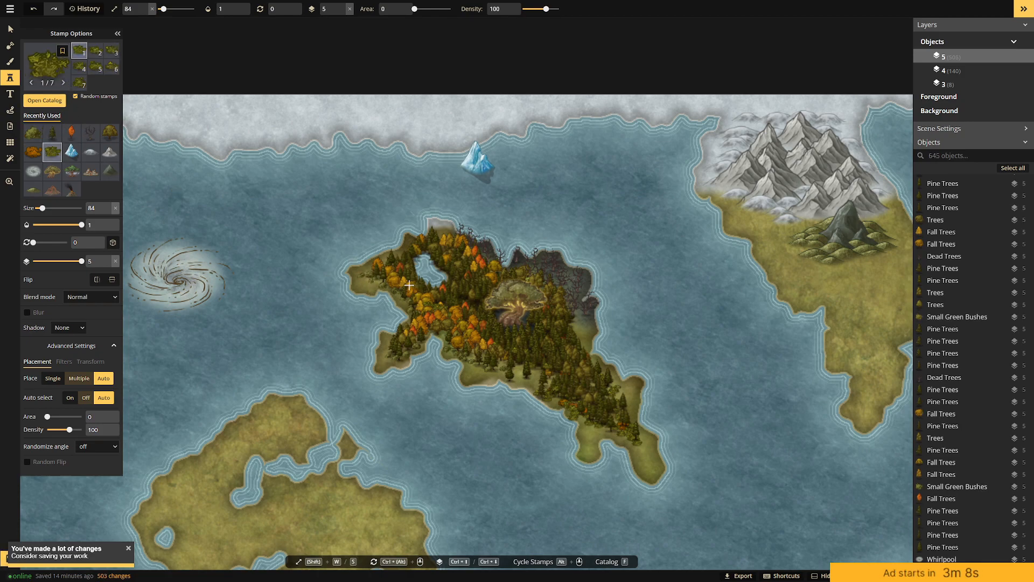
click(372, 277)
click(385, 261)
click(408, 248)
click(432, 239)
click(445, 234)
click(444, 239)
Place green shrubs along the eastern forest edge, just south of the dark rocky ground.
click(587, 337)
click(579, 332)
click(577, 332)
click(594, 349)
Choose the Leafy Autumn Bushes stamp and place bushes on the eastern forest edge and the northwestern headland.
click(52, 152)
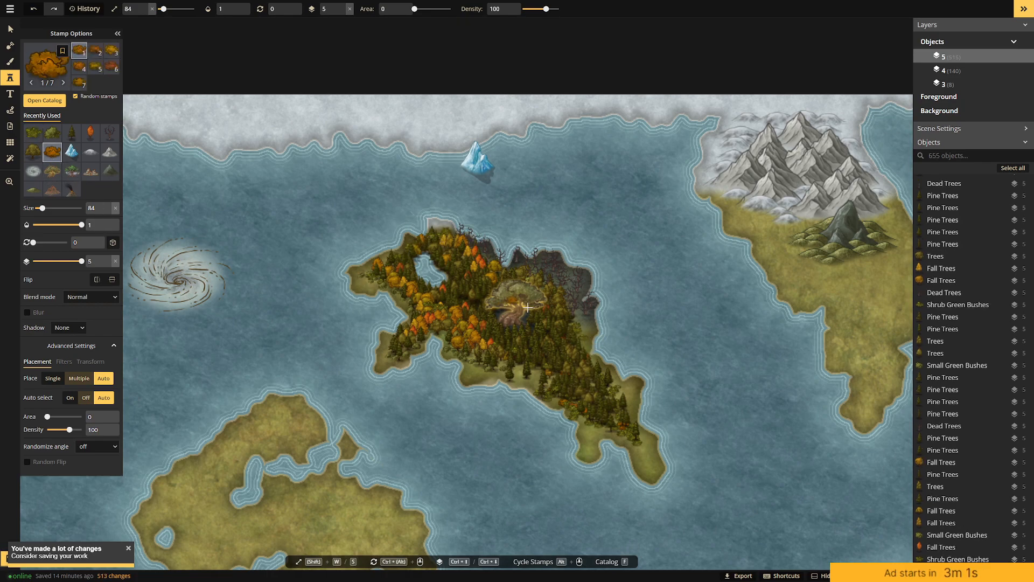
click(578, 331)
click(580, 333)
click(584, 340)
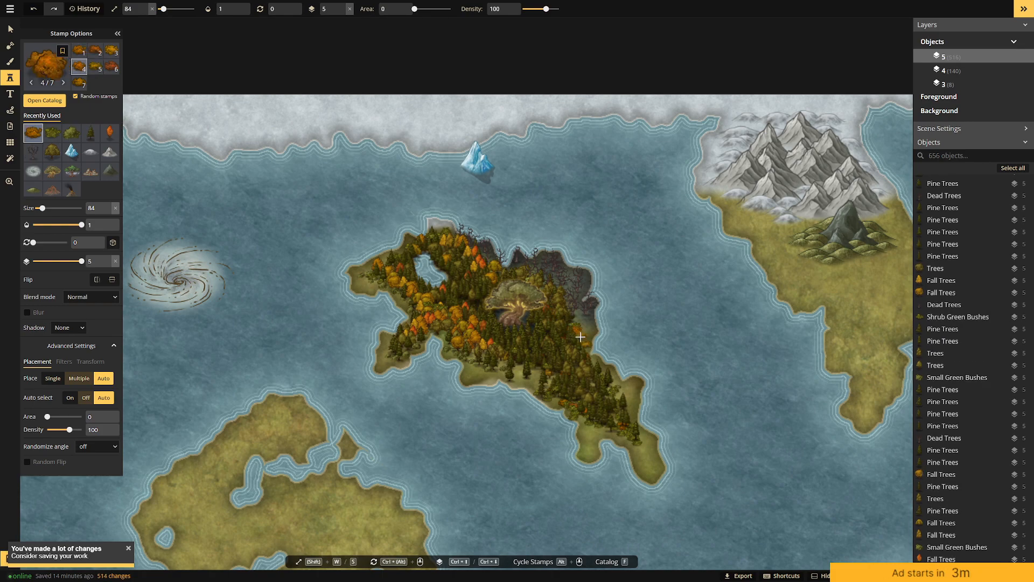
click(365, 283)
click(376, 285)
click(387, 288)
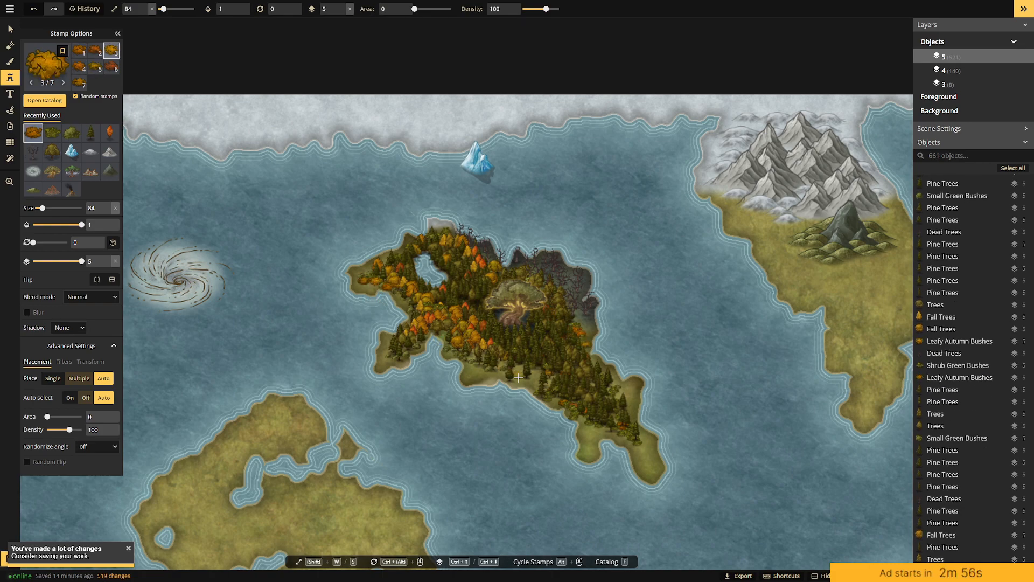
Place Leafy Autumn Bushes along the southern forest edge of the World Tree island, south of the great tree.
click(490, 371)
click(470, 363)
click(461, 356)
click(539, 378)
click(521, 370)
click(544, 381)
click(507, 369)
click(525, 375)
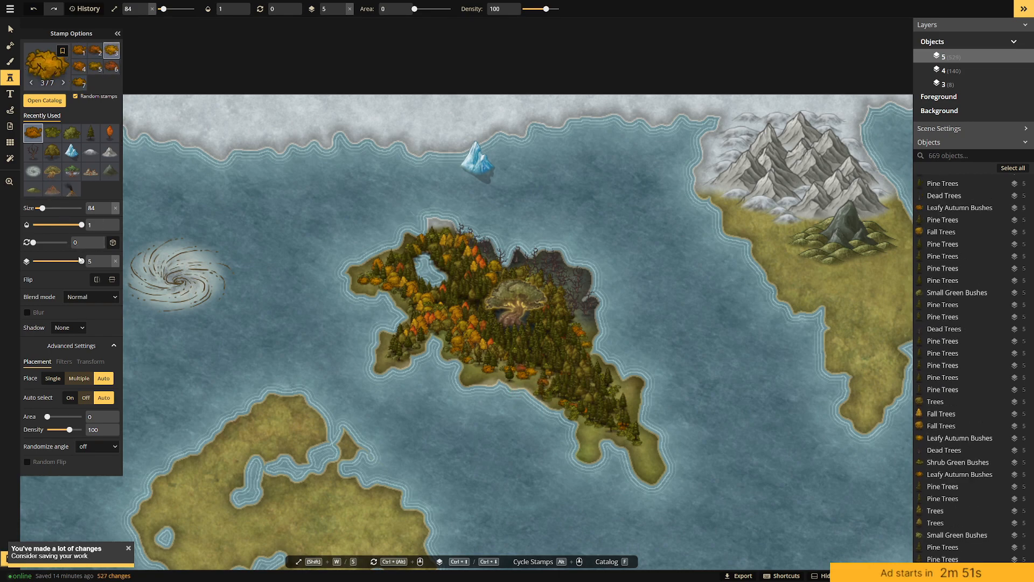
Select the autumn bushes and neighbouring trees on the island's southern coast and move them to layer 4.
drag(81, 260, 77, 259)
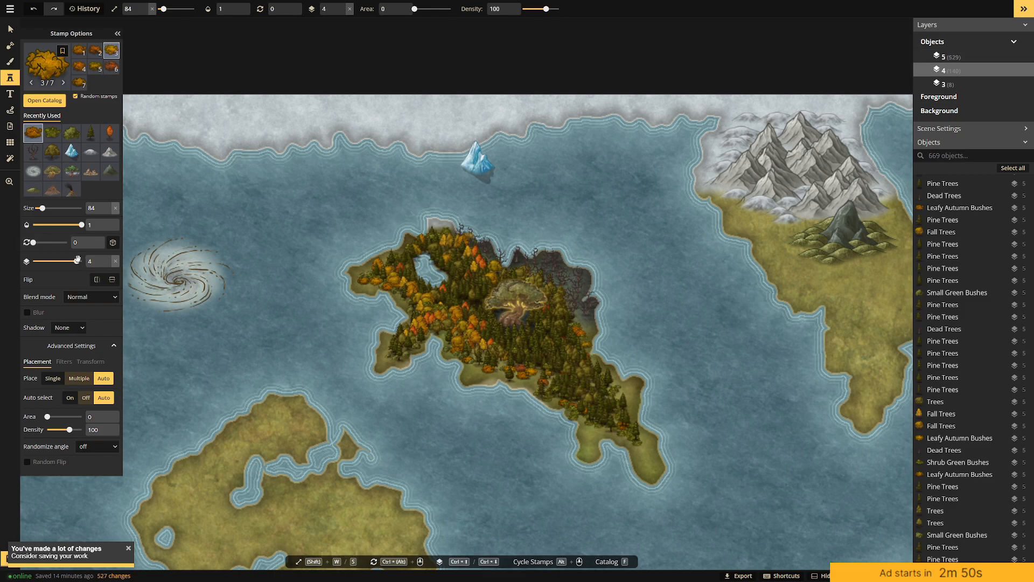
click(12, 31)
click(539, 390)
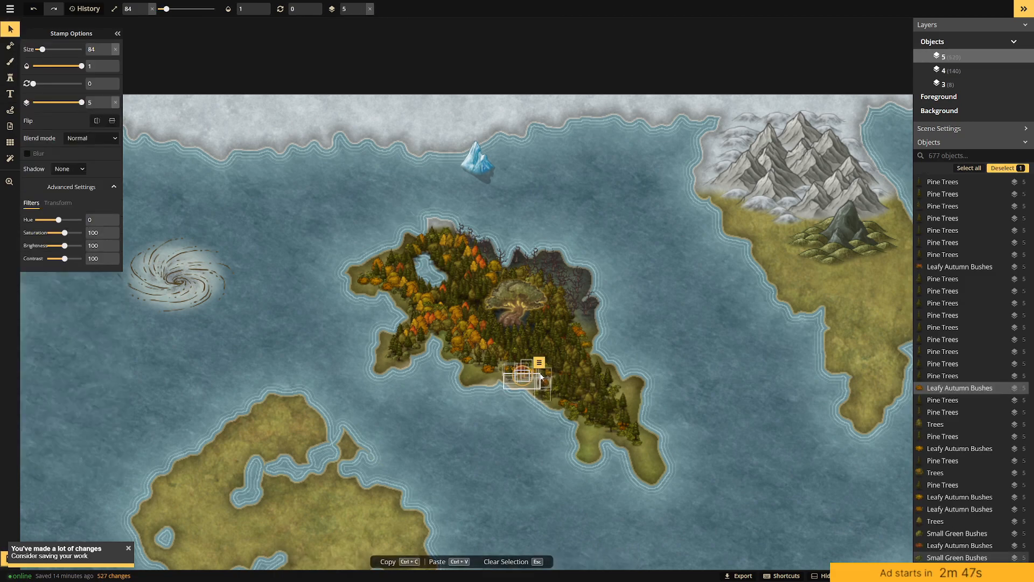
drag(548, 376, 550, 365)
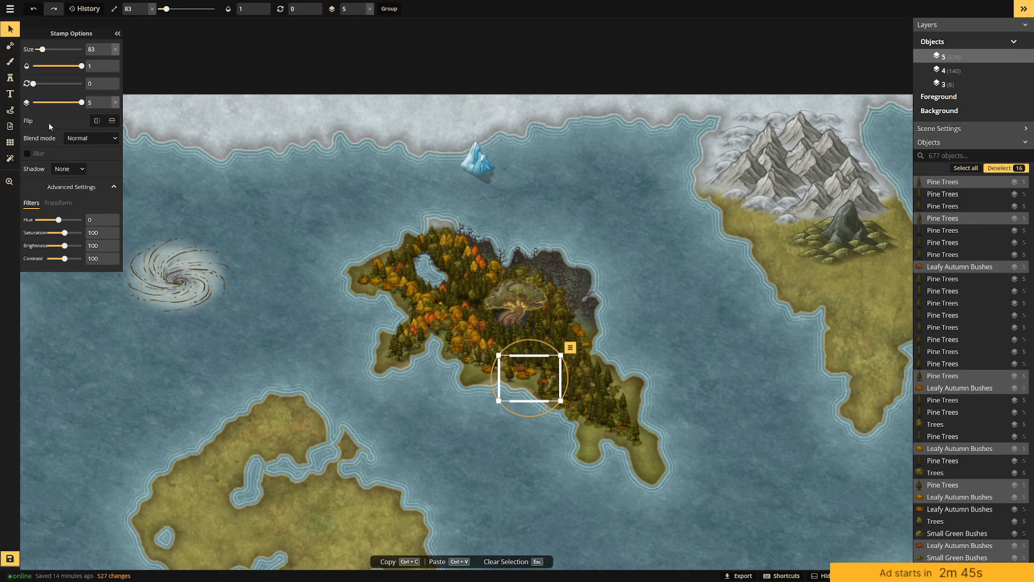
drag(79, 103, 76, 103)
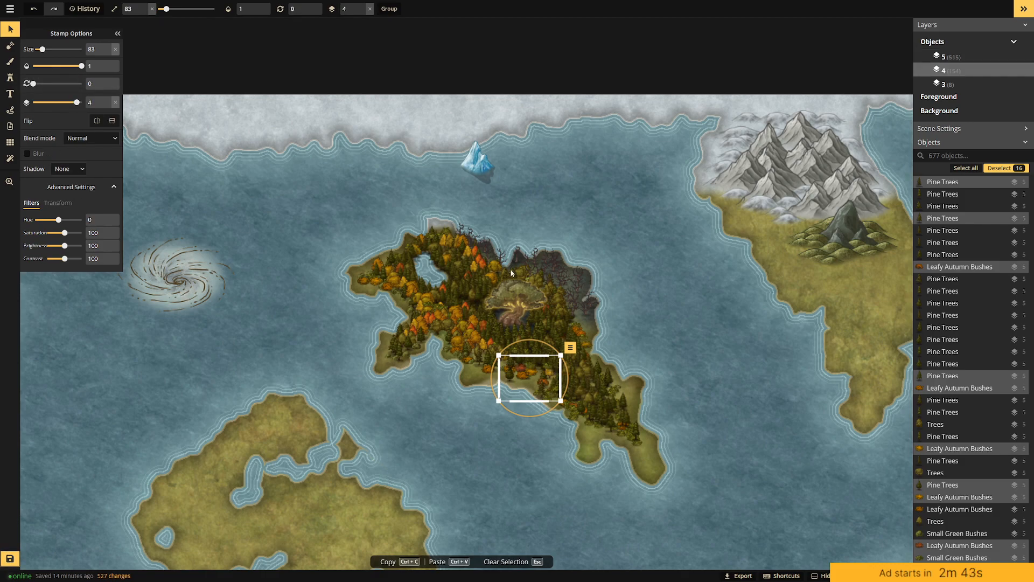
click(630, 323)
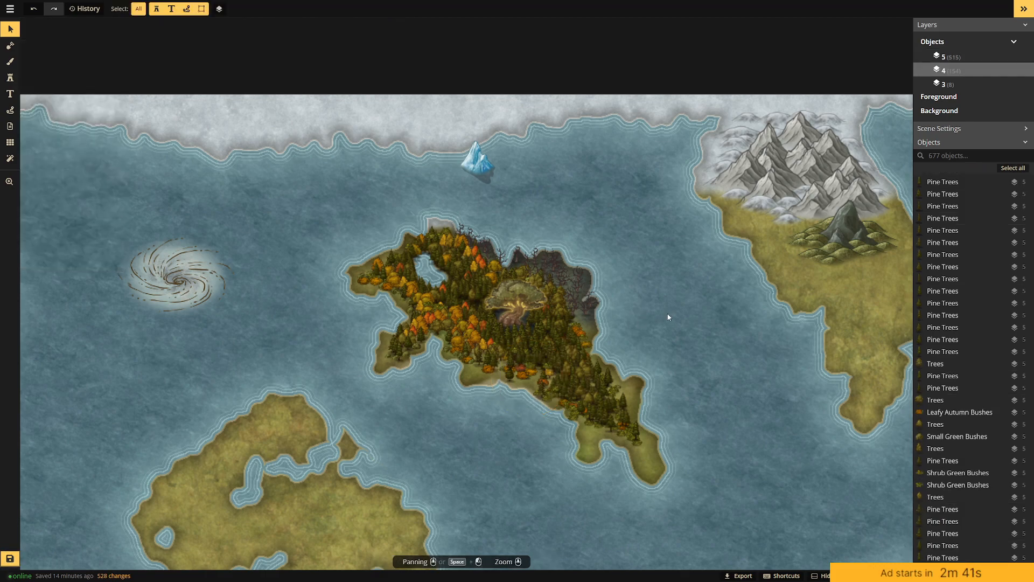
Save the map after finishing the World Tree island's vegetation.
scroll(685, 348, up, 5)
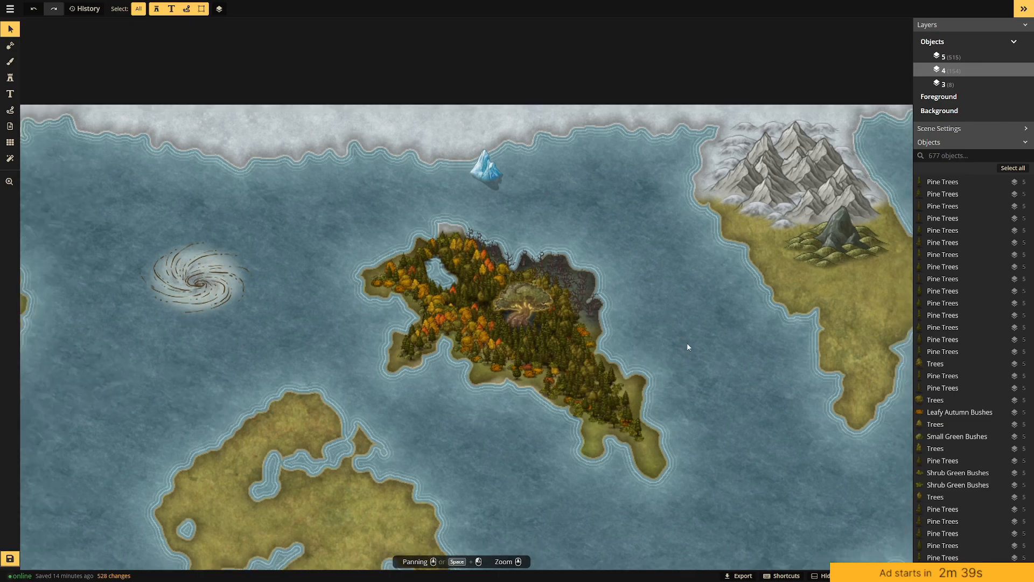
scroll(633, 417, down, 5)
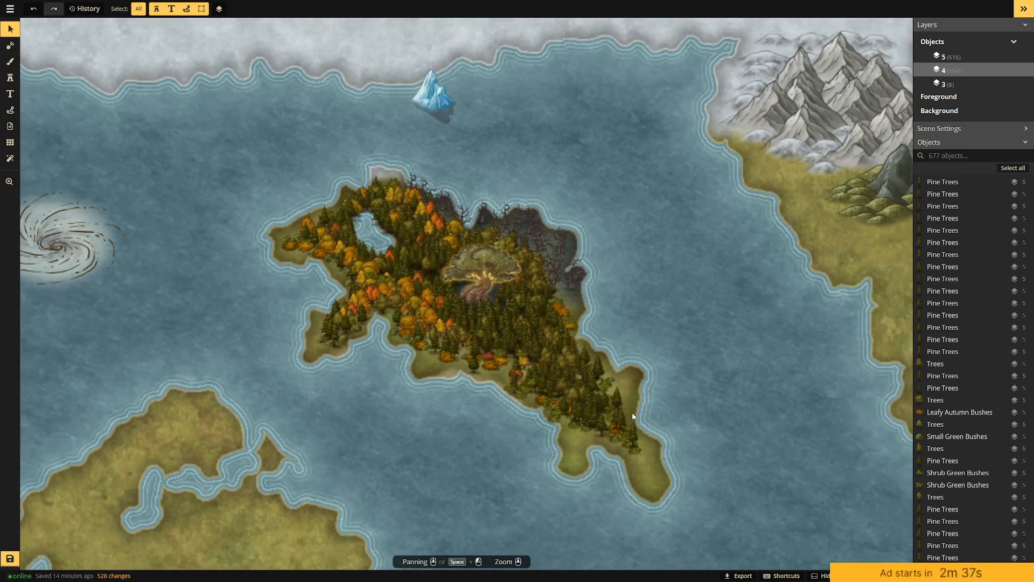
drag(607, 270, 600, 266)
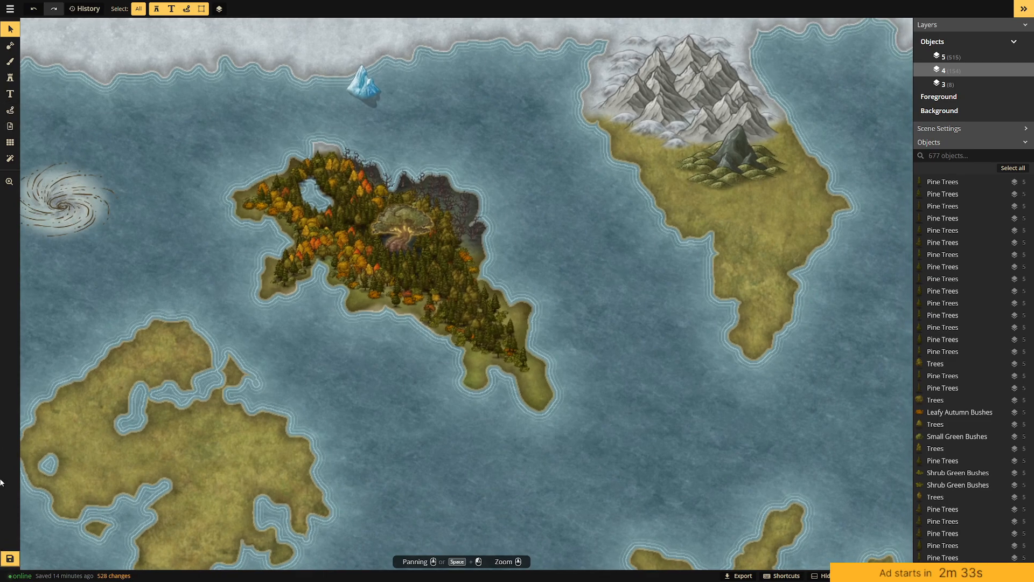
click(10, 556)
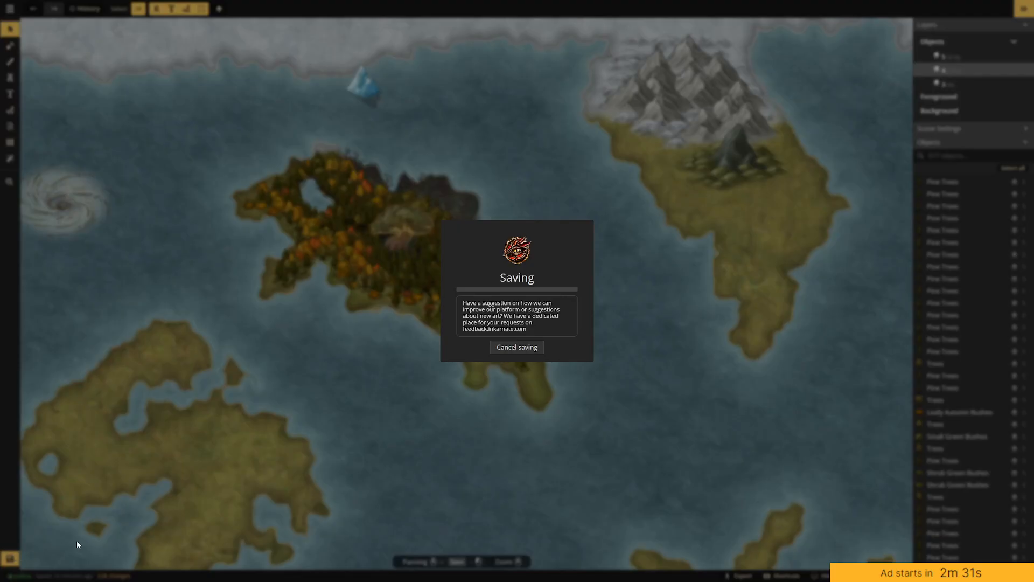
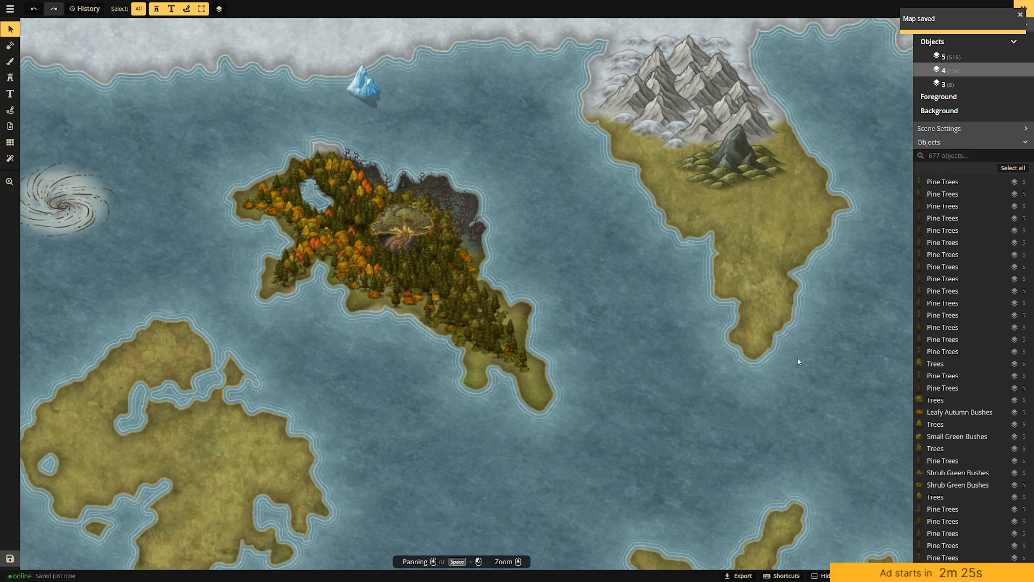
Choose the Dark Mountains Large stamp and place two peaks south of the dark mountain on the northeastern continent.
drag(710, 278, 523, 316)
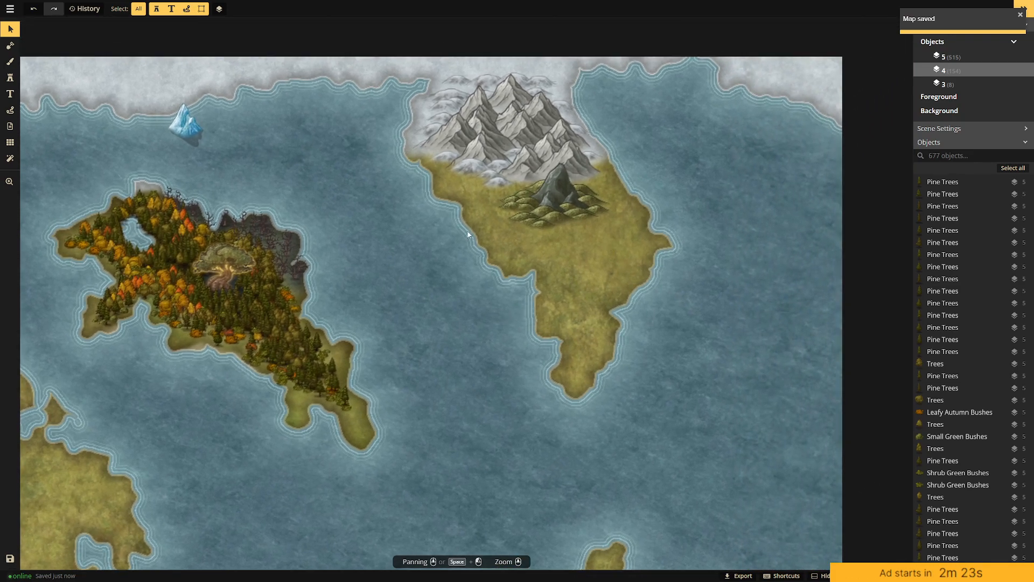
click(10, 78)
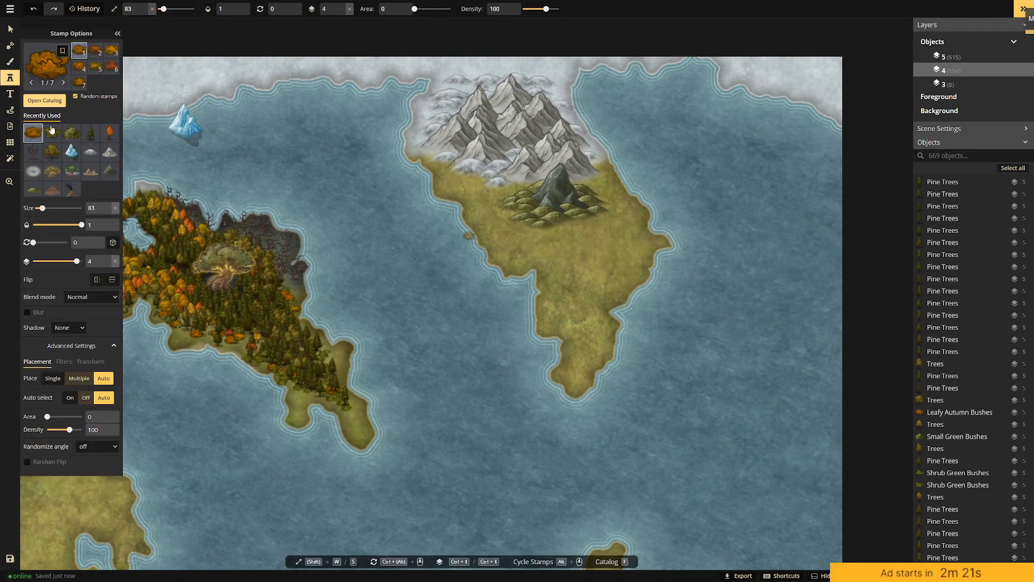
click(110, 171)
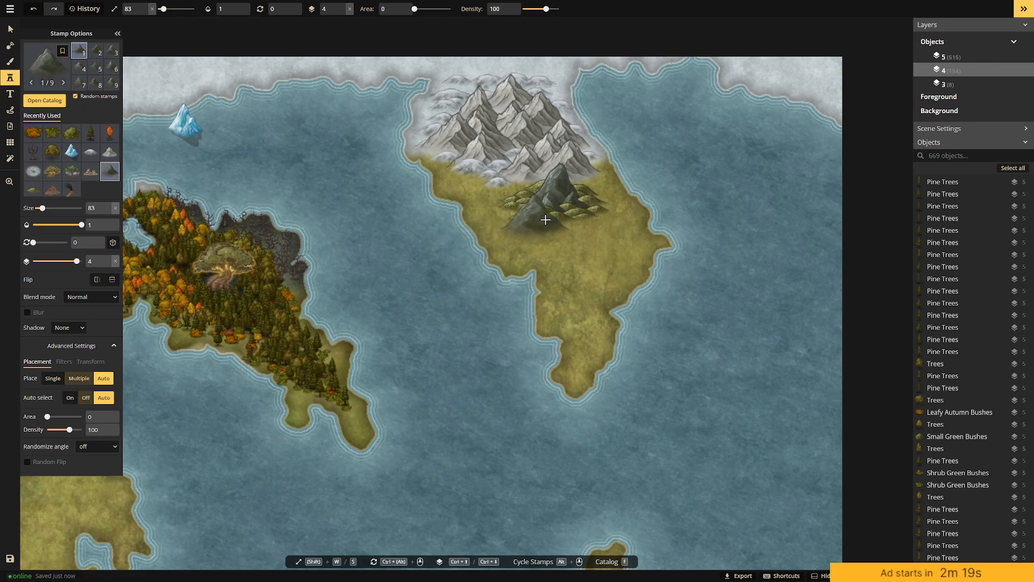
click(583, 223)
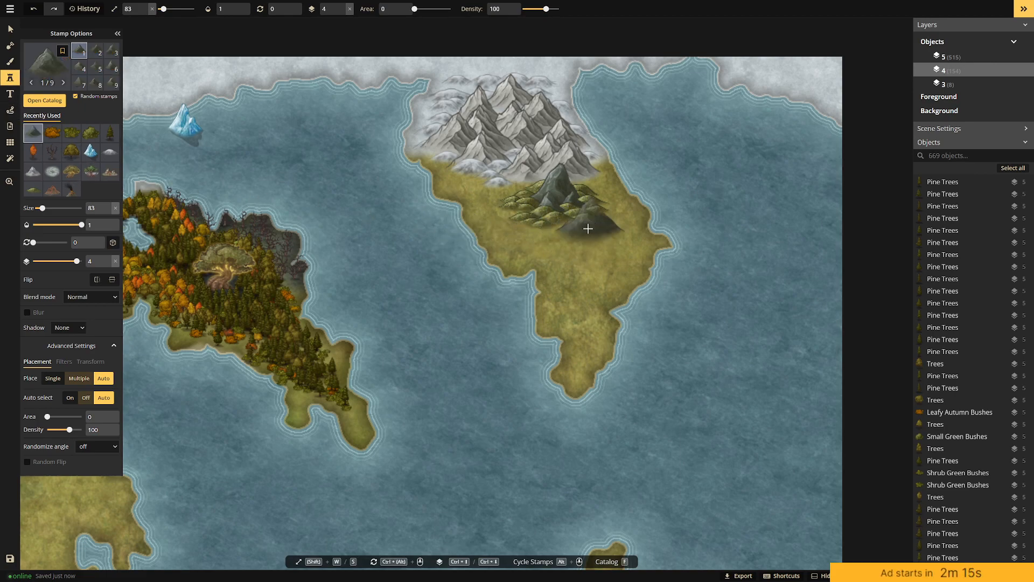
click(569, 250)
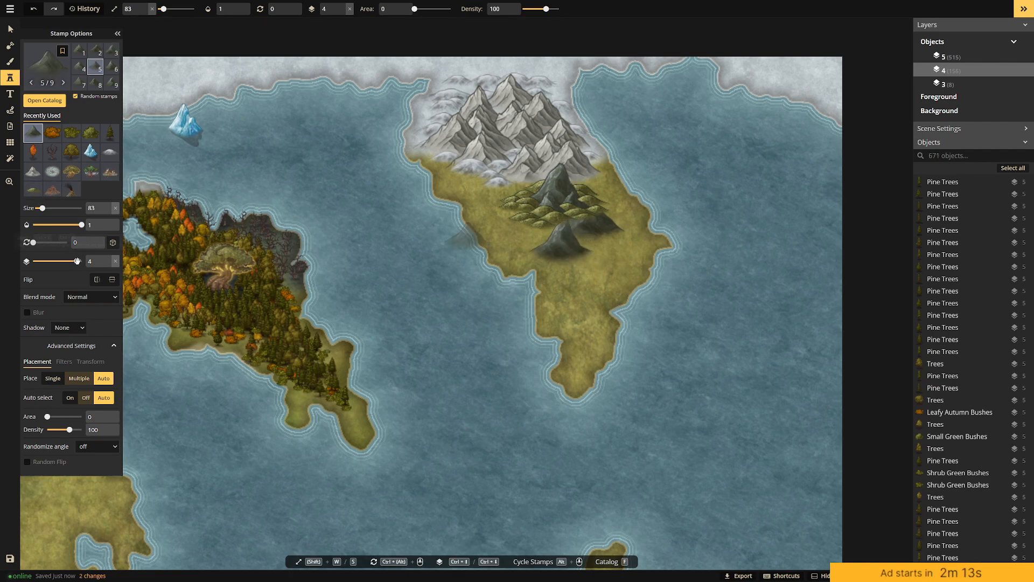
Select all mountain and hill stamps around the two new dark peaks and move them to layer 3.
drag(77, 261, 81, 262)
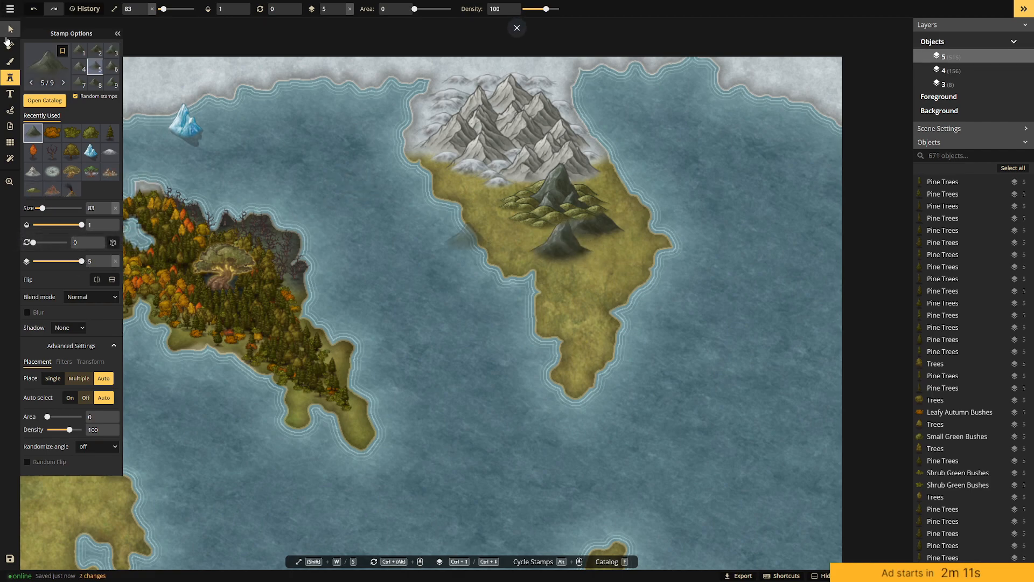
click(10, 29)
click(563, 245)
click(587, 225)
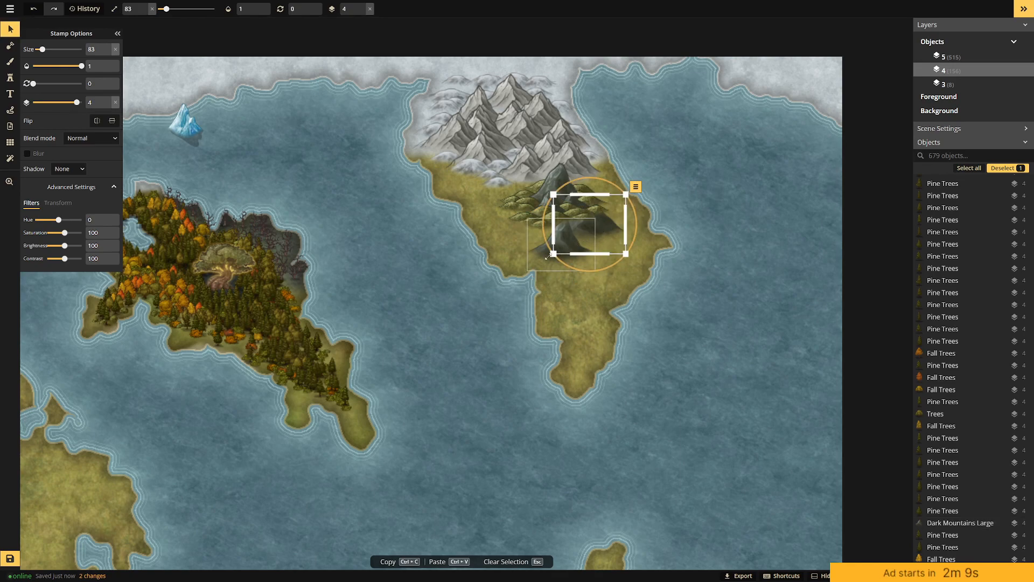
shift+click(538, 250)
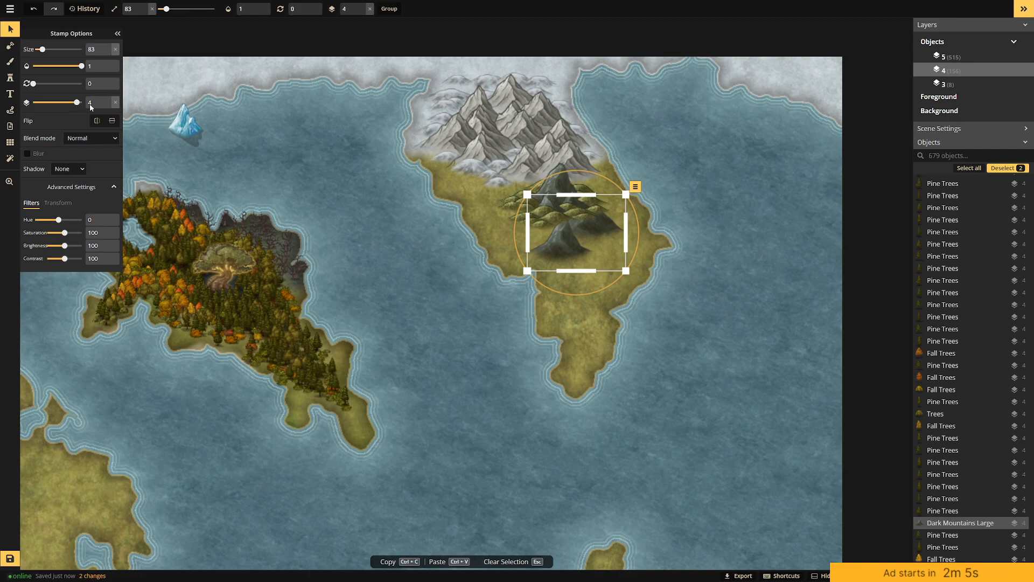
click(738, 197)
drag(466, 114, 674, 291)
drag(77, 103, 71, 101)
click(716, 197)
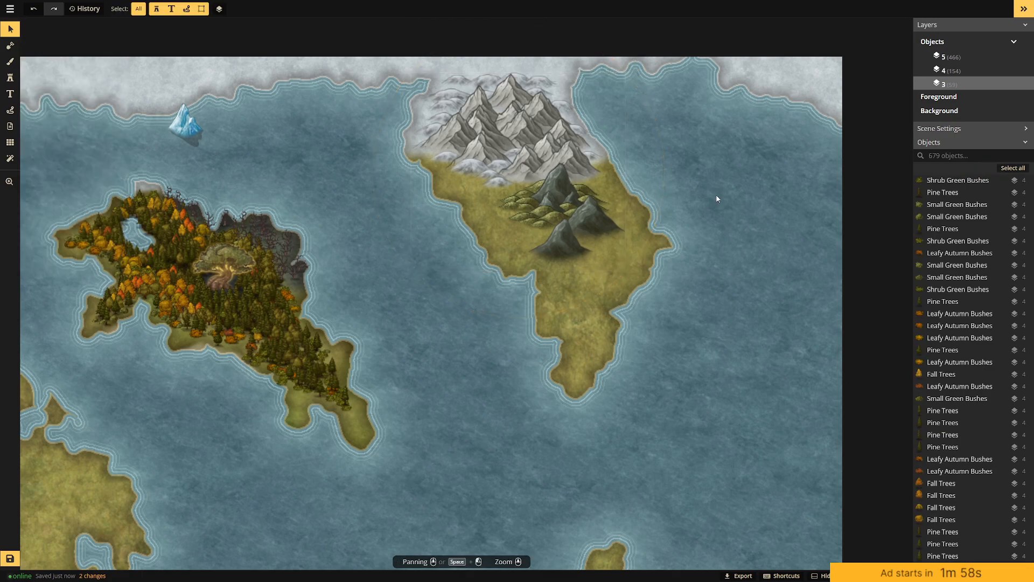
Place three more dark mountains on layer 3, two to the southeast and one to the west of the existing peaks.
click(10, 78)
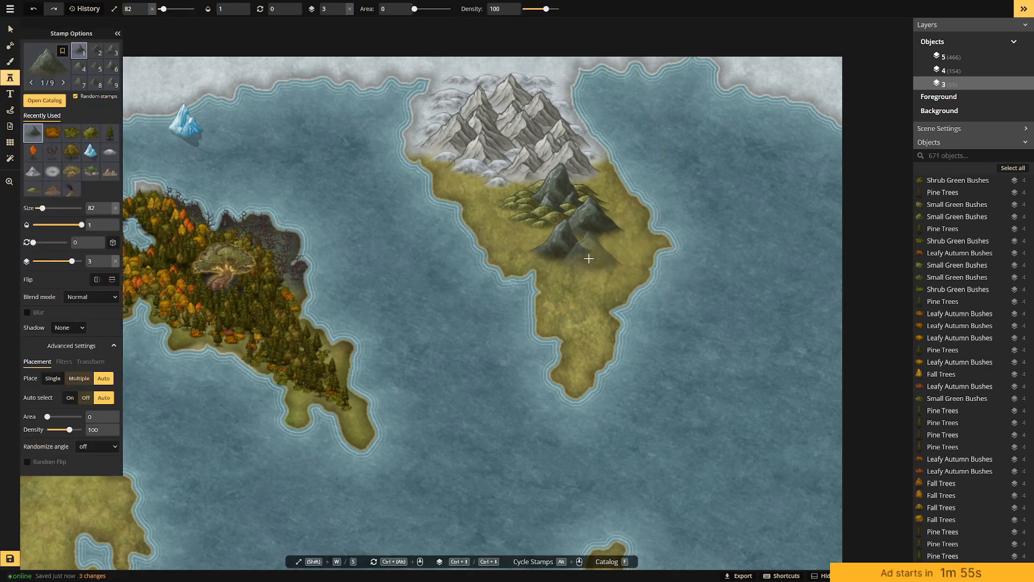
click(605, 249)
click(585, 281)
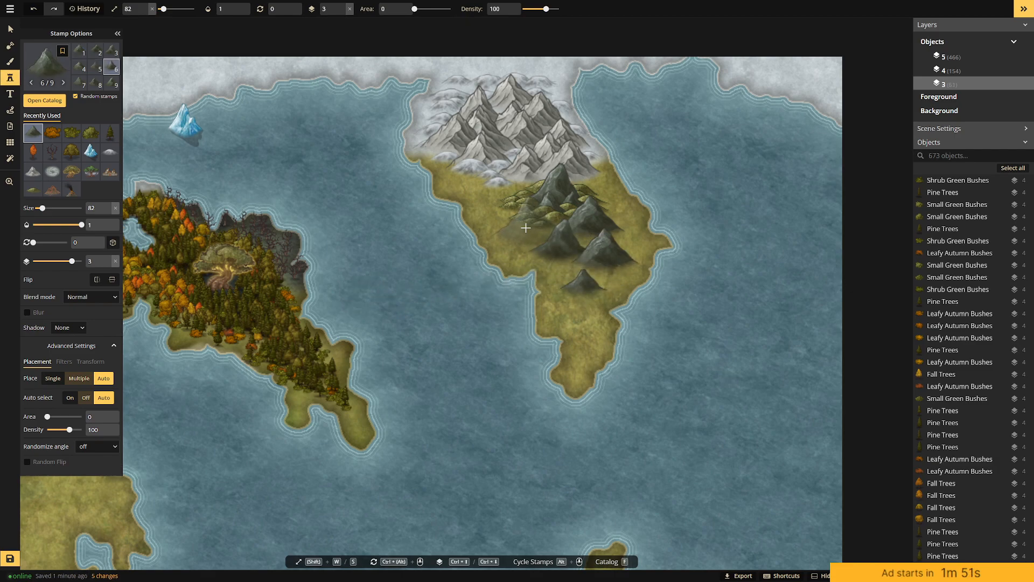
click(520, 213)
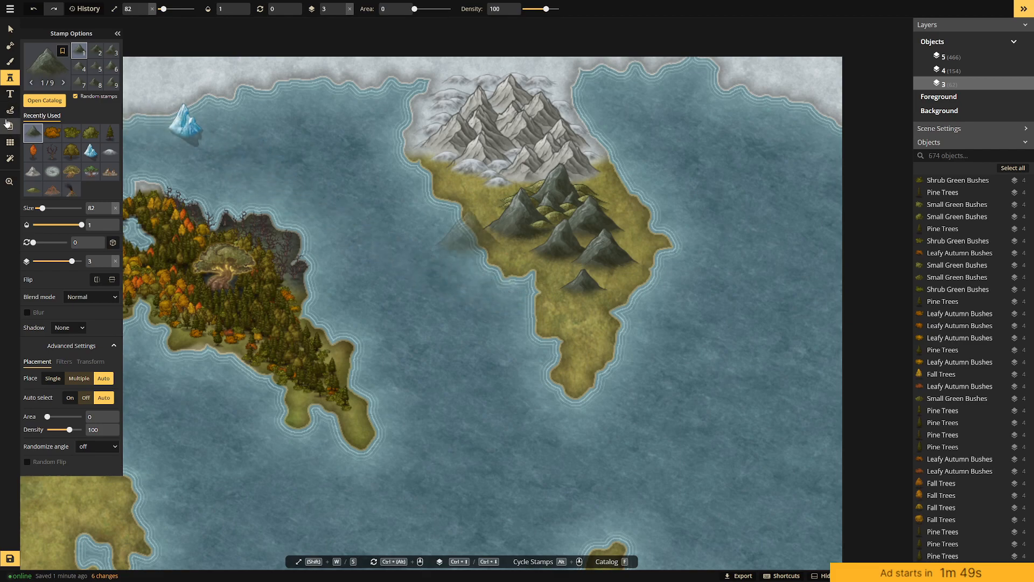
Choose the Hills stamp and place hills around the base of the westernmost dark mountain.
click(33, 189)
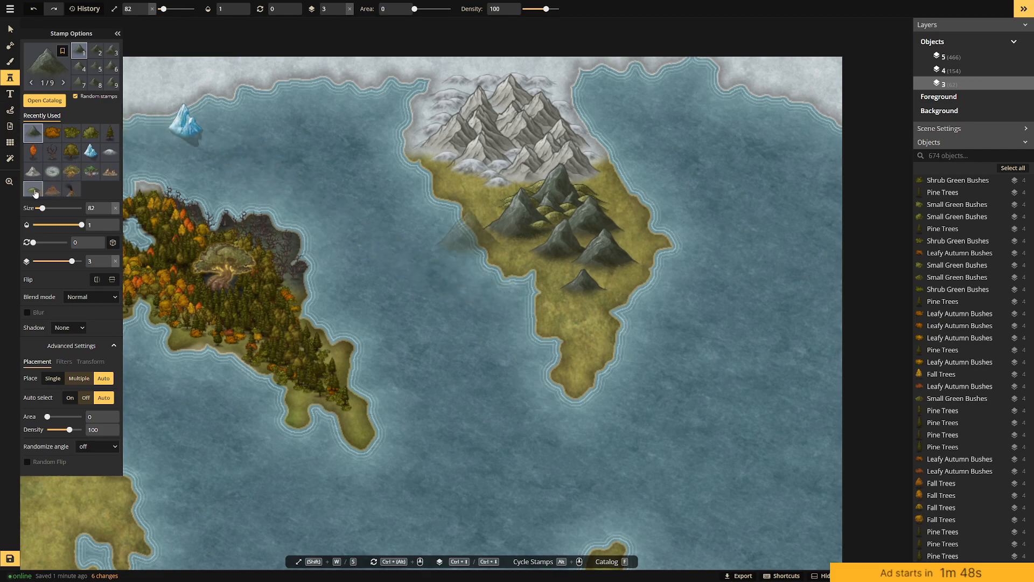
click(525, 242)
click(497, 233)
click(489, 211)
click(494, 199)
Place hills between and around the southern and eastern dark mountains, down to the narrowing of the continent.
click(587, 241)
click(562, 264)
click(571, 273)
click(599, 271)
click(611, 277)
click(581, 304)
click(570, 313)
click(598, 298)
click(612, 285)
click(624, 241)
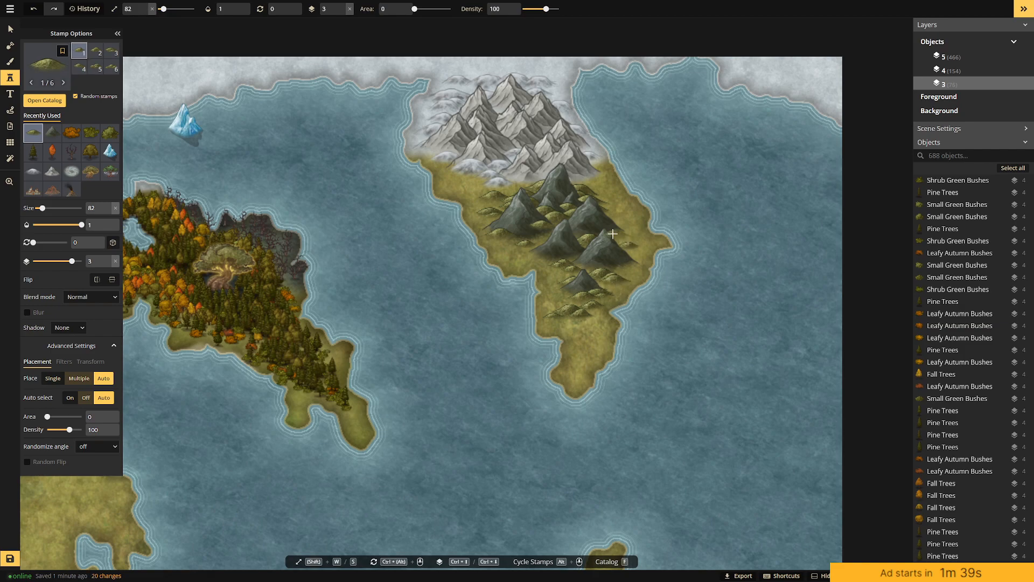
Place hills along the eastern slopes and the foot of the snowy range, plus a few near the northwestern coast.
click(616, 235)
click(608, 206)
click(621, 213)
click(631, 218)
click(534, 204)
click(467, 182)
click(480, 181)
click(590, 191)
click(595, 186)
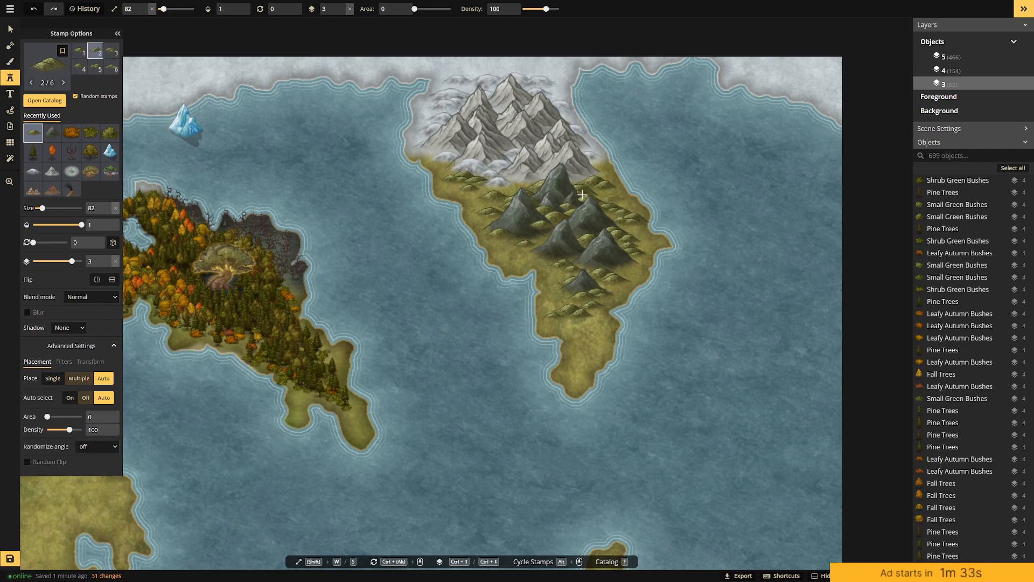
click(466, 193)
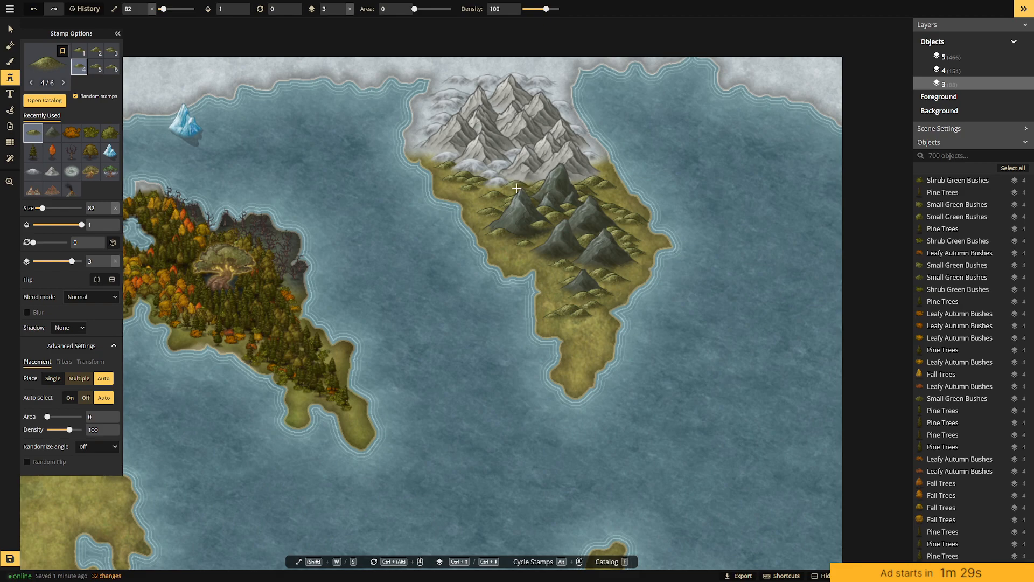
click(465, 240)
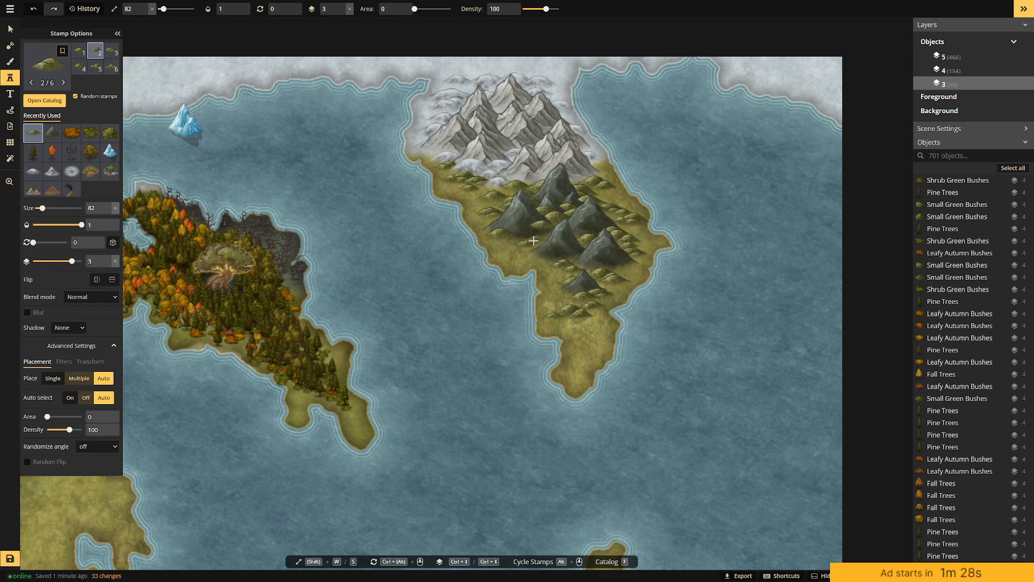
Brush the grey ground texture at size 25 onto the foreground beneath the dark mountains and hills.
click(10, 61)
click(85, 144)
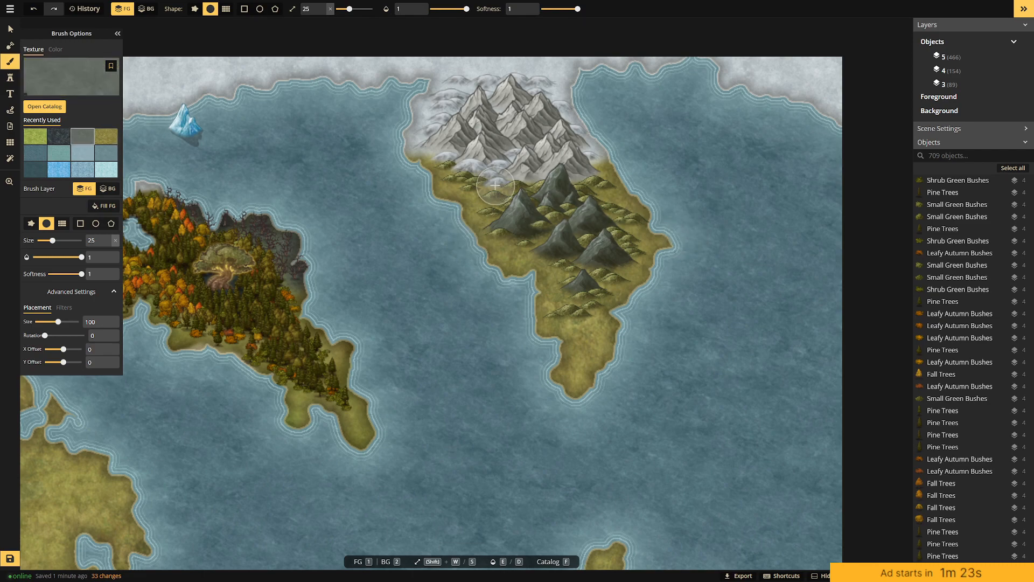
mouse_move(454, 150)
mouse_down()
mouse_move(574, 279)
mouse_move(576, 302)
mouse_move(600, 255)
mouse_move(541, 236)
mouse_move(536, 249)
mouse_up()
click(603, 245)
Blend the mountain ground by alternating olive and grey brush textures, finishing with olive along the western coast.
click(111, 138)
click(59, 136)
click(574, 295)
click(58, 136)
mouse_move(474, 194)
mouse_down()
mouse_move(511, 228)
mouse_move(504, 193)
mouse_move(501, 222)
mouse_up()
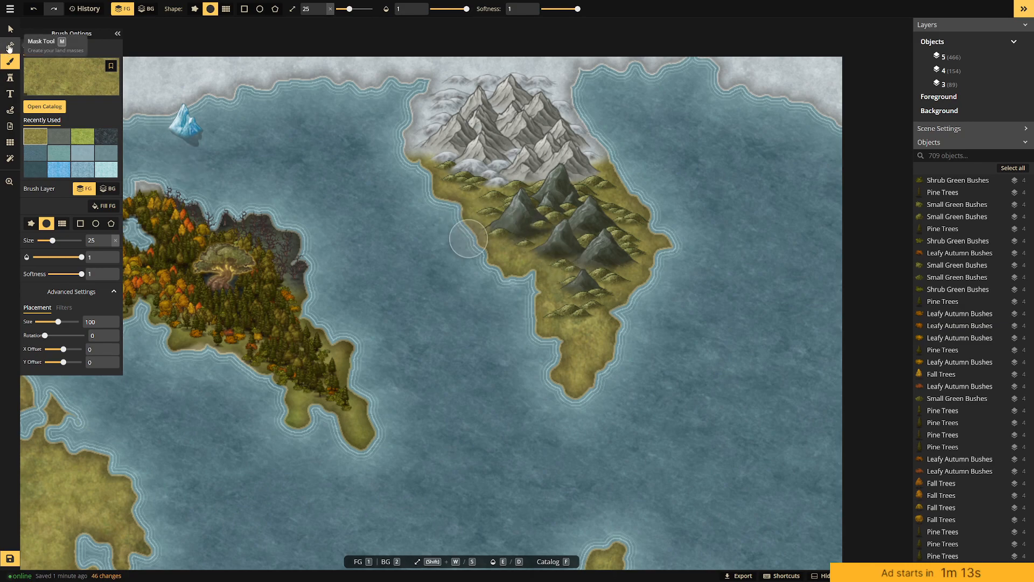
Delete the seven hill stamps crowding the gap between the northern, western and eastern dark peaks.
click(10, 16)
click(12, 8)
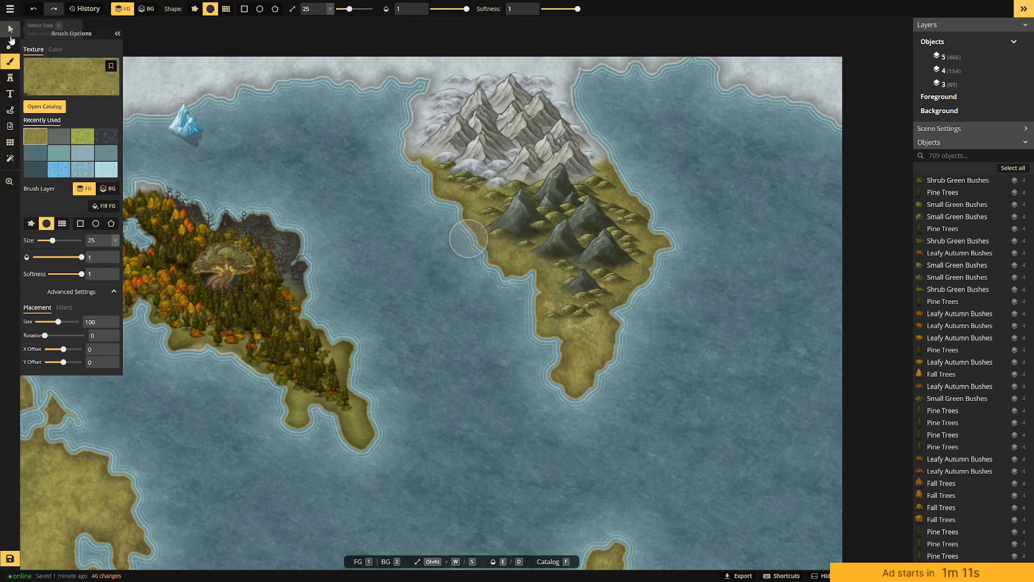
click(10, 28)
click(559, 215)
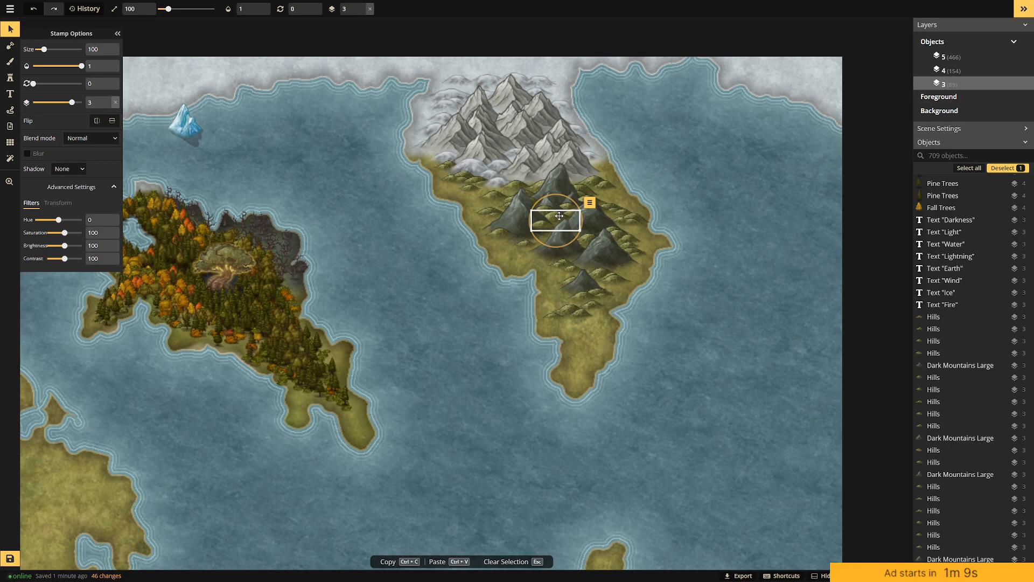
key(Delete)
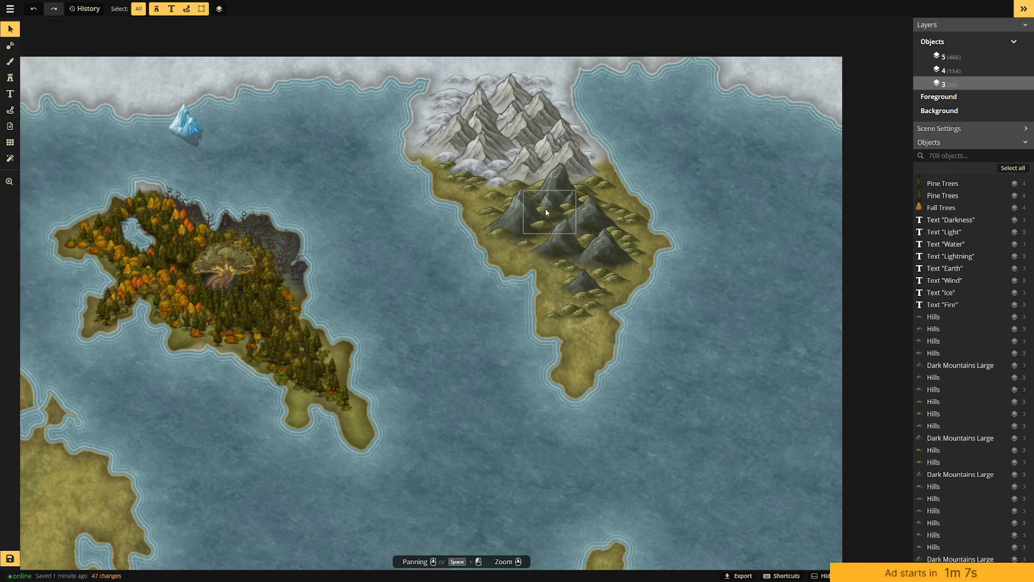
click(545, 209)
key(Delete)
click(568, 211)
key(Delete)
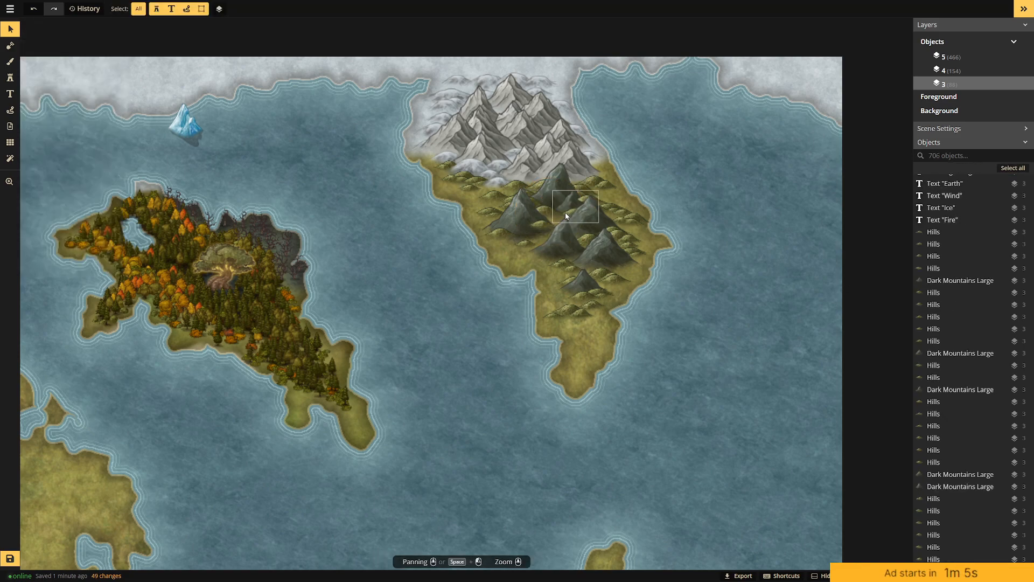
click(566, 211)
key(Delete)
click(545, 210)
key(Delete)
click(544, 226)
key(Delete)
click(539, 203)
key(Delete)
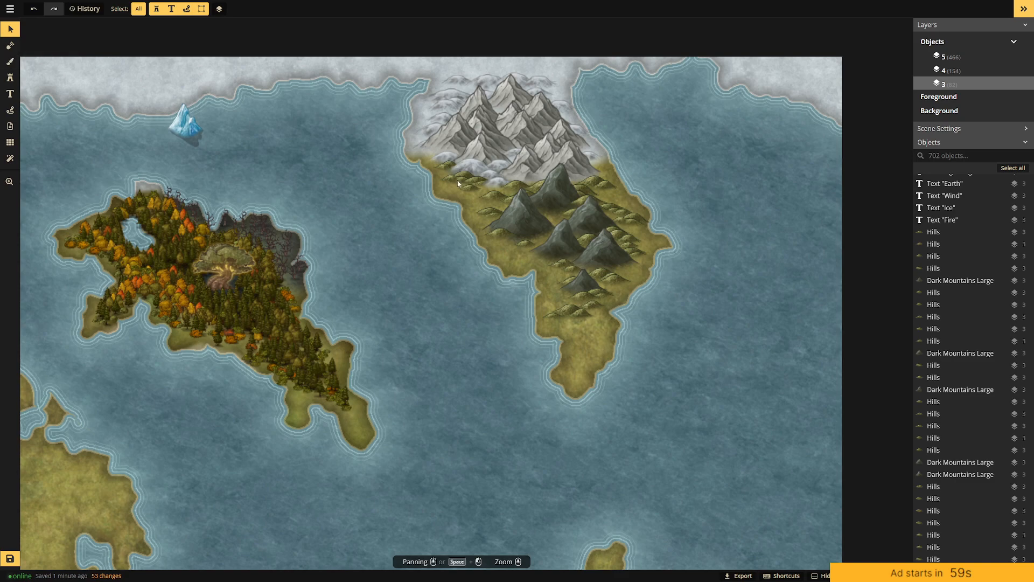
Delete two more hill stamps on the ground just southeast of the northern dark peak.
click(570, 212)
key(Delete)
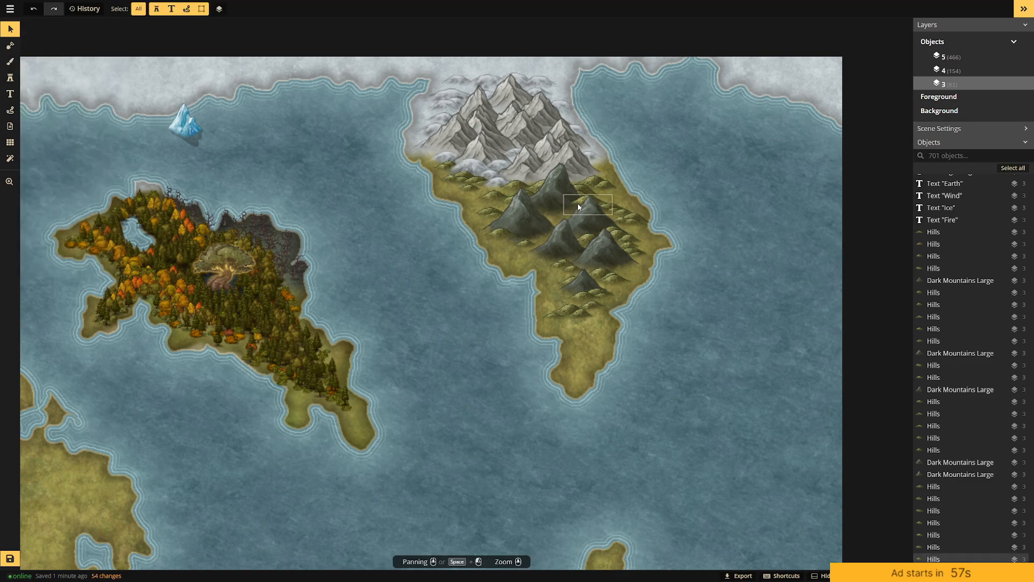
click(578, 203)
key(Delete)
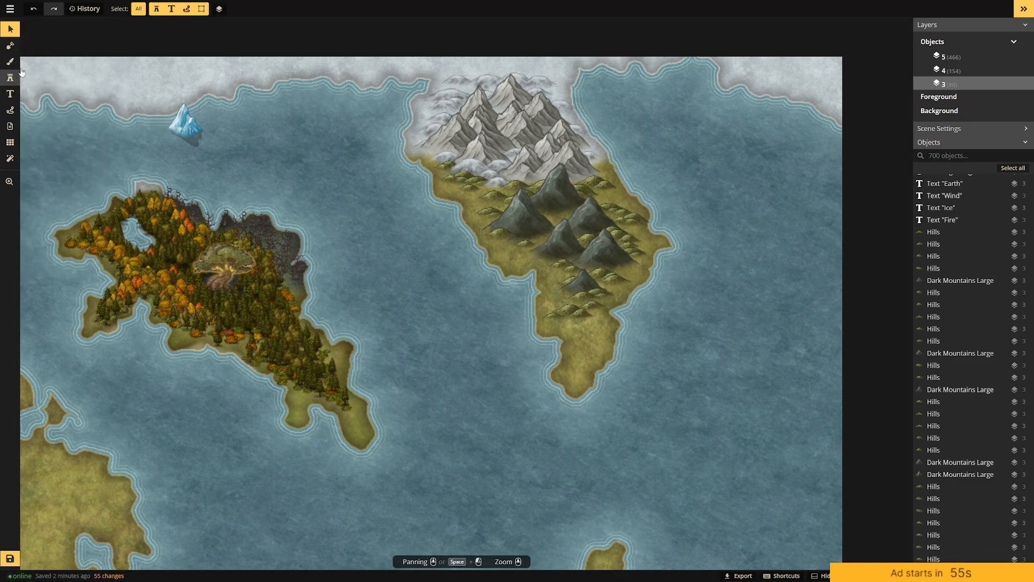
Brush the grey texture at size 25 onto the foreground around and between the northern dark peaks.
click(12, 59)
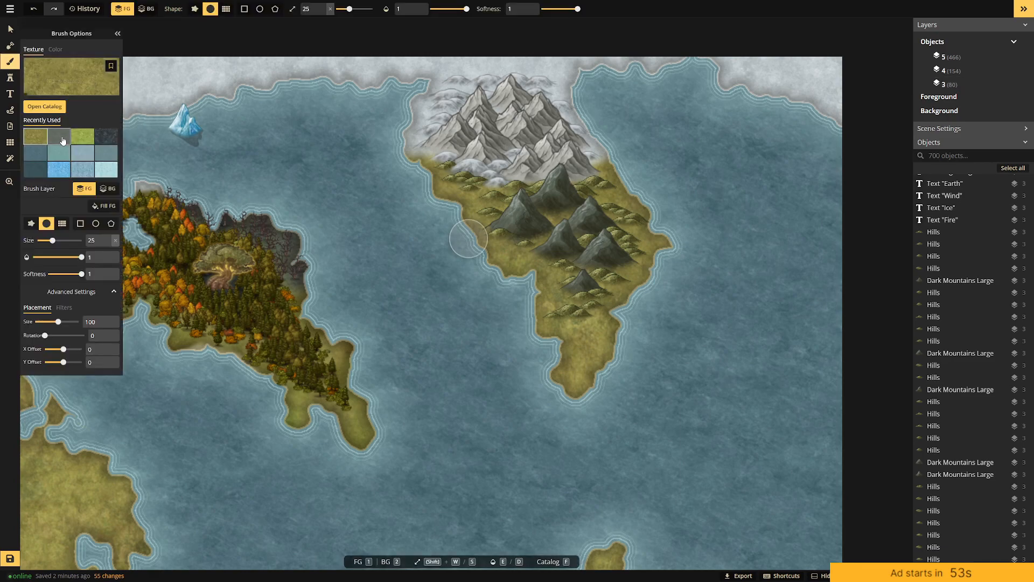
mouse_move(573, 229)
mouse_down()
mouse_move(549, 211)
mouse_move(576, 230)
mouse_move(564, 209)
mouse_move(584, 221)
mouse_move(564, 221)
mouse_move(557, 239)
mouse_move(539, 226)
mouse_move(591, 258)
mouse_move(562, 225)
mouse_move(515, 207)
mouse_move(538, 201)
mouse_move(539, 190)
mouse_move(524, 207)
mouse_move(510, 193)
mouse_move(577, 211)
mouse_move(568, 195)
mouse_move(581, 211)
mouse_move(575, 186)
mouse_up()
Delete the green hill stamps crowding the northern dark peak, between it and the snowy range and beside its slopes.
click(11, 30)
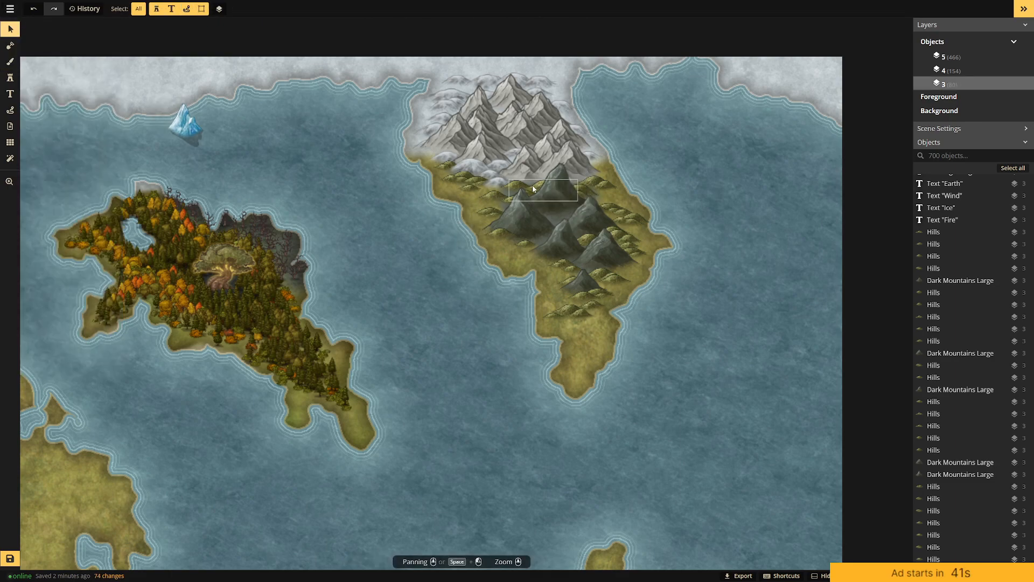
click(521, 188)
key(Delete)
click(523, 189)
key(Delete)
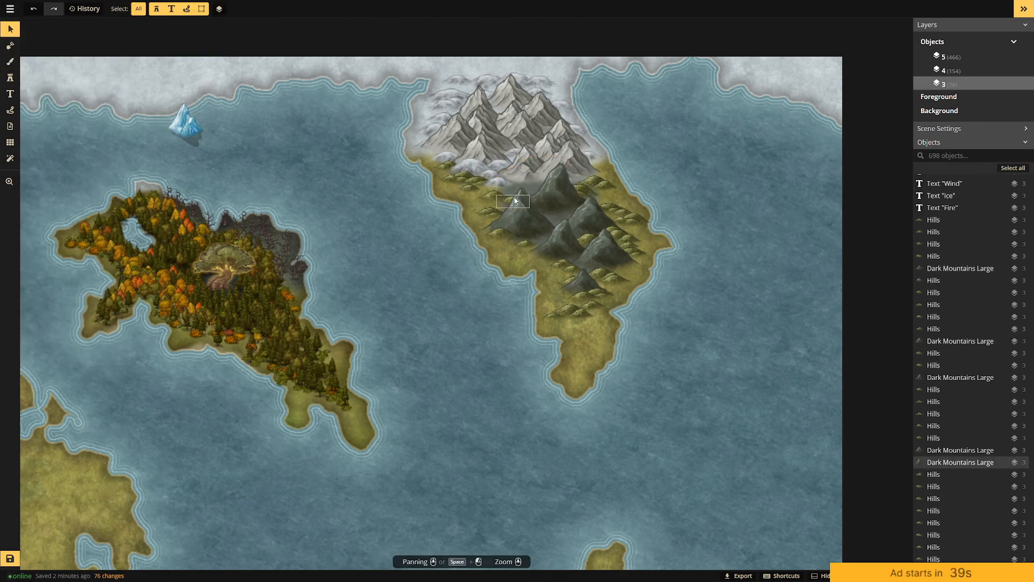
click(514, 200)
key(Delete)
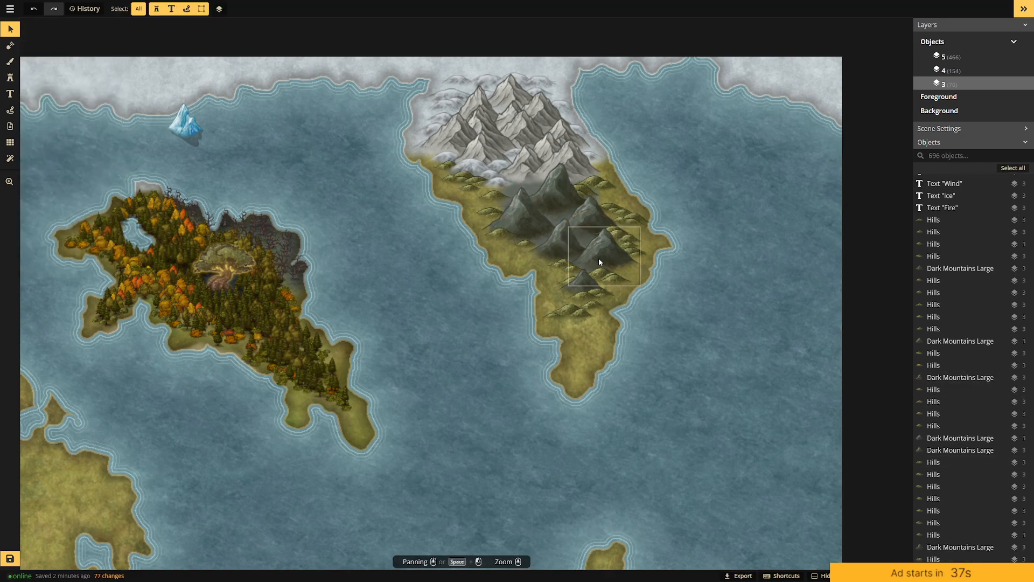
click(588, 243)
key(Delete)
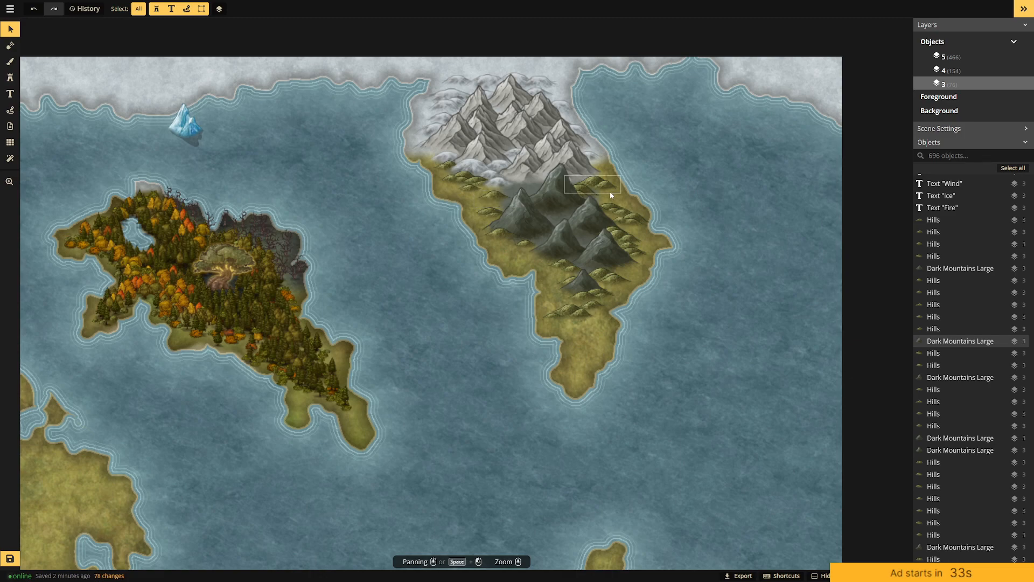
click(579, 194)
key(Delete)
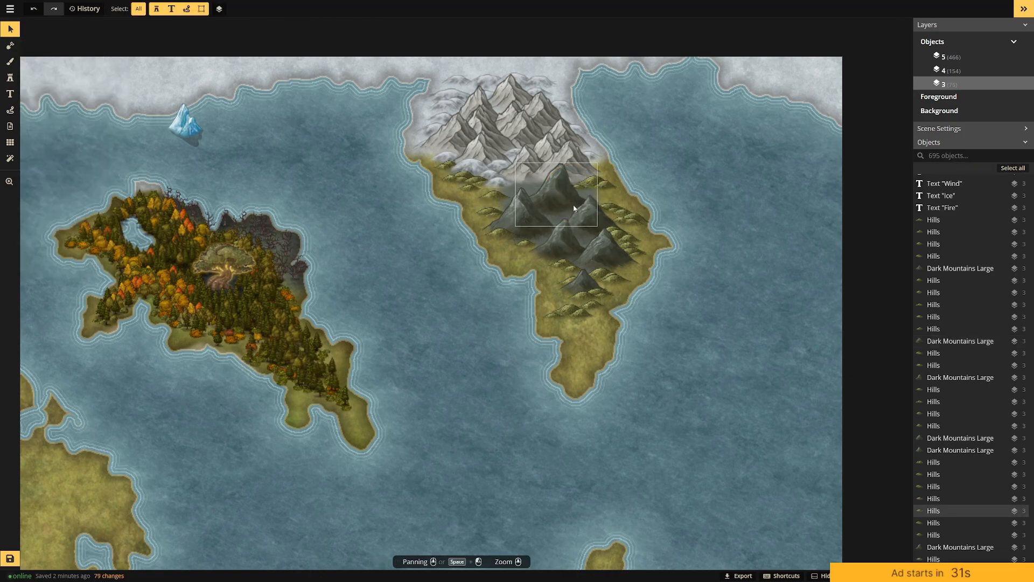
Place Dark Hills stamps at size 100 in the gaps between the dark peaks and east of the northern peak.
click(10, 77)
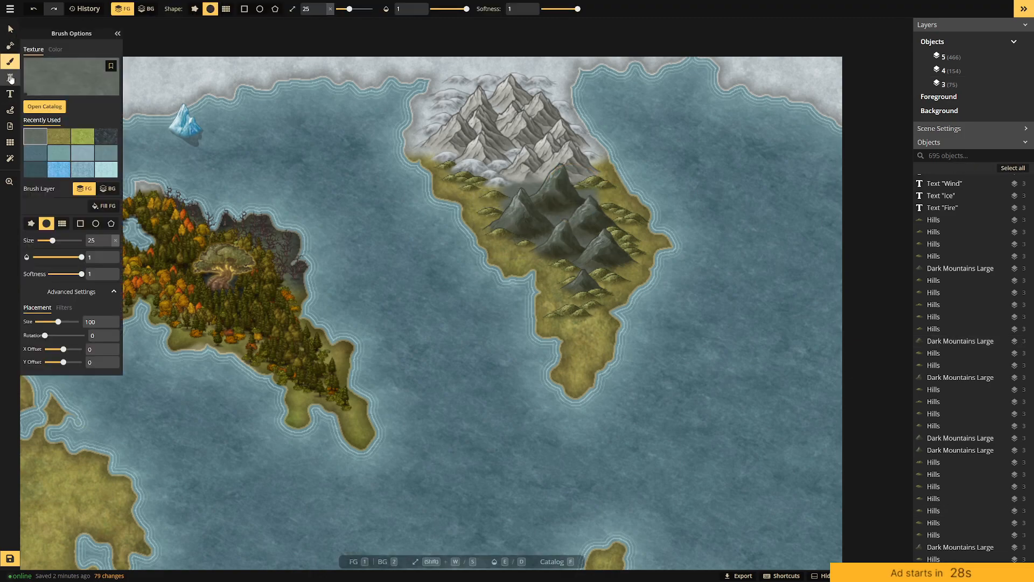
click(45, 100)
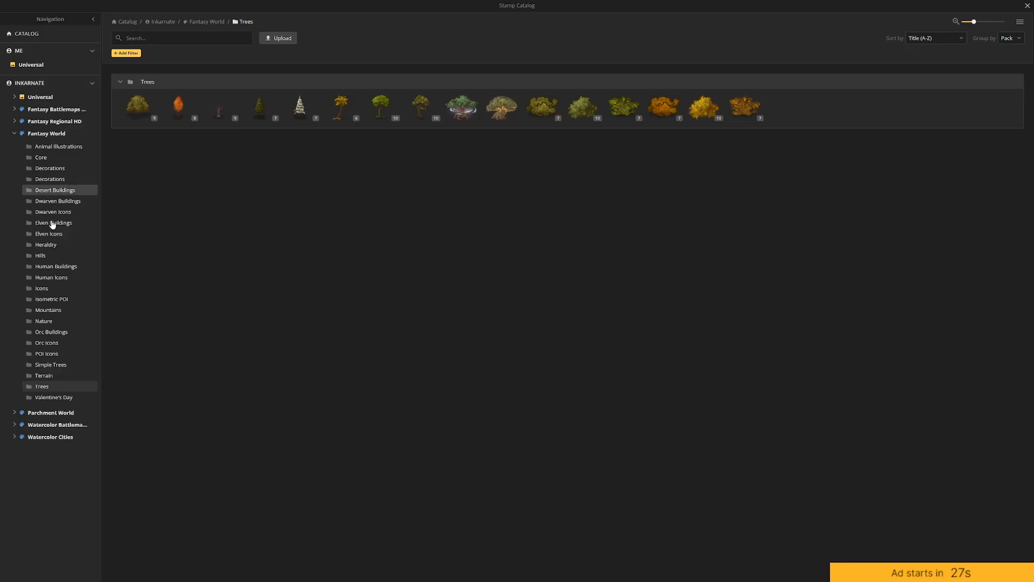
click(54, 256)
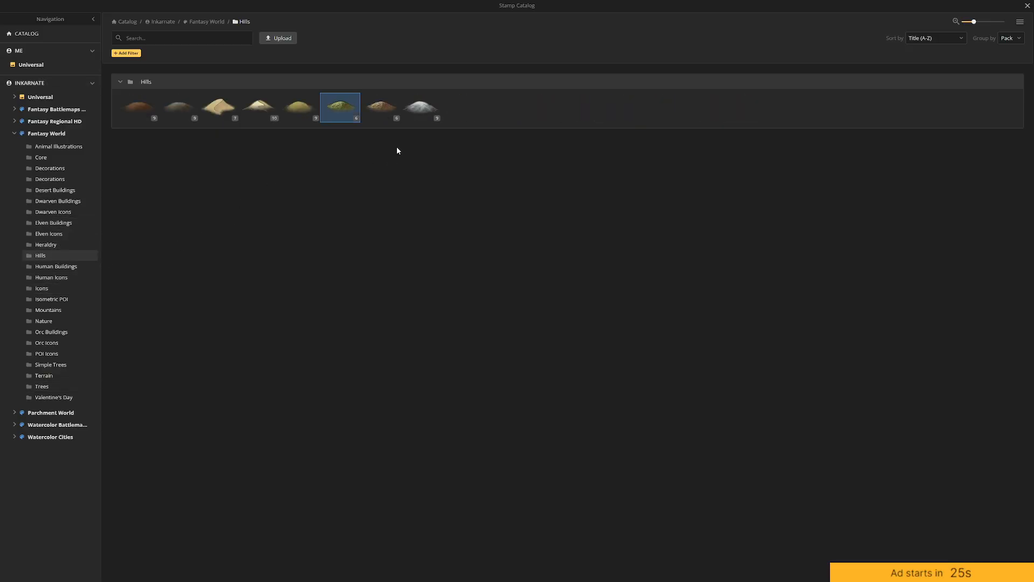
click(177, 104)
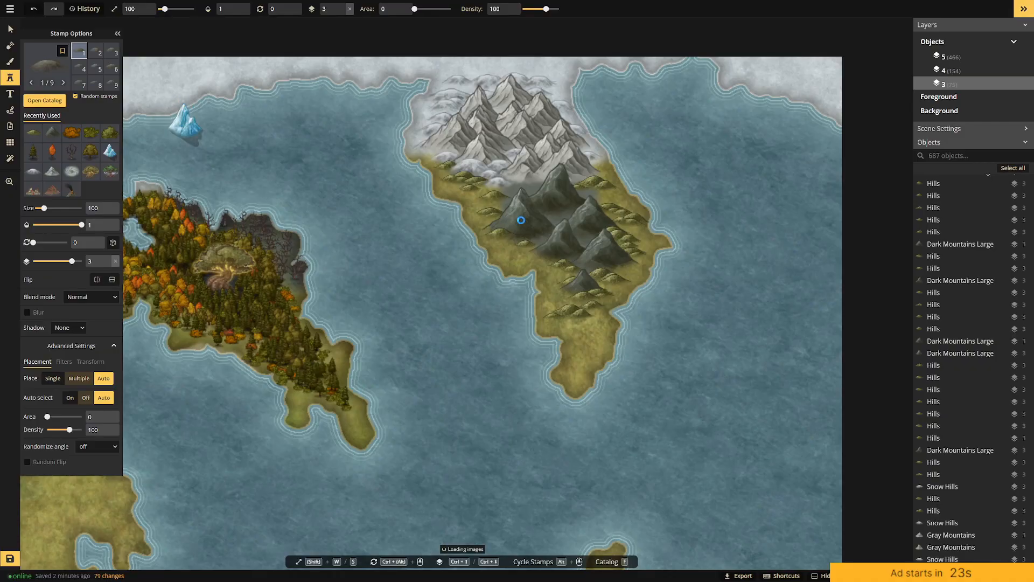
click(558, 220)
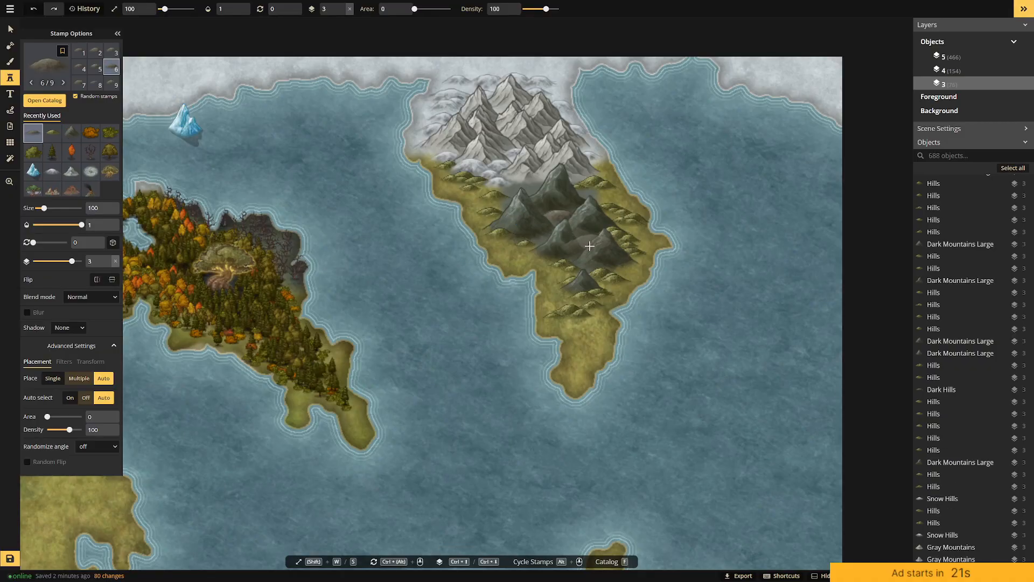
click(592, 196)
click(597, 195)
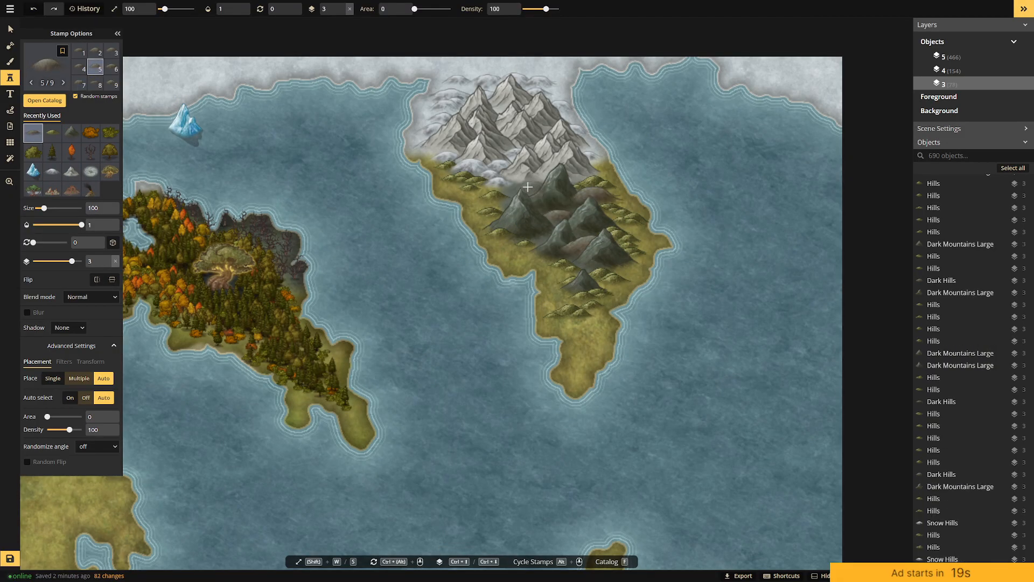
Undo the recent Dark Hills stamps placed at size 100 around the dark mountains.
click(522, 188)
click(472, 238)
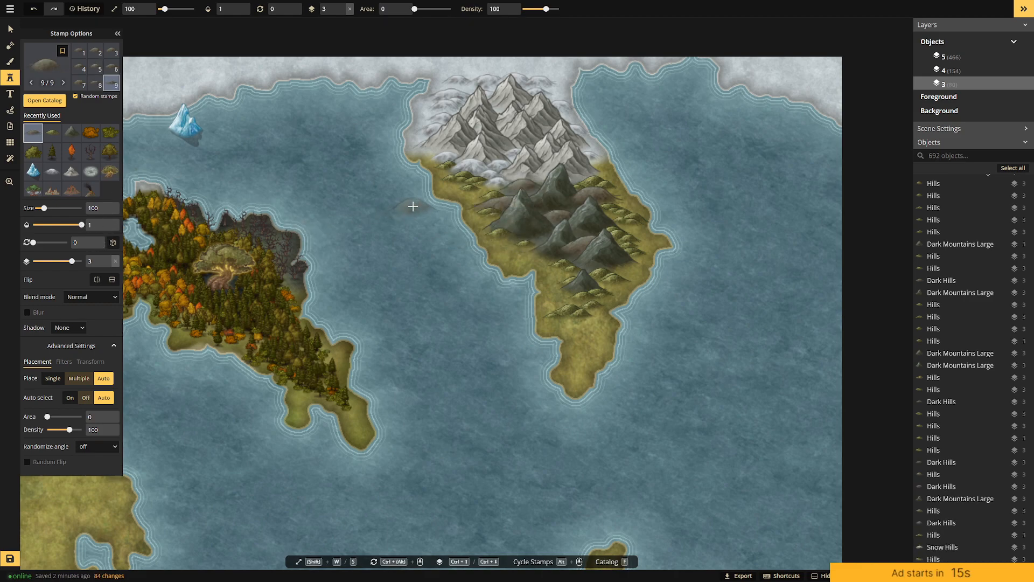
key(ctrl+z)
key(ctrl+z)
key(ctrl+z)
key(ctrl+z)
key(ctrl+z)
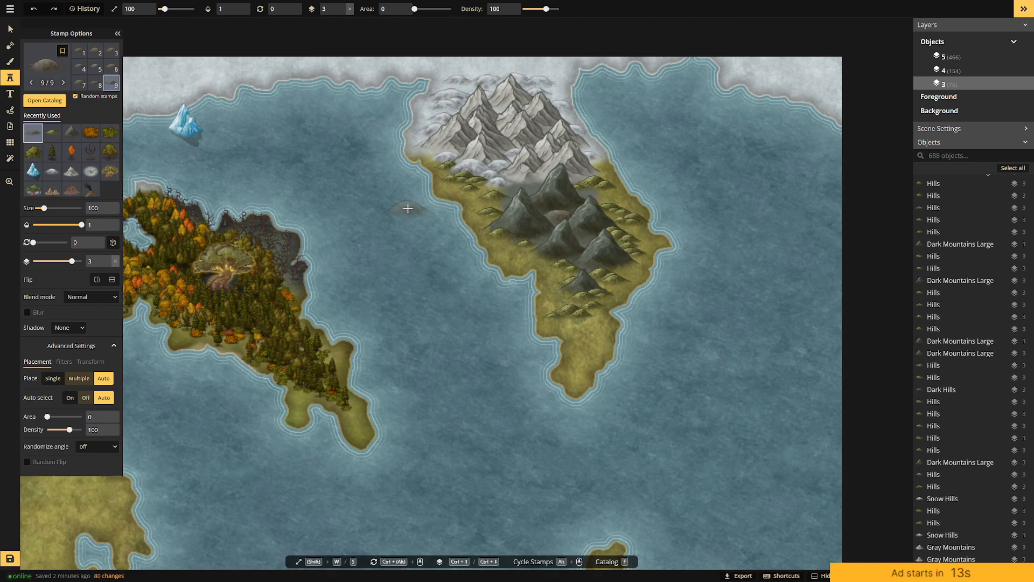
Set the stamp size to 67 and place Dark Hills between the dark peaks and around their east, west and south flanks.
drag(44, 208, 41, 208)
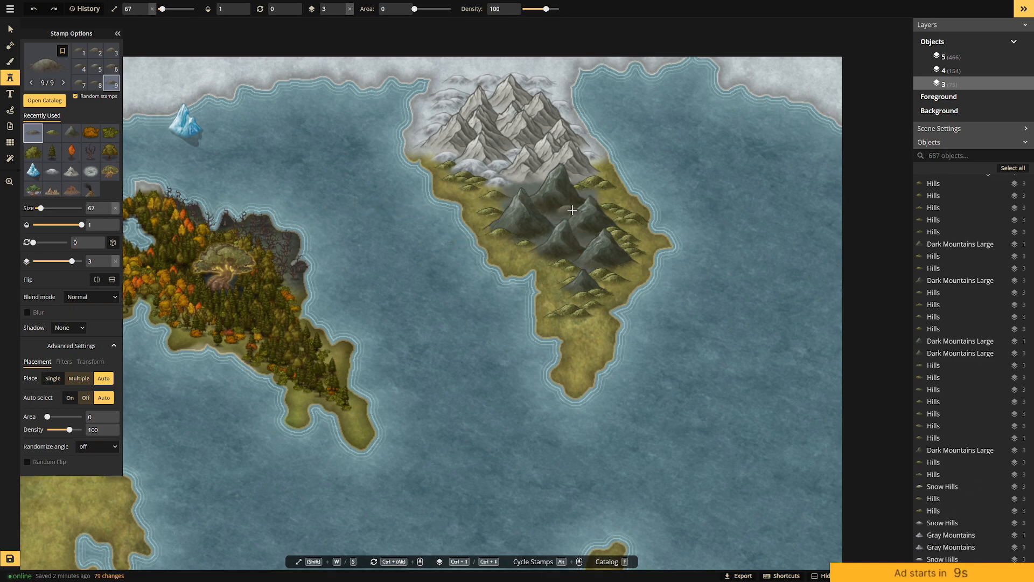
click(594, 198)
click(536, 186)
click(544, 226)
click(576, 258)
click(542, 241)
click(564, 281)
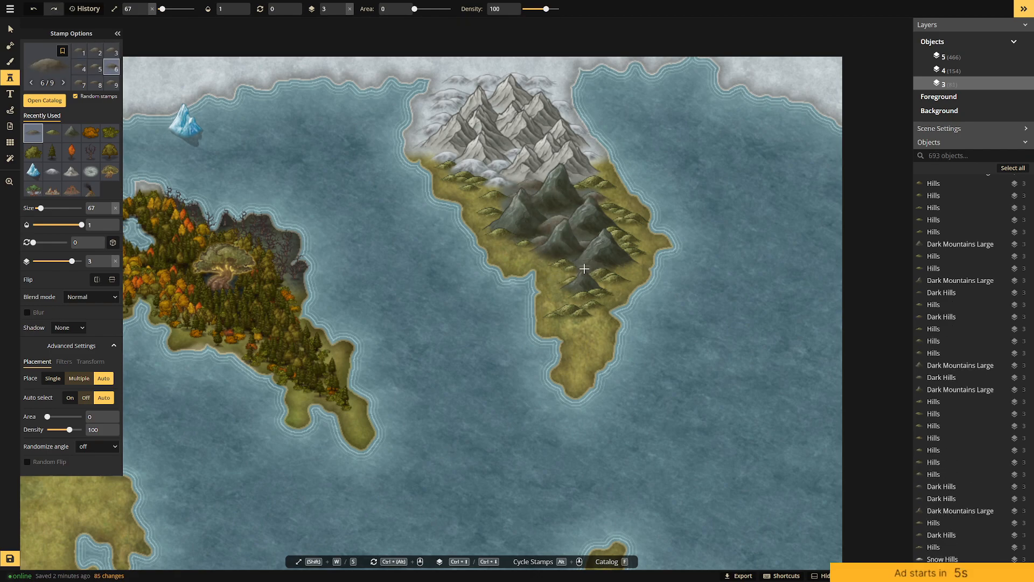
click(556, 298)
click(619, 225)
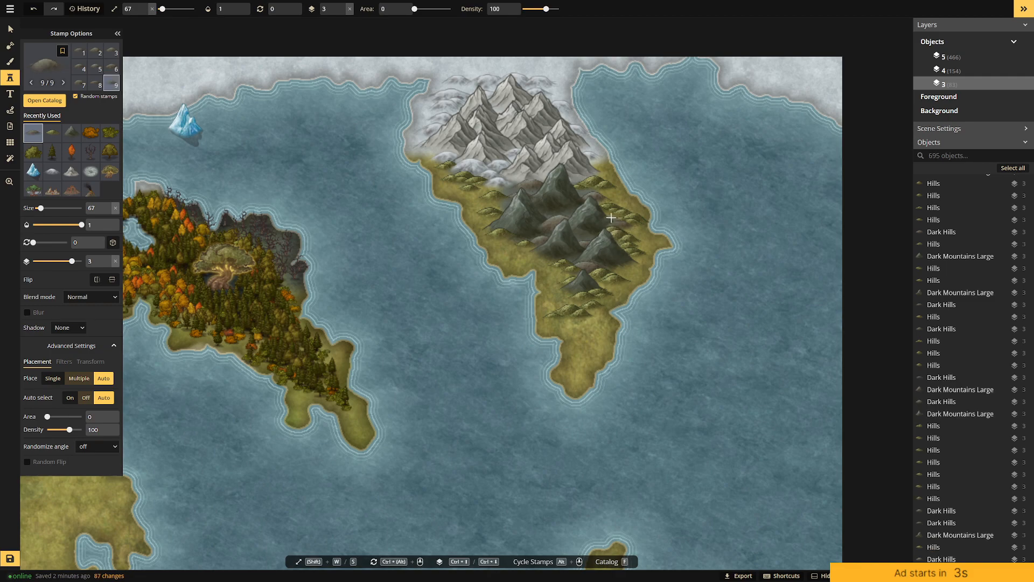
click(617, 233)
click(605, 202)
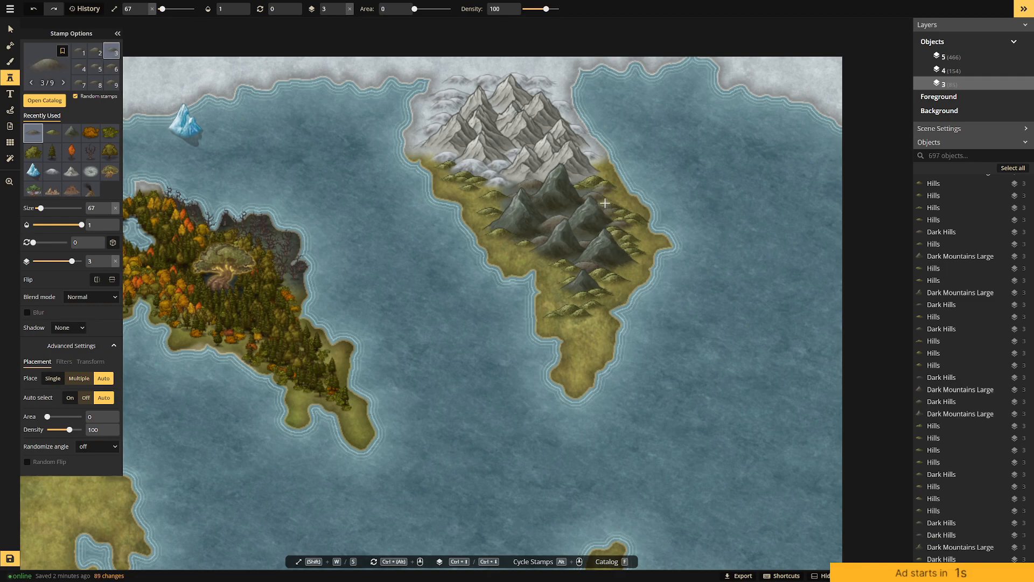
click(587, 244)
click(495, 202)
click(501, 186)
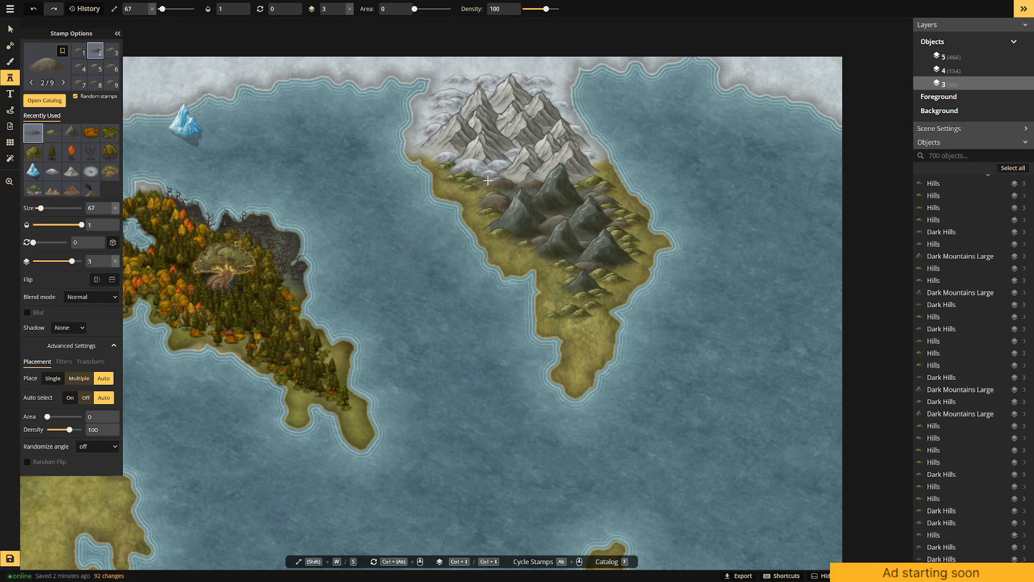
click(520, 247)
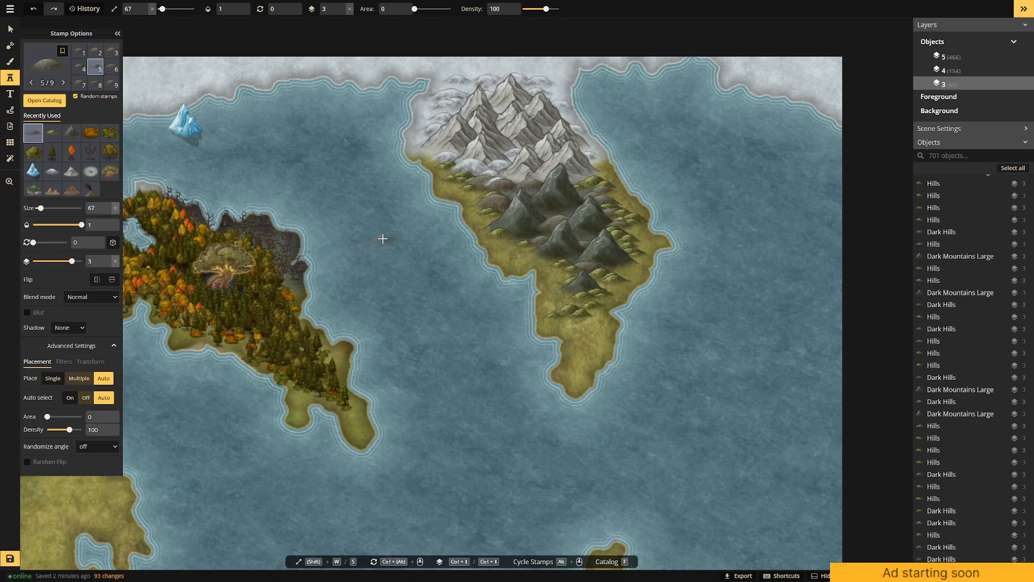
click(580, 191)
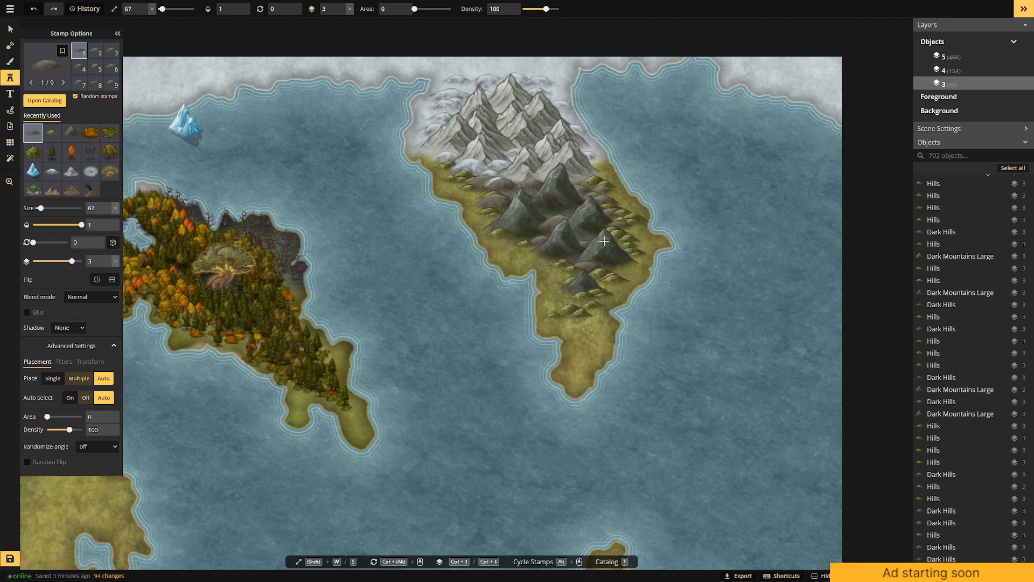
Choose the recently used Pine Trees stamp.
scroll(480, 365, up, 2)
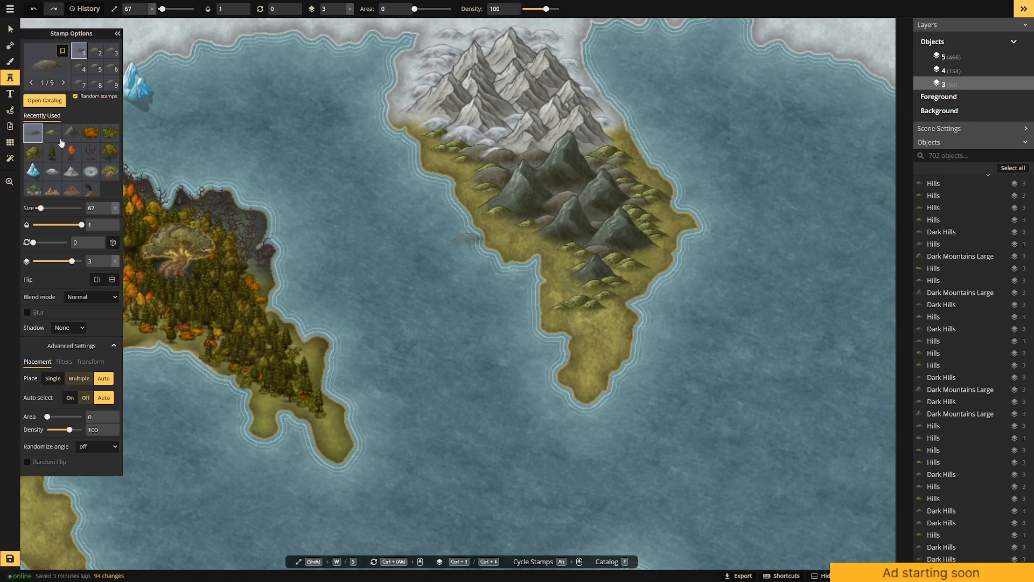
click(52, 153)
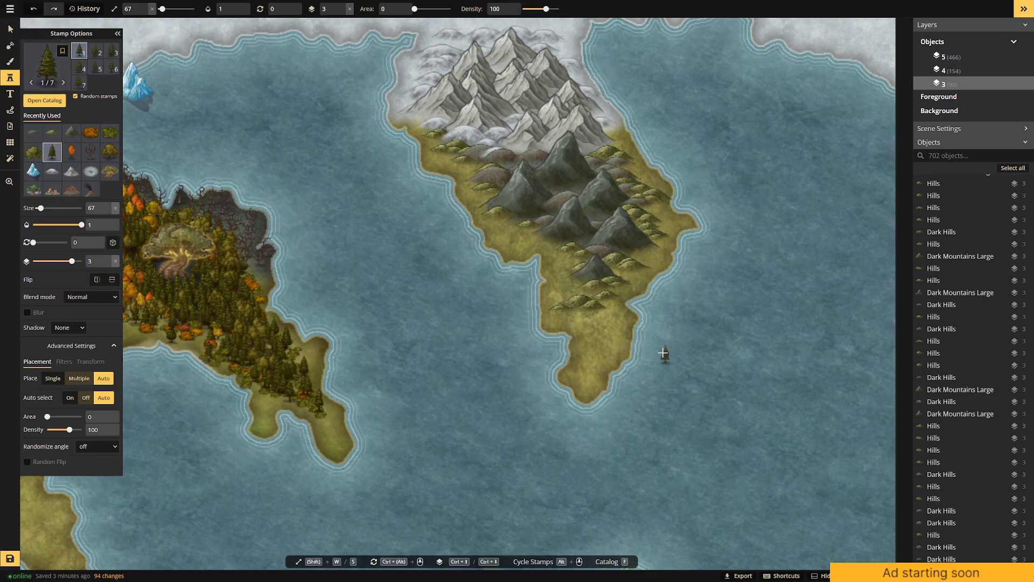
click(609, 306)
click(592, 314)
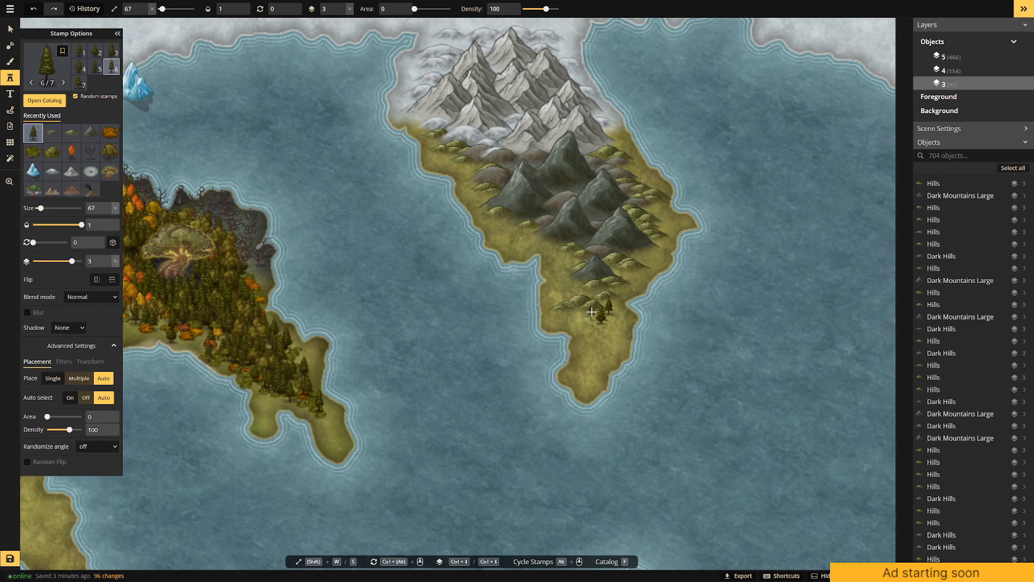
key(ctrl+z)
key(ctrl+z)
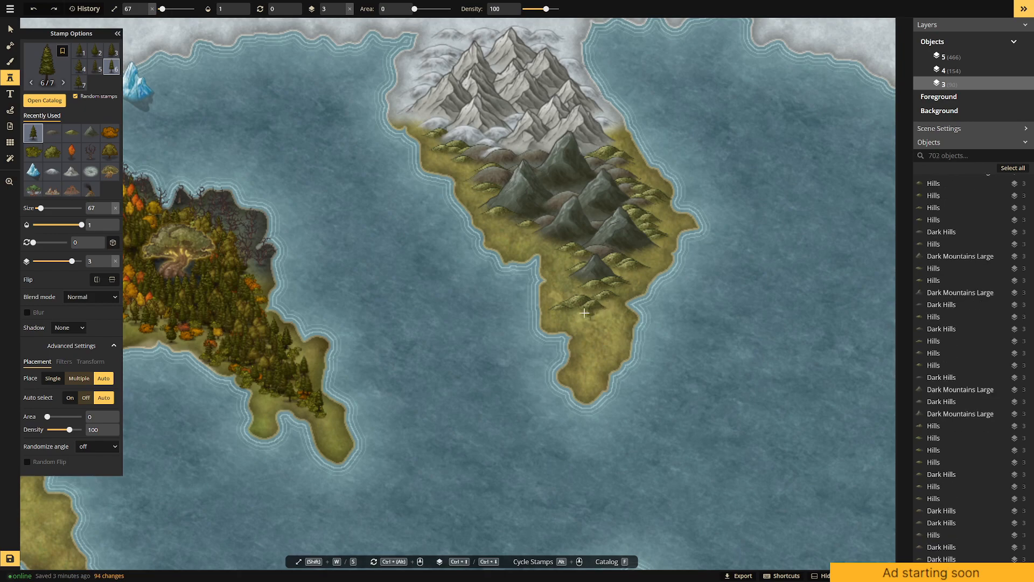
Set the stamp layer to 4 and plant a grove of pine trees beside the green hills near the peninsula's southern tip.
drag(71, 261, 77, 260)
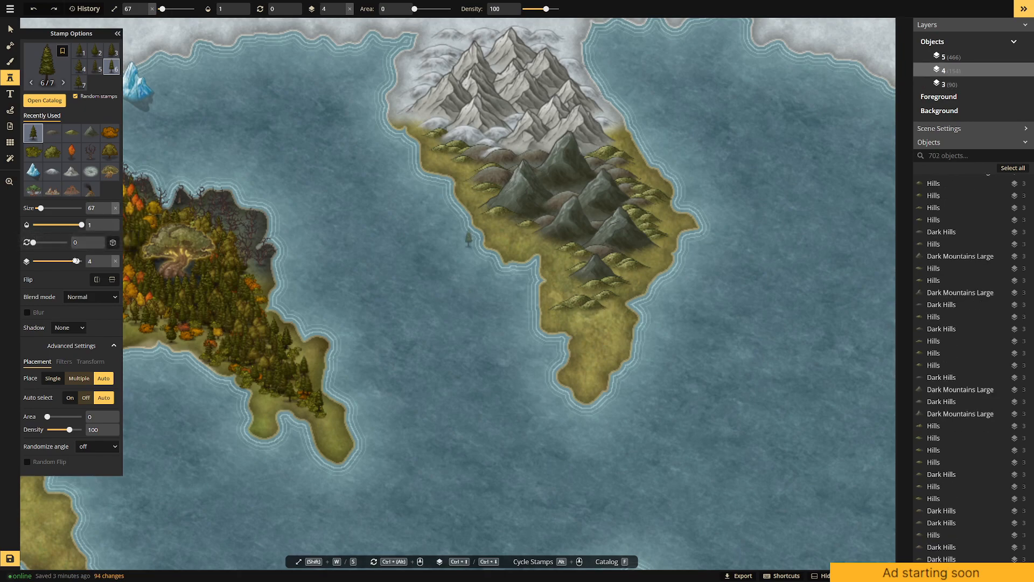
click(601, 309)
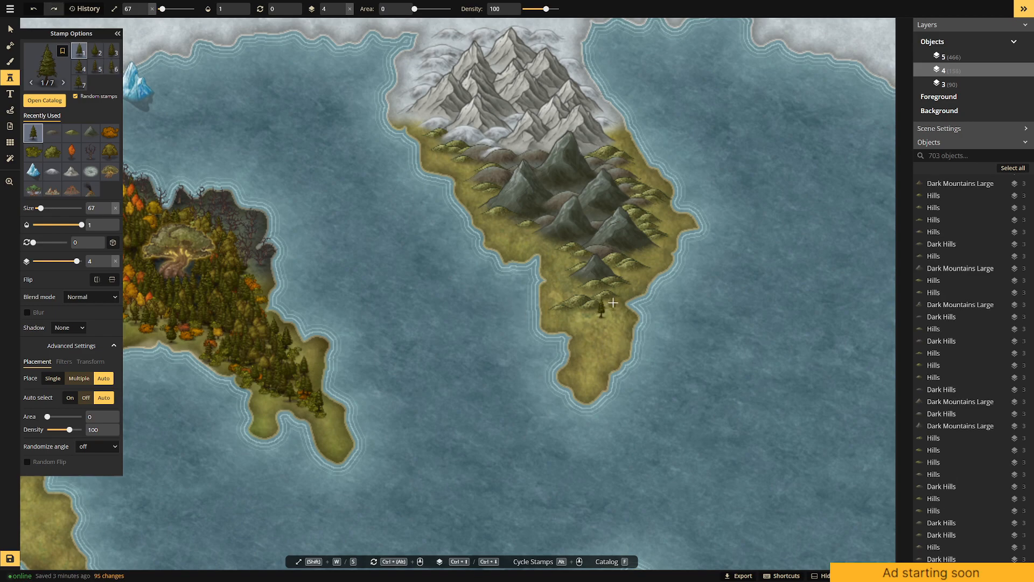
click(593, 314)
click(578, 313)
click(578, 324)
click(603, 312)
click(605, 316)
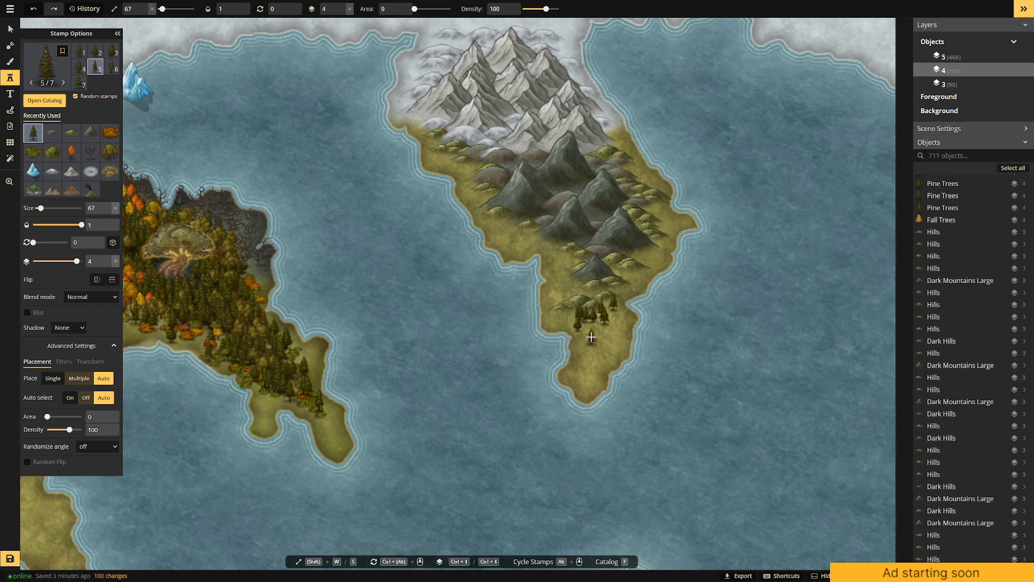
click(602, 325)
click(613, 308)
click(618, 306)
Plant a line of pine trees from beside the small southern peak up the southwestern foot of the dark mountains.
click(570, 285)
click(575, 275)
click(573, 262)
click(563, 263)
click(558, 248)
click(558, 253)
click(561, 256)
click(569, 257)
click(541, 236)
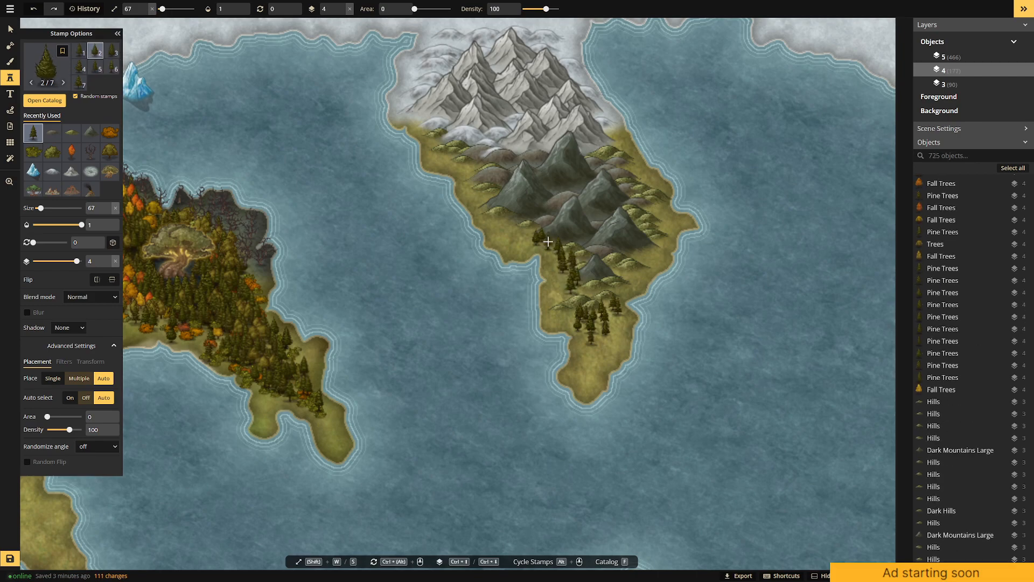
click(548, 241)
click(548, 242)
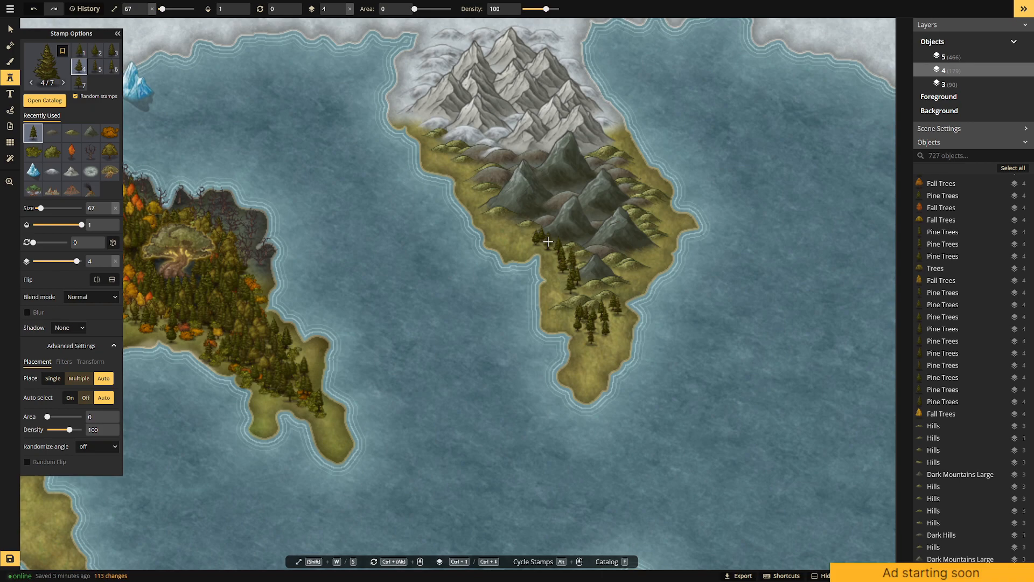
click(520, 225)
click(510, 217)
click(498, 213)
click(514, 224)
click(525, 237)
click(469, 238)
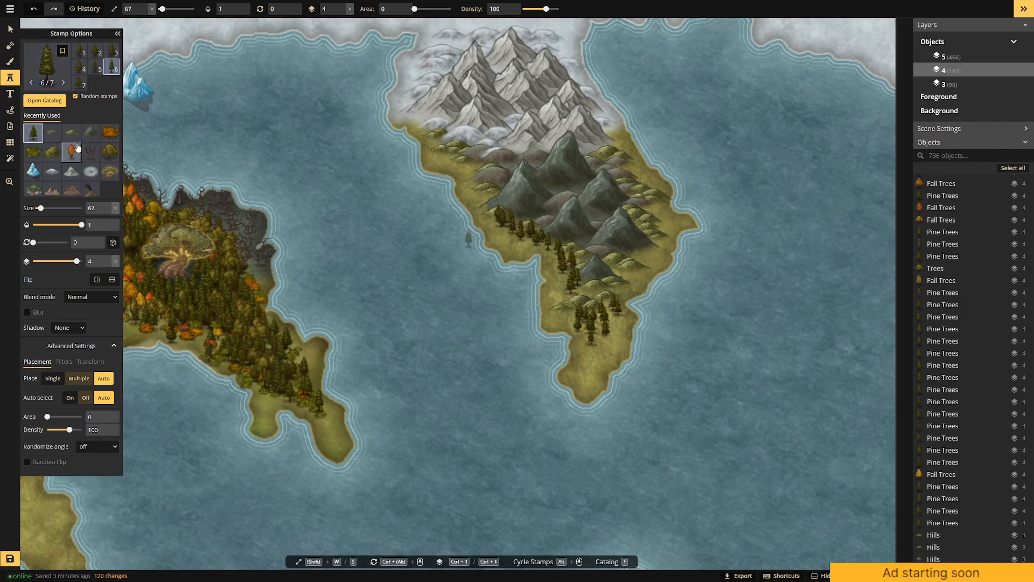
Switch to the olive-brown broadleaf Trees stamp and mix these trees into the pines along the dark mountains' southwestern foot.
click(109, 152)
click(509, 232)
click(525, 240)
click(533, 245)
click(547, 256)
click(559, 272)
click(560, 274)
click(554, 261)
click(553, 253)
click(569, 281)
click(561, 298)
click(558, 295)
click(566, 293)
Add broadleaf trees to the southern pine grove and around the hills below the small southern peak.
click(576, 321)
click(585, 326)
click(602, 324)
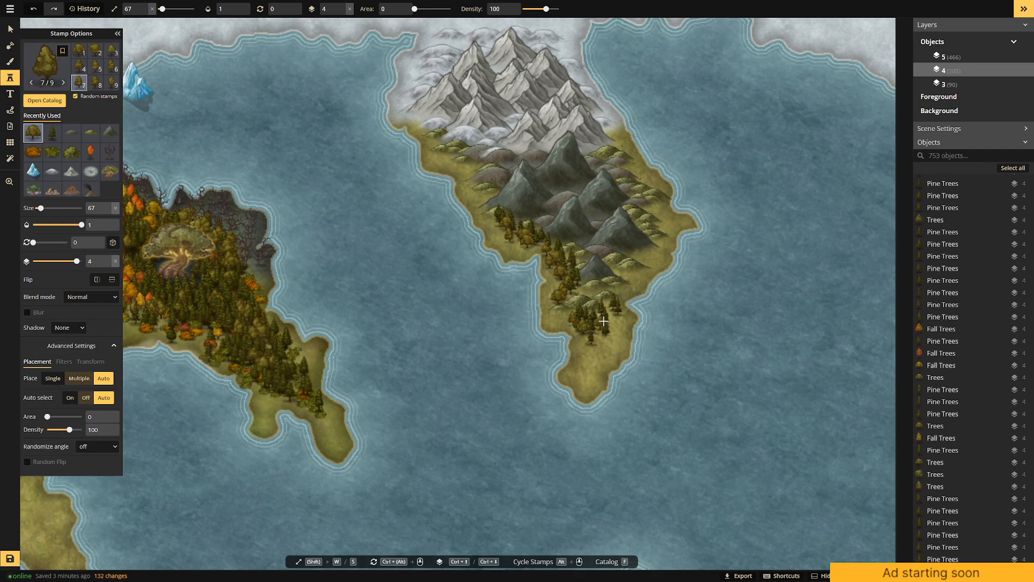
click(612, 317)
click(599, 299)
click(571, 291)
click(587, 287)
click(592, 290)
click(606, 281)
Plant broadleaf trees along the peninsula's eastern side, from the small southern peak up past the hills.
click(625, 270)
click(625, 272)
click(629, 277)
click(648, 263)
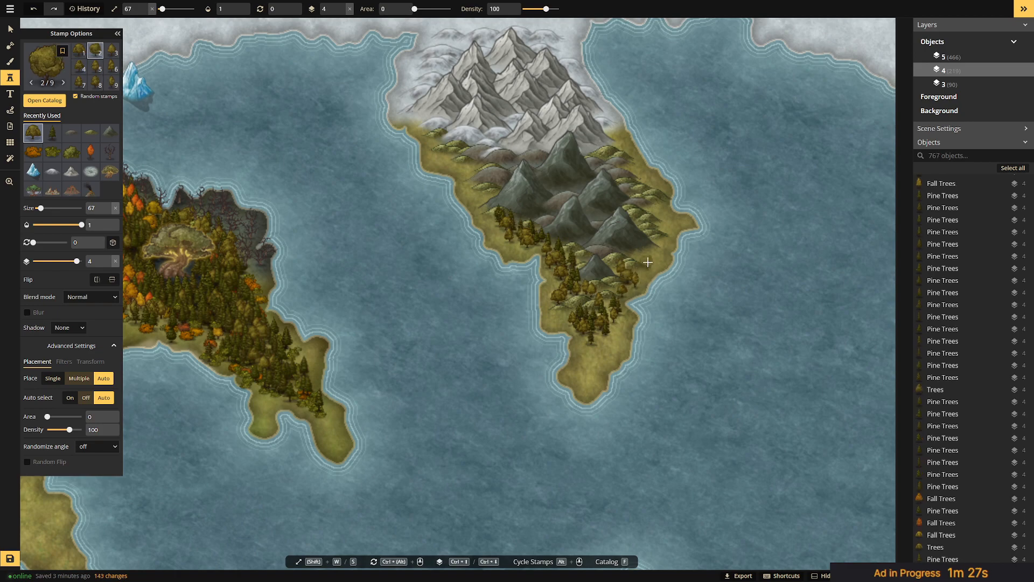
click(649, 252)
click(655, 243)
click(660, 236)
click(657, 221)
click(653, 210)
click(651, 205)
click(648, 194)
click(642, 177)
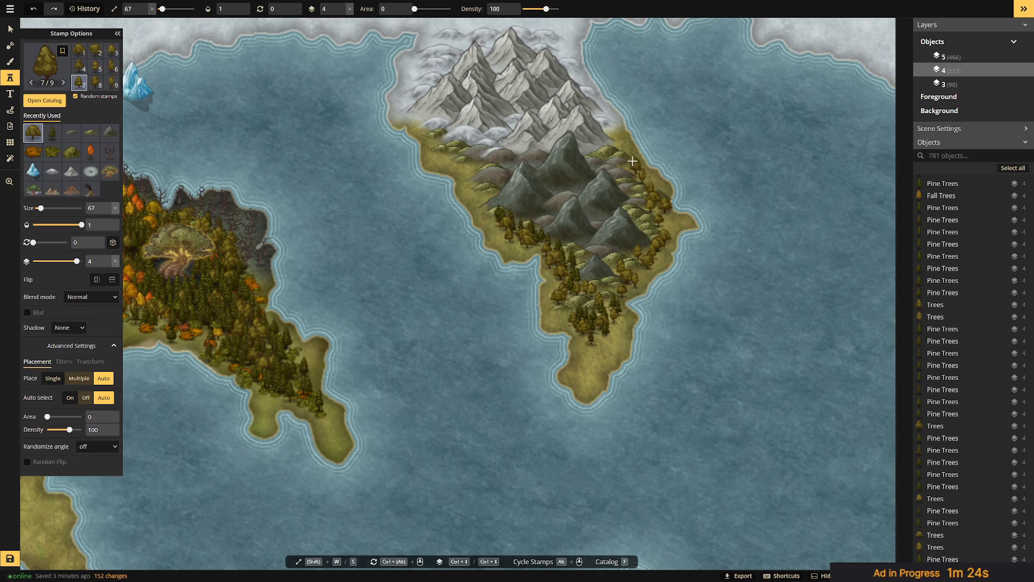
Extend the broadleaf trees up the western foot of the dark mountains toward the snow line.
click(480, 189)
click(475, 182)
click(472, 176)
click(468, 168)
click(465, 160)
click(463, 153)
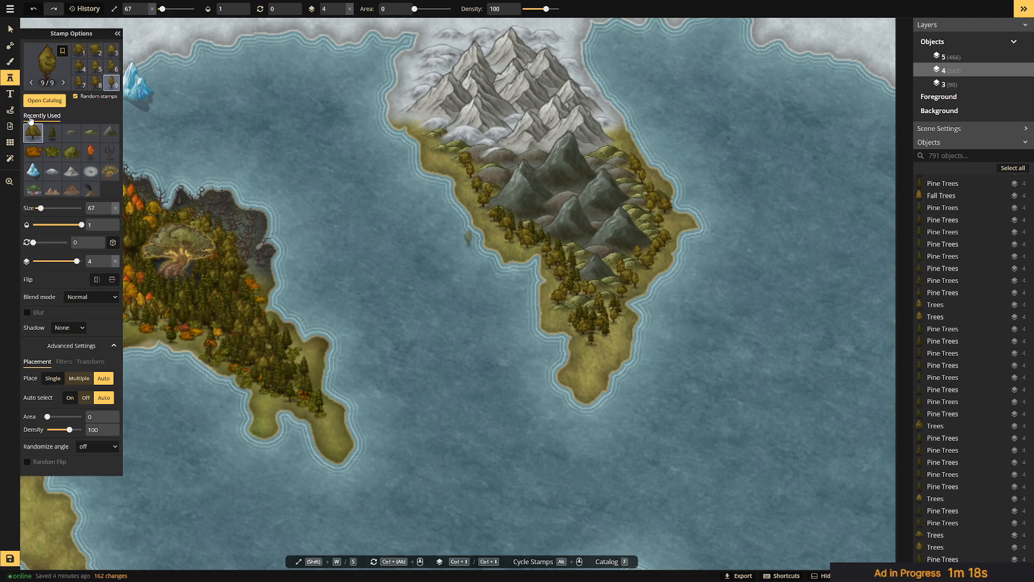
Pick the snow-covered pine stamp from the catalog's Trees category and place snowy pines along the snow mountains' southwestern edge.
click(38, 78)
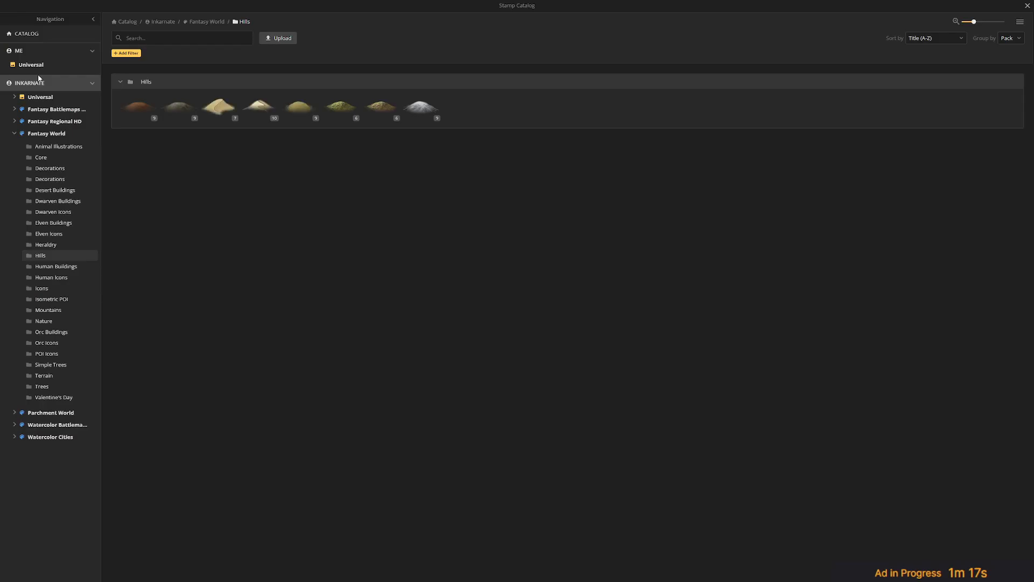
click(51, 386)
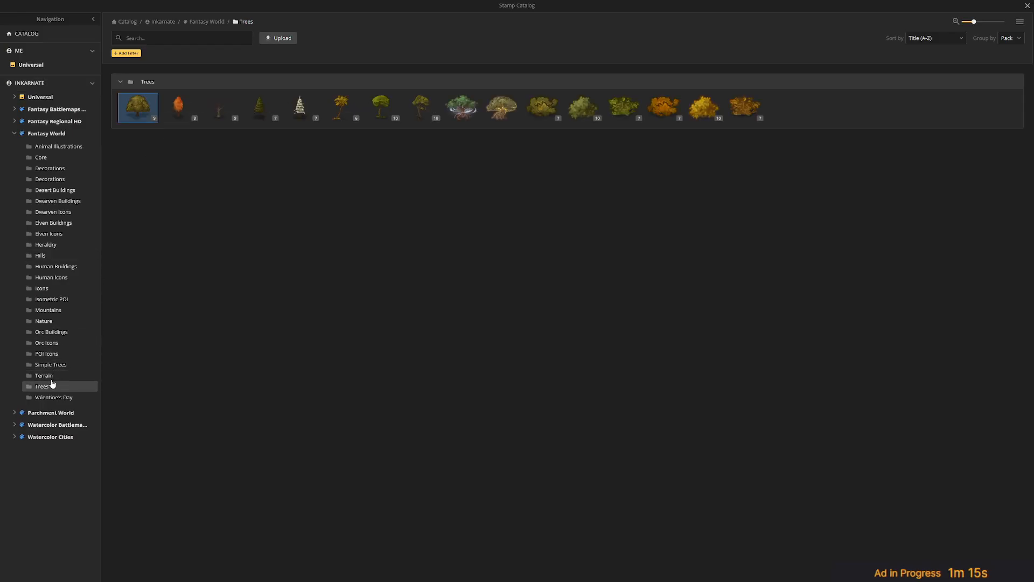
click(311, 111)
click(451, 147)
click(442, 142)
click(439, 134)
click(431, 129)
click(423, 120)
click(417, 119)
click(411, 118)
click(404, 115)
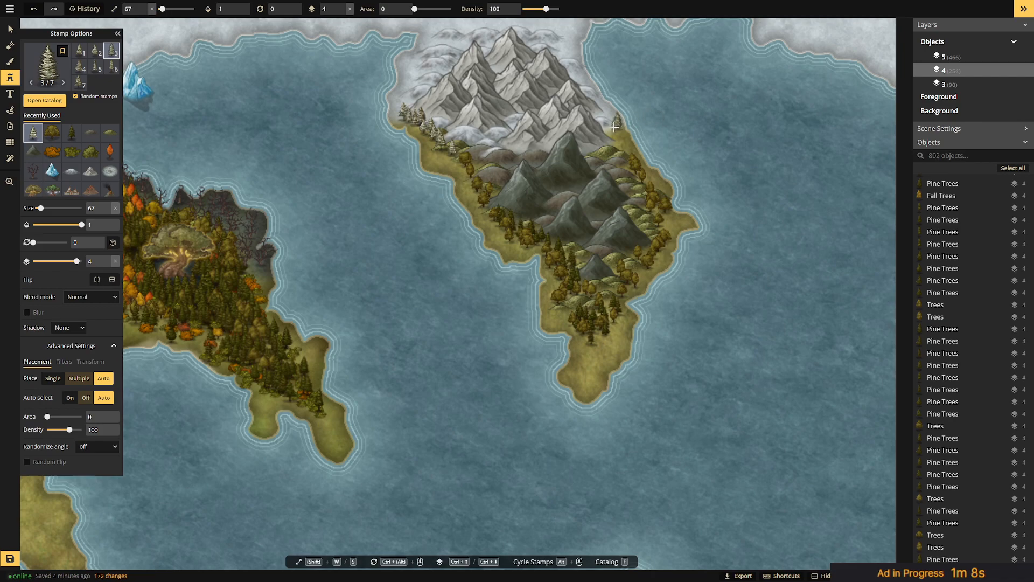
Place snowy pines along the southeastern edge of the snow mountains, down to the green hills.
click(621, 133)
click(618, 139)
click(617, 146)
click(621, 146)
click(625, 153)
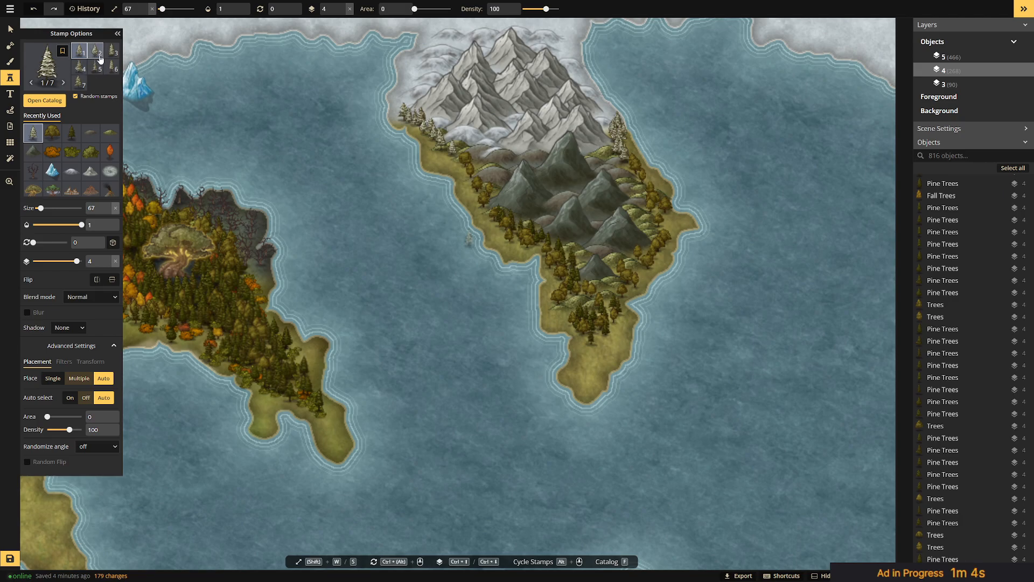
Pick the orange Fall Trees stamp from the catalog and scatter fall trees through the eastern and western forests.
click(52, 72)
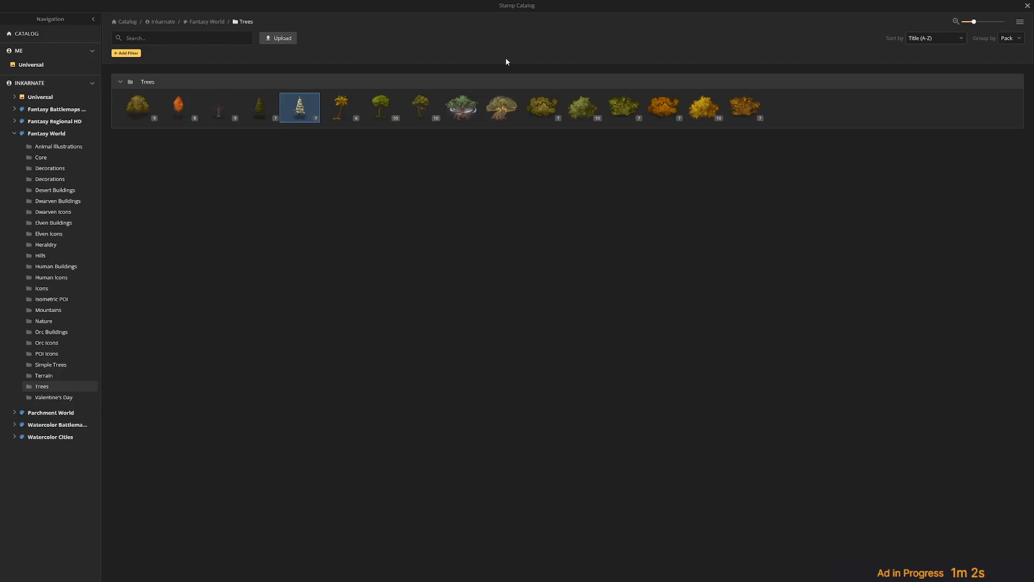
click(178, 107)
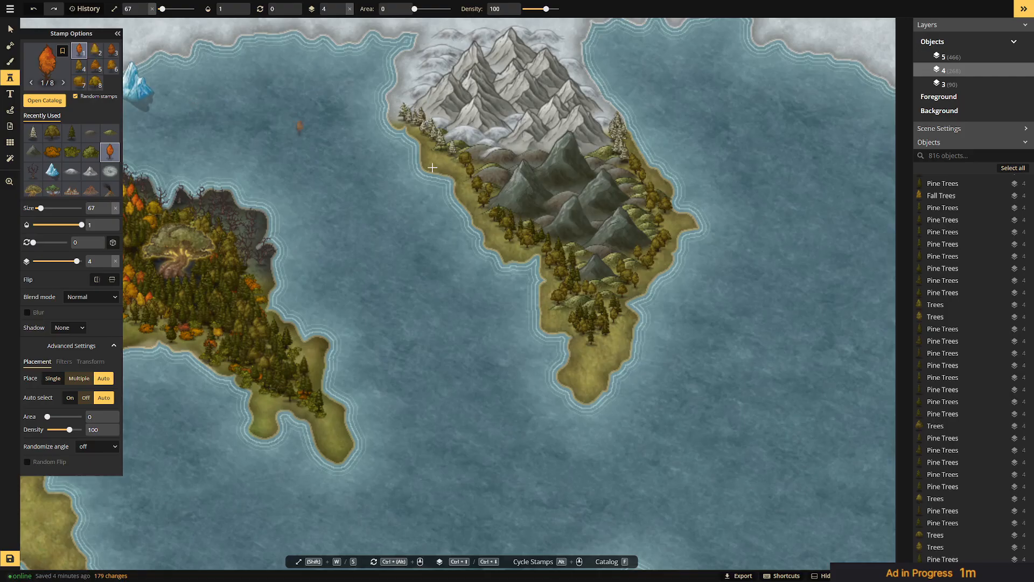
click(652, 201)
click(661, 219)
click(564, 264)
click(560, 283)
click(539, 248)
click(530, 243)
click(506, 241)
click(485, 194)
click(484, 190)
click(471, 162)
click(468, 180)
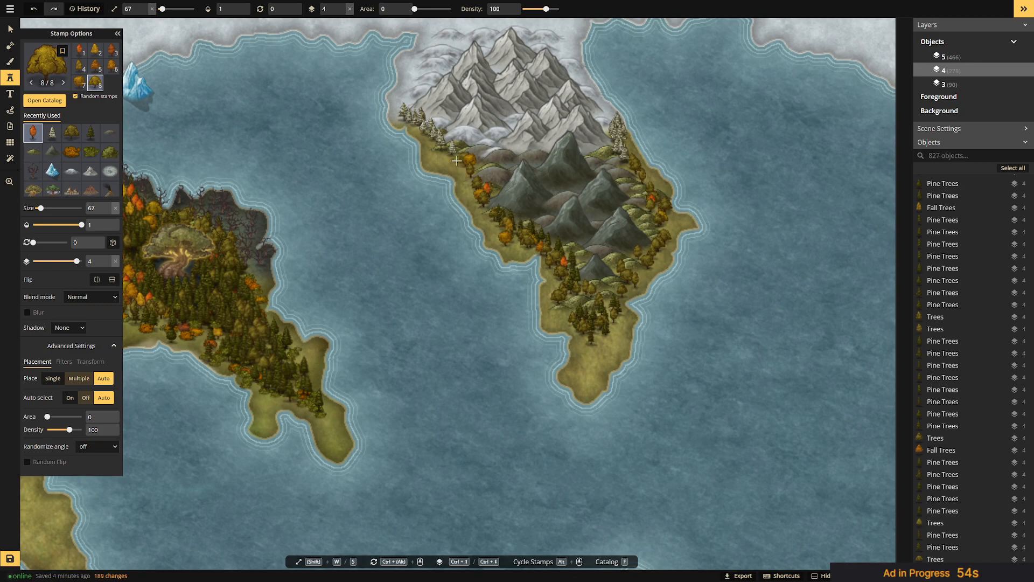
click(456, 162)
Scatter fall trees over the southern grove and the forest along the peninsula's southeastern side.
click(601, 331)
click(605, 348)
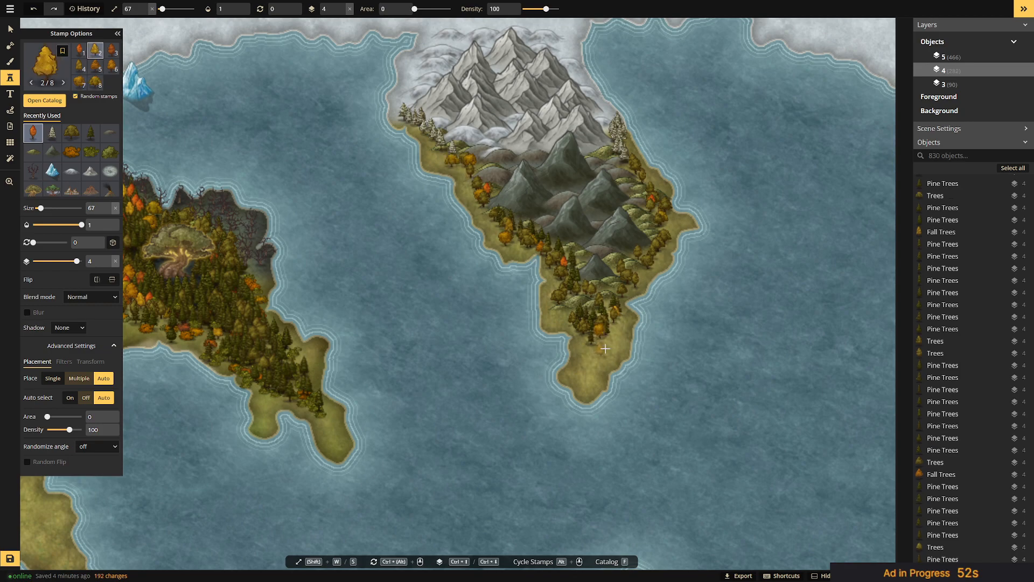
click(583, 321)
click(634, 273)
click(618, 285)
click(653, 270)
click(641, 249)
click(653, 254)
click(666, 243)
click(649, 237)
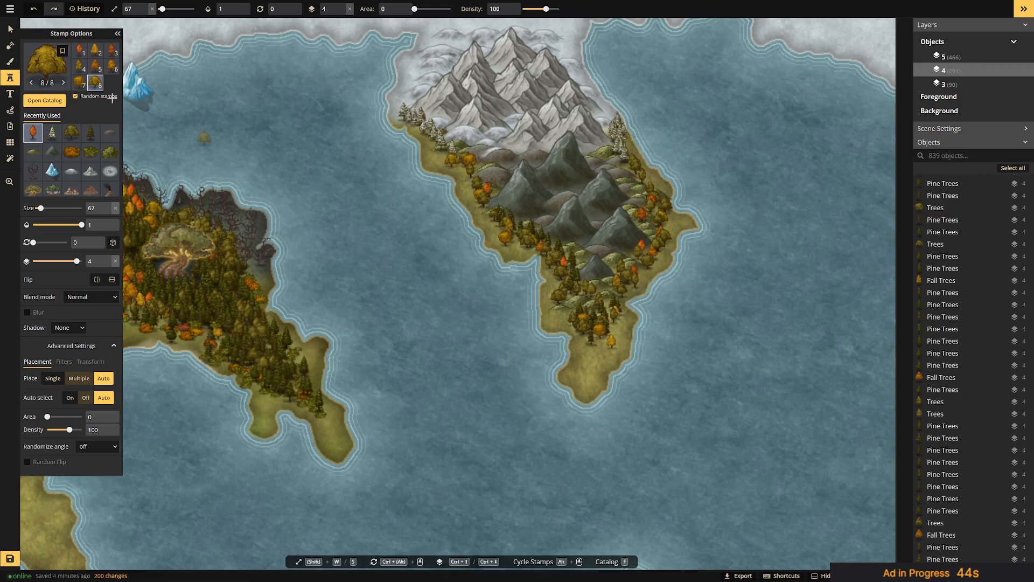
Search the full Inkarnate stamp catalog for "cliff".
click(46, 60)
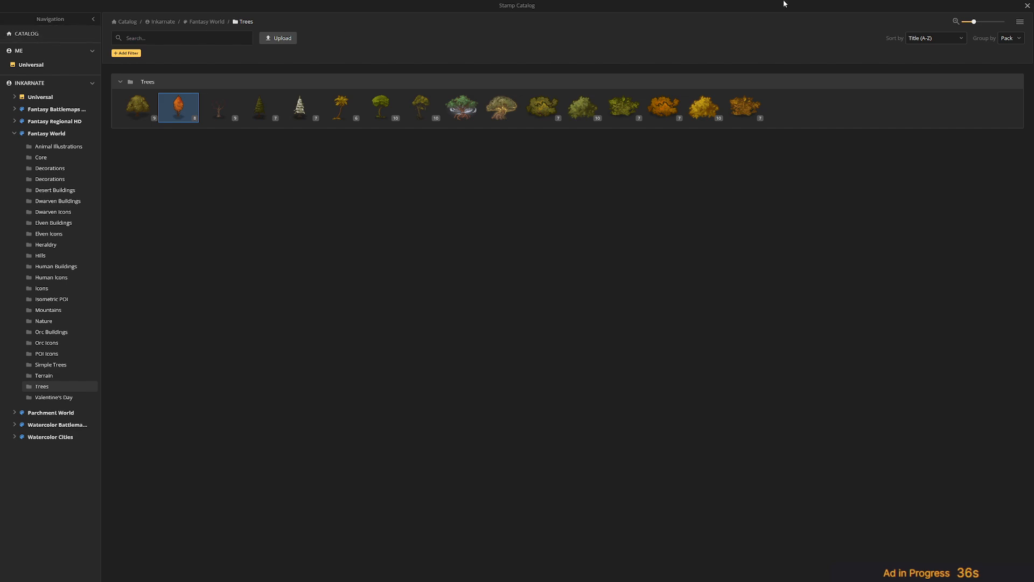
click(1028, 7)
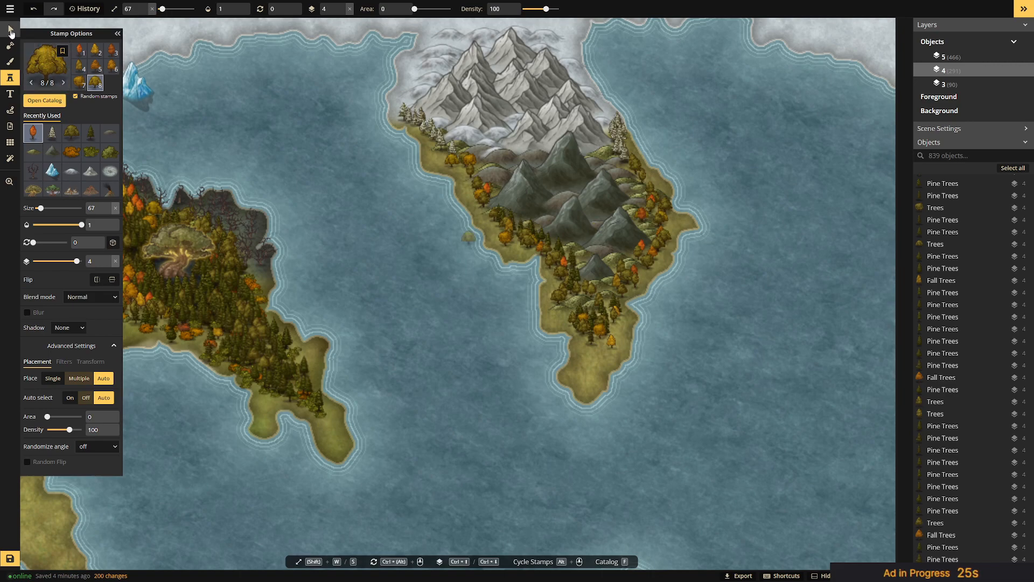
click(48, 69)
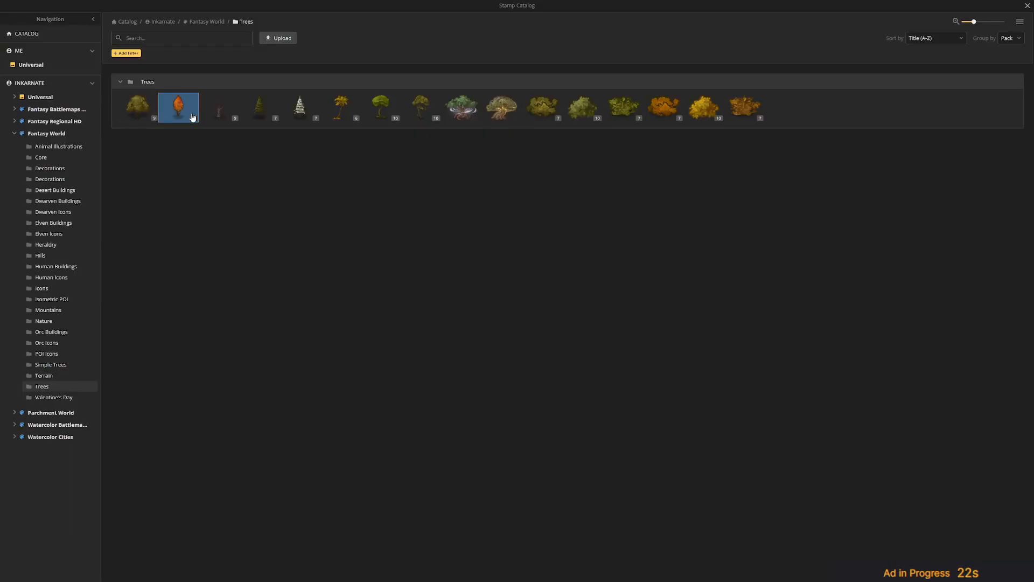
click(42, 83)
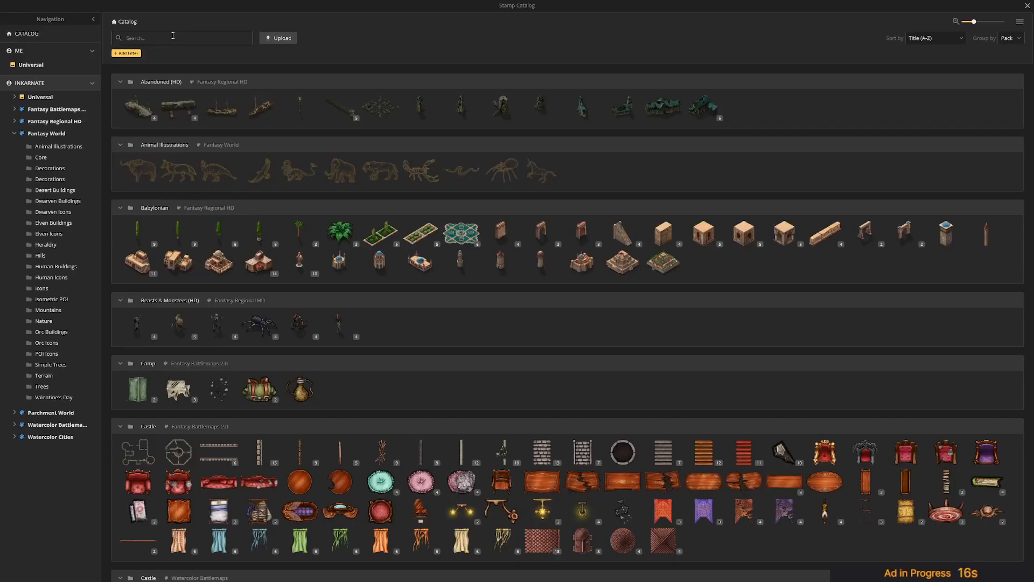
click(173, 35)
text(cliff)
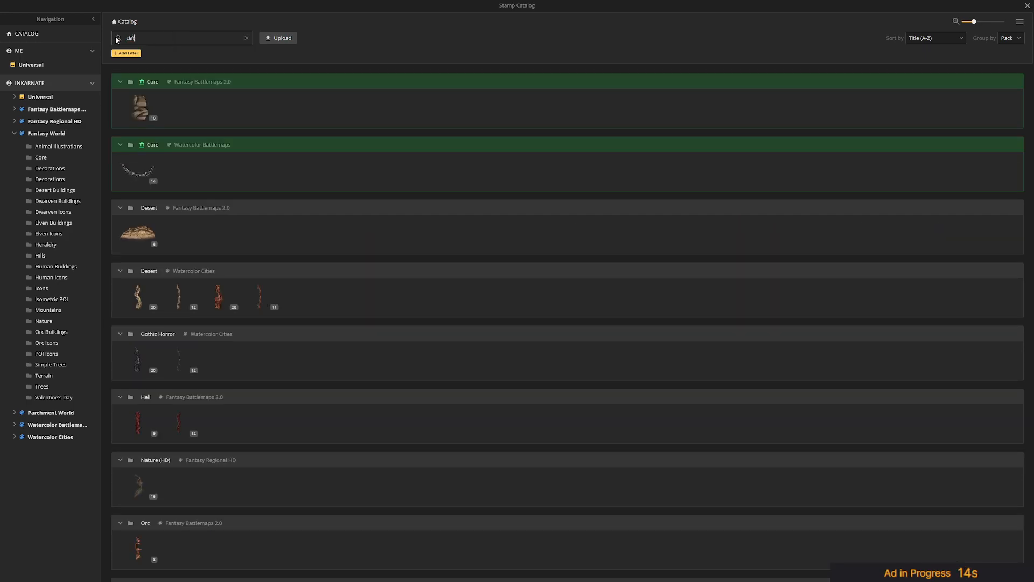
Look through the cliff stamps and pick Desert Cliffs from the Fantasy Battlemaps 2.0 Desert category.
mouse_move(141, 117)
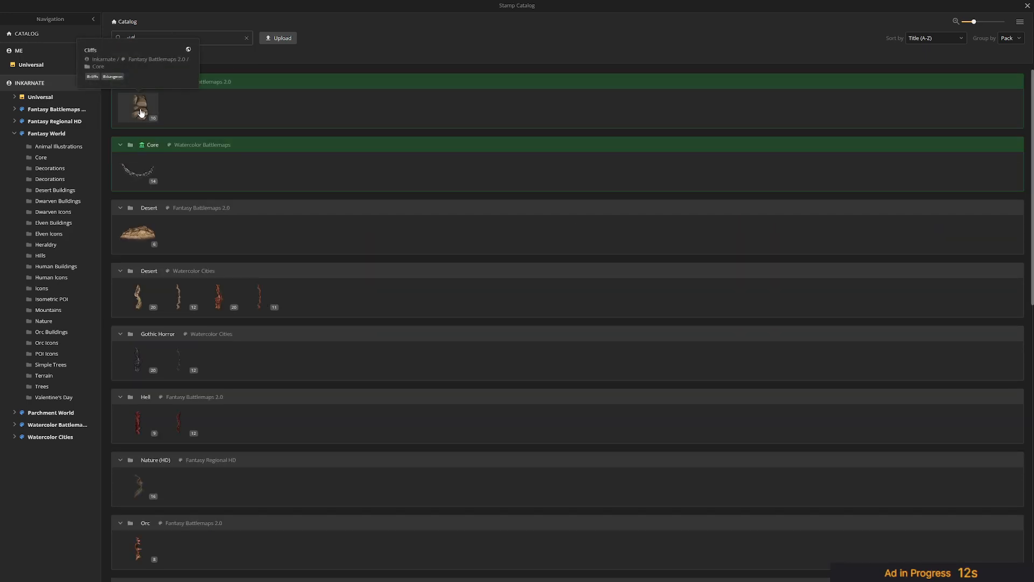
mouse_move(137, 180)
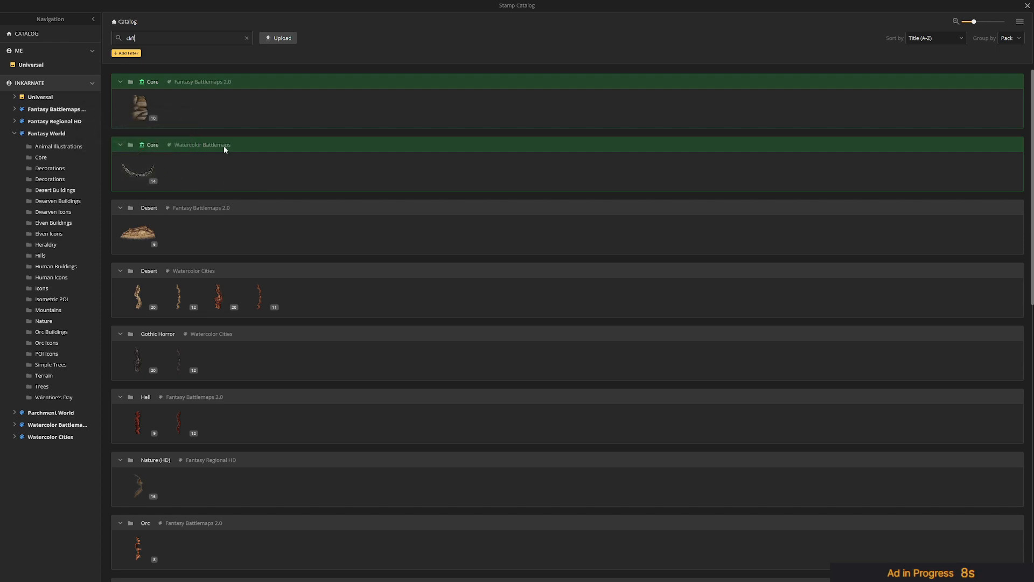
mouse_move(141, 233)
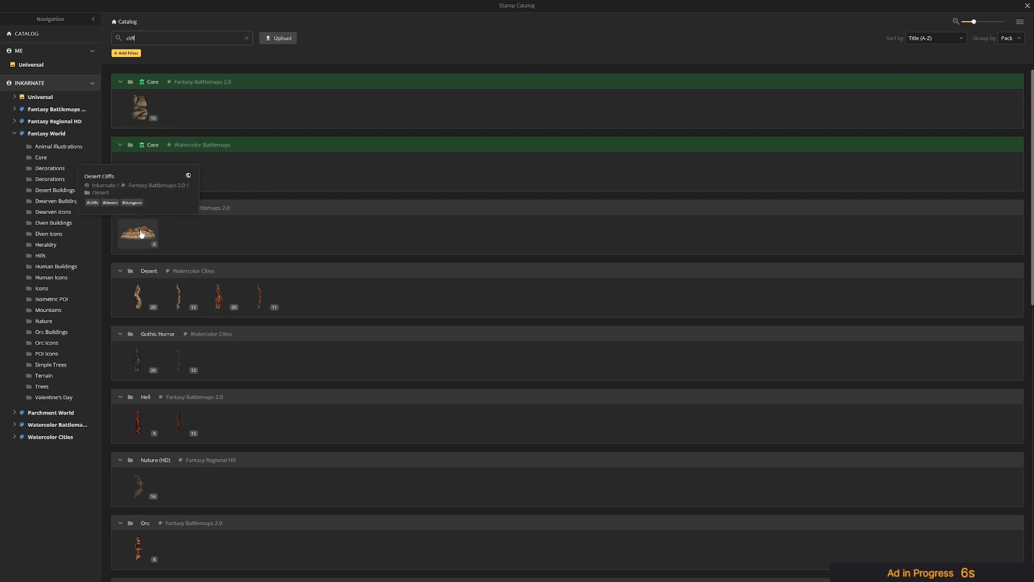
scroll(334, 328, down, 2)
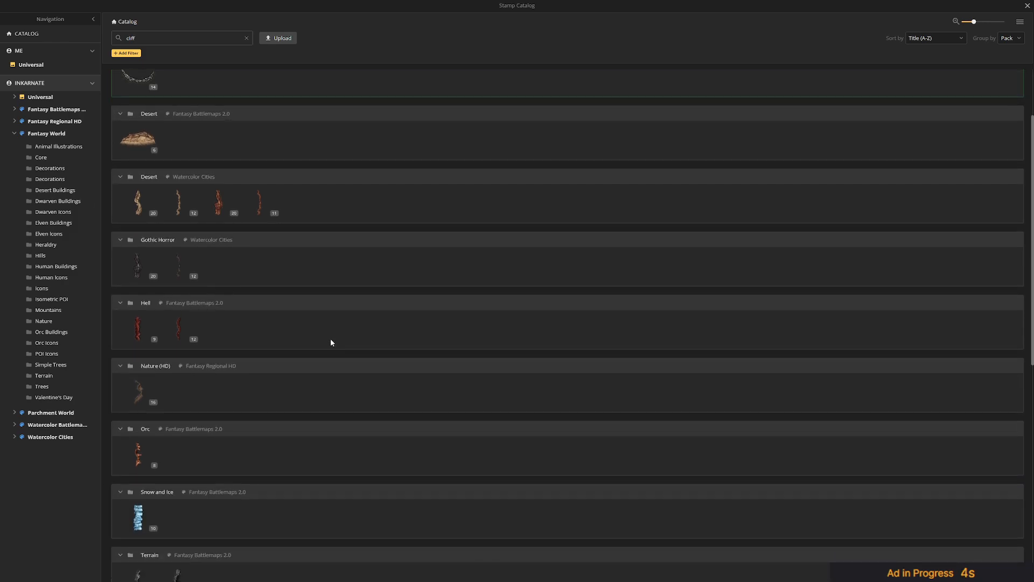
mouse_move(163, 207)
mouse_move(133, 211)
scroll(336, 371, down, 4)
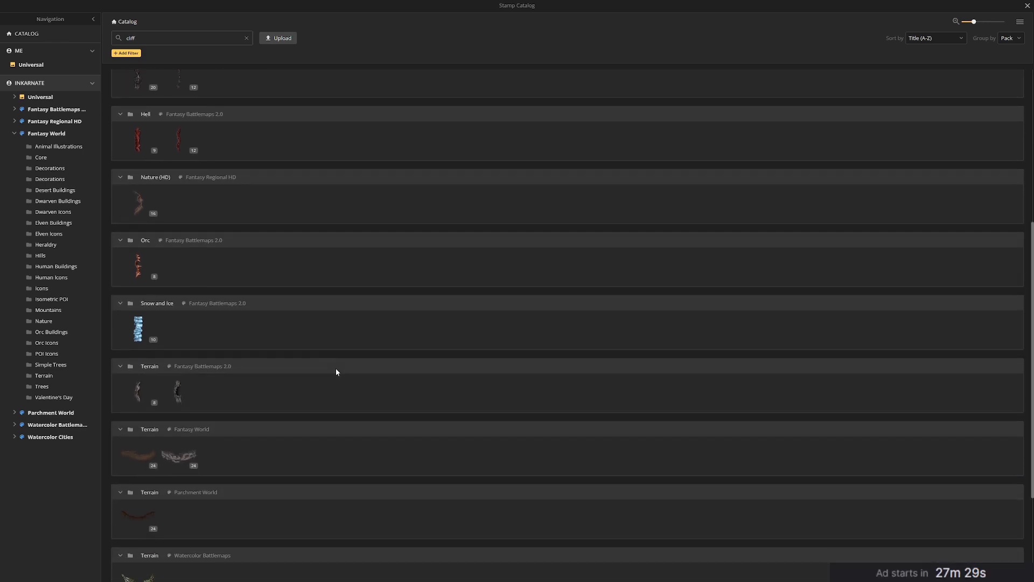
scroll(336, 372, down, 2)
scroll(334, 370, down, 1)
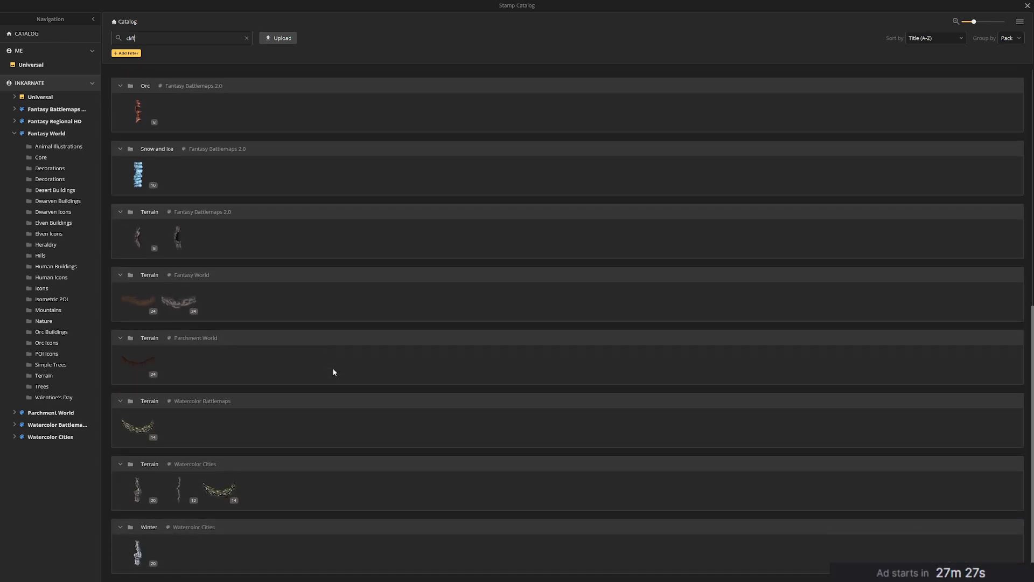
scroll(327, 372, up, 9)
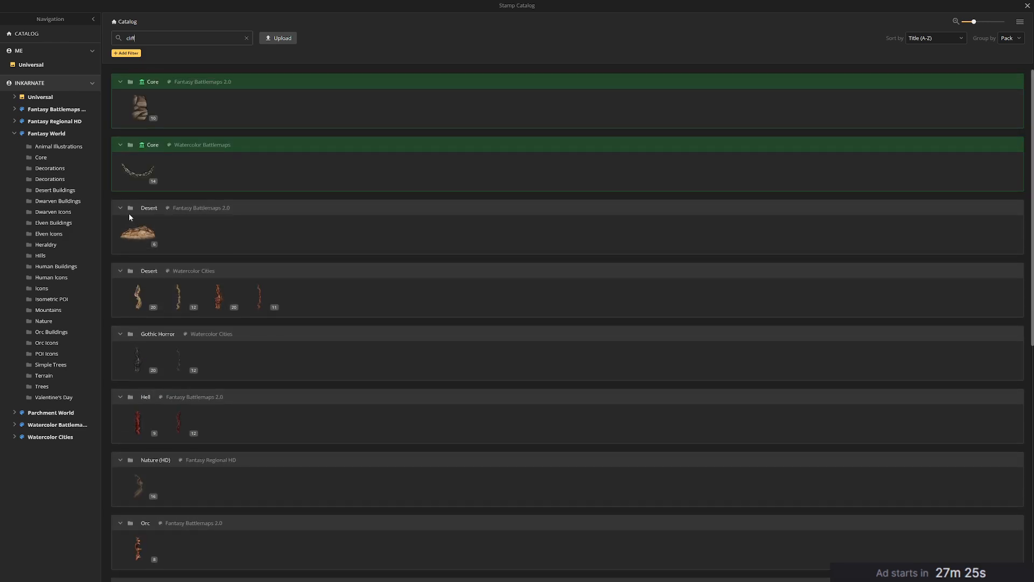
click(134, 230)
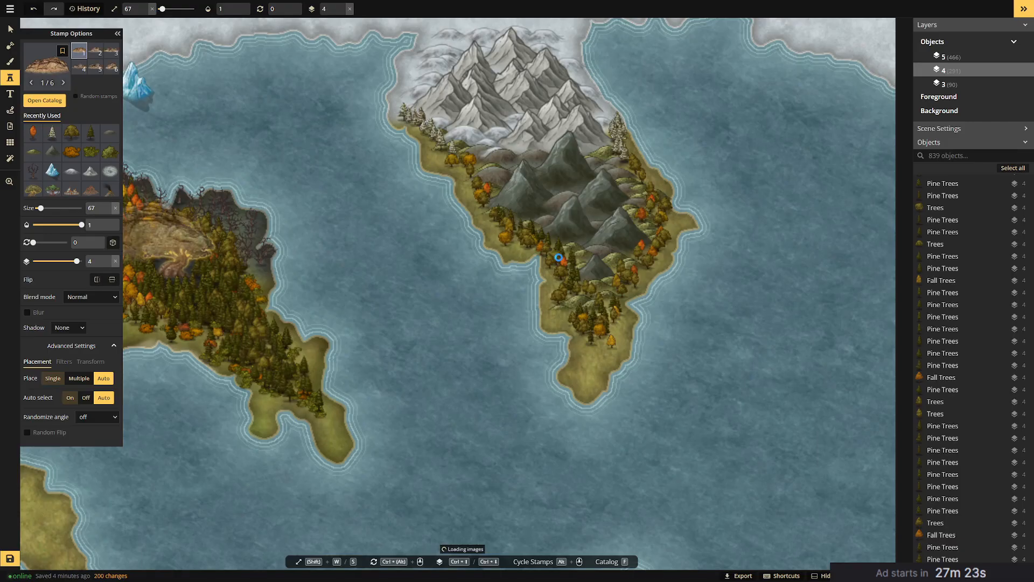
Try a desert cliff stamp at size 10 on the peninsula's southeastern shore and undo the placement.
click(469, 241)
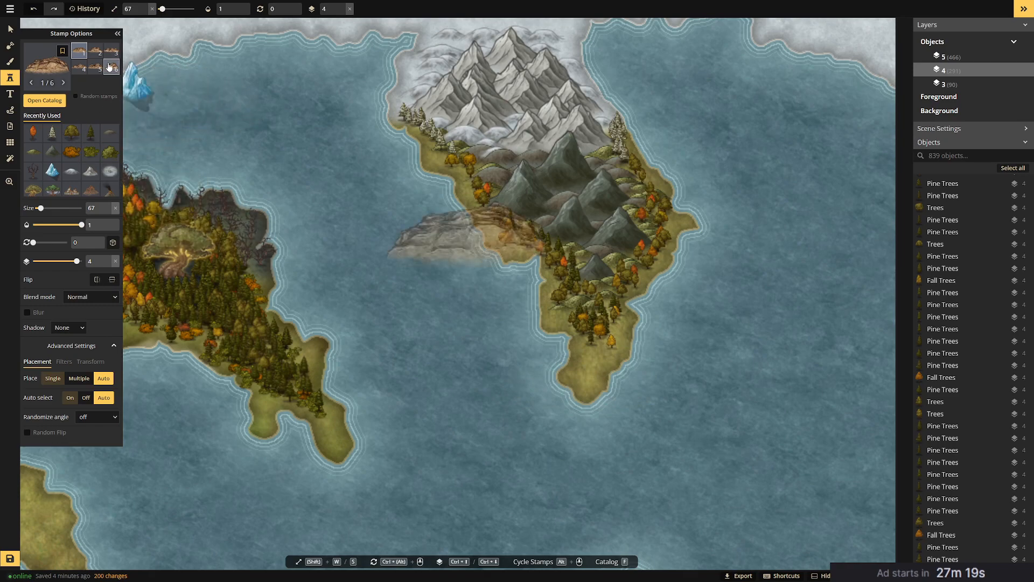
drag(40, 208, 37, 209)
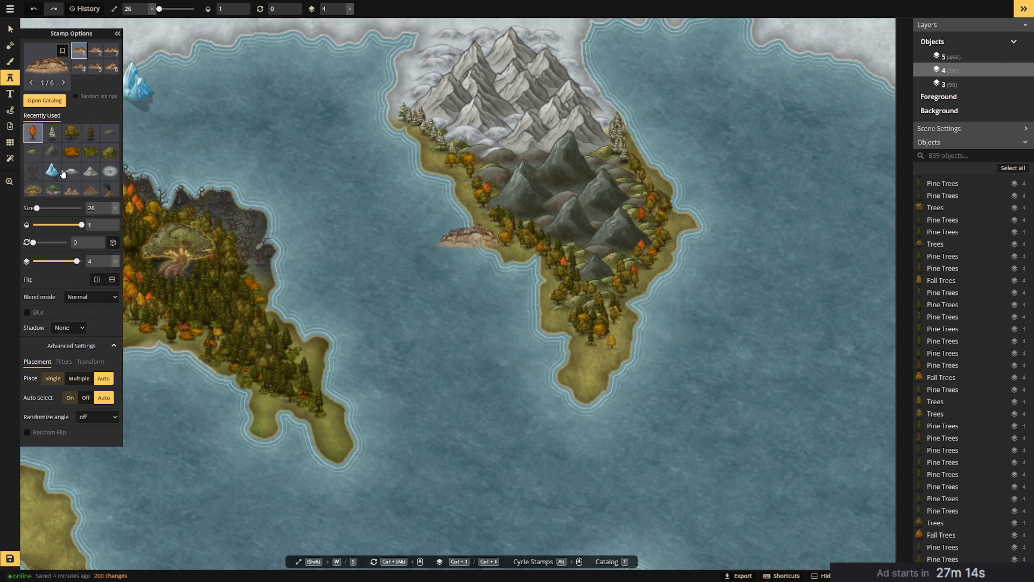
drag(44, 210, 36, 210)
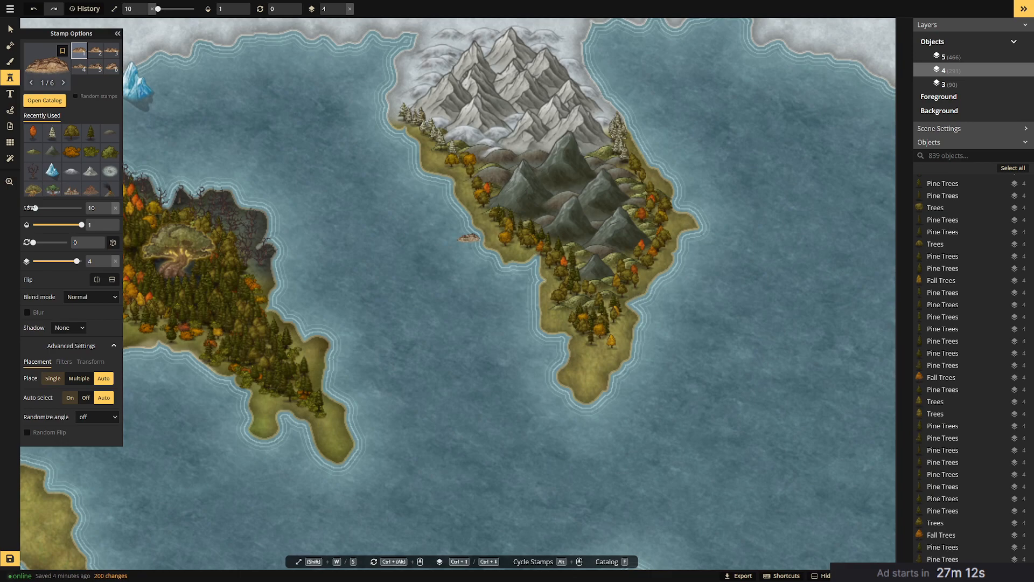
click(636, 297)
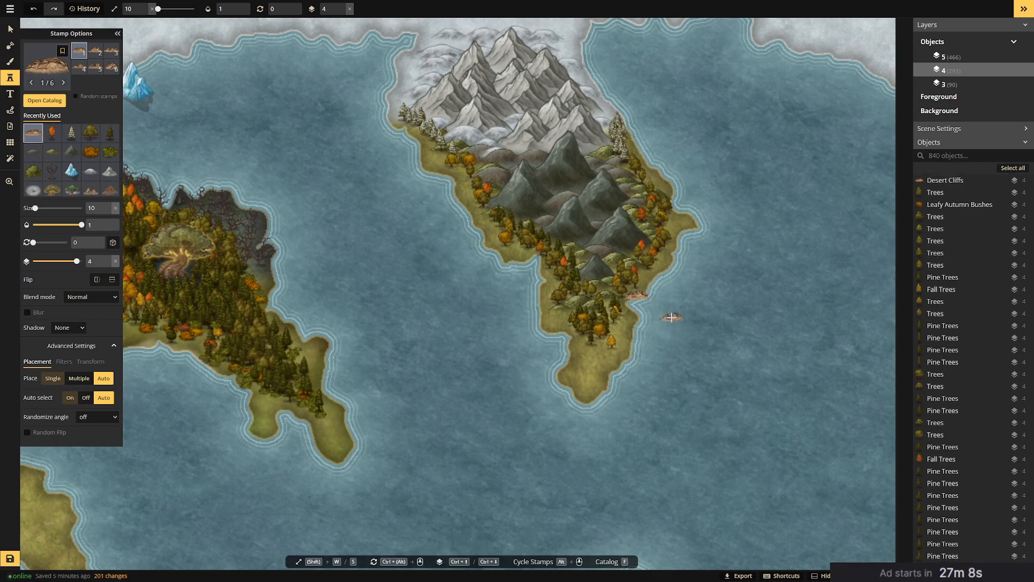
scroll(672, 317, up, 5)
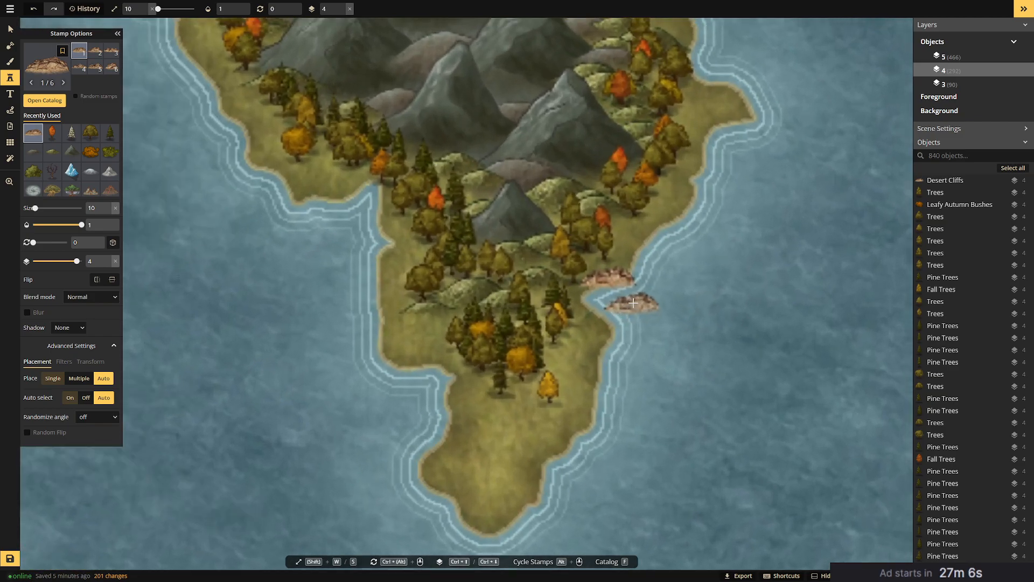
scroll(633, 303, down, 6)
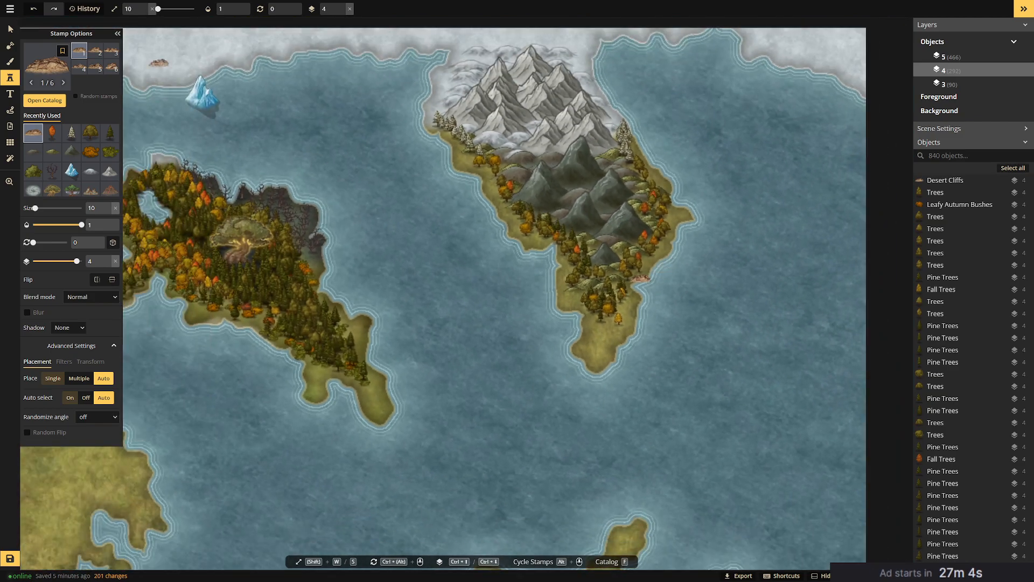
click(33, 9)
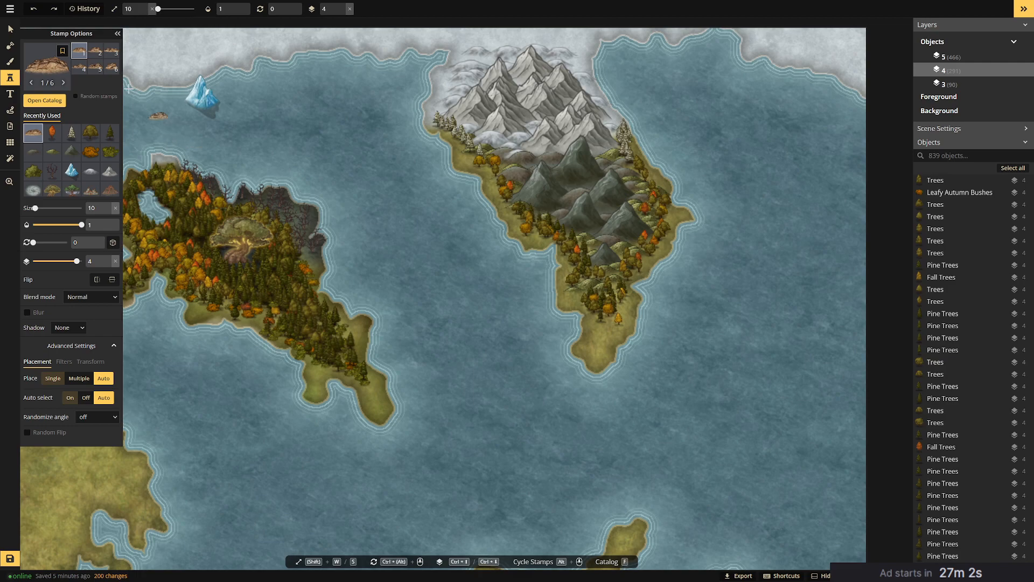
click(11, 30)
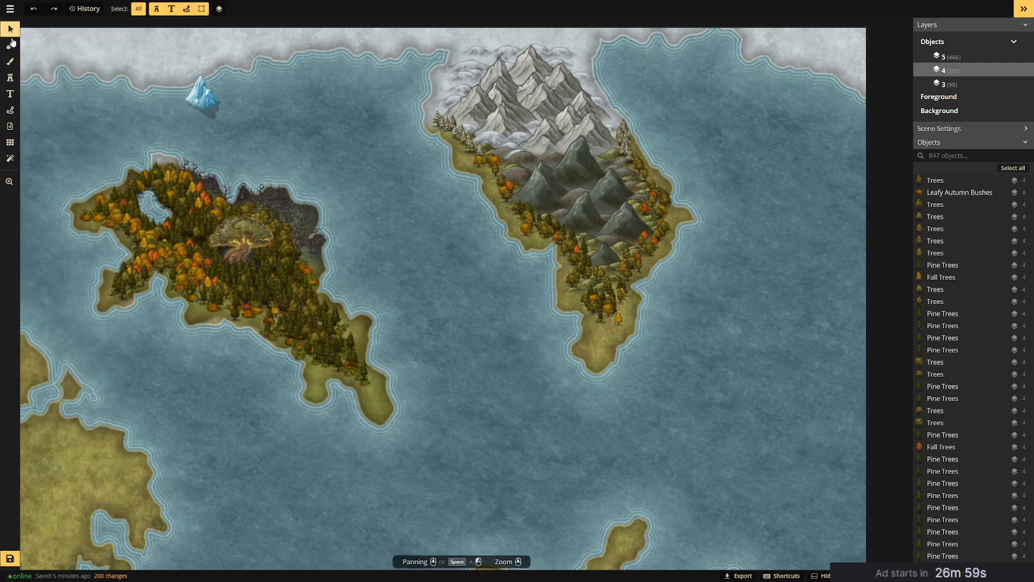
click(11, 78)
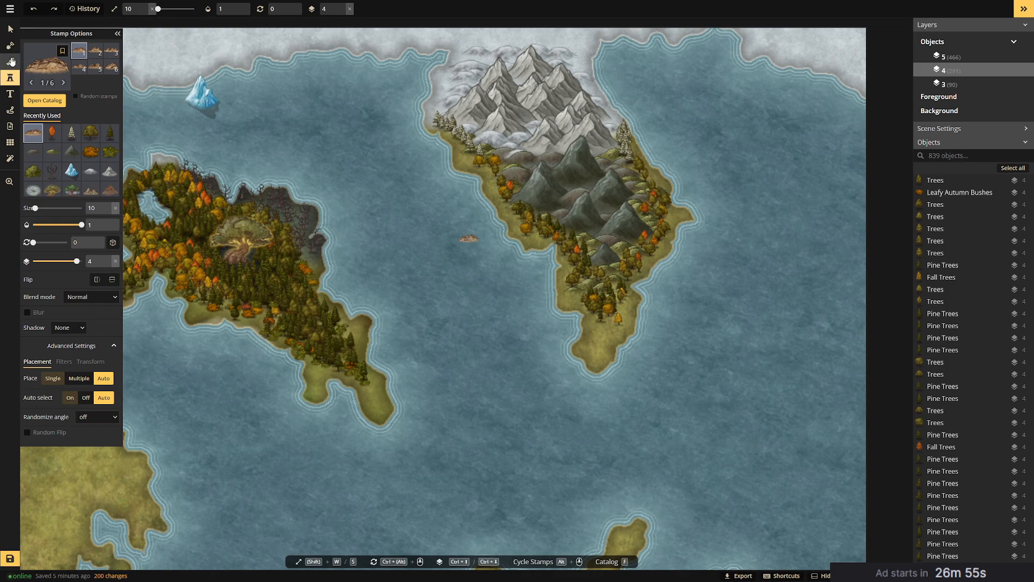
click(11, 63)
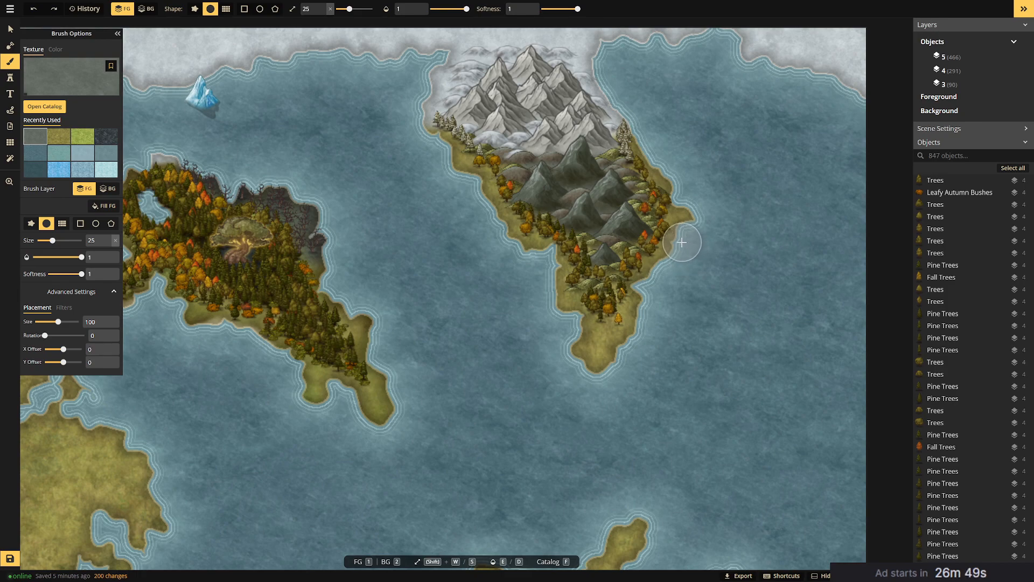
Delete the trees southeast of the dark hills to clear the ground along the peninsula's southeastern coast.
key(v)
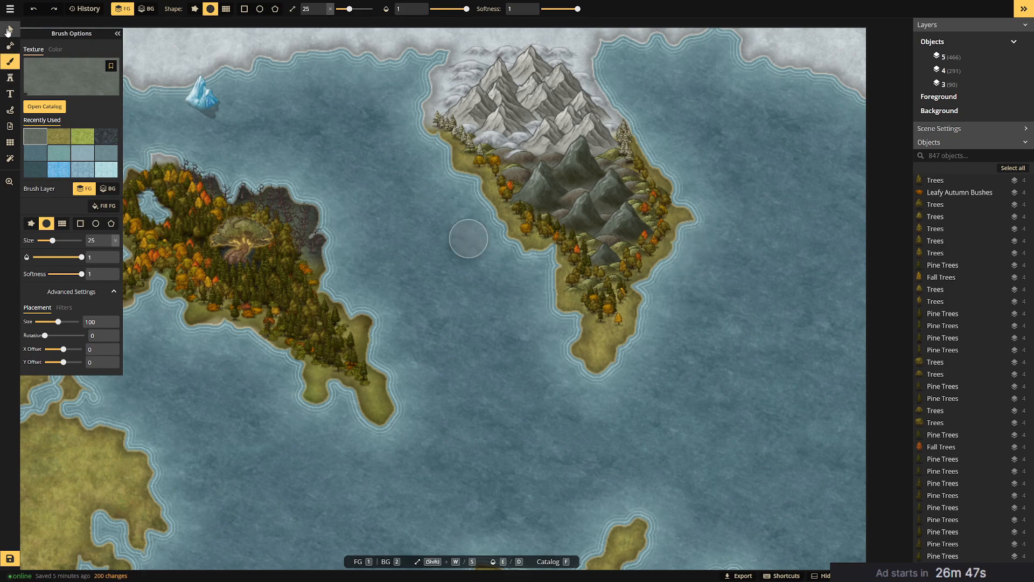
click(661, 231)
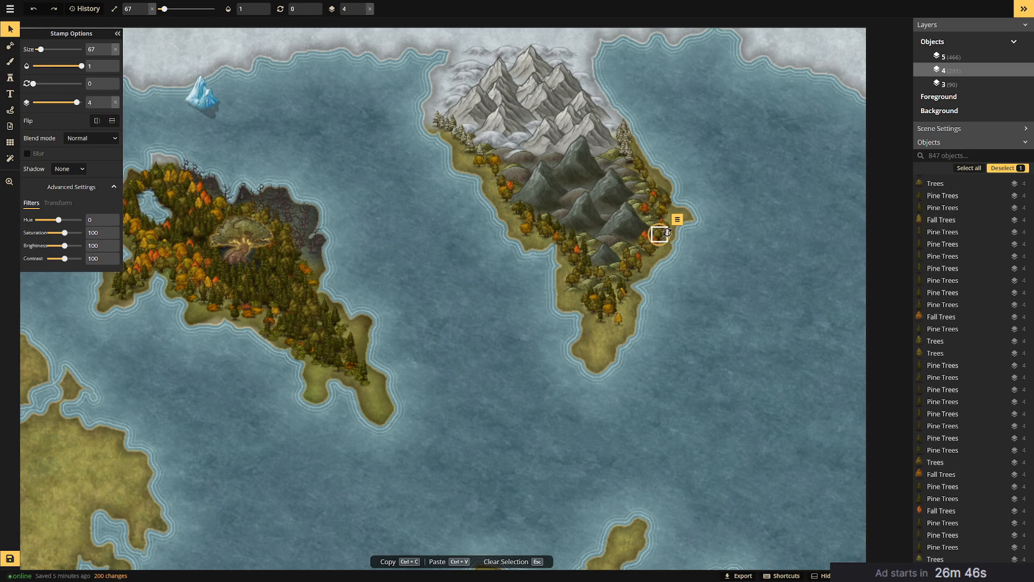
key(Delete)
click(664, 230)
key(Delete)
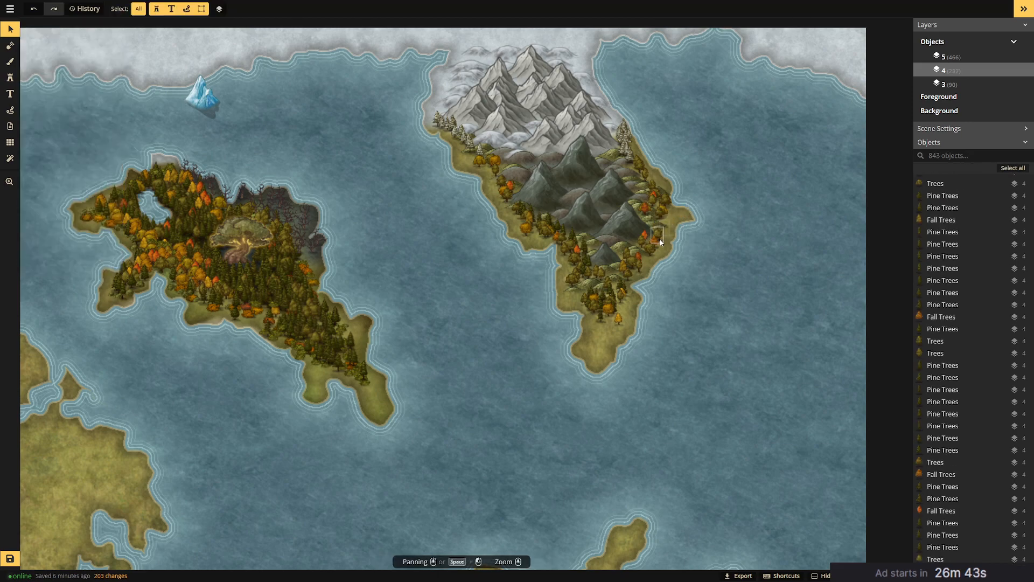
click(658, 240)
key(Delete)
click(654, 241)
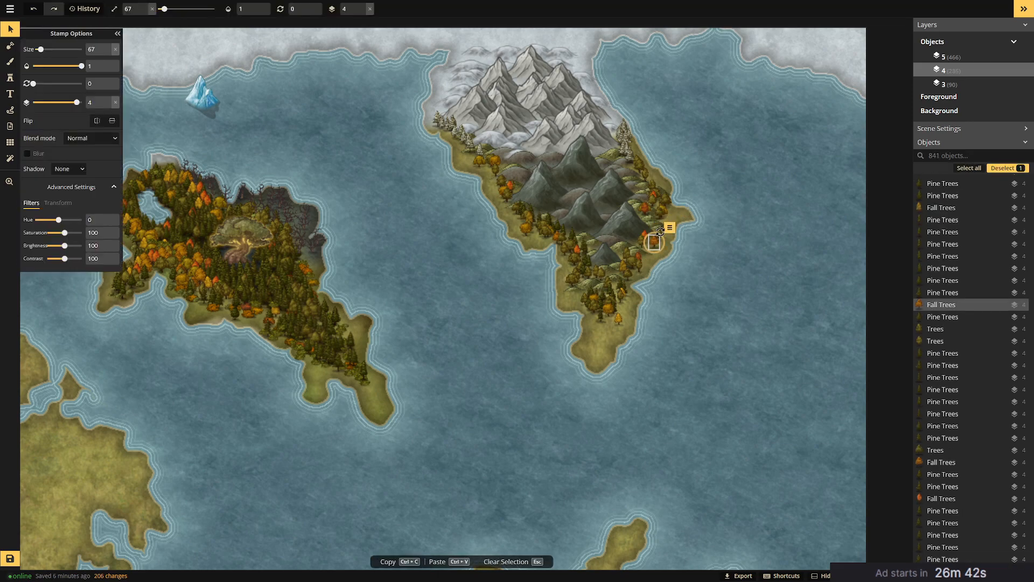
key(Delete)
click(660, 233)
key(Delete)
click(656, 242)
key(Delete)
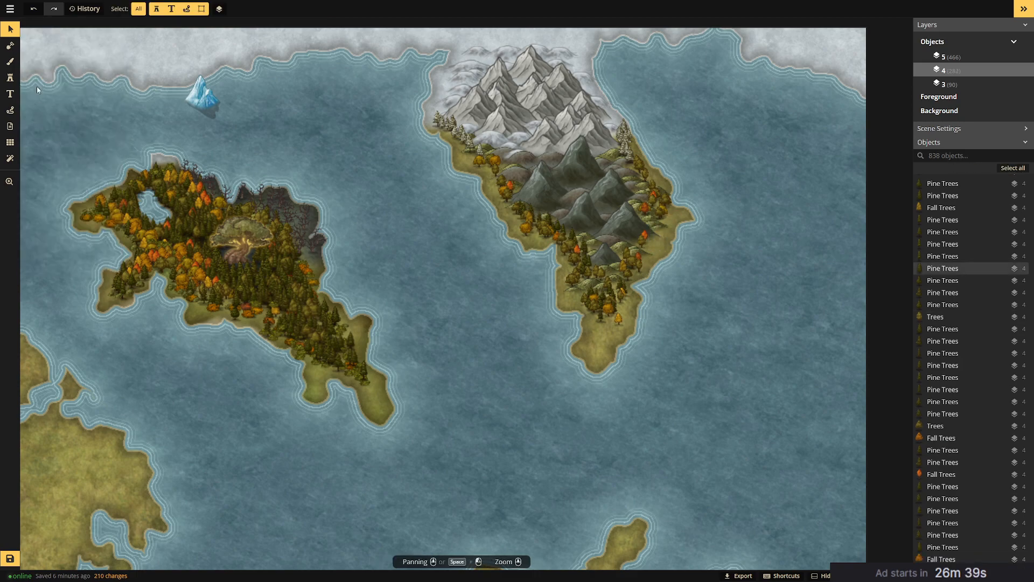
Paint the white Fantasy World Core texture along the cleared southeastern coast on the foreground with a size 25 round brush.
click(9, 61)
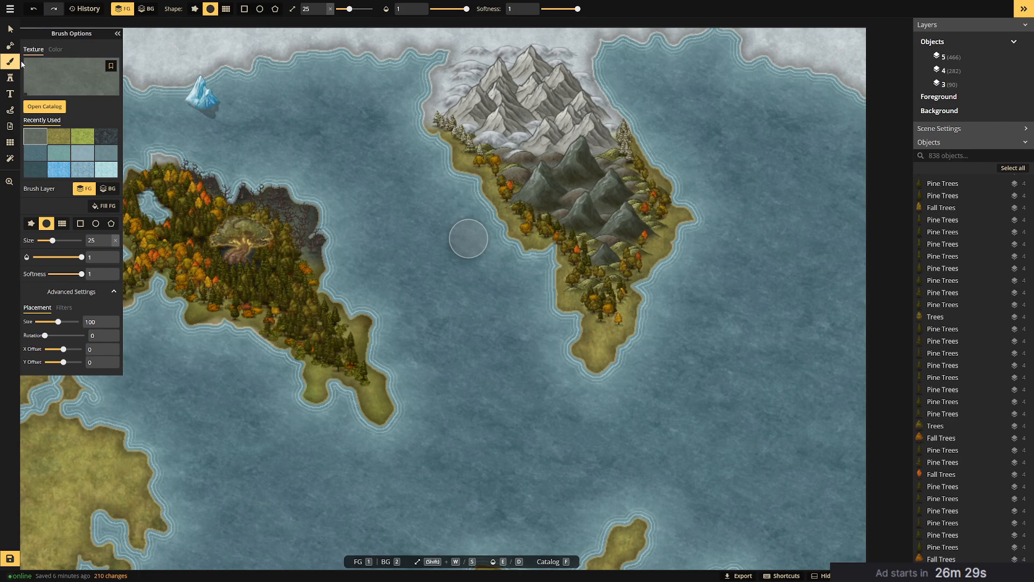
scroll(657, 253, up, 5)
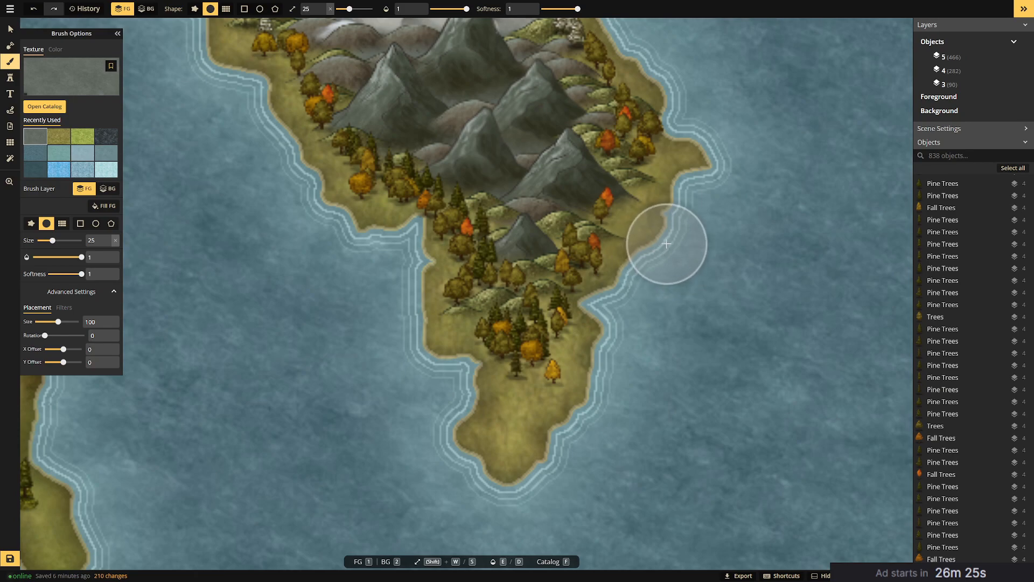
click(106, 136)
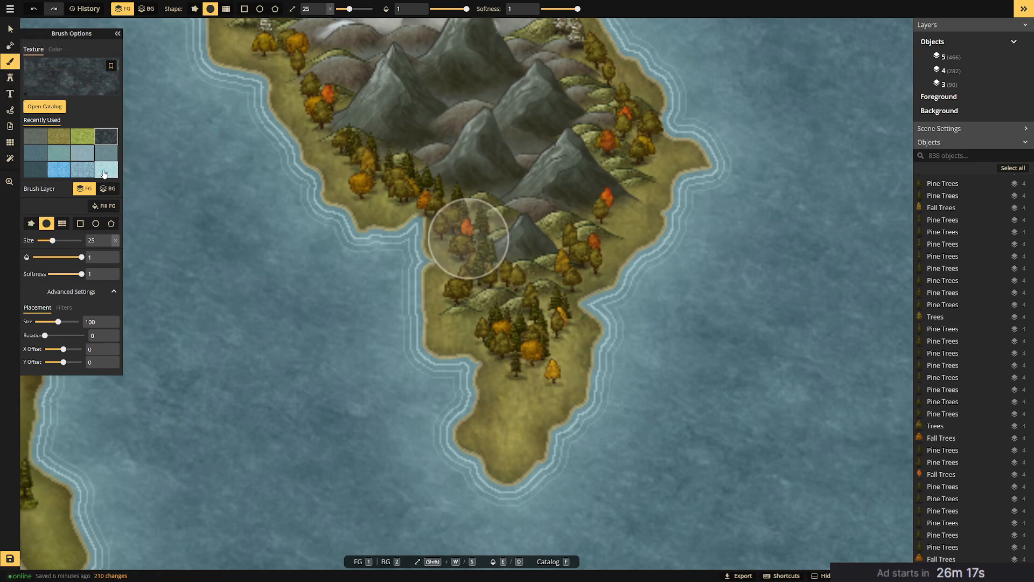
click(47, 79)
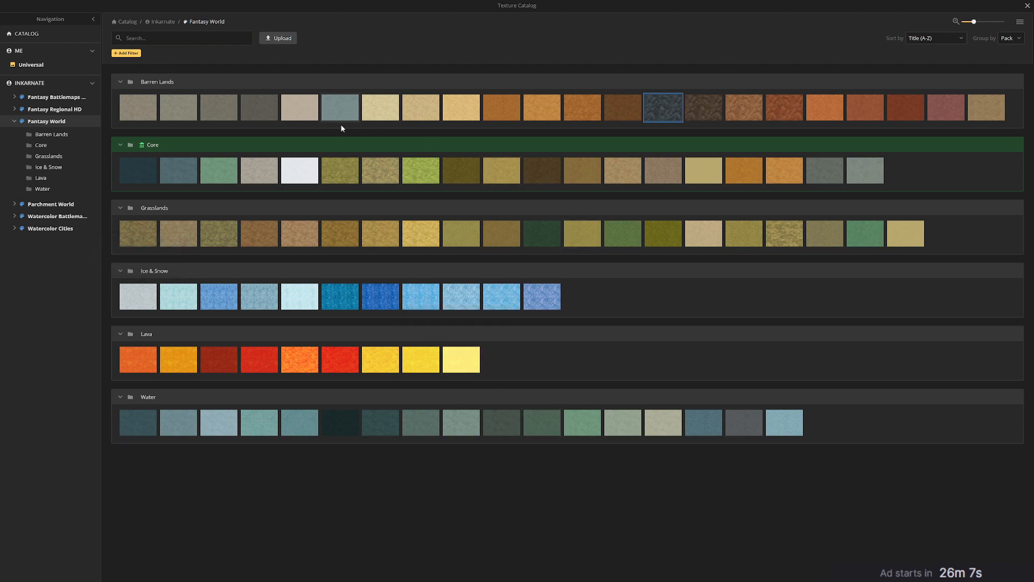
click(302, 171)
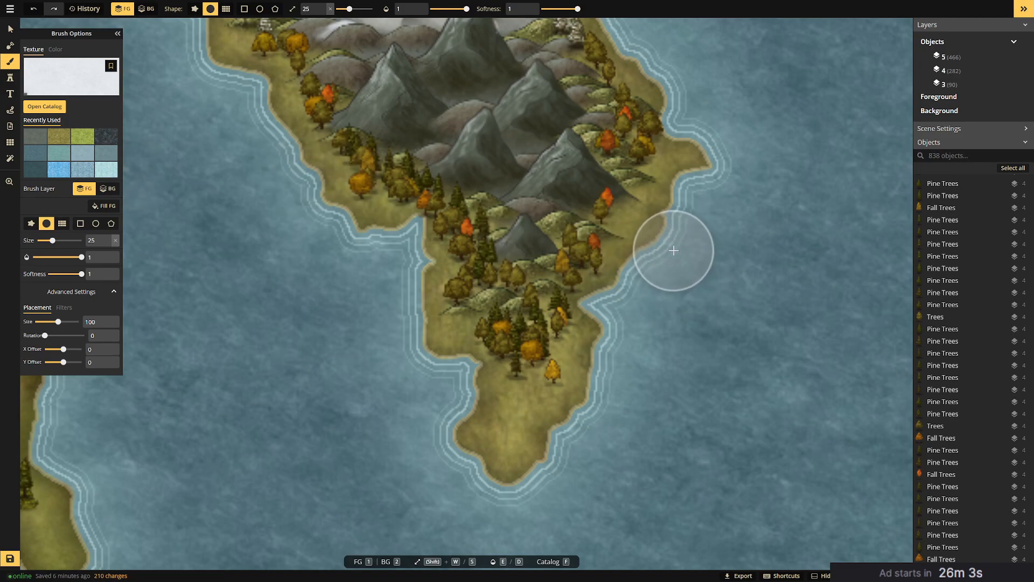
mouse_move(680, 245)
mouse_down()
mouse_move(653, 274)
mouse_move(678, 247)
mouse_move(644, 281)
mouse_move(692, 236)
mouse_move(632, 306)
mouse_up()
mouse_move(625, 299)
mouse_down()
mouse_move(666, 268)
mouse_move(699, 200)
mouse_move(683, 211)
mouse_move(707, 193)
mouse_move(678, 219)
mouse_move(708, 194)
mouse_move(691, 201)
mouse_move(688, 231)
mouse_up()
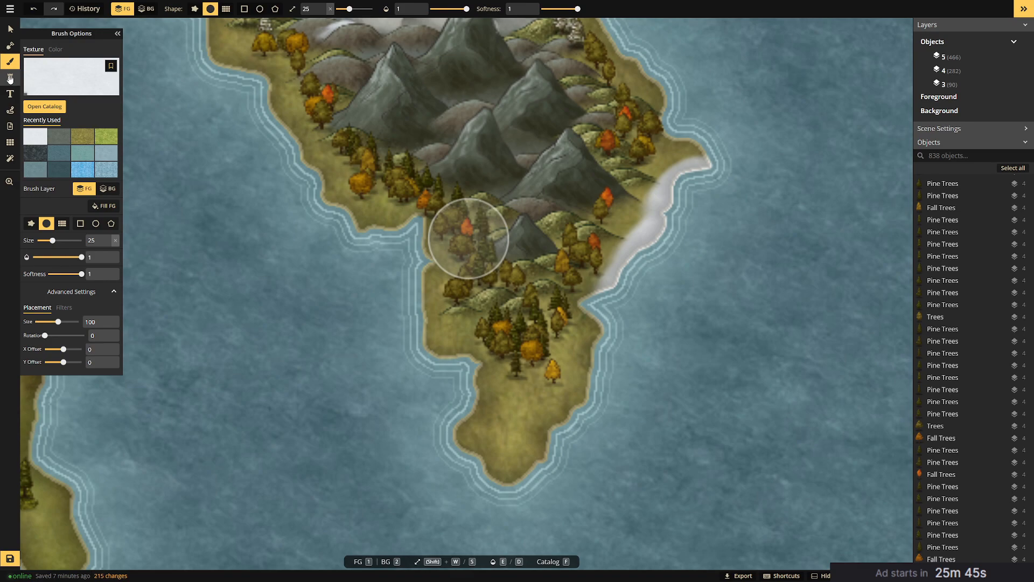
Try subtracting land from the peninsula's eastern tip with a size 4 mask brush, undo the cut and switch to adding land.
click(10, 46)
drag(49, 102, 39, 101)
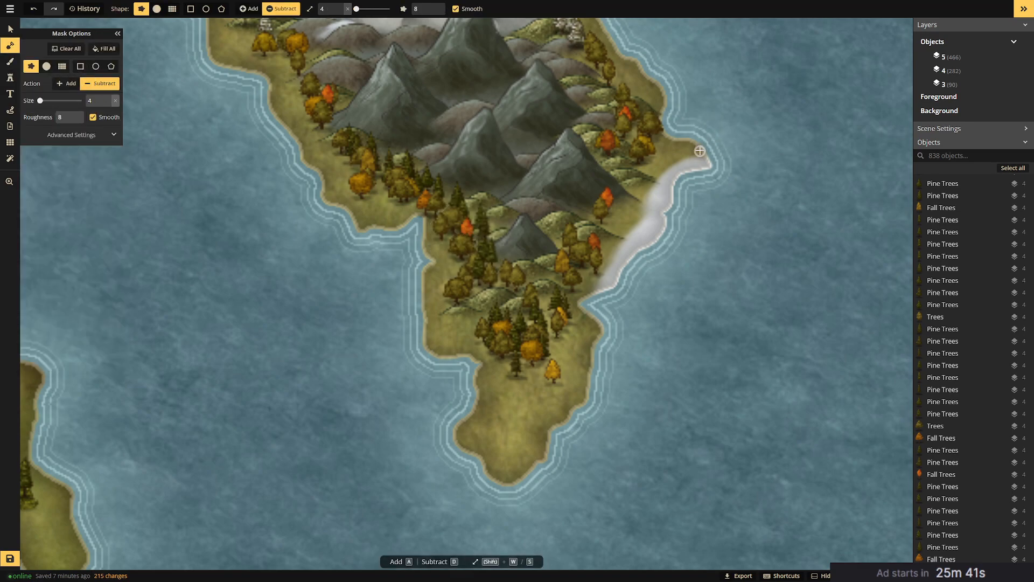
drag(699, 151, 702, 151)
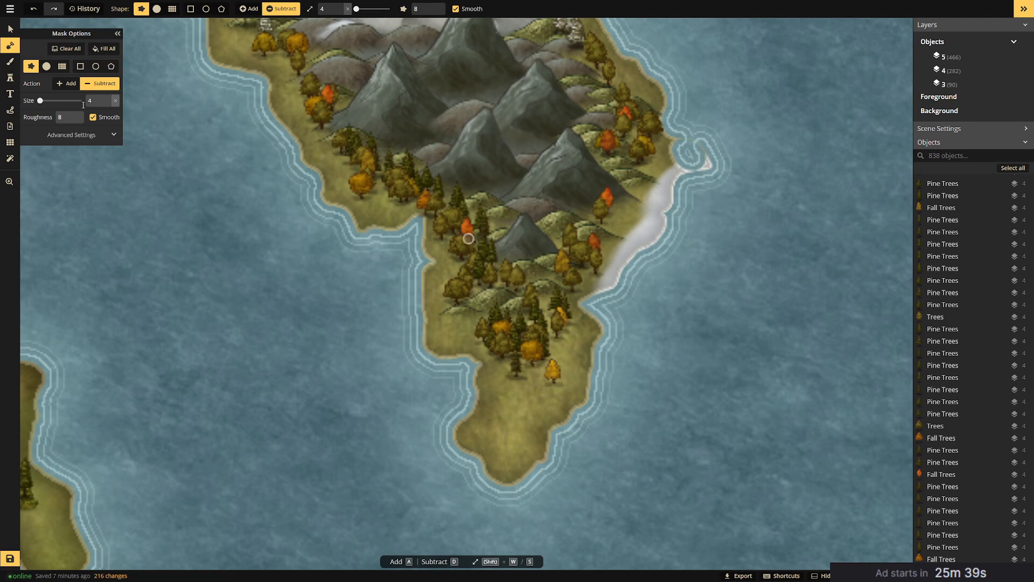
click(67, 86)
key(ctrl+z)
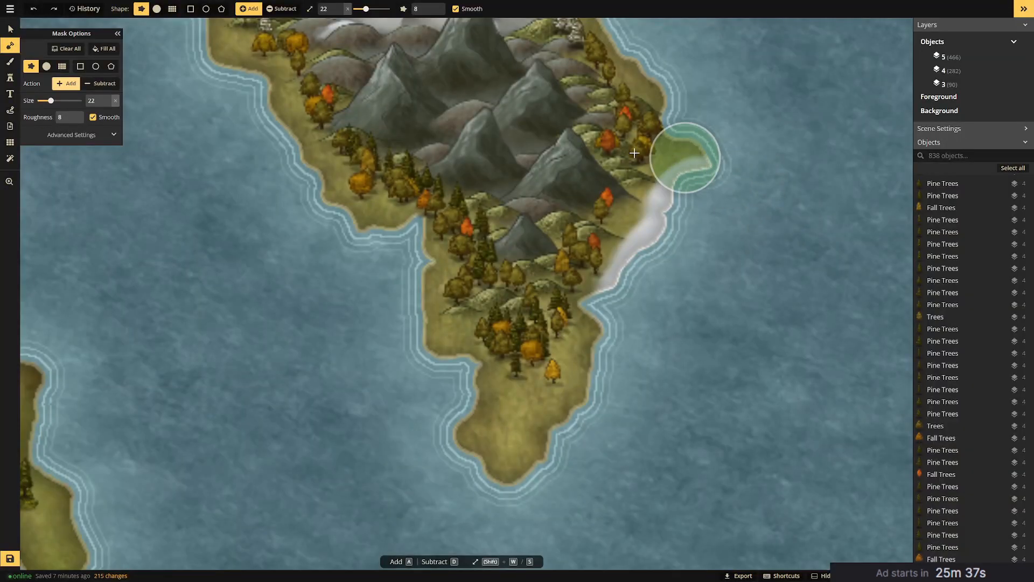
Extend the peninsula's eastern tip farther out to sea by adding land with a size 4 mask brush.
drag(56, 103, 40, 101)
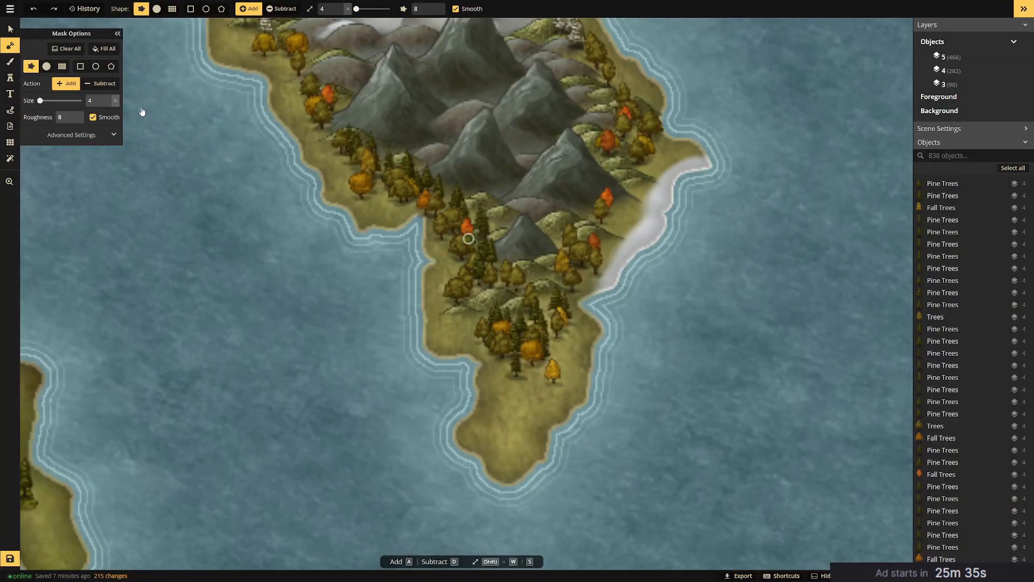
click(701, 149)
click(705, 148)
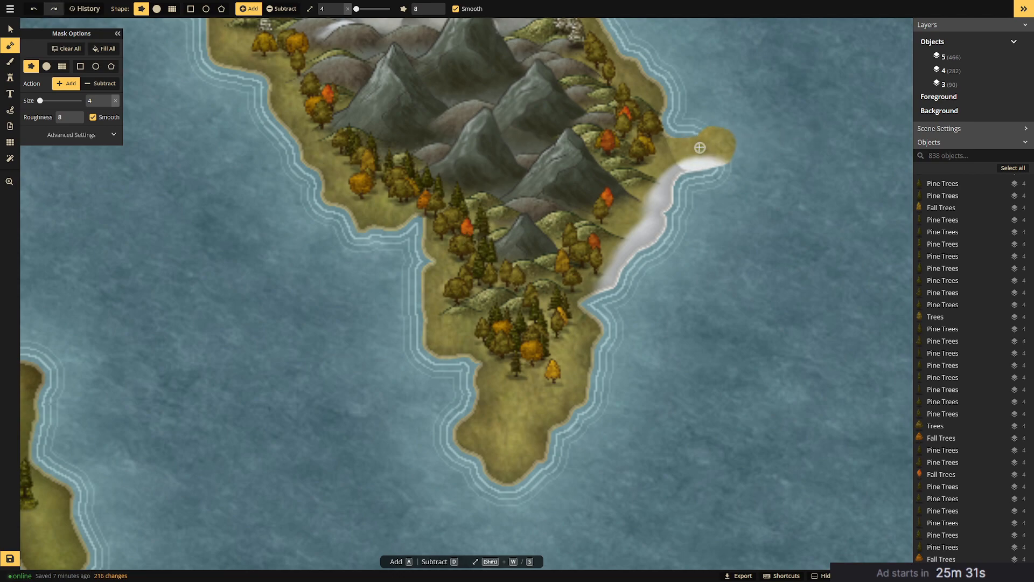
key(ctrl+z)
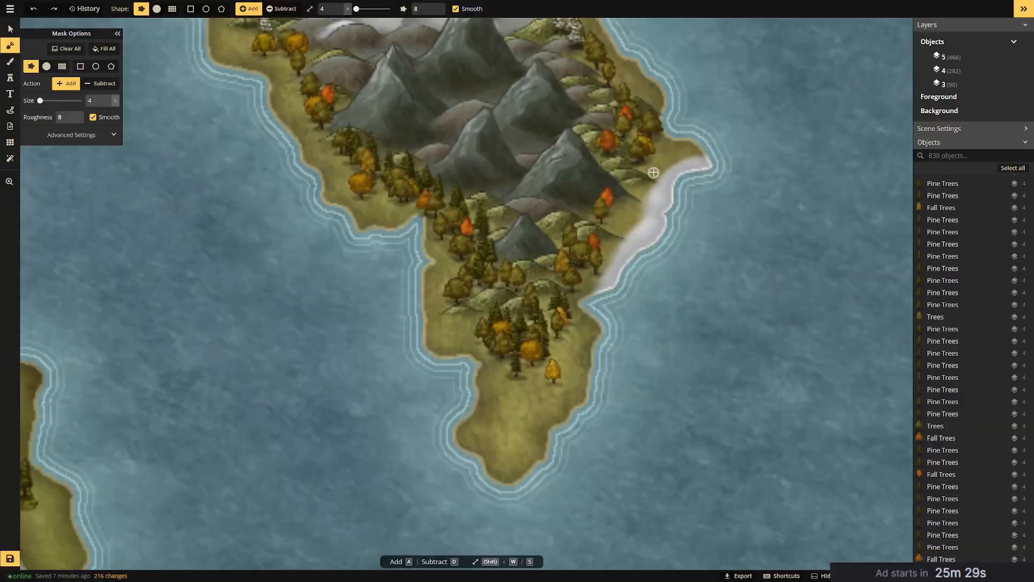
key(ctrl+y)
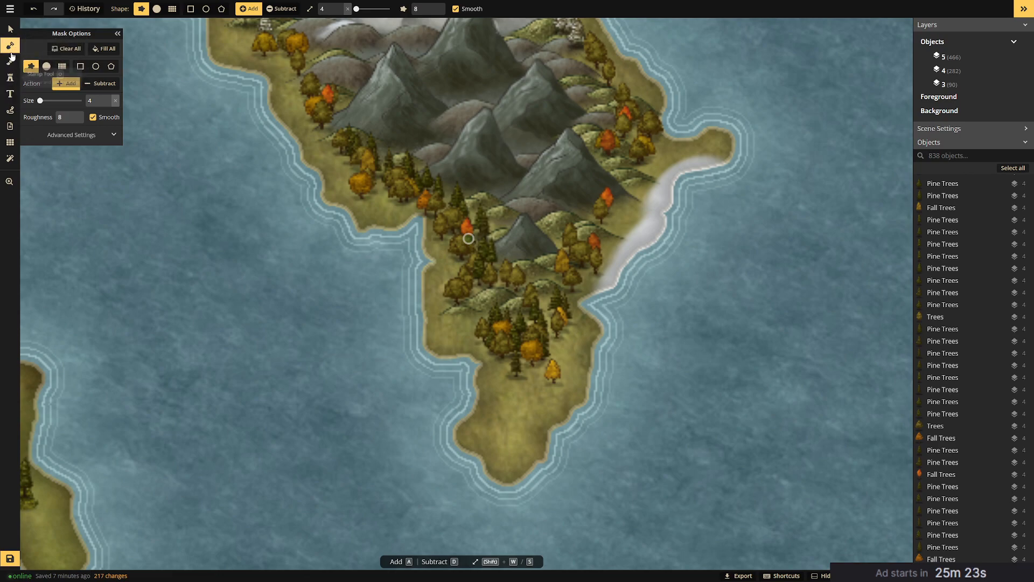
Paint the white texture along the extended tip's southern shore, reducing the brush to size 8 for the finer strokes.
click(9, 60)
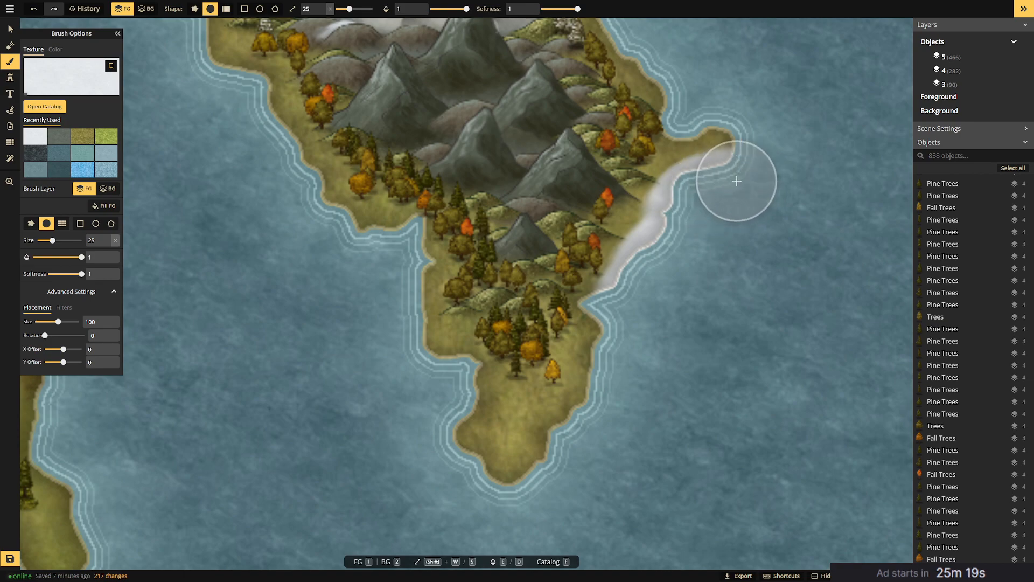
click(699, 196)
drag(51, 241, 43, 241)
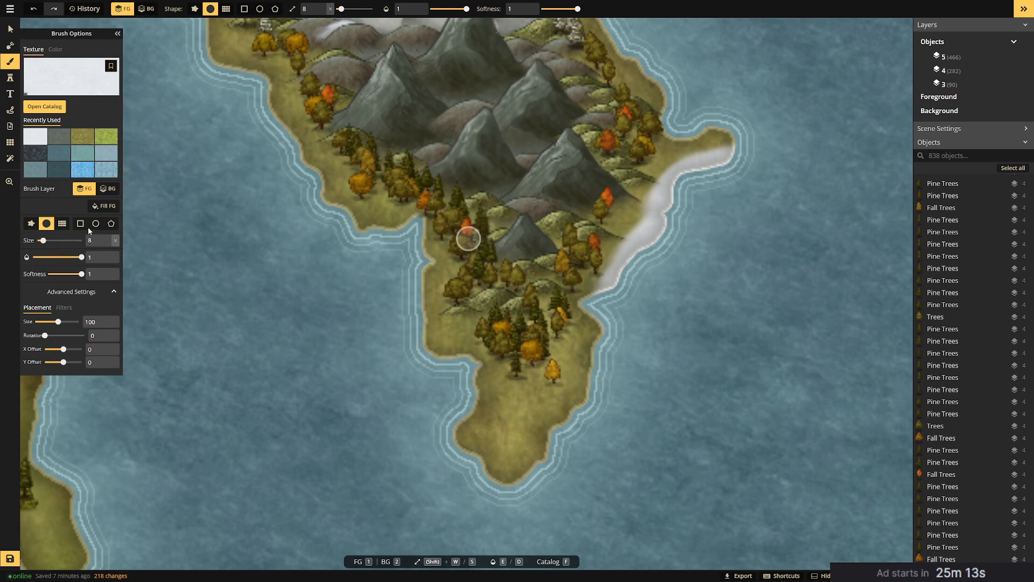
mouse_move(707, 161)
mouse_down()
mouse_move(678, 172)
mouse_move(699, 163)
mouse_move(682, 169)
mouse_move(673, 204)
mouse_move(672, 196)
mouse_up()
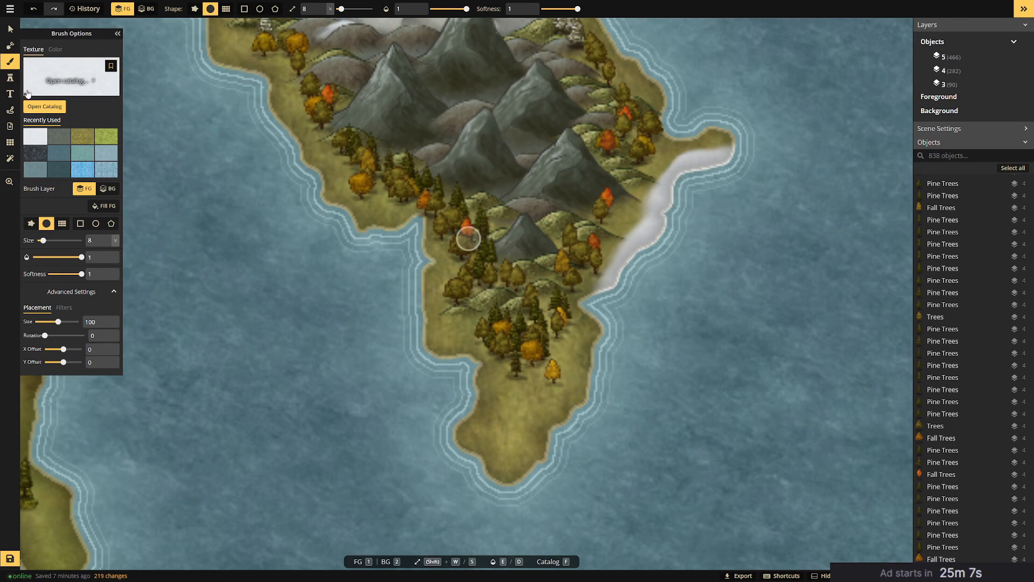
Trim the white band's inland edge with the olive grass texture, and paint the dark grey texture along the ground behind it.
click(79, 141)
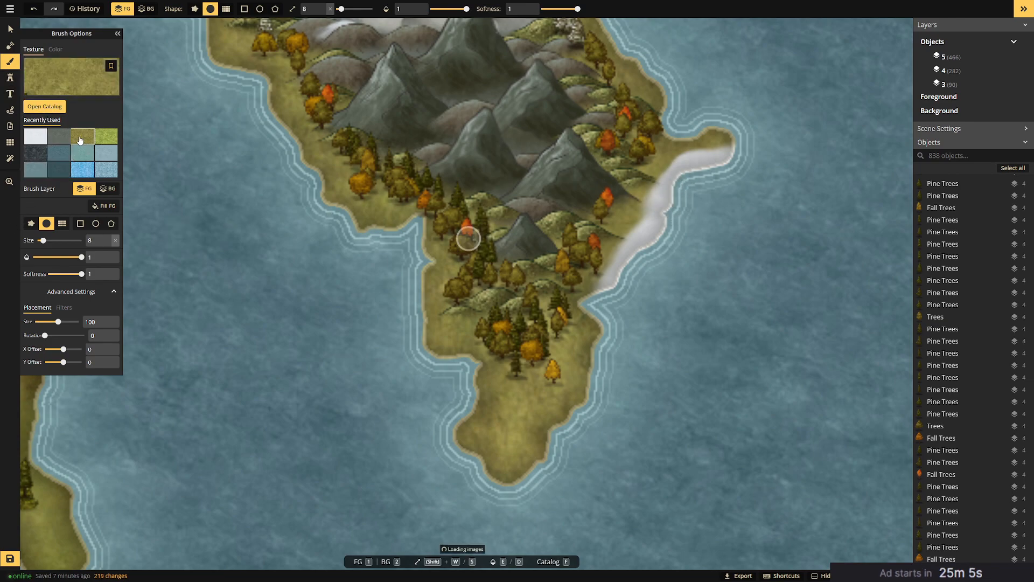
mouse_move(645, 183)
mouse_down()
mouse_move(629, 215)
mouse_move(645, 208)
mouse_move(654, 178)
mouse_move(619, 231)
mouse_up()
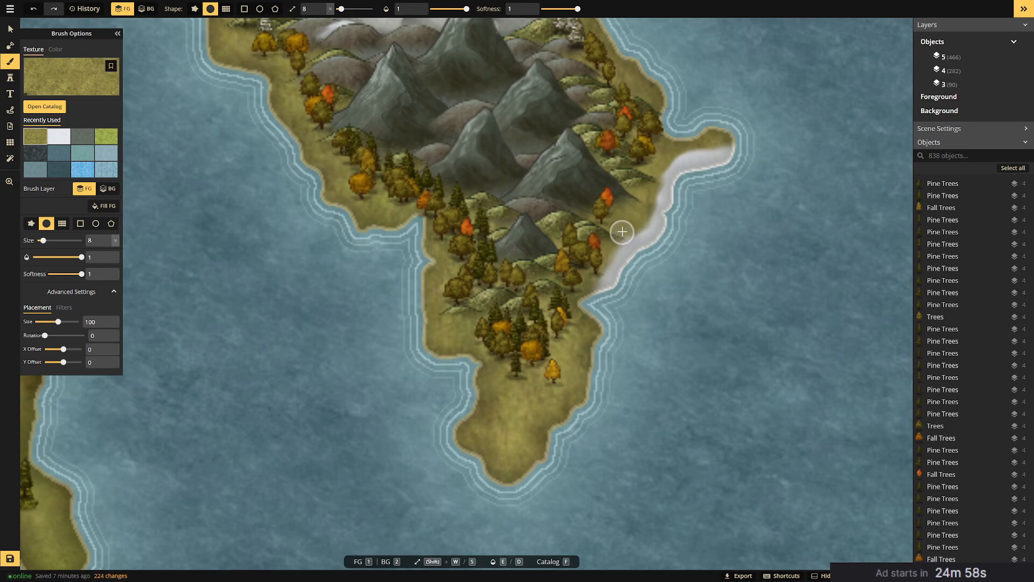
click(86, 133)
mouse_move(642, 221)
mouse_down()
mouse_move(615, 234)
mouse_move(647, 209)
mouse_move(647, 177)
mouse_move(649, 195)
mouse_move(665, 165)
mouse_move(654, 196)
mouse_move(644, 215)
mouse_move(650, 148)
mouse_move(692, 142)
mouse_move(678, 154)
mouse_move(729, 139)
mouse_move(697, 143)
mouse_move(630, 208)
mouse_move(589, 284)
mouse_up()
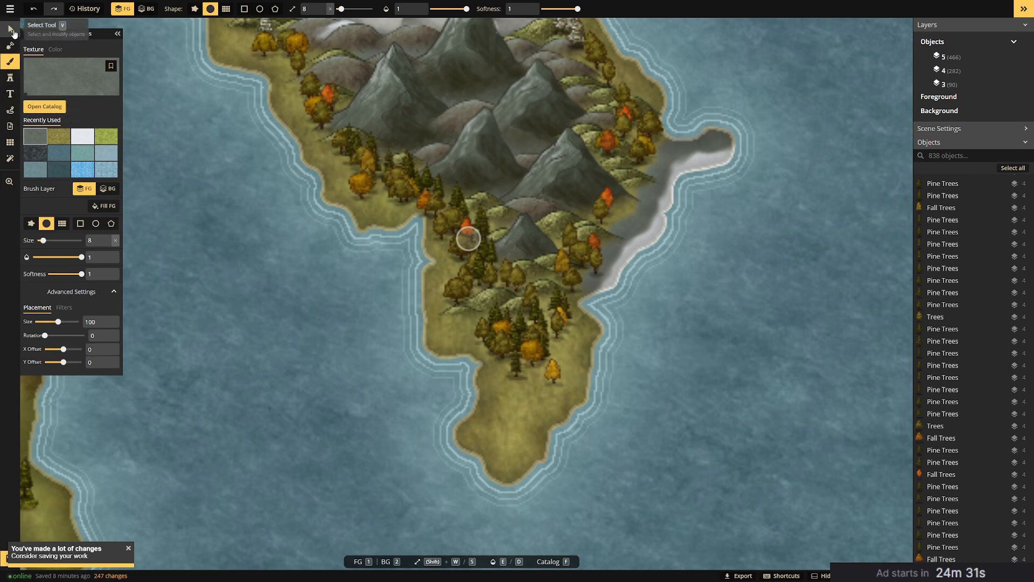
Pick the Core Cliffs stamp from Fantasy Battlemaps 2.0 and place one at size 67 in the sea off the southeastern coast.
click(10, 79)
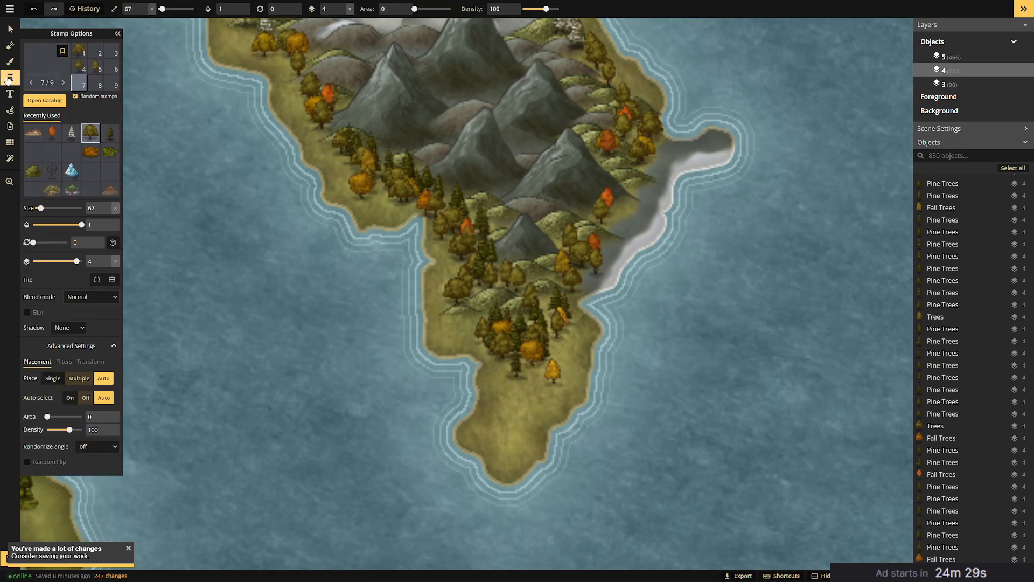
click(42, 61)
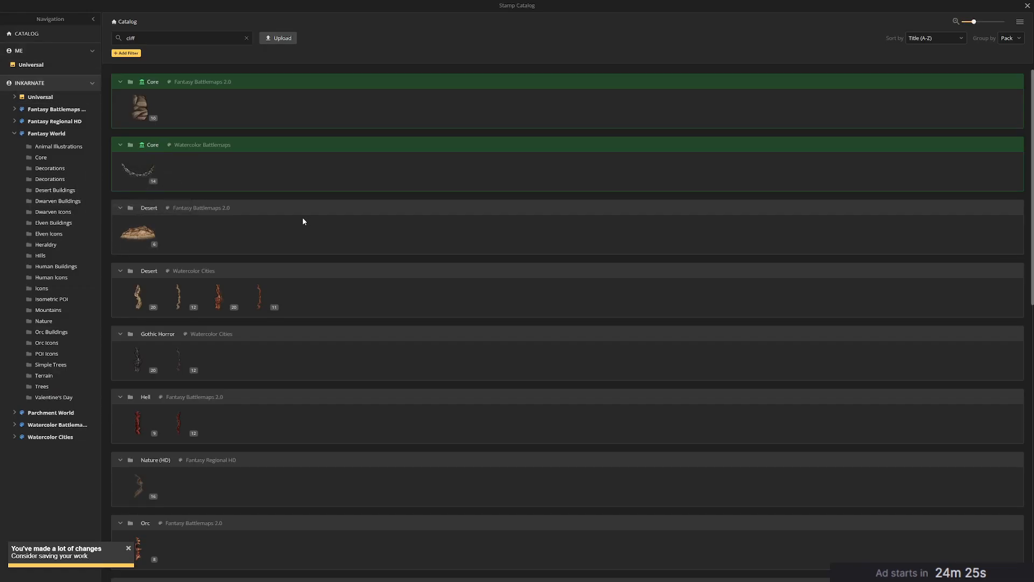
click(135, 113)
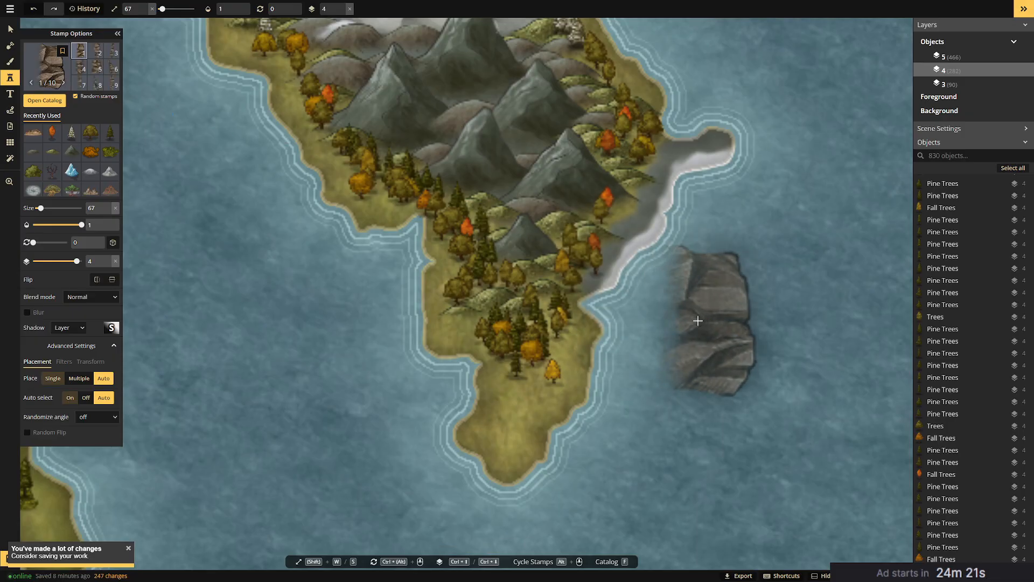
scroll(698, 320, up, 3)
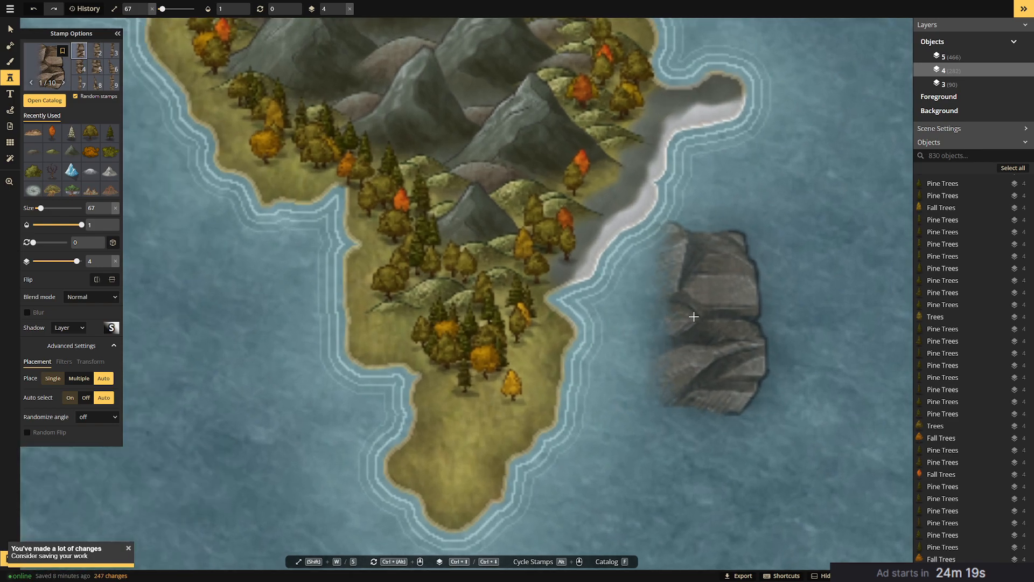
click(694, 317)
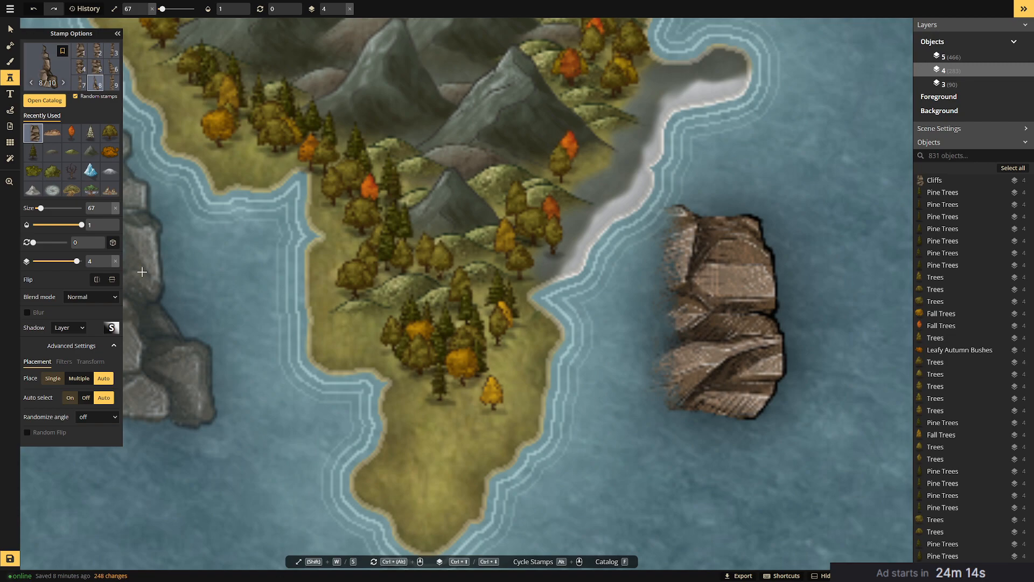
Rotate the placed cliff to 86, shrink it to size 15 and move it onto the peninsula's eastern tip.
click(727, 230)
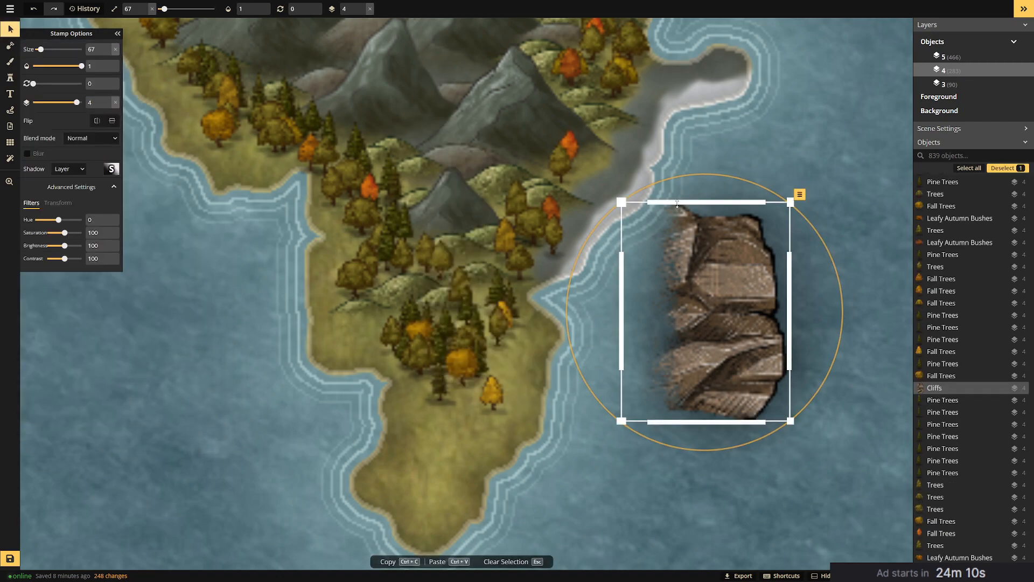
drag(721, 181, 815, 309)
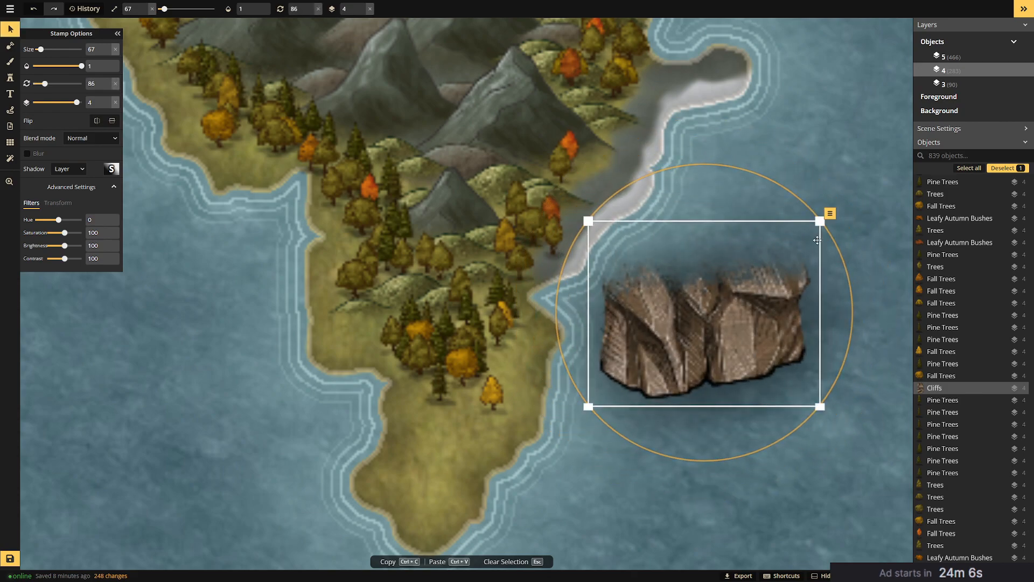
drag(820, 221, 739, 92)
drag(769, 55, 738, 89)
click(793, 158)
scroll(794, 157, down, 5)
drag(784, 175, 635, 264)
Set the cliff's saturation to 0 and contrast to 58, and nudge it into place on the eastern tip.
click(600, 243)
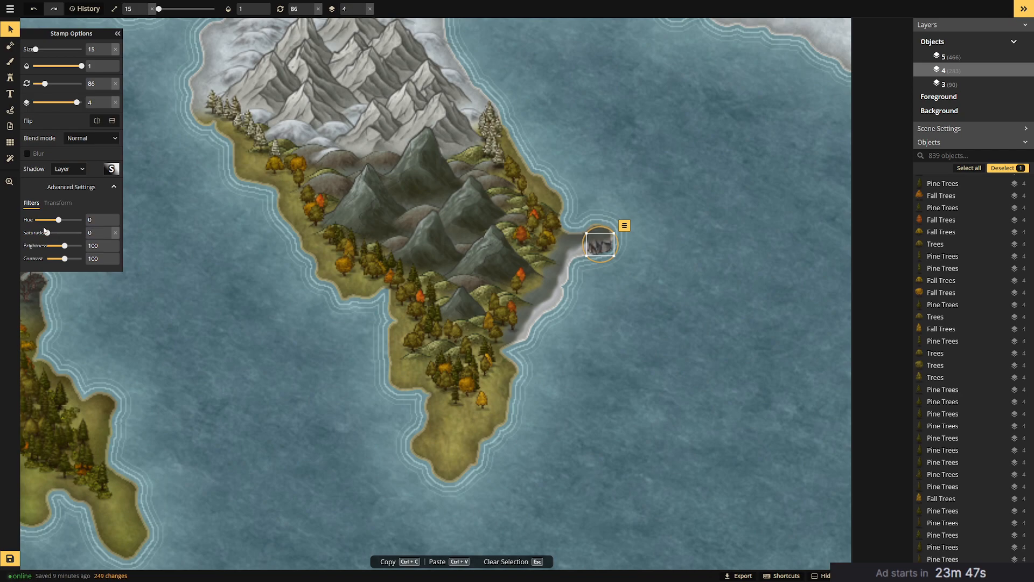
drag(52, 231, 47, 232)
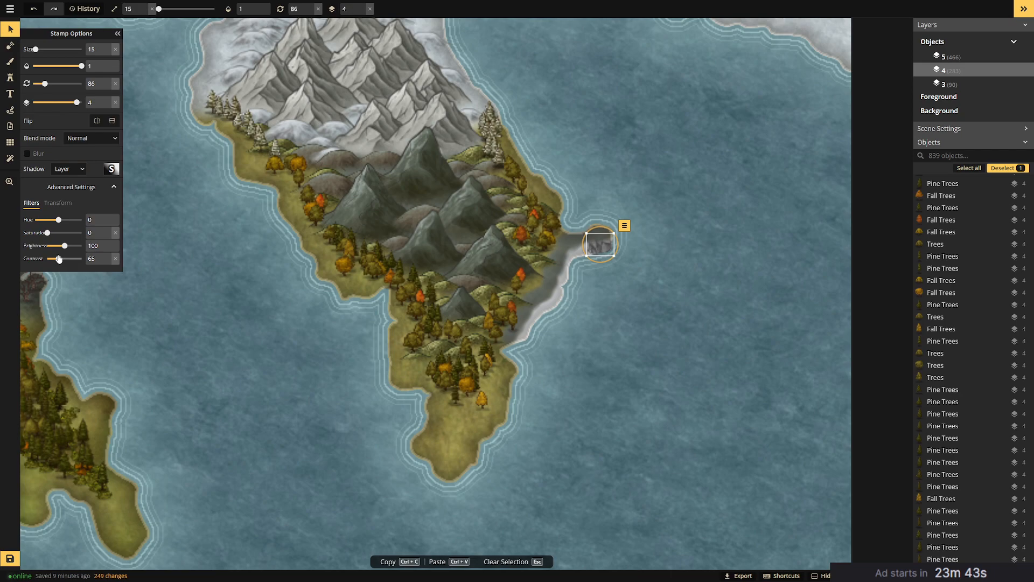
drag(601, 245, 600, 246)
Duplicate the grey cliff and place the copy directly west of it along the tip's southern shore.
right_click(599, 246)
click(642, 263)
drag(614, 254, 581, 252)
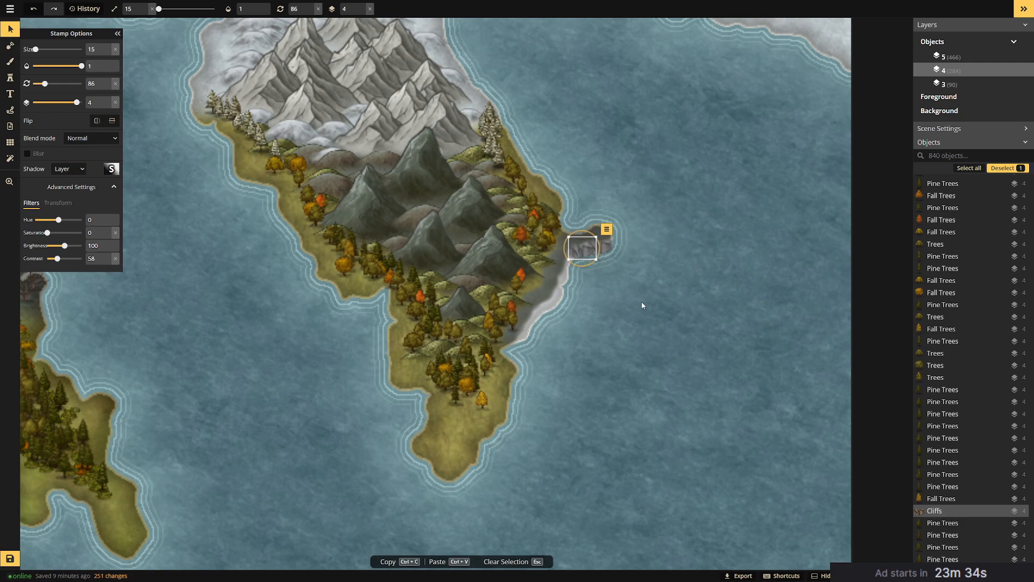
click(628, 297)
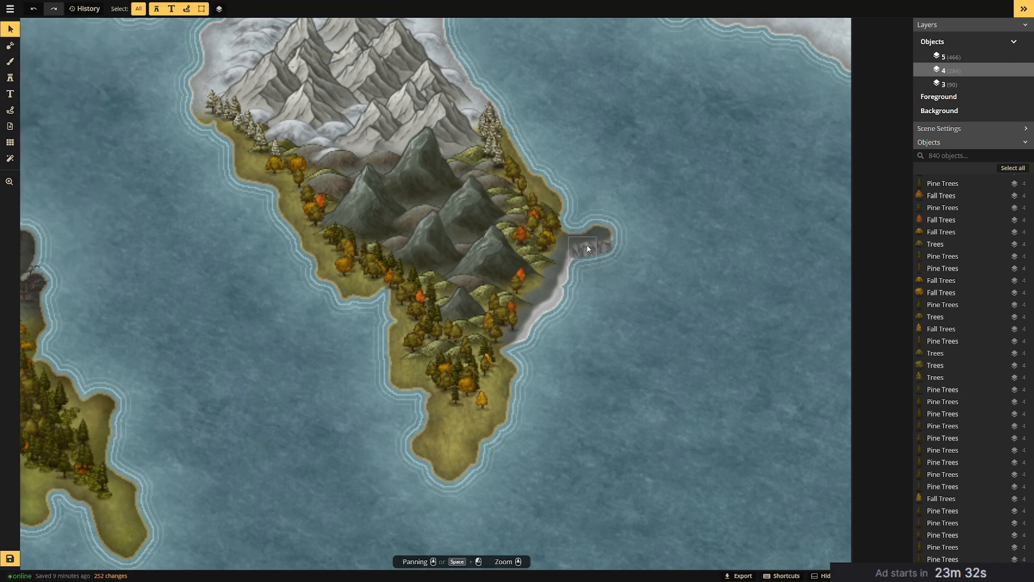
Duplicate the western cliff, rotate the copy to 4 and place it southwest where the coast turns south.
click(586, 248)
right_click(587, 247)
click(613, 254)
drag(602, 253, 574, 263)
click(626, 294)
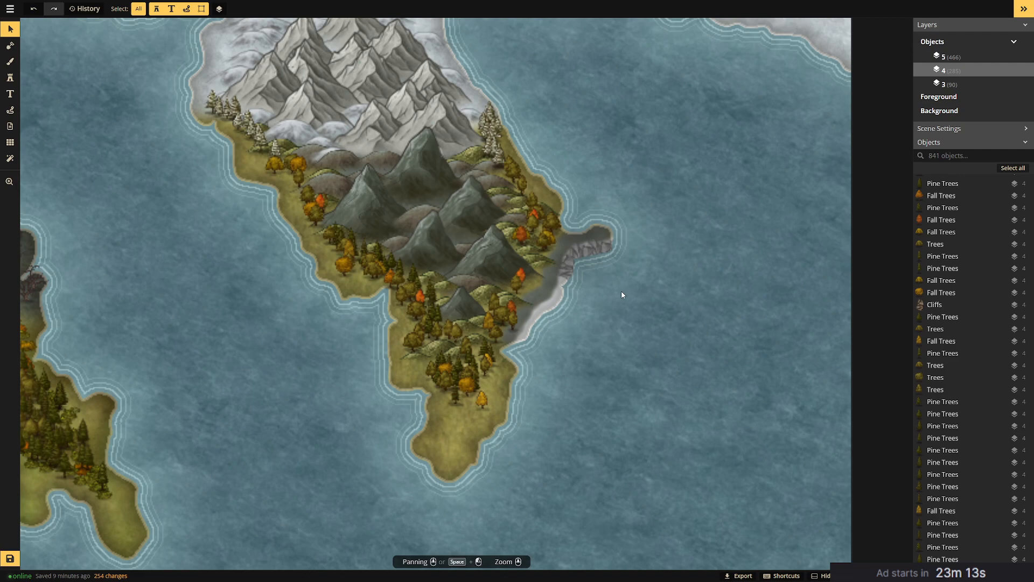
Adjust the rotation of the cliff at the coast's bend to 359.
click(565, 260)
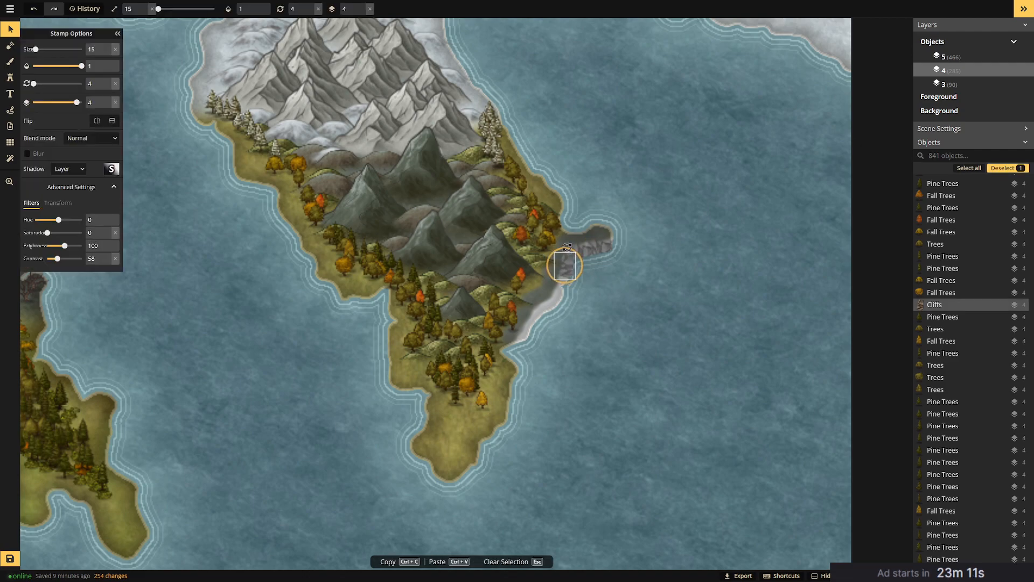
drag(566, 247, 565, 248)
click(608, 289)
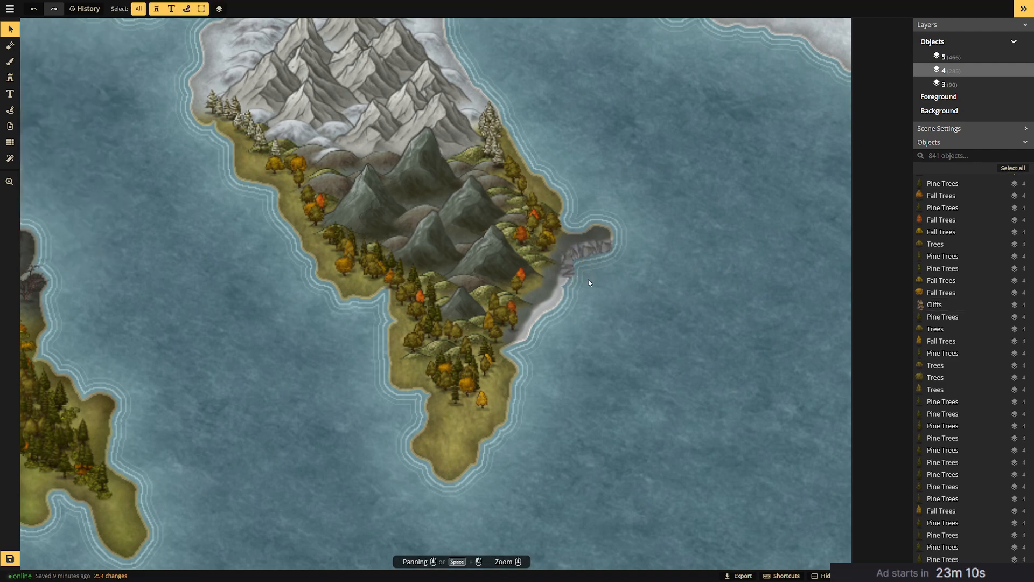
click(567, 268)
click(634, 292)
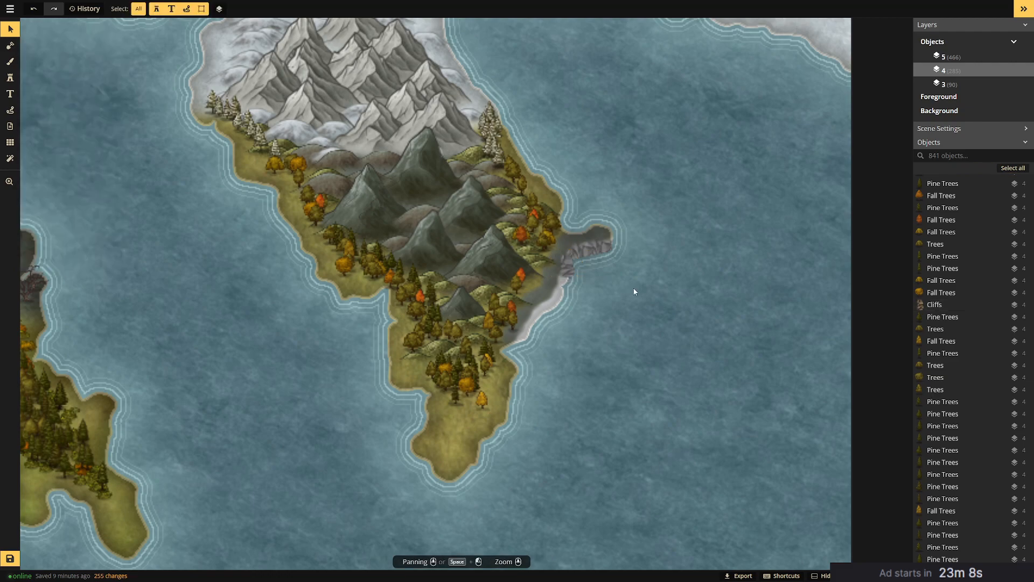
Duplicate the cliff at the bend and place the copy directly south of it on the white coast.
right_click(561, 264)
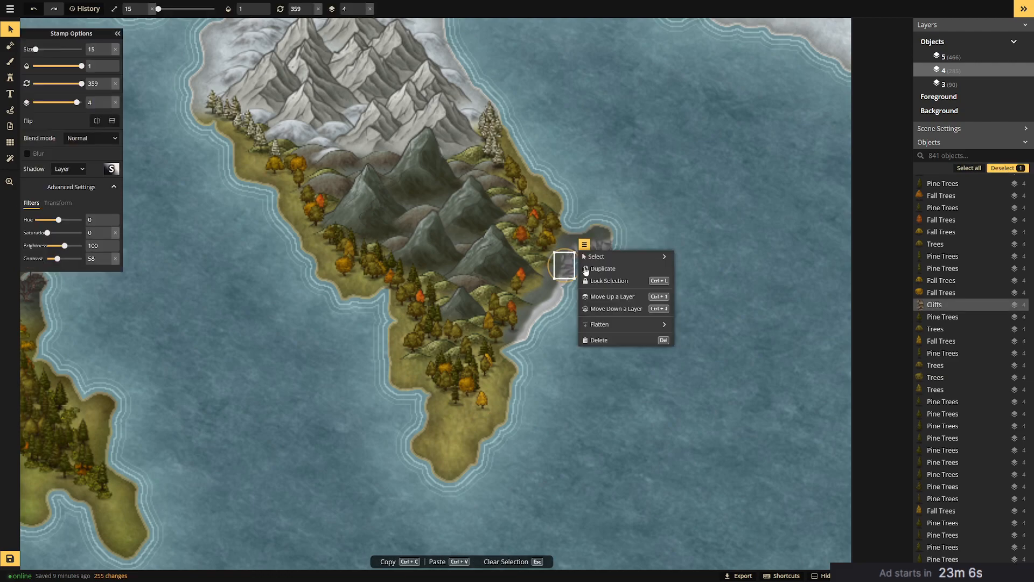
click(595, 271)
drag(588, 268, 562, 292)
click(616, 303)
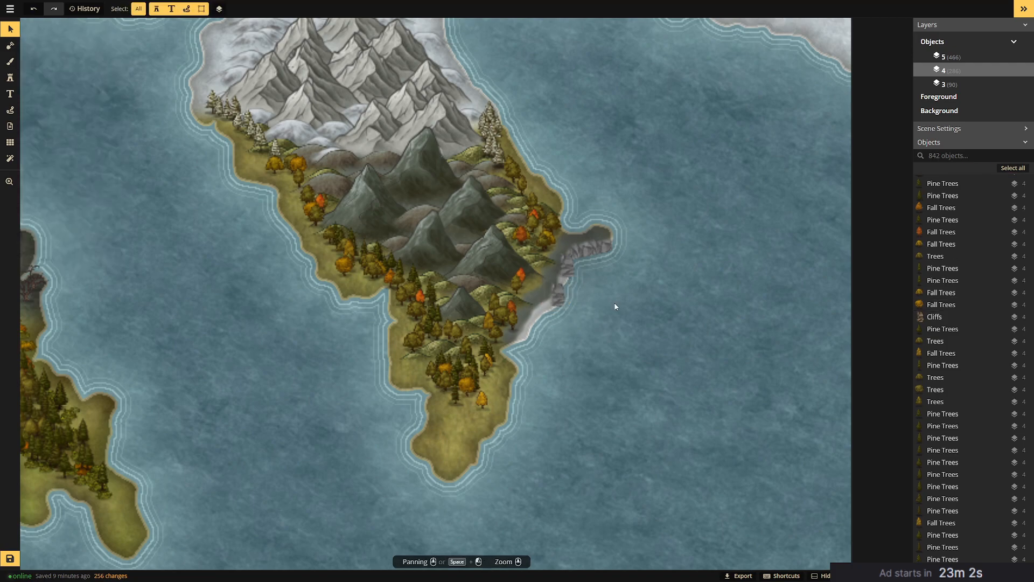
Duplicate the southernmost cliff, rotate the copy to 84 and move it southwest along the coast.
right_click(559, 296)
click(585, 301)
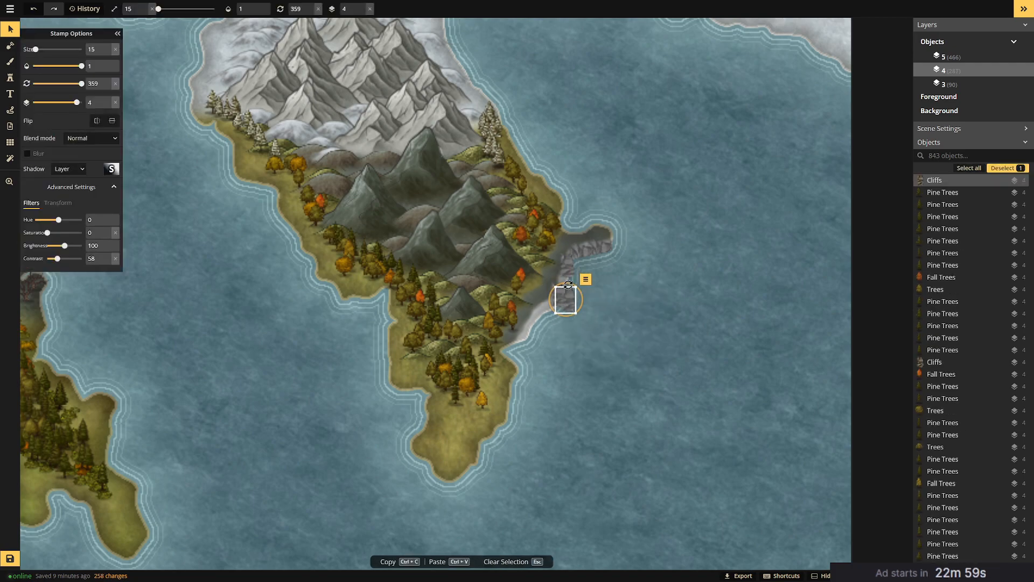
drag(569, 283, 560, 303)
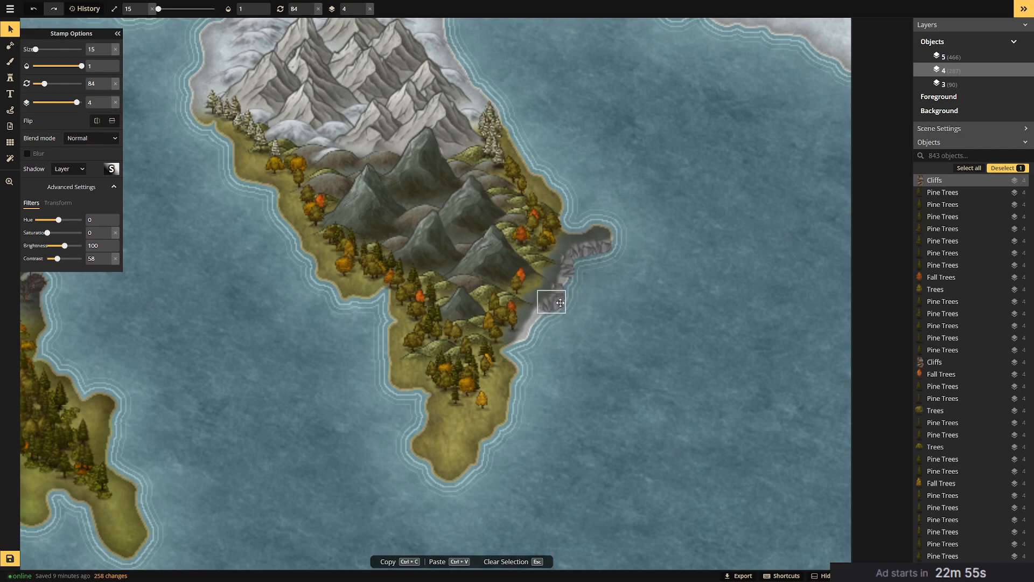
Rotate the second-lowest cliff to 86 and reposition the two southernmost cliffs to follow the coastline.
mouse_move(554, 304)
mouse_down()
mouse_move(572, 289)
mouse_move(565, 308)
mouse_up()
click(557, 292)
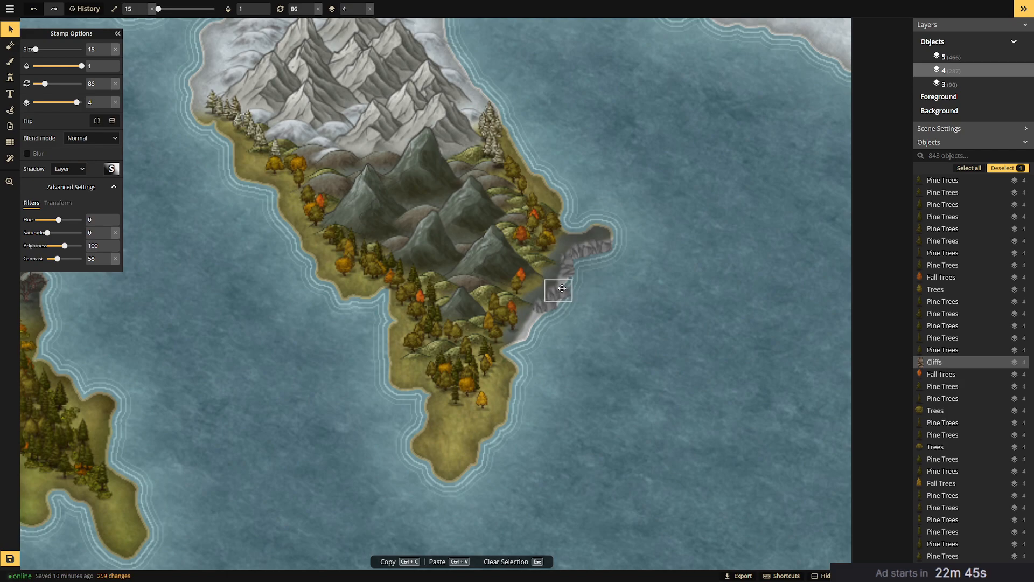
click(543, 309)
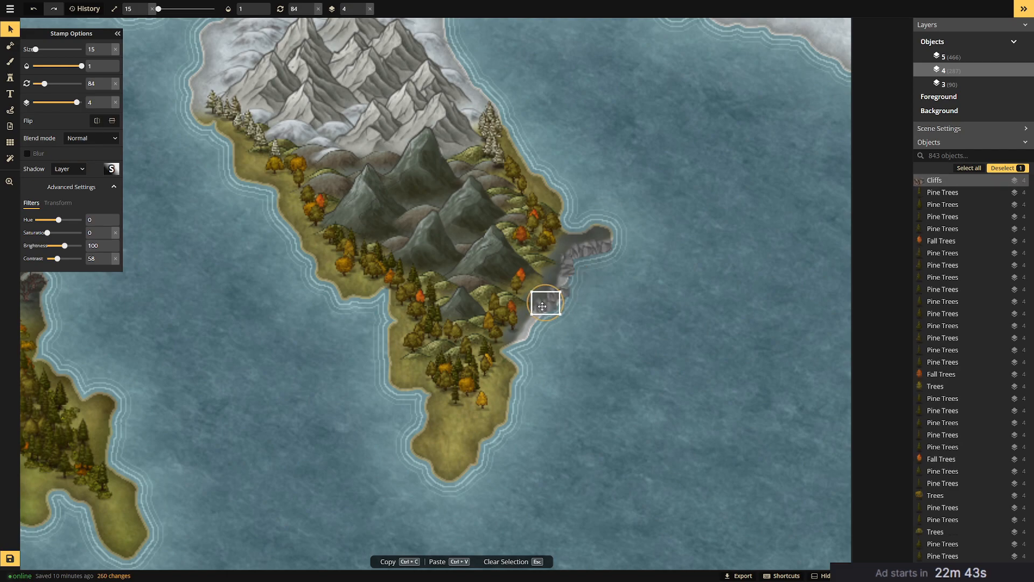
click(564, 286)
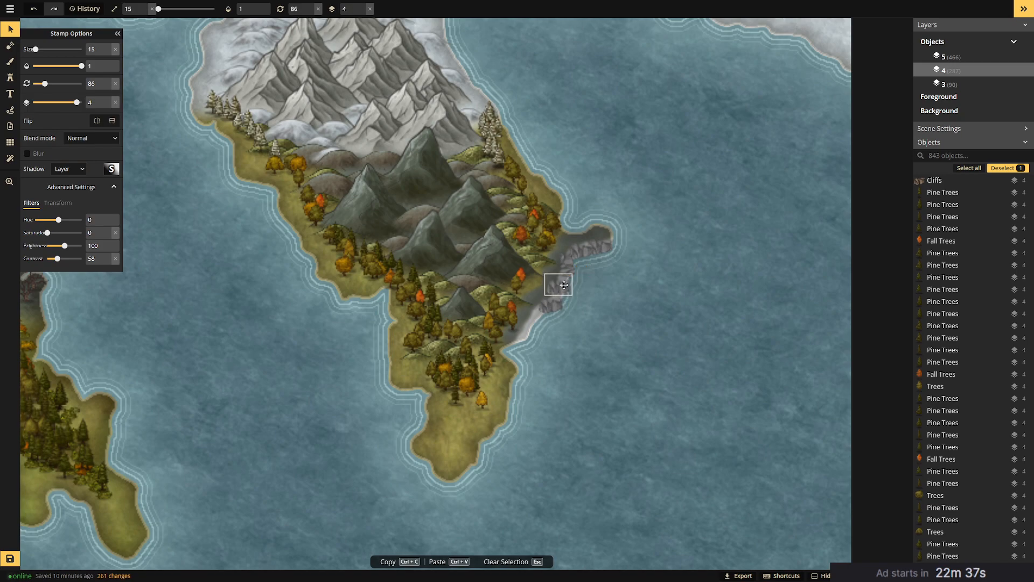
Rotate the cliff between the bend and the southernmost cliff to 20 so it follows the coast.
click(607, 309)
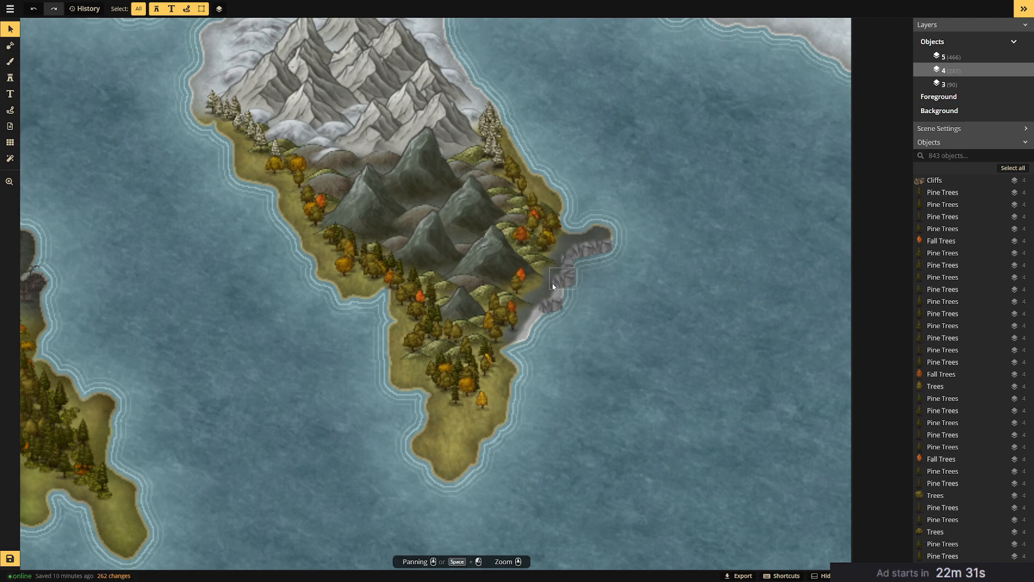
click(565, 276)
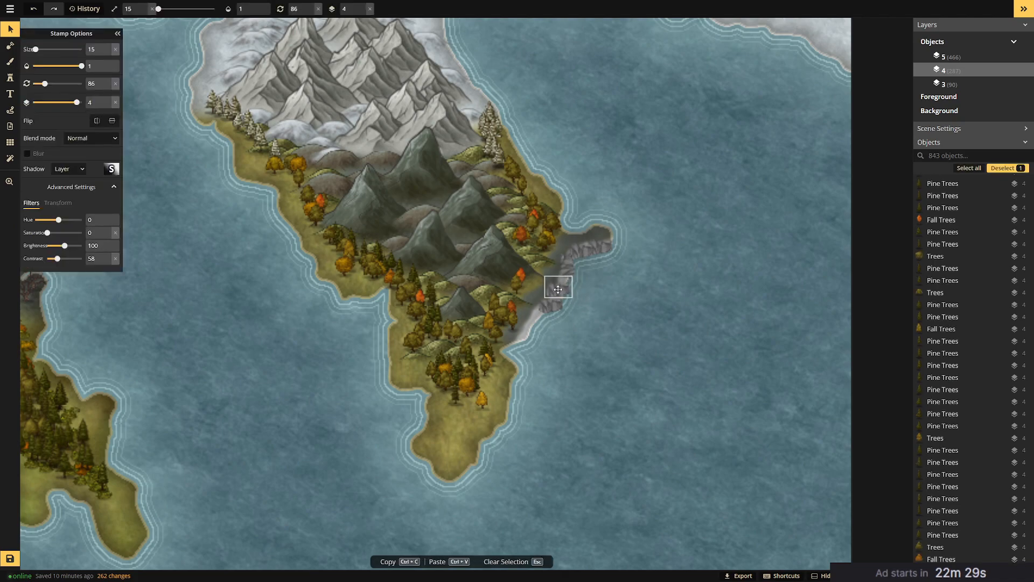
drag(573, 282, 539, 272)
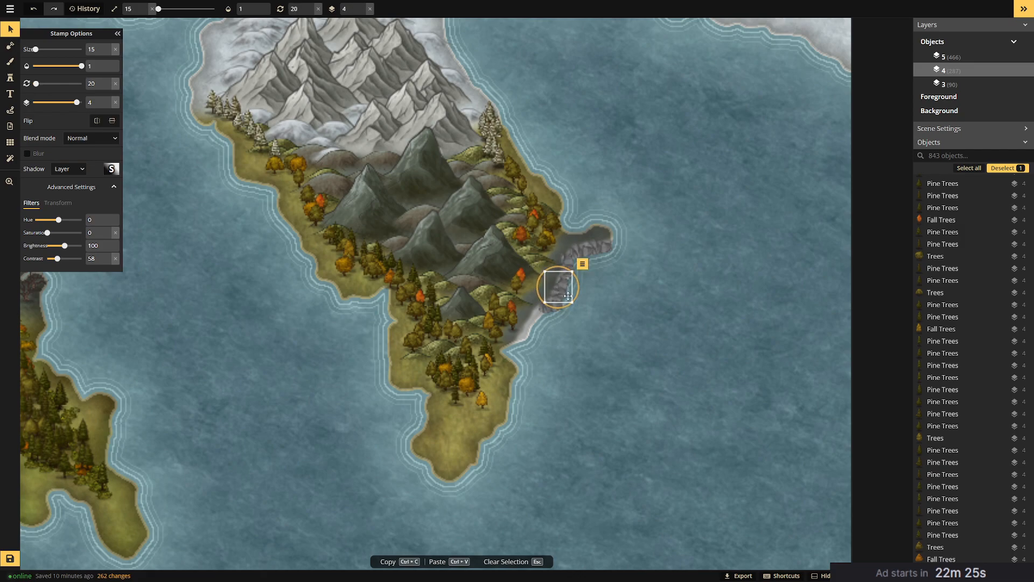
click(613, 357)
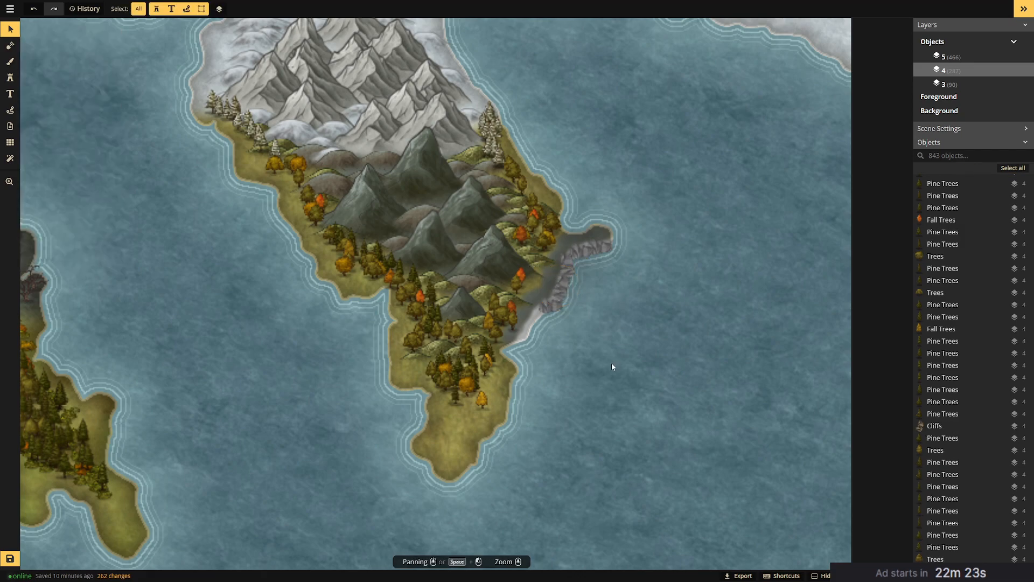
Set the contrast of the easternmost cliff at the tip of the headland to 34.
scroll(606, 368, down, 2)
scroll(606, 370, down, 2)
drag(594, 363, 643, 262)
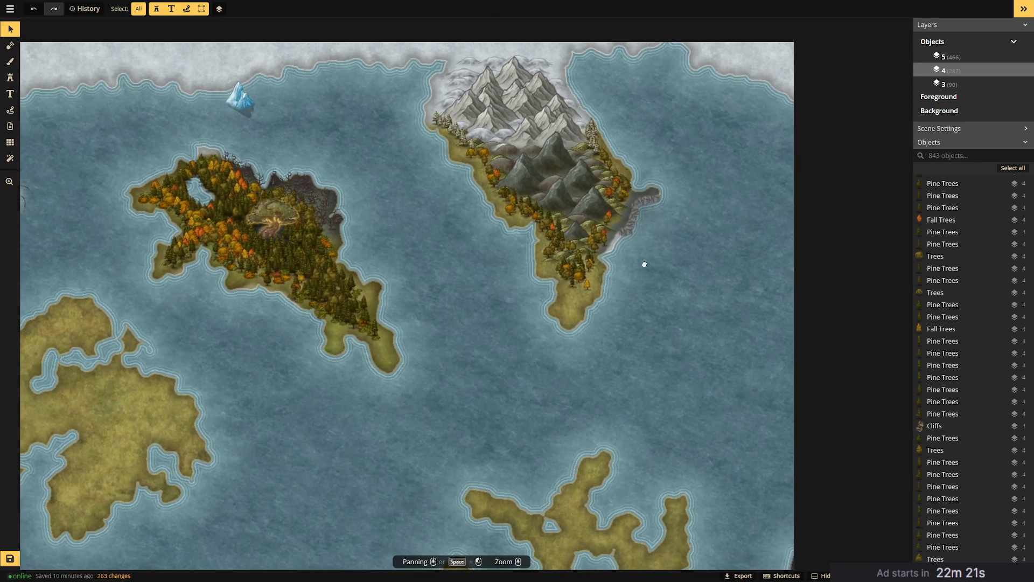
scroll(646, 264, down, 2)
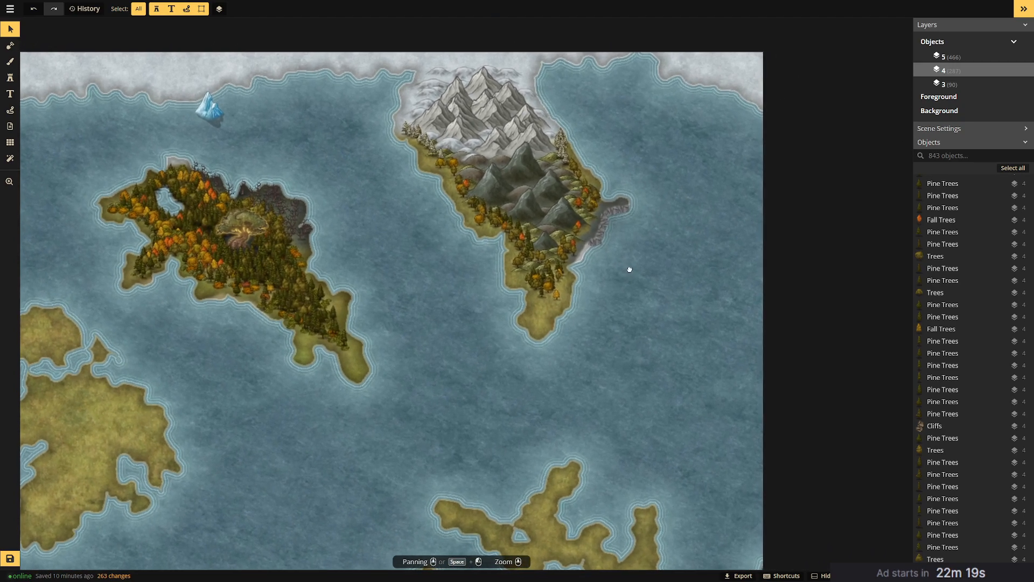
scroll(635, 225, up, 4)
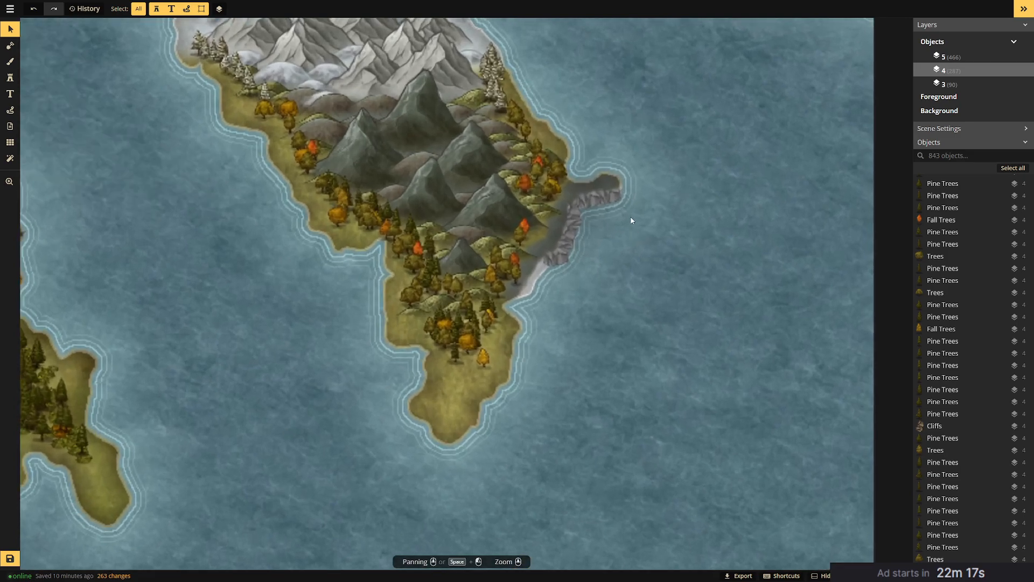
click(609, 193)
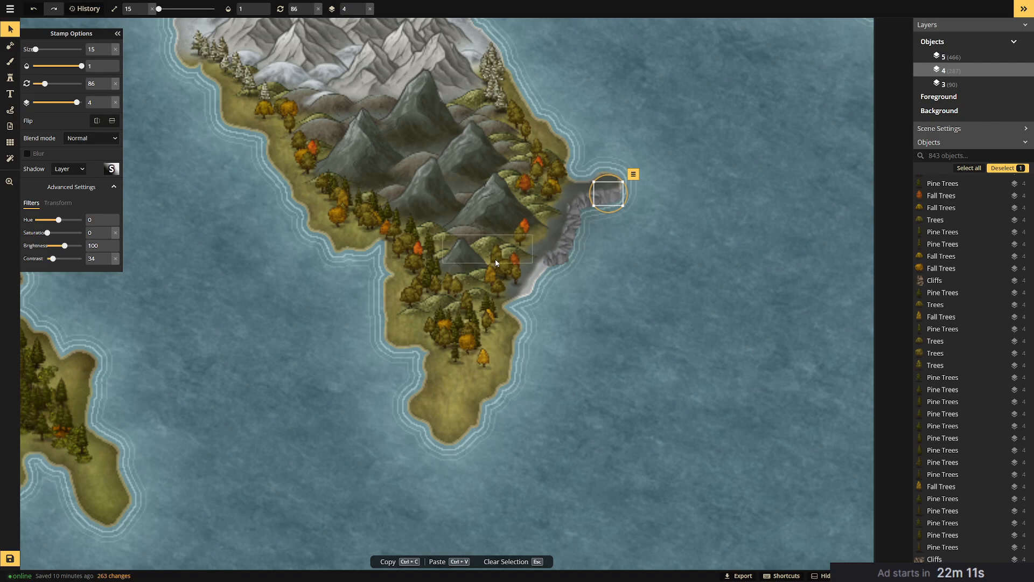
click(621, 235)
Set the contrast of the cliff directly west of the headland's tip cliff to 35.
click(589, 201)
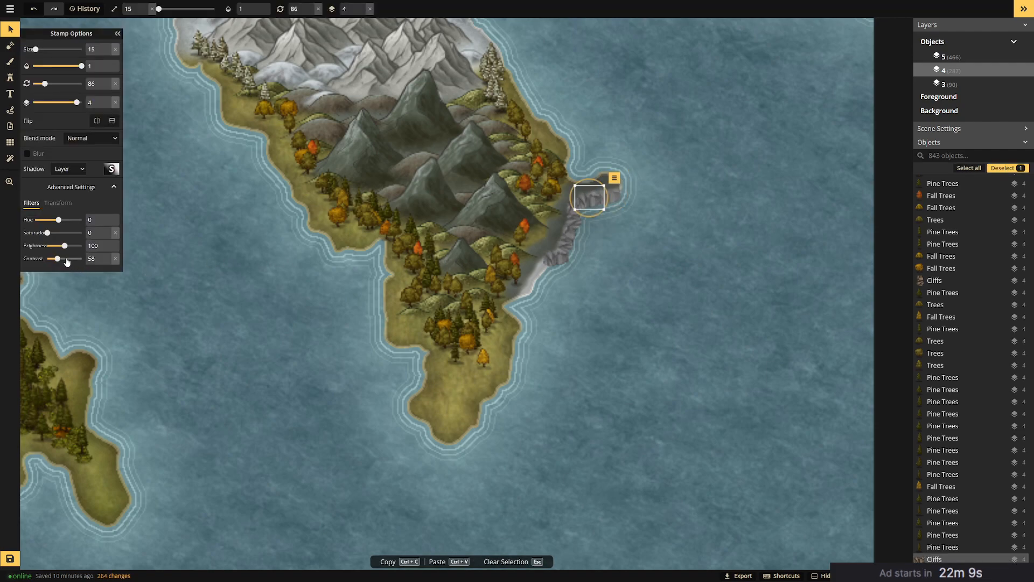
click(617, 196)
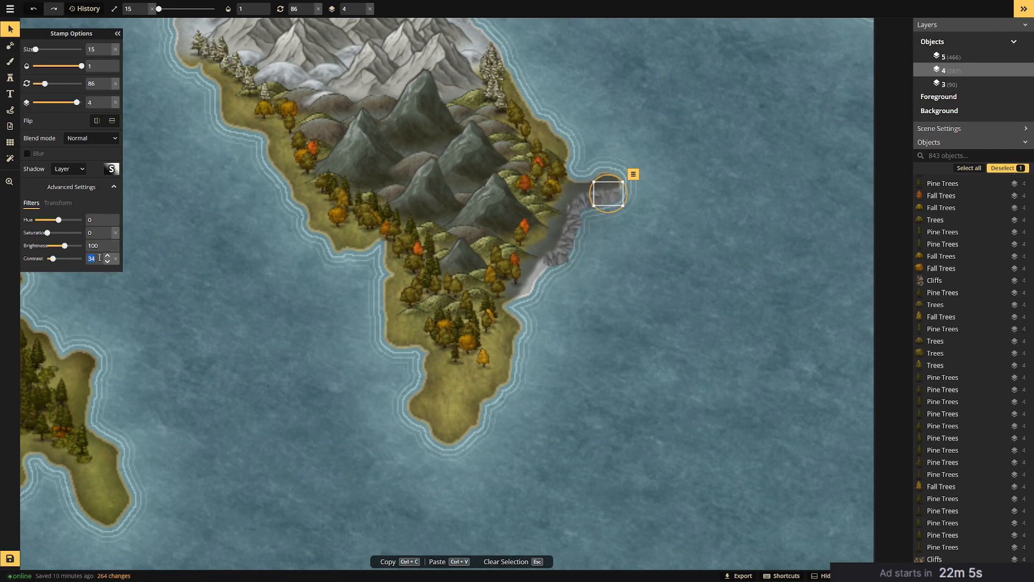
click(590, 197)
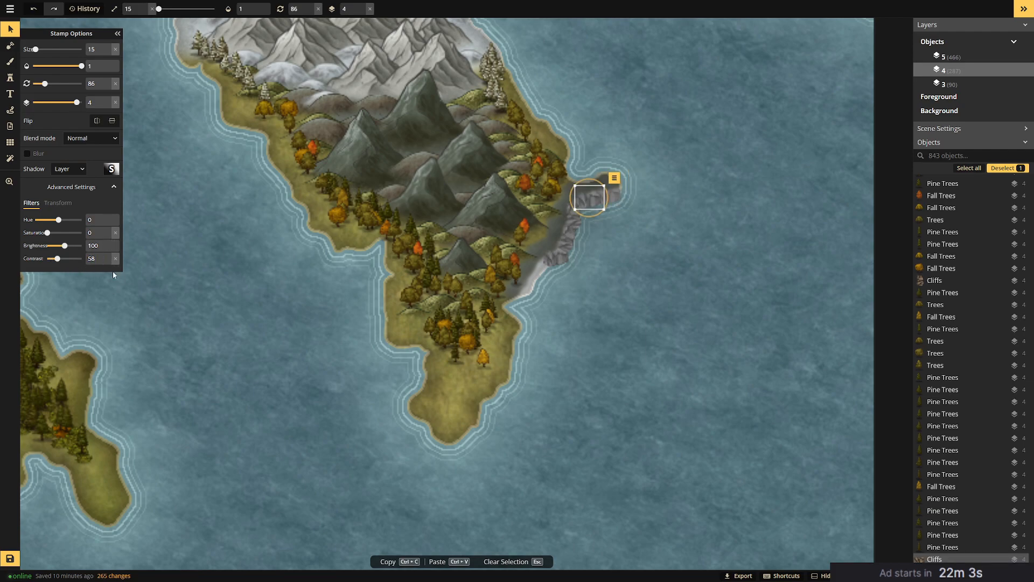
click(95, 259)
text(356)
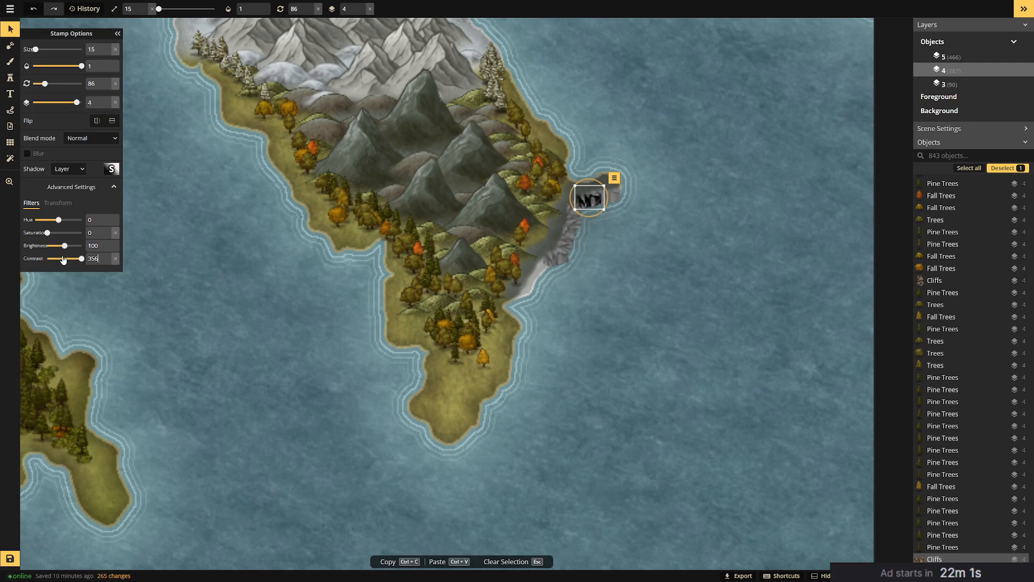
key(BackSpace)
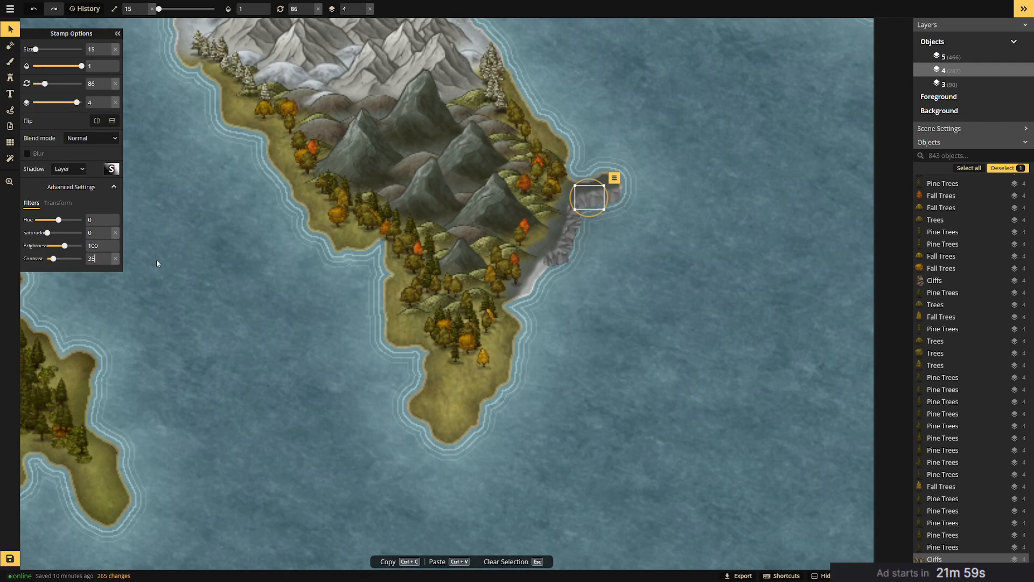
Set the contrast of the cliff at the bend and the two cliffs south of it to 35.
click(564, 215)
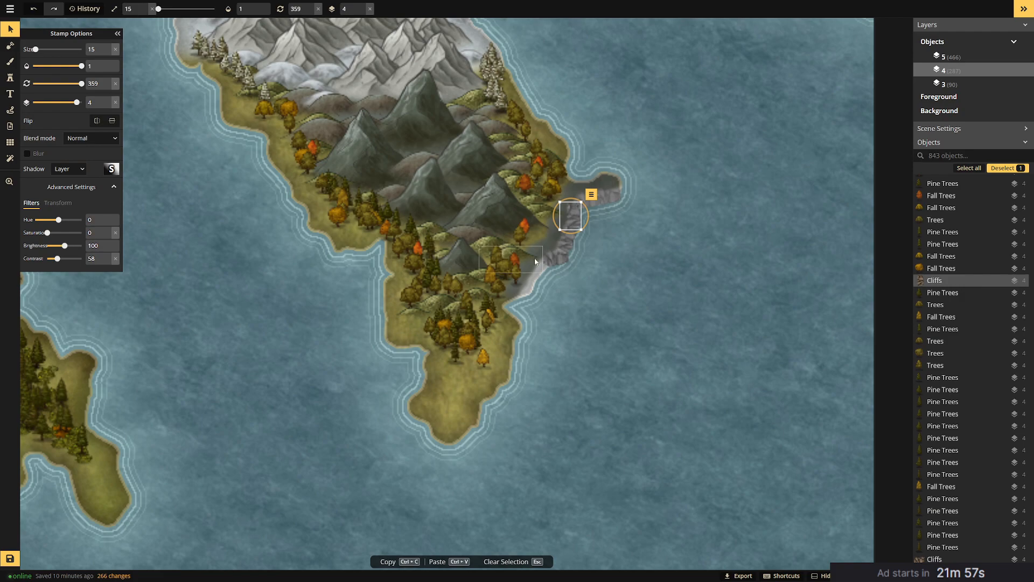
shift+click(564, 245)
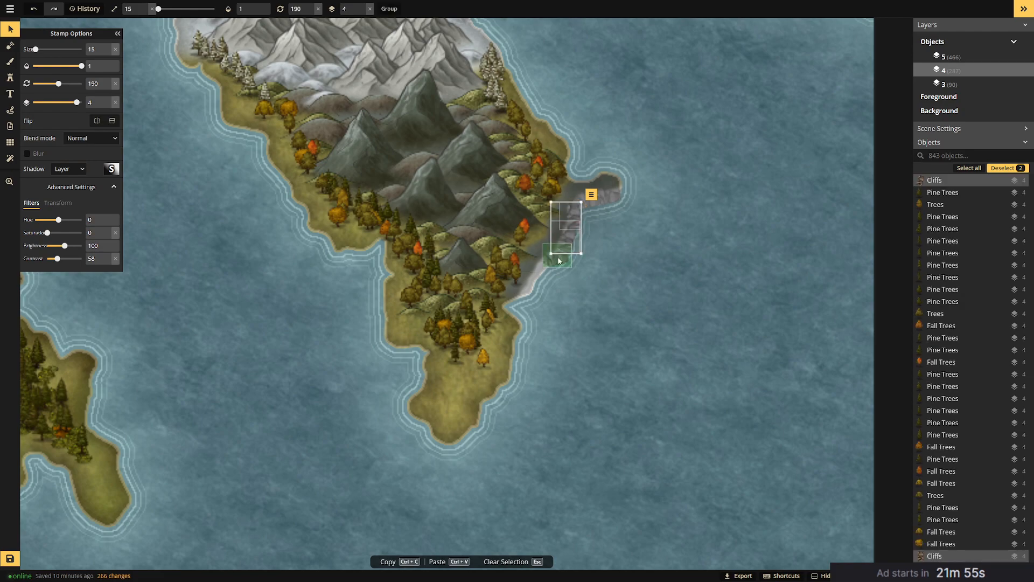
shift+click(555, 259)
text(35)
click(759, 246)
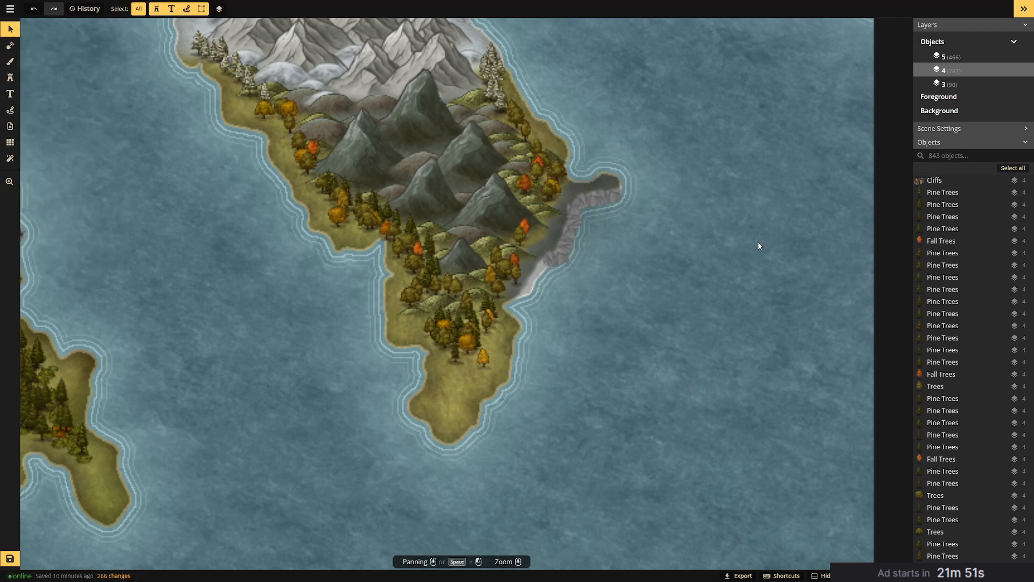
Duplicate the second cliff from the headland's tip and place the copy slightly southwest, over the gap at the bend.
click(587, 203)
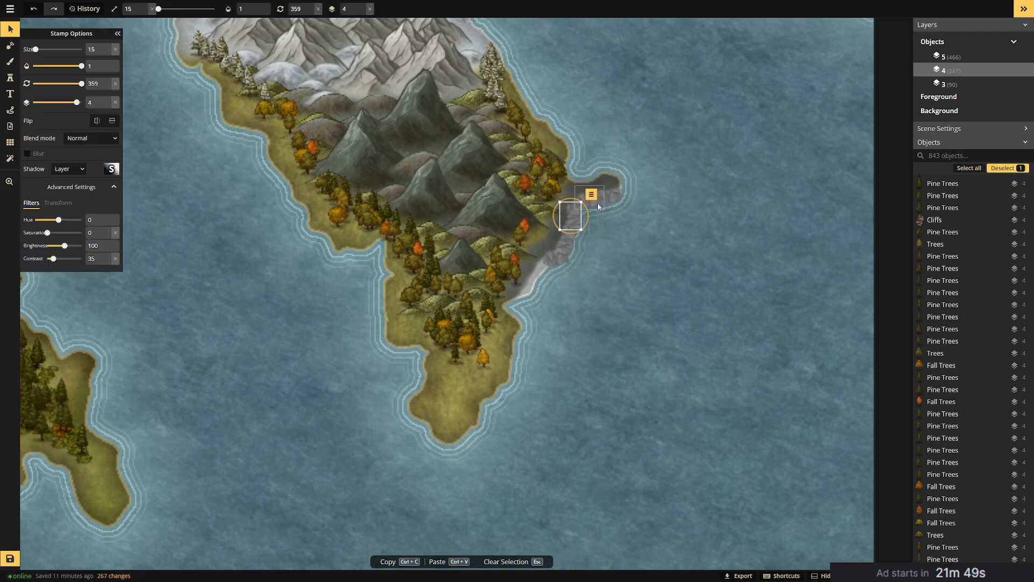
click(614, 178)
click(632, 205)
drag(604, 189, 578, 201)
click(627, 215)
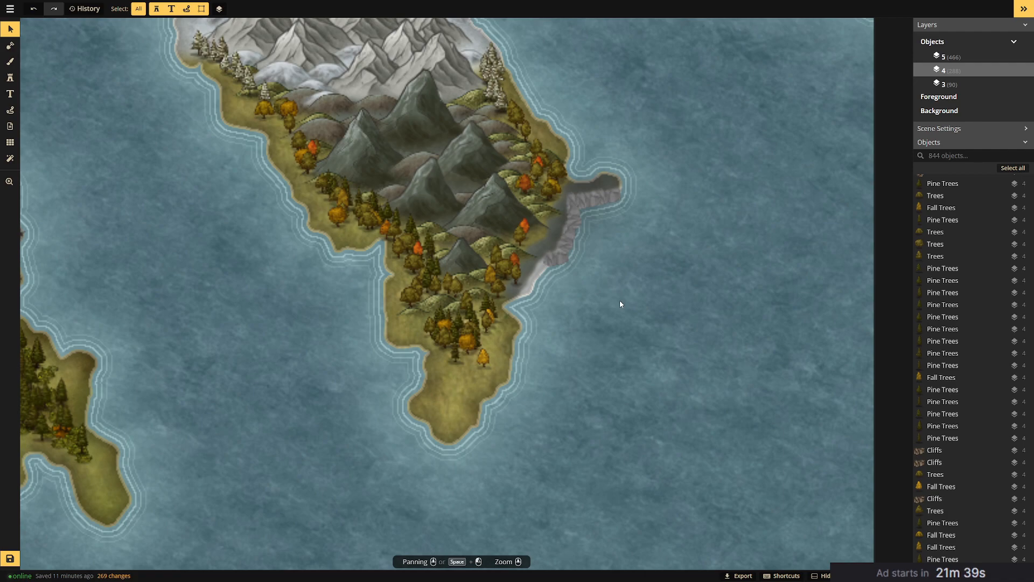
Move the bend cliff out to sea and try reshaping the exposed coastline with a size 4 circular mask brush, subtracting and adding land.
drag(572, 216, 630, 248)
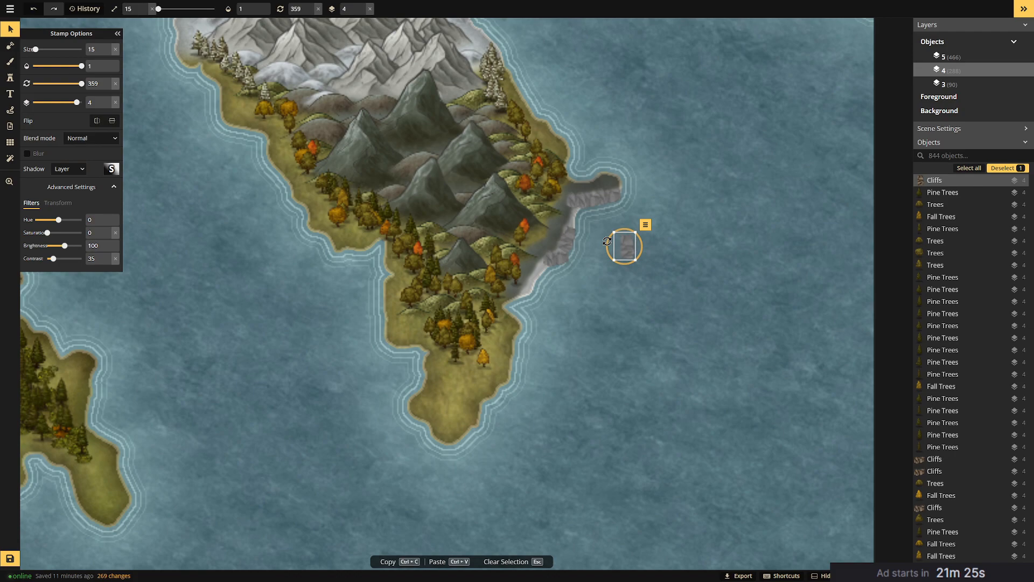
click(10, 46)
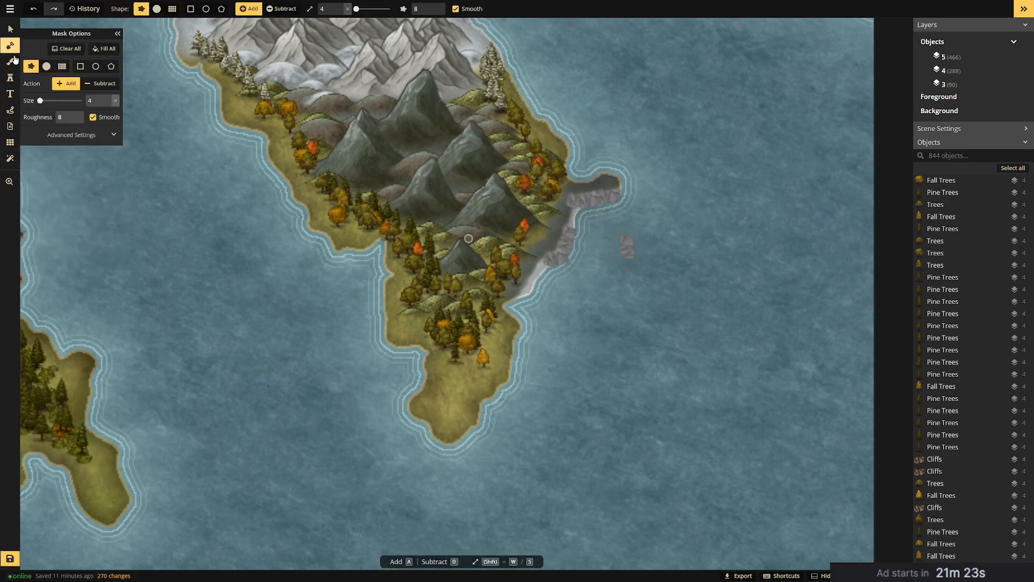
click(47, 66)
click(102, 83)
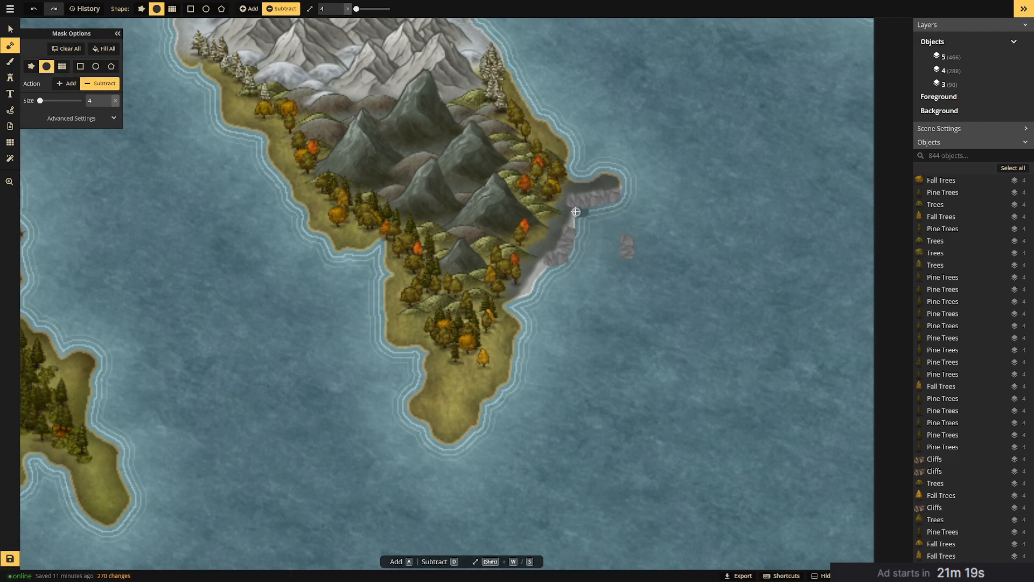
drag(573, 220, 580, 225)
click(69, 84)
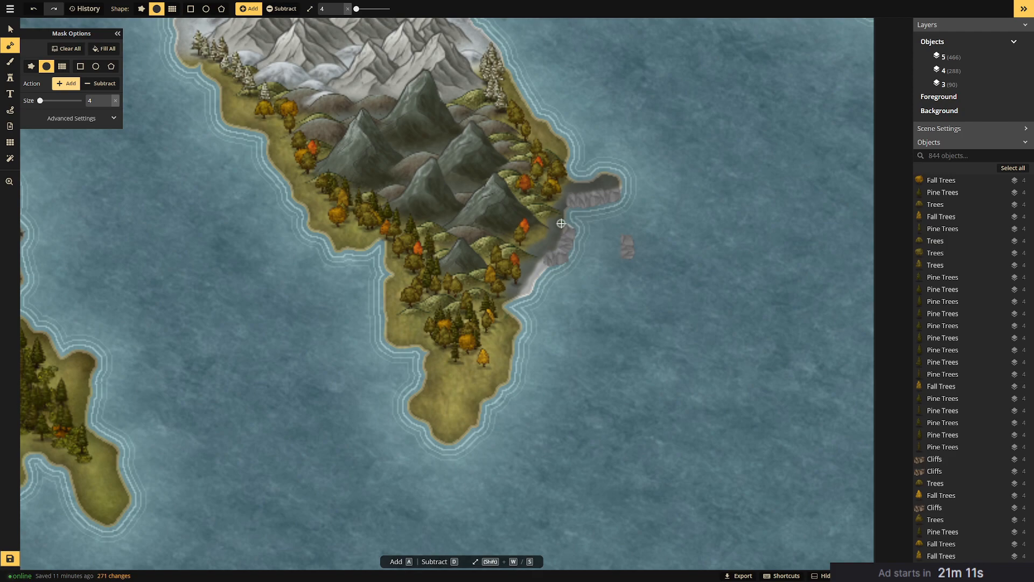
click(570, 223)
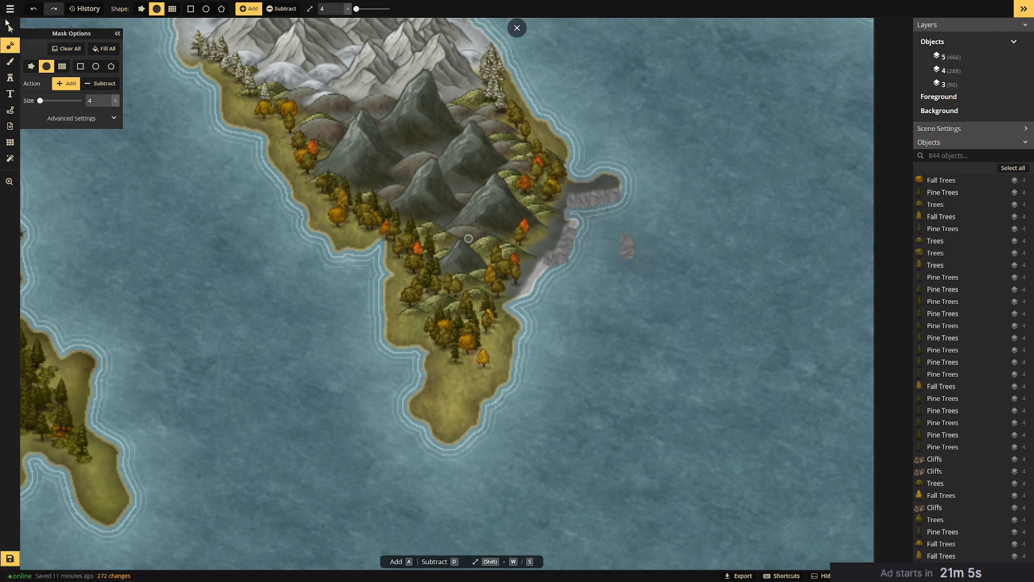
Try fitting the offshore cliff back into the bend of the coast, shifting it to close the gap between its neighbours.
click(8, 28)
click(625, 245)
drag(650, 242, 558, 209)
click(656, 224)
click(639, 224)
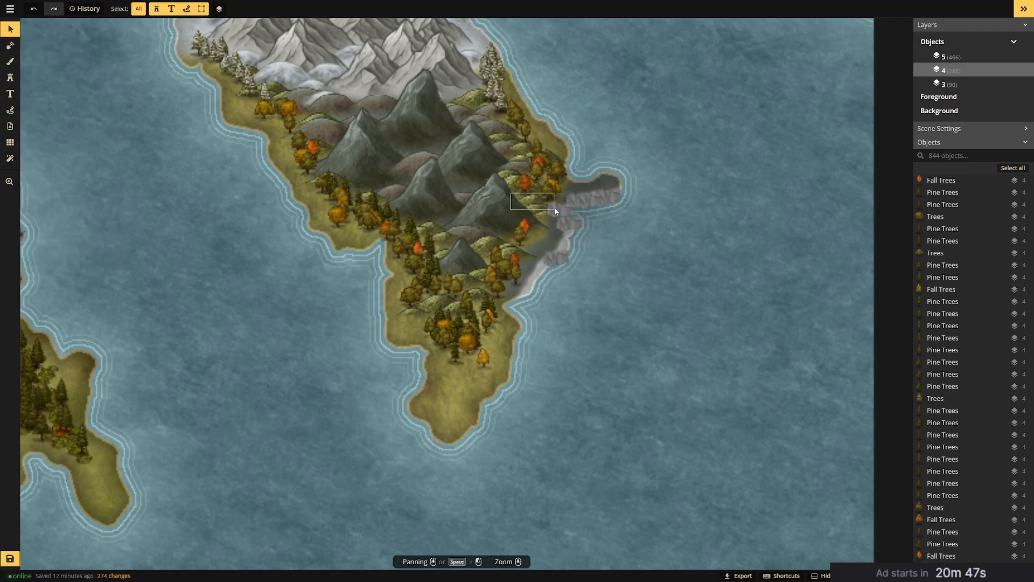
click(568, 212)
click(646, 237)
click(562, 206)
drag(562, 205, 573, 207)
click(652, 241)
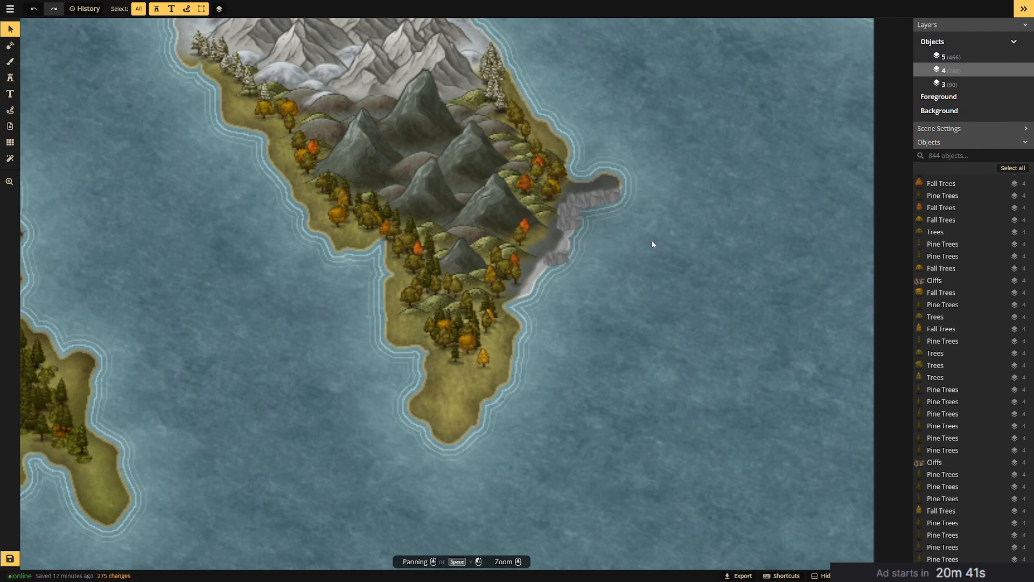
click(574, 211)
drag(575, 211, 618, 226)
Undo the cliff moves and coastline mask edits at the bend, and clear the selection.
key(ctrl+z)
key(ctrl+z)
key(ctrl+z)
key(ctrl+z)
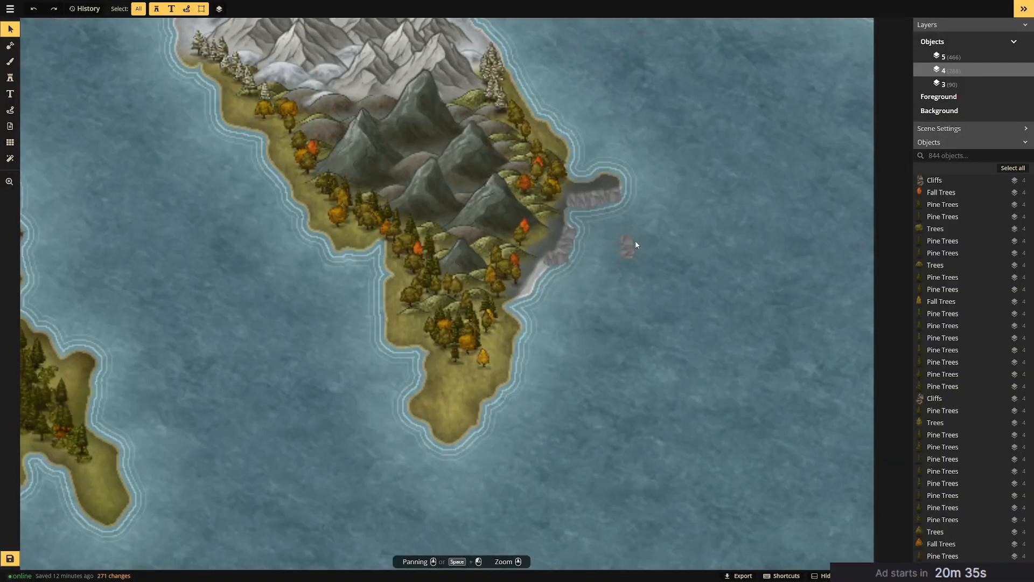
key(ctrl+z)
key(ctrl+z)
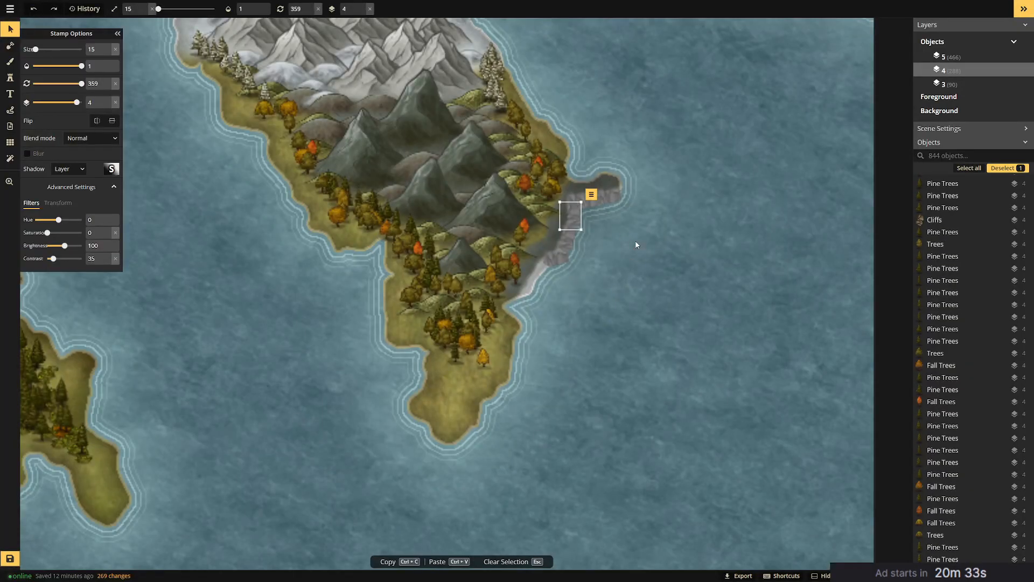
key(Escape)
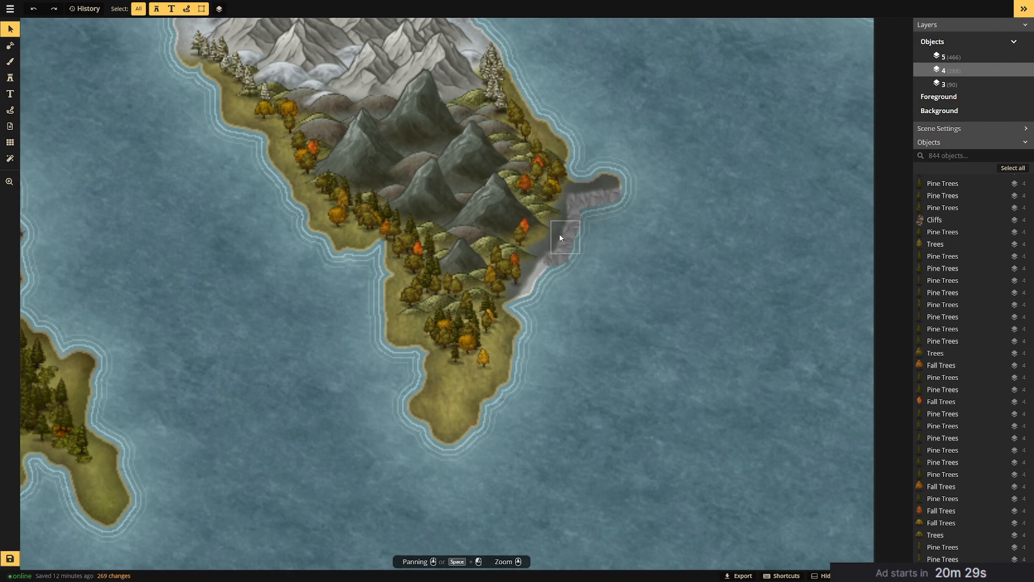
Duplicate the southernmost cliff and fit the copy southwest of it along the white coast.
click(558, 264)
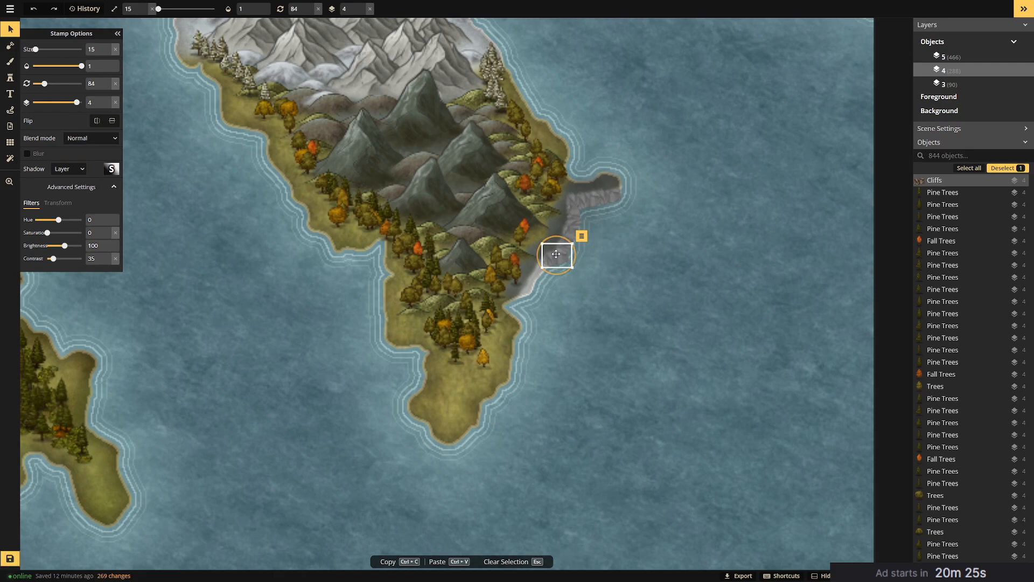
click(582, 236)
click(597, 267)
drag(574, 258, 547, 264)
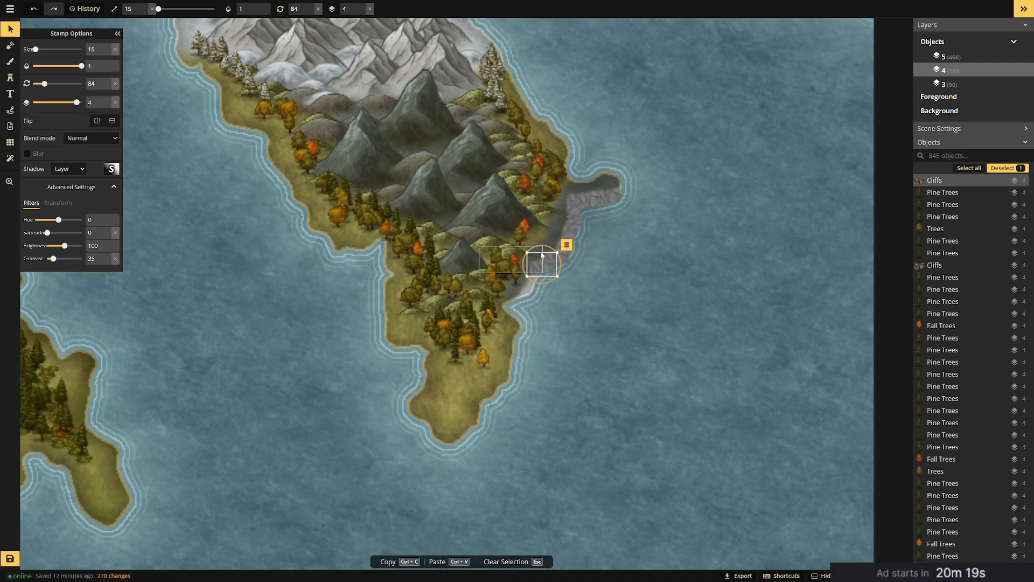
drag(541, 246, 546, 269)
click(637, 272)
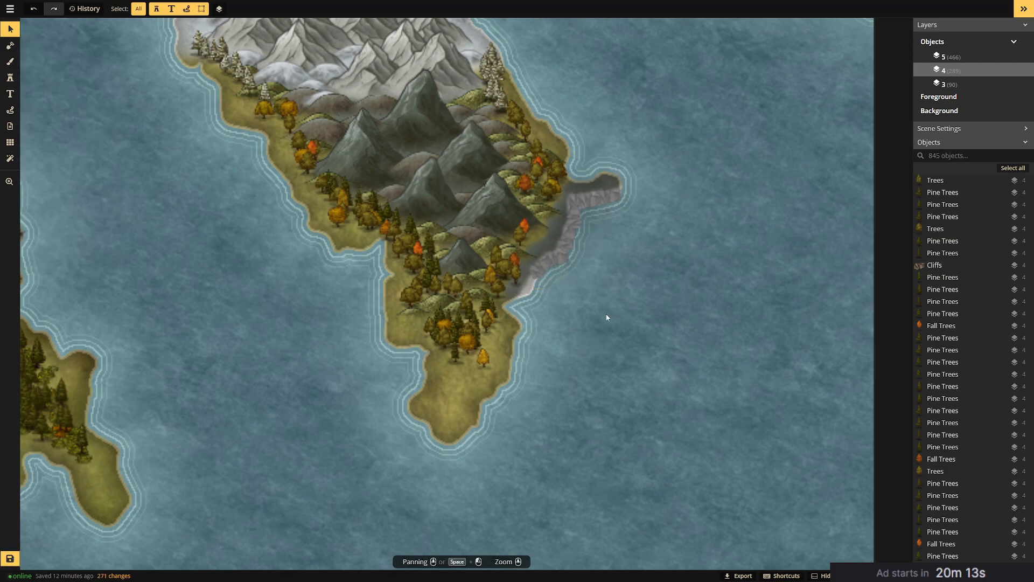
Duplicate the second-lowest cliff, rotate the copy to 27 and place it at the southern end of the white coast.
scroll(607, 314, down, 1)
scroll(605, 318, up, 1)
click(559, 255)
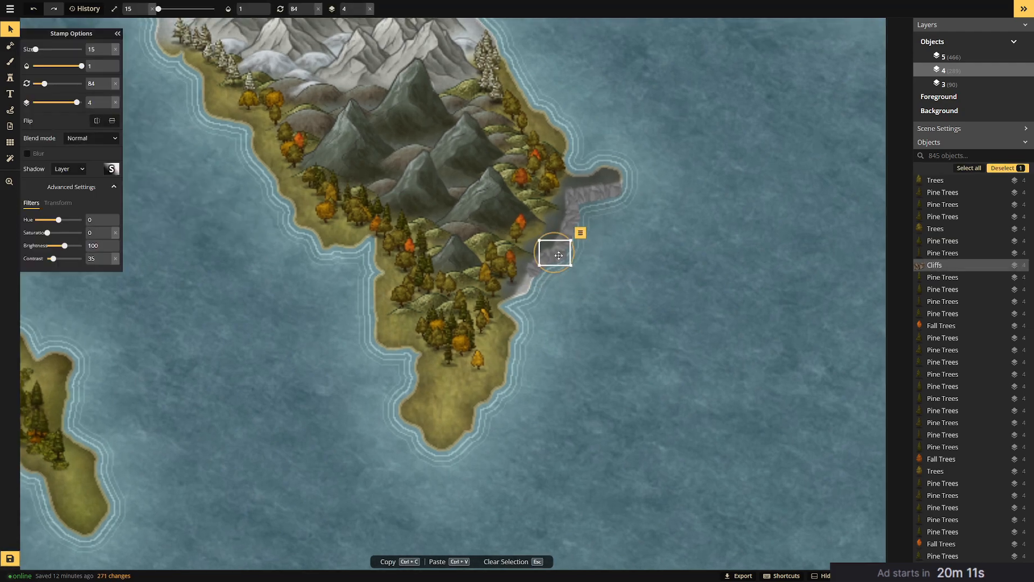
click(581, 232)
click(595, 253)
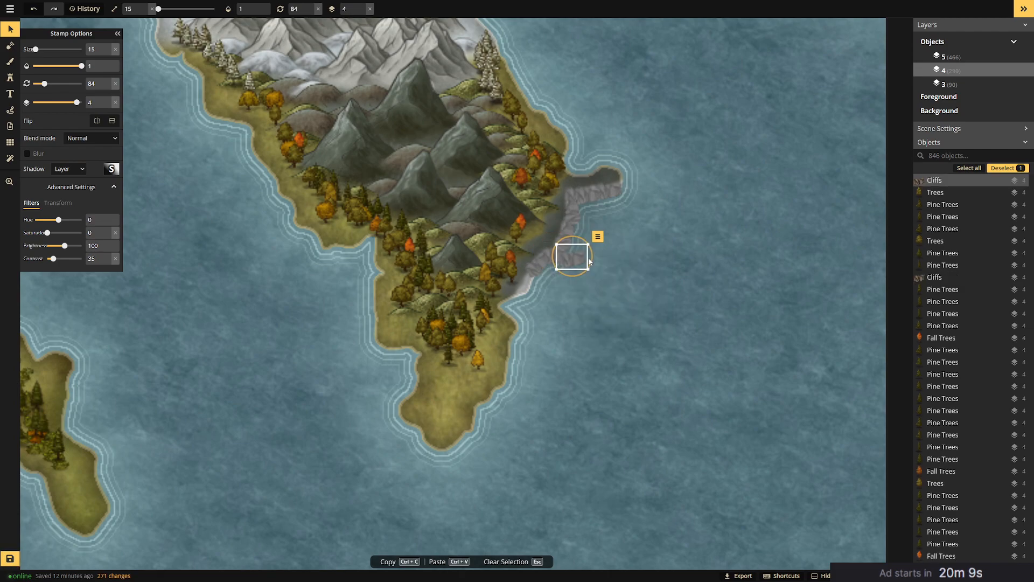
drag(576, 264, 531, 283)
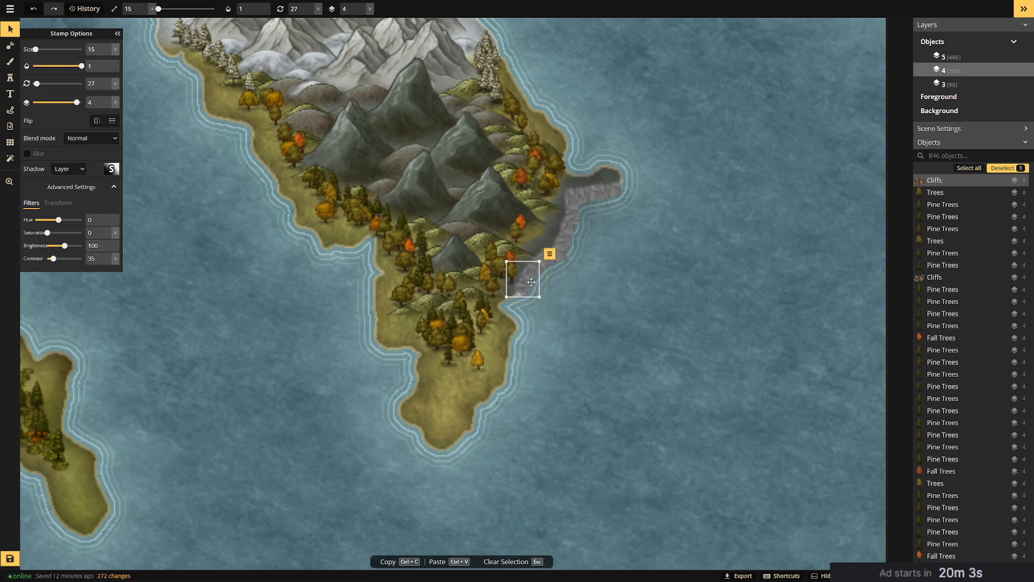
click(603, 290)
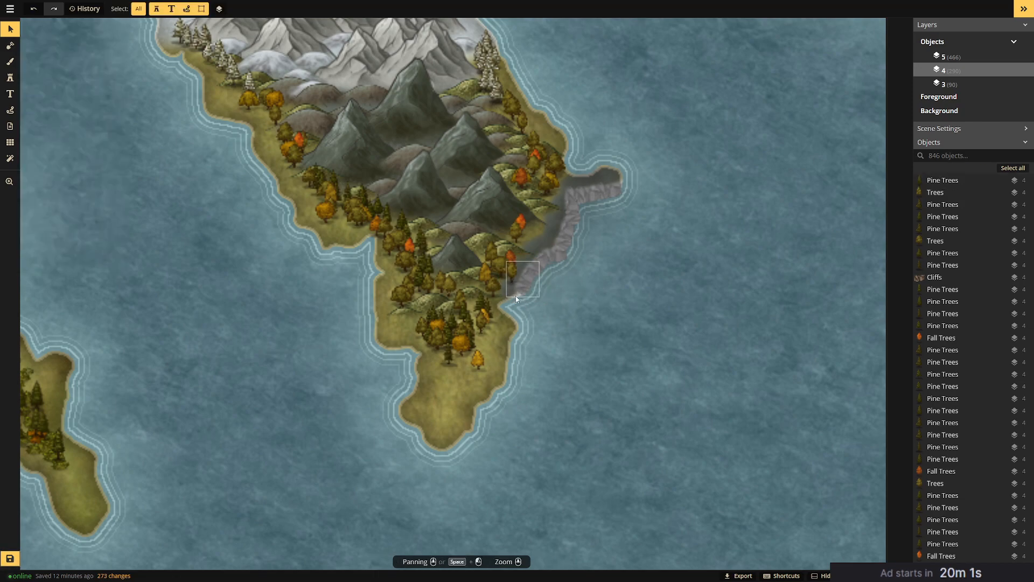
Paint olive grass and grey rock foreground textures over the ground at the southern end of the coastal cliffs.
click(10, 62)
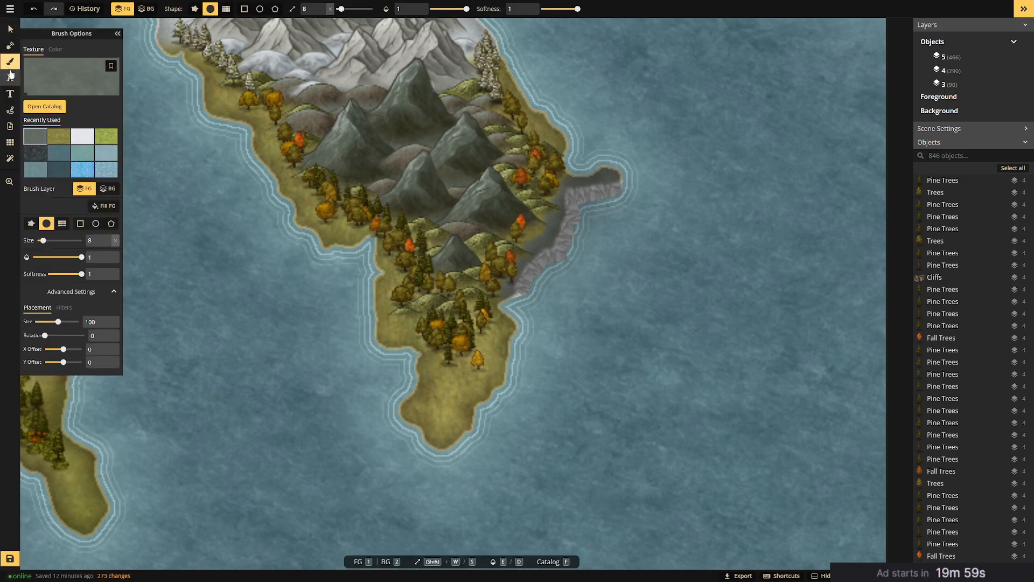
click(59, 136)
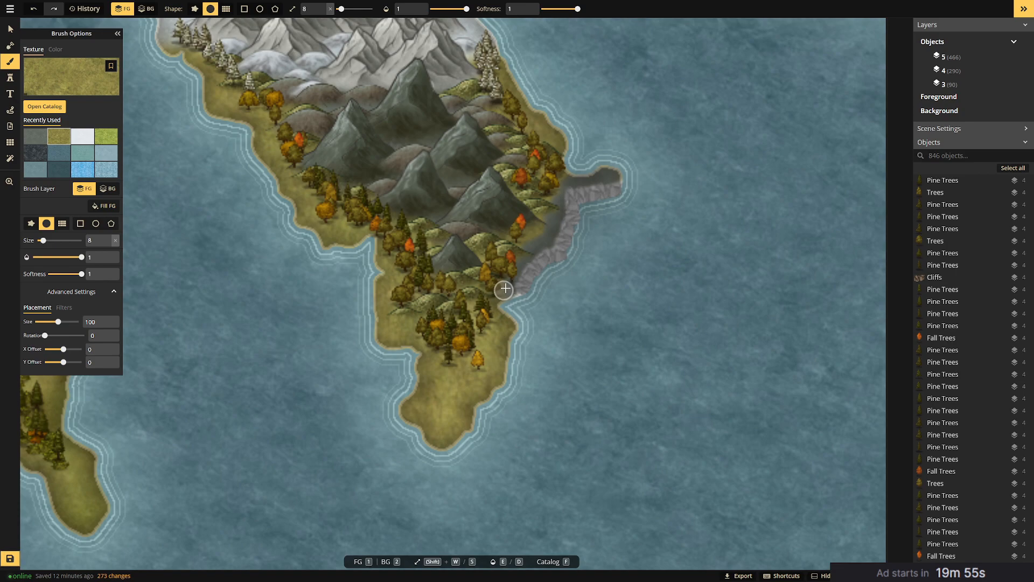
mouse_move(504, 279)
mouse_down()
mouse_move(496, 313)
mouse_move(523, 296)
mouse_up()
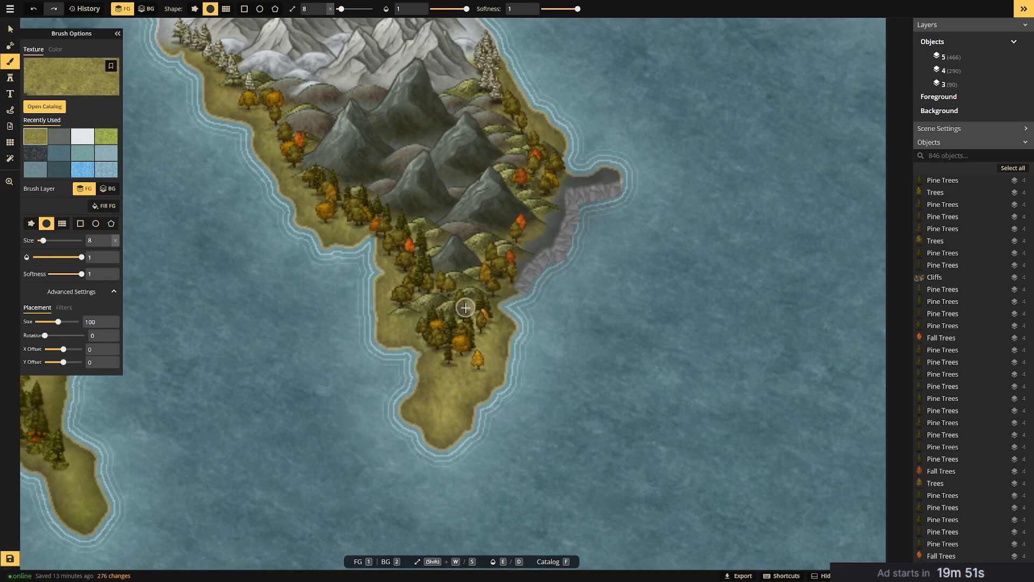
click(58, 136)
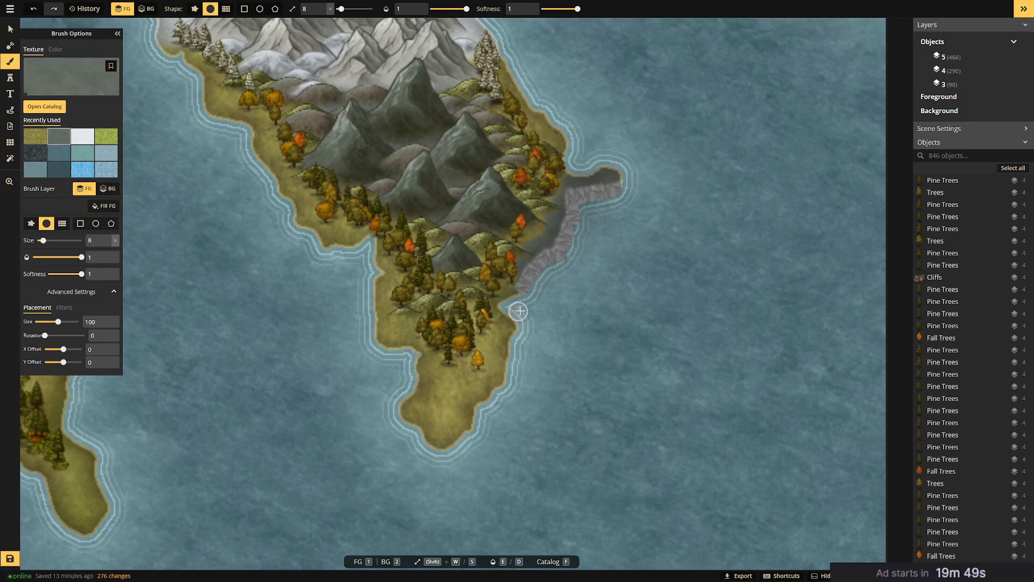
mouse_move(525, 295)
mouse_down()
mouse_move(525, 286)
mouse_move(520, 296)
mouse_up()
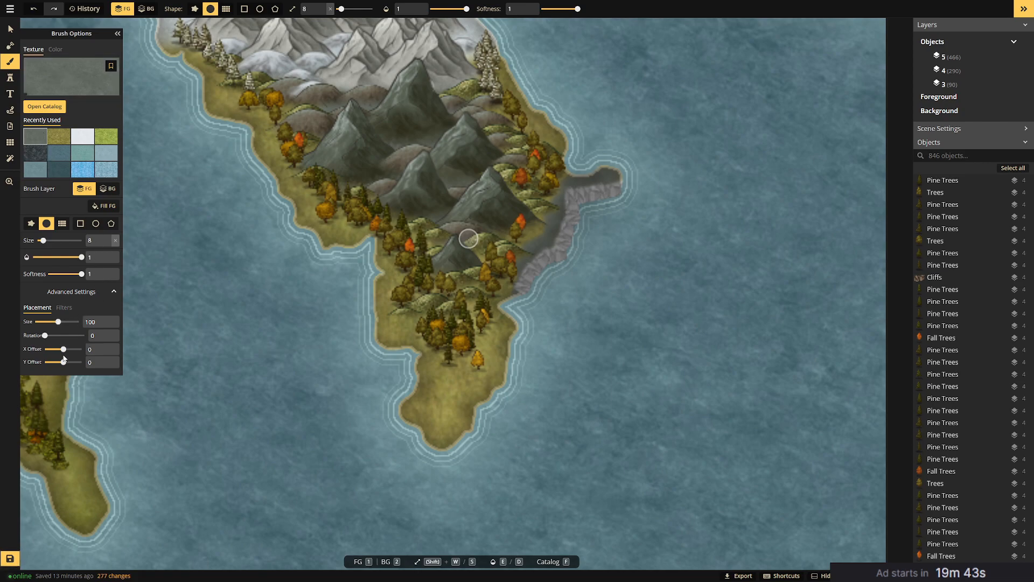
Choose the olive grass texture from the Core textures and paint it along the peninsula's western coast at brush size 8.
click(70, 78)
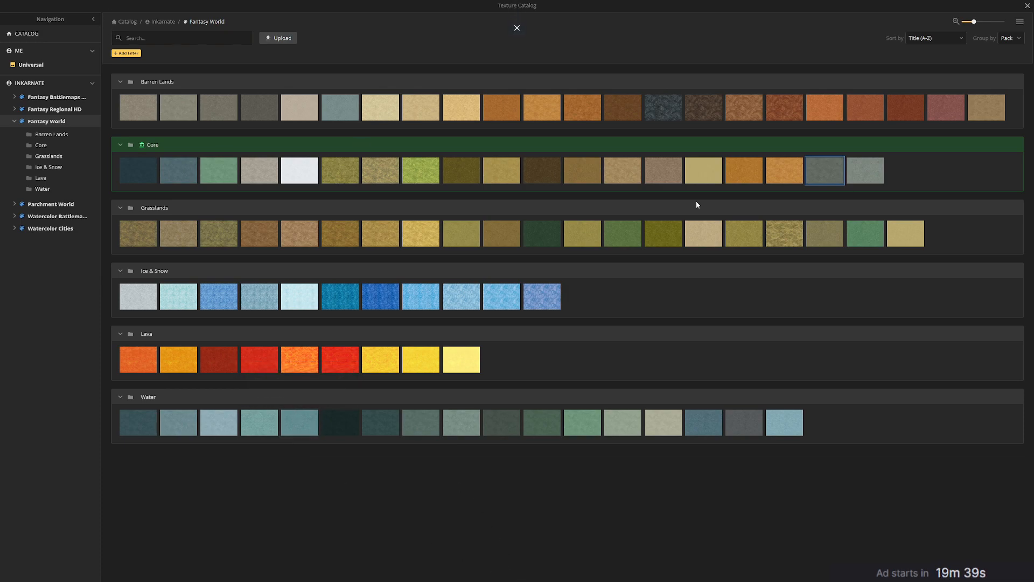
key(Escape)
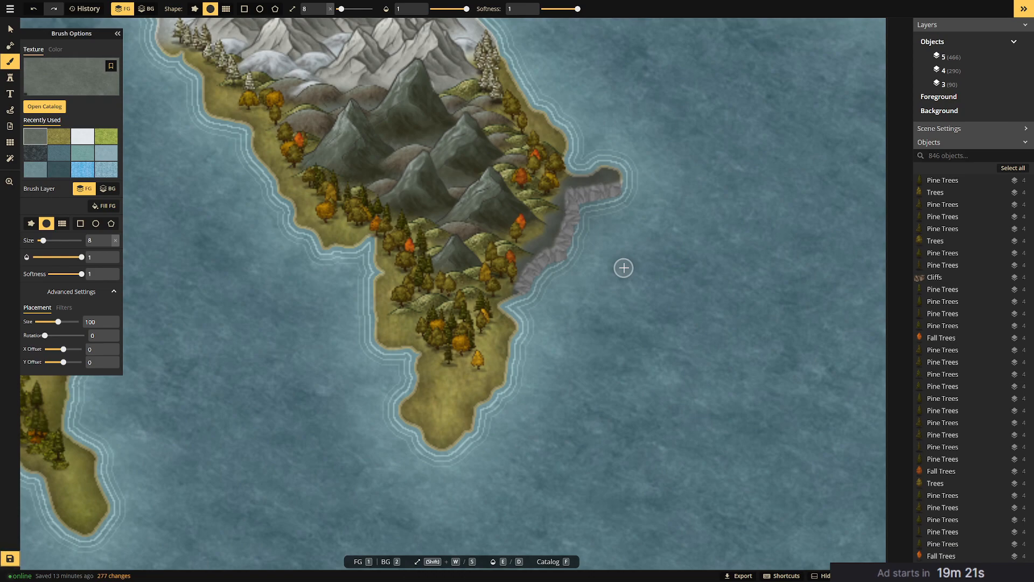
scroll(469, 194, down, 3)
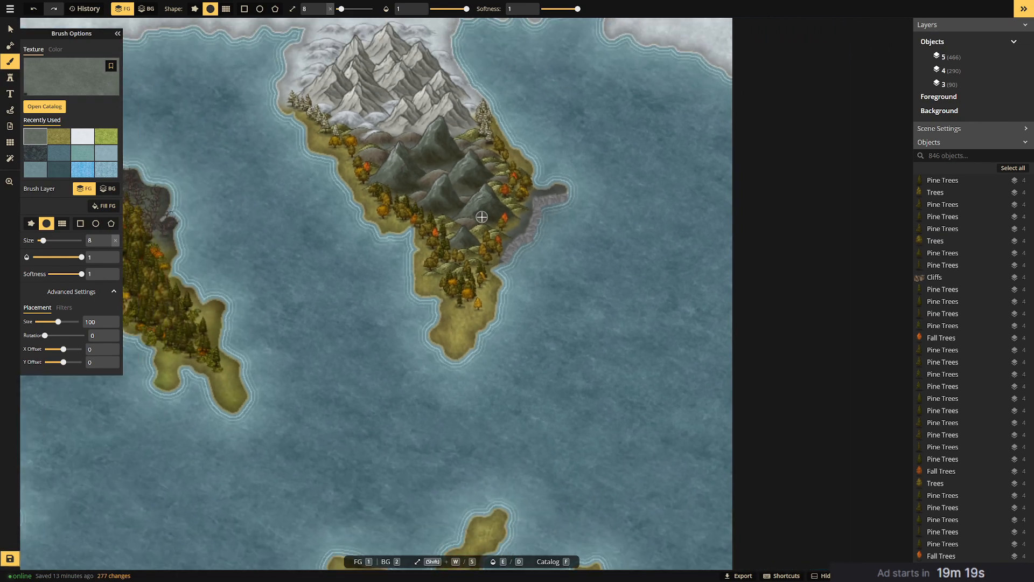
scroll(482, 217, down, 4)
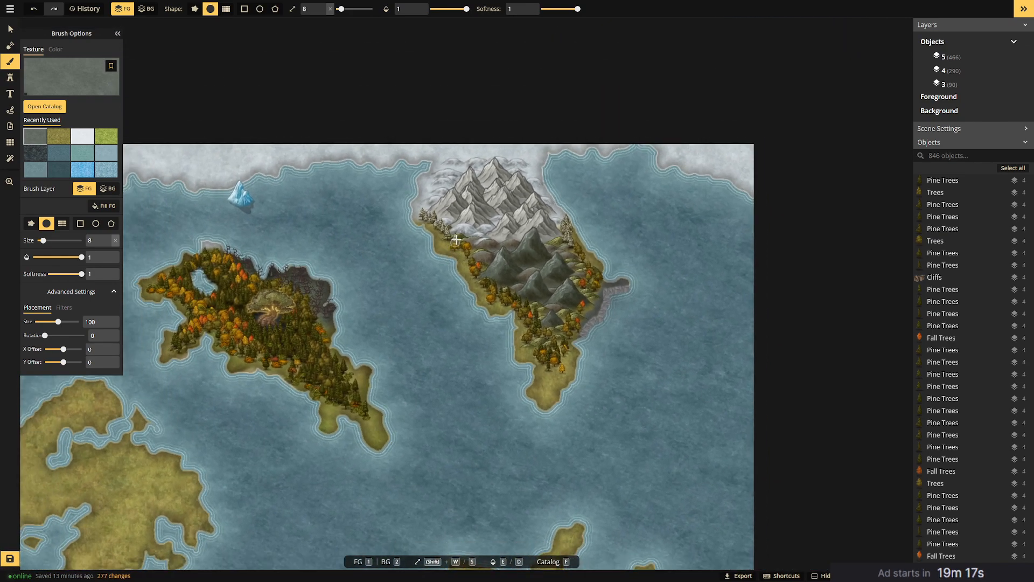
drag(402, 238, 384, 226)
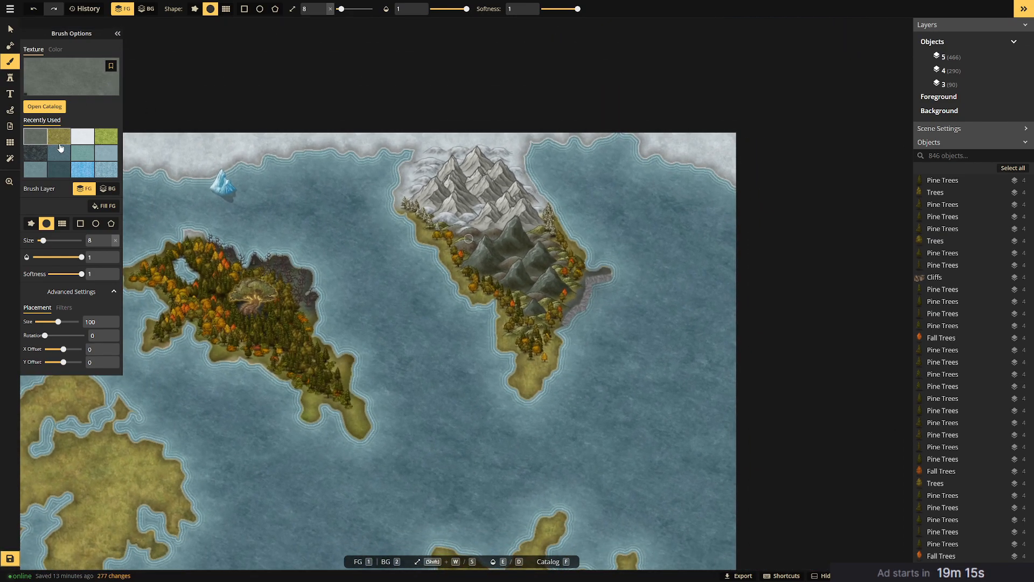
click(60, 81)
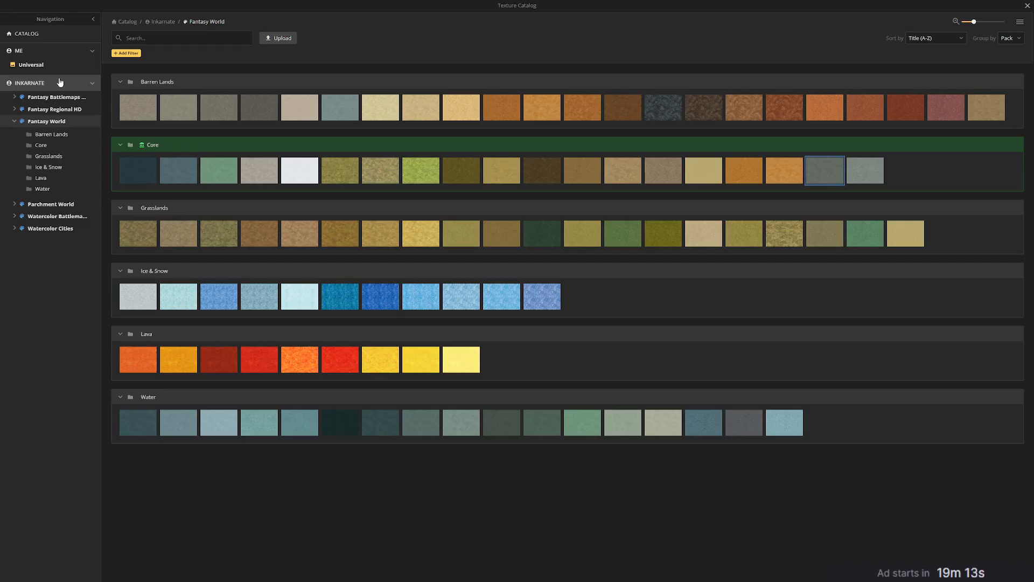
click(346, 174)
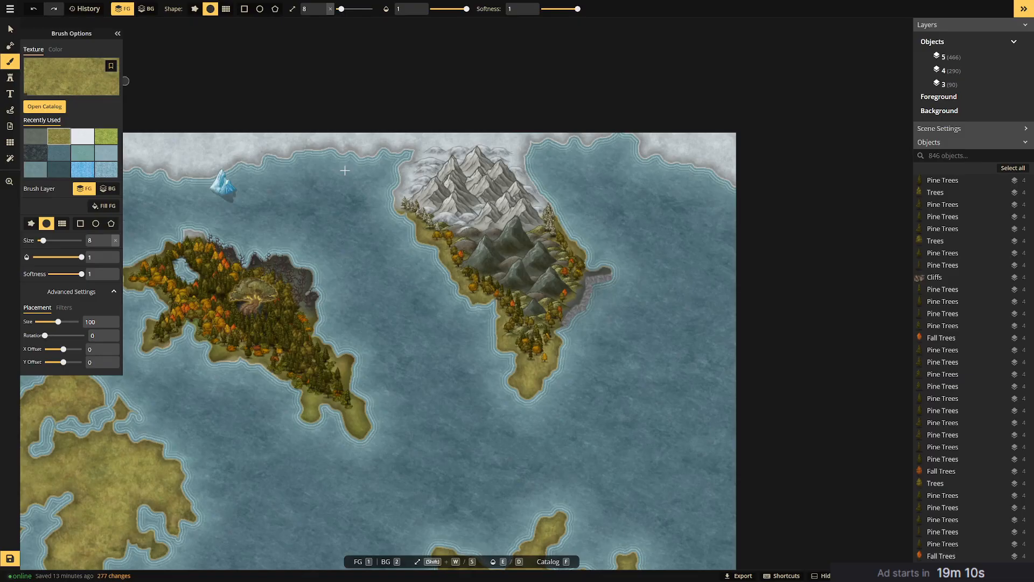
click(406, 212)
mouse_move(442, 257)
mouse_down()
mouse_move(469, 287)
mouse_move(452, 250)
mouse_up()
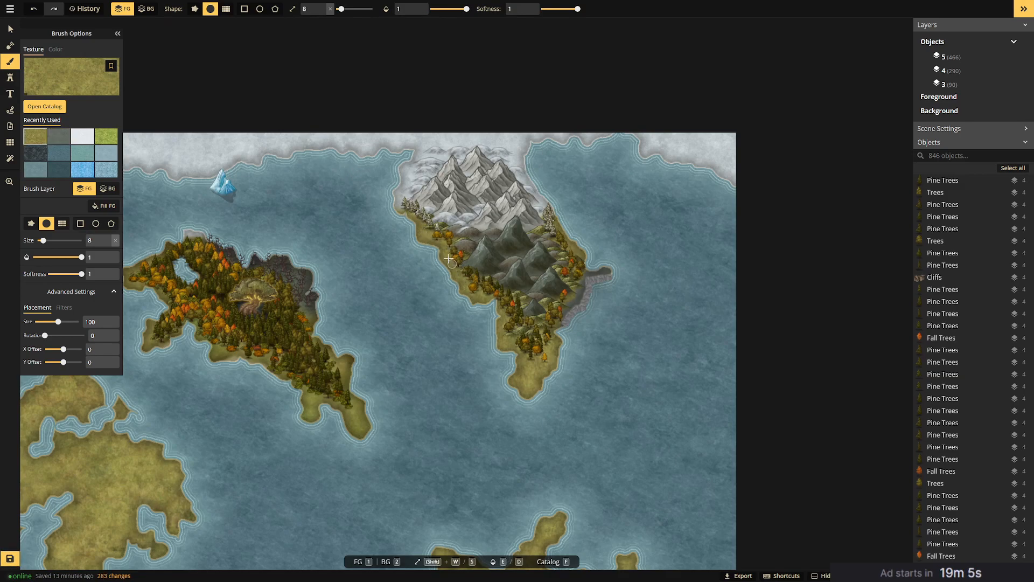
Paint the mottled tan-olive Core texture along the western coast, the ground behind the eastern cliffs and the eastern spit.
click(79, 86)
click(391, 168)
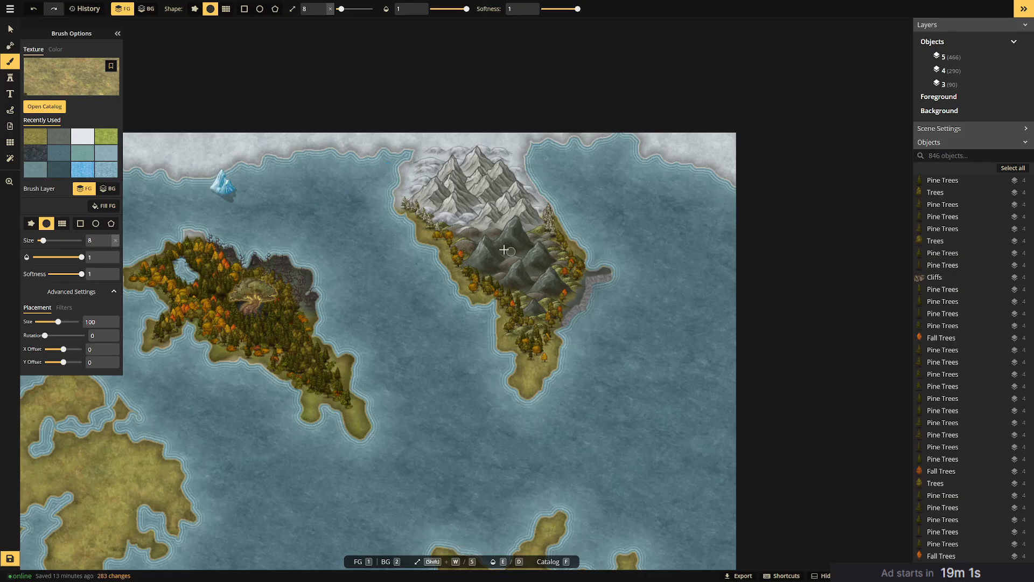
drag(452, 251, 464, 276)
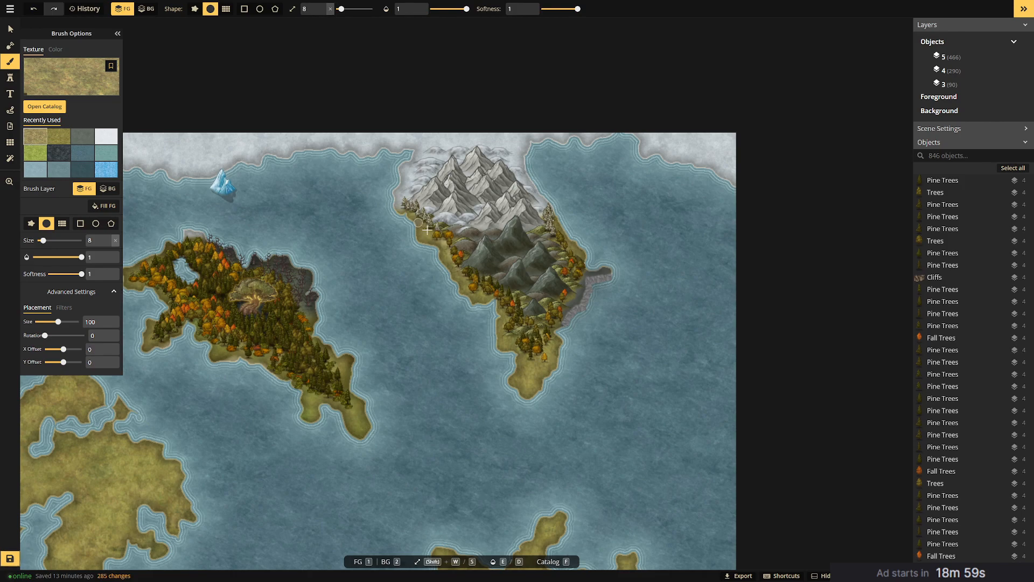
drag(417, 239, 463, 292)
drag(573, 288, 572, 303)
drag(591, 270, 608, 269)
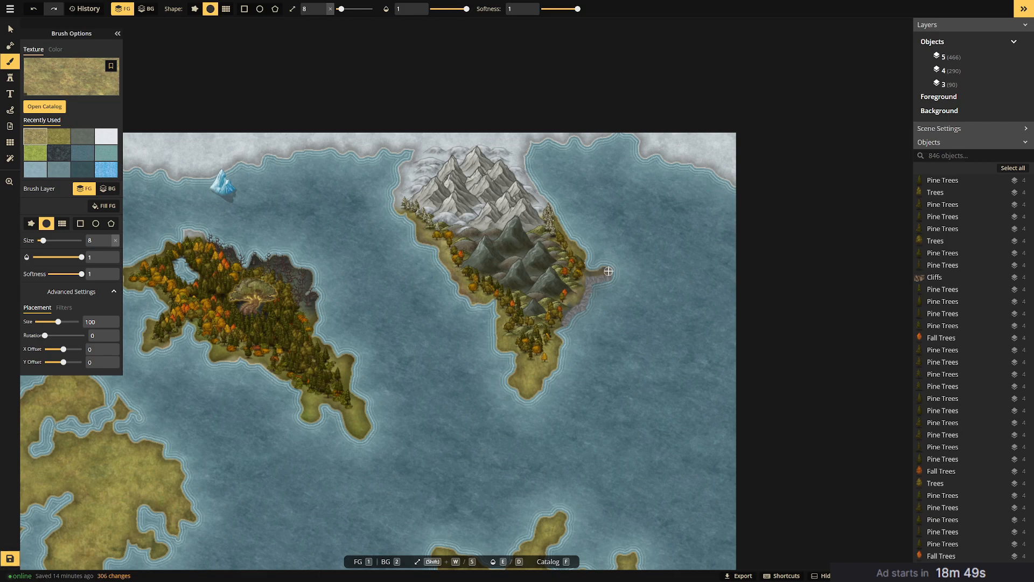
drag(601, 273, 616, 276)
click(607, 269)
Paint grey and dark rock textures around the bases of the mountains and on the ground behind the eastern cliffs.
click(80, 140)
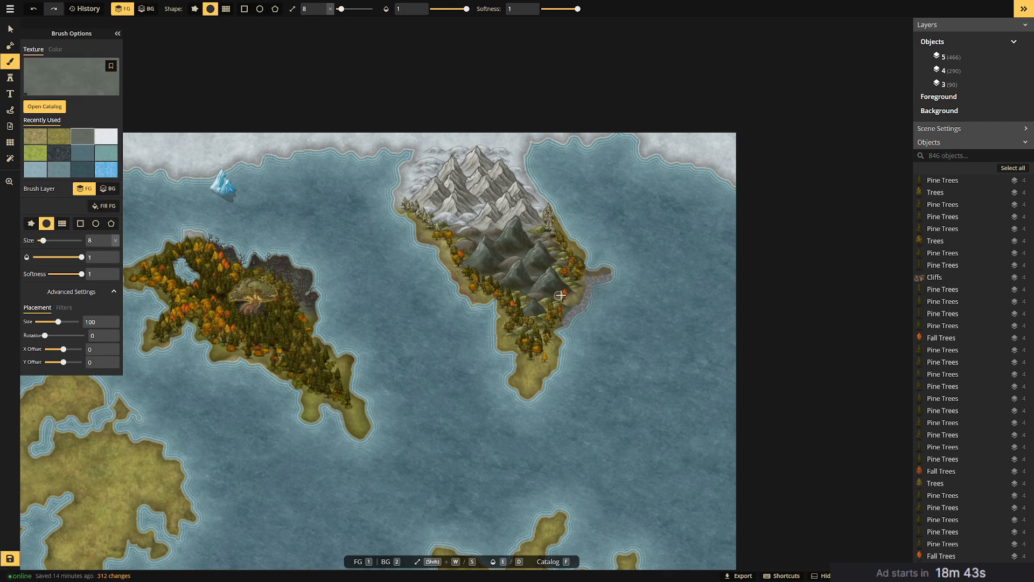
mouse_move(555, 243)
mouse_down()
mouse_move(593, 277)
mouse_move(608, 276)
mouse_move(579, 293)
mouse_move(521, 302)
mouse_up()
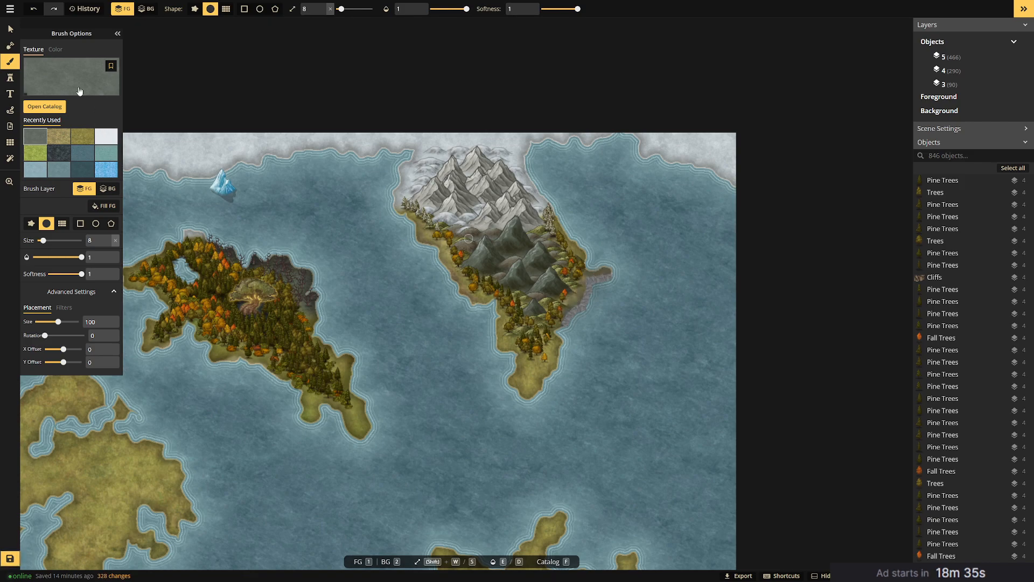
click(59, 136)
click(59, 153)
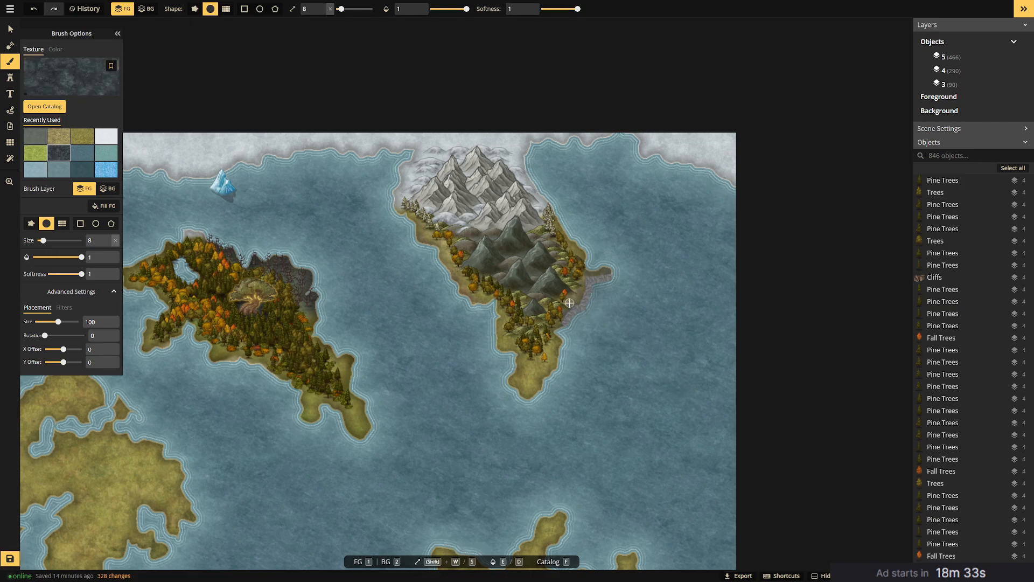
drag(570, 303, 580, 299)
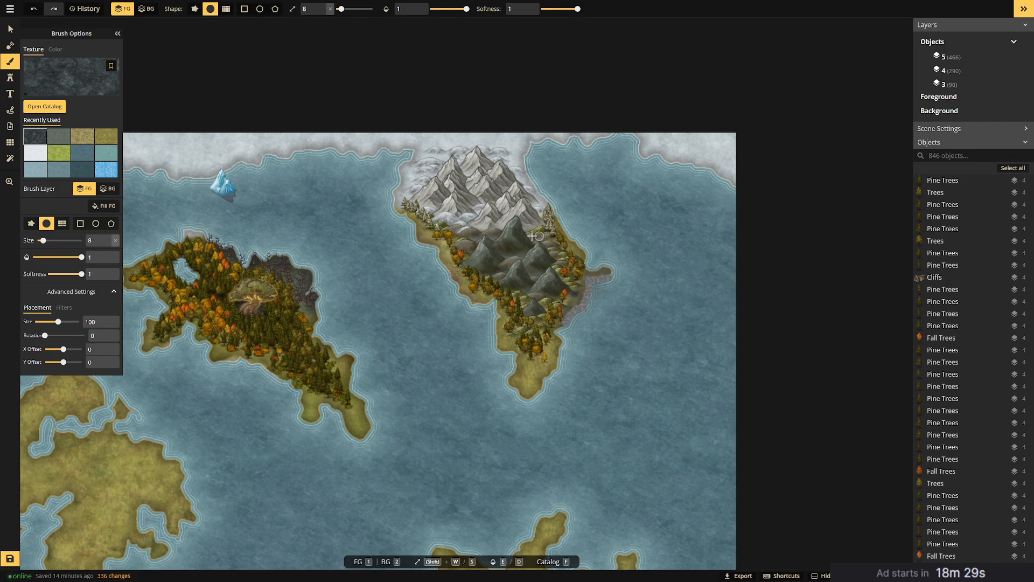
mouse_move(527, 247)
mouse_down()
mouse_move(528, 274)
mouse_move(520, 261)
mouse_move(537, 277)
mouse_move(520, 259)
mouse_move(502, 261)
mouse_move(506, 251)
mouse_move(540, 308)
mouse_move(495, 250)
mouse_move(473, 194)
mouse_move(492, 212)
mouse_move(467, 186)
mouse_move(486, 192)
mouse_move(463, 173)
mouse_move(515, 210)
mouse_move(507, 193)
mouse_move(470, 200)
mouse_up()
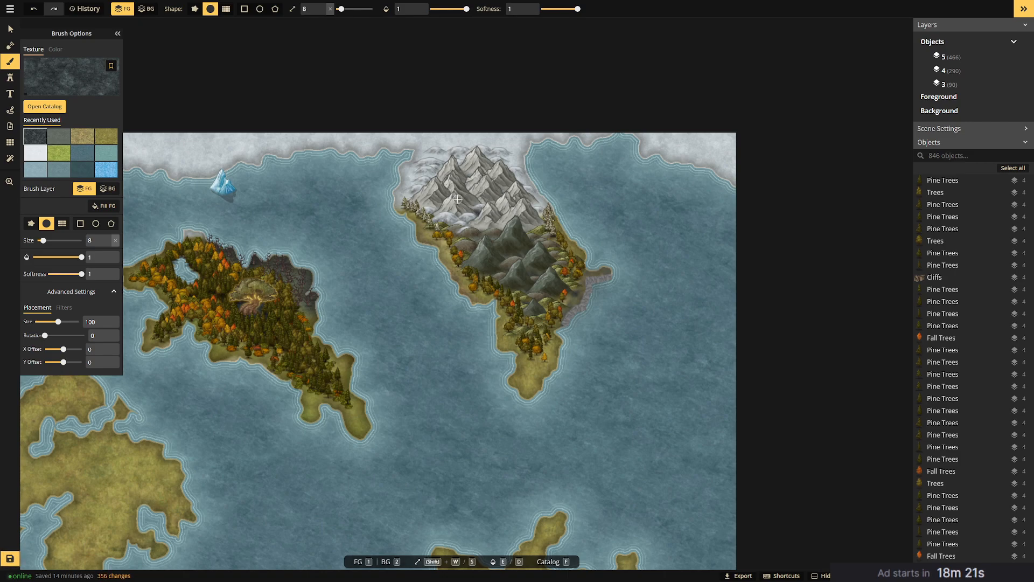
mouse_move(489, 240)
mouse_down()
mouse_move(508, 211)
mouse_move(469, 239)
mouse_up()
Place a snowy hill stamp at size 43 on layer 3 among the peninsula's mountains, undoing the trial stamps on layer 4.
click(10, 78)
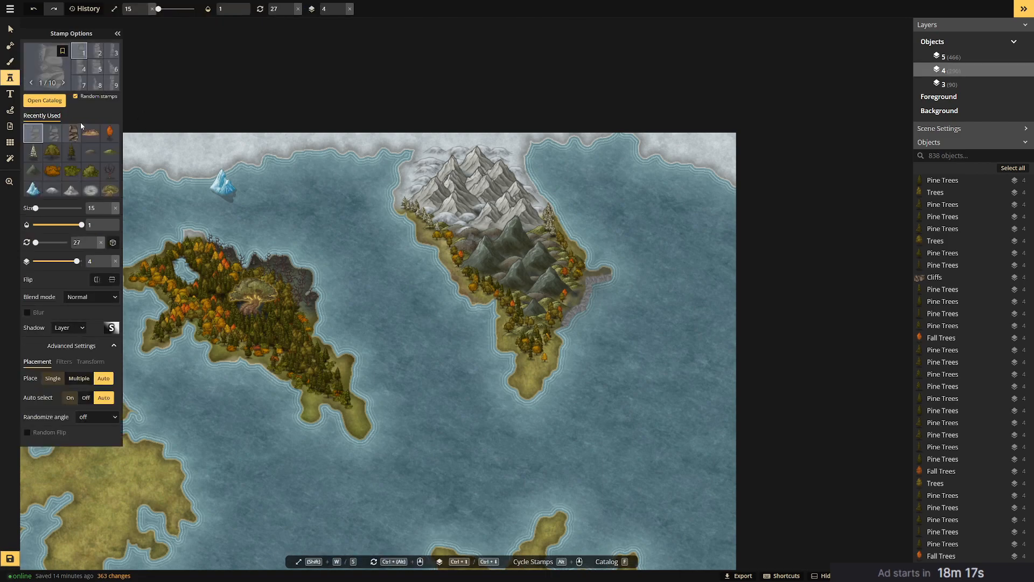
click(52, 190)
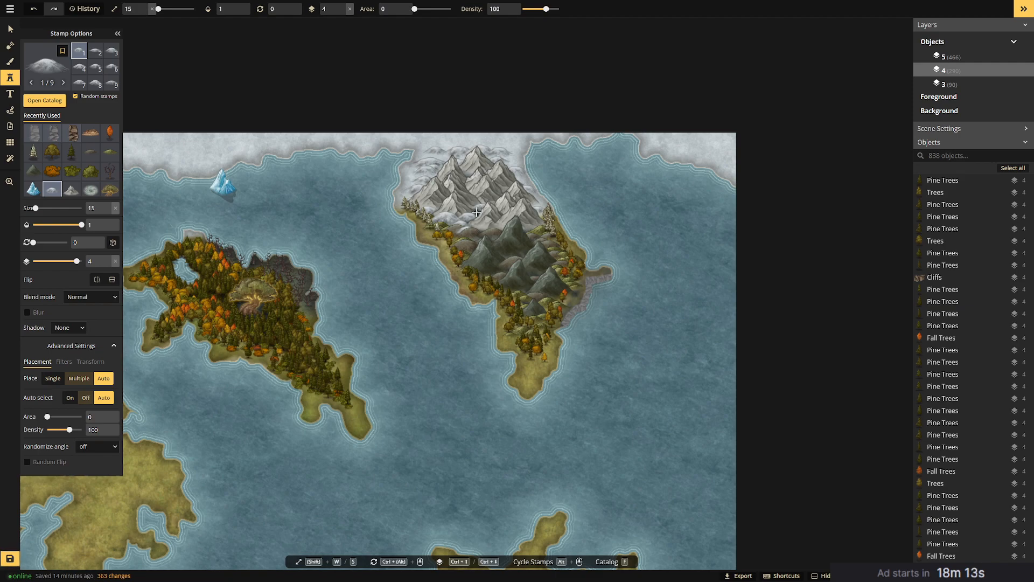
click(477, 213)
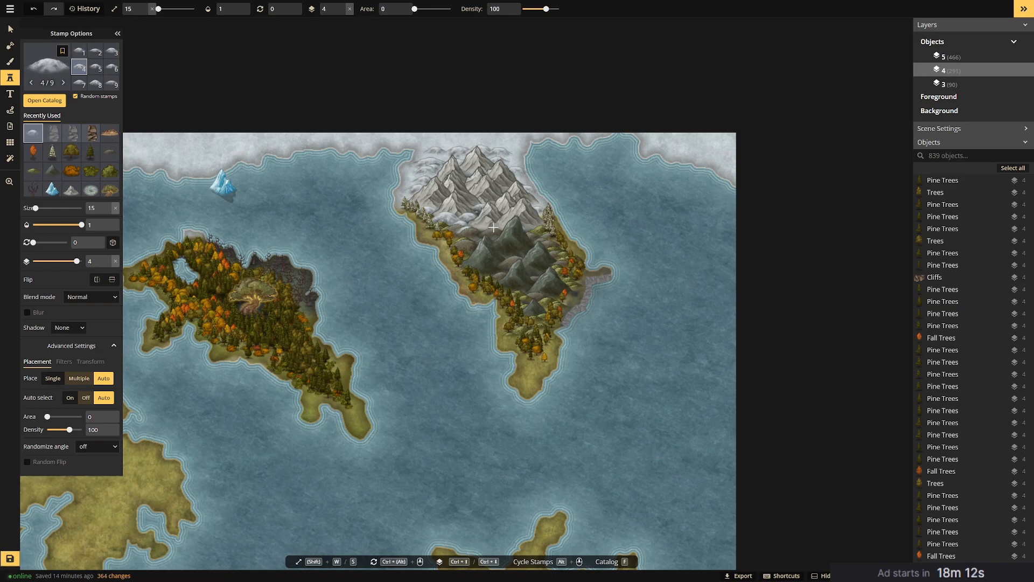
key(ctrl+z)
click(43, 208)
drag(43, 206, 39, 209)
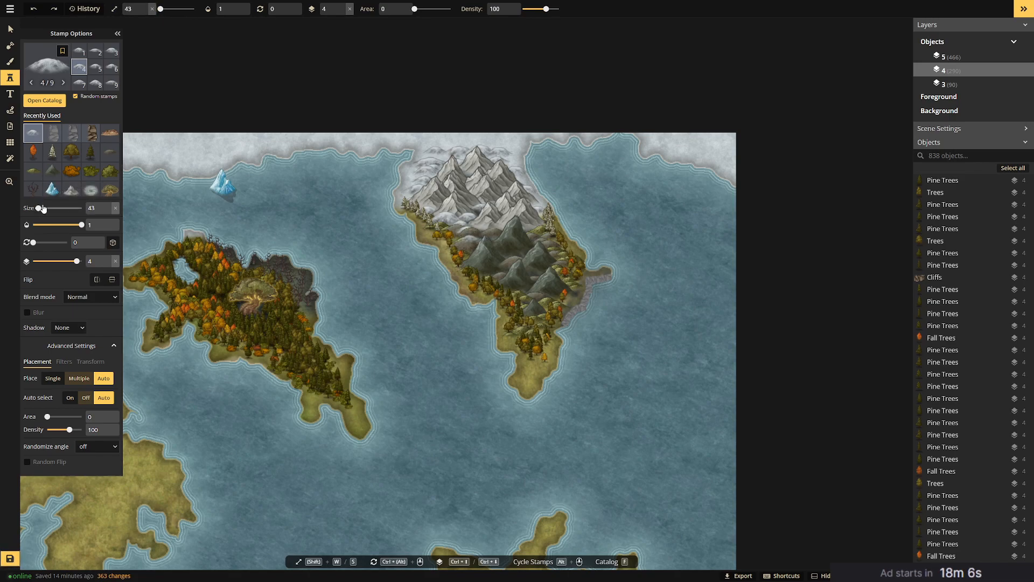
click(527, 289)
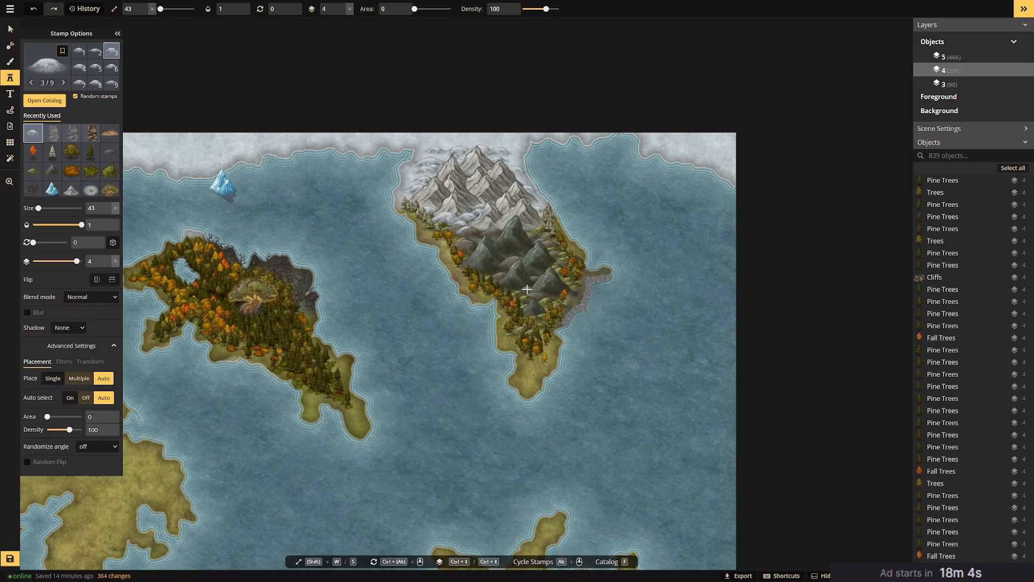
key(ctrl+z)
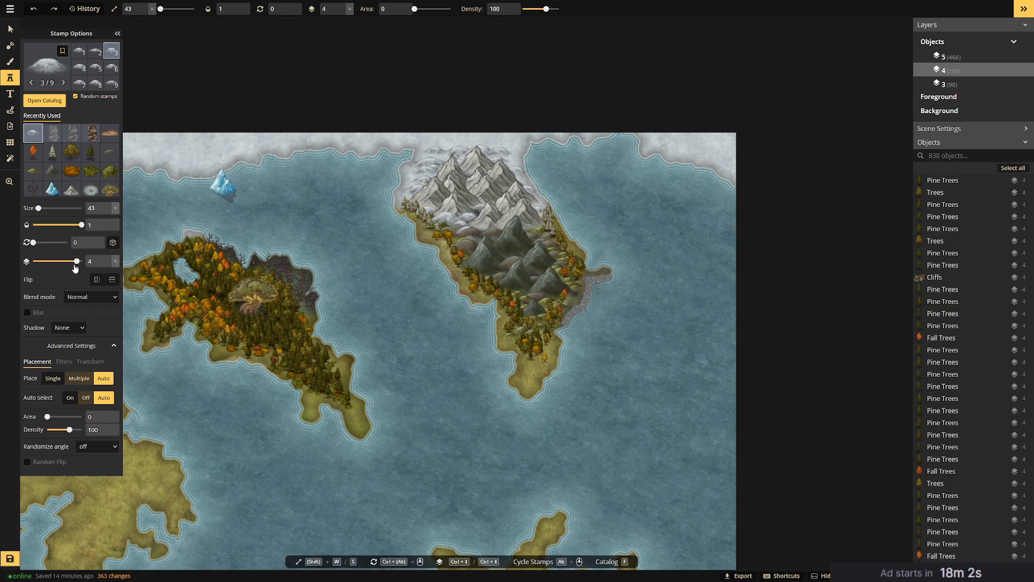
drag(76, 260, 72, 260)
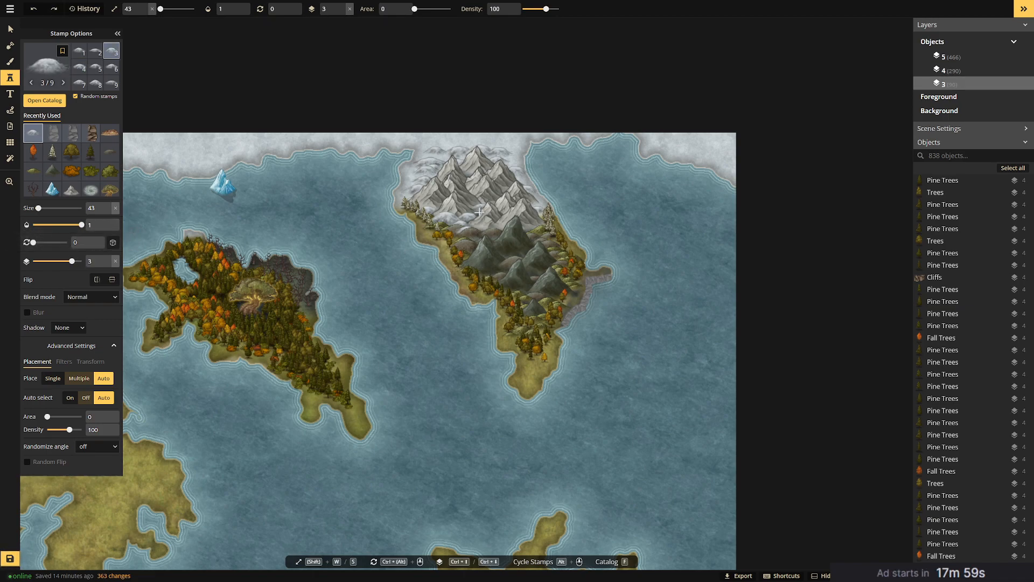
click(548, 269)
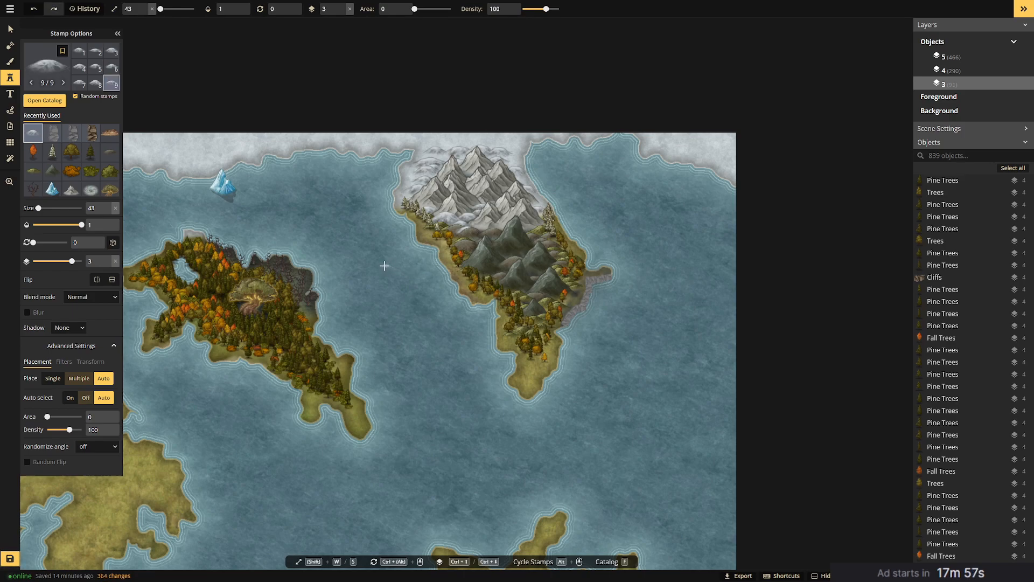
Scatter green hill stamps at size 55 on layer 3 across the peninsula's southern tip and around the forest above it.
scroll(515, 386, up, 1)
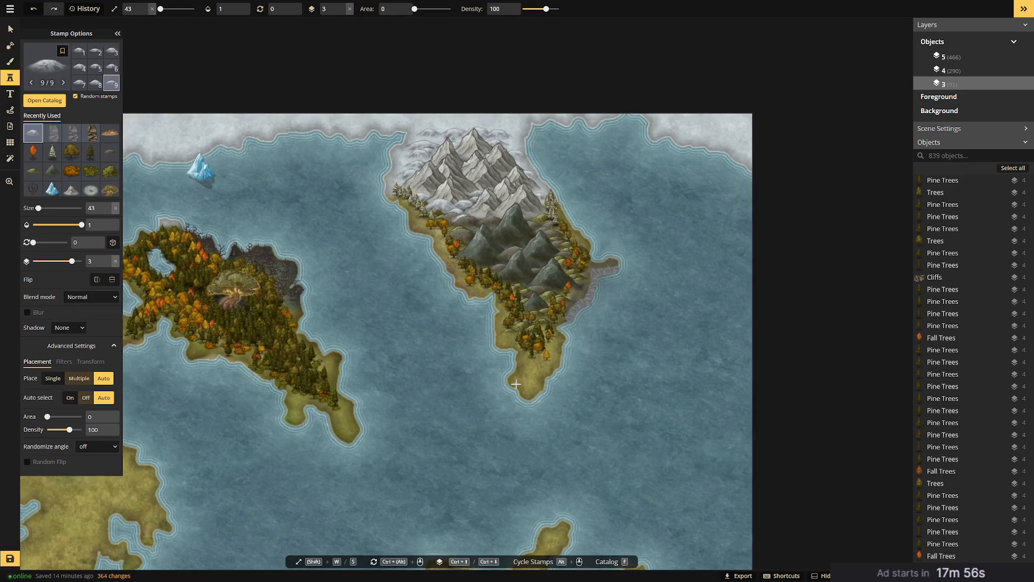
click(33, 171)
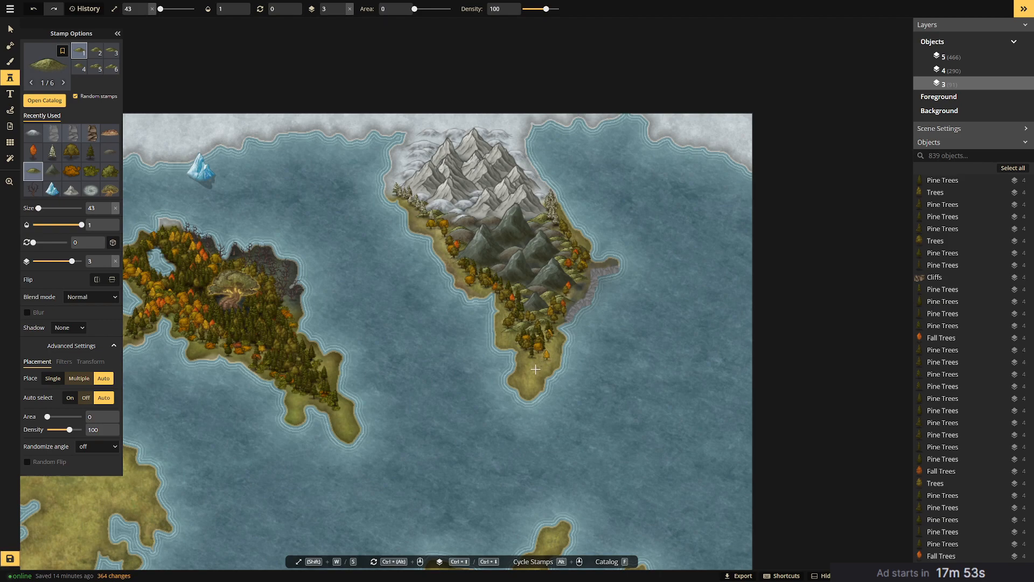
drag(39, 208, 40, 208)
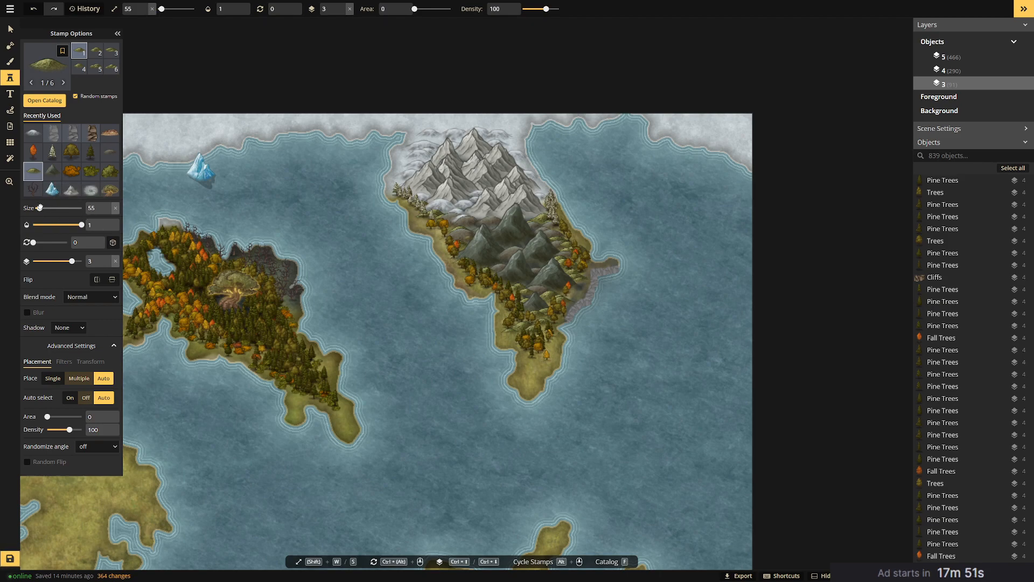
click(538, 359)
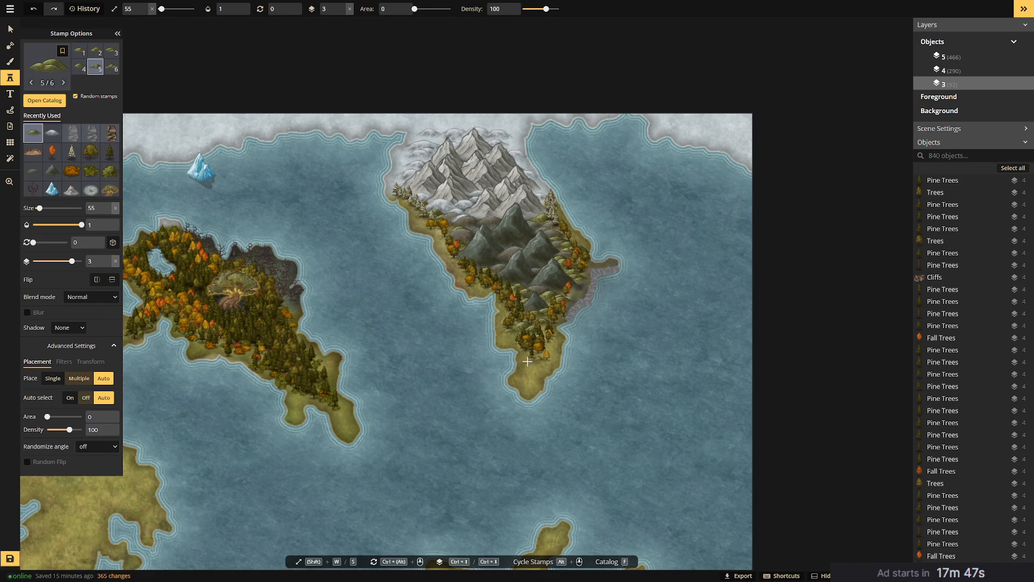
click(535, 374)
click(528, 377)
click(538, 365)
click(527, 363)
click(550, 356)
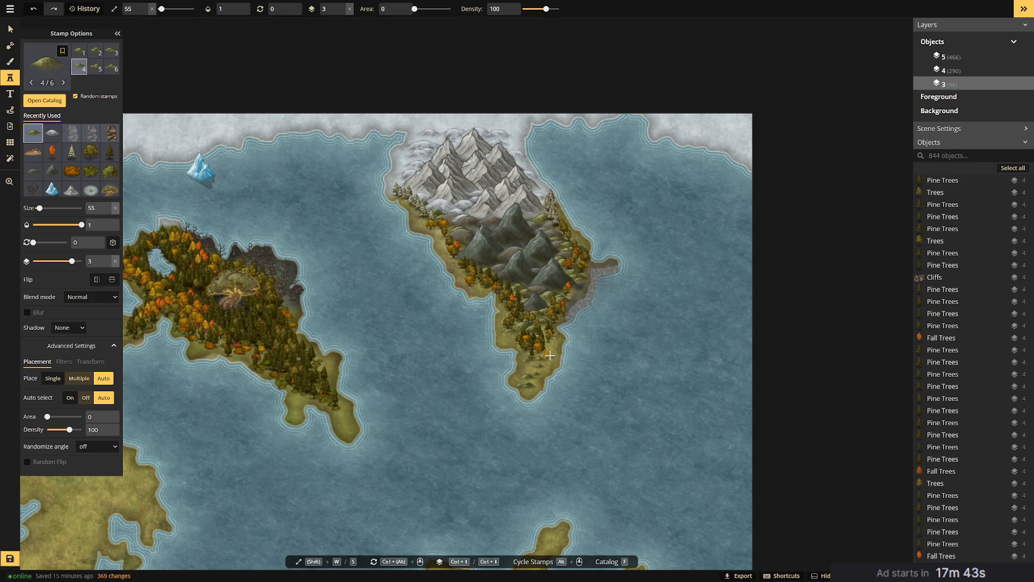
click(550, 343)
click(509, 339)
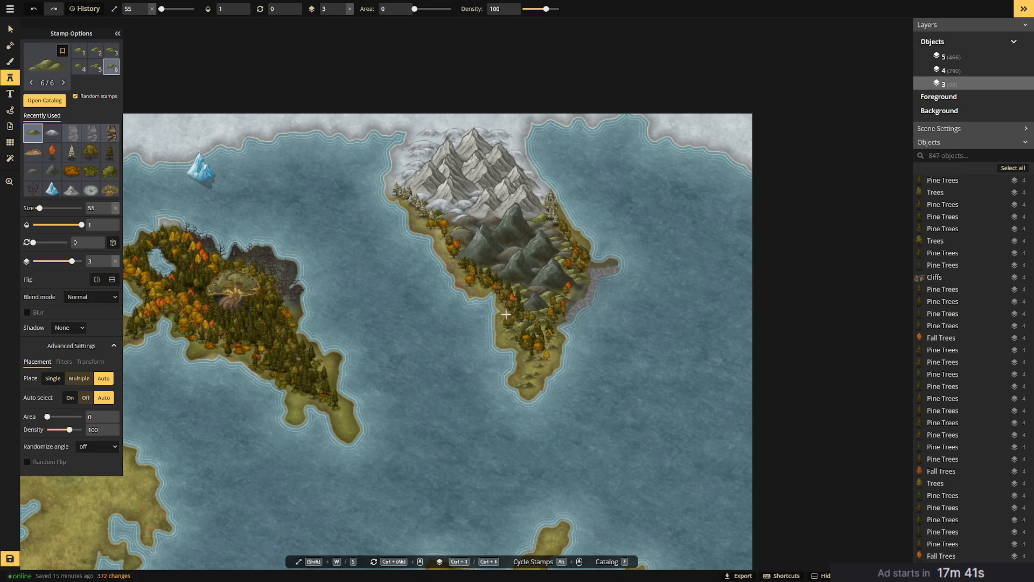
Delete the small green hill stamps scattered on the peninsula's southern tip.
click(560, 352)
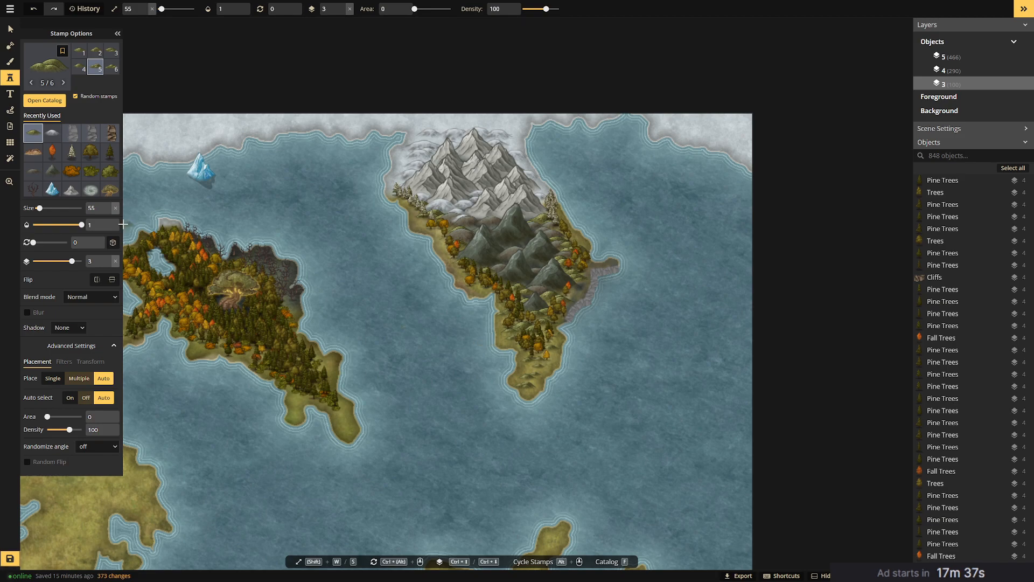
drag(40, 208, 42, 208)
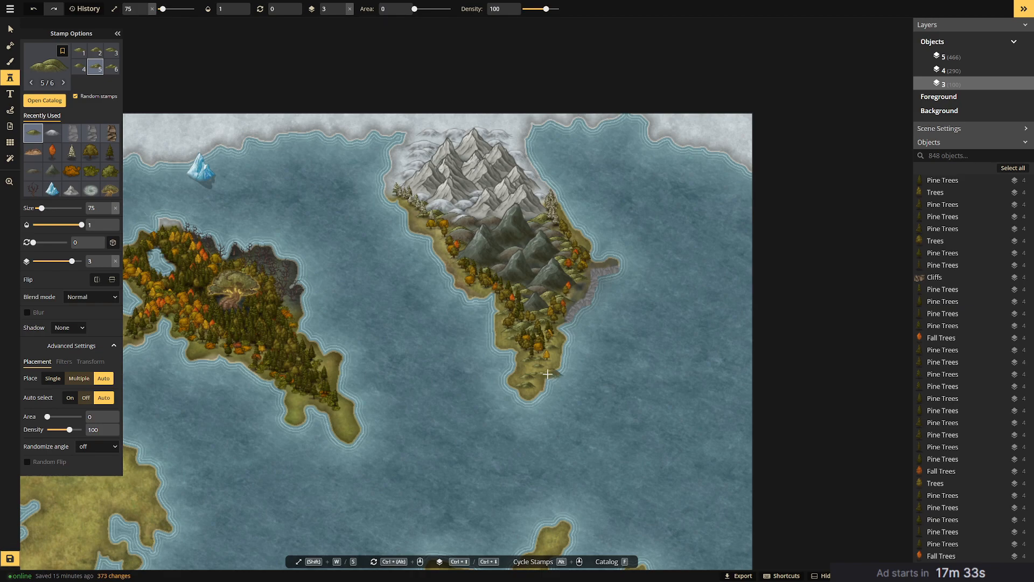
click(10, 30)
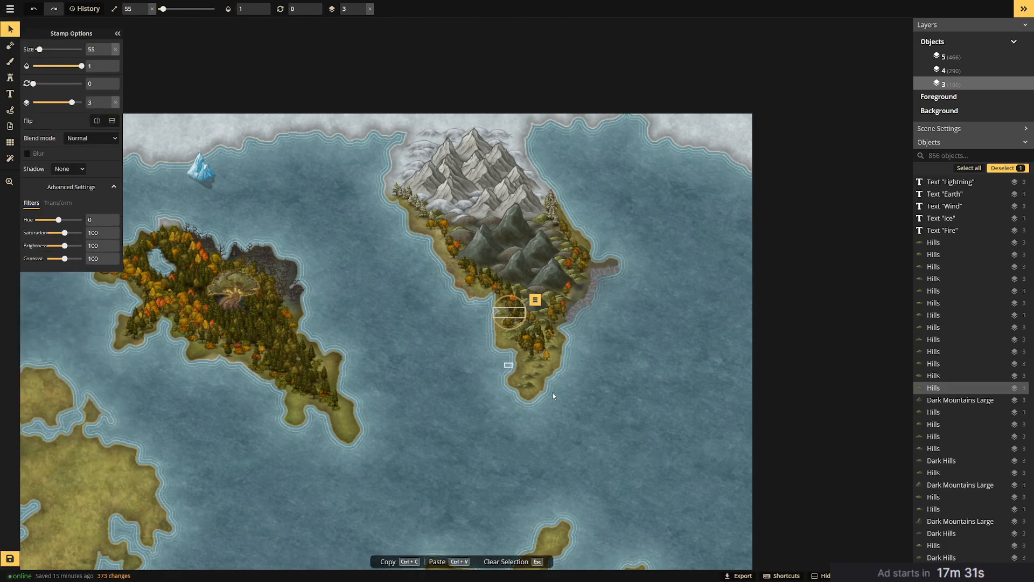
drag(506, 354, 577, 416)
key(Delete)
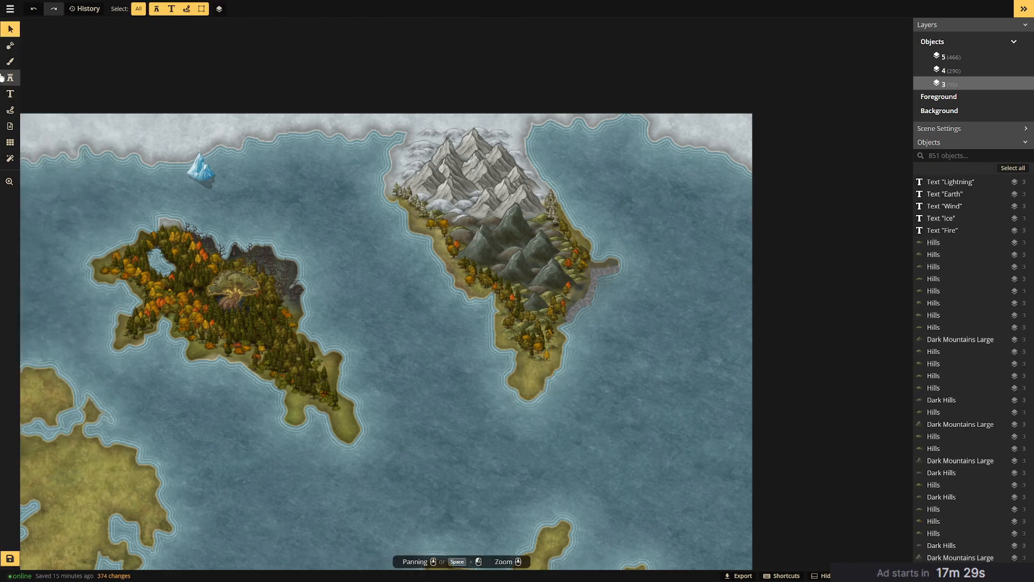
click(544, 361)
key(Delete)
Place larger green hill stamps at size 96 on layer 3 down the peninsula's southern tip.
scroll(575, 365, up, 2)
scroll(575, 366, up, 1)
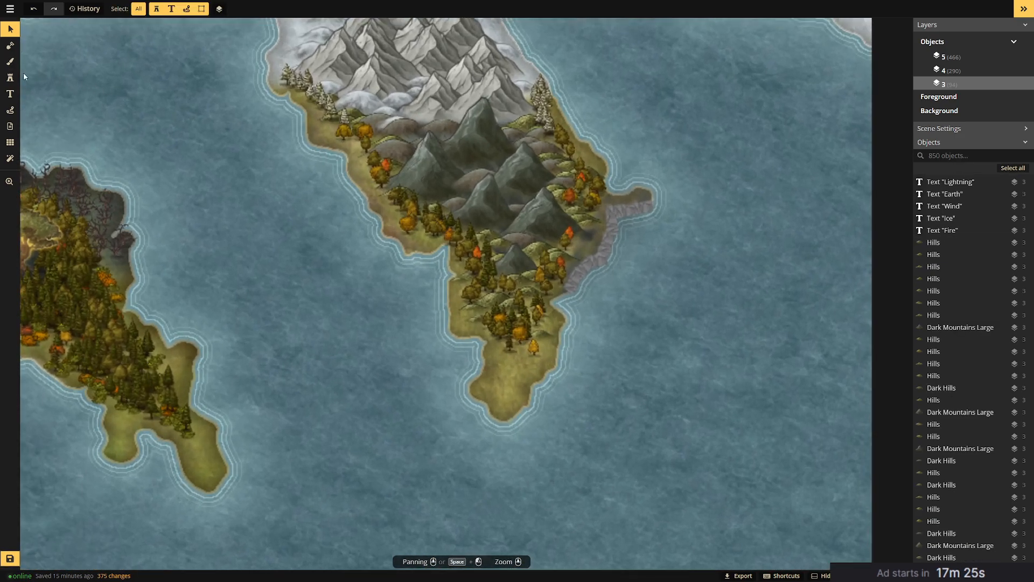
click(10, 77)
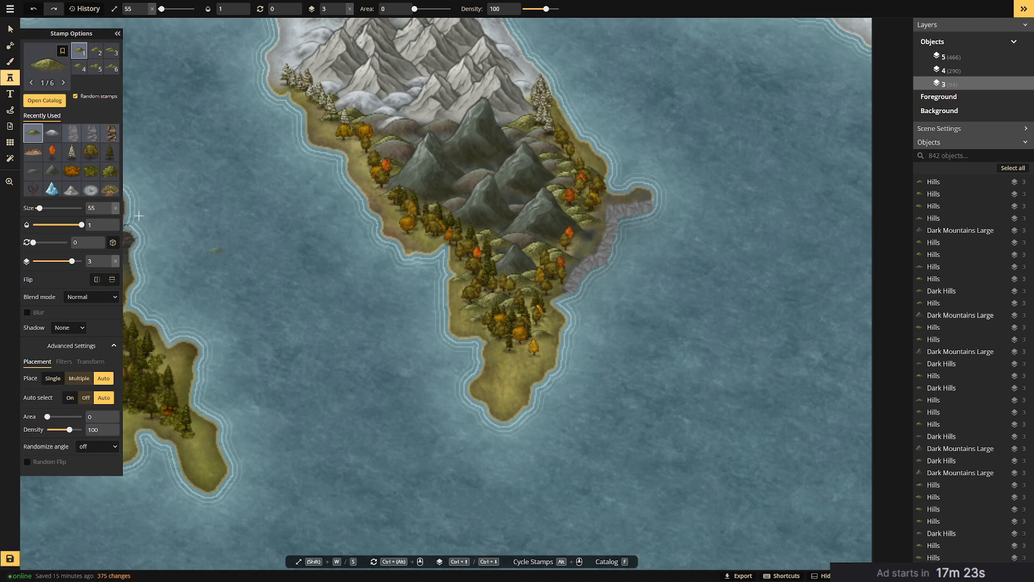
click(43, 208)
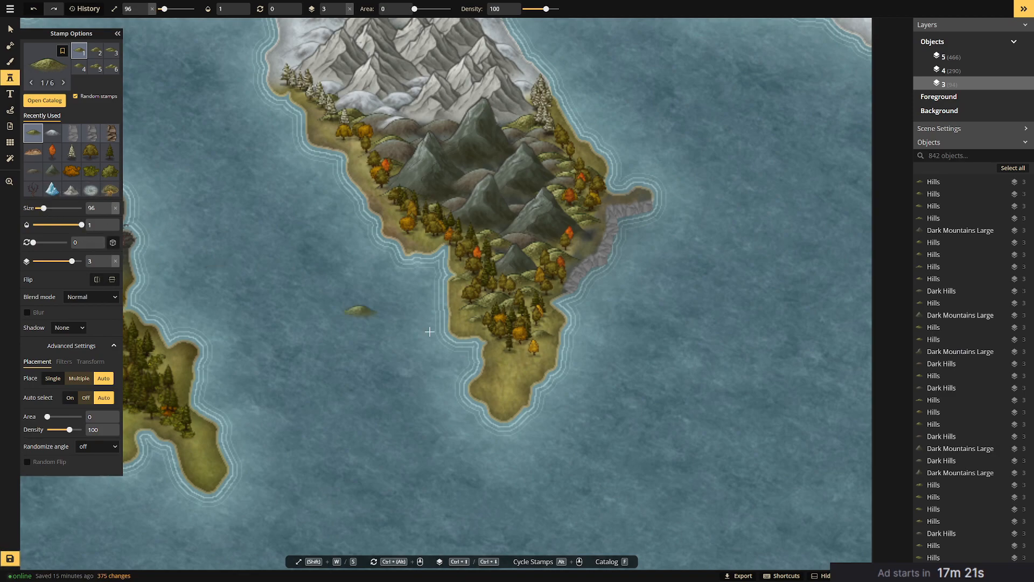
click(516, 369)
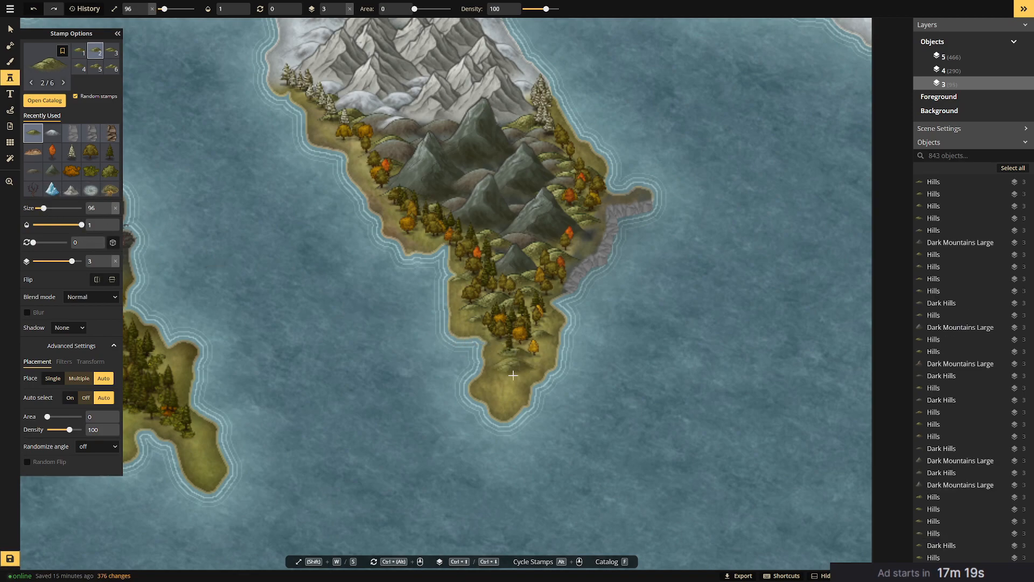
click(502, 387)
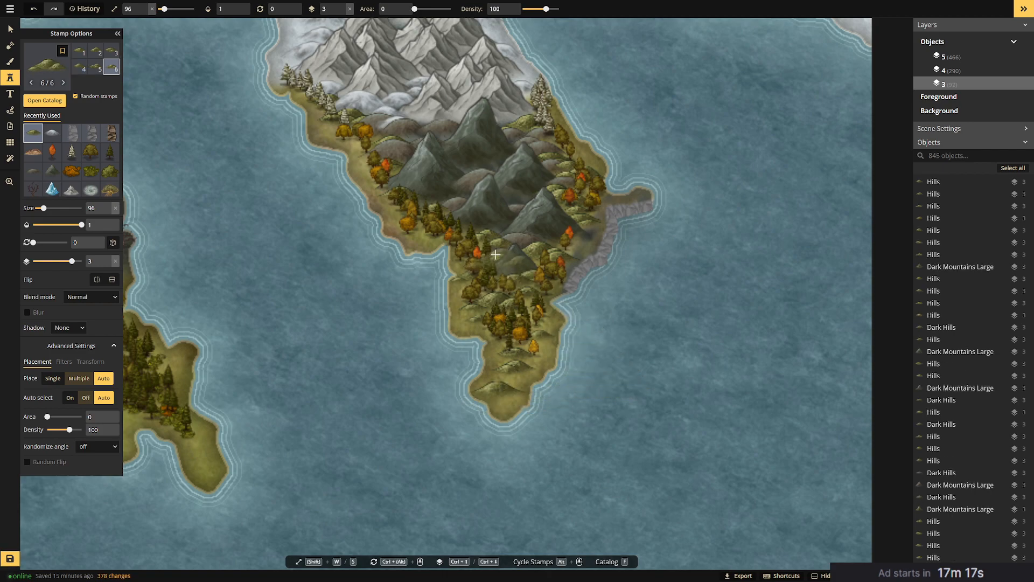
Add a green hill stamp at size 96 on the peninsula's western coast below the snowy mountains and nudge it into place.
click(323, 133)
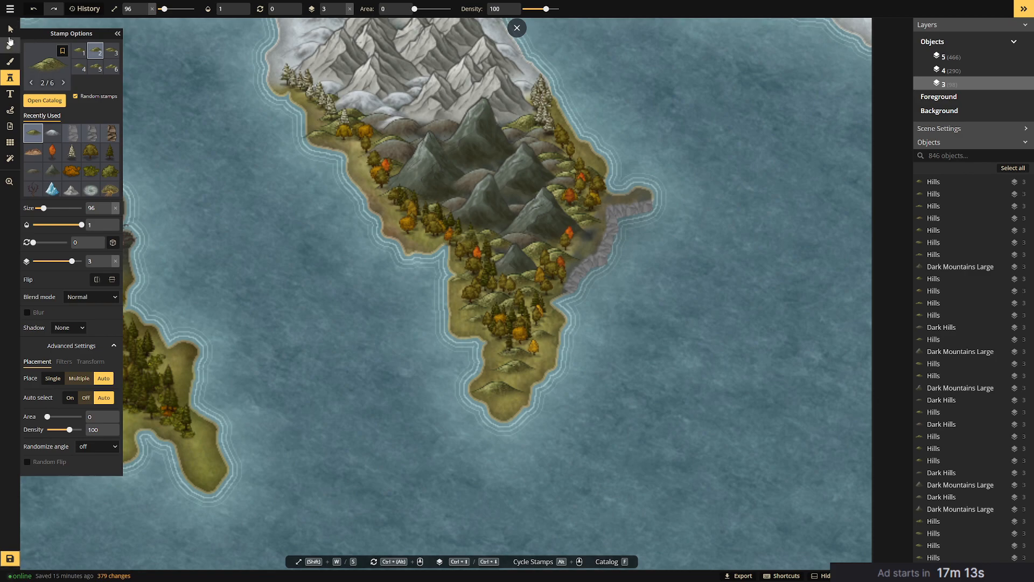
click(10, 28)
drag(322, 132, 328, 132)
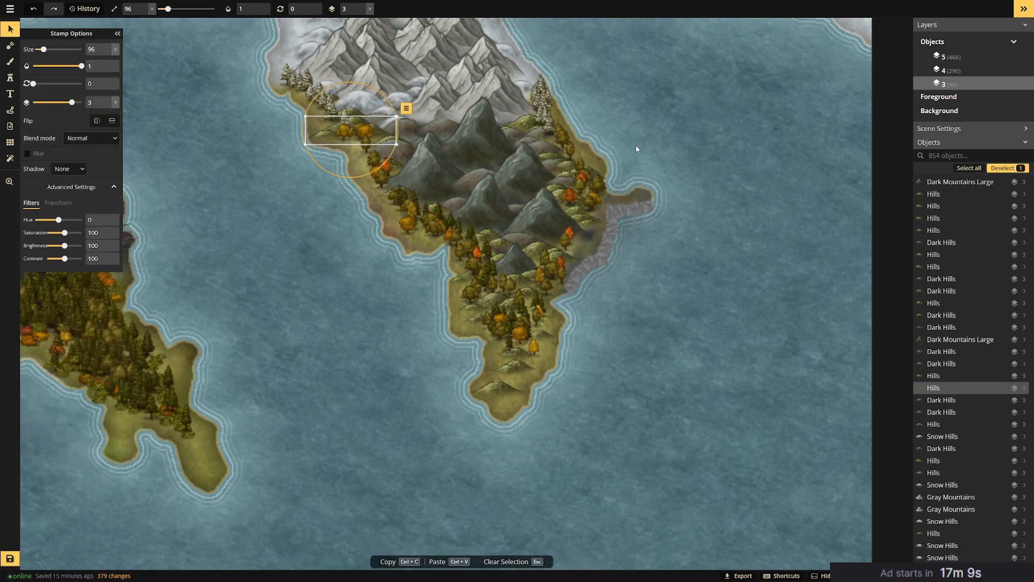
key(Escape)
Paint the Swamp 1 grassland texture on the foreground at brush size 17 along the peninsula's western coast and southern tip.
click(9, 45)
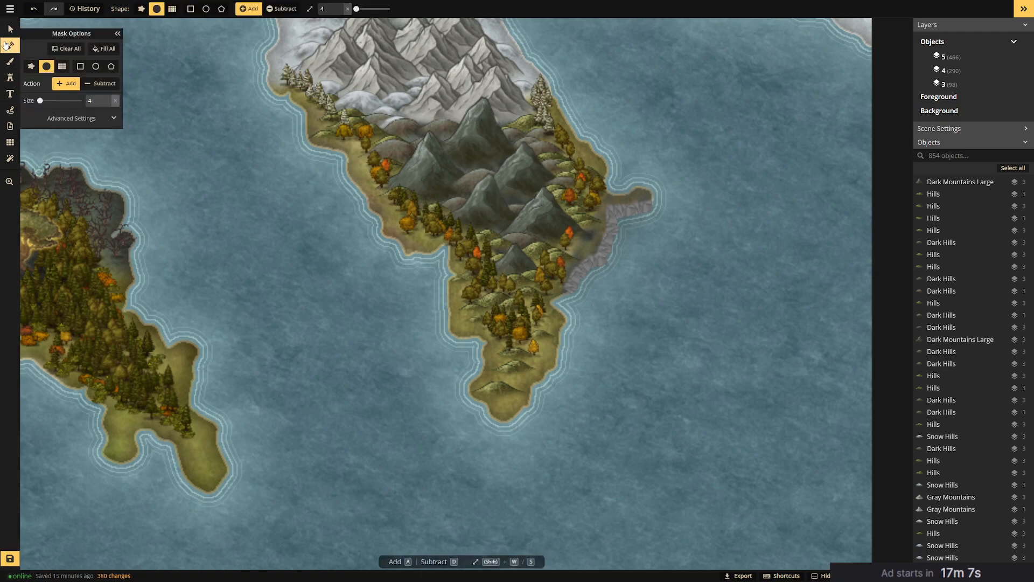
scroll(377, 407, down, 5)
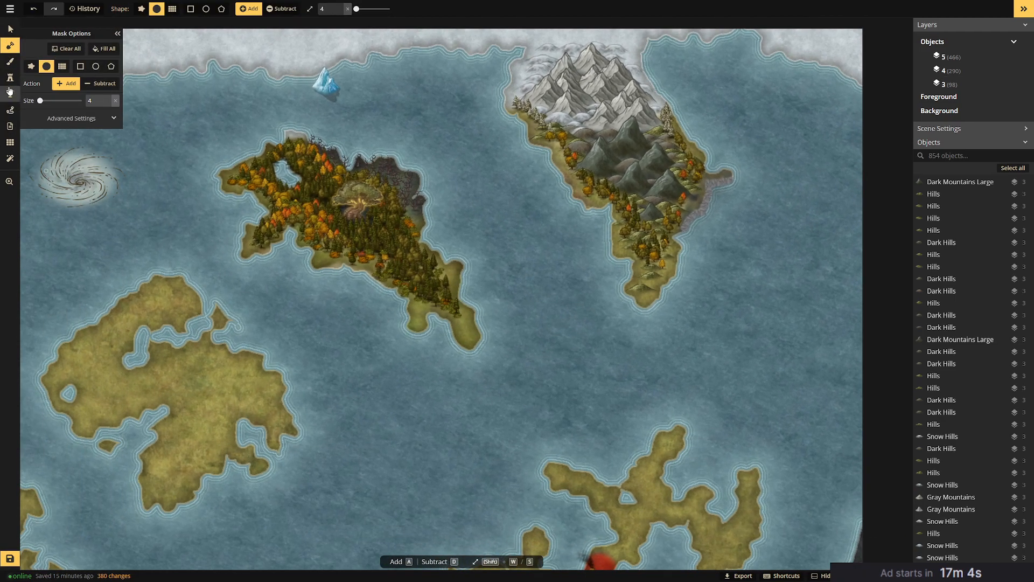
click(10, 61)
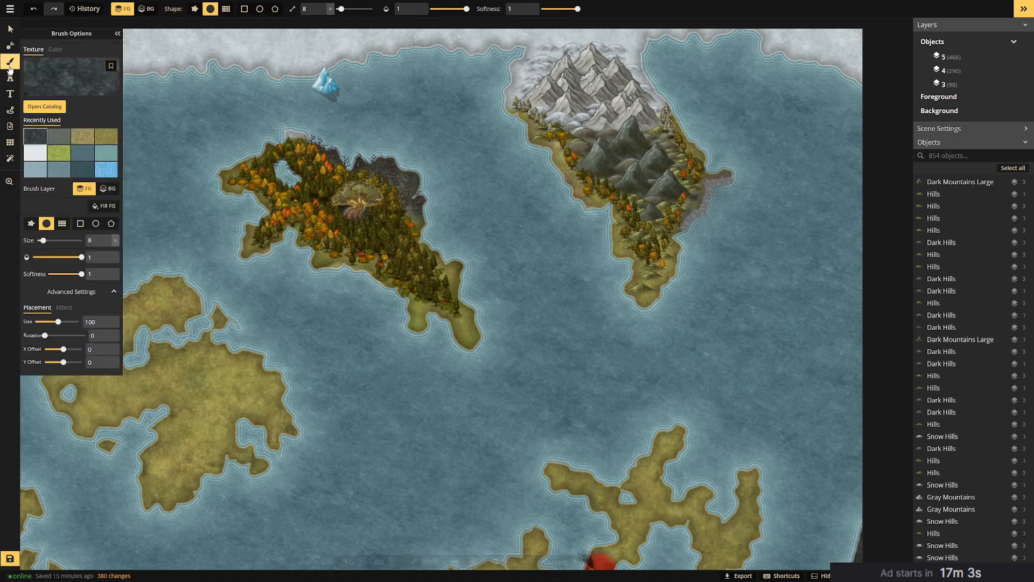
click(62, 80)
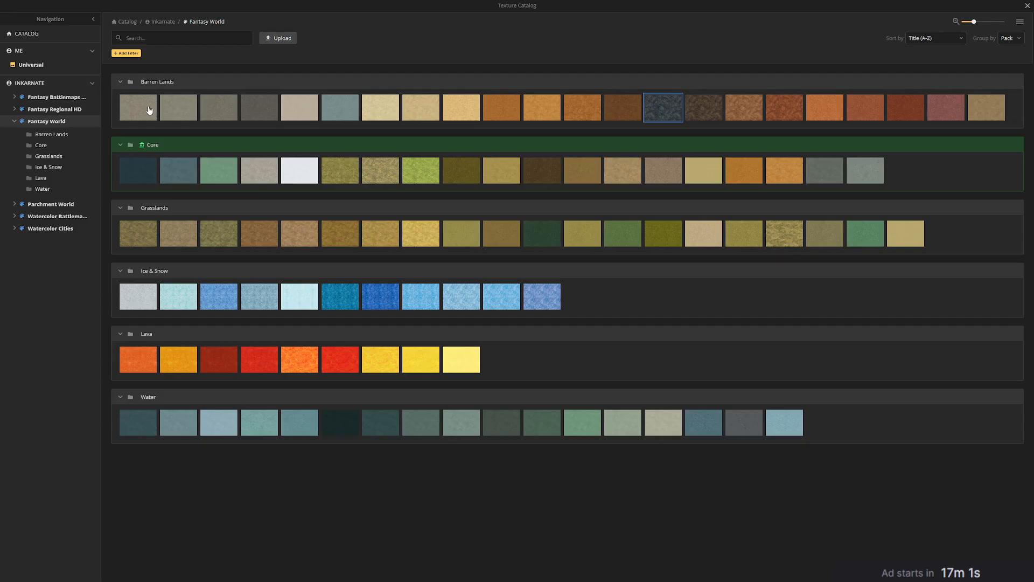
mouse_move(659, 238)
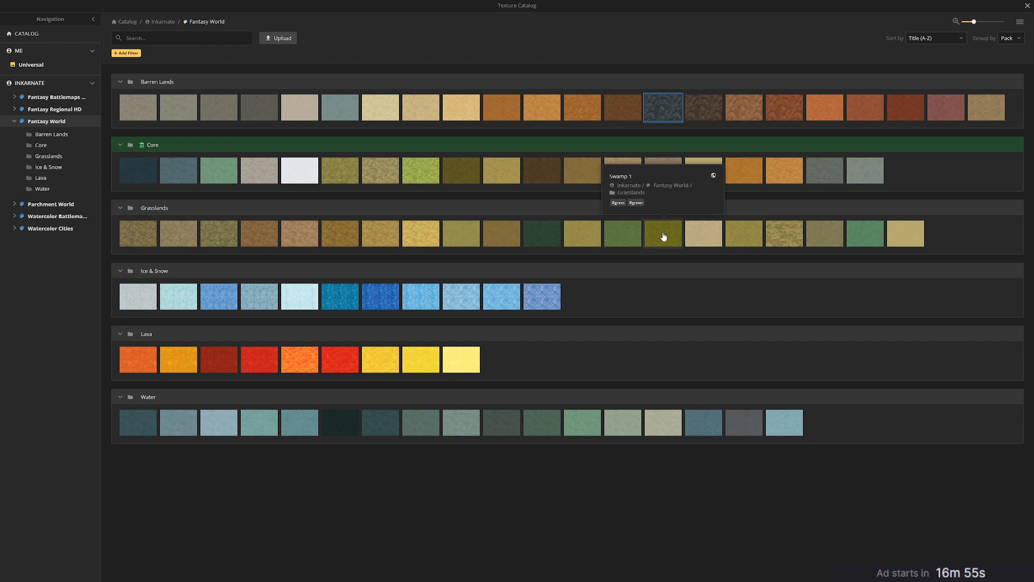
click(664, 237)
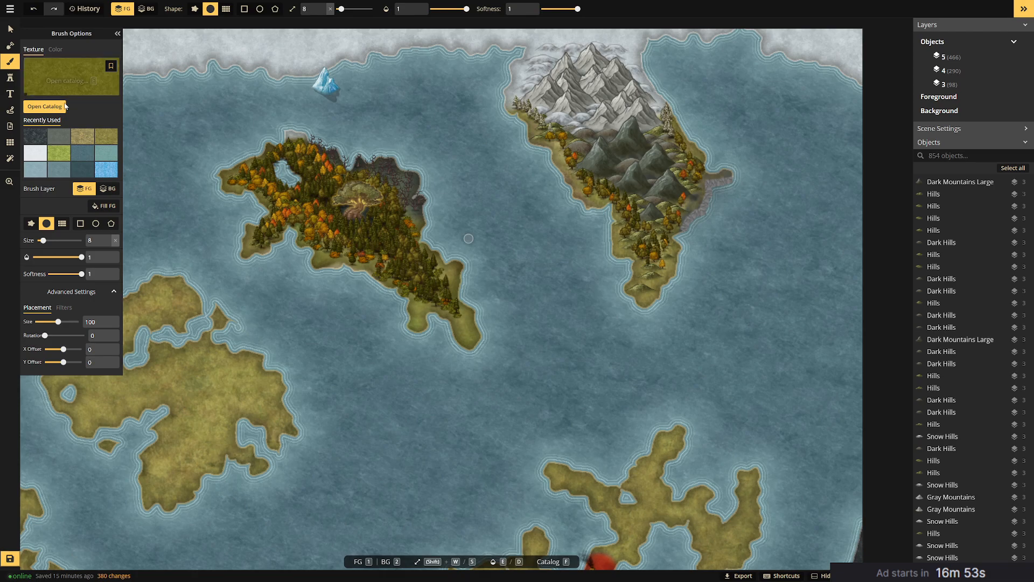
drag(45, 241, 50, 241)
mouse_move(547, 158)
mouse_down()
mouse_move(551, 146)
mouse_move(560, 154)
mouse_move(522, 104)
mouse_move(621, 224)
mouse_move(639, 286)
mouse_move(670, 269)
mouse_move(679, 246)
mouse_up()
drag(662, 290, 650, 281)
Paint the Swamp 1 texture along the southern, southeastern and western coasts of the forested island.
drag(332, 251, 341, 264)
mouse_move(444, 304)
mouse_down()
mouse_move(444, 282)
mouse_move(421, 305)
mouse_move(453, 316)
mouse_move(470, 340)
mouse_move(433, 258)
mouse_move(458, 264)
mouse_up()
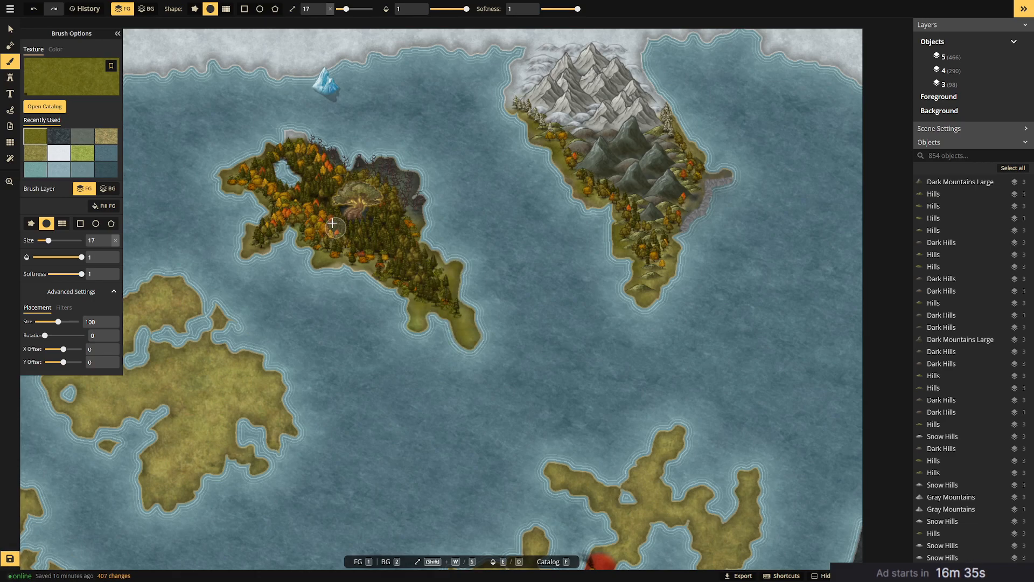
drag(232, 173, 265, 207)
mouse_move(253, 158)
mouse_down()
mouse_move(299, 167)
mouse_move(231, 117)
mouse_move(274, 151)
mouse_up()
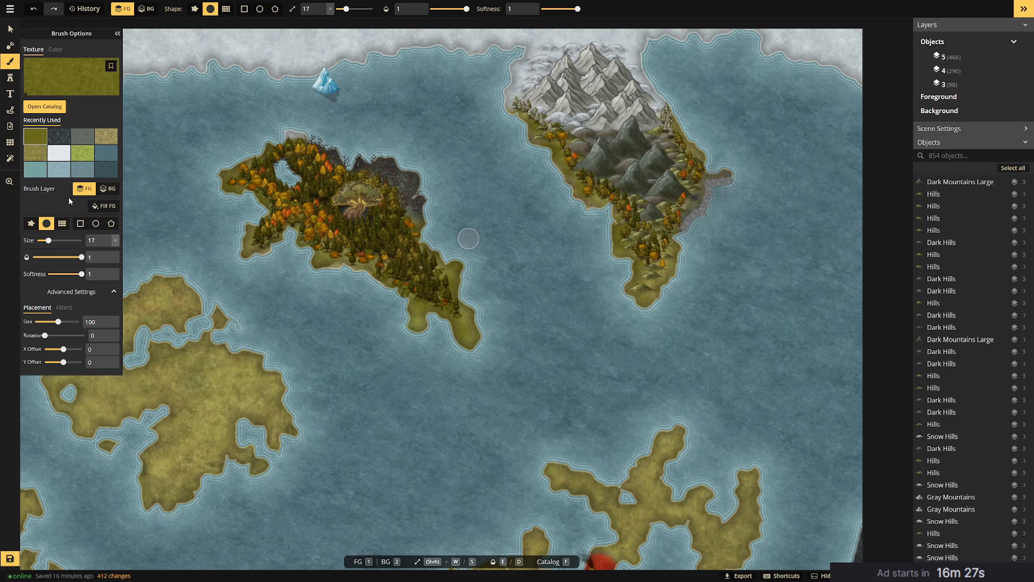
Place green hill stamps at size 96 on layer 3 among the trees of the forested island's southeastern half.
drag(554, 418, 493, 321)
drag(356, 209, 421, 274)
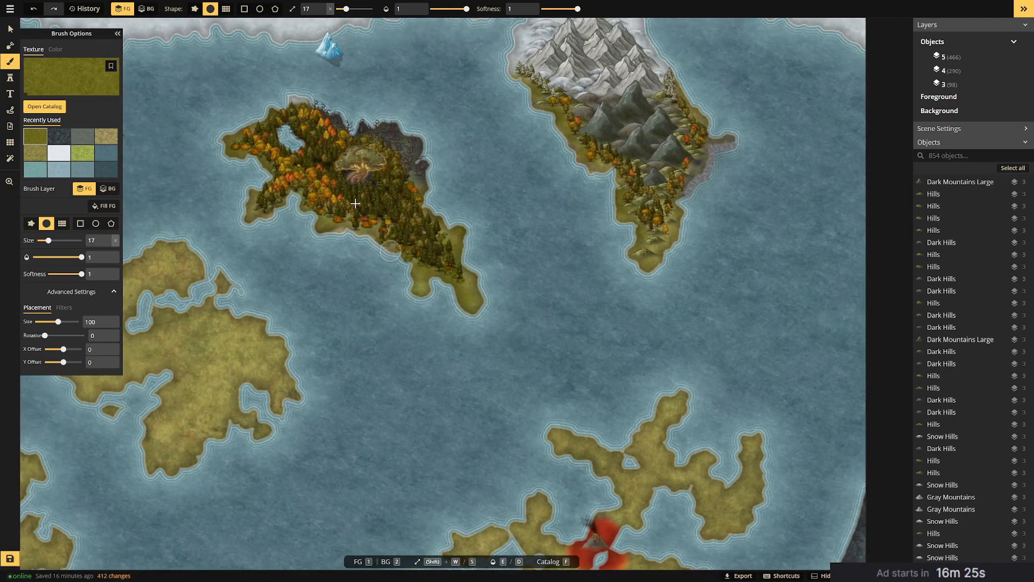
drag(666, 400, 620, 490)
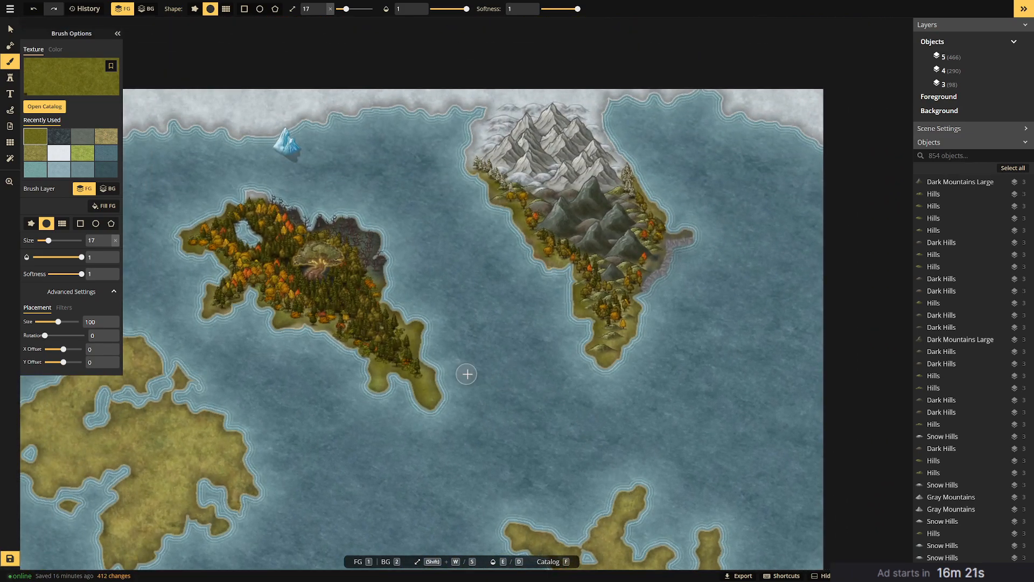
drag(464, 372, 566, 400)
click(9, 30)
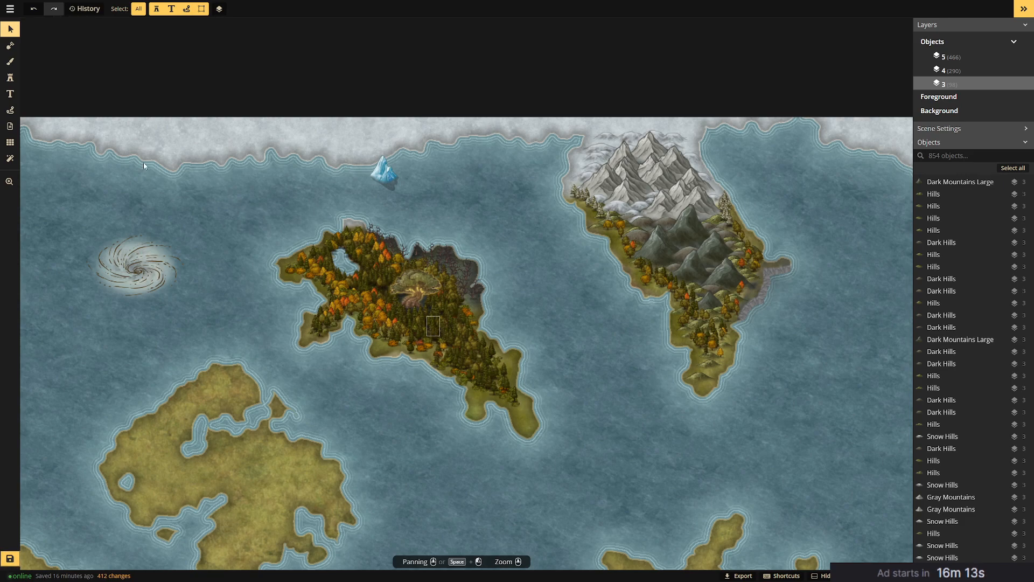
click(10, 77)
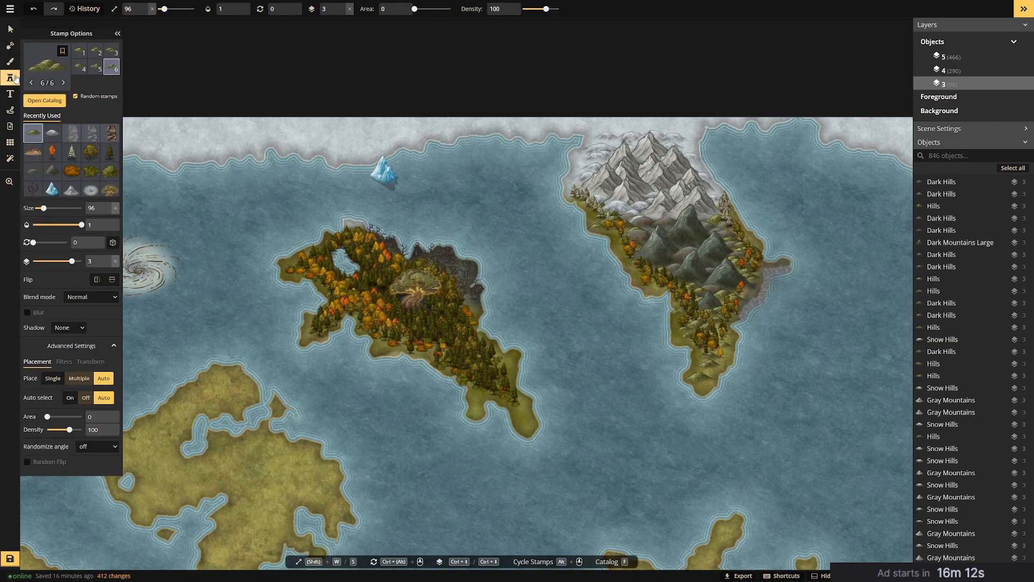
click(42, 67)
key(Escape)
click(459, 348)
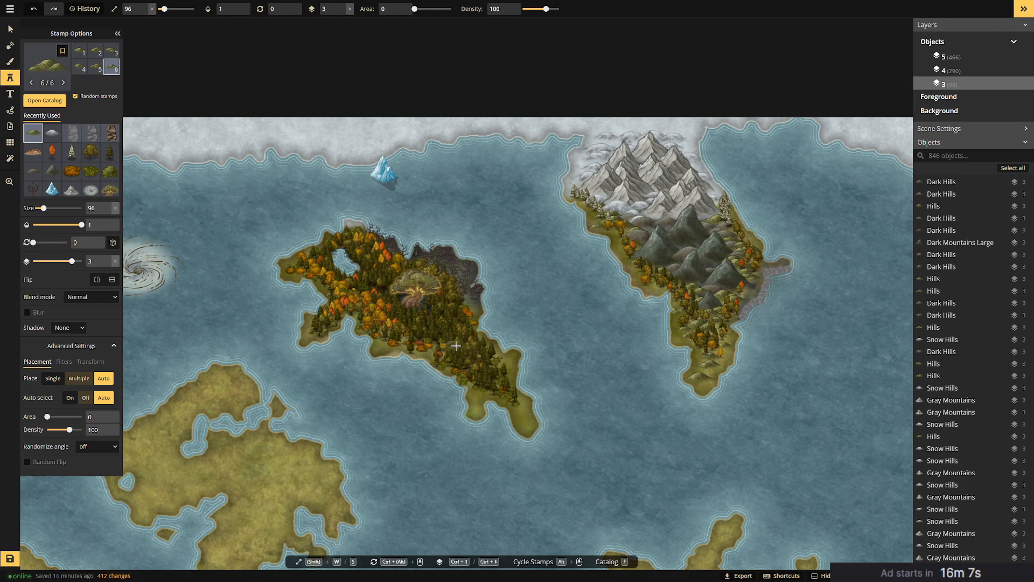
click(510, 390)
click(511, 407)
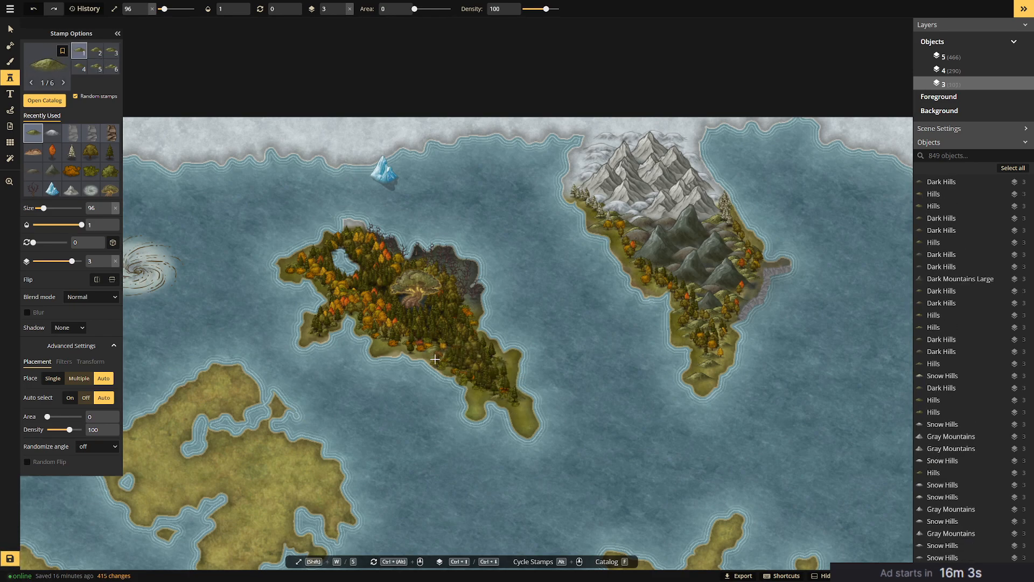
click(435, 357)
click(409, 339)
click(434, 361)
click(79, 263)
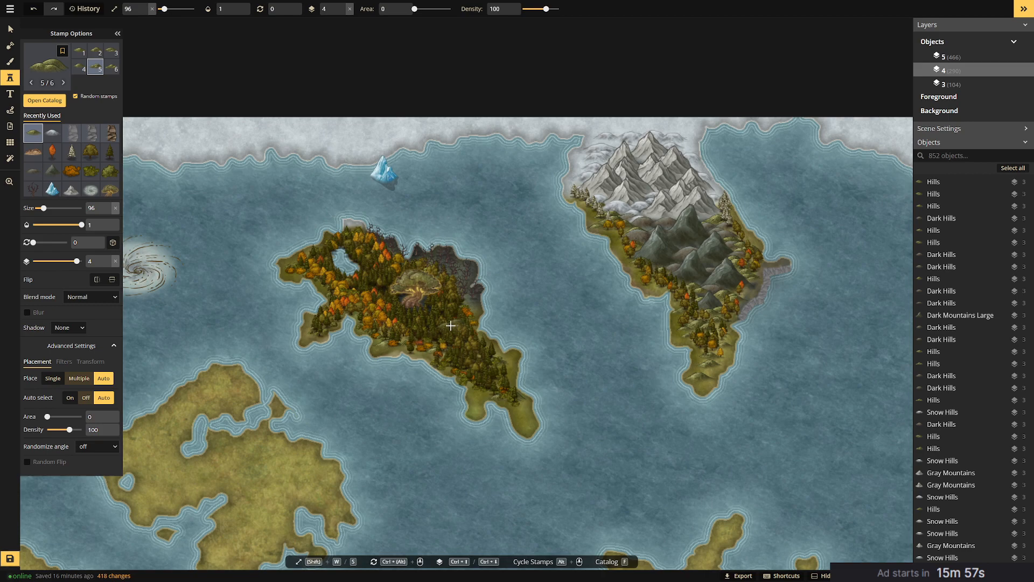
click(455, 365)
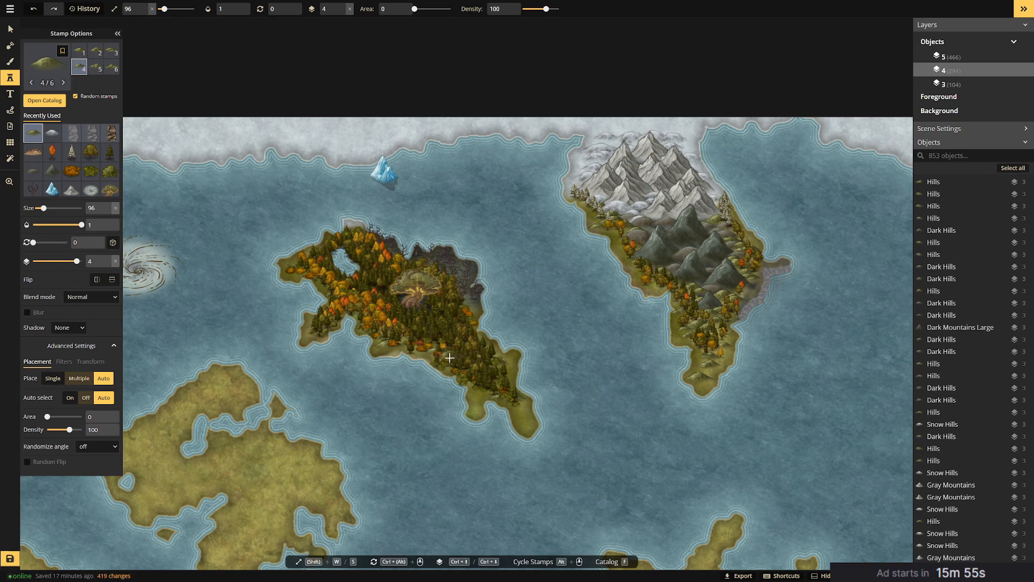
key(ctrl+z)
Place green hill stamps at size 96 on layer 5 in the island's central forest, around the lake and north of the giant tree.
drag(76, 261, 81, 262)
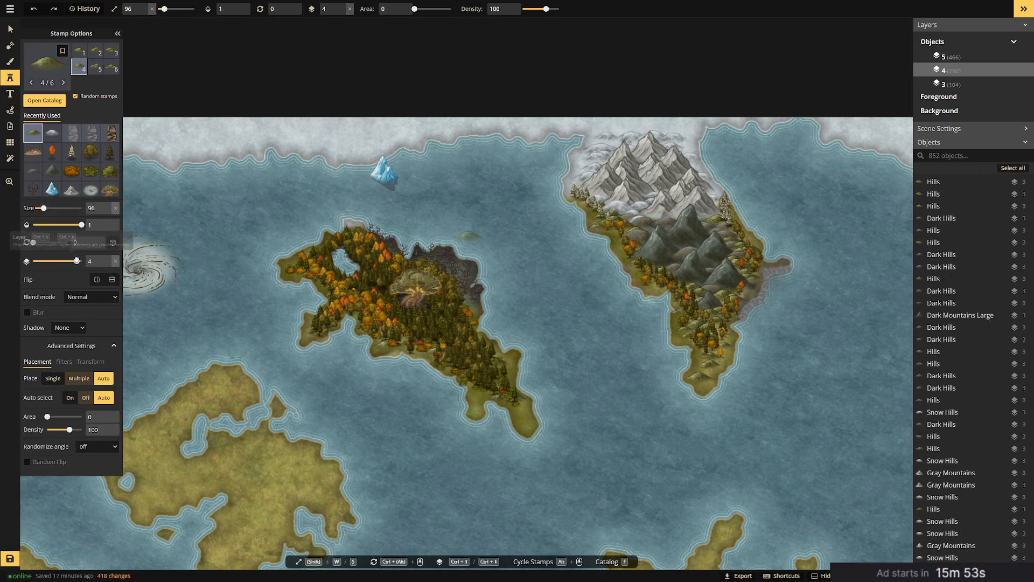
click(431, 325)
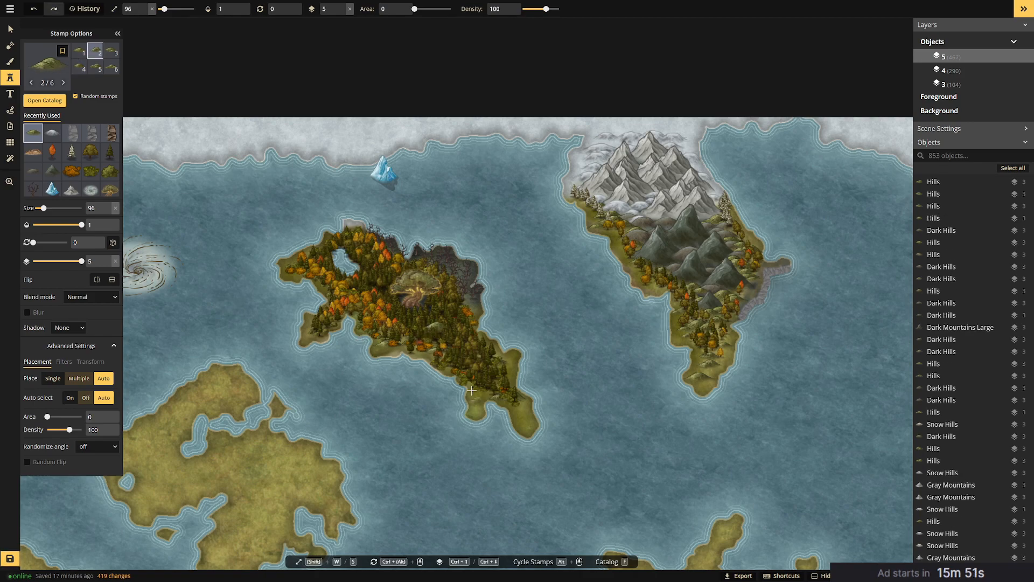
click(344, 281)
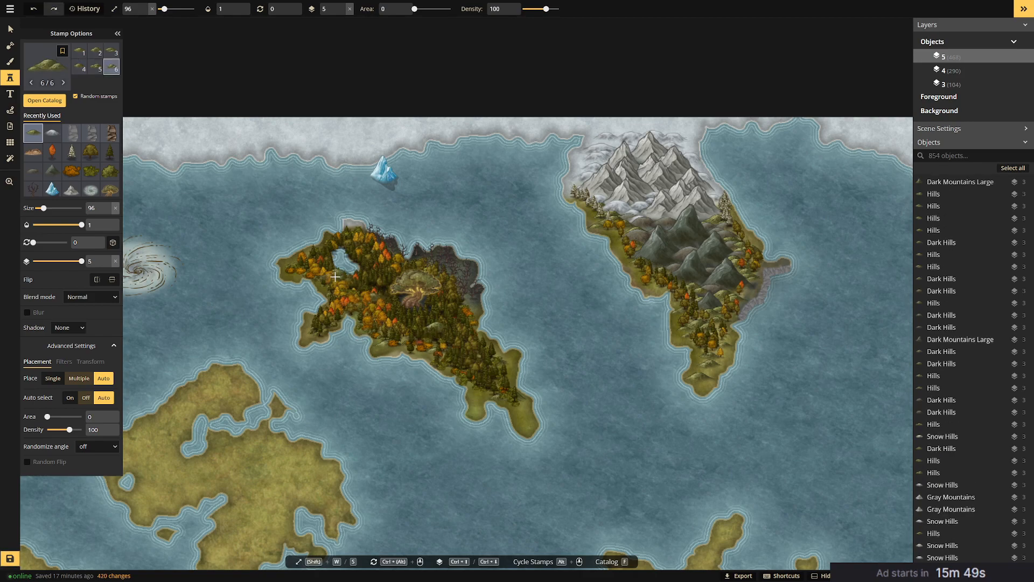
click(337, 275)
click(290, 255)
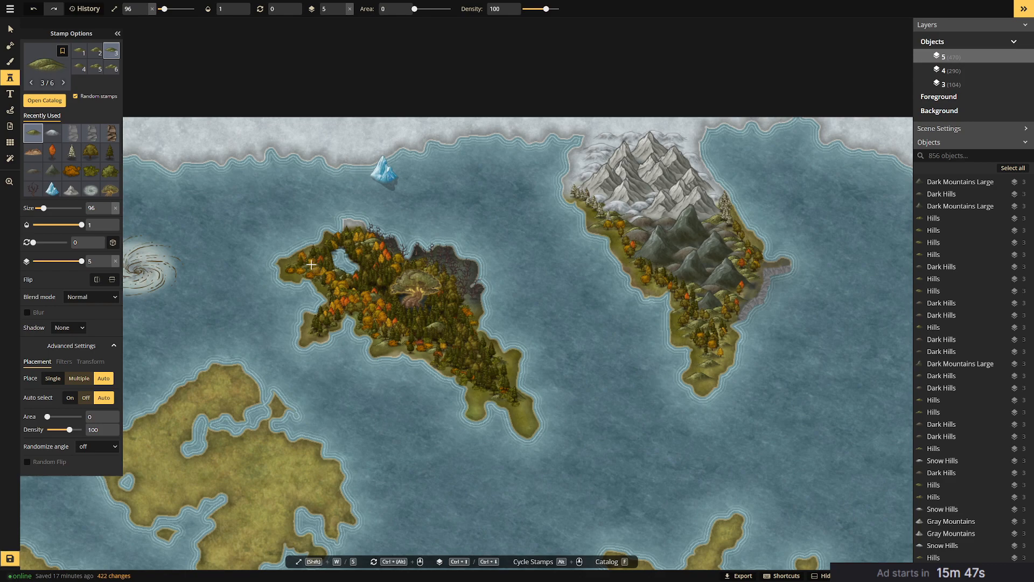
click(432, 265)
click(390, 265)
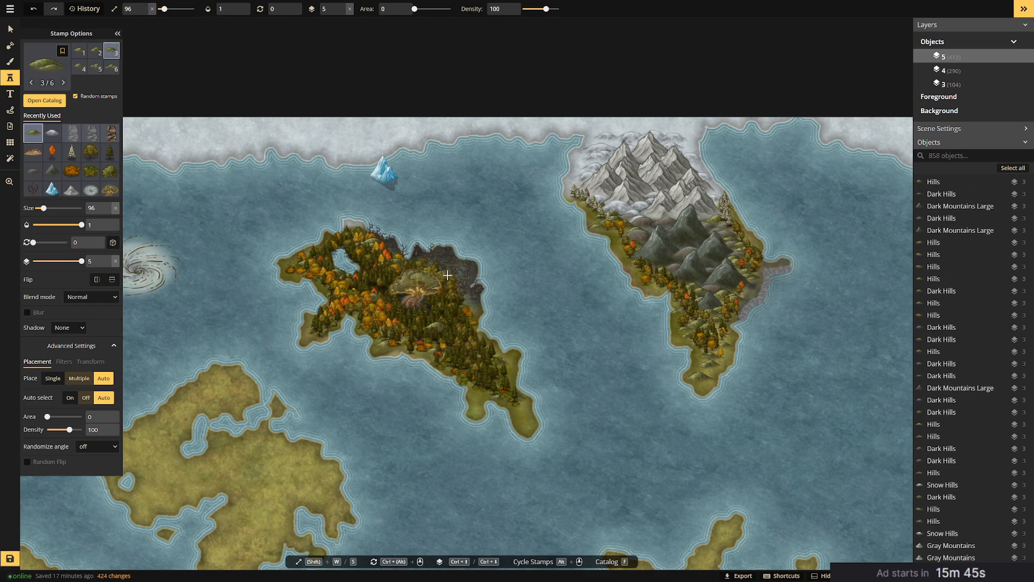
Scatter more green hill stamps on layer 5 through the island's eastern forest and down towards its southeastern end.
click(478, 310)
click(462, 303)
click(469, 322)
click(424, 344)
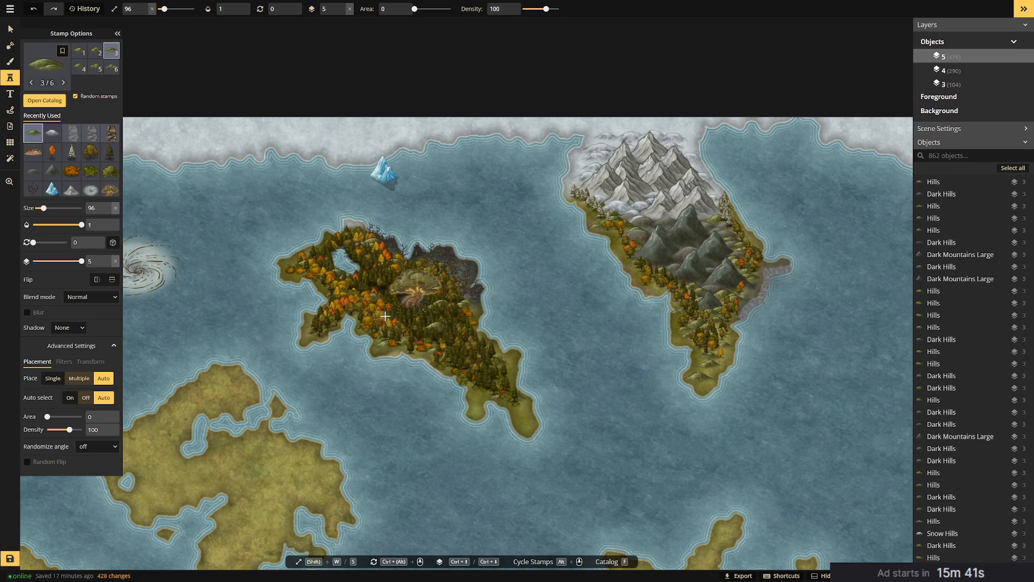
click(460, 364)
click(477, 373)
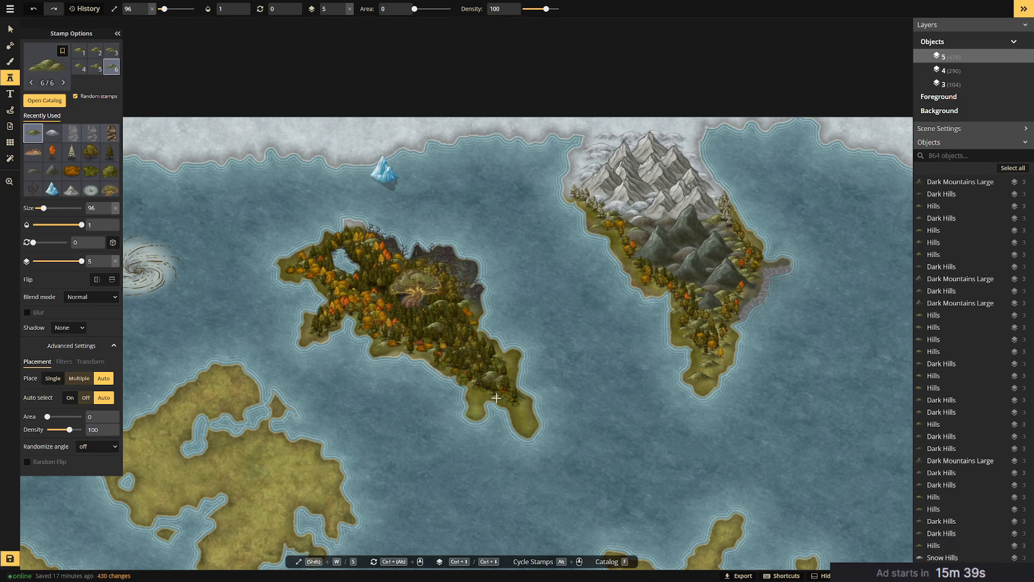
click(495, 392)
click(497, 377)
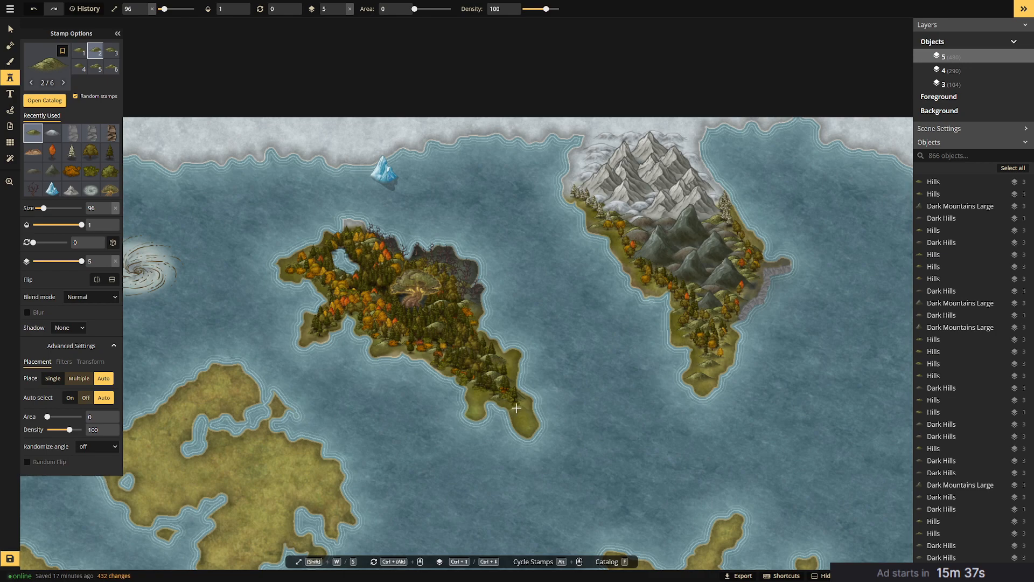
Place more green hill stamps at size 96 on layer 5 at the forested island's southeastern end and on its southwestern side.
click(515, 424)
click(480, 400)
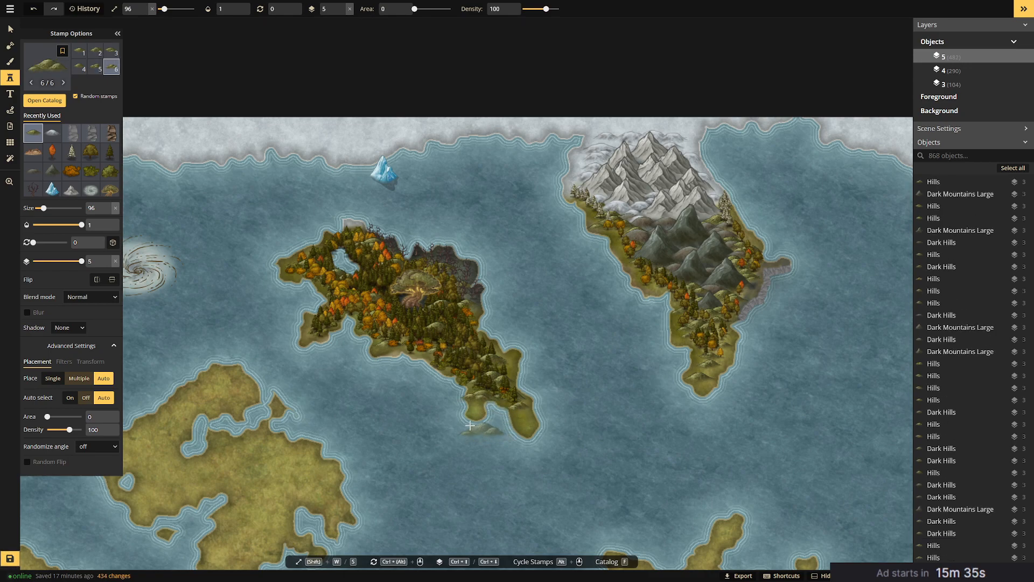
click(329, 314)
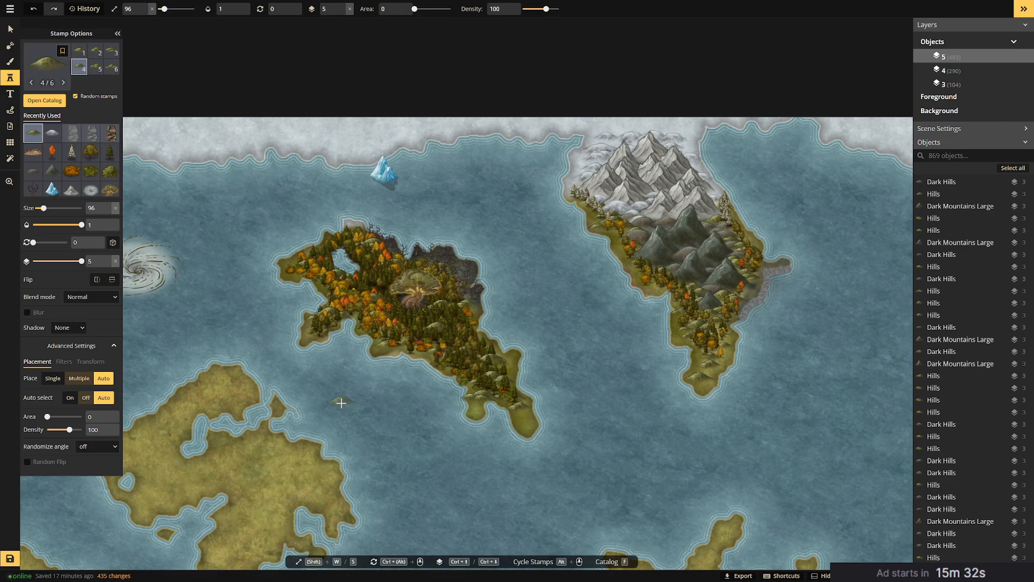
Reposition hill stamps on the forested island's southwestern side, and move one hill from its southeastern end out into the sea.
click(9, 29)
click(349, 316)
drag(349, 318, 361, 312)
click(480, 397)
mouse_move(479, 394)
mouse_down()
mouse_move(321, 328)
mouse_move(434, 392)
mouse_move(493, 410)
mouse_move(493, 393)
mouse_up()
click(526, 406)
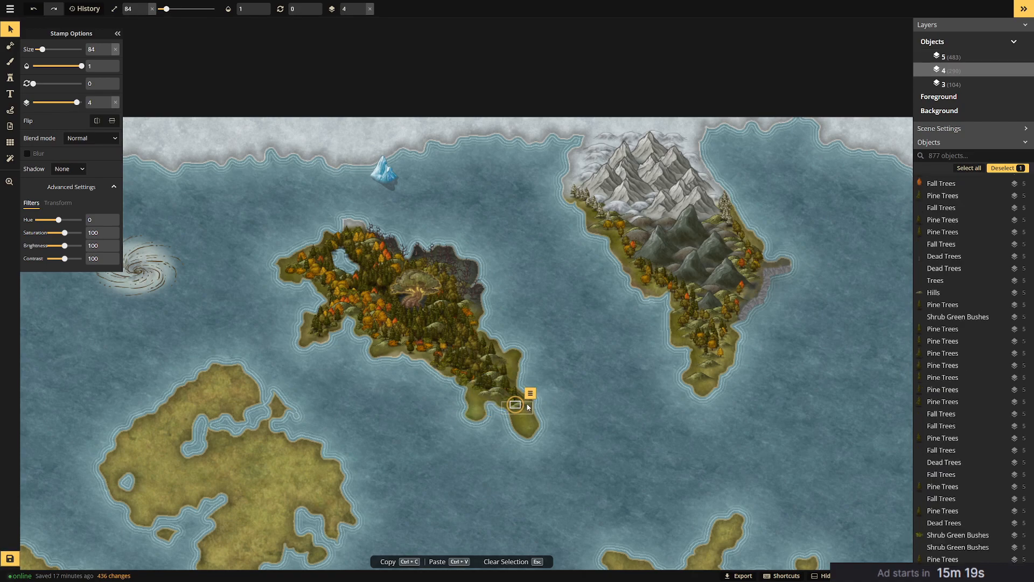
drag(528, 410, 326, 329)
drag(482, 390, 560, 410)
Select the group of stamps at the forested island's southeastern end and look through the list of placed objects.
click(495, 397)
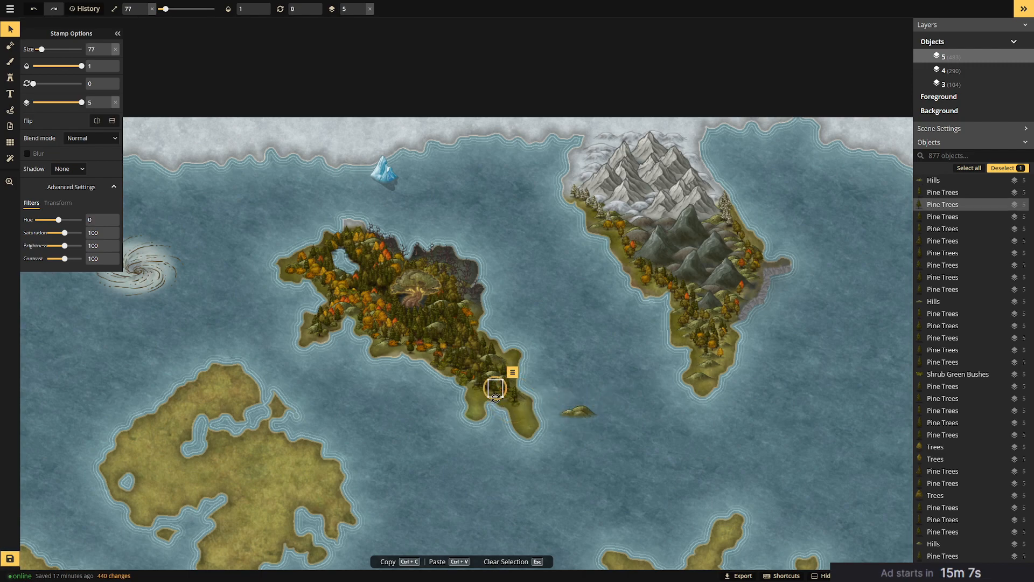
drag(484, 379, 499, 407)
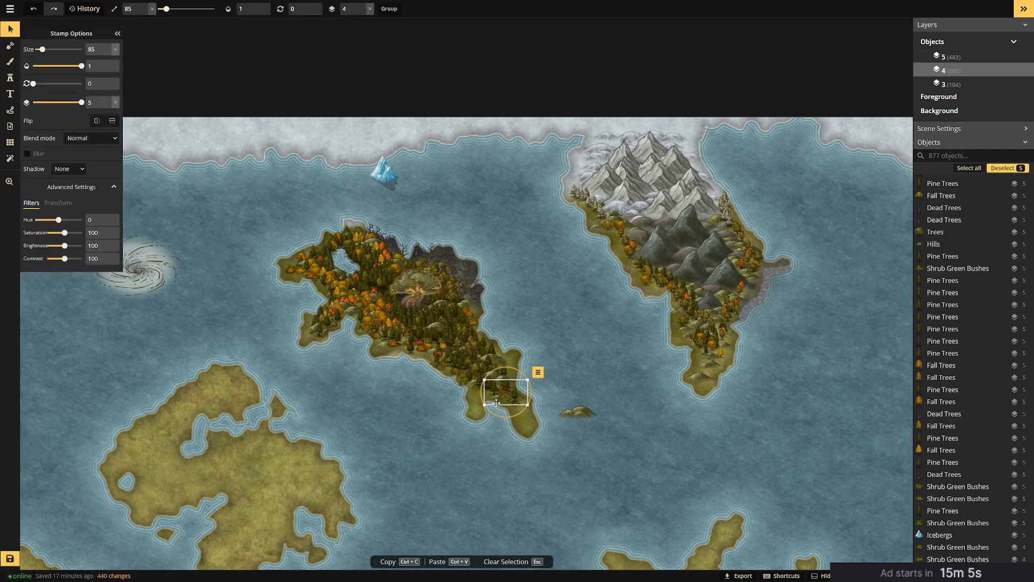
scroll(959, 383, down, 15)
scroll(959, 393, down, 10)
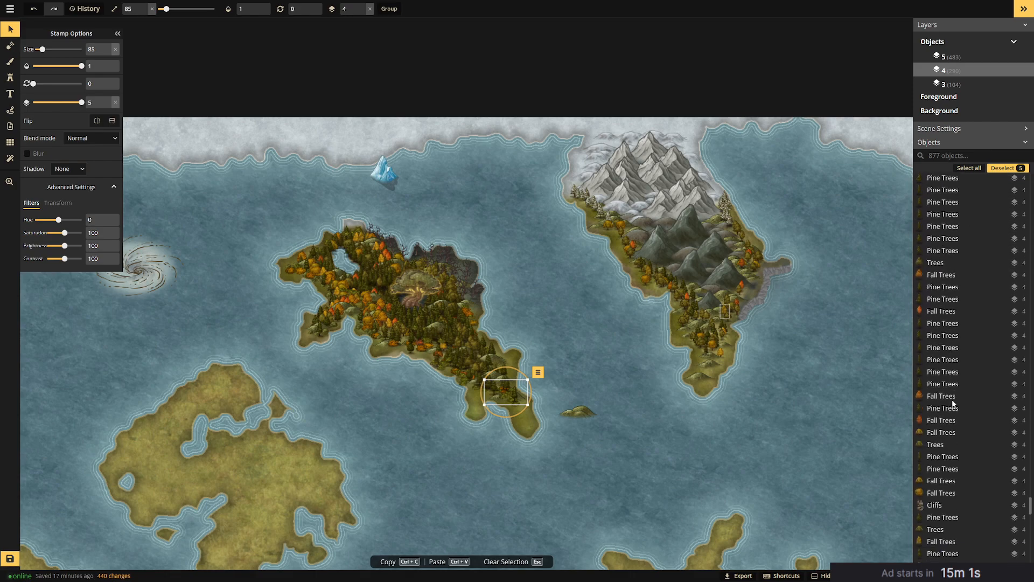
scroll(953, 409, down, 15)
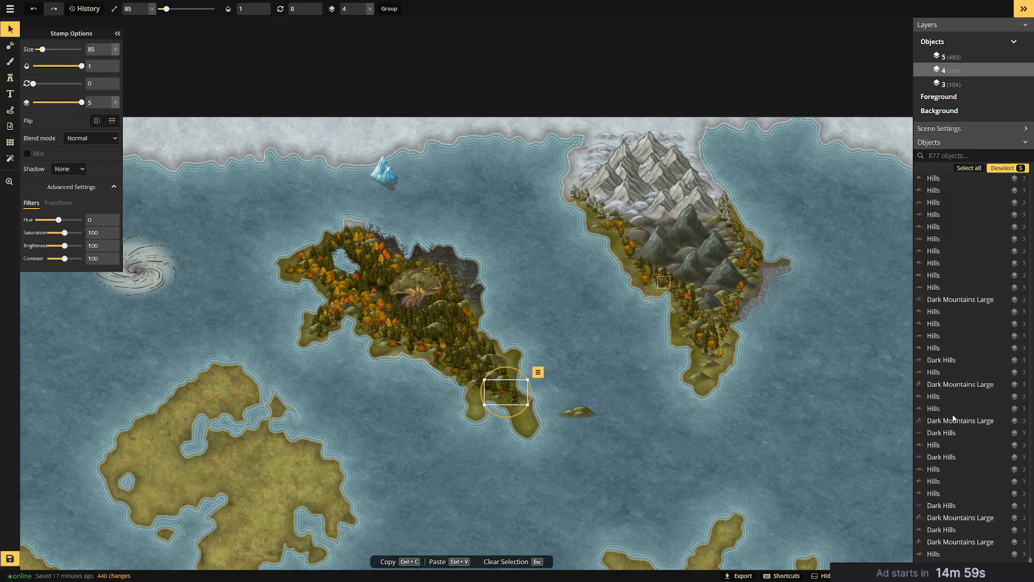
scroll(962, 399, up, 10)
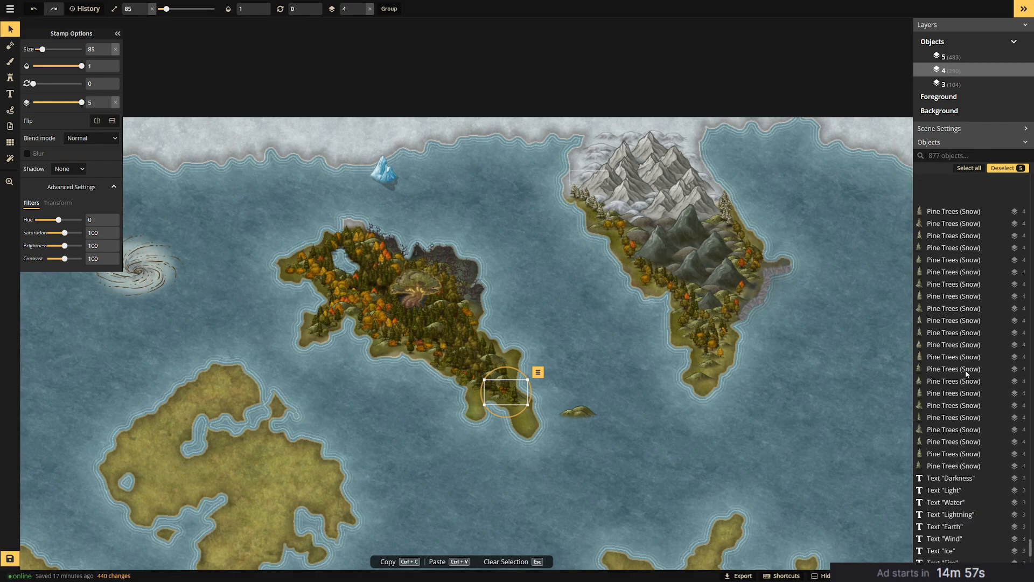
Delete the stray hill stamp lying in the sea east of the forested island's southeastern end.
click(576, 412)
drag(579, 415, 595, 401)
key(Delete)
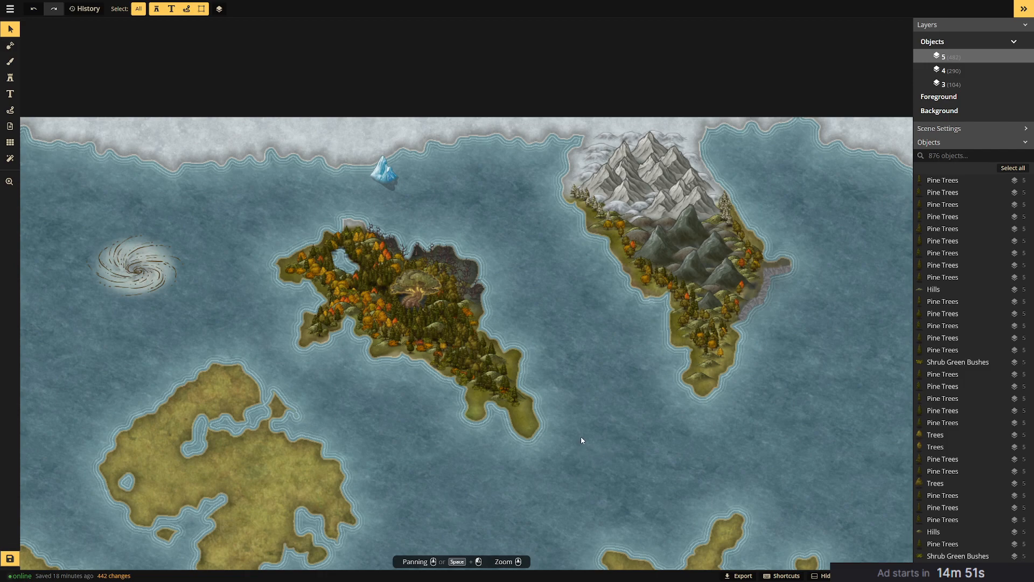
Examine the branching volcanic island in the southeast of the map, including the red ground around its volcano.
scroll(582, 441, down, 2)
scroll(582, 441, up, 1)
drag(506, 553, 646, 383)
drag(702, 425, 475, 223)
scroll(572, 303, up, 1)
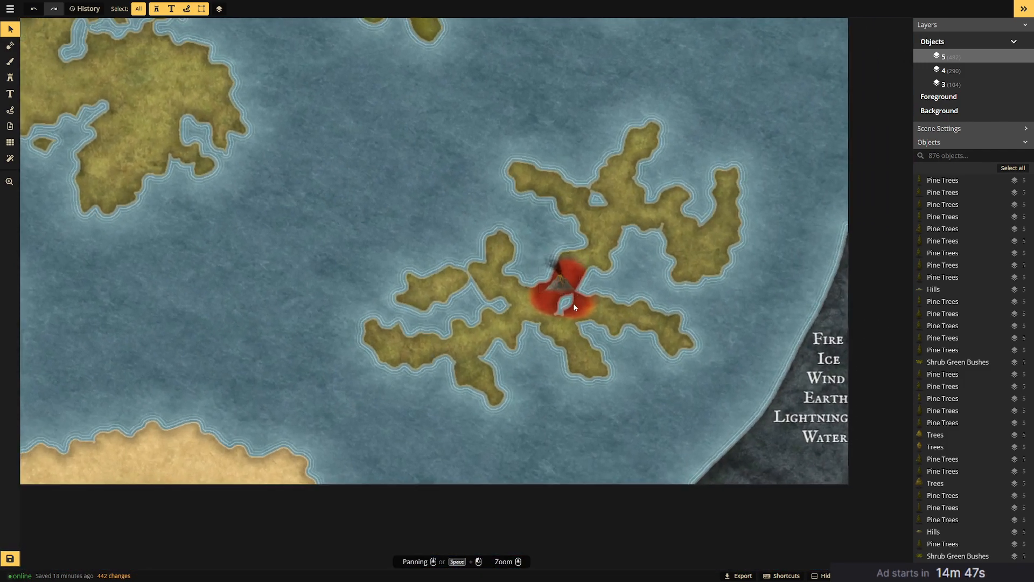
scroll(572, 307, up, 2)
scroll(582, 300, up, 1)
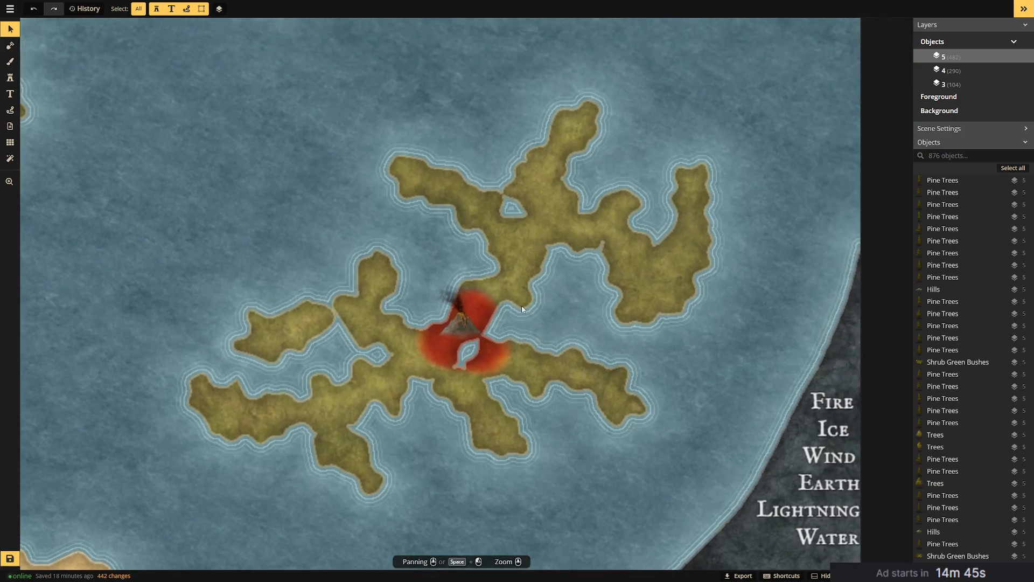
scroll(518, 316, down, 3)
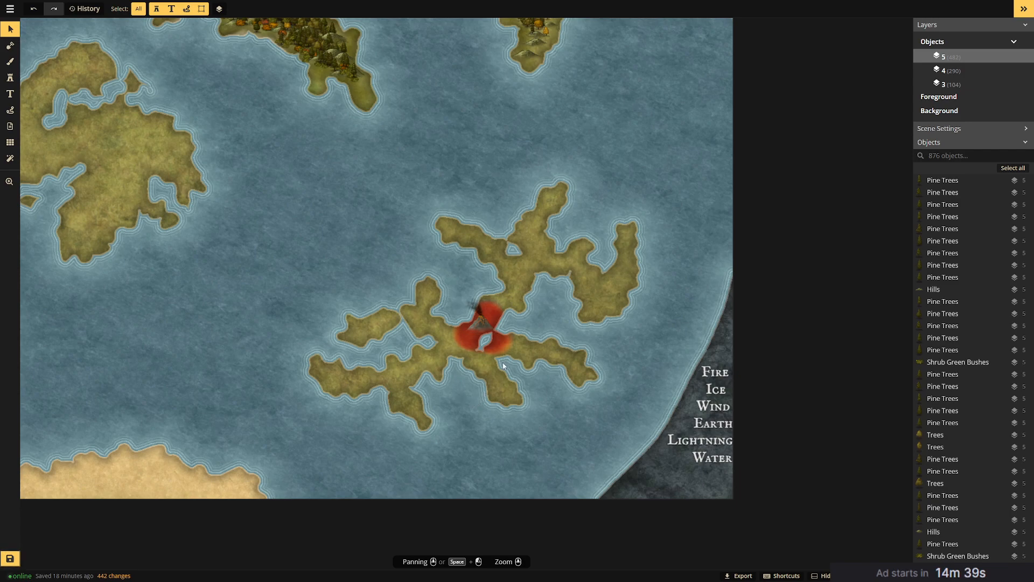
Choose the dark blue-grey rock texture from Fantasy World's Barren Lands set for the foreground brush.
click(9, 77)
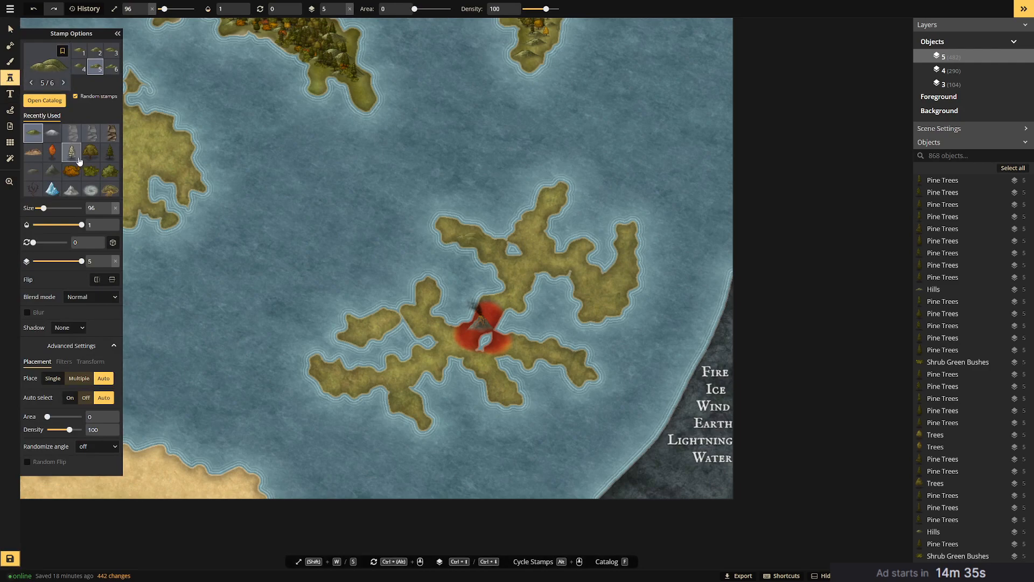
click(8, 65)
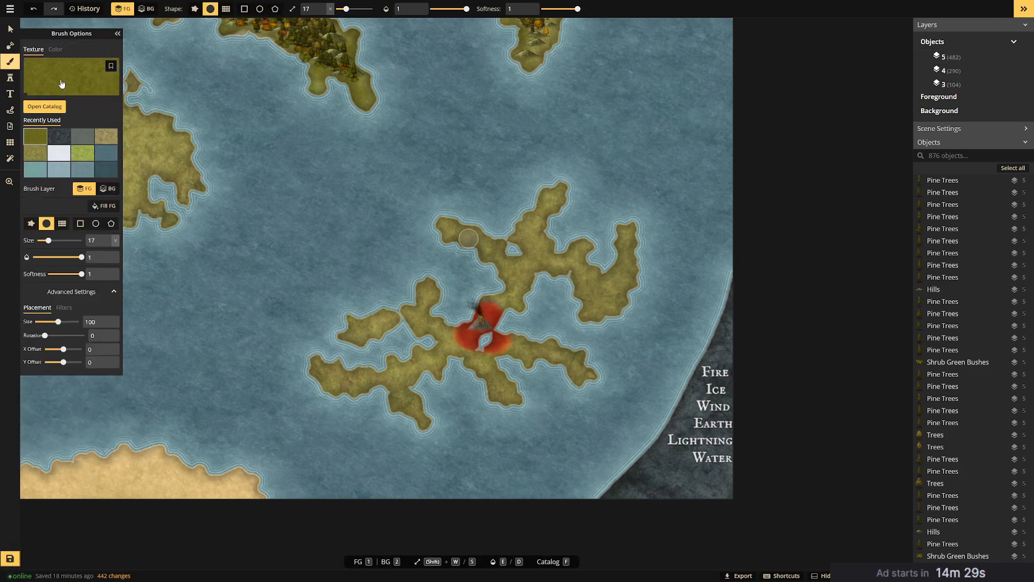
click(58, 71)
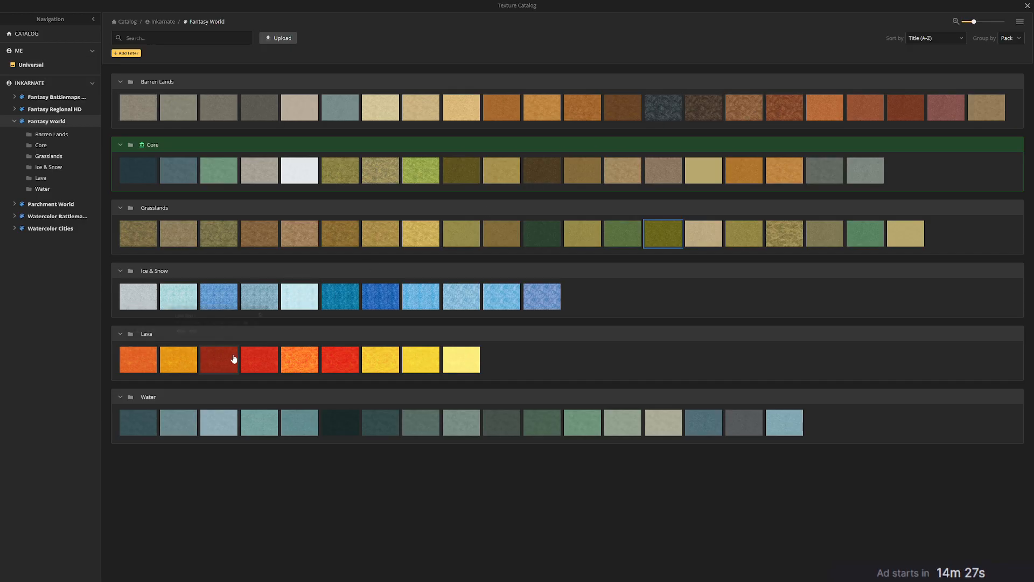
click(666, 108)
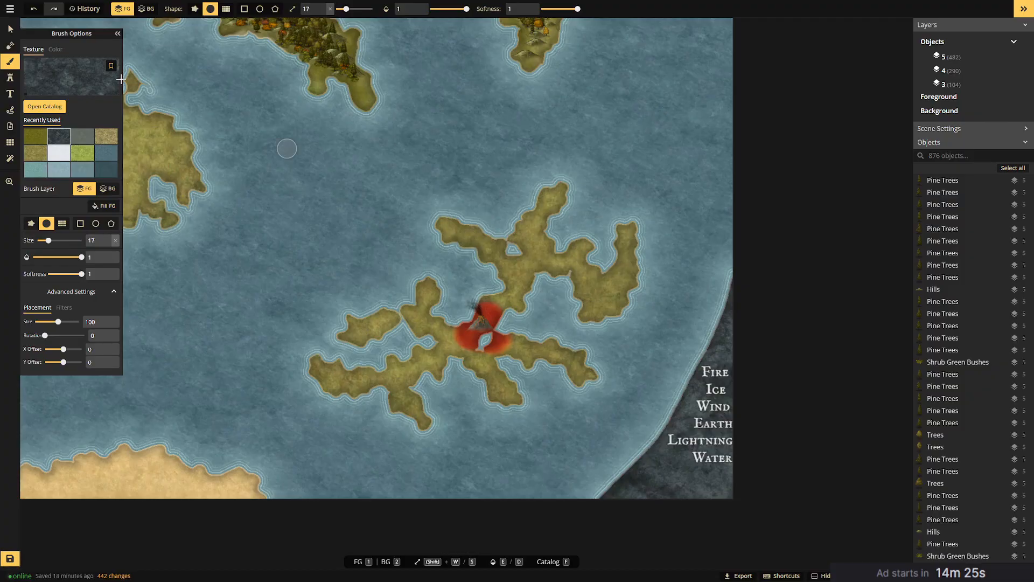
click(59, 78)
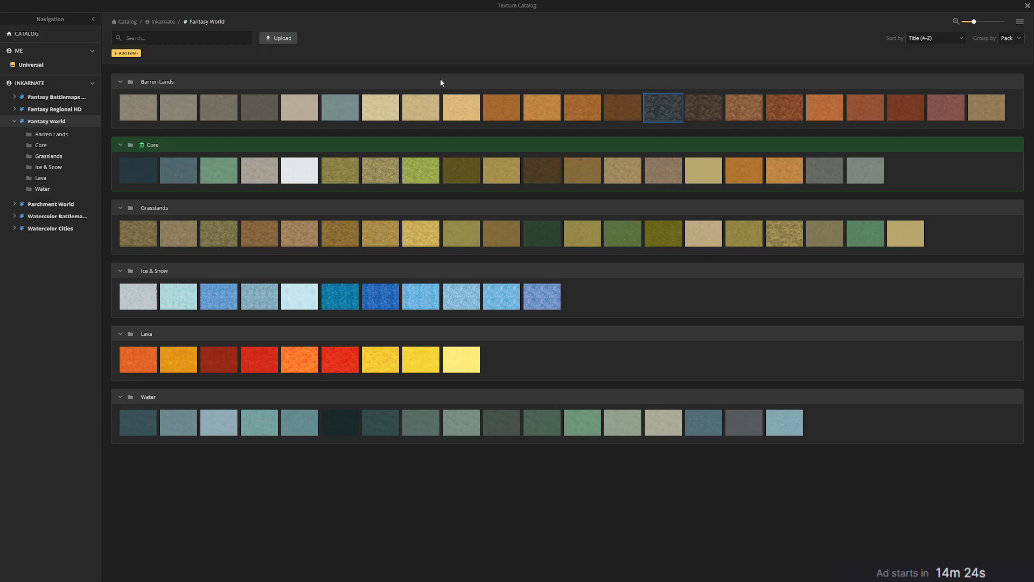
click(660, 102)
Paint the whole branching volcanic island with the dark rock texture, starting at brush size 17 and finishing the western arms at size 50.
mouse_move(501, 314)
mouse_down()
mouse_move(540, 282)
mouse_move(450, 342)
mouse_move(563, 235)
mouse_move(520, 247)
mouse_move(509, 277)
mouse_move(412, 301)
mouse_move(567, 210)
mouse_move(585, 178)
mouse_move(434, 261)
mouse_move(458, 223)
mouse_move(532, 248)
mouse_move(478, 263)
mouse_move(550, 266)
mouse_move(448, 256)
mouse_move(479, 274)
mouse_move(487, 328)
mouse_move(595, 241)
mouse_move(619, 247)
mouse_move(606, 260)
mouse_move(597, 256)
mouse_move(621, 240)
mouse_move(638, 287)
mouse_move(627, 229)
mouse_up()
mouse_move(560, 356)
mouse_down()
mouse_move(512, 379)
mouse_move(469, 337)
mouse_move(432, 342)
mouse_move(564, 356)
mouse_move(531, 345)
mouse_move(588, 369)
mouse_move(481, 334)
mouse_move(466, 366)
mouse_move(518, 415)
mouse_up()
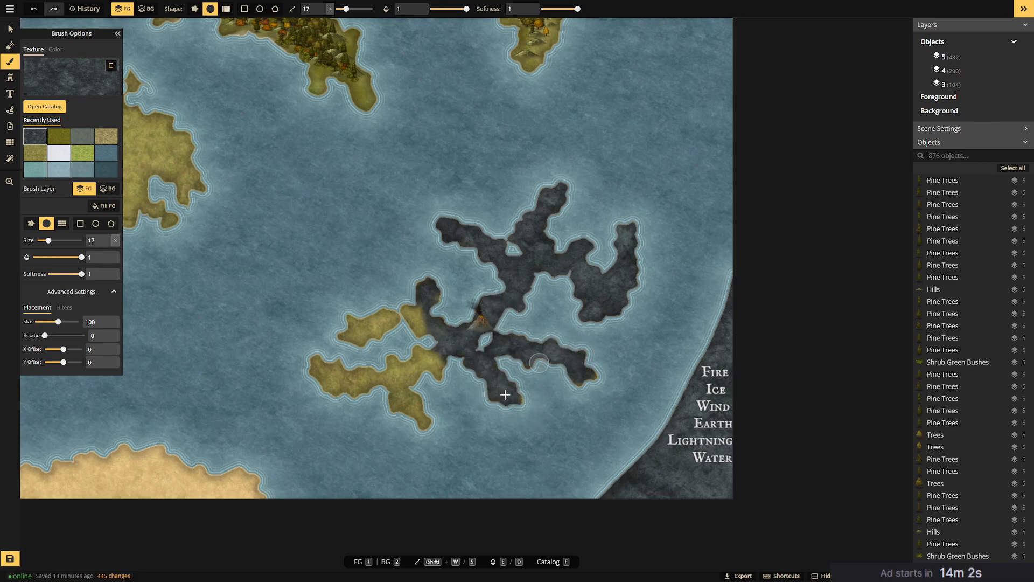
drag(353, 361, 450, 347)
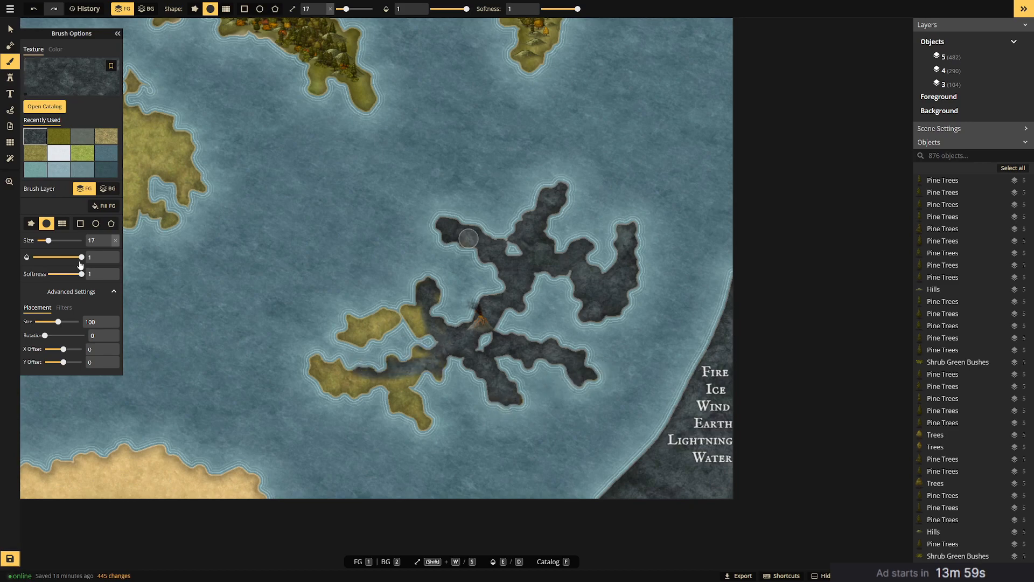
drag(48, 241, 61, 240)
mouse_move(493, 302)
mouse_down()
mouse_move(371, 324)
mouse_move(418, 362)
mouse_move(345, 377)
mouse_move(410, 415)
mouse_move(456, 309)
mouse_move(511, 370)
mouse_move(493, 351)
mouse_move(496, 360)
mouse_up()
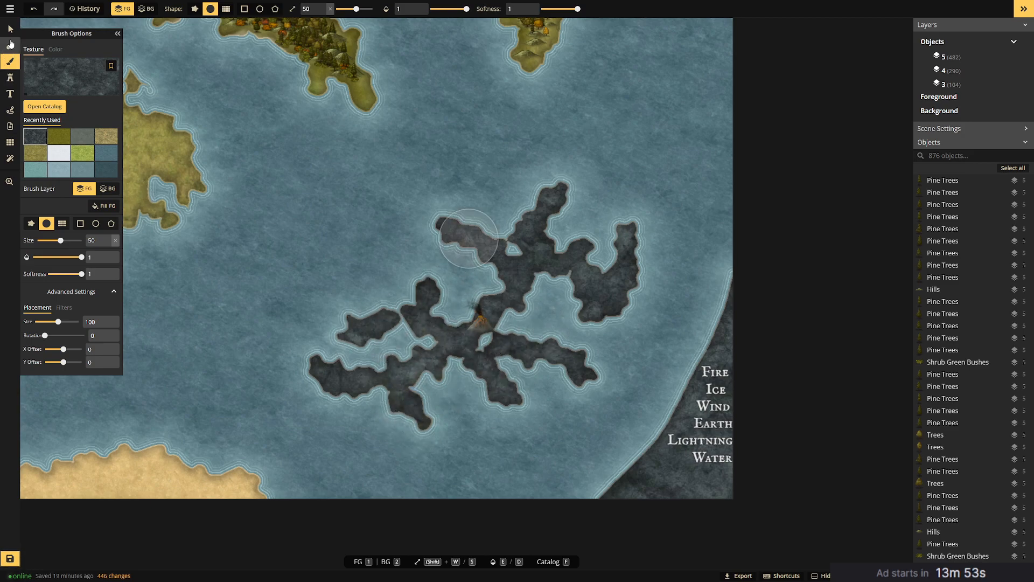
Add land with the Mask tool at size 4 and roughness 8 to fill the water gaps beside the volcano.
click(9, 45)
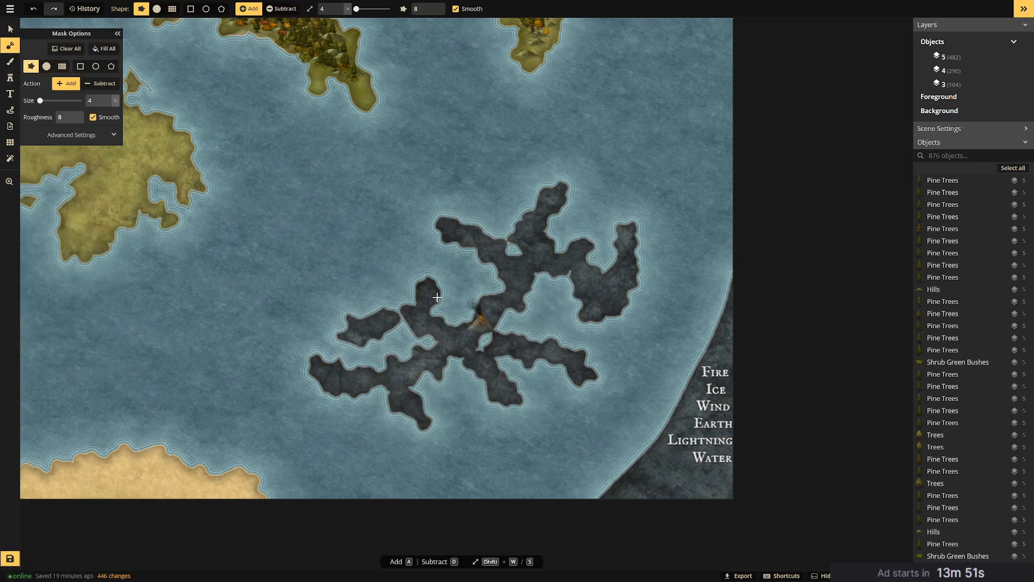
mouse_move(462, 322)
mouse_down()
mouse_move(495, 315)
mouse_move(480, 347)
mouse_up()
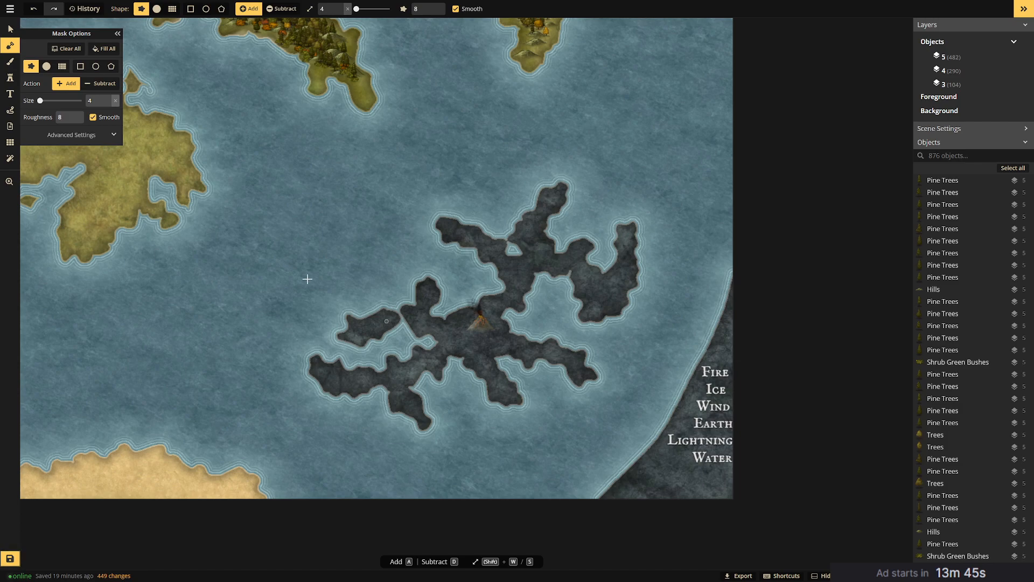
Reposition the volcano stamp at the centre of the dark island and enlarge it to size 74.
click(10, 29)
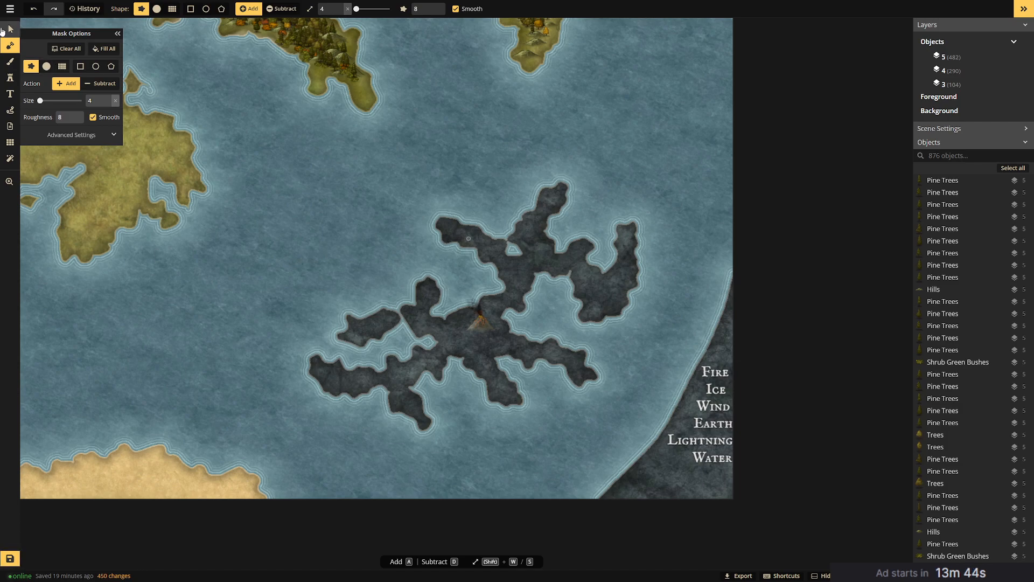
click(479, 325)
drag(479, 325, 469, 333)
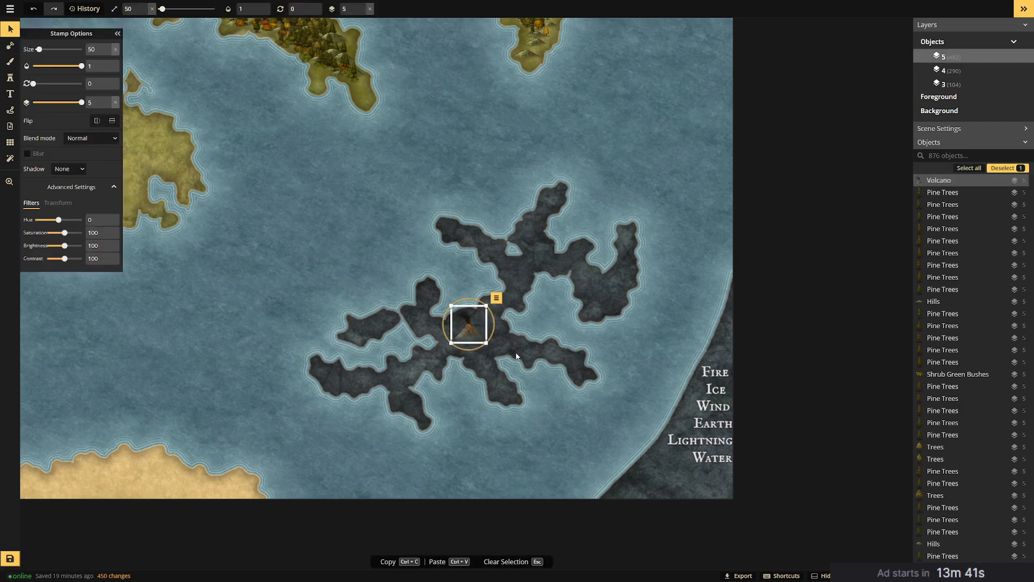
click(521, 323)
click(476, 341)
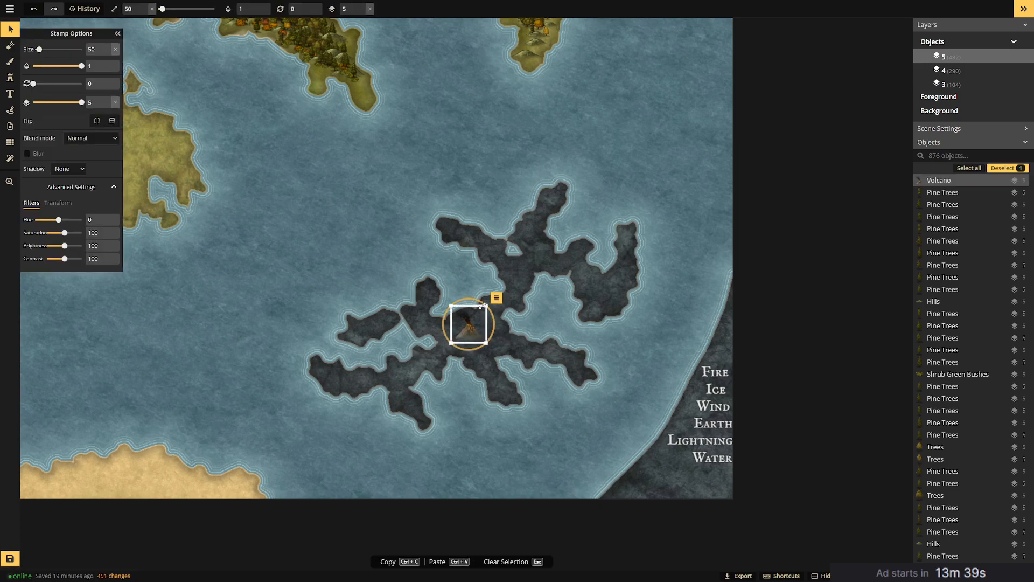
mouse_move(485, 306)
mouse_down()
mouse_move(509, 294)
mouse_move(481, 323)
mouse_up()
click(463, 348)
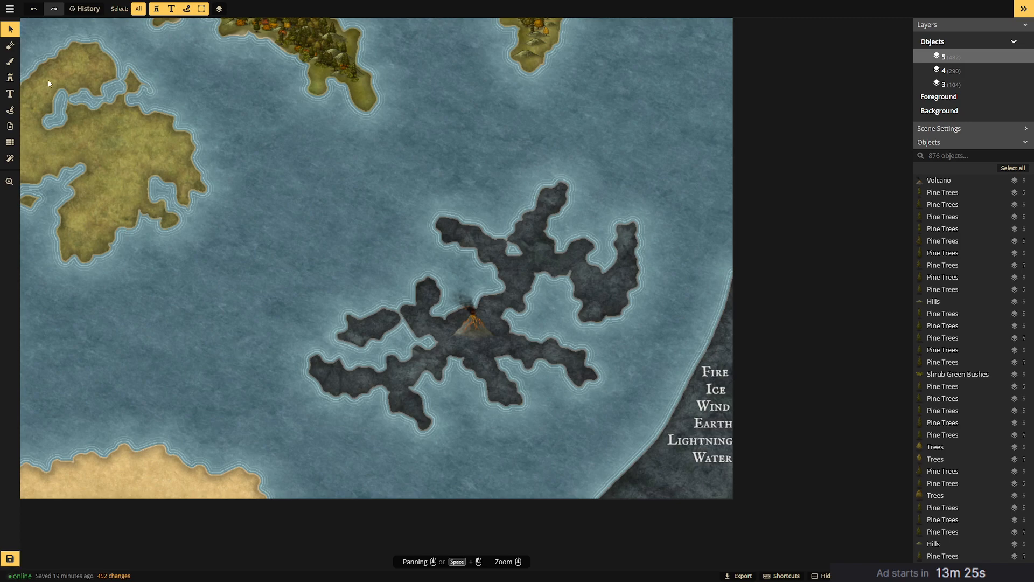
Place two Mountains Light stamps from Fantasy World at size 74 on layer 5, one northeast of the volcano and one over it.
click(8, 81)
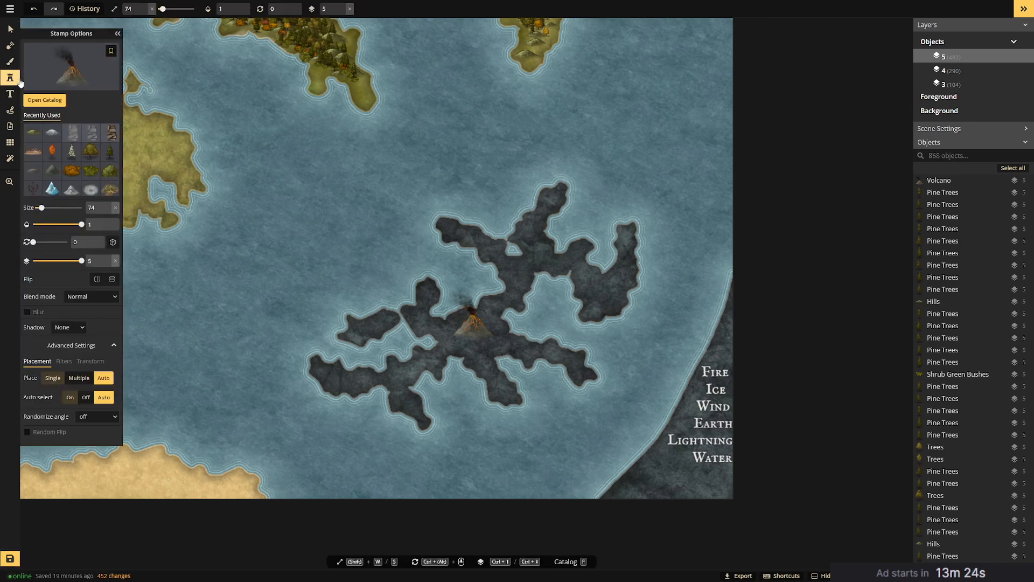
click(69, 69)
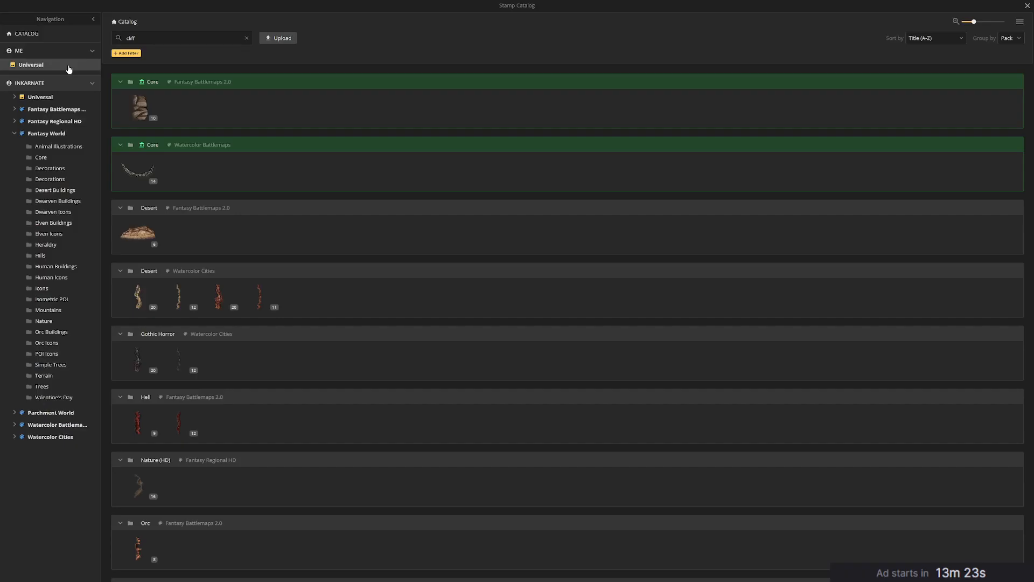
click(247, 38)
click(56, 311)
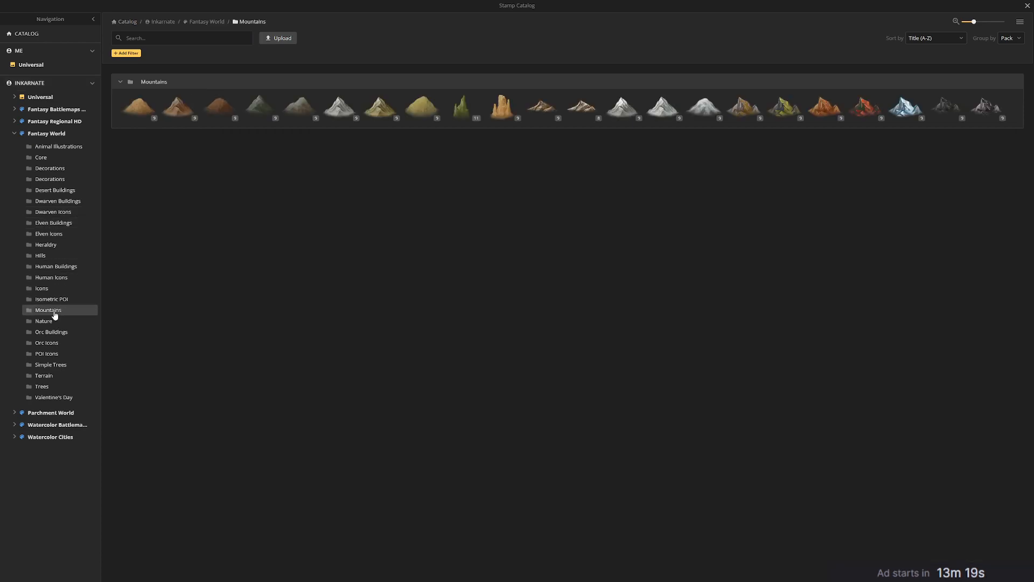
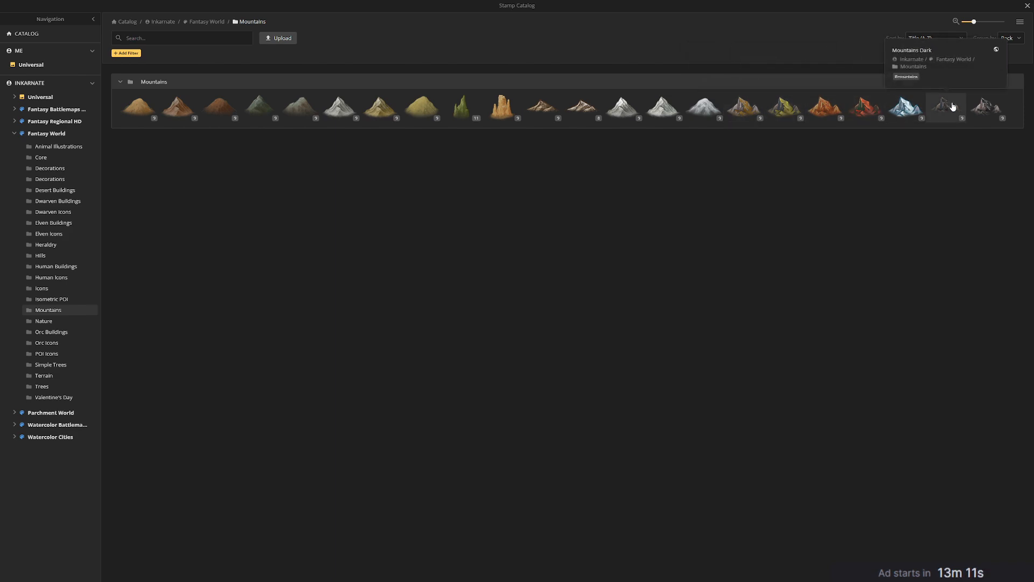
click(987, 113)
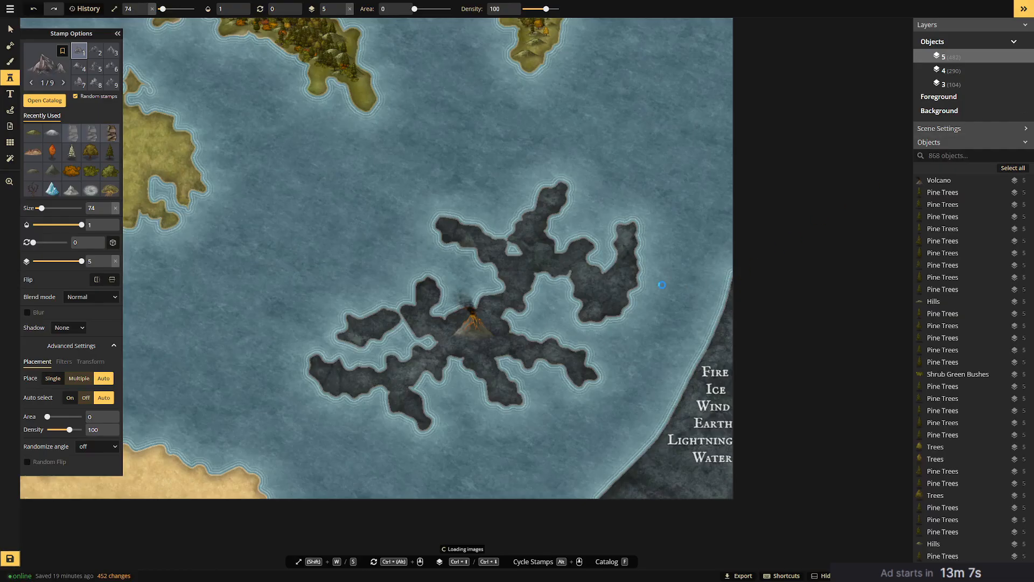
click(537, 264)
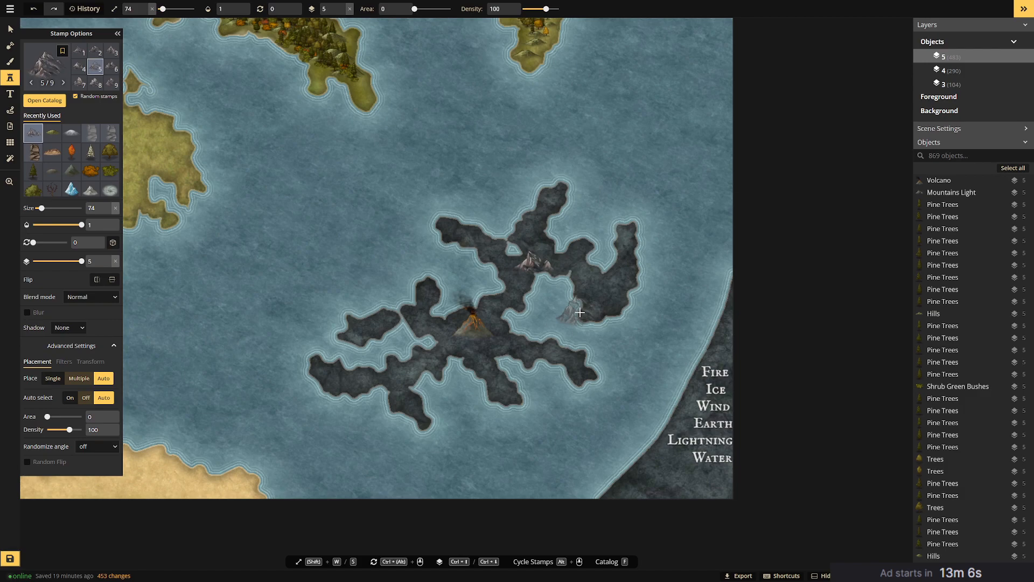
click(490, 323)
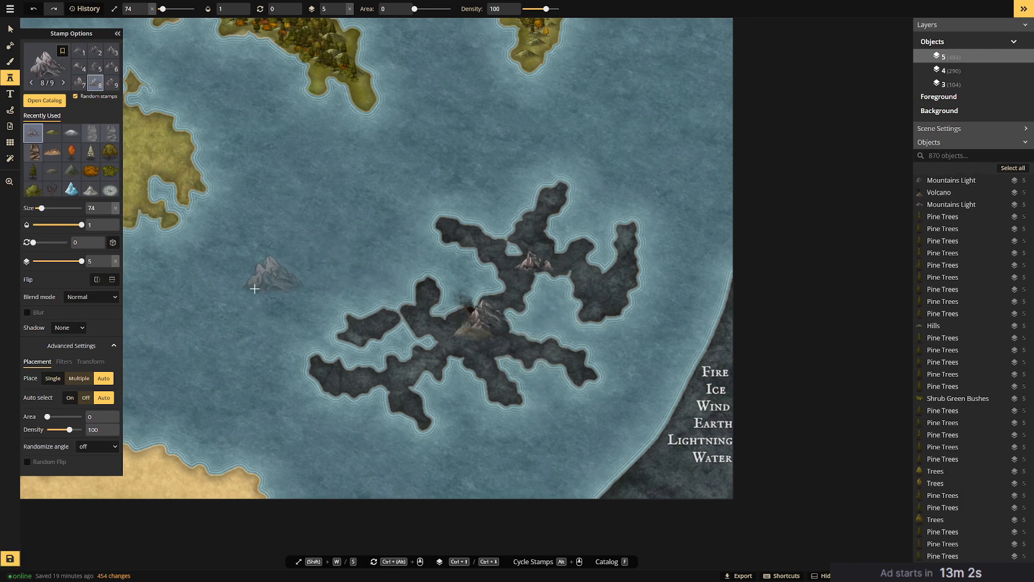
Move the mountain over the volcano and the one northeast of it onto layer 3.
drag(82, 261, 72, 262)
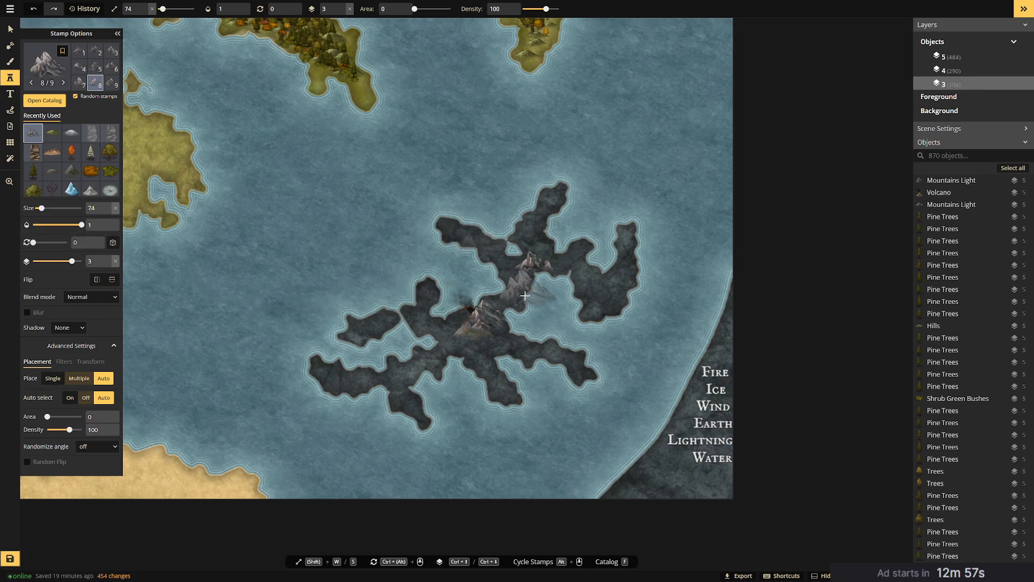
click(486, 322)
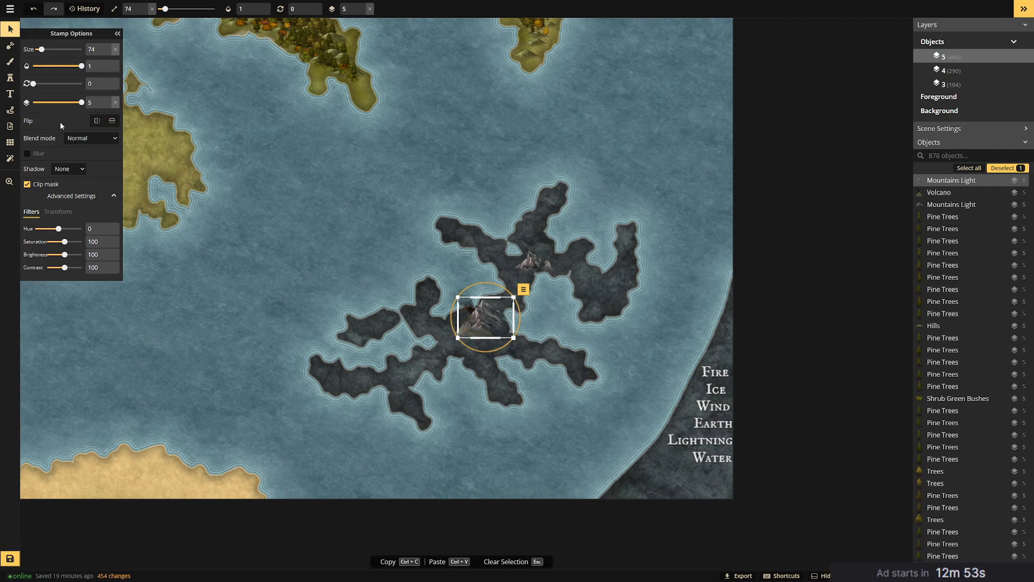
drag(66, 104, 72, 102)
click(547, 264)
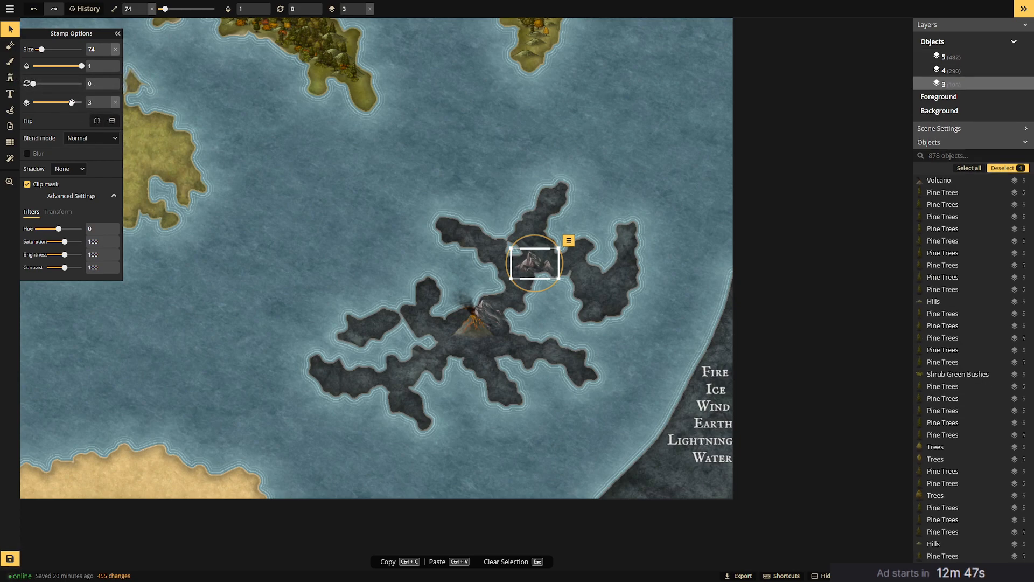
Reposition the two light mountains around the volcano and paste a copy of one at the volcano's southern foot.
key(Escape)
click(490, 314)
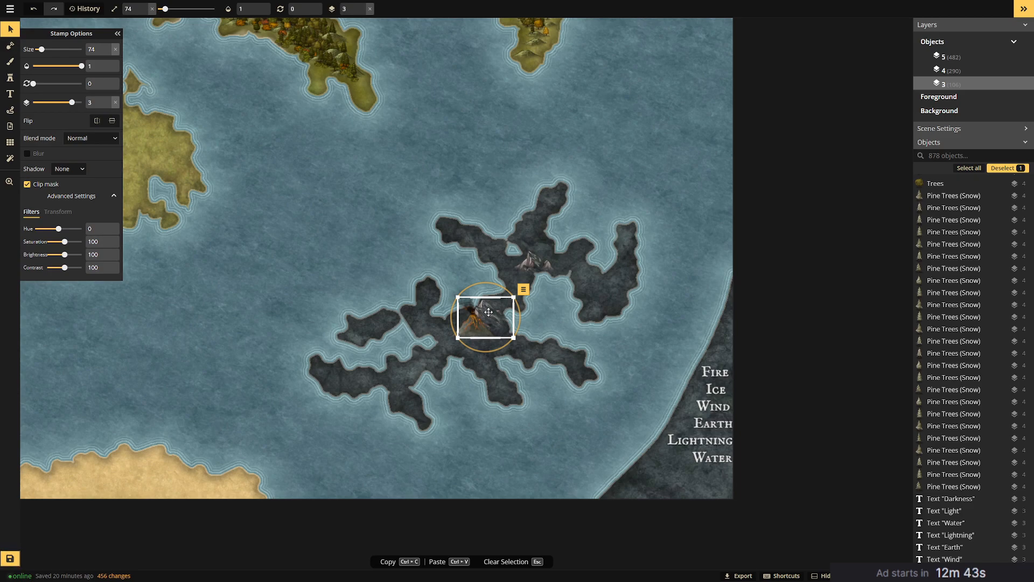
drag(489, 312, 494, 311)
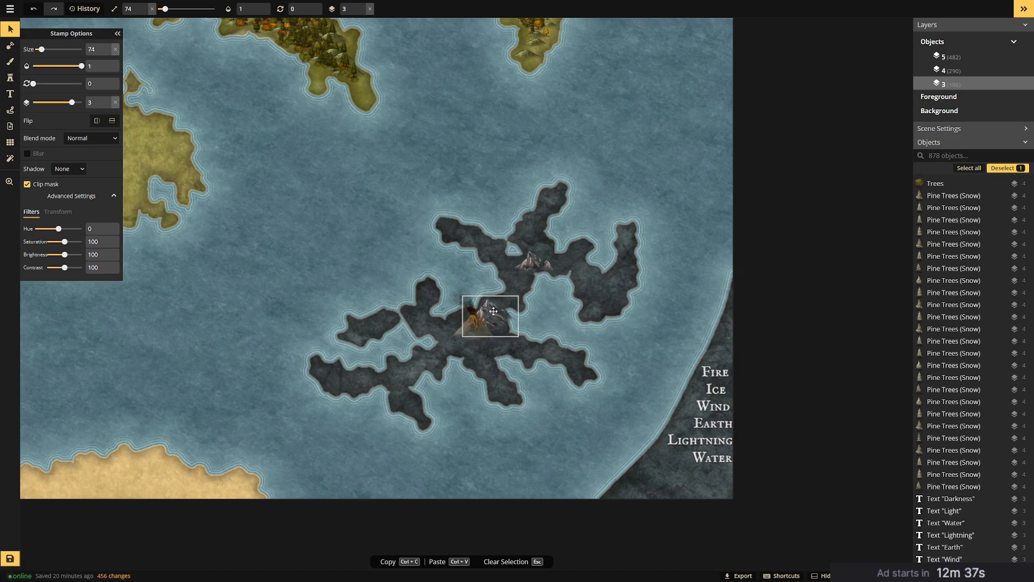
mouse_move(494, 312)
mouse_down()
mouse_move(481, 319)
mouse_move(506, 297)
mouse_move(494, 318)
mouse_up()
drag(530, 265, 468, 324)
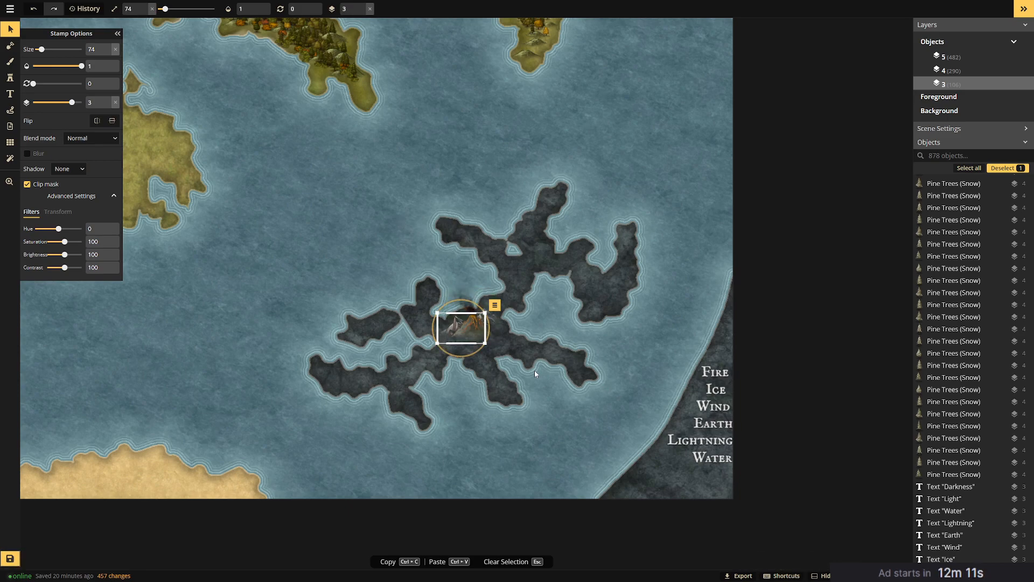
key(ctrl+v)
drag(530, 372, 474, 342)
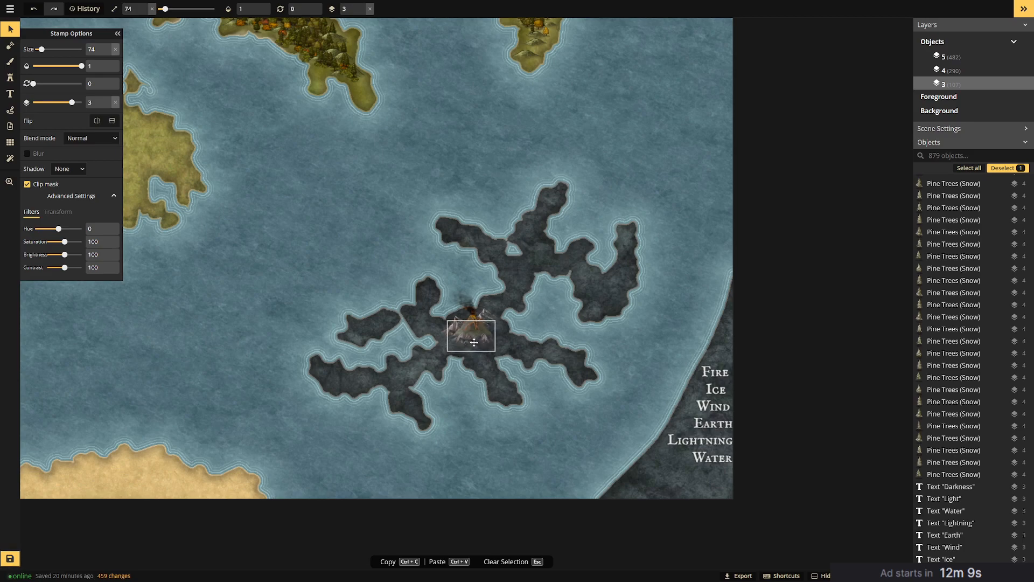
Put the volcano and the pasted mountain on layer 4 and shift that mountain slightly west along the volcano's foot.
drag(72, 102, 81, 101)
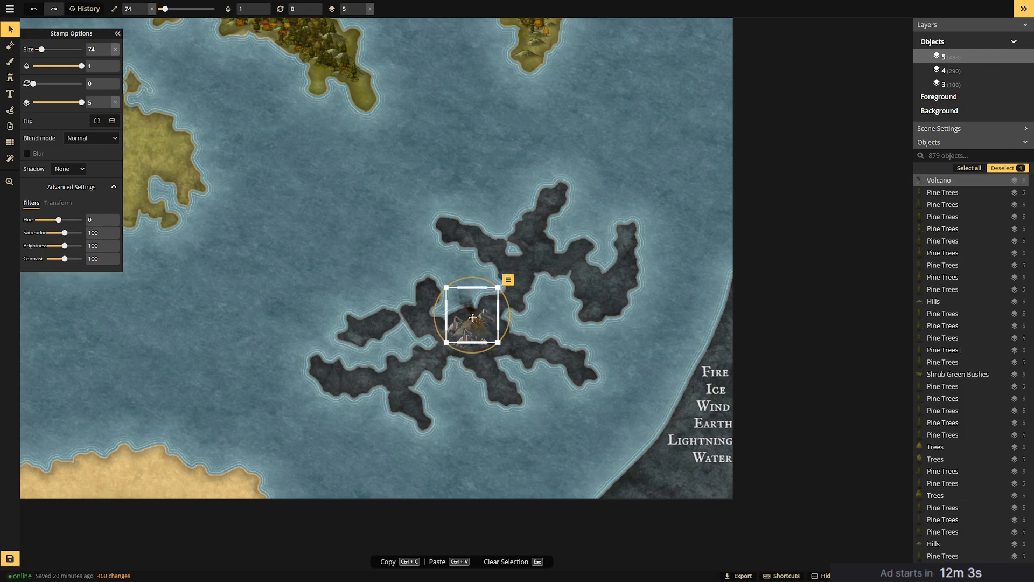
click(76, 102)
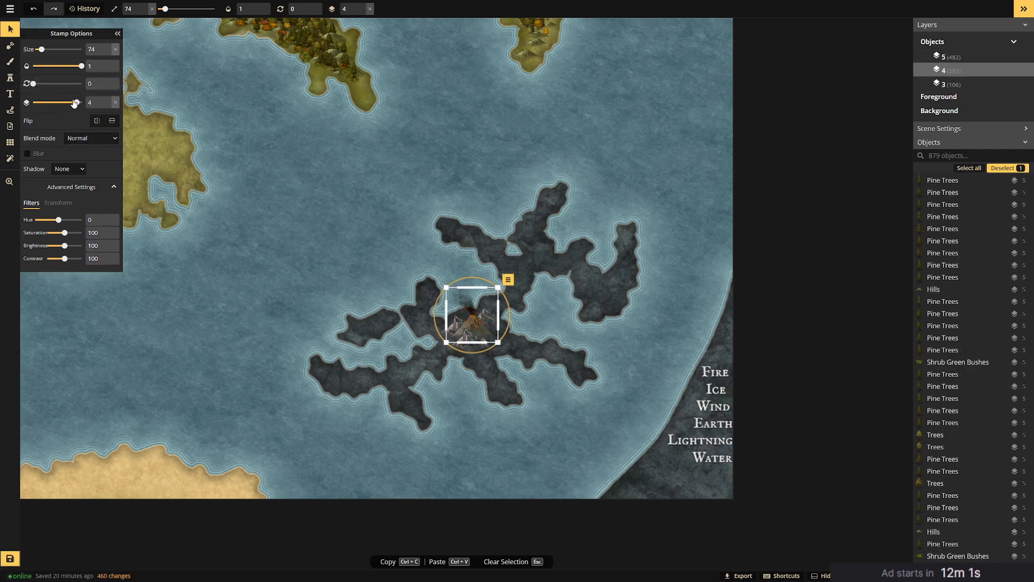
key(Escape)
click(470, 340)
click(76, 103)
click(531, 319)
click(477, 342)
drag(477, 343, 471, 343)
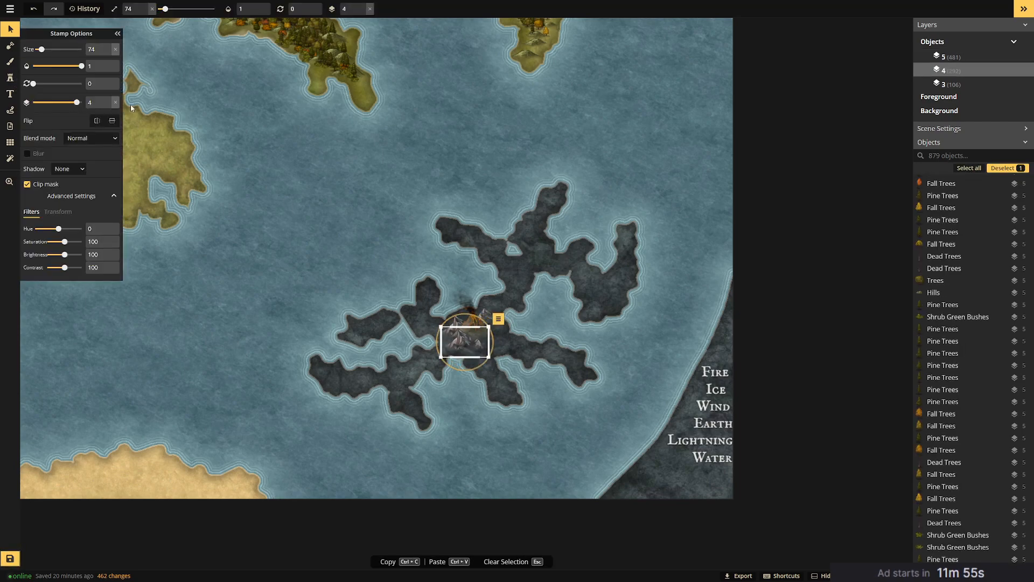
Place four Mountains Dark stamps at size 74 on layer 4, two beside the volcano, one to its northeast and one to its southwest.
click(9, 77)
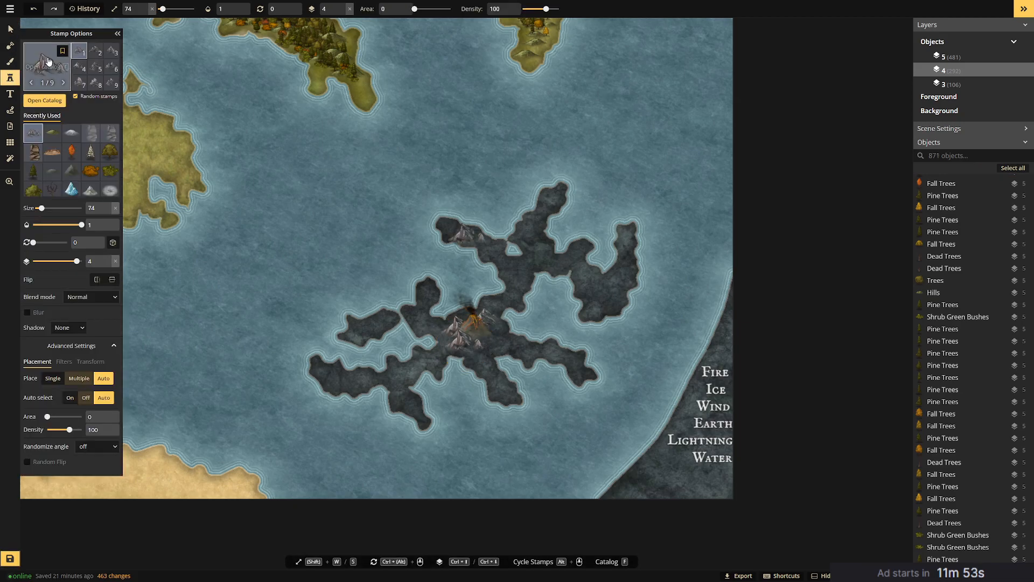
click(48, 64)
click(949, 120)
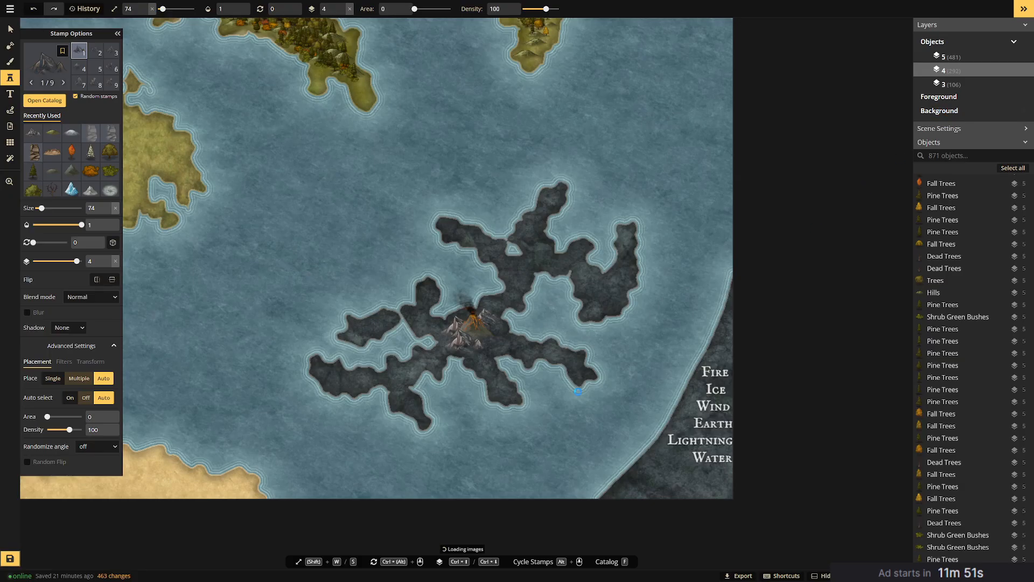
click(488, 340)
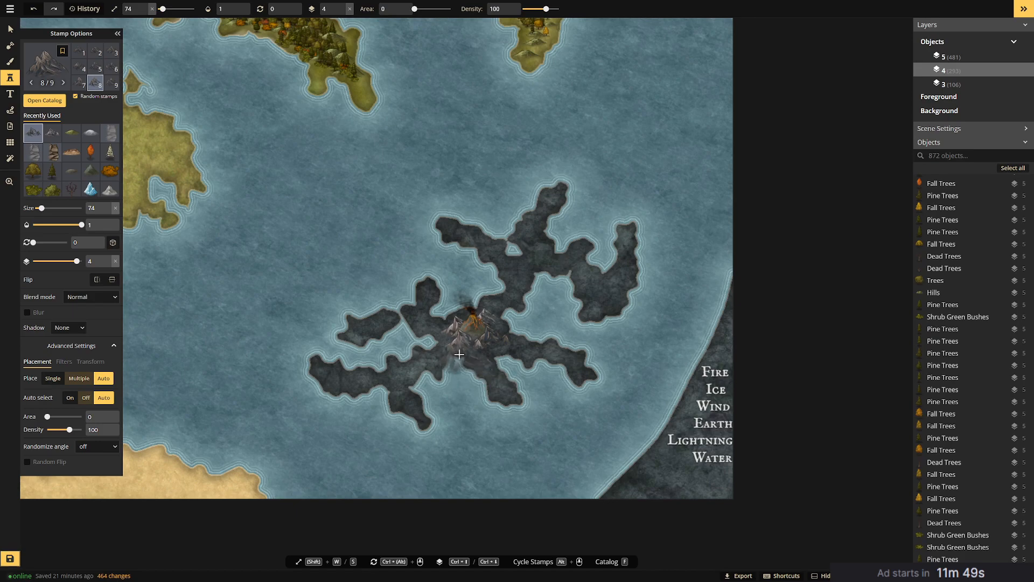
click(439, 323)
click(439, 318)
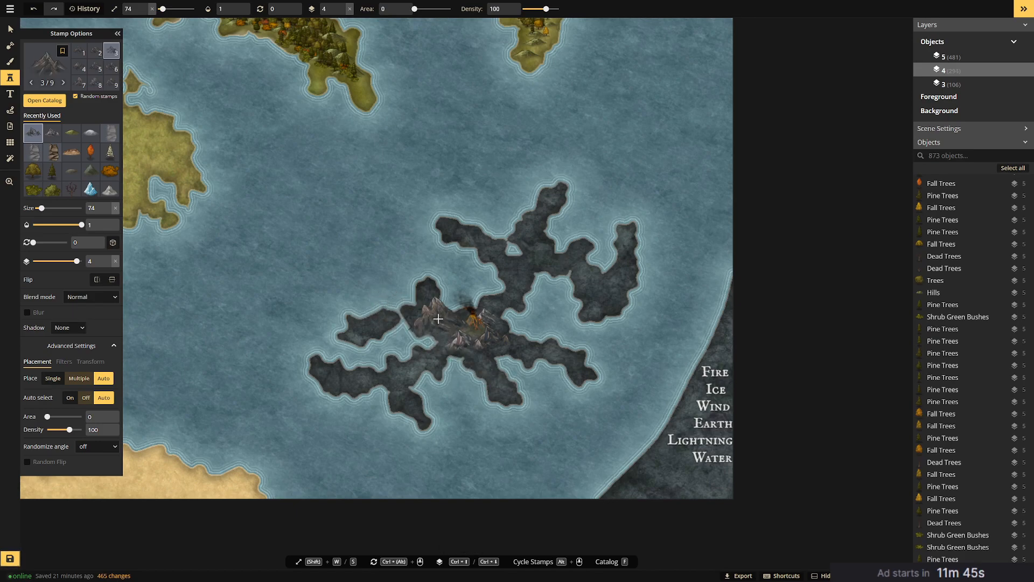
click(517, 265)
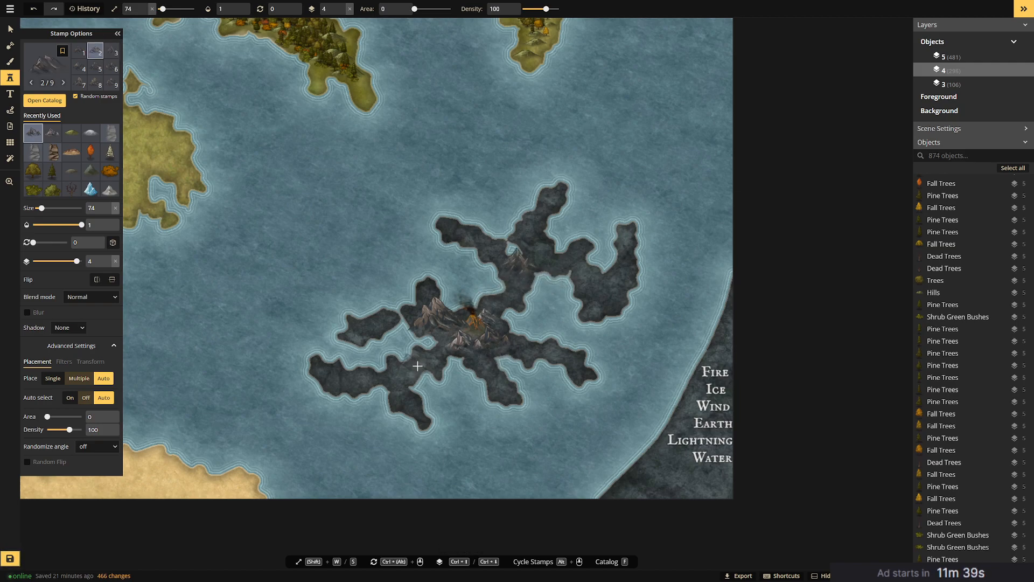
click(468, 222)
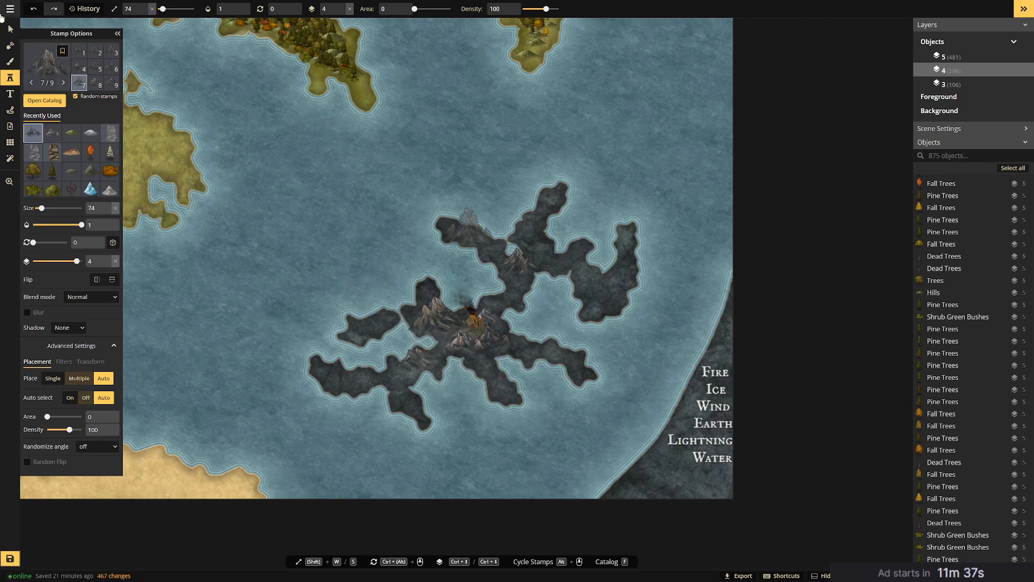
Shrink the dark mountain west of the volcano to size 41 and adjust the dark mountain southeast of the crater.
click(10, 29)
click(444, 311)
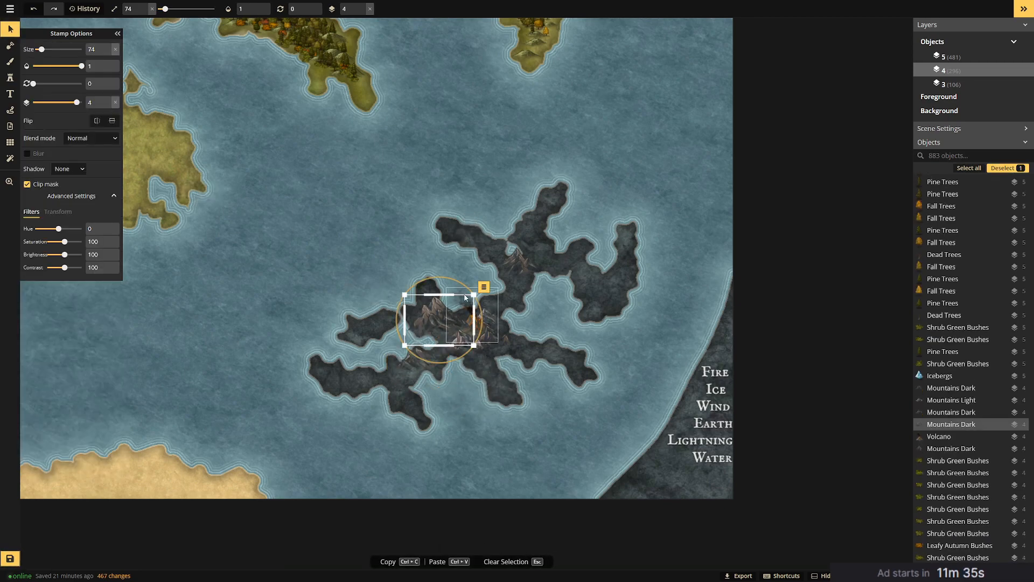
drag(473, 295, 439, 326)
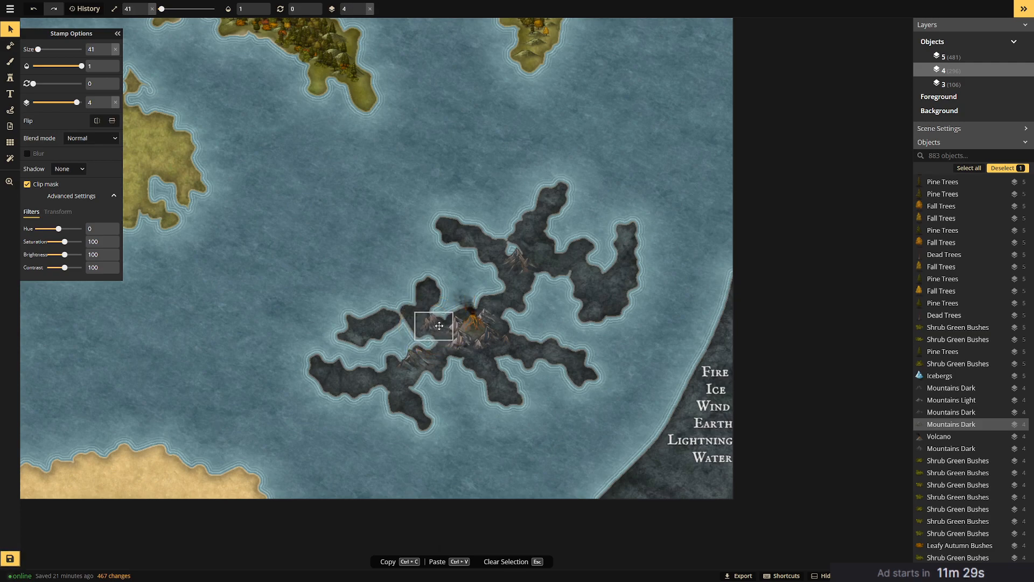
click(499, 339)
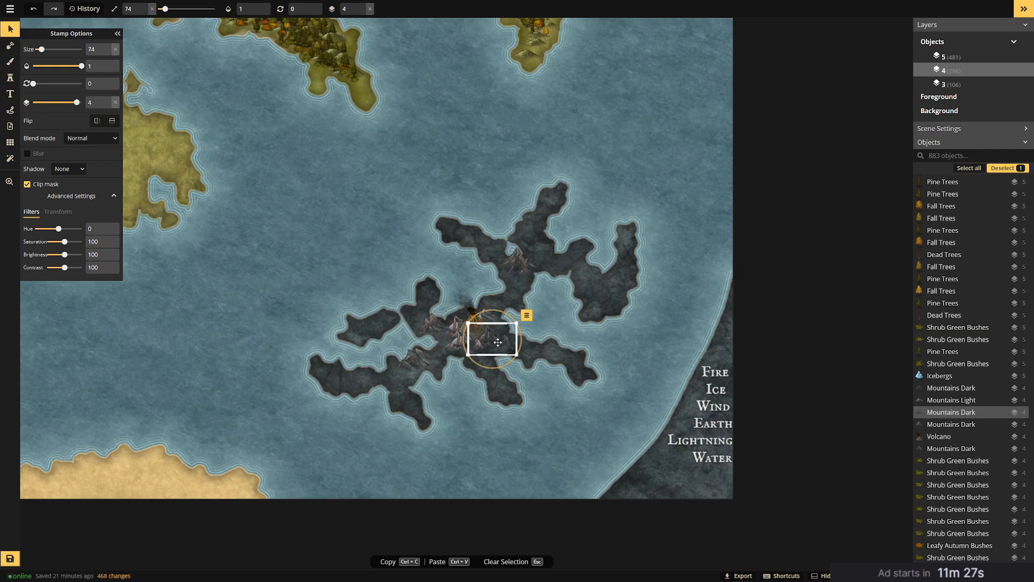
drag(517, 323, 516, 322)
Move the light mountain from the volcano's foot onto the southwestern arm and reduce it to size 50.
click(442, 348)
drag(442, 348, 404, 377)
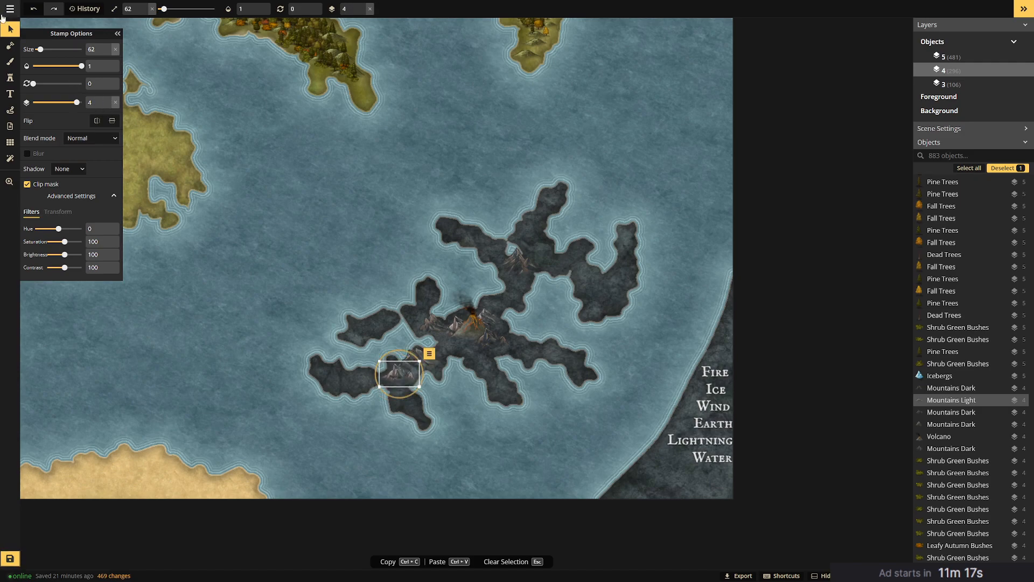
click(10, 78)
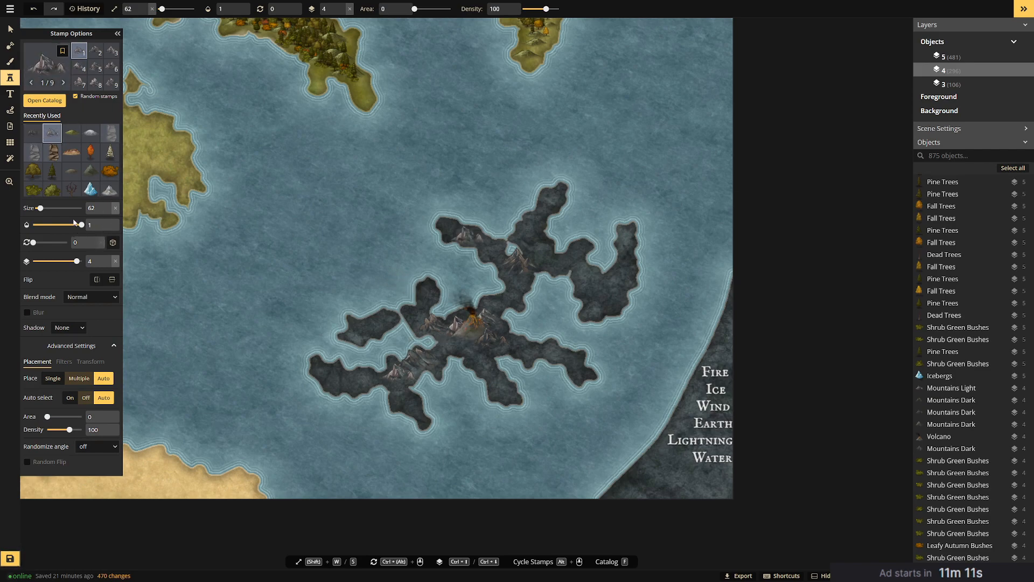
click(11, 30)
click(394, 369)
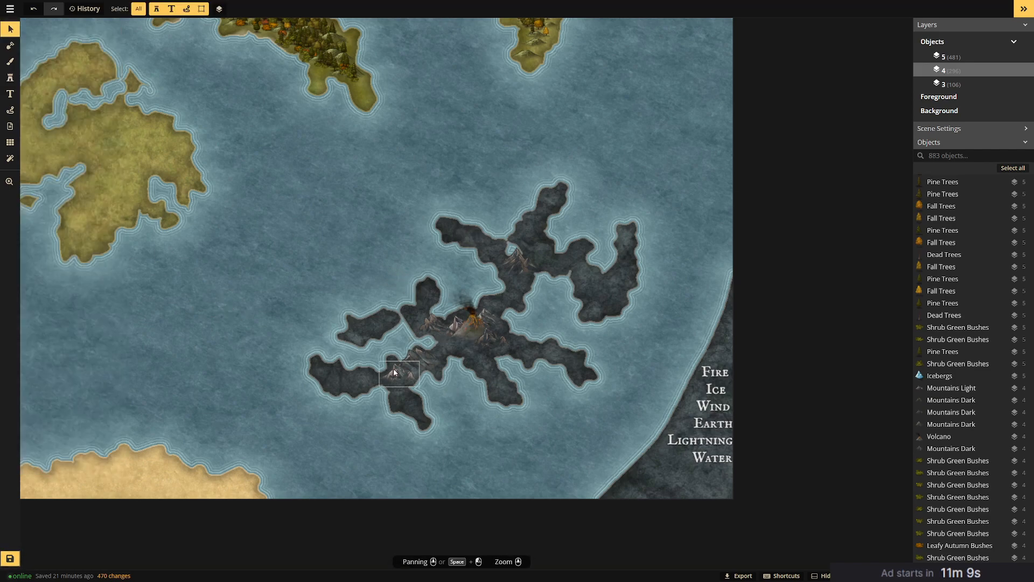
drag(40, 49, 39, 49)
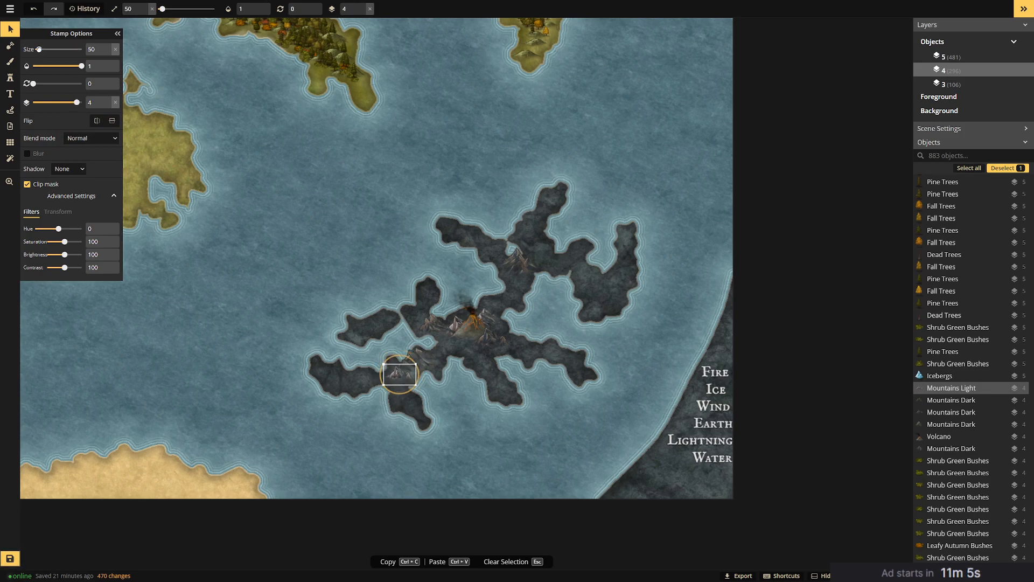
Place Mountains Light stamps at size 50 on layer 4 around the volcano's southern and eastern foot.
click(10, 77)
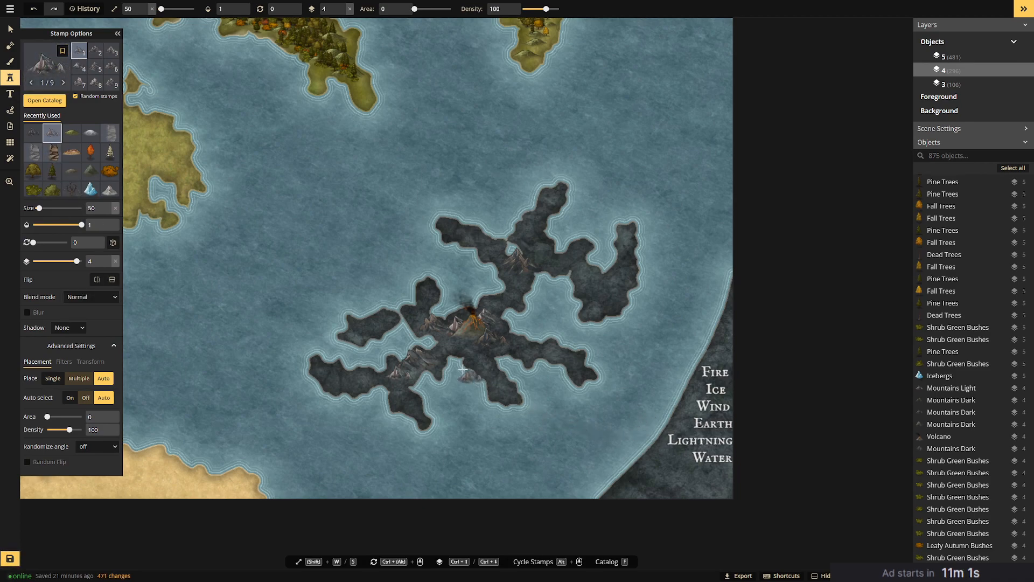
click(452, 341)
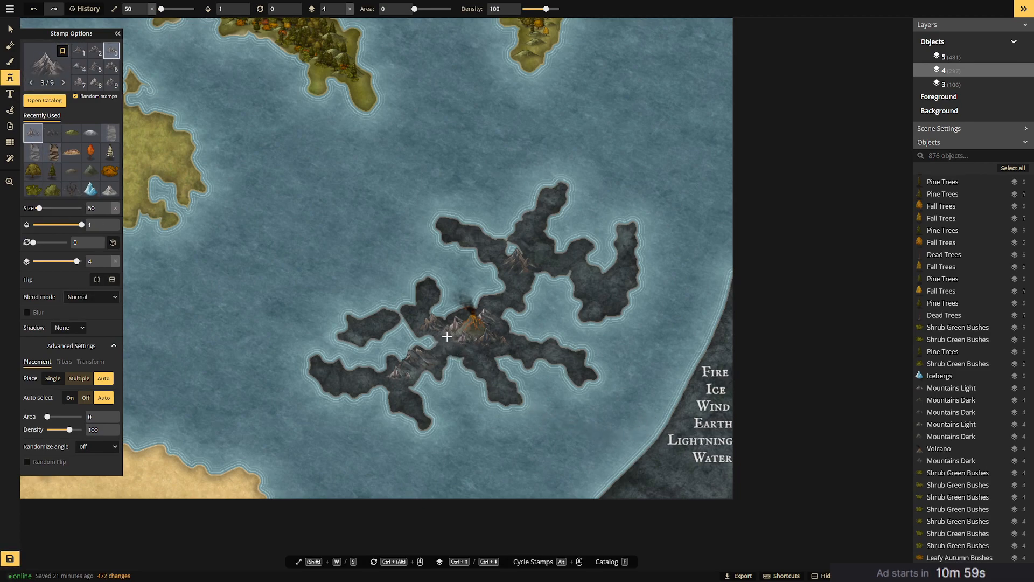
click(458, 348)
click(494, 334)
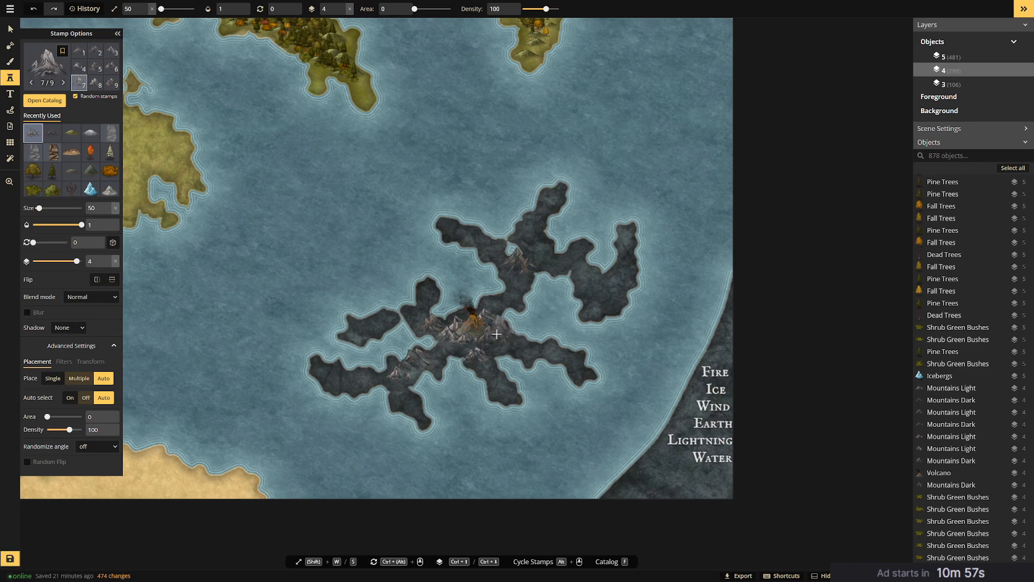
Place Mountains Light stamps at size 50 across the island's northeastern part and along the neck leading back to the volcano.
click(536, 263)
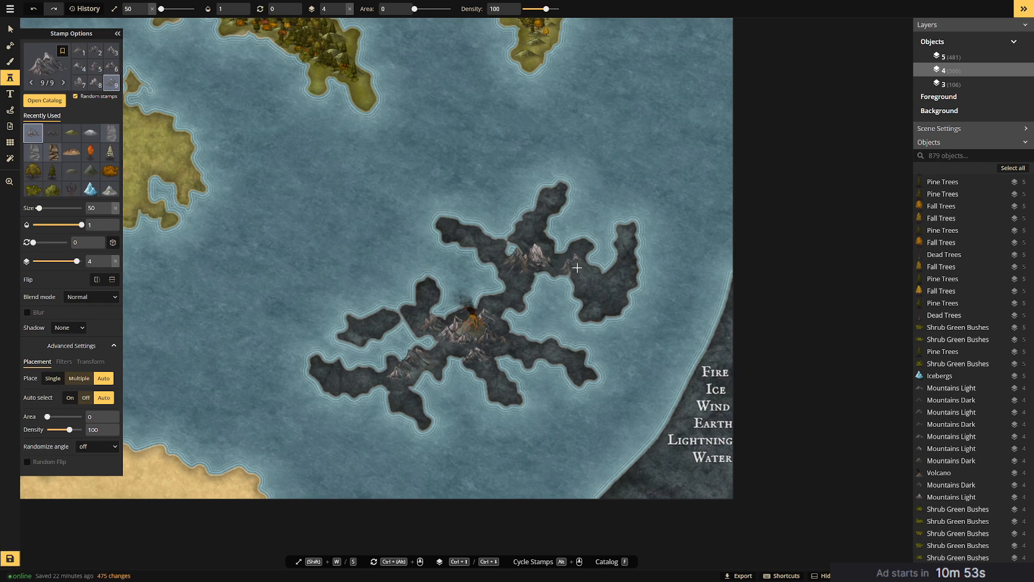
click(574, 266)
click(546, 243)
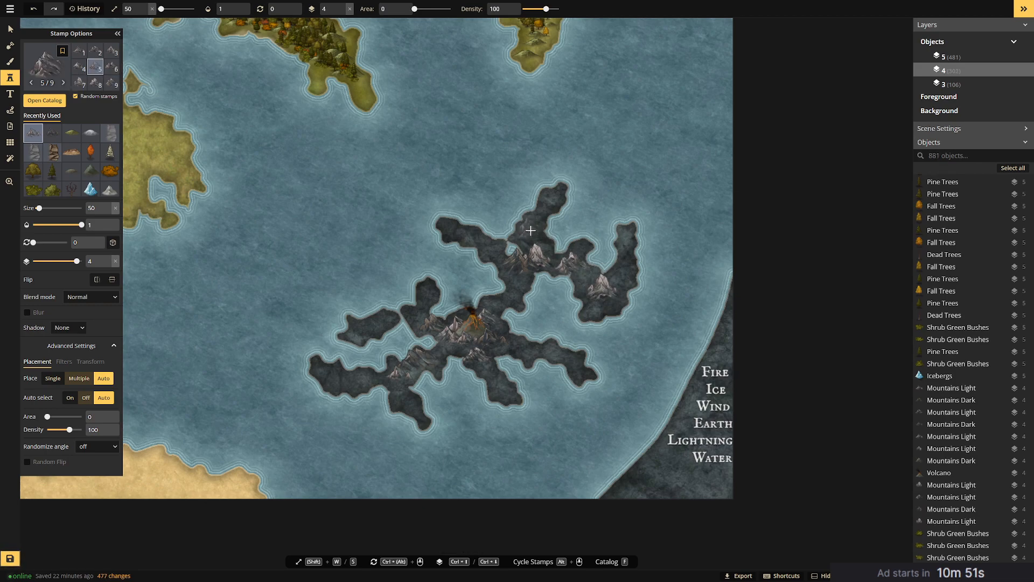
click(534, 259)
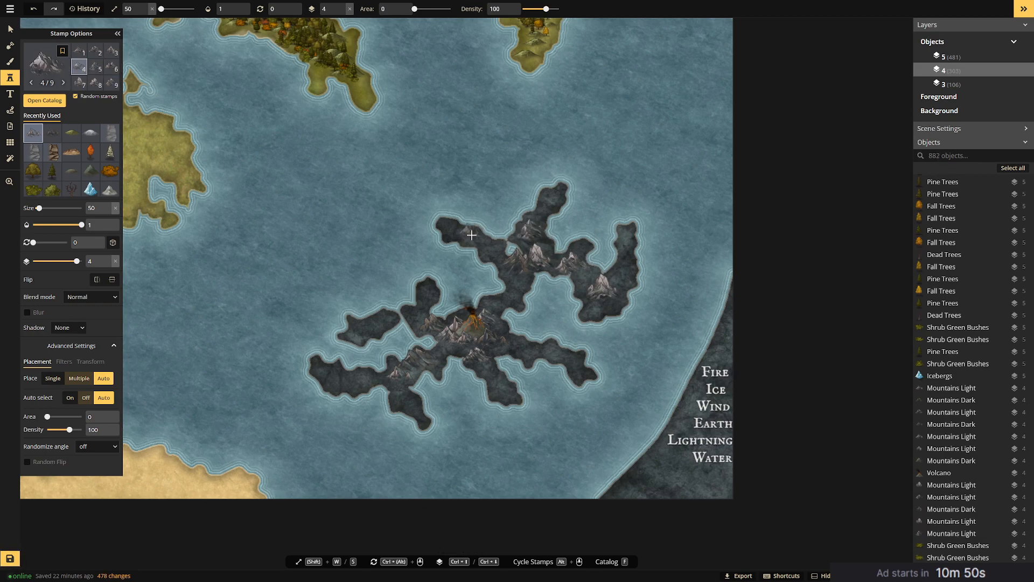
click(505, 303)
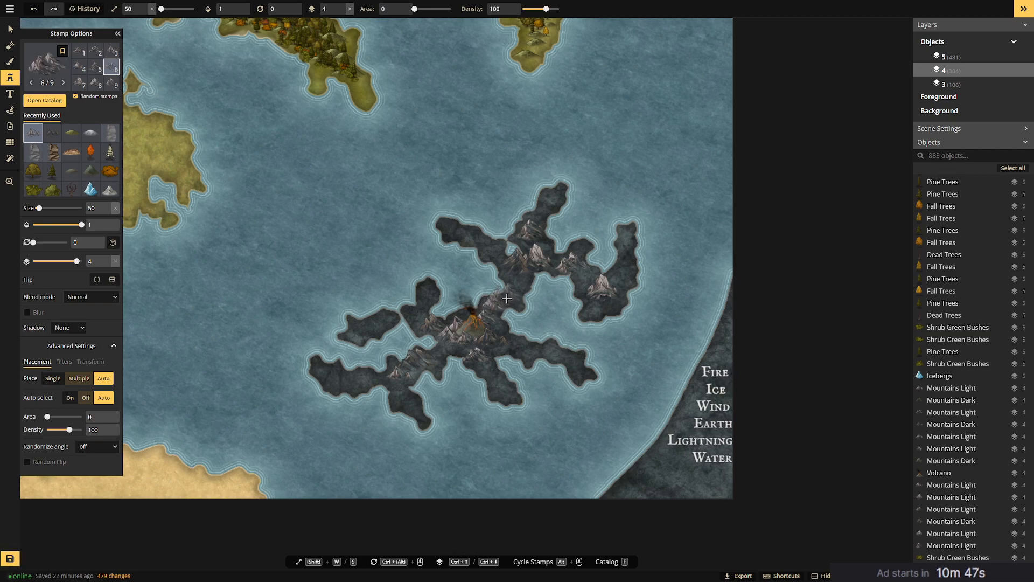
click(507, 295)
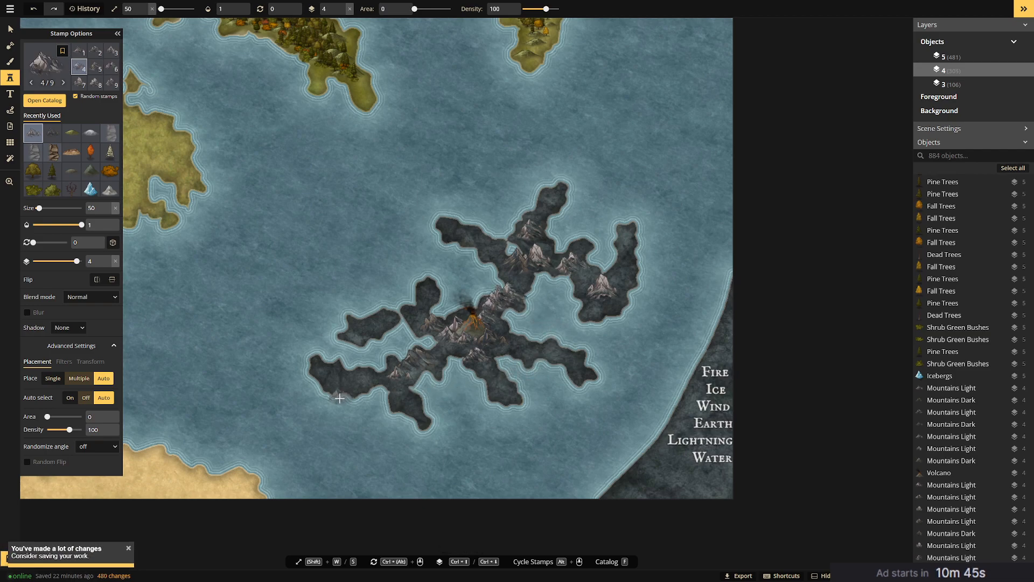
Place Mountains Light stamps at size 50 west of the volcano, on the small western islet and along the southwestern arm.
click(418, 318)
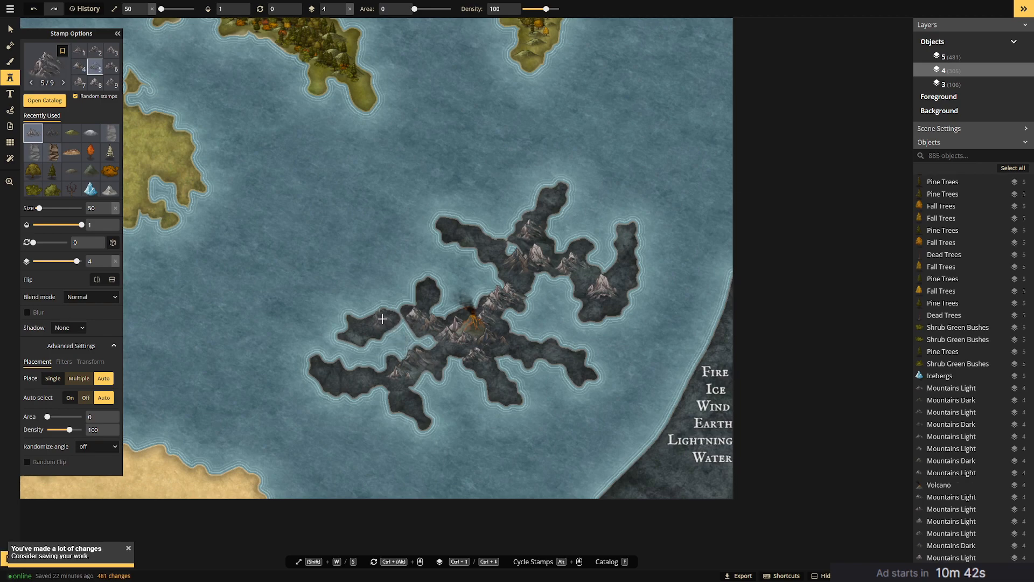
click(383, 318)
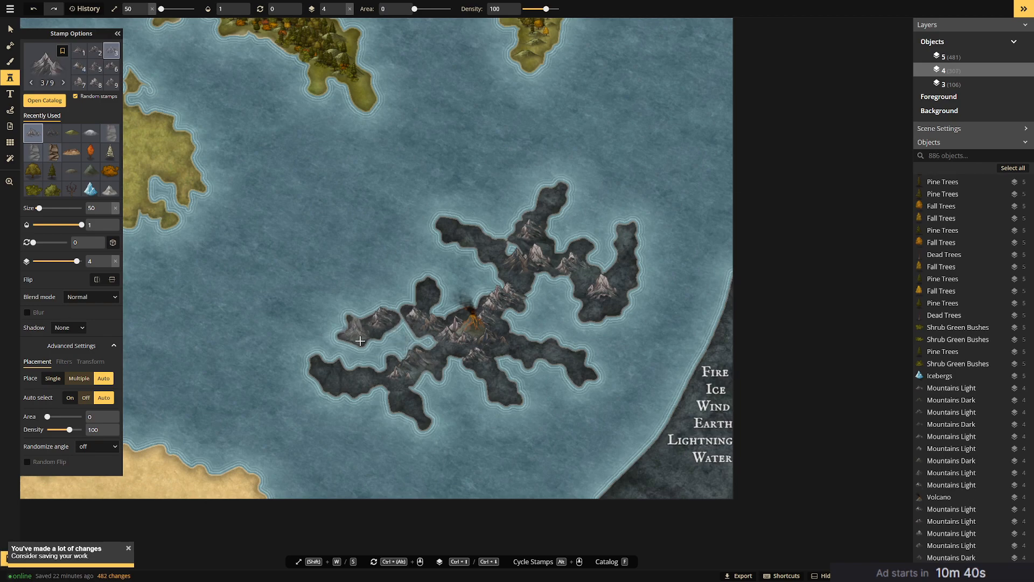
click(356, 338)
click(337, 375)
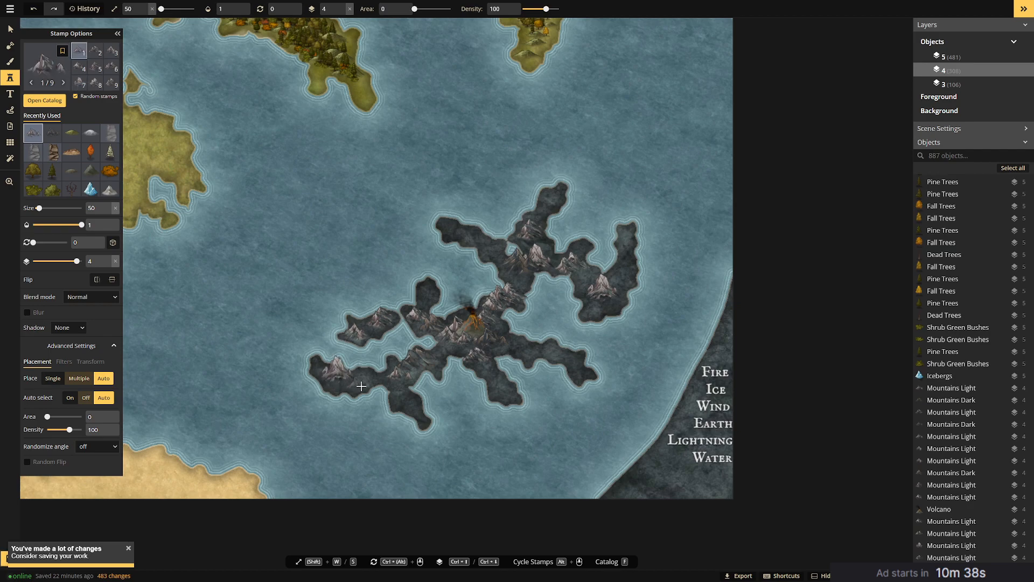
click(406, 389)
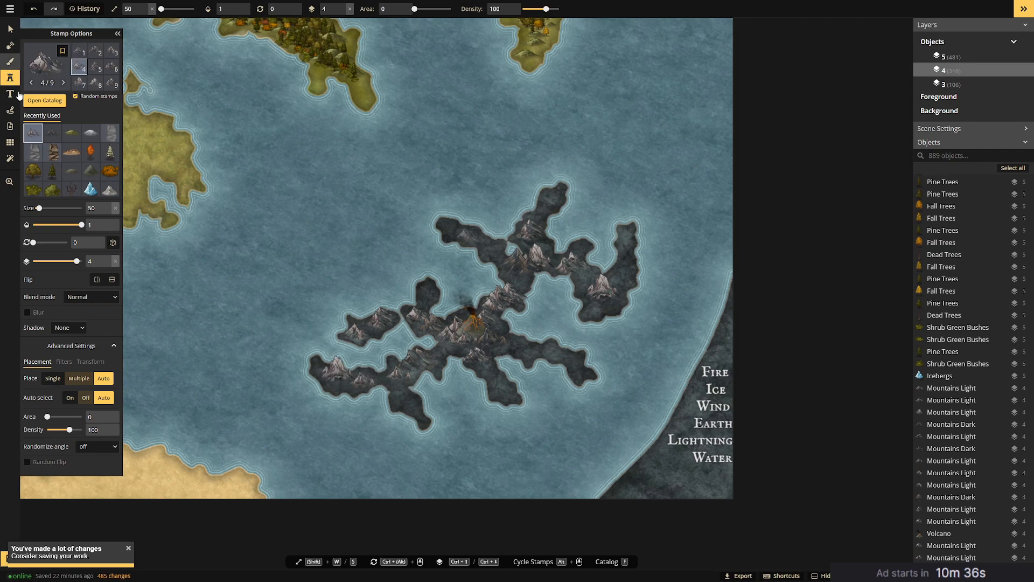
Place Mountains Dark stamps at size 50 on layer 4 along the island's southwestern, southern and southeastern arms.
click(52, 132)
click(368, 381)
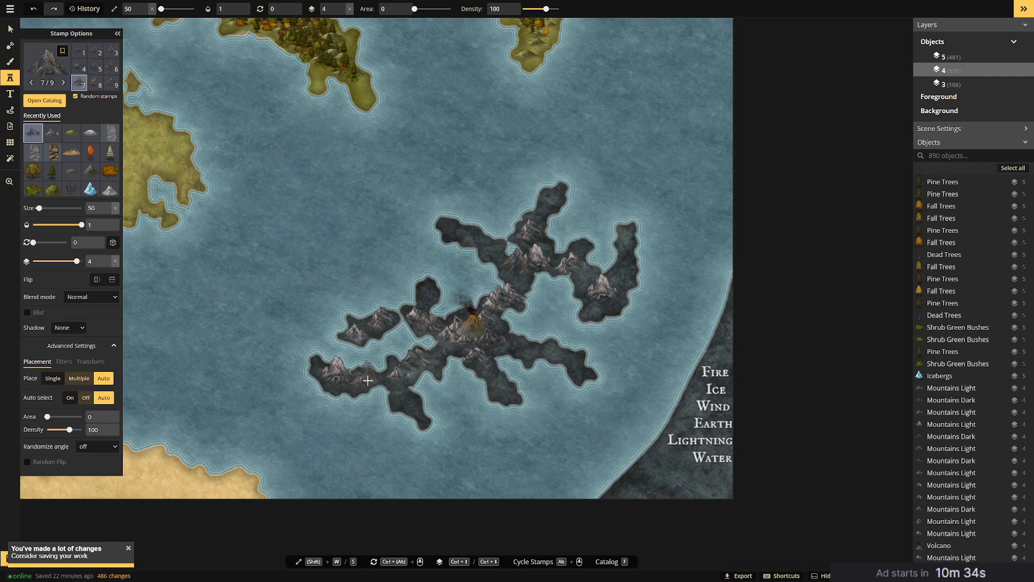
click(372, 380)
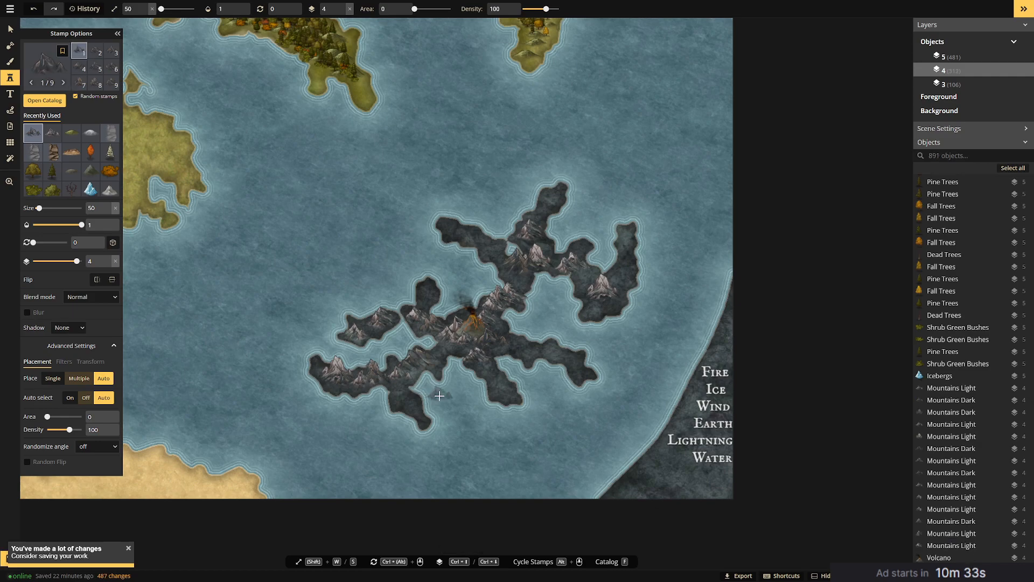
click(405, 402)
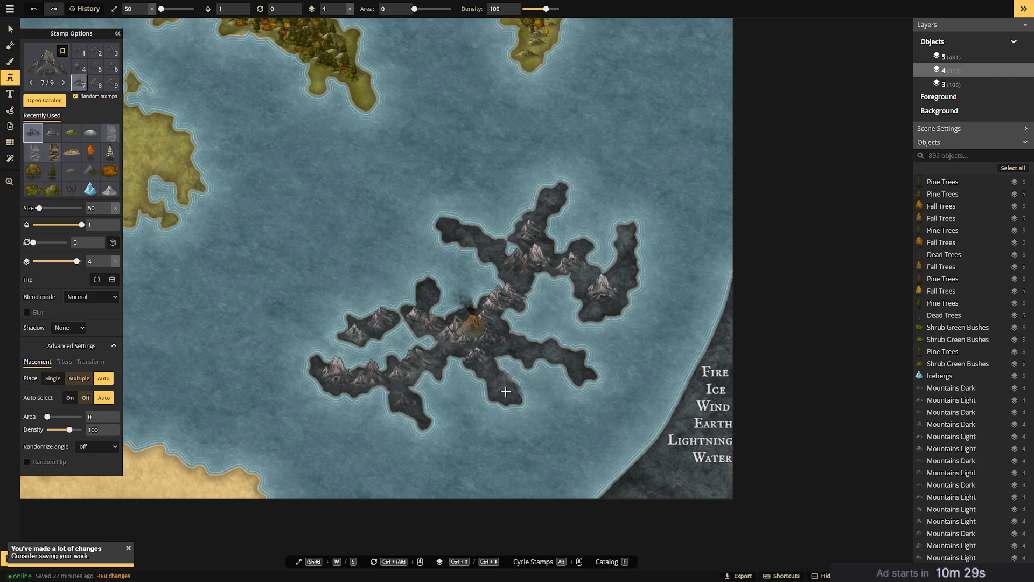
click(567, 355)
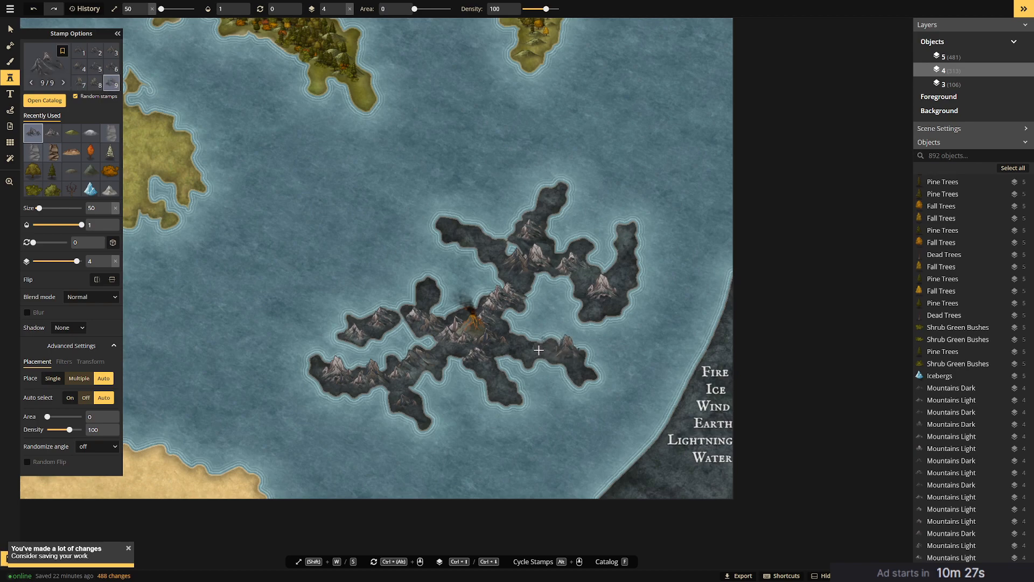
click(526, 349)
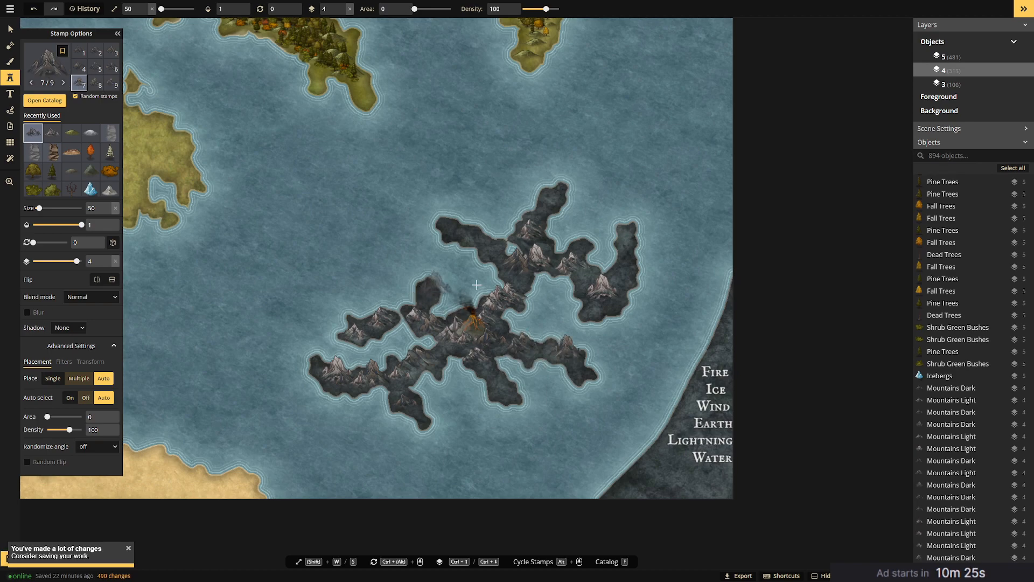
Place Mountains Dark stamps at size 50 on the island's northwestern arm, eastern hook and northern tip.
click(479, 238)
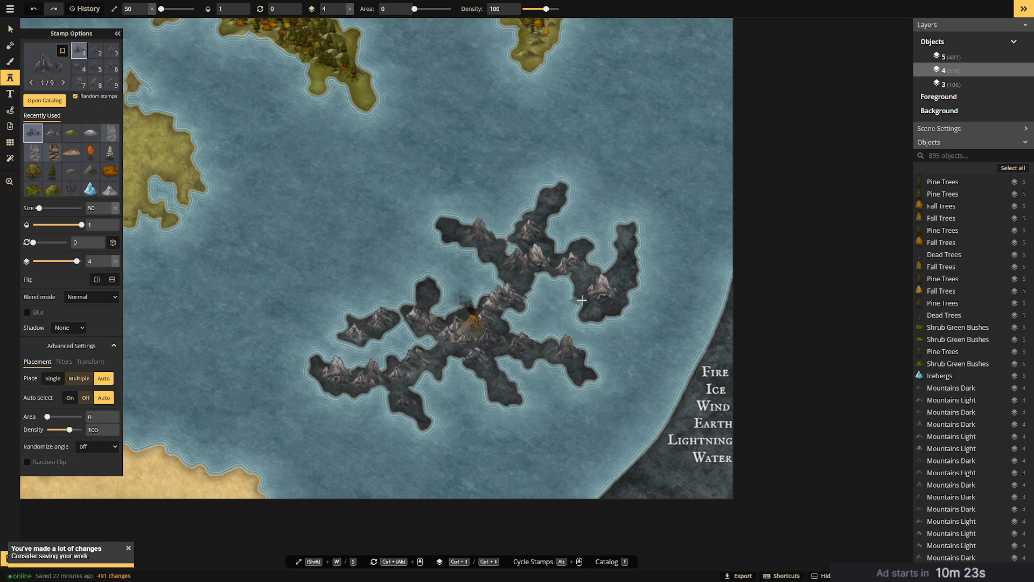
click(611, 278)
click(606, 308)
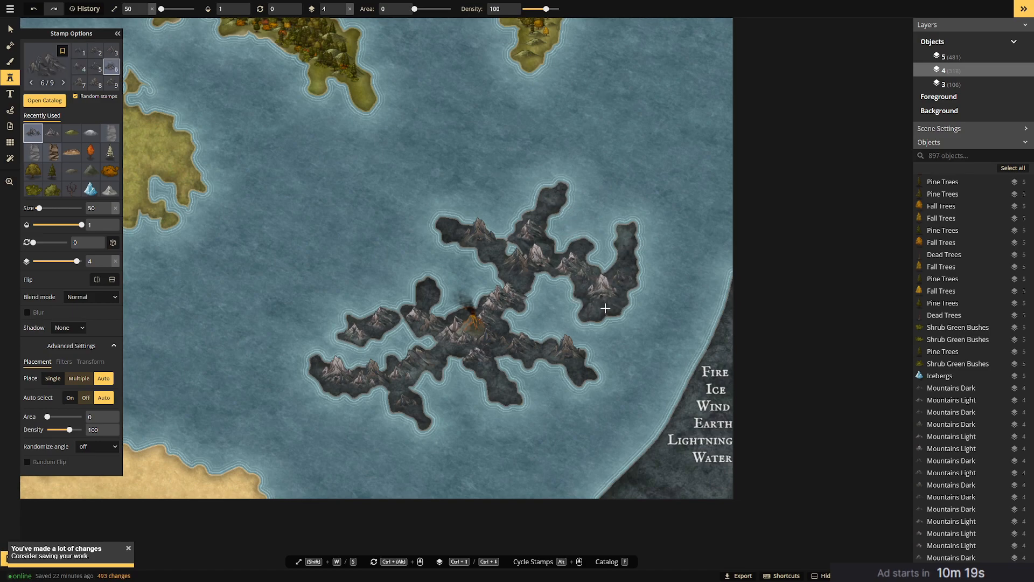
click(606, 309)
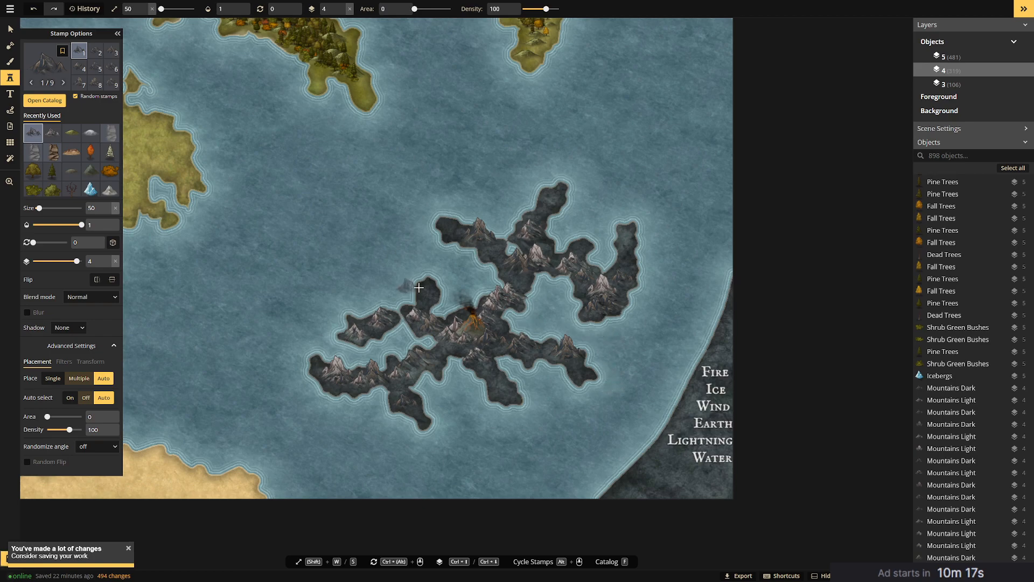
click(554, 199)
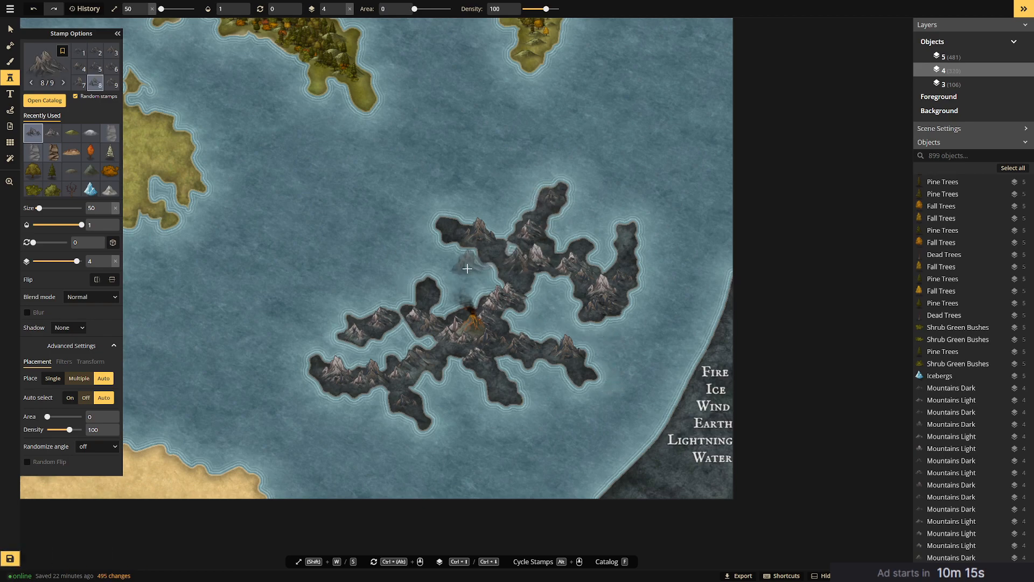
Choose the Mountains Red stamp and place one at size 50 at the volcano's eastern foot, undoing the extra one to its south.
click(36, 63)
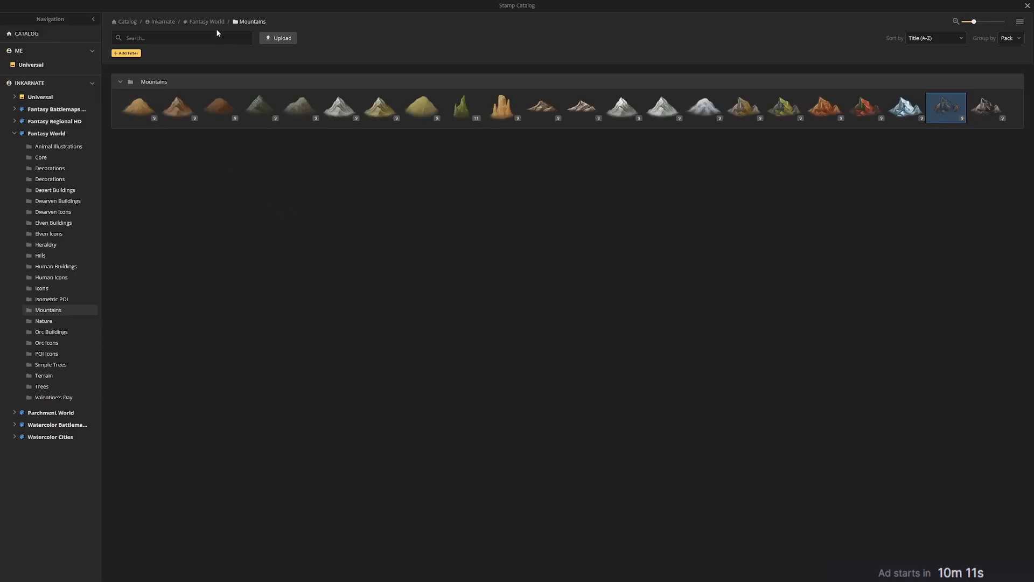
click(861, 109)
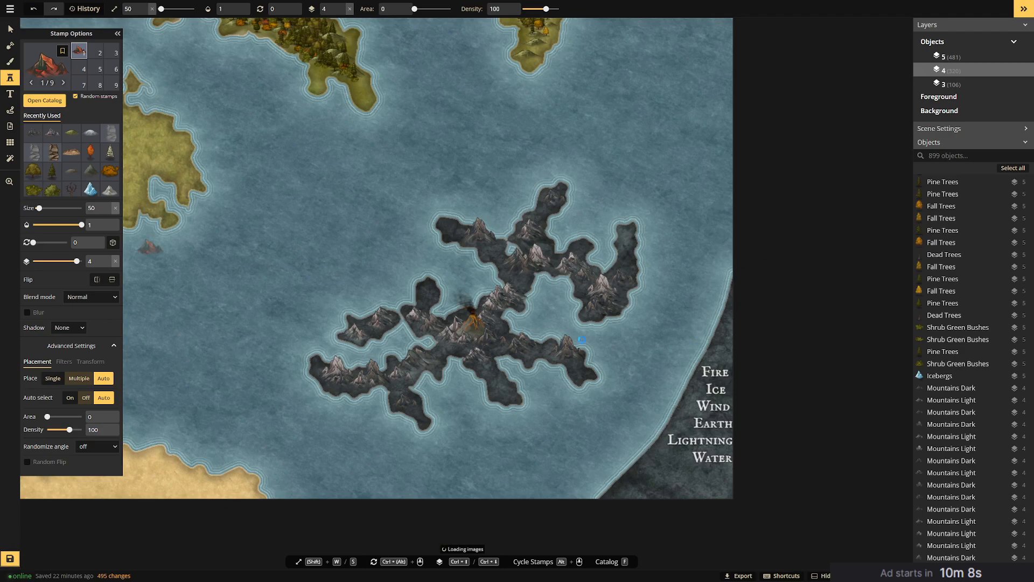
click(492, 331)
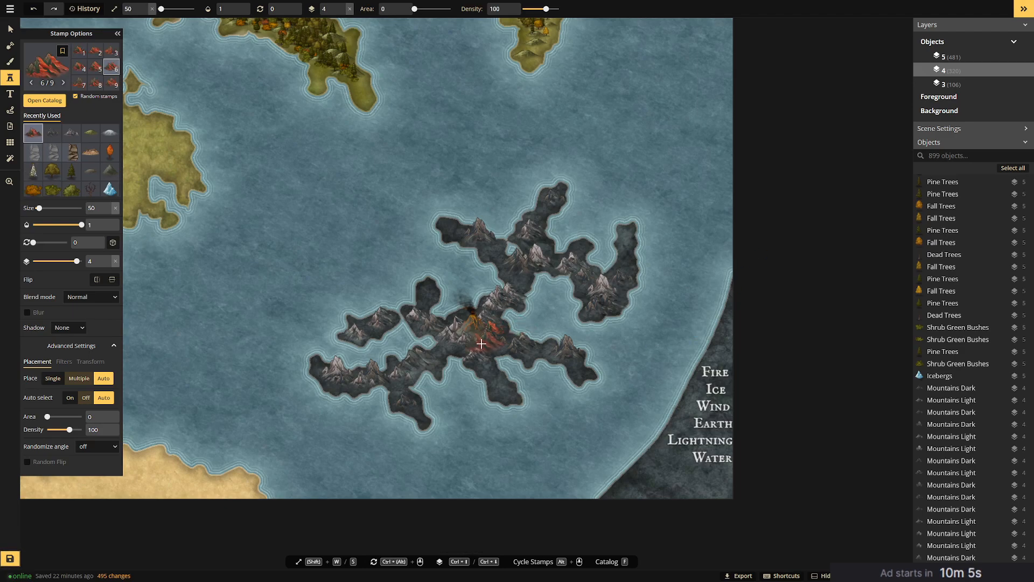
click(466, 344)
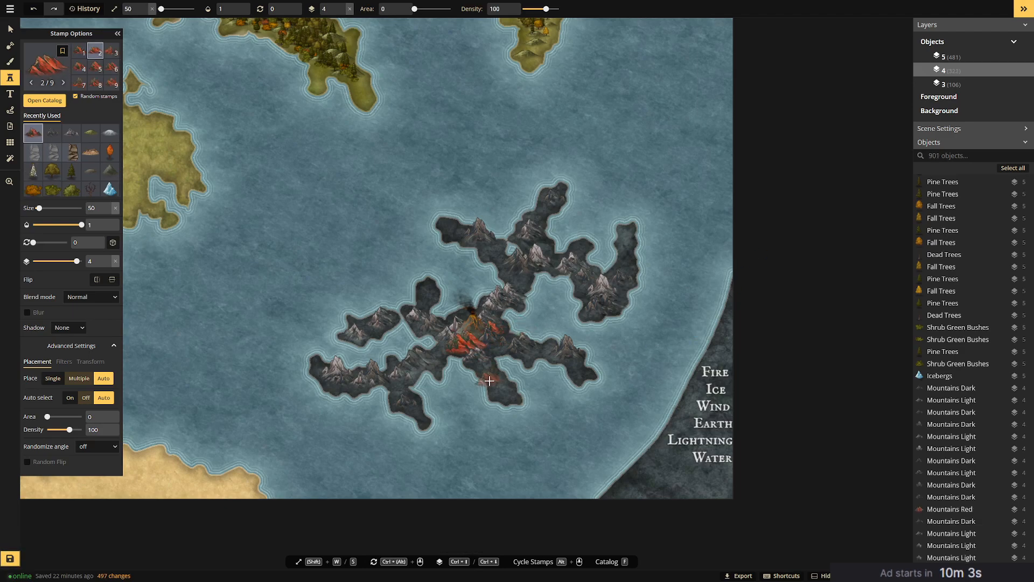
key(ctrl+z)
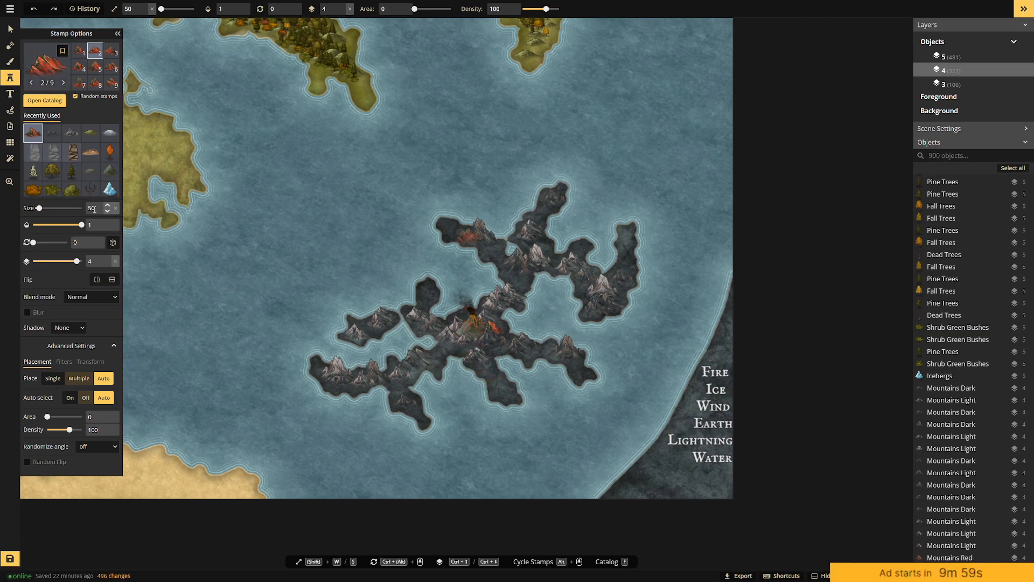
Place a Mountains Red stamp at size 38 south of the volcano and undo the one put over its crater.
drag(38, 208, 38, 208)
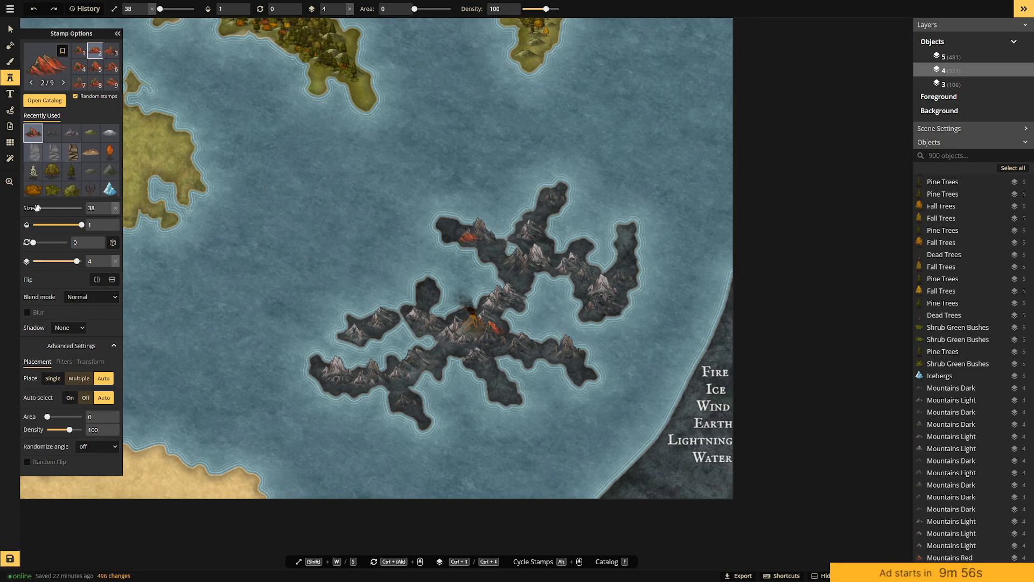
click(463, 349)
click(468, 323)
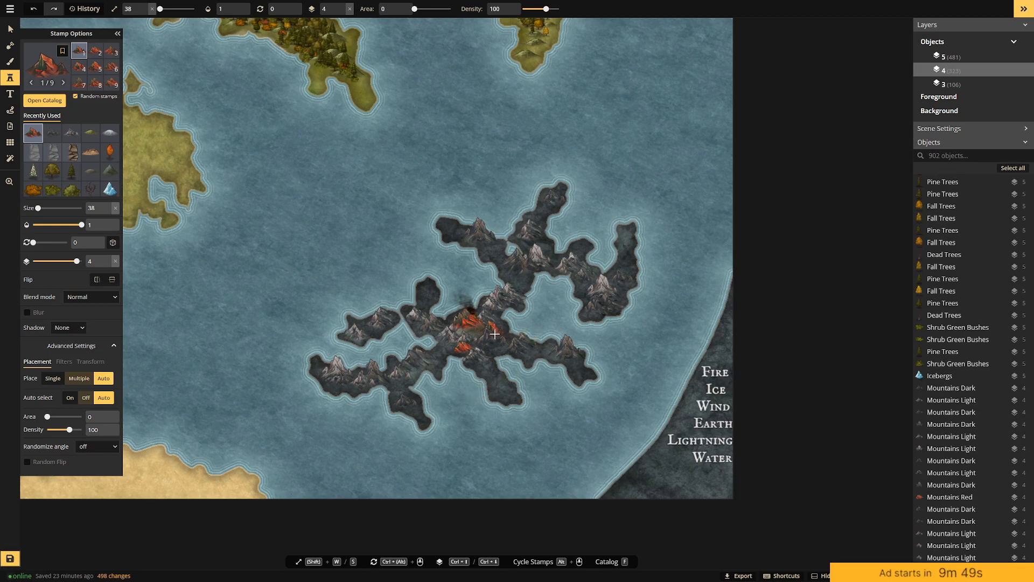
key(ctrl+z)
Place Mountains Red stamps at size 38 on layer 3 around the volcano's foot and along the southwestern arm.
drag(76, 261, 72, 261)
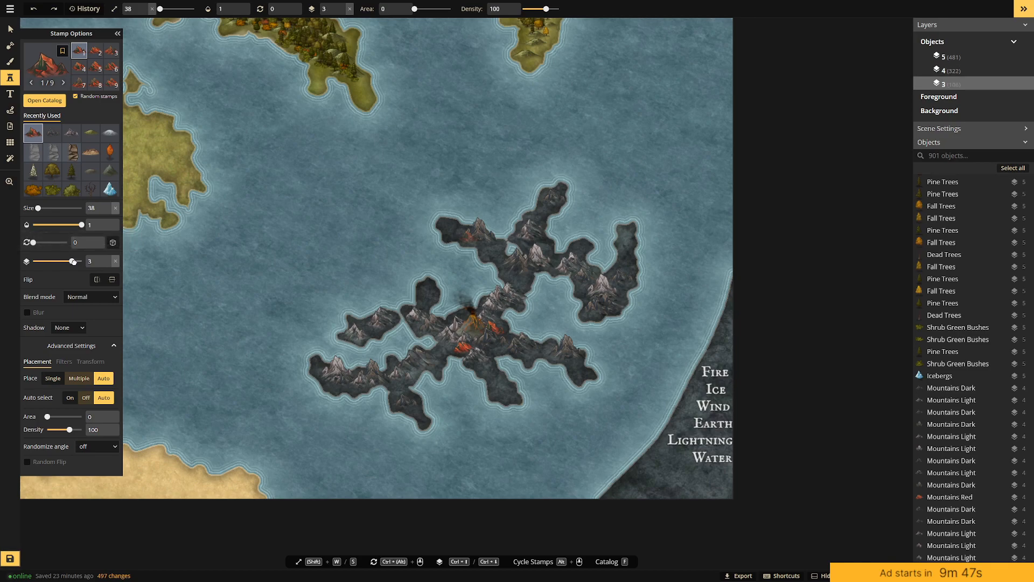
click(479, 336)
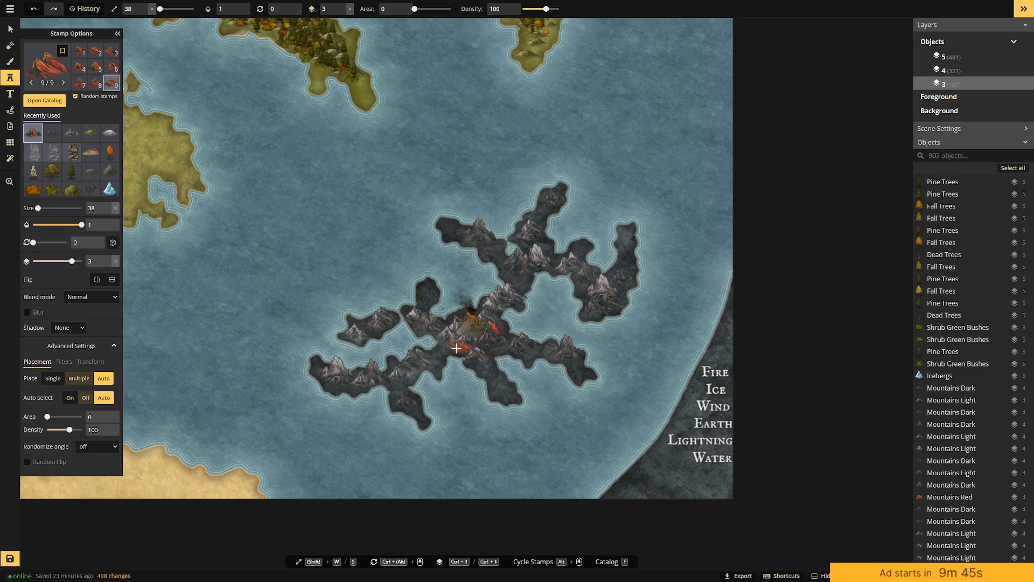
click(448, 347)
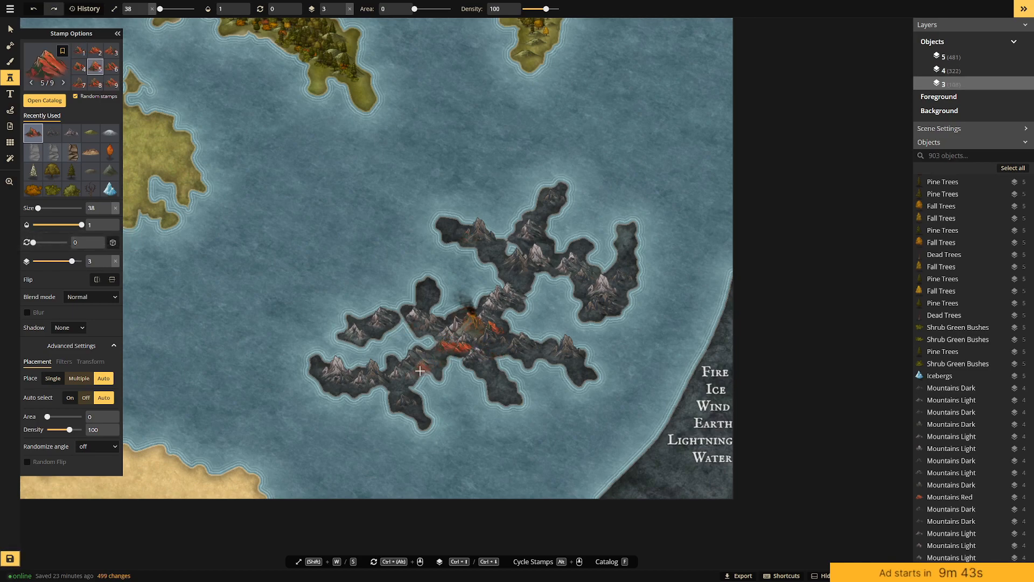
click(413, 374)
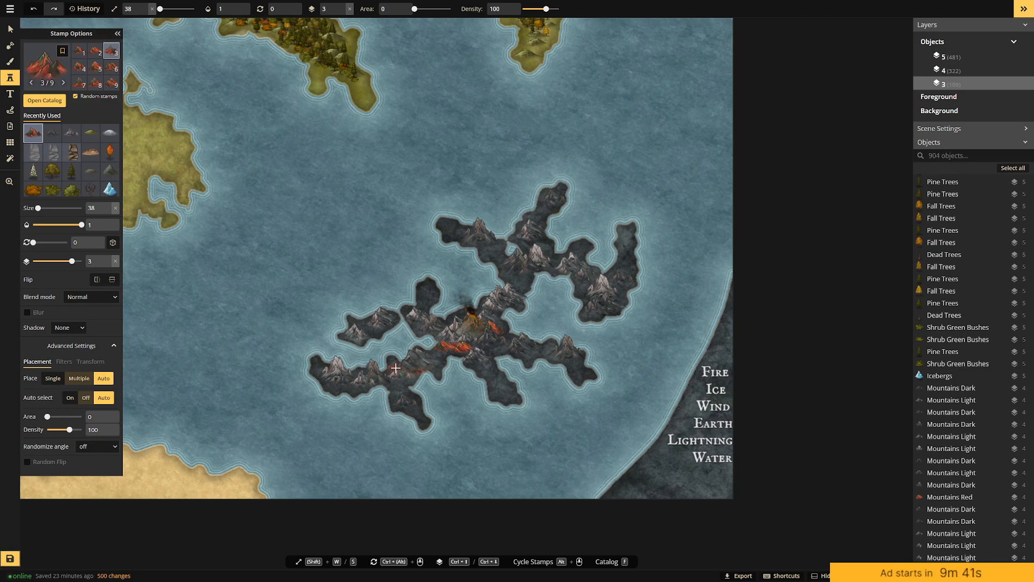
click(358, 383)
click(356, 377)
click(362, 373)
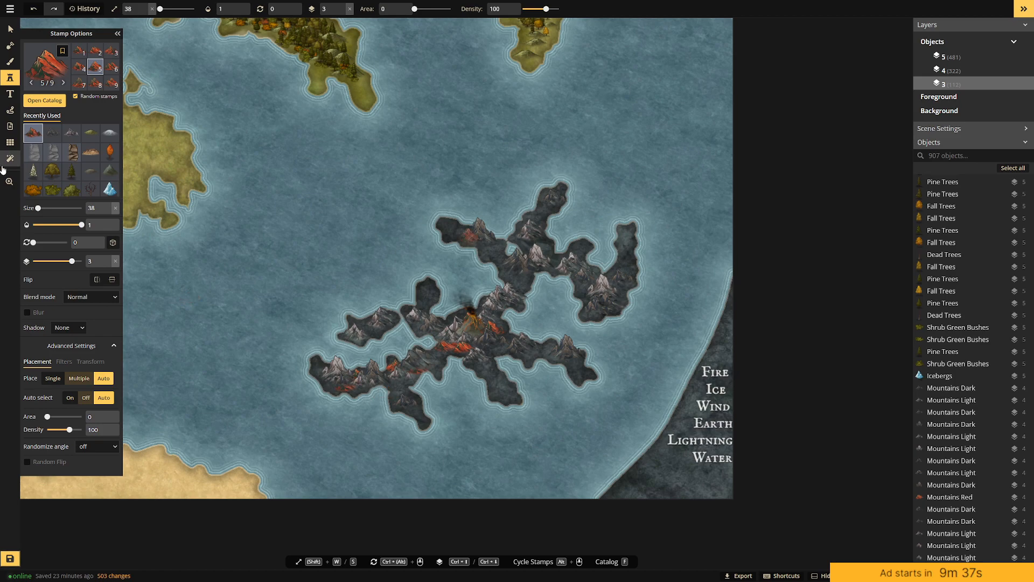
Select all the dark island's mountains together, leaving out the text labels, and move them to layer 3.
click(9, 29)
click(357, 375)
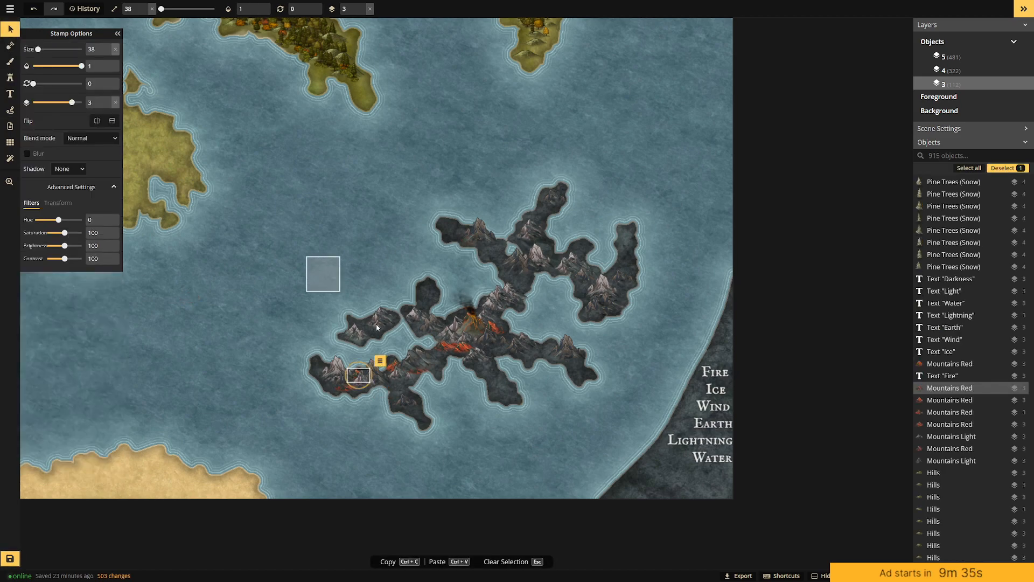
drag(279, 170, 644, 463)
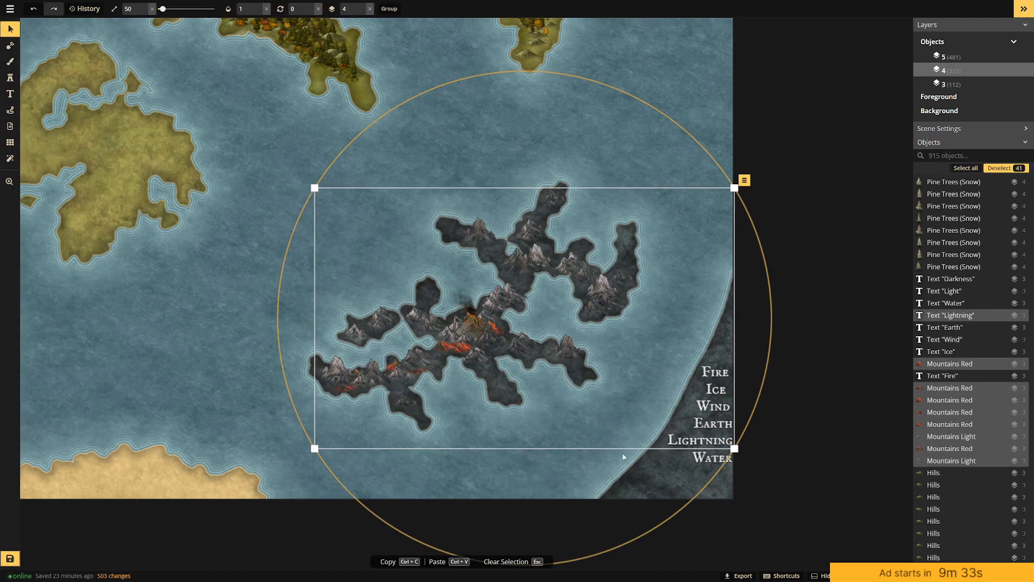
click(705, 122)
drag(318, 168, 639, 459)
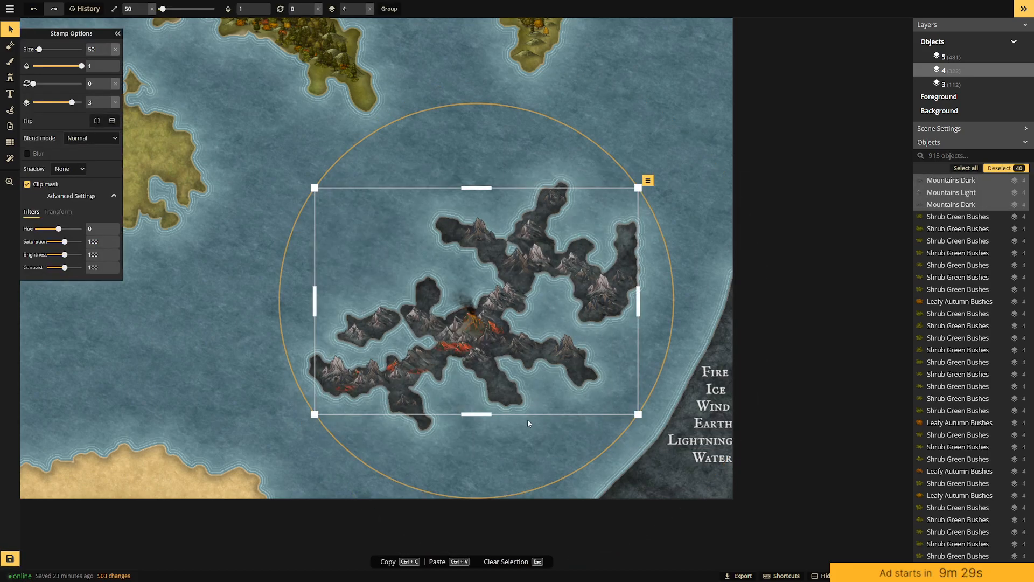
drag(72, 102, 72, 102)
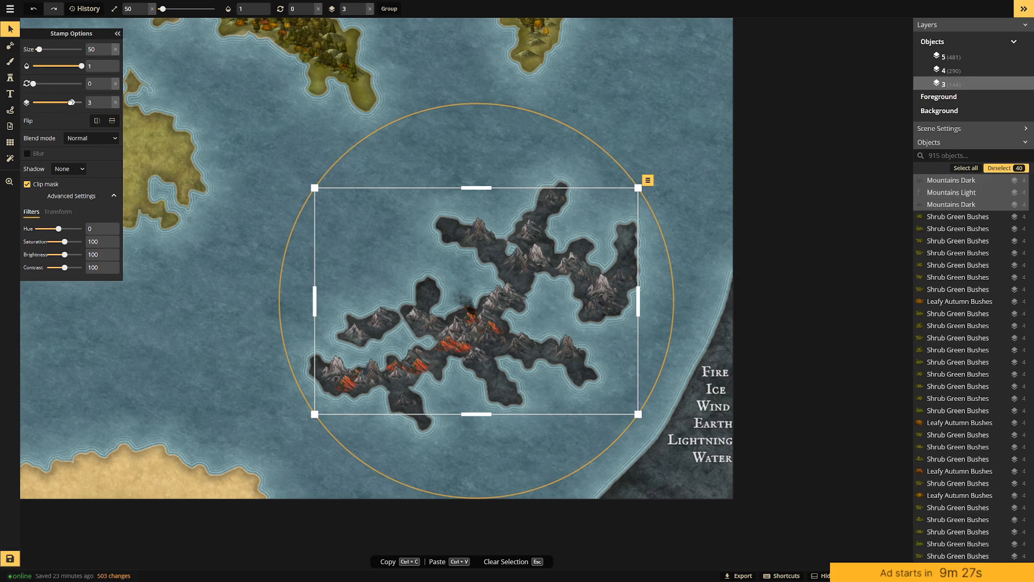
click(669, 135)
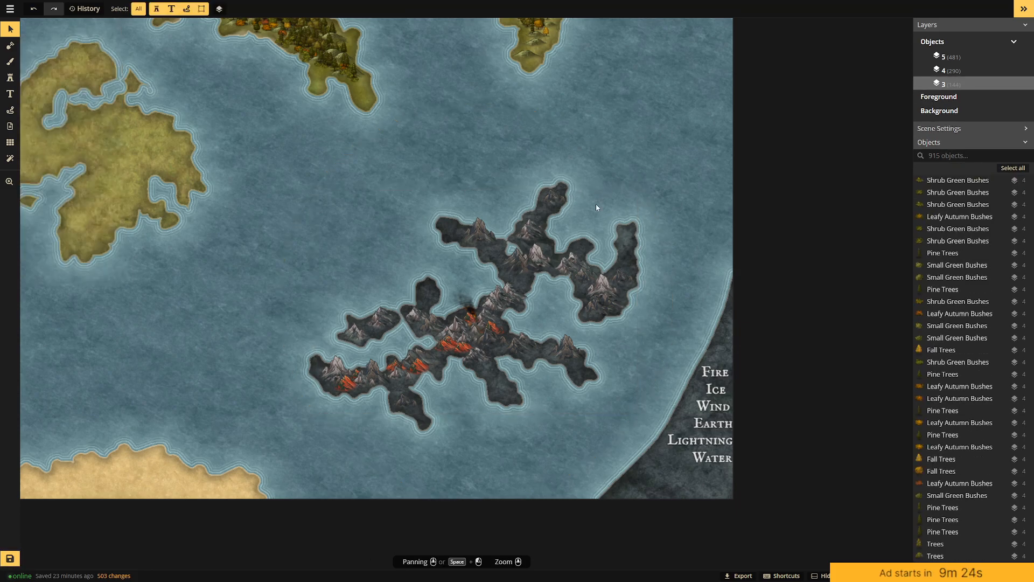
Move the volcano and the group of mountains around its southern foot to layer 4.
click(477, 317)
mouse_move(71, 102)
mouse_down()
mouse_move(86, 105)
mouse_move(75, 103)
mouse_up()
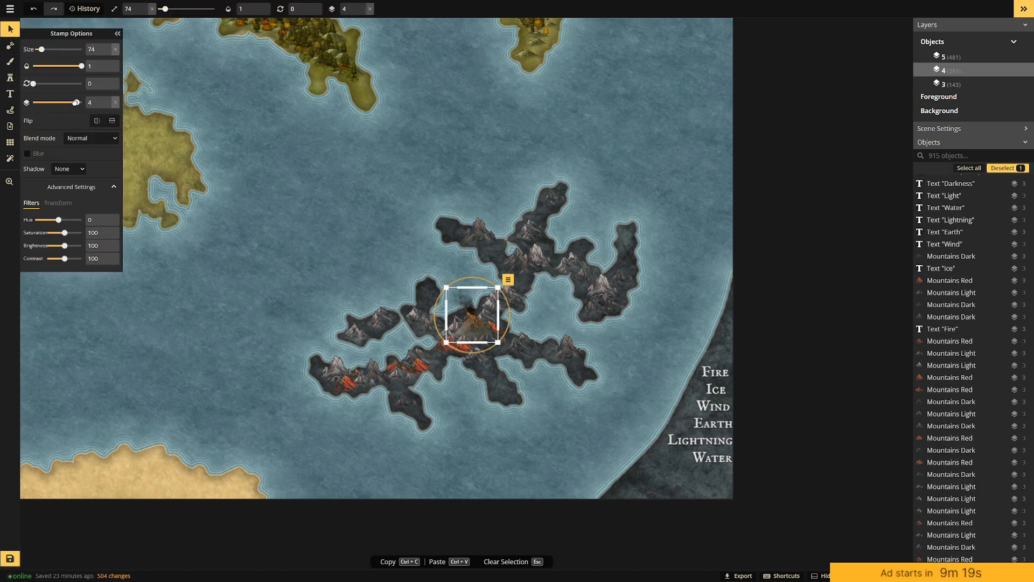
click(619, 210)
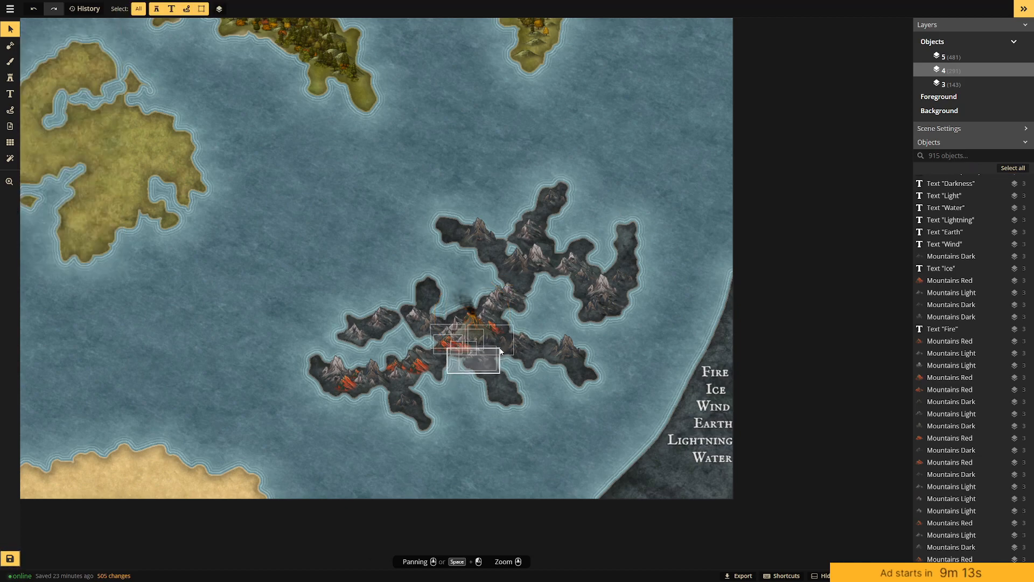
click(500, 351)
drag(77, 102, 77, 103)
key(Escape)
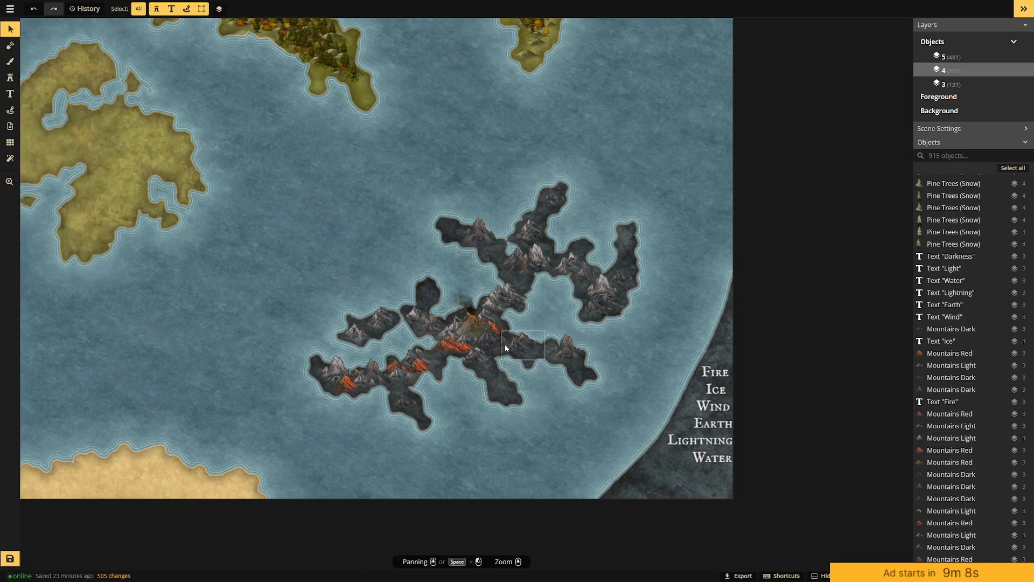
Slightly reposition the small red mountain behind the volcano on layer 3.
click(471, 319)
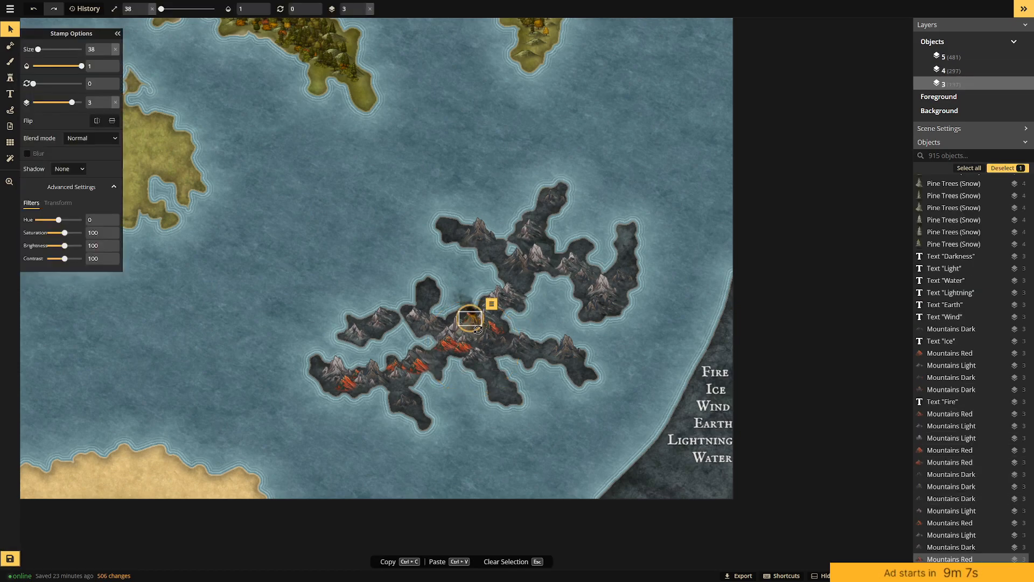
key(Escape)
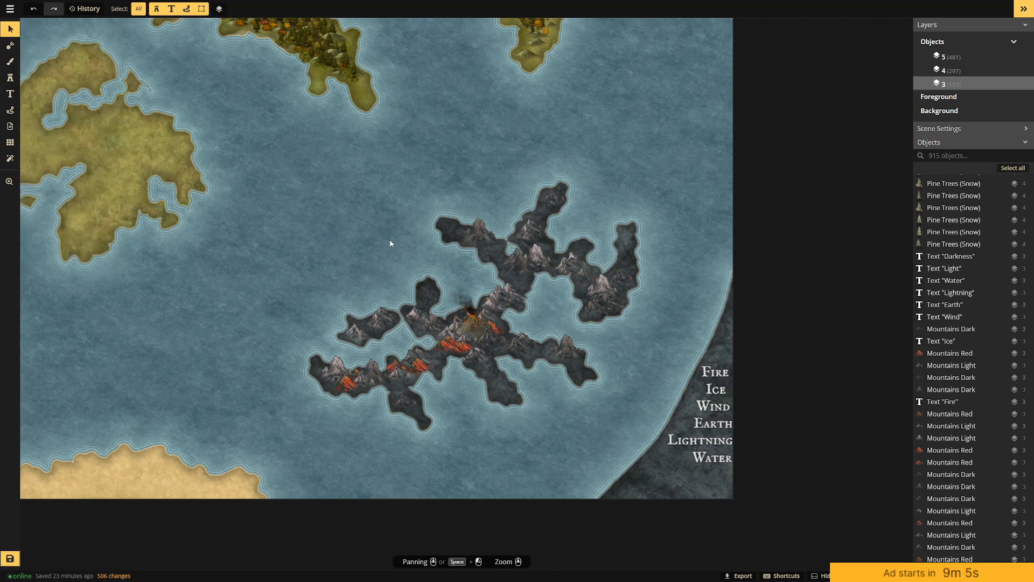
click(466, 326)
key(Escape)
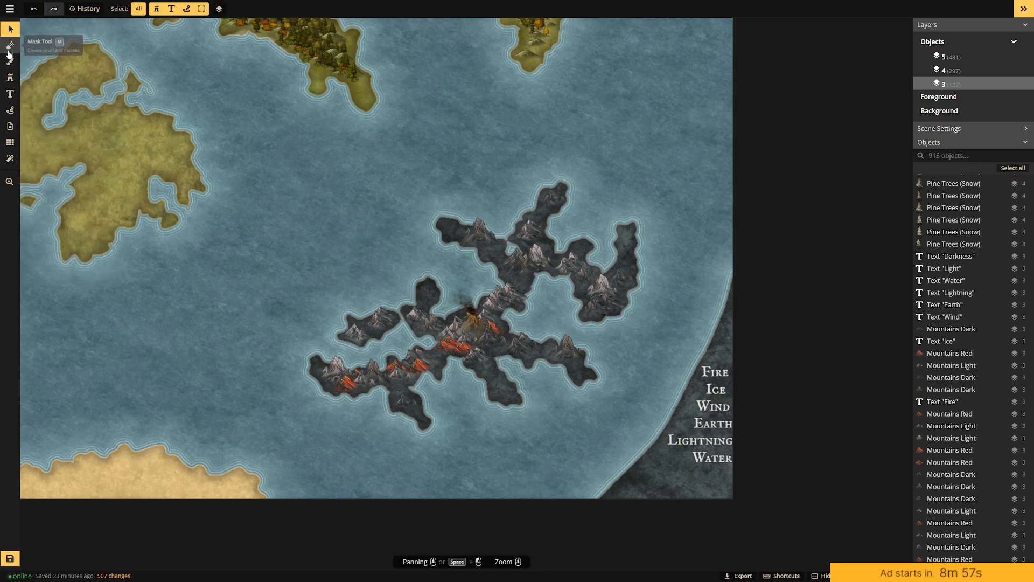
Paint the foreground around the volcano with the dark red lava texture at brush size 18.
click(9, 78)
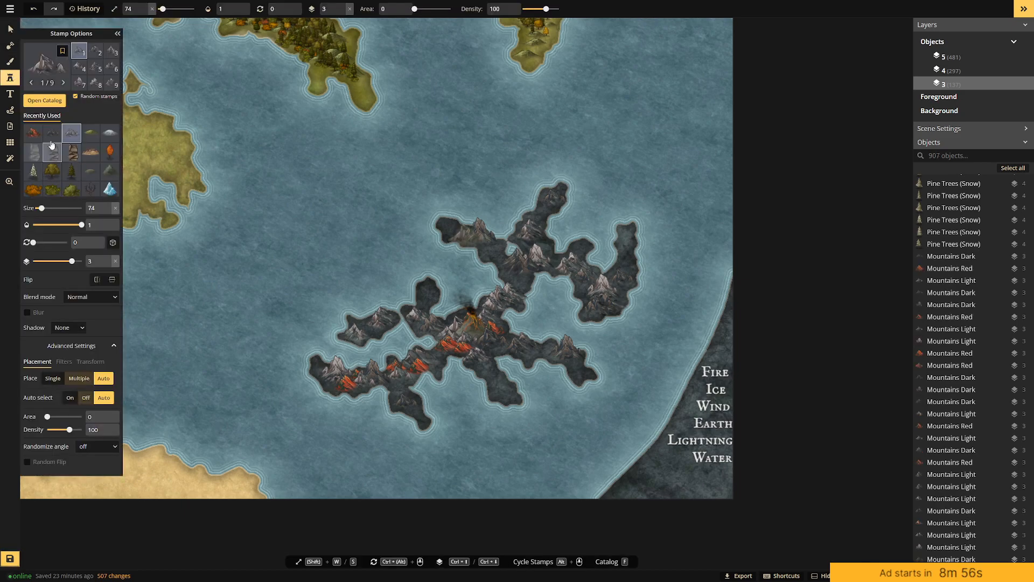
click(10, 62)
click(81, 89)
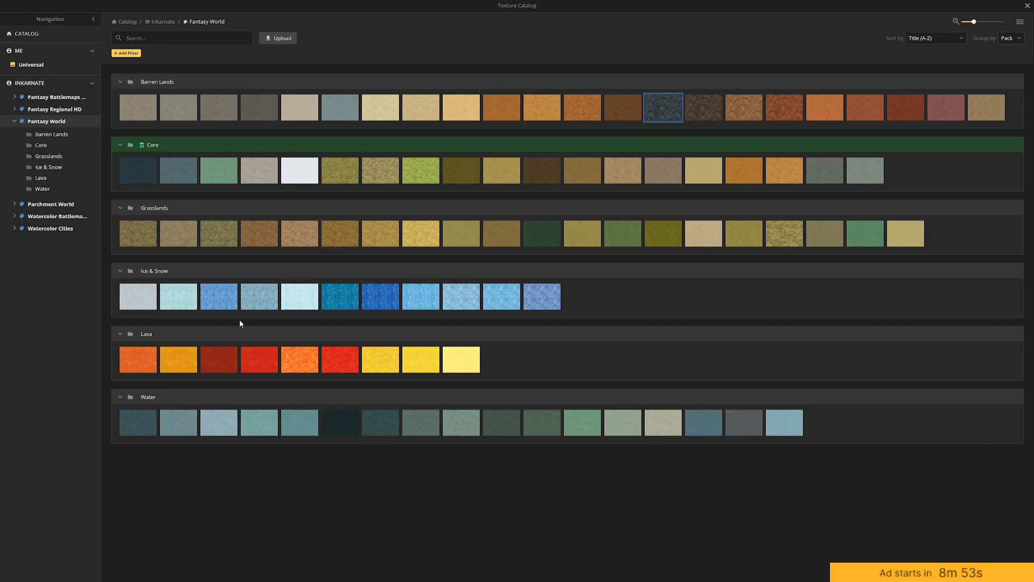
click(219, 359)
drag(61, 240, 49, 240)
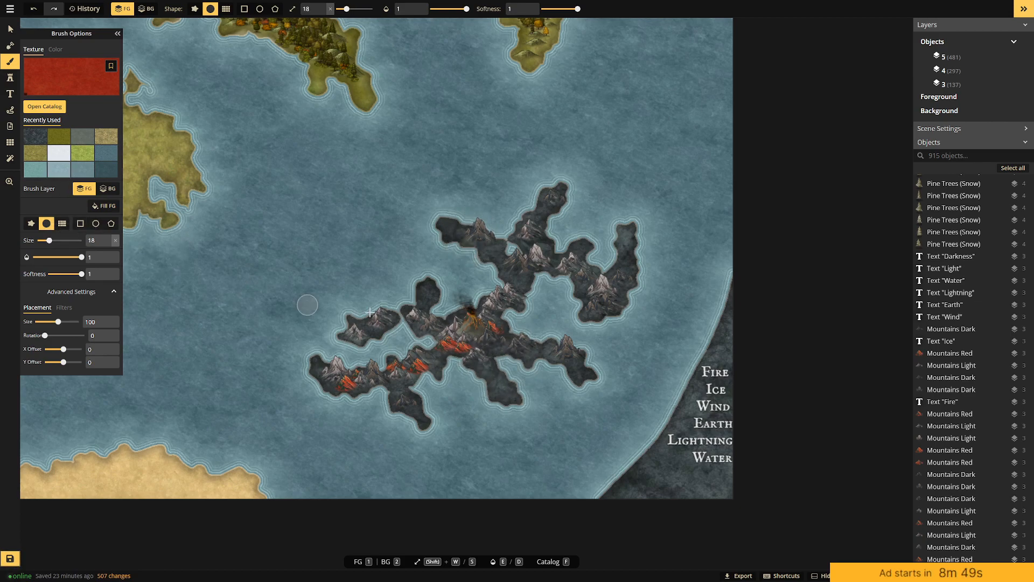
mouse_move(484, 333)
mouse_down()
mouse_move(452, 323)
mouse_move(445, 345)
mouse_move(471, 354)
mouse_move(458, 349)
mouse_move(502, 344)
mouse_move(495, 310)
mouse_move(485, 311)
mouse_move(498, 327)
mouse_move(470, 368)
mouse_move(489, 369)
mouse_move(489, 350)
mouse_move(449, 354)
mouse_move(445, 331)
mouse_move(460, 325)
mouse_move(427, 325)
mouse_up()
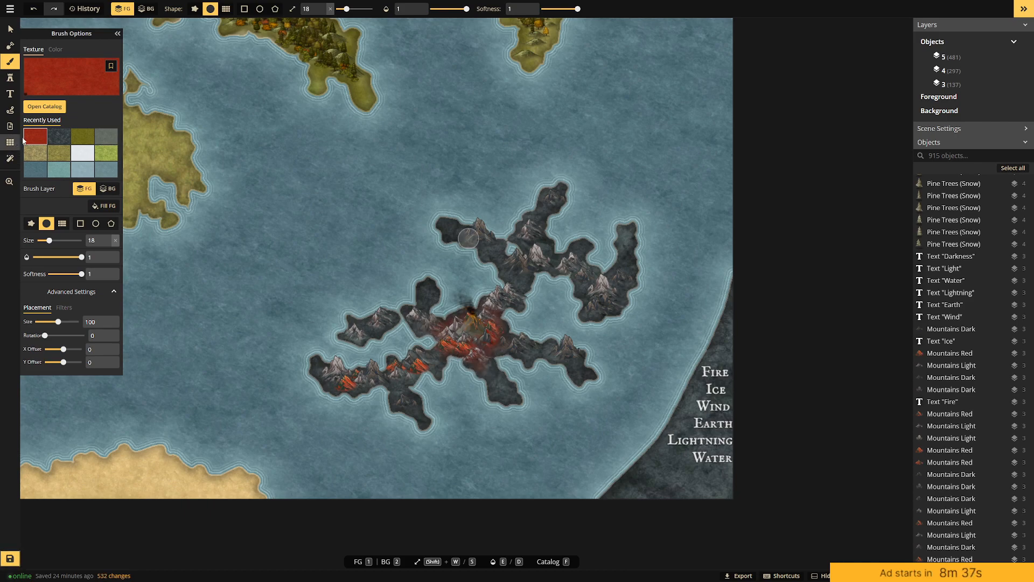
Paint the orange lava texture at brush size 18 outward from the volcano and over the island's northern and eastern arms.
click(70, 78)
click(138, 359)
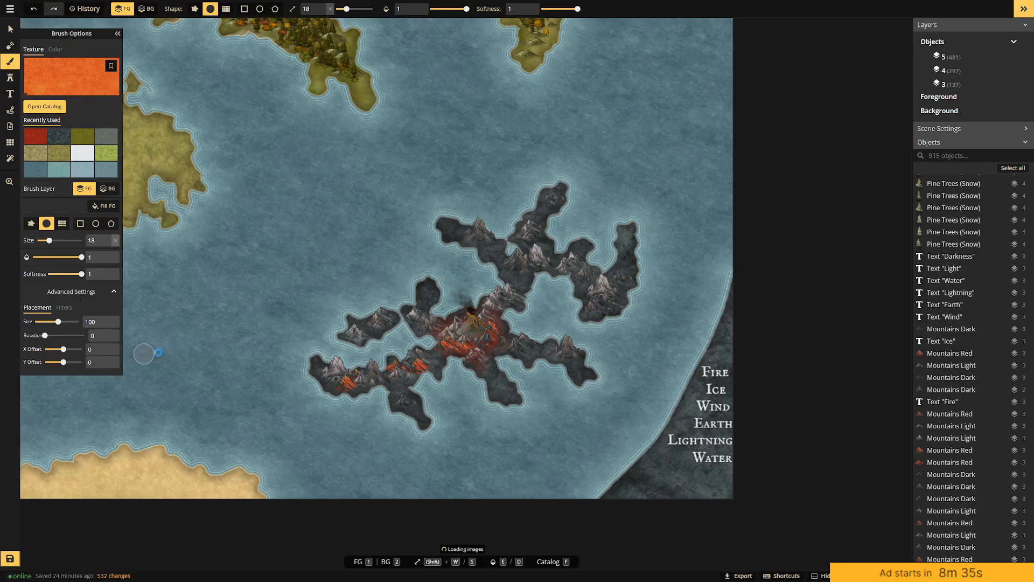
mouse_move(475, 321)
mouse_down()
mouse_move(500, 336)
mouse_move(489, 344)
mouse_move(438, 355)
mouse_move(464, 347)
mouse_move(484, 367)
mouse_move(528, 347)
mouse_move(583, 370)
mouse_move(523, 289)
mouse_move(507, 296)
mouse_move(523, 279)
mouse_move(511, 265)
mouse_move(463, 232)
mouse_move(522, 248)
mouse_move(525, 270)
mouse_move(533, 237)
mouse_move(560, 265)
mouse_move(583, 269)
mouse_move(597, 301)
mouse_move(618, 292)
mouse_move(615, 270)
mouse_move(622, 298)
mouse_move(596, 313)
mouse_move(575, 249)
mouse_move(628, 229)
mouse_move(631, 267)
mouse_up()
mouse_move(522, 186)
mouse_down()
mouse_move(558, 195)
mouse_move(534, 231)
mouse_move(536, 217)
mouse_move(527, 233)
mouse_move(448, 232)
mouse_move(526, 284)
mouse_move(538, 256)
mouse_move(550, 261)
mouse_move(533, 230)
mouse_move(554, 200)
mouse_up()
Paint the dark red lava texture over the island's eastern, southwestern, southern and southeastern arms at brush size 18.
click(53, 139)
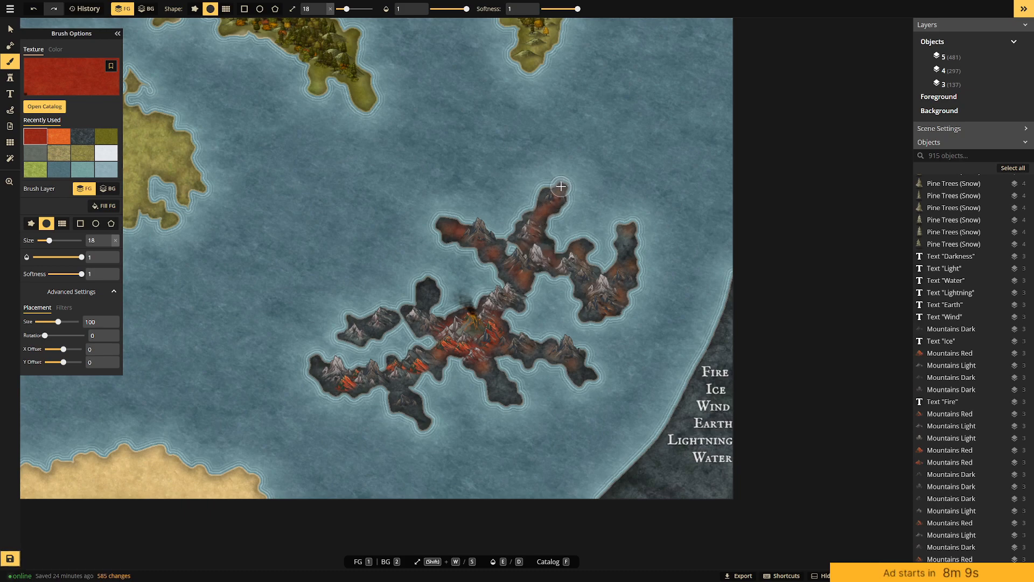
mouse_move(593, 273)
mouse_down()
mouse_move(580, 249)
mouse_move(582, 282)
mouse_move(597, 299)
mouse_move(625, 294)
mouse_move(632, 238)
mouse_move(494, 334)
mouse_move(627, 266)
mouse_up()
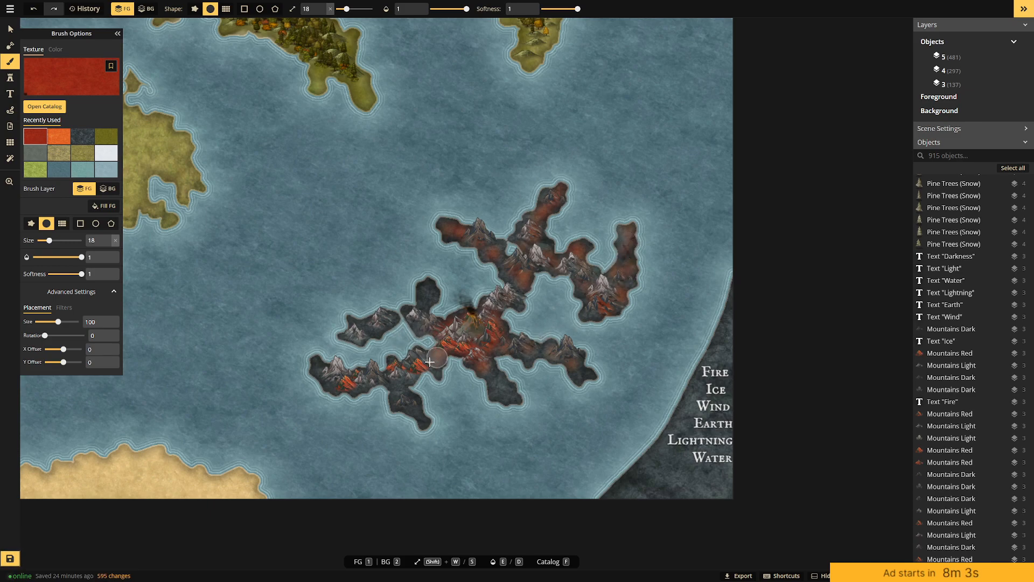
mouse_move(434, 370)
mouse_down()
mouse_move(363, 388)
mouse_move(321, 370)
mouse_move(384, 374)
mouse_move(420, 409)
mouse_up()
drag(492, 381, 505, 392)
mouse_move(590, 371)
mouse_down()
mouse_move(571, 355)
mouse_move(515, 348)
mouse_move(420, 308)
mouse_move(422, 319)
mouse_move(425, 292)
mouse_move(353, 333)
mouse_move(377, 330)
mouse_move(357, 396)
mouse_move(383, 336)
mouse_move(351, 321)
mouse_move(385, 360)
mouse_move(366, 324)
mouse_move(375, 332)
mouse_move(393, 368)
mouse_move(369, 378)
mouse_move(428, 423)
mouse_up()
Switch to the orange lava texture, undo the last two strokes and paint orange onto the southern arm.
click(59, 136)
key(ctrl+z)
key(ctrl+z)
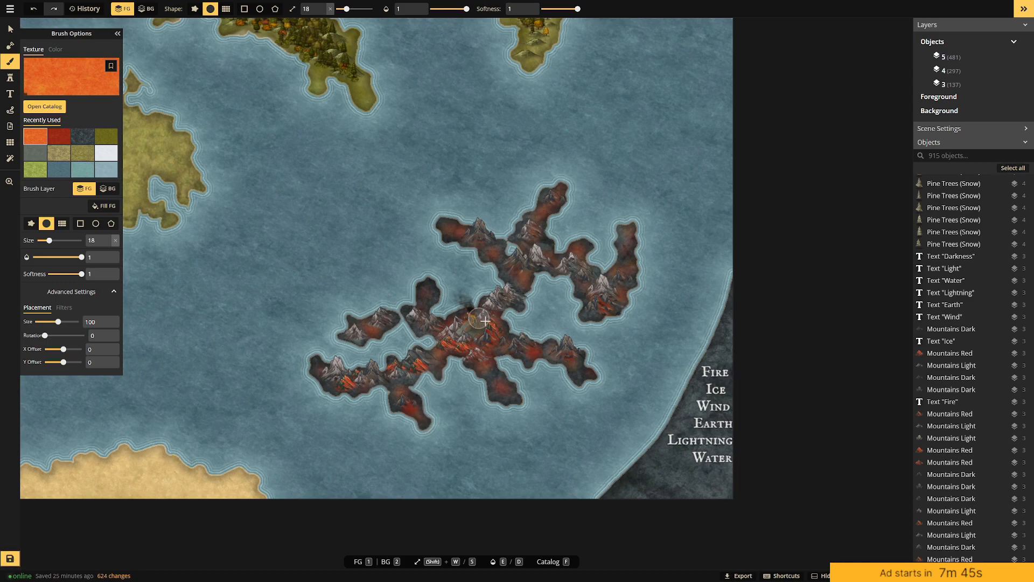
drag(532, 367, 503, 400)
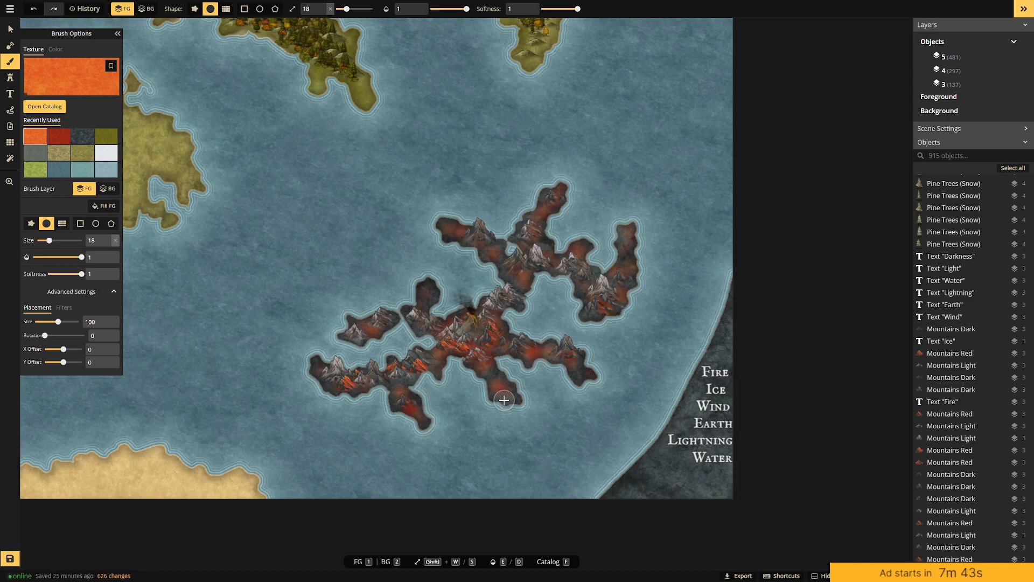
Place Mountains Dark stamps at size 29 on layer 3 along the island's southern arm.
click(9, 77)
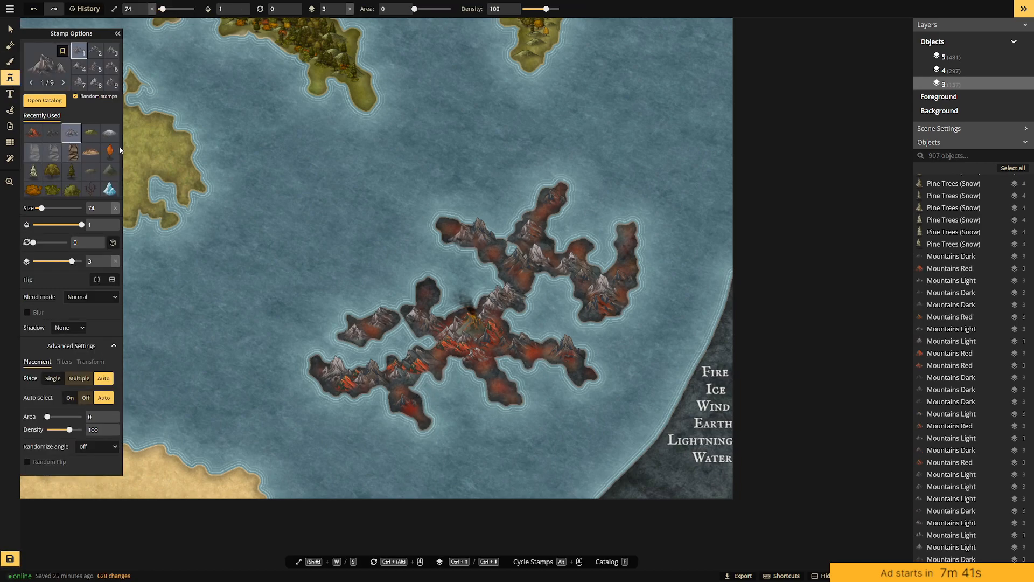
click(60, 133)
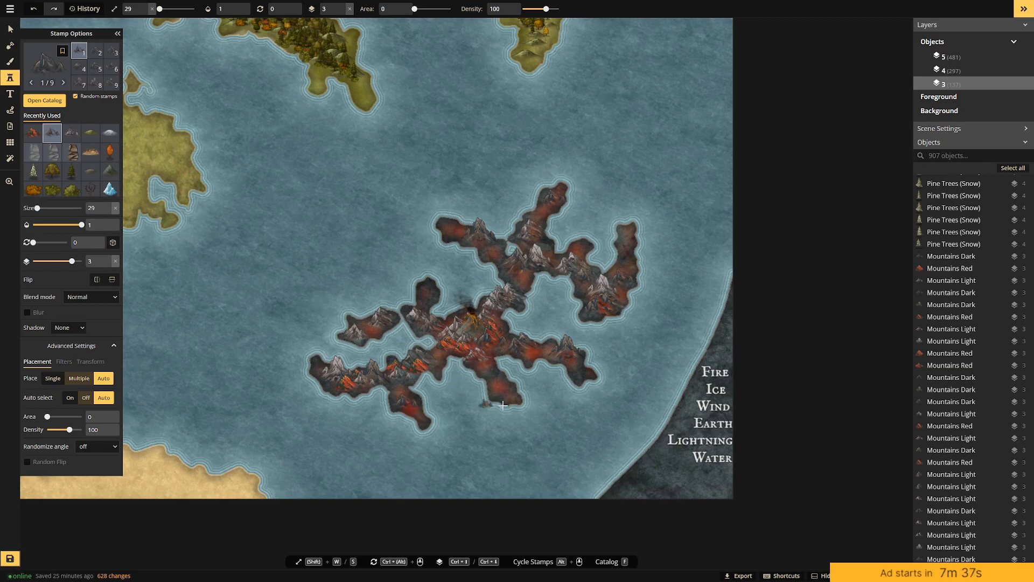
click(487, 369)
click(497, 379)
click(499, 392)
click(514, 394)
click(482, 374)
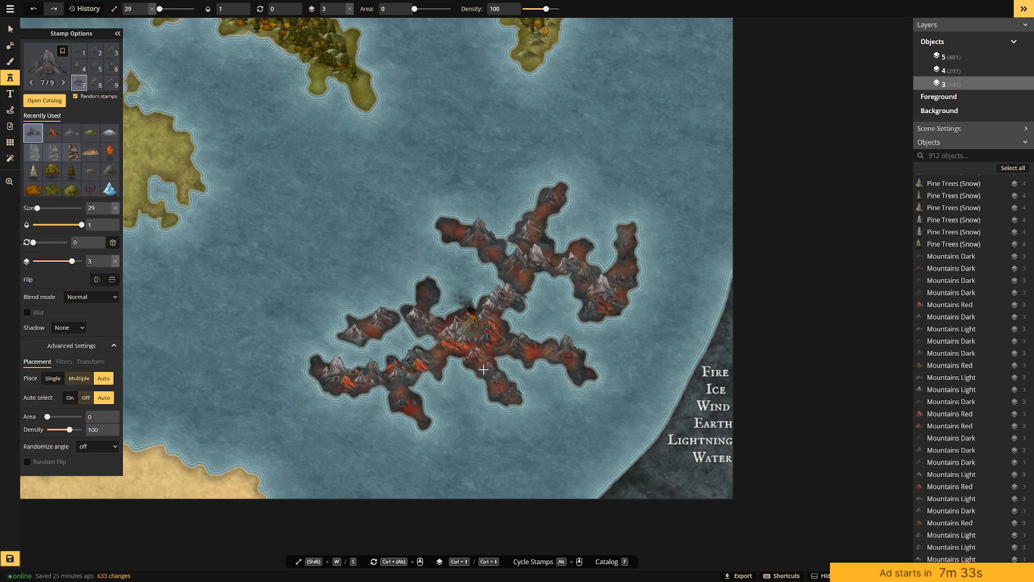
Place Mountains Red stamps at size 29 on layer 3 along the southern arm and near the tip of the southeastern arm.
click(51, 132)
click(538, 422)
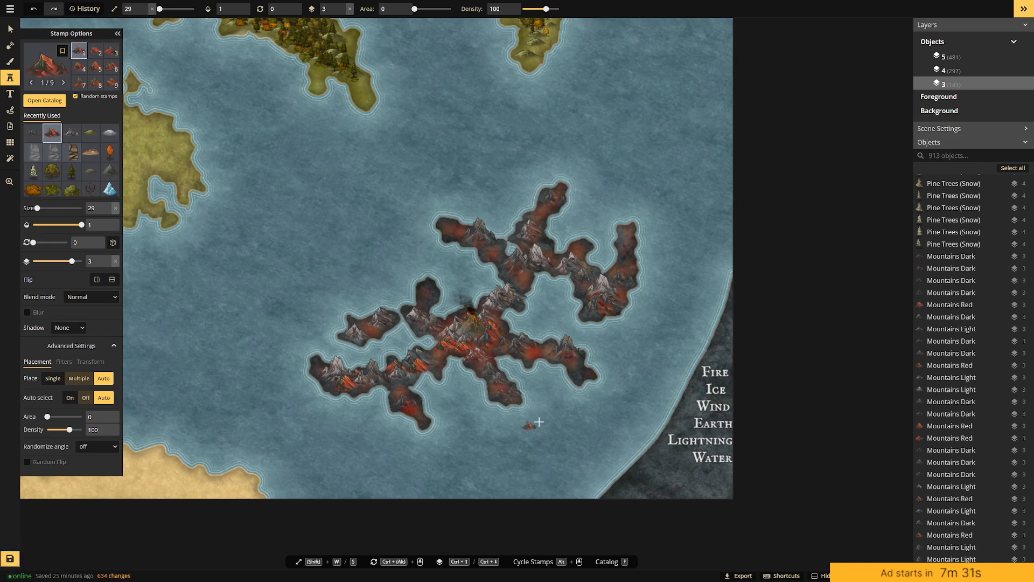
click(496, 386)
click(488, 376)
click(504, 387)
click(572, 370)
click(576, 370)
click(574, 365)
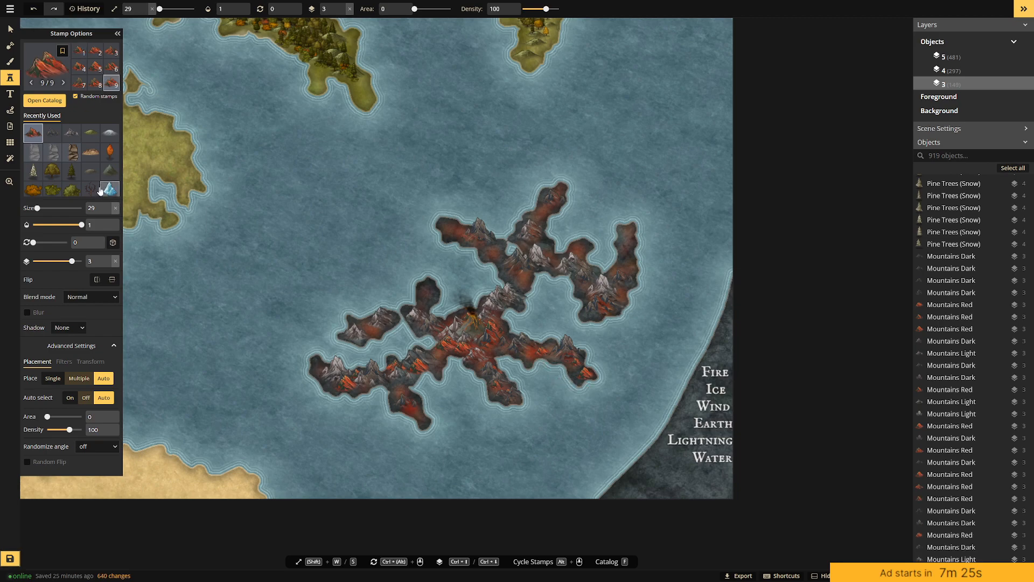
Add a Mountains Dark stamp, plus Mountains Light stamps on the southeastern and southern arms, all at size 29.
click(52, 132)
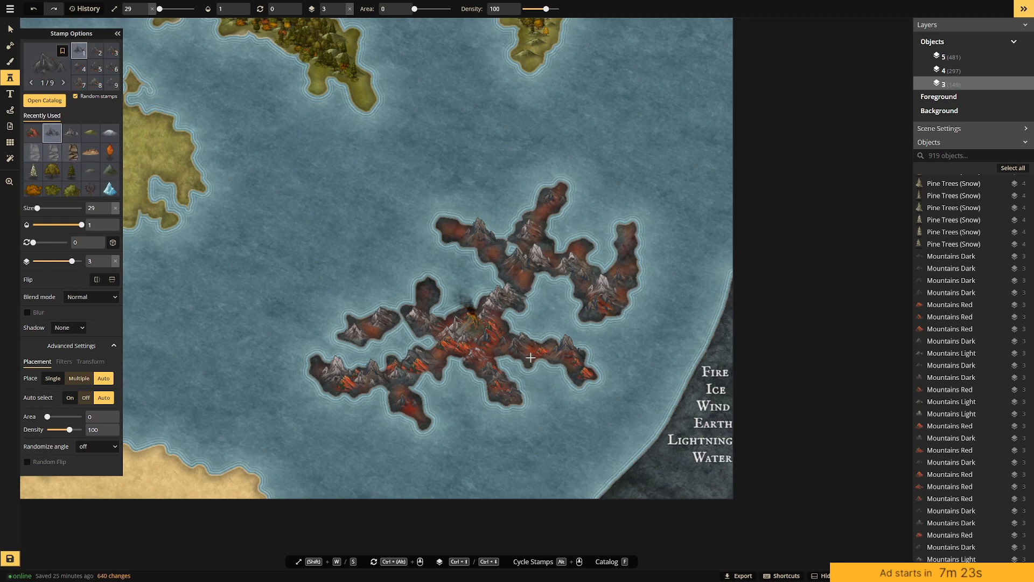
click(259, 256)
click(72, 132)
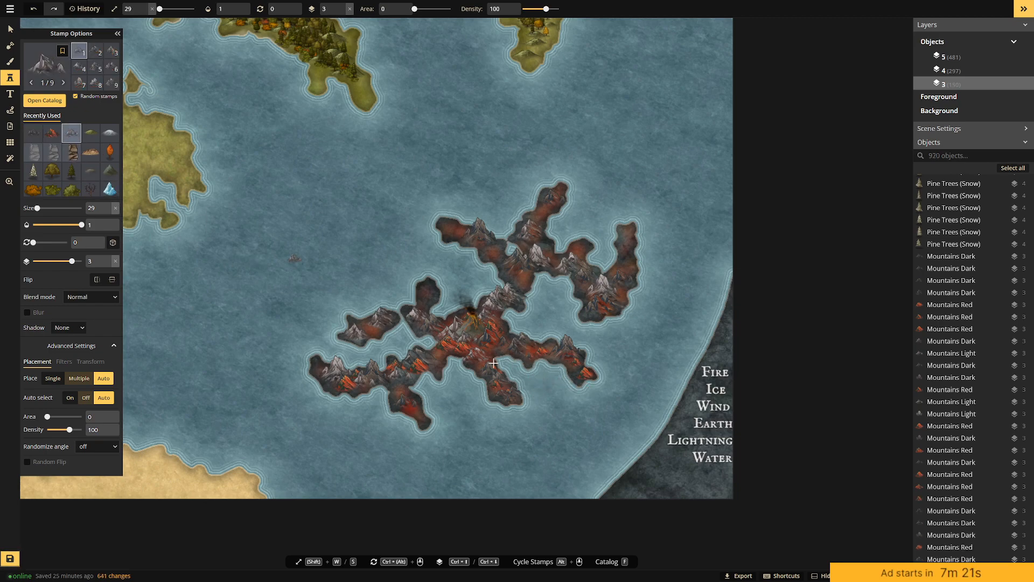
click(577, 372)
click(499, 395)
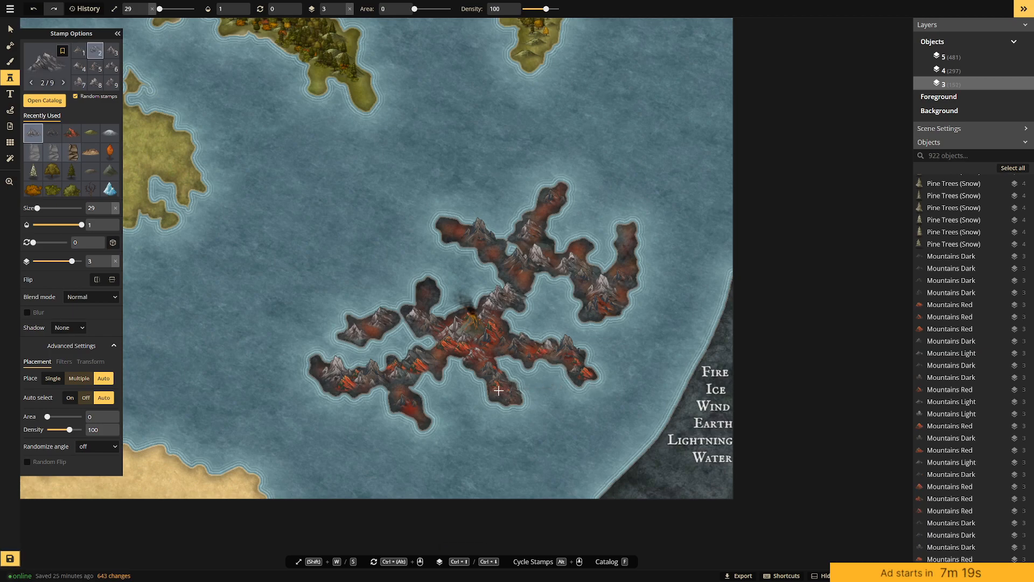
Place Mountains Light stamps at size 29 on layer 3 over the southwestern arms.
click(416, 391)
click(423, 421)
click(401, 408)
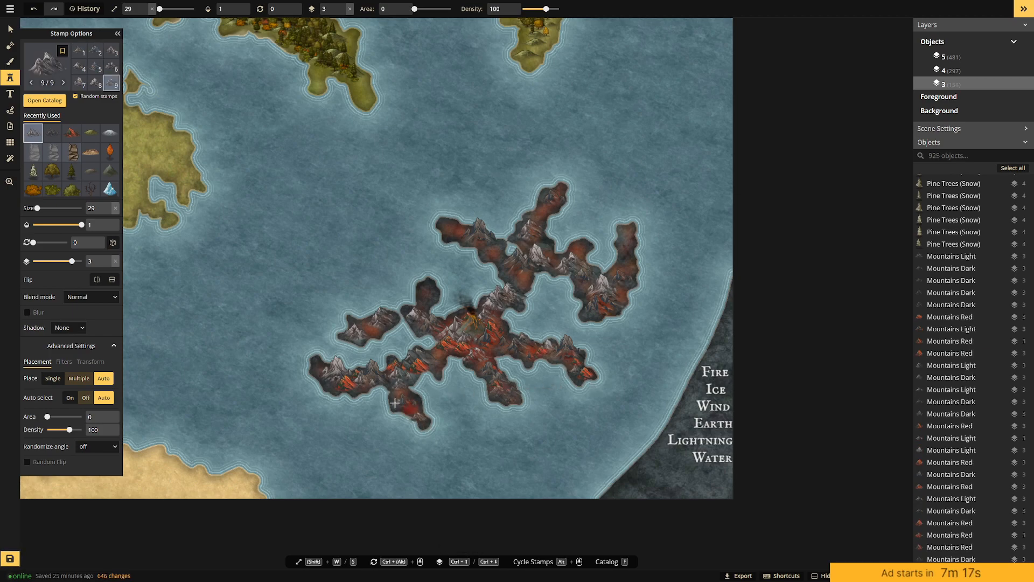
click(331, 386)
click(383, 403)
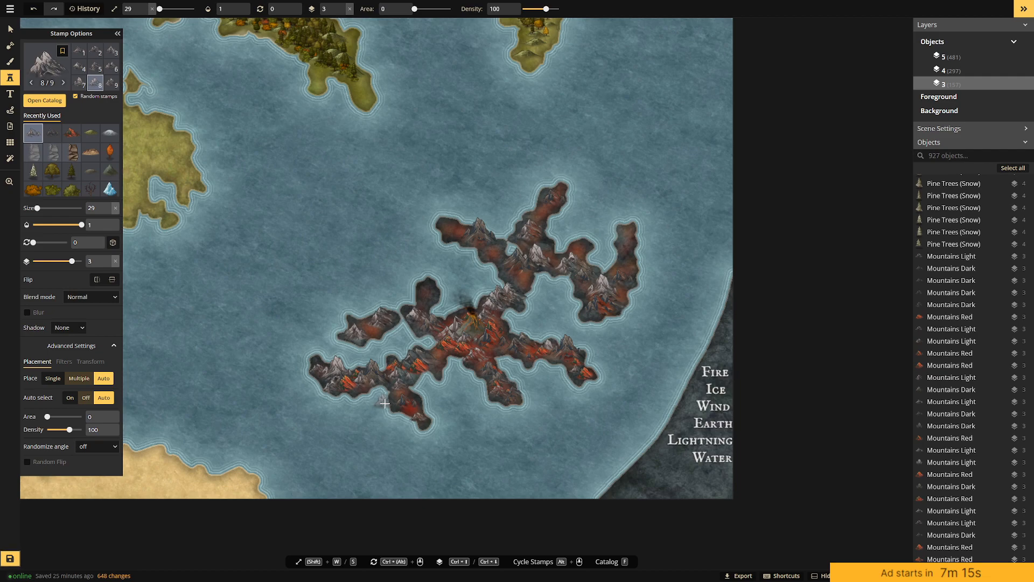
Place Mountains Light stamps at size 29 on the short arm northwest of the volcano, undoing and redoing the first one.
click(428, 290)
key(ctrl+z)
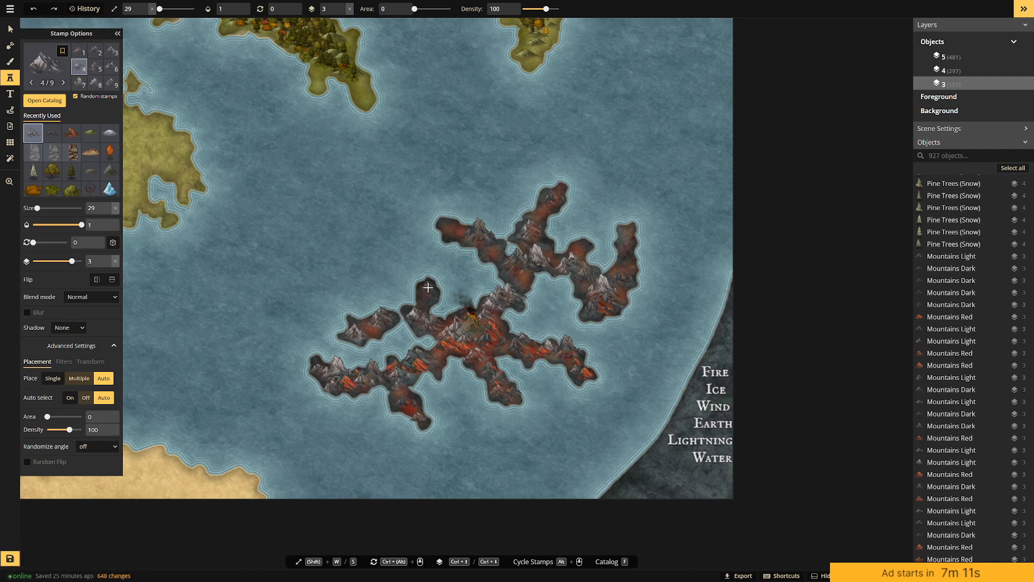
click(428, 288)
click(428, 300)
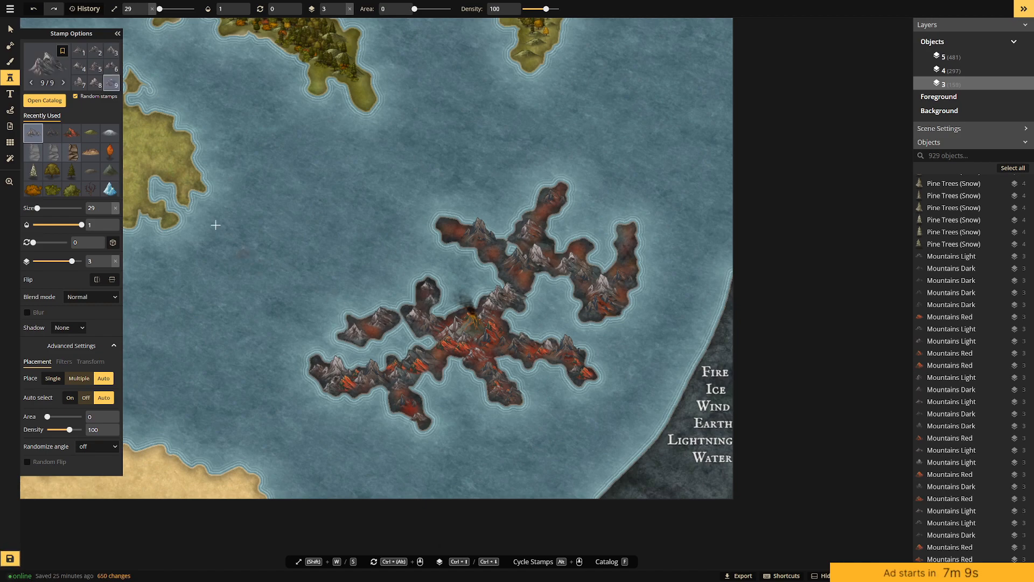
Place Mountains Dark stamps at size 29 along the western edge and base of the short arm northwest of the volcano.
click(53, 132)
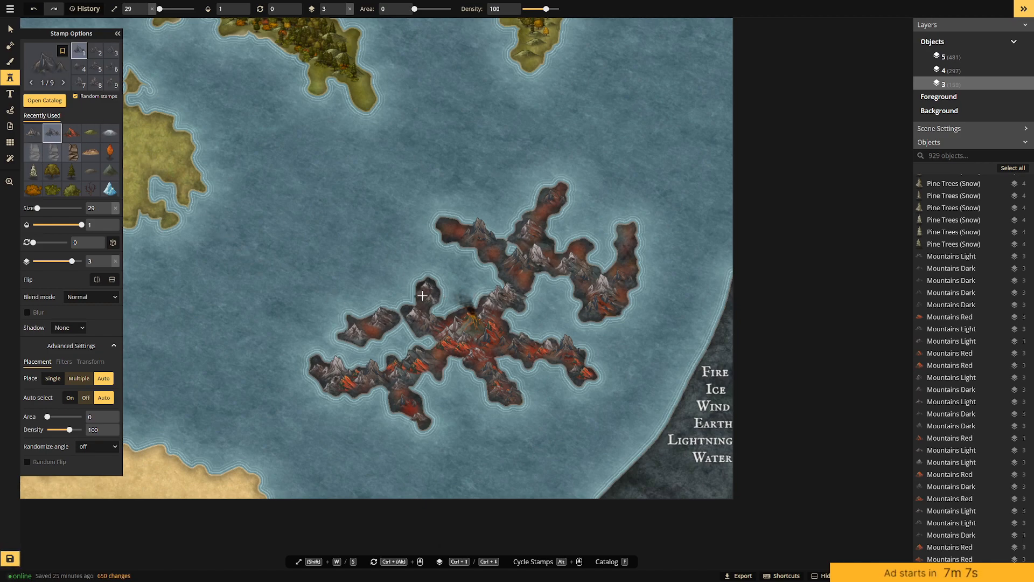
click(421, 296)
click(418, 311)
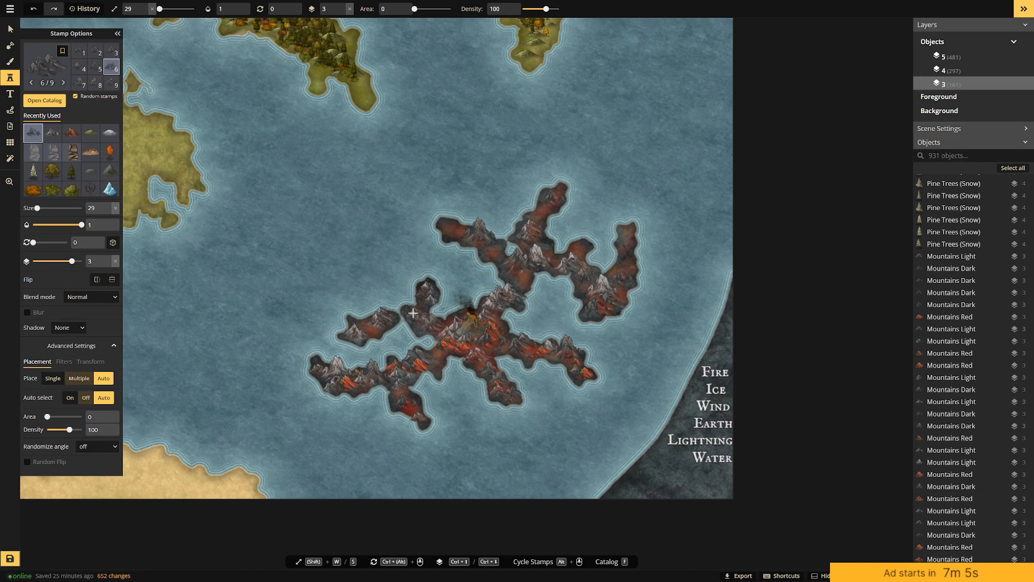
click(419, 316)
Place Mountains Red stamps at size 29 on the small western islet, retrying the one at its eastern end.
click(76, 138)
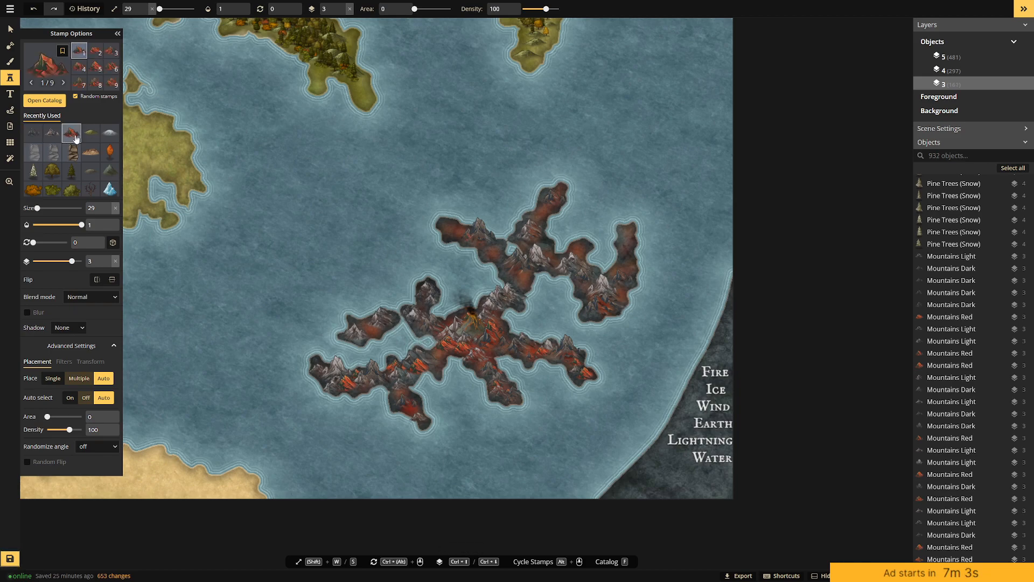
click(363, 325)
click(391, 319)
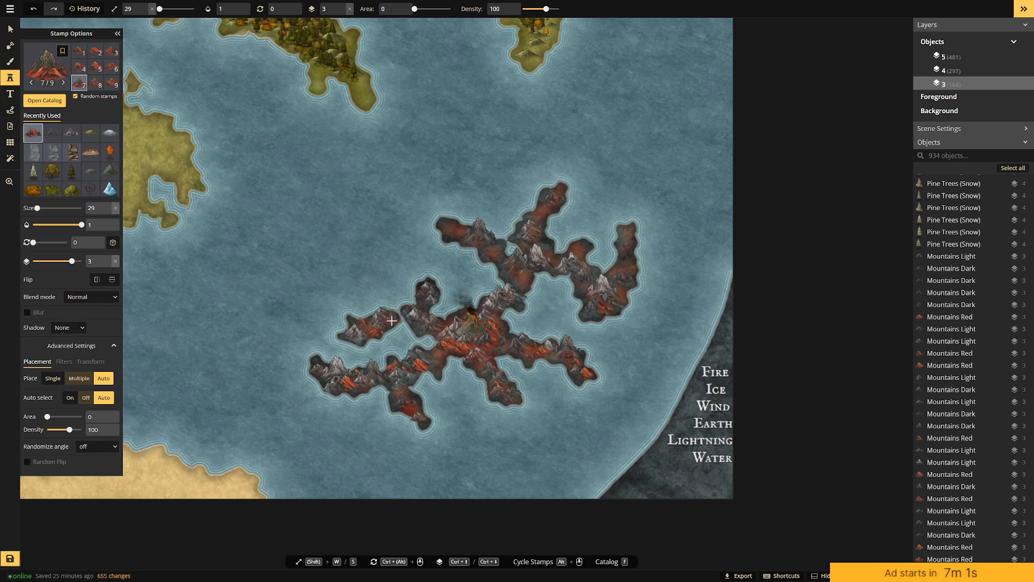
click(433, 341)
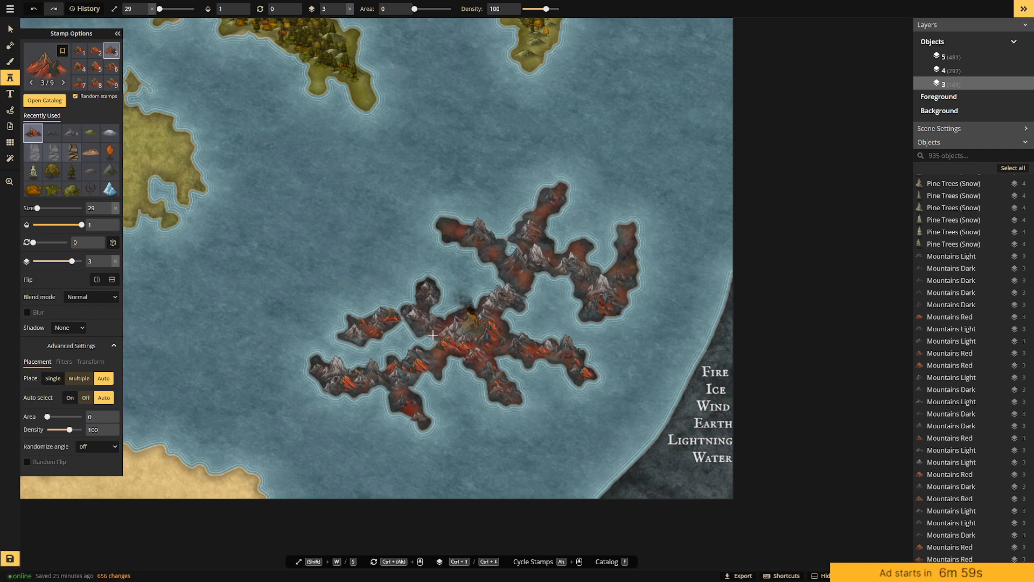
click(391, 317)
click(392, 317)
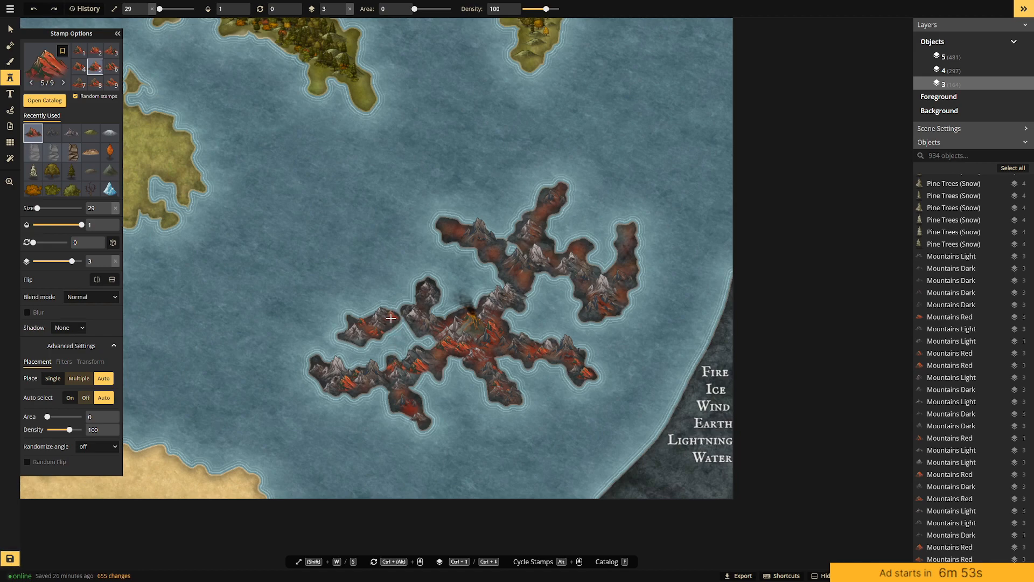
click(392, 318)
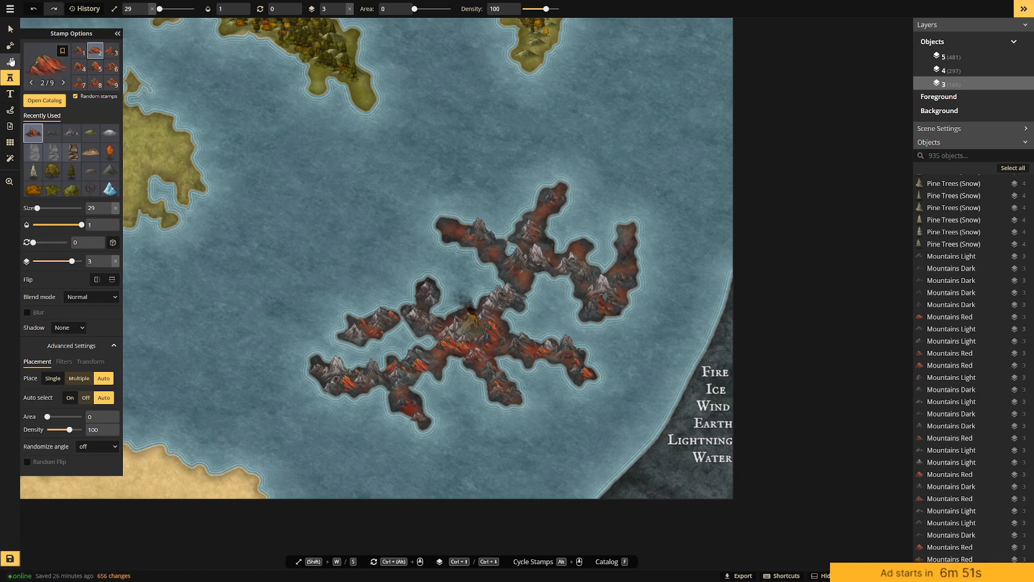
Move the red mountain at the small western islet's eastern end to layer 4.
click(10, 28)
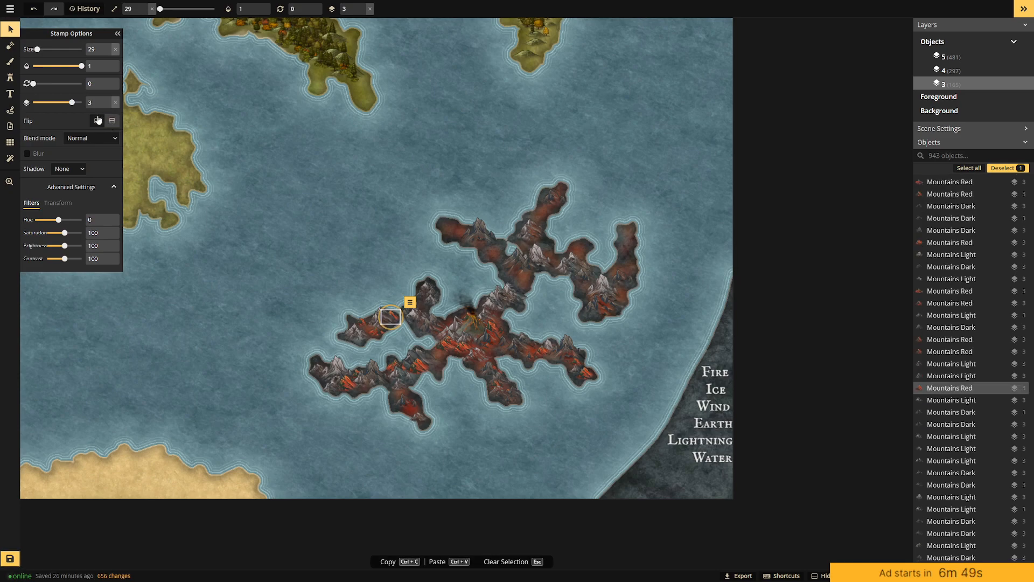
drag(73, 102, 77, 103)
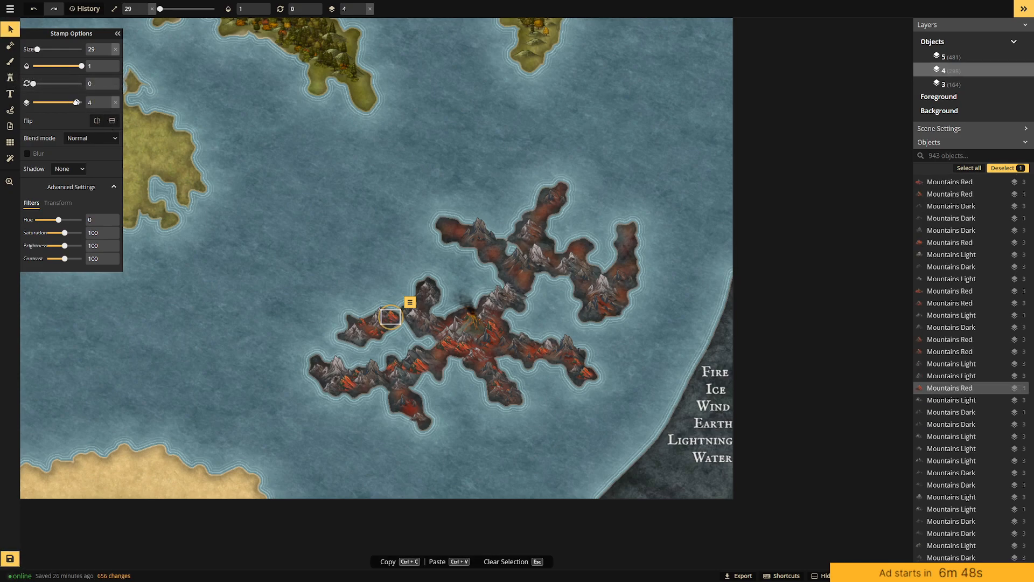
click(401, 233)
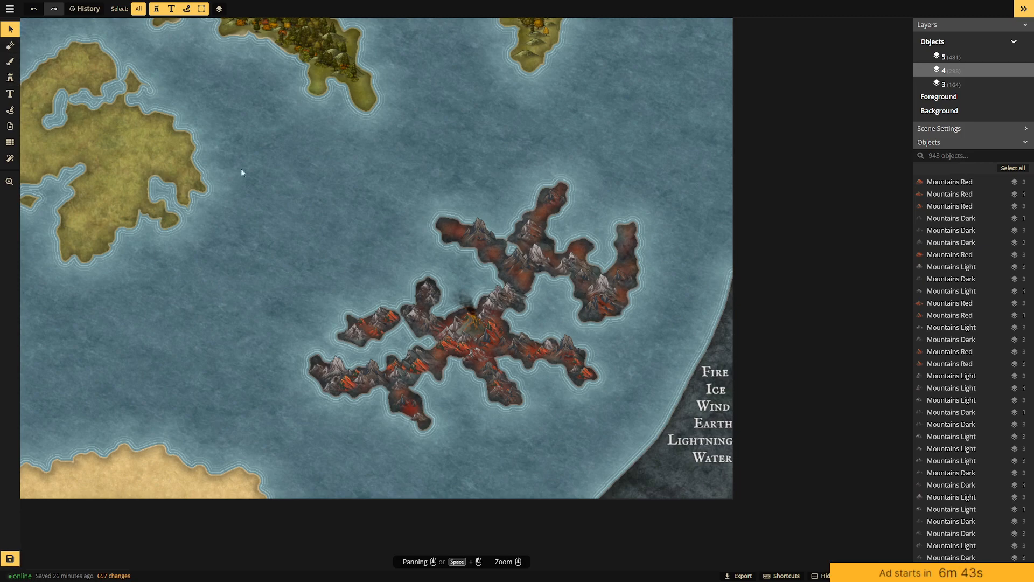
Duplicate the volcano into the sea northwest of the dark island and reduce the copy to size 58.
click(474, 321)
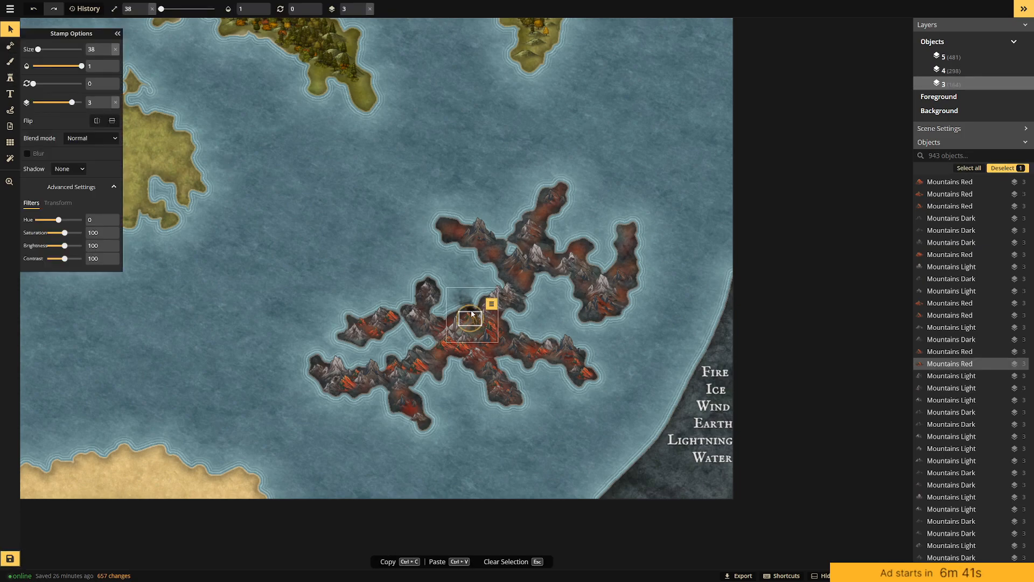
key(ctrl+c)
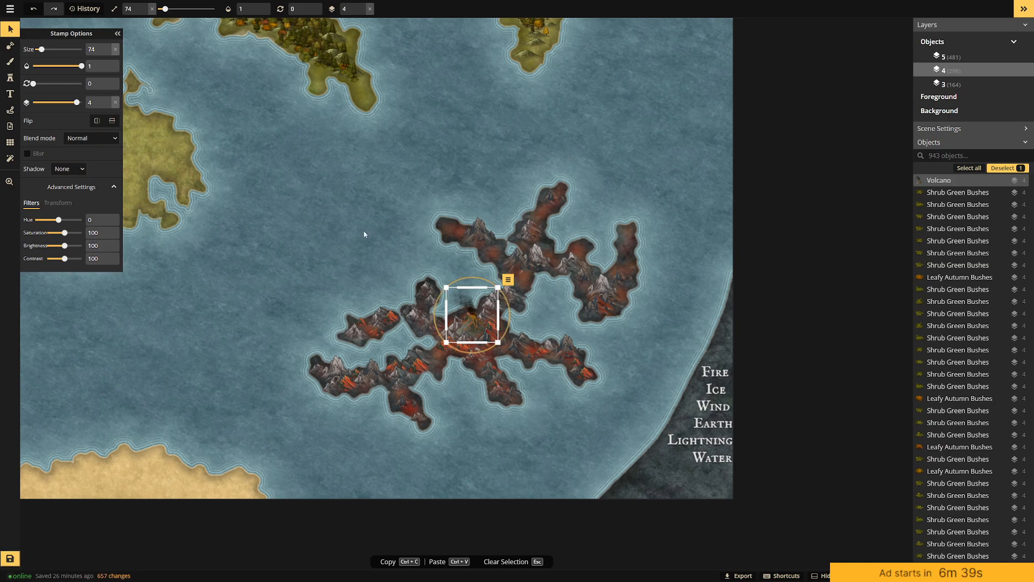
click(358, 229)
key(ctrl+v)
drag(358, 235, 354, 275)
drag(379, 243, 367, 253)
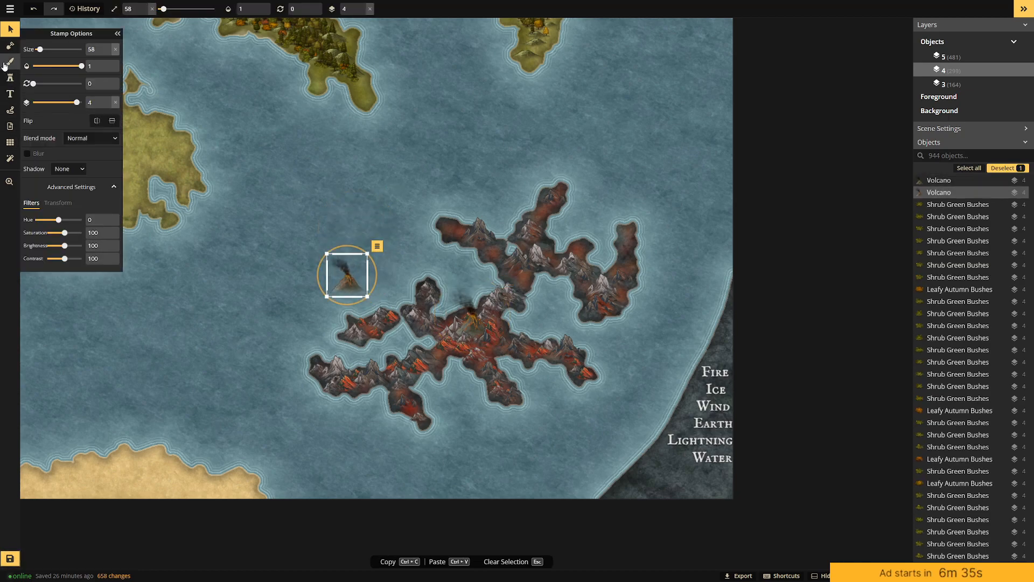
Search the Fantasy World stamp catalog for "volcano" and choose the Volcano 1 stamp with the lava crater.
click(10, 77)
click(52, 63)
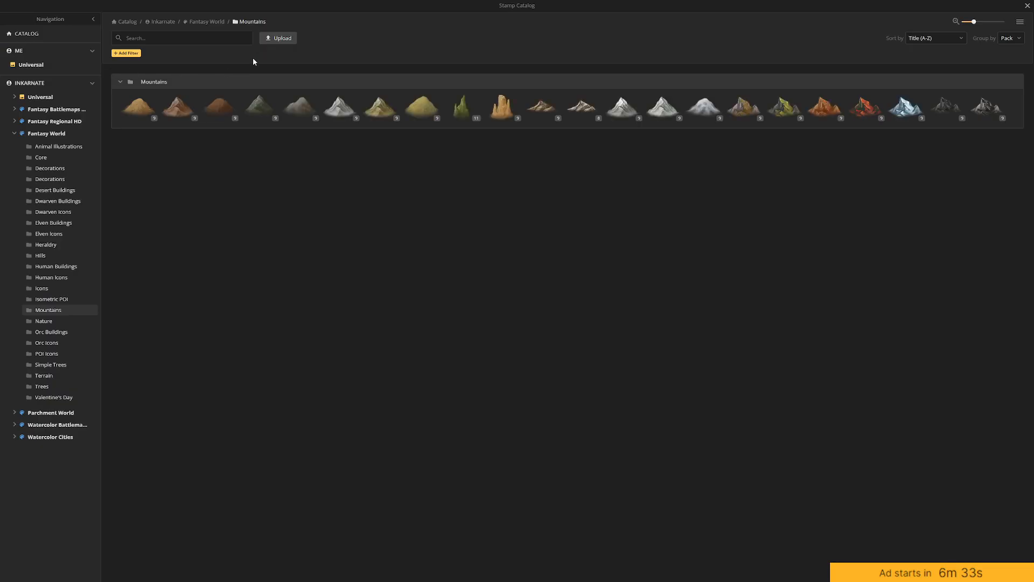
click(59, 137)
click(160, 36)
text(volc)
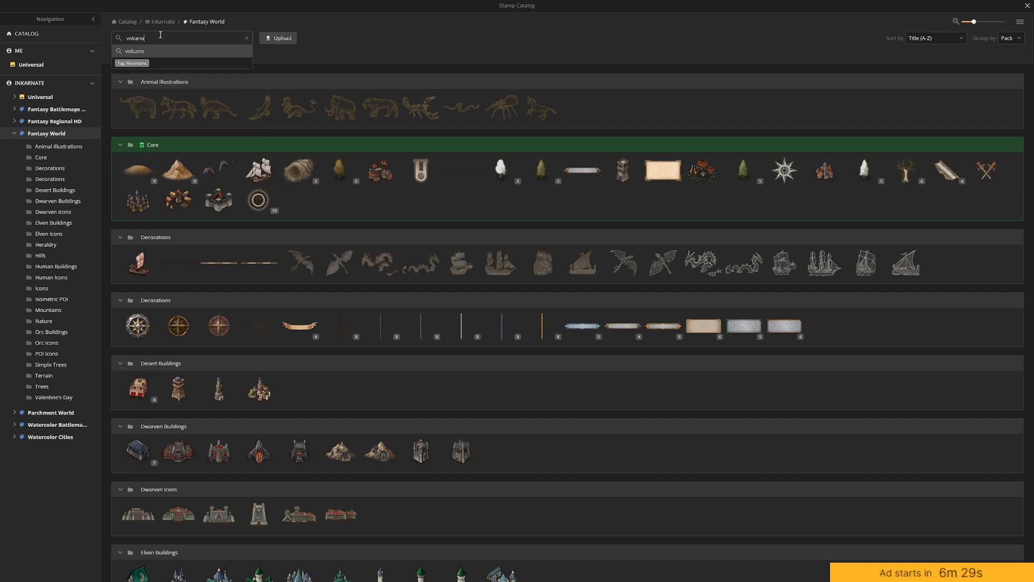
text(ano)
key(Return)
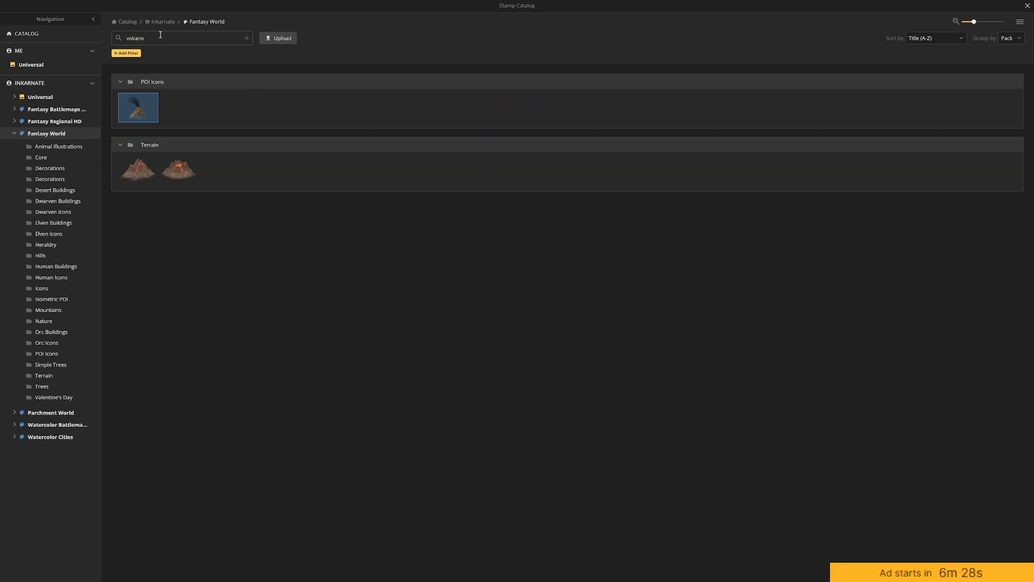
click(183, 169)
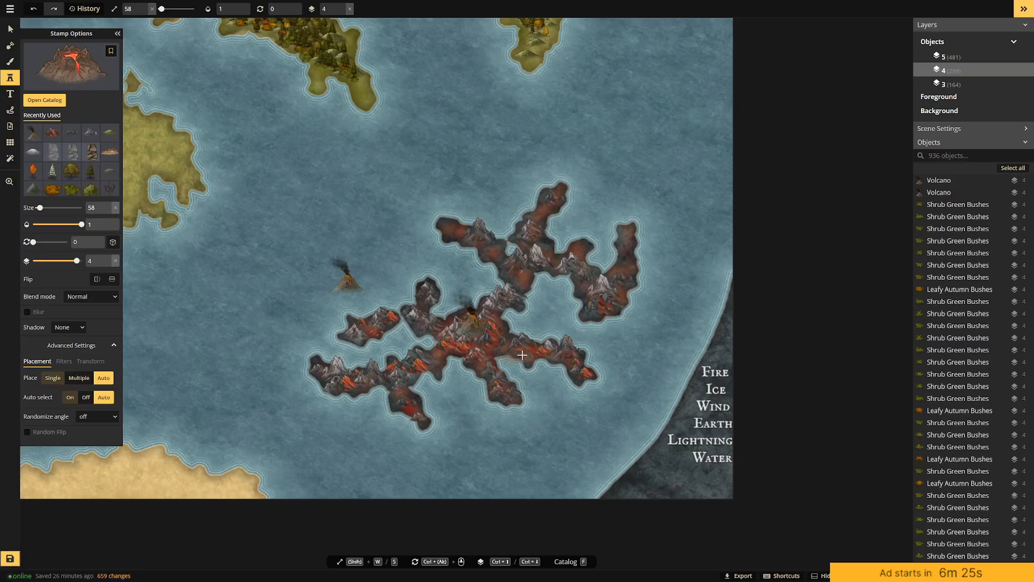
Place three Volcano 1 stamps and one Volcano 2 stamp at size 58 in the sea northwest of the dark island.
click(366, 242)
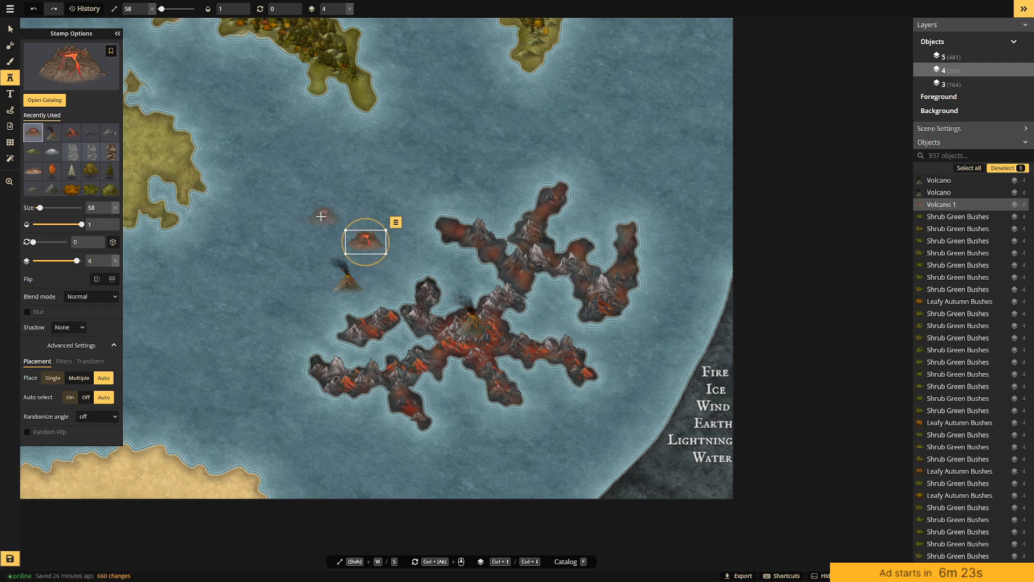
click(327, 207)
click(380, 204)
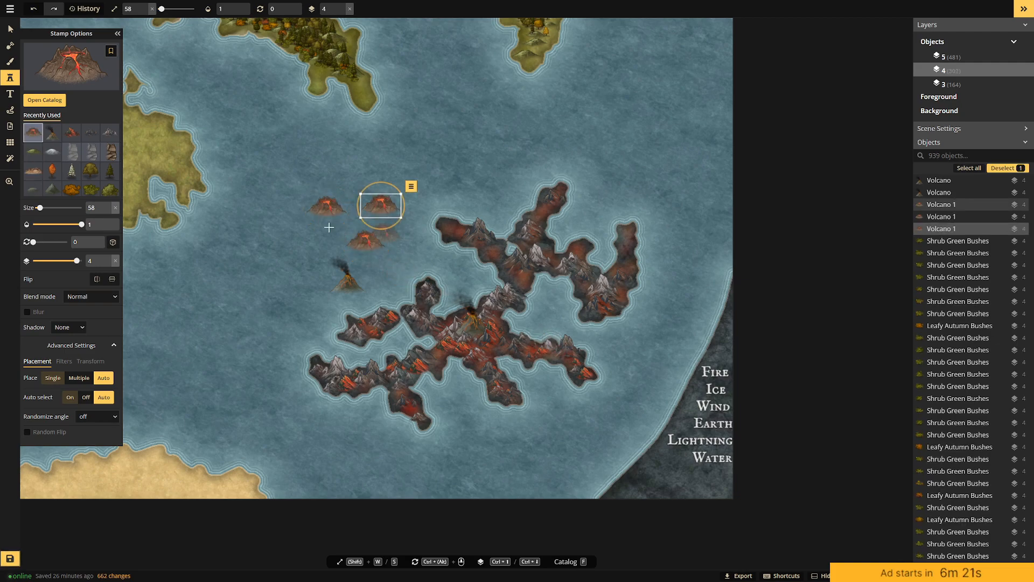
click(45, 65)
click(138, 110)
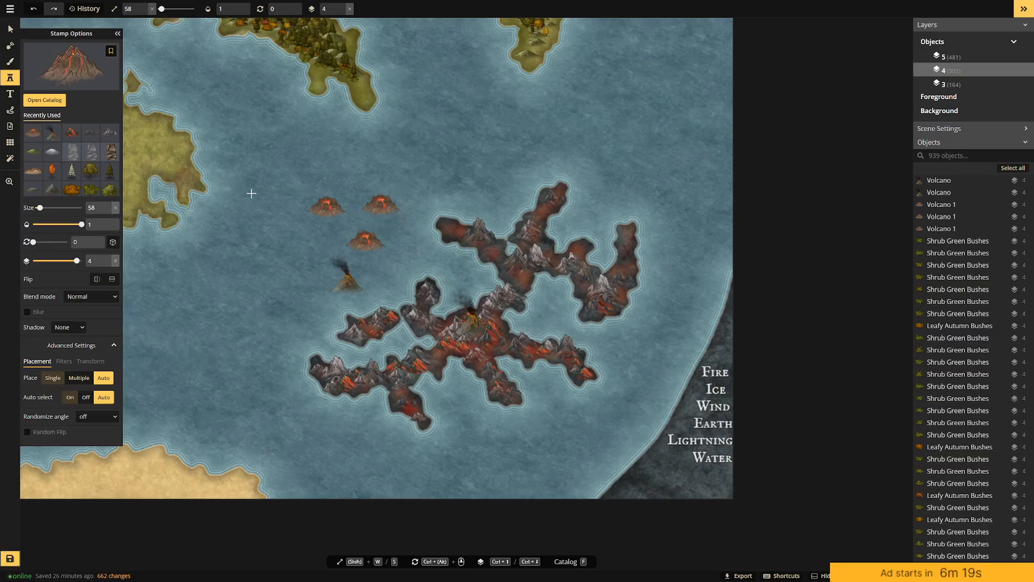
click(386, 178)
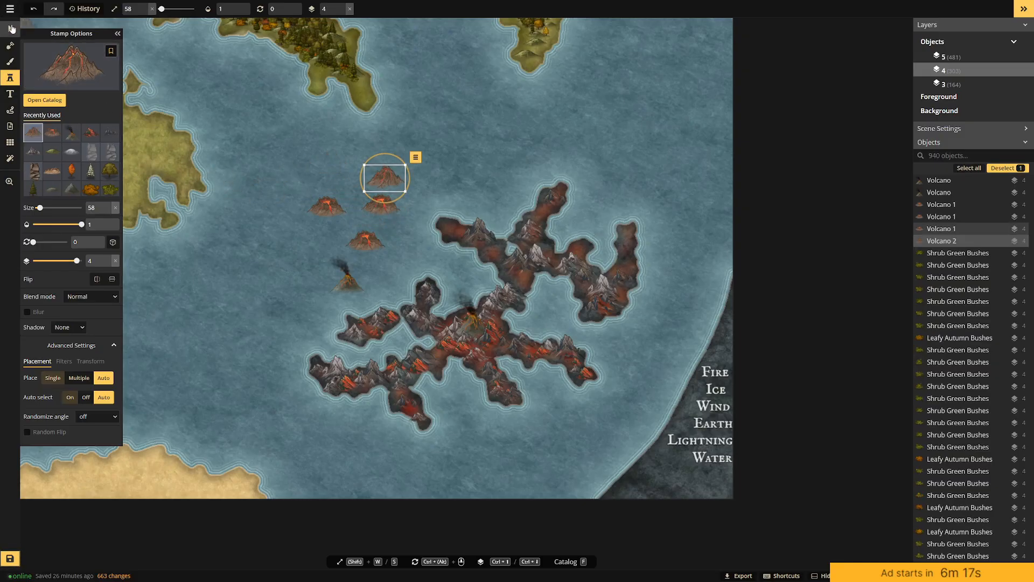
Duplicate the smoking volcano from the sea onto the dark island's northeastern arm at size 36 on layer 3.
click(11, 29)
click(348, 287)
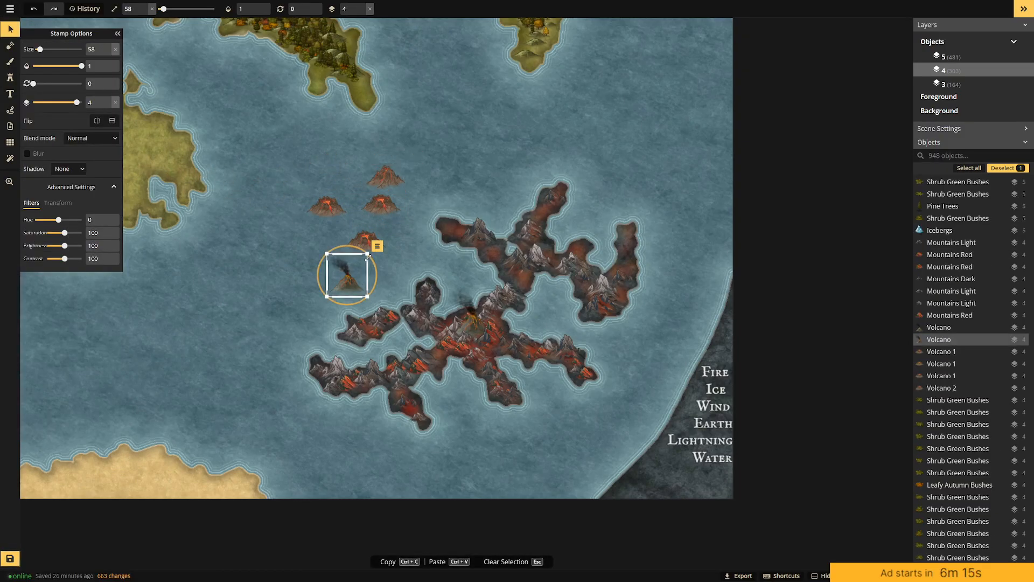
key(ctrl+c)
key(ctrl+v)
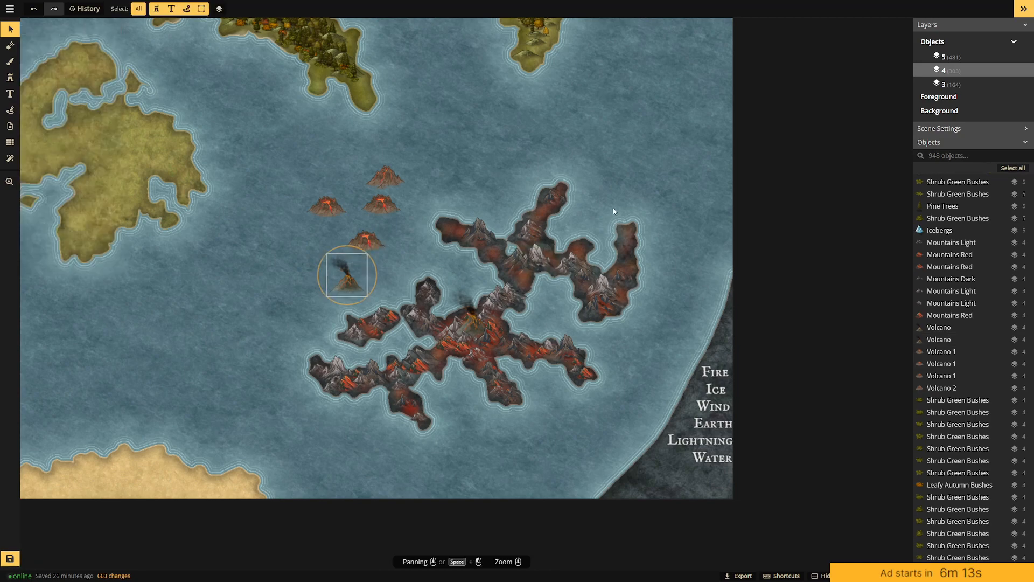
click(613, 203)
drag(630, 190, 628, 267)
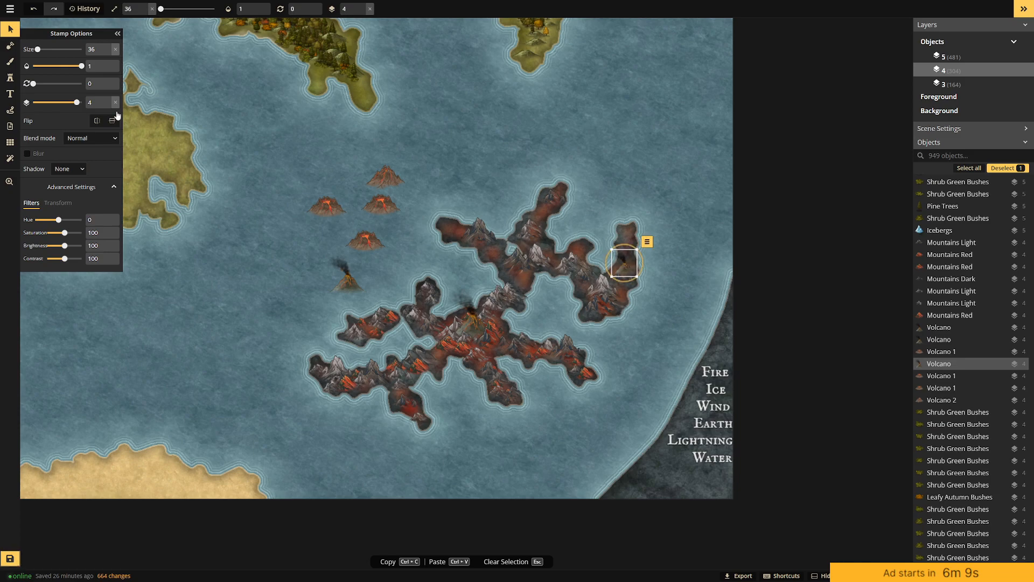
drag(77, 102, 71, 102)
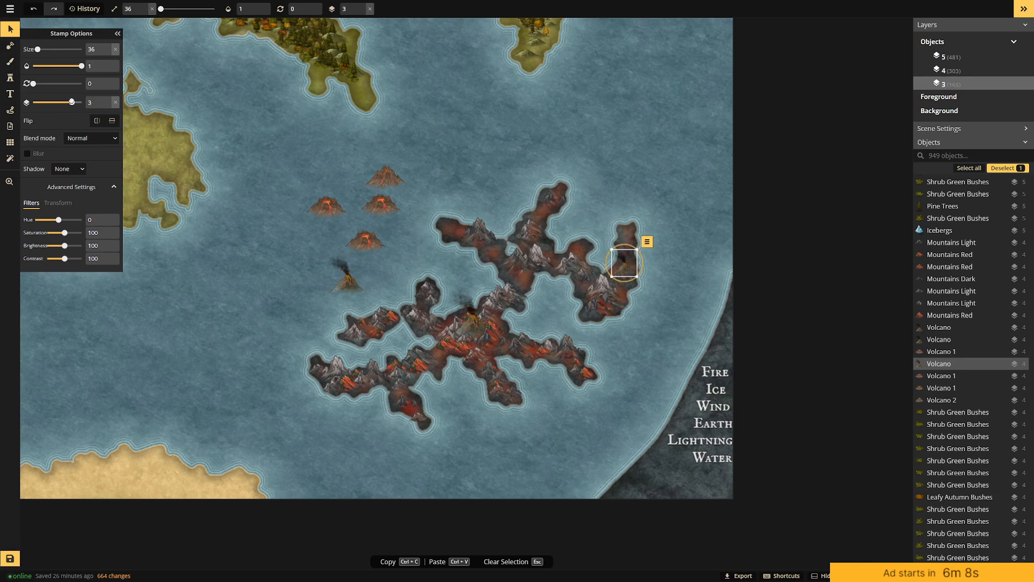
click(600, 164)
Duplicate the southernmost Volcano 1 stamp into the open sea north of the island's northwestern arm.
click(364, 232)
key(ctrl+c)
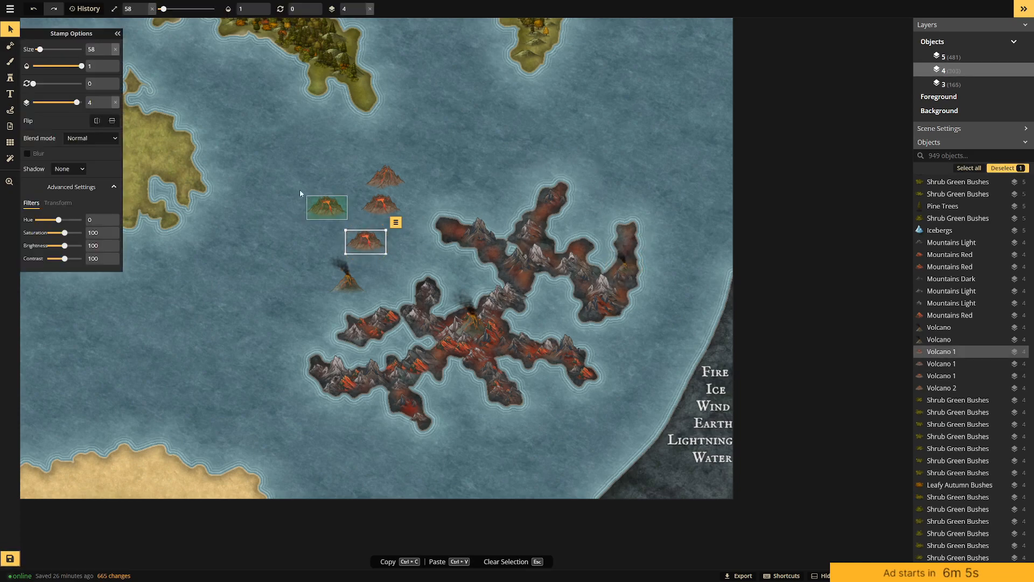
key(ctrl+v)
drag(291, 216, 470, 170)
Delete the two spare Volcano 1 stamps and move the Volcano 2 stamp to just above the remaining one.
click(378, 201)
key(Delete)
click(327, 205)
key(Delete)
click(386, 178)
drag(391, 183, 374, 212)
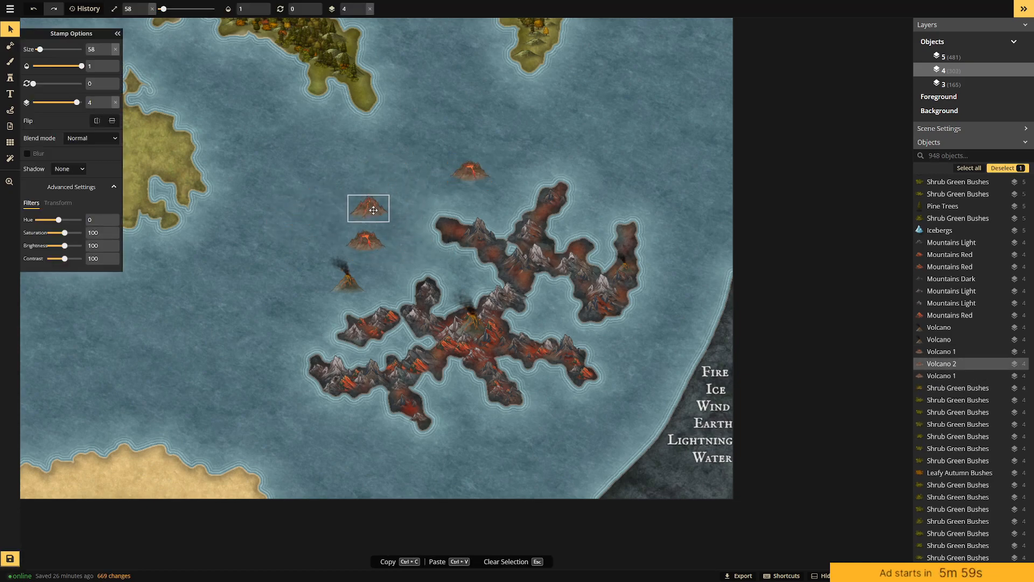
Move the Volcano 1 copy onto the arm east of the main volcano at size 40 and put it on layer 3.
click(470, 180)
drag(470, 181, 534, 324)
drag(535, 348, 539, 350)
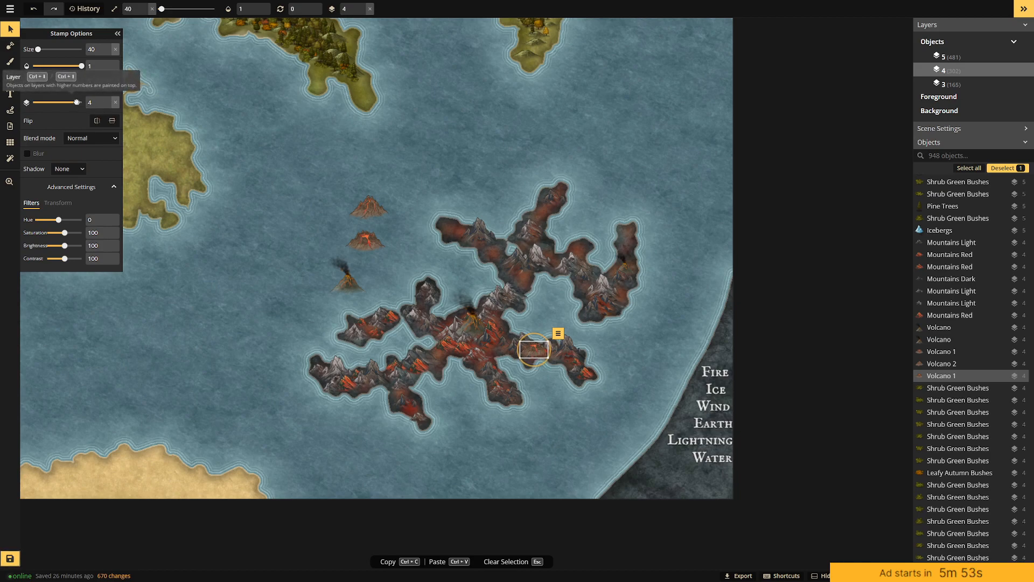
drag(76, 103, 72, 103)
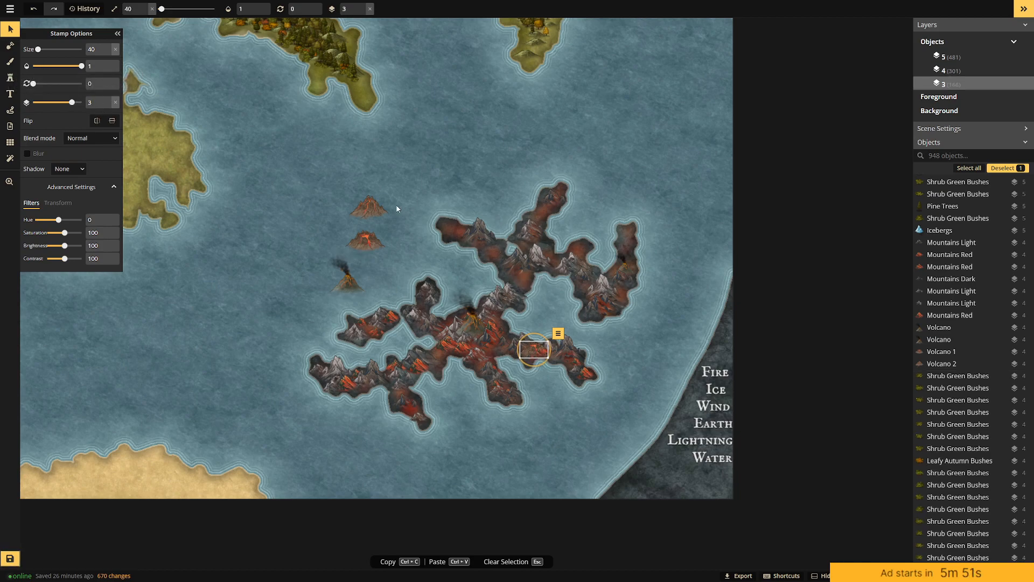
Duplicate the spare Volcano 1 onto the middle of the small western islet at size 41 on layer 3.
click(349, 246)
key(ctrl+c)
key(ctrl+v)
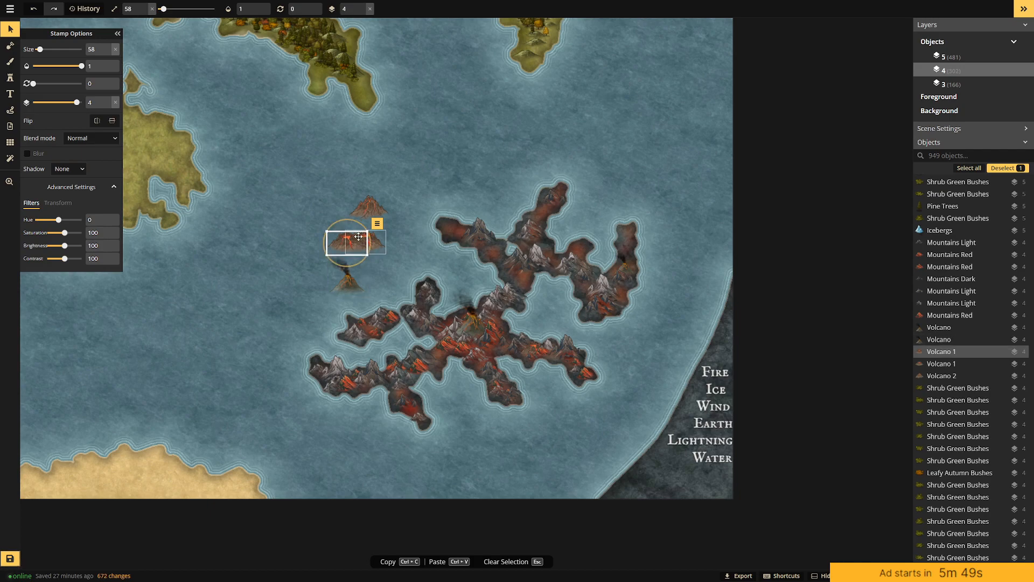
drag(338, 235, 358, 332)
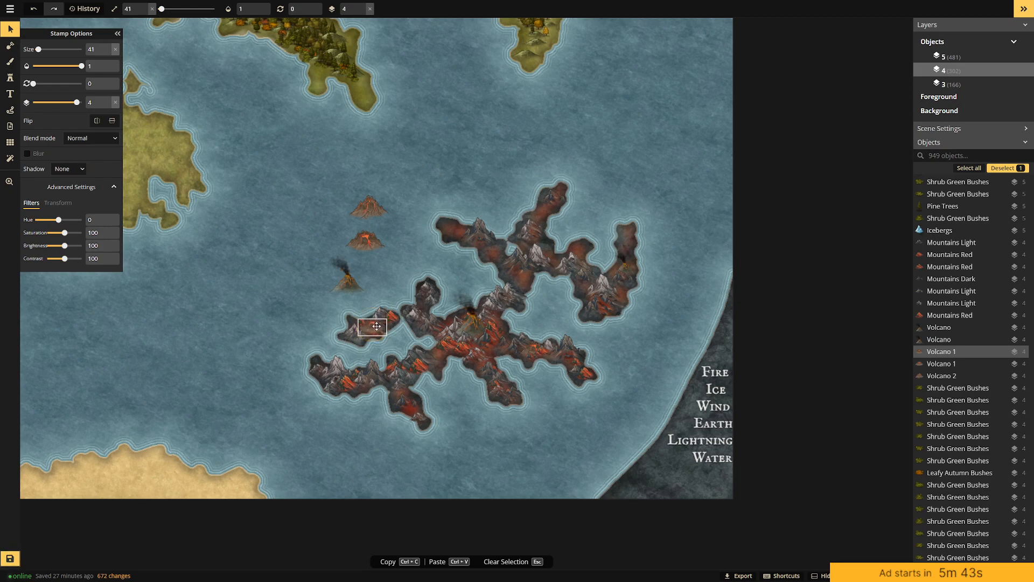
drag(76, 103, 72, 103)
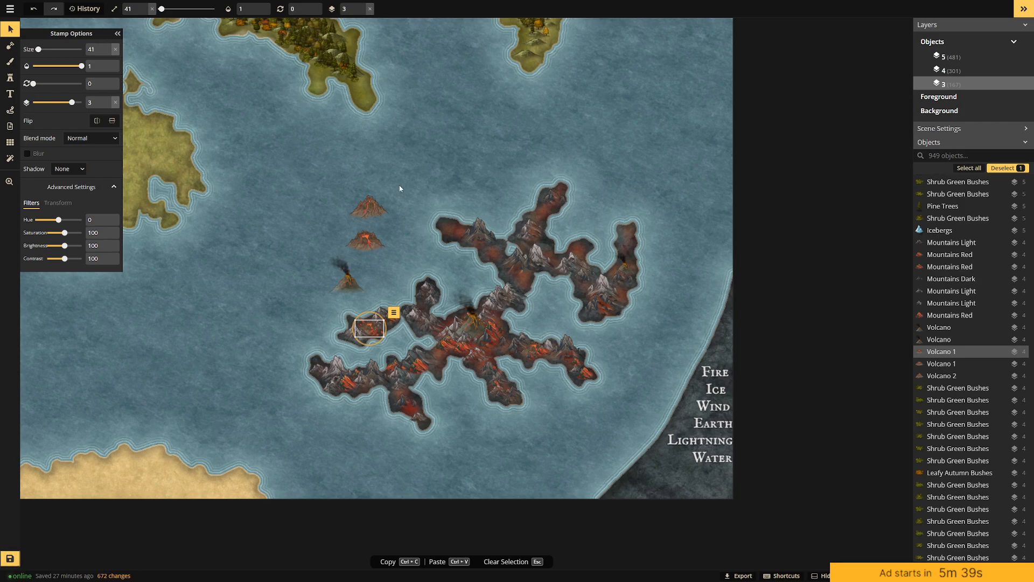
click(427, 231)
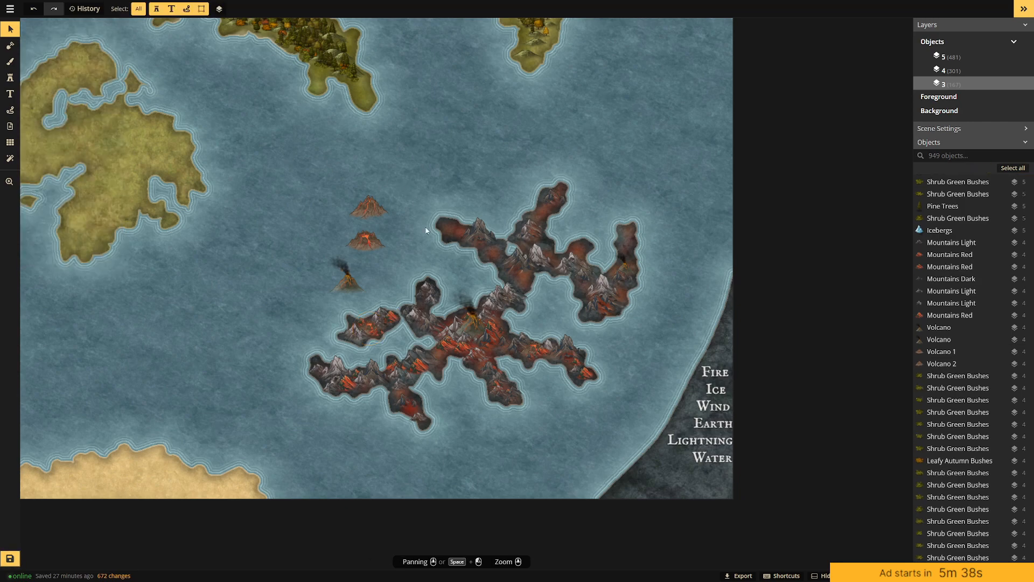
Duplicate the spare Volcano 2 onto the southwestern arm's southern spur at size 41 on layer 3.
click(371, 198)
key(ctrl+v)
drag(446, 188, 336, 381)
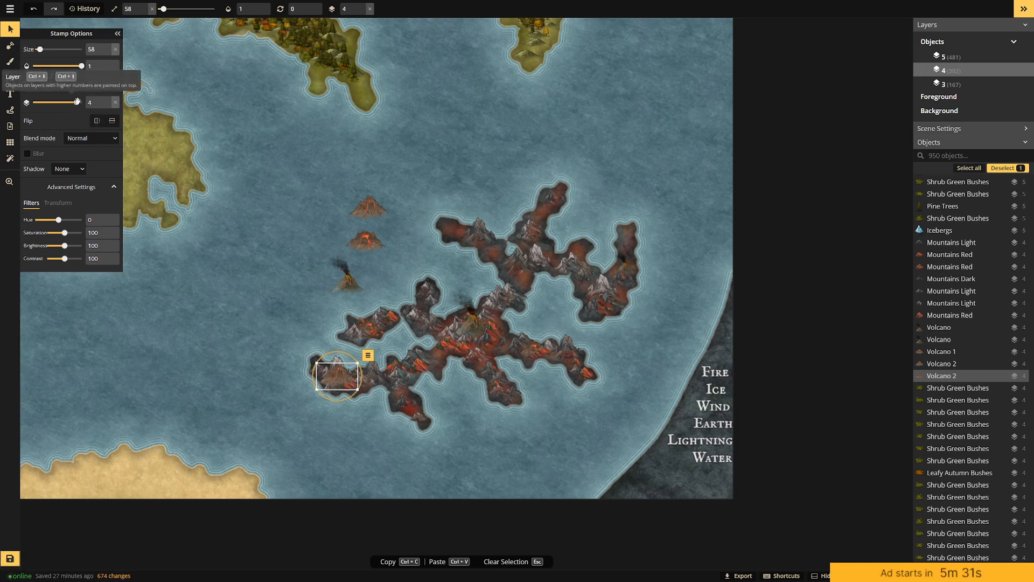
drag(77, 102, 73, 102)
drag(359, 358, 405, 394)
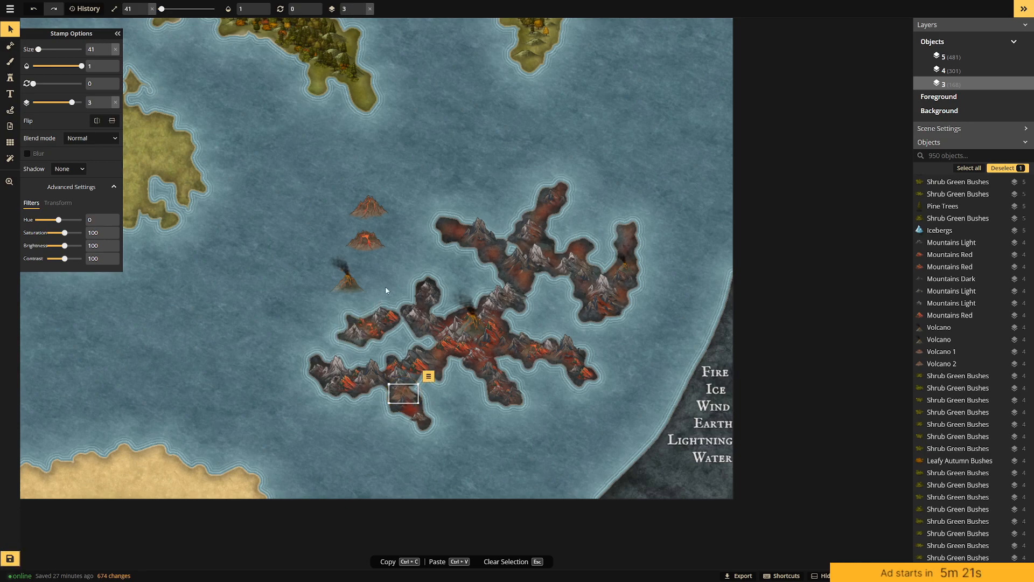
Paste another Volcano 2 copy and move it into the sea west of the small islet.
key(ctrl+v)
click(411, 232)
drag(413, 234, 279, 331)
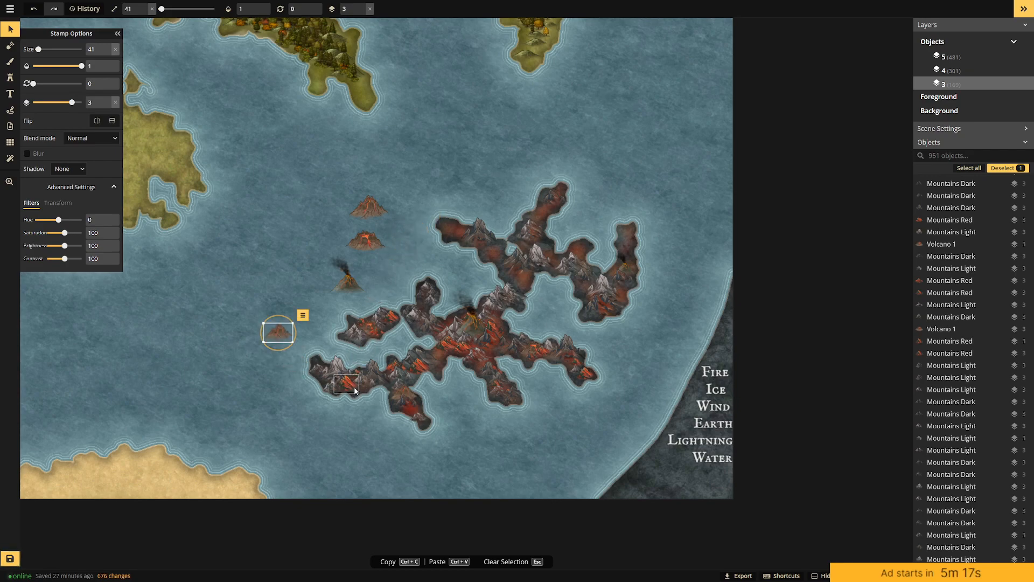
Delete a dark mountain from the southwestern arm's western end and move the red mountain there into the sea.
drag(349, 379, 365, 418)
click(360, 408)
click(352, 380)
drag(352, 380, 276, 389)
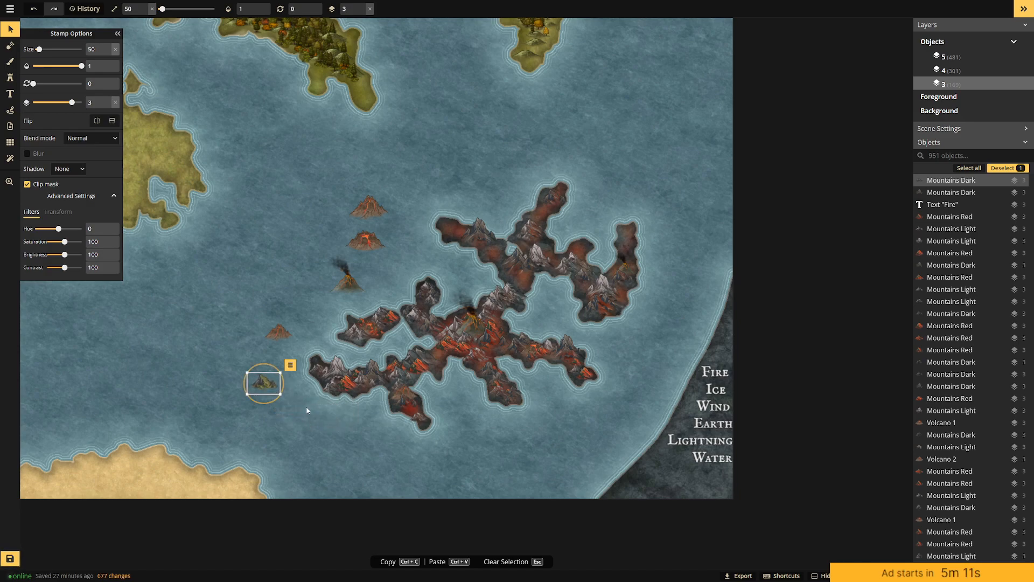
key(Delete)
click(349, 385)
drag(350, 385, 214, 379)
Move the size 41 Volcano 2 copy onto the cleared spot at the southwestern arm's western end, on layer 4.
click(278, 331)
drag(279, 331, 351, 380)
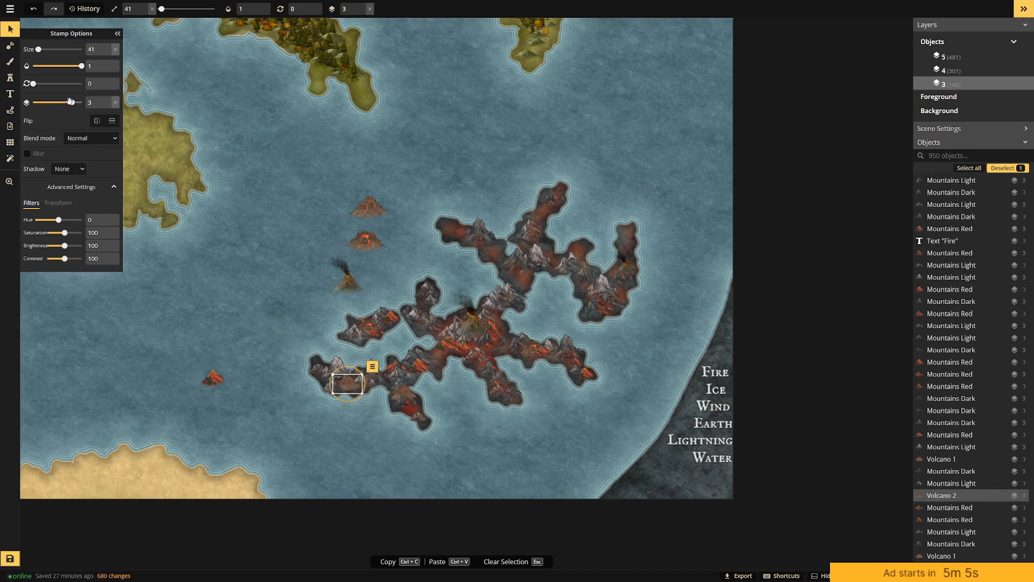
drag(71, 101, 76, 102)
drag(351, 382, 348, 382)
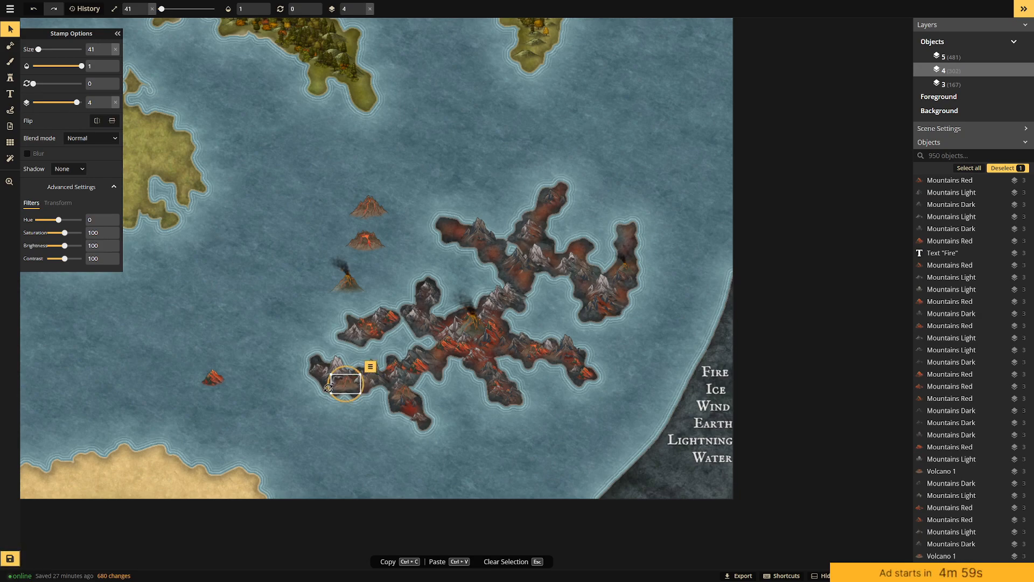
Move the light mountain just west of the new Volcano 2 to layer 4.
click(325, 388)
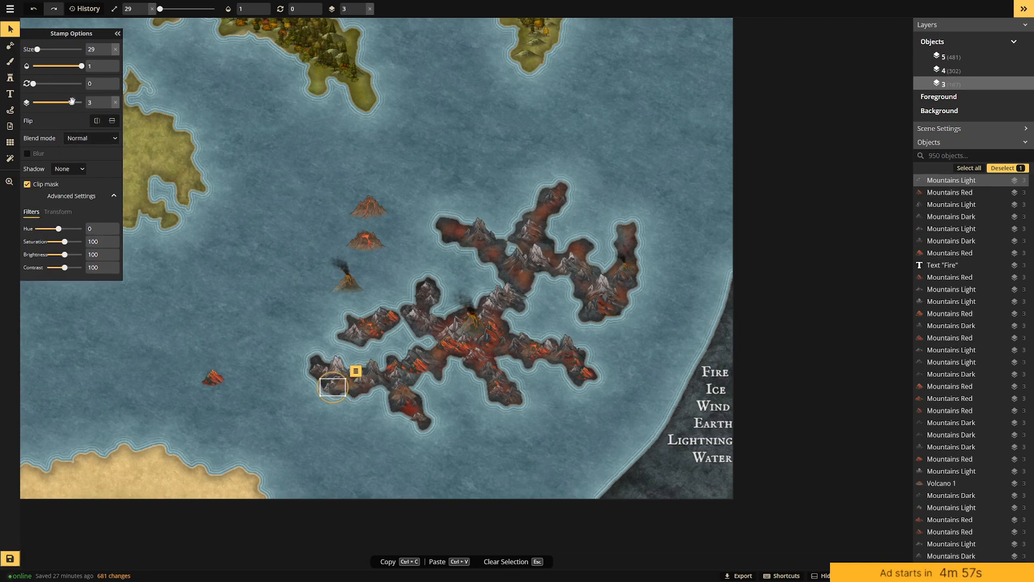
drag(71, 102, 76, 102)
click(201, 337)
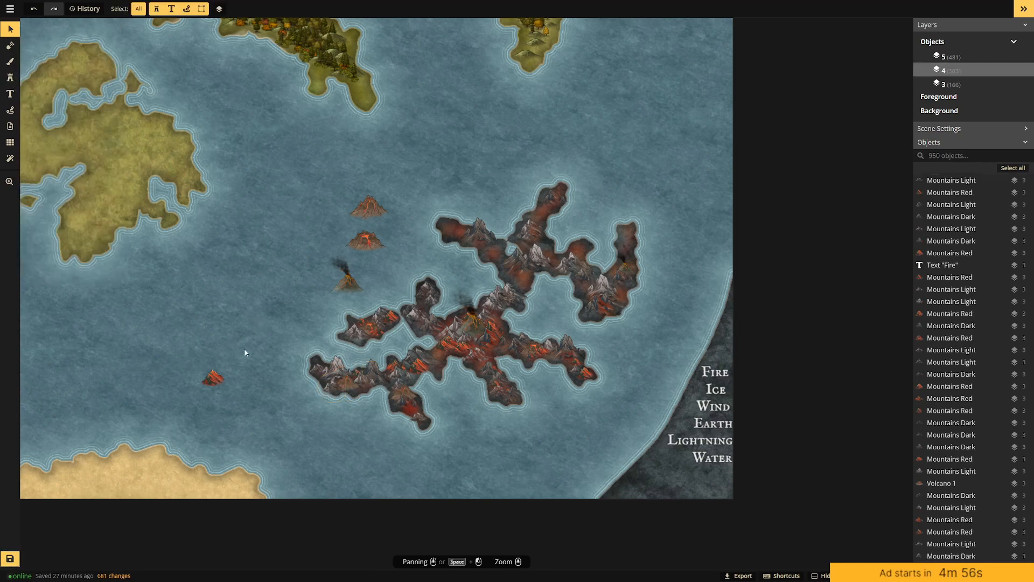
Return the red mountain from the sea to the spot just east of the new Volcano 2, on layer 4.
click(214, 378)
drag(214, 378, 356, 389)
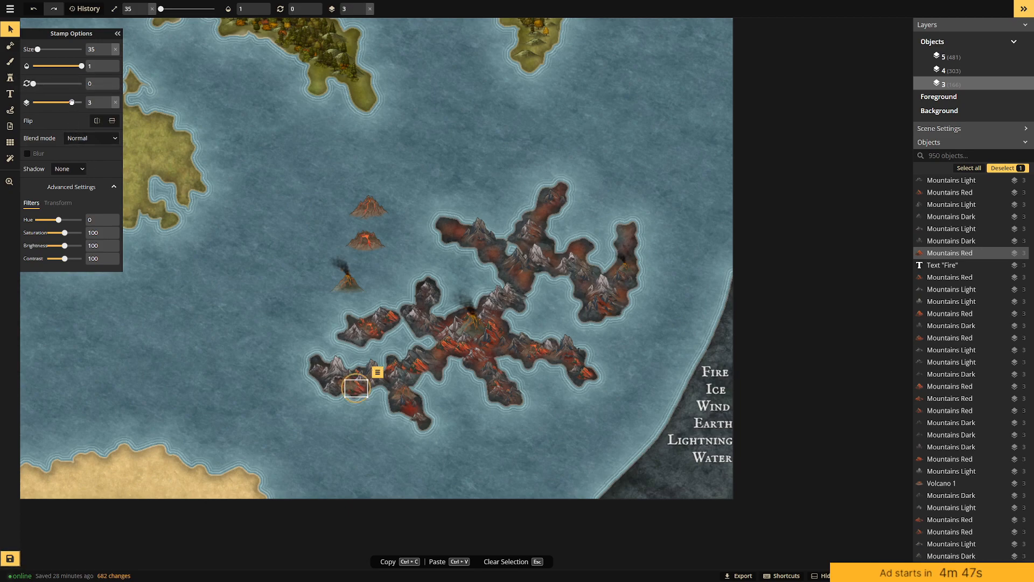
drag(72, 103, 76, 102)
click(428, 193)
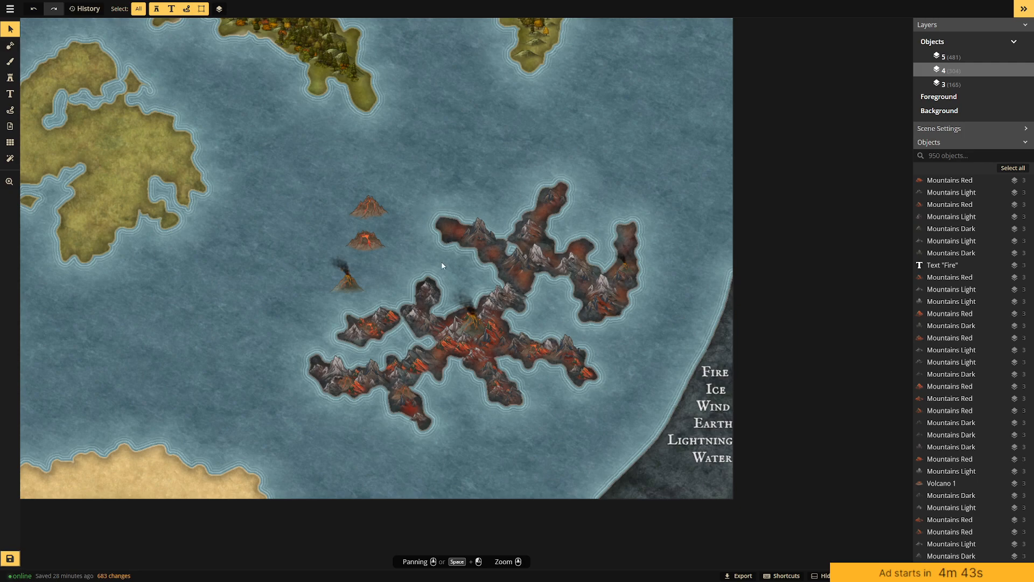
Shift the spare Volcano 2 slightly north in the sea and duplicate it onto the island's northwestern arm.
drag(374, 209, 373, 186)
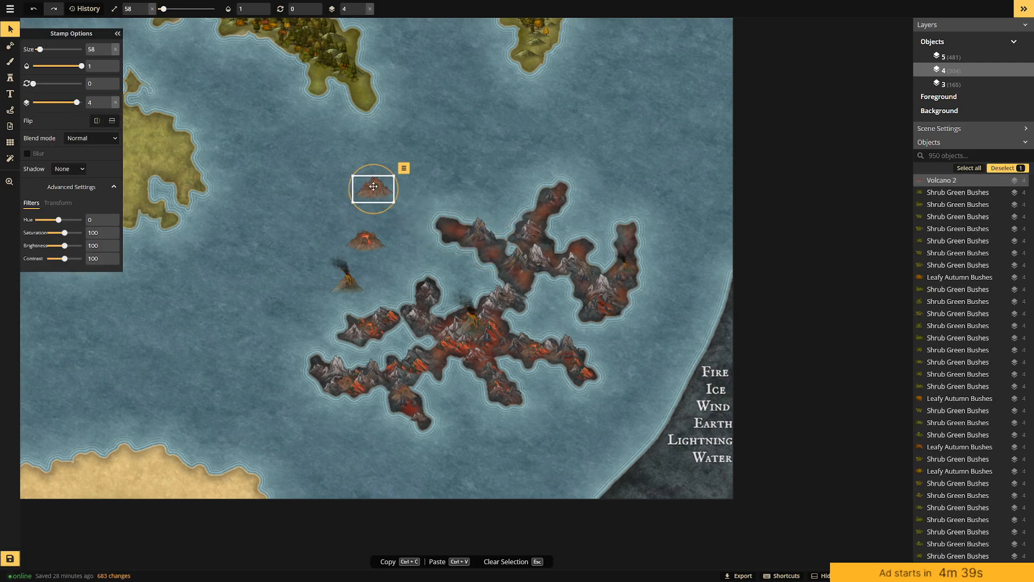
key(ctrl+c)
click(432, 185)
key(ctrl+v)
drag(457, 181, 497, 248)
Flip the northwestern arm's Volcano 2 horizontally, reduce it to size 40 and position it on the arm's southern edge.
right_click(496, 248)
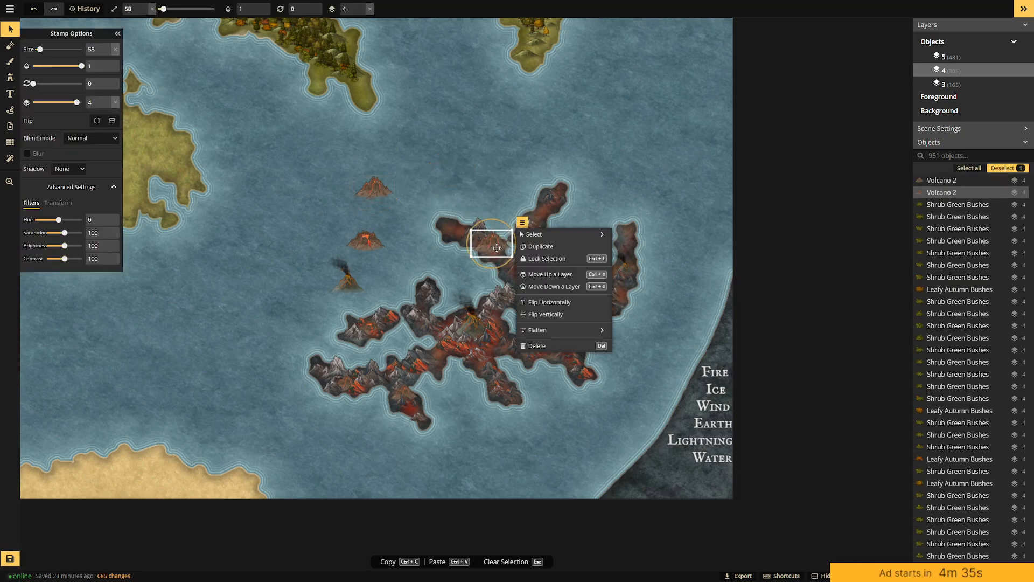
click(544, 302)
drag(513, 227, 500, 249)
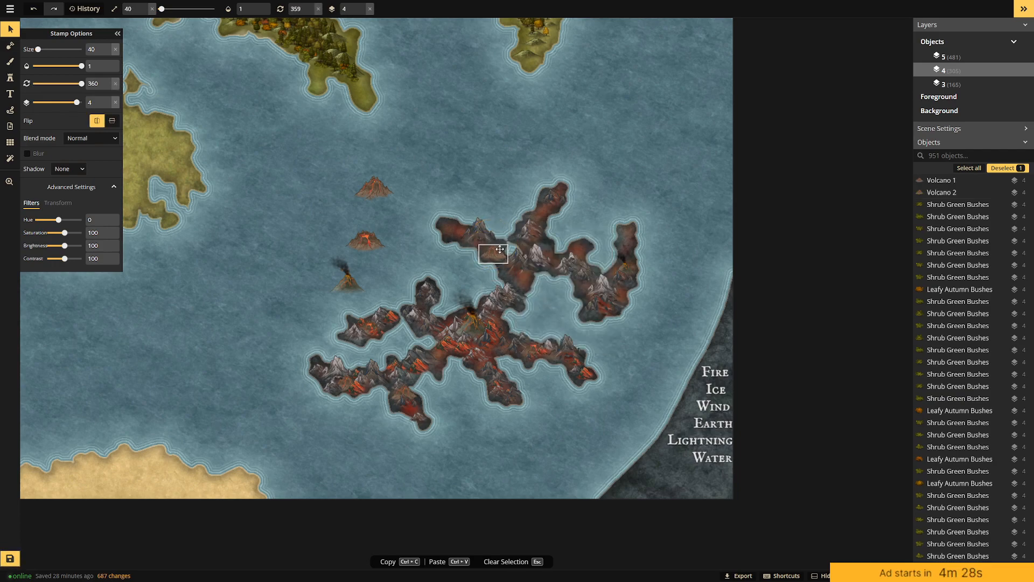
click(465, 169)
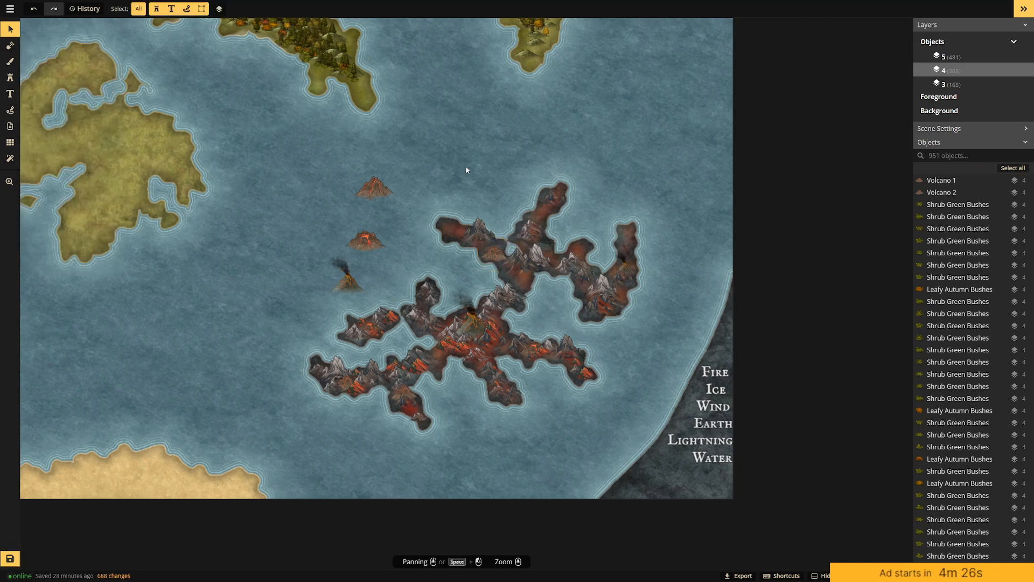
click(493, 256)
drag(511, 244, 500, 250)
click(431, 266)
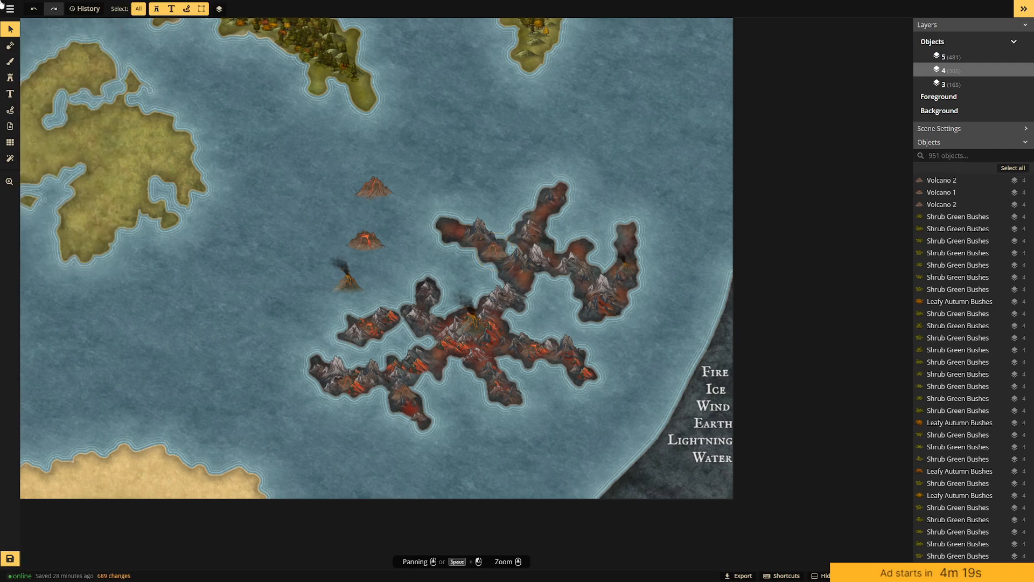
Stamp a Mountains Dark mountain at size 44 on layer 4, on the inner part of the island's northwestern arm.
click(10, 78)
click(109, 132)
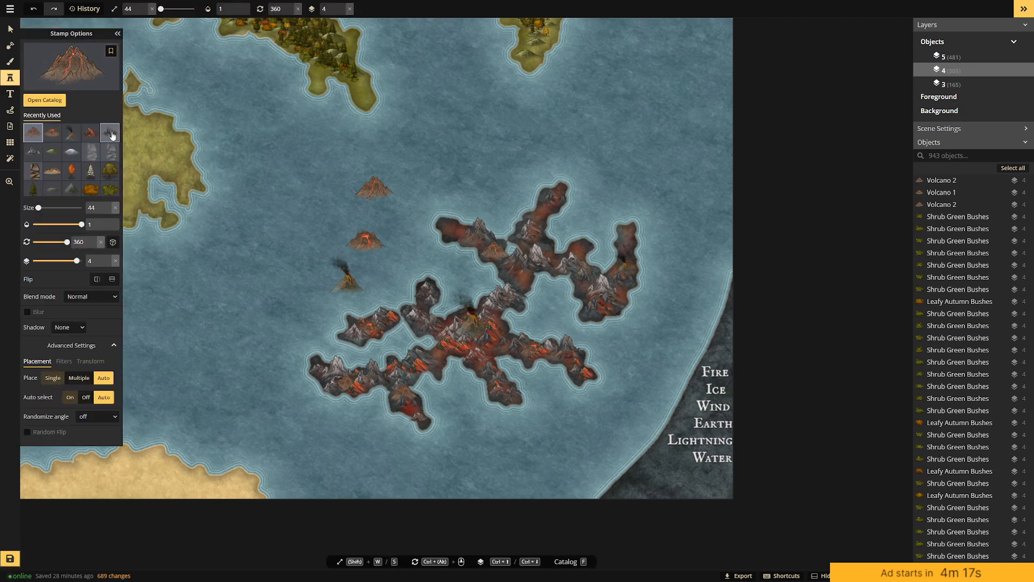
click(494, 257)
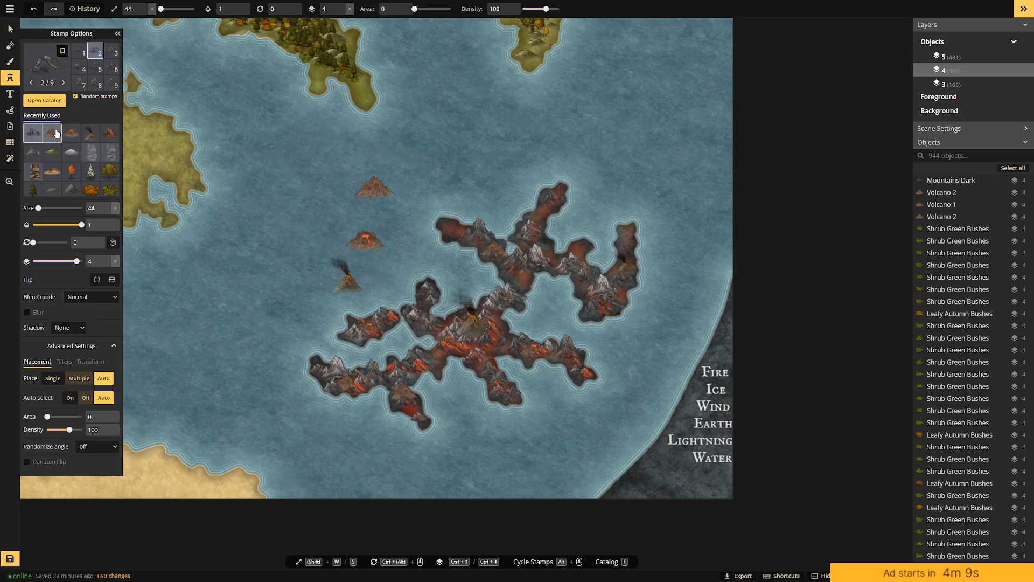
Stamp two Mountains Red mountains at size 44 on layer 3 at the western tip of the island's northwestern arm.
click(109, 132)
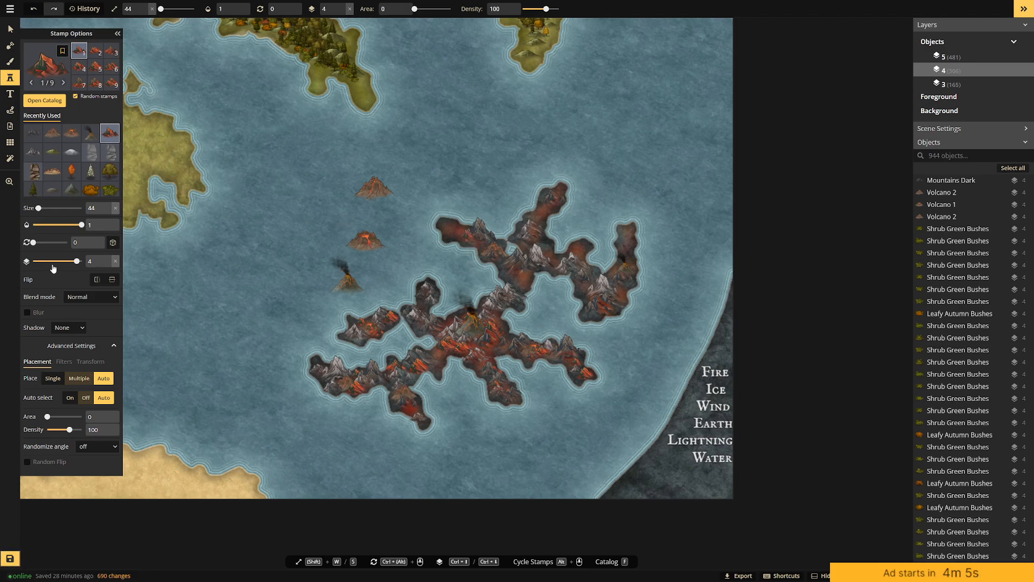
drag(77, 261, 72, 261)
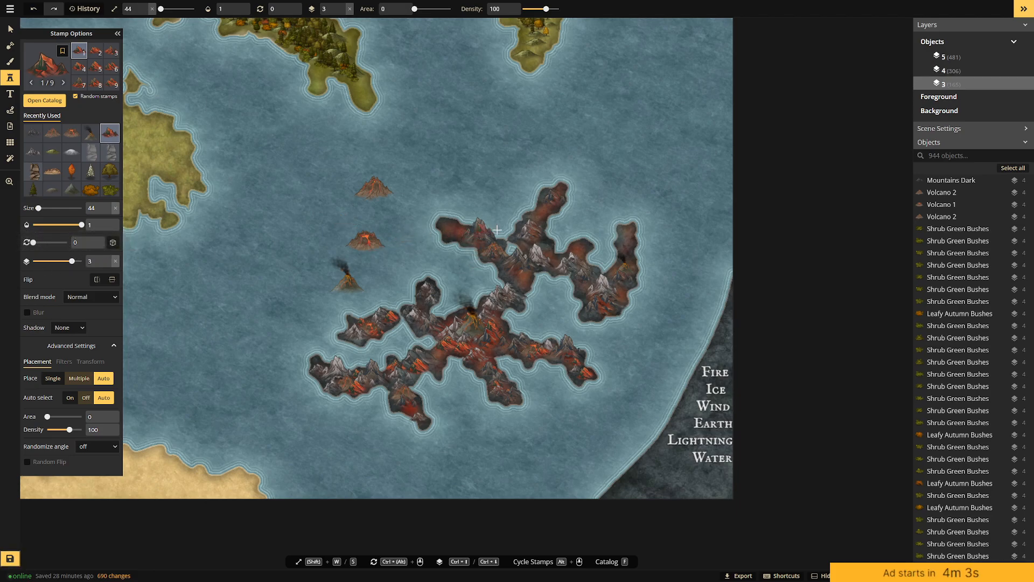
click(457, 234)
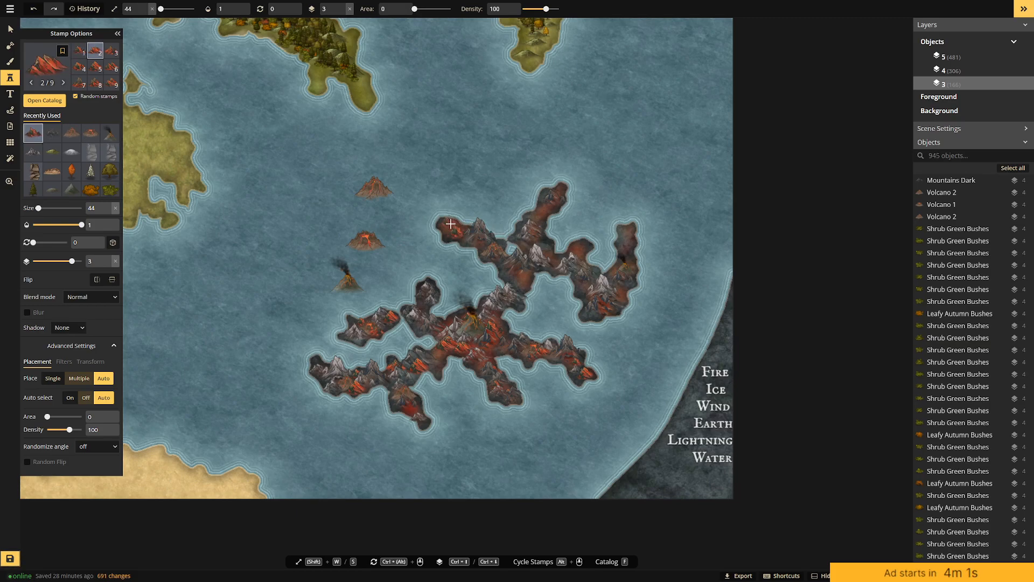
click(481, 263)
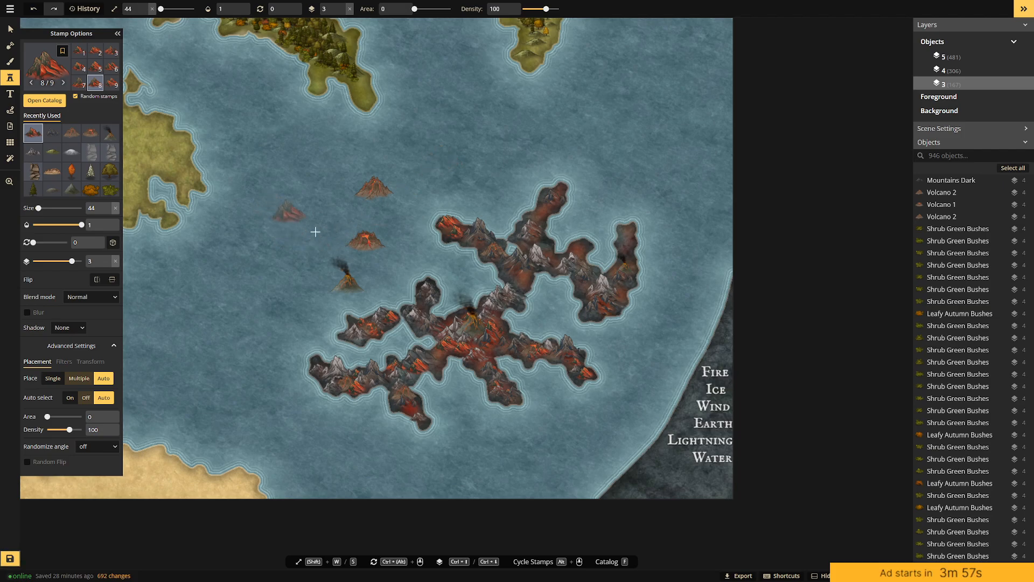
key(v)
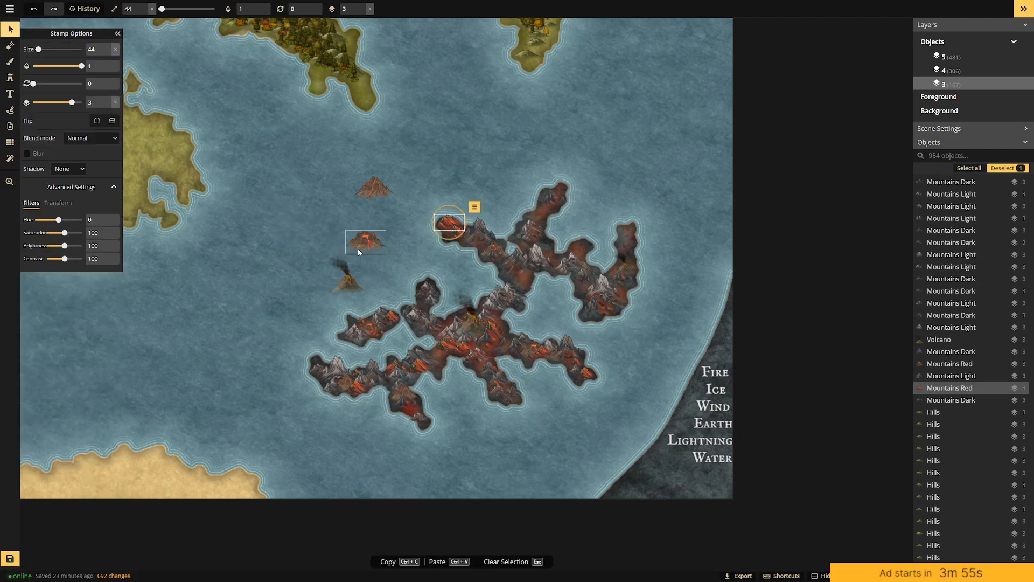
Duplicate the middle lava volcano stamp onto the volcanic island's northwestern tip, at size 29 and flipped horizontally.
click(367, 241)
key(ctrl+c)
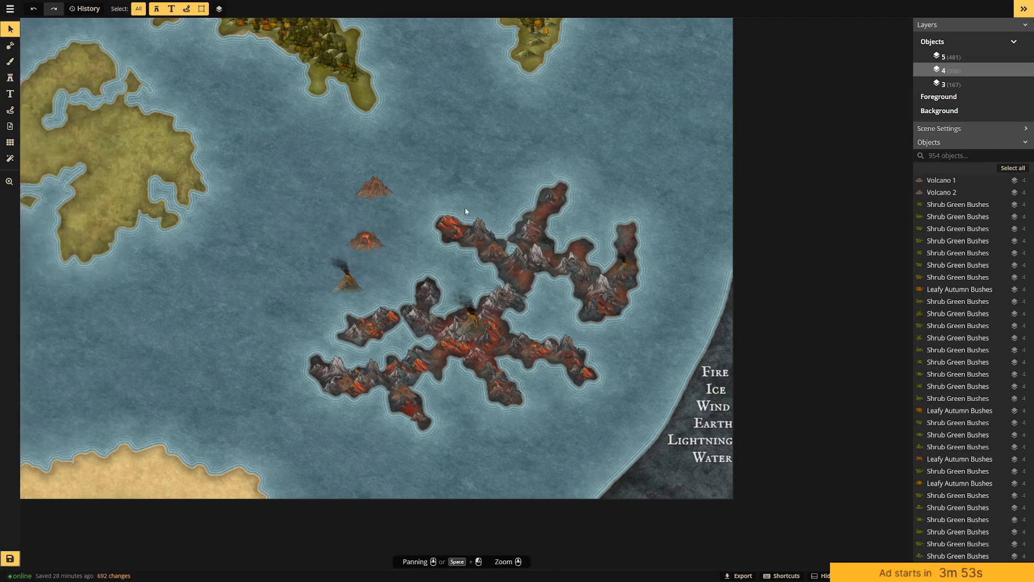
key(ctrl+v)
drag(471, 205, 451, 230)
click(446, 194)
click(478, 275)
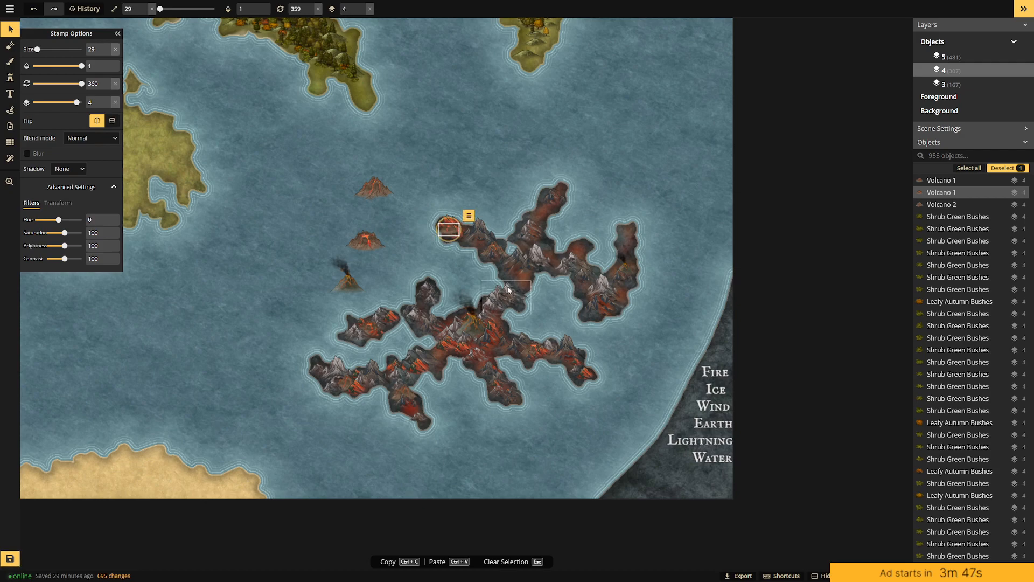
Move the small volcano on the northwestern tip to layer 3.
click(468, 190)
click(444, 232)
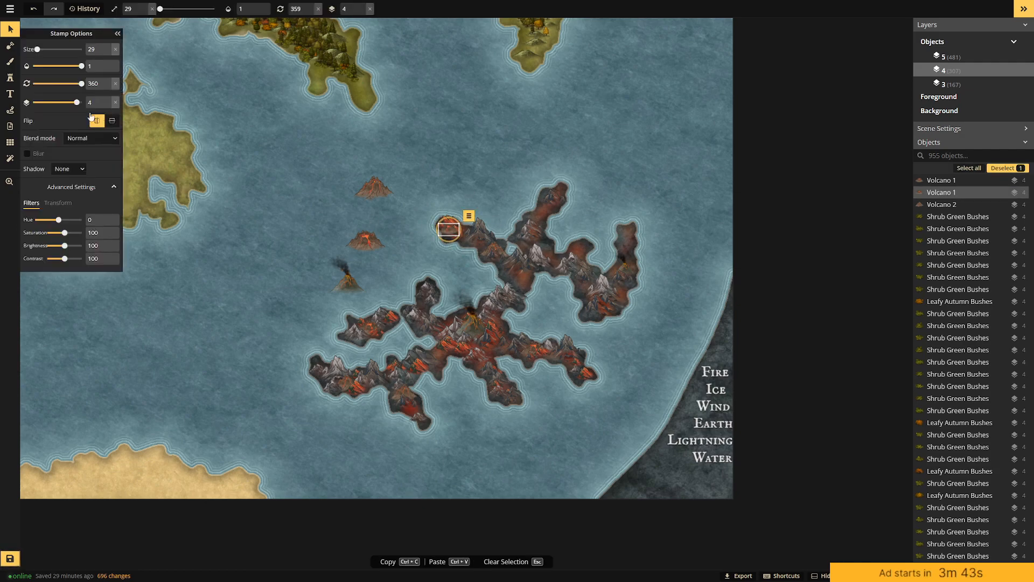
drag(77, 103, 72, 103)
click(478, 159)
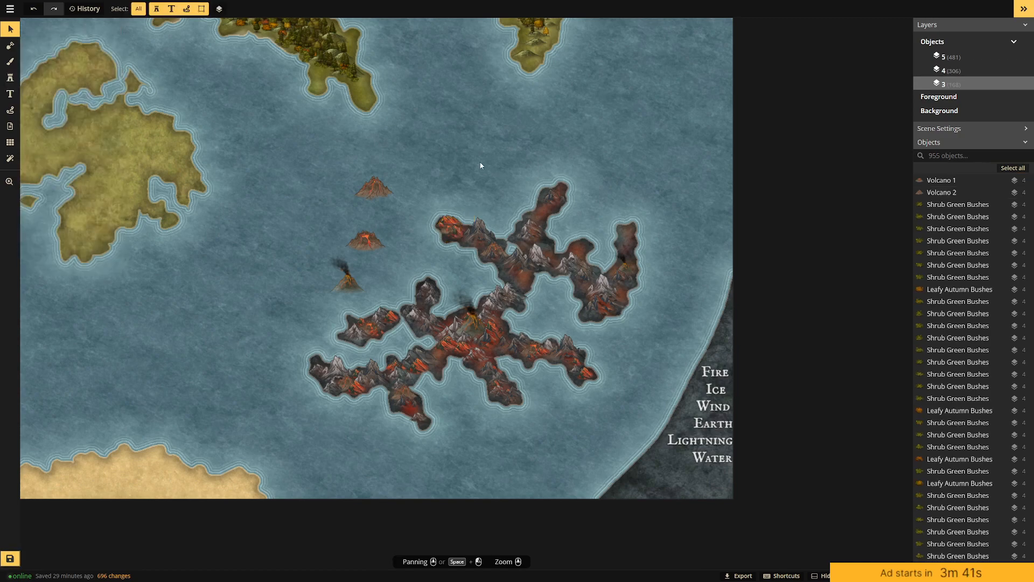
click(447, 231)
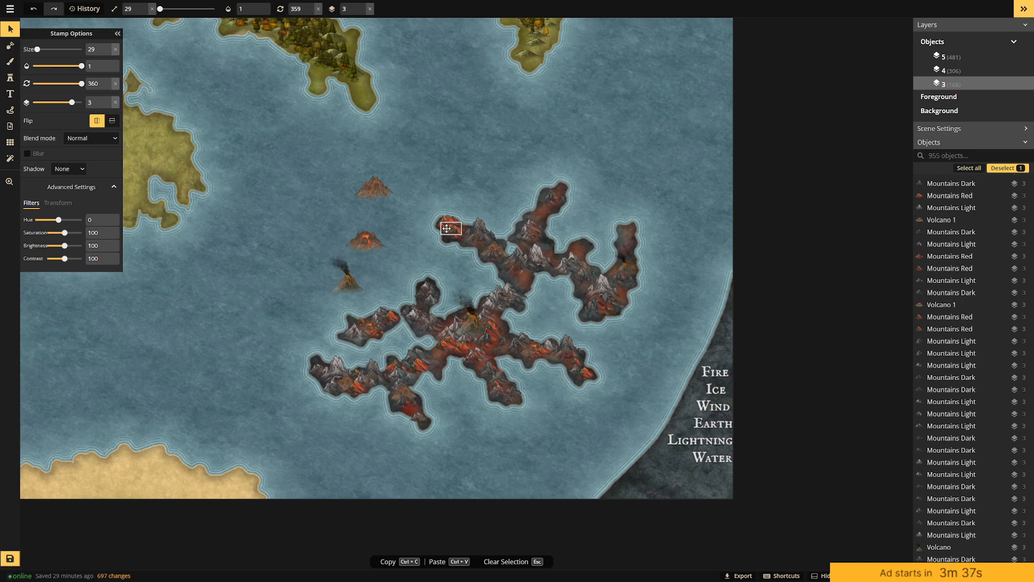
click(539, 162)
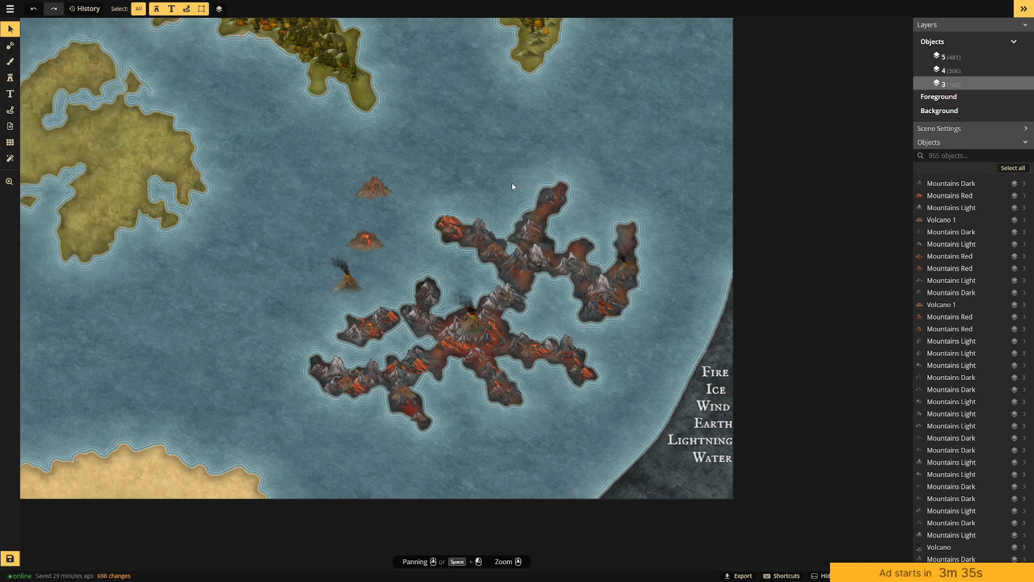
Place a reduced copy of the middle lava volcano on the small bump between the northern and eastern arms.
click(385, 239)
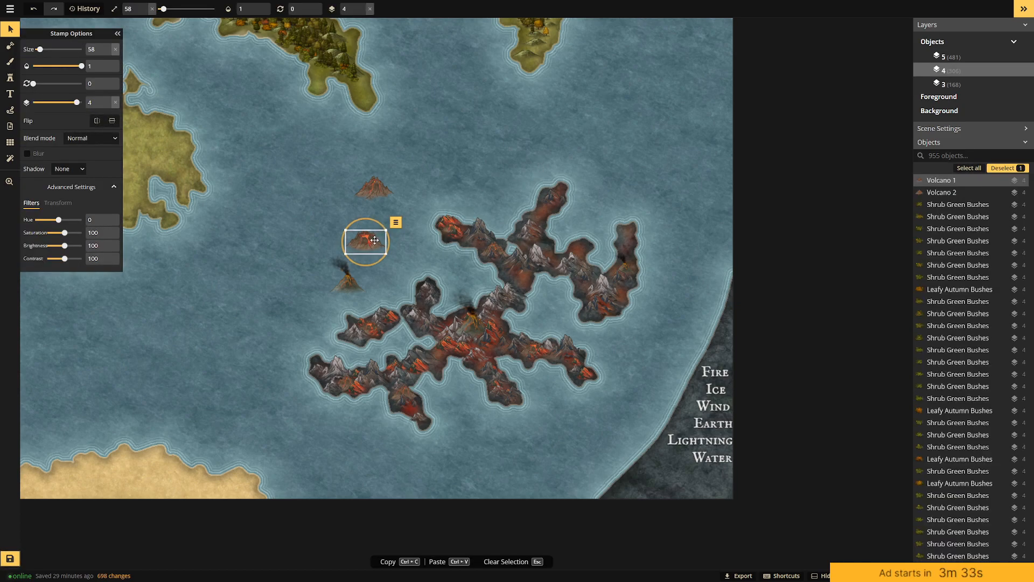
key(ctrl+v)
scroll(431, 188, down, 5)
drag(429, 190, 583, 248)
click(409, 185)
click(373, 189)
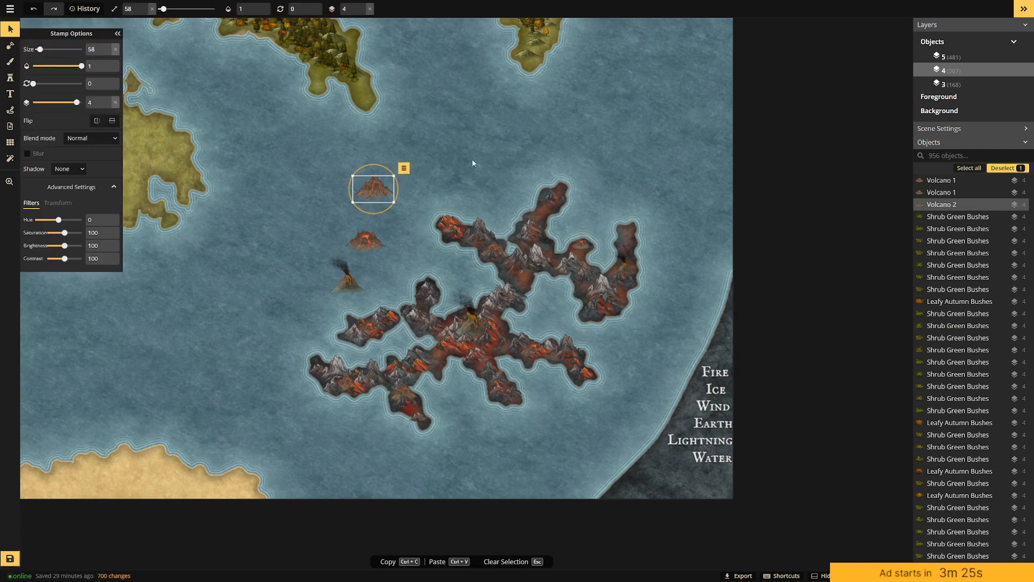
Place a copy of the smoking volcano at the tip of the northern arm, at size 28 on layer 3.
click(348, 275)
key(ctrl+c)
key(ctrl+v)
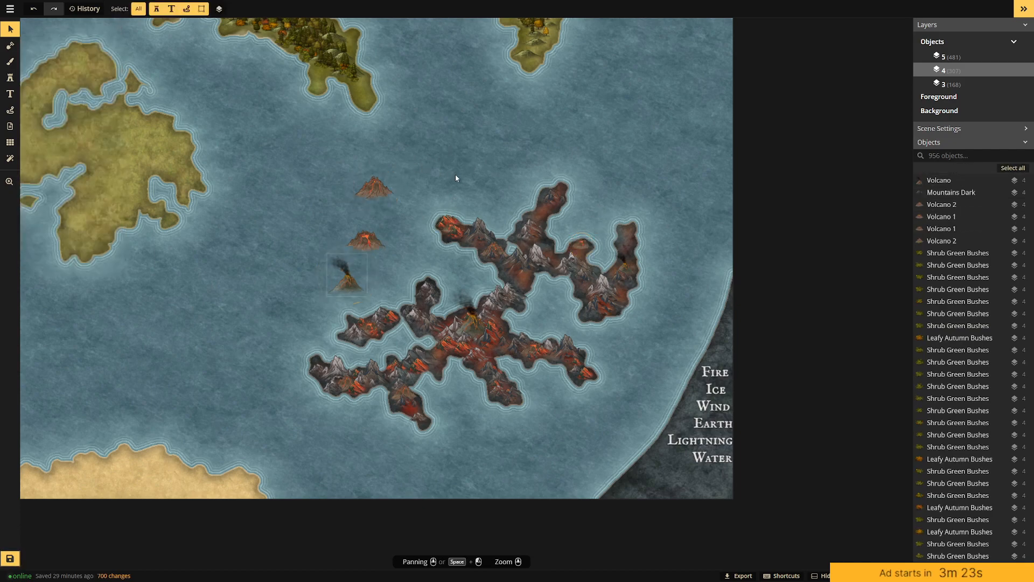
drag(496, 179, 556, 190)
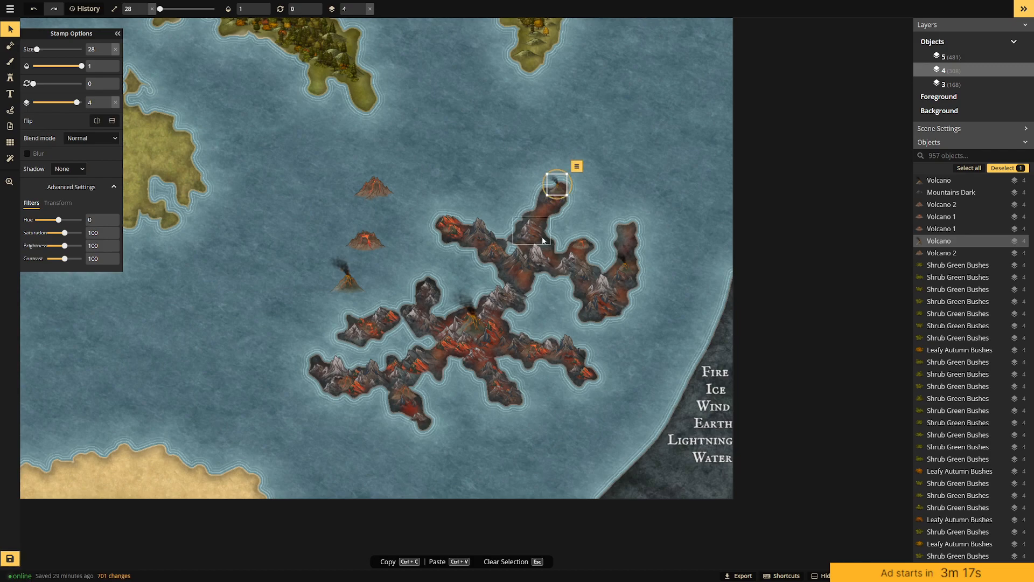
drag(77, 102, 73, 102)
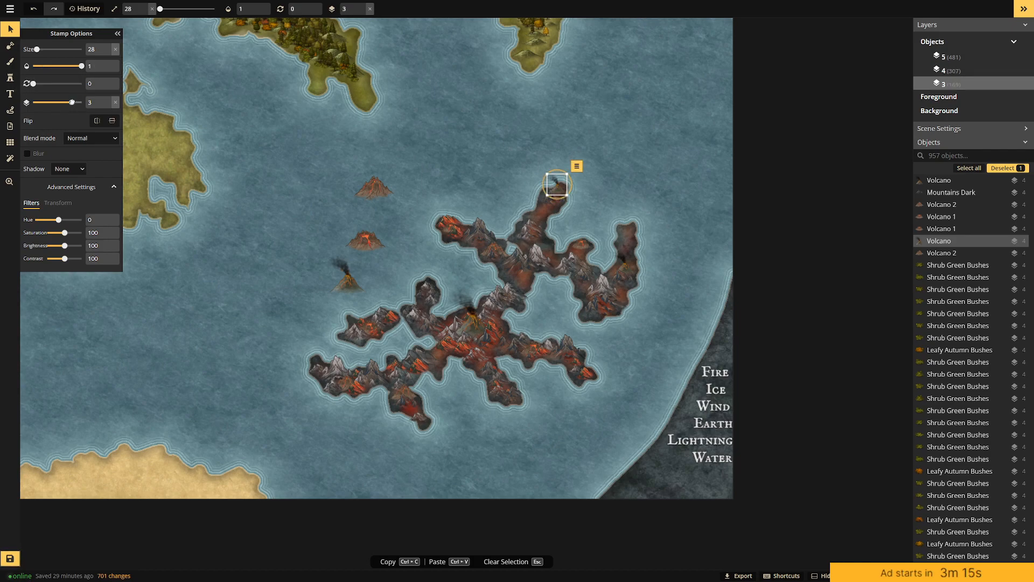
click(599, 121)
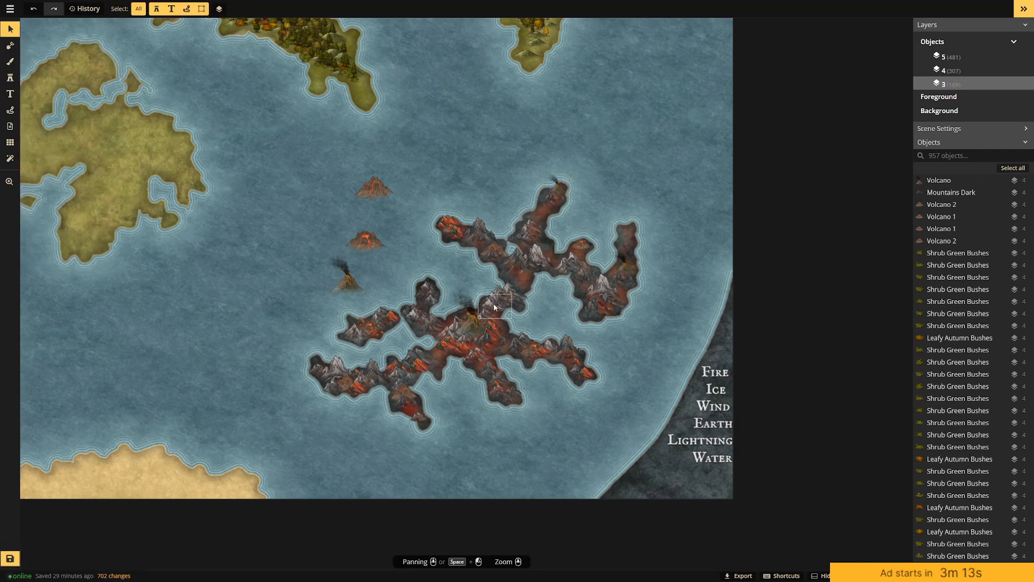
Place another smoking volcano partway down the northern arm, at size 36 on layer 3.
click(346, 277)
key(ctrl+c)
click(419, 162)
key(ctrl+v)
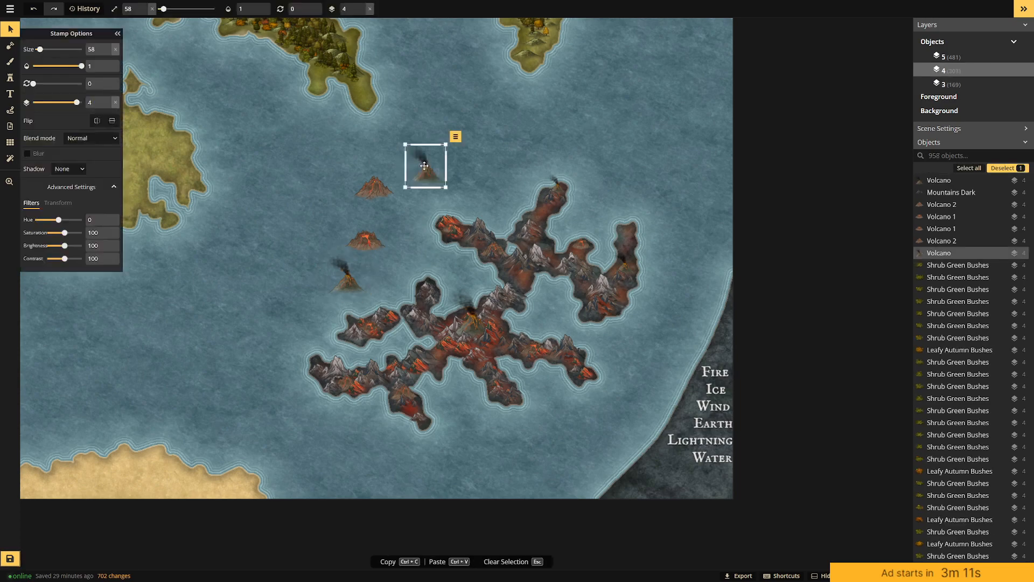
drag(441, 144, 536, 213)
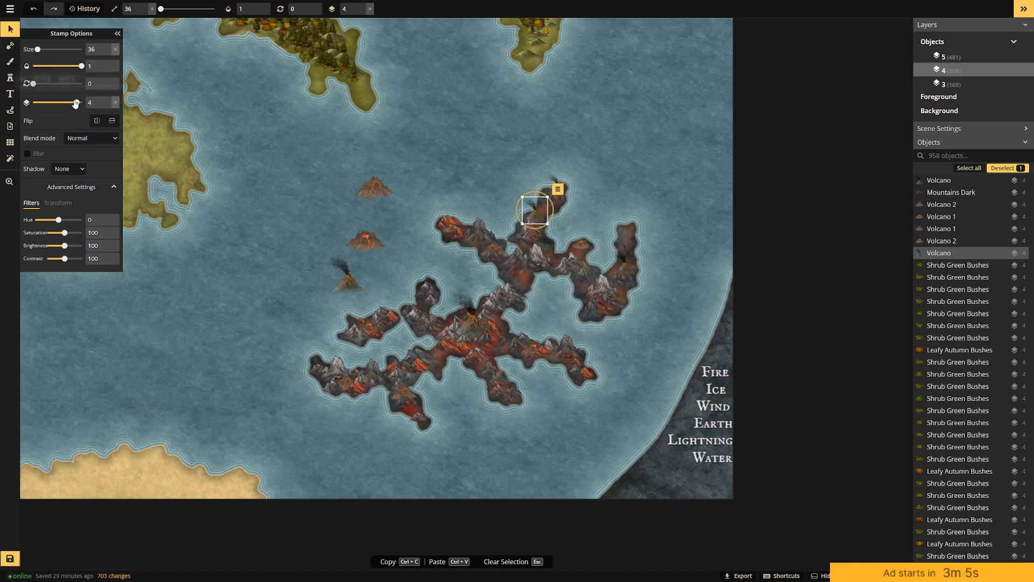
drag(75, 104, 72, 103)
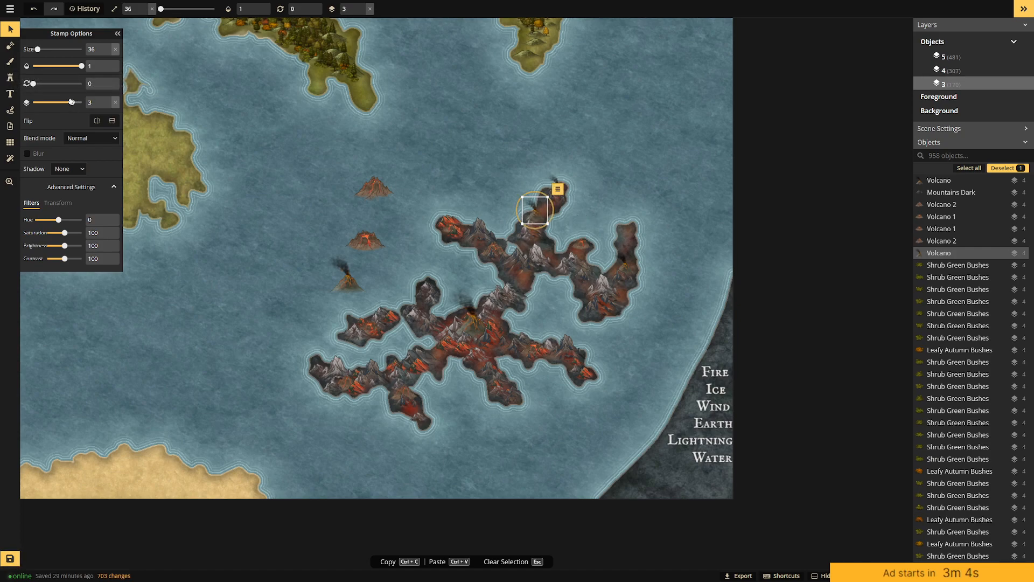
click(632, 151)
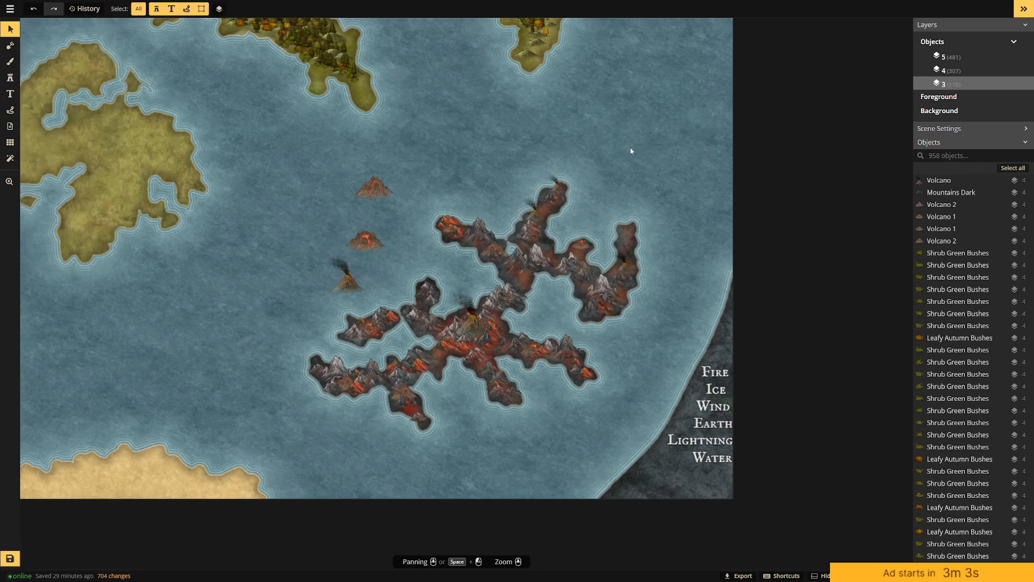
Place a copy of the middle lava volcano between the two smoking volcanoes of the northern arm, at size 29 on layer 3.
click(366, 239)
key(ctrl+c)
key(ctrl+v)
drag(453, 181, 550, 208)
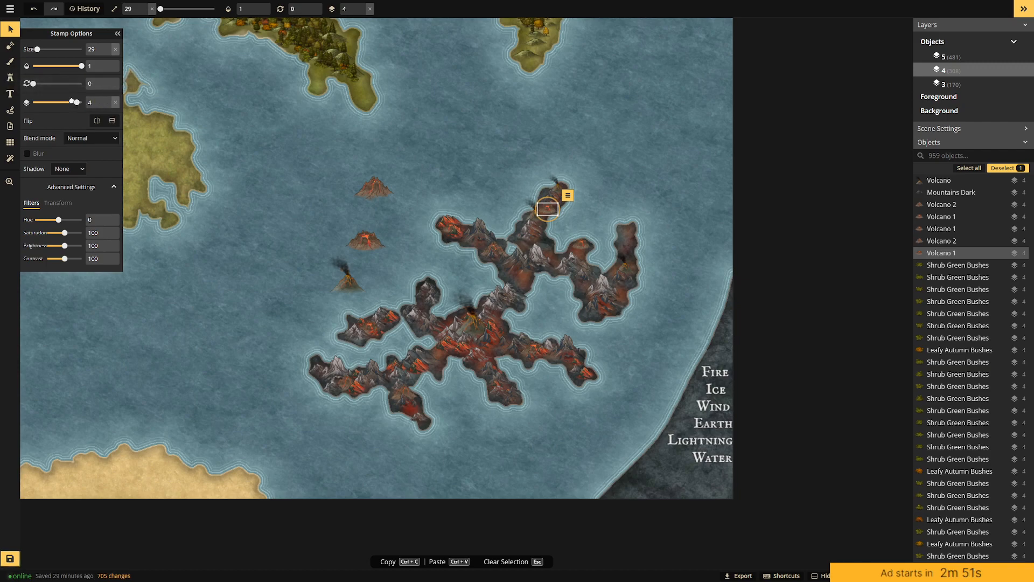
drag(76, 102, 71, 103)
click(574, 125)
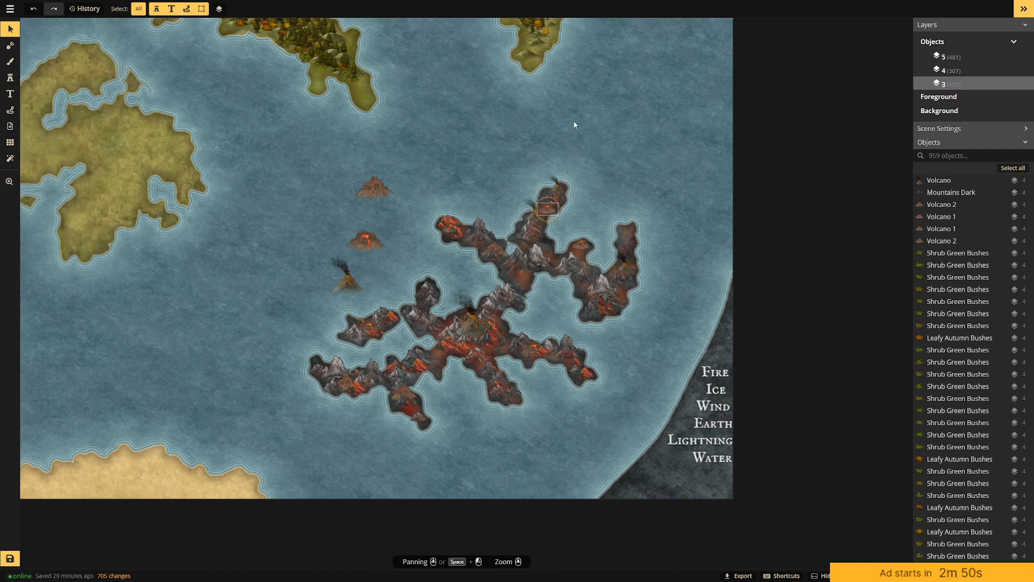
click(426, 289)
key(ctrl+c)
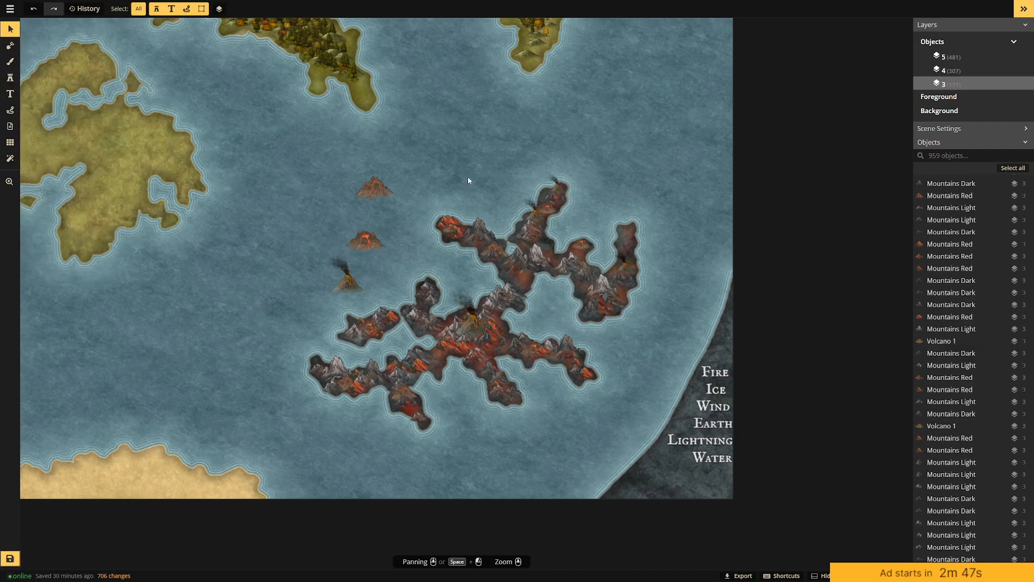
key(ctrl+v)
click(520, 184)
click(474, 176)
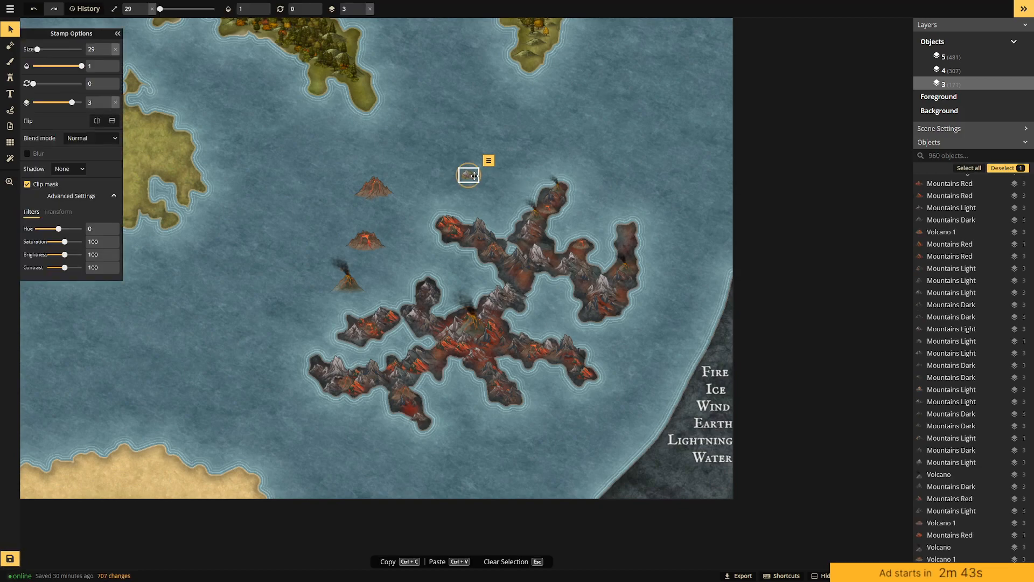
key(Delete)
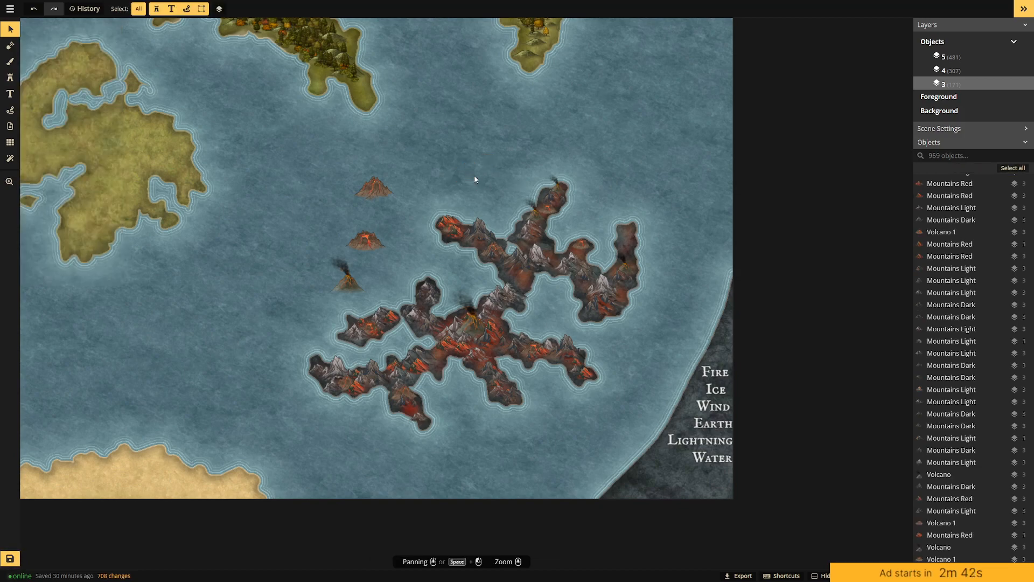
click(433, 291)
key(ctrl+v)
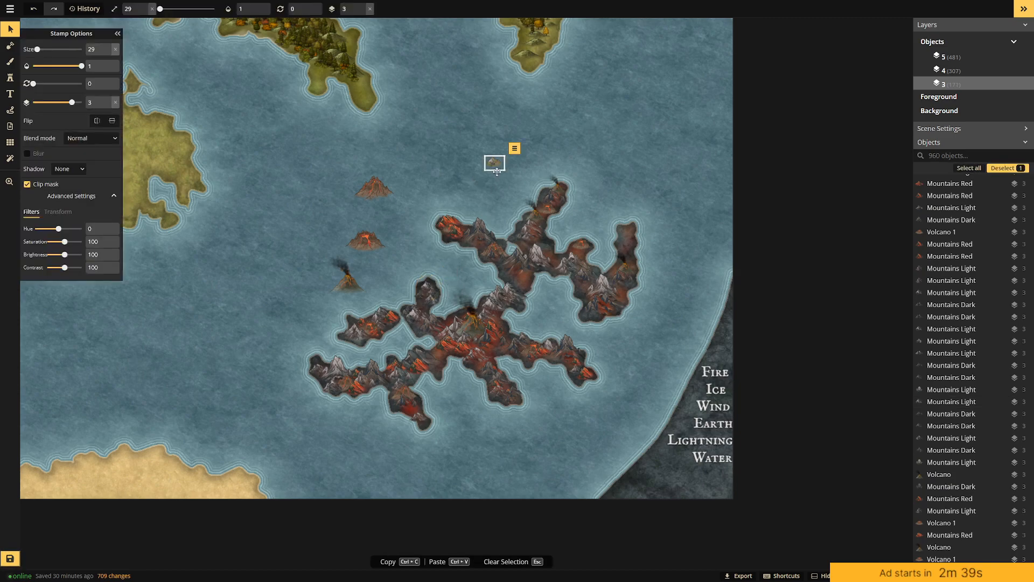
key(Delete)
Stamp a dark mountain at size 29 on layer 3 over the base of the northern arm's new lava volcano.
click(10, 78)
click(104, 132)
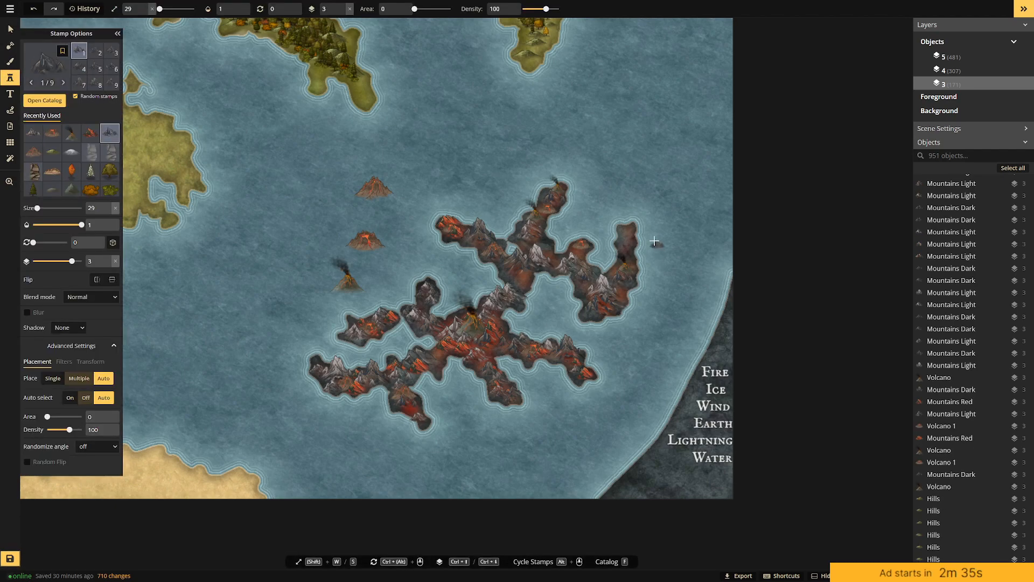
click(545, 212)
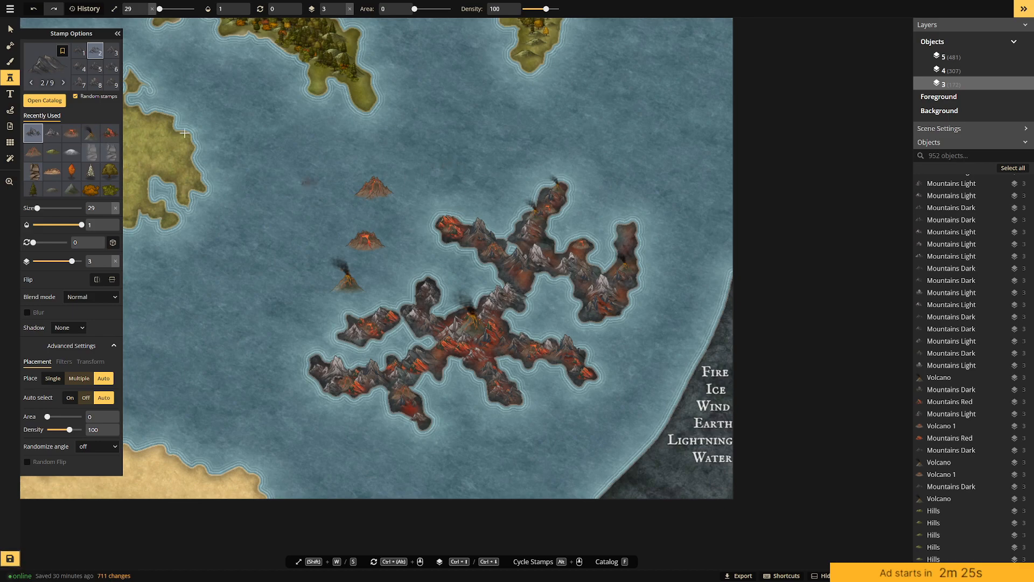
click(9, 29)
Place a copy of the smoking volcano near the tip of the eastern arm, at size 33.
click(343, 270)
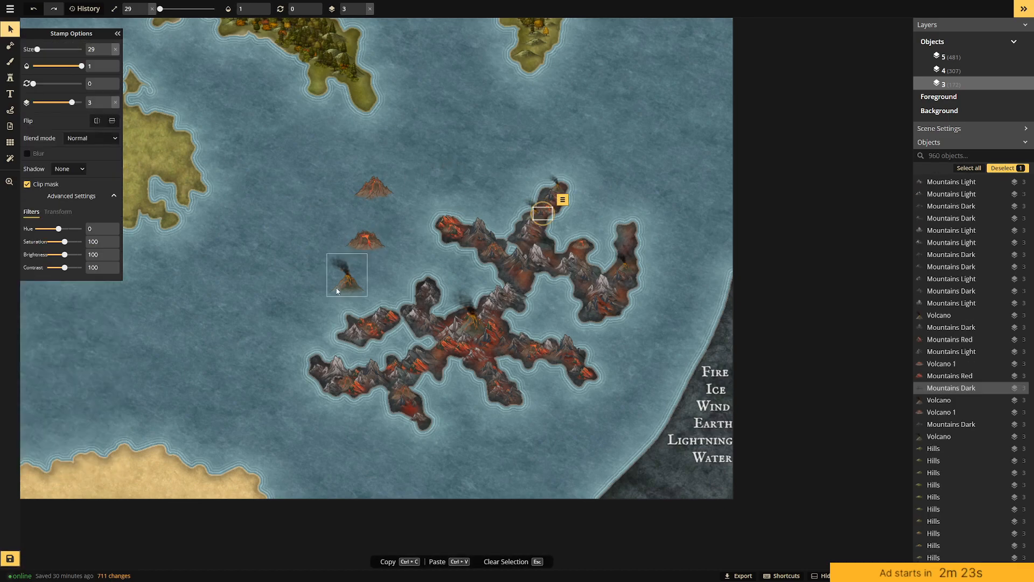
drag(353, 282, 355, 277)
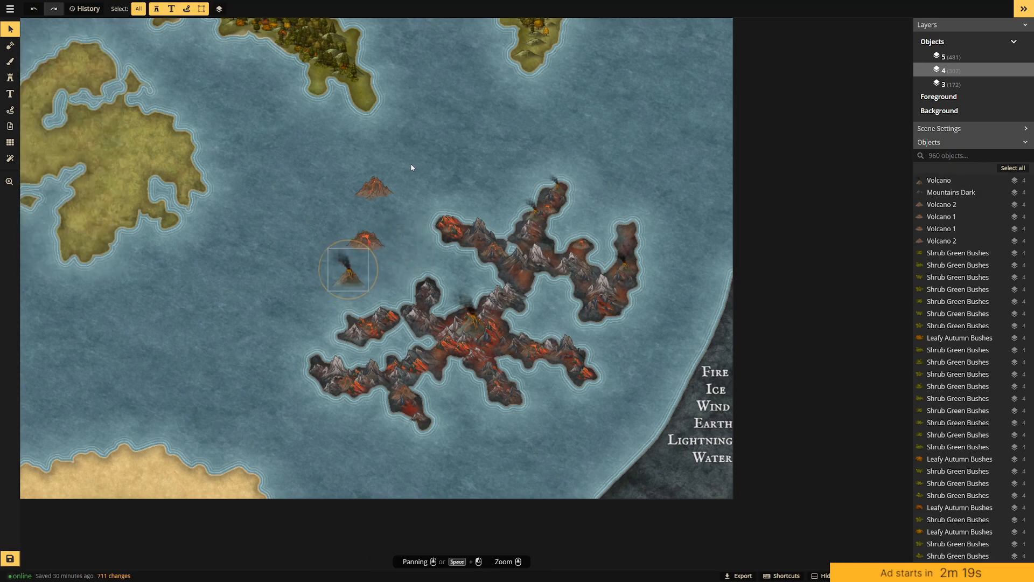
key(ctrl+v)
drag(411, 167, 627, 236)
key(Escape)
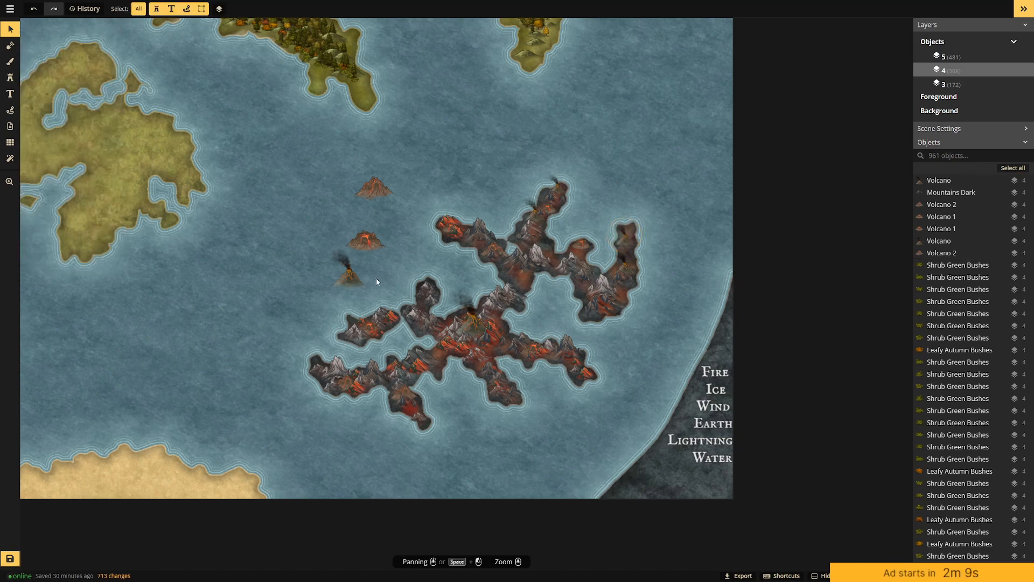
Stamp two light mountains at size 33 on layer 3 around the volcanoes of the eastern arm.
click(10, 79)
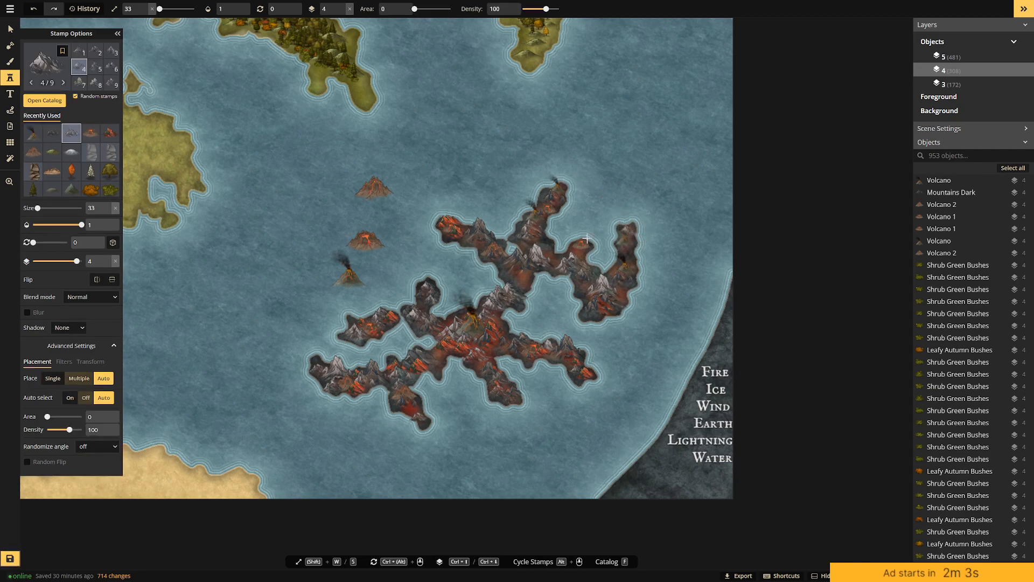
drag(75, 264, 71, 263)
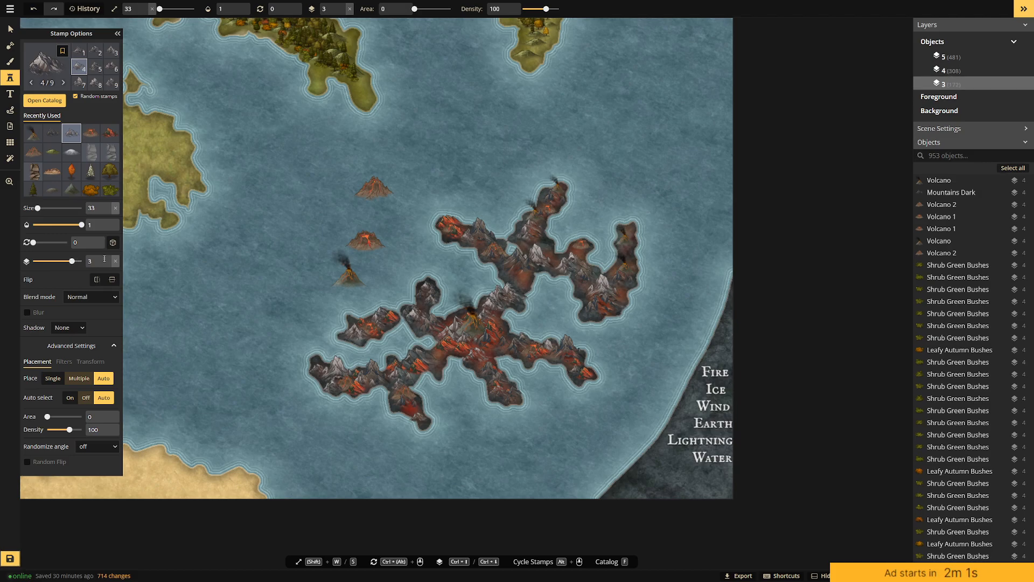
click(627, 232)
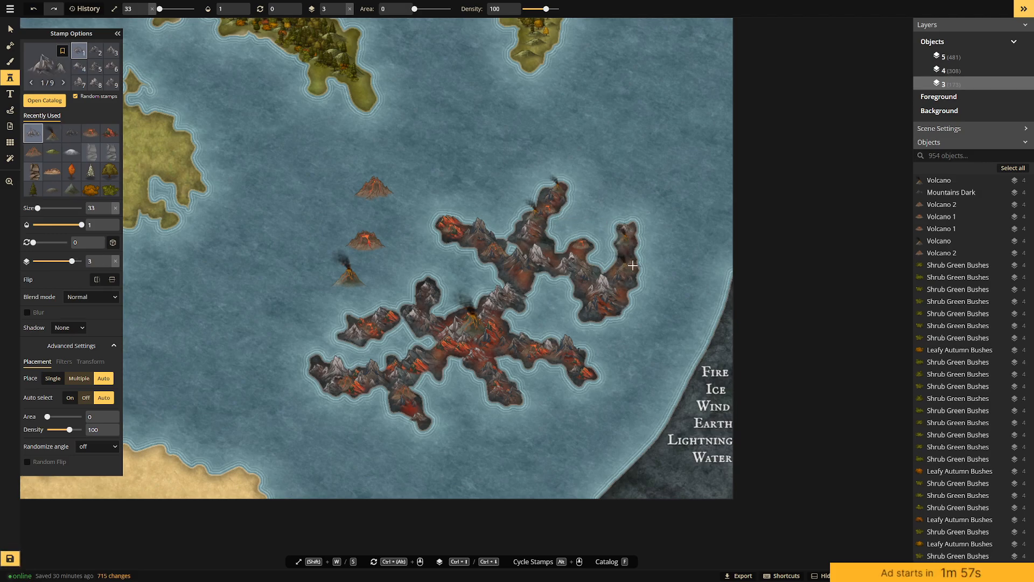
click(632, 313)
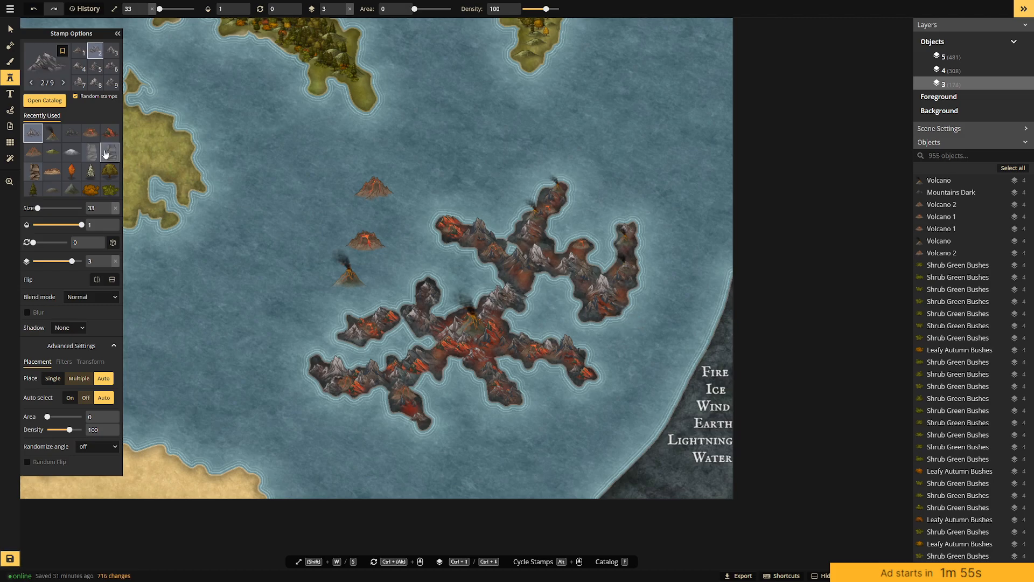
Move the lower smoking volcano of the eastern arm to layer 4.
click(10, 28)
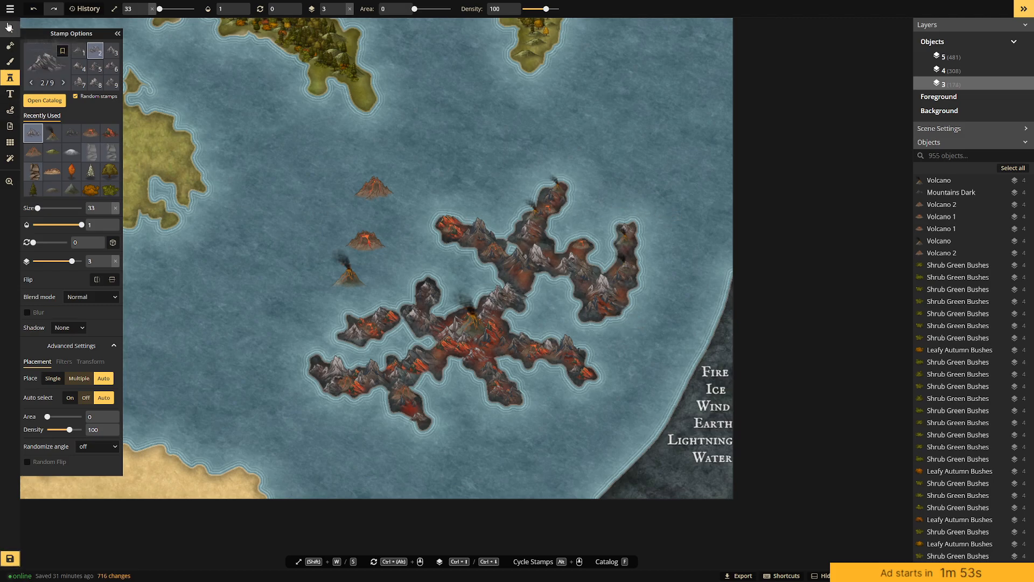
click(628, 270)
click(625, 236)
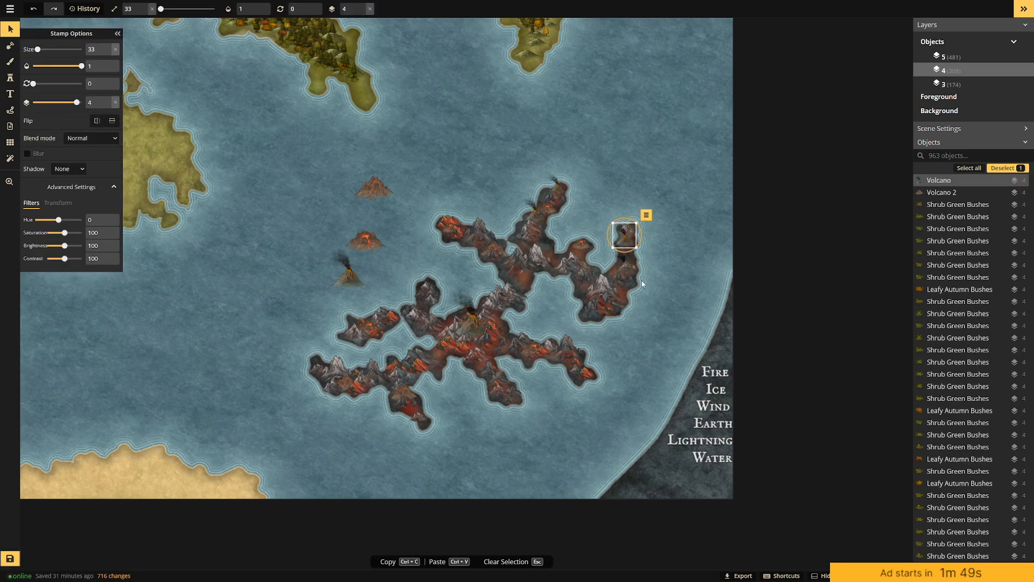
key(Escape)
scroll(636, 283, up, 4)
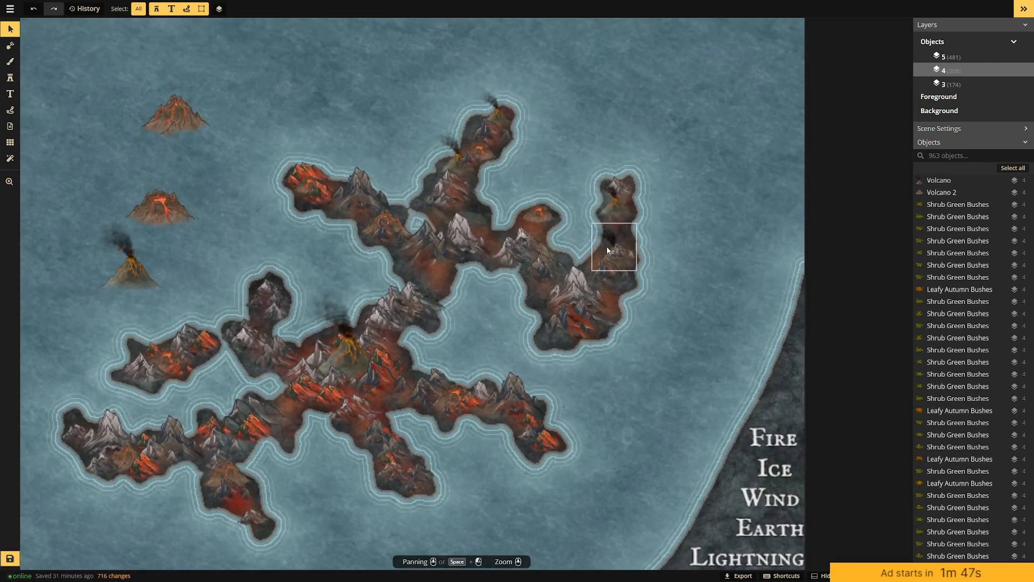
click(607, 250)
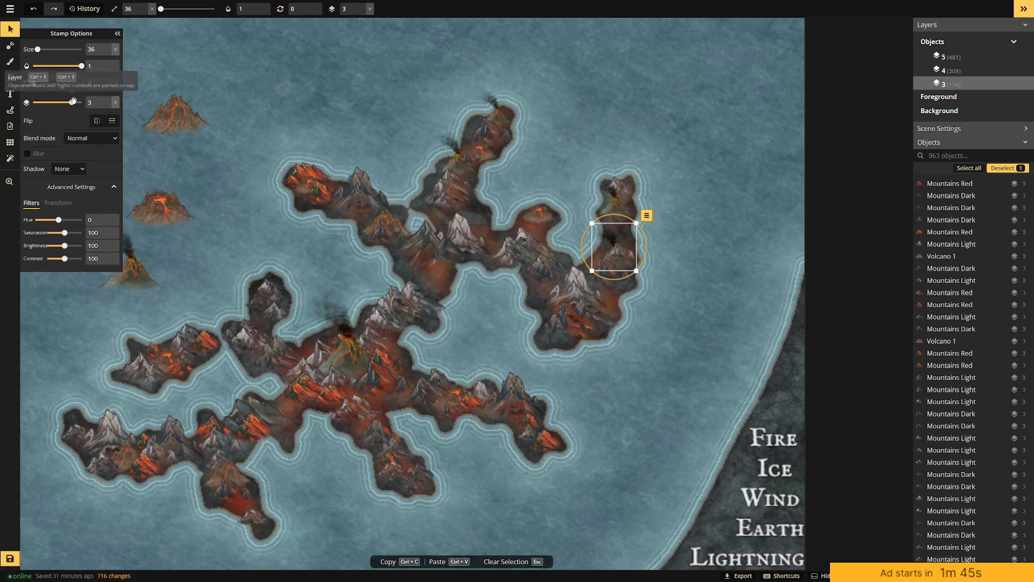
drag(73, 102, 78, 102)
key(Escape)
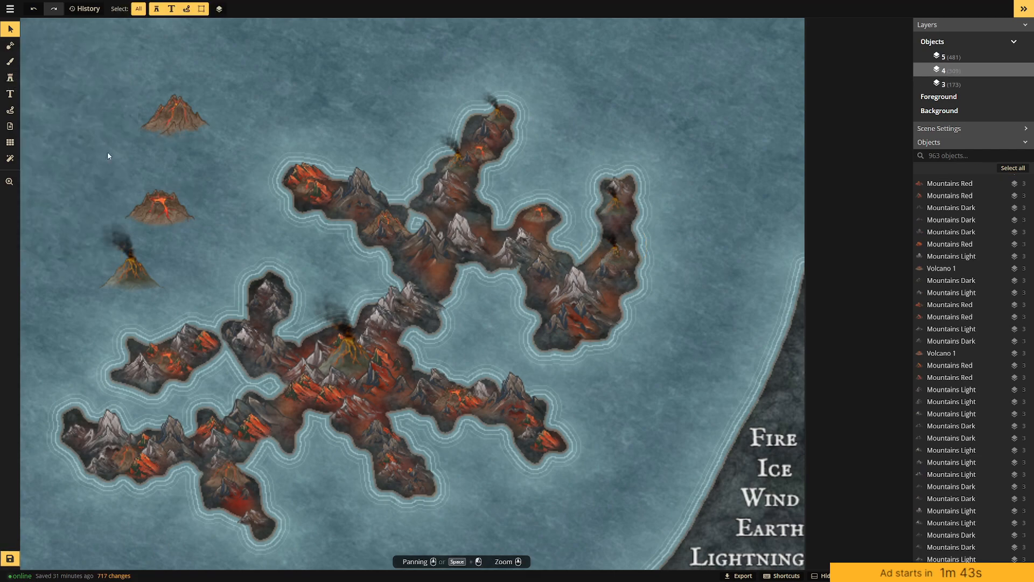
Stamp a red mountain at size 36 on layer 3 between the two smoking volcanoes of the eastern arm.
click(9, 77)
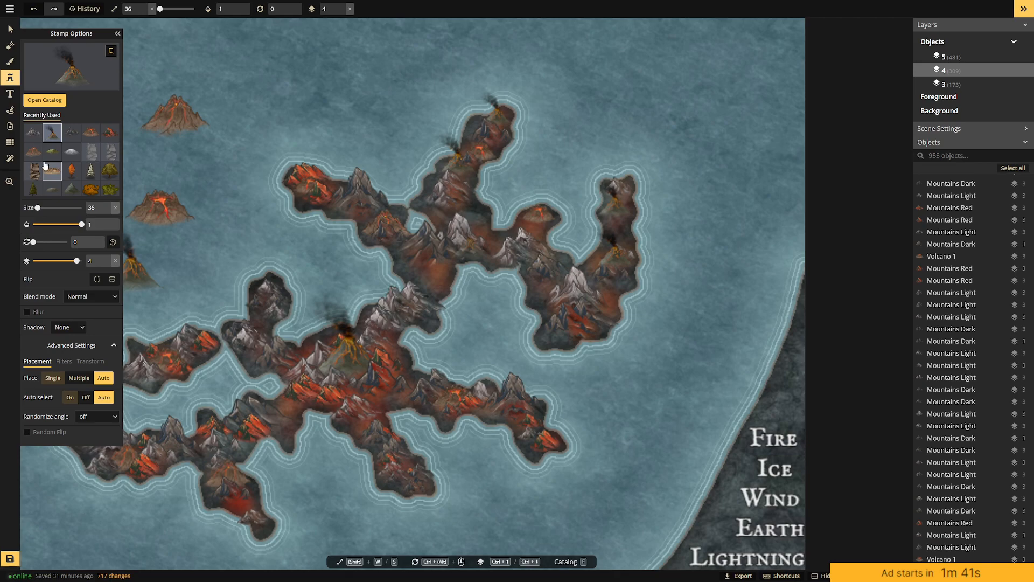
click(110, 132)
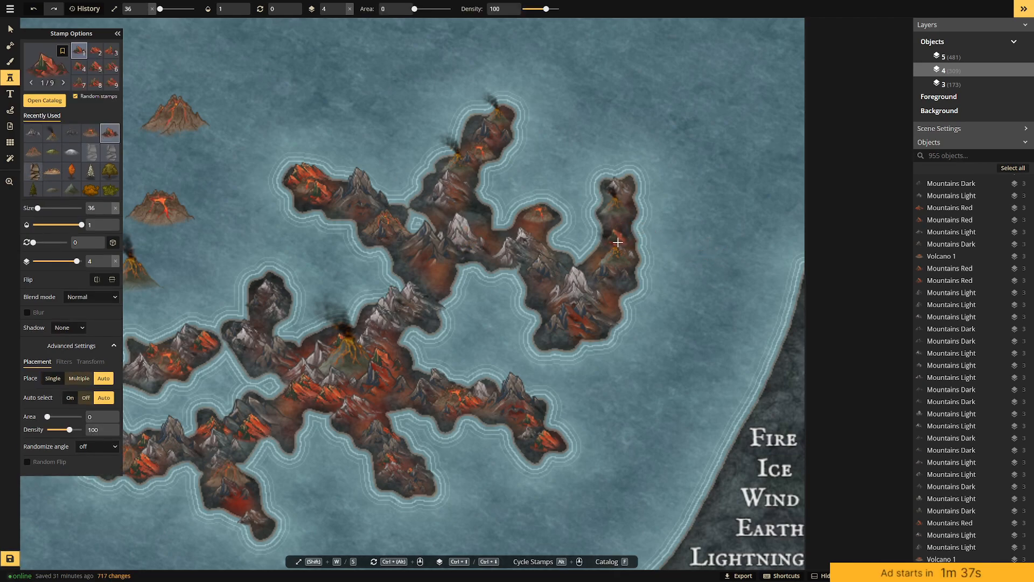
drag(76, 261, 73, 261)
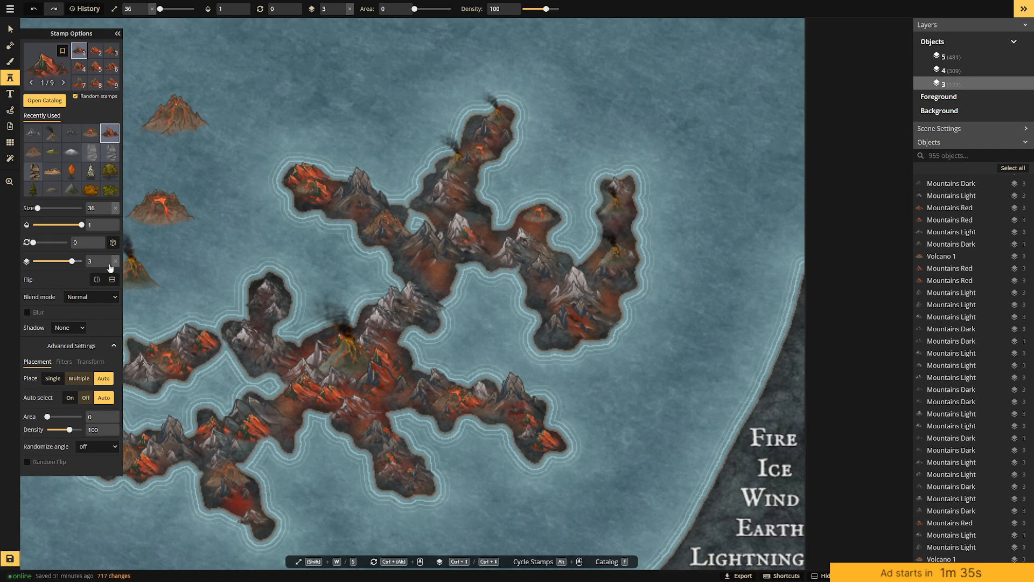
click(620, 227)
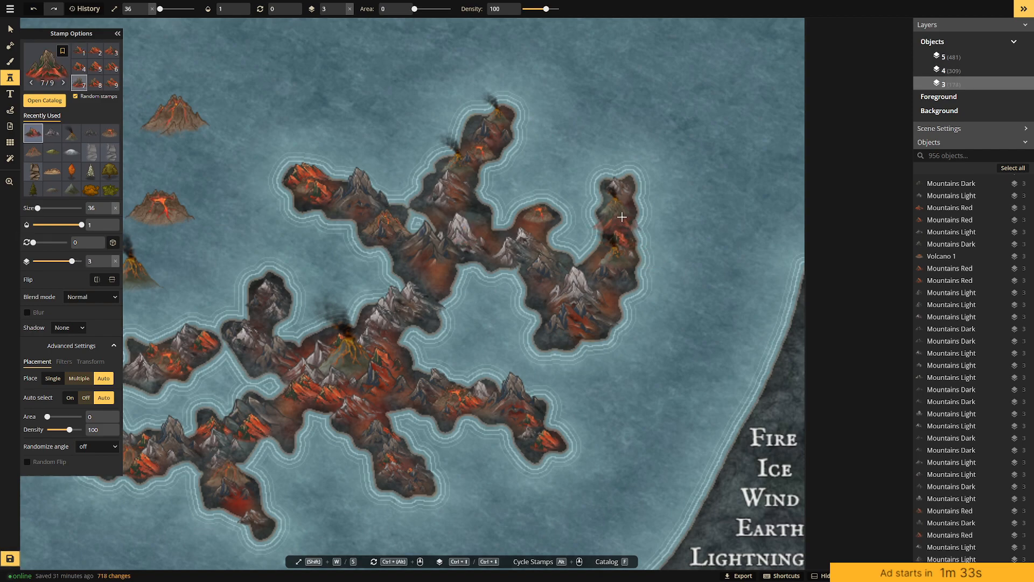
Stamp another red mountain in the open sea, then shrink it to size 24 and move it between the eastern arm's volcanoes on layer 3.
click(572, 134)
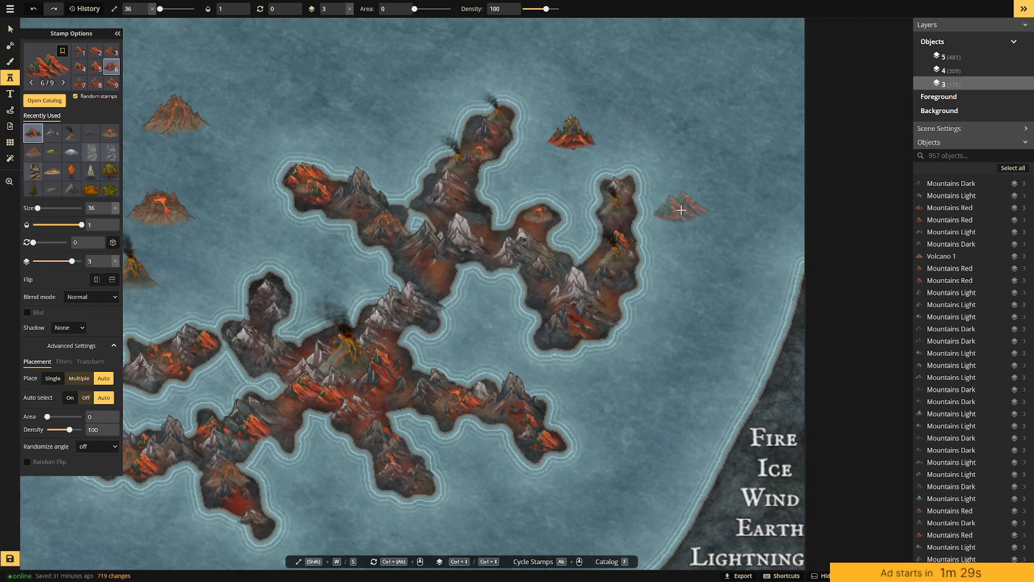
key(v)
click(548, 146)
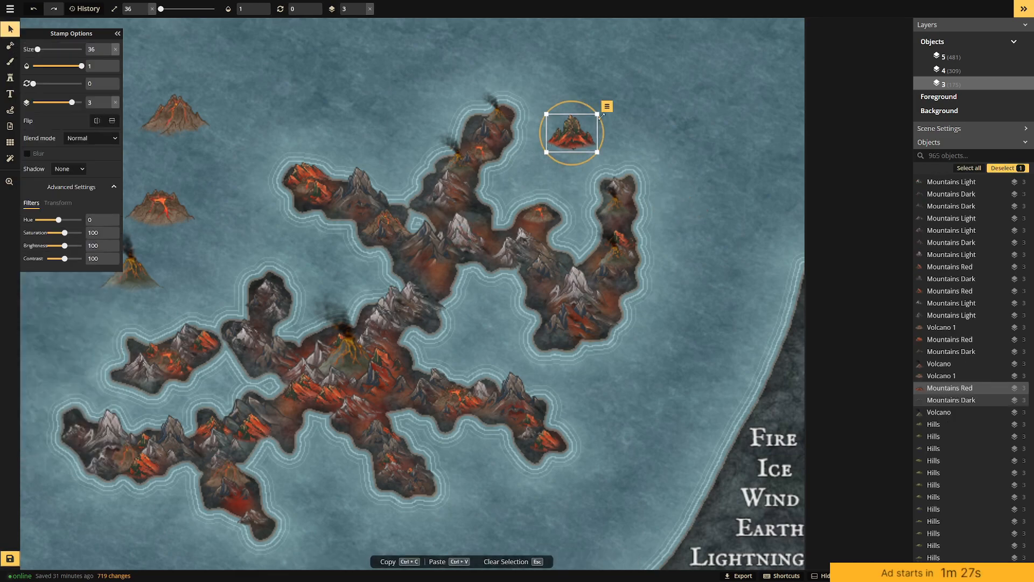
drag(548, 147, 627, 218)
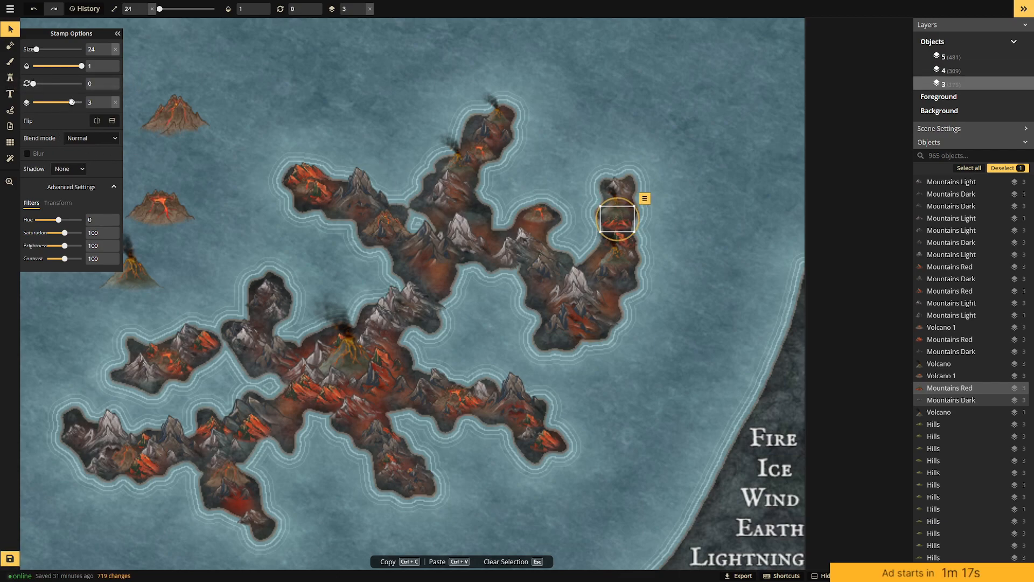
drag(71, 102, 71, 102)
click(678, 211)
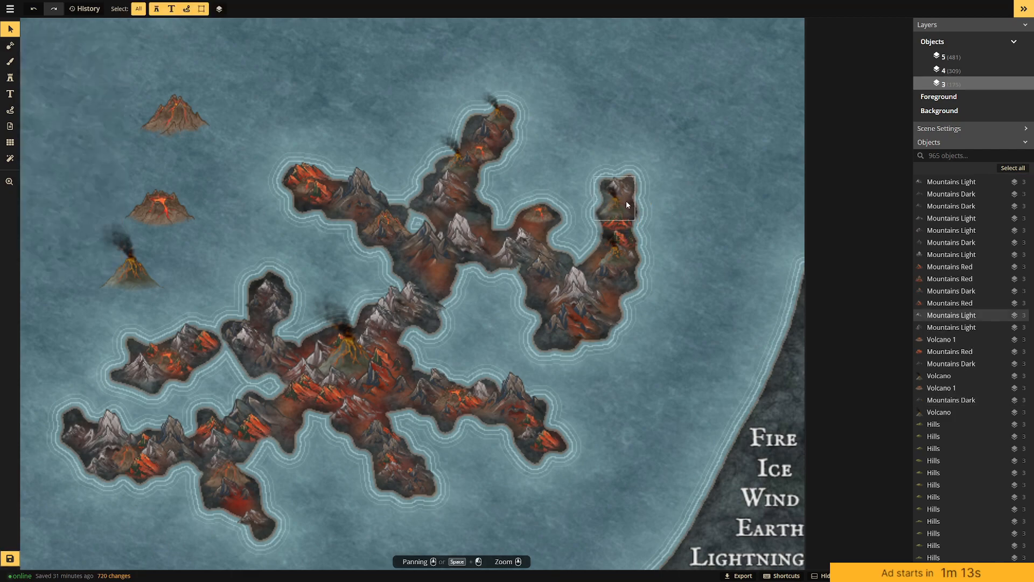
Move the smoking volcano at the tip of the eastern arm to layer 3.
click(627, 200)
drag(76, 102, 72, 102)
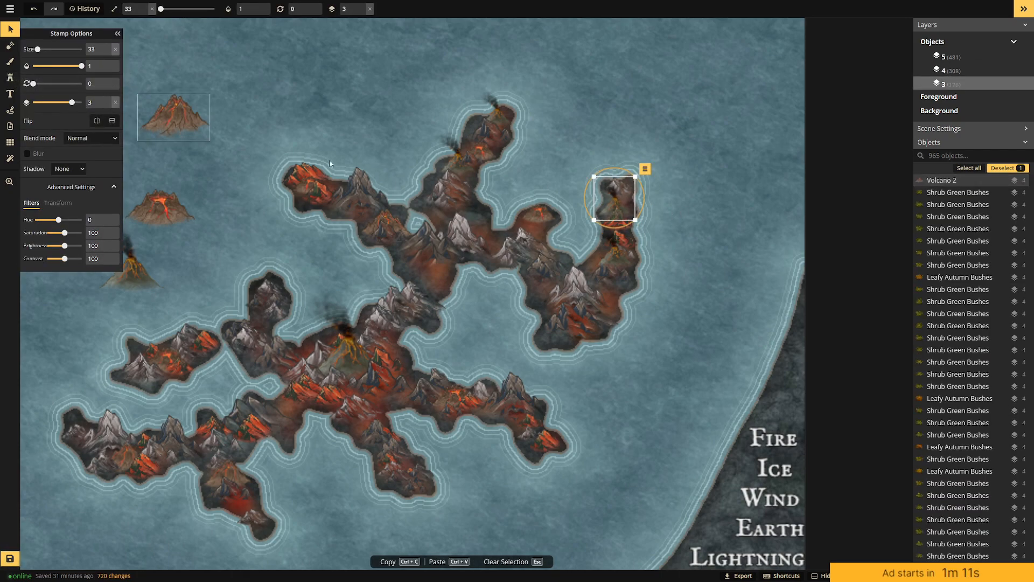
click(628, 190)
click(625, 189)
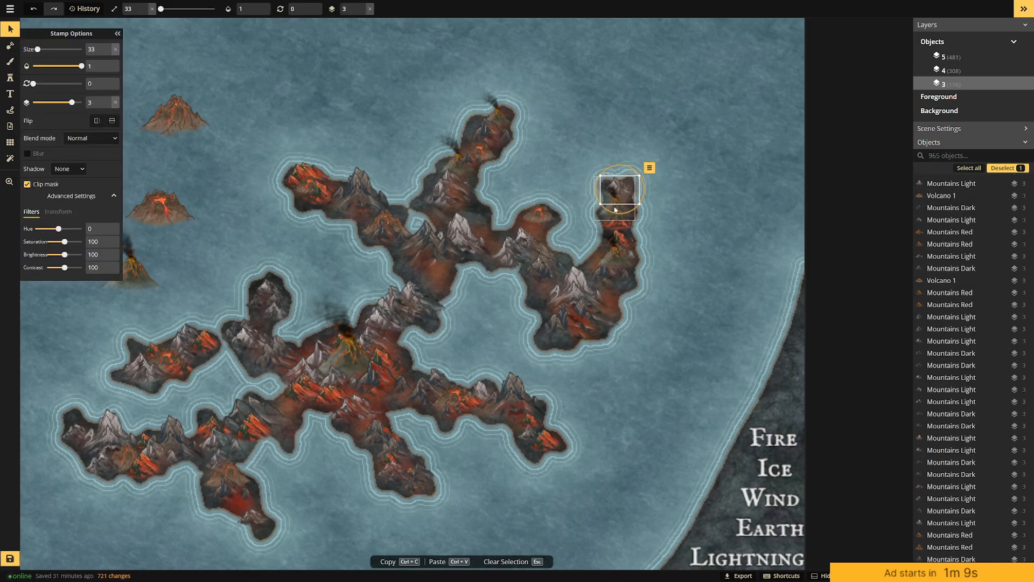
click(667, 208)
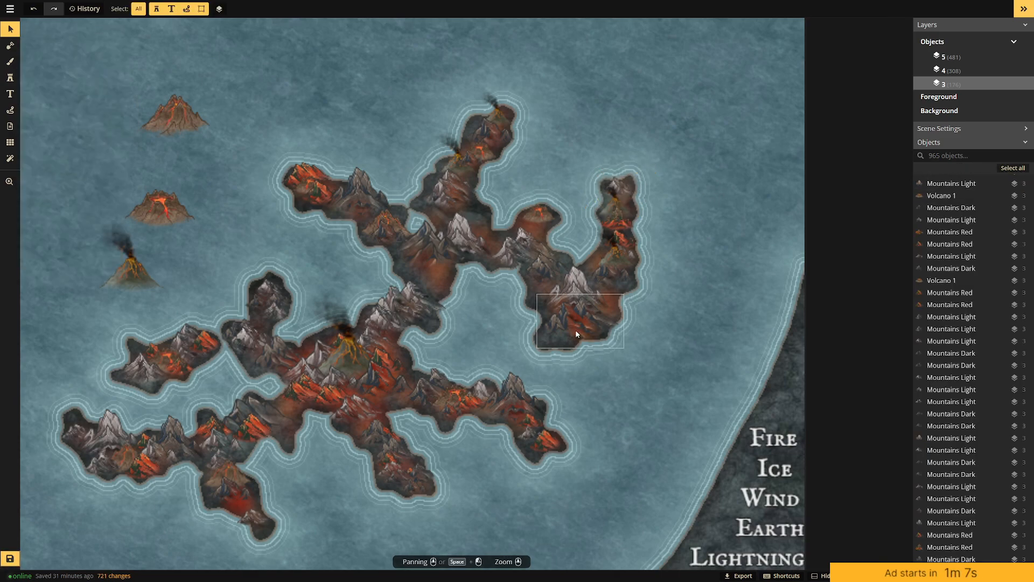
Delete the three spare volcanoes from the open sea northwest of the island and save the map.
scroll(577, 328, down, 1)
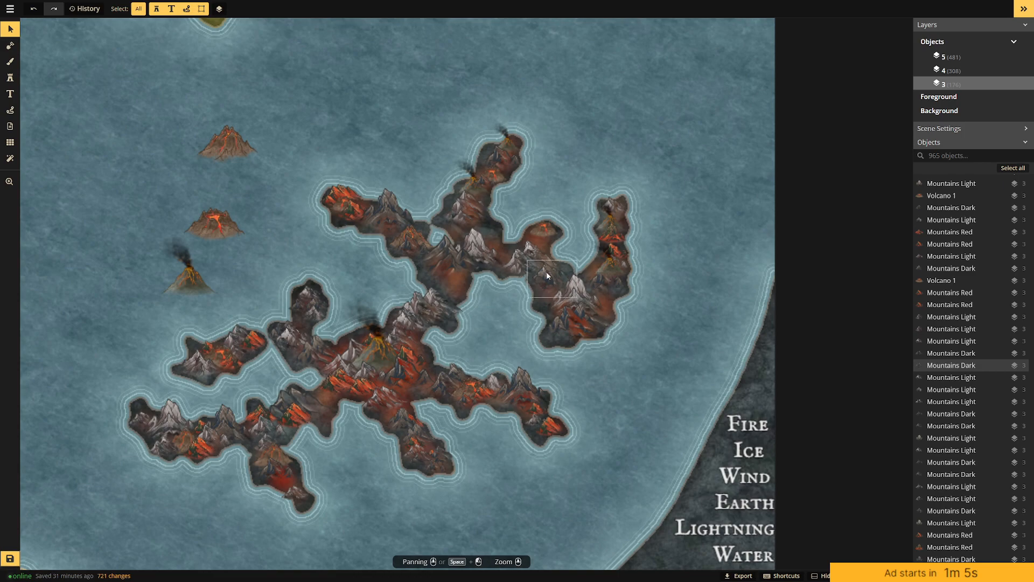
scroll(547, 268, down, 1)
drag(422, 138, 517, 143)
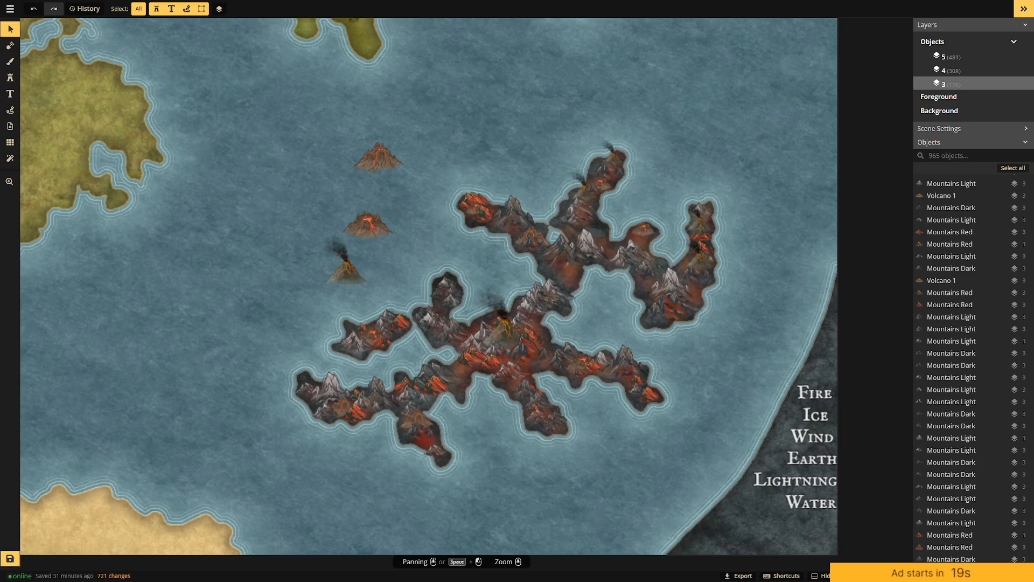
click(384, 159)
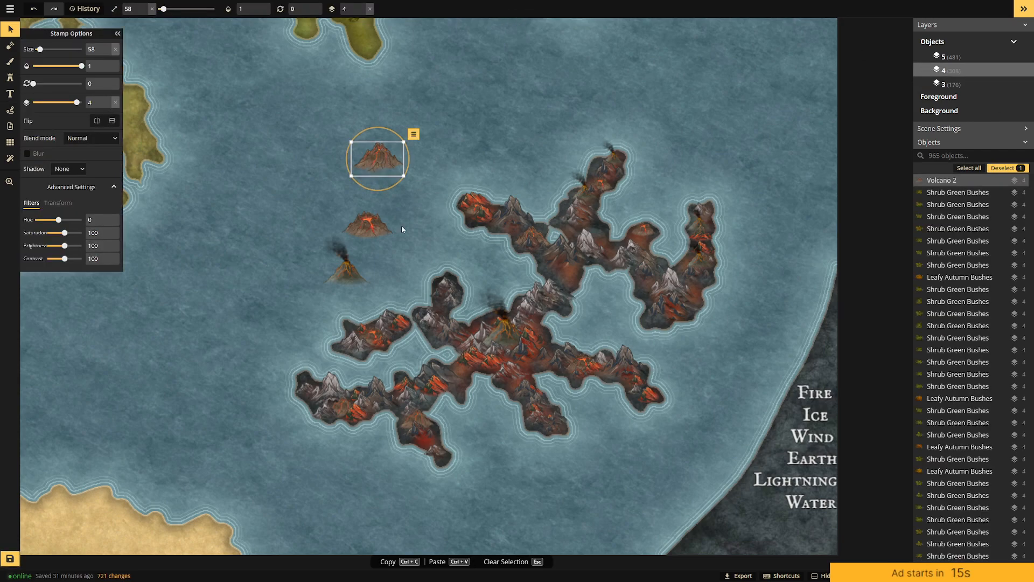
key(Delete)
click(368, 229)
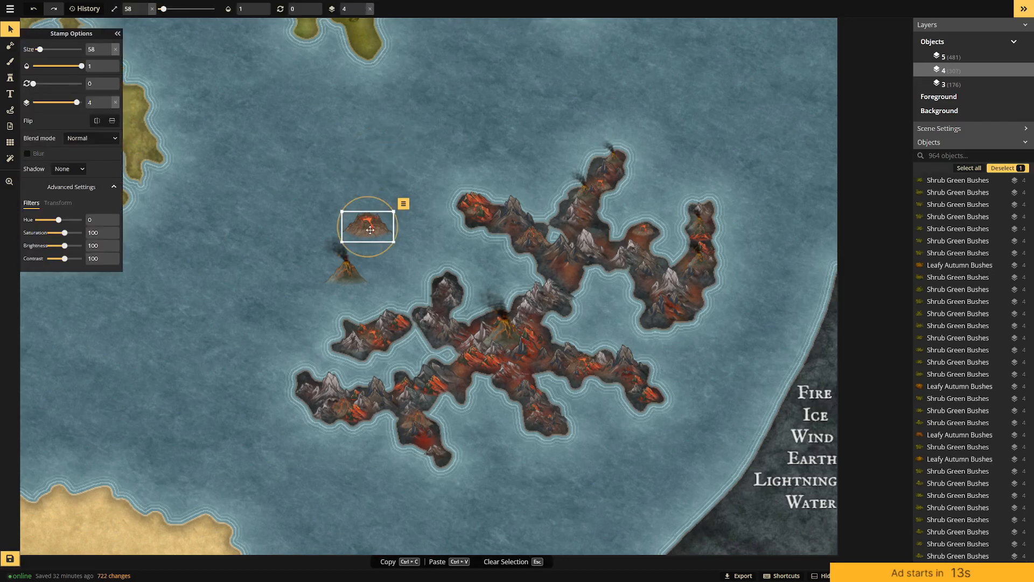
key(Delete)
click(351, 266)
key(Delete)
scroll(353, 264, down, 3)
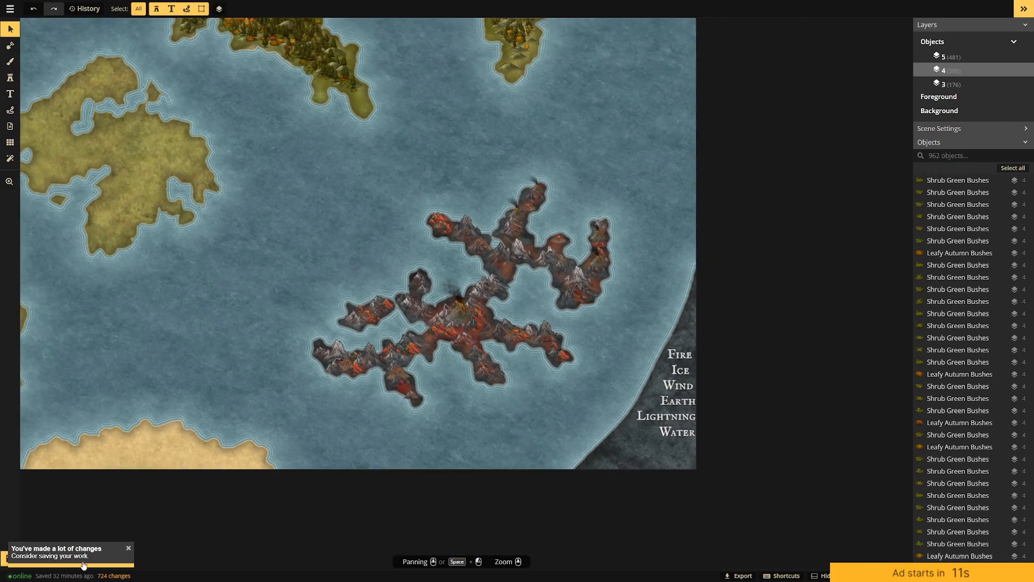
click(9, 559)
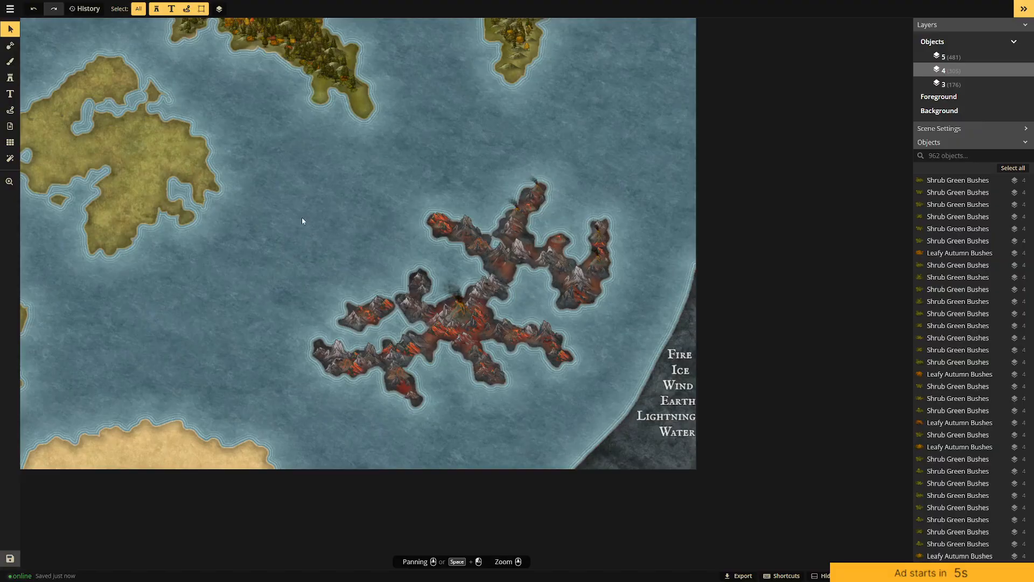
Stamp a red mountain at size 29 on layer 4 over the small rounded headland between the northern and eastern arms.
drag(259, 169, 549, 262)
scroll(545, 258, down, 2)
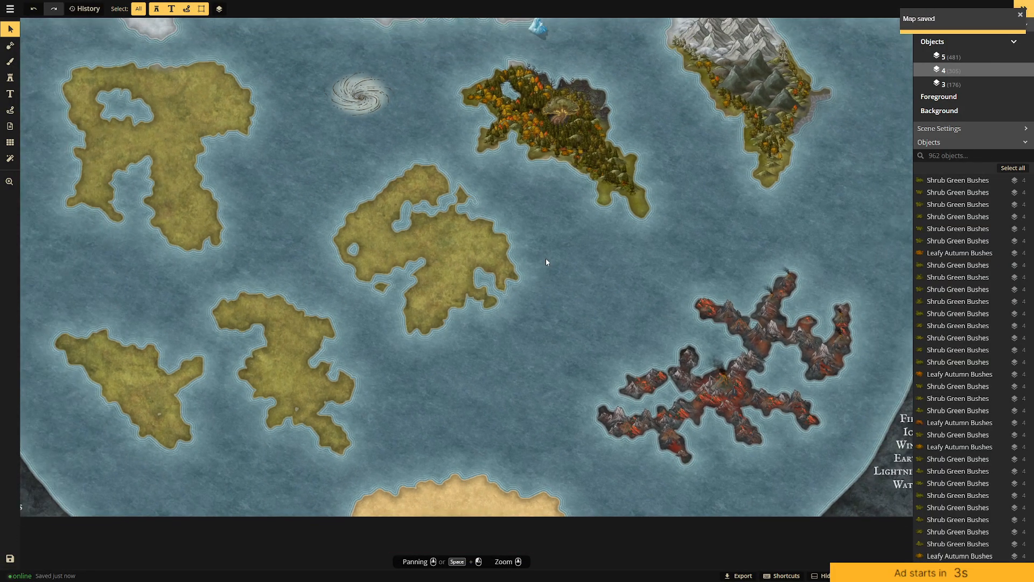
scroll(545, 258, down, 2)
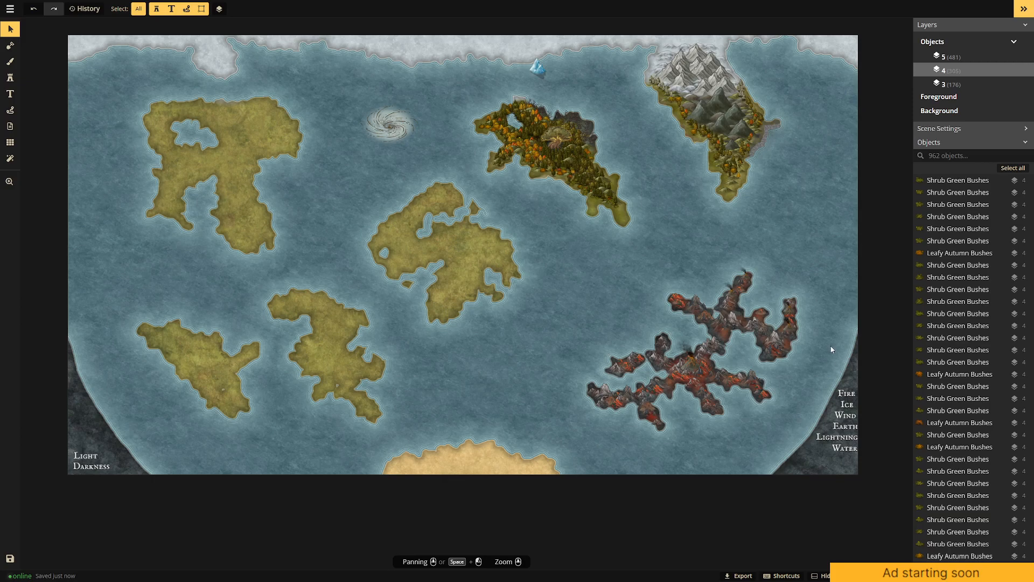
scroll(610, 188, up, 4)
drag(666, 139, 590, 190)
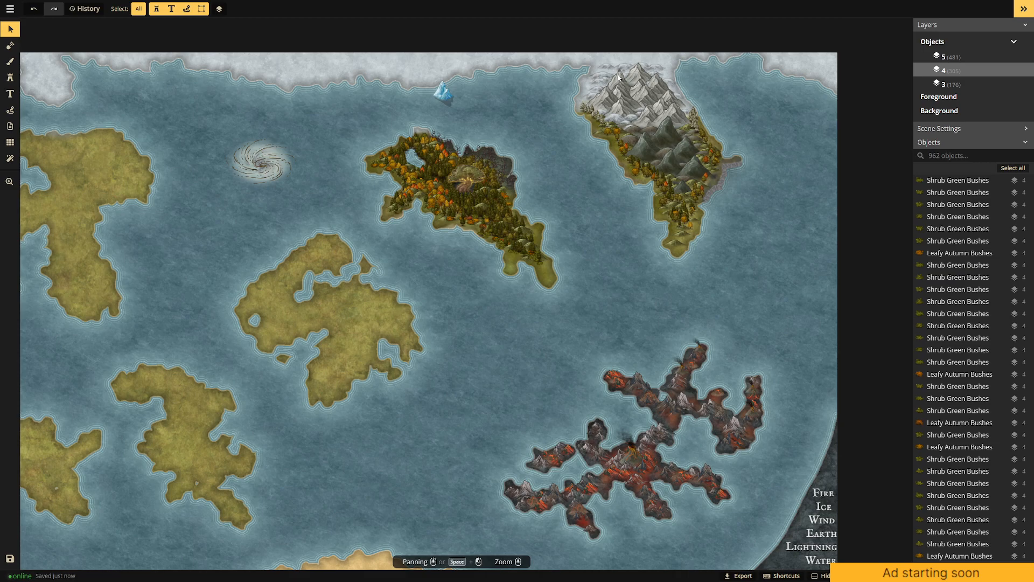
drag(684, 395, 673, 330)
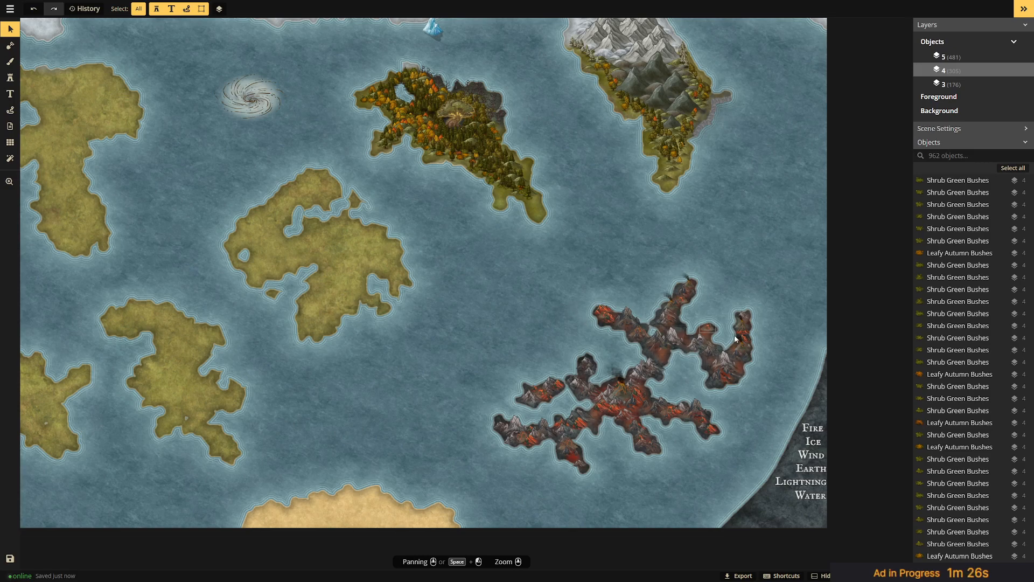
scroll(717, 335, up, 5)
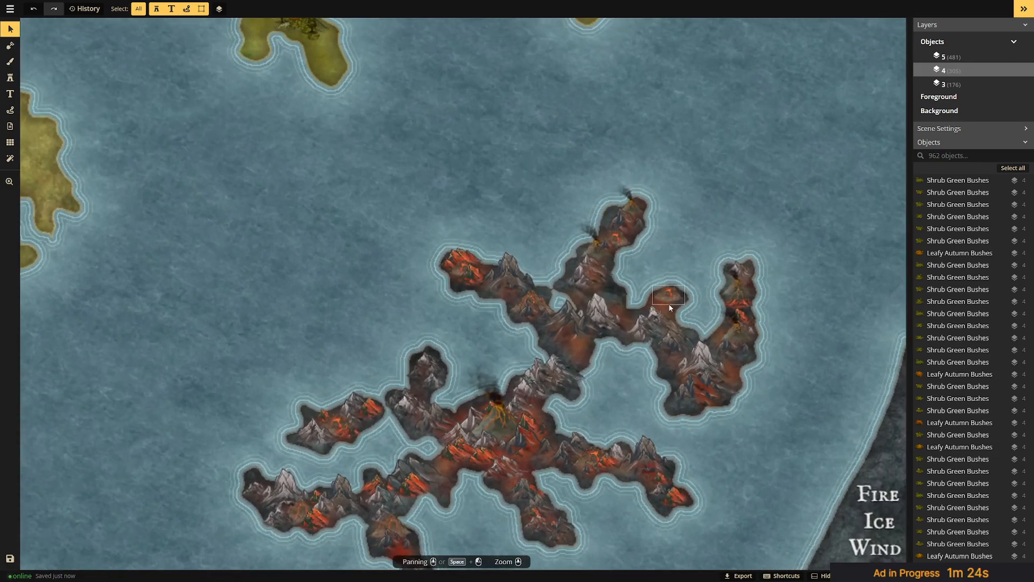
click(10, 78)
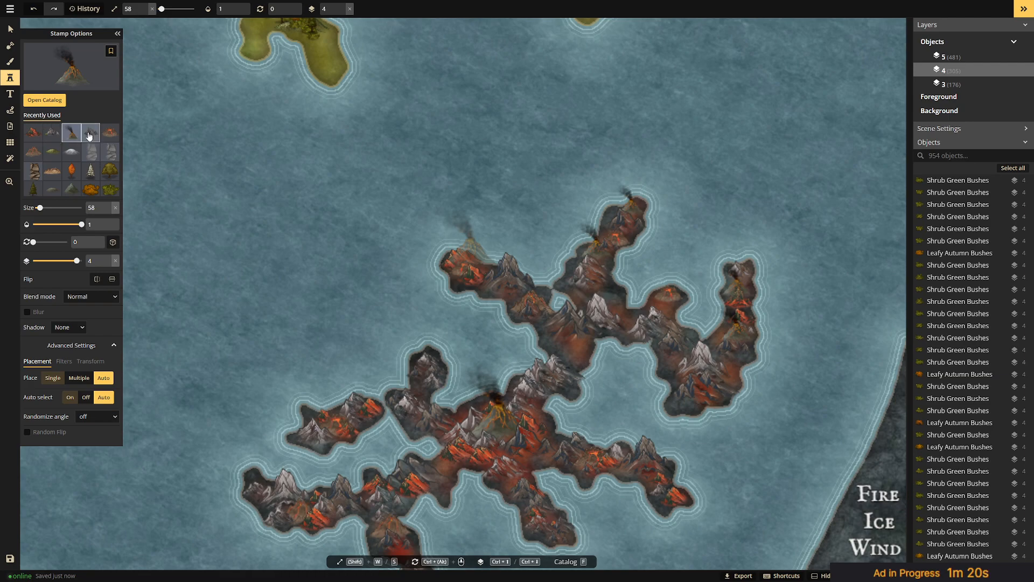
click(33, 132)
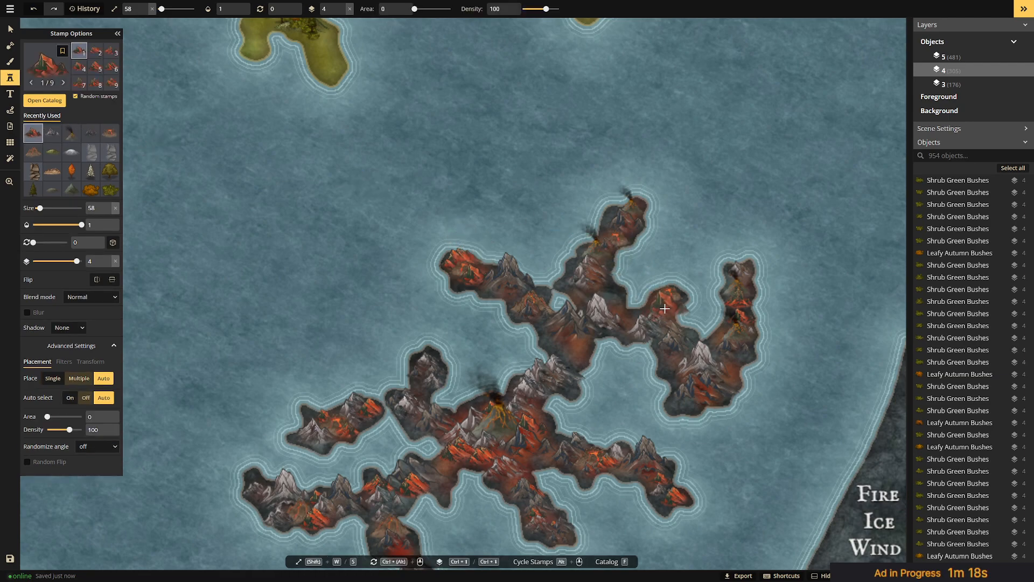
drag(40, 208, 40, 208)
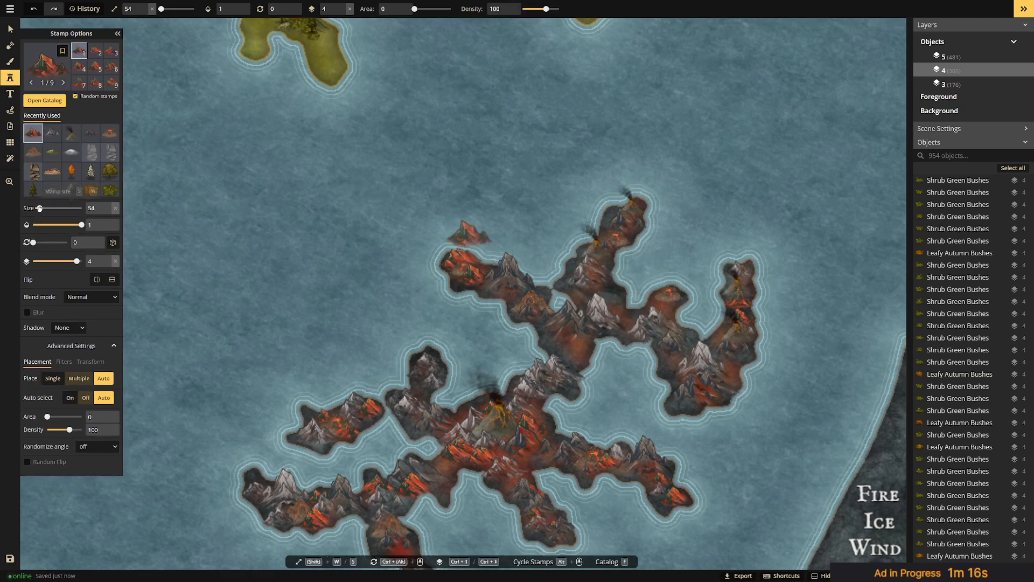
key(s)
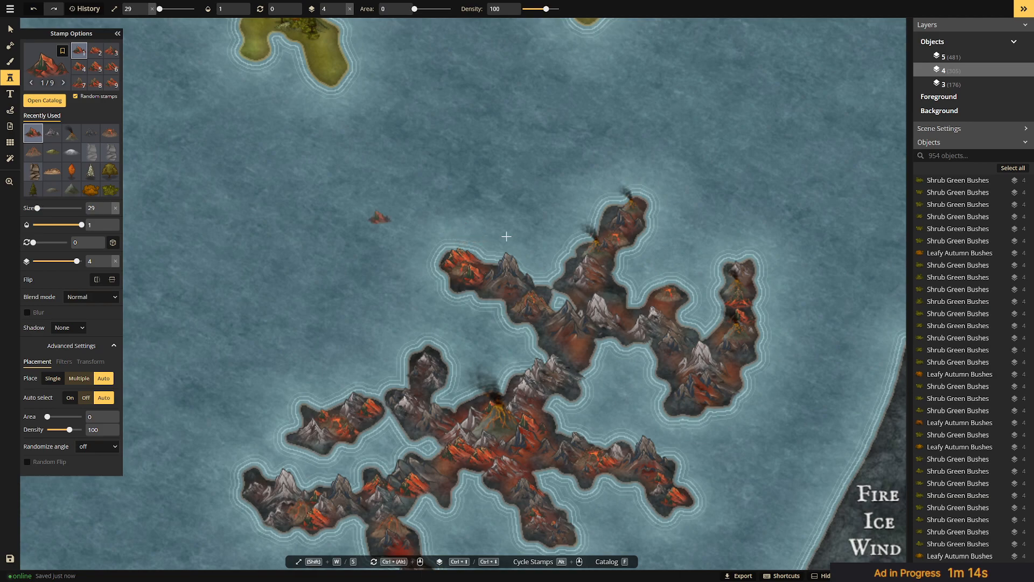
click(666, 306)
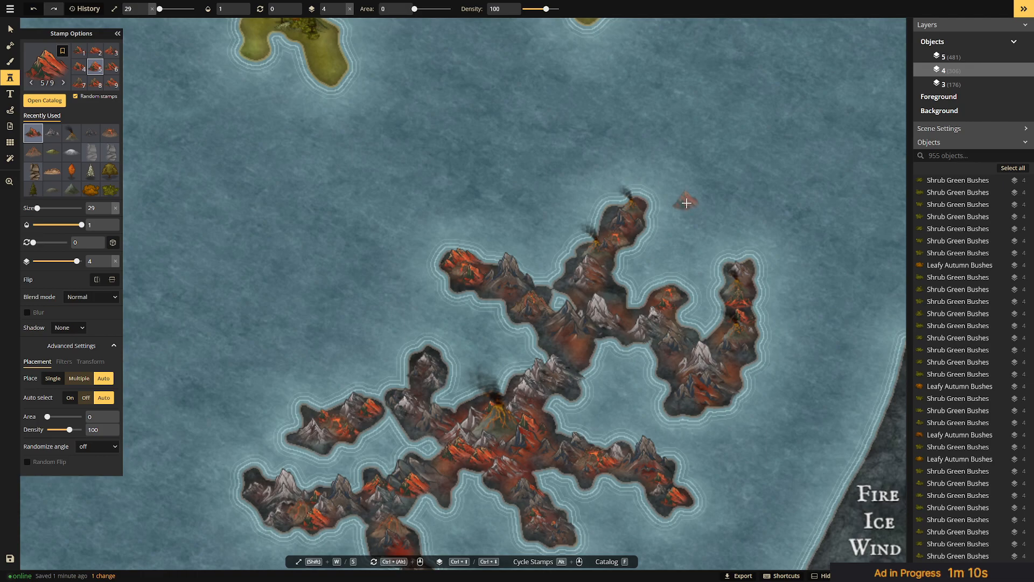
drag(503, 132, 603, 146)
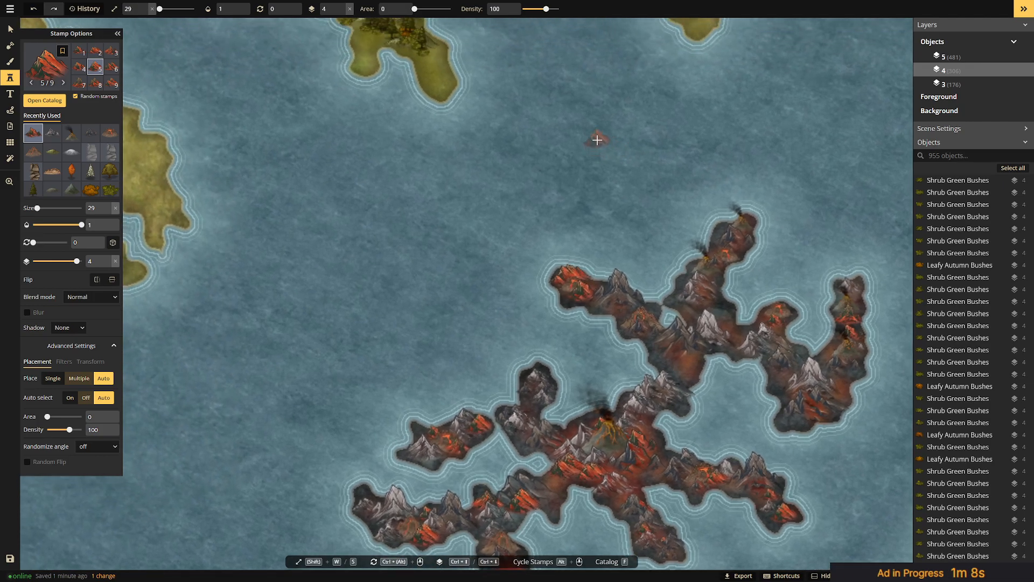
scroll(603, 154, down, 5)
drag(547, 169, 633, 286)
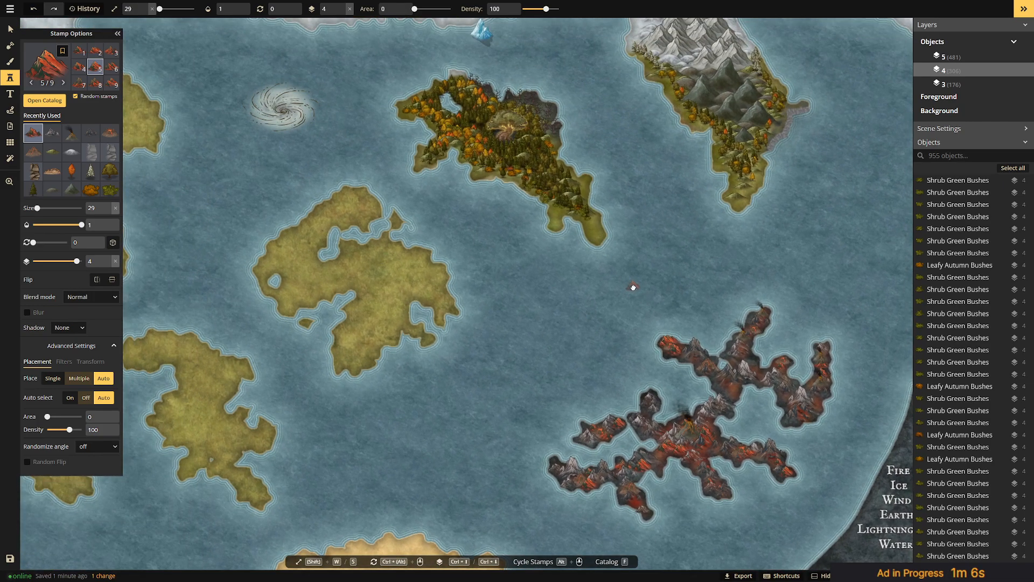
scroll(623, 251, up, 2)
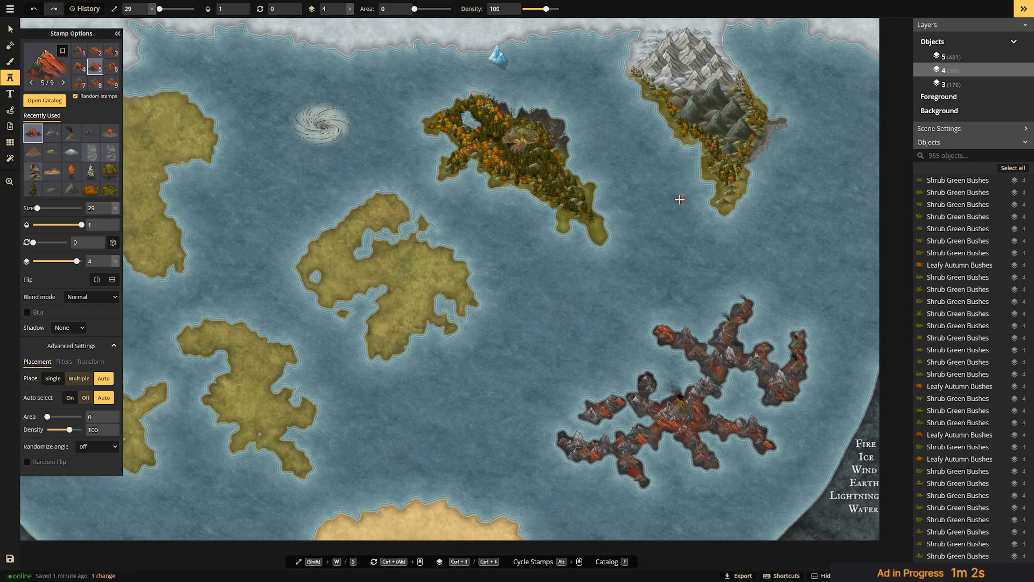
drag(467, 280, 557, 299)
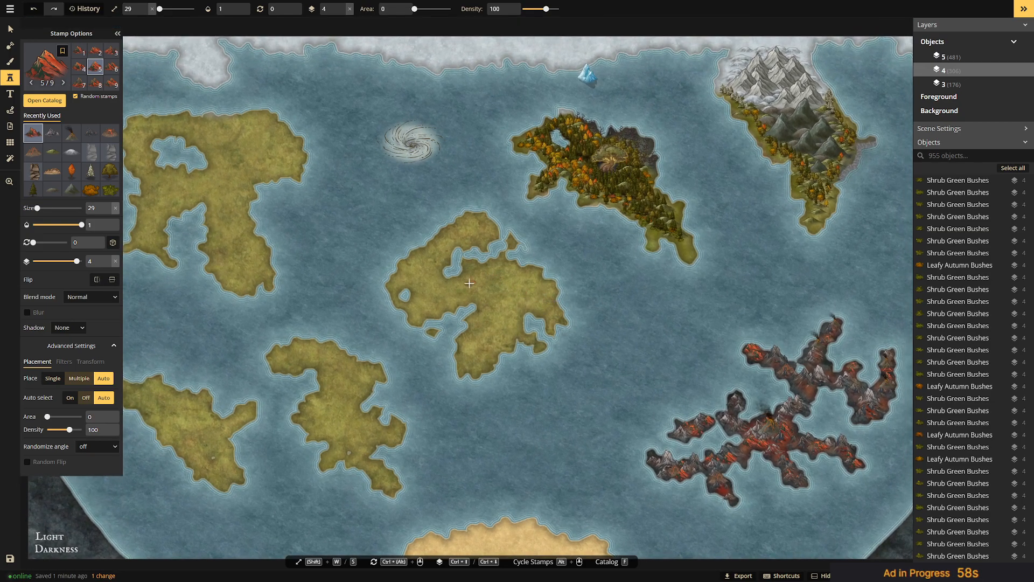
drag(450, 237, 519, 222)
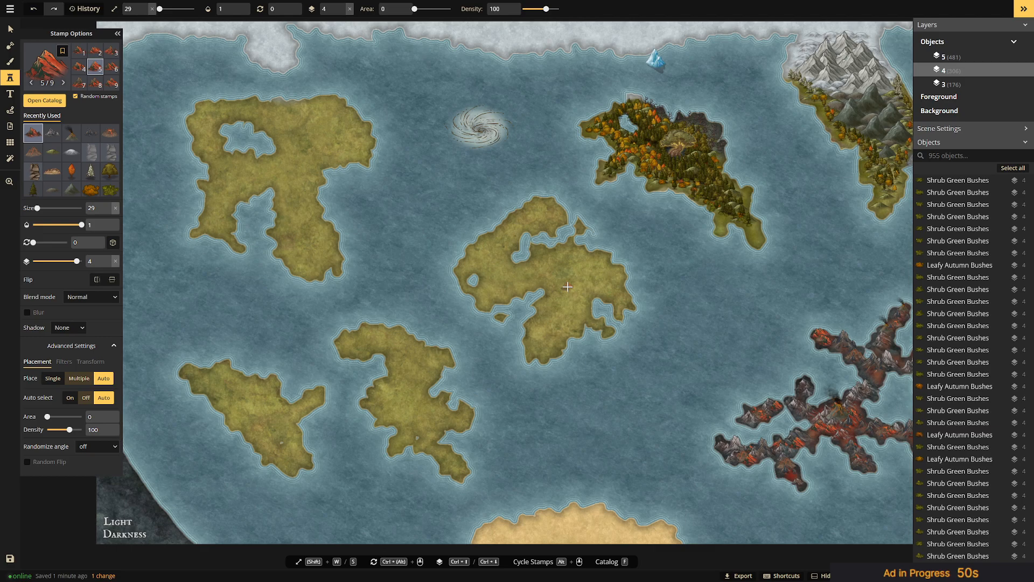
drag(565, 286, 534, 287)
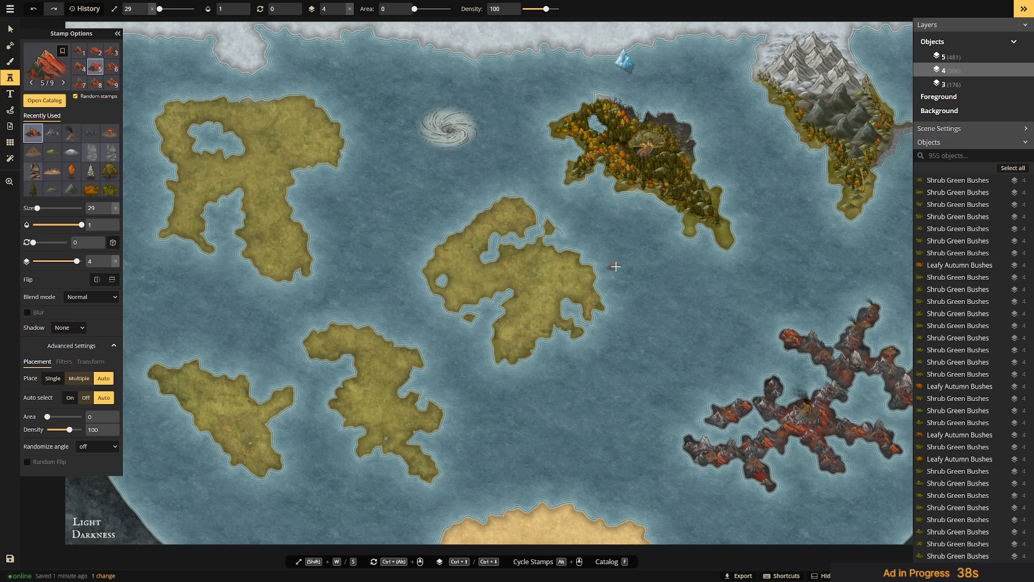
scroll(617, 265, down, 2)
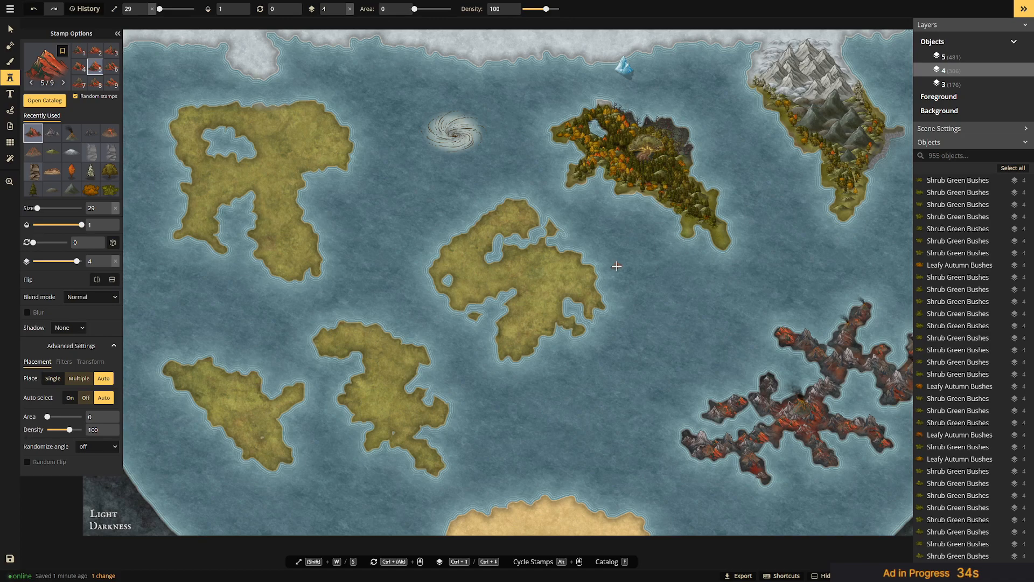
scroll(542, 275, up, 3)
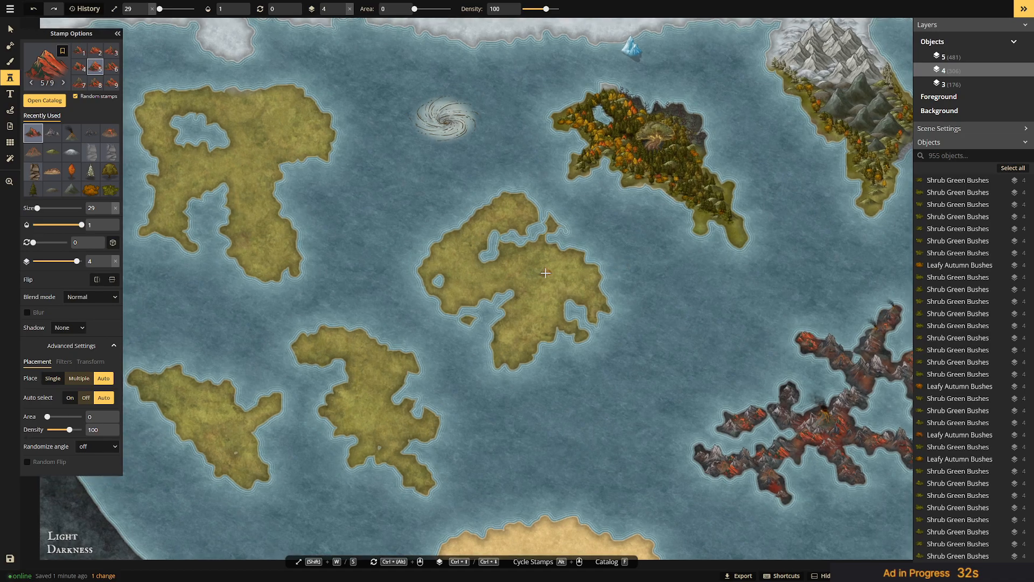
scroll(542, 275, down, 3)
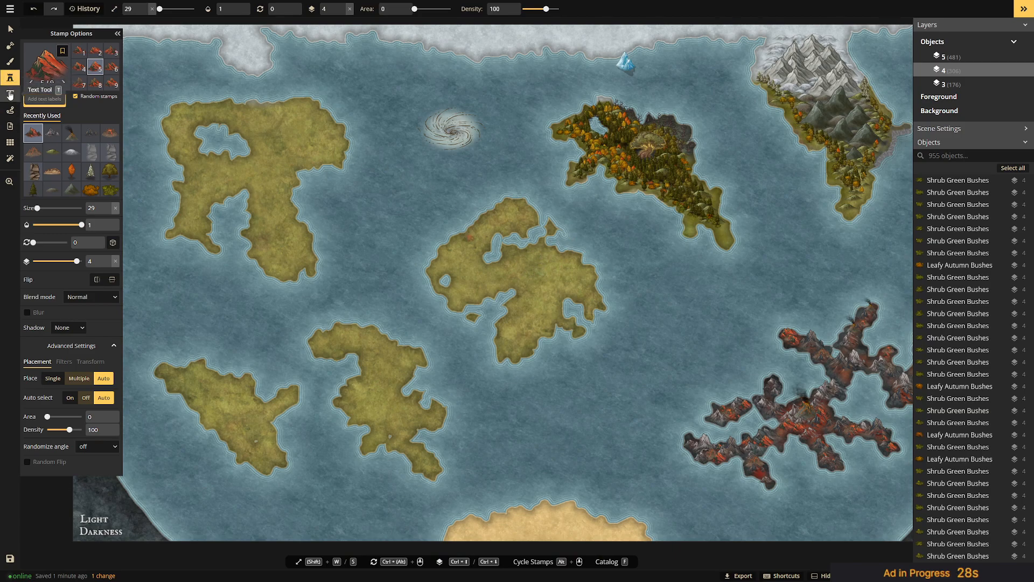
scroll(615, 510, up, 1)
Add land with the mask brush at size 10 to form a rounded headland on the north side of the southern desert.
drag(615, 510, 606, 435)
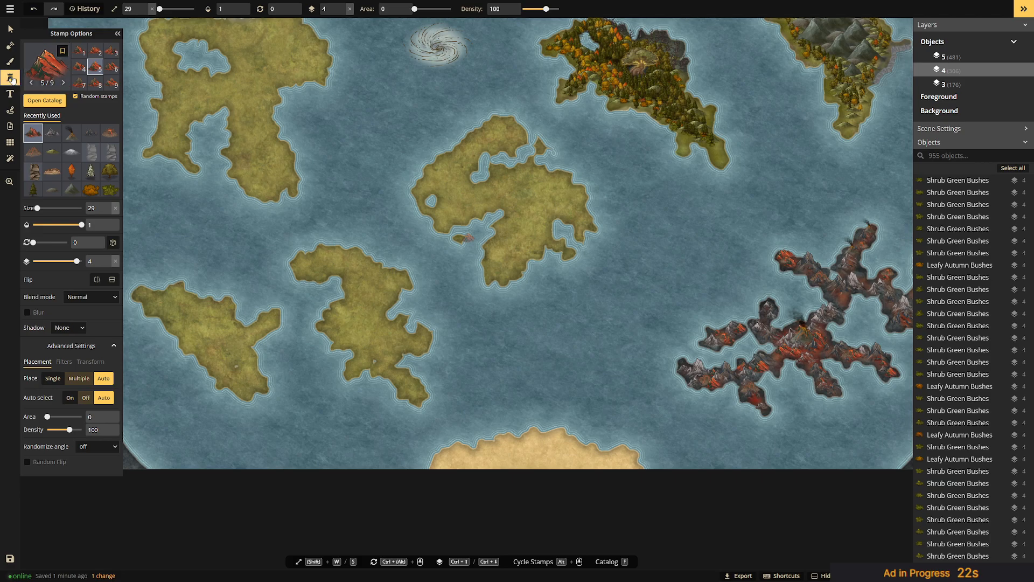
click(7, 66)
click(10, 46)
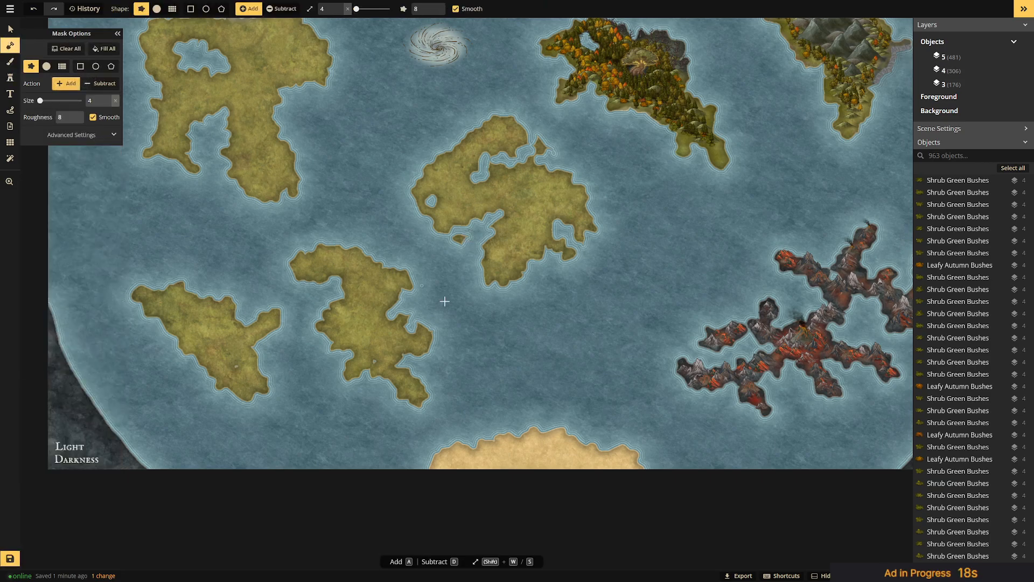
click(44, 101)
mouse_move(584, 445)
mouse_down()
mouse_move(652, 465)
mouse_move(595, 417)
mouse_move(619, 414)
mouse_move(575, 413)
mouse_move(554, 434)
mouse_move(614, 436)
mouse_move(596, 449)
mouse_move(635, 437)
mouse_move(659, 461)
mouse_move(645, 465)
mouse_move(626, 425)
mouse_move(659, 467)
mouse_move(596, 457)
mouse_move(559, 414)
mouse_move(537, 430)
mouse_move(586, 397)
mouse_move(570, 393)
mouse_move(616, 425)
mouse_move(552, 400)
mouse_move(579, 412)
mouse_move(546, 387)
mouse_move(607, 417)
mouse_up()
mouse_move(538, 396)
mouse_down()
mouse_move(573, 394)
mouse_move(557, 381)
mouse_move(578, 404)
mouse_move(593, 400)
mouse_move(569, 372)
mouse_move(551, 379)
mouse_move(576, 382)
mouse_move(604, 409)
mouse_move(593, 387)
mouse_move(603, 409)
mouse_up()
mouse_move(662, 256)
mouse_down()
mouse_move(620, 342)
mouse_move(573, 210)
mouse_up()
mouse_move(482, 373)
mouse_down()
mouse_move(469, 351)
mouse_move(469, 368)
mouse_move(504, 408)
mouse_move(541, 414)
mouse_move(516, 381)
mouse_move(479, 379)
mouse_move(499, 385)
mouse_move(519, 371)
mouse_move(500, 352)
mouse_move(477, 353)
mouse_move(512, 343)
mouse_move(496, 336)
mouse_move(515, 360)
mouse_up()
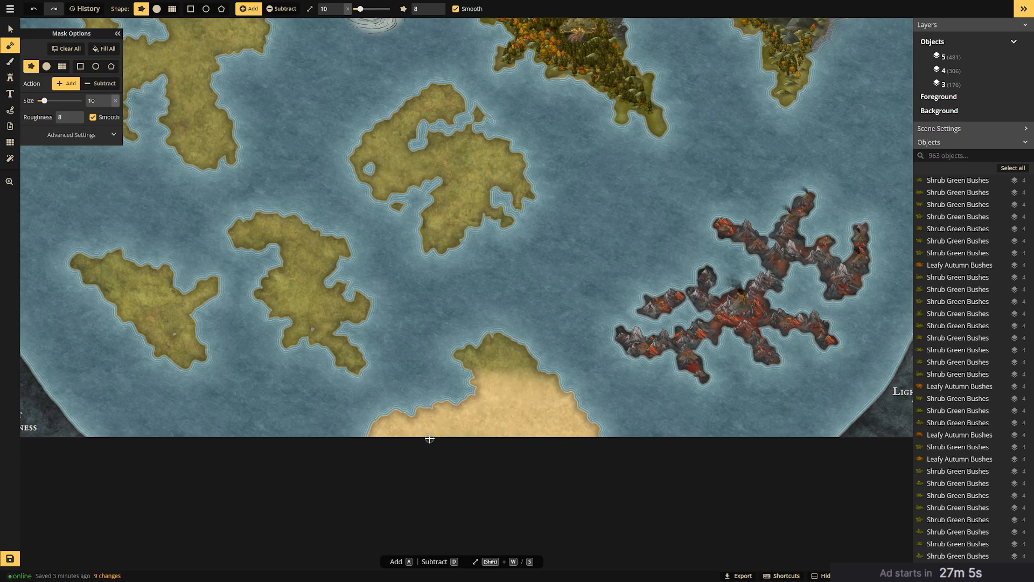
scroll(582, 237, down, 3)
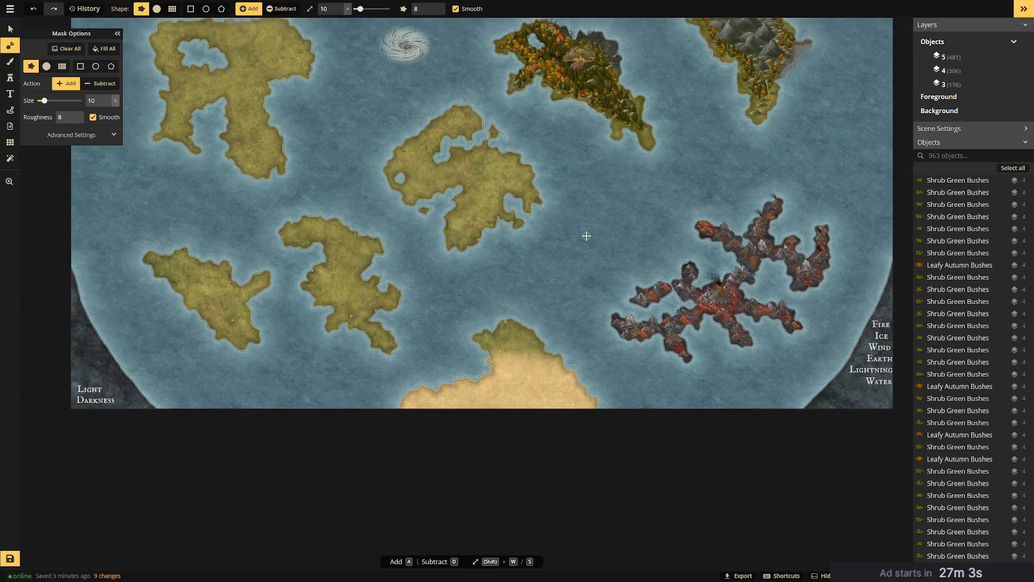
drag(575, 233, 518, 330)
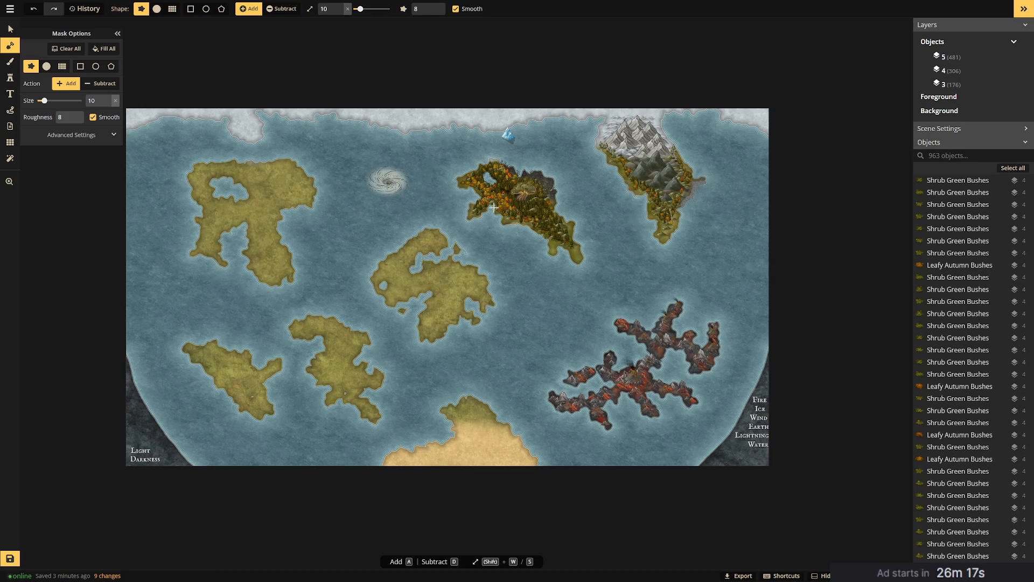
click(5, 34)
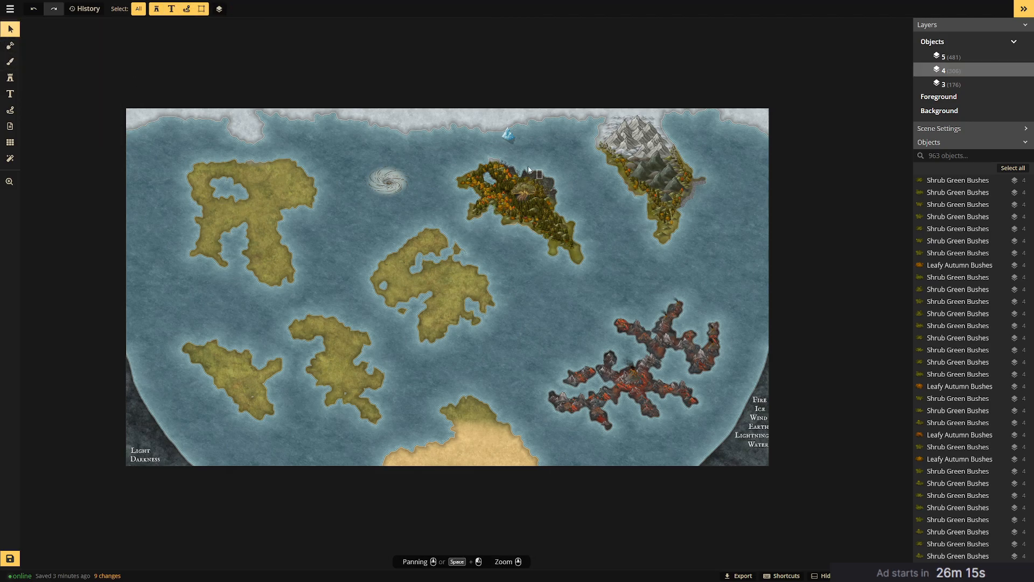
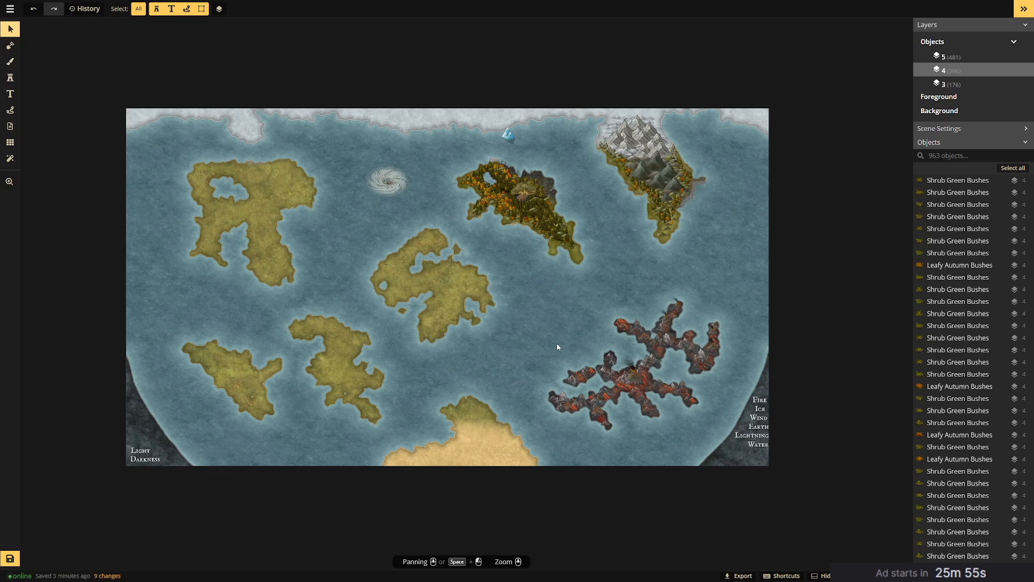
scroll(545, 346, up, 2)
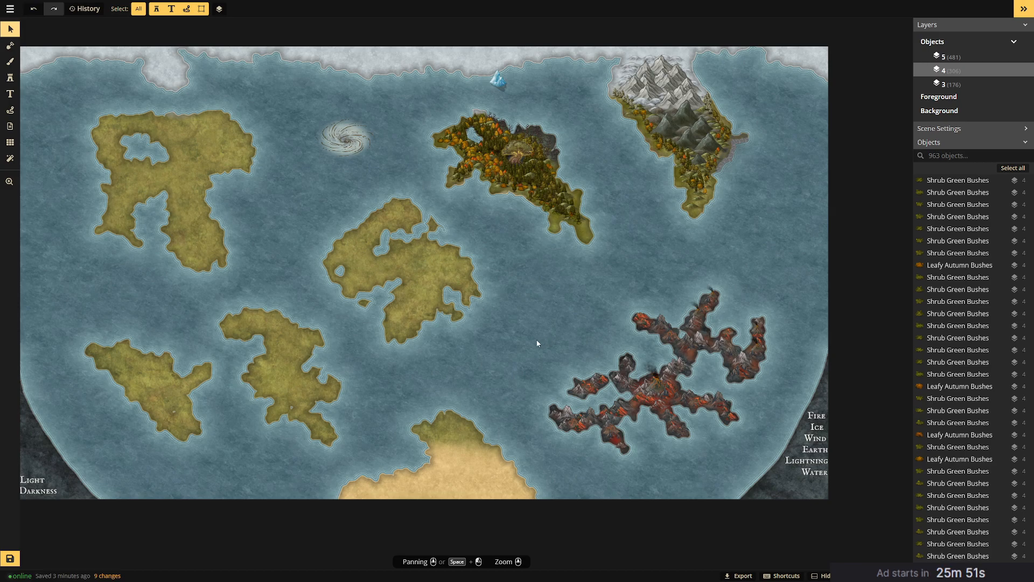
drag(524, 243, 597, 276)
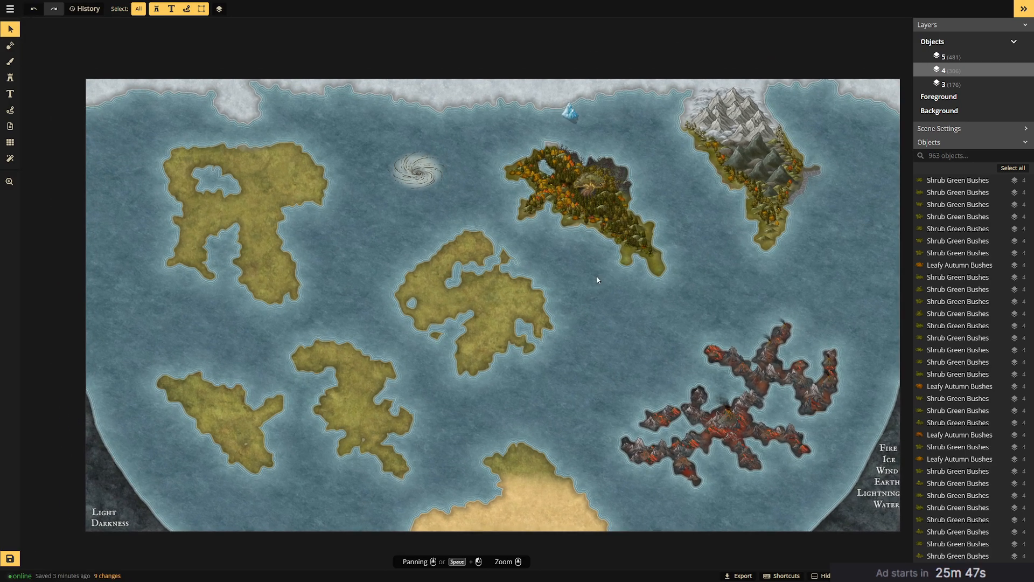
scroll(542, 273, up, 5)
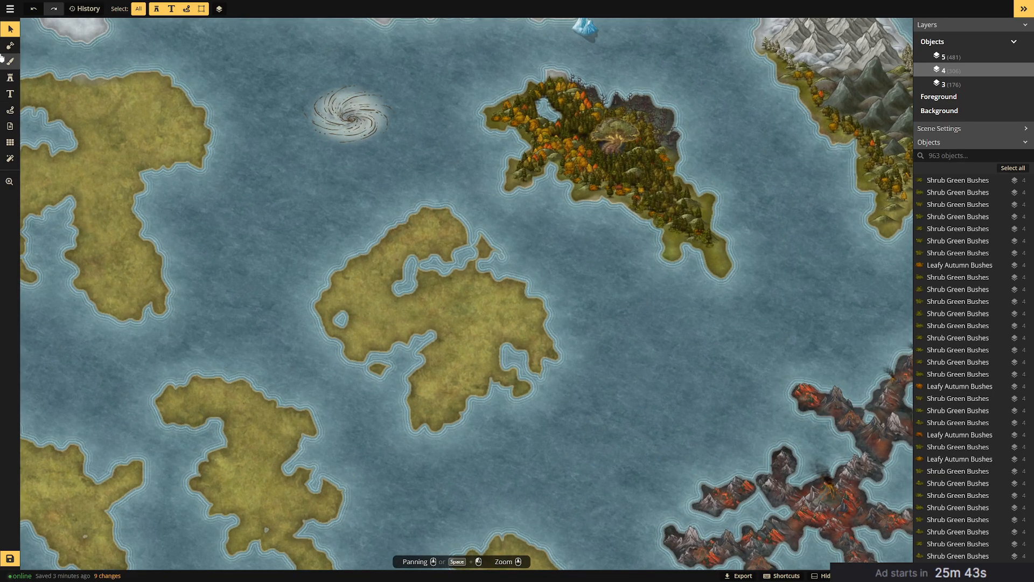
Stamp two Brown Mountains Medium from the Fantasy World Mountains folder at size 45, one on the grassy headland and one on the desert sand.
scroll(461, 348, down, 3)
drag(558, 434, 544, 143)
scroll(470, 287, up, 4)
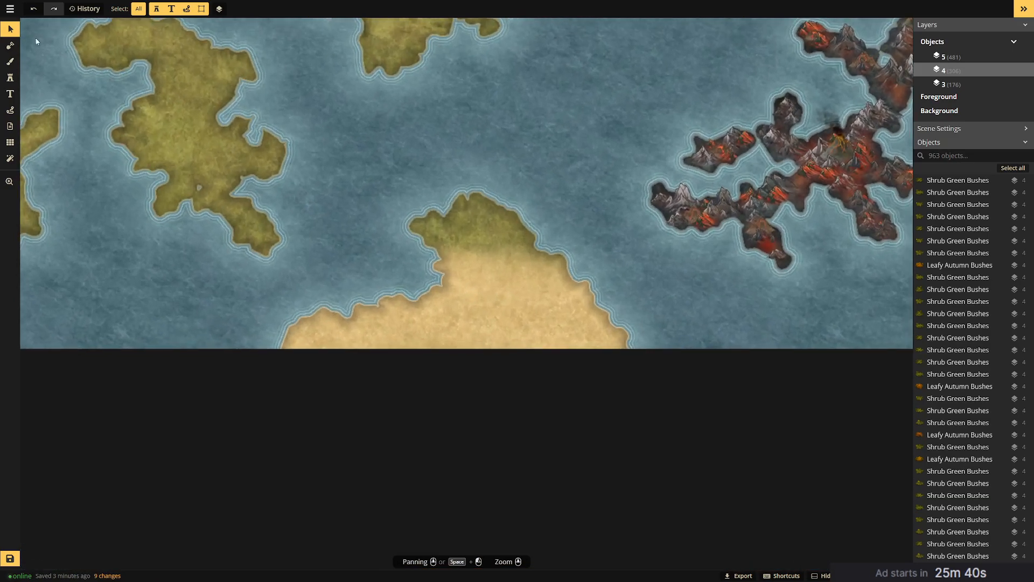
click(10, 77)
click(47, 67)
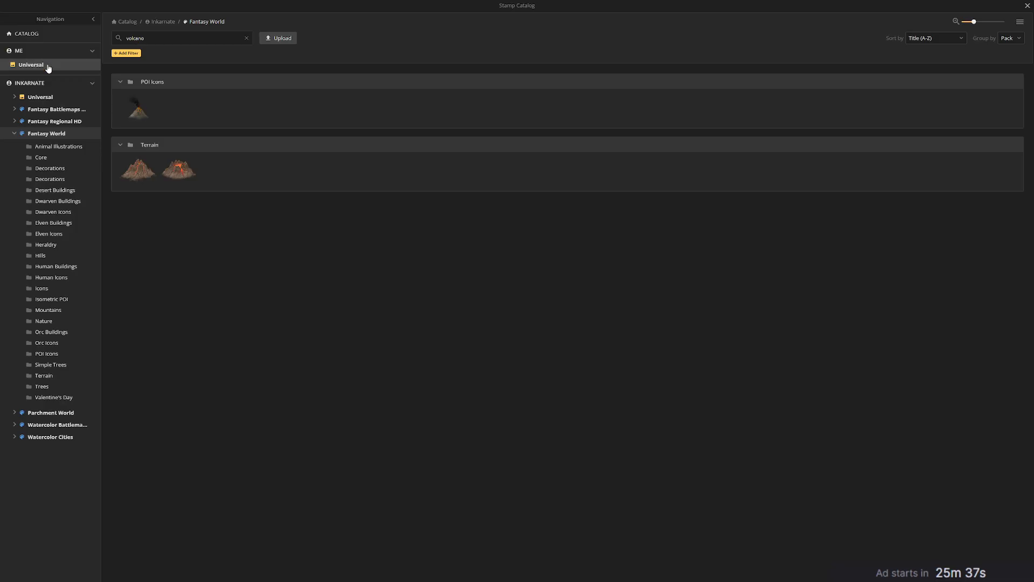
click(48, 310)
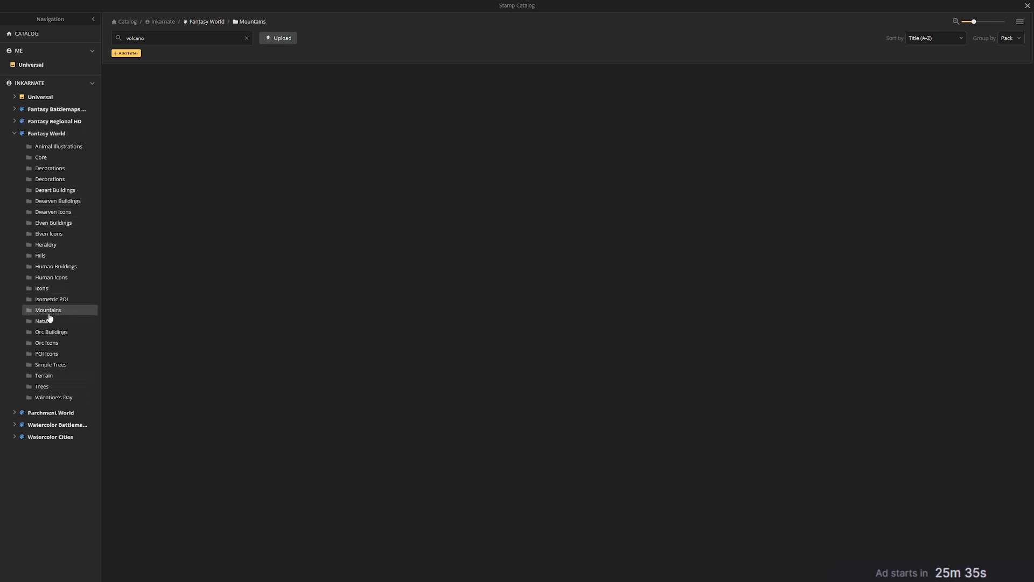
click(246, 37)
mouse_move(137, 114)
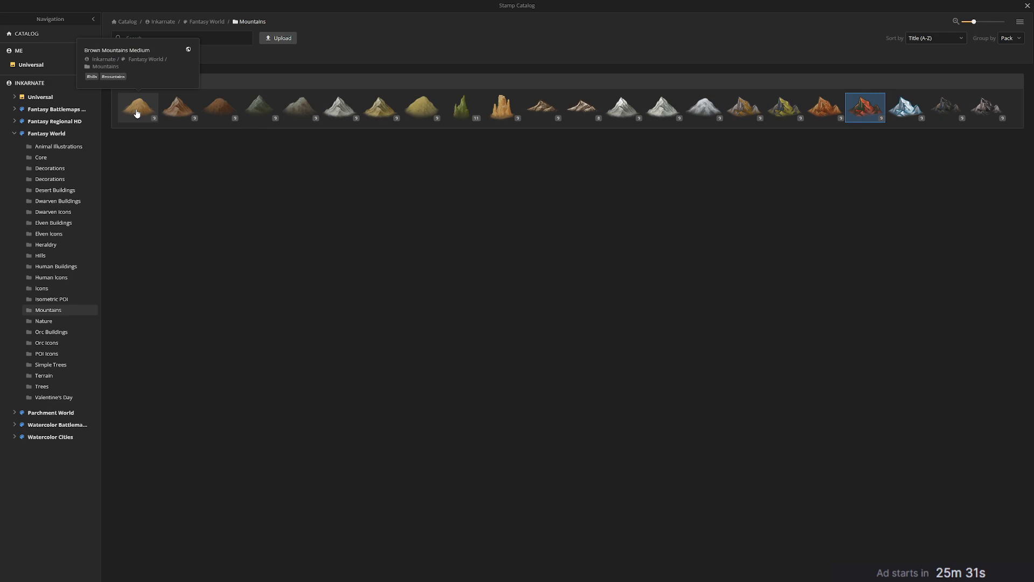
click(137, 107)
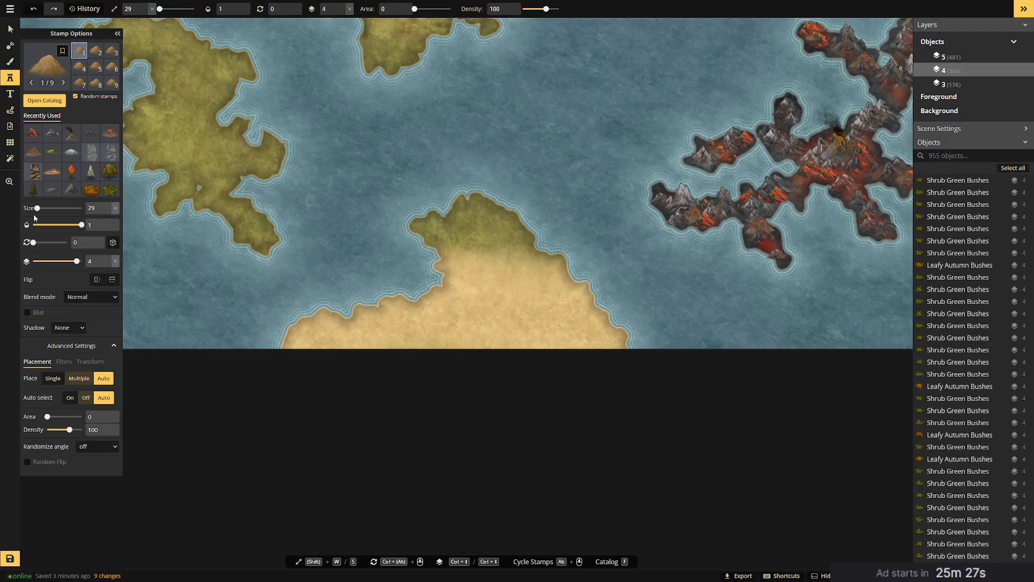
drag(38, 206, 41, 207)
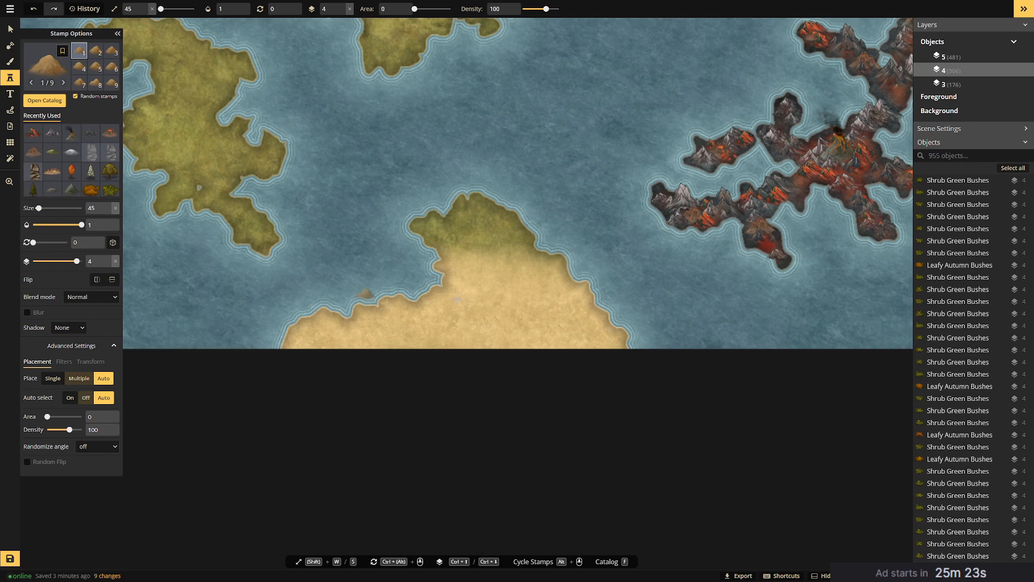
click(492, 305)
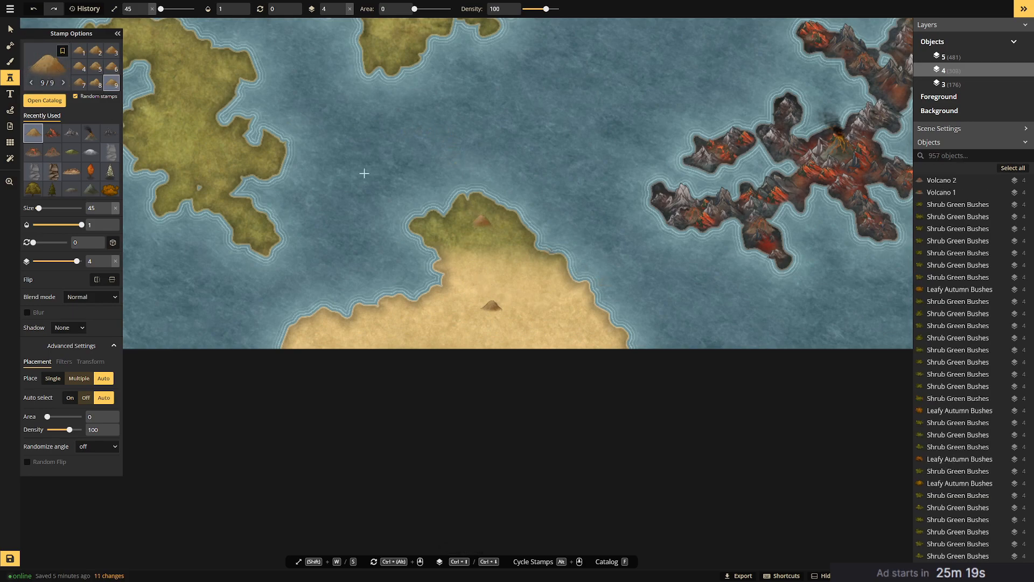
Try a Mountains Beige stamp at size 45 where the headland's grass meets the sand.
click(38, 62)
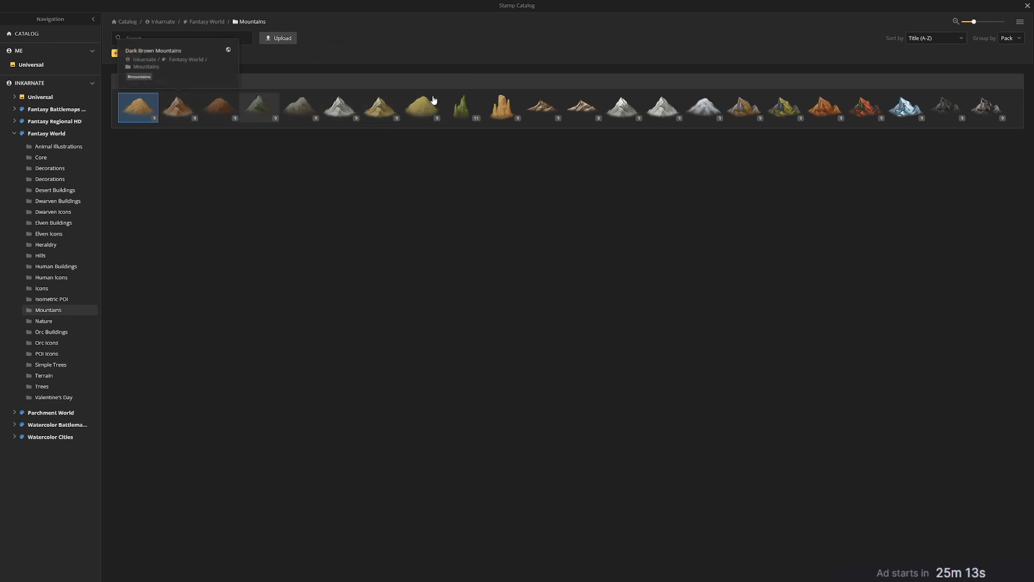
click(745, 117)
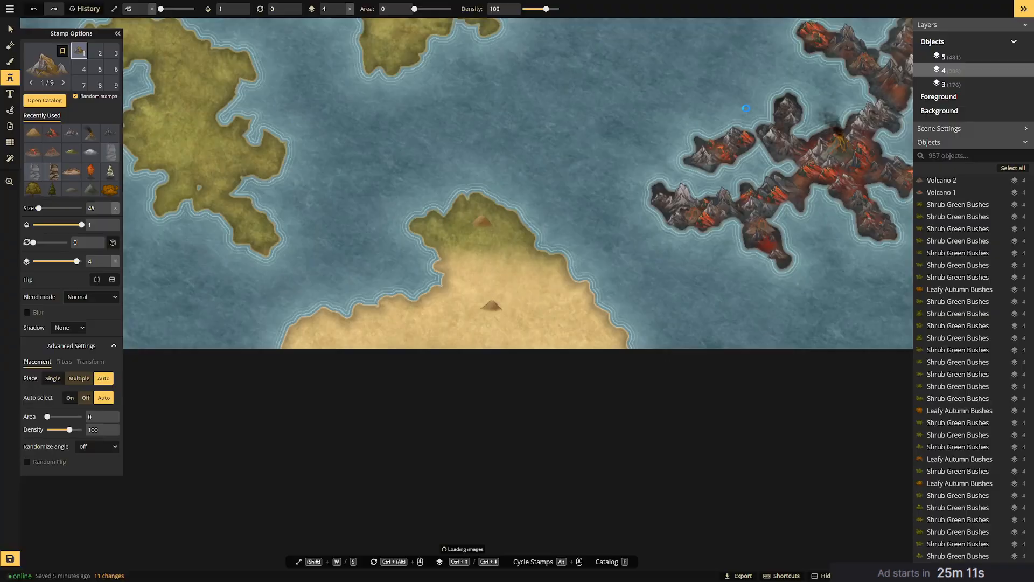
click(505, 255)
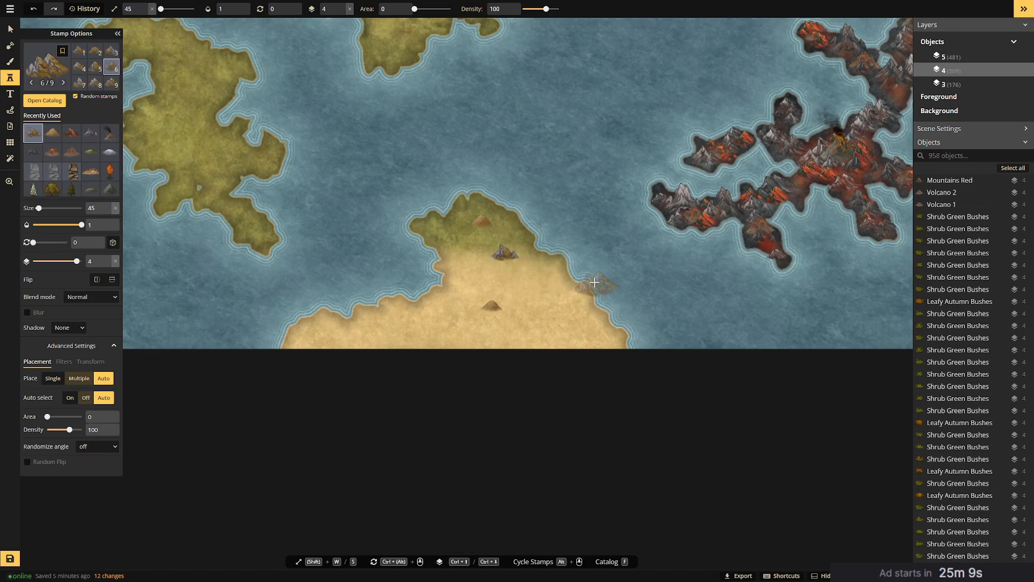
Place three Dunes 1 stamps from the Fantasy World Hills folder at size 45 on the desert's sand.
click(462, 233)
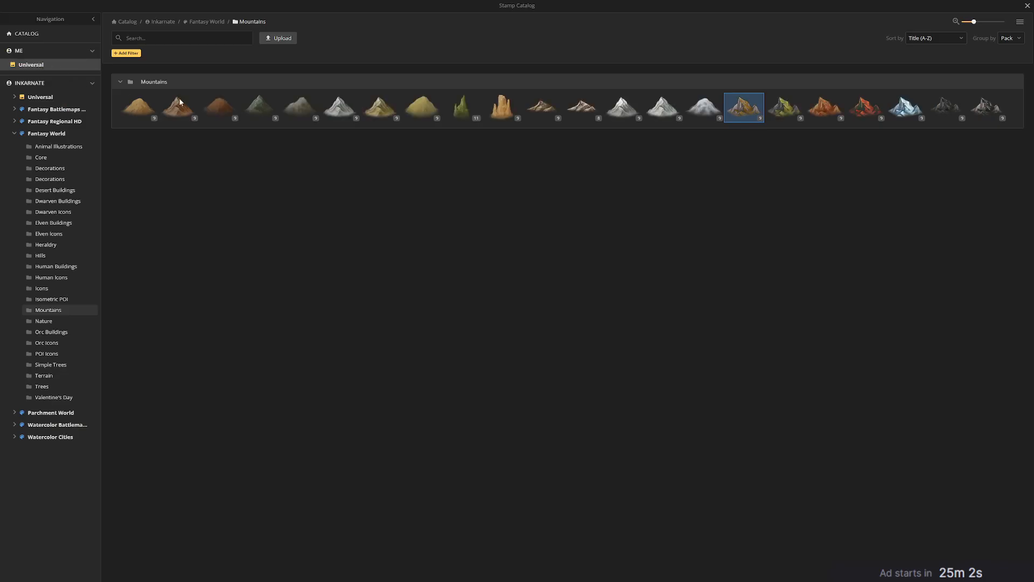
click(46, 64)
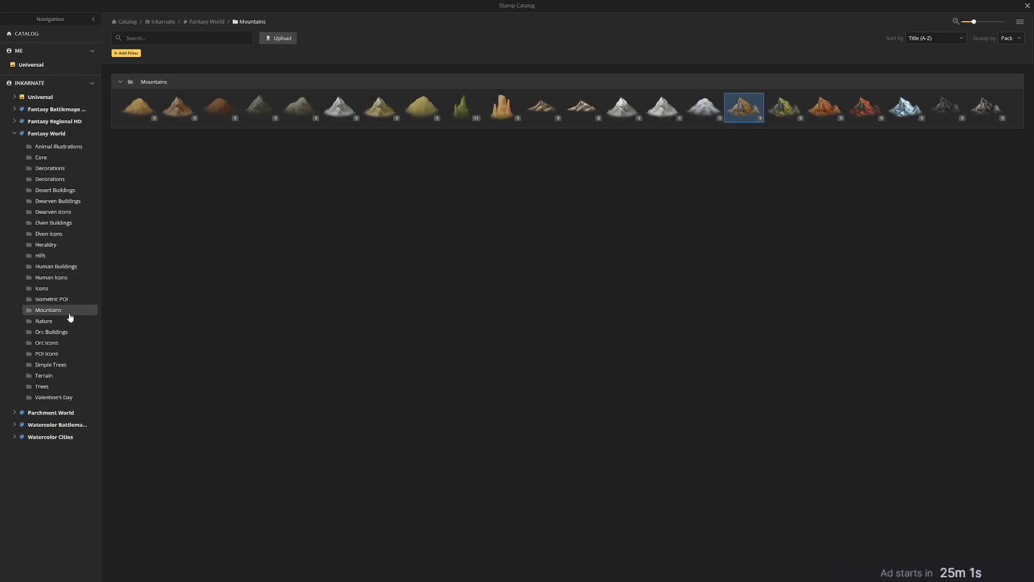
click(62, 256)
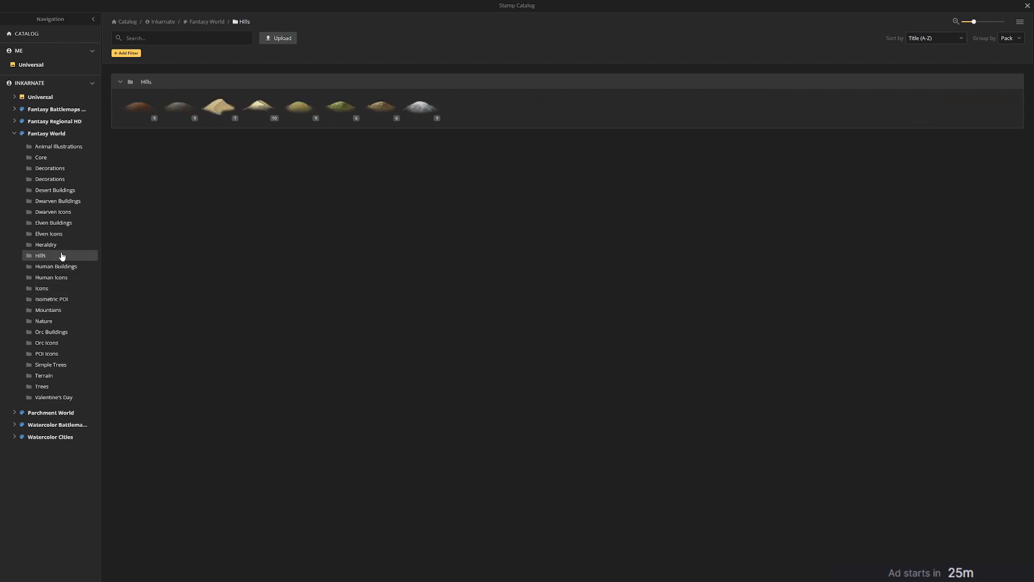
click(259, 106)
click(520, 322)
click(445, 341)
click(460, 315)
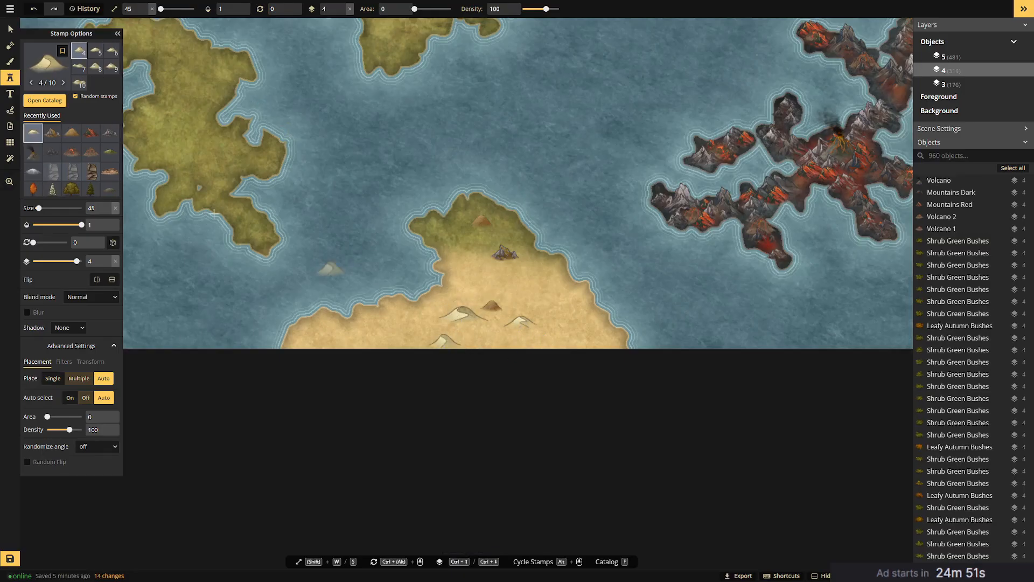
Delete the brown mountain among the dunes and the beige mountain at the edge of the grass.
click(492, 306)
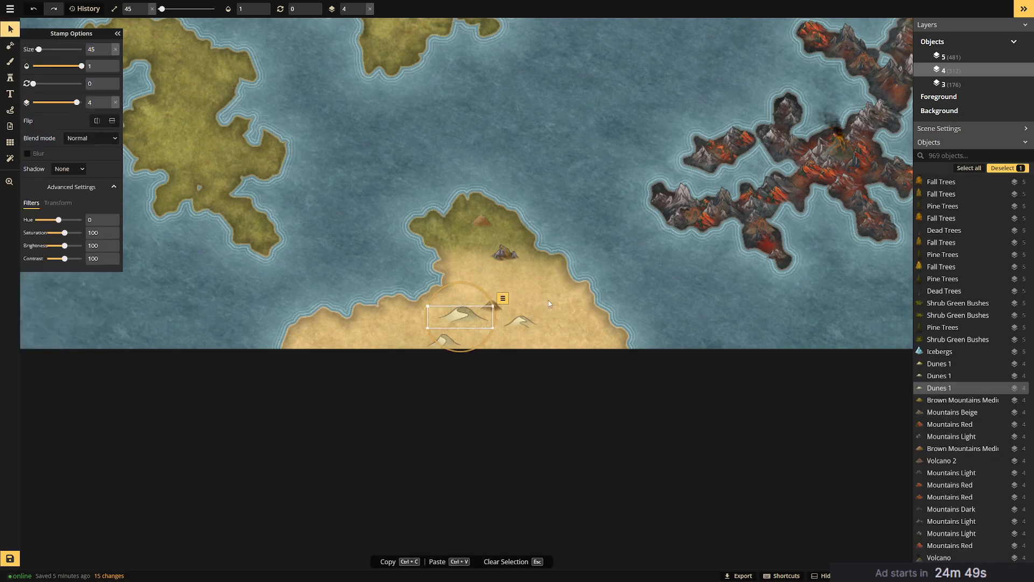
key(Delete)
click(509, 256)
key(Delete)
Move the headland's brown mountain to the eastern end of the grass and sand border and stamp a second one west of it.
click(486, 225)
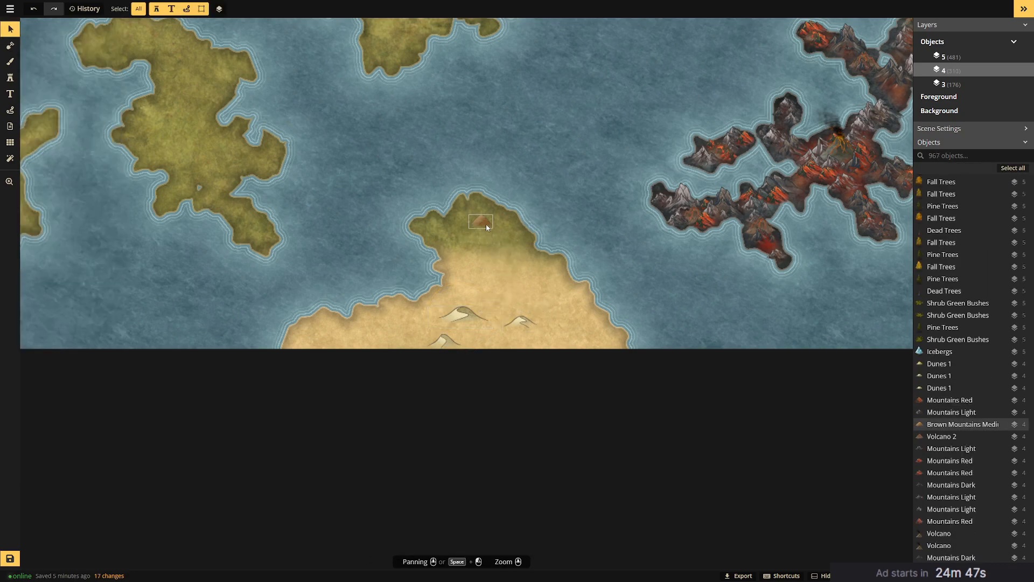
drag(486, 228, 515, 252)
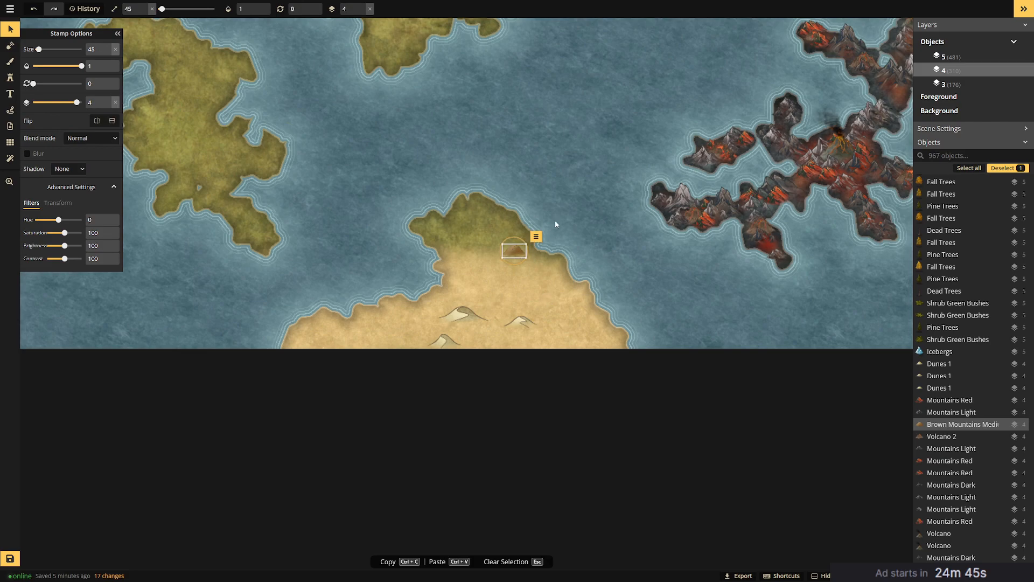
click(569, 218)
click(512, 255)
drag(518, 252, 516, 254)
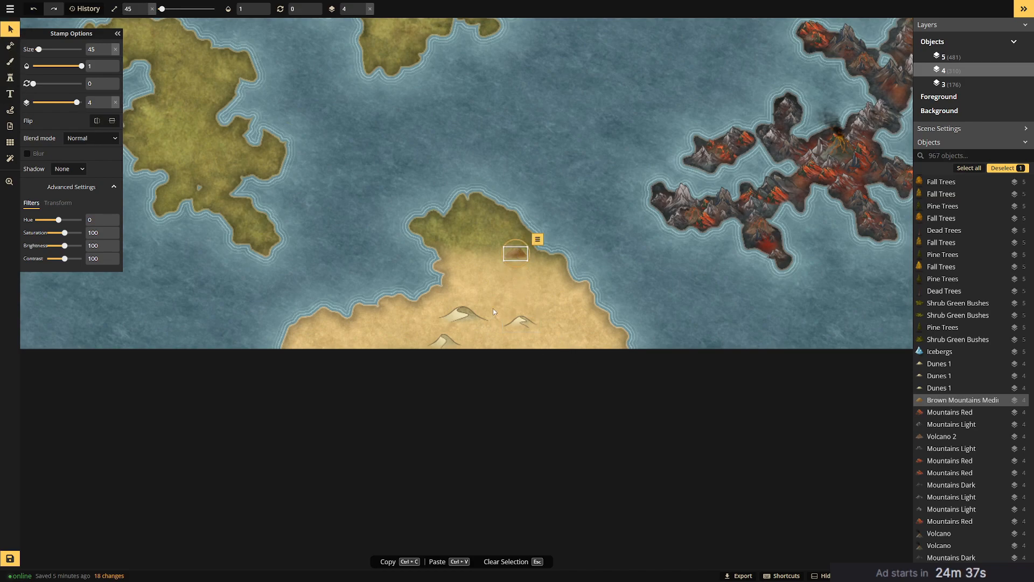
click(10, 77)
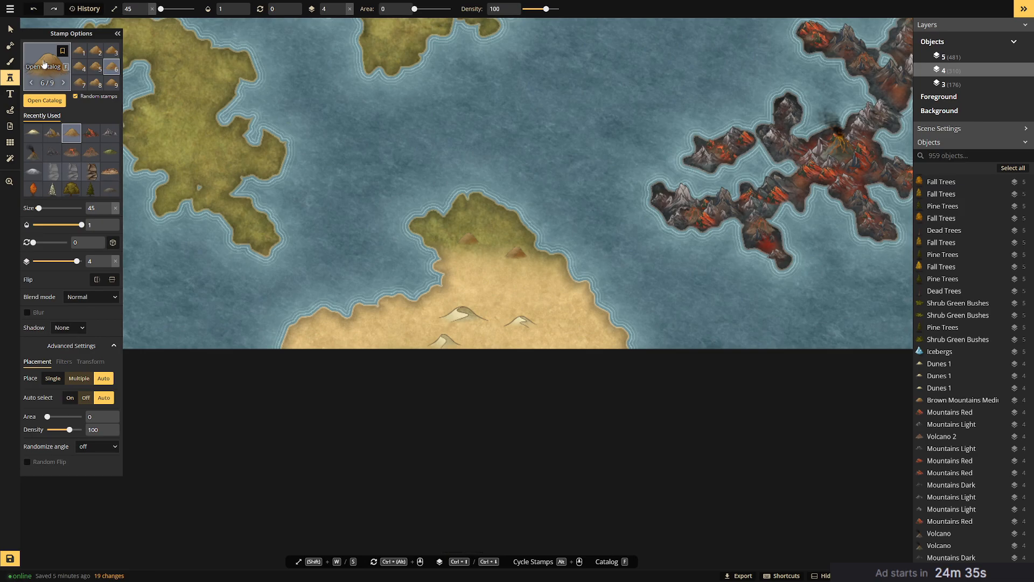
Scatter nine Dunes stamps from the Fantasy World Hills folder at size 45 across the southern desert around the larger dunes.
click(44, 63)
click(216, 108)
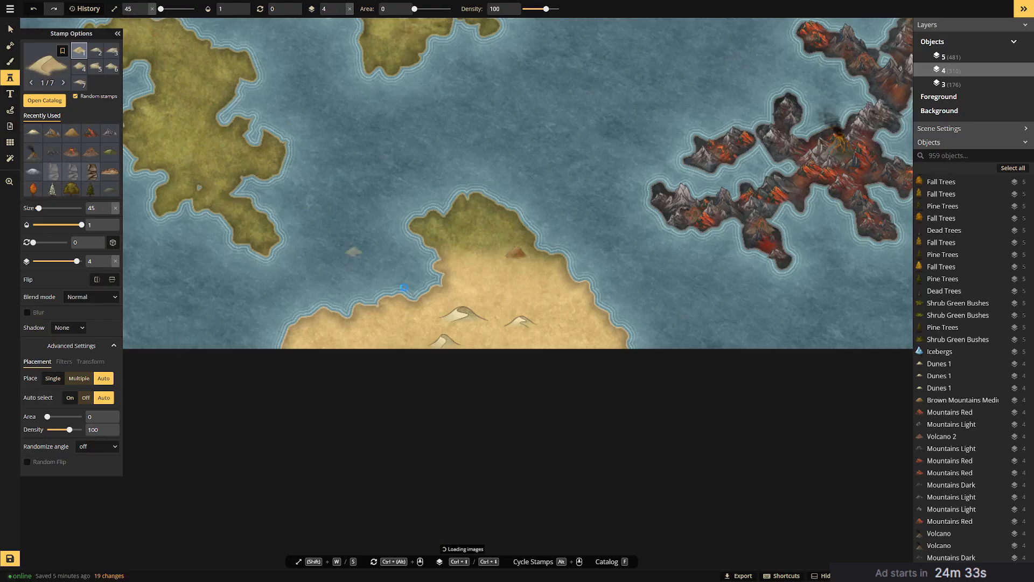
click(384, 332)
click(421, 329)
click(494, 346)
click(529, 339)
click(522, 299)
click(499, 293)
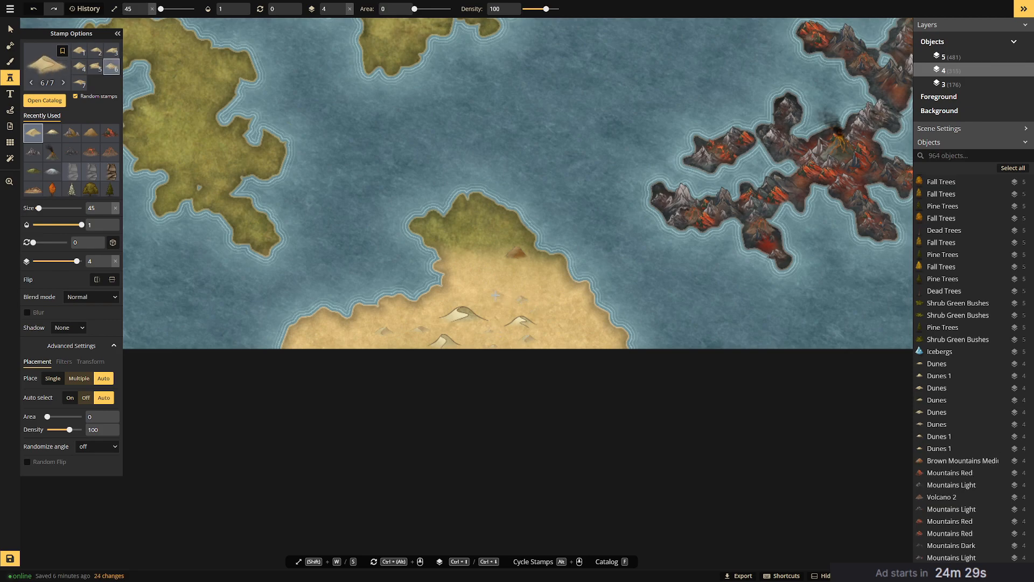
click(531, 324)
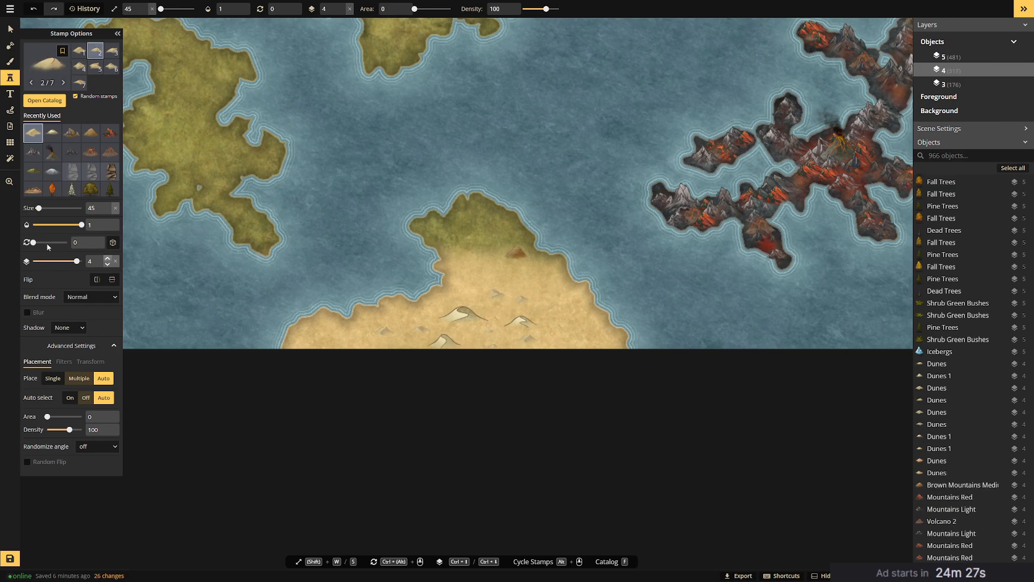
click(564, 316)
click(583, 316)
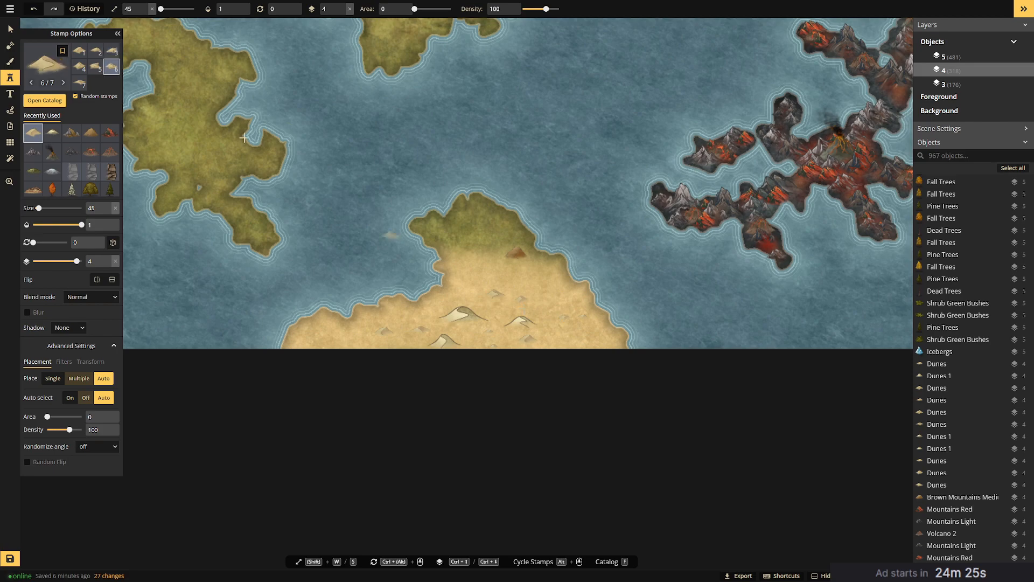
Delete the small Dunes stamps on the eastern half of the desert.
click(11, 29)
click(532, 330)
click(465, 312)
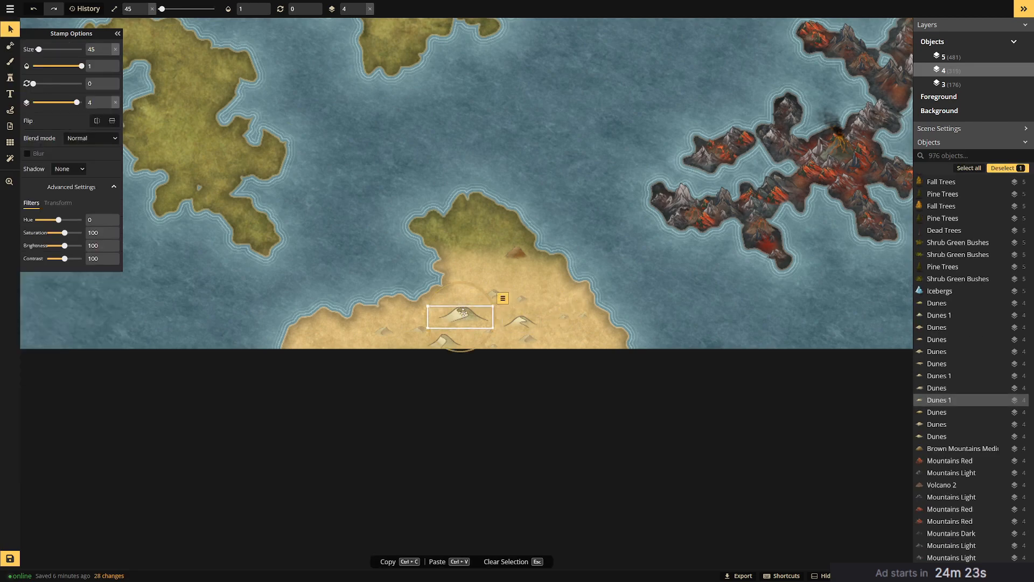
click(519, 323)
click(522, 300)
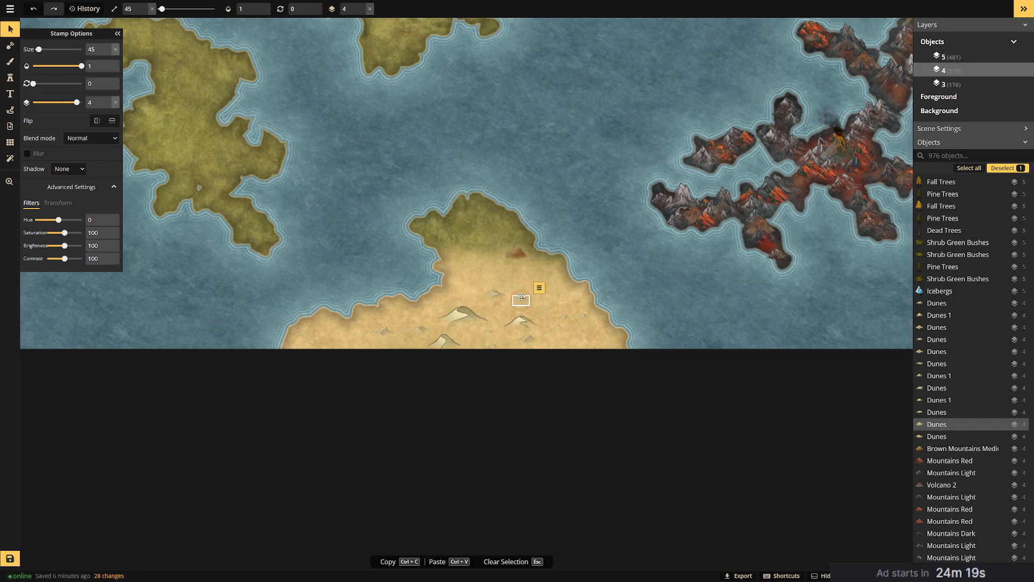
click(496, 273)
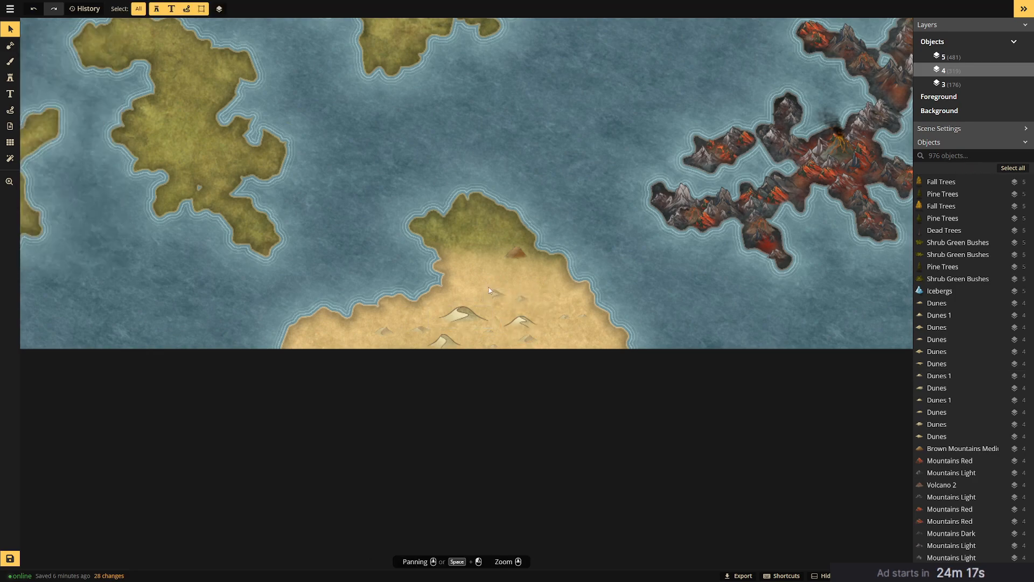
drag(520, 299, 587, 328)
key(Delete)
key(Delete)
click(523, 341)
key(Delete)
Delete the remaining small Dunes stamps in the middle and west of the desert.
click(495, 347)
click(488, 331)
key(Delete)
click(422, 331)
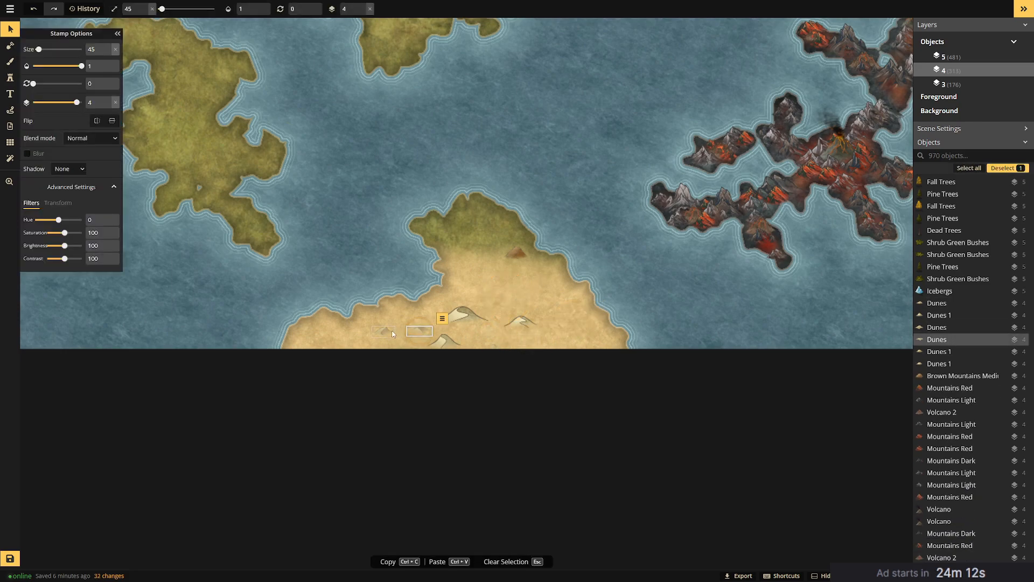
key(Delete)
click(385, 331)
key(Delete)
Place three Dunes stamps at size 78 between and east of the desert's Dunes 1 stamps.
click(10, 77)
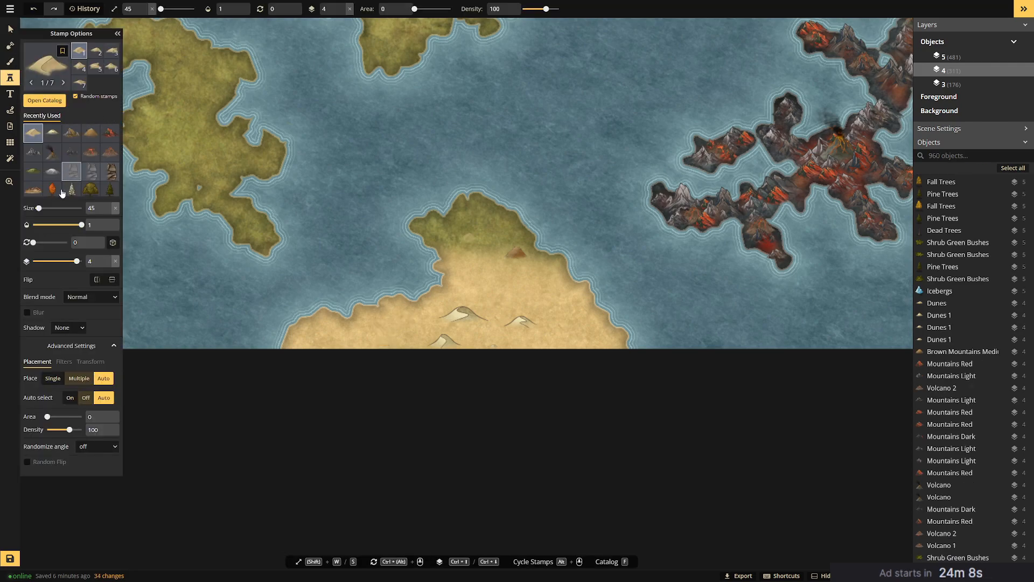
drag(39, 208, 41, 208)
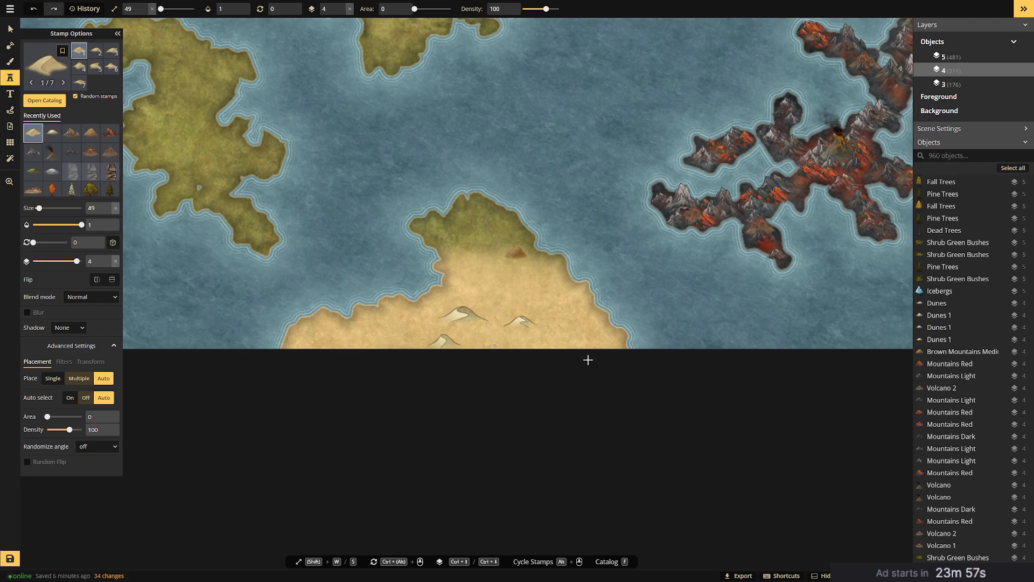
drag(38, 208, 41, 208)
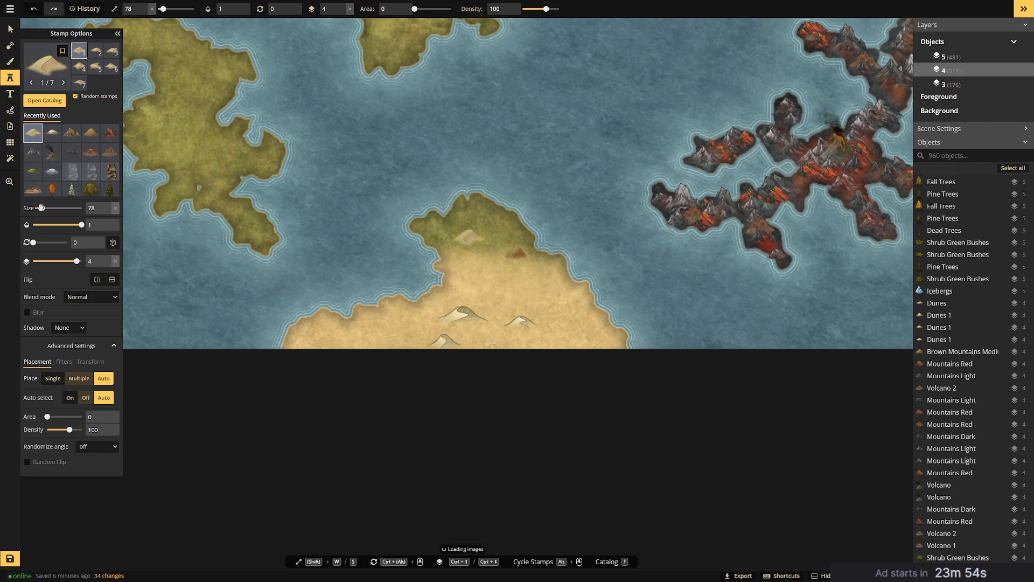
click(509, 303)
click(568, 339)
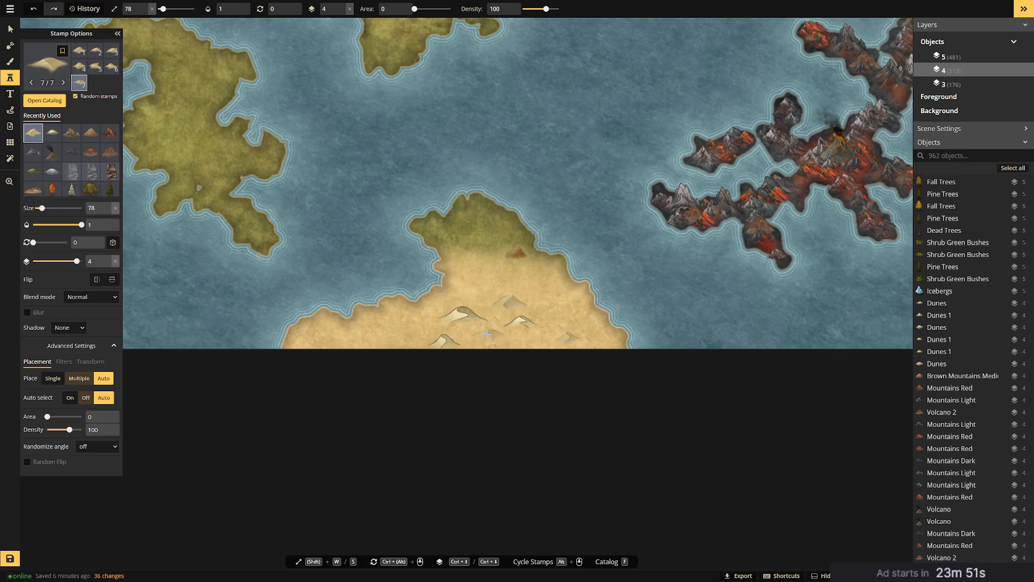
click(493, 334)
Delete the small Dunes stamp hidden at the map's southern edge.
click(9, 29)
click(479, 318)
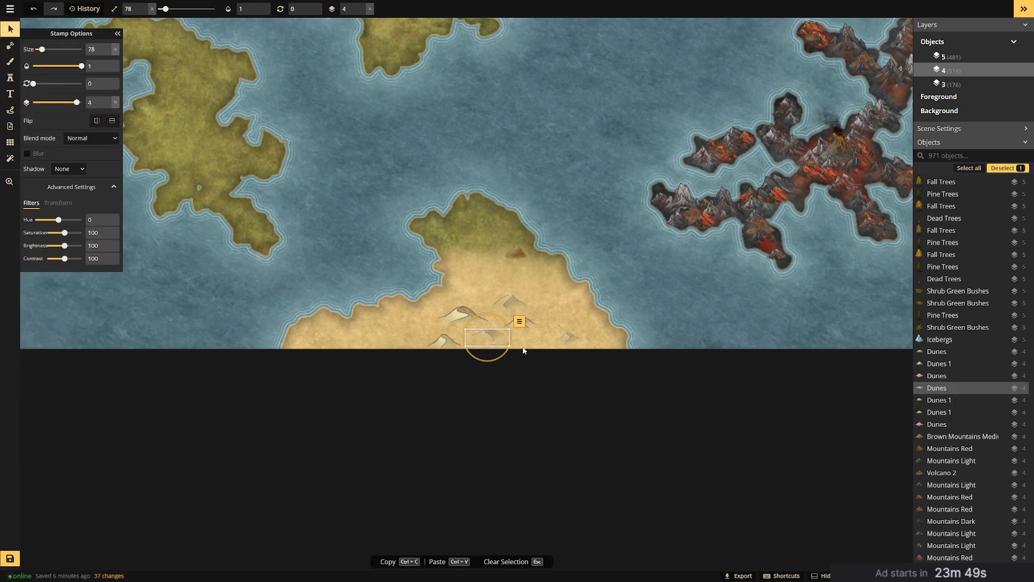
click(494, 352)
click(494, 350)
key(Delete)
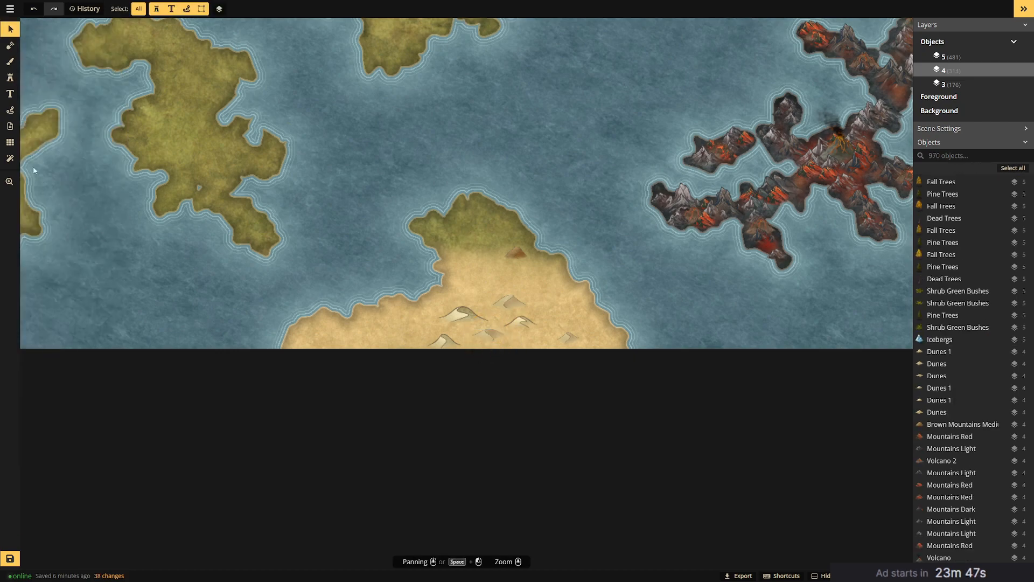
Place seven Dunes 1 stamps from the Hills folder at size 45 across the western, central and eastern desert.
click(10, 81)
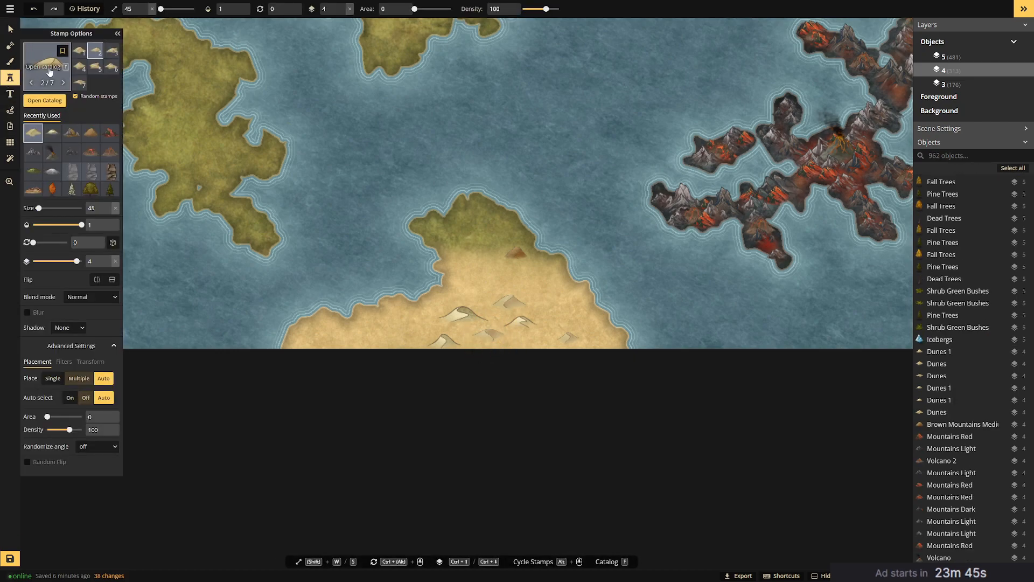
click(39, 61)
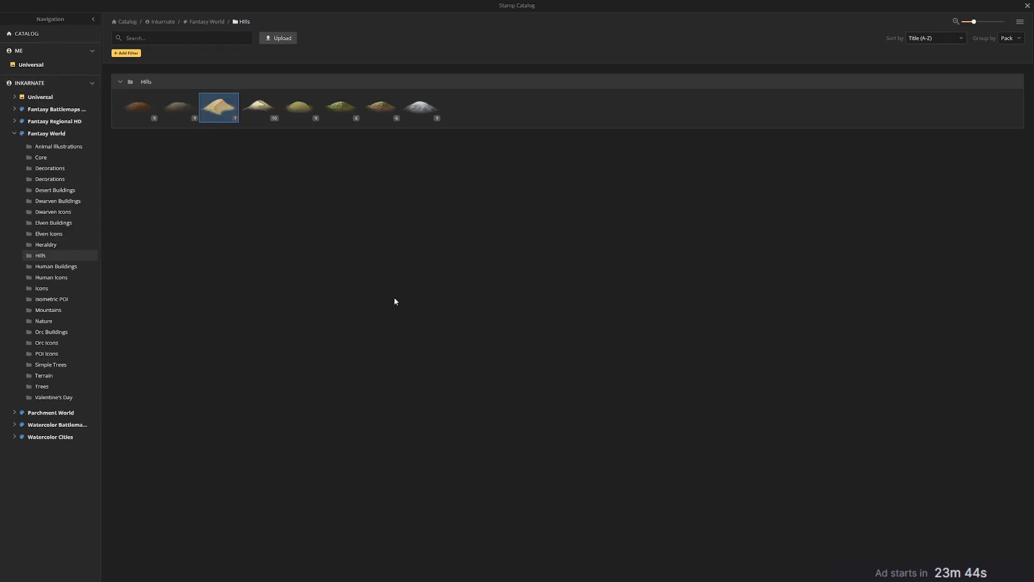
click(258, 106)
click(542, 303)
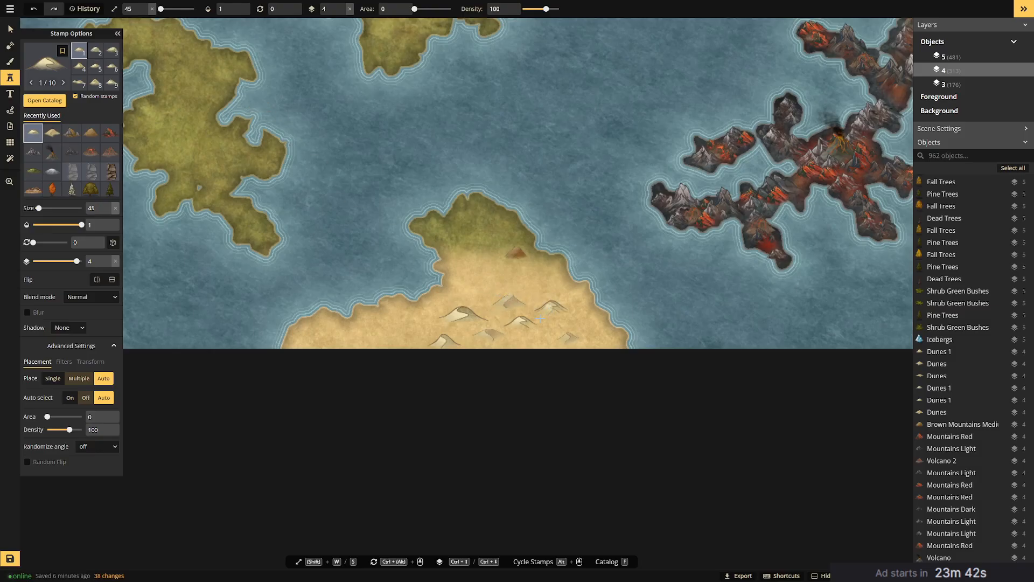
click(409, 329)
click(479, 281)
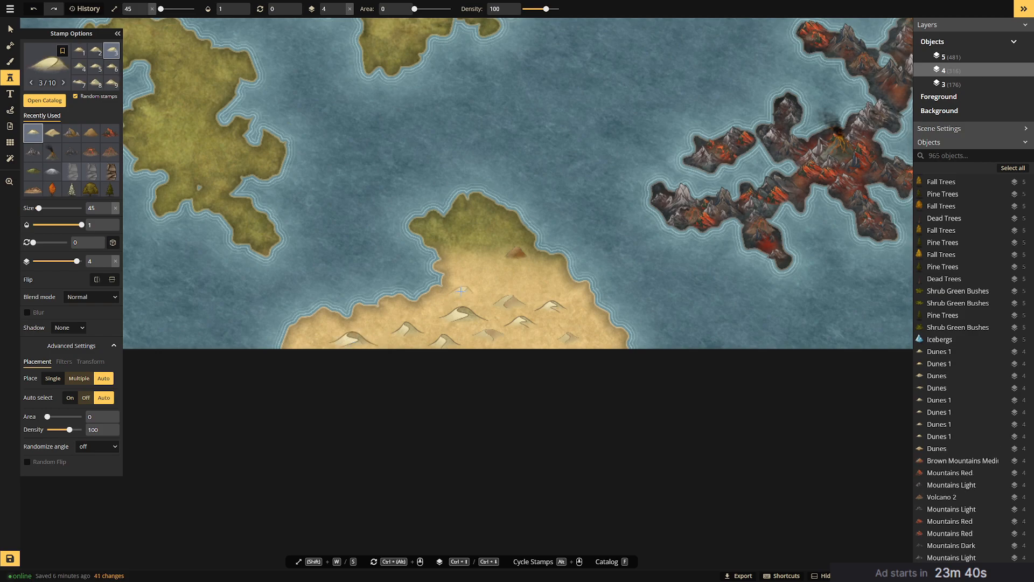
click(535, 333)
click(511, 312)
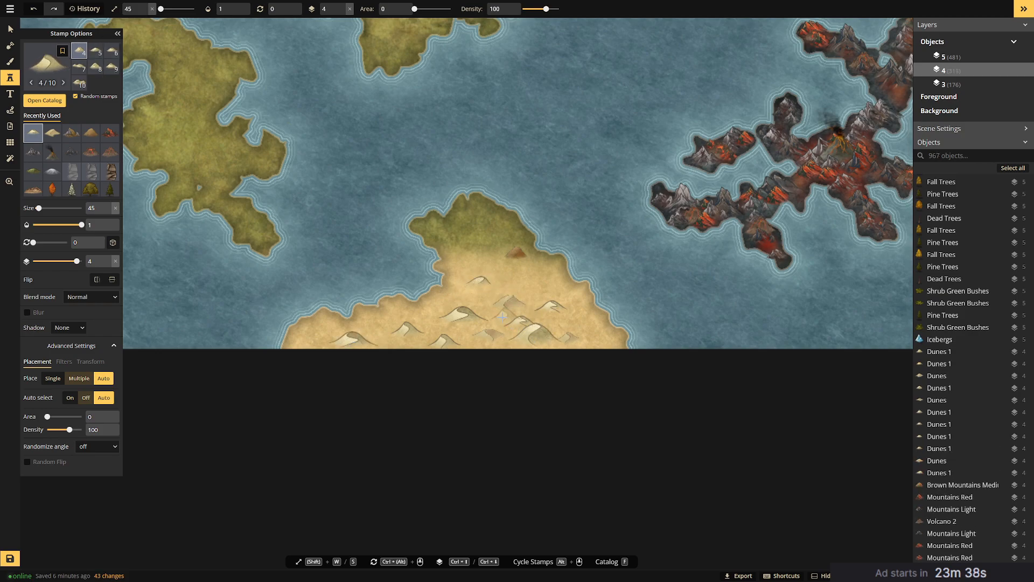
click(541, 308)
click(555, 327)
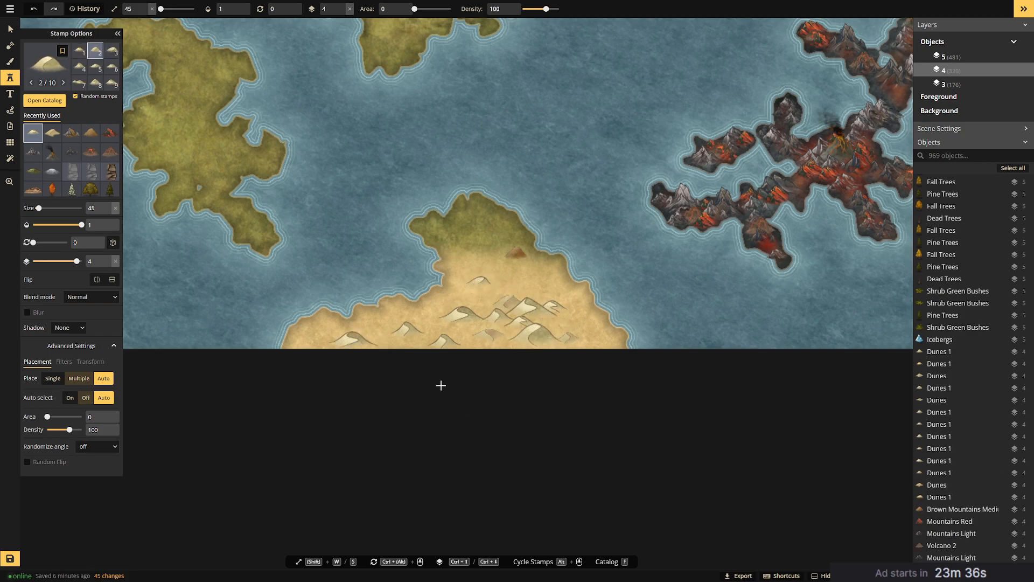
Delete the crowded group of dunes in the middle of the desert, keeping the two western dunes and the small eastern one.
click(9, 28)
click(530, 309)
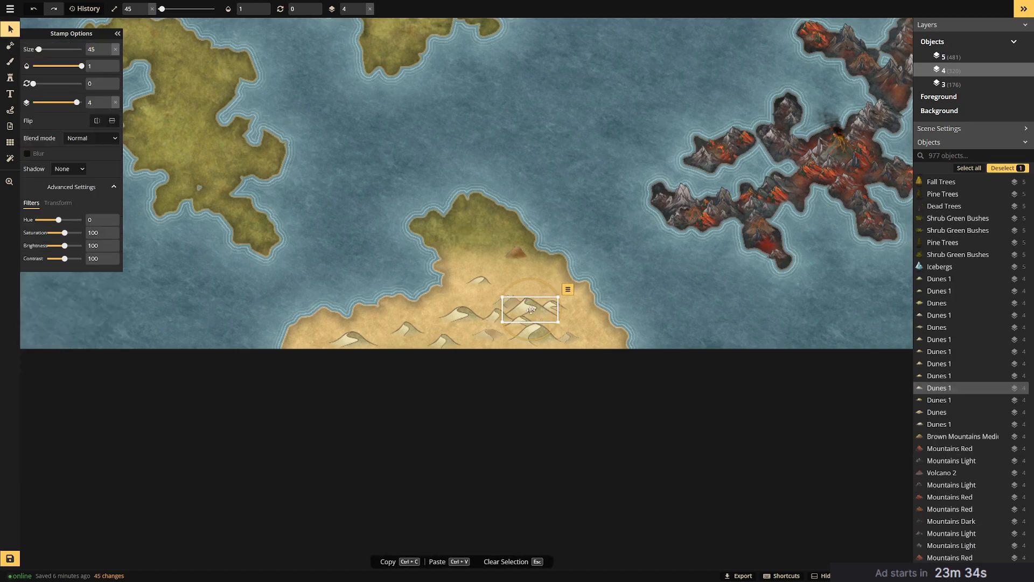
drag(456, 276, 535, 335)
key(Delete)
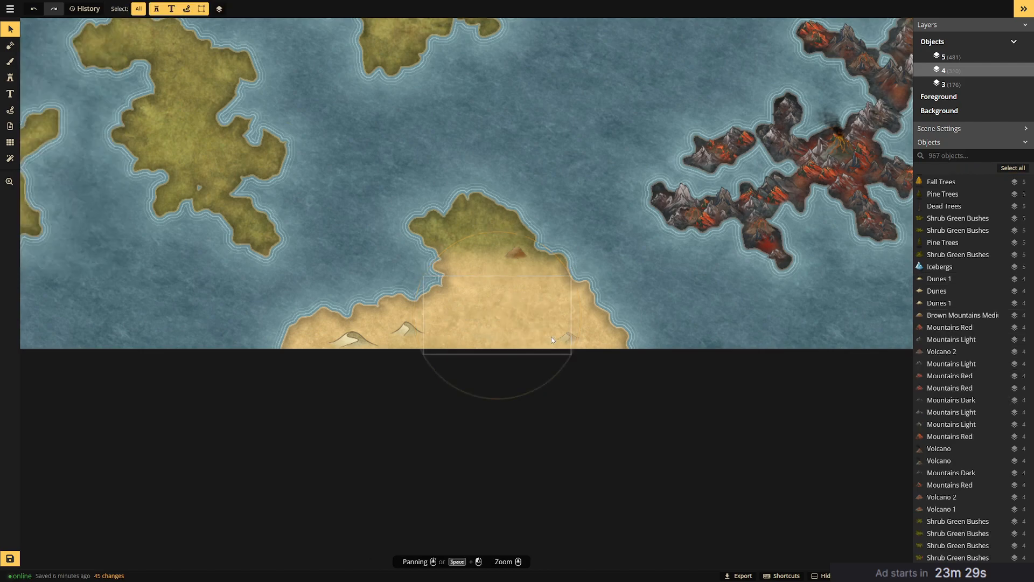
Place three Dunes 1 stamps at size 52 spaced apart in the cleared middle of the desert.
click(11, 78)
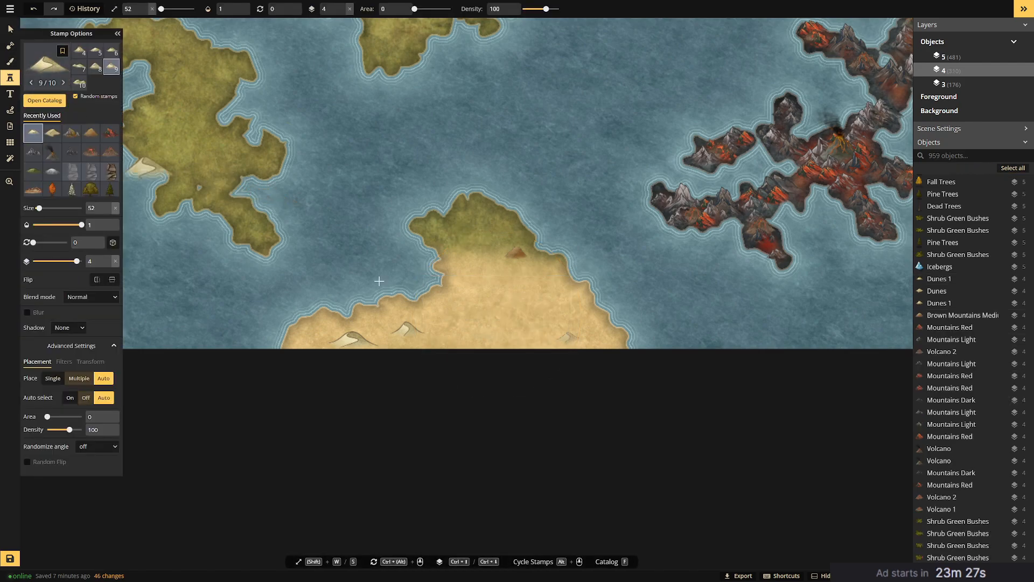
click(493, 339)
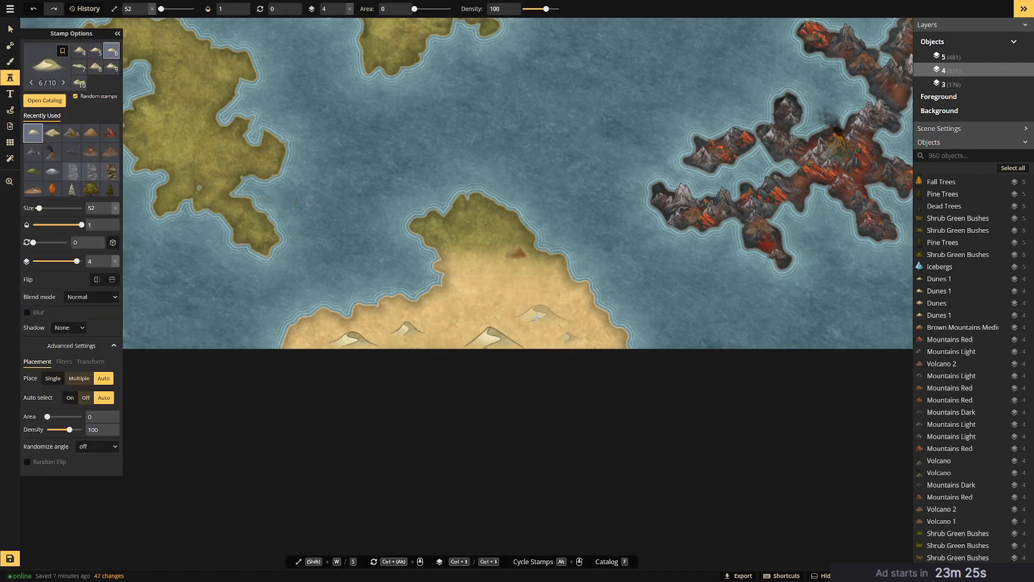
click(534, 317)
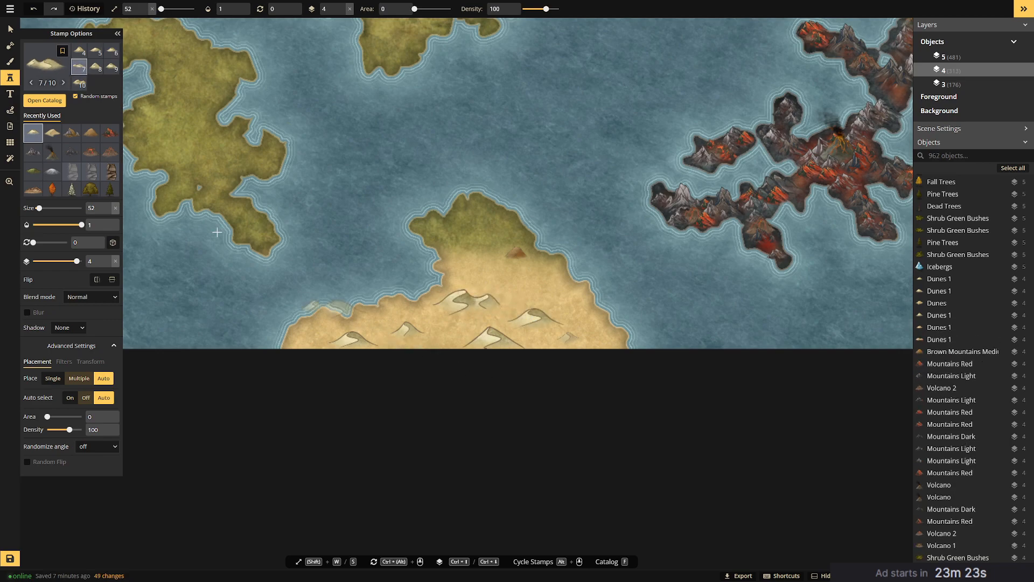
Place three Dunes stamps from the Hills folder at size 80 in the gaps between the three large central dunes.
click(40, 68)
click(218, 106)
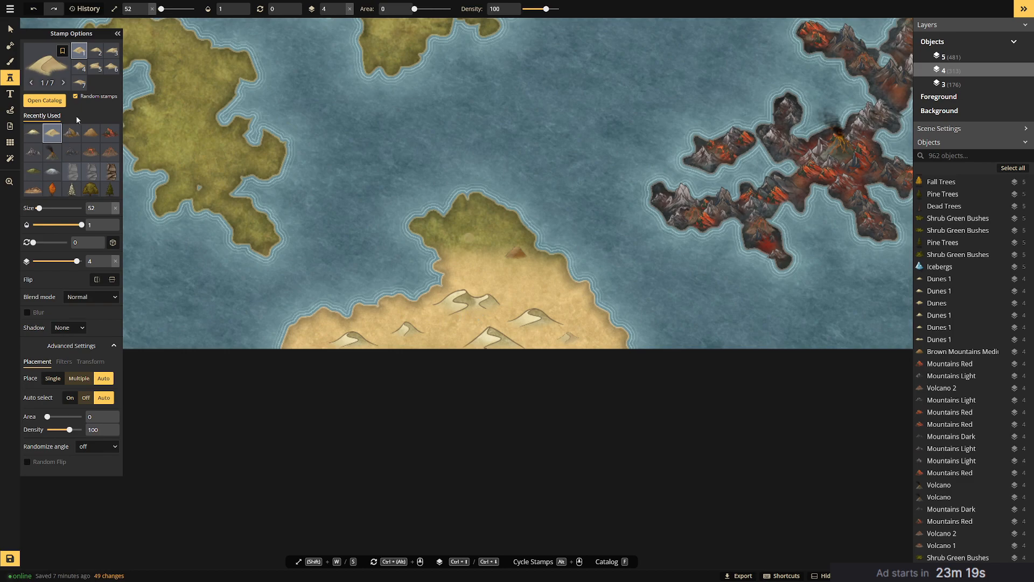
drag(40, 208, 42, 207)
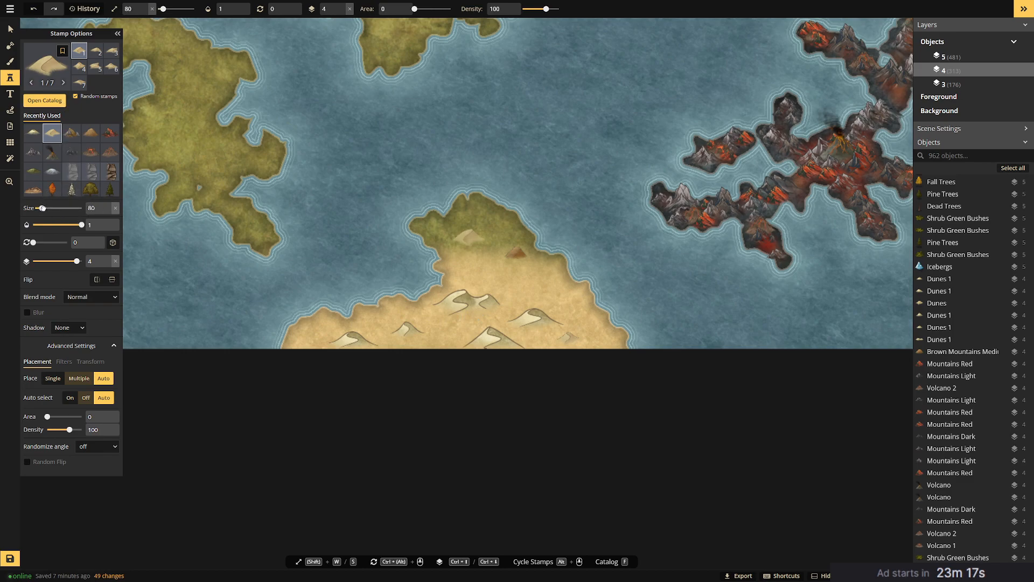
click(482, 315)
click(488, 328)
click(512, 326)
Add four Dunes stamps at size 80 around the two western dunes.
click(411, 342)
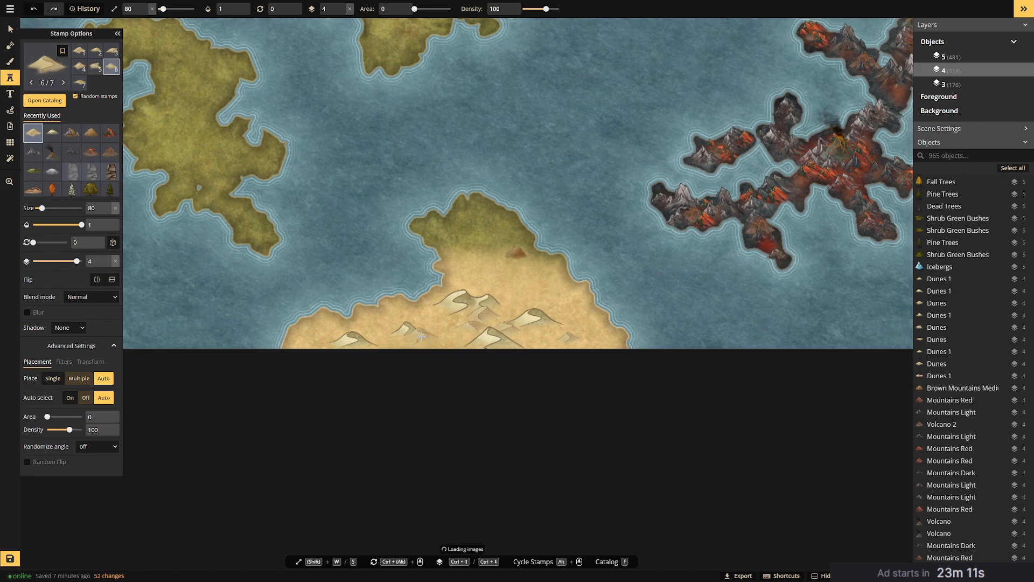
click(373, 348)
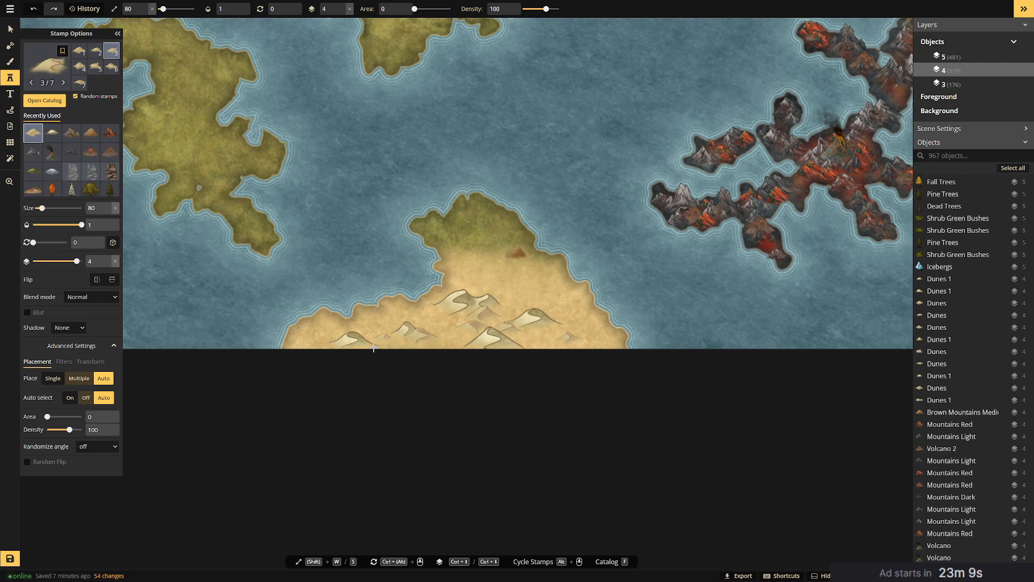
click(386, 334)
click(391, 338)
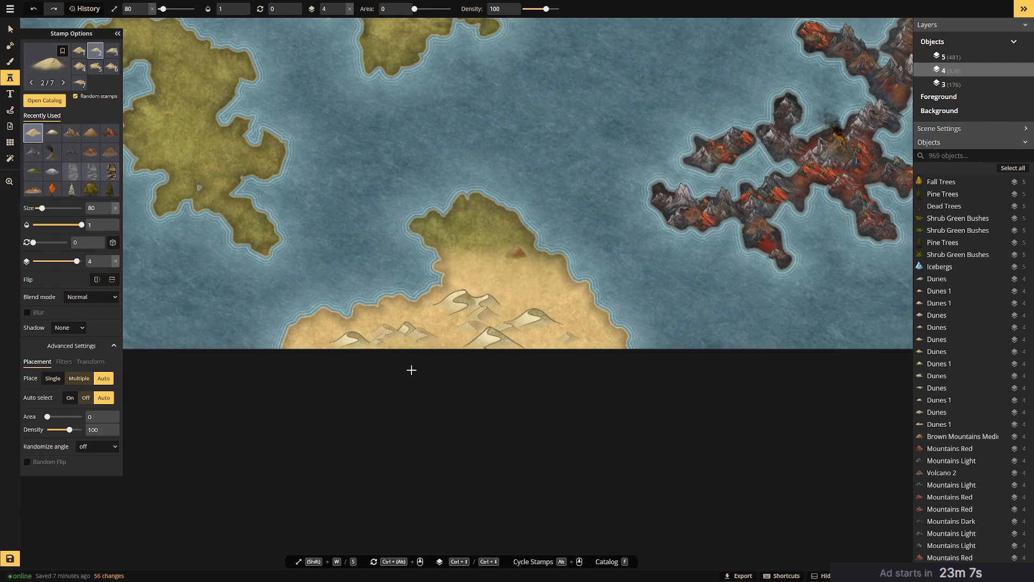
Place five Dunes stamps at size 80 across the northern and eastern desert.
click(556, 297)
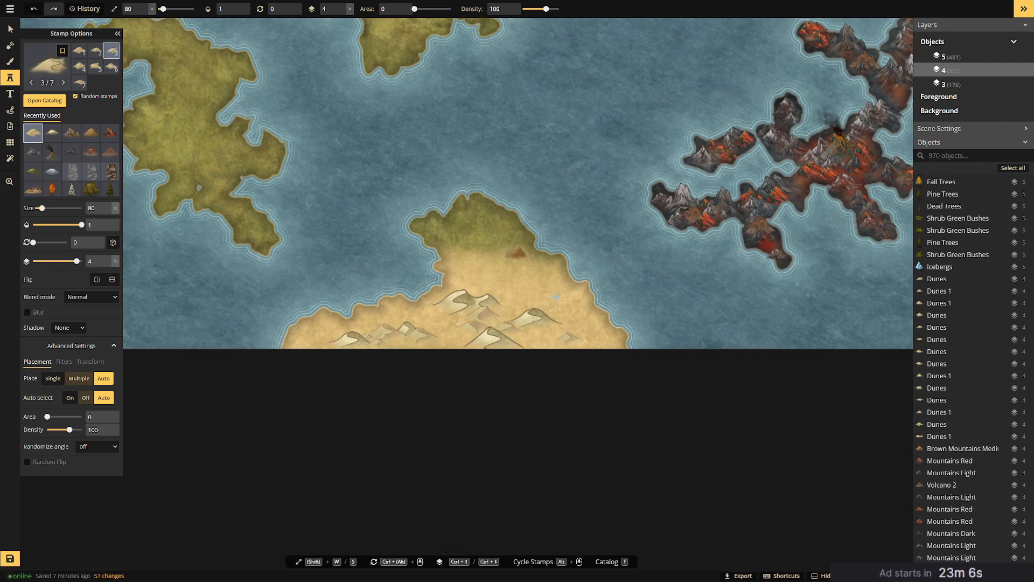
click(513, 291)
click(546, 273)
click(490, 264)
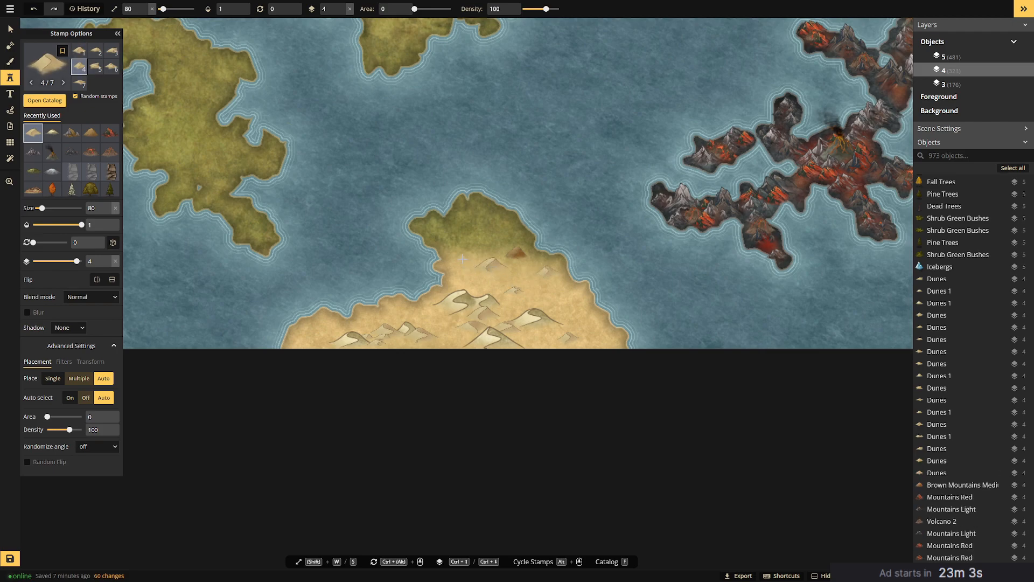
click(578, 327)
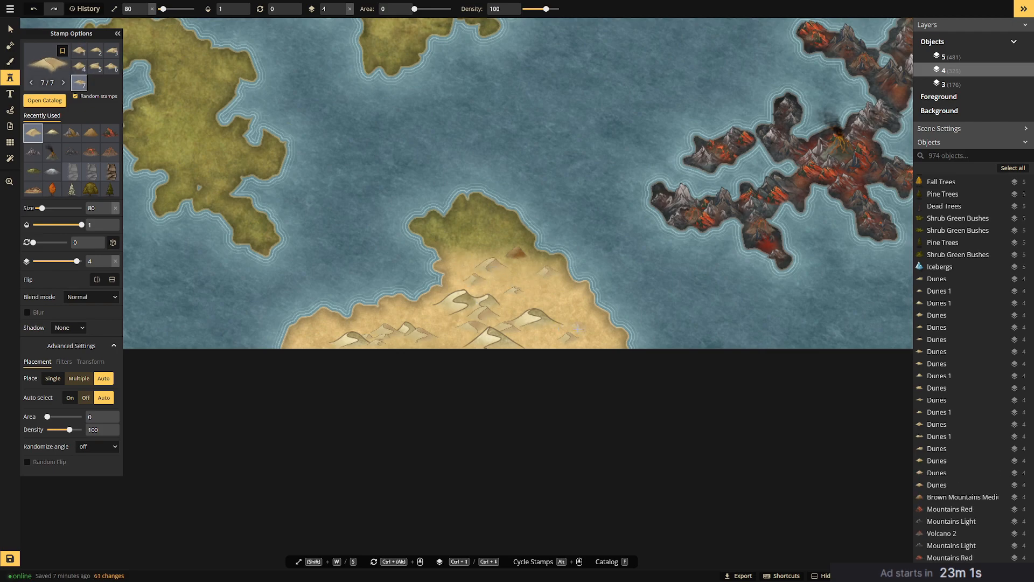
Fill the gaps around the northern and eastern dunes with six more Dunes stamps at size 80.
click(485, 277)
click(486, 295)
click(500, 294)
click(528, 290)
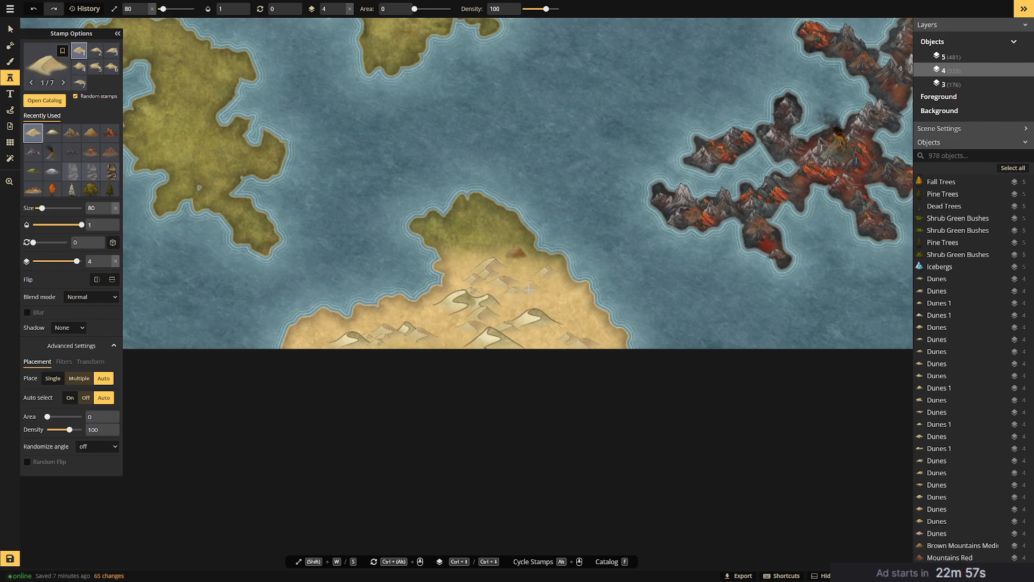
click(541, 285)
click(560, 320)
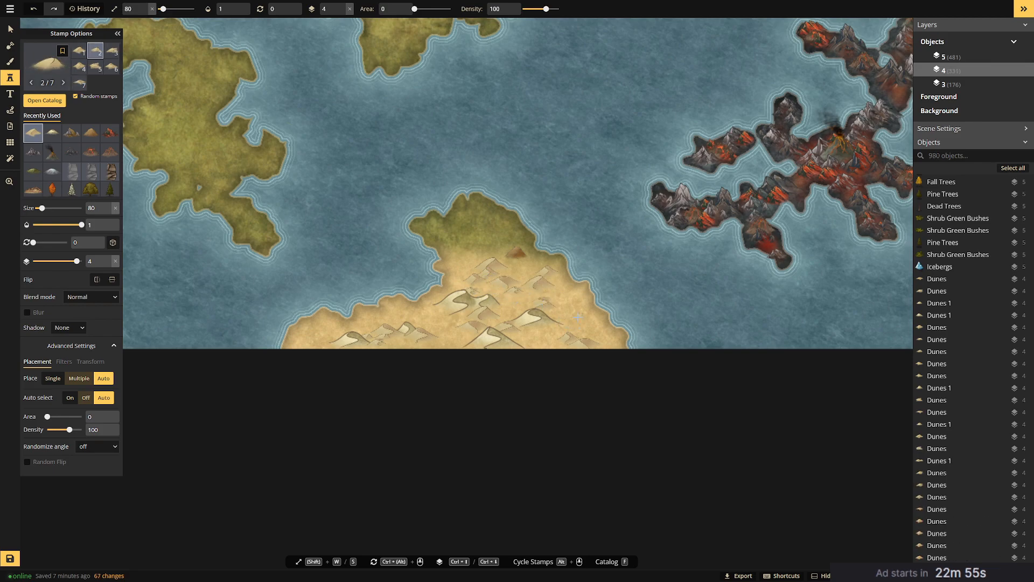
Place four Dunes stamps at size 80 along the desert's southern edge and just west of the large central dune.
click(579, 350)
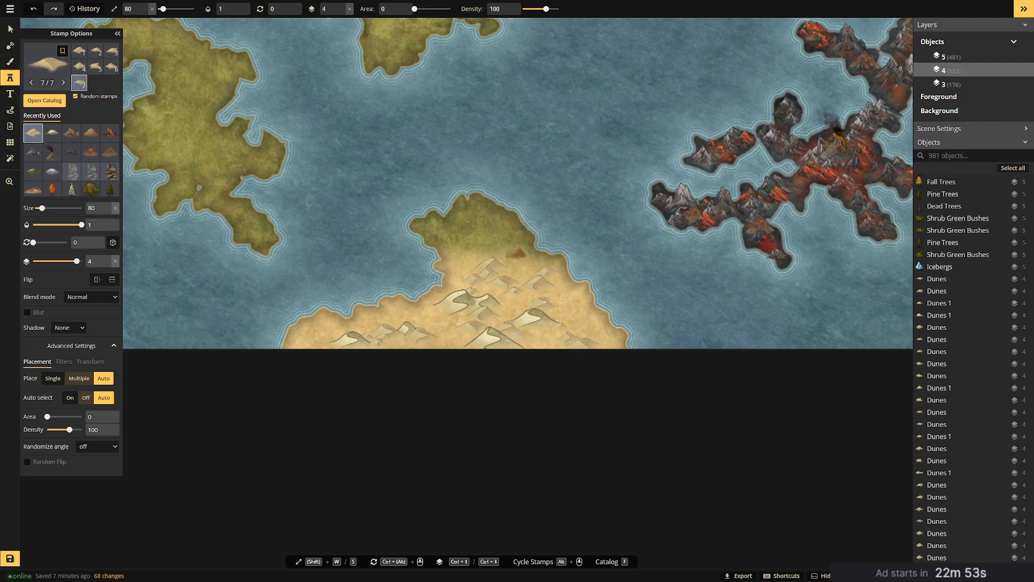
click(467, 338)
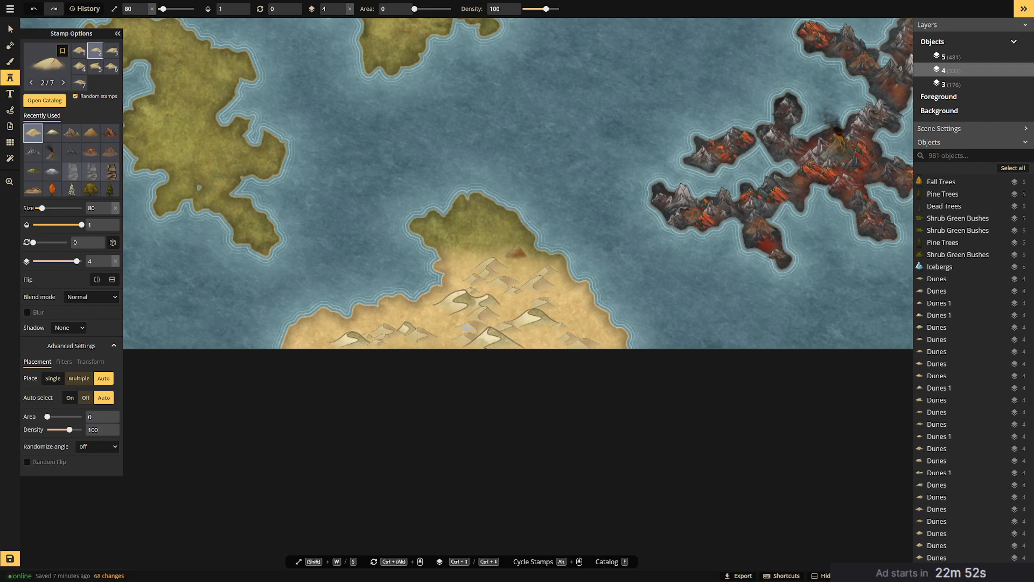
click(435, 312)
click(423, 316)
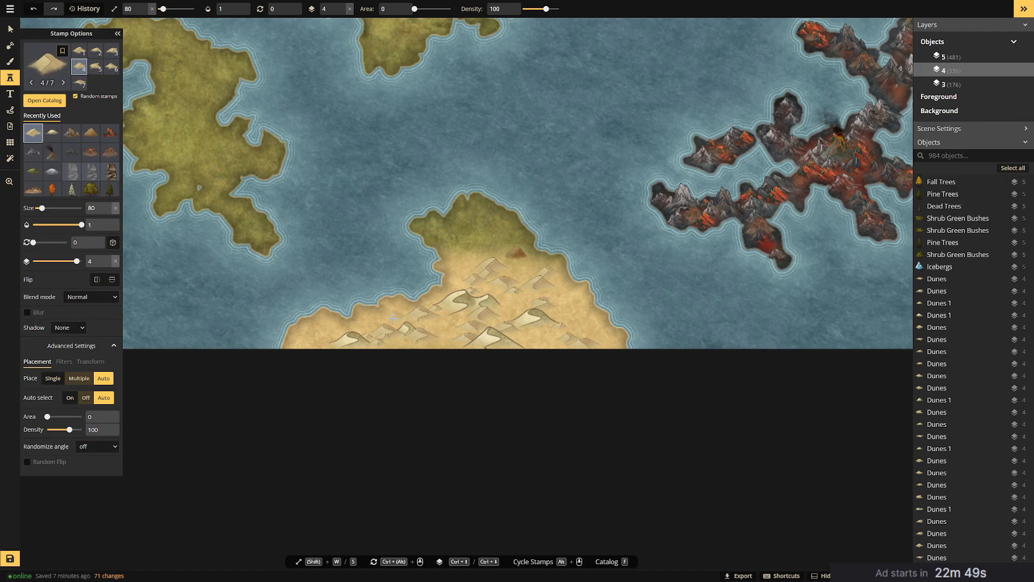
Add four more Dunes stamps at size 80 across the western end of the desert, near the coast.
click(355, 326)
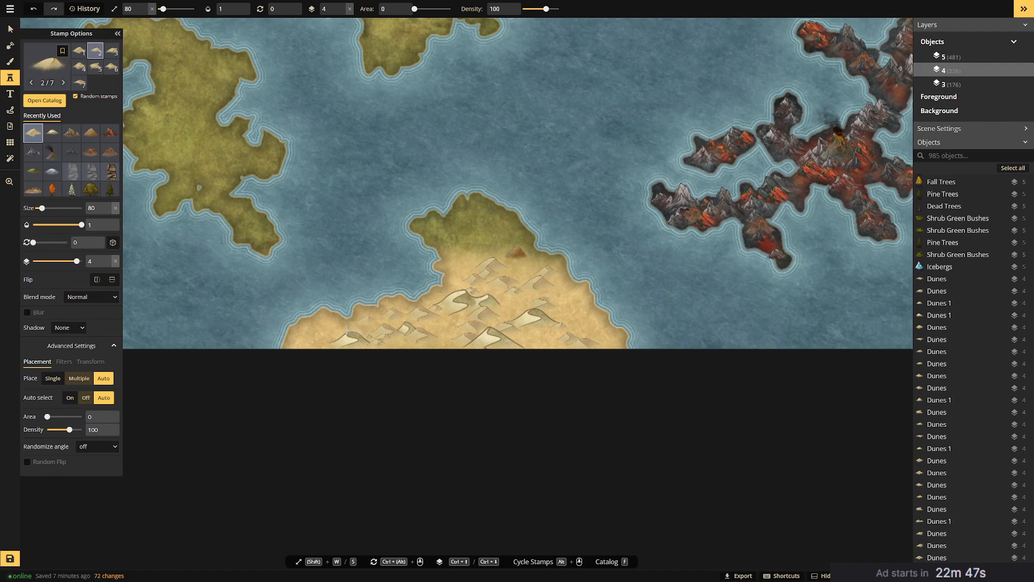
click(324, 324)
click(325, 331)
click(314, 341)
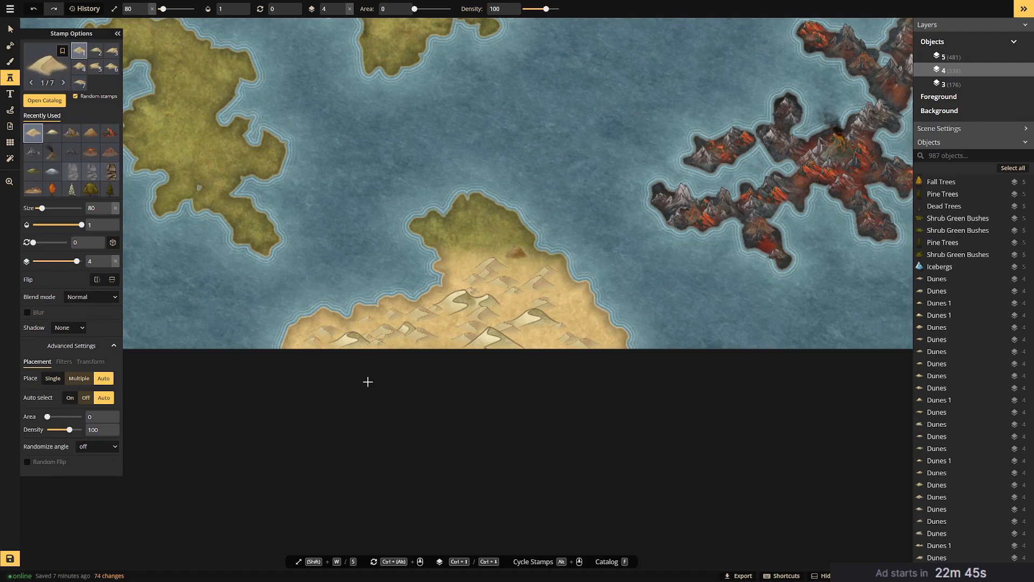
Place three Dunes stamps at size 80 down the southeastern coast and one north of the large eastern dune.
click(567, 316)
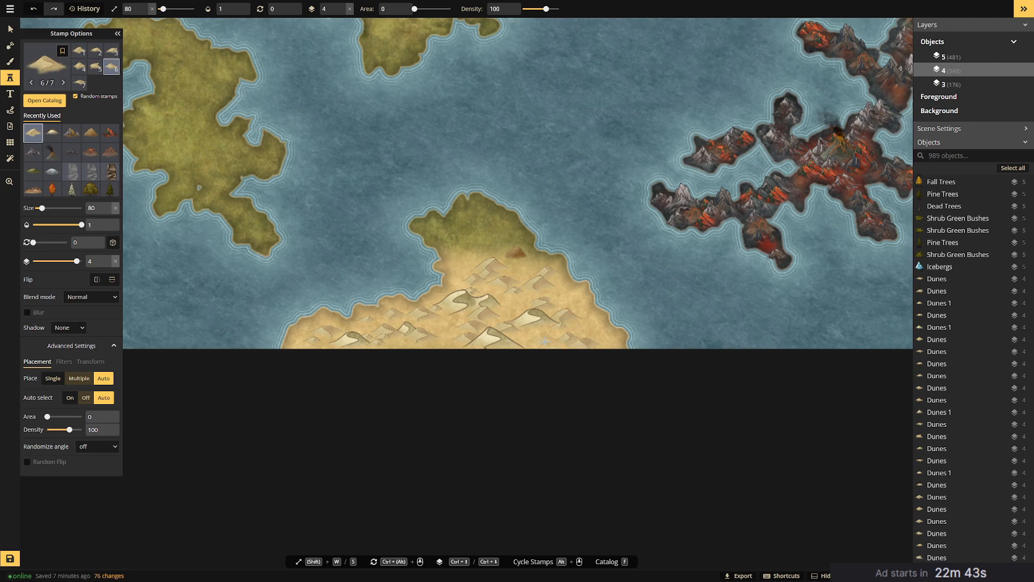
click(581, 330)
click(595, 344)
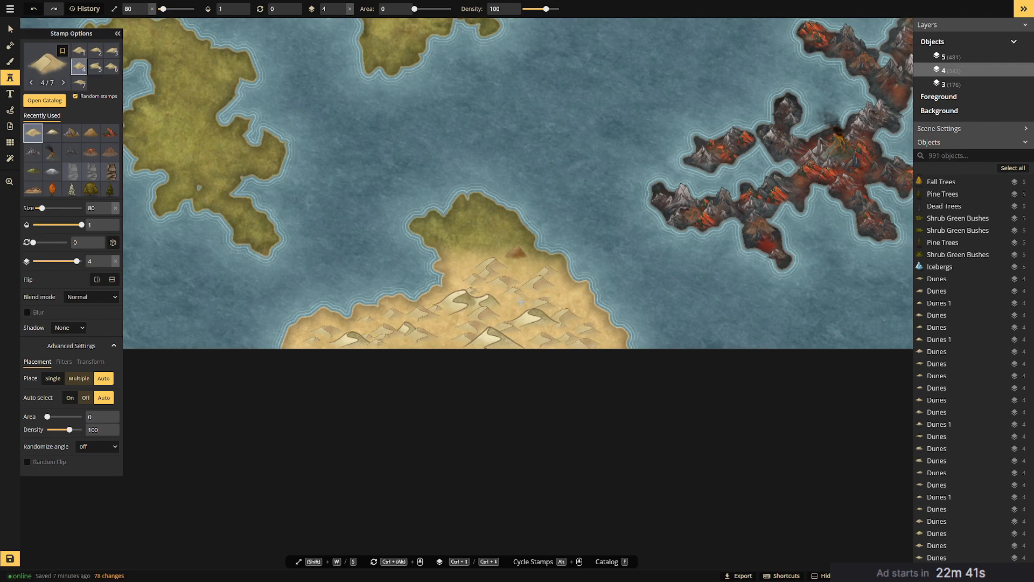
click(525, 302)
Place a large Dunes 1 stamp from the Hills folder in the eastern desert and shift the small dune beside it slightly west.
click(46, 75)
click(260, 109)
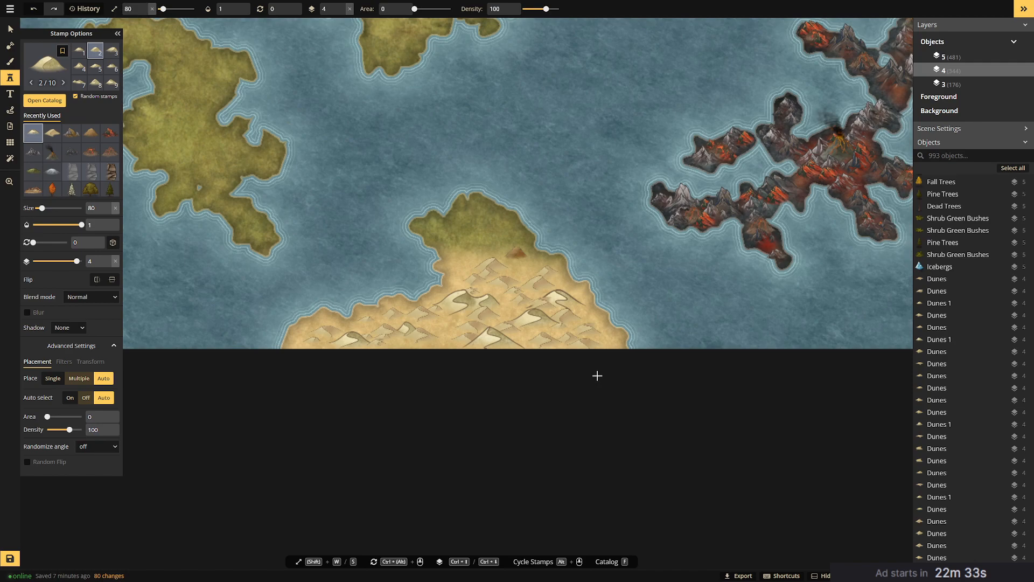
click(557, 304)
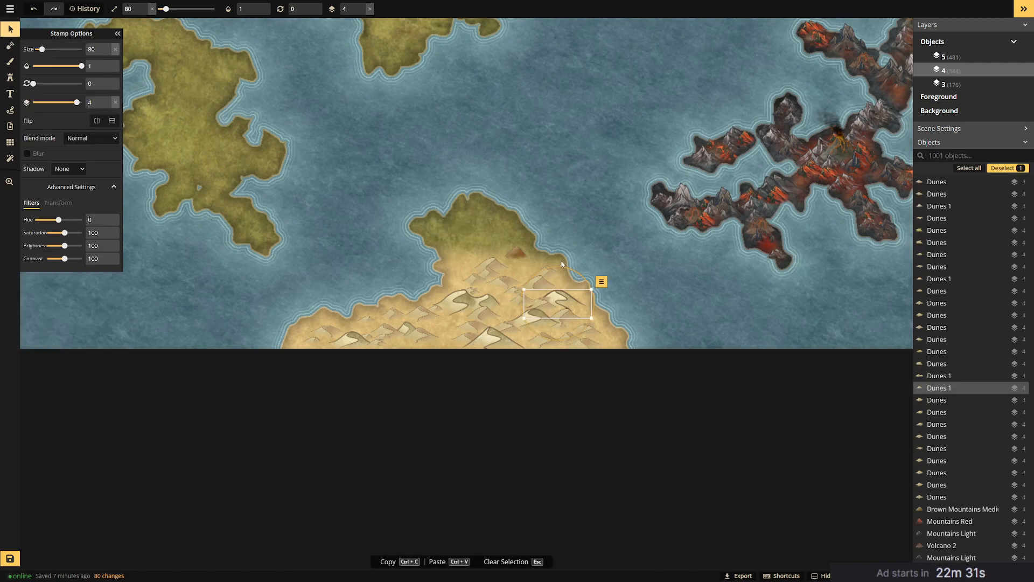
click(549, 308)
drag(543, 305, 536, 305)
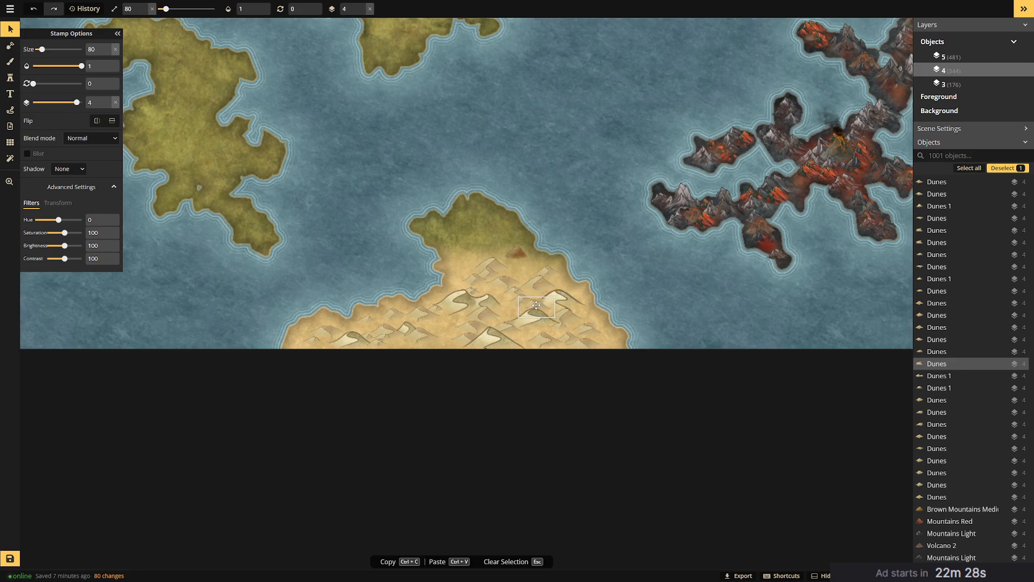
click(647, 261)
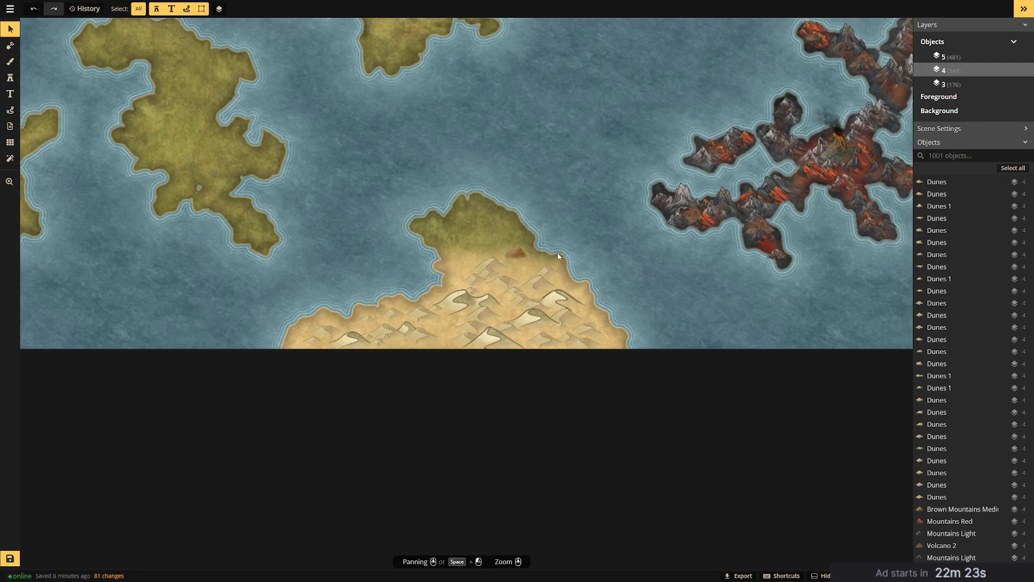
Paint the headland's northern tip with the dark green and medium green Grasslands textures at brush size 18.
click(10, 60)
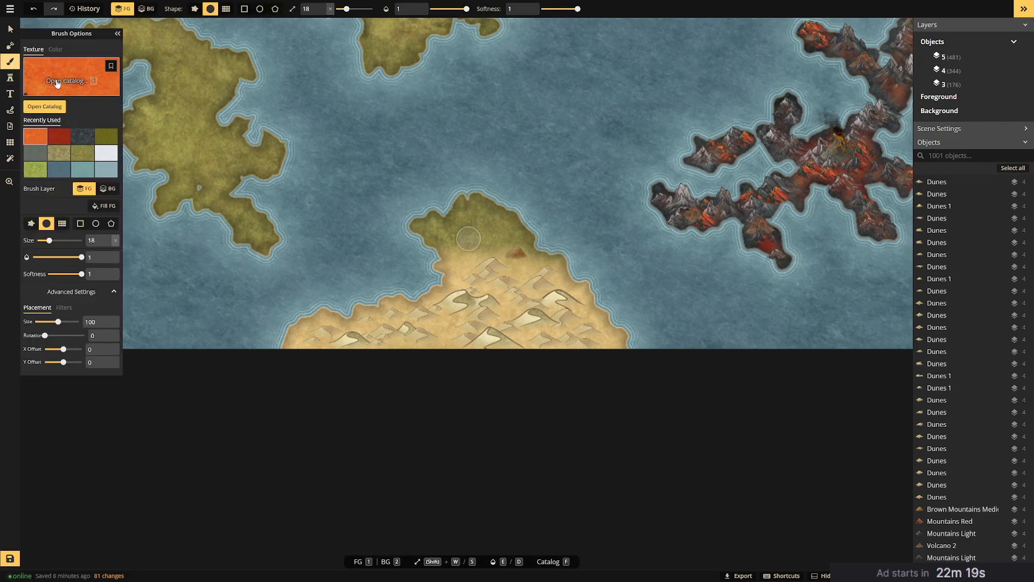
click(54, 81)
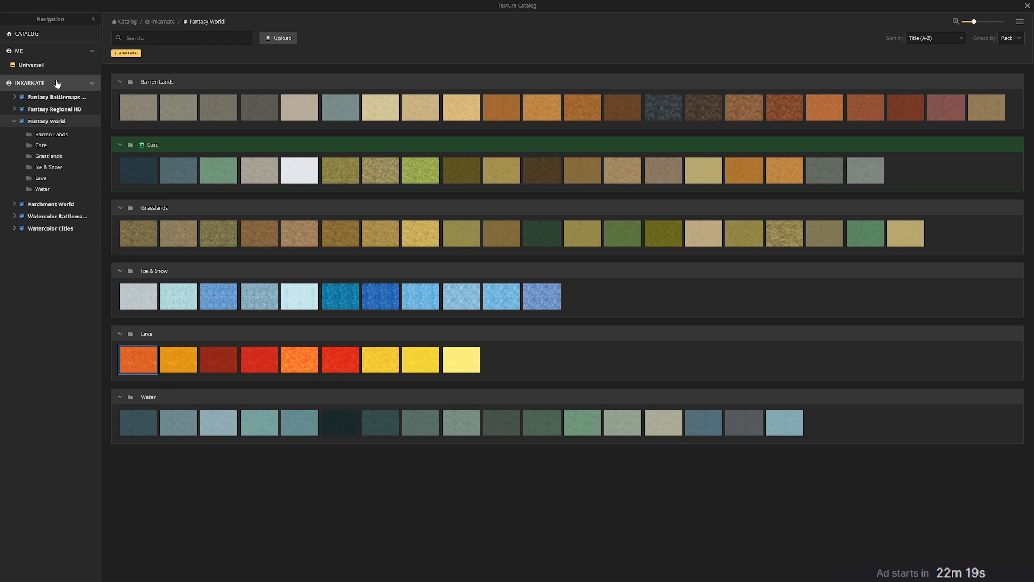
click(542, 238)
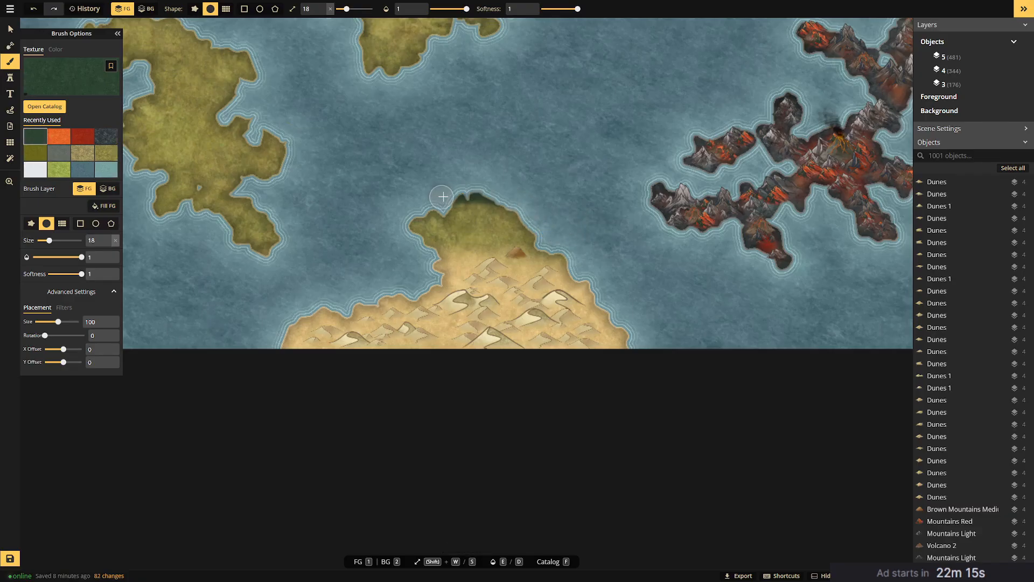
click(59, 81)
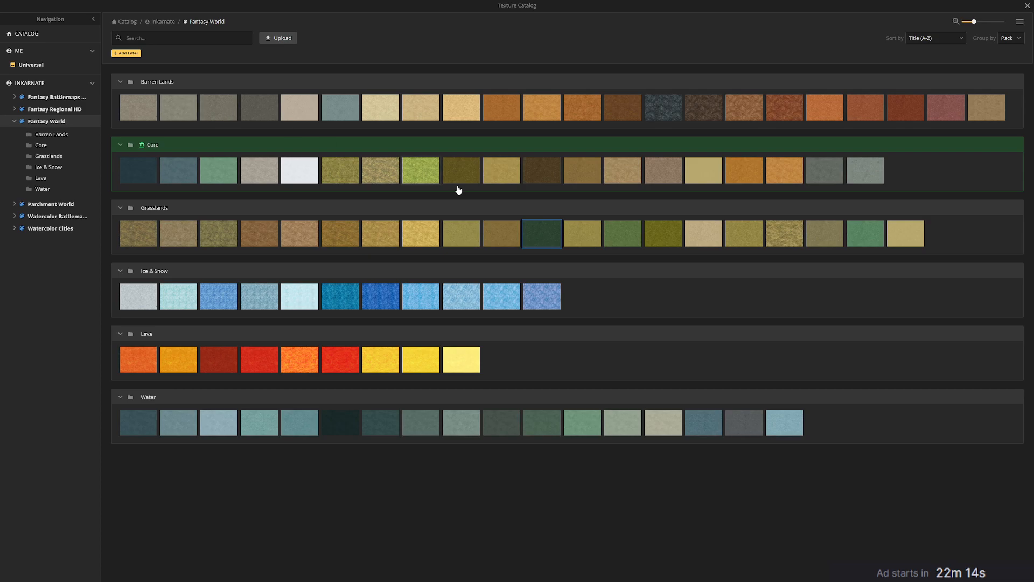
click(631, 238)
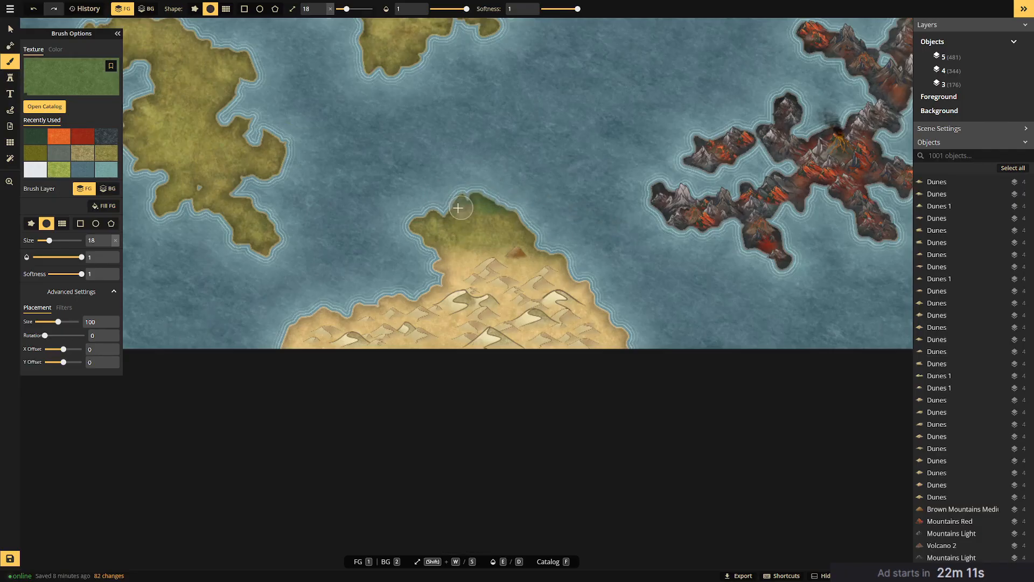
mouse_move(466, 209)
mouse_down()
mouse_move(529, 206)
mouse_move(396, 224)
mouse_move(497, 197)
mouse_move(539, 214)
mouse_move(508, 206)
mouse_move(538, 229)
mouse_move(494, 208)
mouse_move(531, 229)
mouse_move(343, 191)
mouse_move(468, 239)
mouse_up()
Paint over the headland's green northern area with the olive Grasslands texture to the right of the dark green one, at brush size 18.
click(53, 78)
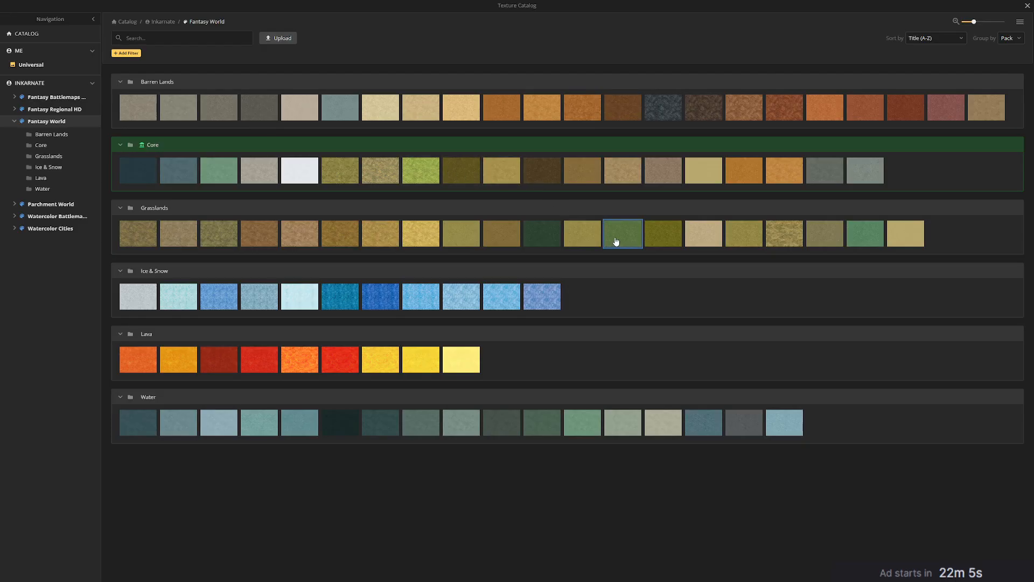
click(574, 235)
mouse_move(438, 227)
mouse_down()
mouse_move(478, 220)
mouse_move(466, 207)
mouse_move(529, 213)
mouse_move(421, 186)
mouse_move(527, 207)
mouse_move(414, 225)
mouse_move(474, 202)
mouse_move(422, 219)
mouse_move(468, 238)
mouse_up()
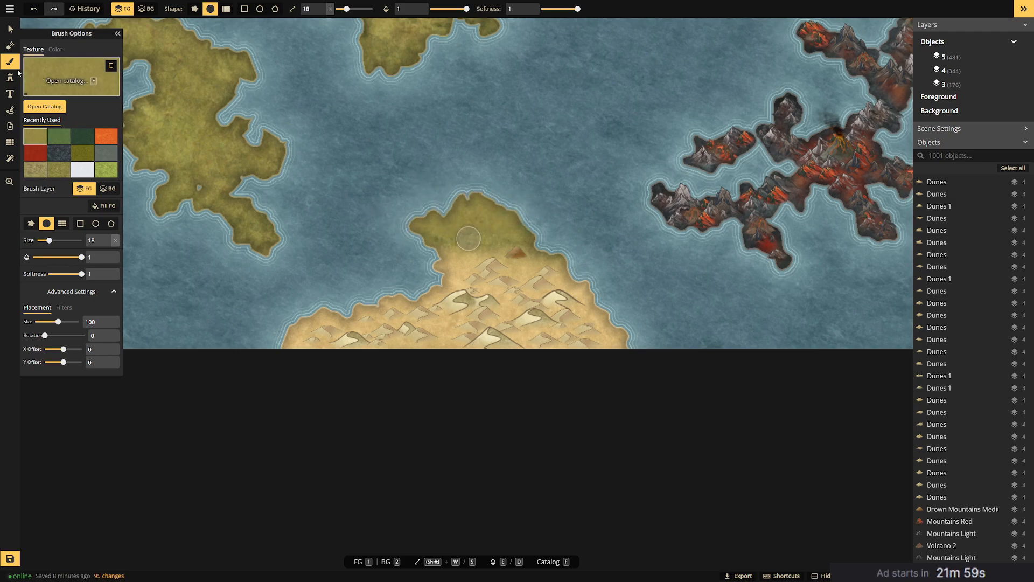
Place four Palm Trees stamps from the Trees folder at size 80 along the headland's northeastern coast.
click(9, 78)
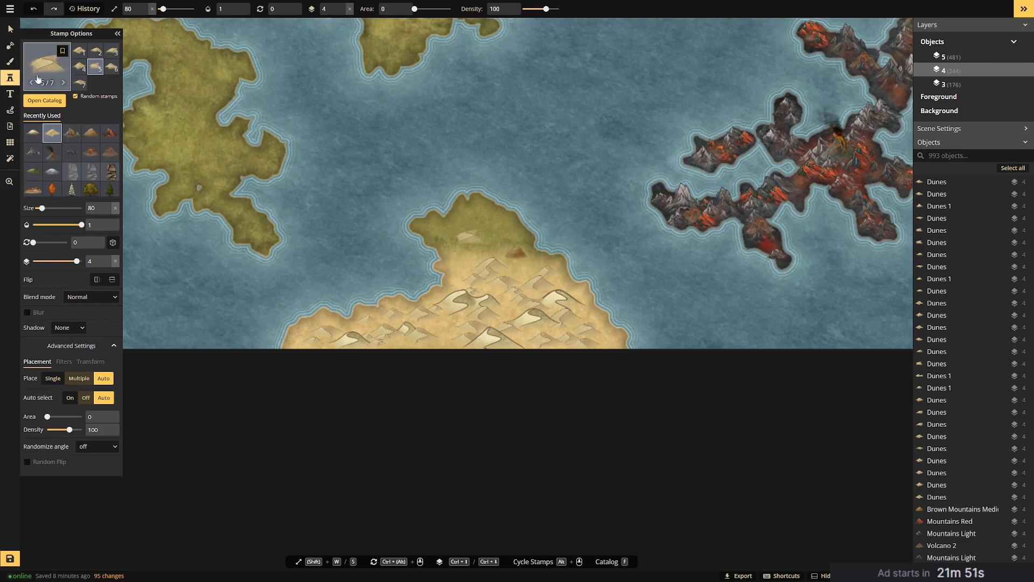
click(43, 69)
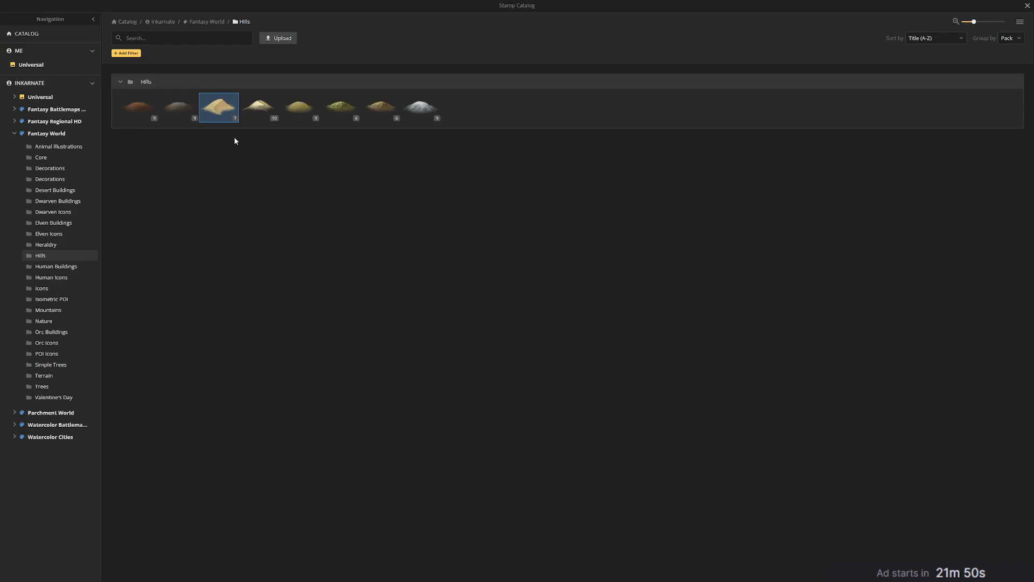
click(51, 388)
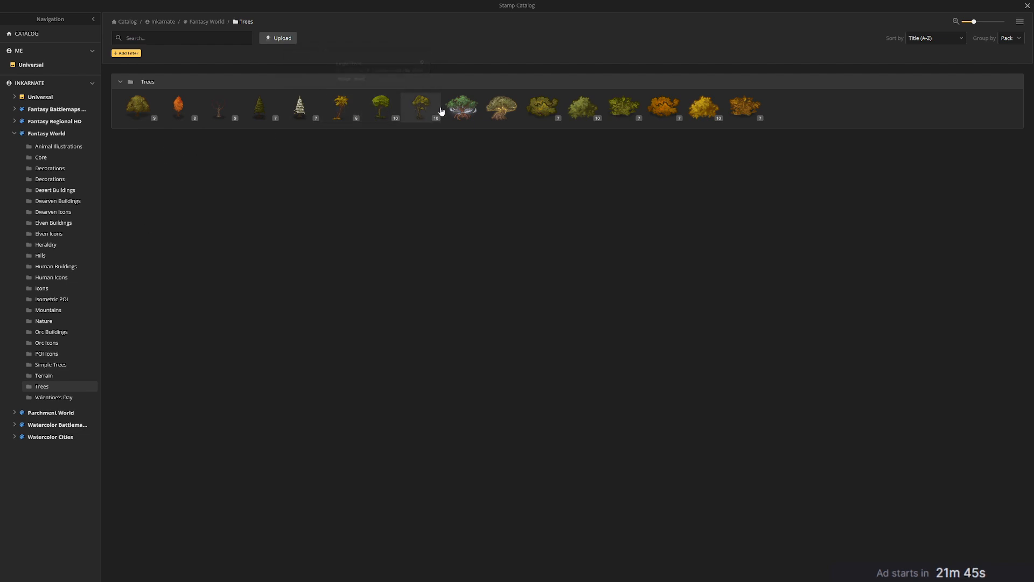
click(341, 108)
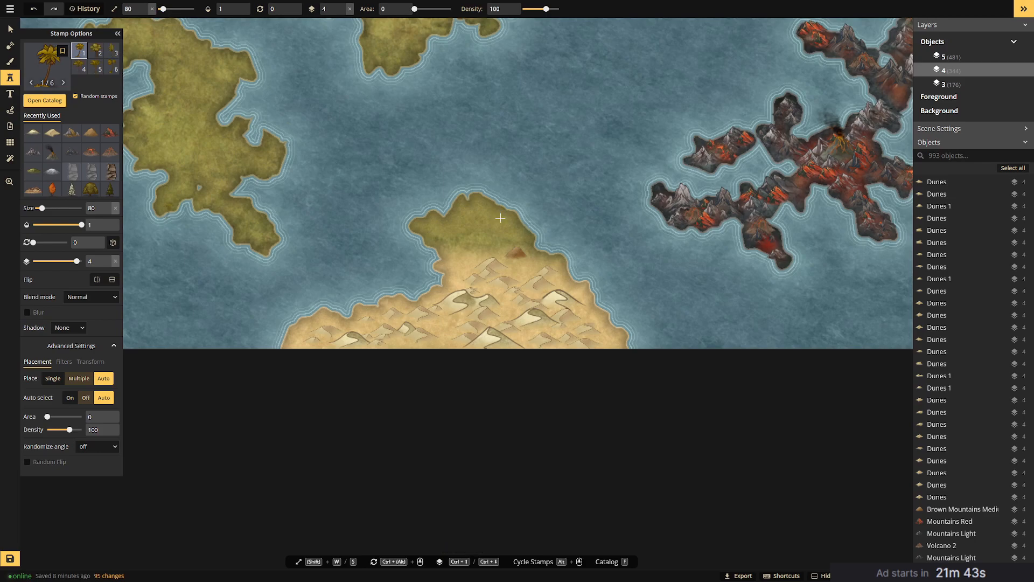
click(531, 243)
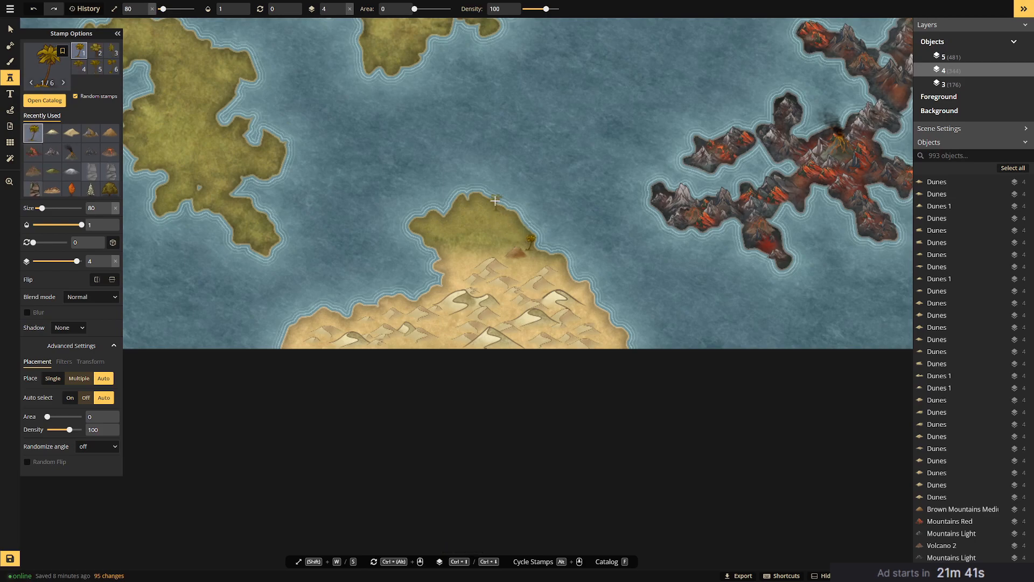
click(513, 229)
click(487, 200)
click(503, 211)
Place ten Palm Trees stamps at size 80 across the headland's western lobe and northern tip.
click(463, 208)
click(440, 229)
click(427, 216)
click(420, 226)
click(441, 247)
click(443, 220)
click(455, 219)
click(431, 217)
click(459, 207)
click(470, 207)
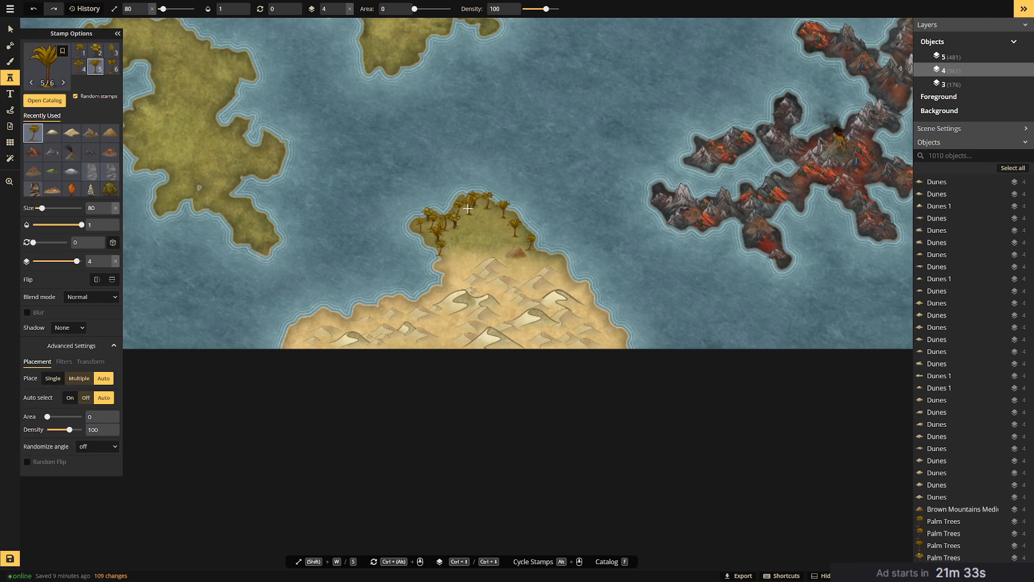
Thicken the grove along the headland's northeastern coast with more Palm Trees stamps at size 80.
click(497, 208)
click(479, 207)
click(496, 215)
click(512, 220)
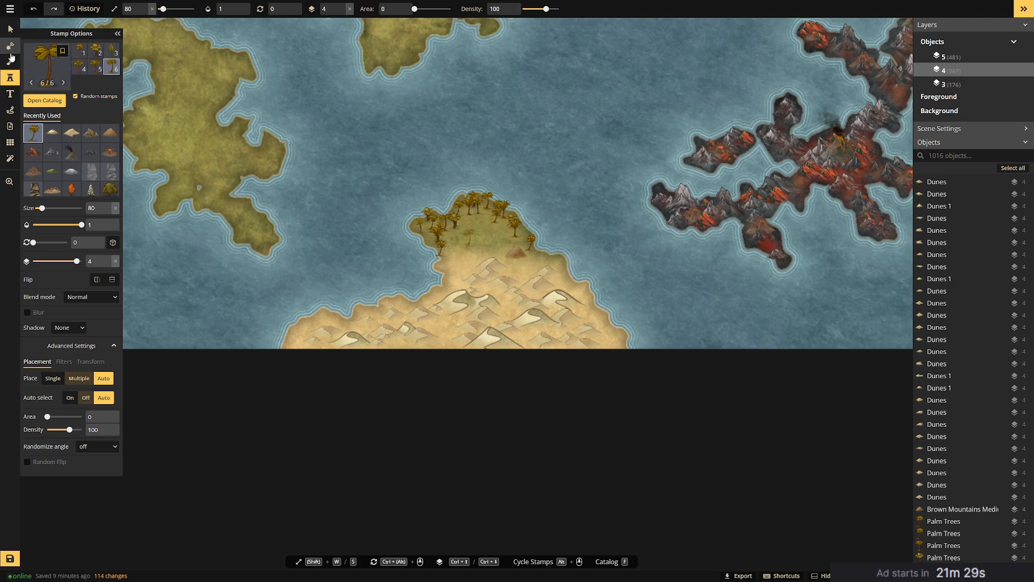
Cut a small oasis pond into the land beneath the northern palms by subtracting from the mask at size 4, roughness 8.
click(10, 45)
click(8, 64)
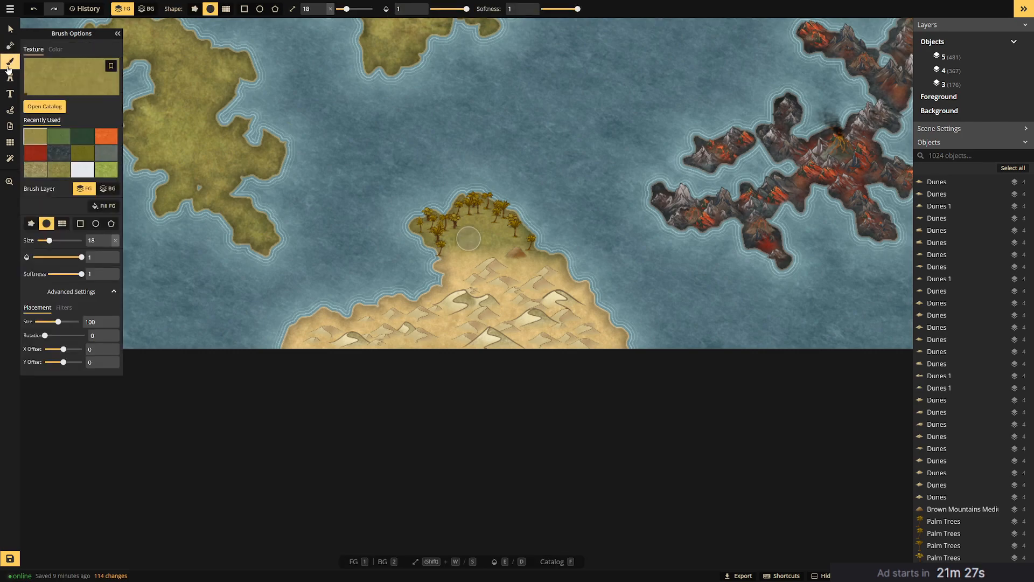
click(10, 79)
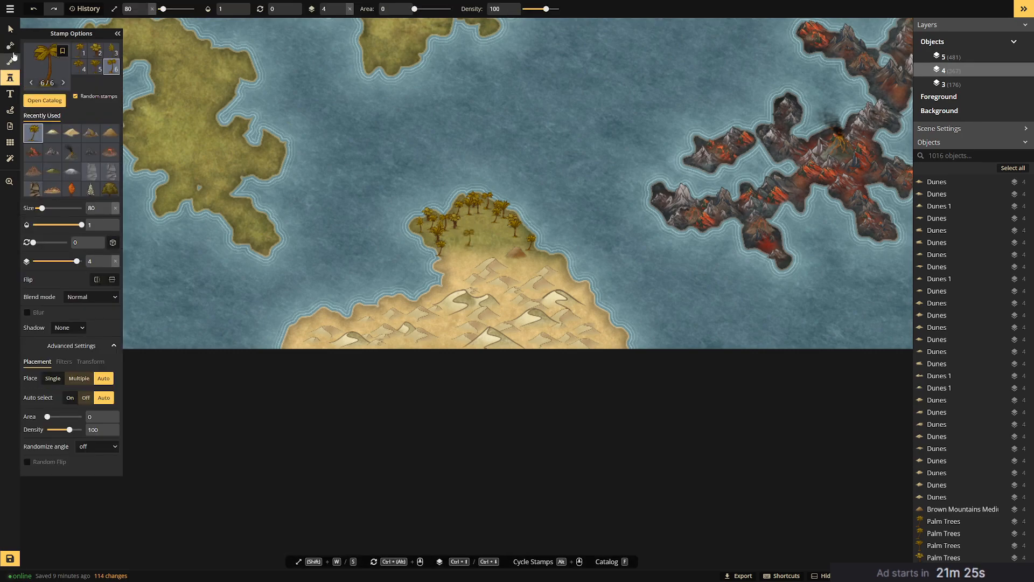
click(10, 45)
click(95, 84)
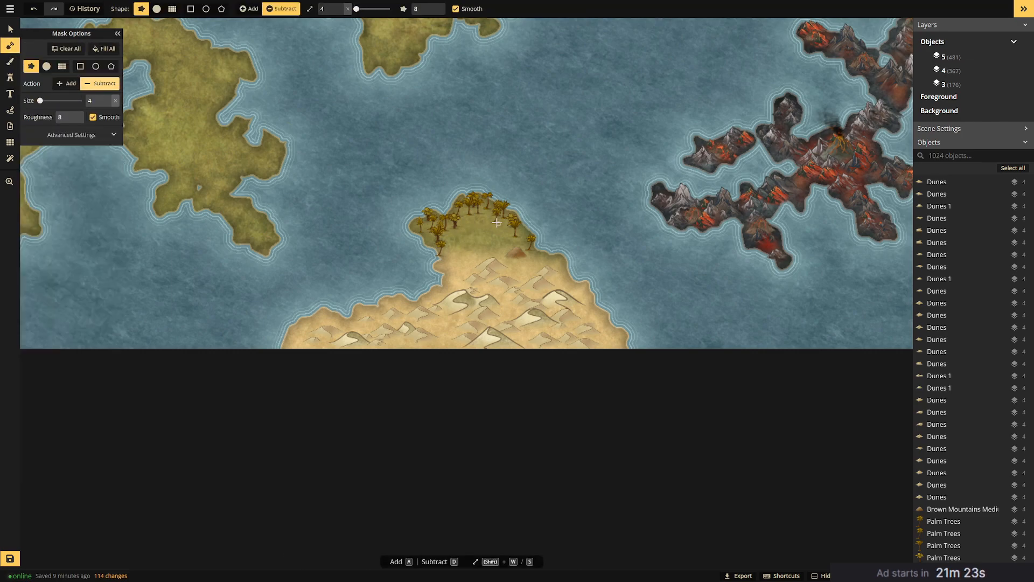
click(474, 219)
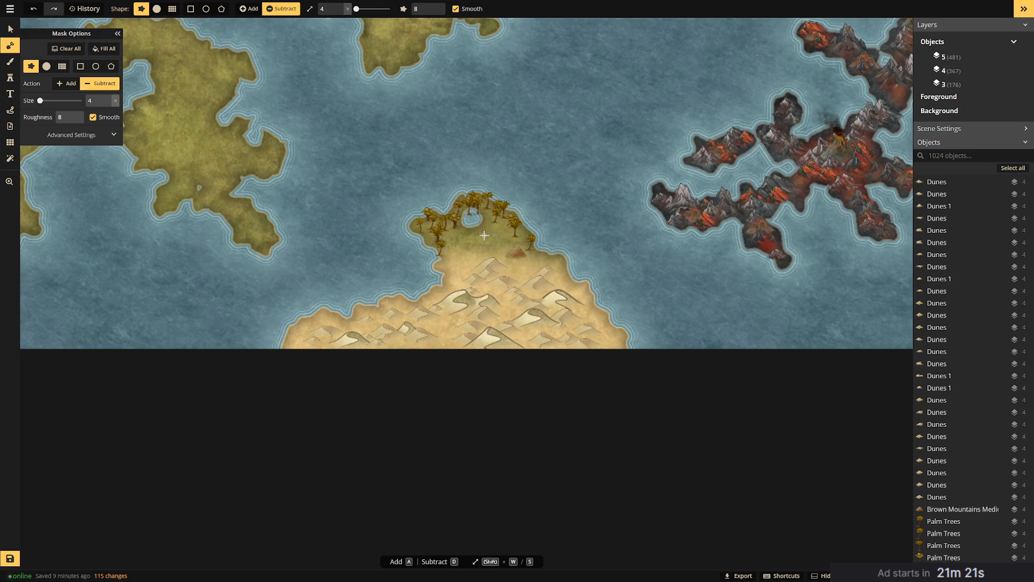
Move the palm tree that overlaps the pond to the pond's eastern side.
click(10, 29)
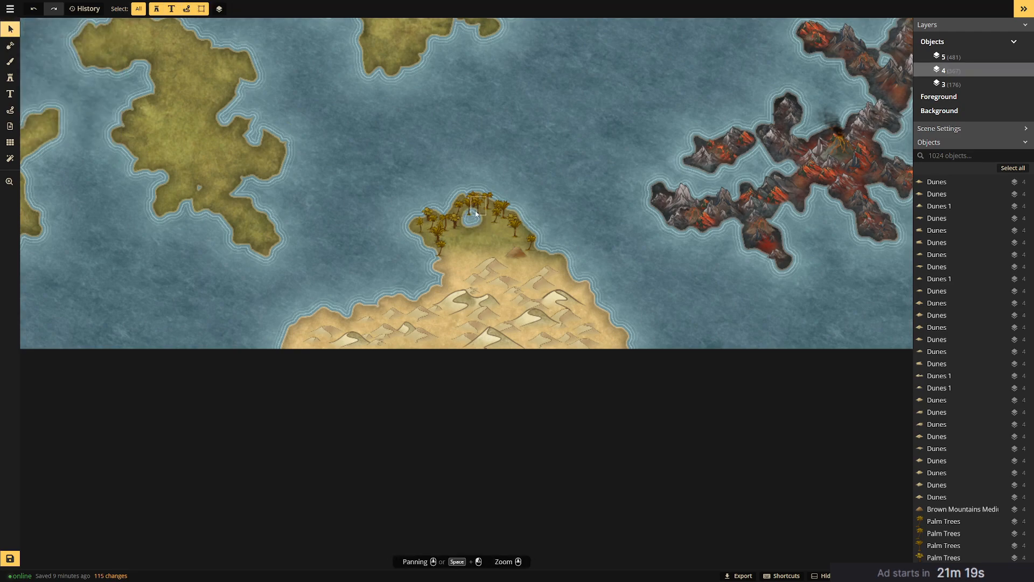
mouse_move(476, 214)
mouse_down()
mouse_move(467, 202)
mouse_move(487, 216)
mouse_up()
click(539, 183)
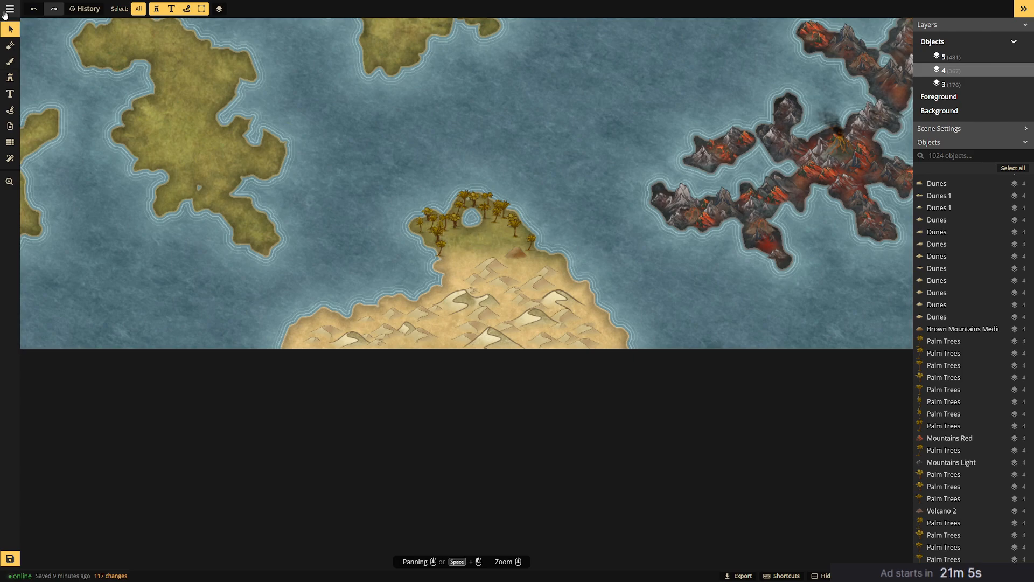
Place three Palm Trees stamps at size 80 around the southern shore of the oasis pond.
click(9, 45)
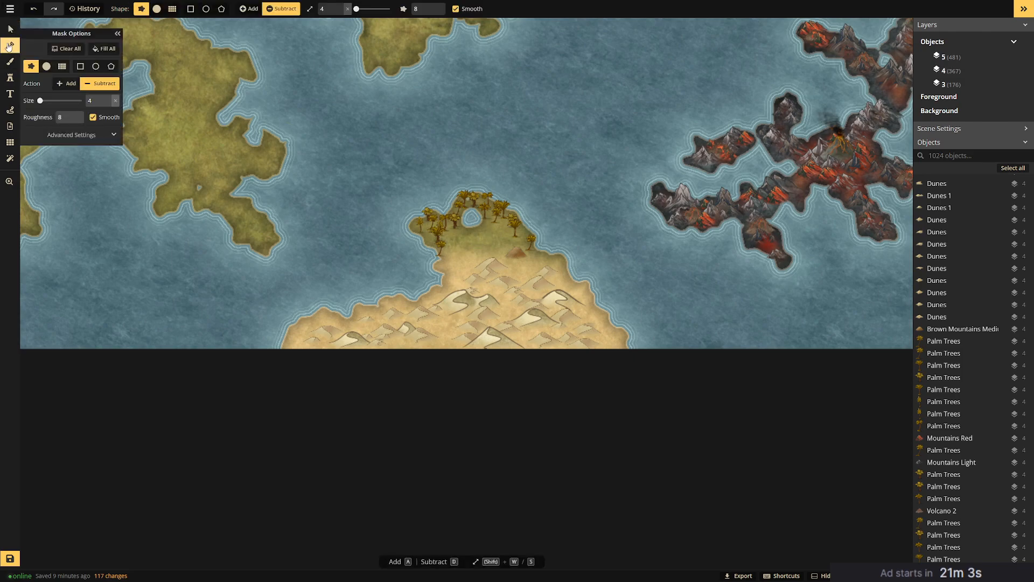
click(10, 77)
click(487, 226)
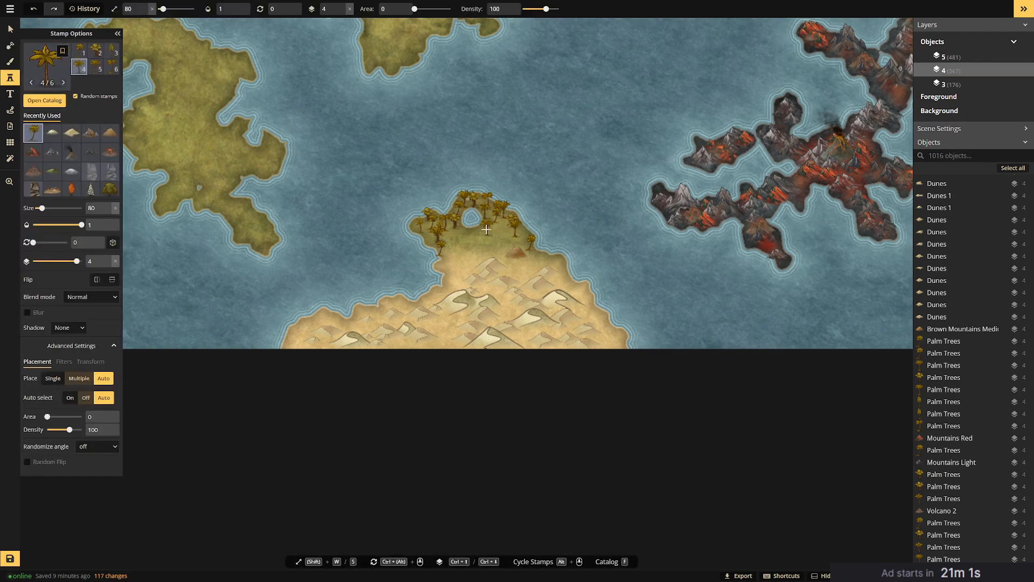
click(460, 232)
click(476, 232)
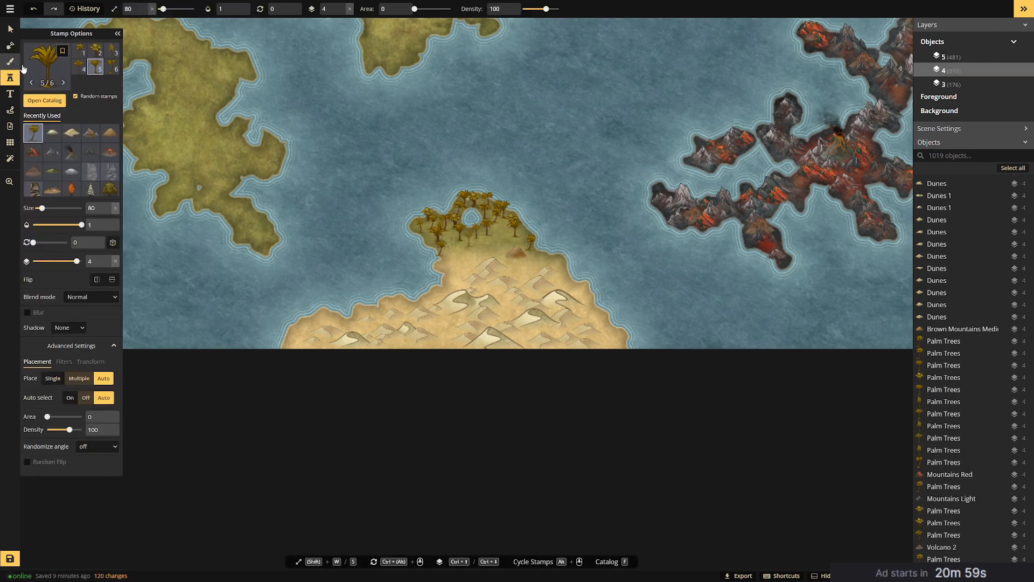
Scatter eight Dead Trees stamps at size 80 along the transition between the palm grove and the desert sand.
key(f)
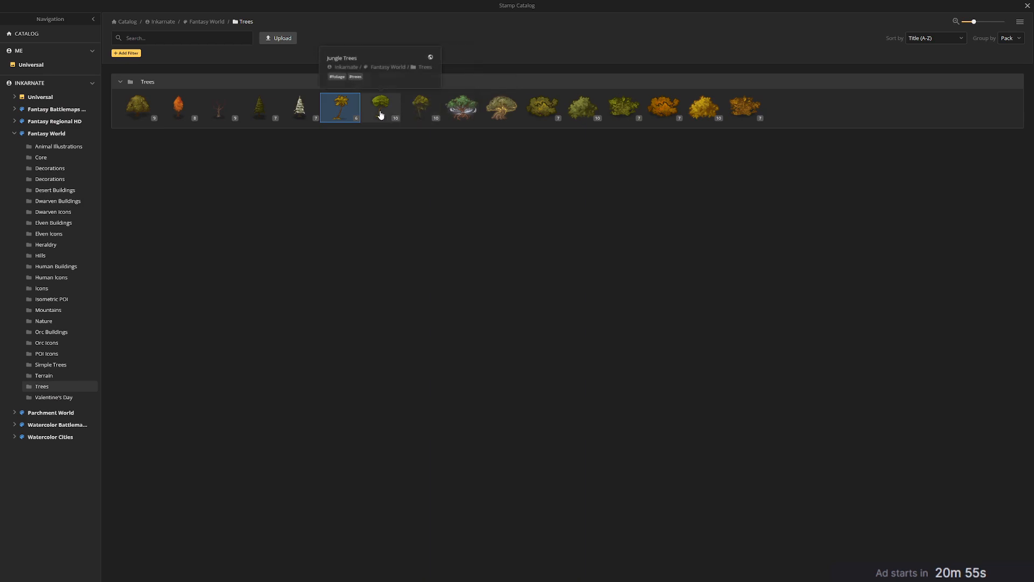
click(220, 107)
click(504, 241)
click(474, 248)
click(471, 264)
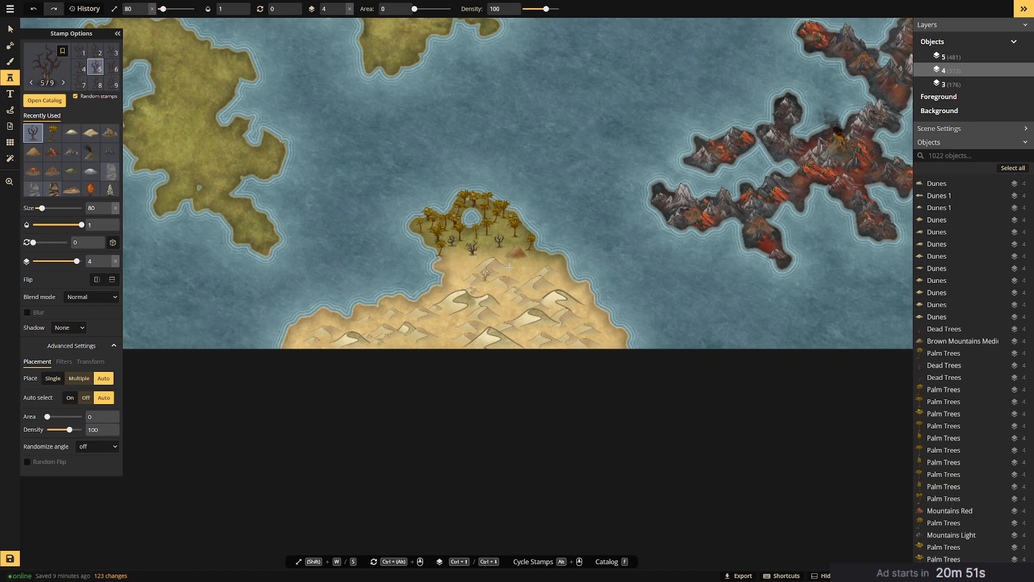
click(536, 263)
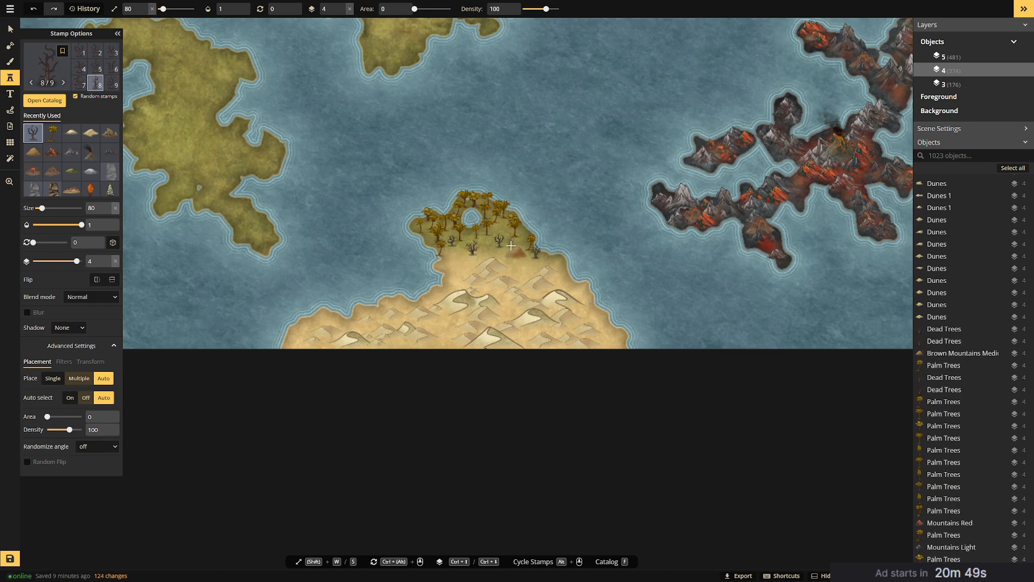
click(518, 244)
click(492, 251)
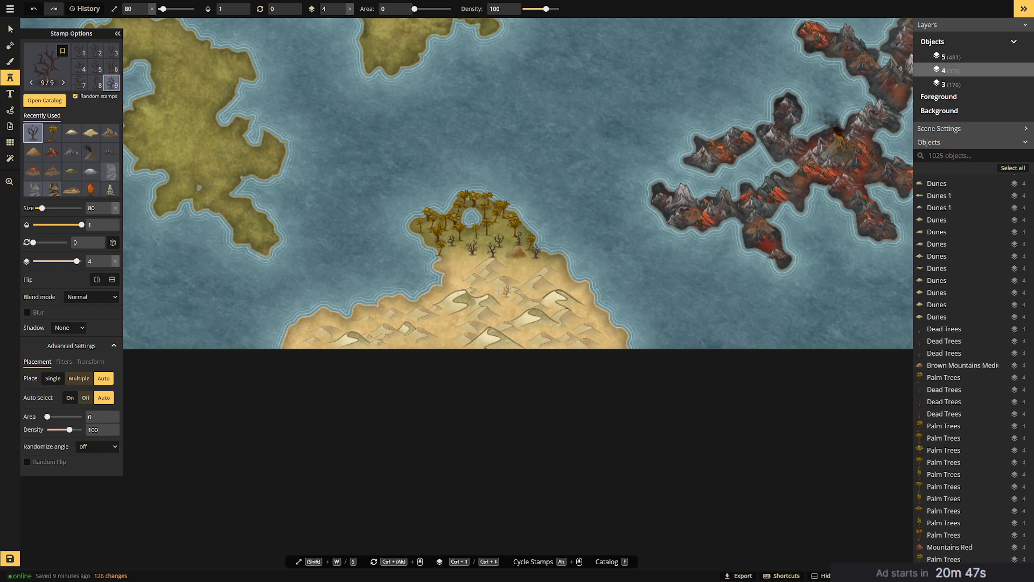
click(458, 262)
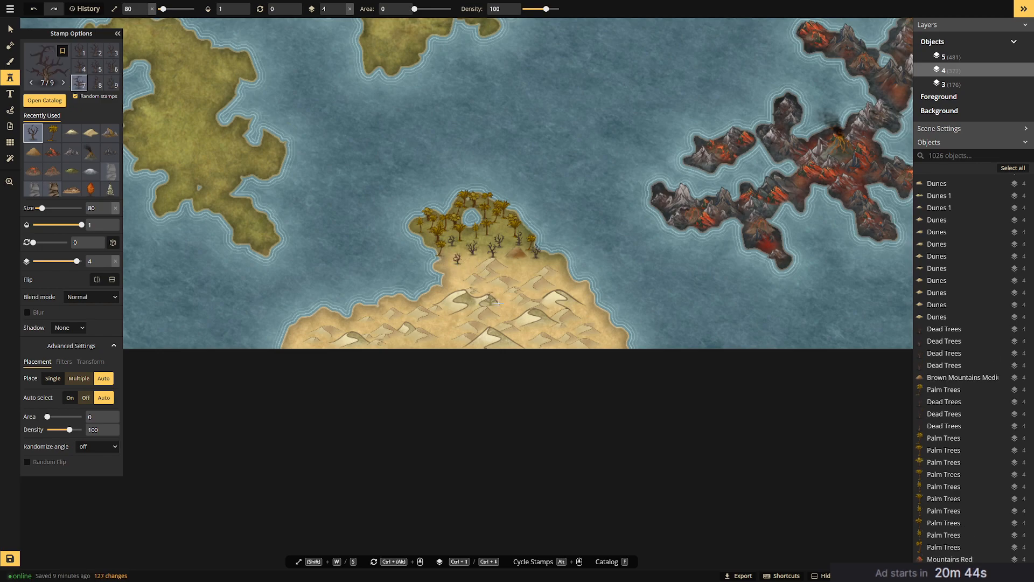
click(531, 265)
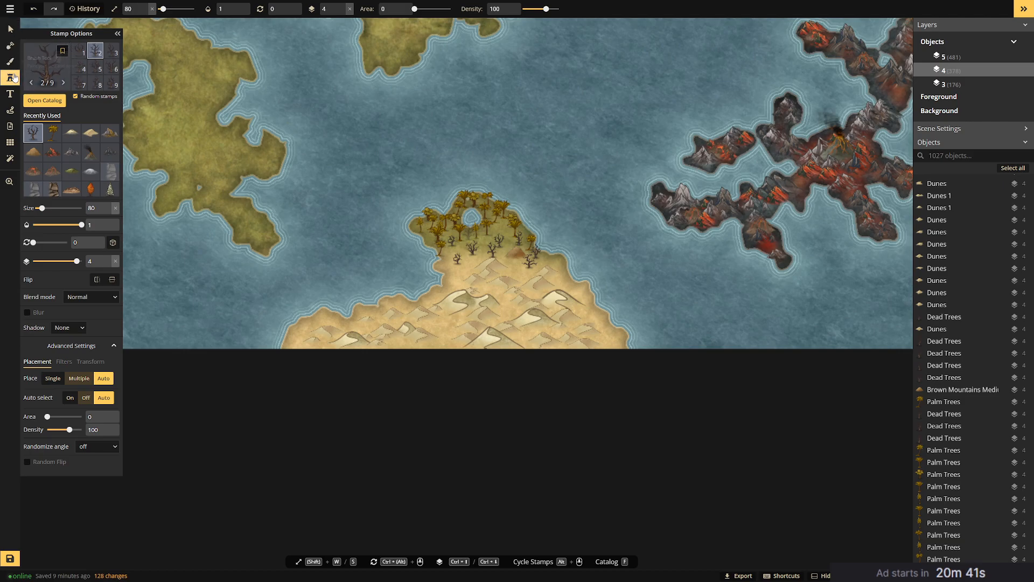
Place five Hills (Barren) stamps at size 80 among the dead trees south and southeast of the oasis pond.
click(44, 100)
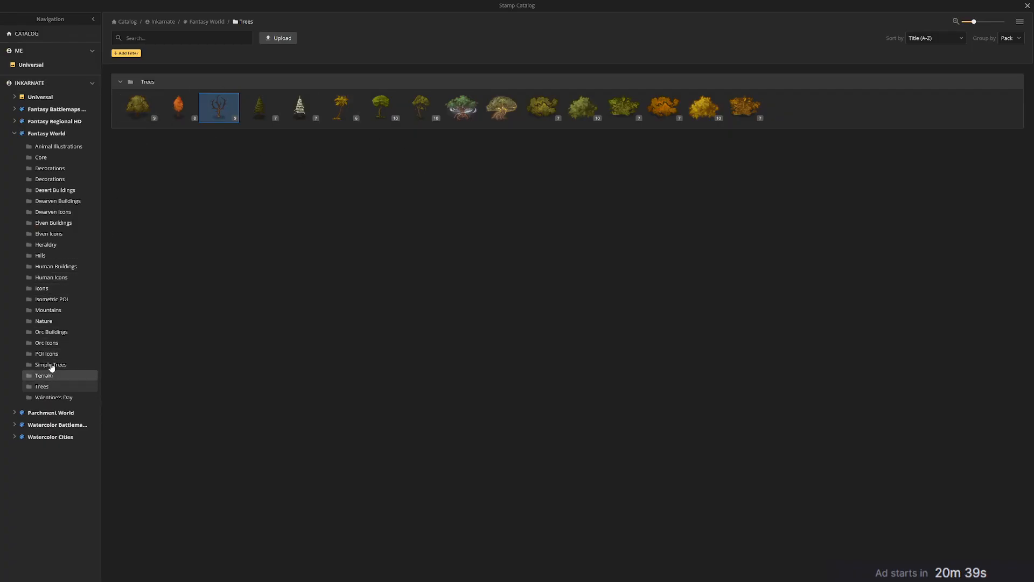
click(54, 323)
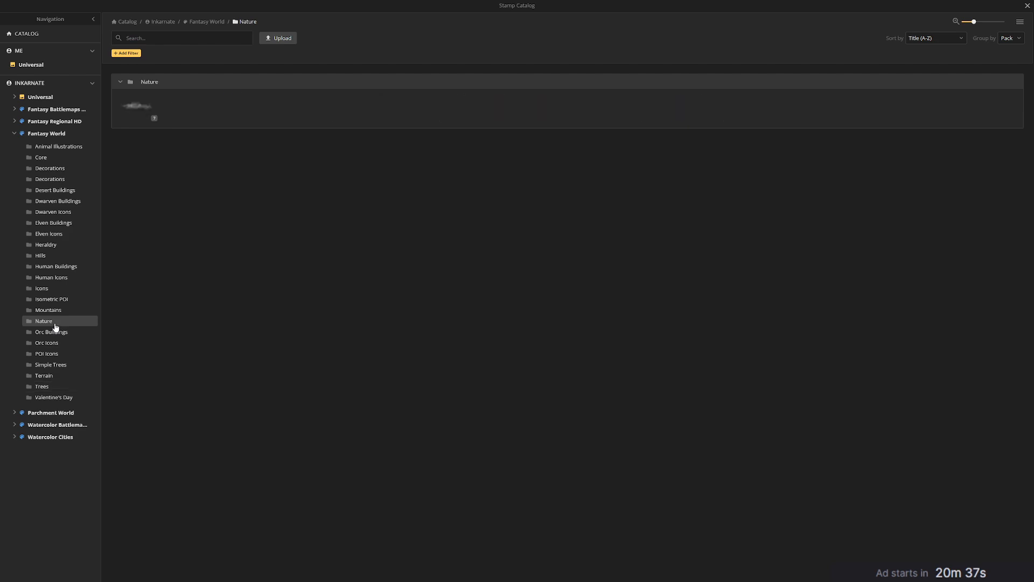
click(51, 260)
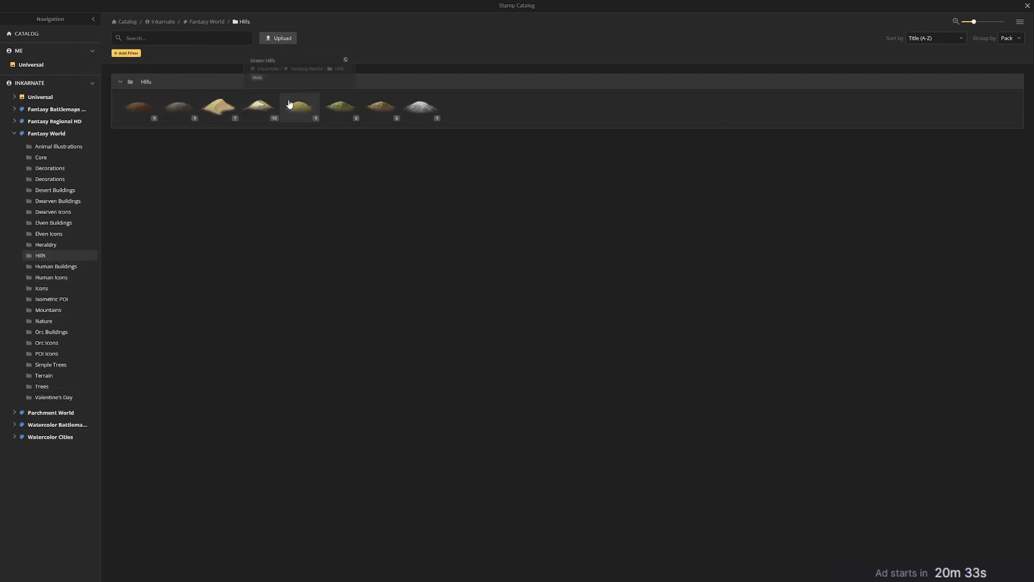
click(384, 108)
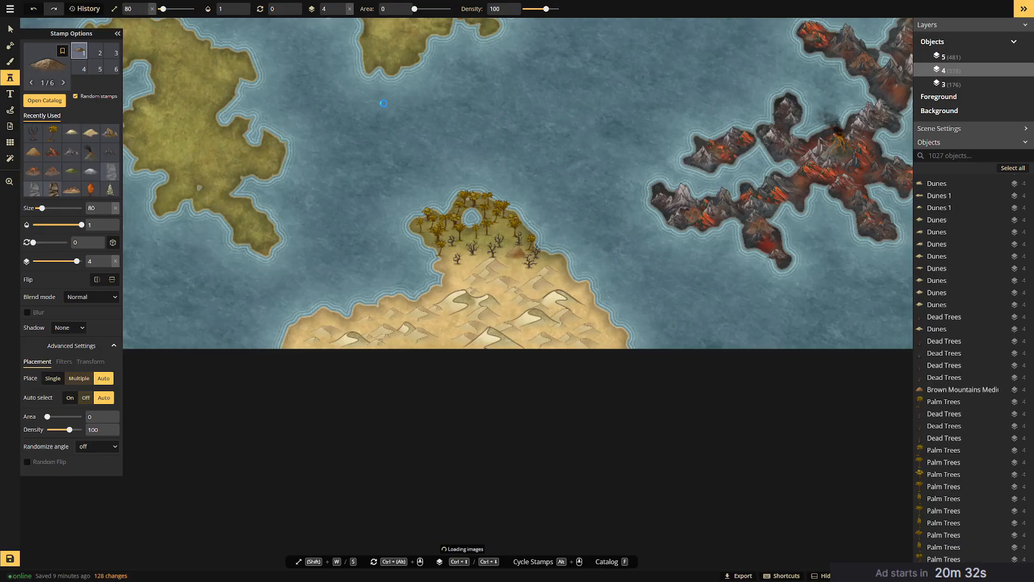
click(472, 247)
click(484, 246)
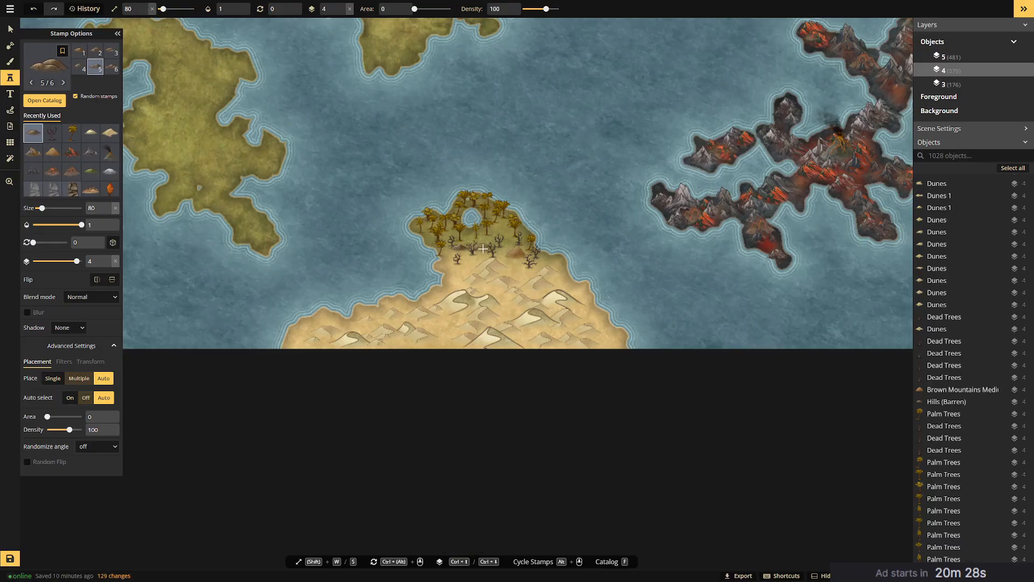
click(536, 262)
click(500, 231)
click(502, 233)
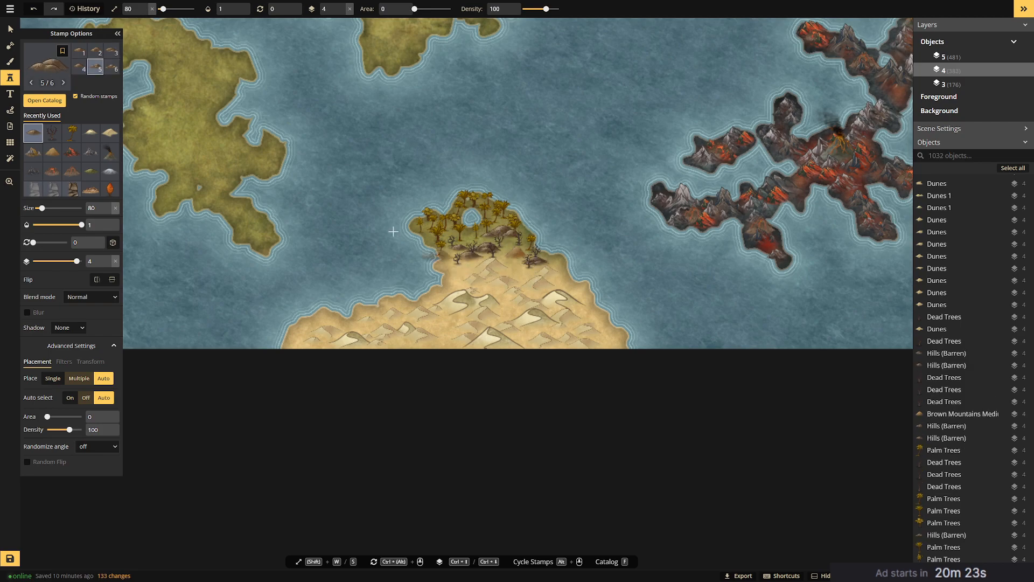
Set the barren hill just southeast of the pond to saturation 93, contrast 100 and opacity 0.51.
click(9, 29)
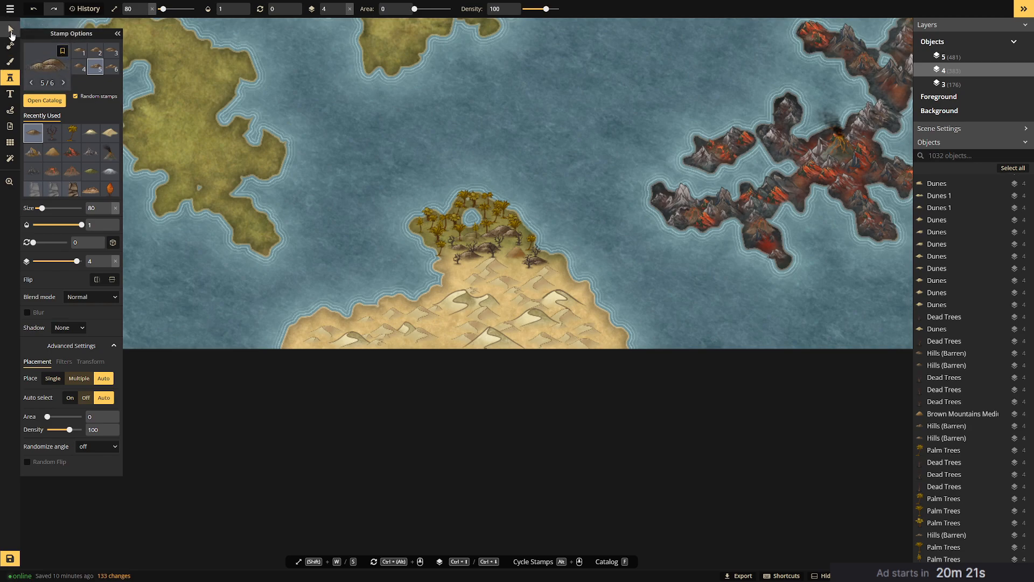
click(508, 248)
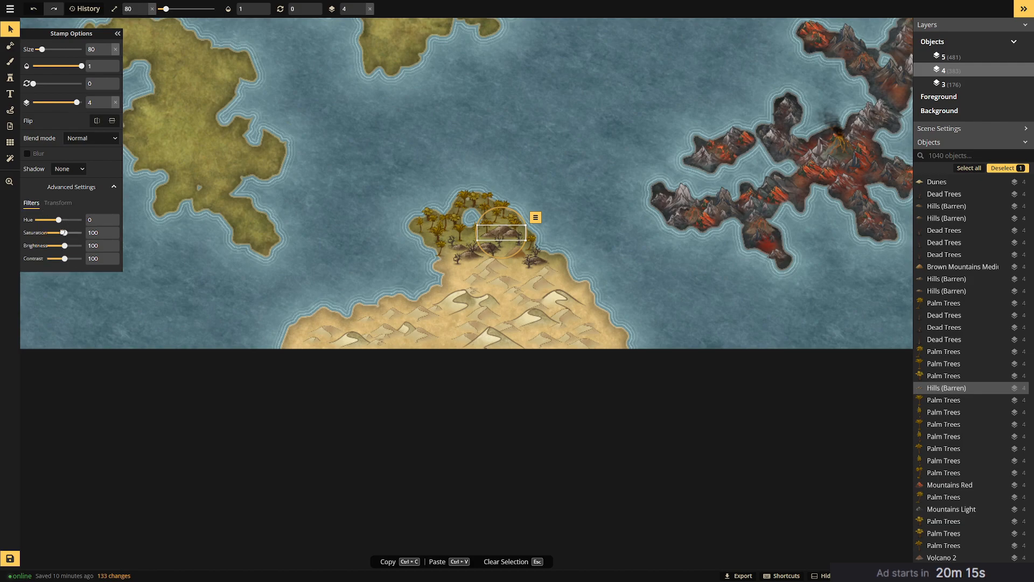
drag(57, 232, 62, 259)
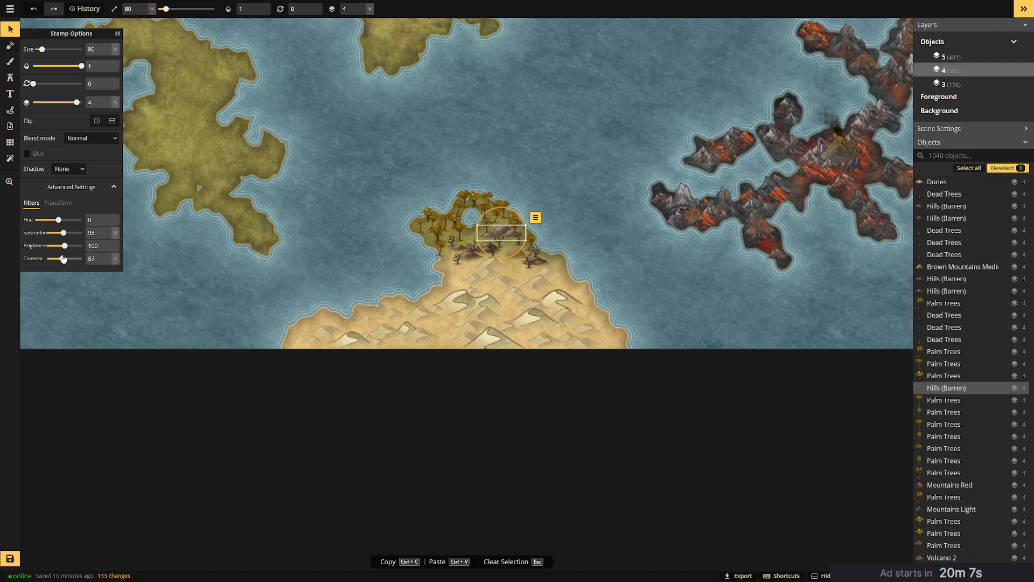
drag(63, 259, 65, 259)
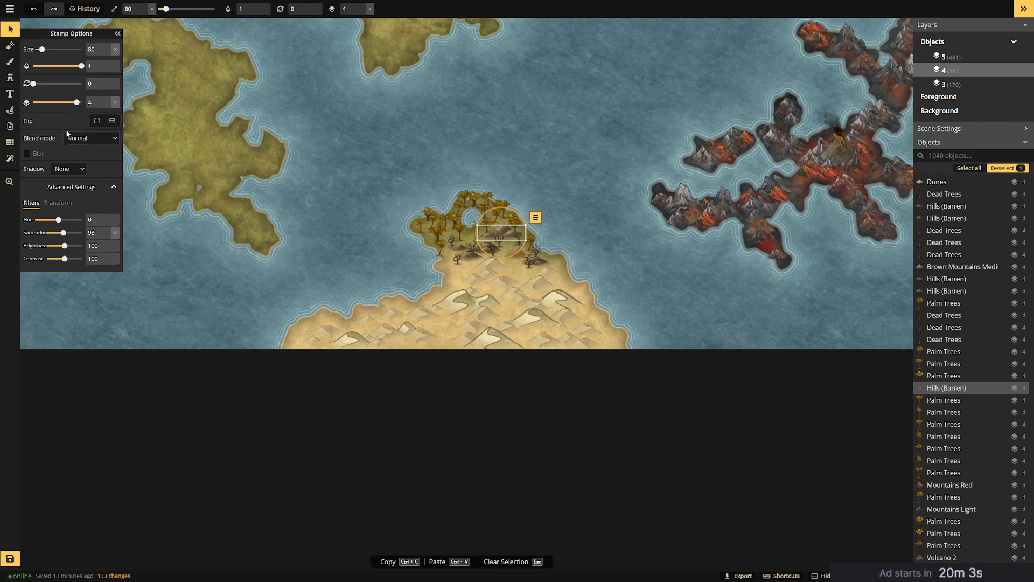
click(65, 66)
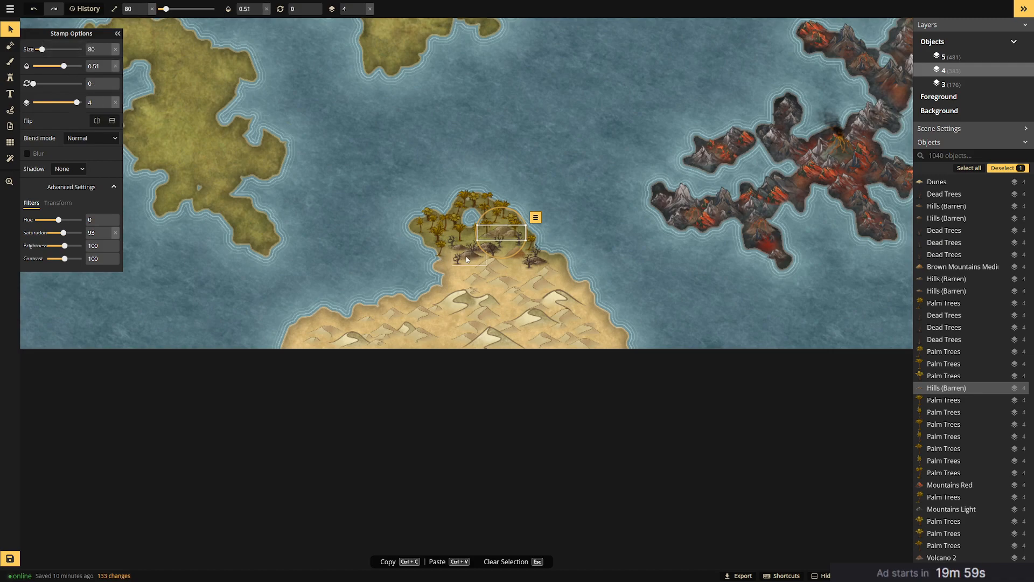
Lower the opacity of the southwestern barren hill and set the eastern barren hill's opacity to 0.57.
click(467, 260)
click(64, 67)
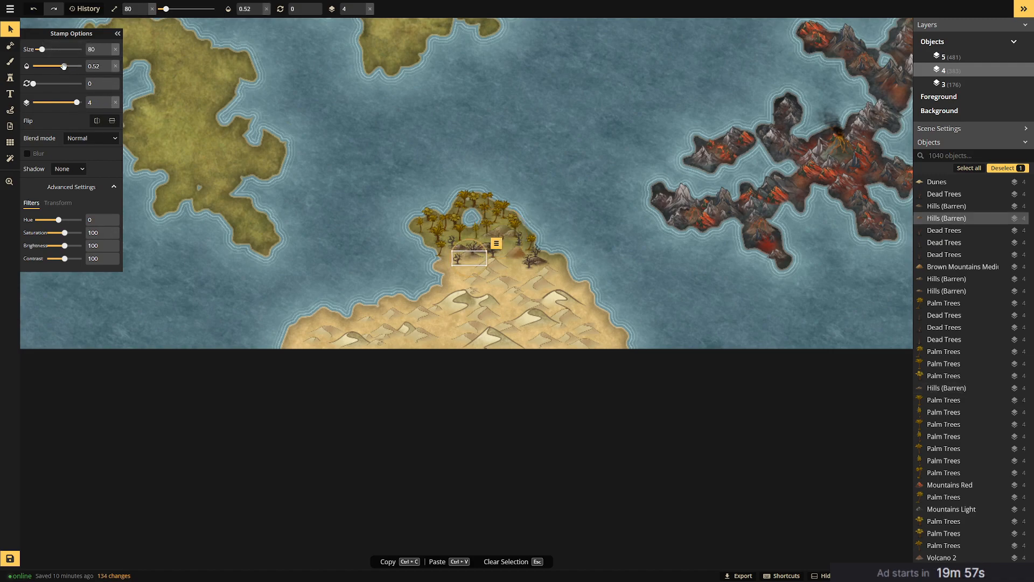
drag(65, 66, 69, 66)
click(545, 264)
click(62, 66)
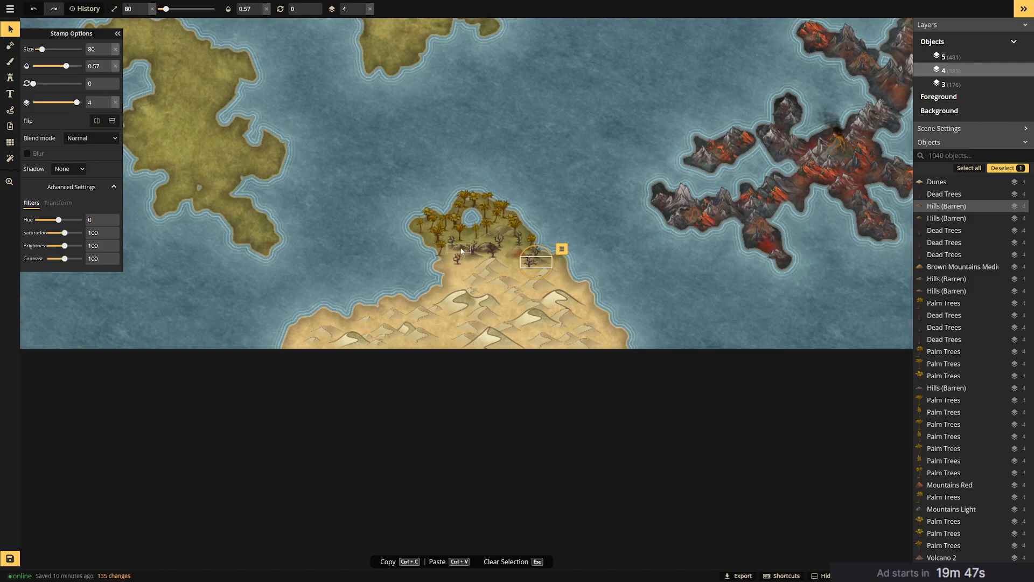
Set the western barren hill's opacity to 0.76 and the central barren hill's opacity to 0.69.
click(462, 251)
click(75, 66)
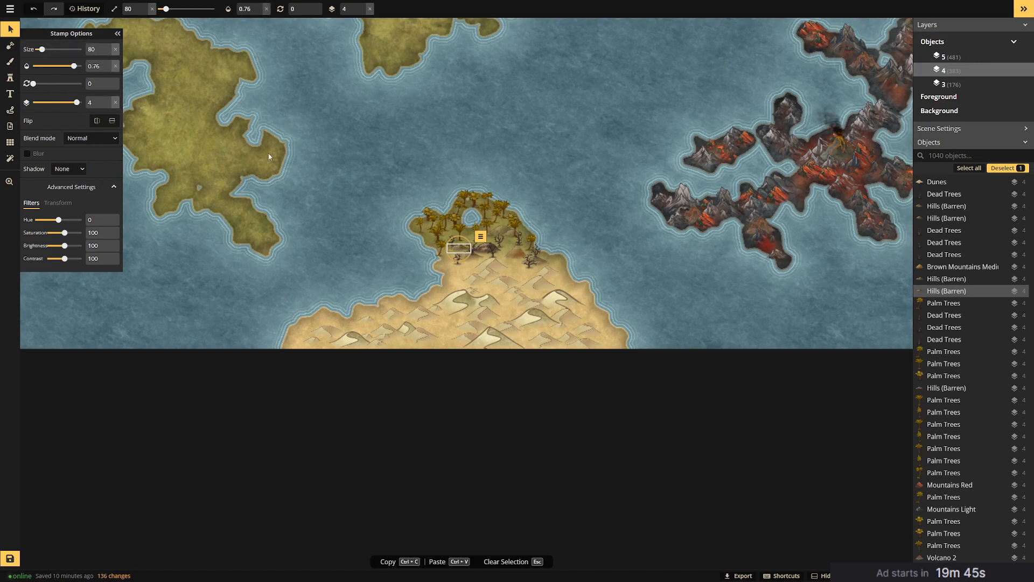
click(488, 250)
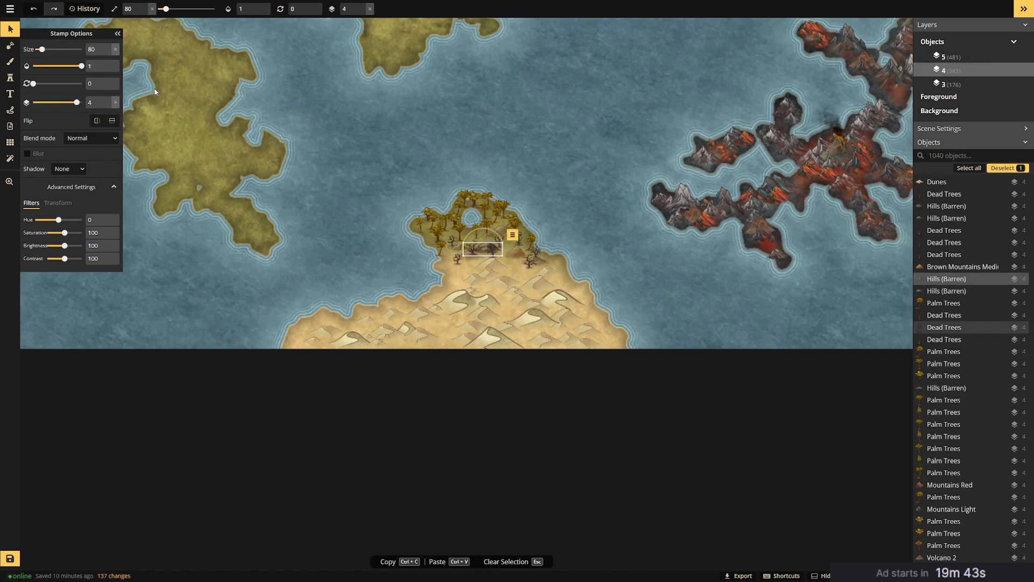
click(72, 65)
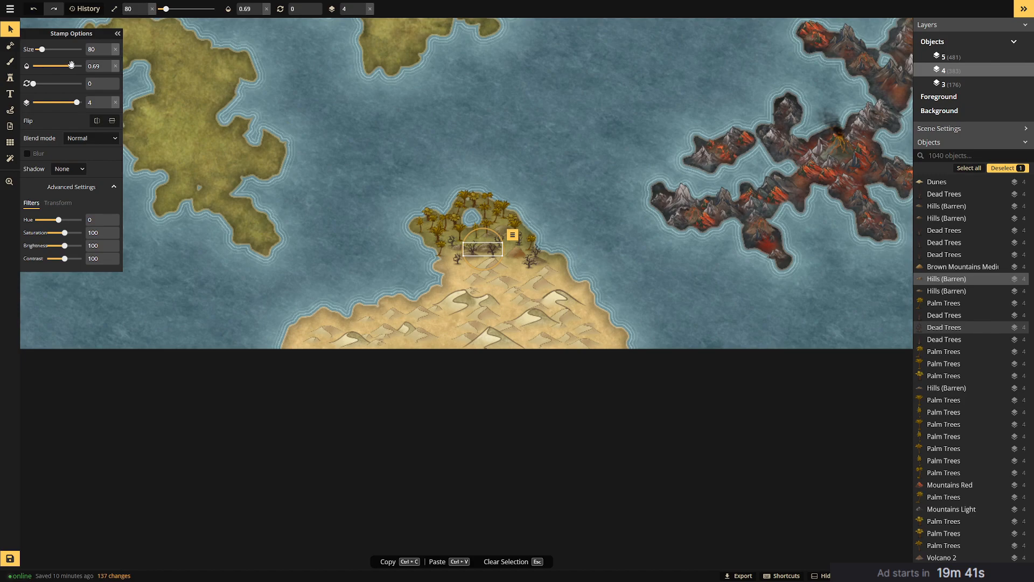
click(594, 221)
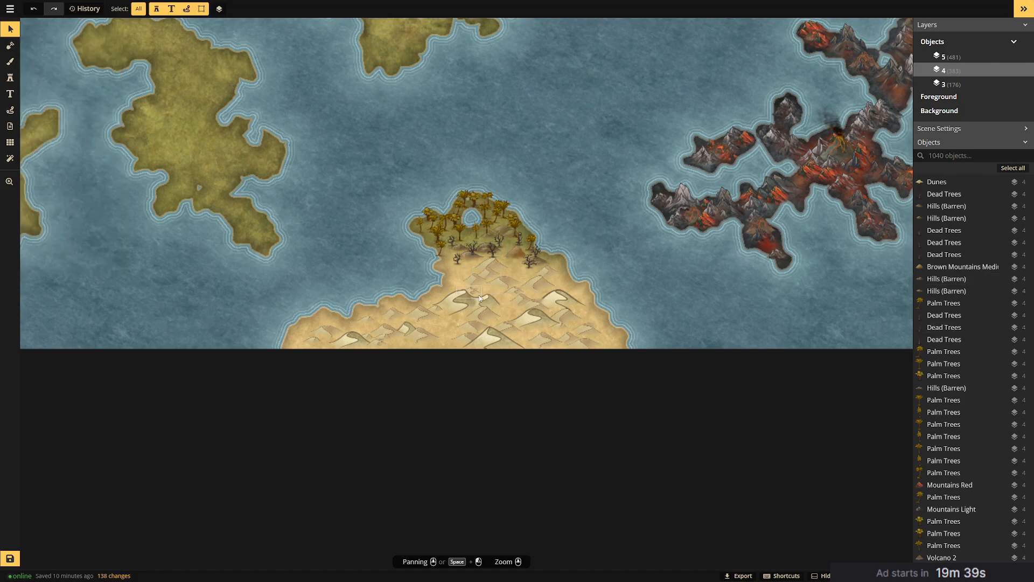
Fade the prominent Dunes 1 stamps, setting the upper central one to opacity 0.65 and five others together to 0.59.
click(466, 303)
click(59, 66)
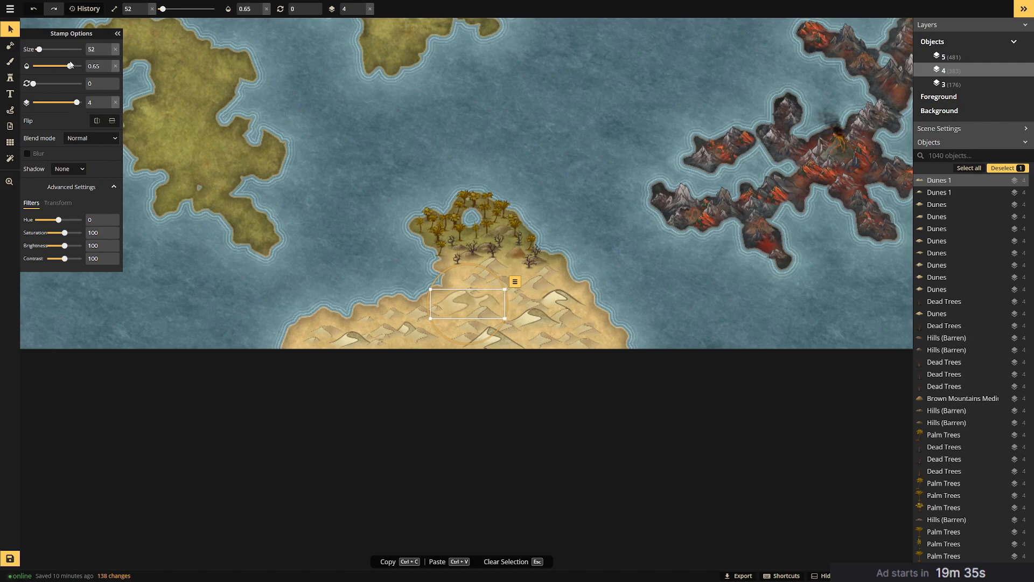
click(574, 302)
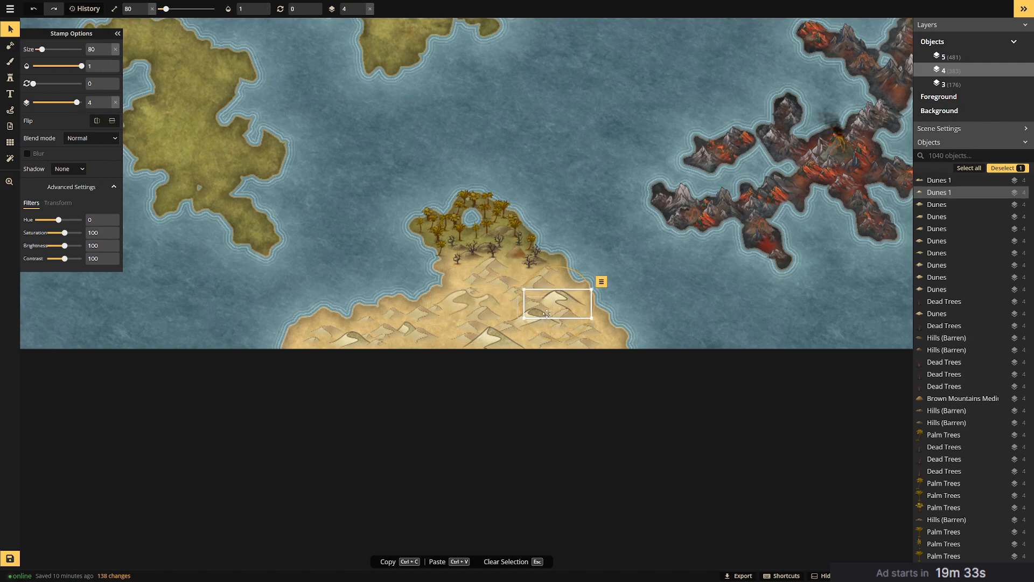
shift+click(509, 340)
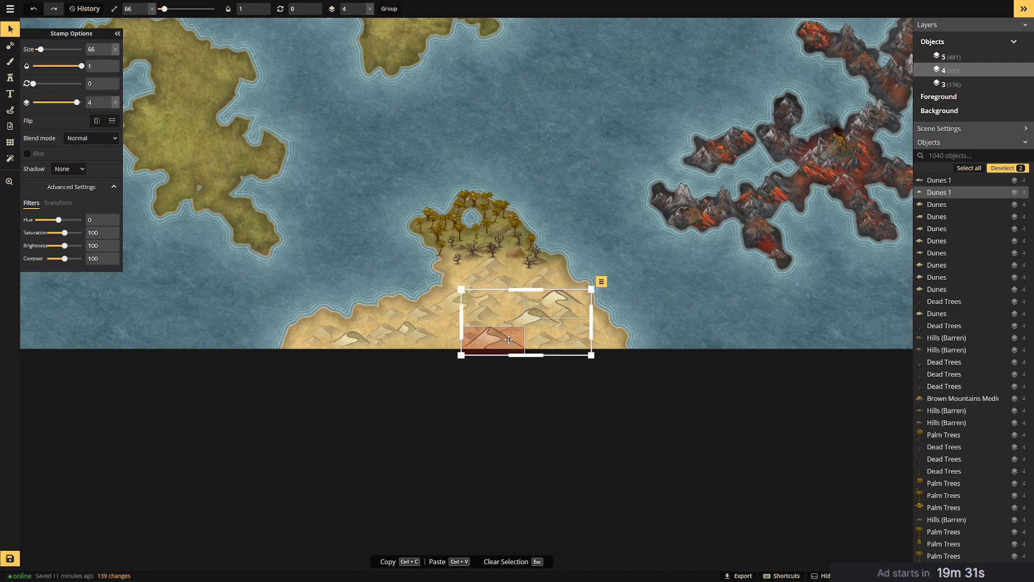
shift+click(539, 325)
shift+click(388, 335)
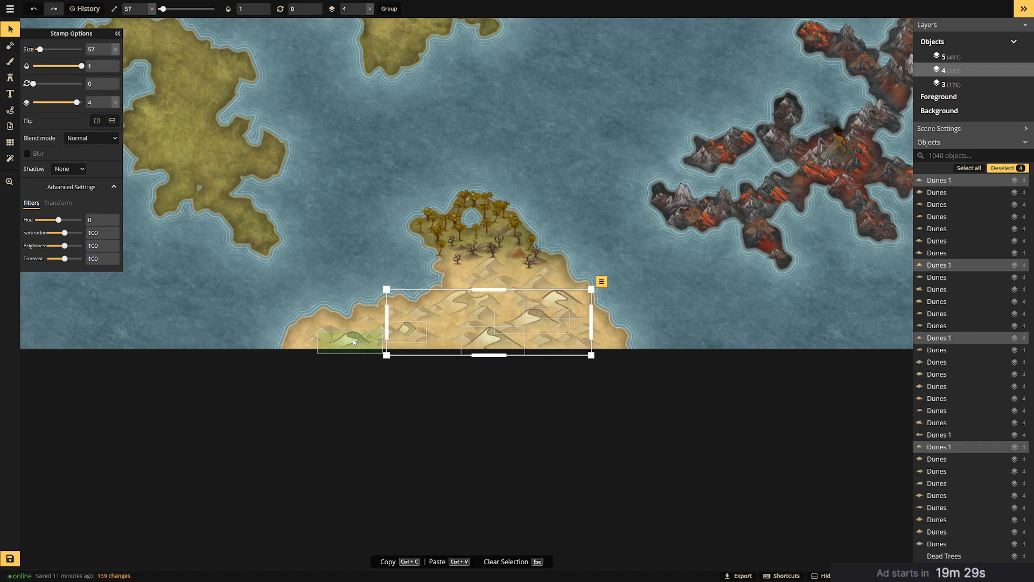
shift+click(353, 338)
drag(77, 67, 68, 65)
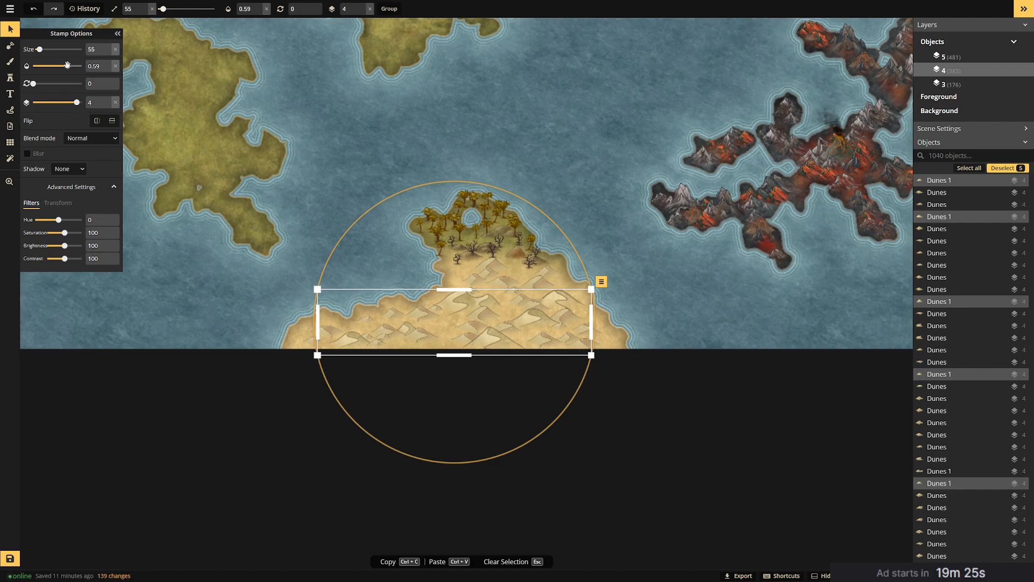
key(Escape)
Paint a light sand texture from Barren Lands along the headland's northern coastline on the foreground at size 18, softness 1.
scroll(598, 204, down, 4)
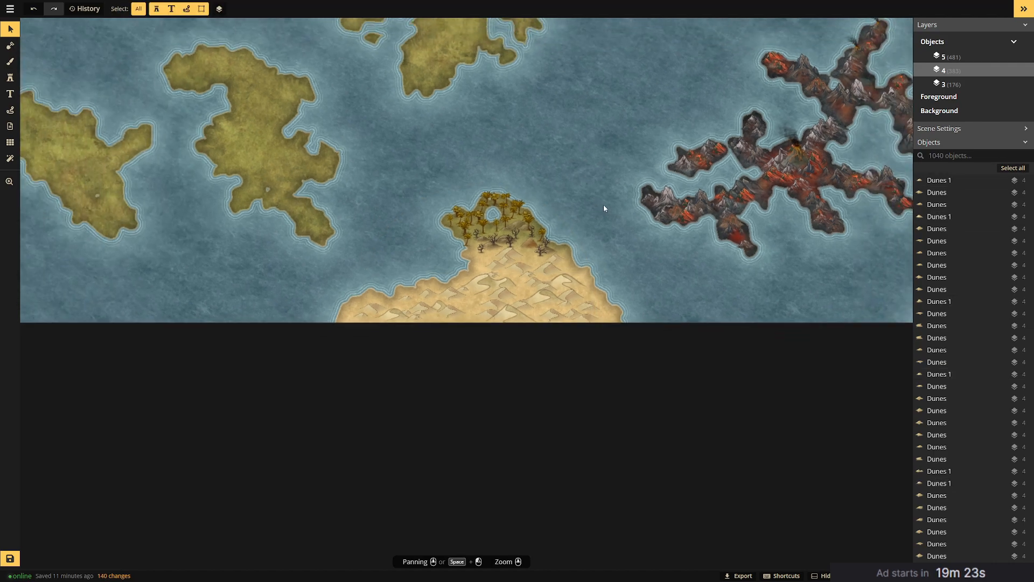
scroll(492, 210, up, 2)
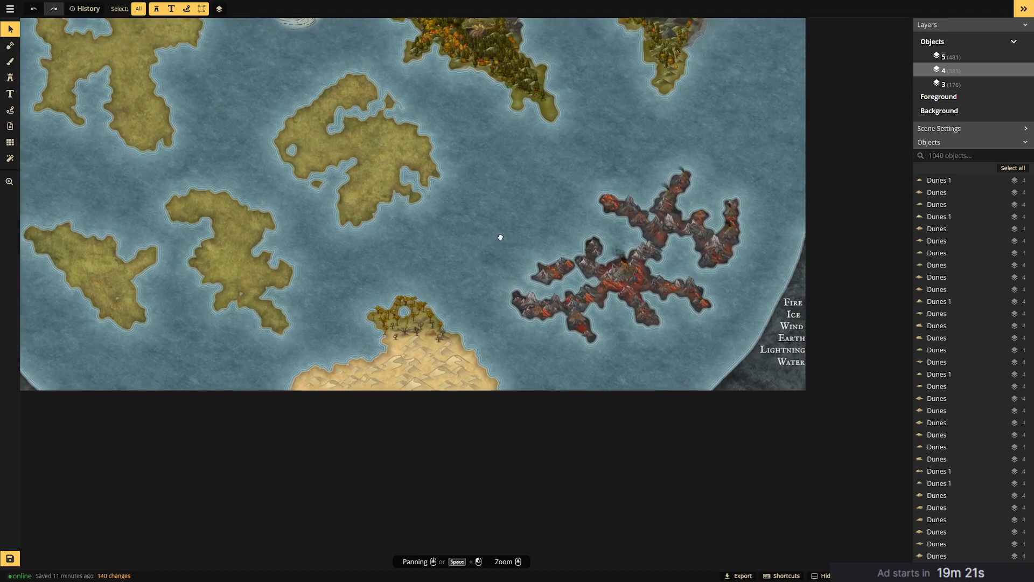
scroll(443, 332, up, 2)
scroll(443, 332, up, 2)
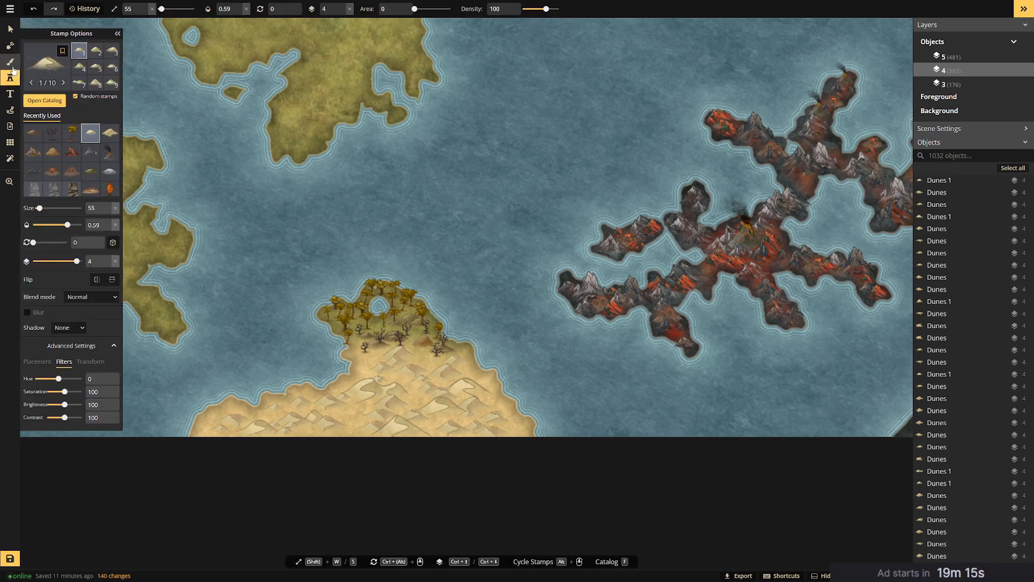
click(10, 61)
click(59, 73)
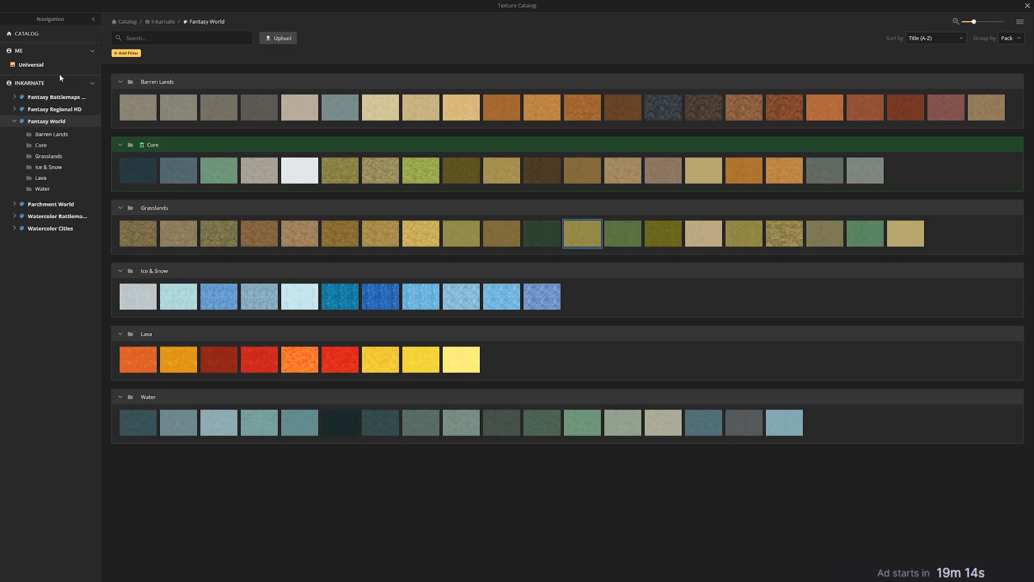
click(450, 111)
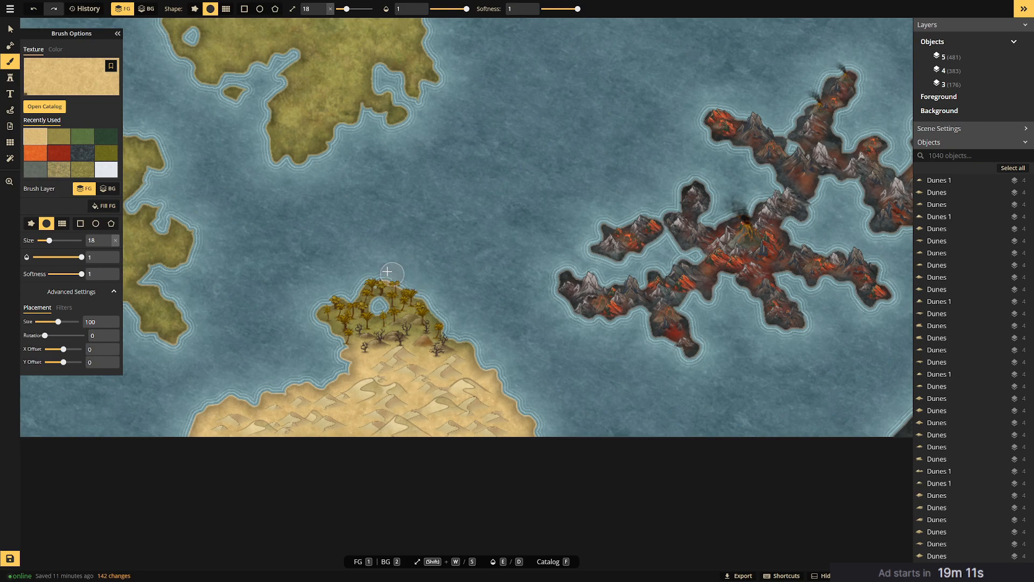
mouse_move(417, 285)
mouse_down()
mouse_move(480, 353)
mouse_move(420, 288)
mouse_move(380, 275)
mouse_move(317, 306)
mouse_move(331, 342)
mouse_move(324, 334)
mouse_move(352, 359)
mouse_move(306, 314)
mouse_move(337, 343)
mouse_move(318, 312)
mouse_move(347, 283)
mouse_up()
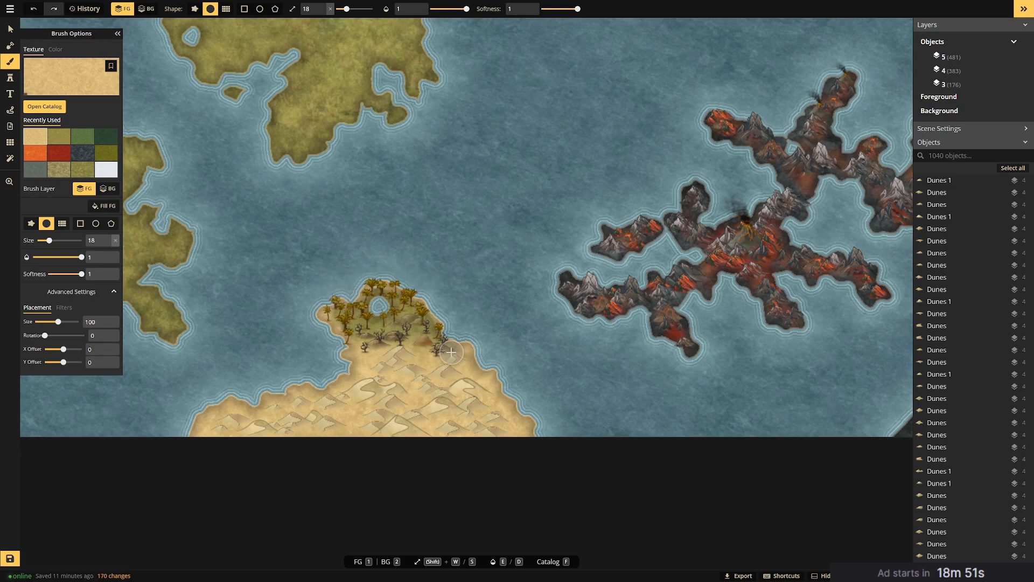
click(10, 29)
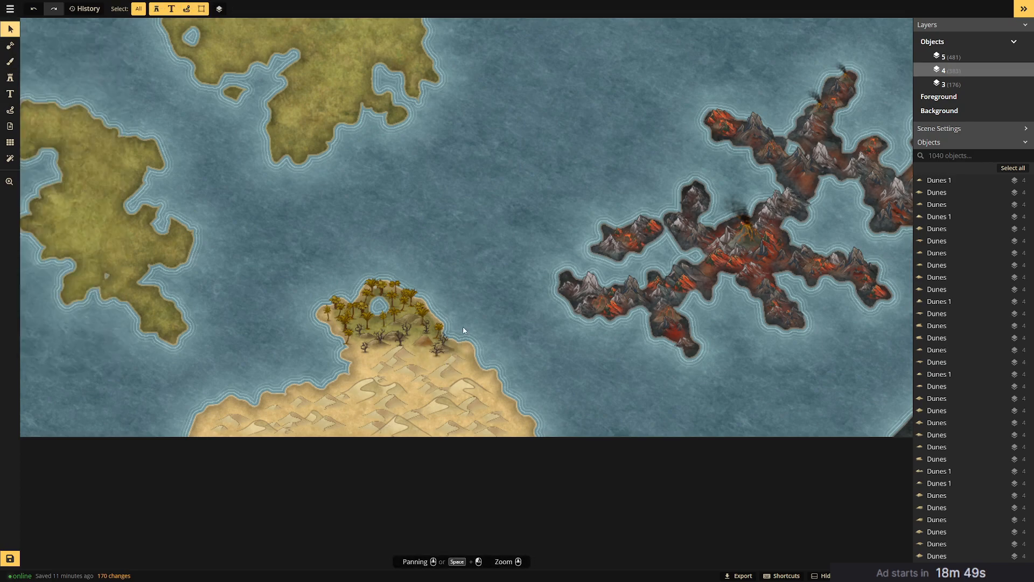
Place four small brown mountain stamps at size 45 among the dead trees south of the oasis, with random variants.
click(428, 348)
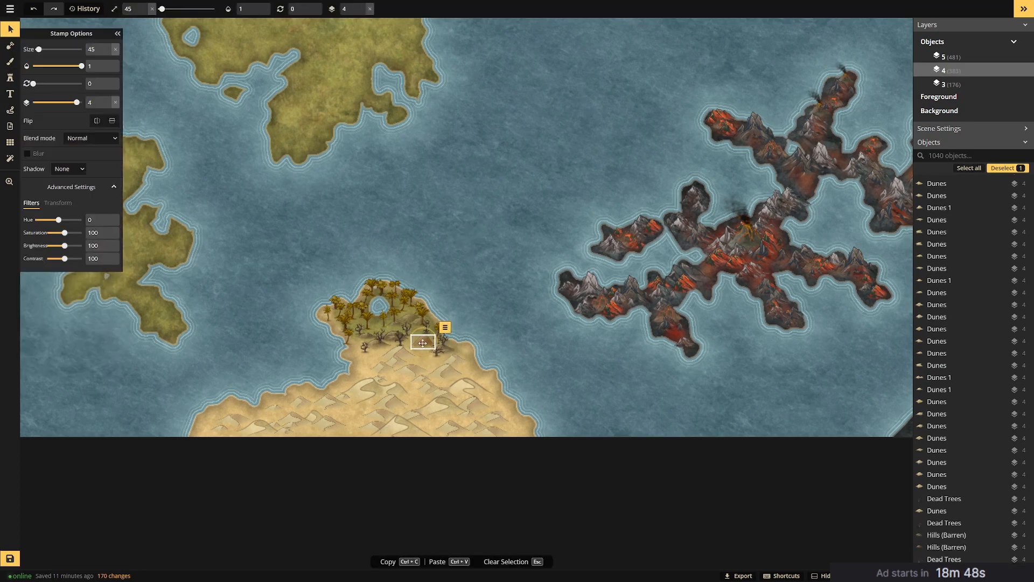
click(10, 78)
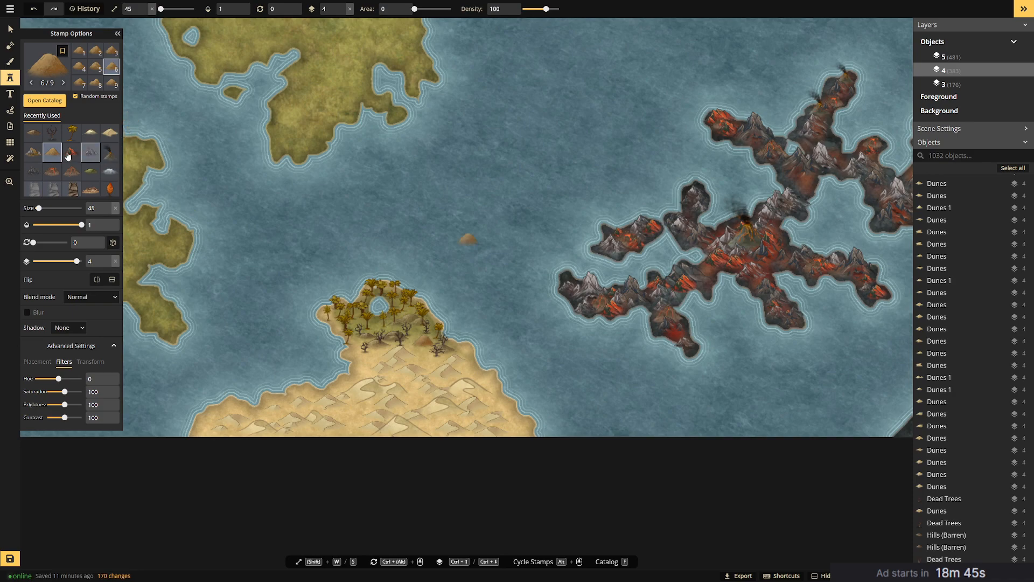
click(90, 172)
click(52, 152)
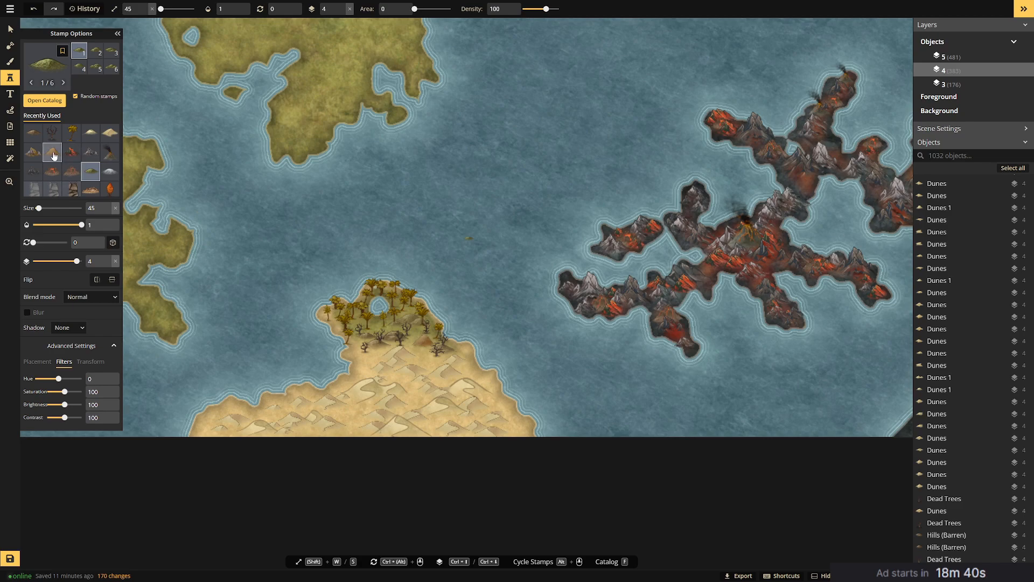
click(383, 329)
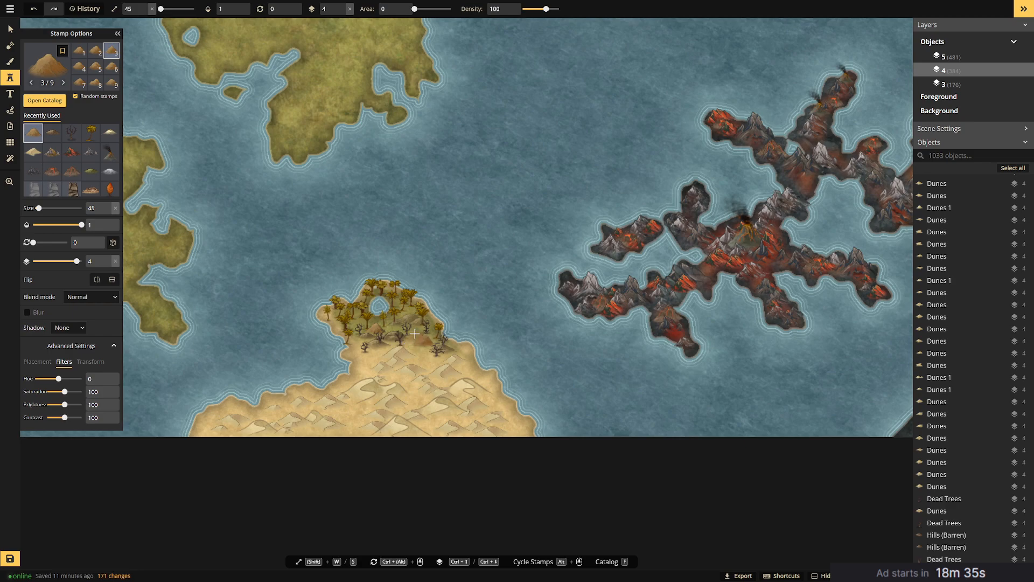
click(424, 369)
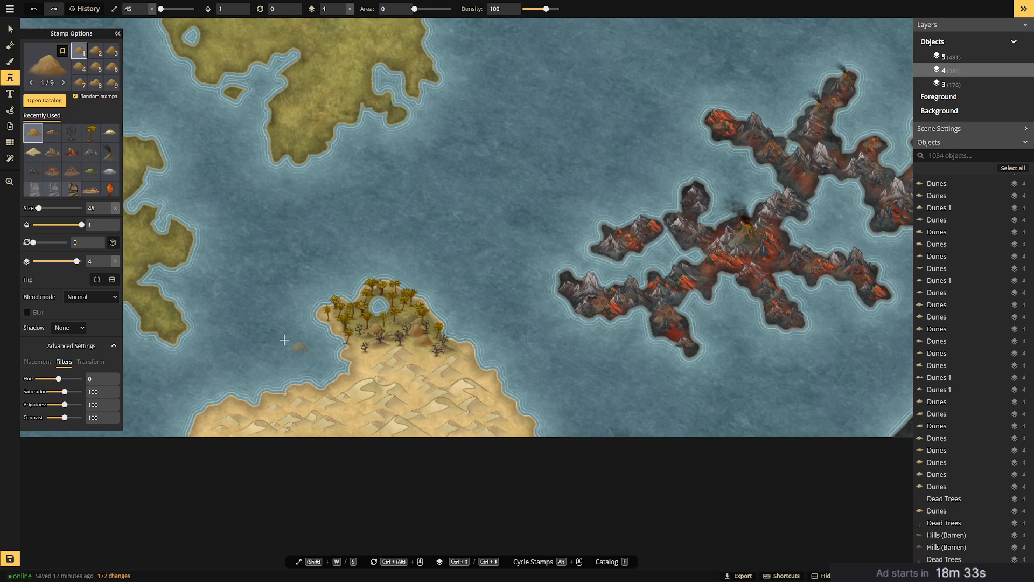
click(425, 352)
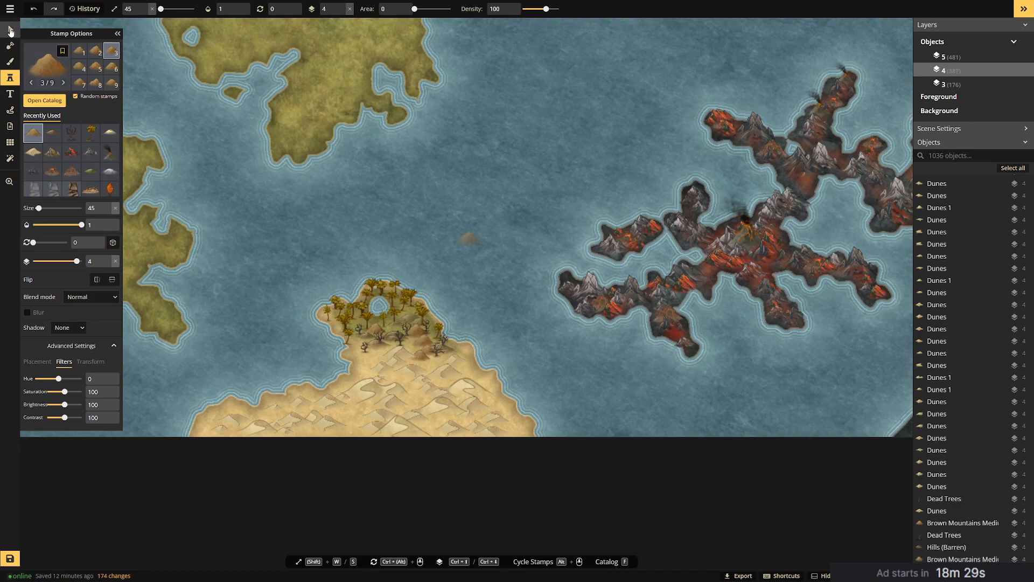
Set the opacity of the four eastern brown mountain stamps near the dead trees to 0.69 together.
click(10, 29)
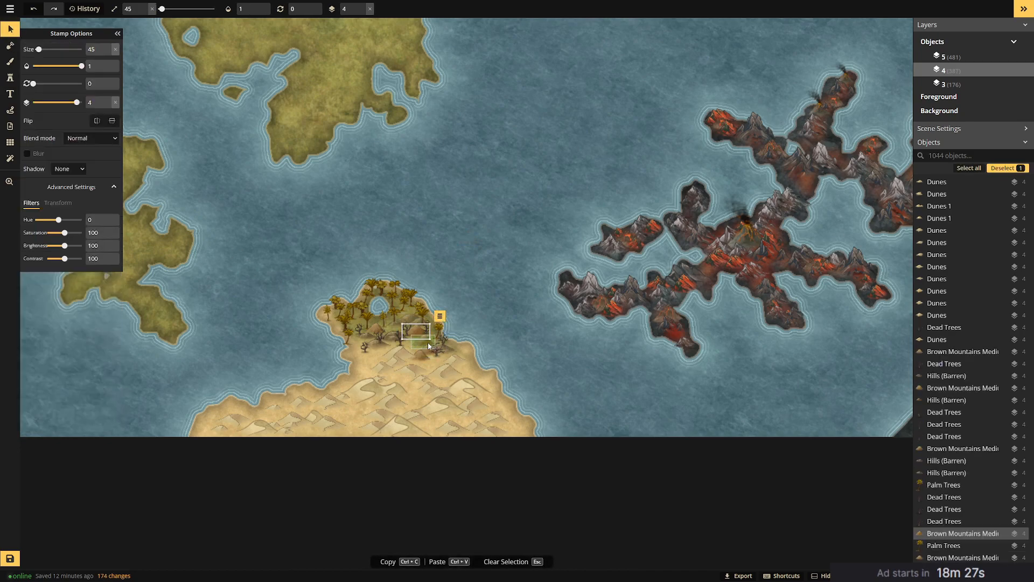
shift+click(418, 333)
shift+click(432, 356)
shift+click(418, 357)
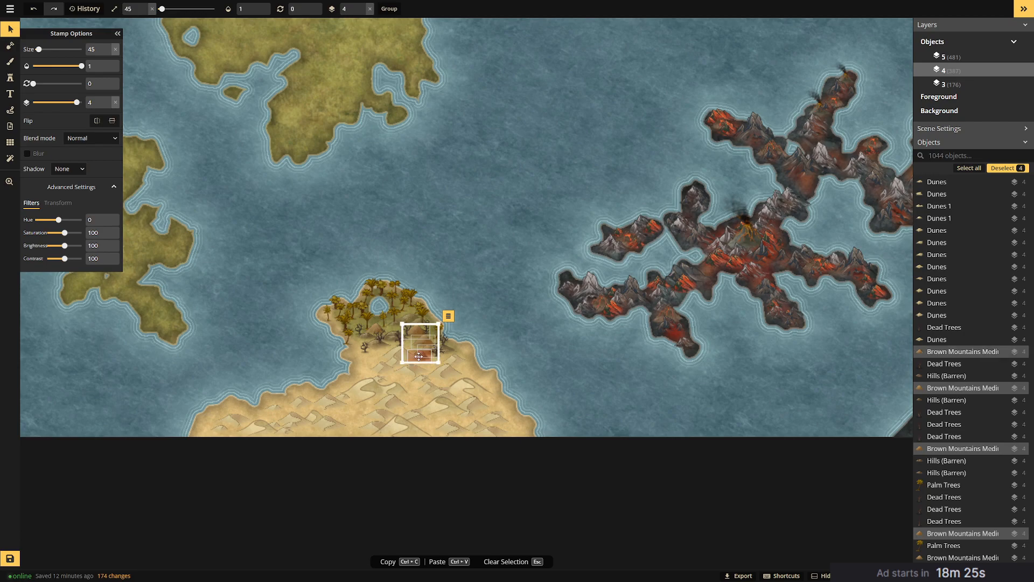
click(76, 66)
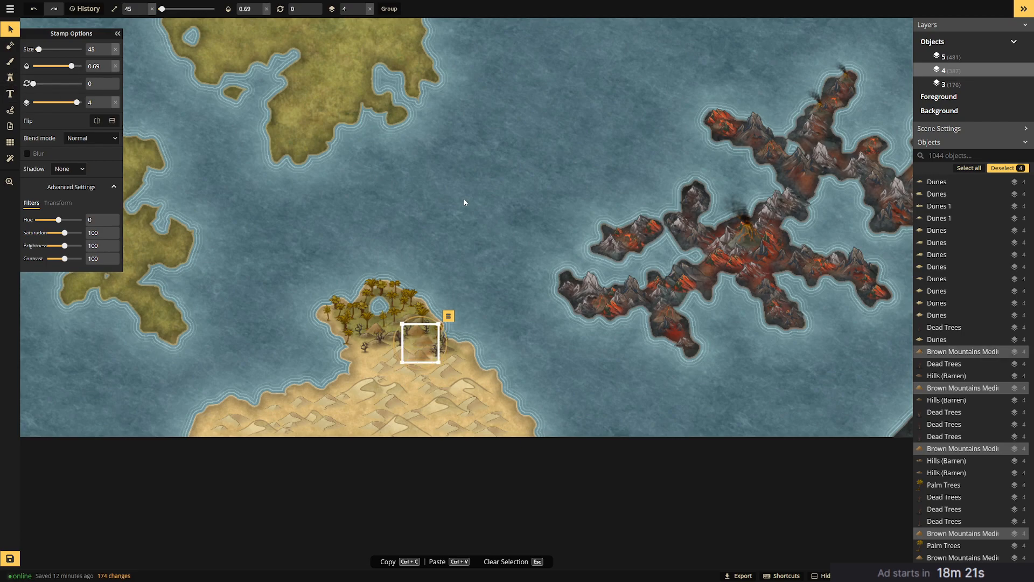
click(474, 250)
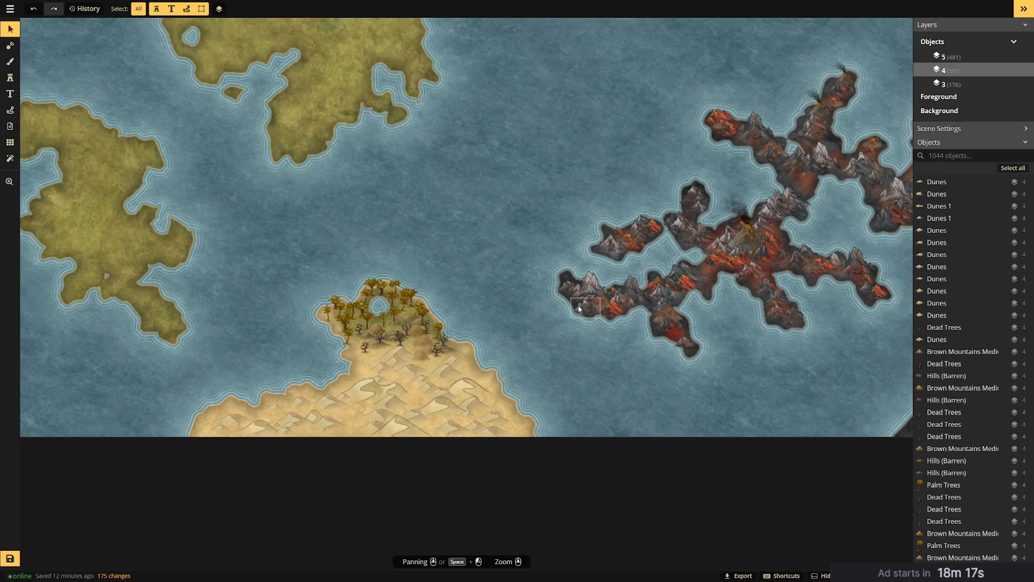
Browse the Fantasy World stamp catalog and choose the Mesas stamp from the Mountains set.
scroll(579, 309, down, 3)
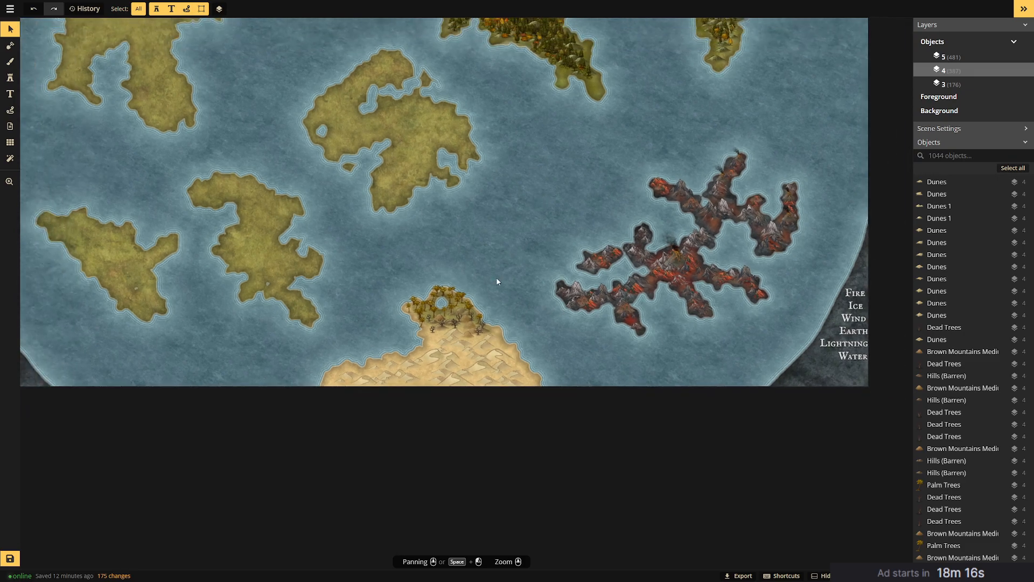
drag(466, 210, 542, 346)
drag(608, 282, 526, 345)
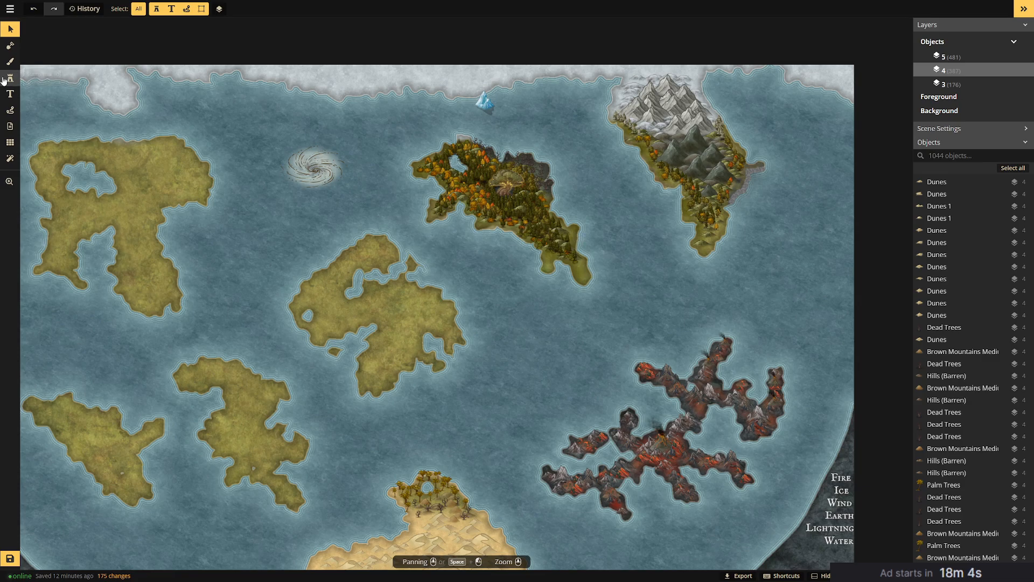
click(7, 78)
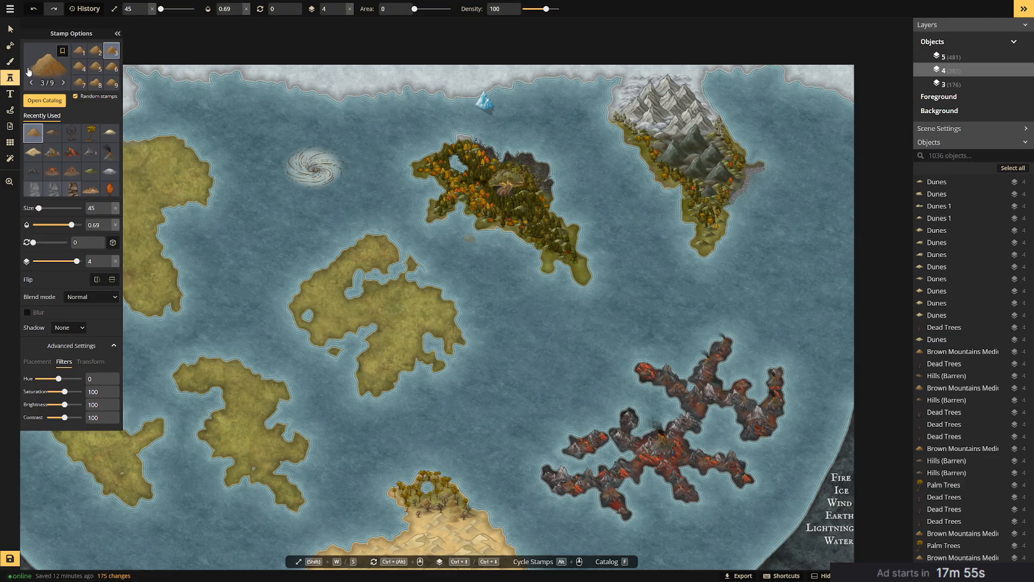
click(33, 67)
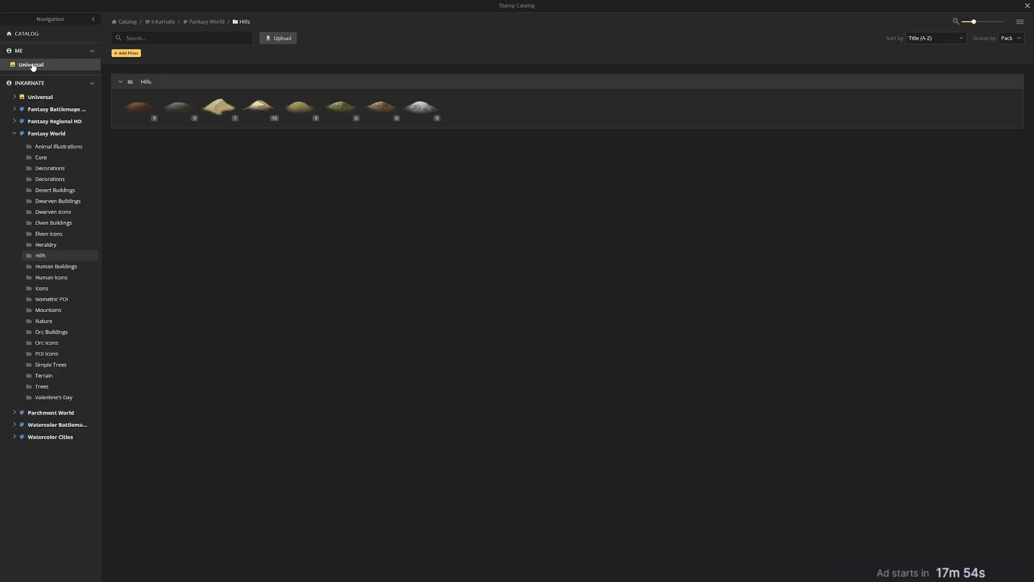
click(60, 134)
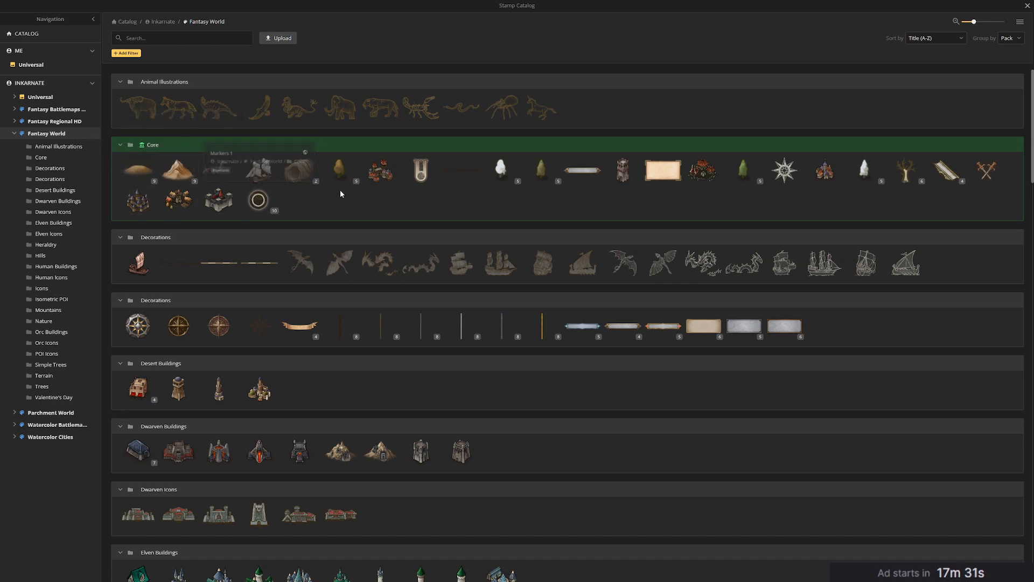
scroll(429, 232, down, 2)
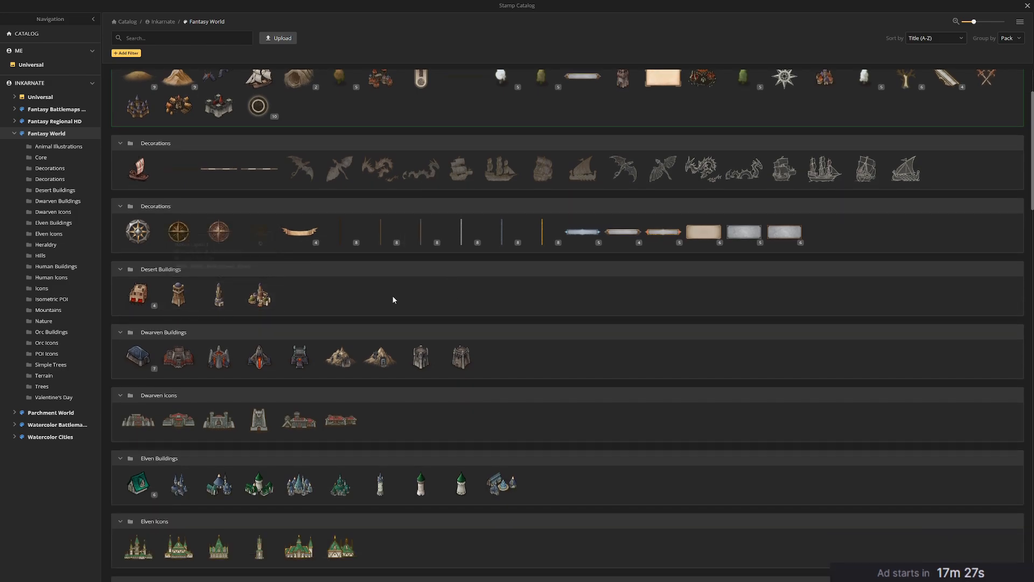
scroll(571, 310, down, 7)
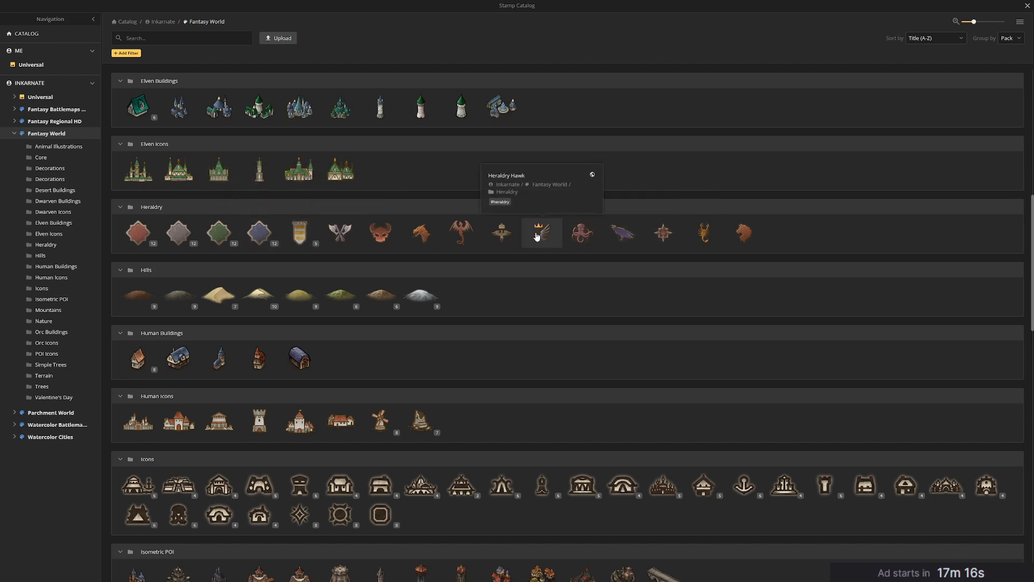
scroll(489, 256, down, 3)
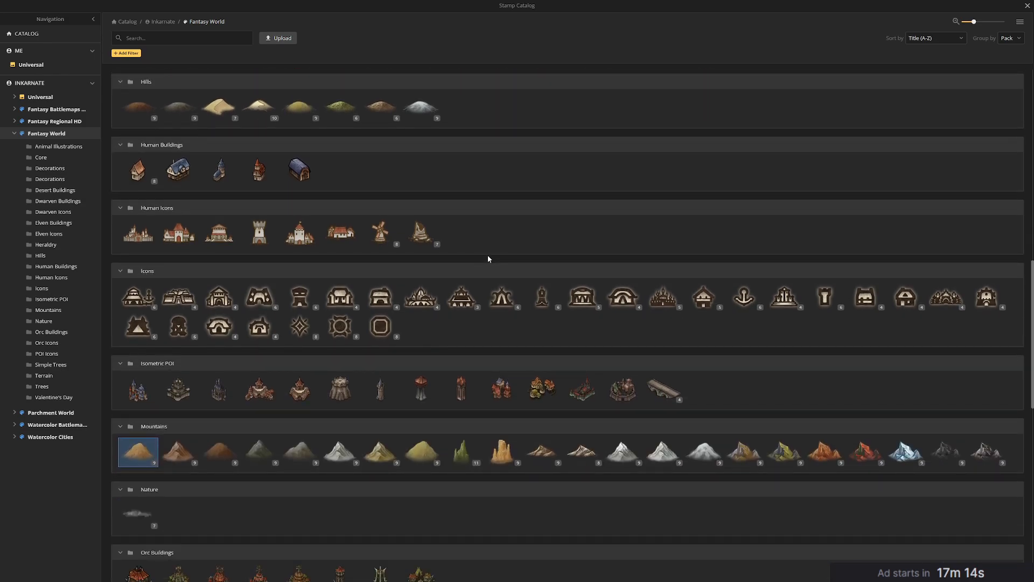
scroll(483, 232, down, 5)
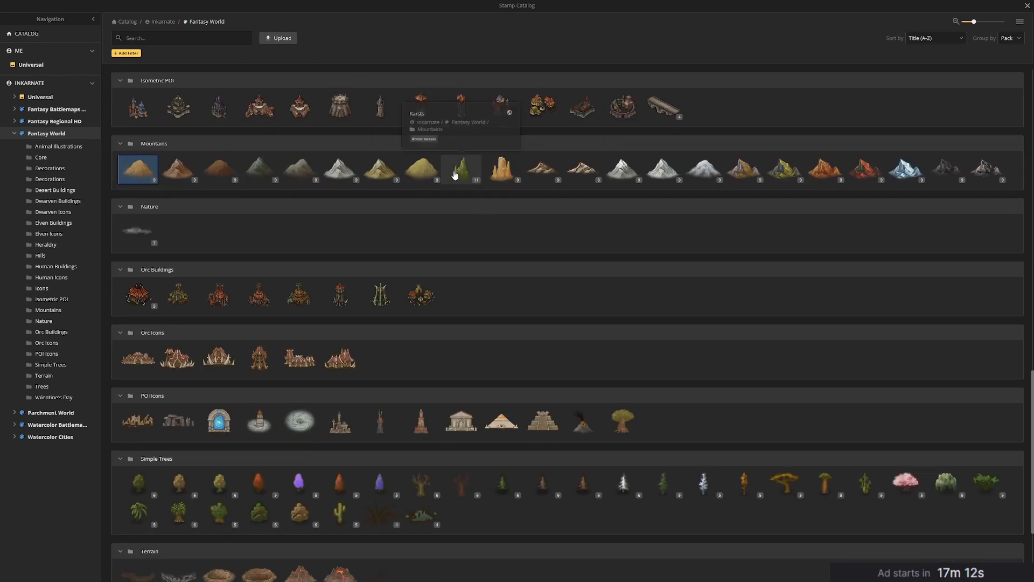
click(503, 170)
Place four Mesas stamps at size 90 and opacity 1 across the southern part of the desert dunes.
scroll(491, 512, up, 5)
drag(493, 426, 577, 118)
scroll(514, 264, up, 2)
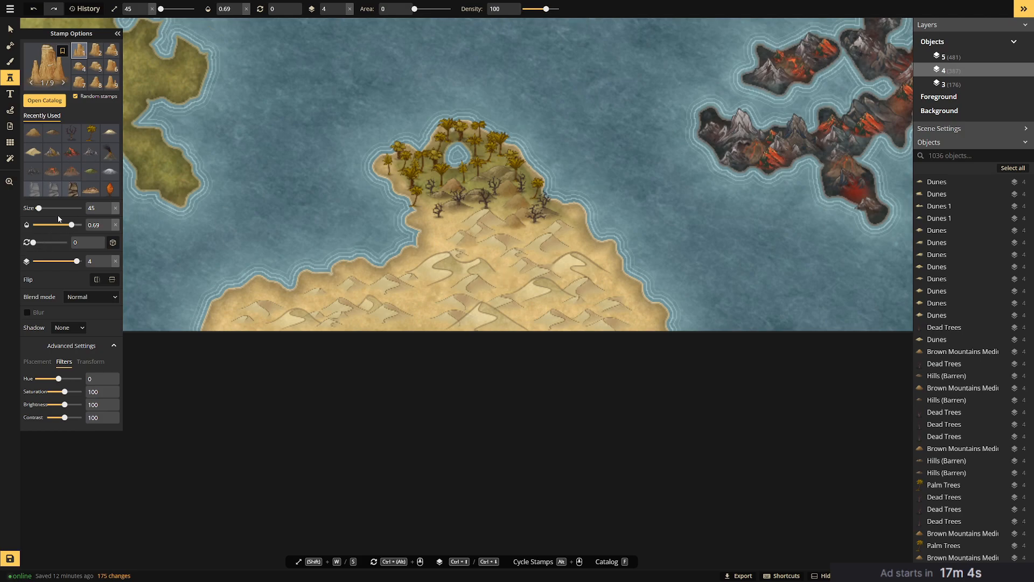
drag(72, 225, 43, 209)
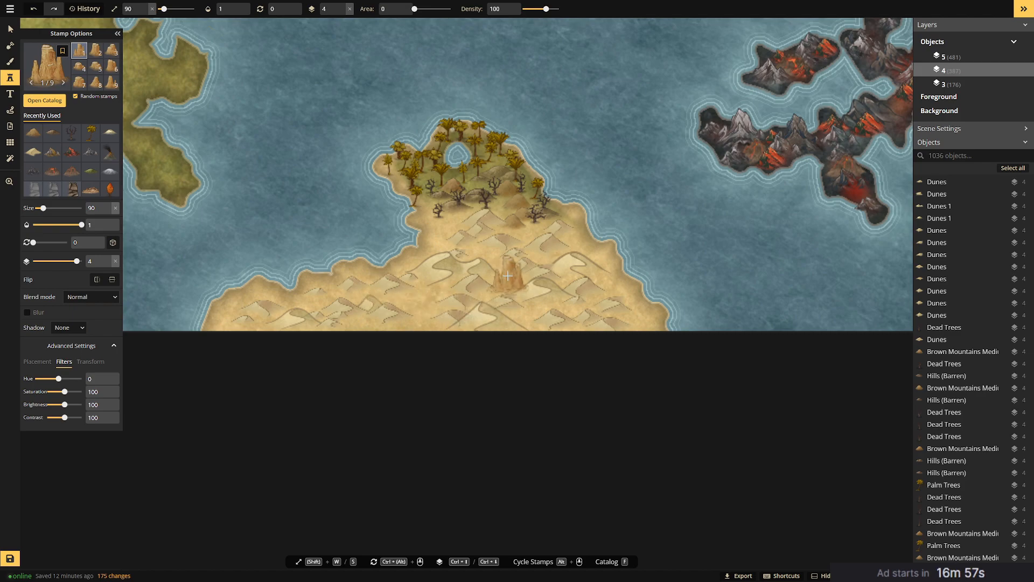
click(508, 276)
click(524, 304)
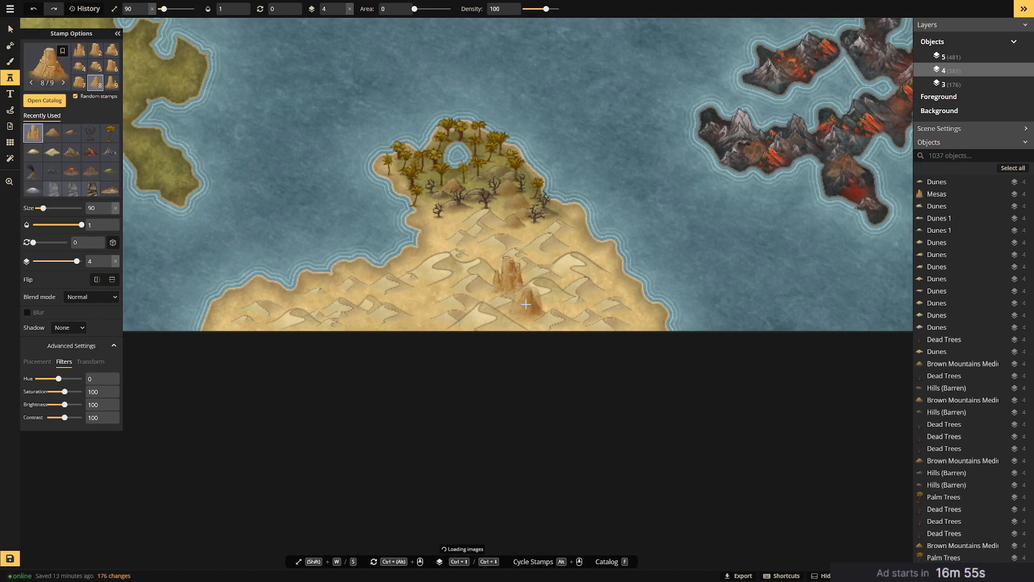
click(422, 311)
click(367, 323)
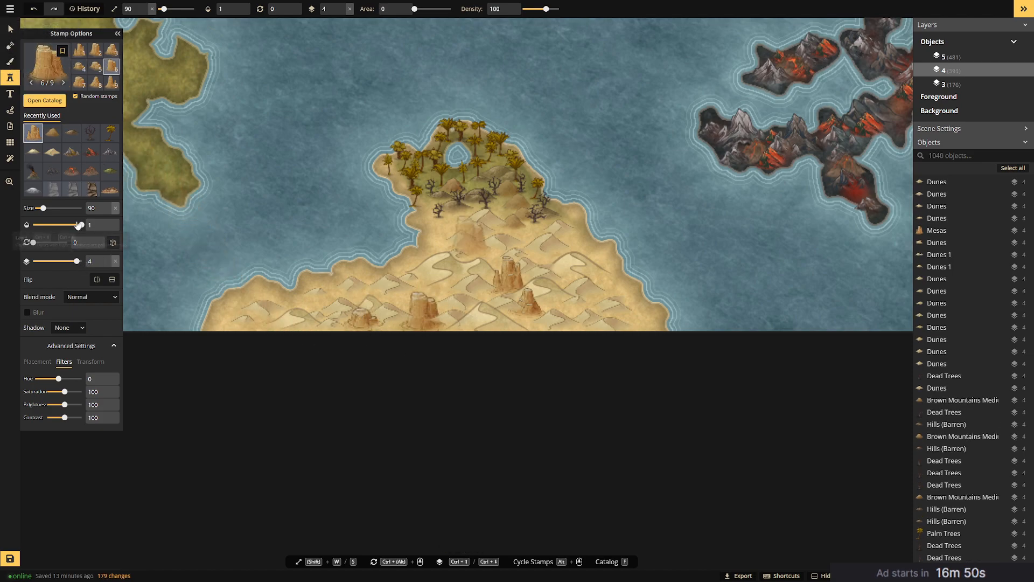
Select the headland's dunes and mesas south of the oasis and set them together to layer 3.
click(10, 29)
drag(692, 230, 208, 361)
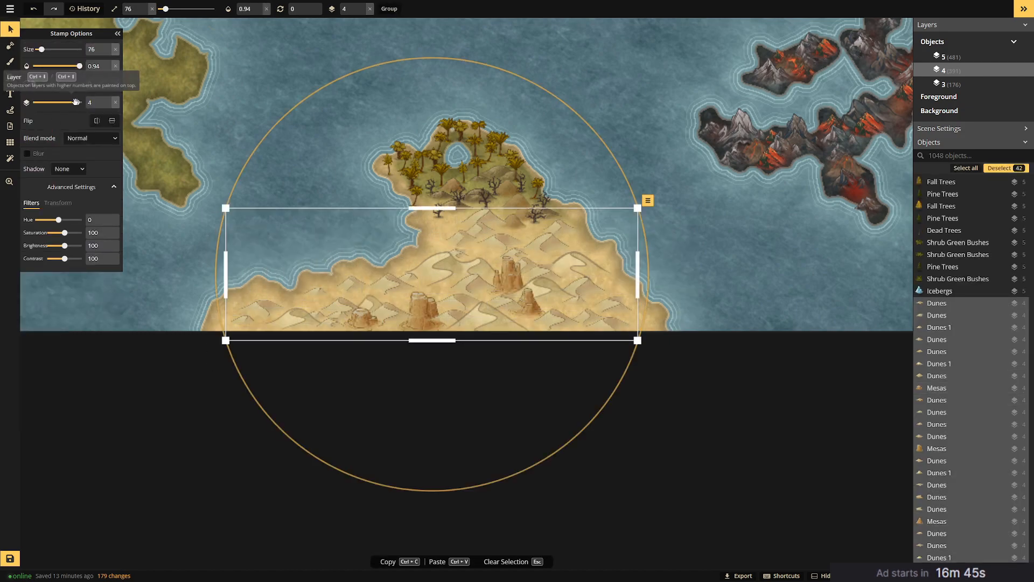
drag(77, 101, 72, 102)
click(717, 258)
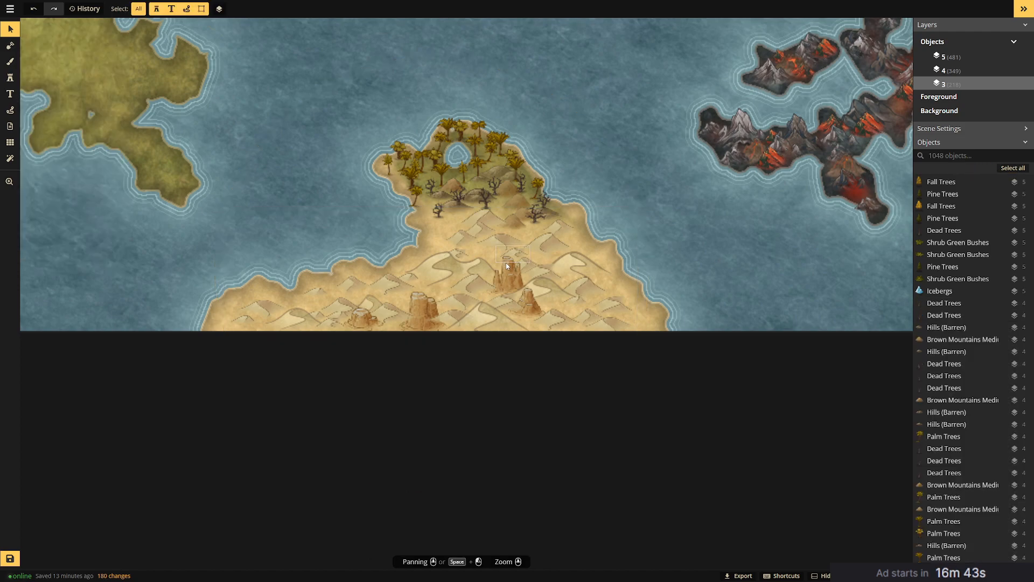
Raise the two eastern mesas, the tall central mesa and the low western mesa to layer 4 above the dunes.
click(507, 279)
shift+click(528, 304)
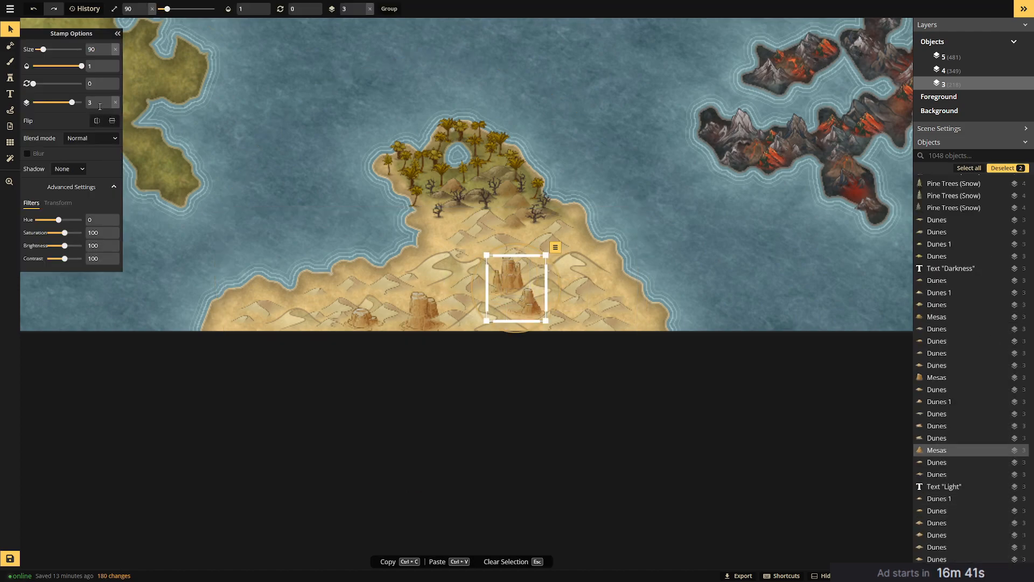
drag(71, 102, 76, 101)
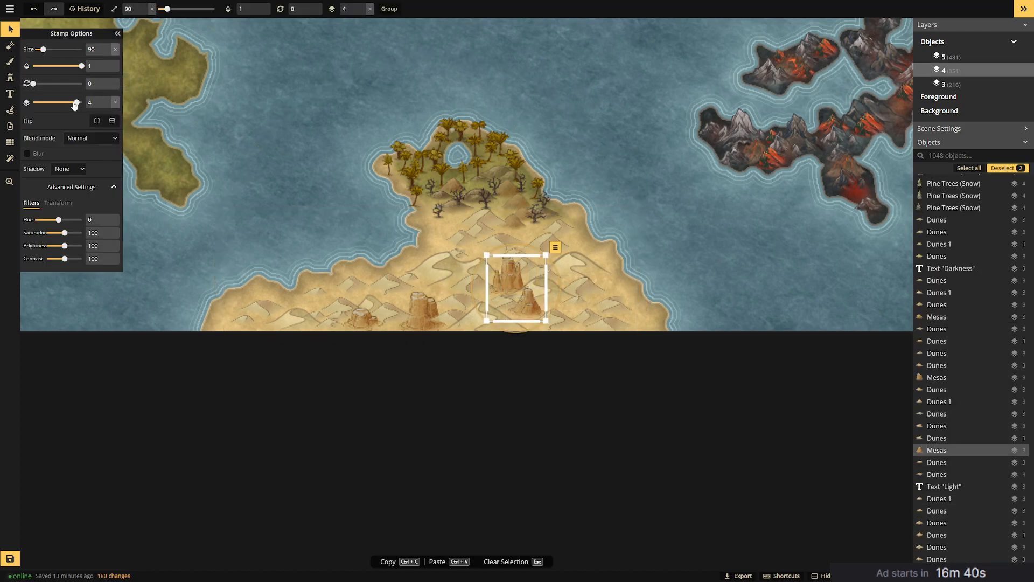
click(601, 179)
click(415, 315)
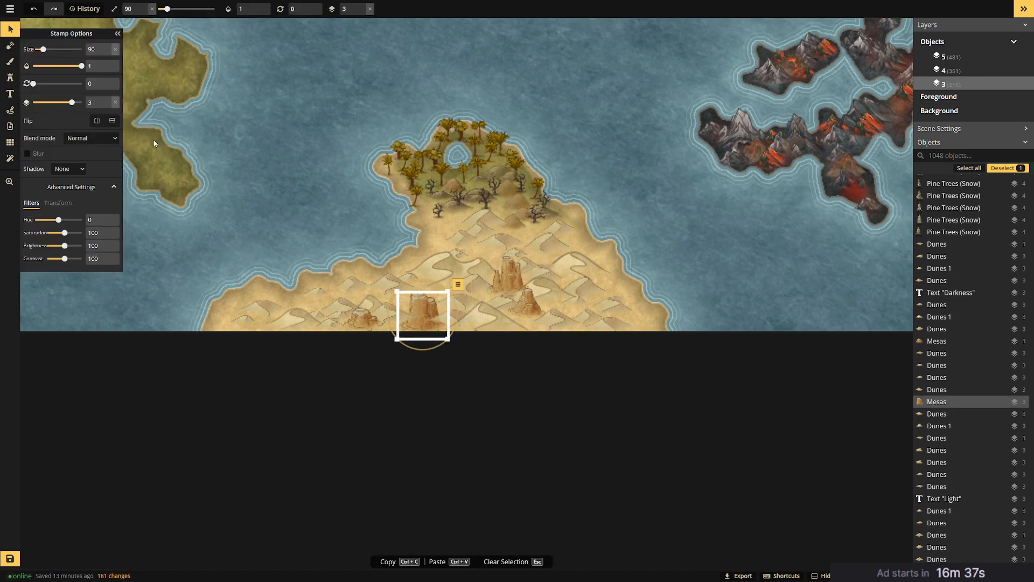
drag(71, 103, 77, 103)
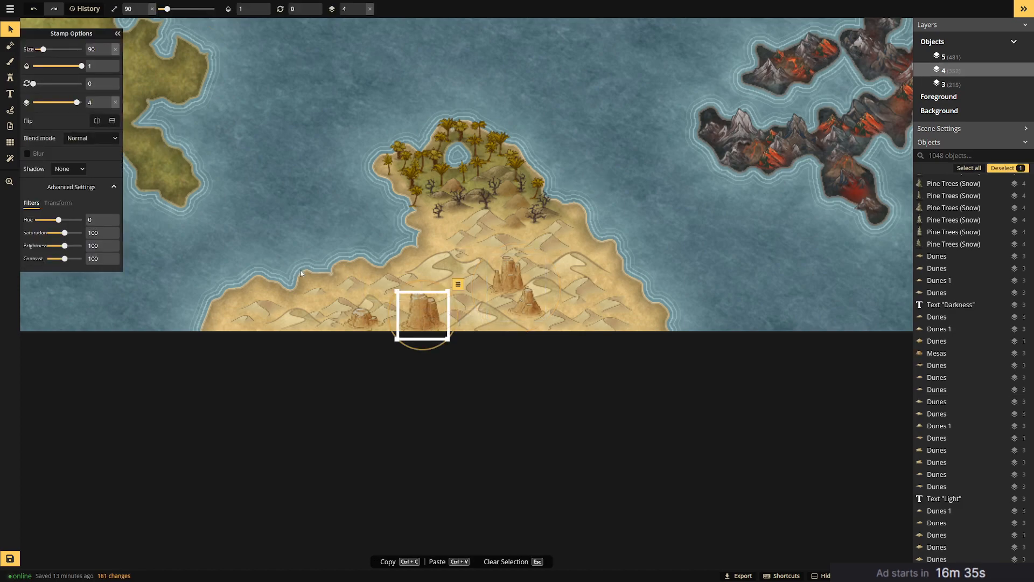
click(372, 324)
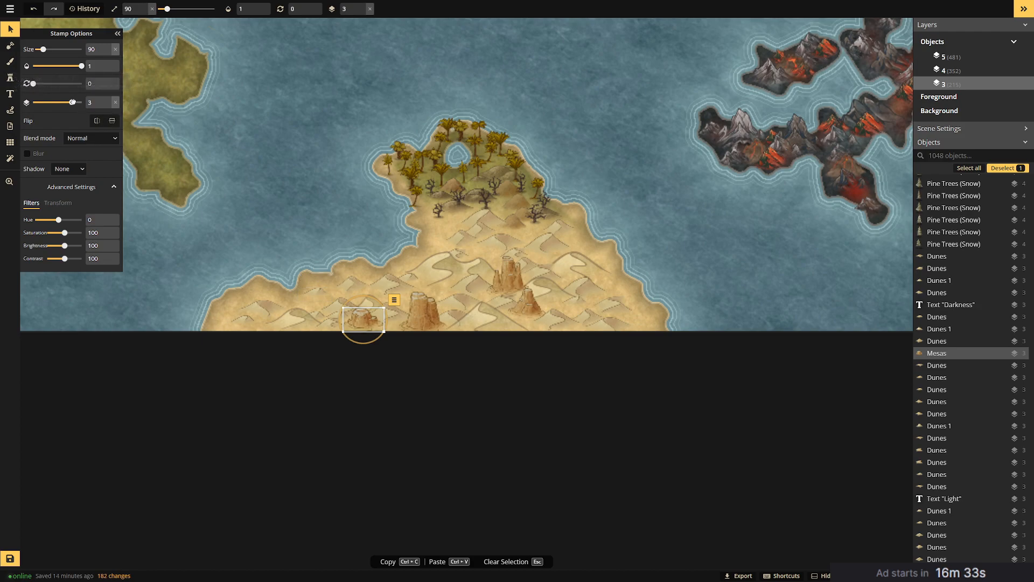
drag(72, 103, 77, 102)
click(754, 234)
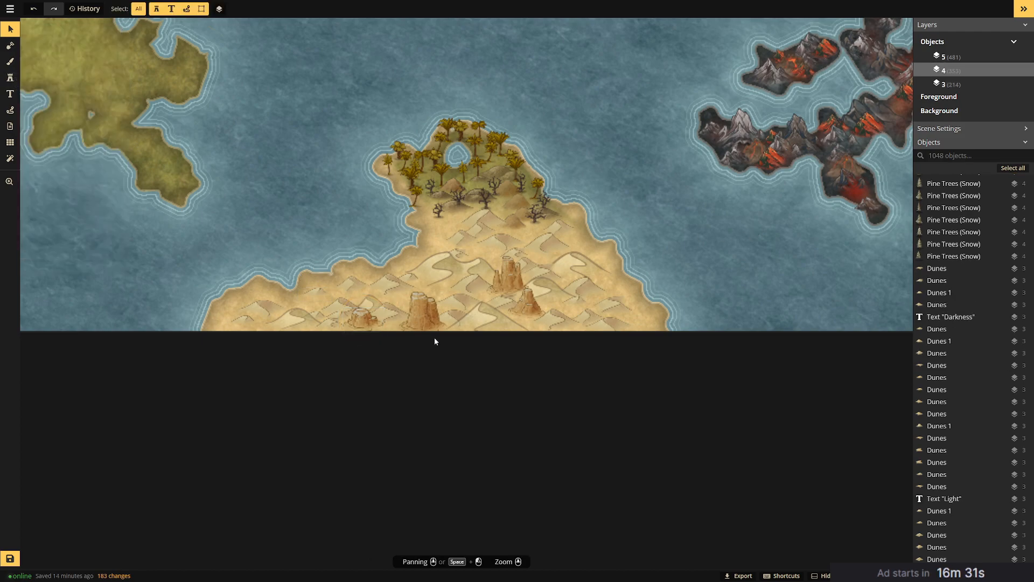
Shift the tall central mesa north from the map edge and adjust the upper eastern mesa among the dunes.
click(424, 316)
drag(448, 292, 427, 286)
click(513, 271)
drag(530, 256, 515, 271)
click(425, 289)
drag(439, 270, 429, 306)
Duplicate the low western mesa in front of the tall central mesa, and the southeastern mesa just east of the low western one.
click(358, 322)
key(ctrl+c)
click(427, 323)
key(ctrl+v)
click(536, 305)
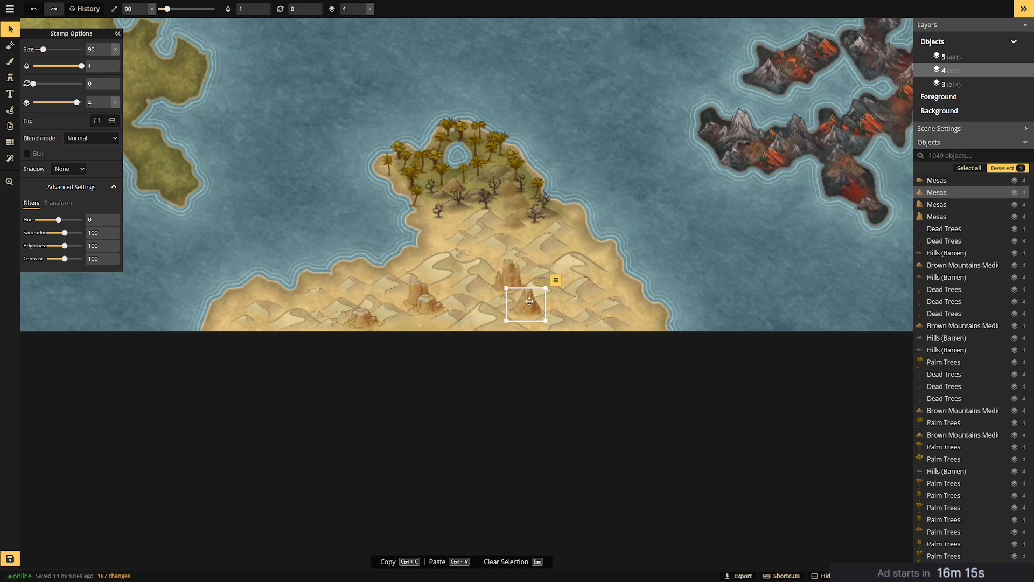
key(ctrl+v)
drag(399, 285, 382, 318)
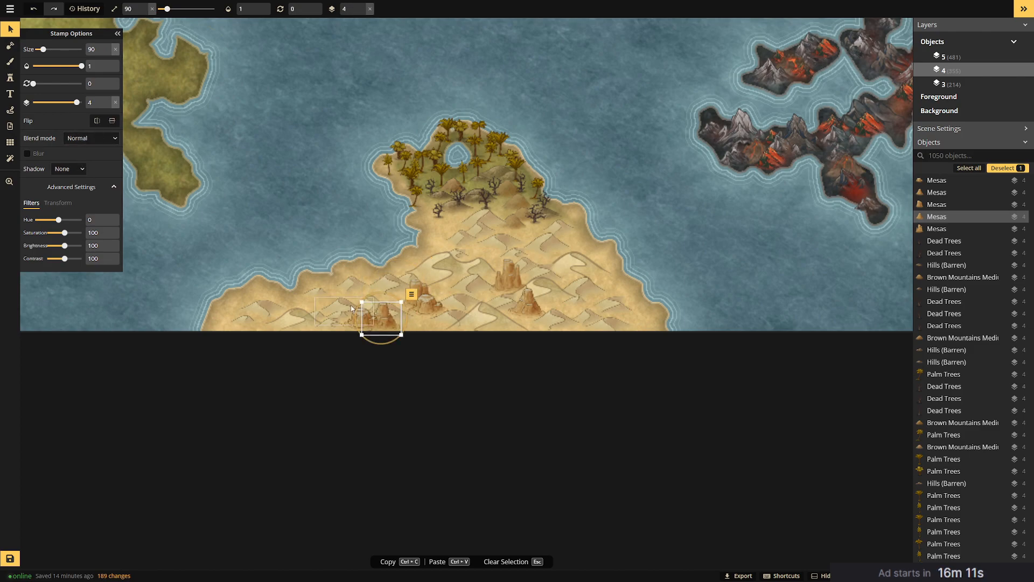
Set the low western mesa near the map's southern edge to layer 3.
click(351, 261)
click(363, 320)
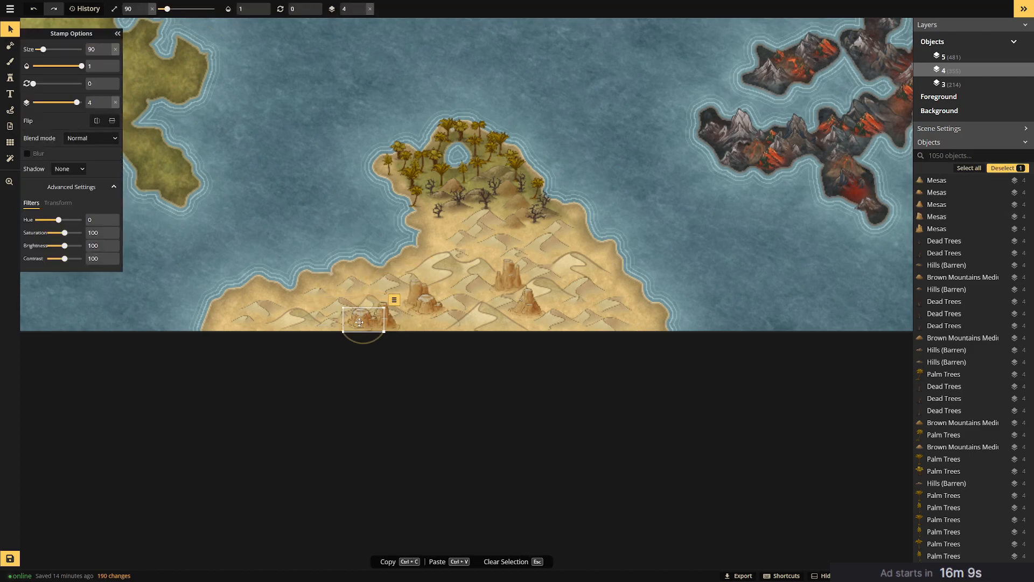
drag(77, 103, 71, 102)
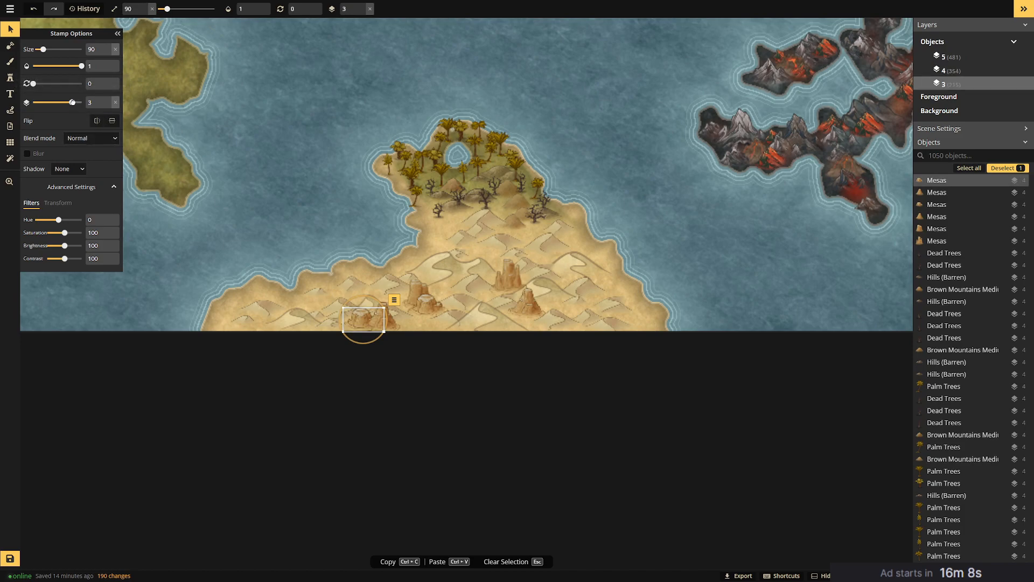
Shrink the mesa just east of the low western one to size 84 and shift it slightly west against its neighbour.
key(Escape)
click(398, 312)
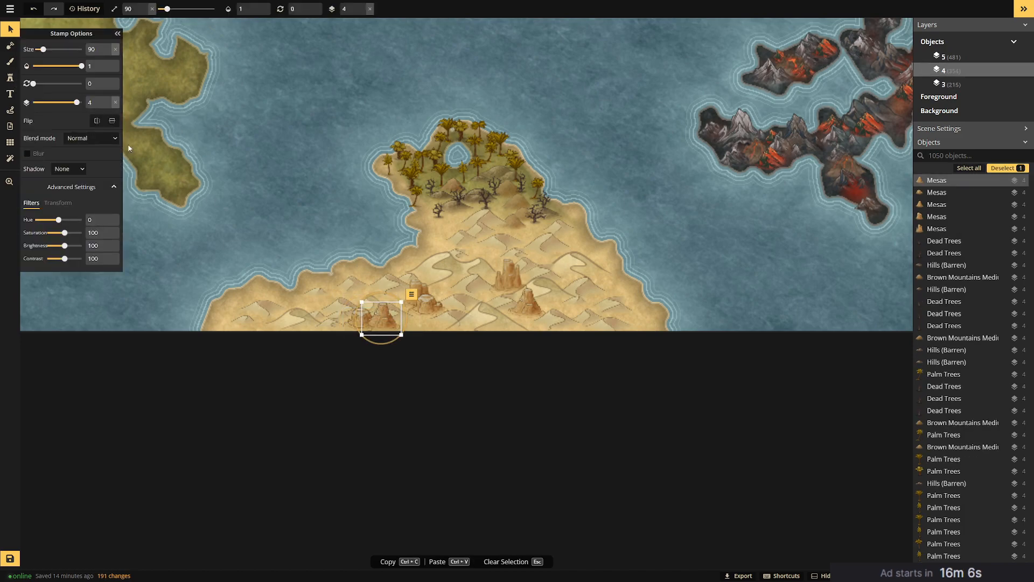
drag(402, 303, 379, 324)
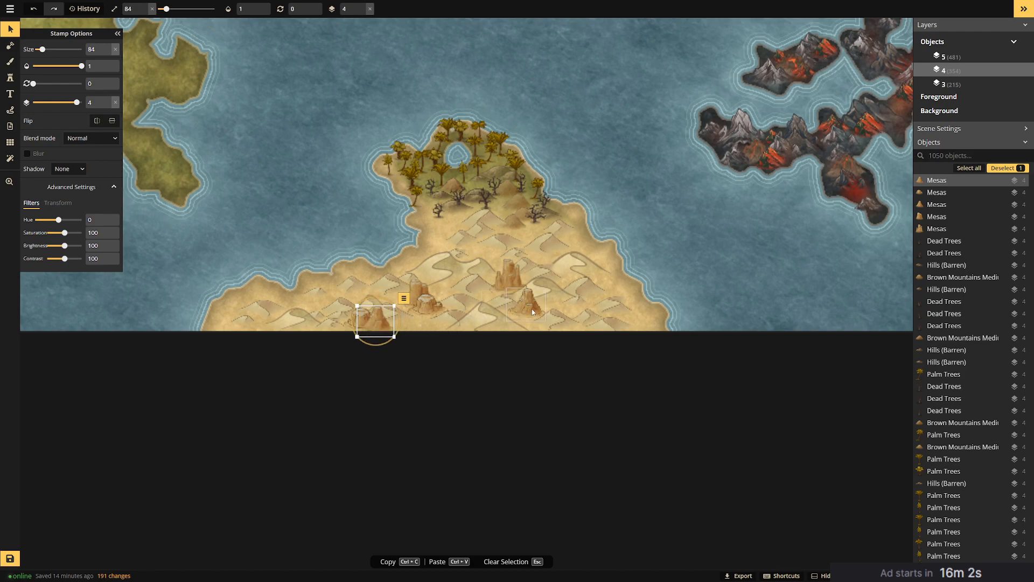
Stamp a low, broad size 90 mesa on layer 4 just east of the southeastern mesa.
click(10, 78)
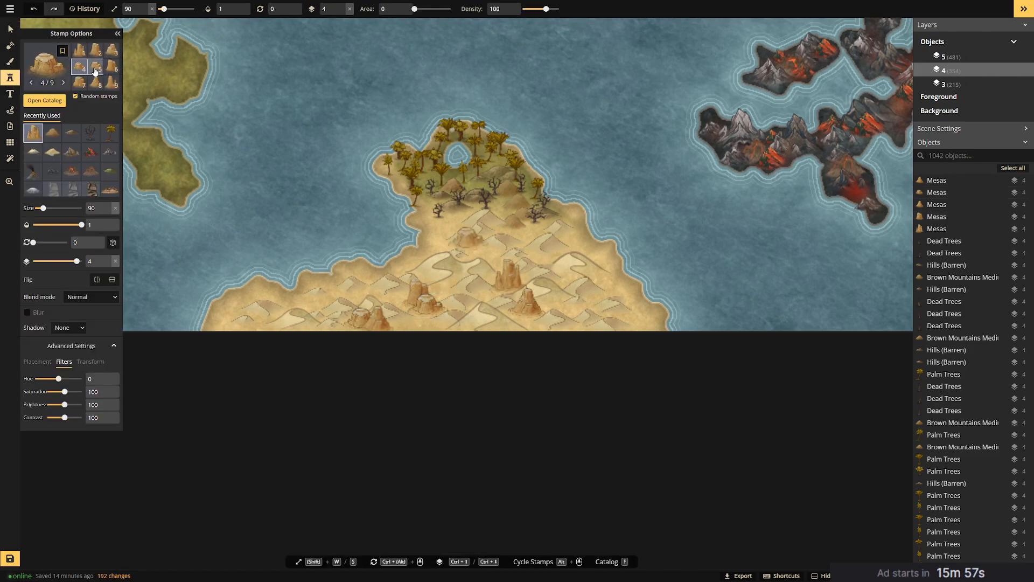
click(95, 66)
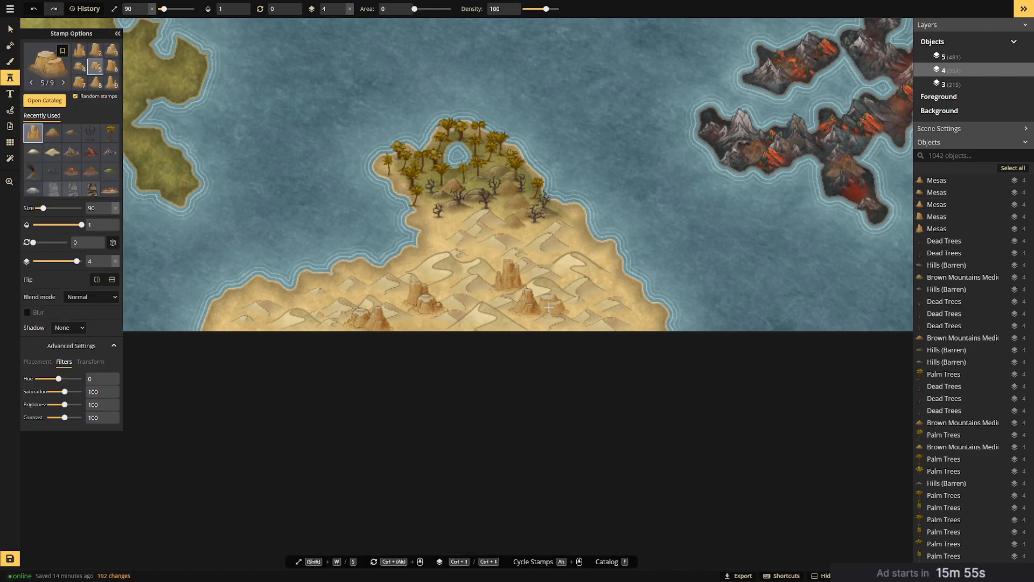
click(551, 307)
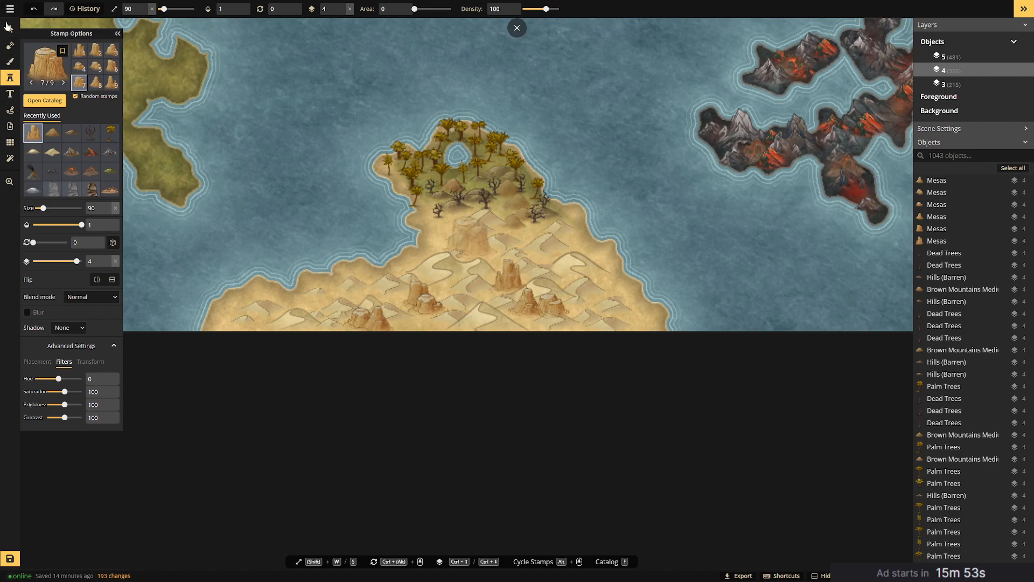
Raise the three dunes along the map edge south of the southeastern mesas to layer 4.
click(10, 28)
click(553, 310)
drag(555, 341, 596, 334)
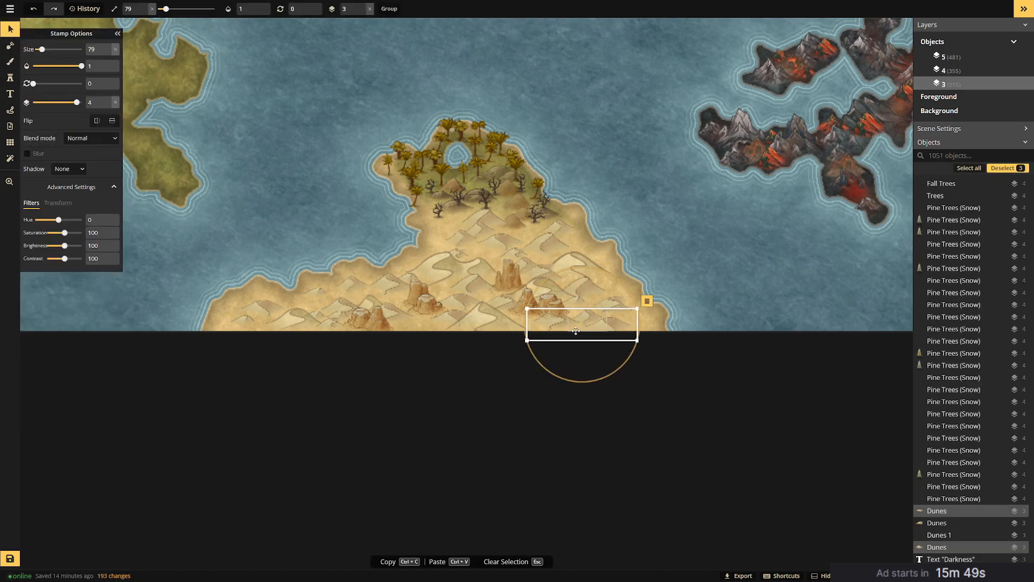
drag(73, 102, 77, 102)
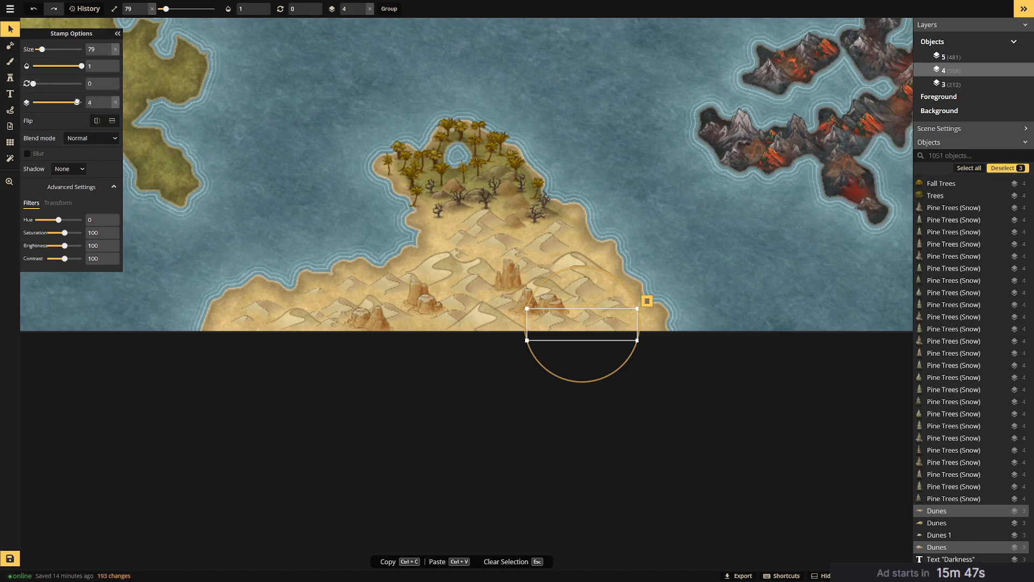
click(657, 320)
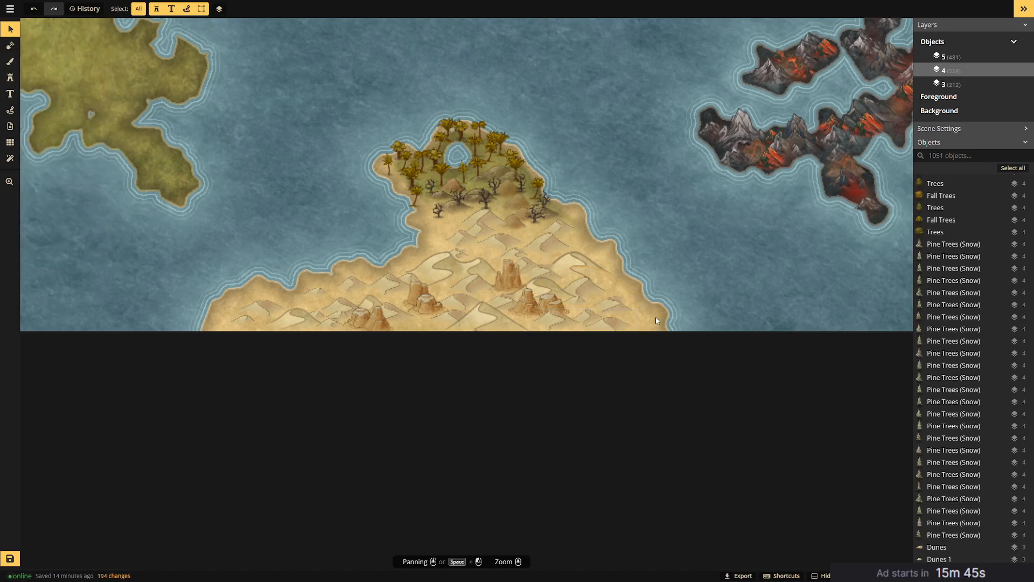
Set the tall central mesa to layer 3.
click(512, 276)
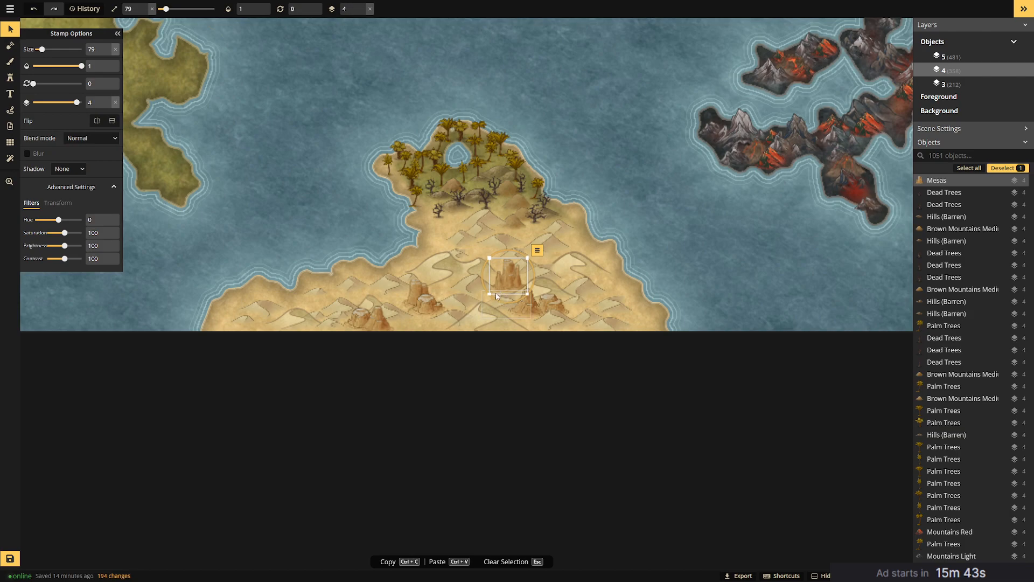
drag(76, 102, 74, 102)
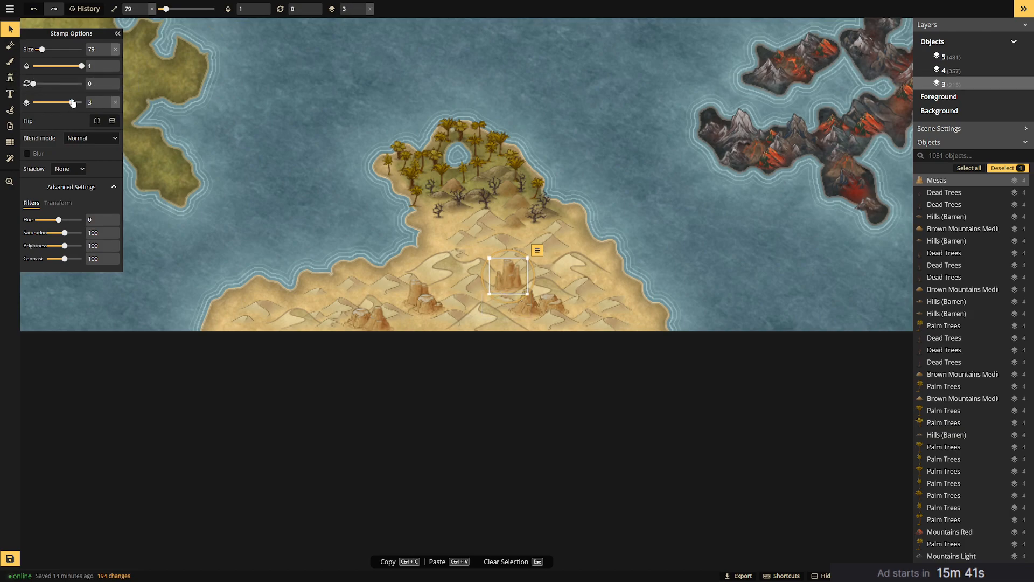
click(628, 200)
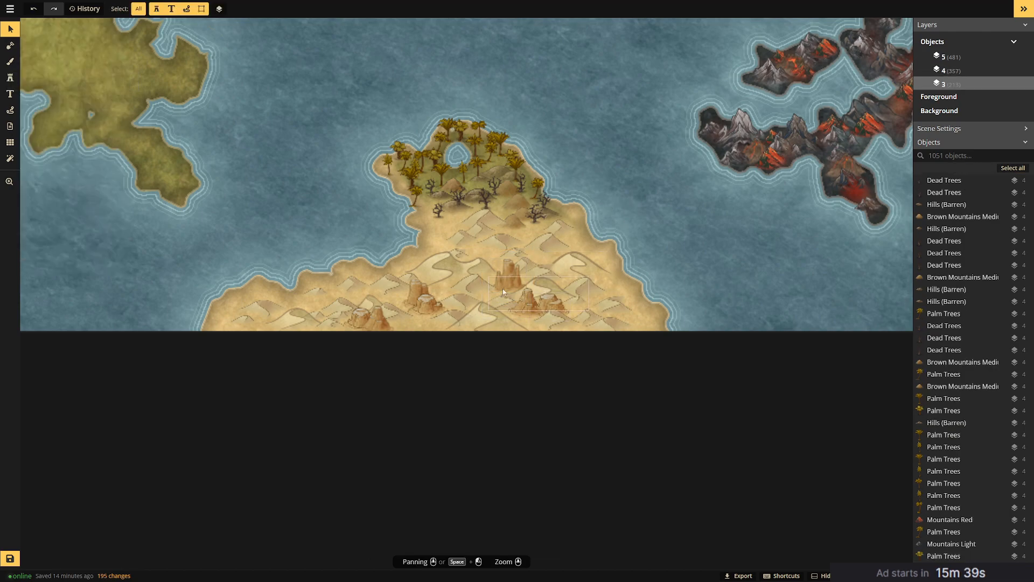
Stamp two size 79 mesas on layer 3 against the western foot and front of the tall central mesa.
click(7, 79)
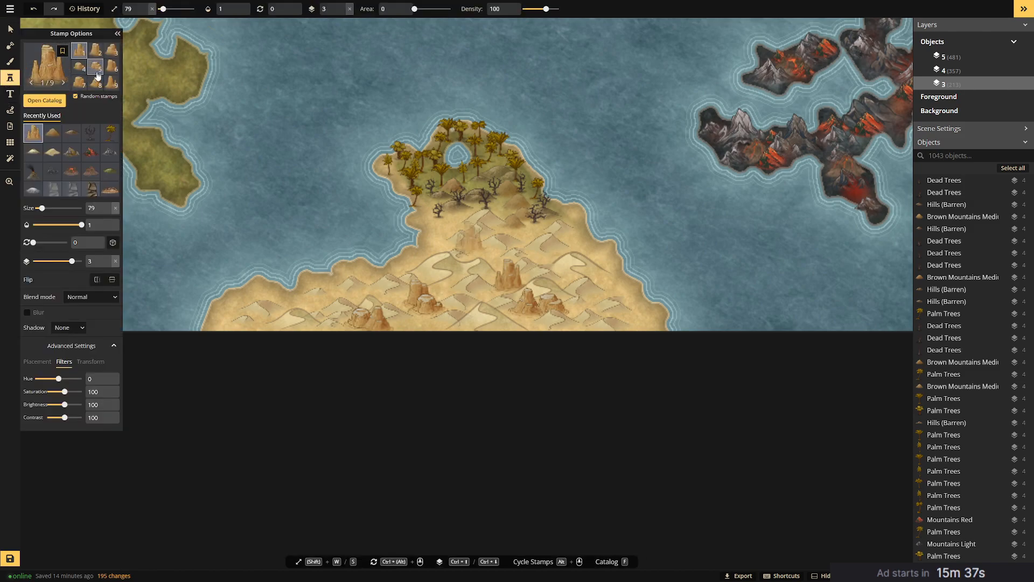
click(489, 283)
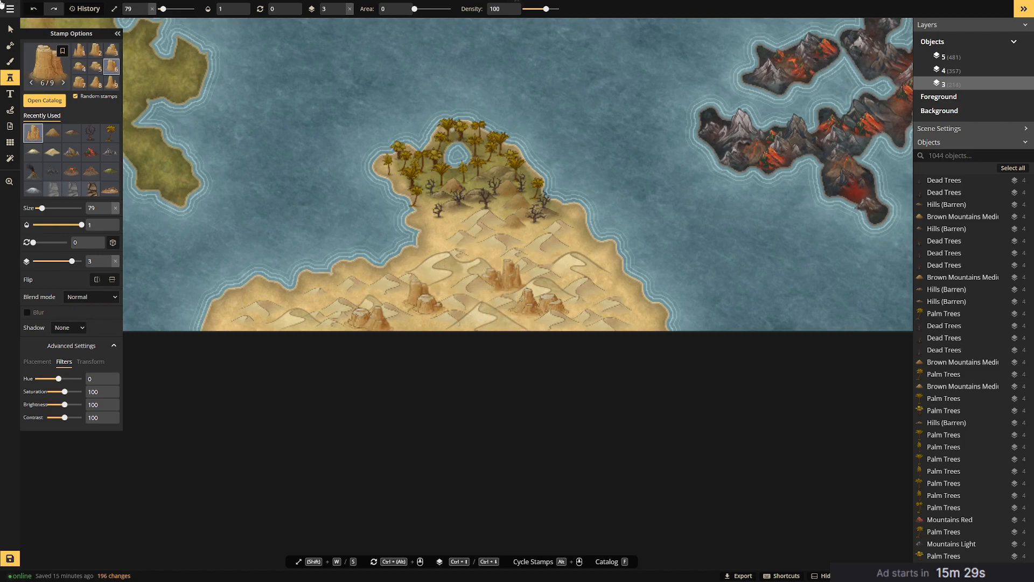
click(468, 241)
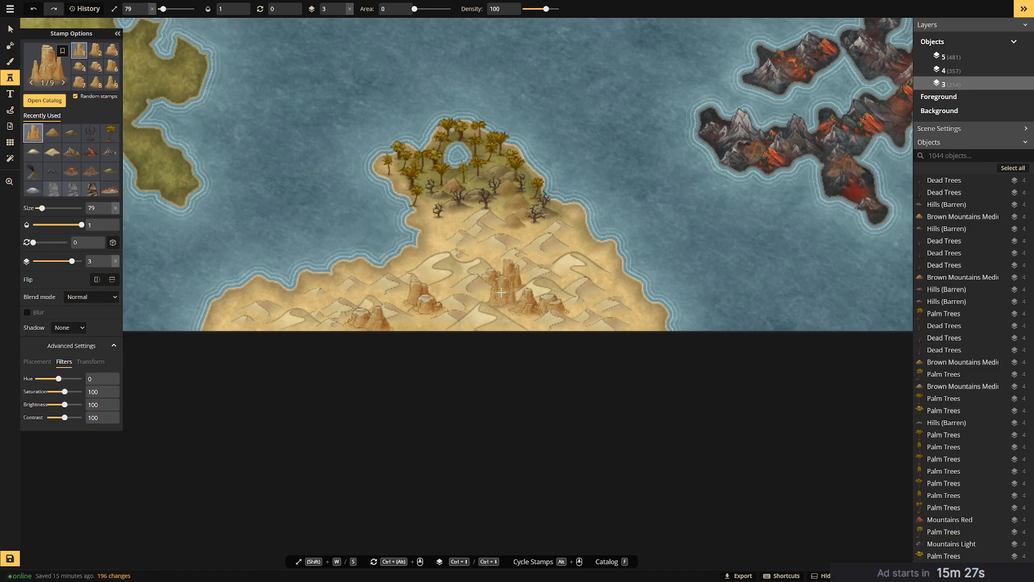
click(80, 83)
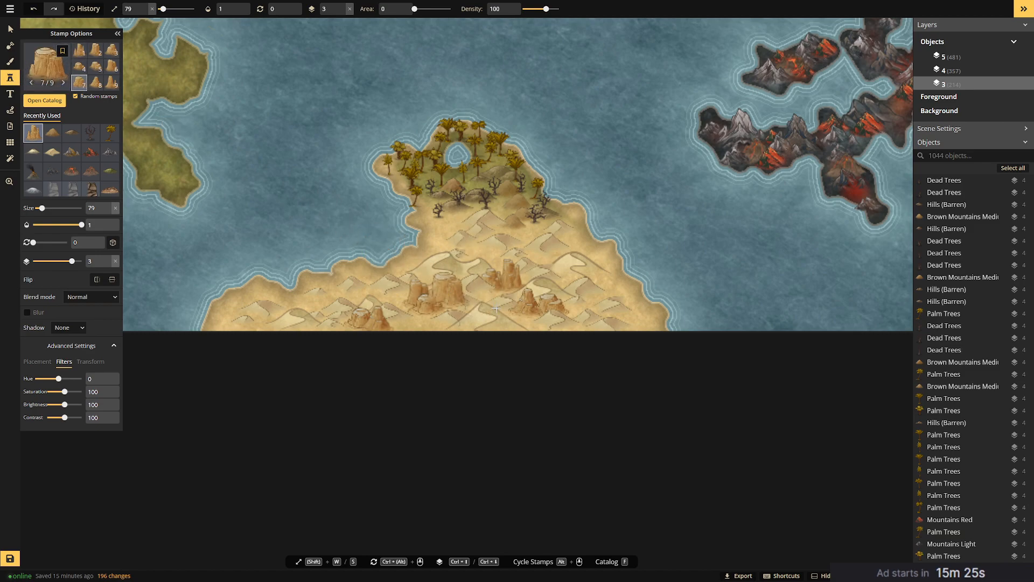
click(500, 289)
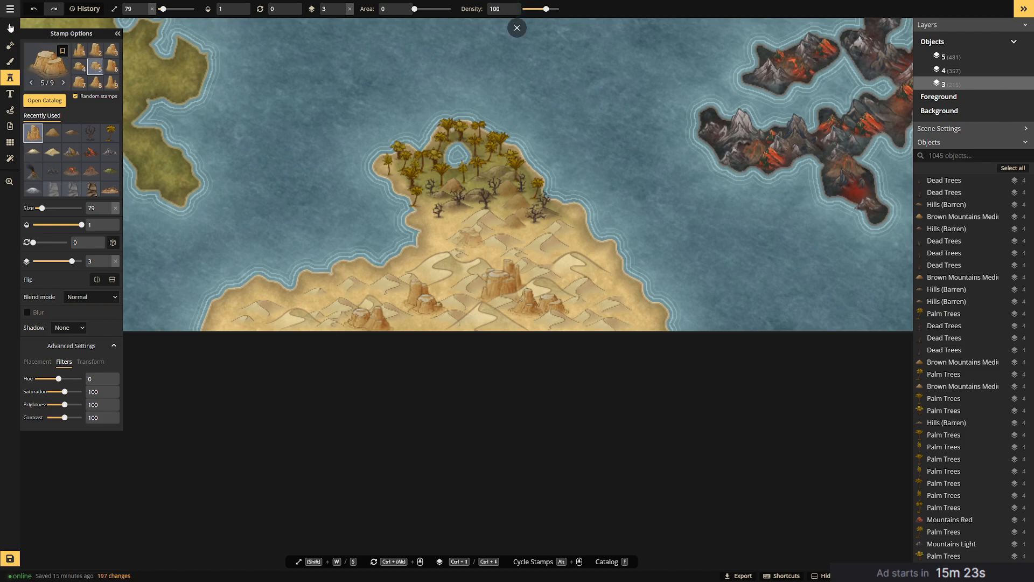
Shrink the newly stamped front mesa to size 55 and tuck it against the base of the tall central mesa.
click(10, 29)
click(500, 289)
scroll(501, 293, down, 5)
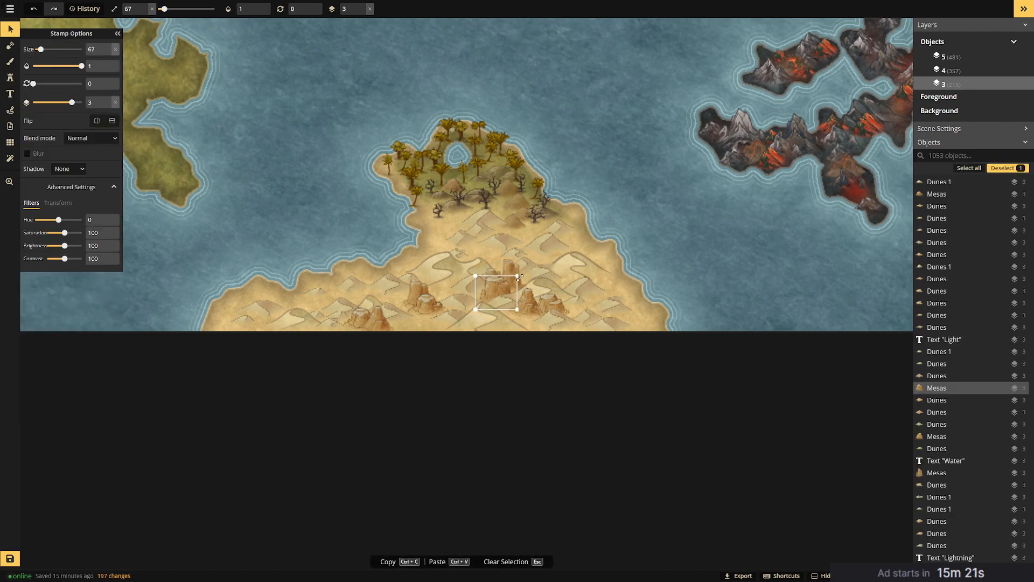
drag(500, 293, 513, 286)
click(668, 254)
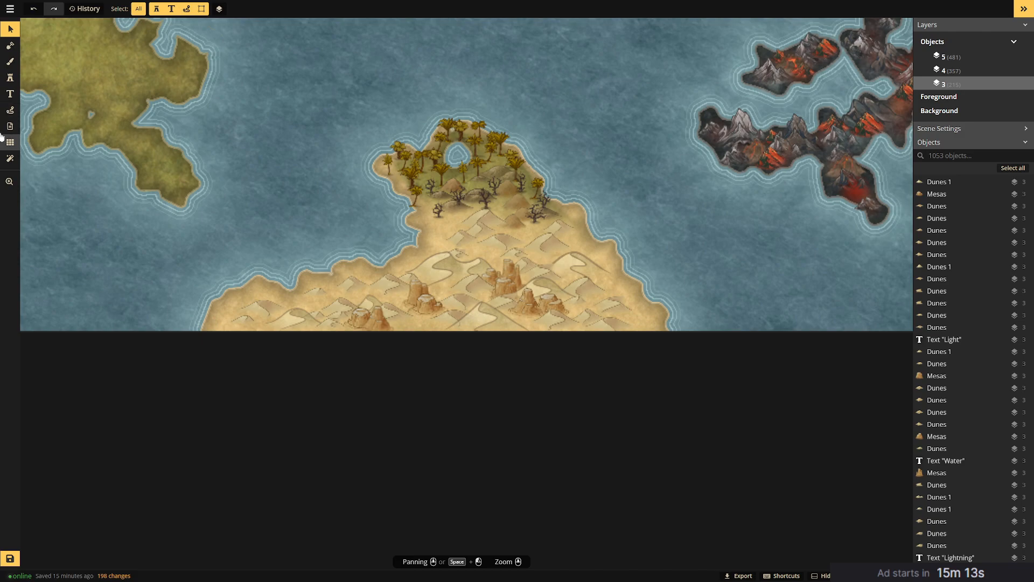
Stamp two adjoining size 55 mesas on layer 3 among the dunes northwest of the low western mesas.
click(10, 77)
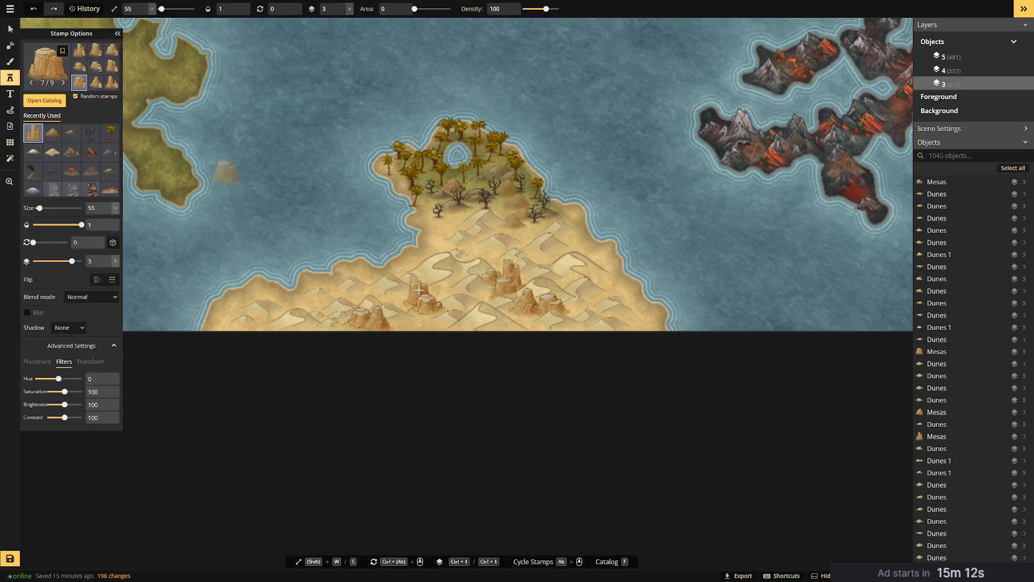
click(339, 289)
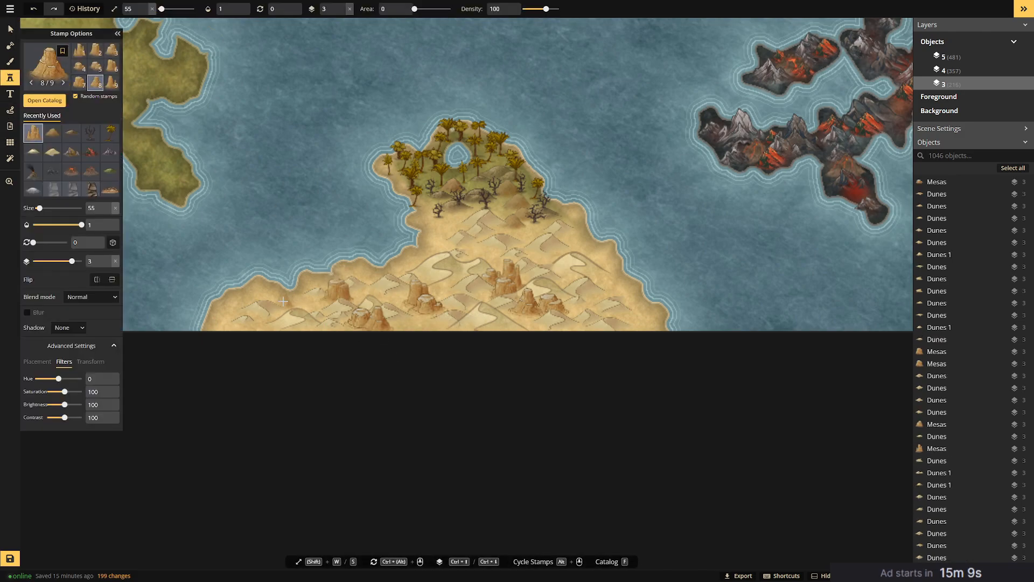
click(321, 299)
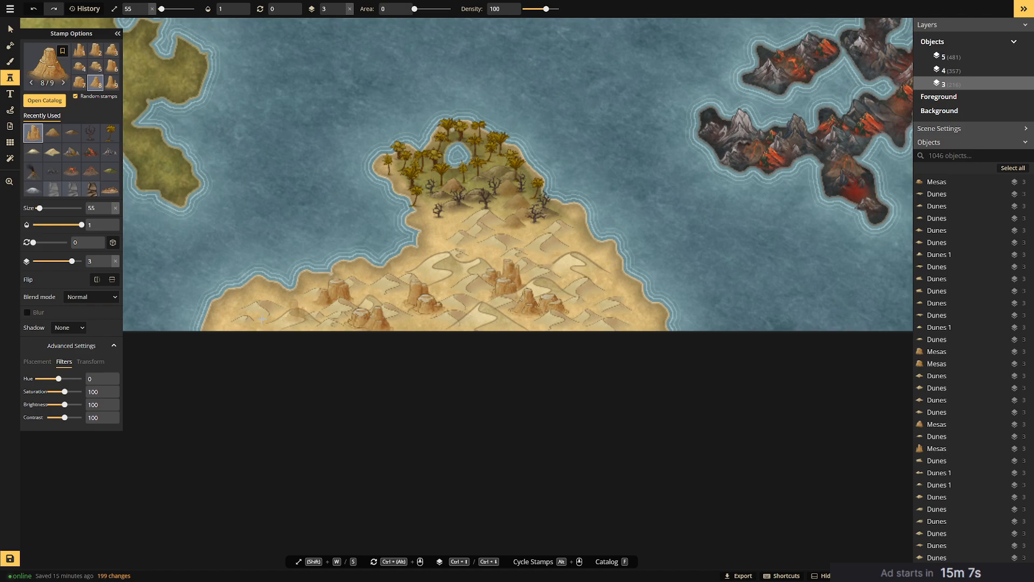
Stamp a cluster of four size 55 mesas on layer 3 in the southwestern corner of the desert.
click(261, 321)
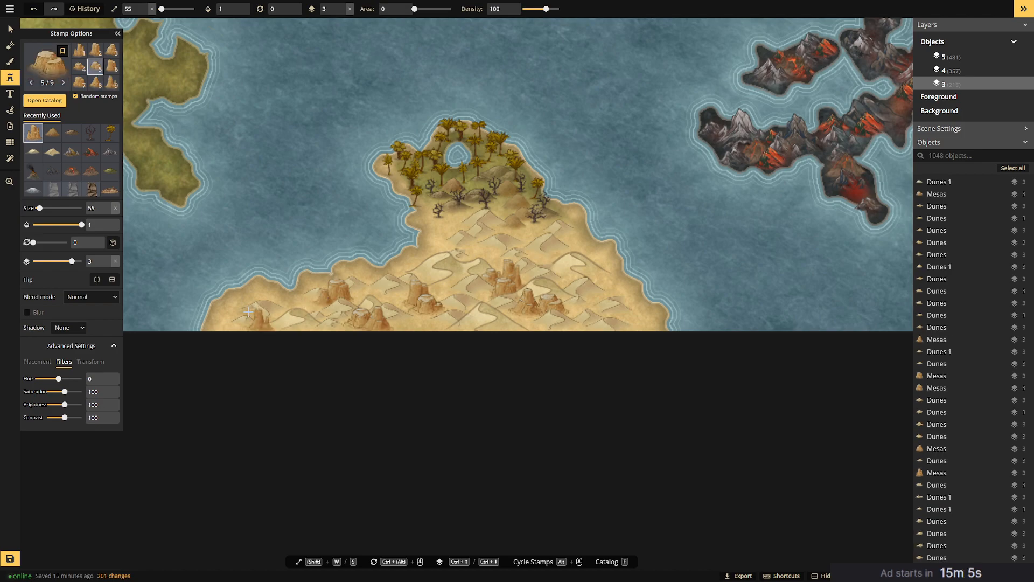
click(249, 312)
click(273, 318)
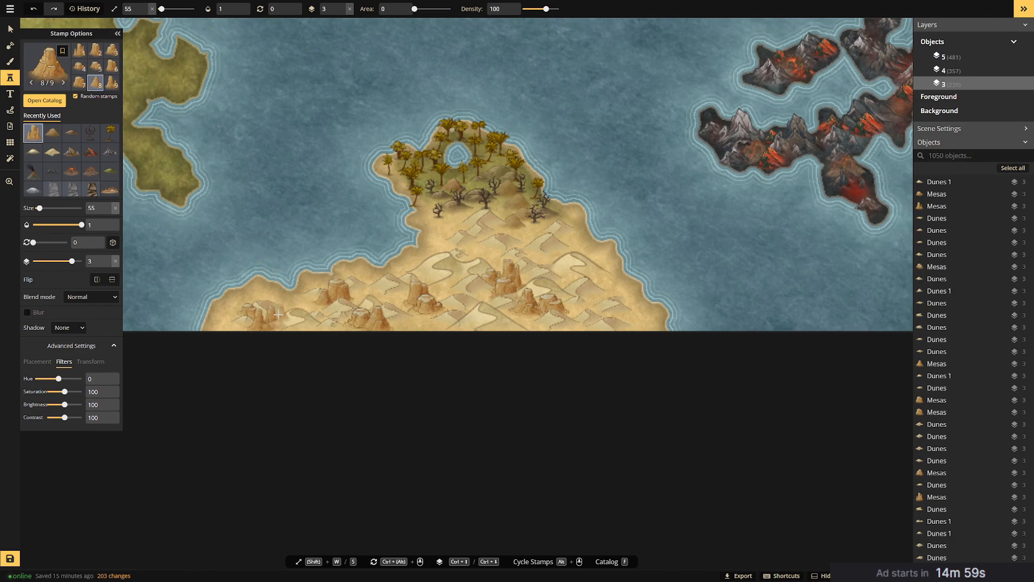
click(278, 316)
Delete the overlapping mesa in the southwestern cluster and shift the easternmost one southwest to close the gap.
key(v)
click(278, 316)
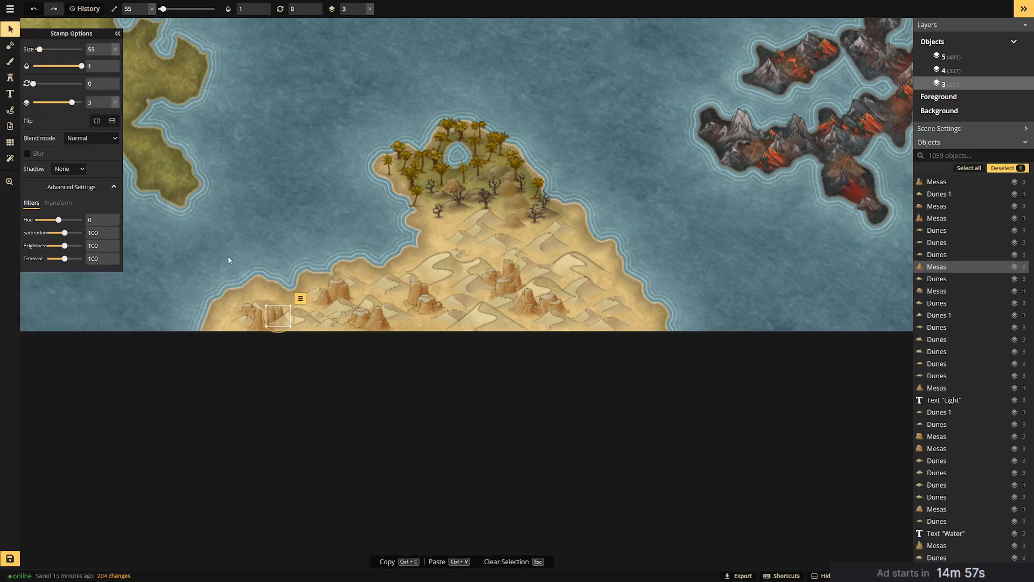
click(275, 318)
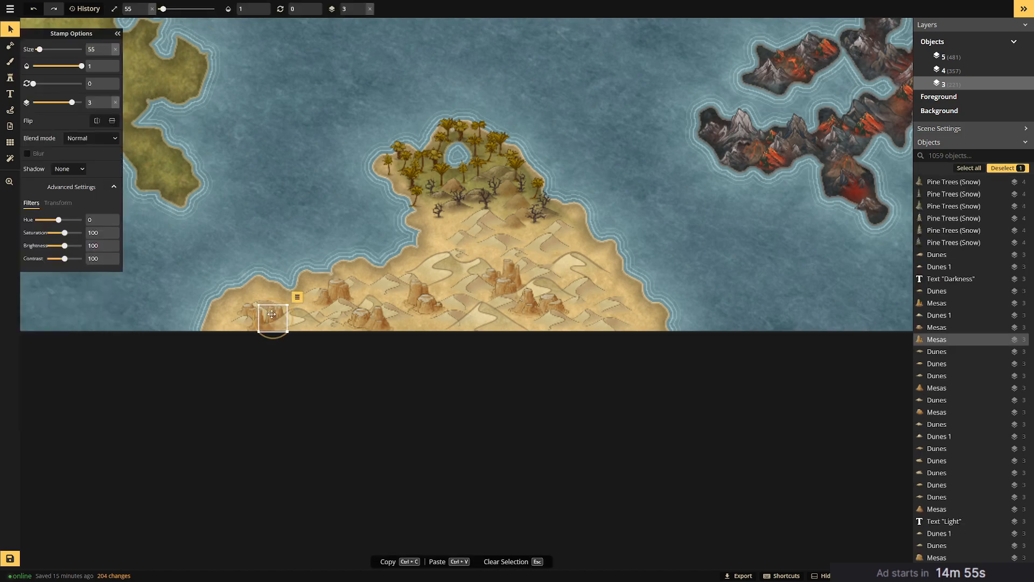
key(Delete)
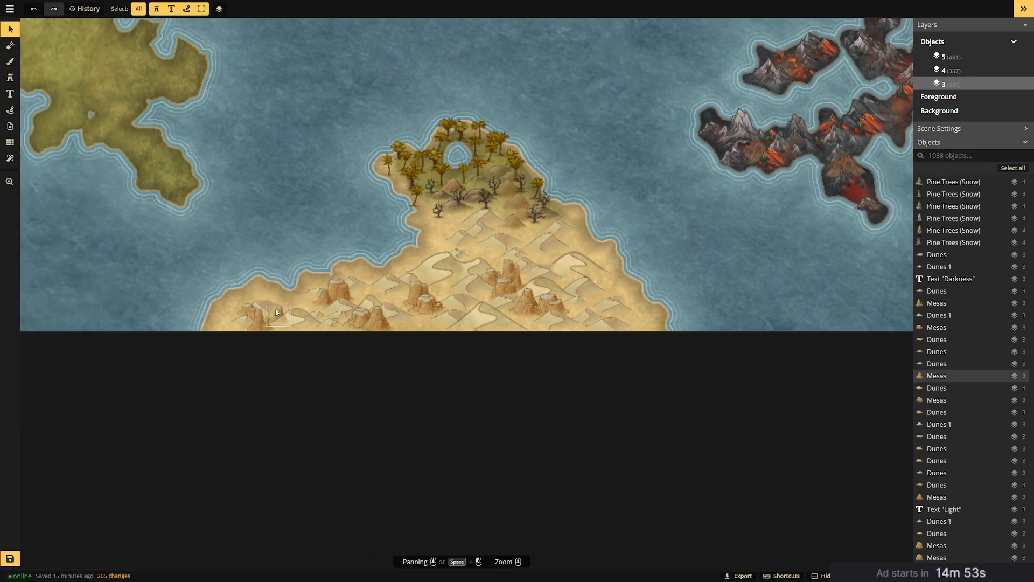
click(278, 311)
drag(280, 312, 272, 315)
click(258, 226)
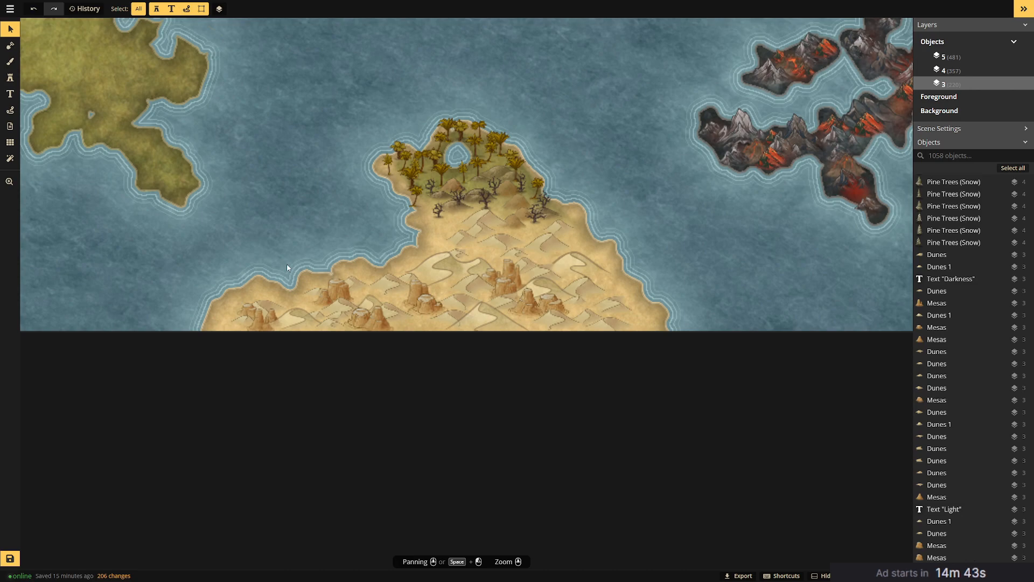
Move the "Earth" label beside the southern desert headland and the "Fire" label onto the volcanic southeastern landmass.
scroll(561, 161, down, 6)
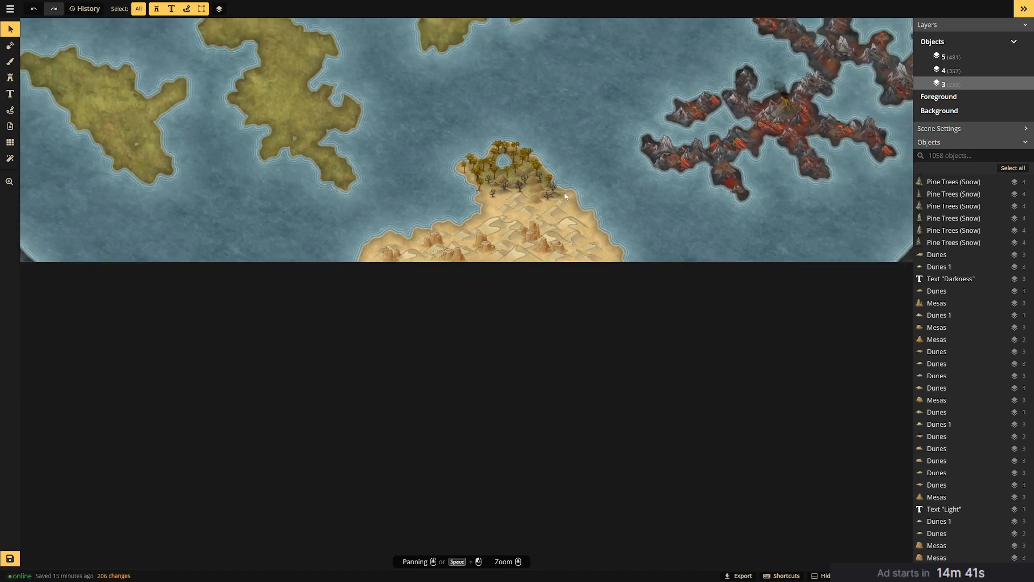
drag(602, 127, 584, 242)
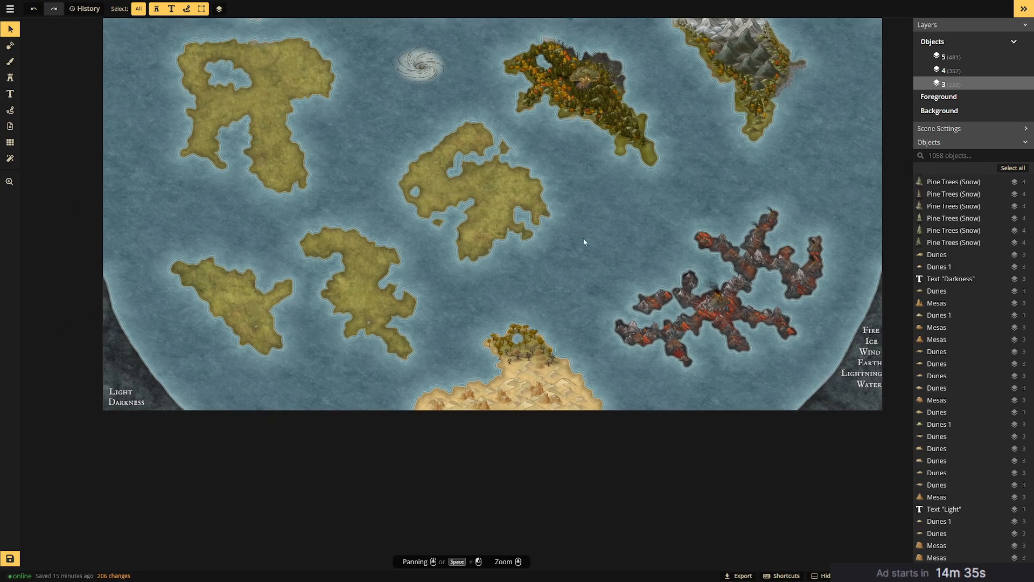
drag(577, 215, 549, 241)
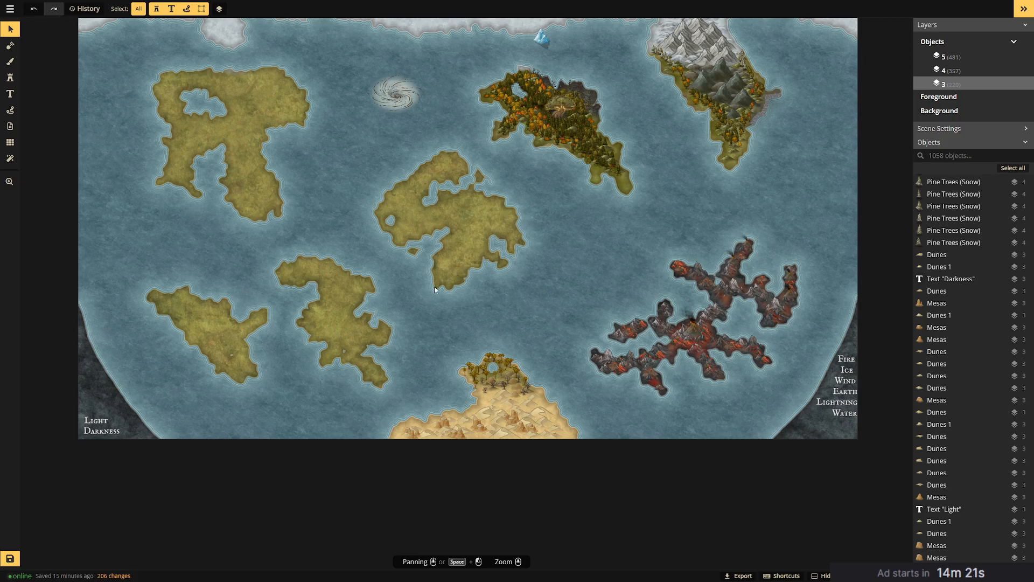
drag(392, 306, 423, 278)
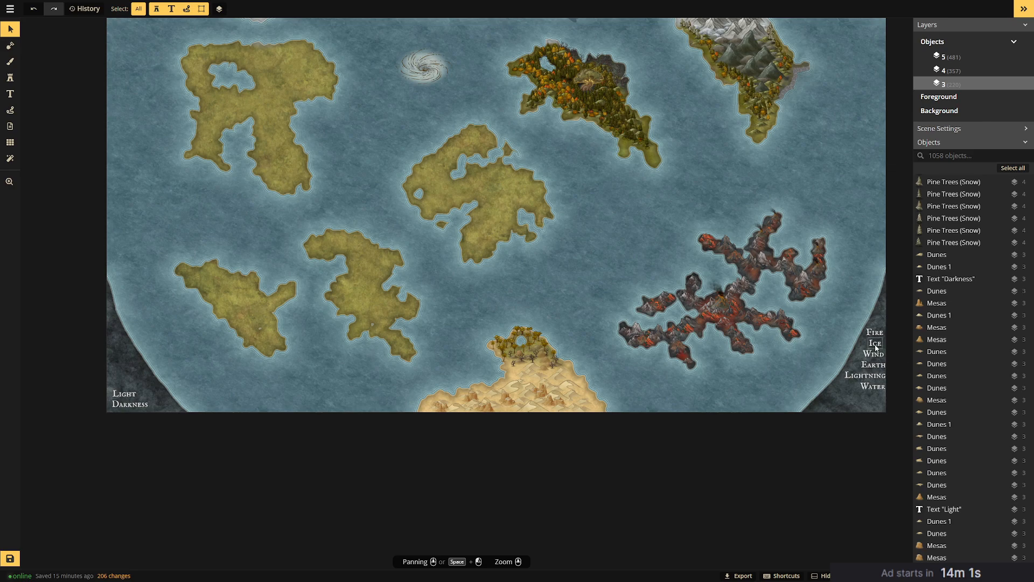
drag(795, 180, 760, 260)
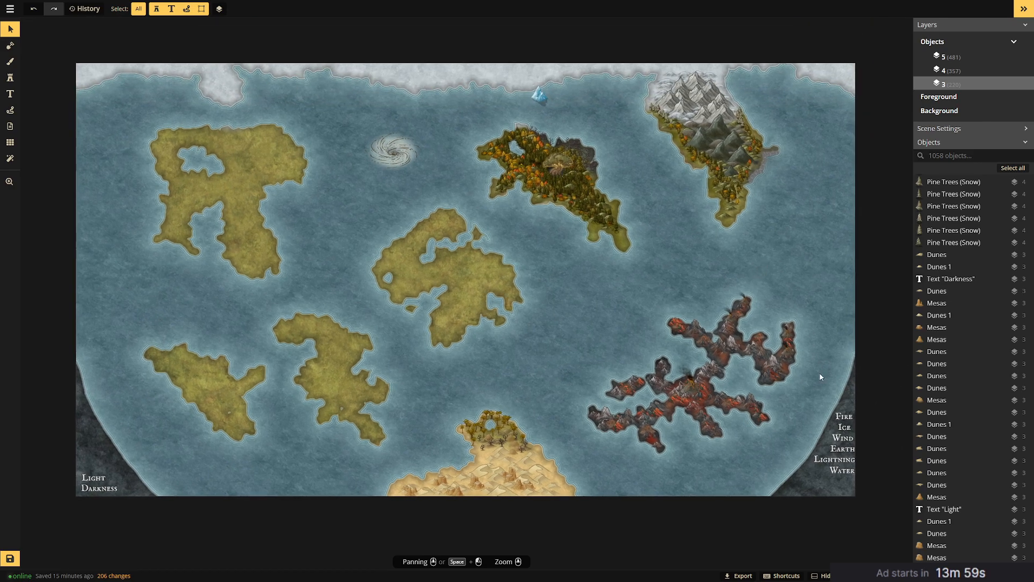
drag(849, 449, 586, 490)
click(865, 461)
drag(845, 417, 739, 383)
Move the "Earth" label from the desert headland to beside the snowy mountain landmass in the northeast.
click(844, 438)
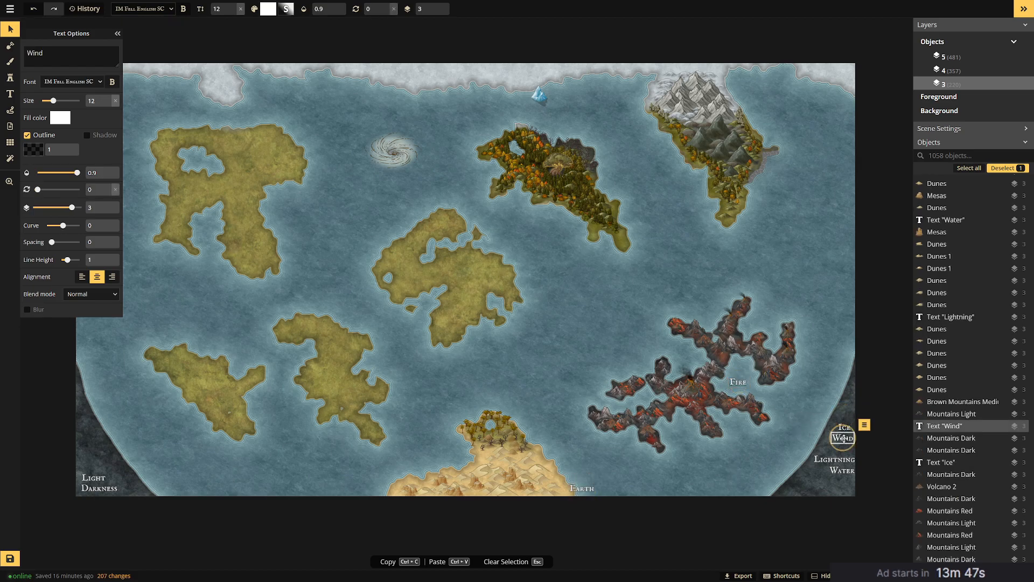
drag(588, 489, 771, 122)
click(589, 490)
click(839, 399)
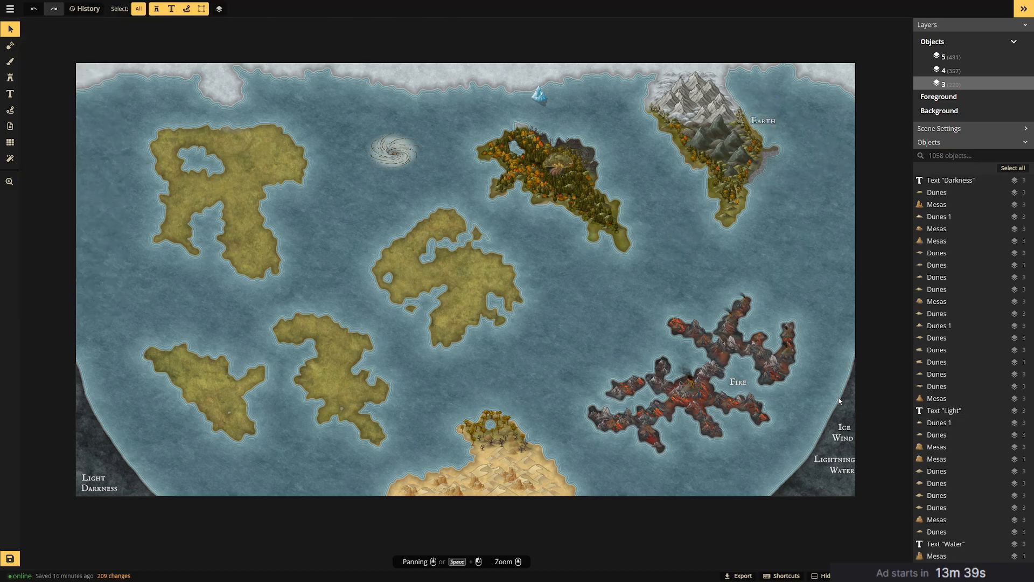
Move the "Wind" label beside the southern desert headland at the map's bottom edge.
click(848, 445)
drag(848, 445, 585, 491)
click(557, 401)
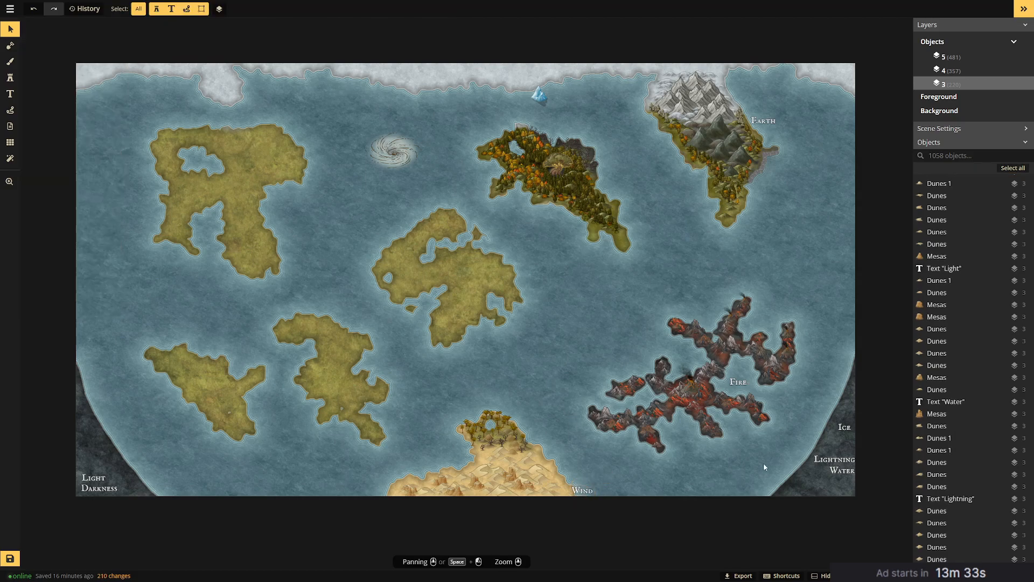
Move the "Ice" label from the southeastern corner onto the northwestern peninsula of the northern ice shelf.
click(854, 428)
drag(856, 425, 204, 85)
click(207, 109)
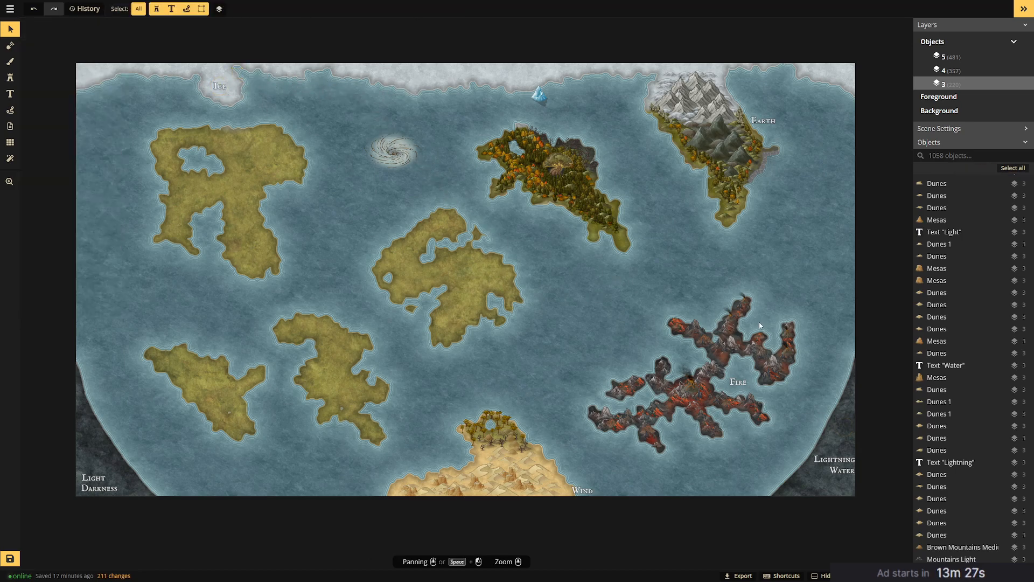
Move the "Water" label just above the whirlpool and the "Lightning" label beside the southwestern landmass.
drag(853, 474, 393, 126)
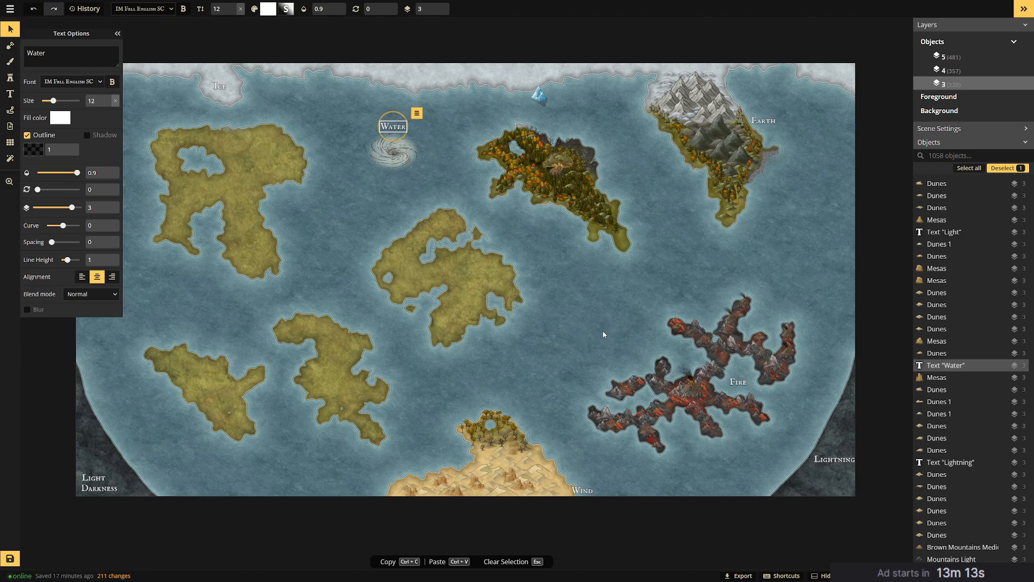
click(834, 459)
drag(834, 459, 180, 415)
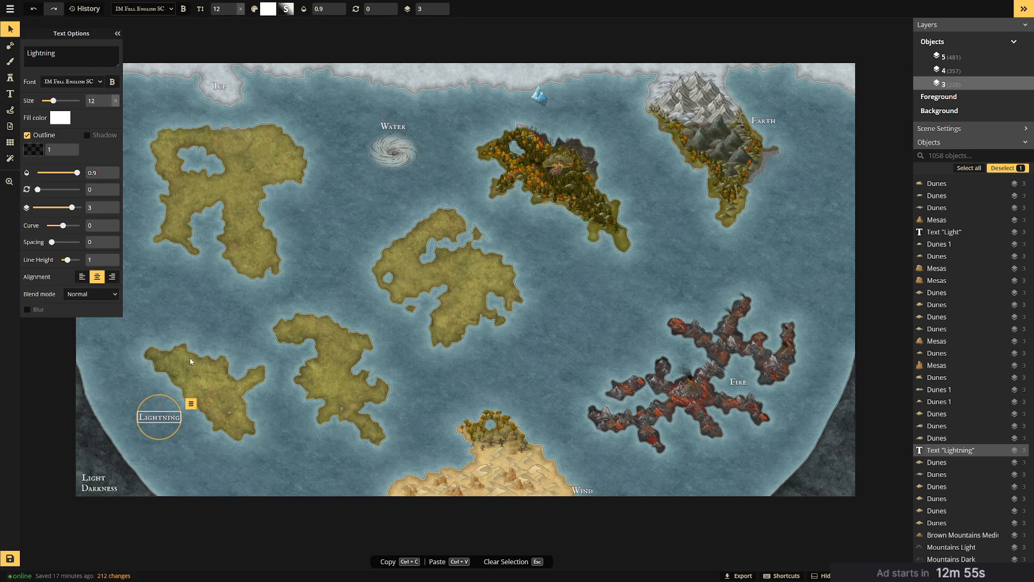
Move the "Light" label east of the central landmass and the "Darkness" label east of the northwestern landmass.
click(91, 478)
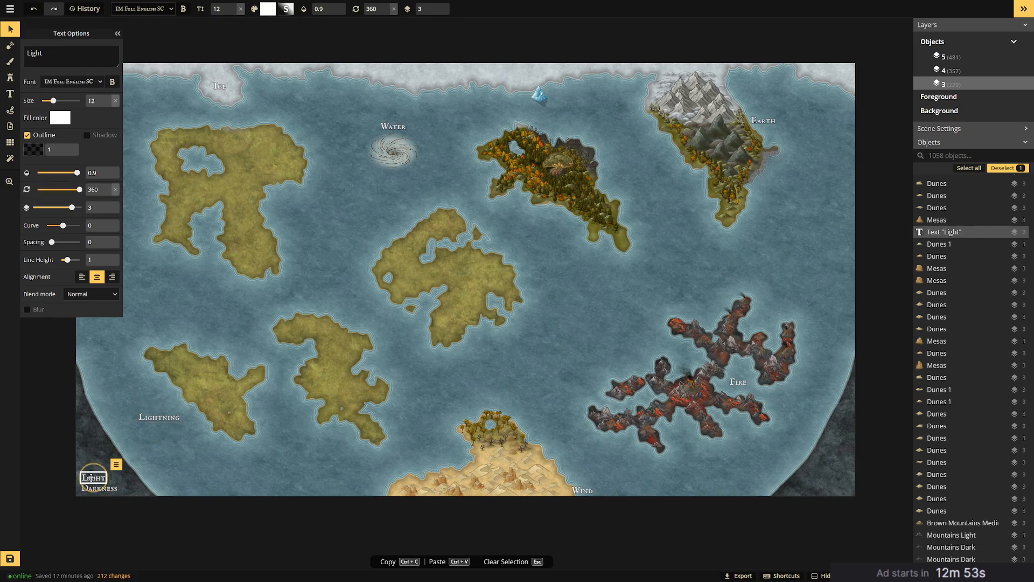
drag(91, 477, 531, 280)
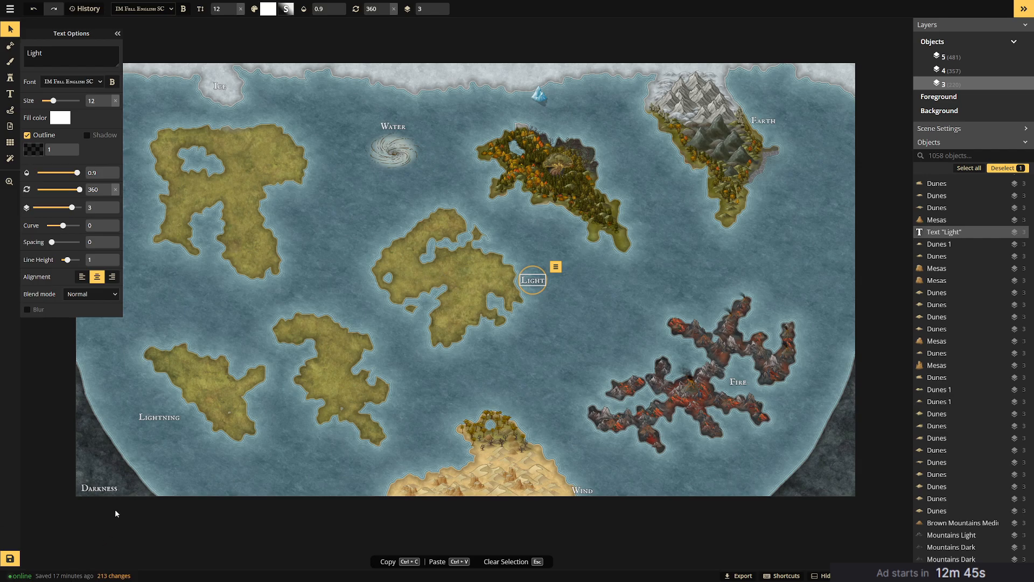
click(97, 492)
drag(97, 491, 327, 238)
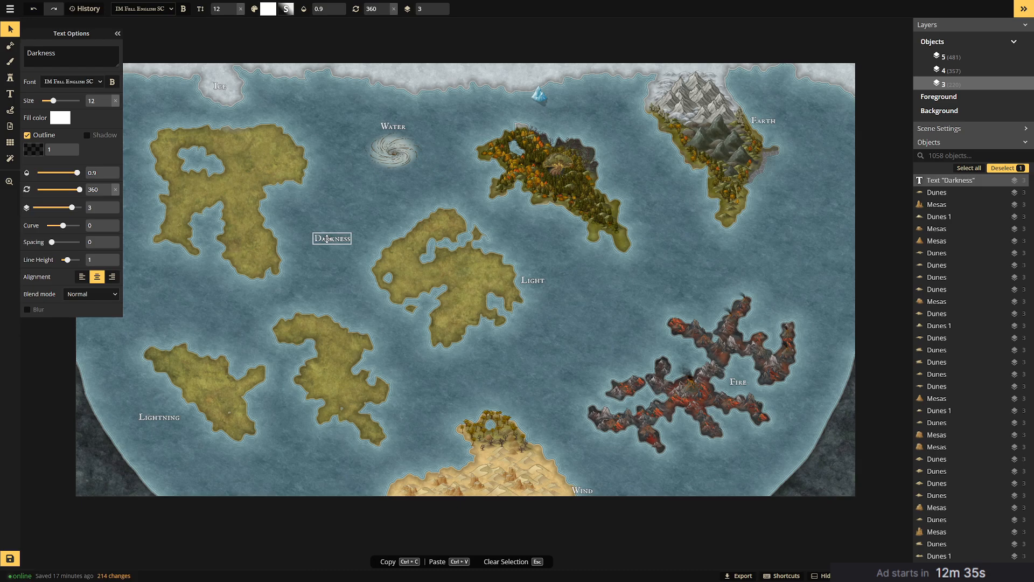
Rearrange the labels: "Darkness" by the northeastern mountain landmass, "Wind" by the landmass northwest of the desert, "Earth" by the desert headland.
drag(623, 237, 675, 231)
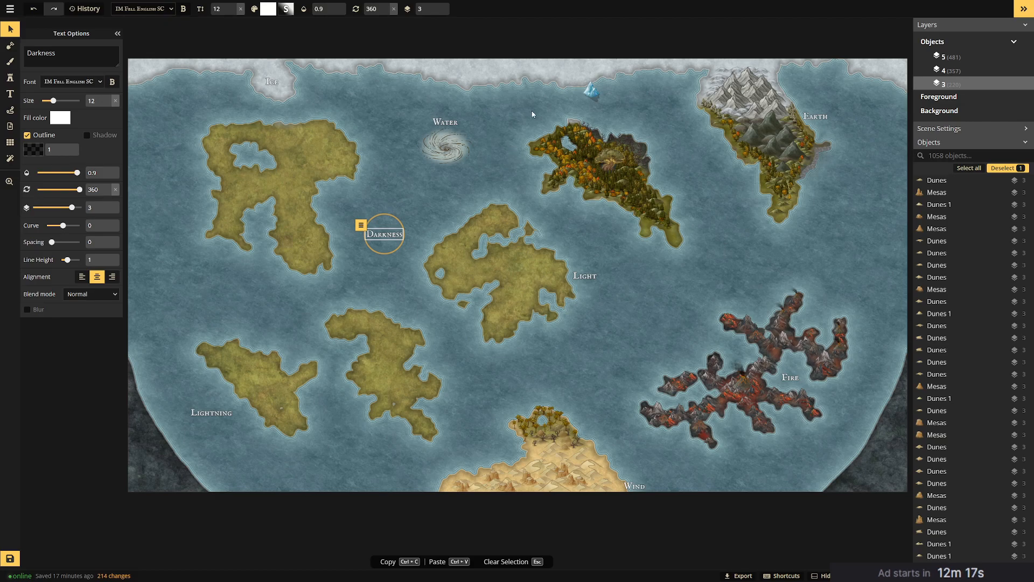
drag(386, 236, 462, 368)
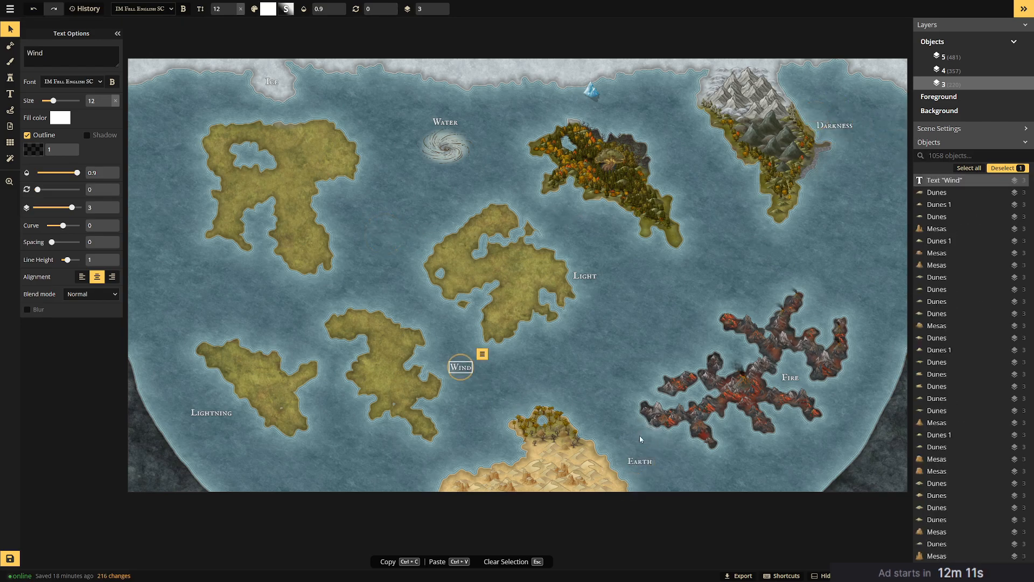
drag(640, 463, 640, 486)
key(Escape)
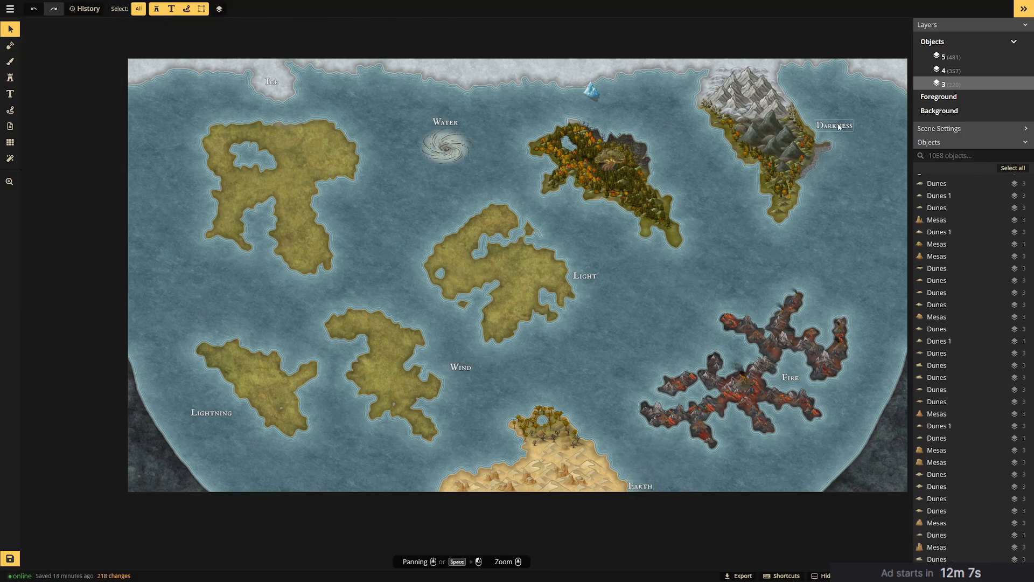
Shift the "Darkness" label closer to the northeastern mountain landmass and move "Wind" to the east side of the northwestern landmass.
click(839, 127)
drag(839, 127, 828, 120)
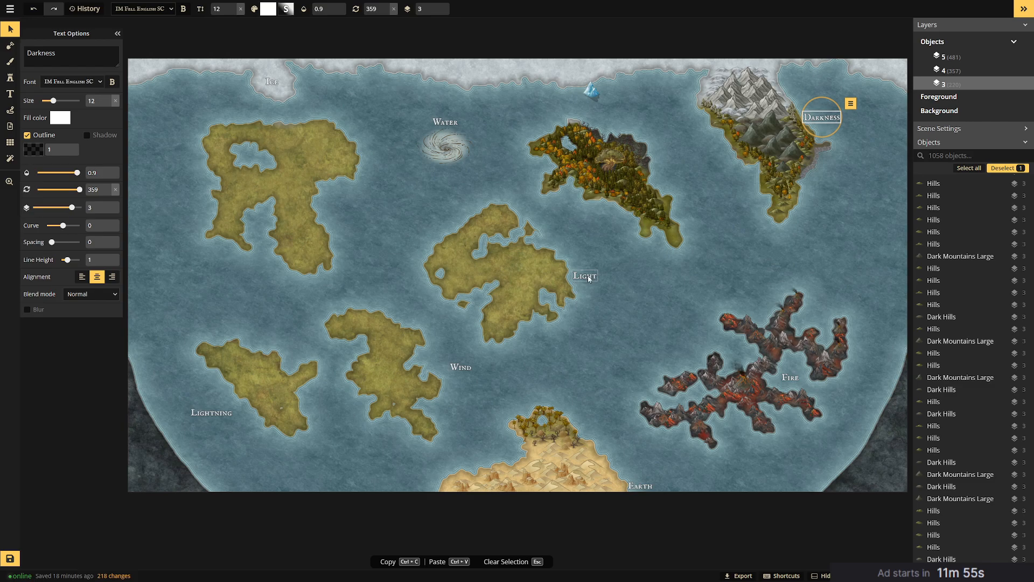
click(461, 368)
drag(460, 368, 378, 225)
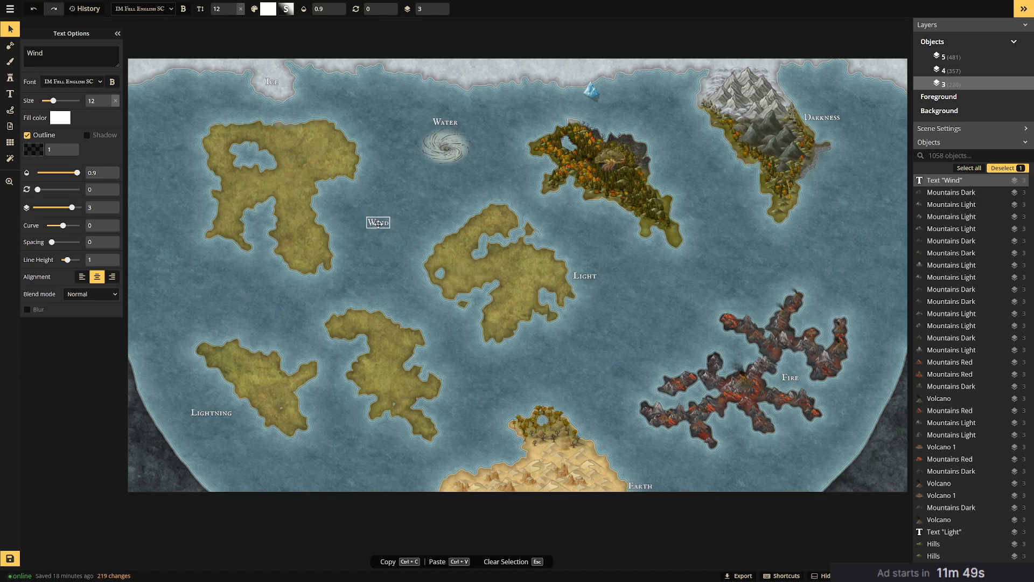
click(406, 185)
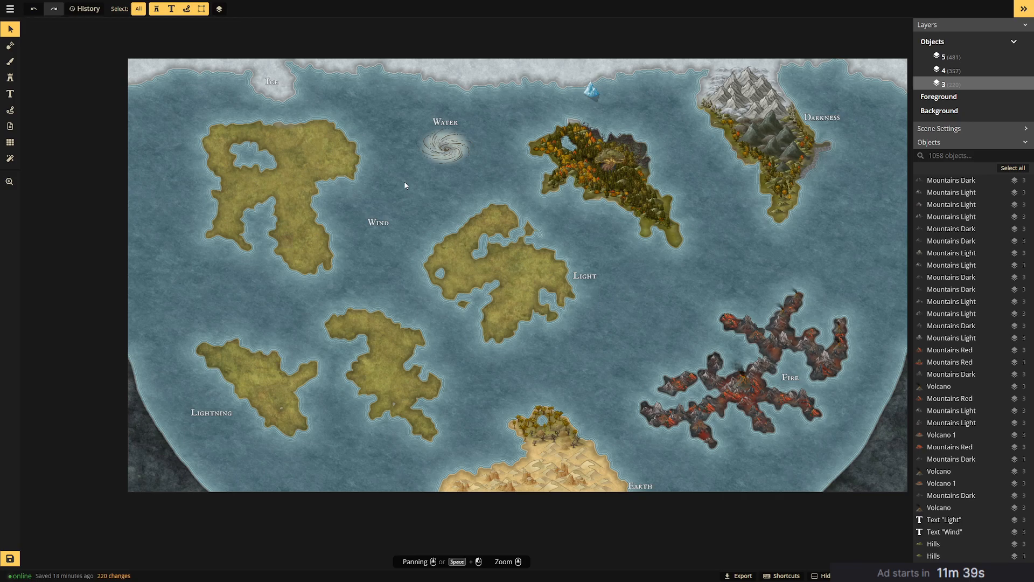
Nudge the "Light" label slightly down beside the central landmass.
click(217, 418)
click(585, 276)
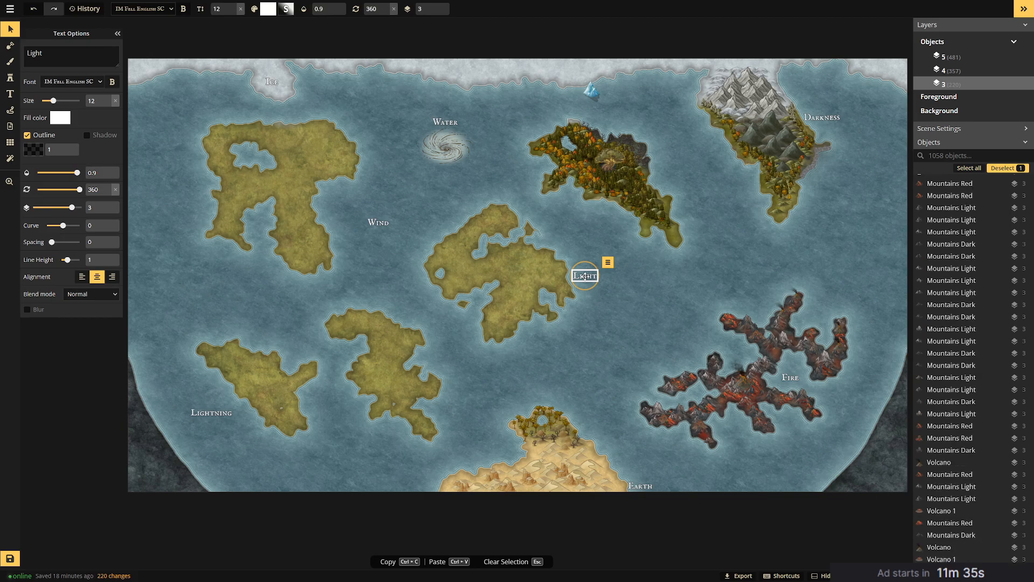
drag(585, 276, 584, 280)
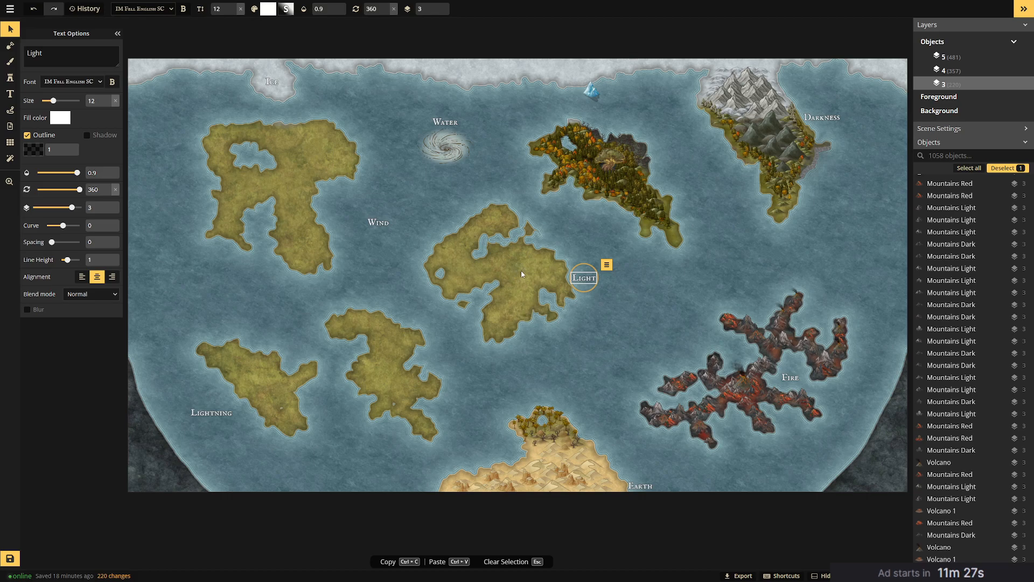
Nudge the "Lightning" label slightly northwest along the coast of the southwestern landmass.
scroll(521, 273, up, 5)
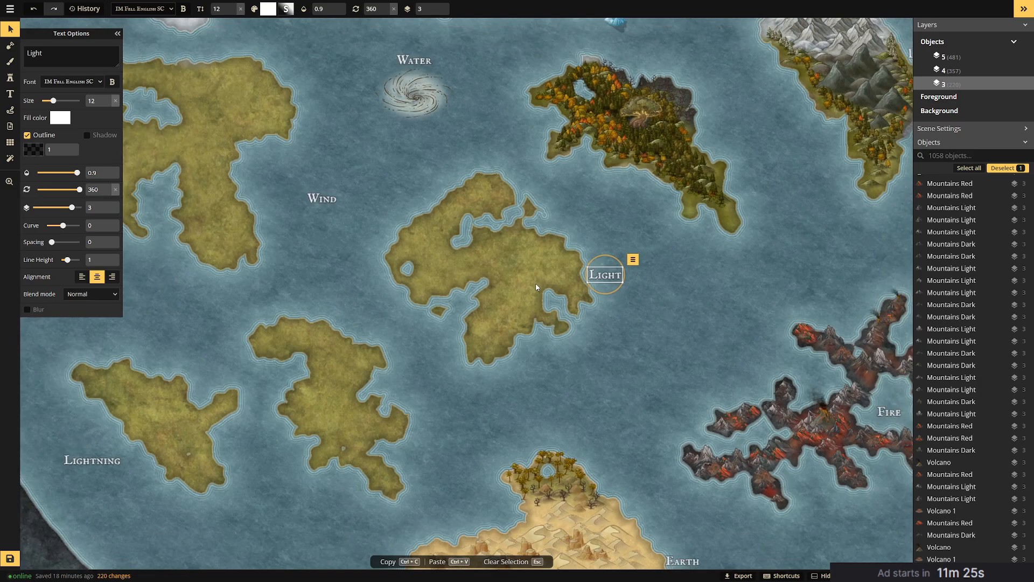
drag(568, 202, 648, 151)
drag(233, 257, 432, 140)
scroll(345, 323, up, 2)
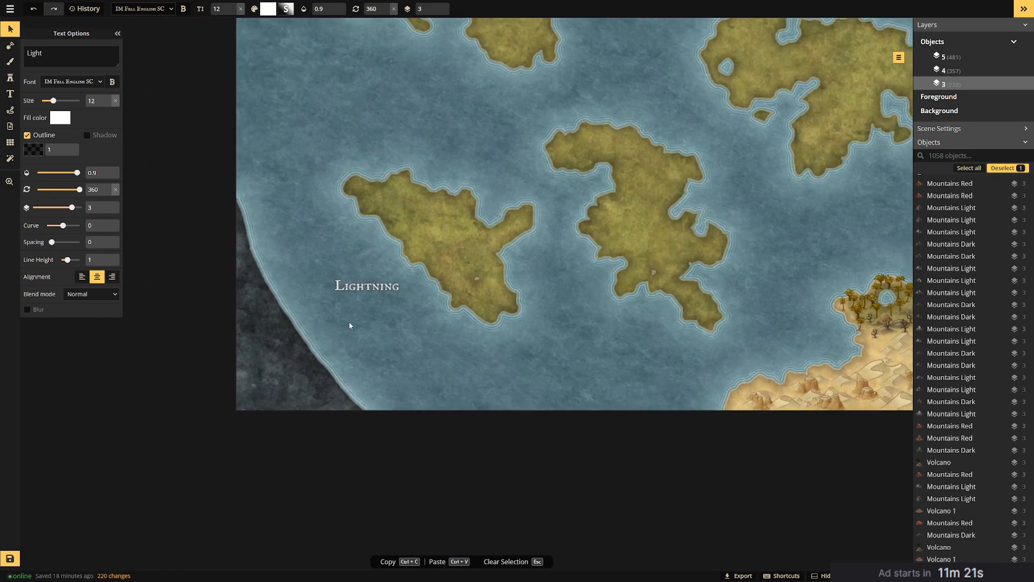
scroll(432, 293, up, 2)
drag(344, 283, 337, 258)
click(460, 203)
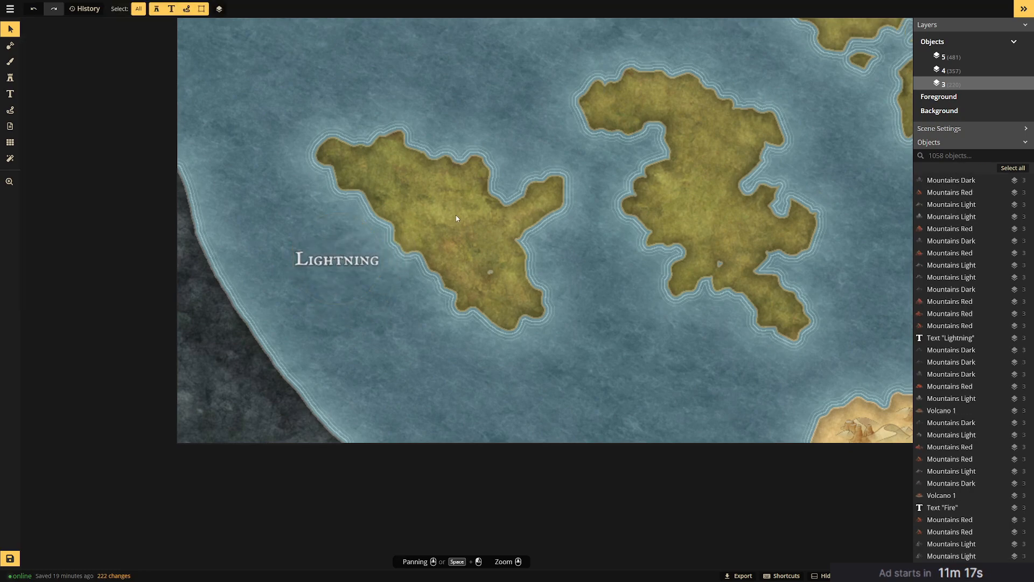
Paint a rough-edged dark rock patch on the foreground along the southwestern coast of the Lightning landmass with the dark grey Barren Lands texture.
scroll(458, 219, up, 2)
drag(453, 238, 400, 310)
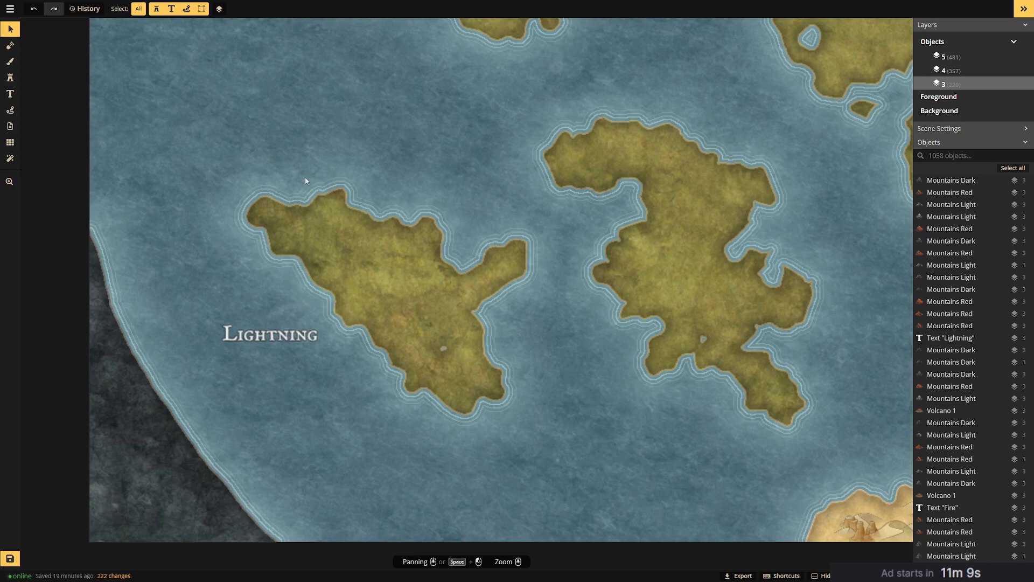
click(10, 80)
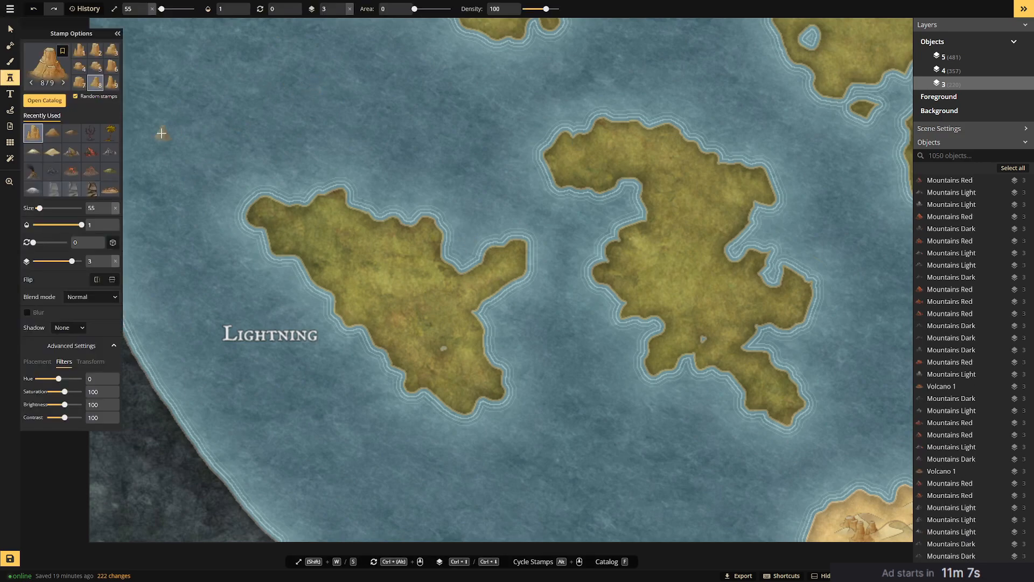
click(9, 62)
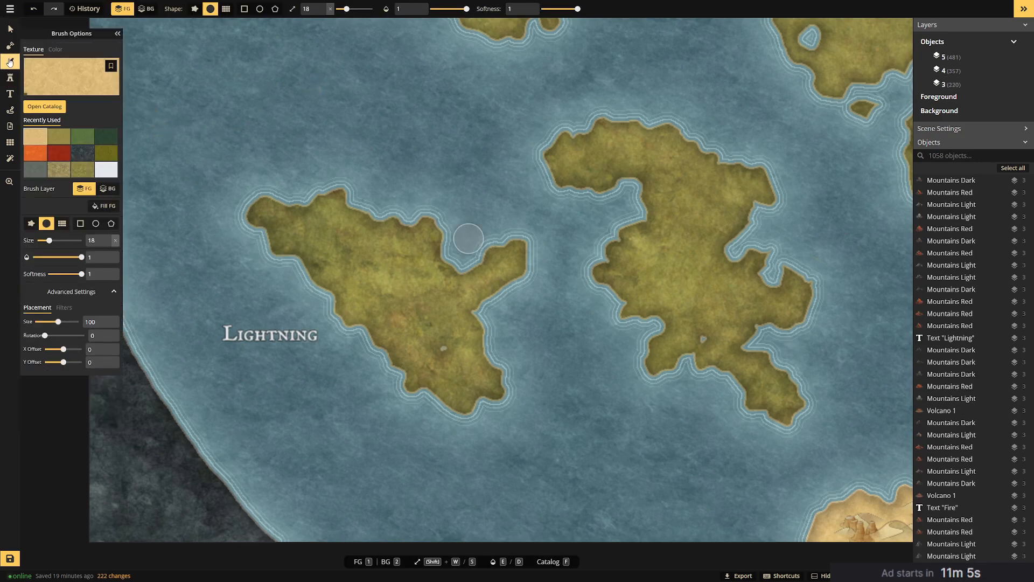
click(59, 80)
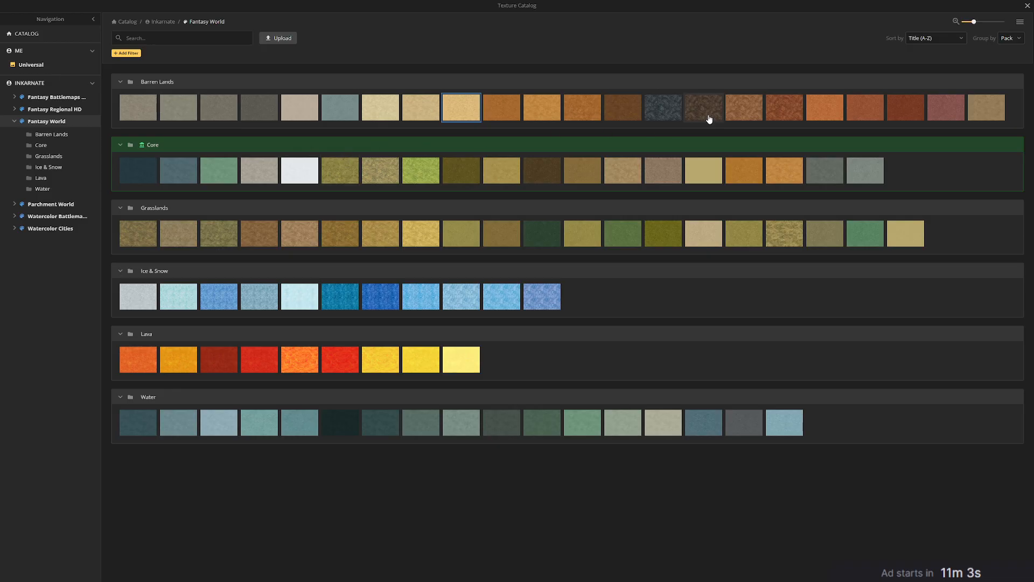
click(657, 112)
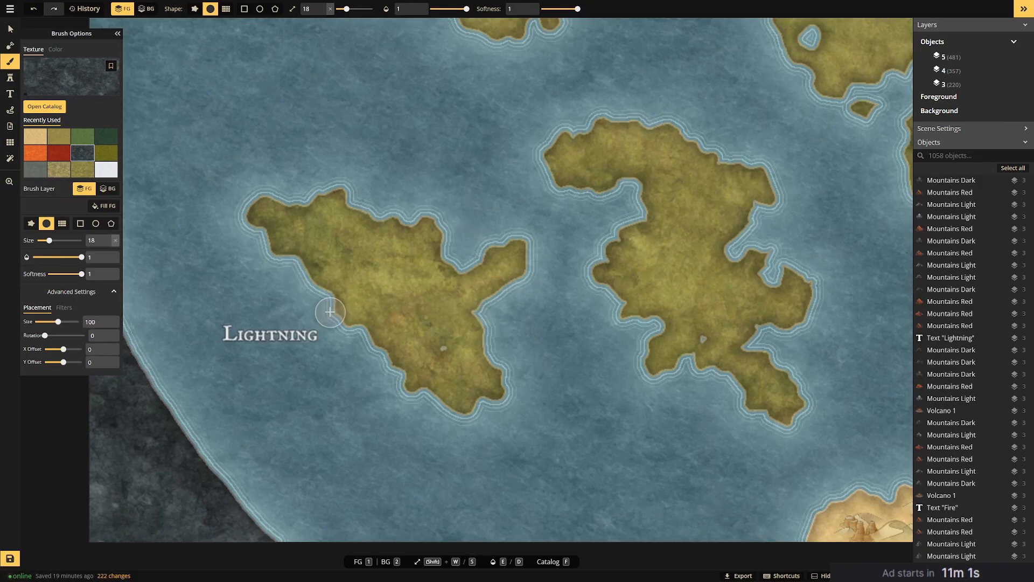
mouse_move(326, 296)
mouse_down()
mouse_move(353, 302)
mouse_move(372, 345)
mouse_move(324, 284)
mouse_move(374, 309)
mouse_move(337, 281)
mouse_move(340, 323)
mouse_move(337, 286)
mouse_move(374, 296)
mouse_move(365, 330)
mouse_move(347, 307)
mouse_move(391, 302)
mouse_move(386, 329)
mouse_up()
click(31, 224)
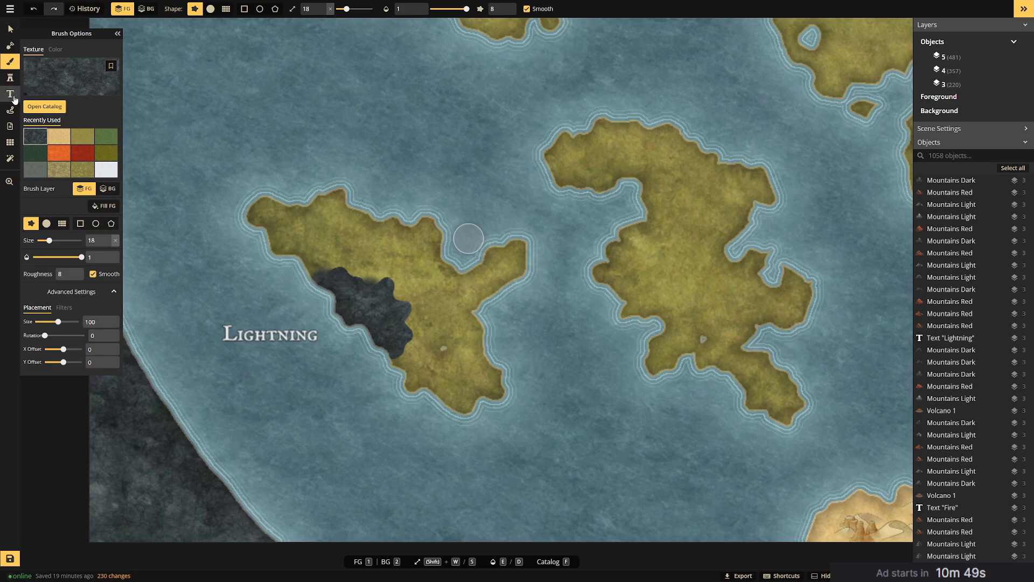
Soften the inland edges of the dark rock patch with a round brush, reducing its size to 12.
click(47, 223)
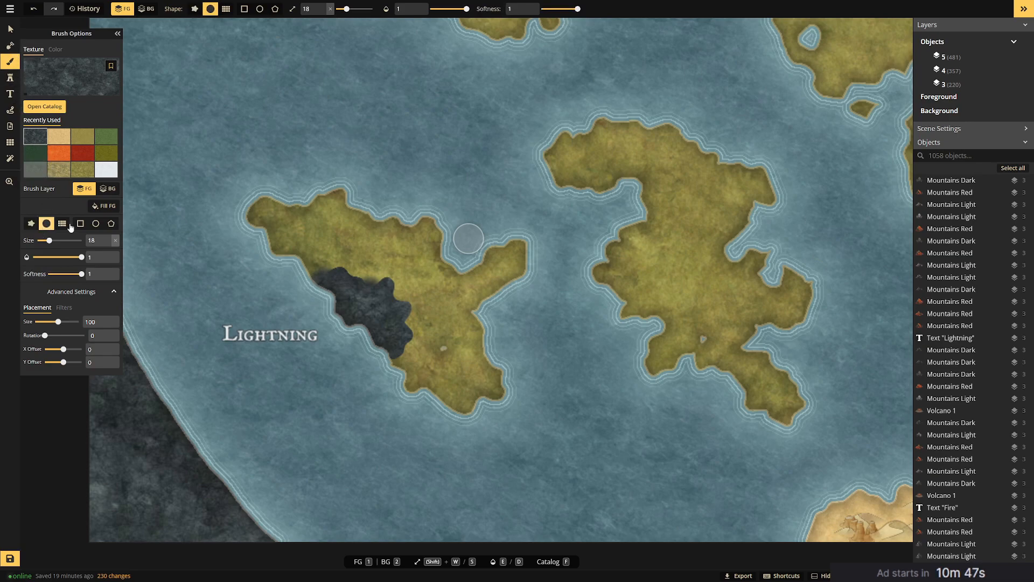
drag(50, 240, 46, 239)
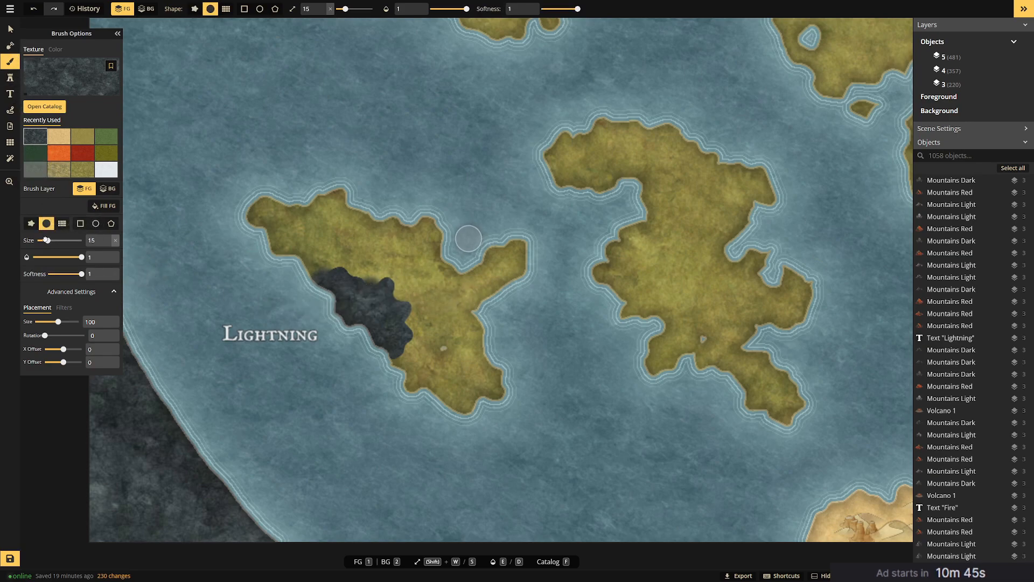
mouse_move(402, 319)
mouse_down()
mouse_move(408, 355)
mouse_move(385, 361)
mouse_move(405, 327)
mouse_move(394, 292)
mouse_move(408, 304)
mouse_move(389, 295)
mouse_move(388, 278)
mouse_move(374, 283)
mouse_move(388, 277)
mouse_move(392, 285)
mouse_move(368, 288)
mouse_move(384, 285)
mouse_move(385, 271)
mouse_move(394, 292)
mouse_move(332, 279)
mouse_up()
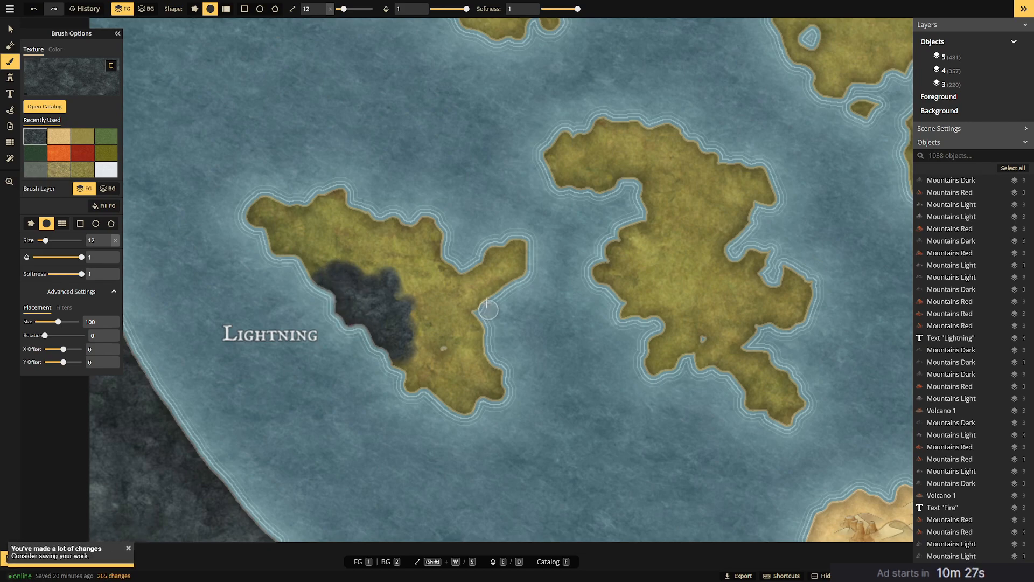
mouse_move(397, 300)
mouse_down()
mouse_move(405, 332)
mouse_move(418, 337)
mouse_up()
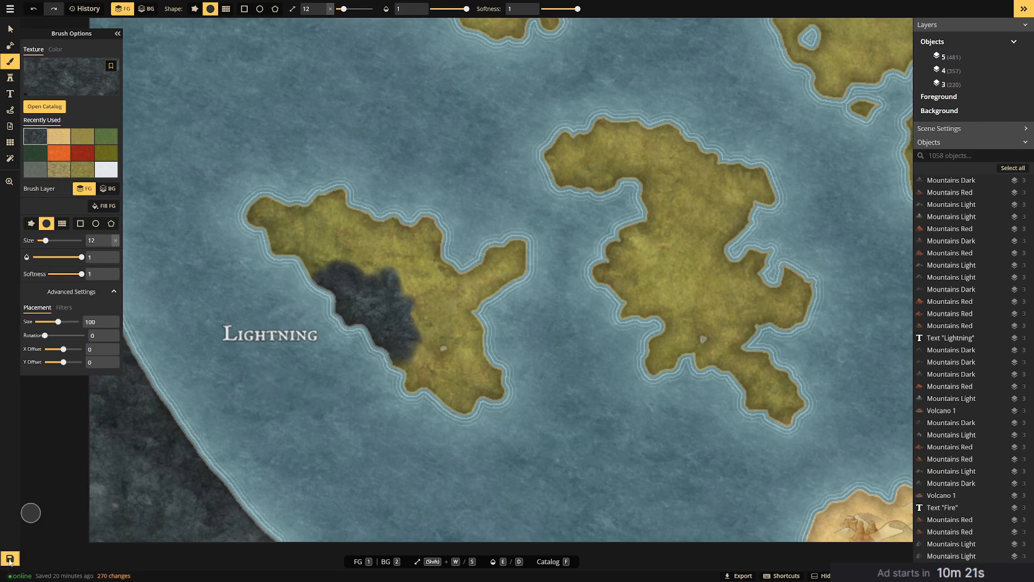
Save the map and shift the "Lightning" label slightly east, closer to the dark rock patch.
click(10, 559)
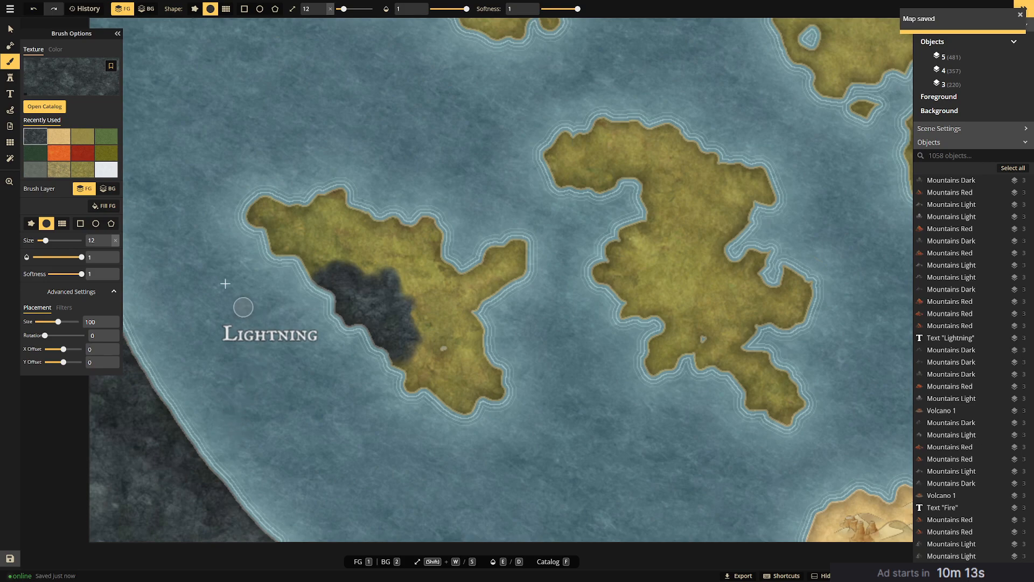
click(10, 29)
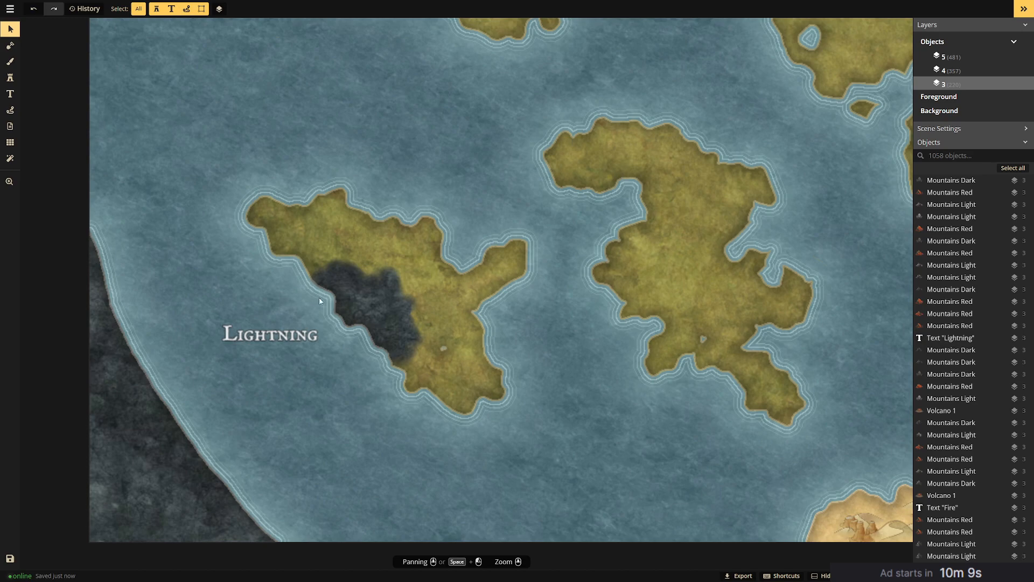
drag(279, 335, 300, 336)
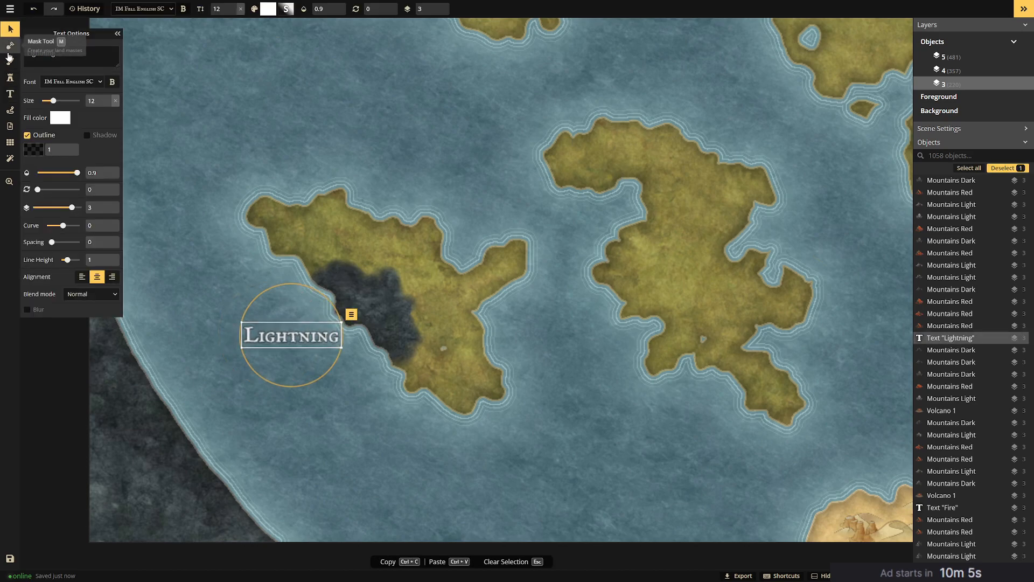
Search the whole Inkarnate stamp catalog for "lightning".
click(9, 78)
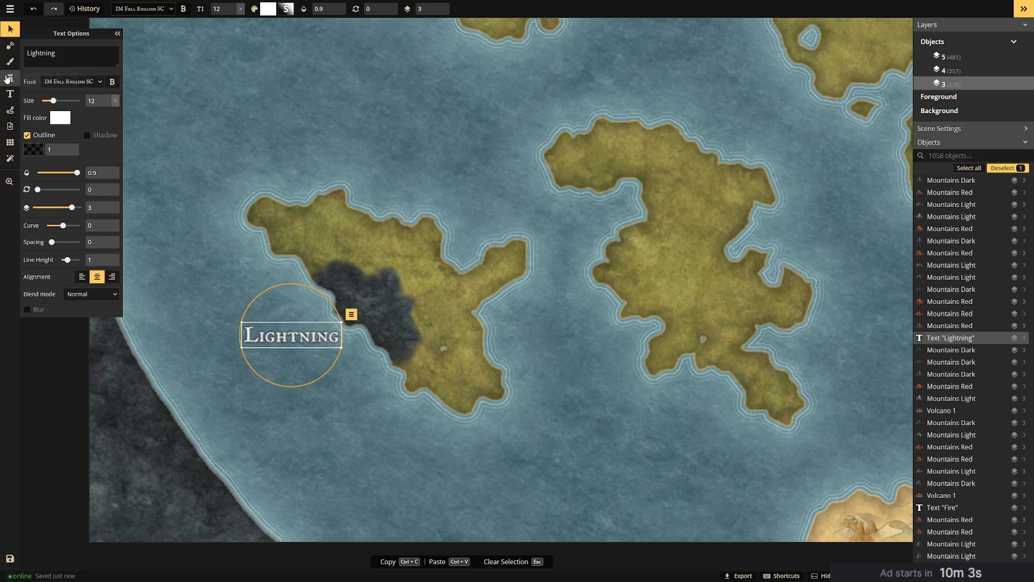
click(45, 62)
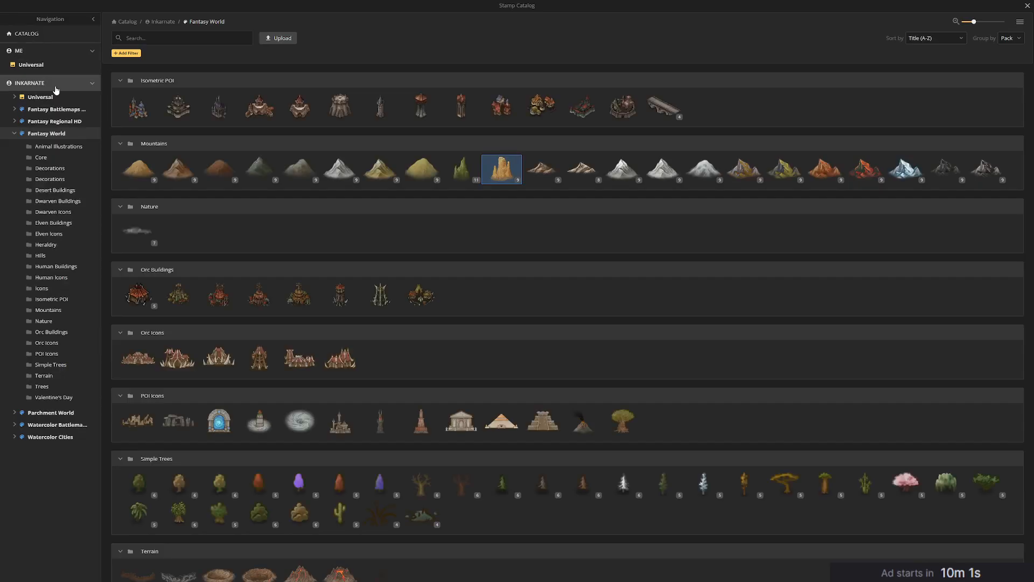
click(41, 83)
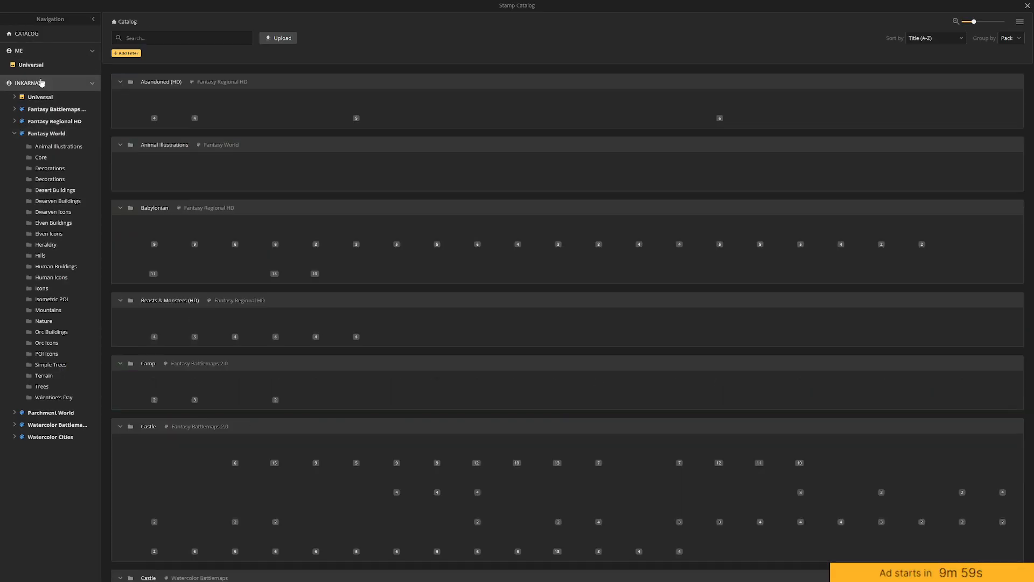
click(167, 42)
text(lightni)
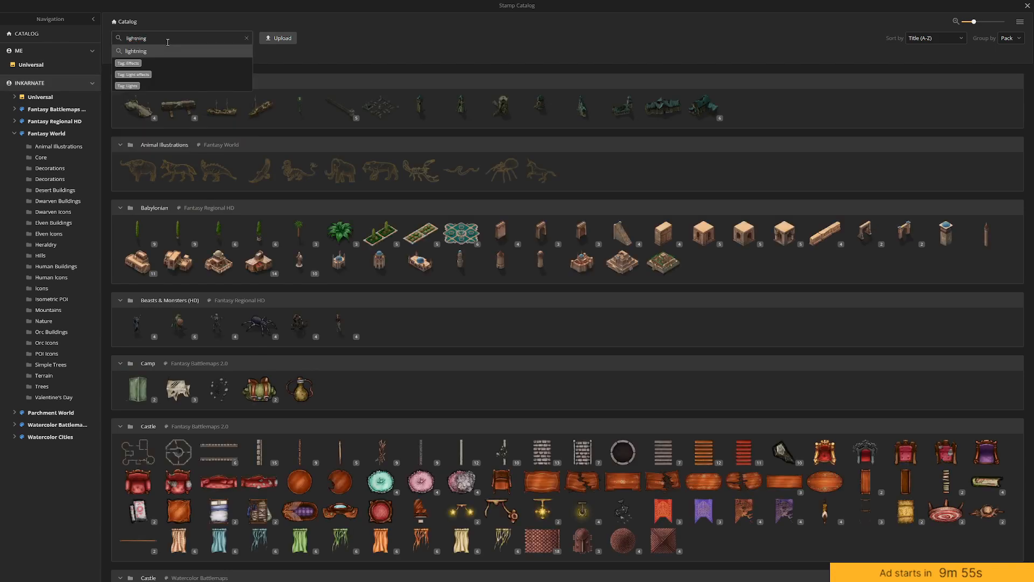
text(ng)
key(Return)
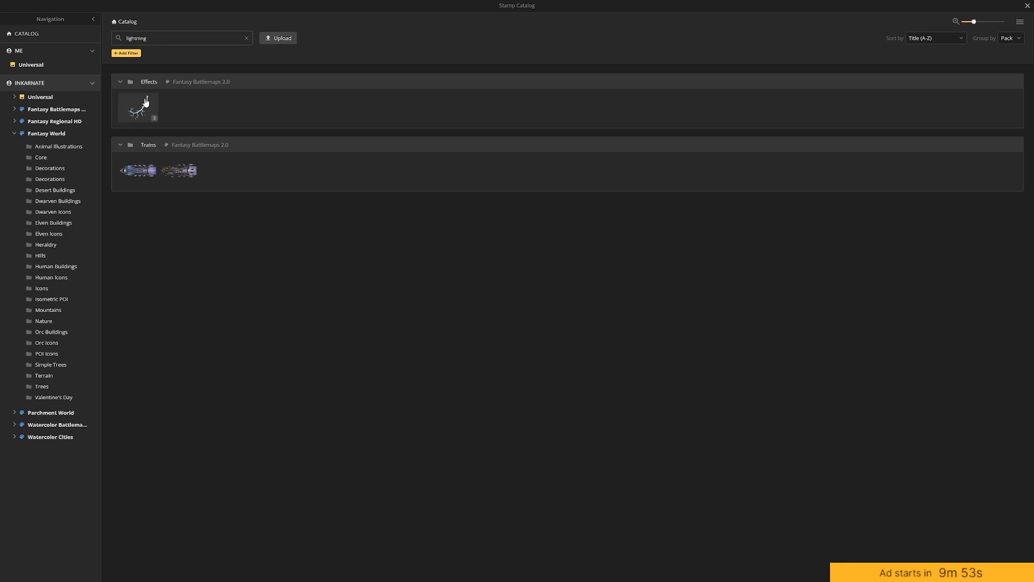
Place the Lightning stamp from the Effects category on the eastern part of the dark rock patch, at size 12 and rotation 323.
click(139, 105)
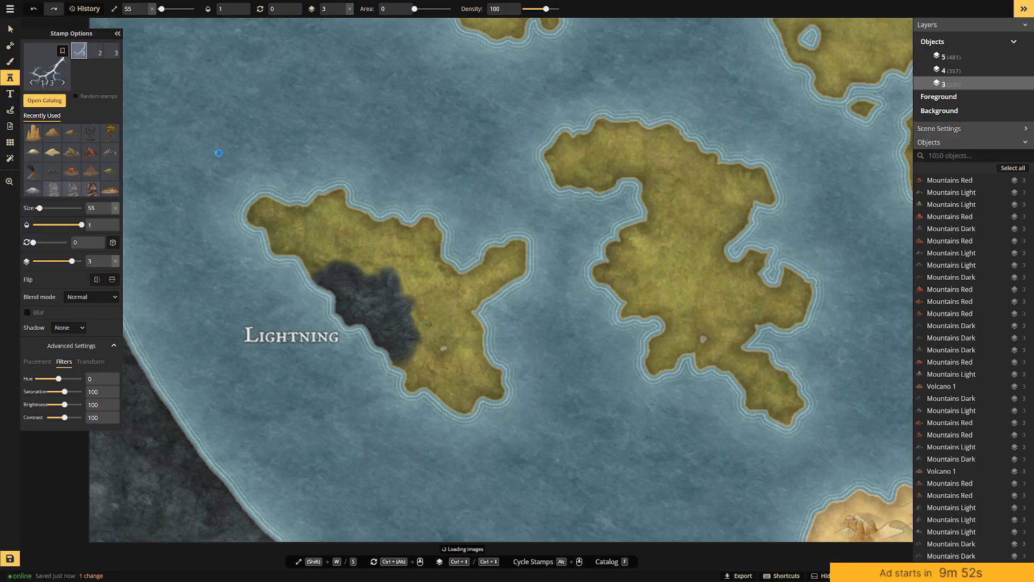
click(371, 288)
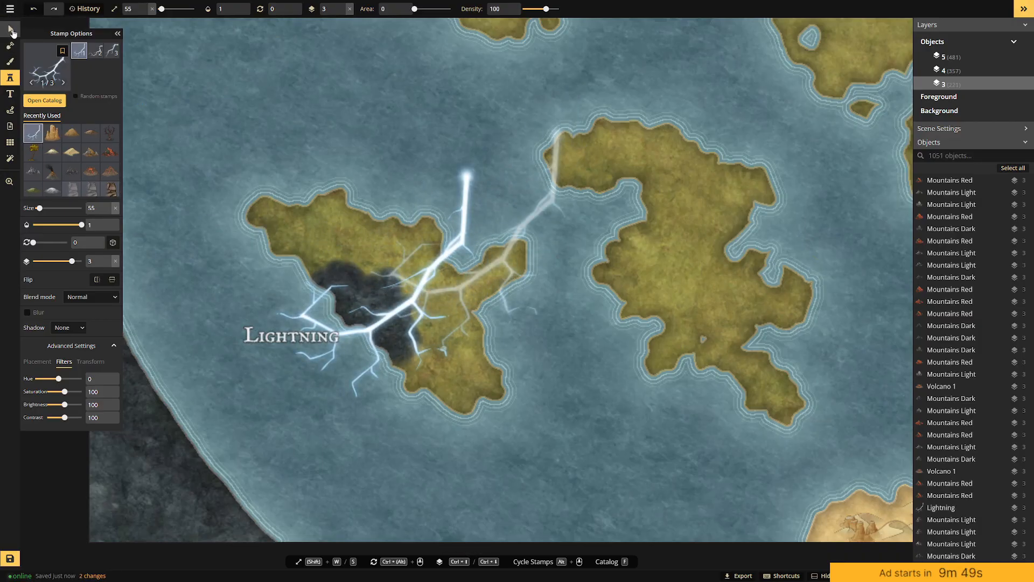
click(10, 28)
drag(487, 155, 397, 308)
click(383, 272)
click(373, 317)
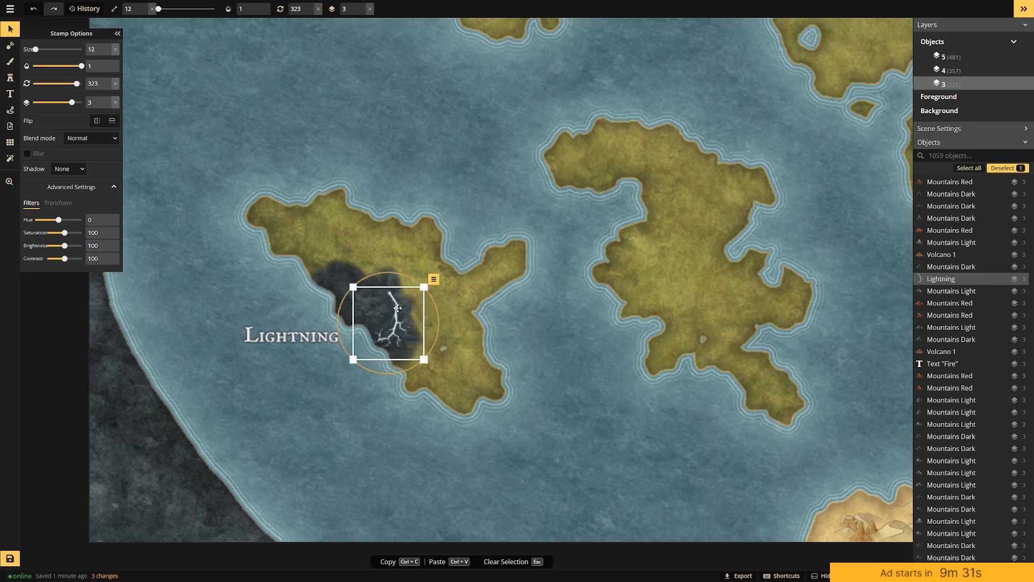
Paste a copy of the bolt at the dark patch's northwestern edge, flipped horizontally, with size 10 and rotation 79.
key(ctrl+c)
key(ctrl+v)
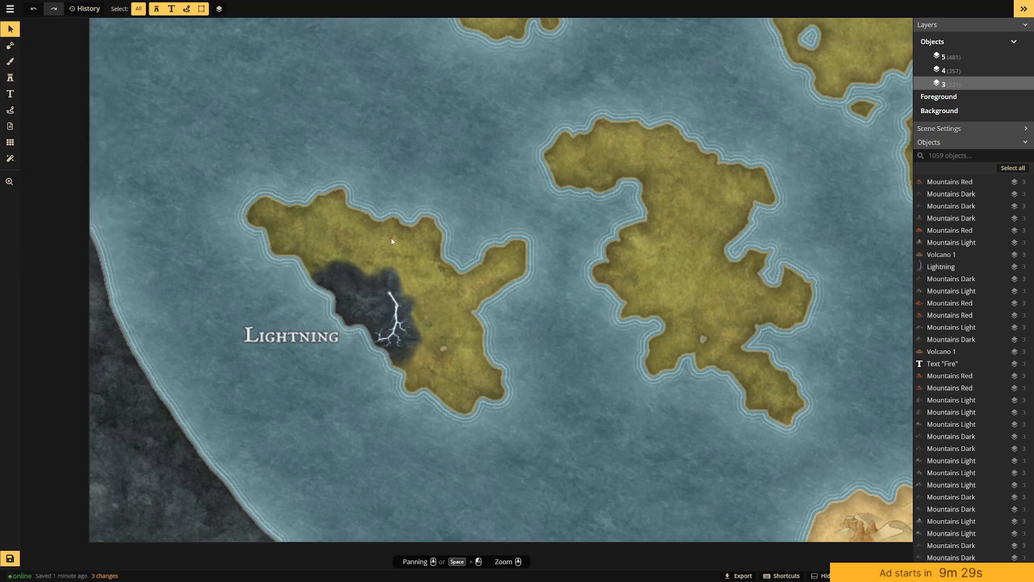
drag(388, 247, 347, 305)
click(397, 250)
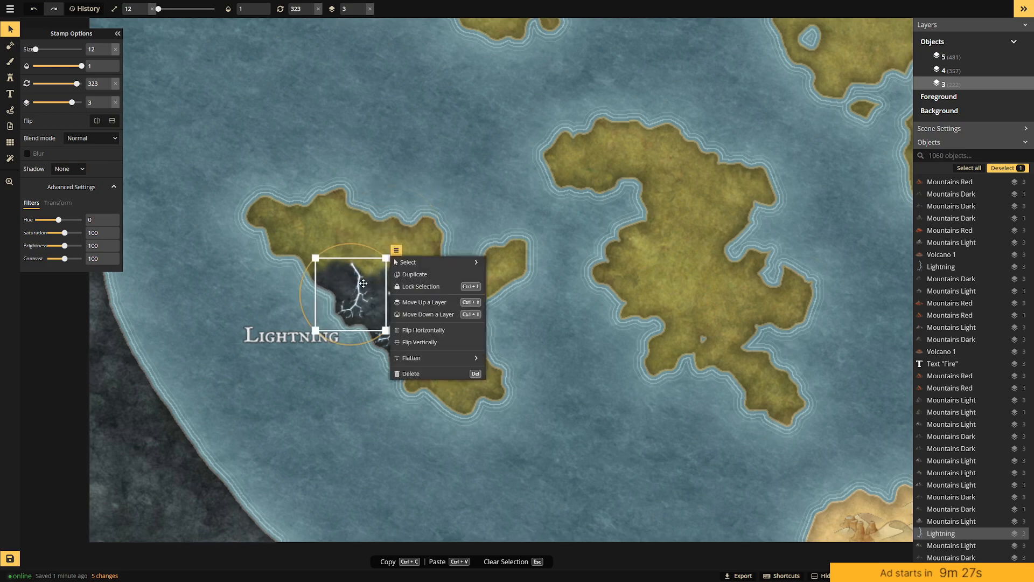
click(424, 330)
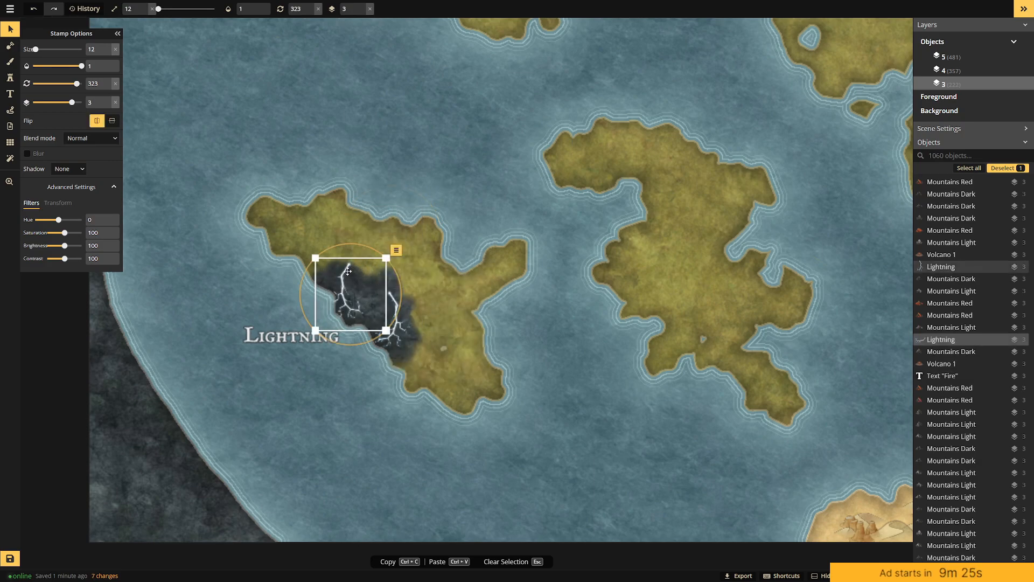
drag(384, 260, 369, 241)
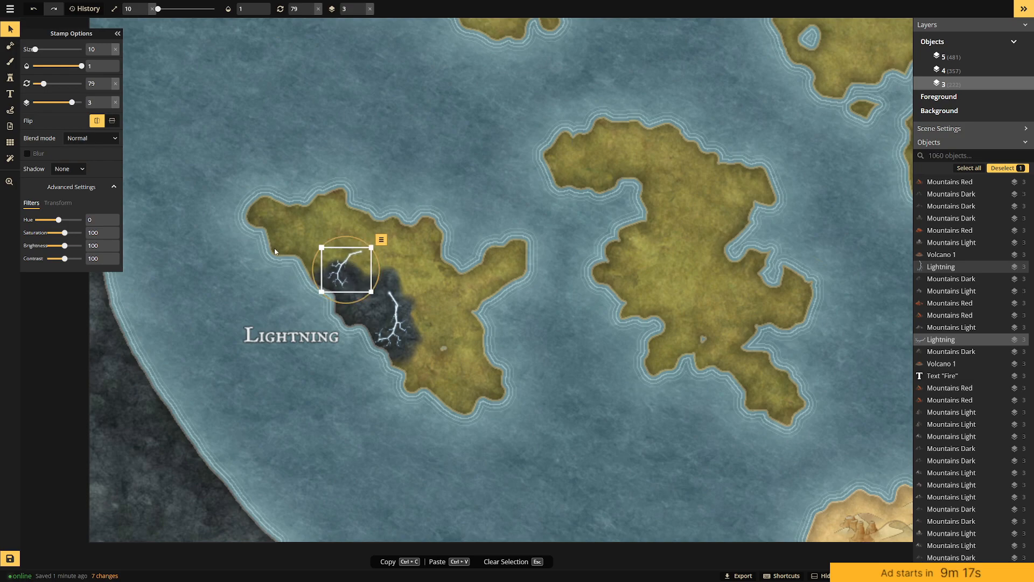
Paste another lightning bolt in the middle of the dark rock patch and rotate it to 47.
key(ctrl+v)
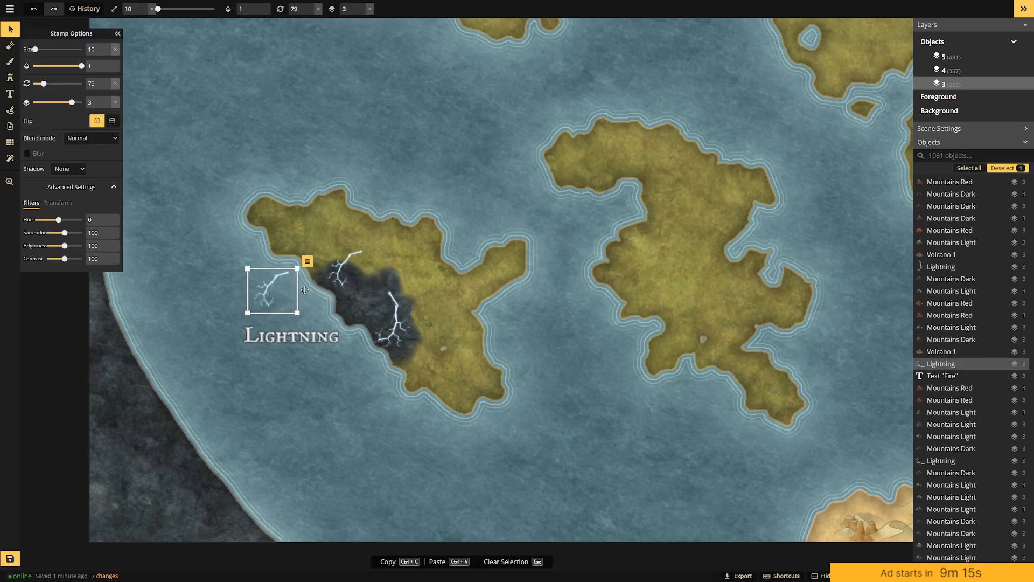
drag(278, 295, 388, 280)
drag(365, 303, 375, 292)
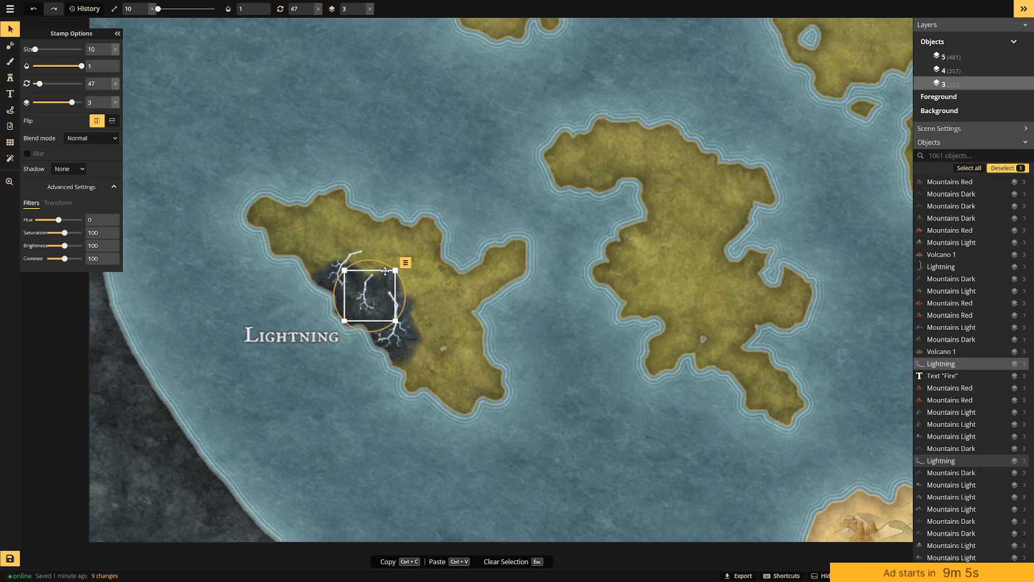
Place two other variants of the Lightning stamp, one on the landmass's north coast and one in the sea above it.
click(10, 77)
click(34, 68)
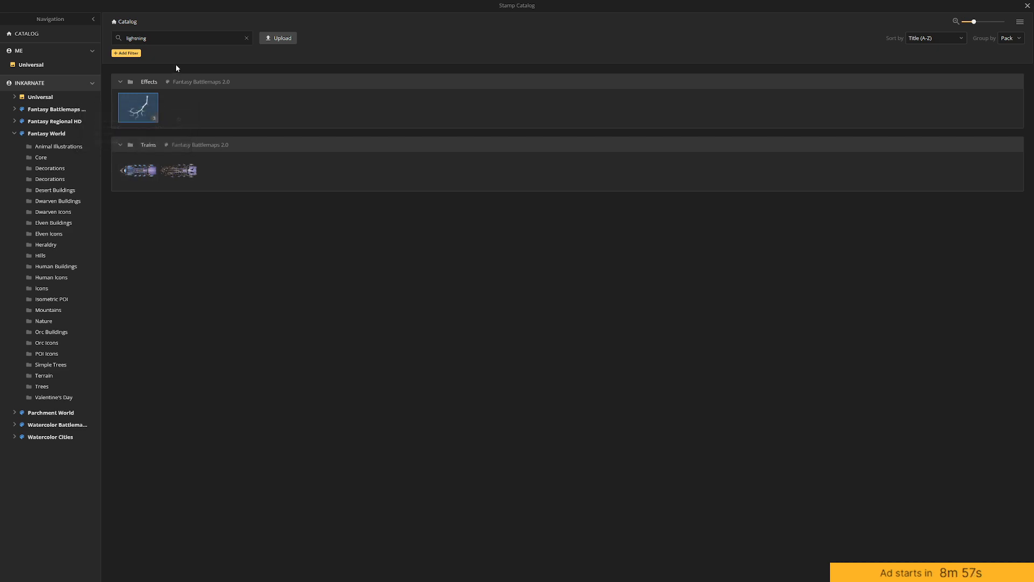
click(146, 109)
click(469, 242)
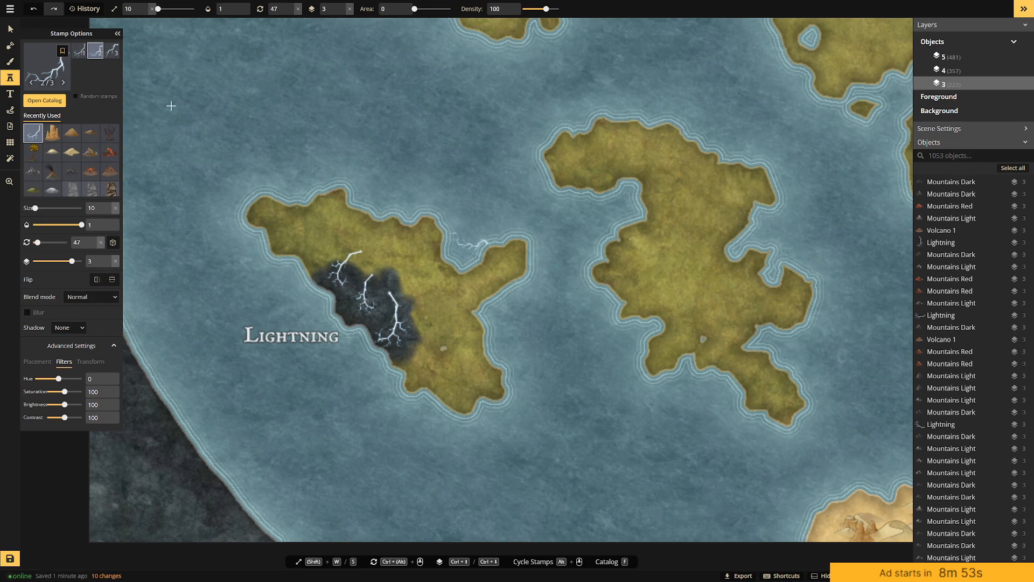
click(111, 50)
click(381, 221)
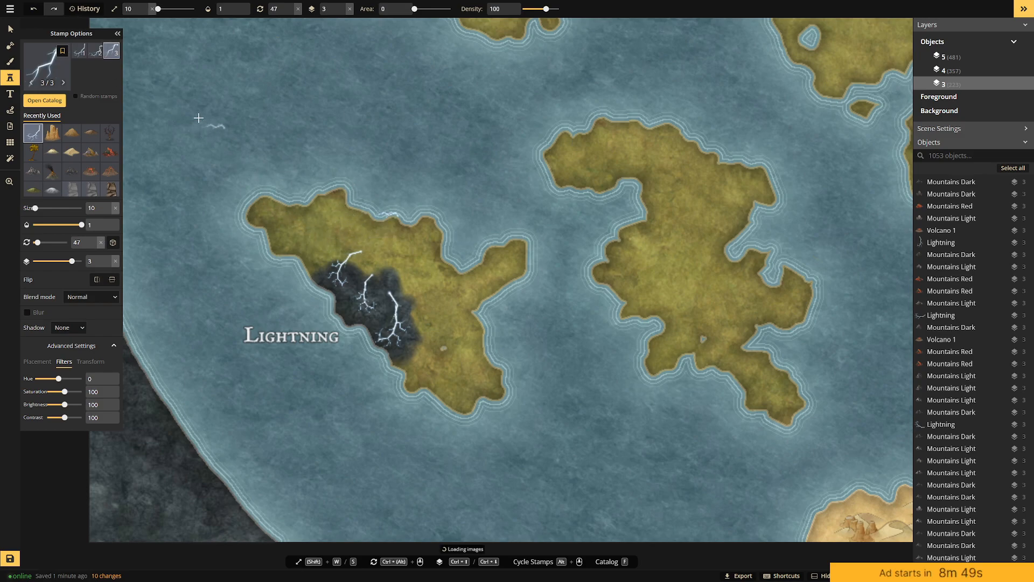
click(360, 173)
Replace the bolt in the middle of the dark patch with the new one from the sea, rotated to 323.
click(11, 29)
click(377, 161)
drag(375, 142, 316, 145)
click(367, 289)
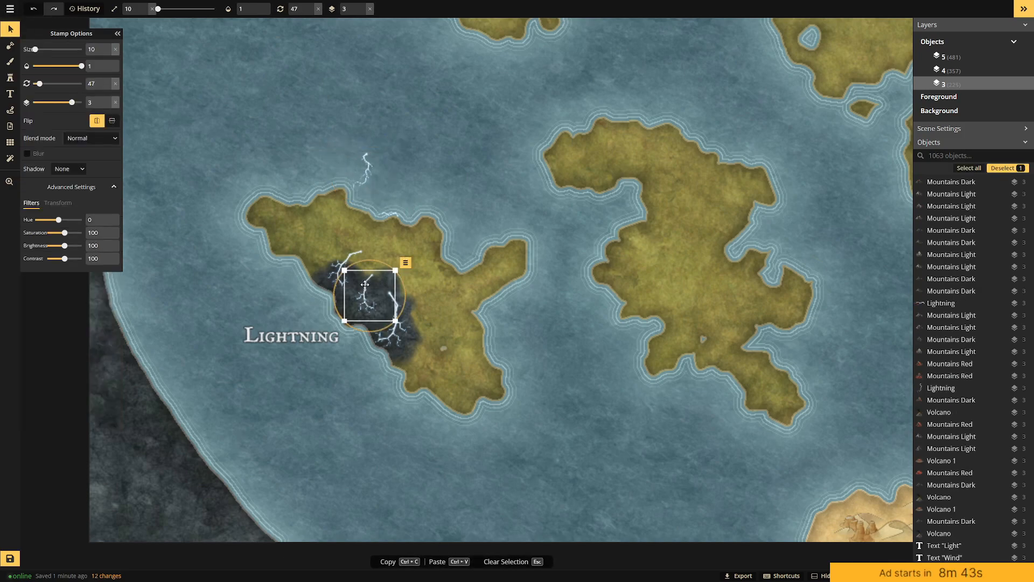
key(Delete)
drag(366, 173, 383, 287)
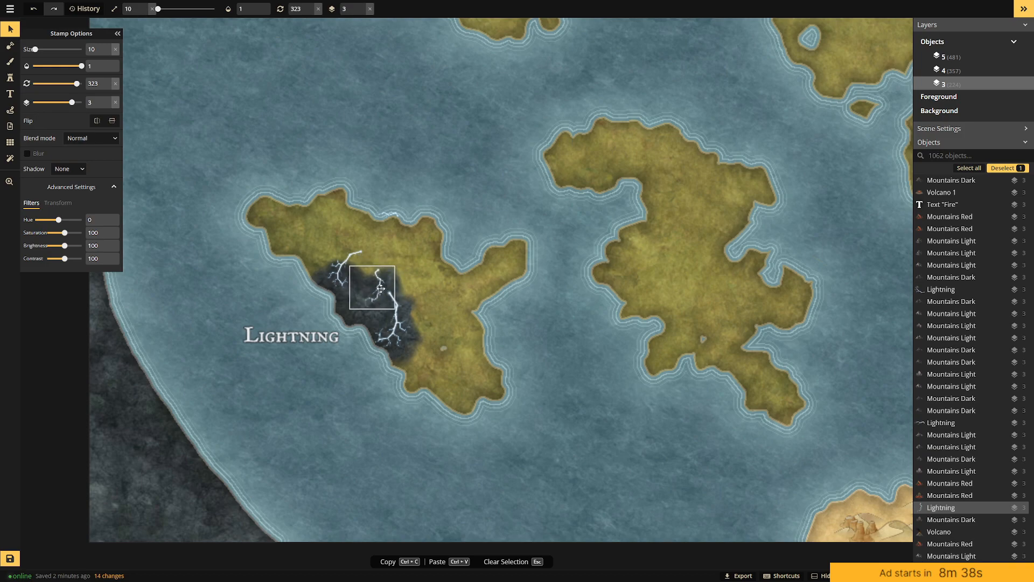
Move the bolt from the north coast to the dark patch's southwestern edge, at size 11 and rotation 307.
click(399, 207)
drag(392, 196, 367, 261)
mouse_move(356, 305)
mouse_down()
mouse_move(373, 281)
mouse_move(356, 301)
mouse_up()
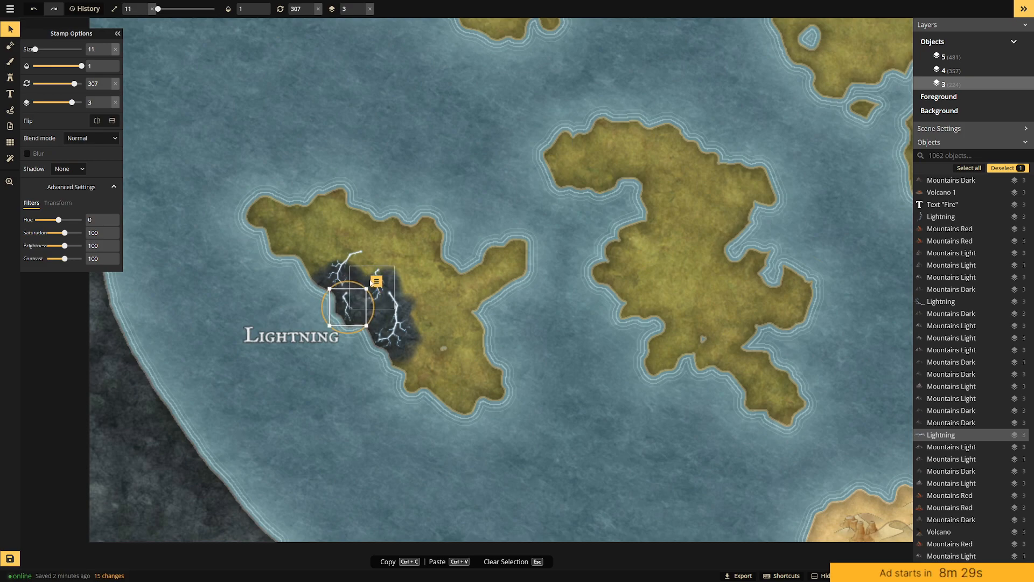
Paste a copy of the southwestern bolt at the dark patch's northern edge and flip it horizontally.
key(ctrl+c)
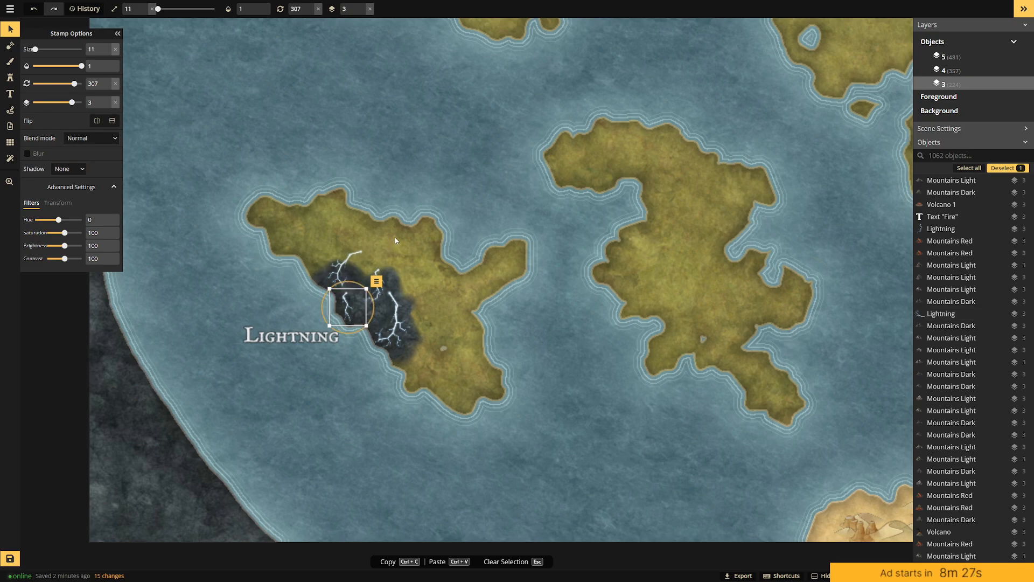
key(ctrl+v)
drag(395, 244, 363, 272)
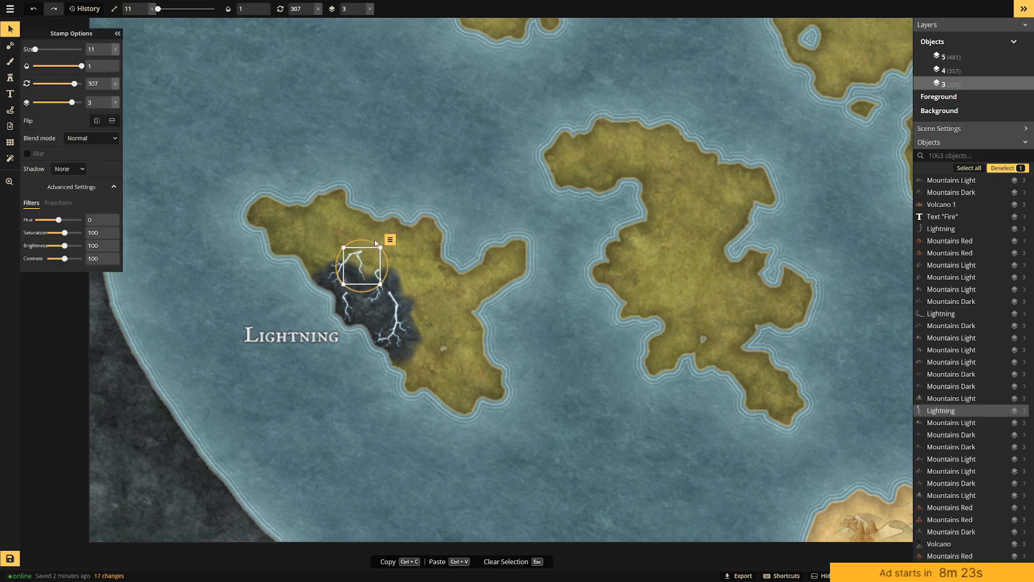
click(390, 239)
click(425, 320)
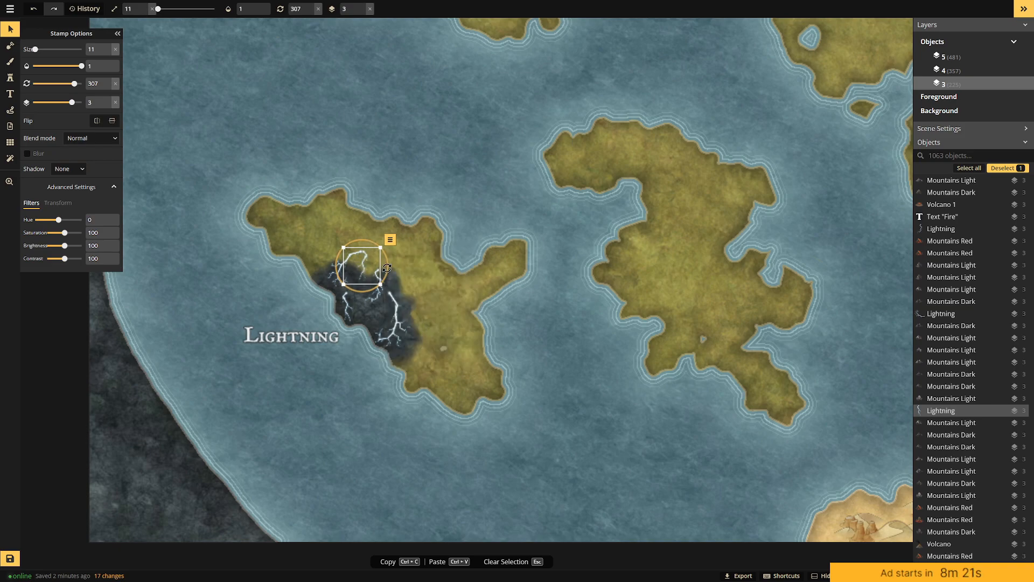
Rearrange the lightning bolts so they spread across the dark rock patch, pairing the two northern ones at their tips.
drag(367, 263, 355, 303)
click(348, 302)
click(395, 310)
drag(414, 283, 388, 316)
click(352, 302)
click(423, 273)
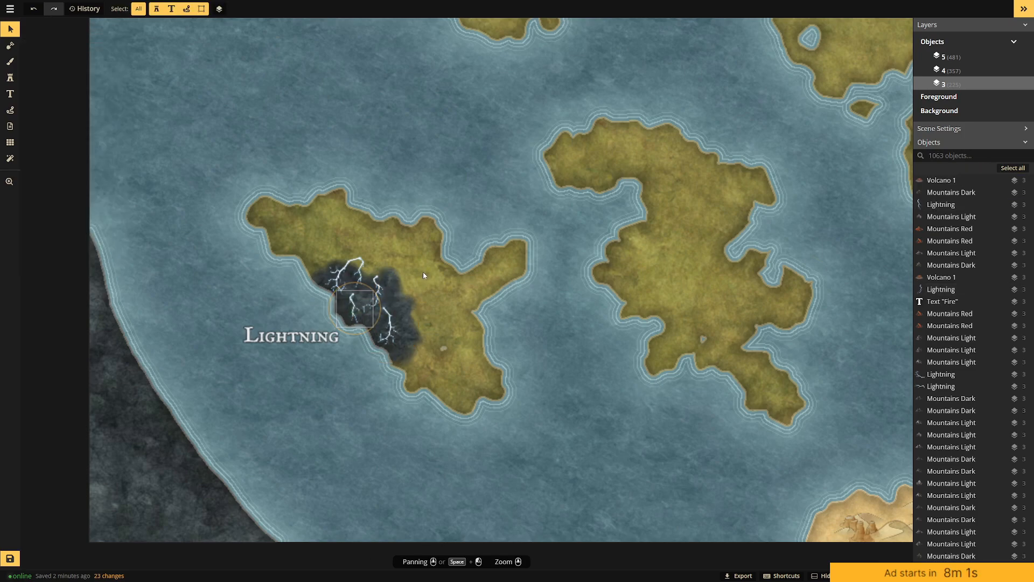
Copy the northern bolt and fit the copy against the bolt in the upper middle of the dark patch, forming a second pair.
click(361, 260)
key(ctrl+c)
key(ctrl+v)
mouse_move(407, 278)
mouse_down()
mouse_move(389, 297)
mouse_move(397, 264)
mouse_move(382, 282)
mouse_move(384, 265)
mouse_move(383, 282)
mouse_move(408, 307)
mouse_move(397, 292)
mouse_up()
click(395, 230)
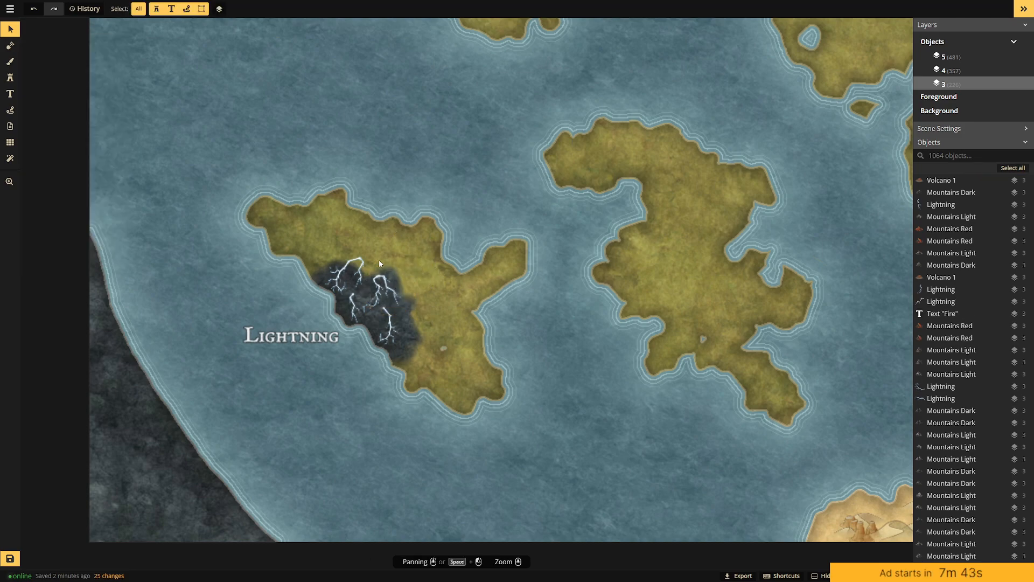
mouse_move(386, 273)
mouse_down()
mouse_move(387, 249)
mouse_move(397, 267)
mouse_move(382, 281)
mouse_move(401, 262)
mouse_move(392, 284)
mouse_up()
click(421, 247)
click(393, 281)
click(415, 247)
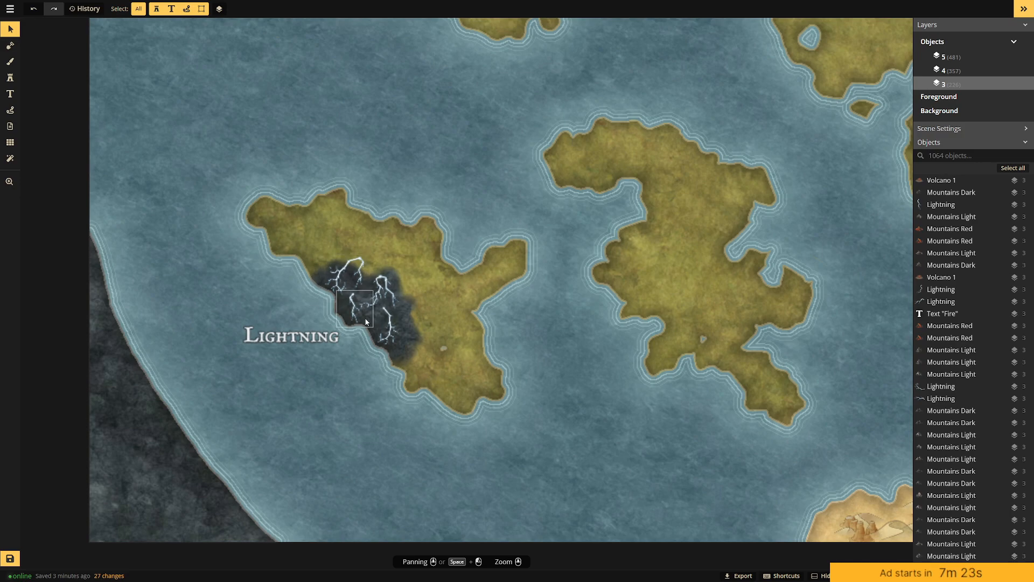
Search the stamp catalog for "rock" and choose the small rocks stamp from the Fantasy Battlemaps 2.0 Core category.
click(10, 79)
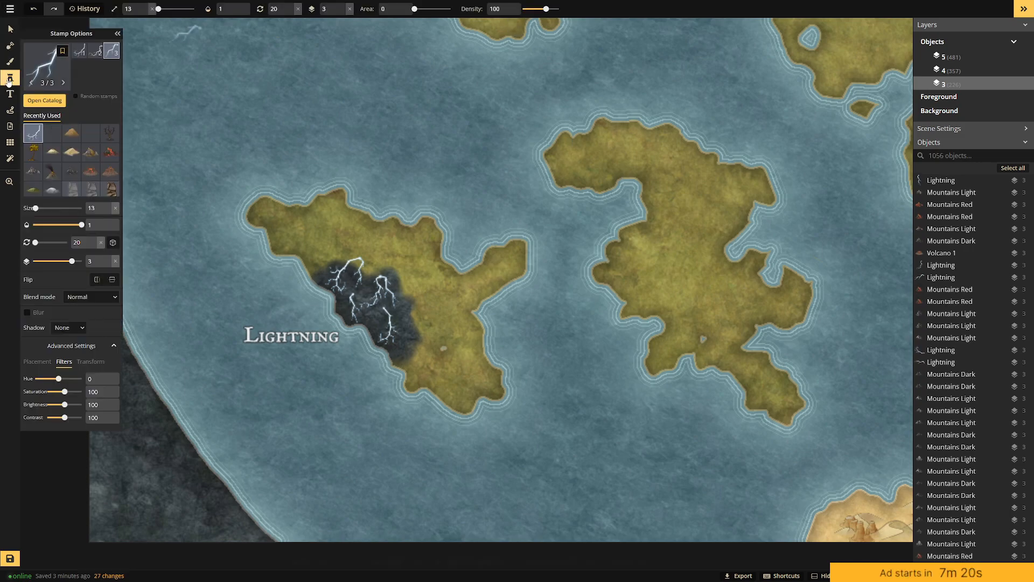
click(46, 67)
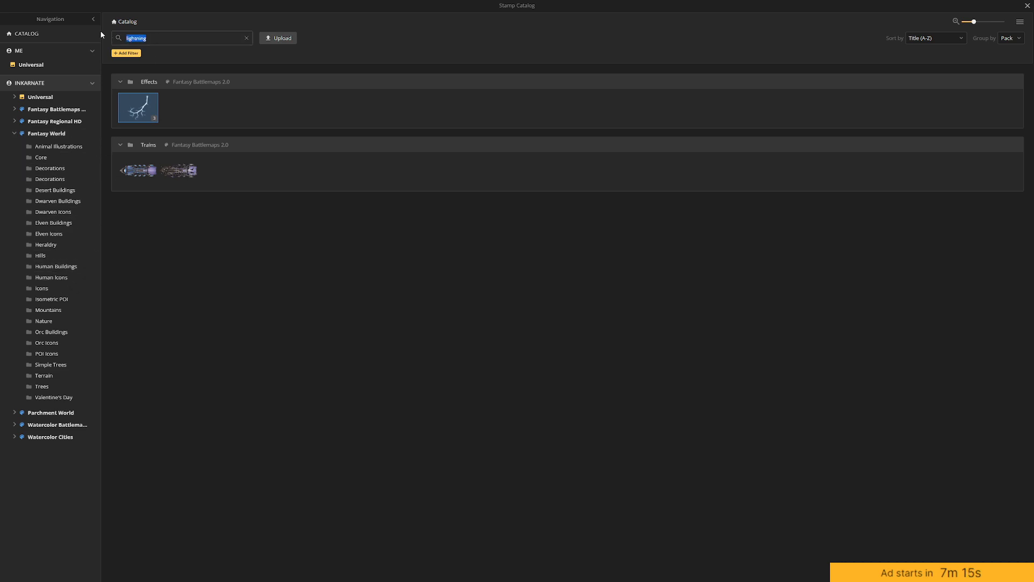
text(rock)
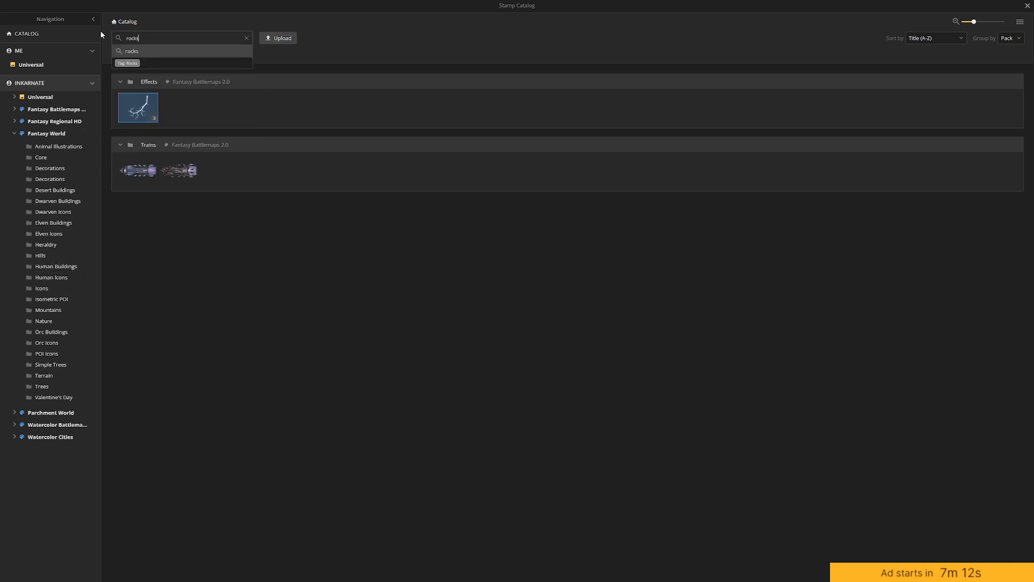
text(s)
key(BackSpace)
key(Return)
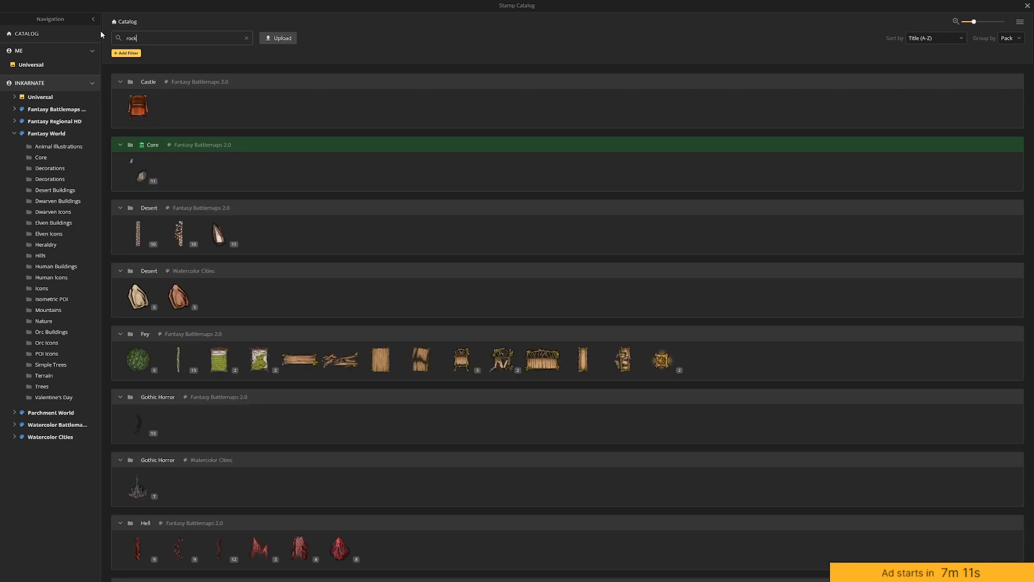
click(141, 176)
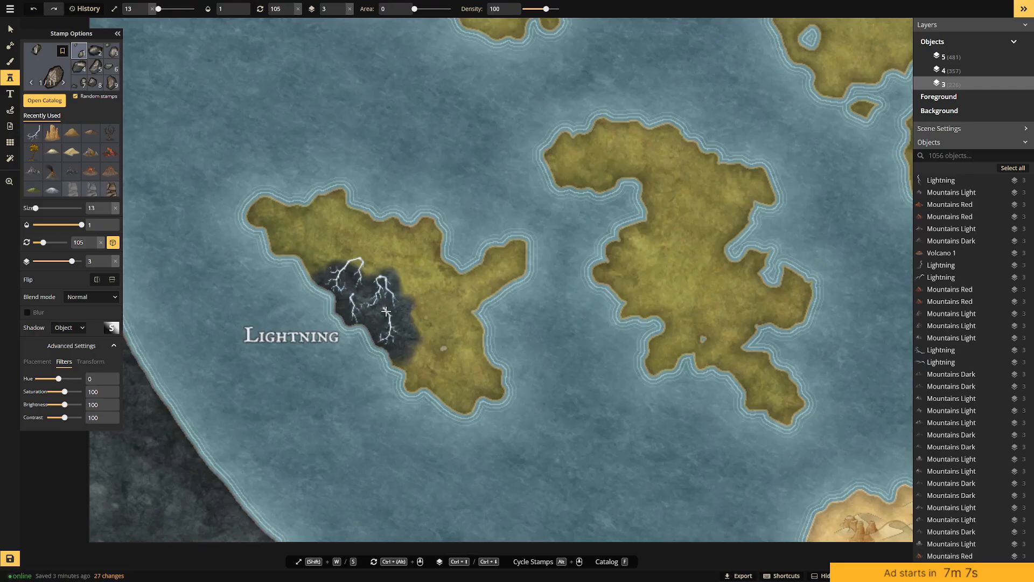
Try a Small Rocks stamp at size 27 on the southern end of the dark patch, and delete it.
scroll(386, 311, up, 5)
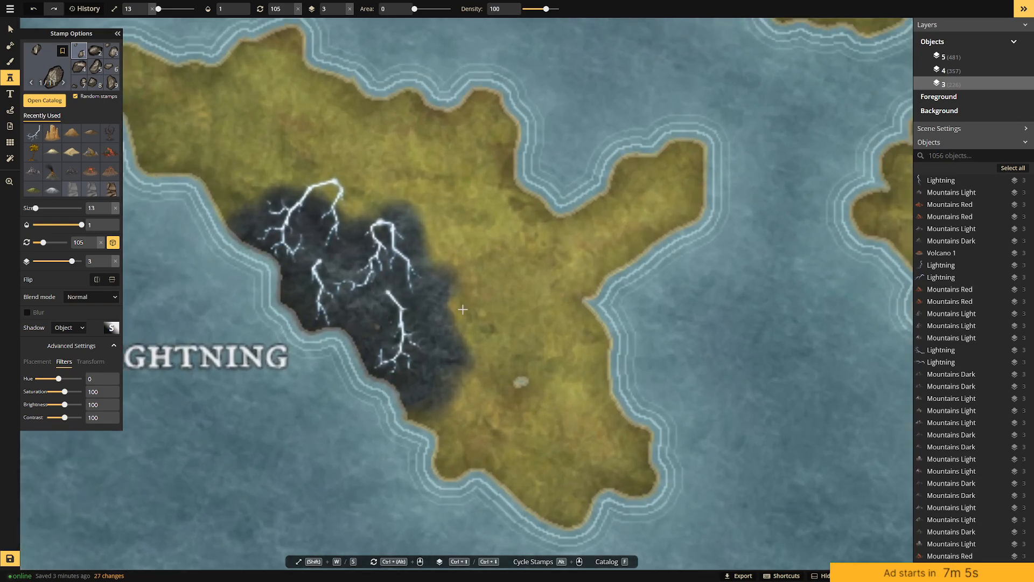
click(554, 305)
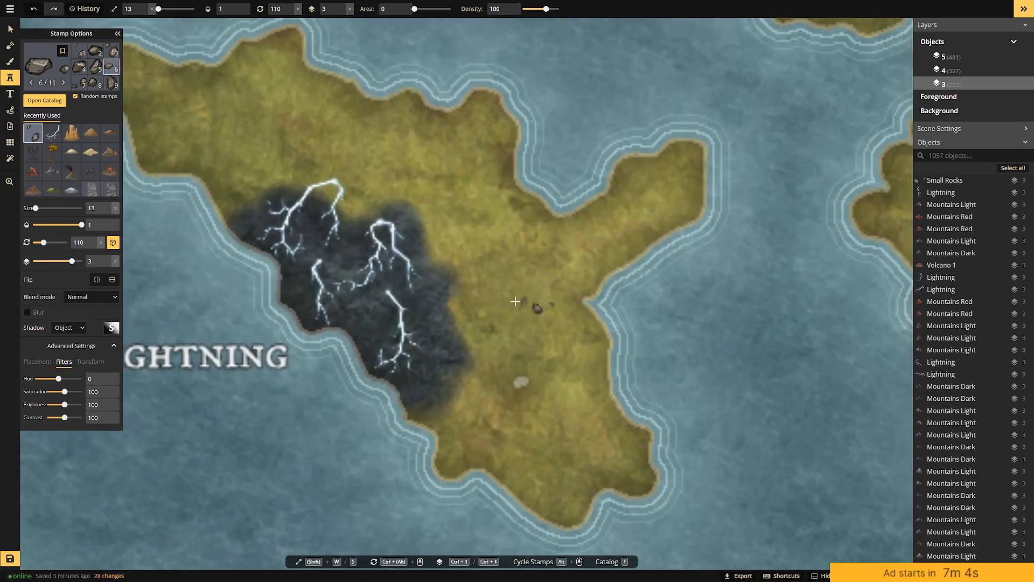
click(7, 33)
drag(558, 296, 425, 384)
scroll(471, 345, down, 2)
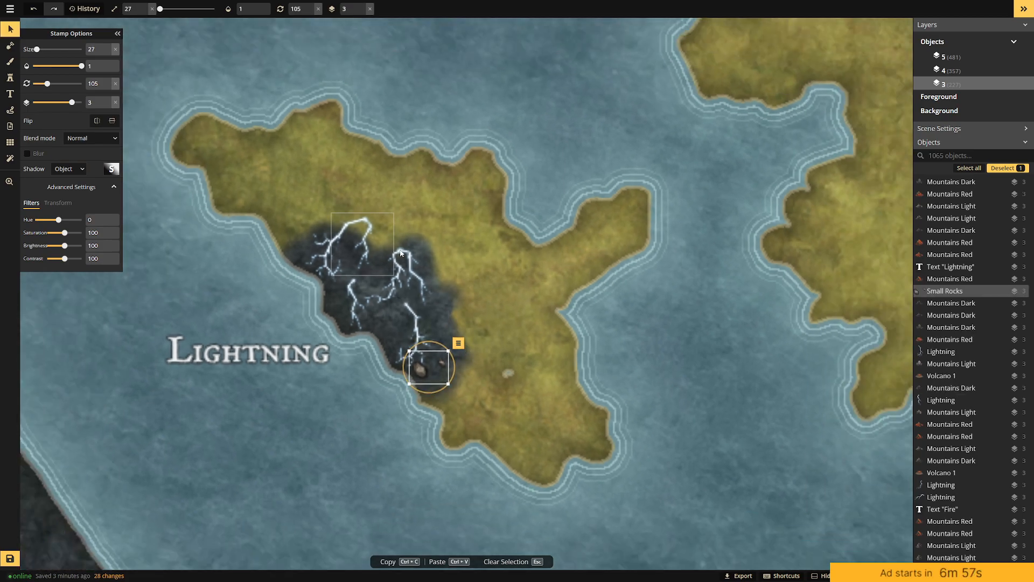
scroll(491, 325, down, 1)
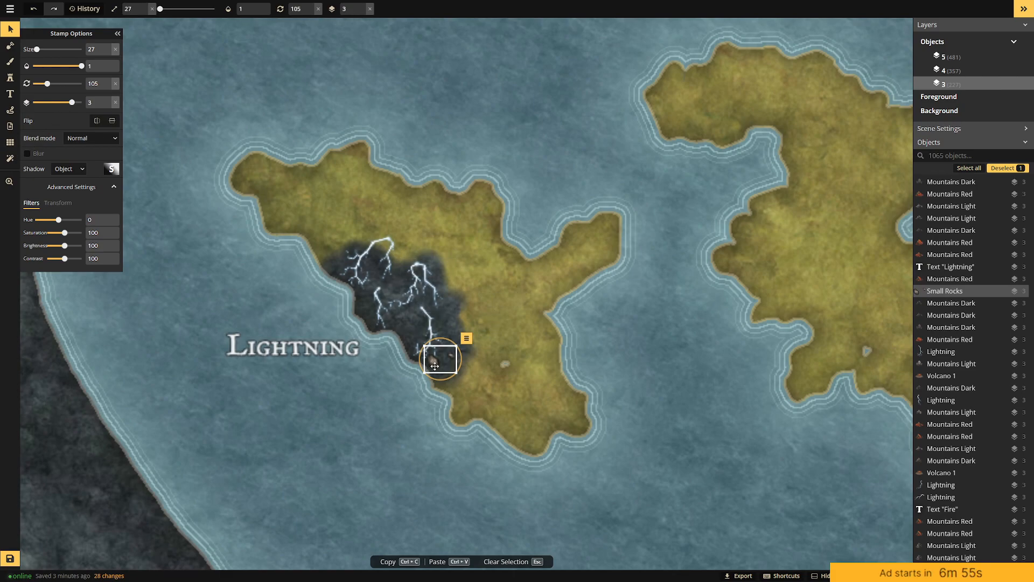
key(Delete)
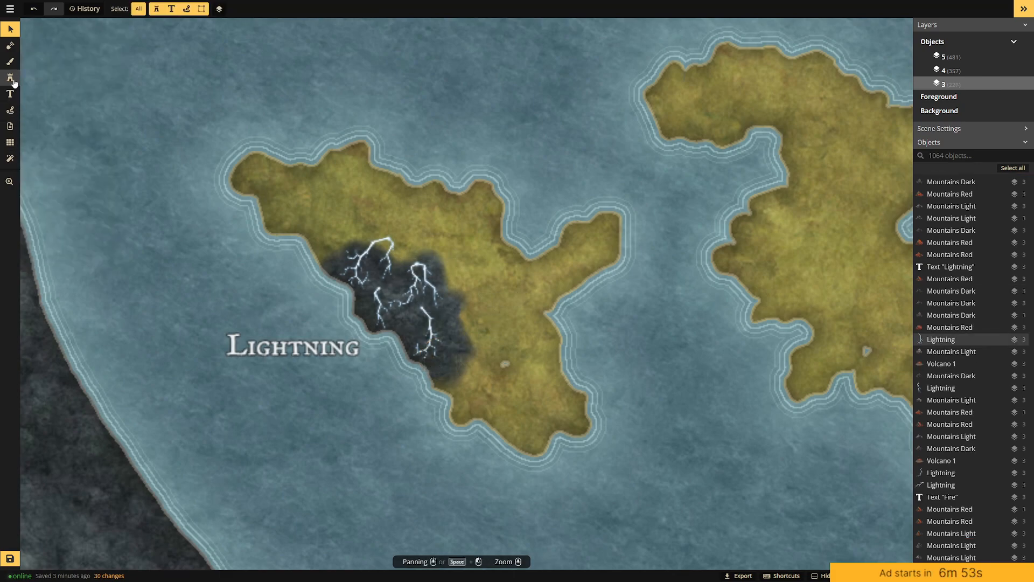
Show all stamps in the Fantasy World Mountains category of the catalog, with the "rock" search cleared.
click(11, 79)
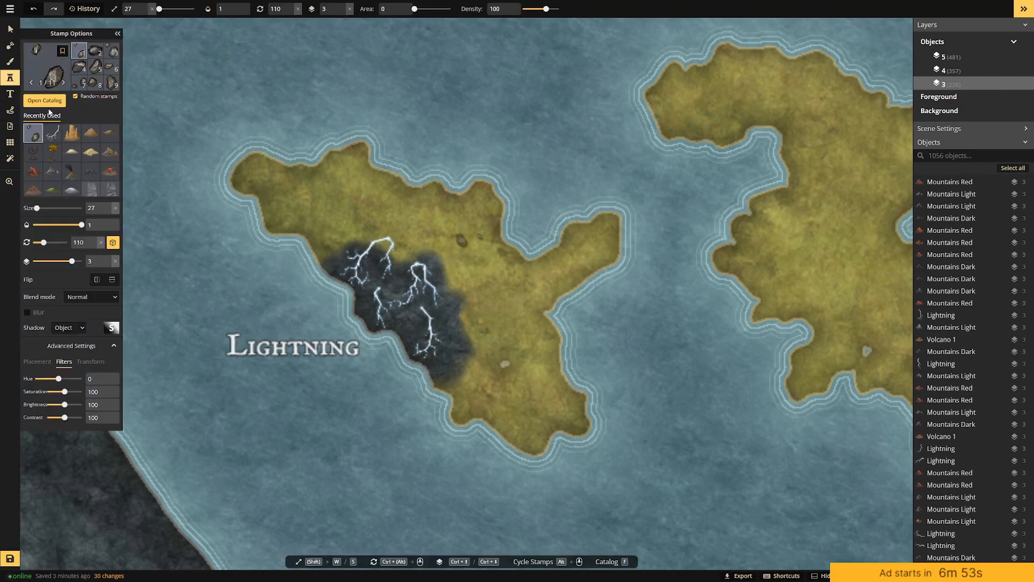
click(41, 63)
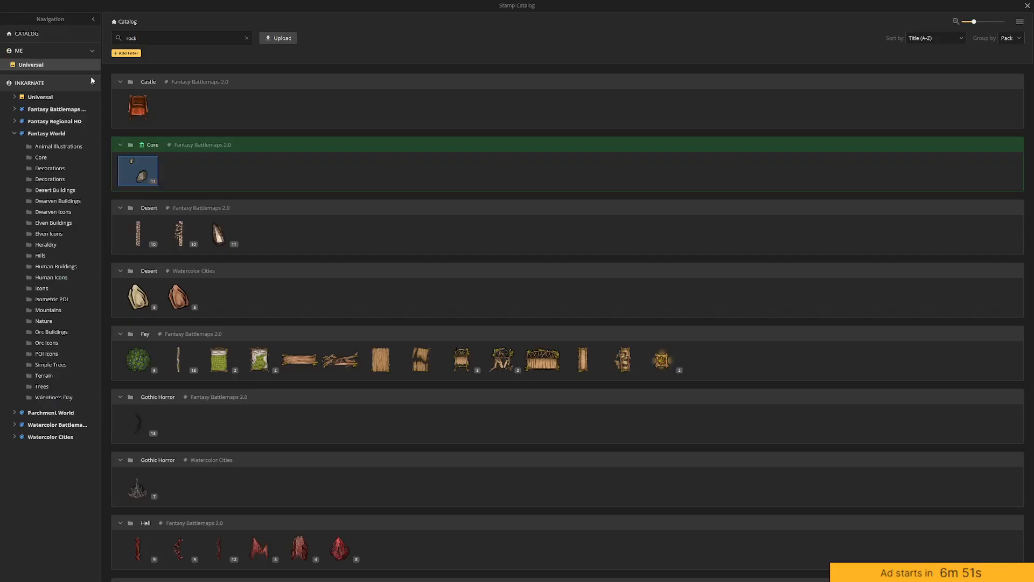
click(58, 317)
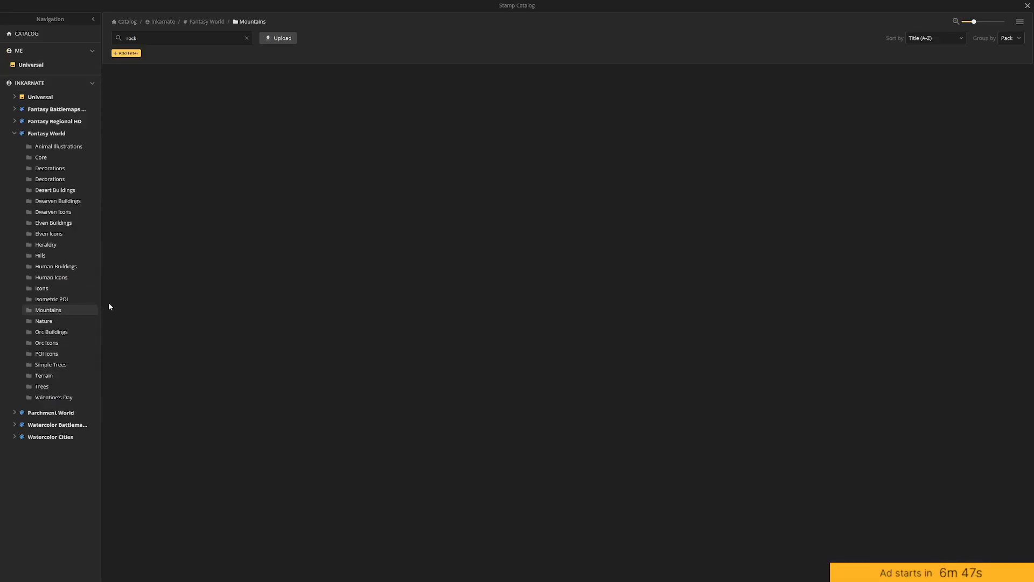
click(246, 37)
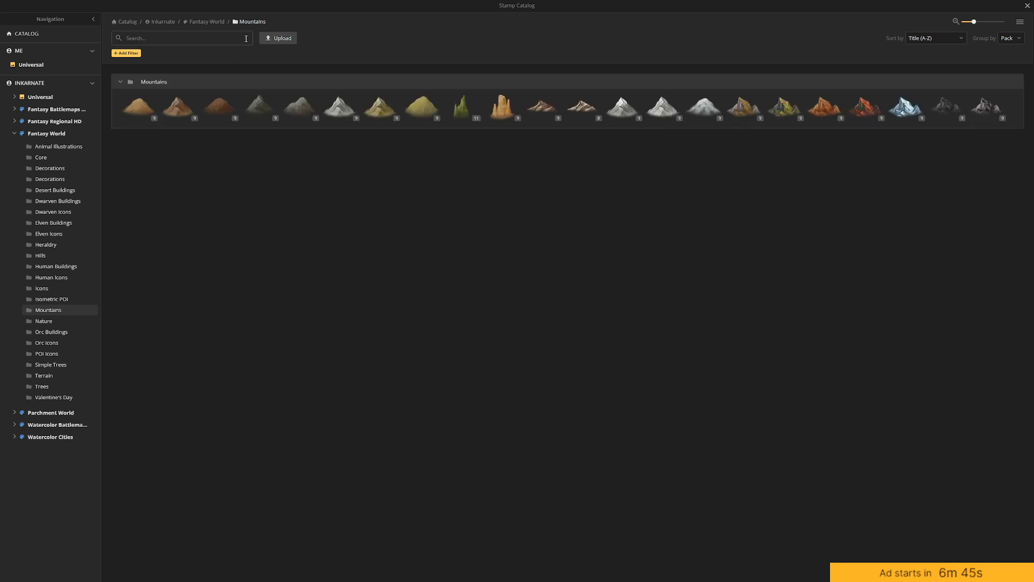
Place a Karsts mountain stamp, enlarge it to size 97 and move it to the middle of the dark rock patch.
click(460, 111)
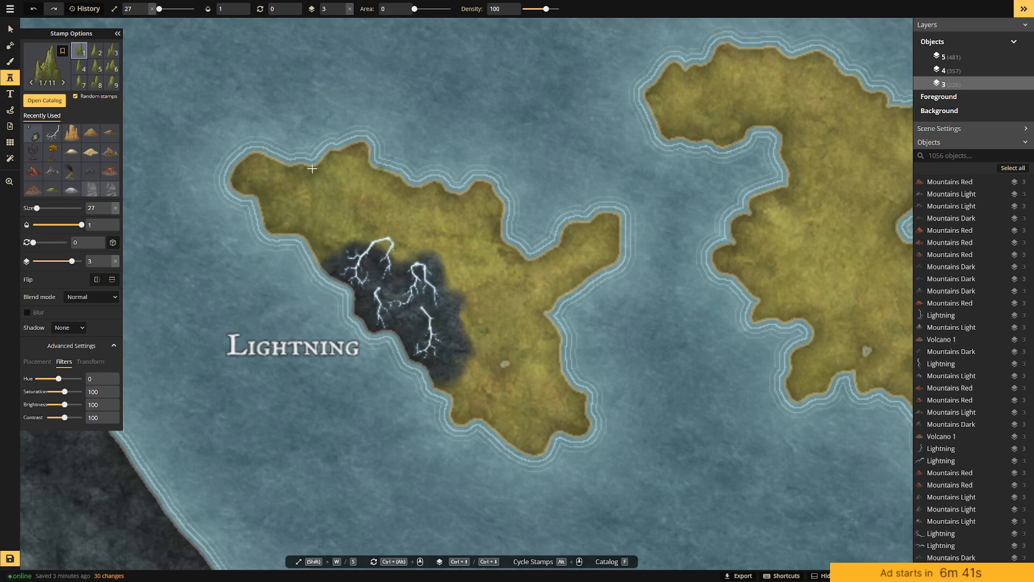
click(473, 190)
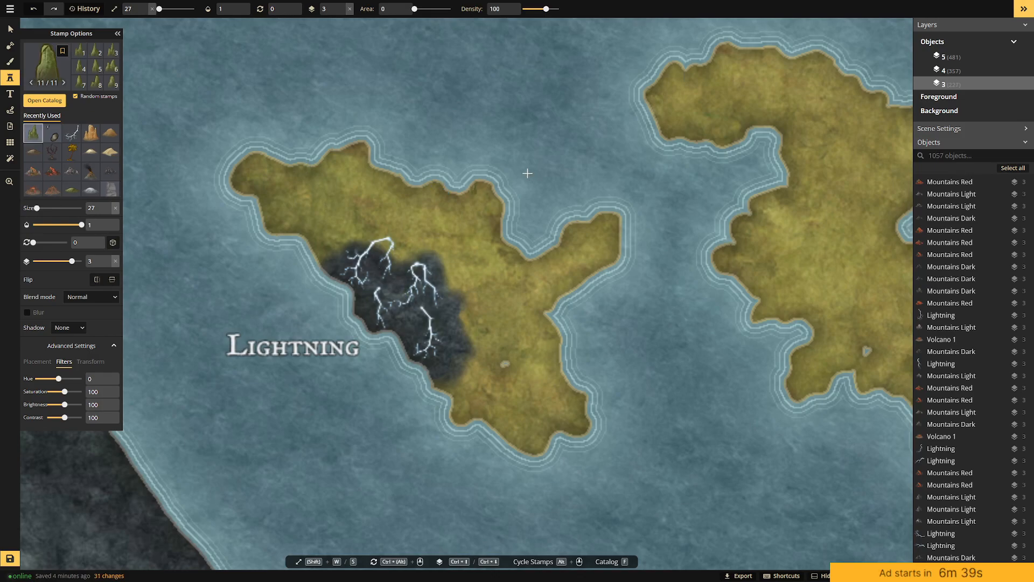
click(11, 29)
click(472, 188)
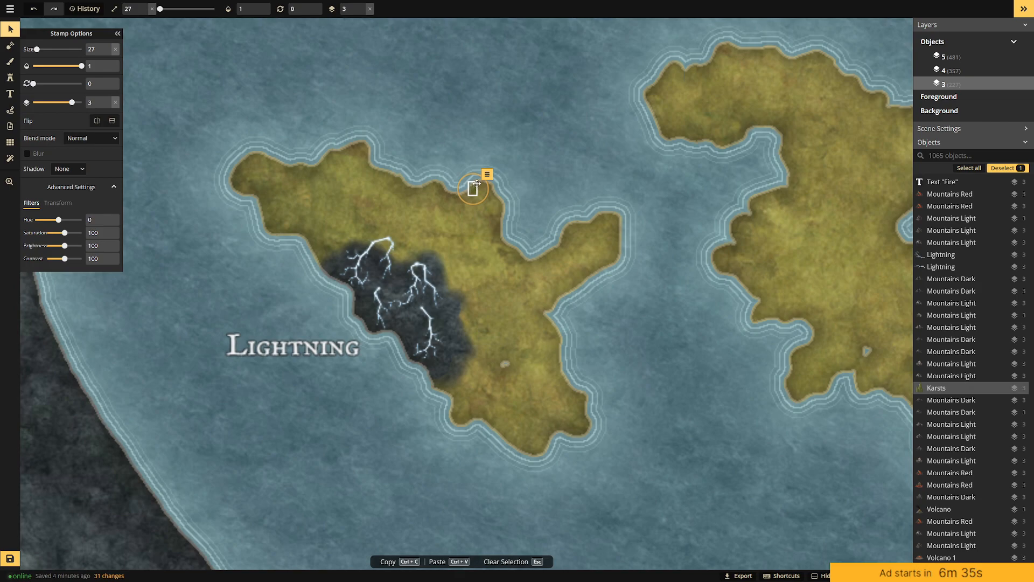
drag(476, 183, 469, 202)
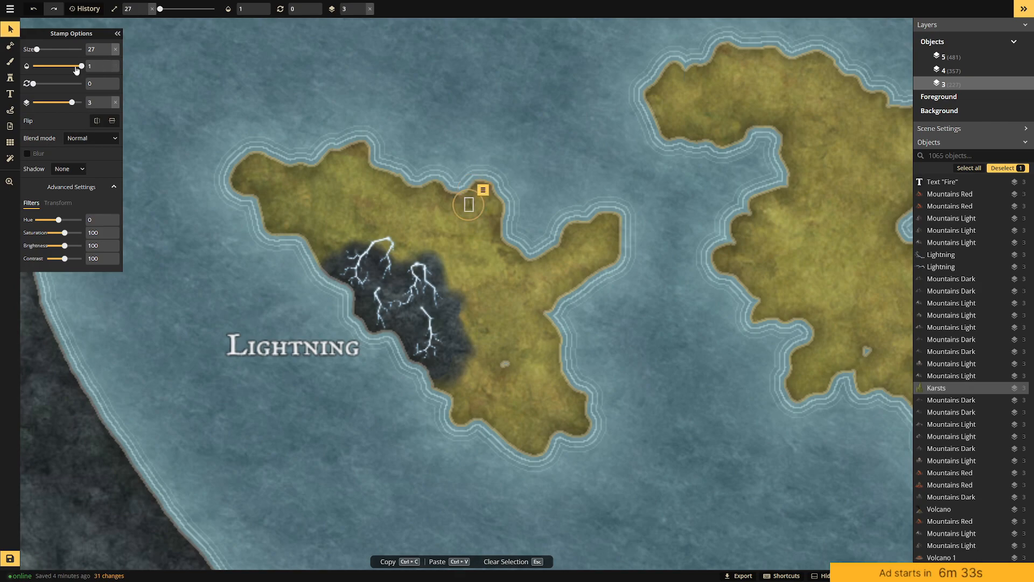
click(48, 49)
drag(488, 161, 427, 280)
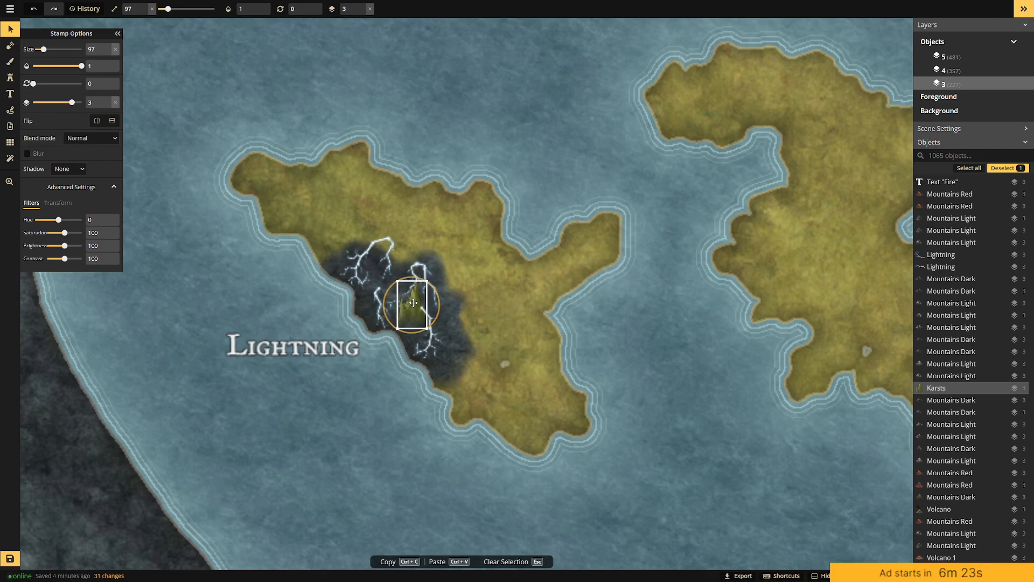
Scatter six more Karsts stamps at size 97 around the first one, covering the dark rock patch.
click(10, 77)
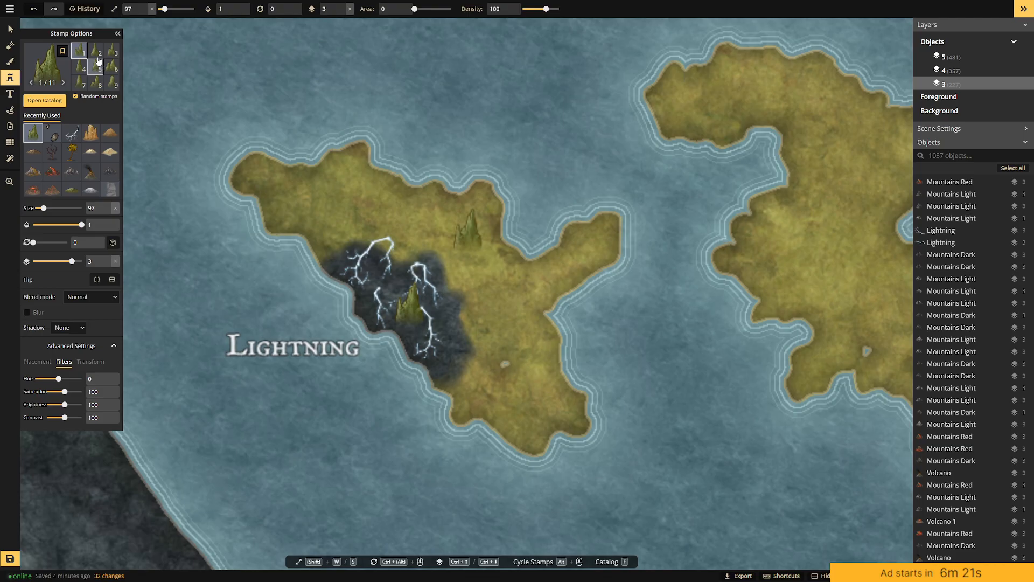
click(41, 73)
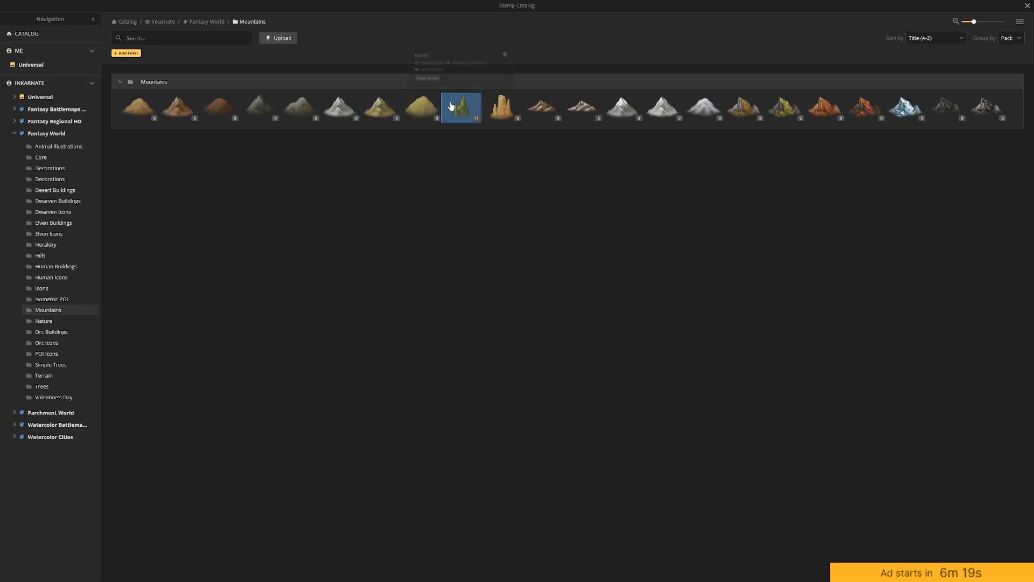
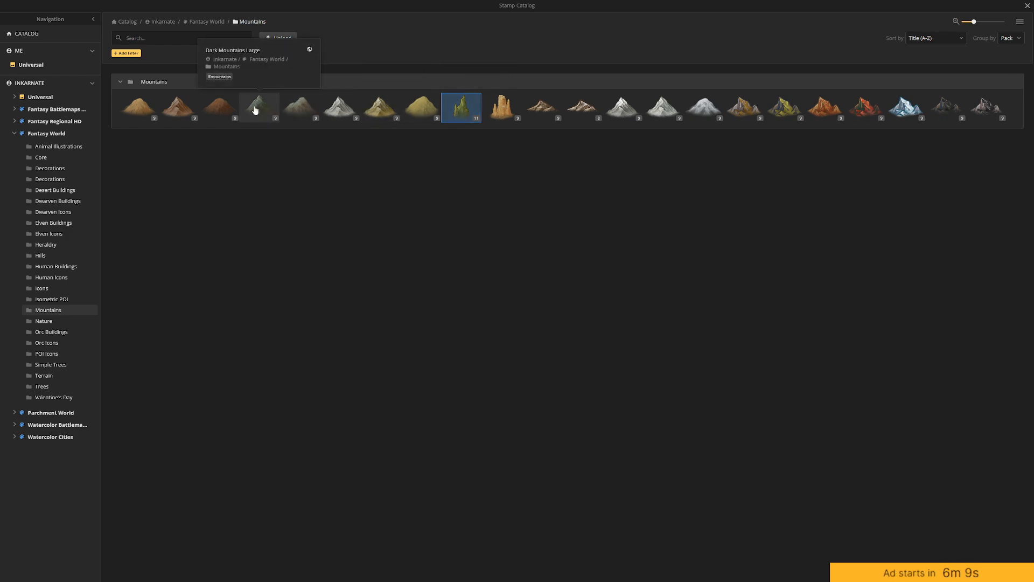
click(461, 108)
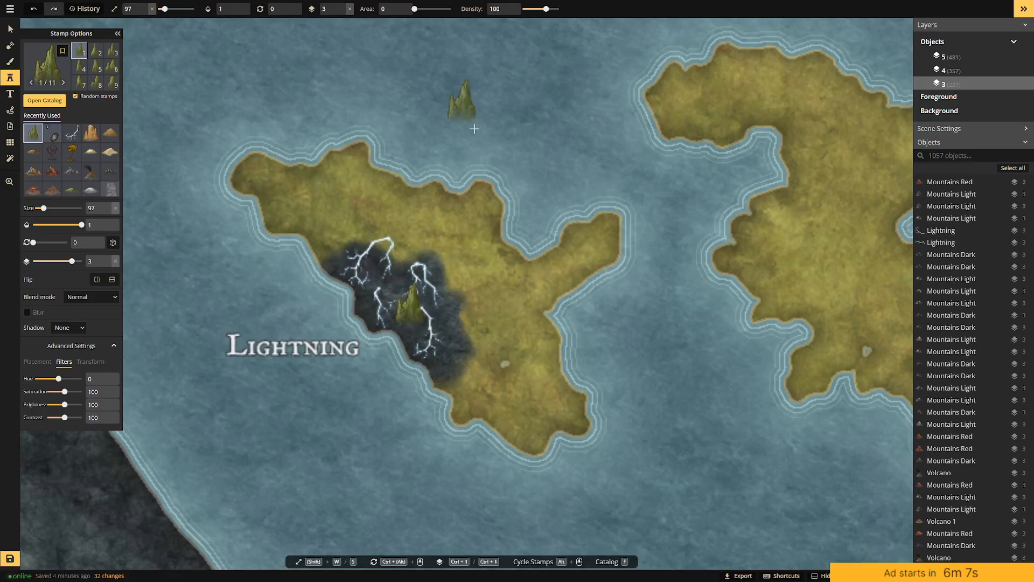
click(391, 288)
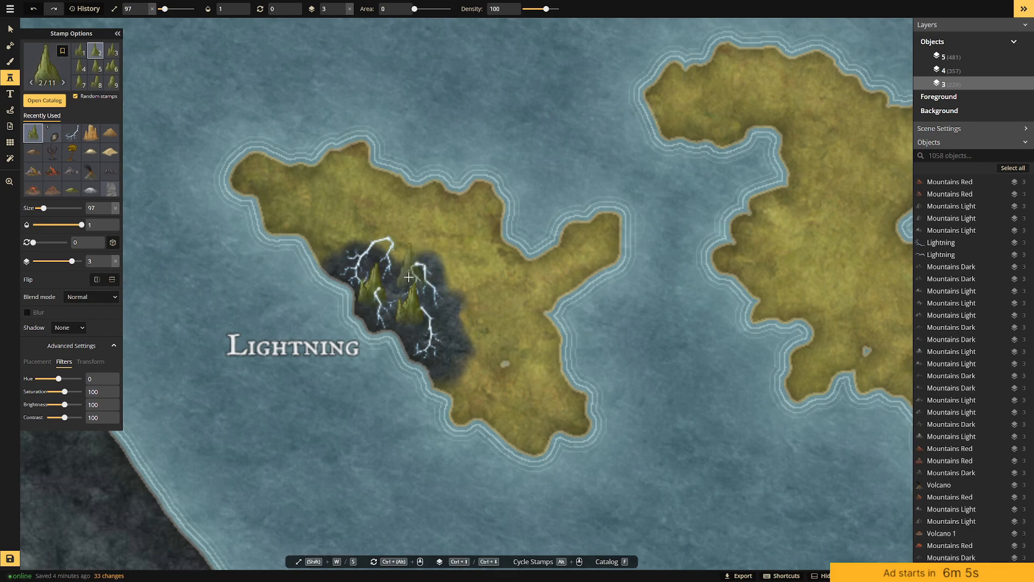
click(399, 285)
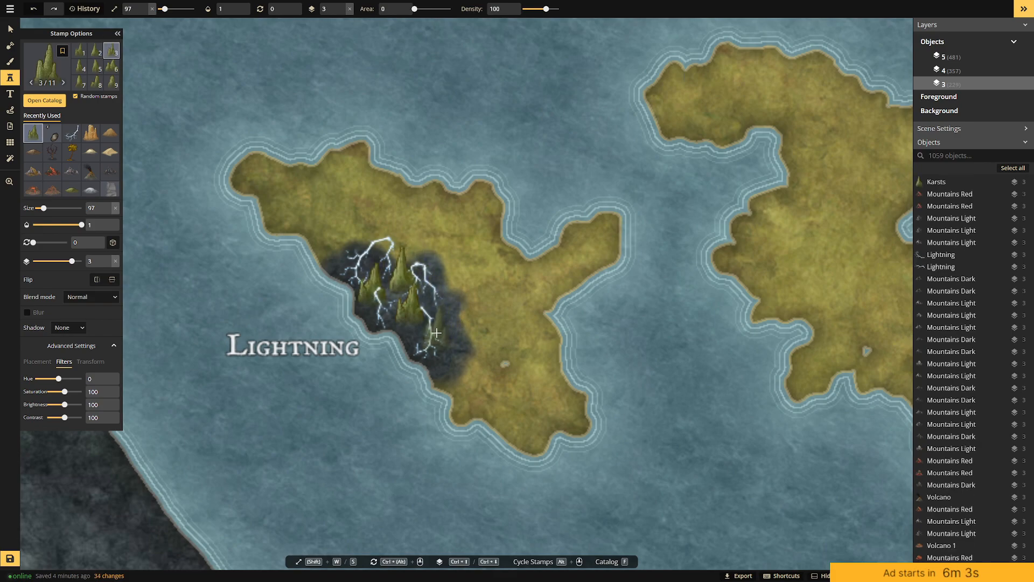
click(405, 328)
click(384, 320)
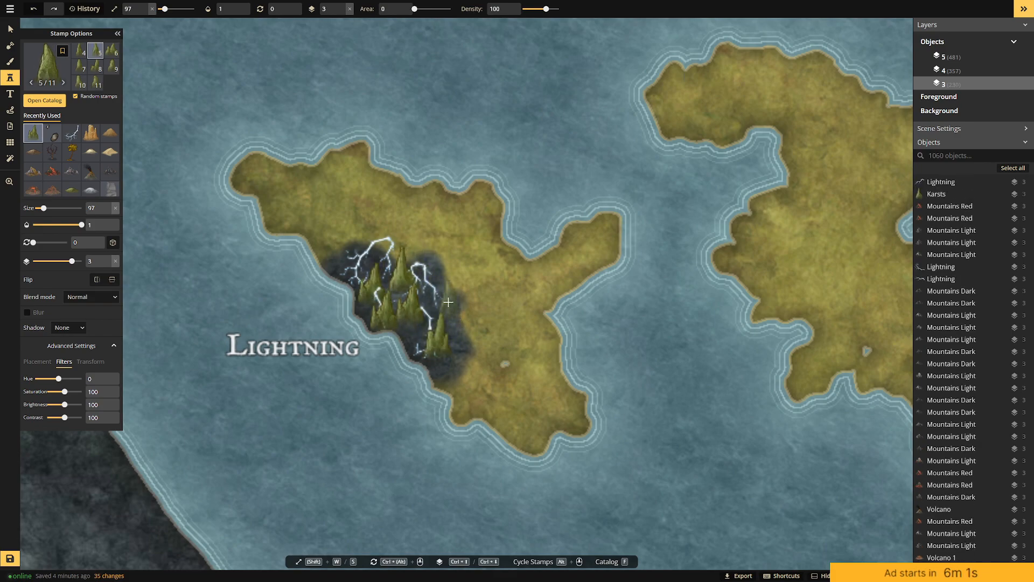
click(441, 299)
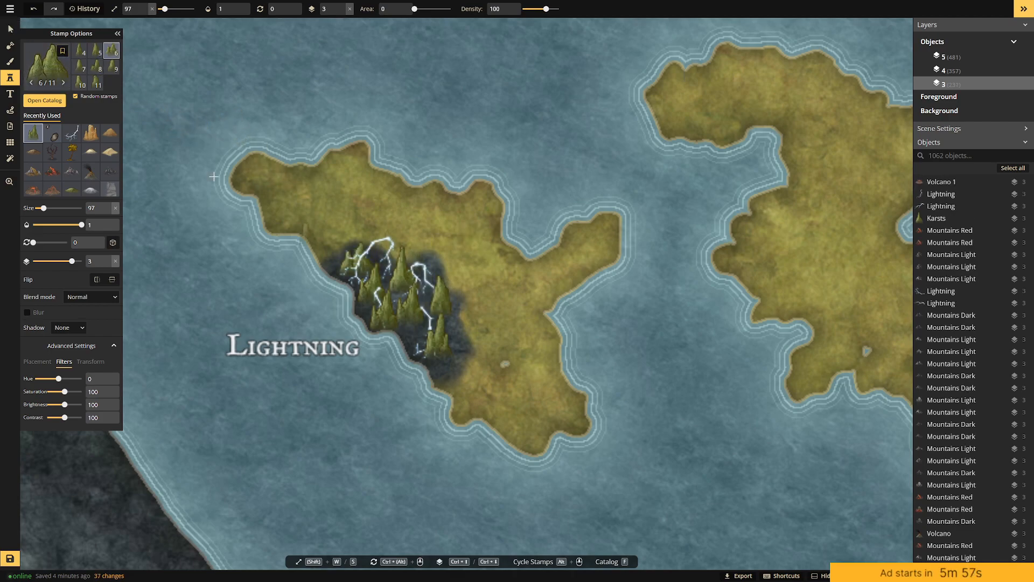
click(356, 263)
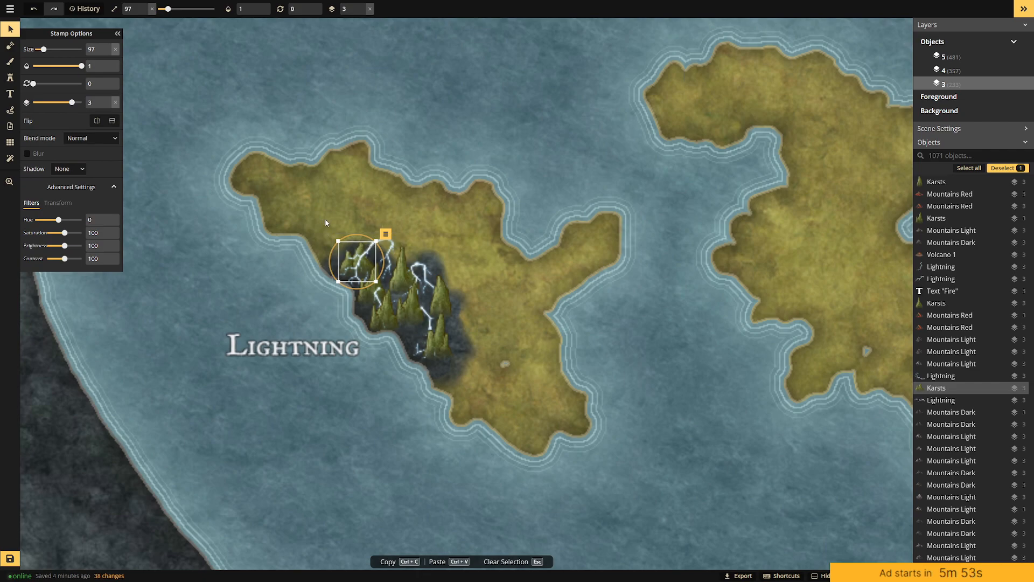
Select all six lightning bolts and move them to layer 5.
click(952, 376)
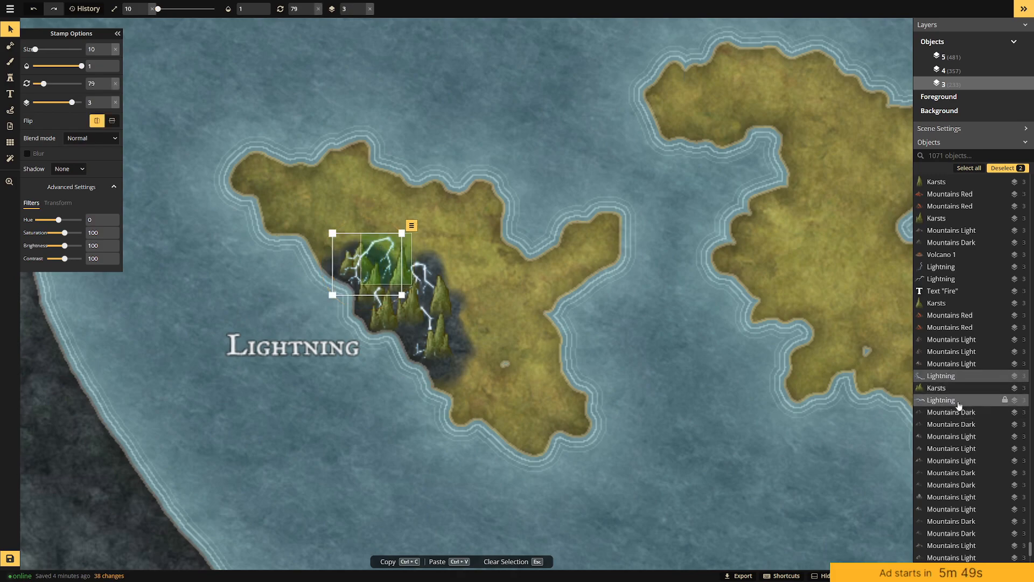
shift+click(941, 400)
shift+click(941, 279)
shift+click(941, 267)
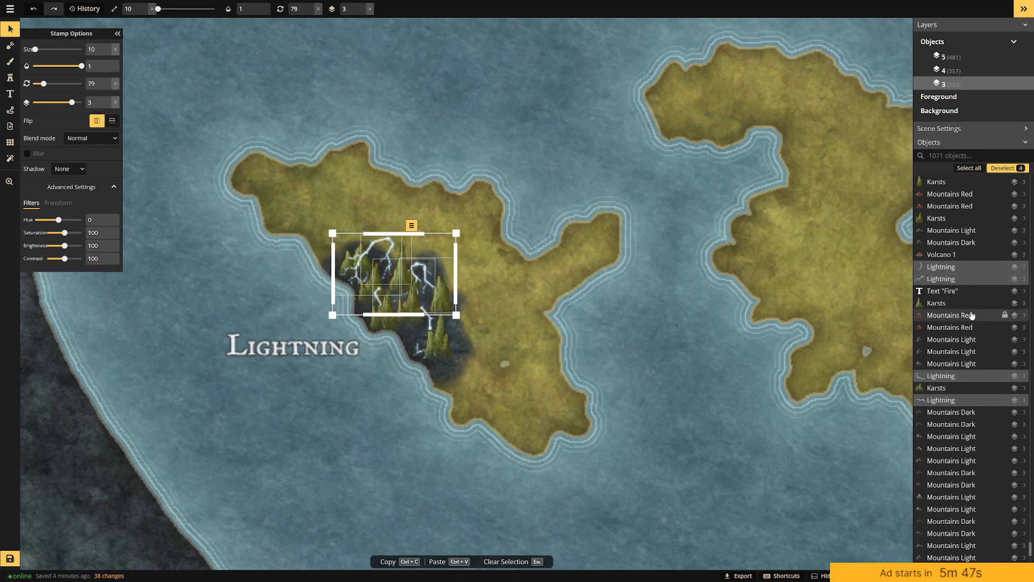
scroll(964, 350, down, 4)
scroll(972, 378, up, 3)
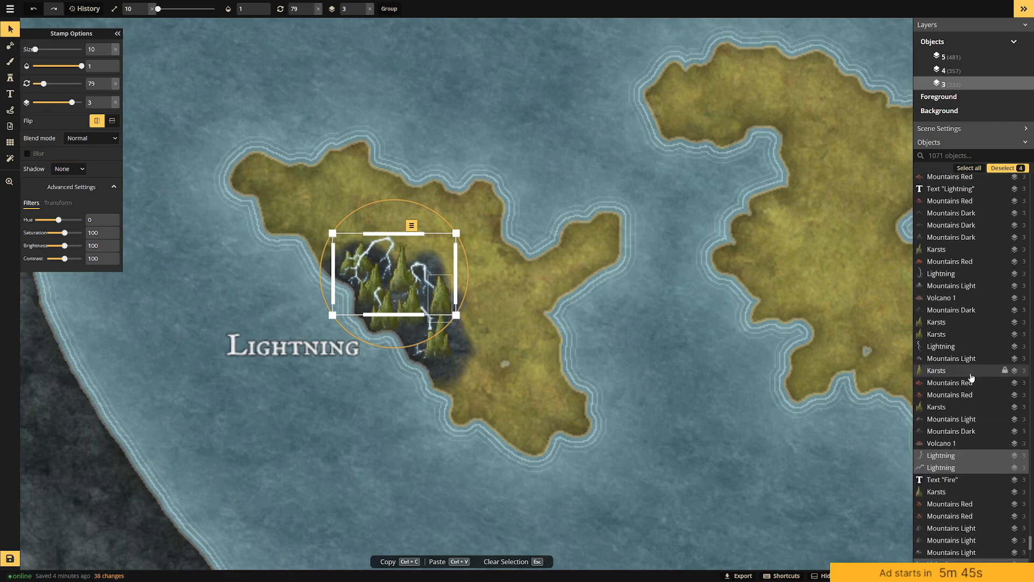
scroll(970, 372, down, 3)
shift+click(943, 252)
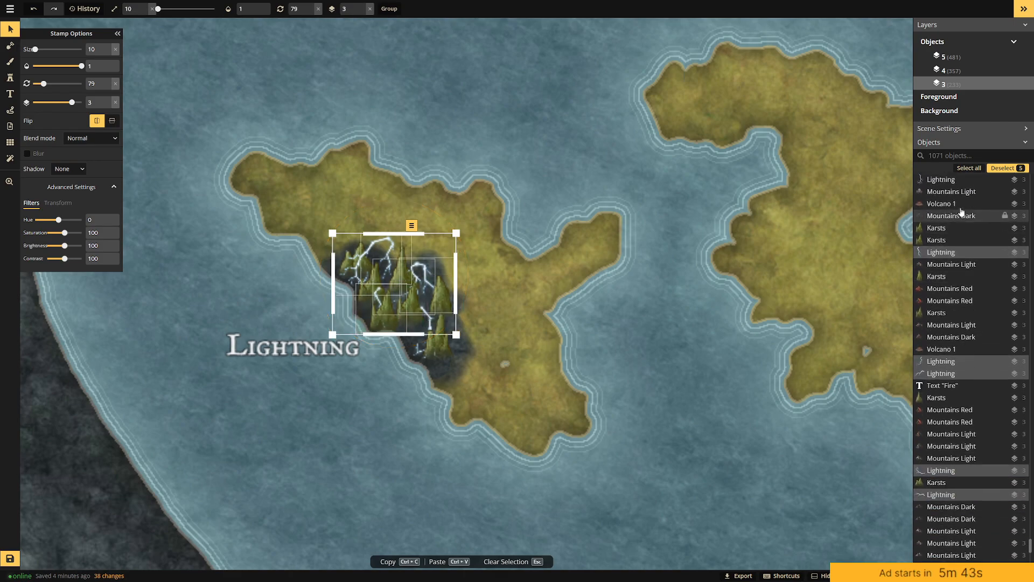
shift+click(957, 182)
scroll(965, 216, up, 3)
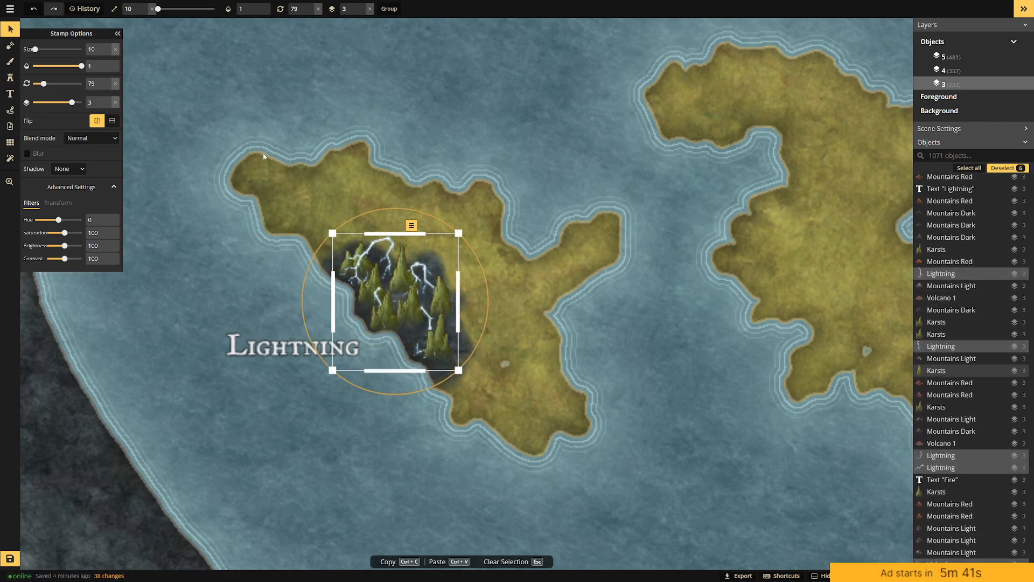
drag(71, 103, 79, 102)
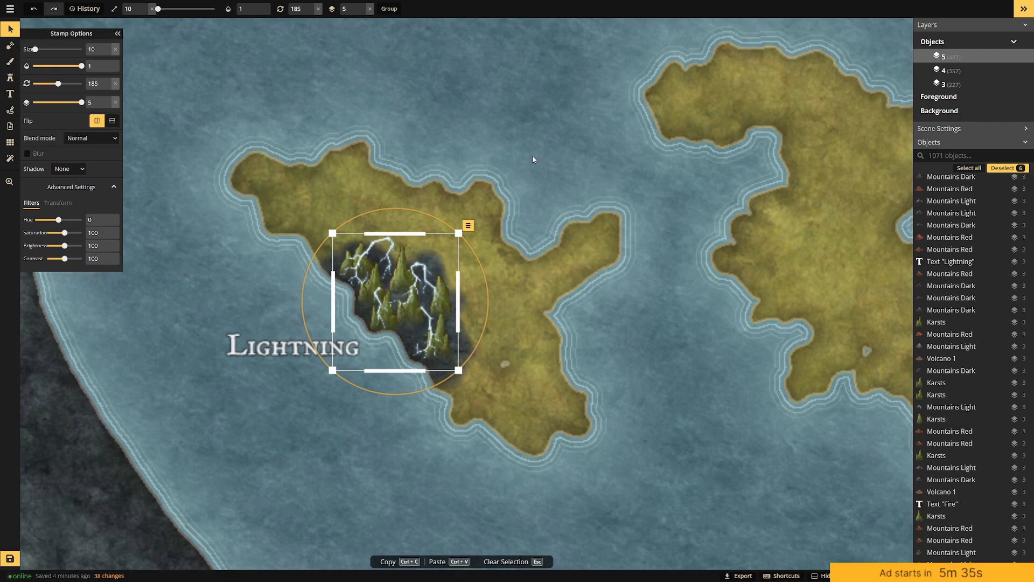
key(Escape)
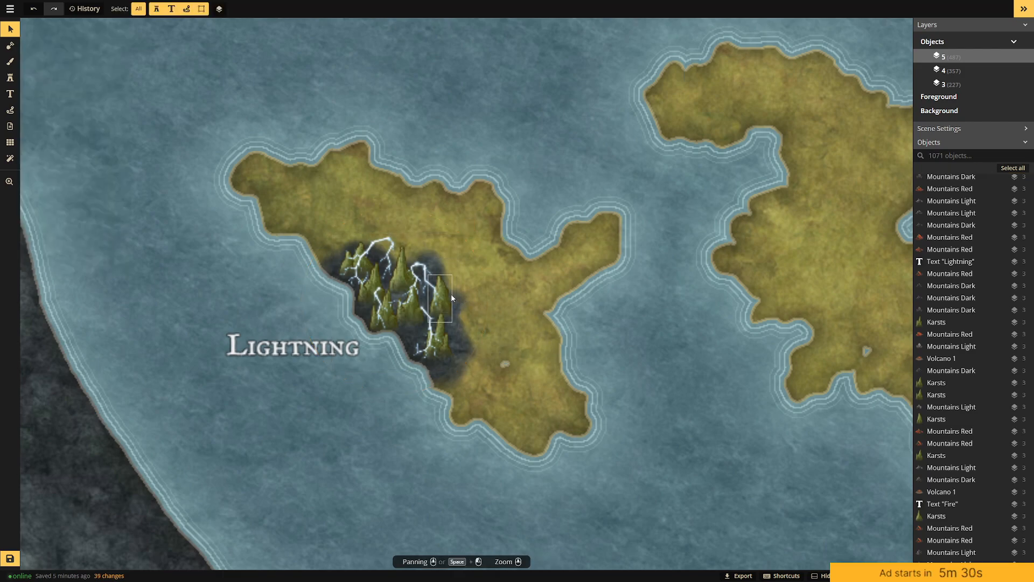
Scale down the Karsts stamps on the dark patch to about size 80 so the lightning bolts stand out.
click(387, 257)
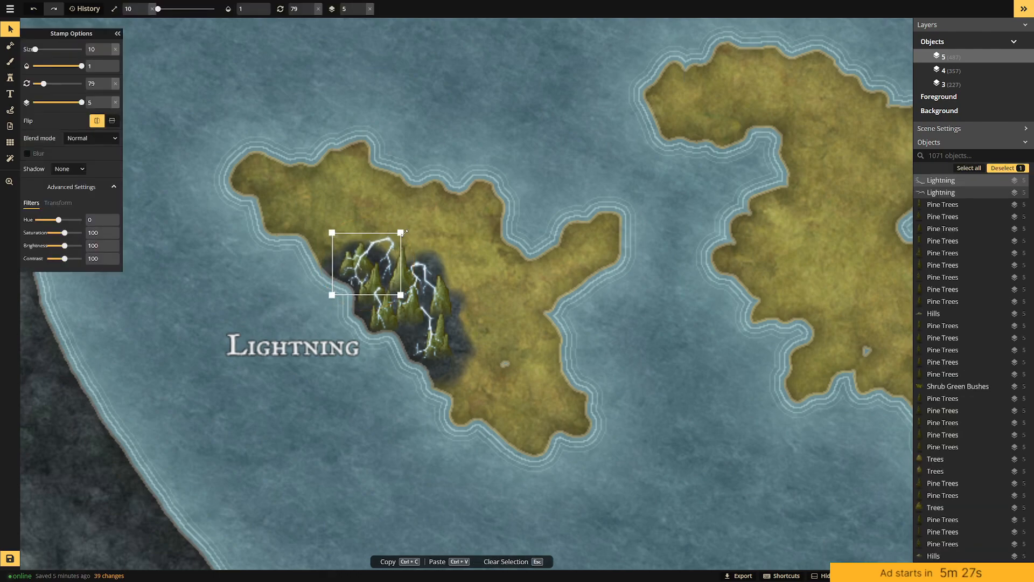
click(386, 212)
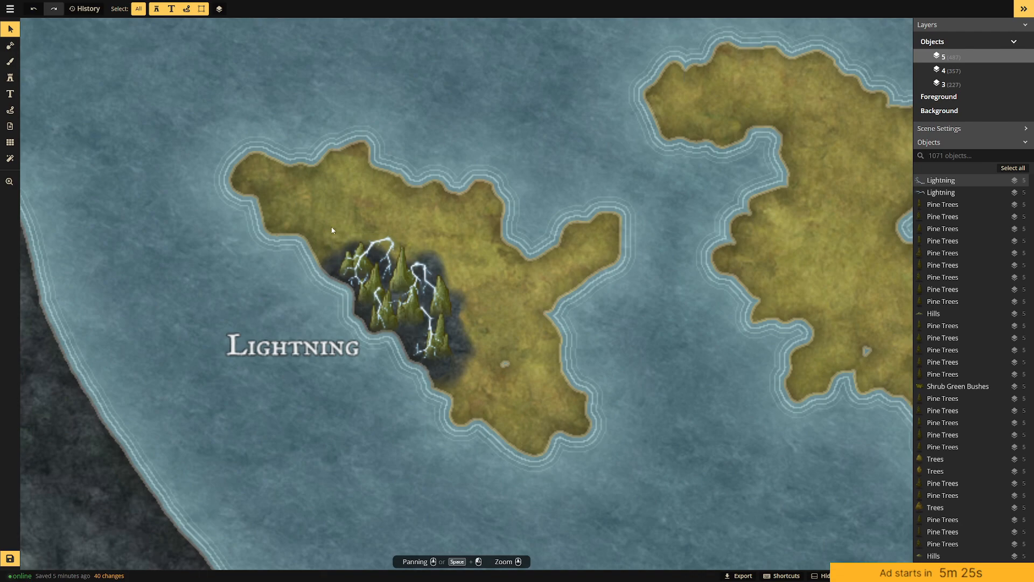
click(360, 268)
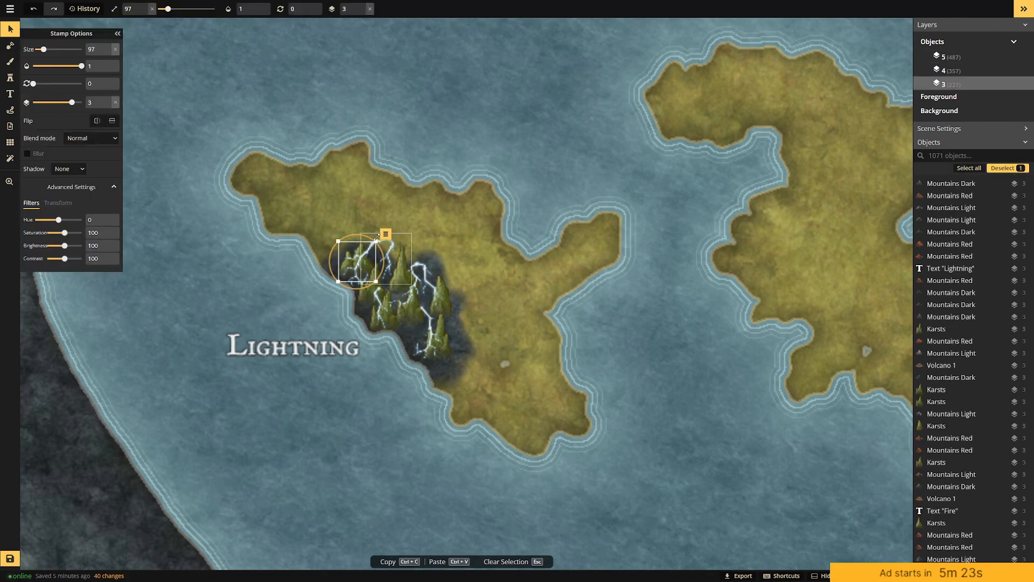
drag(370, 247, 414, 256)
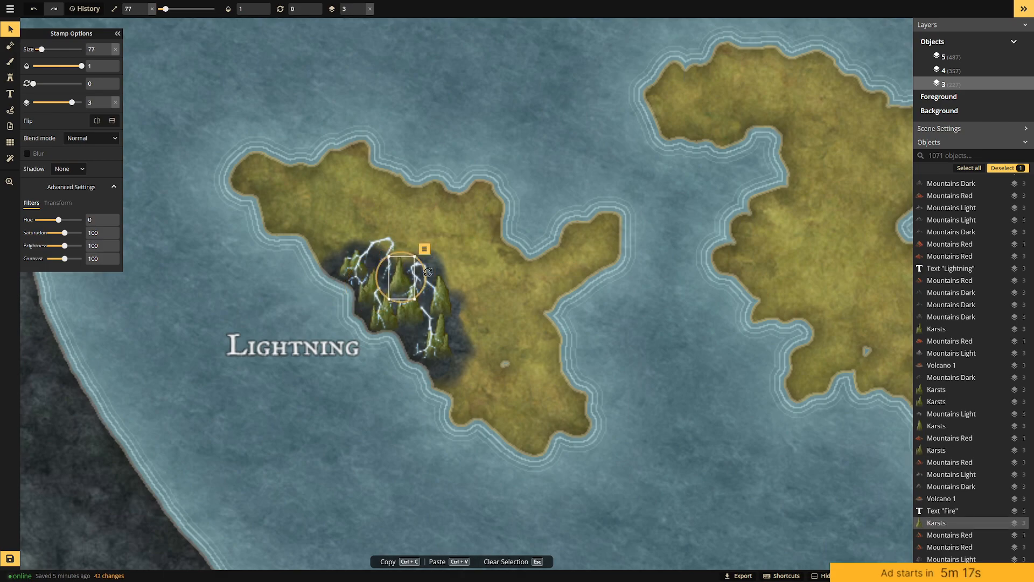
click(443, 292)
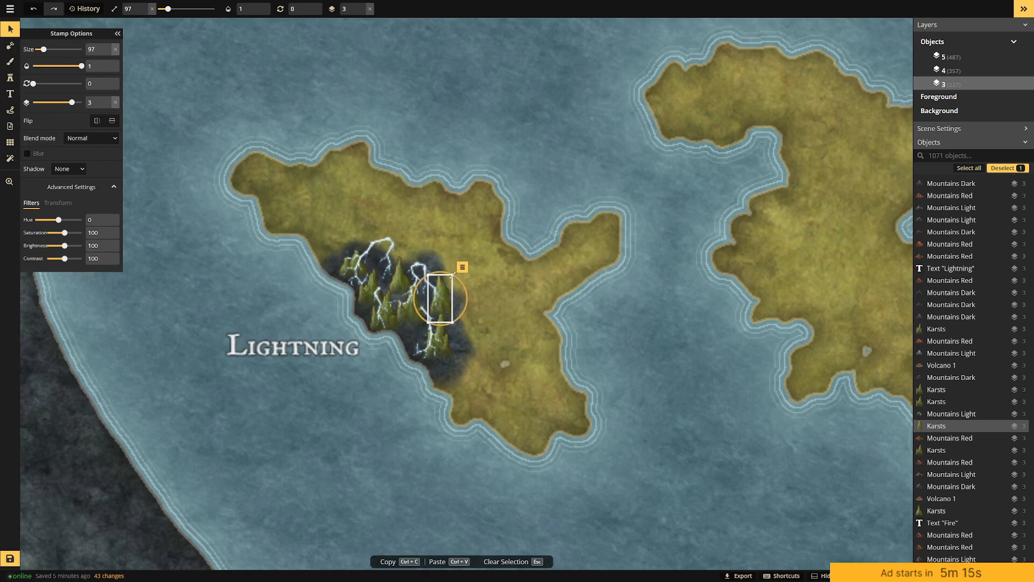
click(419, 299)
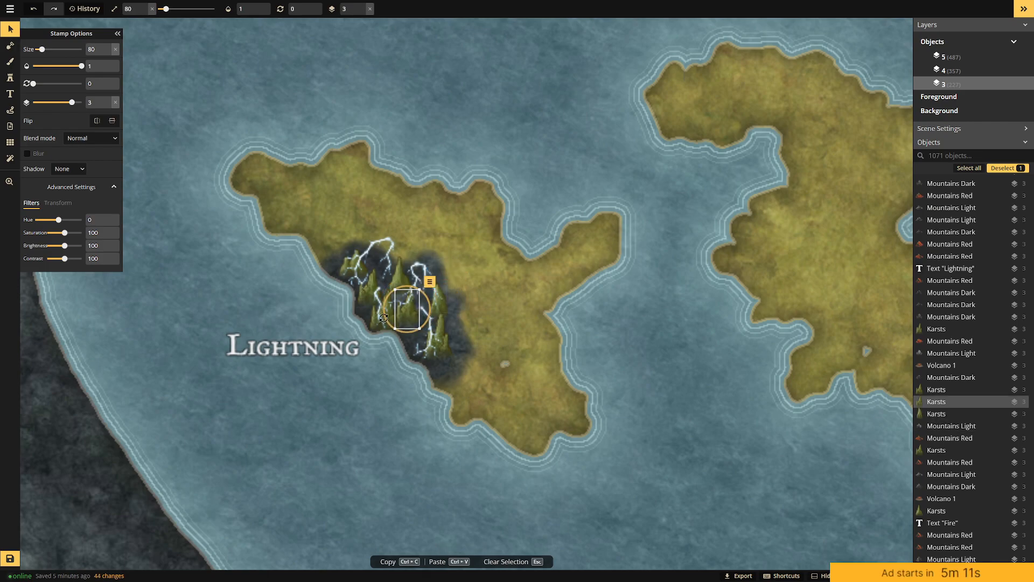
click(386, 305)
drag(399, 284, 392, 296)
click(441, 346)
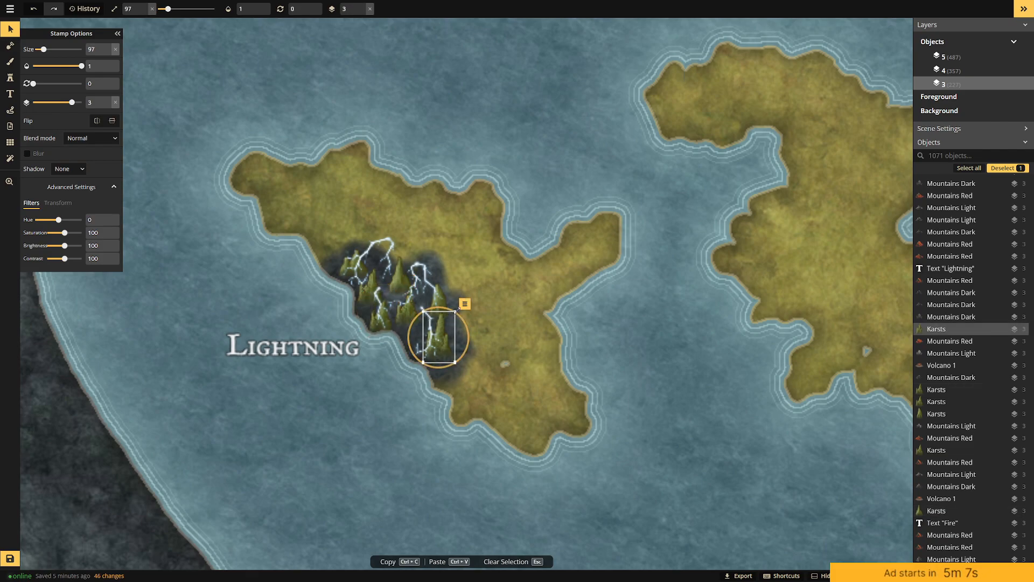
click(506, 289)
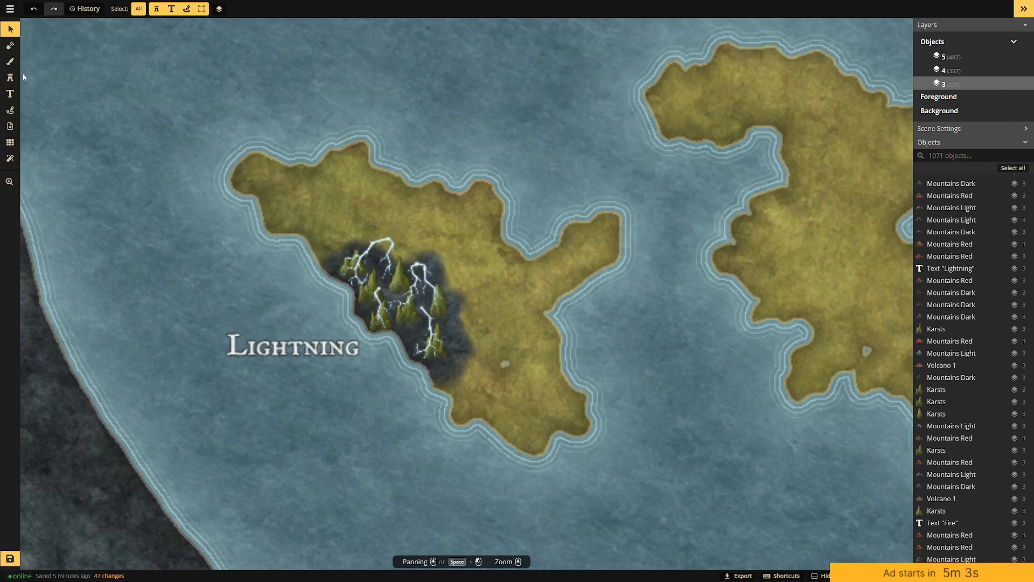
drag(333, 218, 485, 384)
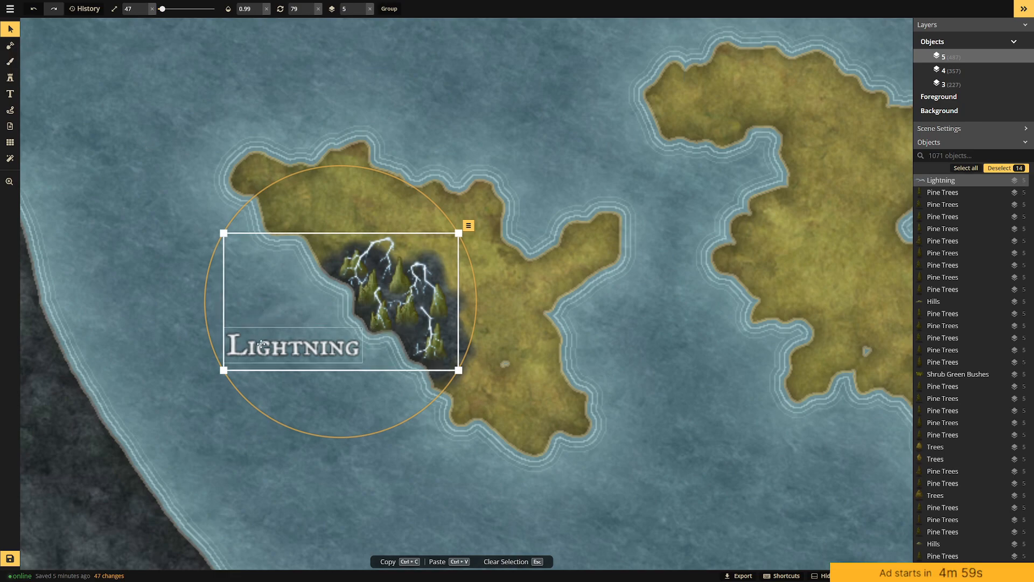
shift+click(301, 346)
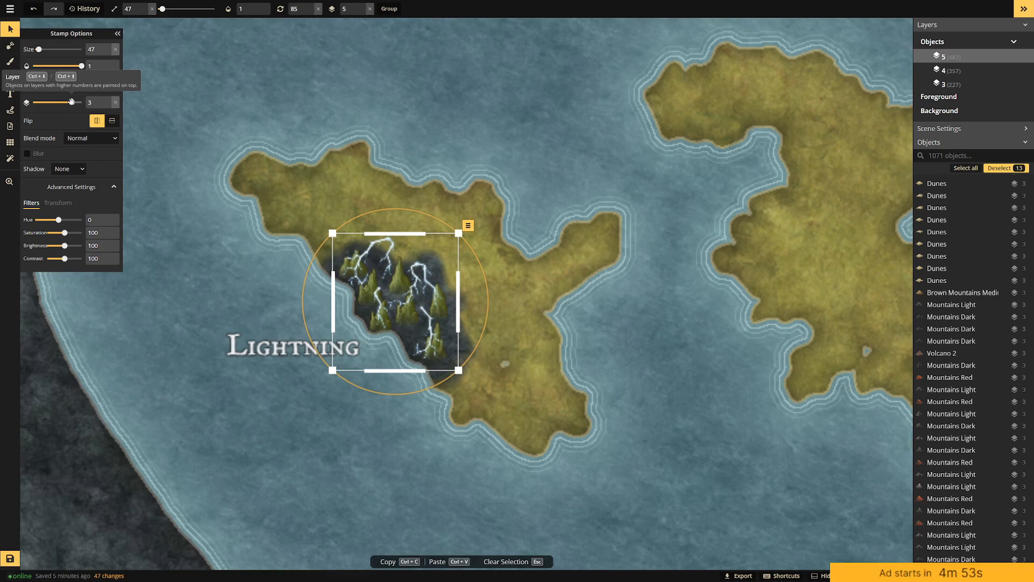
click(312, 84)
Select only the six lightning bolts on the dark patch and move them to layer 4.
click(391, 247)
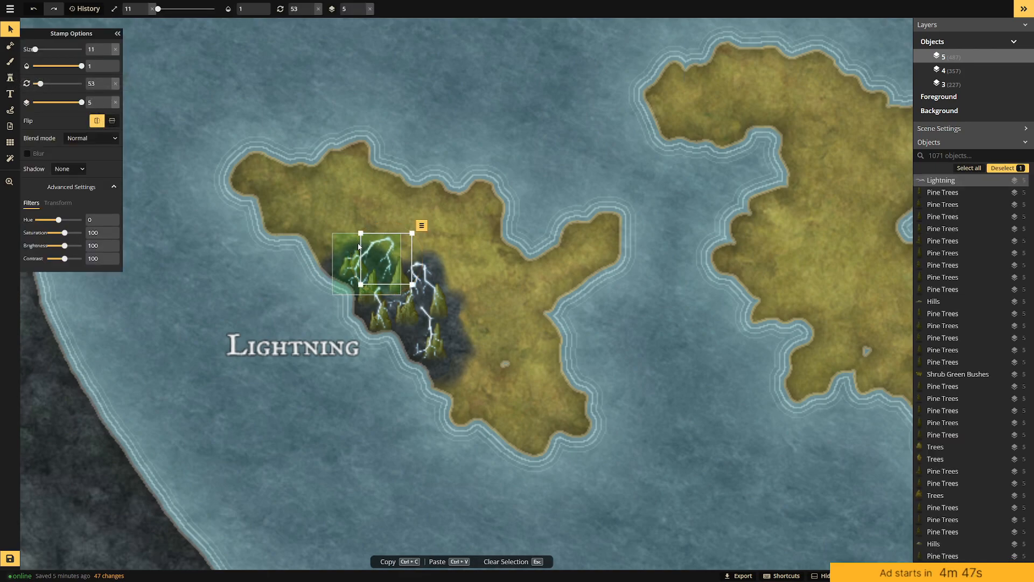
shift+click(356, 261)
shift+click(427, 277)
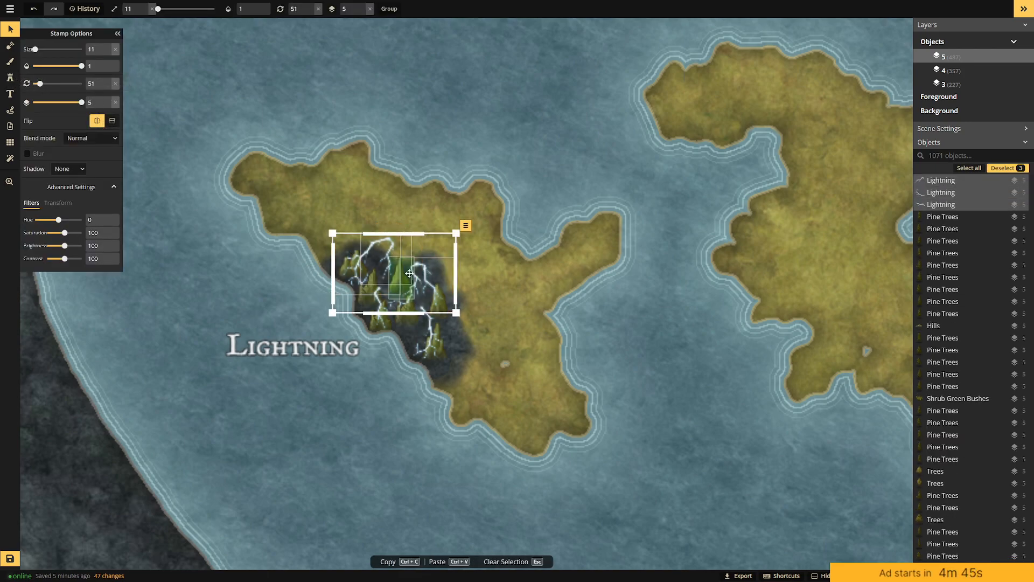
shift+click(414, 273)
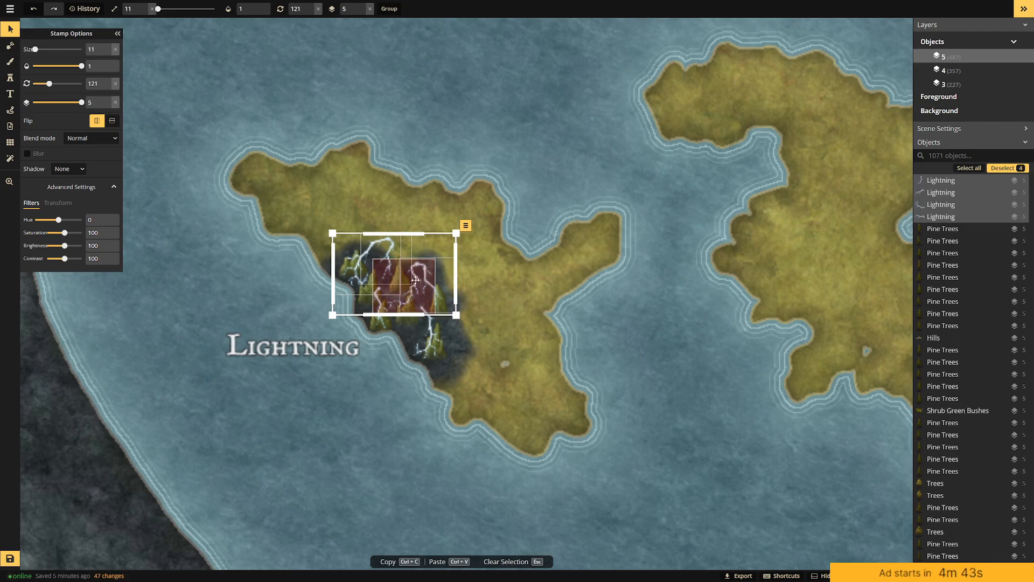
shift+click(381, 298)
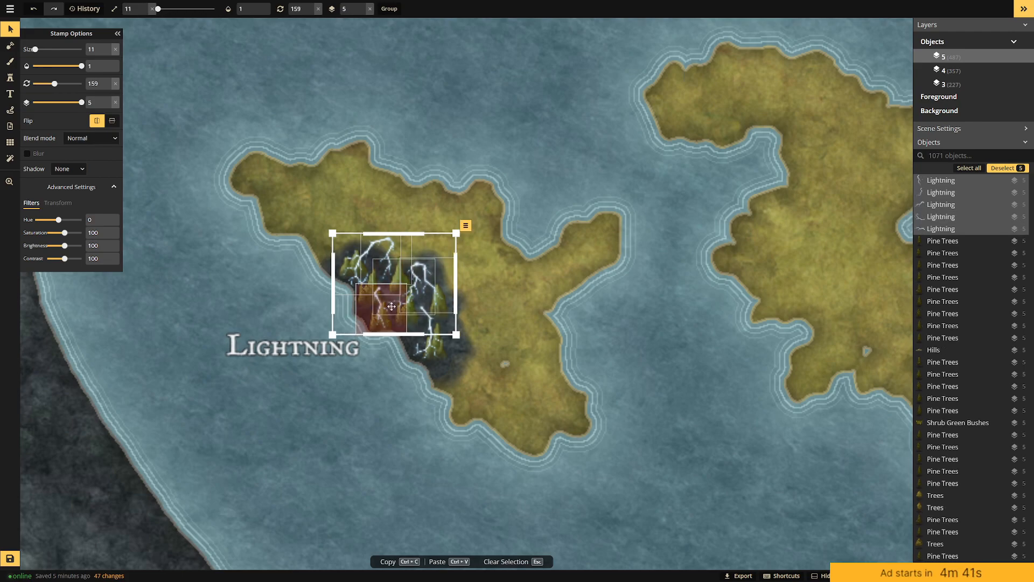
shift+click(431, 337)
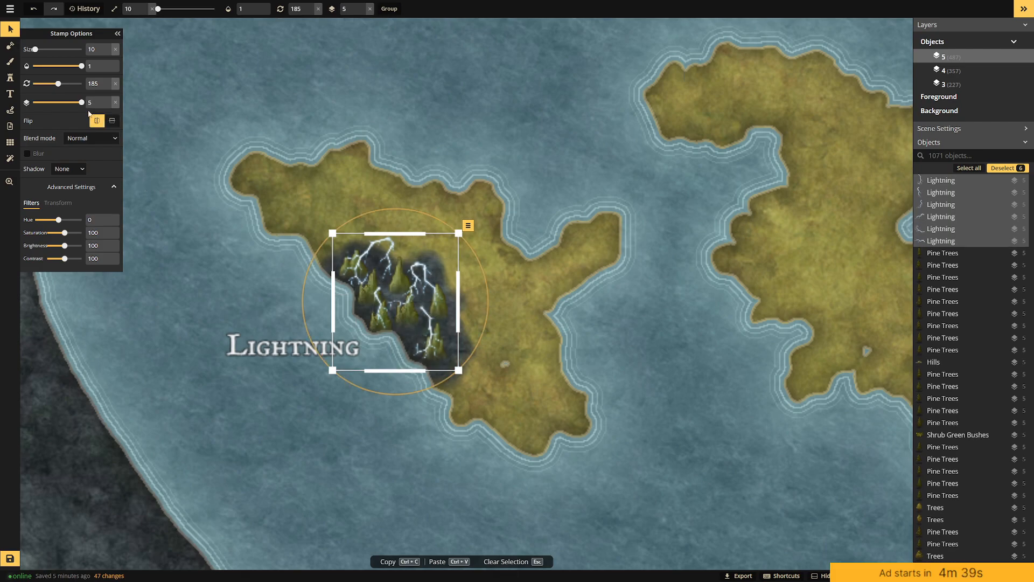
drag(80, 103, 76, 103)
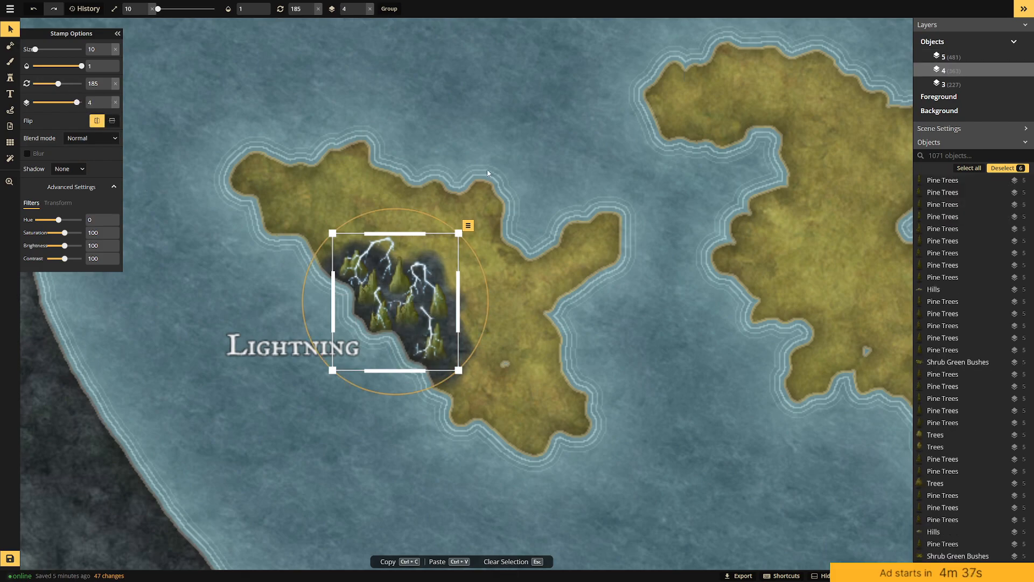
Clear the current selection and choose the Dead Trees stamp from the Fantasy World Trees catalog.
click(509, 167)
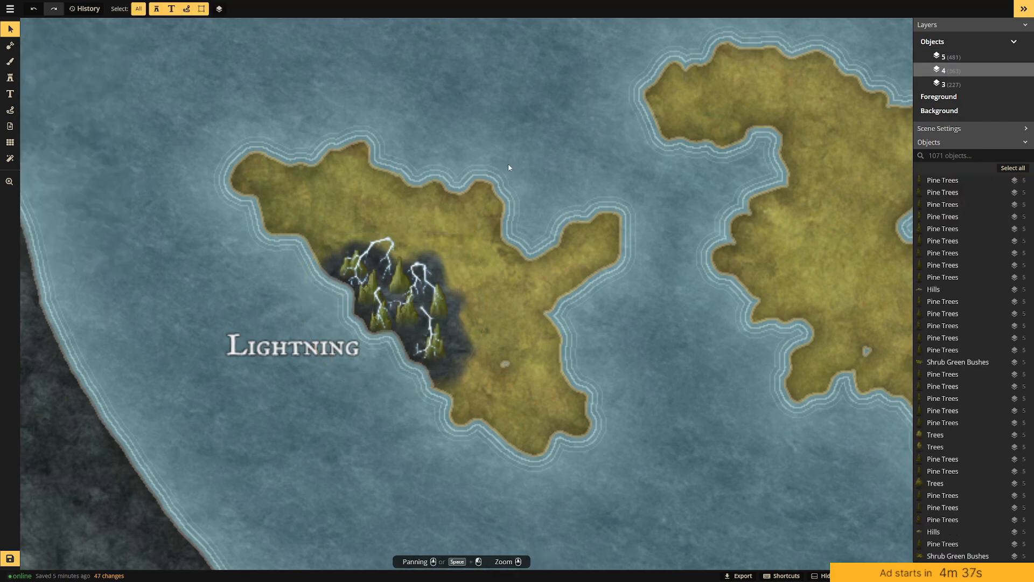
click(9, 77)
click(44, 100)
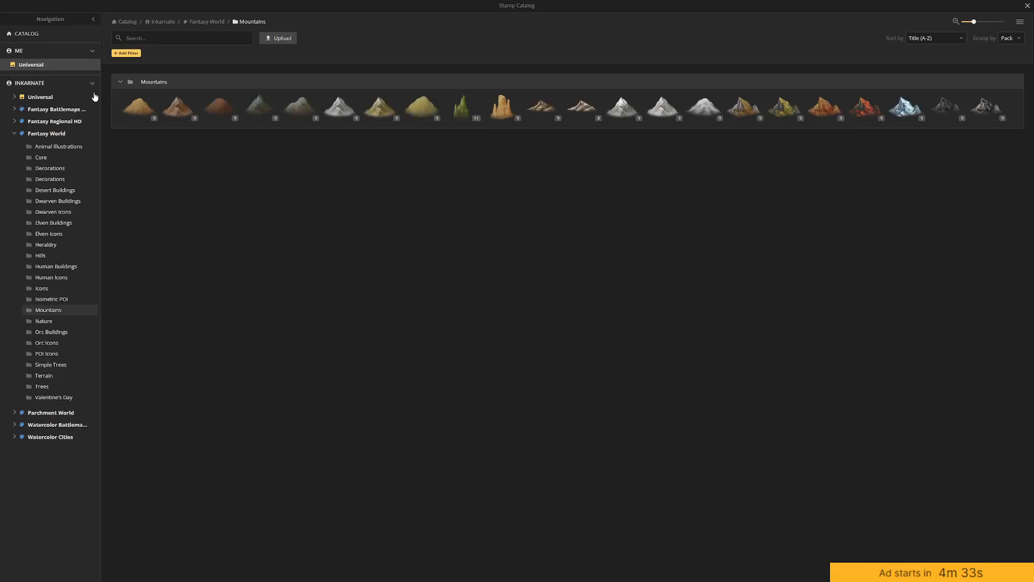
click(56, 389)
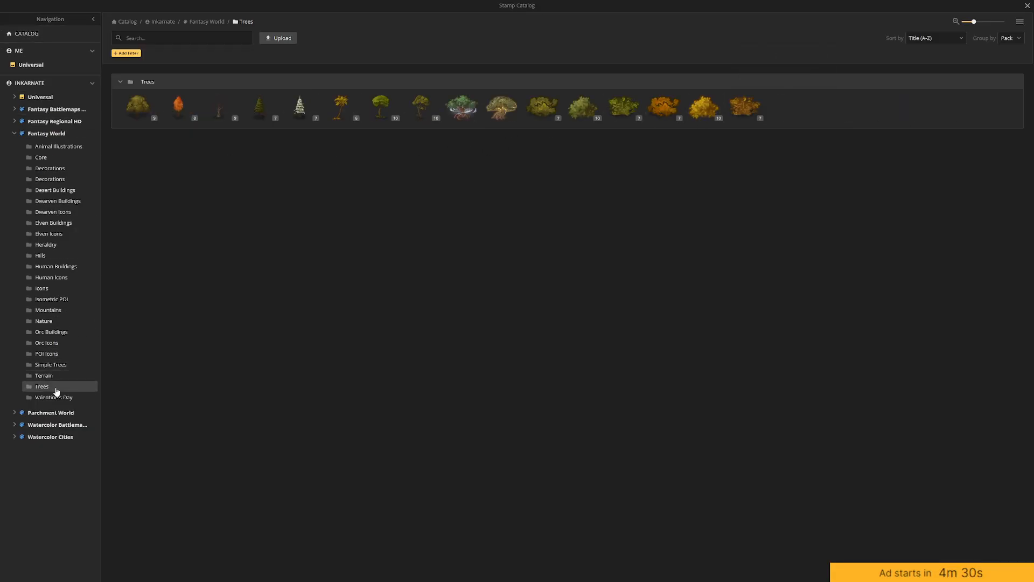
click(219, 109)
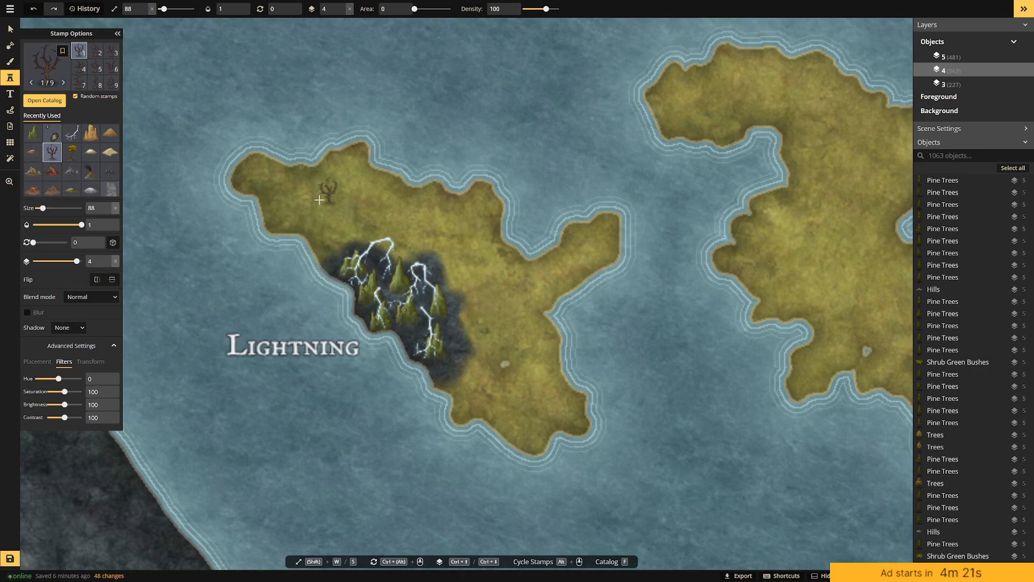
Select an existing dead tree on the autumn forest island to reuse its stamp size of 84.
click(10, 29)
drag(653, 201, 25, 500)
drag(535, 253, 44, 489)
drag(653, 224, 352, 365)
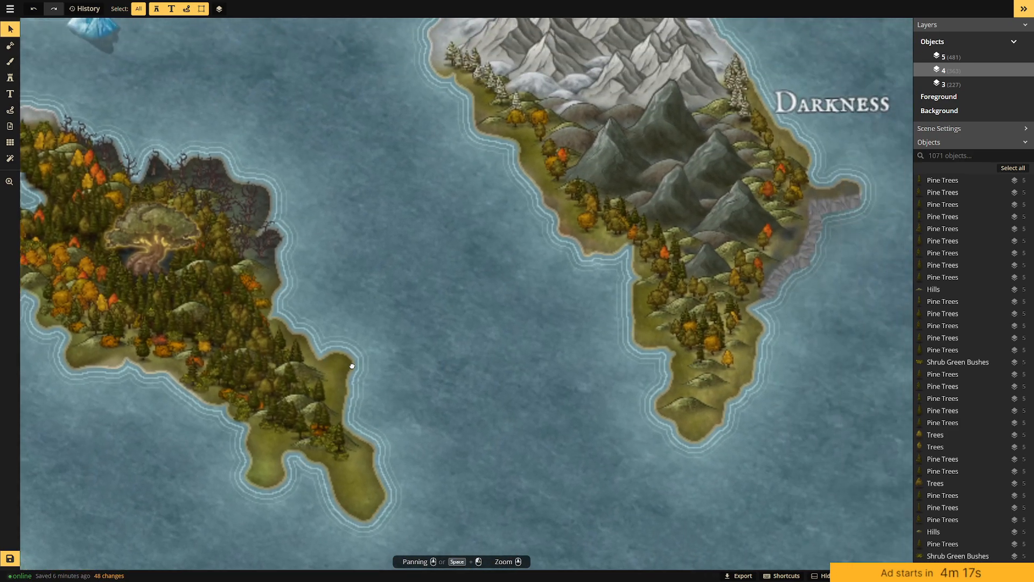
drag(389, 241, 524, 257)
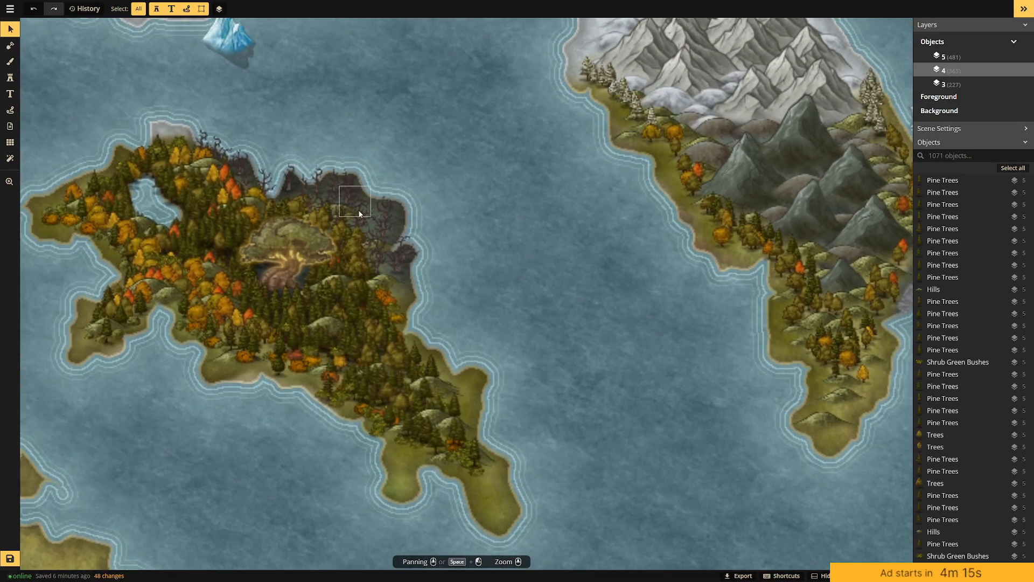
click(392, 210)
drag(395, 320, 720, 134)
drag(448, 260, 711, 97)
drag(283, 298, 719, 79)
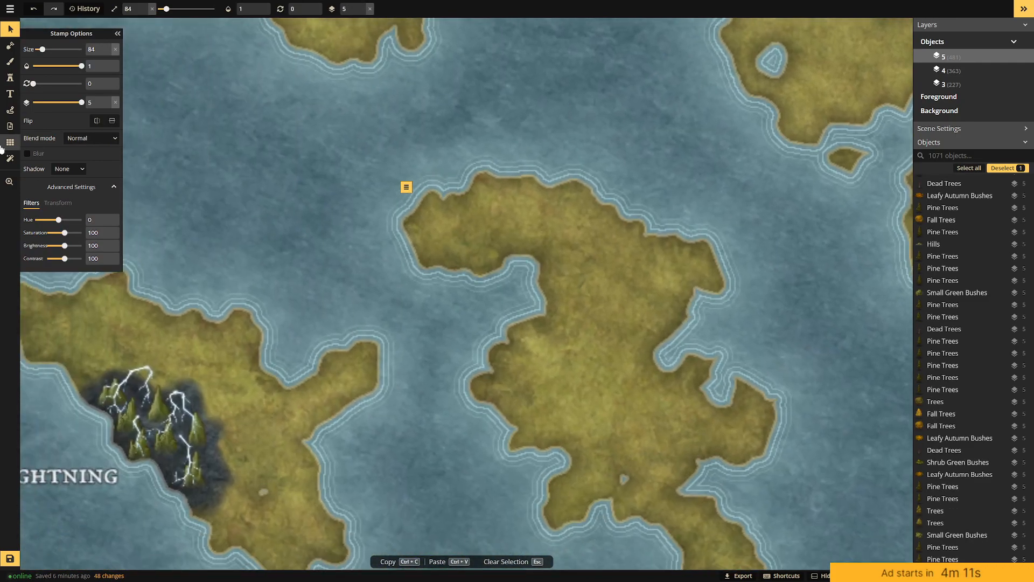
Try placing dead trees on layer 5 across the dark ground beside the Lightning label.
click(10, 78)
drag(239, 168, 341, 123)
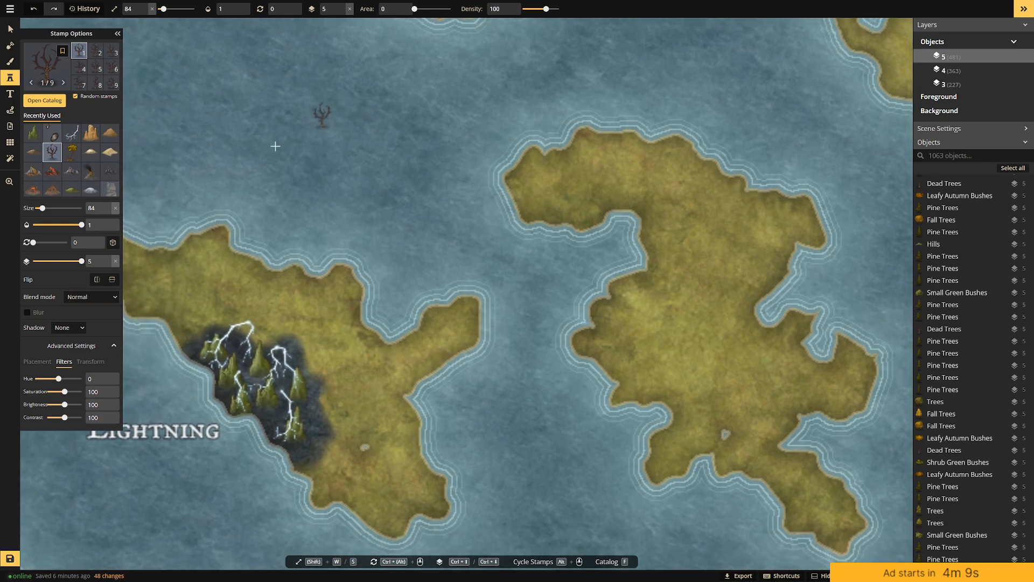
click(269, 423)
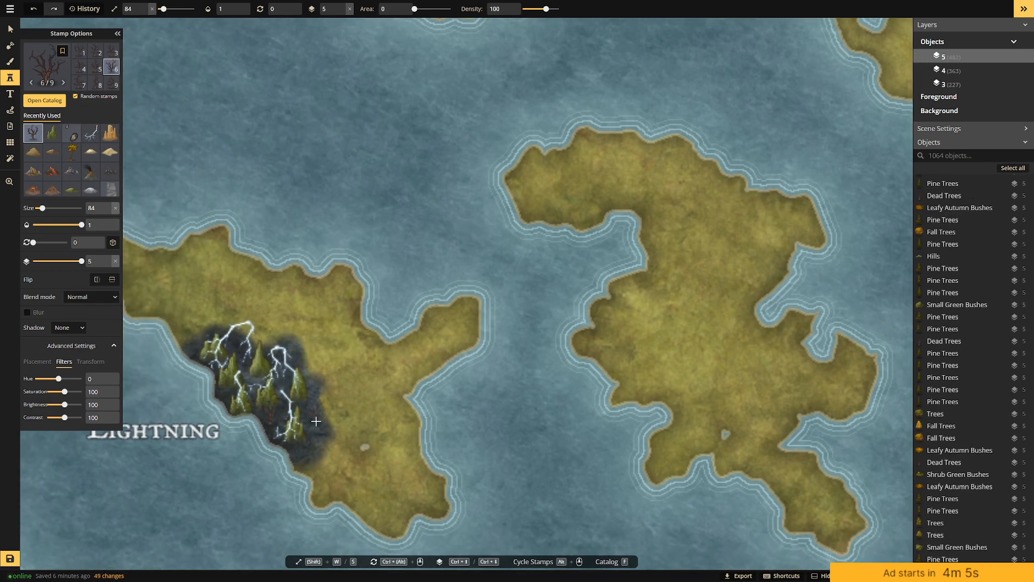
click(317, 418)
click(298, 347)
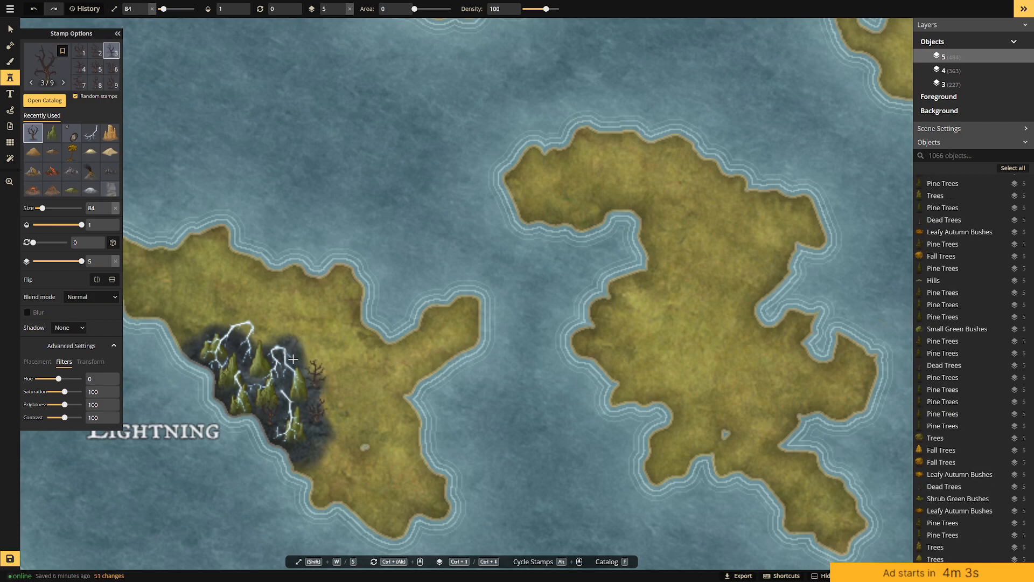
click(239, 350)
click(204, 353)
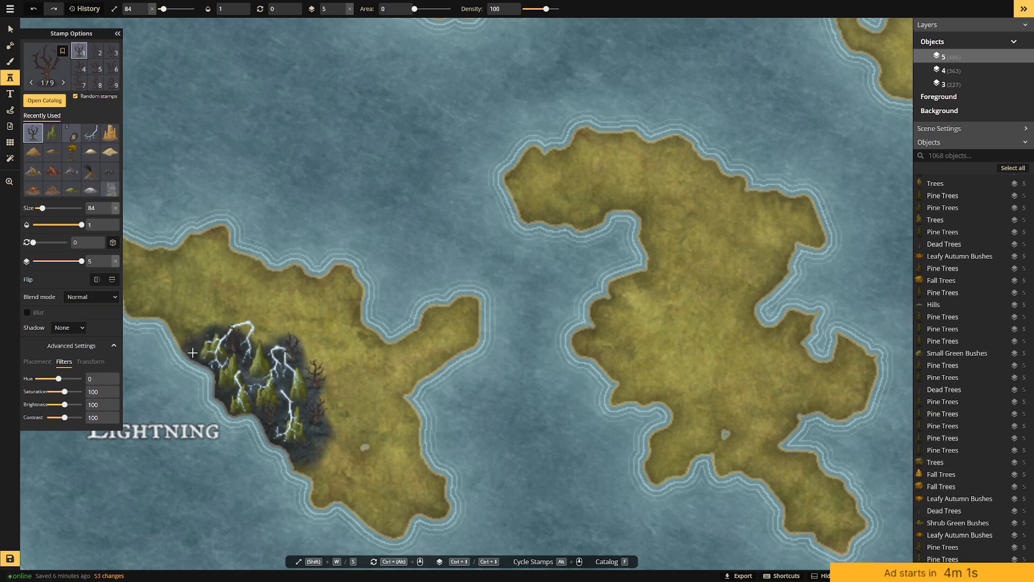
click(279, 404)
Set the stamp layer to 4 and undo the dead trees just placed around the lightning mountains.
drag(81, 261, 77, 260)
key(ctrl+z)
key(ctrl+z)
key(ctrl+z)
key(ctrl+z)
key(ctrl+z)
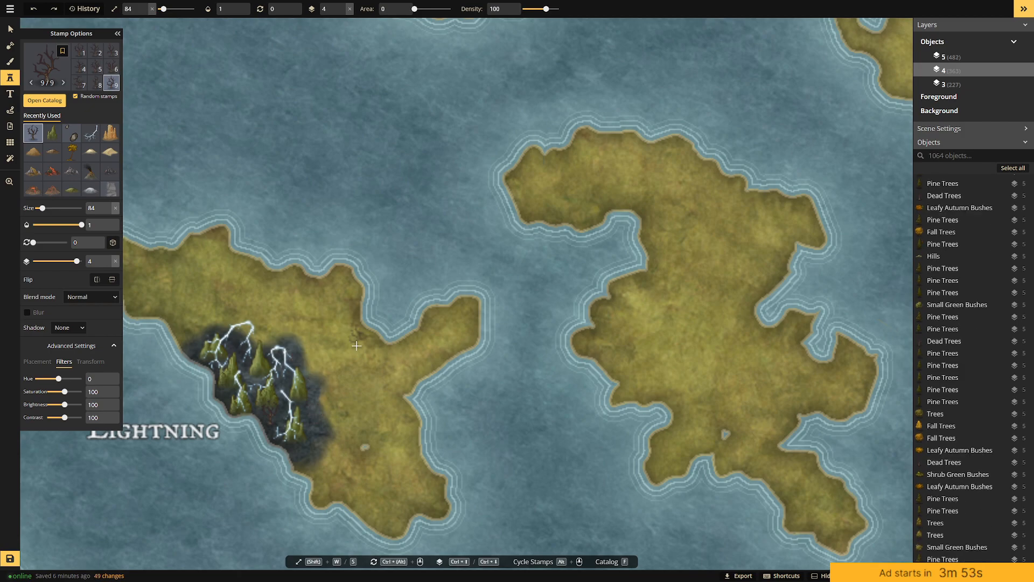
key(ctrl+z)
Scatter size 84 dead trees on layer 4 among and around the lightning-struck green peaks.
click(274, 425)
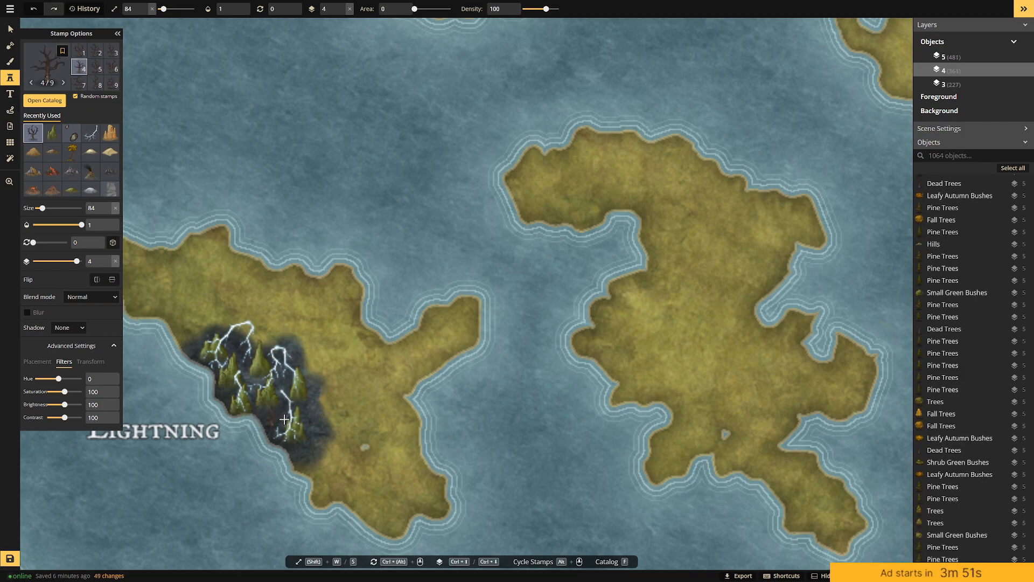
click(313, 434)
click(317, 423)
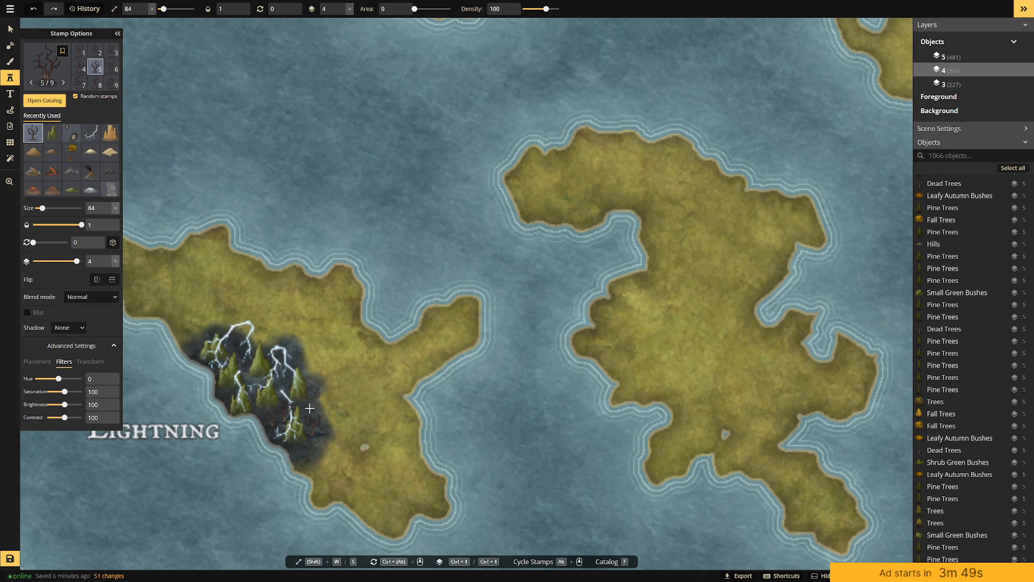
click(311, 386)
click(290, 358)
click(288, 357)
click(272, 372)
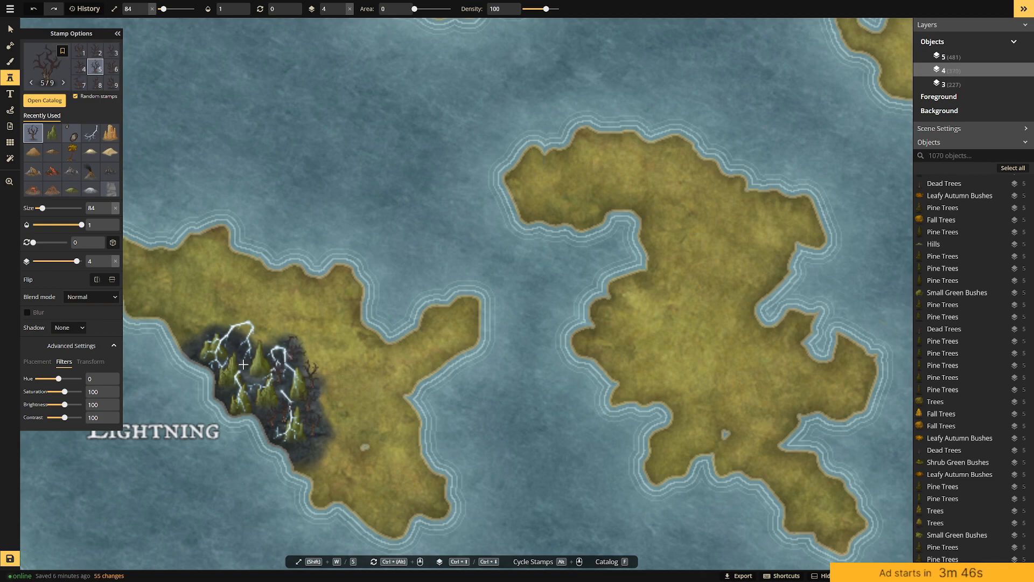
click(228, 338)
click(201, 349)
click(213, 336)
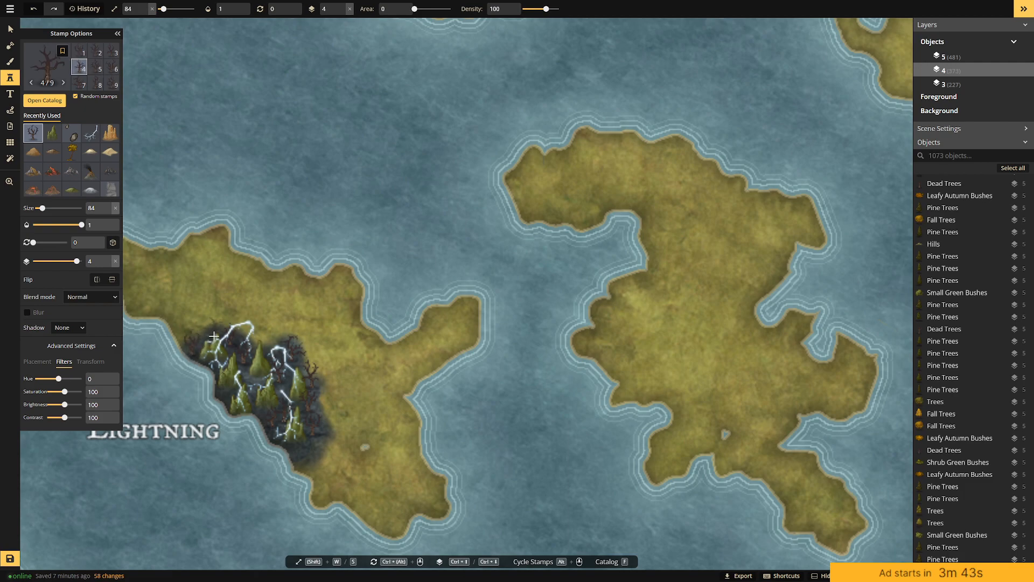
click(264, 419)
click(251, 387)
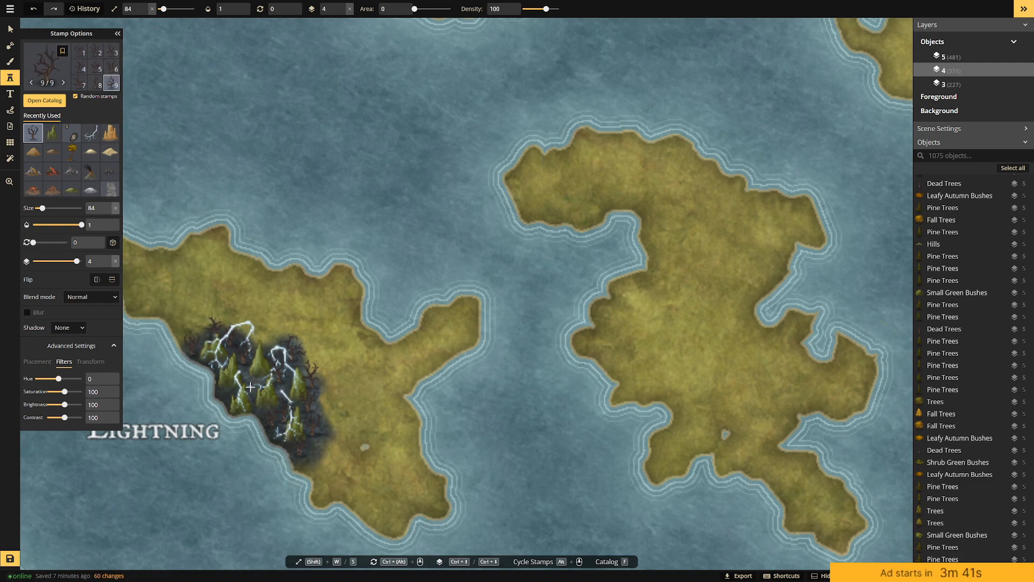
click(292, 431)
click(274, 454)
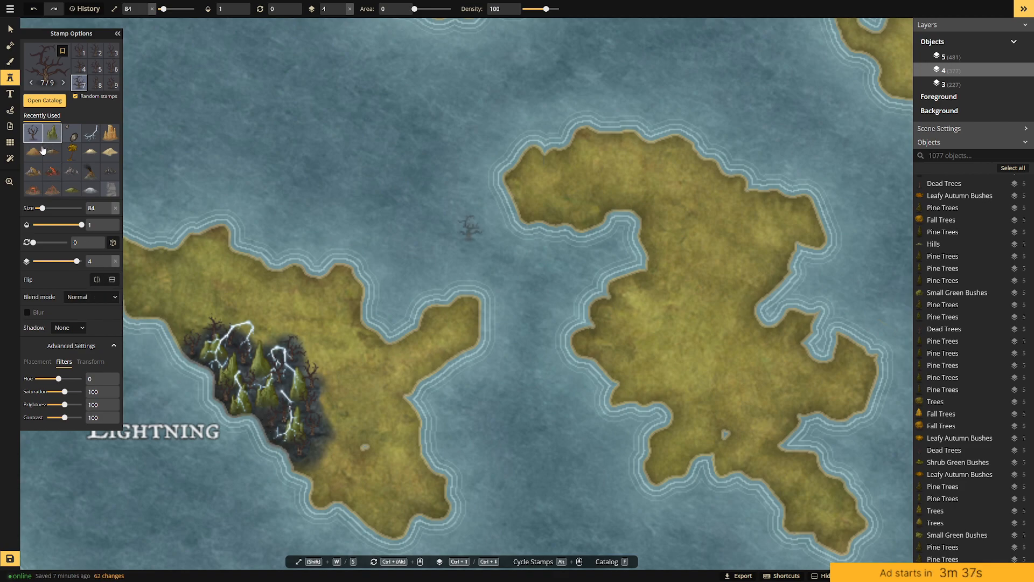
Surround the inland edge of the dark lightning ground with a dense belt of round green trees from the Trees catalog.
click(45, 100)
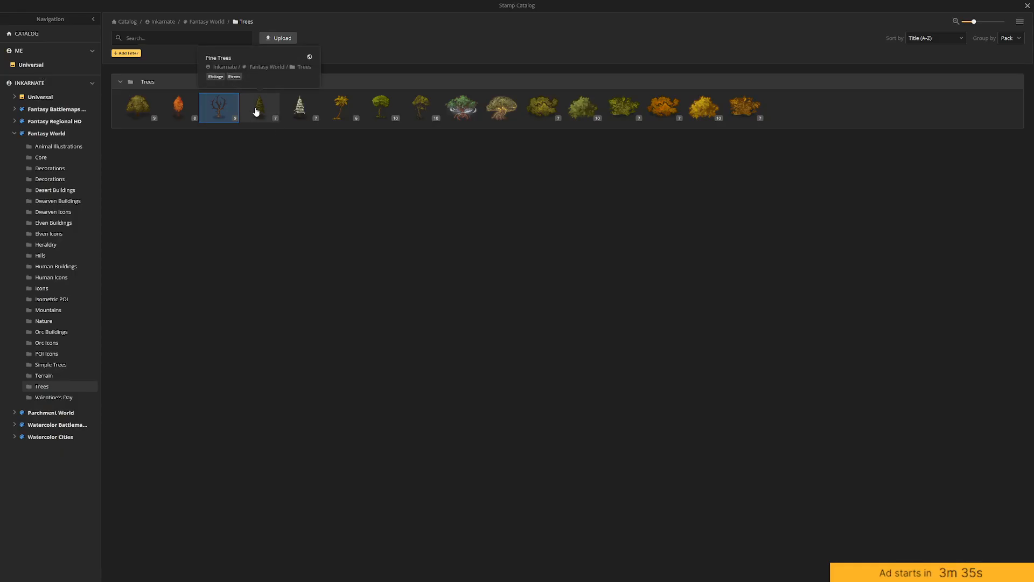
click(137, 106)
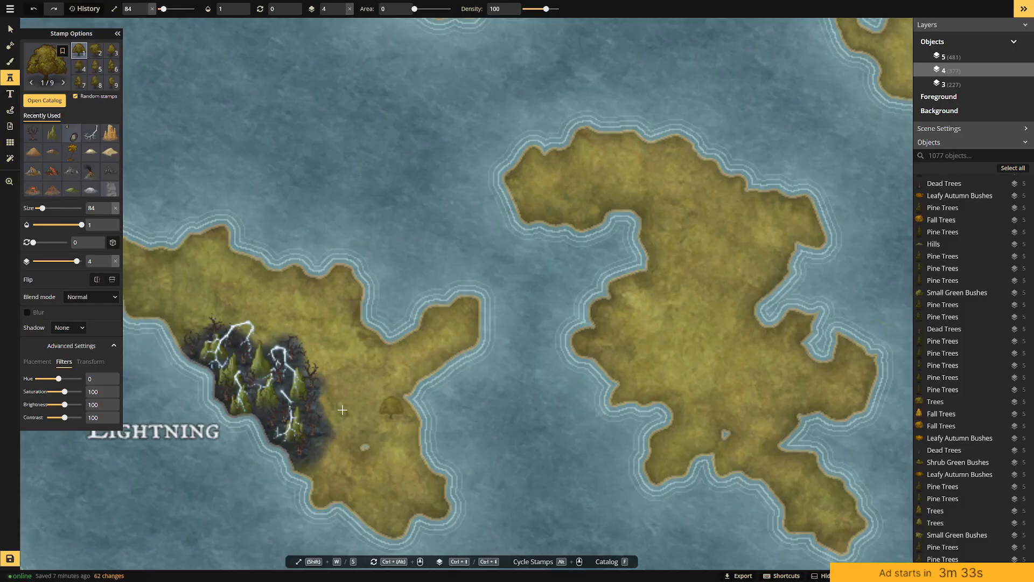
click(331, 410)
click(327, 390)
click(338, 380)
click(324, 358)
click(297, 328)
click(273, 325)
click(261, 324)
click(240, 317)
click(206, 310)
click(193, 322)
click(181, 330)
click(225, 315)
click(247, 313)
click(305, 324)
click(320, 343)
click(291, 321)
click(271, 306)
click(328, 334)
click(331, 344)
click(339, 373)
click(354, 405)
click(346, 427)
click(340, 438)
click(334, 451)
click(326, 459)
click(318, 468)
click(365, 435)
click(371, 451)
click(378, 462)
click(353, 475)
click(383, 473)
click(383, 473)
click(367, 452)
click(364, 436)
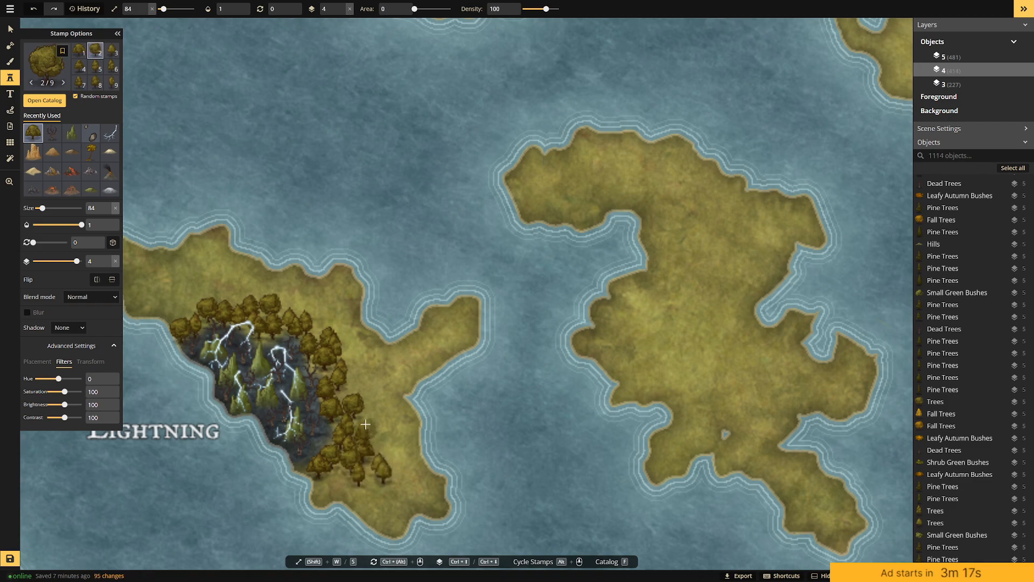
click(363, 414)
click(352, 387)
click(356, 371)
click(344, 362)
click(325, 346)
click(322, 323)
click(297, 304)
click(284, 295)
click(294, 306)
click(216, 296)
click(181, 308)
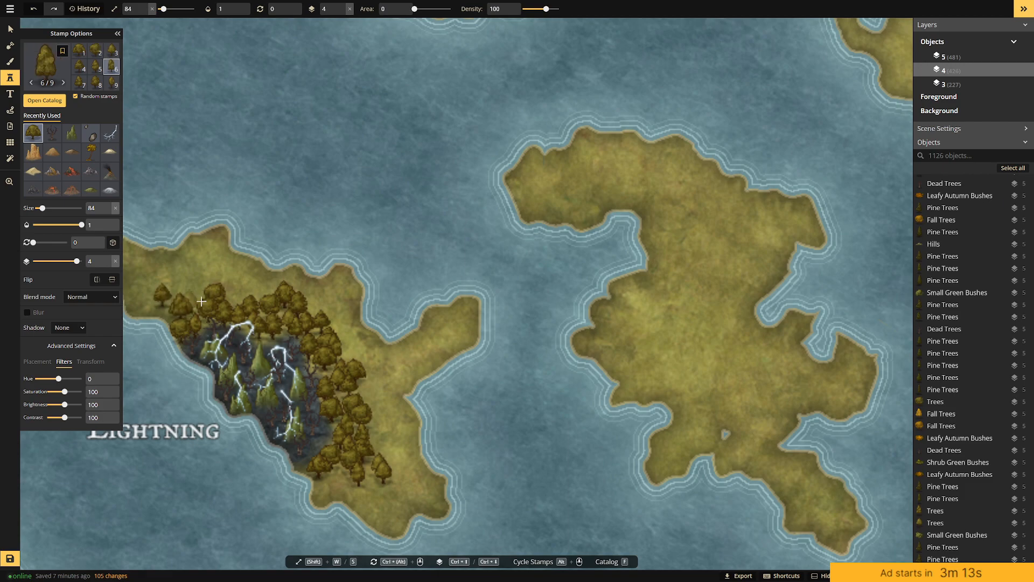
Scatter orange and red fall trees from the Trees catalog through the green tree belt around the lightning area.
click(59, 101)
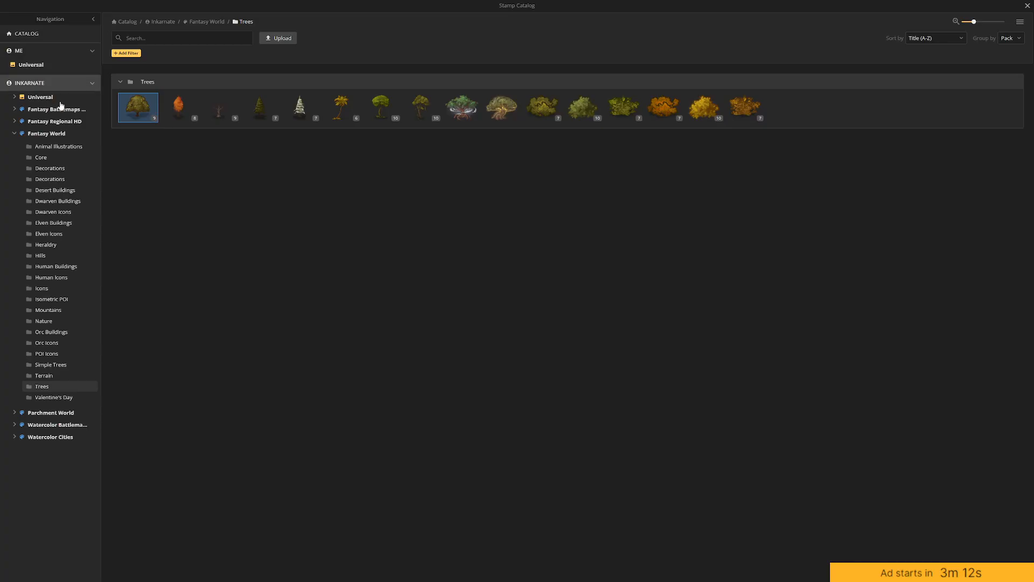
click(179, 107)
click(195, 311)
click(239, 310)
click(176, 300)
click(264, 308)
click(291, 318)
click(299, 339)
click(306, 348)
click(338, 360)
click(323, 367)
click(344, 407)
click(353, 440)
click(355, 446)
click(334, 460)
click(314, 472)
click(364, 472)
click(377, 466)
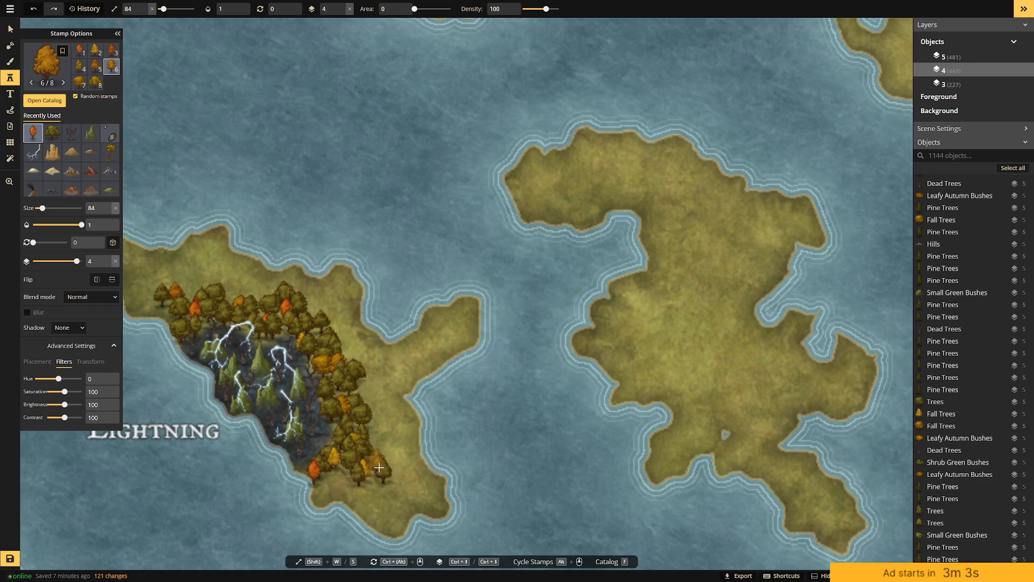
click(185, 324)
Add Pine Trees throughout the forest belt and along its outer edges around the lightning area.
click(47, 64)
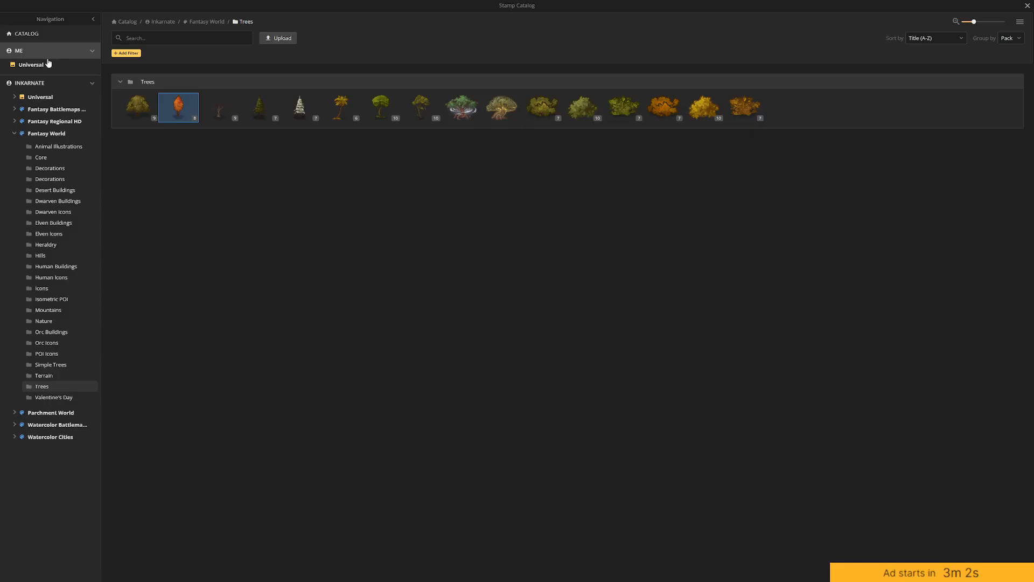
click(268, 110)
click(371, 437)
click(382, 449)
click(362, 425)
click(349, 405)
click(331, 407)
click(329, 400)
click(360, 396)
click(335, 358)
click(320, 354)
click(323, 345)
click(285, 317)
click(271, 321)
click(261, 326)
click(255, 315)
click(233, 298)
click(215, 300)
click(183, 302)
click(166, 313)
click(193, 300)
click(192, 295)
click(160, 302)
click(151, 300)
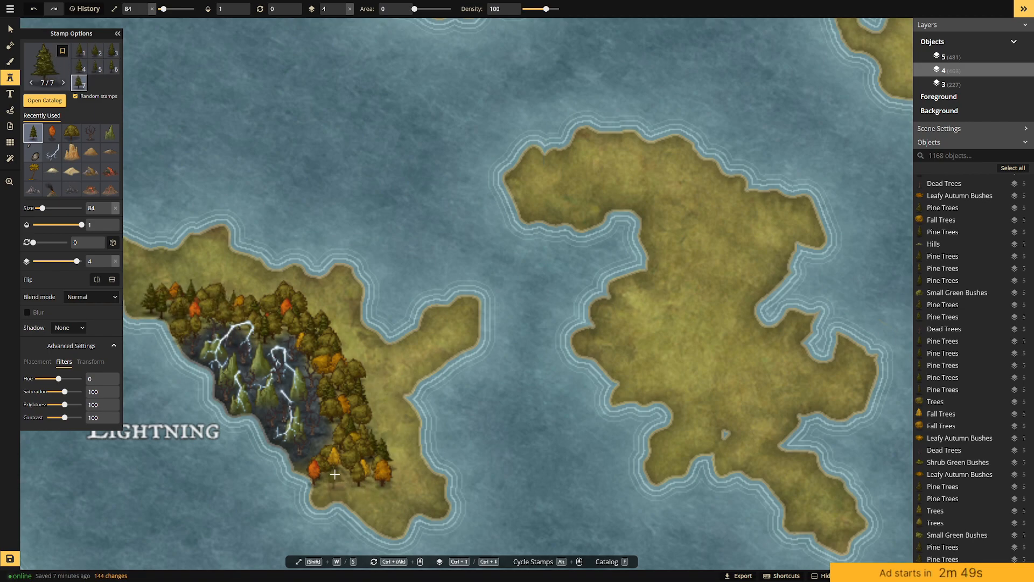
click(370, 487)
click(378, 474)
click(375, 463)
click(366, 455)
click(371, 428)
click(377, 420)
click(361, 366)
click(380, 372)
click(385, 369)
click(378, 384)
click(373, 387)
click(382, 419)
click(397, 446)
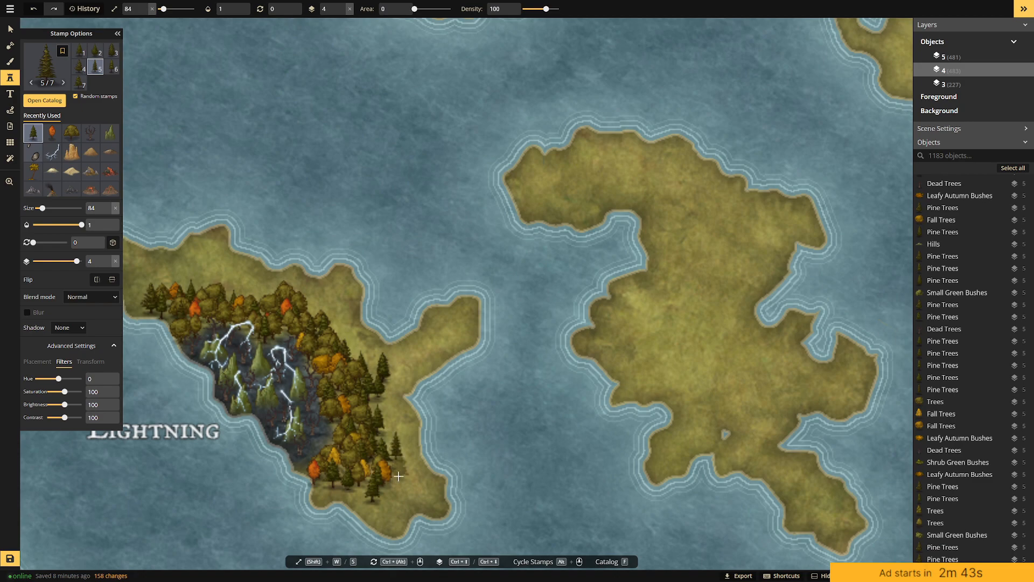
click(399, 473)
click(317, 477)
Switch to the foreground brush and choose the dark green Grasslands texture for painting.
click(469, 237)
click(17, 62)
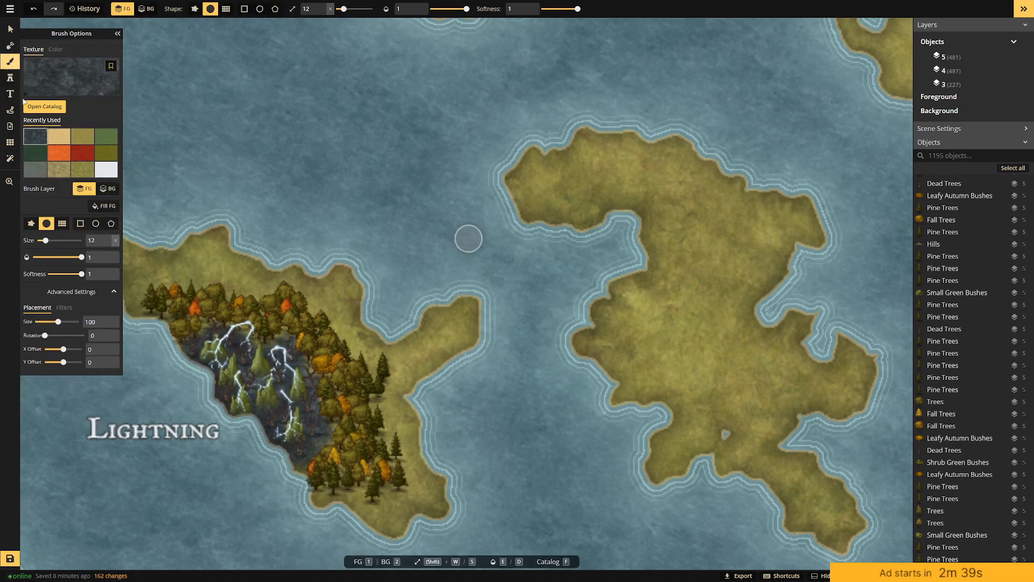
click(58, 91)
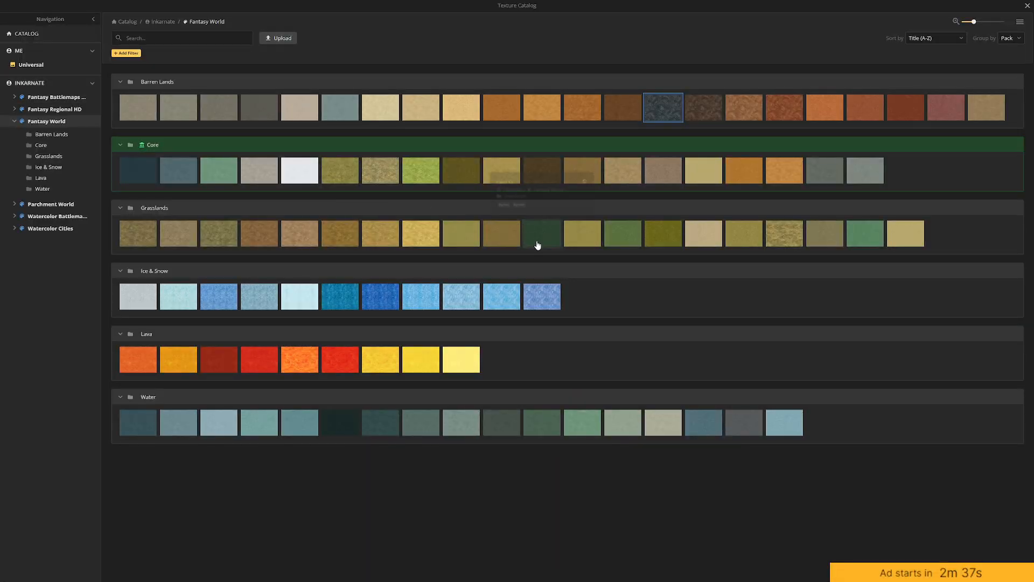
mouse_move(537, 245)
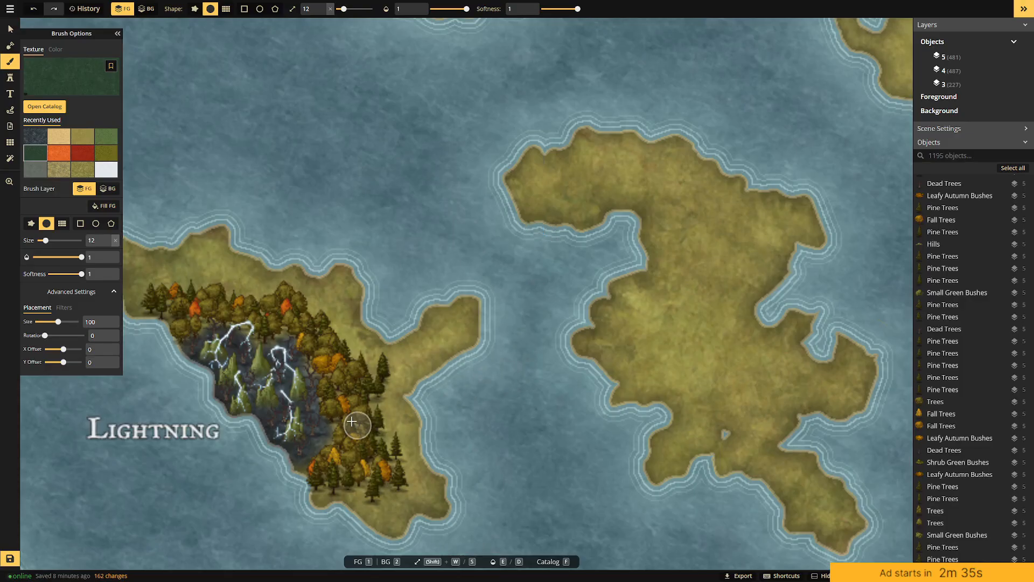
Paint the dark green Grasslands texture beneath the trees along the inland side of the lightning forest.
click(367, 445)
click(336, 390)
click(348, 443)
click(330, 378)
click(332, 396)
click(321, 368)
click(317, 344)
click(334, 374)
click(337, 392)
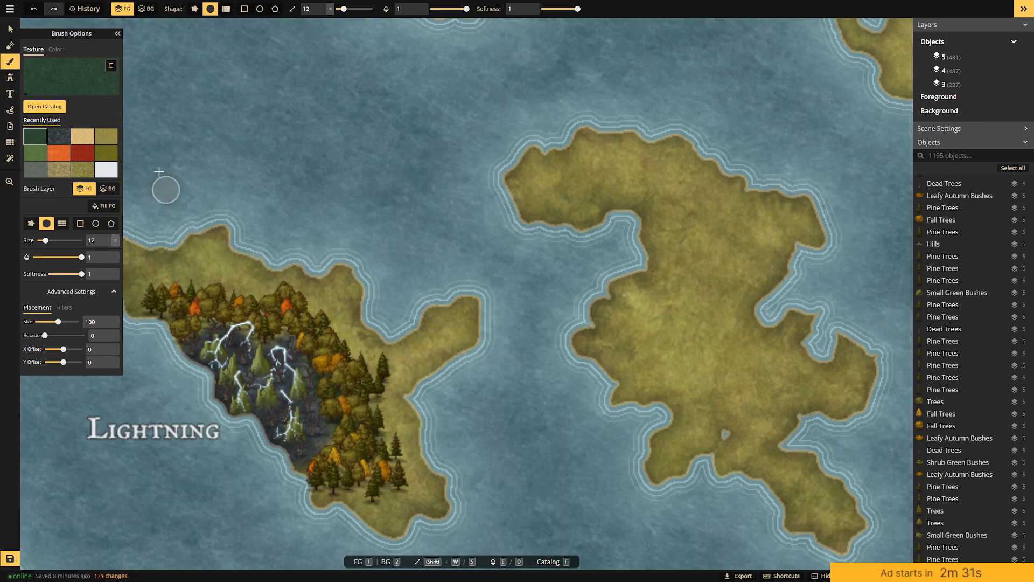
Choose the bright green Core grass texture, set its brightness to 44, and paint dark grass patches around the forest's inland edge.
key(f)
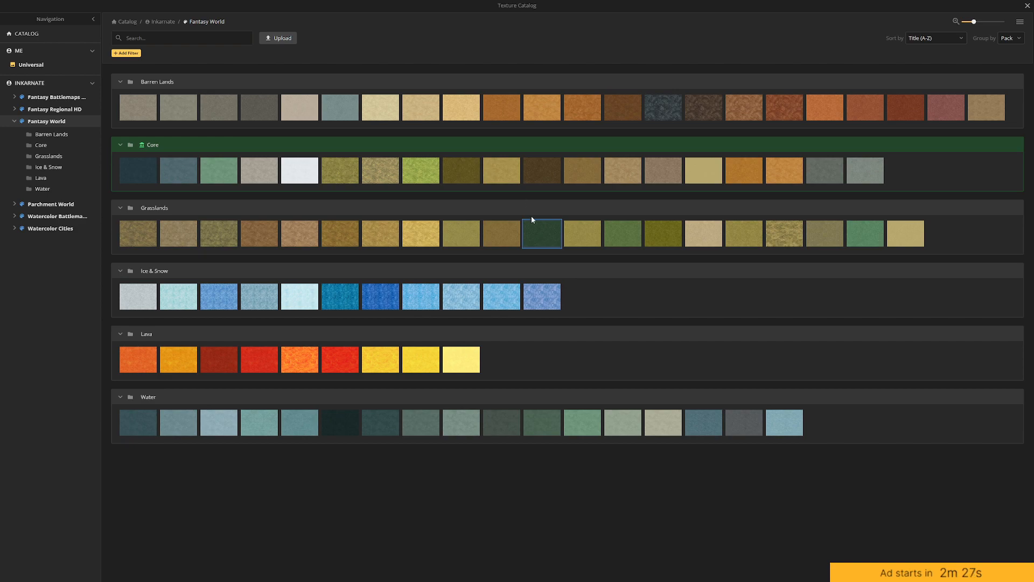
click(420, 172)
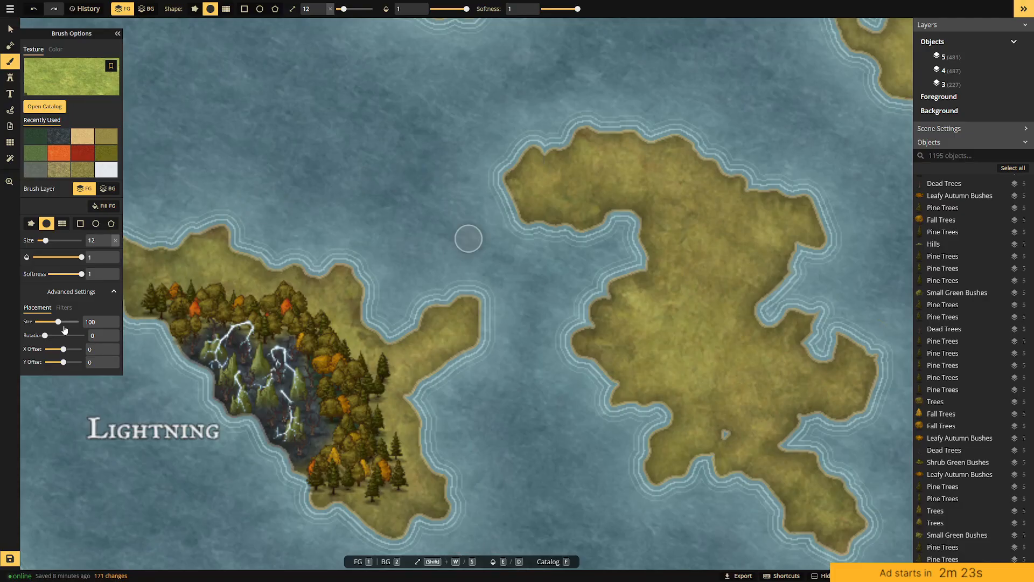
click(67, 309)
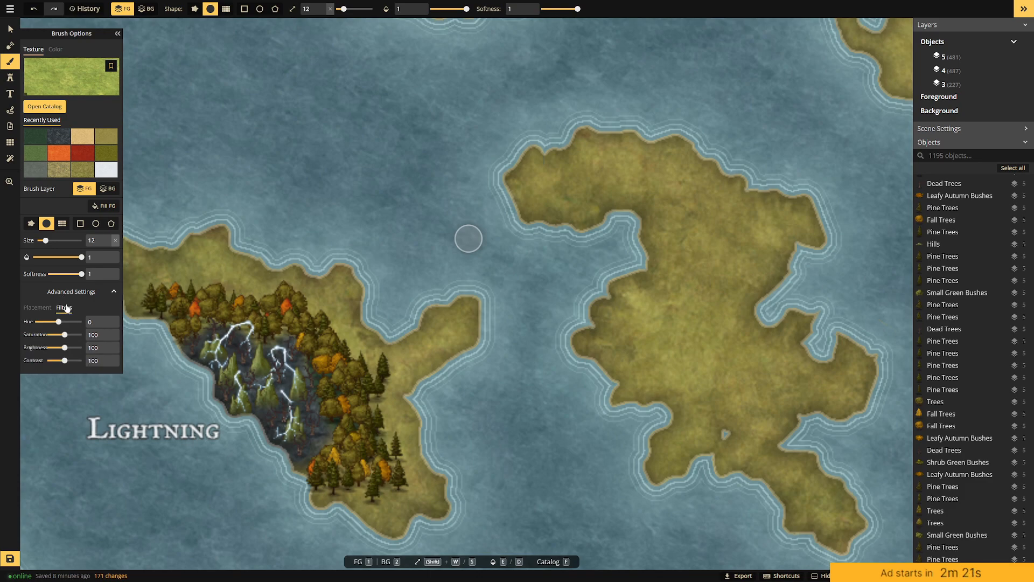
drag(65, 346, 55, 347)
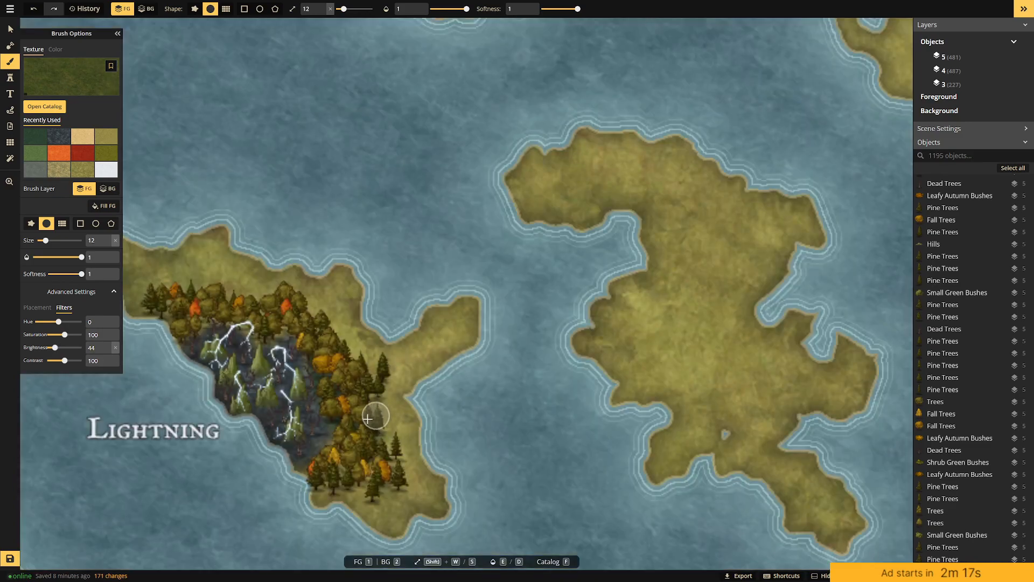
mouse_move(314, 366)
mouse_down()
mouse_move(344, 393)
mouse_move(366, 443)
mouse_move(351, 396)
mouse_move(371, 414)
mouse_move(382, 370)
mouse_move(369, 444)
mouse_move(397, 472)
mouse_move(393, 484)
mouse_move(322, 466)
mouse_move(327, 484)
mouse_move(384, 495)
mouse_move(312, 337)
mouse_move(285, 319)
mouse_move(255, 324)
mouse_move(258, 332)
mouse_move(289, 326)
mouse_move(251, 311)
mouse_move(210, 312)
mouse_move(244, 325)
mouse_move(191, 332)
mouse_move(169, 326)
mouse_move(221, 315)
mouse_move(153, 305)
mouse_move(172, 317)
mouse_move(225, 300)
mouse_move(192, 293)
mouse_move(304, 306)
mouse_move(327, 346)
mouse_move(290, 303)
mouse_move(331, 390)
mouse_move(370, 426)
mouse_move(329, 455)
mouse_move(334, 443)
mouse_move(312, 466)
mouse_move(316, 476)
mouse_move(360, 468)
mouse_move(378, 486)
mouse_move(330, 488)
mouse_move(406, 493)
mouse_move(399, 476)
mouse_move(414, 496)
mouse_move(371, 408)
mouse_move(380, 377)
mouse_move(394, 372)
mouse_move(362, 366)
mouse_move(305, 319)
mouse_move(335, 323)
mouse_move(323, 302)
mouse_move(277, 292)
mouse_move(336, 306)
mouse_move(346, 330)
mouse_move(339, 312)
mouse_move(309, 299)
mouse_move(152, 277)
mouse_move(262, 281)
mouse_move(155, 282)
mouse_move(422, 328)
mouse_up()
mouse_move(409, 366)
mouse_down()
mouse_move(451, 341)
mouse_move(390, 397)
mouse_move(392, 432)
mouse_move(407, 451)
mouse_up()
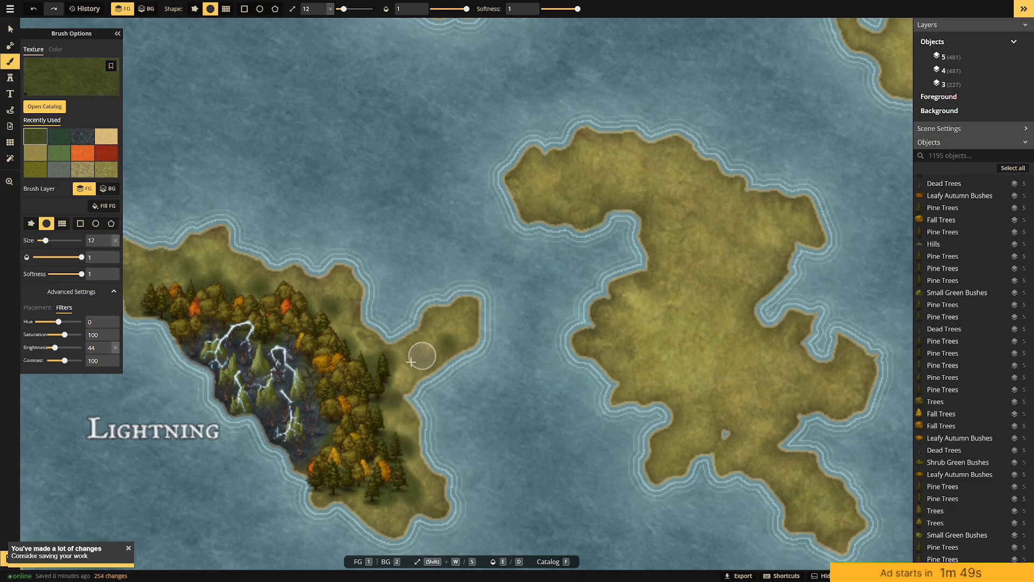
mouse_move(437, 347)
mouse_down()
mouse_move(445, 331)
mouse_move(405, 338)
mouse_up()
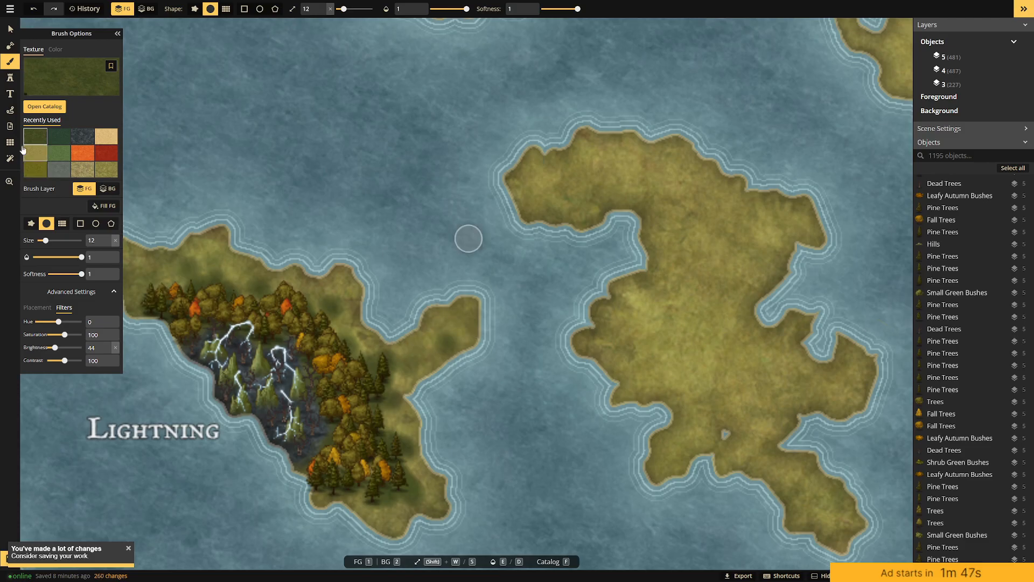
Paint the olive Swamp 1 Grasslands texture over the land from the eastern peninsula to the forest's northern edge.
click(70, 77)
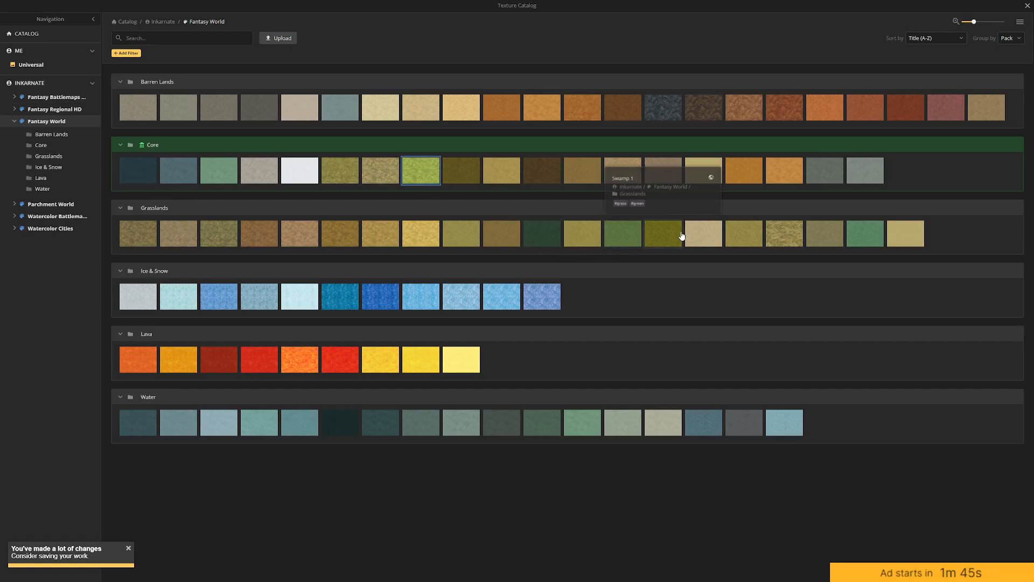
click(663, 231)
mouse_move(455, 343)
mouse_down()
mouse_move(424, 363)
mouse_move(445, 345)
mouse_move(416, 344)
mouse_move(410, 329)
mouse_move(453, 316)
mouse_move(466, 336)
mouse_move(403, 365)
mouse_move(408, 438)
mouse_move(383, 416)
mouse_move(418, 491)
mouse_move(413, 501)
mouse_move(374, 500)
mouse_move(405, 491)
mouse_move(378, 404)
mouse_move(392, 418)
mouse_move(372, 376)
mouse_move(384, 363)
mouse_move(336, 324)
mouse_move(346, 340)
mouse_move(362, 345)
mouse_move(330, 316)
mouse_move(234, 298)
mouse_up()
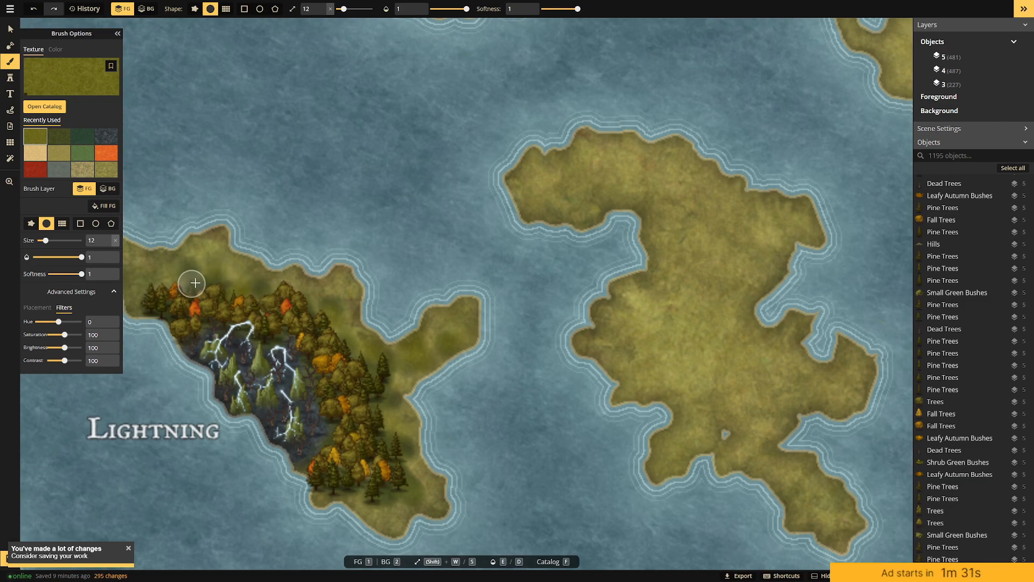
Paint bright green Core grass at normal brightness over the open land north of the forest, the eastern peninsula and the east side.
click(44, 107)
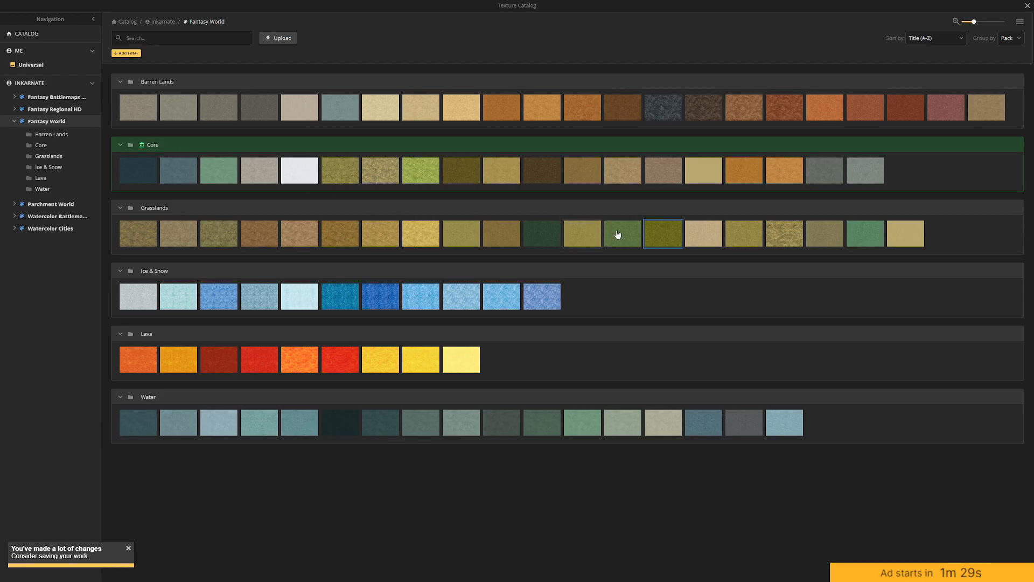
click(416, 169)
mouse_move(156, 286)
mouse_down()
mouse_move(246, 280)
mouse_move(353, 323)
mouse_move(310, 293)
mouse_move(219, 265)
mouse_move(250, 279)
mouse_move(221, 274)
mouse_move(246, 268)
mouse_move(223, 261)
mouse_move(151, 274)
mouse_move(263, 260)
mouse_move(290, 270)
mouse_move(268, 273)
mouse_move(350, 285)
mouse_up()
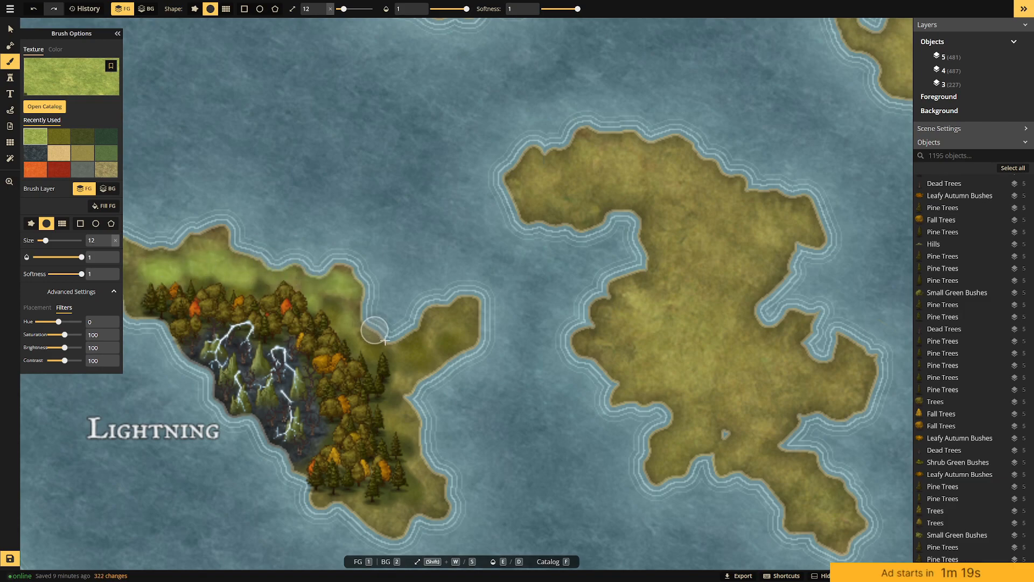
mouse_move(407, 349)
mouse_down()
mouse_move(427, 338)
mouse_move(436, 356)
mouse_move(412, 362)
mouse_move(465, 312)
mouse_up()
mouse_move(414, 398)
mouse_down()
mouse_move(386, 404)
mouse_move(402, 427)
mouse_up()
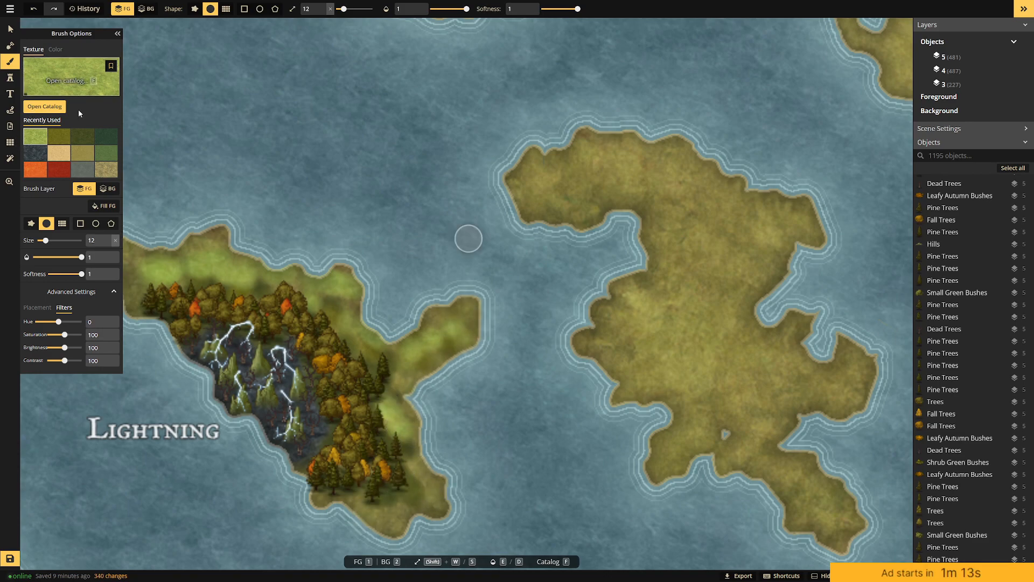
Dab the recently used darkened grass texture over the bright green areas on the peninsula, east side and northern land.
click(82, 136)
mouse_move(428, 350)
mouse_down()
mouse_move(429, 342)
mouse_move(411, 358)
mouse_move(393, 406)
mouse_move(403, 432)
mouse_up()
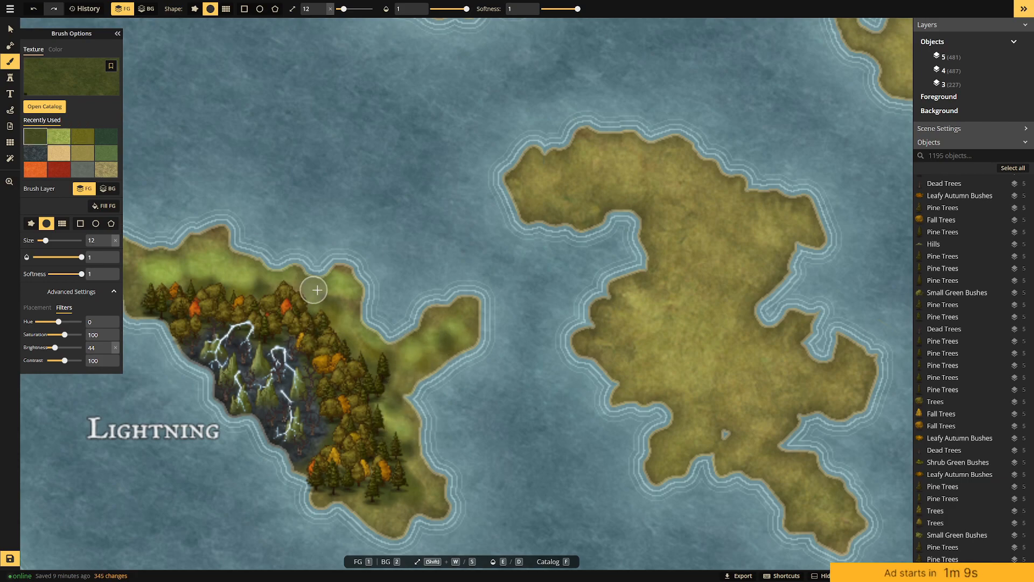
click(222, 271)
click(169, 265)
click(161, 280)
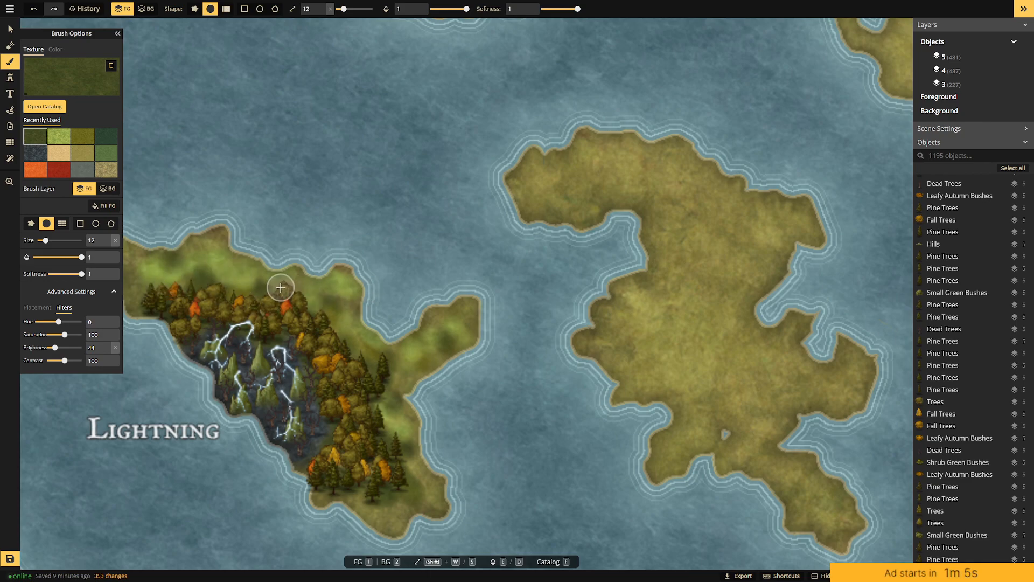
Choose the olive-green bushes from the Trees catalog and place them along the forest's northern and northeastern edge.
click(11, 79)
click(38, 70)
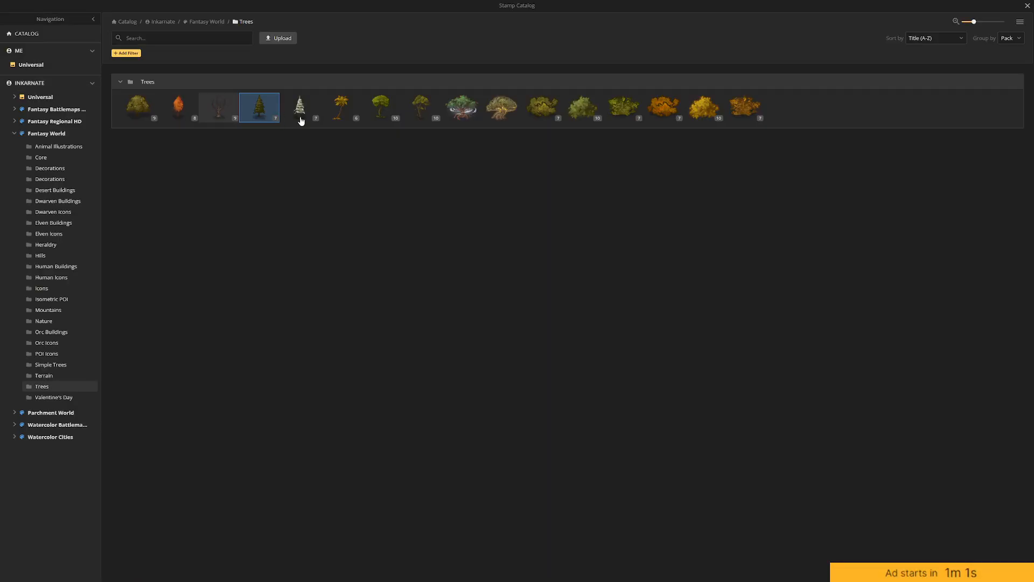
click(541, 119)
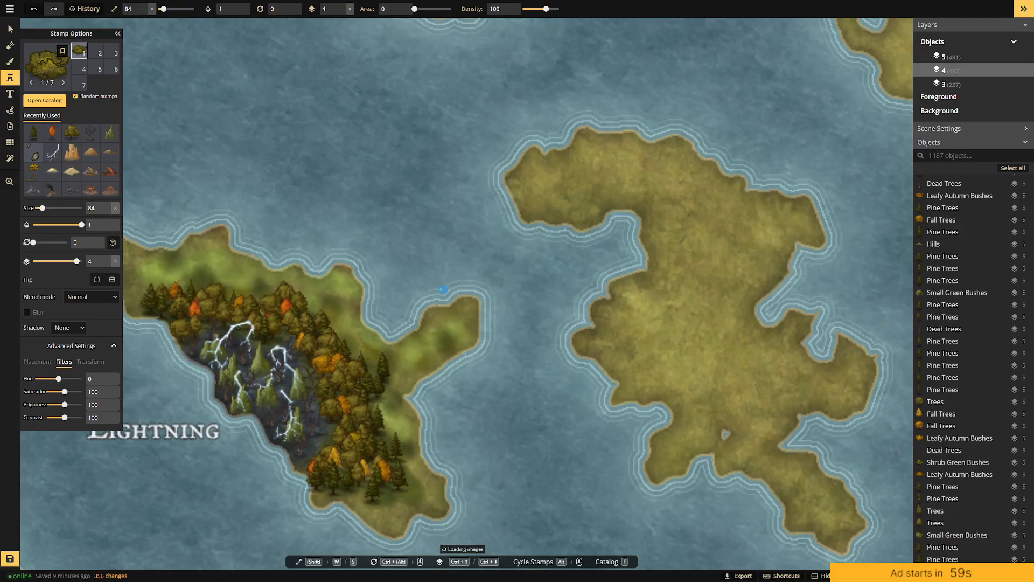
click(396, 377)
click(416, 371)
click(345, 338)
click(303, 295)
click(322, 316)
click(238, 286)
click(188, 281)
click(187, 289)
click(157, 291)
click(139, 312)
click(231, 288)
Place more olive-green bushes around the forest's southern and eastern edges and onto the base of the eastern peninsula.
click(342, 487)
click(323, 488)
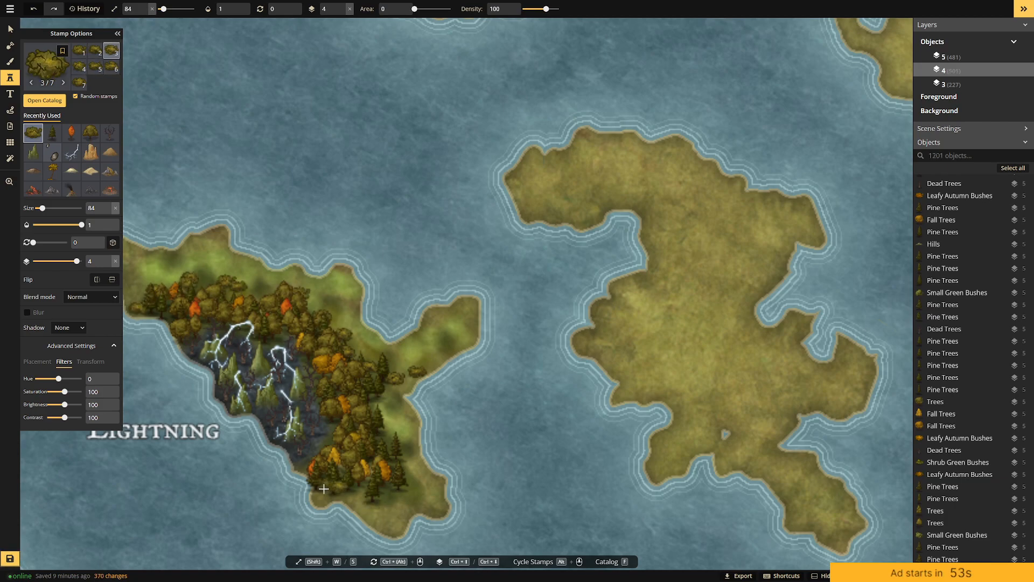
click(377, 506)
click(392, 496)
click(401, 488)
click(407, 490)
click(409, 464)
click(396, 448)
click(385, 430)
click(368, 403)
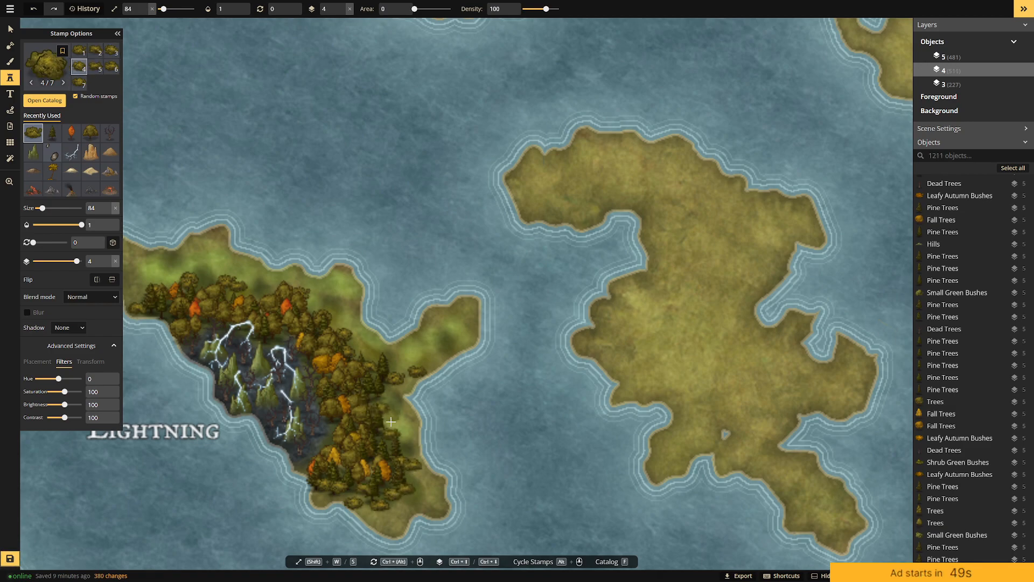
click(412, 449)
click(409, 429)
click(428, 394)
click(442, 359)
click(409, 367)
click(466, 235)
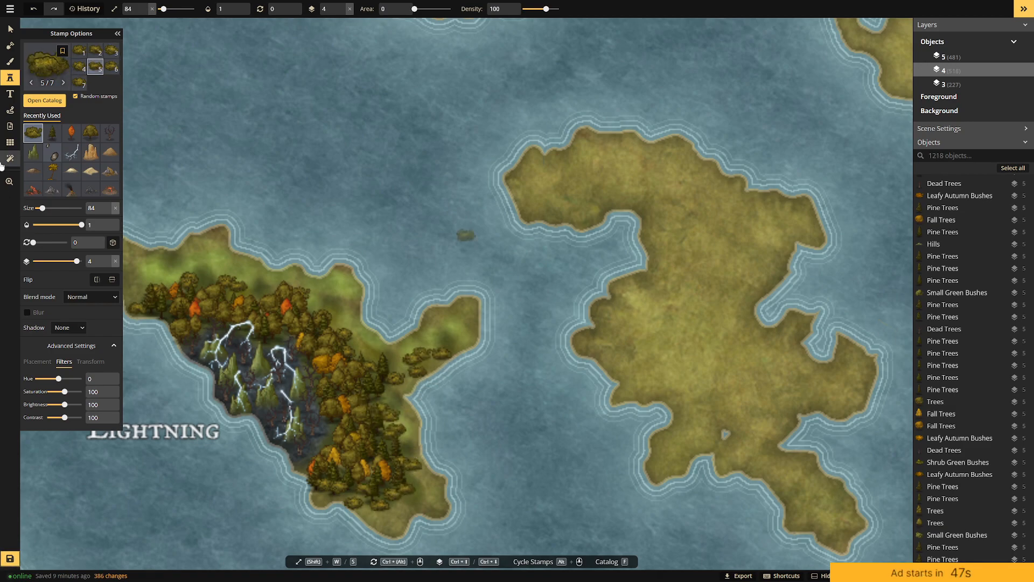
Scatter the orange autumn bushes from the Trees catalog through the eastern, southern and northern parts of the forest.
click(45, 79)
click(663, 106)
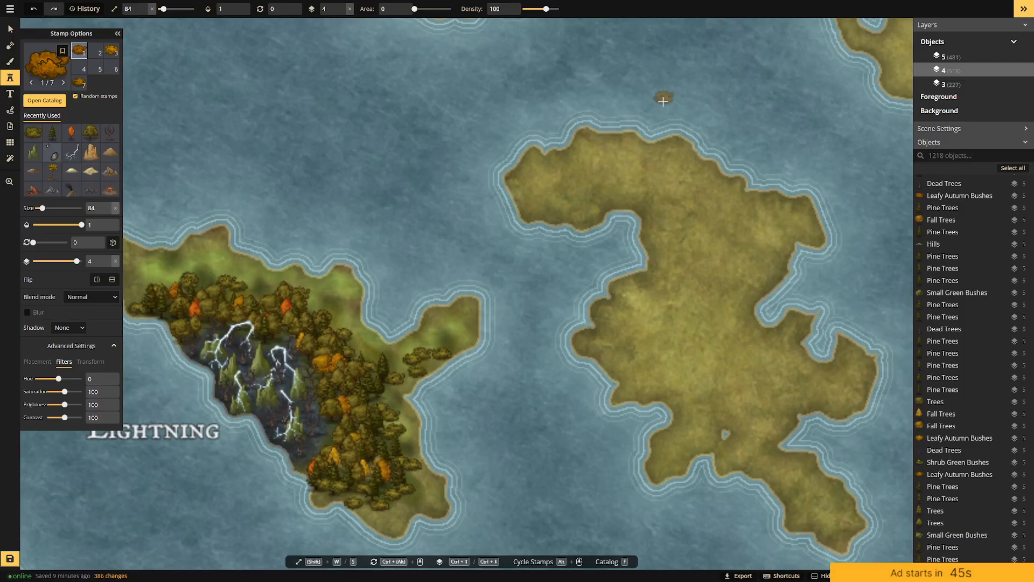
click(393, 361)
click(354, 364)
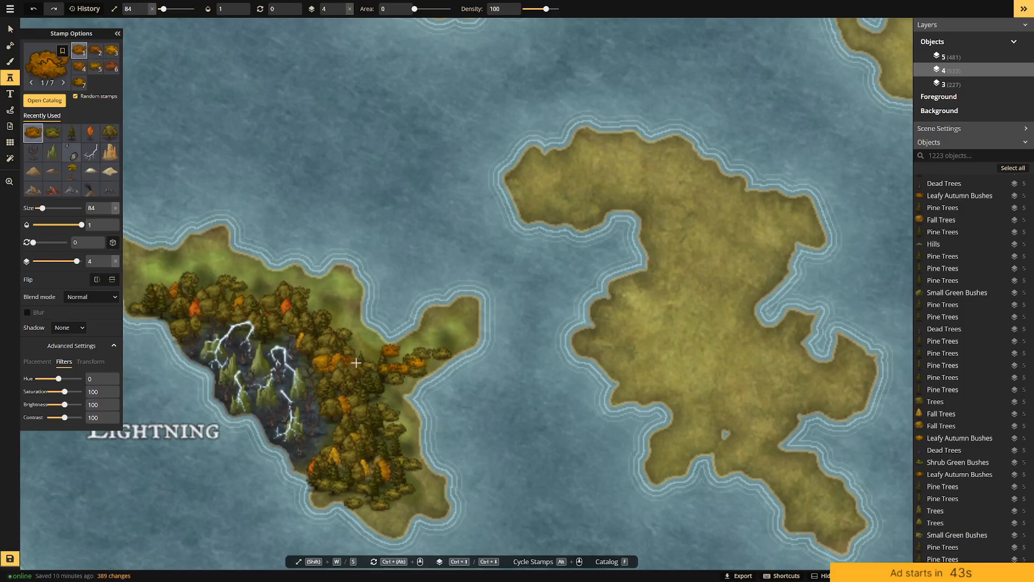
mouse_move(359, 364)
mouse_down()
mouse_move(380, 378)
mouse_move(393, 447)
mouse_up()
click(389, 485)
click(354, 490)
click(380, 505)
click(331, 494)
click(331, 493)
click(180, 294)
click(196, 296)
click(203, 282)
click(231, 288)
click(256, 295)
click(258, 294)
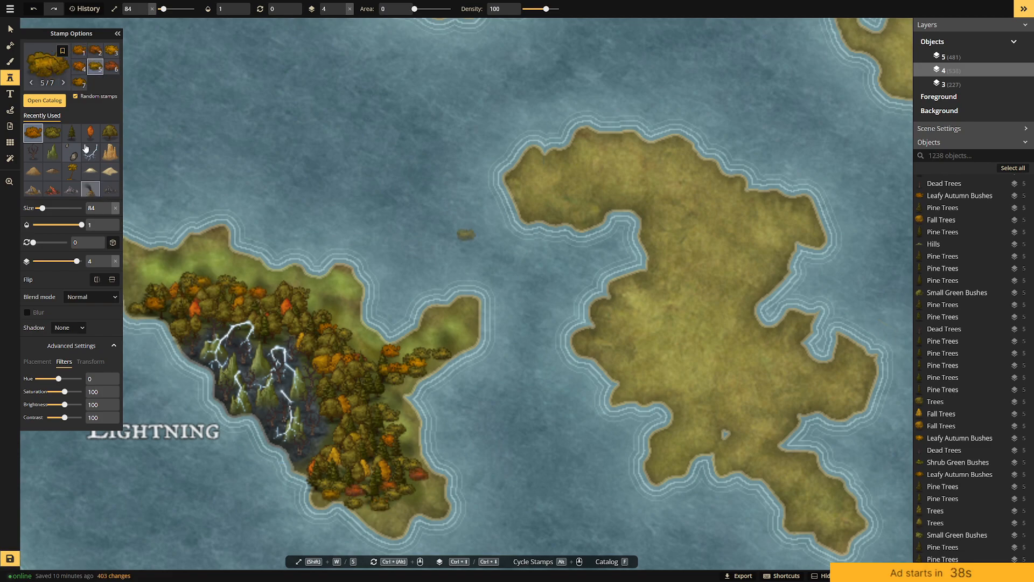
Add the mixed-colour autumn bushes, last in the Trees catalog, along the forest's eastern, southern and northwestern edges.
click(25, 64)
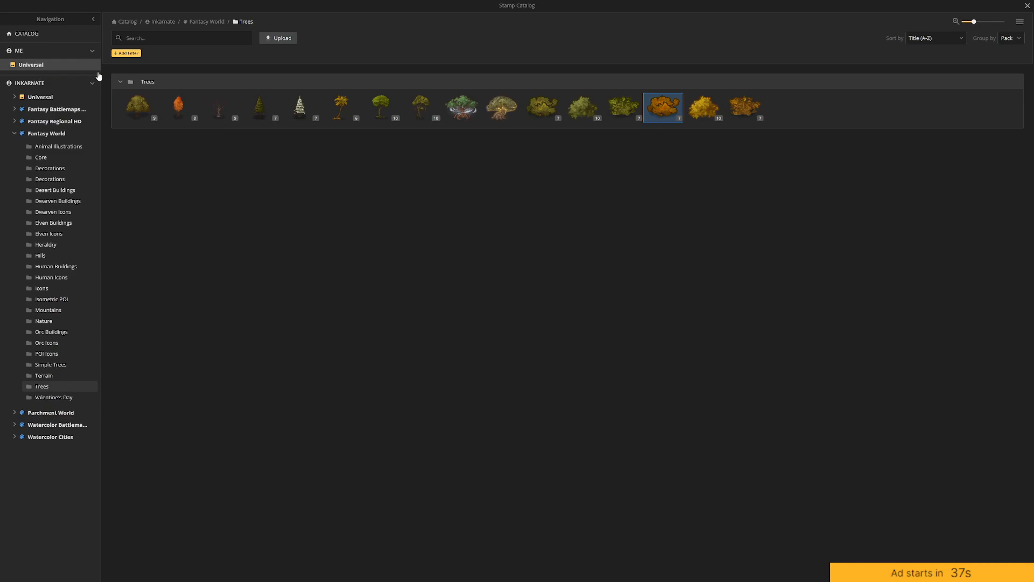
click(742, 106)
click(411, 389)
click(350, 368)
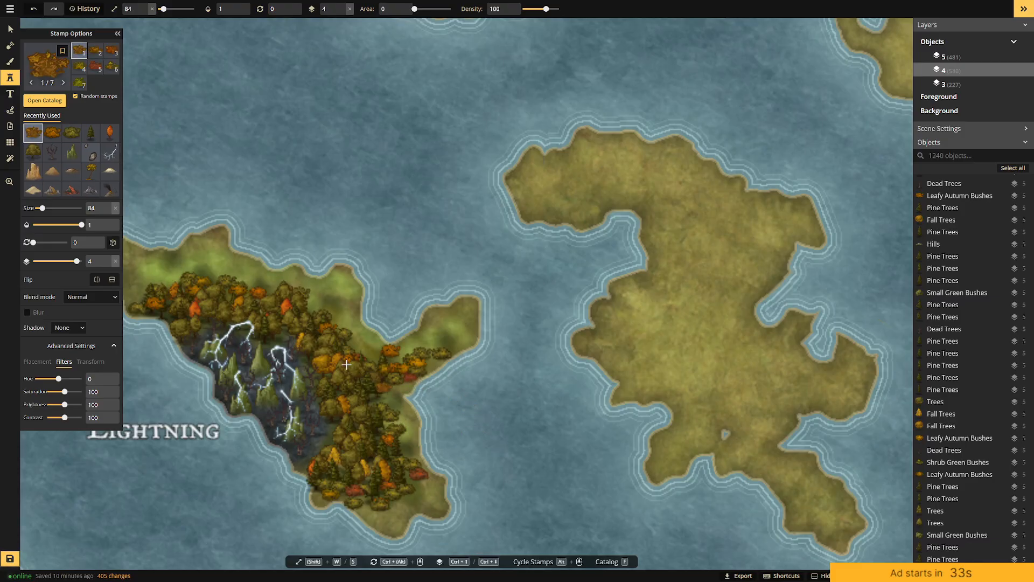
click(371, 361)
click(348, 336)
click(395, 423)
click(402, 439)
click(420, 485)
click(398, 488)
click(371, 494)
click(372, 508)
click(403, 510)
click(416, 498)
click(164, 287)
click(154, 272)
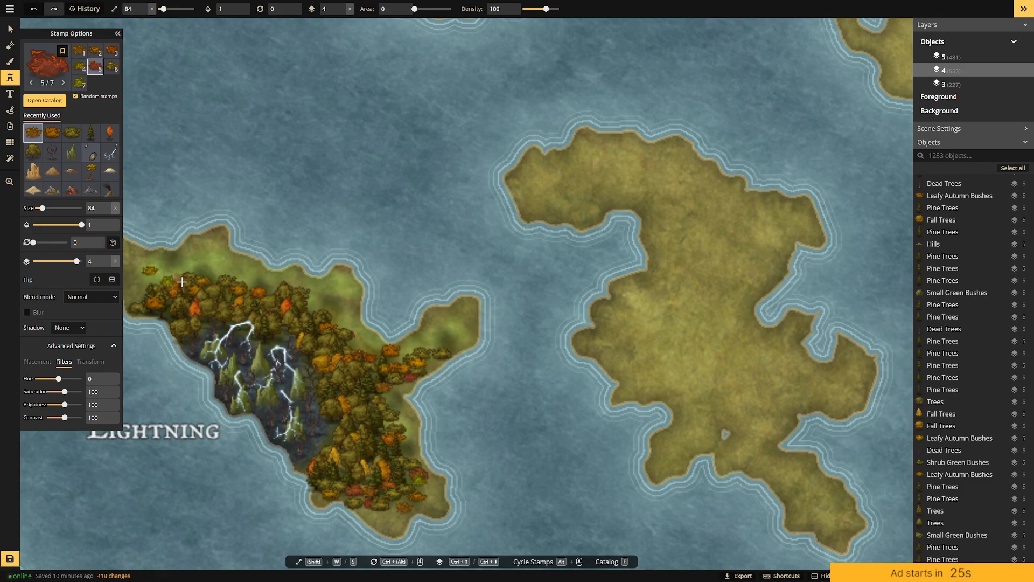
Choose the green hills from the Hills catalog and place them on the eastern peninsula, northern grassland and southern tip.
click(59, 58)
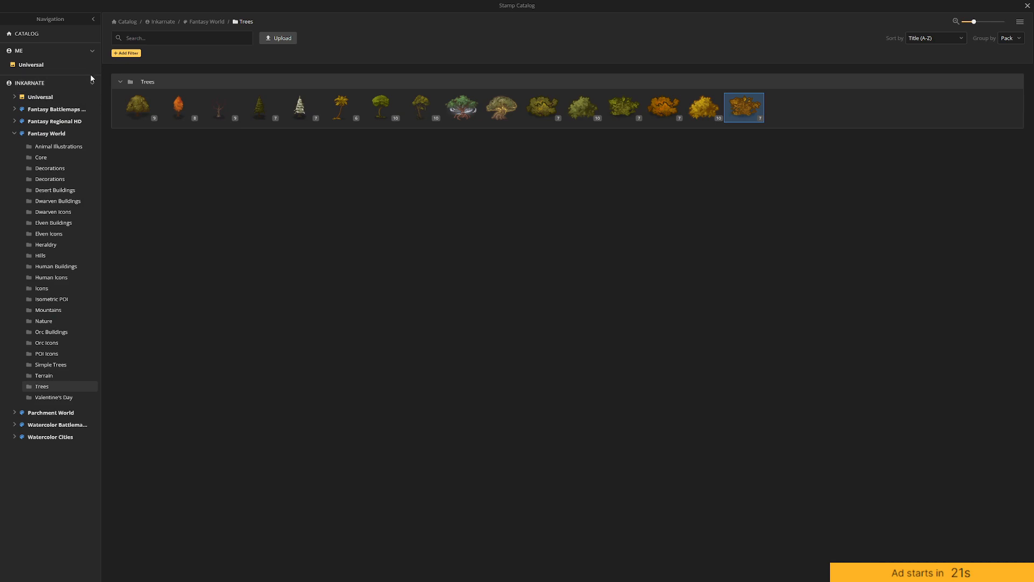
click(57, 256)
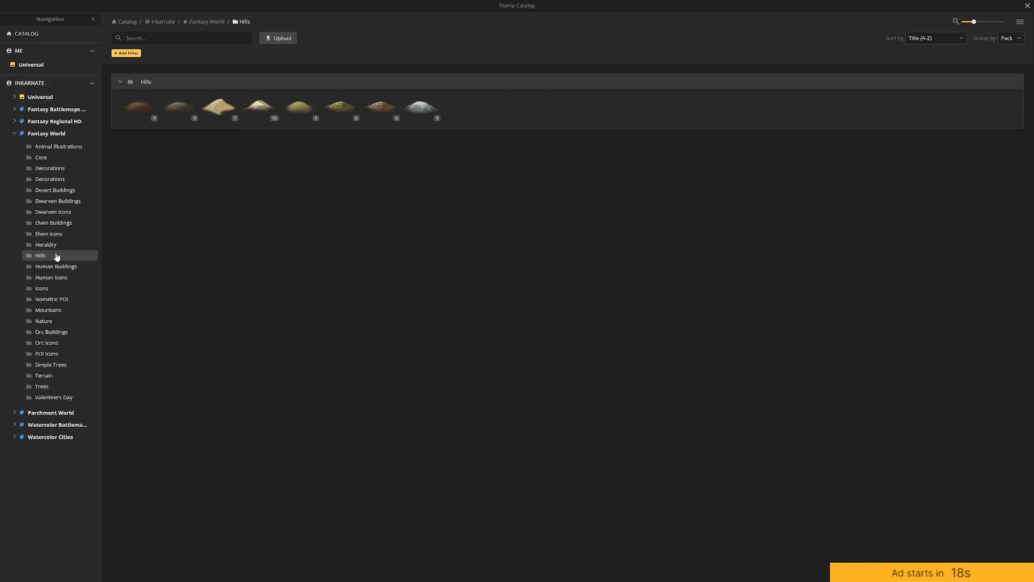
click(336, 110)
click(390, 358)
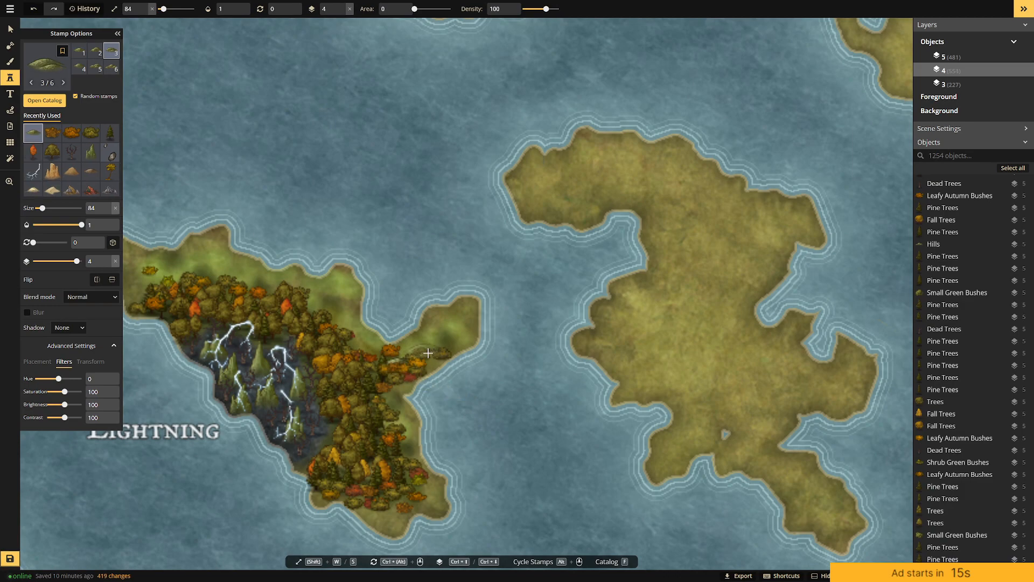
mouse_move(445, 341)
mouse_down()
mouse_move(331, 348)
mouse_move(295, 312)
mouse_move(152, 300)
mouse_up()
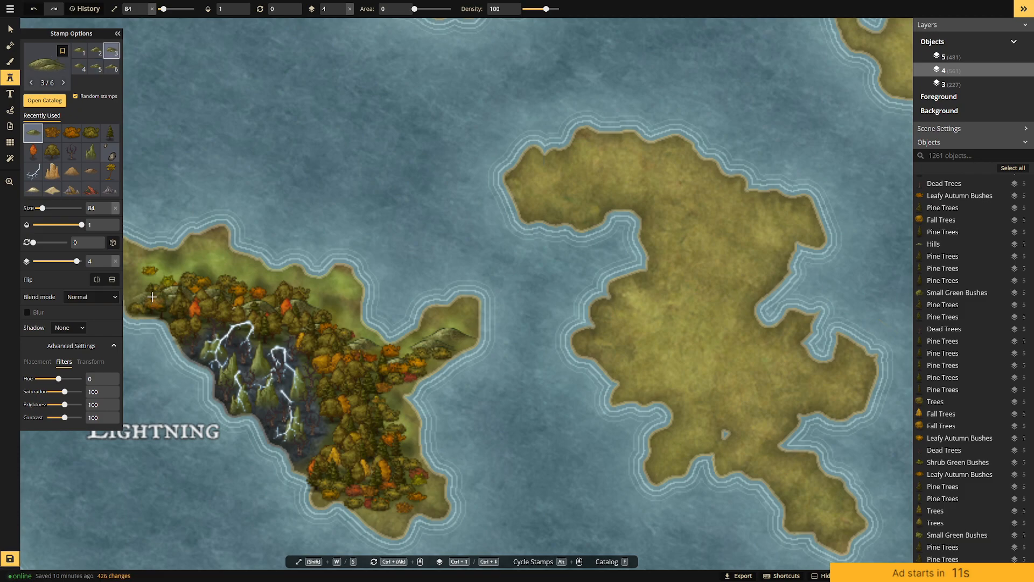
click(198, 272)
mouse_move(196, 259)
mouse_down()
mouse_move(313, 291)
mouse_move(345, 318)
mouse_move(370, 421)
mouse_up()
mouse_move(407, 484)
mouse_down()
mouse_move(374, 507)
mouse_move(389, 522)
mouse_up()
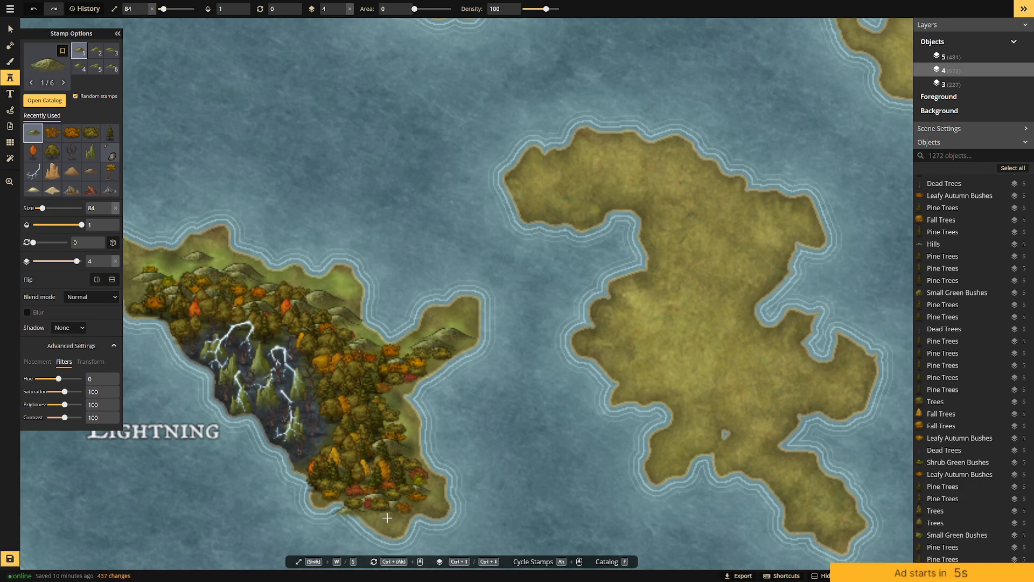
Place more green hills among the trees in the southern, eastern and northwestern parts of the forest.
click(353, 488)
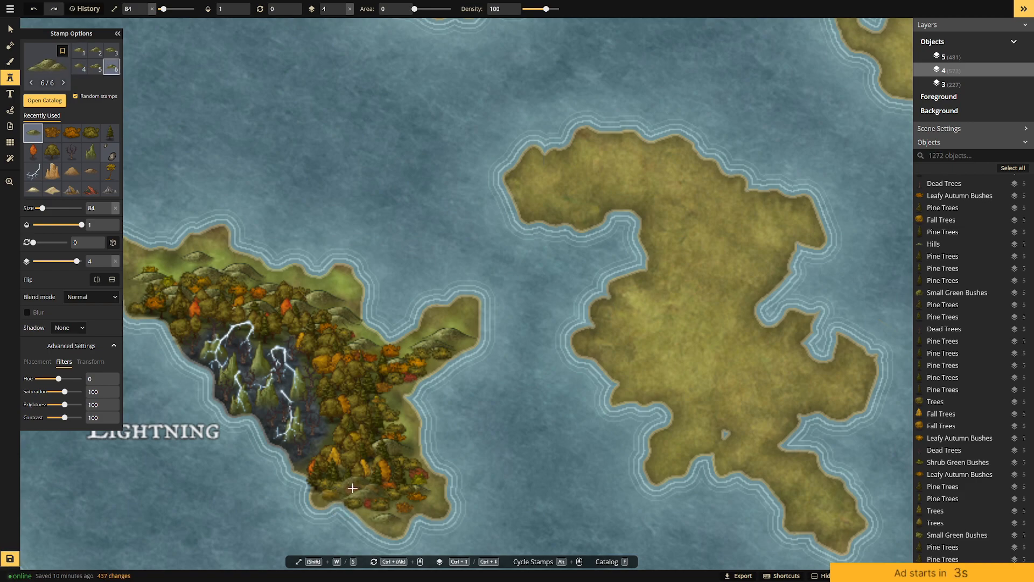
click(358, 450)
click(356, 439)
click(358, 383)
click(317, 352)
click(390, 386)
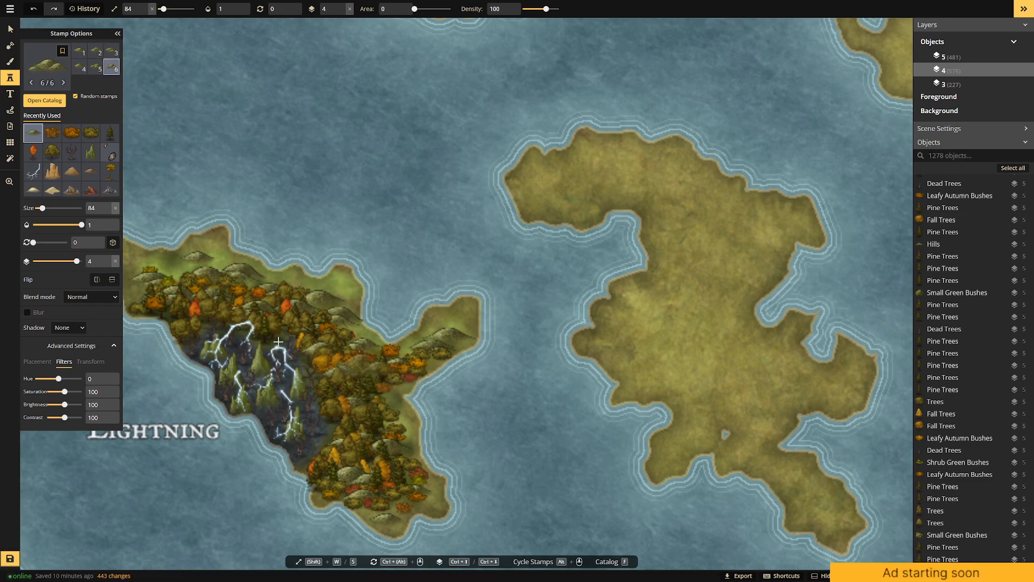
click(182, 286)
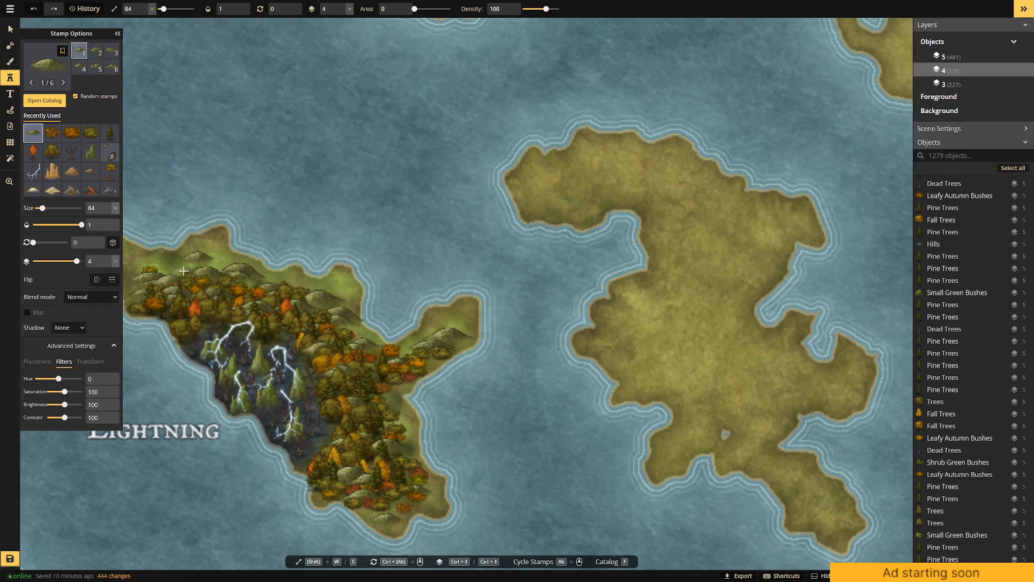
click(200, 311)
scroll(286, 344, down, 2)
drag(319, 344, 453, 324)
scroll(412, 383, up, 2)
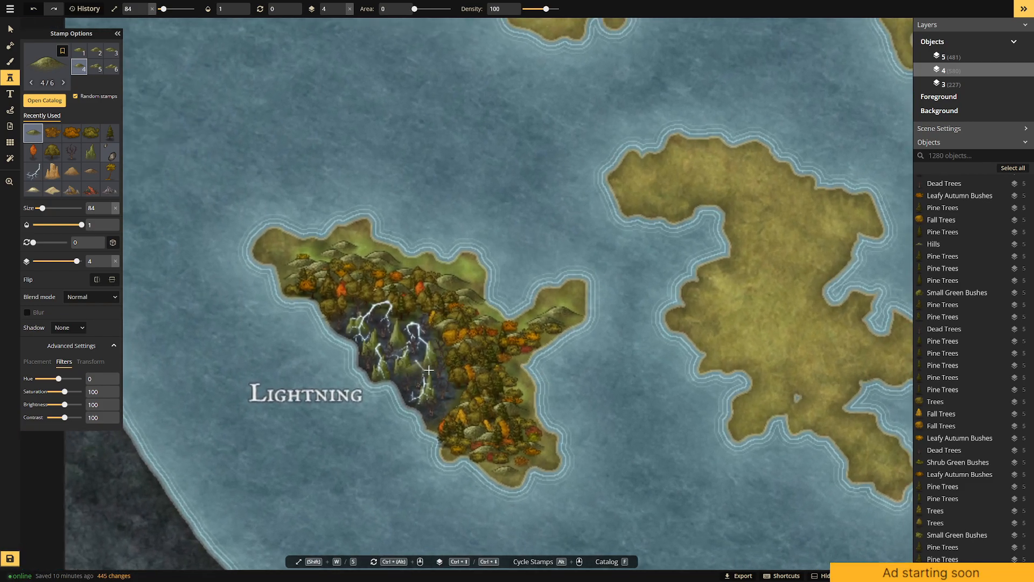
scroll(489, 323, down, 1)
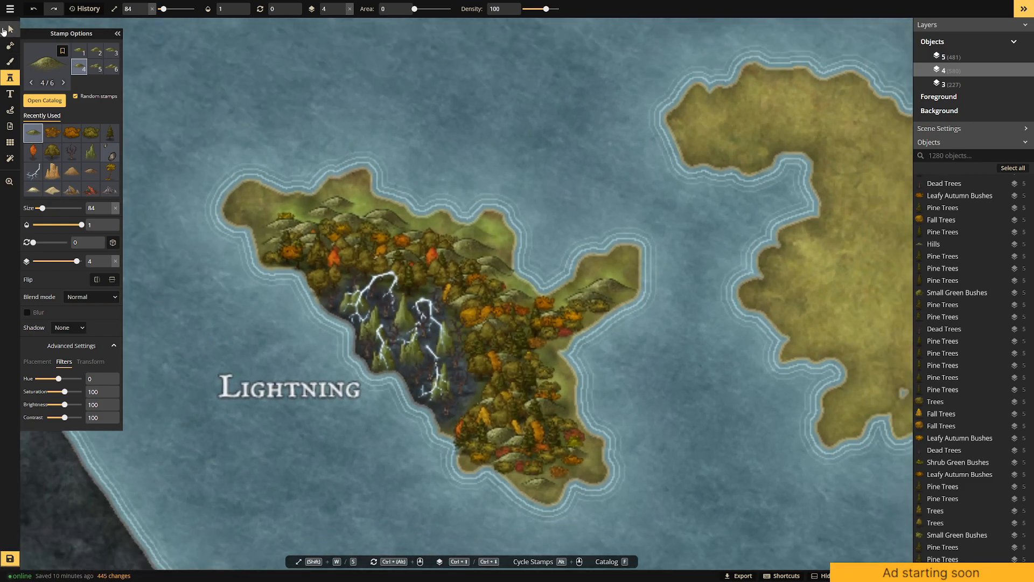
Choose the Clouds stamp from the Fantasy World Nature catalog and set its layer to 5.
click(39, 67)
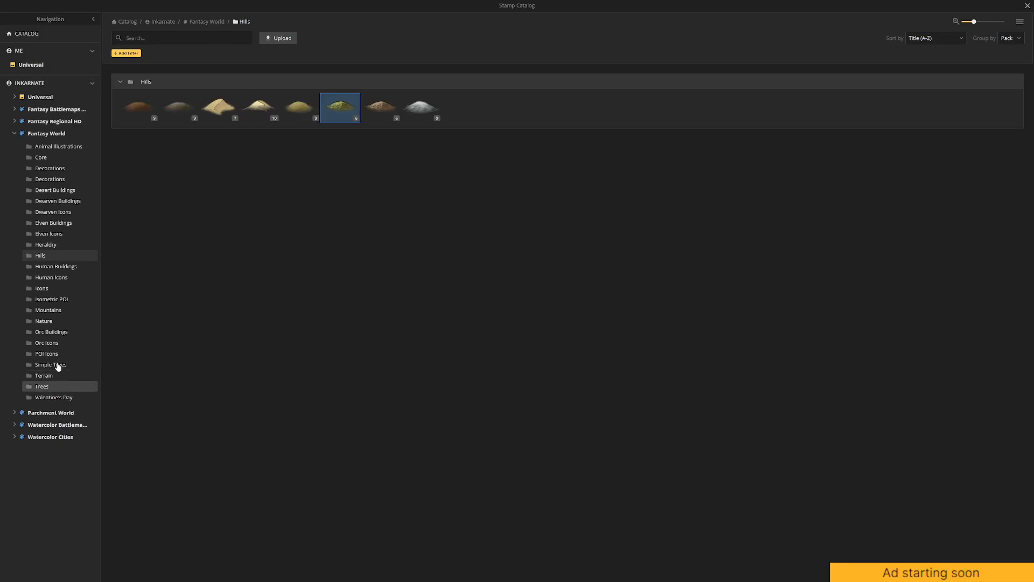
click(57, 322)
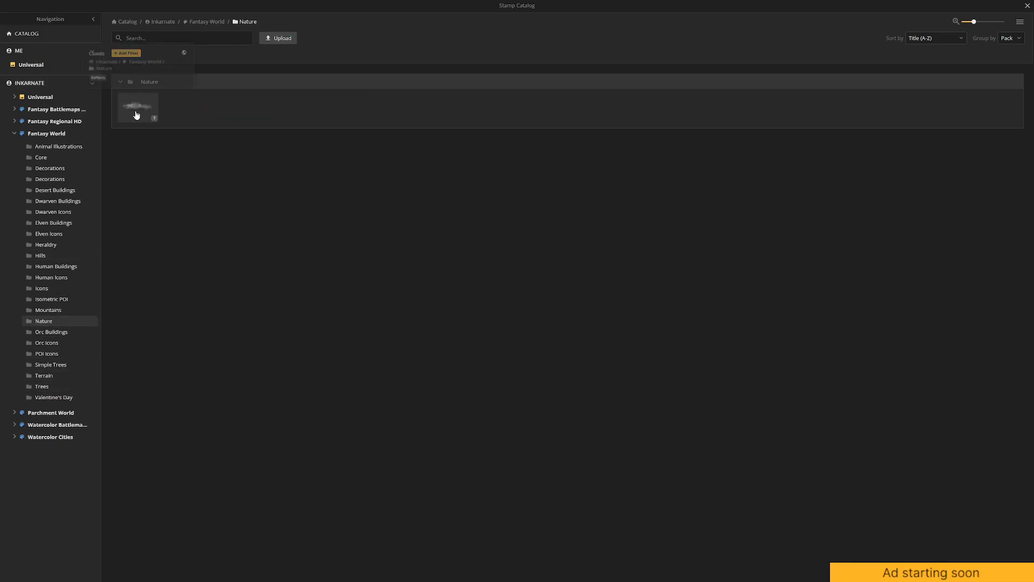
click(138, 111)
scroll(430, 200, down, 4)
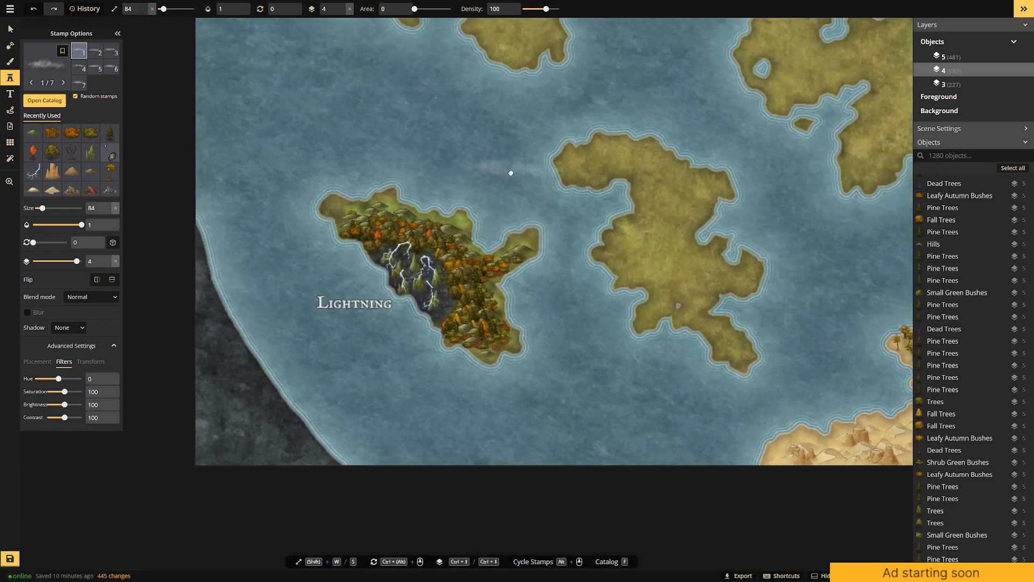
drag(512, 171, 369, 243)
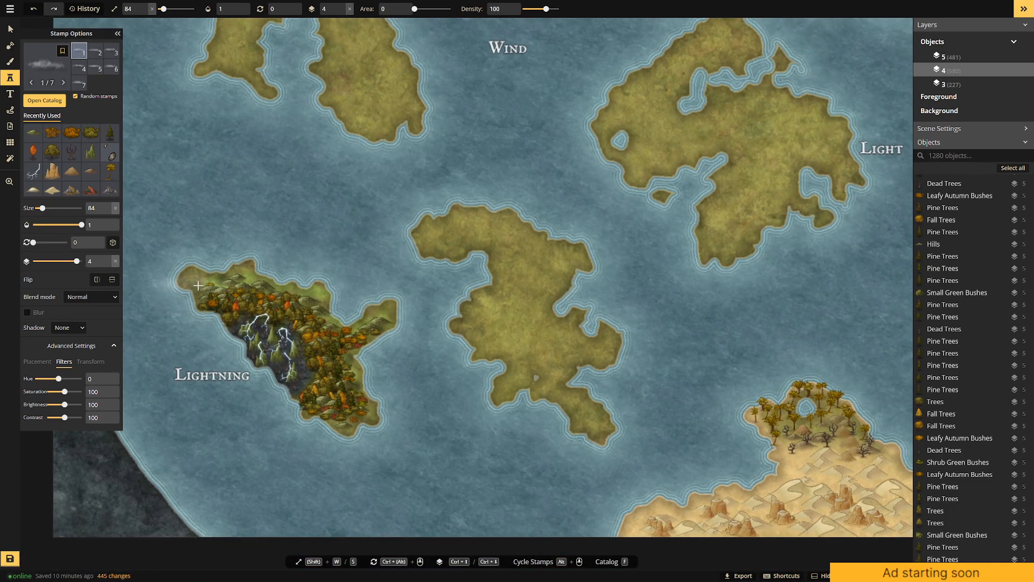
click(81, 260)
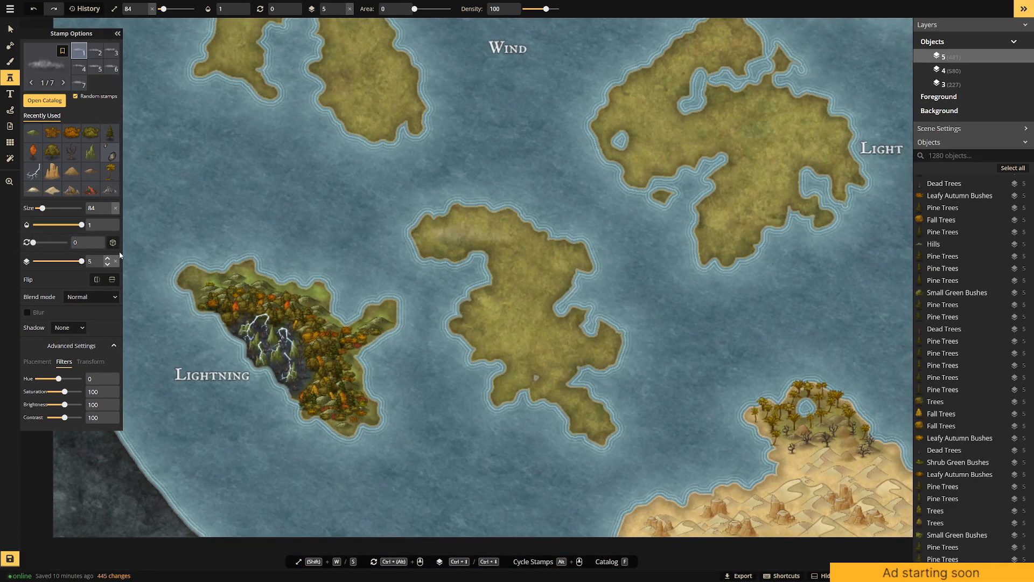
Try placing white clouds around the Lightning island's coasts, over its lightning area and in the sea to the north.
click(195, 275)
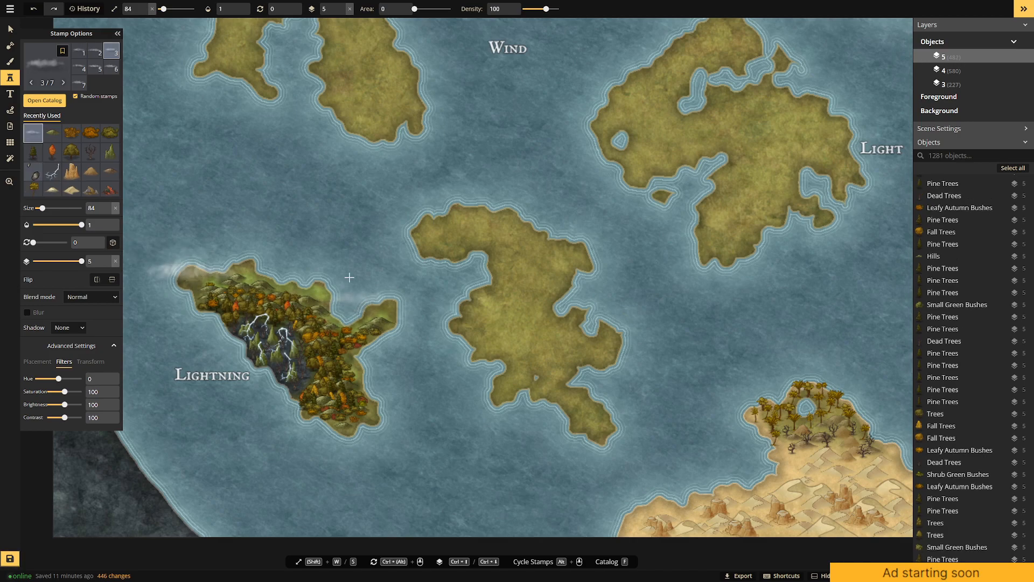
click(236, 182)
click(337, 268)
click(378, 424)
click(264, 423)
click(195, 336)
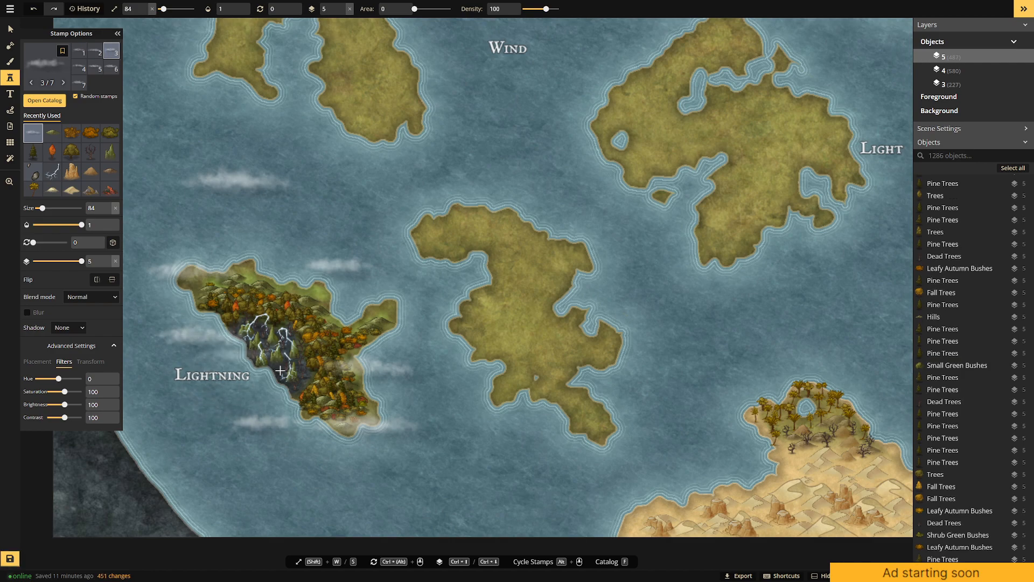
click(286, 379)
click(318, 332)
click(394, 392)
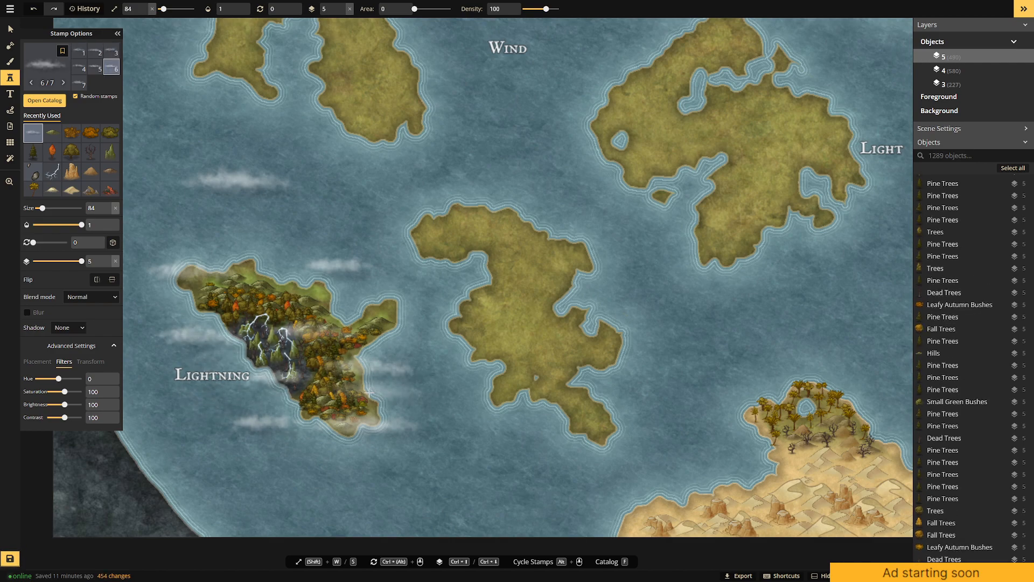
Try adding white clouds over the bare island east of Lightning and the sea beside it.
mouse_move(497, 385)
mouse_down()
mouse_move(368, 323)
mouse_move(309, 313)
mouse_up()
click(368, 315)
click(475, 374)
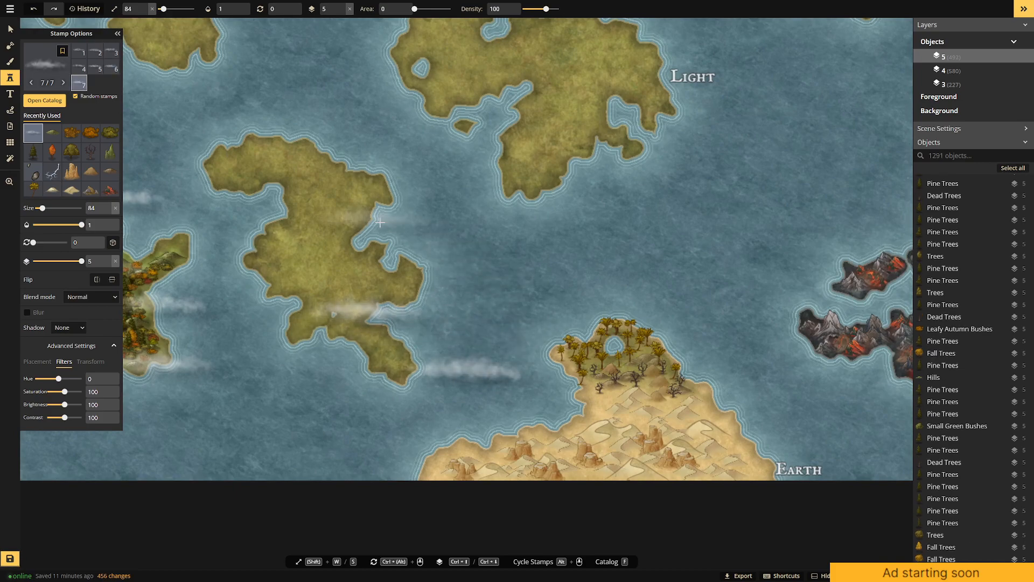
click(304, 231)
click(471, 202)
drag(443, 242, 675, 355)
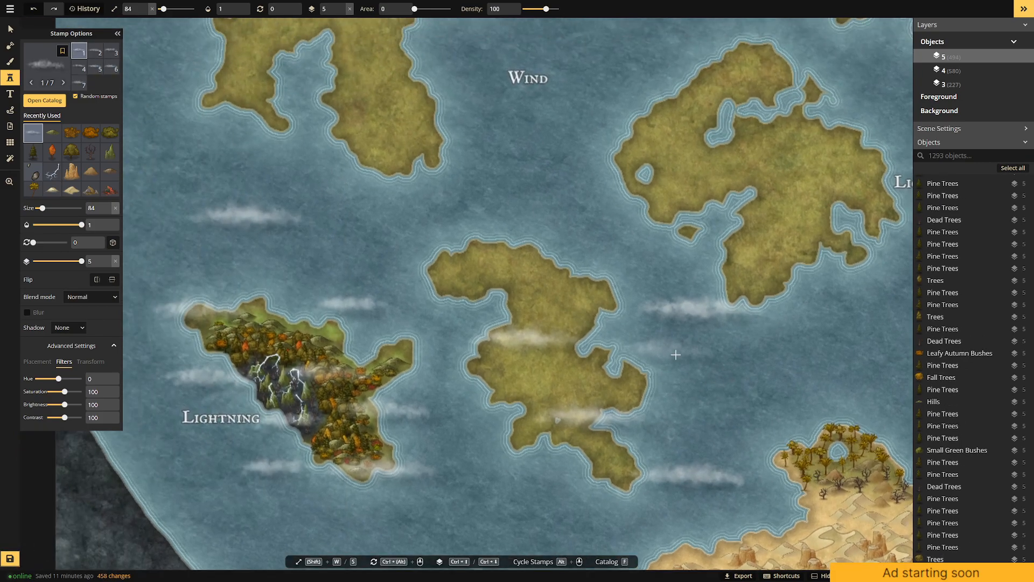
Undo all the cloud placements around the Lightning island and the island east of it.
key(ctrl+z)
key(ctrl+z)
key(ctrl+z)
key(ctrl+z)
key(ctrl+z)
key(ctrl+z)
key(ctrl+z)
key(ctrl+z)
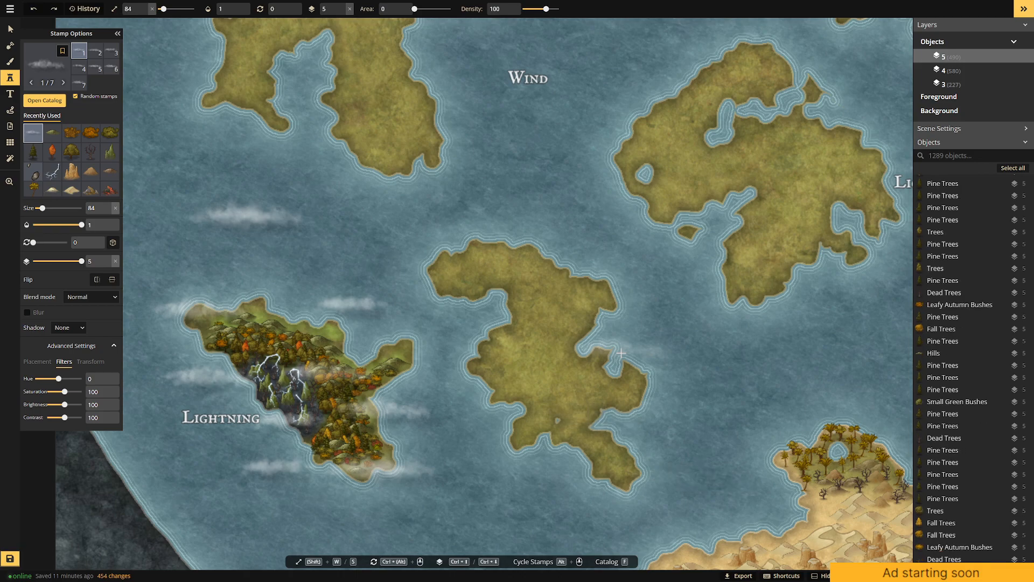
key(ctrl+z)
key(ctrl+z)
key(ctrl+z)
key(ctrl+z)
key(ctrl+z)
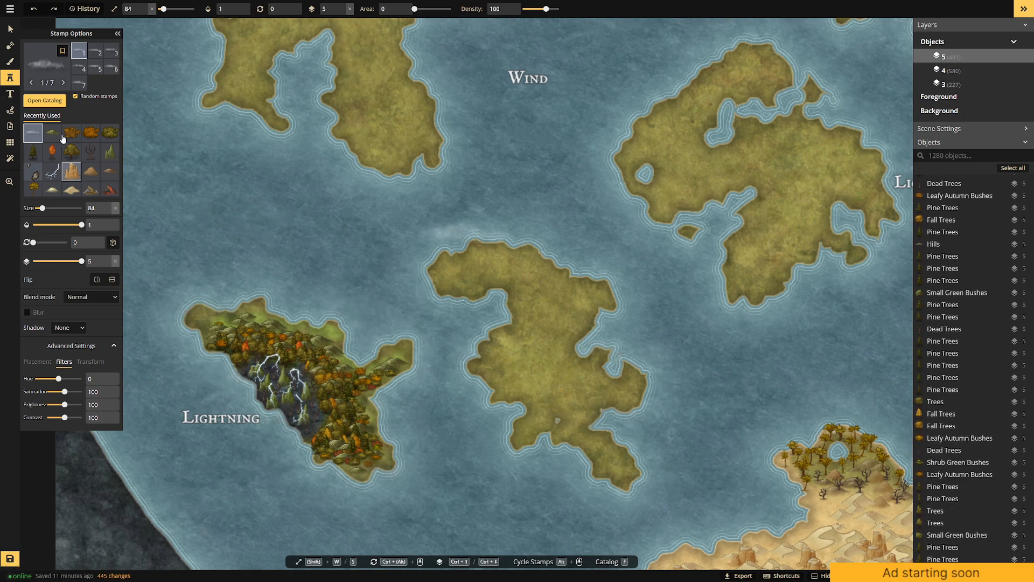
Place white clouds over the dark mountains in the middle of the Darkness island.
drag(652, 282, 66, 493)
drag(608, 275, 455, 408)
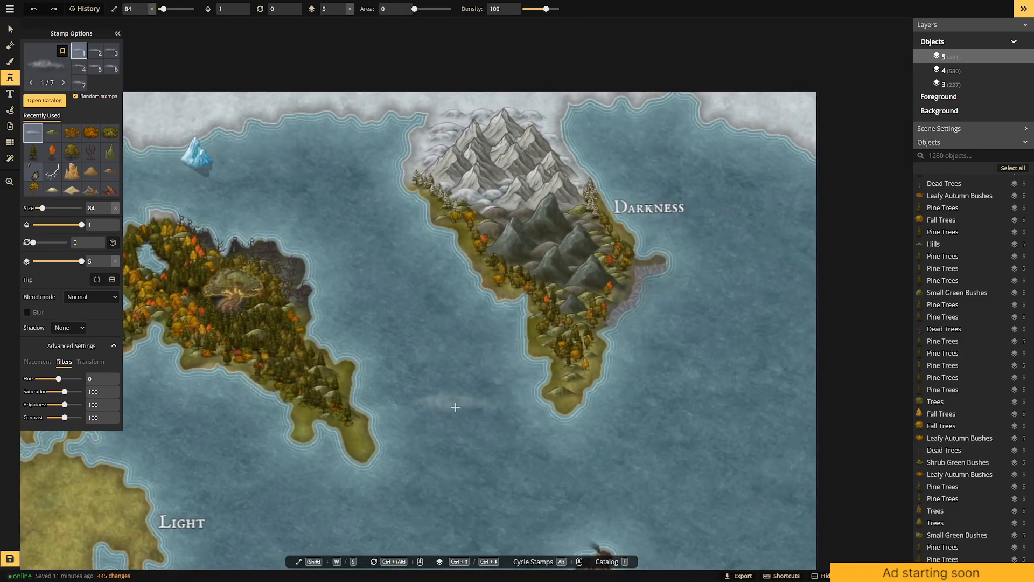
click(590, 222)
click(516, 232)
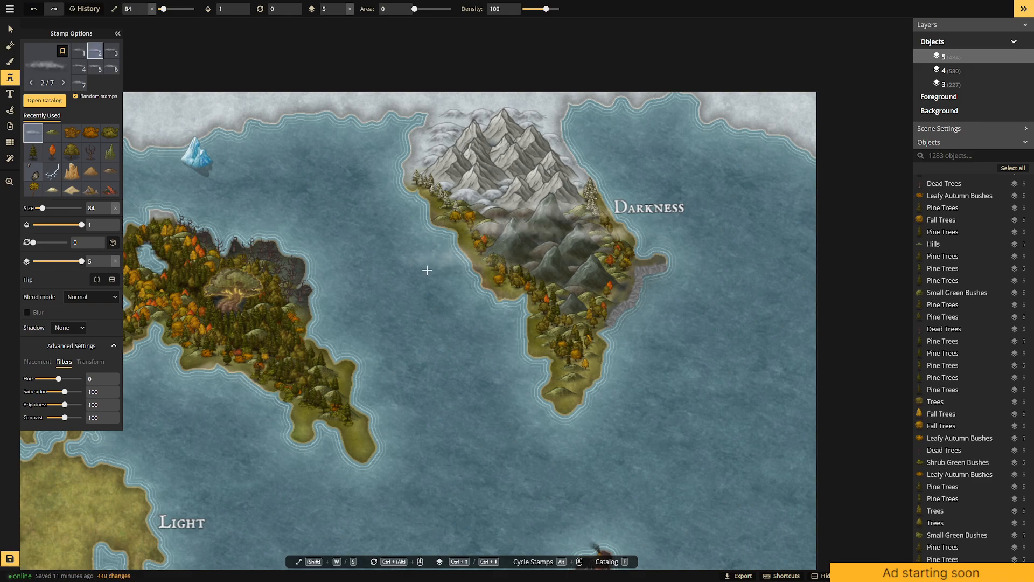
Set the cloud size to 100 and spread more white clouds over the Darkness island's mountains and coasts.
click(86, 362)
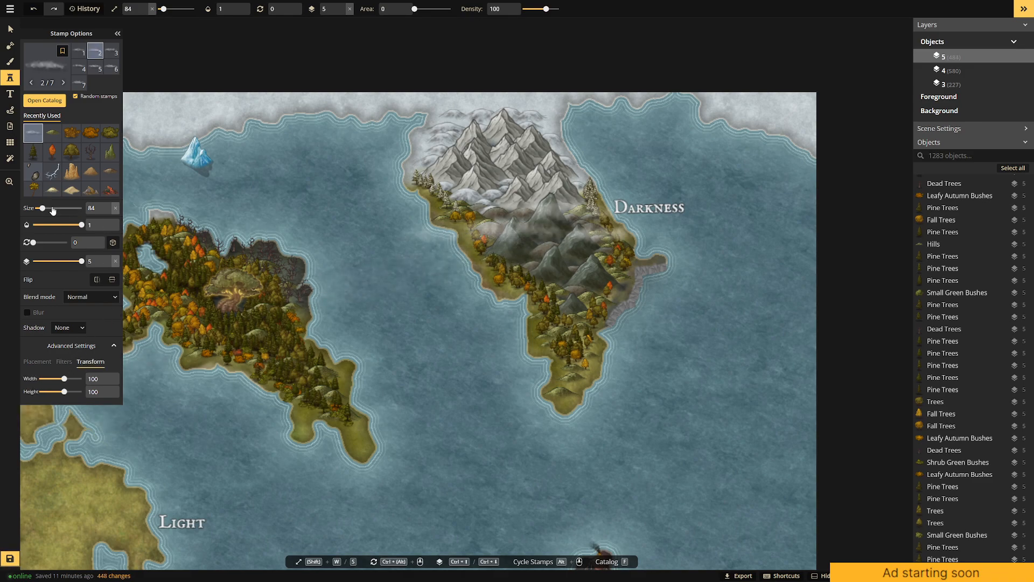
drag(42, 208, 47, 208)
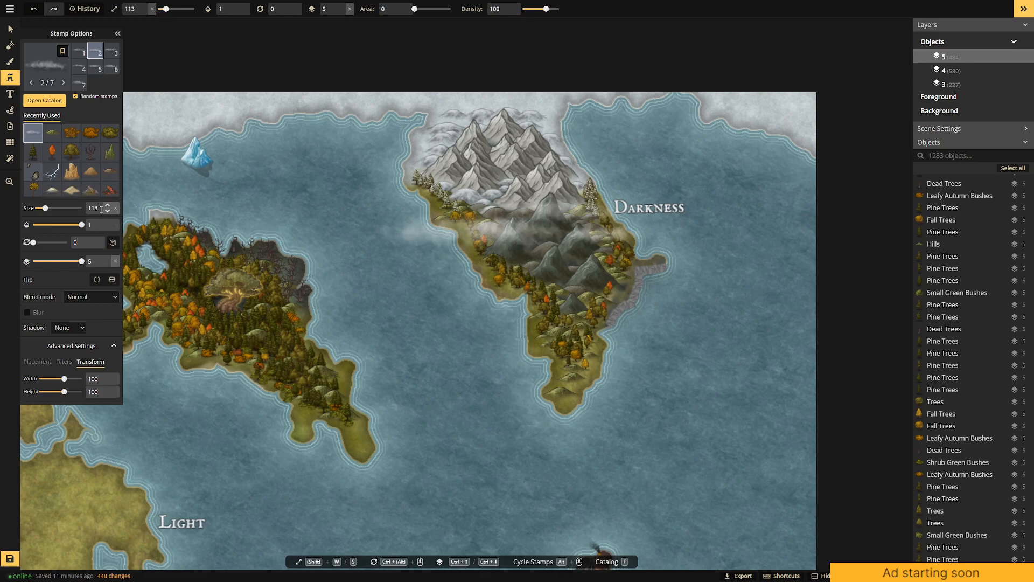
text(100)
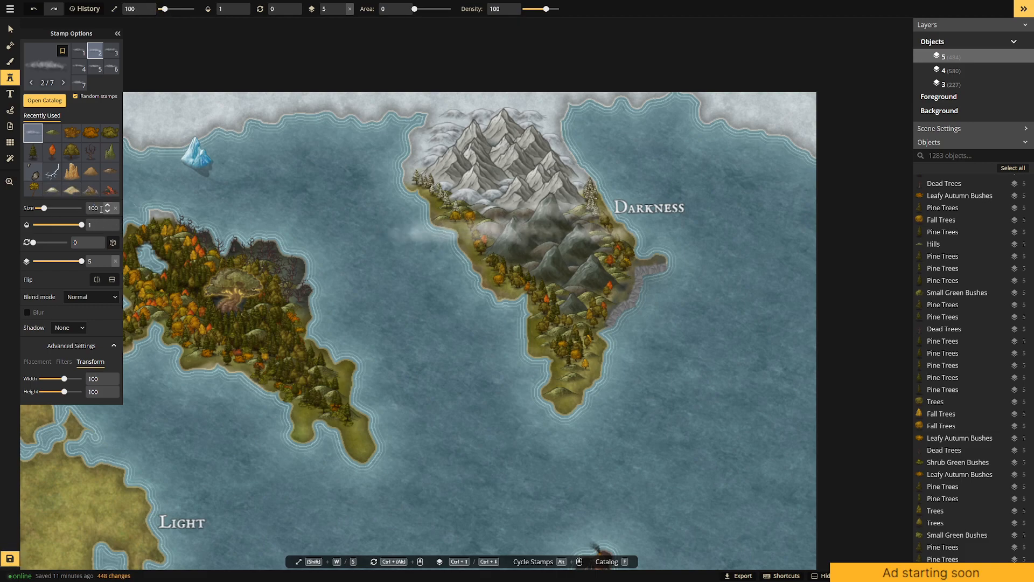
click(585, 148)
mouse_move(455, 162)
mouse_down()
mouse_move(490, 168)
mouse_move(524, 208)
mouse_move(601, 216)
mouse_move(626, 238)
mouse_move(596, 277)
mouse_move(565, 259)
mouse_move(606, 303)
mouse_move(681, 284)
mouse_move(662, 263)
mouse_move(651, 267)
mouse_move(619, 194)
mouse_up()
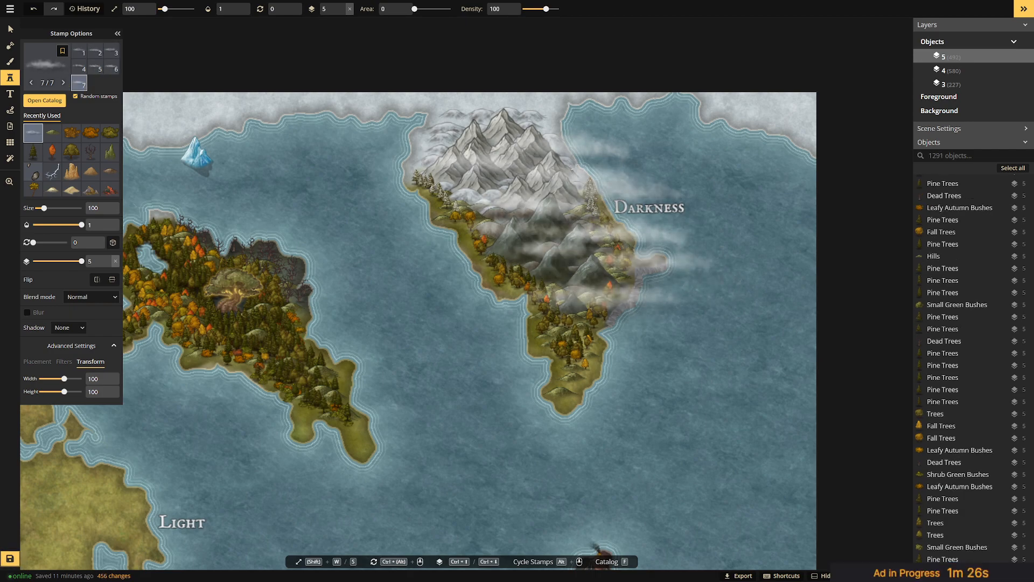
click(609, 273)
click(469, 291)
Darken the cloud stamp for the Fire island with brightness 0, hue 102 and saturation 200.
scroll(476, 304, down, 3)
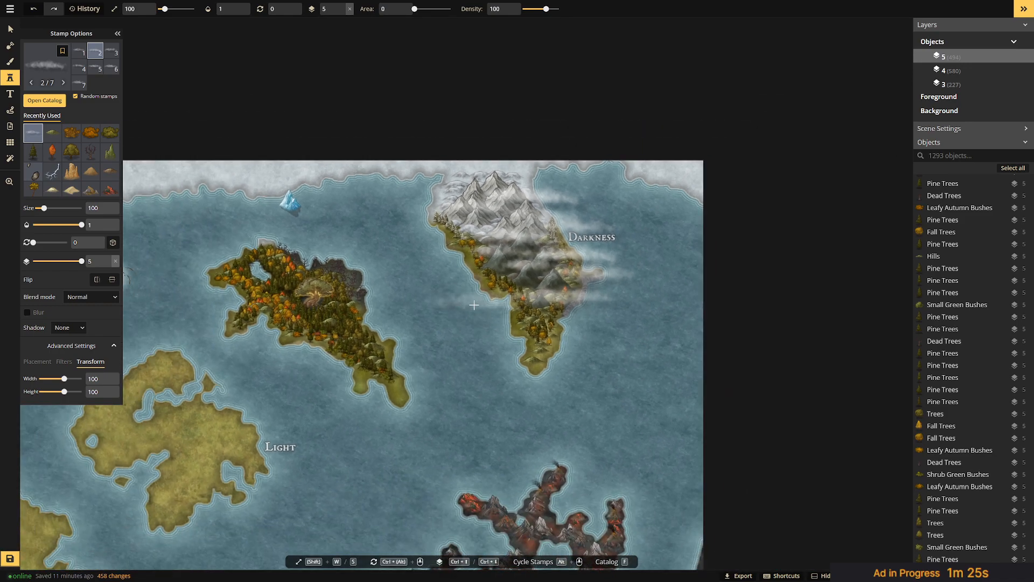
scroll(359, 374, down, 1)
drag(606, 372, 548, 189)
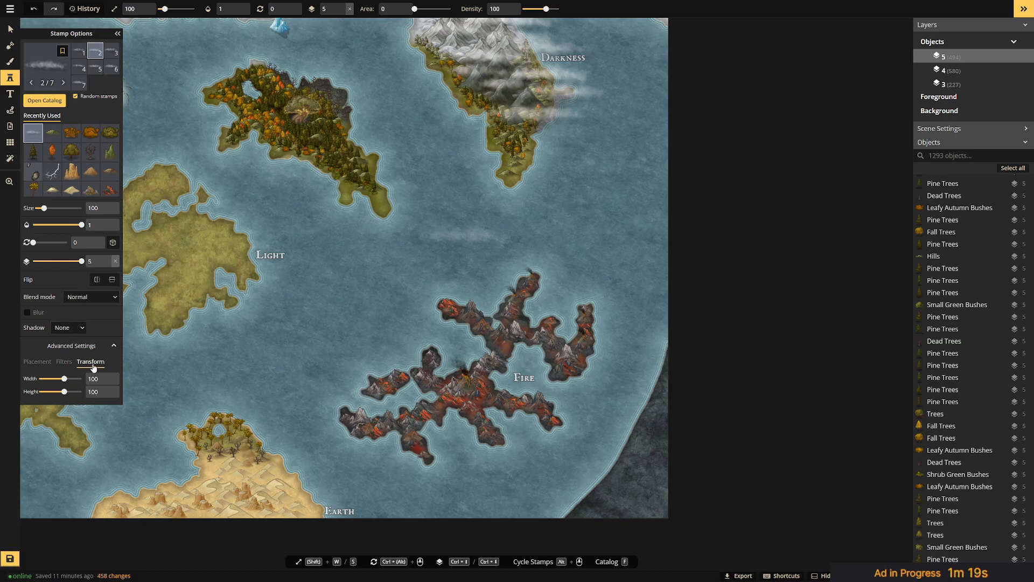
scroll(225, 361, up, 5)
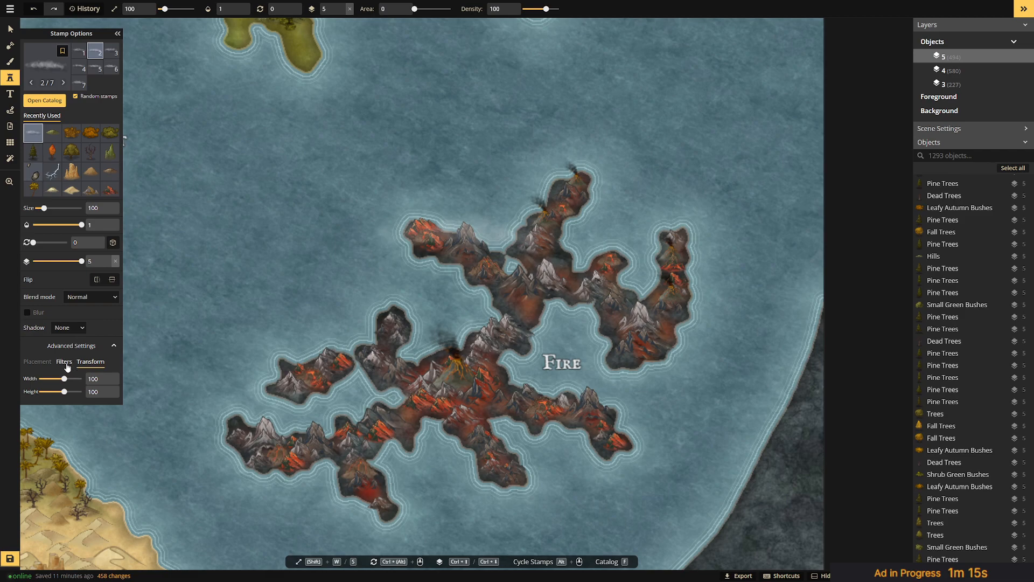
click(64, 362)
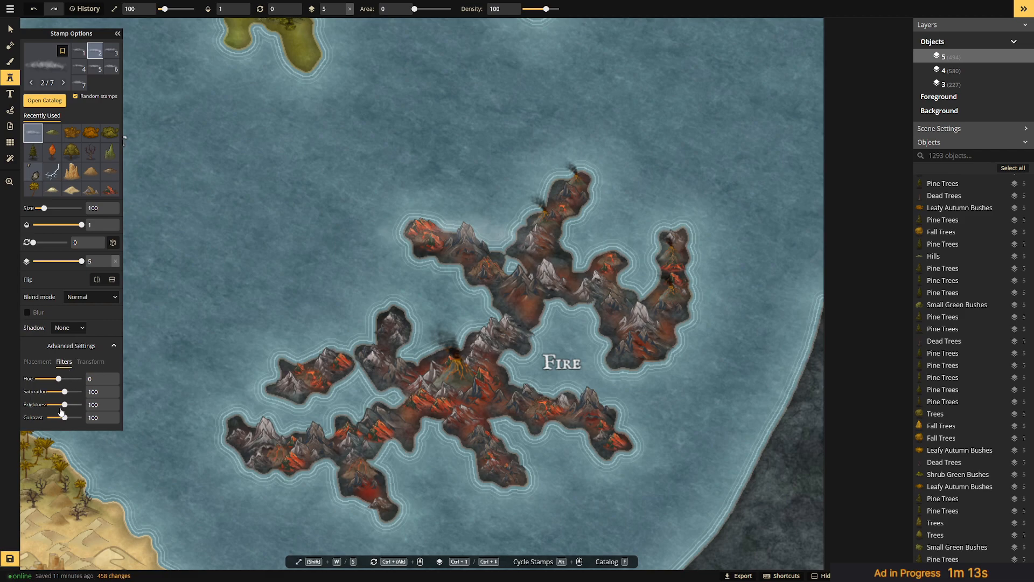
drag(65, 417, 47, 405)
click(115, 418)
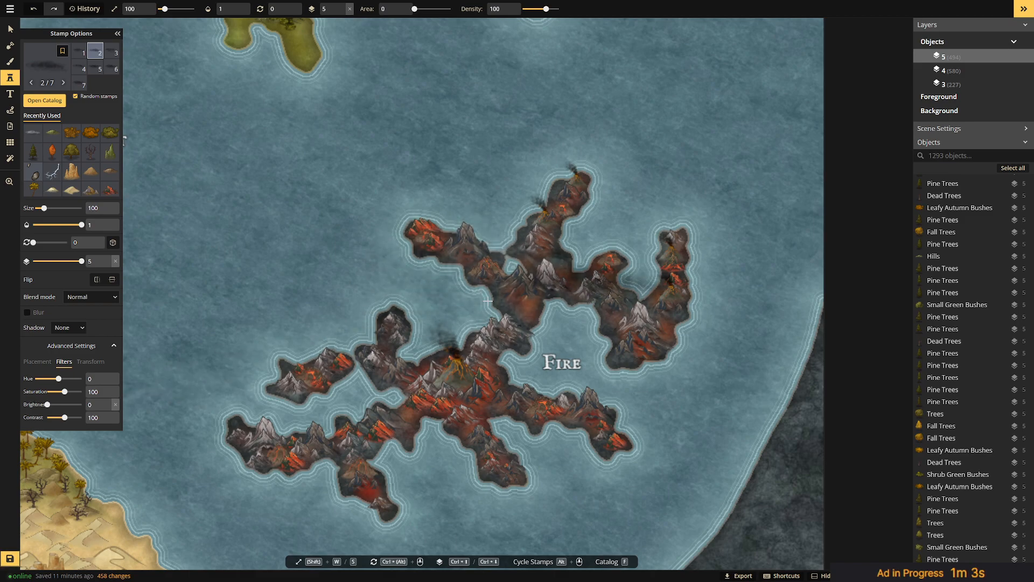
drag(58, 379, 82, 378)
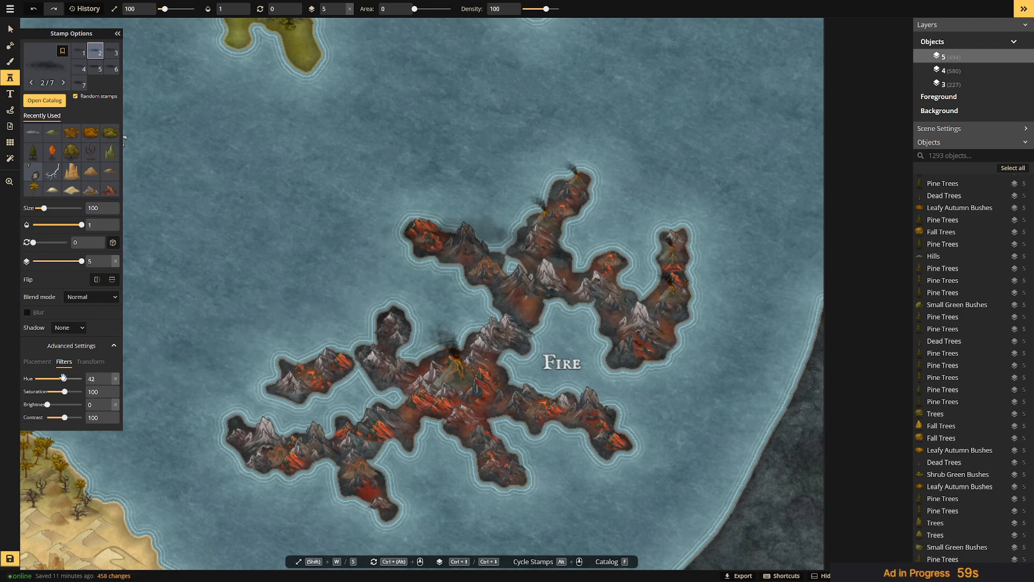
drag(78, 383, 74, 379)
Place dark smoke clouds over the Fire island's central, western and southern arms.
click(386, 359)
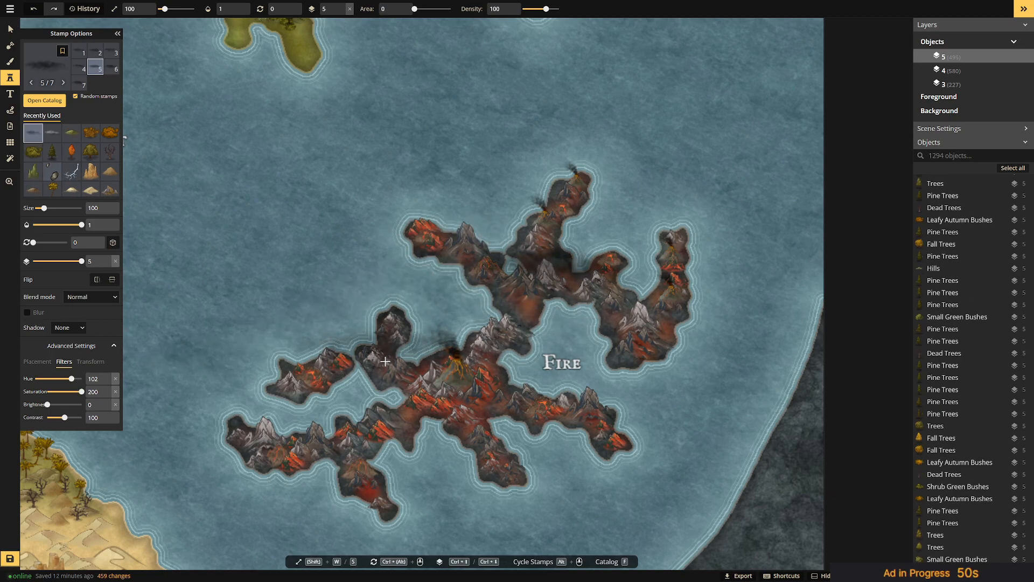
click(490, 413)
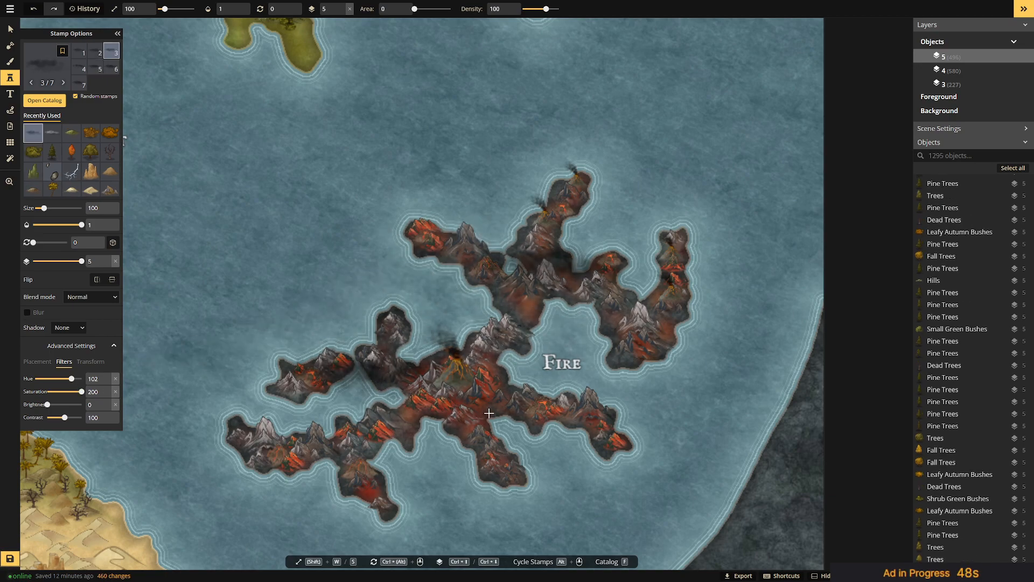
click(519, 383)
click(350, 438)
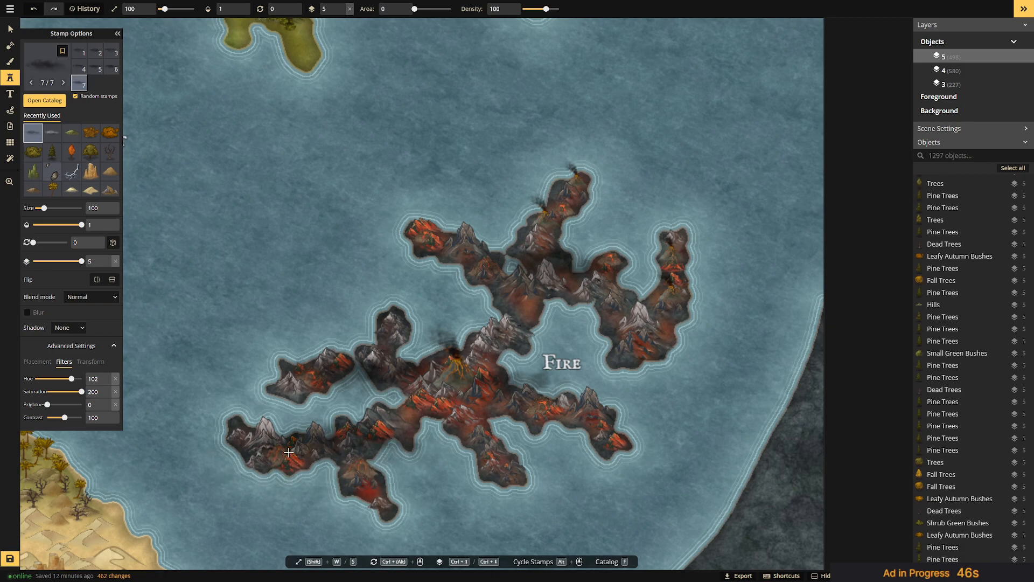
click(281, 448)
click(380, 489)
click(530, 438)
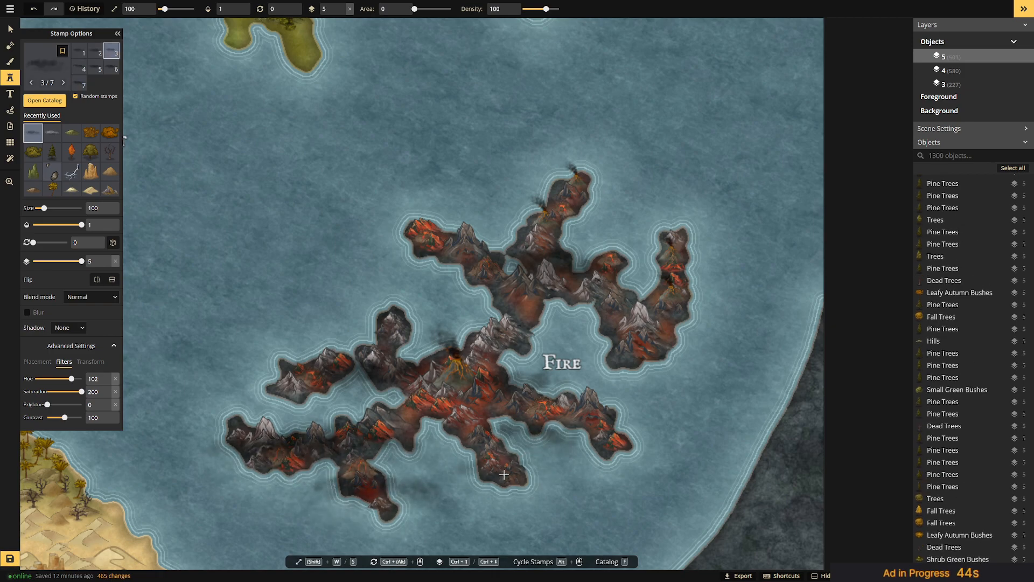
Add dark clouds along the Fire island's eastern arms, northern tip and northwestern arm, and over its centre and label.
click(606, 426)
click(659, 330)
click(681, 266)
click(593, 191)
click(415, 233)
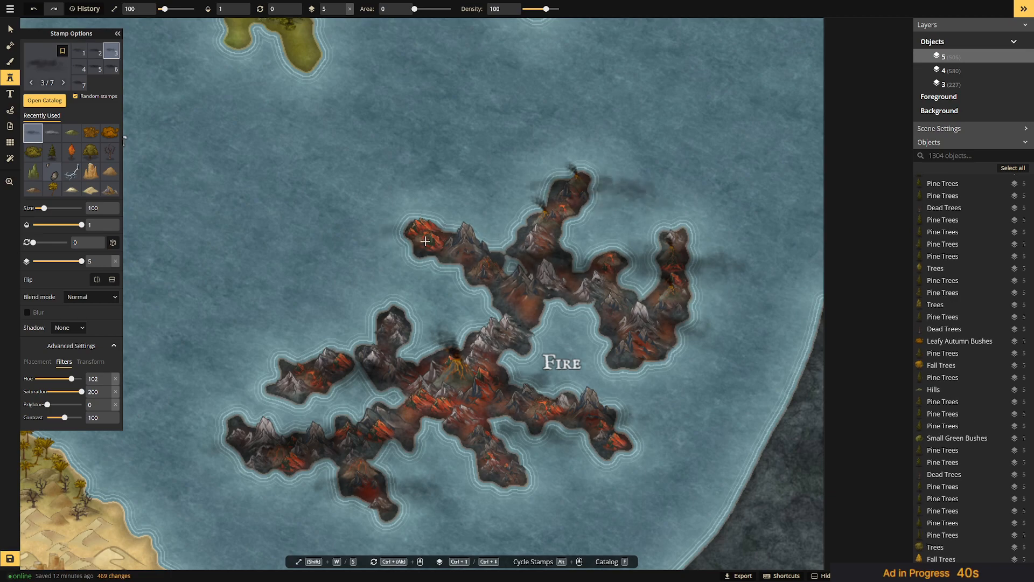
click(447, 402)
click(422, 300)
click(566, 359)
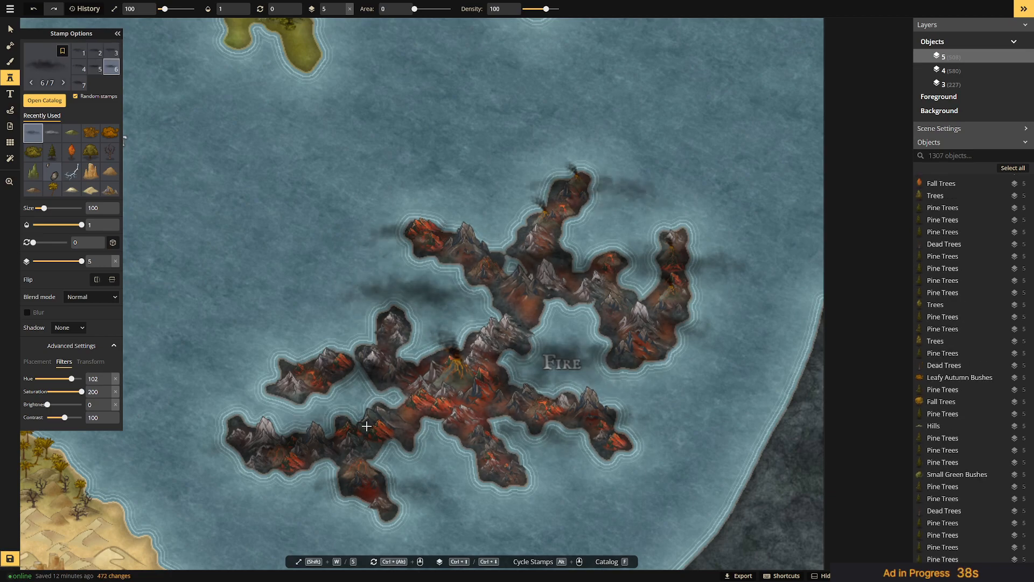
Place more dark clouds over the sea south and east of the Fire island.
click(448, 491)
click(558, 489)
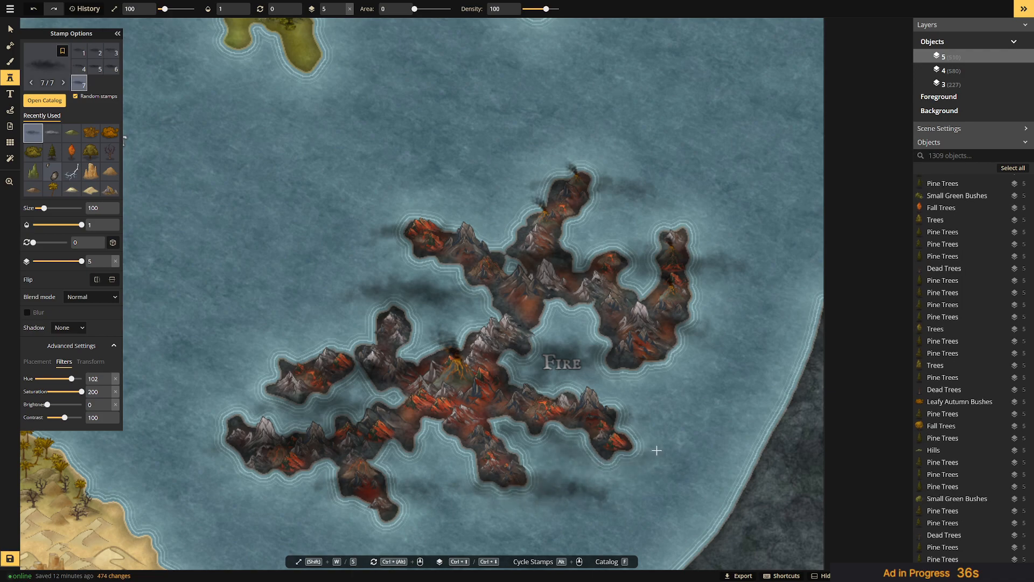
click(681, 397)
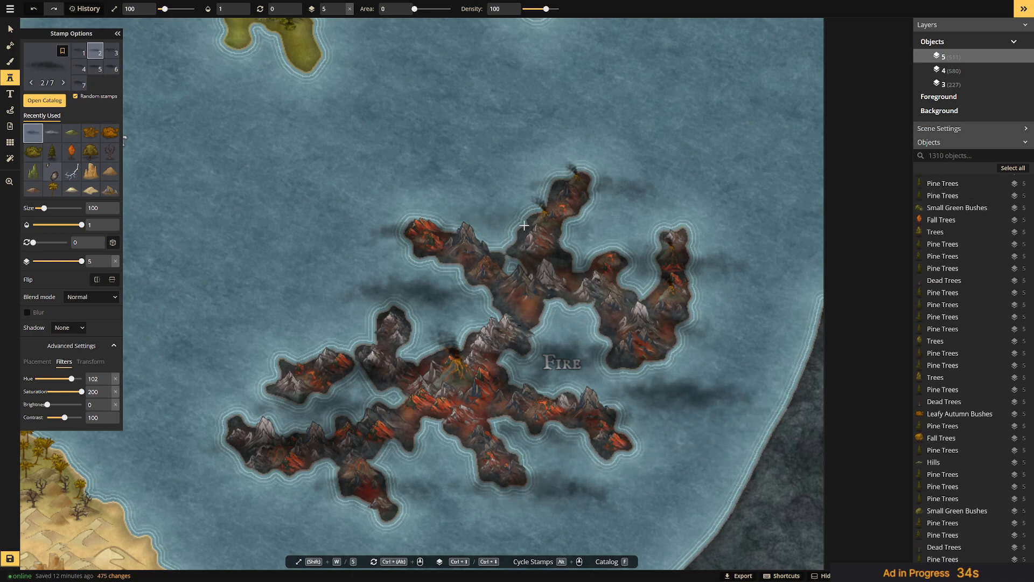
click(700, 275)
click(703, 236)
click(716, 352)
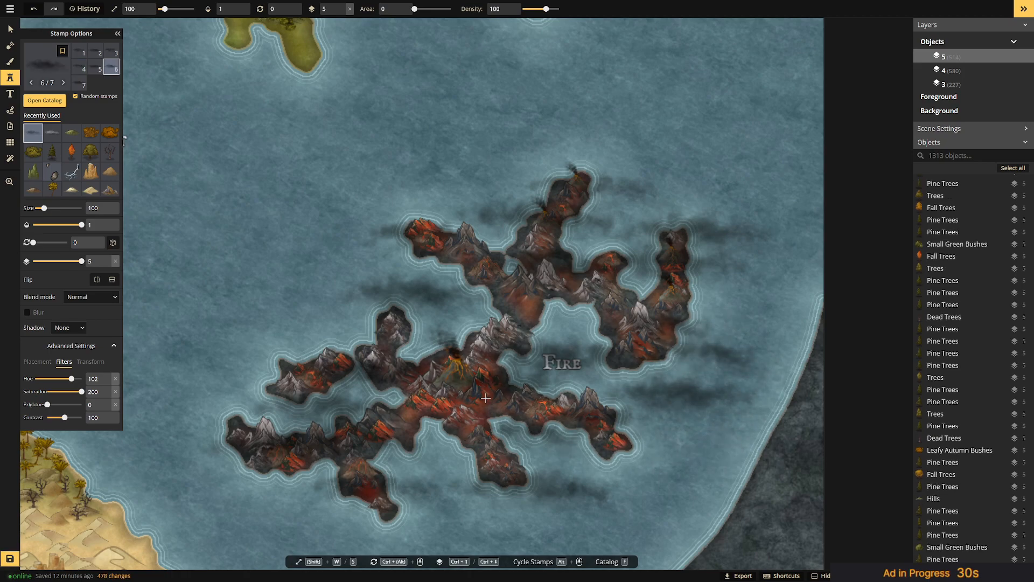
scroll(486, 394, down, 6)
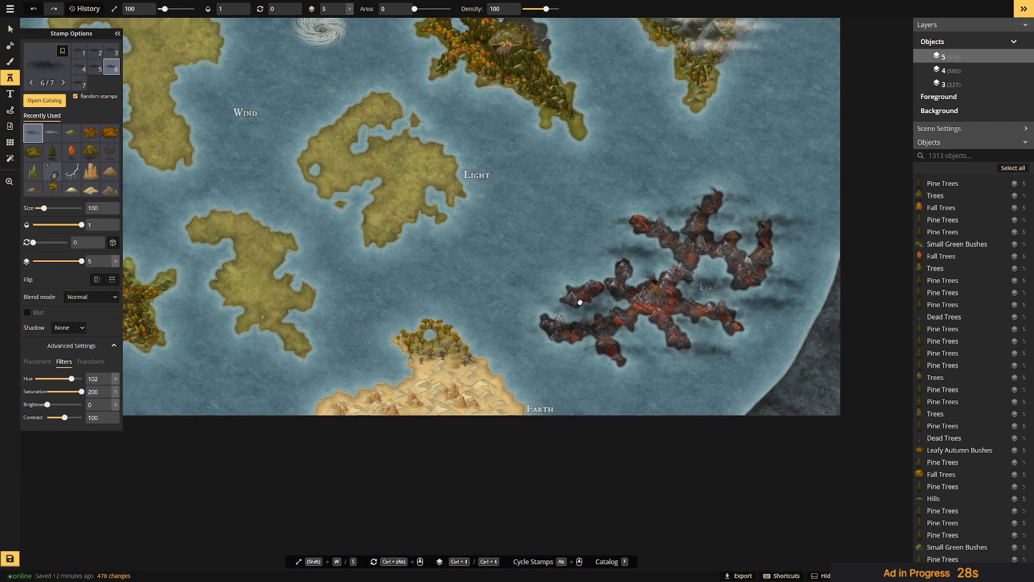
drag(580, 302, 545, 347)
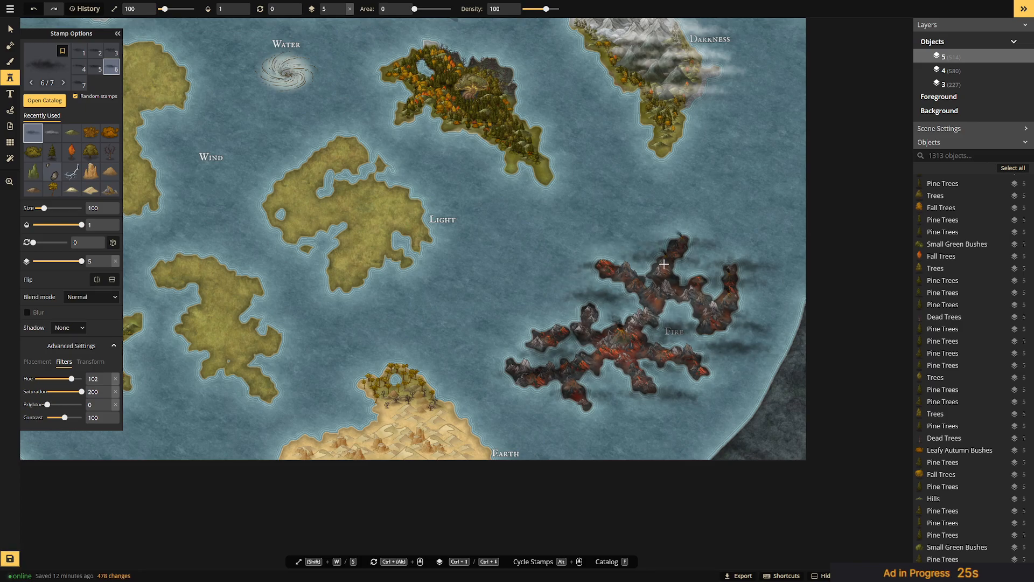
drag(481, 181, 612, 224)
click(11, 33)
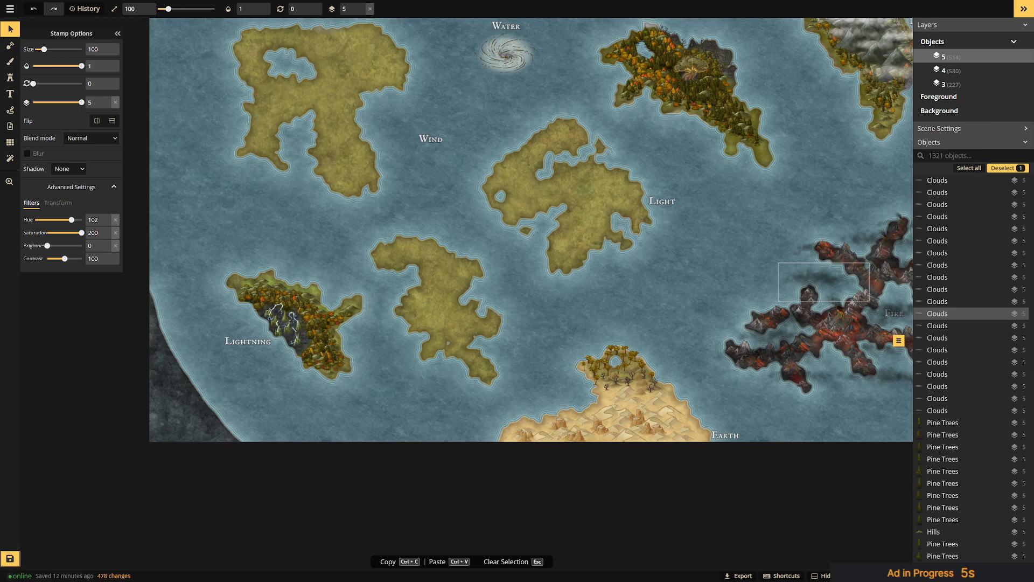
drag(747, 201, 623, 277)
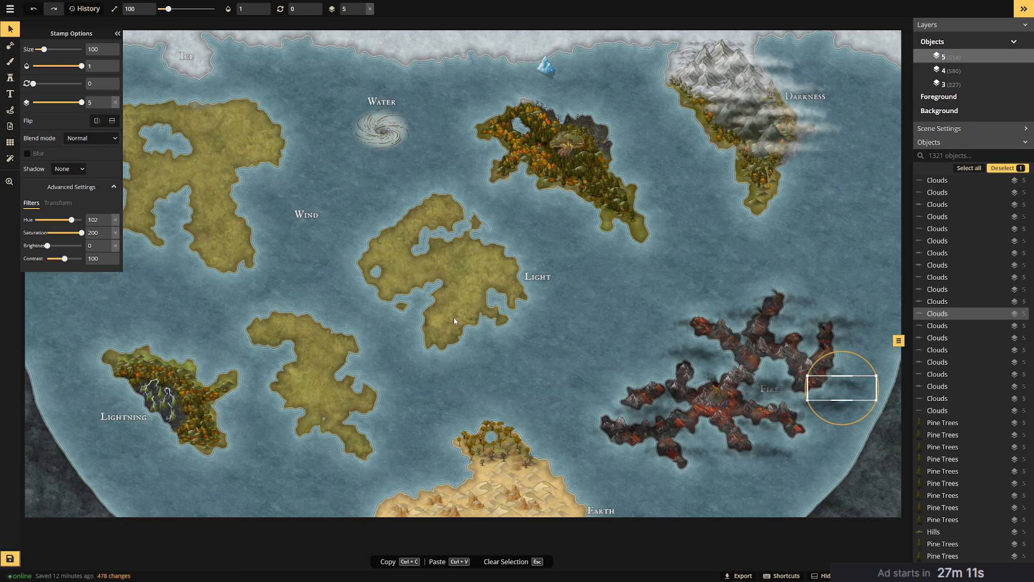
drag(385, 273, 499, 297)
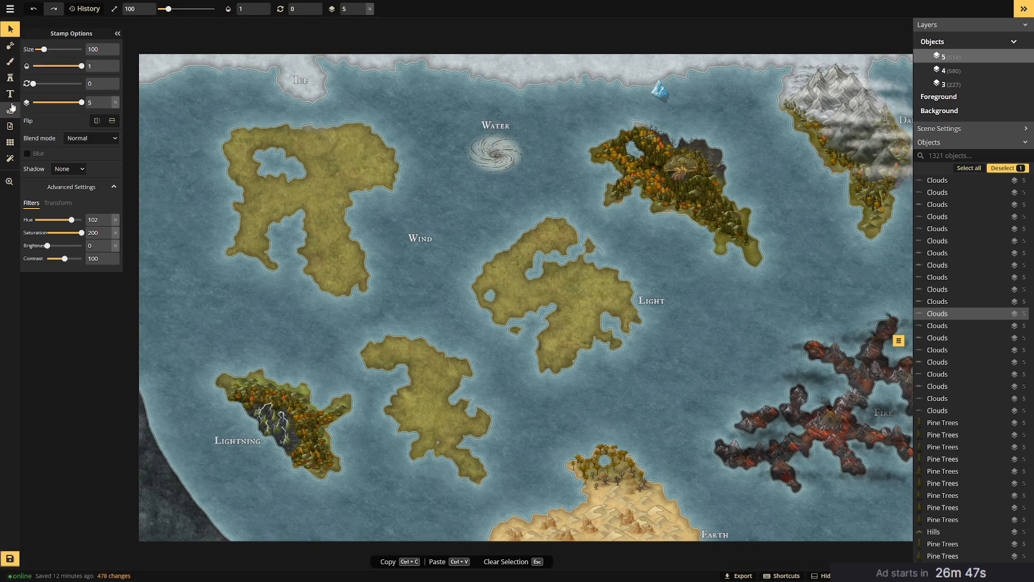
Start a text label with the Text tool, enable its shadow and open the shadow settings.
click(10, 94)
click(56, 54)
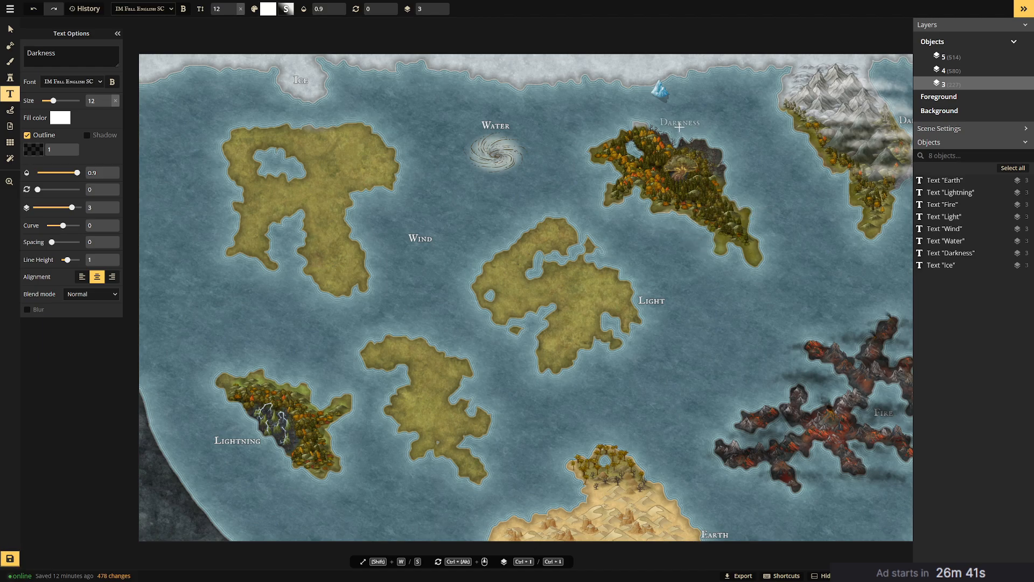
click(469, 233)
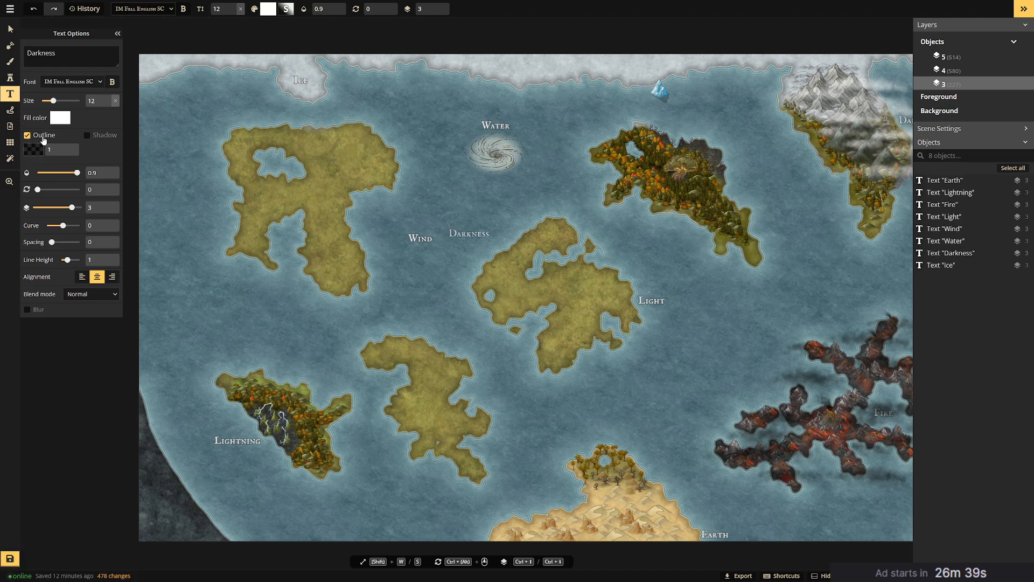
click(87, 137)
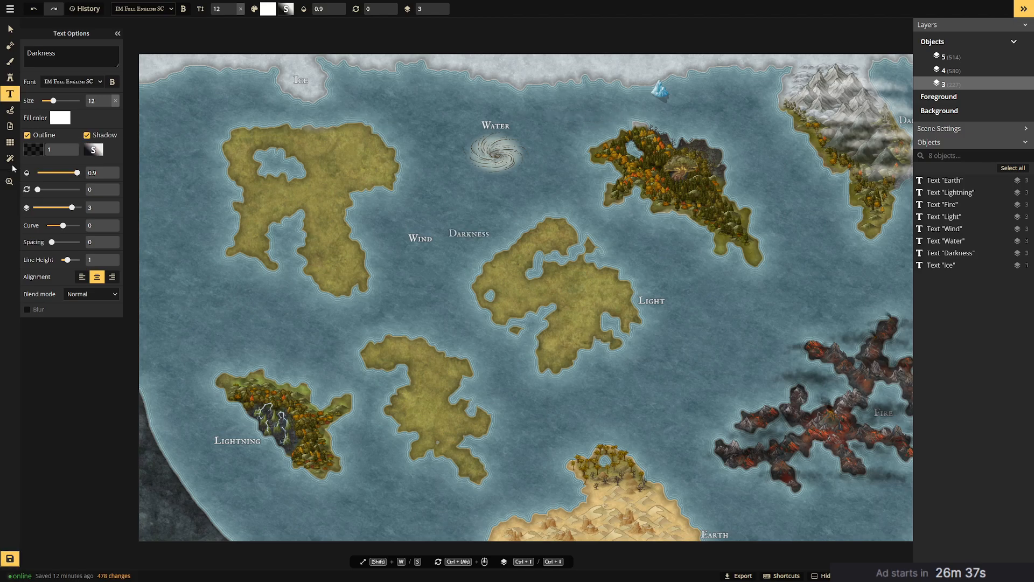
click(94, 150)
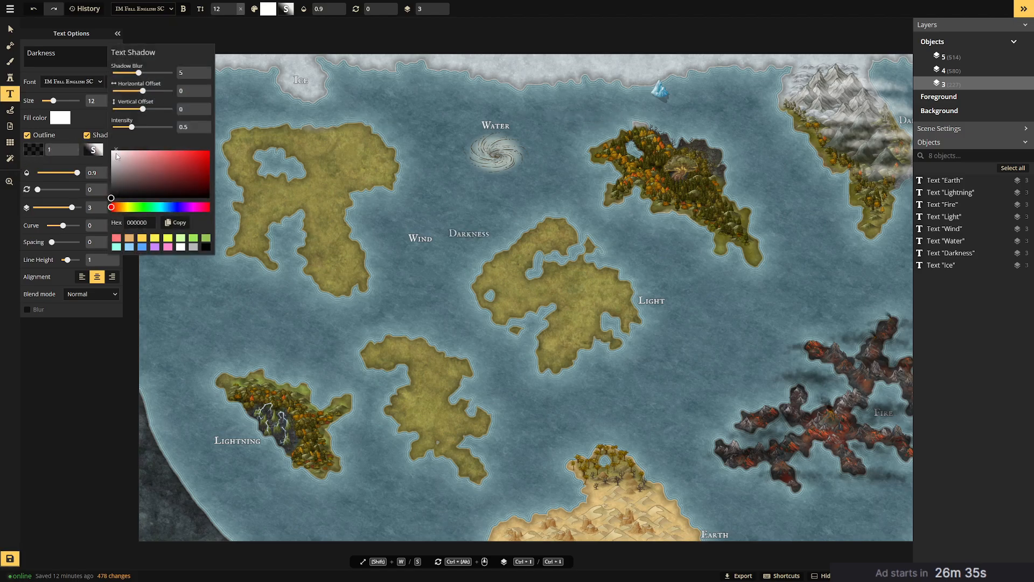
Try red (ff0000) as the label text's shadow color and fill color, and restore the black shadow and white fill.
mouse_move(146, 178)
mouse_down()
mouse_move(226, 161)
mouse_move(229, 138)
mouse_up()
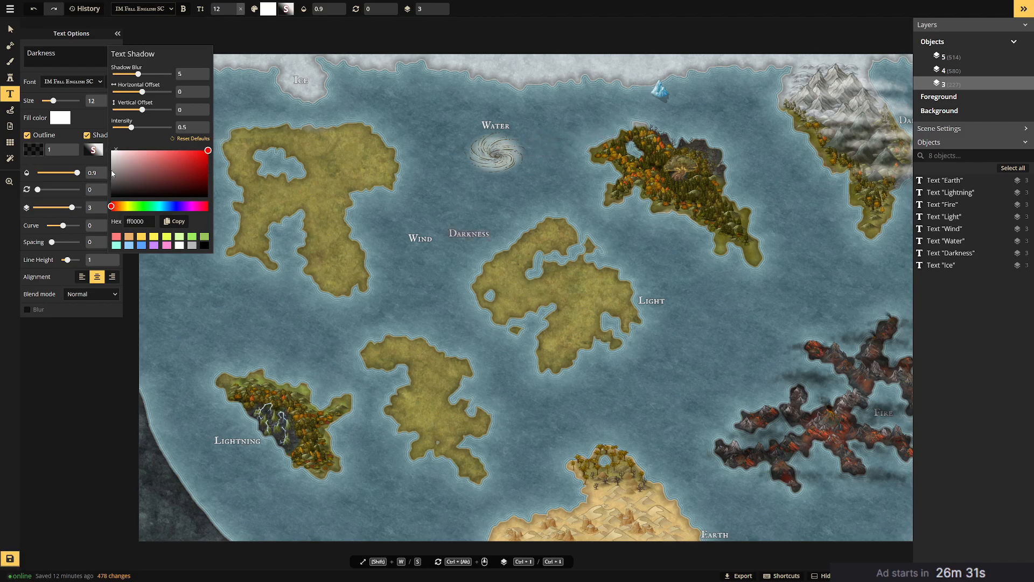
click(192, 139)
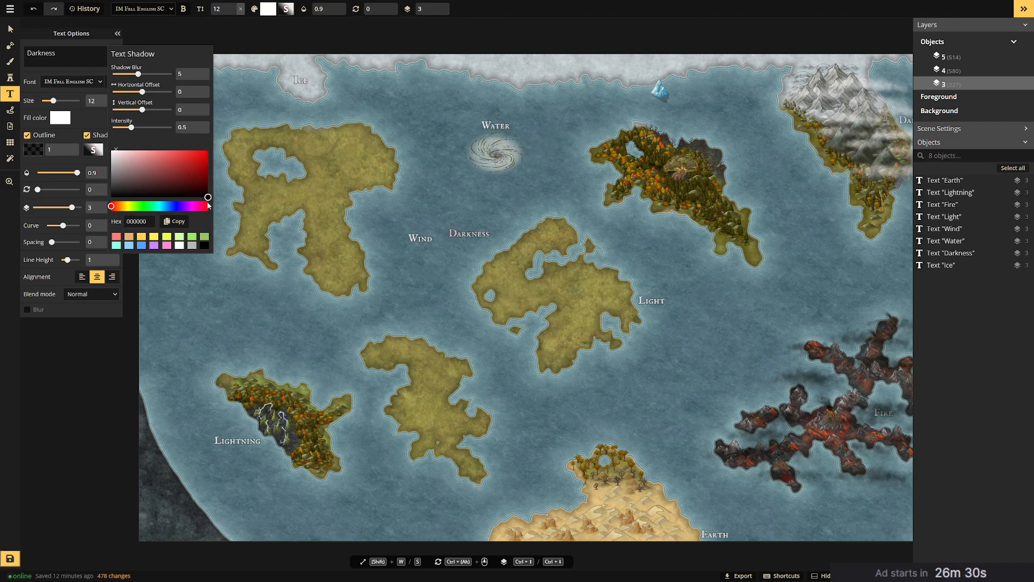
click(91, 123)
click(60, 118)
drag(141, 85, 207, 68)
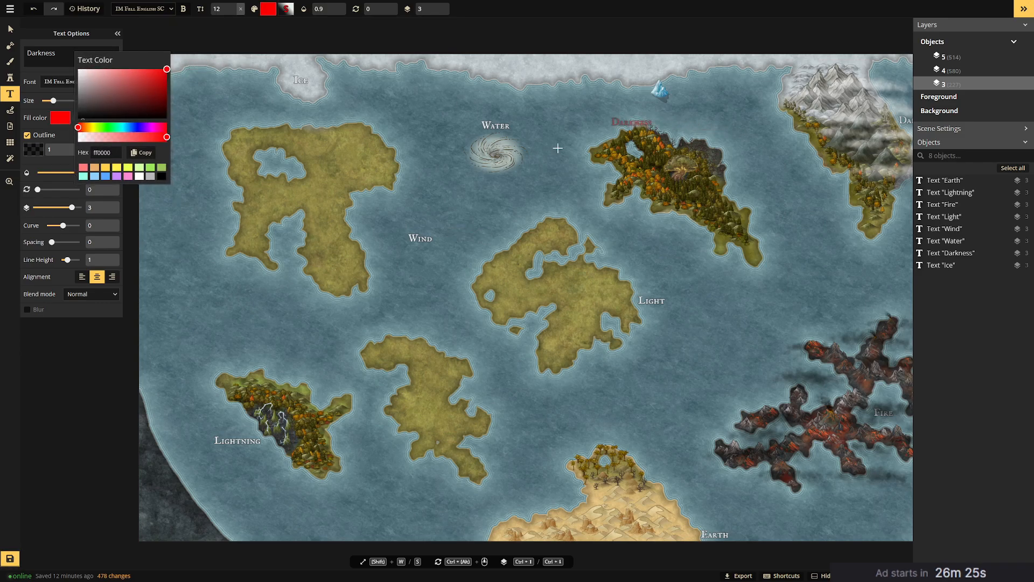
drag(97, 106, 61, 62)
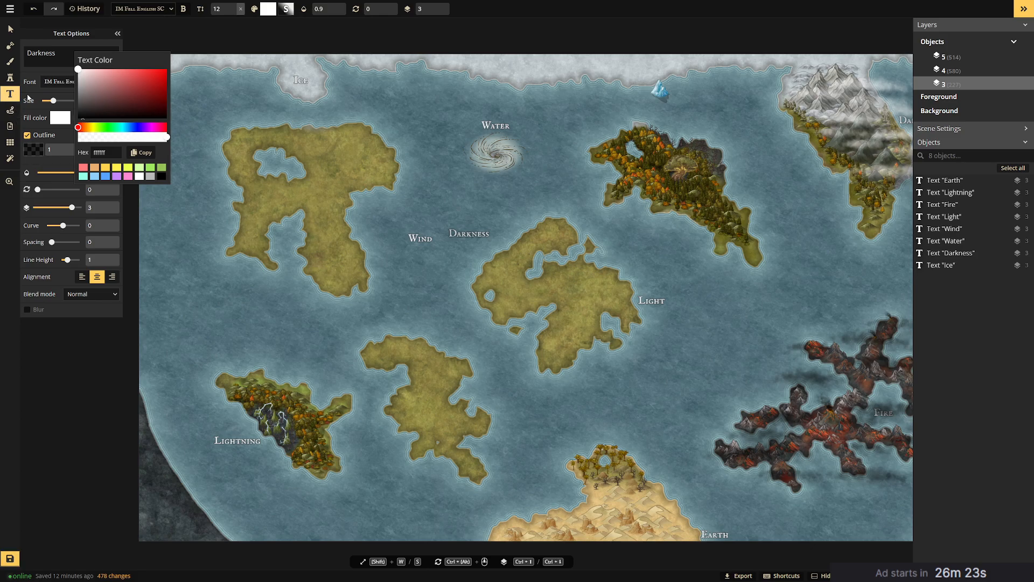
click(55, 74)
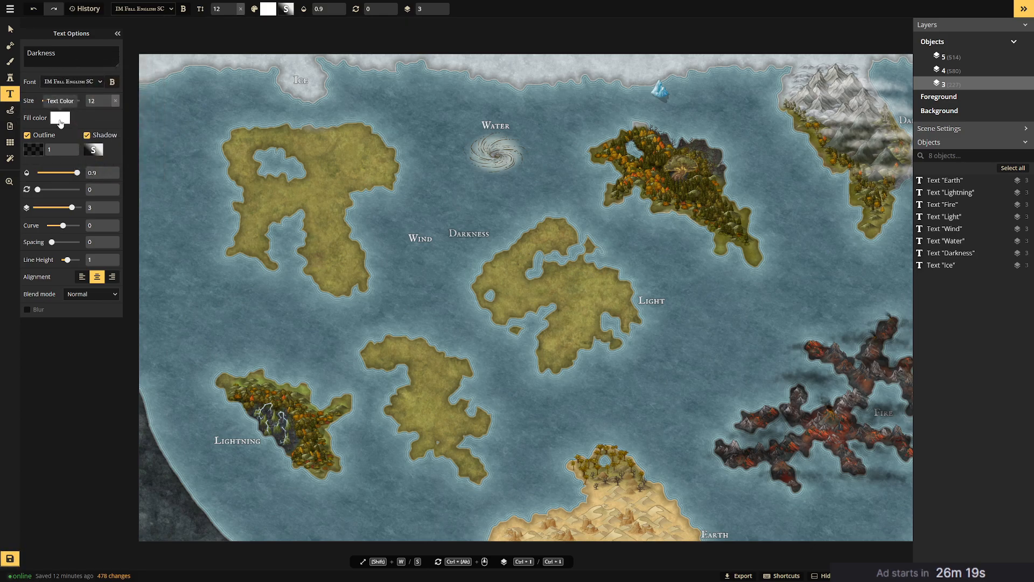
Set the label text's outline width to 2 and its opacity to 1.
click(67, 148)
click(66, 149)
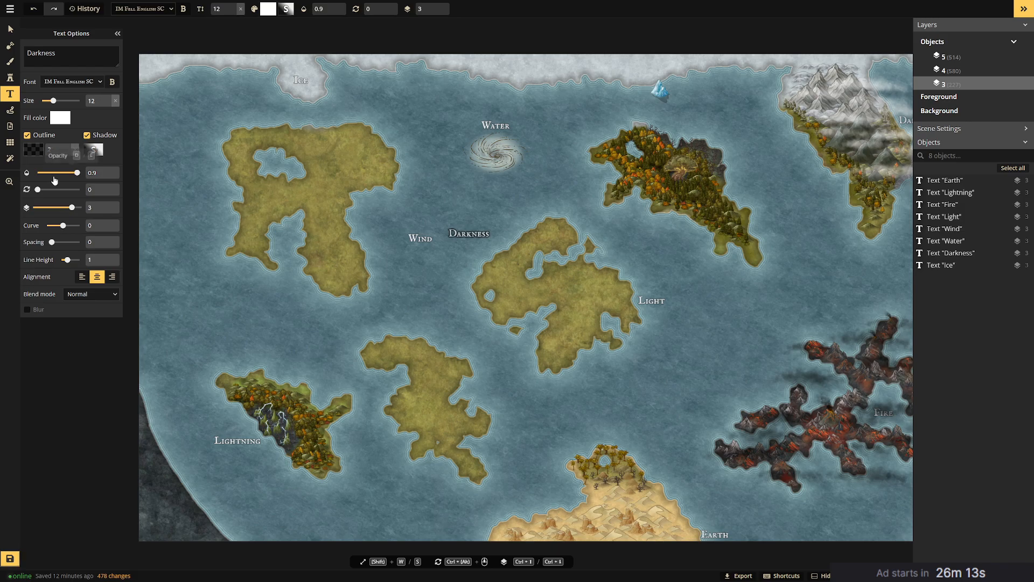
click(469, 235)
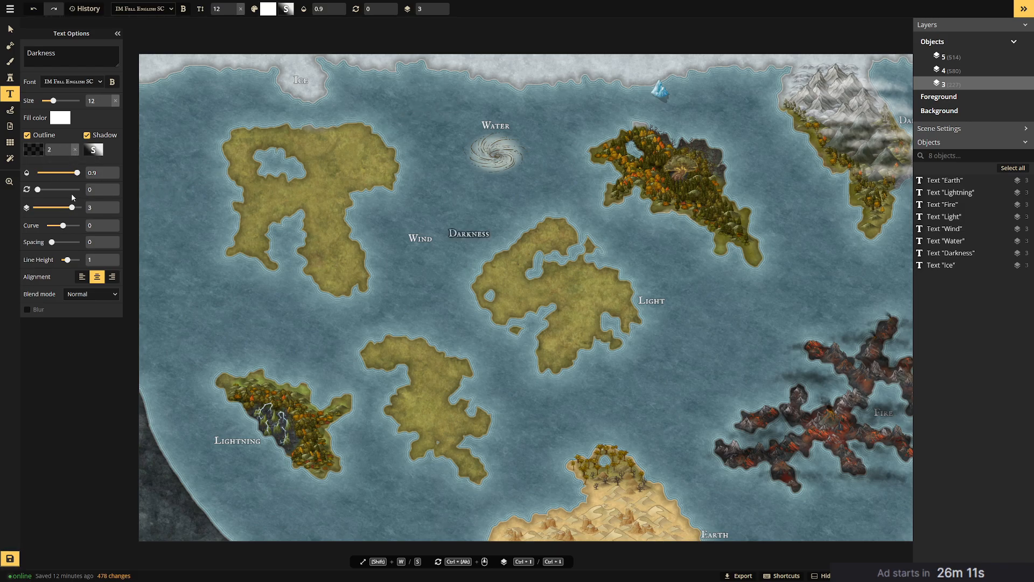
click(109, 170)
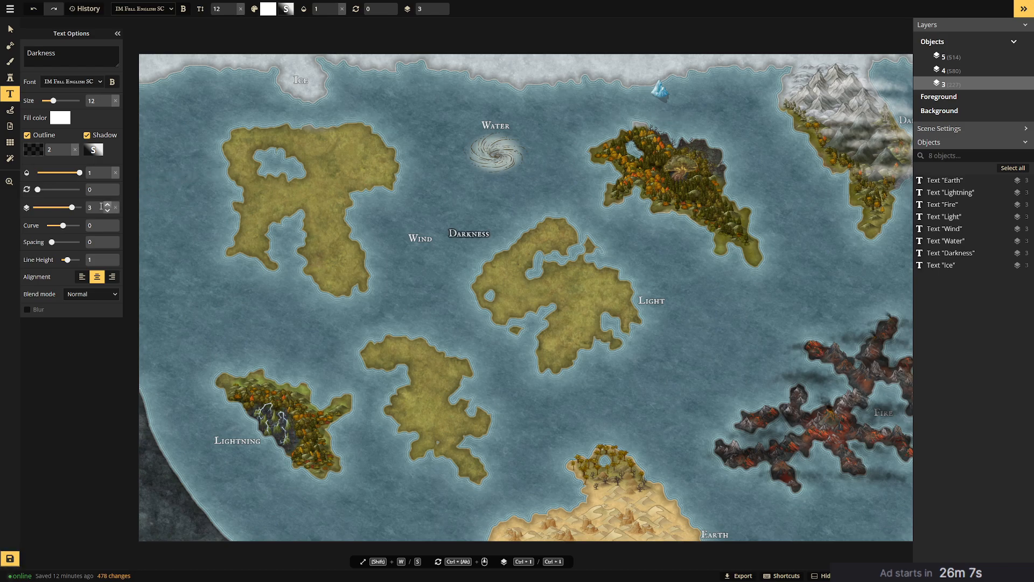
Try curving the label text with curve values of 300 and 100, and reset the curve to 0.
drag(68, 226, 79, 225)
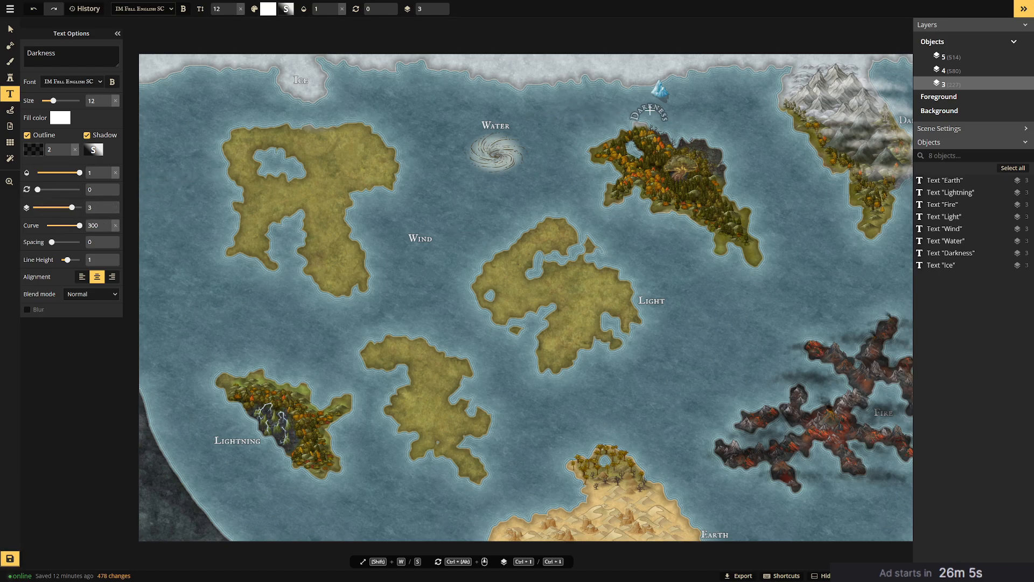
double_click(93, 225)
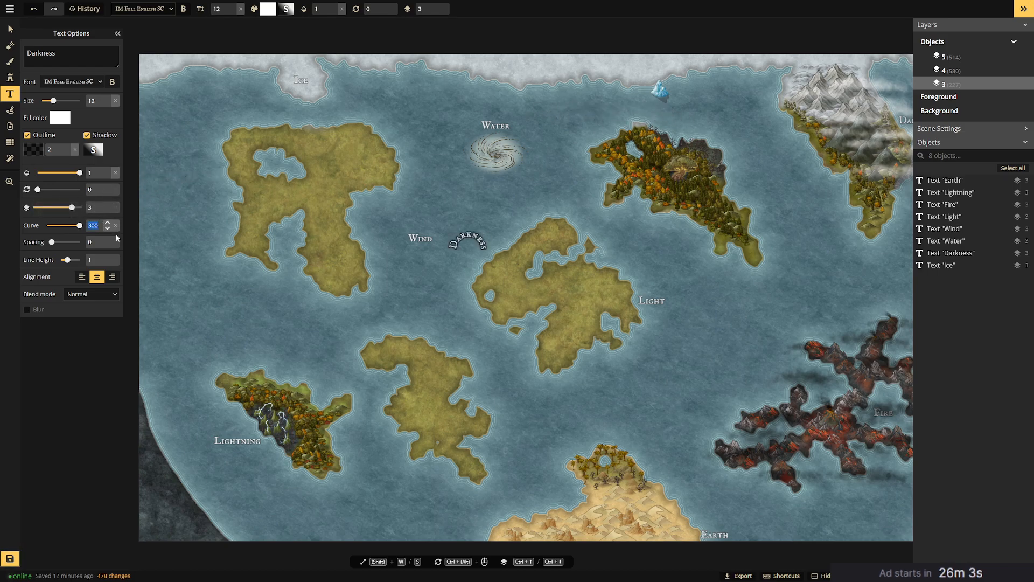
text(100)
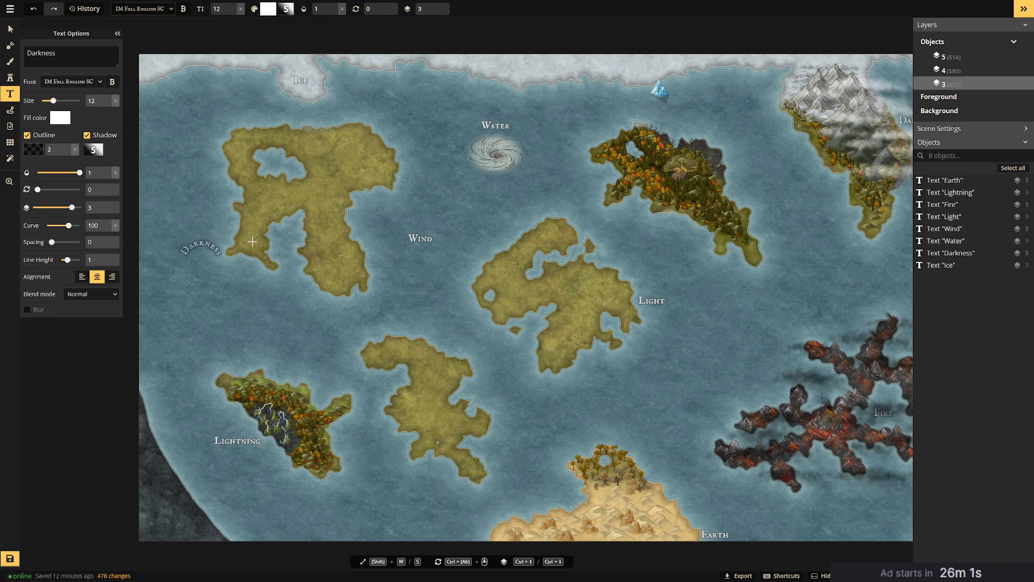
key(BackSpace)
key(BackSpace)
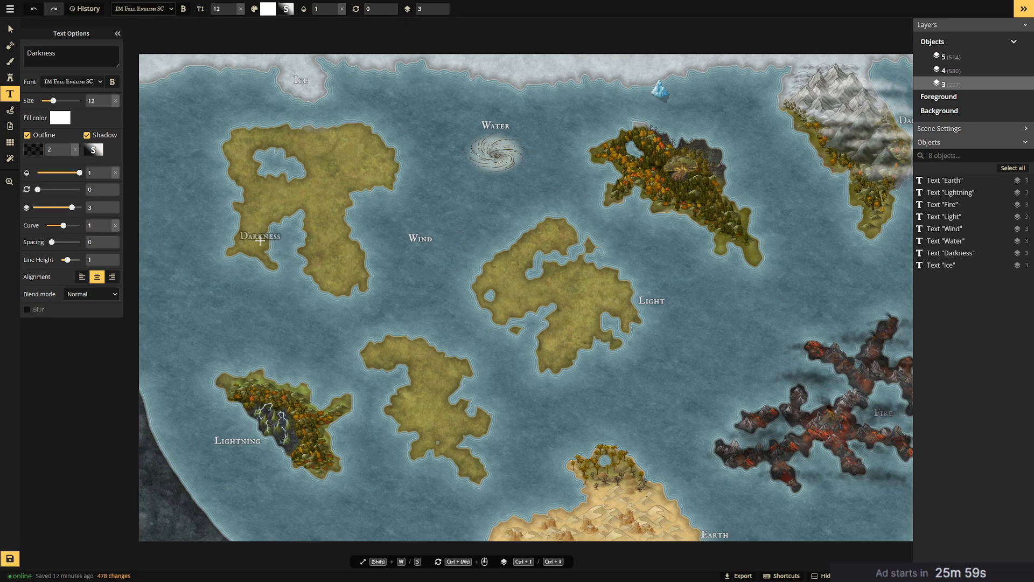
text(0)
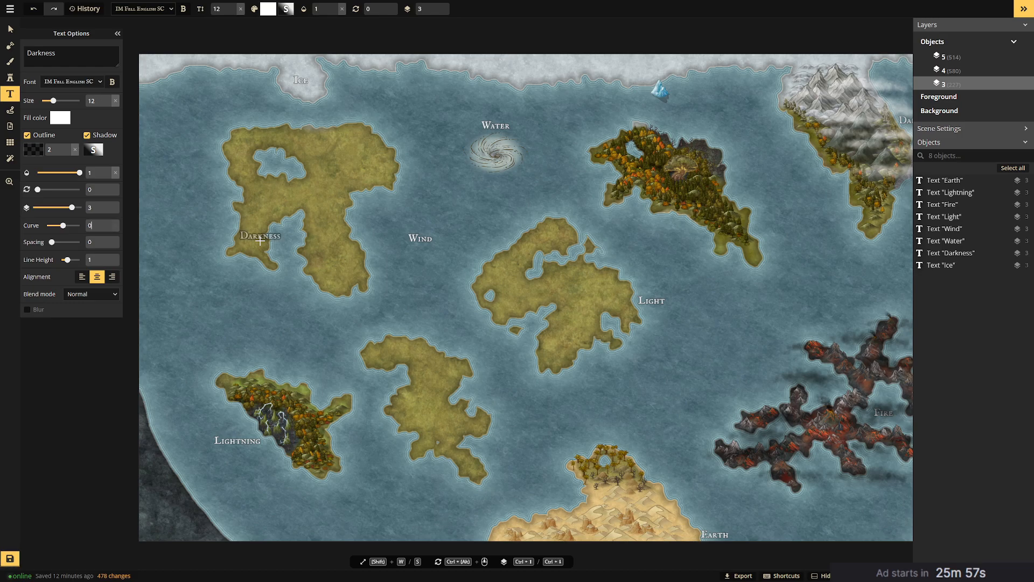
drag(52, 242, 65, 259)
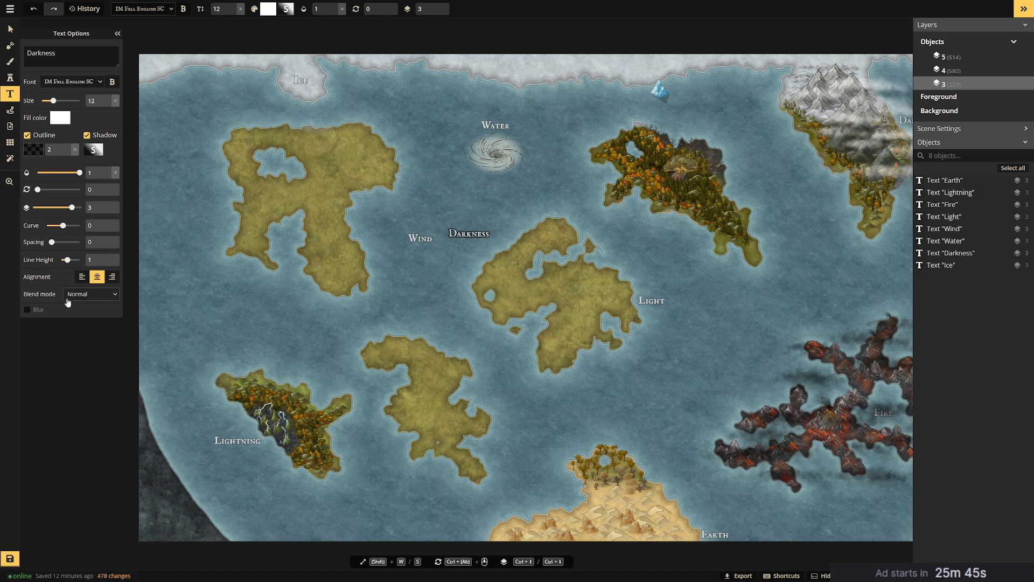
Place a text label above the forested volcano island northeast of Light and set its text to "Elves & Half-Elves".
drag(199, 180, 672, 118)
click(658, 102)
key(Escape)
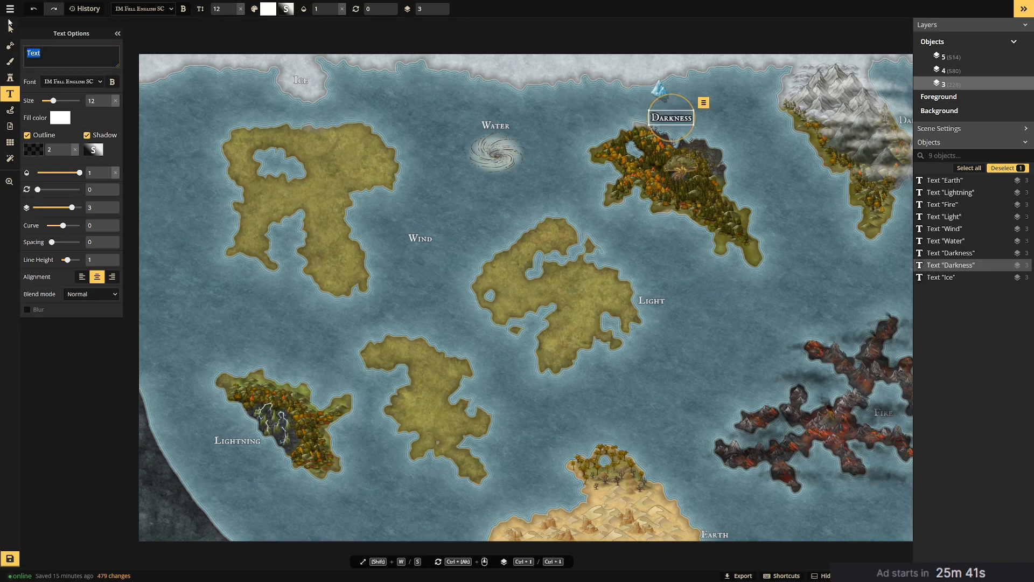
click(676, 117)
click(70, 54)
key(ctrl+a)
text(Elve)
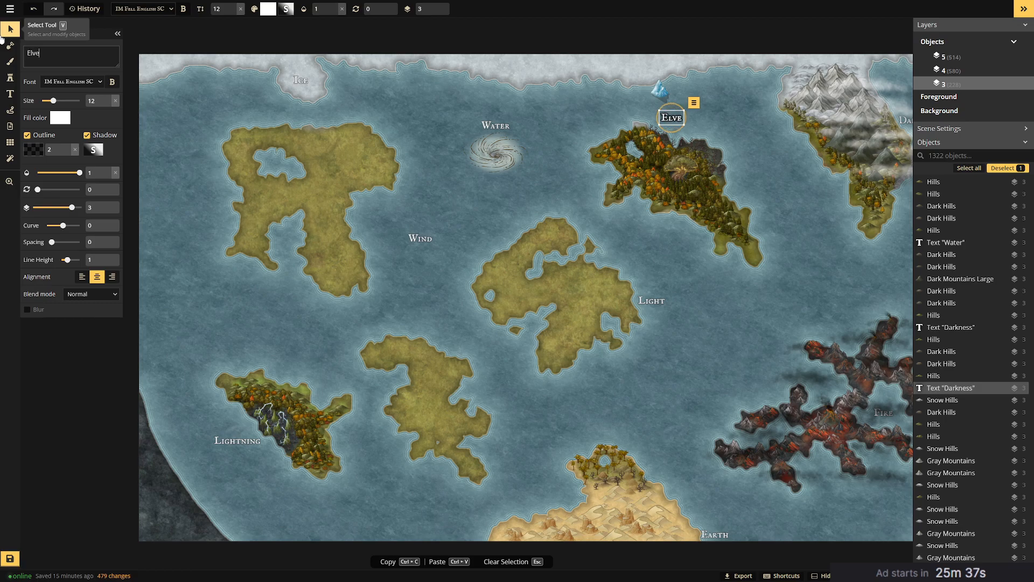
text(s & Half-)
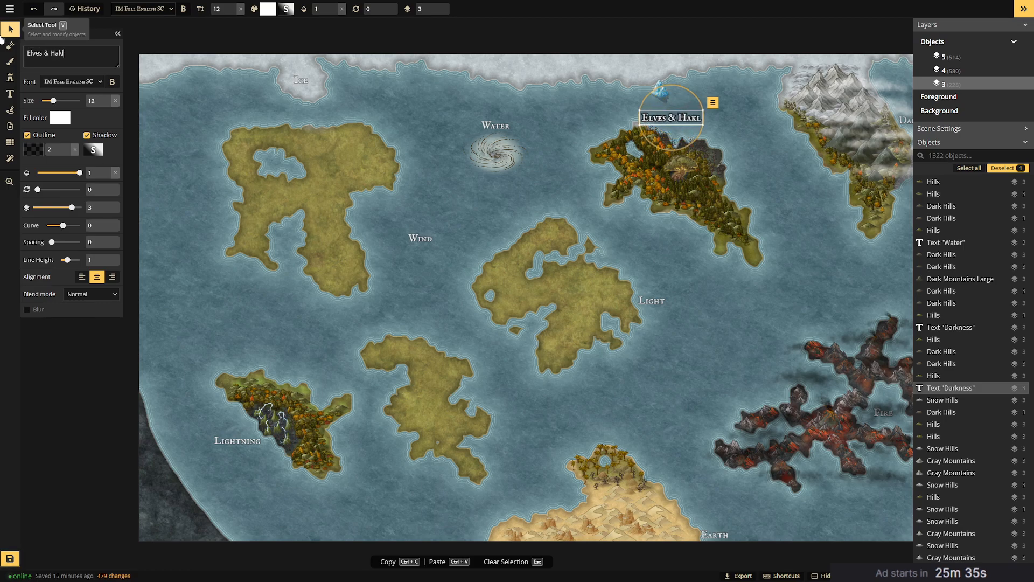
text(Elves)
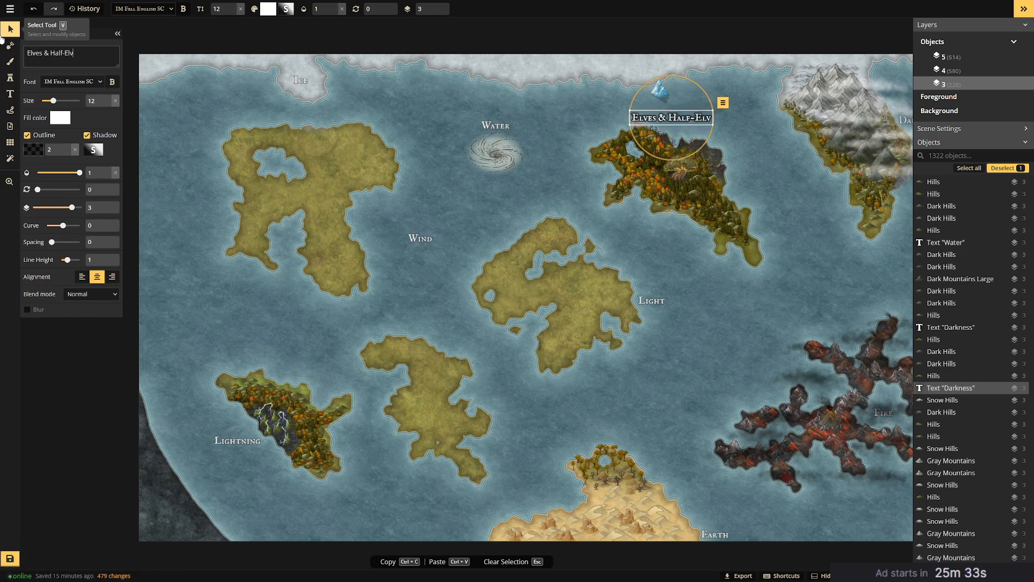
key(Return)
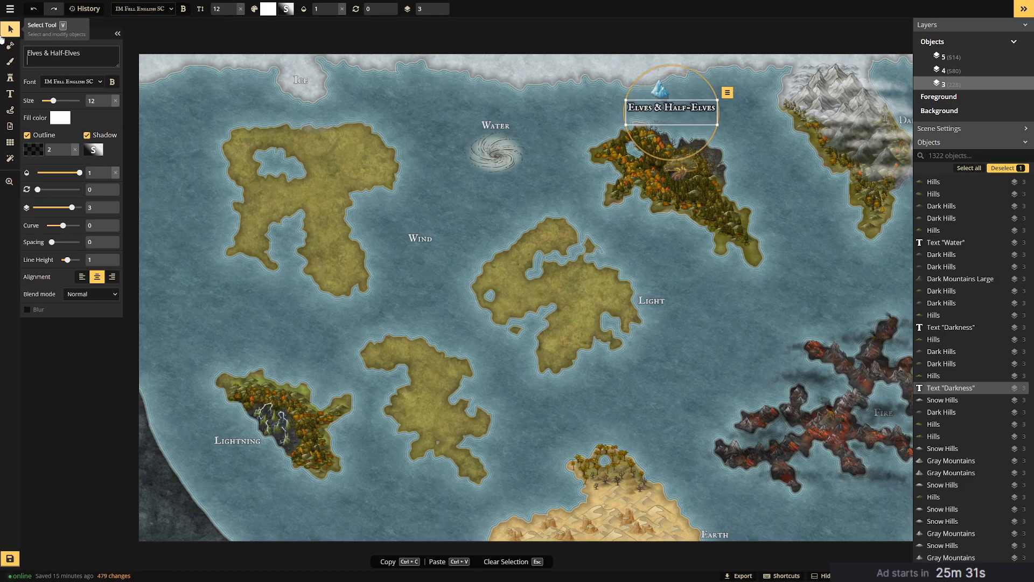
key(BackSpace)
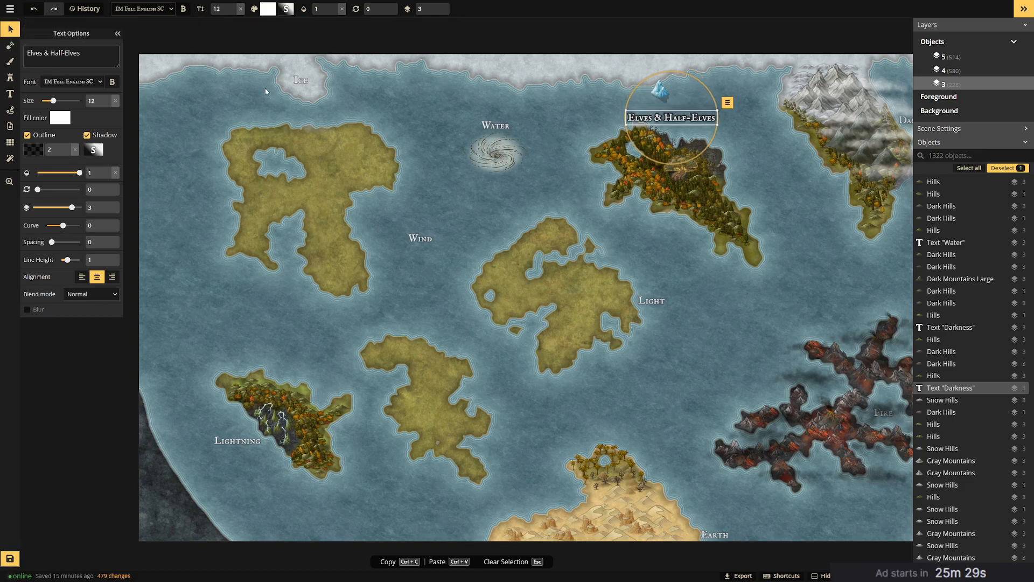
Duplicate the Elves & Half-Elves label, rename the copy "Dwarves" on layer 5, and position it beside the snowy mountains above the Darkness label.
click(727, 102)
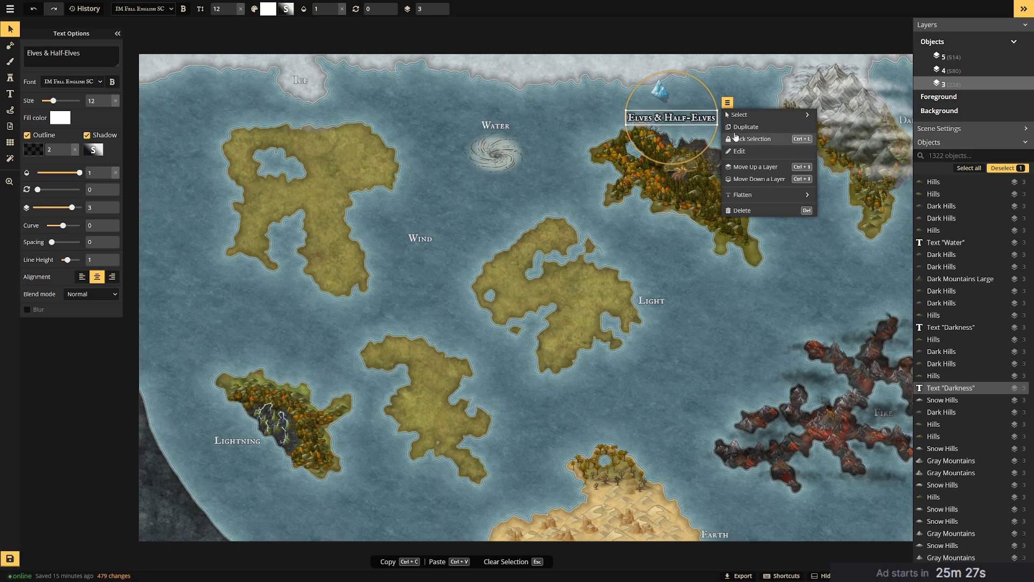
click(754, 127)
drag(746, 153, 657, 133)
click(80, 210)
triple_click(32, 54)
text(Dwarves)
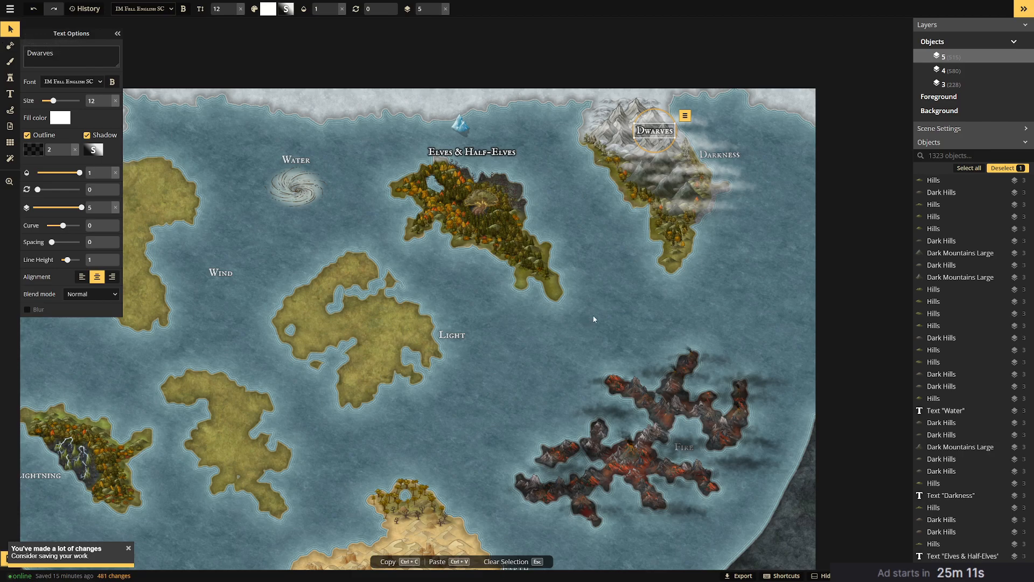
drag(653, 133, 700, 132)
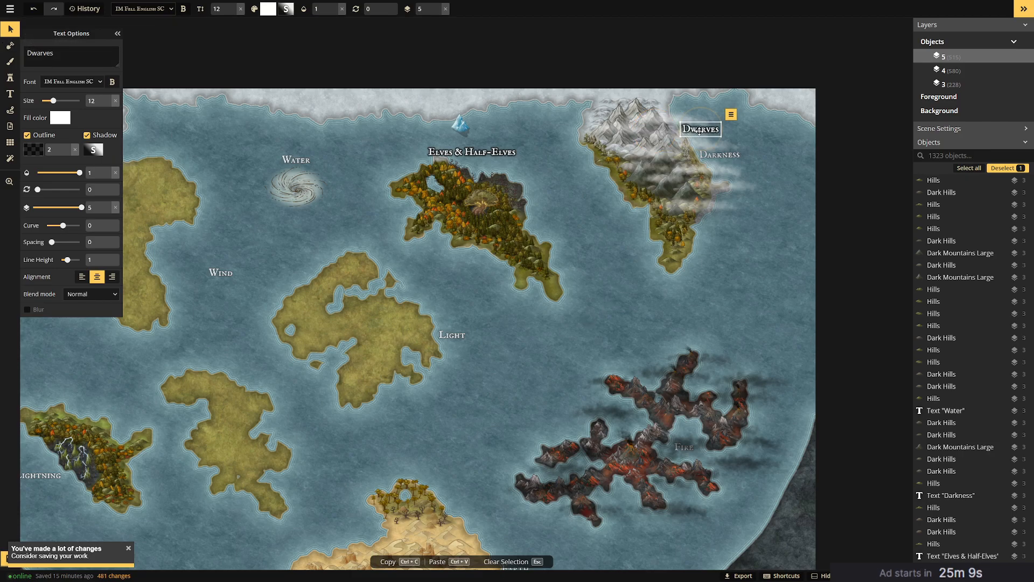
click(634, 262)
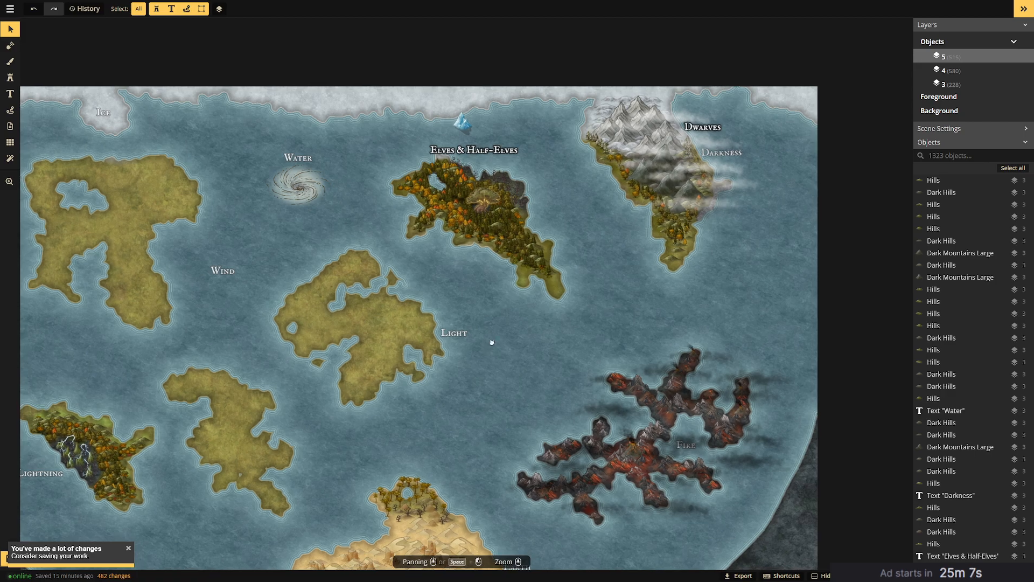
Duplicate the Elves & Half-Elves label, move the copy above the northern tip of the Light island and rename it "Humans".
drag(485, 345, 621, 258)
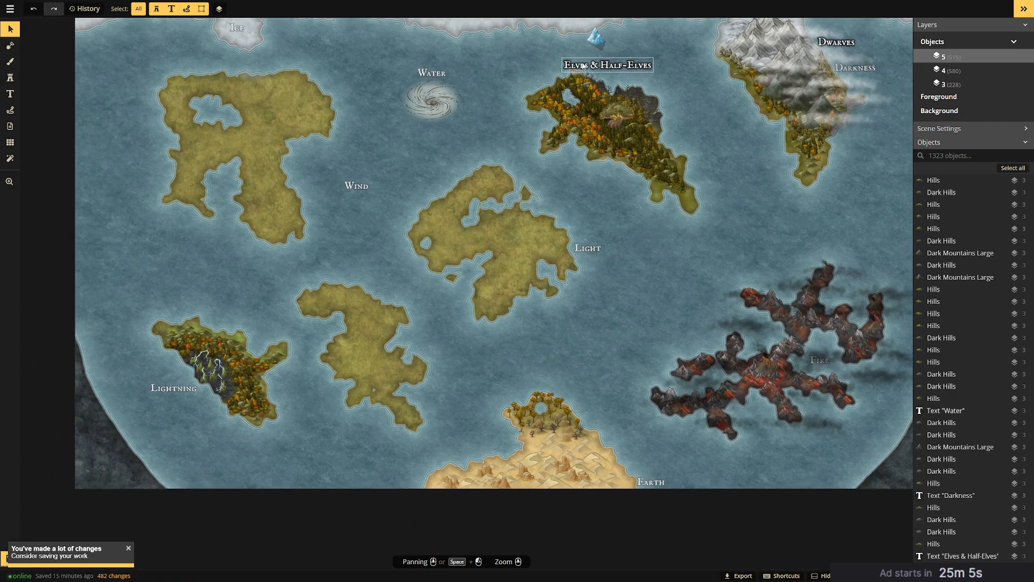
click(587, 65)
click(664, 50)
click(692, 75)
drag(659, 88, 493, 158)
triple_click(54, 52)
text(Humans)
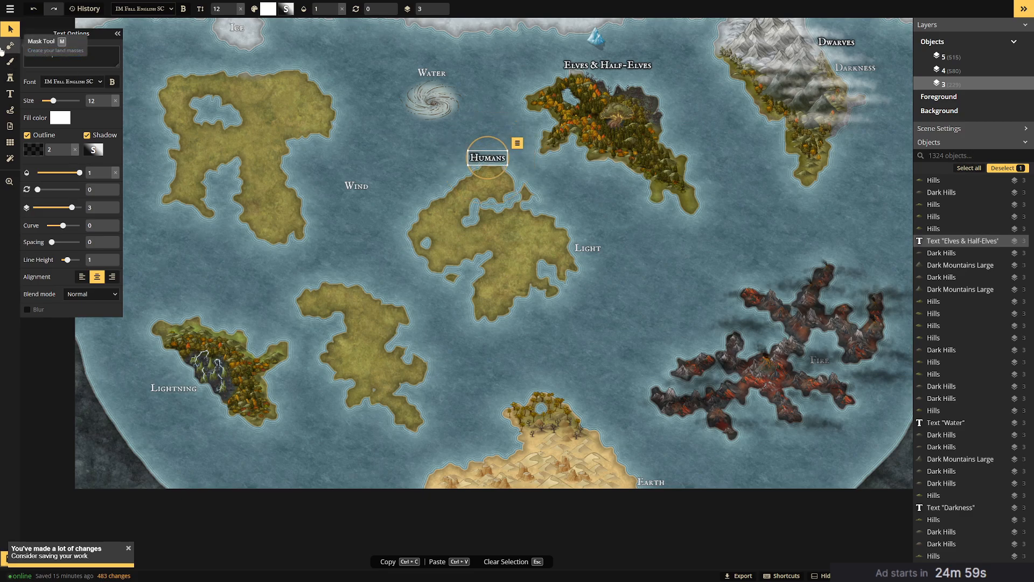
click(426, 182)
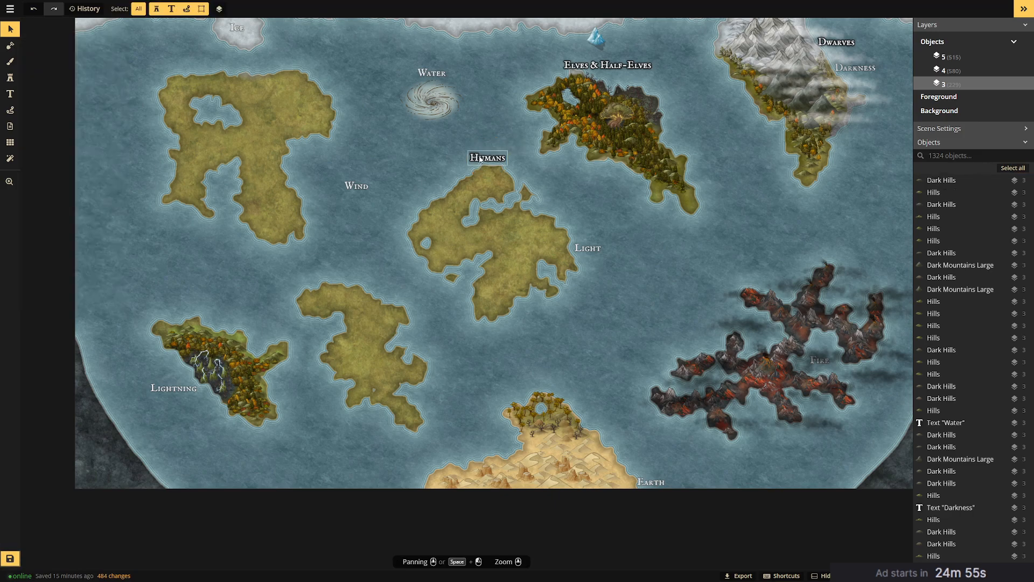
Duplicate the Humans label, place the copy above the Lightning island and rename it "Gnoooooomes".
right_click(481, 159)
click(539, 172)
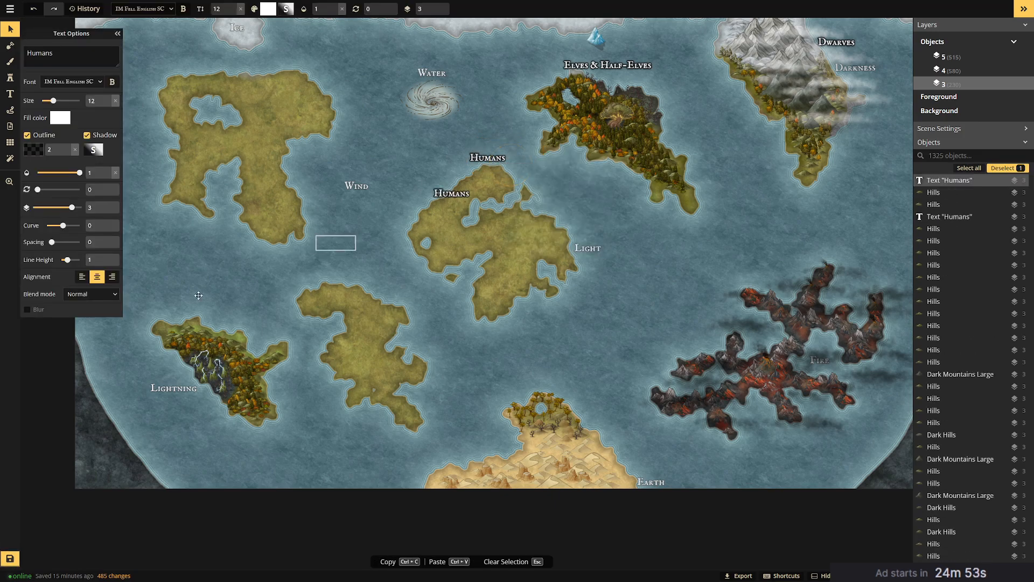
click(216, 305)
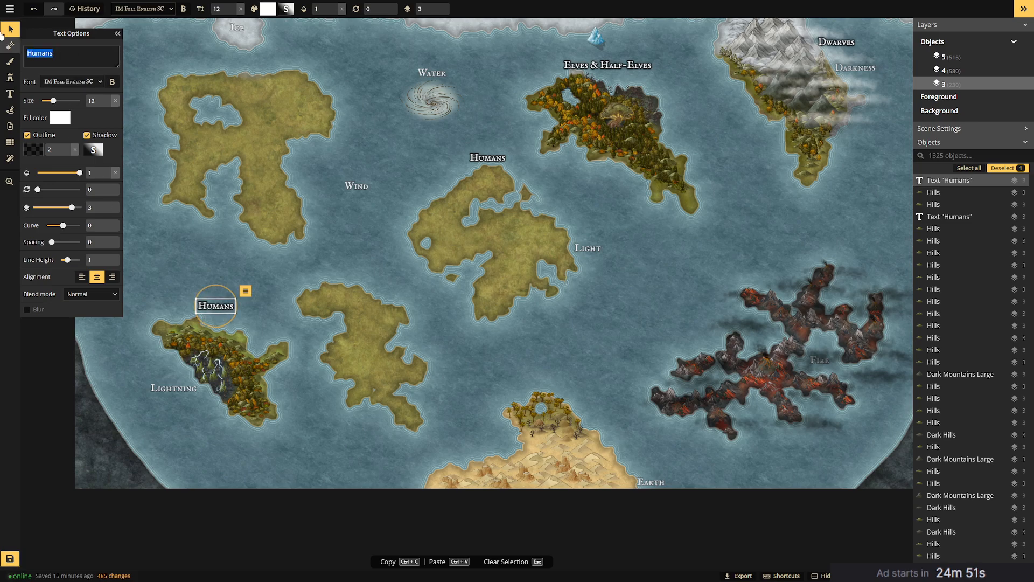
text(Gnoooooomes)
click(425, 169)
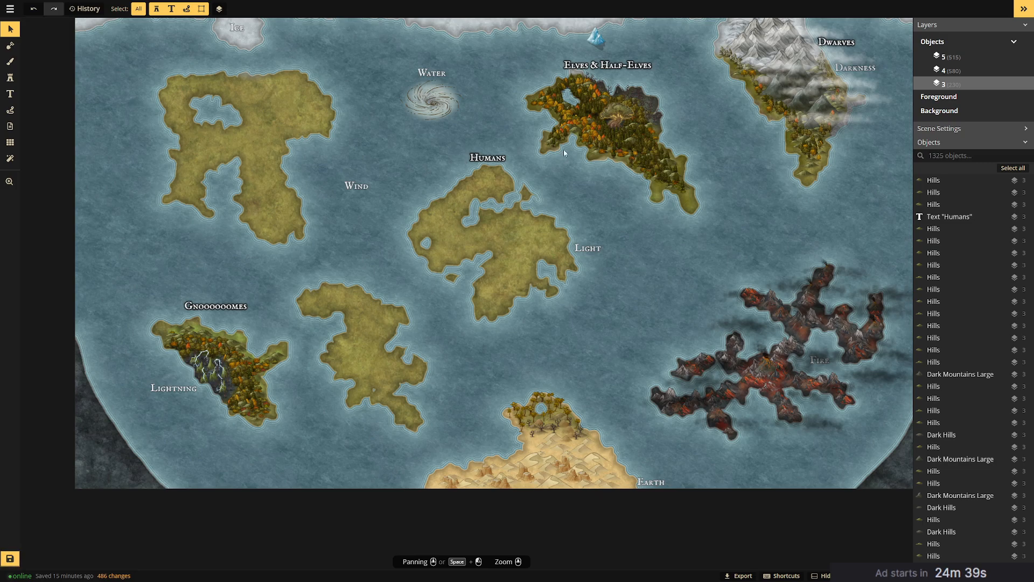
Duplicate the Humans label, move the copy to the open sea north of the Earth island and rename it "Halflings".
drag(820, 208, 617, 285)
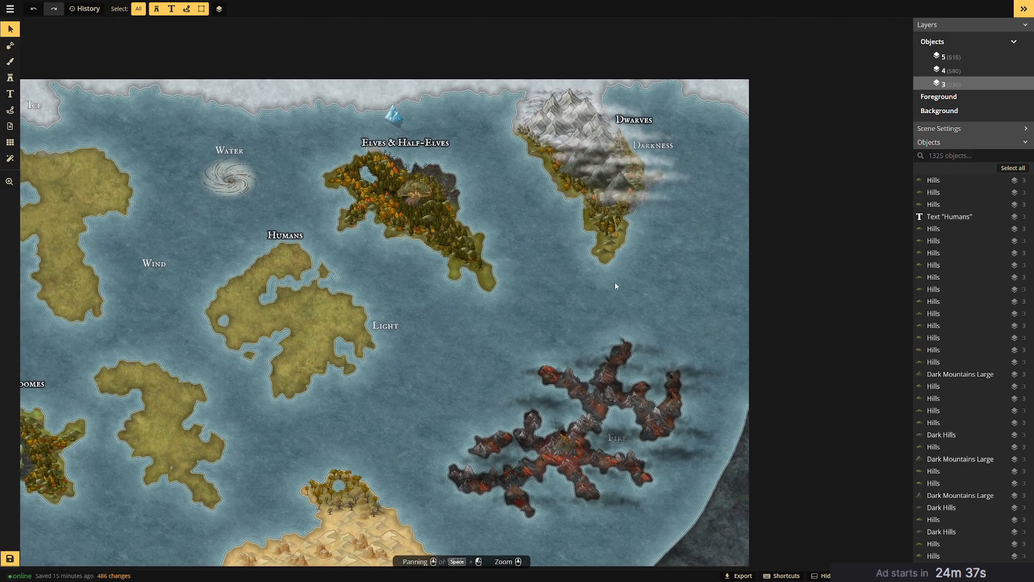
drag(519, 314, 660, 262)
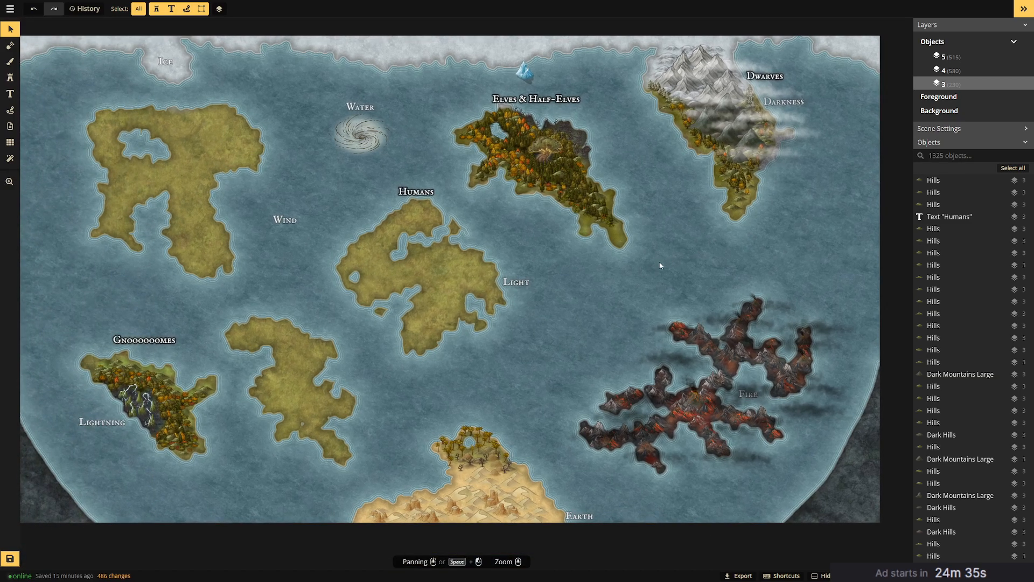
scroll(491, 346, up, 1)
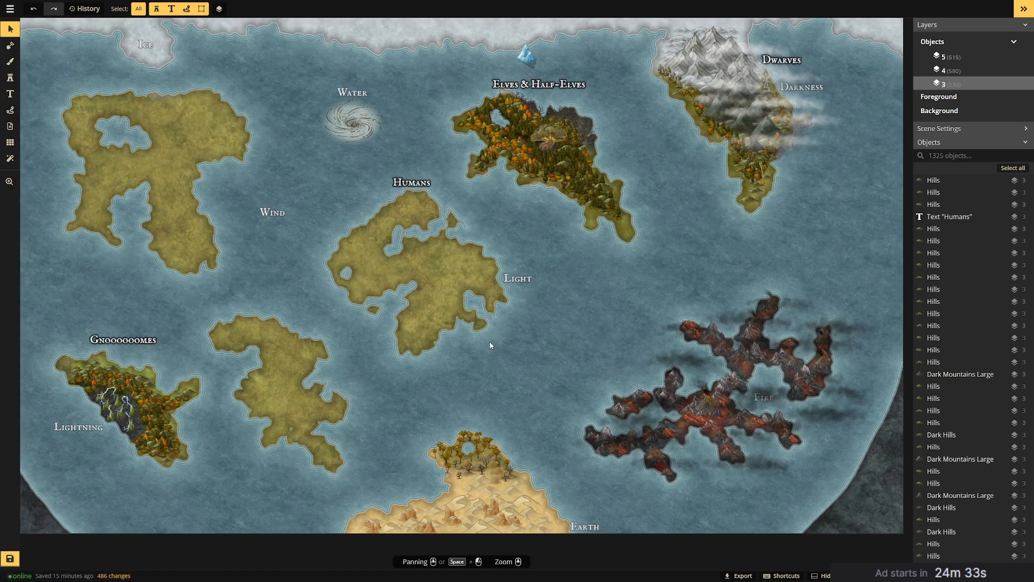
scroll(543, 365, up, 1)
drag(677, 237, 732, 266)
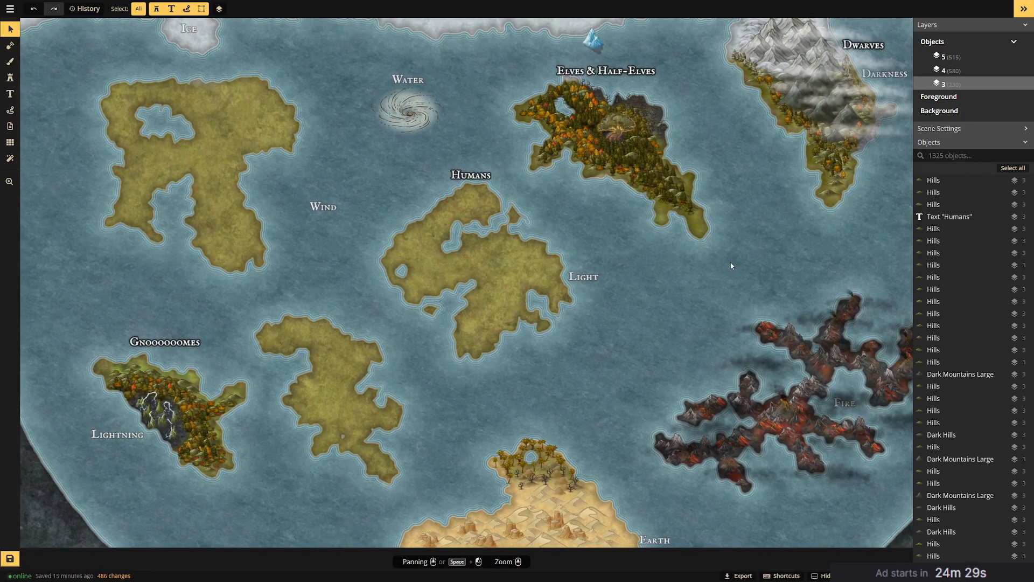
click(469, 175)
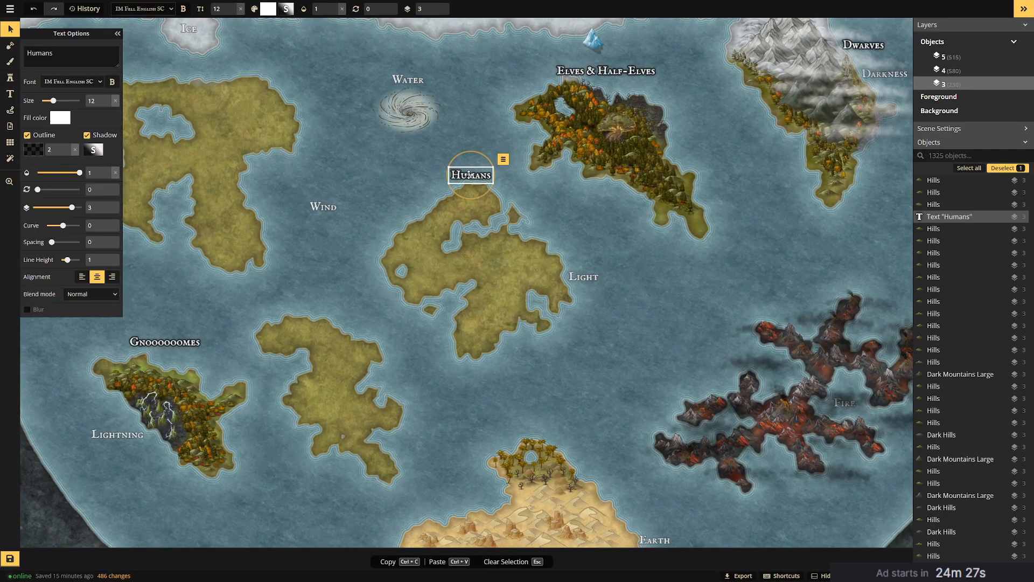
click(504, 159)
click(520, 184)
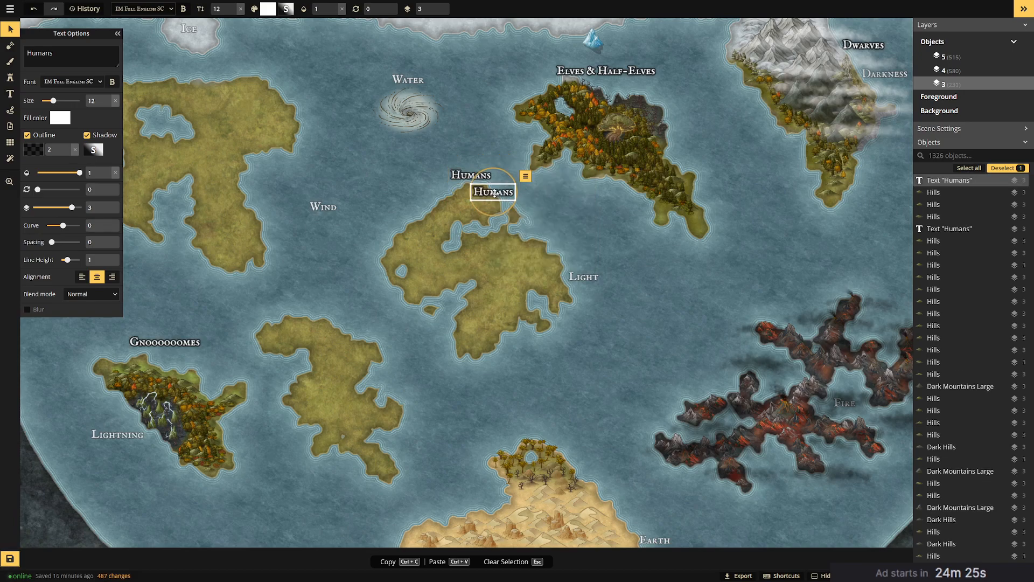
drag(474, 193, 570, 380)
drag(67, 55, 2, 42)
text(Halflings)
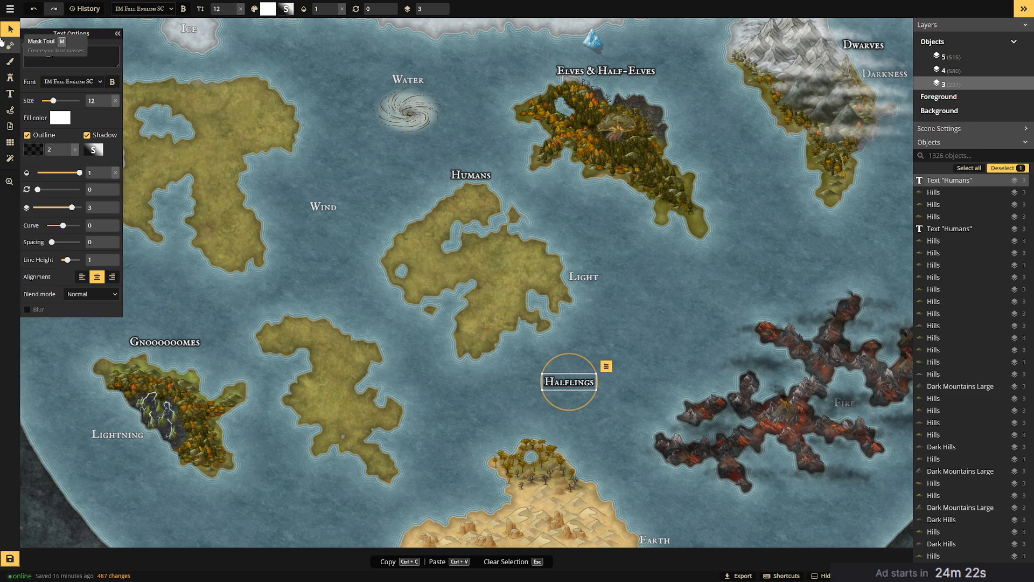
Duplicate the Halflings label, place the copy directly beneath it and rename it "Half-orcs".
click(606, 366)
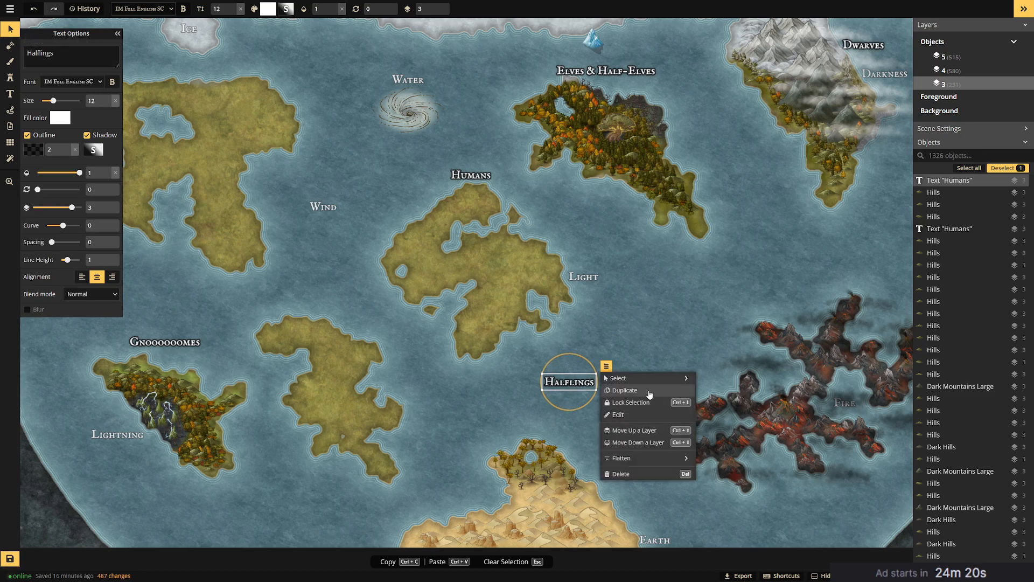
click(620, 391)
drag(581, 392, 564, 400)
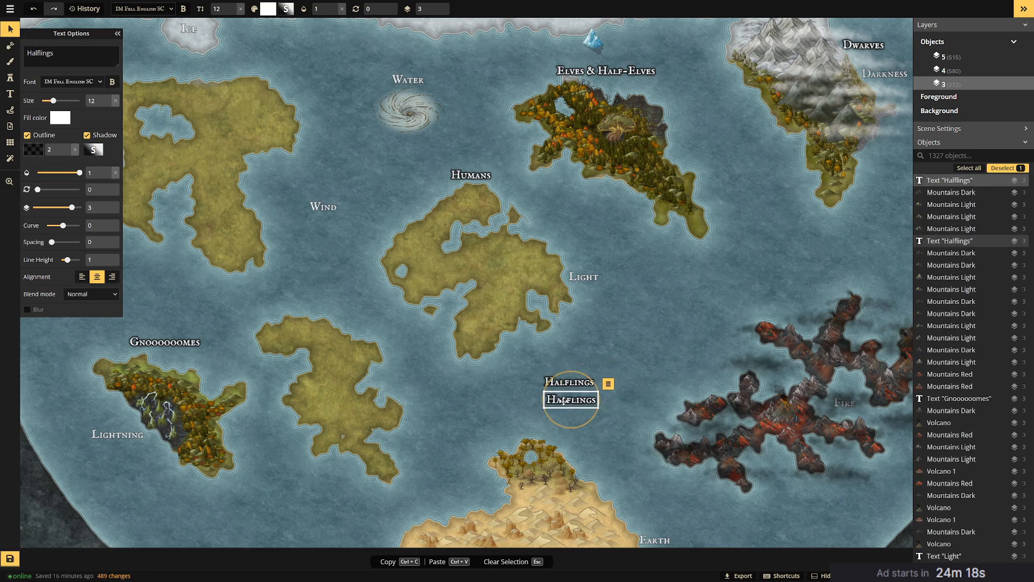
drag(66, 55, 2, 44)
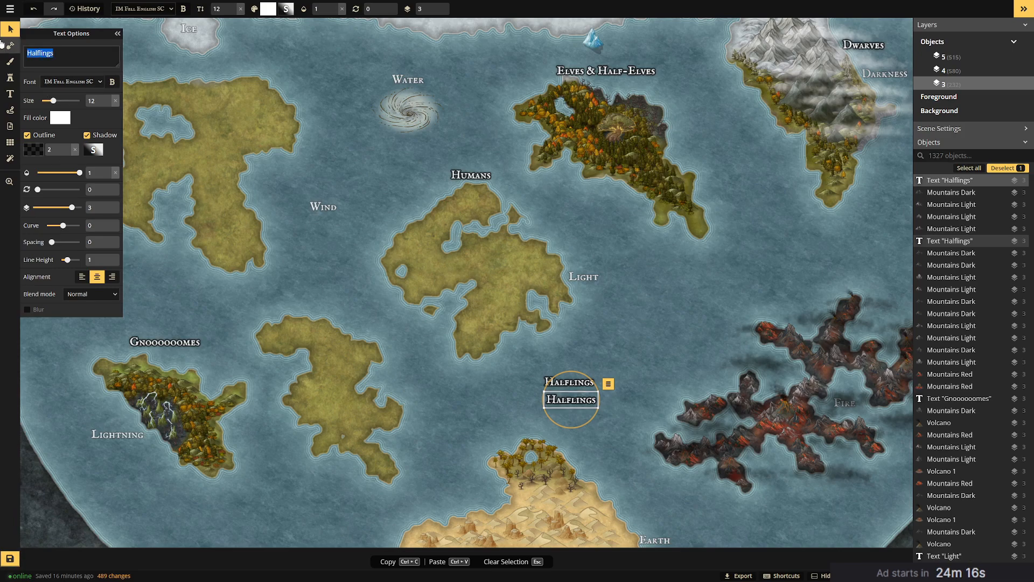
text(Half-orcs)
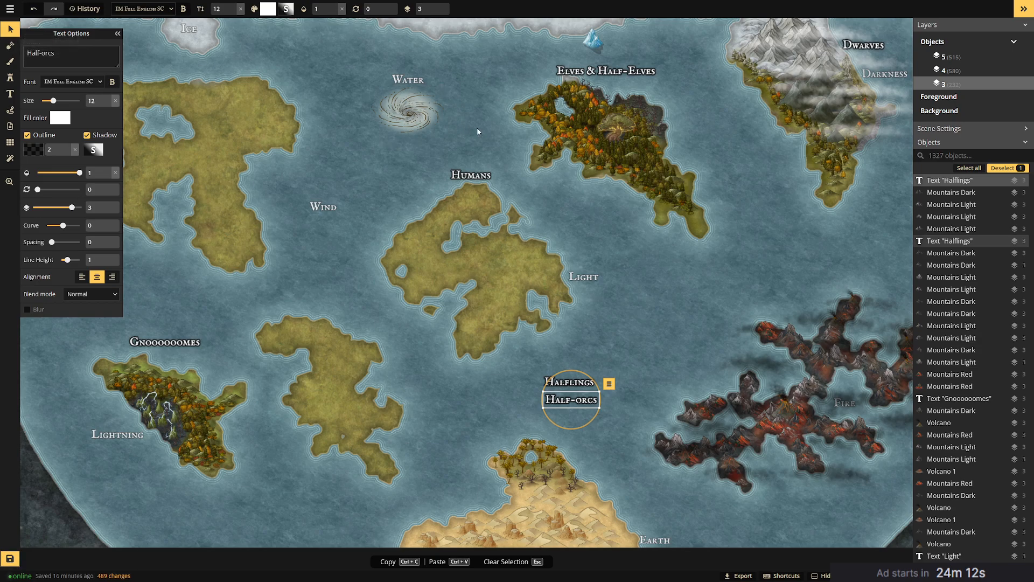
click(610, 379)
click(571, 399)
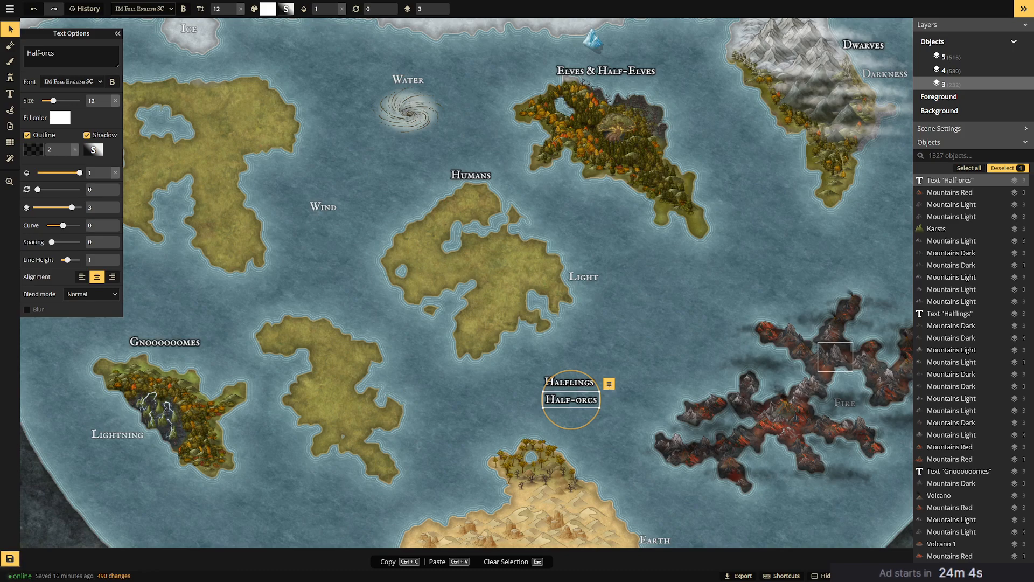
click(374, 158)
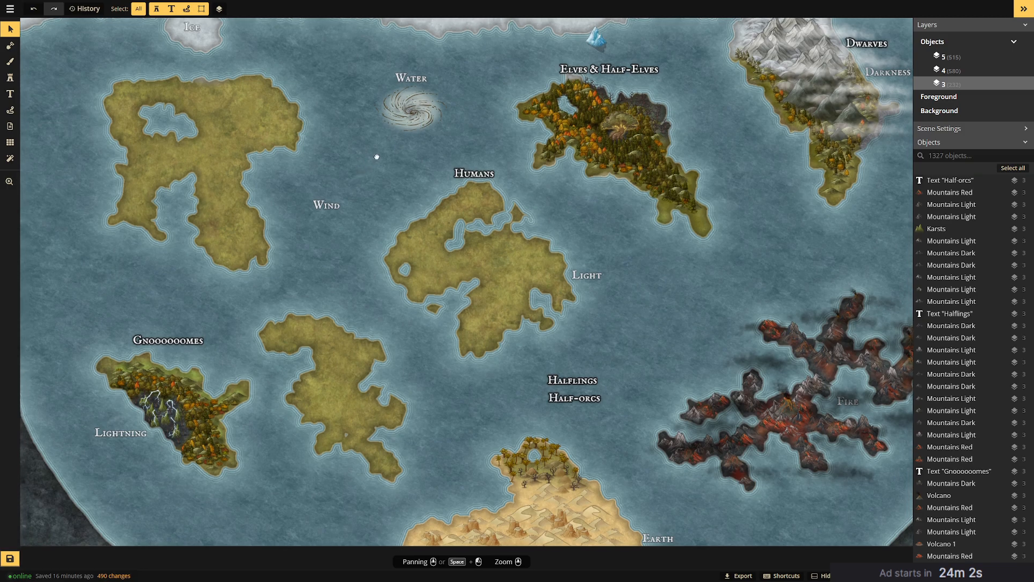
Move the Half-orcs label onto the middle of the large island northwest of Wind.
drag(373, 160, 427, 200)
drag(632, 437, 368, 207)
click(704, 409)
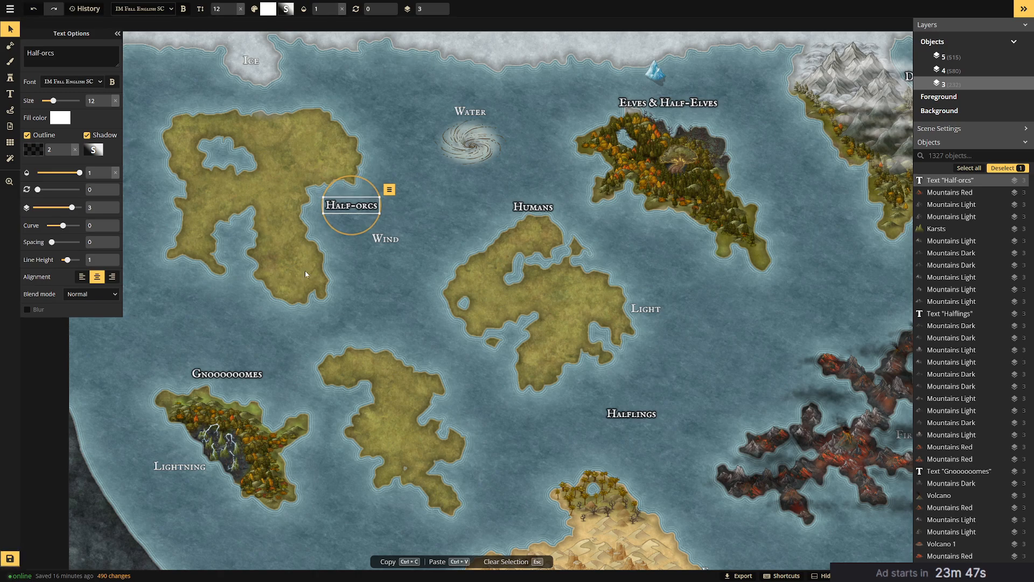
drag(352, 205, 290, 182)
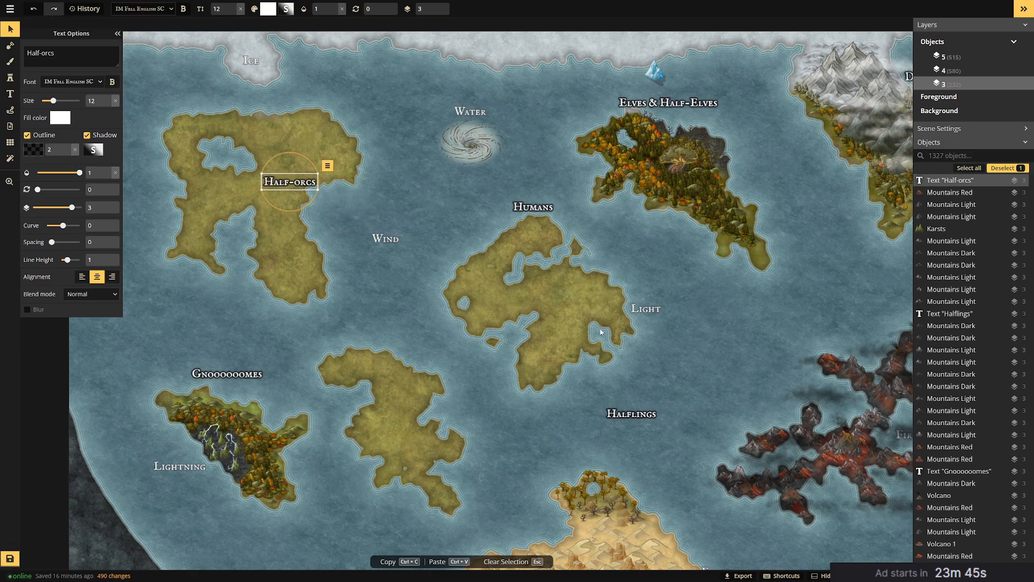
Duplicate the Half-orcs label, move the copy above the island's northwest corner and rename it "Actual Orcs".
click(328, 165)
click(339, 190)
drag(291, 181, 182, 105)
click(76, 54)
key(ctrl+a)
text(Orcs)
text(Actual)
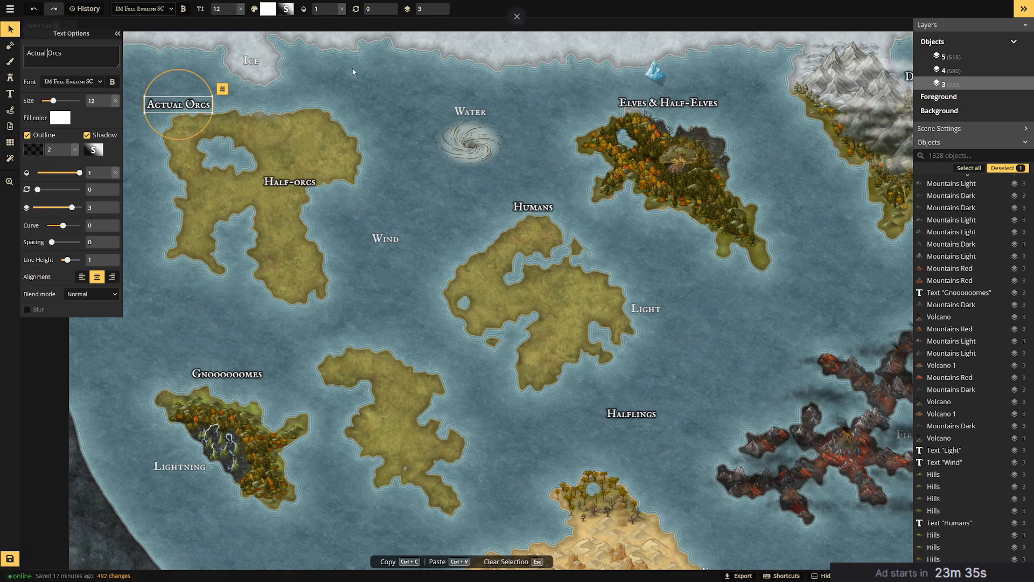
key(Escape)
Move the Halflings label just below the small islet off the southwest coast of the Light island.
drag(628, 416, 483, 354)
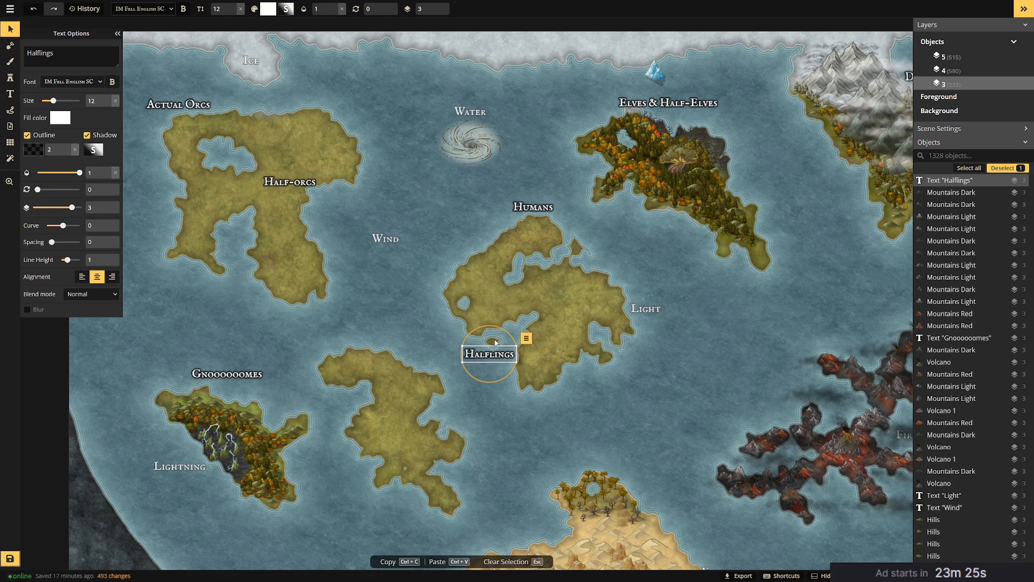
key(Escape)
click(495, 351)
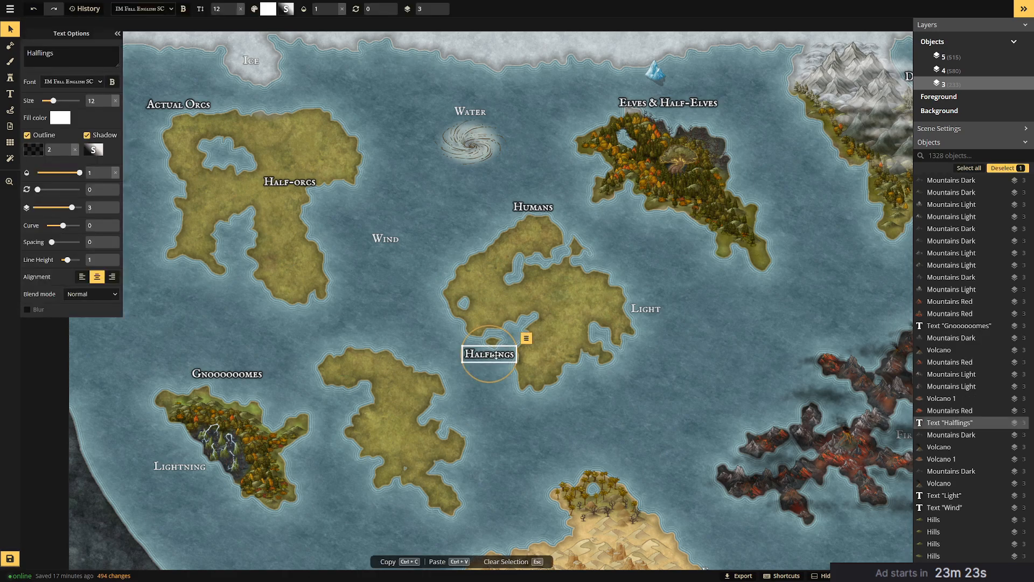
click(658, 283)
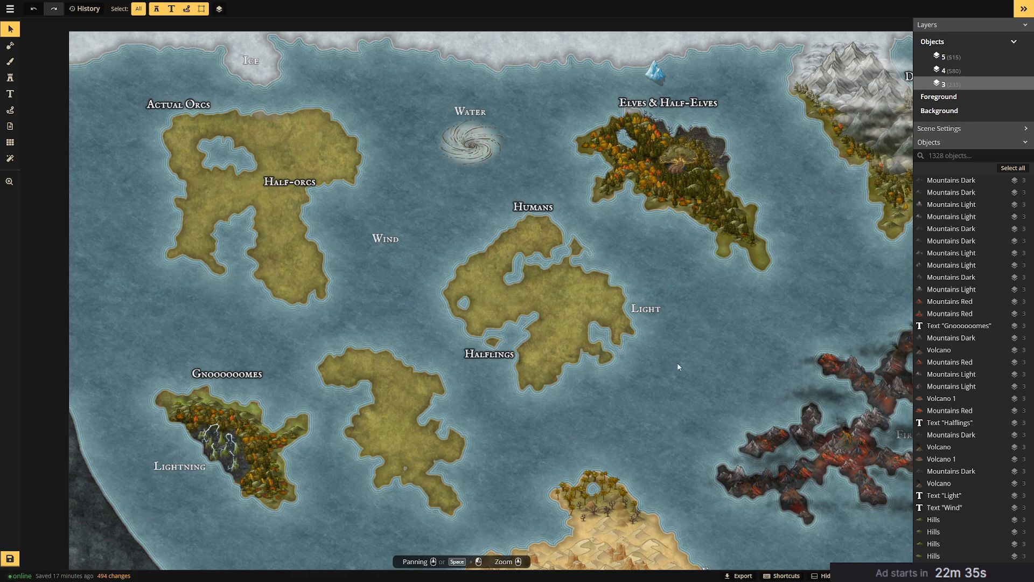
Stamp a short row of pine trees at size 100 on layer 5 along the Lightning island's north coast.
drag(716, 354, 672, 353)
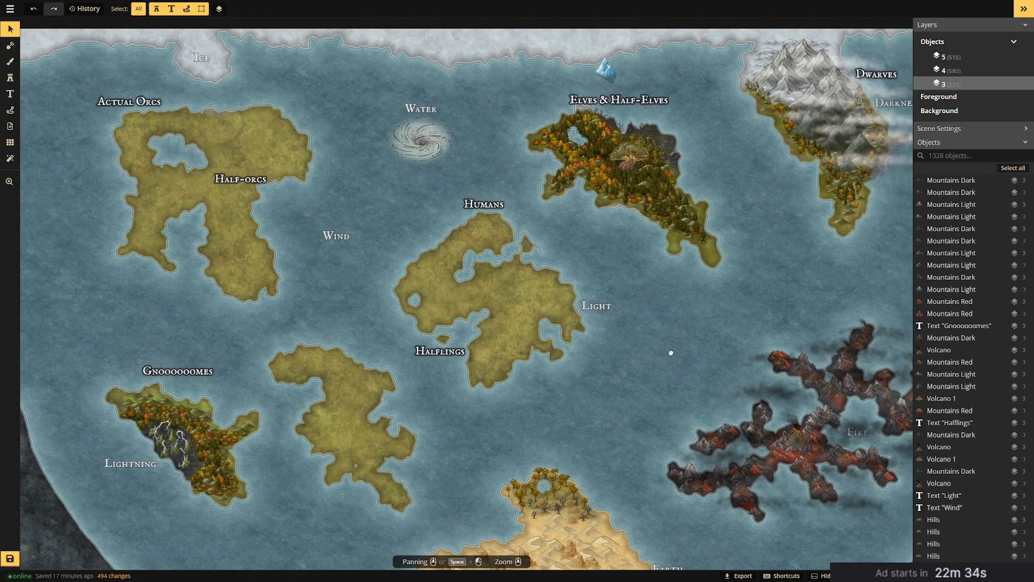
scroll(196, 431, up, 3)
scroll(201, 432, up, 2)
drag(262, 383, 430, 354)
click(9, 77)
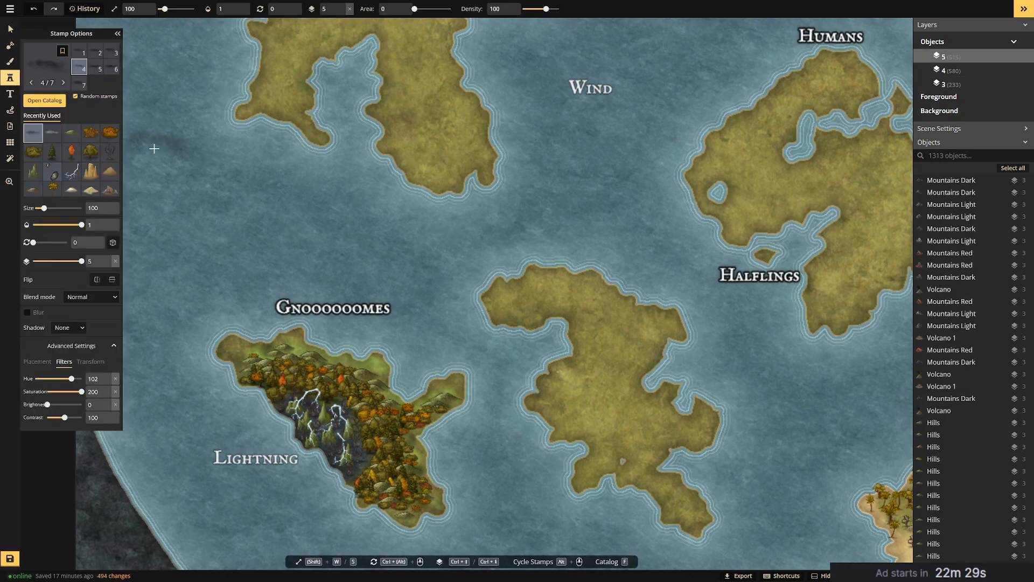
click(63, 161)
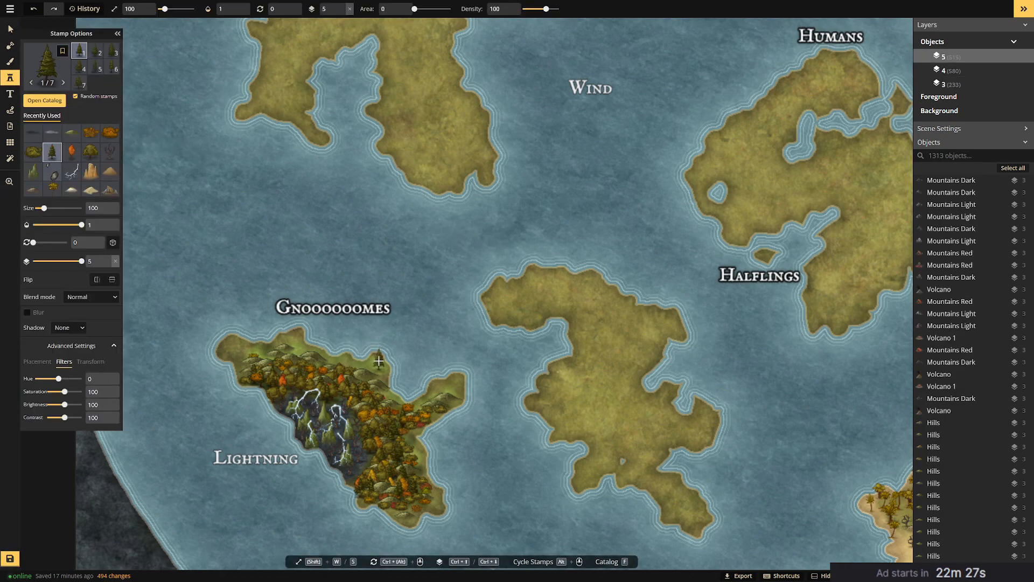
click(377, 360)
click(366, 357)
click(341, 353)
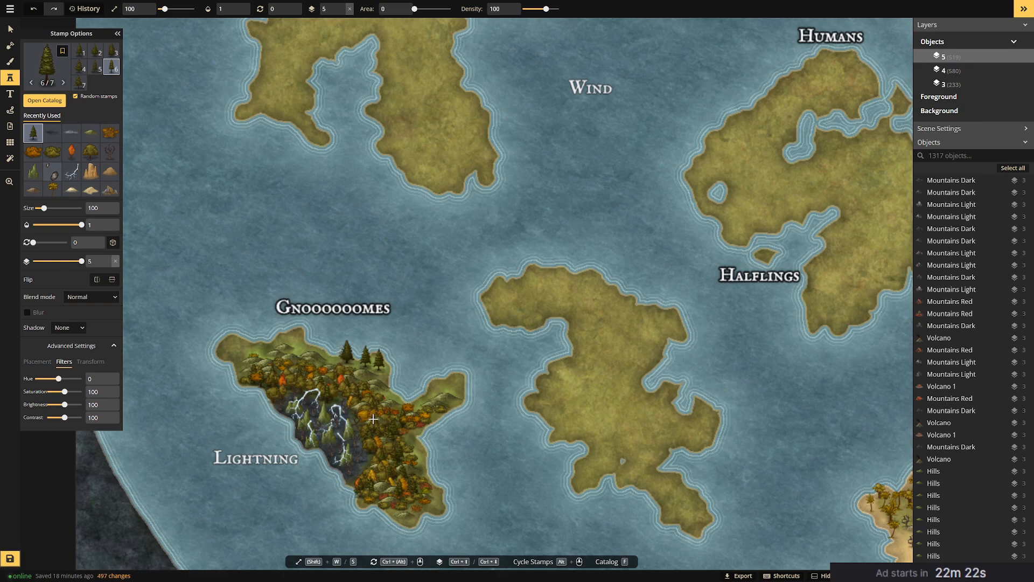
Set the size of the new pine trees on the Lightning island's north coast to 80.
click(11, 30)
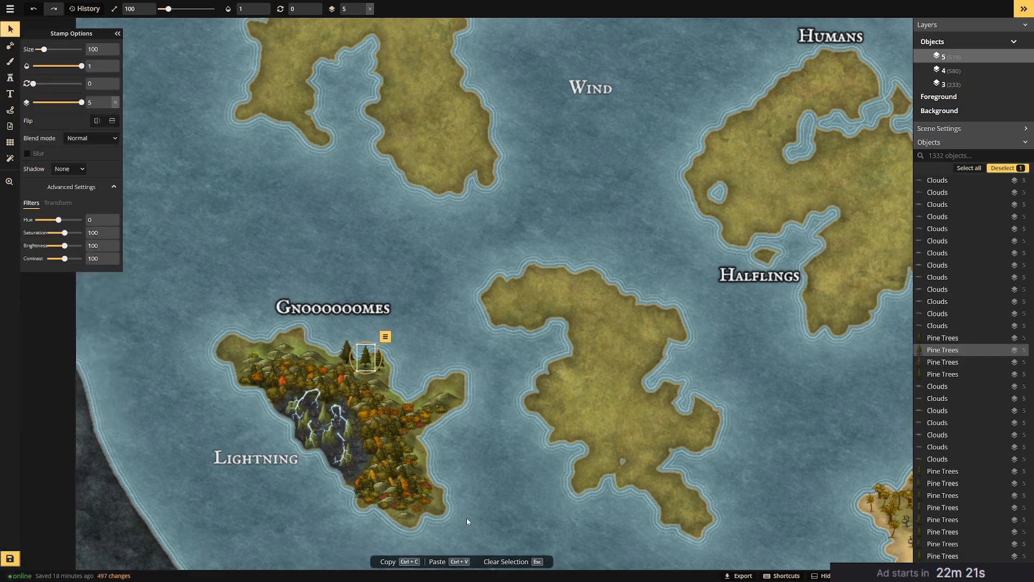
click(417, 490)
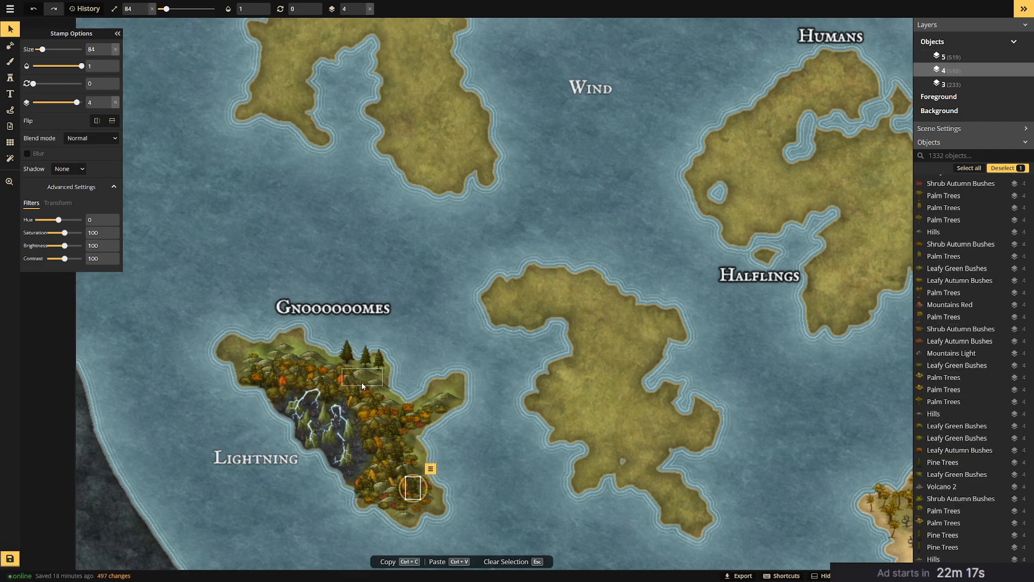
click(376, 370)
drag(101, 49, 59, 44)
text(80)
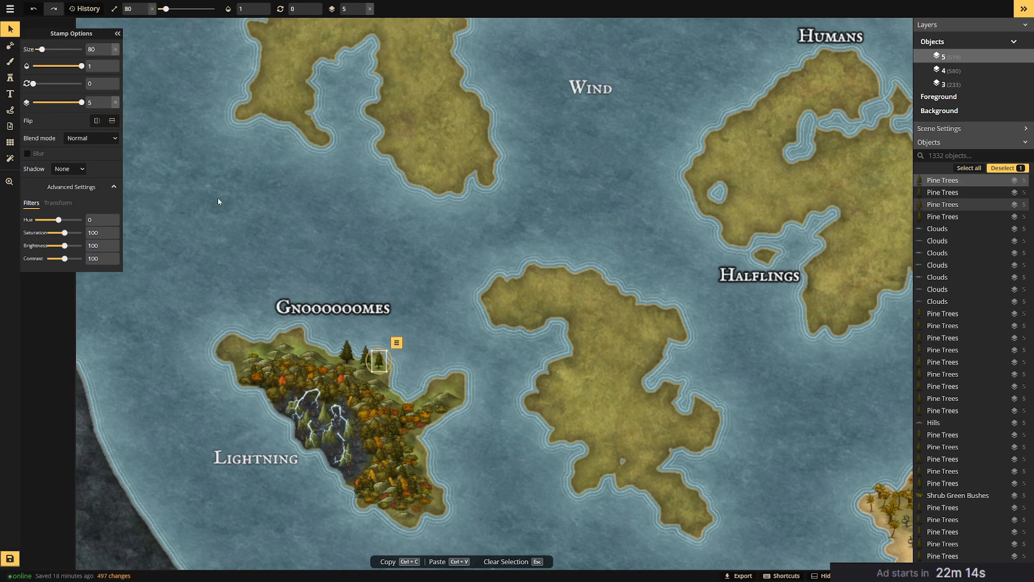
shift+click(360, 364)
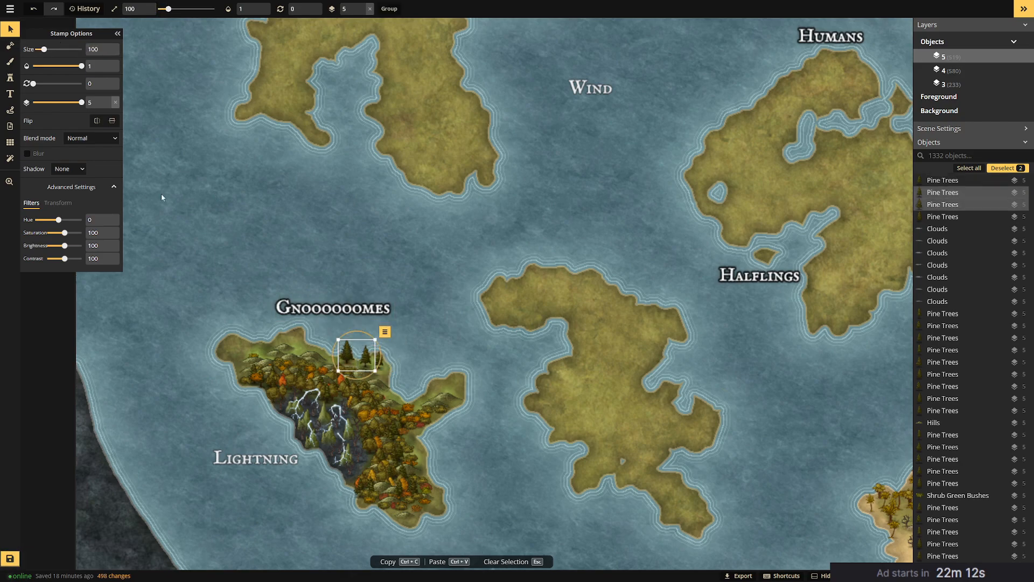
drag(81, 48, 59, 45)
text(80)
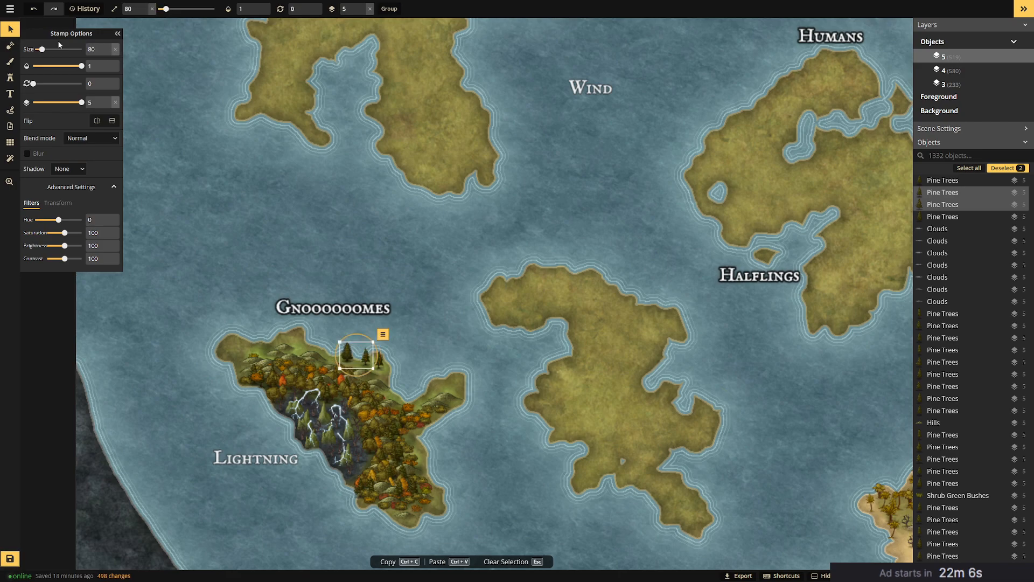
click(287, 178)
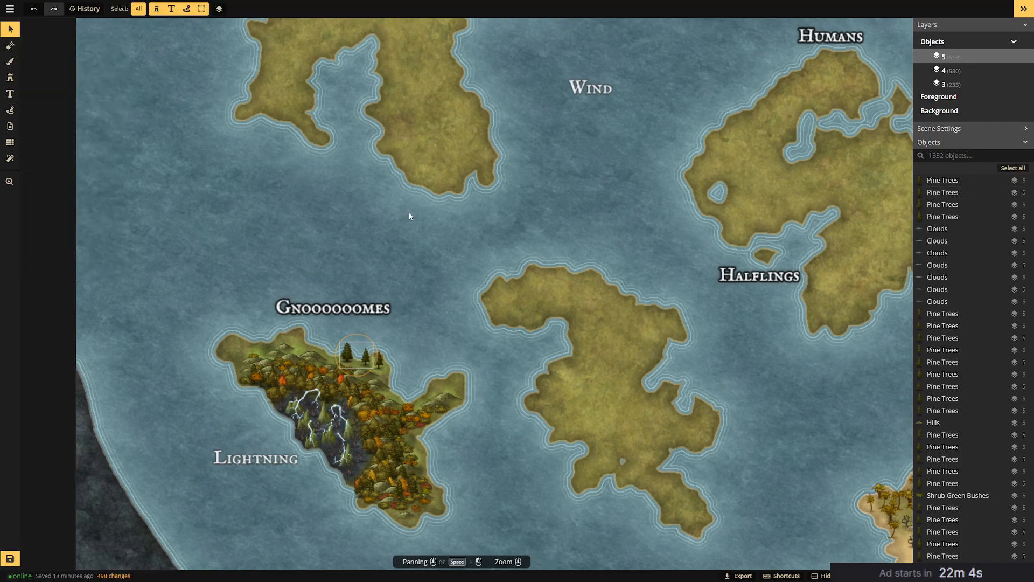
Browse the Fantasy World stamp catalog's POI Icons and Simple Trees packs for suitable stamps.
click(348, 350)
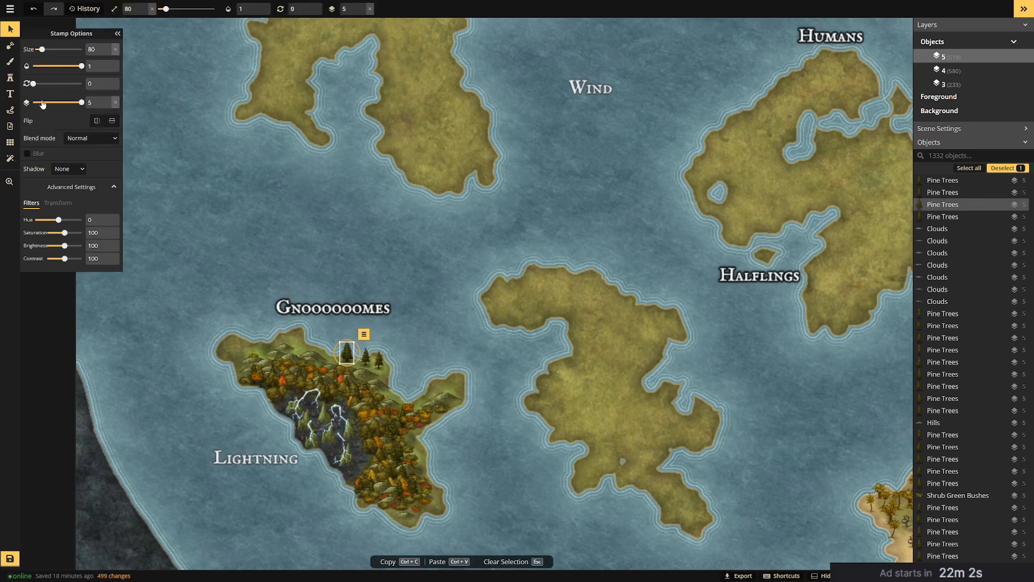
click(9, 77)
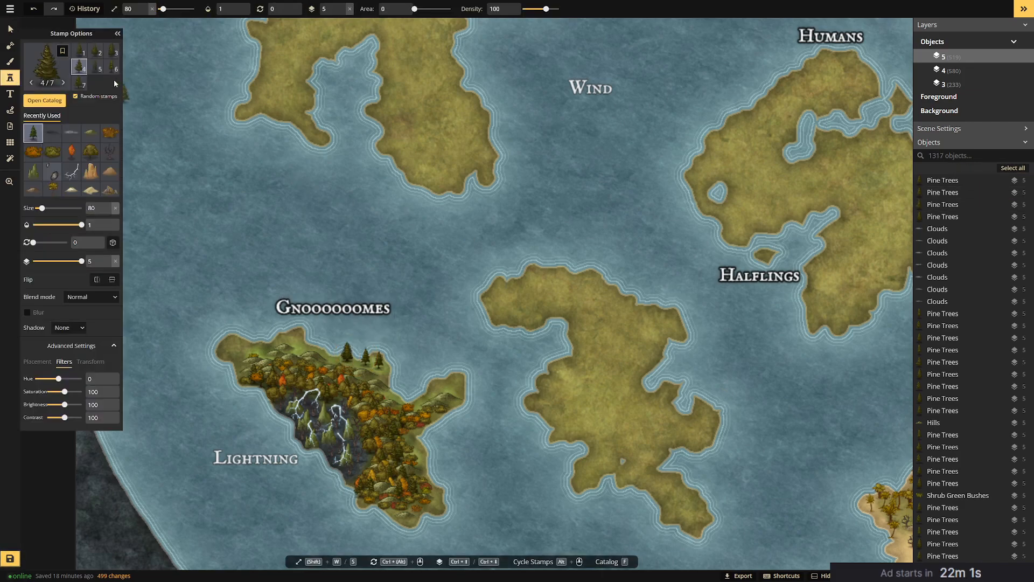
click(47, 69)
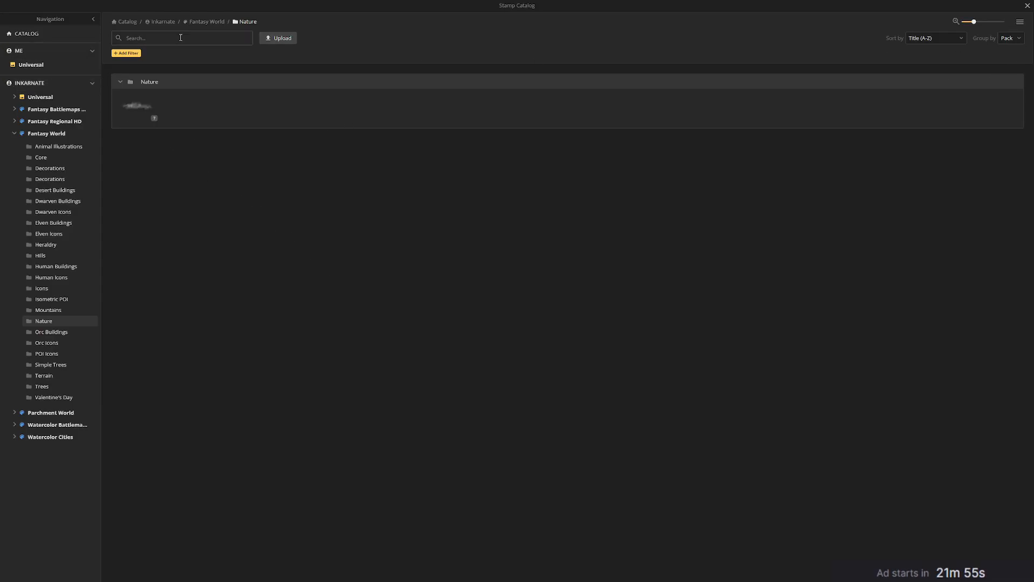
click(62, 344)
click(63, 353)
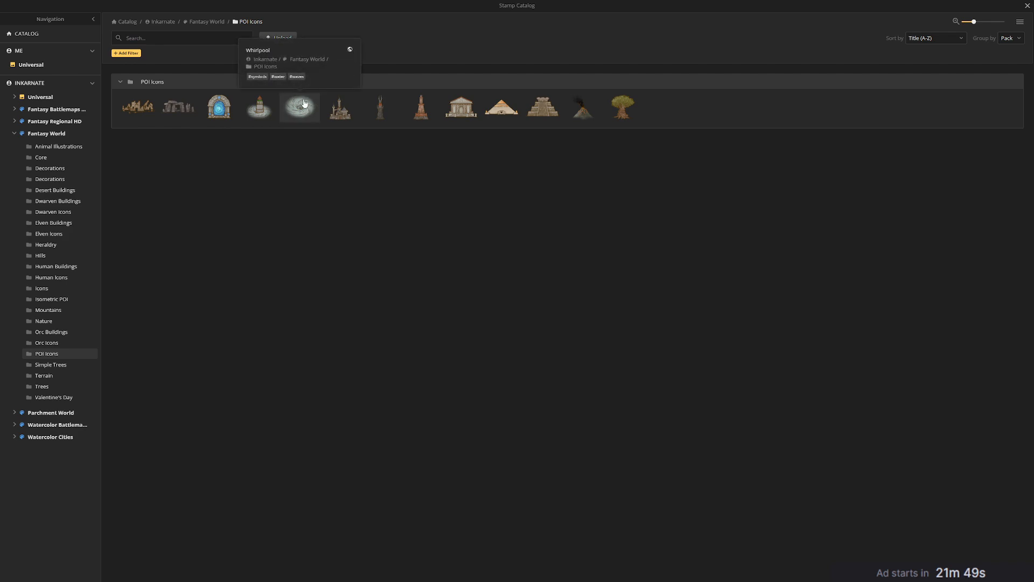
mouse_move(622, 114)
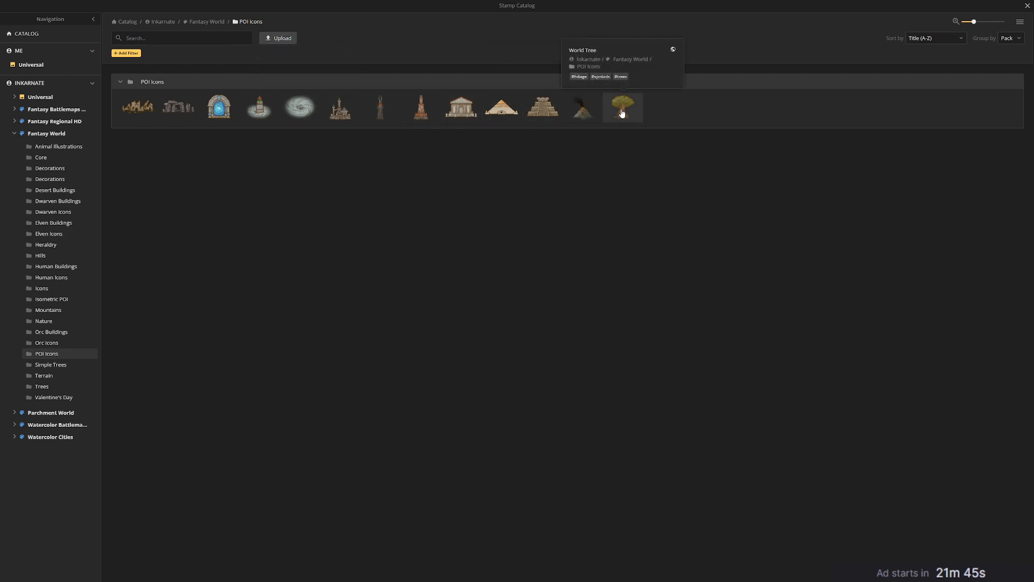
mouse_move(590, 116)
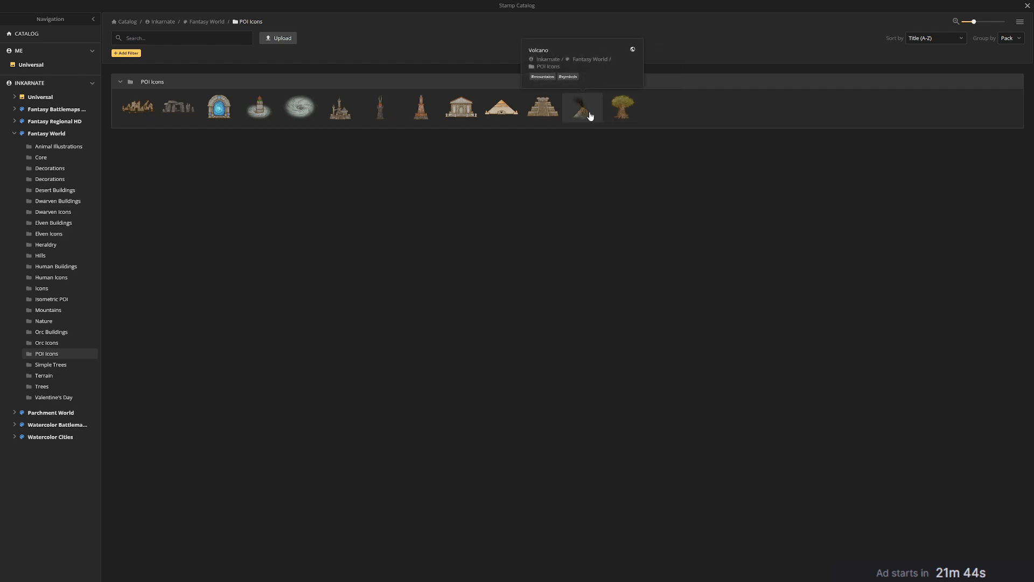
mouse_move(382, 103)
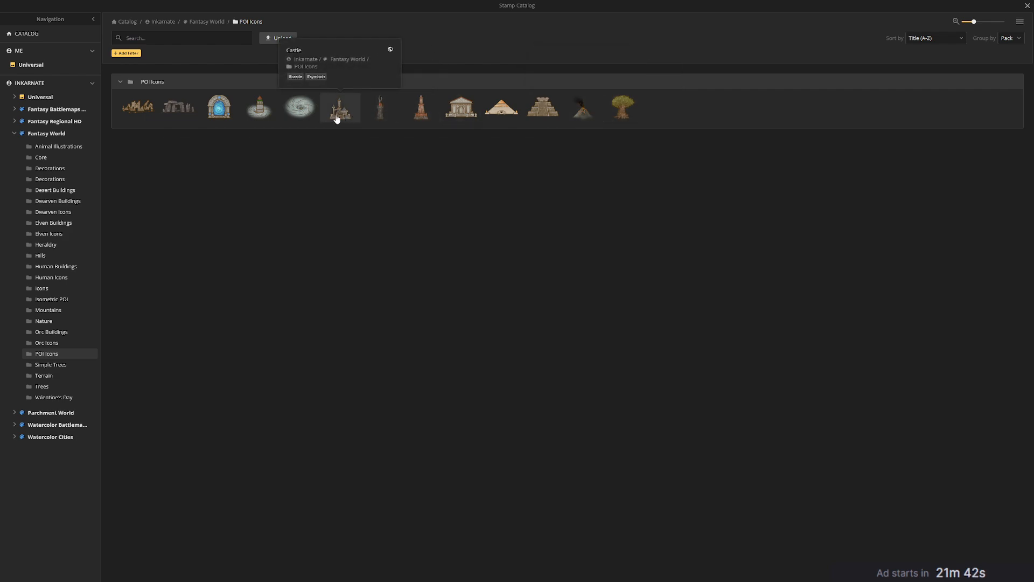
mouse_move(171, 111)
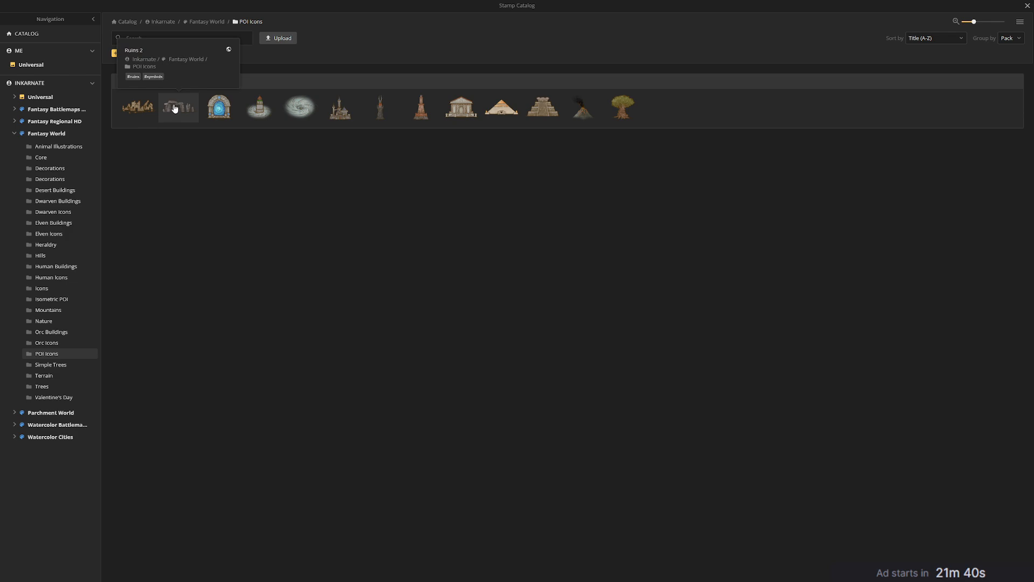
click(57, 365)
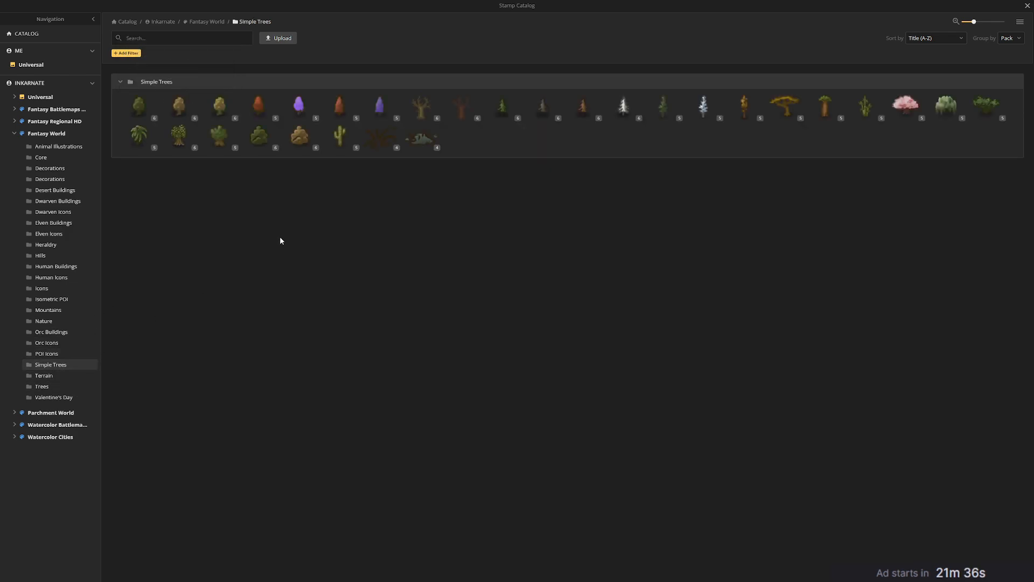
mouse_move(457, 116)
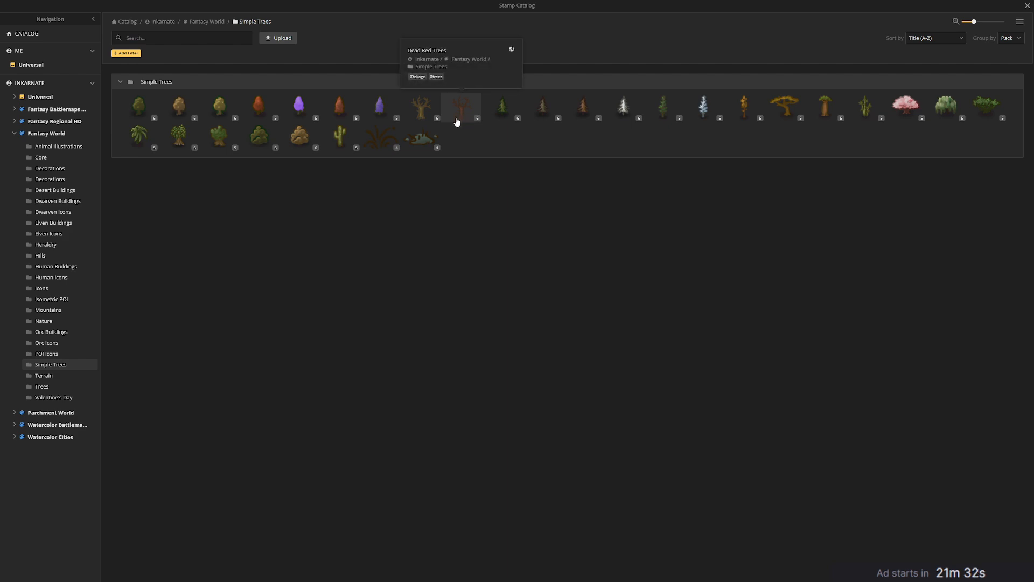
Try a row of Pine Green Trees stamps at size 80 on the Half-orcs island's southeast tip and delete them.
click(495, 118)
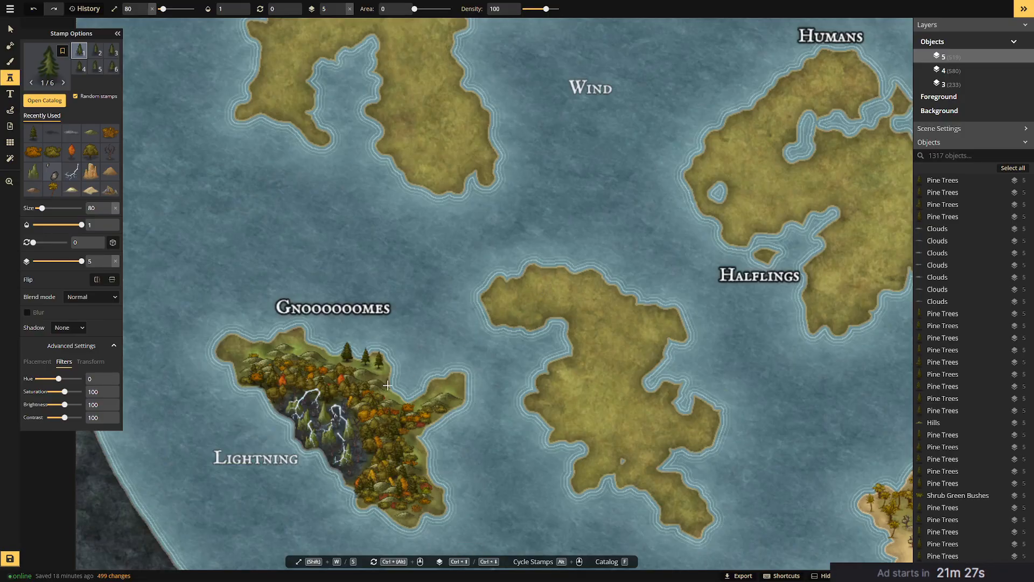
click(472, 160)
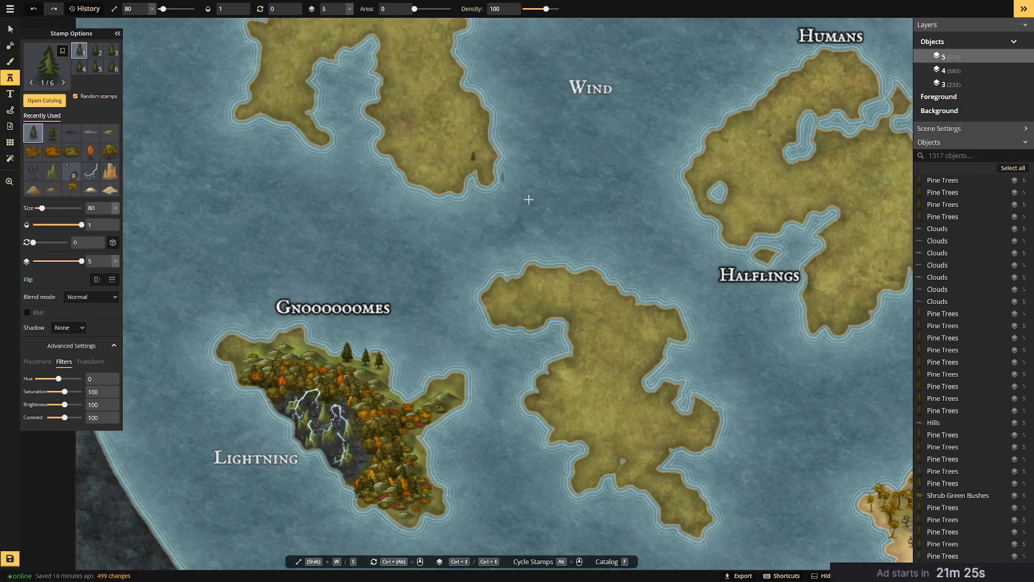
mouse_move(449, 151)
mouse_down()
mouse_move(482, 141)
mouse_move(440, 165)
mouse_up()
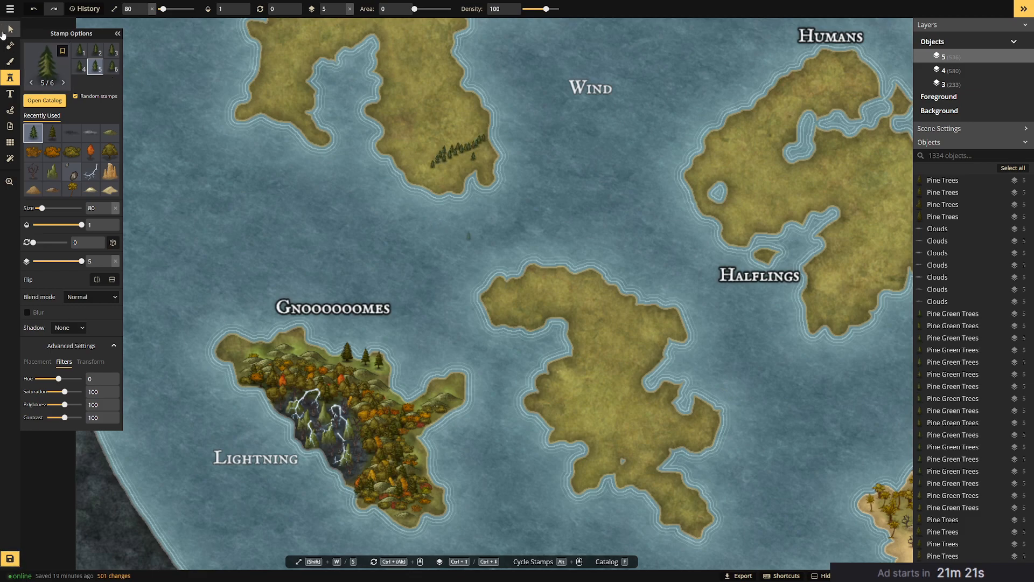
click(10, 29)
drag(415, 115, 264, 394)
key(Delete)
Paint the grey foreground texture at brush size 12 along the west coast of the Elves & Half-Elves island.
drag(357, 270, 323, 303)
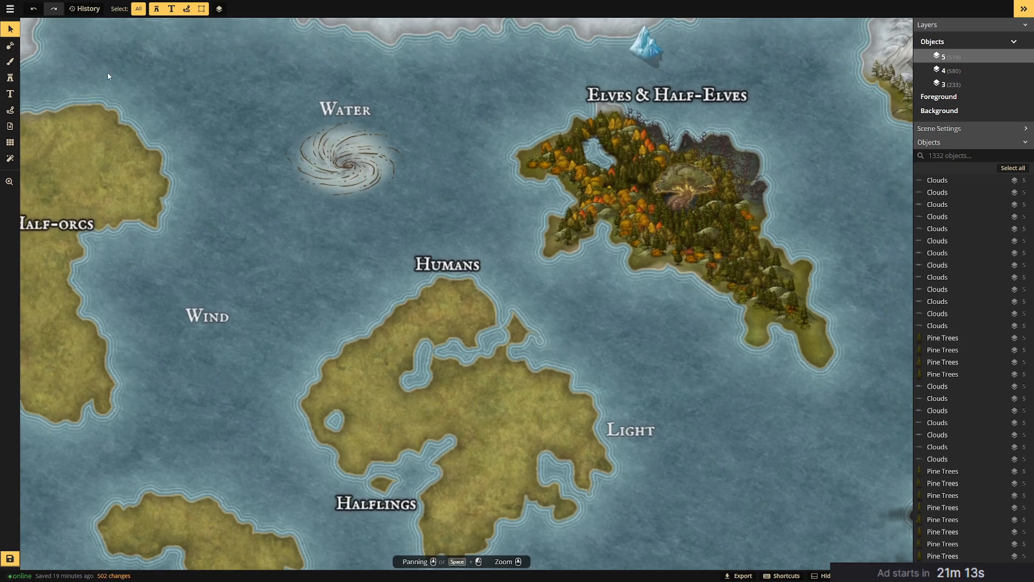
click(10, 81)
click(10, 61)
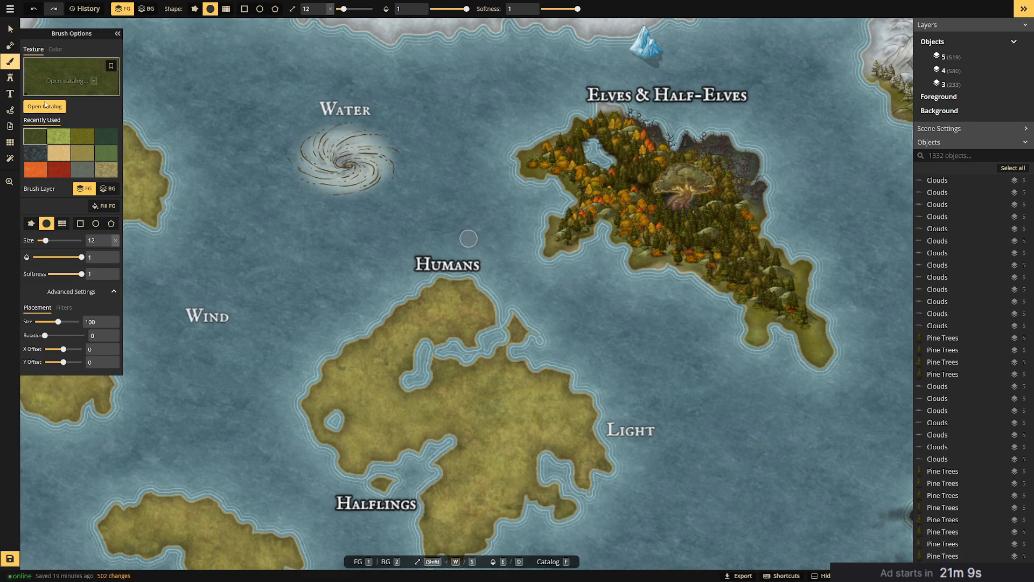
click(83, 168)
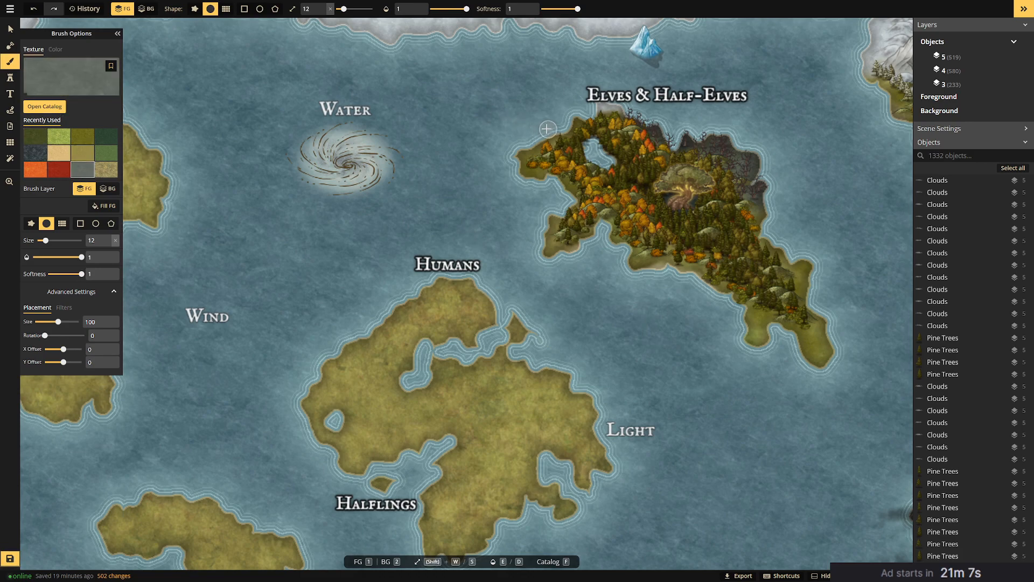
mouse_move(538, 140)
mouse_down()
mouse_move(521, 153)
mouse_move(522, 173)
mouse_move(541, 186)
mouse_up()
mouse_move(545, 232)
mouse_down()
mouse_move(545, 249)
mouse_move(568, 213)
mouse_move(567, 188)
mouse_up()
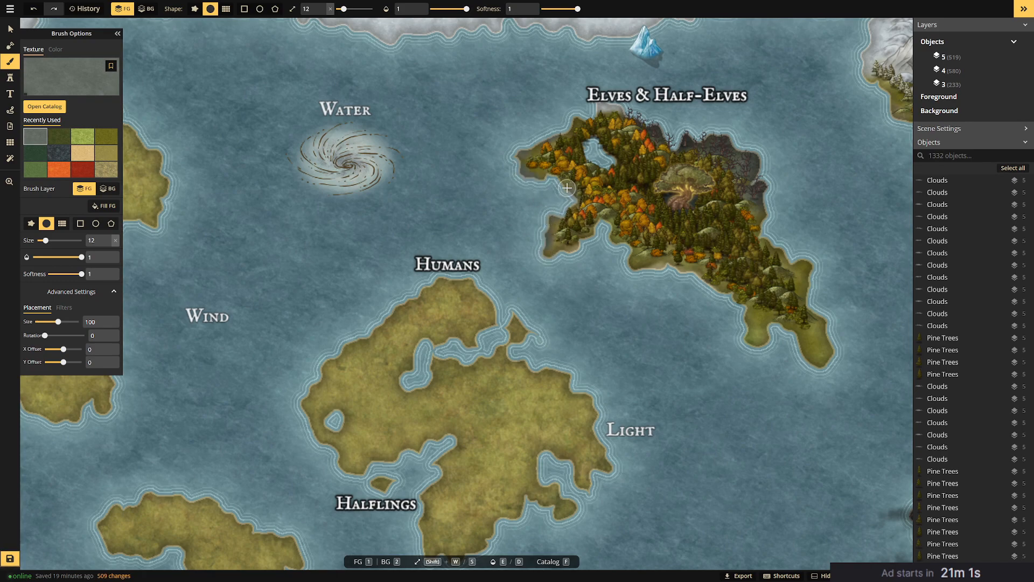
Continue the grey texture along the Elves & Half-Elves island's south coast and over its southeastern peninsulas.
mouse_move(621, 258)
mouse_down()
mouse_move(631, 254)
mouse_move(641, 278)
mouse_up()
drag(705, 283, 703, 274)
key(ctrl+z)
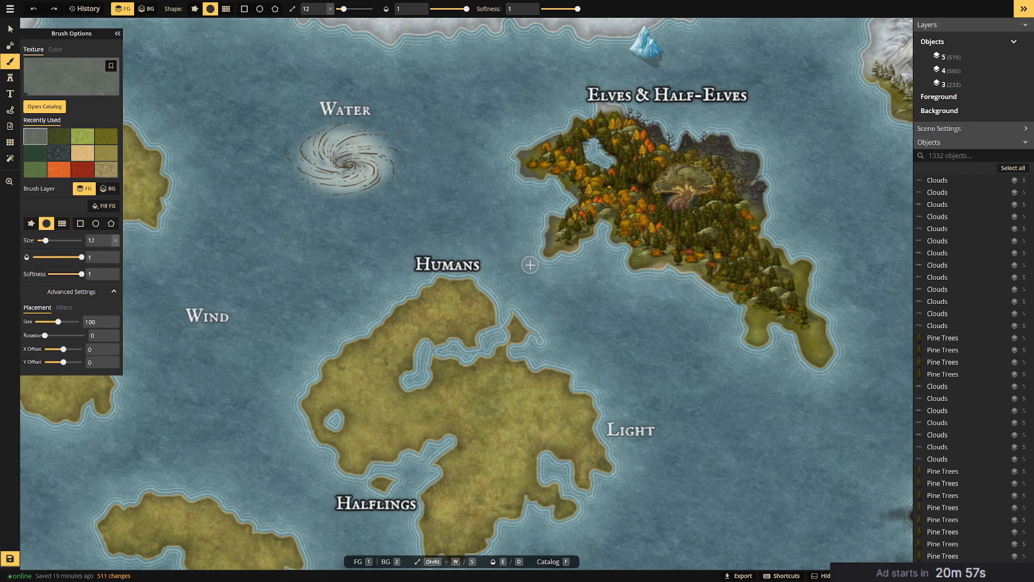
key(ctrl+y)
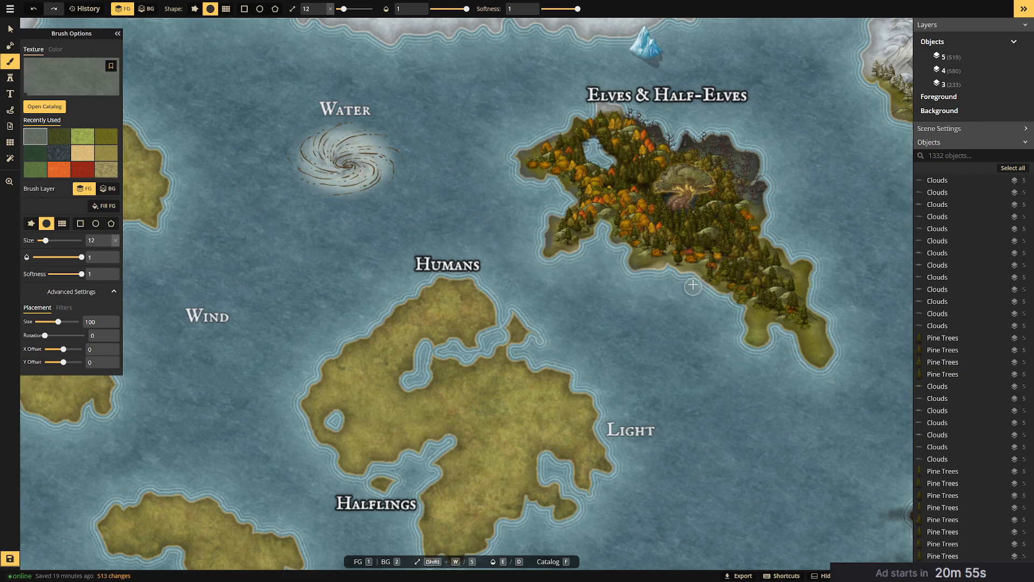
mouse_move(707, 280)
mouse_down()
mouse_move(766, 344)
mouse_move(747, 341)
mouse_move(812, 339)
mouse_move(819, 364)
mouse_move(835, 354)
mouse_move(822, 327)
mouse_move(837, 358)
mouse_move(823, 363)
mouse_move(797, 344)
mouse_up()
mouse_move(798, 300)
mouse_down()
mouse_move(806, 270)
mouse_move(775, 243)
mouse_move(812, 286)
mouse_up()
click(812, 302)
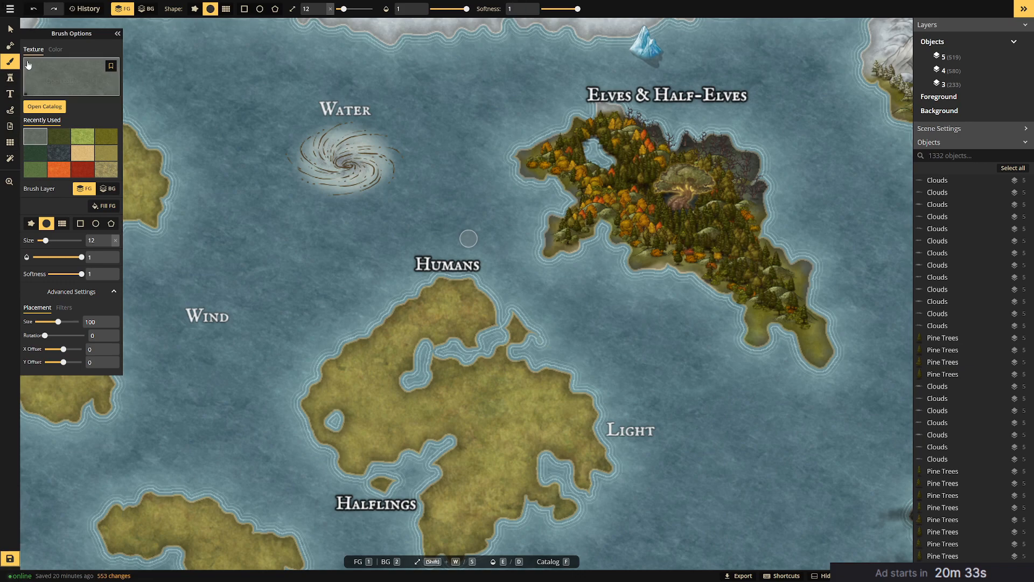
Stamp green Trees at size 80 on layer 5 over the two southeastern peninsulas of the Elves & Half-Elves island.
click(11, 78)
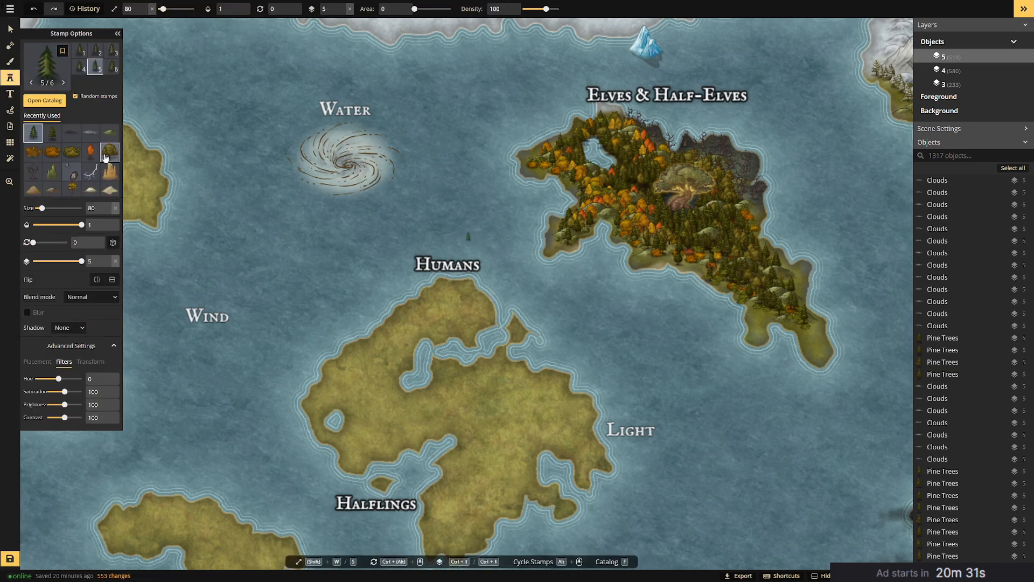
click(760, 316)
click(760, 326)
click(758, 333)
click(804, 319)
click(813, 337)
click(820, 349)
click(824, 347)
click(822, 339)
click(819, 328)
click(804, 315)
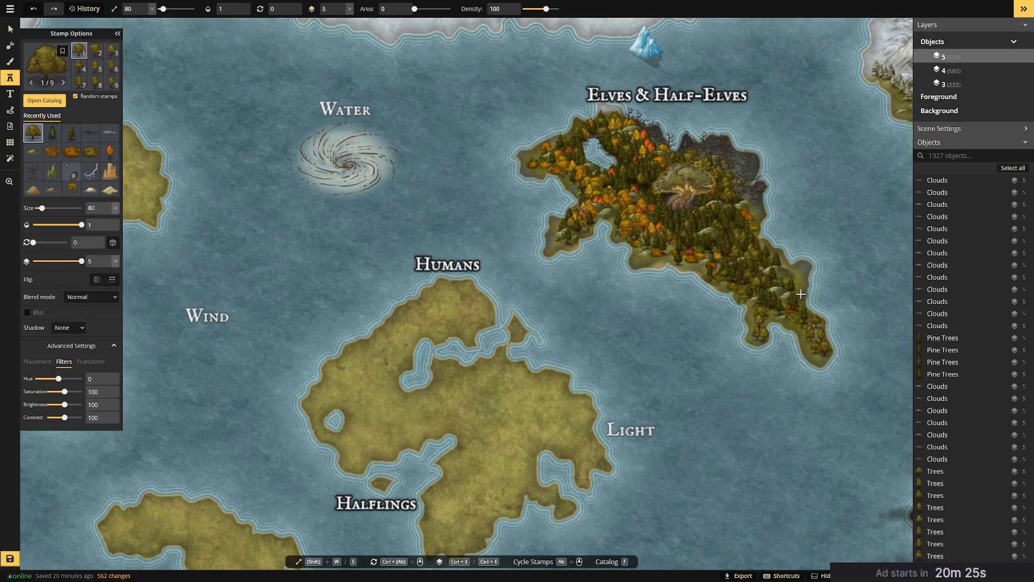
Fill bare spots along the Elves & Half-Elves island's east, south and west coasts with more green Trees stamps.
click(799, 272)
click(803, 269)
click(792, 266)
click(783, 265)
click(705, 264)
click(649, 257)
click(643, 258)
click(667, 274)
click(554, 236)
click(557, 237)
click(590, 254)
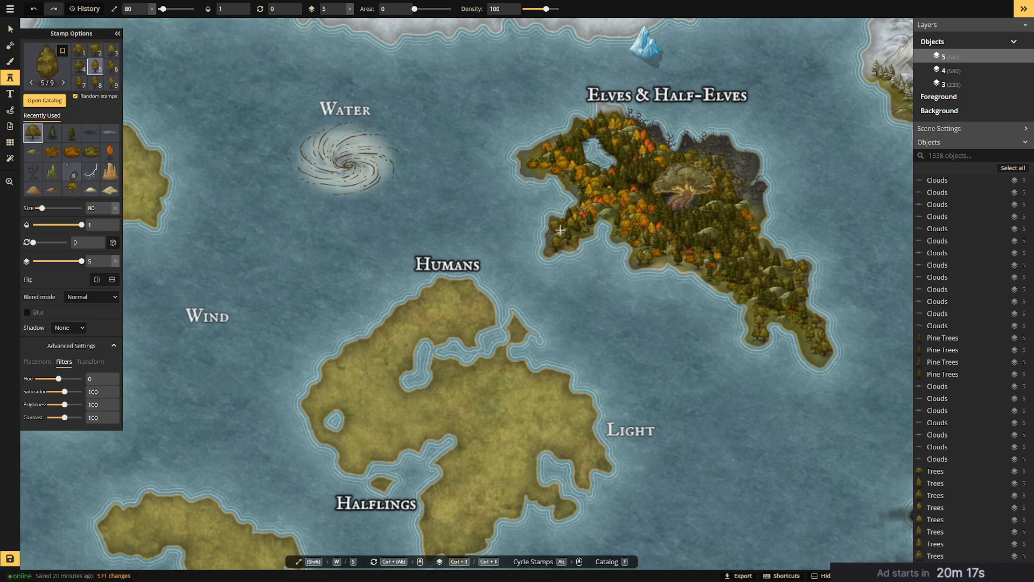
click(537, 164)
click(540, 154)
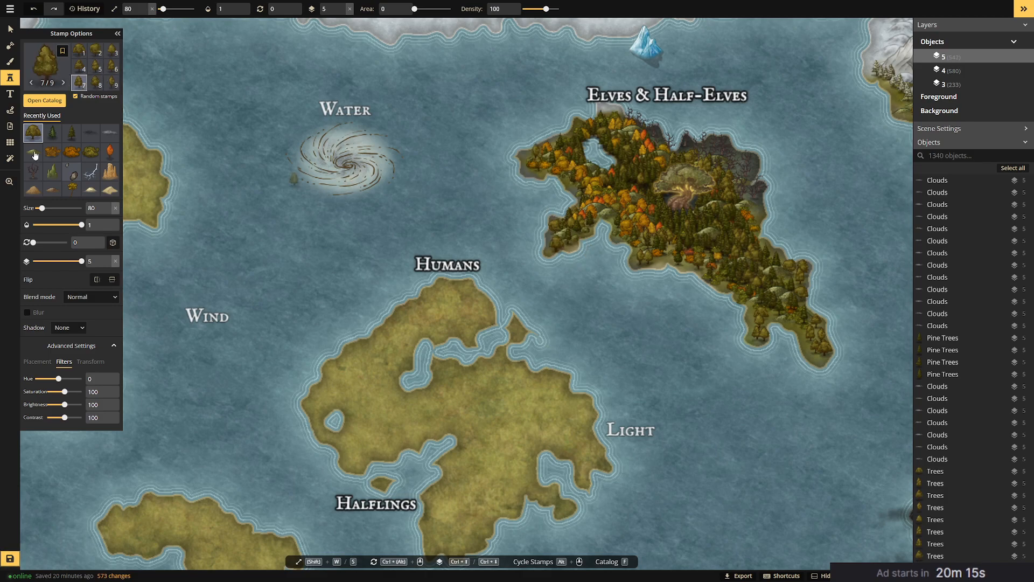
Stamp Pine Trees on layer 4 over the Elves & Half-Elves island's smaller southern peninsula, undoing the last two placements.
drag(81, 261, 76, 261)
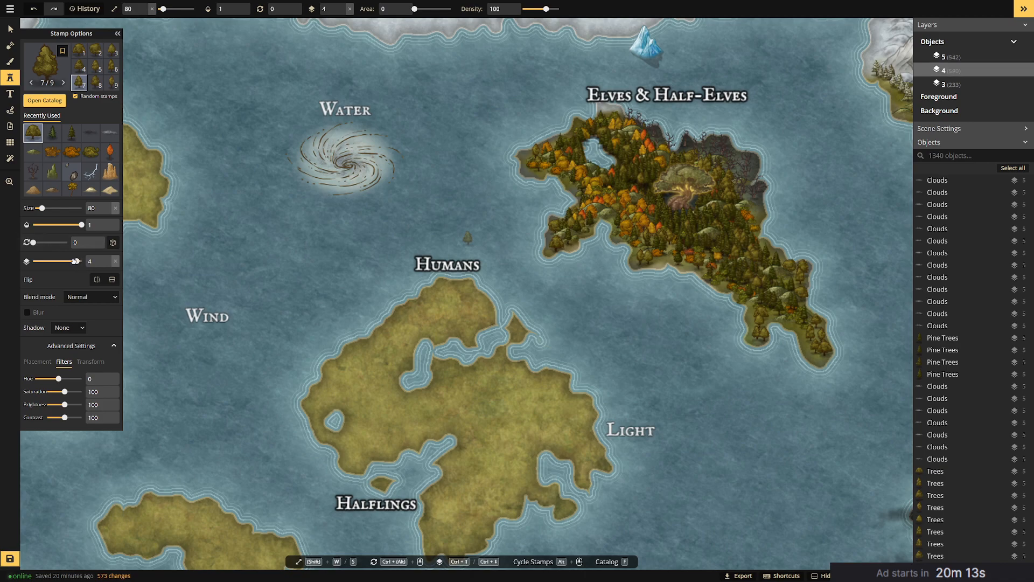
click(52, 133)
click(71, 132)
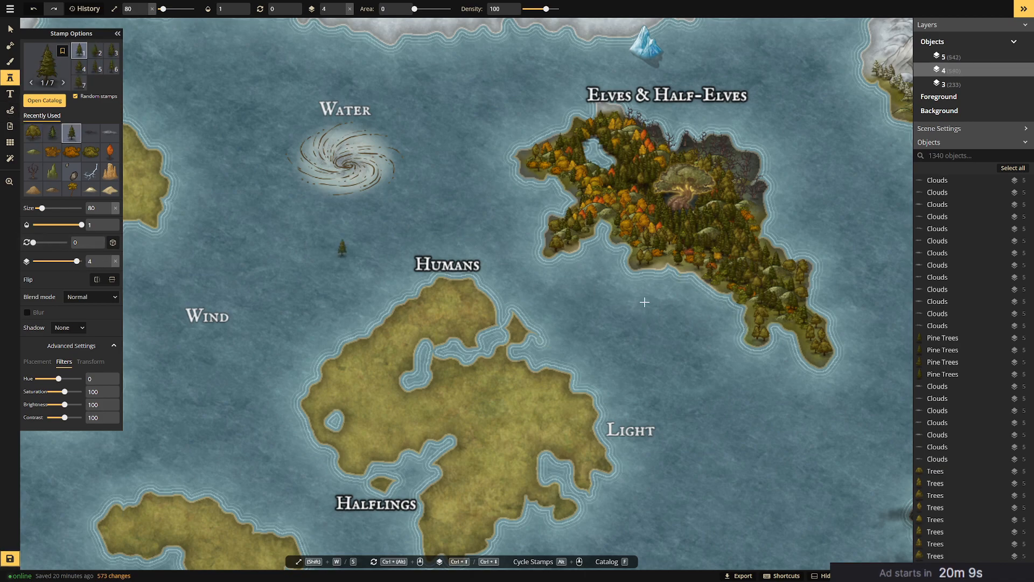
click(757, 317)
click(765, 320)
click(760, 328)
click(753, 334)
click(752, 330)
click(763, 339)
click(778, 343)
key(ctrl+z)
key(ctrl+z)
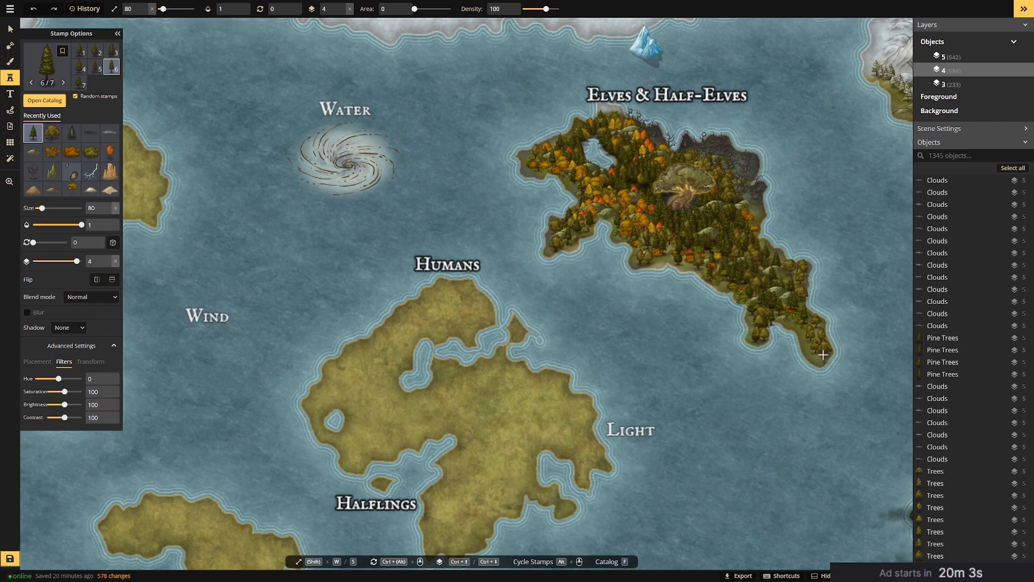
Stamp Pine Trees at size 80 on layer 4 across the Elves & Half-Elves island's southeasternmost tip.
click(813, 345)
click(815, 349)
click(820, 354)
click(816, 352)
click(819, 333)
click(816, 325)
click(816, 324)
click(806, 327)
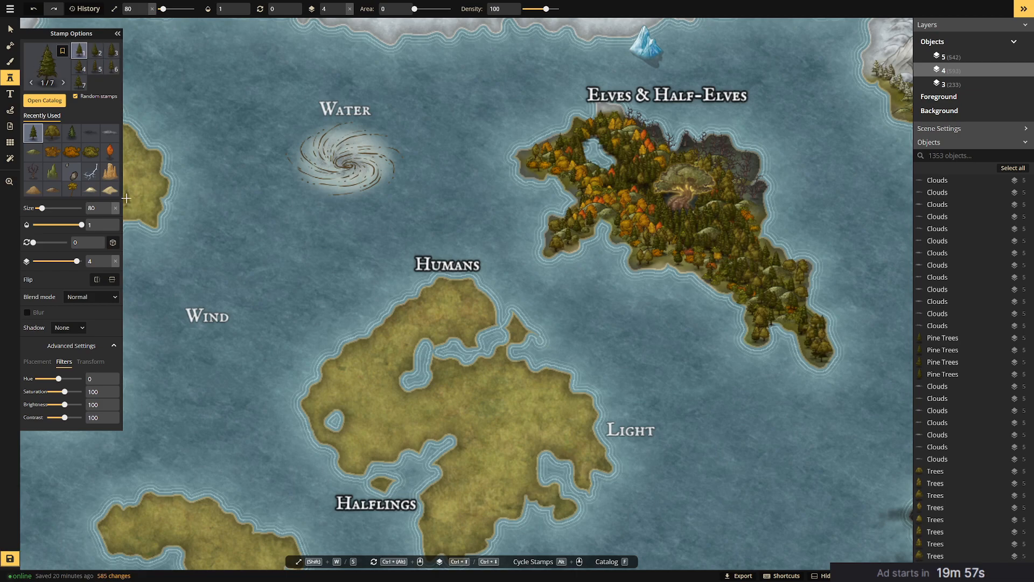
Scatter autumn-coloured trees at size 80 on layer 4 over the Elves & Half-Elves island's southeastern peninsulas and south coast.
click(110, 152)
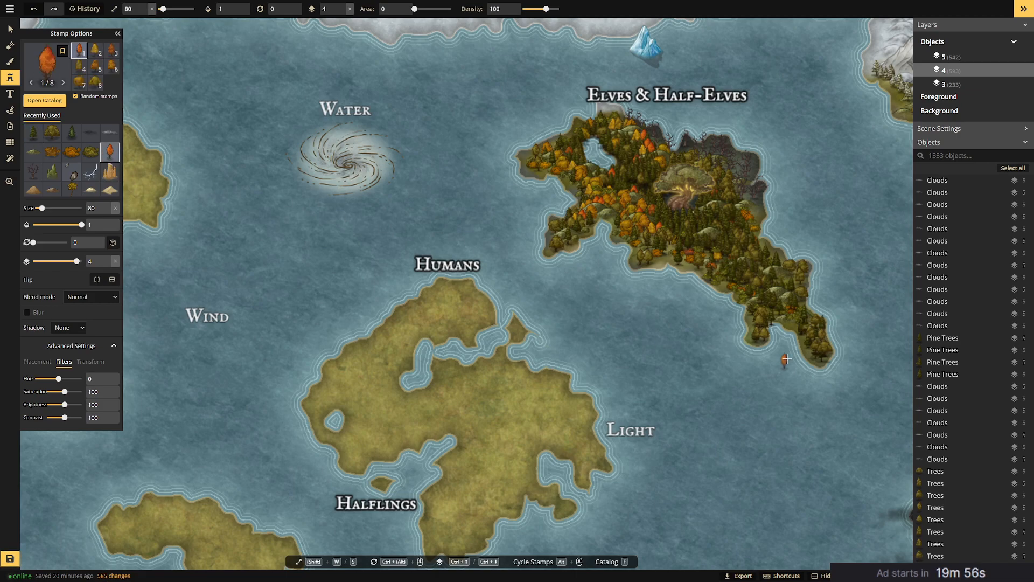
click(808, 327)
click(821, 340)
click(808, 340)
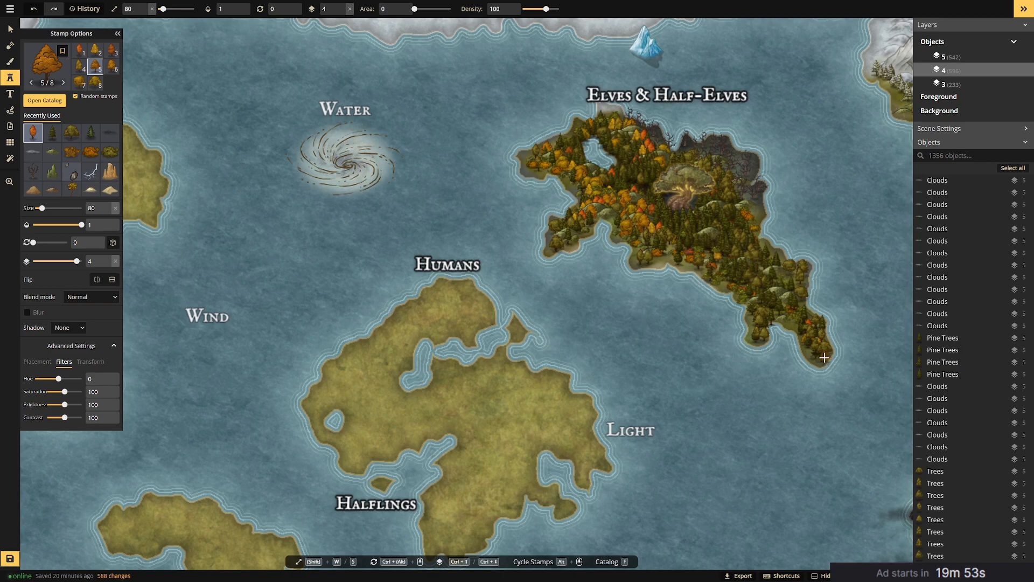
click(762, 332)
click(749, 327)
click(753, 317)
click(738, 305)
click(724, 281)
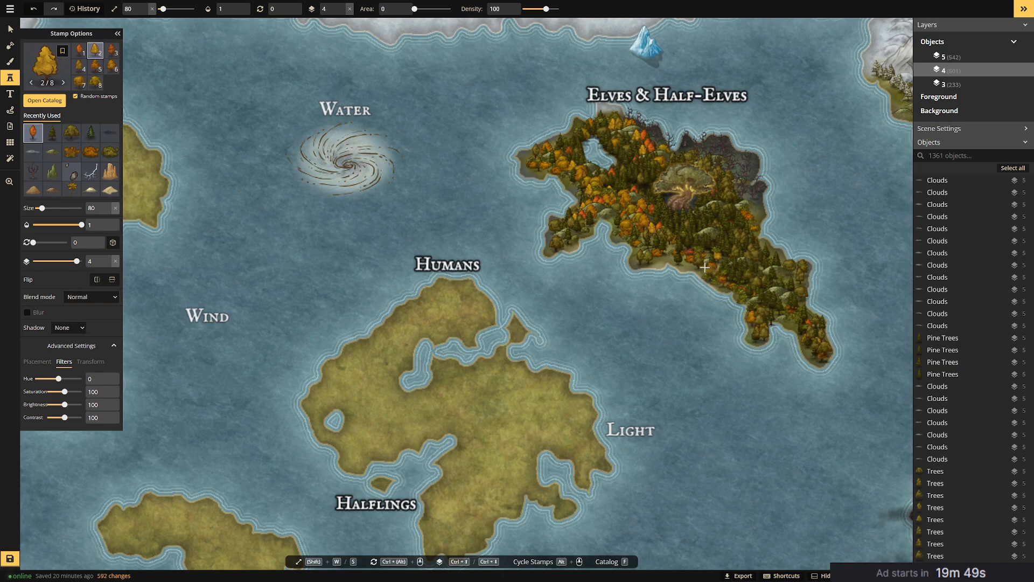
click(694, 261)
click(673, 261)
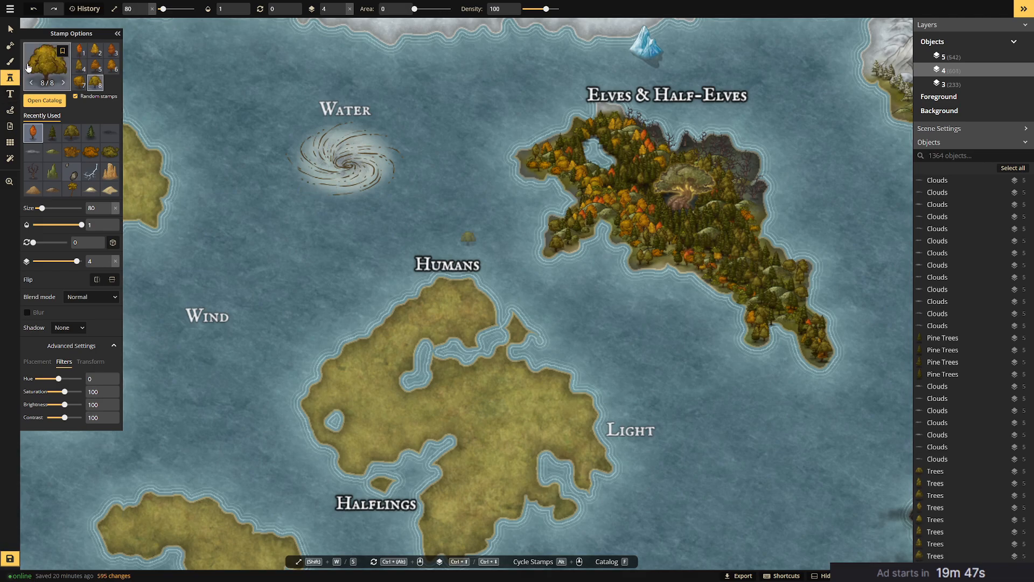
Paint the light green Core grass texture at brightness 29 on the foreground beneath the Elves & Half-Elves island's forest.
click(48, 55)
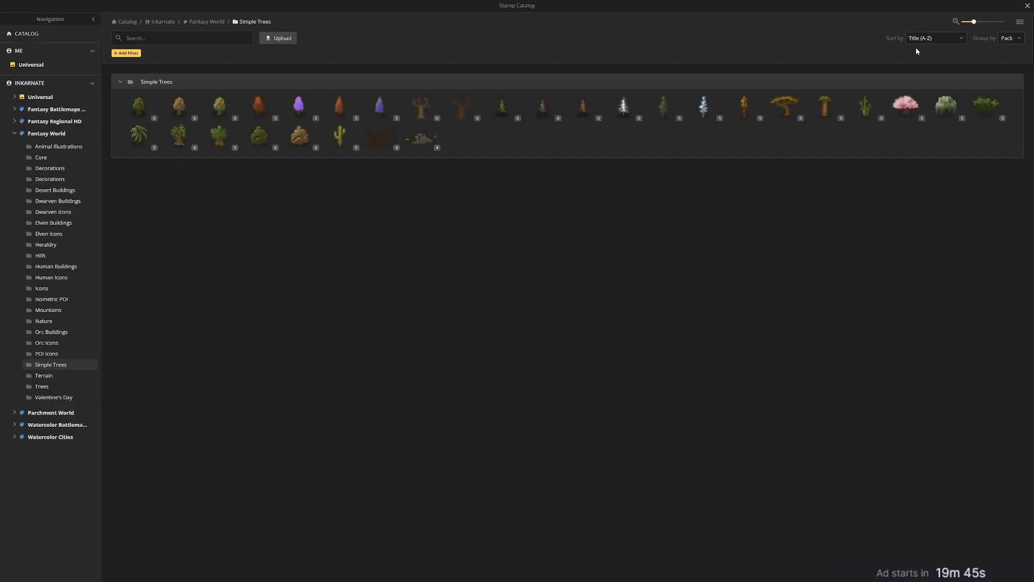
key(Escape)
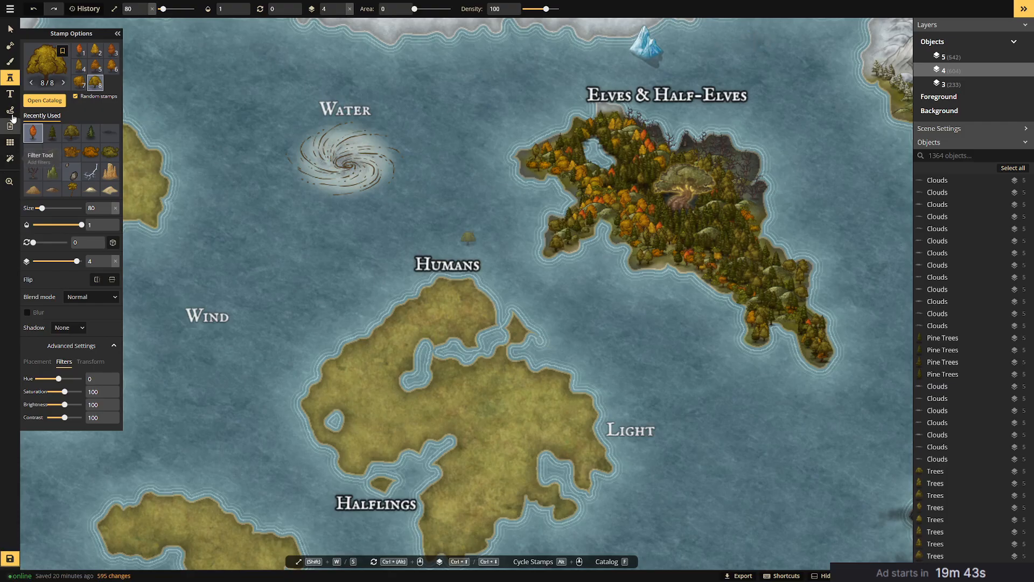
click(10, 65)
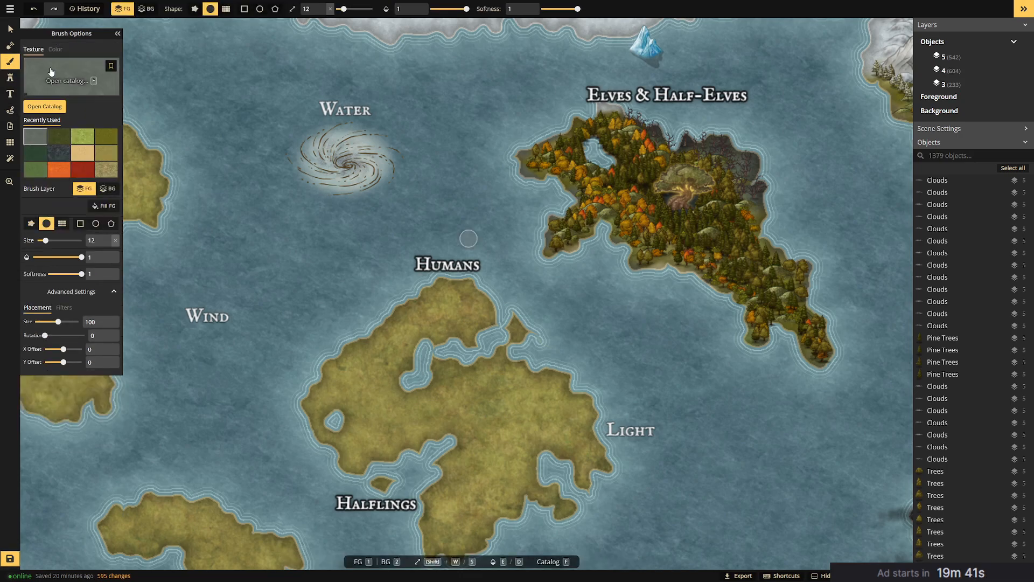
key(f)
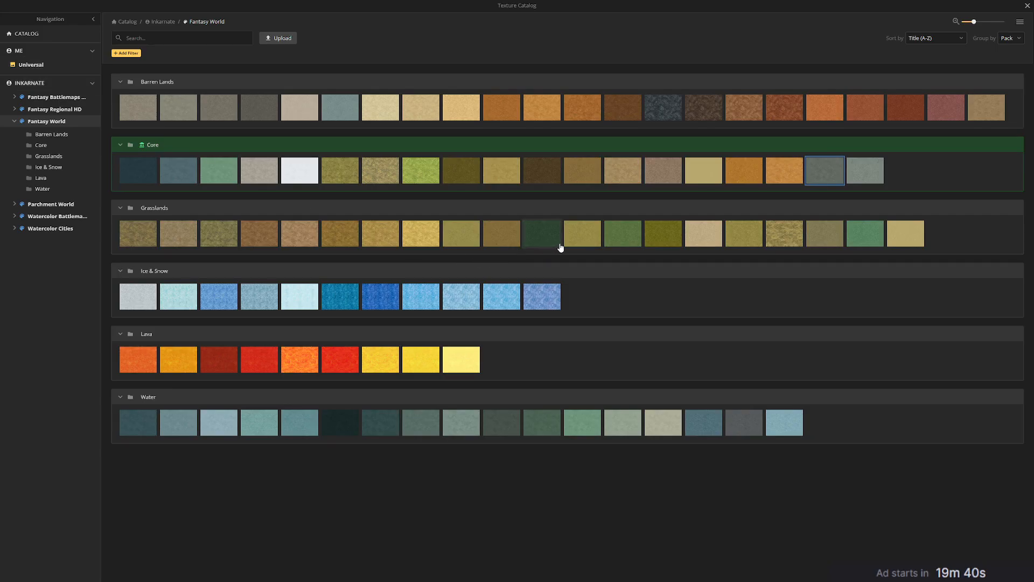
click(418, 168)
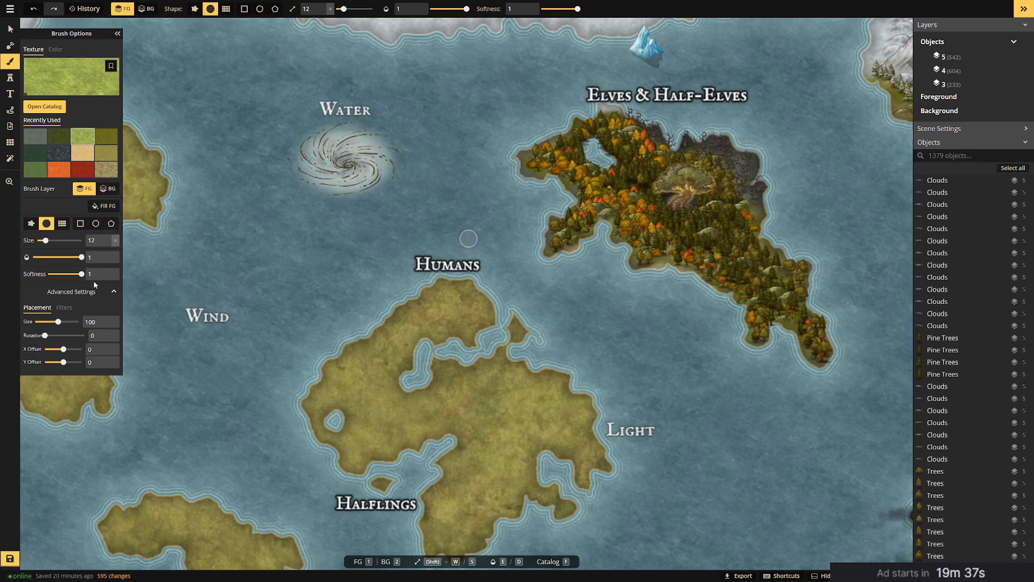
click(64, 308)
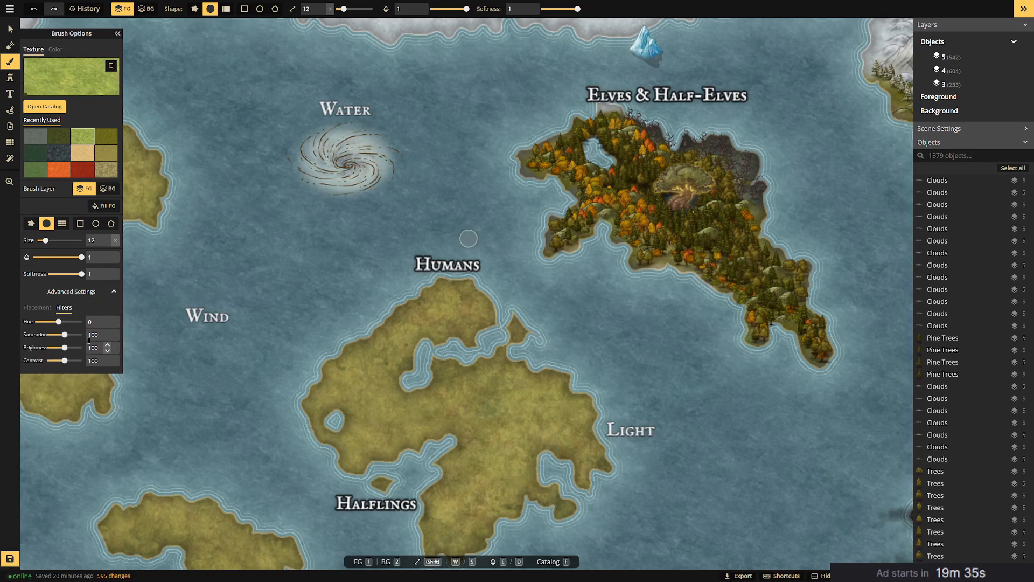
drag(65, 346, 52, 348)
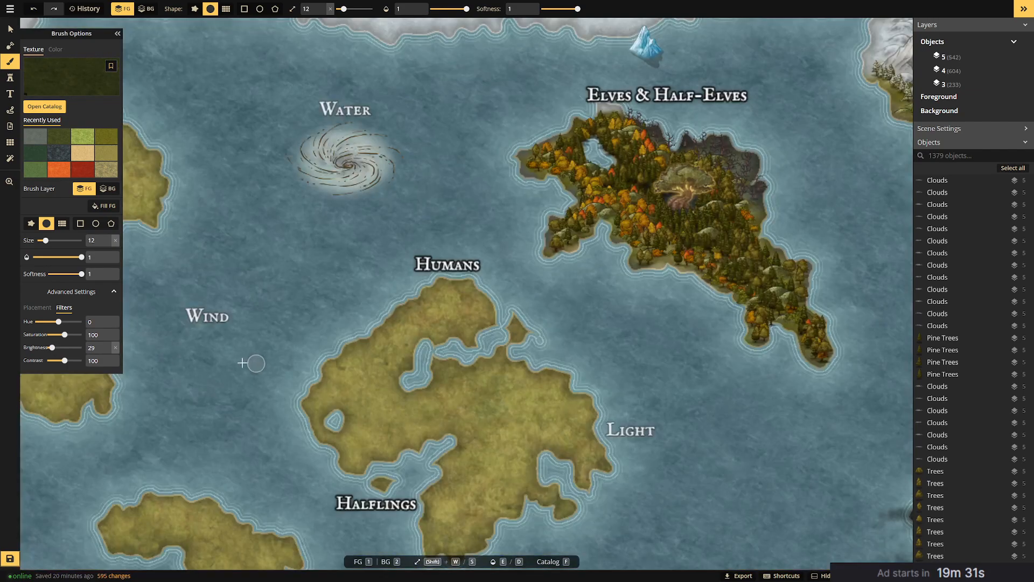
mouse_move(663, 255)
mouse_down()
mouse_move(657, 248)
mouse_move(669, 247)
mouse_move(648, 254)
mouse_move(655, 260)
mouse_up()
mouse_move(785, 322)
mouse_down()
mouse_move(806, 331)
mouse_move(784, 306)
mouse_move(818, 360)
mouse_move(795, 279)
mouse_move(763, 256)
mouse_move(760, 297)
mouse_move(693, 261)
mouse_move(640, 259)
mouse_move(651, 257)
mouse_move(609, 211)
mouse_move(592, 211)
mouse_move(553, 246)
mouse_move(580, 230)
mouse_up()
drag(596, 218, 576, 208)
mouse_move(563, 167)
mouse_down()
mouse_move(583, 180)
mouse_move(533, 164)
mouse_move(620, 127)
mouse_move(624, 140)
mouse_up()
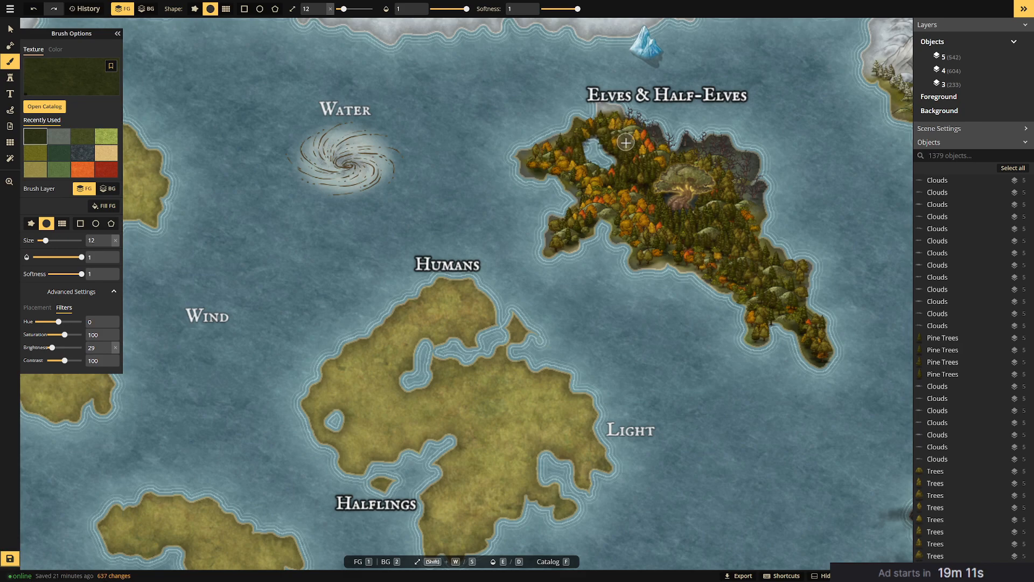
mouse_move(747, 207)
mouse_down()
mouse_move(760, 254)
mouse_move(762, 244)
mouse_move(794, 285)
mouse_move(730, 287)
mouse_move(747, 297)
mouse_move(682, 257)
mouse_move(704, 254)
mouse_up()
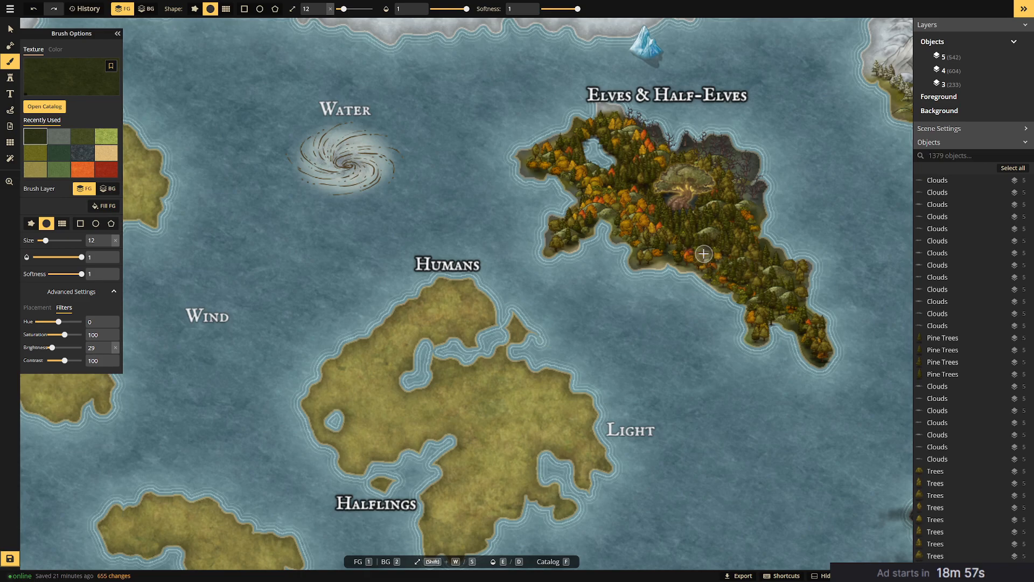
Examine the decorated islands and the remaining bare ones across the whole map.
drag(629, 368, 500, 405)
scroll(495, 404, down, 3)
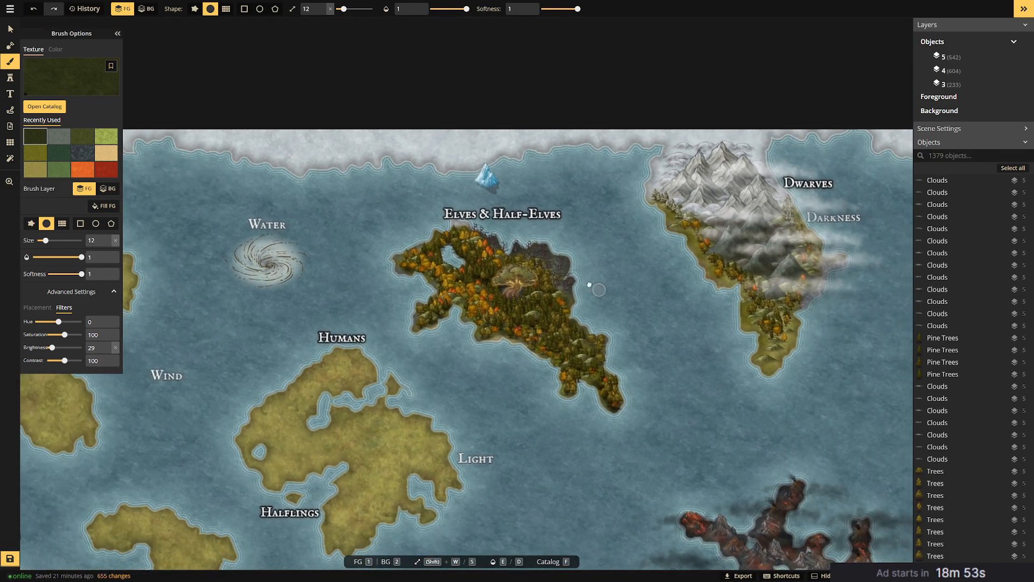
drag(591, 286, 546, 208)
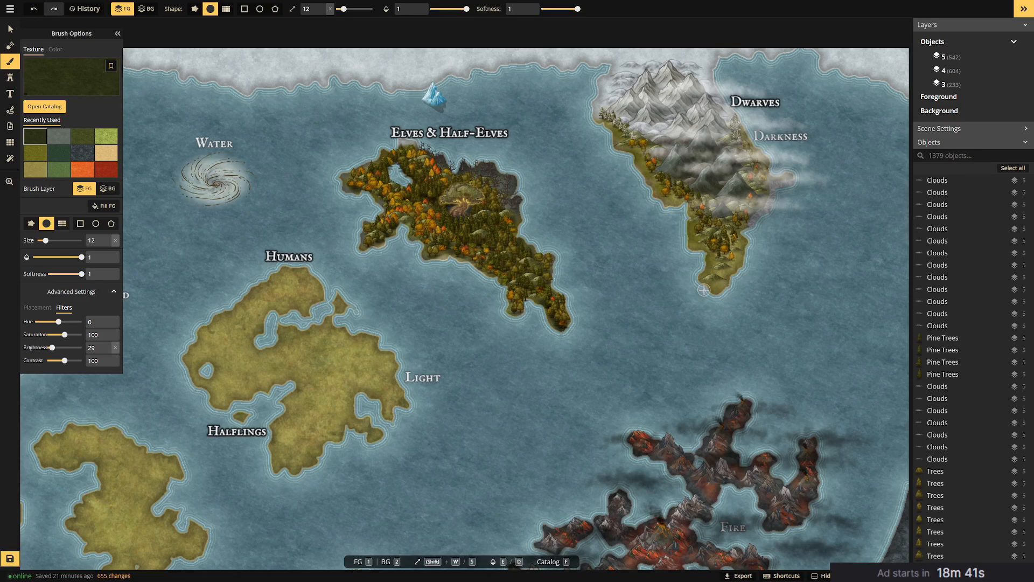
drag(635, 261, 749, 218)
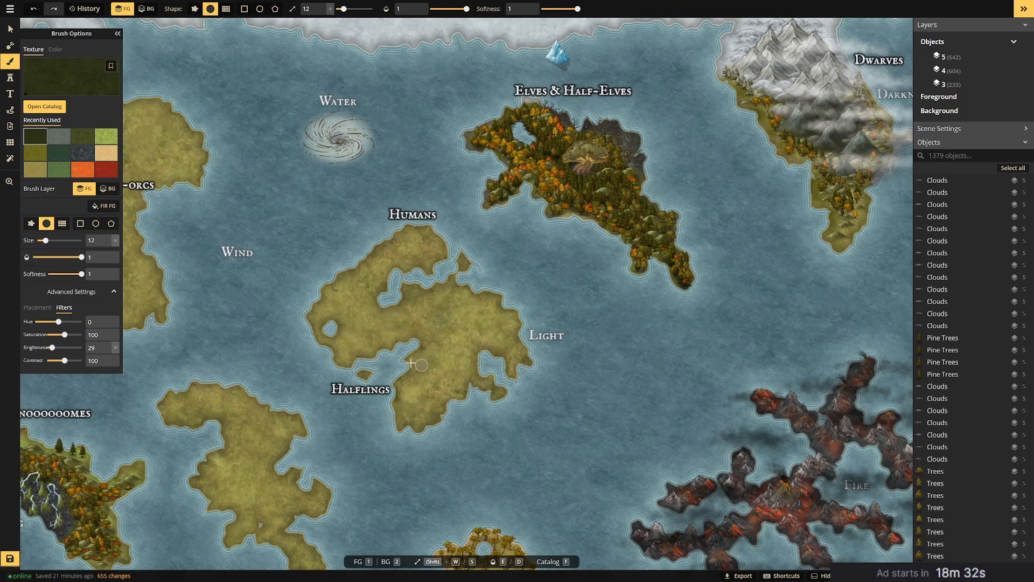
drag(342, 234, 516, 163)
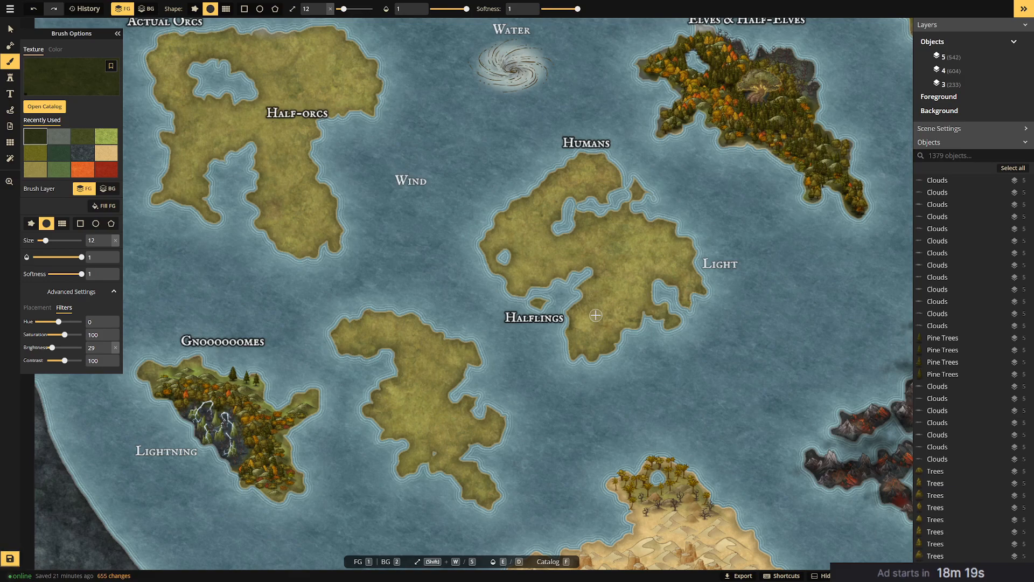
scroll(640, 307, down, 2)
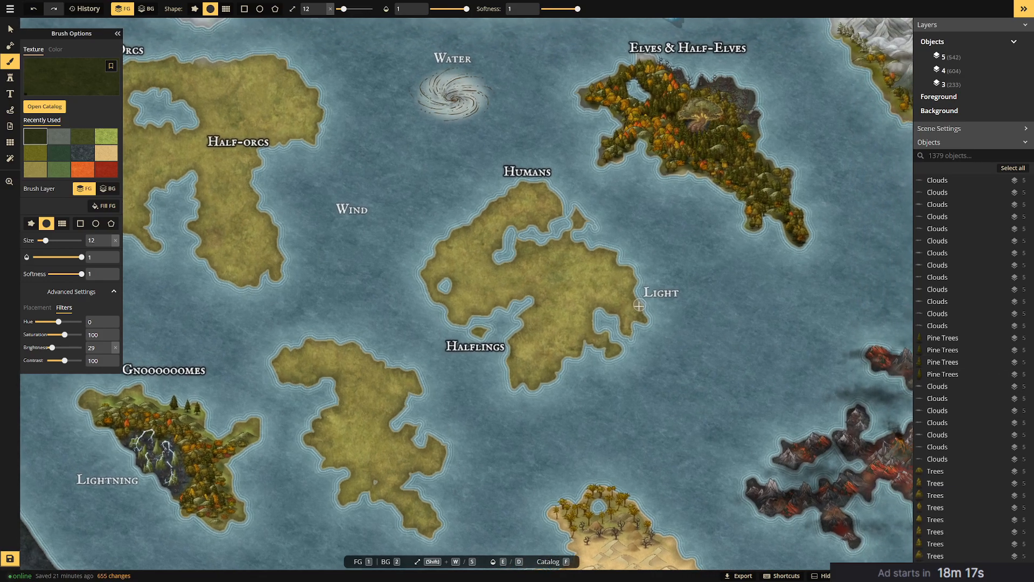
scroll(639, 307, down, 2)
drag(685, 259, 610, 244)
scroll(620, 261, down, 1)
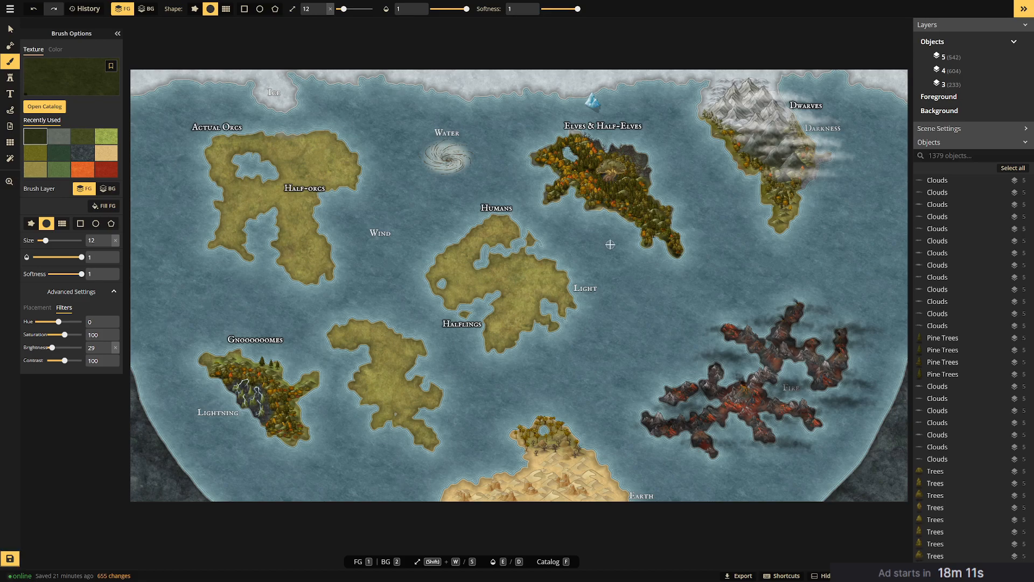
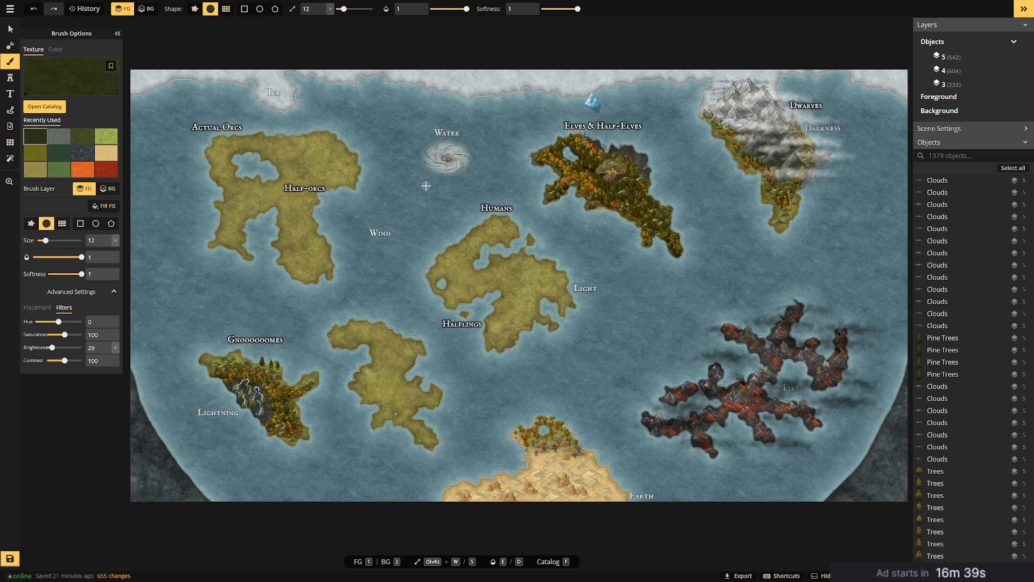
Paint the dark grey rocky texture onto the foreground of the Dwarves island, from its western mountain foot down to the southern tip.
drag(664, 171, 525, 260)
scroll(652, 192, up, 1)
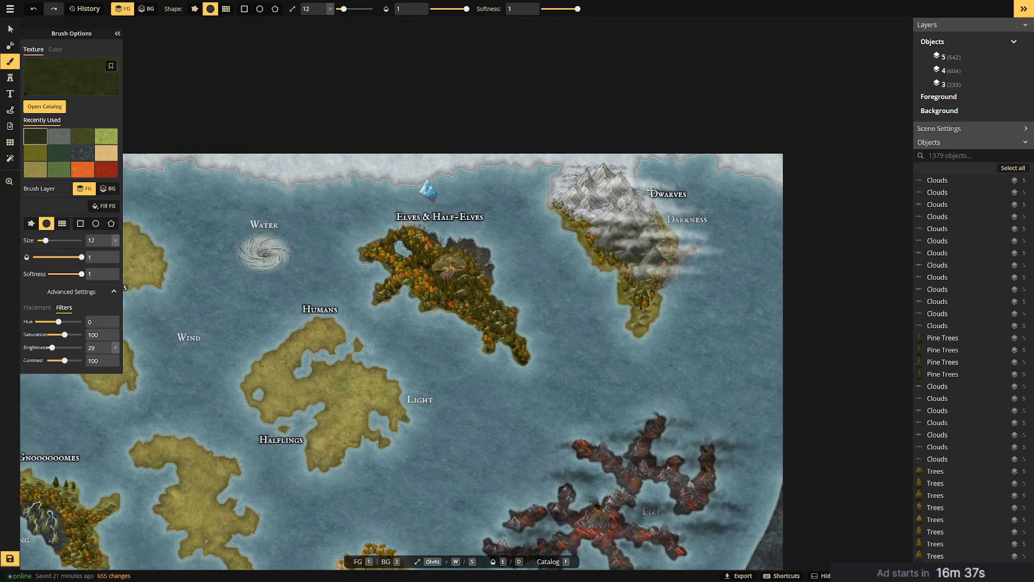
scroll(651, 192, up, 4)
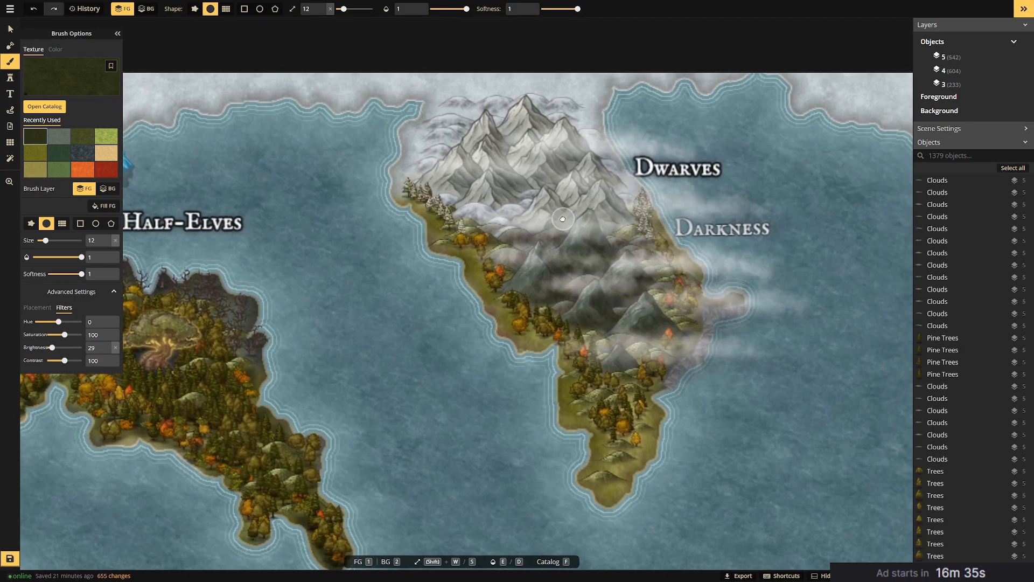
click(81, 156)
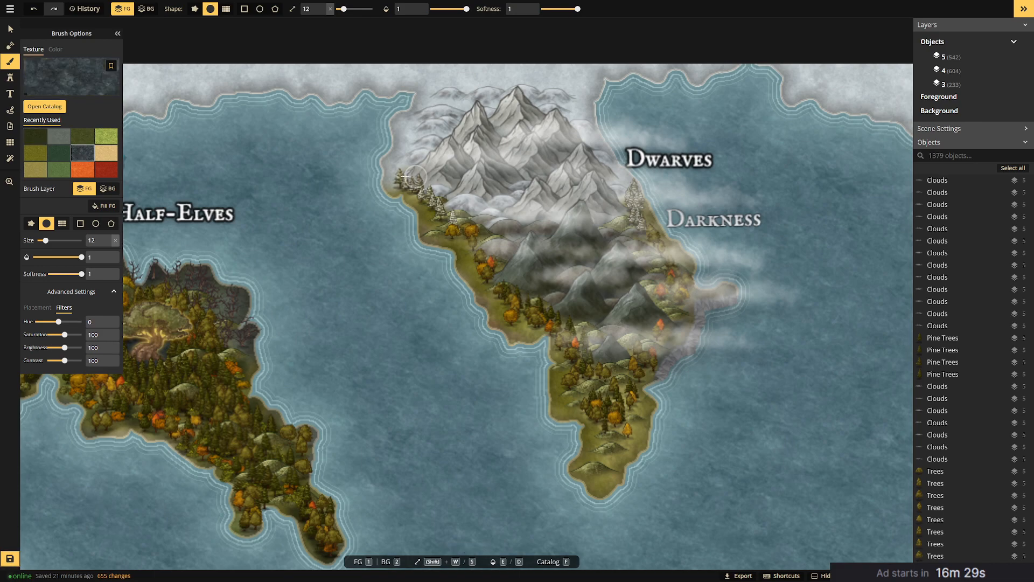
mouse_move(424, 199)
mouse_down()
mouse_move(509, 296)
mouse_move(505, 268)
mouse_move(500, 287)
mouse_move(527, 316)
mouse_move(510, 318)
mouse_move(472, 262)
mouse_move(567, 338)
mouse_move(518, 326)
mouse_move(530, 328)
mouse_move(542, 303)
mouse_move(552, 315)
mouse_move(572, 410)
mouse_move(585, 379)
mouse_move(631, 383)
mouse_move(629, 436)
mouse_move(599, 423)
mouse_move(595, 404)
mouse_move(645, 362)
mouse_move(634, 351)
mouse_move(663, 338)
mouse_move(651, 334)
mouse_move(669, 313)
mouse_move(650, 292)
mouse_move(670, 281)
mouse_move(618, 214)
mouse_move(631, 214)
mouse_move(687, 302)
mouse_move(623, 353)
mouse_move(562, 322)
mouse_move(520, 324)
mouse_move(487, 269)
mouse_move(521, 292)
mouse_move(582, 374)
mouse_move(570, 377)
mouse_move(570, 410)
mouse_move(590, 423)
mouse_move(596, 451)
mouse_move(636, 404)
mouse_move(637, 382)
mouse_up()
click(640, 367)
click(638, 366)
click(636, 366)
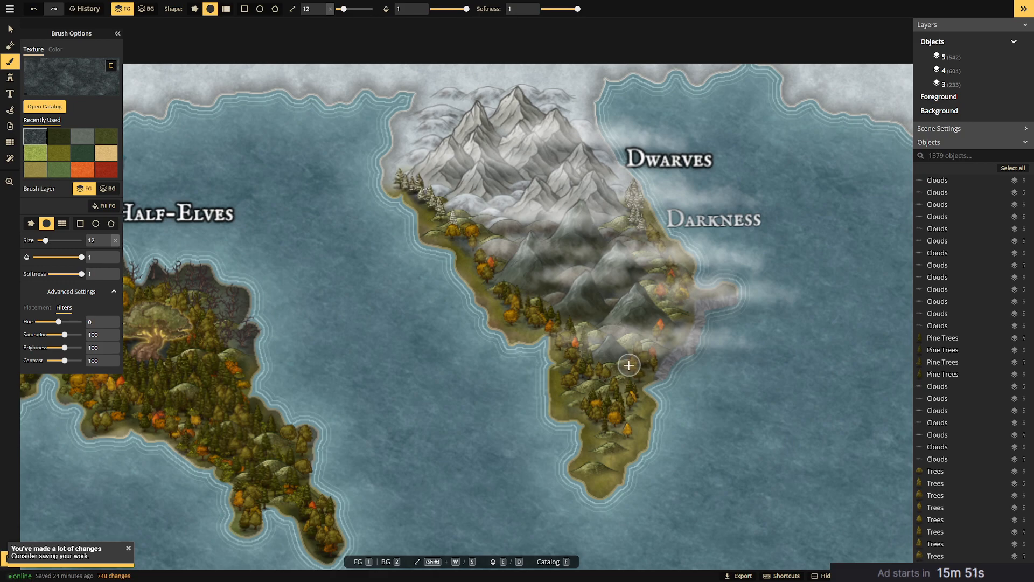
mouse_move(597, 398)
mouse_down()
mouse_move(624, 400)
mouse_move(622, 387)
mouse_move(619, 426)
mouse_move(603, 434)
mouse_move(607, 457)
mouse_move(631, 431)
mouse_move(601, 446)
mouse_move(596, 432)
mouse_move(608, 461)
mouse_up()
Compare the Dwarves and Elves & Half-Elves islands with the bare Humans and Halflings island, and review the full map.
scroll(588, 457, down, 2)
drag(506, 430, 644, 293)
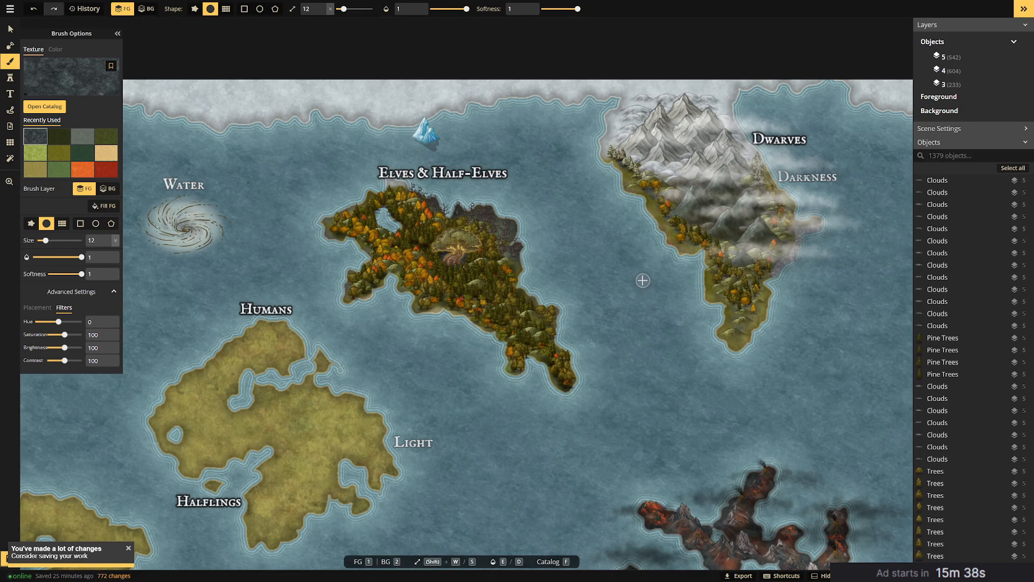
drag(619, 316, 707, 196)
drag(593, 263, 668, 239)
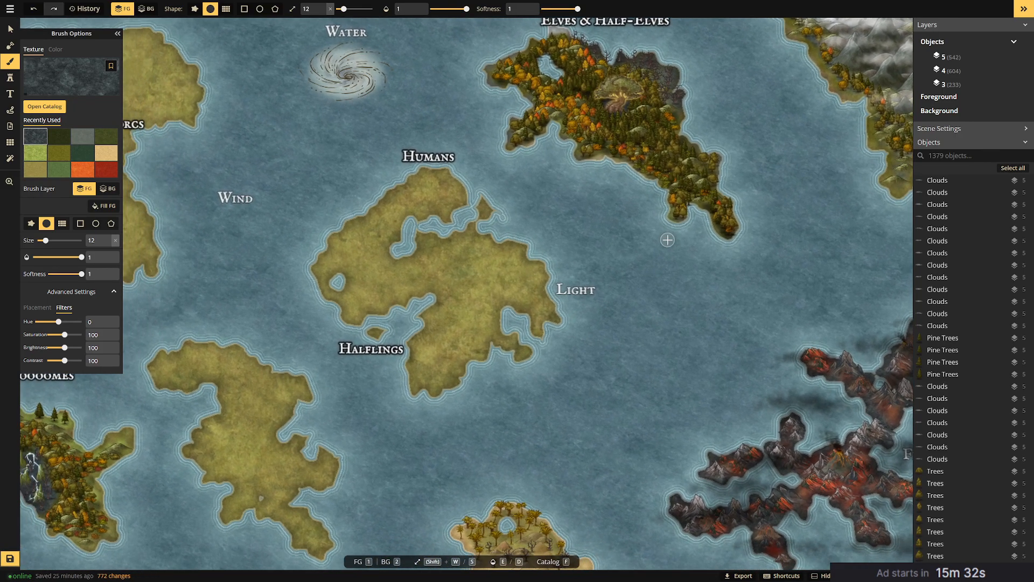
drag(584, 231, 633, 245)
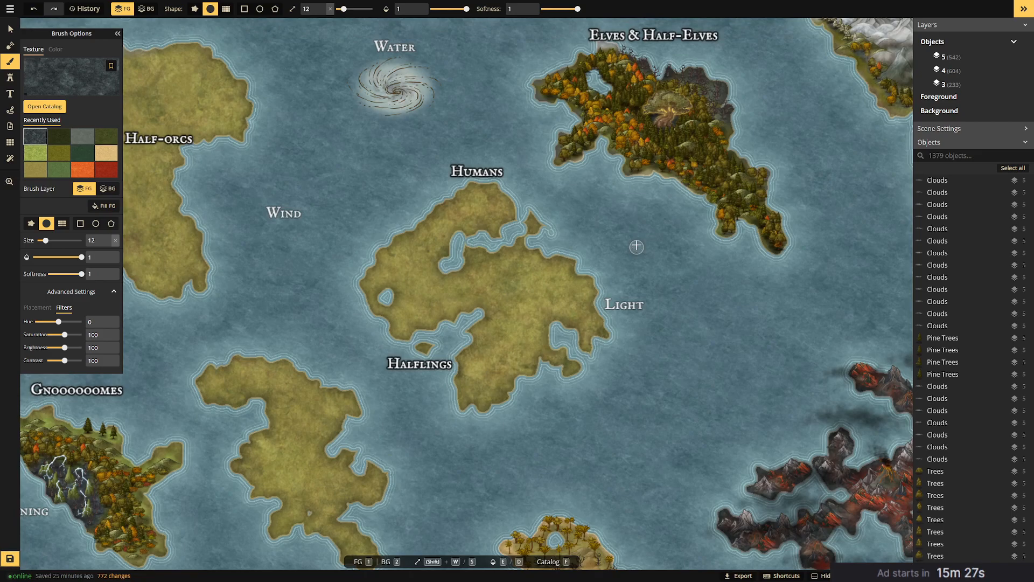
drag(612, 215, 781, 163)
scroll(547, 296, down, 5)
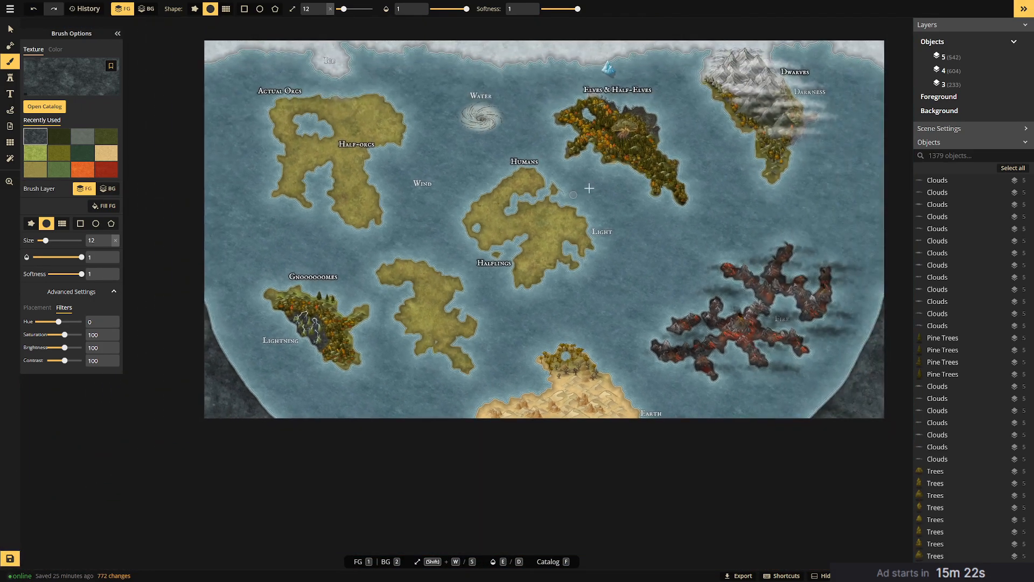
drag(590, 188, 560, 244)
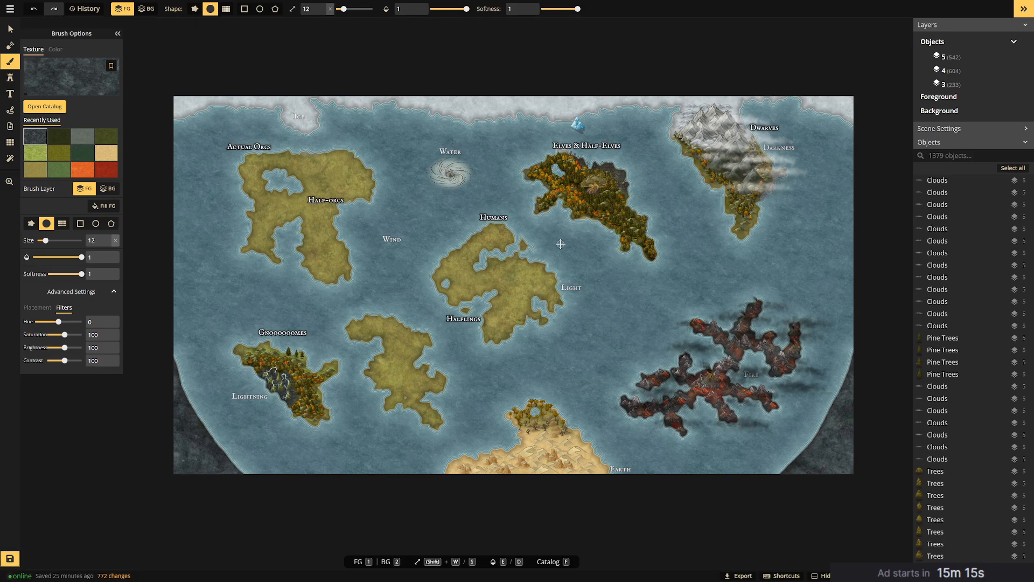
Inspect the Fire, Water and Wind text labels one after another and clear the selection.
click(10, 29)
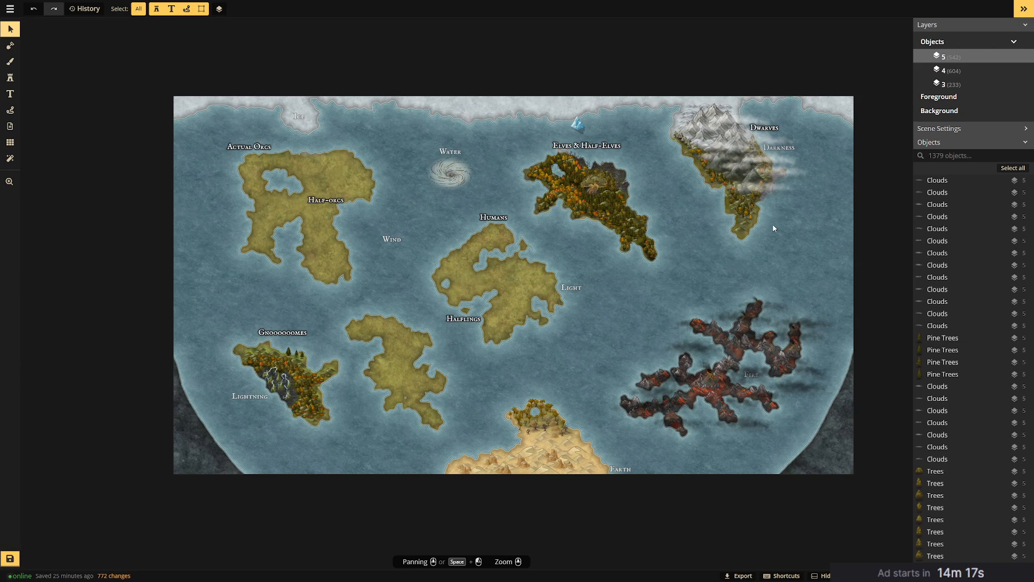
click(751, 374)
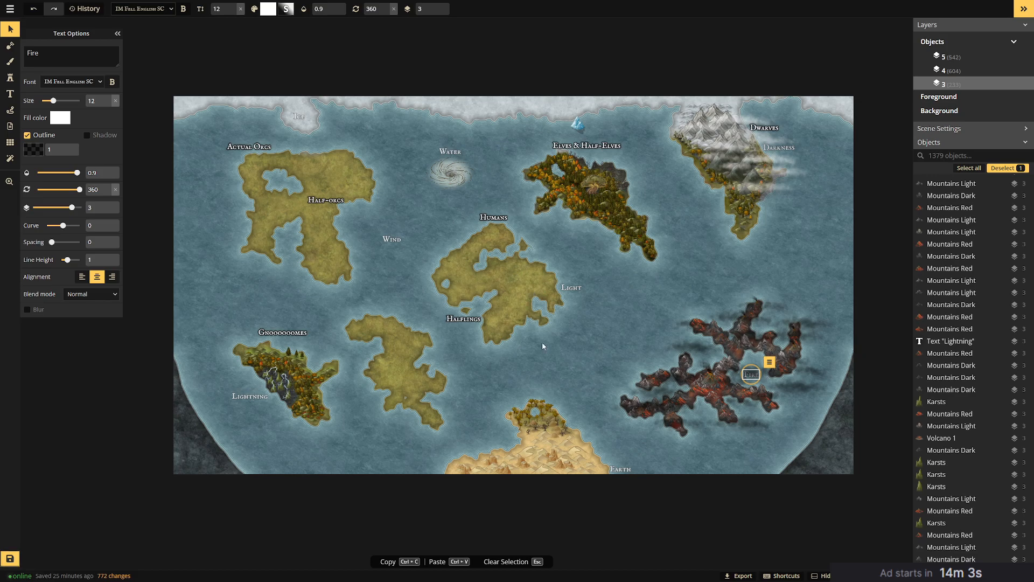
click(450, 152)
click(393, 240)
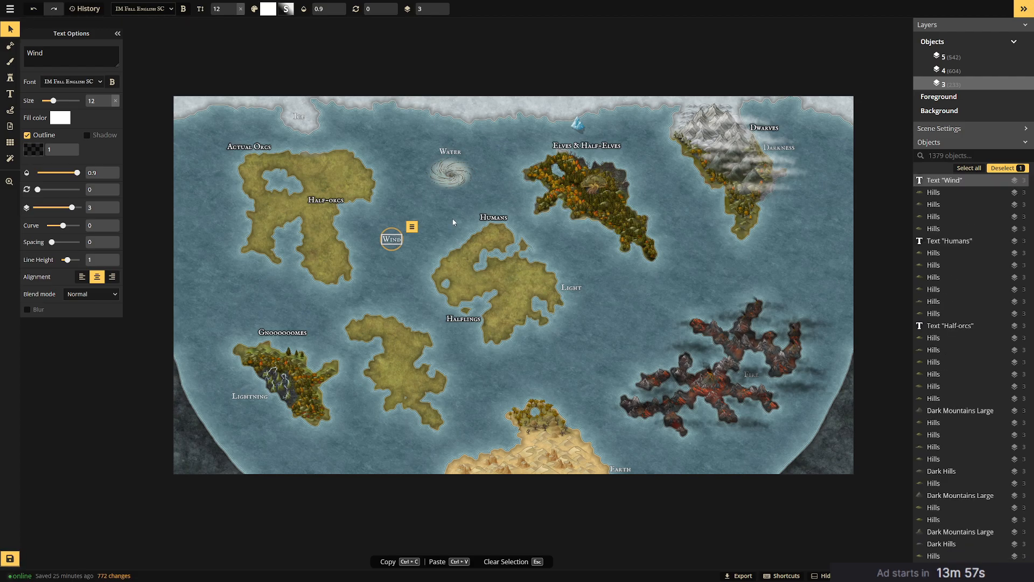
key(Escape)
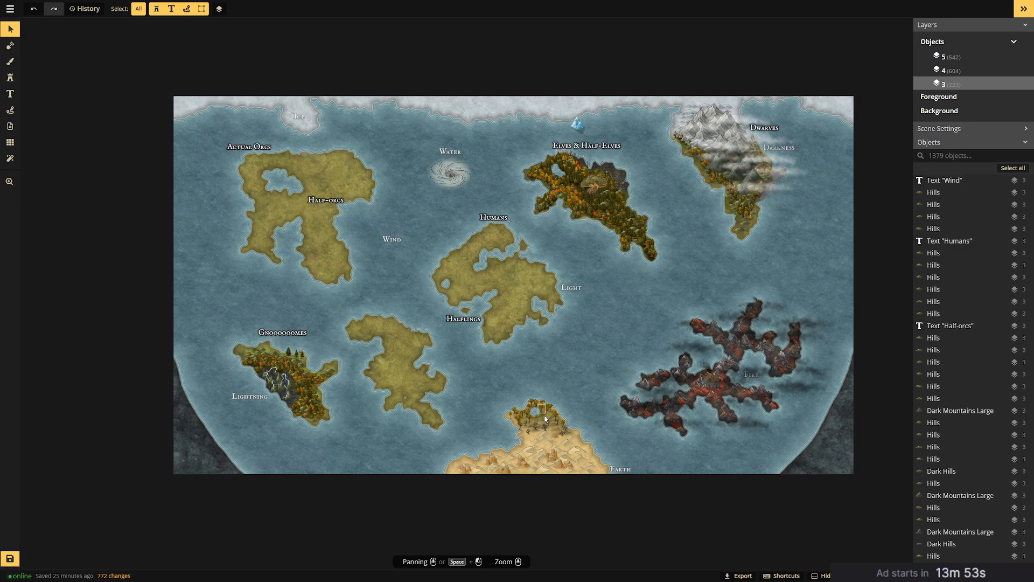
Try the Earth label beside the oasis at the desert's northern end, and return it to the desert's southeast edge.
click(617, 468)
drag(589, 447, 558, 433)
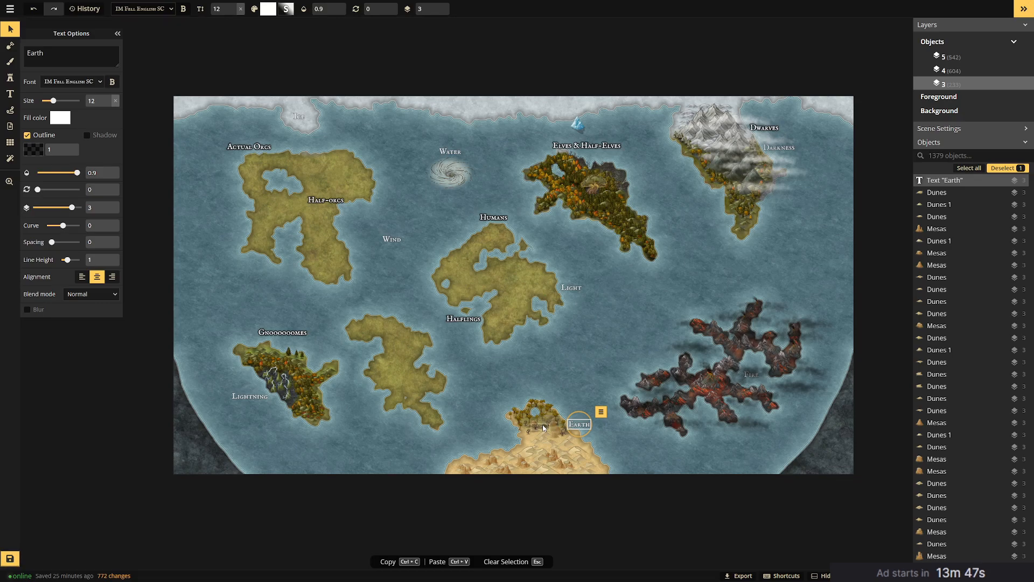
drag(586, 425, 628, 470)
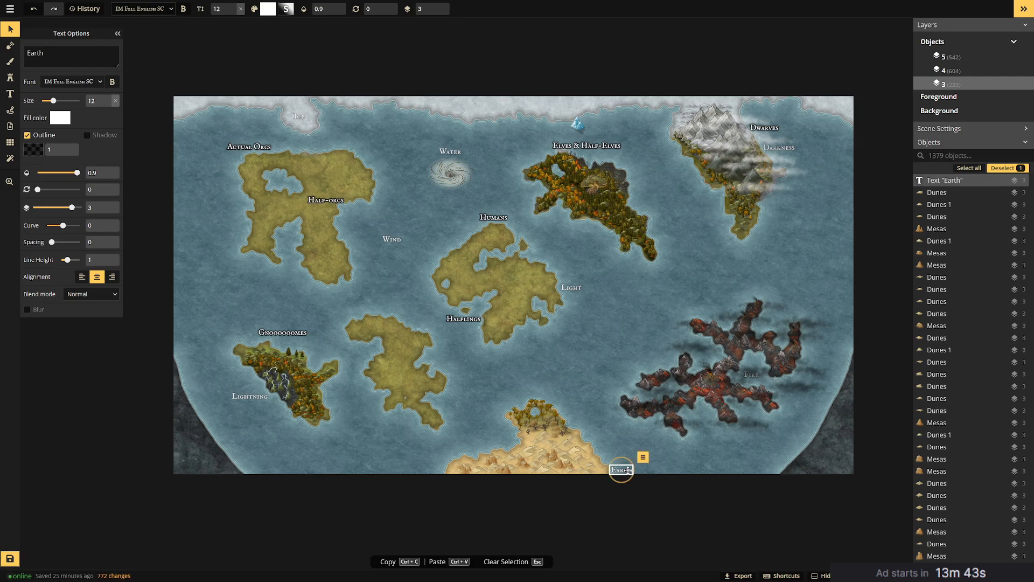
click(583, 345)
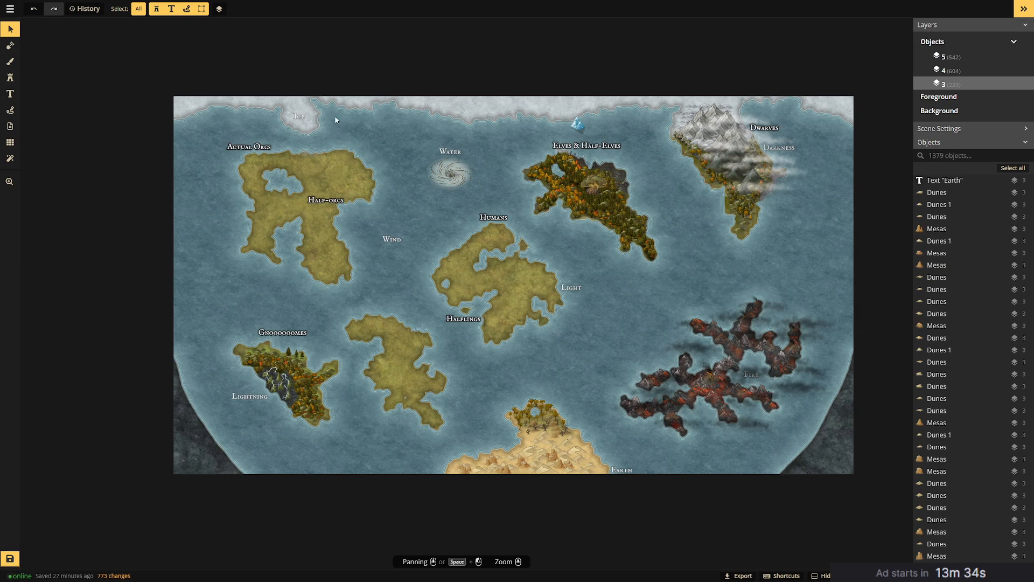
Shift the Ice label slightly southeast on its snowy peninsula and move the Fire label into the sea south of the volcanic island.
mouse_move(298, 117)
mouse_down()
mouse_move(299, 146)
mouse_move(306, 122)
mouse_up()
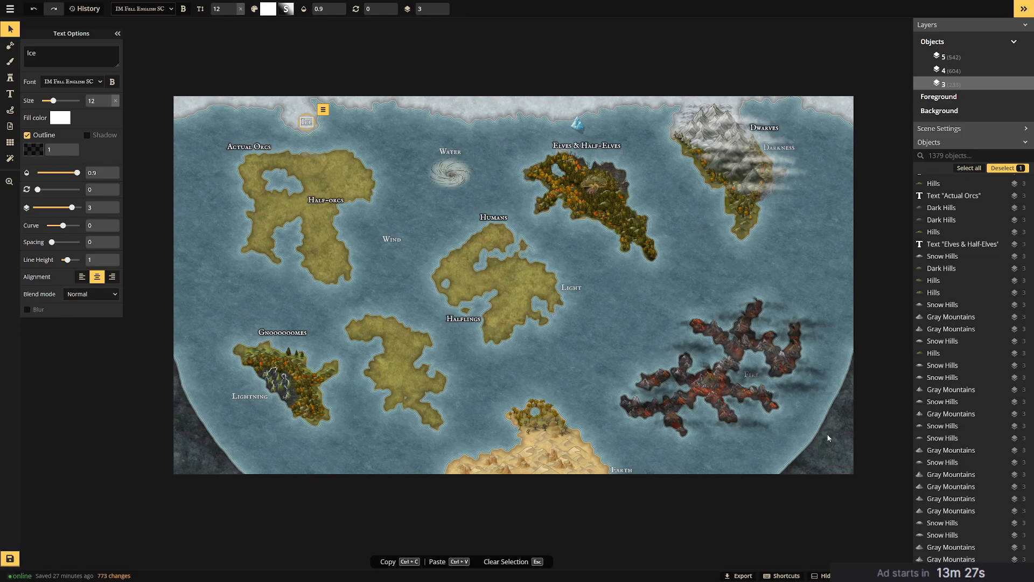
click(754, 375)
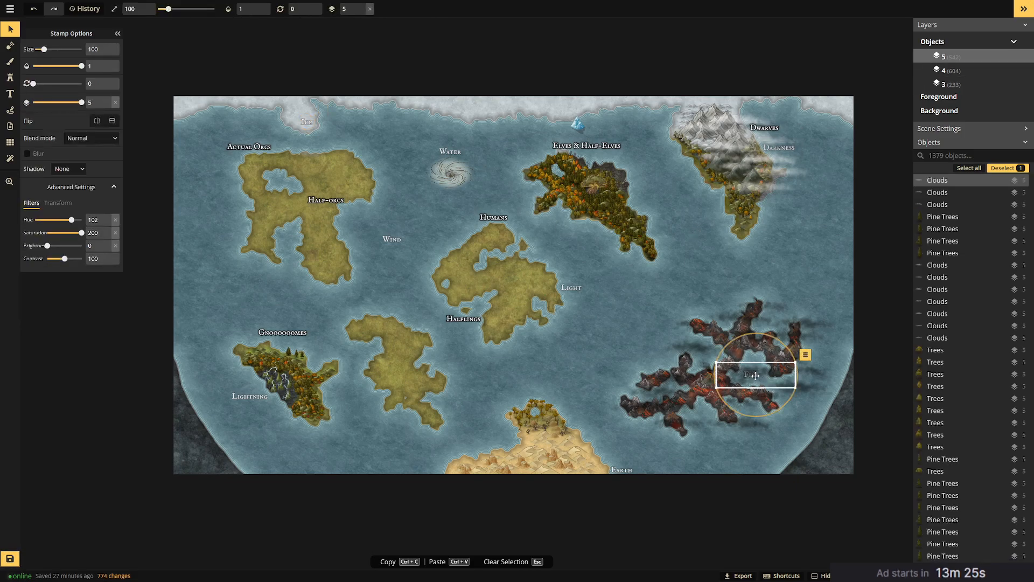
drag(749, 373, 754, 451)
click(800, 270)
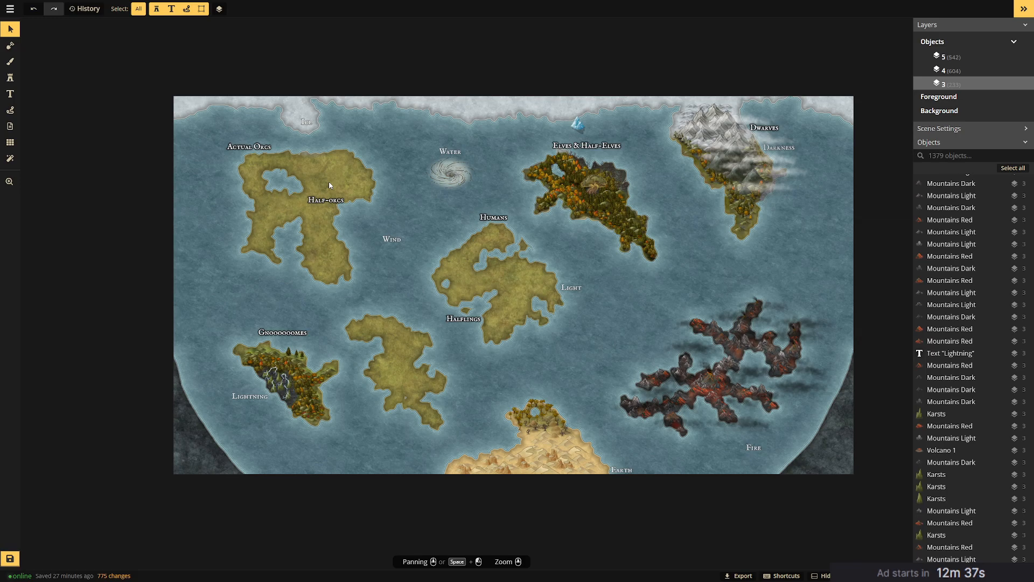
Move the Fire label to the east coast of the unlabeled southern island and the Ice label into the sea just north of the orc island.
drag(754, 448, 218, 221)
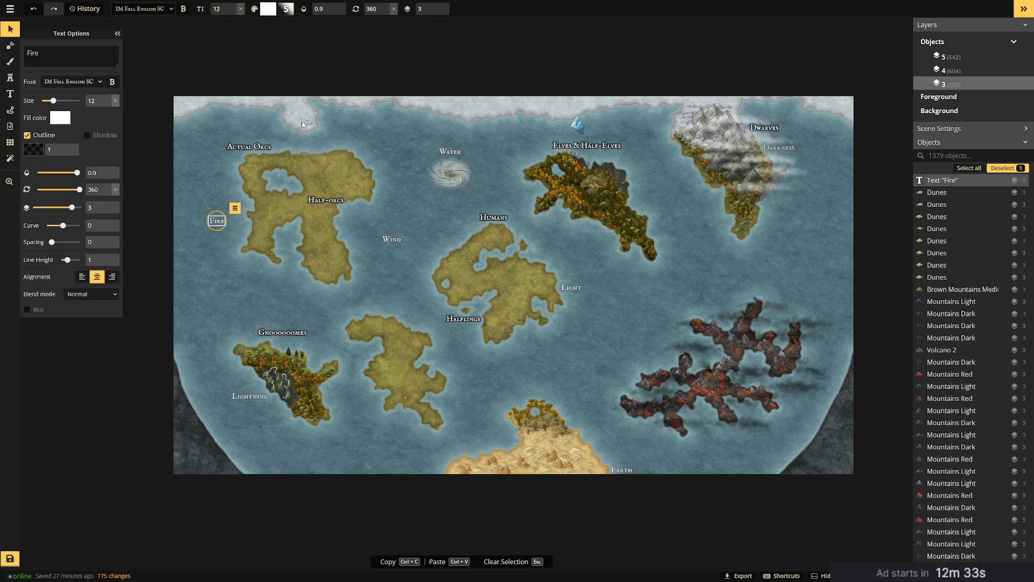
click(305, 123)
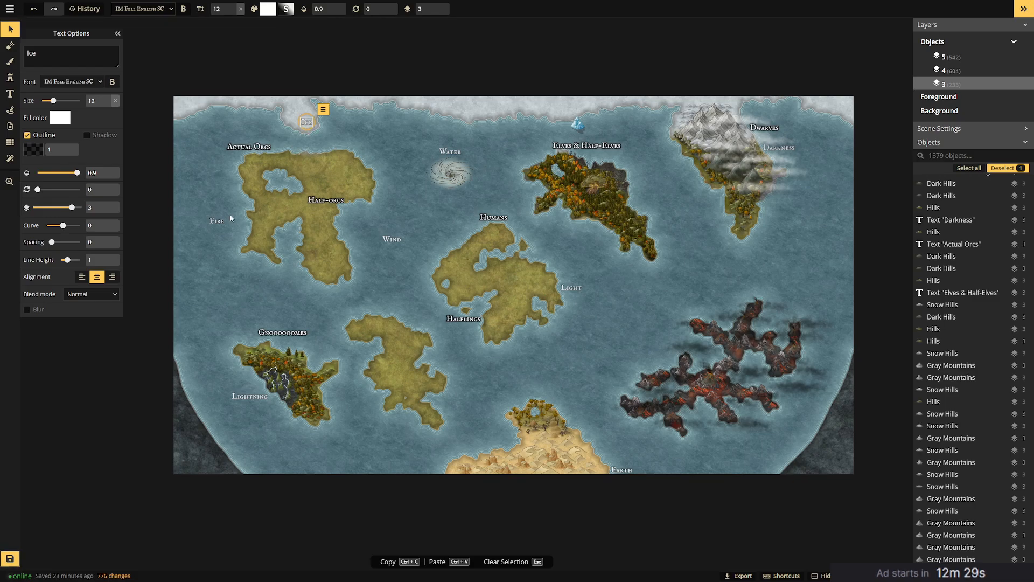
drag(214, 222, 429, 357)
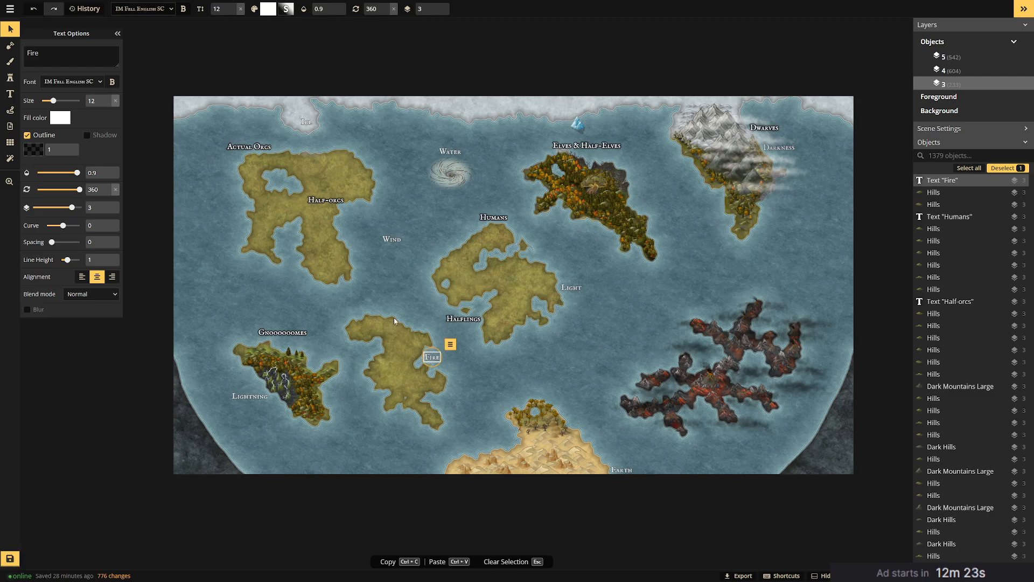
click(306, 123)
drag(306, 123, 327, 142)
Choose the white snow texture for the foreground brush and paint a small patch on the orc island's northern coast.
click(11, 62)
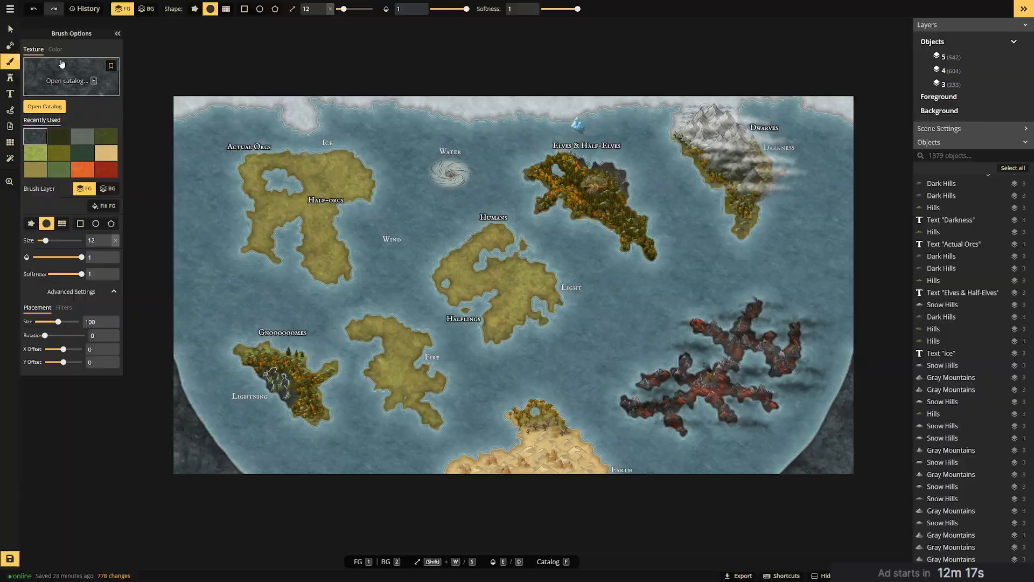
click(64, 77)
click(297, 165)
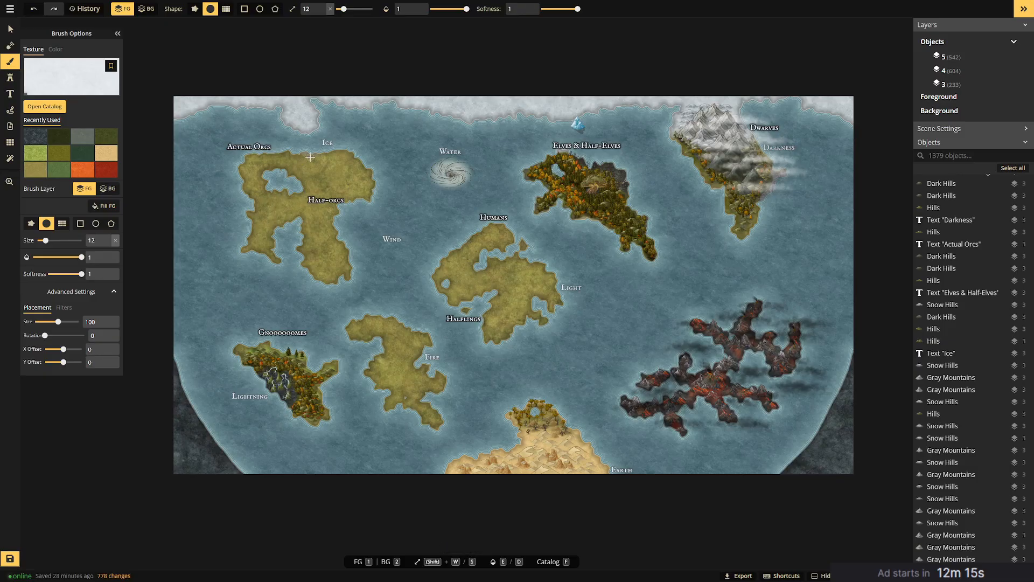
mouse_move(300, 152)
mouse_down()
mouse_move(327, 156)
mouse_move(294, 149)
mouse_move(312, 160)
mouse_up()
Set the brush size to 17 and softness to 0.68, and paint more snow over the patch below the Ice label.
drag(44, 240, 48, 240)
click(88, 274)
text(0.68)
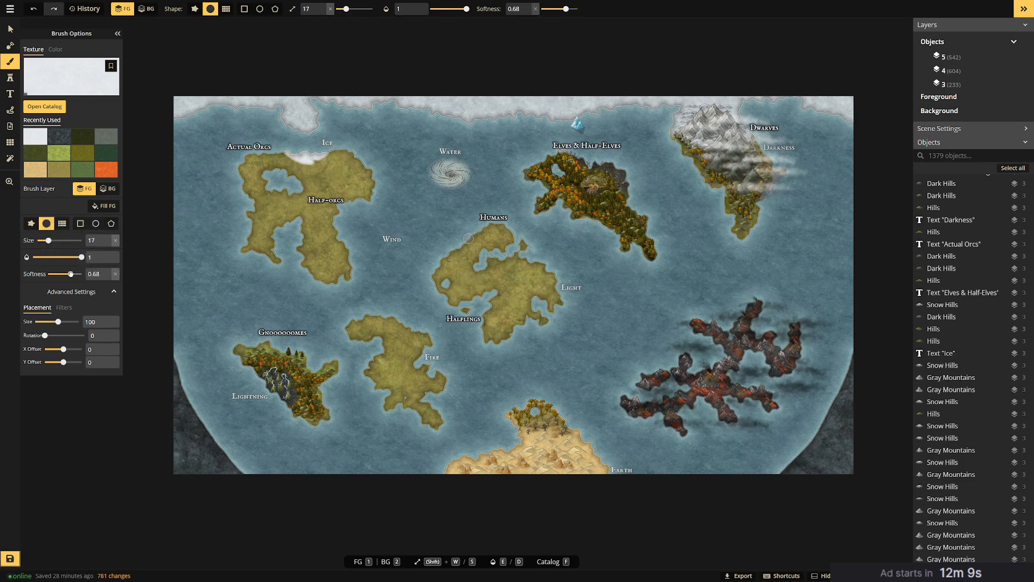
drag(318, 158, 295, 162)
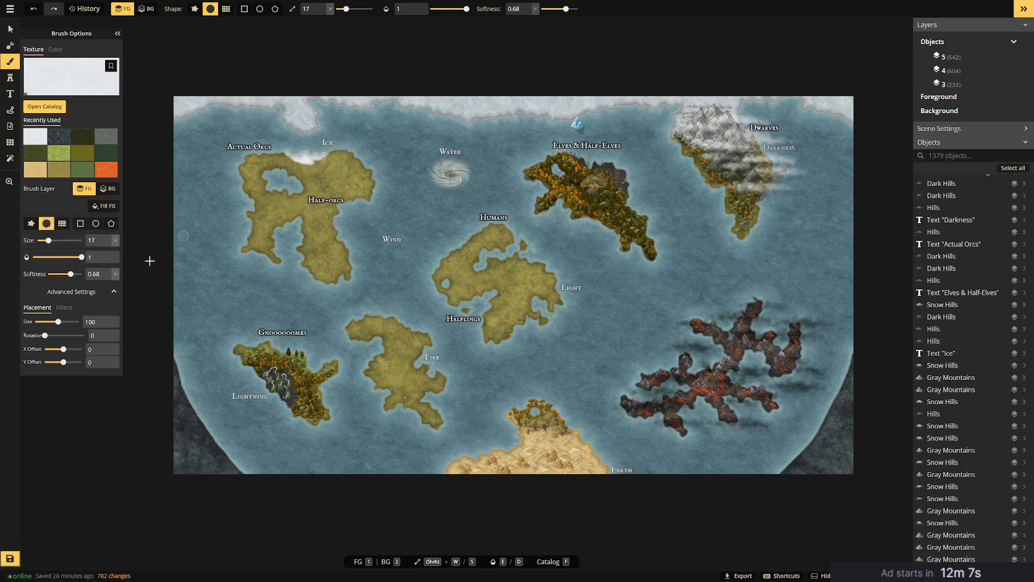
Set the brush softness to 1 and extend the snow along the orc island's northern coast.
drag(71, 274, 82, 274)
mouse_move(274, 153)
mouse_down()
mouse_move(317, 158)
mouse_move(357, 150)
mouse_move(285, 158)
mouse_move(253, 147)
mouse_move(297, 151)
mouse_move(251, 146)
mouse_move(277, 149)
mouse_up()
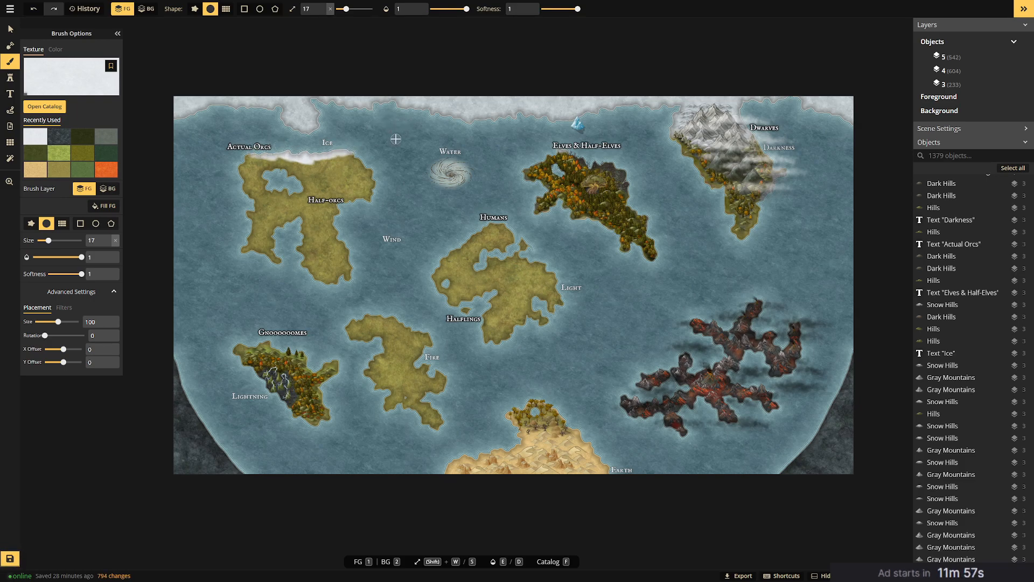
mouse_move(276, 154)
mouse_down()
mouse_move(291, 154)
mouse_move(281, 152)
mouse_up()
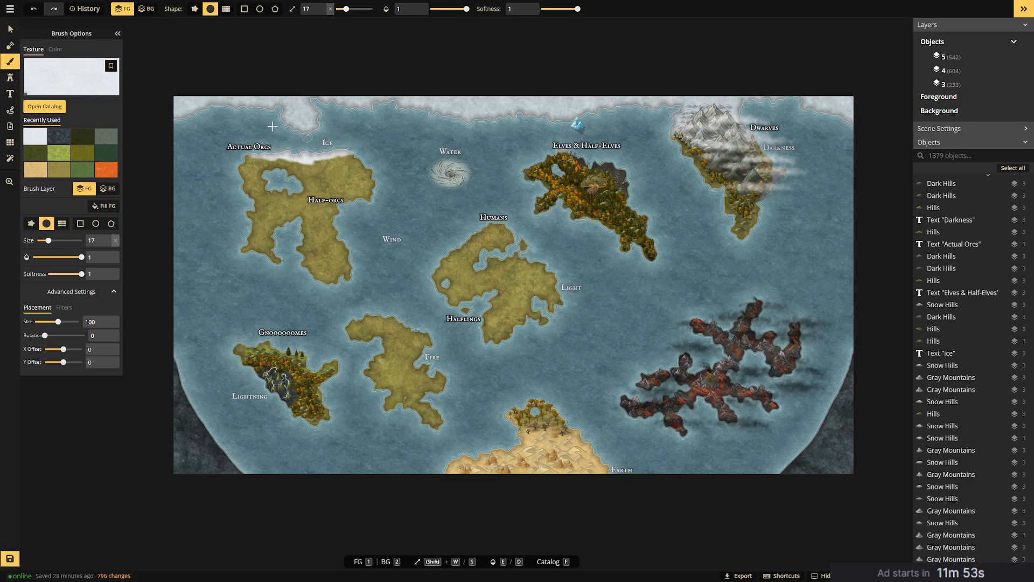
Move the Actual Orcs label to the orc island's west coast and the Half-orcs label beside its east coast.
click(9, 27)
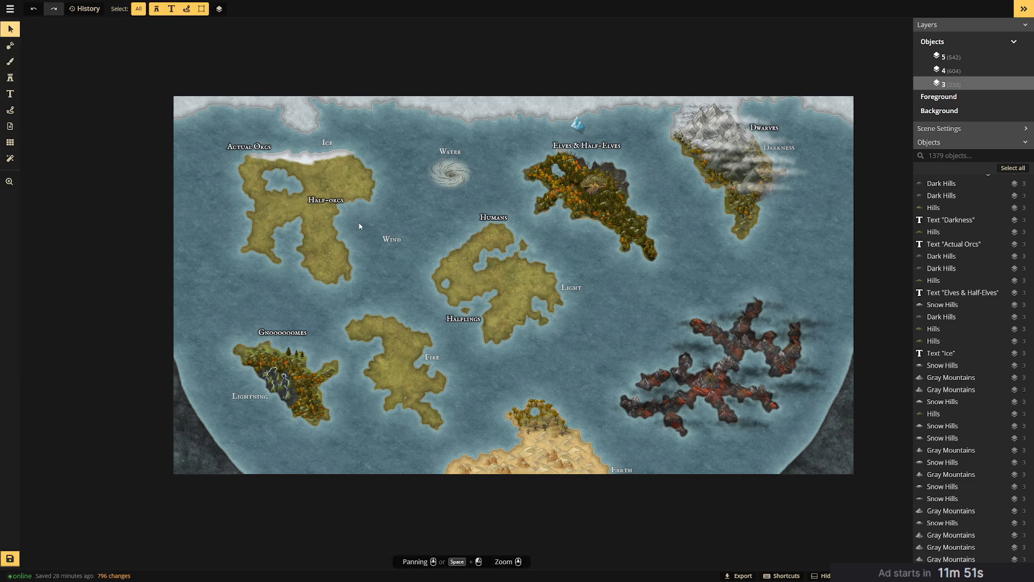
click(339, 200)
drag(339, 201, 399, 178)
key(Escape)
click(245, 148)
drag(245, 148, 214, 204)
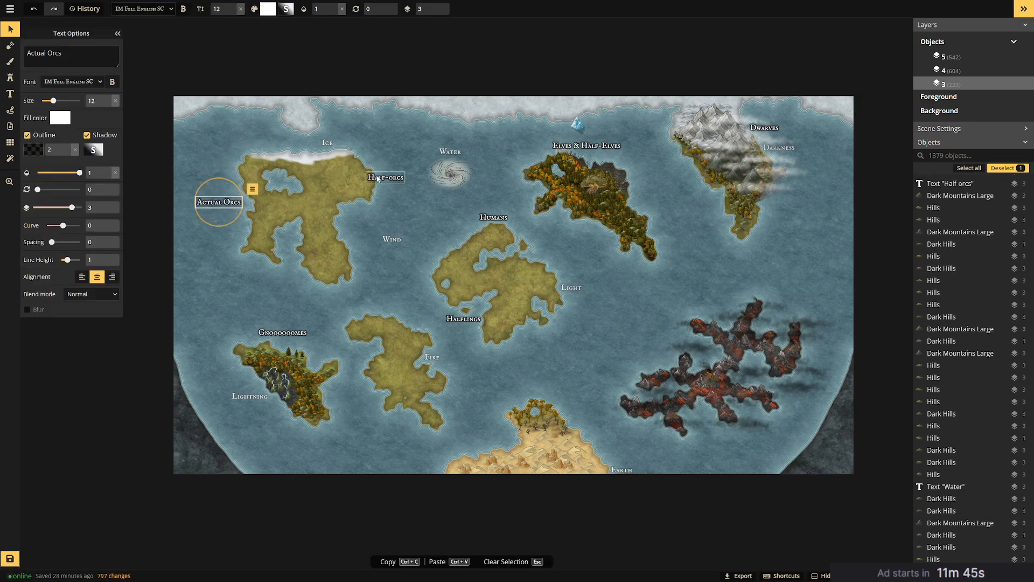
click(378, 178)
drag(377, 178, 372, 205)
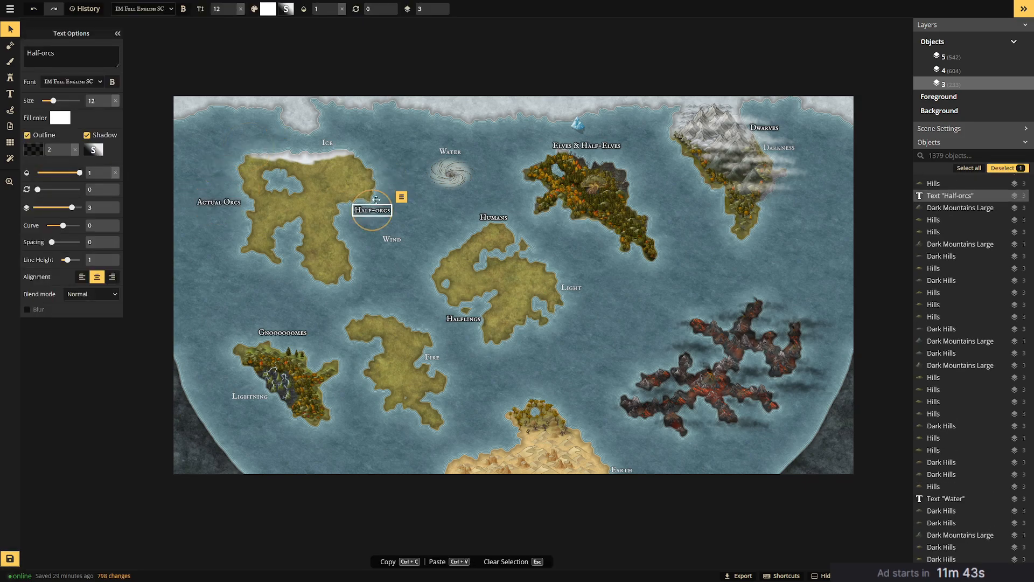
key(Escape)
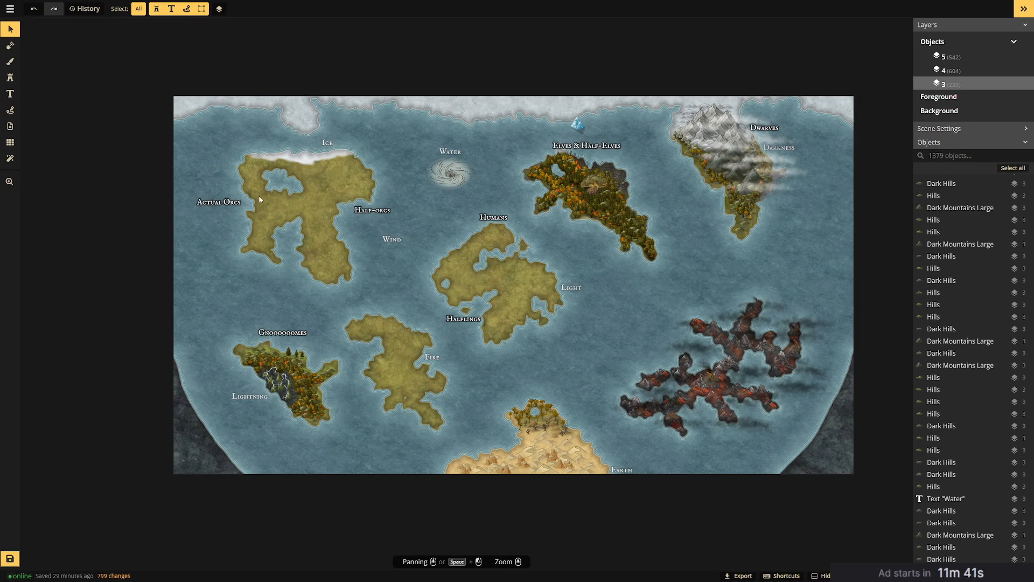
drag(372, 212, 367, 216)
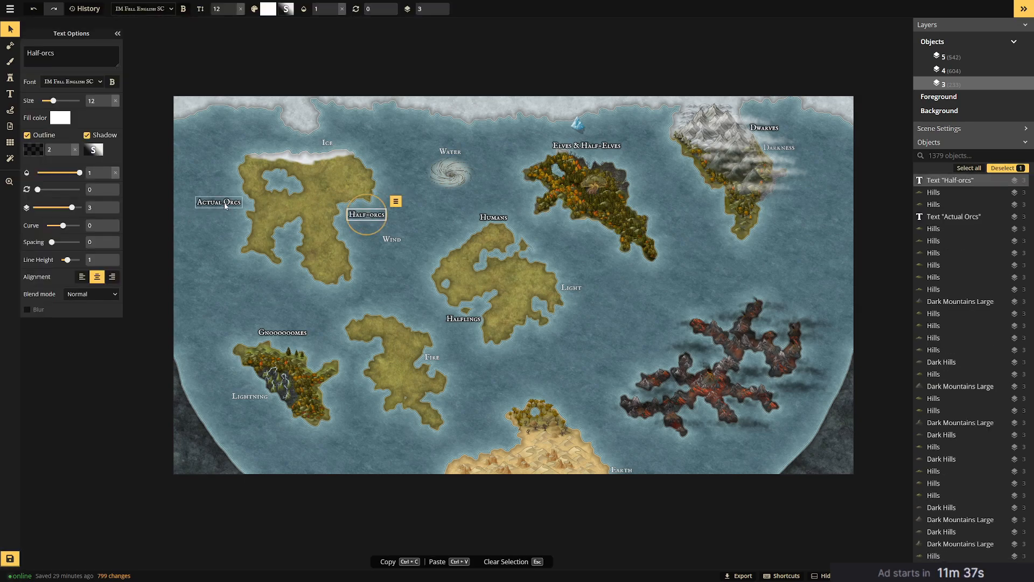
Move the Humans label to the sea northwest of its island, save the map and clear the selection.
click(492, 217)
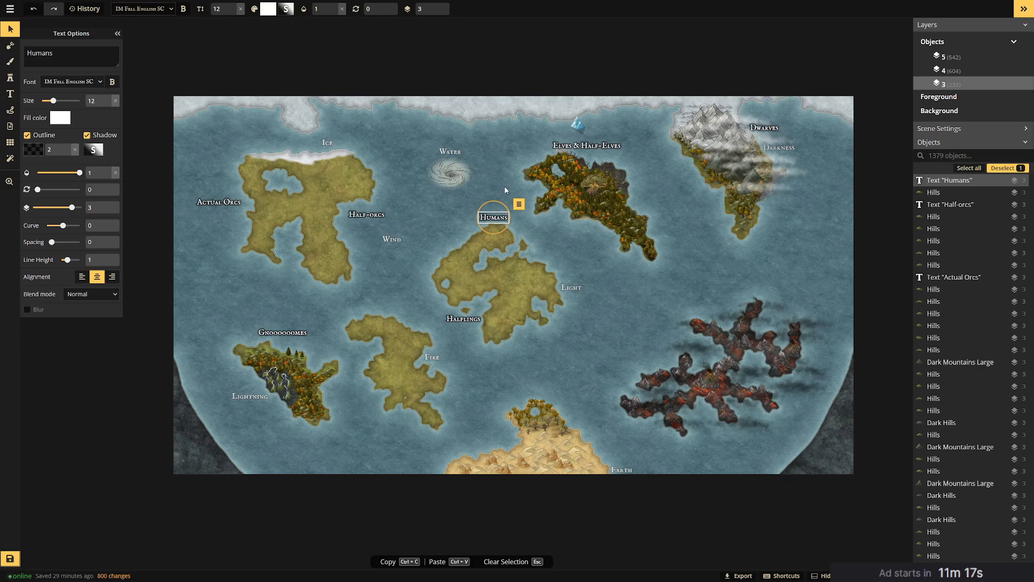
click(492, 218)
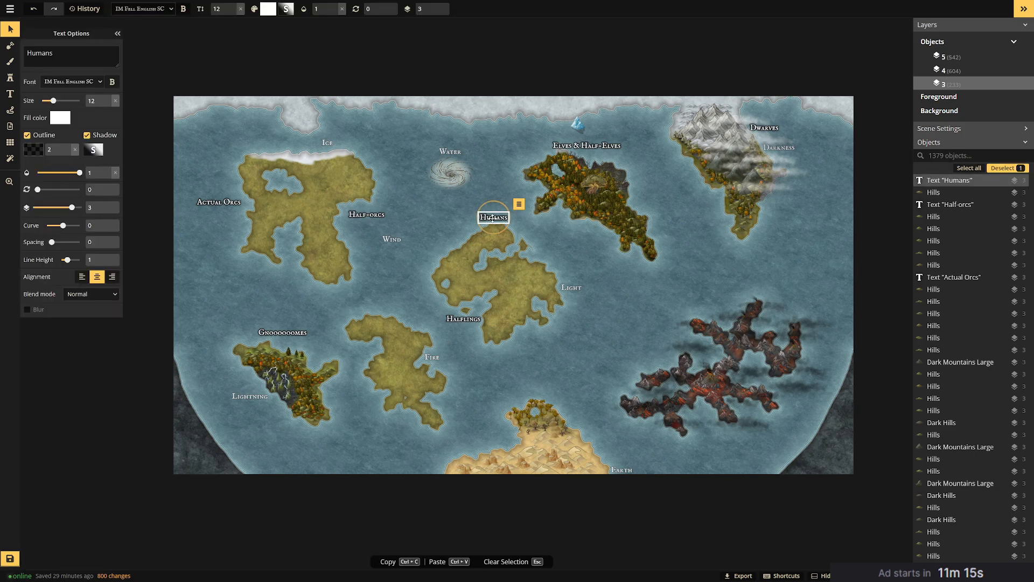
drag(492, 218, 447, 228)
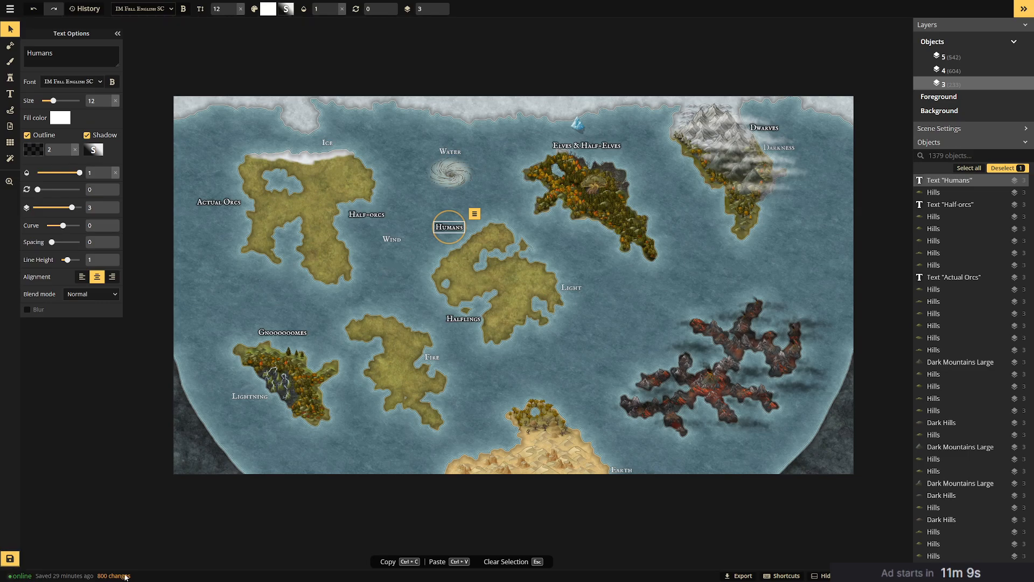
click(7, 562)
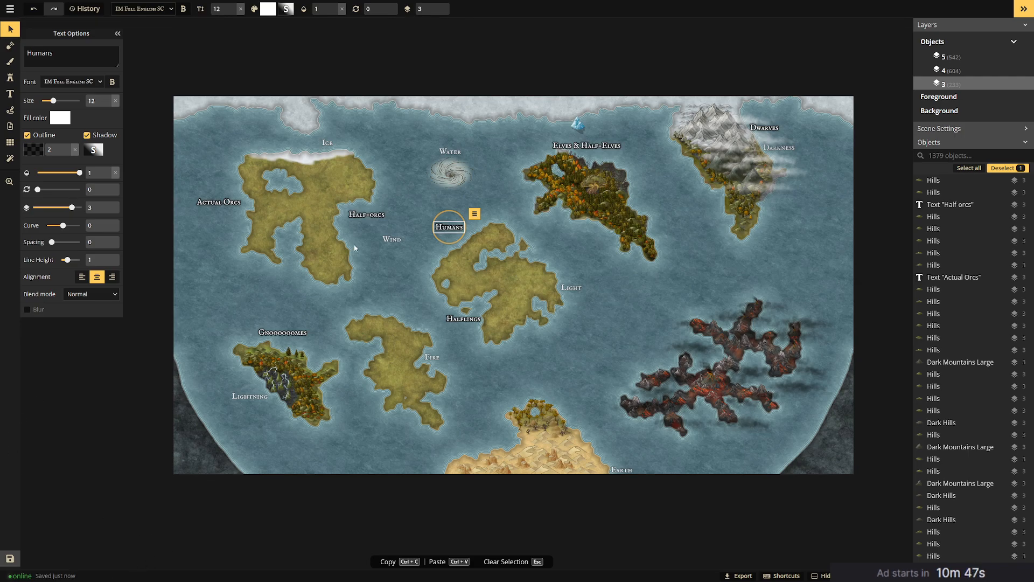
key(Escape)
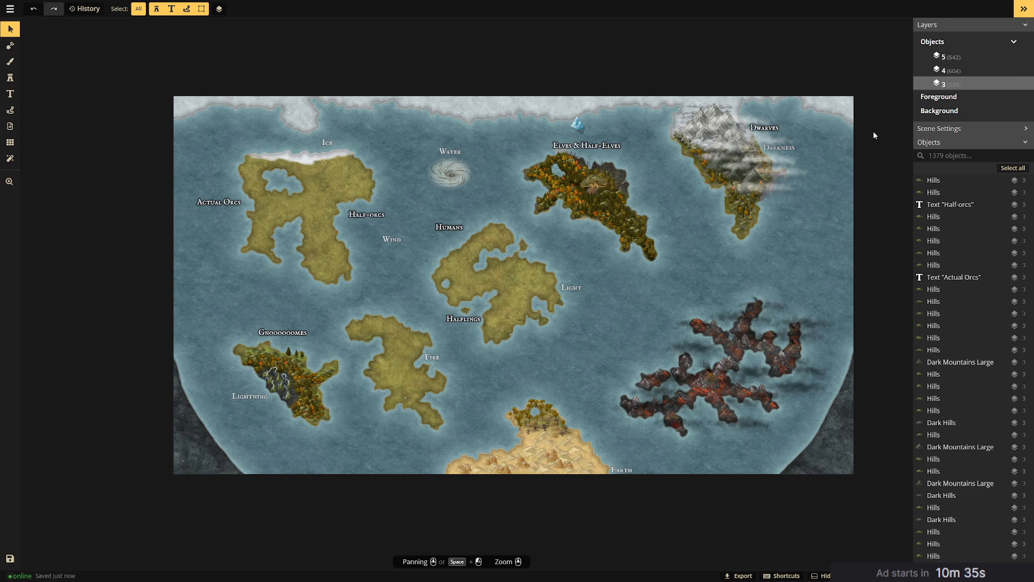
Collapse the object list and check the World Generator, Scene Settings and object layer options.
click(952, 145)
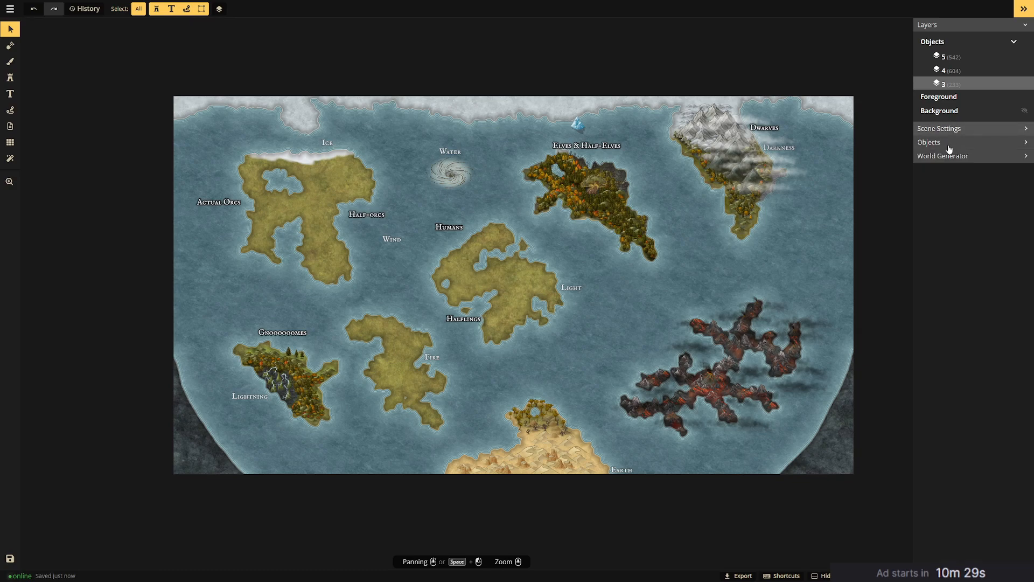
click(947, 156)
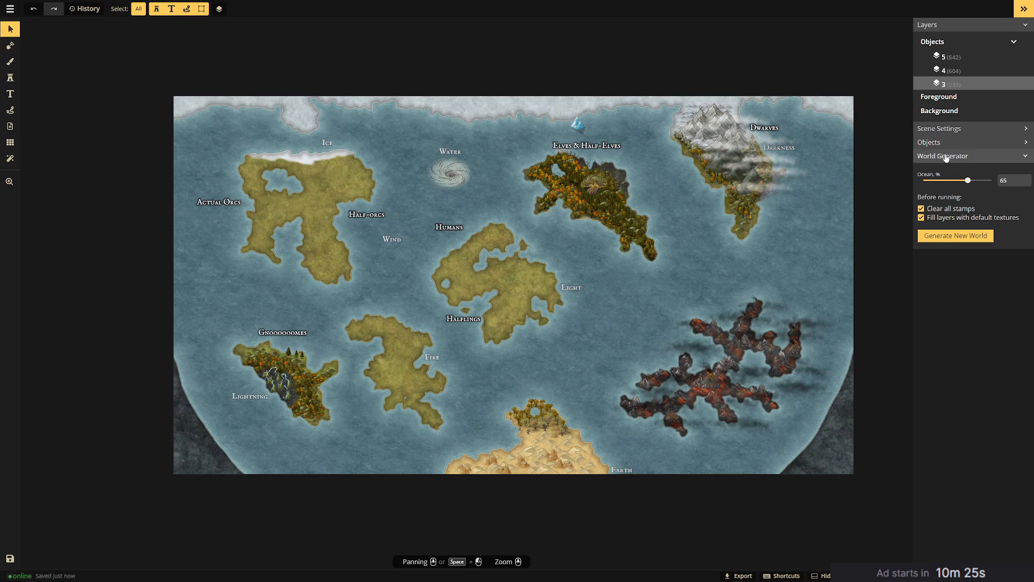
click(946, 157)
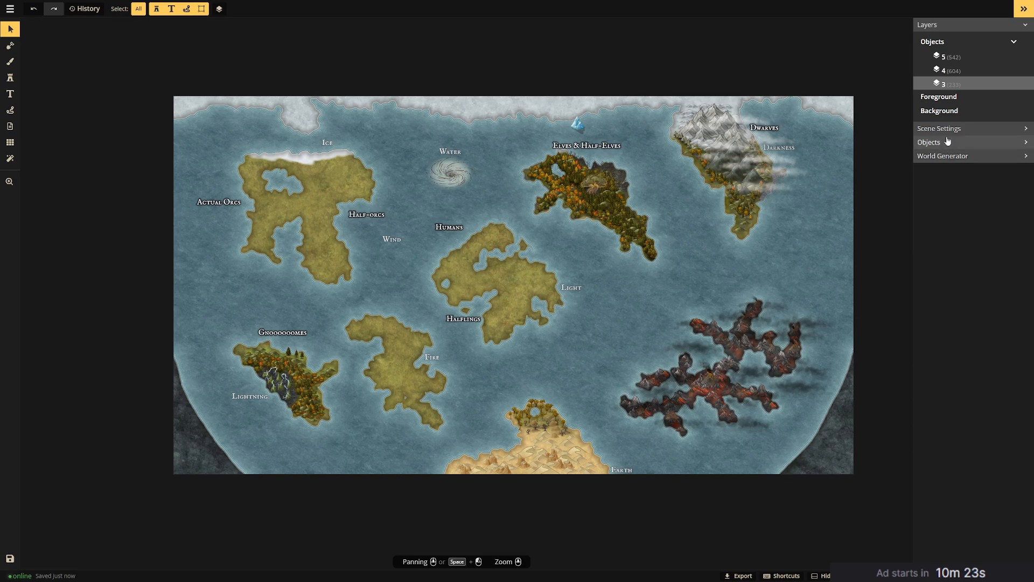
click(943, 130)
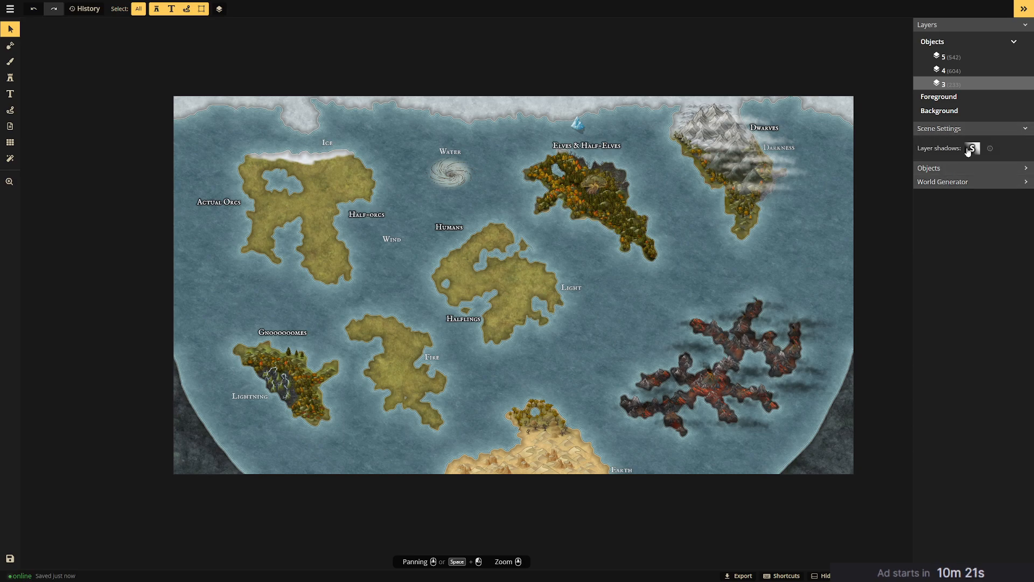
click(957, 130)
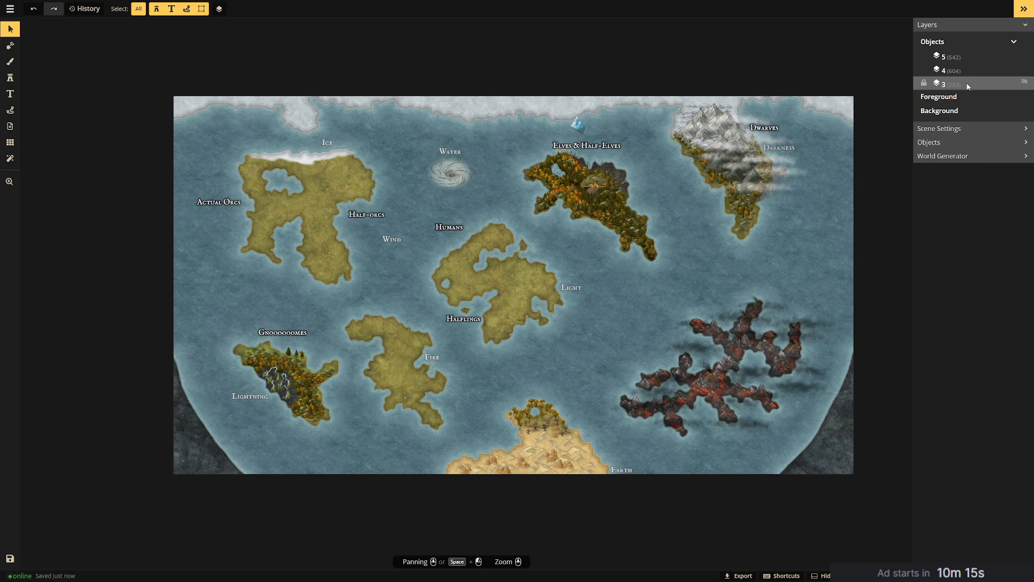
click(975, 44)
click(971, 43)
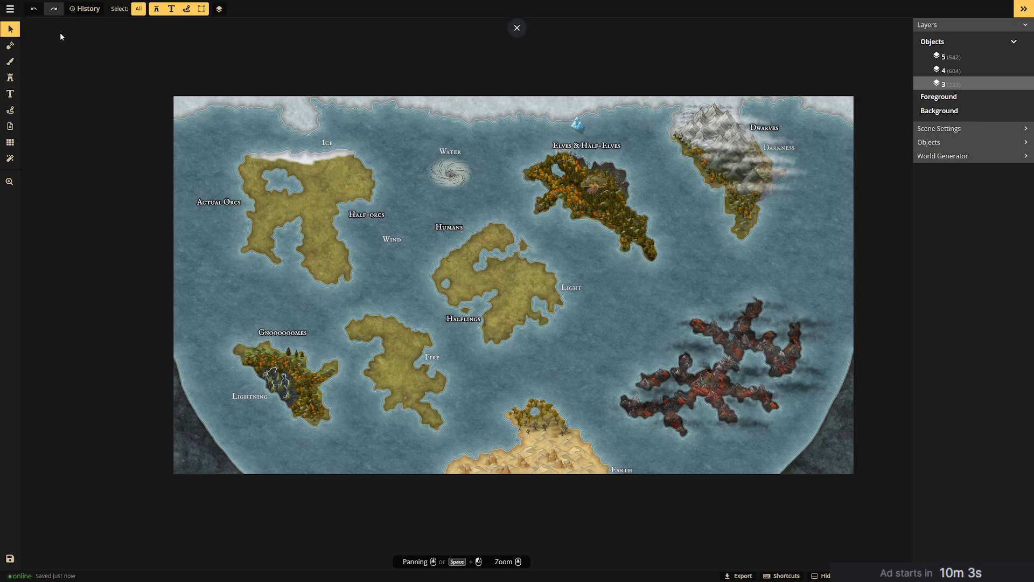
Consult the keyboard shortcut list, move every object on the map down two layers, and clear the selection.
click(777, 575)
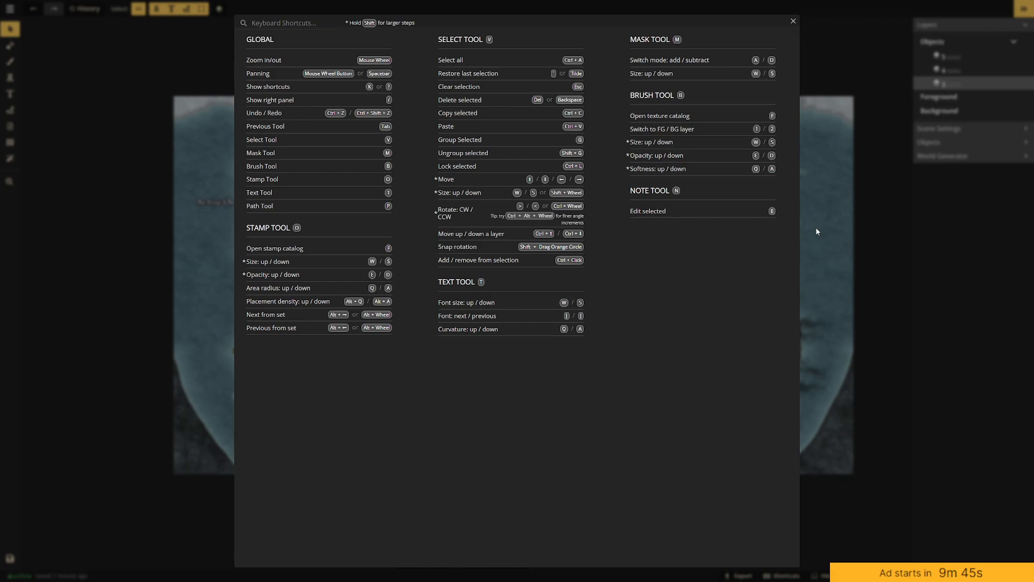
click(833, 230)
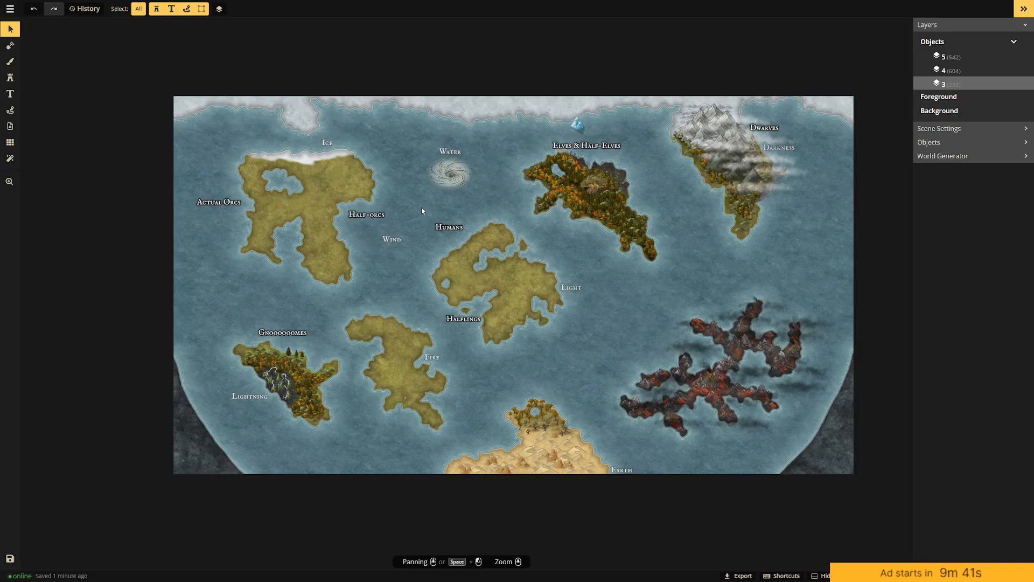
key(ctrl+a)
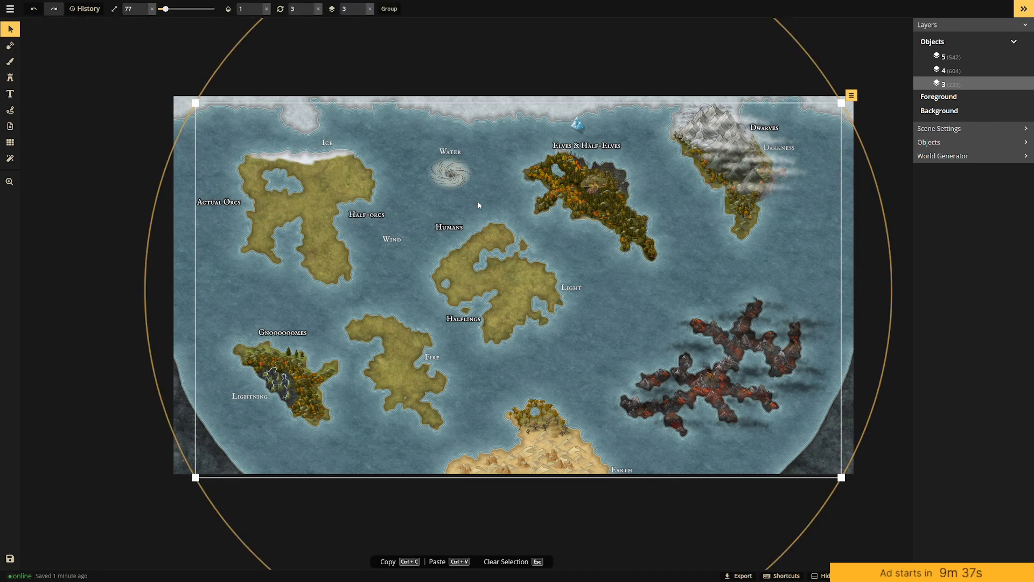
scroll(478, 201, down, 1)
scroll(479, 205, down, 1)
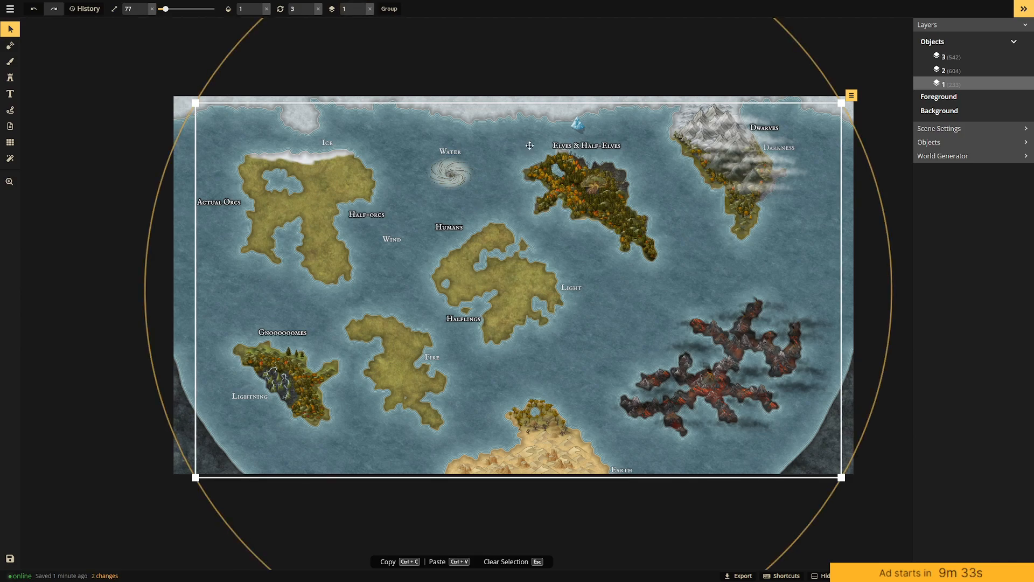
click(722, 62)
Select all the race and element labels except Earth and move them up two layers.
click(775, 131)
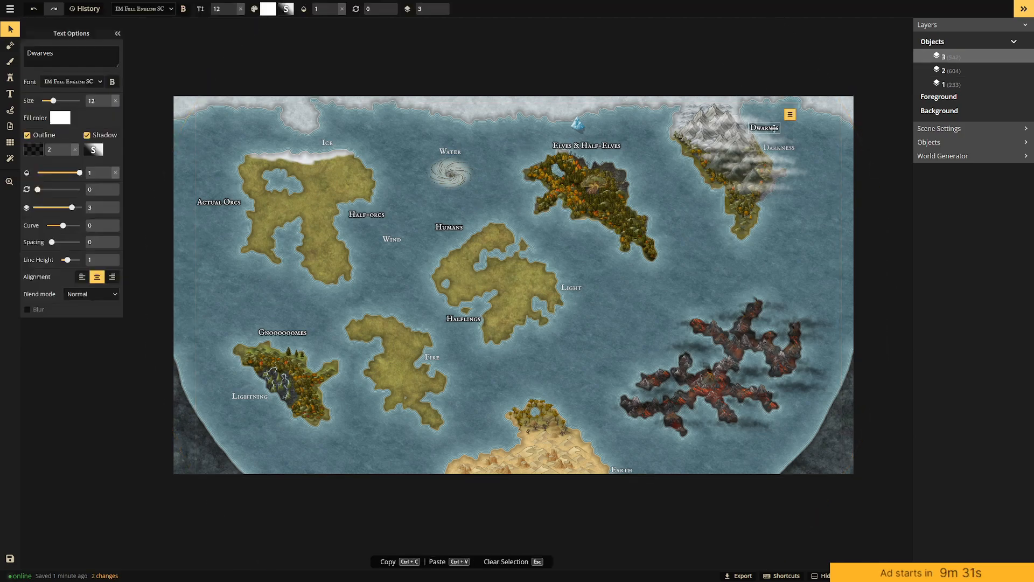
shift+click(775, 147)
shift+click(585, 146)
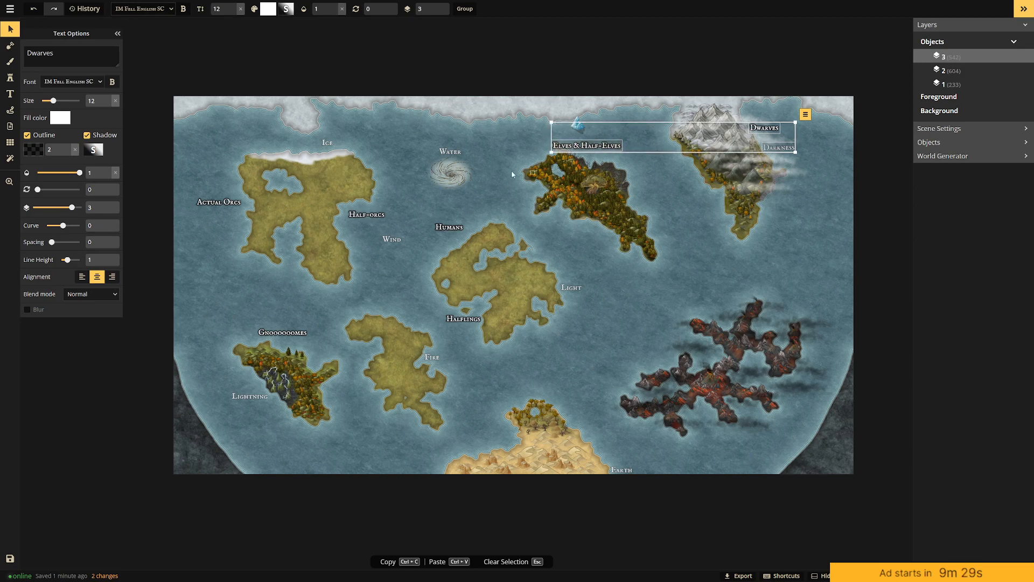
shift+click(450, 152)
shift+click(327, 142)
shift+click(364, 215)
shift+click(449, 227)
shift+click(391, 239)
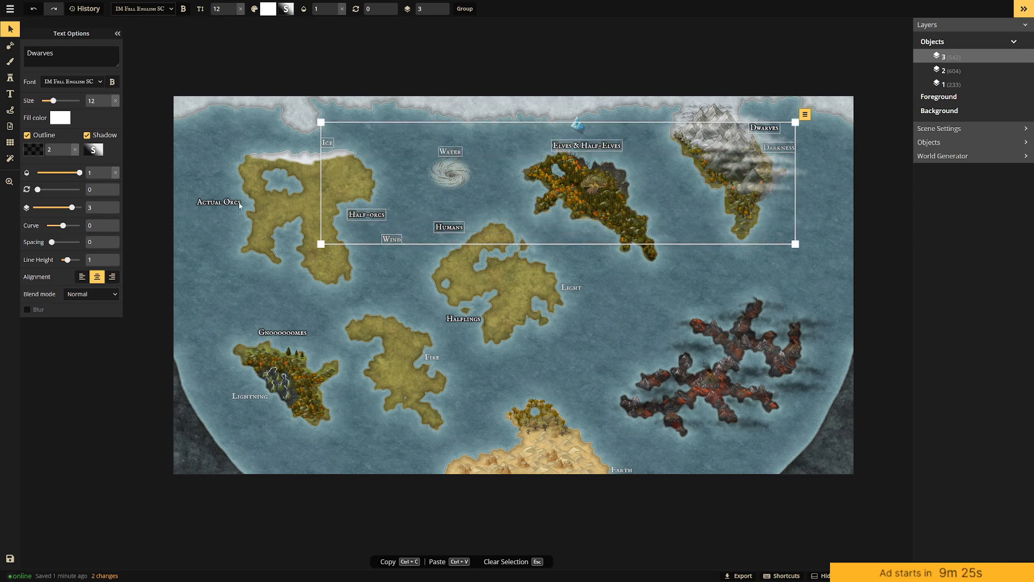
shift+click(214, 202)
shift+click(276, 334)
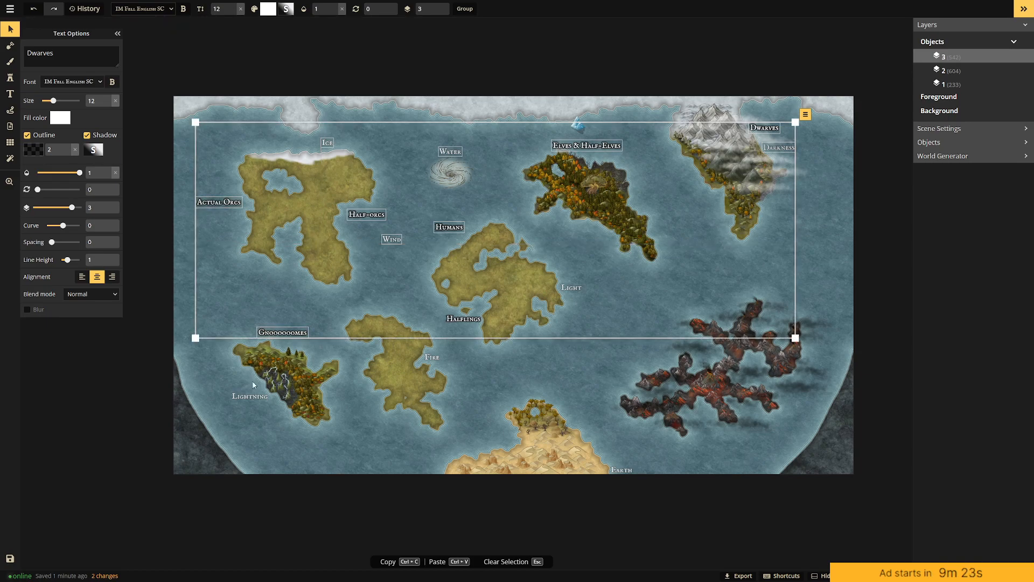
shift+click(250, 396)
shift+click(459, 320)
shift+click(571, 288)
shift+click(435, 356)
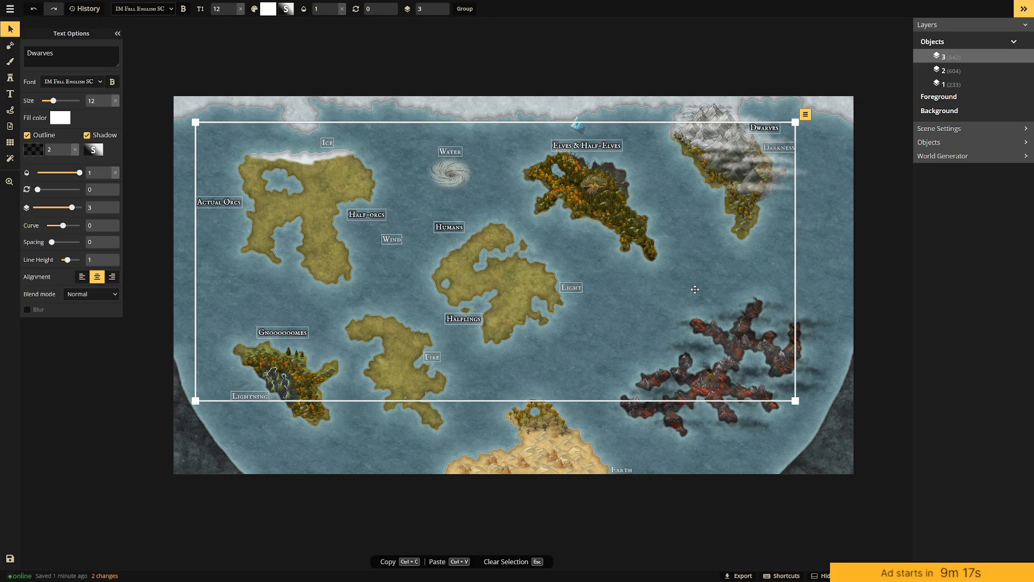
key(Page_Up)
key(Page_Up)
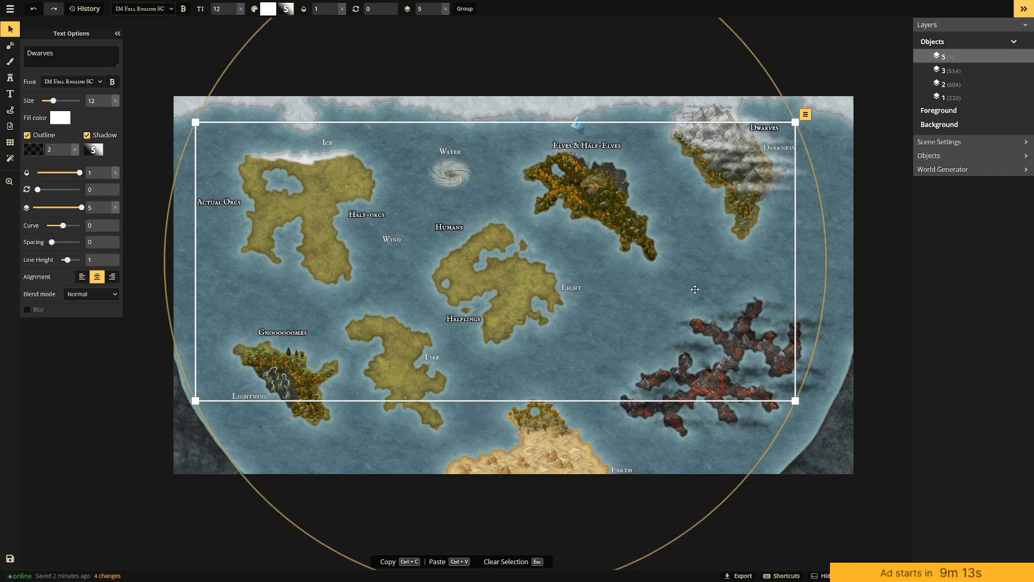
Clear the selection and move the Darkness, Elves & Half-Elves and Water labels to layer 5.
key(Escape)
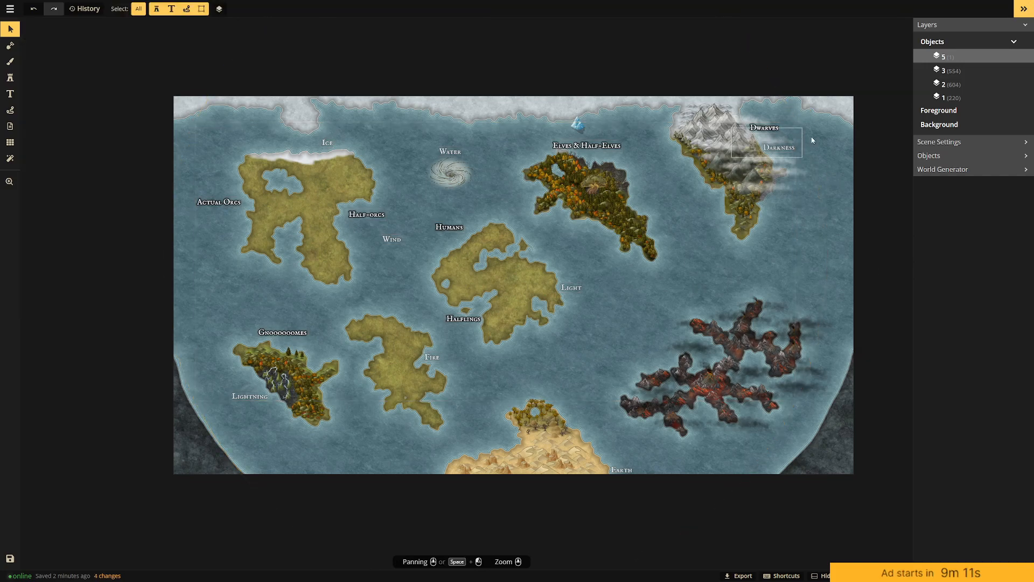
click(765, 125)
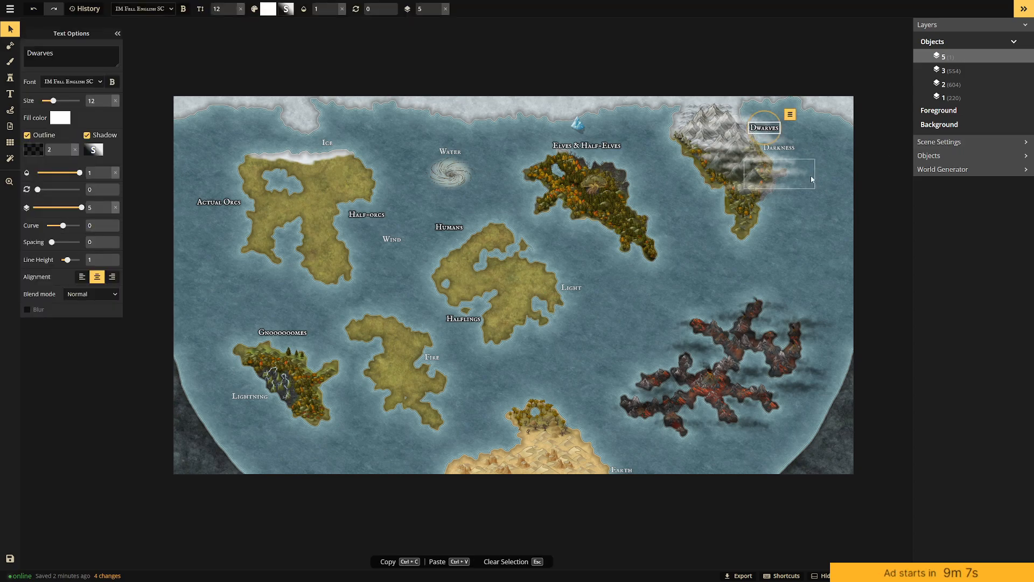
click(786, 151)
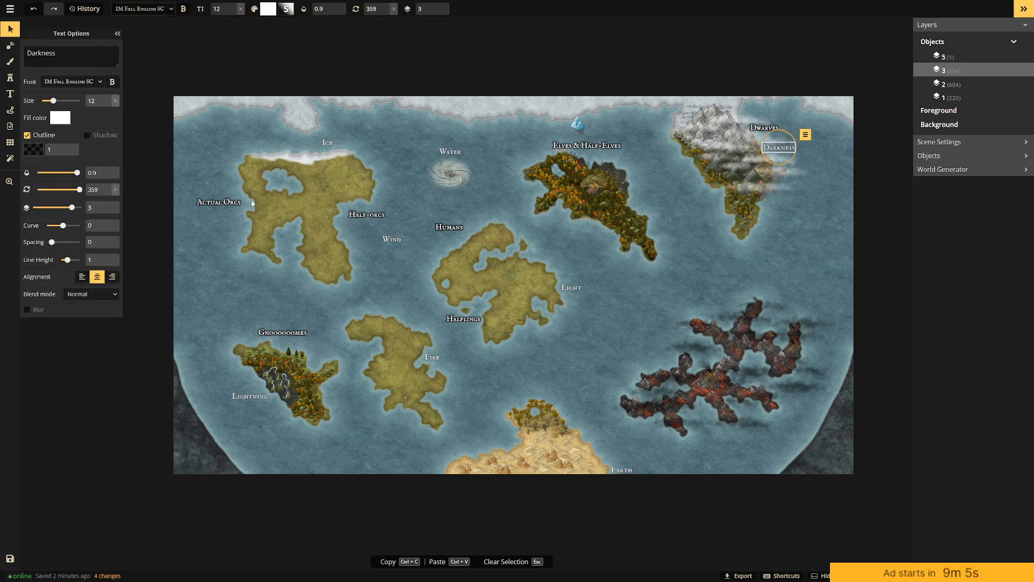
drag(72, 208, 86, 211)
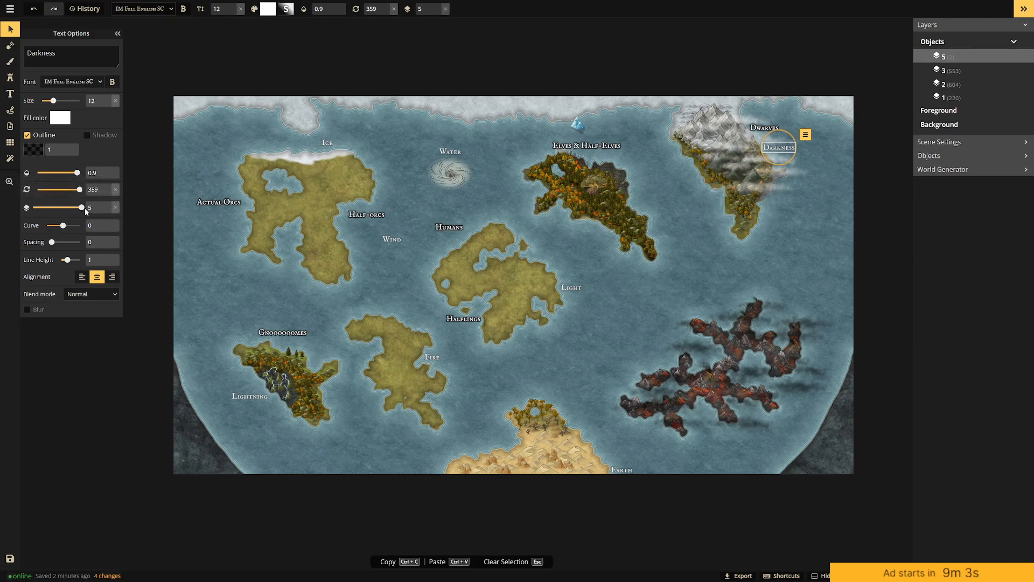
click(584, 147)
drag(72, 207, 82, 208)
click(437, 153)
Raise the Half-orcs and Ice labels two layers each, to layer 5.
click(364, 213)
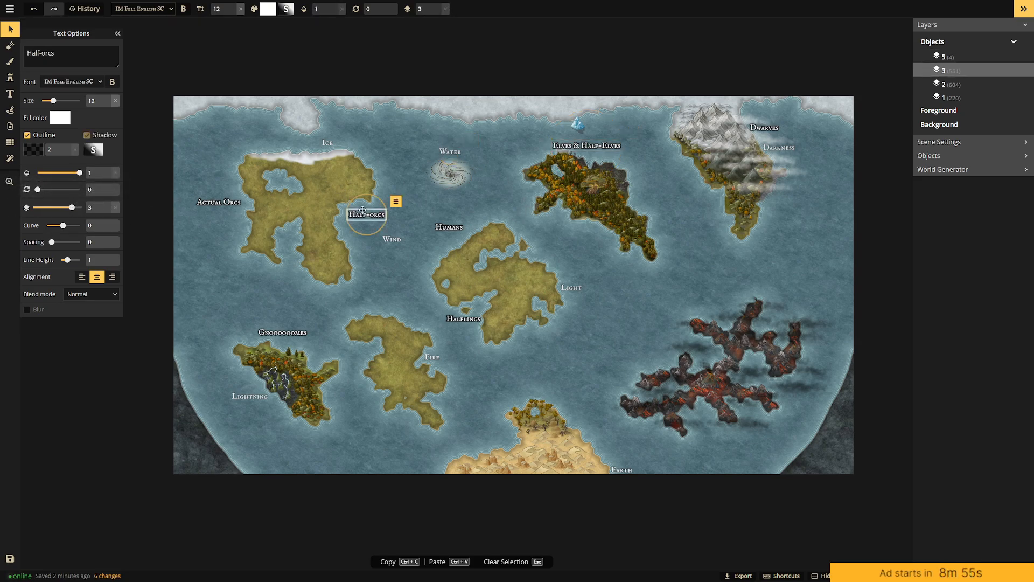
key(Page_Up)
key(Page_Up)
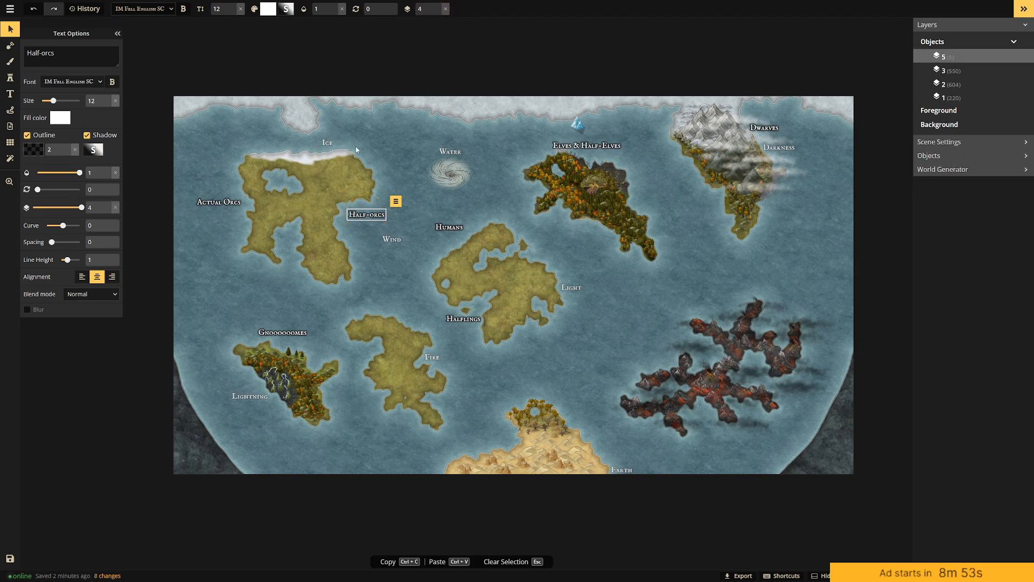
click(331, 146)
key(Page_Up)
key(Page_Up)
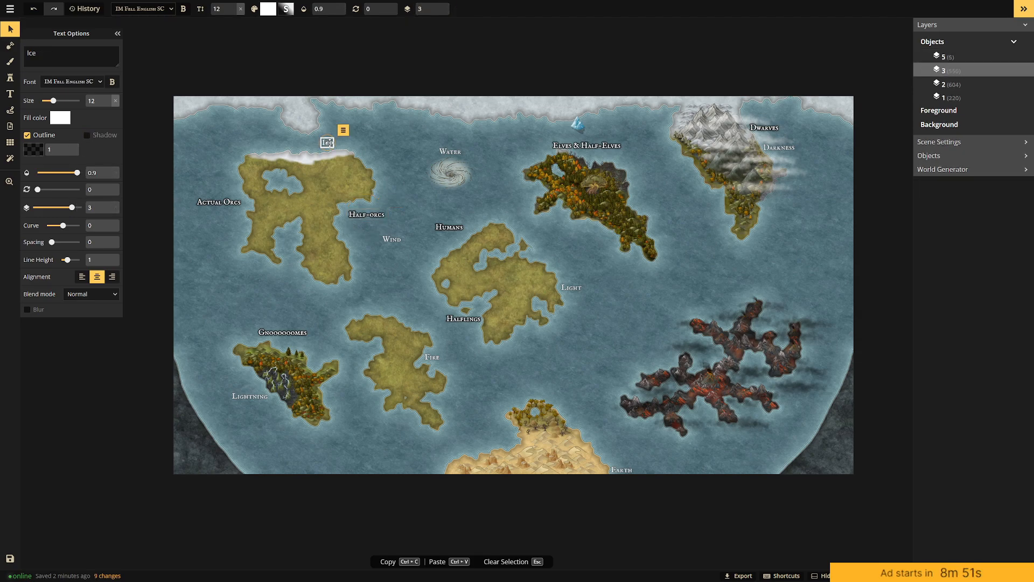
Select the Actual Orcs and Lightning labels together and raise them to layer 5.
click(221, 200)
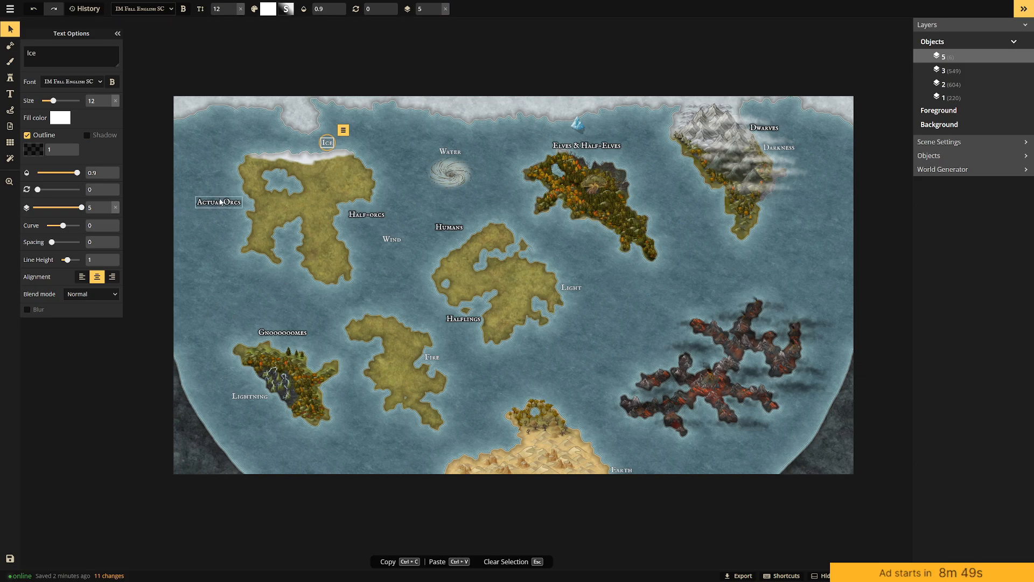
shift+click(249, 396)
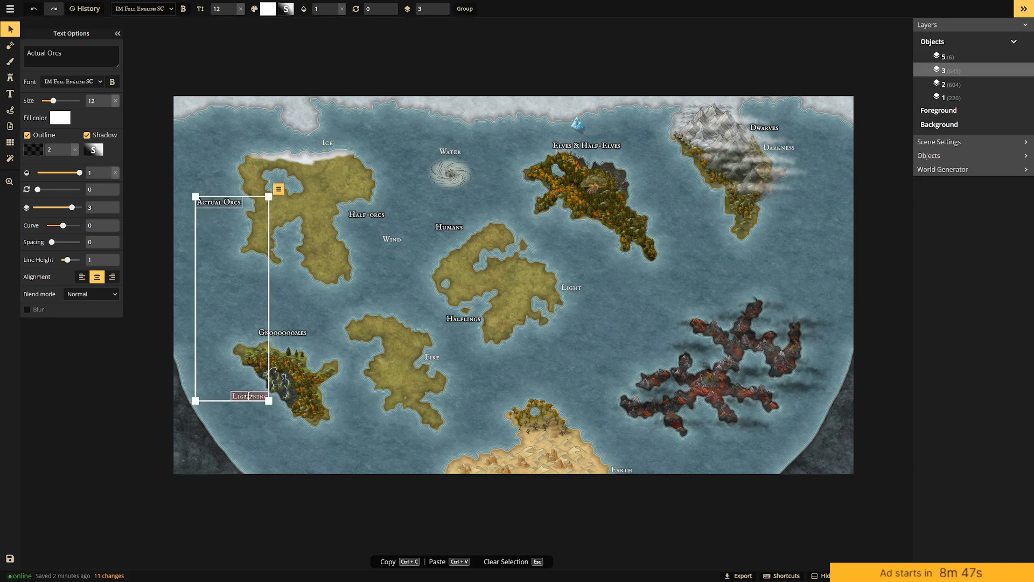
key(Page_Up)
key(Page_Up)
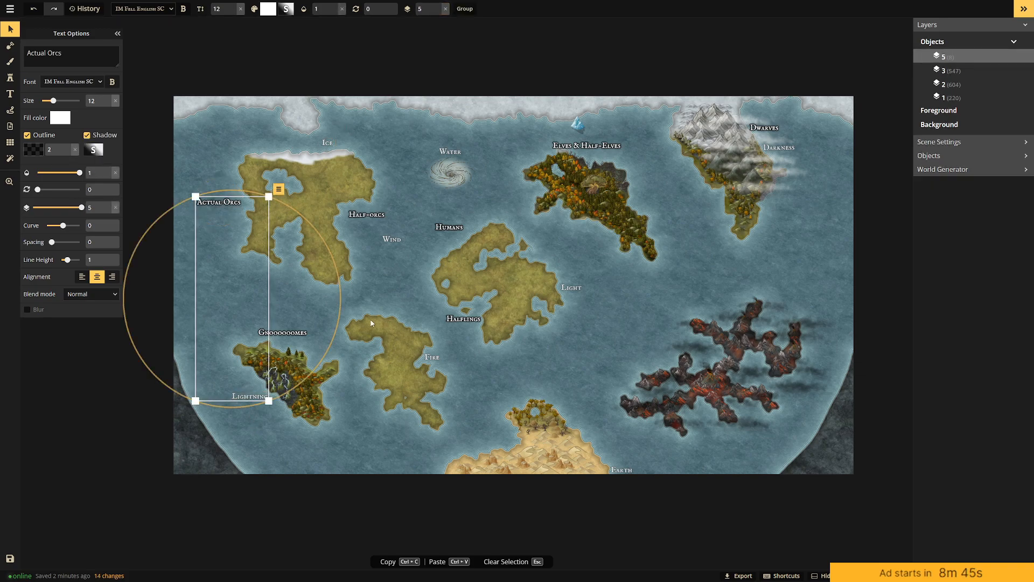
Select the Gnoooooomes, Wind, Humans, Halflings, Light and Fire labels together and raise them to layer 5.
key(Escape)
click(283, 332)
shift+click(392, 240)
shift+click(449, 227)
shift+click(464, 319)
shift+click(578, 289)
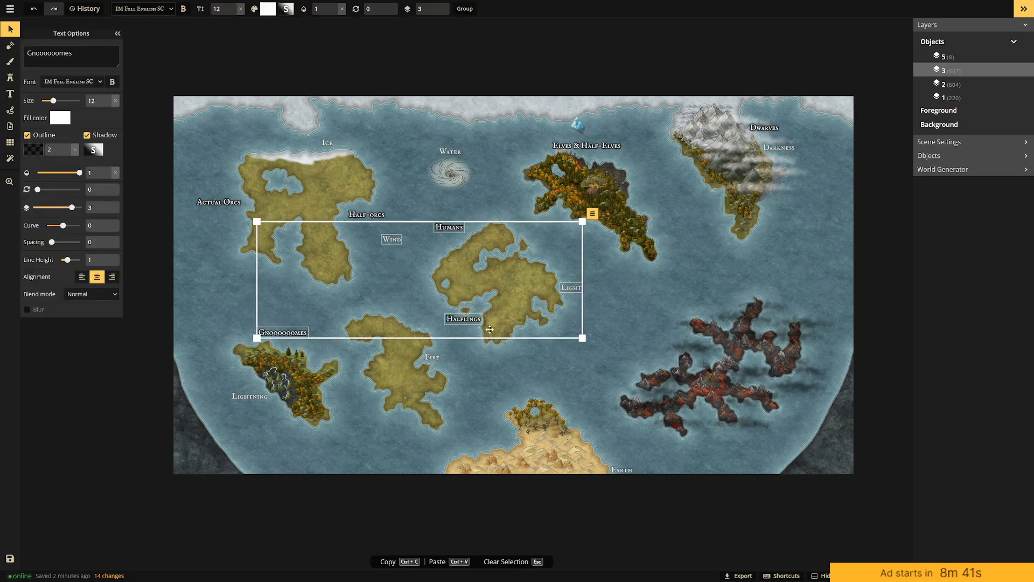
shift+click(436, 357)
key(Page_Up)
key(Page_Up)
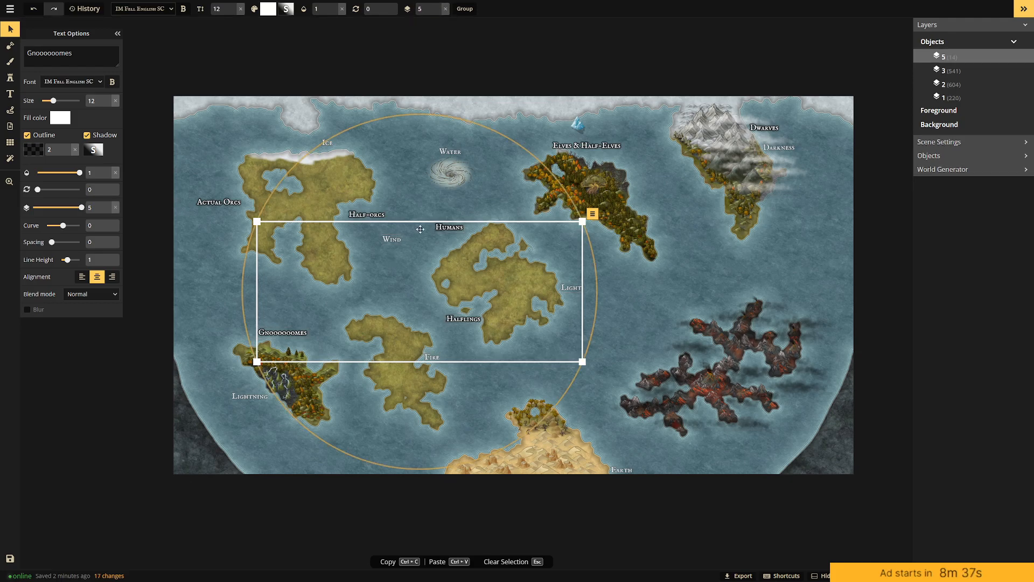
Check the layer and opacity settings of the race and element labels across the map one by one.
click(406, 209)
click(366, 215)
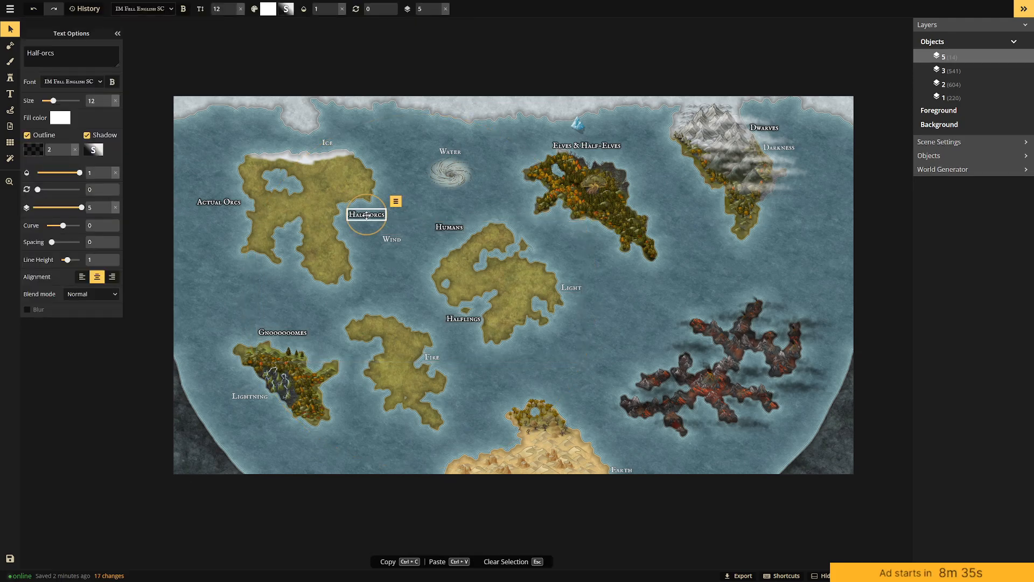
click(571, 287)
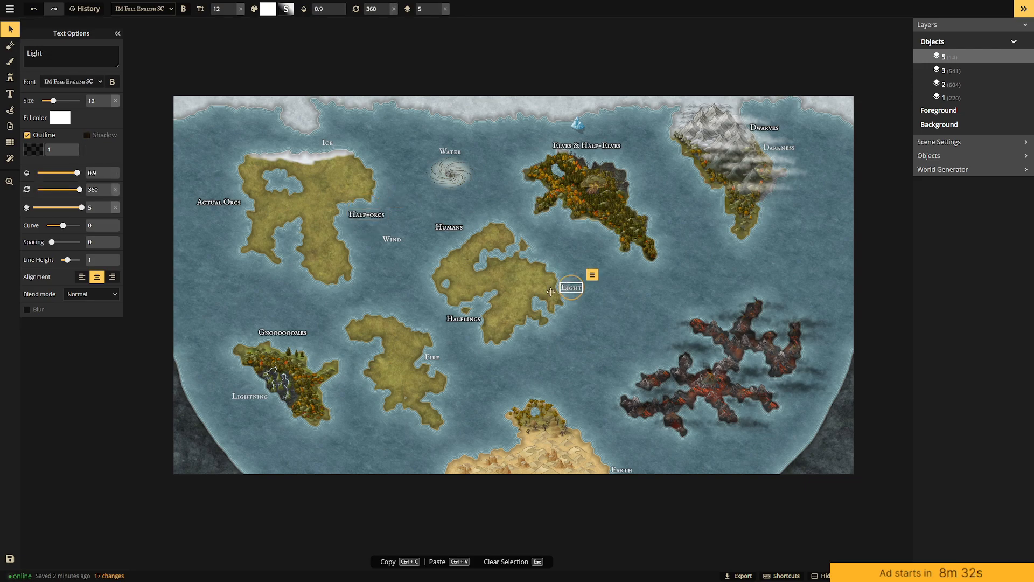
click(475, 319)
click(449, 227)
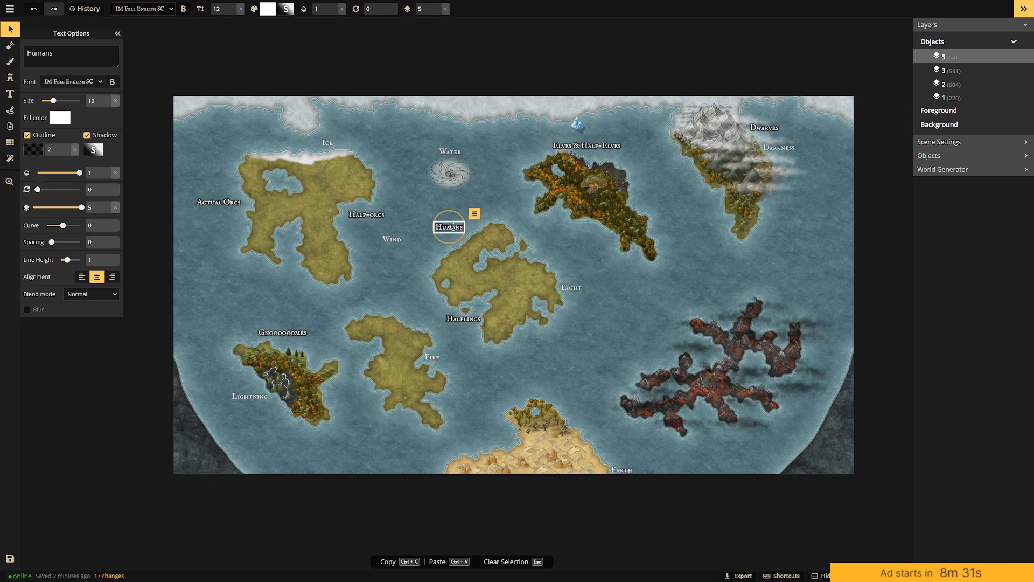
click(451, 151)
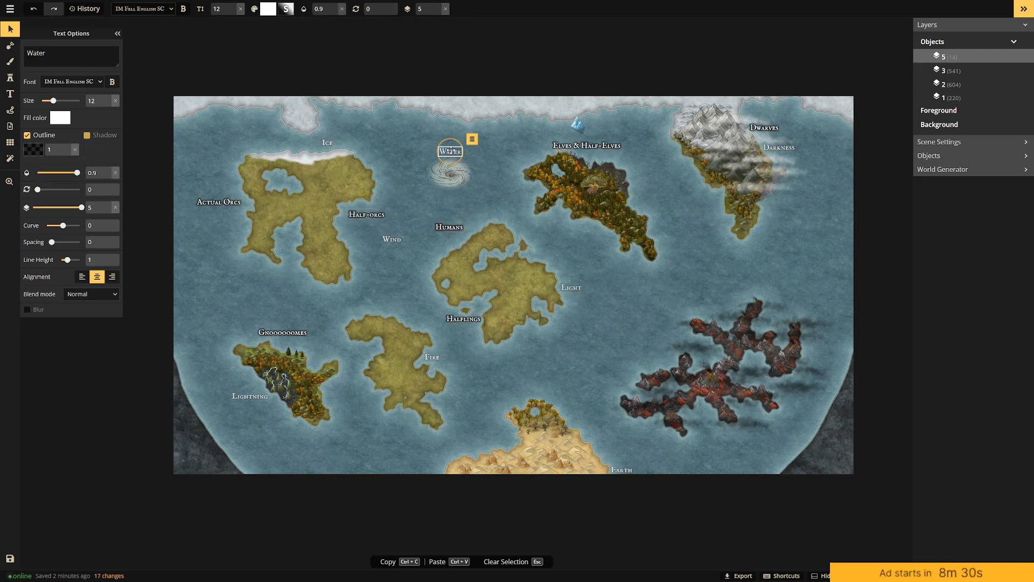
click(596, 150)
click(778, 148)
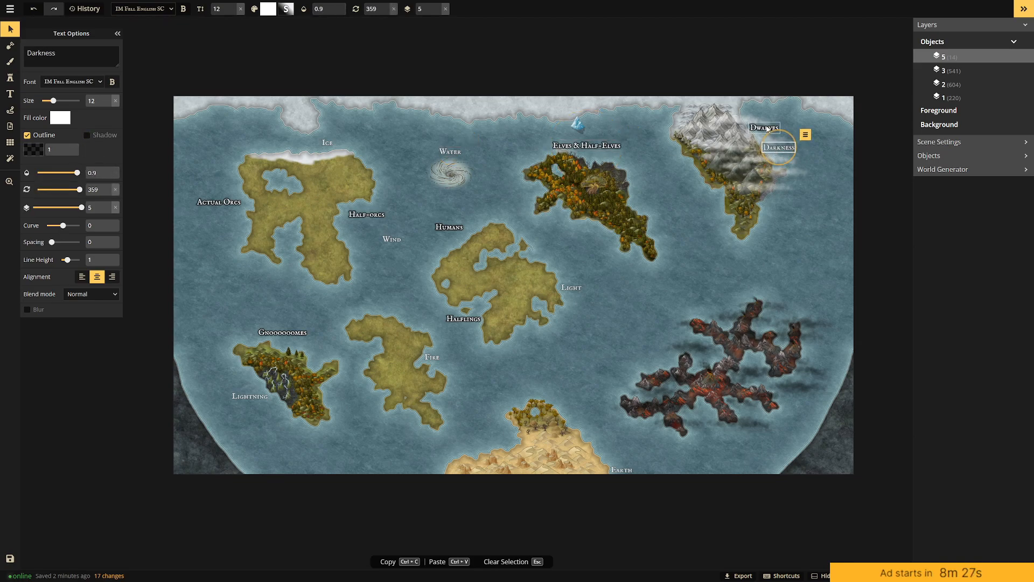
click(768, 128)
click(327, 143)
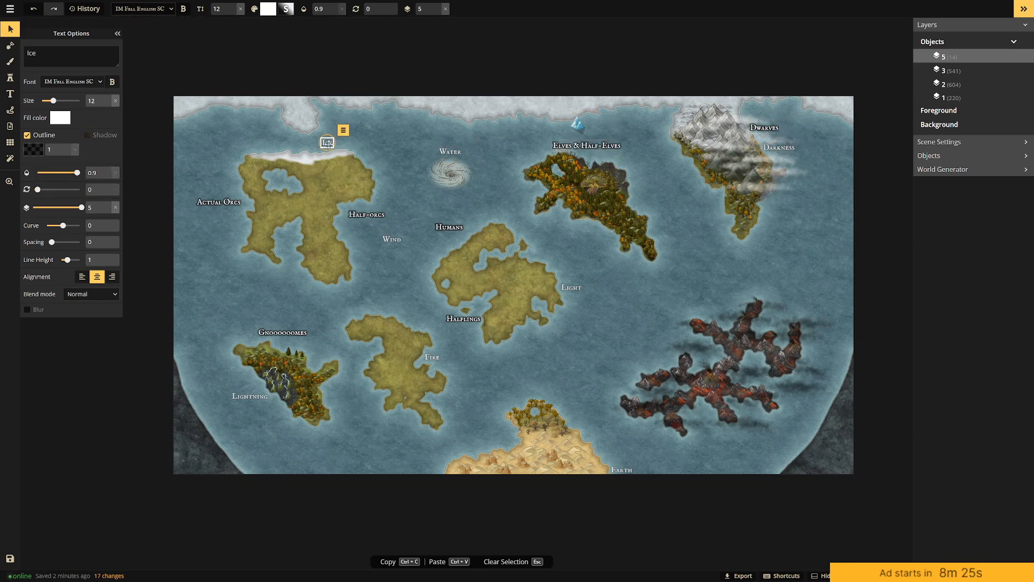
click(219, 202)
click(257, 398)
click(282, 334)
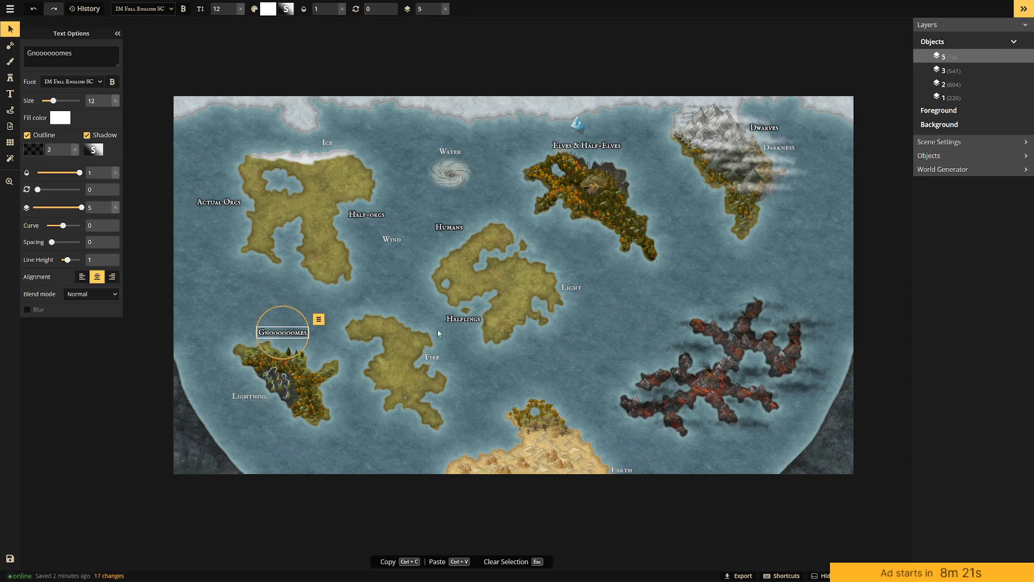
Set the opacity of the Fire, Lightning, Wind, Ice, Water and Light labels to 1.
click(431, 357)
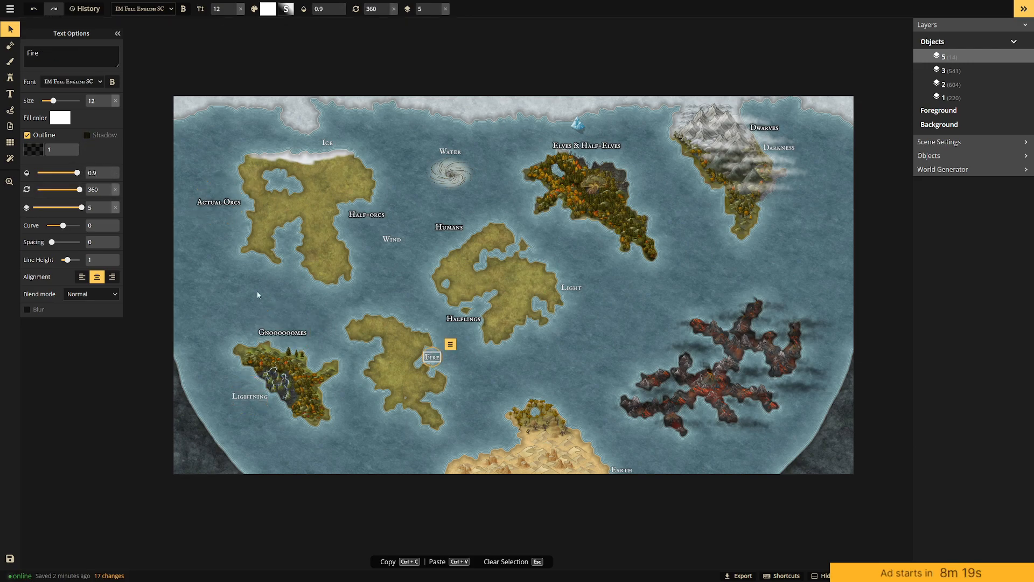
drag(77, 172, 111, 173)
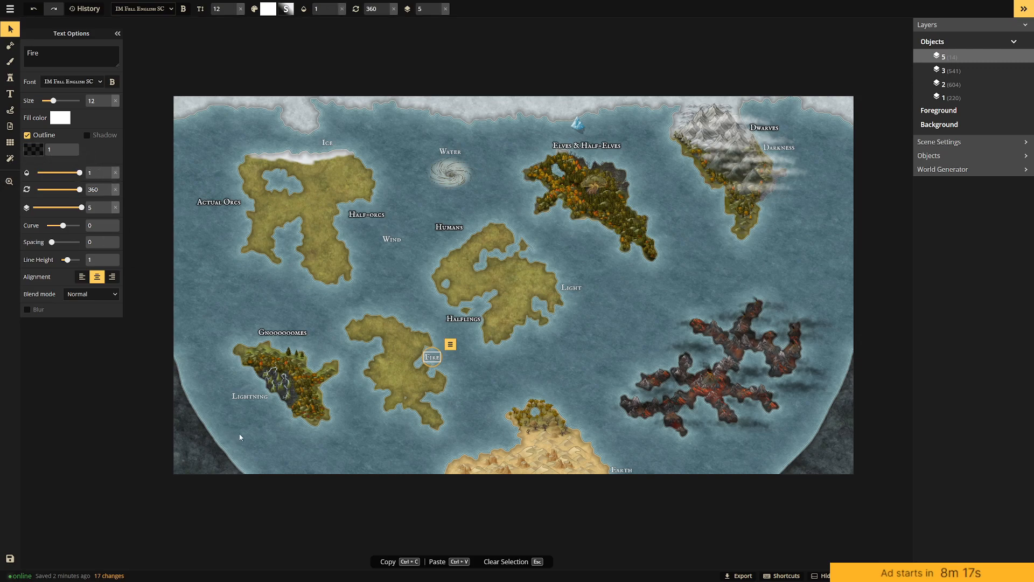
click(250, 396)
shift+click(392, 239)
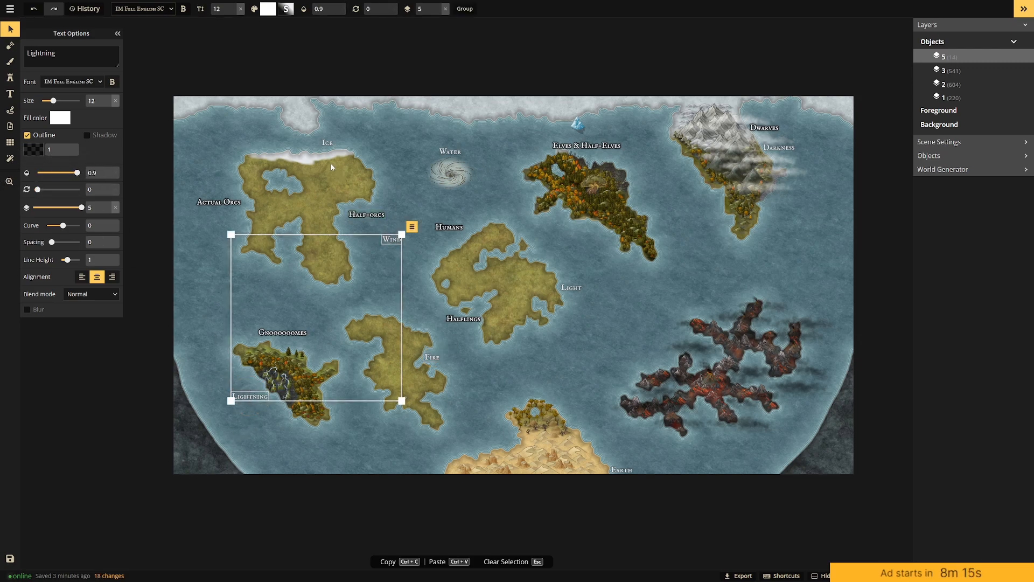
shift+click(327, 142)
shift+click(451, 152)
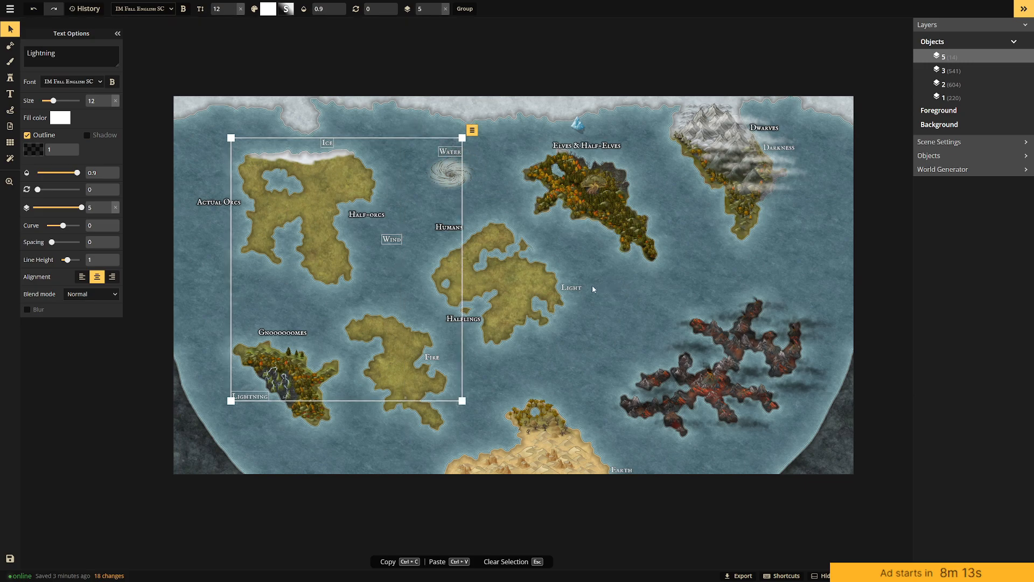
shift+click(578, 289)
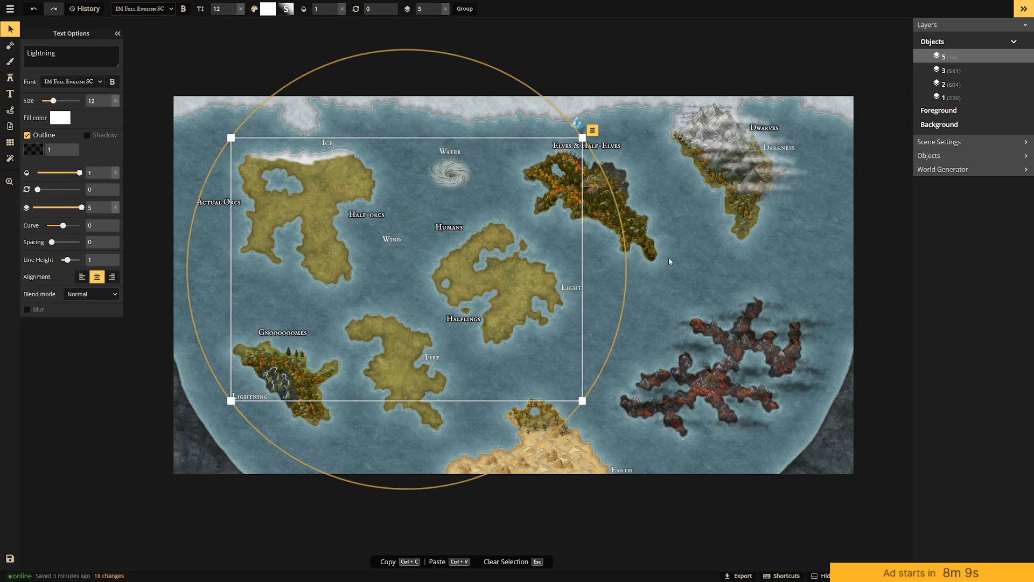
Set the Darkness label's opacity to 1, check the Water label, and clear the selection.
click(779, 148)
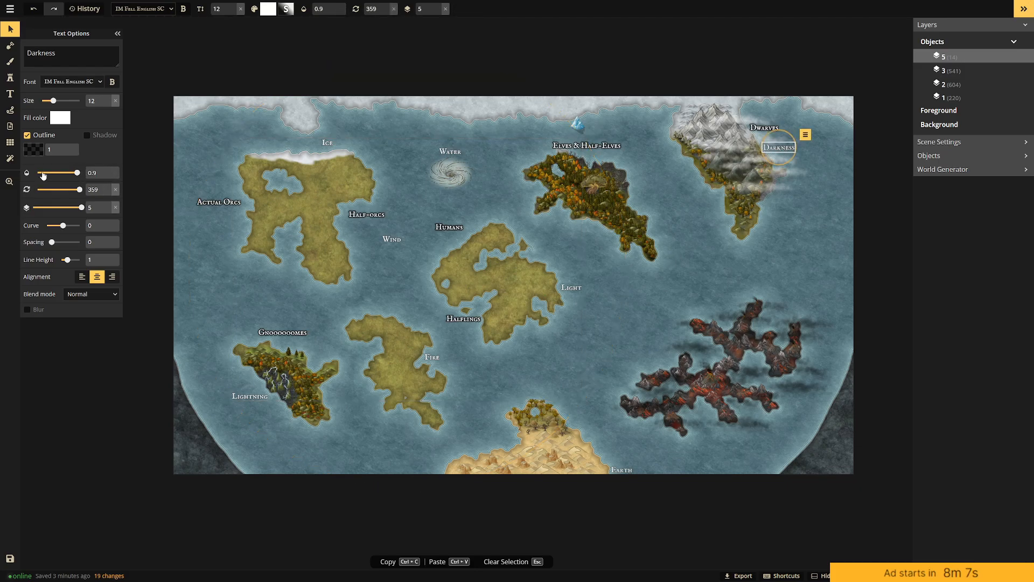
drag(77, 172, 82, 173)
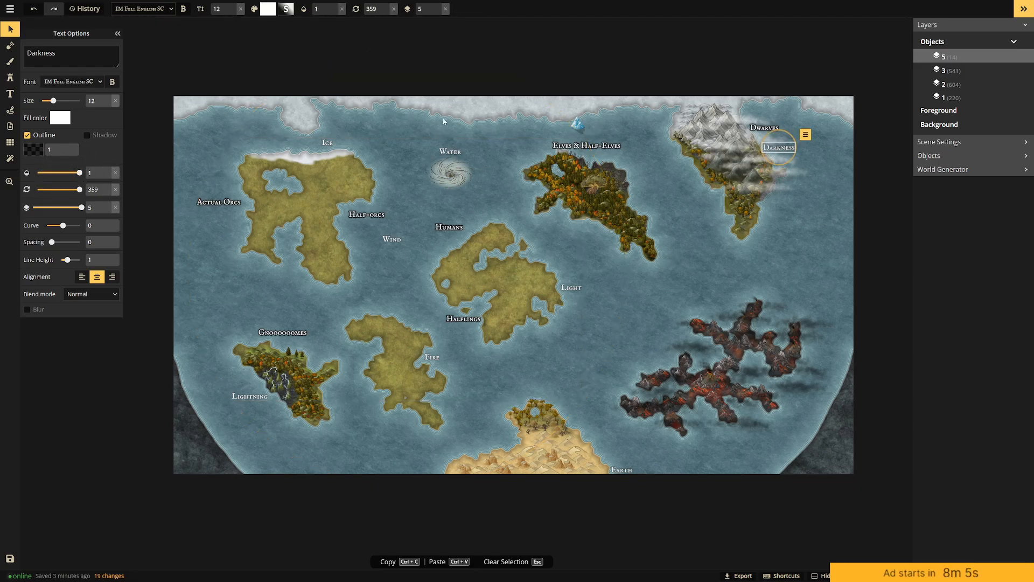
click(451, 152)
click(513, 131)
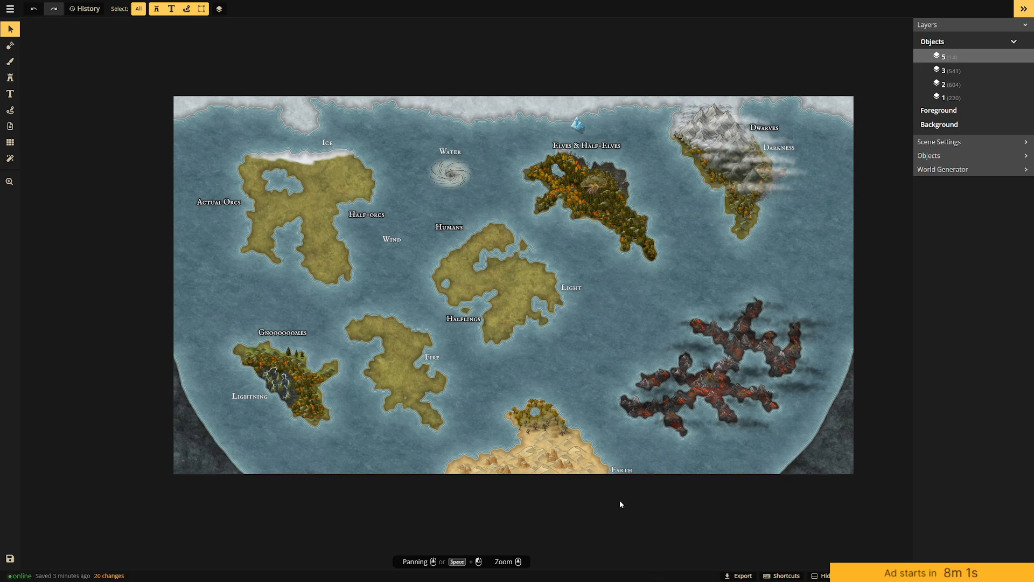
Set the Earth label's opacity to 1, raise it to layer 5, and clear the selection.
click(623, 469)
click(108, 170)
key(Page_Up)
key(Page_Up)
key(Page_Up)
key(Page_Up)
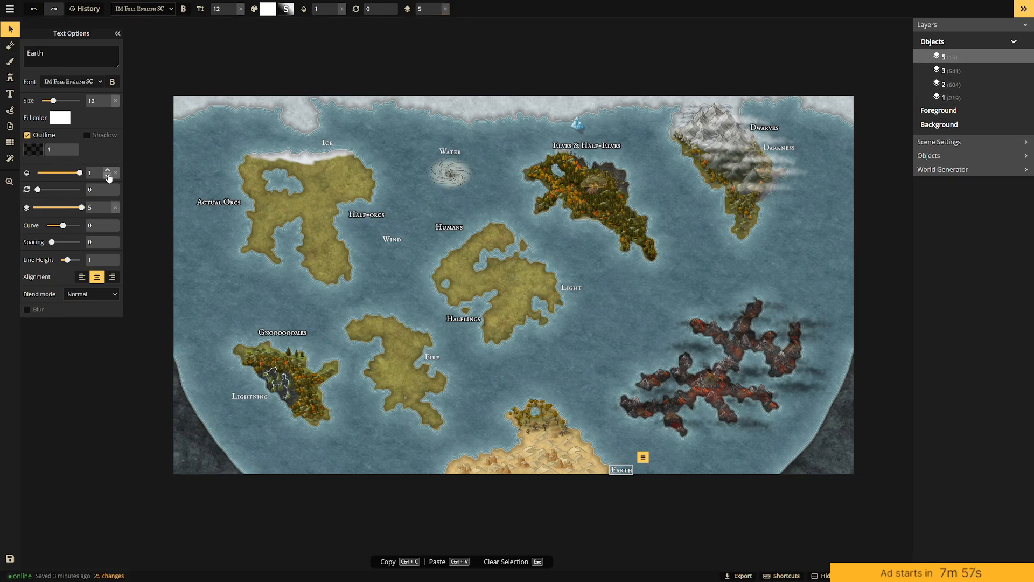
click(694, 268)
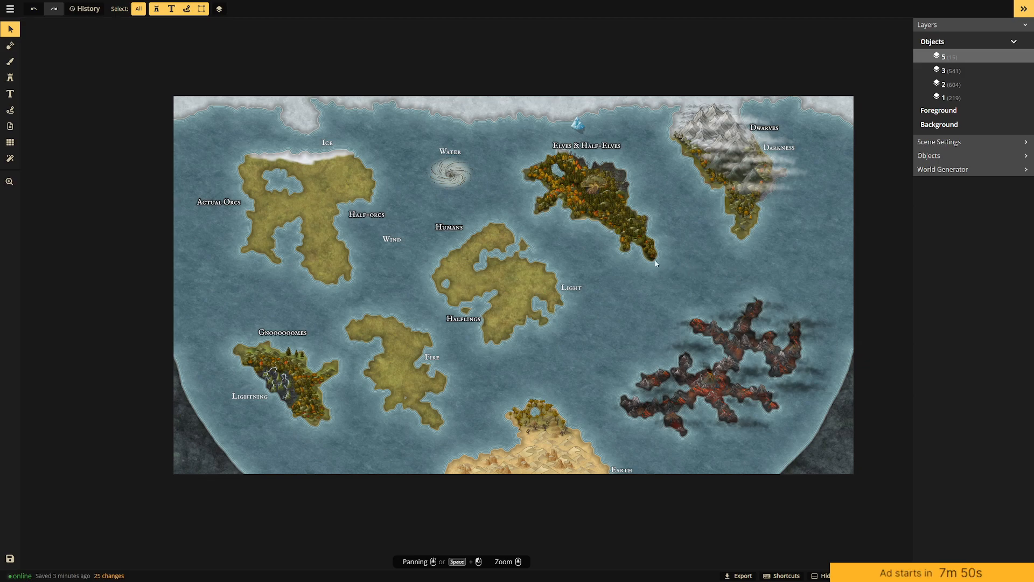
Move the Halflings label west, onto the northeastern edge of the Fire island.
scroll(384, 362, up, 3)
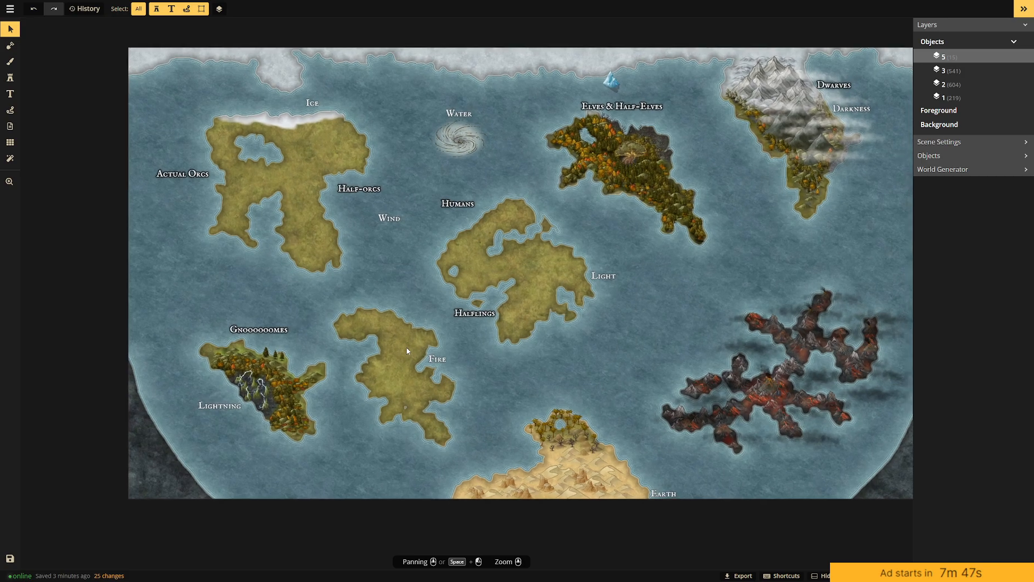
drag(379, 303, 436, 214)
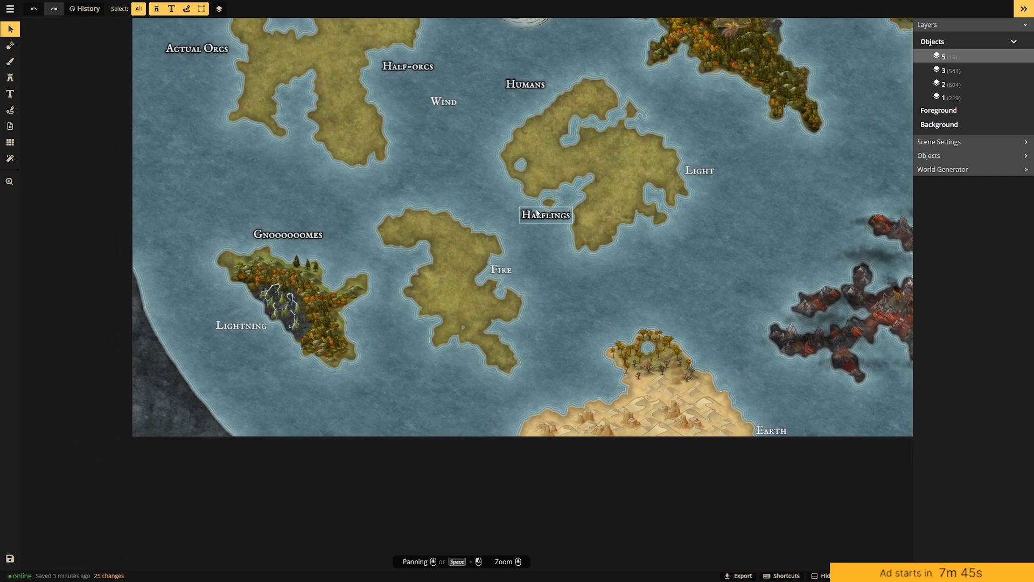
click(548, 217)
drag(548, 217, 500, 223)
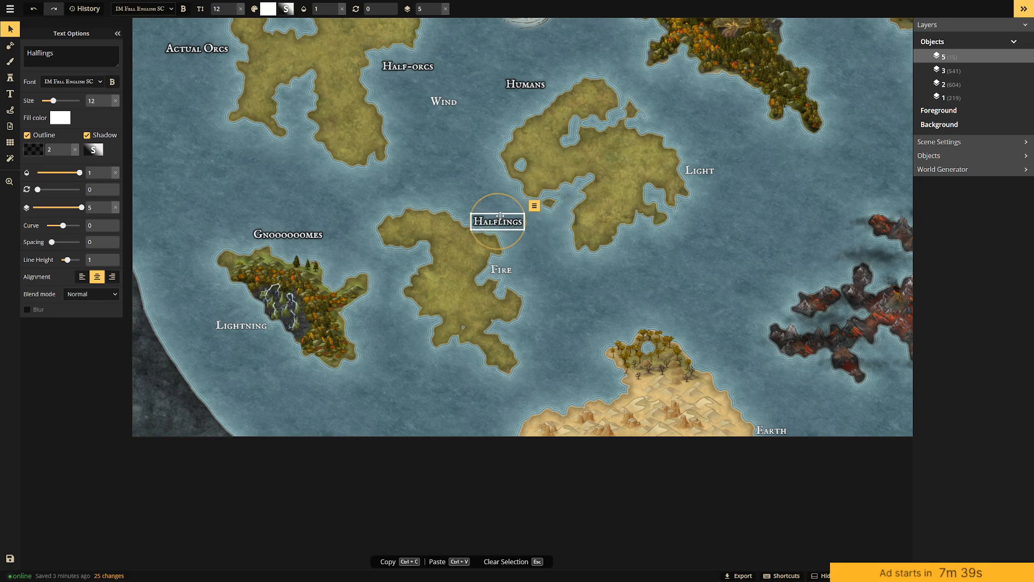
Place a volcano stamp taken from the lava island on the northern part of the Fire island, at size 58.
drag(741, 292, 601, 290)
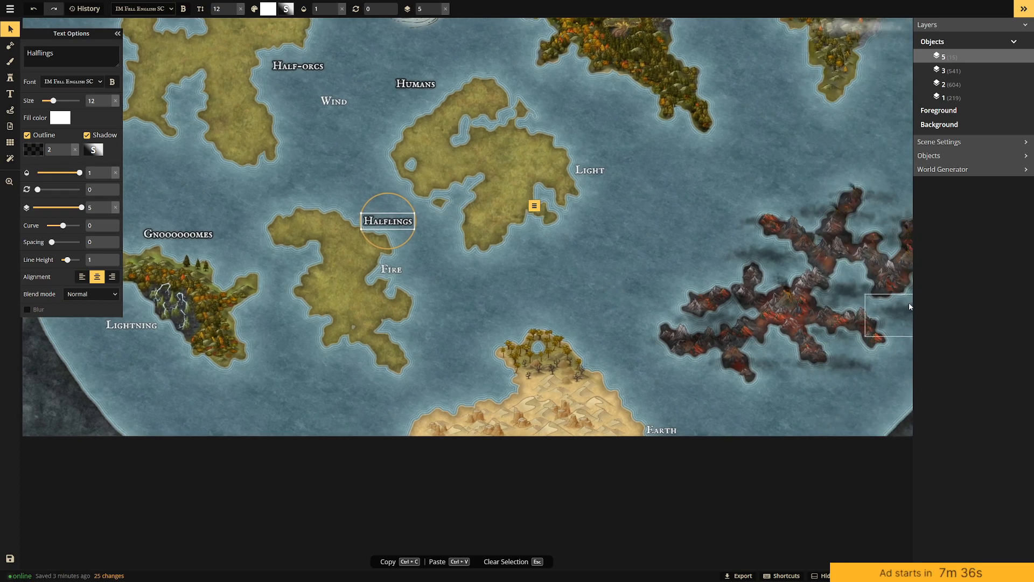
click(782, 290)
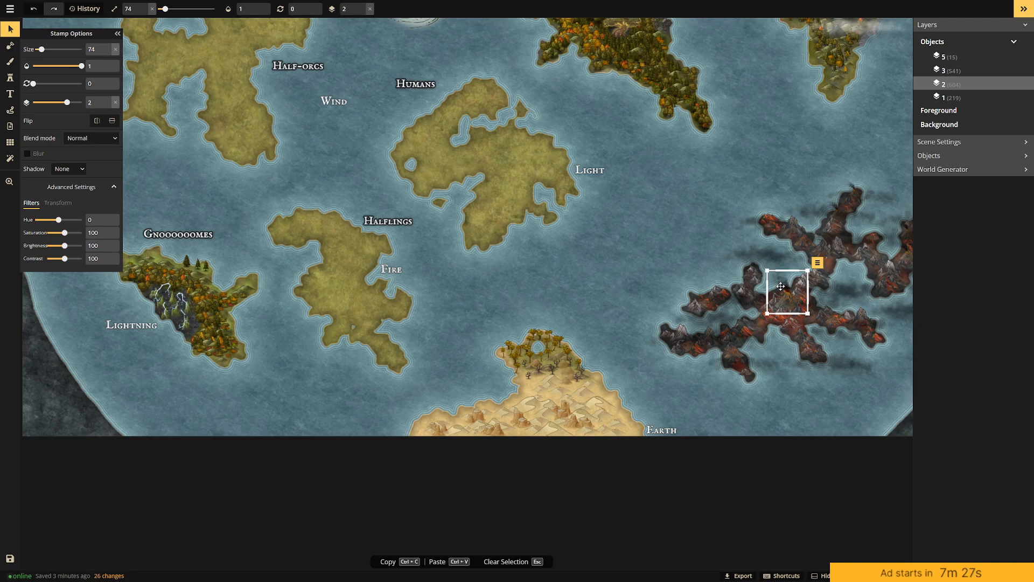
drag(781, 286, 376, 233)
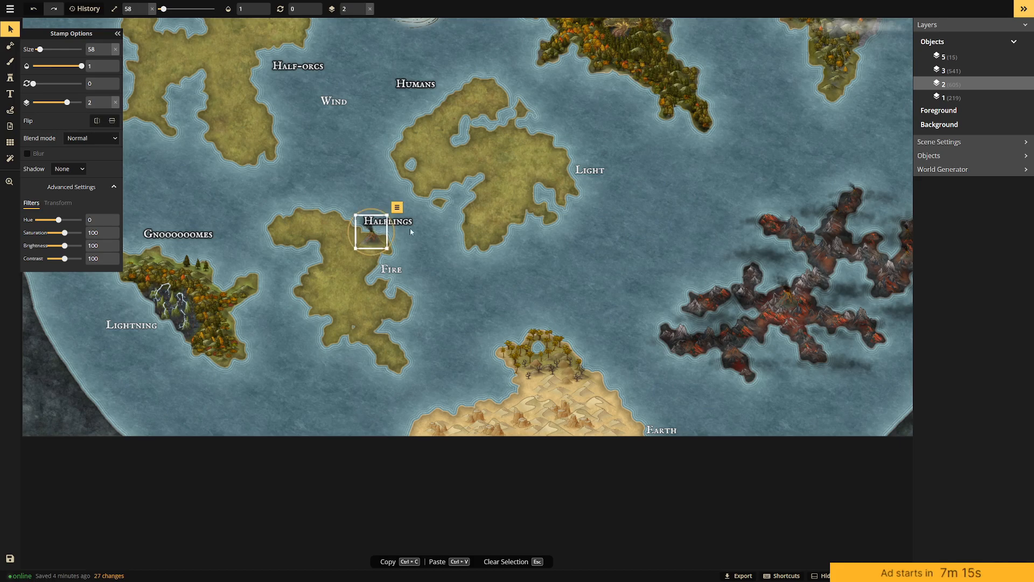
Move the volcano stamp and the Fire label from the Halflings island to the northwestern orc island.
click(435, 256)
scroll(428, 239, down, 3)
drag(611, 183, 575, 255)
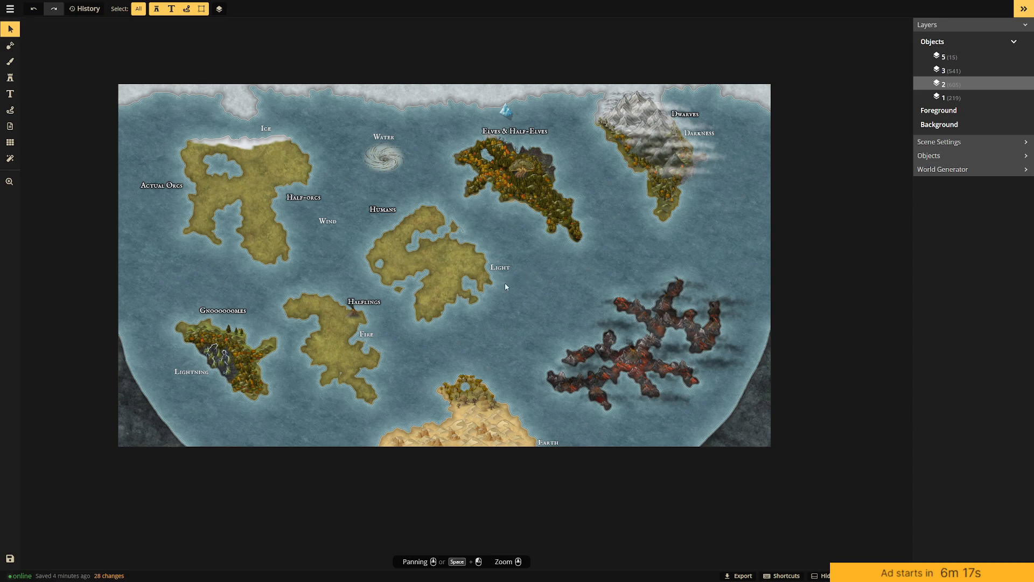
click(354, 312)
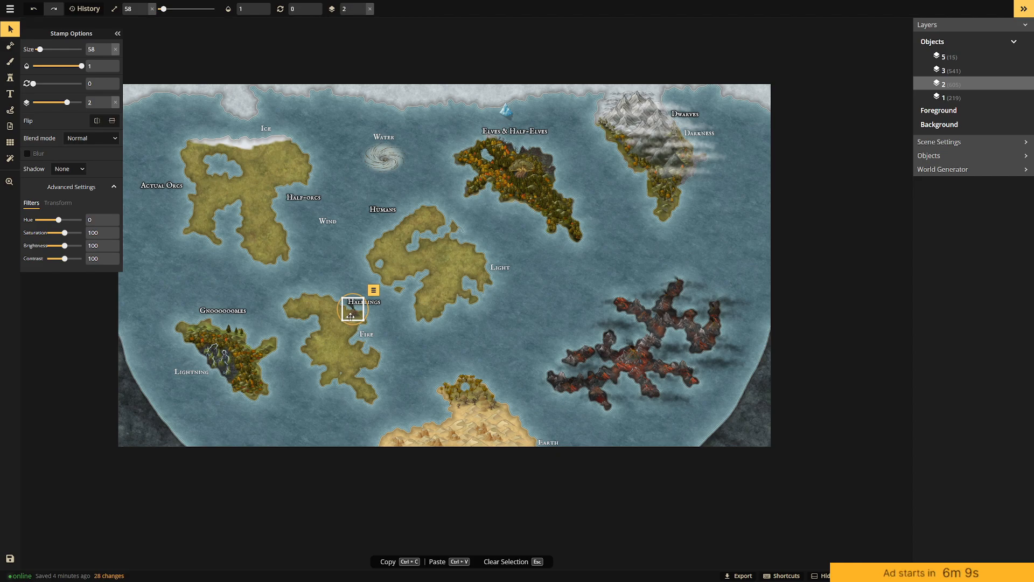
drag(353, 314, 215, 192)
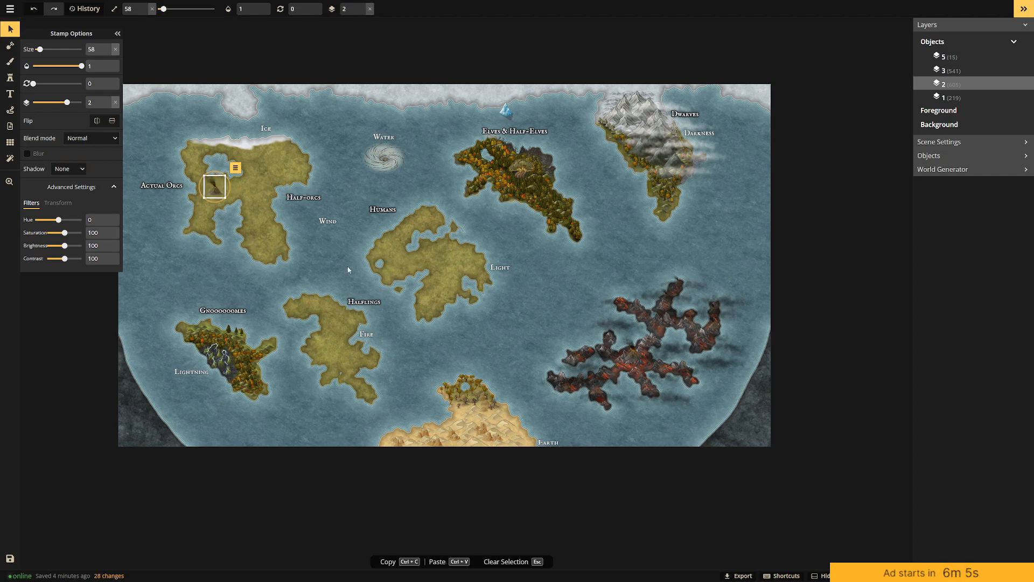
click(368, 337)
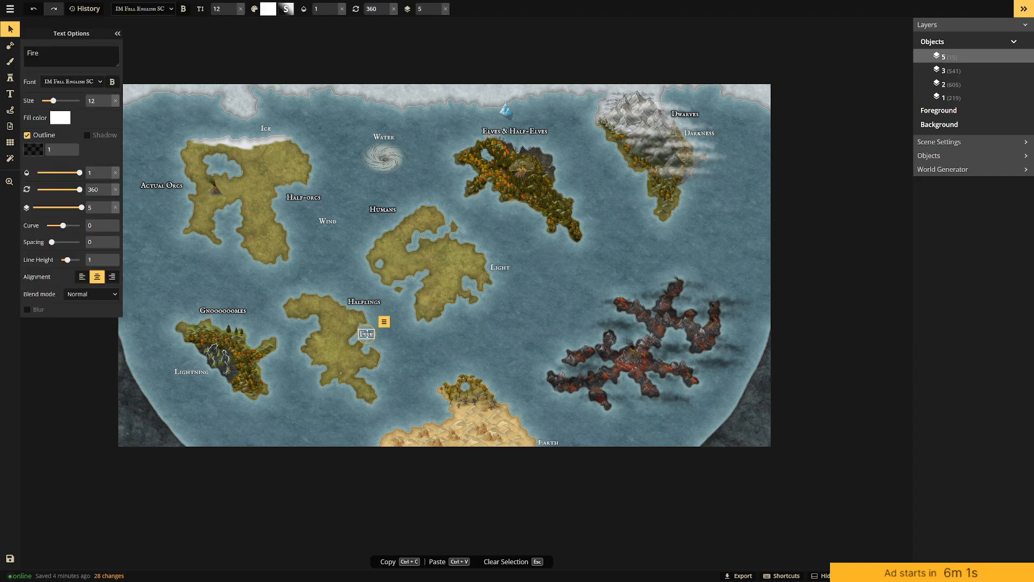
drag(368, 338, 227, 217)
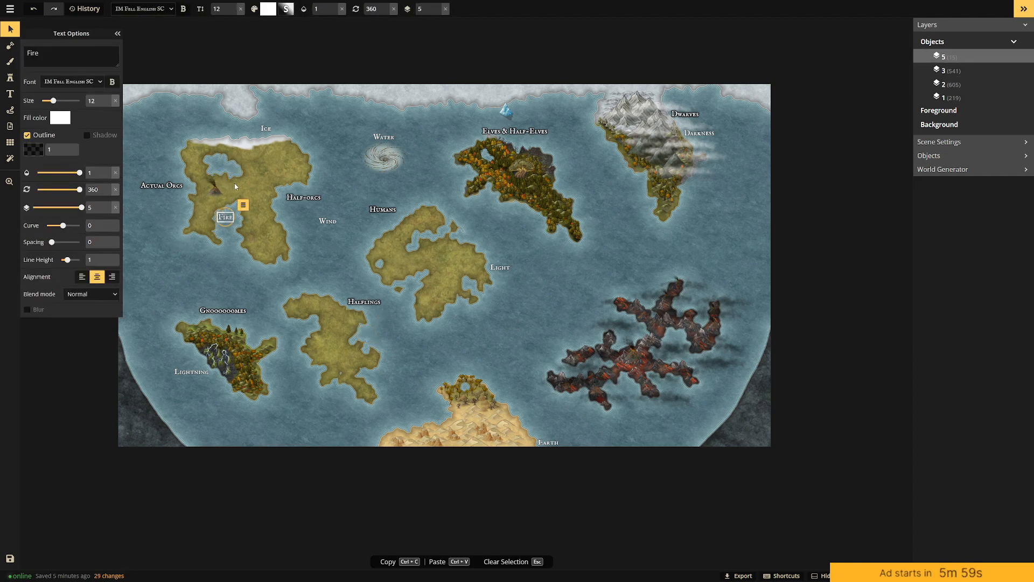
Shift the Ice label slightly west and move the volcano stamp to the orc island's southwestern tip, beside the Fire label.
click(267, 129)
drag(267, 129, 252, 131)
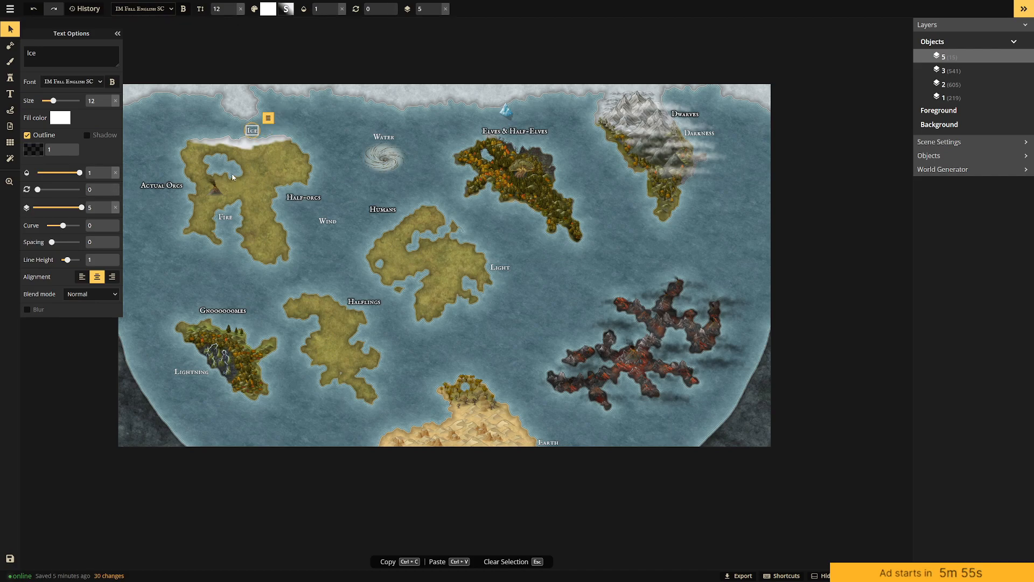
click(225, 217)
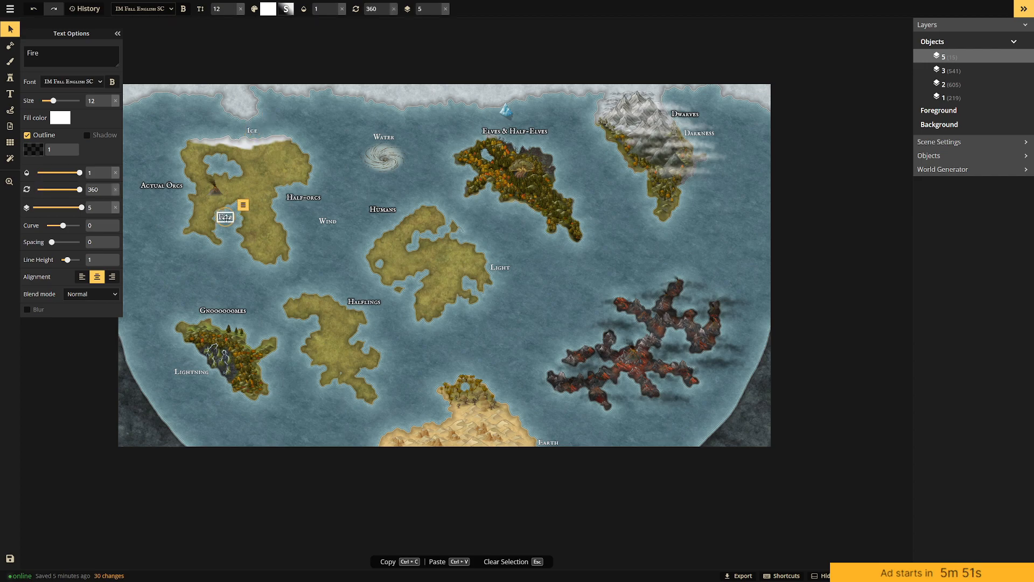
drag(218, 190, 203, 219)
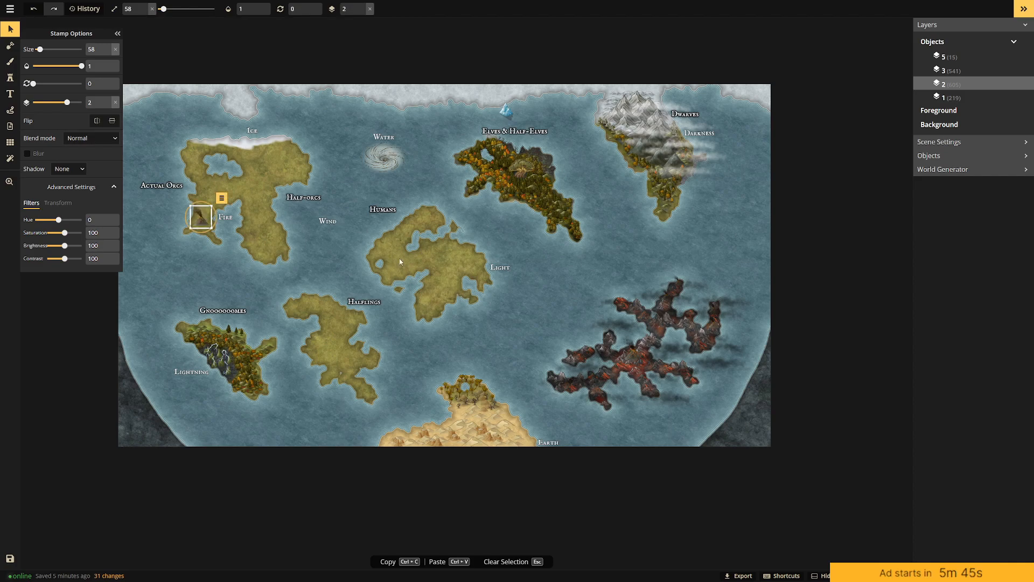
click(362, 304)
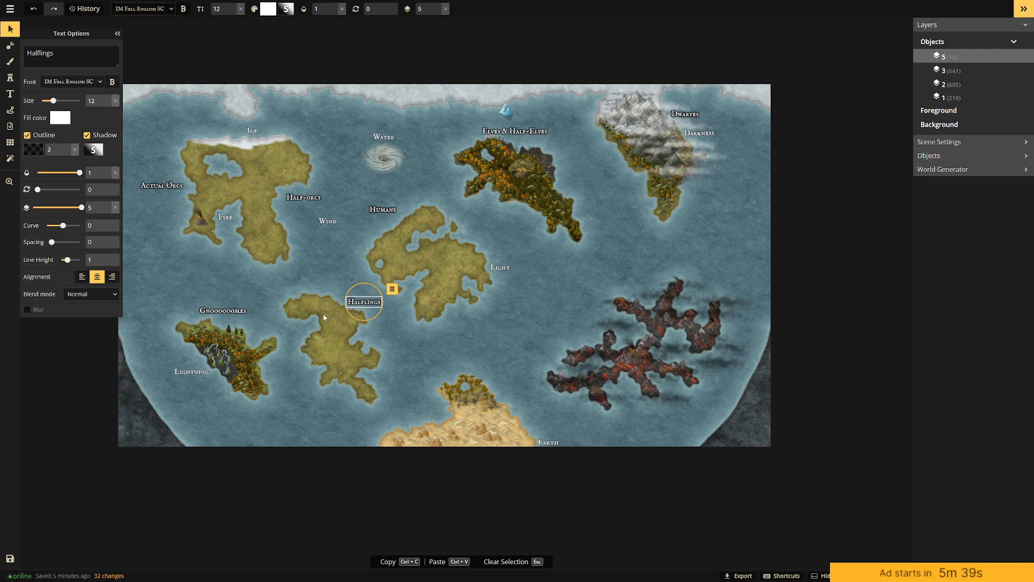
click(424, 216)
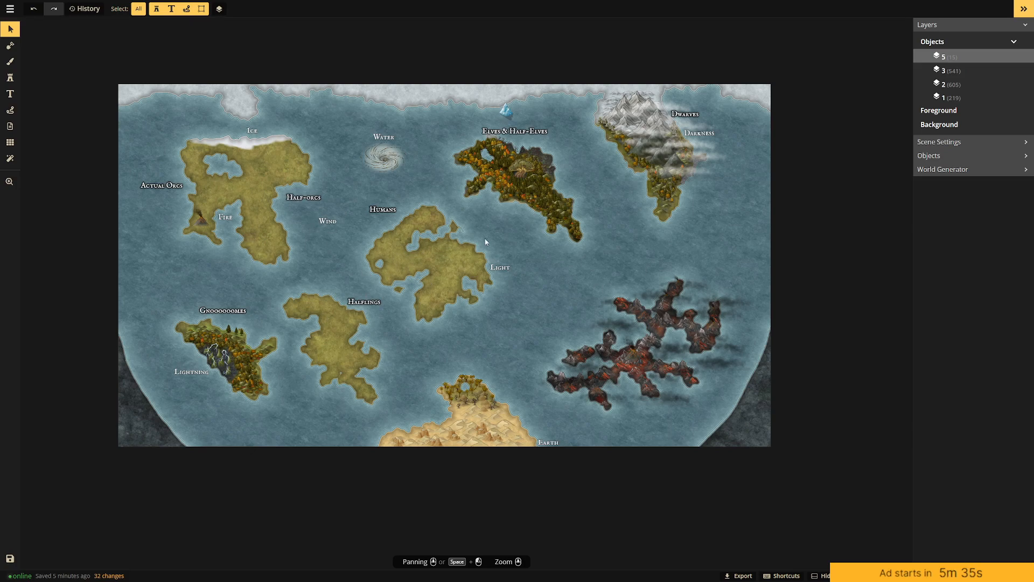
click(313, 200)
click(350, 136)
click(9, 78)
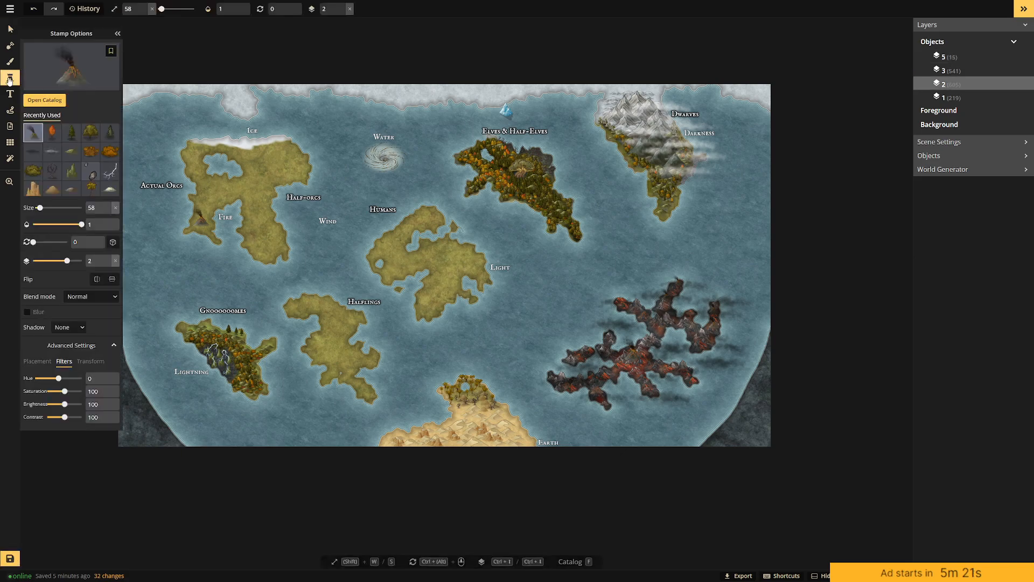
Paint the white snow texture at brush size 17 along the northern and northwestern coast of the orc island.
click(9, 61)
mouse_move(221, 146)
mouse_down()
mouse_move(183, 157)
mouse_move(202, 136)
mouse_move(173, 167)
mouse_move(192, 144)
mouse_move(182, 171)
mouse_move(217, 134)
mouse_move(196, 148)
mouse_move(267, 133)
mouse_up()
drag(198, 142, 182, 179)
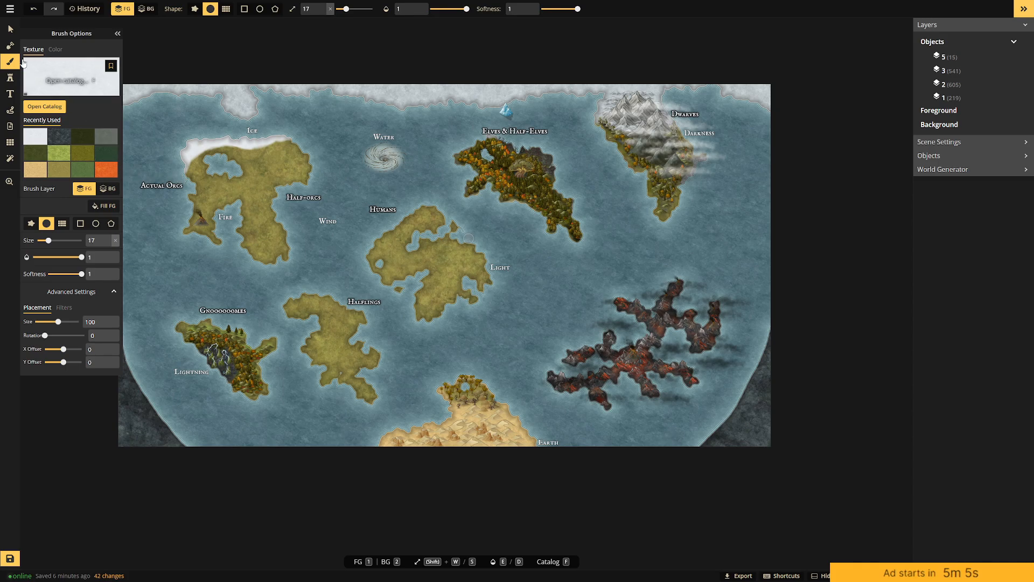
click(12, 32)
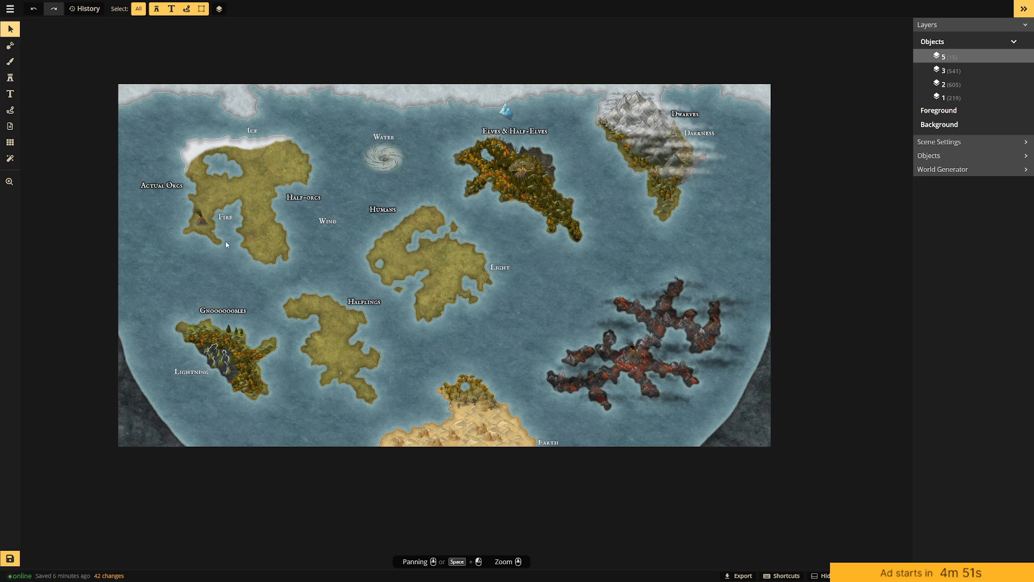
click(162, 185)
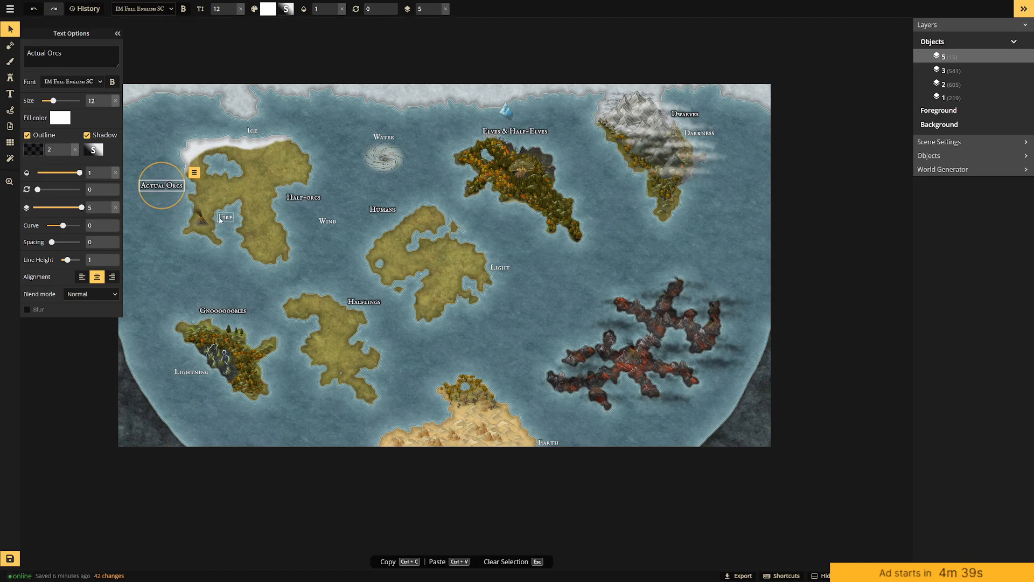
click(205, 223)
key(Escape)
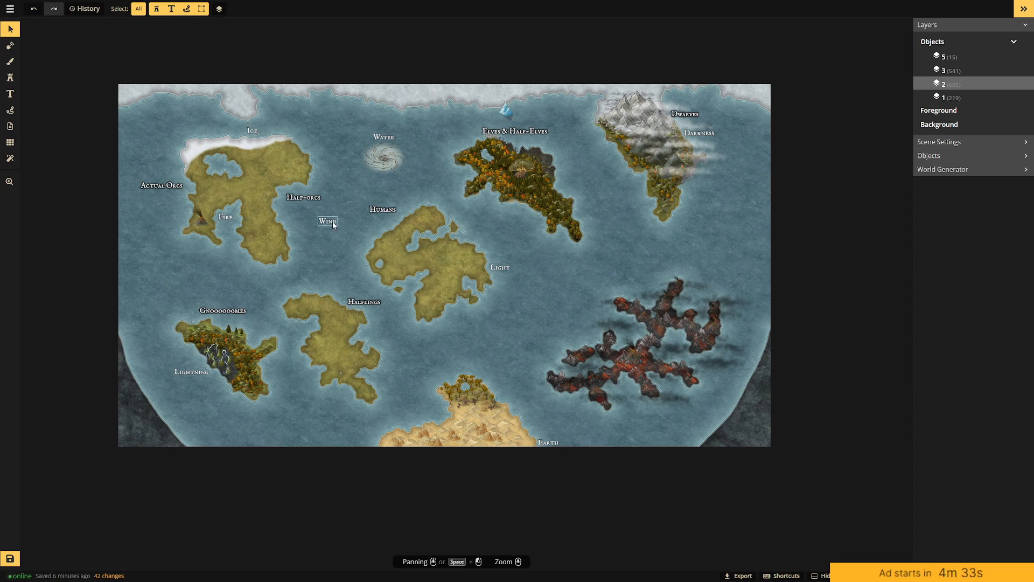
Move the Halflings label southwest onto the middle of its island and clear the selection.
click(359, 301)
drag(358, 301, 338, 325)
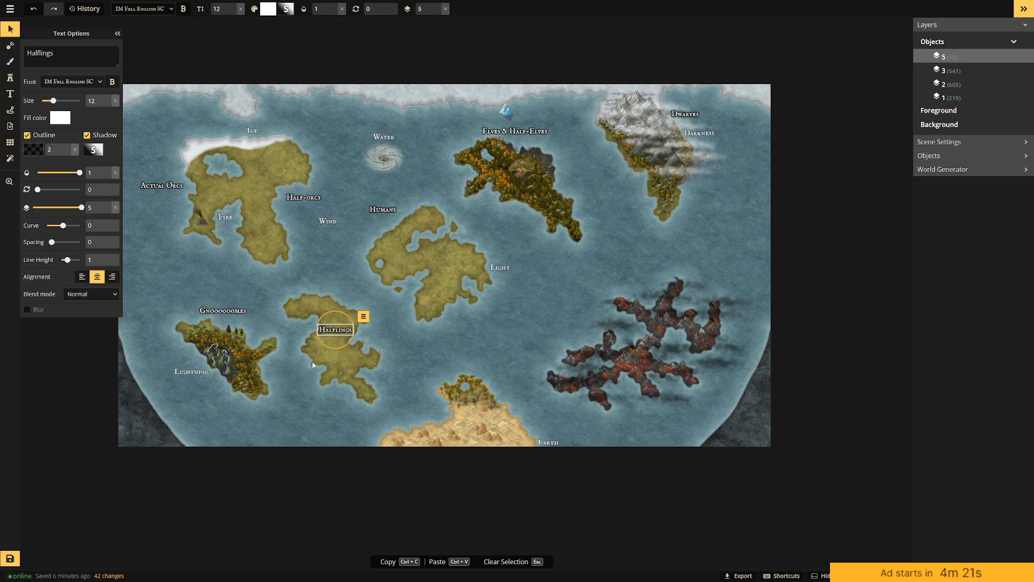
click(383, 211)
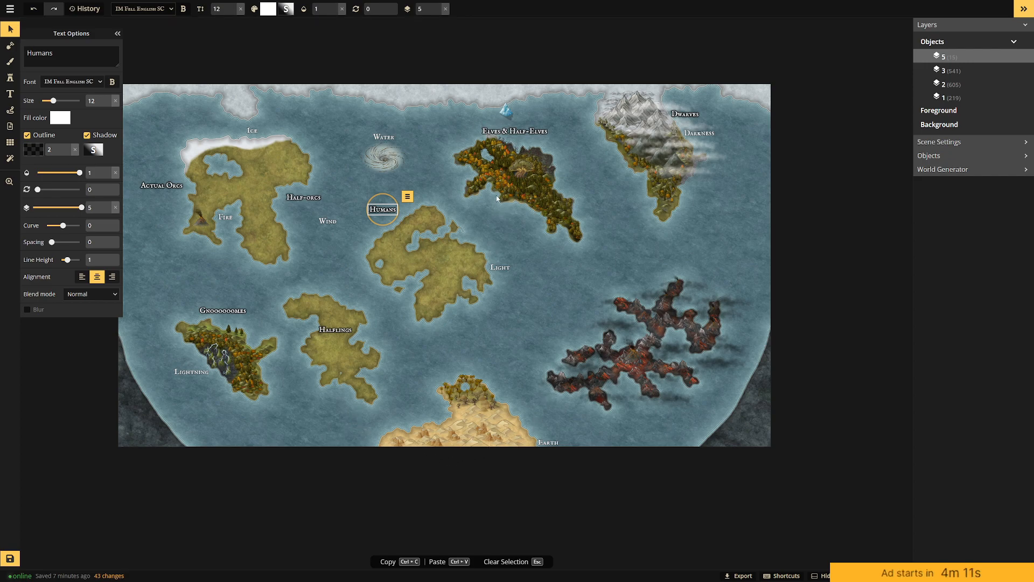
key(Escape)
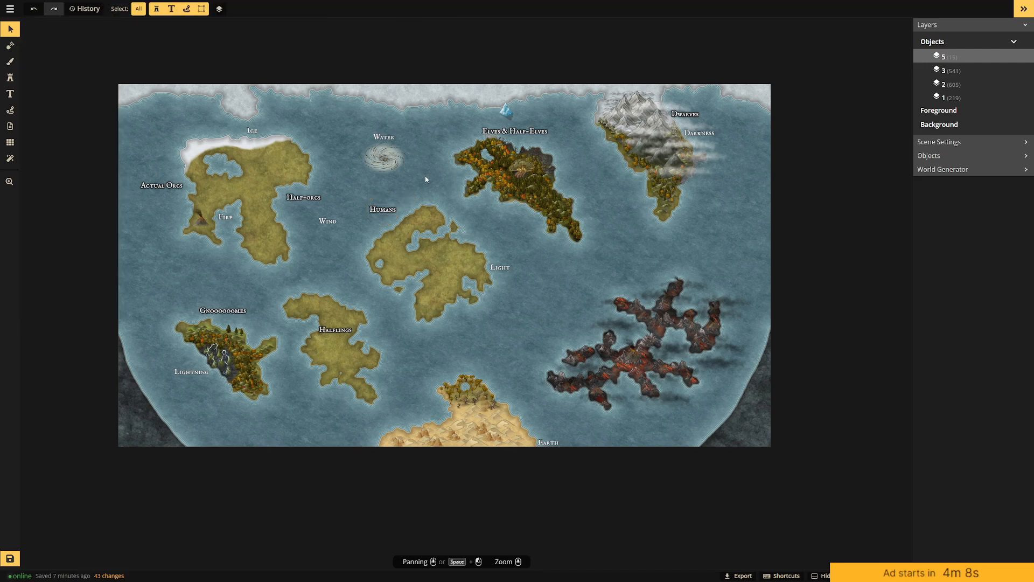
Move the Humans label onto the centre of the island beside the Light label and clear the selection.
click(379, 211)
click(497, 240)
drag(395, 218, 443, 267)
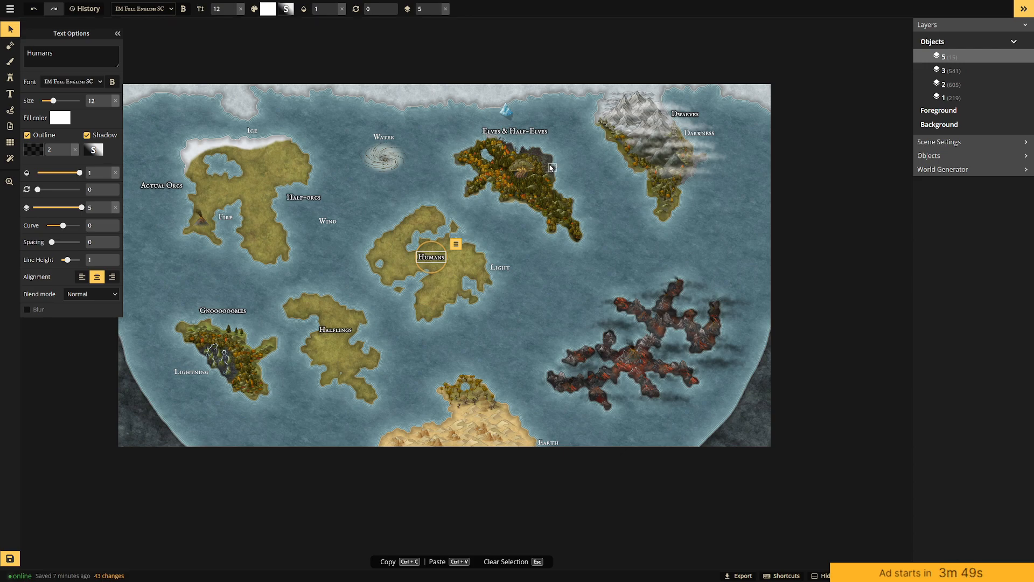
click(512, 229)
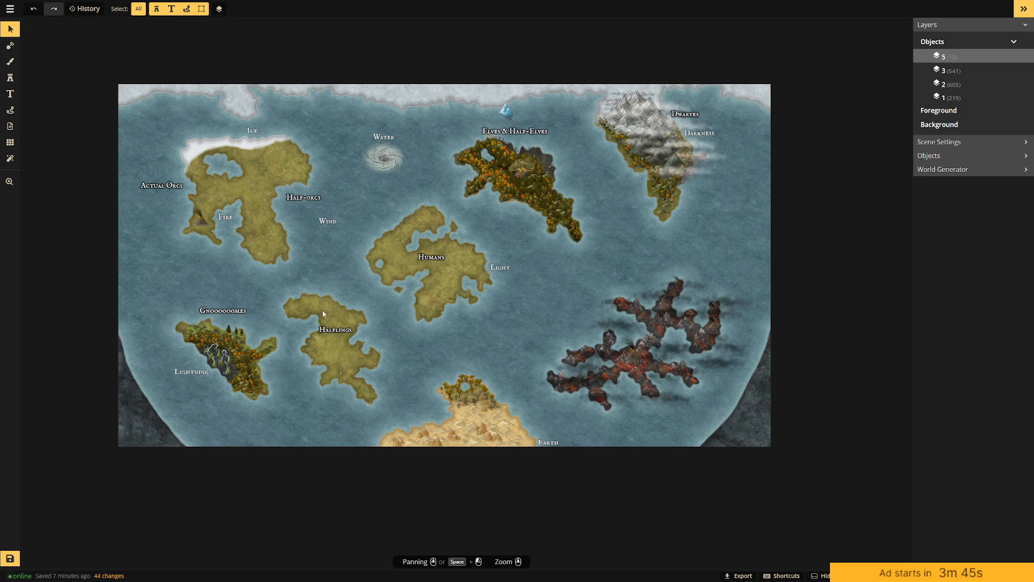
click(335, 330)
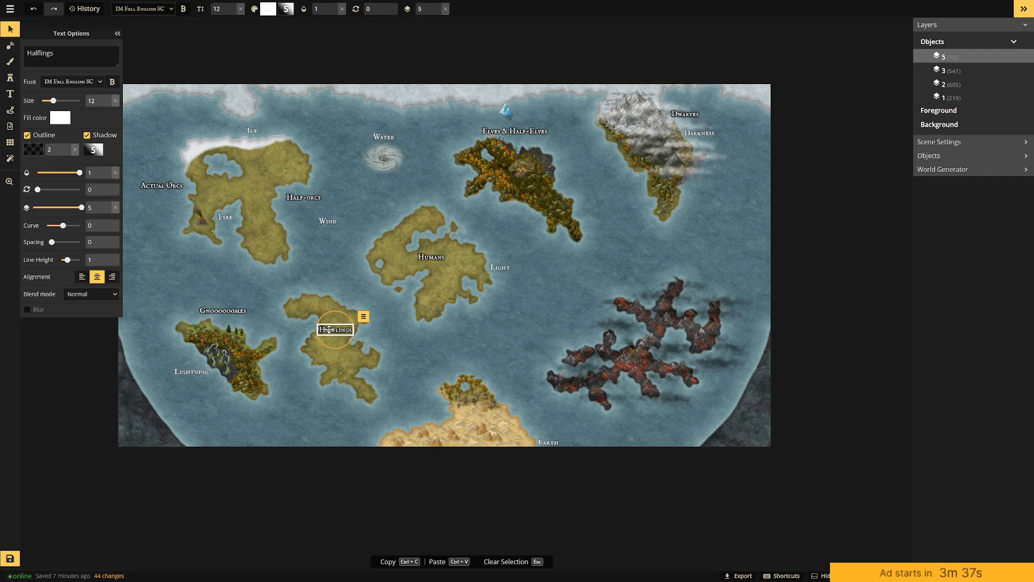
click(173, 184)
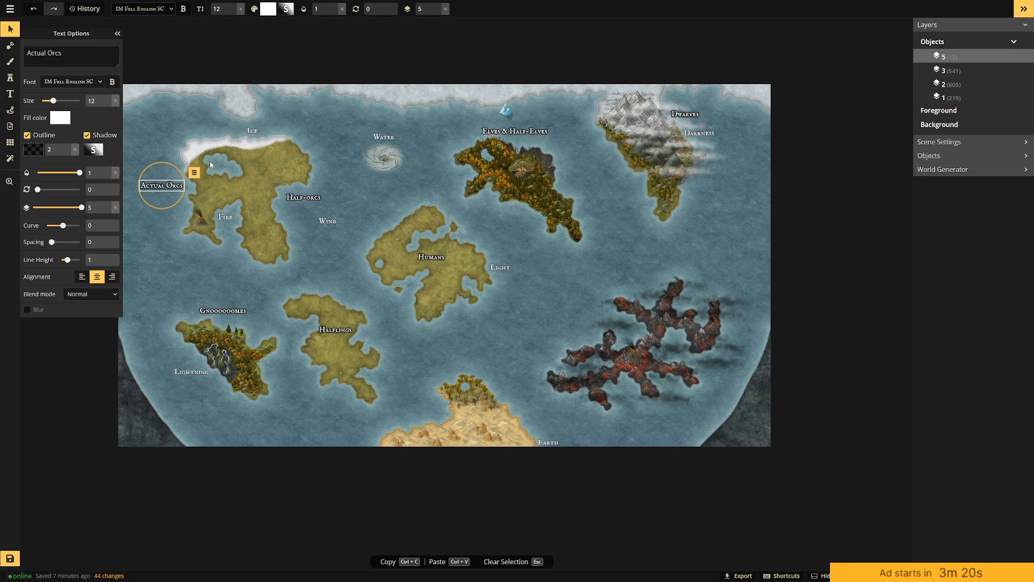
Place a red lava mountain stamp from the Fantasy World Mountains catalog at the orc island's volcano, at size 58 on layer 1.
scroll(195, 235, up, 3)
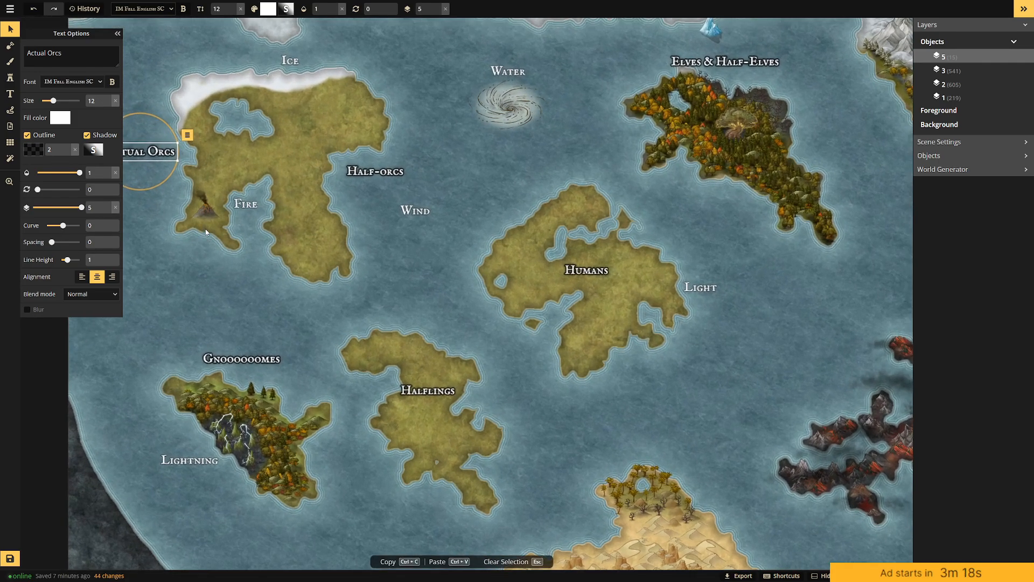
drag(206, 232, 359, 298)
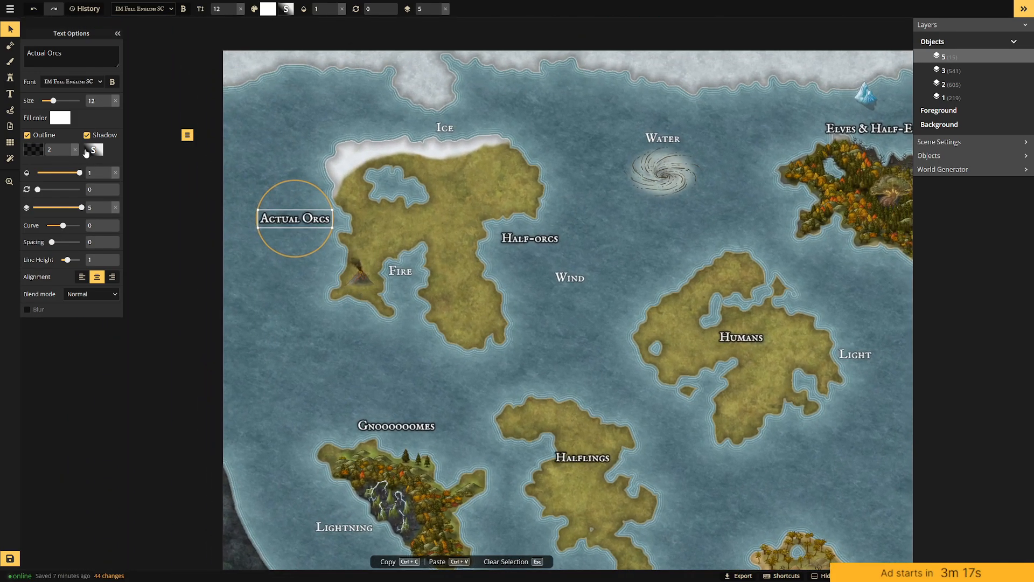
click(11, 78)
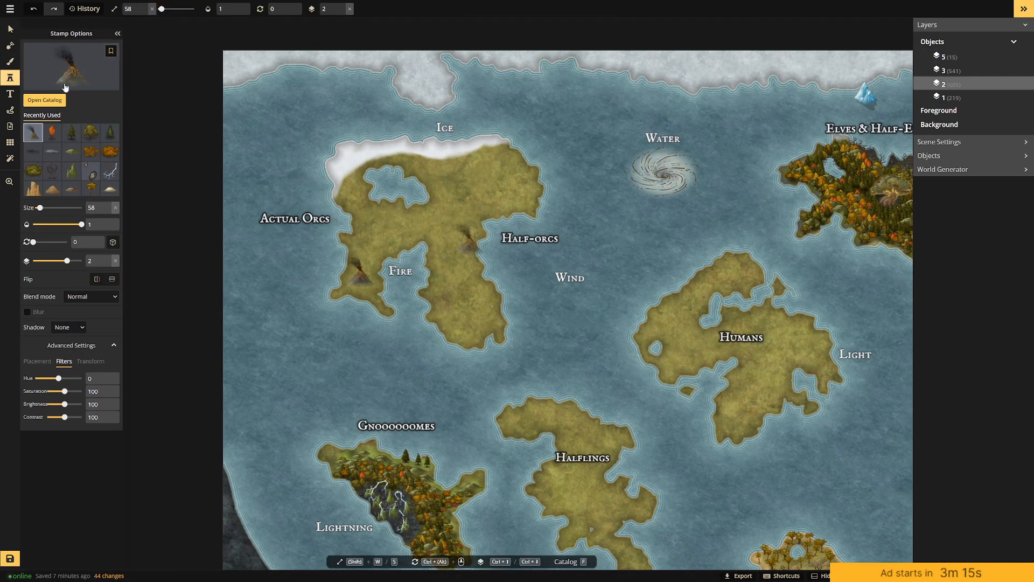
click(90, 81)
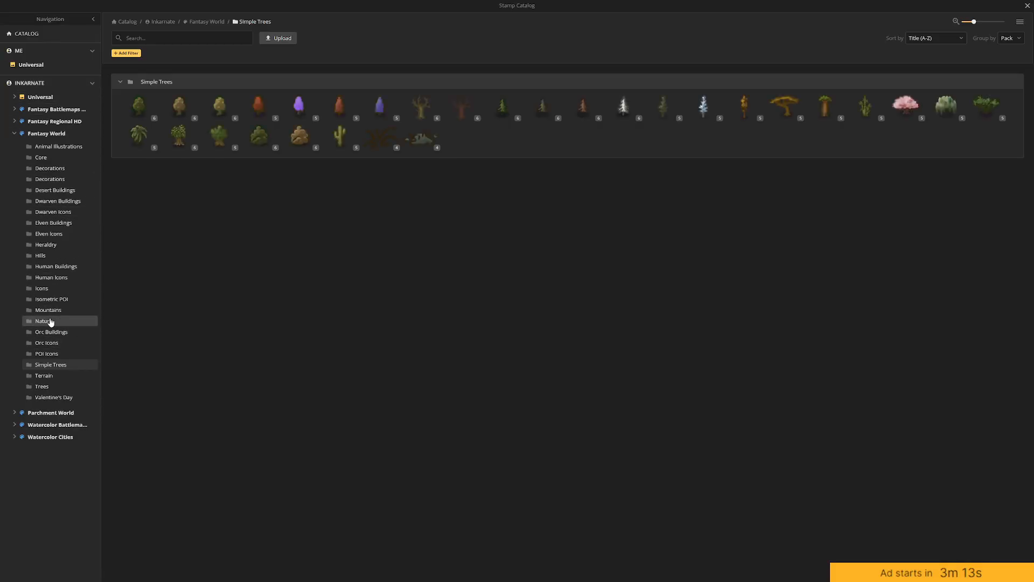
click(84, 311)
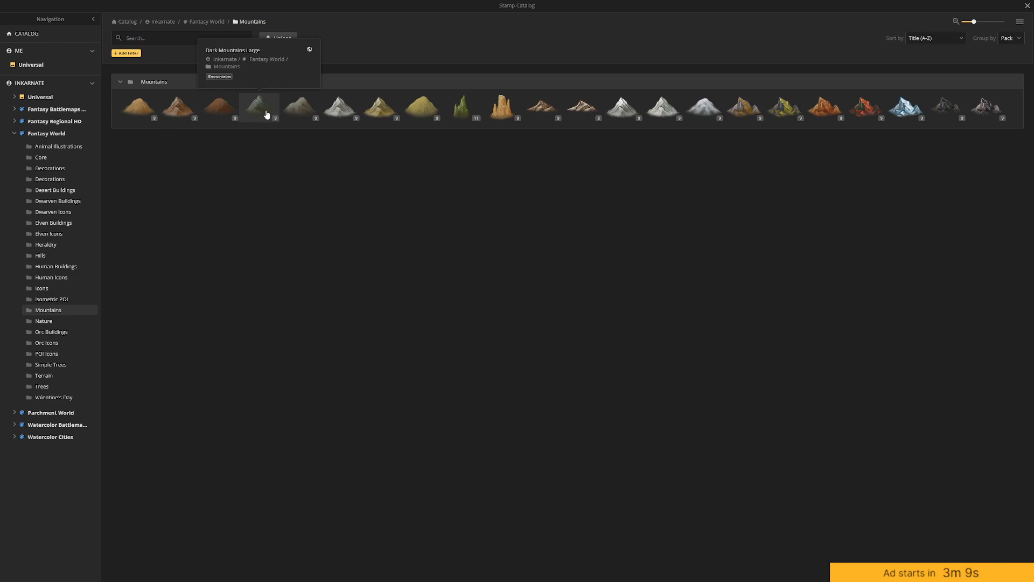
click(873, 117)
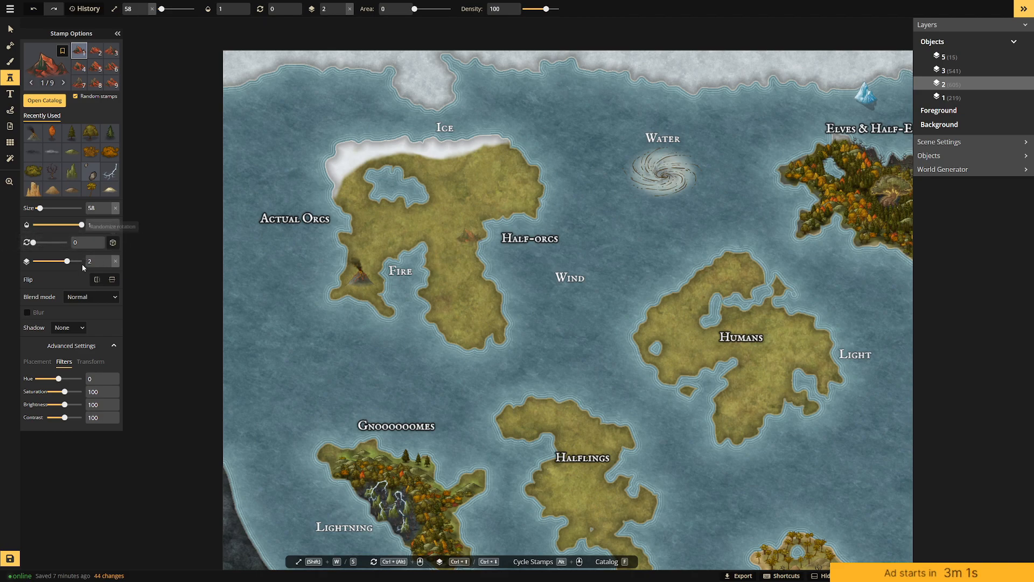
drag(67, 261, 61, 262)
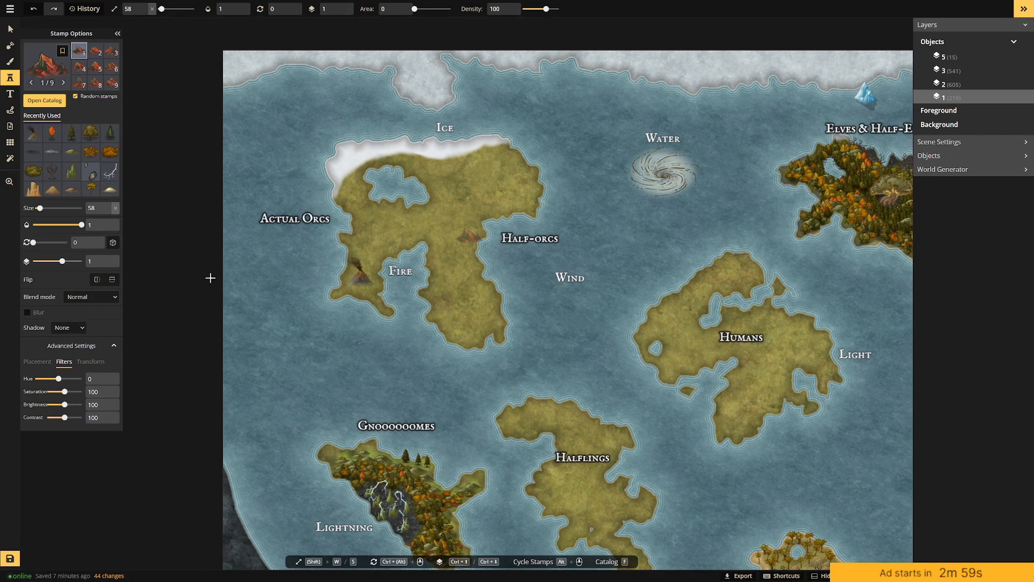
click(361, 274)
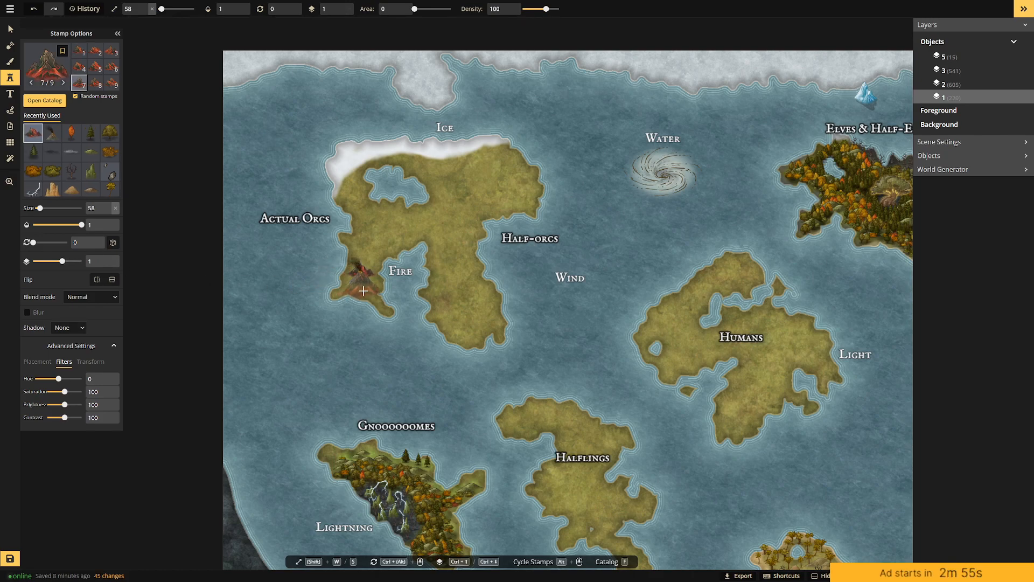
Place the fourth lava mountain variant at size 41 just south of the volcano and raise it to layer 2.
drag(39, 208, 38, 208)
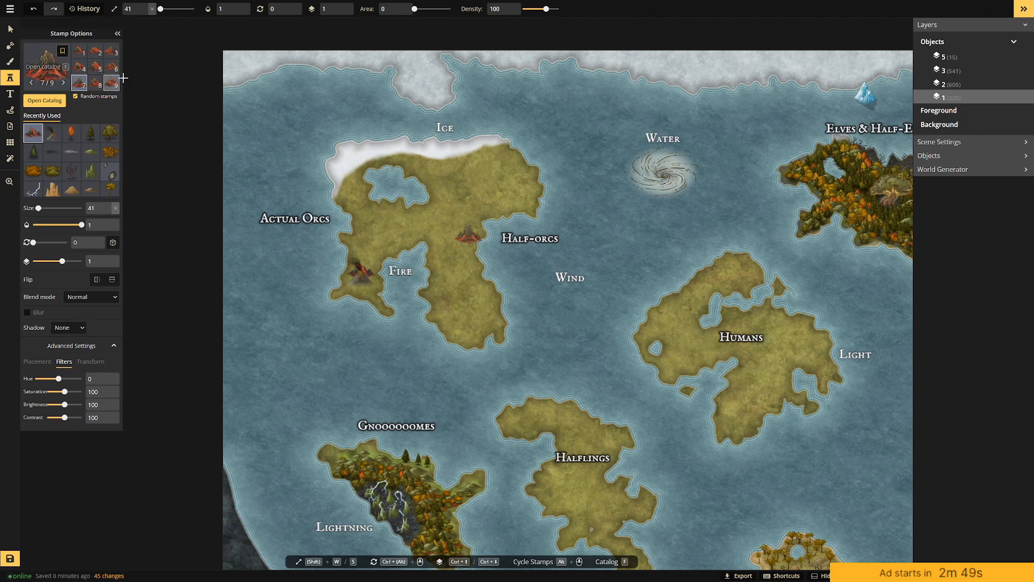
click(80, 68)
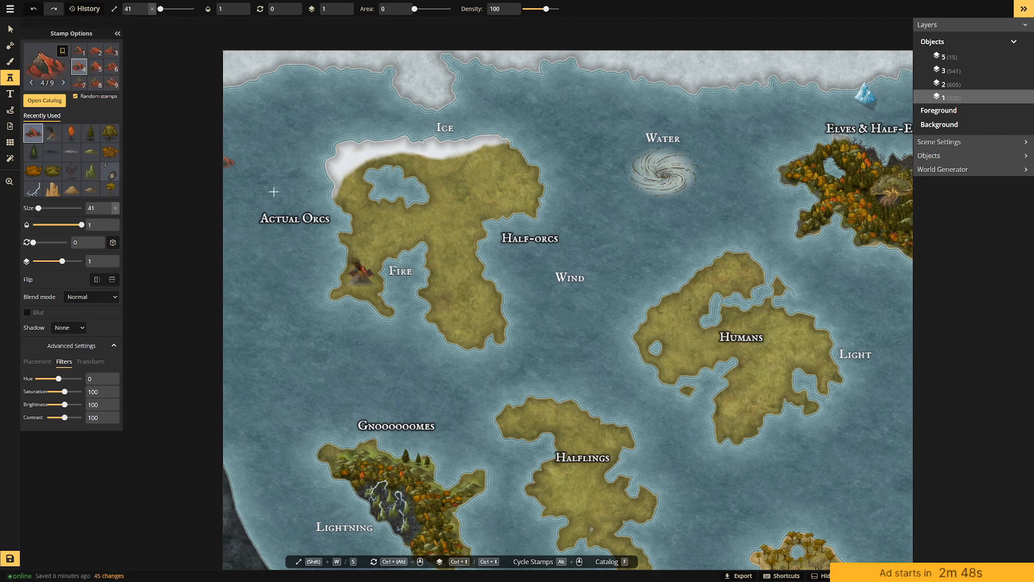
click(368, 287)
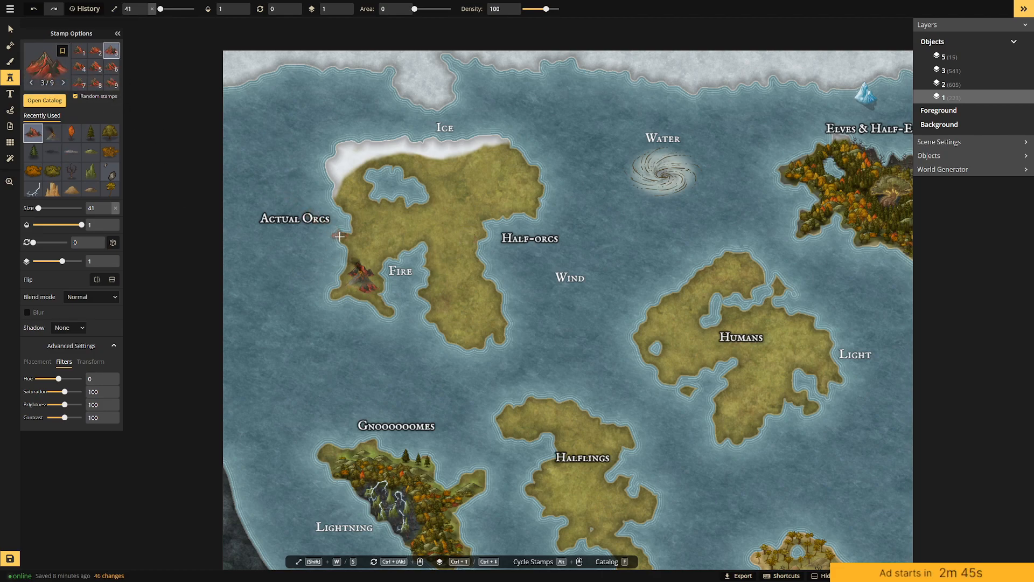
click(10, 29)
click(369, 287)
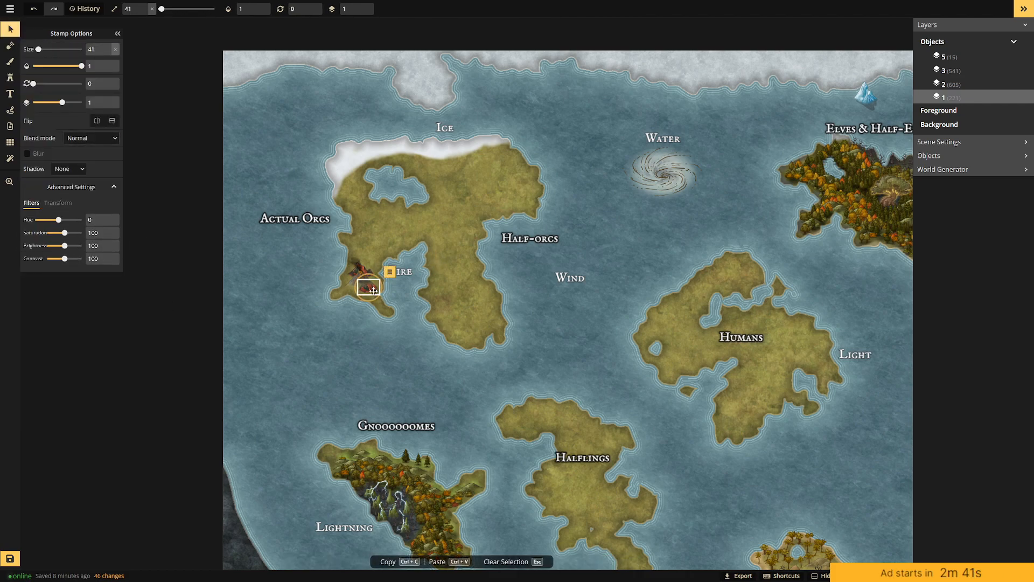
drag(61, 103, 67, 102)
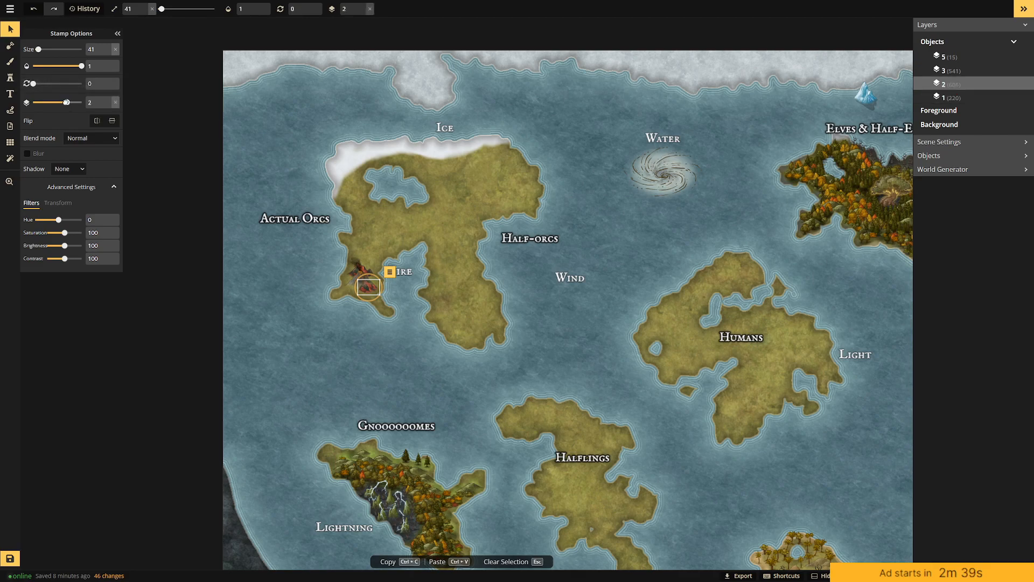
Shift the size 58 red lava mountain stamp to the foot of the orc island's volcano and raise it to layer 2.
click(570, 266)
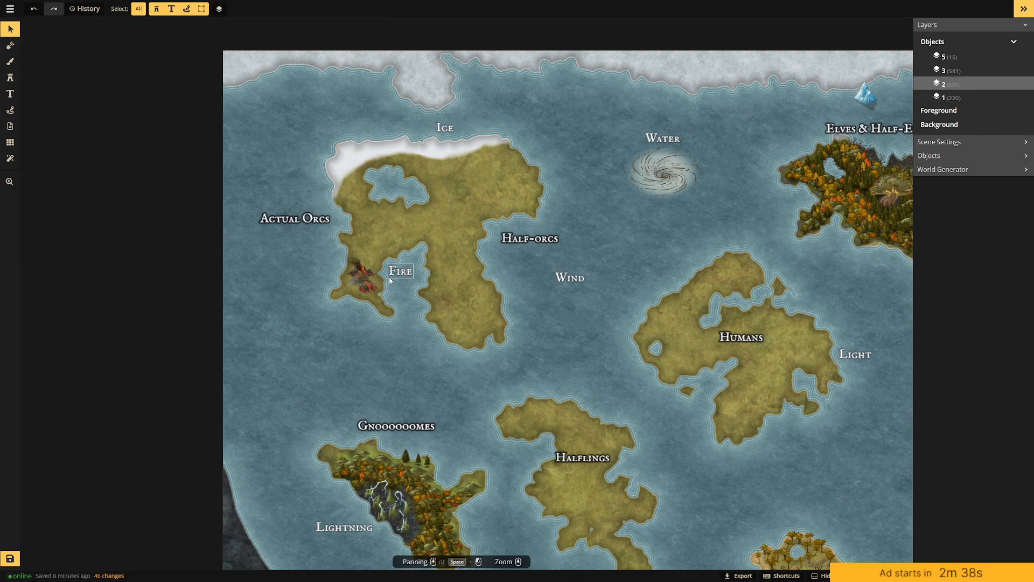
click(356, 276)
drag(372, 257, 351, 281)
click(352, 270)
drag(62, 102, 66, 102)
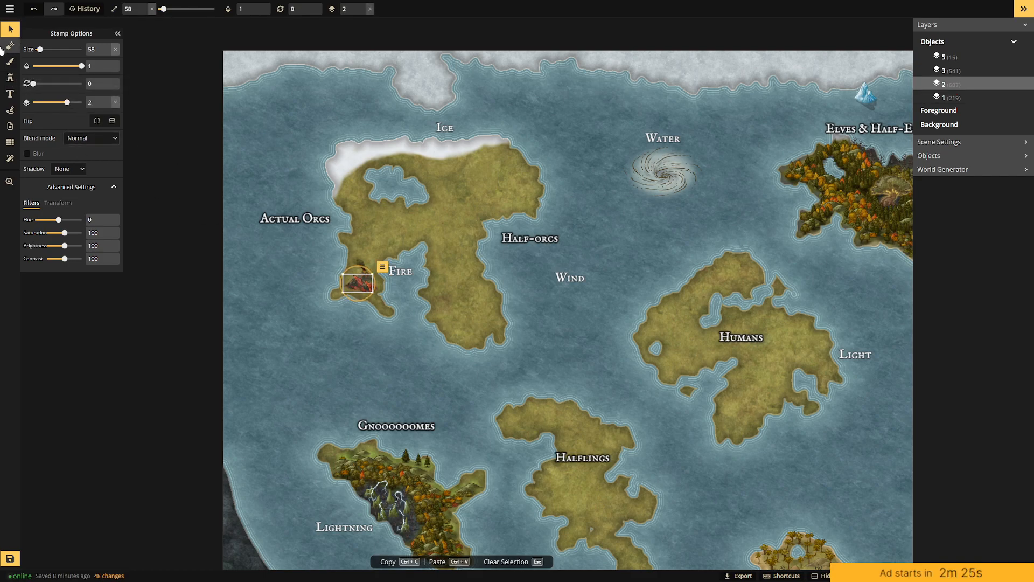
Place the second dark mountain variant from the Mountains catalog north of the Fire label, at size 58 on layer 1.
click(10, 79)
click(56, 74)
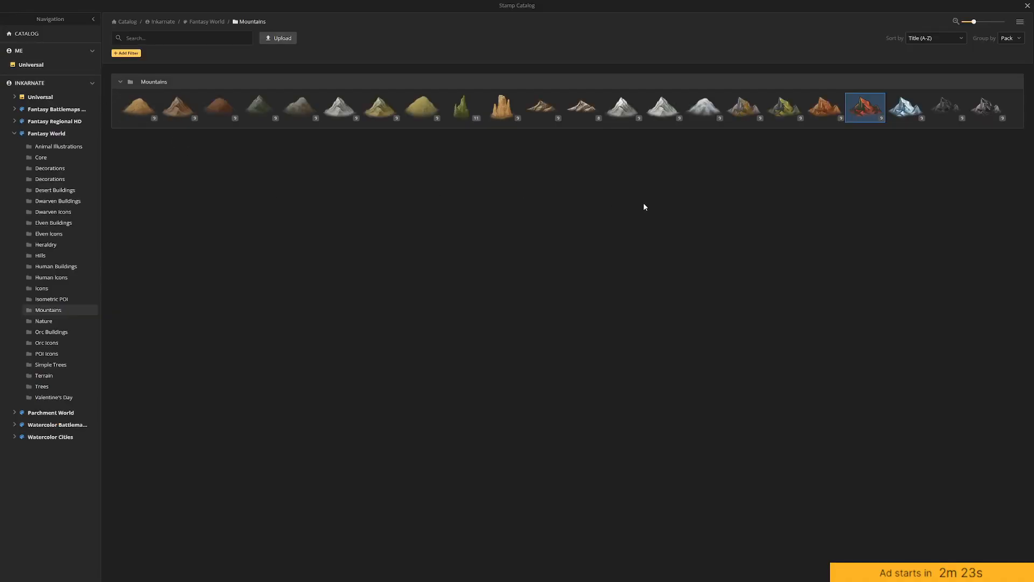
click(945, 109)
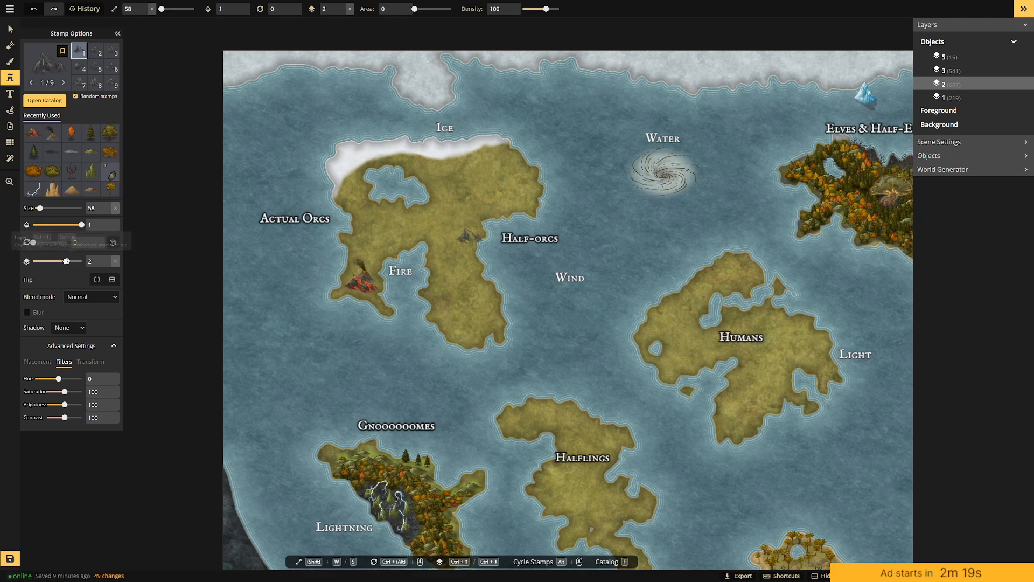
drag(66, 261, 62, 262)
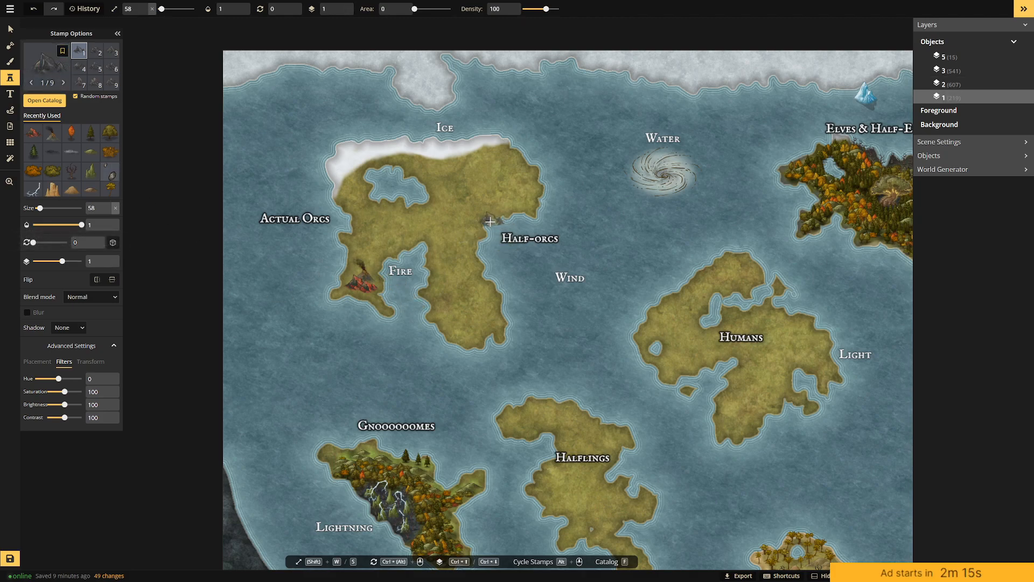
click(95, 52)
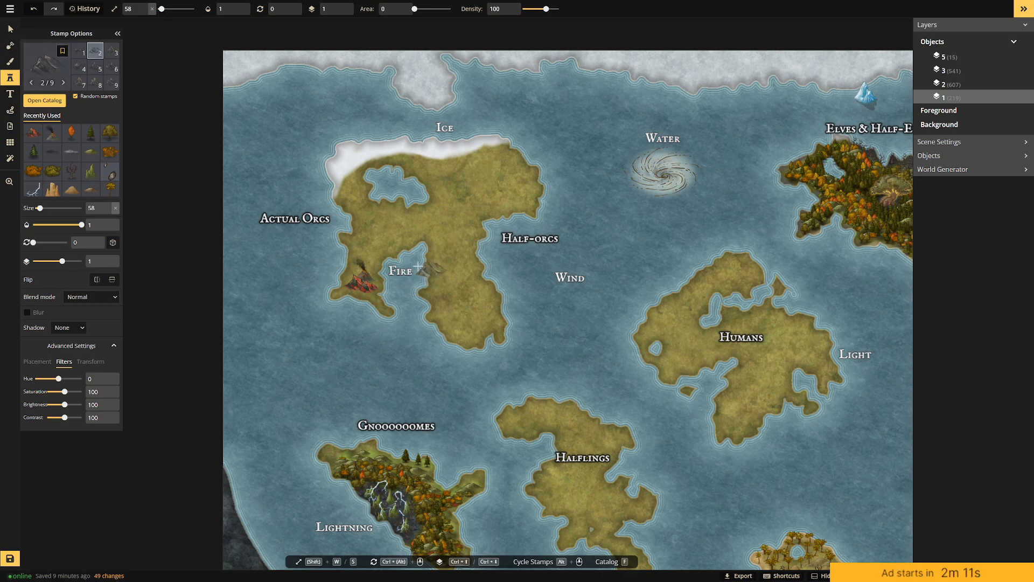
click(397, 234)
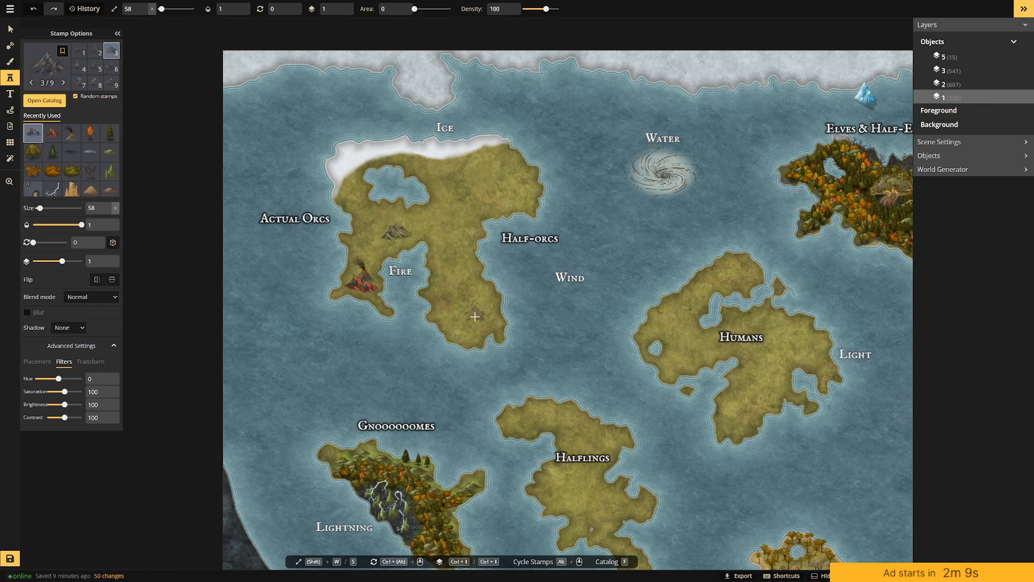
Place the Mountains Light stamp over the orc island's volcano at size 58 on layer 1.
click(47, 62)
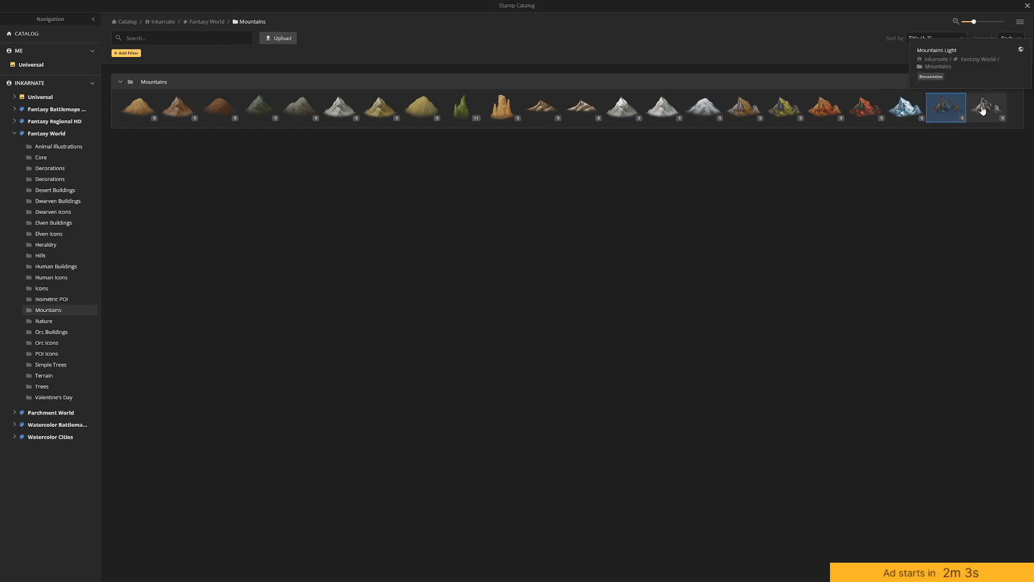
click(946, 108)
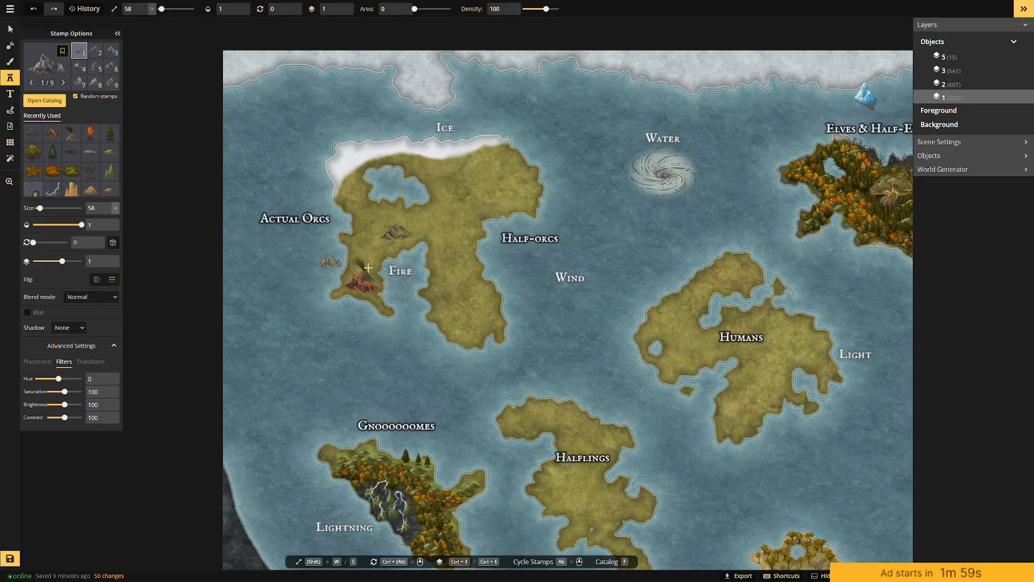
click(467, 233)
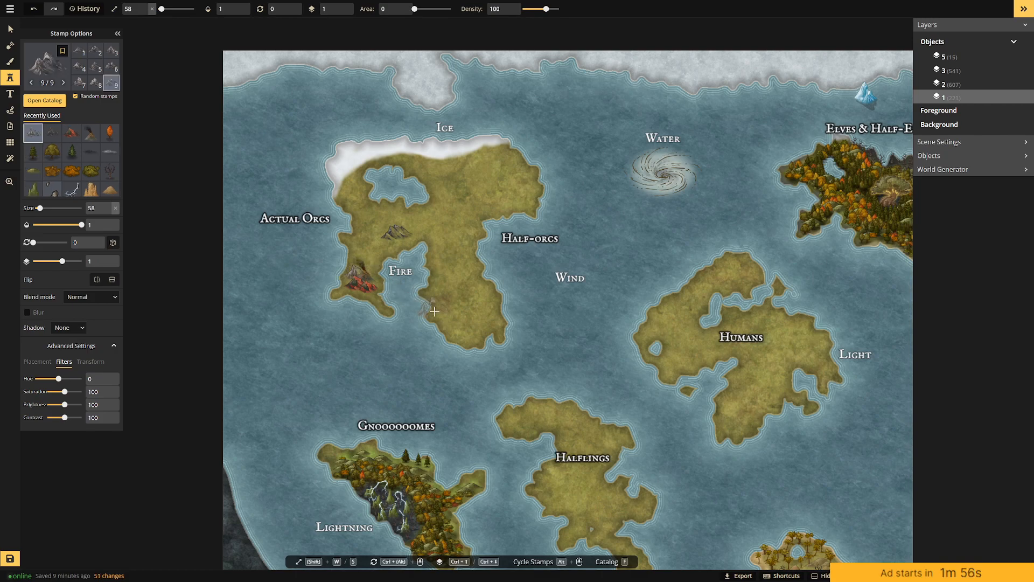
Move the dark mountain stamp north of the Fire label out into the sea and delete it.
click(31, 11)
click(10, 28)
click(396, 233)
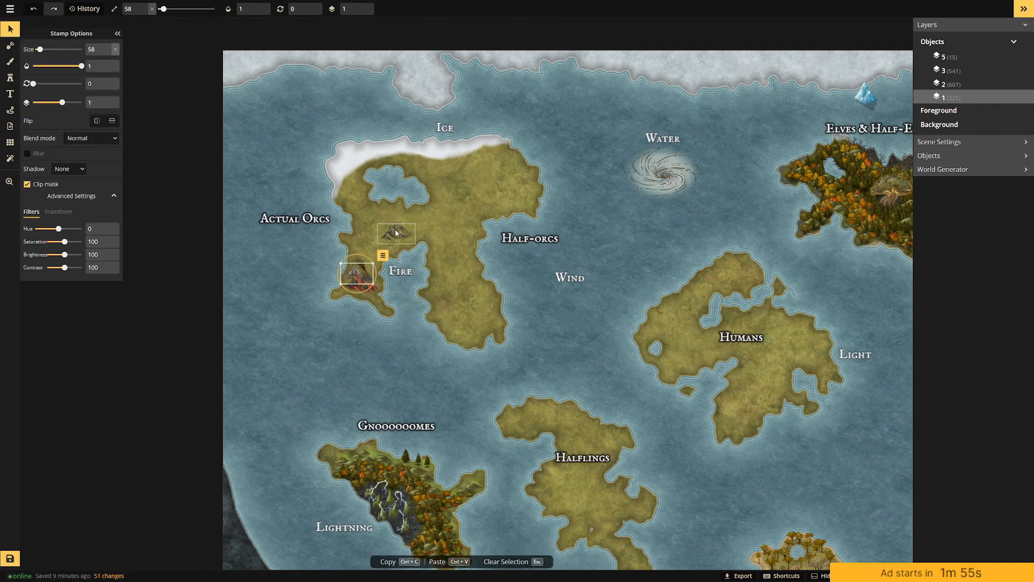
drag(397, 236, 310, 243)
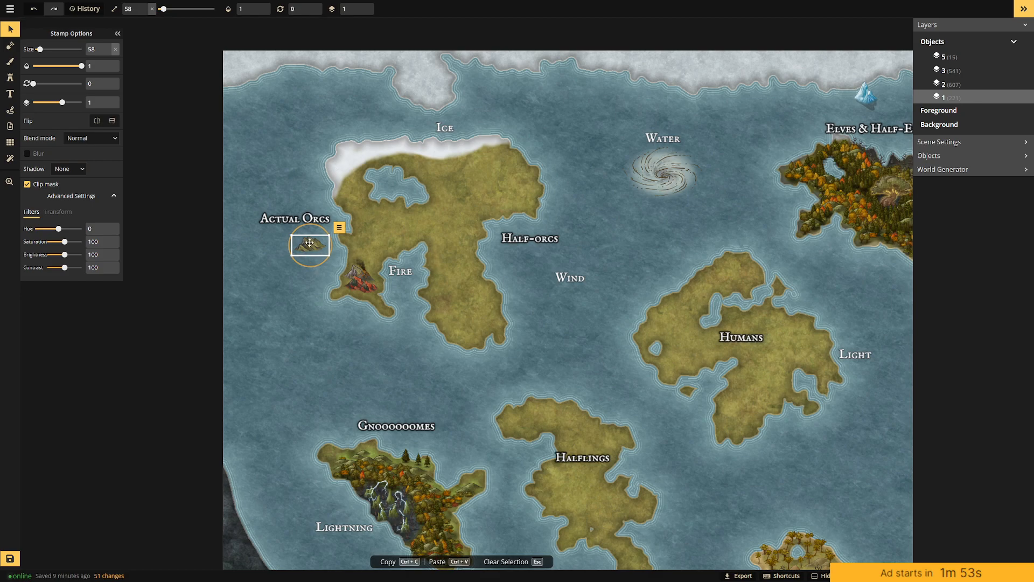
key(Delete)
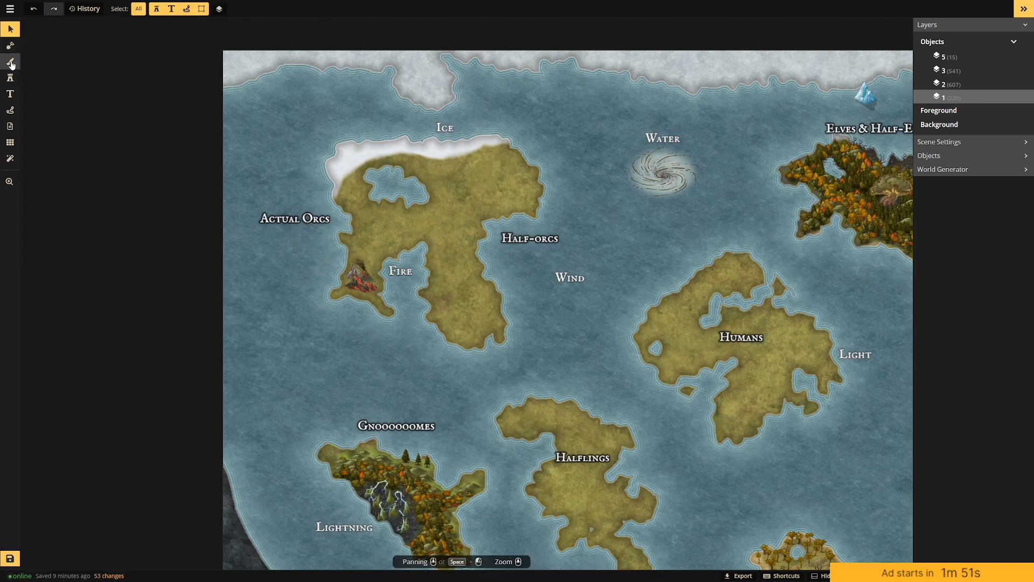
click(10, 78)
click(49, 62)
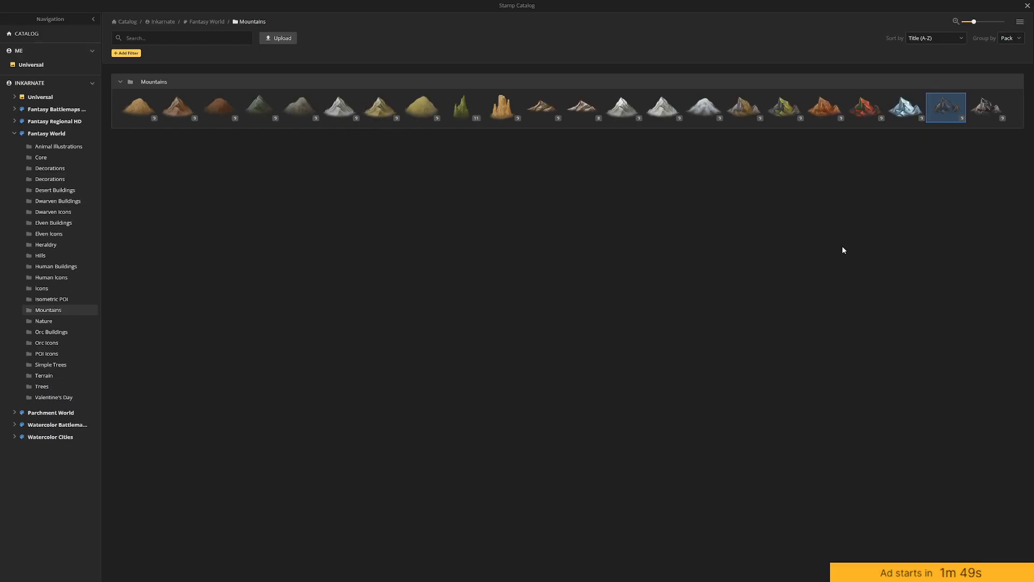
click(986, 108)
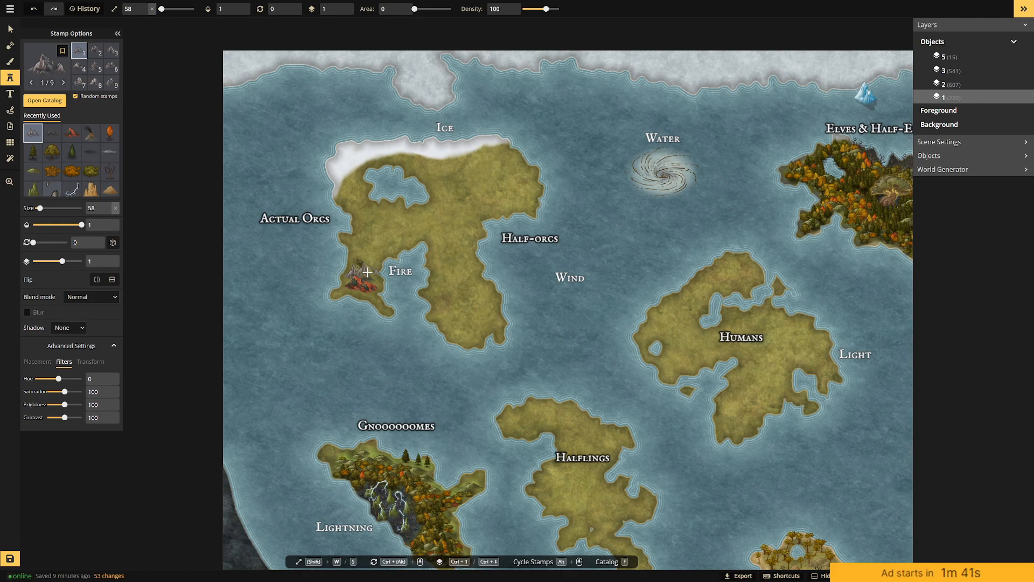
Place four leafy green tree stamps at size 58 on layer 1 near the pines on the gnome island's north side.
drag(458, 346, 475, 226)
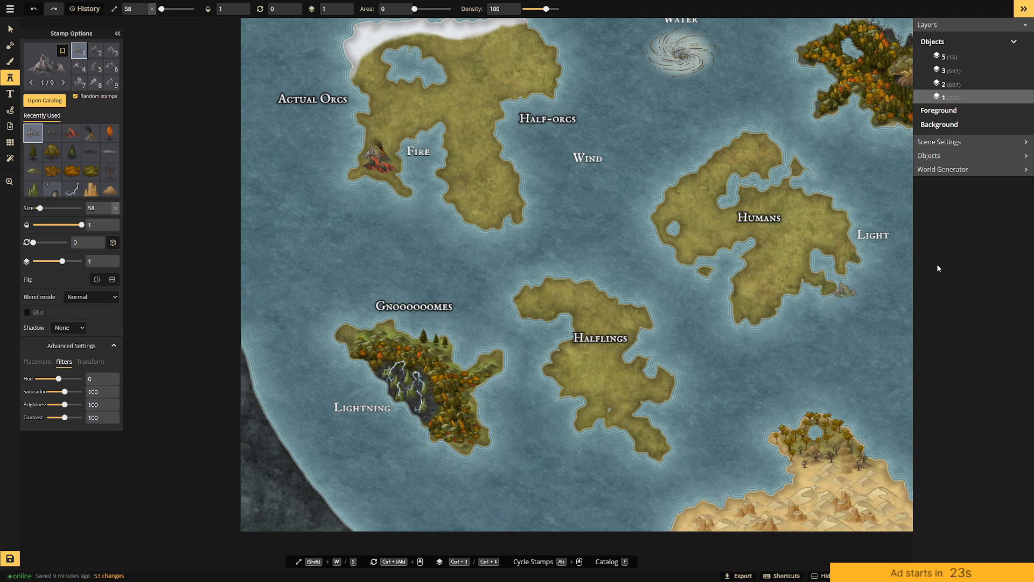
click(52, 152)
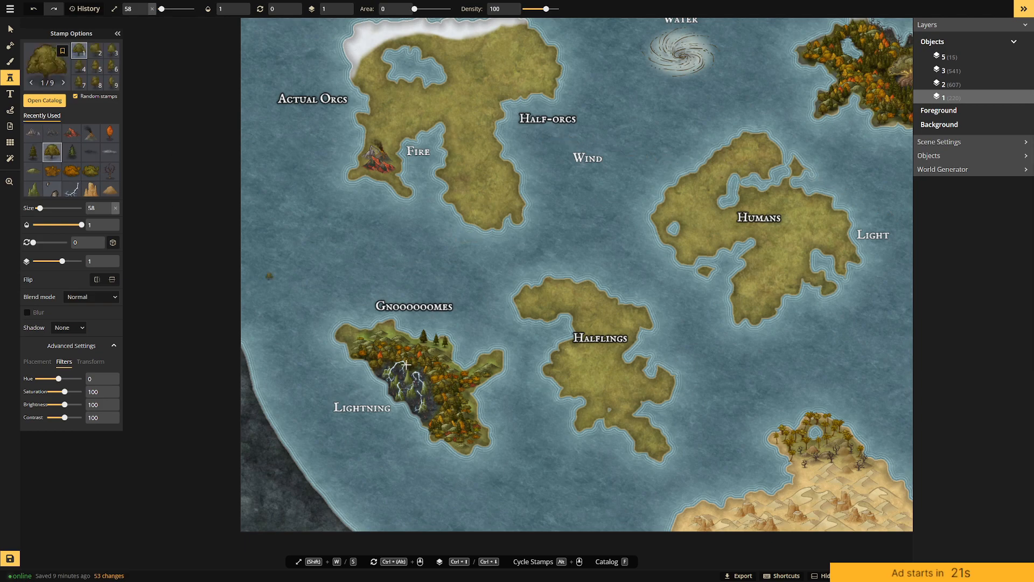
click(429, 342)
click(428, 343)
click(428, 342)
click(423, 354)
Set the tree stamp size to 80 and place leafy green trees on the gnome island's eastern arm.
drag(40, 208, 43, 208)
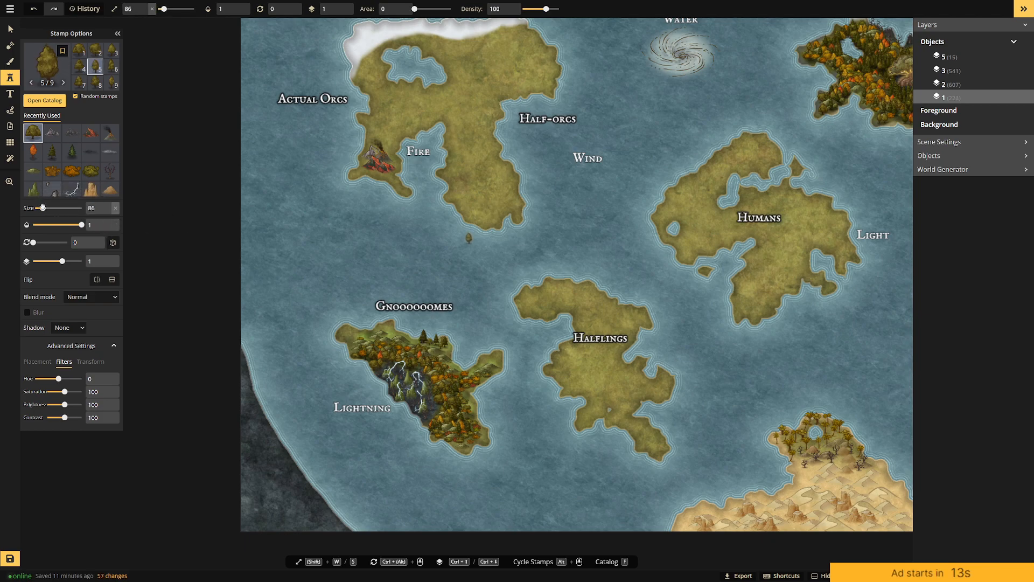
text(80)
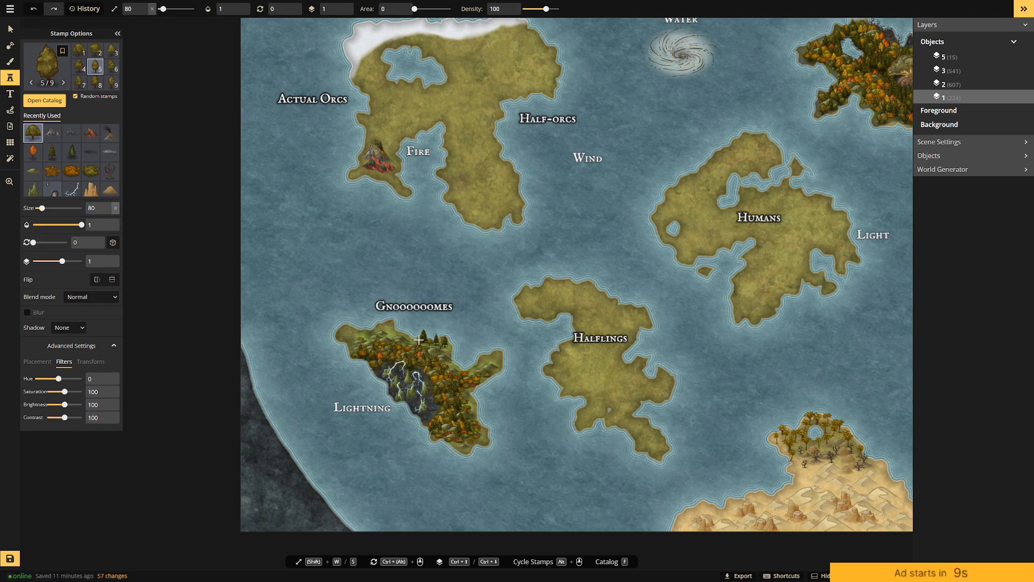
click(475, 364)
click(485, 361)
click(494, 357)
click(492, 366)
Fill the gnome island's northwestern end with leafy green tree stamps at size 80 along its upper coast.
click(391, 329)
click(383, 326)
click(377, 327)
click(360, 332)
click(354, 331)
click(343, 329)
click(344, 336)
click(350, 343)
click(363, 332)
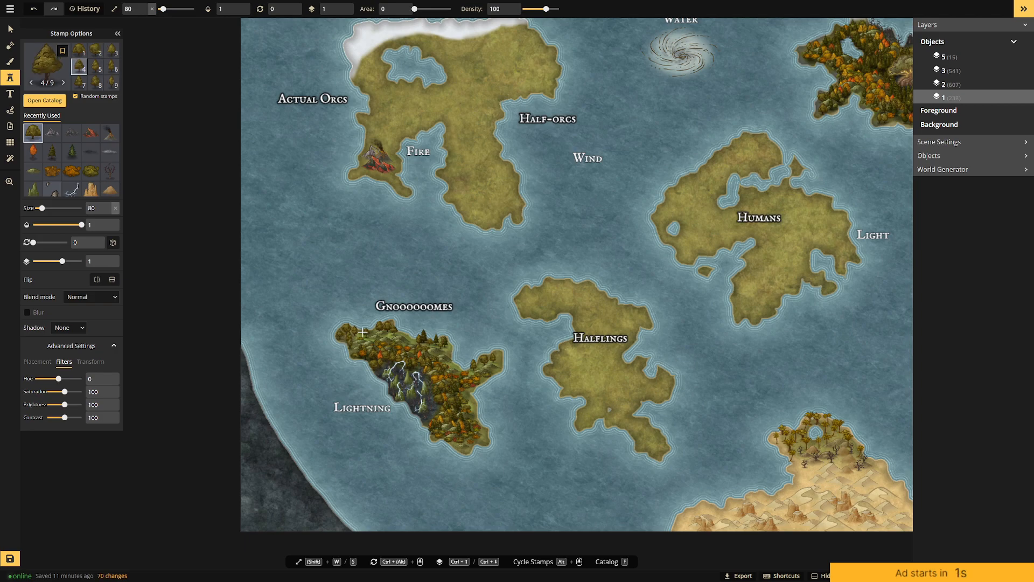
click(362, 332)
Choose the seven-variant pine tree stamp and add size 80 pines across the gnome island's northwest and north side.
click(71, 154)
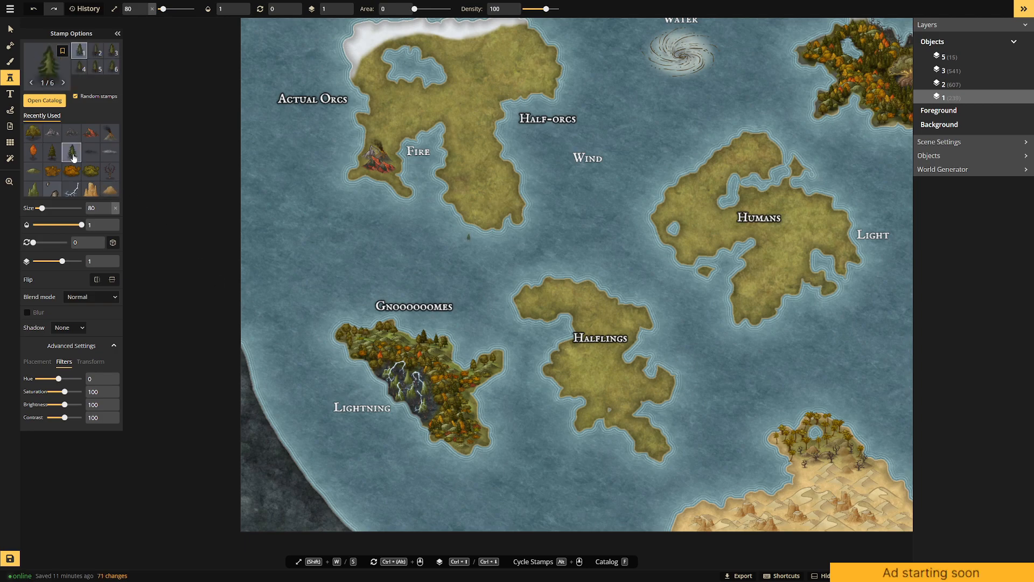
shift+click(56, 156)
click(363, 335)
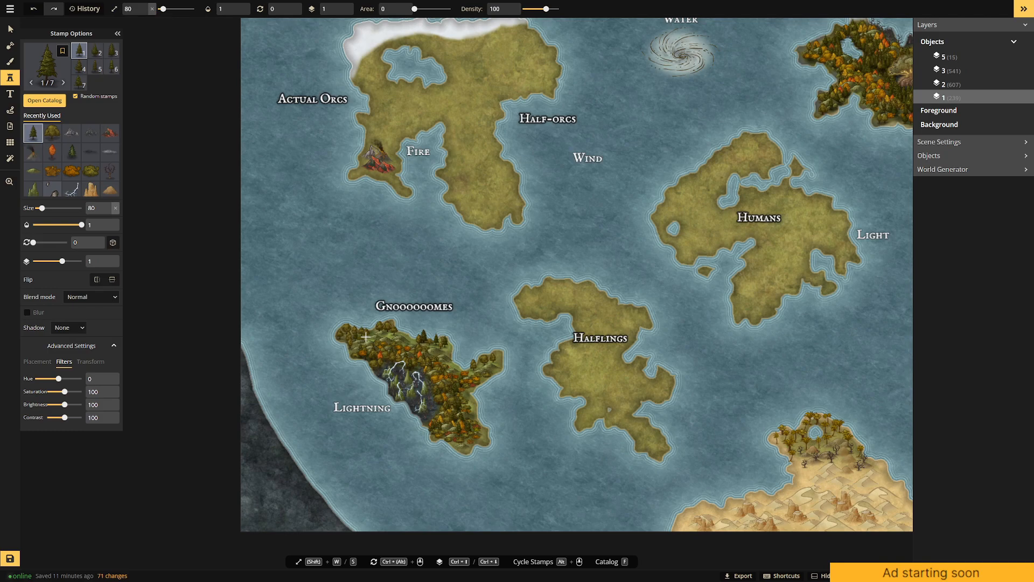
click(346, 332)
click(346, 335)
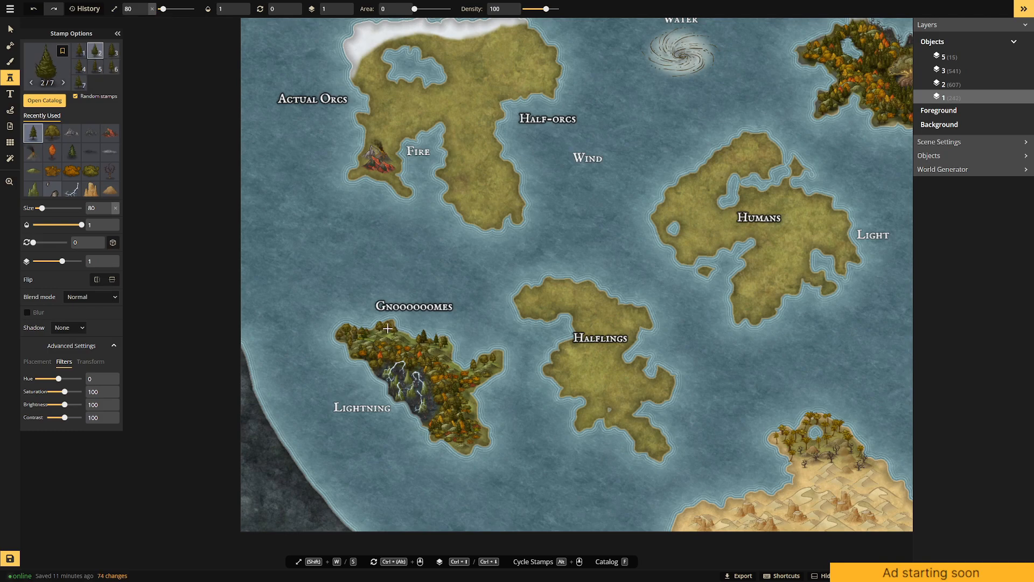
click(388, 329)
click(428, 344)
click(427, 346)
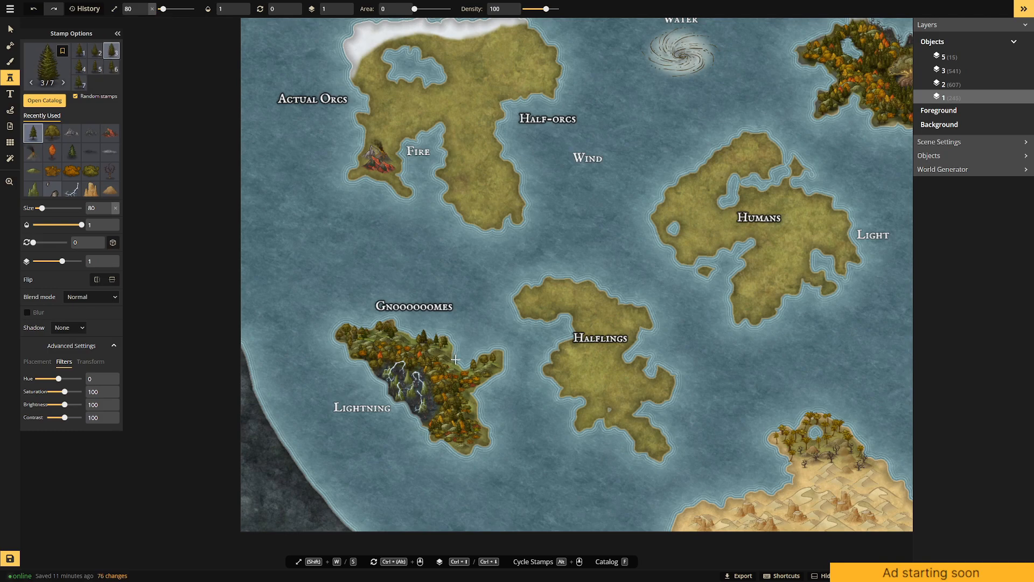
Add pine tree stamps on the gnome island's eastern arm and on the coast just south of it.
click(484, 362)
click(494, 360)
click(497, 360)
click(471, 387)
click(467, 390)
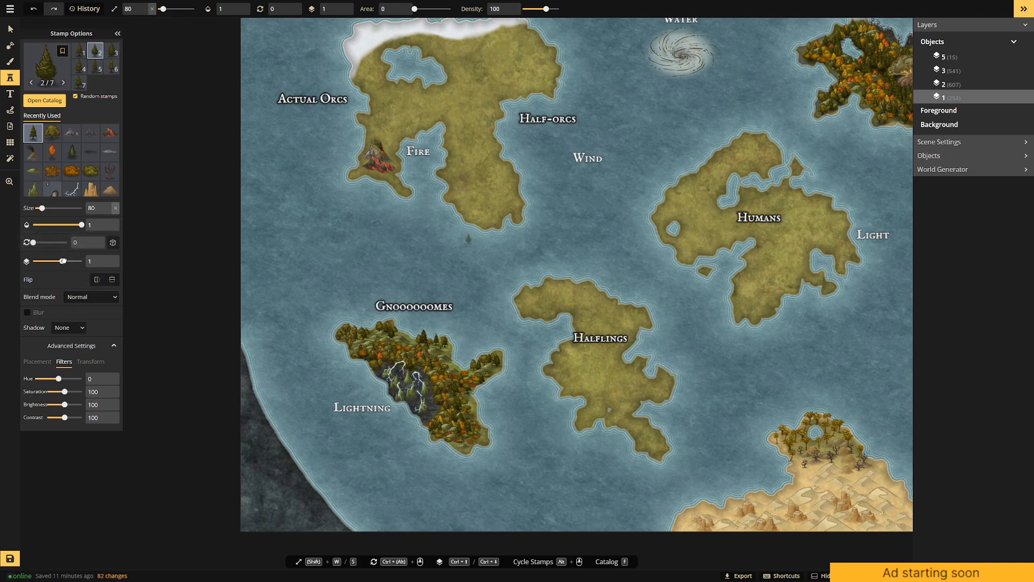
Set the pine stamp to layer 2 and place pines down the gnome island's southeastern coast to its southern tip.
drag(62, 260, 66, 261)
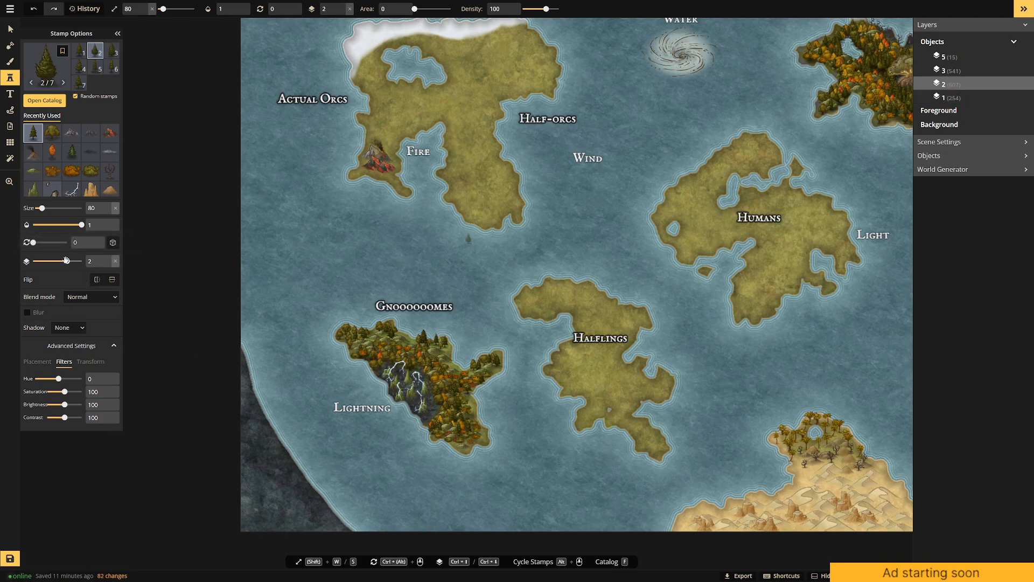
click(467, 399)
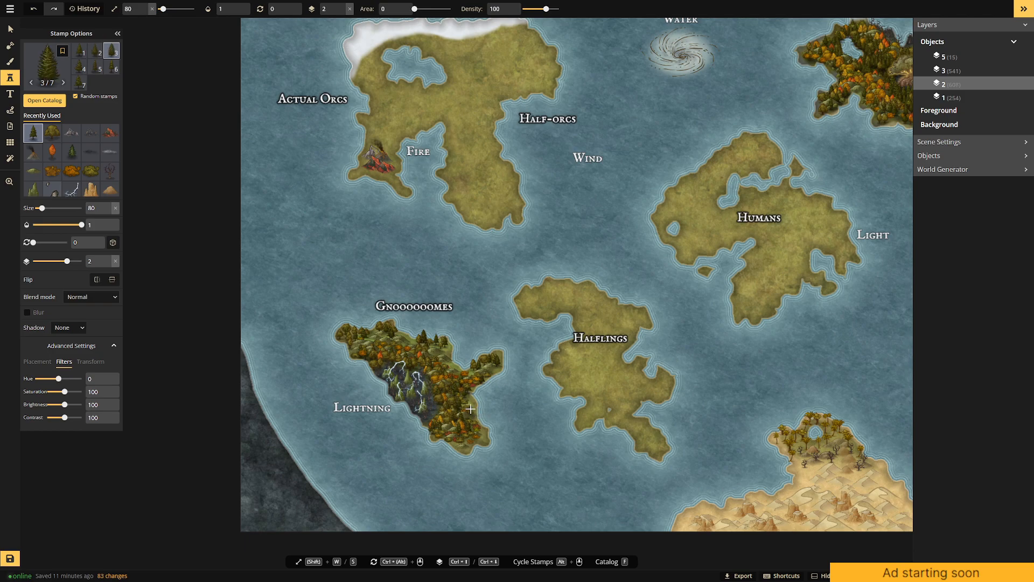
click(476, 421)
click(473, 443)
click(465, 439)
click(465, 439)
click(459, 442)
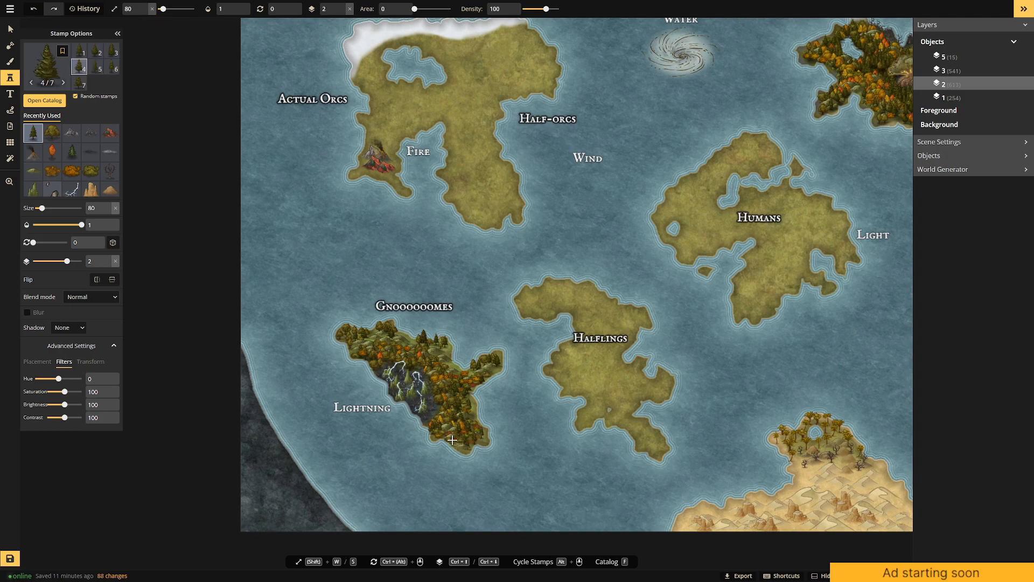
click(452, 441)
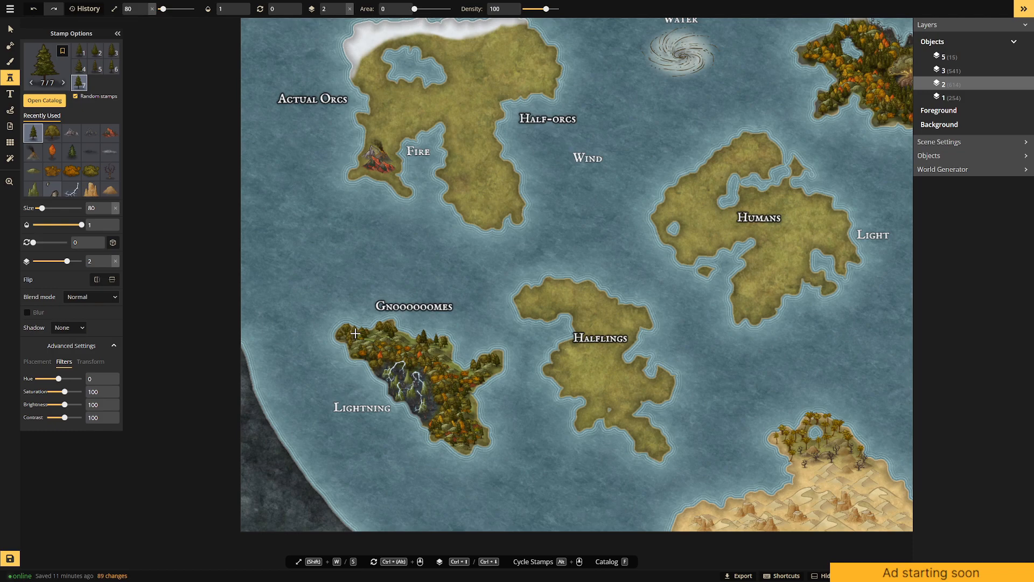
Choose a nine-variant rocky mountain stamp from the Fantasy World Mountains catalog for the fire island.
click(467, 237)
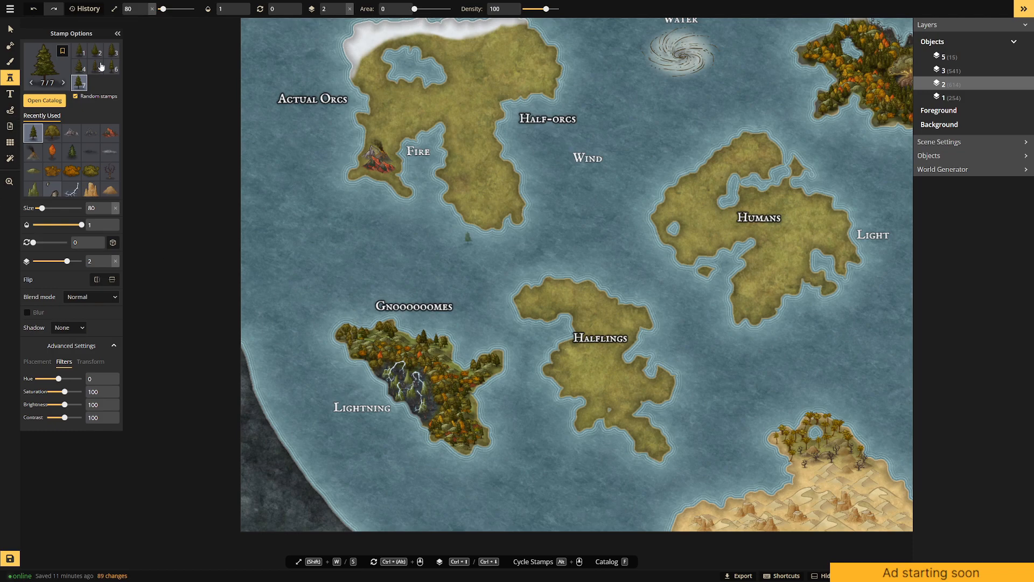
click(10, 64)
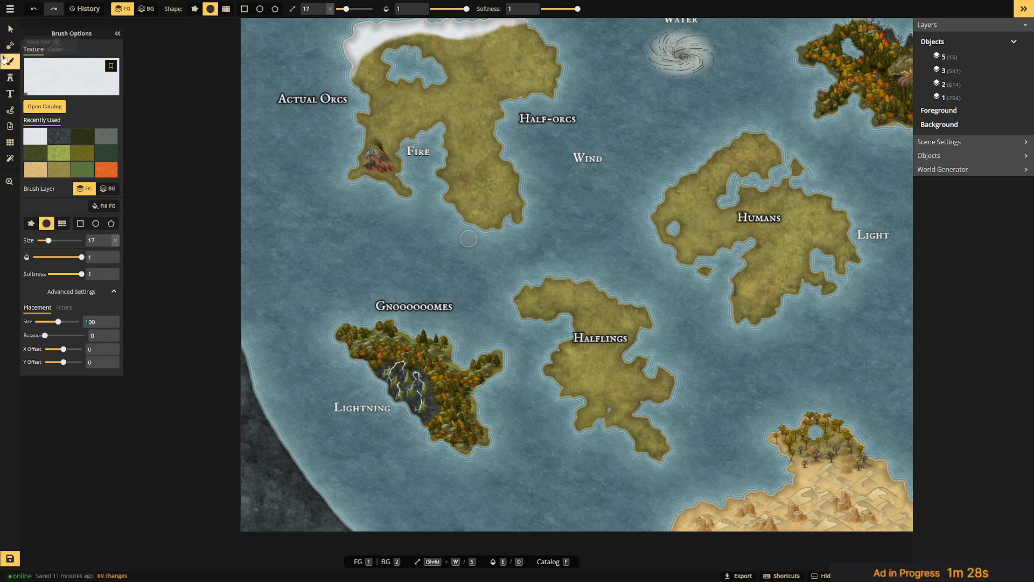
scroll(387, 156, up, 5)
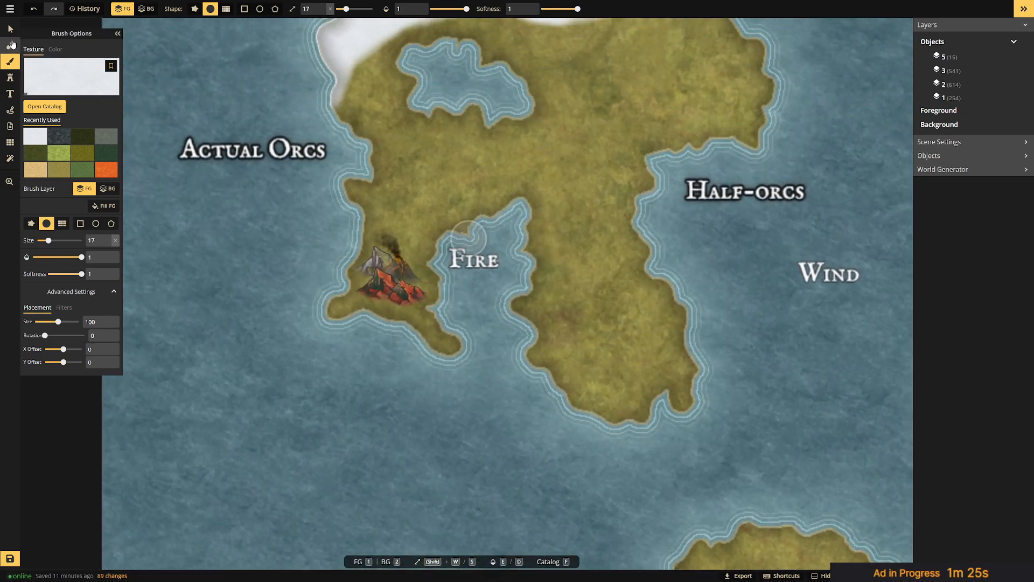
click(10, 77)
click(12, 62)
click(10, 78)
click(43, 62)
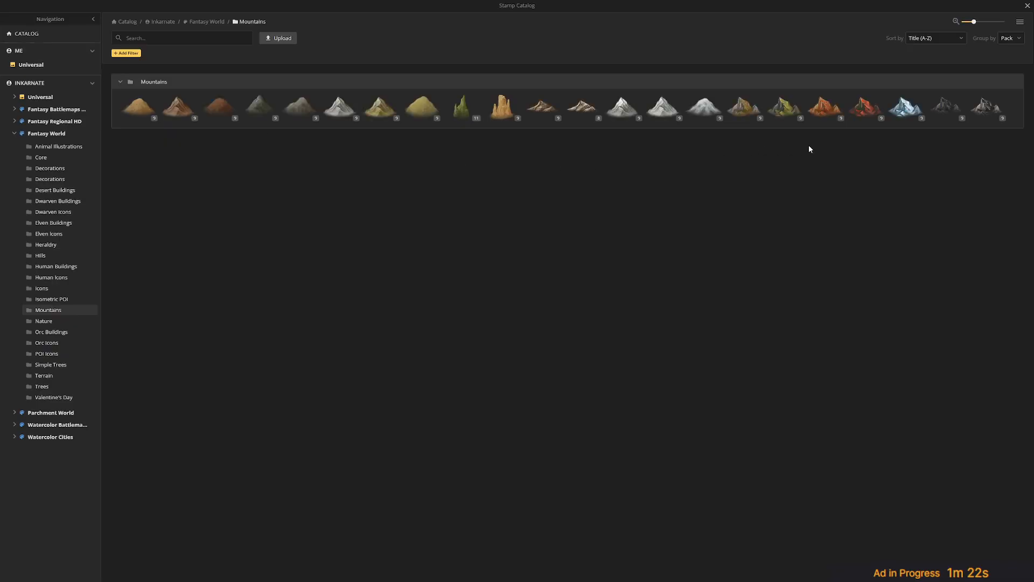
click(952, 106)
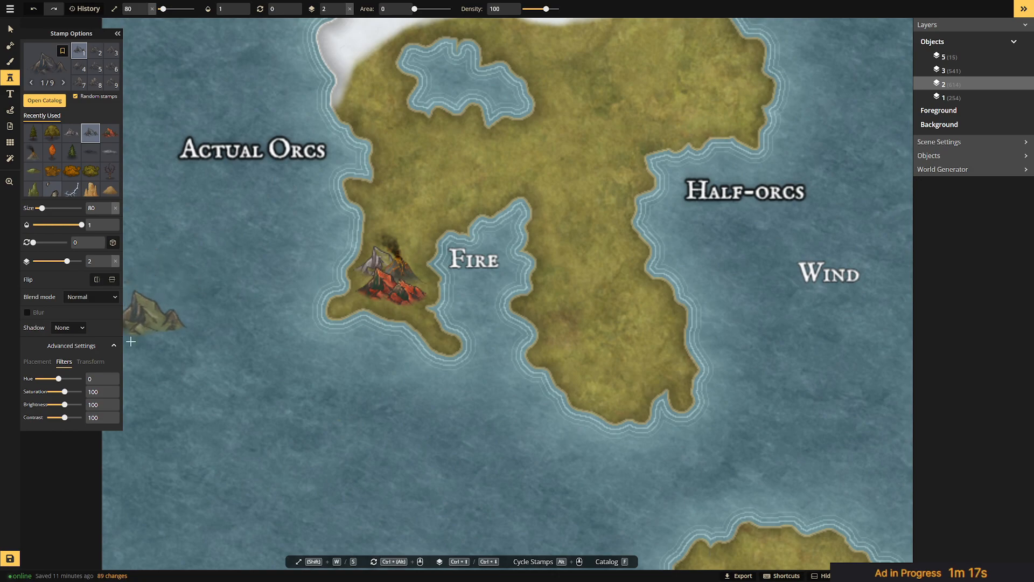
Test the fifth mountain variant at size 80 by placing one on the sea west of the volcano.
click(90, 362)
click(63, 363)
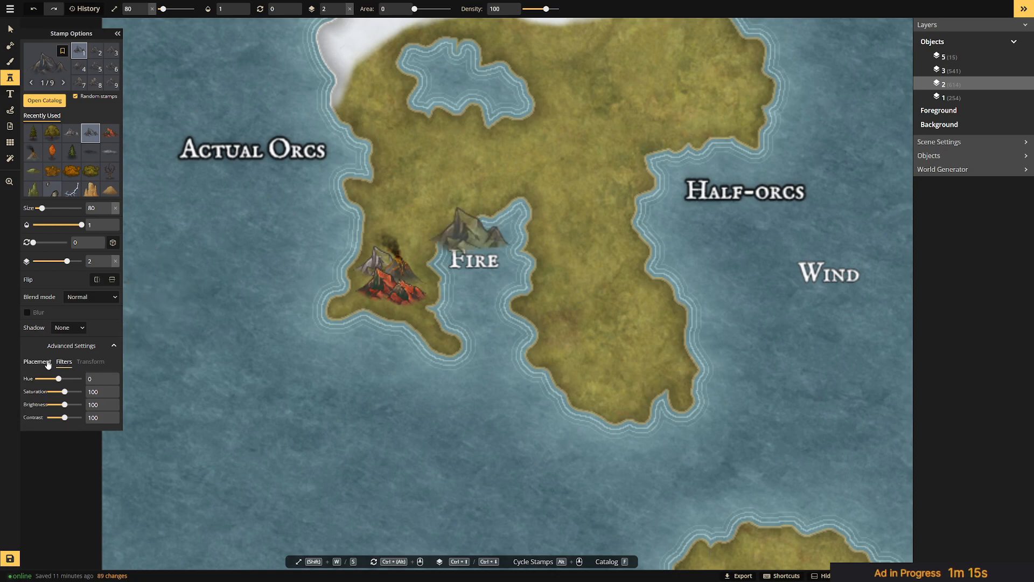
click(37, 362)
click(63, 361)
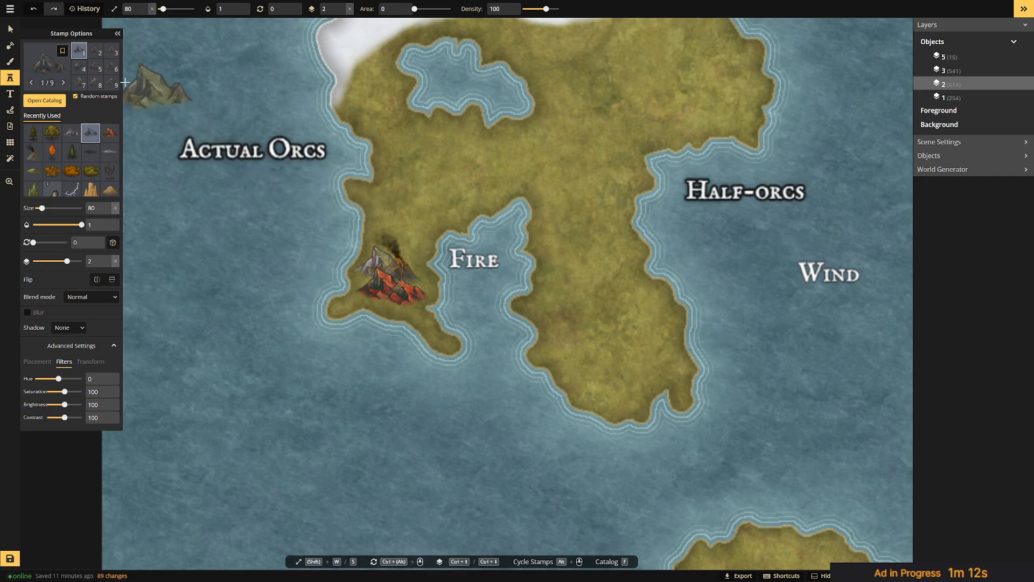
click(94, 71)
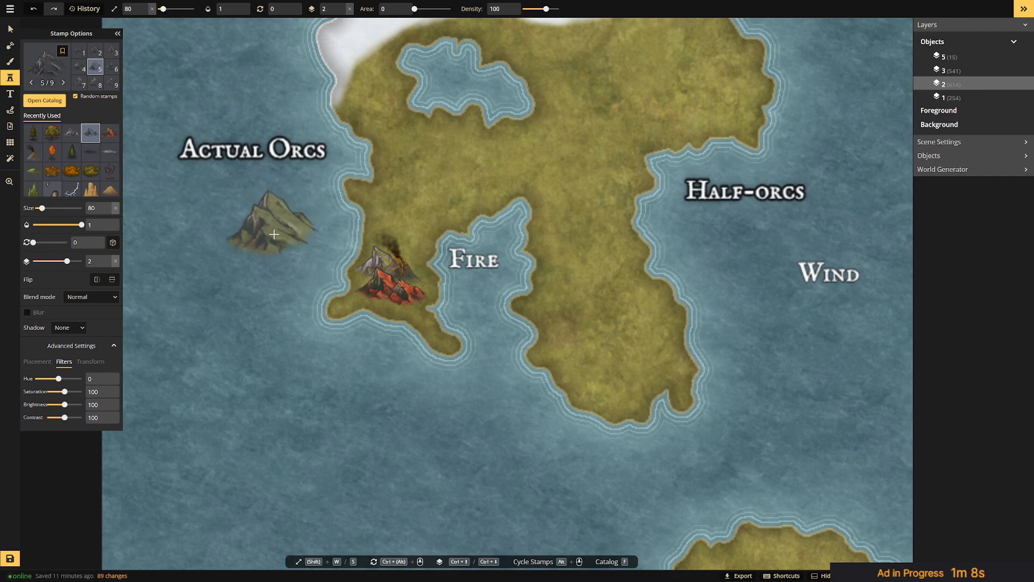
click(269, 241)
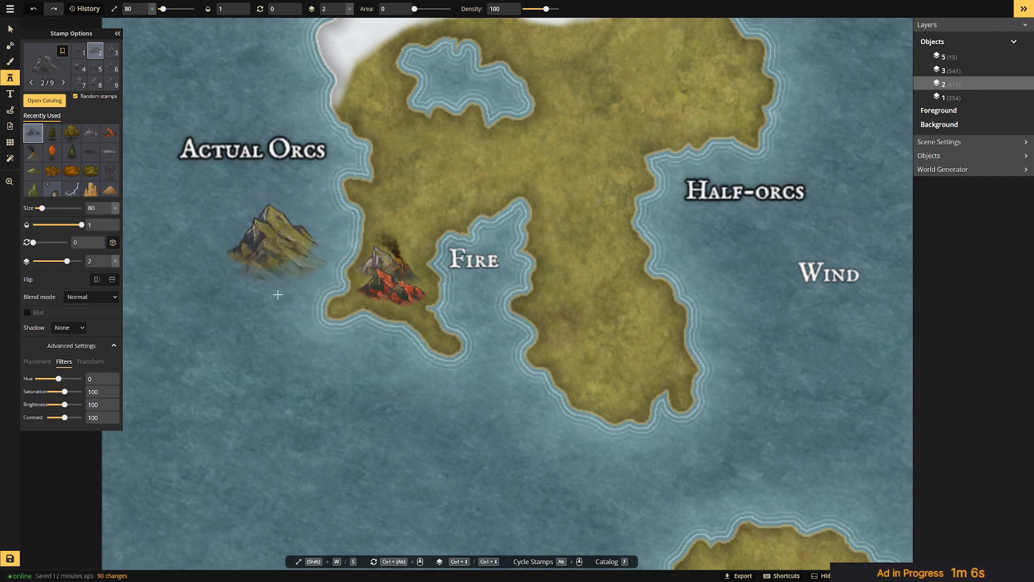
Delete the test mountain from the sea west of the volcano.
key(v)
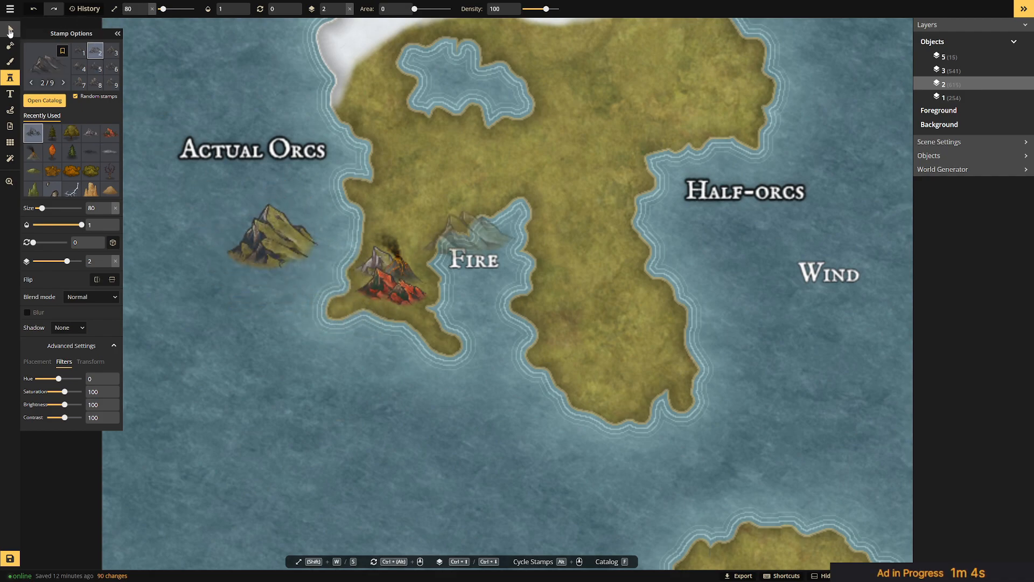
click(266, 222)
key(Delete)
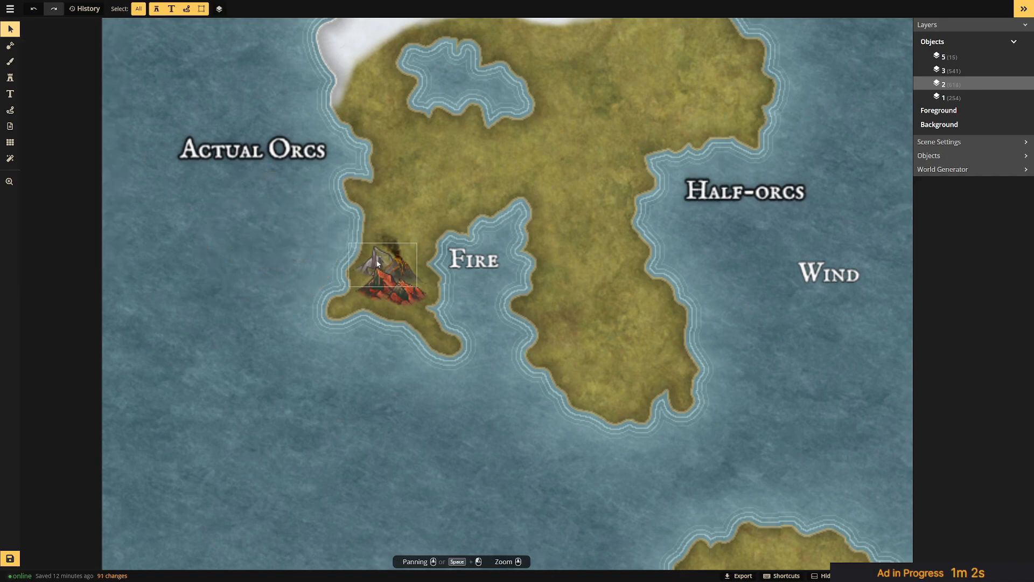
Try saturation 0, contrast 98 and a shifted hue on the mountain stamp behind the volcano's lava, and undo the filter changes.
click(384, 267)
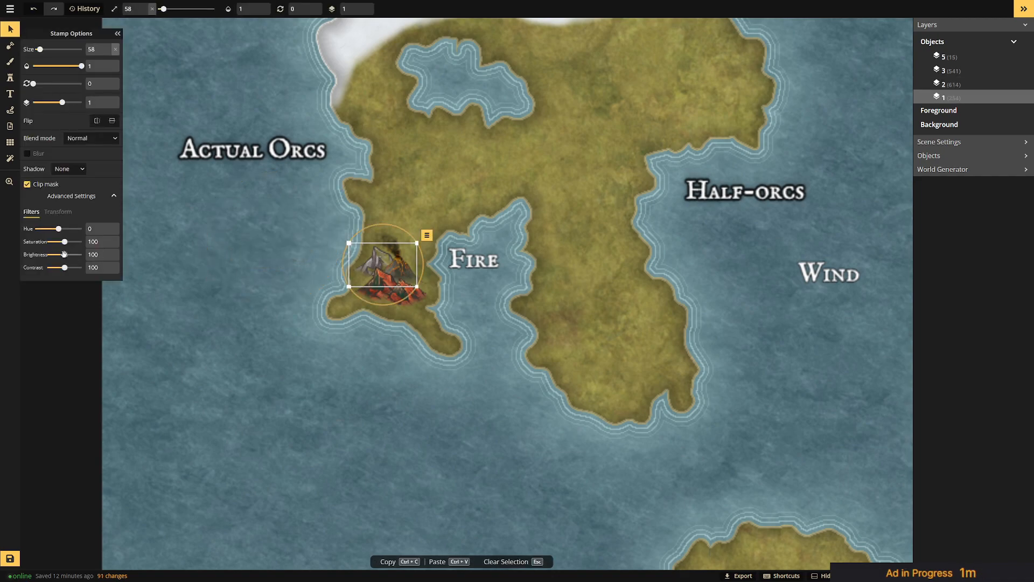
drag(64, 254, 64, 256)
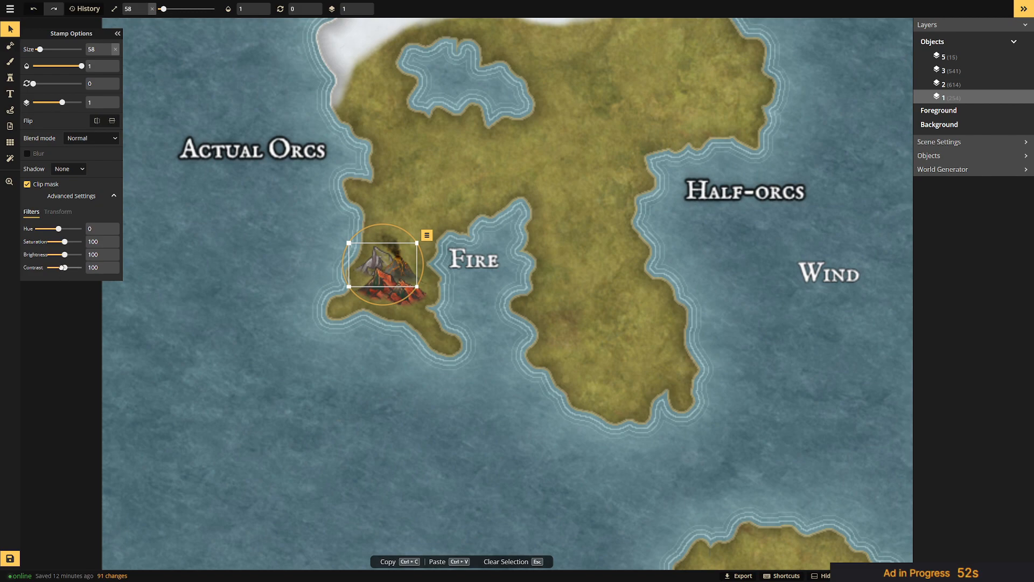
mouse_move(57, 268)
mouse_down()
mouse_move(75, 268)
mouse_move(66, 268)
mouse_up()
drag(82, 241, 34, 242)
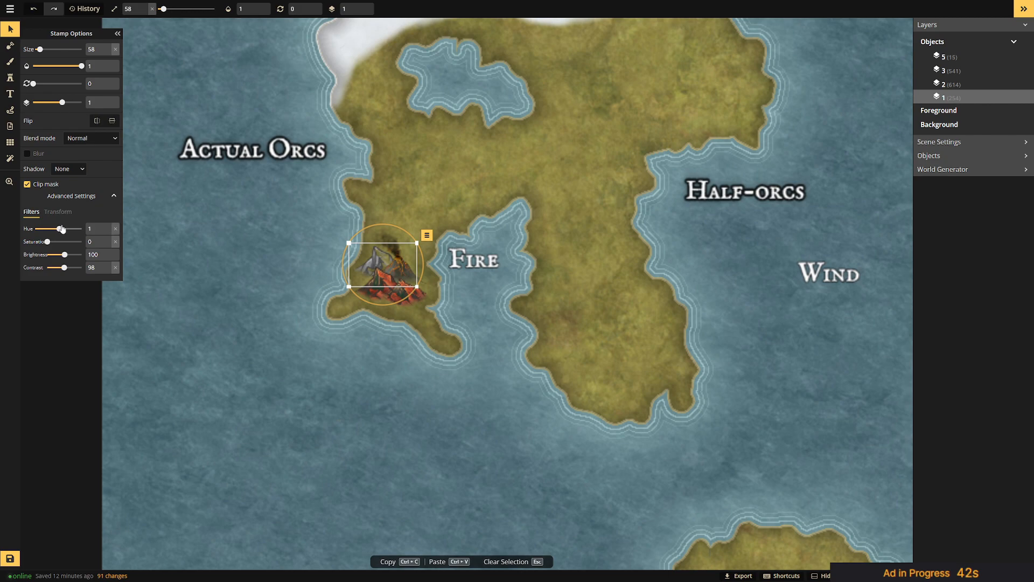
drag(81, 229, 50, 229)
key(ctrl+z)
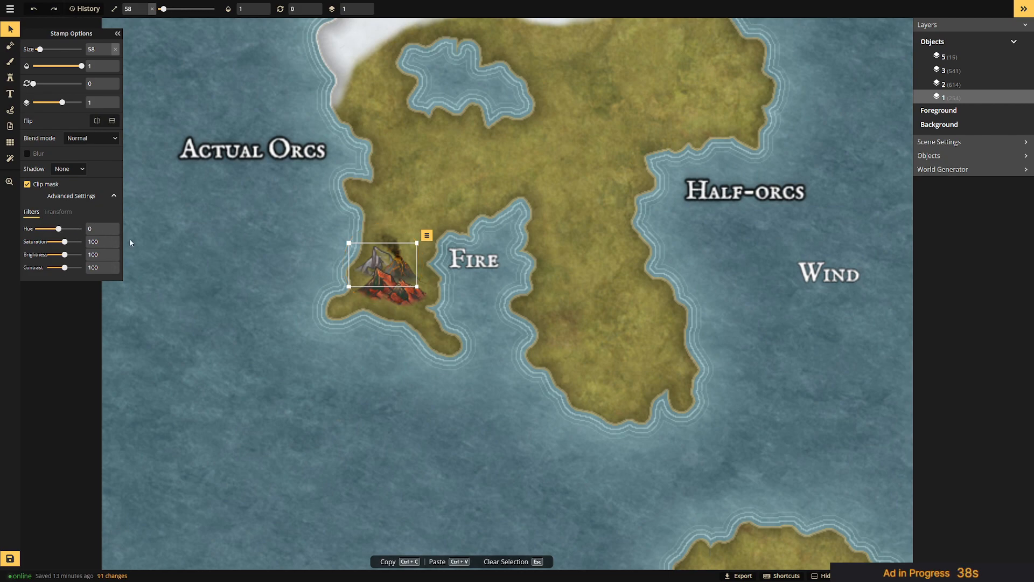
Turn off the clip mask on the selected grey mountain stamp and show the placement settings for new stamps.
click(56, 214)
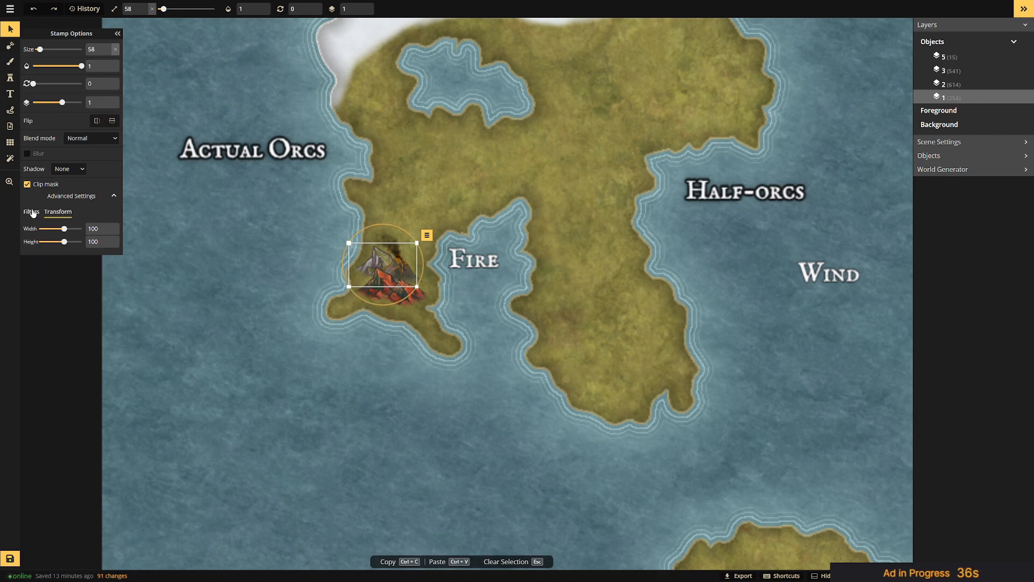
click(32, 214)
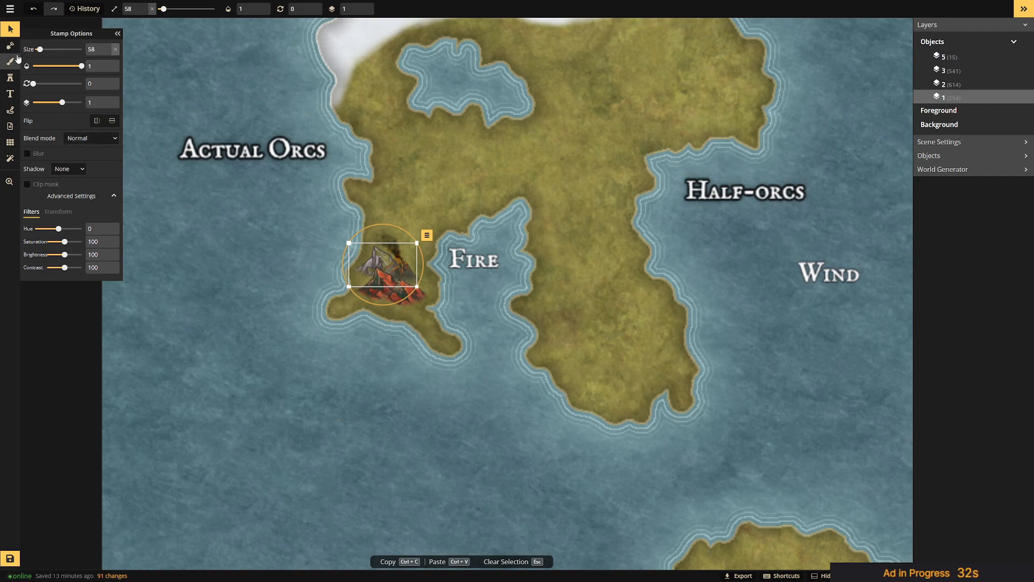
click(10, 79)
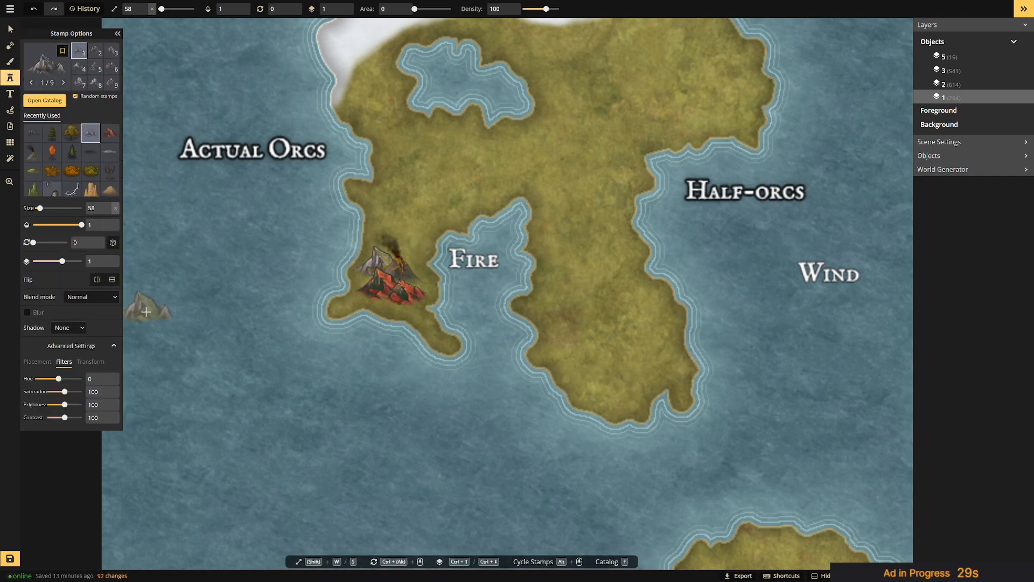
click(45, 362)
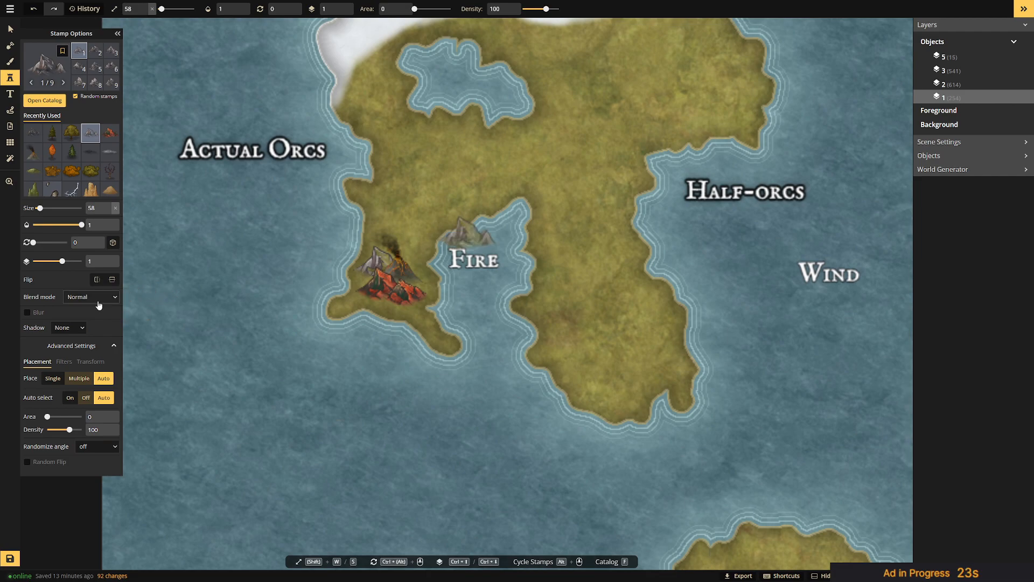
drag(504, 290, 97, 12)
drag(655, 402, 193, 3)
drag(604, 188, 547, 461)
drag(205, 134, 625, 398)
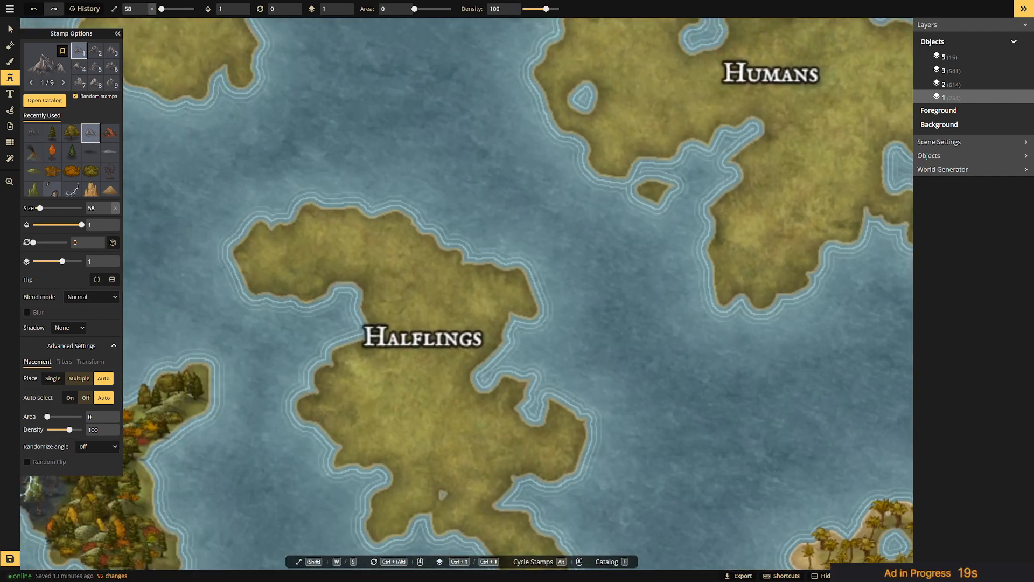
drag(156, 145, 661, 281)
drag(461, 202, 486, 336)
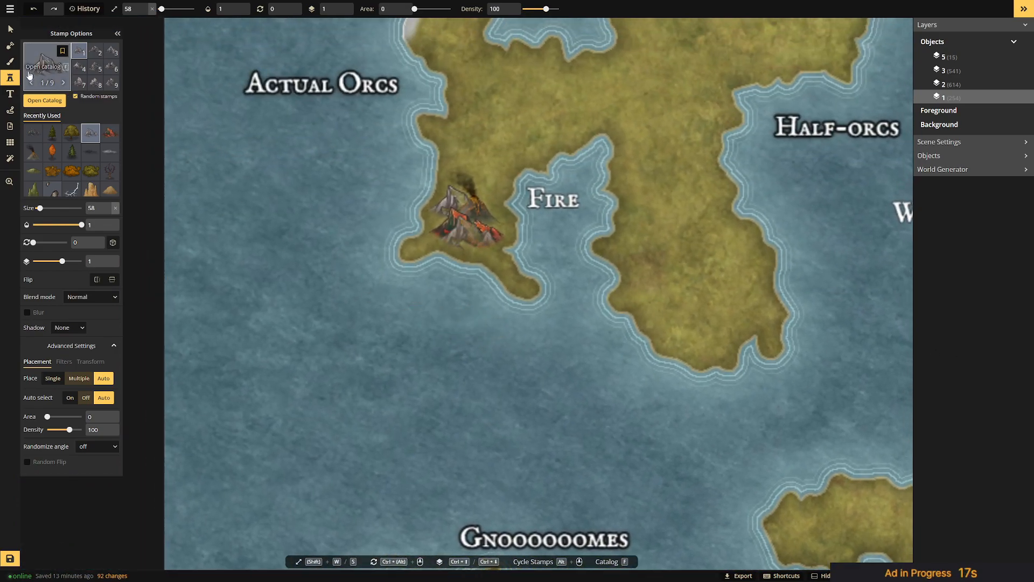
Paint the dark blue-grey rock texture from Barren Lands onto the foreground beneath the volcano and its lava rocks.
click(12, 62)
click(68, 74)
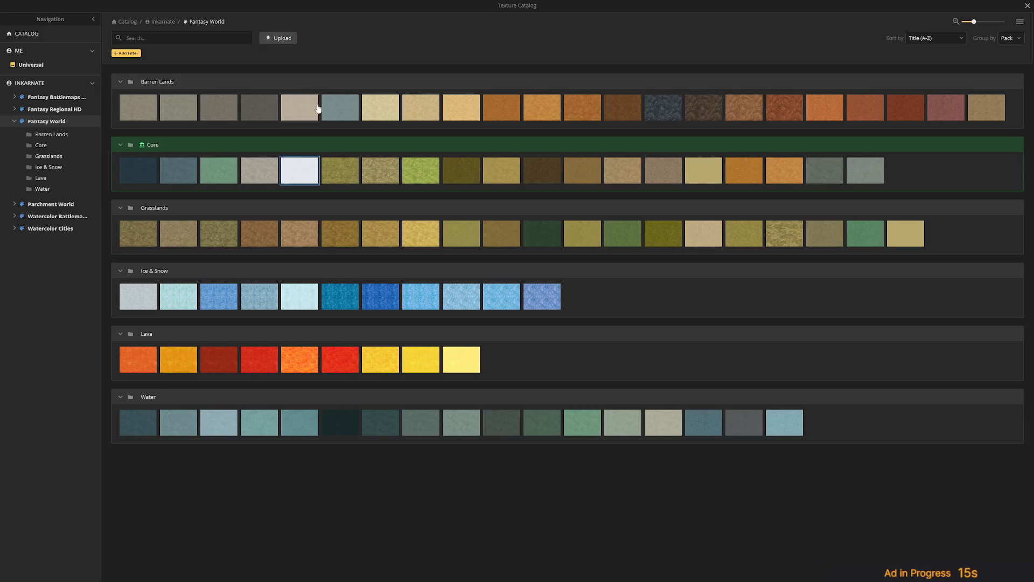
click(655, 107)
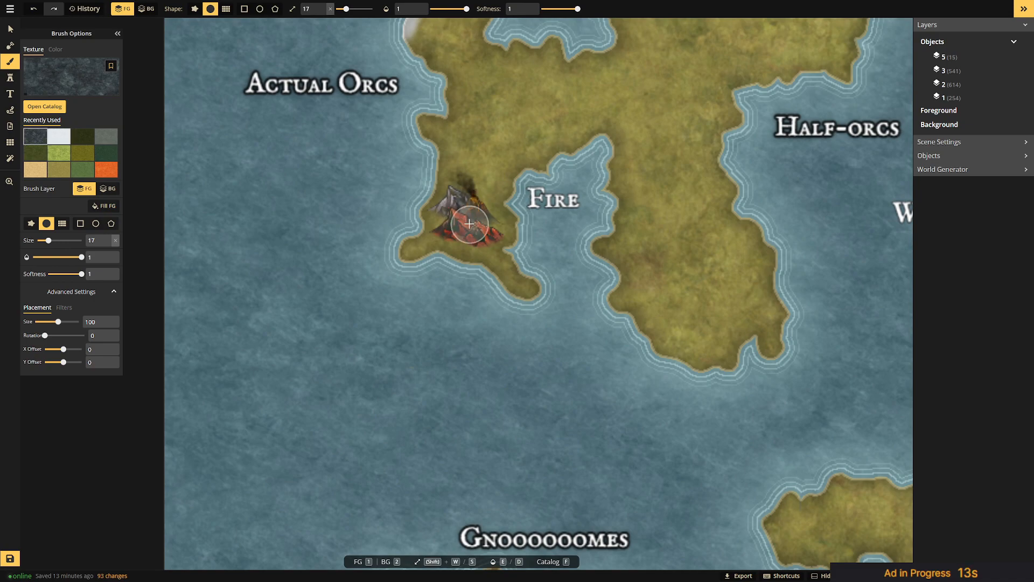
mouse_move(457, 205)
mouse_down()
mouse_move(464, 204)
mouse_move(488, 238)
mouse_move(463, 221)
mouse_move(443, 233)
mouse_move(476, 240)
mouse_move(439, 230)
mouse_move(478, 224)
mouse_up()
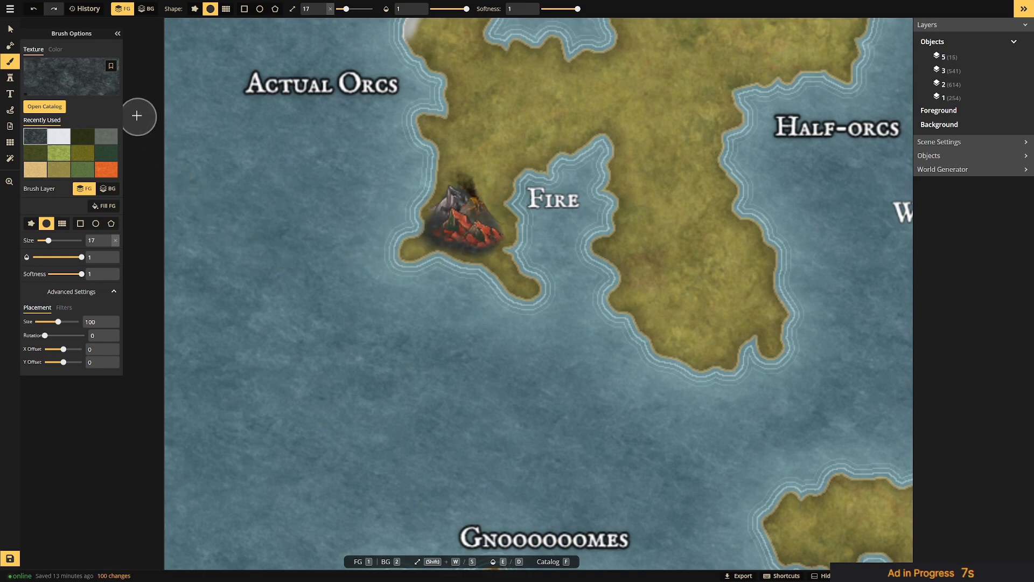
Place a grey mountain stamp just north of the volcano and move it down so it overlaps the volcano's peak.
click(10, 77)
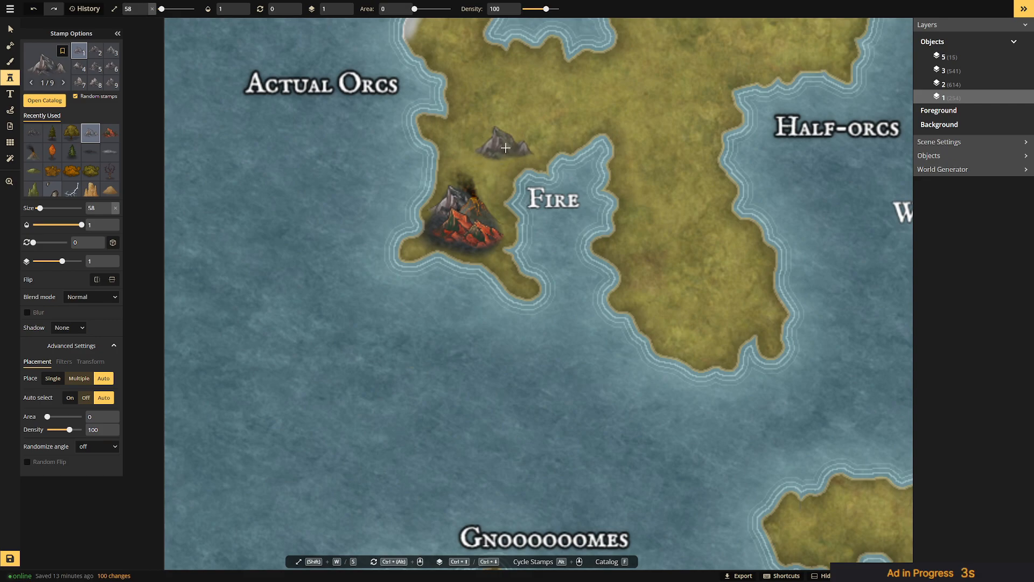
click(507, 156)
click(552, 234)
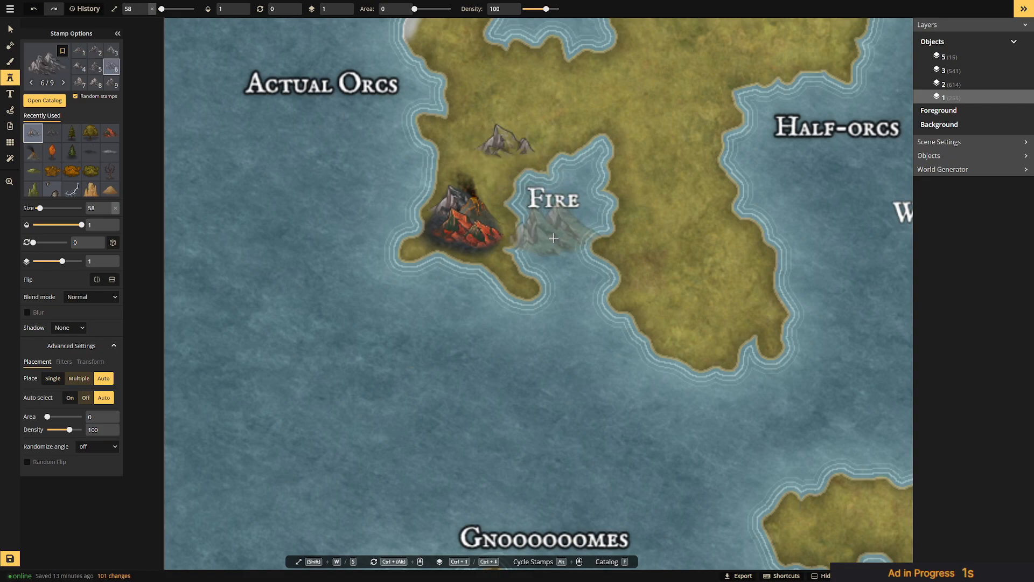
click(109, 133)
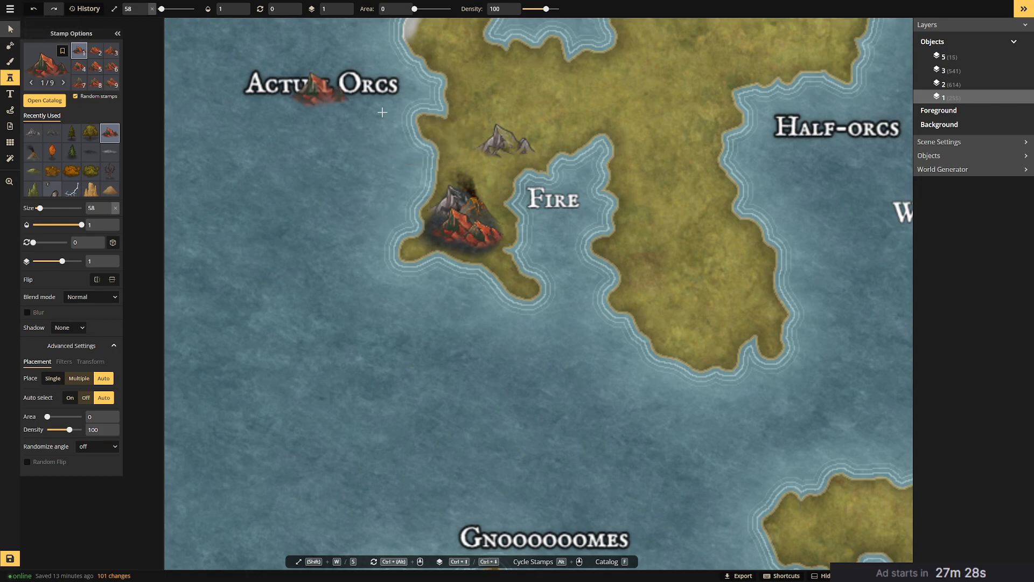
click(11, 29)
click(506, 128)
drag(506, 127, 478, 191)
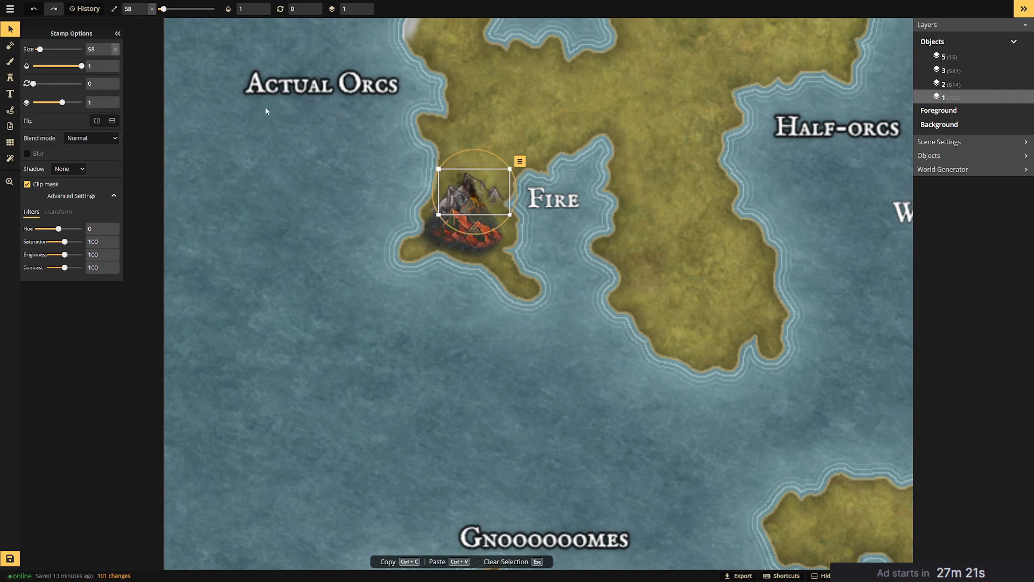
Extend the range north-east from the volcano with several overlapping grey mountain stamps, starting with variant 2.
click(10, 77)
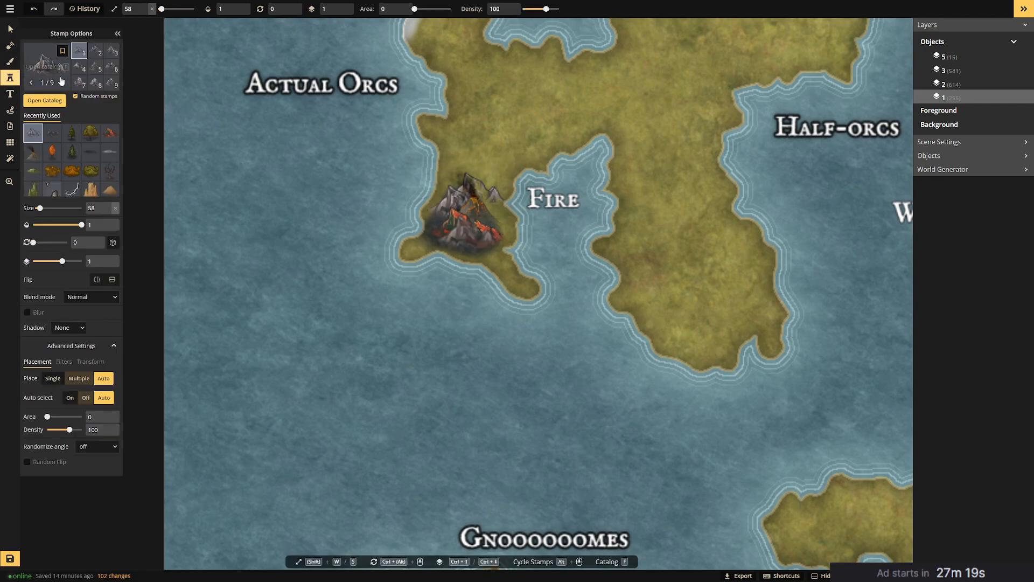
click(95, 52)
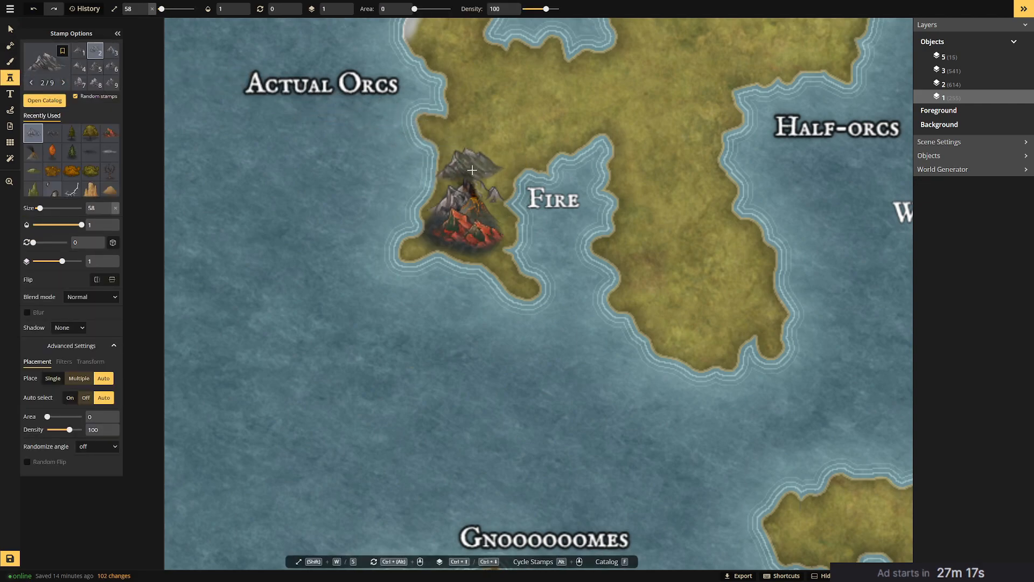
click(479, 180)
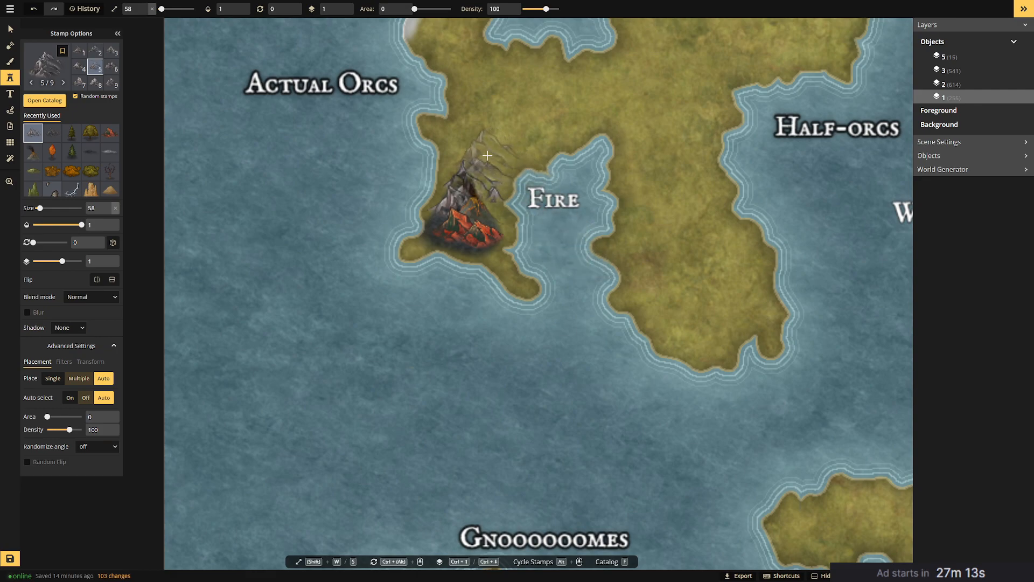
click(493, 157)
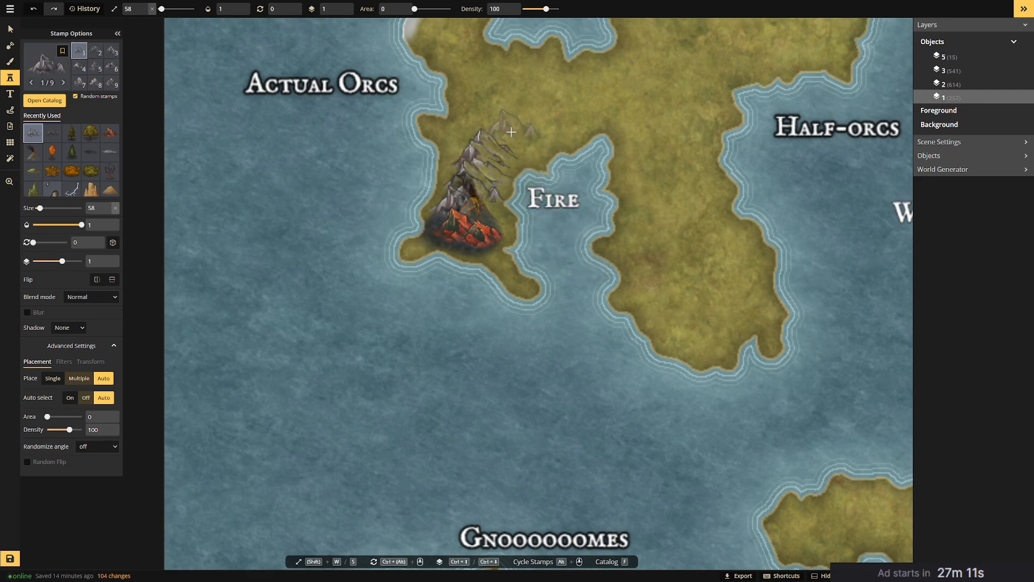
click(519, 136)
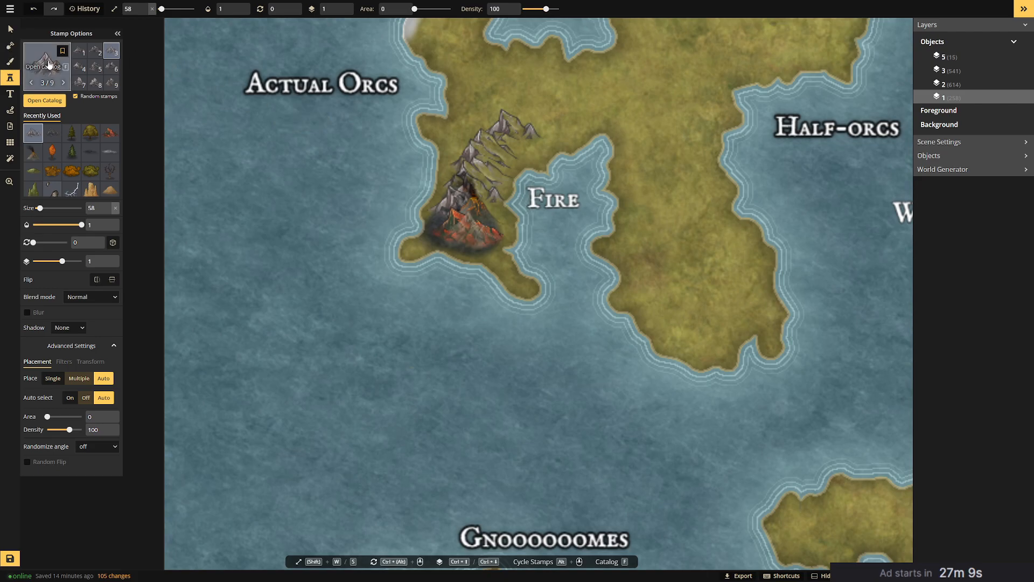
Switch to the darker mountain stamp set and add dark peaks around the northern end of the grey range.
key(f)
click(963, 114)
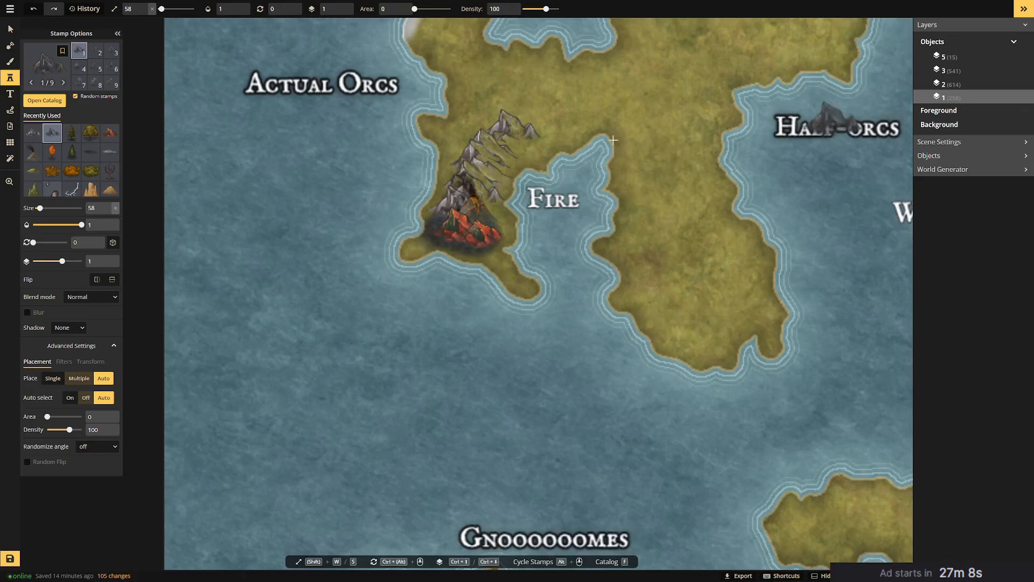
click(515, 155)
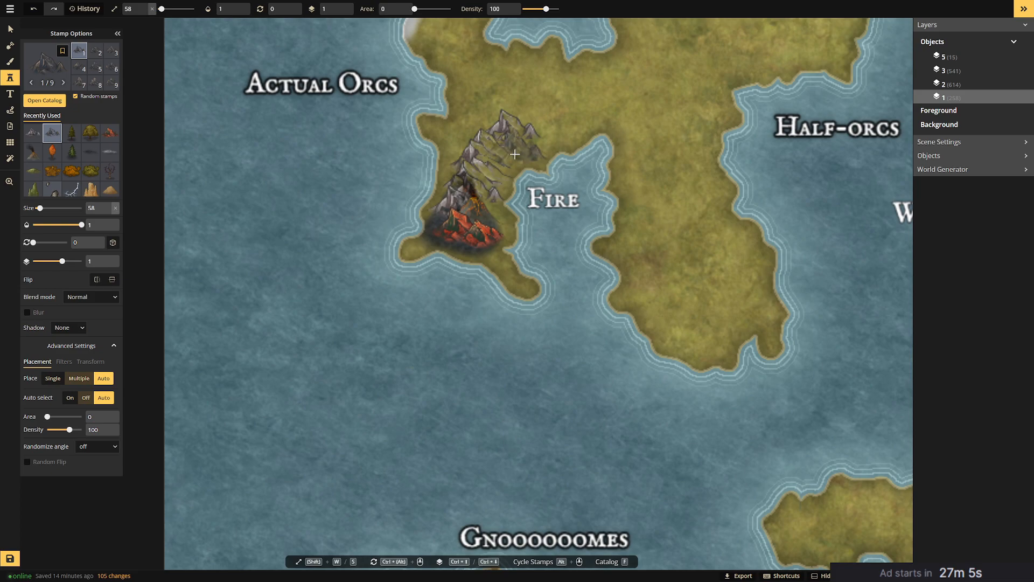
click(476, 132)
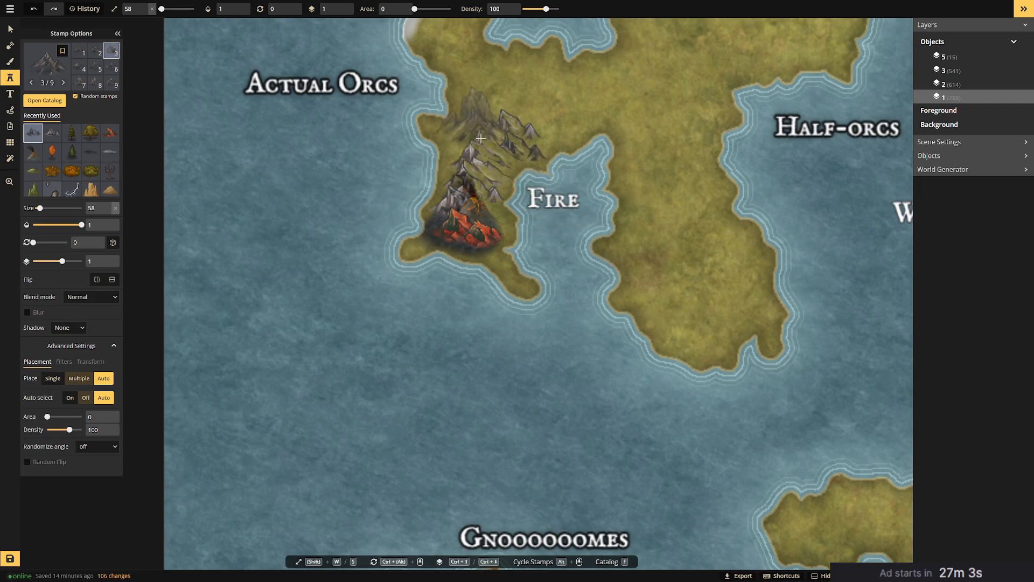
click(513, 110)
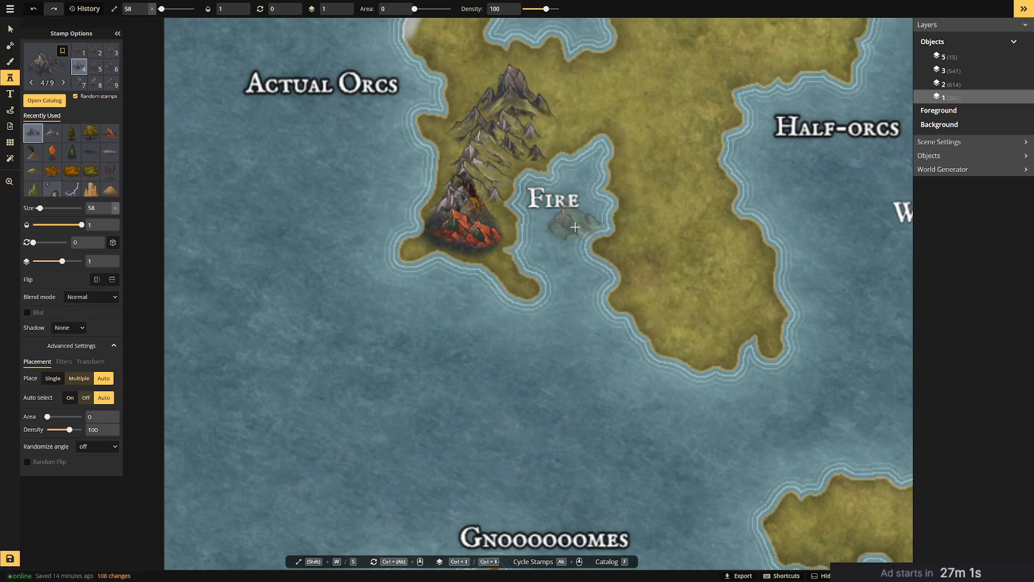
Paint the dark Barren Lands rock texture on the foreground under the mountain range, down to the volcano's base.
scroll(555, 178, up, 3)
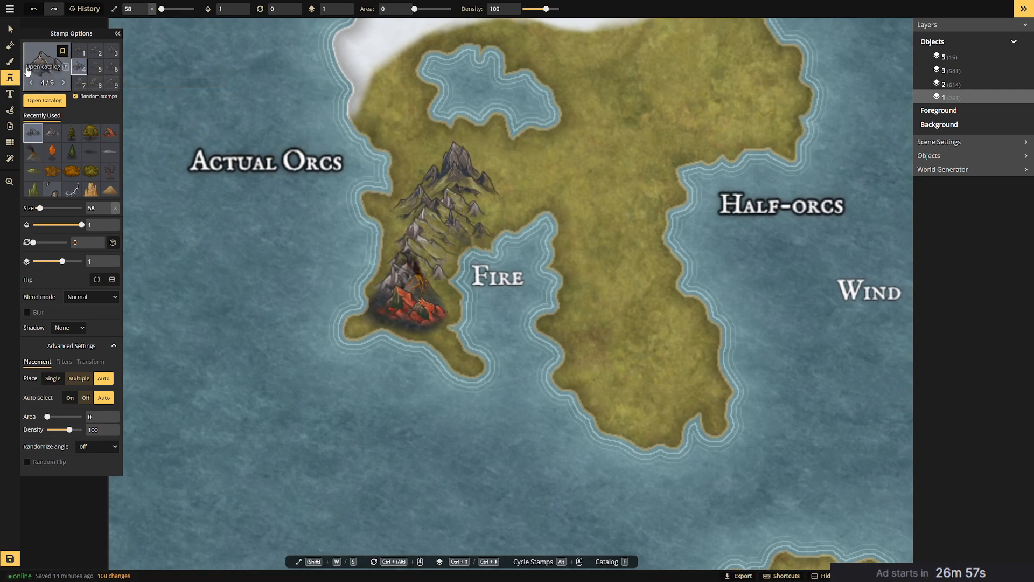
click(10, 61)
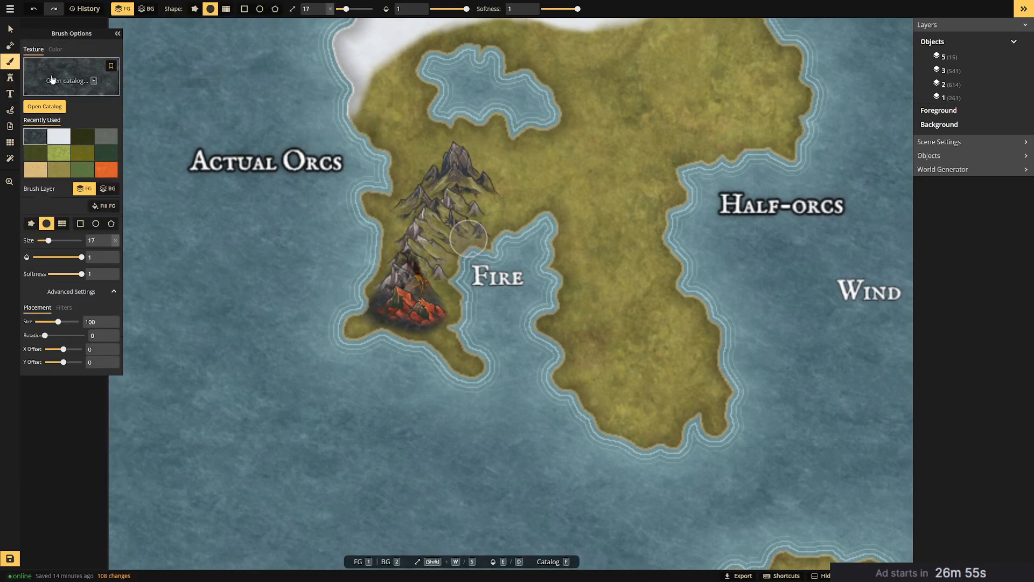
click(52, 80)
click(662, 110)
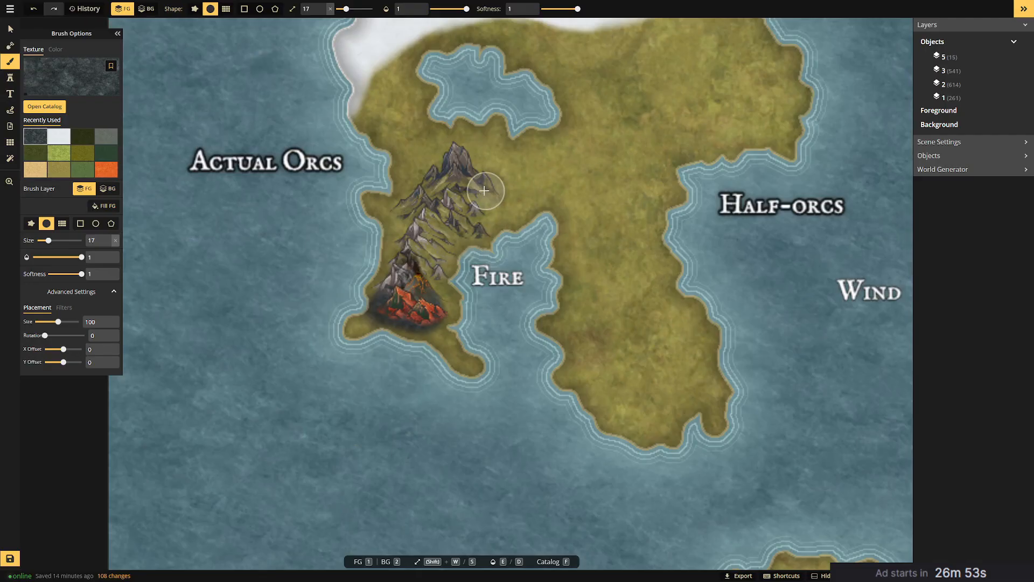
drag(472, 212, 424, 277)
mouse_move(424, 276)
mouse_down()
mouse_move(408, 224)
mouse_move(437, 239)
mouse_move(453, 227)
mouse_move(447, 194)
mouse_move(425, 231)
mouse_move(437, 219)
mouse_move(463, 234)
mouse_move(401, 266)
mouse_move(425, 252)
mouse_move(423, 241)
mouse_move(407, 260)
mouse_move(430, 288)
mouse_move(423, 311)
mouse_up()
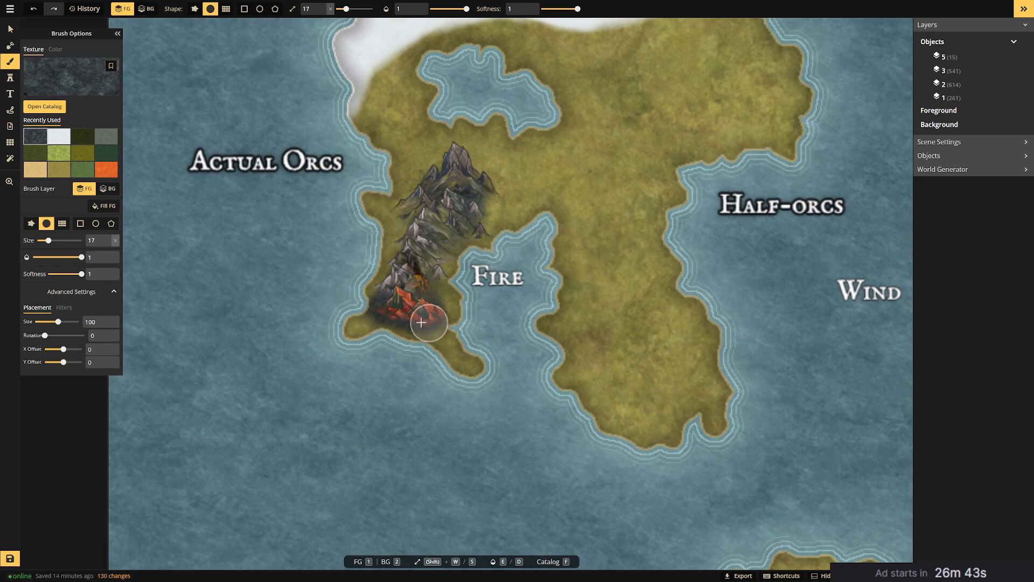
Choose the bare dead tree stamp, try it along the volcano's east side, and set the stamp layer to 2.
click(11, 77)
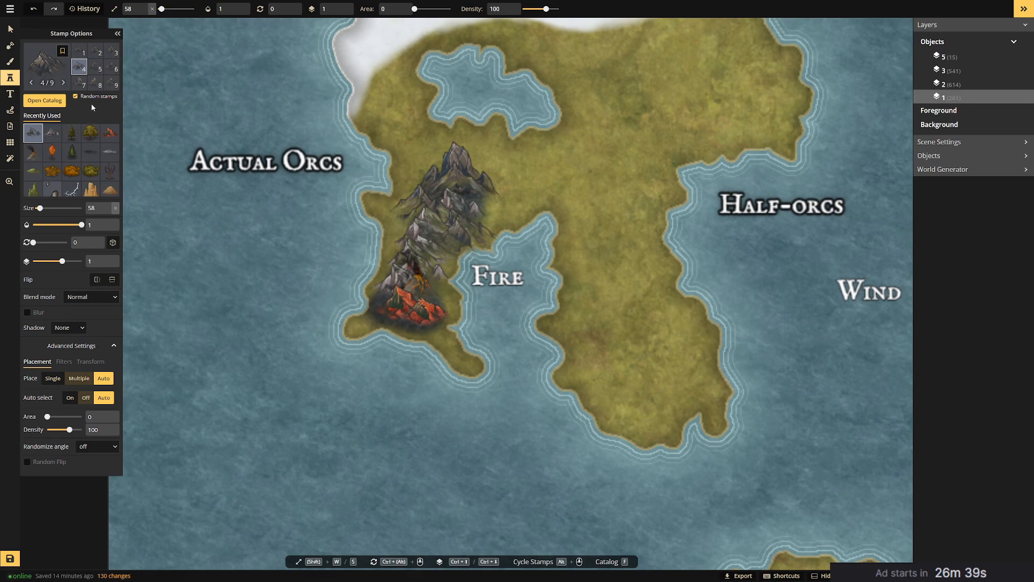
click(109, 171)
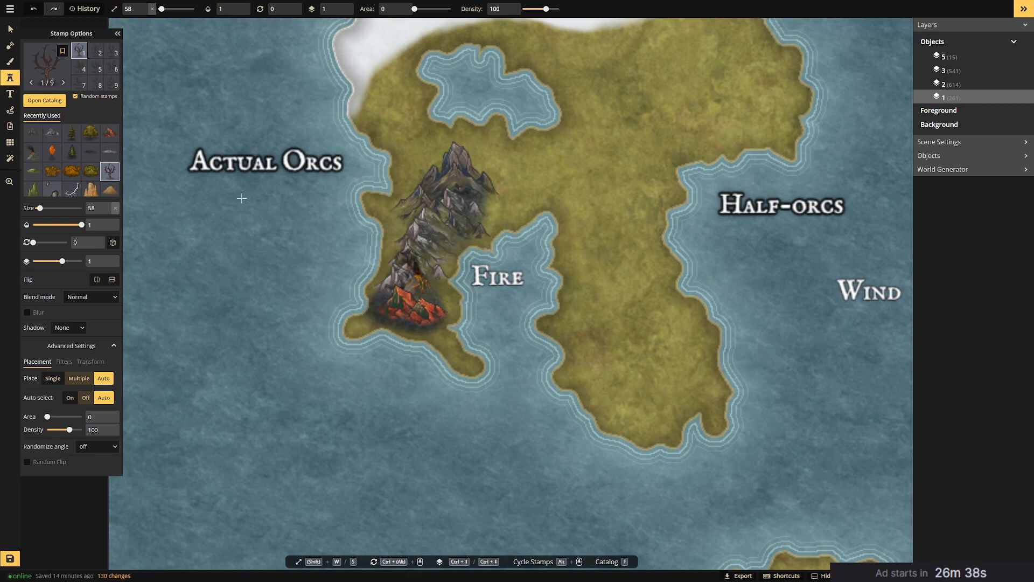
click(444, 298)
click(446, 317)
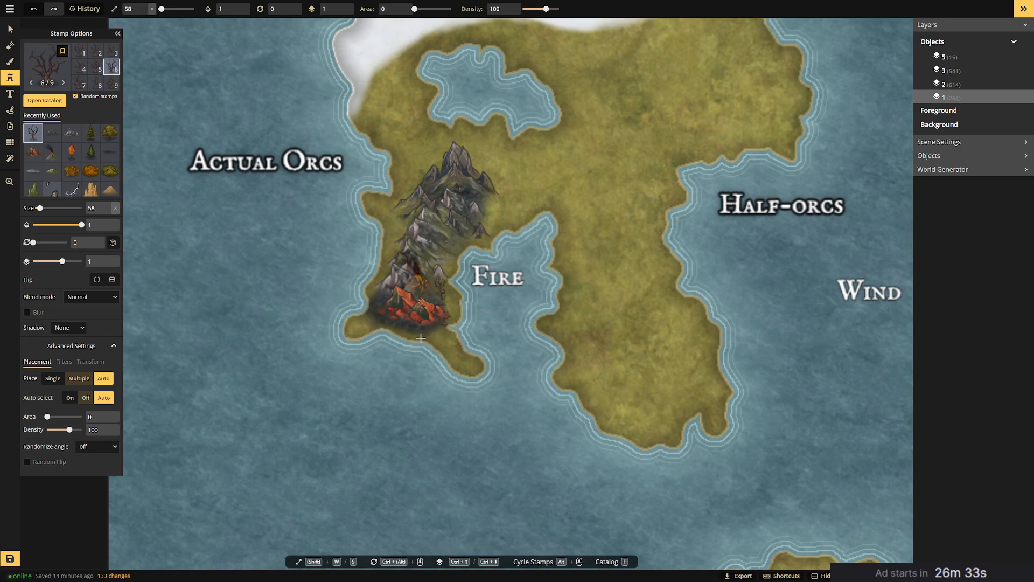
drag(62, 260, 67, 261)
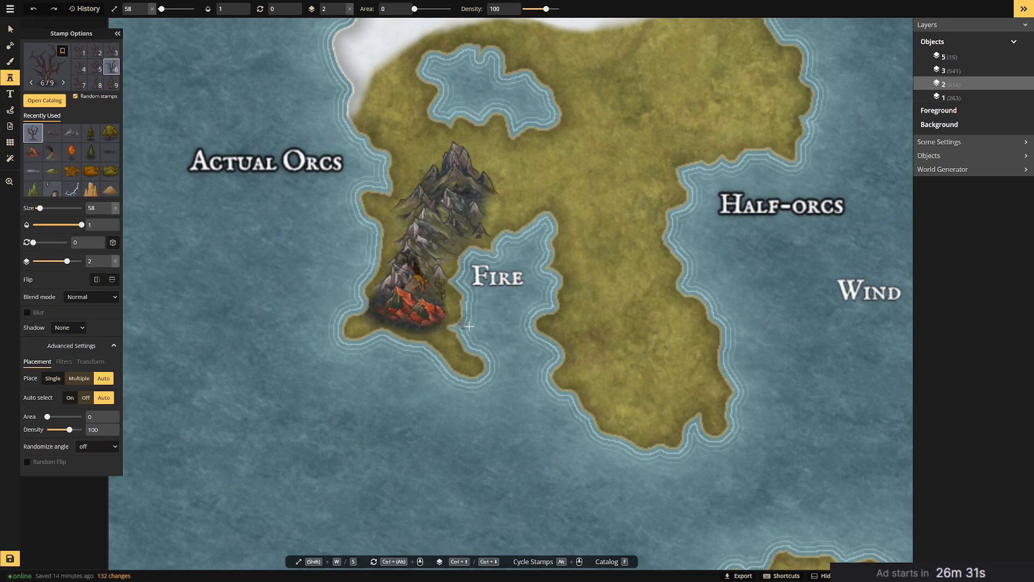
Try dead trees along the volcano's southern foot, and undo all the dead tree placements.
click(442, 324)
click(432, 331)
click(412, 332)
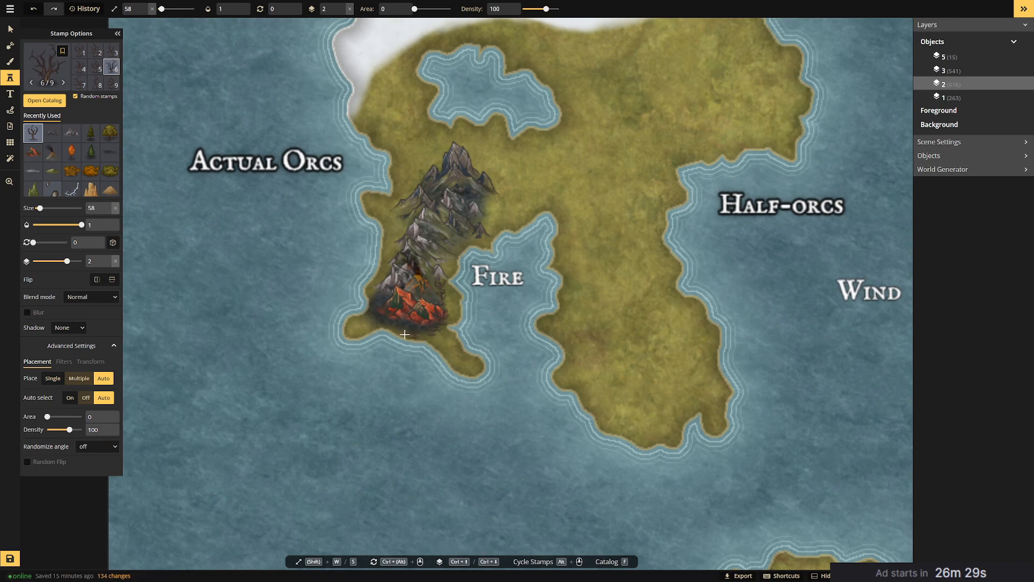
click(384, 324)
key(ctrl+z)
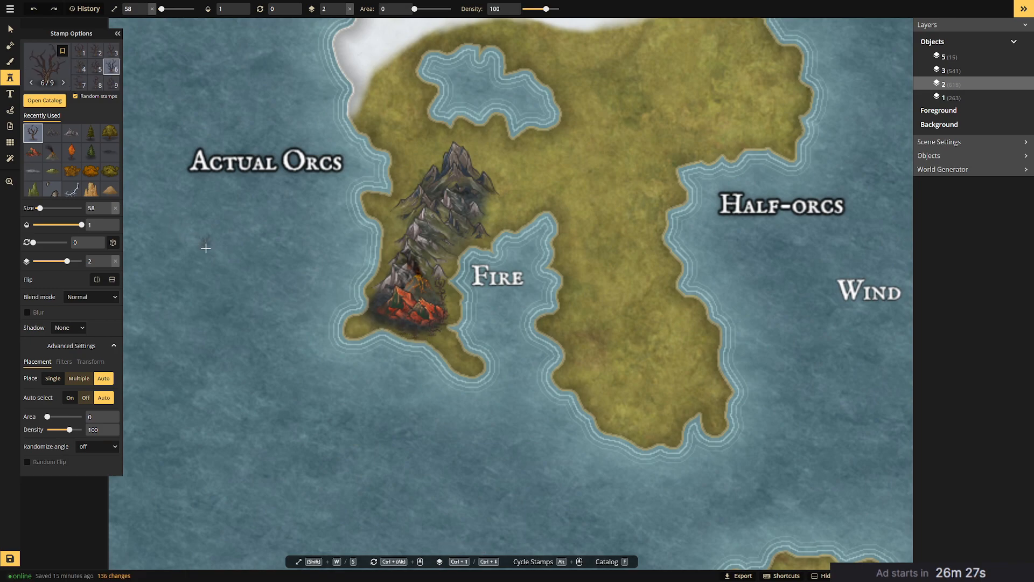
key(ctrl+z)
key(ctrl+z)
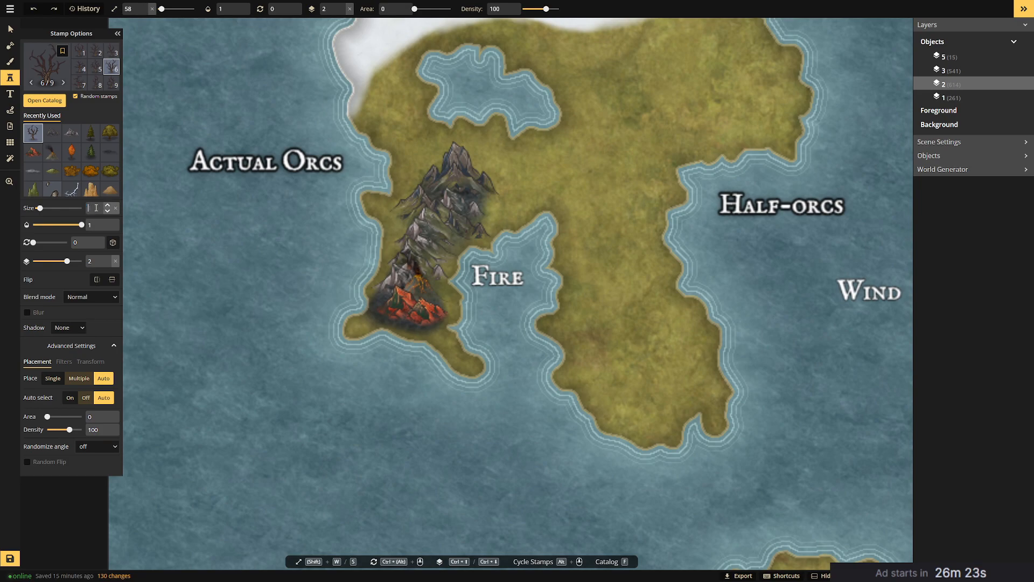
Set the stamp size to 80 and place dead trees around the volcano's eastern and southern foot.
click(442, 298)
click(445, 317)
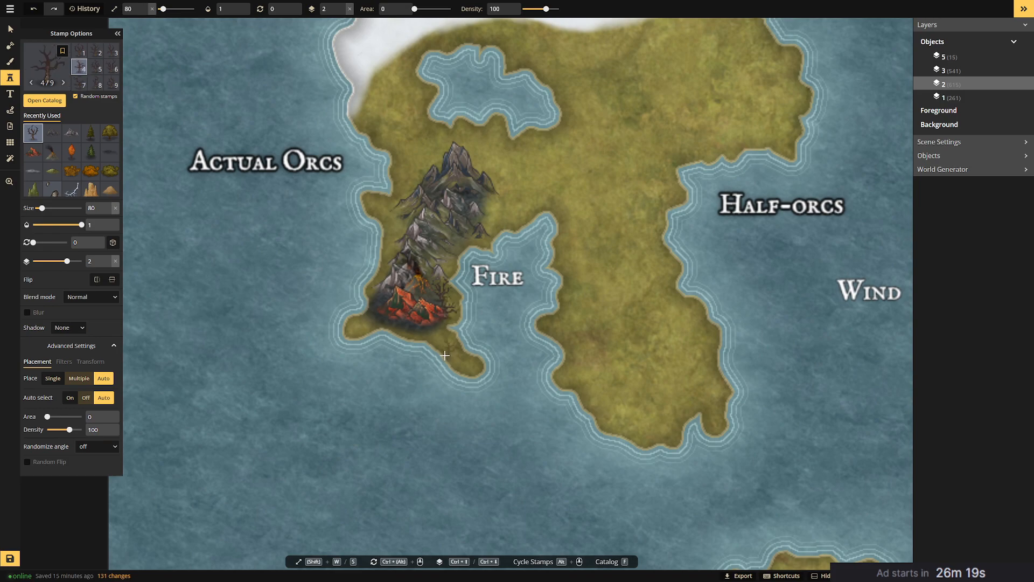
click(411, 335)
click(397, 325)
click(377, 321)
click(392, 340)
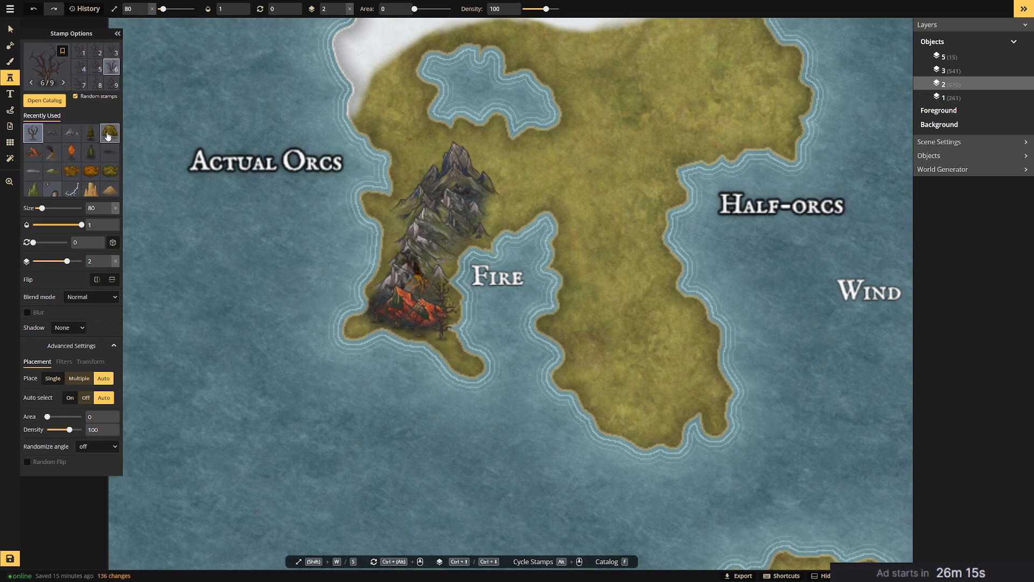
Choose the round green-brown tree stamp and cover the volcano's southwestern and southeastern foot with trees down to the tip of the land.
click(109, 132)
click(373, 320)
click(359, 317)
click(436, 338)
click(443, 338)
click(451, 350)
click(472, 365)
click(459, 352)
click(477, 362)
click(459, 342)
Choose the pine tree stamp and add pines along the volcano's eastern side, its southeastern tip and its southwestern foot.
click(90, 132)
click(108, 139)
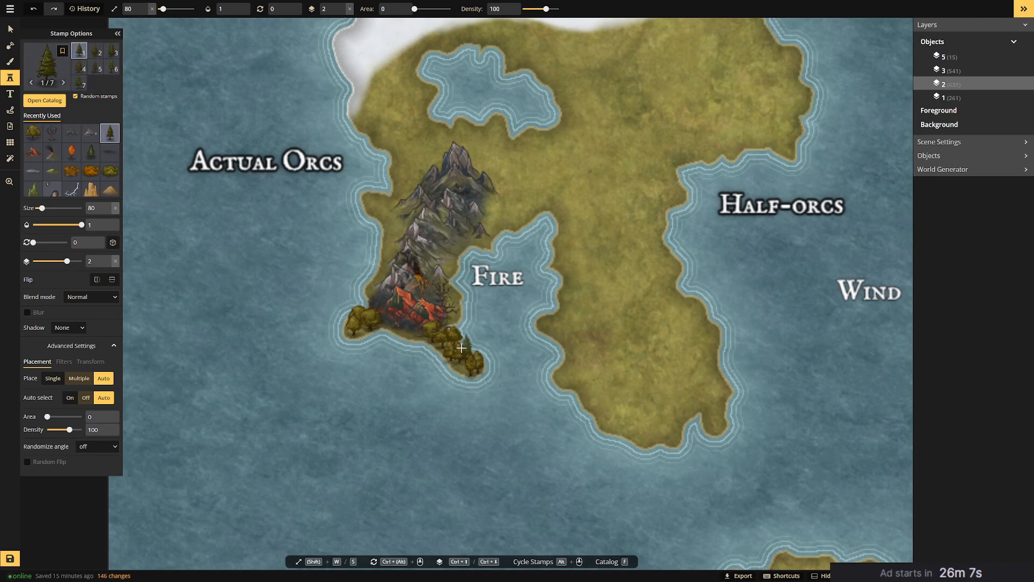
click(467, 356)
click(448, 352)
click(448, 324)
click(451, 311)
click(452, 306)
click(455, 292)
click(372, 320)
click(355, 325)
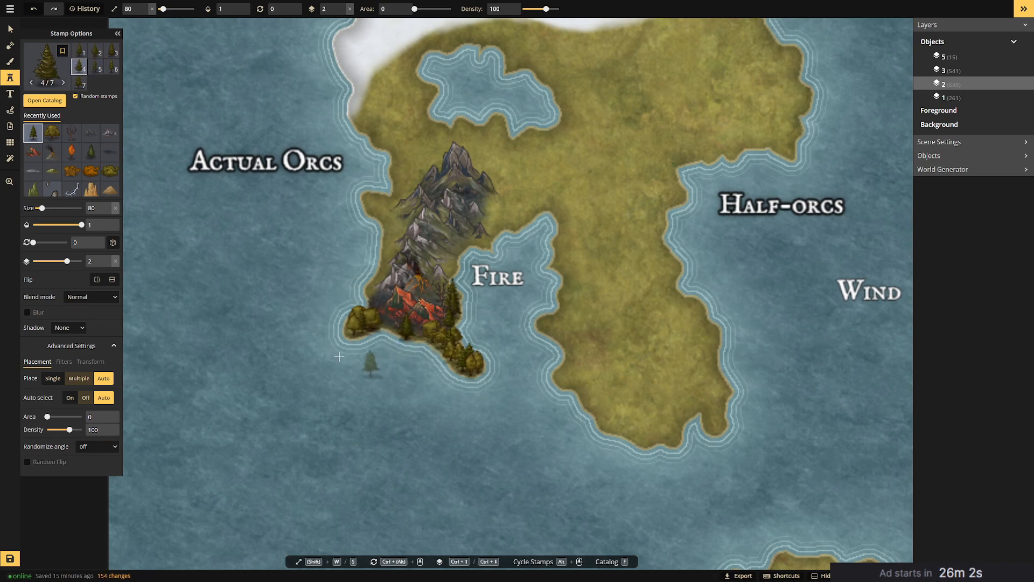
Choose the orange autumn tree stamp and scatter a few autumn trees among the trees at the volcano's southern foot.
click(72, 153)
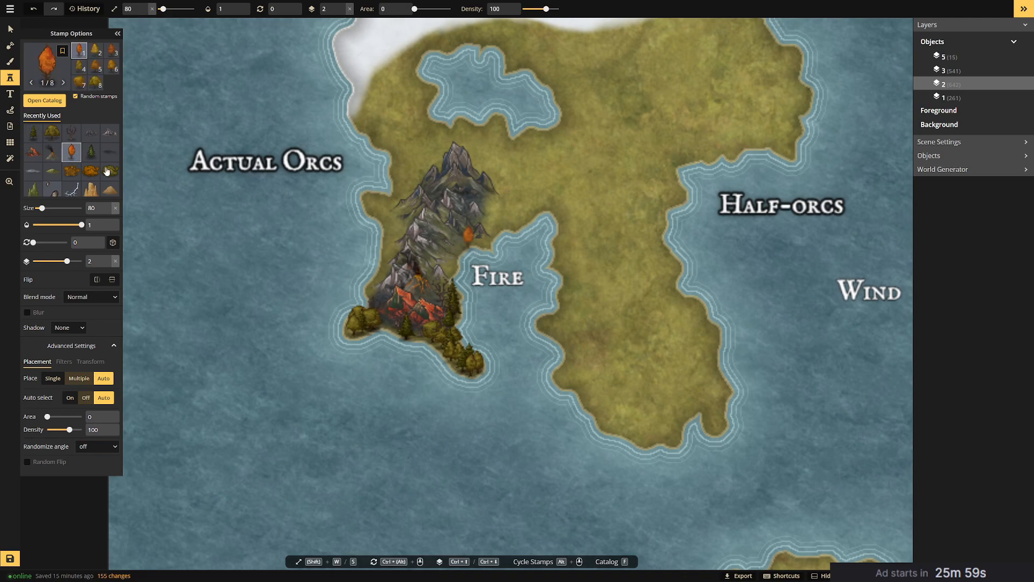
click(364, 320)
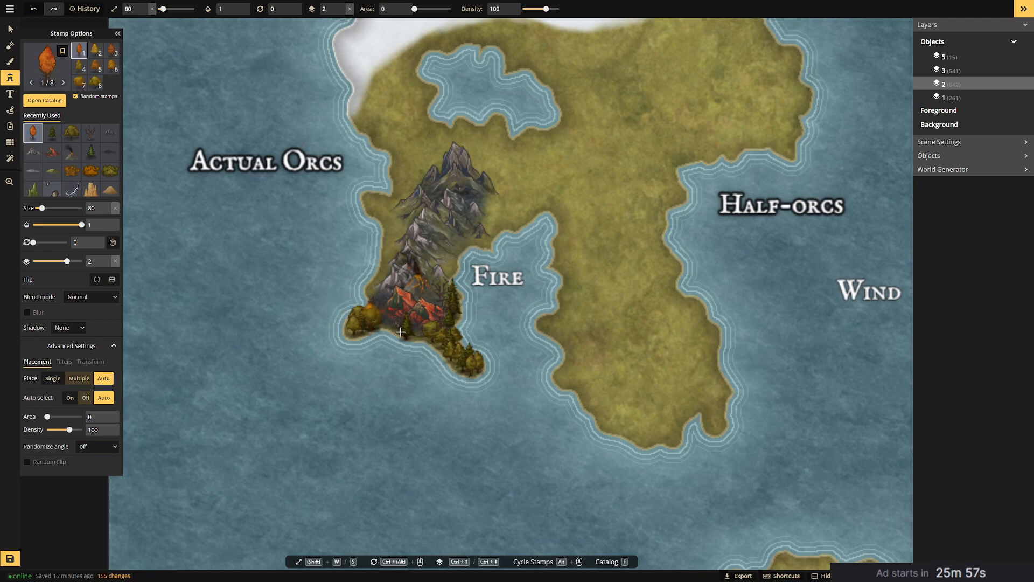
click(457, 335)
click(453, 364)
Examine the tree cover on the gnome island, the elf continent and the dwarves' land.
scroll(621, 313, down, 2)
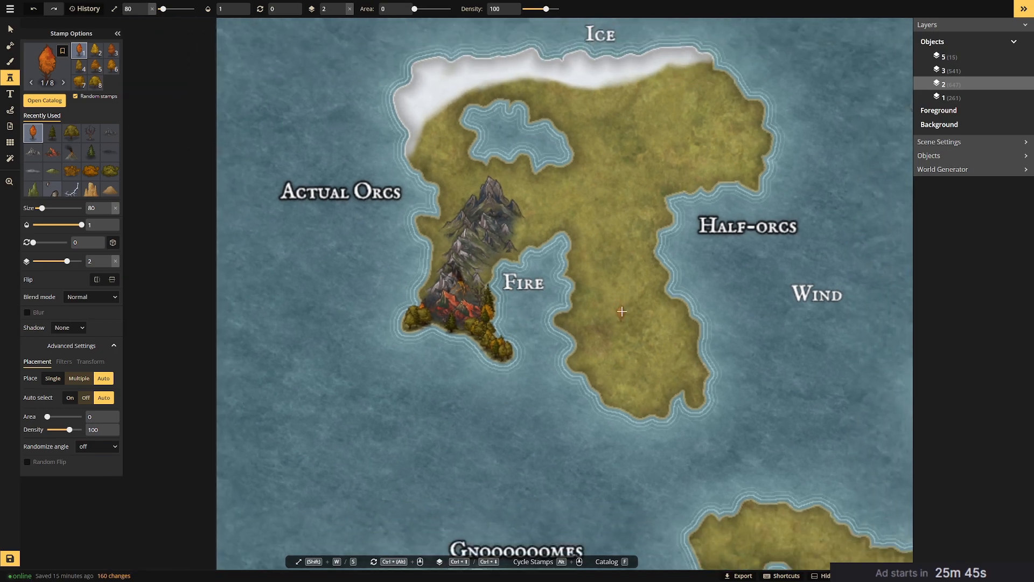
scroll(621, 313, down, 2)
drag(785, 344, 611, 96)
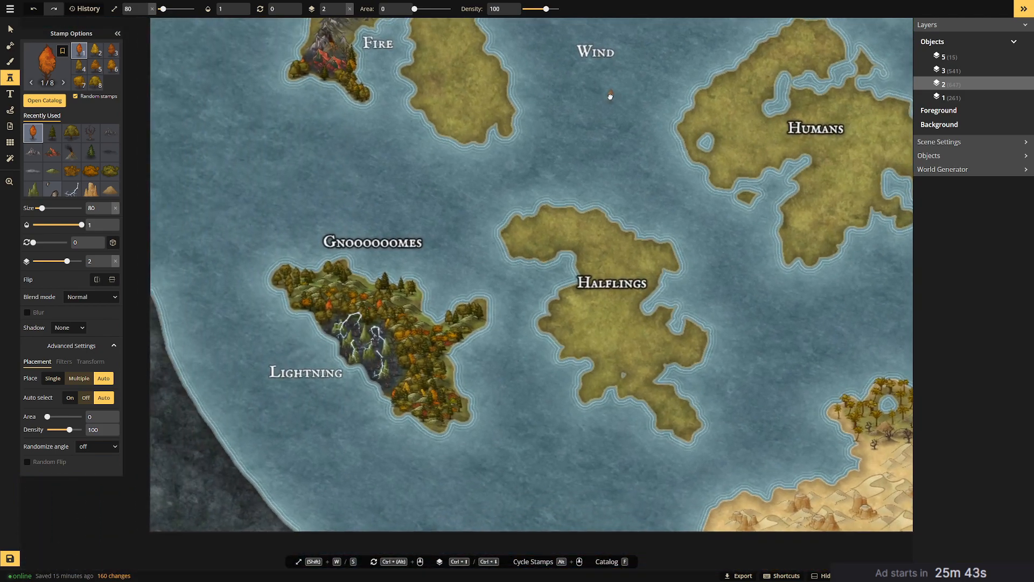
drag(591, 247, 565, 289)
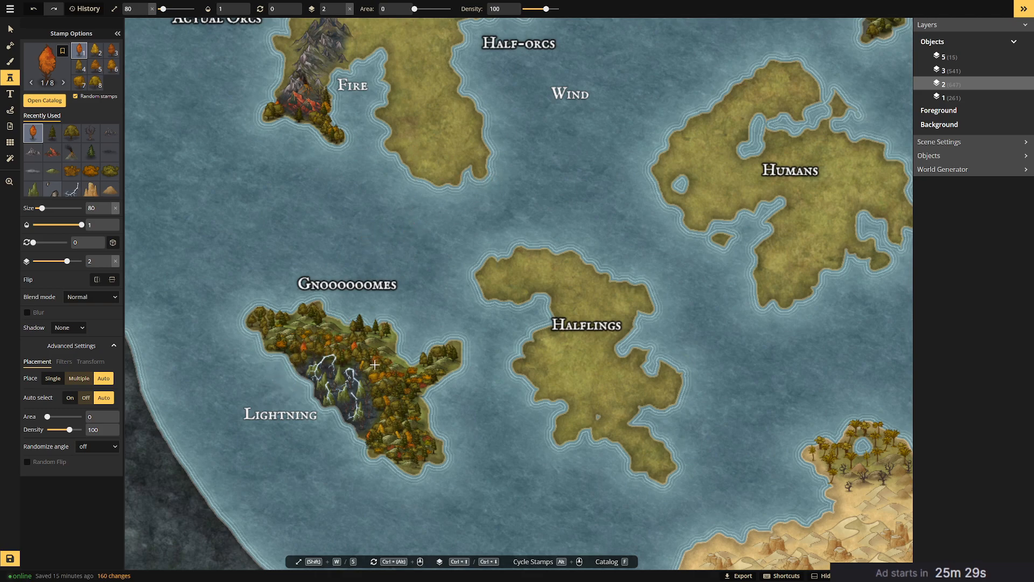
drag(664, 143, 454, 351)
drag(544, 229, 447, 259)
scroll(447, 259, down, 3)
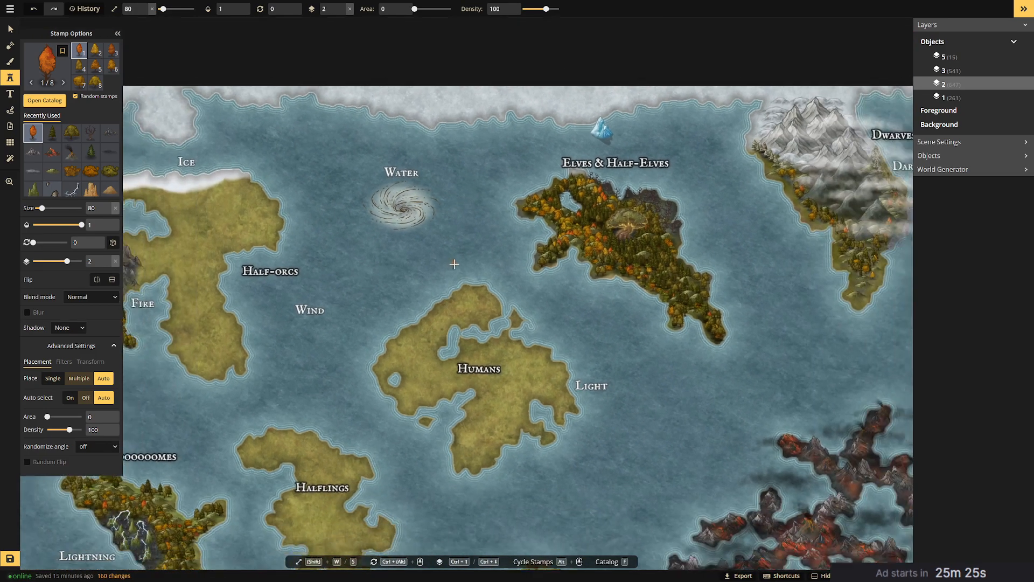
drag(628, 301, 627, 175)
drag(731, 188, 664, 245)
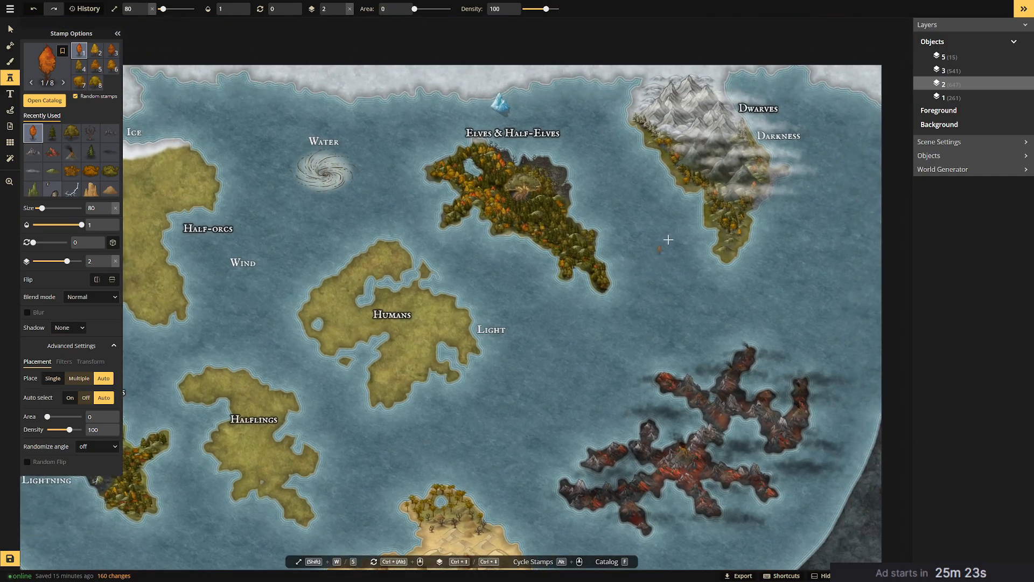
Try the slender dark pine stamp on the dwarves' land's southwestern coast, and undo the placement.
click(90, 152)
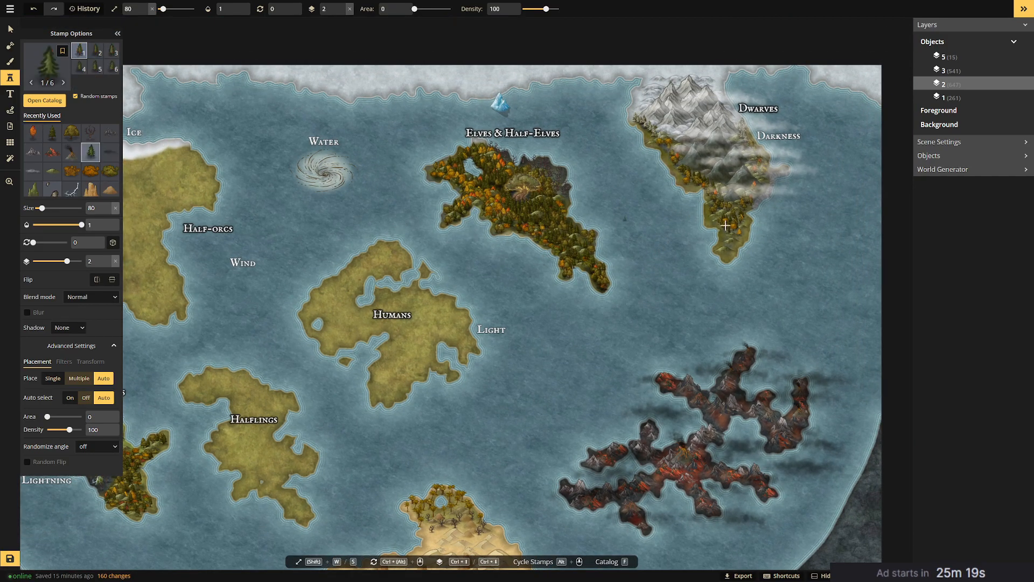
scroll(691, 185, up, 3)
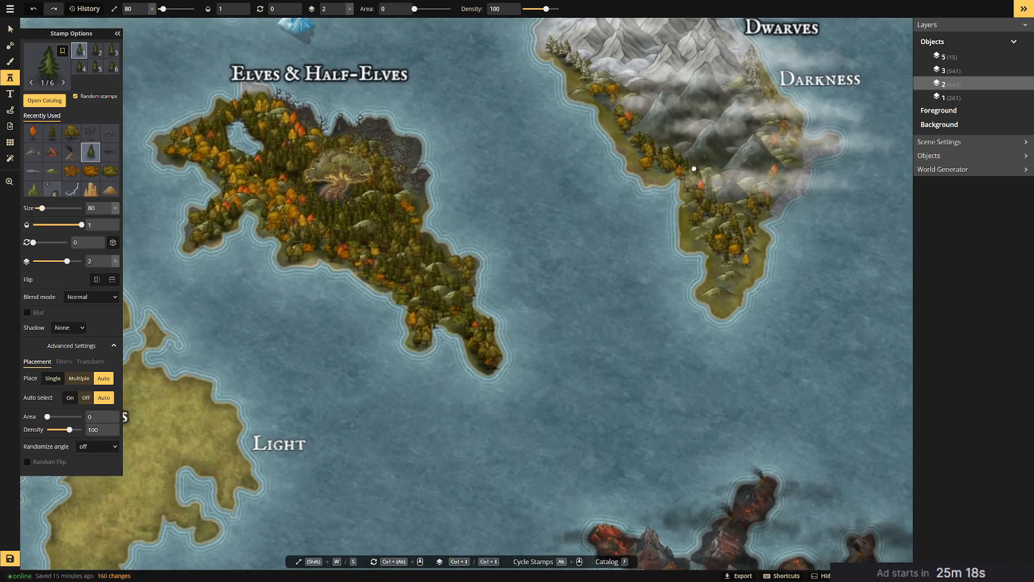
drag(694, 169, 603, 237)
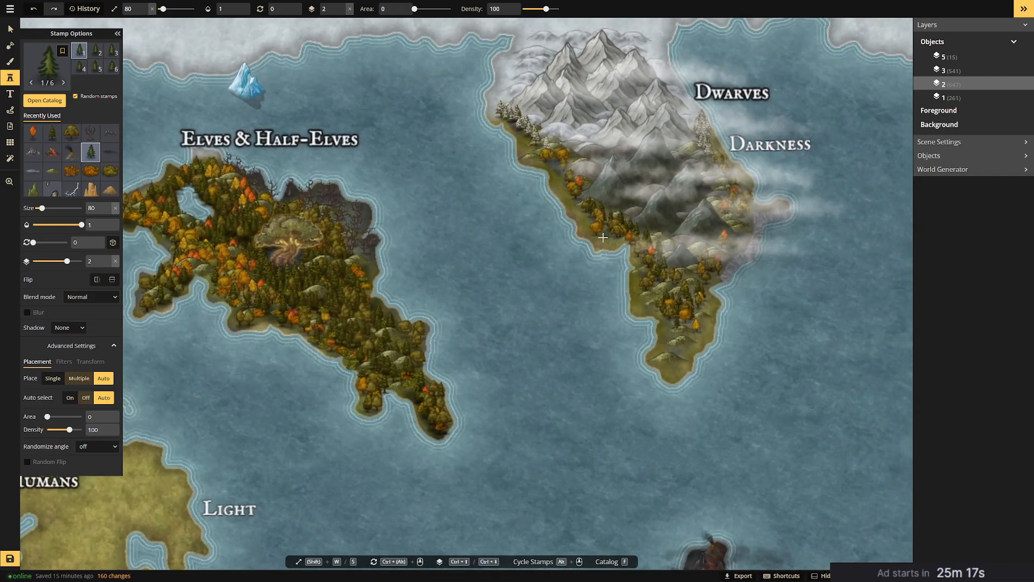
click(606, 235)
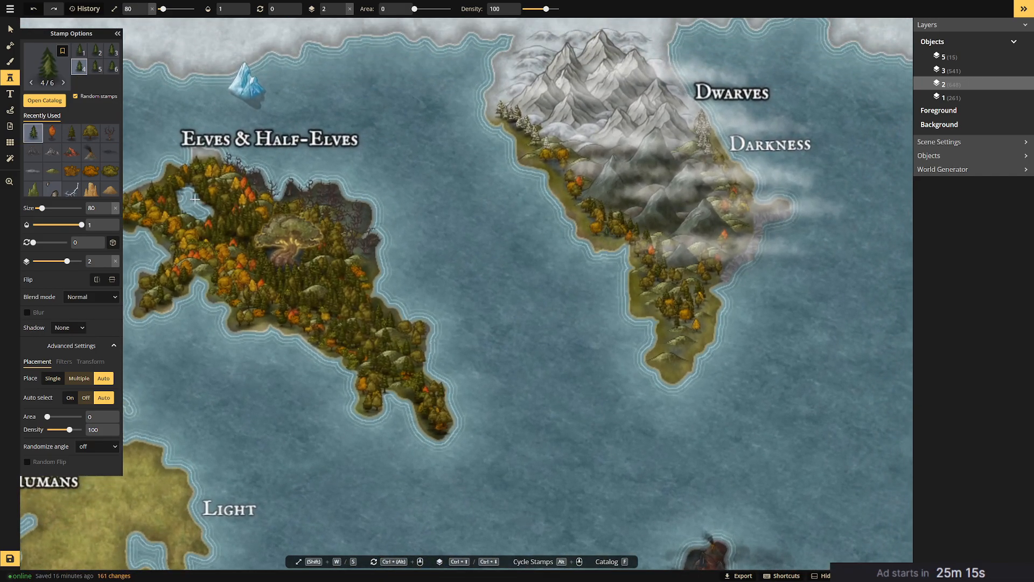
key(ctrl+z)
Choose the fuller pine stamp and place pines along the dwarves' land's western coast, from below the snowy trees to the southwestern bulge.
click(71, 132)
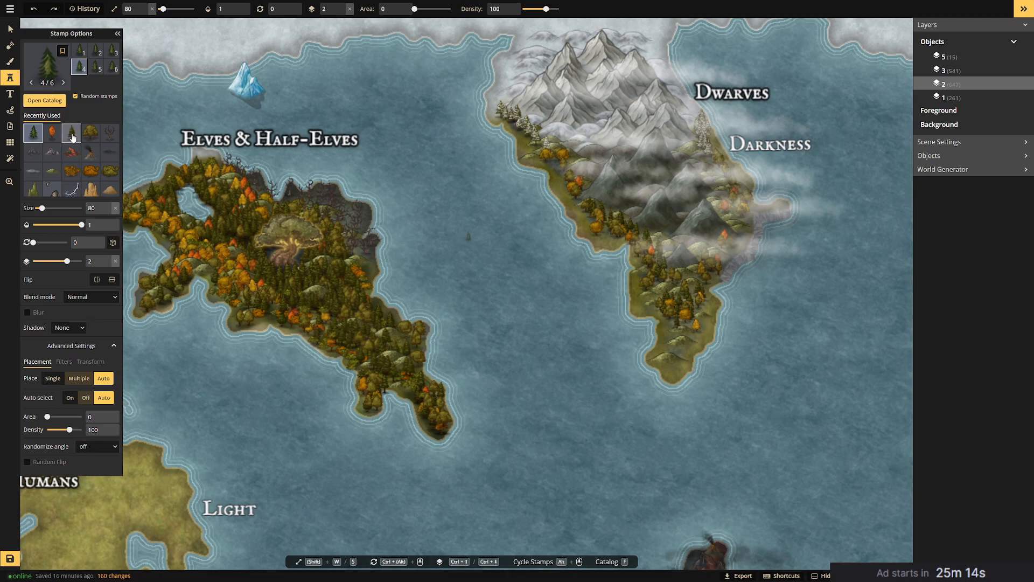
click(590, 216)
click(587, 219)
click(571, 197)
click(560, 179)
click(558, 177)
click(544, 159)
click(539, 154)
click(526, 139)
click(634, 230)
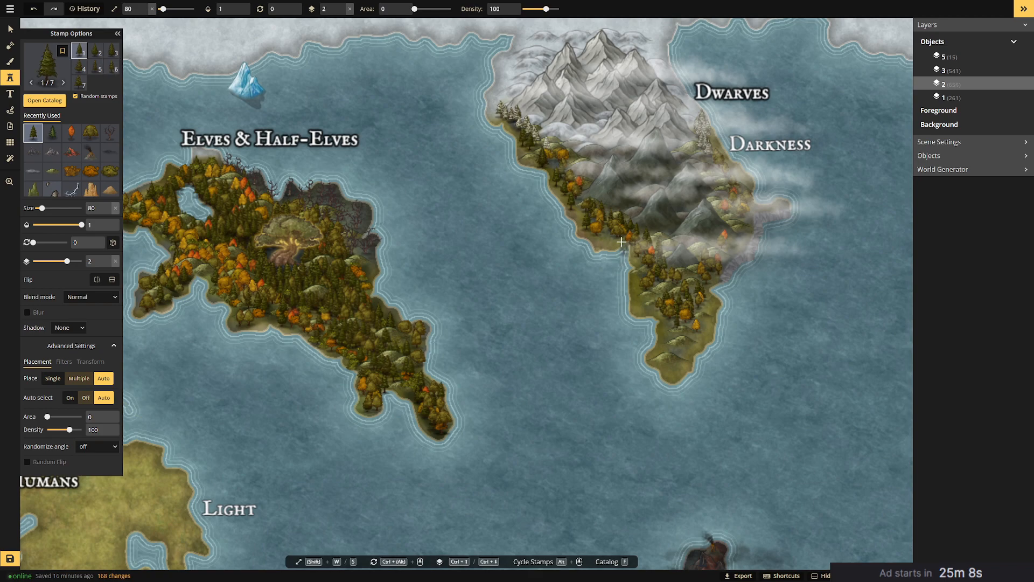
click(607, 235)
click(617, 238)
Place pines along the western and eastern edges of the dwarves' southern peninsula.
click(636, 258)
click(639, 276)
click(650, 301)
click(654, 307)
click(691, 328)
click(703, 320)
click(708, 301)
click(715, 280)
Place pines on the dwarves' land's misty eastern coast near the Darkness label.
click(743, 207)
click(744, 202)
click(736, 172)
click(724, 157)
click(731, 172)
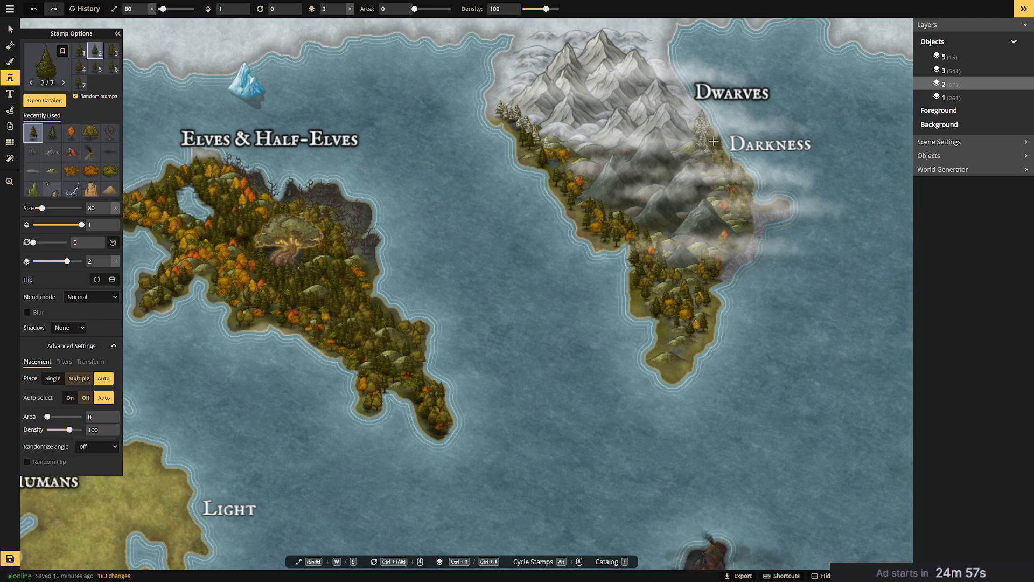
click(744, 188)
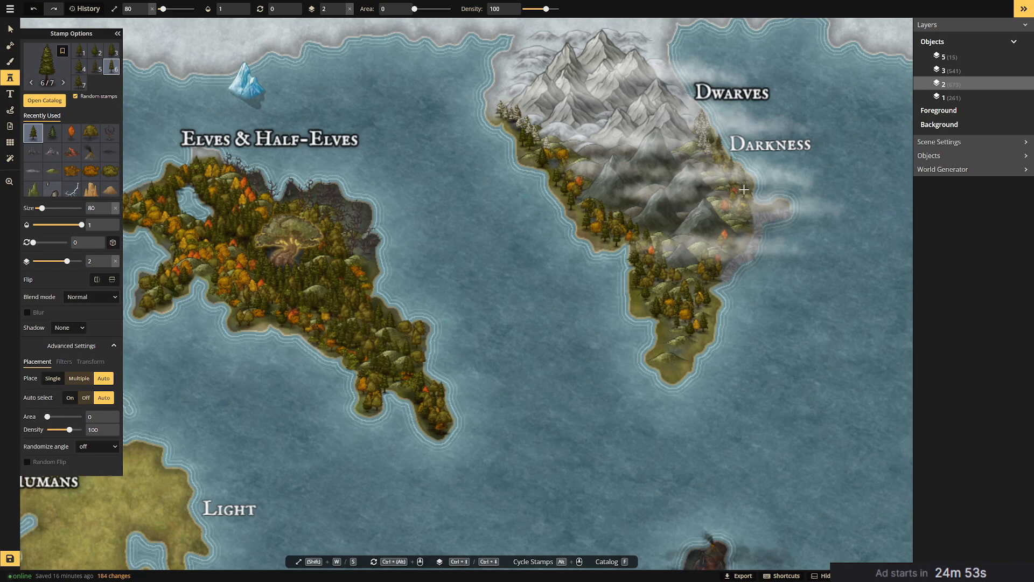
Fill the bare southern tip of the dwarves' land with pines.
click(686, 345)
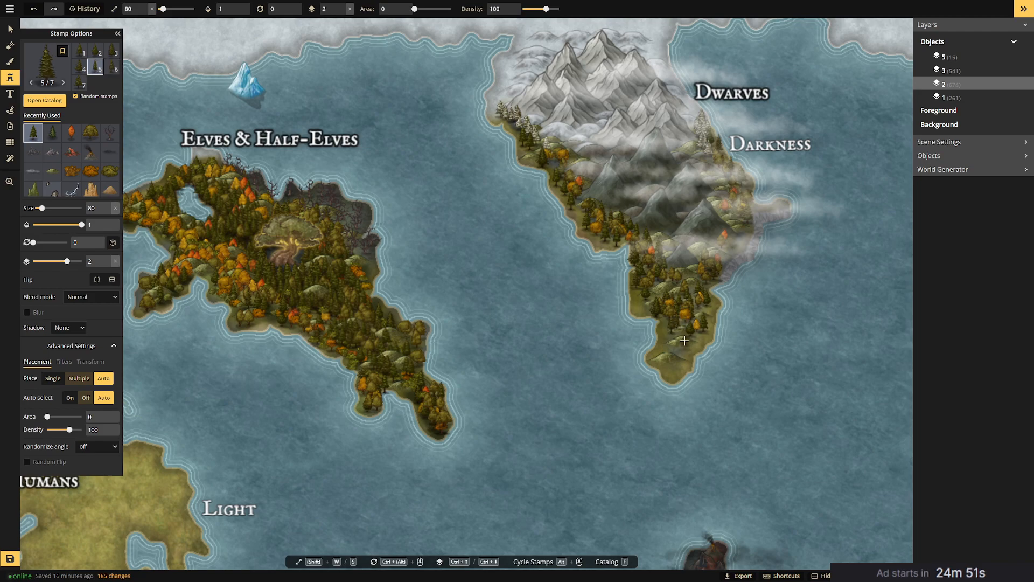
click(673, 345)
click(680, 343)
click(671, 329)
click(669, 368)
click(680, 358)
click(468, 239)
Choose the round green-brown tree stamp and mix these trees into the dwarves' southern peninsula.
click(91, 132)
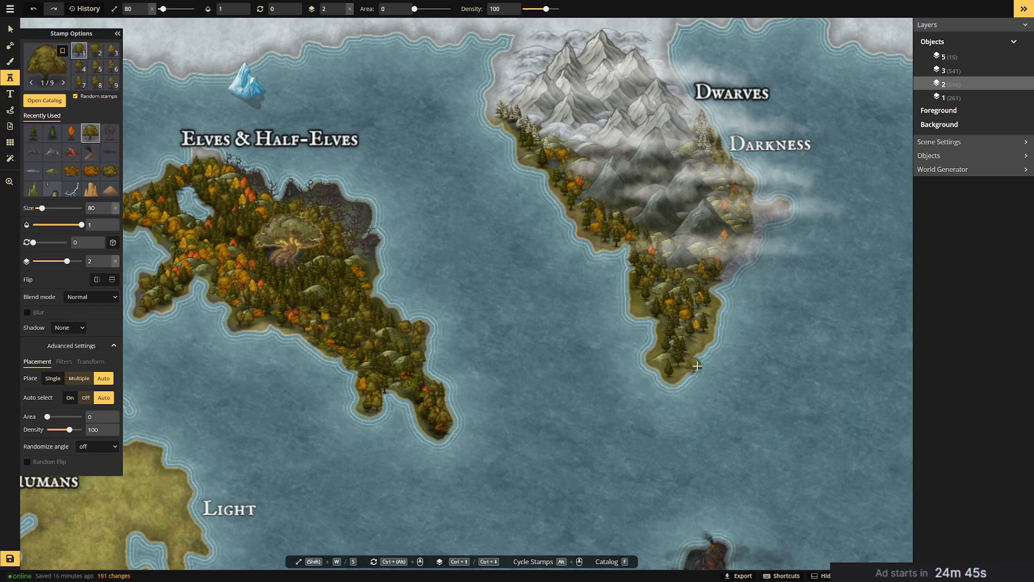
click(688, 337)
click(673, 341)
click(669, 315)
click(661, 321)
Choose the orange autumn tree stamp and scatter autumn trees over the dwarves' southern peninsula down to its tip.
click(90, 133)
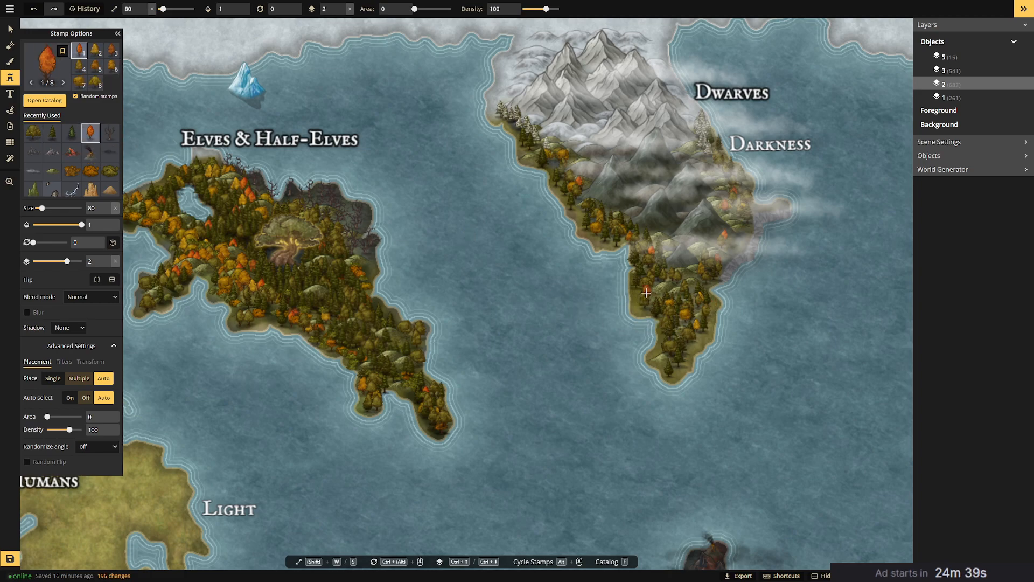
click(642, 289)
click(673, 336)
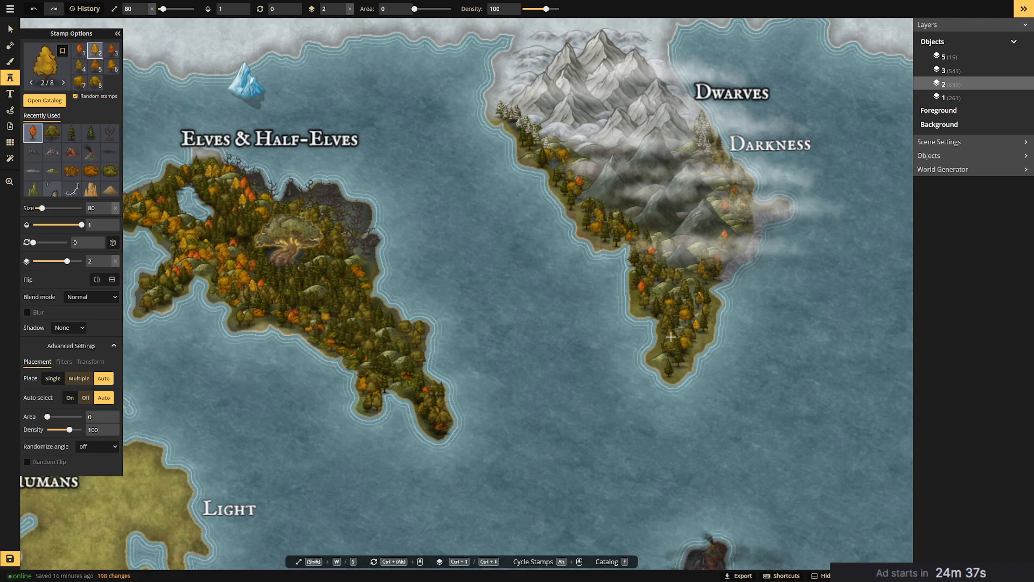
click(675, 360)
click(676, 361)
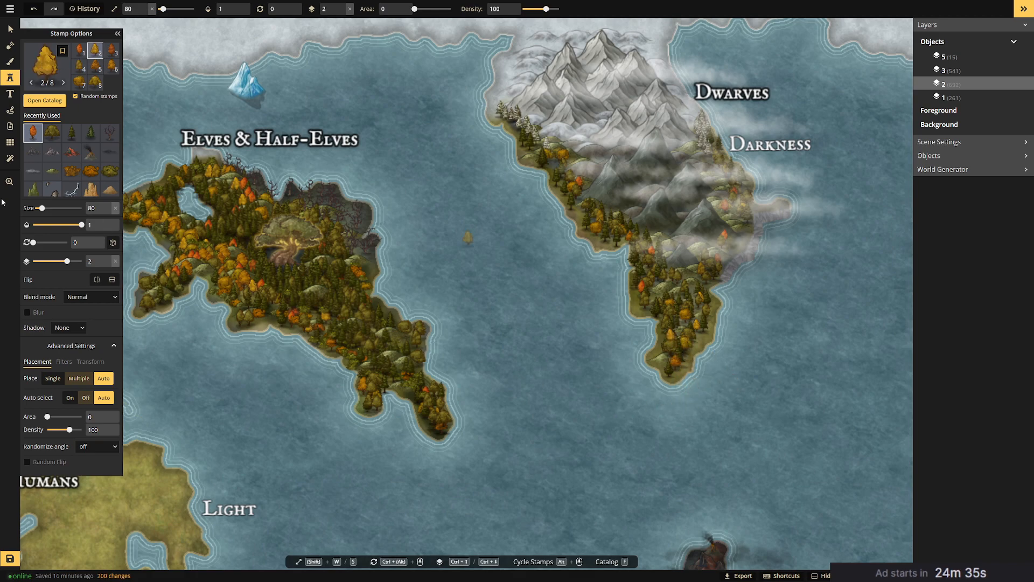
Choose the green tree clump stamp and fill the gaps along the dwarves' southern tip and the peninsula's western edge.
click(71, 170)
click(668, 341)
click(703, 341)
click(696, 347)
click(682, 365)
click(684, 367)
click(686, 360)
click(643, 309)
click(643, 302)
Line the dwarves' land's southwestern coast with green tree clumps, working northward from the bulge.
click(596, 241)
click(595, 239)
click(589, 233)
click(586, 226)
click(584, 221)
click(577, 214)
click(575, 211)
click(567, 195)
click(558, 189)
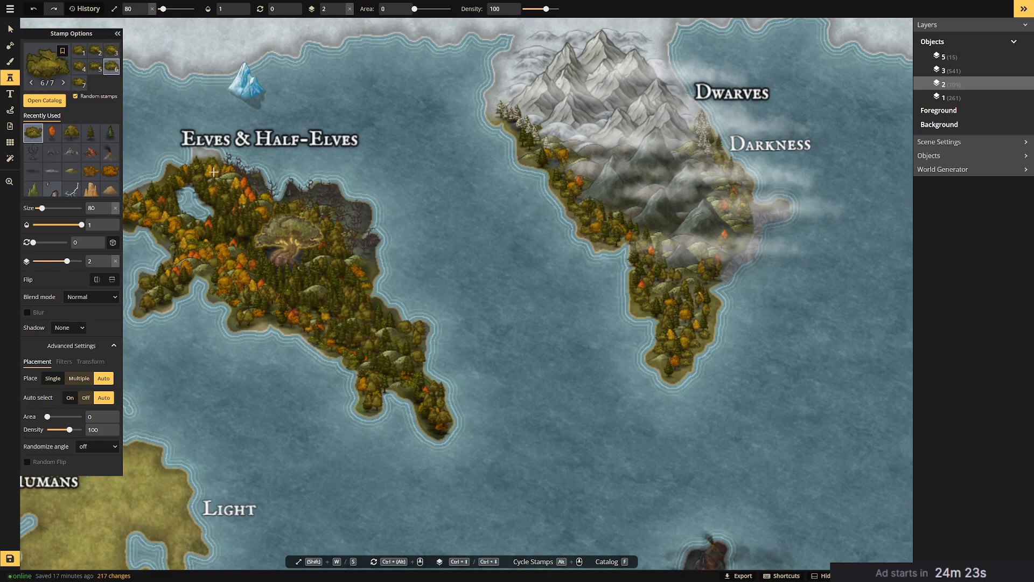
Choose the orange autumn clump stamp and add clumps along the upper western coast of the dwarves' land.
click(91, 171)
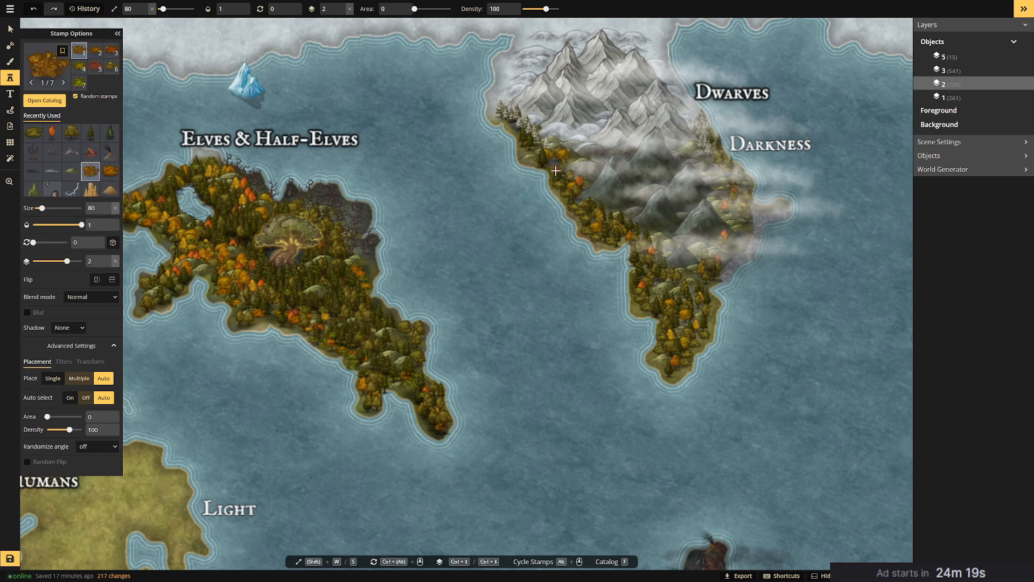
click(556, 170)
click(528, 152)
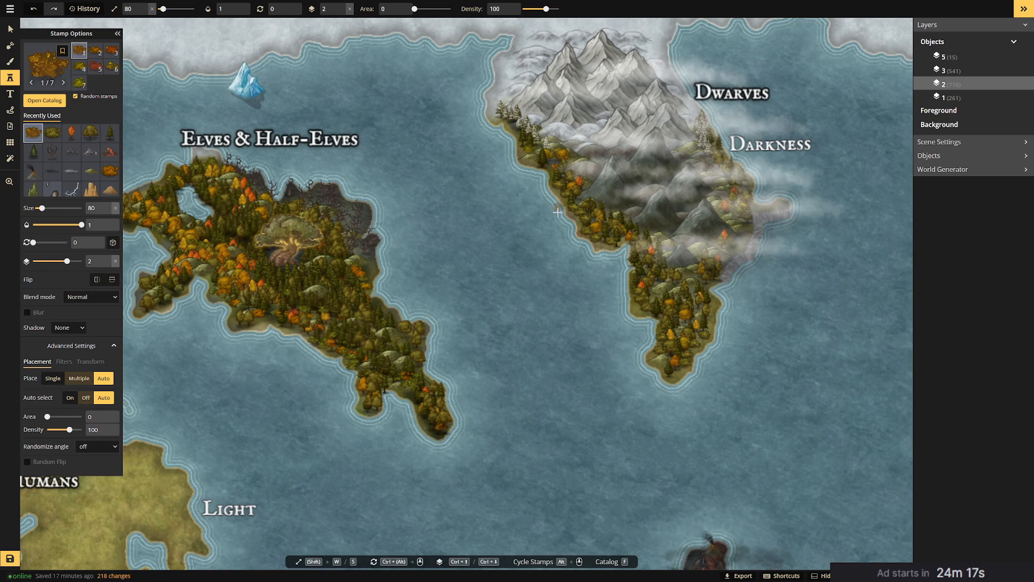
Scatter autumn clumps along both edges of the dwarves' southern peninsula and around its tip.
click(658, 326)
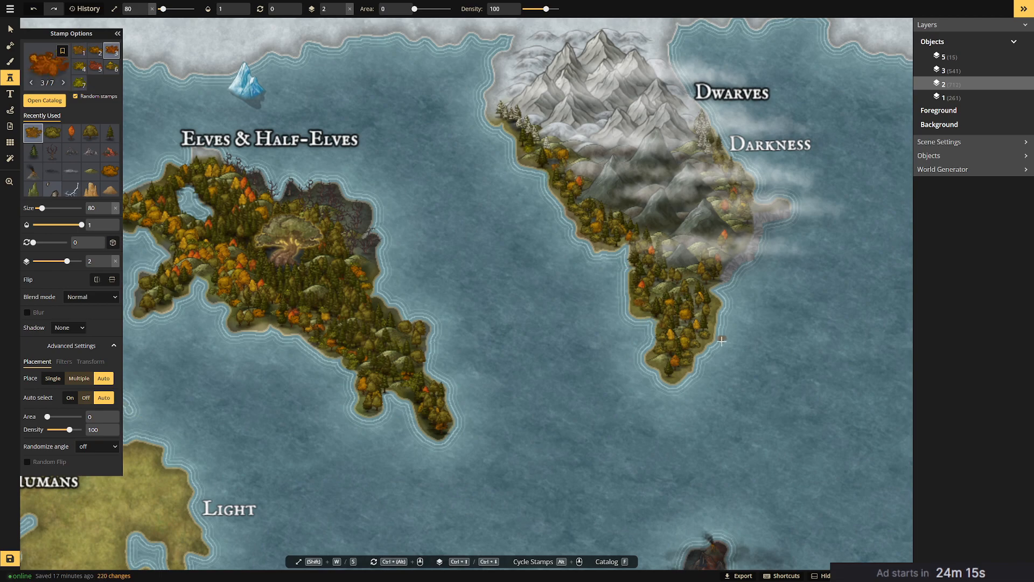
click(697, 338)
click(720, 327)
click(711, 302)
click(702, 278)
click(698, 285)
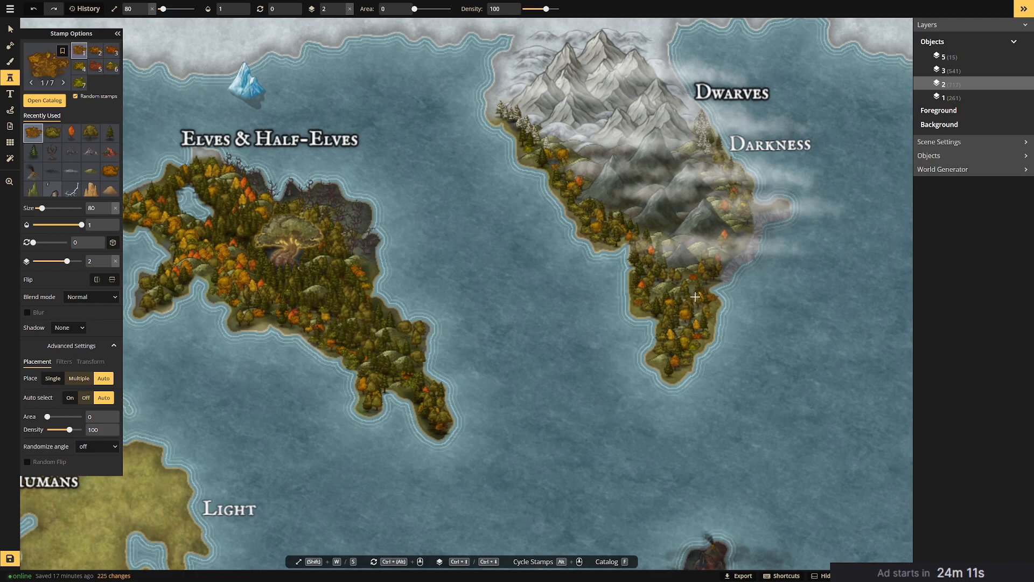
click(652, 351)
click(658, 299)
click(665, 353)
click(678, 372)
click(665, 366)
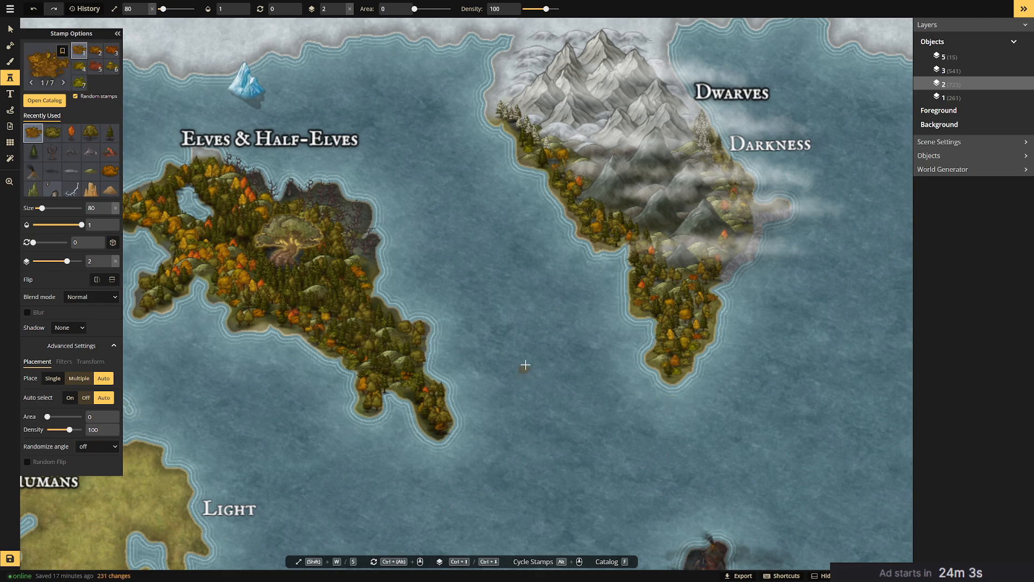
Switch to the green tree clump stamp and cover the small eastern spit of the dwarves' land.
click(468, 236)
click(58, 131)
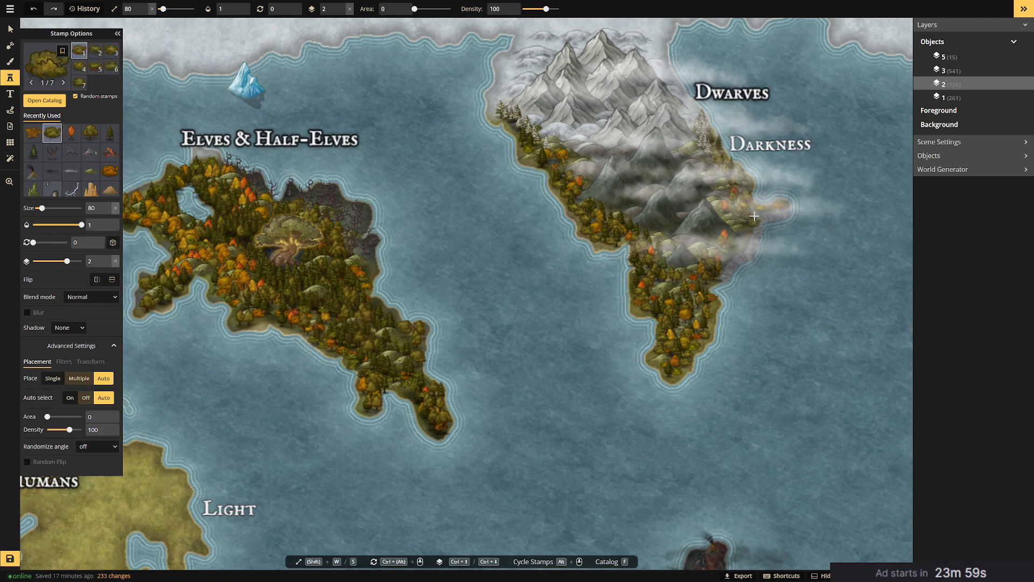
click(767, 210)
click(757, 206)
click(785, 205)
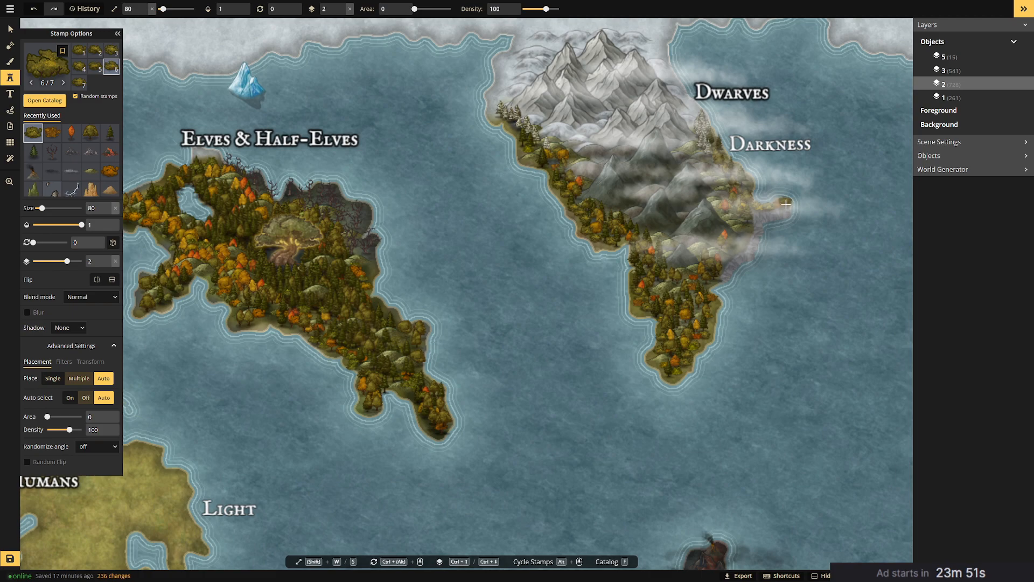
Switch to the selection tool, and save the map.
drag(344, 311, 524, 221)
scroll(440, 301, down, 2)
drag(451, 300, 638, 225)
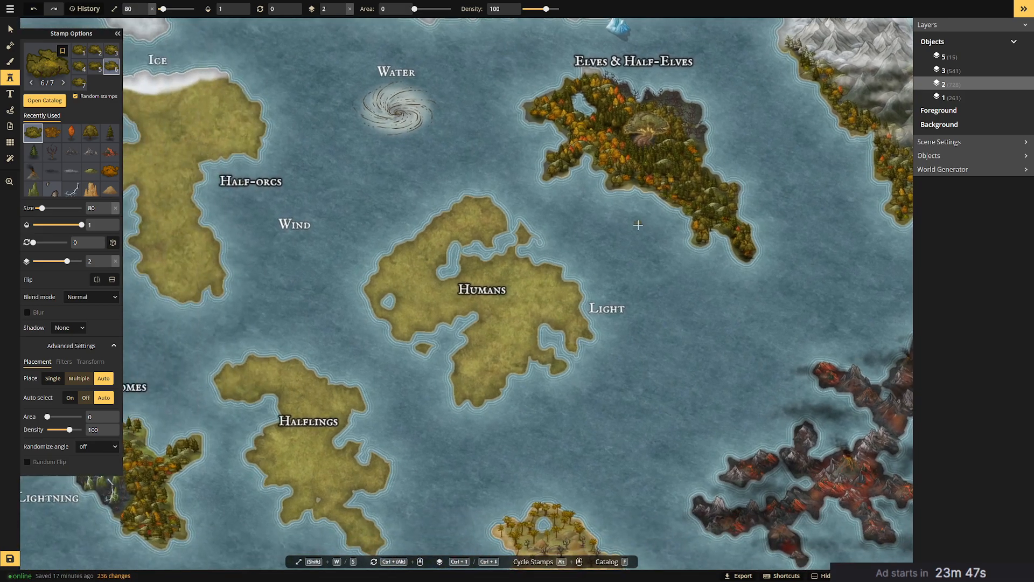
drag(573, 246, 660, 264)
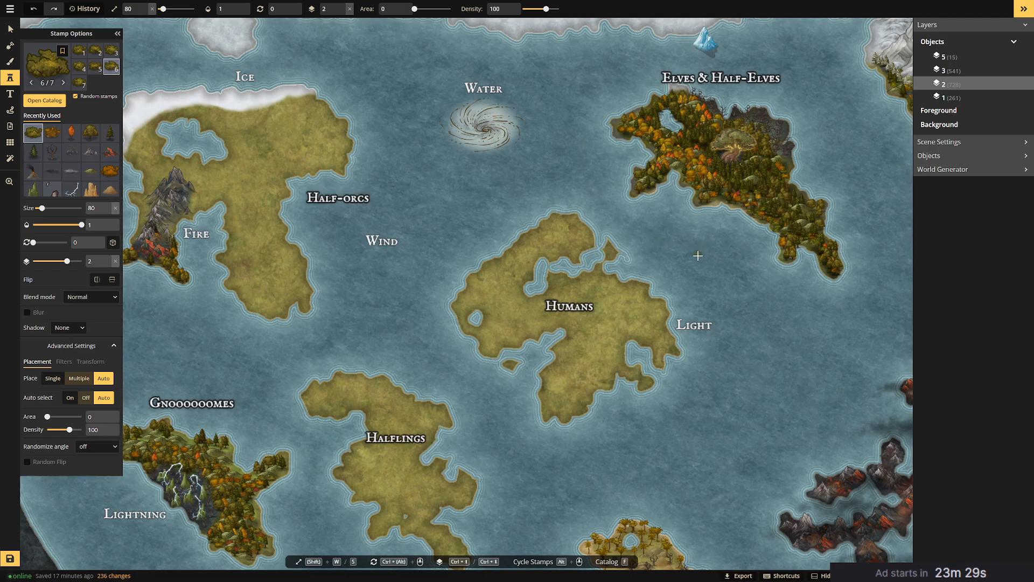
click(10, 29)
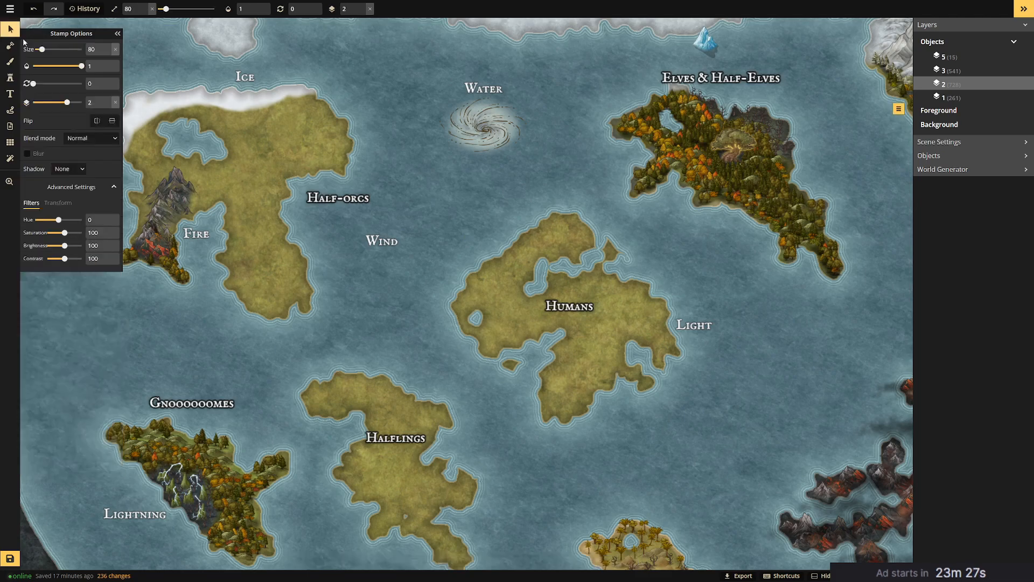
click(11, 559)
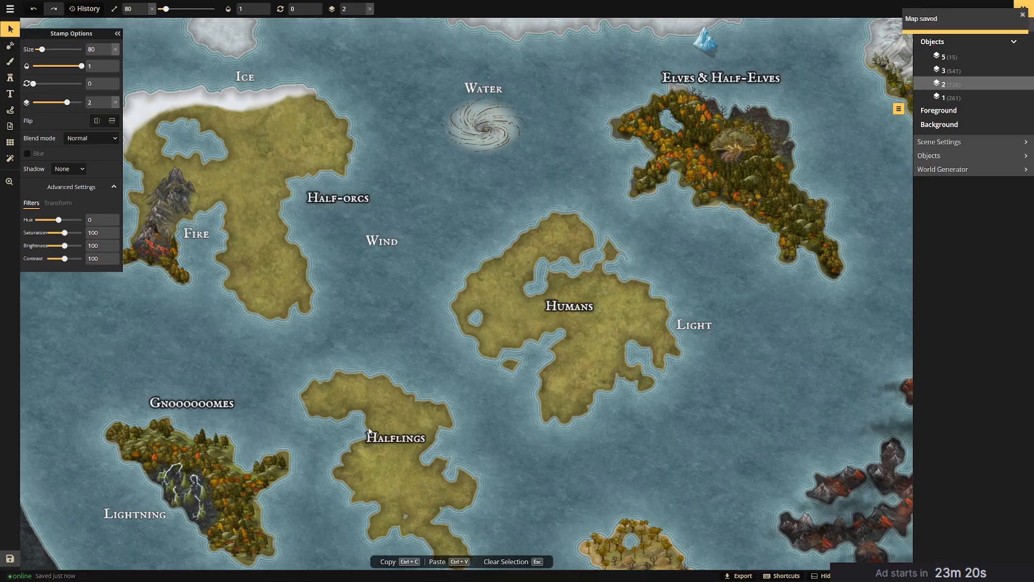
scroll(373, 209, up, 3)
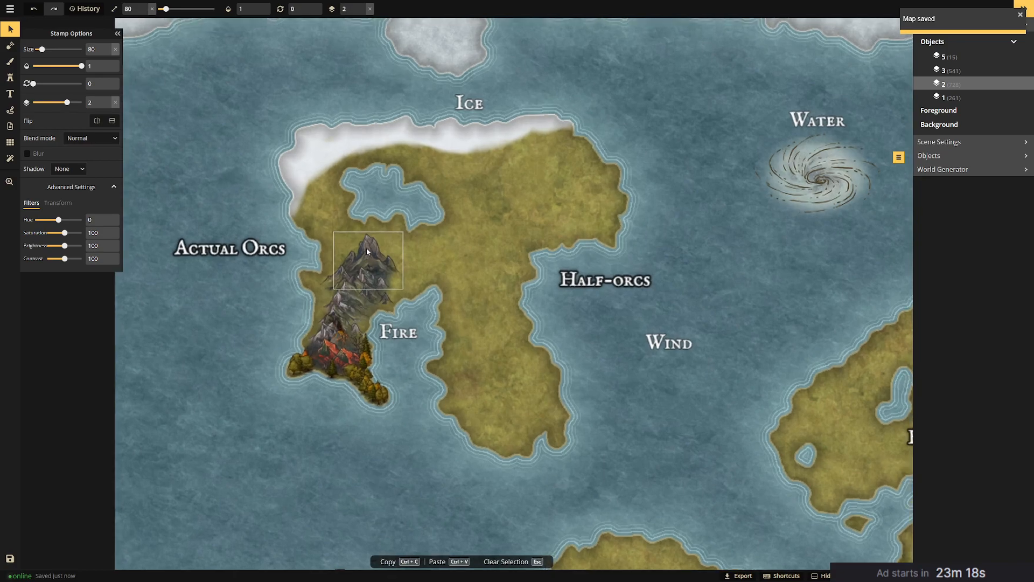
Choose the dark grey hill stamp from the Fantasy World hills and place a few north of the grey mountains, undoing the last one.
scroll(367, 251, up, 1)
drag(374, 195, 431, 249)
click(9, 81)
click(48, 68)
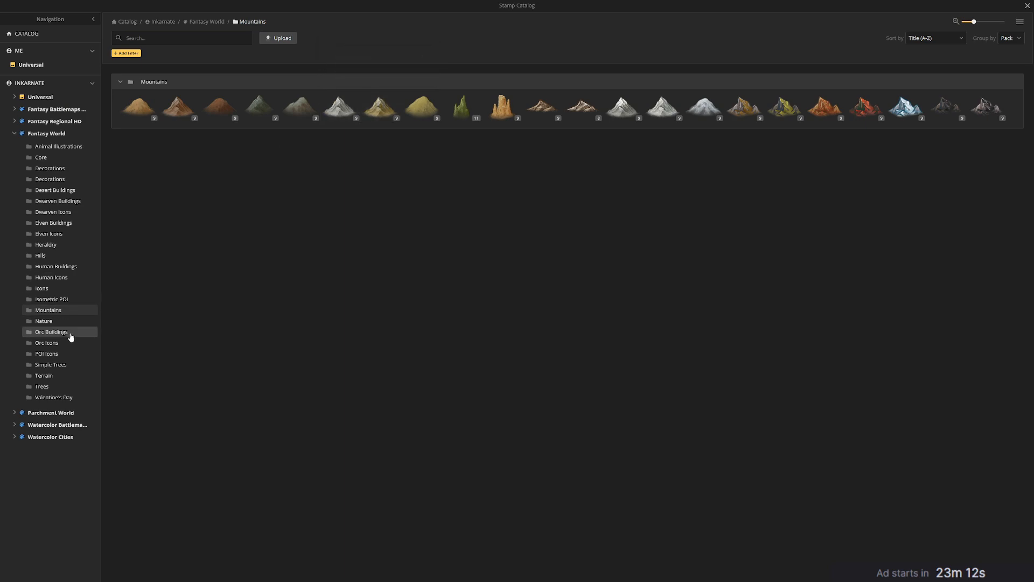
click(44, 257)
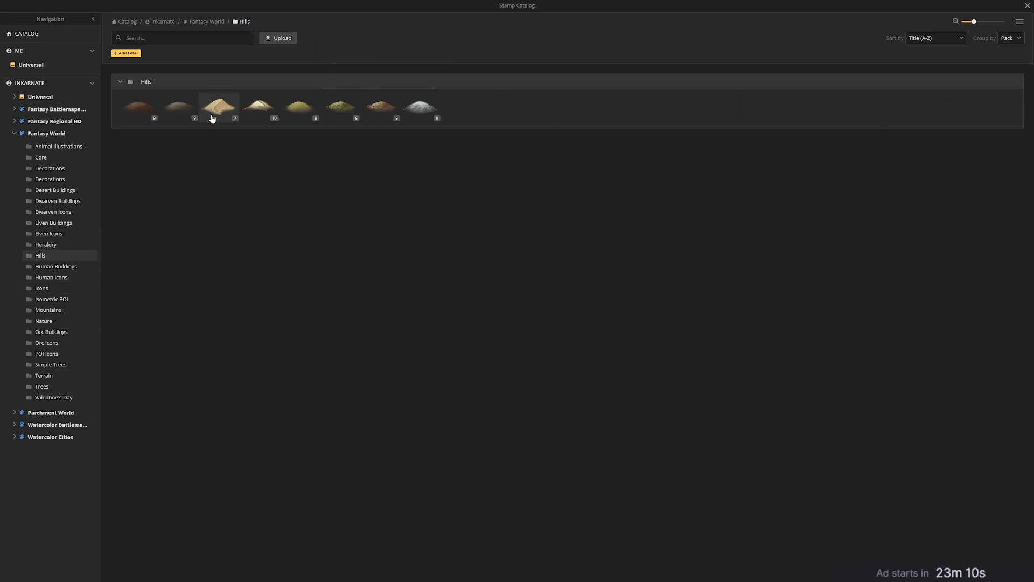
click(180, 108)
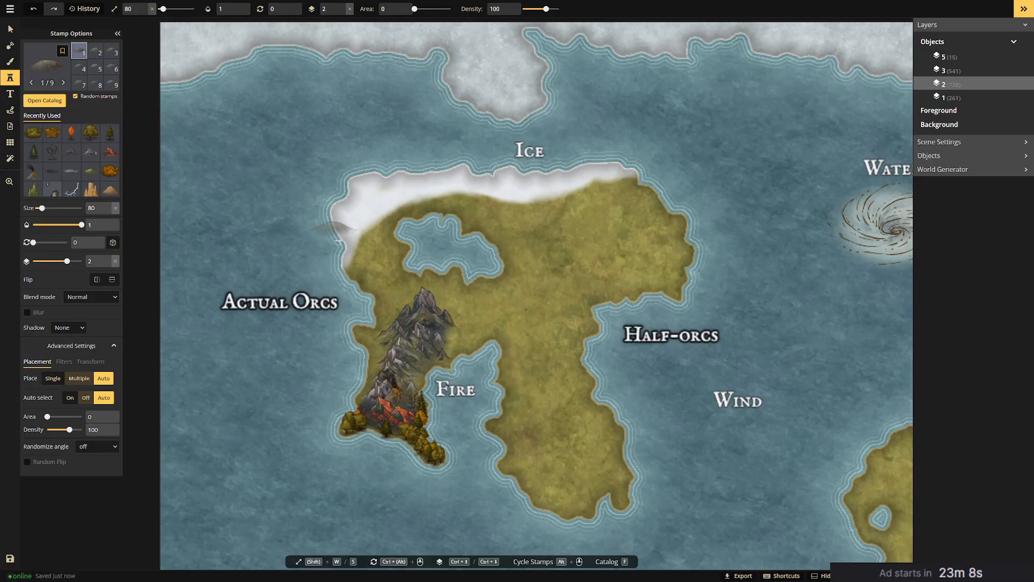
click(414, 303)
click(383, 277)
click(377, 259)
click(378, 259)
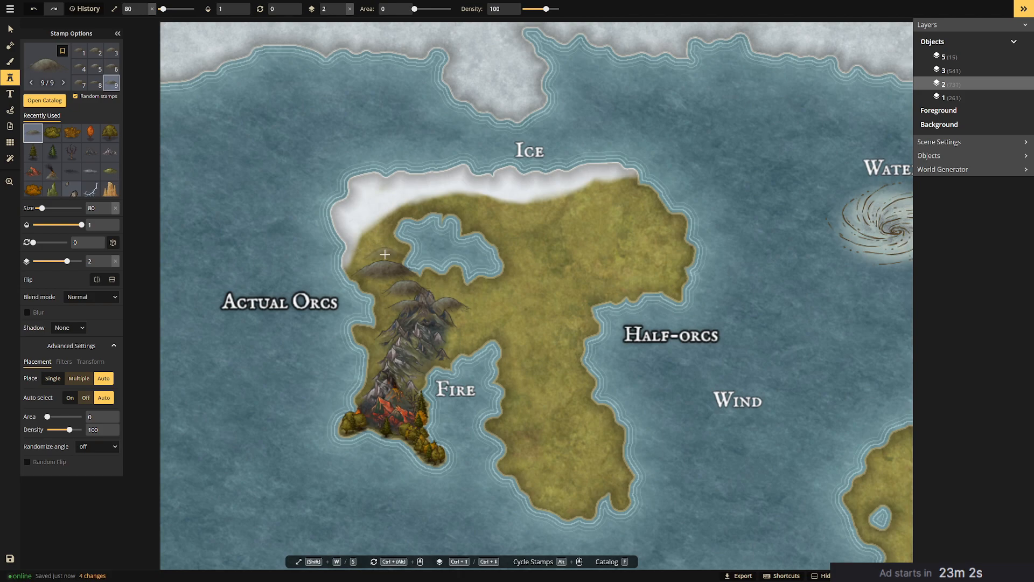
click(383, 254)
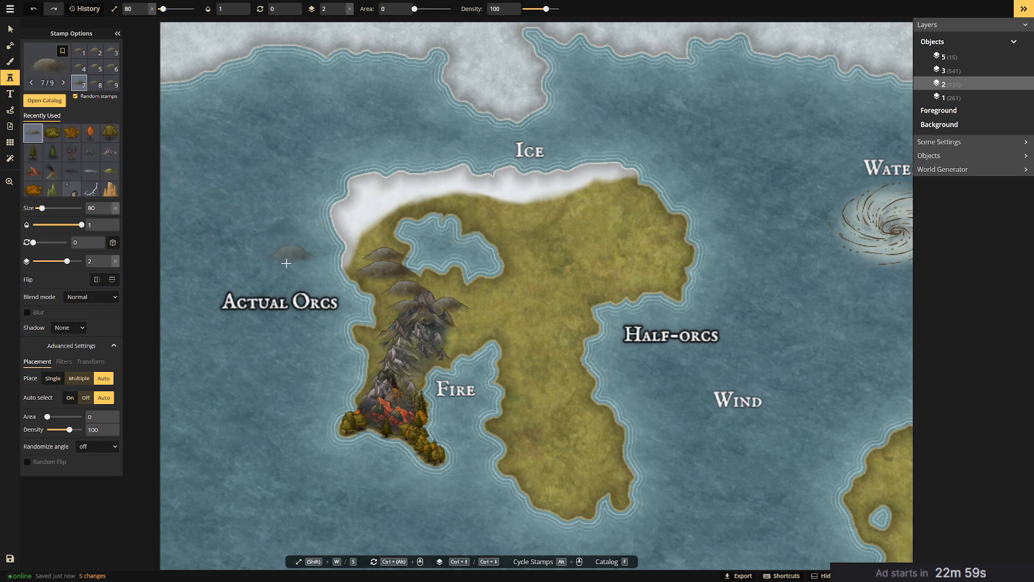
key(ctrl+z)
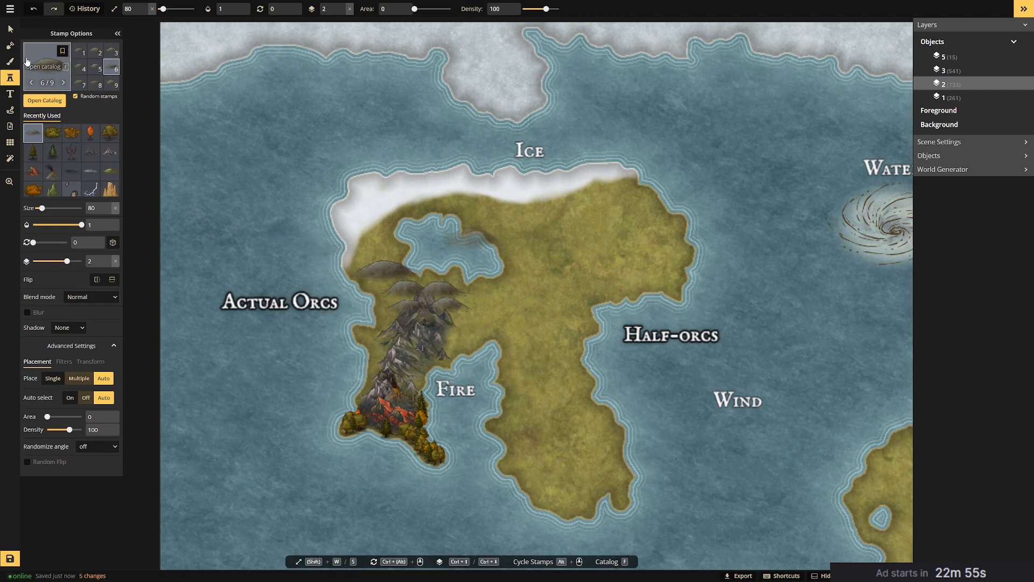
Switch to the green hill stamp and place hills against the eastern side of the grey mountains.
key(f)
click(341, 106)
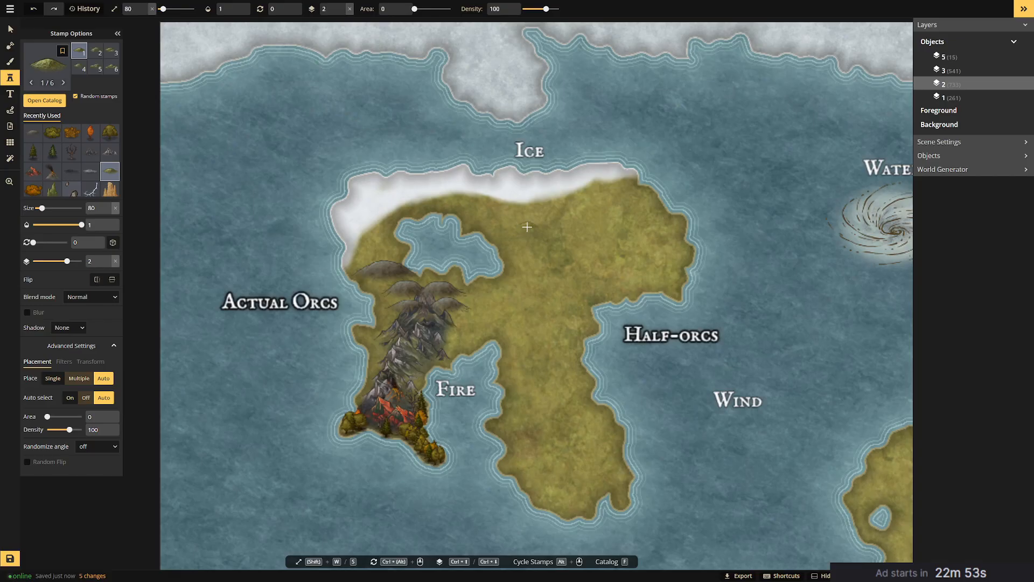
click(462, 303)
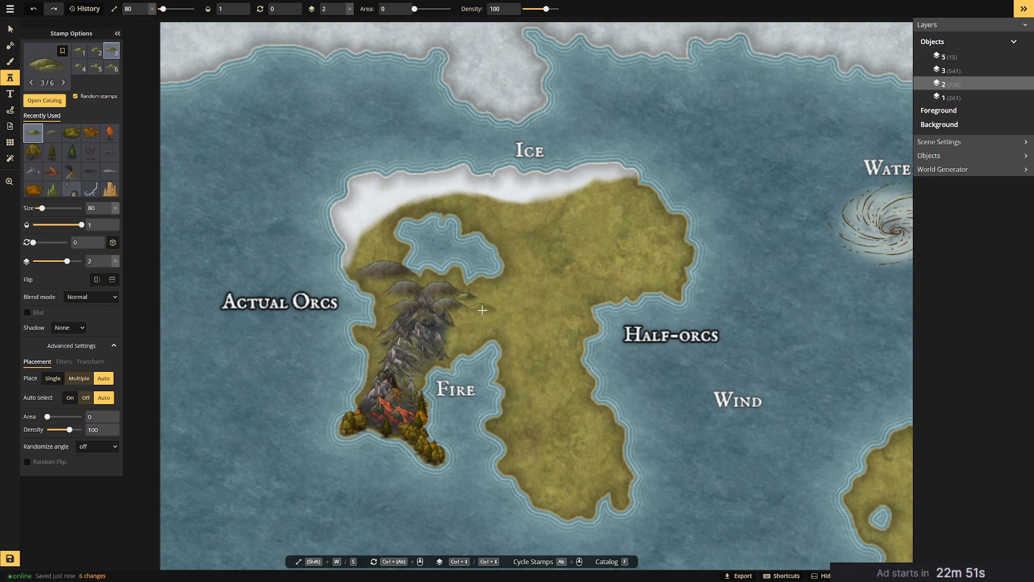
click(478, 312)
click(492, 300)
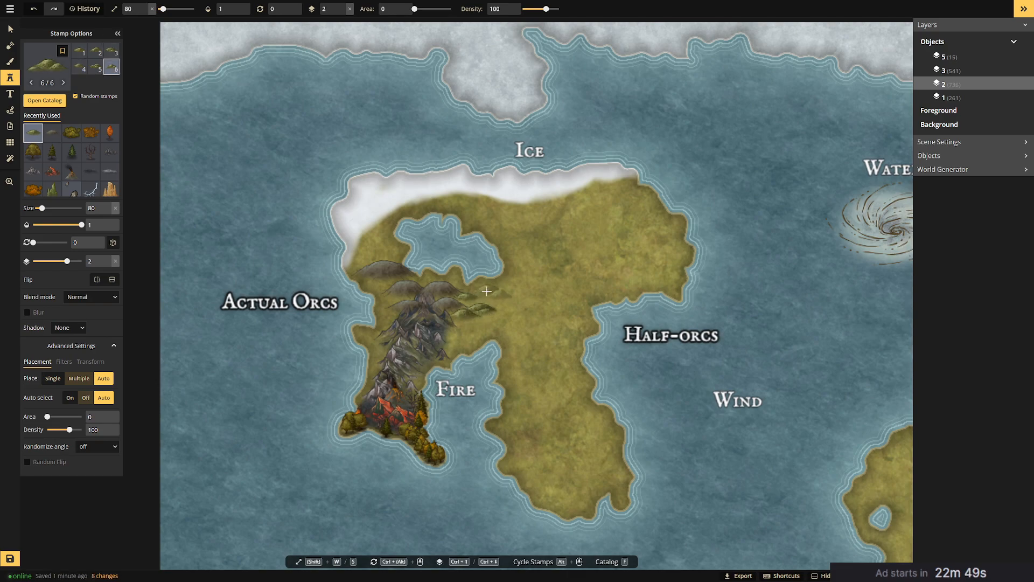
click(504, 307)
click(485, 312)
Fill the land between the grey mountains and the bay above the Fire label with green hills.
click(467, 329)
click(487, 325)
click(497, 311)
click(489, 300)
click(476, 334)
click(471, 325)
click(482, 324)
Extend the green hills eastward past the southeastern corner of the northern inlet.
click(507, 297)
click(513, 283)
click(508, 305)
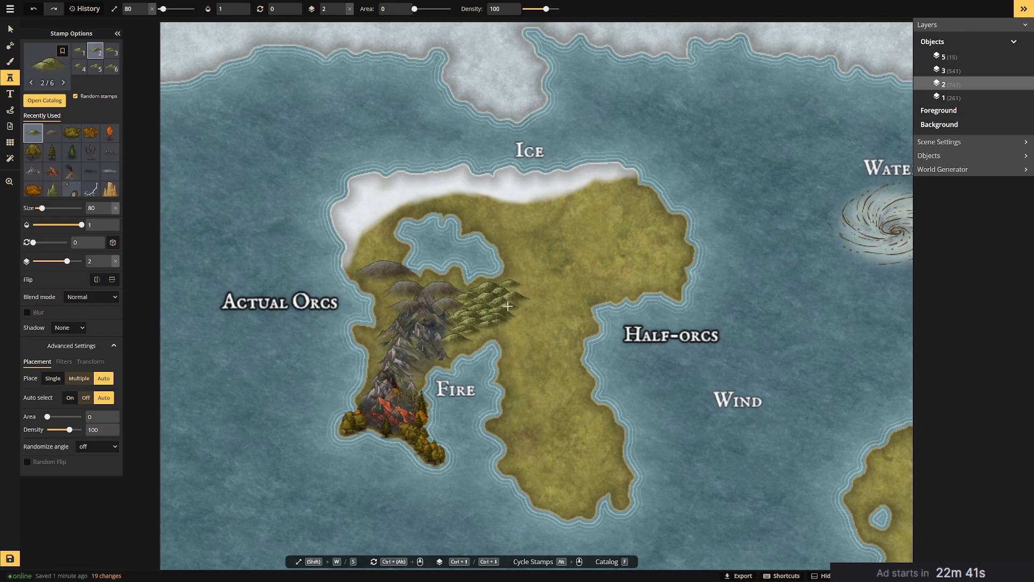
click(517, 292)
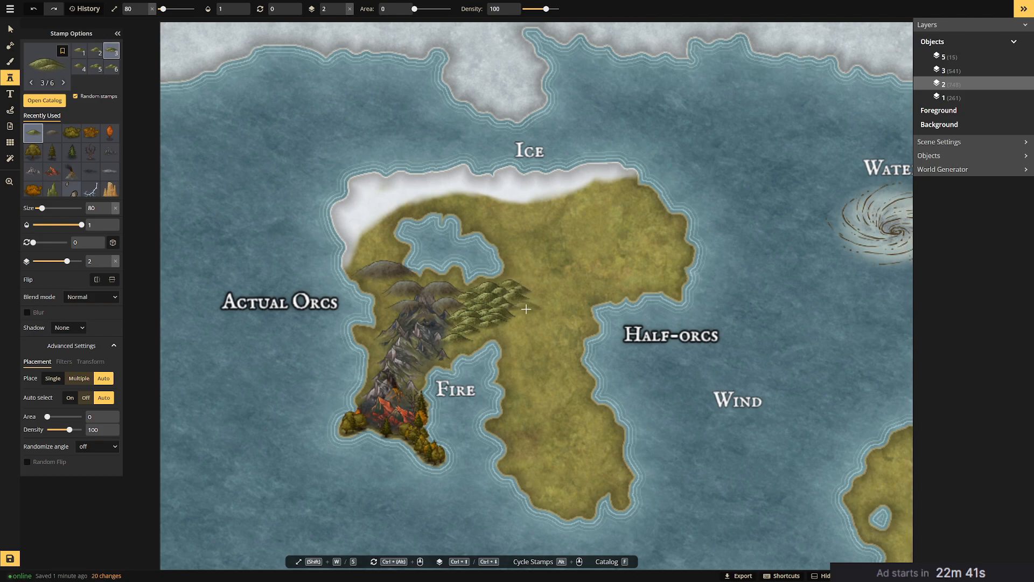
Thicken the green hills where they meet the northeastern side of the grey mountains.
click(464, 289)
click(455, 305)
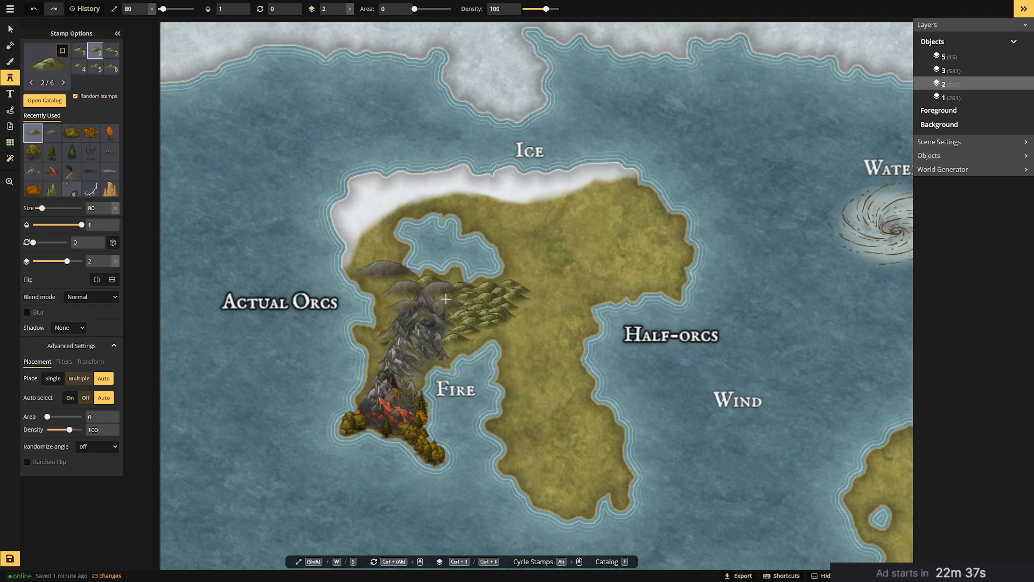
click(466, 311)
click(462, 301)
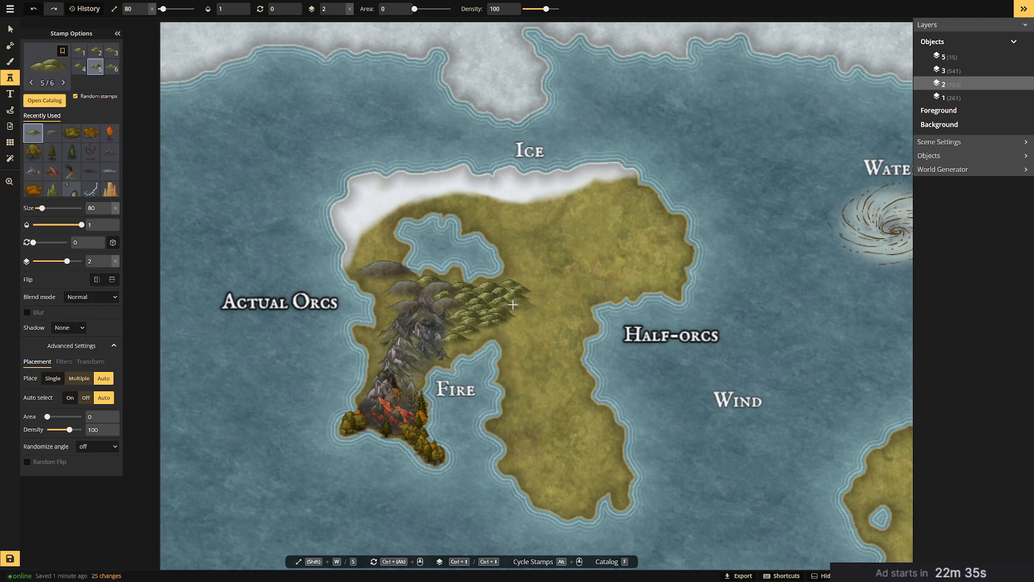
click(484, 329)
Line the inlet's southern shore above the grey hills with green hills, undoing and replacing one misplaced hill.
click(399, 280)
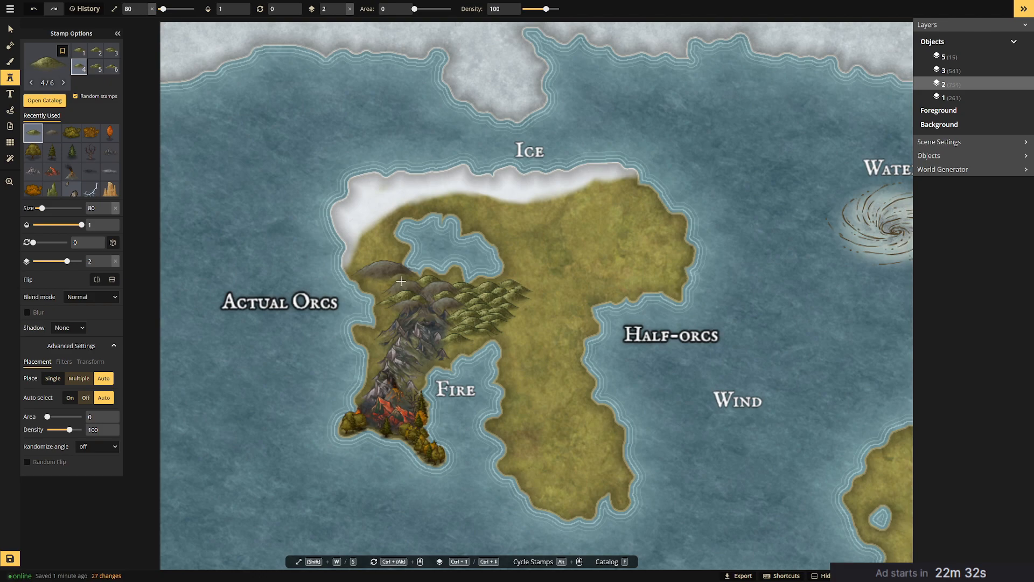
click(417, 283)
click(450, 281)
key(ctrl+z)
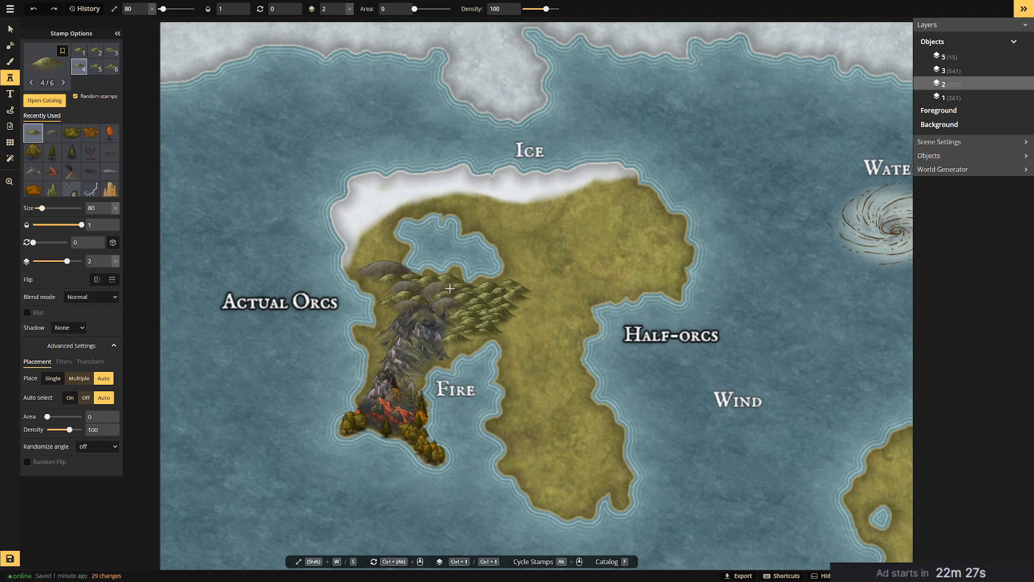
click(448, 284)
click(391, 341)
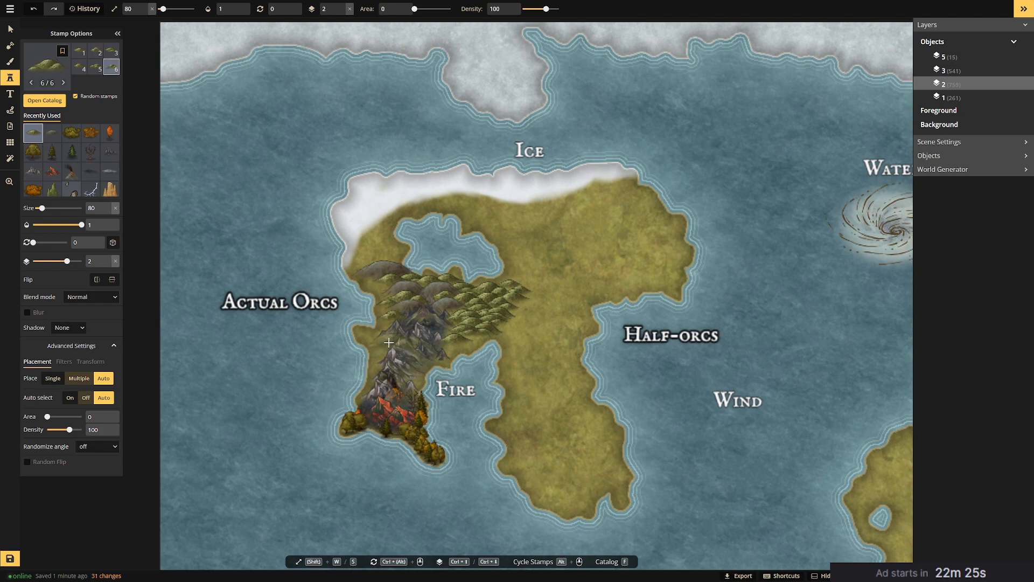
click(384, 336)
key(ctrl+z)
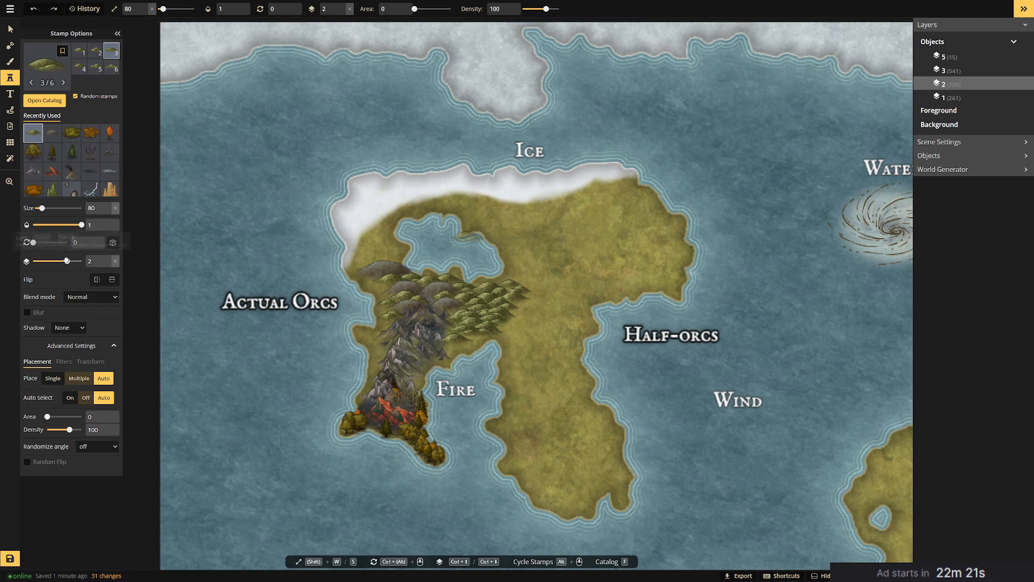
Set the stamp layer to 1 and place green hills behind the western side of the grey mountains and the volcano.
drag(66, 261, 62, 260)
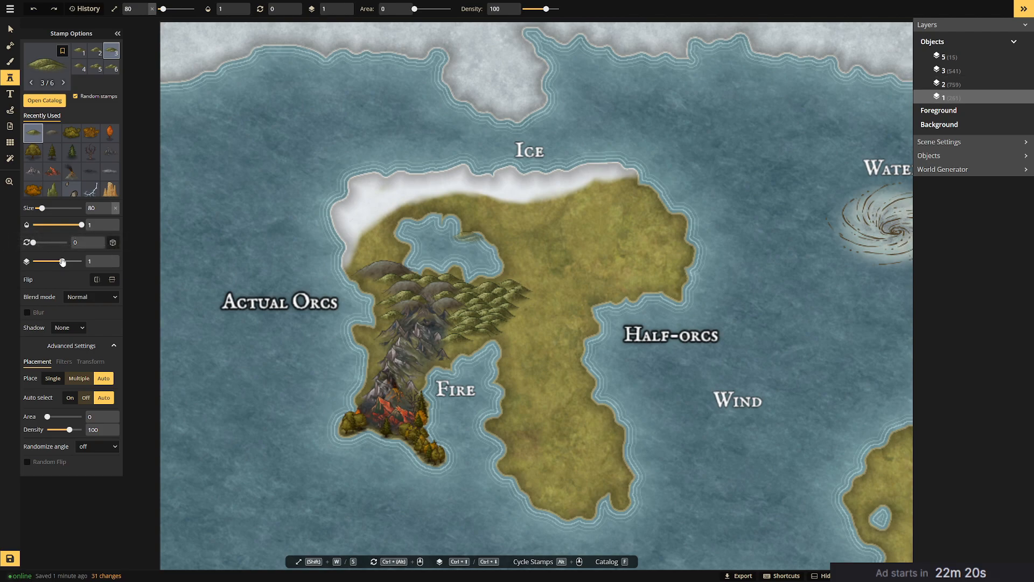
click(389, 330)
click(395, 341)
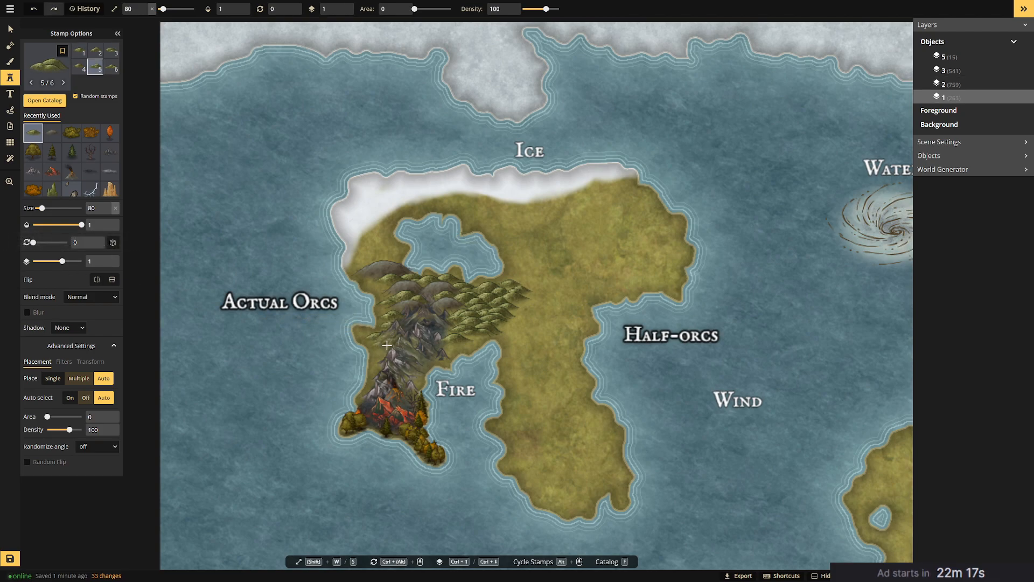
click(393, 368)
click(397, 406)
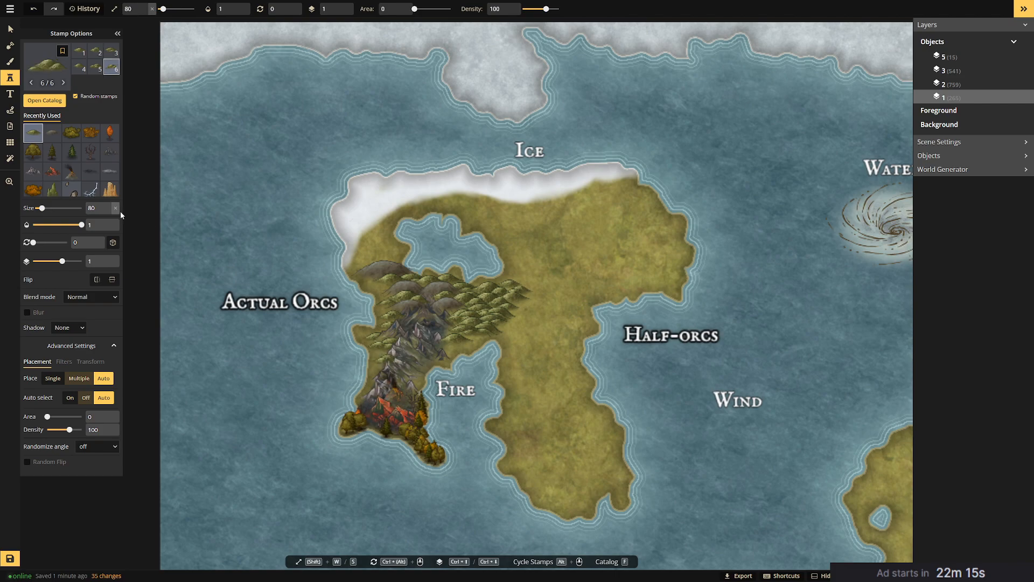
Set the stamp layer to 2 and cover the strip between the inlet and the western coast with green hills.
click(66, 261)
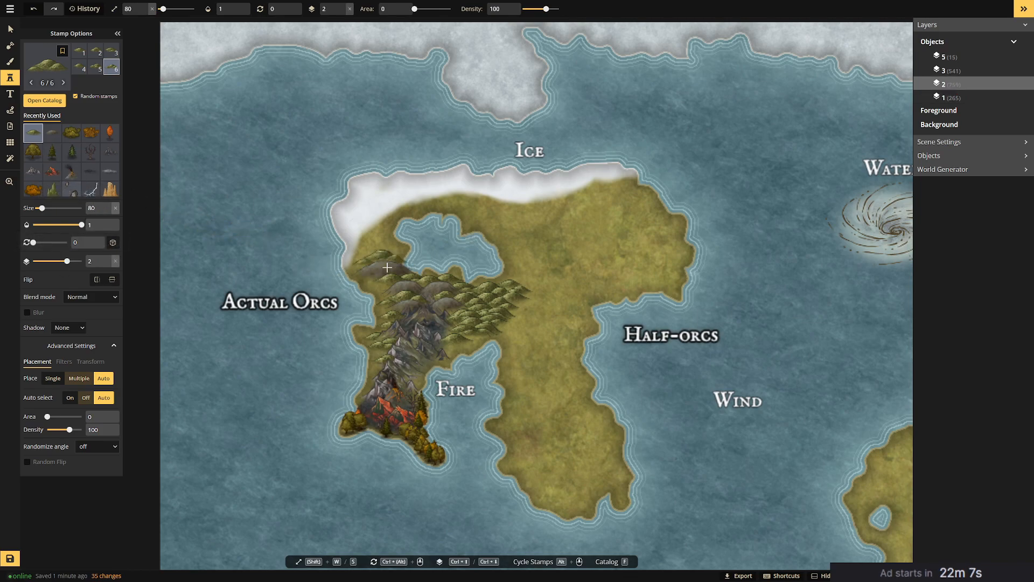
click(380, 245)
click(377, 243)
click(372, 238)
click(368, 229)
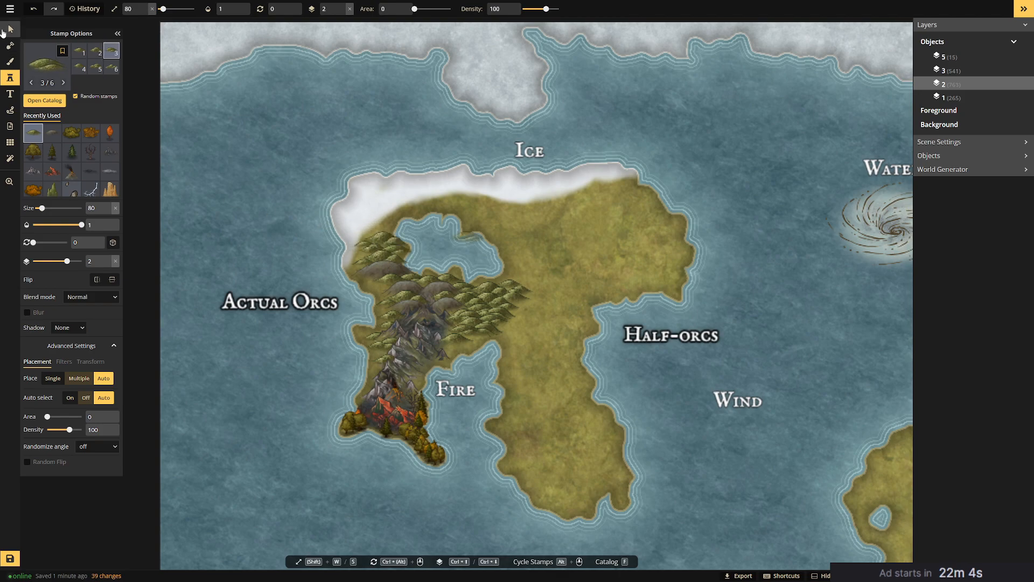
Choose the white snowy hill stamp and cover the snowy northwestern corner of the orcs' continent.
click(47, 67)
click(434, 107)
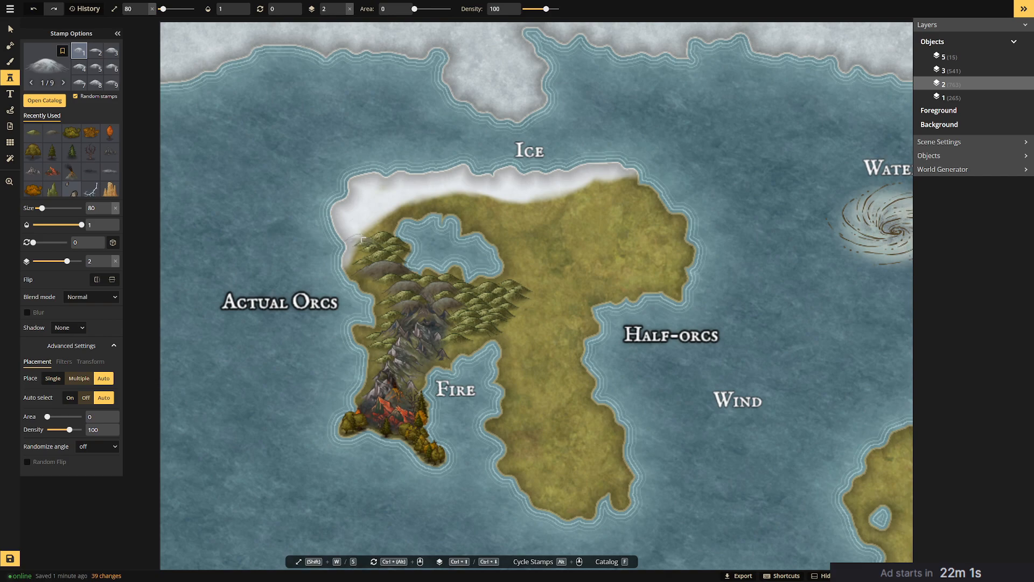
click(360, 233)
click(380, 211)
click(372, 206)
click(378, 199)
click(397, 196)
click(405, 195)
click(414, 194)
click(360, 205)
click(354, 225)
click(359, 244)
Extend the snowy hills eastward along the northern coast below the Ice label.
click(430, 192)
click(455, 192)
click(430, 193)
click(396, 194)
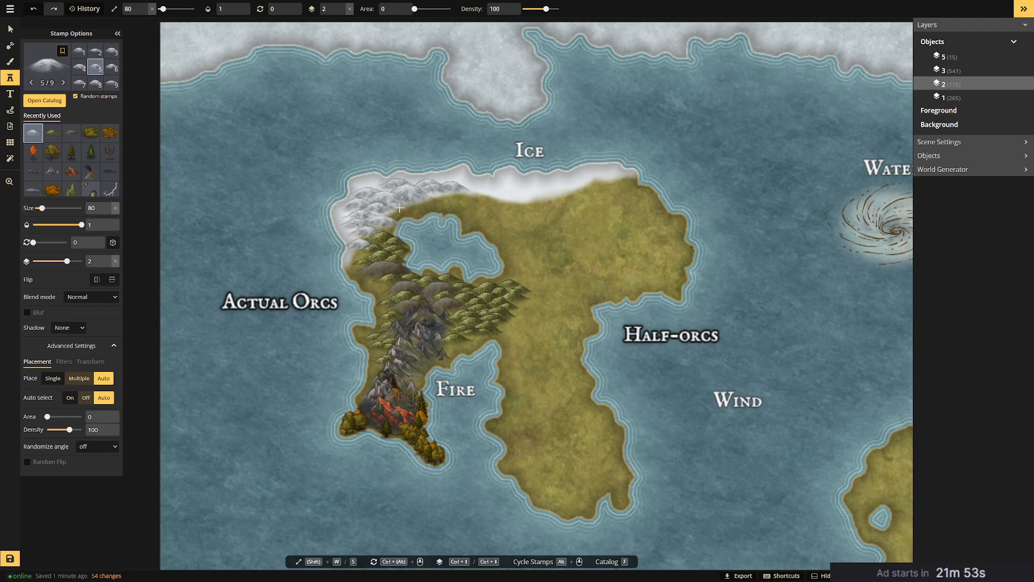
Switch back to the green hill stamp and place hills along the snow's southern edge above the inlet.
click(52, 132)
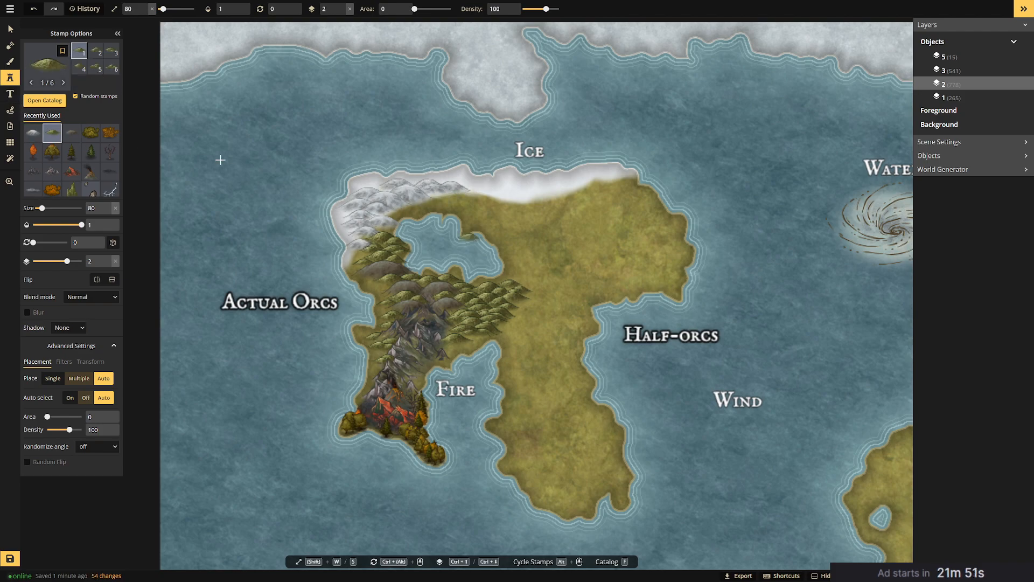
click(410, 207)
click(434, 199)
click(436, 196)
click(334, 225)
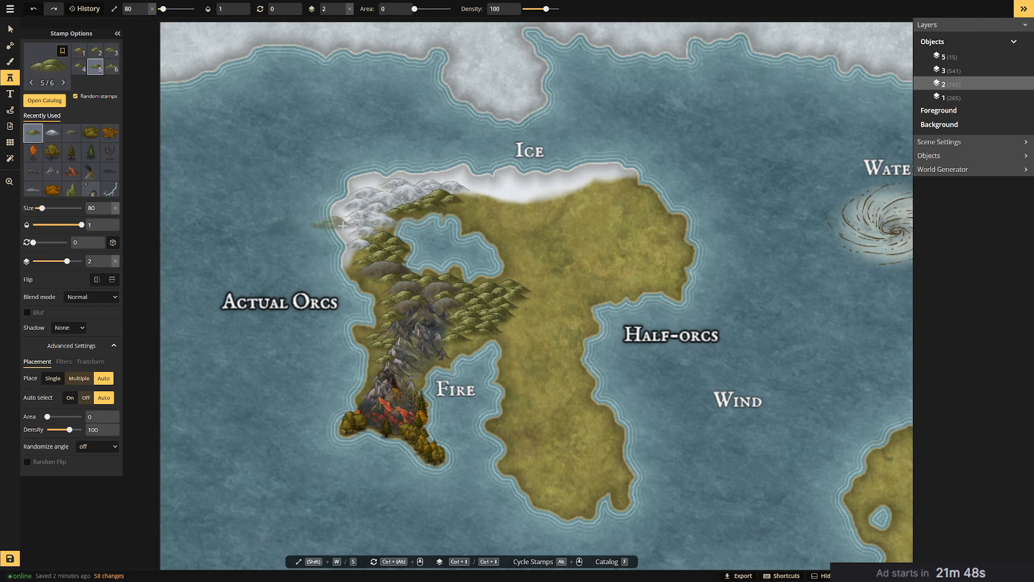
click(373, 229)
Continue the green hills eastward along the snow line and around the inlet's northeastern corner.
click(466, 208)
click(488, 199)
click(478, 191)
click(489, 227)
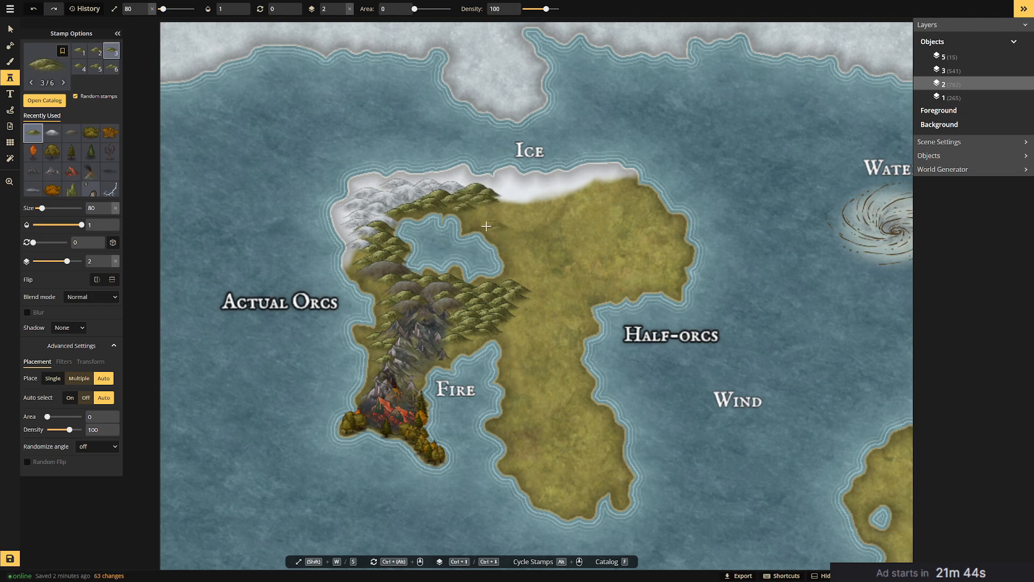
click(485, 215)
click(497, 206)
click(506, 202)
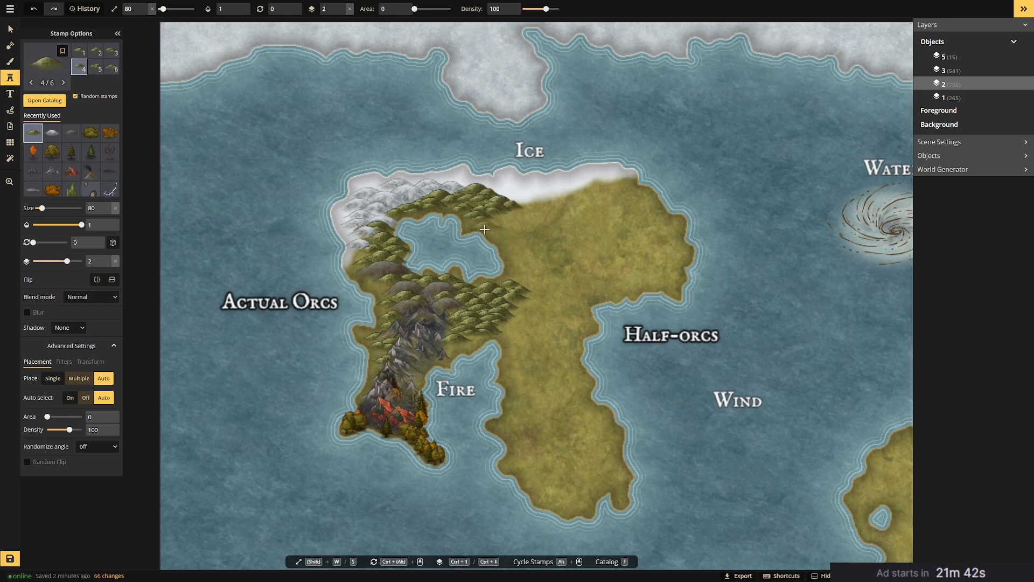
click(484, 228)
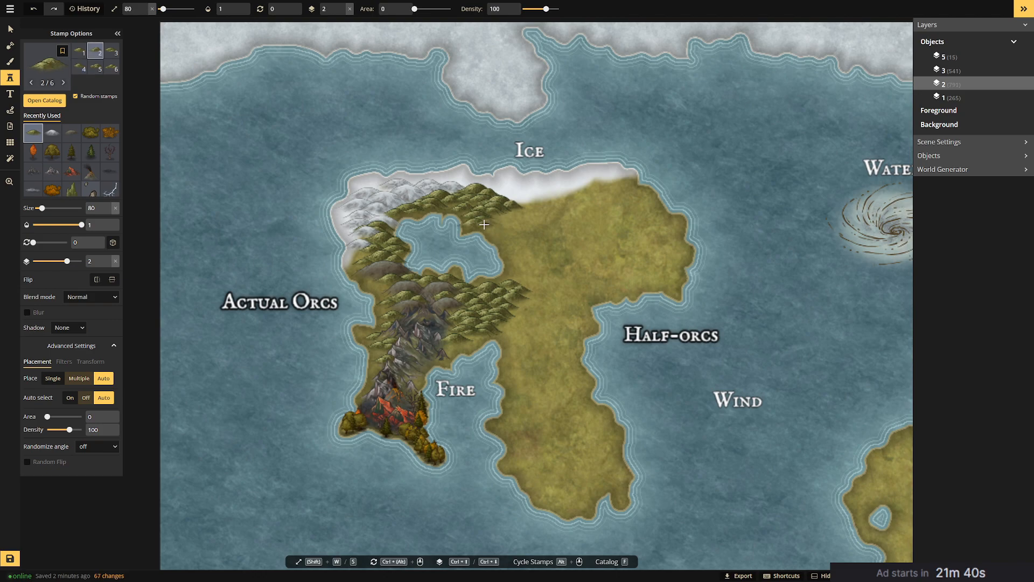
click(504, 223)
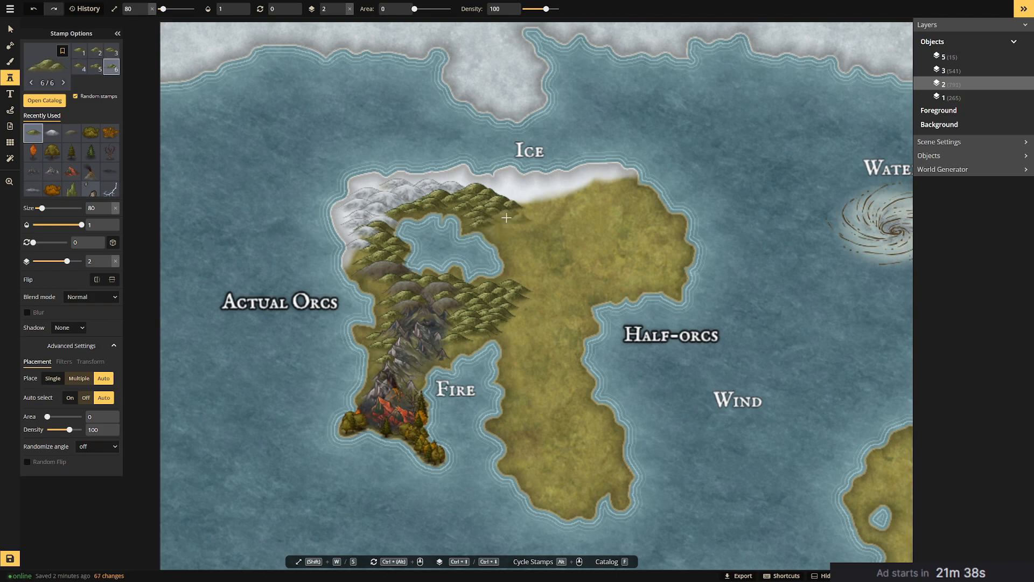
Choose the Green Mountains stamp and place a group of mountains in the continent's centre, east of the green hills.
key(f)
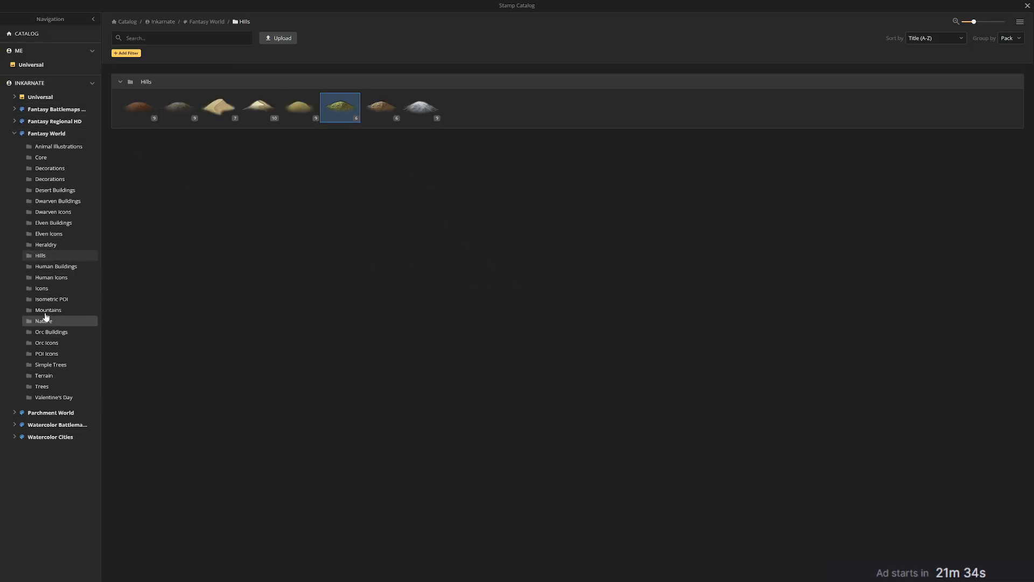
click(47, 312)
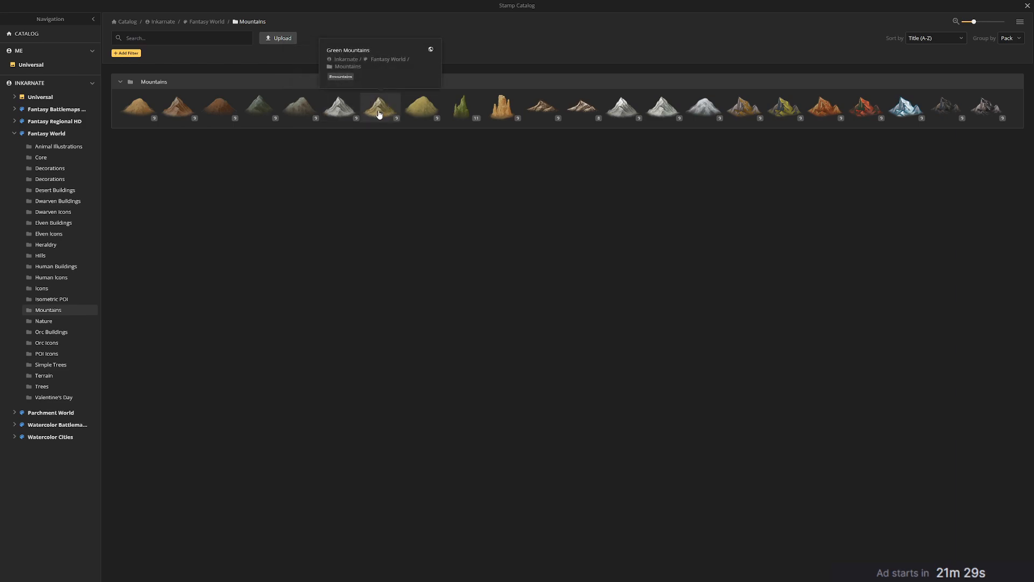
click(379, 114)
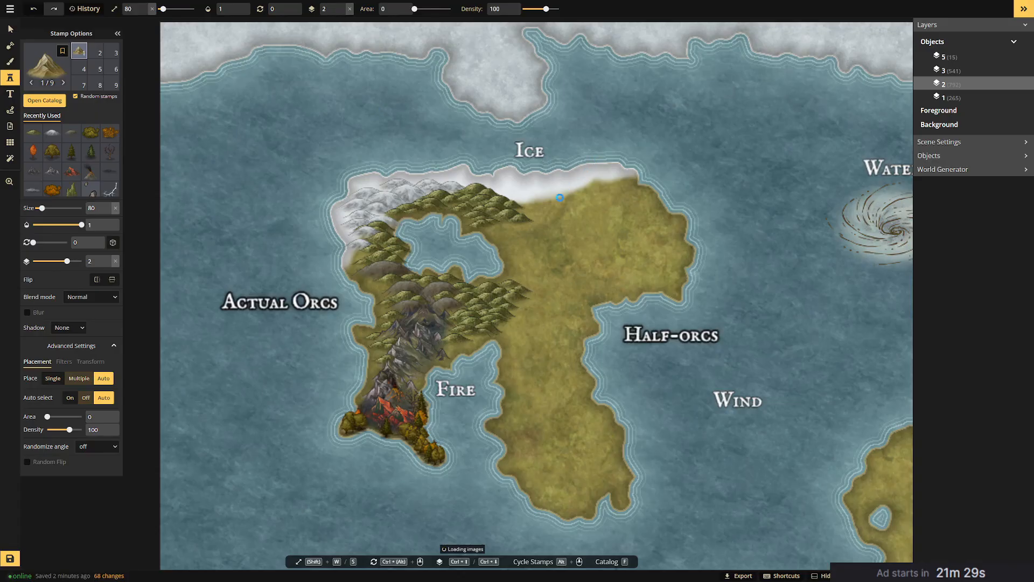
click(537, 232)
click(557, 258)
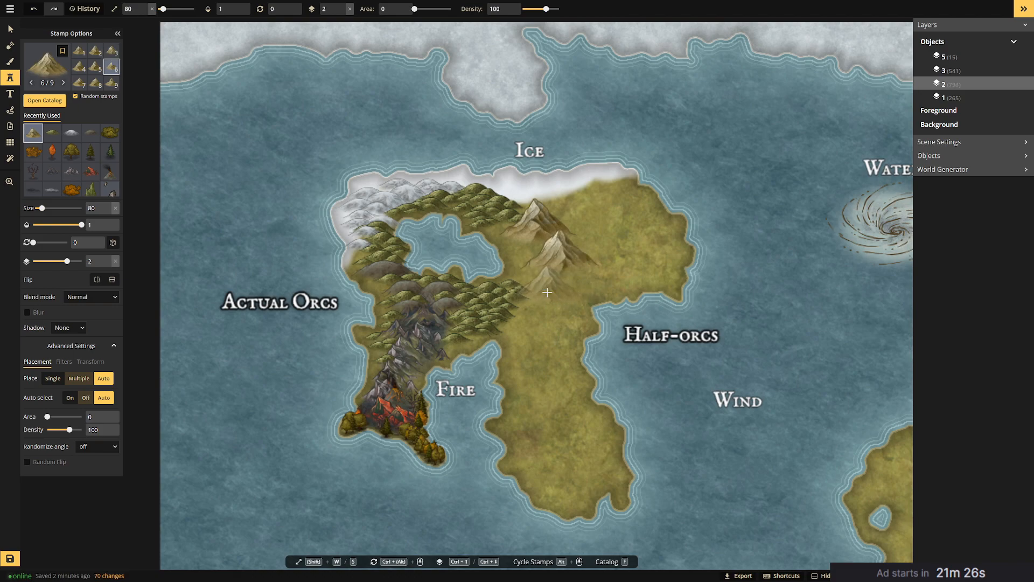
click(550, 288)
click(582, 234)
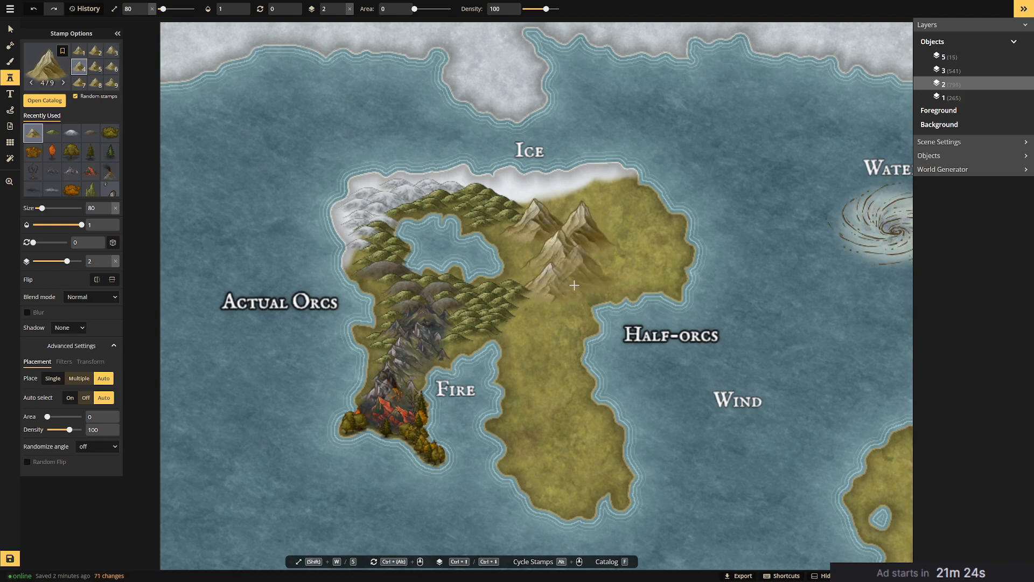
Fill the middle of the central range with more Green Mountains stamps and extend it to the south.
click(544, 256)
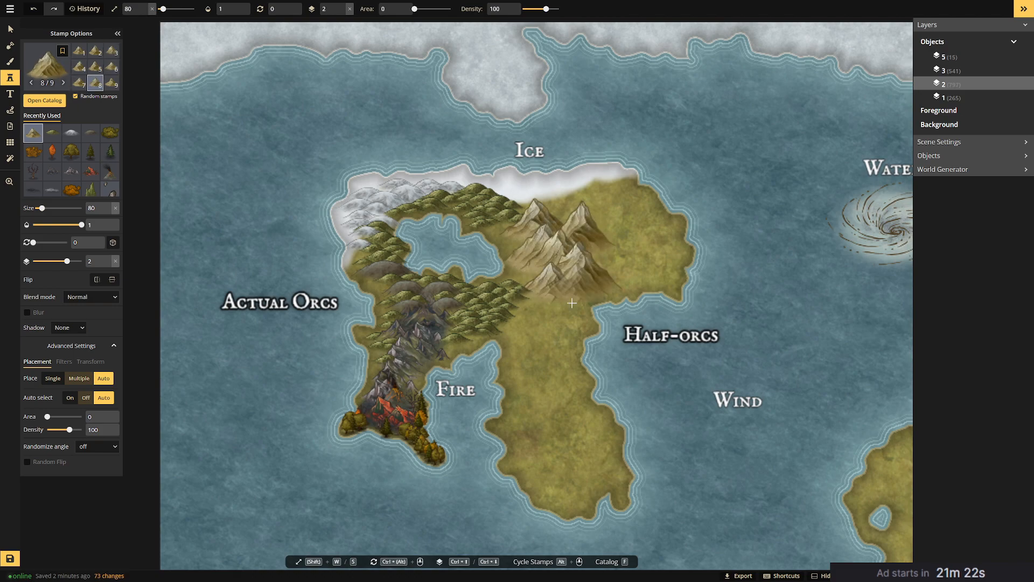
click(576, 276)
click(539, 309)
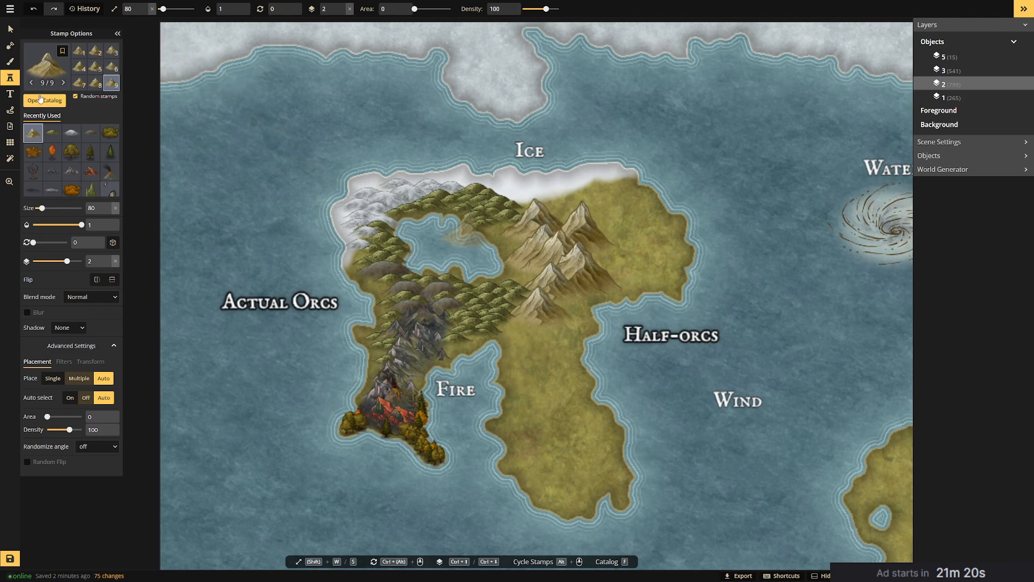
Choose the green mountain stamp with dark rocks and place mountains on the eastern and western sides of the central range.
click(45, 64)
click(785, 110)
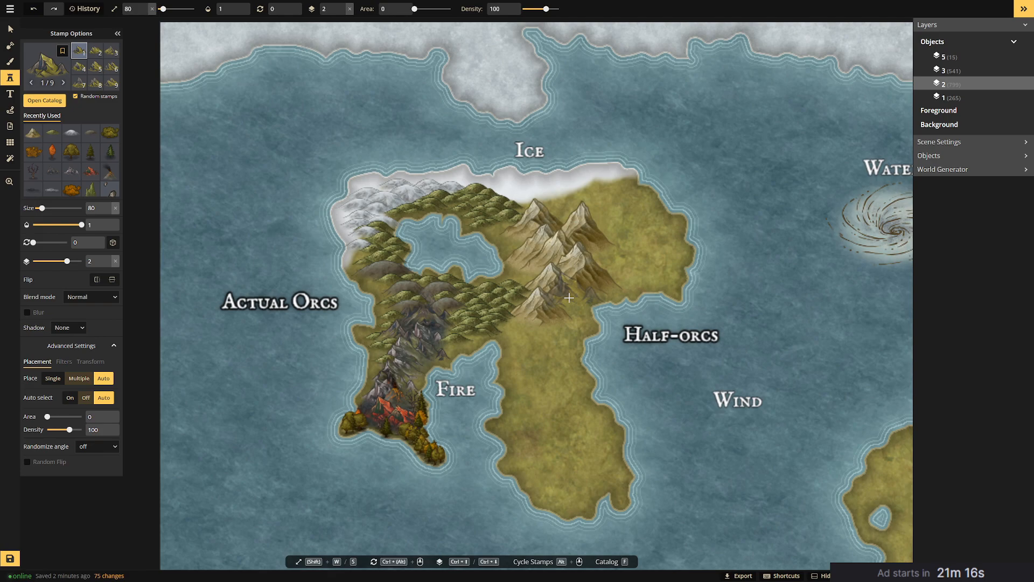
click(614, 266)
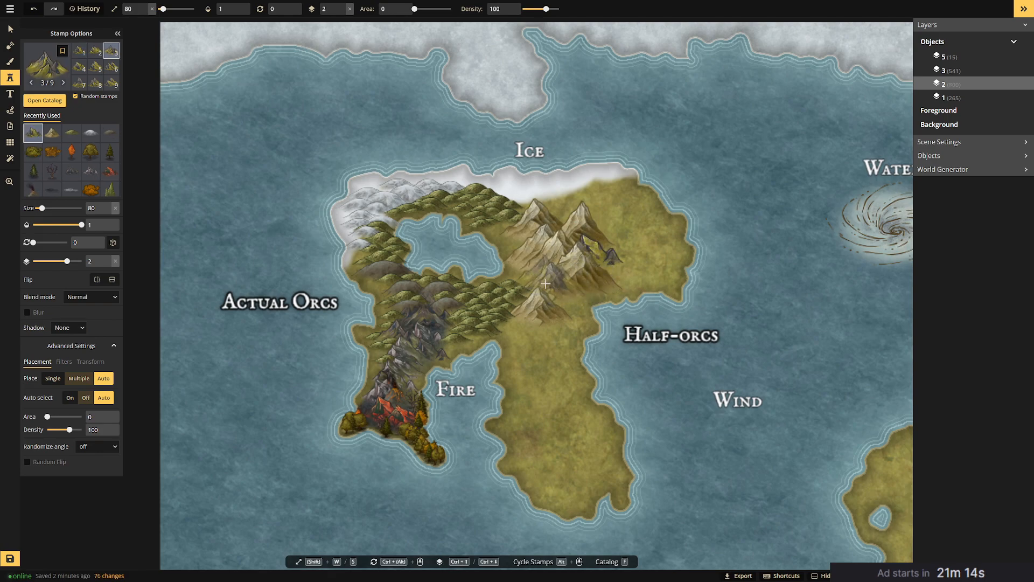
click(571, 298)
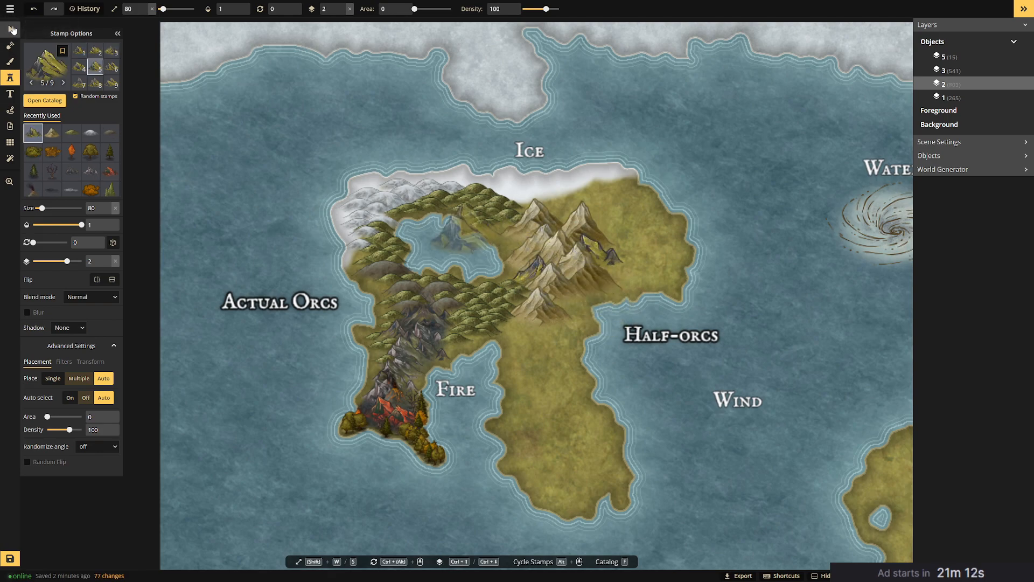
Select the overlapping mountain in the middle of the central range and remove it.
click(12, 29)
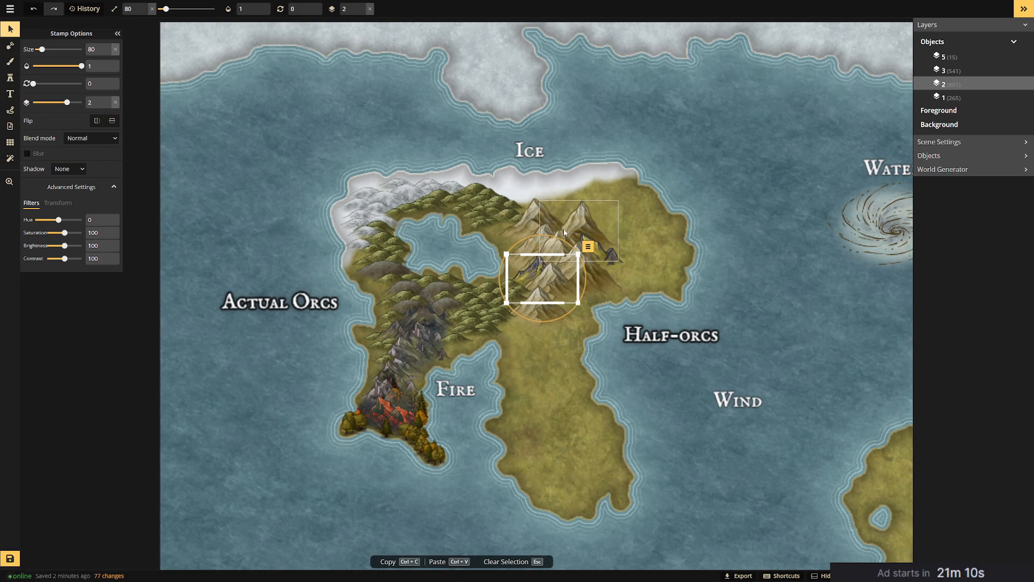
click(554, 252)
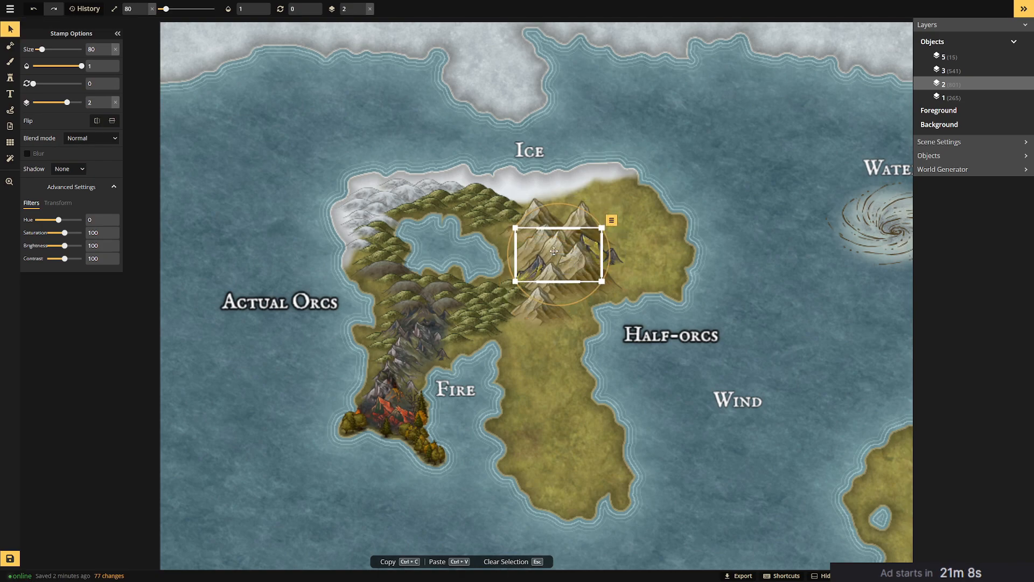
drag(554, 251, 571, 283)
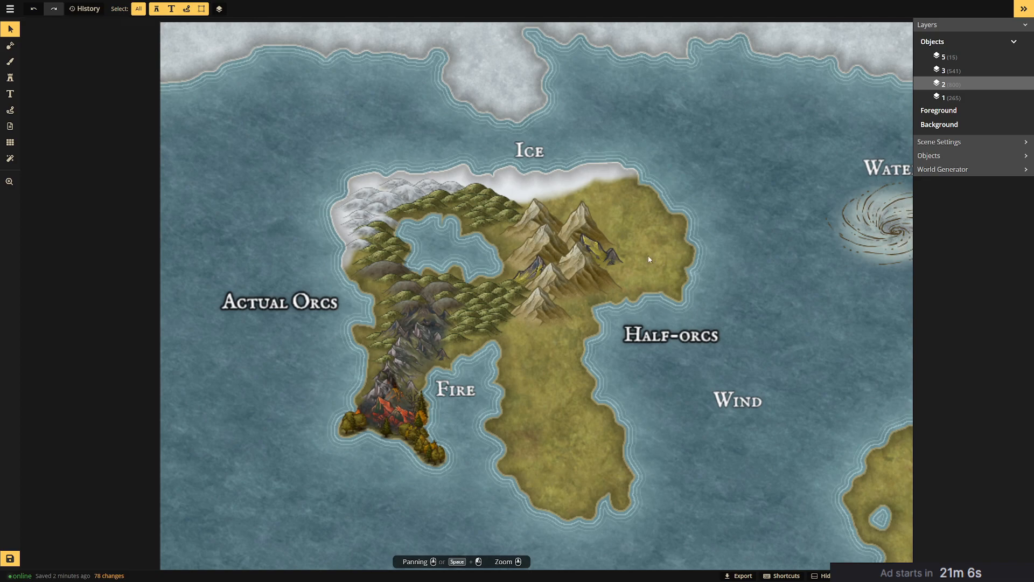
Choose the rounded green mountain stamp and place low mountains among the peaks and along the range's southern end.
click(9, 78)
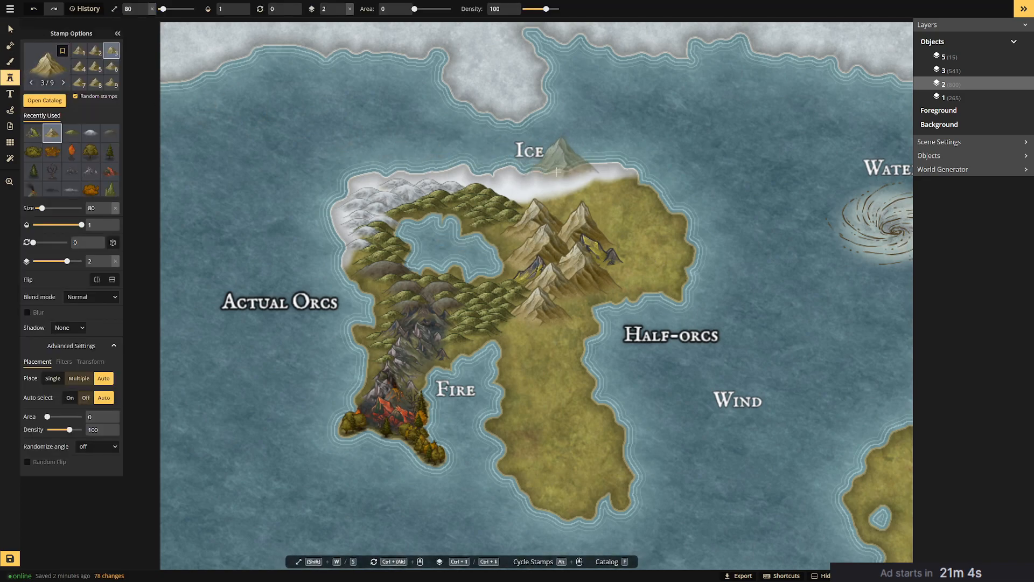
click(38, 69)
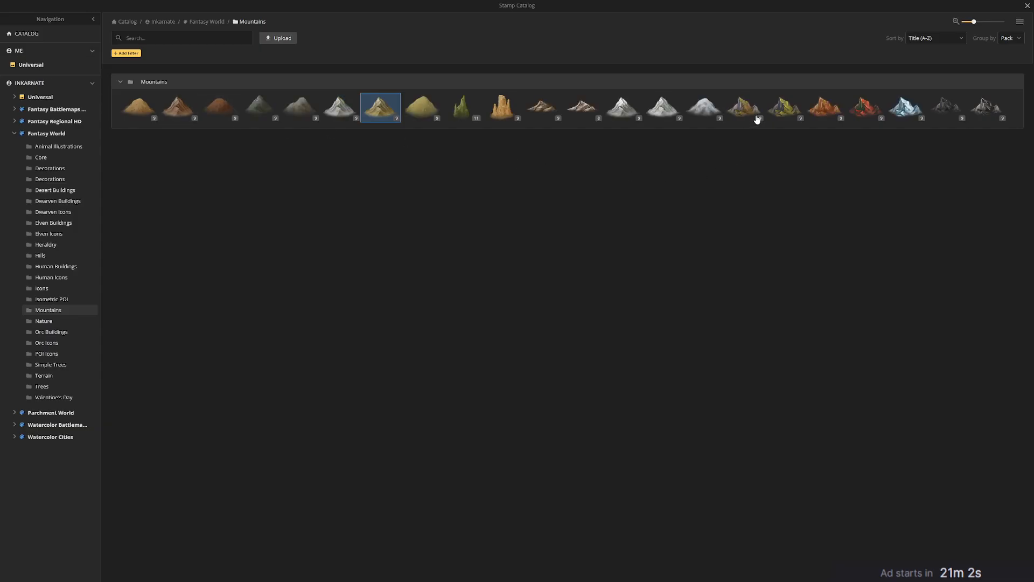
click(424, 106)
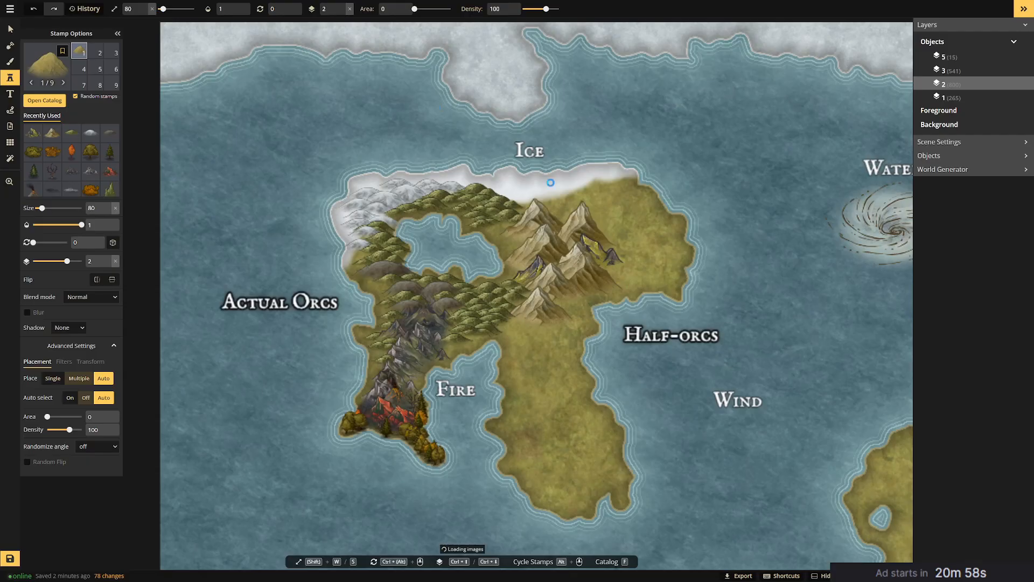
click(556, 229)
click(551, 289)
click(601, 277)
click(558, 349)
click(551, 335)
click(555, 323)
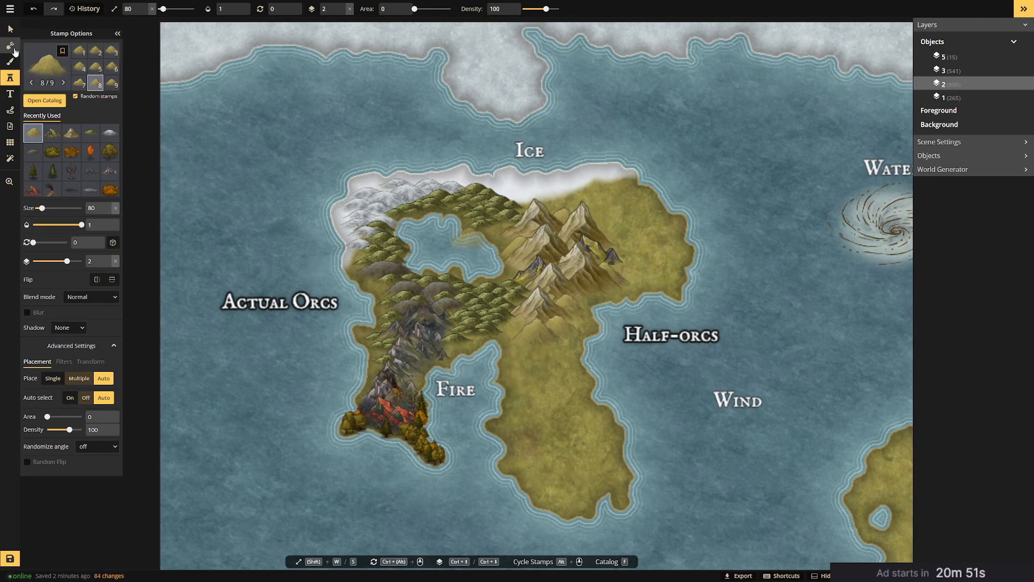
Choose the brown hill stamp from the Hills category and place hills along the central range's northern and western edges.
click(49, 66)
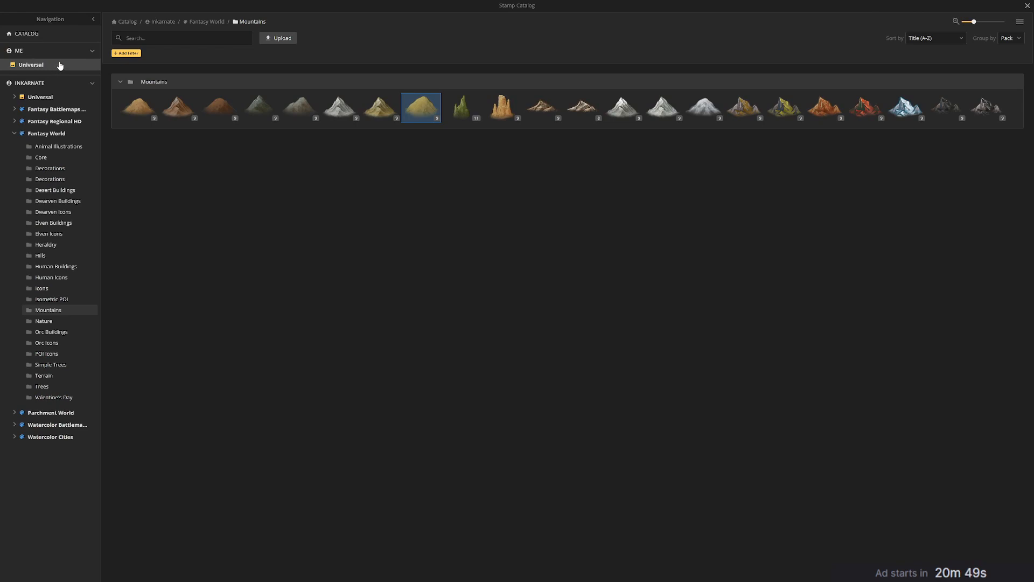
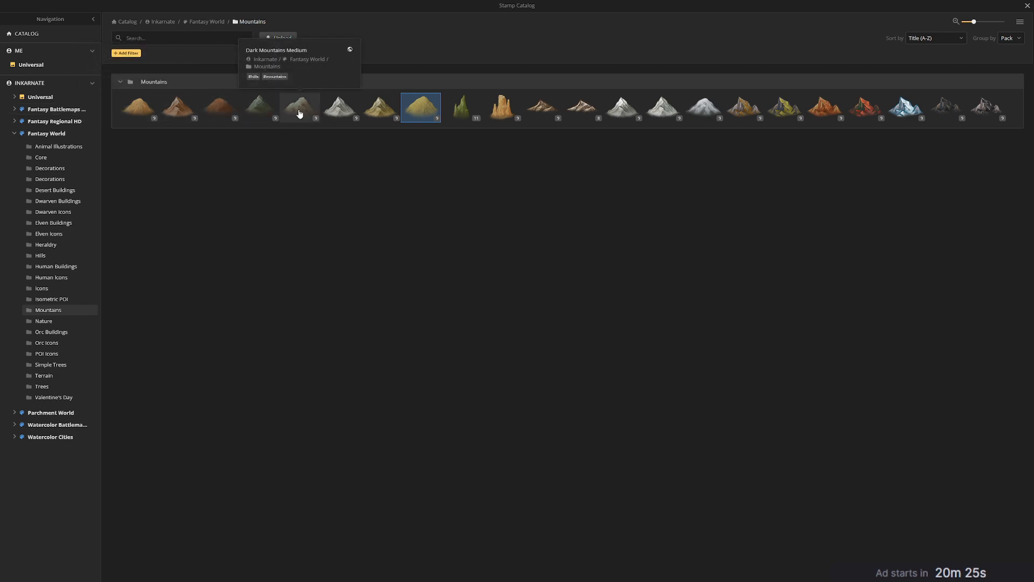
click(51, 258)
click(370, 111)
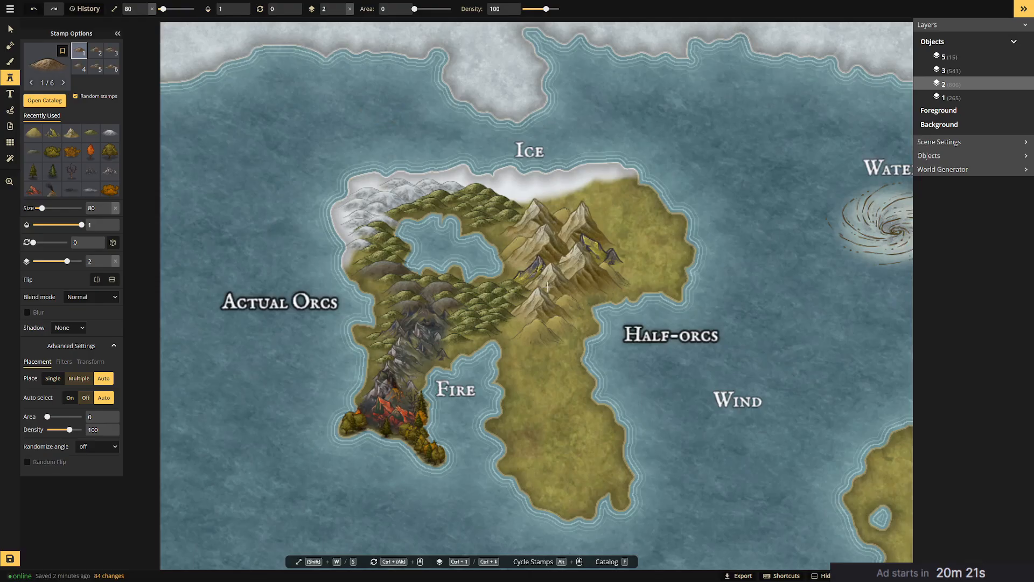
click(617, 238)
click(612, 229)
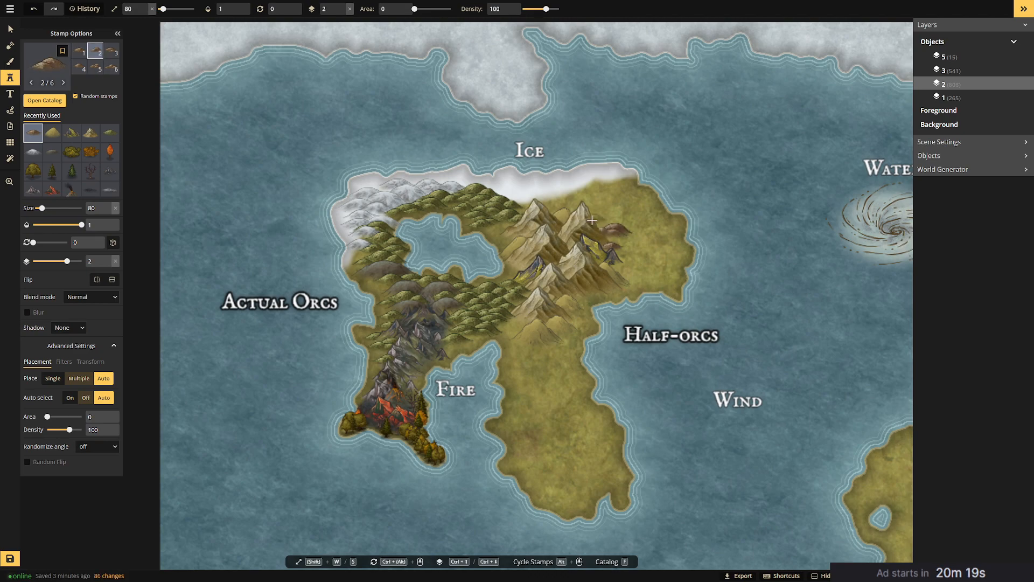
click(570, 210)
click(502, 227)
click(505, 243)
click(518, 236)
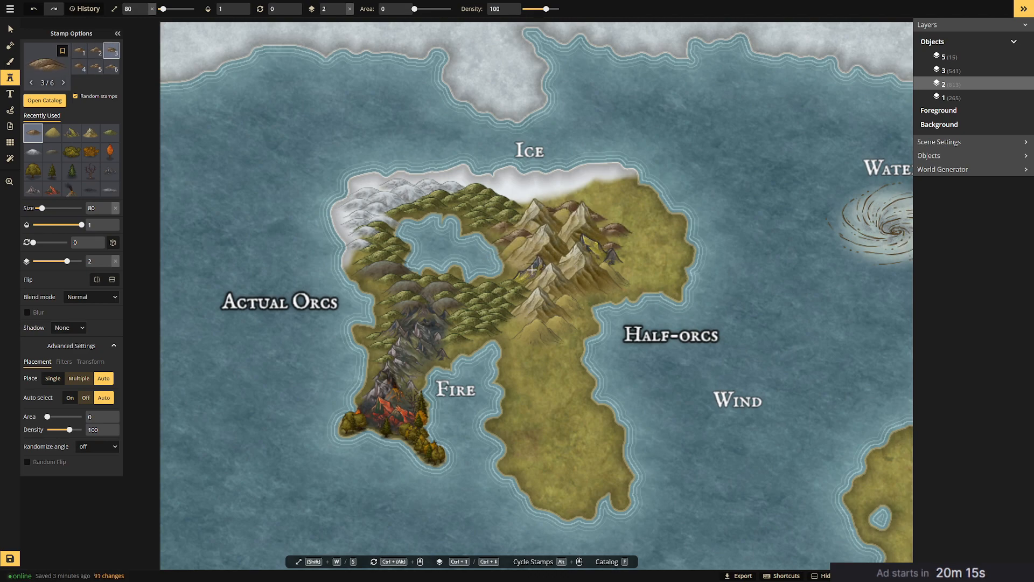
Place more brown hills at the foot of the central range, on its southwestern and southeastern sides.
click(533, 277)
click(518, 325)
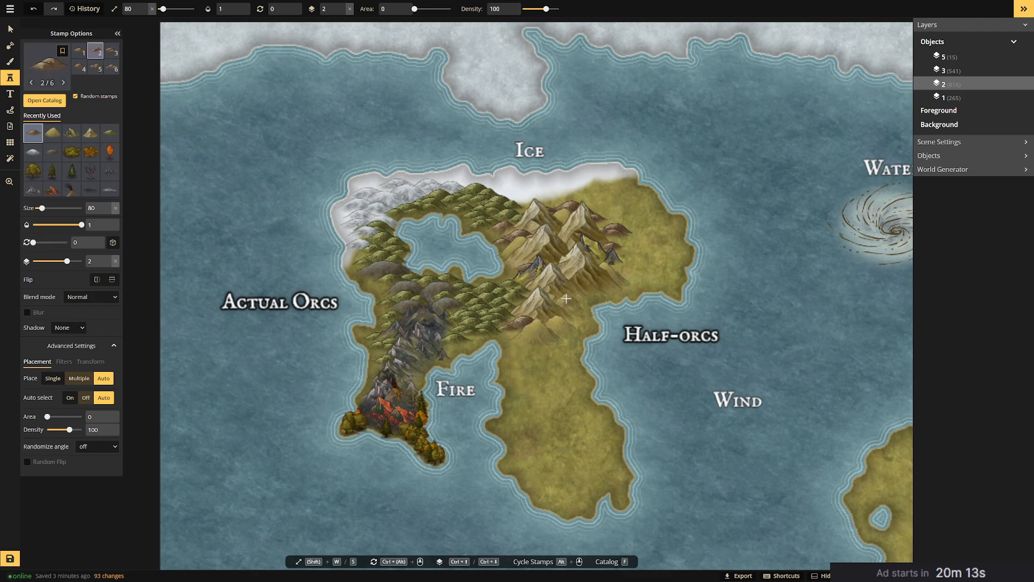
click(582, 304)
click(578, 305)
click(587, 315)
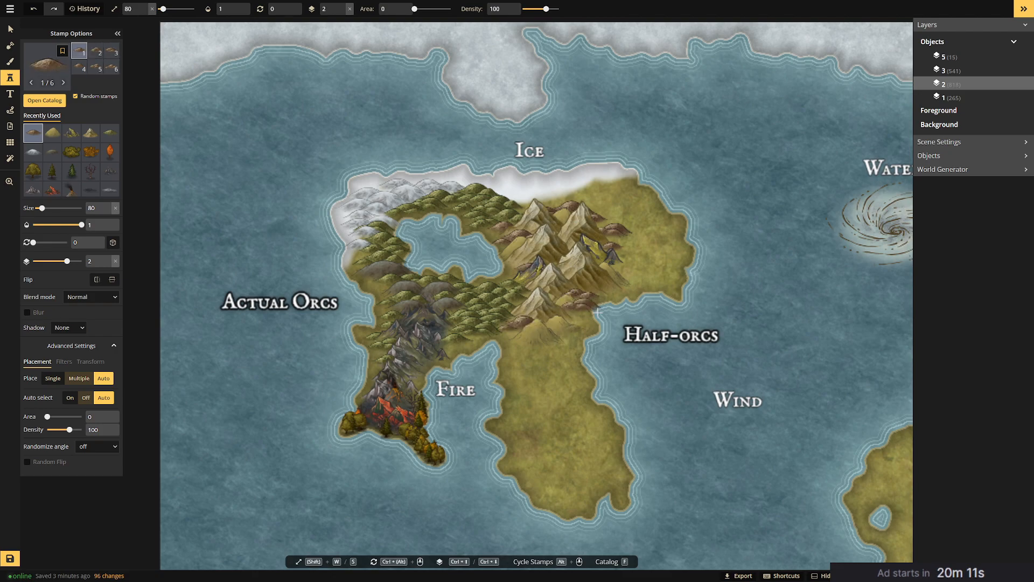
Line the eastern side of the central range with brown hills up to its northeastern peak.
click(622, 274)
click(621, 270)
click(628, 266)
click(629, 250)
click(623, 239)
click(602, 214)
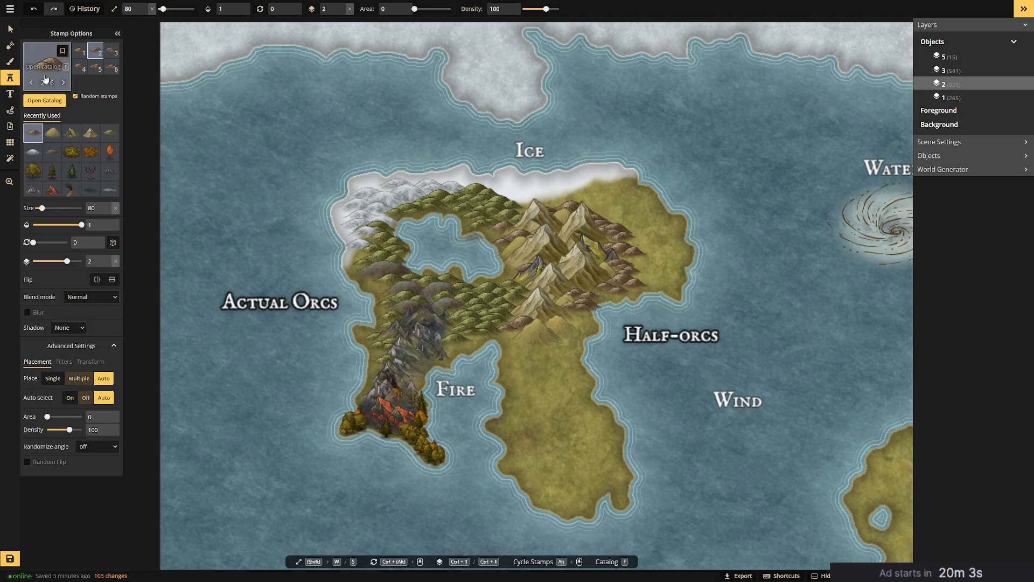
Choose the green hill stamp and place hills along the outer edge of the brown hills east of the range.
click(45, 100)
click(341, 106)
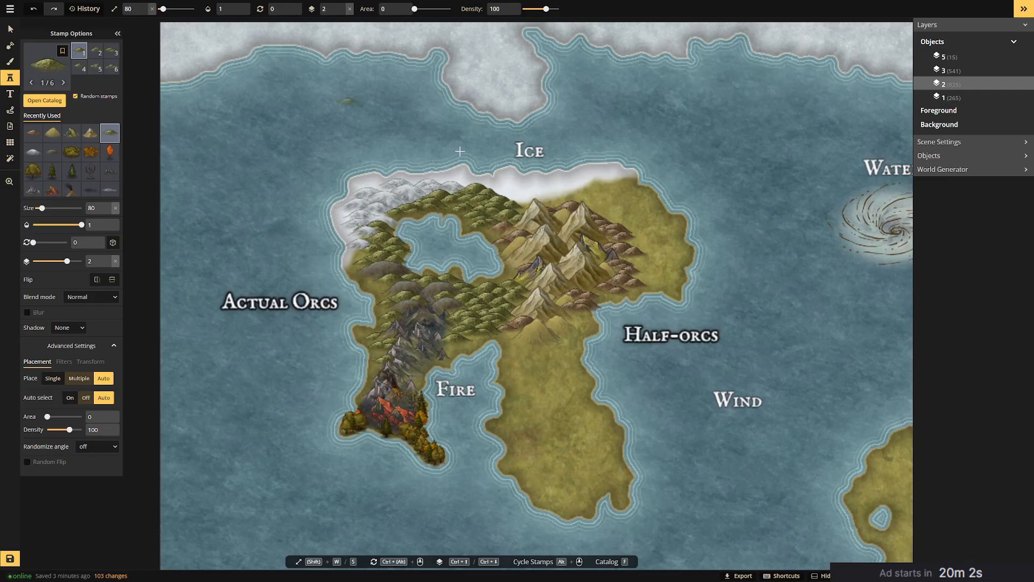
click(636, 251)
click(645, 267)
click(647, 277)
click(649, 262)
click(655, 253)
click(648, 244)
click(632, 232)
Continue the green hills around the northern edge of the central range below the snow, filling one gap in the east.
click(617, 218)
click(599, 207)
click(582, 202)
click(529, 207)
click(575, 196)
click(611, 195)
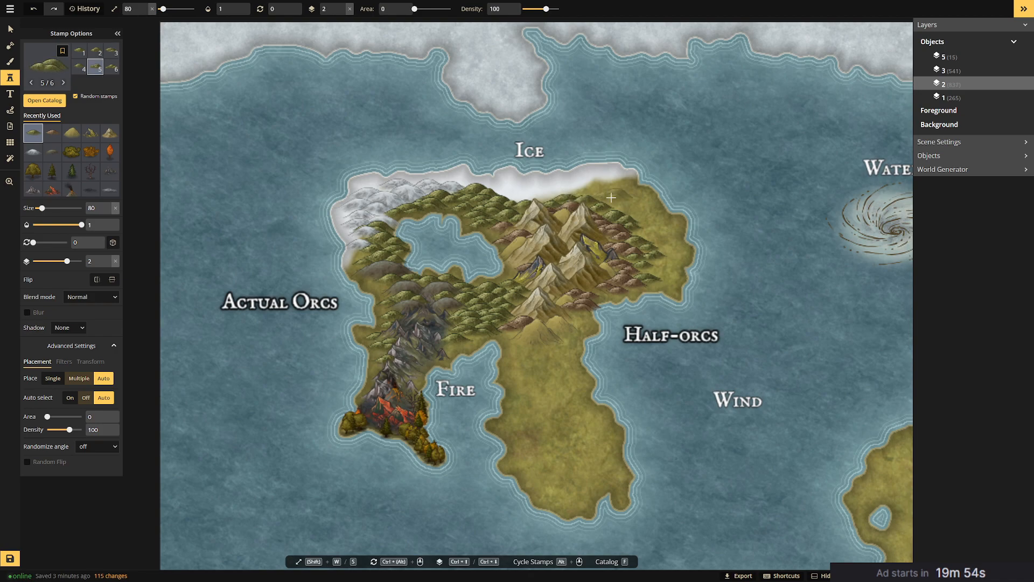
click(644, 234)
Place green hills along the southern foot of the central range, above the southern peninsula.
click(543, 316)
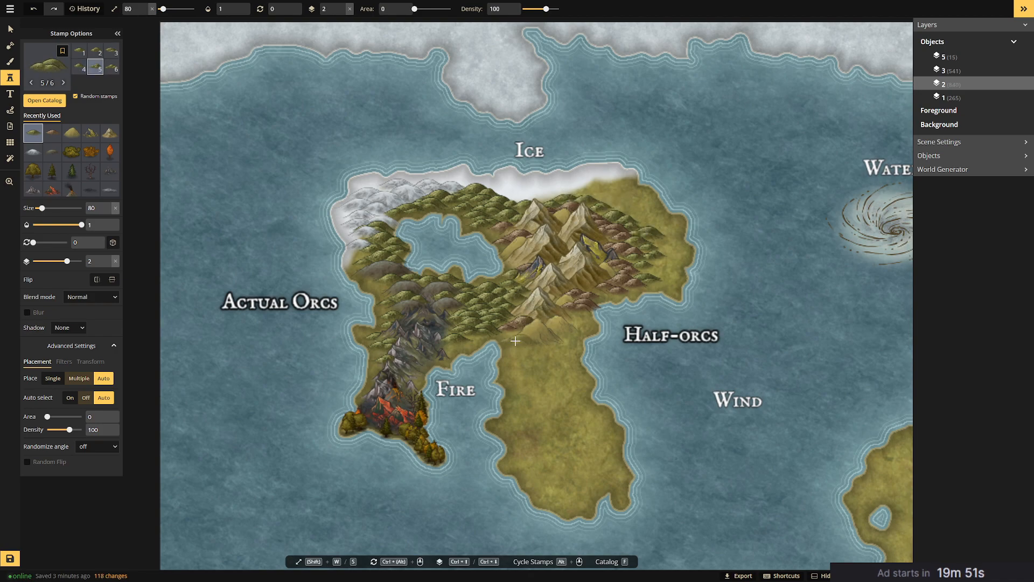
click(521, 340)
click(569, 339)
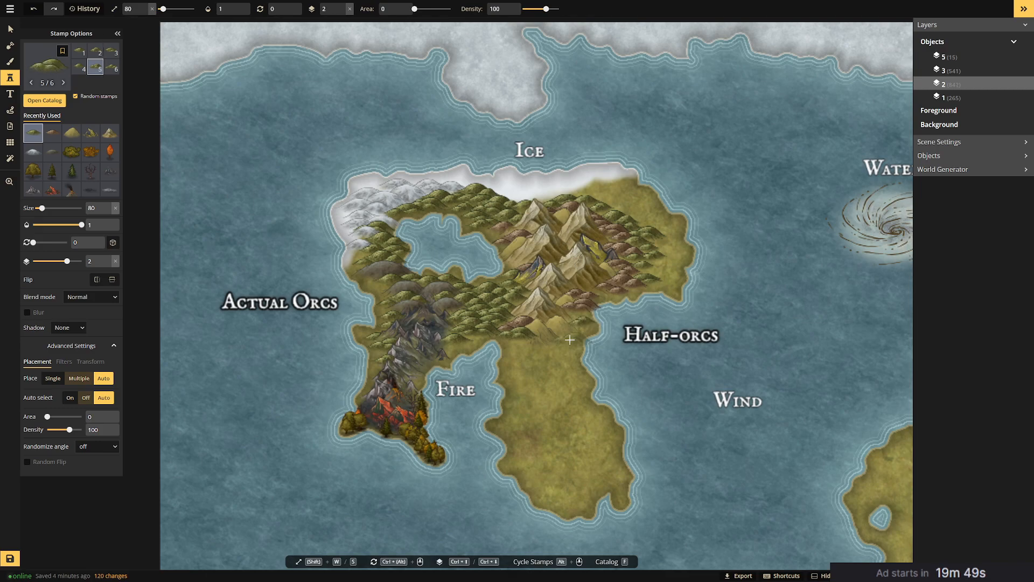
click(560, 346)
click(561, 345)
click(530, 351)
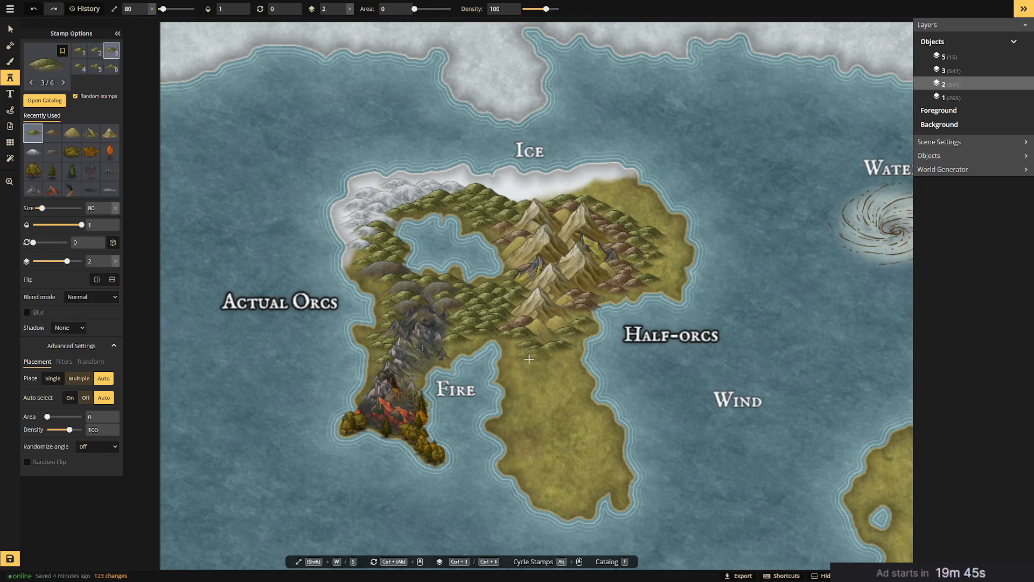
Extend the green hills southward into the upper part of the southern peninsula.
click(534, 357)
click(539, 360)
click(558, 366)
click(553, 365)
click(547, 365)
click(543, 367)
click(555, 373)
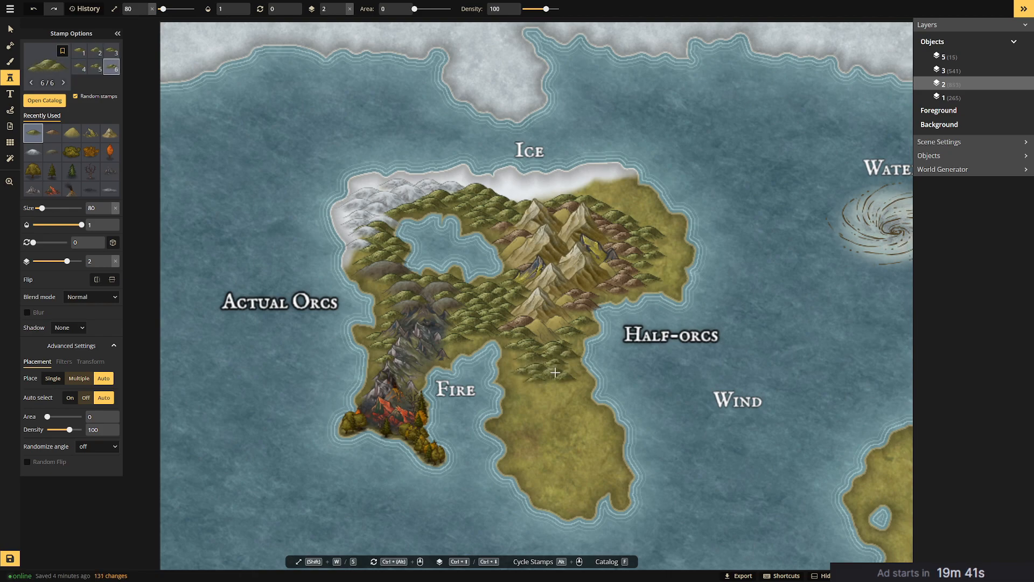
Add green hills on both sides of the dark mountains north of the volcano.
click(452, 357)
click(444, 350)
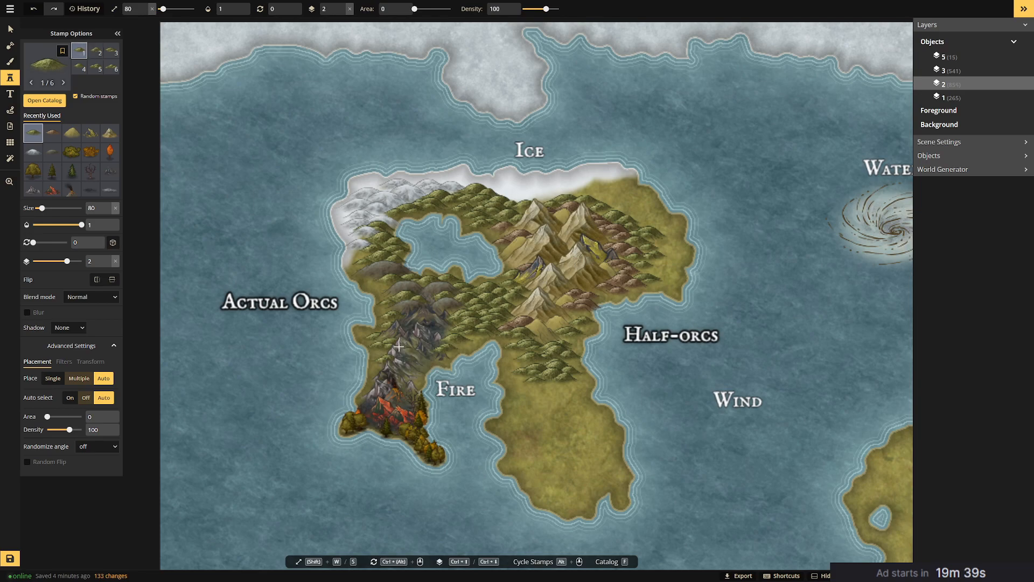
click(384, 364)
click(436, 337)
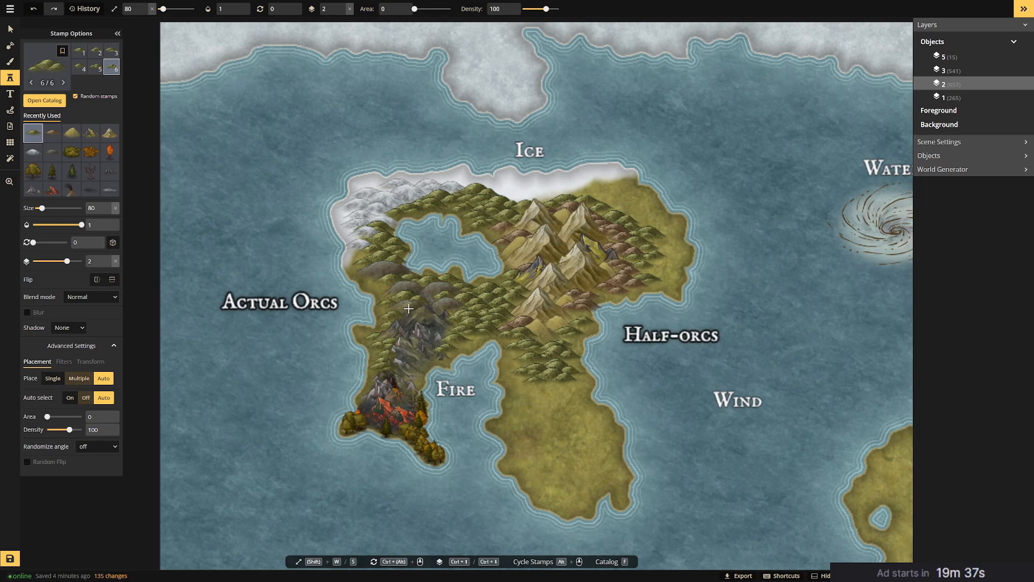
Leave stamp placement and examine the continents across the whole map, ending on the orcs' continent.
scroll(505, 303, down, 1)
scroll(505, 304, down, 2)
scroll(605, 224, down, 2)
scroll(644, 231, down, 3)
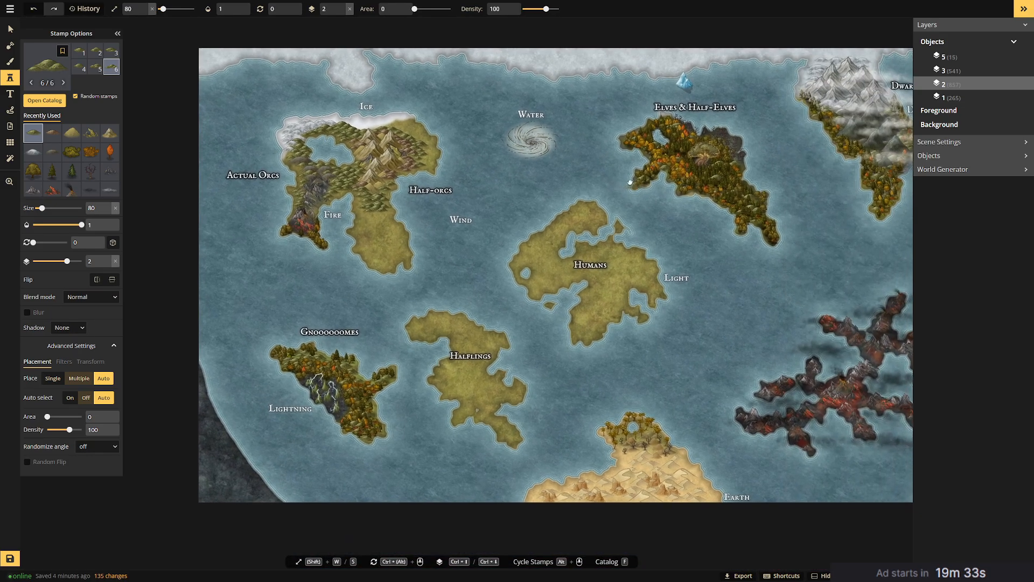
scroll(538, 168, down, 1)
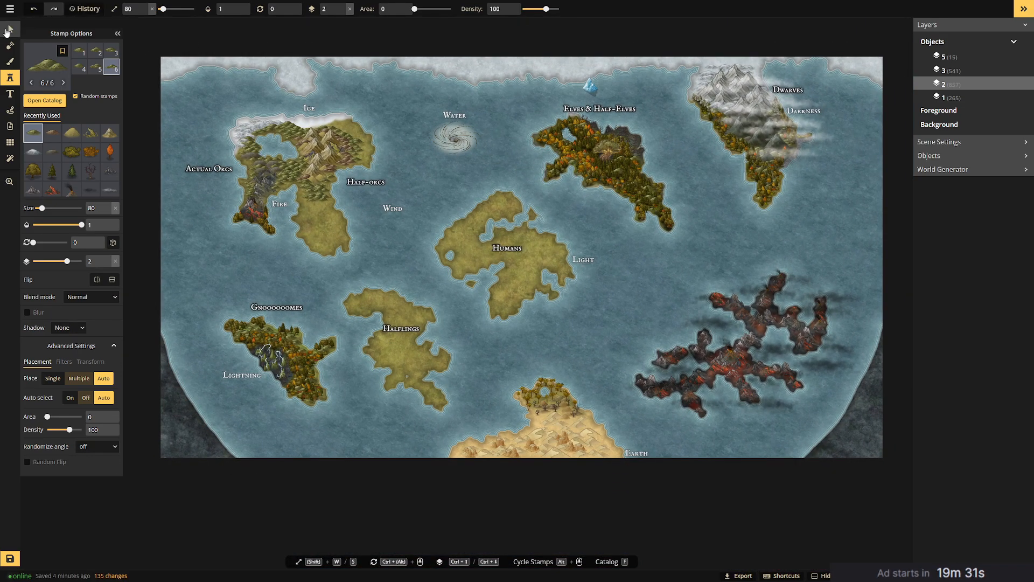
click(10, 29)
scroll(651, 237, down, 2)
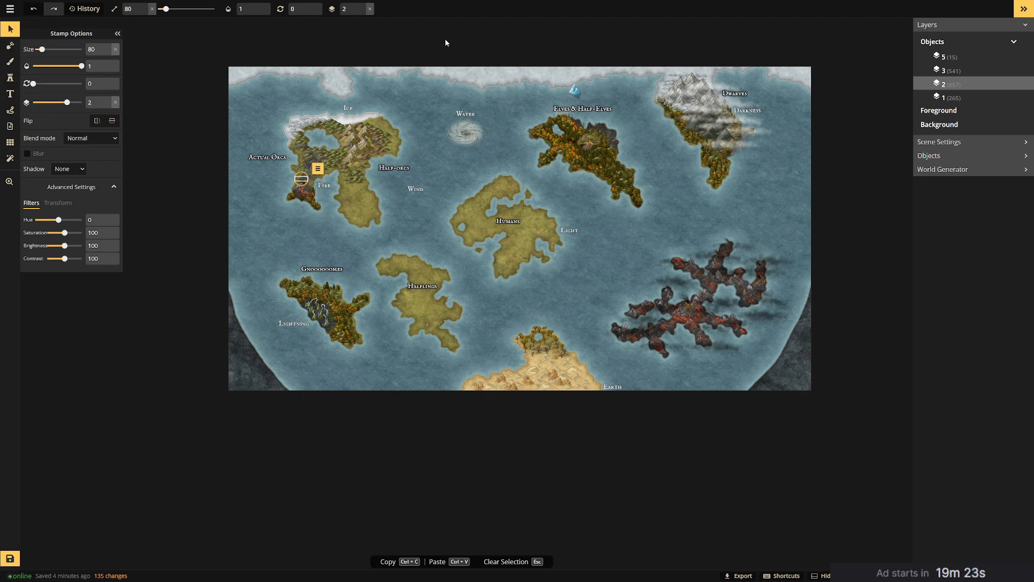
mouse_move(517, 20)
scroll(569, 305, up, 4)
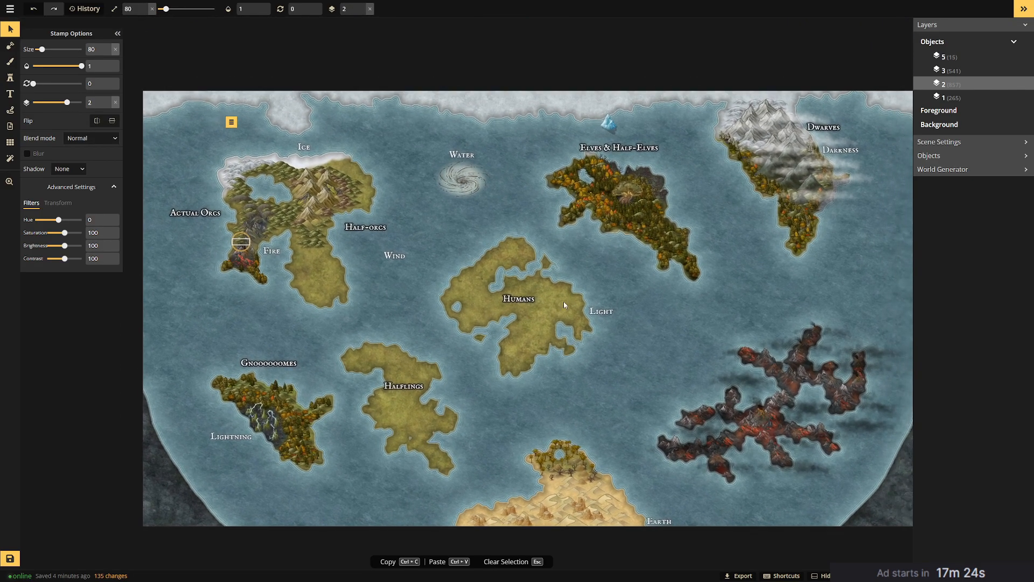
scroll(525, 228, up, 1)
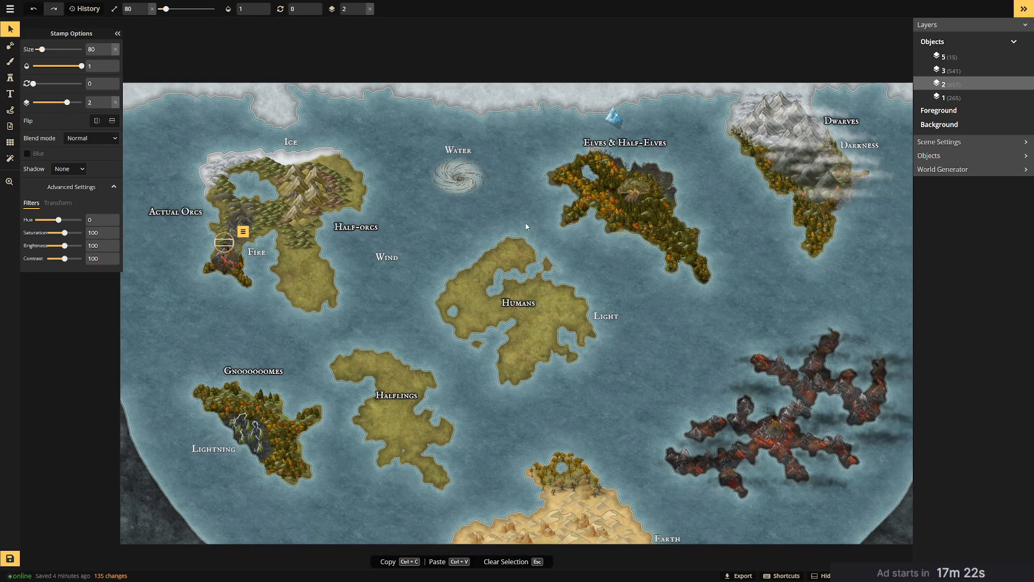
scroll(391, 251, up, 1)
drag(377, 211, 537, 281)
scroll(469, 265, up, 2)
scroll(470, 267, up, 1)
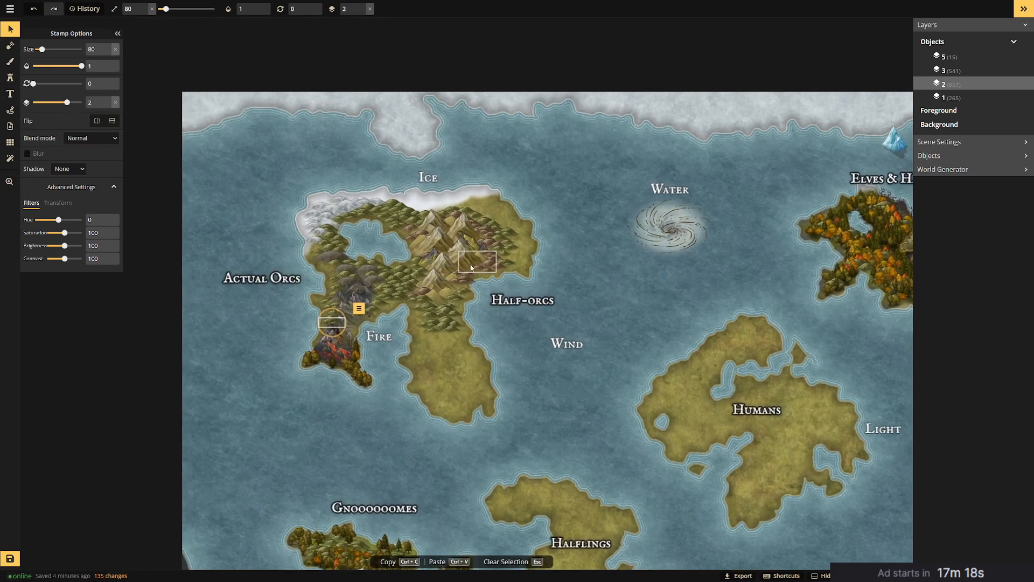
drag(531, 183, 544, 215)
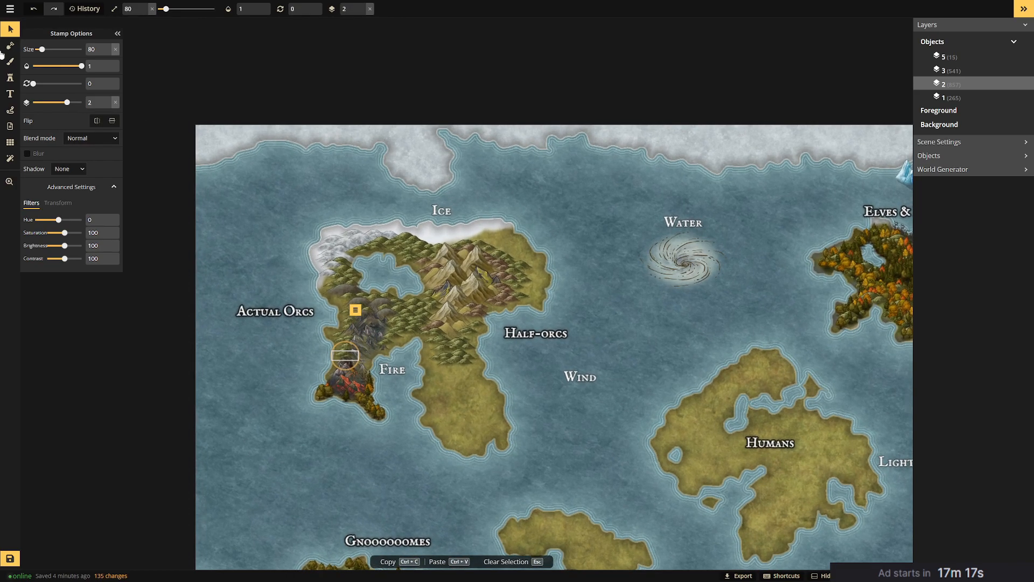
Fill the bare snow strip north of the central range with randomized size-80 snowy hill stamps, out to its eastern end.
click(10, 79)
click(33, 152)
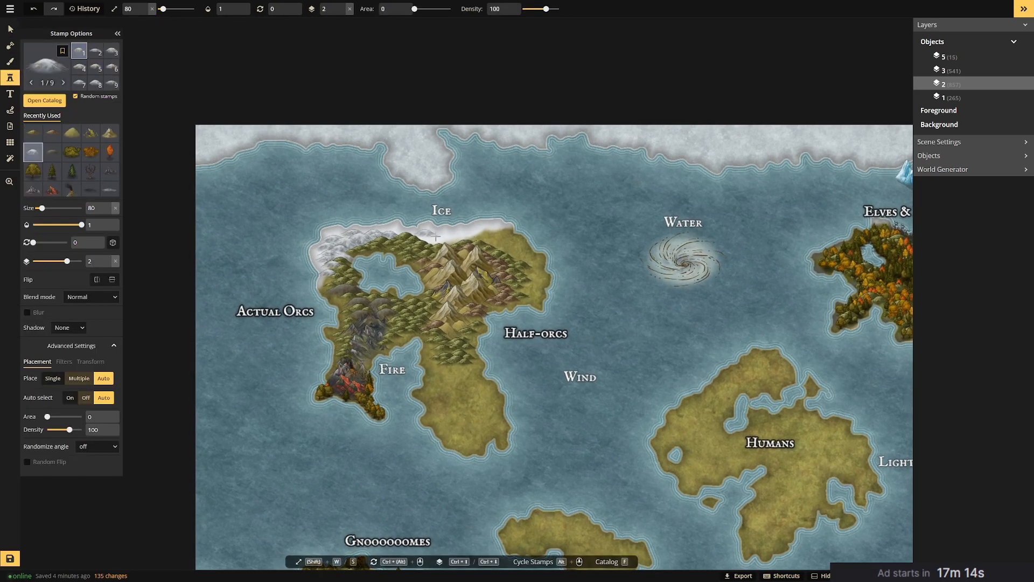
click(426, 237)
click(461, 239)
click(444, 236)
click(435, 234)
click(451, 235)
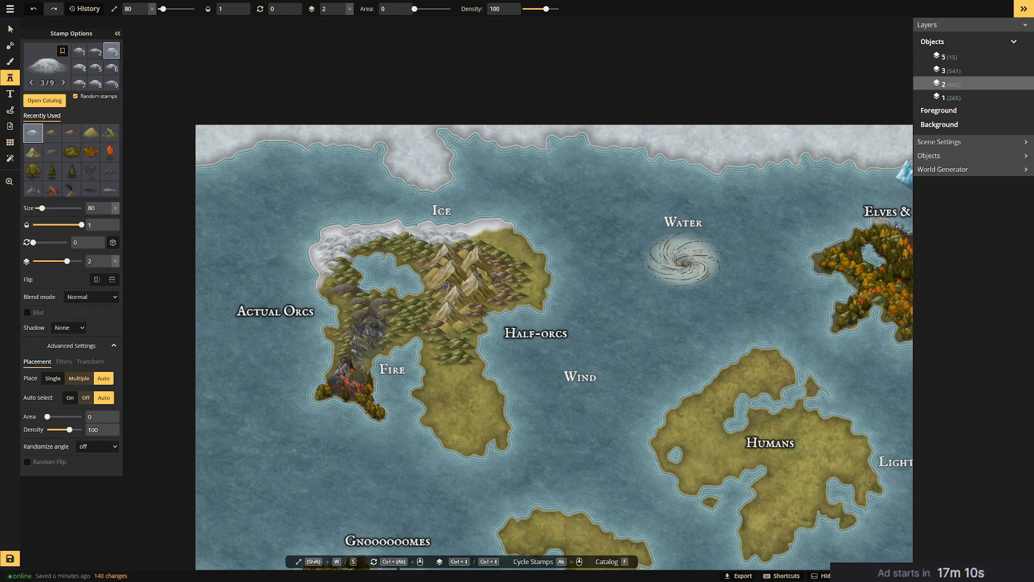
click(412, 236)
click(483, 240)
click(483, 240)
click(493, 227)
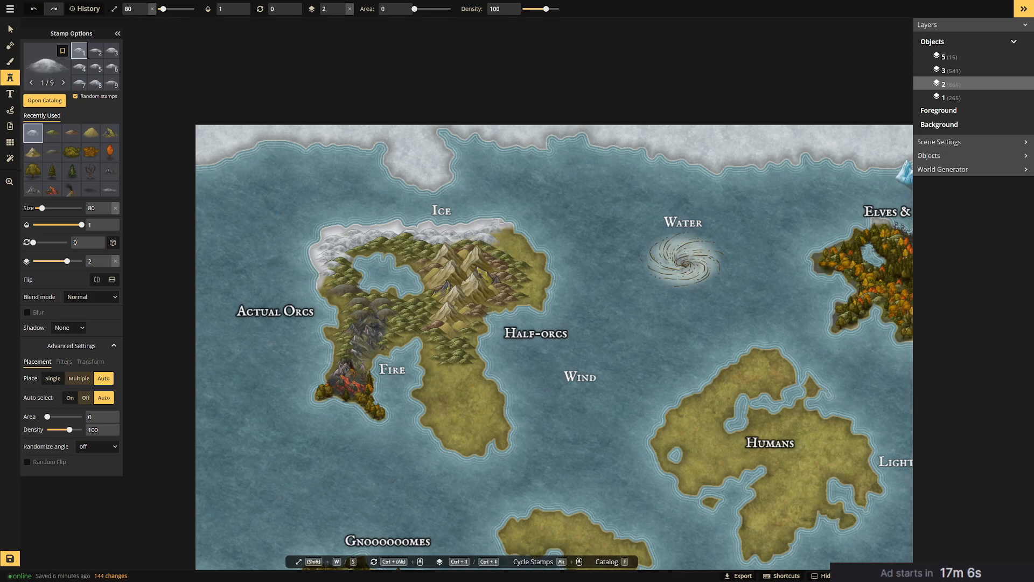
Line the northern coast of the orcs' continent with another row of snowy hills, working from east to west.
click(483, 226)
click(470, 228)
click(459, 230)
click(448, 230)
click(433, 225)
click(420, 226)
click(393, 228)
click(387, 230)
click(367, 229)
click(353, 232)
click(334, 233)
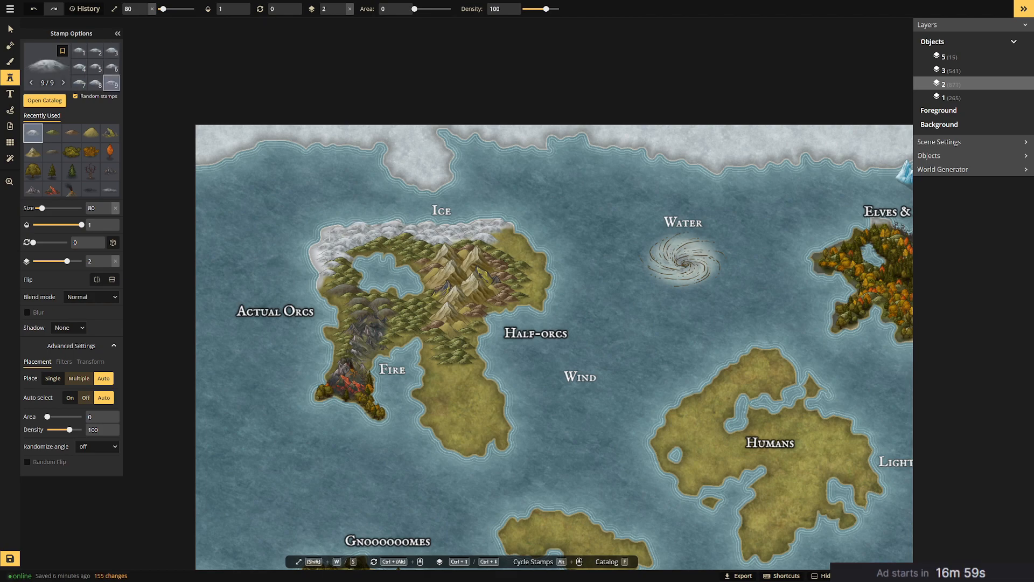
Add snowy hills down the northwestern coast, undoing the southernmost one and placing it higher up.
click(325, 249)
click(326, 260)
click(333, 283)
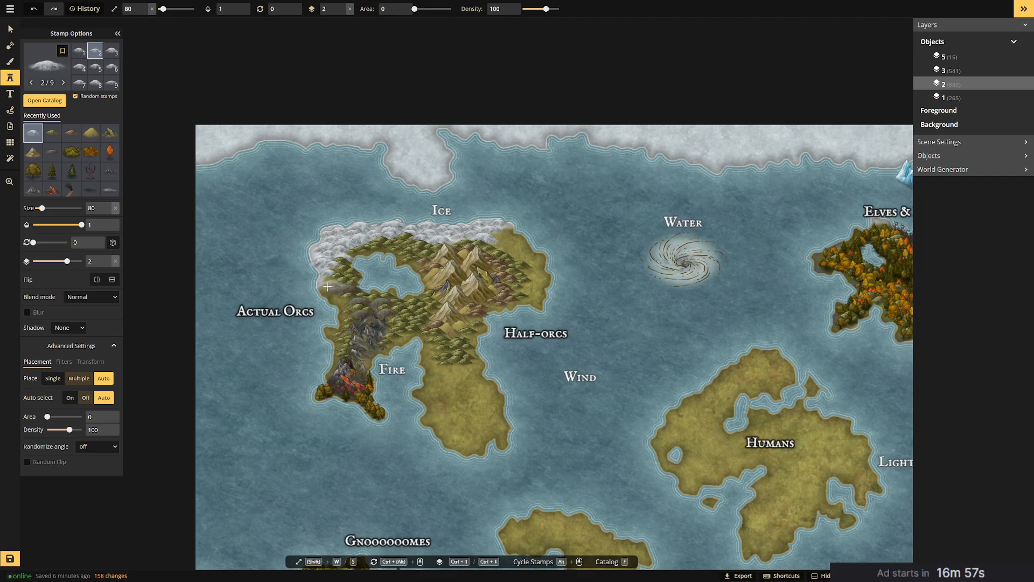
key(ctrl+z)
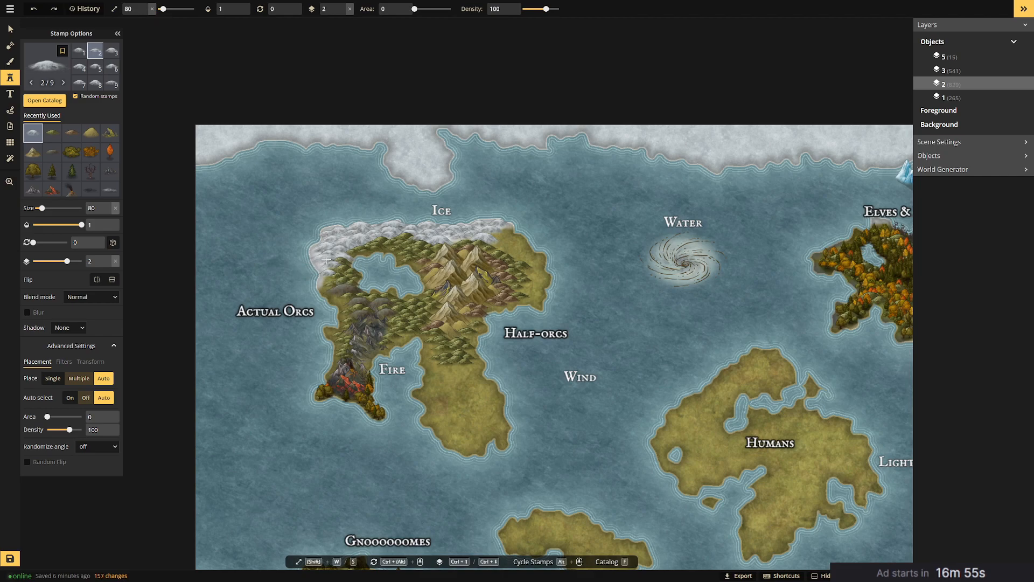
click(334, 270)
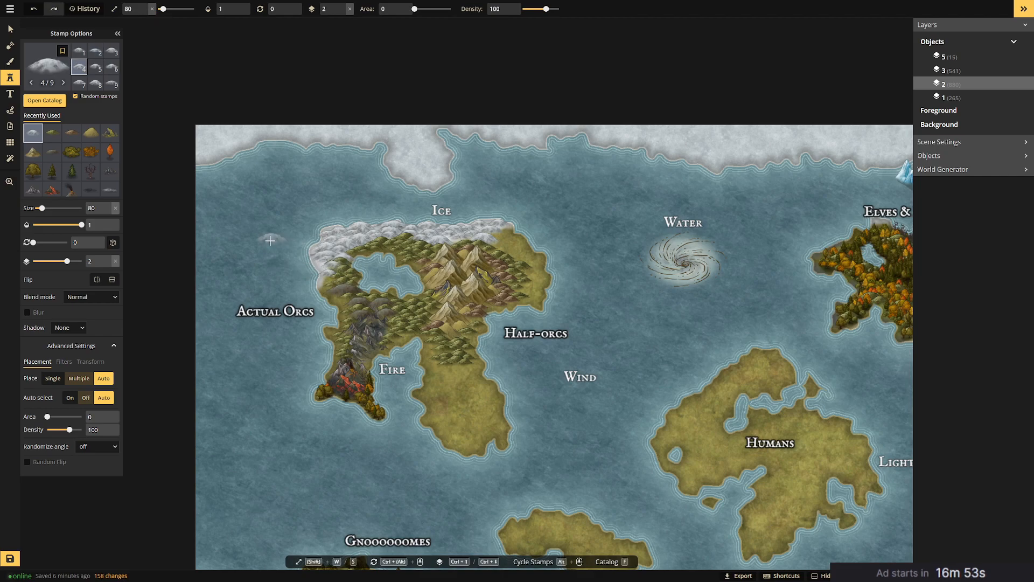
Select the snowy hill overhanging the northwestern corner and shift it inward from the coast.
click(10, 29)
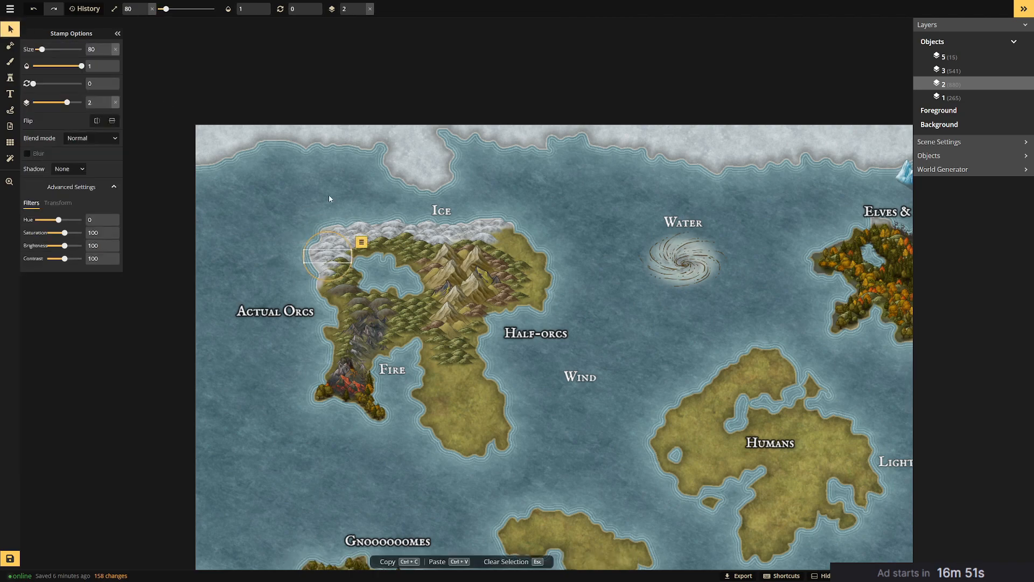
scroll(323, 194, up, 2)
scroll(341, 251, up, 2)
click(339, 251)
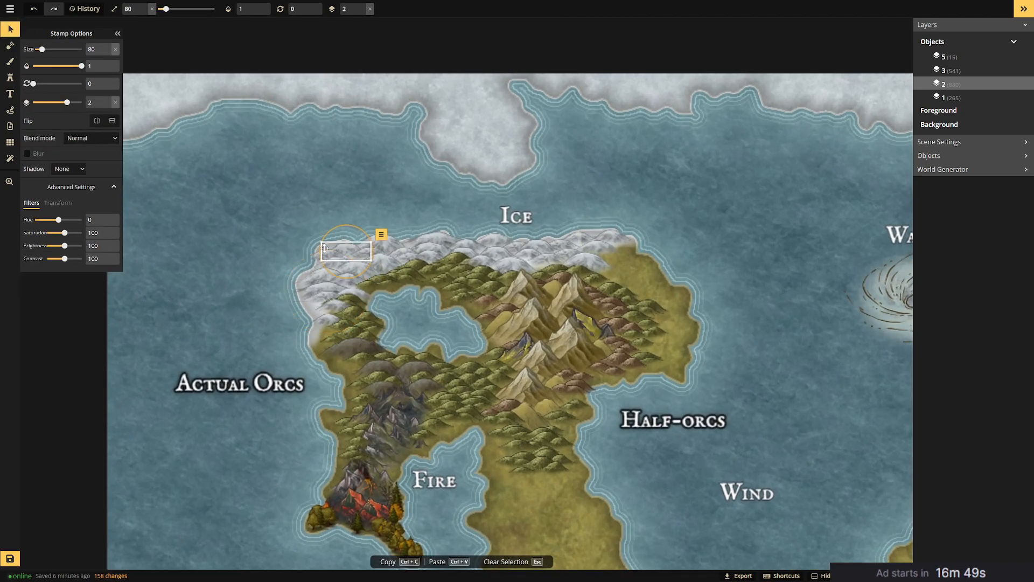
click(315, 255)
drag(322, 250, 333, 251)
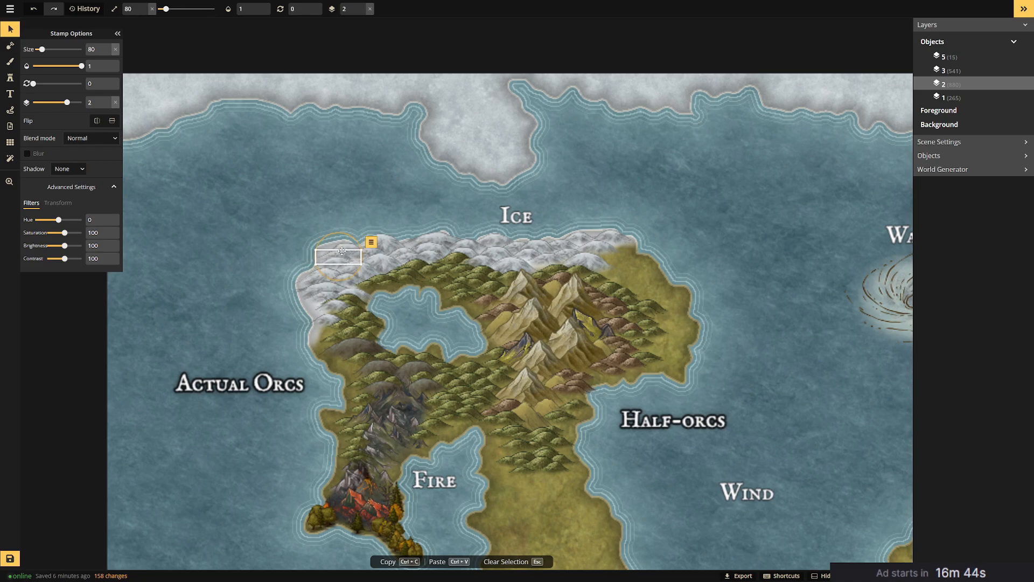
click(416, 177)
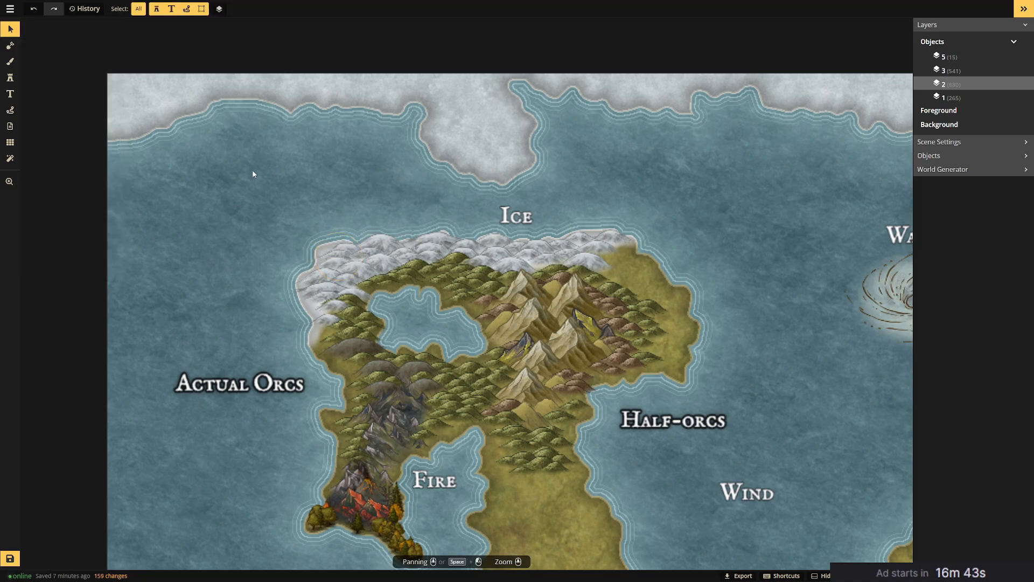
Paint a pale blue Ice & Snow texture on the background sea between the northern ice peninsula and the orcs' continent, using brush size 17.
click(10, 64)
click(43, 75)
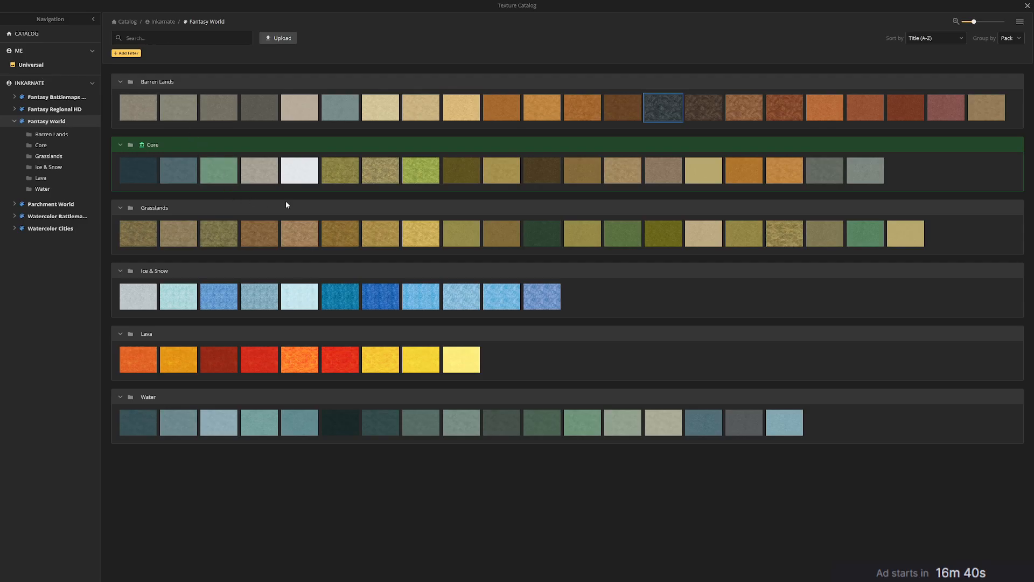
mouse_move(333, 296)
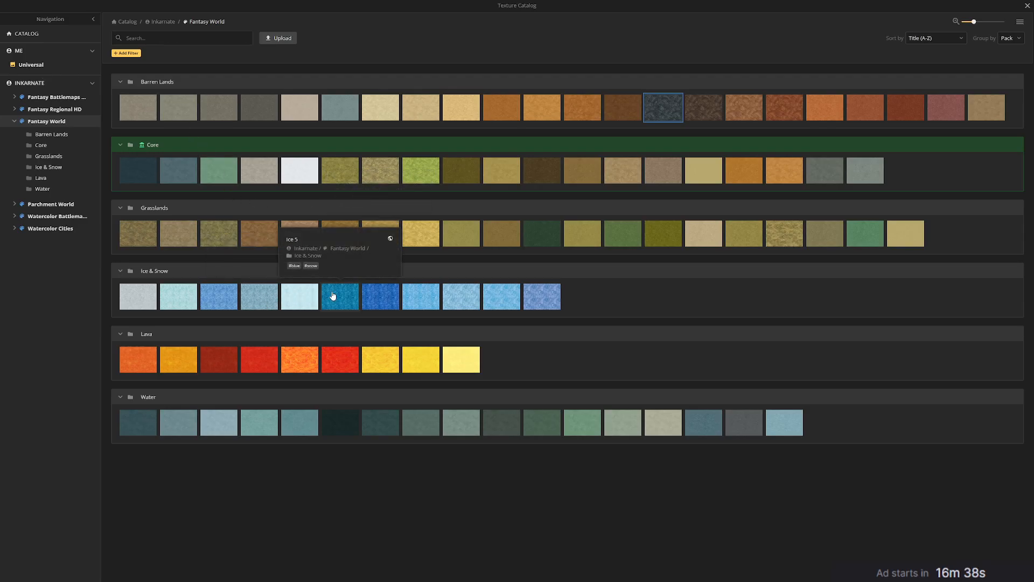
click(207, 301)
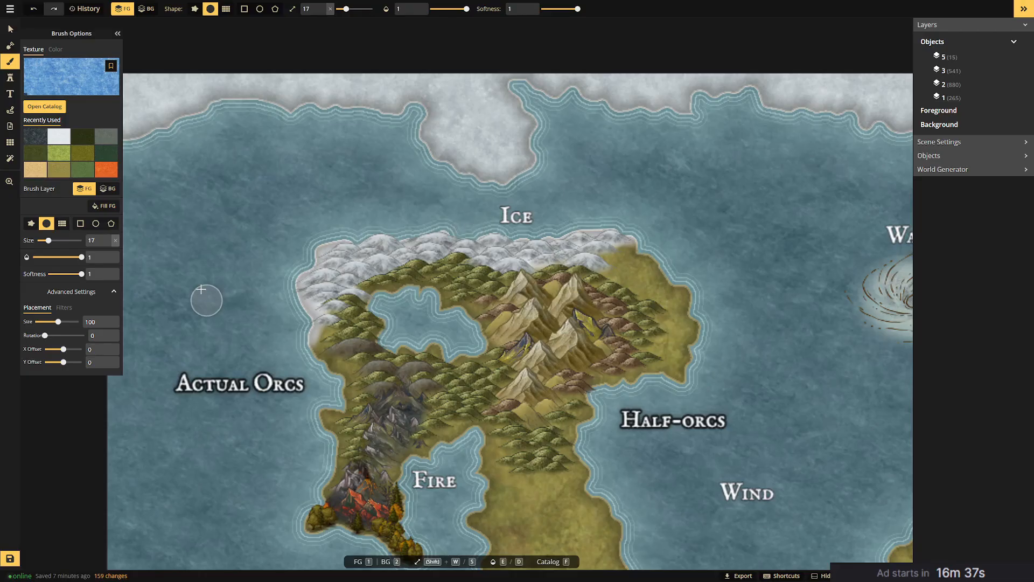
click(32, 78)
click(258, 293)
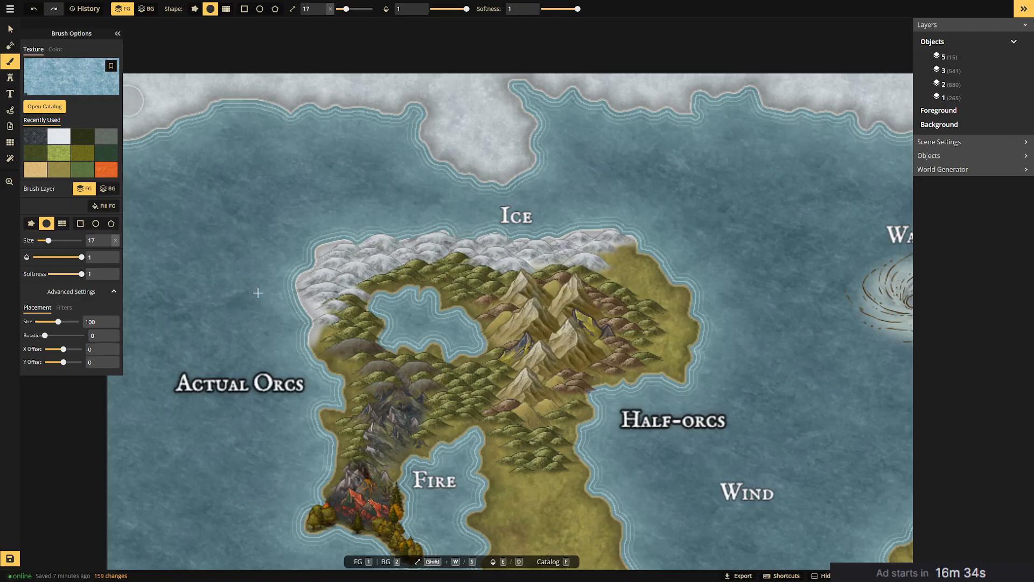
click(148, 8)
click(474, 199)
mouse_move(478, 210)
mouse_down()
mouse_move(559, 226)
mouse_move(513, 201)
mouse_move(533, 220)
mouse_move(456, 228)
mouse_move(464, 194)
mouse_move(438, 176)
mouse_move(455, 175)
mouse_move(442, 226)
mouse_move(442, 170)
mouse_move(440, 211)
mouse_move(452, 206)
mouse_move(445, 168)
mouse_move(430, 201)
mouse_move(444, 222)
mouse_move(466, 190)
mouse_move(495, 217)
mouse_move(501, 196)
mouse_move(531, 186)
mouse_move(523, 246)
mouse_move(519, 218)
mouse_move(528, 237)
mouse_move(540, 223)
mouse_move(532, 178)
mouse_move(550, 192)
mouse_move(561, 226)
mouse_move(541, 192)
mouse_move(515, 201)
mouse_move(507, 227)
mouse_move(468, 238)
mouse_up()
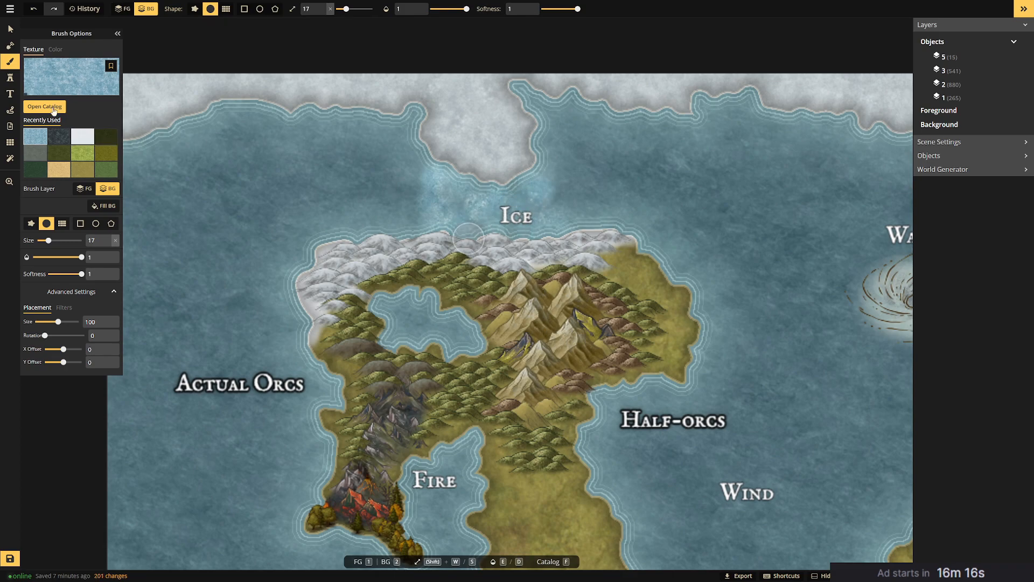
Paint a brighter blue ice texture over the strait and along the northern ice coast on both sides of the peninsula.
click(45, 107)
click(235, 298)
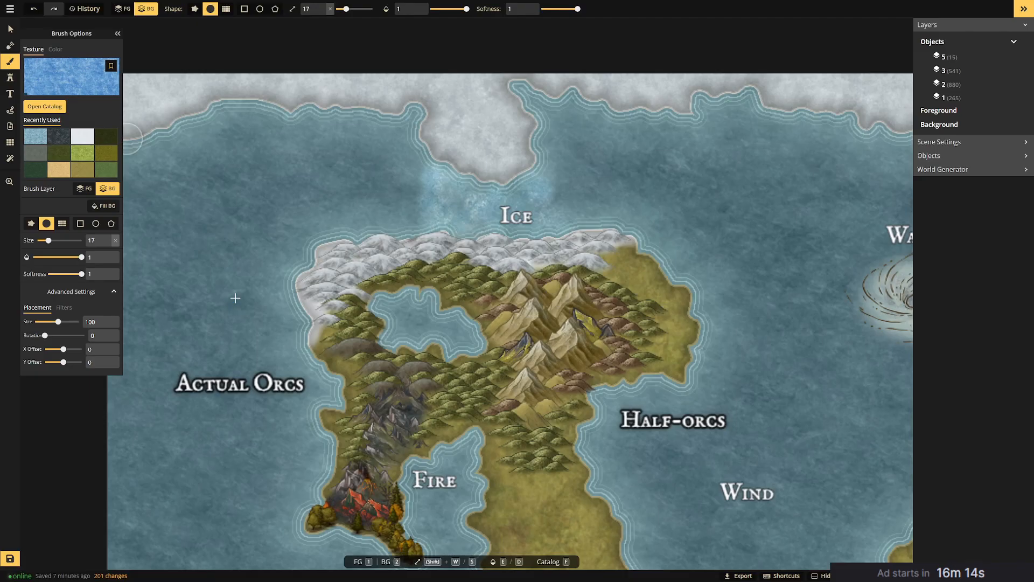
mouse_move(455, 223)
mouse_down()
mouse_move(463, 203)
mouse_move(452, 186)
mouse_move(452, 222)
mouse_move(518, 209)
mouse_move(529, 189)
mouse_move(447, 167)
mouse_move(530, 176)
mouse_move(542, 226)
mouse_move(555, 237)
mouse_move(484, 240)
mouse_move(425, 224)
mouse_move(471, 222)
mouse_move(413, 179)
mouse_move(412, 144)
mouse_move(549, 168)
mouse_move(549, 134)
mouse_move(561, 178)
mouse_move(545, 208)
mouse_move(556, 220)
mouse_move(532, 220)
mouse_up()
mouse_move(389, 126)
mouse_down()
mouse_move(339, 120)
mouse_move(384, 134)
mouse_move(360, 131)
mouse_up()
mouse_move(287, 124)
mouse_down()
mouse_move(222, 115)
mouse_move(250, 112)
mouse_move(240, 116)
mouse_move(267, 130)
mouse_move(271, 120)
mouse_move(222, 114)
mouse_move(211, 137)
mouse_move(254, 110)
mouse_move(247, 128)
mouse_move(183, 129)
mouse_move(192, 143)
mouse_move(134, 157)
mouse_move(370, 143)
mouse_up()
drag(654, 156, 545, 219)
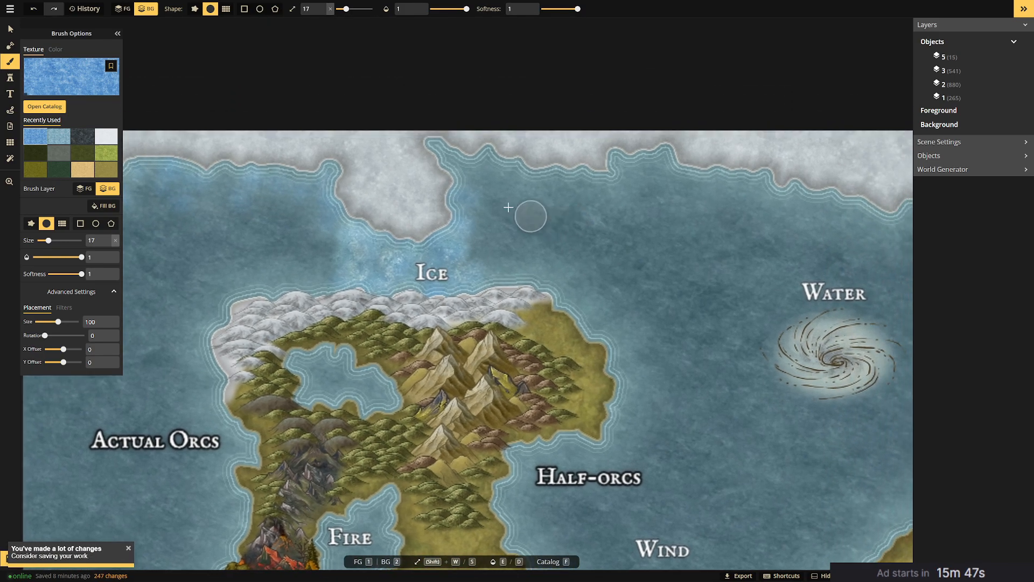
mouse_move(445, 155)
mouse_down()
mouse_move(469, 177)
mouse_move(497, 162)
mouse_move(501, 176)
mouse_move(471, 190)
mouse_move(555, 176)
mouse_up()
Blend the pale blue ice texture over the bright blue water on both sides of the ice peninsula.
click(59, 136)
mouse_move(480, 162)
mouse_down()
mouse_move(450, 155)
mouse_move(478, 207)
mouse_move(512, 185)
mouse_move(490, 180)
mouse_move(539, 182)
mouse_move(488, 216)
mouse_move(552, 200)
mouse_move(510, 195)
mouse_move(600, 179)
mouse_move(591, 194)
mouse_move(334, 233)
mouse_move(324, 204)
mouse_move(262, 187)
mouse_move(318, 198)
mouse_move(316, 175)
mouse_move(263, 183)
mouse_move(255, 173)
mouse_move(270, 175)
mouse_move(222, 178)
mouse_move(217, 167)
mouse_move(231, 177)
mouse_move(220, 180)
mouse_move(227, 192)
mouse_move(182, 176)
mouse_move(220, 198)
mouse_move(175, 201)
mouse_move(297, 189)
mouse_move(279, 203)
mouse_move(324, 191)
mouse_move(327, 173)
mouse_move(313, 219)
mouse_move(341, 227)
mouse_move(259, 193)
mouse_move(200, 196)
mouse_move(310, 204)
mouse_move(169, 191)
mouse_move(147, 165)
mouse_move(395, 185)
mouse_up()
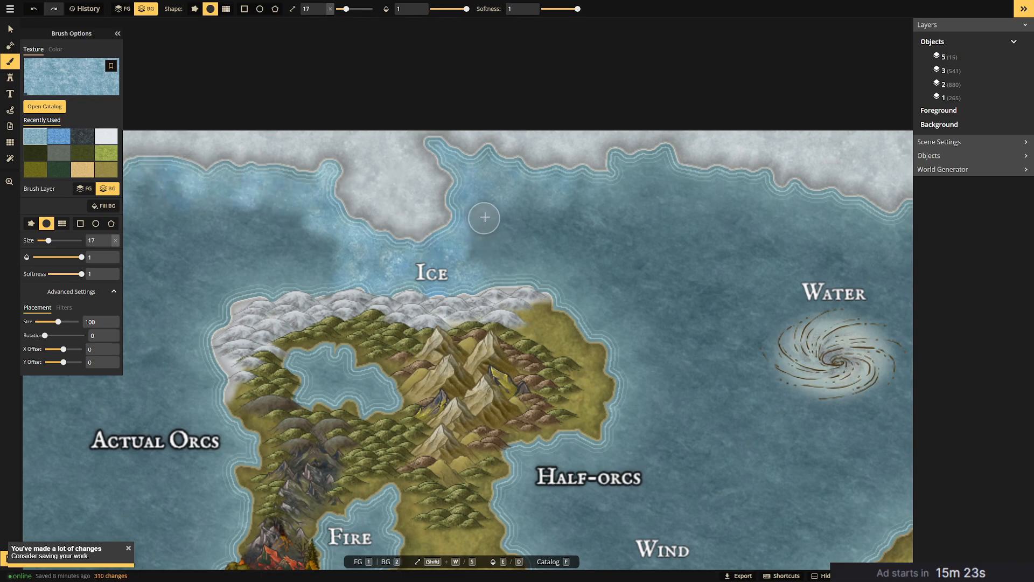
mouse_move(492, 201)
mouse_down()
mouse_move(531, 181)
mouse_move(488, 164)
mouse_move(523, 177)
mouse_move(471, 215)
mouse_move(485, 218)
mouse_move(560, 183)
mouse_move(544, 183)
mouse_move(538, 194)
mouse_move(600, 173)
mouse_move(434, 260)
mouse_move(467, 265)
mouse_move(476, 234)
mouse_move(447, 281)
mouse_move(378, 204)
mouse_up()
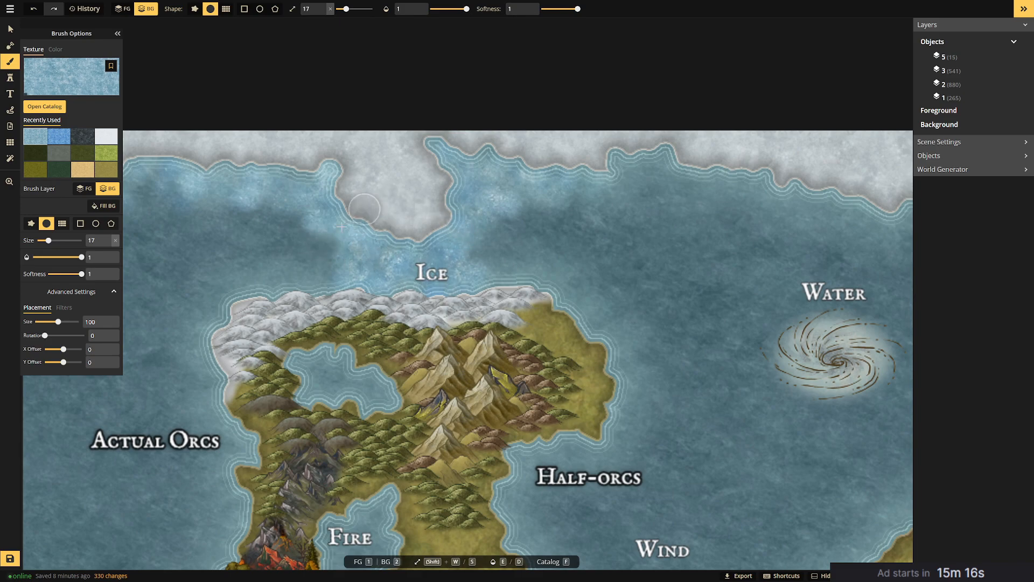
Move the iceberg north of the elves' continent to the open sea northeast of the orcs' continent.
scroll(304, 289, down, 2)
scroll(304, 289, down, 1)
drag(535, 328, 531, 216)
drag(465, 185, 505, 175)
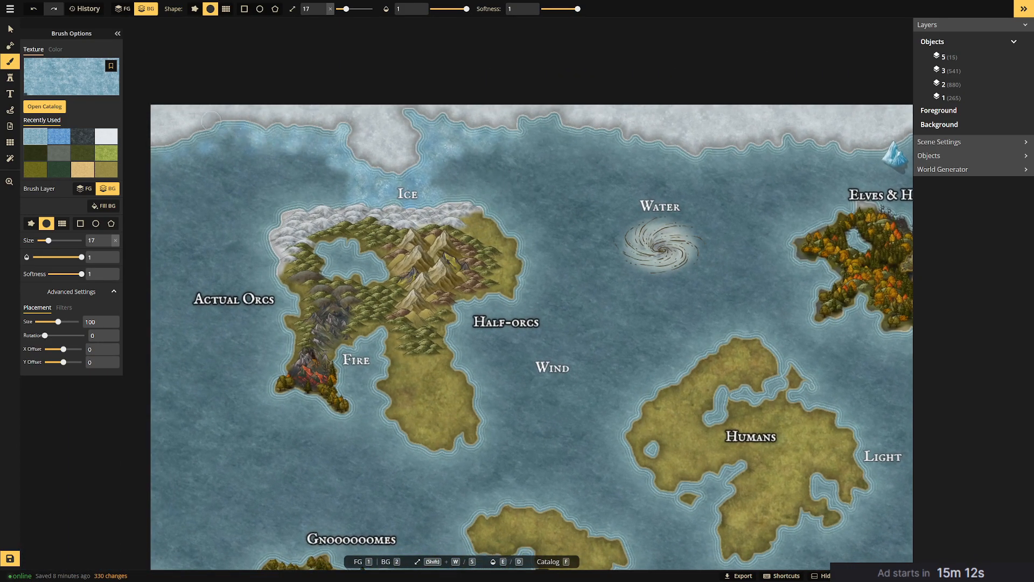
drag(704, 160, 560, 170)
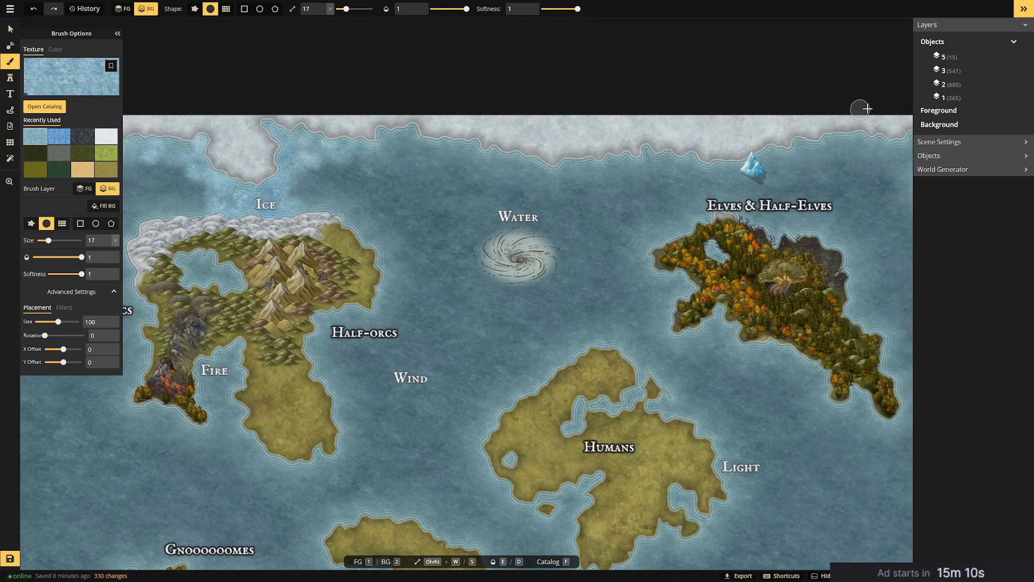
drag(517, 116, 674, 111)
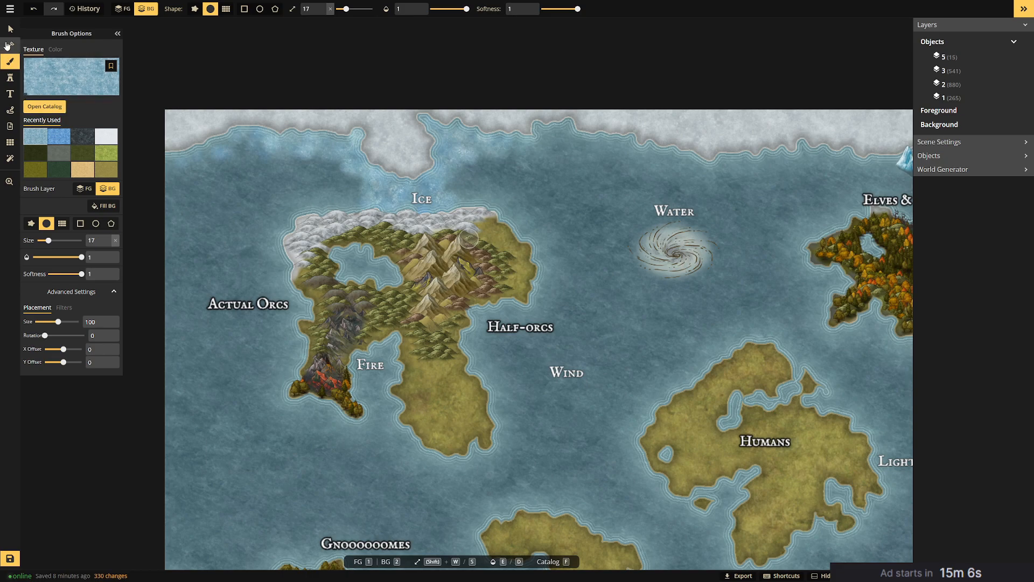
click(10, 30)
drag(695, 194, 635, 210)
drag(838, 177, 382, 198)
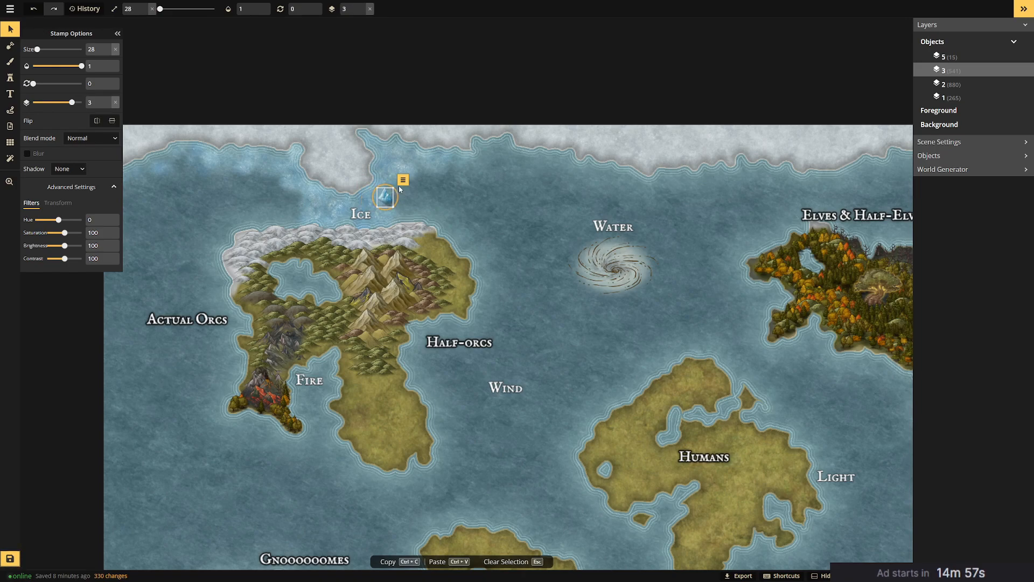
drag(386, 197, 476, 191)
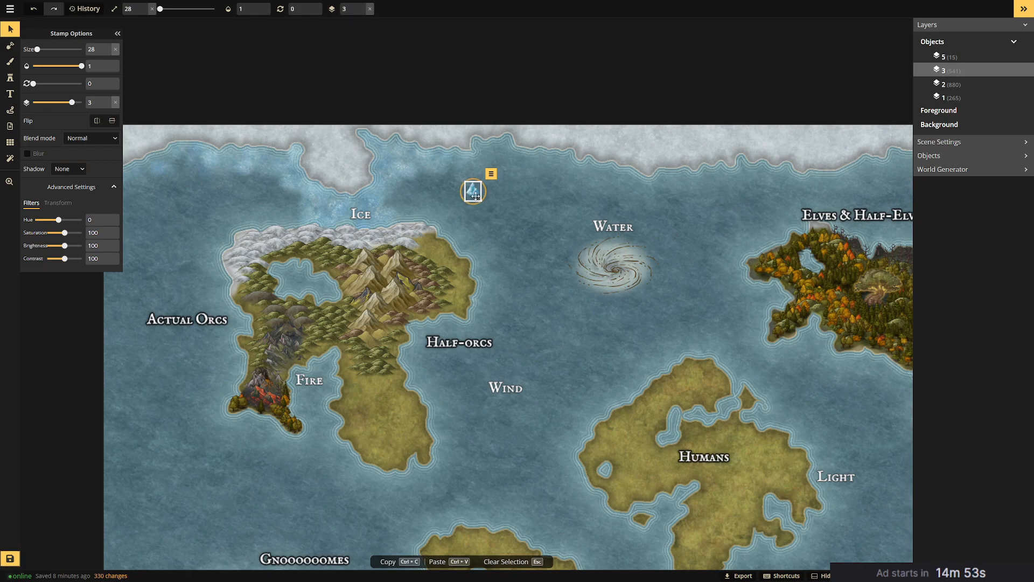
Place three size-28 iceberg stamps around the small iceberg northeast of the orcs' continent.
click(9, 81)
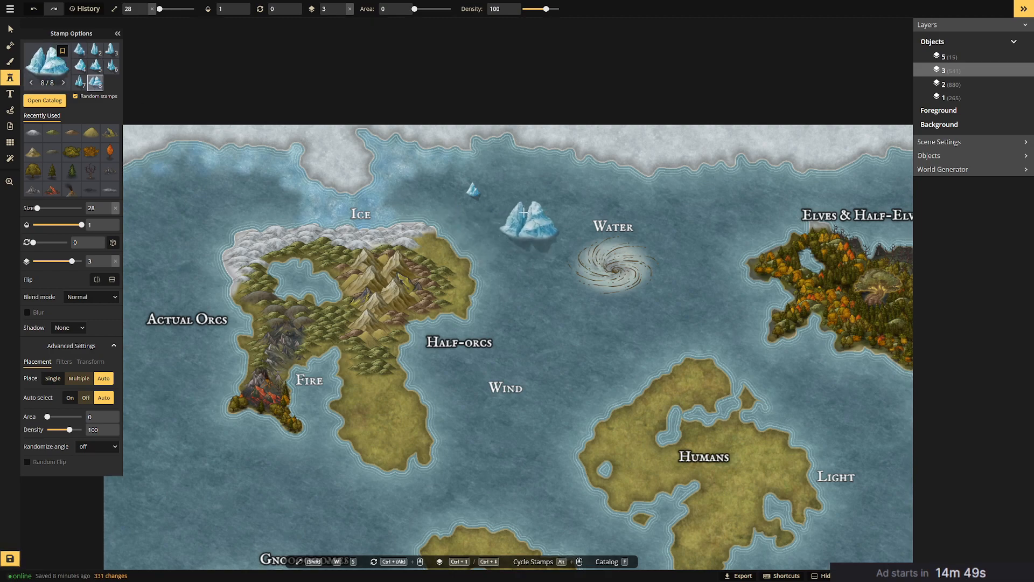
click(523, 209)
click(439, 185)
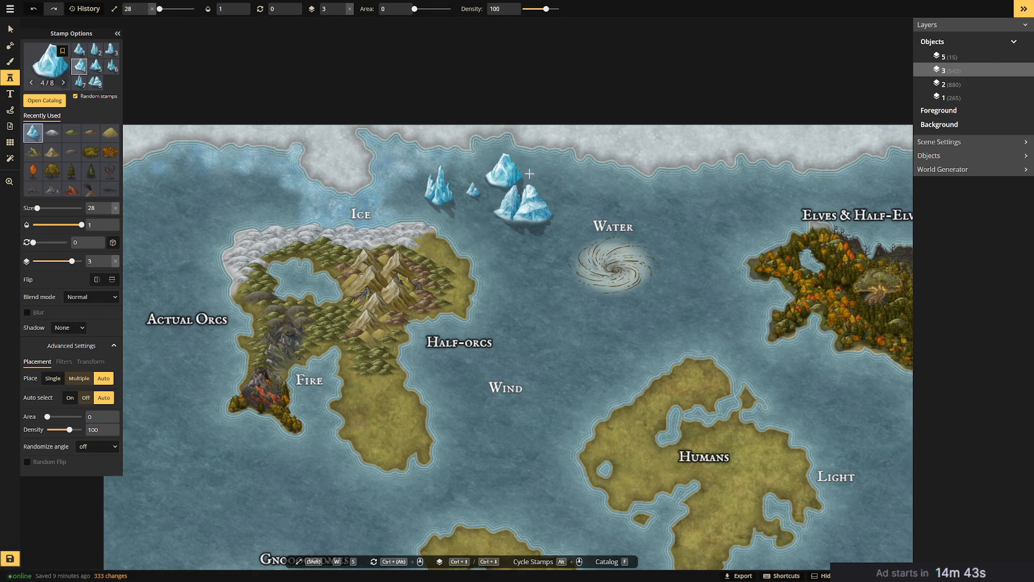
click(506, 170)
Shrink two of the new icebergs to sizes 13 and 16 and move them into the icy strait on either side of the Ice label.
key(v)
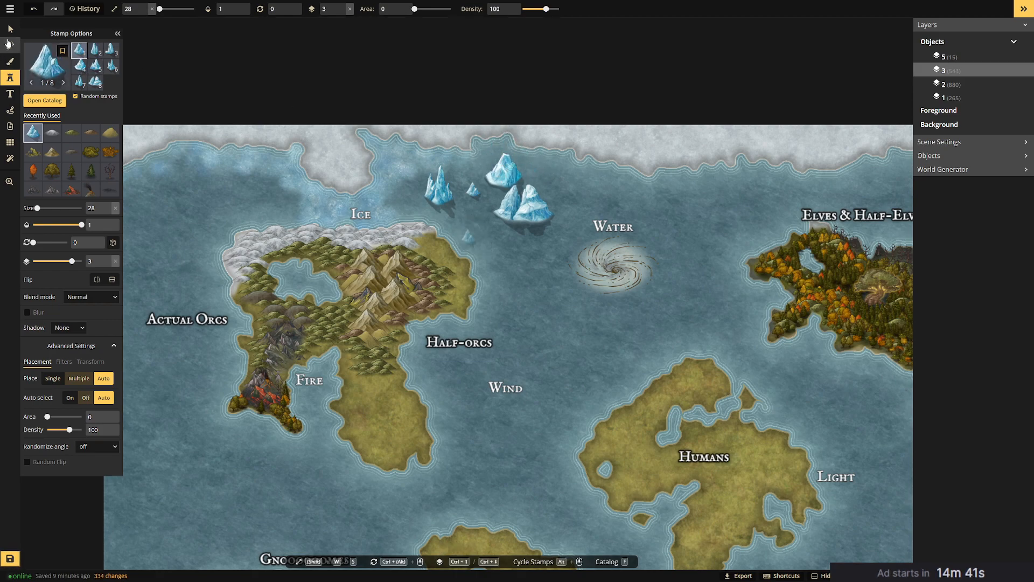
click(511, 159)
drag(503, 152, 390, 201)
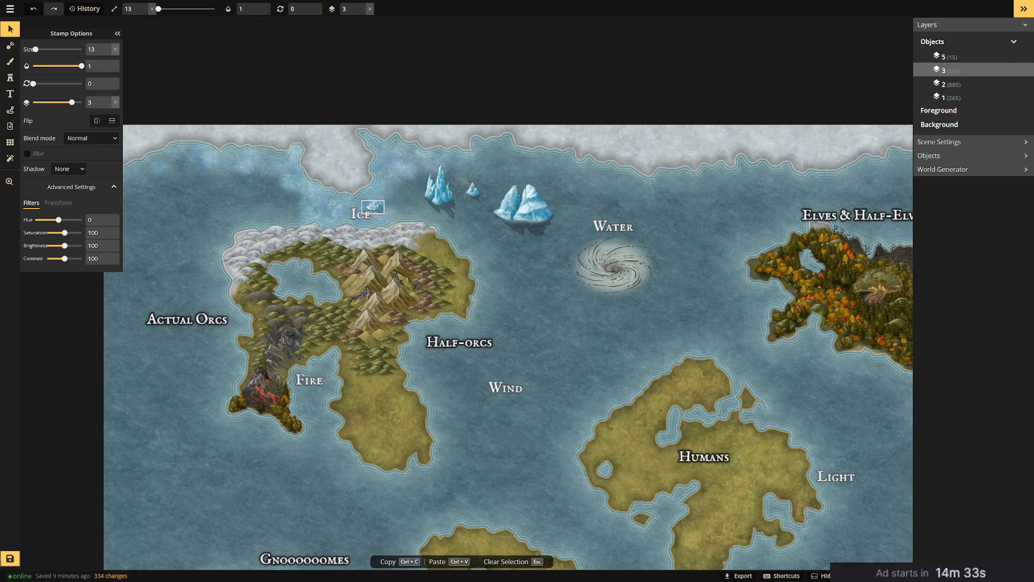
click(431, 176)
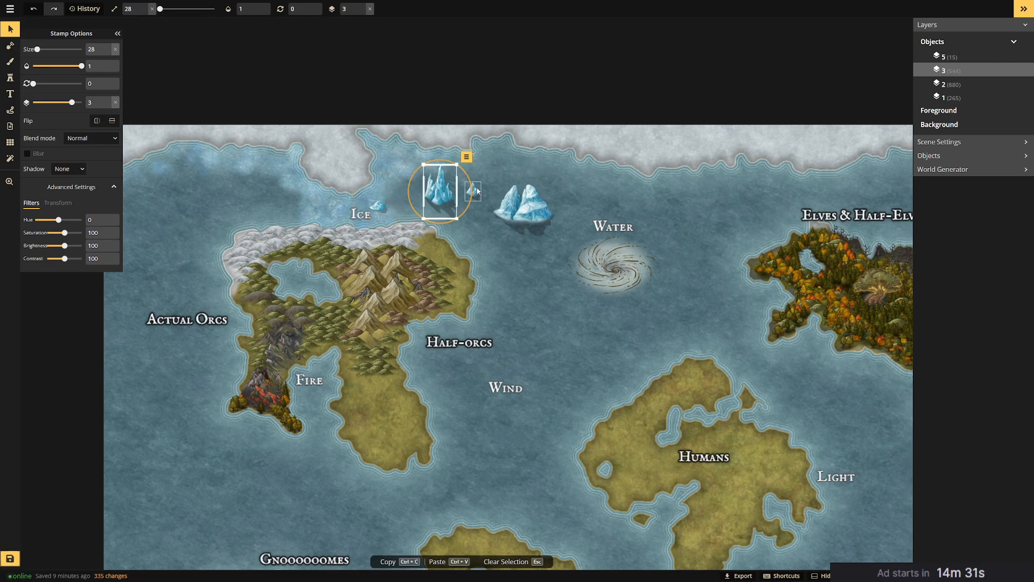
drag(439, 162, 346, 202)
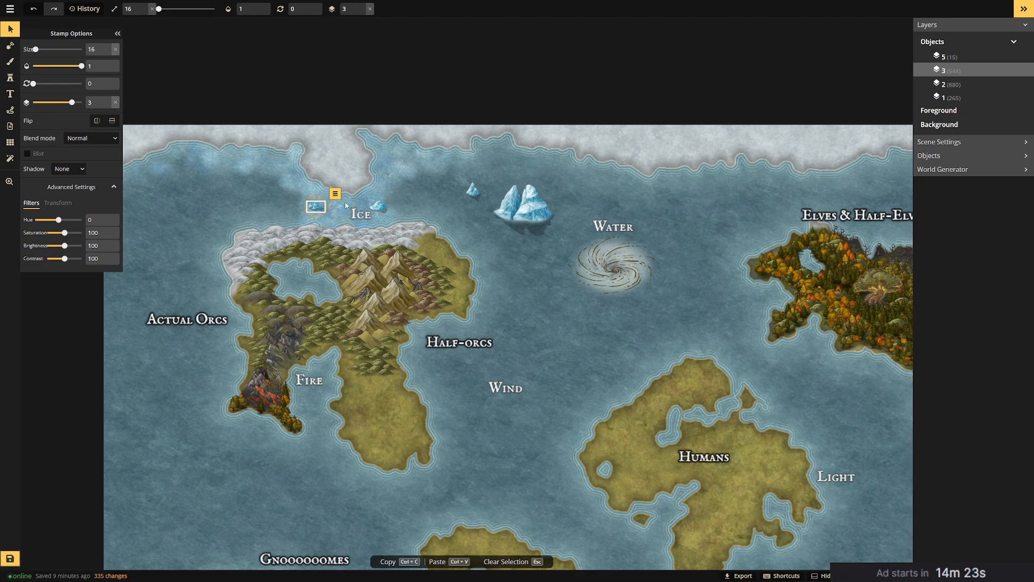
Enlarge the small open-sea iceberg to size 47, then flatten the large double iceberg to size 10 and move it between the two strait icebergs.
click(476, 188)
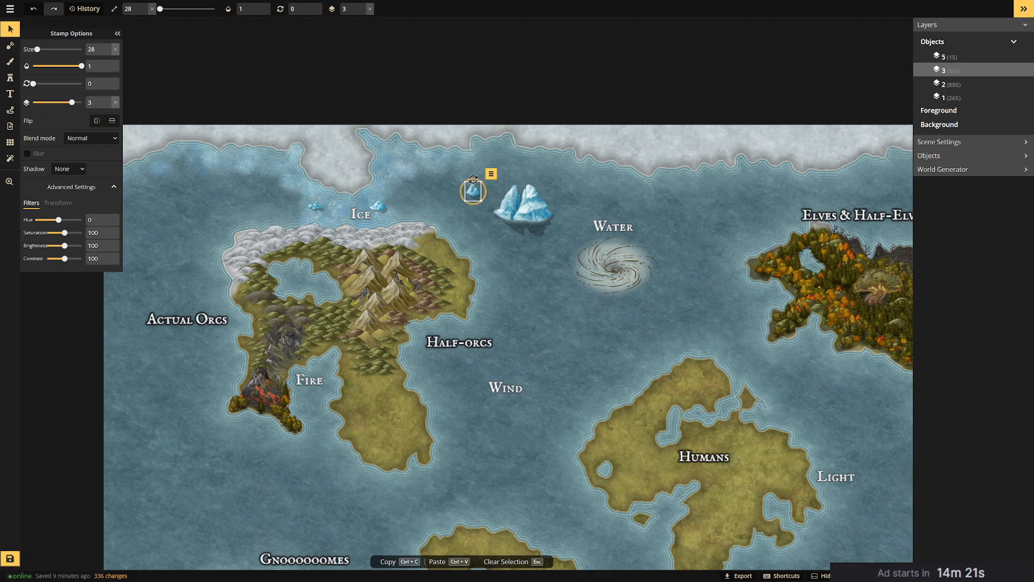
scroll(476, 191, up, 4)
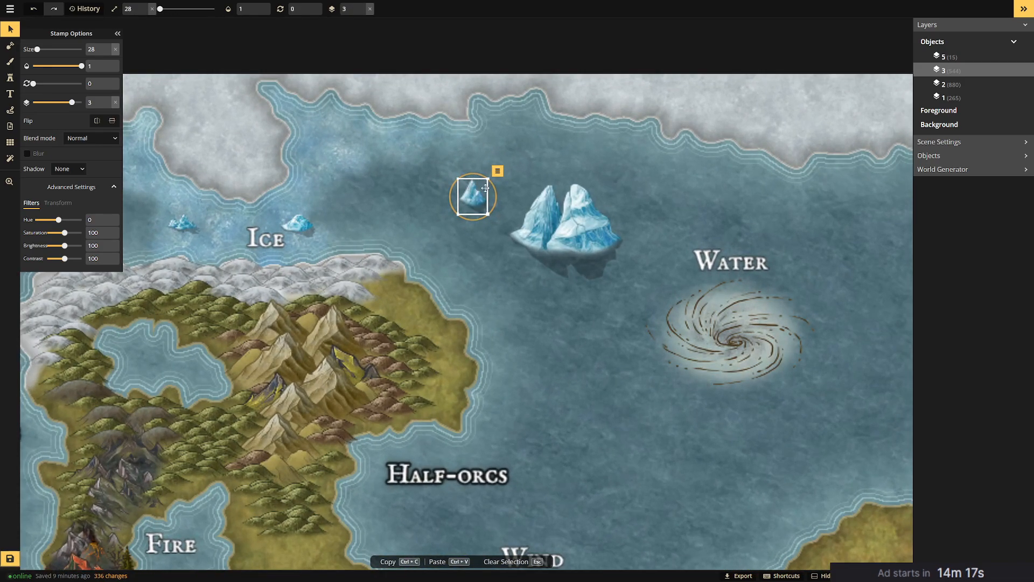
drag(483, 179, 487, 158)
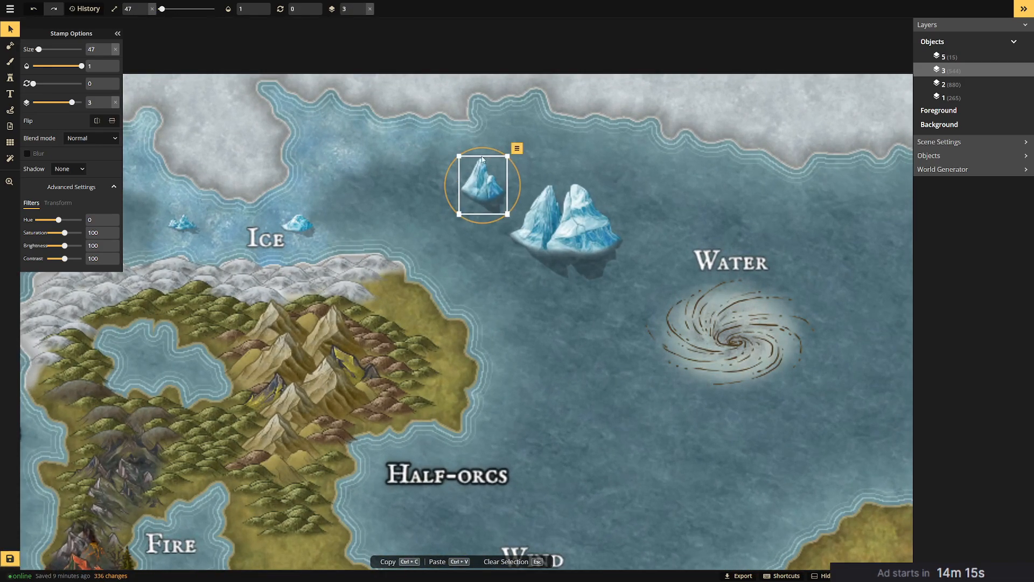
click(588, 219)
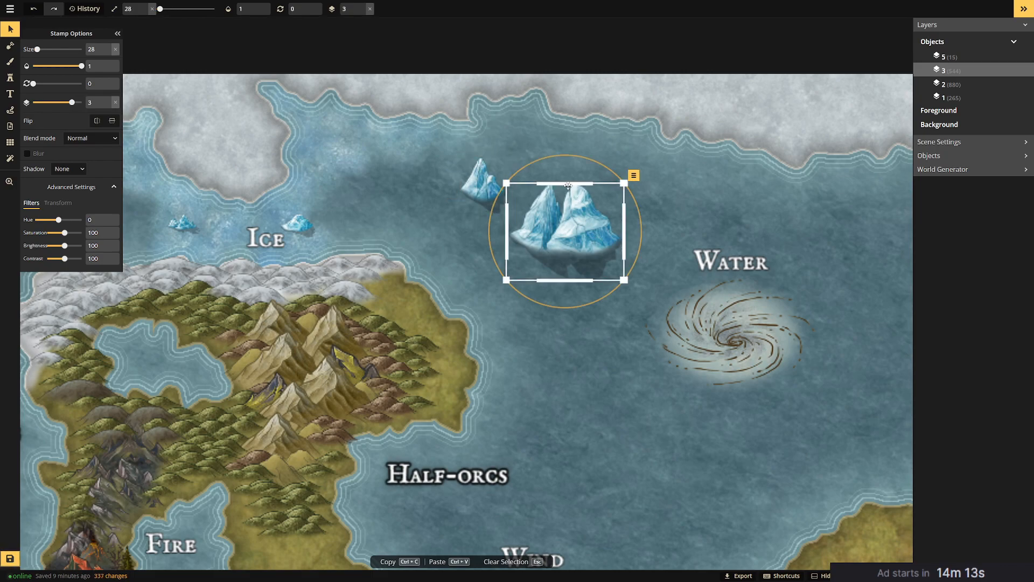
drag(566, 188, 230, 220)
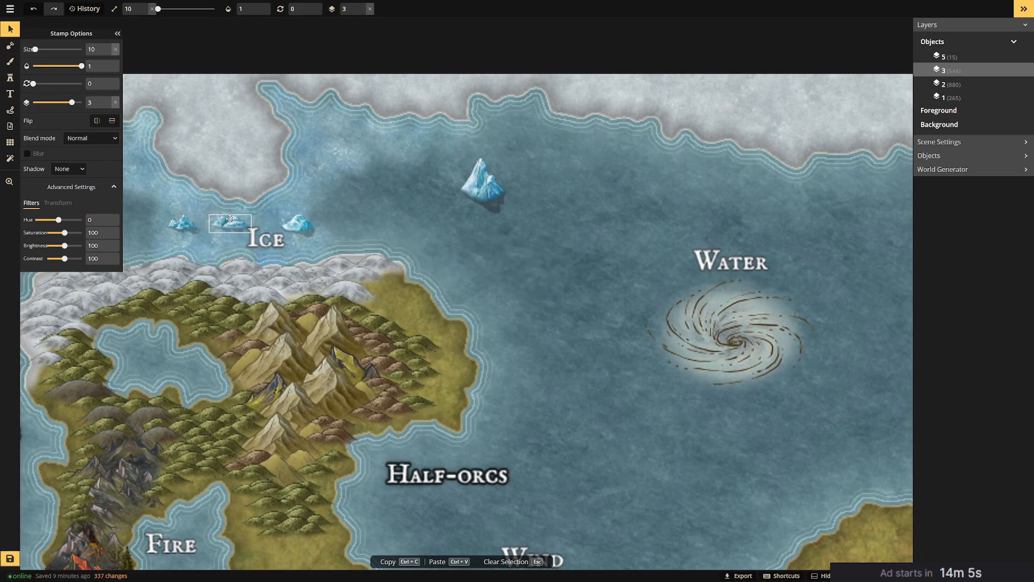
Flatten the remaining open-sea iceberg, shrink it to size 24 and move it onto the Ice label in the strait.
click(481, 182)
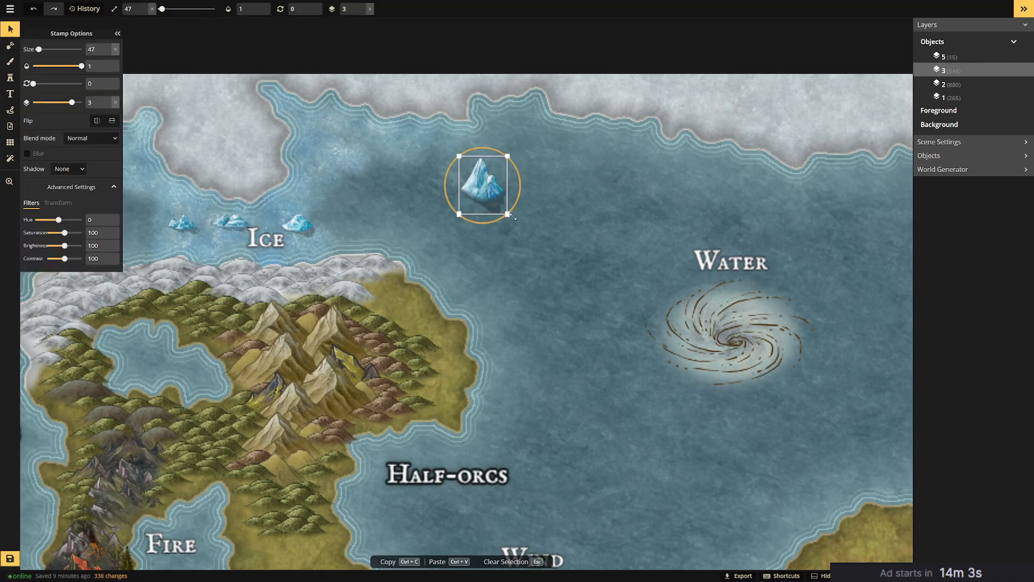
drag(509, 214, 560, 278)
drag(504, 156, 501, 240)
drag(558, 220, 271, 242)
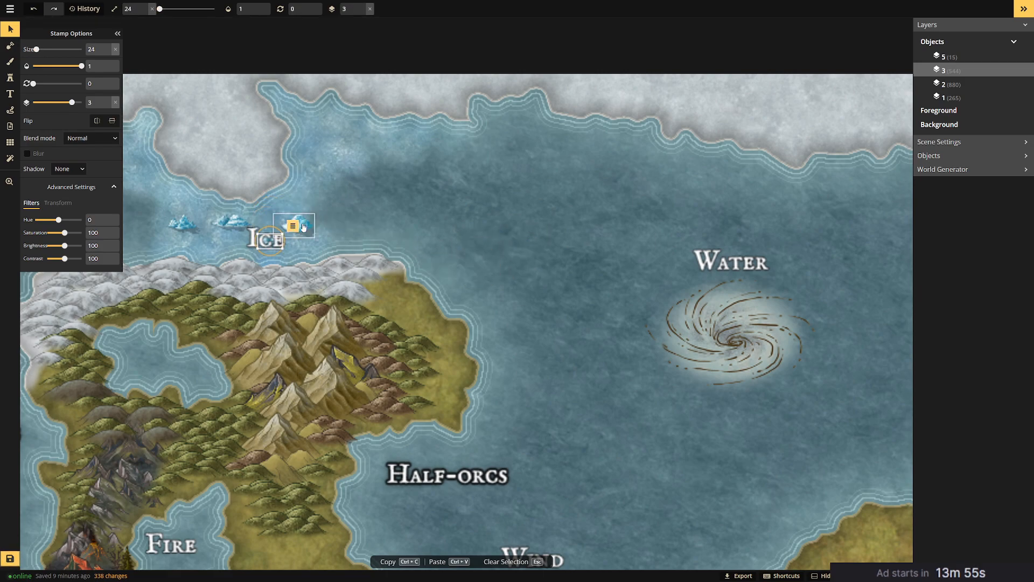
key(Escape)
Move the Ice label to the water just west of the strait icebergs.
scroll(374, 219, down, 3)
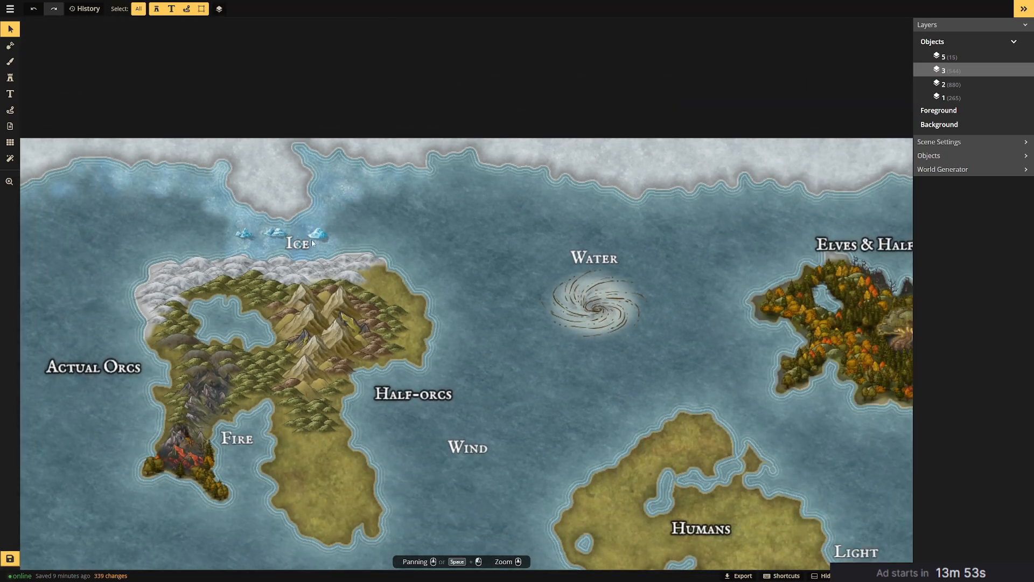
drag(294, 237, 213, 229)
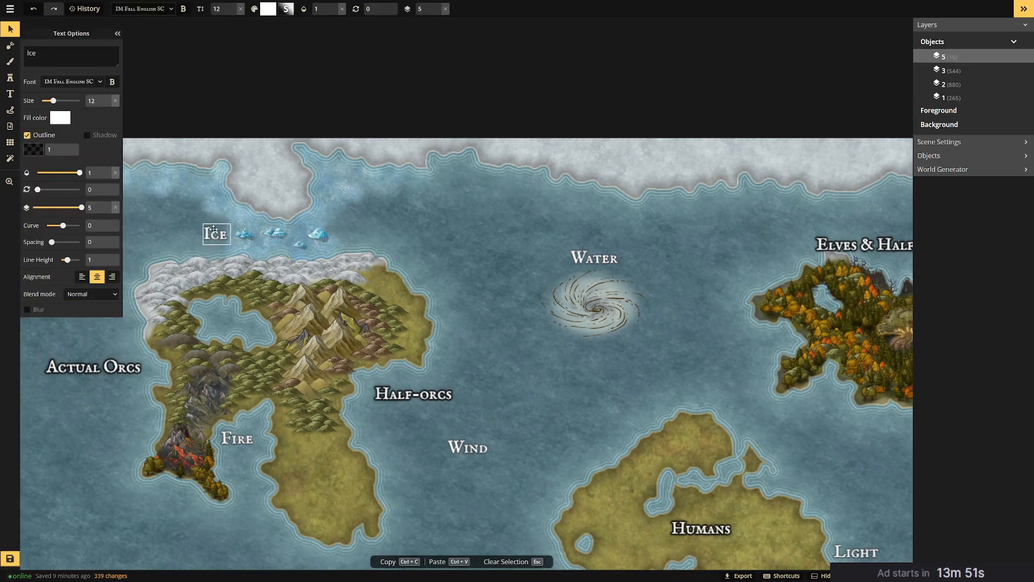
key(Escape)
Move the three larger strait icebergs closer together below the tip of the ice peninsula.
click(316, 233)
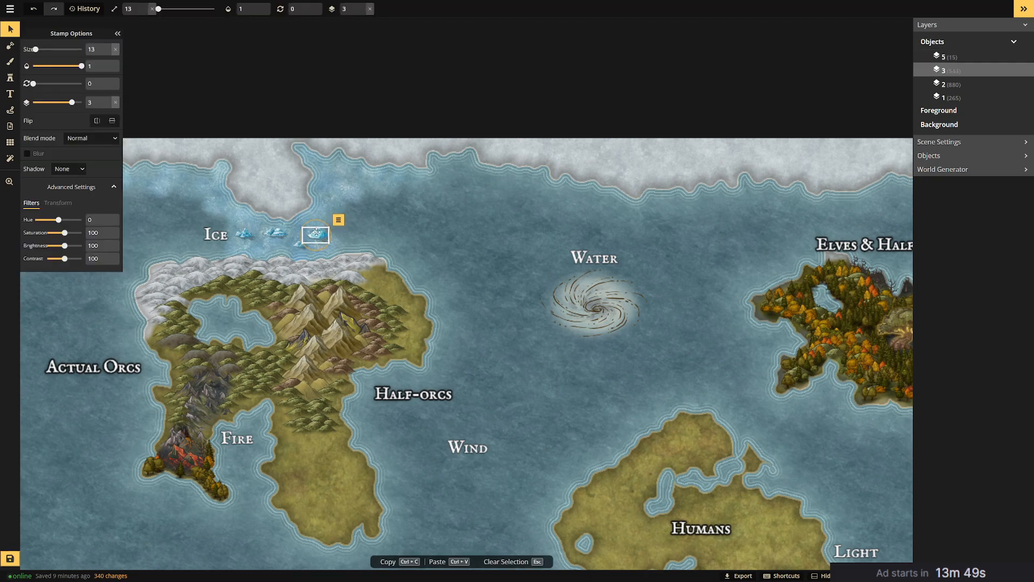
click(284, 232)
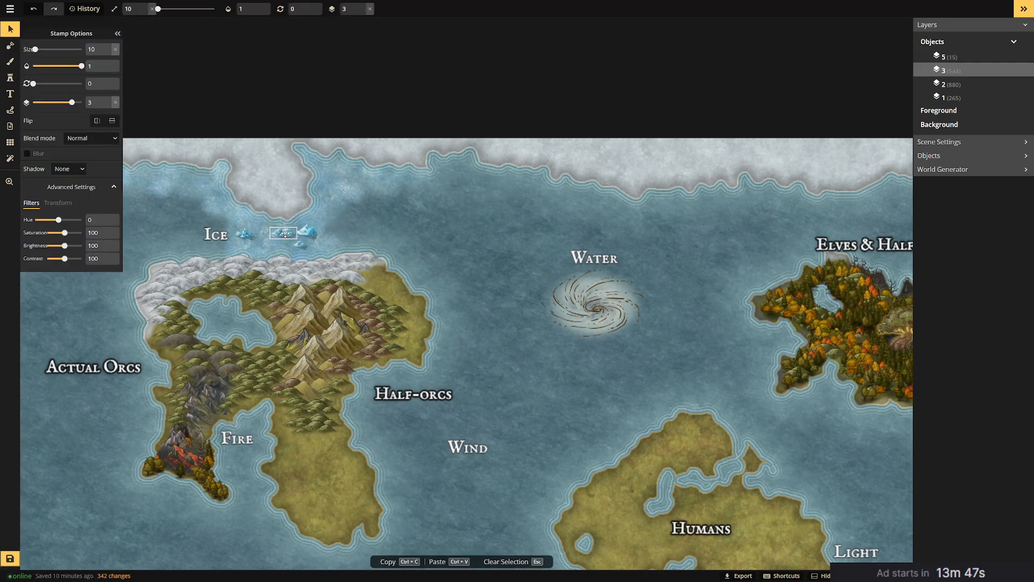
click(247, 233)
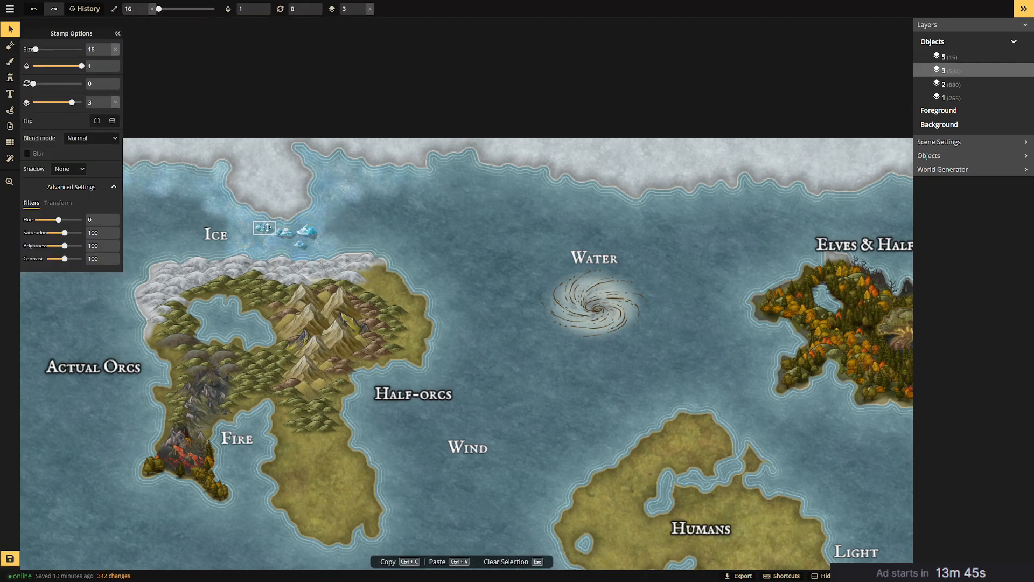
Place one size-16 iceberg stamp in the open sea northeast of the orcs' continent.
click(9, 78)
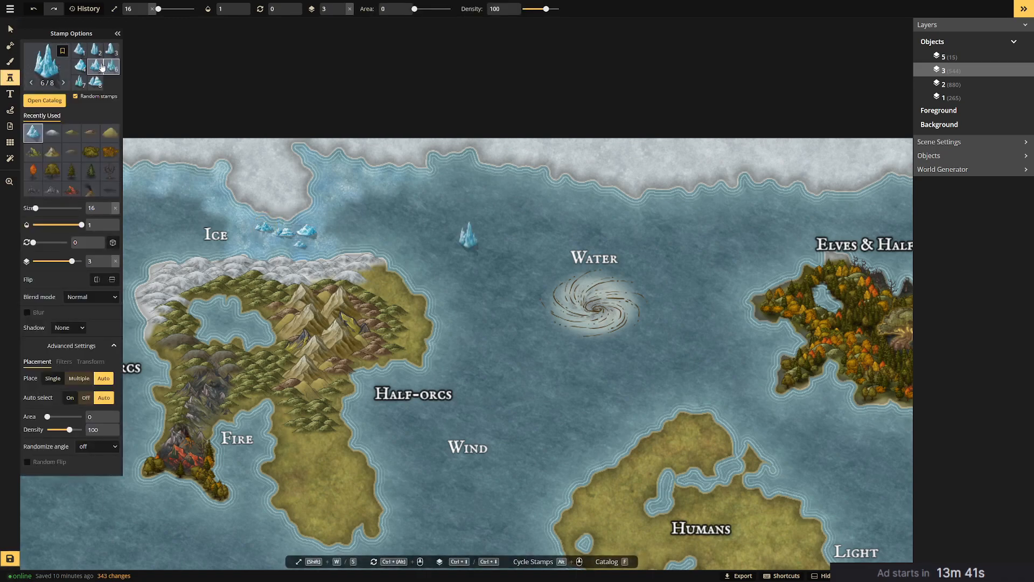
click(111, 50)
click(465, 220)
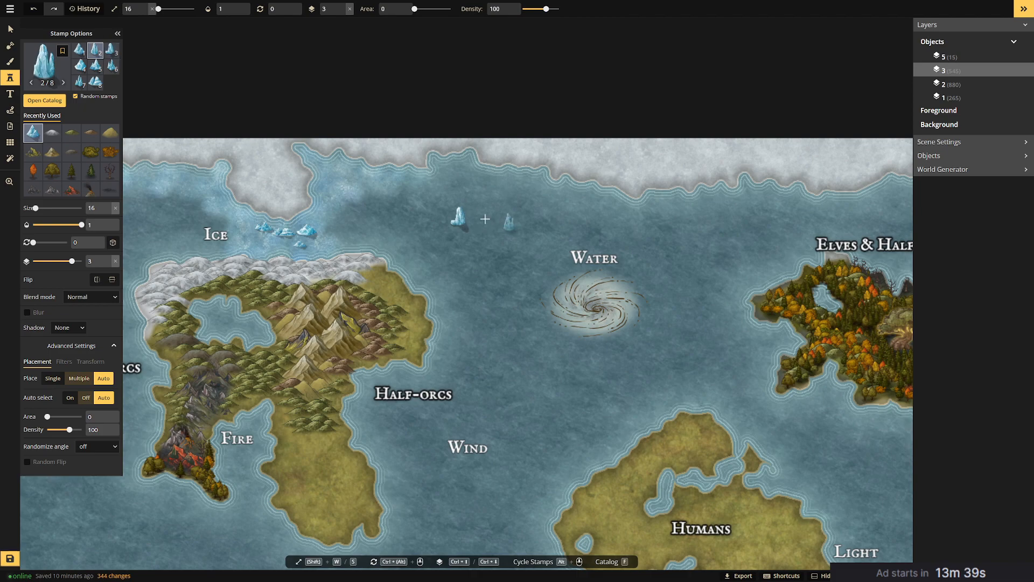
Flatten the new iceberg, enlarge it to size 21 and move it to the southern edge of the iceberg cluster in the strait.
key(v)
click(459, 218)
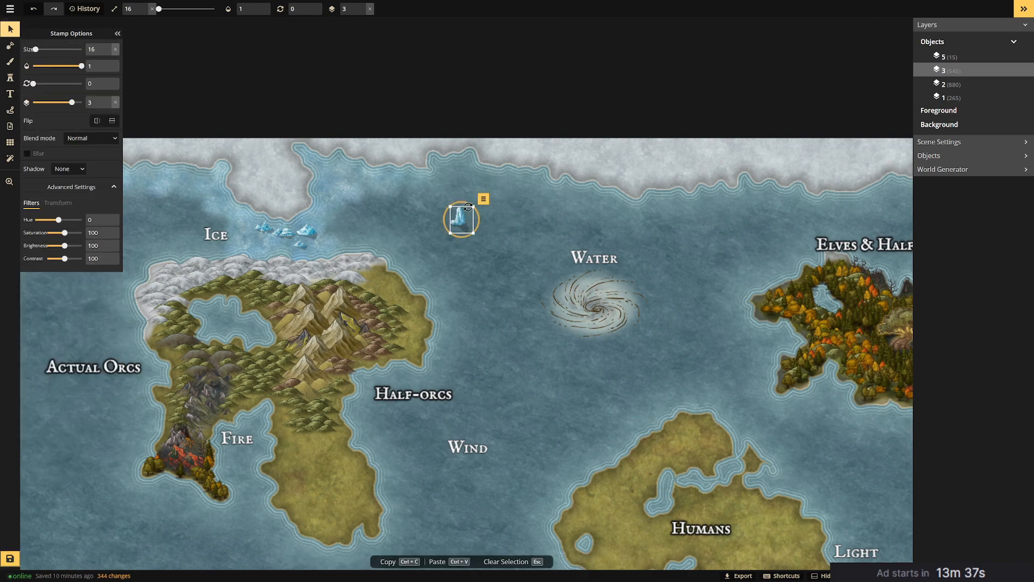
drag(470, 209, 298, 249)
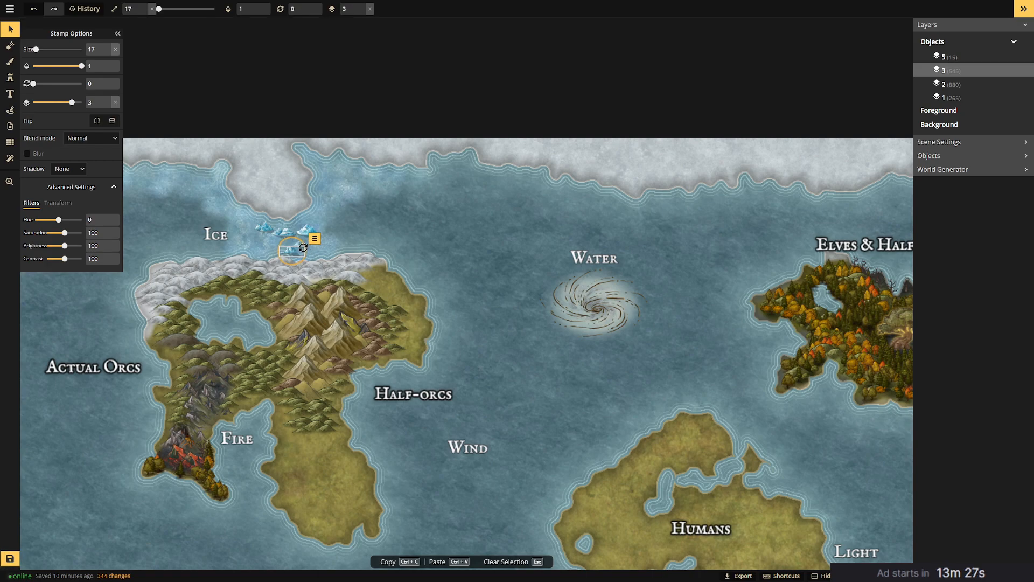
click(477, 214)
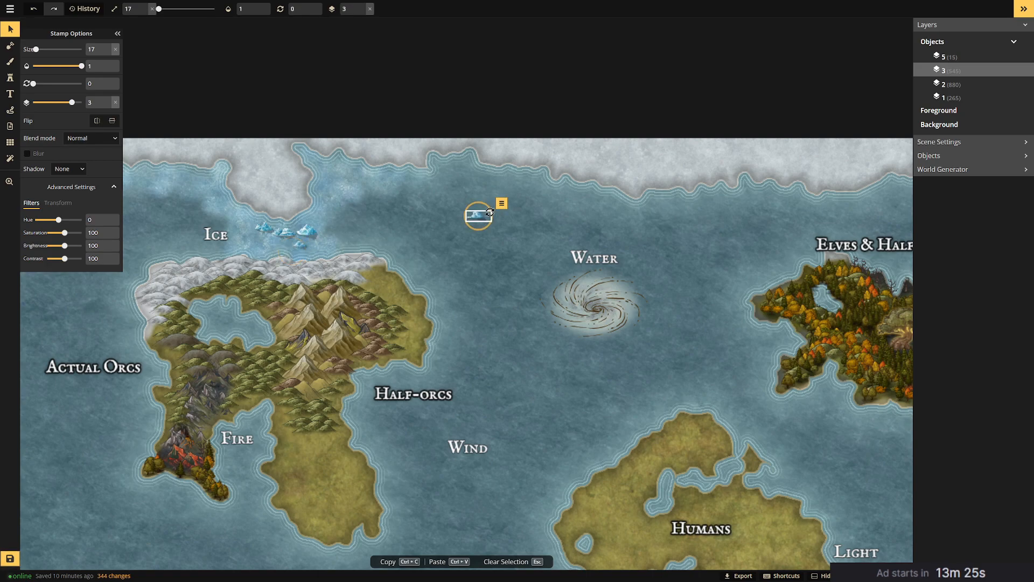
scroll(474, 215, up, 3)
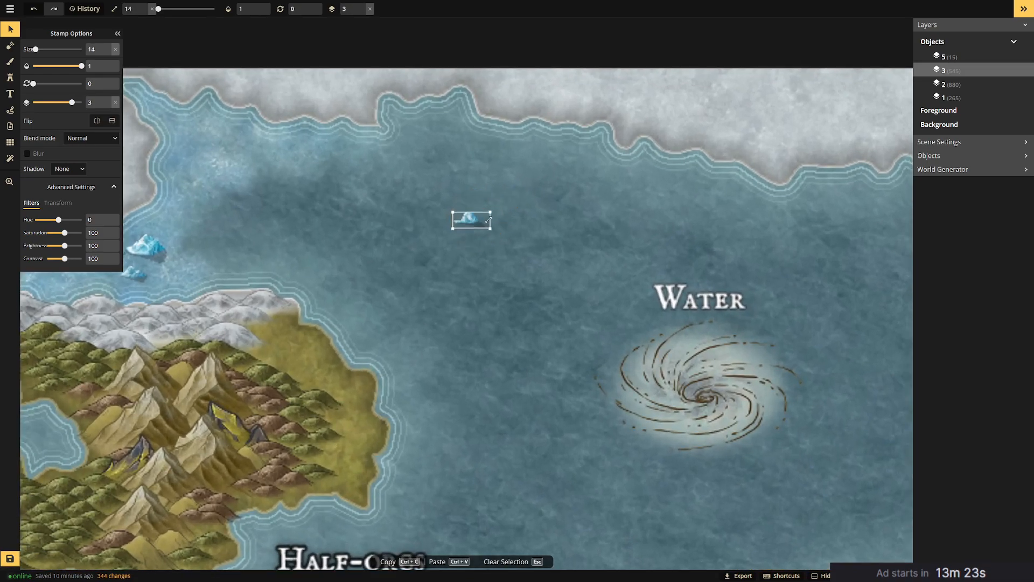
drag(482, 216, 119, 278)
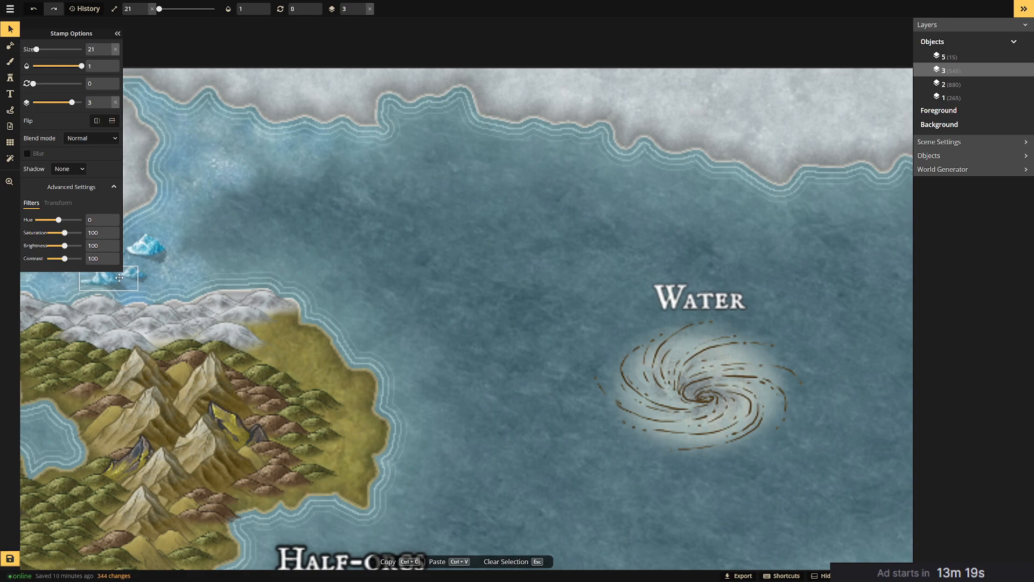
Select the five strait icebergs and paste a copy of the group in the water to their east.
click(240, 227)
drag(277, 217, 407, 187)
drag(236, 225, 257, 220)
click(363, 195)
drag(383, 200, 481, 187)
drag(306, 189, 404, 249)
key(ctrl+c)
key(ctrl+v)
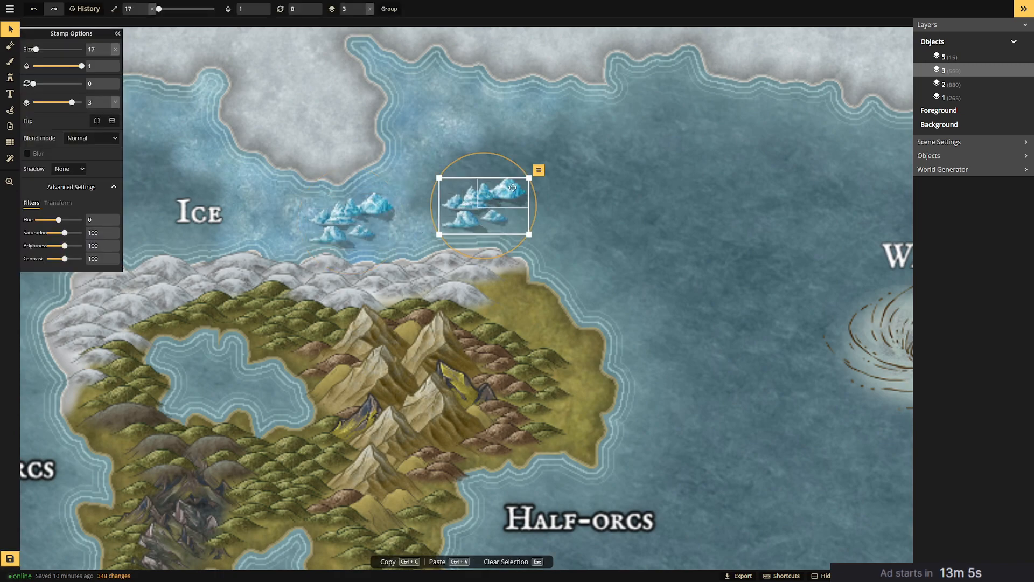
Flip the copied iceberg group horizontally and move it over the original cluster below the ice peninsula.
click(539, 169)
click(566, 259)
drag(487, 209, 323, 220)
click(489, 194)
scroll(488, 202, down, 3)
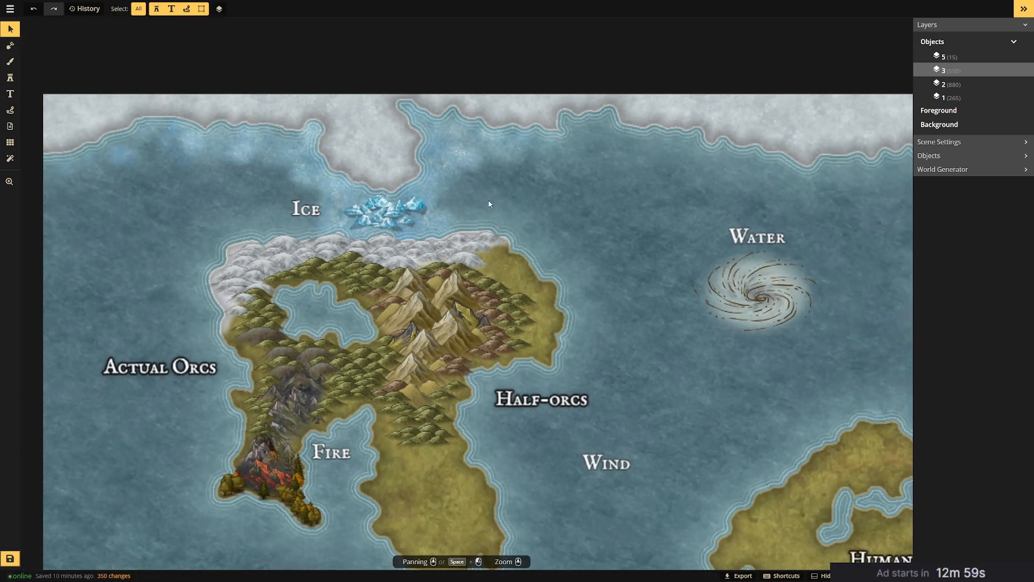
Duplicate the mirrored size-13 iceberg, flip the copy horizontally and place it at the cluster's northwestern edge.
click(381, 202)
key(ctrl+c)
click(423, 188)
key(ctrl+v)
drag(434, 183, 369, 195)
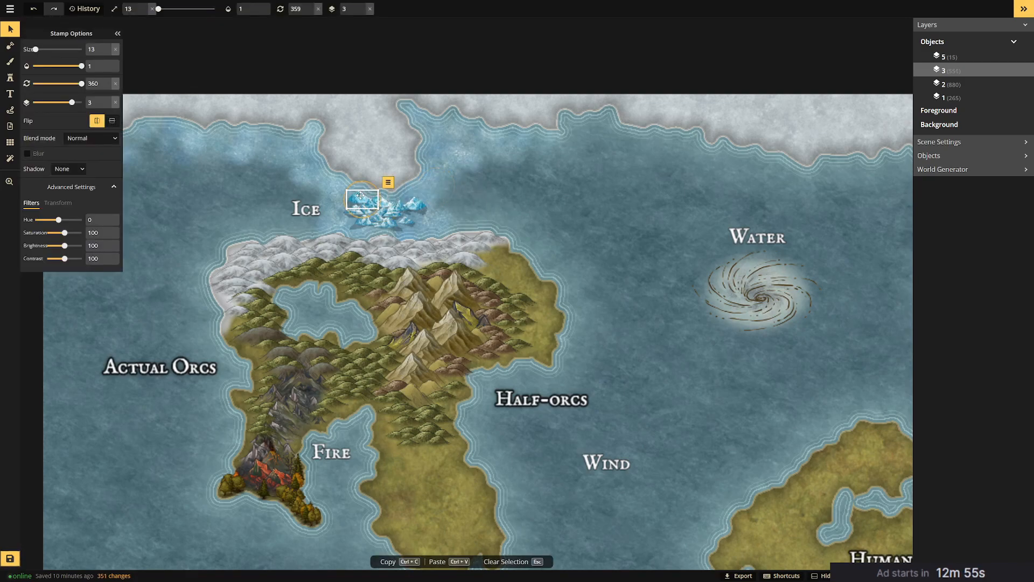
click(388, 182)
click(419, 254)
drag(366, 194, 358, 195)
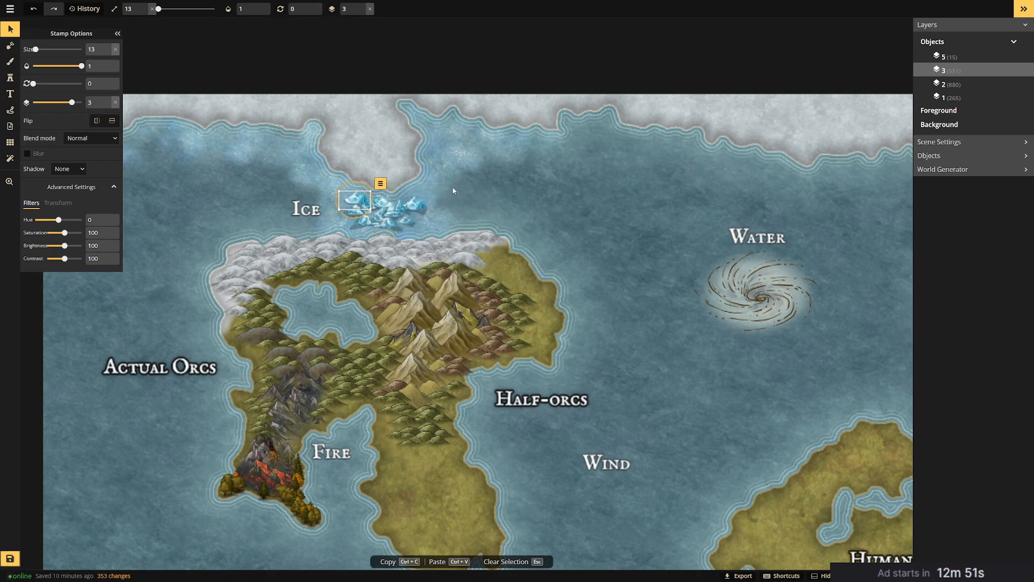
Duplicate the size-10 iceberg in the middle of the cluster and place the copy along the cluster's northern edge.
click(450, 200)
click(391, 212)
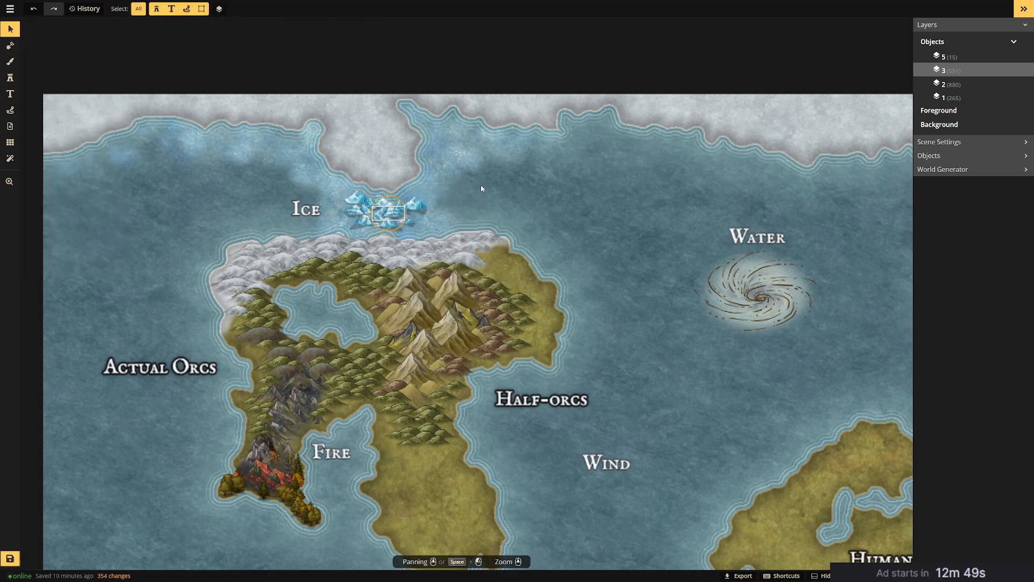
drag(489, 186, 414, 199)
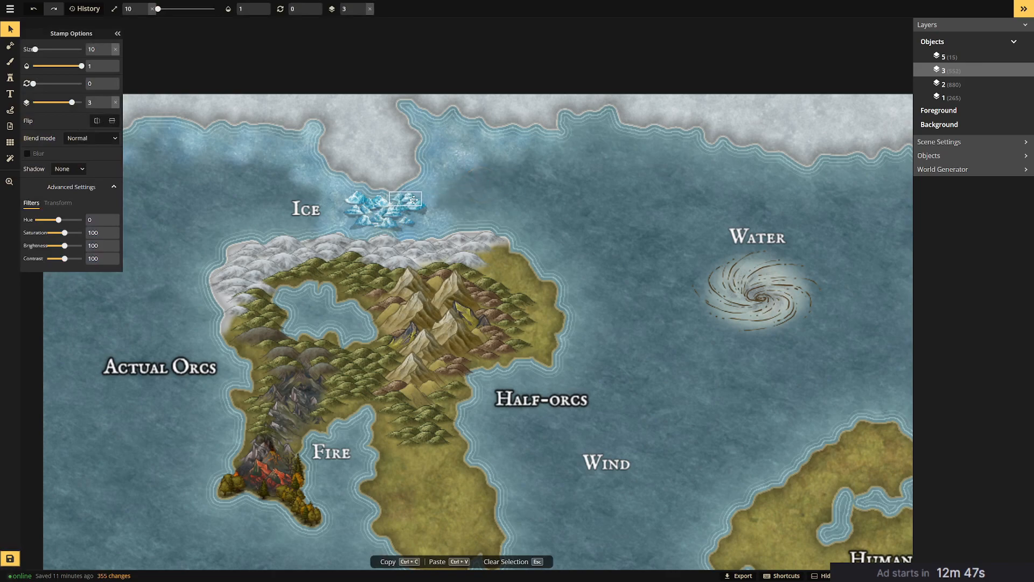
click(434, 228)
click(367, 225)
key(ctrl+c)
click(492, 206)
key(ctrl+v)
drag(499, 205, 565, 195)
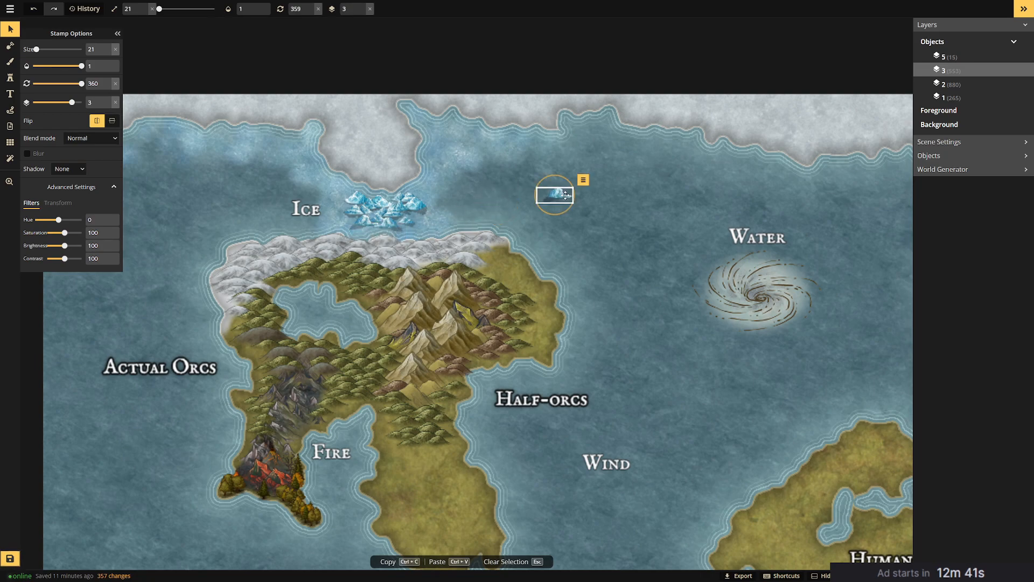
key(Delete)
Duplicate the small size-24 iceberg and place the copy at the southwestern edge of the iceberg cluster.
click(413, 221)
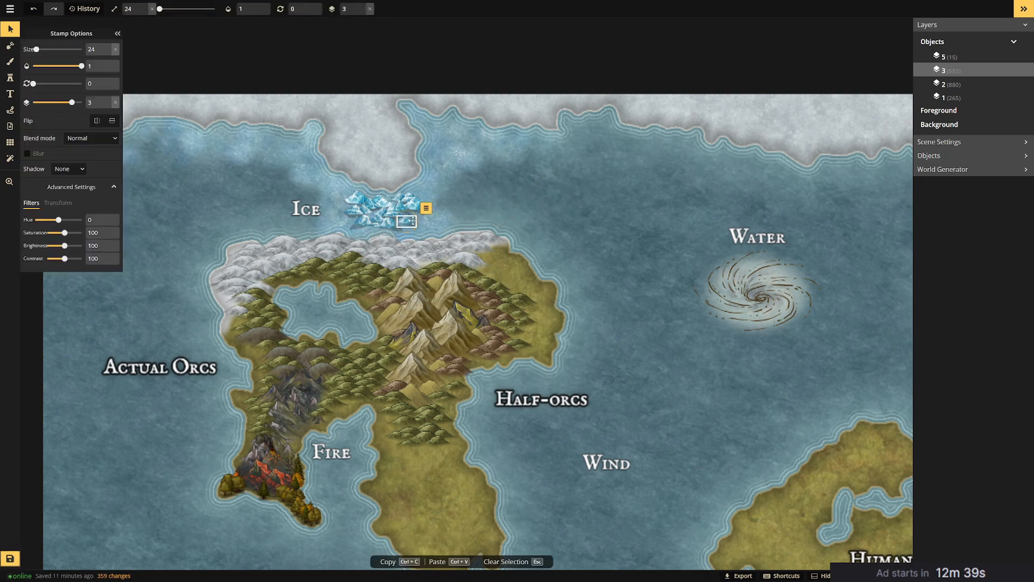
key(ctrl+v)
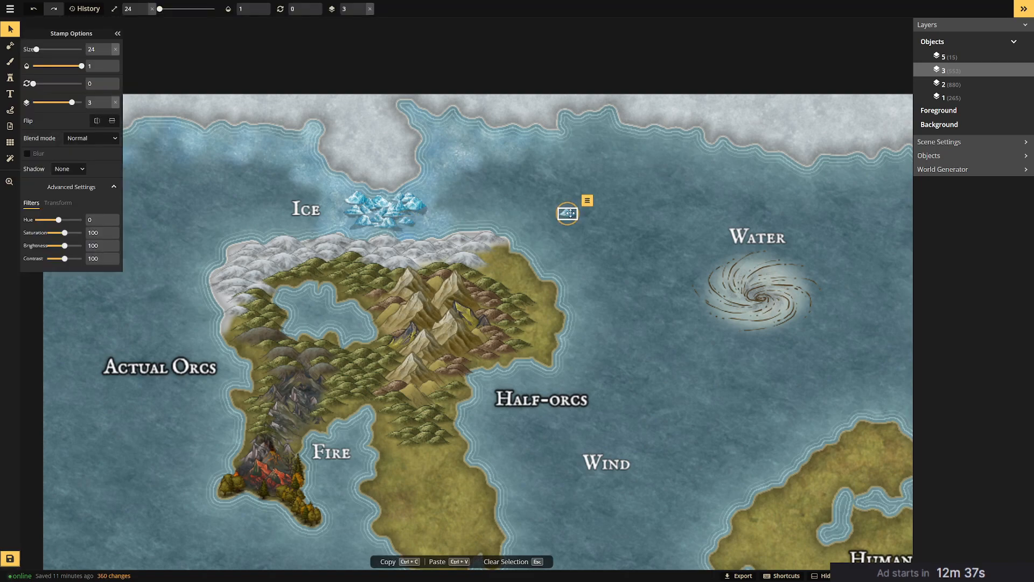
click(555, 229)
scroll(560, 231, up, 1)
drag(563, 211, 325, 224)
click(501, 179)
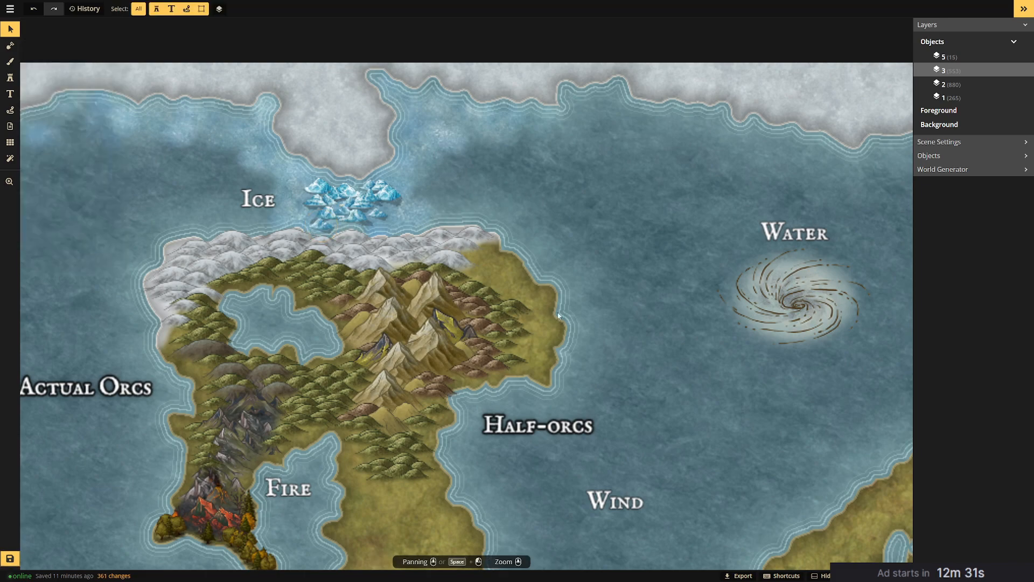
Reposition the overlapping icebergs on the eastern side of the cluster so that they spread out across the strait.
scroll(541, 345, down, 2)
scroll(544, 344, down, 1)
scroll(545, 337, down, 1)
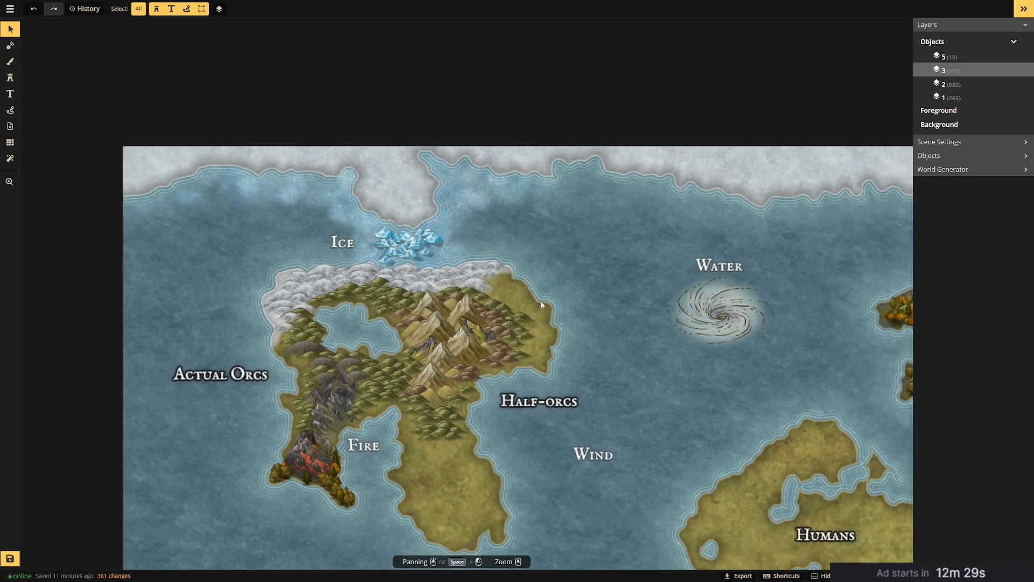
click(429, 243)
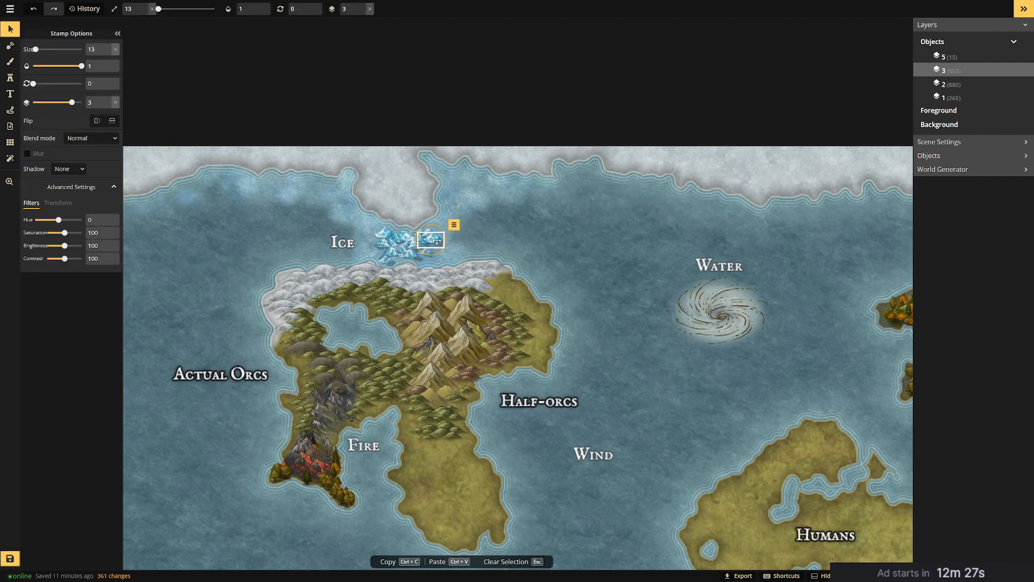
click(495, 242)
click(425, 250)
drag(425, 250, 419, 246)
click(460, 237)
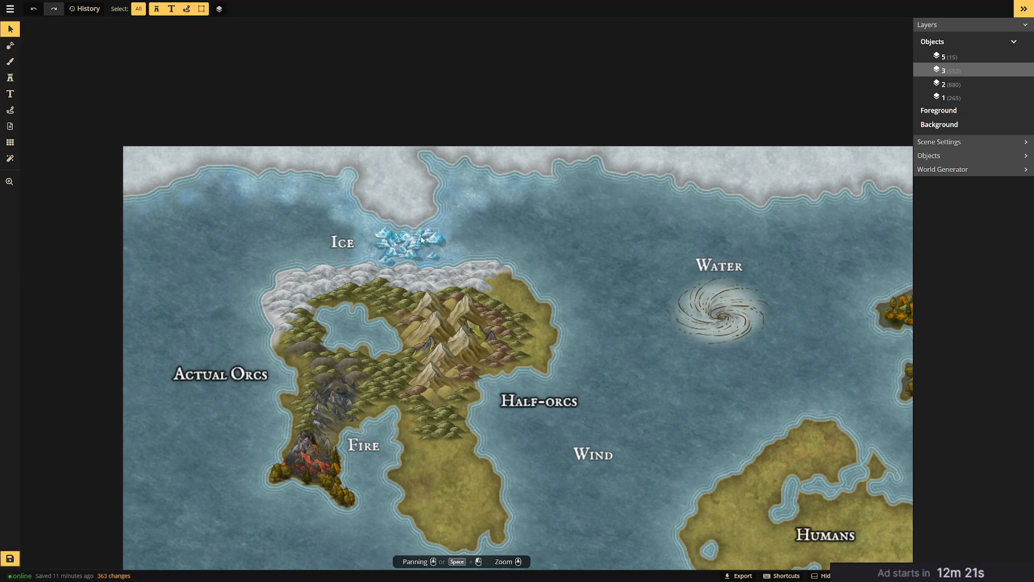
Nudge the mirrored size-13 iceberg into the gap at the middle of the cluster.
click(423, 241)
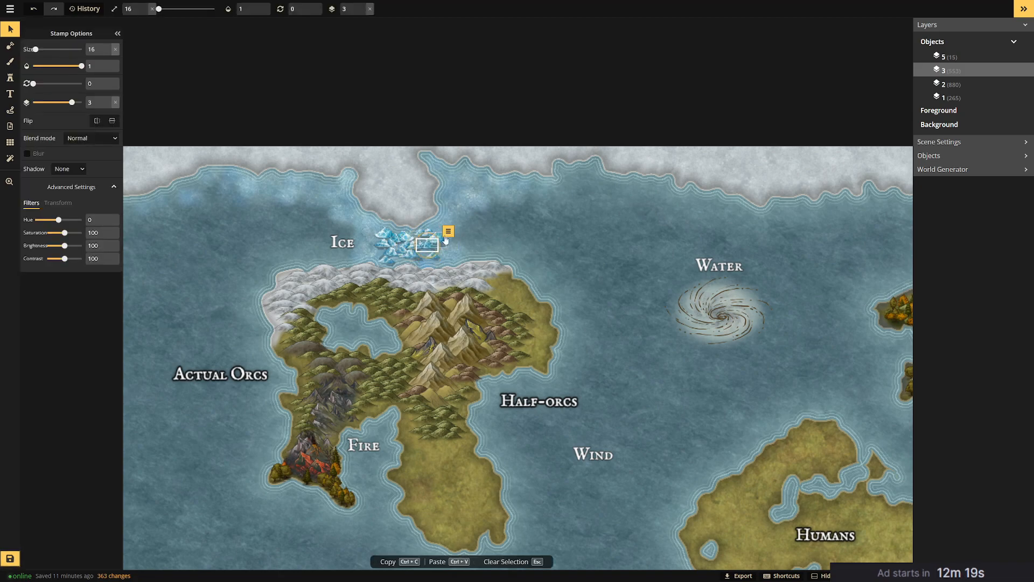
click(498, 221)
click(410, 238)
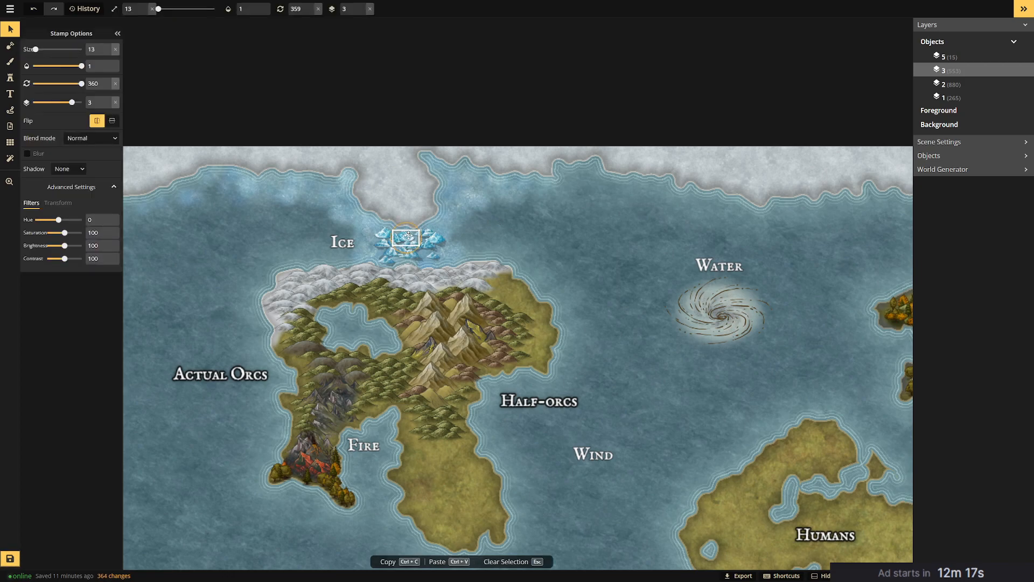
click(478, 227)
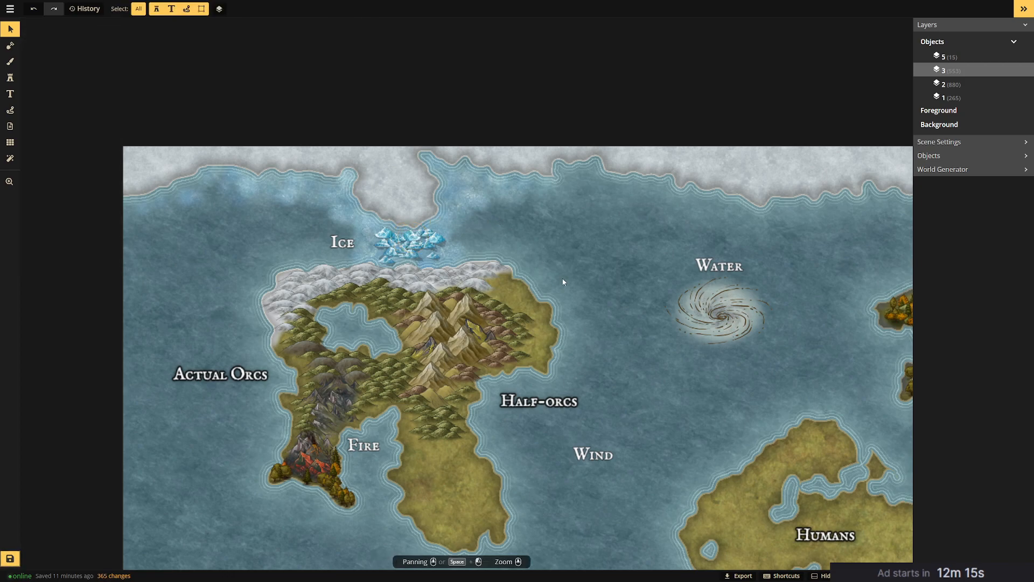
Fill the middle of the orc continent's southern peninsula with size-80 leafy green tree stamps.
scroll(560, 281, down, 1)
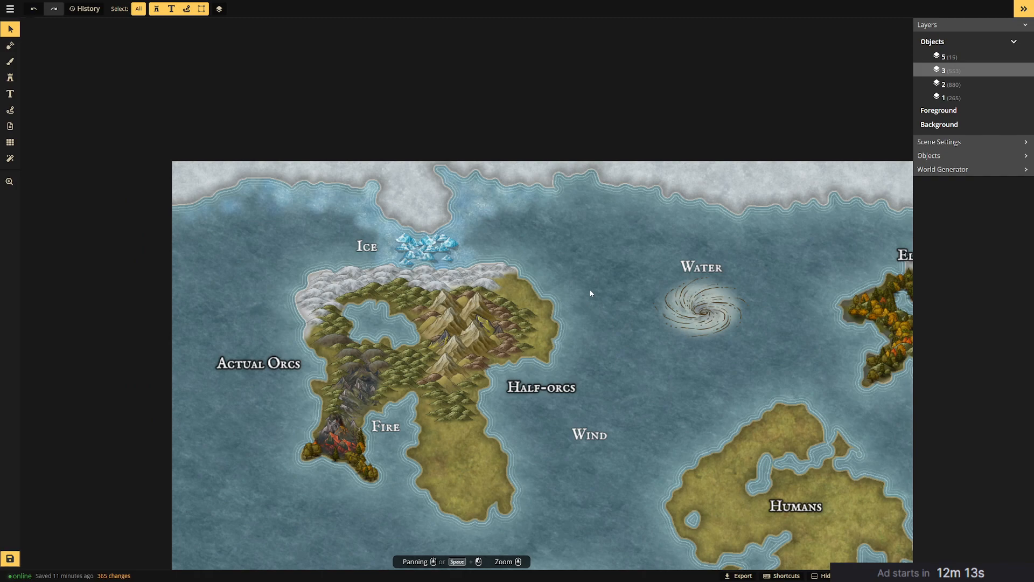
drag(582, 318, 483, 85)
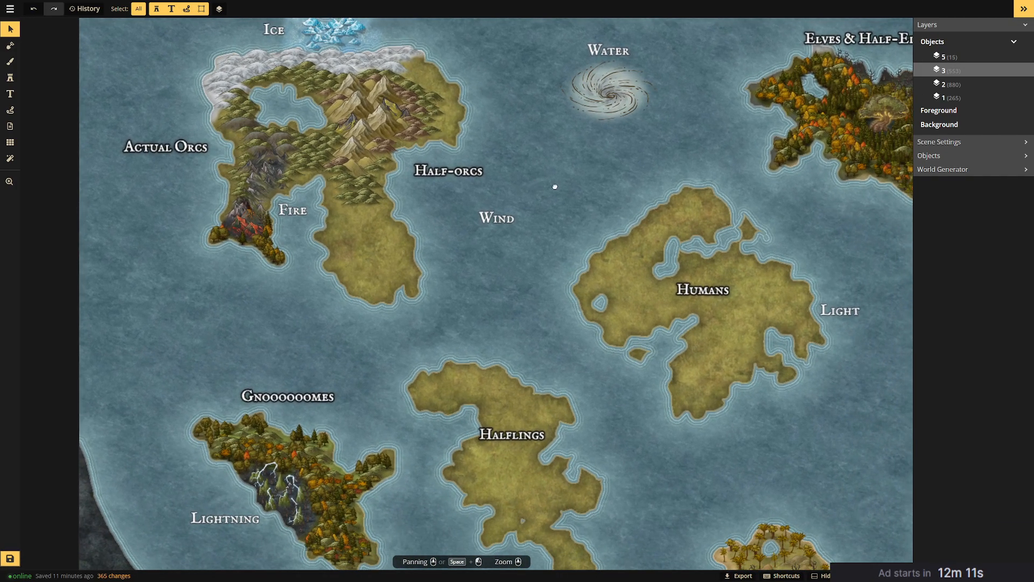
drag(543, 182, 573, 224)
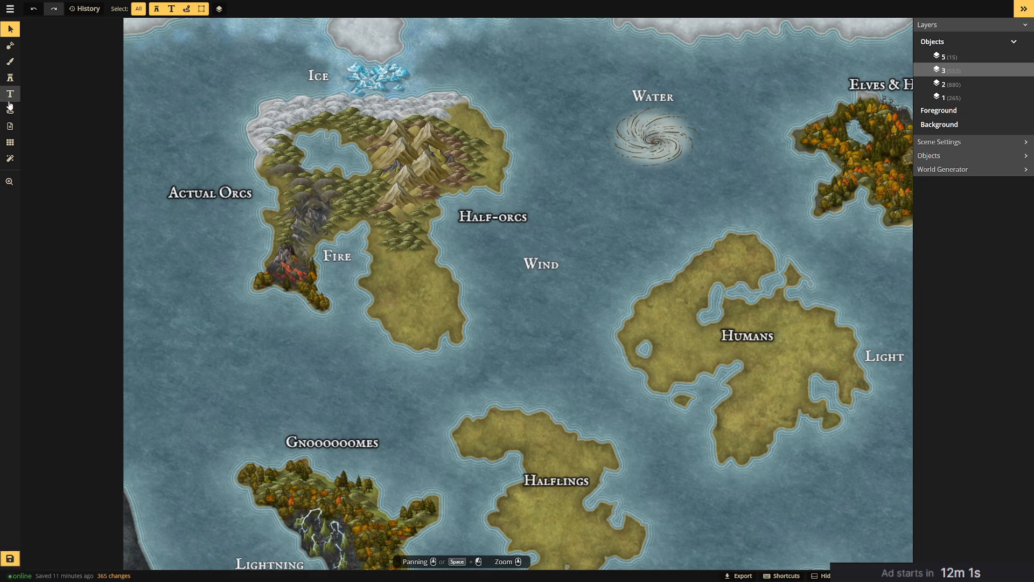
click(9, 77)
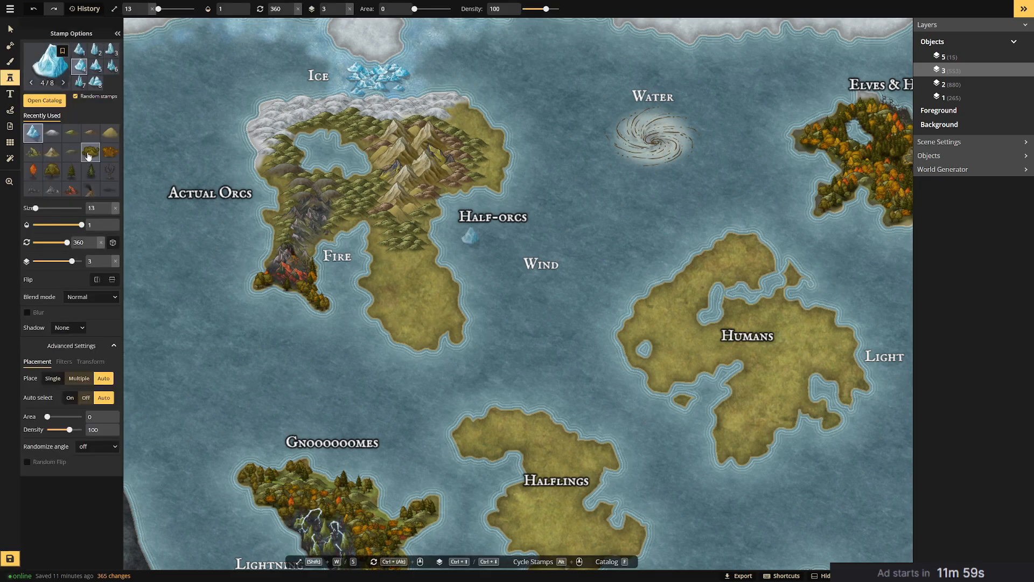
click(33, 170)
click(51, 170)
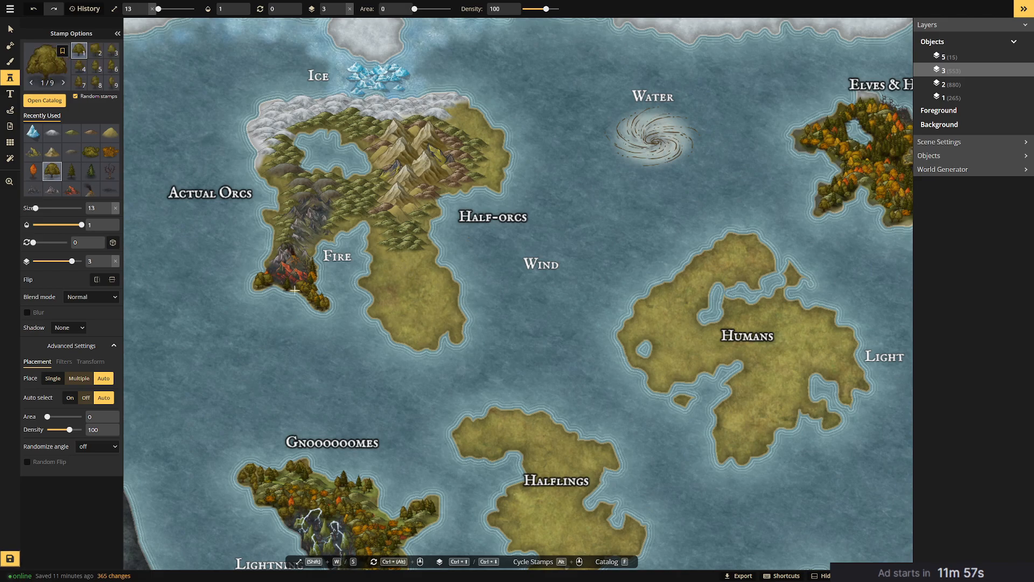
drag(99, 208, 71, 208)
text(80)
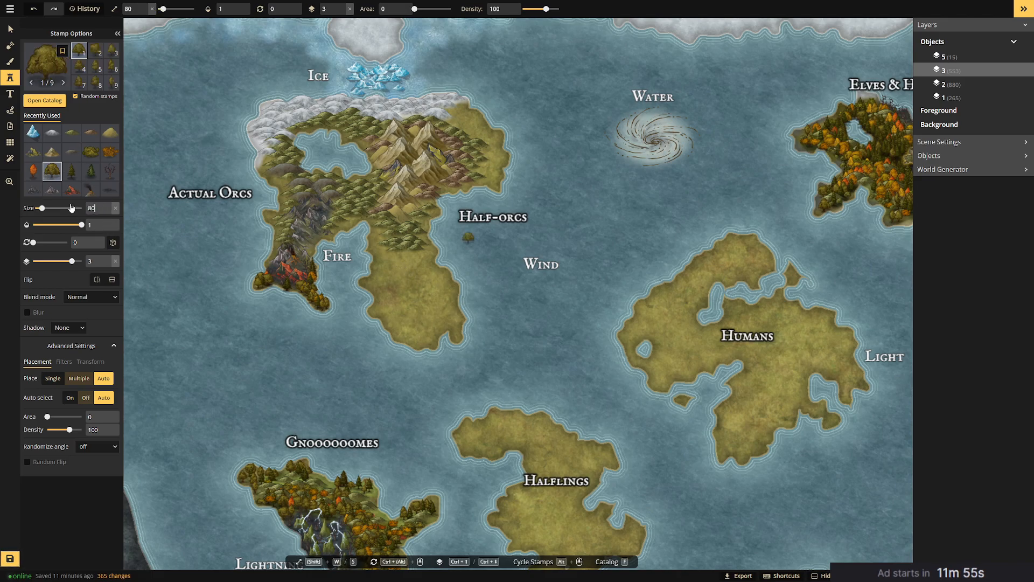
click(395, 254)
click(408, 255)
click(405, 269)
click(387, 275)
click(403, 282)
mouse_move(433, 317)
mouse_down()
mouse_move(403, 282)
mouse_move(424, 263)
mouse_move(408, 299)
mouse_move(420, 312)
mouse_move(408, 317)
mouse_move(406, 293)
mouse_up()
mouse_move(421, 311)
mouse_down()
mouse_move(395, 306)
mouse_move(425, 325)
mouse_up()
drag(400, 292, 414, 309)
Place leafy green trees along the northeastern coast of the orc continent, east of the mountains.
mouse_move(400, 262)
mouse_down()
mouse_move(386, 297)
mouse_move(399, 265)
mouse_move(419, 293)
mouse_move(413, 270)
mouse_move(427, 283)
mouse_move(422, 302)
mouse_move(417, 275)
mouse_move(437, 314)
mouse_move(419, 290)
mouse_move(431, 303)
mouse_move(432, 290)
mouse_move(417, 288)
mouse_move(426, 272)
mouse_move(417, 261)
mouse_move(387, 267)
mouse_move(386, 281)
mouse_move(394, 287)
mouse_move(396, 253)
mouse_move(379, 226)
mouse_move(424, 236)
mouse_move(422, 253)
mouse_move(426, 202)
mouse_move(470, 193)
mouse_move(449, 186)
mouse_move(496, 165)
mouse_move(468, 118)
mouse_up()
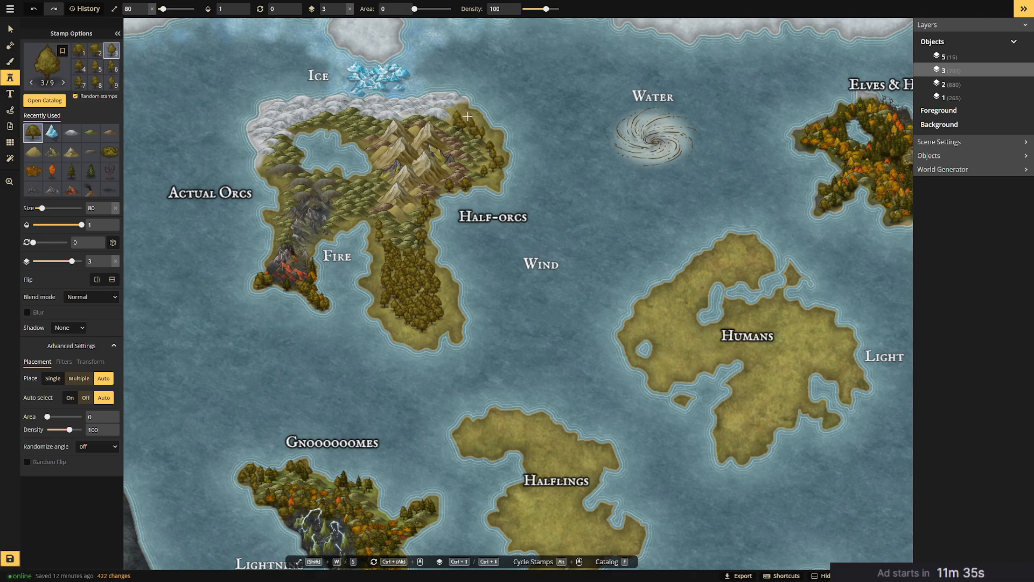
click(482, 134)
click(479, 135)
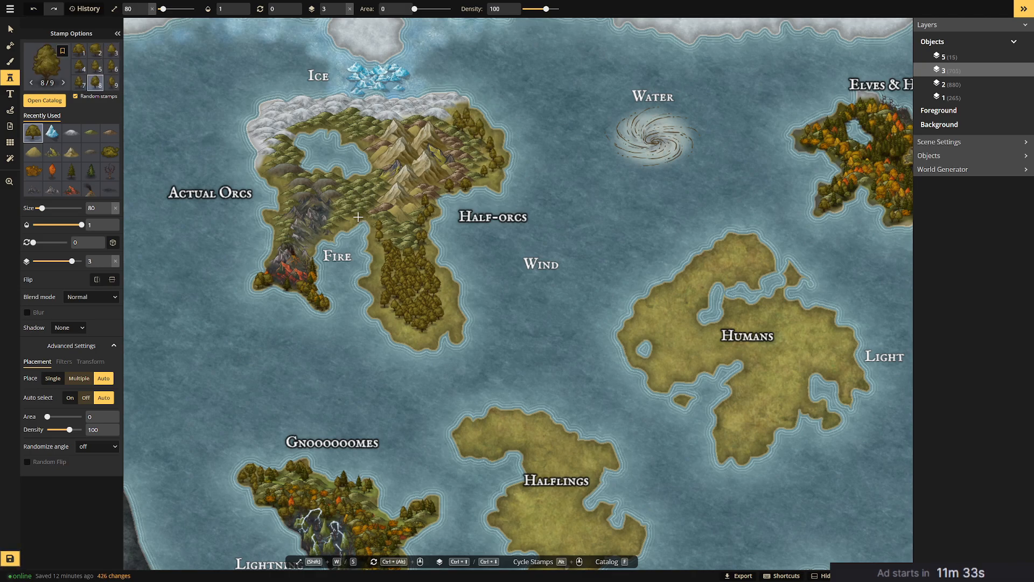
click(343, 162)
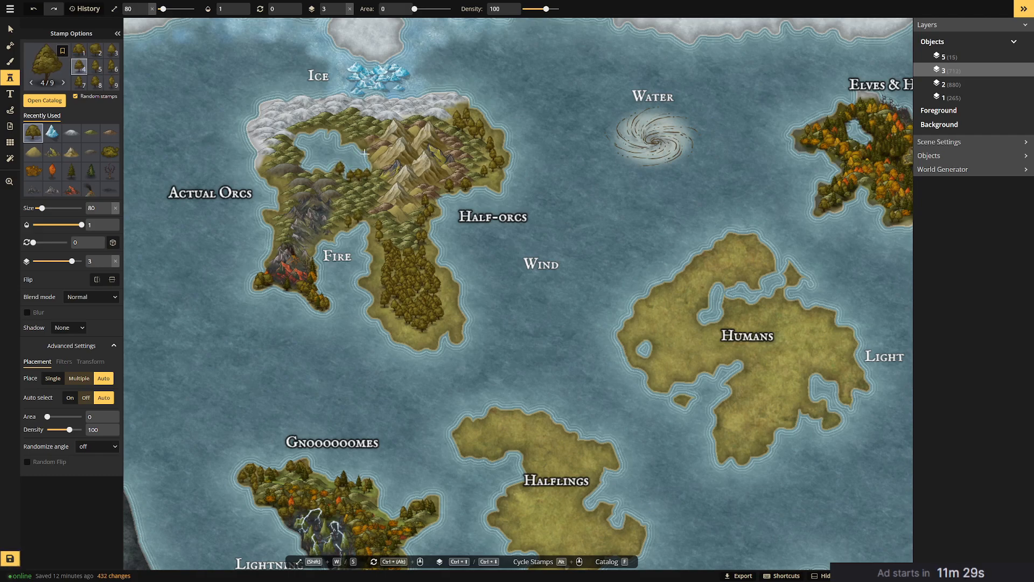
key(ctrl+z)
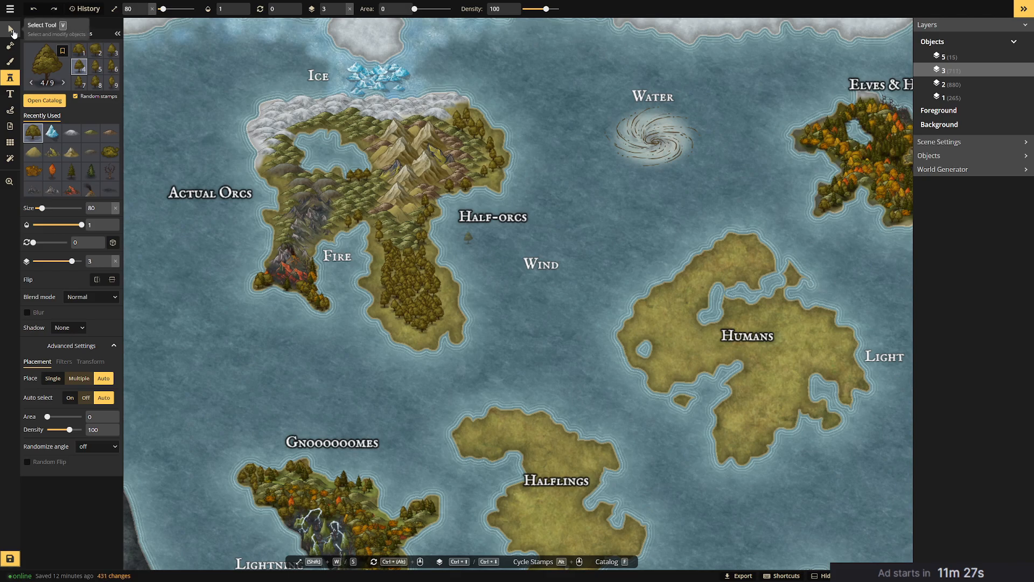
key(ctrl+z)
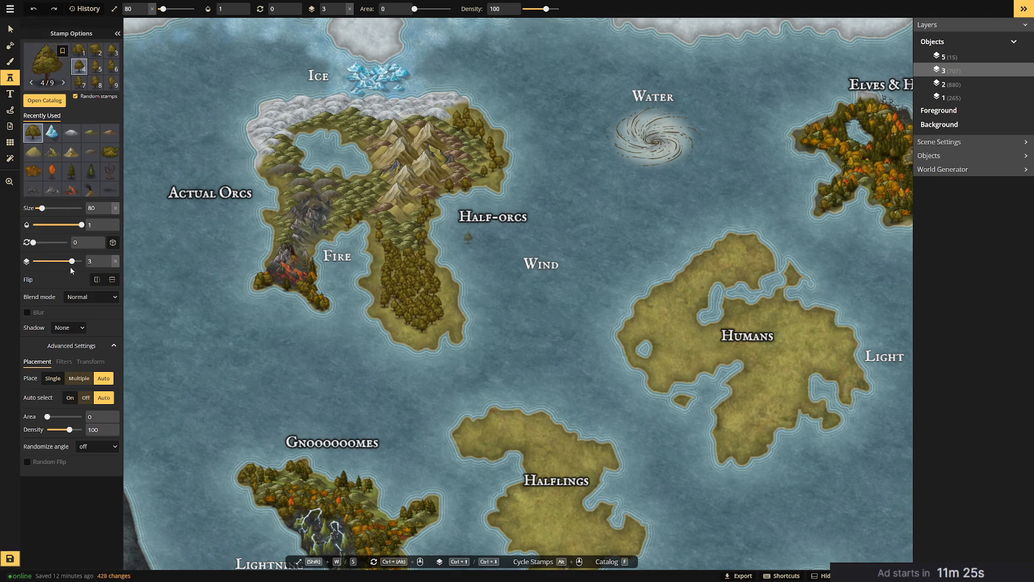
Set the tree stamp to layer 2 and place leafy green trees along the southern shore of the inland lake.
drag(71, 261, 67, 261)
click(389, 177)
click(339, 172)
click(324, 172)
click(345, 131)
click(358, 139)
click(356, 138)
click(350, 130)
key(ctrl+z)
key(ctrl+z)
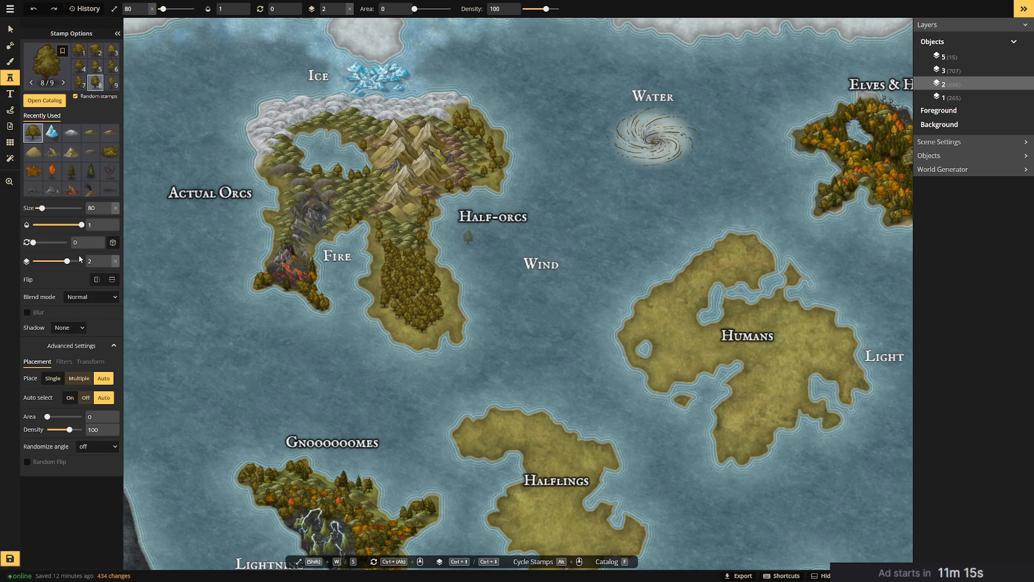
Set the stamp back to layer 3 and line the lake's northern and western shores with leafy green trees.
click(71, 261)
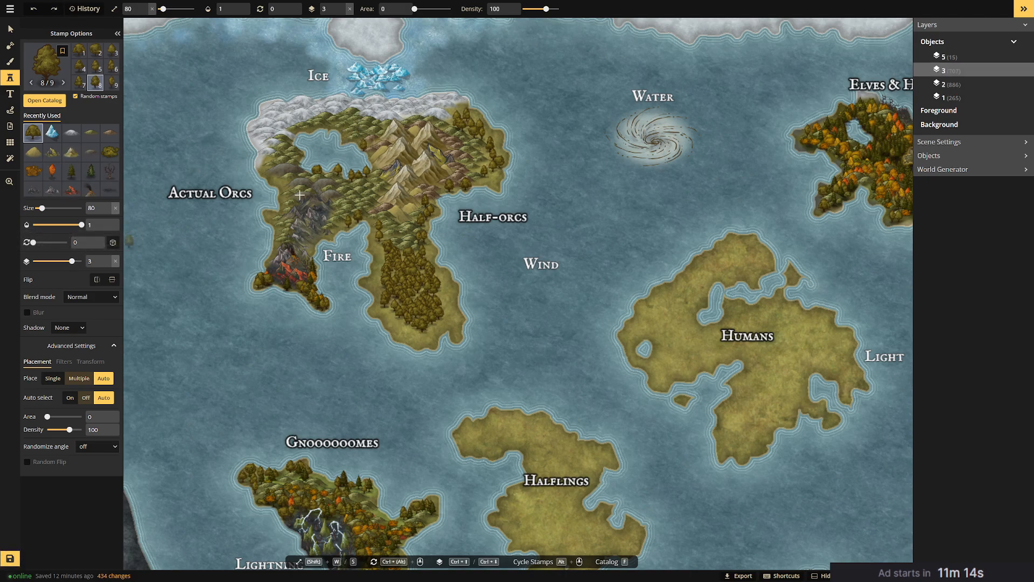
click(354, 137)
click(343, 131)
click(332, 128)
click(312, 127)
click(309, 127)
click(299, 130)
click(293, 140)
click(300, 151)
click(303, 156)
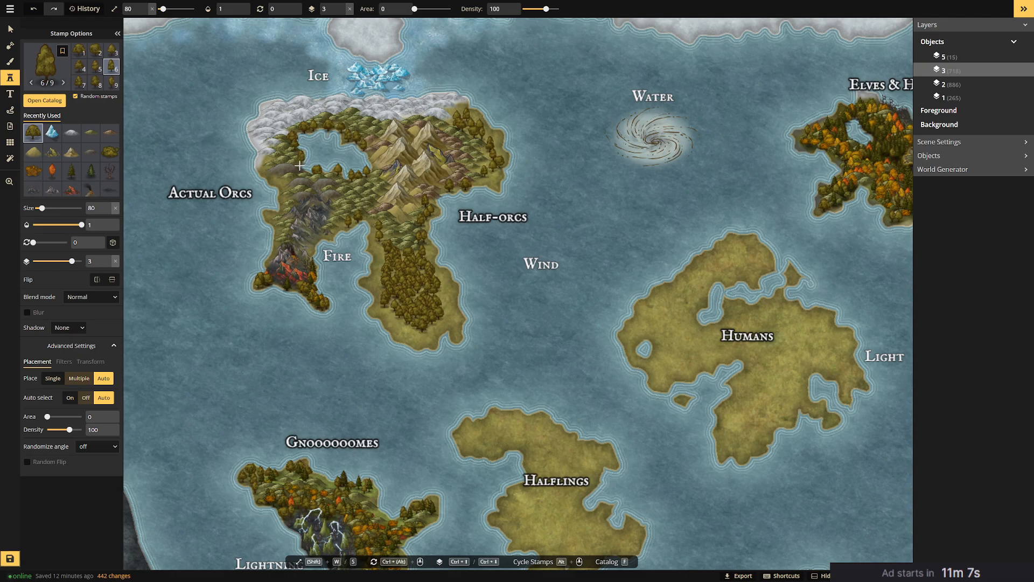
click(300, 167)
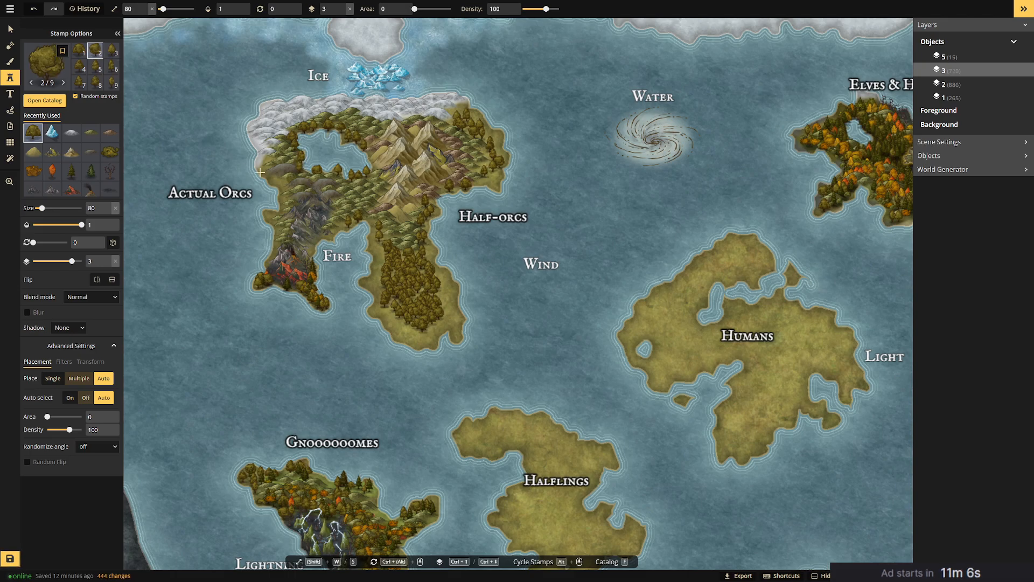
Add green conifer stamps among the leafy trees all around the inland lake and beside the mountains' western foot.
click(91, 172)
click(299, 133)
click(295, 141)
click(298, 150)
click(301, 162)
click(314, 168)
click(327, 171)
click(334, 172)
click(349, 174)
click(364, 153)
click(347, 138)
click(344, 130)
click(368, 138)
click(369, 149)
click(370, 166)
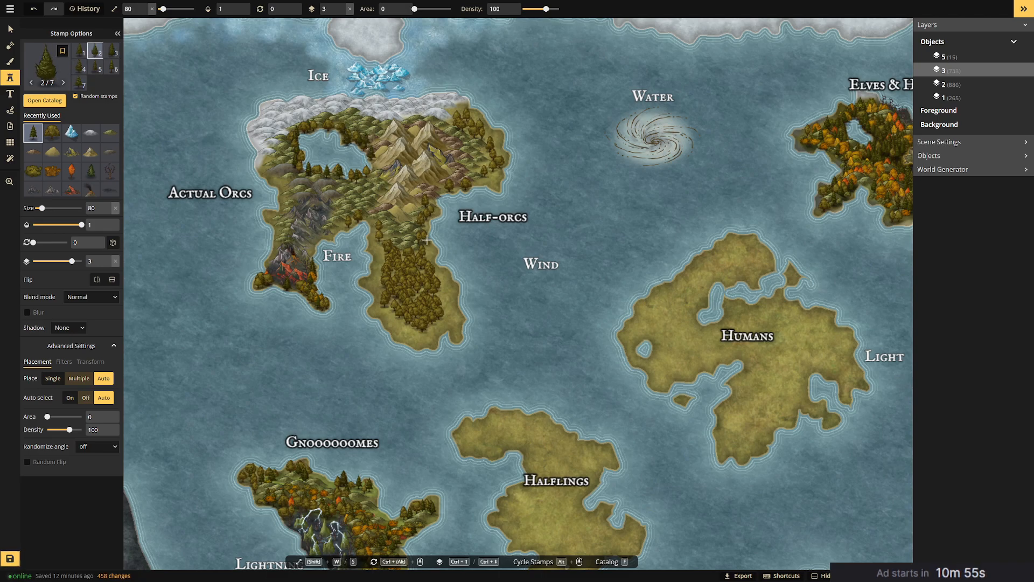
Add conifers to the southern peninsula's dense forest, then select that forest and delete it.
click(398, 284)
click(10, 30)
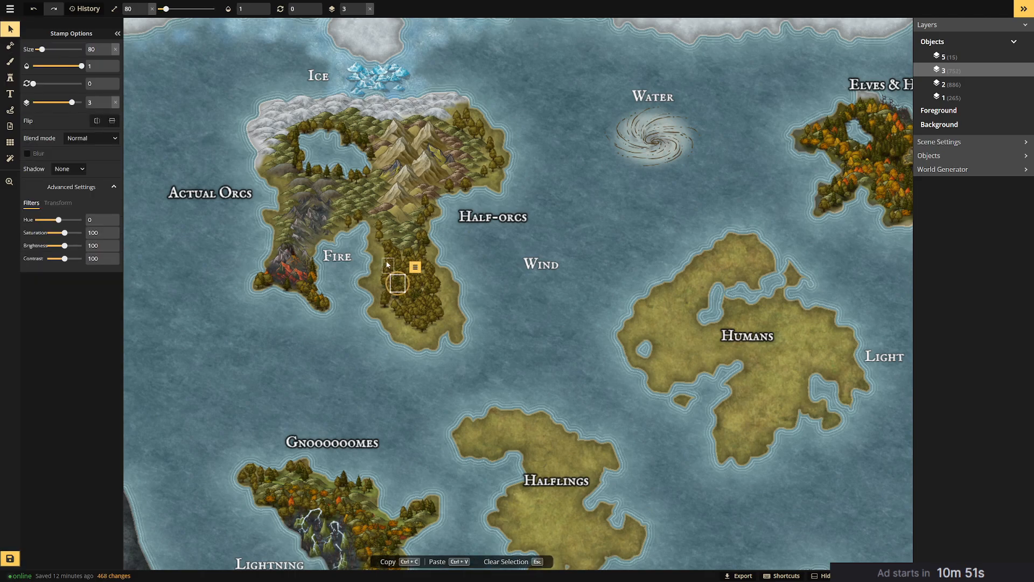
drag(383, 261, 462, 338)
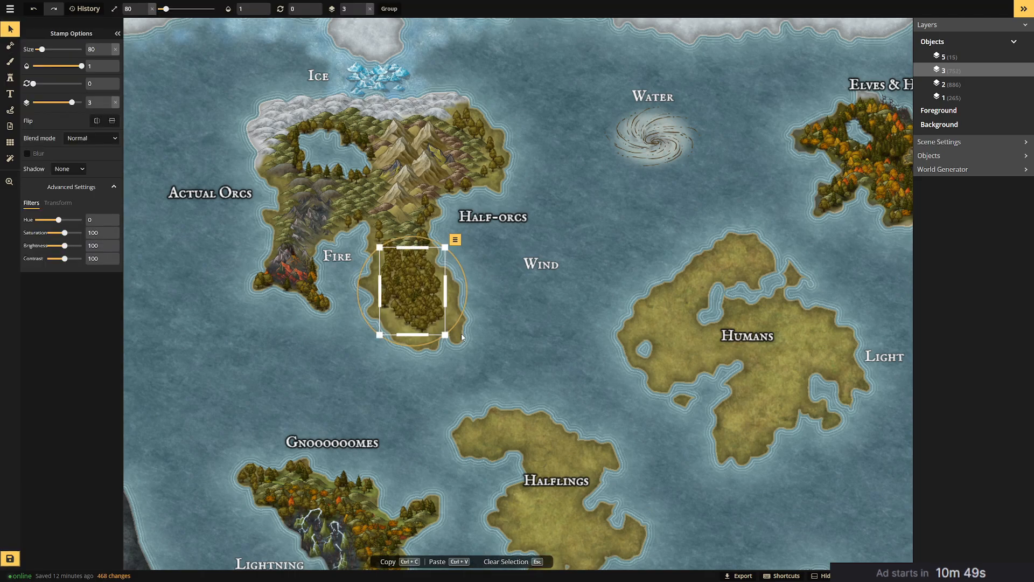
key(Delete)
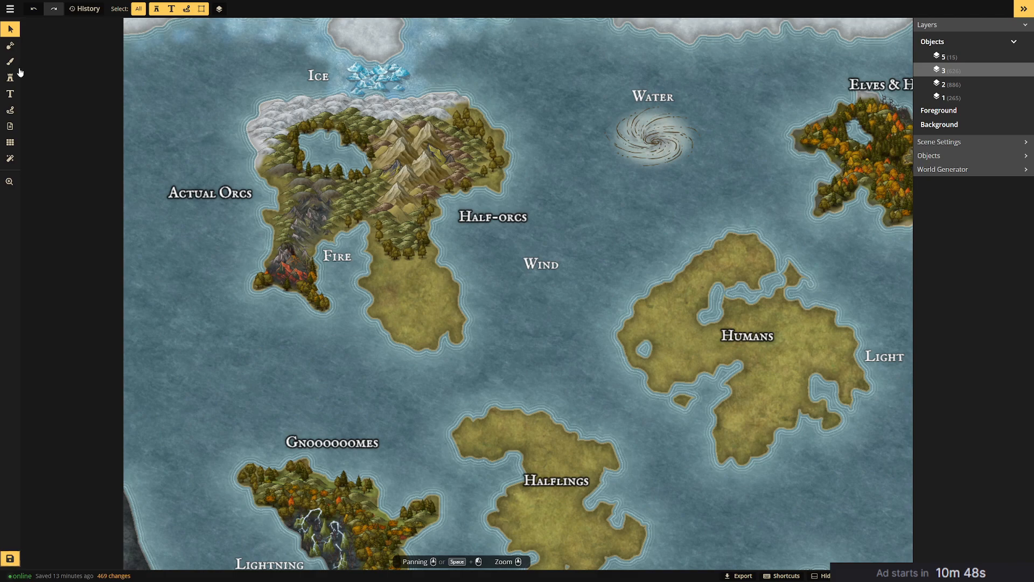
Scatter green conifers across the cleared middle of the southern peninsula, from the hills down to its southern end.
click(10, 77)
drag(413, 266, 394, 261)
drag(427, 292, 396, 273)
click(420, 286)
mouse_move(405, 315)
mouse_down()
mouse_move(434, 328)
mouse_move(384, 294)
mouse_move(400, 297)
mouse_move(402, 311)
mouse_move(384, 299)
mouse_move(424, 326)
mouse_move(410, 326)
mouse_move(422, 325)
mouse_move(412, 313)
mouse_move(431, 319)
mouse_move(418, 308)
mouse_move(437, 312)
mouse_move(425, 287)
mouse_move(438, 290)
mouse_move(425, 270)
mouse_move(412, 289)
mouse_move(399, 260)
mouse_move(435, 268)
mouse_up()
click(390, 309)
click(414, 325)
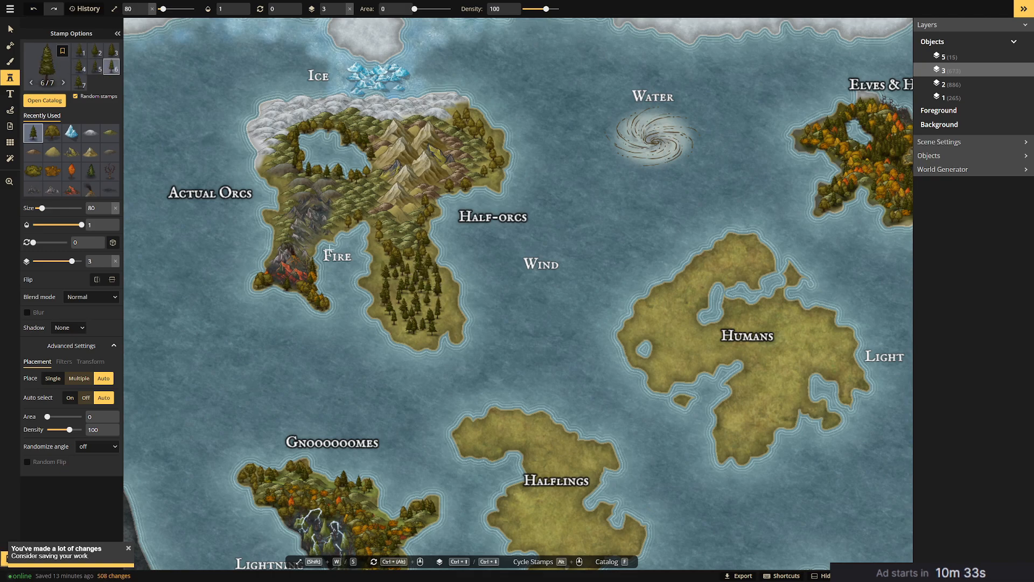
Fill the gaps between the southern peninsula's conifers with leafy green trees.
click(52, 132)
mouse_move(402, 281)
mouse_down()
mouse_move(377, 258)
mouse_move(395, 277)
mouse_move(383, 263)
mouse_move(390, 285)
mouse_move(378, 279)
mouse_move(397, 316)
mouse_move(429, 311)
mouse_up()
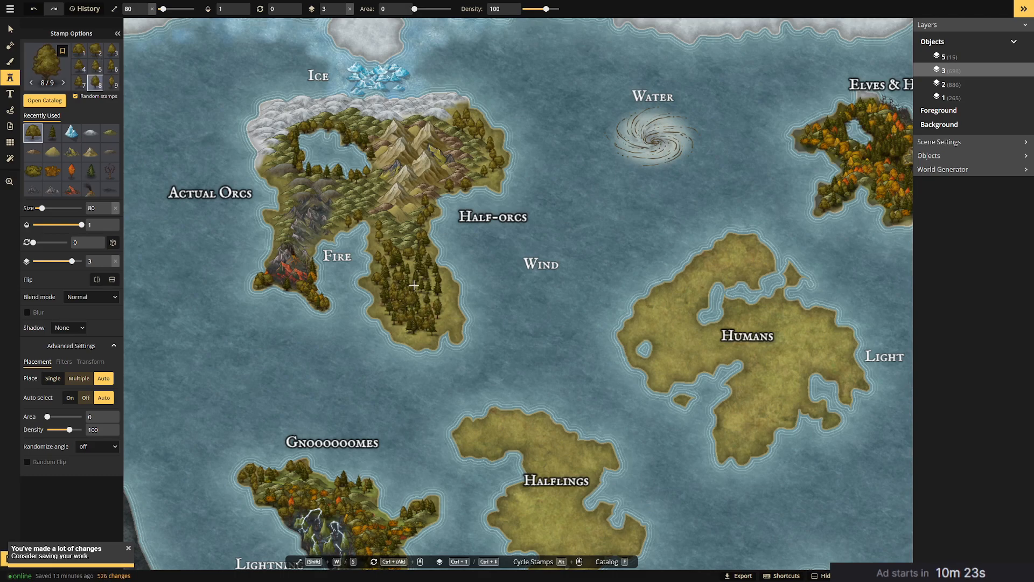
mouse_move(427, 297)
mouse_down()
mouse_move(397, 267)
mouse_move(433, 269)
mouse_move(403, 265)
mouse_up()
click(392, 266)
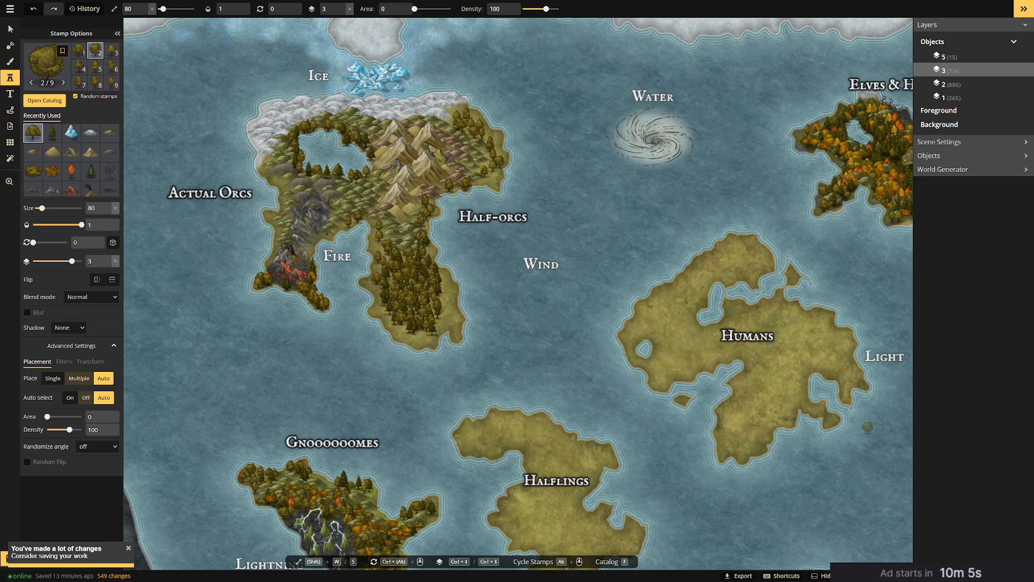
Scatter orange and yellow autumn trees throughout the interior of the southern peninsula's forest.
click(72, 171)
click(386, 255)
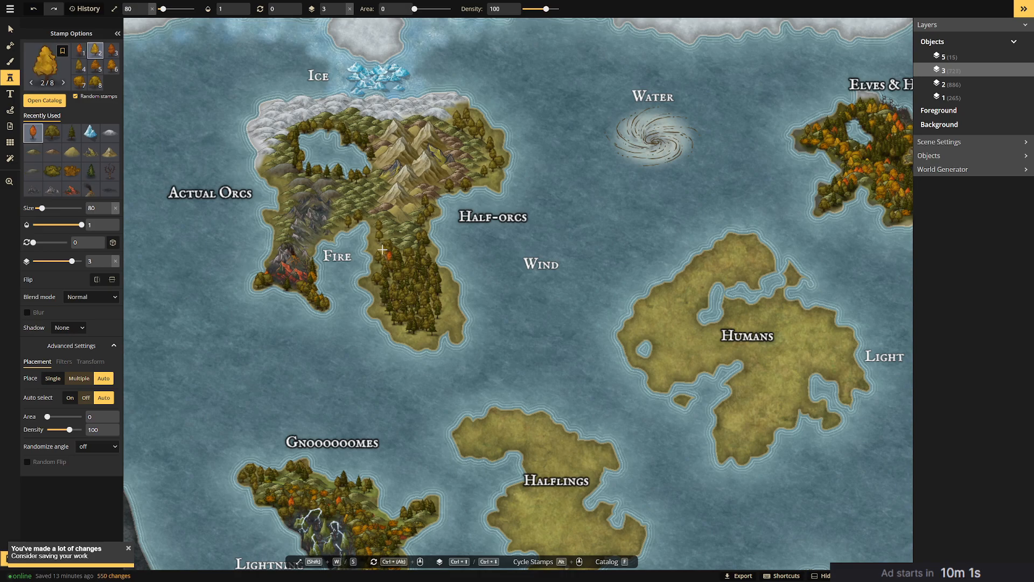
click(415, 258)
click(411, 252)
click(401, 254)
click(390, 269)
click(392, 279)
click(394, 288)
click(403, 296)
click(415, 307)
click(401, 305)
click(388, 305)
click(395, 317)
click(420, 322)
click(435, 323)
click(436, 308)
click(443, 299)
click(431, 291)
click(426, 276)
click(398, 266)
click(405, 270)
click(414, 268)
click(423, 264)
click(425, 256)
click(426, 254)
click(437, 280)
Extend the autumn trees along the eastern, southern and western edges of the southern peninsula's forest.
click(445, 318)
click(433, 330)
click(426, 333)
click(409, 331)
click(418, 340)
click(423, 339)
click(396, 325)
click(385, 311)
click(379, 294)
click(377, 274)
click(378, 253)
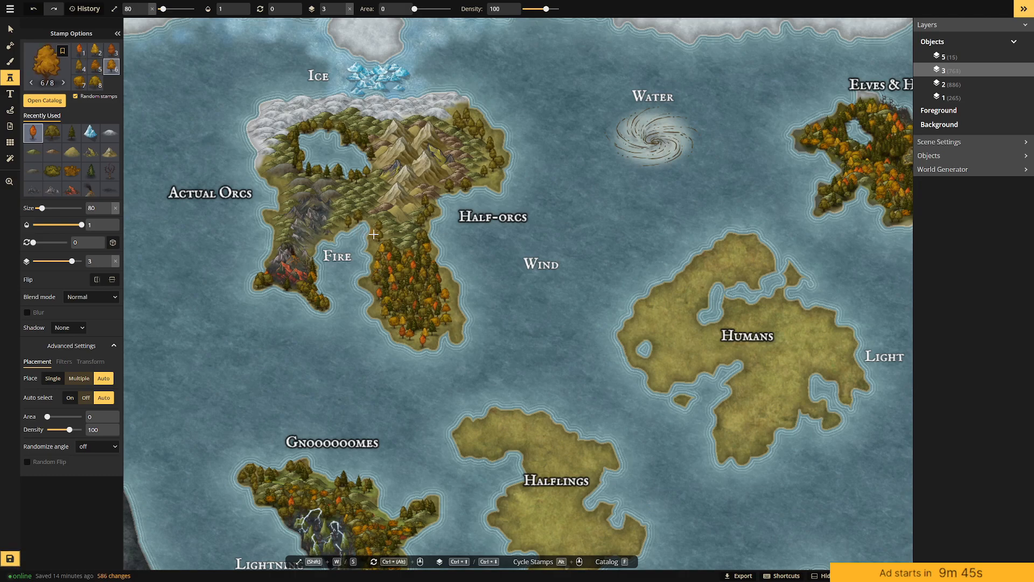
Place autumn trees up the peninsula's western neck and along the coast of the bay north of the Fire label.
click(381, 237)
click(375, 225)
click(371, 218)
click(347, 218)
click(345, 222)
Mix autumn trees into the woods along the eastern, northern, western and southern shores of the inland lake.
click(364, 153)
click(364, 149)
click(353, 138)
click(339, 136)
click(328, 125)
click(312, 127)
click(306, 128)
click(295, 131)
click(294, 145)
click(297, 151)
click(300, 155)
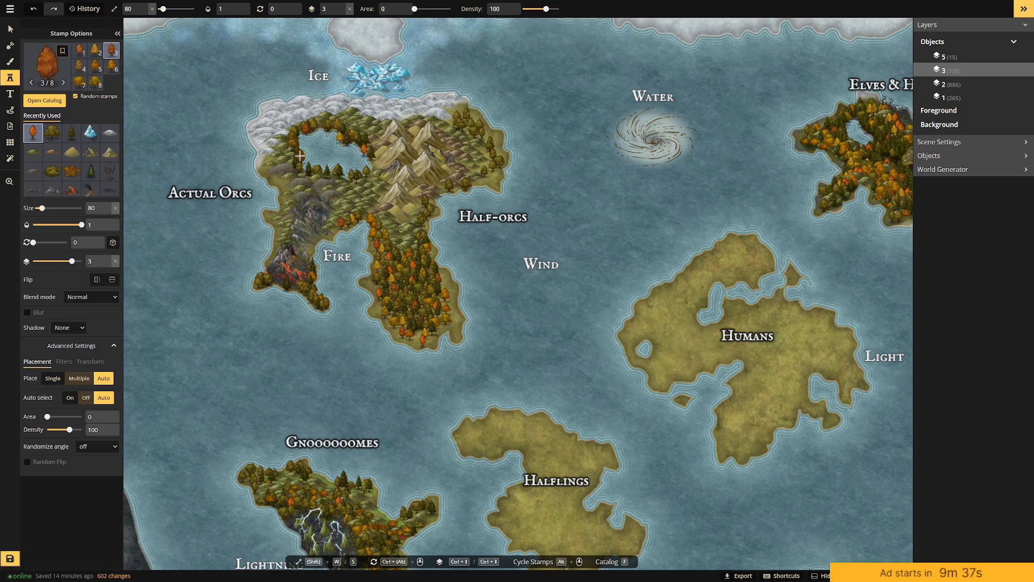
click(298, 161)
click(301, 167)
click(320, 172)
click(337, 175)
Add autumn trees down the continent's northeastern coast, from the northern woods to the shore above the Half-orcs label.
click(463, 129)
click(468, 134)
click(472, 138)
click(477, 145)
click(483, 151)
click(488, 161)
click(492, 166)
click(495, 165)
click(499, 162)
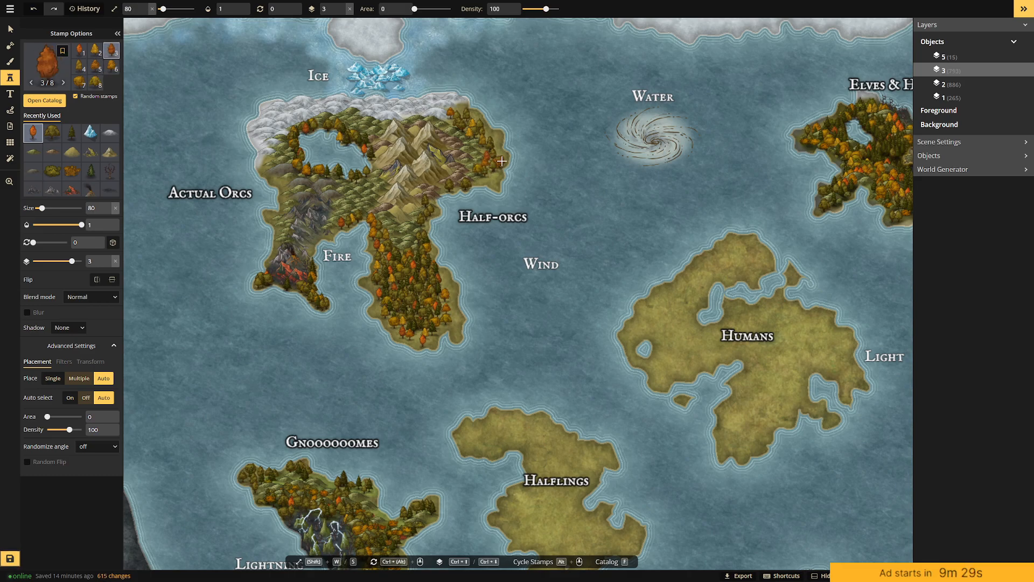
click(489, 145)
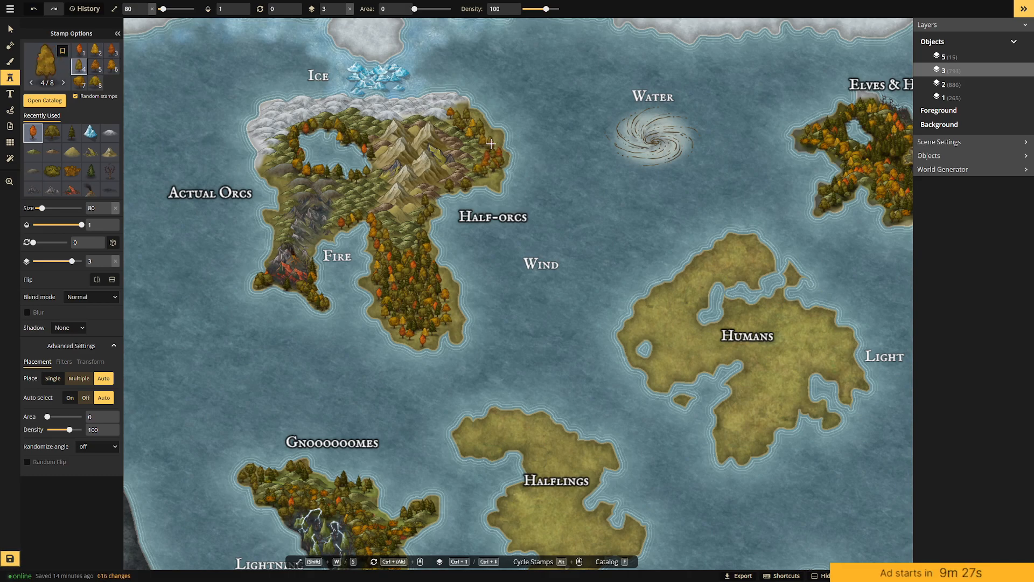
click(496, 151)
click(469, 183)
click(458, 185)
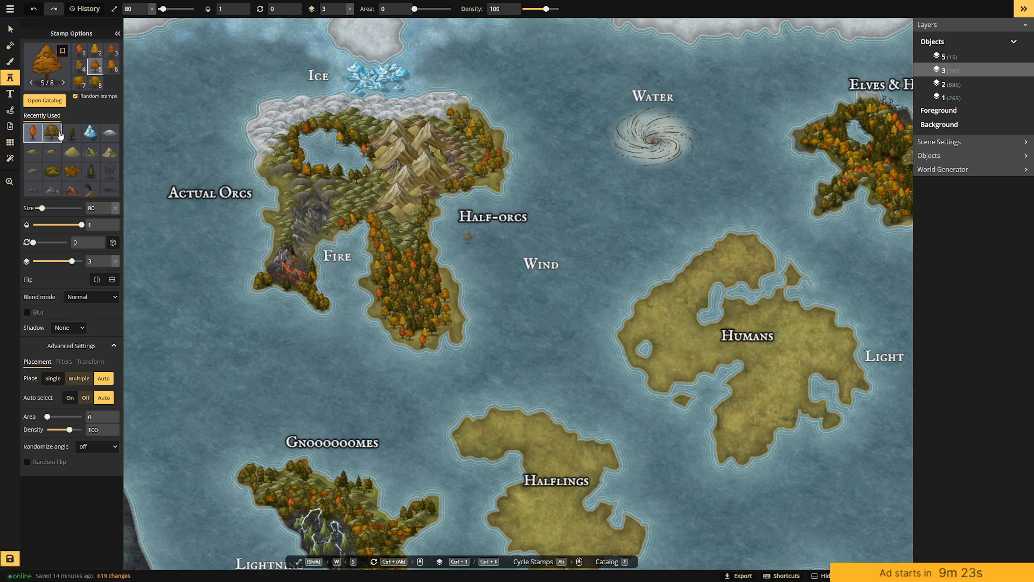
Mix green conifers into the autumn trees along the northeastern coast and down to the shore above the Half-orcs label.
click(72, 133)
click(473, 116)
click(478, 117)
click(458, 118)
click(461, 120)
click(473, 126)
click(481, 131)
click(501, 158)
click(496, 170)
click(491, 171)
click(485, 175)
click(478, 180)
click(496, 164)
click(486, 150)
click(465, 188)
click(458, 192)
click(453, 196)
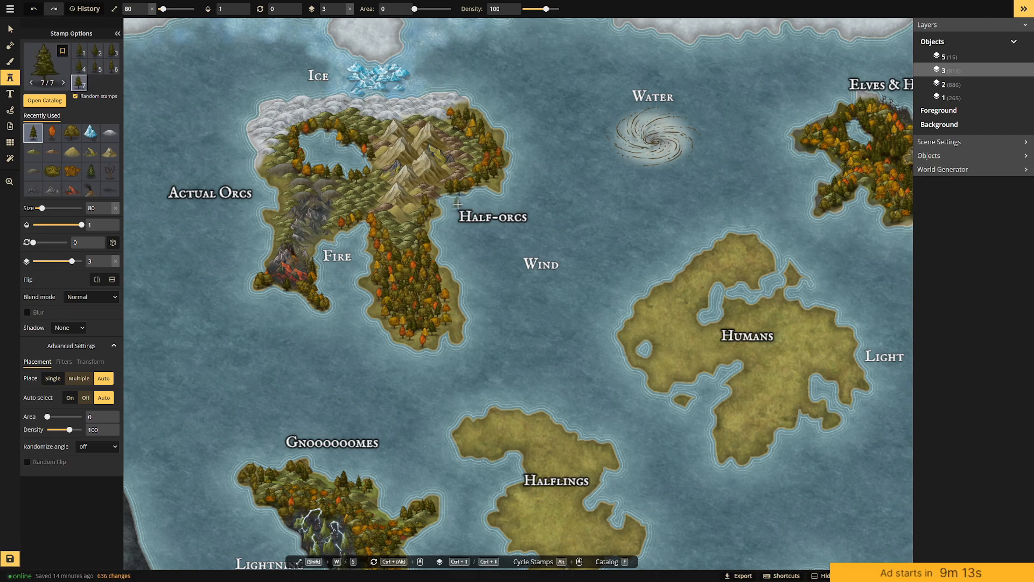
Undo the last stamp and place conifers down the coast west of the Half-orcs label to the peninsula's eastern neck.
key(ctrl+z)
click(447, 187)
click(441, 198)
click(436, 211)
click(428, 215)
click(424, 222)
click(424, 227)
Place conifers down the peninsula's southeastern side and across its southern tip.
click(445, 291)
click(446, 310)
click(444, 324)
click(450, 330)
click(431, 328)
click(419, 330)
click(409, 332)
click(400, 330)
click(421, 337)
Place conifers up the peninsula's western side and along the shore of the bay north of the Fire label.
click(394, 315)
click(380, 297)
click(378, 287)
click(374, 276)
click(375, 264)
click(376, 253)
click(377, 242)
click(376, 233)
click(366, 218)
click(343, 219)
click(336, 225)
Place conifers up the continent's western coast, from beside the dark mountains to southwest of the inland lake.
click(278, 231)
click(270, 222)
click(281, 212)
click(284, 199)
click(282, 189)
click(277, 180)
click(271, 171)
click(267, 163)
click(272, 165)
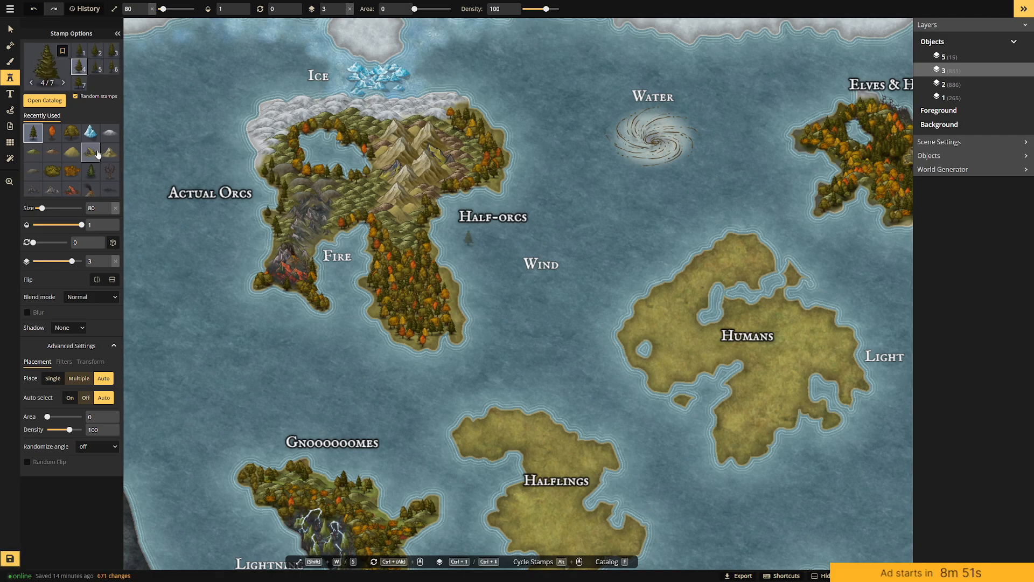
Place green leafy trees down the western coast beside the dark mountains to the volcano, adding a conifer near the volcano.
click(72, 132)
click(278, 183)
click(284, 191)
click(283, 205)
click(281, 214)
click(279, 221)
click(283, 229)
click(278, 237)
click(276, 247)
click(272, 253)
click(271, 258)
click(52, 132)
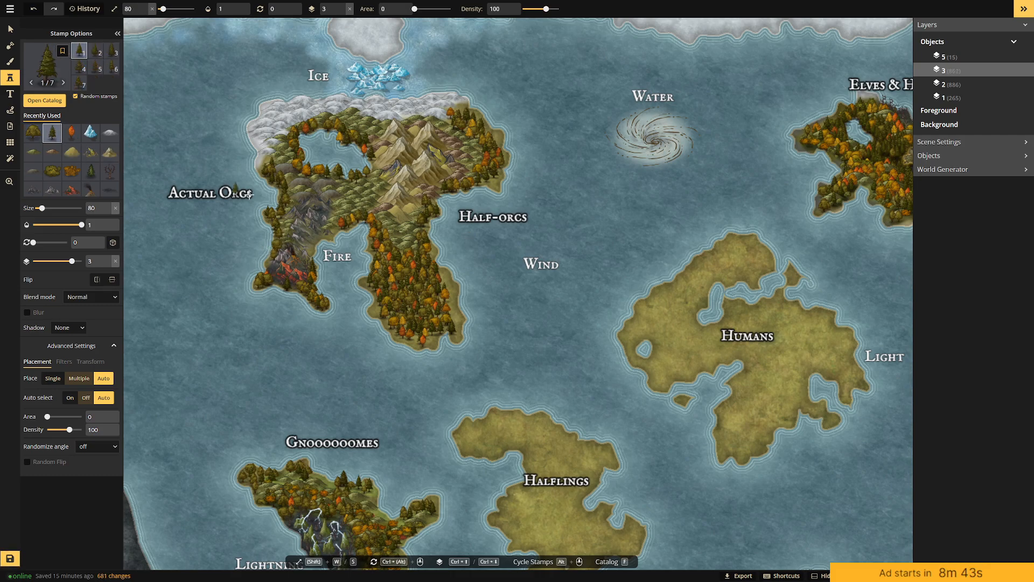
click(276, 243)
Mix autumn trees into the woods up the western coast, from the volcano to southwest of the inland lake.
click(71, 132)
click(278, 239)
click(276, 230)
click(271, 221)
click(281, 213)
click(284, 201)
click(283, 188)
click(278, 181)
click(267, 171)
click(270, 172)
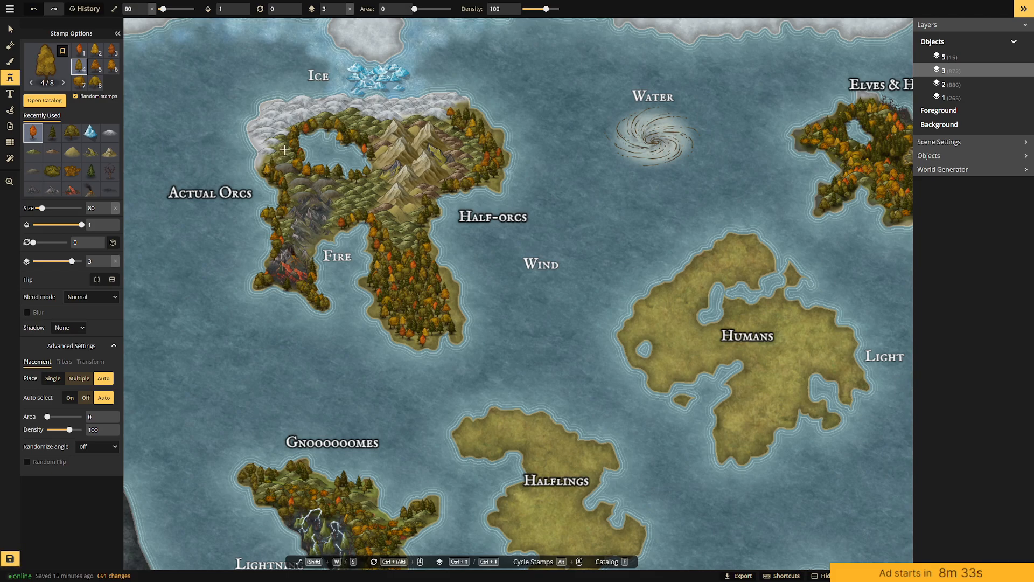
Choose the snowy conifer from the Fantasy World Trees catalog and place some along the snowy northwestern coast and hills northwest of the lake.
click(48, 59)
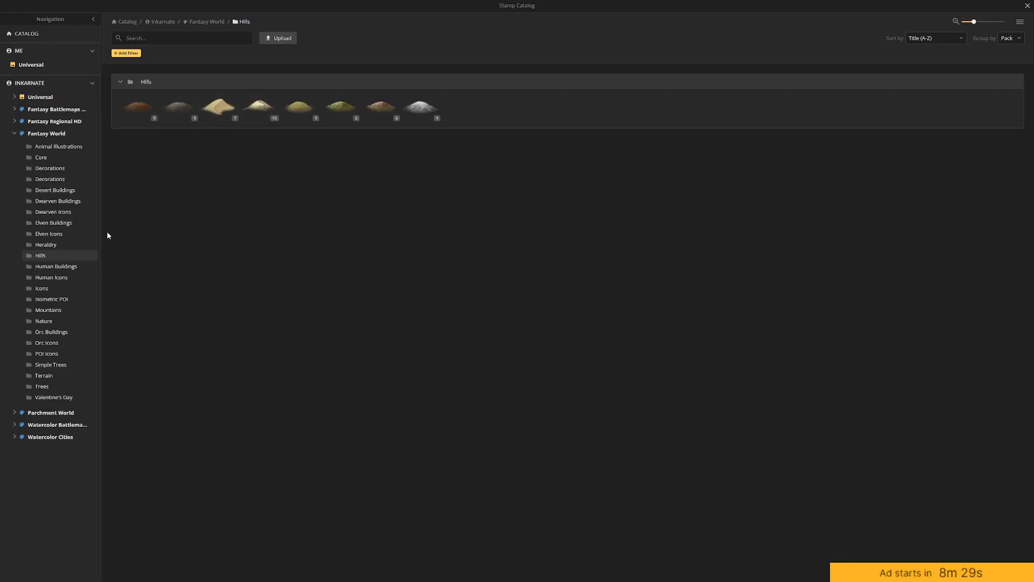
click(59, 387)
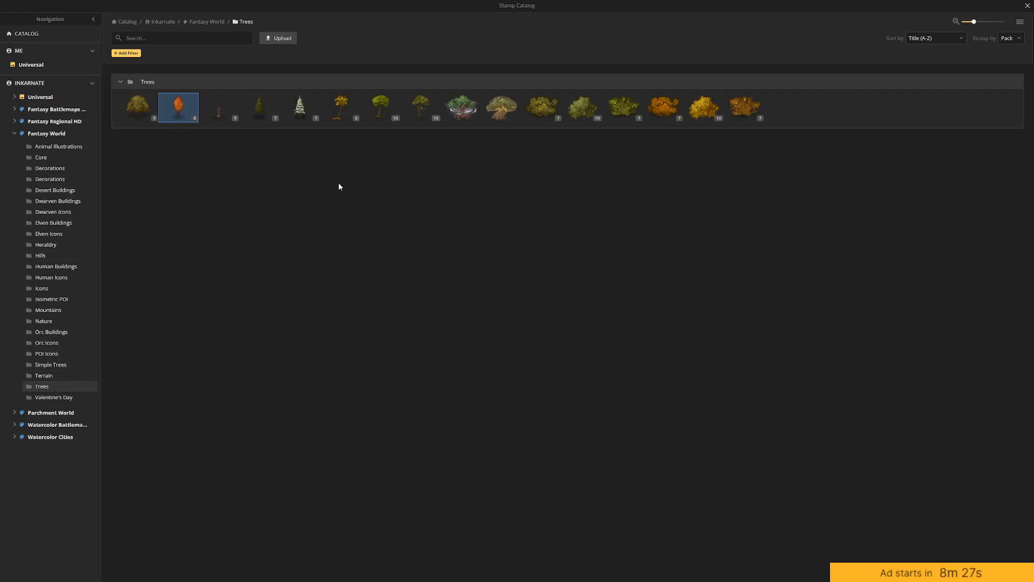
click(299, 106)
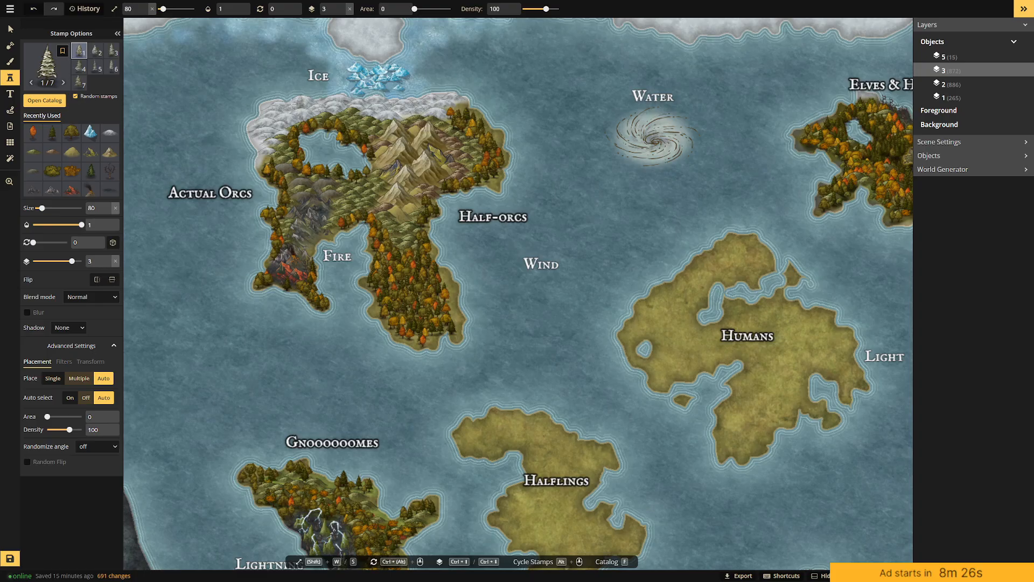
click(261, 154)
click(266, 156)
click(261, 163)
click(262, 149)
click(256, 143)
click(296, 117)
click(303, 116)
click(287, 122)
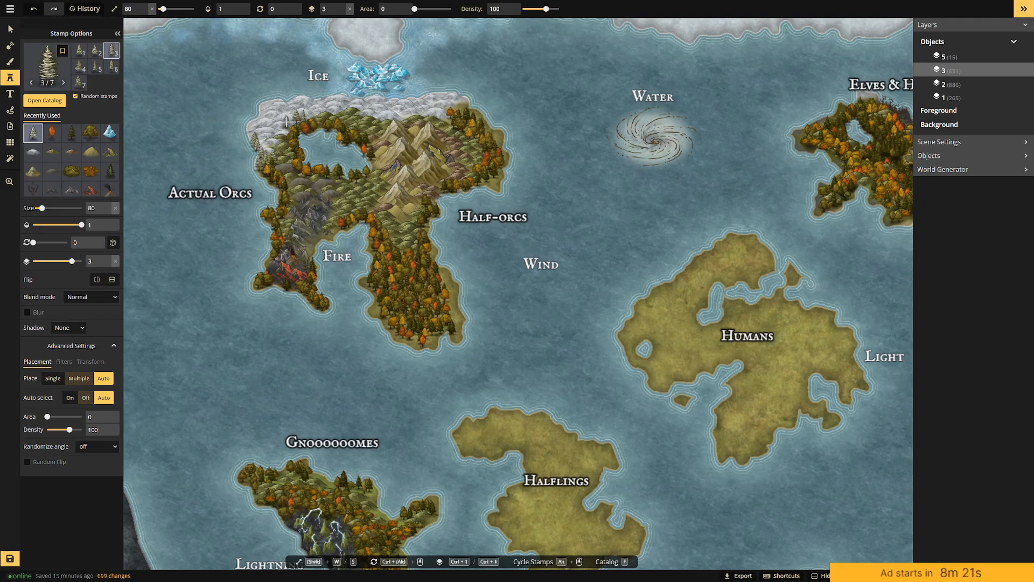
click(293, 124)
click(282, 126)
click(275, 126)
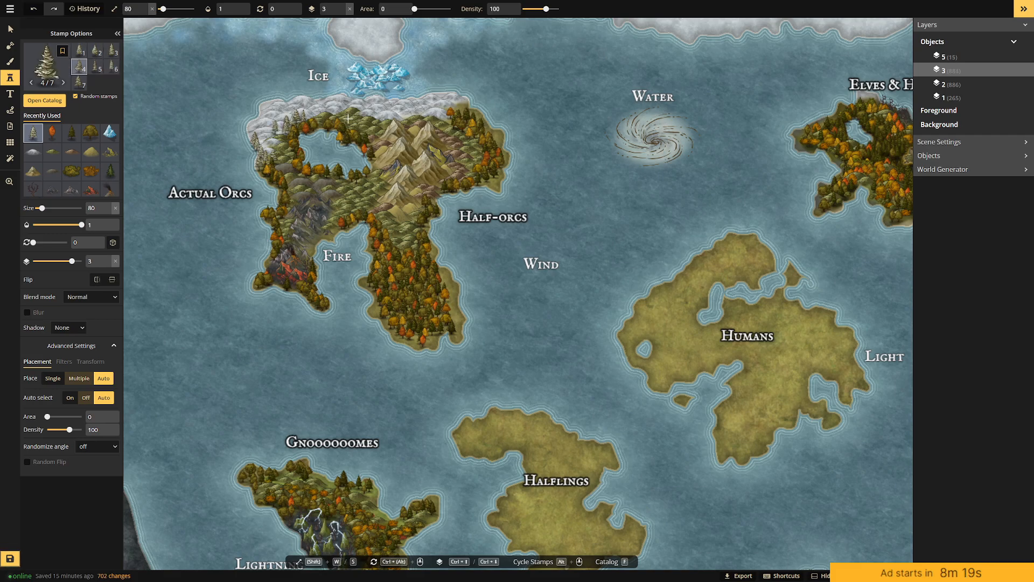
Place snowy conifers where the snowy hills meet the northeastern woods.
click(462, 103)
click(461, 100)
click(459, 99)
click(455, 104)
click(450, 111)
click(447, 119)
click(448, 120)
click(447, 117)
click(464, 108)
click(468, 105)
click(464, 106)
Place snowy conifers along the edge of the snowy hills north of the central mountains.
click(414, 117)
click(404, 117)
click(396, 116)
click(377, 112)
click(393, 111)
click(411, 110)
click(419, 110)
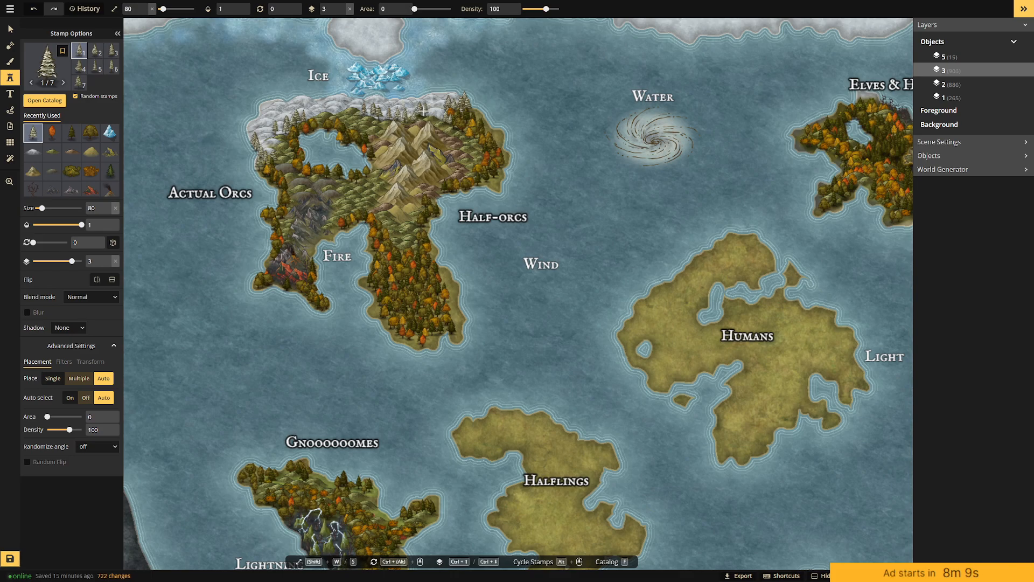
Add snowy conifers along the snow edge north and west of the inland lake.
click(330, 111)
click(325, 110)
click(308, 112)
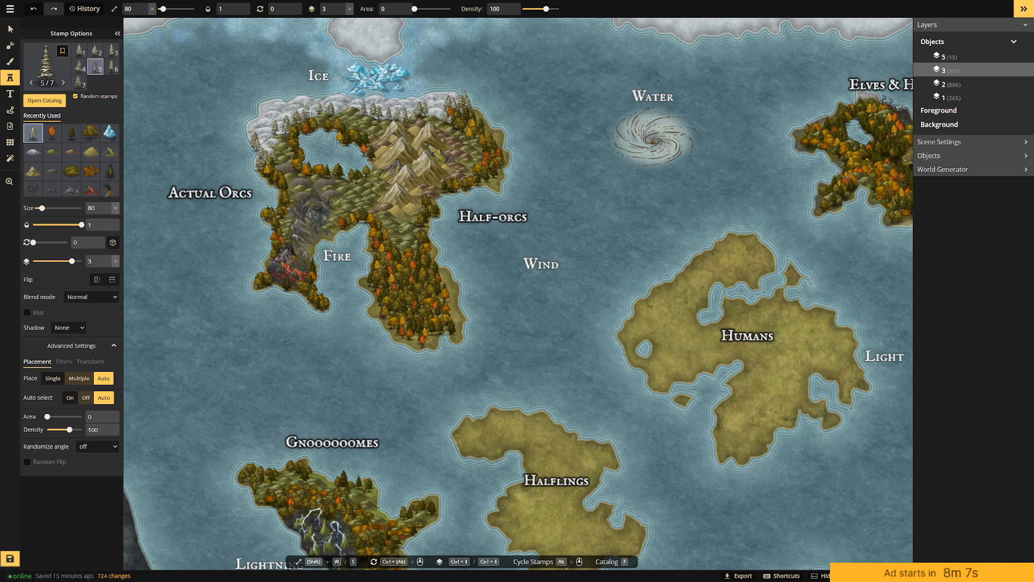
click(281, 121)
click(279, 130)
click(292, 148)
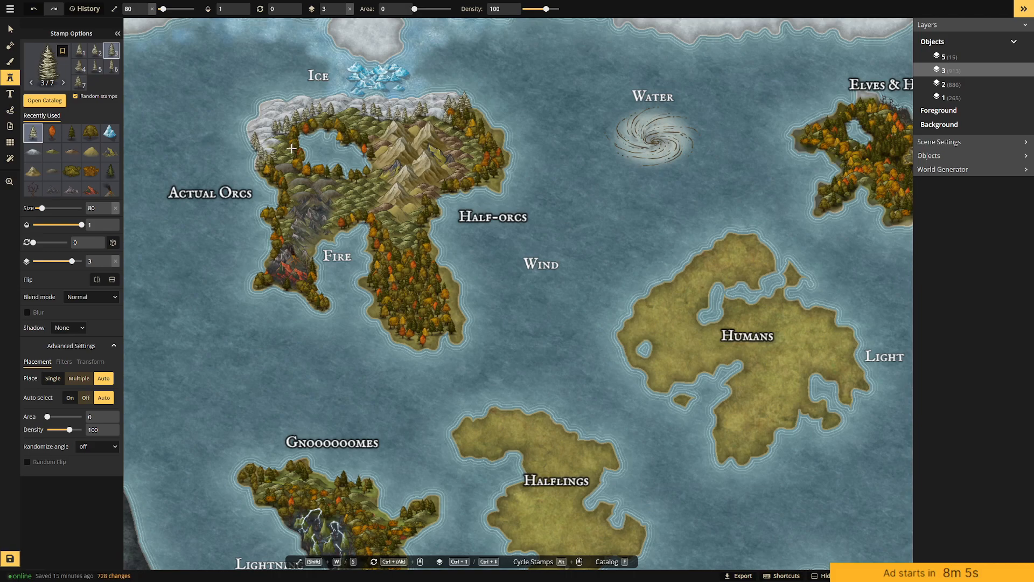
Switch to the Brush tool with the olive-green grass texture.
click(10, 61)
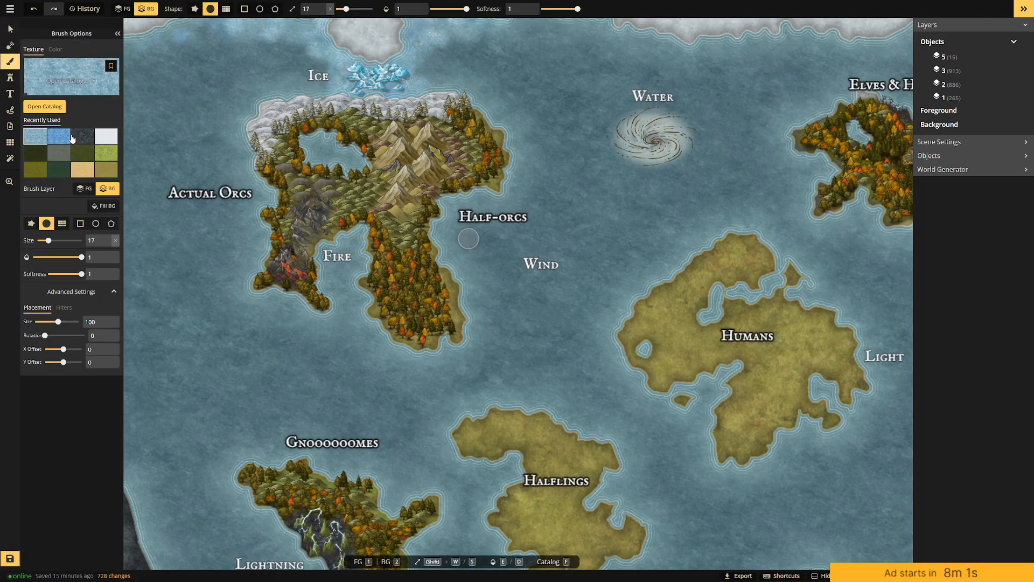
click(82, 154)
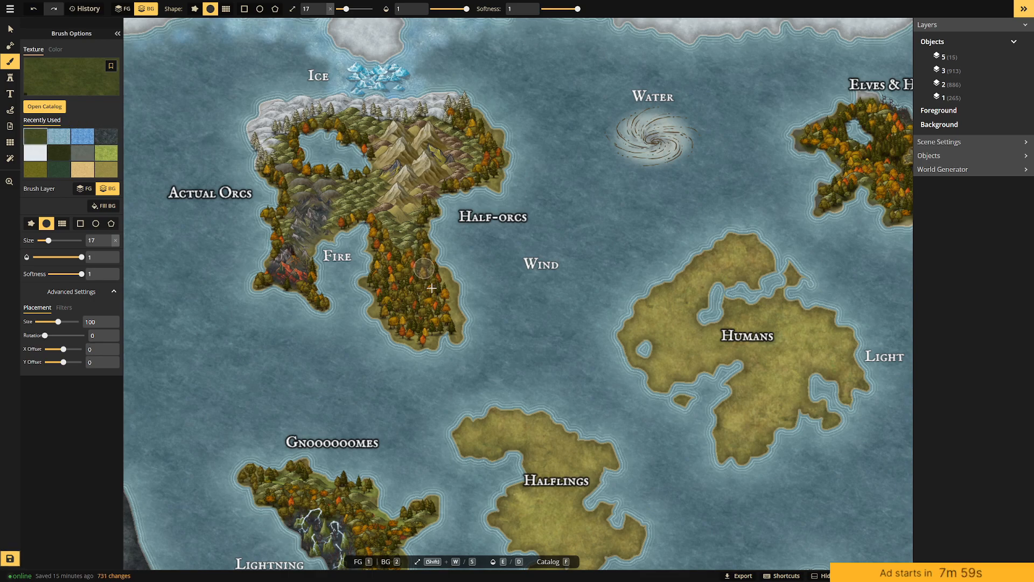
Try to paint the olive-green grass on the background layer along the peninsula's southeastern shore.
click(449, 323)
click(444, 306)
click(452, 313)
click(455, 320)
click(447, 317)
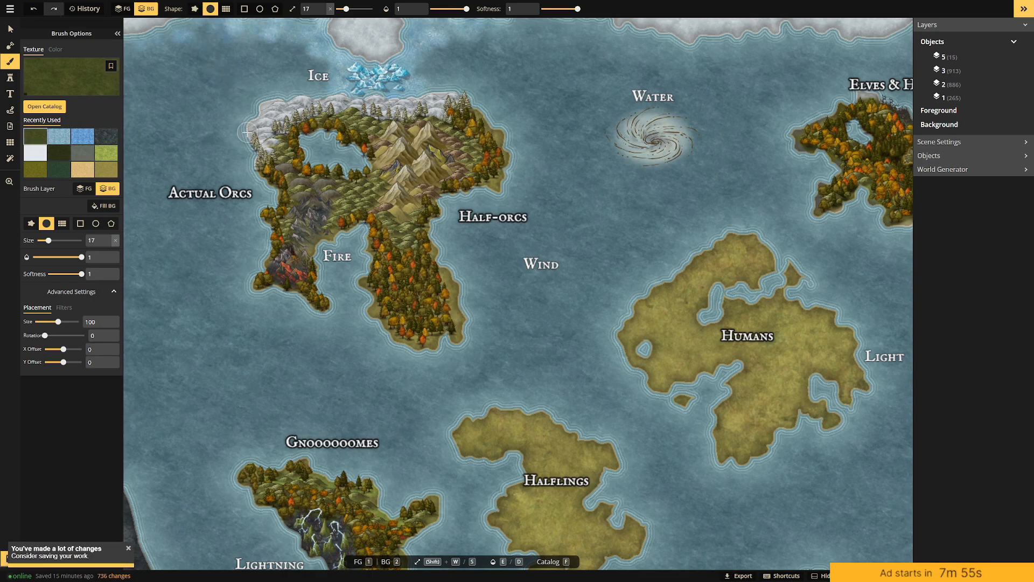
key(ctrl+z)
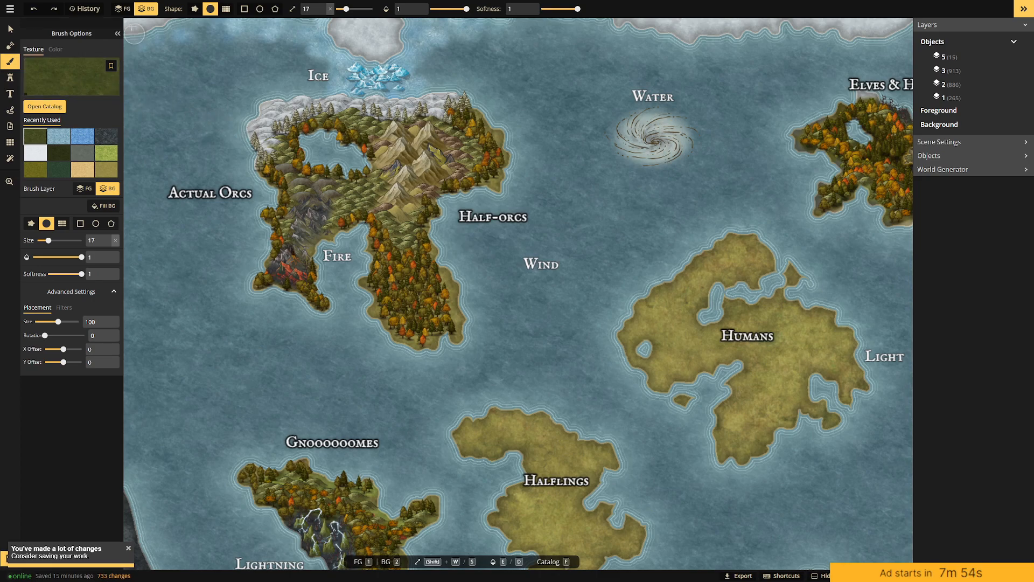
Paint the olive-green grass on the foreground layer beneath the peninsula's forest and up to the shore north of the Fire label.
click(122, 9)
click(422, 222)
click(425, 201)
click(415, 223)
click(391, 260)
click(386, 283)
click(379, 304)
click(393, 322)
click(422, 330)
click(441, 331)
click(414, 324)
click(412, 288)
click(386, 254)
click(328, 225)
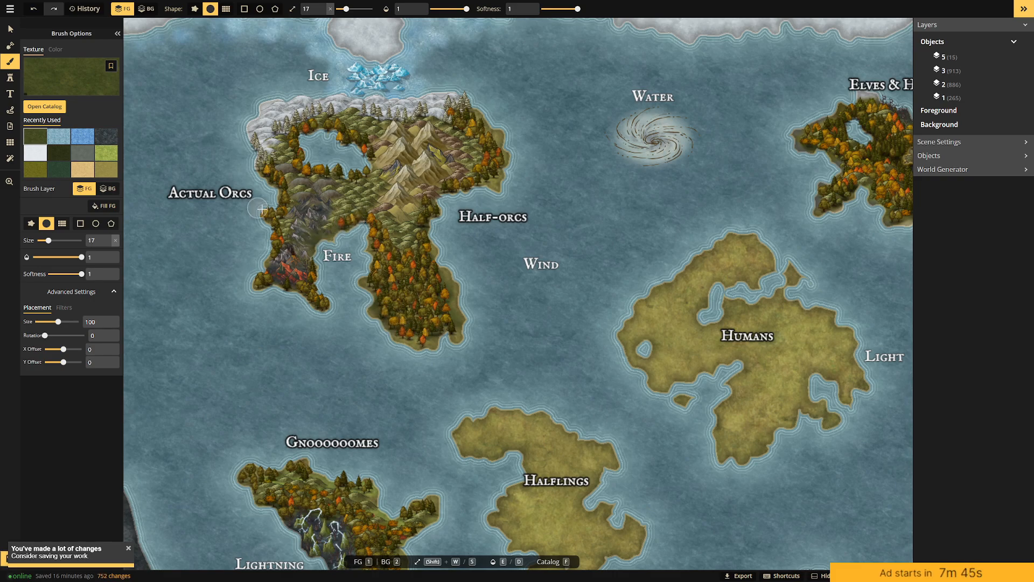
Paint the olive-green grass beneath the trees up the western coast and around the western side of the inland lake.
click(303, 201)
click(286, 193)
click(275, 172)
click(260, 164)
click(291, 152)
click(284, 131)
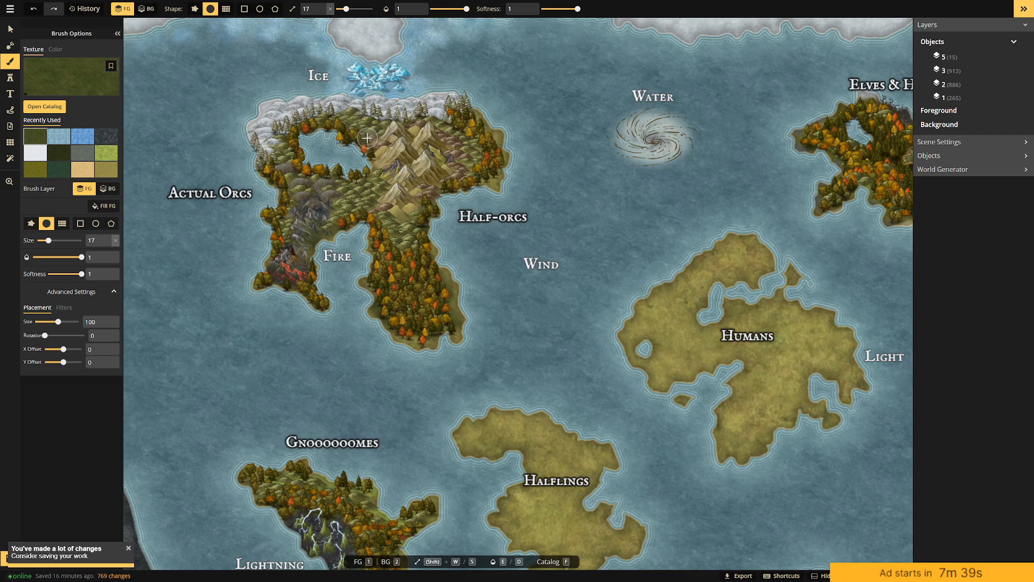
Paint the olive-green grass around the central mountains, under the northeastern woods, and again across the peninsula toward the dark mountains.
click(435, 129)
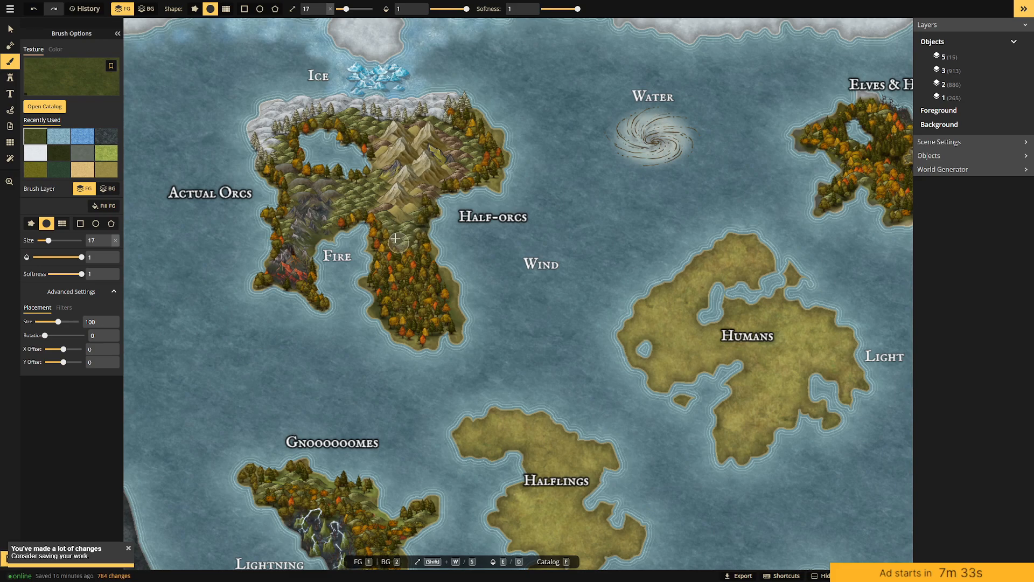
mouse_move(489, 172)
mouse_down()
mouse_move(499, 144)
mouse_move(472, 124)
mouse_up()
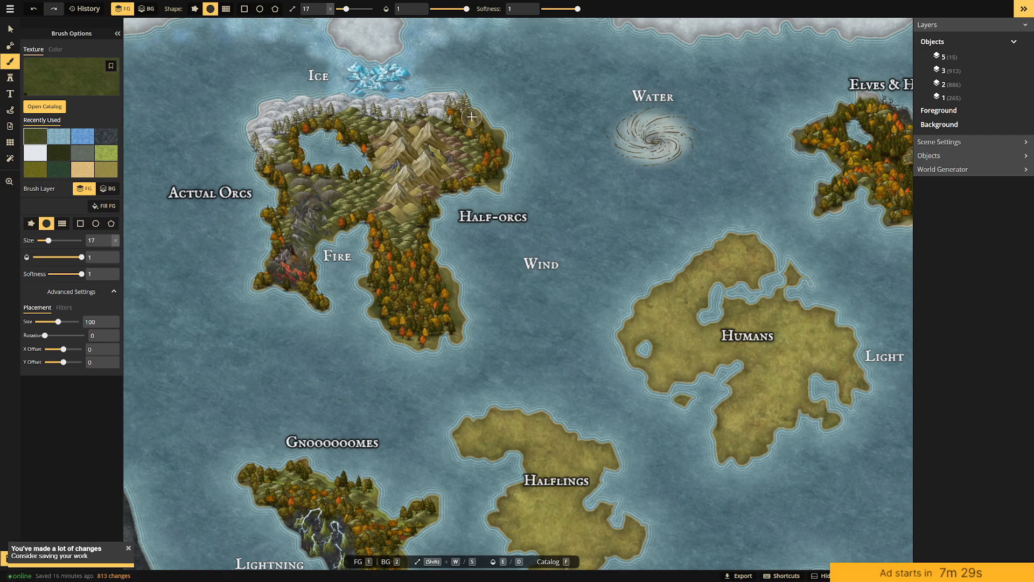
mouse_move(405, 234)
mouse_down()
mouse_move(425, 253)
mouse_move(446, 305)
mouse_up()
mouse_move(420, 339)
mouse_down()
mouse_move(405, 335)
mouse_move(376, 275)
mouse_move(376, 241)
mouse_move(290, 215)
mouse_move(321, 214)
mouse_move(304, 206)
mouse_move(319, 213)
mouse_move(318, 194)
mouse_move(318, 221)
mouse_move(302, 237)
mouse_move(307, 212)
mouse_up()
Set the dark green texture to hue 44, saturation 86 and brightness 13, and paint it around the dark mountains north of the volcano.
click(94, 161)
click(82, 157)
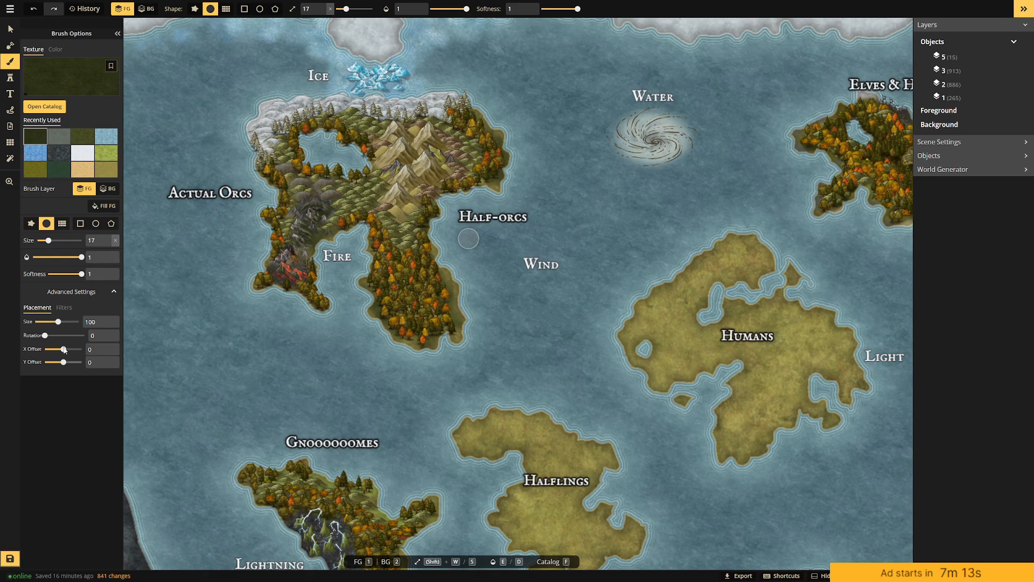
click(63, 308)
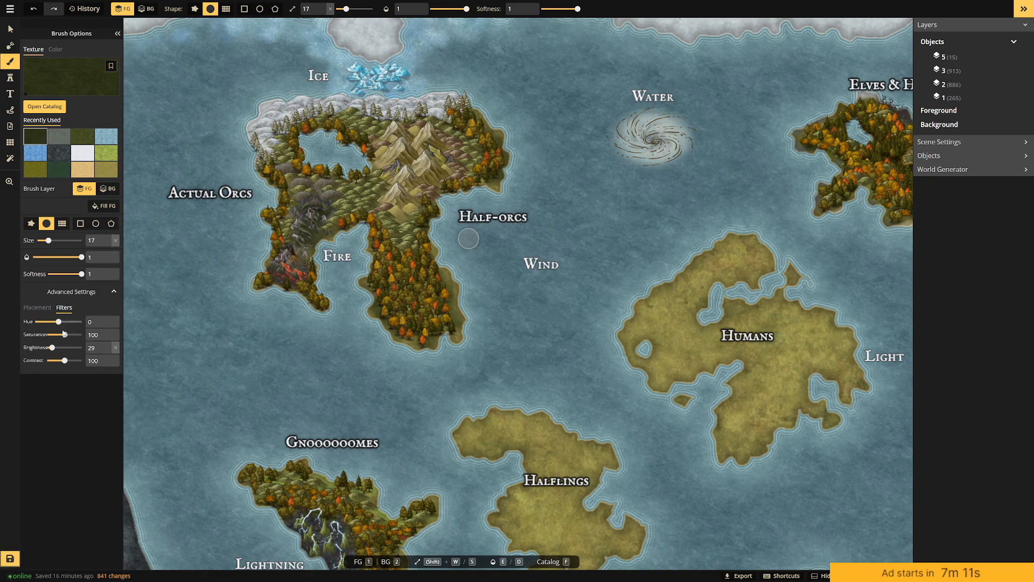
drag(58, 321, 54, 321)
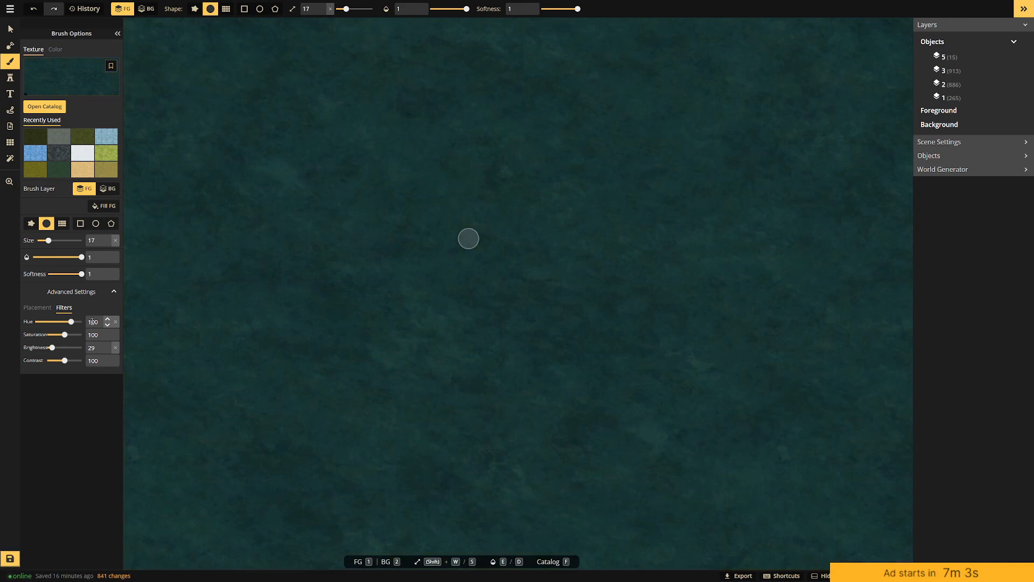
drag(60, 322, 67, 334)
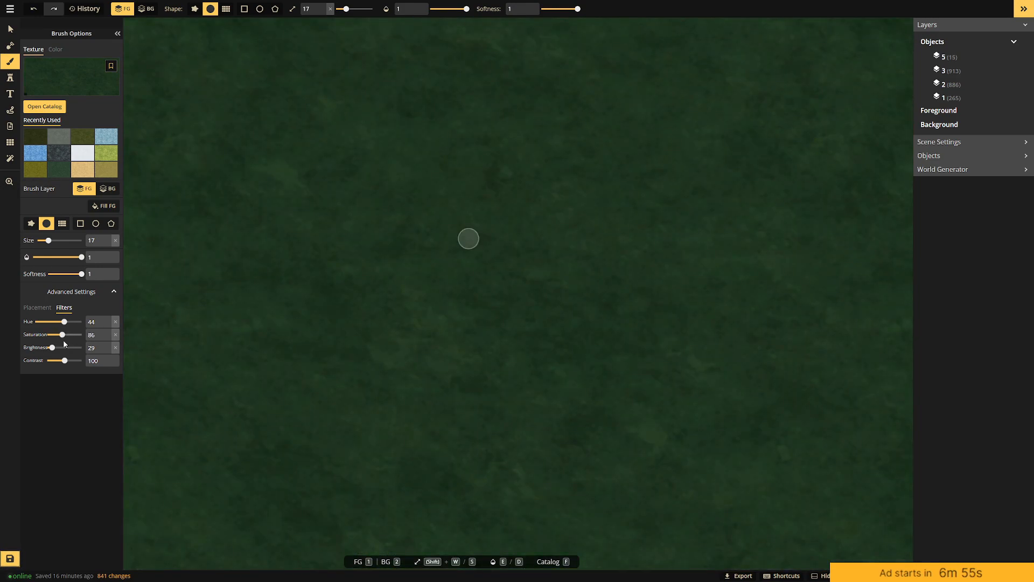
drag(52, 346, 50, 347)
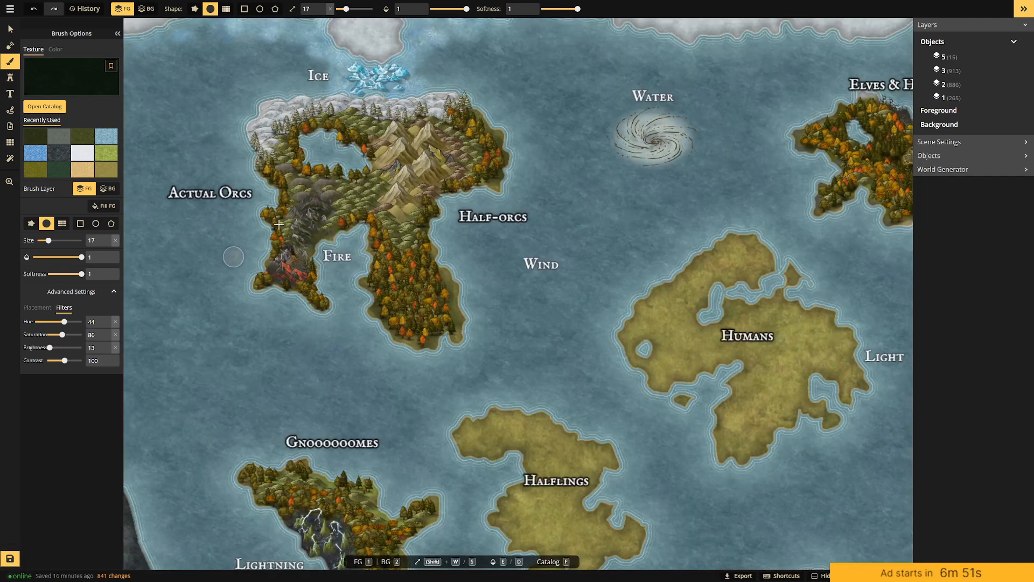
mouse_move(304, 216)
mouse_down()
mouse_move(316, 205)
mouse_move(303, 208)
mouse_move(320, 206)
mouse_move(314, 223)
mouse_move(292, 211)
mouse_up()
mouse_move(289, 265)
mouse_down()
mouse_move(314, 226)
mouse_move(307, 196)
mouse_move(327, 232)
mouse_up()
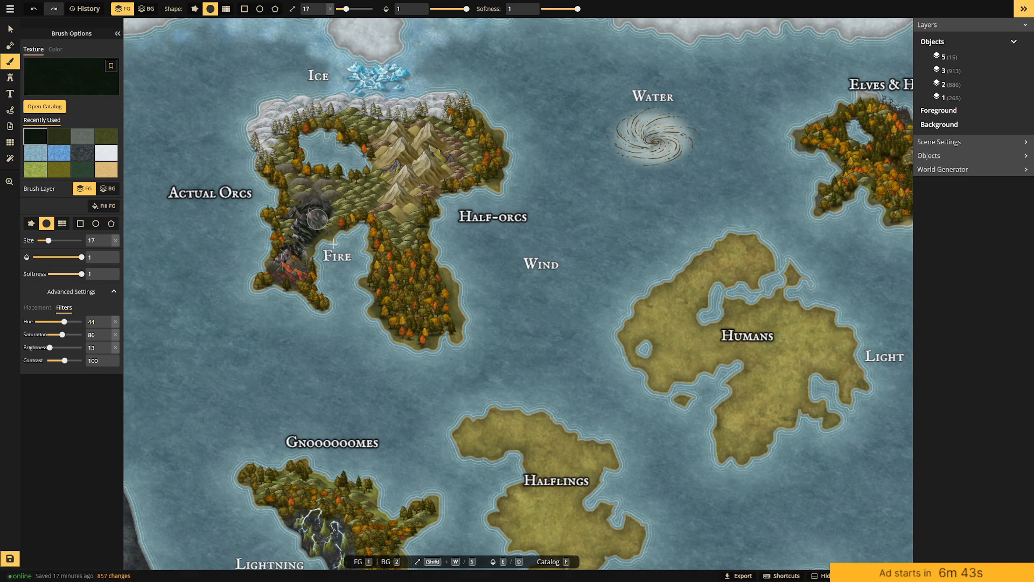
Paint the dark olive texture with brightness 29 over the ground around the dark mountains.
scroll(330, 229, up, 5)
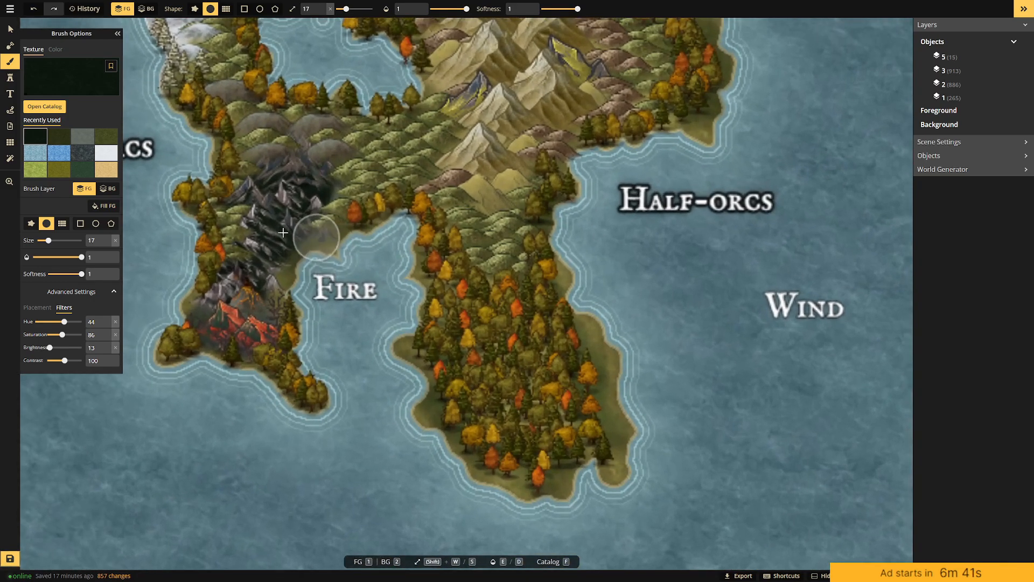
click(64, 136)
mouse_move(317, 203)
mouse_down()
mouse_move(324, 189)
mouse_move(305, 174)
mouse_up()
mouse_move(283, 242)
mouse_down()
mouse_move(282, 261)
mouse_move(272, 194)
mouse_up()
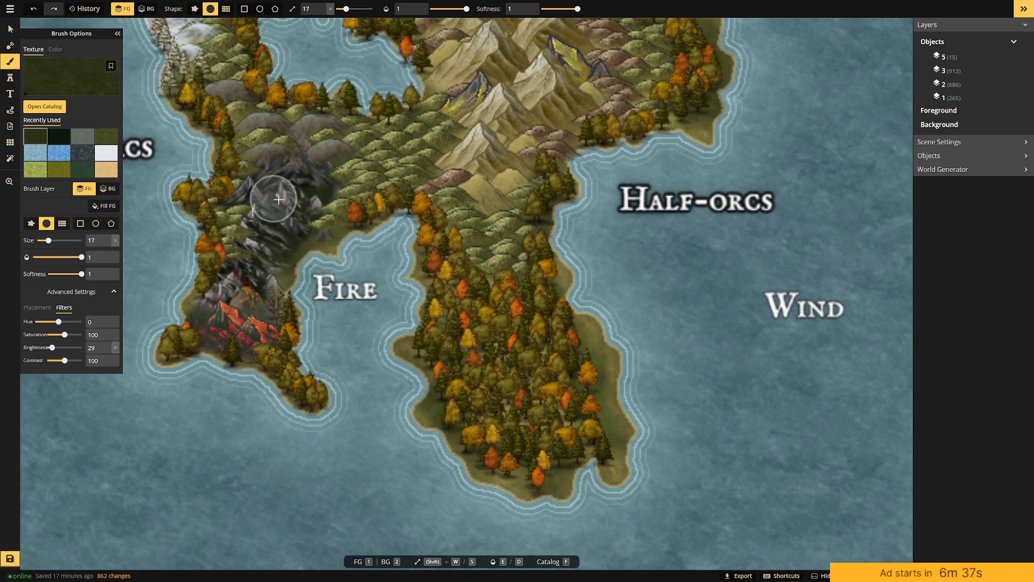
Darken the grey texture to brightness 32 and paint it under the dark mountains and the grey hills north of them.
click(83, 138)
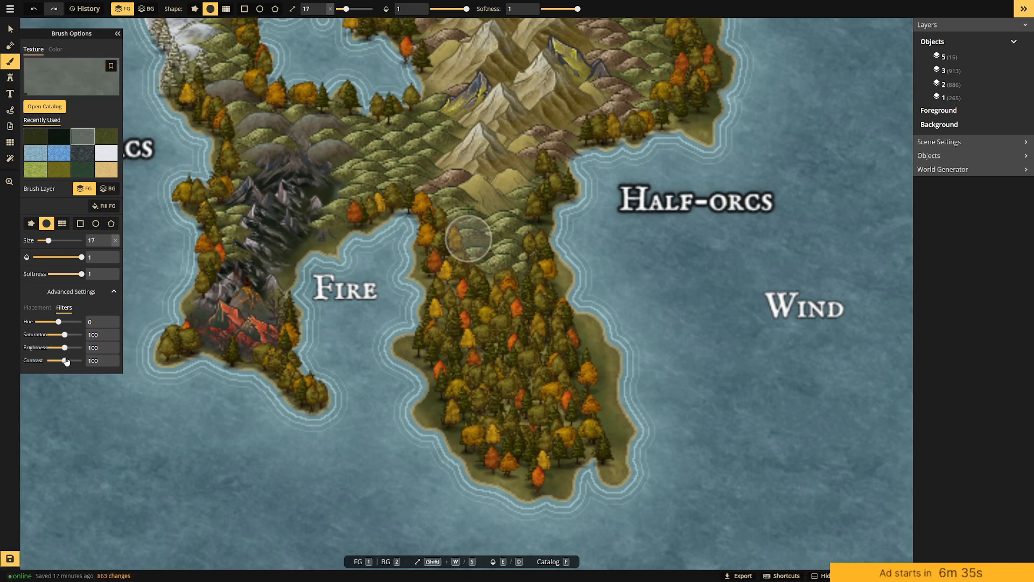
drag(65, 346, 52, 347)
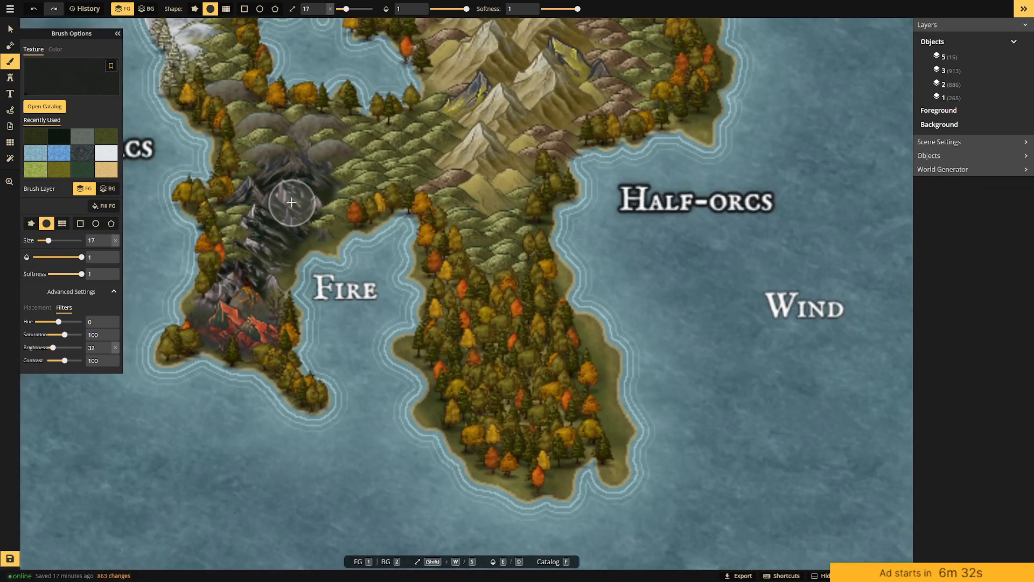
mouse_move(292, 203)
mouse_down()
mouse_move(280, 177)
mouse_move(260, 202)
mouse_up()
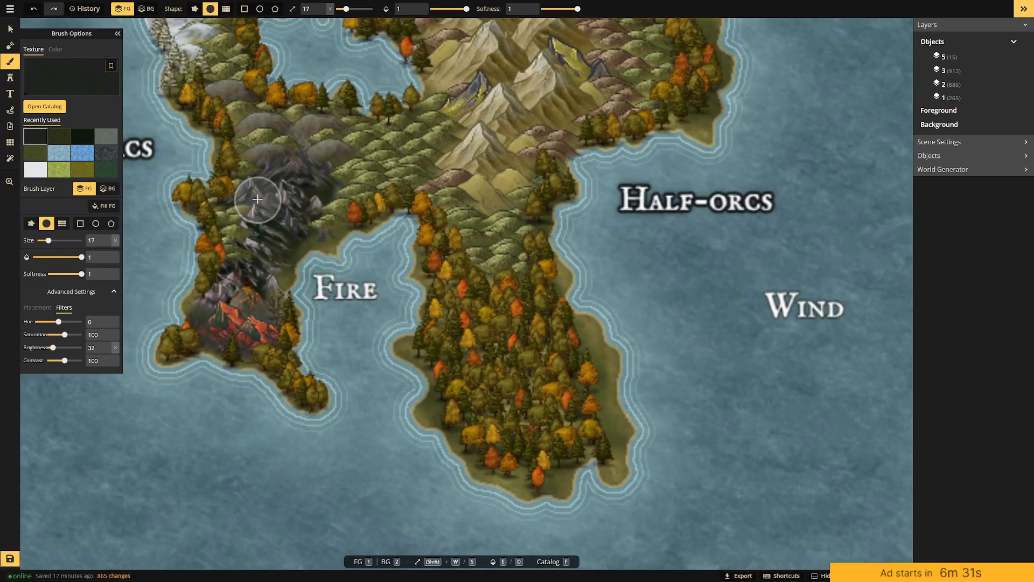
mouse_move(323, 190)
mouse_down()
mouse_move(259, 249)
mouse_move(267, 267)
mouse_move(281, 276)
mouse_move(285, 247)
mouse_move(351, 212)
mouse_up()
mouse_move(299, 140)
mouse_down()
mouse_move(282, 115)
mouse_move(211, 86)
mouse_up()
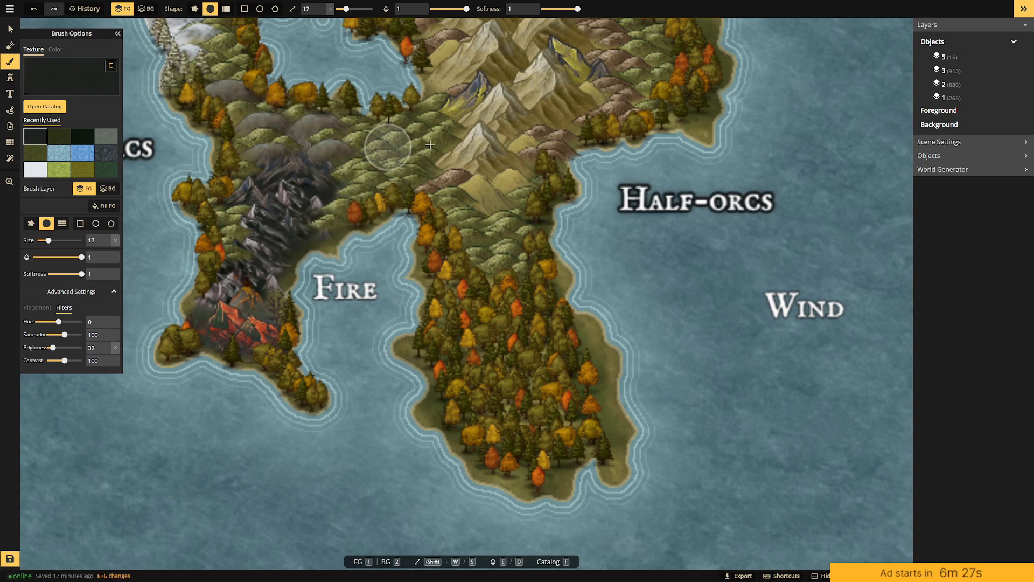
Paint the darkened grey texture around the central mountains and beneath the upper part of the peninsula's forest.
drag(465, 81, 503, 93)
drag(559, 70, 587, 70)
mouse_move(565, 116)
mouse_down()
mouse_move(520, 138)
mouse_move(575, 120)
mouse_move(539, 153)
mouse_up()
drag(515, 288, 462, 274)
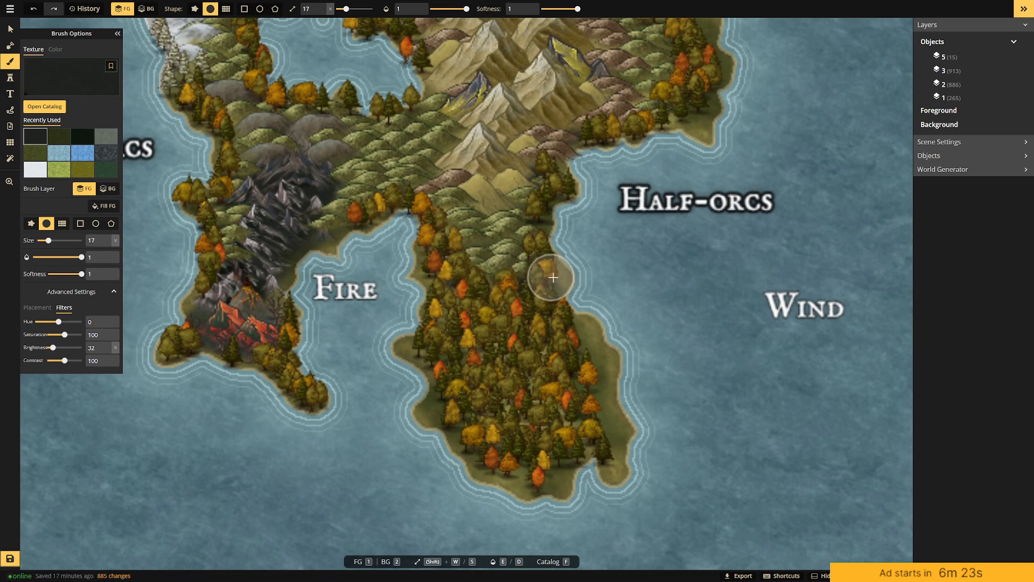
Try the darkened grey and then the plain grey texture along the peninsula's eastern and southeastern shore.
mouse_move(581, 255)
mouse_down()
mouse_move(600, 317)
mouse_move(618, 335)
mouse_move(625, 396)
mouse_up()
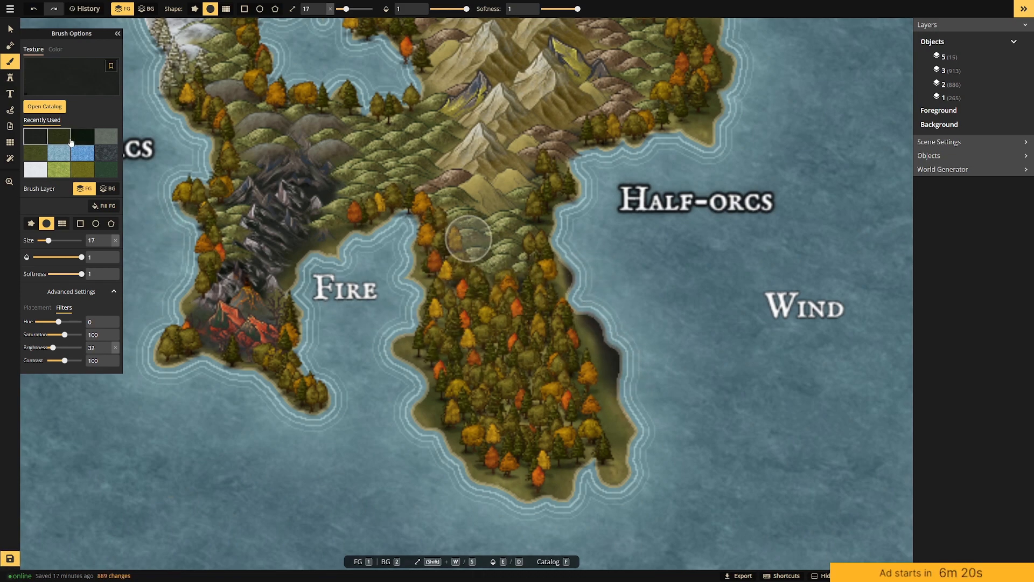
click(106, 136)
mouse_move(598, 296)
mouse_down()
mouse_move(626, 383)
mouse_move(636, 459)
mouse_move(609, 511)
mouse_move(638, 487)
mouse_move(506, 501)
mouse_move(548, 509)
mouse_move(472, 492)
mouse_move(568, 501)
mouse_up()
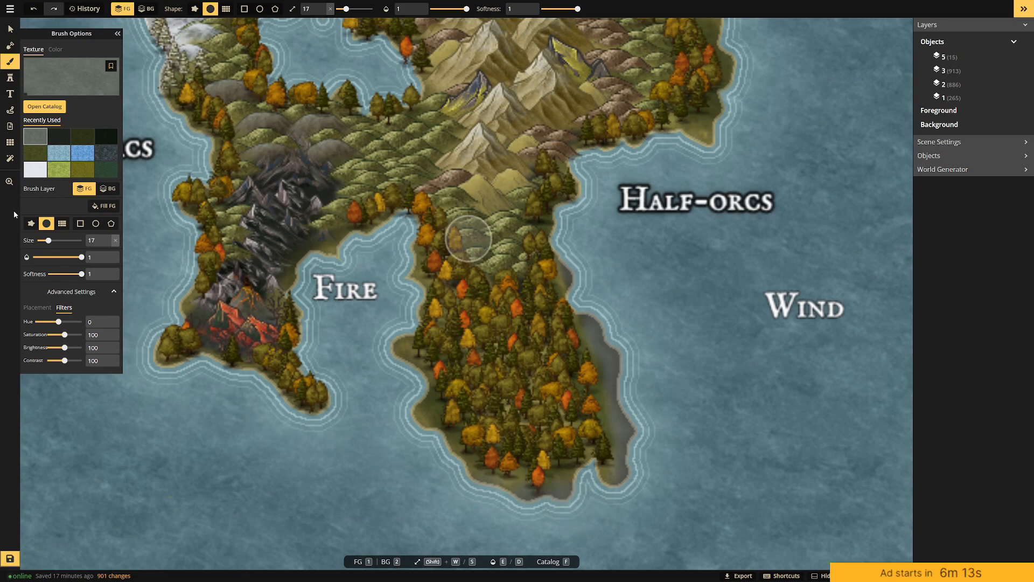
Paint the olive-green grass with brightness 44 over the grey ground along the peninsula's eastern and southern shore.
click(35, 154)
mouse_move(637, 478)
mouse_down()
mouse_move(629, 453)
mouse_move(631, 399)
mouse_move(619, 432)
mouse_move(597, 325)
mouse_move(619, 370)
mouse_move(597, 338)
mouse_move(620, 483)
mouse_move(532, 498)
mouse_move(497, 488)
mouse_up()
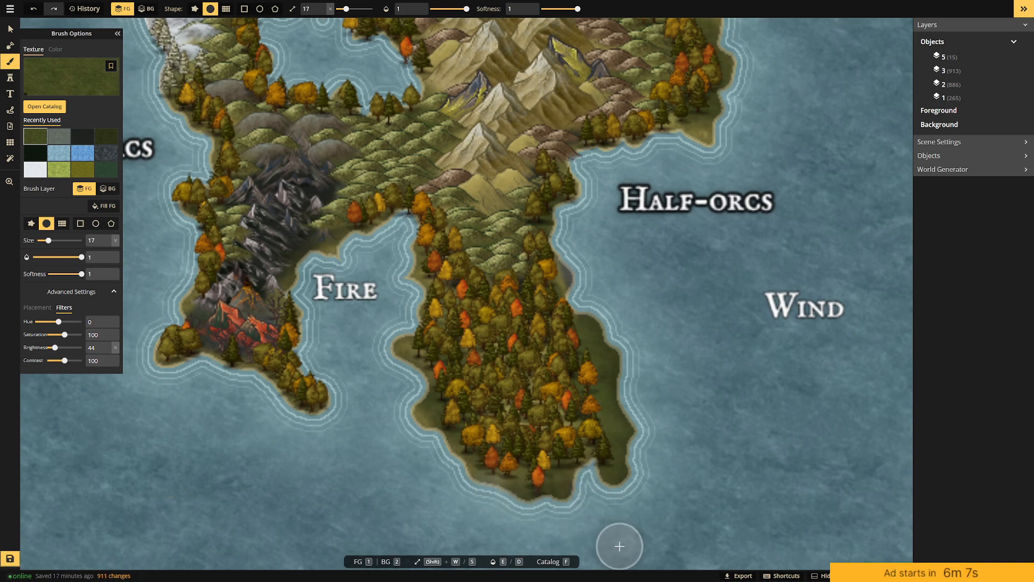
Paint the brightness-44 olive-green grass along the peninsula's western shore and the coast north of the Fire label.
drag(399, 413, 445, 413)
mouse_move(404, 336)
mouse_down()
mouse_move(398, 323)
mouse_move(402, 340)
mouse_up()
mouse_move(316, 242)
mouse_down()
mouse_move(301, 240)
mouse_move(277, 289)
mouse_move(293, 291)
mouse_move(392, 215)
mouse_move(411, 224)
mouse_move(418, 247)
mouse_move(393, 259)
mouse_up()
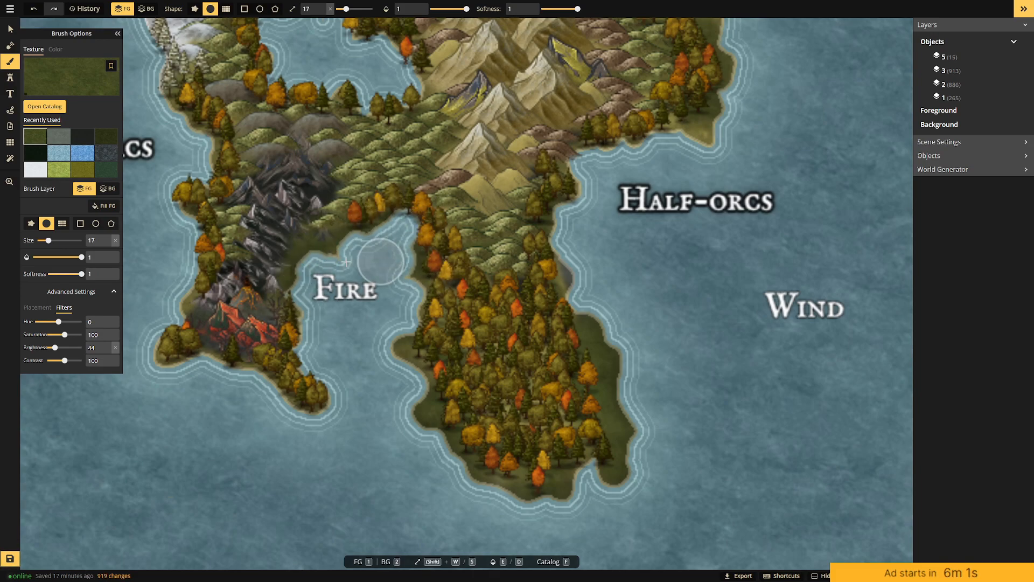
Paint the plain grey texture on the hills east of the dark mountains and the brightness-32 dark grey texture around those mountains.
click(59, 137)
mouse_move(321, 208)
mouse_down()
mouse_move(285, 234)
mouse_move(318, 211)
mouse_move(316, 198)
mouse_move(274, 228)
mouse_move(302, 175)
mouse_move(251, 227)
mouse_move(289, 177)
mouse_move(266, 179)
mouse_move(352, 191)
mouse_move(329, 219)
mouse_up()
click(92, 137)
mouse_move(261, 174)
mouse_down()
mouse_move(311, 181)
mouse_move(286, 221)
mouse_move(318, 185)
mouse_move(253, 230)
mouse_move(313, 211)
mouse_move(278, 236)
mouse_move(314, 187)
mouse_move(332, 183)
mouse_move(282, 245)
mouse_move(273, 251)
mouse_move(280, 232)
mouse_move(257, 255)
mouse_move(256, 266)
mouse_move(276, 251)
mouse_move(256, 275)
mouse_move(268, 240)
mouse_up()
scroll(285, 280, down, 5)
drag(443, 293, 482, 287)
mouse_move(371, 240)
mouse_down()
mouse_move(368, 225)
mouse_move(385, 231)
mouse_move(363, 219)
mouse_up()
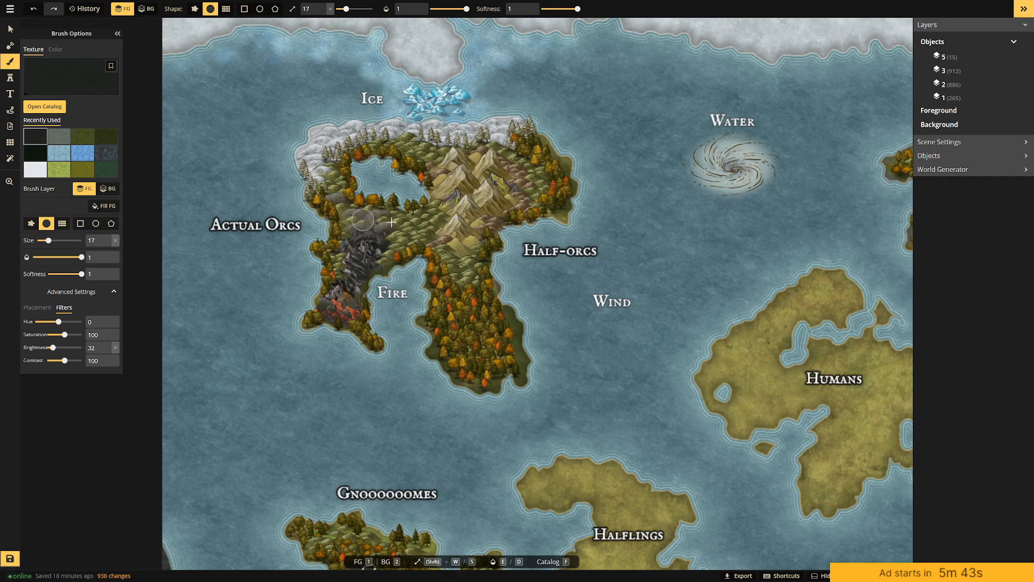
Layer light green grass and brightness-29 dark green grass along the peninsula's eastern shore, extending the light green to the continent's northeastern coast.
drag(629, 249, 592, 227)
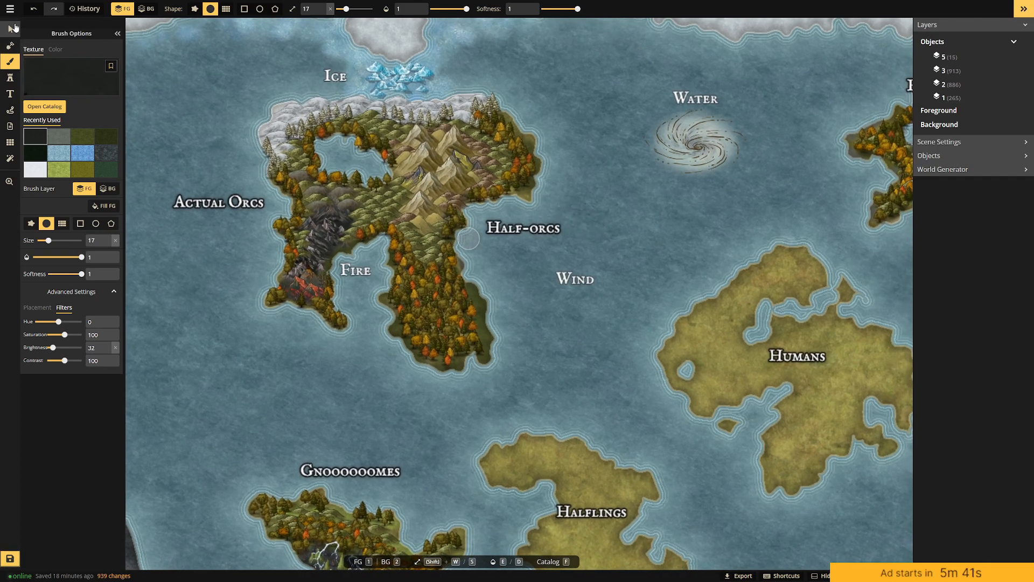
click(59, 169)
drag(486, 279, 493, 332)
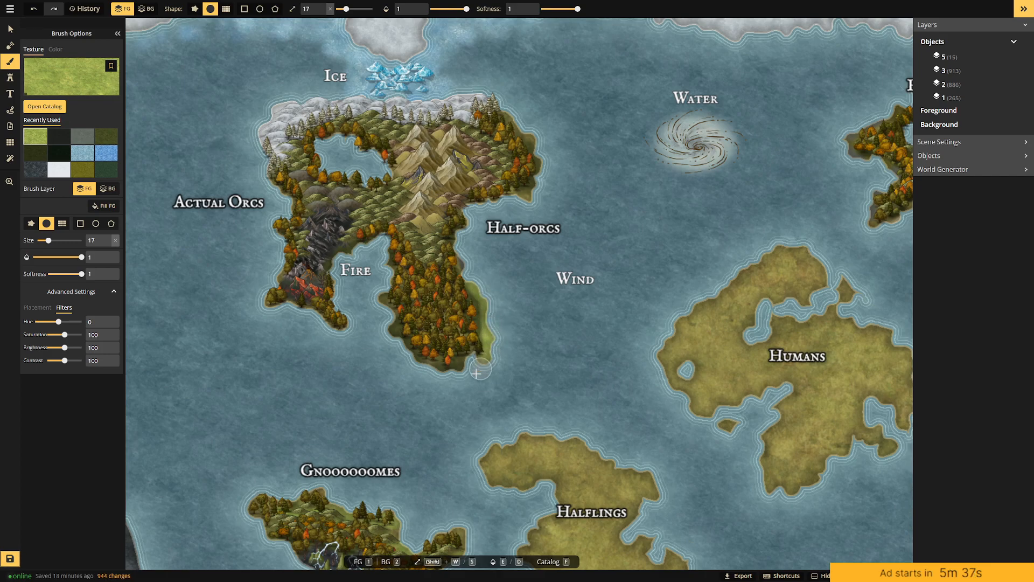
click(68, 143)
drag(470, 281, 488, 345)
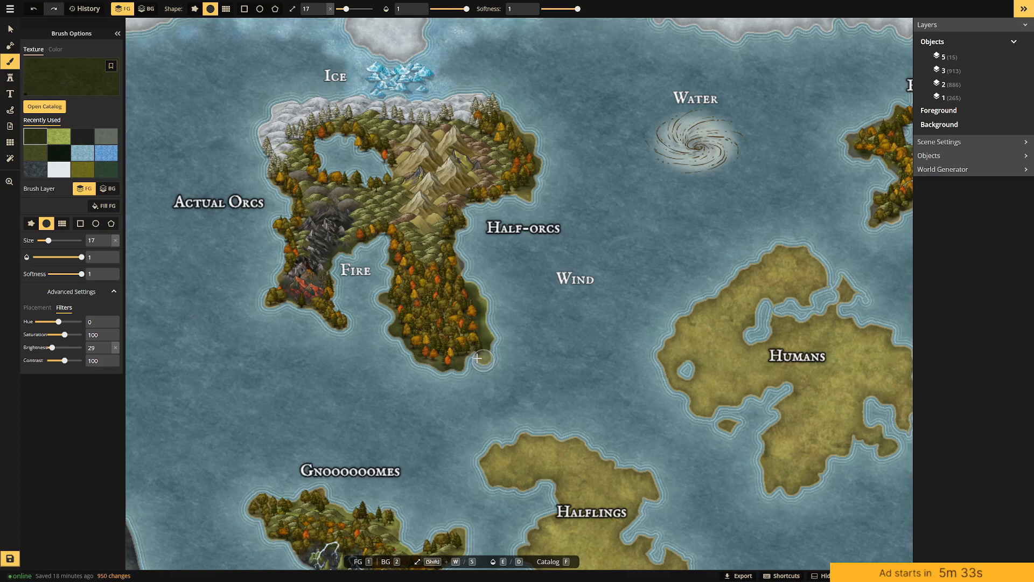
click(59, 137)
mouse_move(483, 323)
mouse_down()
mouse_move(467, 290)
mouse_move(496, 347)
mouse_move(451, 359)
mouse_move(461, 368)
mouse_move(420, 353)
mouse_move(395, 324)
mouse_move(401, 318)
mouse_move(412, 342)
mouse_move(487, 345)
mouse_move(461, 261)
mouse_move(536, 173)
mouse_move(536, 184)
mouse_move(519, 153)
mouse_up()
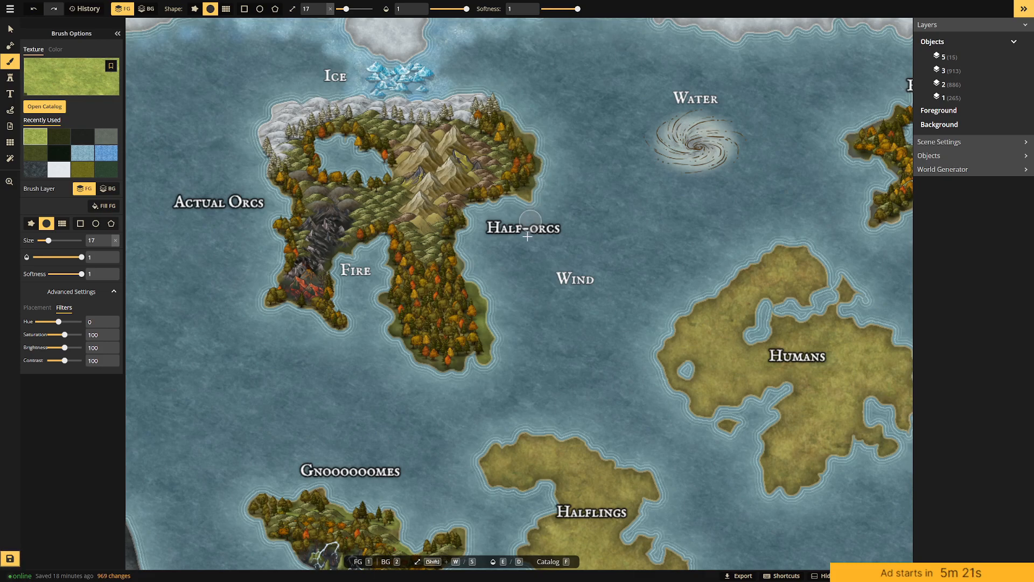
Save the map.
mouse_move(603, 341)
mouse_down()
mouse_move(560, 329)
mouse_move(322, 139)
mouse_up()
scroll(369, 210, down, 3)
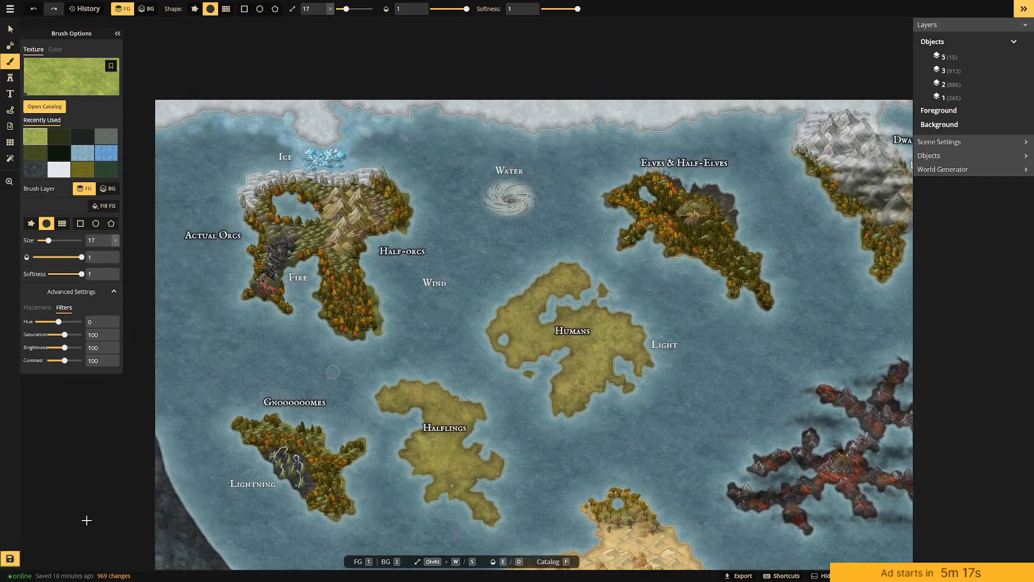
click(10, 562)
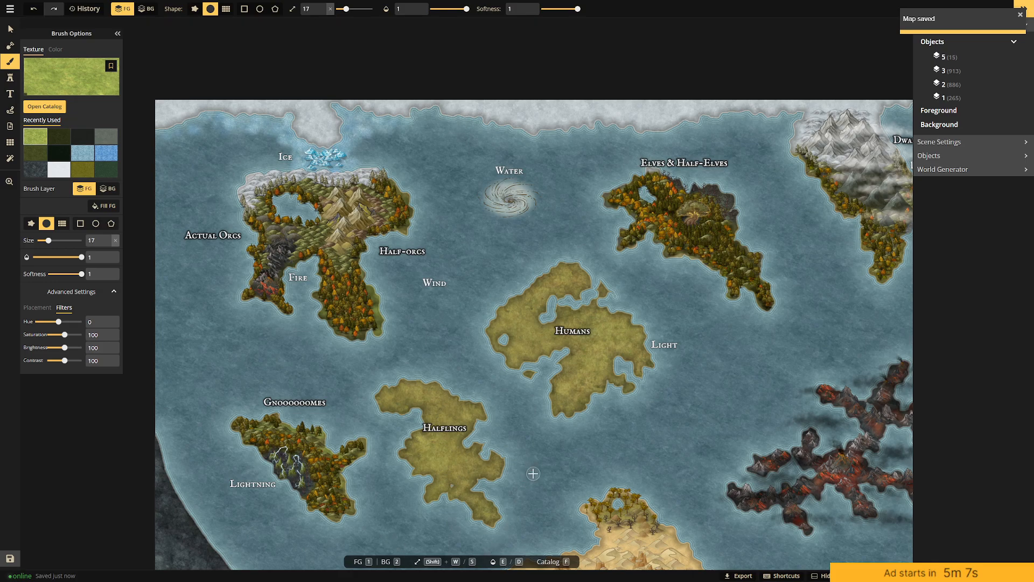
Stamp size-80 dark green conifers along the orc peninsula's bare eastern shore and a few on its western side.
drag(564, 389, 517, 386)
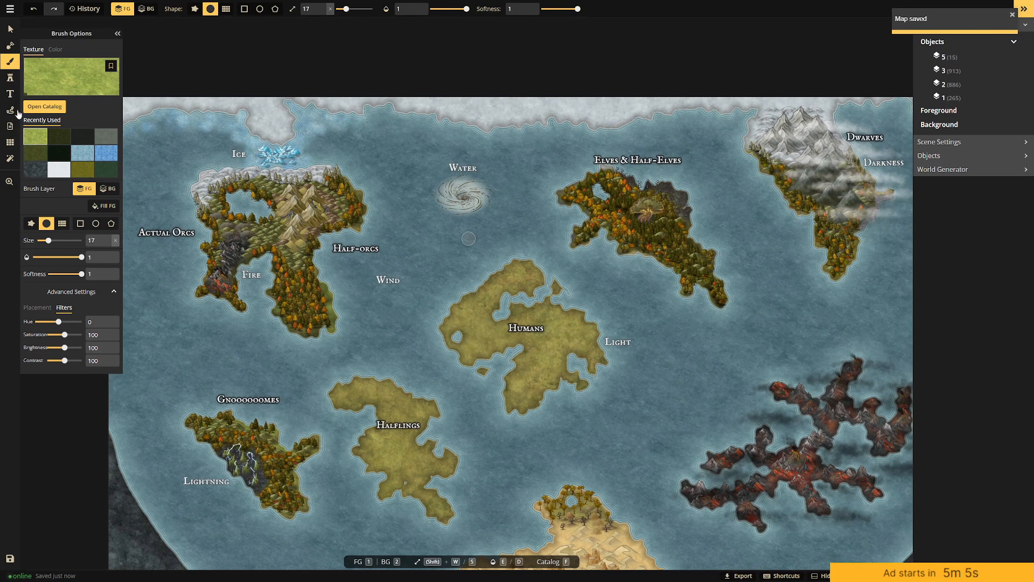
click(10, 77)
click(78, 134)
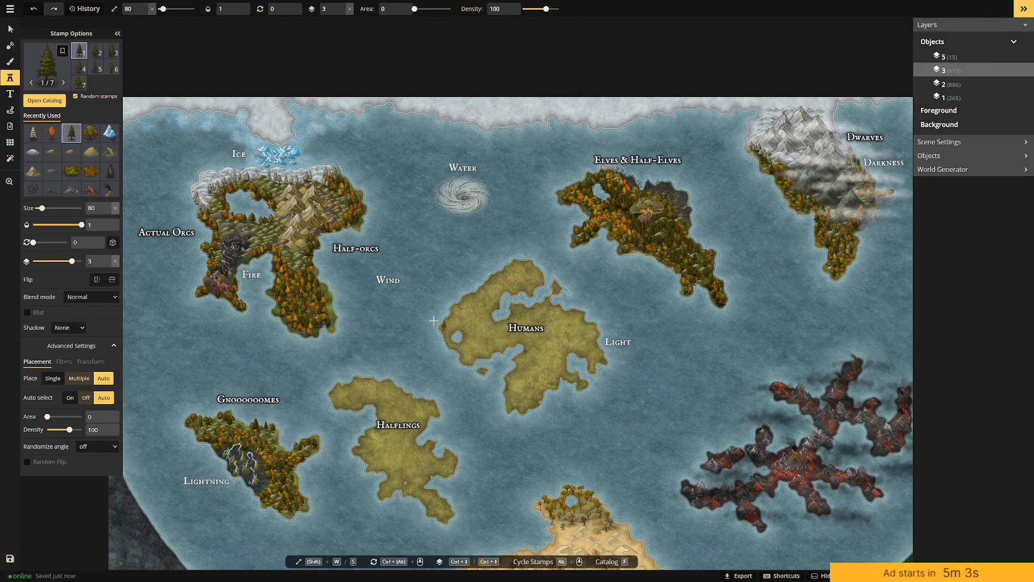
click(327, 289)
click(323, 286)
click(327, 291)
click(329, 300)
click(329, 308)
click(330, 316)
click(332, 326)
click(330, 322)
click(328, 315)
click(324, 308)
click(328, 298)
click(268, 301)
click(249, 296)
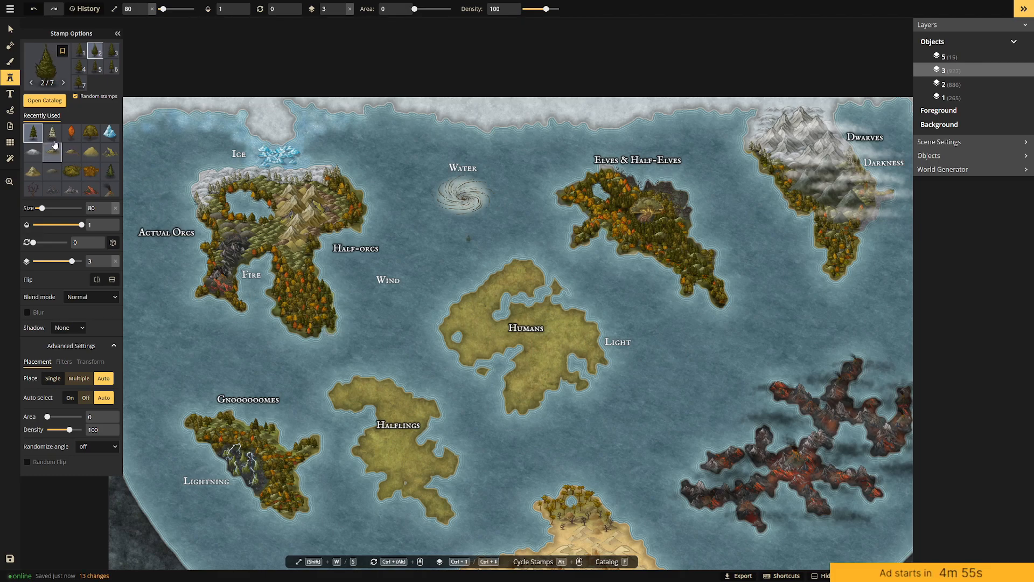
Stamp size-80 olive-green broadleaf trees among the conifers along the orc peninsula's eastern shore.
click(90, 132)
click(326, 291)
click(330, 313)
click(333, 324)
click(332, 306)
click(331, 305)
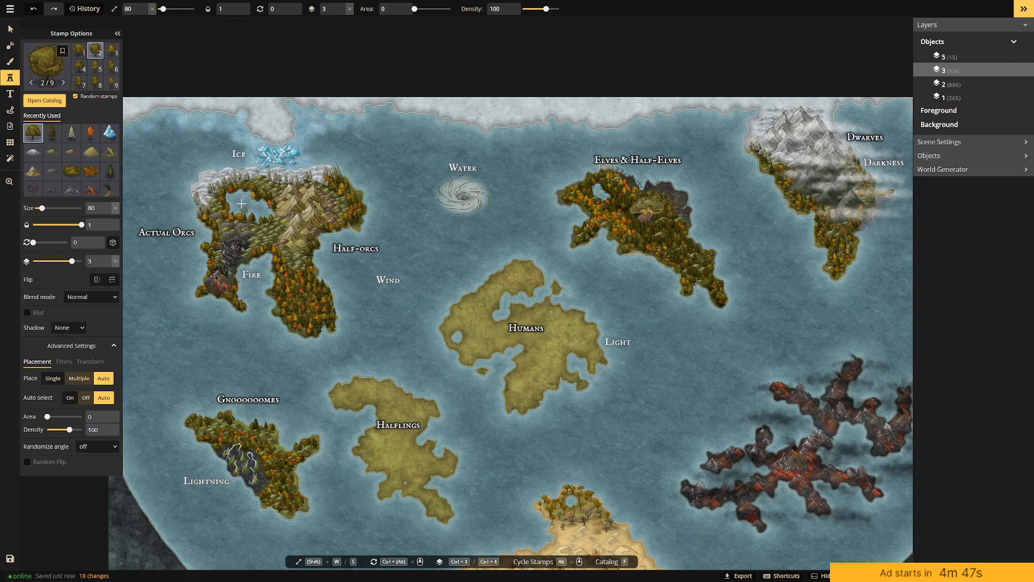
Stamp four brown and grey rocky mountains at size 80 across the west, centre and south of the Humans continent.
drag(619, 378, 576, 364)
scroll(524, 361, up, 1)
scroll(524, 360, up, 6)
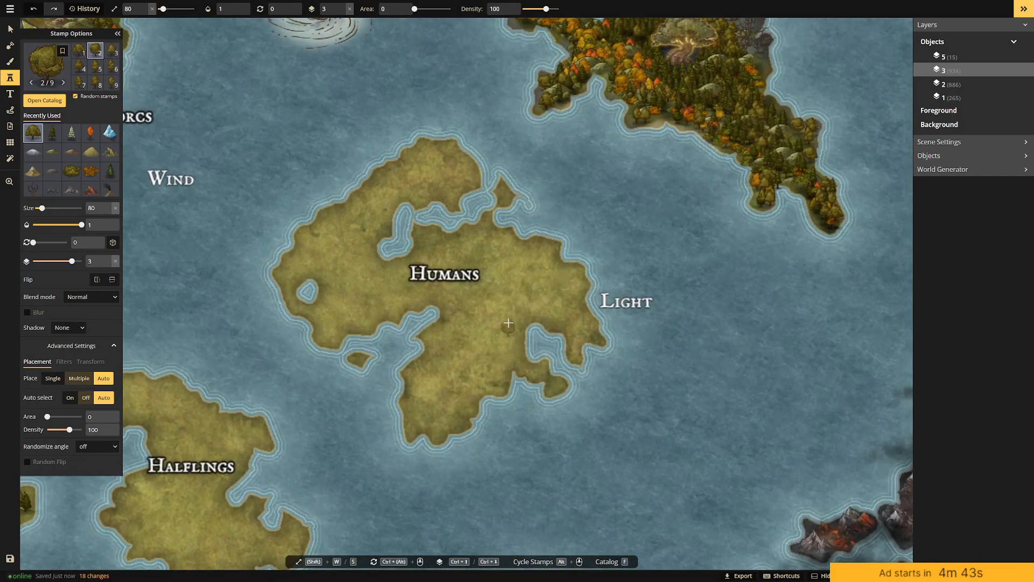
drag(513, 305, 573, 347)
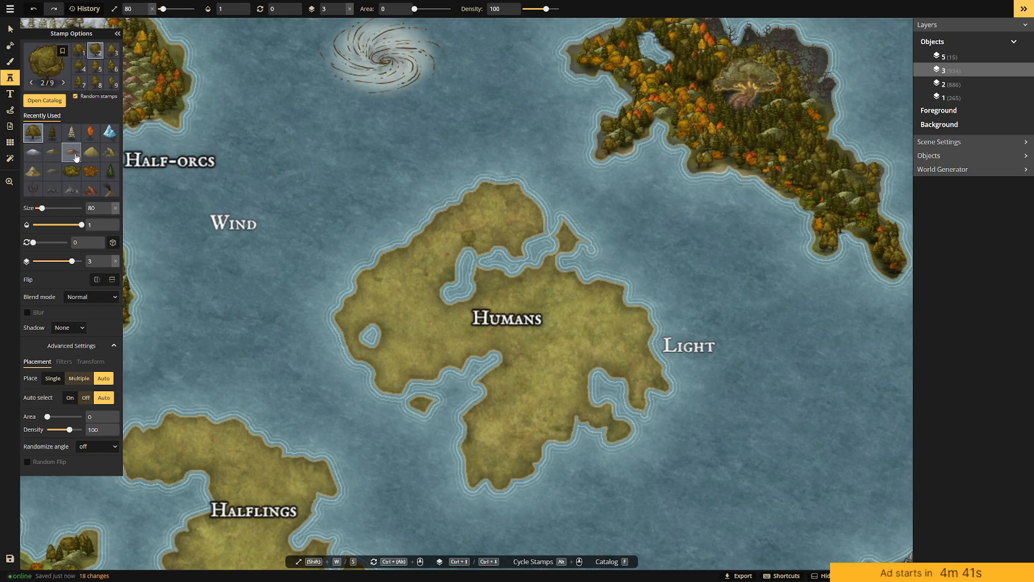
click(53, 152)
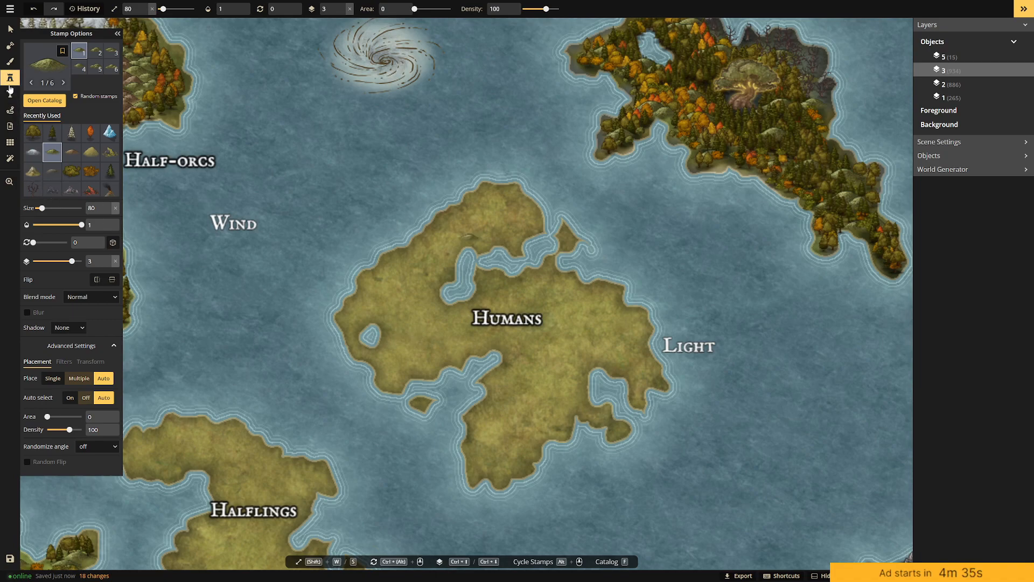
click(44, 101)
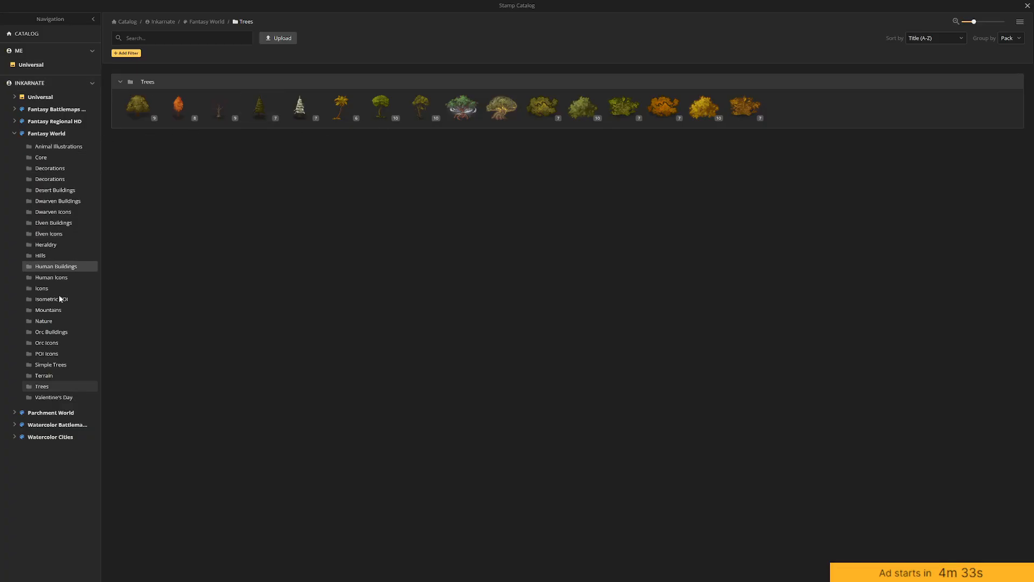
click(48, 311)
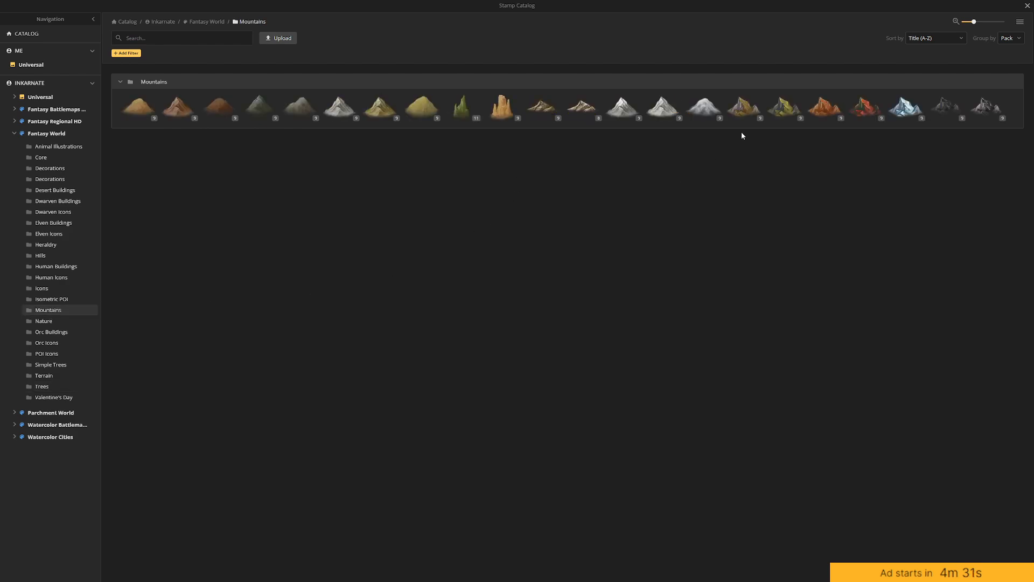
click(744, 106)
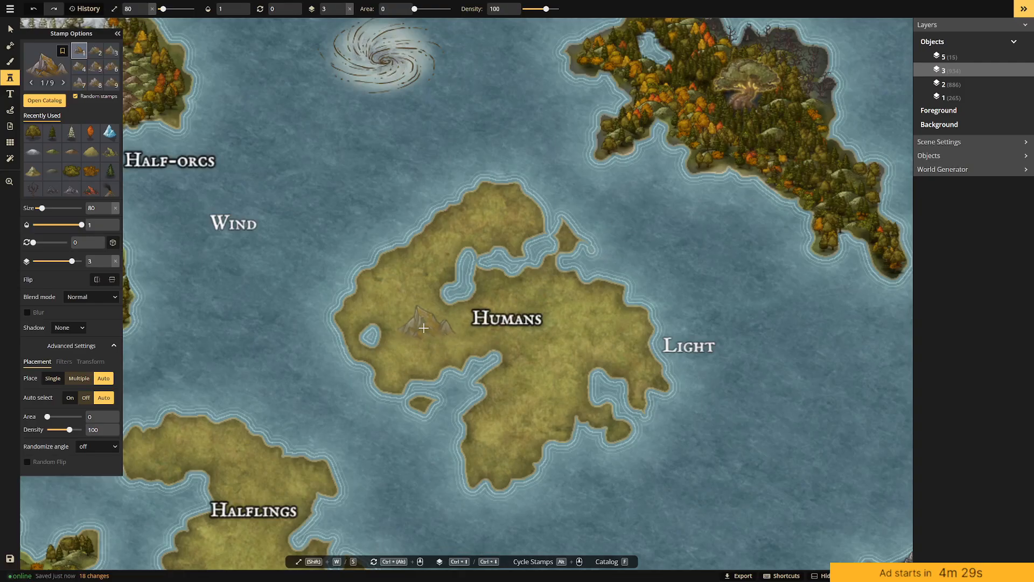
click(427, 328)
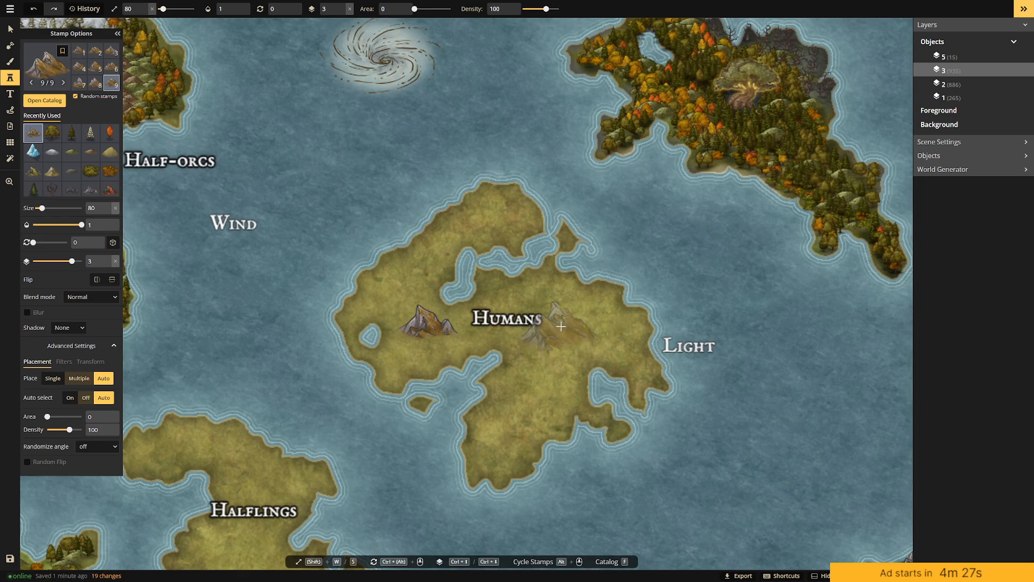
click(528, 405)
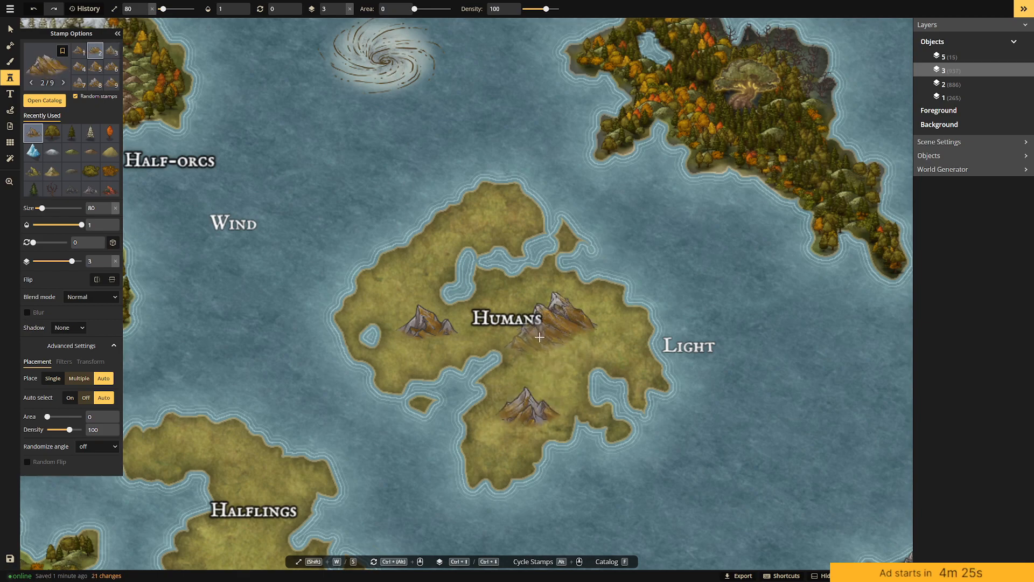
click(398, 284)
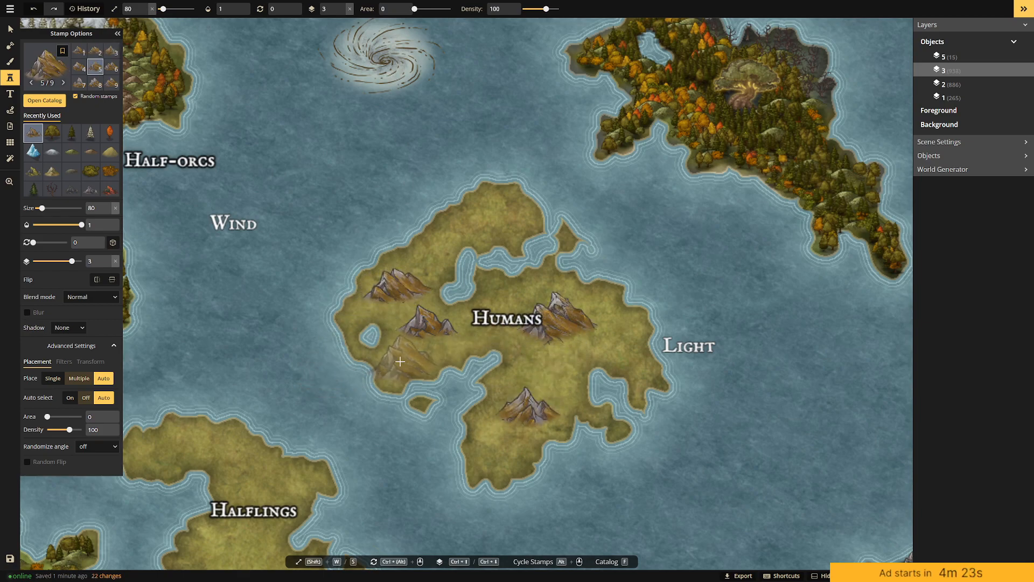
Add yellow-green rocky mountains to the brown ones on the Humans continent, starting at size 80 and continuing at size 47.
click(45, 69)
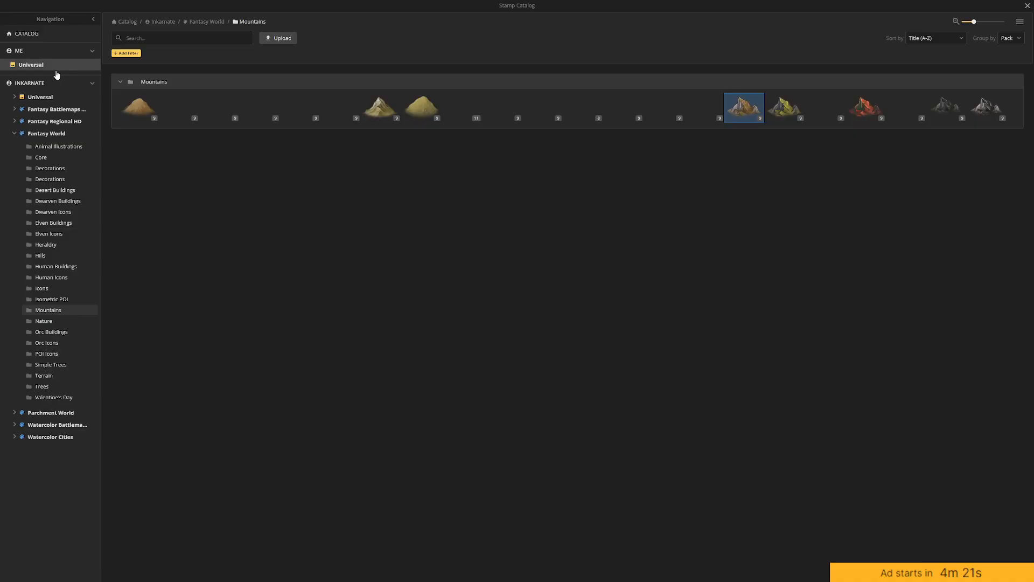
click(773, 116)
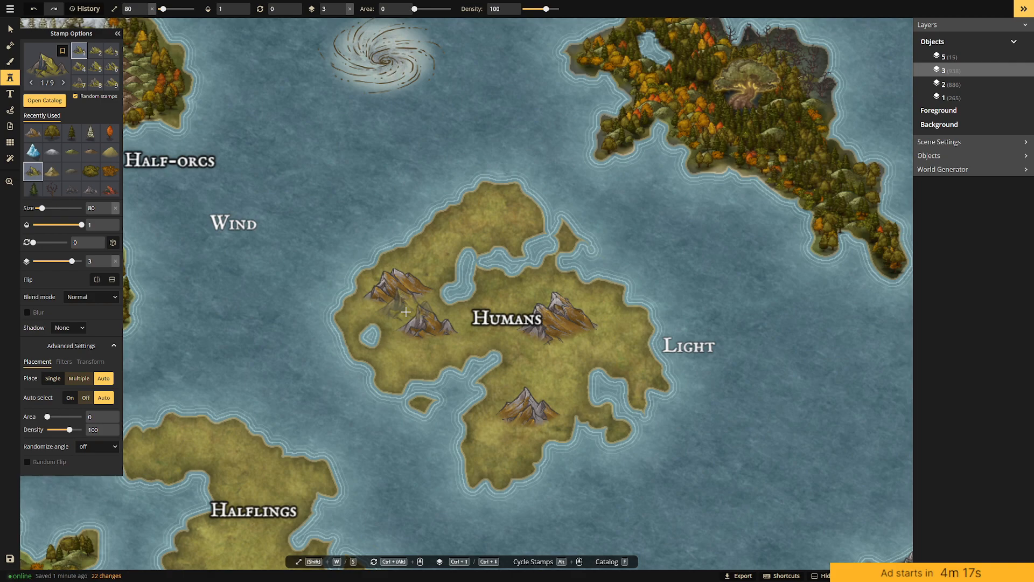
click(534, 409)
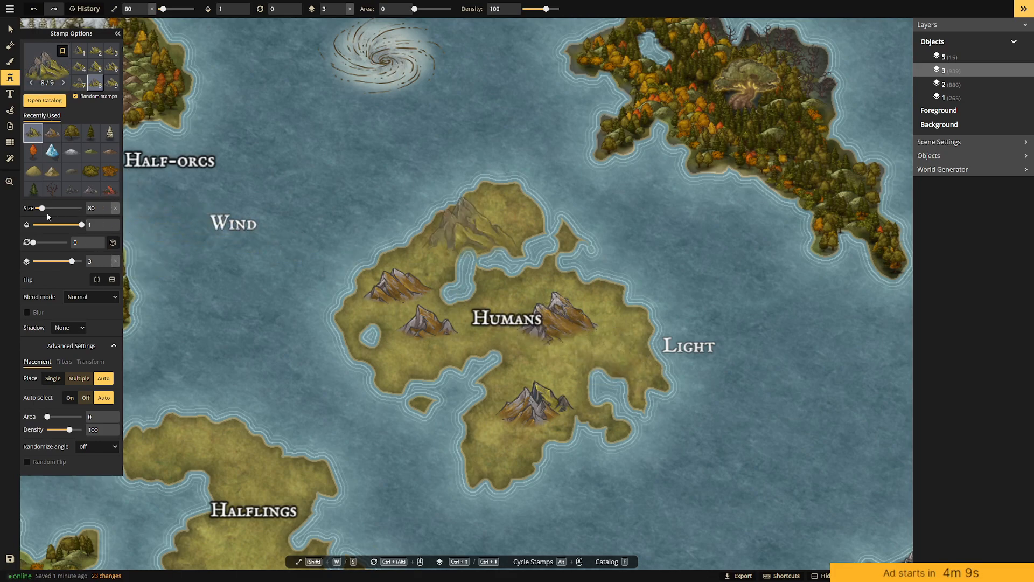
drag(41, 208, 39, 208)
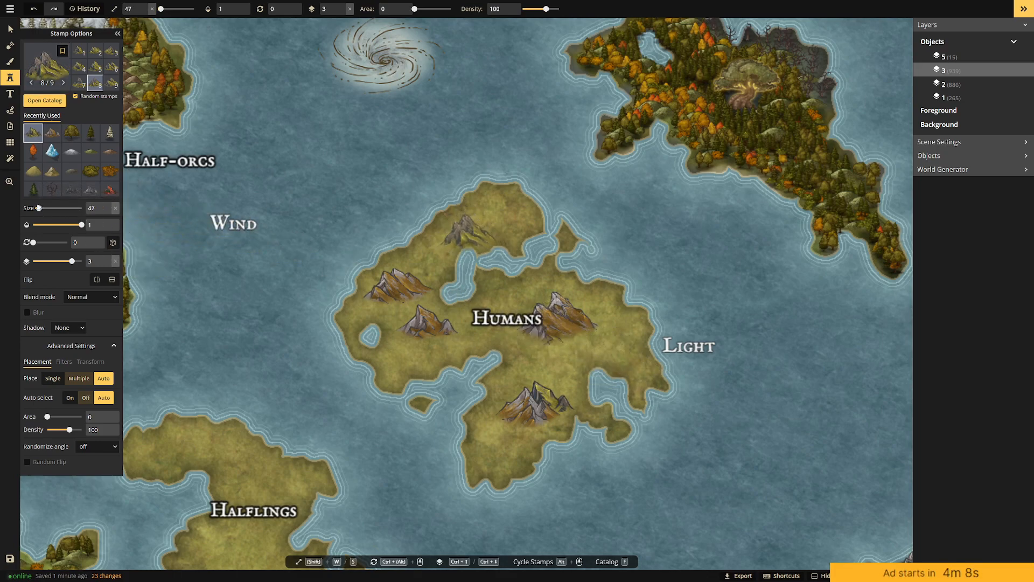
click(573, 339)
click(425, 334)
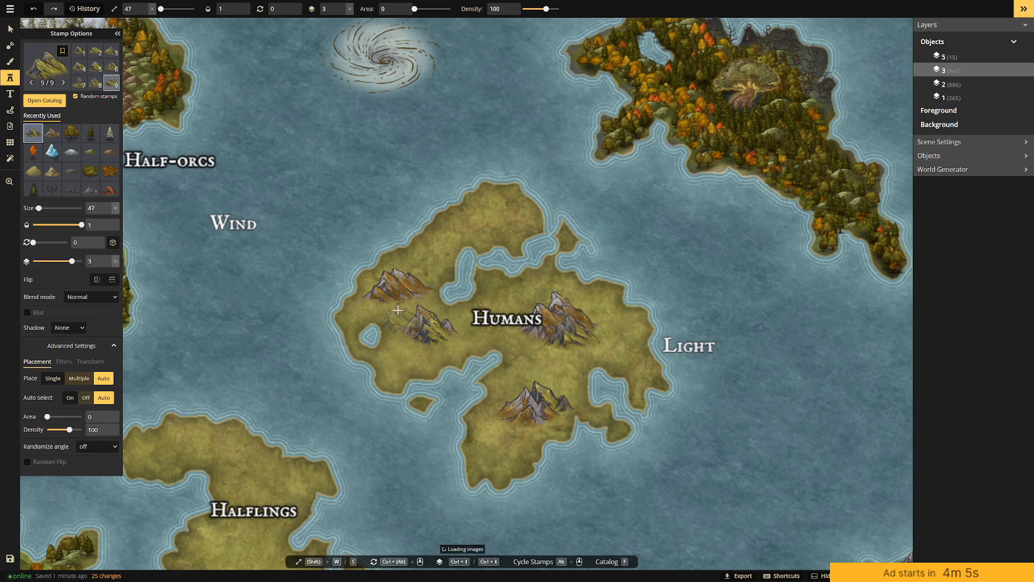
click(396, 300)
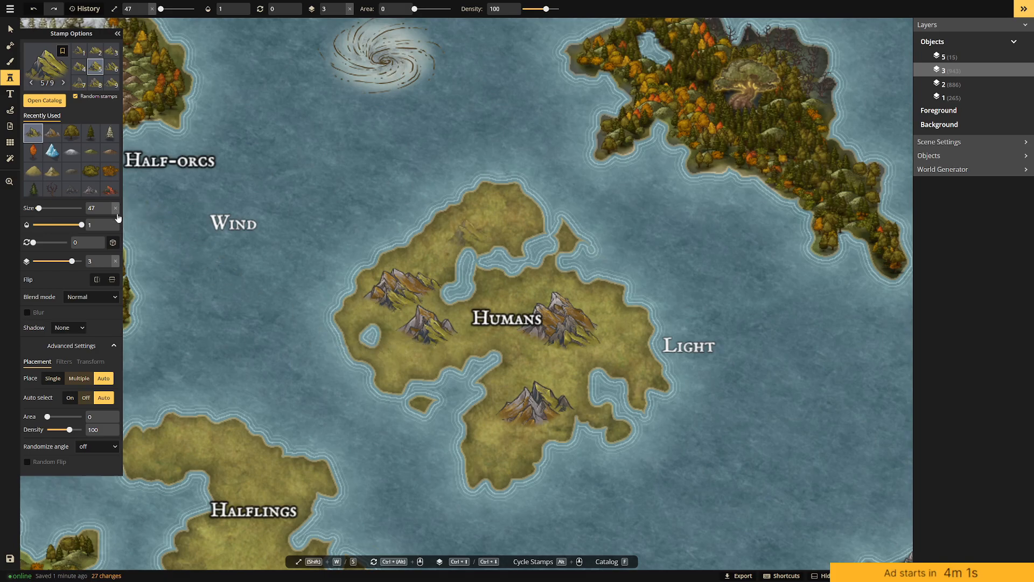
Add dark green-grey mountains at size 47 to the central, western and southern mountain groups of the Humans continent.
click(43, 100)
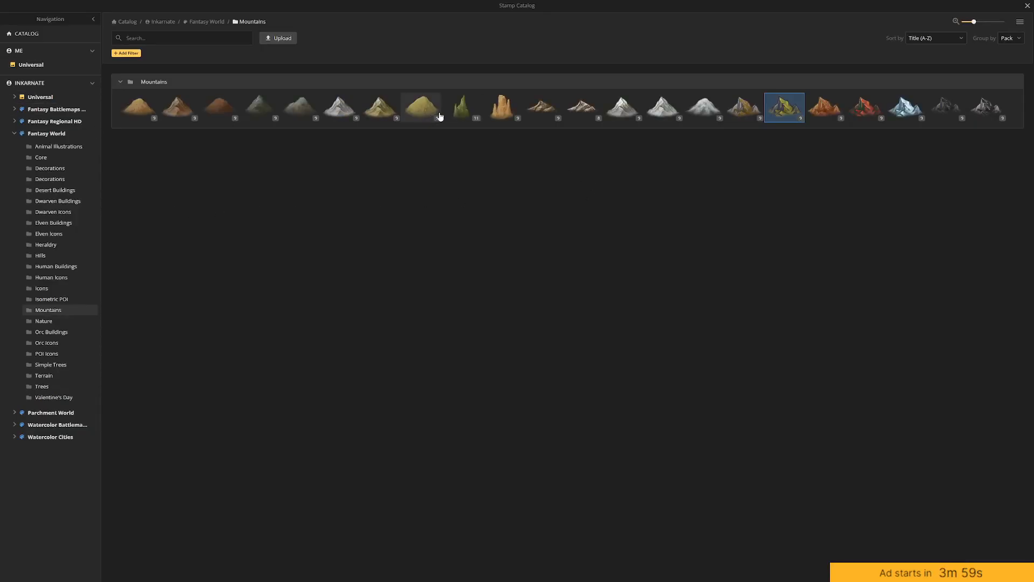
click(259, 110)
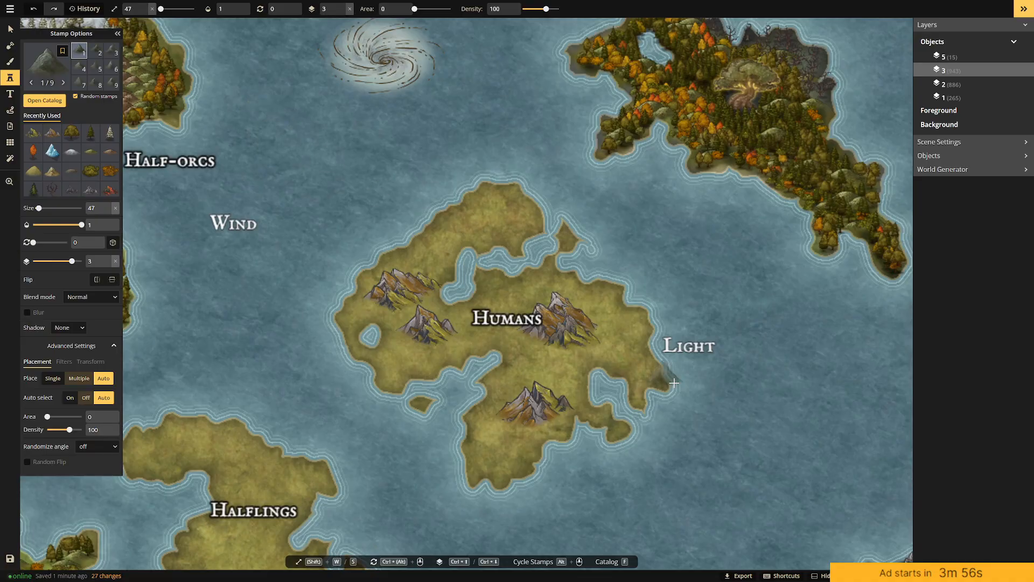
click(545, 336)
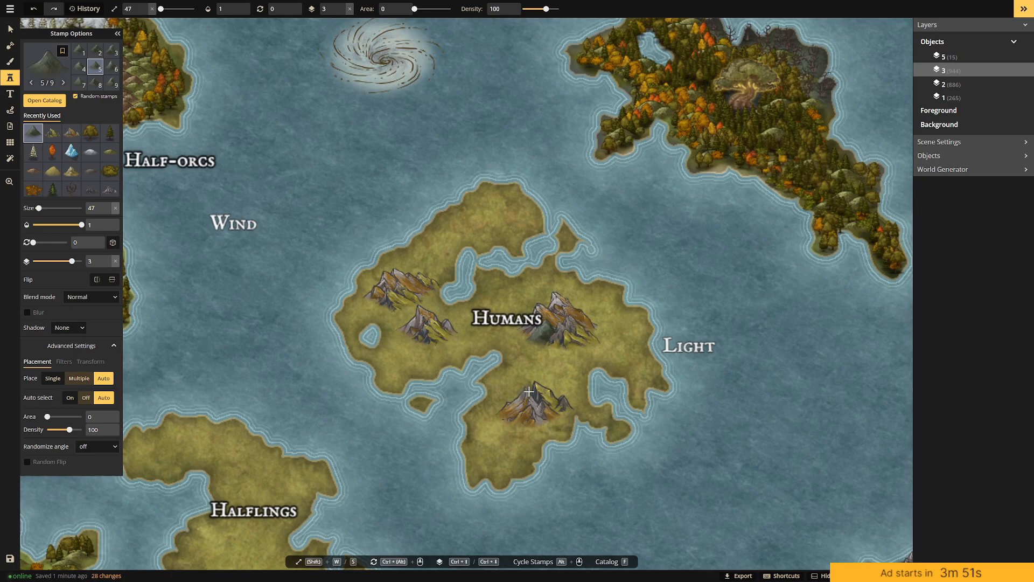
click(413, 335)
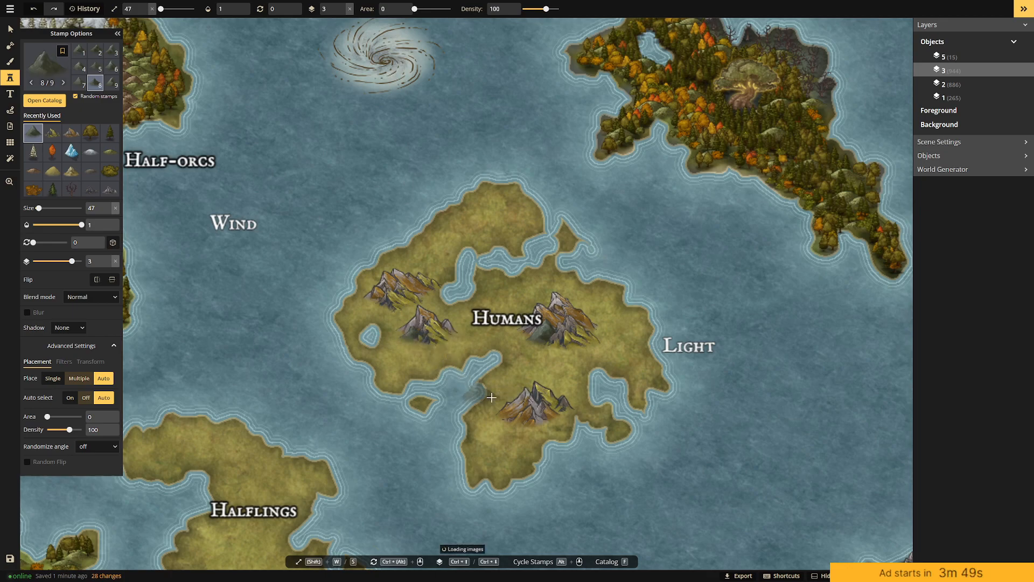
click(523, 394)
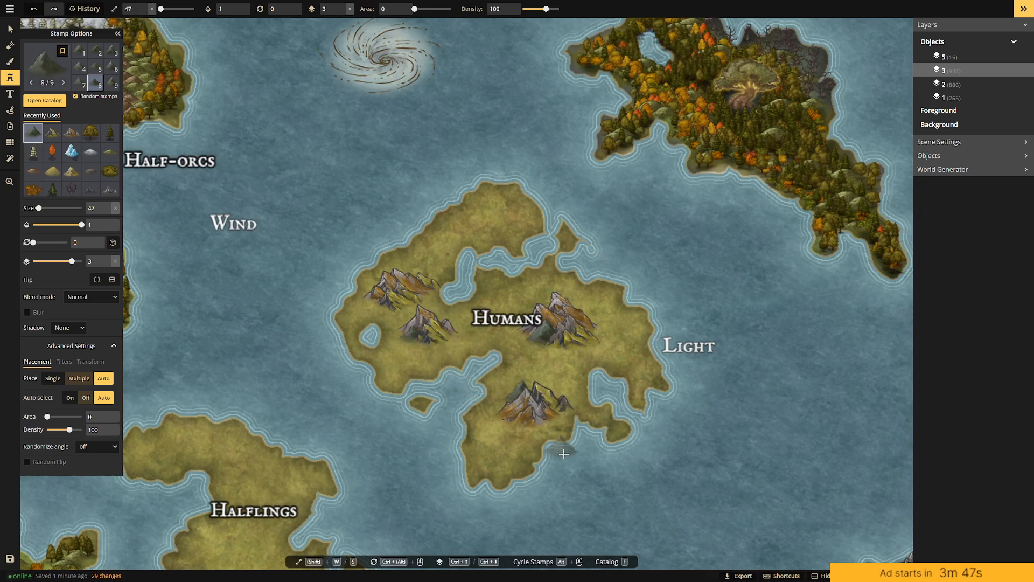
click(416, 292)
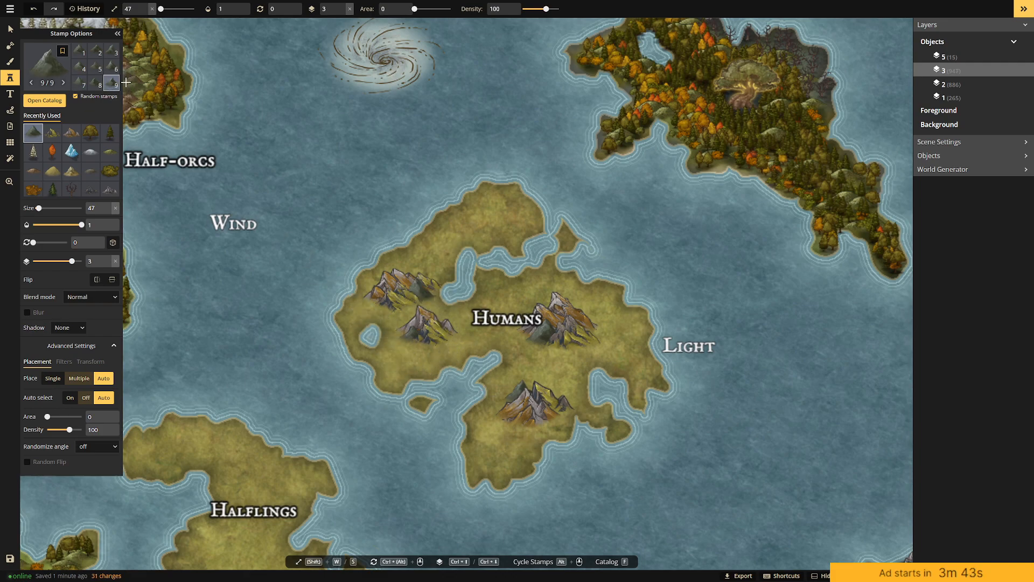
click(42, 65)
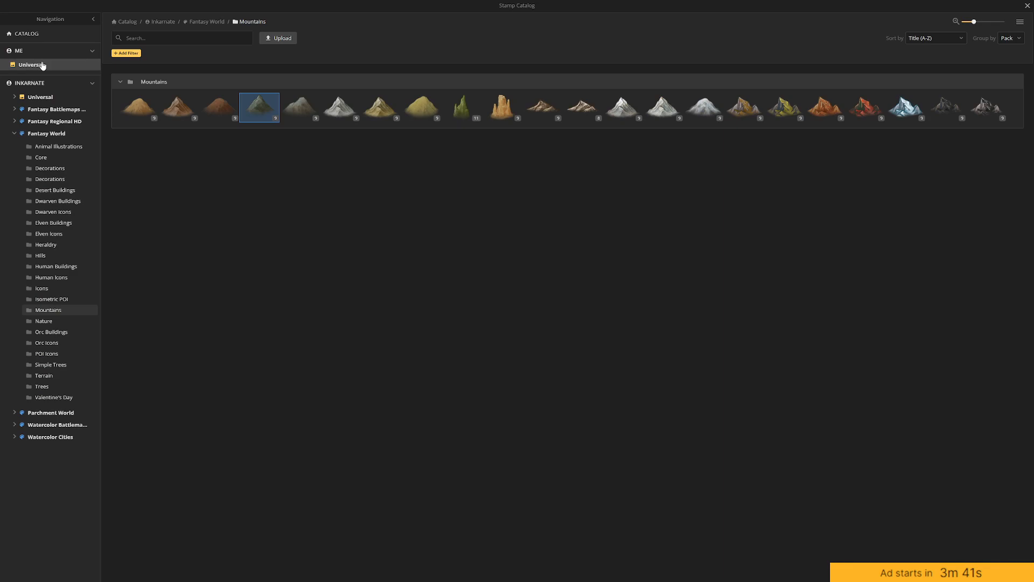
click(308, 109)
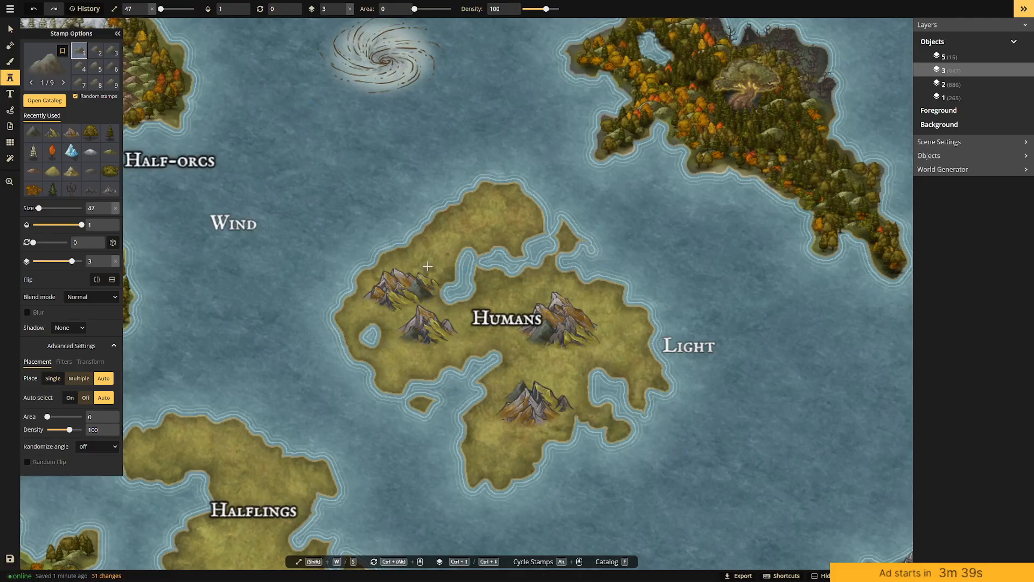
click(513, 363)
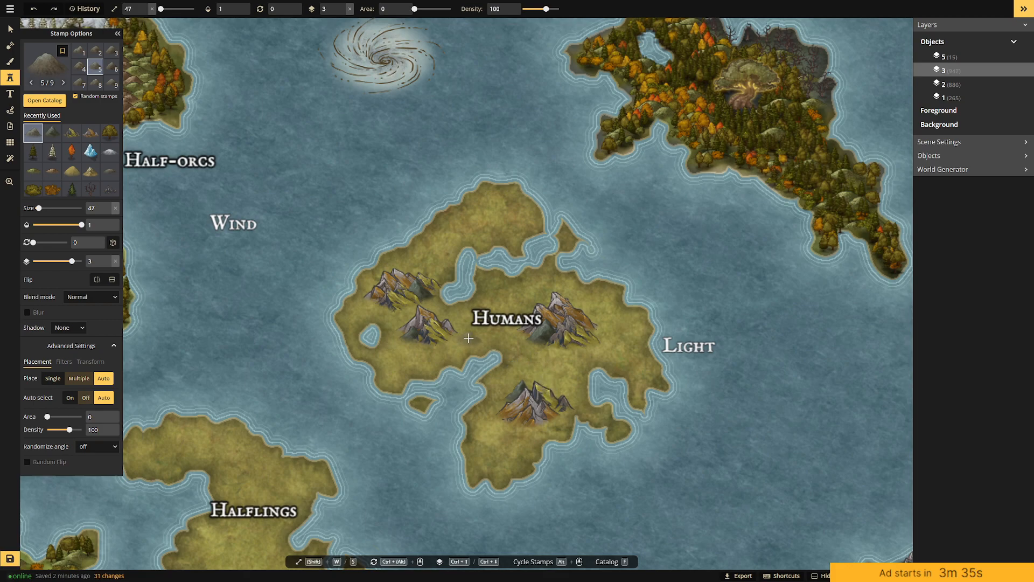
Add brown rocky ridge mountains at size 80 to the central, southern and western mountain groups of the Humans continent.
click(46, 62)
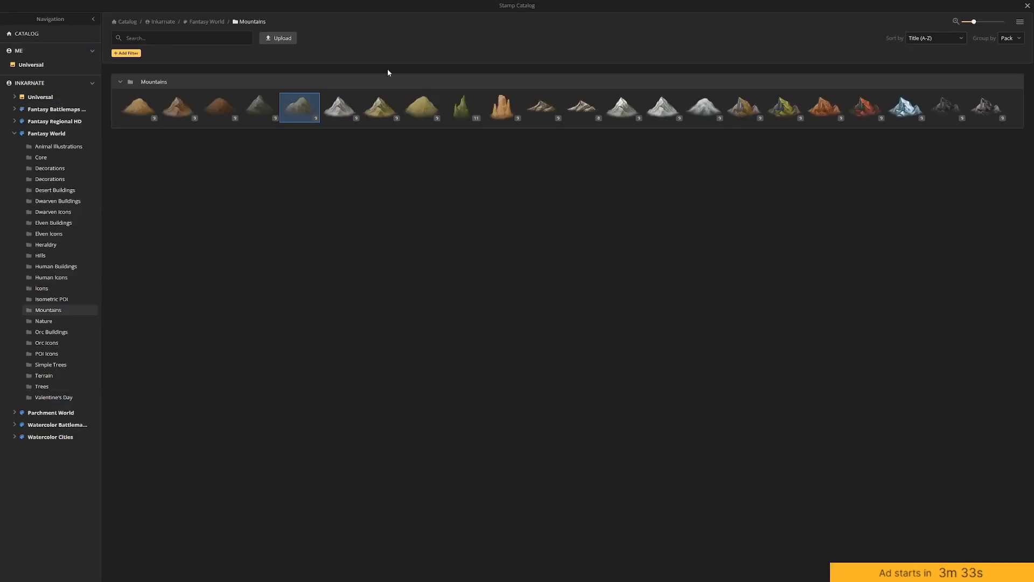
click(542, 108)
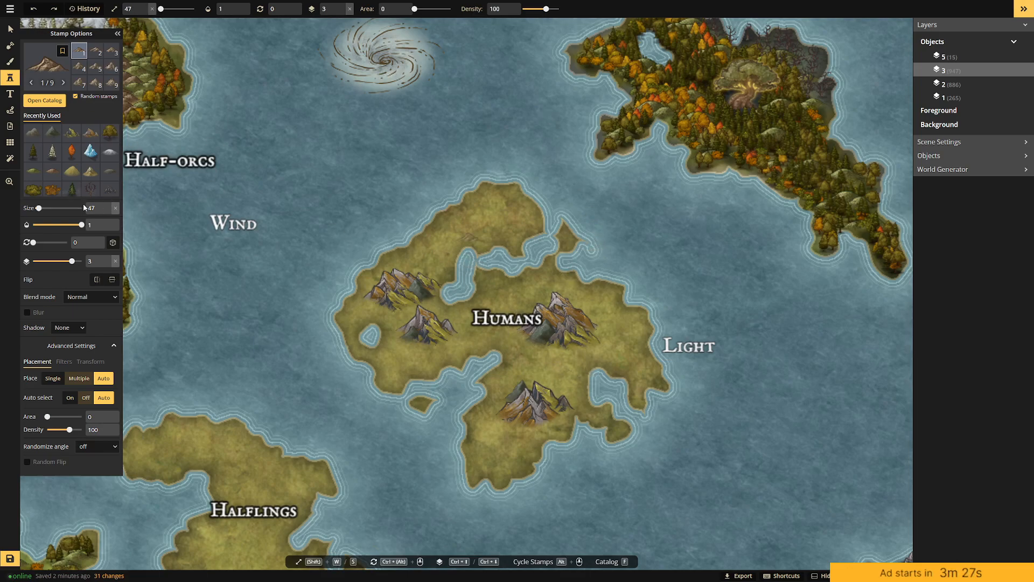
text(80)
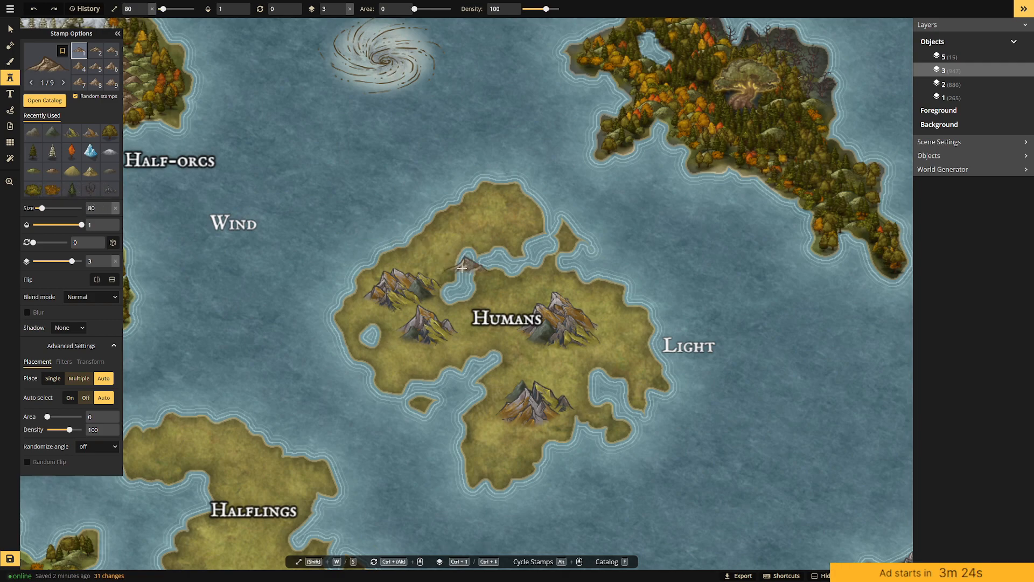
click(517, 332)
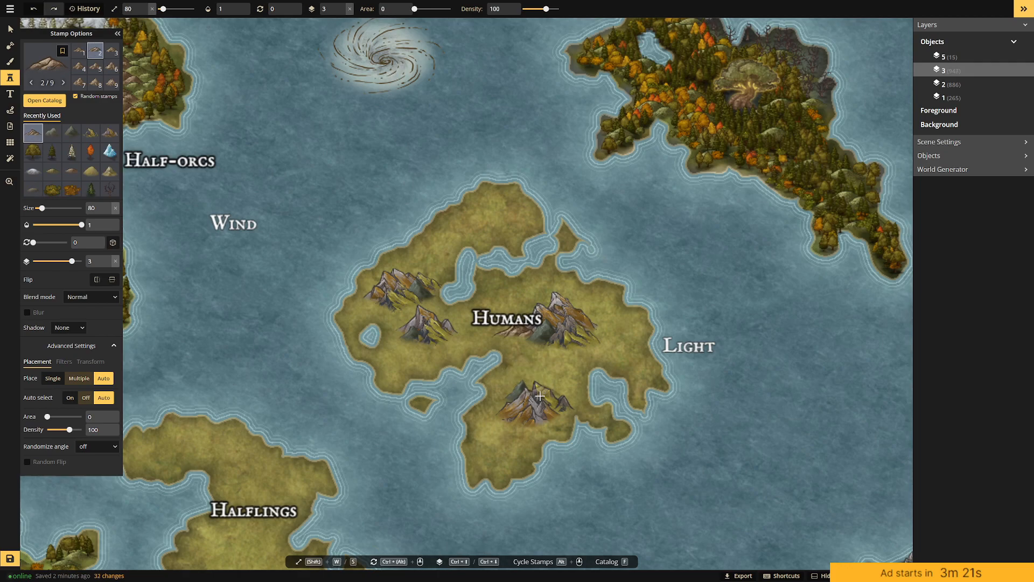
click(563, 397)
click(515, 426)
click(417, 313)
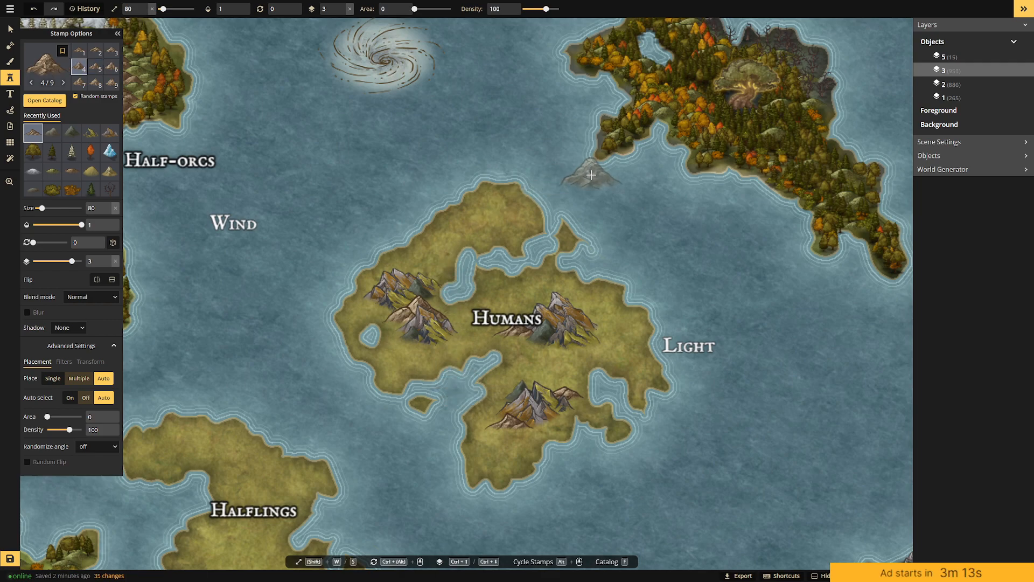
Surround the western mountain group of the Humans continent with green hills at size 80.
key(f)
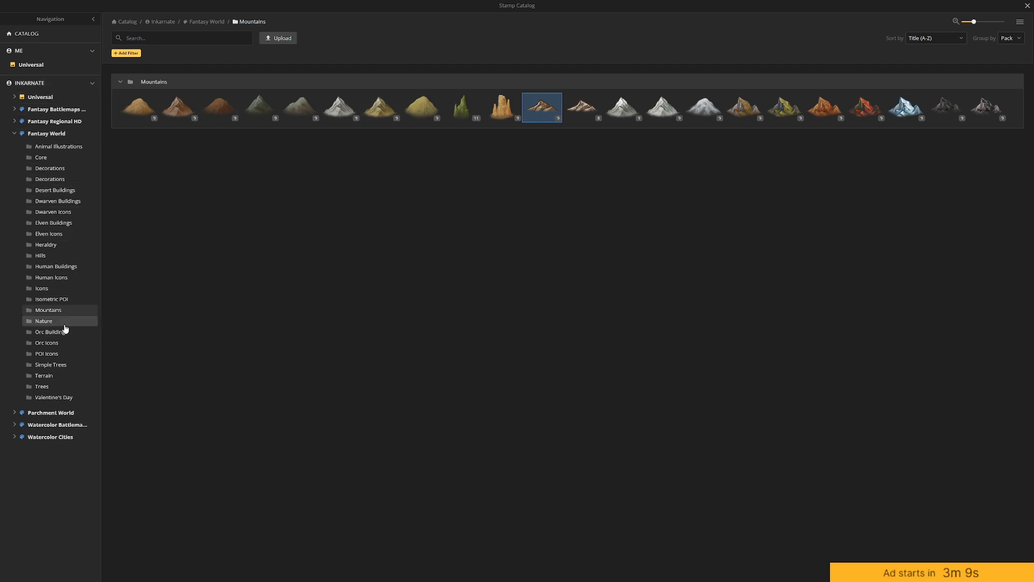
click(65, 257)
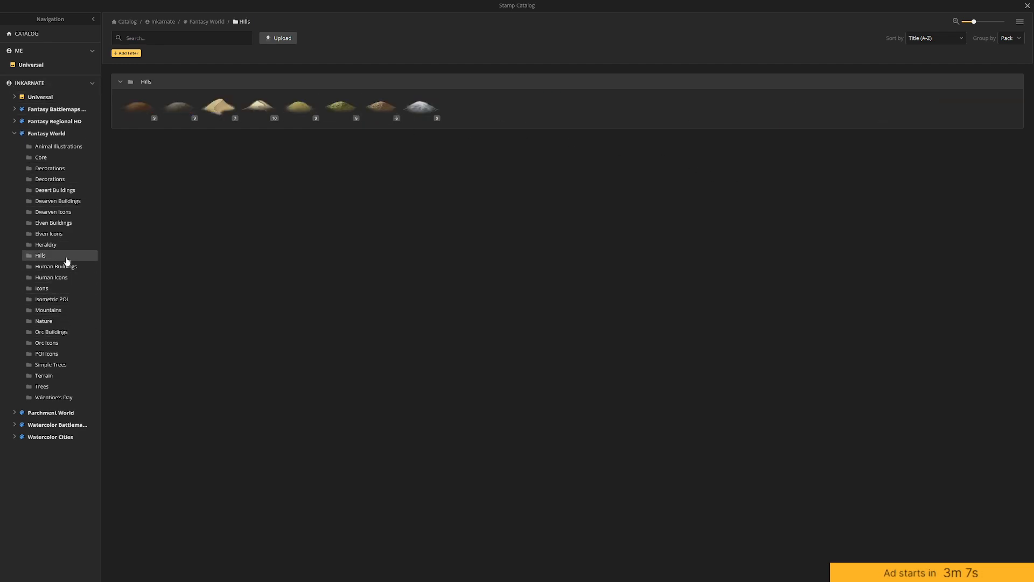
click(342, 105)
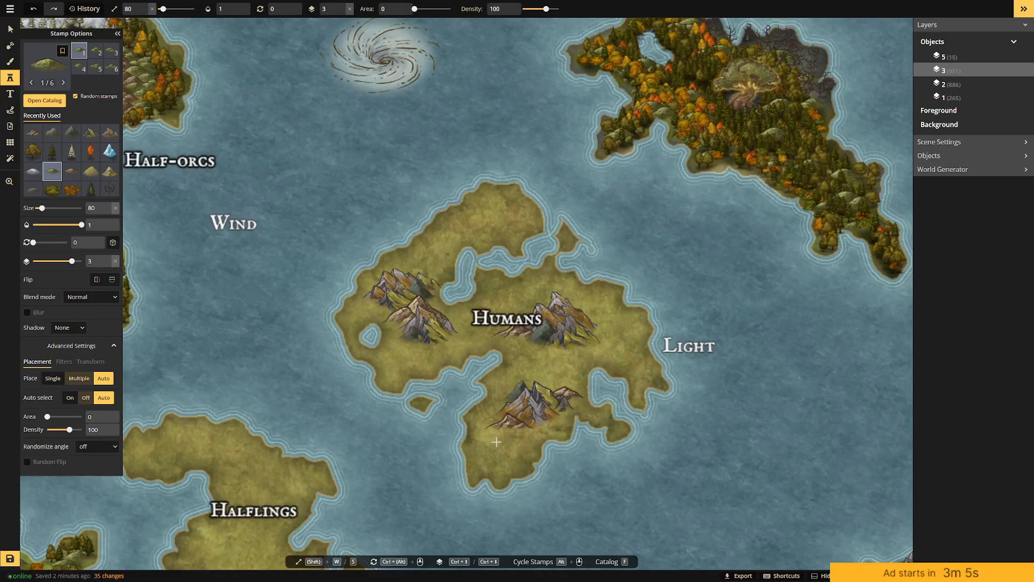
click(398, 328)
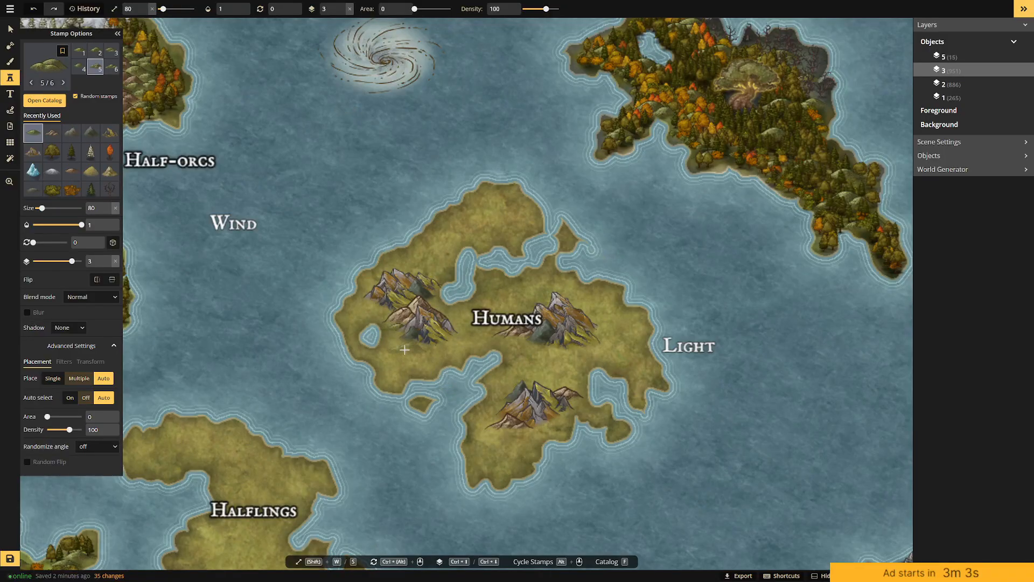
click(434, 328)
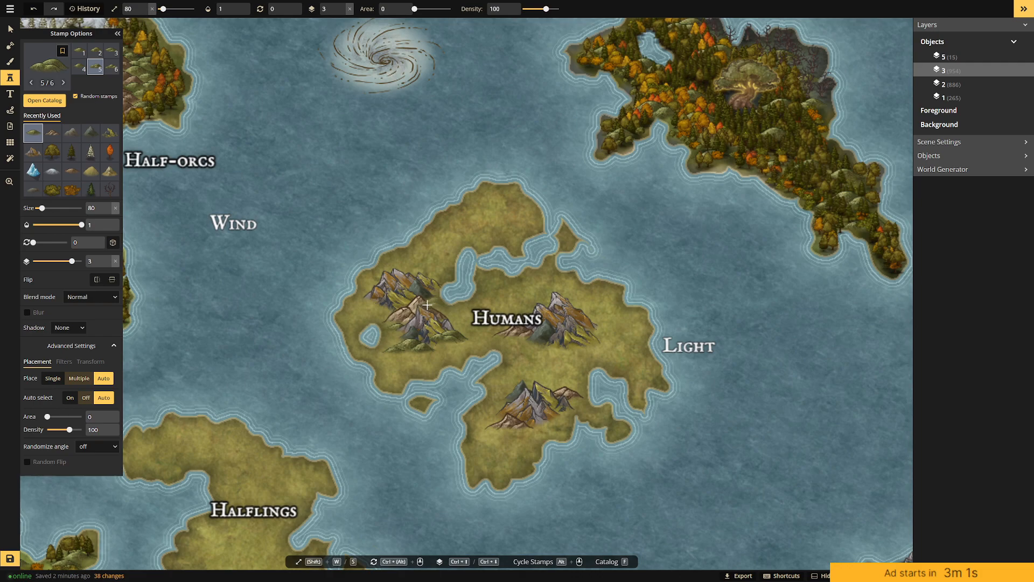
click(401, 305)
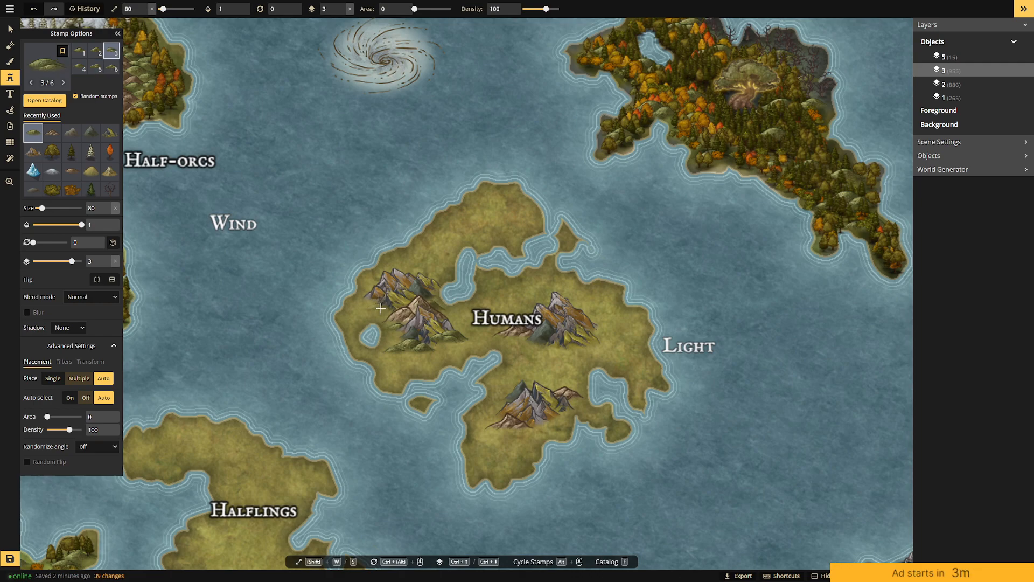
click(424, 275)
click(431, 277)
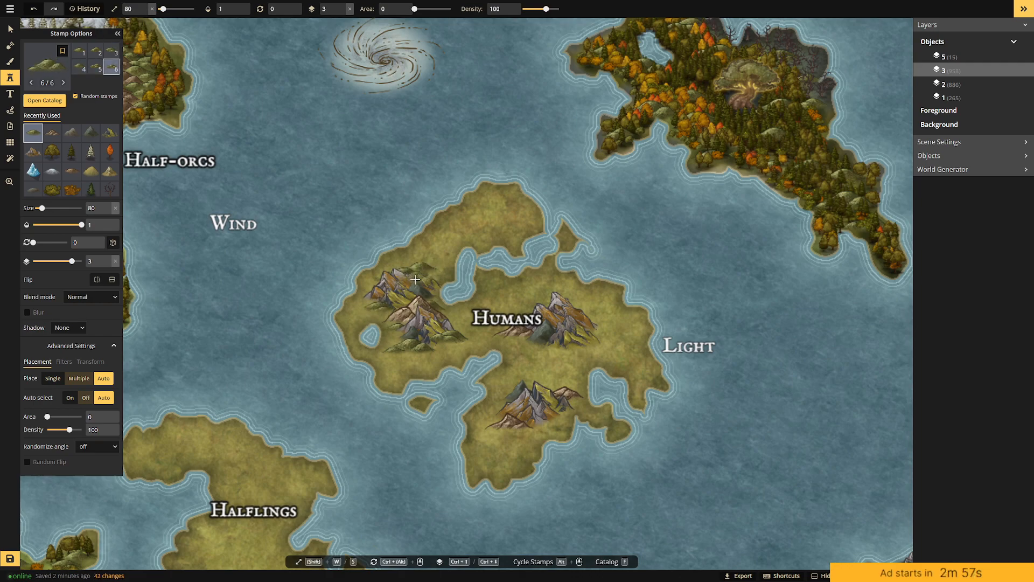
click(427, 266)
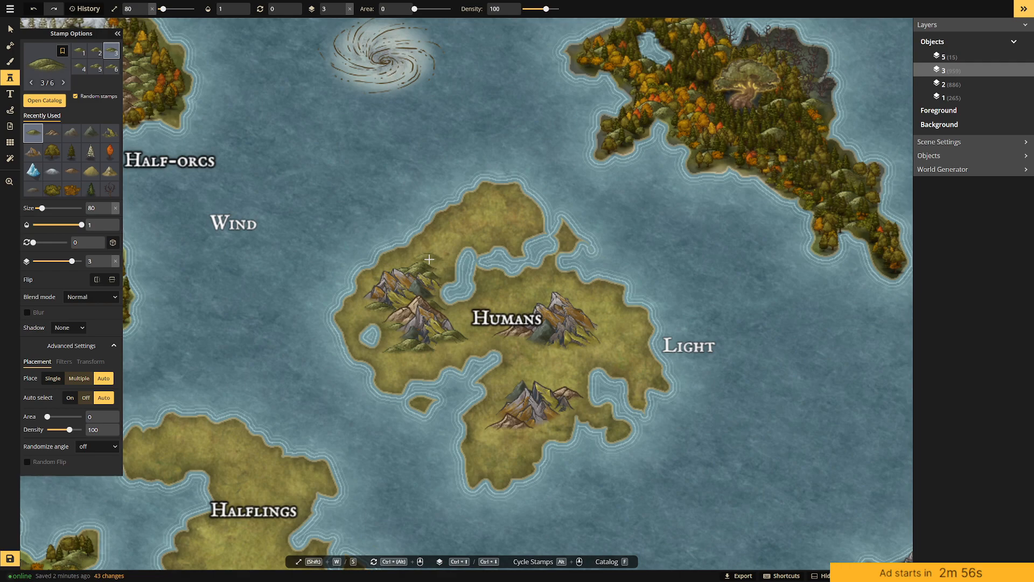
Stamp size-80 green hills all around the central mountain group beside the Humans label.
click(529, 319)
click(505, 335)
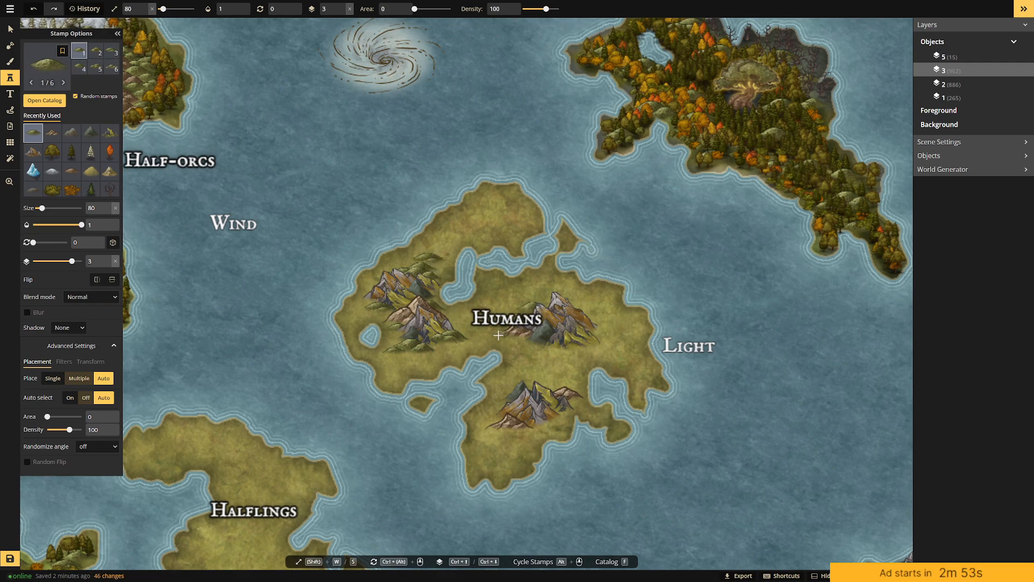
click(495, 335)
click(540, 350)
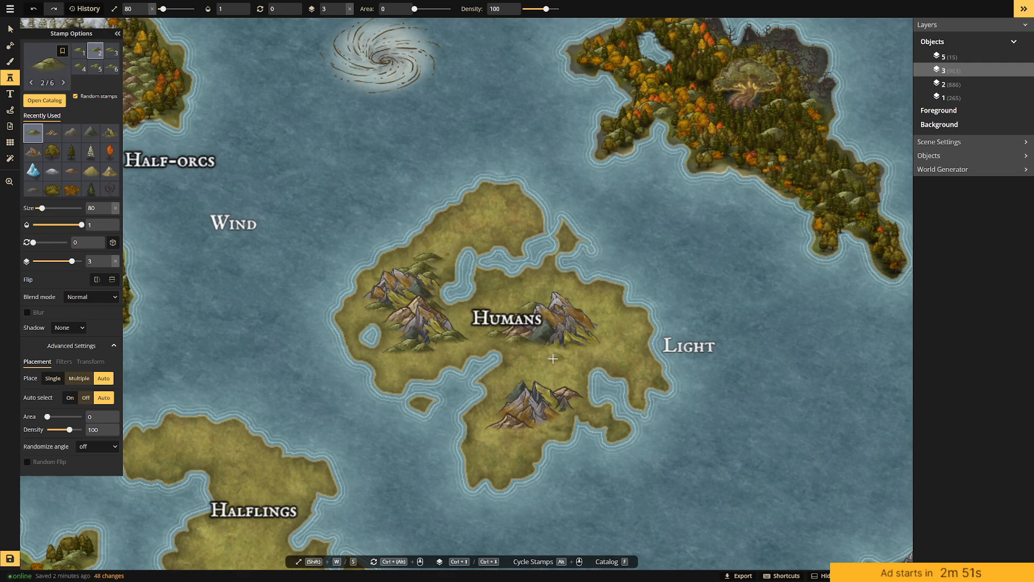
click(563, 353)
click(584, 342)
click(595, 329)
click(590, 319)
click(603, 331)
click(555, 306)
click(562, 301)
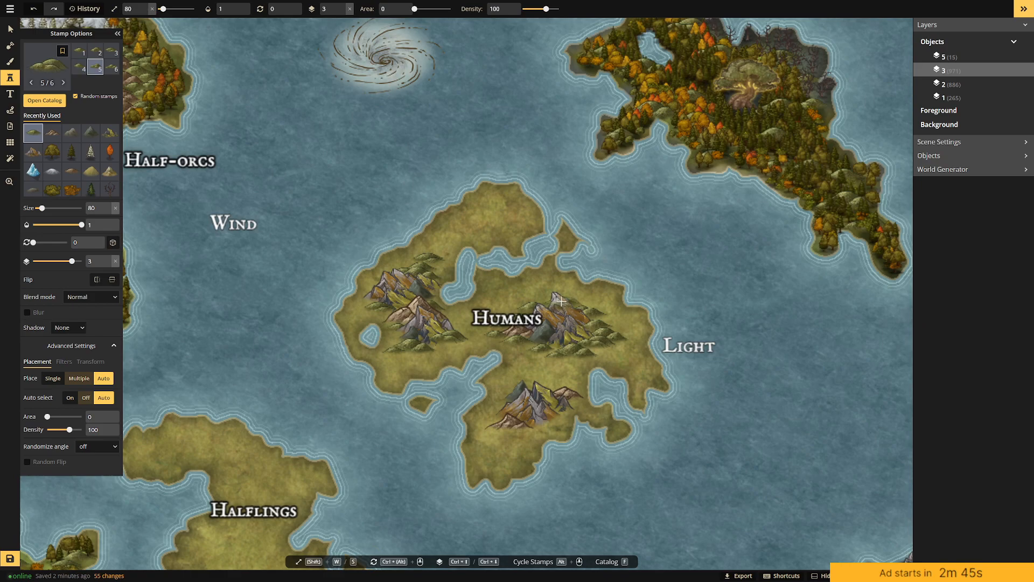
click(573, 303)
click(588, 311)
click(602, 318)
click(617, 335)
click(586, 354)
click(541, 362)
click(537, 352)
click(523, 347)
Stamp size-80 green hills between the central and southern mountains and around the southern group of the Humans continent.
click(572, 366)
click(557, 387)
click(558, 384)
click(563, 377)
click(542, 383)
click(541, 381)
click(534, 392)
click(538, 418)
click(520, 431)
click(534, 422)
click(526, 409)
click(516, 394)
click(510, 401)
click(509, 410)
click(498, 418)
click(496, 430)
click(497, 434)
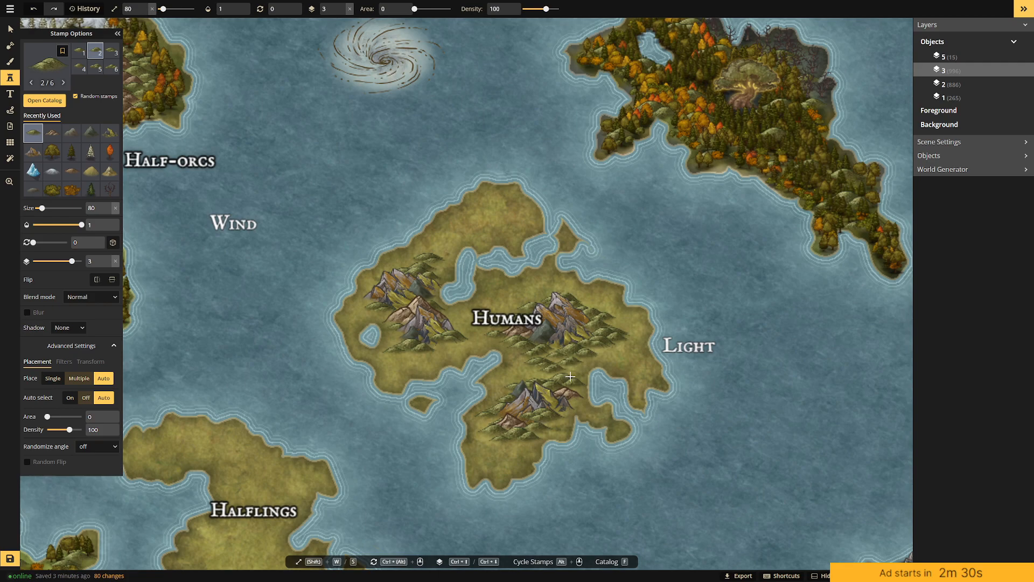
Fill remaining gaps around the three Humans mountain groups with more size-80 green hills.
click(505, 322)
click(449, 320)
click(410, 309)
click(374, 300)
click(368, 302)
click(398, 342)
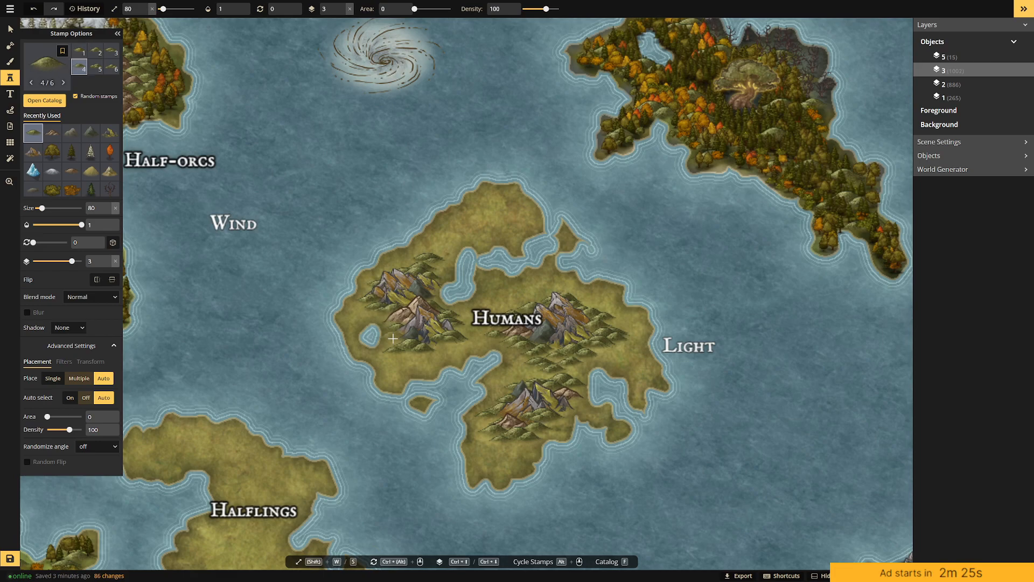
click(429, 350)
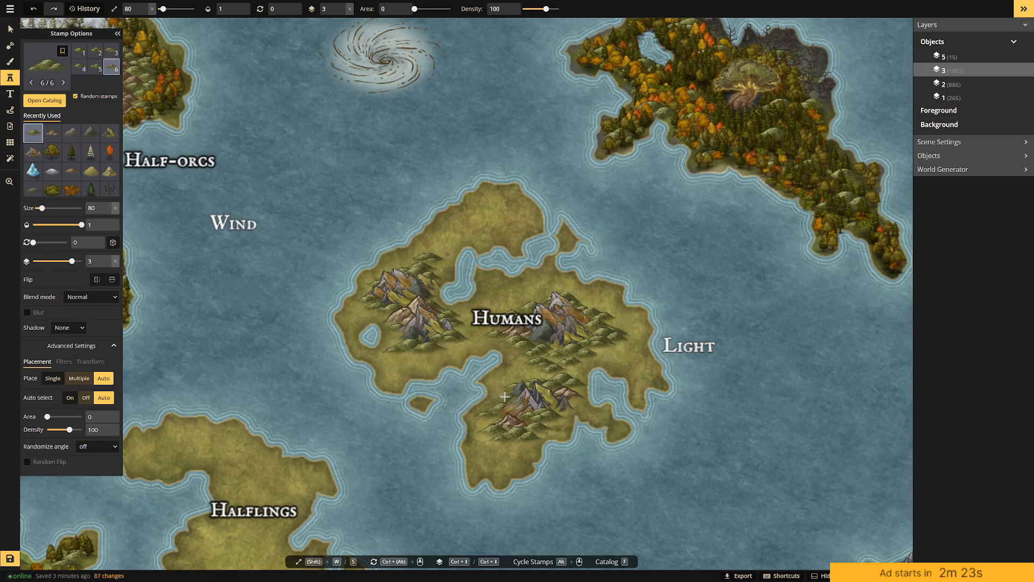
click(537, 375)
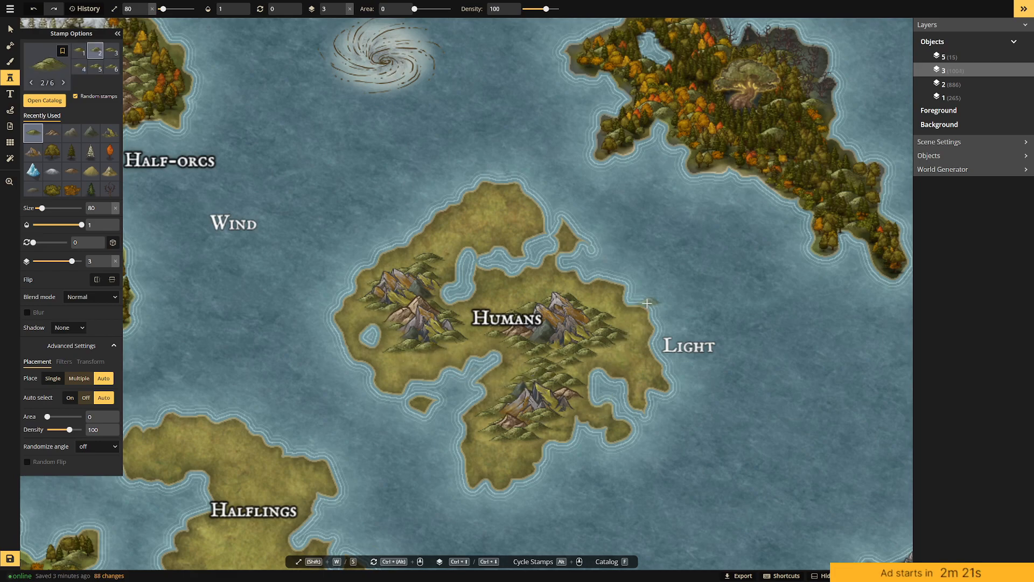
click(529, 302)
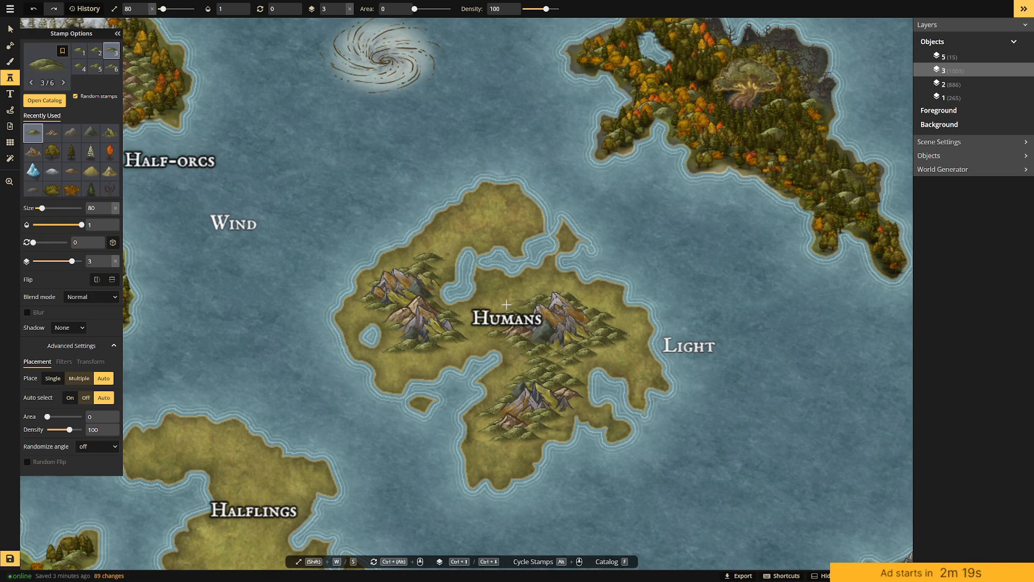
Stamp a cluster of size-80 green hills on the northern peninsula of the Humans continent.
click(477, 221)
click(495, 215)
click(495, 215)
click(479, 220)
click(512, 217)
click(492, 224)
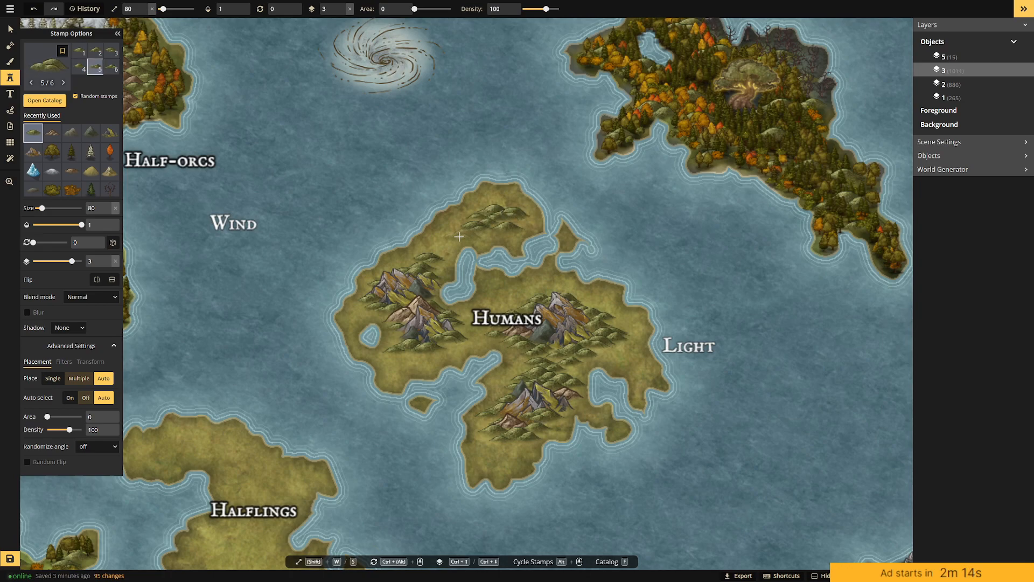
Stamp a row of dark green conifers at size 80 along the southern foot of the northern peninsula's hills.
click(71, 152)
click(585, 261)
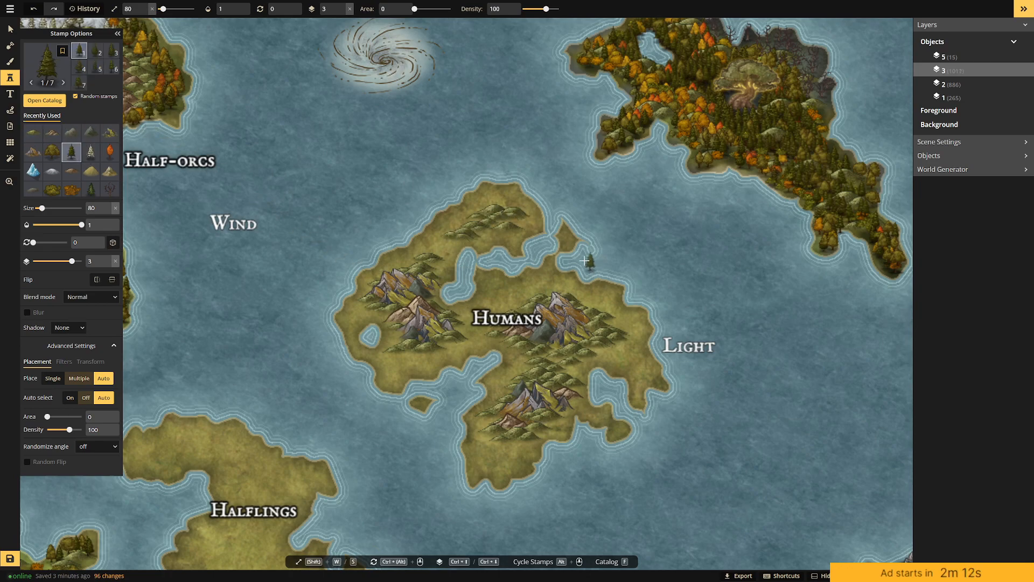
click(482, 232)
click(492, 231)
click(500, 232)
click(508, 232)
click(515, 232)
click(522, 231)
click(528, 231)
click(535, 230)
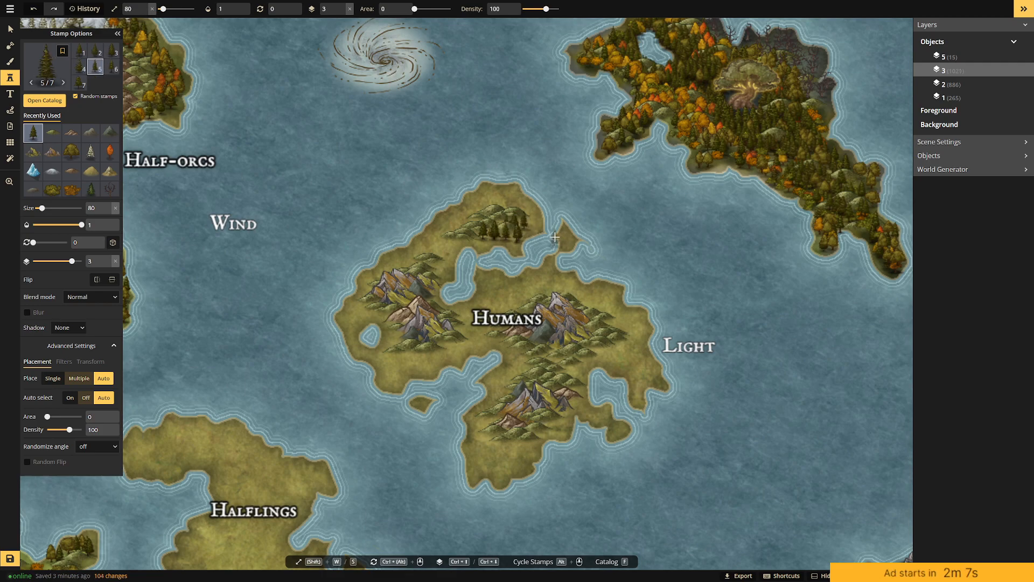
Stamp size-80 conifers around the northern and eastern edges of the Humans continent's northern peninsula.
click(513, 201)
click(503, 202)
click(490, 206)
click(470, 214)
click(462, 217)
click(451, 221)
click(440, 220)
click(453, 214)
click(458, 207)
click(473, 200)
click(482, 192)
click(497, 186)
click(521, 192)
click(530, 202)
click(531, 203)
click(540, 223)
click(516, 242)
Continue the size-80 conifers southwest from the northern peninsula to the northern and western sides of the western mountains.
click(485, 240)
click(465, 239)
click(450, 243)
click(434, 238)
click(419, 241)
click(425, 237)
click(430, 249)
click(443, 256)
click(446, 268)
click(434, 259)
click(424, 254)
click(413, 254)
click(401, 256)
click(389, 263)
click(377, 275)
click(370, 288)
click(365, 299)
Stamp size-80 conifers around the small western lake and along the Humans continent's western shore.
click(365, 313)
click(381, 319)
click(387, 330)
click(389, 340)
click(384, 349)
click(398, 340)
click(399, 352)
click(412, 350)
click(429, 356)
click(396, 367)
click(380, 360)
click(366, 348)
click(359, 345)
click(352, 330)
click(349, 313)
click(353, 308)
click(368, 314)
click(356, 303)
Stamp size-80 conifers east of the western mountains and across the Humans continent's centre, east, south and northeastern islet.
click(407, 316)
click(459, 317)
click(460, 321)
click(469, 312)
click(475, 311)
click(480, 303)
click(488, 294)
click(488, 276)
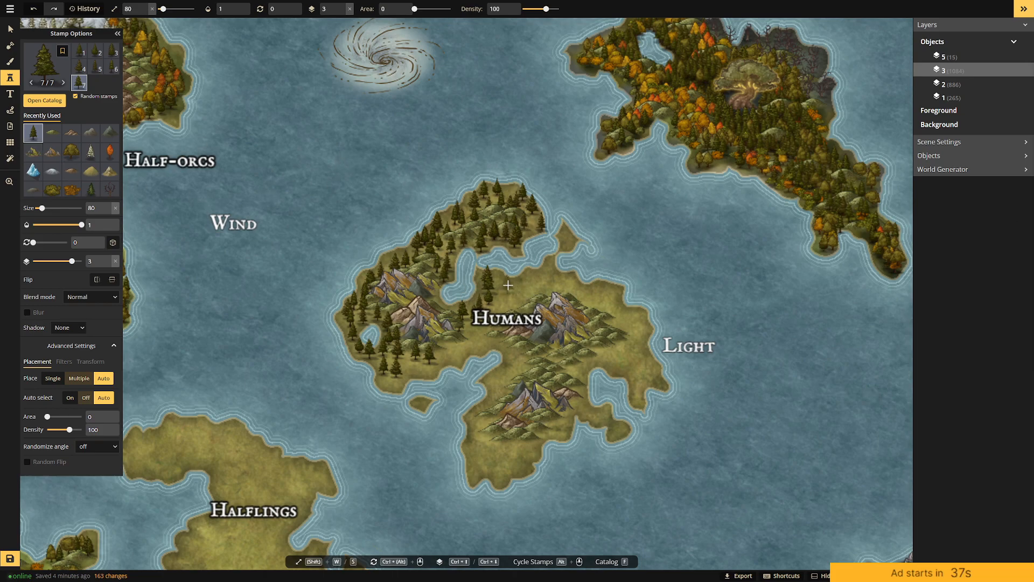
mouse_move(513, 285)
mouse_down()
mouse_move(491, 332)
mouse_move(520, 369)
mouse_move(502, 375)
mouse_move(500, 388)
mouse_move(450, 341)
mouse_move(409, 365)
mouse_move(434, 391)
mouse_move(484, 415)
mouse_move(487, 442)
mouse_move(533, 441)
mouse_move(583, 393)
mouse_move(568, 366)
mouse_move(632, 337)
mouse_move(567, 287)
mouse_move(536, 290)
mouse_move(560, 264)
mouse_move(564, 234)
mouse_move(619, 309)
mouse_move(637, 314)
mouse_move(628, 322)
mouse_move(642, 337)
mouse_move(611, 360)
mouse_move(636, 349)
mouse_move(626, 348)
mouse_move(636, 371)
mouse_move(652, 363)
mouse_move(651, 377)
mouse_move(597, 412)
mouse_move(614, 427)
mouse_move(560, 431)
mouse_move(509, 467)
mouse_move(488, 467)
mouse_move(474, 428)
mouse_move(503, 397)
mouse_move(493, 384)
mouse_move(506, 368)
mouse_move(455, 356)
mouse_move(462, 344)
mouse_move(489, 345)
mouse_up()
click(467, 332)
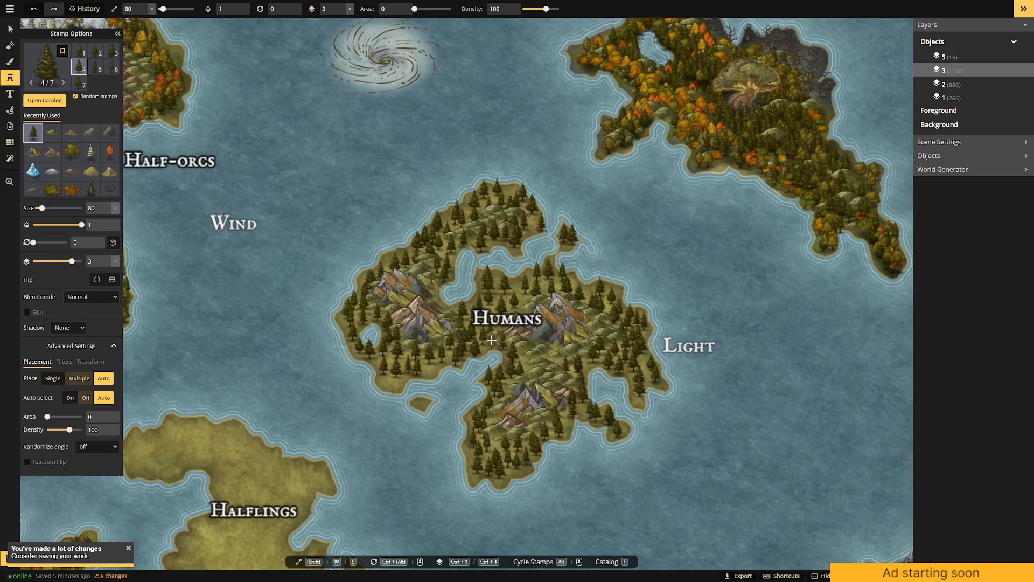
Fill gaps on the southwestern lobe and near the Humans label with more size-80 conifers.
click(491, 340)
click(429, 367)
click(401, 362)
click(391, 368)
click(388, 379)
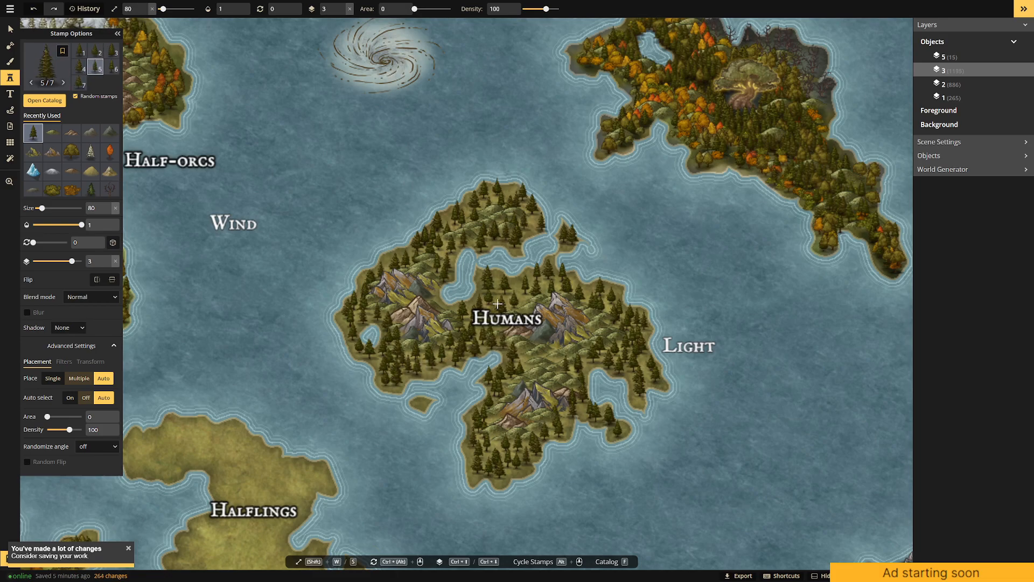
click(522, 288)
Stamp green broadleaf trees at size 80 around the Humans label, to its north, west and southwest.
click(72, 153)
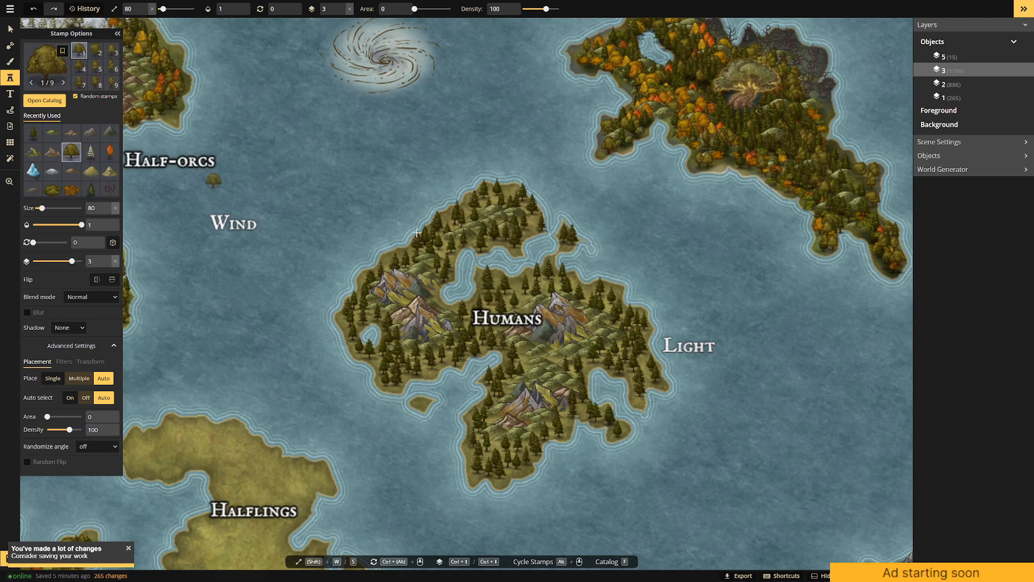
click(522, 294)
click(505, 299)
click(485, 294)
click(483, 302)
drag(478, 311, 476, 322)
click(479, 340)
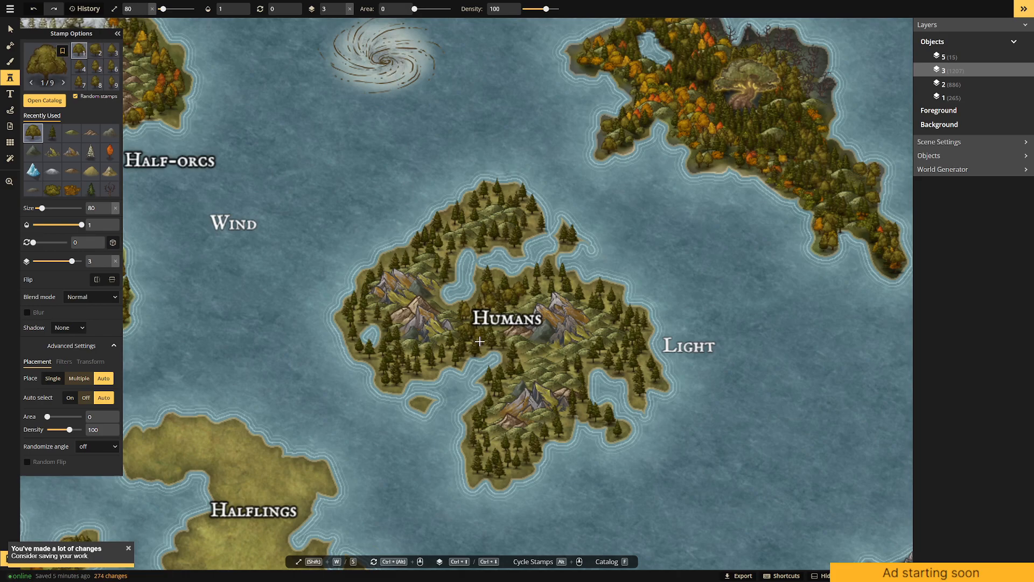
Fill the southwestern lobe and the shores of the small western lake with size-80 green broadleaf trees.
click(447, 353)
click(450, 358)
click(423, 364)
click(403, 364)
click(388, 358)
click(387, 344)
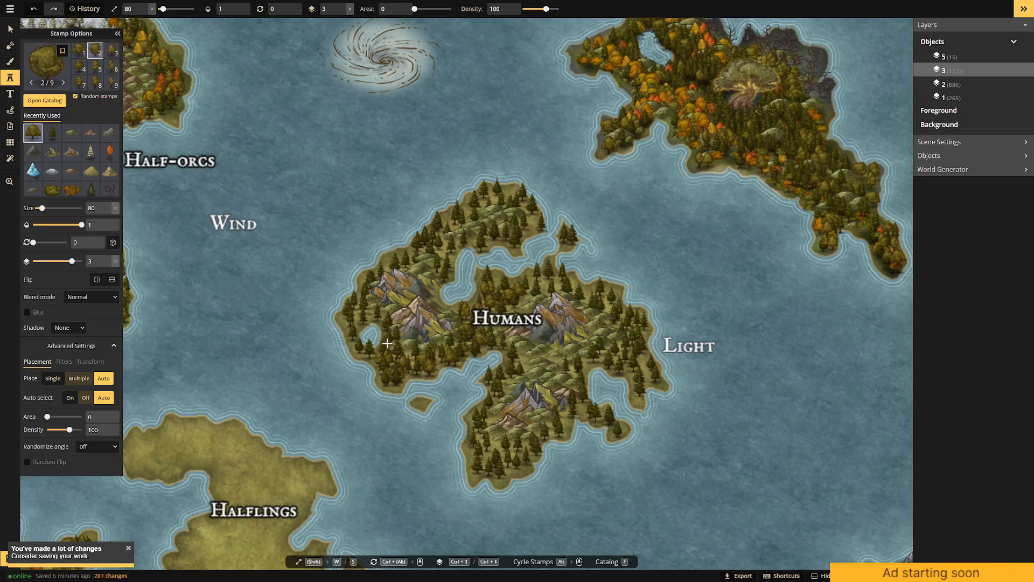
click(385, 320)
click(375, 315)
click(360, 314)
click(353, 326)
click(353, 335)
click(357, 347)
click(368, 353)
click(362, 300)
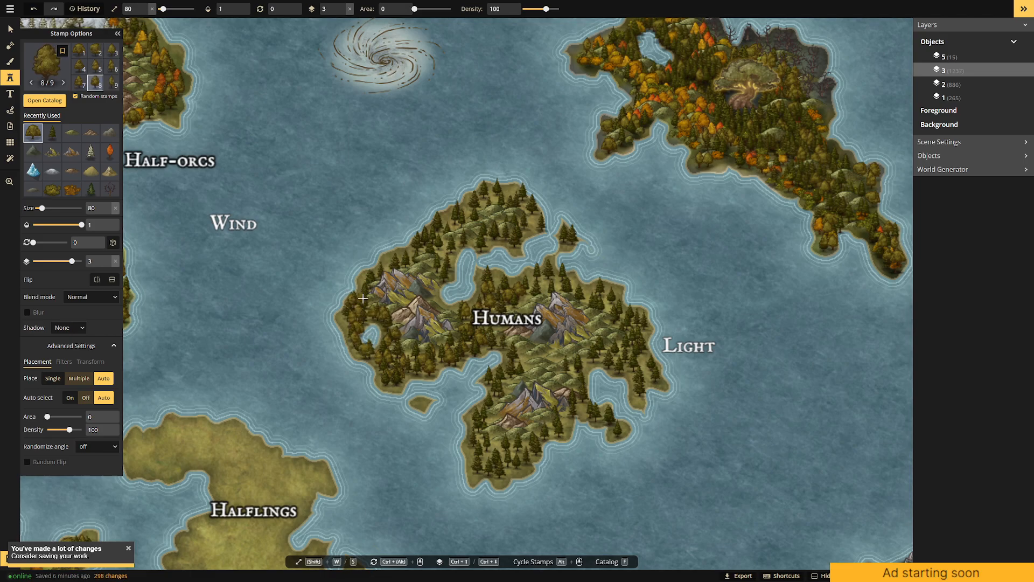
Stamp size-80 green broadleaf trees north and northeast of the western mountains, towards the northern peninsula.
click(381, 268)
click(392, 256)
click(416, 246)
click(428, 242)
click(445, 251)
click(448, 253)
click(447, 235)
Cover the northern peninsula with size-80 green broadleaf trees along its northern, eastern and southern shores.
click(437, 216)
click(453, 215)
click(467, 207)
click(477, 201)
click(486, 197)
click(494, 197)
click(504, 195)
click(517, 197)
click(525, 199)
click(531, 210)
click(537, 222)
click(527, 230)
click(515, 235)
click(499, 238)
click(477, 244)
click(488, 243)
click(505, 247)
Stamp size-80 green broadleaf trees on the northeastern islet and across the Humans continent's north-central and northeastern forests.
click(570, 243)
click(559, 250)
click(553, 261)
click(534, 279)
click(526, 282)
click(491, 277)
click(486, 292)
click(482, 279)
click(494, 283)
click(511, 280)
click(532, 284)
click(547, 286)
click(532, 293)
click(527, 297)
click(555, 288)
click(558, 282)
click(574, 285)
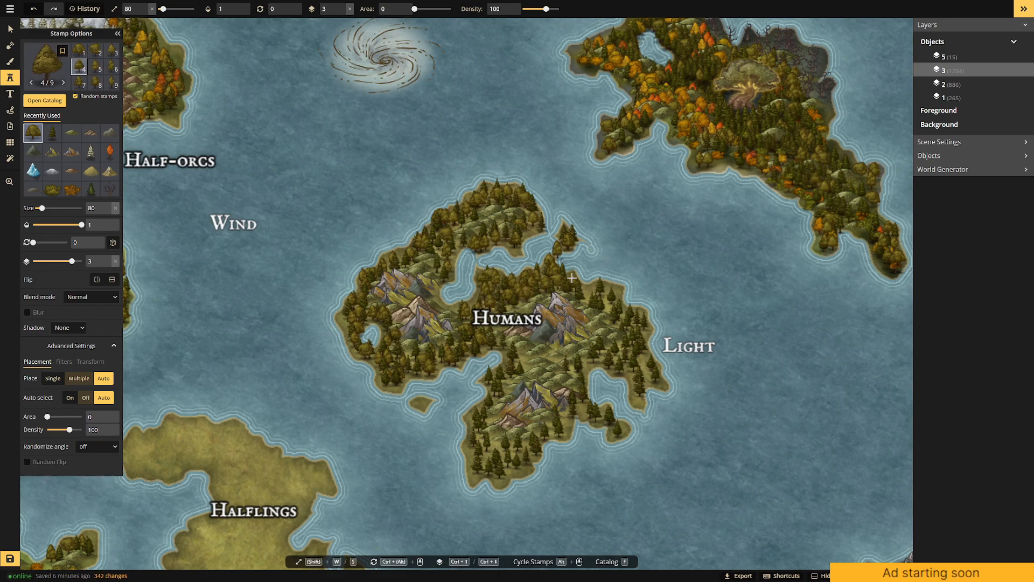
click(617, 297)
click(614, 309)
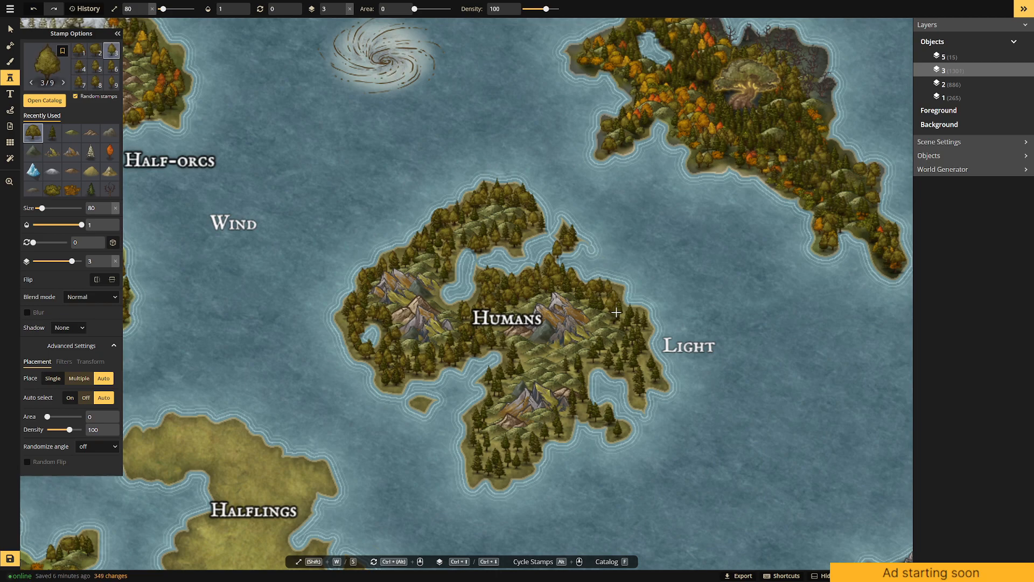
click(620, 293)
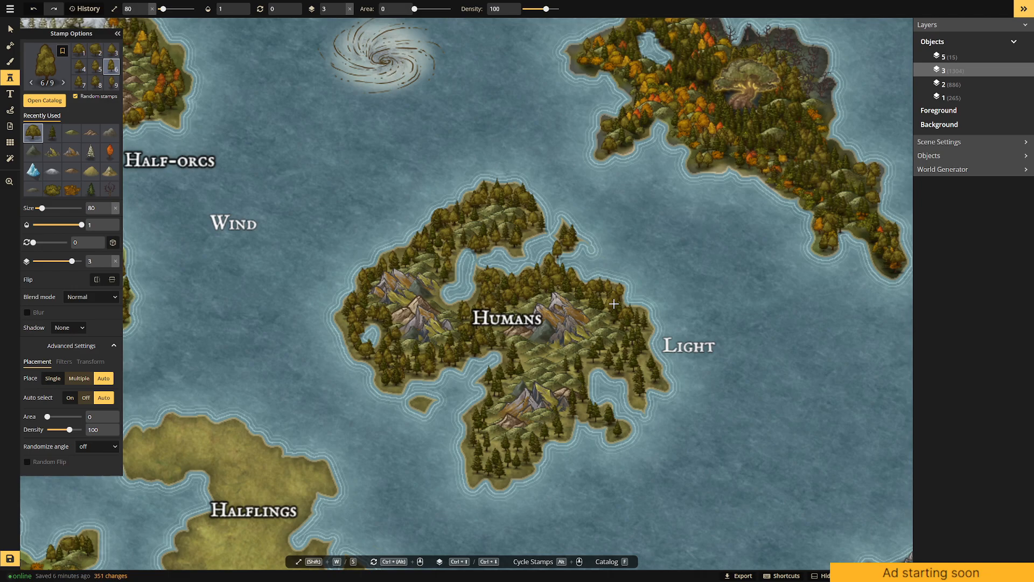
Fill the Humans continent's east and south and the small southwestern islet with size-80 green broadleaf trees.
drag(718, 218, 632, 282)
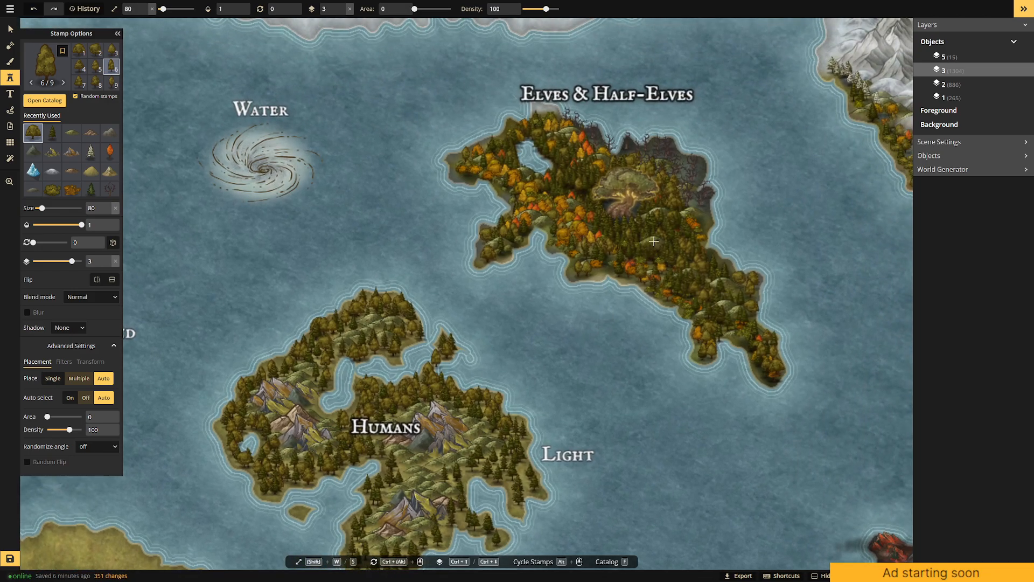
drag(595, 355, 581, 264)
mouse_move(513, 343)
mouse_down()
mouse_move(515, 391)
mouse_move(502, 412)
mouse_move(496, 379)
mouse_move(472, 379)
mouse_move(485, 359)
mouse_move(435, 385)
mouse_move(448, 436)
mouse_move(472, 426)
mouse_move(476, 451)
mouse_move(485, 448)
mouse_move(428, 437)
mouse_move(425, 427)
mouse_move(427, 451)
mouse_move(400, 454)
mouse_move(391, 474)
mouse_move(390, 458)
mouse_move(387, 485)
mouse_move(366, 492)
mouse_move(353, 476)
mouse_move(365, 467)
mouse_move(333, 462)
mouse_move(337, 436)
mouse_move(353, 426)
mouse_move(355, 393)
mouse_move(373, 372)
mouse_move(384, 382)
mouse_move(344, 364)
mouse_move(318, 381)
mouse_move(298, 421)
mouse_move(189, 366)
mouse_up()
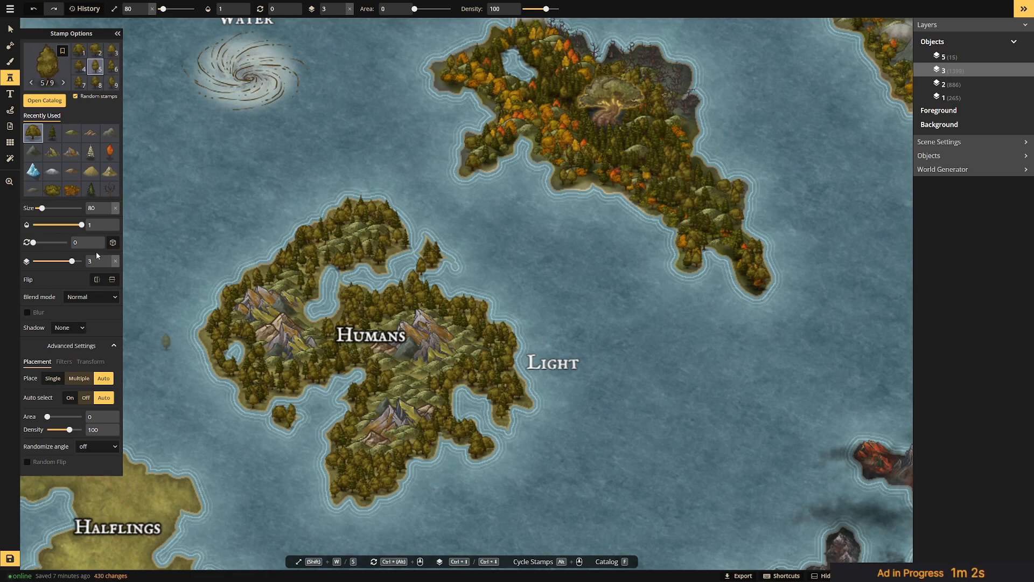
Add a few size-80 conifers to the southwestern islet and around the small western lake.
click(52, 132)
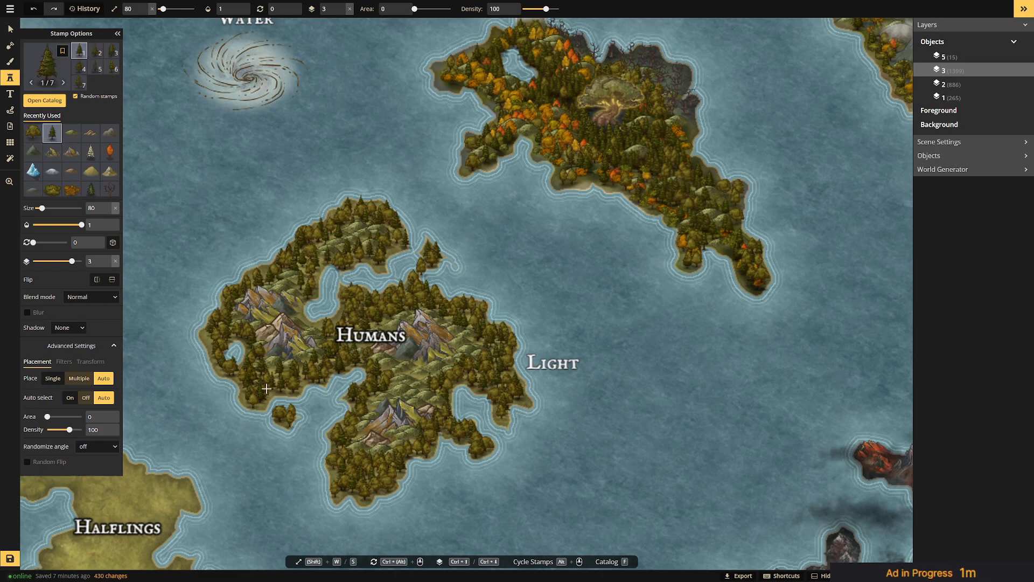
click(292, 424)
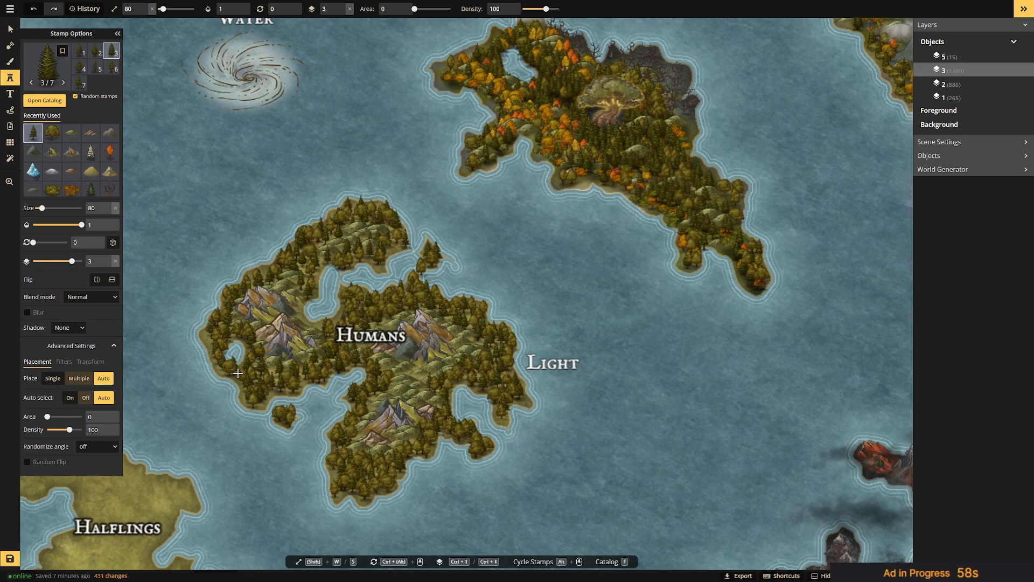
click(213, 340)
click(231, 329)
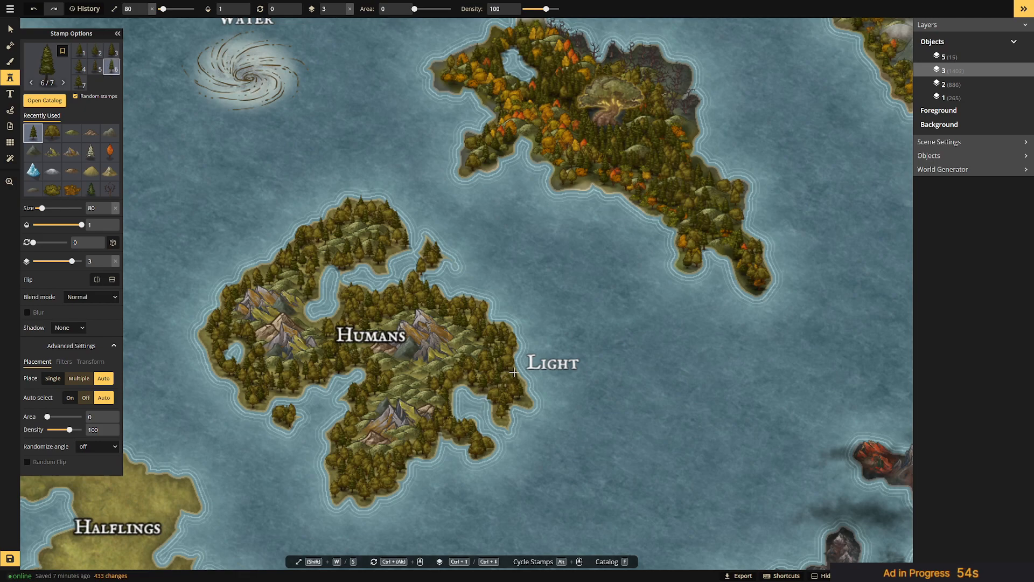
Stamp autumn-coloured trees at size 80 through the forest along the Humans continent's eastern shore.
click(110, 153)
click(514, 377)
click(510, 394)
click(503, 415)
click(503, 417)
click(493, 395)
click(484, 383)
click(479, 380)
click(475, 371)
click(462, 367)
click(482, 368)
click(494, 361)
click(492, 333)
click(504, 332)
click(510, 342)
click(507, 357)
click(490, 328)
Stamp size-80 autumn trees from the Humans continent's northeastern shore to the inner bay, including the northeastern islet.
click(477, 315)
click(469, 303)
click(462, 309)
click(456, 305)
click(447, 303)
click(436, 301)
click(428, 299)
click(420, 298)
click(418, 290)
click(414, 279)
click(417, 269)
click(422, 259)
click(429, 245)
click(411, 277)
click(401, 287)
click(391, 295)
click(371, 299)
click(364, 298)
click(358, 297)
click(353, 296)
click(345, 294)
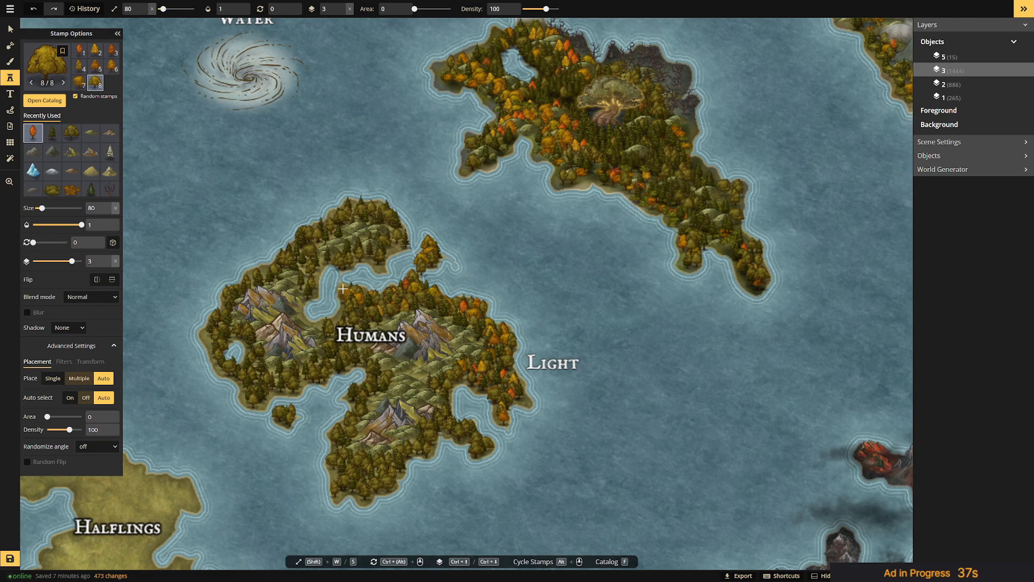
Stamp size-80 autumn trees around the Humans label's western side and through the forest south of it.
click(341, 304)
click(348, 316)
click(362, 330)
click(356, 330)
click(348, 330)
click(341, 331)
click(337, 331)
click(339, 335)
click(344, 345)
click(341, 357)
click(330, 345)
click(329, 351)
click(327, 359)
click(325, 367)
click(324, 376)
click(319, 374)
click(314, 371)
click(354, 362)
click(360, 367)
click(369, 371)
click(377, 388)
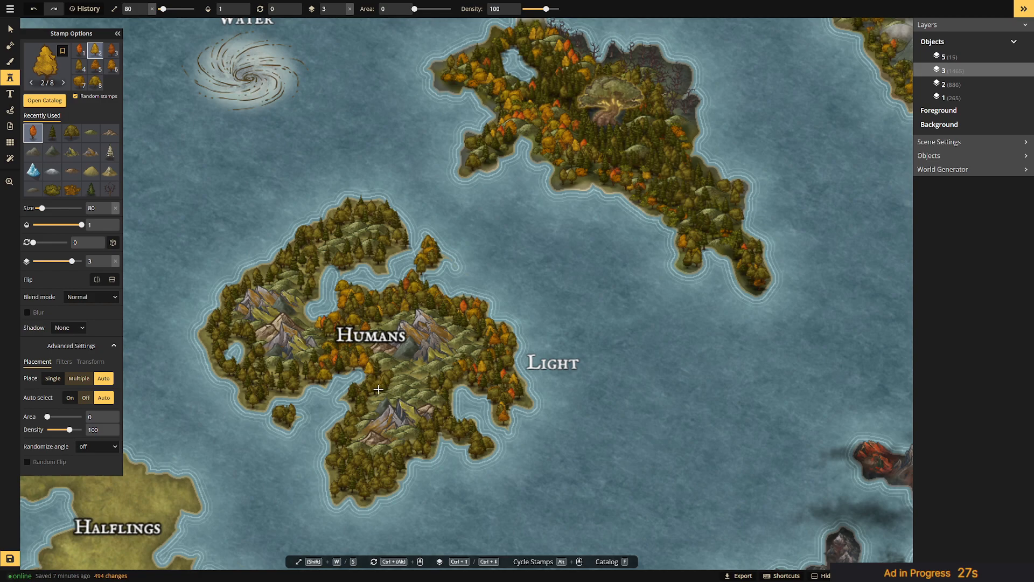
Scatter size-80 autumn trees down the southern lobe's western side and across its southern end.
click(353, 398)
click(359, 407)
click(356, 416)
click(345, 430)
click(340, 442)
click(336, 444)
click(338, 471)
click(336, 486)
click(360, 479)
click(352, 470)
click(358, 466)
click(378, 467)
click(368, 488)
click(387, 487)
click(385, 481)
click(378, 475)
click(372, 469)
Delete one autumn tree from the southern lobe's southeastern shore.
click(10, 31)
click(379, 477)
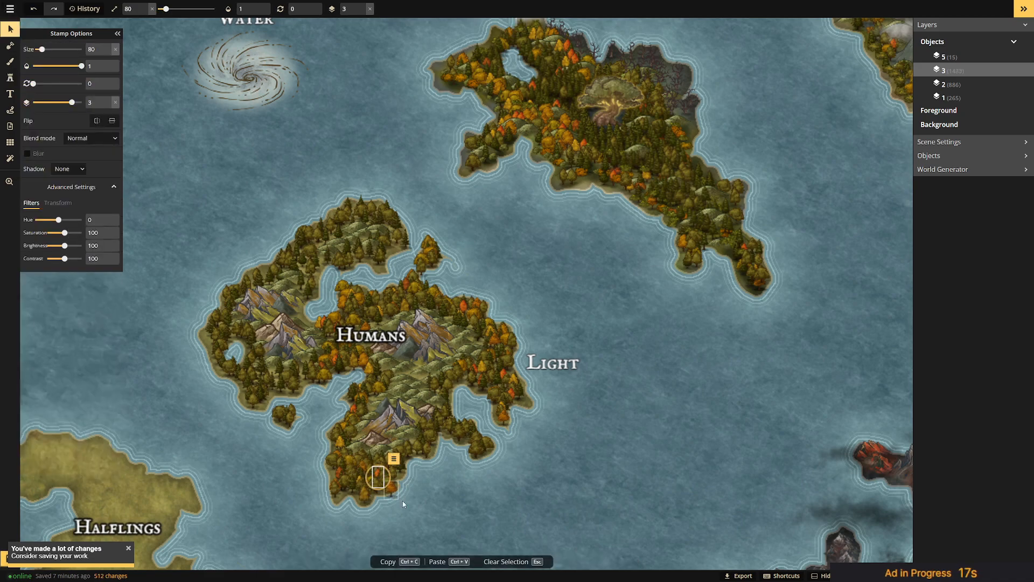
click(391, 492)
drag(389, 490, 402, 452)
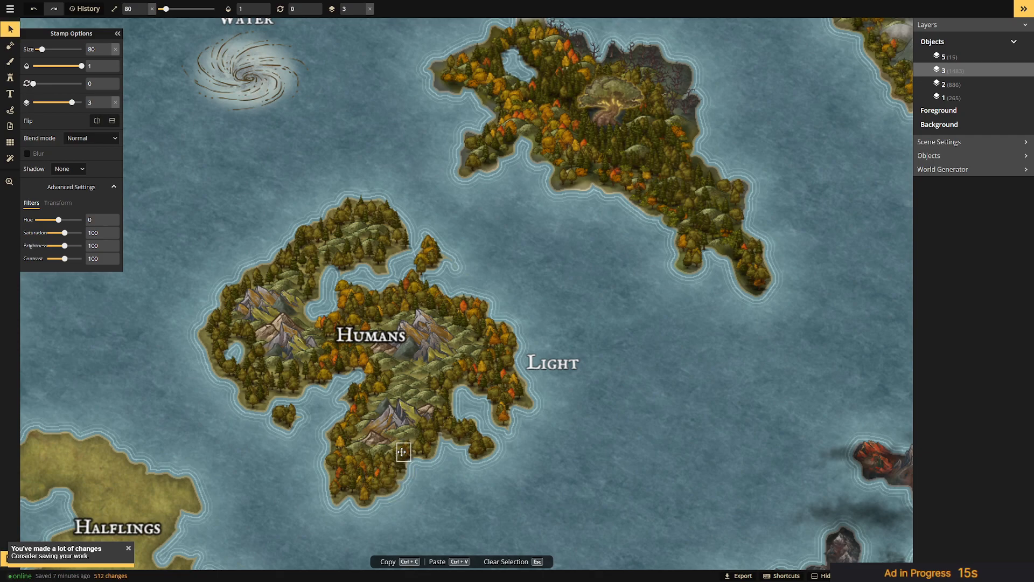
key(Delete)
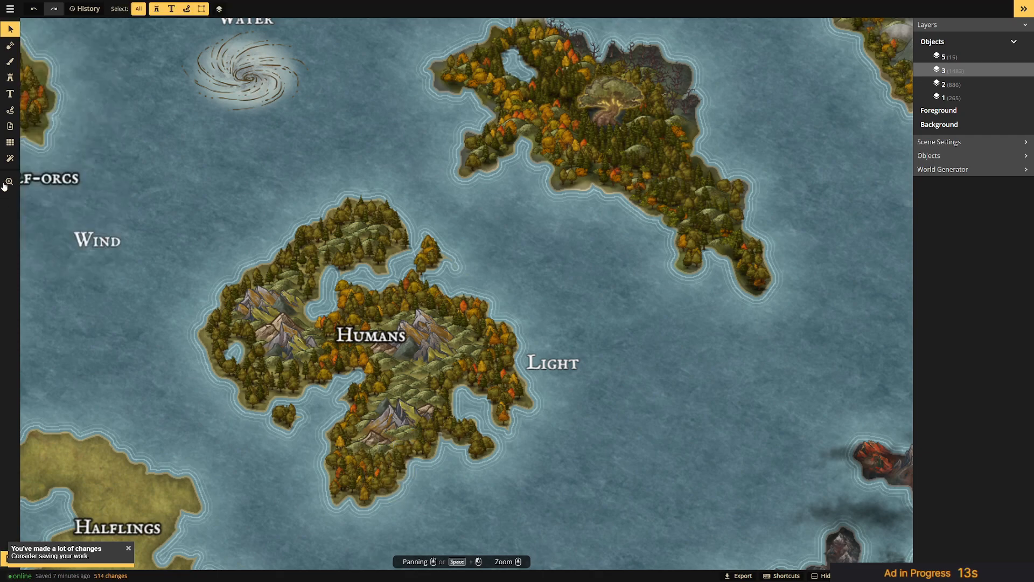
Stamp size-80 autumn trees along the southeastern shore of the Humans continent's southern lobe.
click(10, 78)
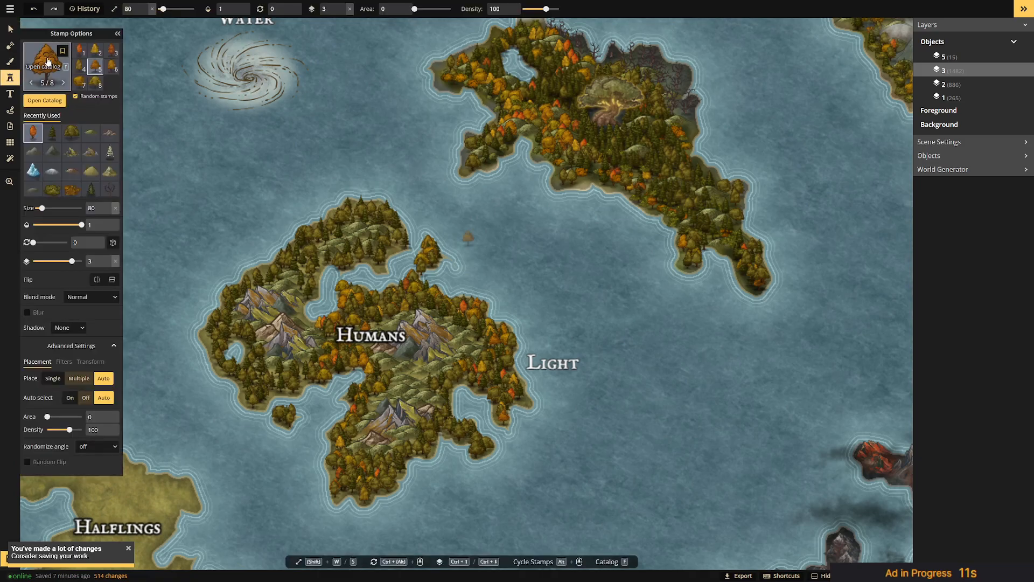
click(43, 60)
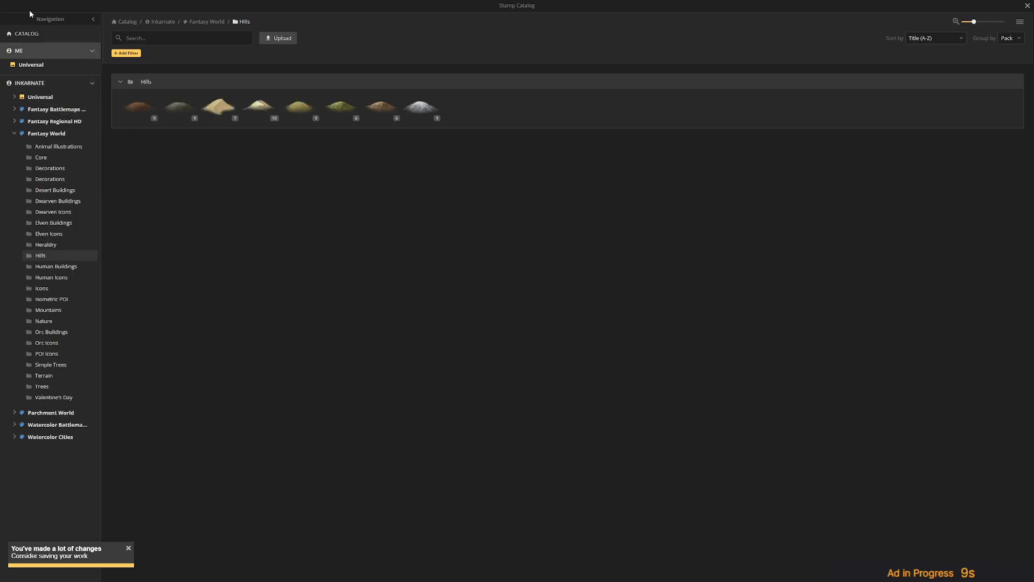
click(1028, 6)
click(432, 447)
click(424, 448)
click(412, 451)
click(398, 456)
click(400, 470)
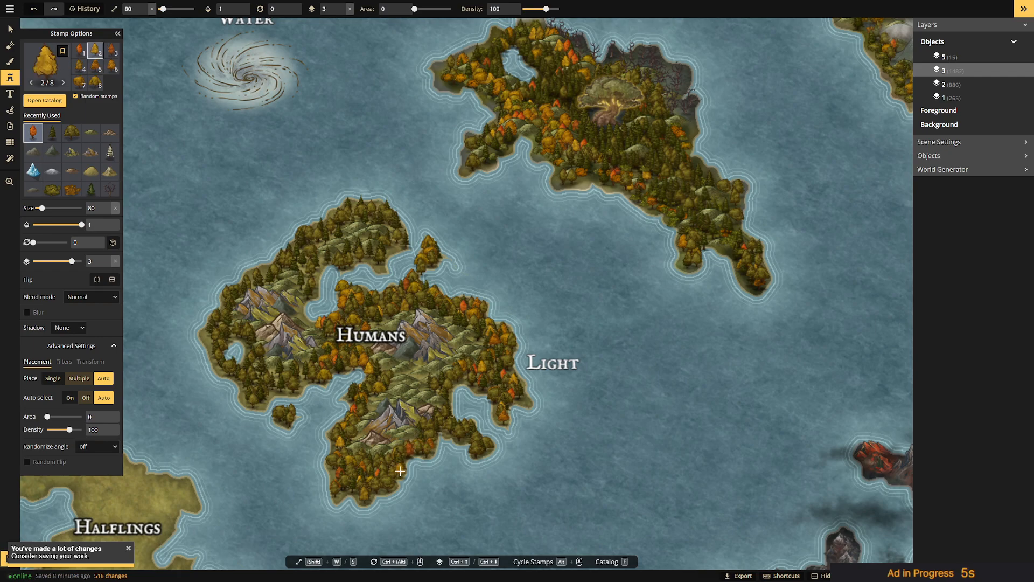
click(400, 476)
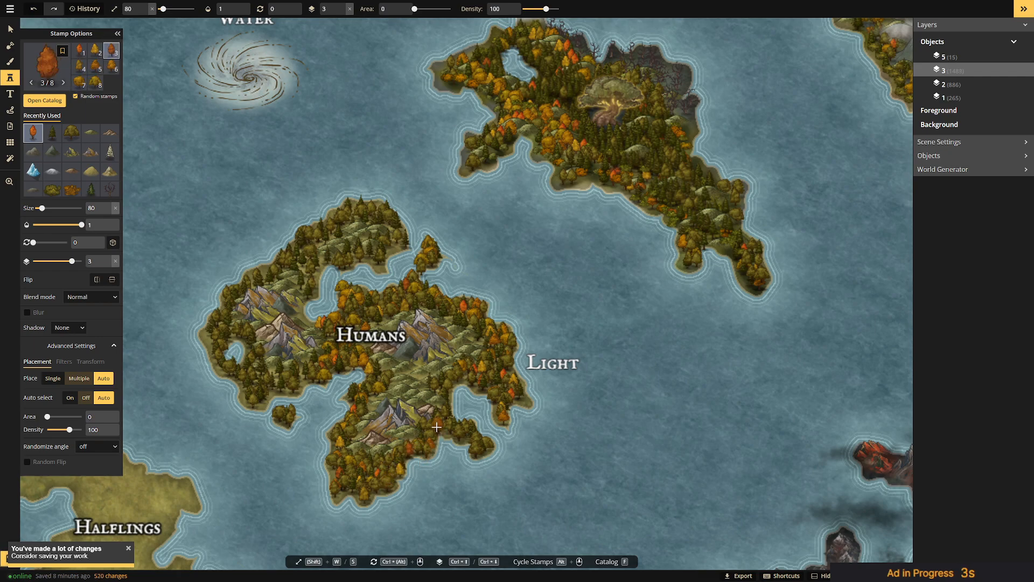
Stamp size-80 autumn trees along the small peninsula jutting southeast from the southern lobe.
click(437, 425)
click(454, 427)
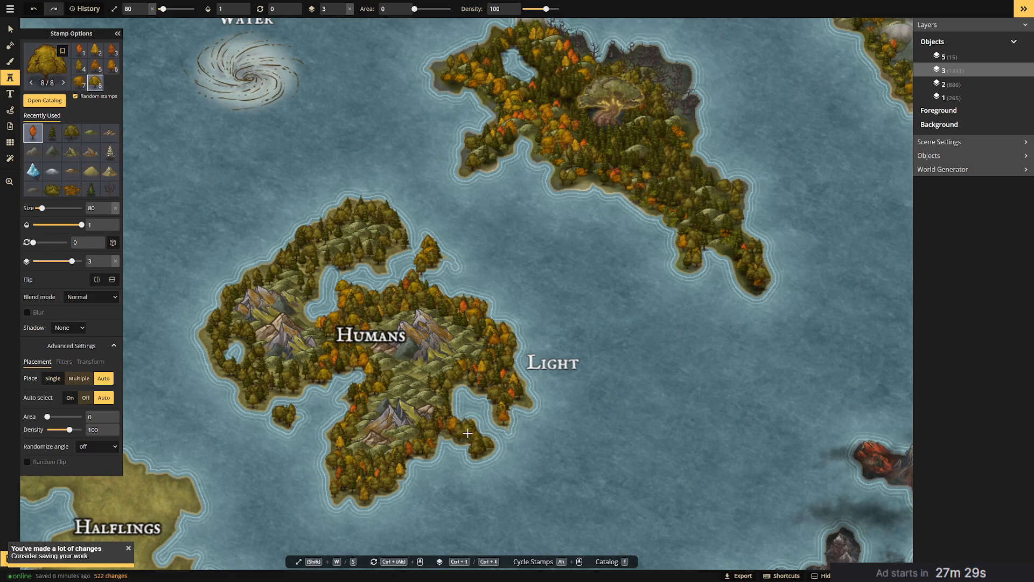
click(474, 442)
click(478, 446)
click(483, 449)
click(487, 446)
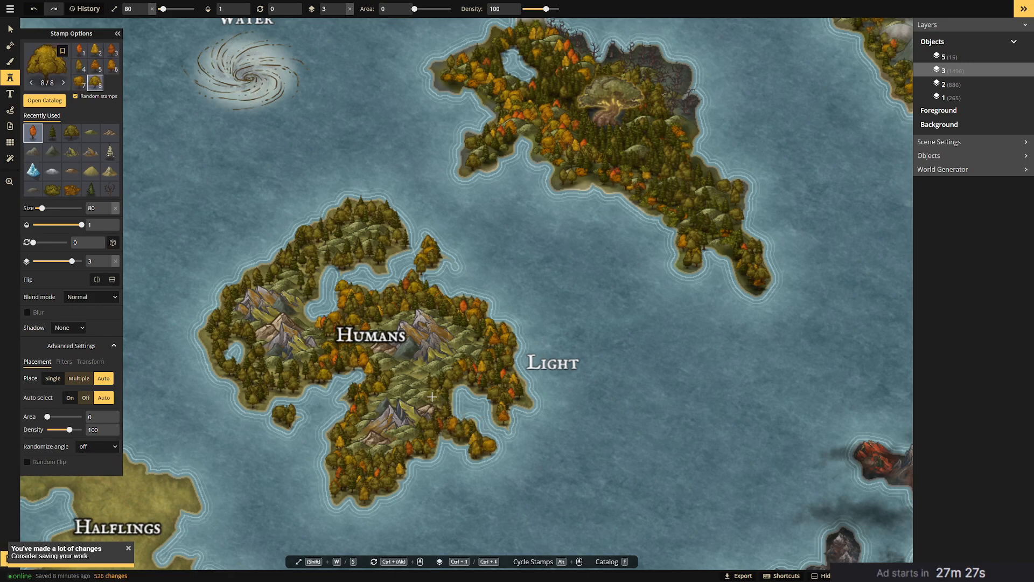
Stamp a few size-80 autumn trees inland of the Humans continent's southeastern bay, below the central mountains.
click(441, 382)
click(445, 380)
click(451, 377)
click(444, 382)
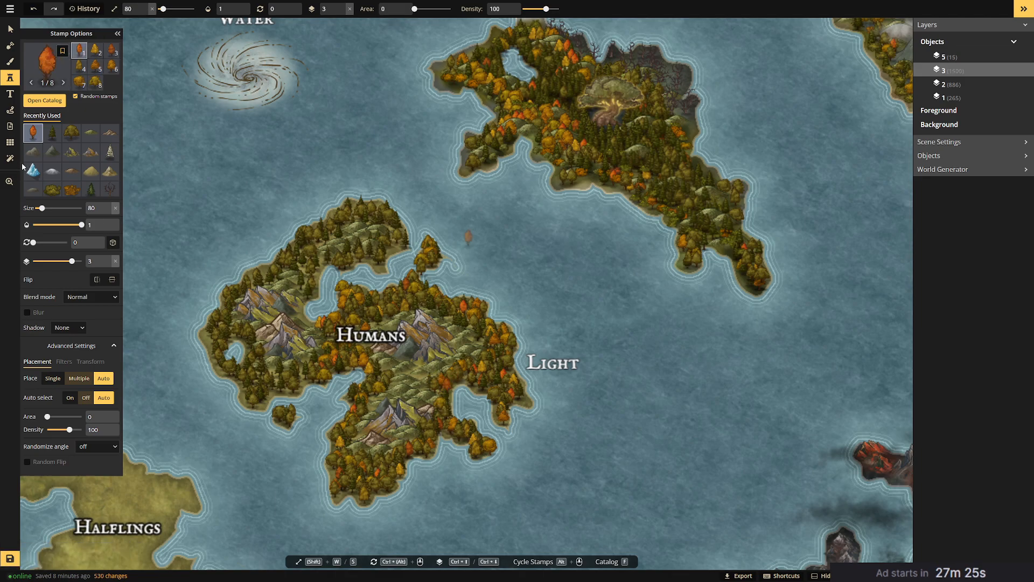
Choose the Rocky Cliffs stamp from the Fantasy World Terrain folder in the stamp catalog.
click(36, 67)
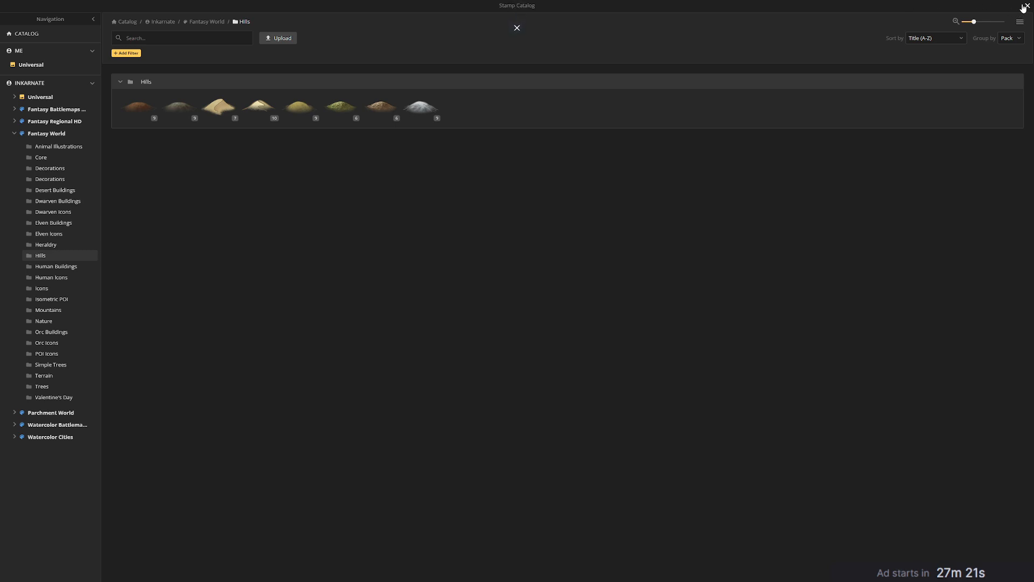
click(48, 388)
click(45, 375)
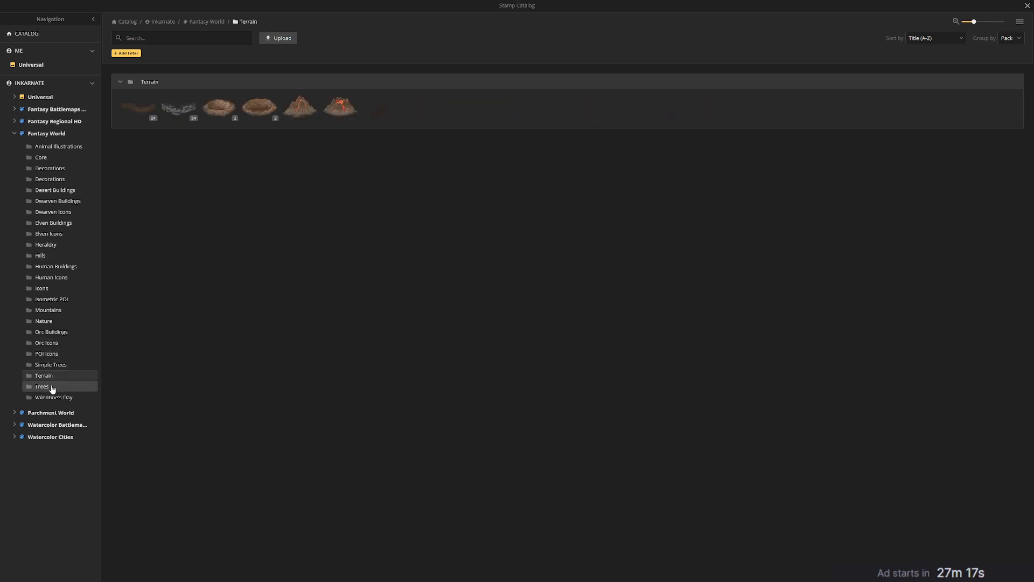
mouse_move(253, 105)
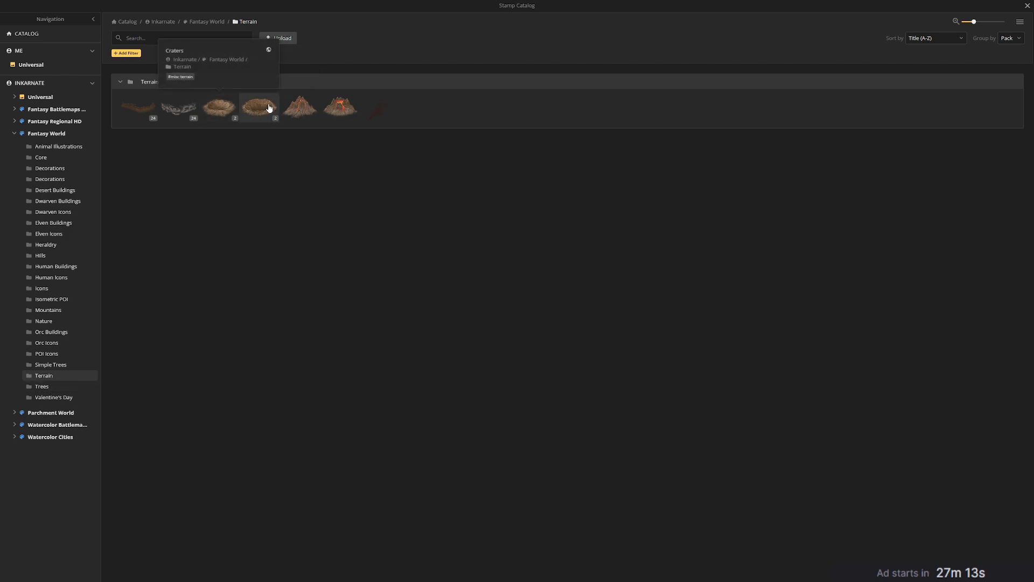
mouse_move(290, 107)
mouse_move(195, 106)
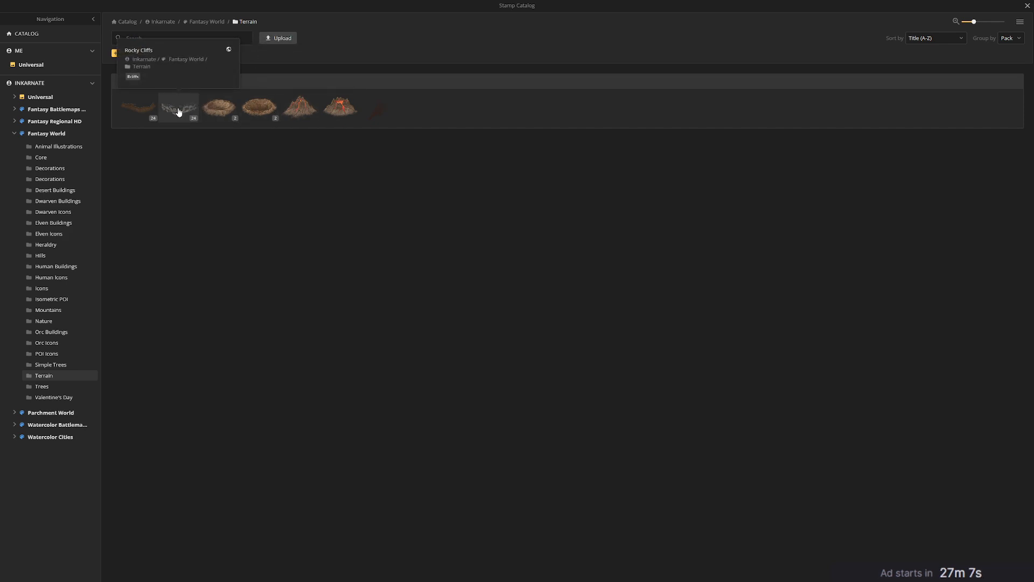
click(179, 111)
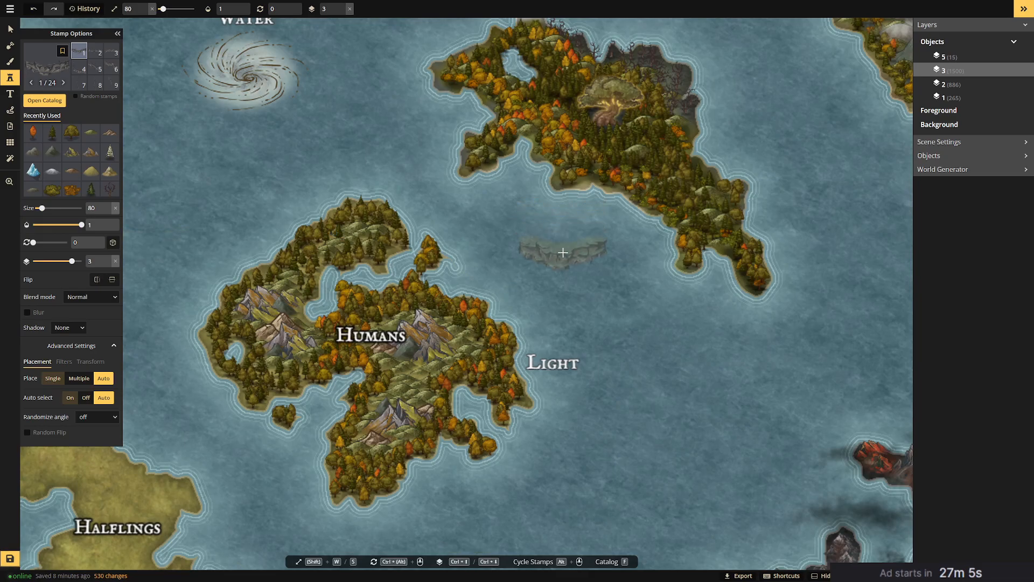
Try a rocky cliff on the small cape below the Darkness label at size 37 and rotation 344, and delete it.
drag(735, 264, 143, 373)
scroll(504, 188, up, 5)
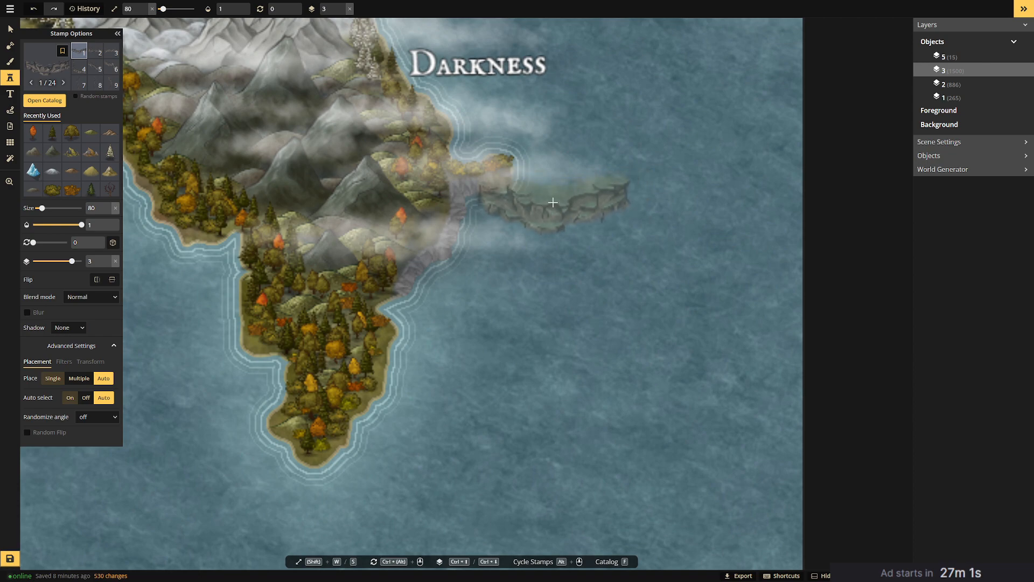
click(515, 182)
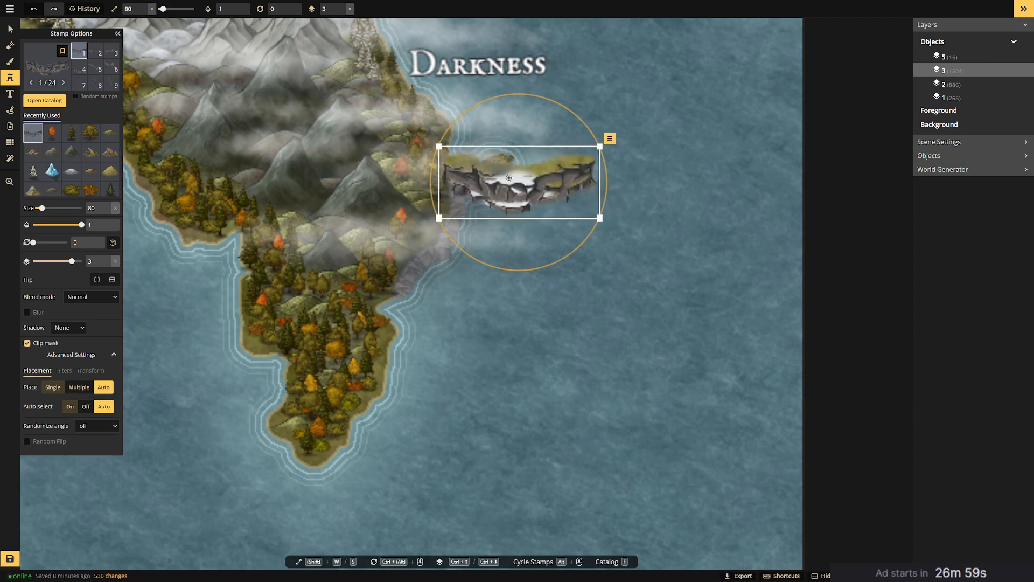
drag(438, 146, 487, 169)
drag(560, 189, 496, 183)
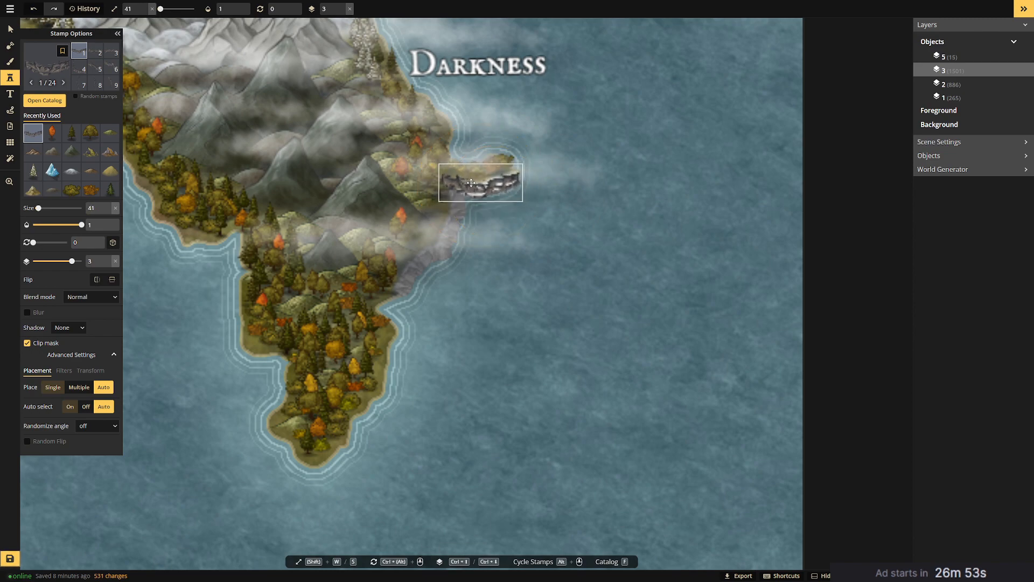
drag(445, 167, 447, 168)
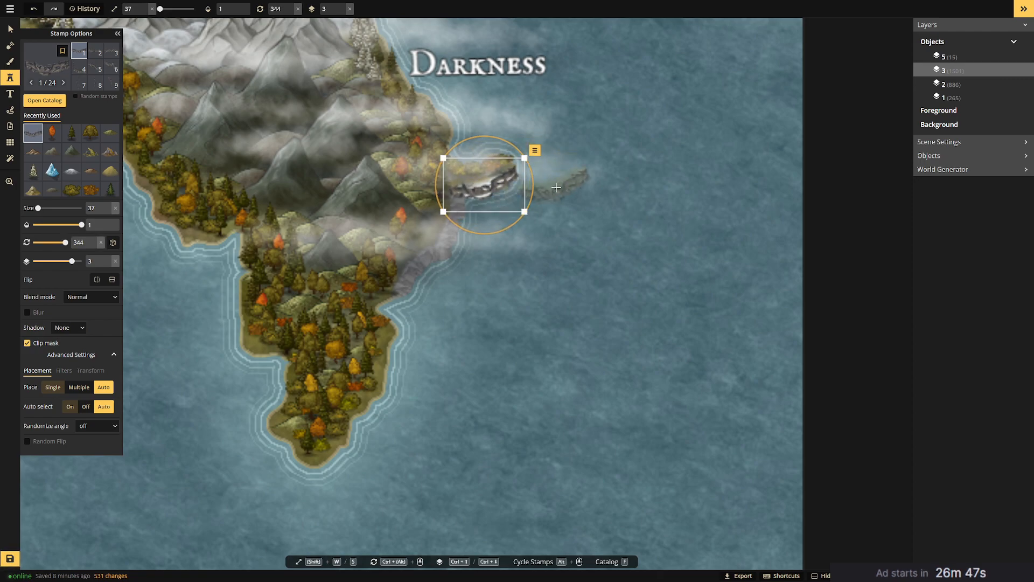
key(Delete)
Try a size-37 rocky cliff on the inner shore of the Humans continent's northern arm, rotated to 2, and delete it.
scroll(436, 308, down, 5)
drag(252, 270, 655, 279)
drag(411, 262, 594, 166)
drag(435, 344, 261, 273)
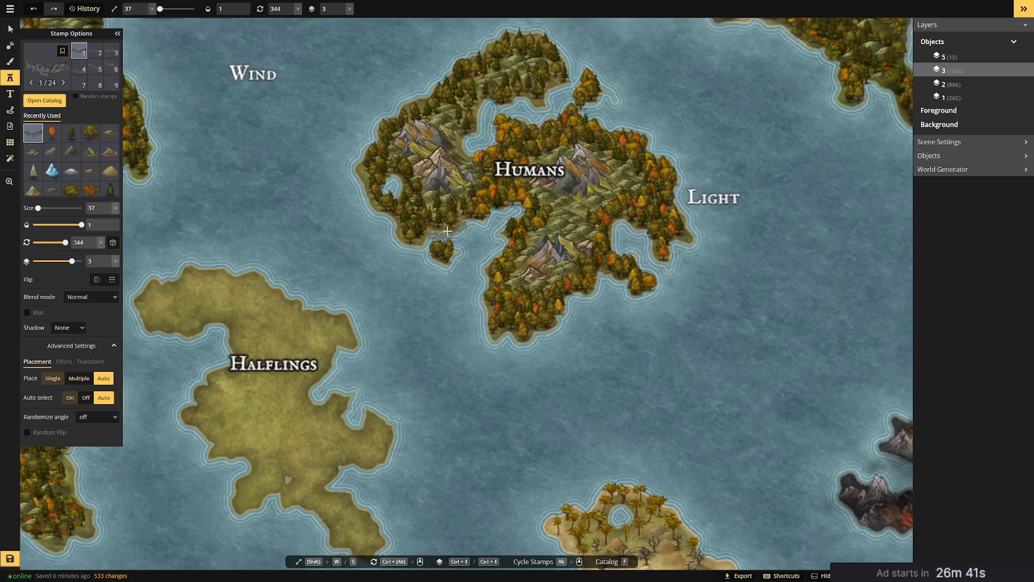
click(399, 303)
drag(420, 279, 504, 99)
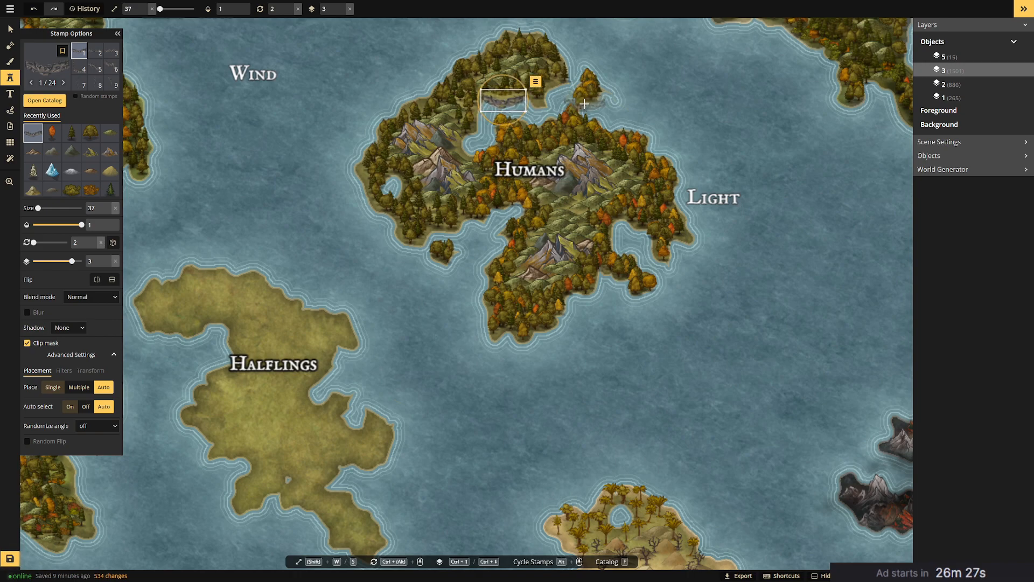
key(Delete)
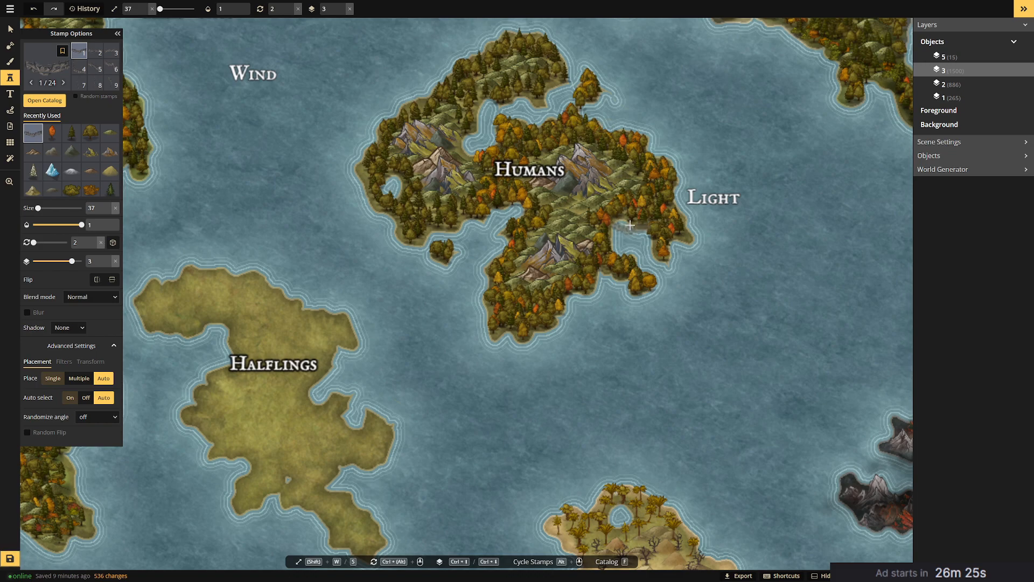
Switch to Rocky Cliffs variant 24 and try it at size 37 on the shore below the Darkness label.
click(96, 67)
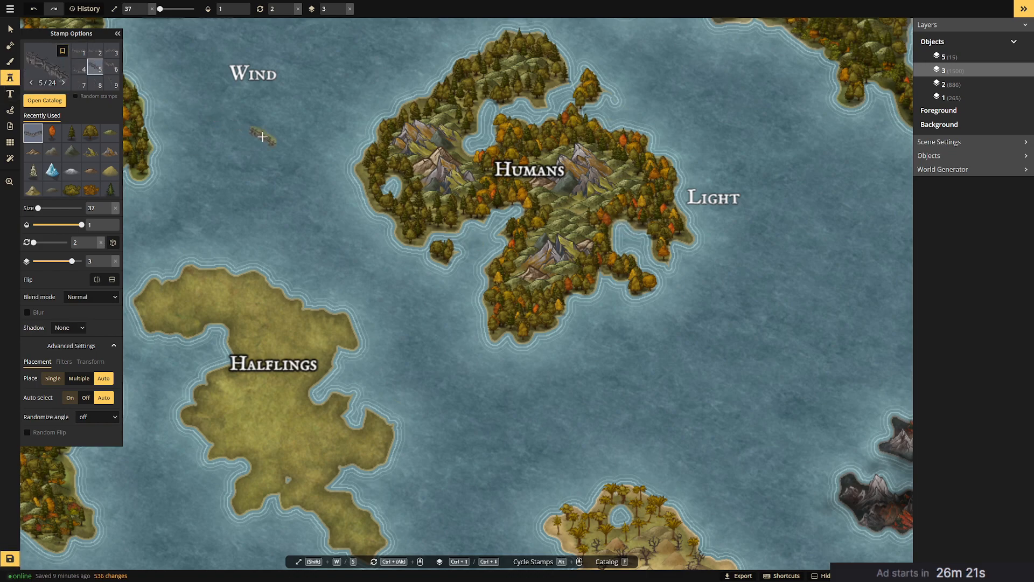
click(112, 68)
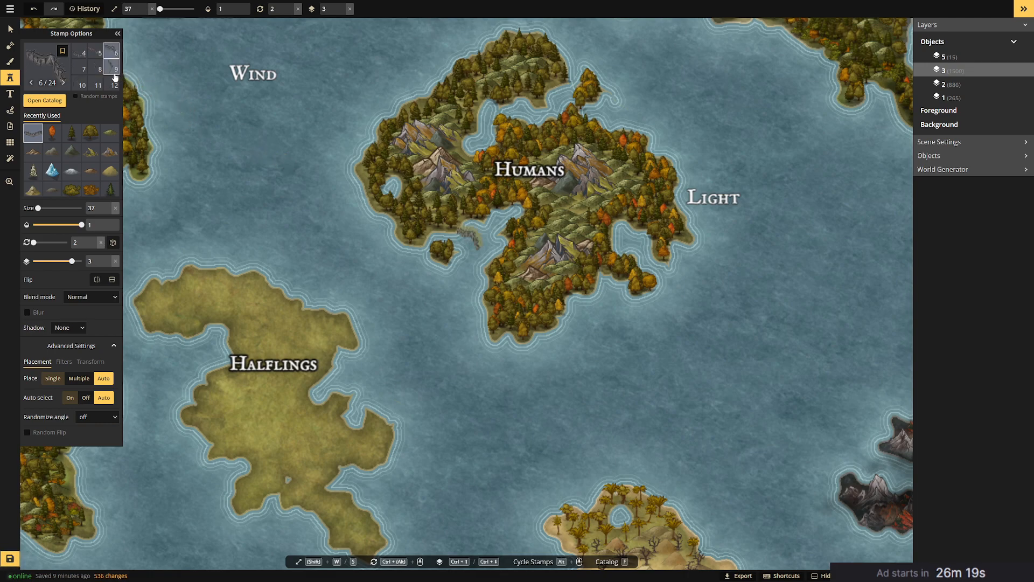
scroll(107, 82, down, 3)
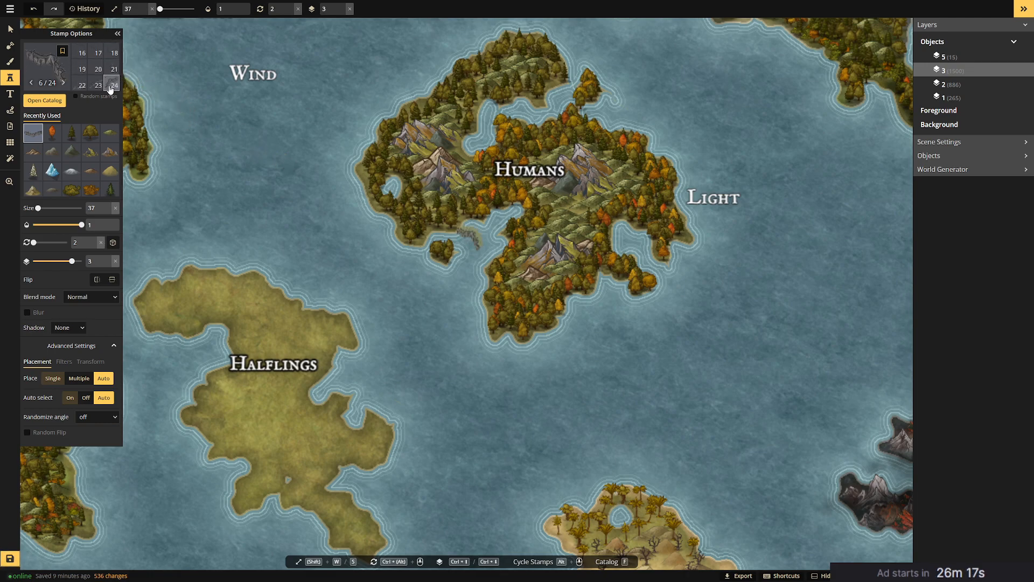
click(113, 84)
drag(811, 187, 269, 314)
drag(708, 89, 462, 188)
scroll(455, 115, up, 3)
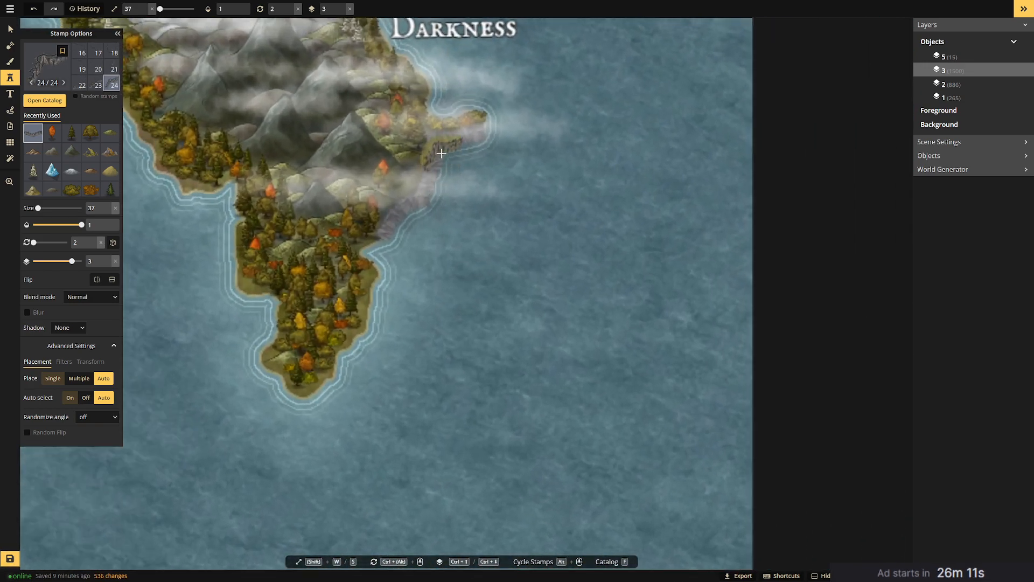
click(447, 146)
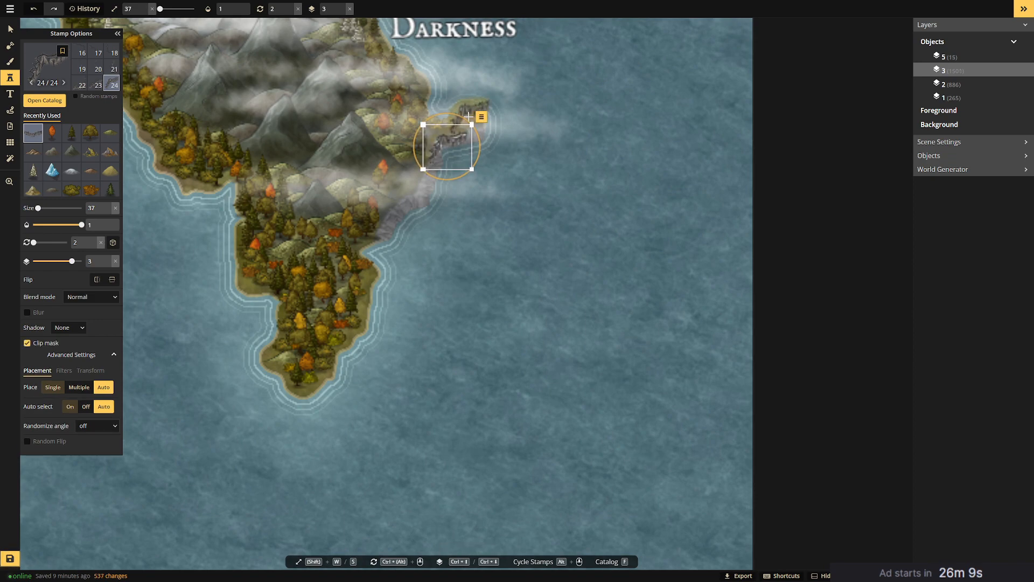
Inspect the settings of the existing cliff stamps on the Darkness shore and undo the newly added cliff.
click(466, 117)
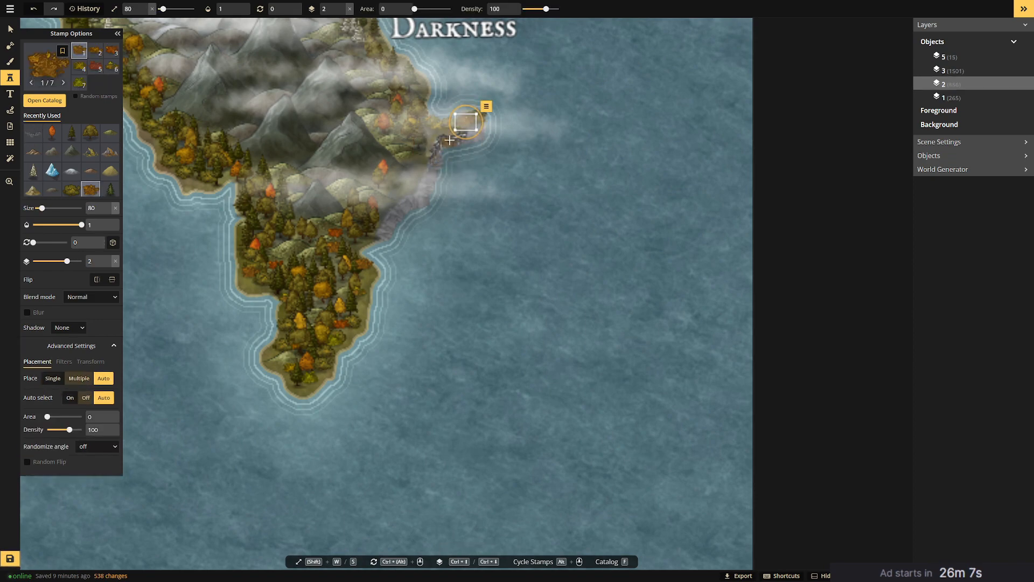
click(557, 162)
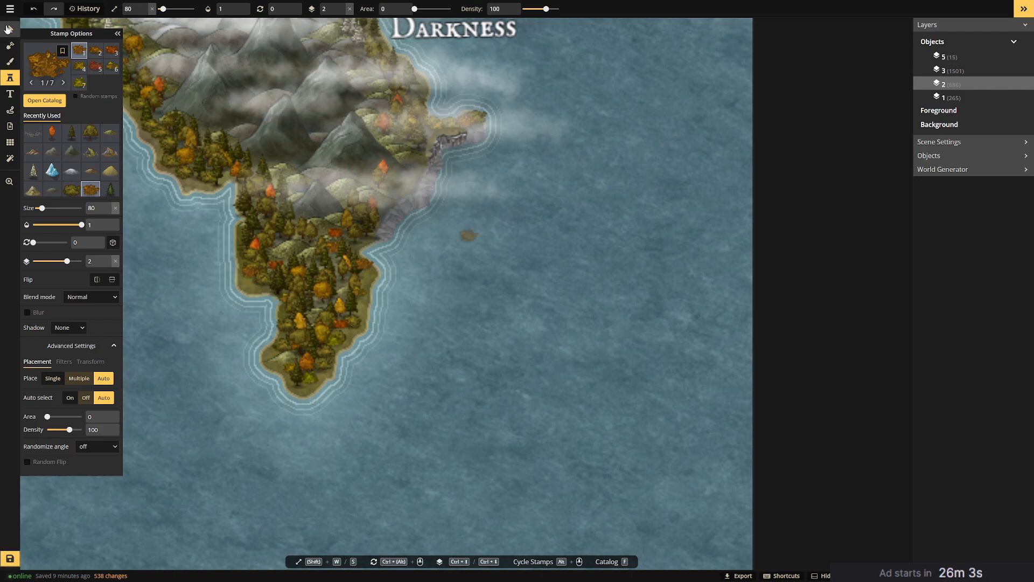
click(10, 29)
click(464, 138)
click(449, 142)
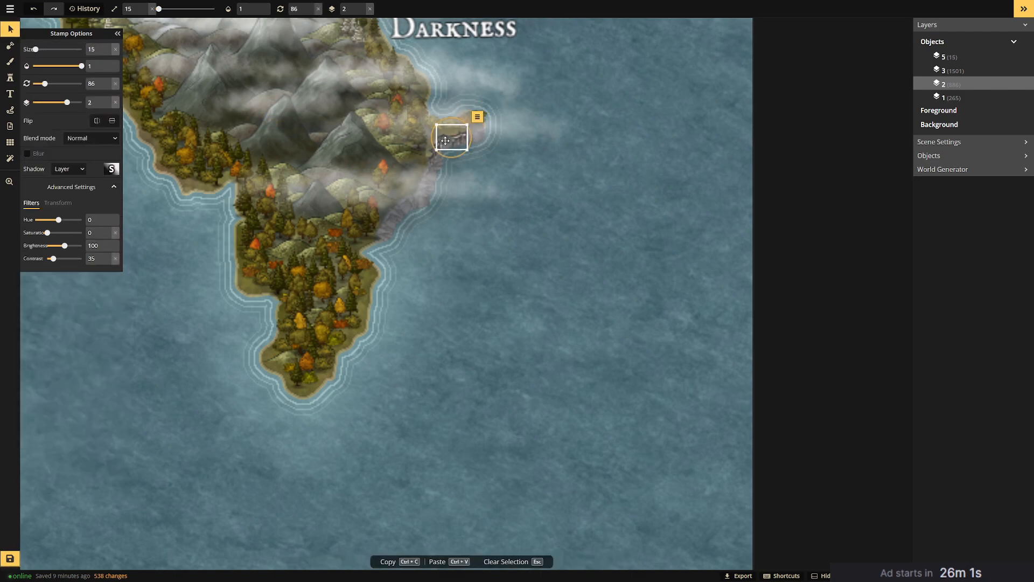
drag(432, 154, 431, 137)
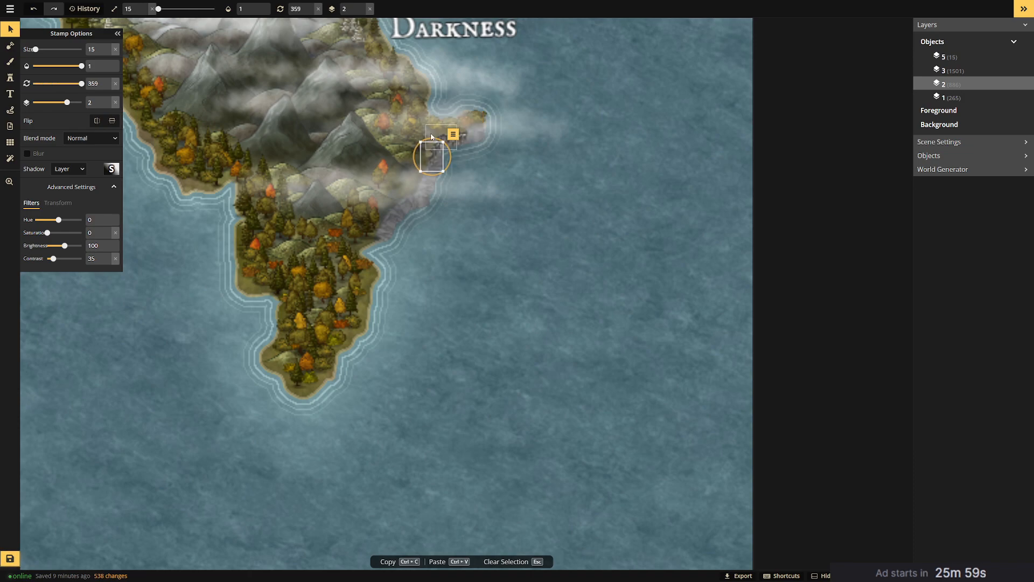
click(512, 168)
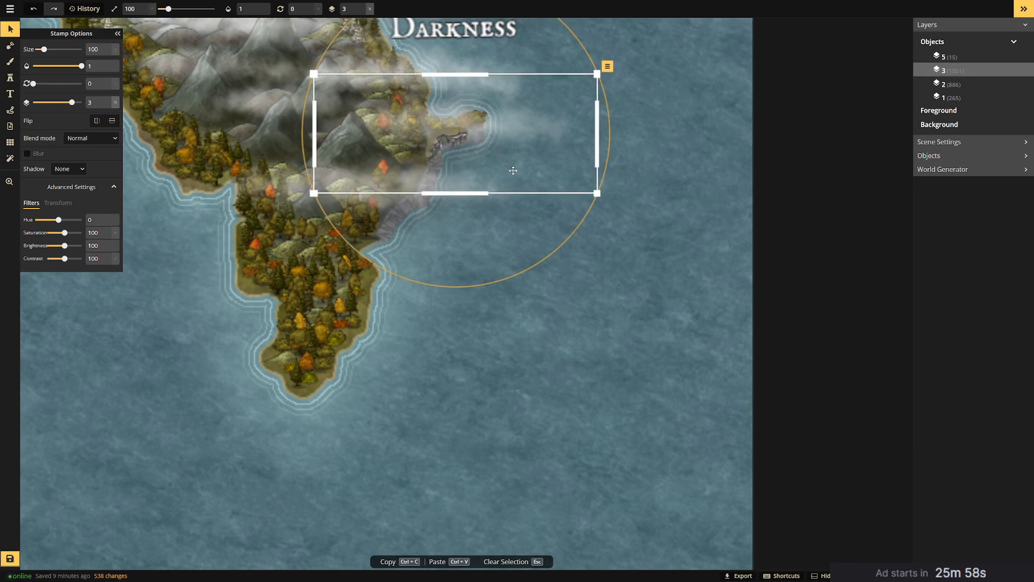
click(635, 263)
key(ctrl+z)
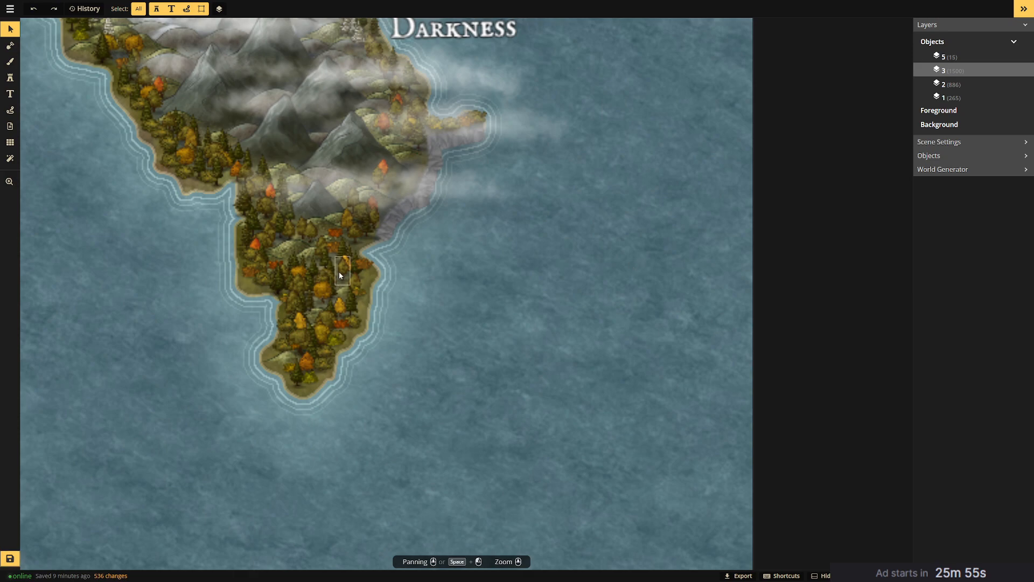
scroll(339, 274, down, 2)
scroll(311, 240, down, 2)
scroll(314, 243, down, 1)
drag(318, 226, 604, 137)
drag(396, 248, 647, 144)
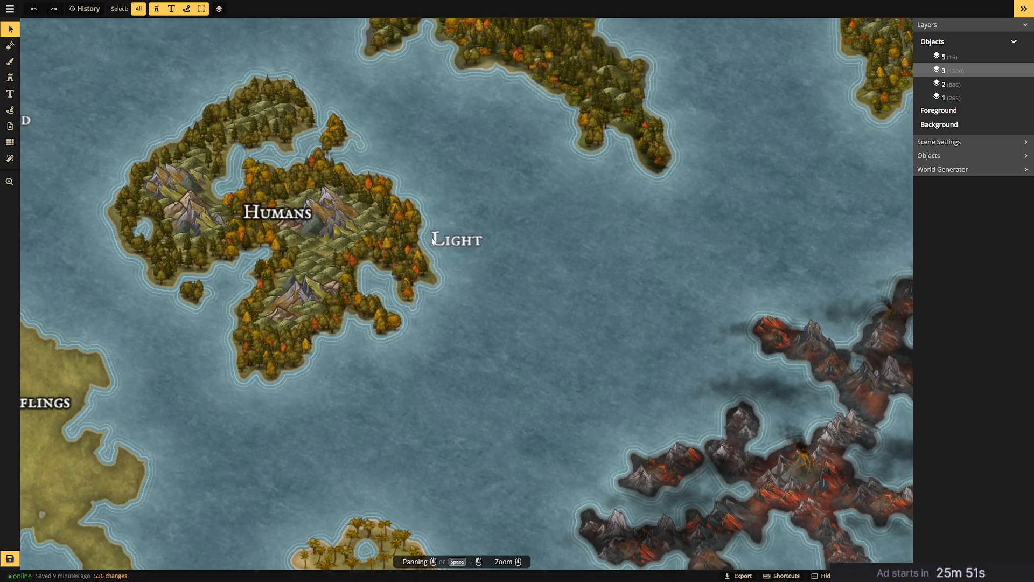
Paint the dark olive-green grass texture onto the foreground beneath the Humans island's forests, hills and coastline with a size 17 round brush.
drag(429, 242, 608, 173)
mouse_move(376, 258)
mouse_down()
mouse_move(531, 212)
mouse_move(535, 227)
mouse_move(458, 246)
mouse_move(411, 299)
mouse_up()
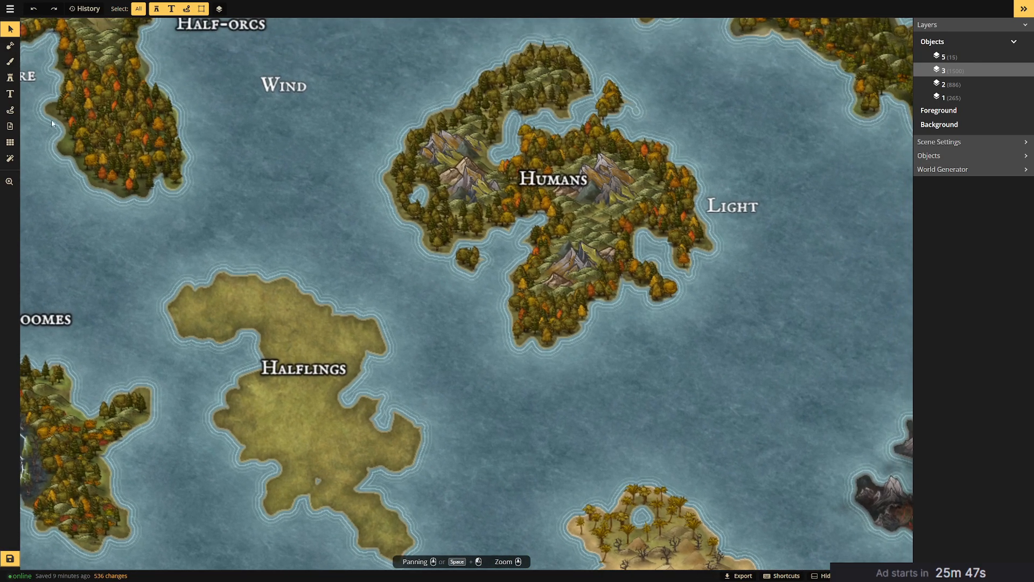
click(9, 63)
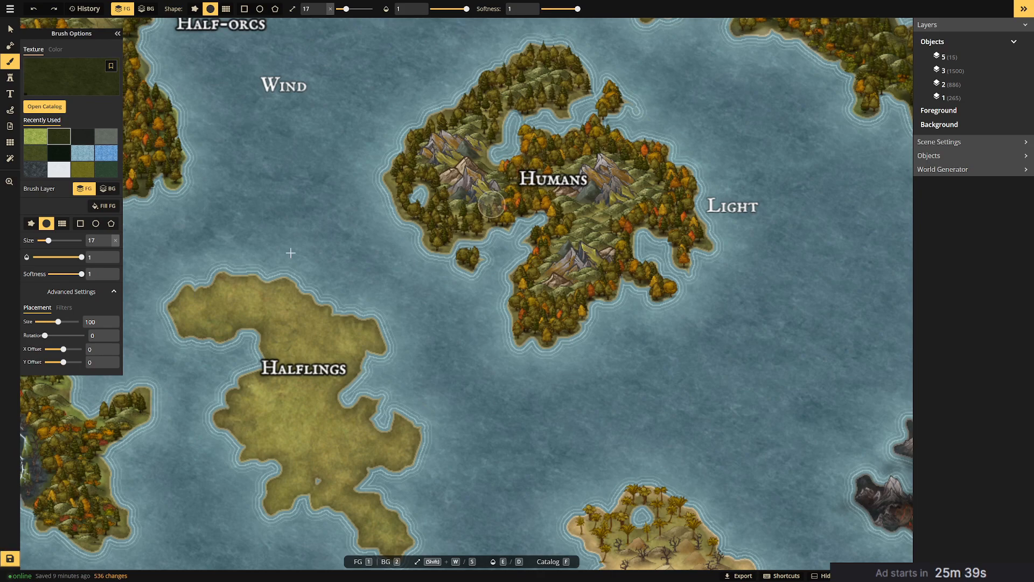
click(35, 153)
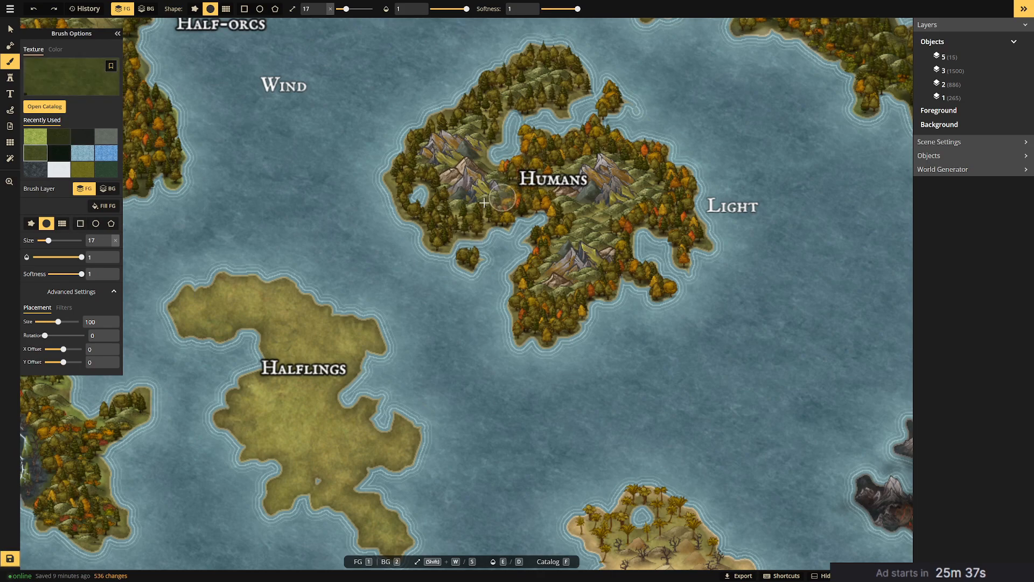
mouse_move(471, 219)
mouse_down()
mouse_move(502, 217)
mouse_move(443, 229)
mouse_move(423, 175)
mouse_move(397, 171)
mouse_move(458, 117)
mouse_move(484, 110)
mouse_move(494, 124)
mouse_move(502, 85)
mouse_move(545, 66)
mouse_move(527, 59)
mouse_move(566, 65)
mouse_move(572, 83)
mouse_move(559, 104)
mouse_move(531, 101)
mouse_up()
mouse_move(625, 182)
mouse_down()
mouse_move(601, 154)
mouse_move(541, 145)
mouse_move(527, 201)
mouse_move(579, 217)
mouse_move(545, 272)
mouse_move(536, 321)
mouse_move(608, 278)
mouse_move(619, 240)
mouse_move(650, 212)
mouse_move(689, 234)
mouse_move(692, 204)
mouse_move(632, 142)
mouse_move(655, 150)
mouse_move(610, 150)
mouse_move(617, 102)
mouse_move(638, 167)
mouse_move(699, 244)
mouse_up()
click(627, 283)
click(641, 288)
click(666, 296)
click(624, 303)
click(531, 332)
click(513, 337)
click(516, 313)
click(470, 261)
click(478, 258)
click(432, 224)
click(441, 240)
click(396, 184)
click(393, 192)
click(473, 145)
click(457, 120)
click(476, 130)
click(482, 160)
click(503, 170)
click(525, 105)
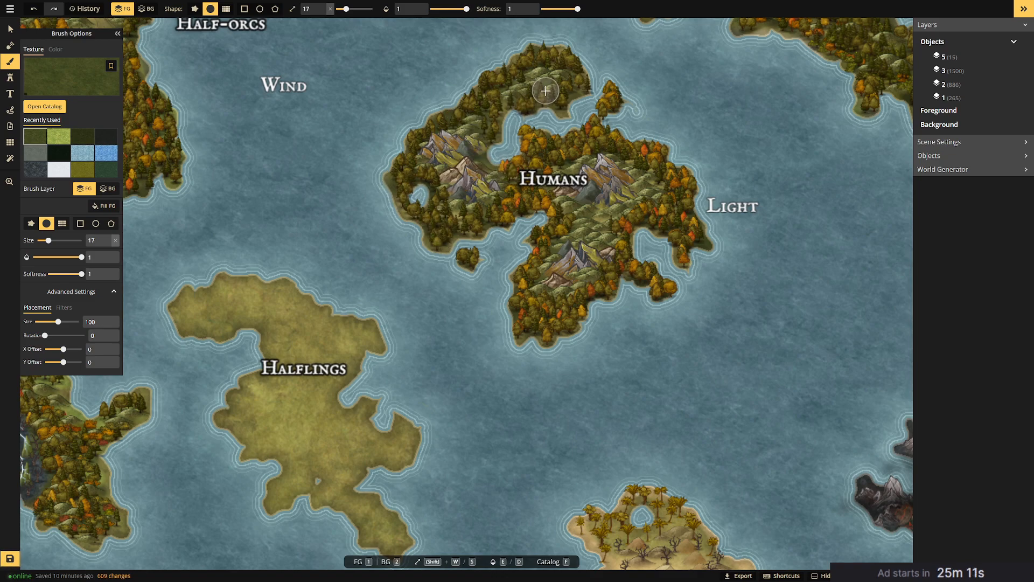
click(572, 89)
click(621, 100)
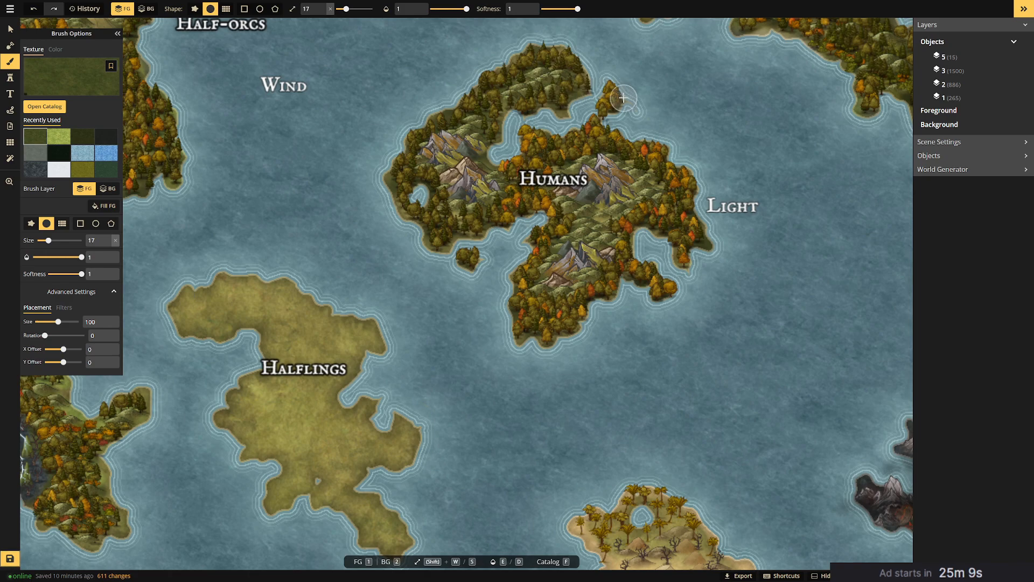
Place a size 37 crater stamp from the Fantasy World Terrain catalog on the desert, just south of its dead trees.
drag(425, 305, 501, 149)
scroll(501, 150, up, 1)
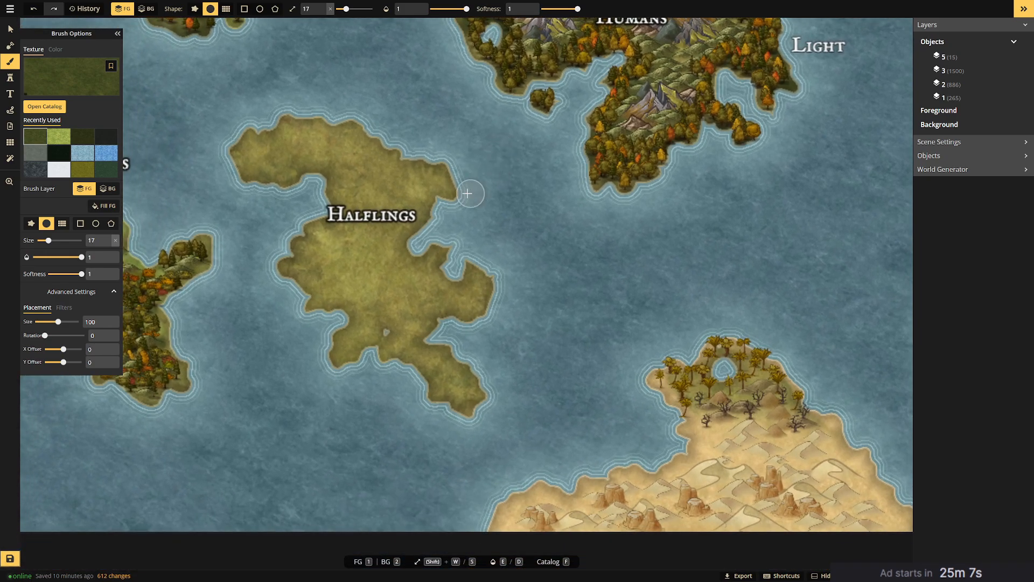
scroll(466, 209, down, 2)
drag(640, 300, 473, 187)
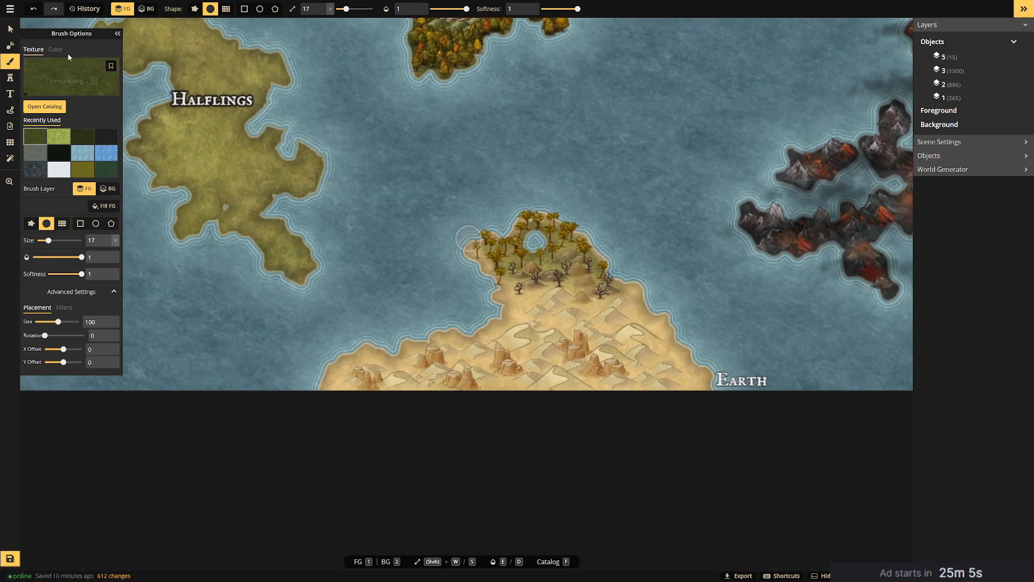
click(10, 78)
click(46, 66)
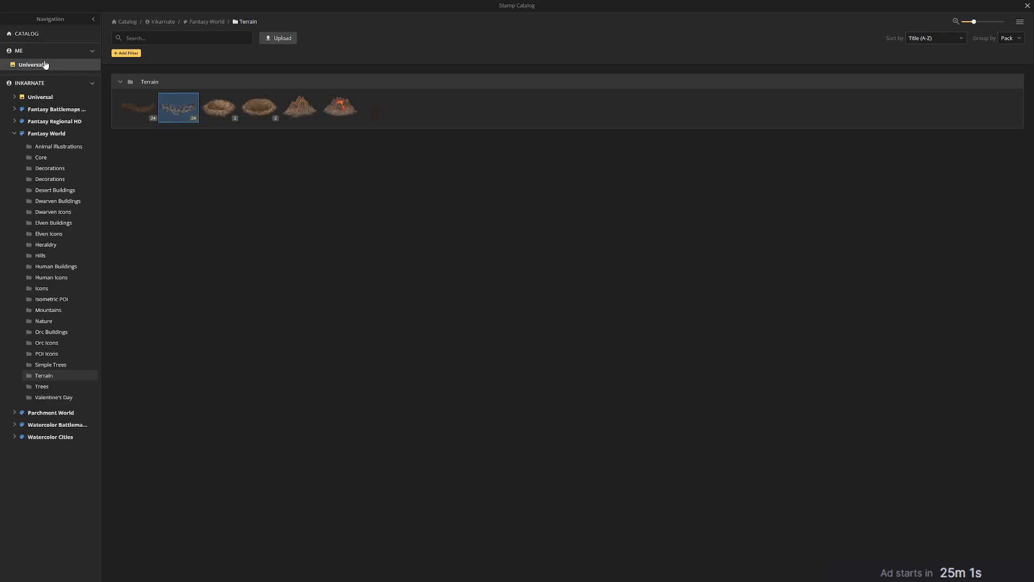
click(228, 109)
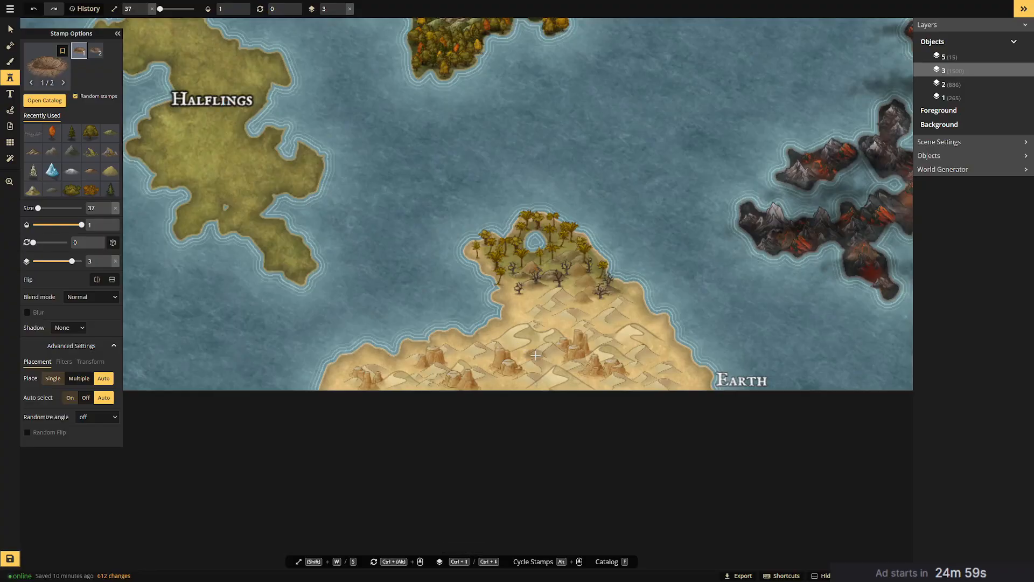
click(518, 305)
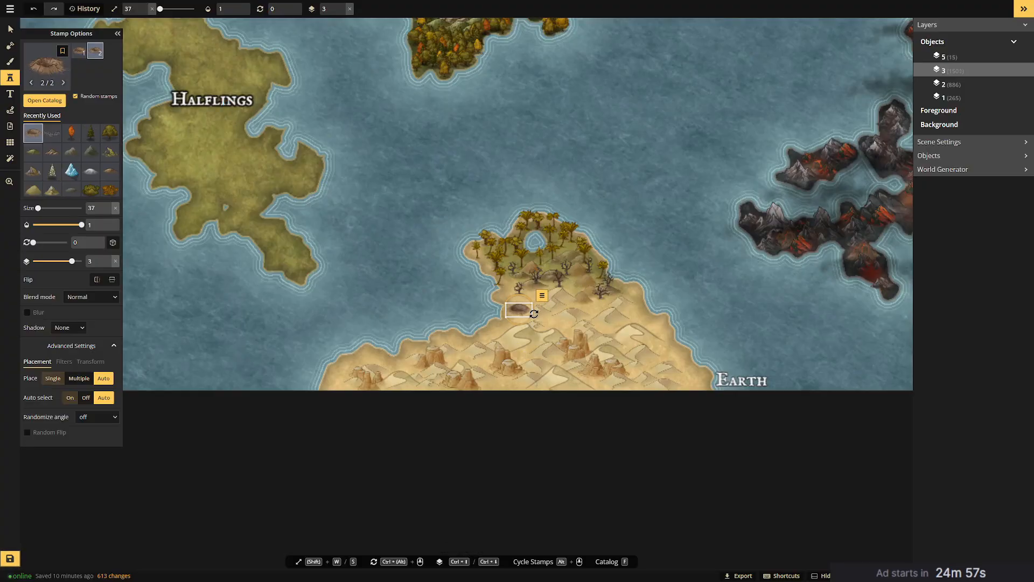
Enlarge the crater stamp and move it off the desert into the sea to the east.
click(10, 30)
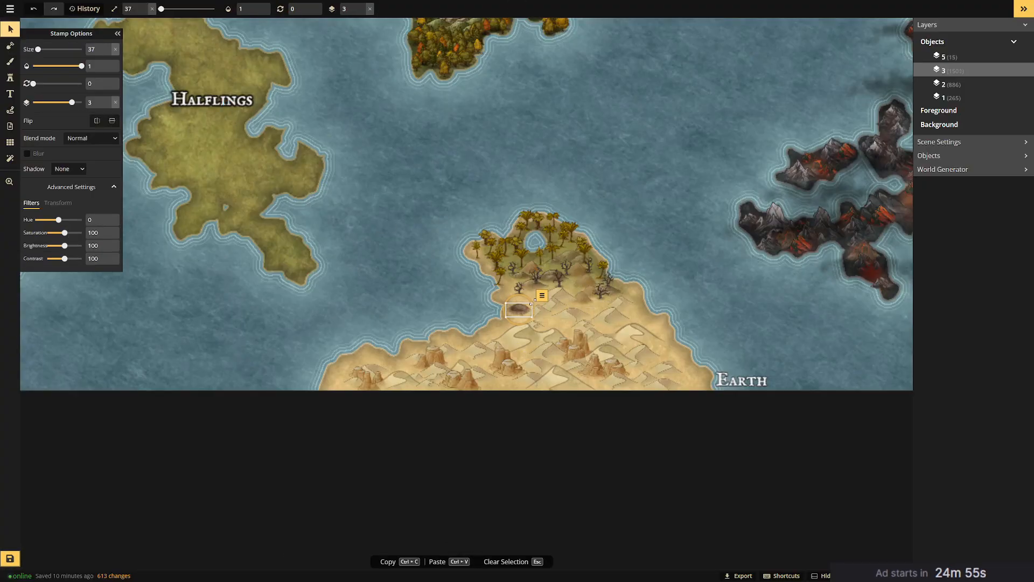
drag(532, 304, 550, 393)
drag(589, 362, 691, 271)
Move the two central desert rock formations north toward the dead trees and set both to layer 1.
click(505, 357)
drag(504, 357, 523, 312)
drag(515, 376, 533, 319)
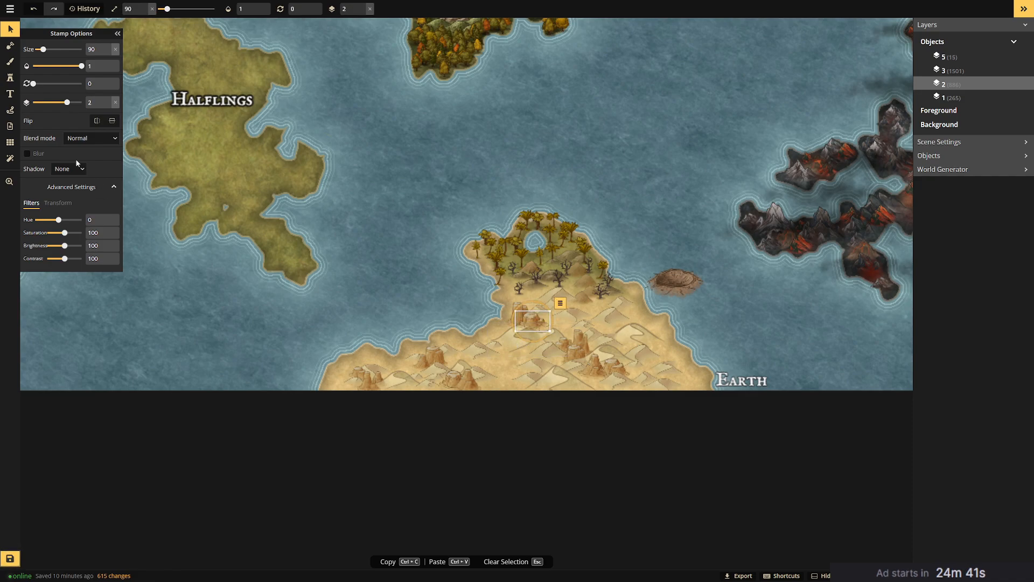
drag(67, 102, 61, 103)
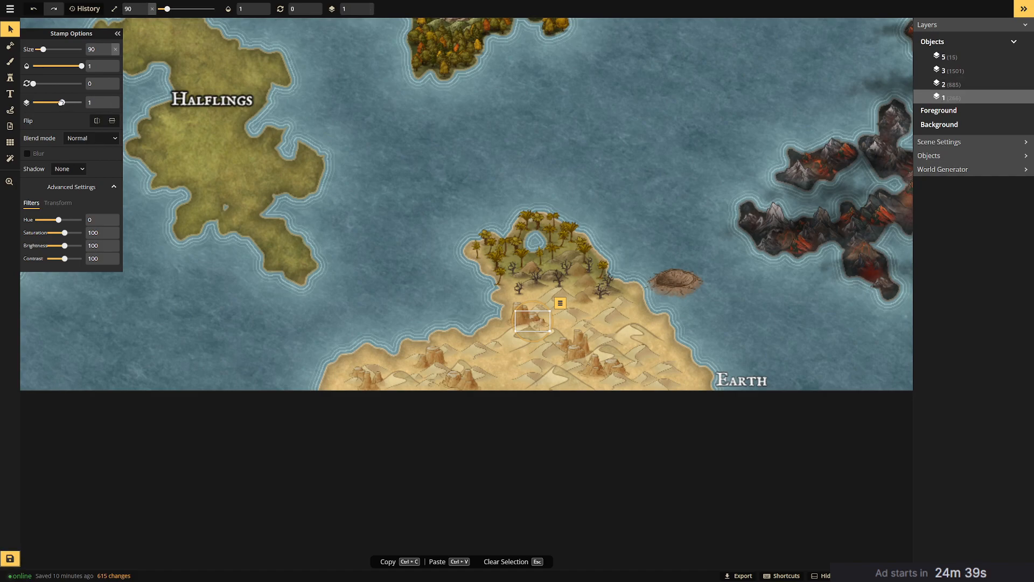
click(513, 309)
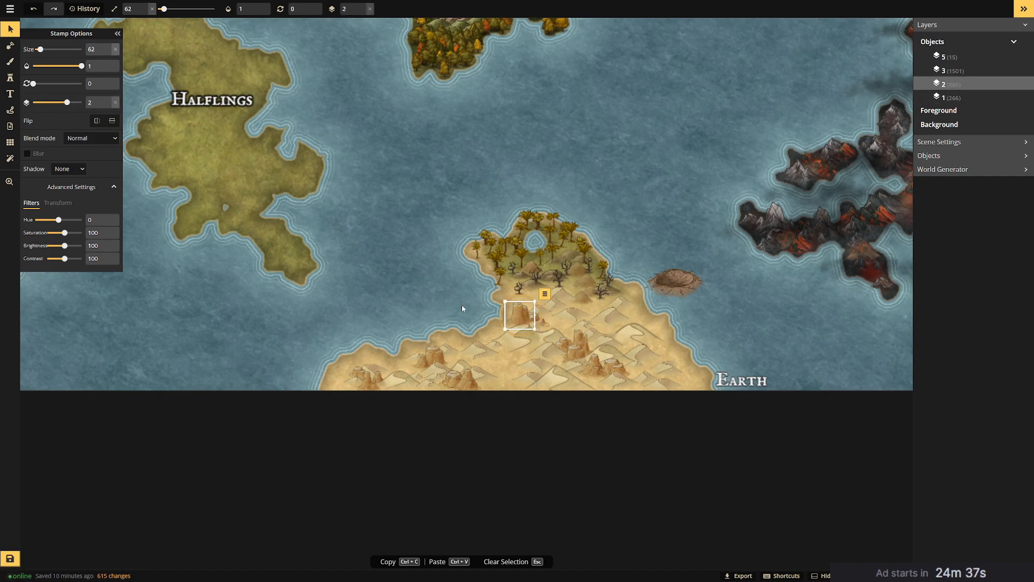
drag(63, 102, 61, 102)
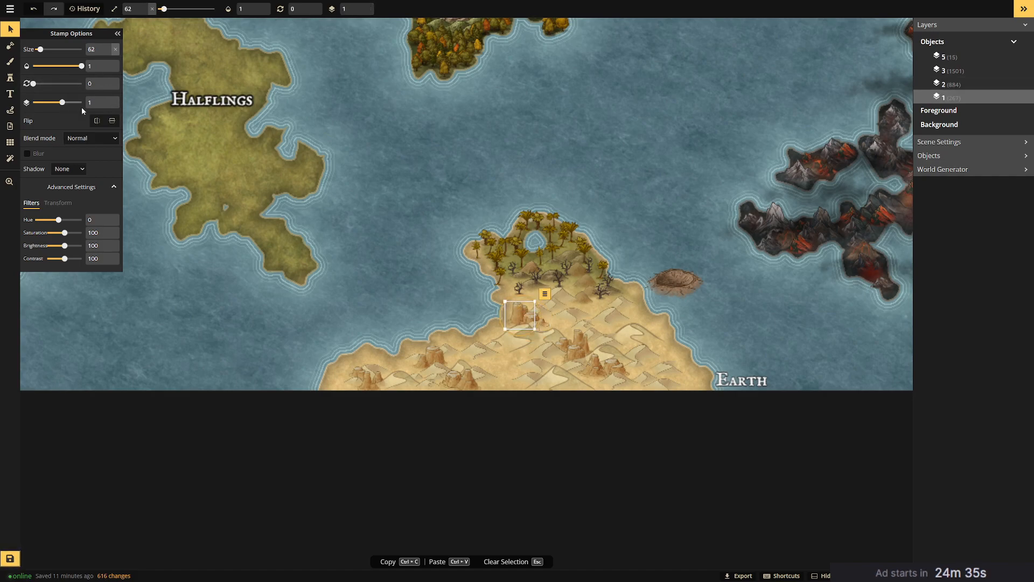
Move the crater to the desert's southern center at size 65 and set saturation 200, brightness 112 and contrast 91.
drag(678, 278, 527, 358)
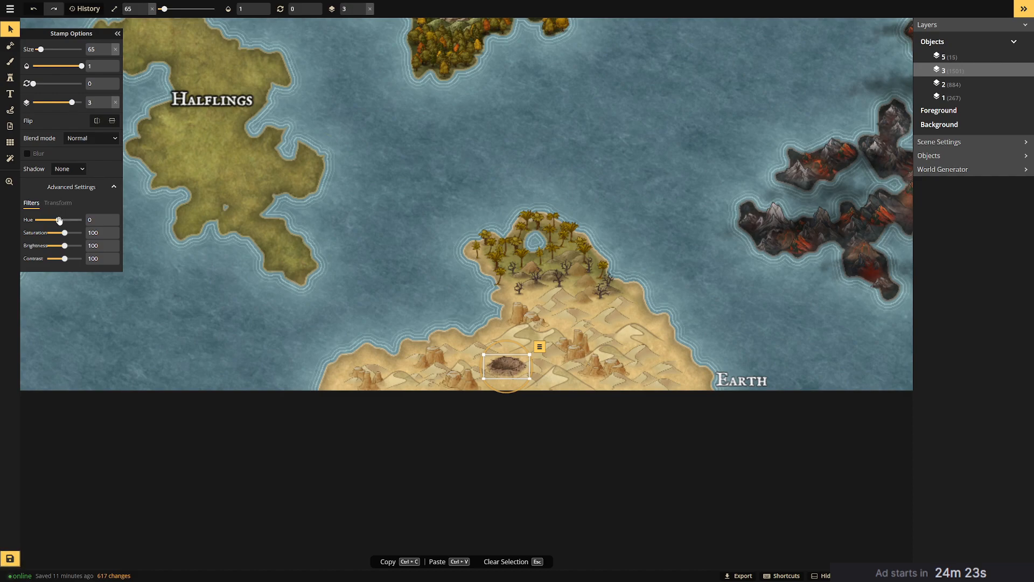
mouse_move(64, 233)
mouse_down()
mouse_move(54, 233)
mouse_move(81, 233)
mouse_up()
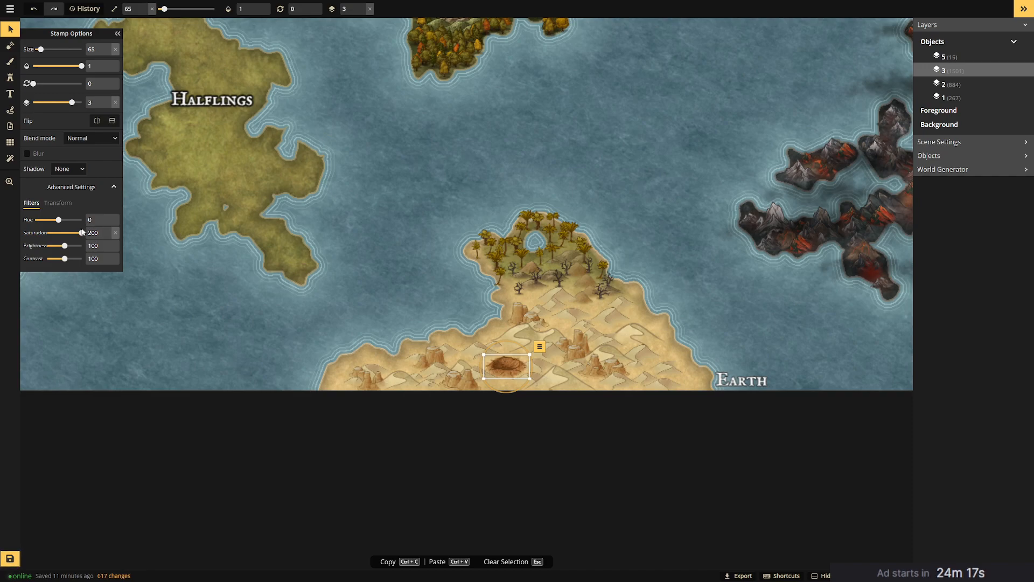
mouse_move(65, 246)
mouse_down()
mouse_move(76, 246)
mouse_move(60, 258)
mouse_up()
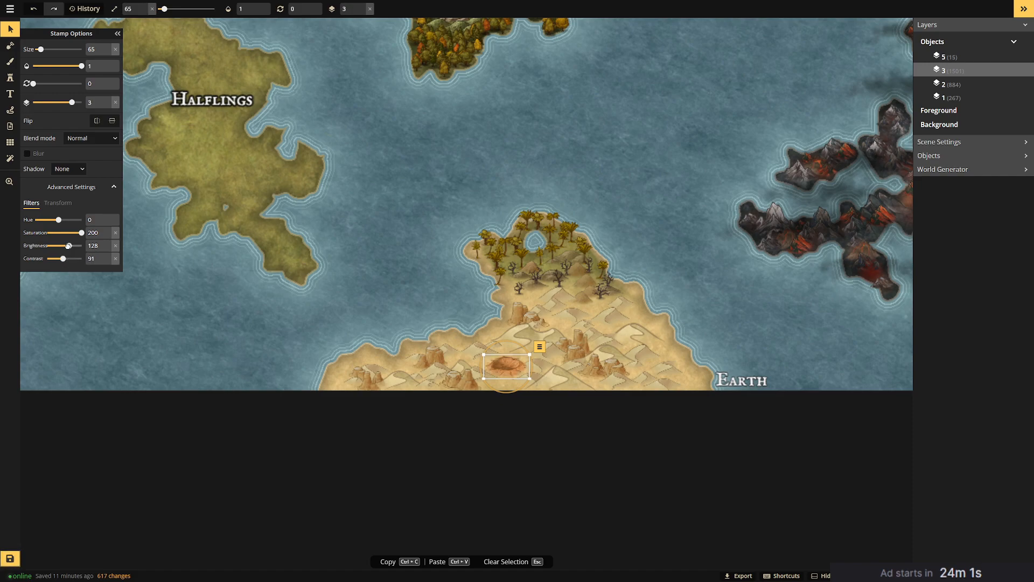
drag(68, 245, 66, 246)
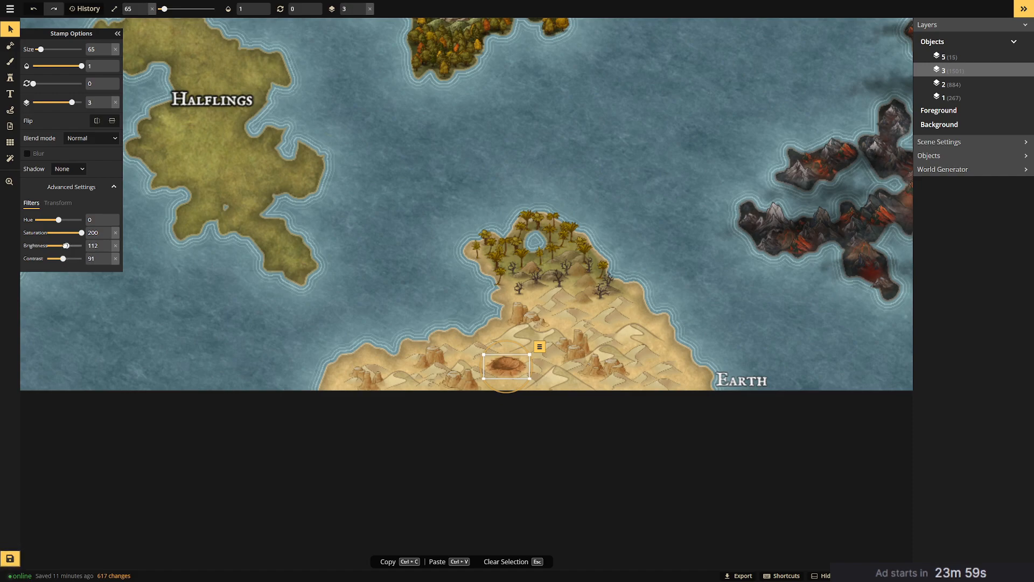
click(684, 226)
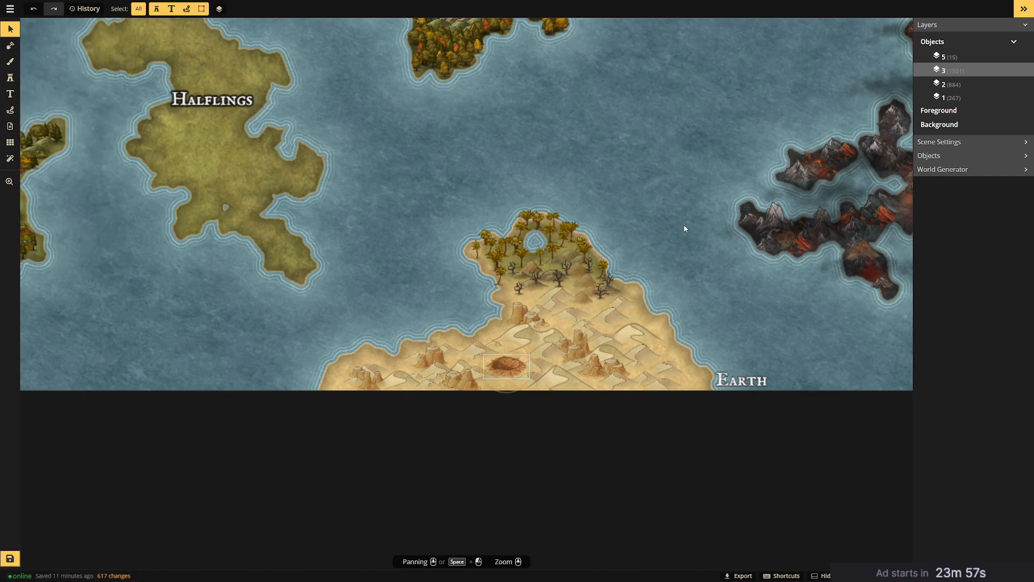
scroll(548, 351, down, 3)
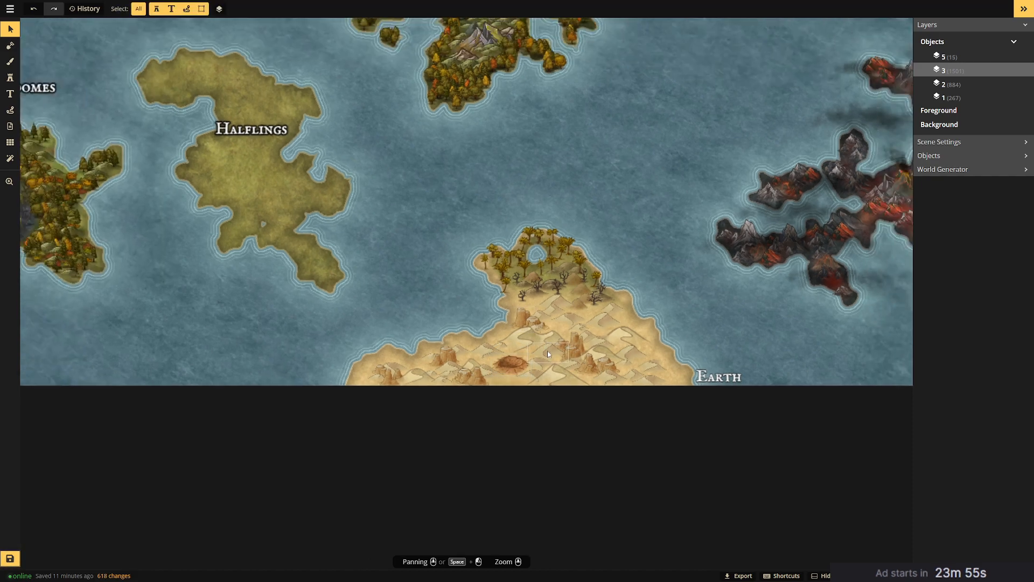
scroll(612, 260, down, 1)
drag(576, 167, 587, 311)
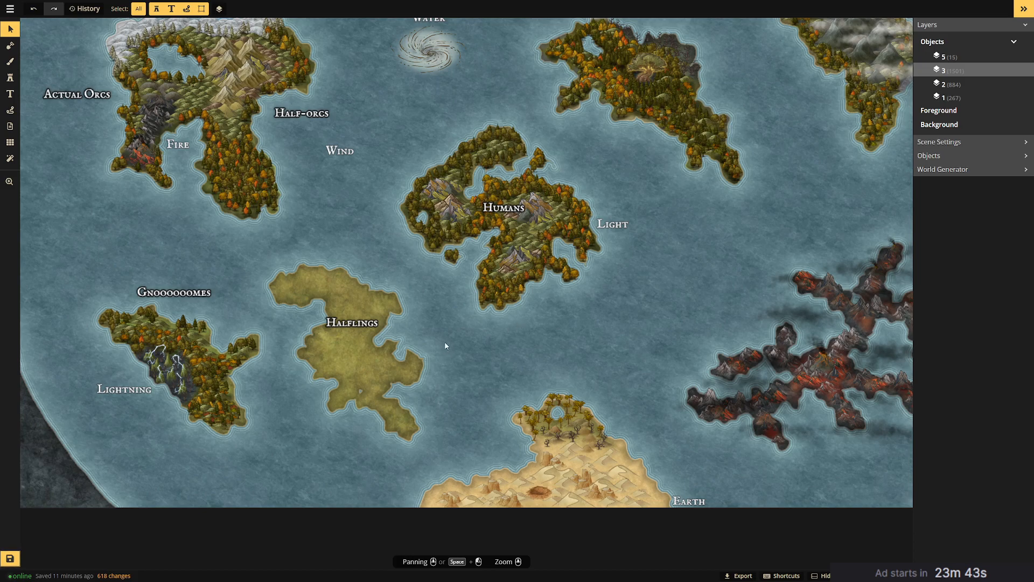
drag(447, 343, 484, 276)
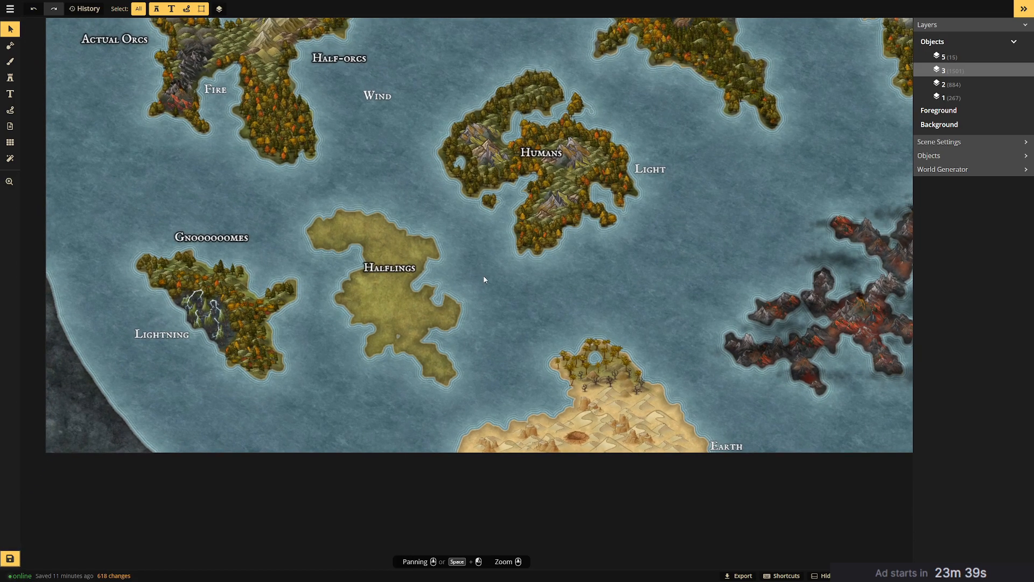
scroll(484, 278, up, 1)
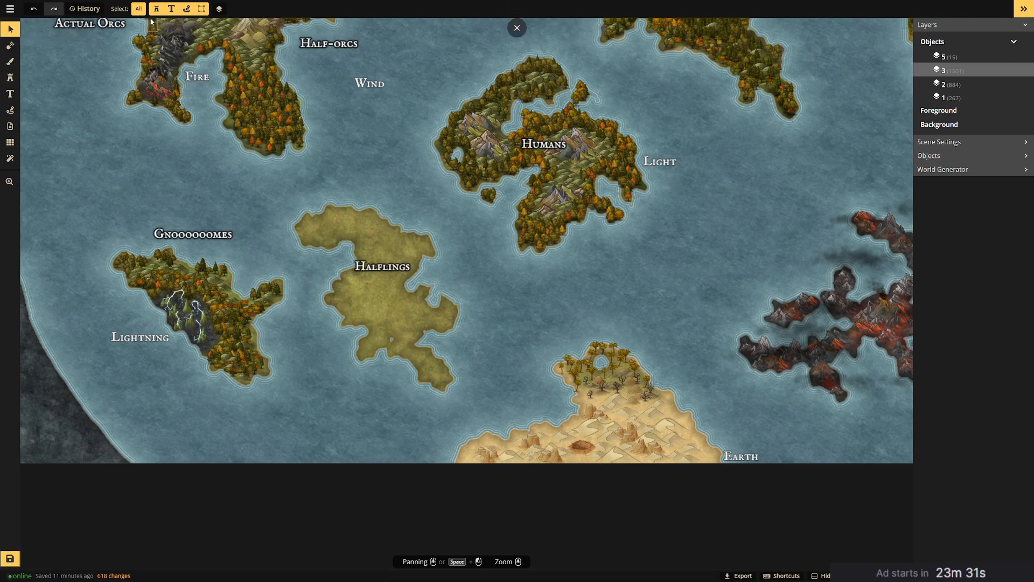
drag(512, 327, 707, 479)
click(690, 282)
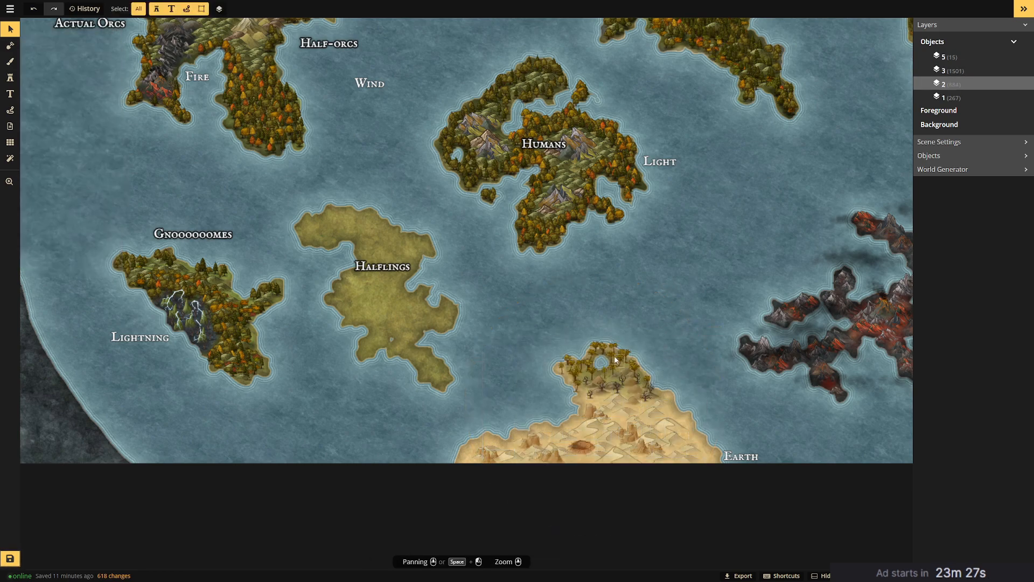
click(9, 61)
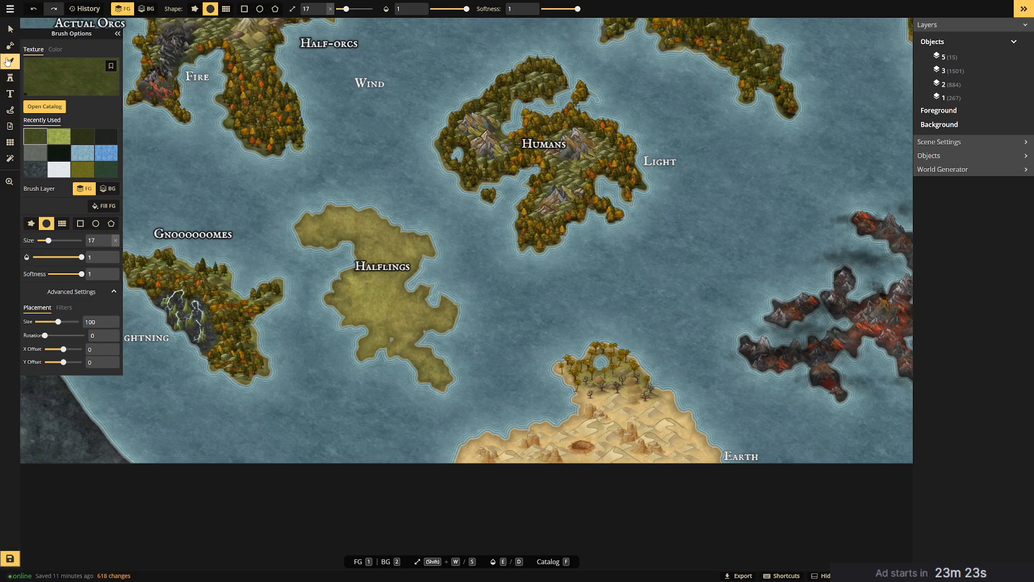
click(9, 47)
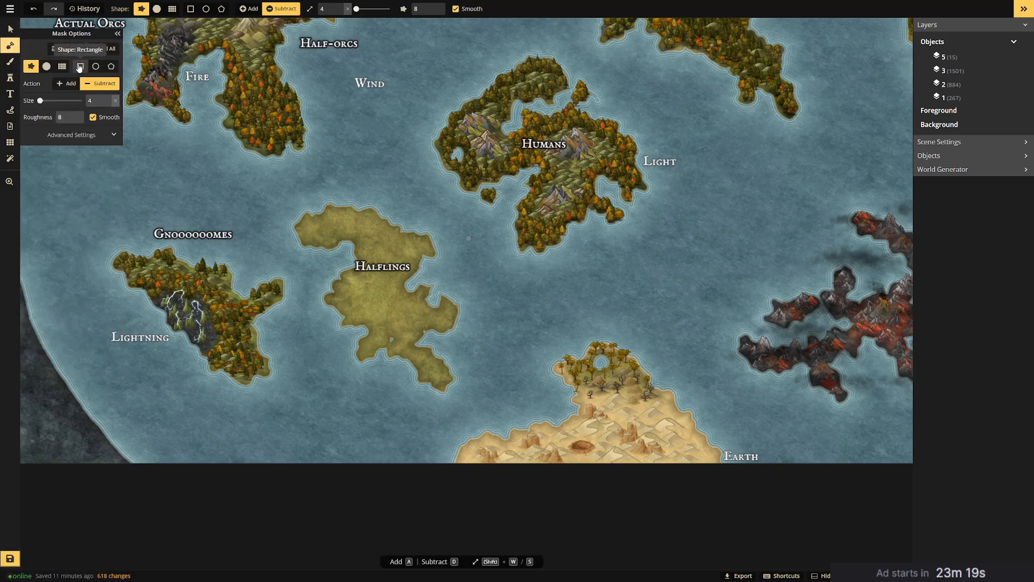
click(66, 84)
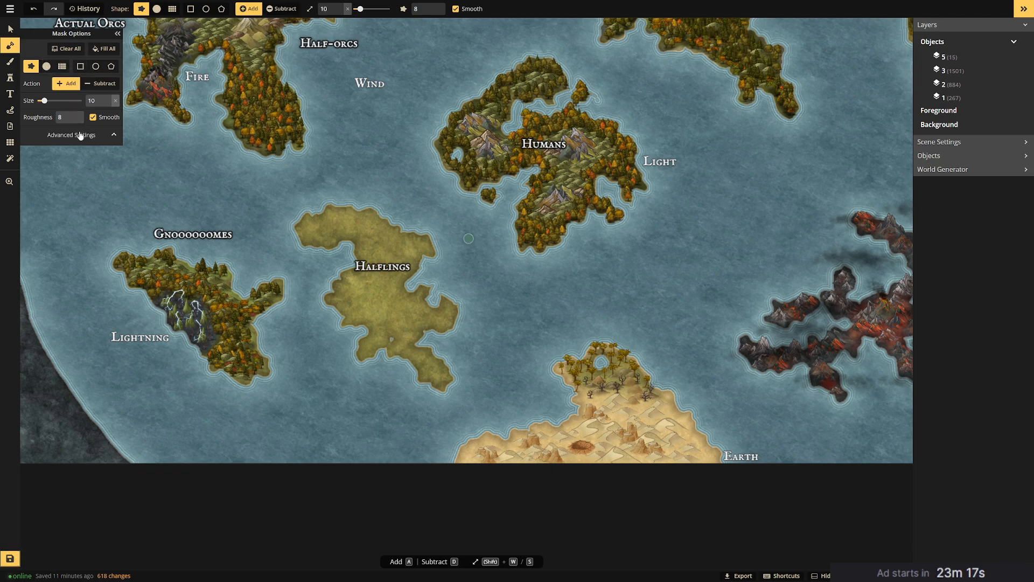
click(80, 135)
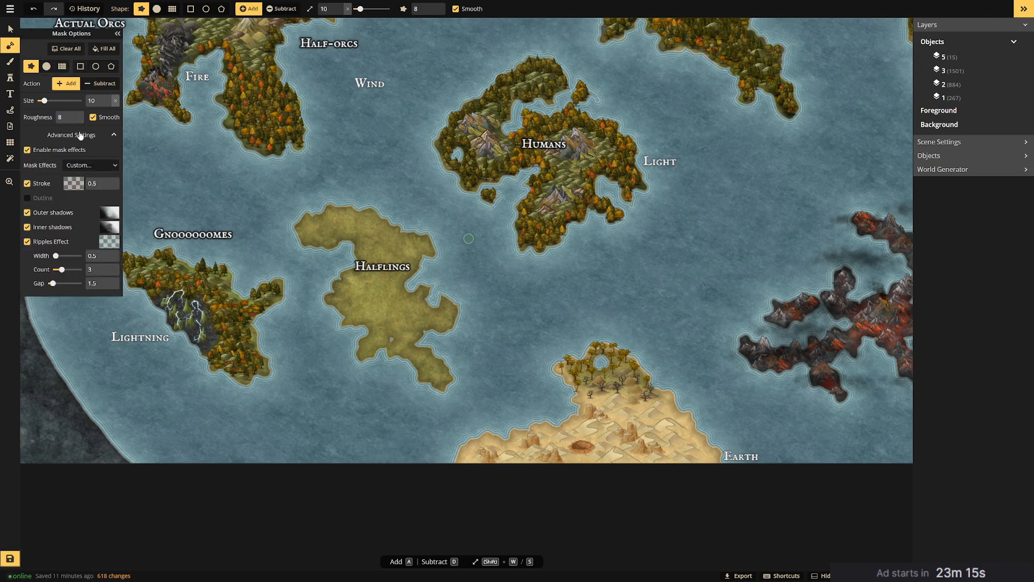
click(80, 135)
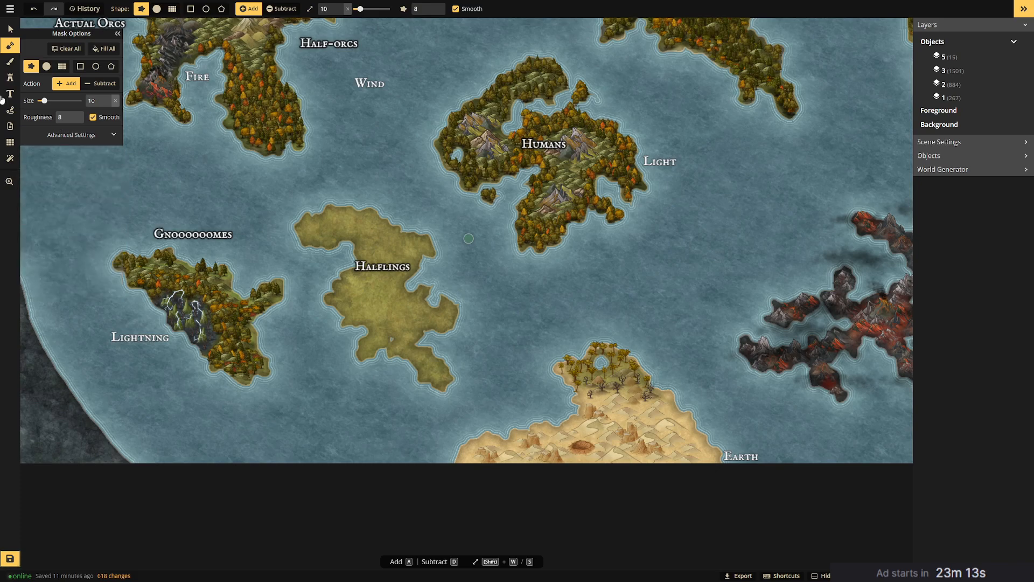
click(11, 29)
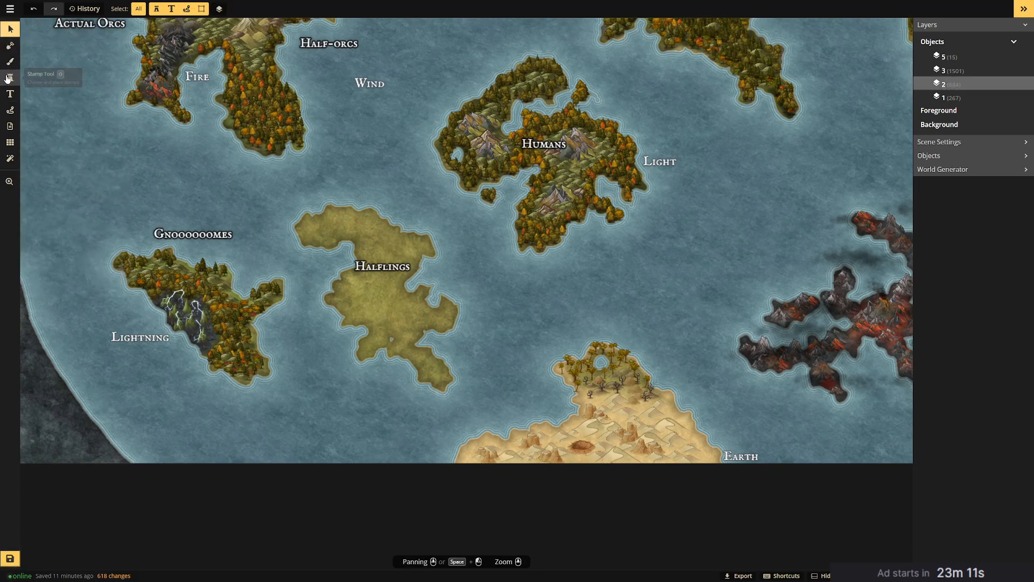
Stamp size 76 grassy hills on layer 3 across the northern arm of the Halflings island, above the label.
click(9, 77)
scroll(336, 246, up, 5)
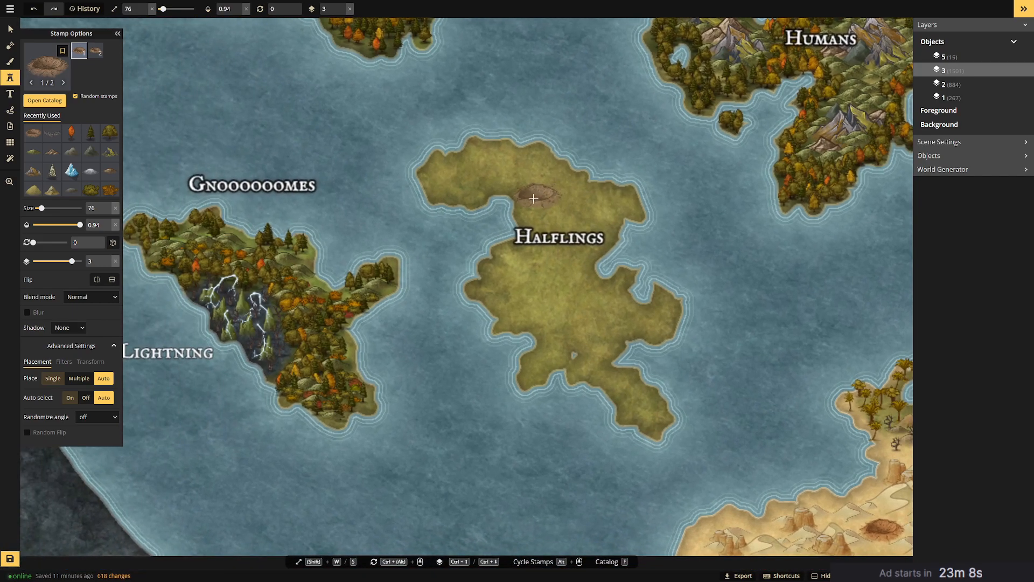
drag(533, 198, 491, 228)
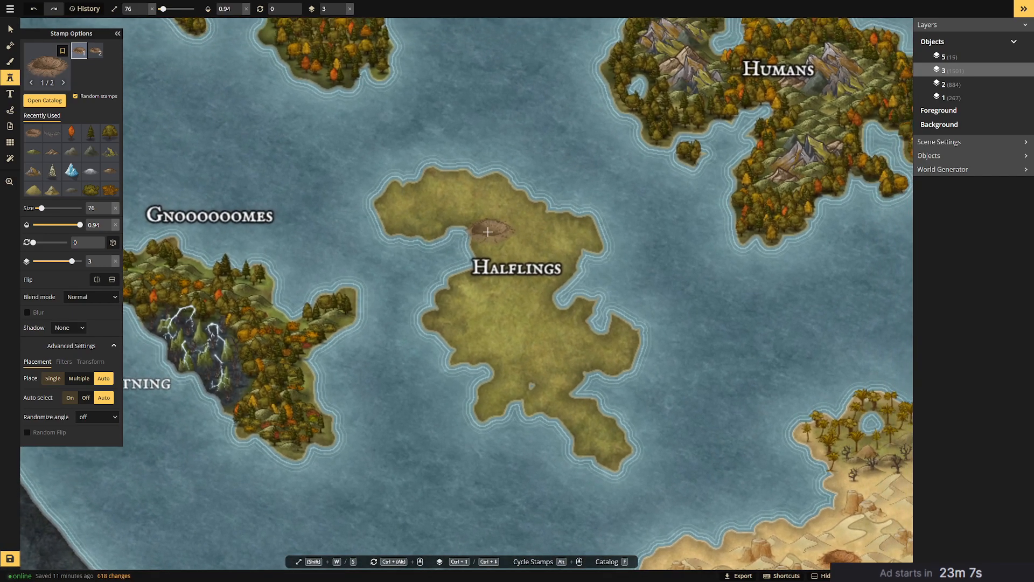
scroll(492, 228, down, 1)
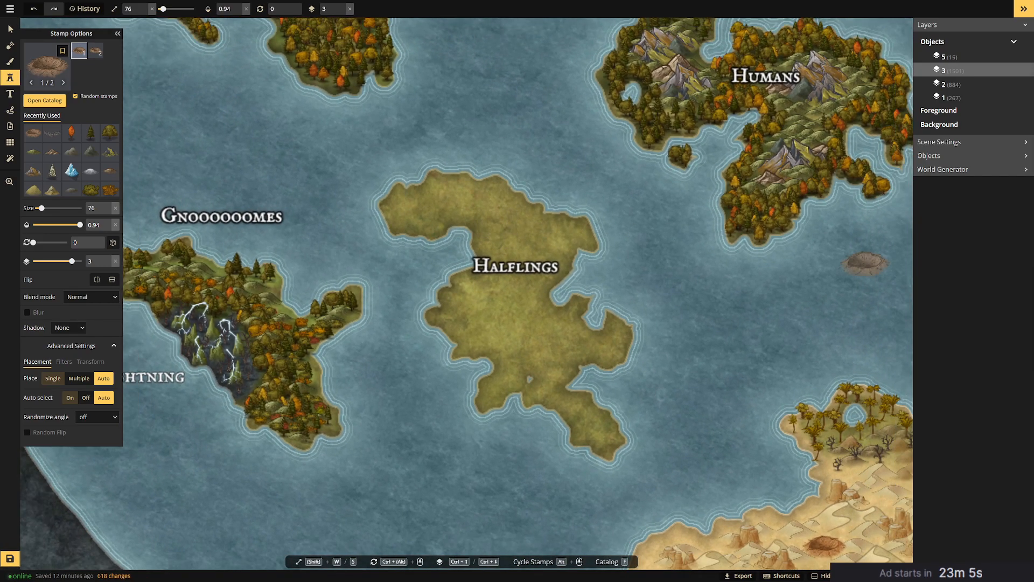
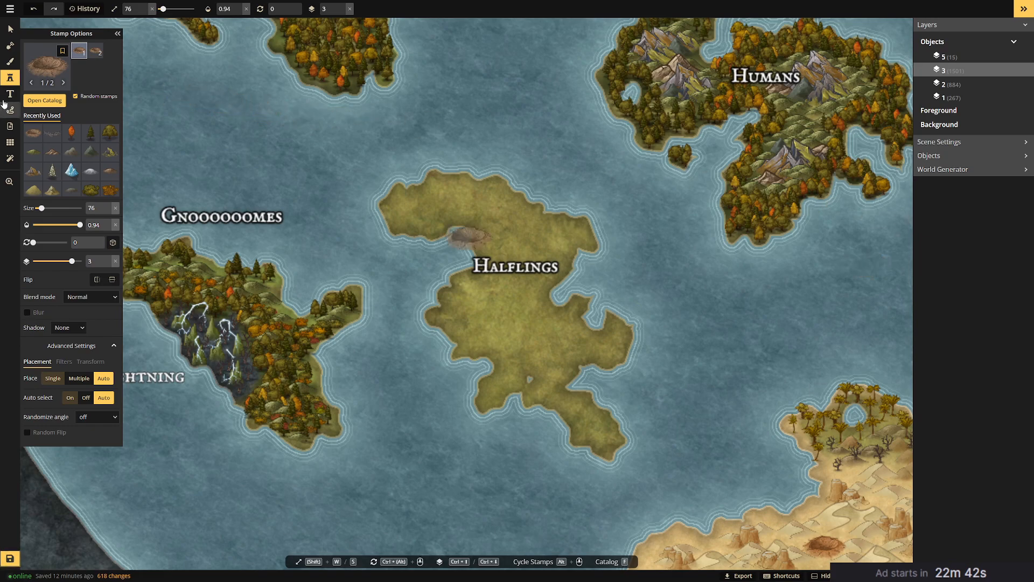
click(33, 152)
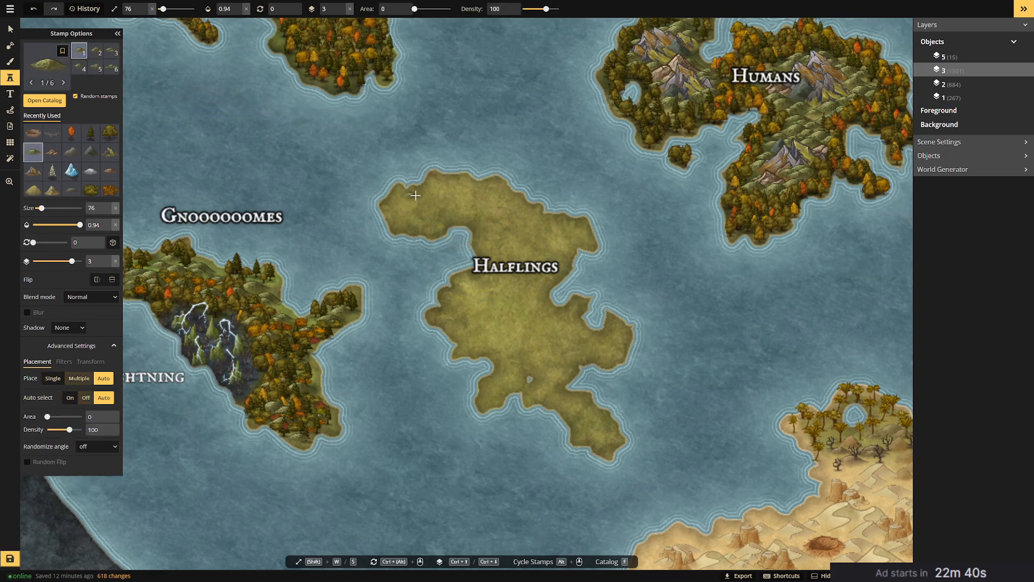
drag(422, 208, 471, 204)
click(501, 222)
click(508, 229)
mouse_move(458, 214)
mouse_down()
mouse_move(437, 216)
mouse_move(476, 201)
mouse_up()
click(483, 202)
click(489, 204)
click(528, 245)
click(531, 231)
click(523, 222)
click(536, 232)
click(512, 234)
click(500, 240)
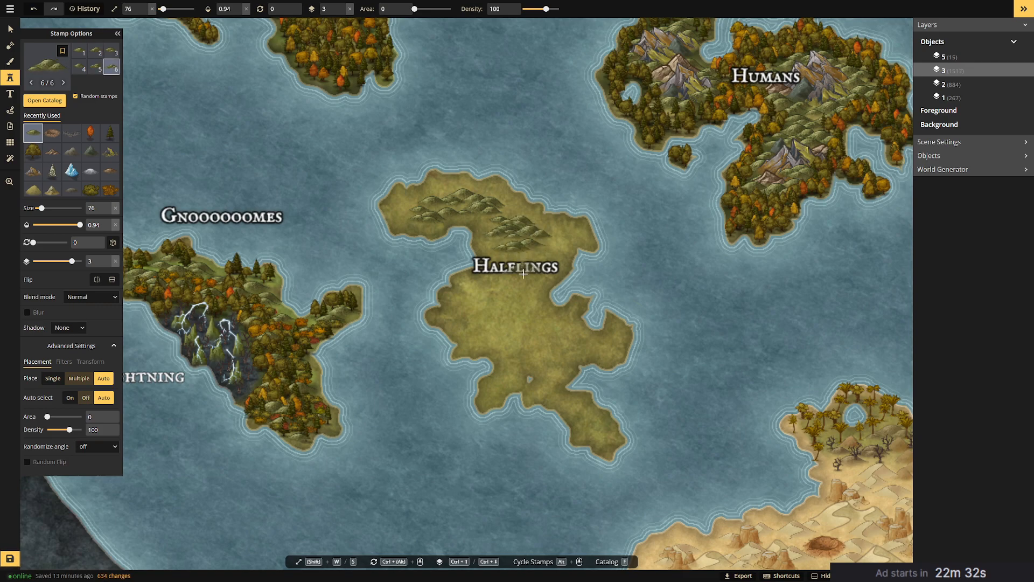
Stamp the same grassy hills over the center of the Halflings island, from below the label toward the eastern lobe.
click(476, 304)
click(485, 318)
click(509, 321)
click(504, 299)
click(499, 303)
click(522, 294)
click(523, 292)
click(512, 311)
click(531, 323)
click(555, 341)
click(517, 339)
click(477, 327)
click(516, 349)
click(518, 351)
click(544, 367)
click(552, 362)
click(553, 359)
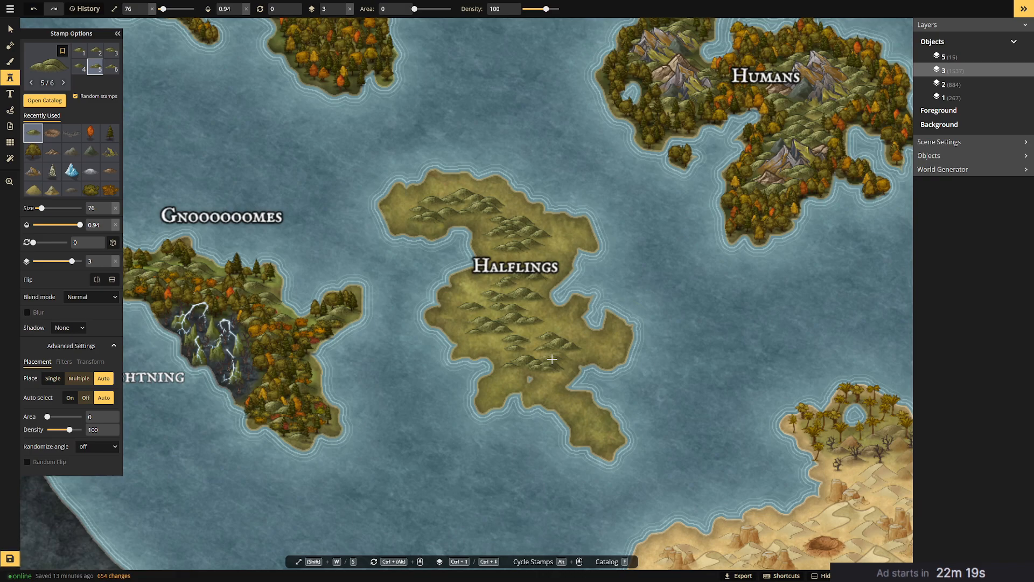
click(590, 347)
click(560, 325)
click(539, 327)
click(570, 338)
click(512, 337)
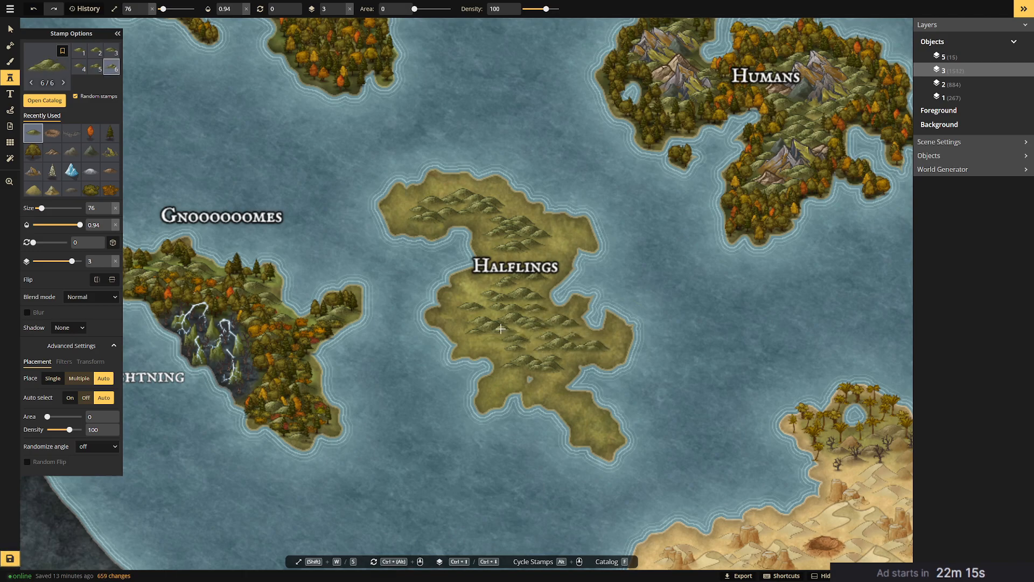
Fill the gap around the Halflings label with grassy hills, continuing up to the island's northeast side.
click(483, 282)
click(501, 266)
click(521, 259)
click(548, 247)
click(552, 241)
click(555, 238)
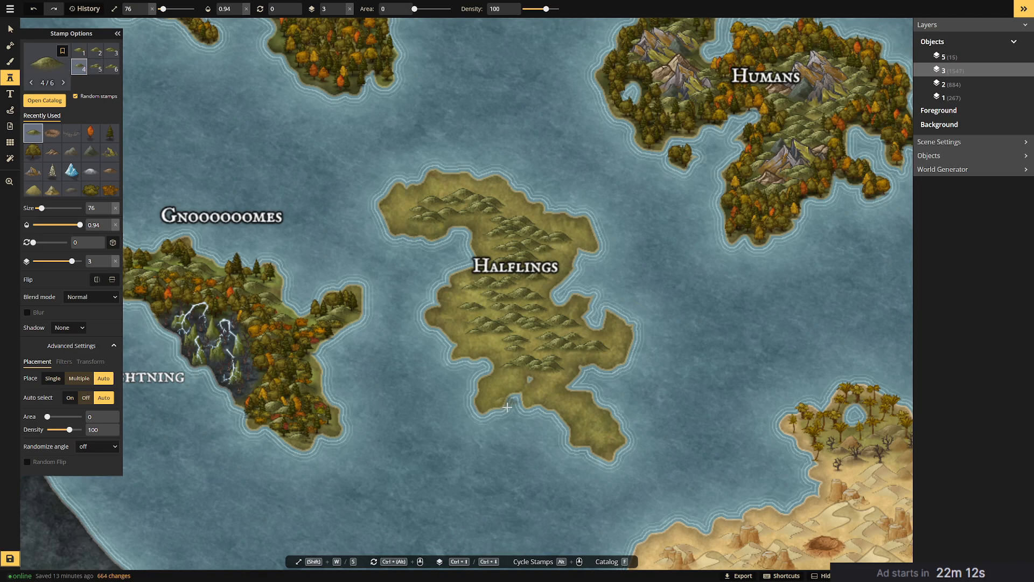
Add grassy hills along the island's southern peninsula and southwest corner, plus a few on the eastern lobe.
click(538, 391)
click(495, 380)
click(575, 403)
click(602, 436)
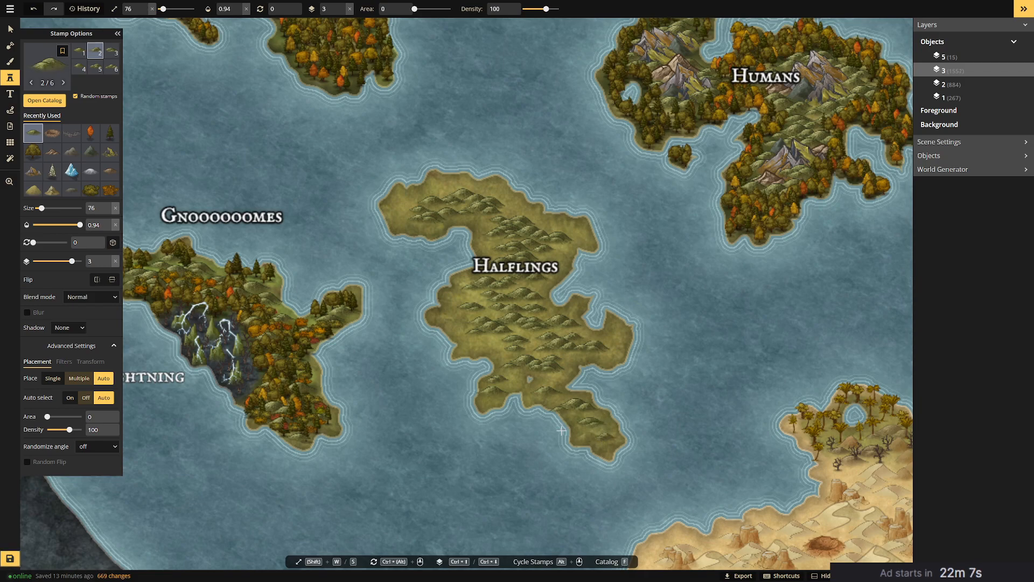
click(617, 345)
click(577, 361)
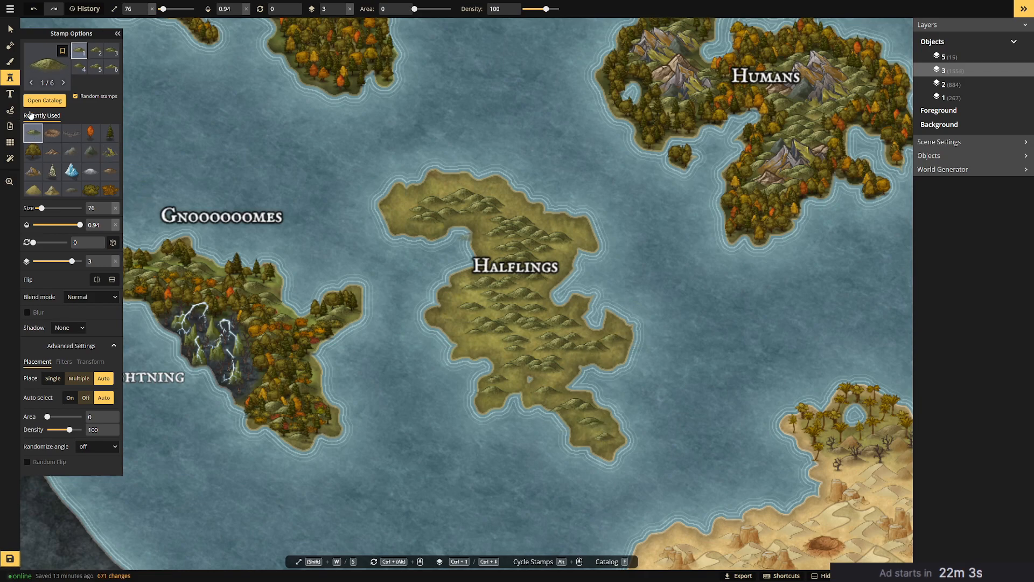
Pick the smooth yellow-green hills from the Fantasy World Hills catalog and stamp them among the central, southern, eastern and northeastern hills.
click(40, 63)
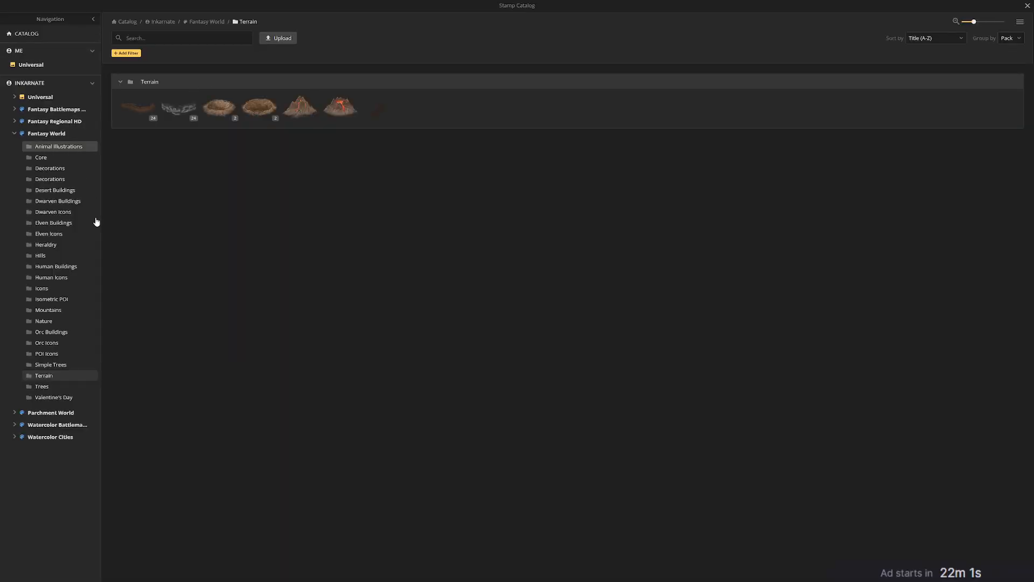
click(54, 256)
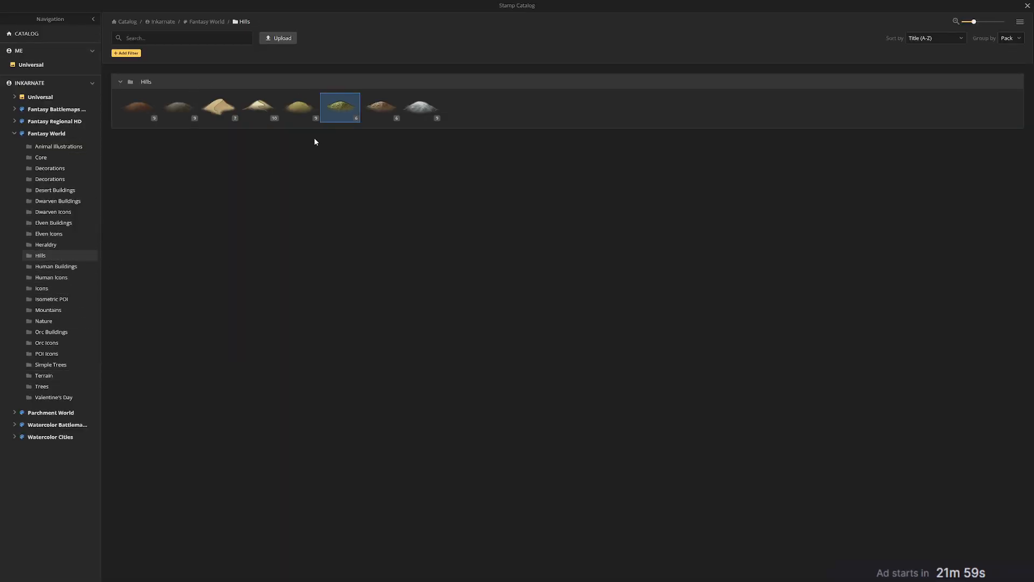
click(299, 106)
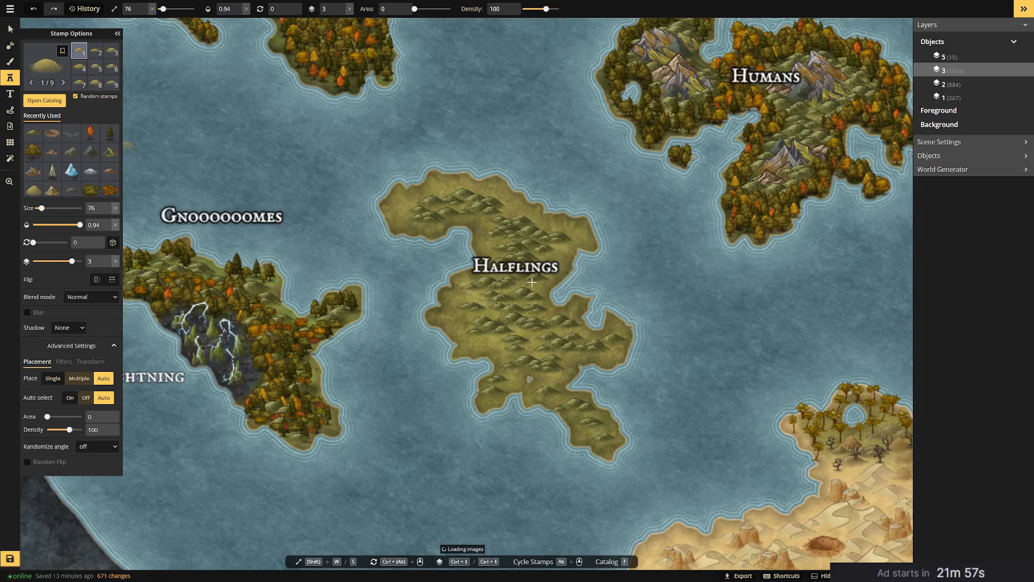
click(522, 293)
click(537, 311)
click(522, 309)
click(530, 328)
click(490, 316)
click(515, 353)
click(487, 335)
click(536, 384)
click(563, 407)
click(588, 419)
click(591, 421)
click(586, 342)
click(609, 337)
click(540, 311)
click(538, 264)
click(549, 253)
click(551, 238)
click(516, 218)
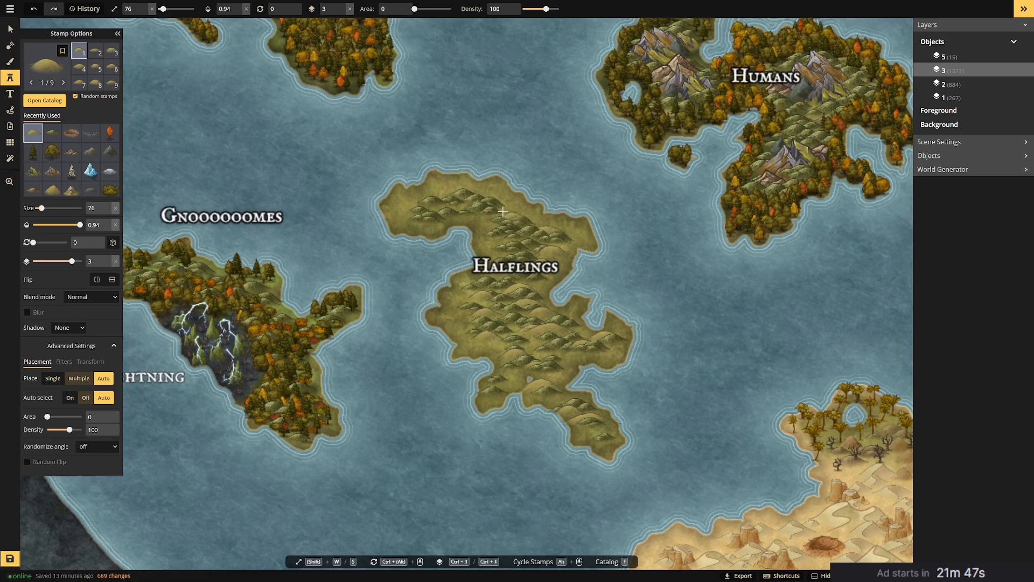
Stamp more smooth yellow-green hills around the Halflings label and over the island's northwest arm.
click(532, 271)
click(516, 248)
click(511, 263)
click(523, 240)
click(501, 236)
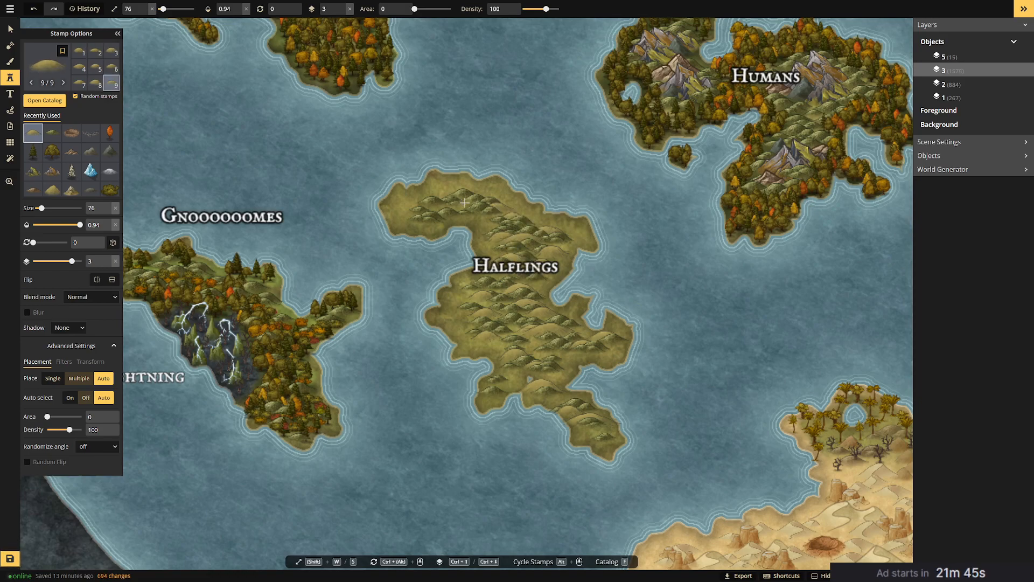
click(451, 207)
click(437, 204)
click(439, 190)
click(418, 205)
click(485, 200)
click(494, 206)
click(496, 223)
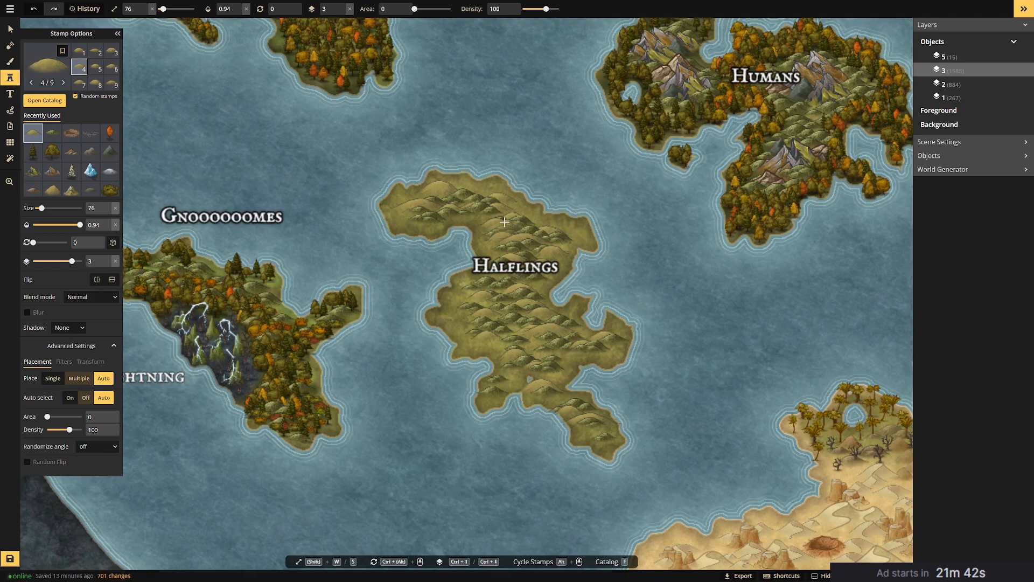
Fill the remaining gaps in the island's northeast, west and southwest with smooth yellow-green hills.
click(565, 236)
click(481, 325)
click(504, 353)
click(508, 383)
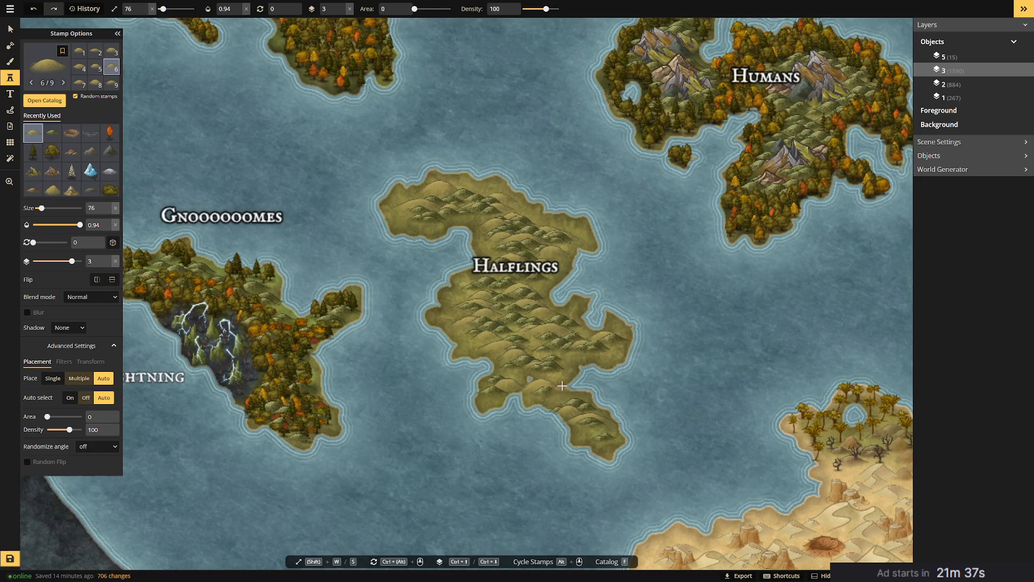
Pick the reddish-brown hills from the Hills catalog and scatter them among the green hills across the Halflings island.
key(f)
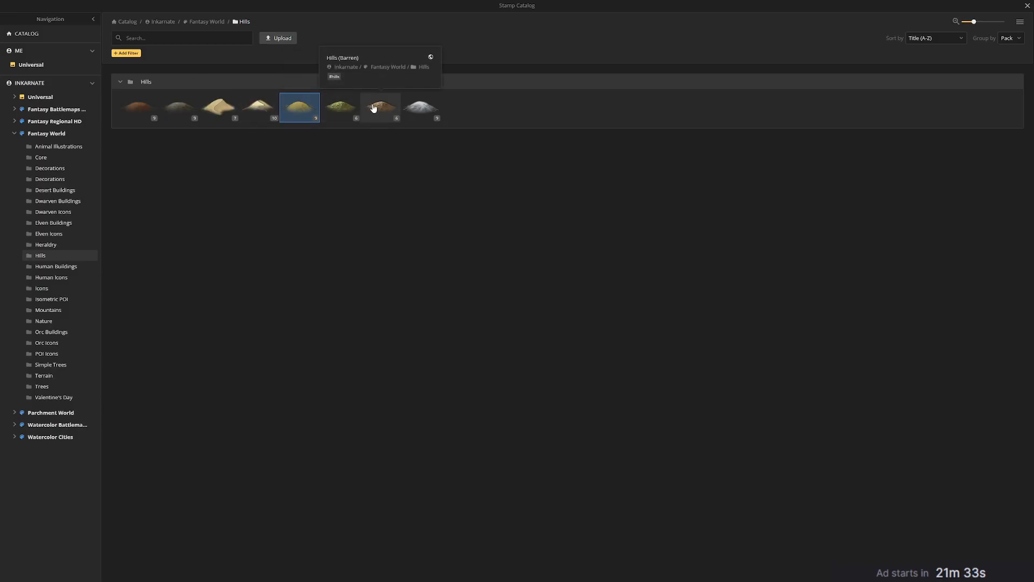
click(144, 110)
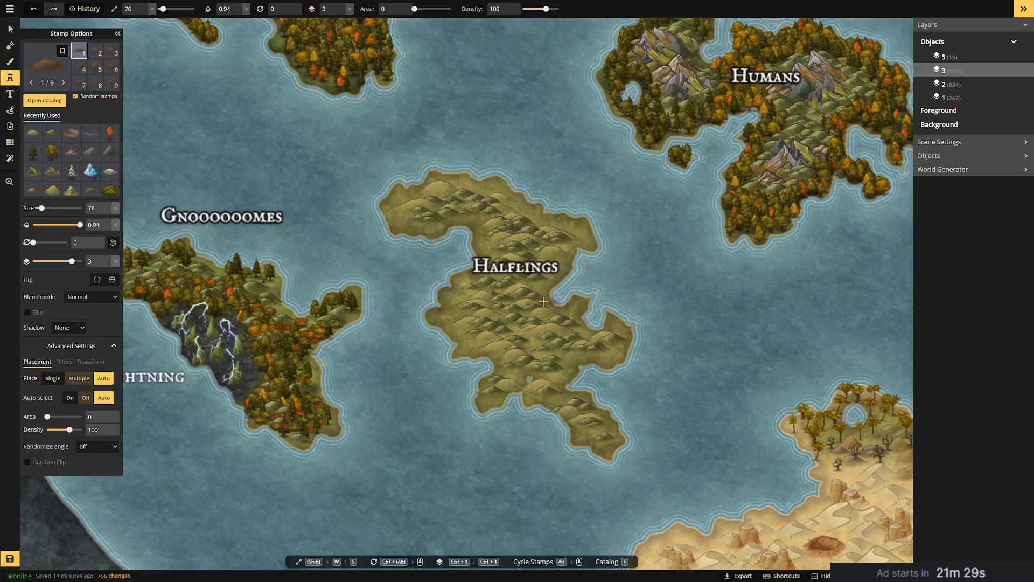
click(510, 303)
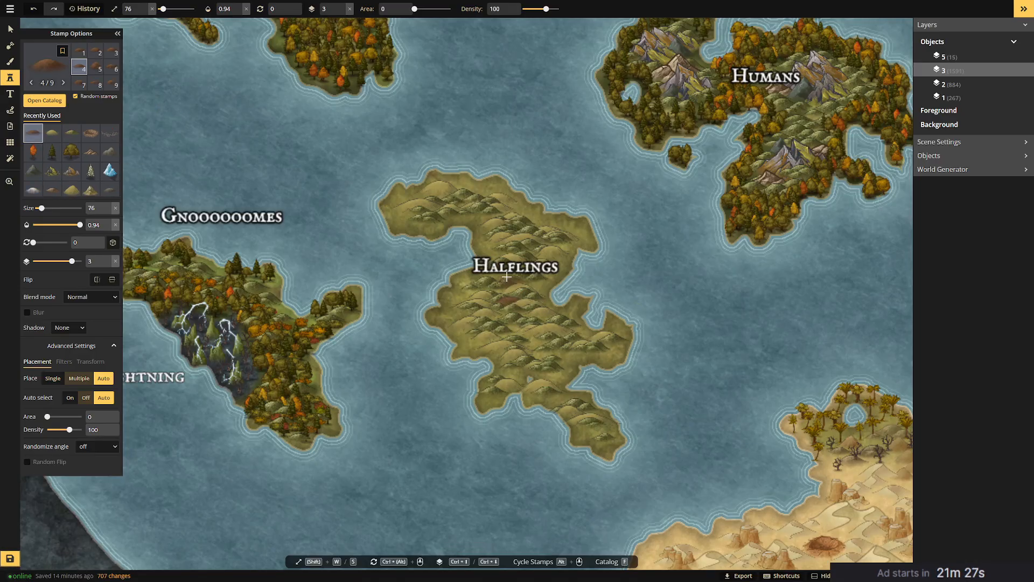
click(513, 255)
click(528, 246)
click(489, 216)
click(461, 201)
click(506, 340)
click(573, 345)
click(531, 358)
click(549, 367)
click(563, 349)
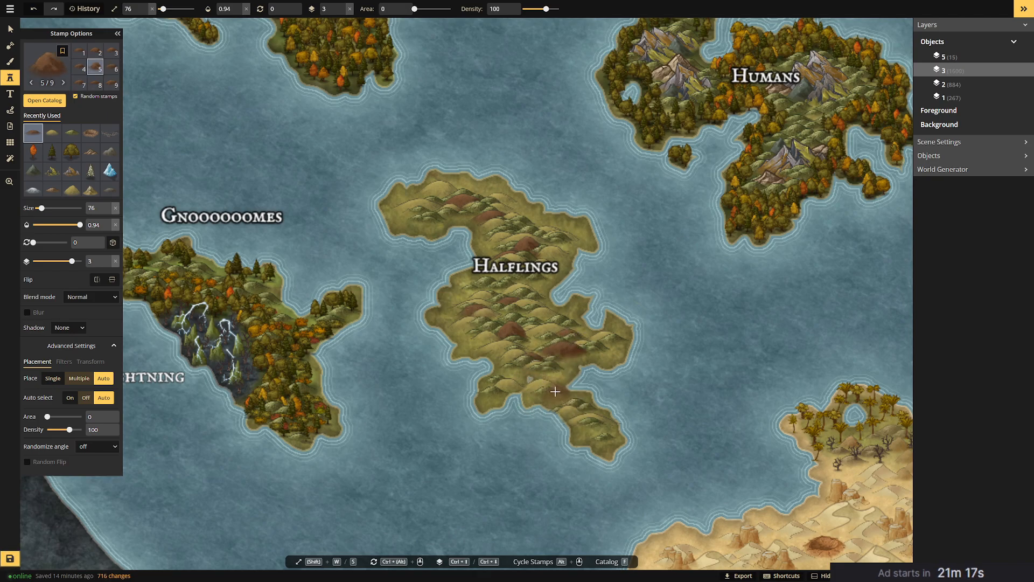
click(552, 394)
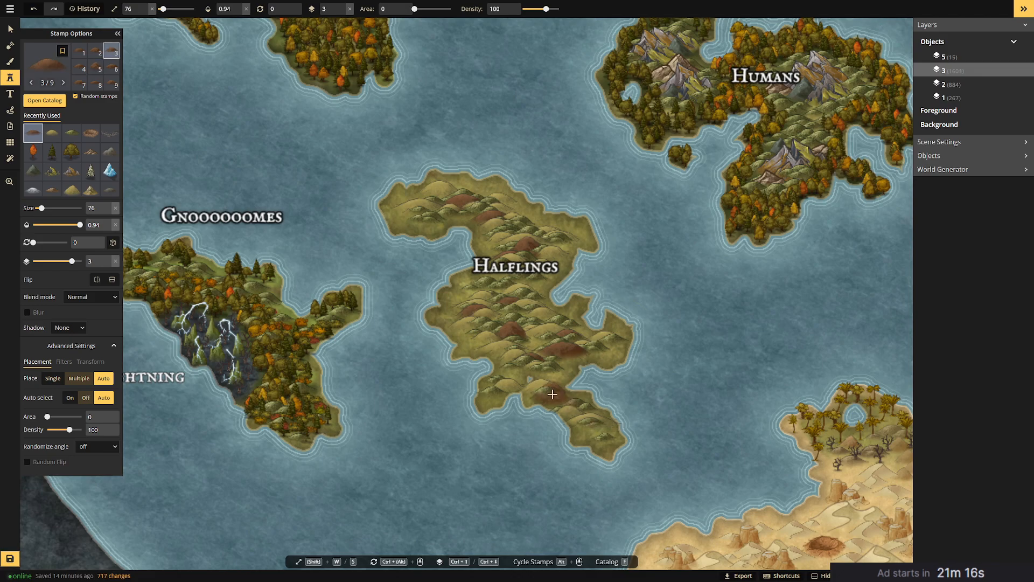
click(517, 366)
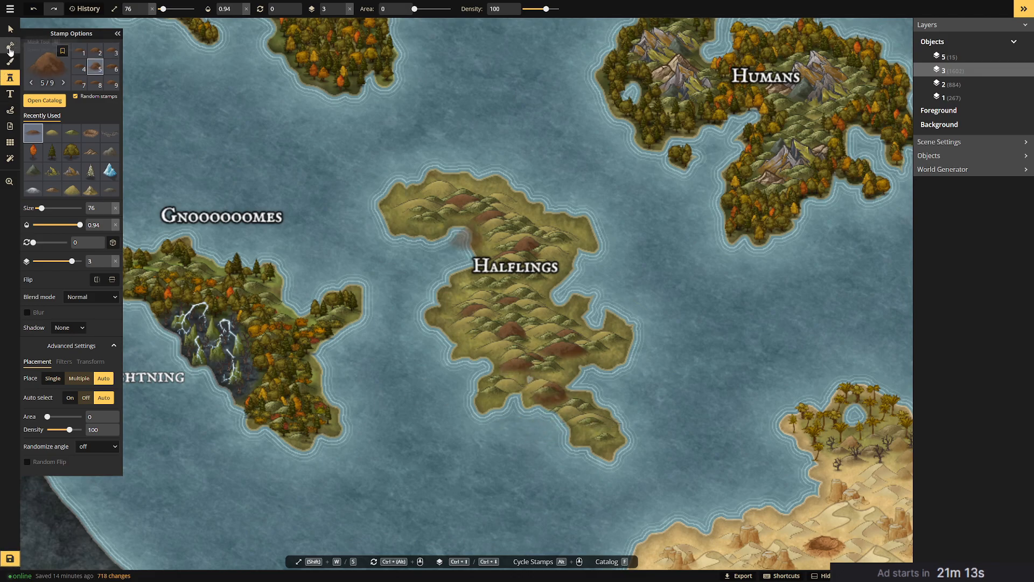
Carve a small lake just below the Halflings label with the Mask tool's round size 4 brush set to Subtract.
click(9, 48)
click(100, 83)
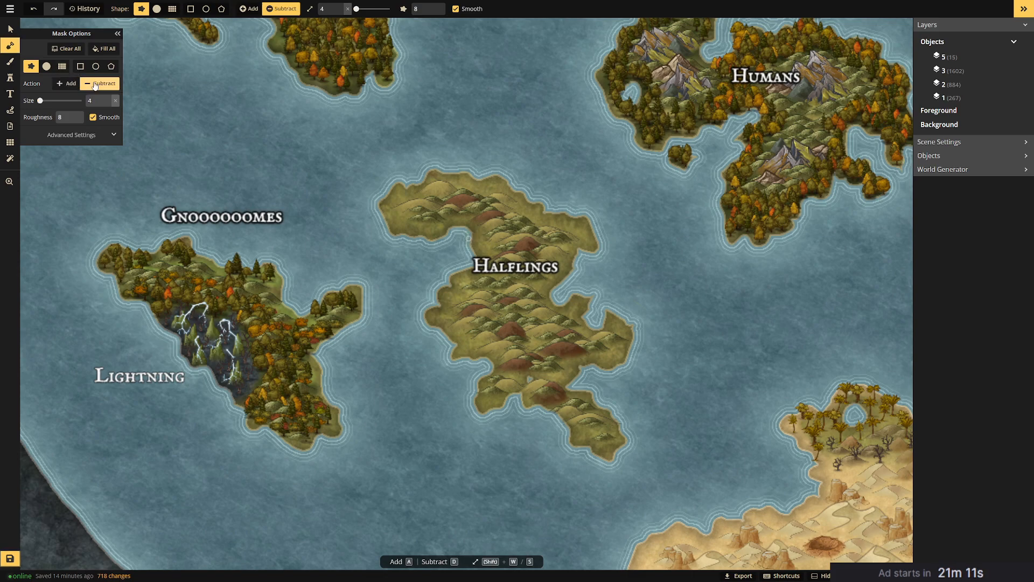
click(46, 66)
scroll(500, 243, up, 4)
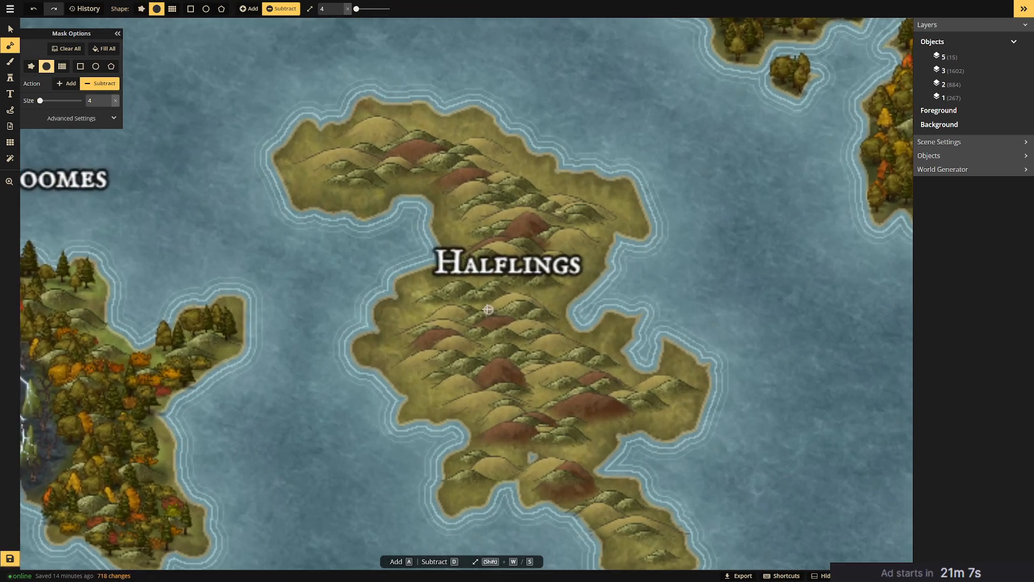
drag(488, 308, 492, 321)
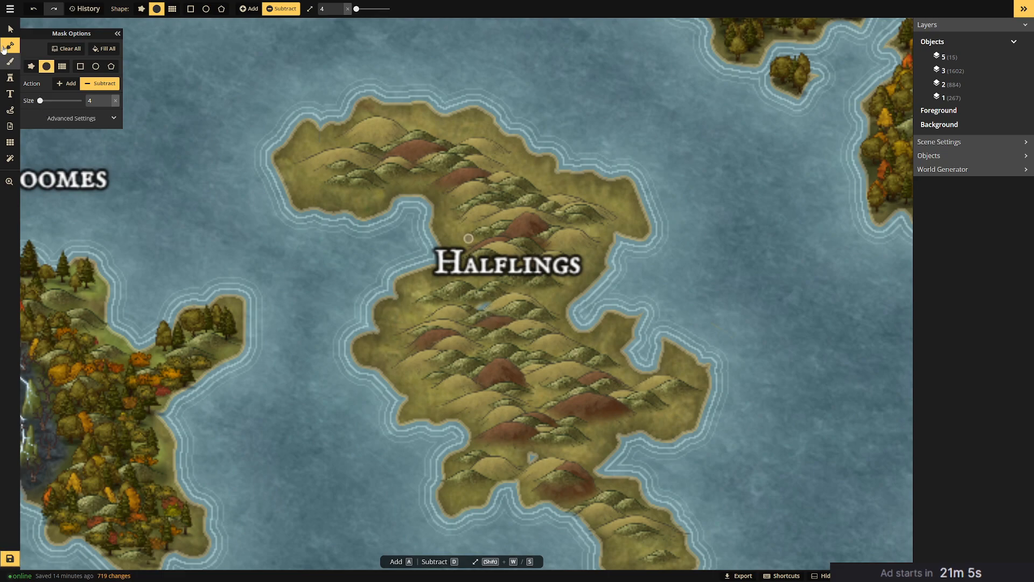
Delete the six hill stamps covering the small lake below the Halflings label.
click(10, 28)
click(502, 310)
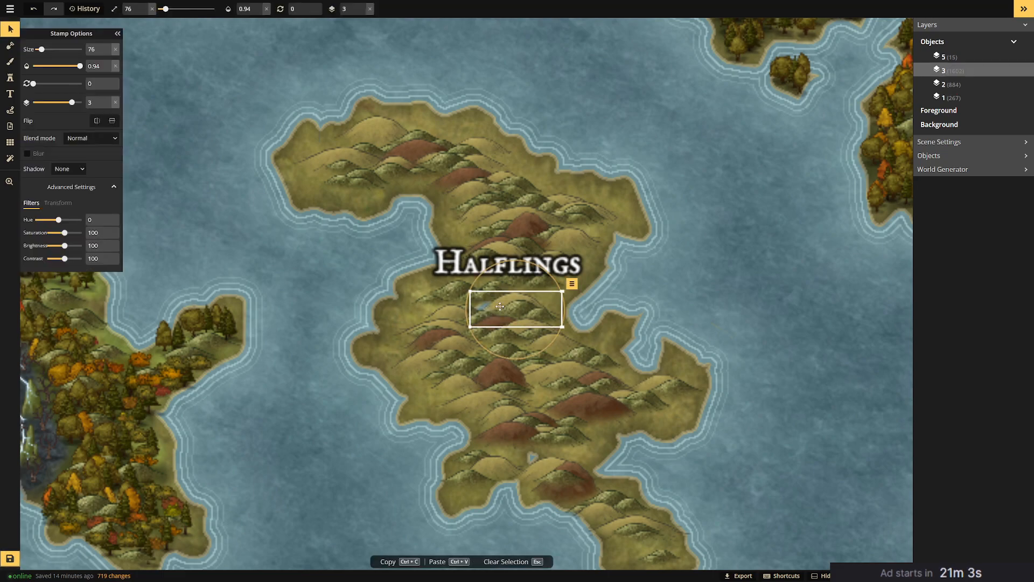
key(Delete)
click(481, 316)
key(Delete)
click(470, 311)
key(Delete)
click(467, 312)
key(Delete)
click(496, 321)
key(Delete)
click(480, 313)
key(Delete)
Carve several more small lakes across the center and north of the Halflings island with the size 4 subtract mask.
click(10, 45)
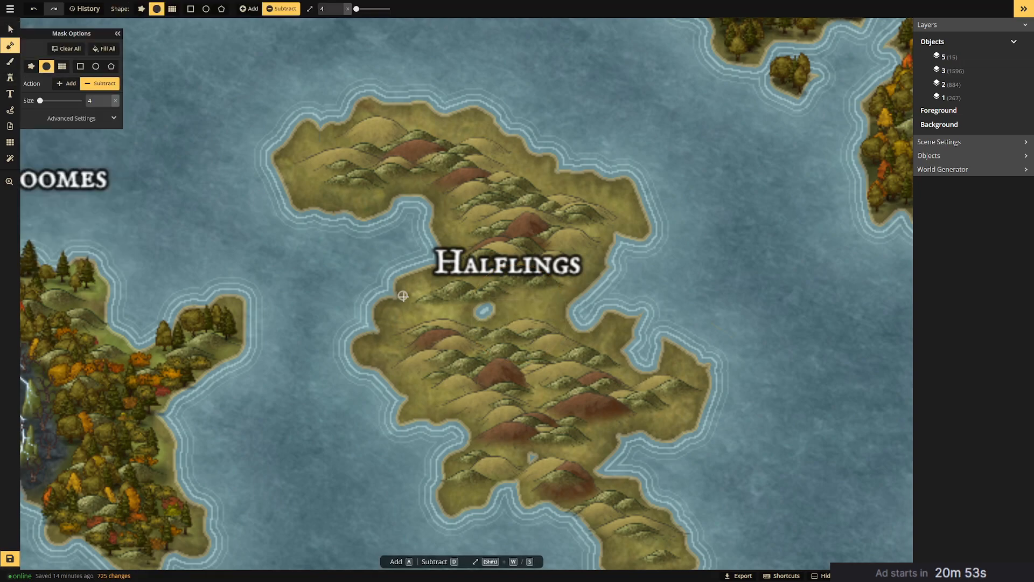
click(431, 328)
click(557, 394)
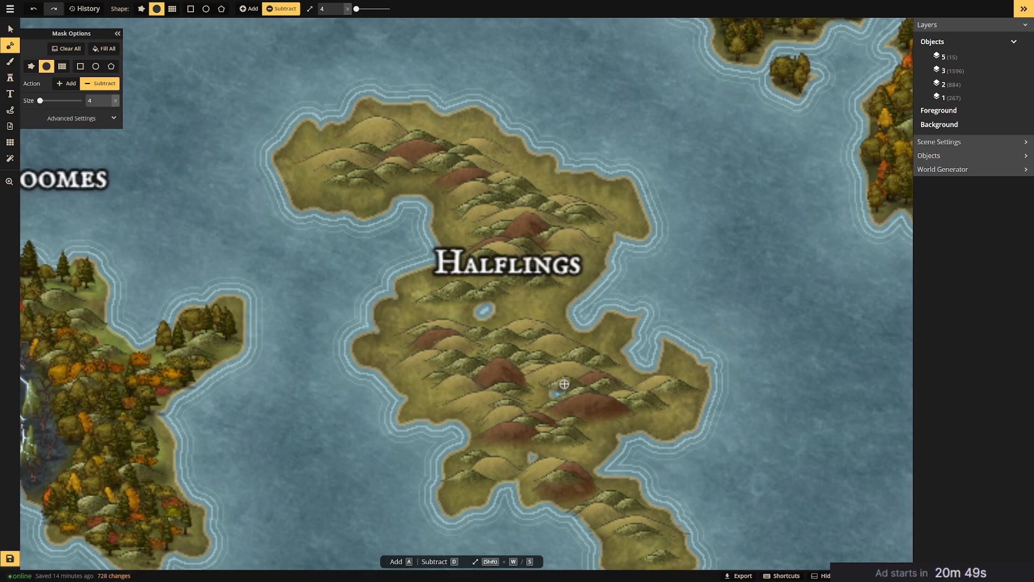
click(531, 213)
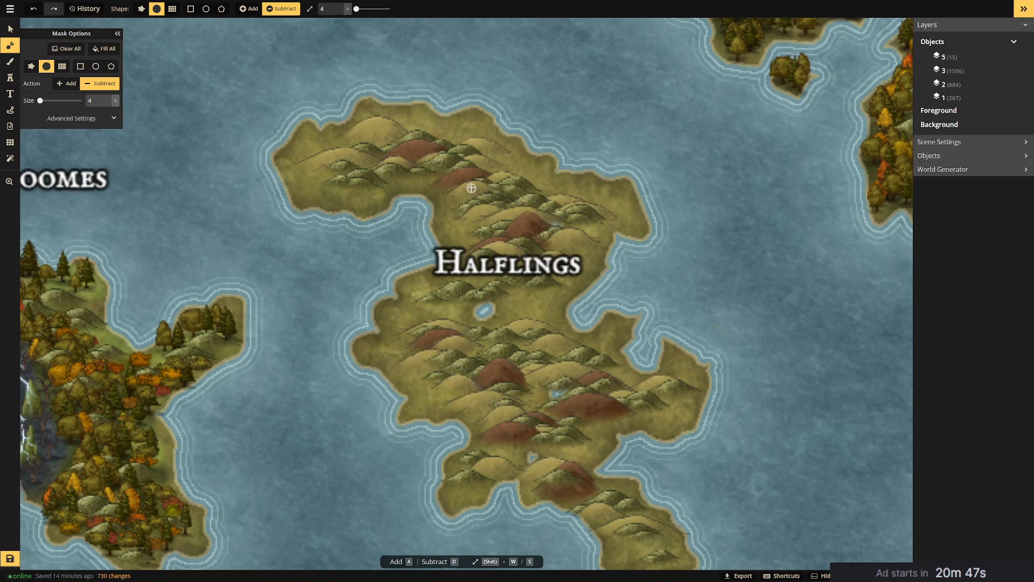
click(470, 195)
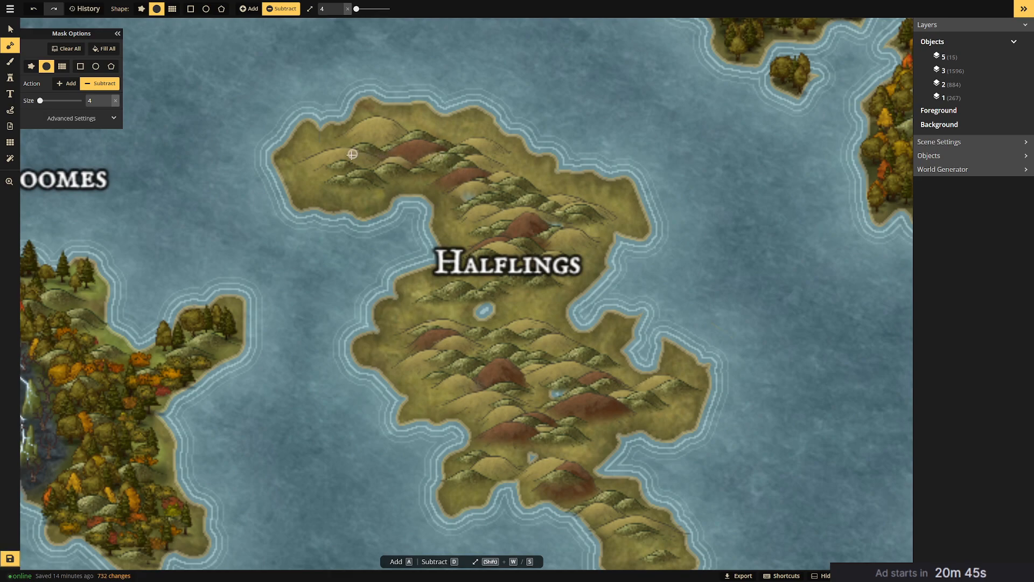
Delete the hill stamps and Halflings label across the island together, and return to the Mask tool.
click(11, 29)
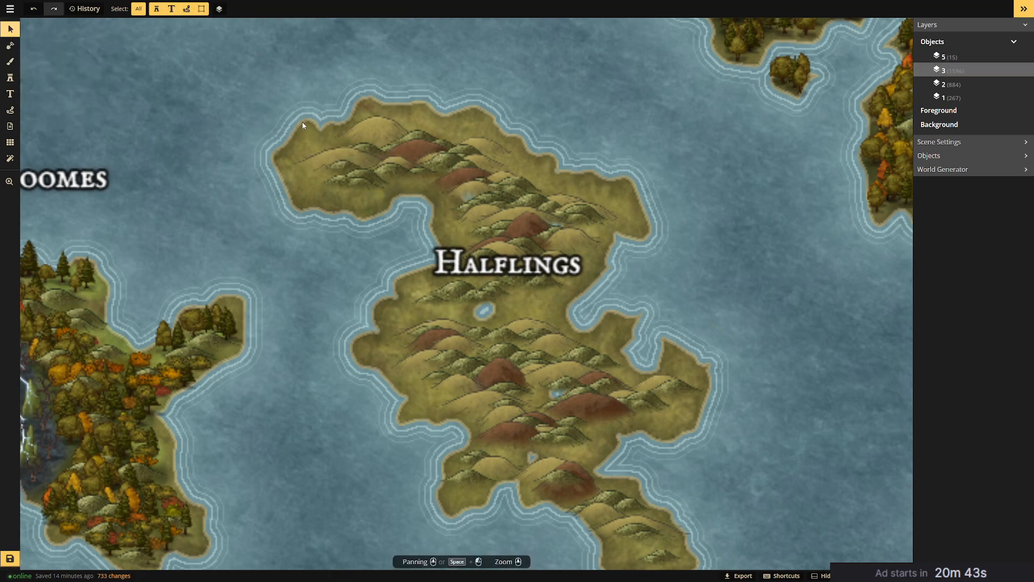
drag(303, 111, 705, 544)
key(Delete)
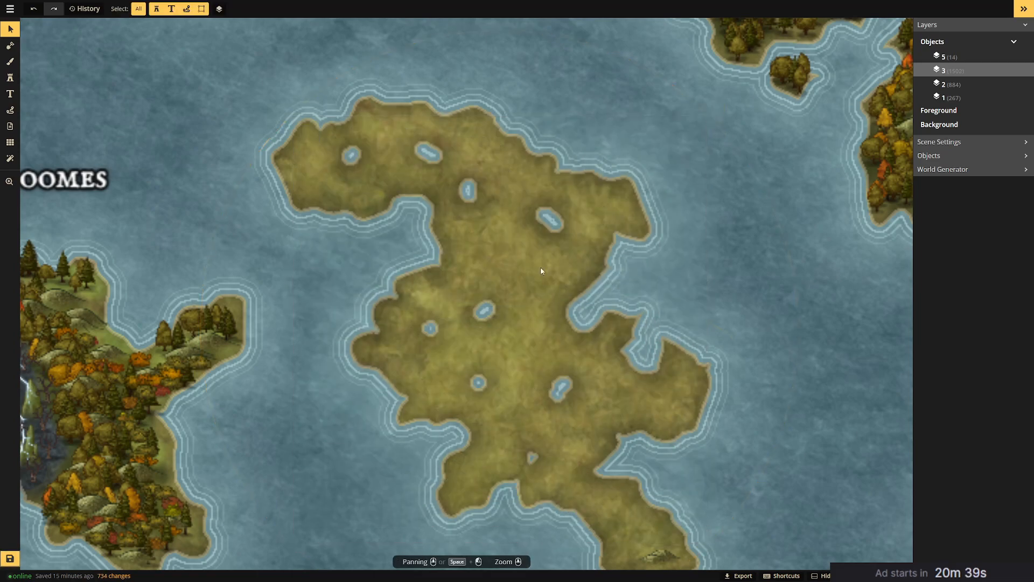
click(10, 45)
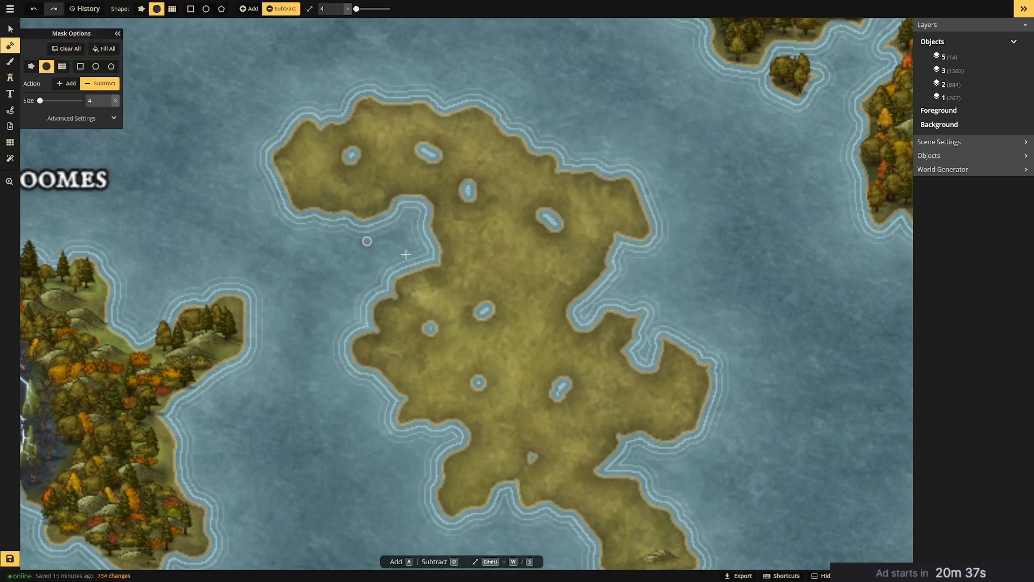
Extend the four lakes across the middle of the island into irregular, branching shapes with the size 4 subtract mask.
drag(495, 303, 448, 345)
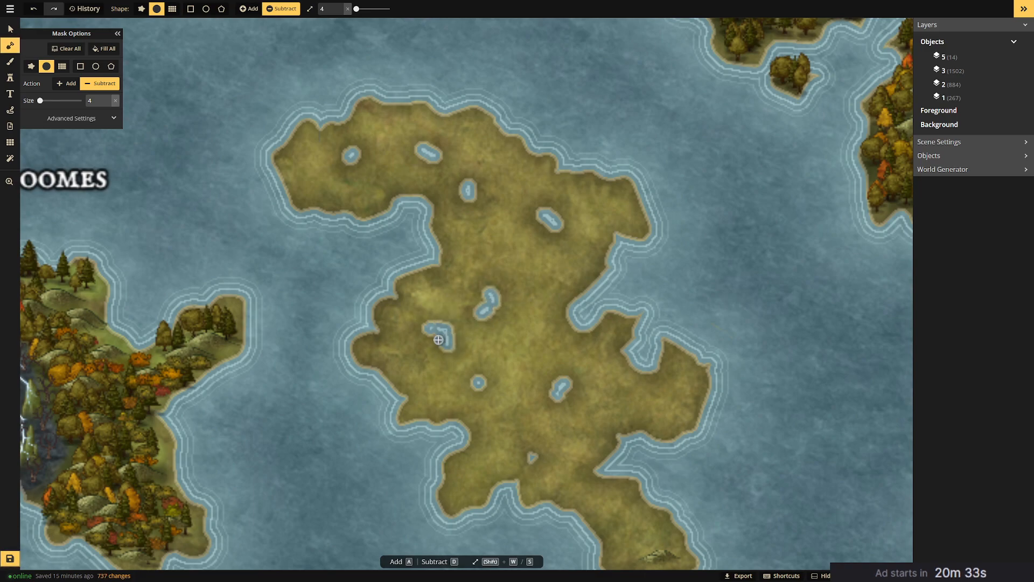
drag(495, 301, 503, 315)
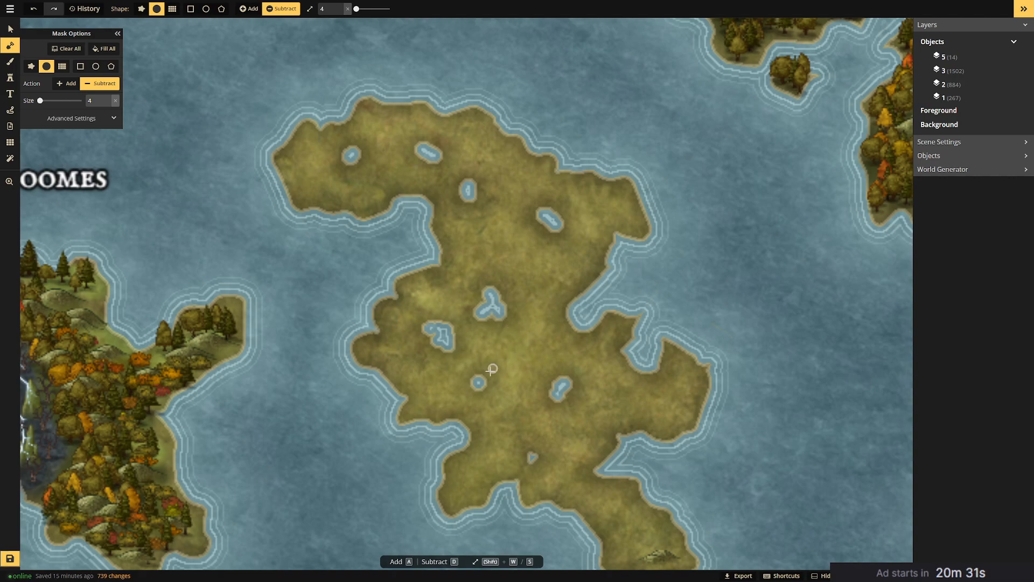
drag(486, 383, 488, 398)
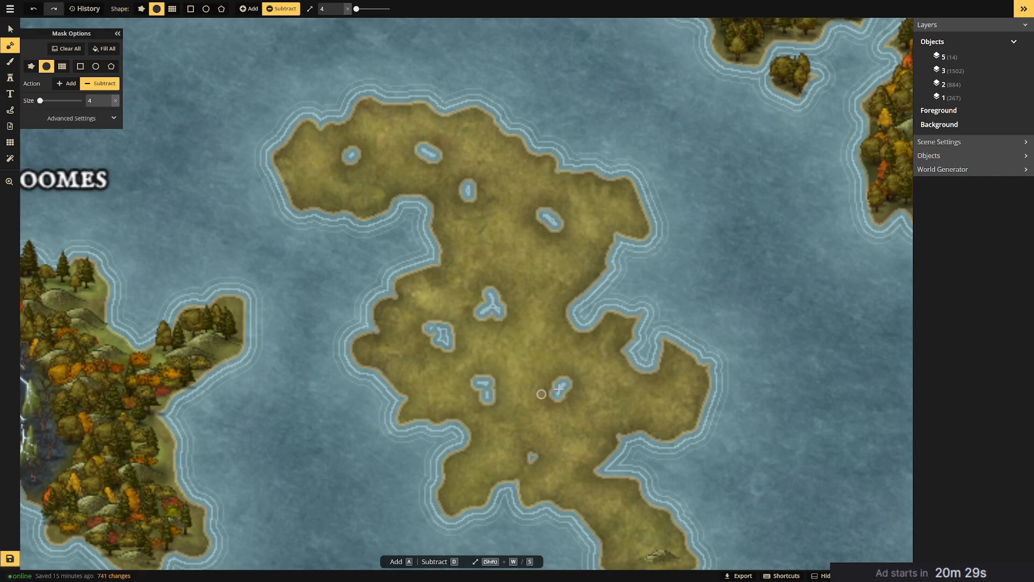
drag(561, 387, 581, 401)
Enlarge the southernmost pond and carve a narrow channel from it down to the island's south coast.
mouse_move(536, 455)
mouse_down()
mouse_move(525, 442)
mouse_move(533, 461)
mouse_move(512, 486)
mouse_up()
click(513, 491)
drag(531, 434, 549, 450)
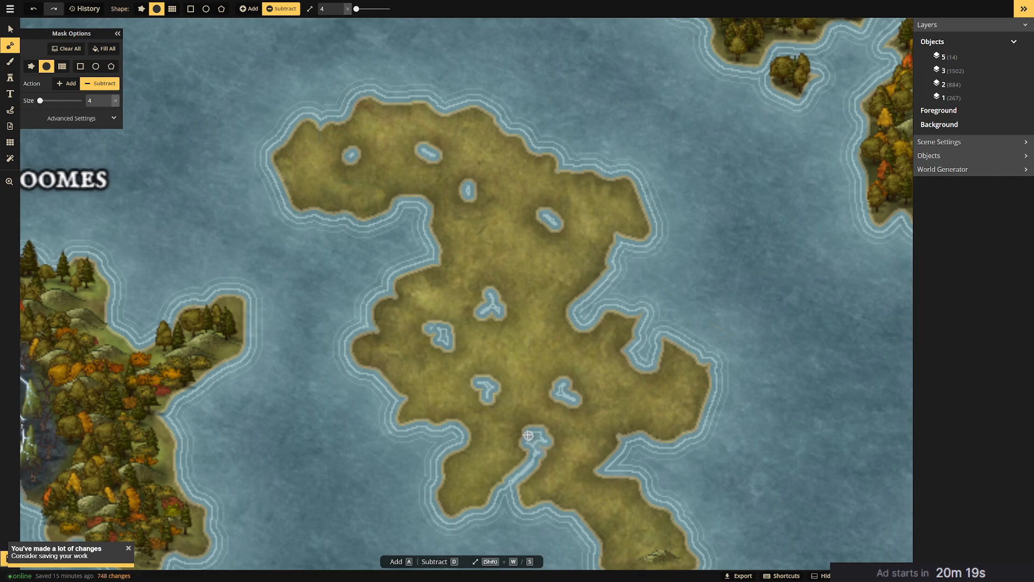
Carve two lakes in the island's upper middle and extend the northern ones, cutting a channel from the northwesternmost lake to the coast.
mouse_move(521, 264)
mouse_down()
mouse_move(537, 279)
mouse_move(529, 256)
mouse_move(533, 270)
mouse_move(538, 261)
mouse_move(523, 266)
mouse_move(533, 265)
mouse_move(484, 251)
mouse_up()
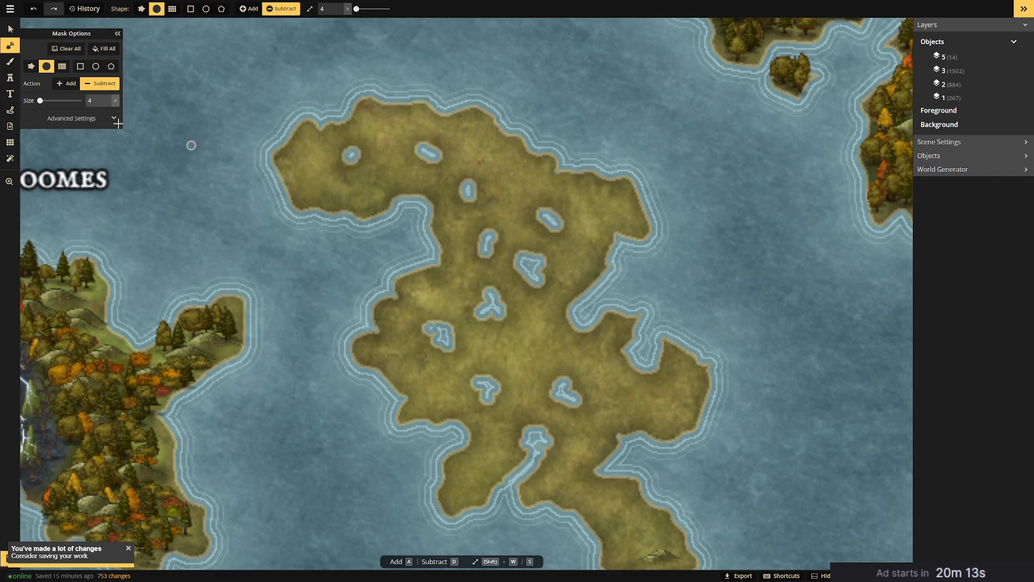
mouse_move(491, 185)
mouse_down()
mouse_move(479, 180)
mouse_move(486, 197)
mouse_up()
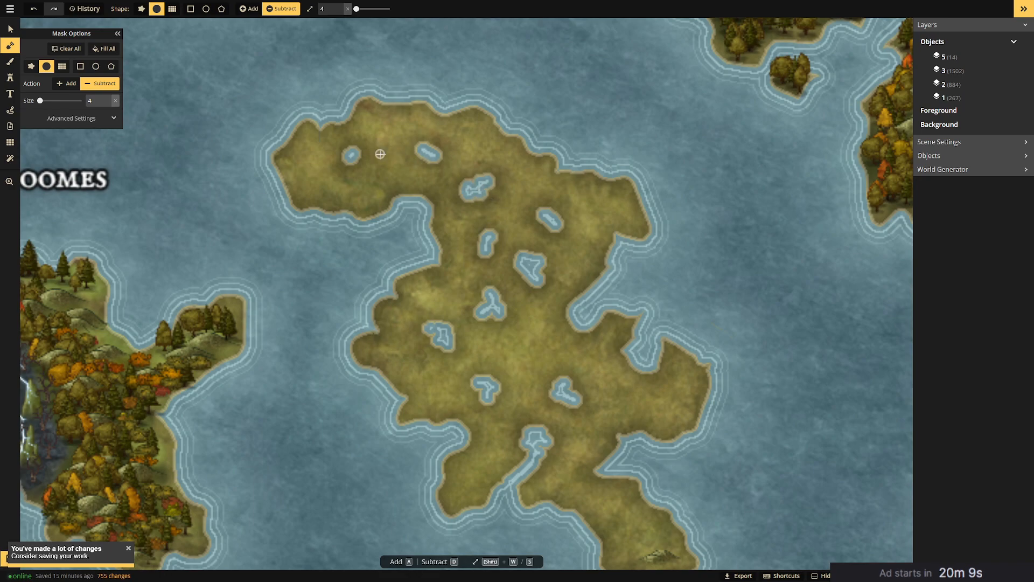
drag(430, 164, 430, 171)
mouse_move(354, 154)
mouse_down()
mouse_move(343, 177)
mouse_move(325, 160)
mouse_move(347, 168)
mouse_move(325, 152)
mouse_move(321, 128)
mouse_move(343, 150)
mouse_move(319, 119)
mouse_move(335, 121)
mouse_up()
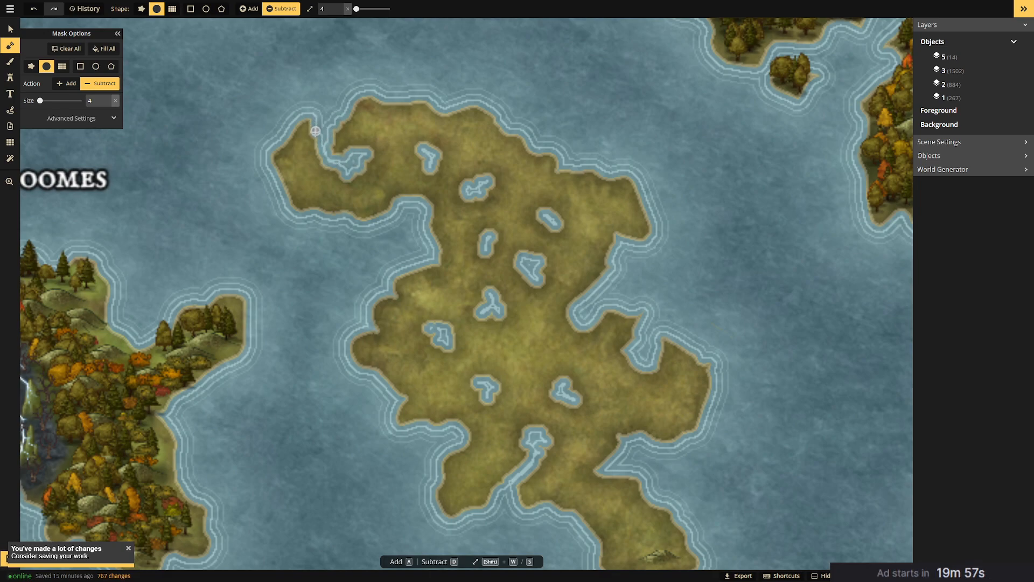
Build up the land at the island's northwestern tip beside the channel with the Mask brush set to Add at size 6.
click(62, 84)
drag(40, 100, 43, 101)
key(shift+s)
key(shift+s)
key(shift+s)
key(shift+s)
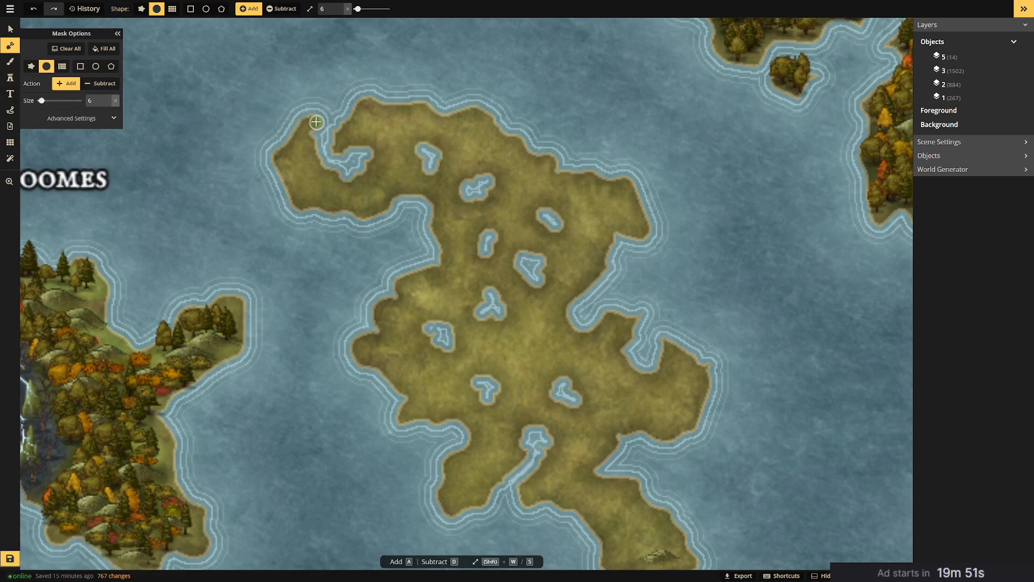
mouse_move(307, 130)
mouse_down()
mouse_move(316, 118)
mouse_move(305, 139)
mouse_up()
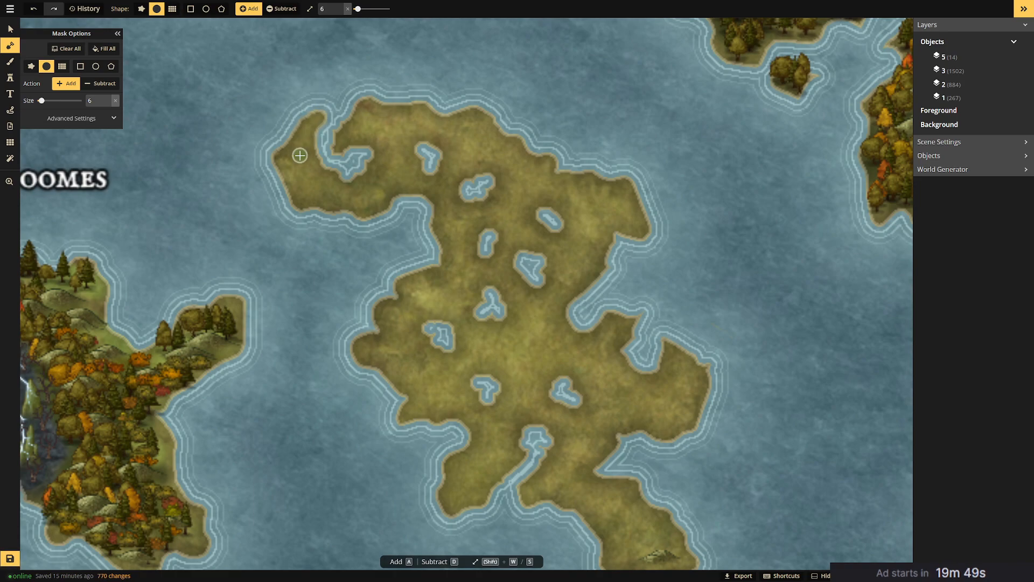
Choose the green hills stamp from the Fantasy World Hills catalog and place size 76 hills around the upper-middle lakes.
click(11, 29)
scroll(416, 266, down, 3)
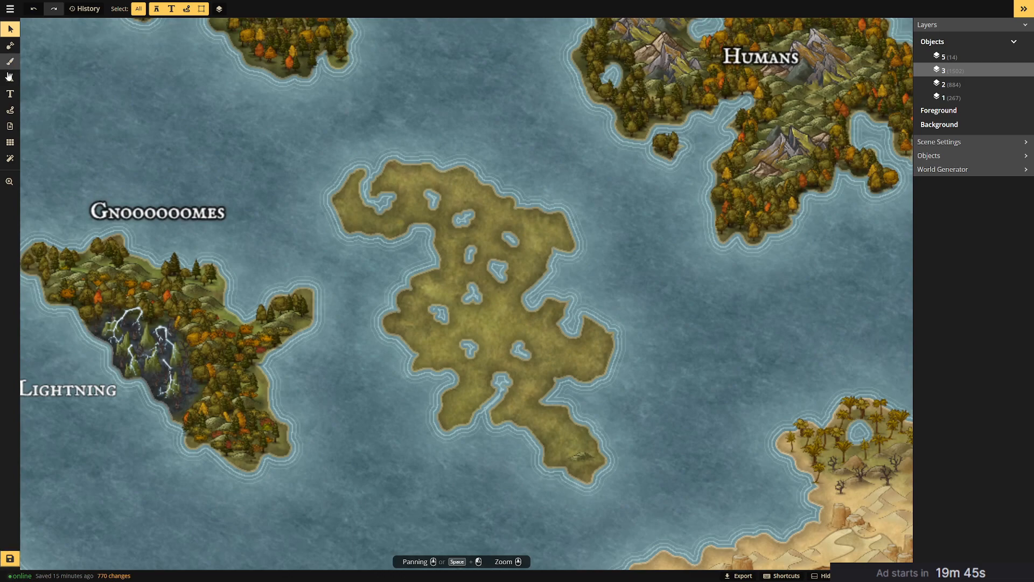
click(10, 77)
click(46, 65)
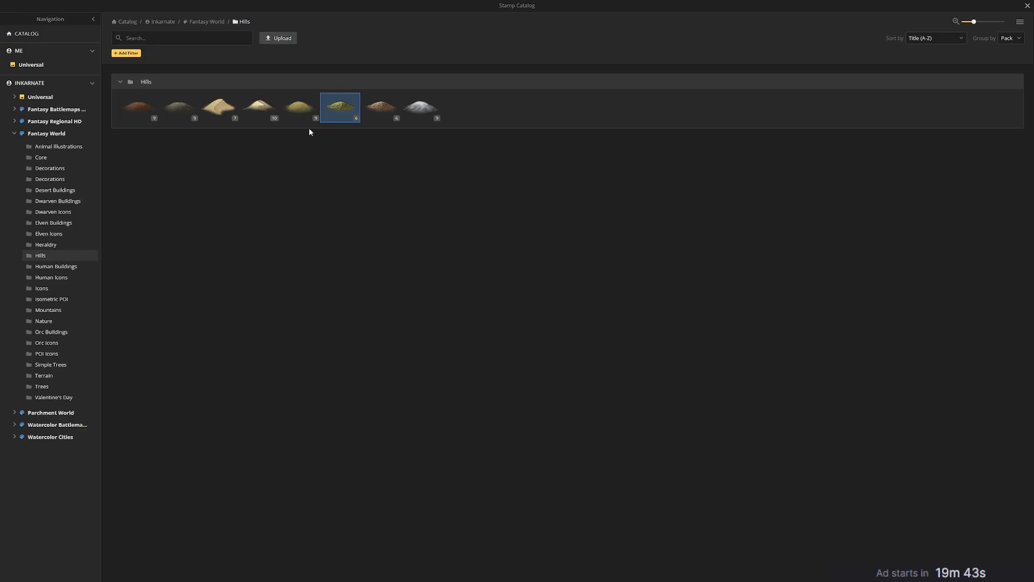
click(340, 108)
click(481, 230)
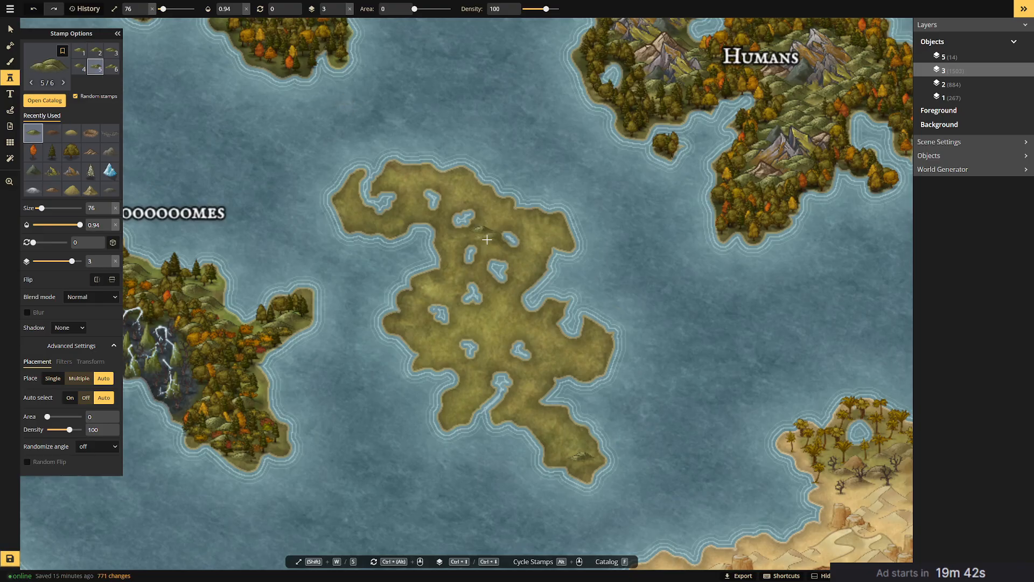
key(ctrl+z)
click(486, 238)
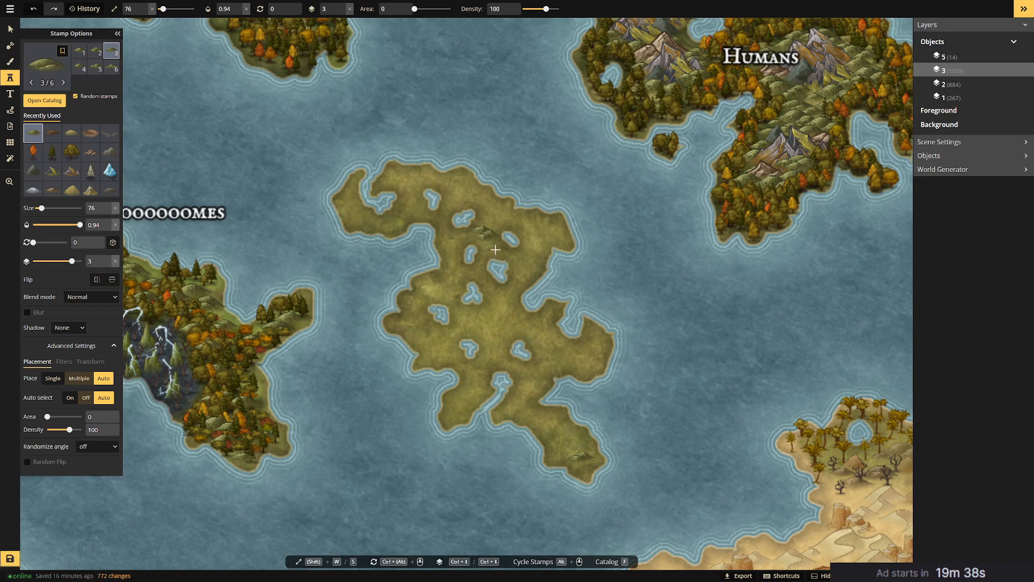
click(496, 251)
click(518, 258)
click(526, 266)
click(462, 273)
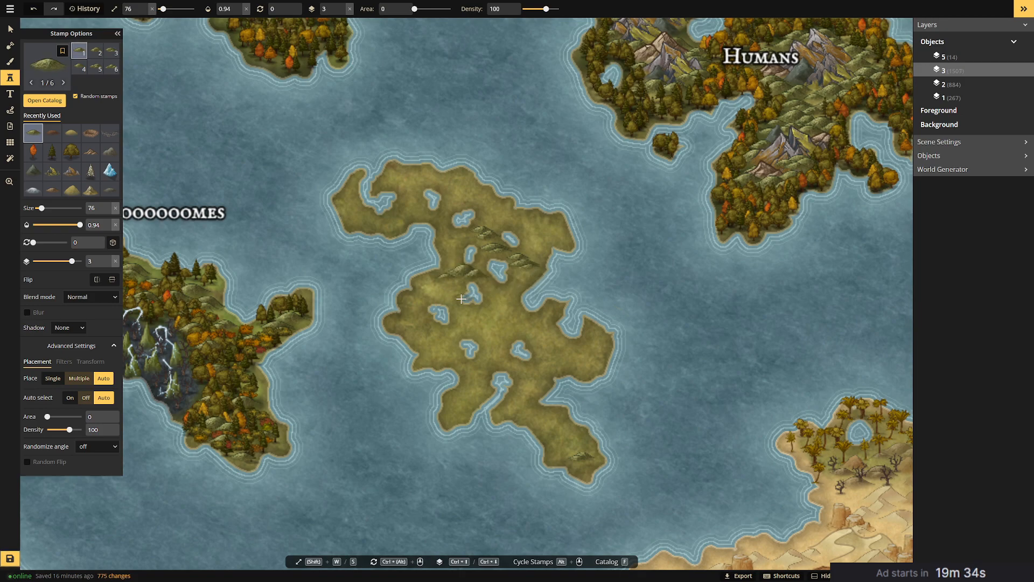
Place green hill stamps around the island's central and western lakes.
click(448, 286)
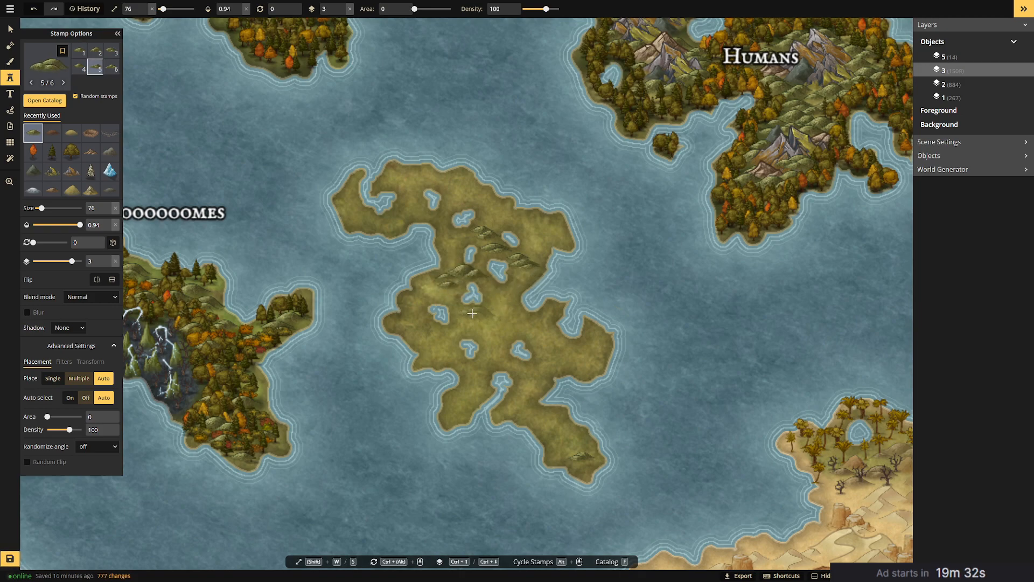
click(498, 292)
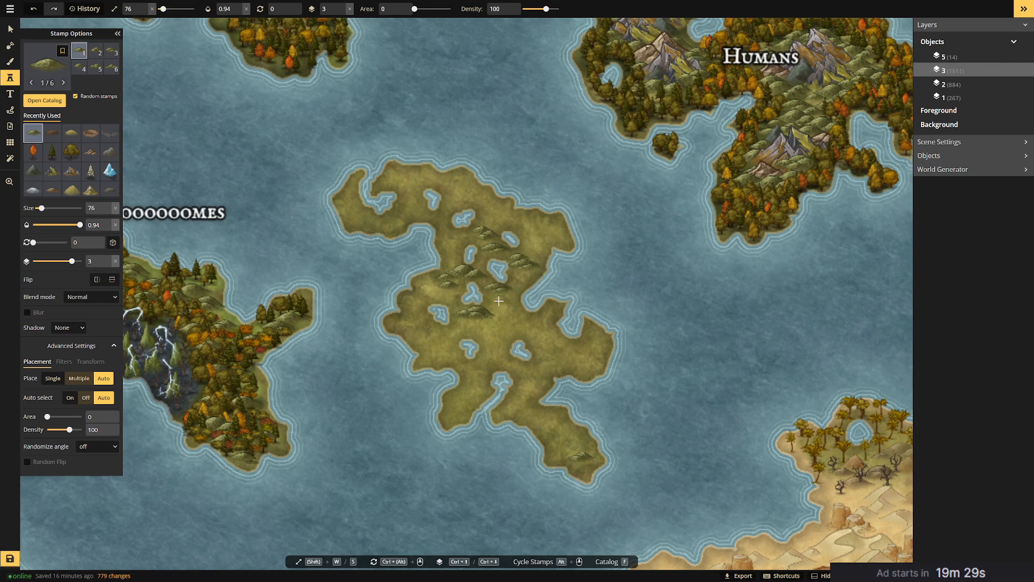
click(494, 301)
click(430, 311)
click(422, 325)
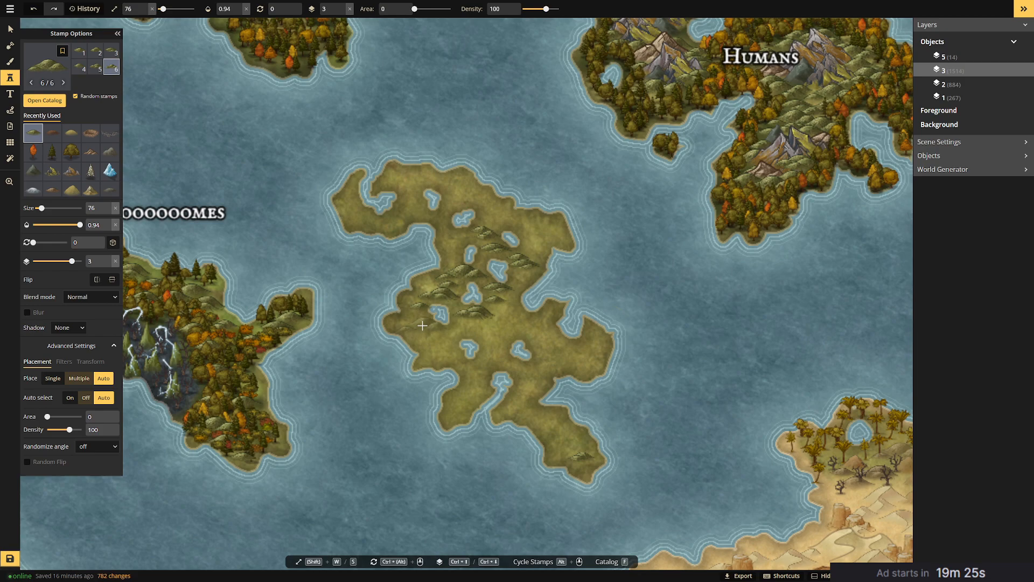
click(426, 325)
click(466, 325)
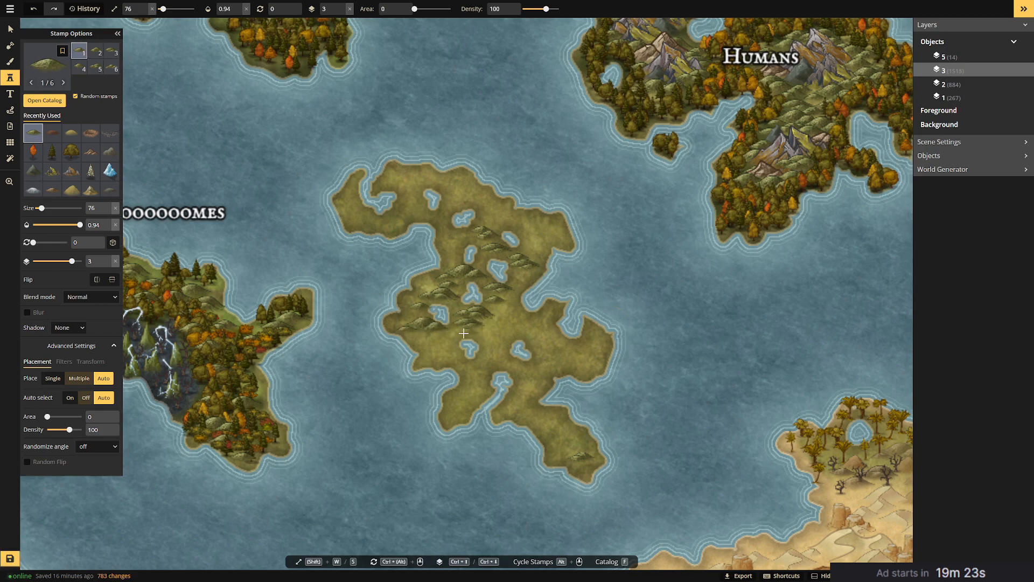
Place green hill stamps around and between the two lakes in the lower middle of the island.
click(463, 333)
click(496, 327)
click(506, 338)
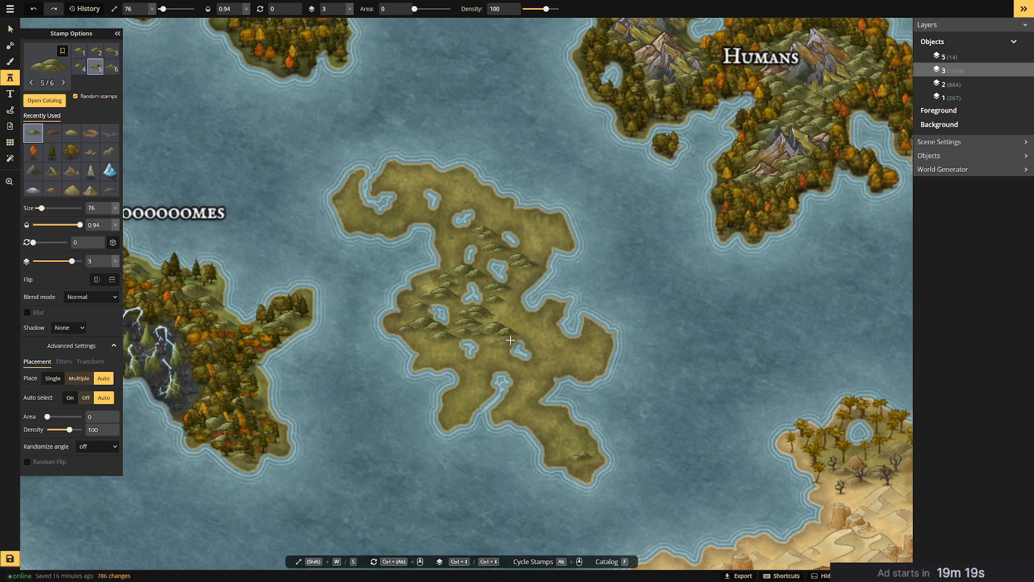
click(544, 343)
click(515, 342)
click(491, 361)
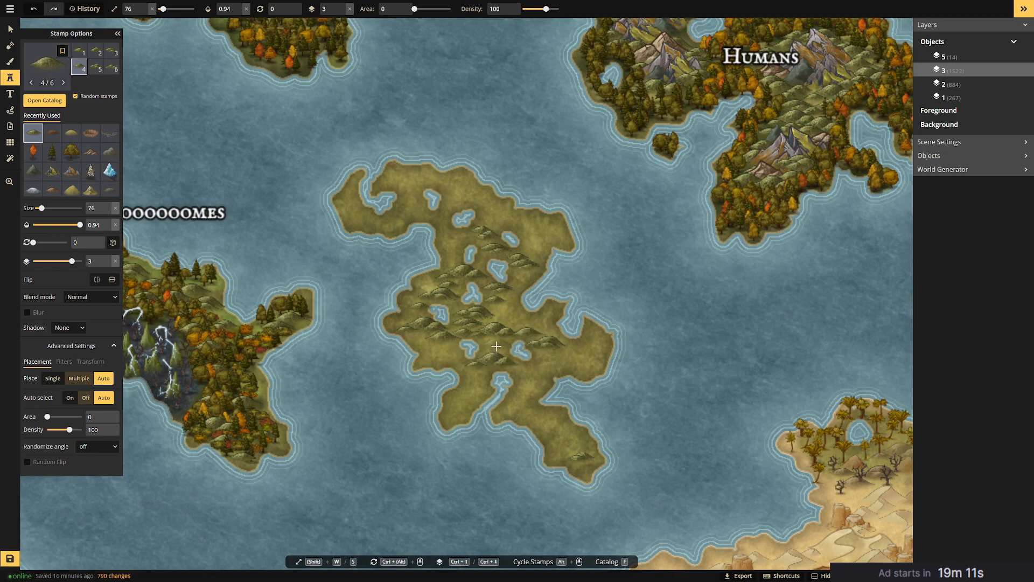
click(499, 345)
click(449, 351)
click(457, 362)
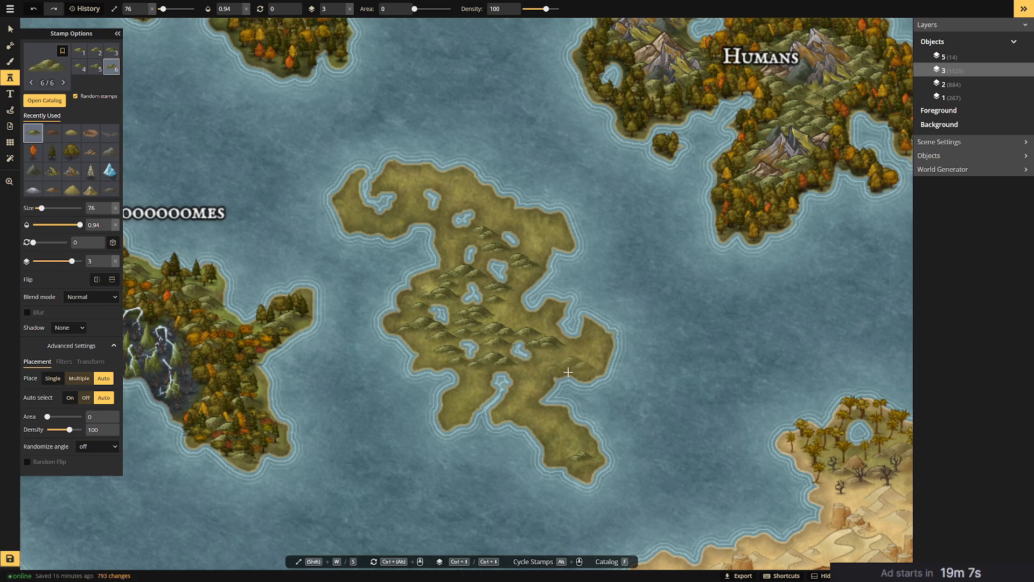
click(549, 360)
click(531, 382)
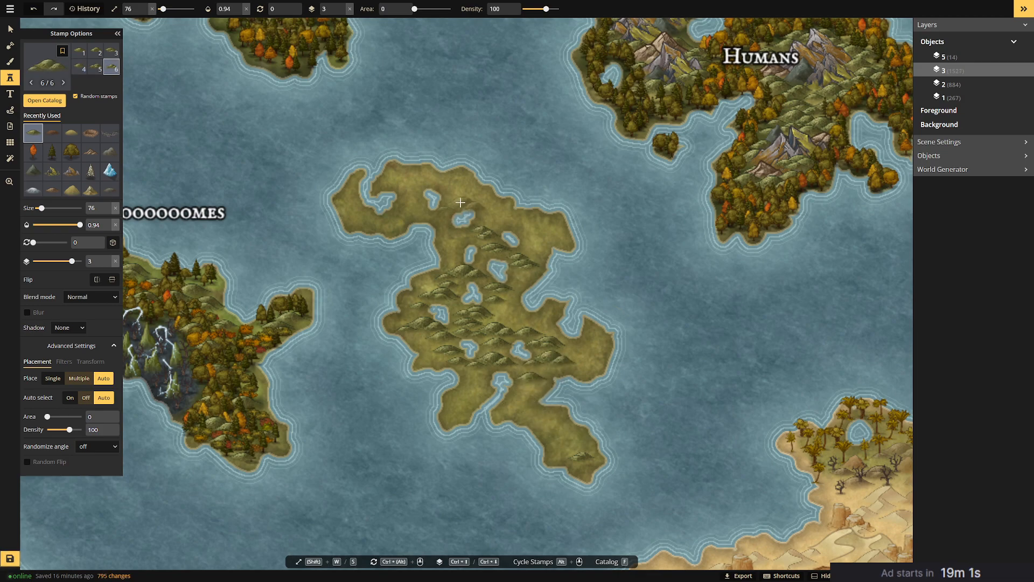
Cover the island's southeastern peninsula with green hill stamps, up to the southern channel.
click(561, 413)
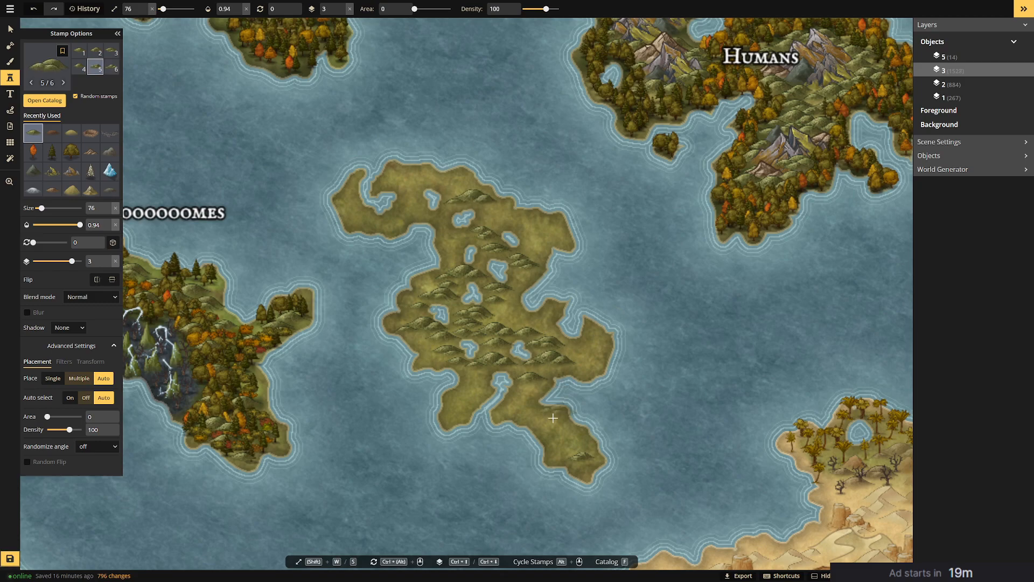
click(566, 442)
click(563, 433)
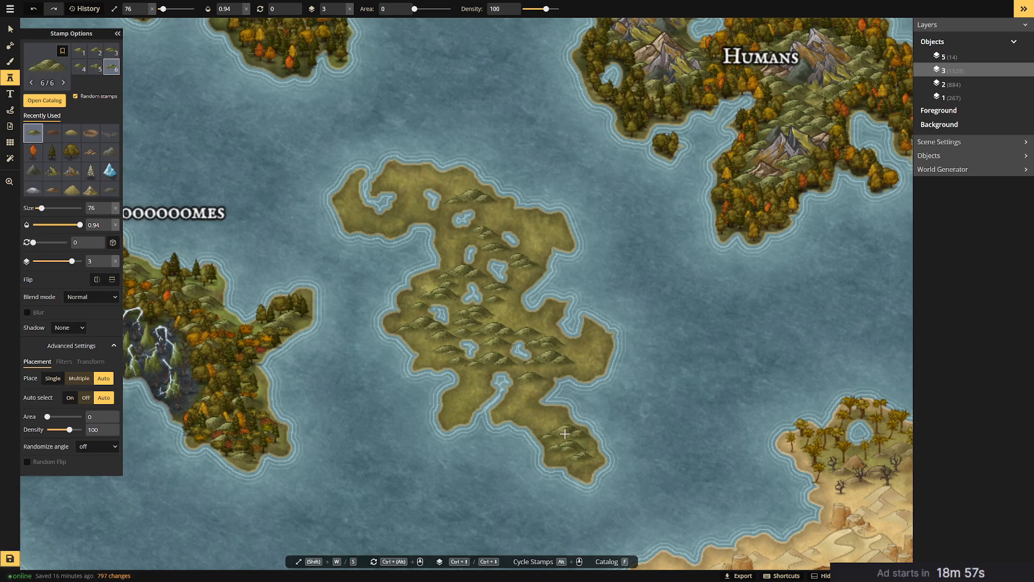
click(551, 421)
click(521, 412)
click(516, 410)
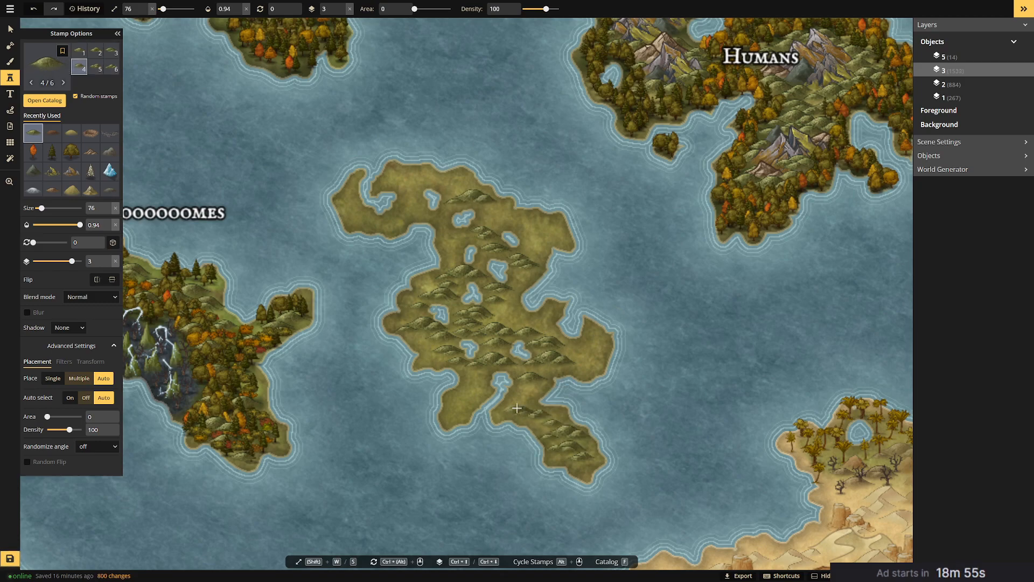
click(528, 392)
click(549, 413)
click(496, 413)
Add green hill stamps to the southwestern peninsula, the eastern headland and the center of the island.
click(467, 404)
click(473, 393)
click(479, 385)
click(479, 386)
click(574, 354)
click(582, 351)
click(603, 341)
click(499, 318)
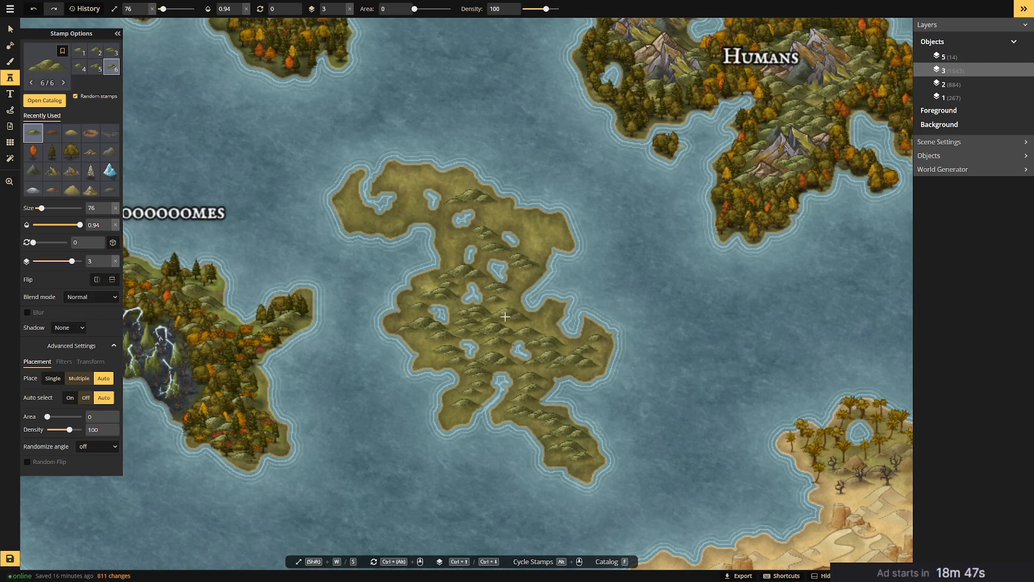
Place green hill stamps across the island's northeastern part around the lakes there.
click(458, 236)
click(514, 235)
click(544, 230)
click(536, 247)
click(493, 214)
click(505, 210)
click(507, 221)
Cover the island's north and northwestern arm with green hill stamps around the lakes and the channel.
click(455, 189)
click(452, 183)
click(418, 177)
click(414, 190)
click(415, 202)
click(413, 212)
click(414, 208)
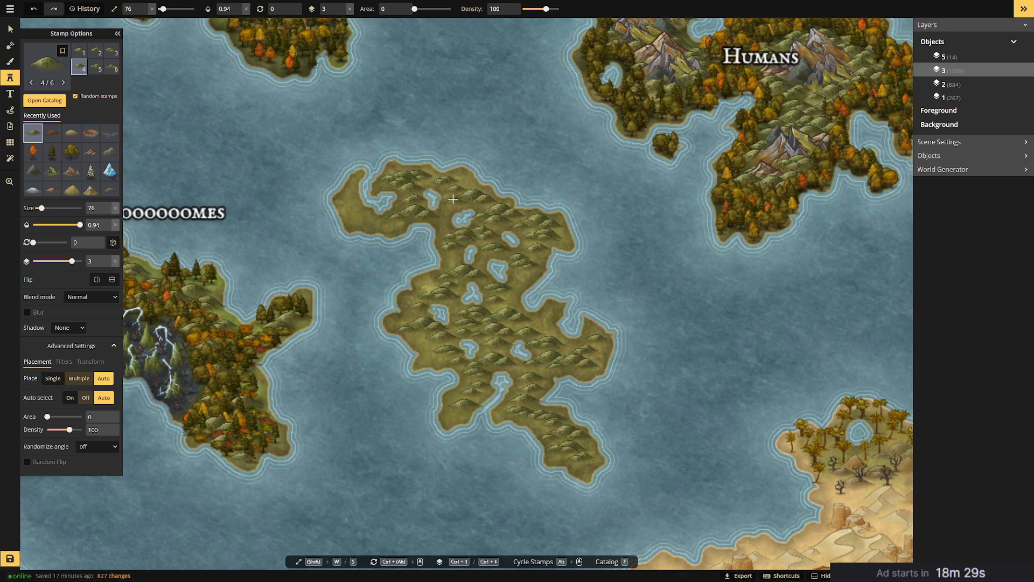
click(455, 207)
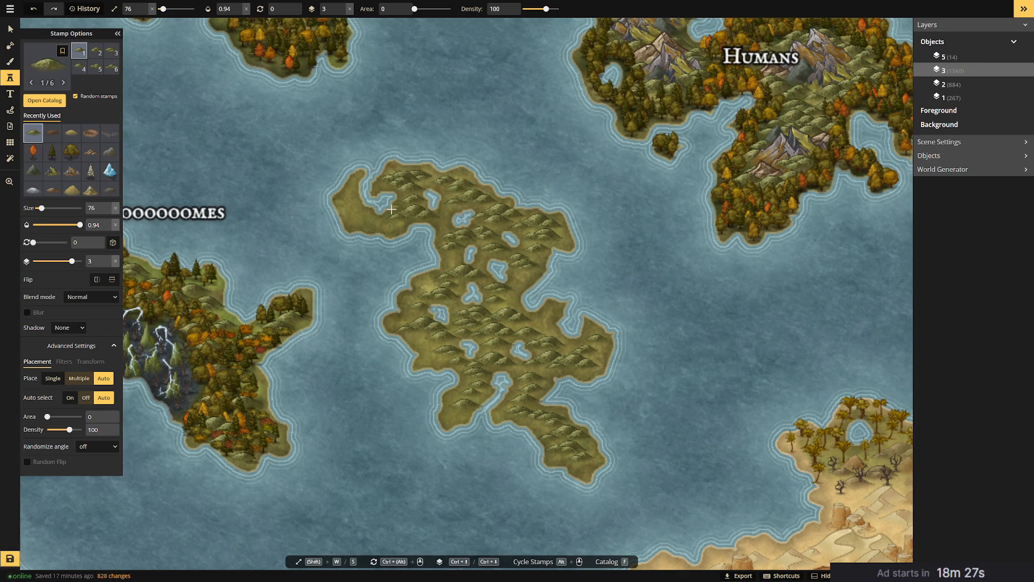
click(378, 223)
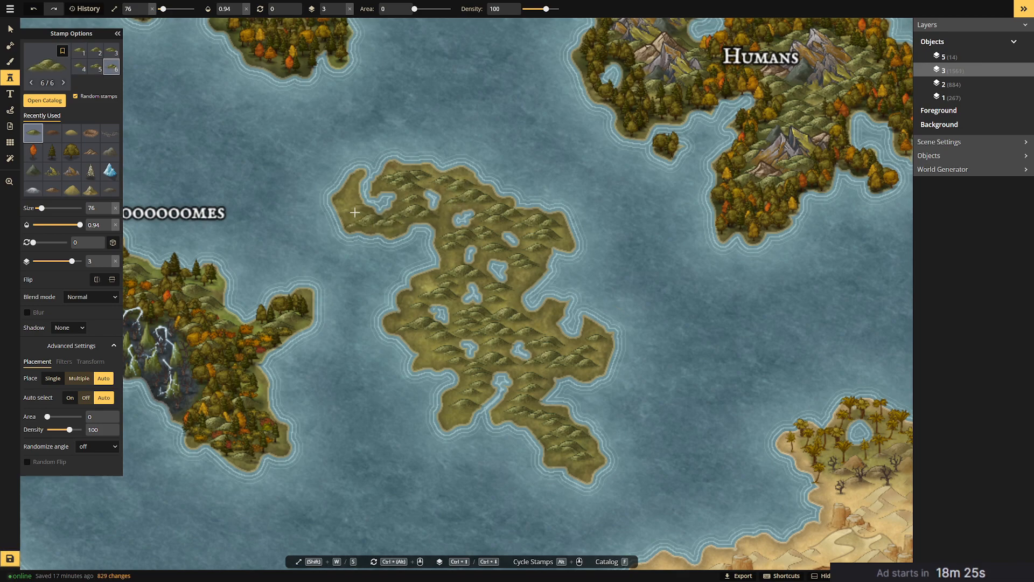
click(358, 215)
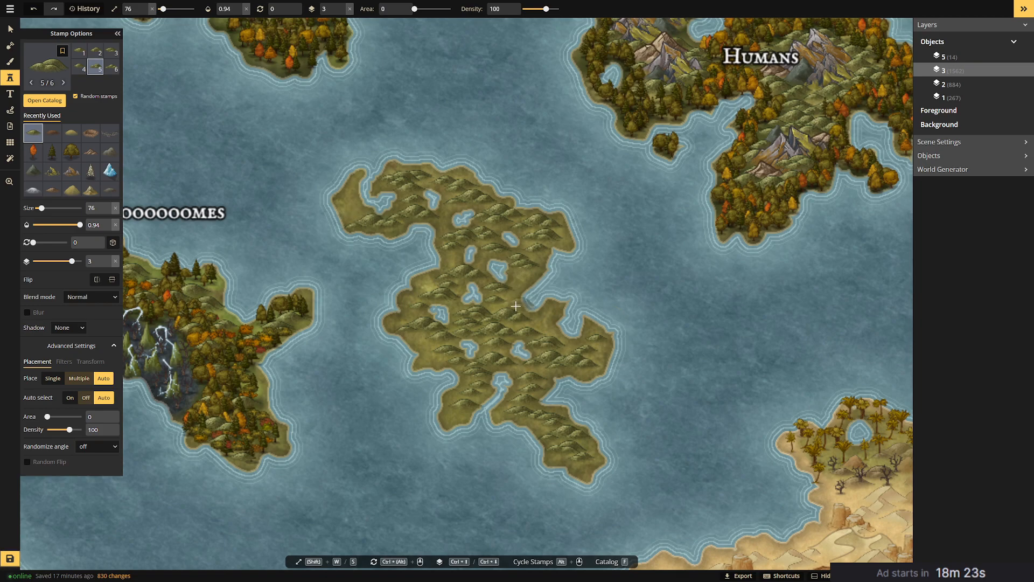
Fill remaining bare gaps in the northwestern arm and middle of the island with green hill stamps.
click(432, 288)
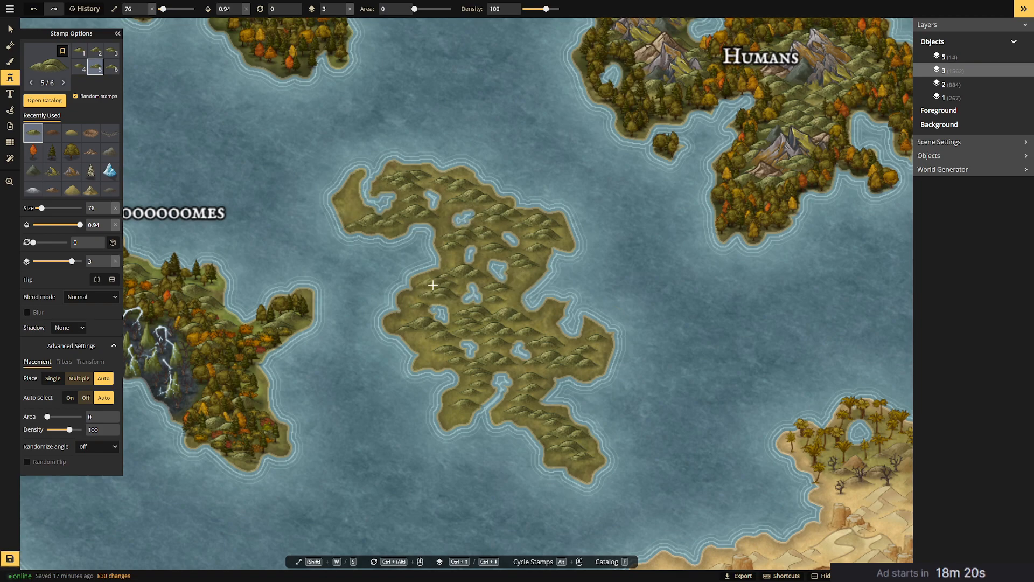
click(358, 215)
click(365, 238)
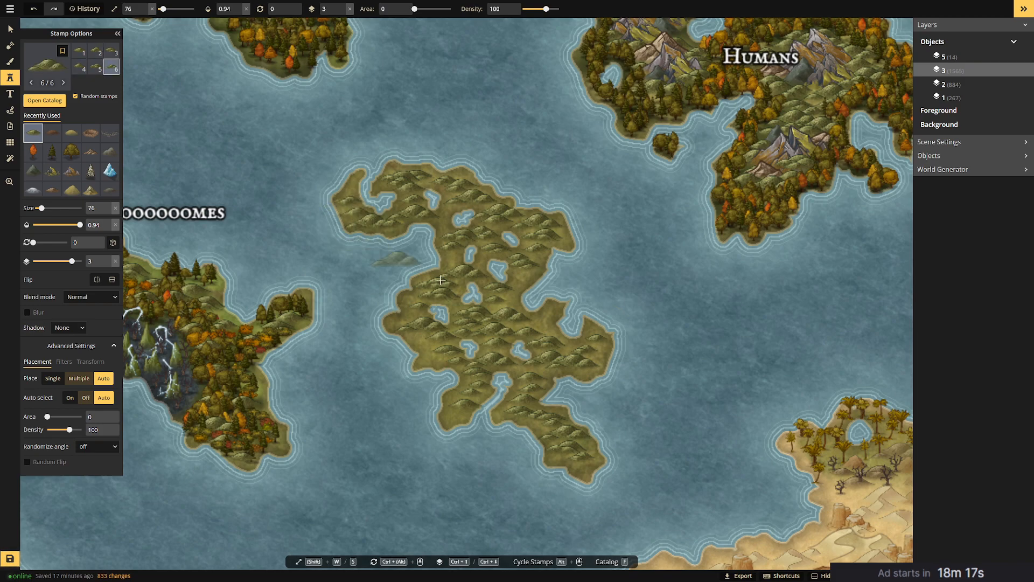
click(532, 323)
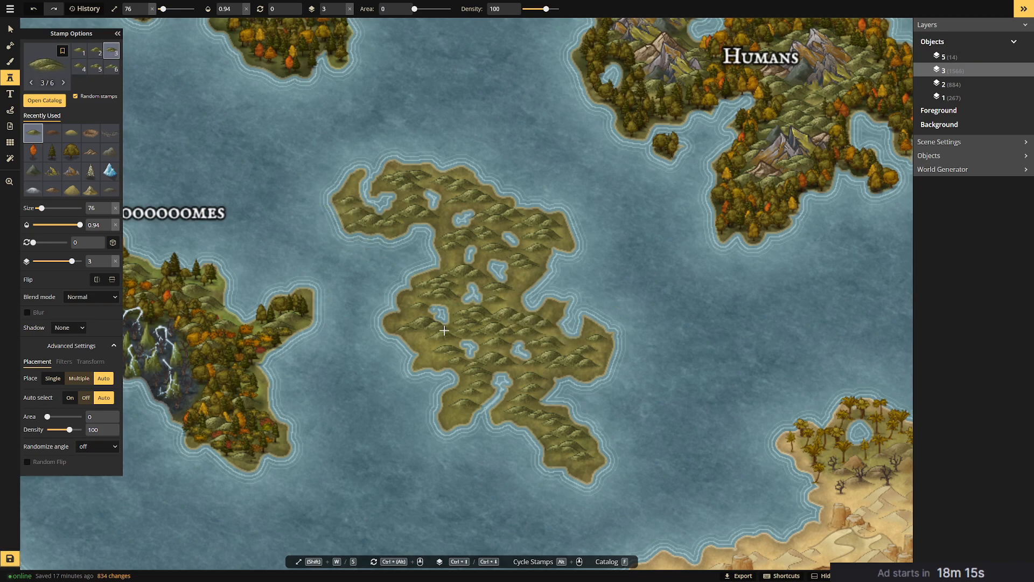
Switch to the yellowish nine-variant hills stamp, scatter a few hills among the green ones mid-island, and undo the last one.
click(46, 65)
click(299, 106)
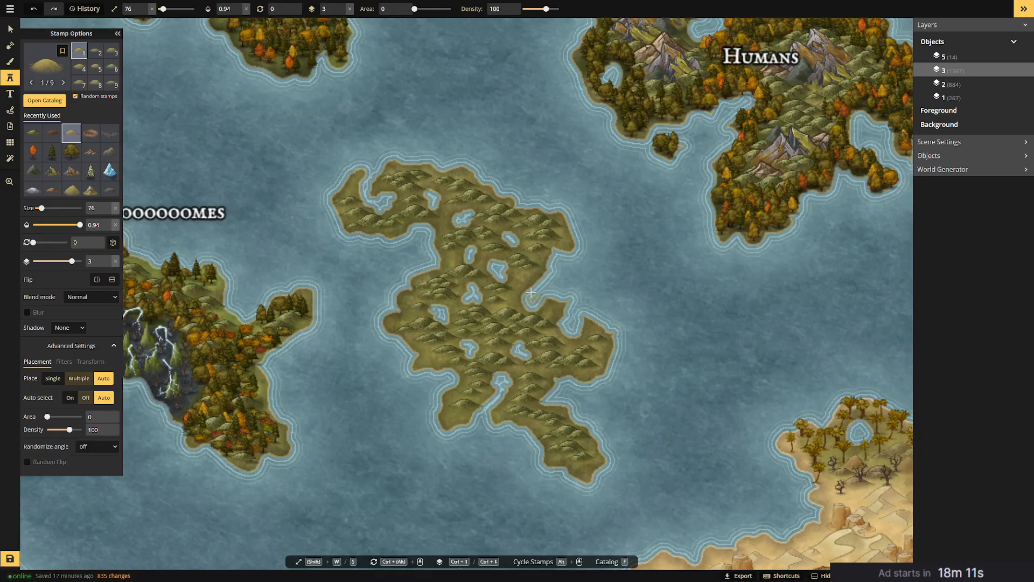
click(502, 307)
click(484, 315)
click(539, 340)
click(547, 365)
key(ctrl+z)
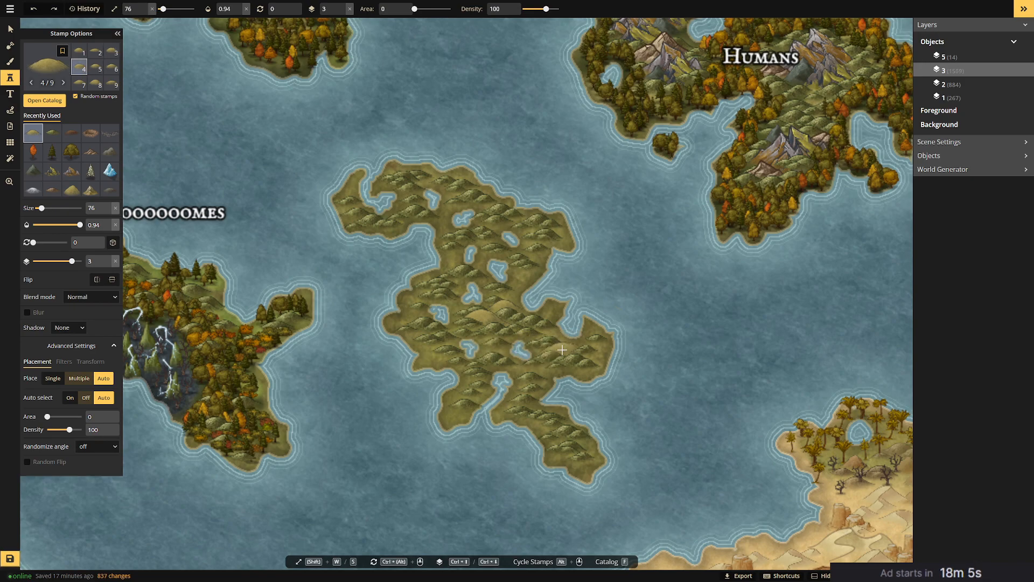
Redo the undone yellowish hill, and scatter more of these hills from the island's south-centre down its southeastern peninsula.
key(ctrl+y)
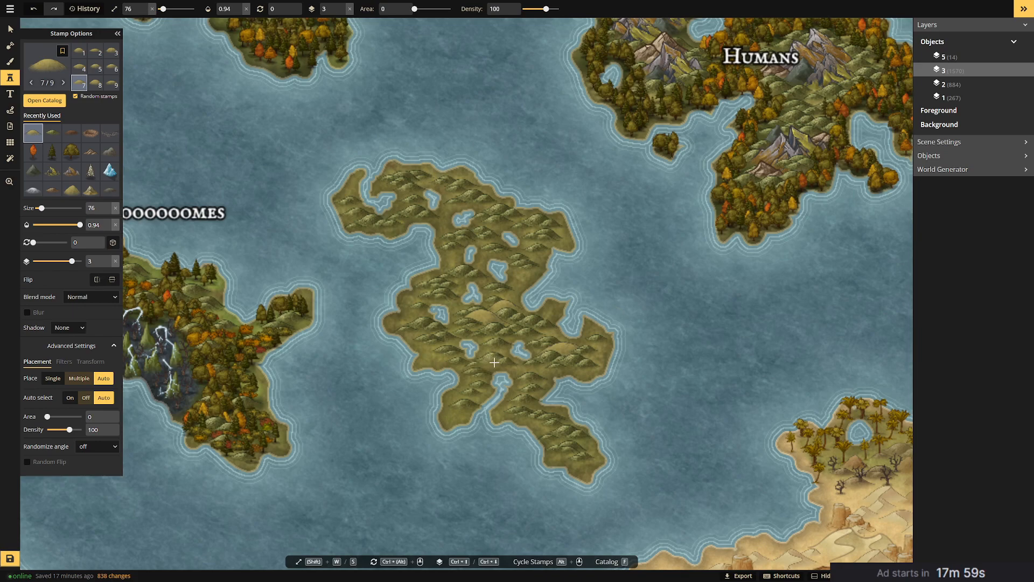
click(496, 362)
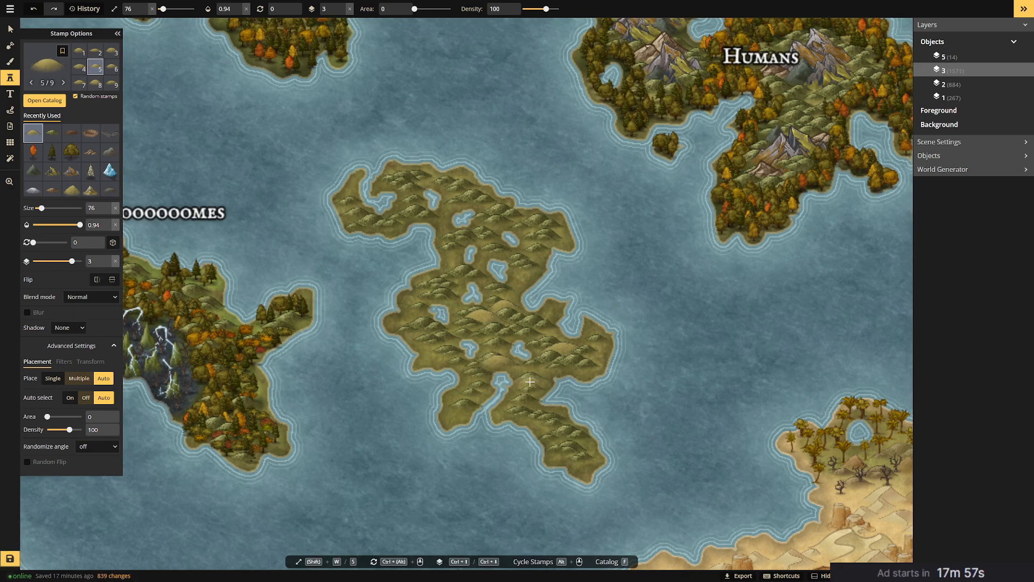
click(533, 404)
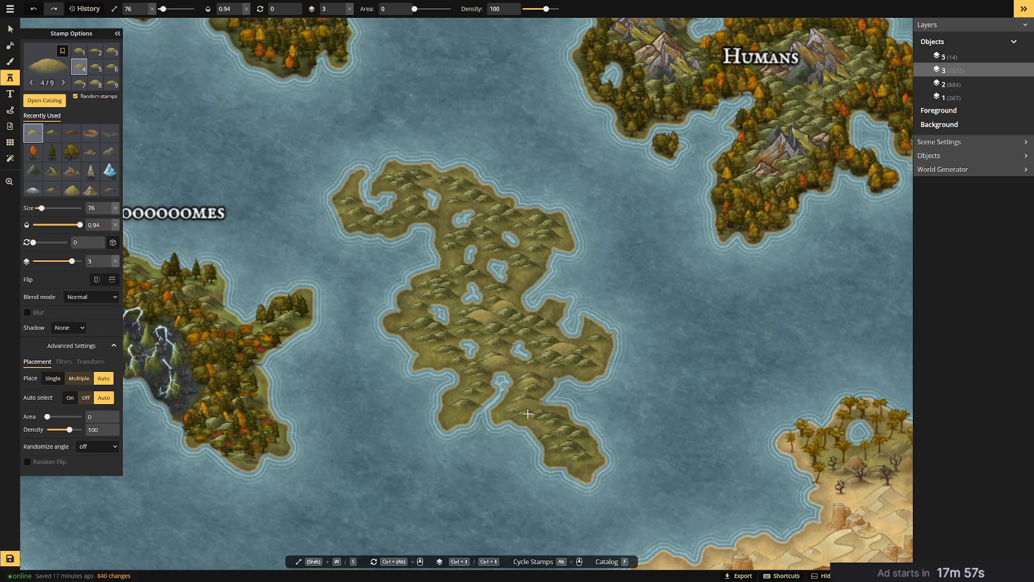
click(555, 432)
click(573, 448)
click(570, 453)
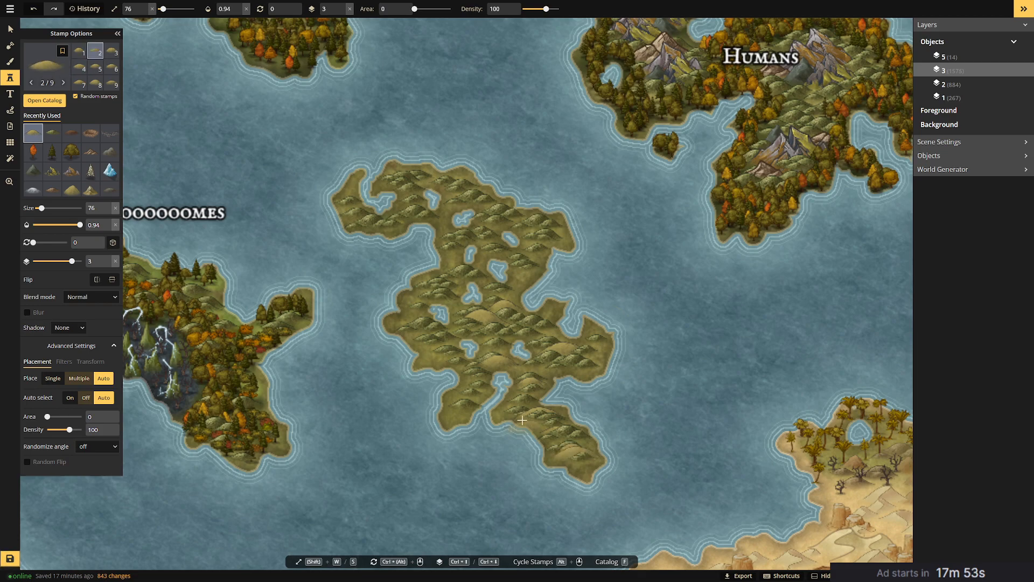
Add yellowish hills beside the western lake, on the northern coast and along the northwestern arm.
click(437, 335)
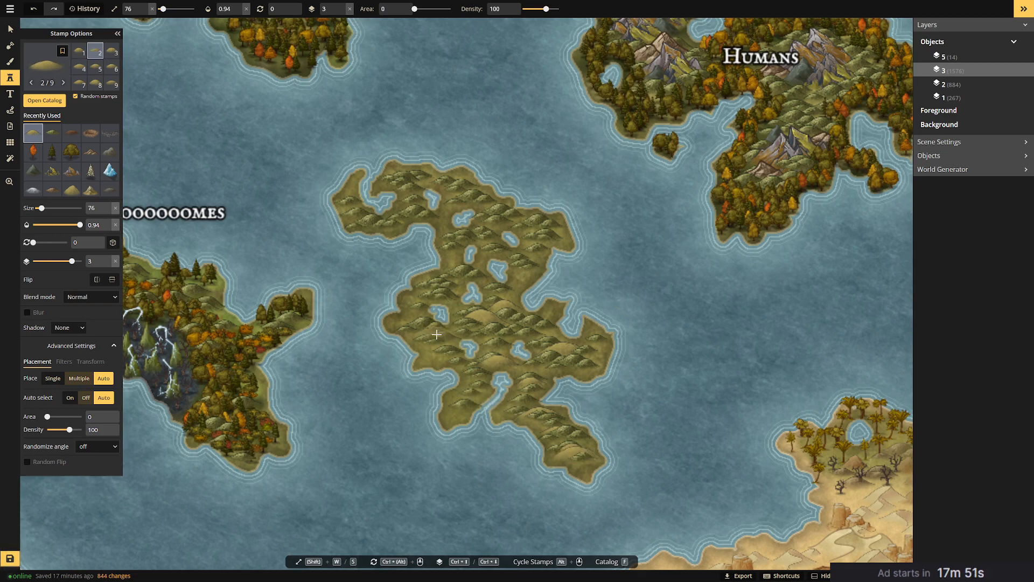
click(473, 200)
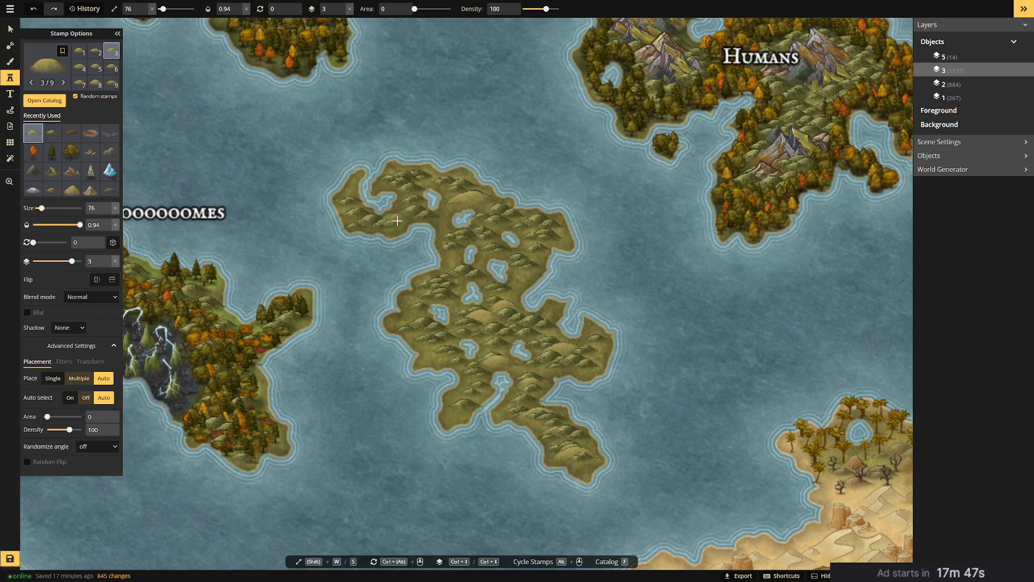
click(386, 225)
click(361, 215)
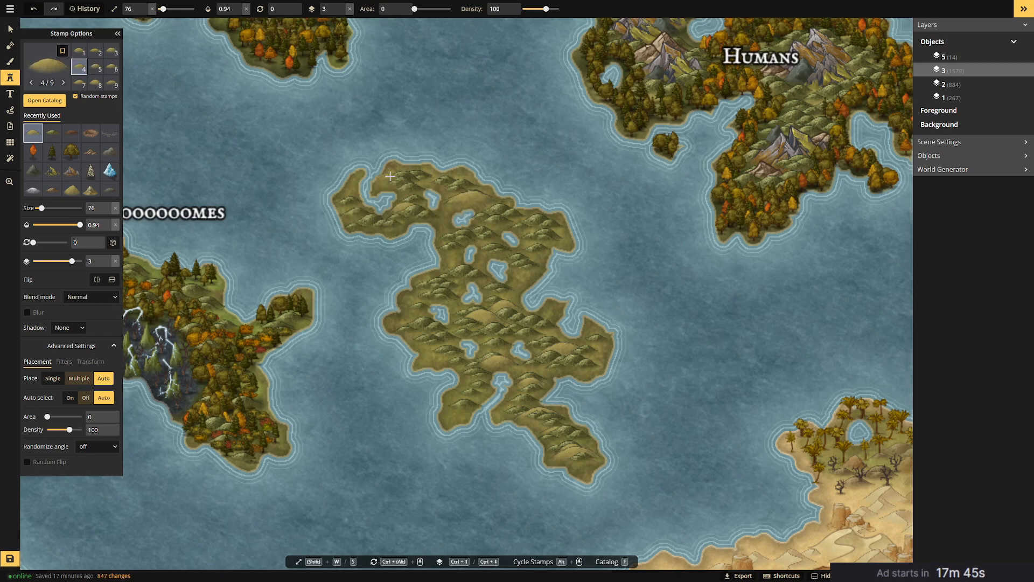
click(405, 177)
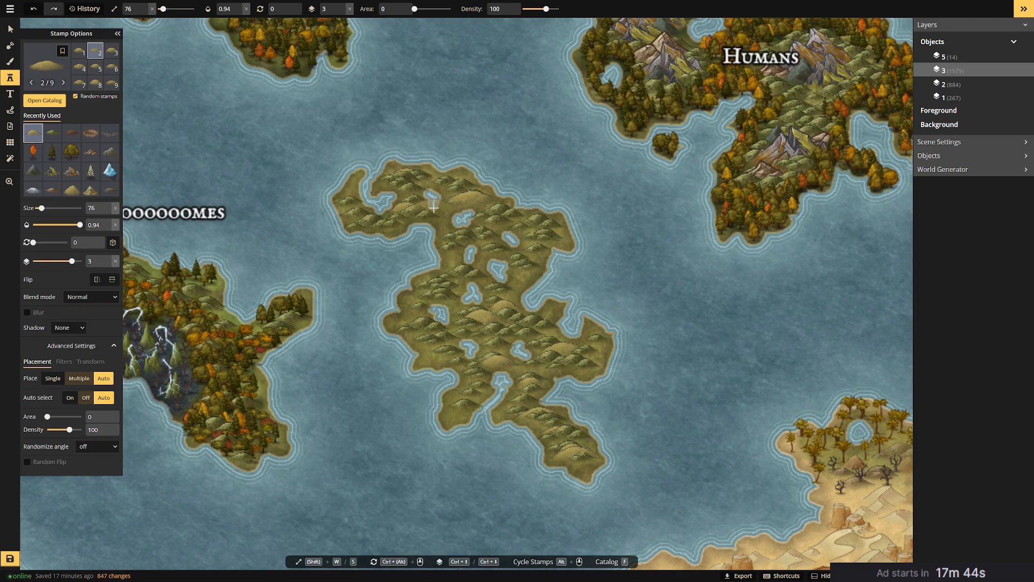
Scatter yellowish hills among the northeastern lakes and down the island's western side.
click(525, 222)
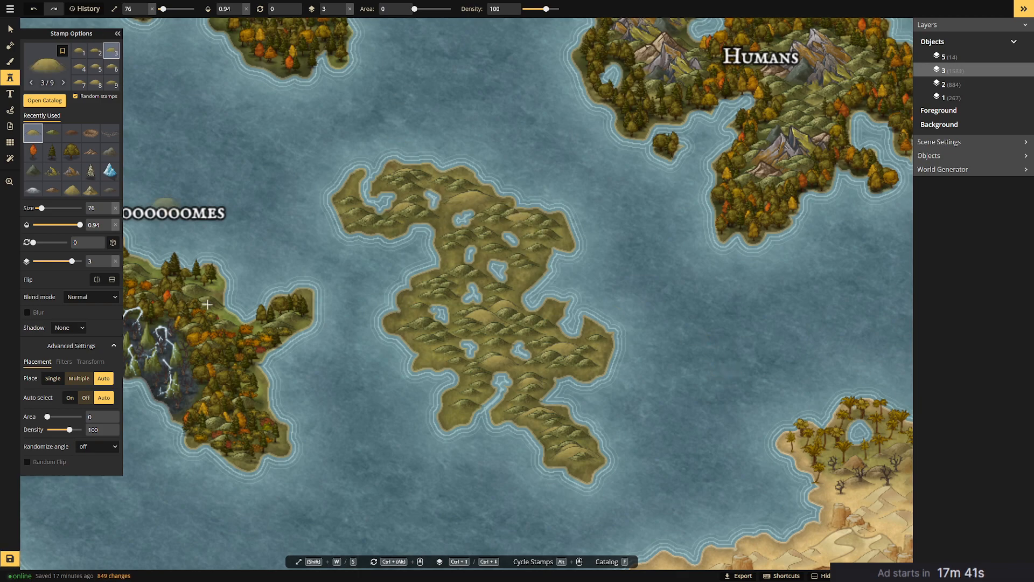
click(531, 254)
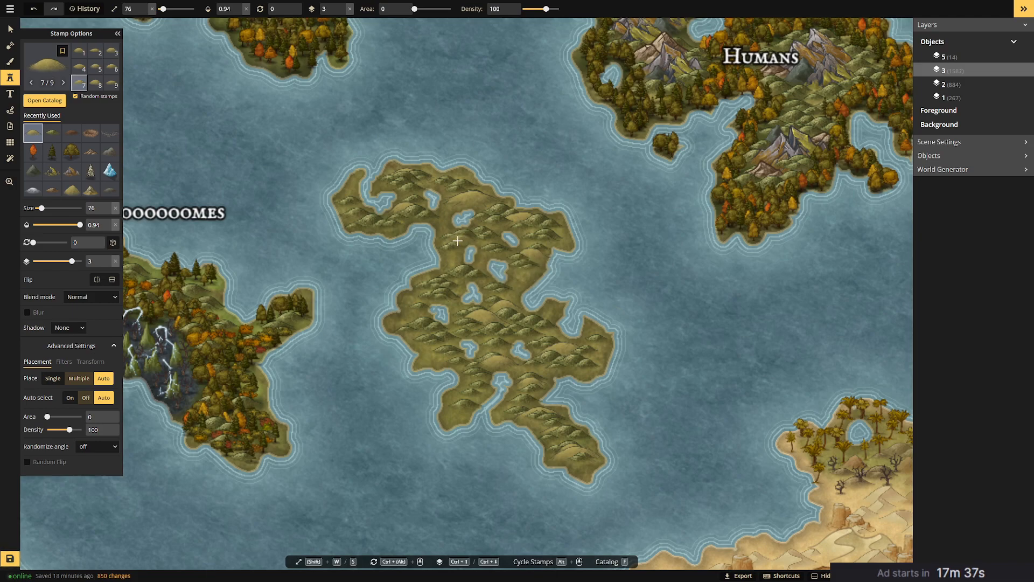
click(458, 237)
click(436, 297)
click(409, 318)
click(460, 354)
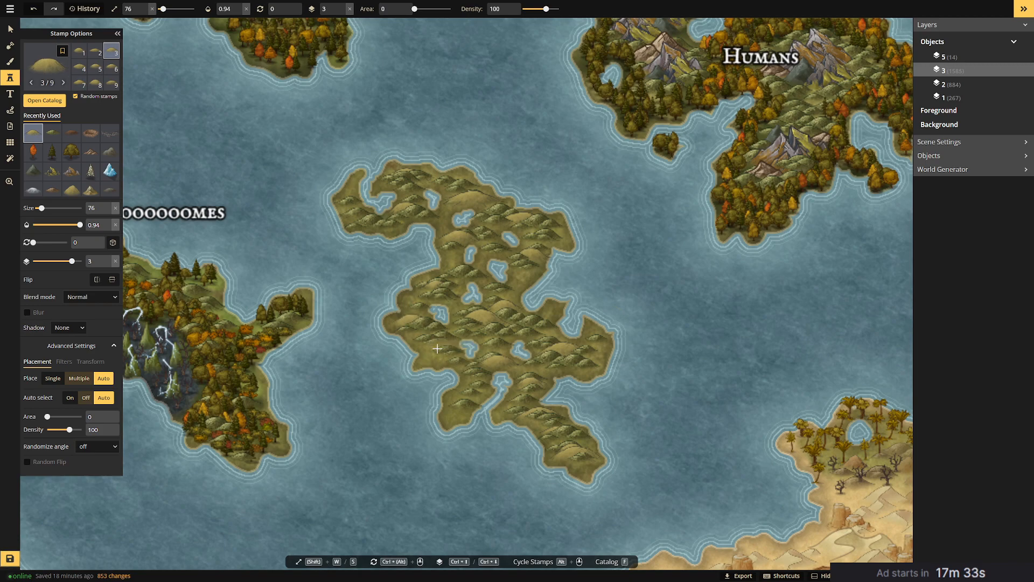
click(438, 349)
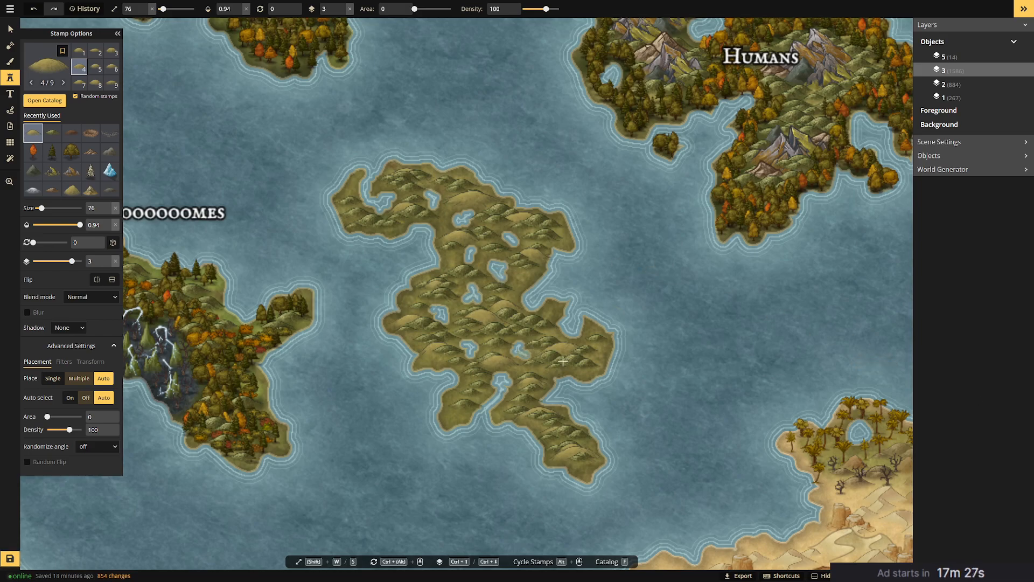
Switch to the reddish-brown nine-variant hills stamp and place a few size 76 hills in the island's north, east and west.
click(54, 63)
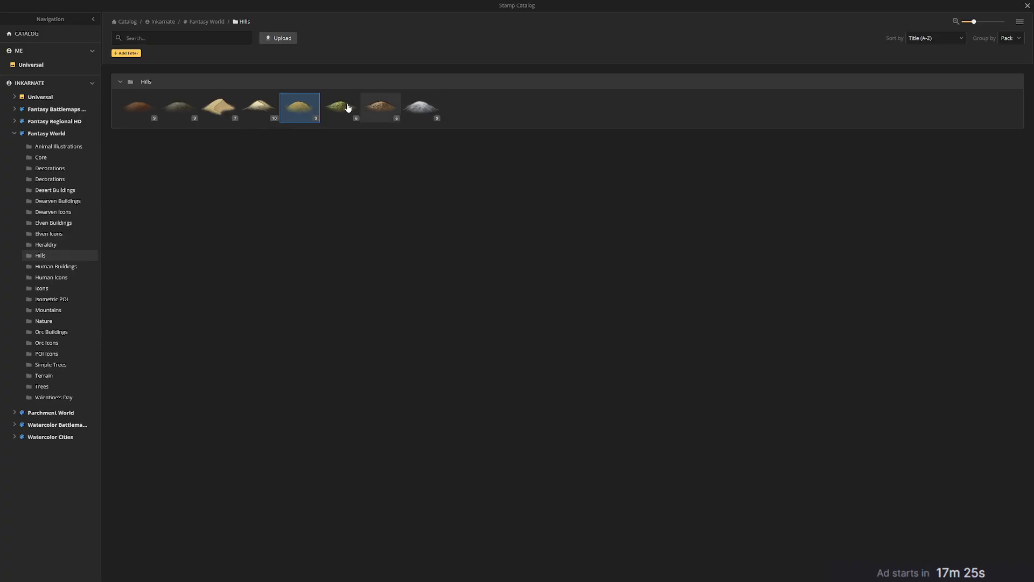
click(142, 102)
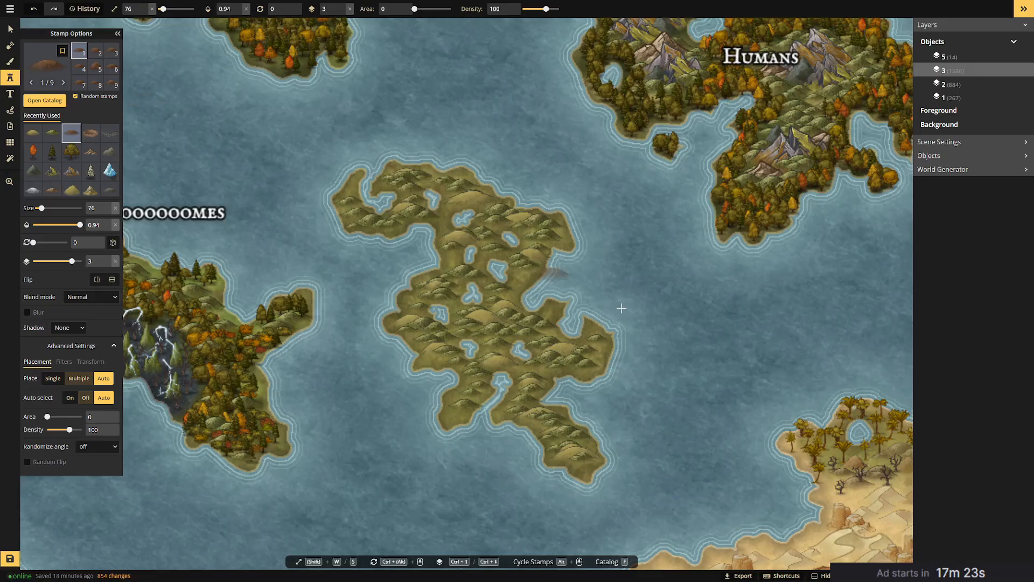
click(502, 251)
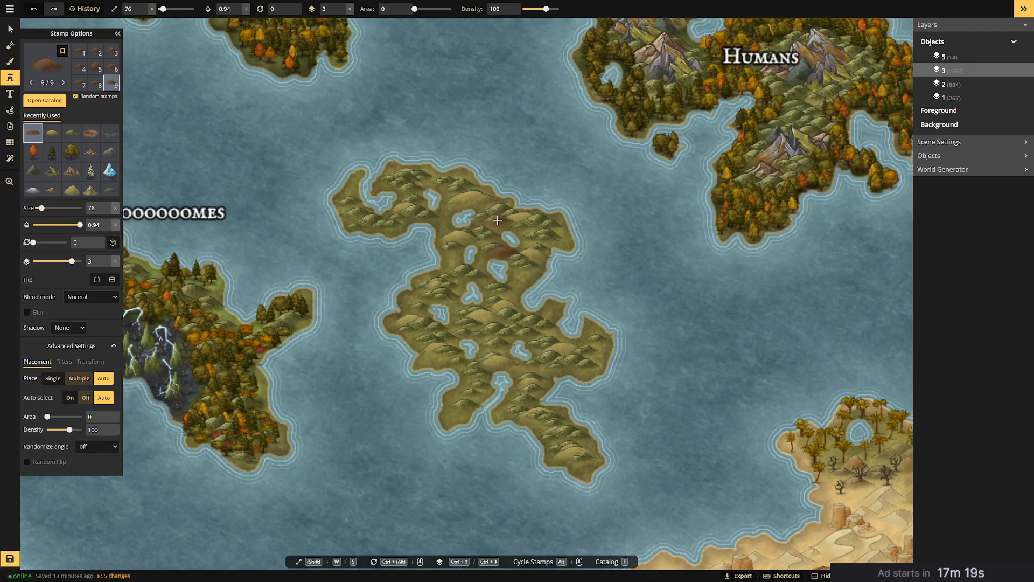
click(477, 210)
click(466, 191)
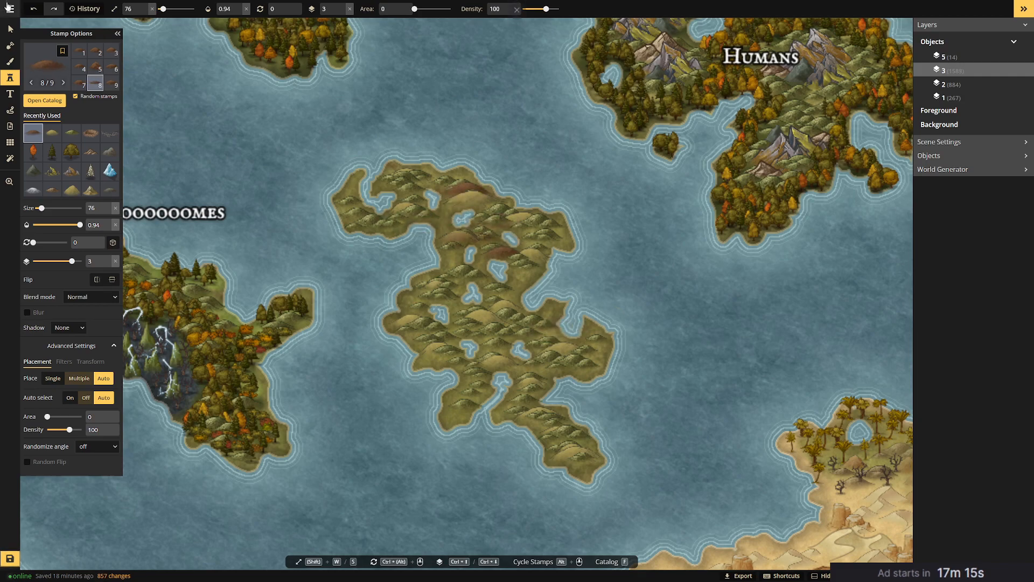
click(81, 54)
click(566, 377)
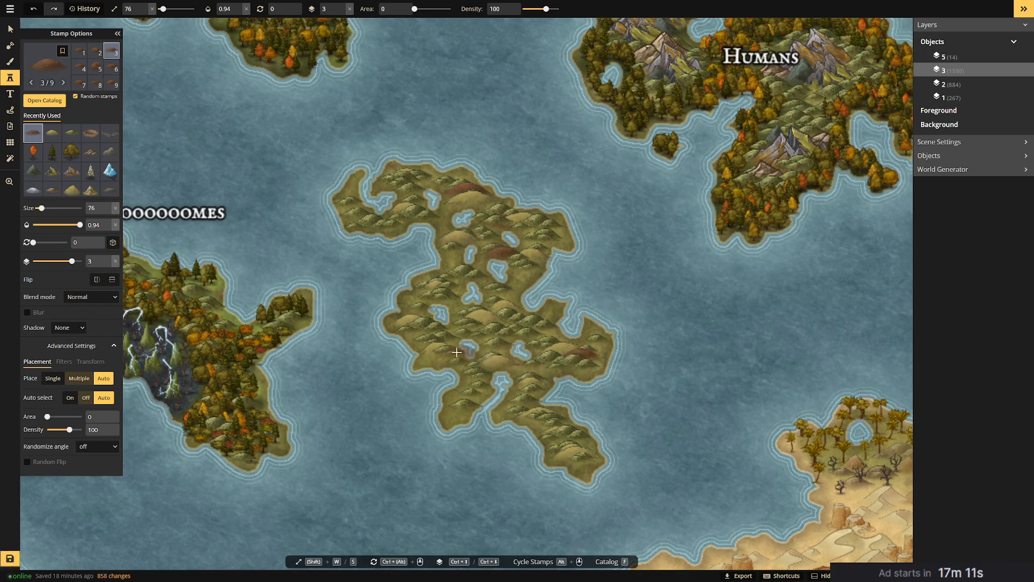
click(432, 333)
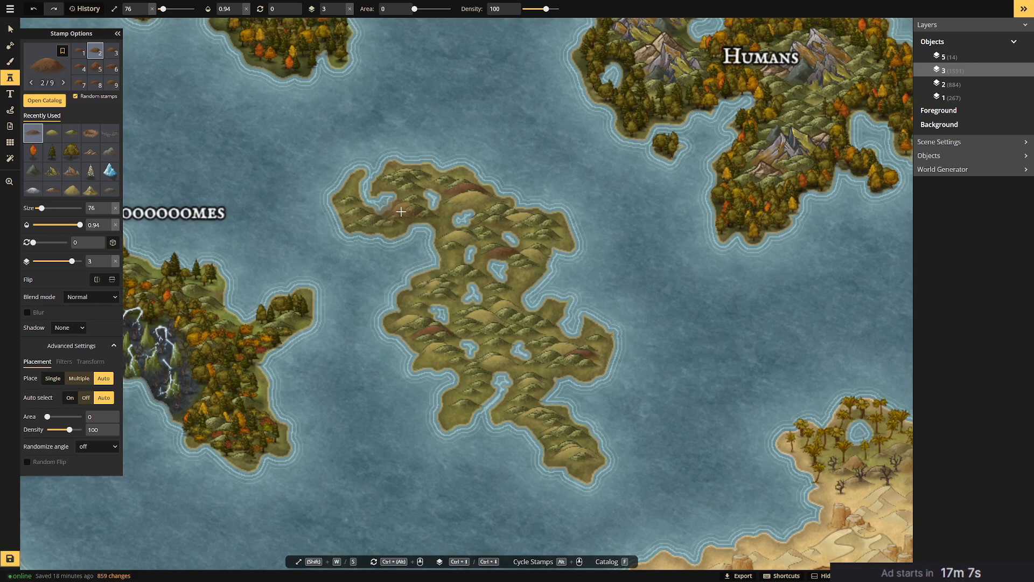
Reduce the reddish-brown hills stamp to size 55 and place smaller hills across the middle of the island.
click(111, 68)
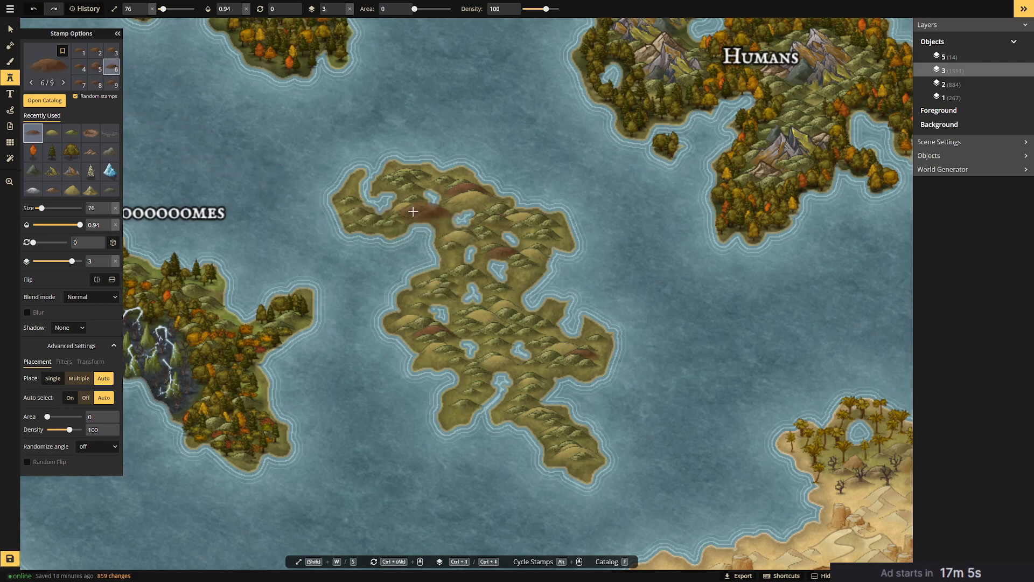
click(94, 67)
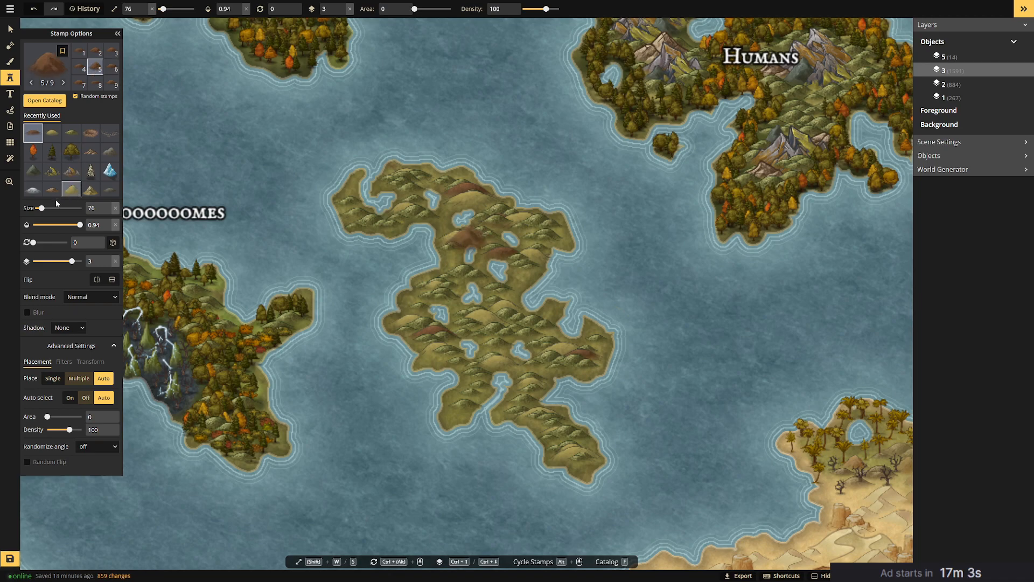
drag(42, 208, 41, 208)
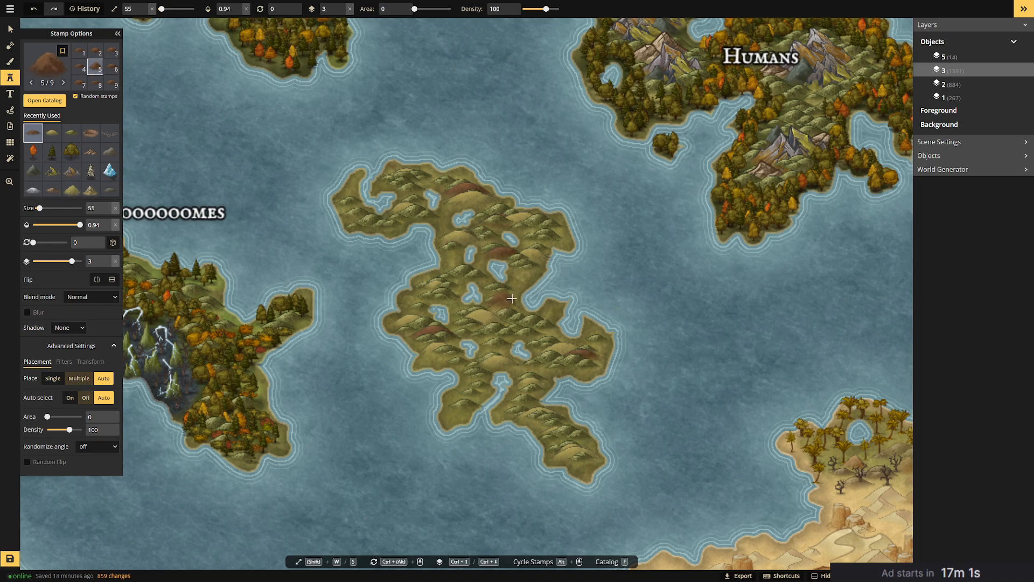
click(521, 331)
click(545, 334)
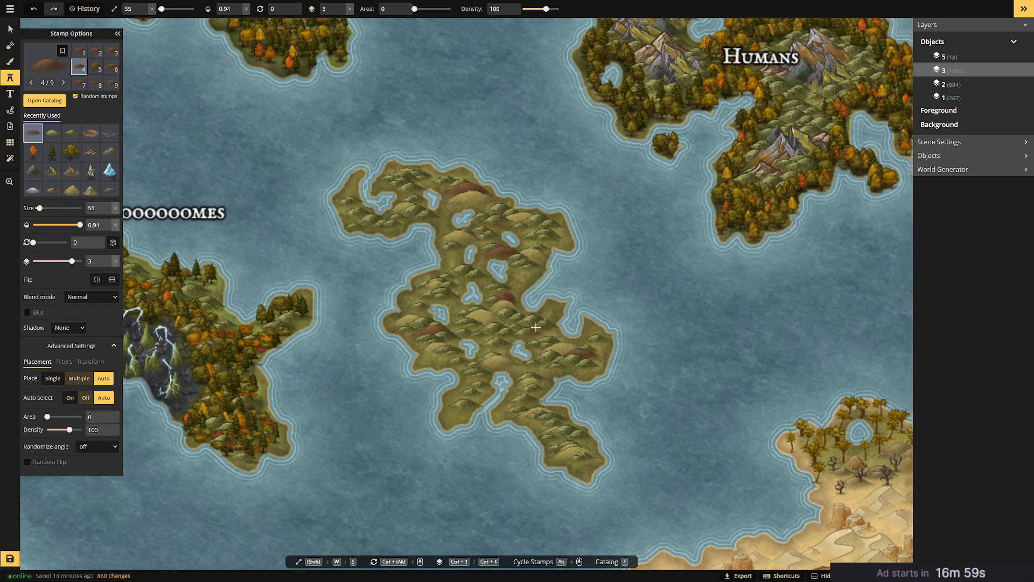
click(485, 327)
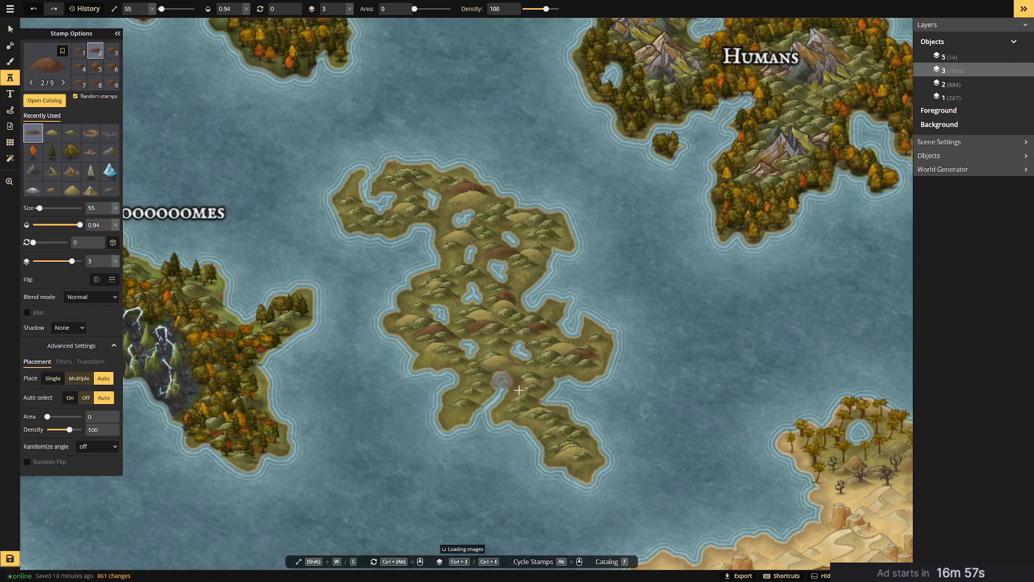
Place size 55 reddish-brown hills from the southern neck down to the tip of the southeastern peninsula.
click(534, 374)
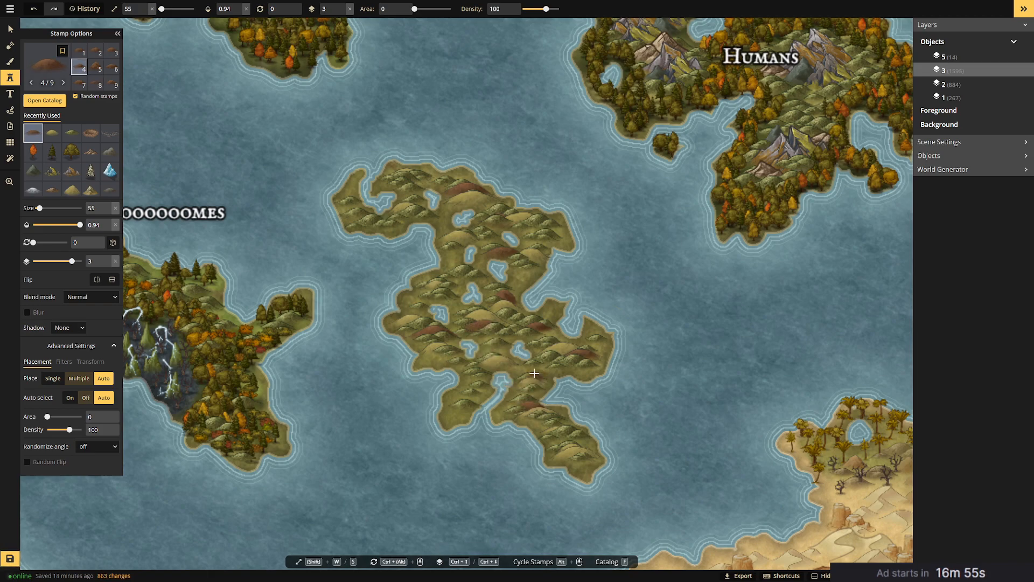
click(562, 433)
click(573, 455)
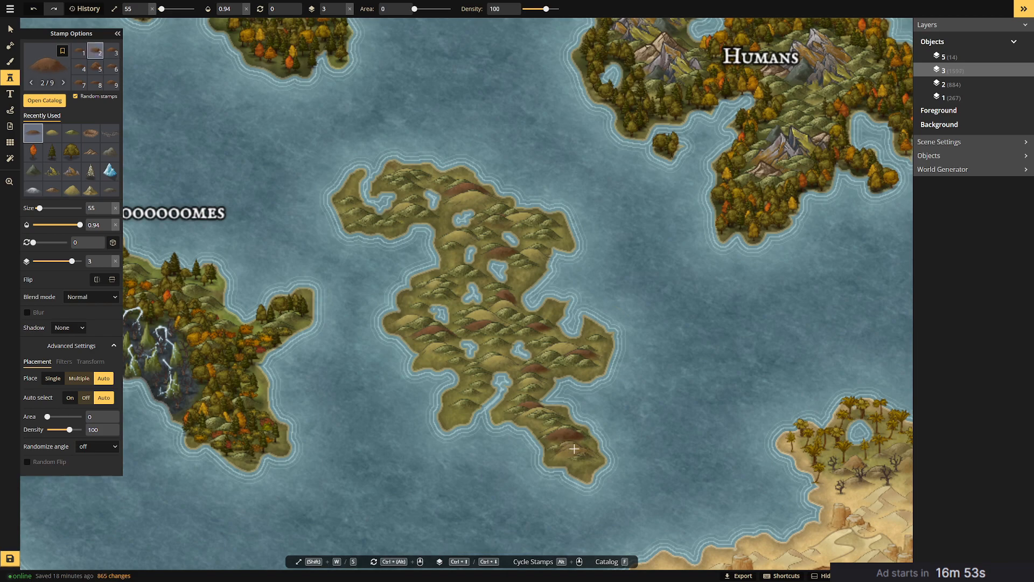
click(573, 456)
Add size 55 reddish-brown hills on the northwestern arm, the northeastern part and the island's west around its lakes.
click(412, 194)
click(409, 179)
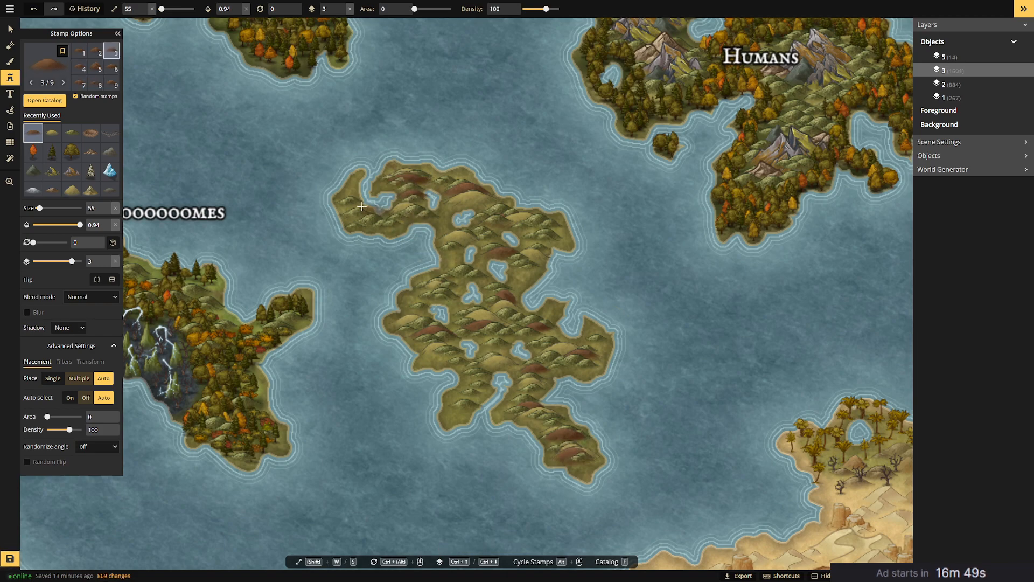
click(353, 211)
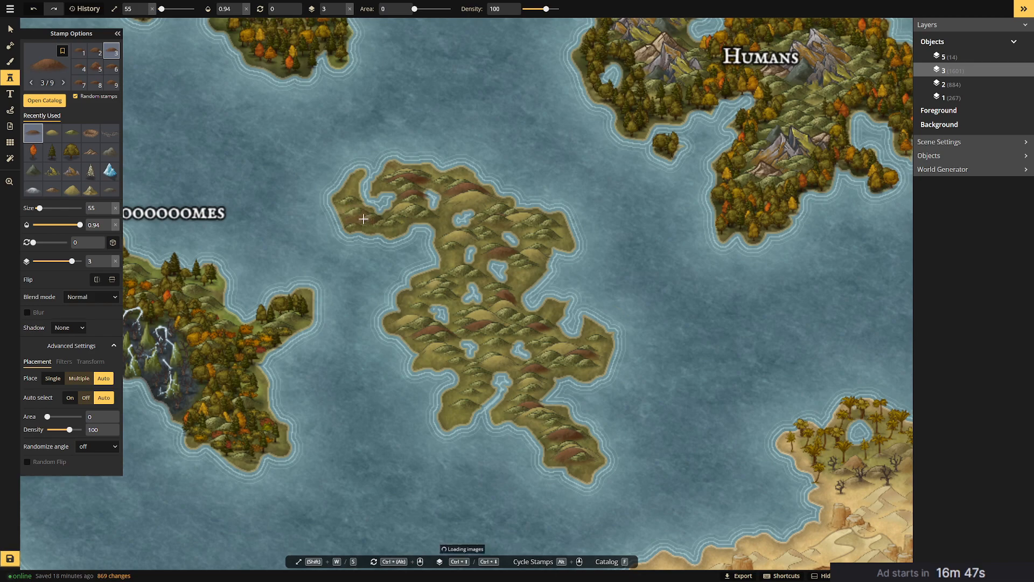
click(539, 225)
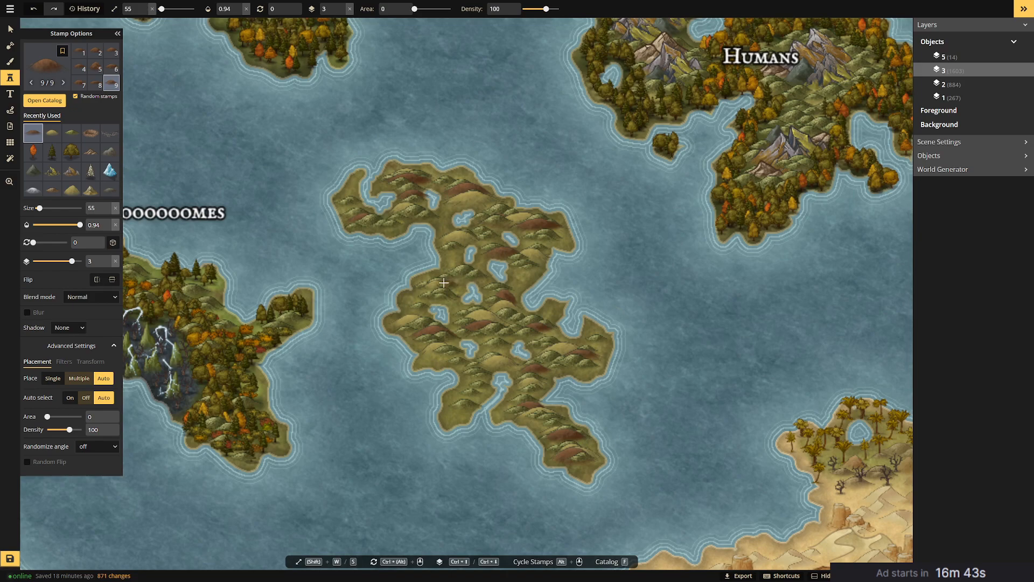
click(455, 278)
click(426, 294)
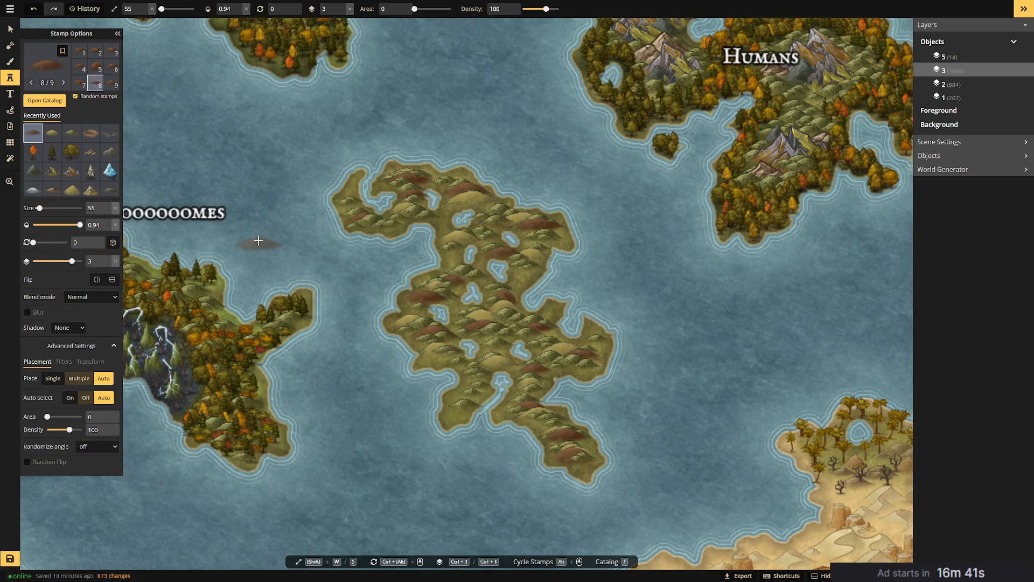
Switch to the brown six-variant hills stamp and scatter size 55 hills in the island's north, around the northeastern lakes and in the west.
click(34, 65)
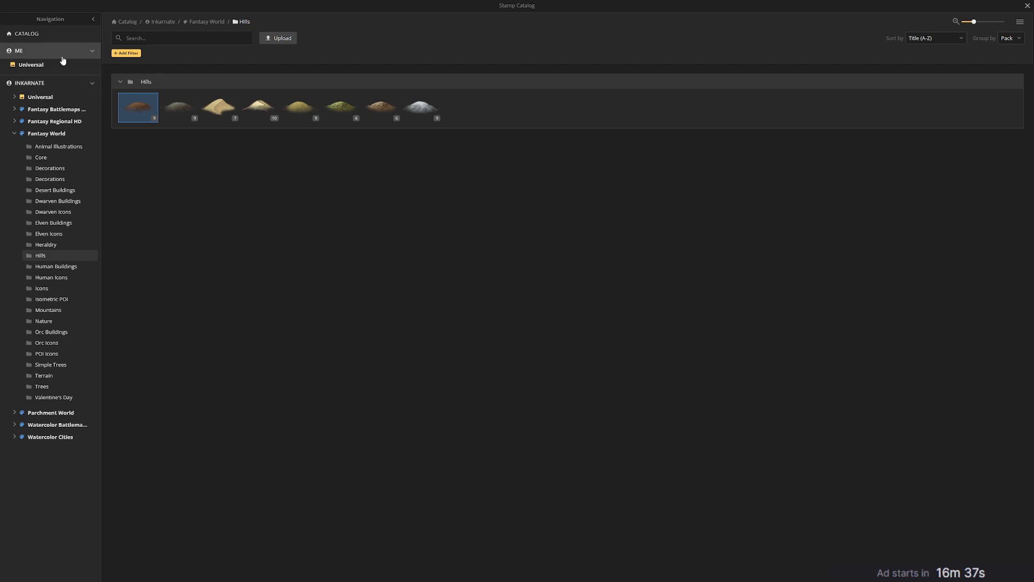
click(380, 107)
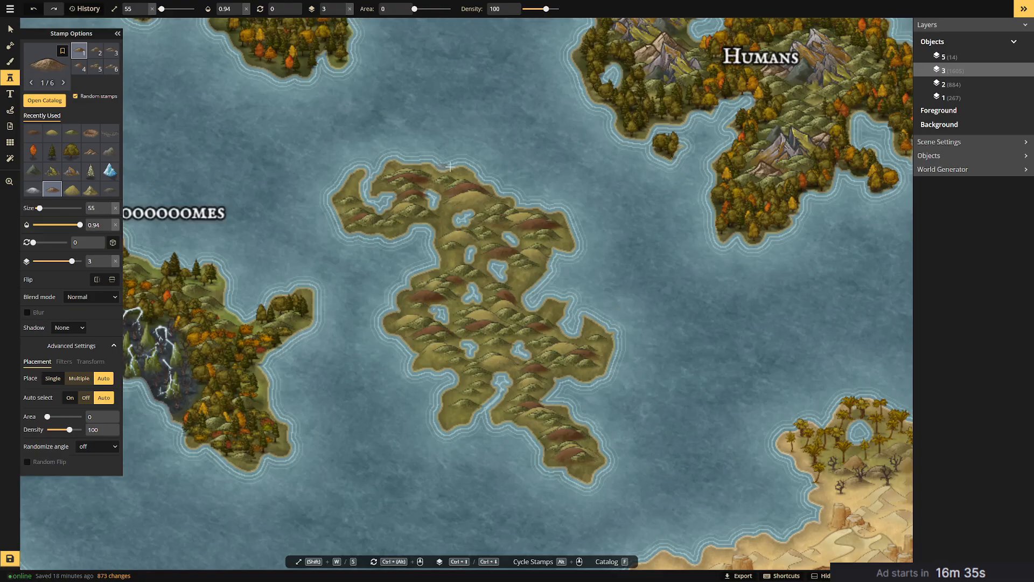
click(435, 181)
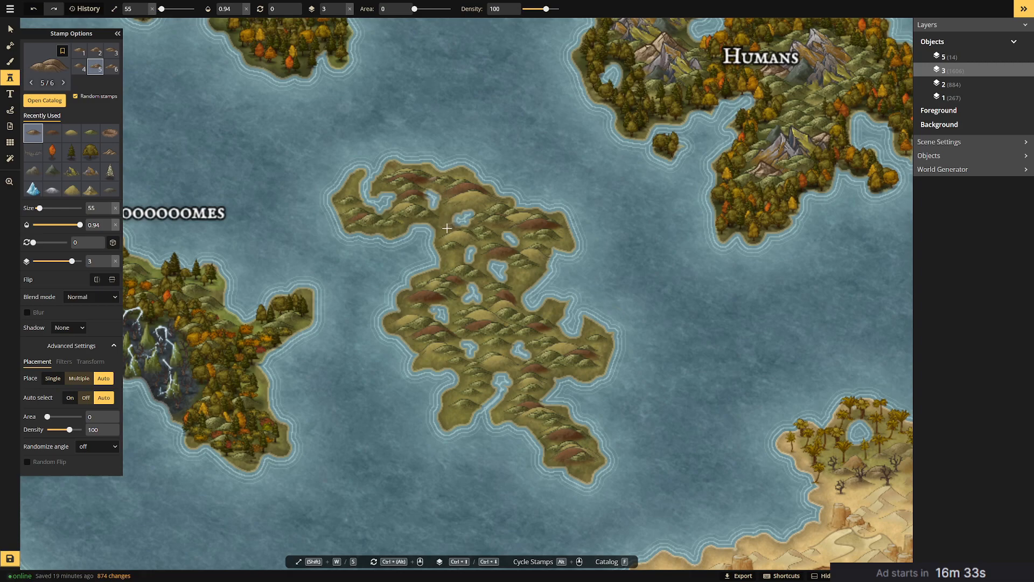
click(436, 219)
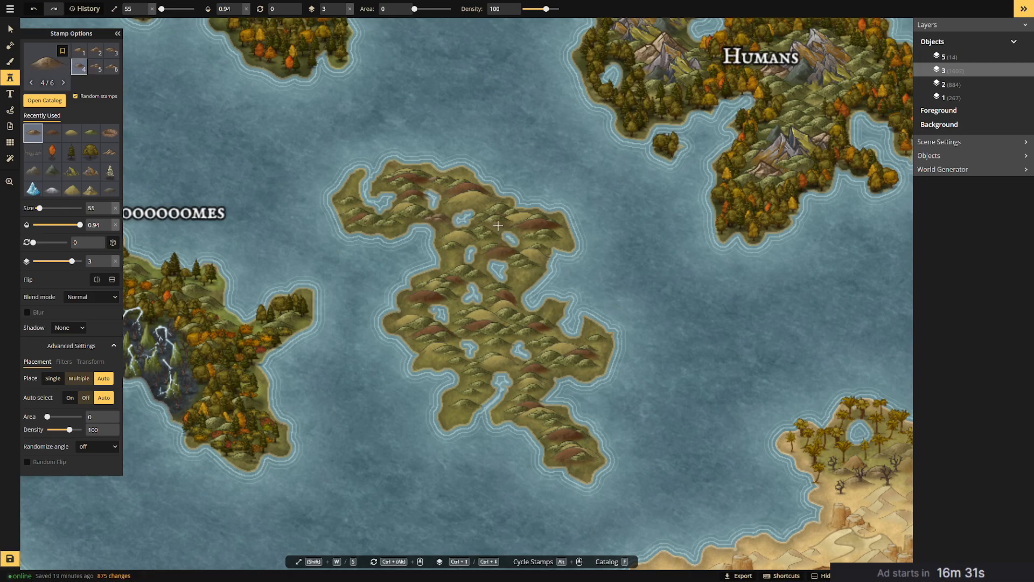
click(535, 241)
click(520, 274)
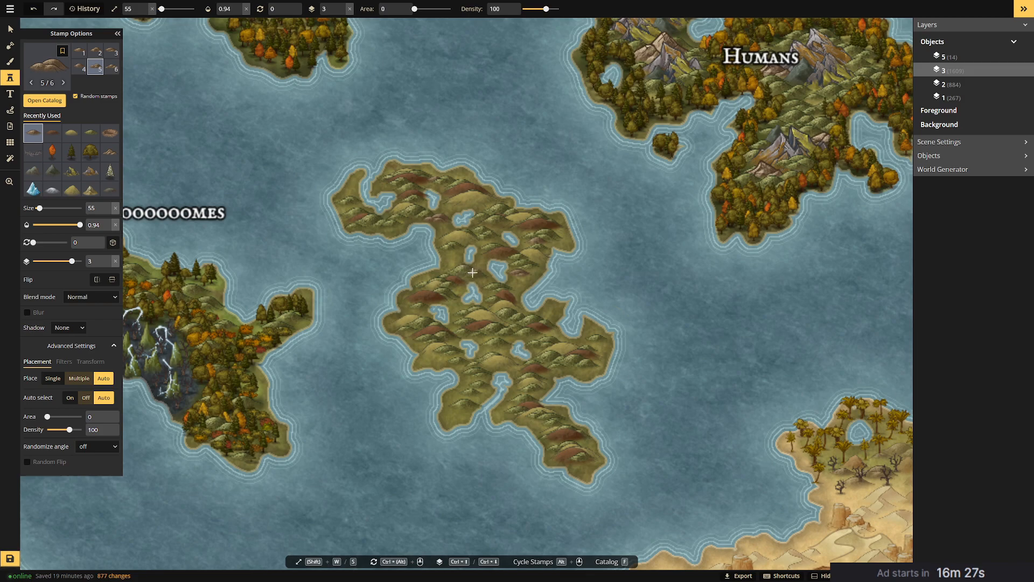
click(432, 281)
click(440, 300)
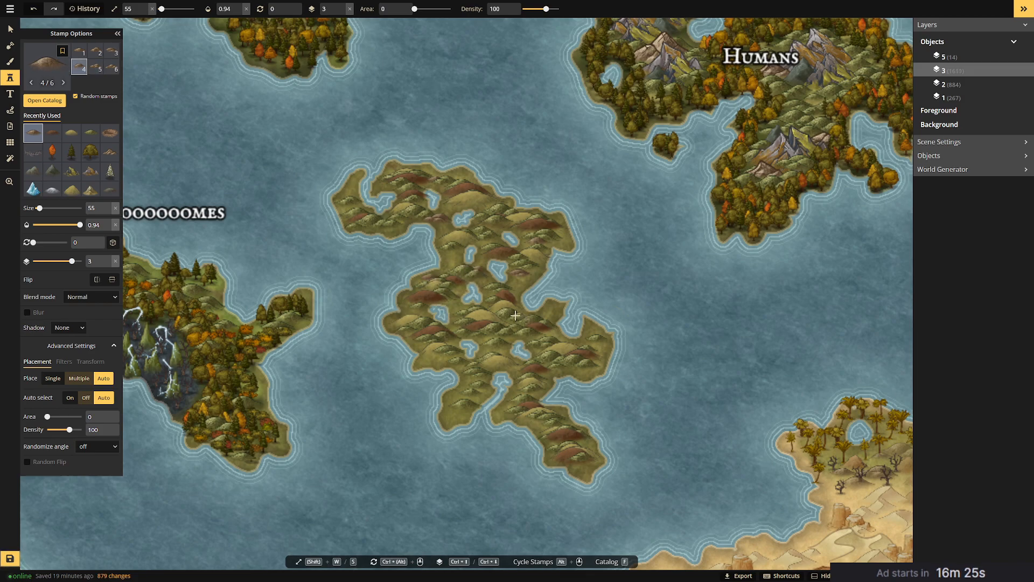
Scatter size 55 brown hills across the island's middle, its east and the two southern peninsulas.
click(458, 314)
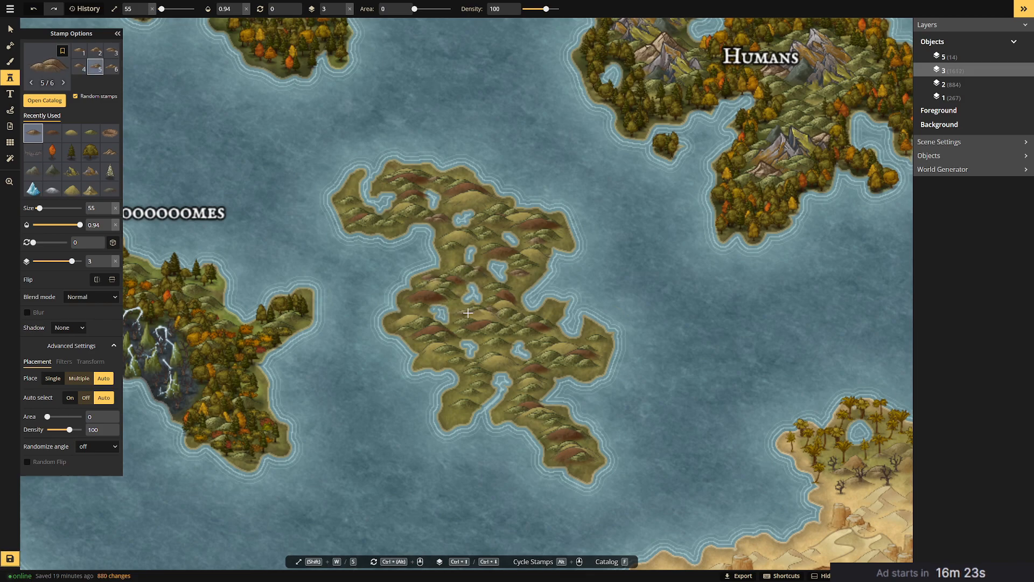
click(535, 344)
click(547, 318)
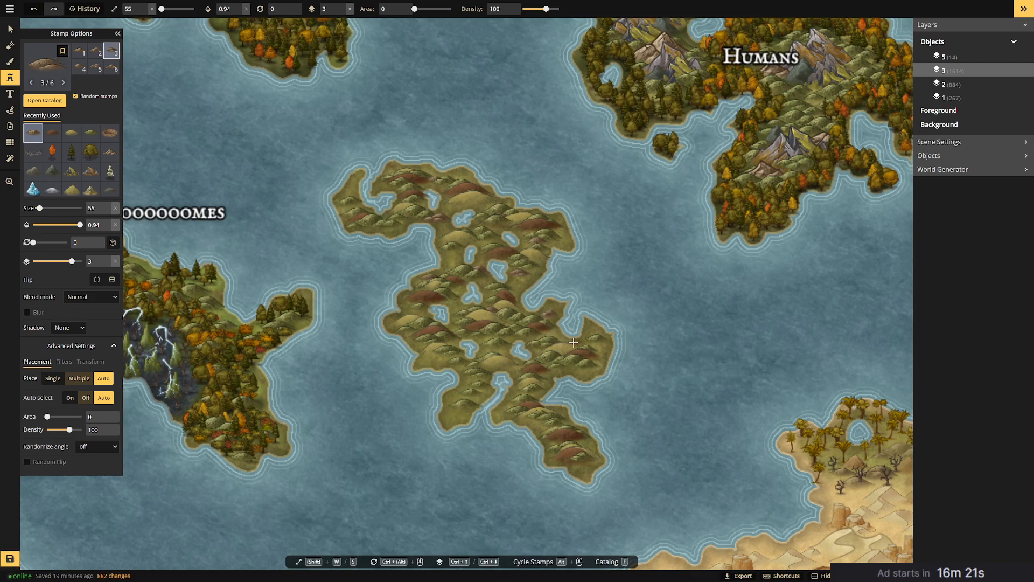
click(490, 382)
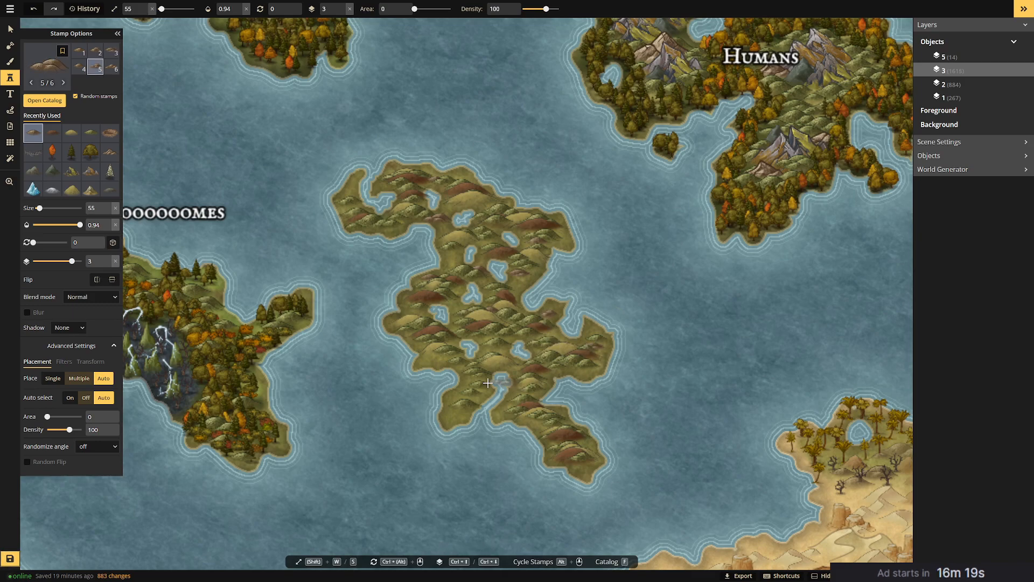
click(459, 413)
click(558, 423)
click(581, 446)
click(505, 422)
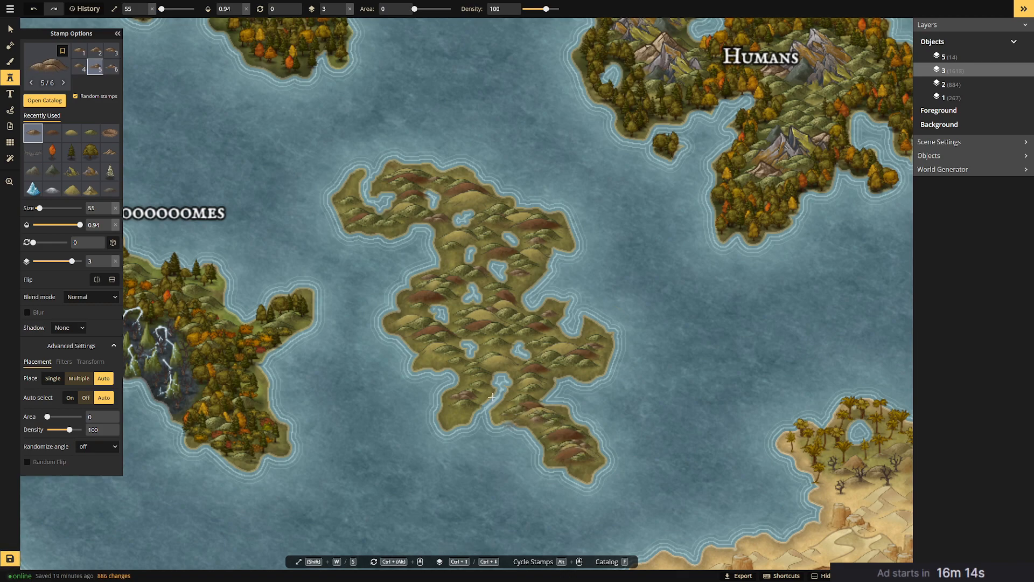
Add size 55 brown hills in the island's west, on the northwestern arm, on the southwestern peninsula and between the southern lakes.
click(413, 304)
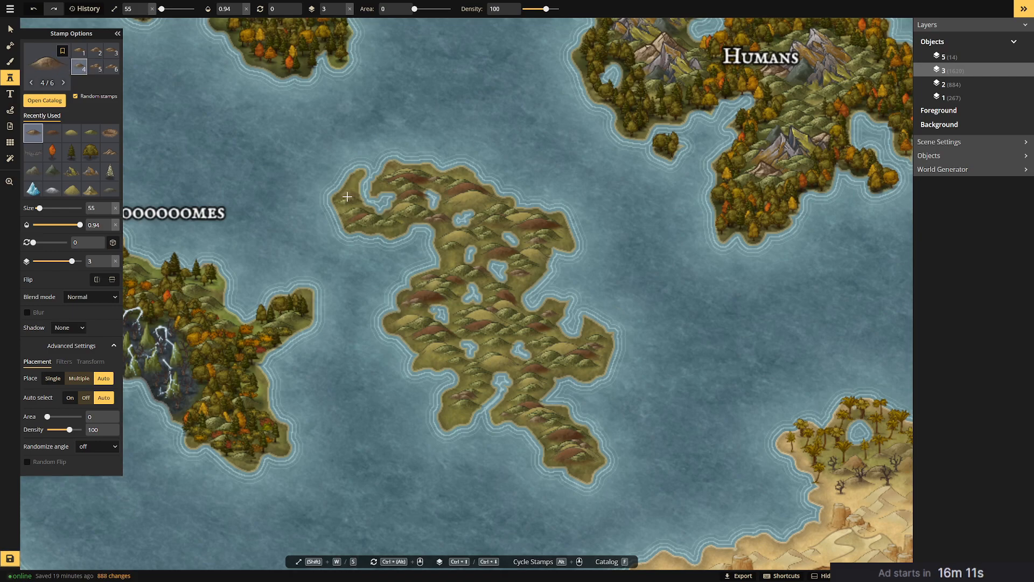
click(348, 197)
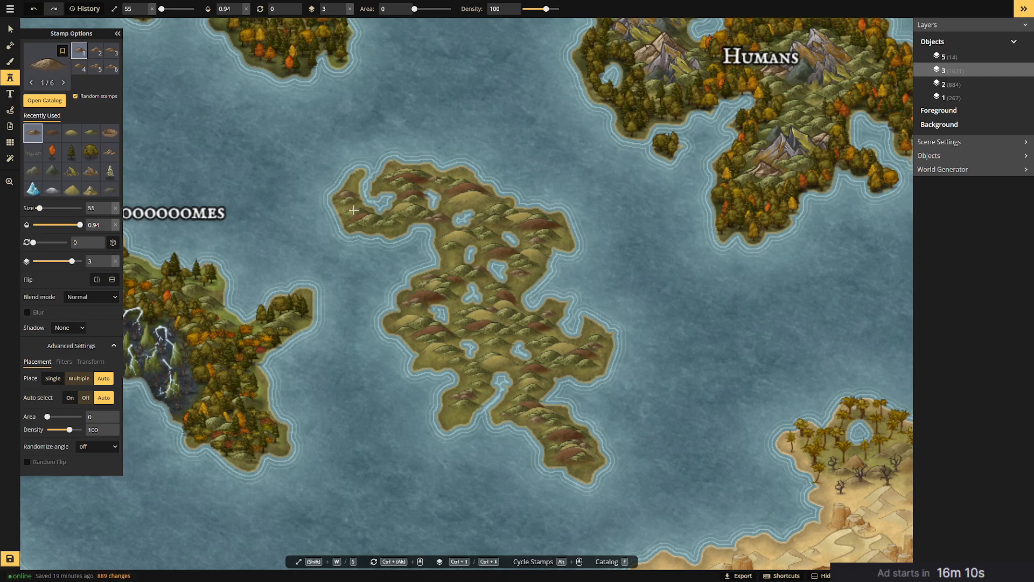
click(383, 184)
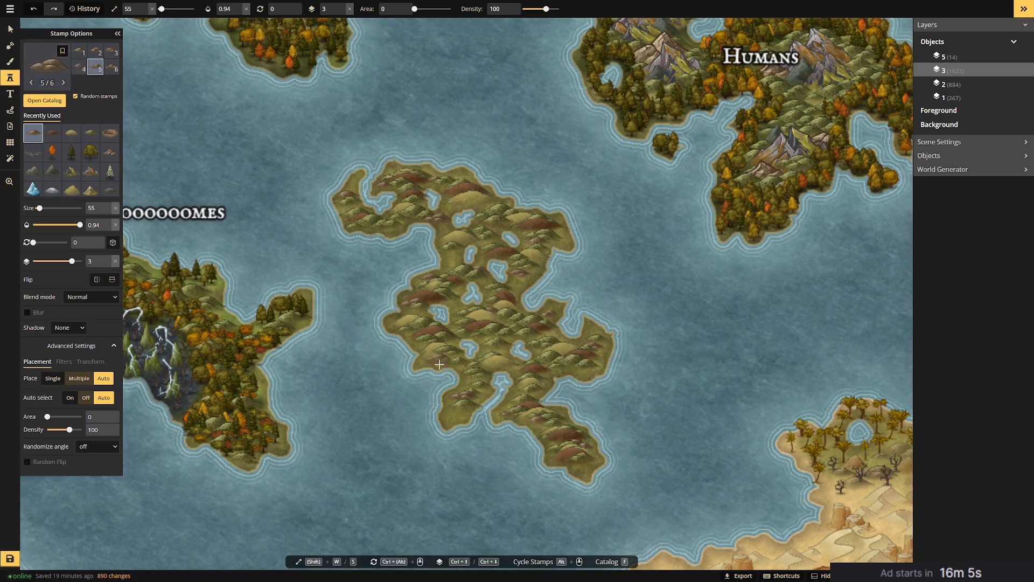
click(473, 416)
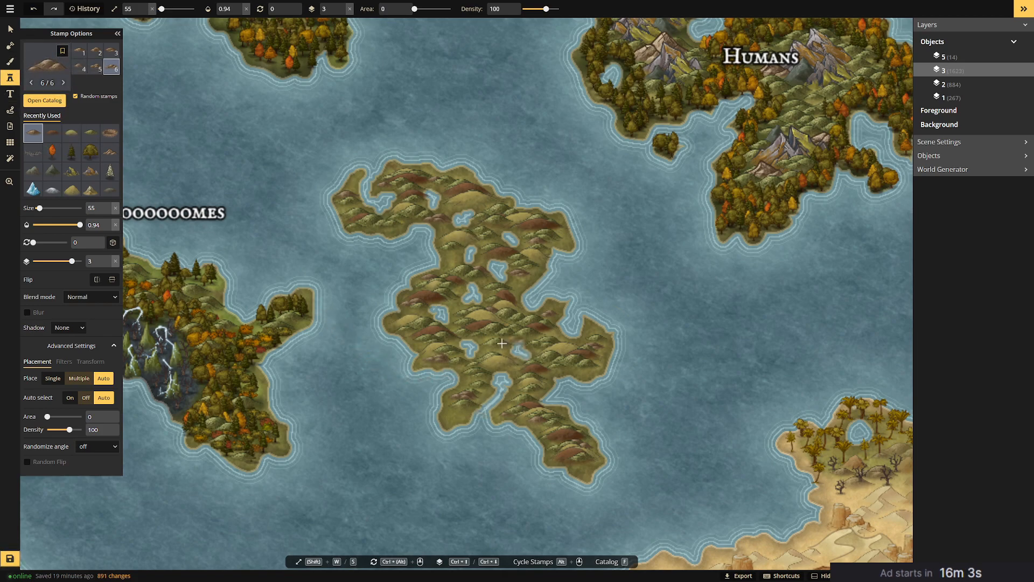
click(495, 354)
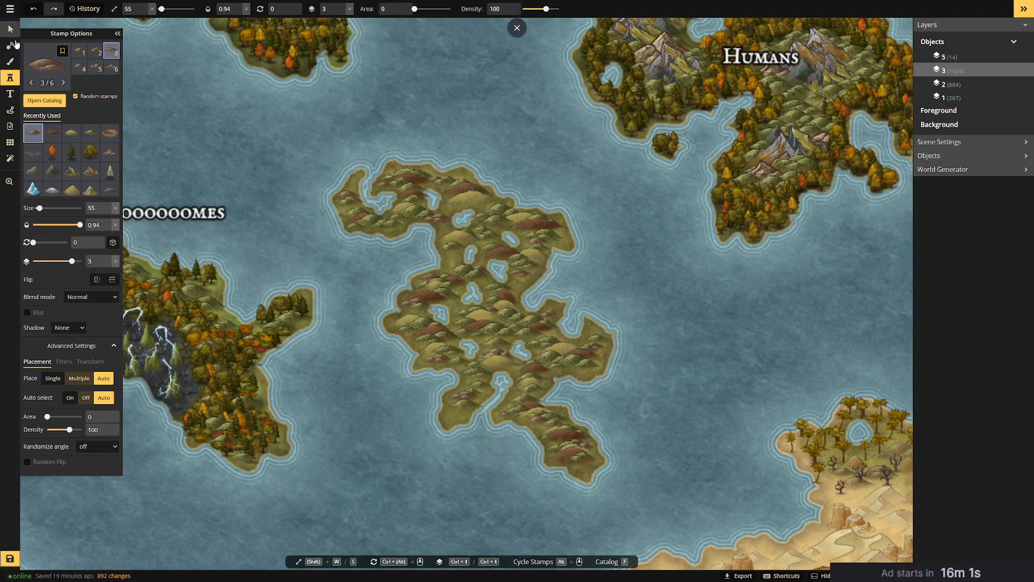
Browse the Fantasy World tree, Valentine's Day and decoration stamps in the catalog and pick the Jungle Trees stamp.
click(43, 69)
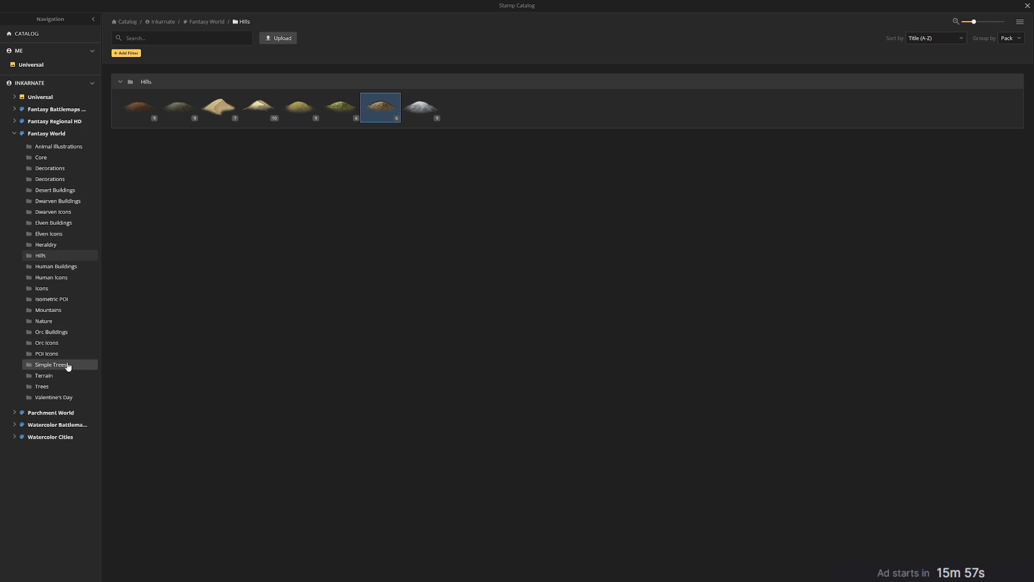
click(54, 386)
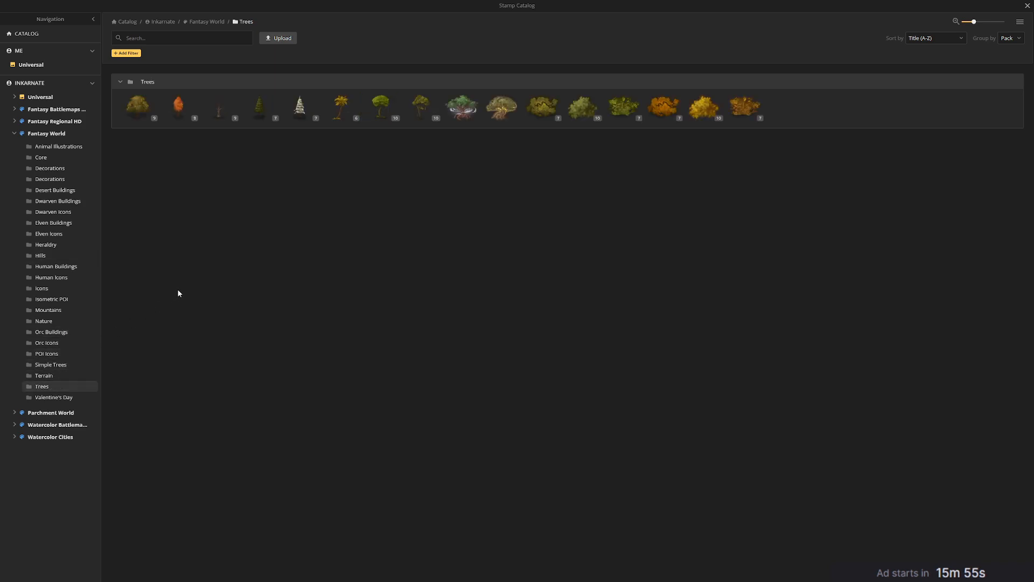
click(61, 397)
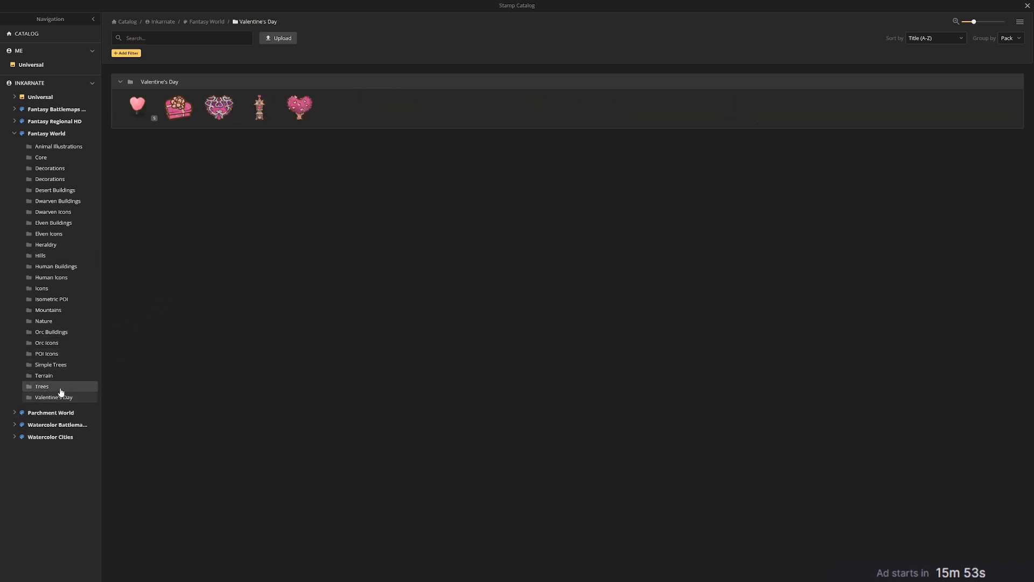
click(62, 391)
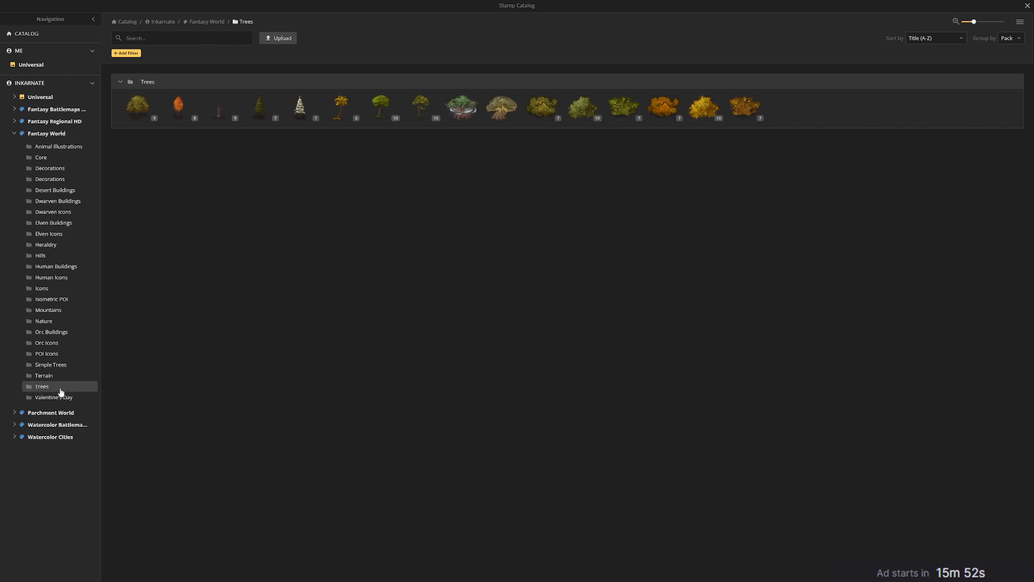
click(60, 169)
click(60, 180)
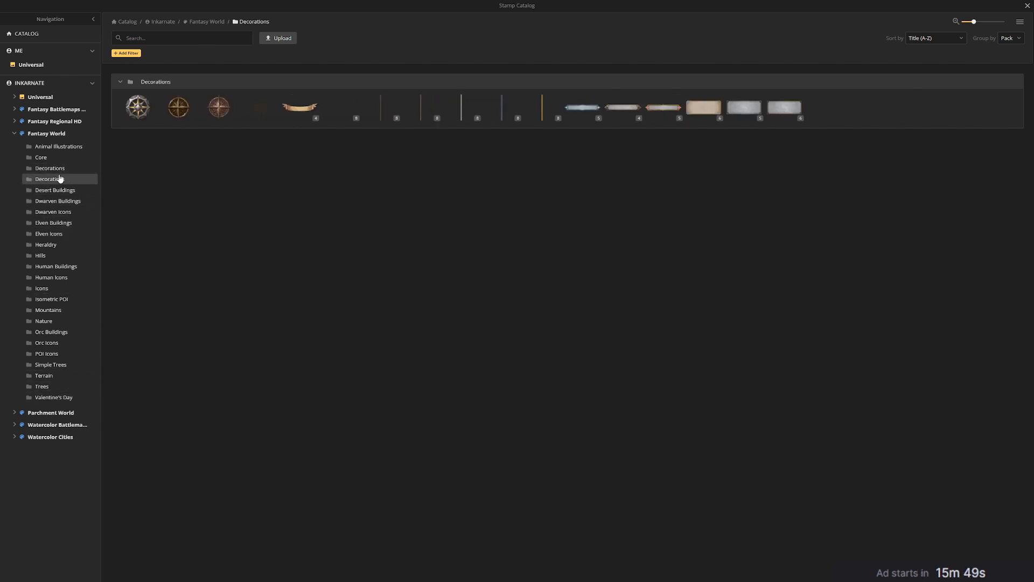
click(61, 387)
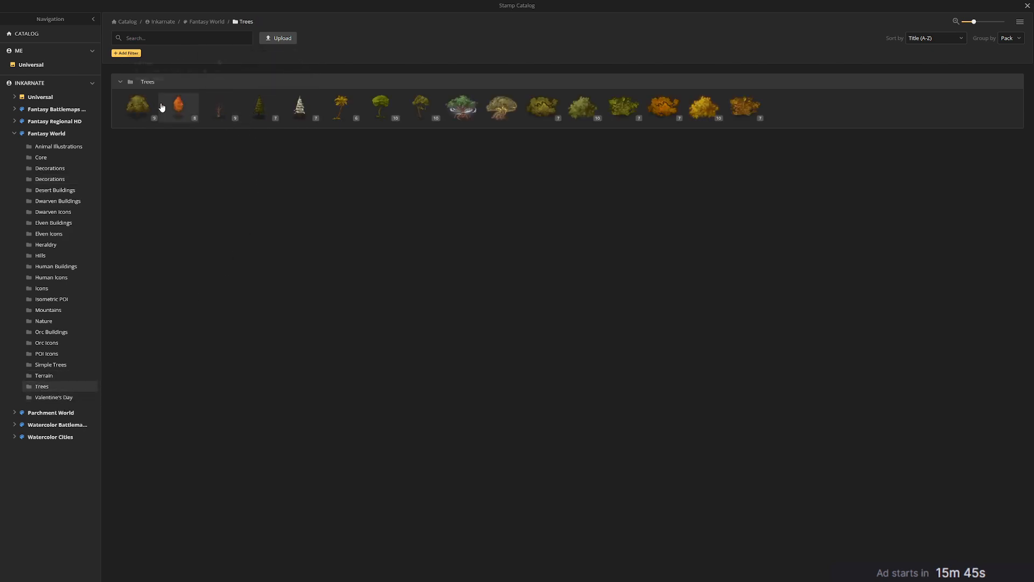
mouse_move(375, 107)
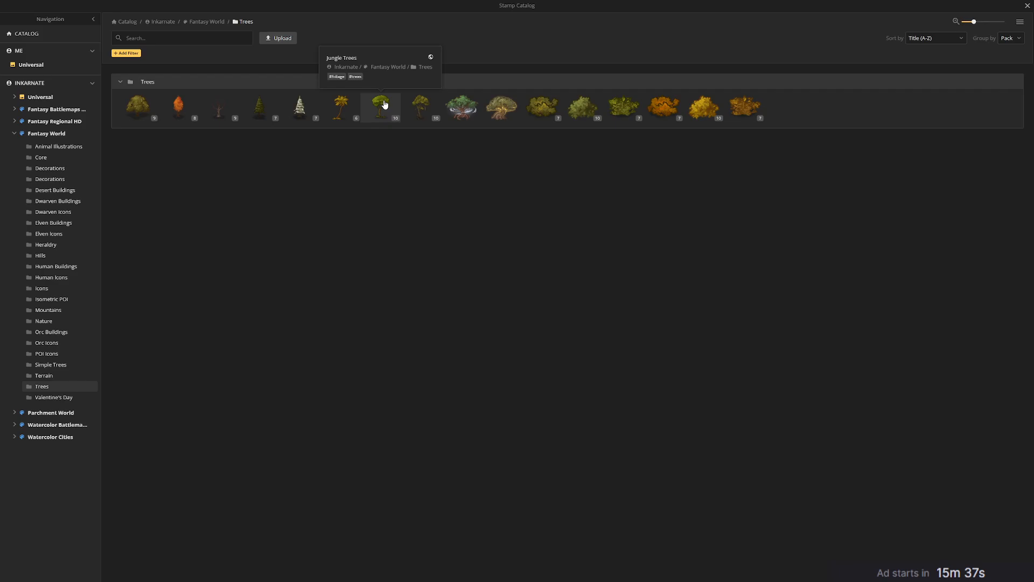
click(385, 104)
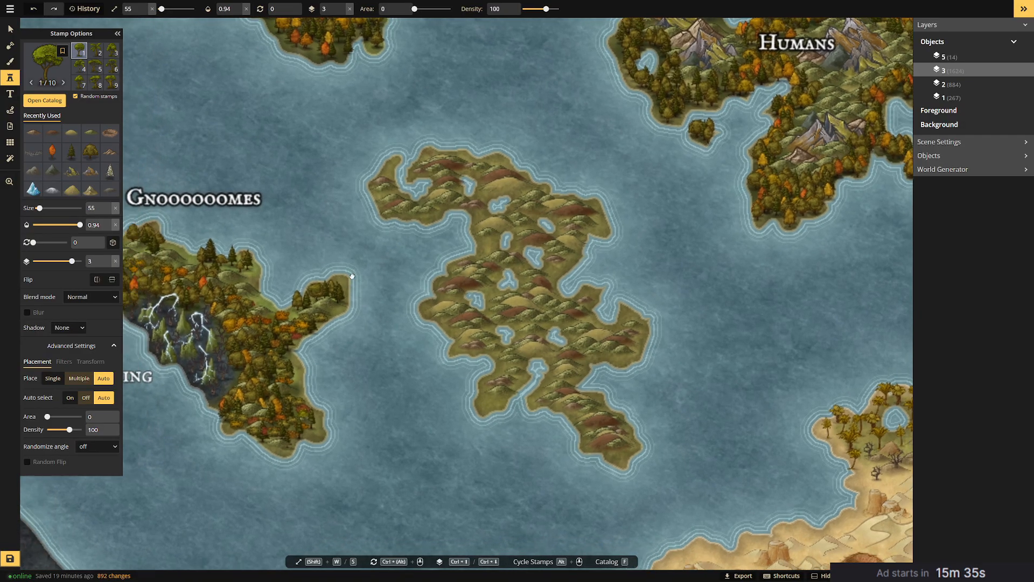
Examine the forests on the Gnoooooomes, Half-orcs and Humans islands around the hilly island.
drag(344, 279, 476, 287)
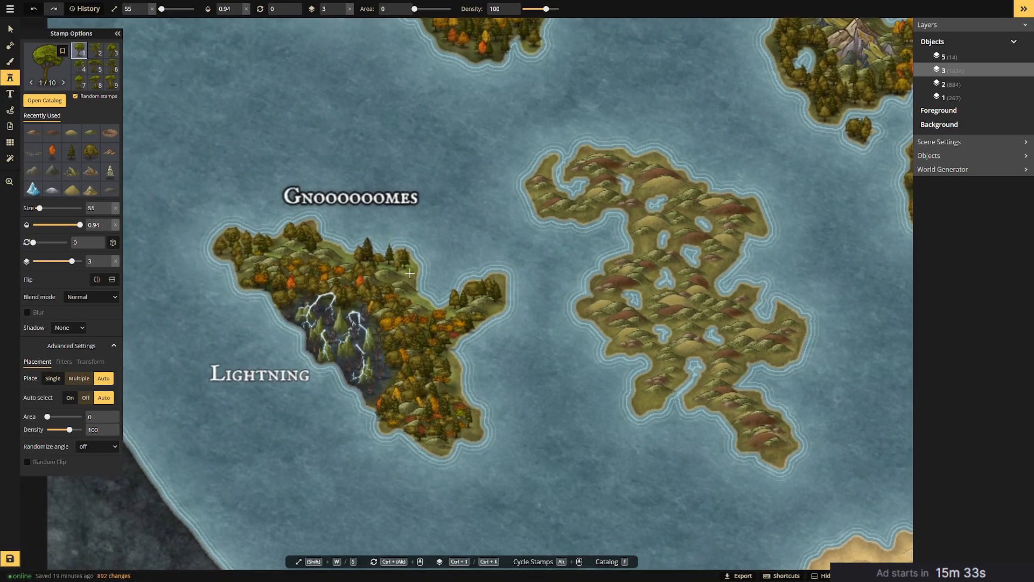
click(367, 242)
drag(577, 252, 318, 356)
drag(411, 219, 617, 429)
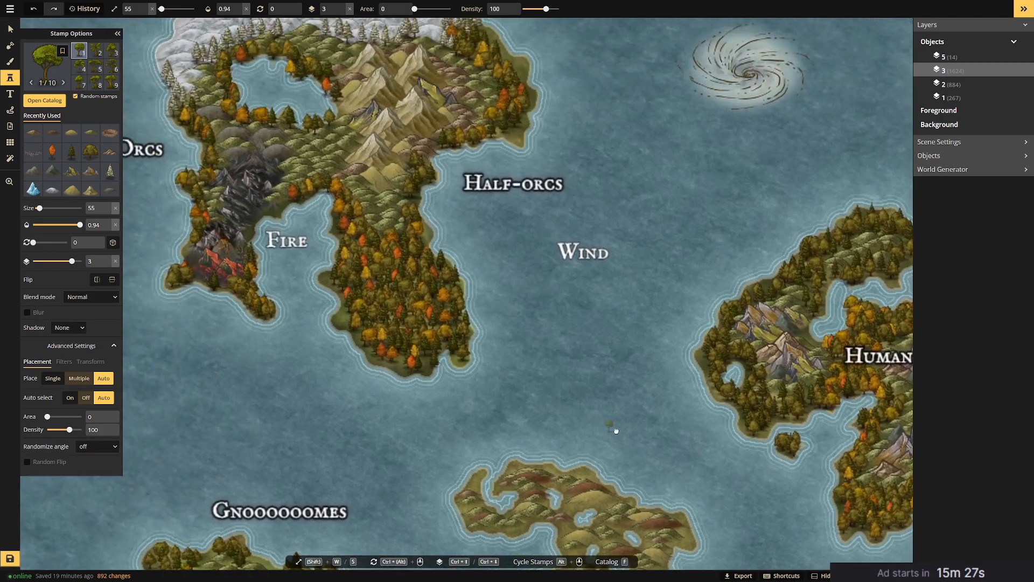
drag(513, 314, 560, 281)
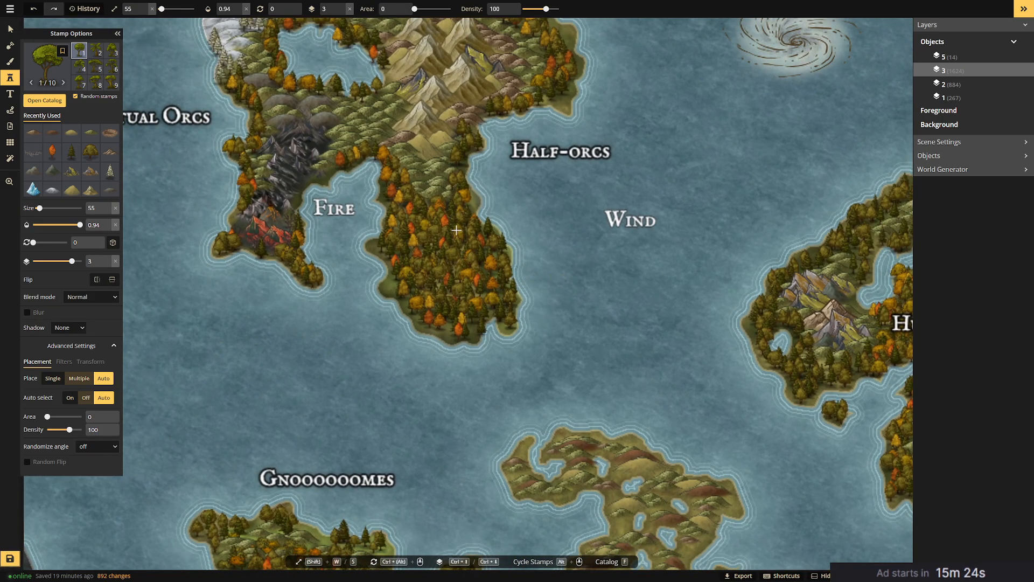
drag(590, 242, 444, 117)
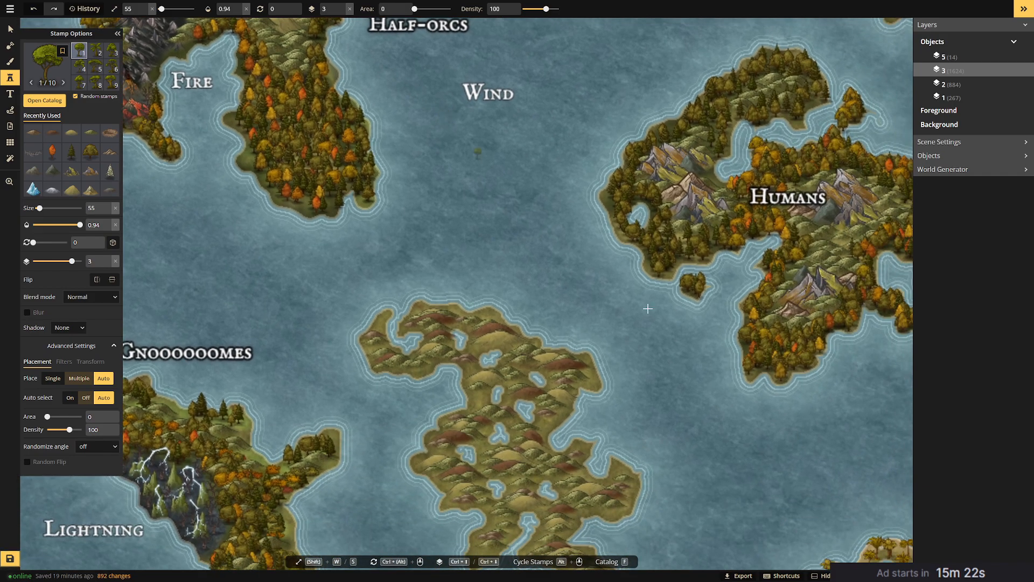
drag(700, 348, 516, 206)
scroll(530, 251, down, 1)
scroll(531, 258, down, 1)
drag(525, 270, 617, 258)
Switch to the recently used nine-variant green tree stamp and place size 55 trees along the island's northern coast and the northwestern arm's southern side.
click(90, 152)
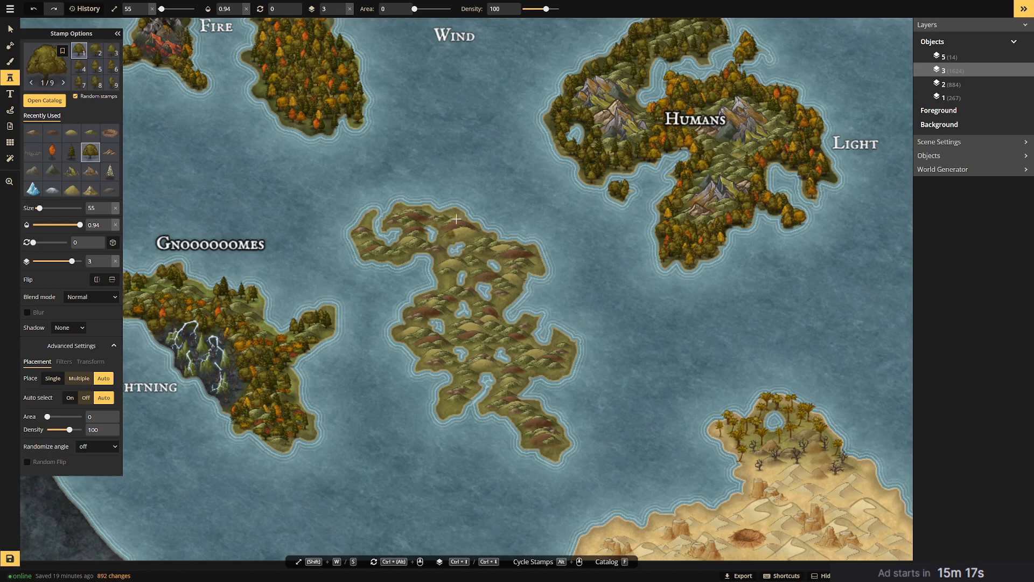
click(401, 209)
click(430, 214)
click(458, 216)
click(465, 222)
click(438, 246)
click(422, 238)
click(412, 239)
click(403, 257)
click(393, 257)
click(405, 252)
Place green trees around the curled western tip of the northwestern arm.
click(362, 244)
click(370, 239)
click(366, 227)
click(372, 214)
click(363, 253)
Place green trees down the western side of the island's narrow northern neck.
click(440, 260)
click(446, 270)
click(445, 278)
click(453, 280)
click(443, 291)
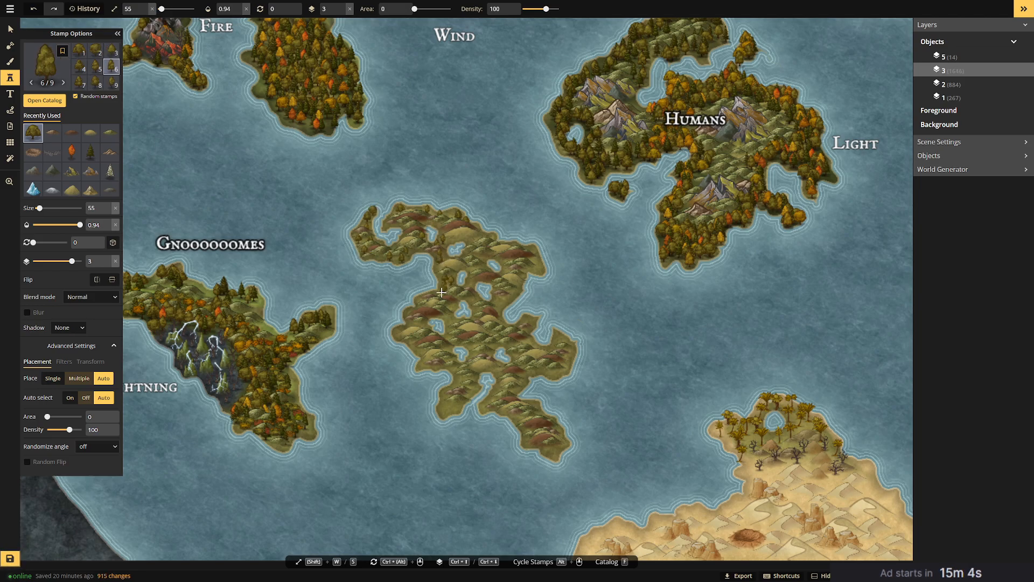
Line the island's western coast with green trees, from below the neck around the western bulge.
click(432, 297)
click(423, 301)
click(417, 316)
click(409, 319)
click(416, 323)
click(402, 327)
click(397, 332)
click(408, 338)
click(415, 345)
click(425, 354)
Place green trees along the southwestern coast and around the edges of the southwestern peninsula.
click(427, 363)
click(443, 363)
click(461, 371)
click(459, 375)
click(457, 383)
click(454, 387)
click(447, 396)
click(446, 409)
click(455, 406)
click(463, 398)
click(474, 392)
click(477, 382)
Place green trees from the southwestern lake northward through the western interior to the central lake.
click(473, 369)
click(471, 352)
click(466, 340)
click(459, 333)
click(451, 326)
click(450, 321)
click(449, 314)
click(452, 308)
Place green trees beside the central lake and across to the eastern coast below the northeastern lakes.
click(463, 295)
click(474, 298)
click(492, 312)
click(496, 301)
click(496, 296)
click(497, 294)
click(511, 290)
click(506, 298)
click(515, 291)
Place green trees on the small eastern headland and along the western and southern shore of the eastern bay.
click(517, 330)
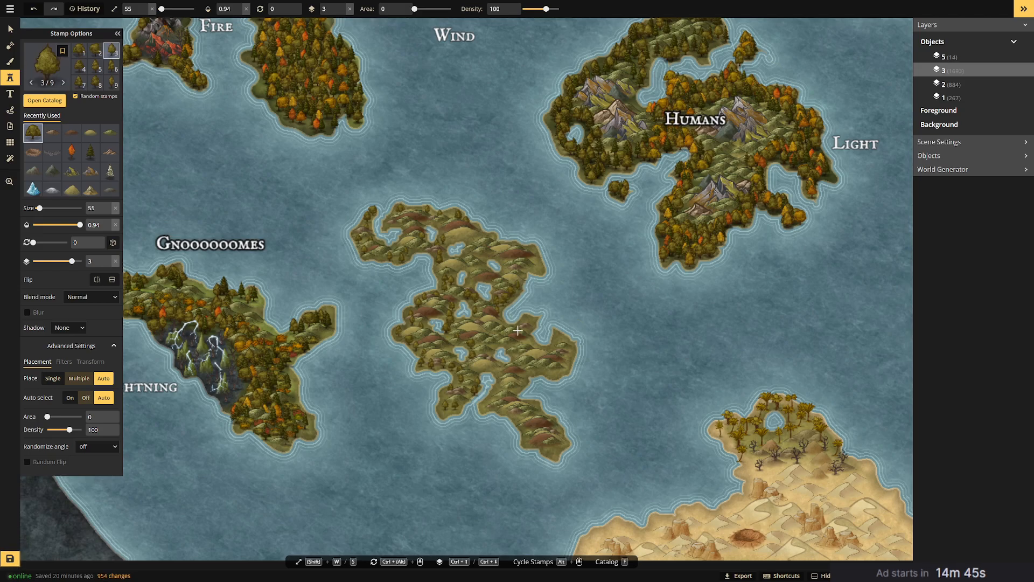
click(519, 319)
click(527, 316)
click(537, 317)
click(534, 320)
click(530, 326)
click(530, 331)
click(534, 341)
click(542, 347)
click(545, 349)
Line the northern and eastern edges of the eastern peninsula with green trees.
click(552, 344)
click(558, 337)
click(561, 335)
click(569, 344)
click(562, 367)
click(569, 360)
click(573, 350)
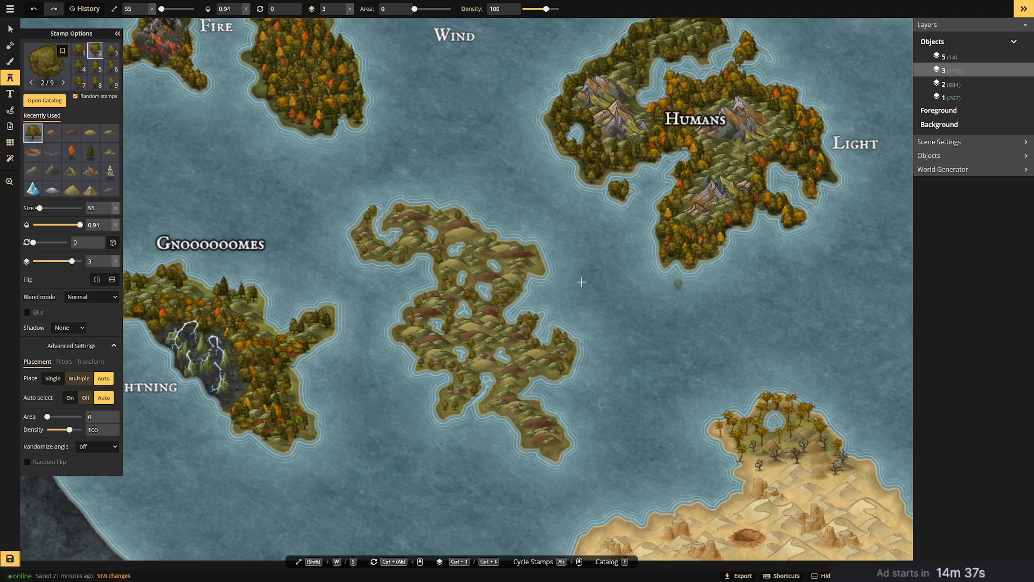
Place green trees along the eastern peninsula's southern shore and diagonally through the hills in the island's center.
click(552, 372)
click(535, 369)
click(512, 349)
click(499, 340)
click(492, 333)
click(487, 329)
click(493, 330)
click(474, 324)
Place green trees between the southern lakes and around the southern inlet's eastern shore.
click(511, 385)
click(497, 376)
click(489, 364)
click(489, 357)
click(523, 383)
click(500, 393)
click(495, 396)
click(491, 401)
Place green trees across the base and down the southwestern coast of the southeastern peninsula.
click(508, 395)
click(517, 391)
click(516, 402)
click(506, 408)
click(511, 415)
click(520, 423)
click(526, 433)
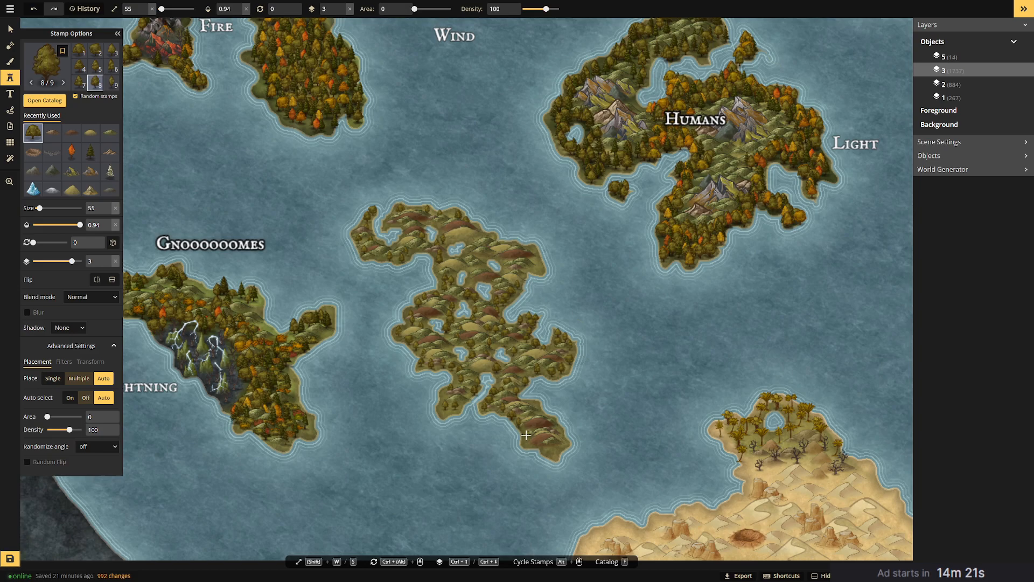
Place green trees around the tip of the southeastern peninsula, undoing and replacing one tree there.
click(527, 440)
click(536, 446)
click(544, 450)
key(ctrl+z)
click(547, 454)
click(554, 445)
click(558, 441)
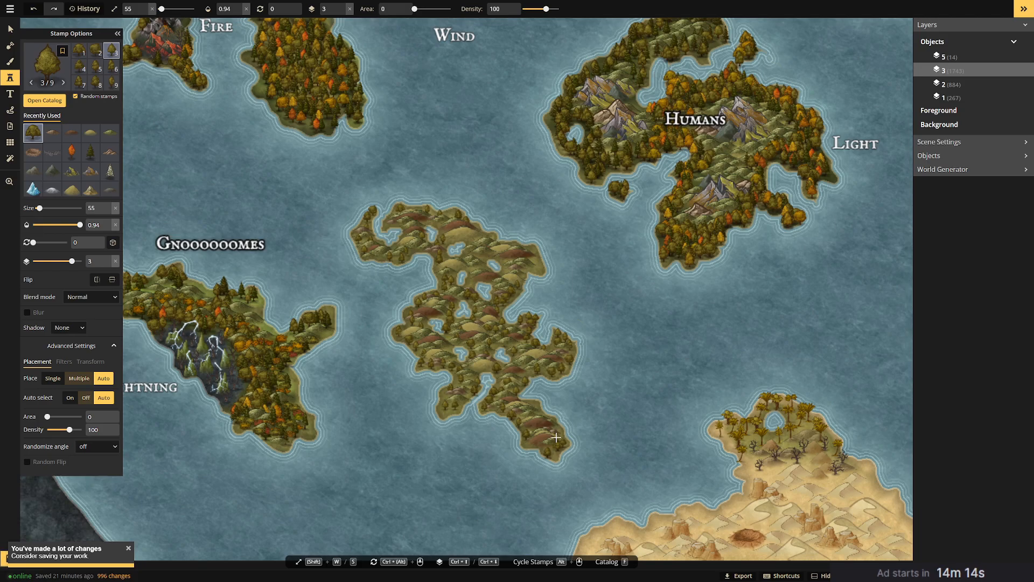
Place green trees up the southeastern peninsula's northeastern coast and northward past the southeastern lake.
click(552, 418)
click(548, 416)
click(542, 412)
click(536, 407)
click(528, 400)
click(523, 386)
click(523, 370)
click(522, 358)
click(518, 340)
Place green trees on the northeastern coast and around the island's northeastern lakes.
click(511, 302)
click(518, 267)
click(526, 264)
click(533, 250)
click(506, 244)
click(502, 261)
click(495, 264)
click(489, 267)
click(483, 256)
click(476, 261)
click(471, 267)
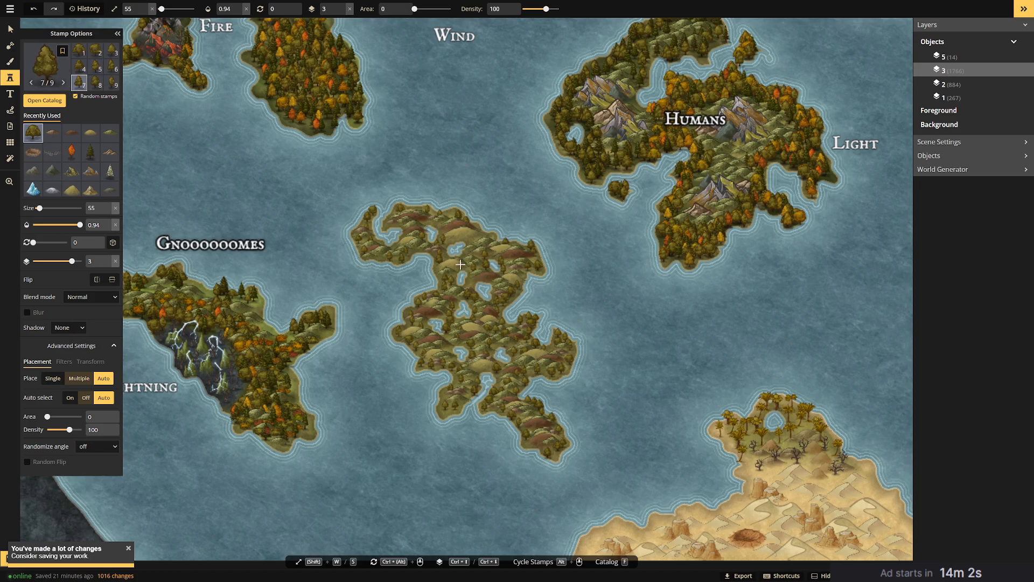
Place green trees around the lakes in the northern and central parts of the Halflings island.
click(467, 251)
click(471, 240)
click(459, 239)
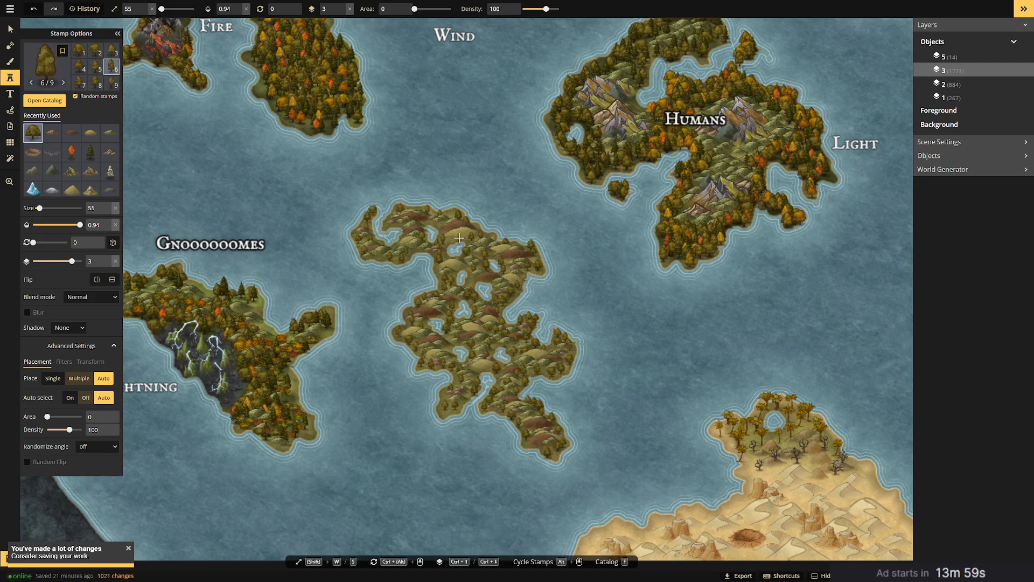
click(493, 236)
click(457, 246)
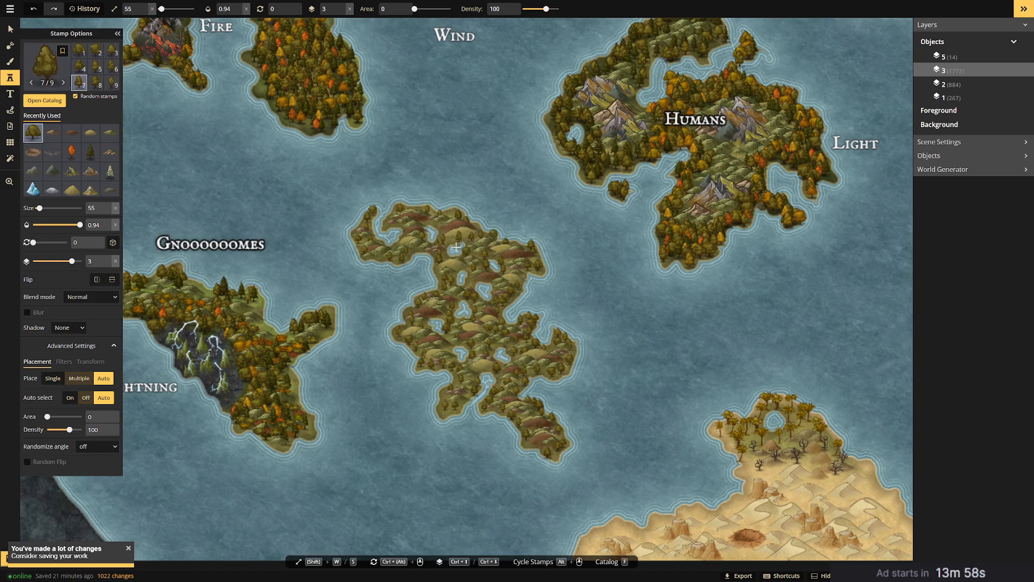
click(471, 281)
click(503, 291)
Switch to the dark green pine stamp and place pines from the northern lakes to the island's northeastern headland.
click(90, 152)
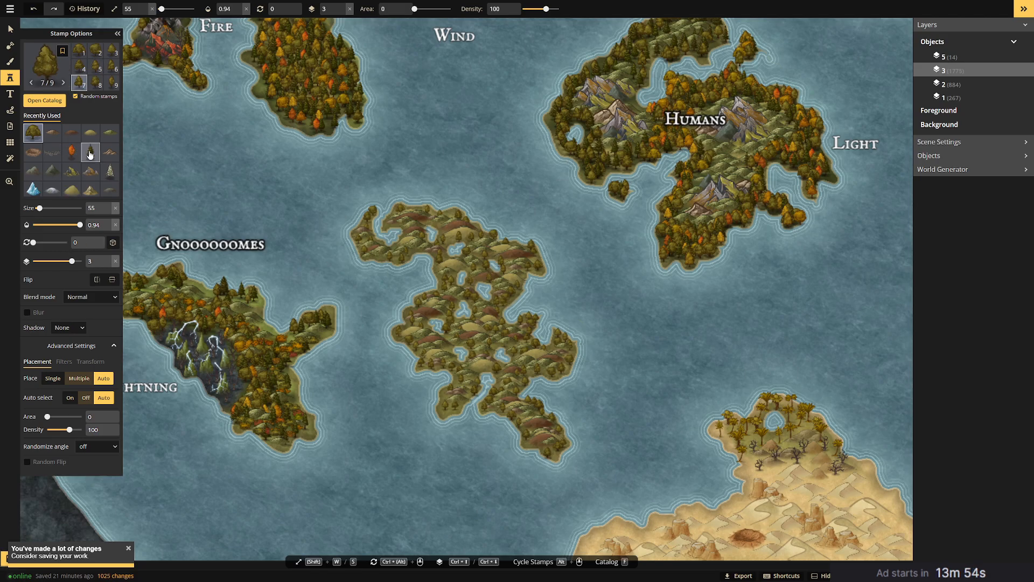
click(478, 242)
click(508, 243)
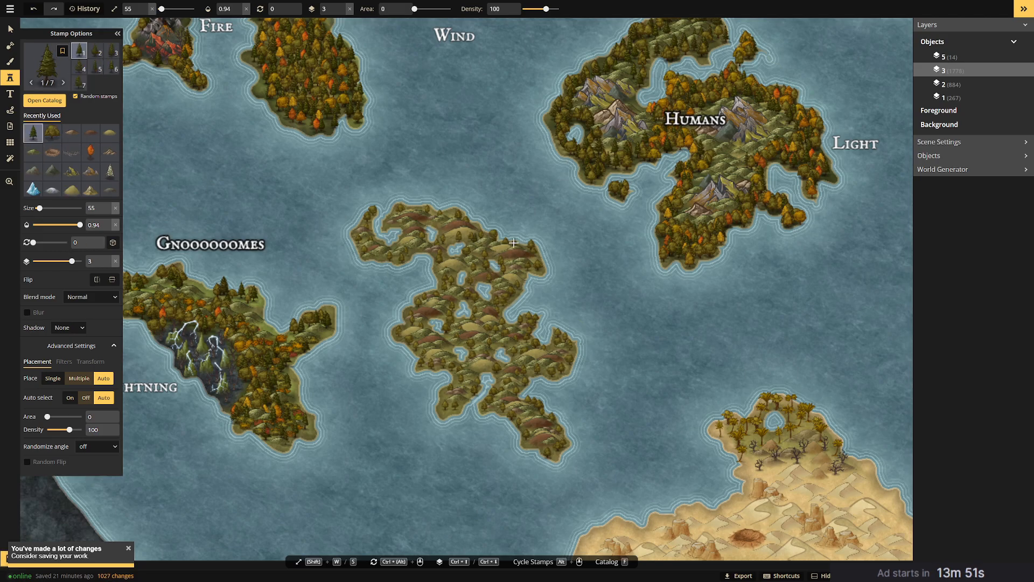
click(518, 244)
click(527, 247)
click(536, 257)
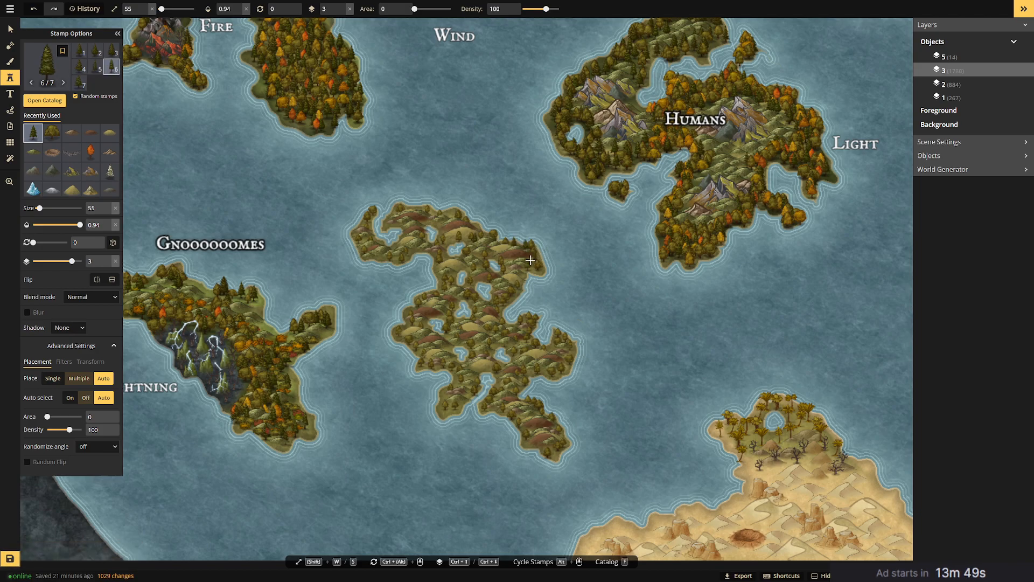
Place pine trees from the northeastern headland southwestward along the island's eastern coast to its middle.
click(532, 268)
click(527, 271)
click(522, 279)
click(520, 285)
click(515, 292)
click(509, 297)
click(502, 306)
click(501, 314)
Place pine trees along the northwestern shore of the eastern peninsula and into its small bay.
click(504, 321)
click(507, 322)
click(516, 322)
click(523, 321)
click(532, 320)
click(533, 326)
click(530, 338)
click(529, 342)
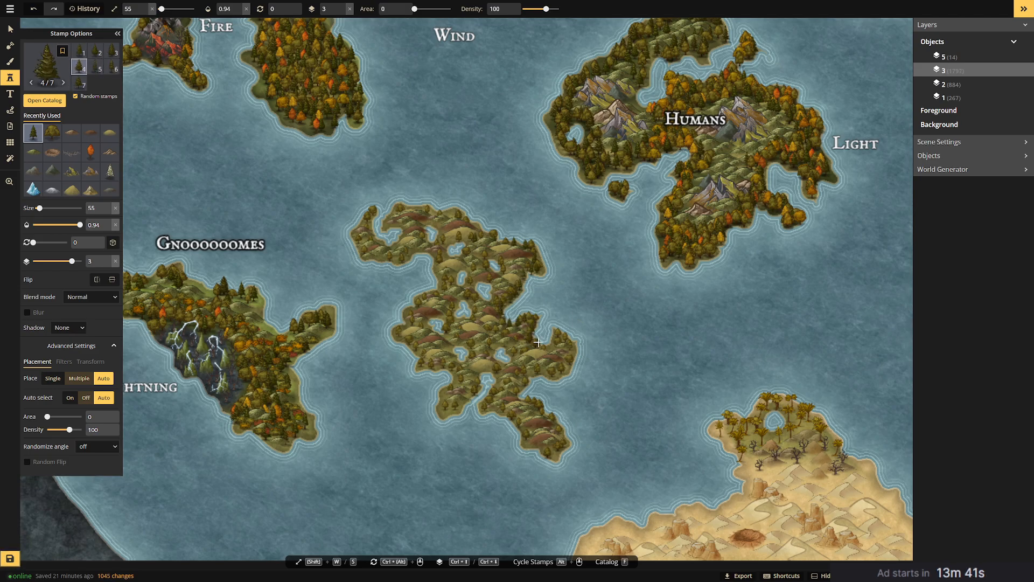
Place pine trees around the eastern peninsula's tip and back along its southern shore.
click(549, 345)
click(557, 337)
click(561, 333)
click(566, 342)
click(572, 351)
click(572, 358)
click(568, 363)
click(561, 371)
click(544, 371)
click(533, 367)
click(524, 372)
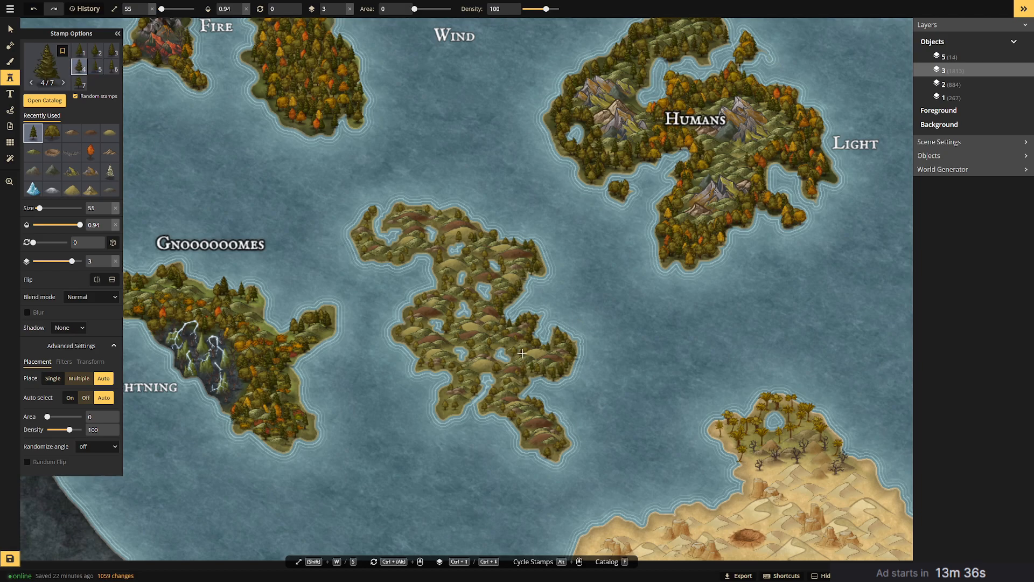
Place pine trees westward across the island's interior, above the two southern lakes.
click(513, 340)
click(505, 338)
click(498, 335)
click(492, 332)
click(486, 334)
click(480, 338)
click(473, 339)
click(466, 341)
Place pine trees between and below the two southern lakes, down to the southeastern peninsula's base.
click(477, 352)
click(473, 355)
click(488, 357)
click(493, 354)
click(499, 366)
click(501, 367)
click(499, 371)
click(498, 379)
Place pine trees along the upper northeastern coast of the southeastern peninsula.
click(509, 385)
click(517, 384)
click(520, 387)
click(519, 389)
click(517, 391)
click(523, 398)
click(533, 403)
click(540, 410)
Continue the pine trees down the lower northeastern coast and around the southeastern peninsula's tip.
click(544, 417)
click(548, 421)
click(554, 425)
click(557, 430)
click(560, 439)
click(558, 450)
click(549, 447)
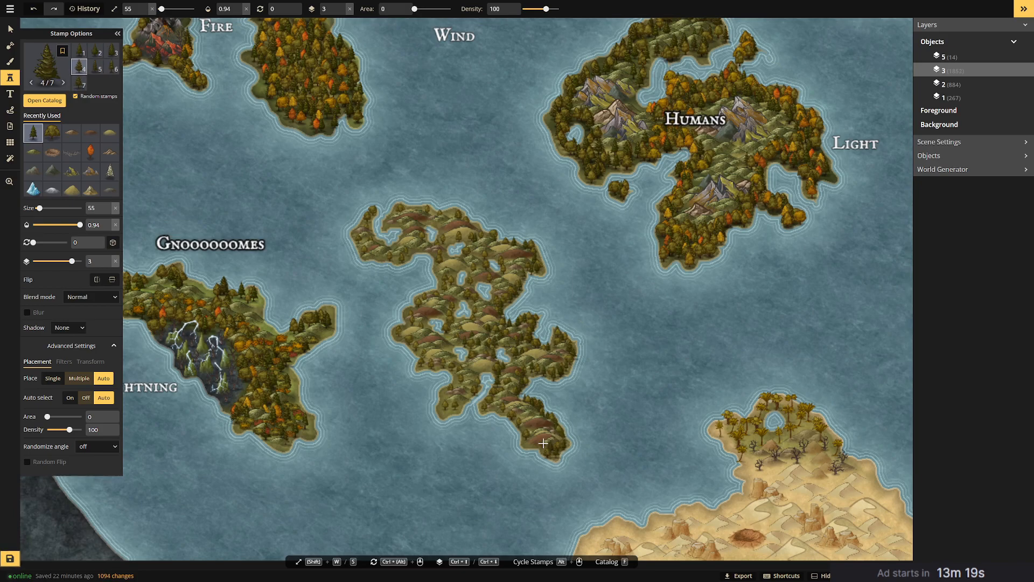
Place pine trees up the southwestern coast of the southeastern peninsula to the inlet.
click(529, 436)
click(529, 431)
click(524, 425)
click(522, 421)
click(522, 417)
click(509, 412)
click(502, 410)
click(494, 407)
click(488, 404)
click(489, 397)
Place pine trees around the head of the inlet between the two southern peninsulas.
click(494, 385)
click(488, 374)
click(486, 369)
click(482, 373)
click(479, 379)
click(478, 384)
click(479, 388)
Place pine trees on the eastern shore and across the base of the southwestern peninsula.
click(467, 397)
click(471, 394)
click(469, 388)
click(462, 384)
click(451, 384)
click(450, 386)
click(449, 388)
click(453, 386)
Place pine trees around the tip of the southwestern peninsula and back up through its middle.
click(445, 399)
click(443, 407)
click(449, 409)
click(456, 407)
click(460, 403)
click(454, 389)
Place pine trees northwestward along the island's southwestern coast from the southwestern peninsula's base.
click(454, 376)
click(452, 371)
click(440, 365)
click(425, 356)
click(423, 355)
click(418, 350)
click(413, 343)
Place pine trees up the island's western coast around its westward bulge.
click(407, 338)
click(406, 336)
click(405, 331)
click(408, 327)
click(408, 324)
click(408, 318)
click(410, 310)
click(415, 301)
Place pine trees from the western coast northeastward past the central lakes to the northwestern arm's base.
click(426, 291)
click(440, 278)
click(451, 278)
click(456, 277)
click(449, 271)
click(435, 256)
click(443, 255)
click(430, 252)
Place pine trees along the northwestern arm's southern shore, around its curled tip, and onto the northern coast.
click(416, 249)
click(406, 256)
click(395, 261)
click(388, 259)
click(372, 255)
click(367, 239)
click(362, 233)
click(367, 222)
click(369, 219)
click(413, 213)
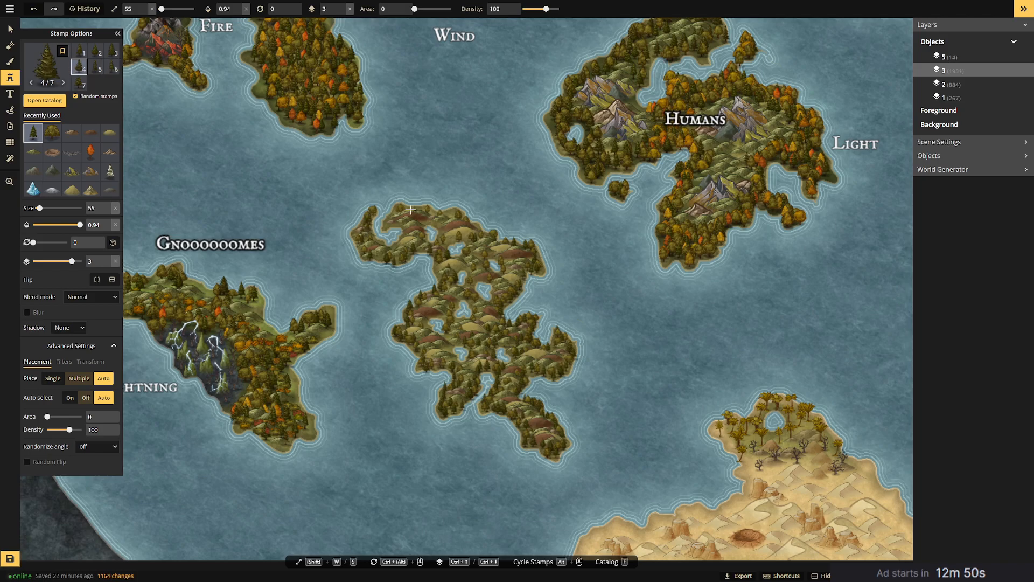
Place pine trees eastward along the island's northern coast from the northwestern arm's base.
click(398, 208)
click(389, 219)
click(393, 221)
click(404, 218)
click(412, 213)
click(431, 209)
click(435, 213)
click(452, 211)
Place pine trees around the shores of the island's northernmost lake.
click(448, 224)
click(450, 233)
click(447, 240)
click(441, 241)
click(442, 240)
click(434, 228)
Place pine trees southeastward across the hills from the northernmost lake toward the northeastern lake.
click(453, 235)
click(470, 238)
click(475, 247)
click(479, 256)
click(486, 266)
click(490, 272)
Place pine trees around the northeastern lake and on the hills just west of it.
click(503, 274)
click(505, 263)
click(499, 257)
click(475, 263)
click(470, 266)
click(471, 268)
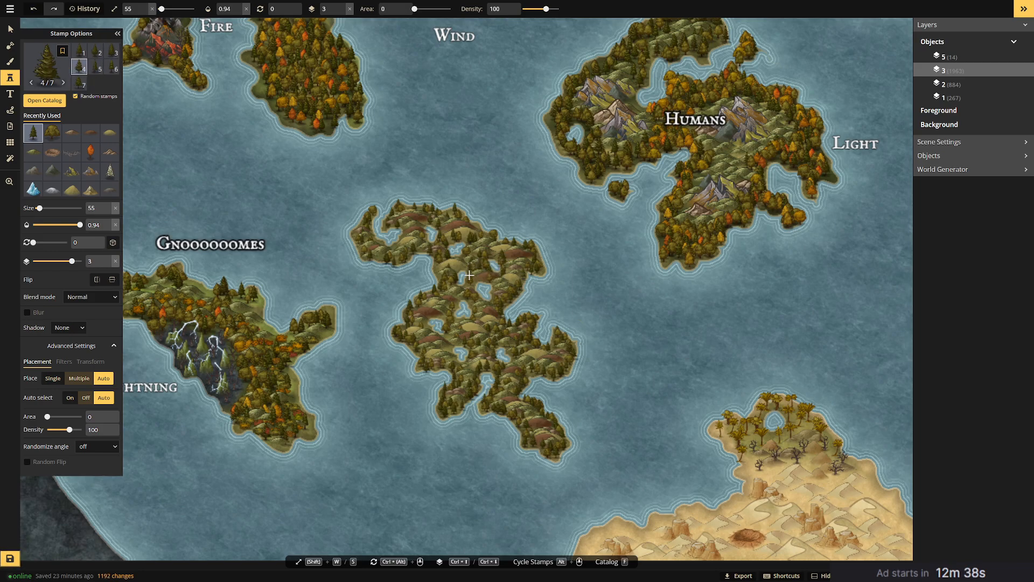
Place pine trees around the upper central lakes and westward to the island's narrow neck.
click(496, 280)
click(494, 301)
click(471, 300)
click(464, 295)
click(447, 280)
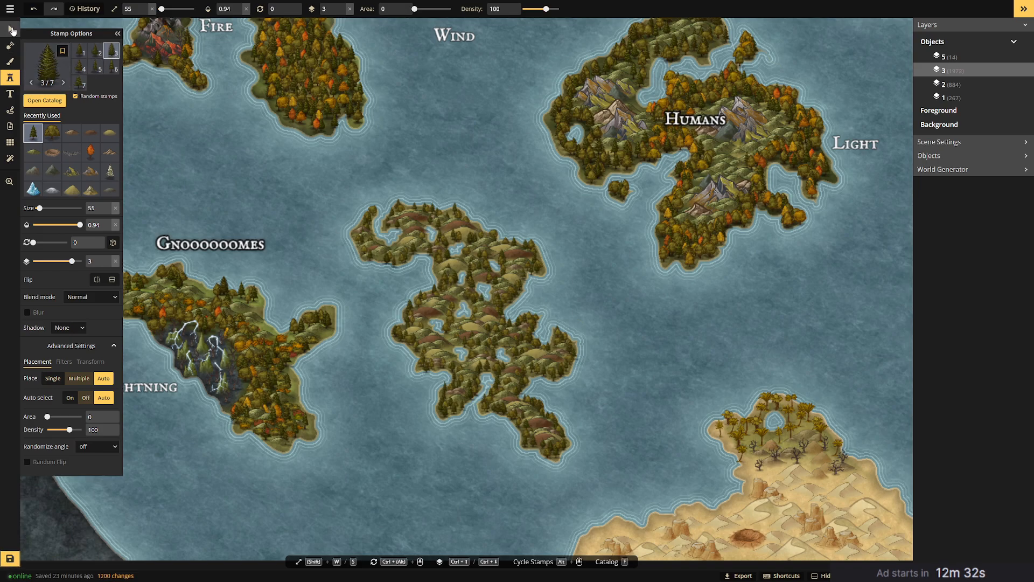
Delete the stray pine trees overhanging the northwestern arm's southern shore.
click(11, 30)
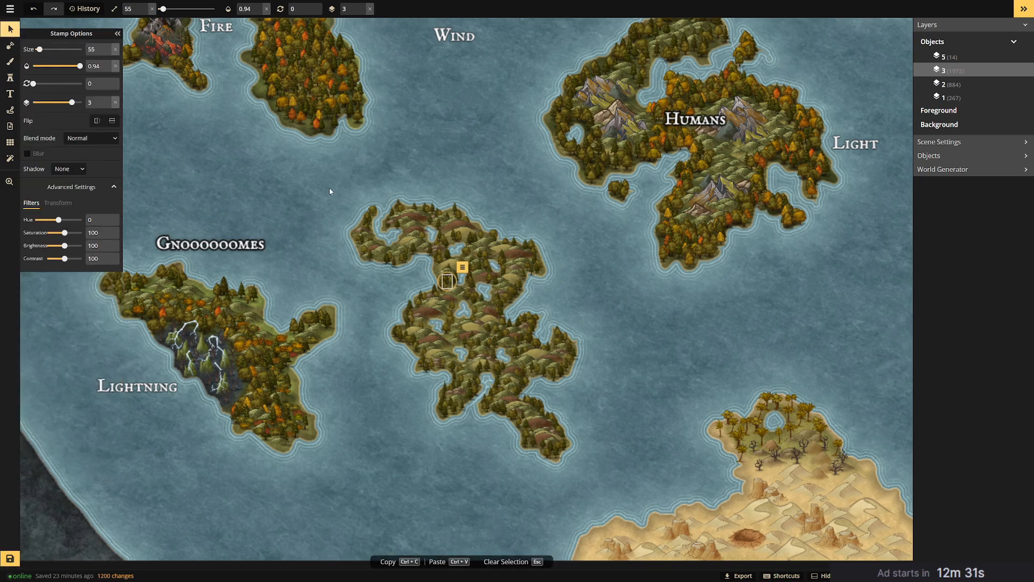
click(395, 262)
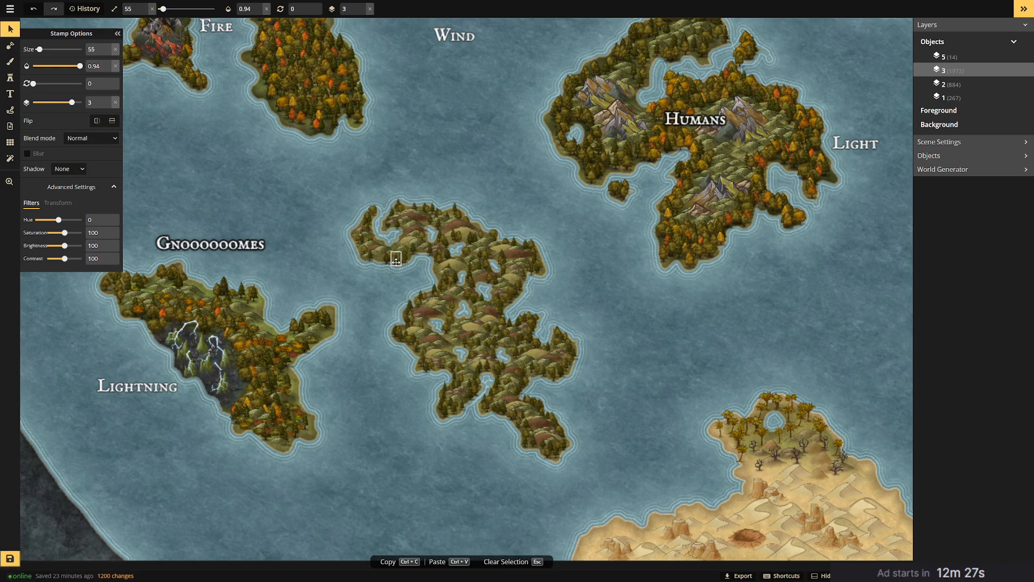
key(Delete)
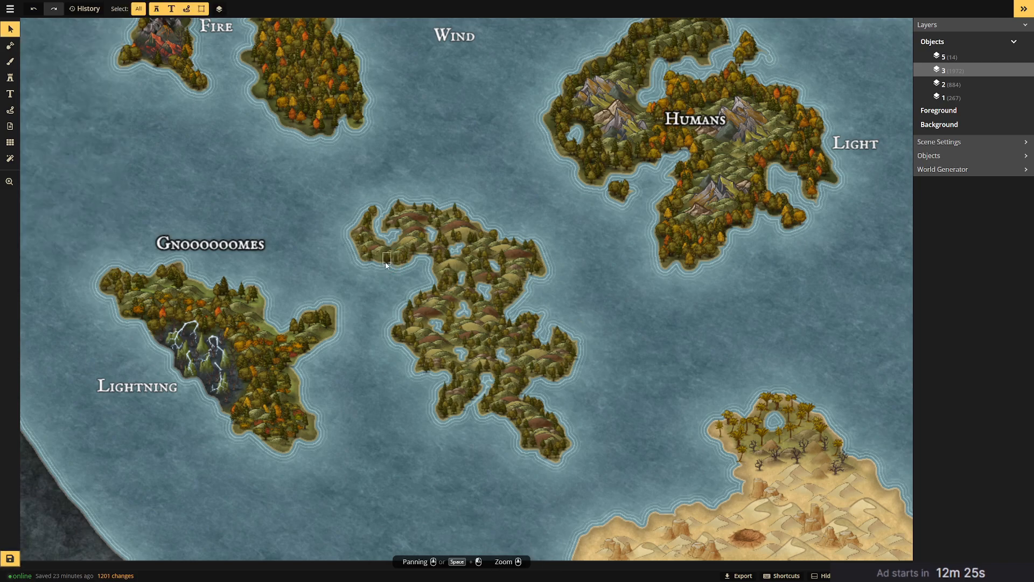
click(386, 261)
click(380, 259)
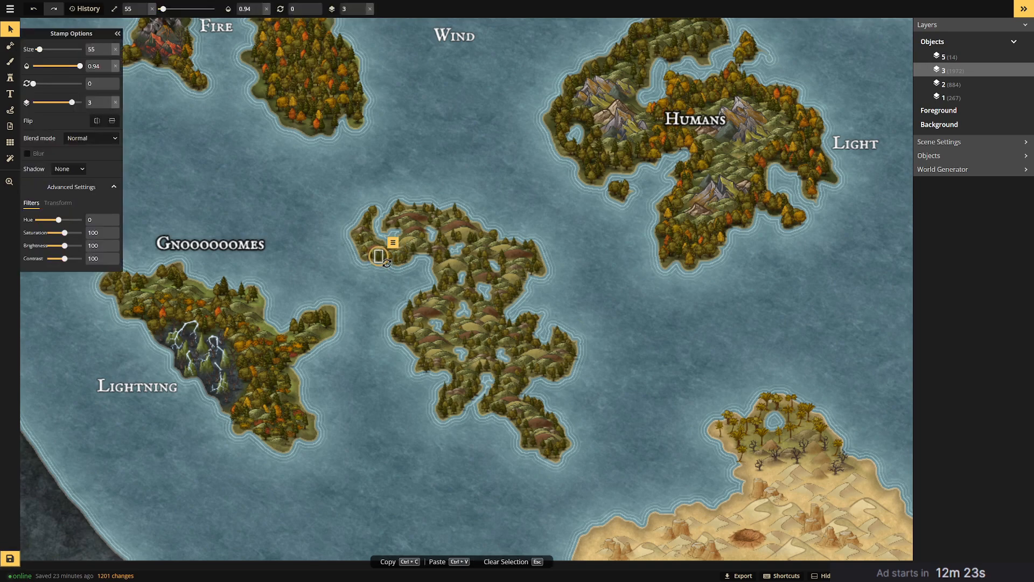
key(Delete)
Shift the stray pine trees on the northwestern arm's southern shore and the southwestern coast slightly inland.
click(387, 269)
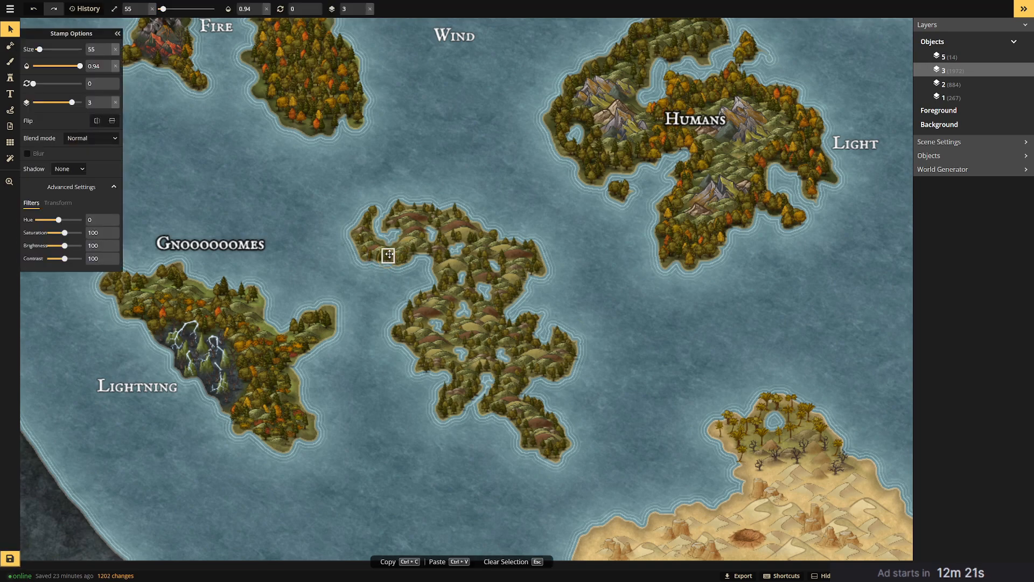
click(381, 240)
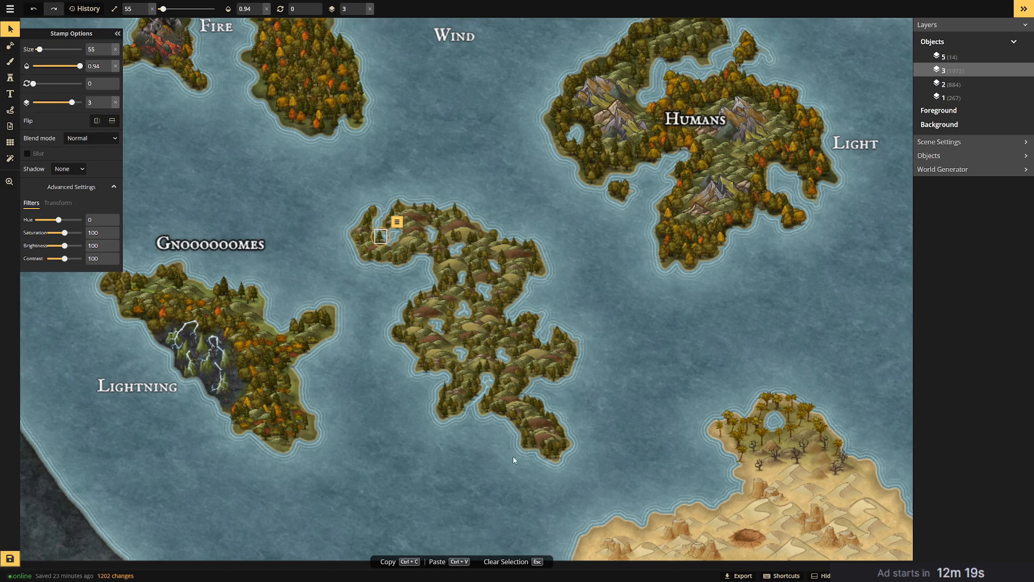
click(426, 368)
drag(427, 369, 426, 363)
Choose the autumn tree stamp and scatter autumn trees along the northwestern arm and around its curled tip.
click(9, 78)
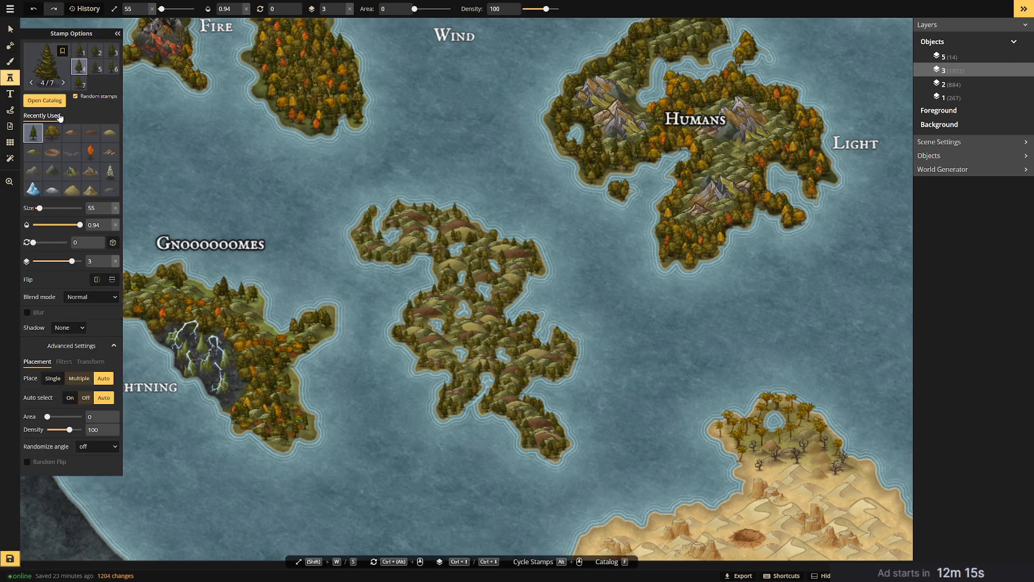
click(90, 153)
click(408, 257)
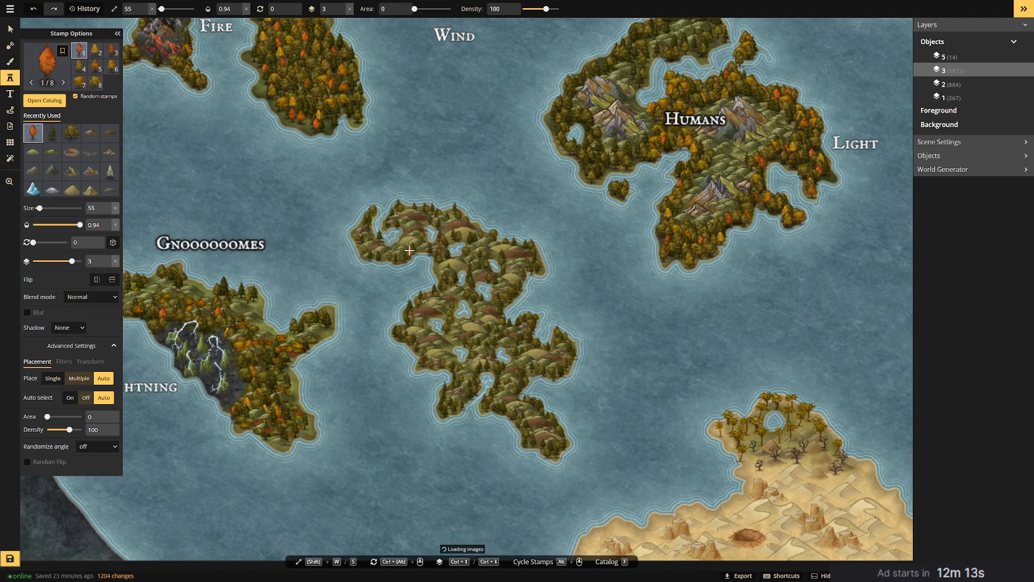
click(398, 243)
click(392, 247)
click(384, 252)
click(368, 255)
click(365, 239)
click(370, 216)
Place autumn trees eastward along the island's northern coast.
click(412, 208)
click(424, 207)
click(440, 216)
click(457, 217)
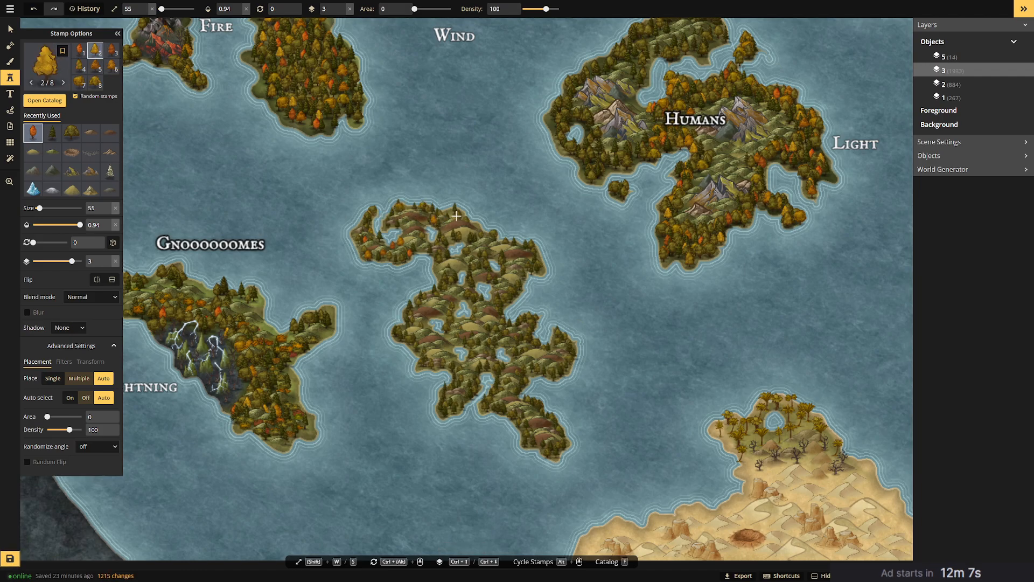
click(470, 221)
click(480, 229)
Place autumn trees around the northernmost lake and down the western neck to the upper central lakes.
click(456, 236)
click(467, 243)
click(445, 241)
click(445, 246)
click(441, 259)
click(442, 274)
click(441, 287)
click(447, 290)
click(462, 297)
Place autumn trees northward over the hills between the upper central lakes and the northeastern lake.
click(454, 283)
click(473, 288)
click(483, 268)
click(482, 266)
click(476, 260)
click(473, 251)
Place autumn trees across the northeastern lobe and down its eastern coast.
click(495, 239)
click(512, 247)
click(509, 242)
click(526, 257)
click(533, 266)
click(540, 274)
click(529, 264)
click(526, 271)
click(520, 282)
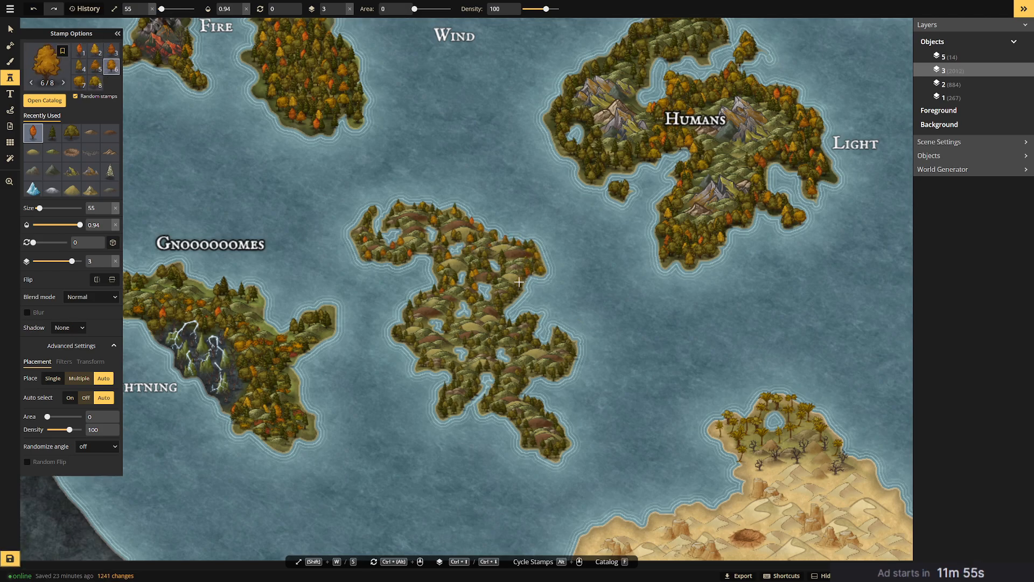
Place autumn trees on the coast below the northeastern lobe and around the northeastern lake, undoing one misplaced stamp.
click(521, 293)
click(514, 296)
key(ctrl+z)
click(507, 297)
click(501, 277)
click(494, 276)
click(493, 278)
click(503, 274)
click(499, 285)
Place autumn trees southwestward from the upper central lakes across the middle hills to the southwestern coast.
click(494, 301)
click(493, 305)
click(482, 302)
click(471, 304)
click(479, 318)
click(464, 321)
click(453, 306)
click(447, 322)
click(438, 336)
click(441, 351)
click(428, 357)
Place autumn trees down the short southwestern peninsula to its tip.
click(451, 368)
click(456, 386)
click(443, 397)
click(450, 411)
click(458, 409)
click(464, 405)
click(467, 403)
Place autumn trees around the shores of the southern inlet.
click(478, 390)
click(477, 383)
click(480, 366)
click(485, 374)
click(500, 377)
click(488, 402)
click(482, 408)
Place autumn trees along the southeastern peninsula to its tip and back over its inner hills.
click(507, 416)
click(513, 420)
click(526, 437)
click(541, 450)
click(556, 455)
click(555, 434)
click(555, 424)
click(542, 412)
click(526, 417)
click(535, 415)
click(542, 430)
click(542, 433)
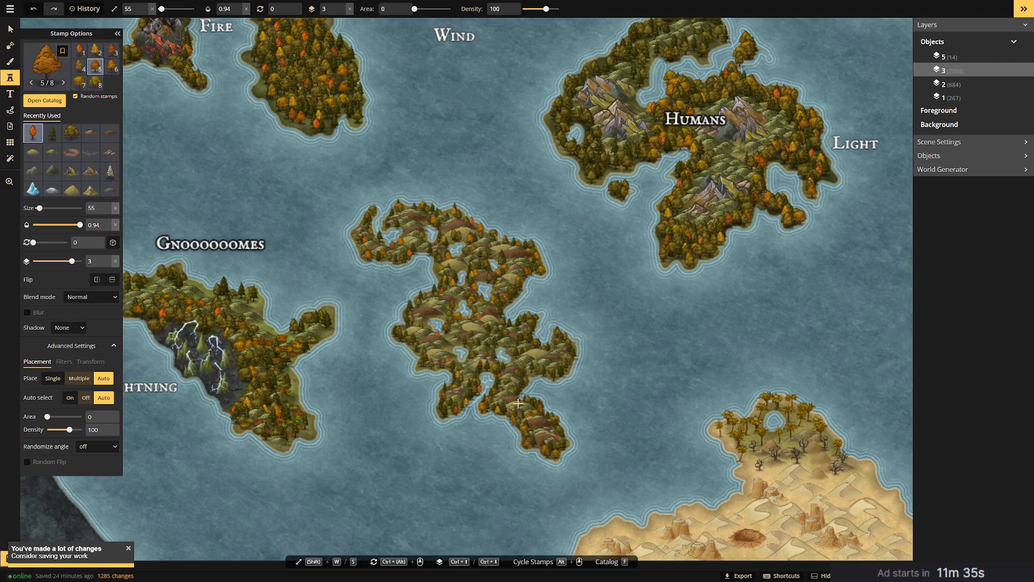
Place autumn trees from the southeastern peninsula's base along the eastern bulge's southern shore.
click(512, 393)
click(513, 384)
click(519, 378)
click(528, 372)
click(541, 370)
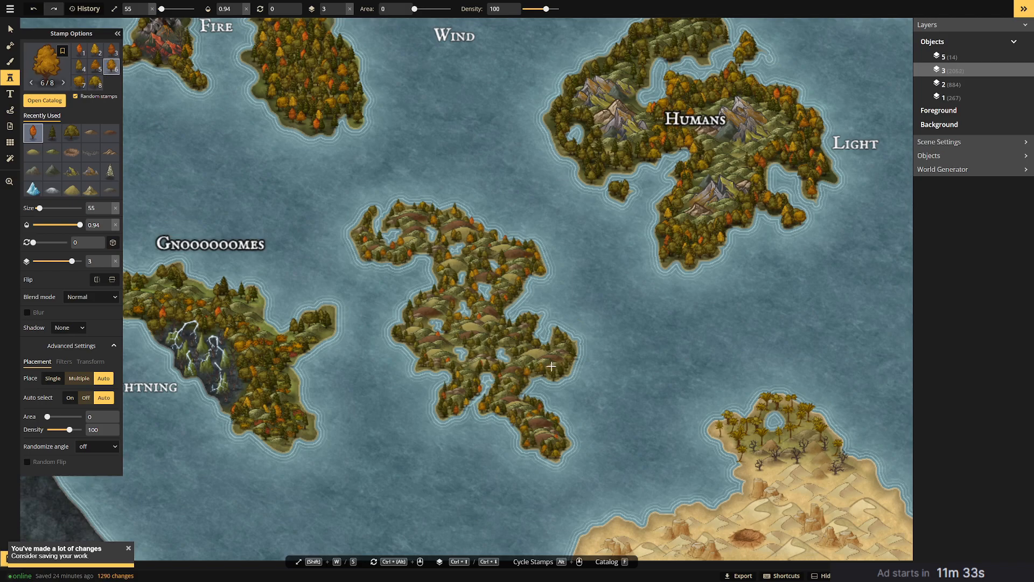
Place autumn trees around the eastern bulge's tip and back west along its northern shore.
click(570, 352)
click(565, 345)
click(557, 334)
click(550, 340)
click(542, 345)
click(531, 338)
click(531, 335)
click(521, 335)
click(515, 336)
click(507, 337)
Place autumn trees around the lower central lakes and on the hills east of them.
click(486, 327)
click(487, 345)
click(477, 342)
click(471, 338)
click(513, 346)
click(509, 350)
click(518, 359)
Fill the remaining gaps around the central lakes with a few more autumn trees.
click(500, 318)
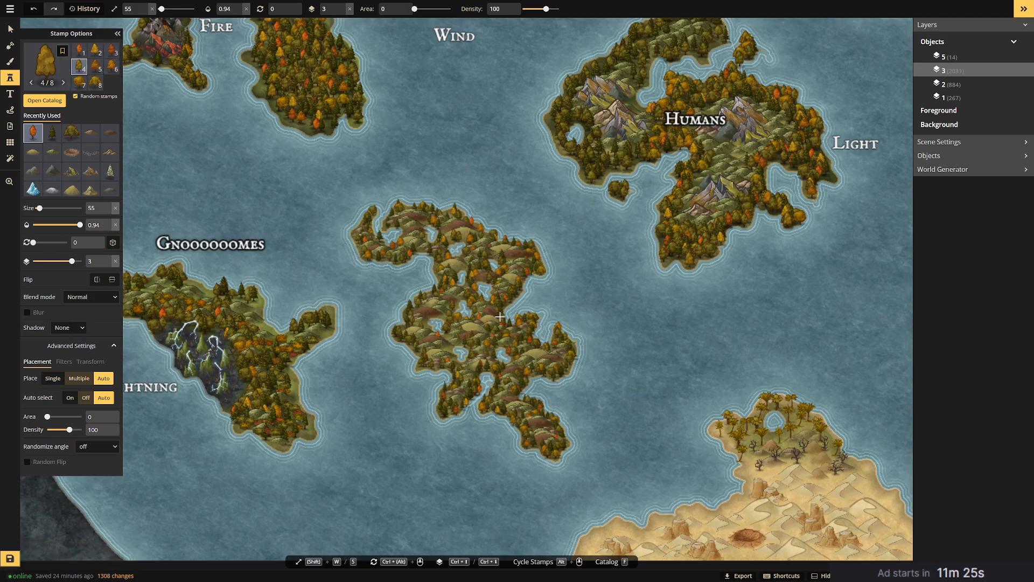
click(474, 302)
click(457, 285)
click(511, 351)
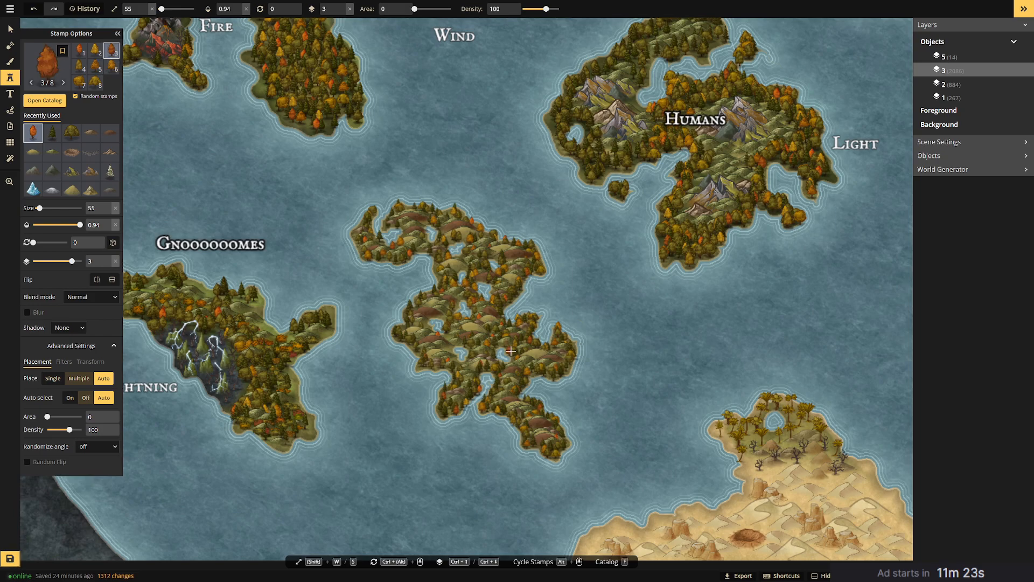
click(454, 303)
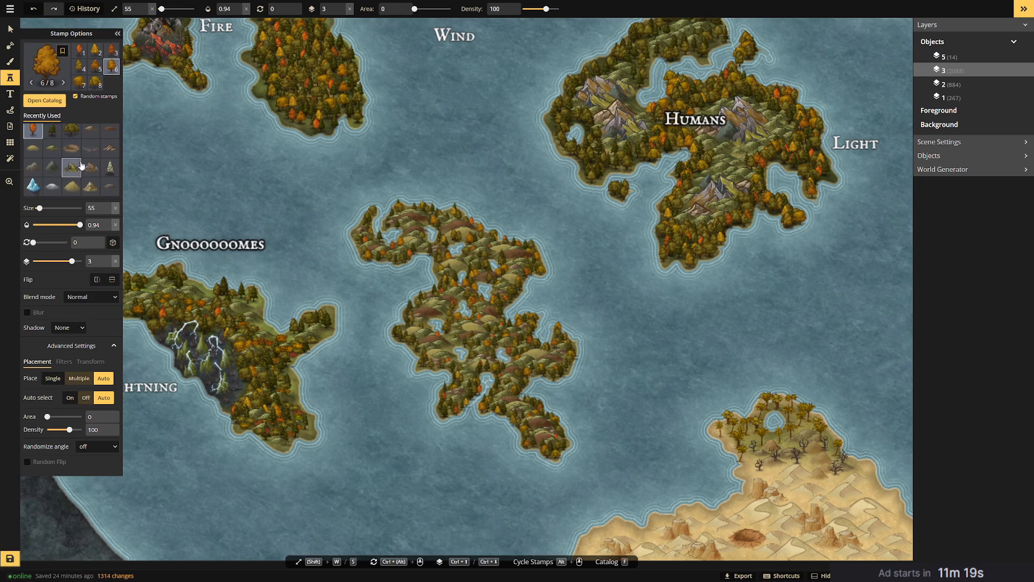
Choose the green tree cluster stamp from the Fantasy World Trees catalog and place two clusters on the island's western neck.
click(31, 61)
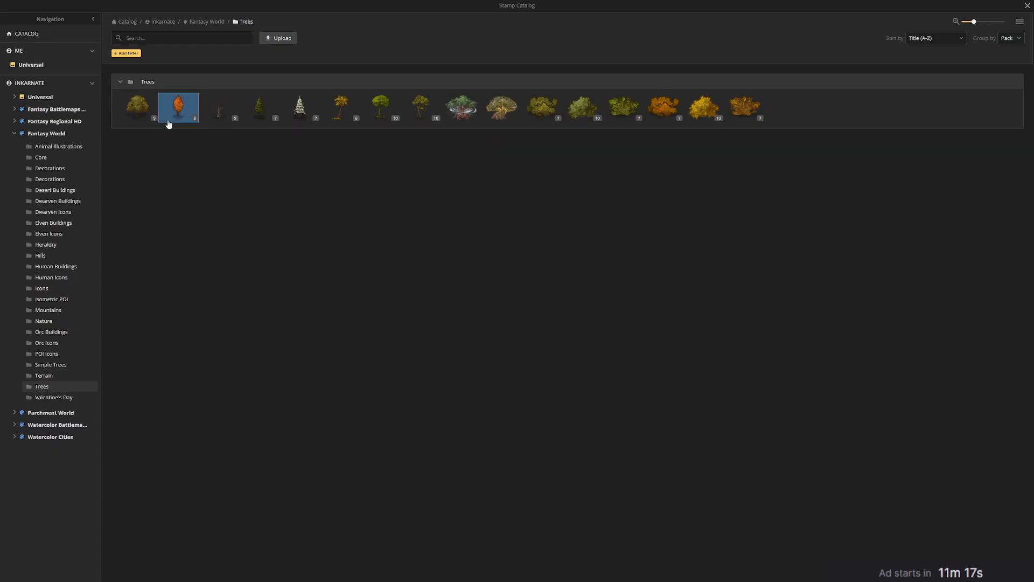
click(627, 110)
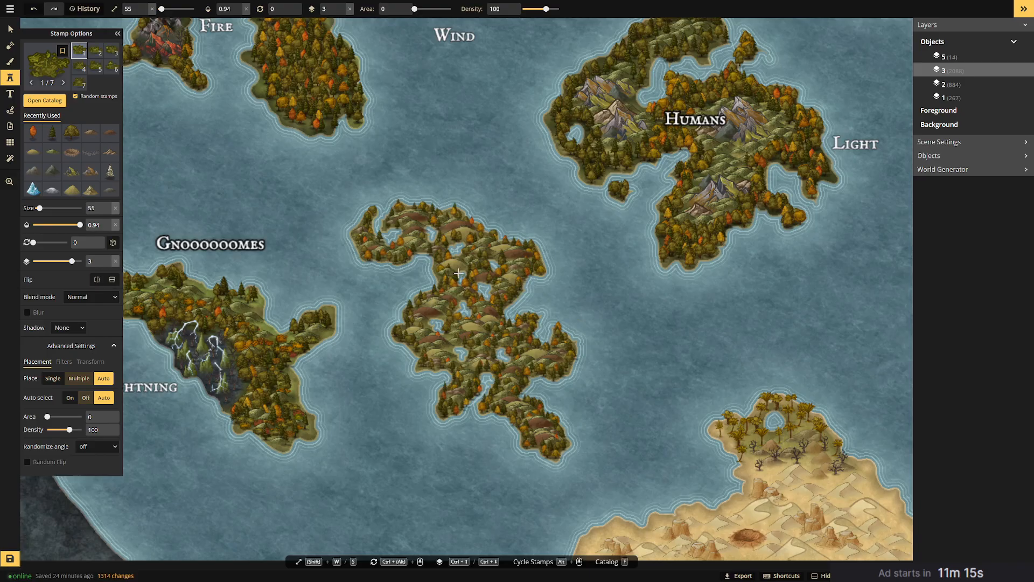
click(438, 267)
click(443, 284)
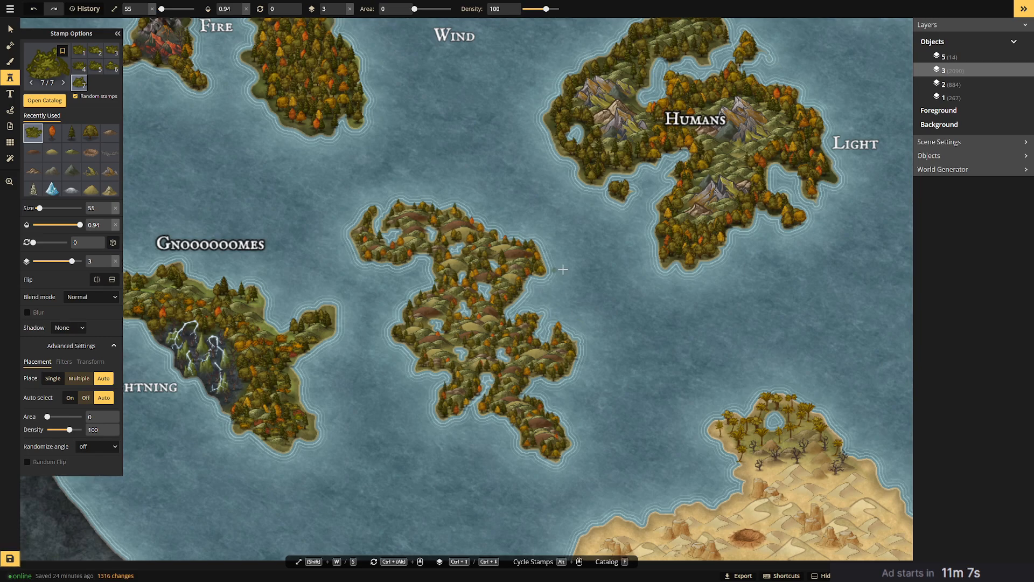
Trim land with the round mask in Subtract mode, size 4, along the Humans island's northern inlet and around its small northeastern outcrop.
drag(673, 151, 560, 261)
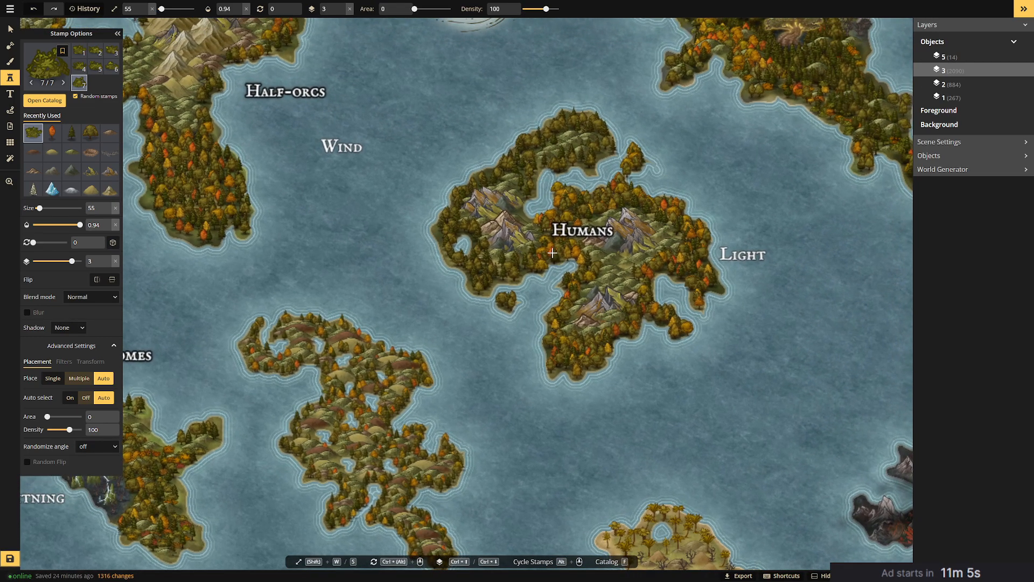
drag(632, 195, 580, 256)
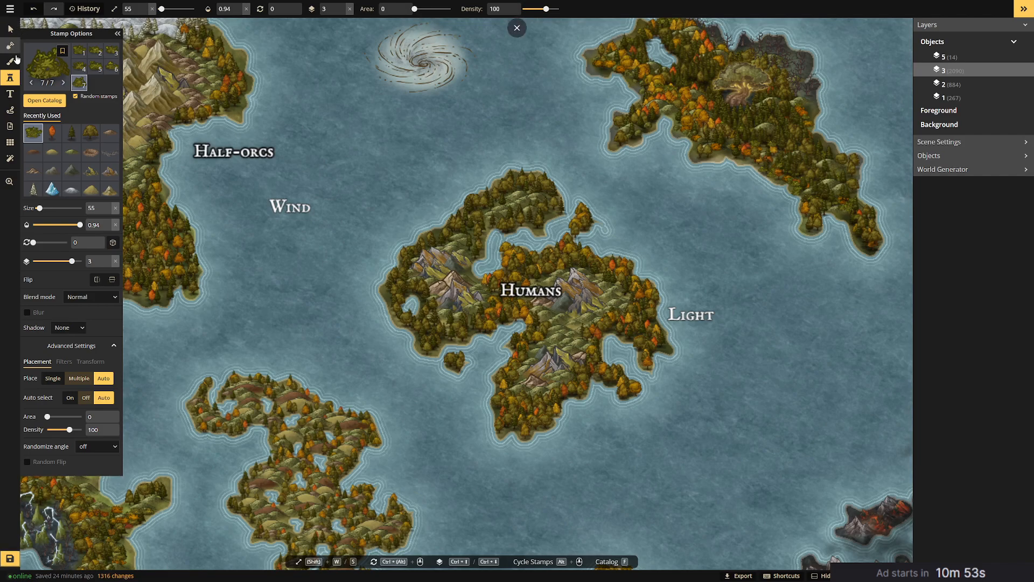
click(10, 47)
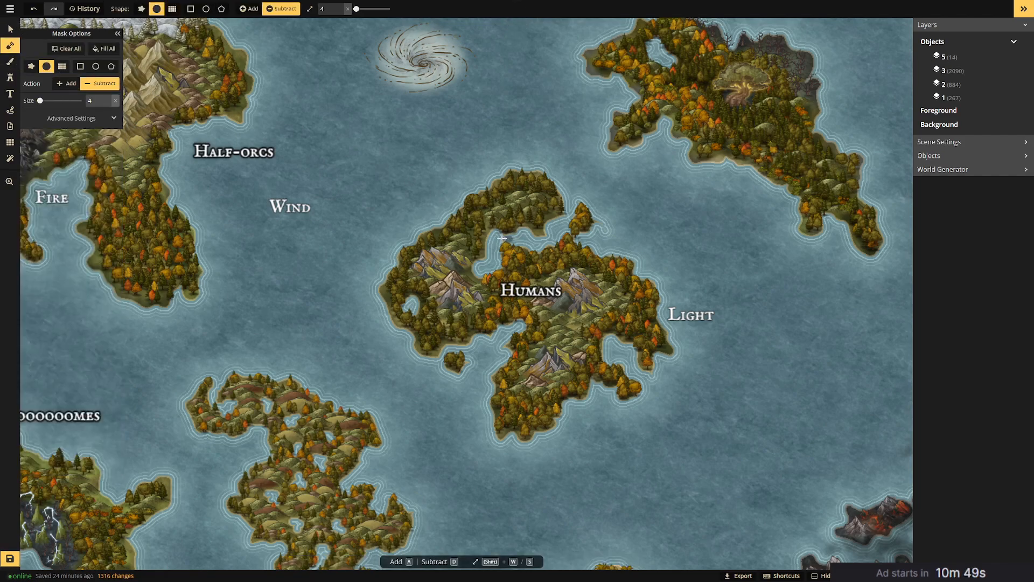
drag(547, 235, 501, 246)
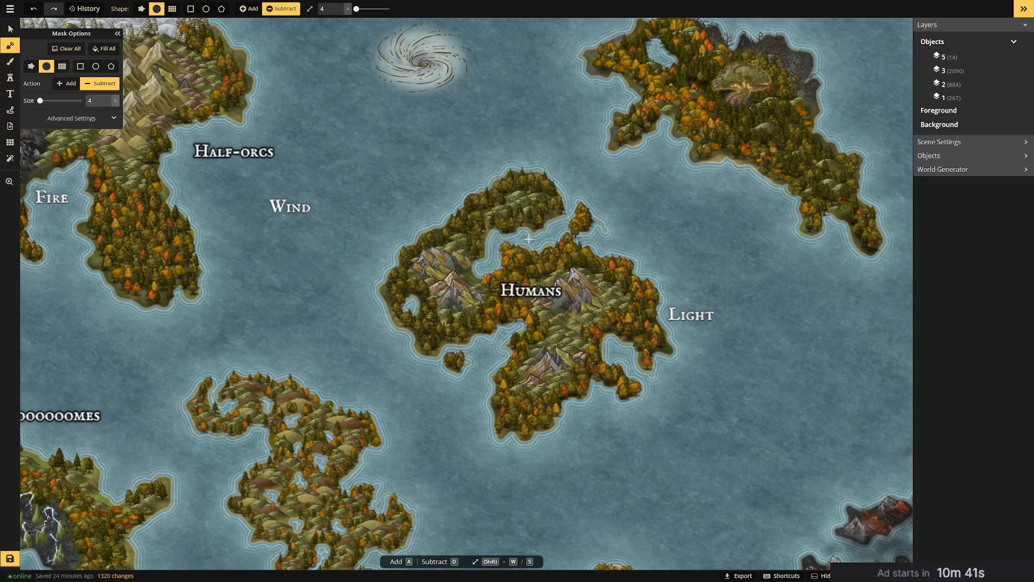
mouse_move(569, 221)
mouse_down()
mouse_move(616, 211)
mouse_move(606, 232)
mouse_up()
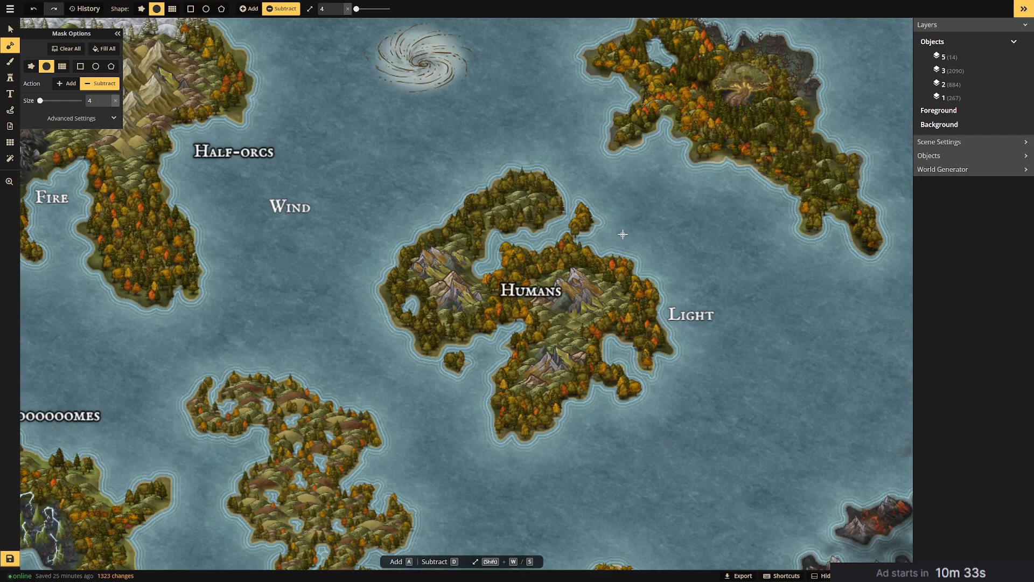
Switch to the selection tool and save the whole world map.
scroll(619, 245, down, 3)
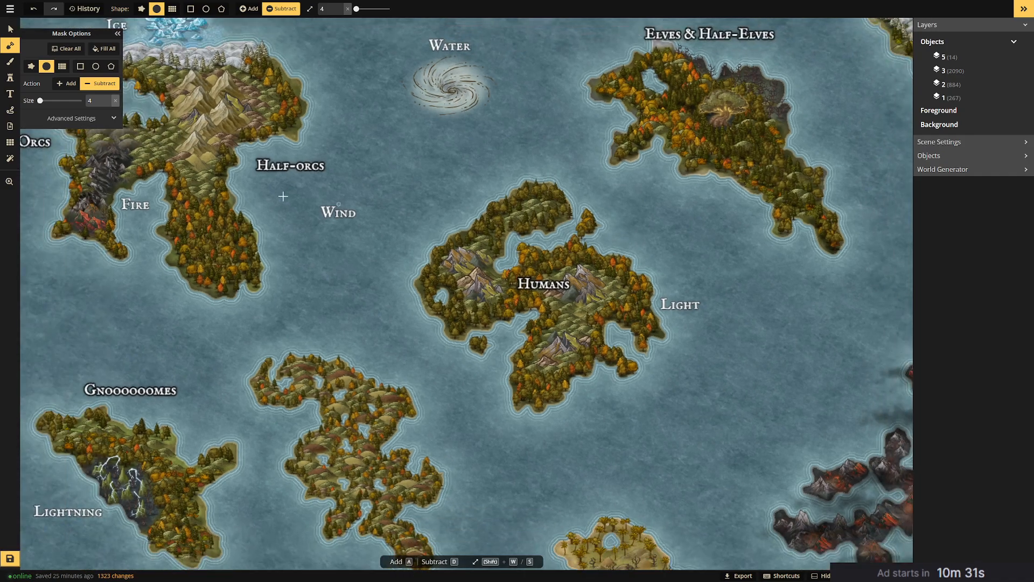
drag(383, 162, 523, 146)
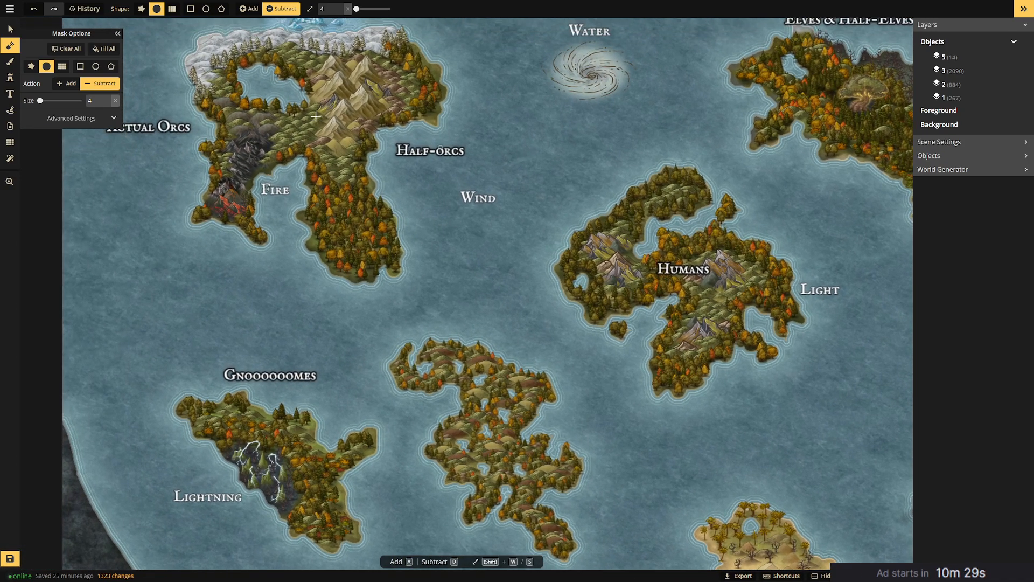
click(10, 28)
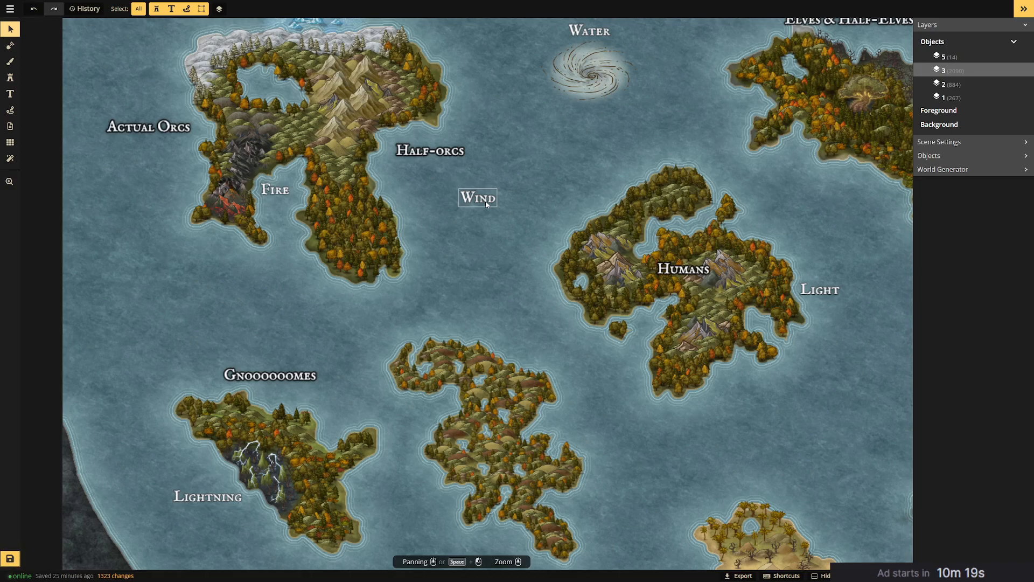
drag(518, 315, 239, 277)
scroll(378, 249, down, 2)
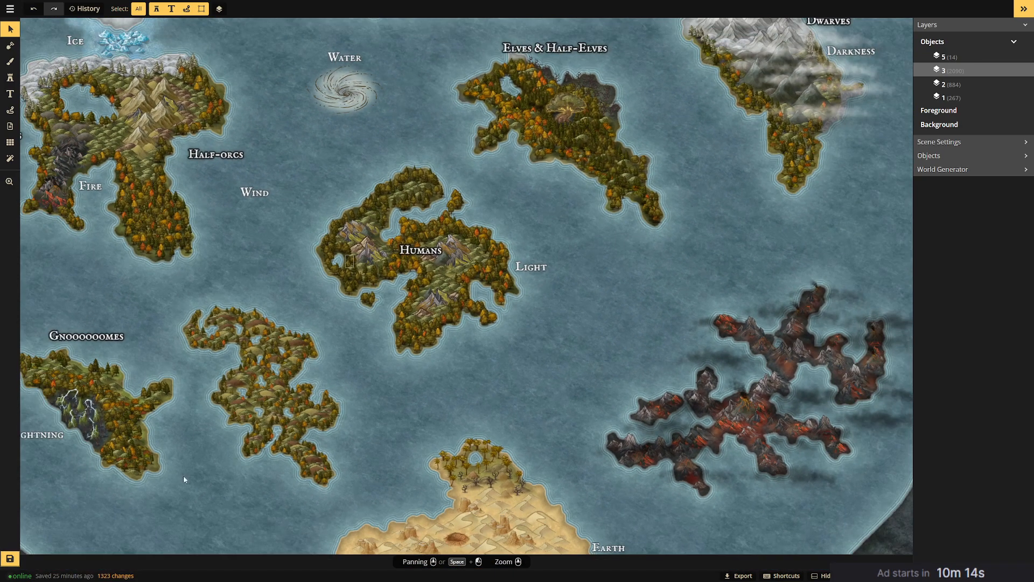
click(9, 558)
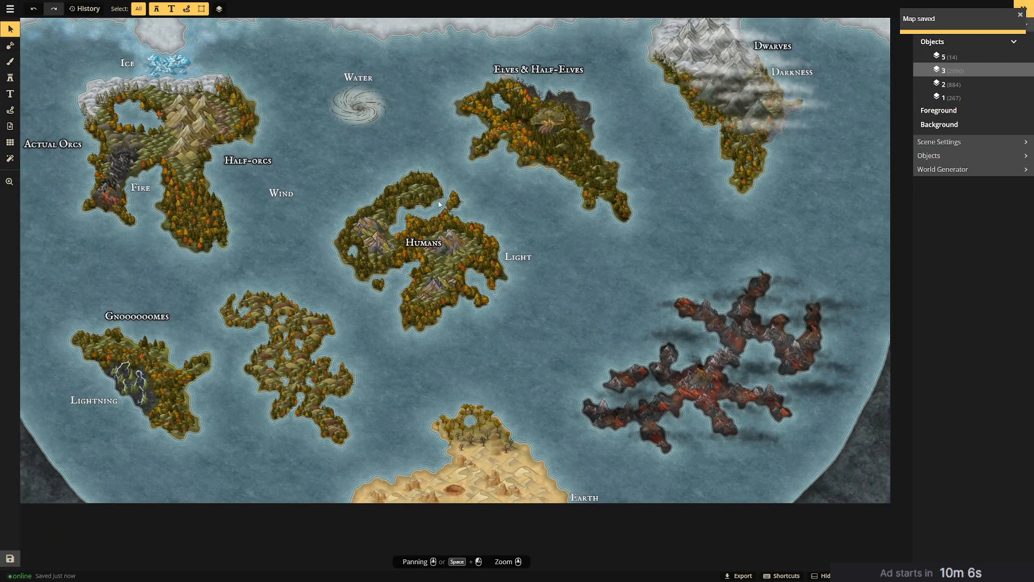
scroll(439, 205, down, 1)
drag(429, 163, 459, 183)
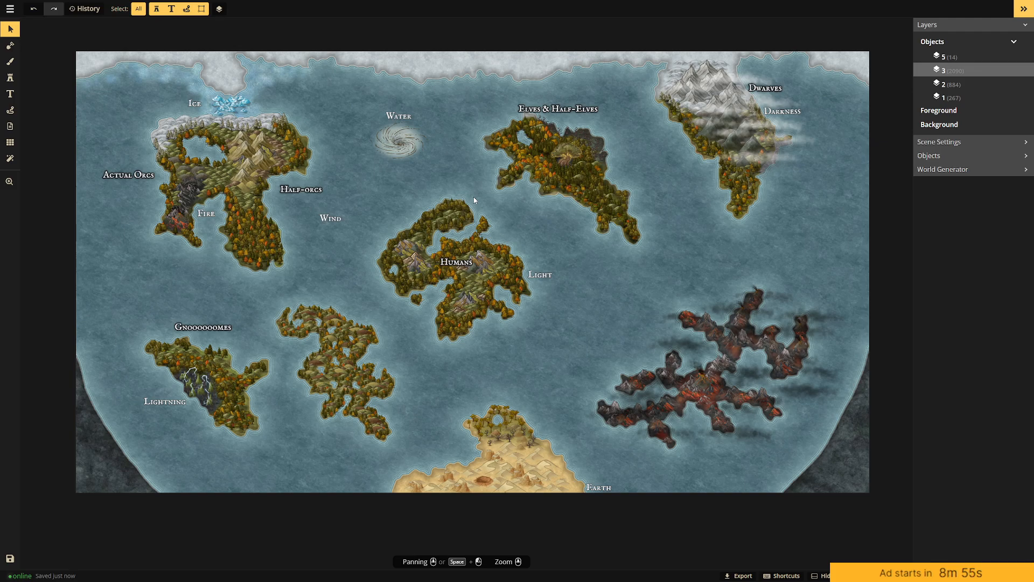
click(9, 10)
click(28, 41)
click(8, 10)
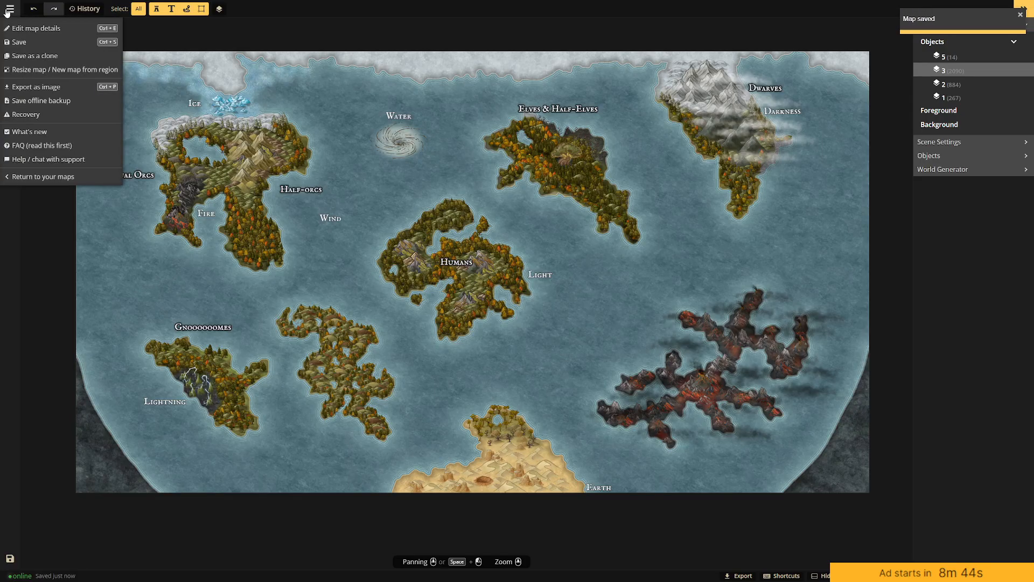
click(39, 72)
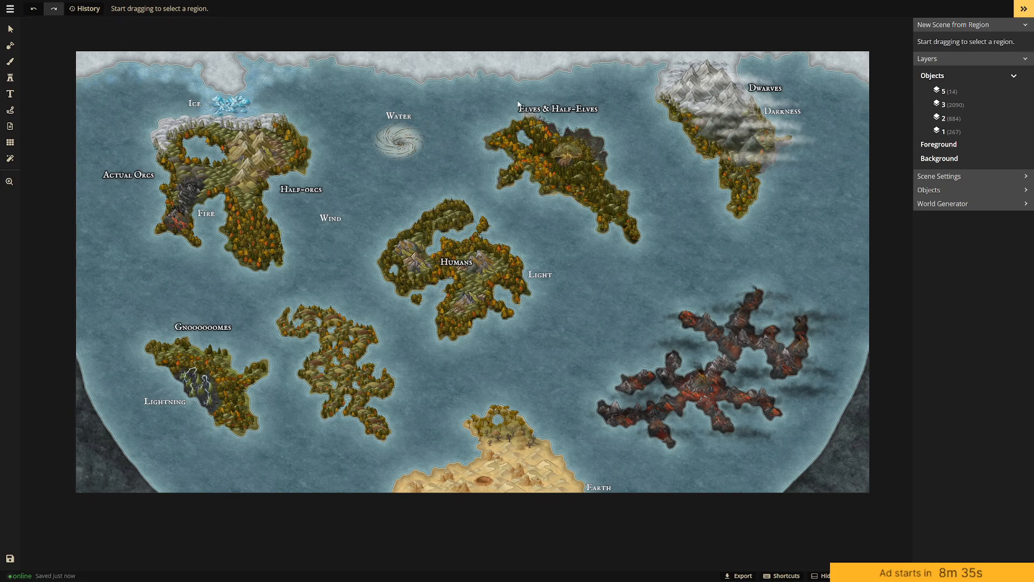
drag(478, 101, 648, 252)
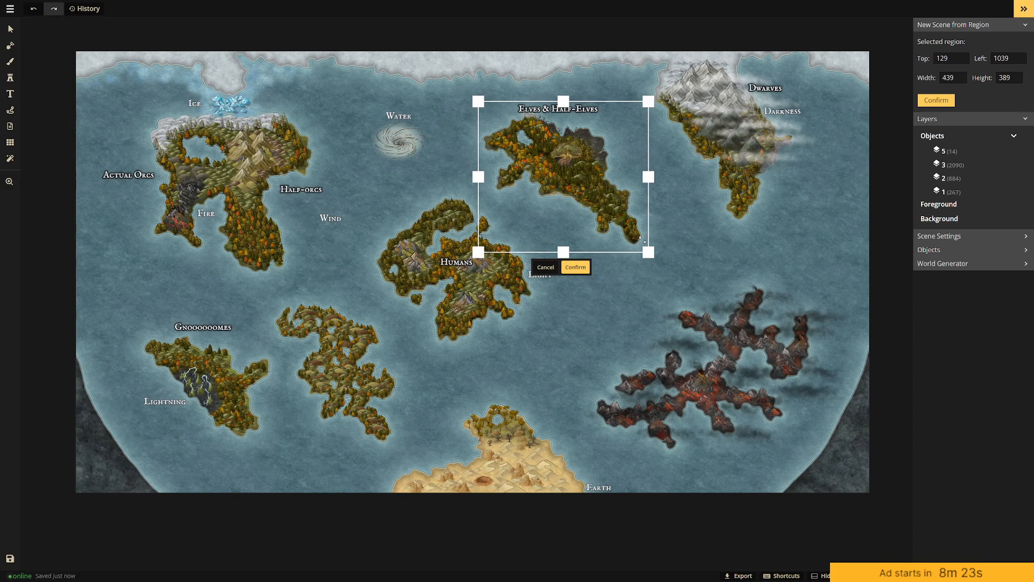
click(978, 26)
click(978, 25)
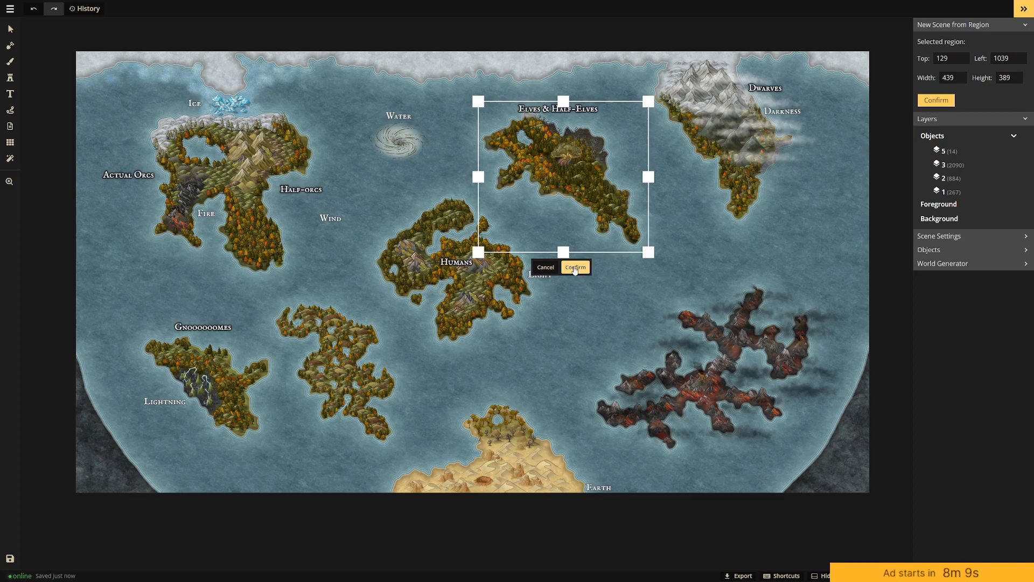
click(546, 268)
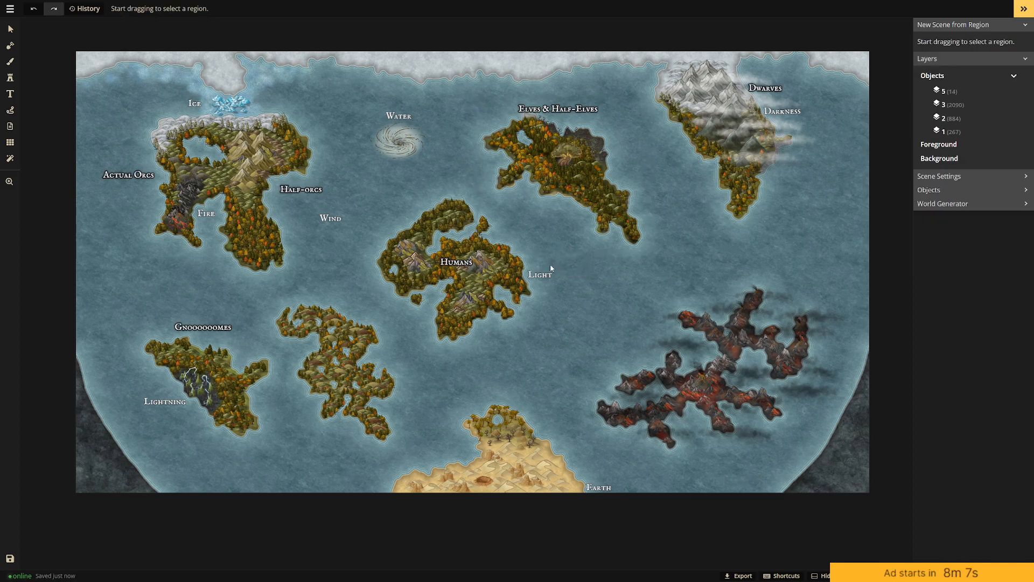
Return to the list of maps and clone the Remnants map.
click(5, 7)
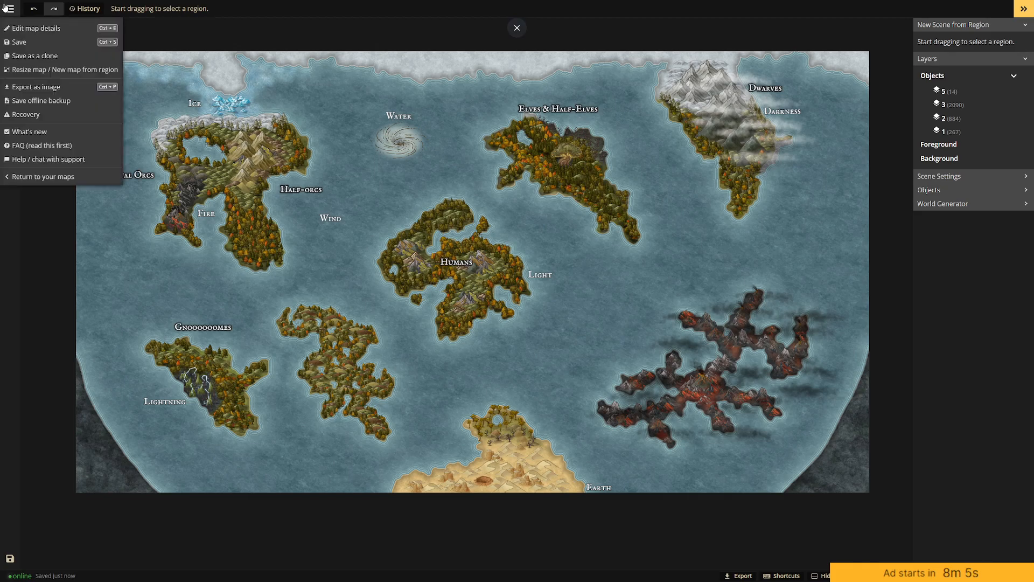
click(217, 41)
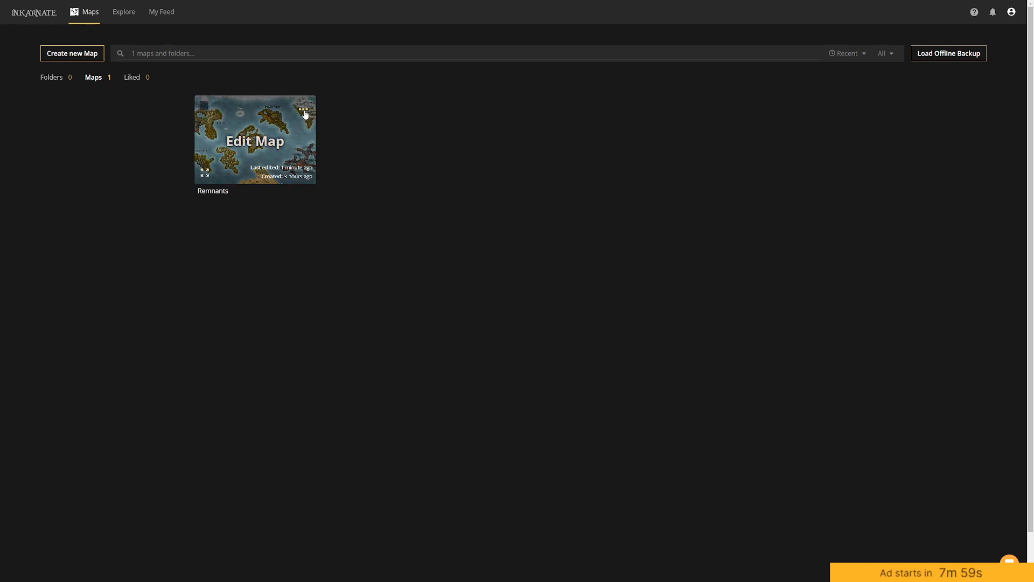
click(304, 111)
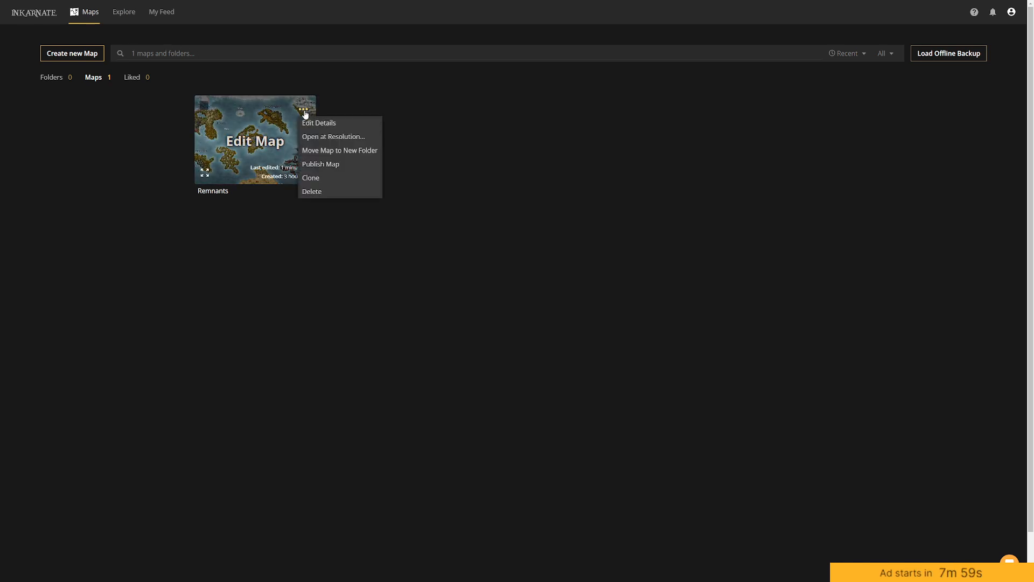
click(313, 178)
click(560, 57)
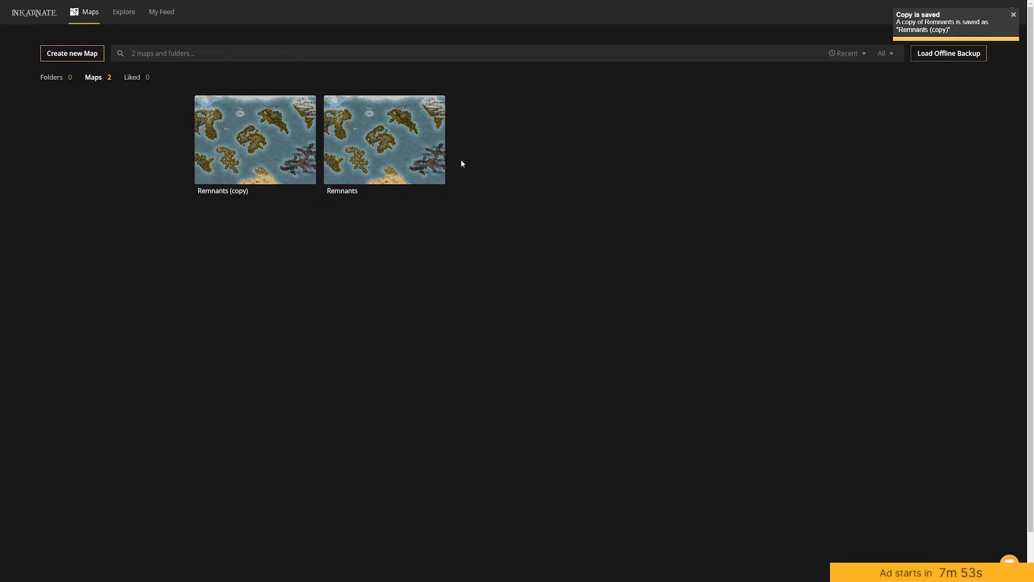
Open the Remnants (copy) map for editing and switch to the selection tool.
mouse_move(252, 143)
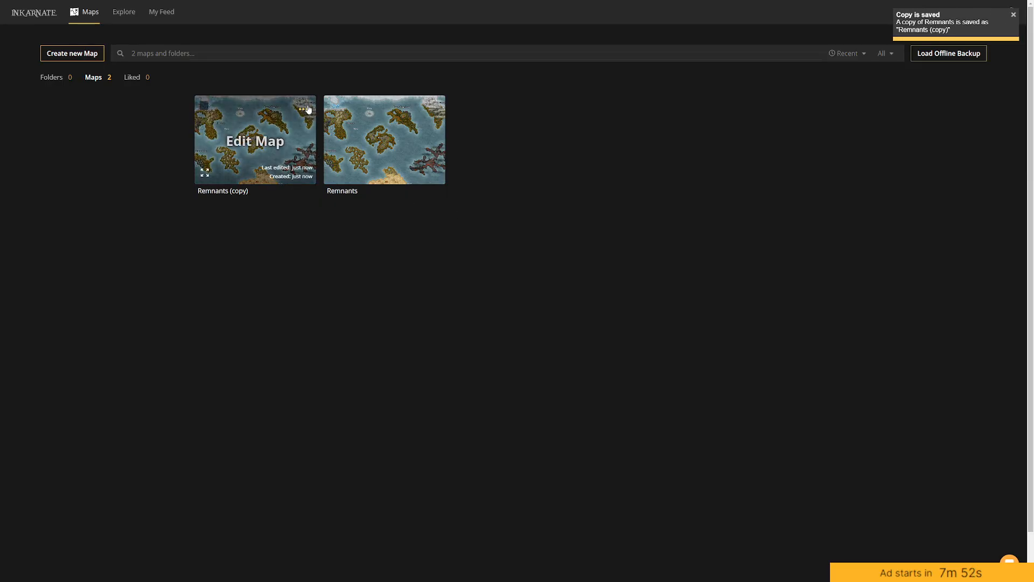
click(252, 142)
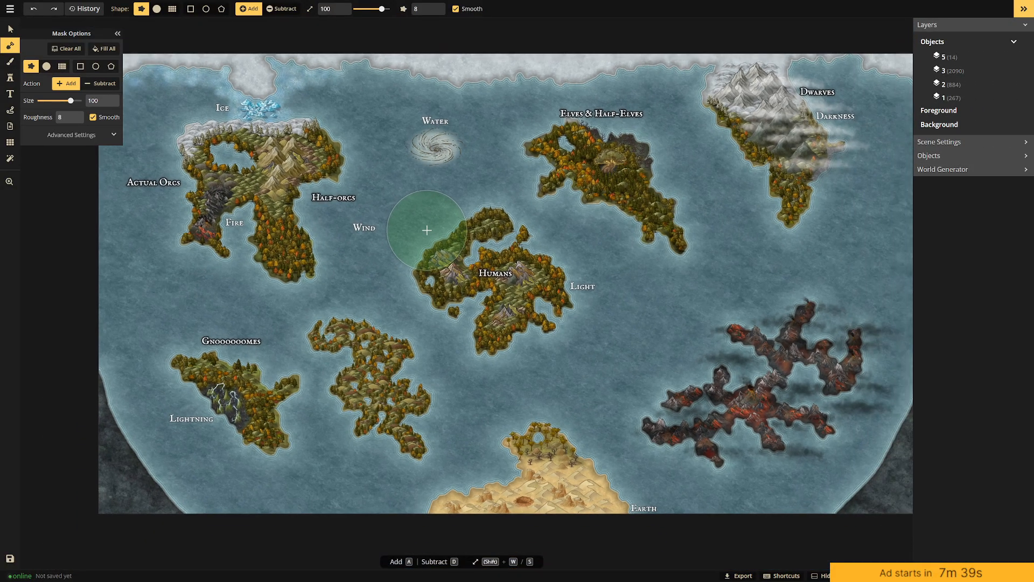
scroll(425, 230, down, 5)
scroll(419, 225, up, 1)
drag(515, 183, 469, 214)
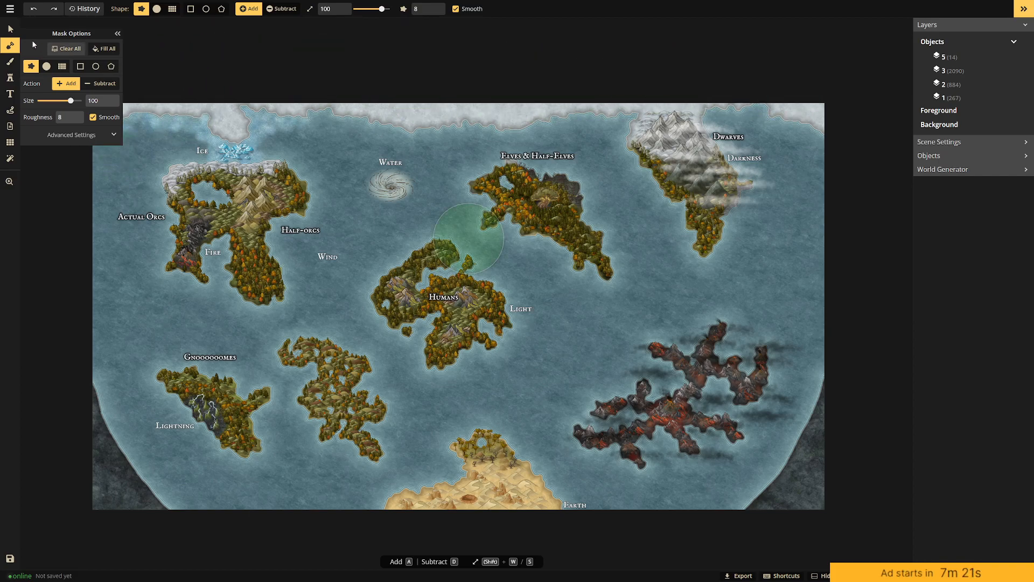
click(11, 29)
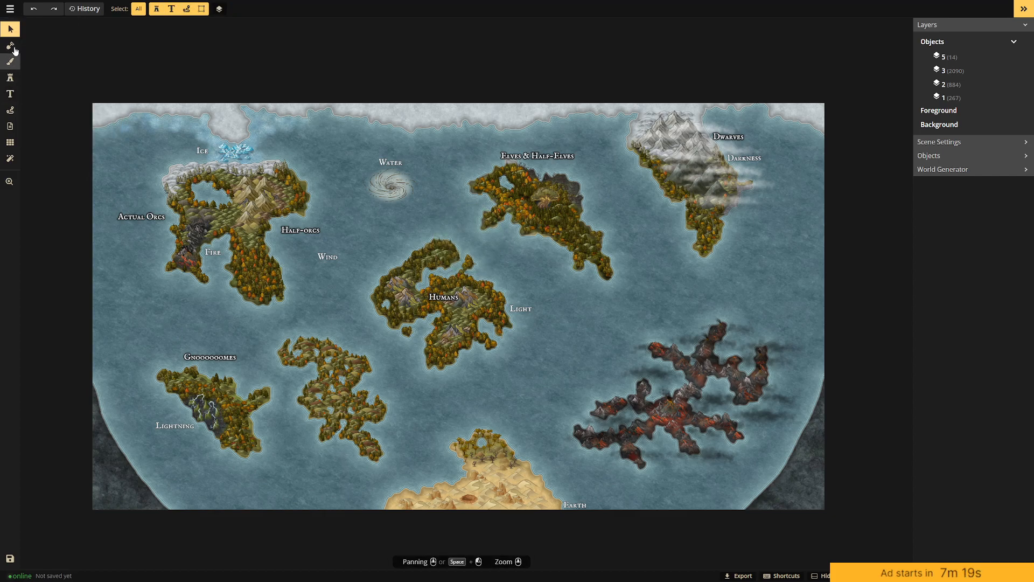
Create a new map from a 439 x 397 region around the Elves & Half-Elves island, removing all objects outside the region.
click(10, 9)
click(32, 70)
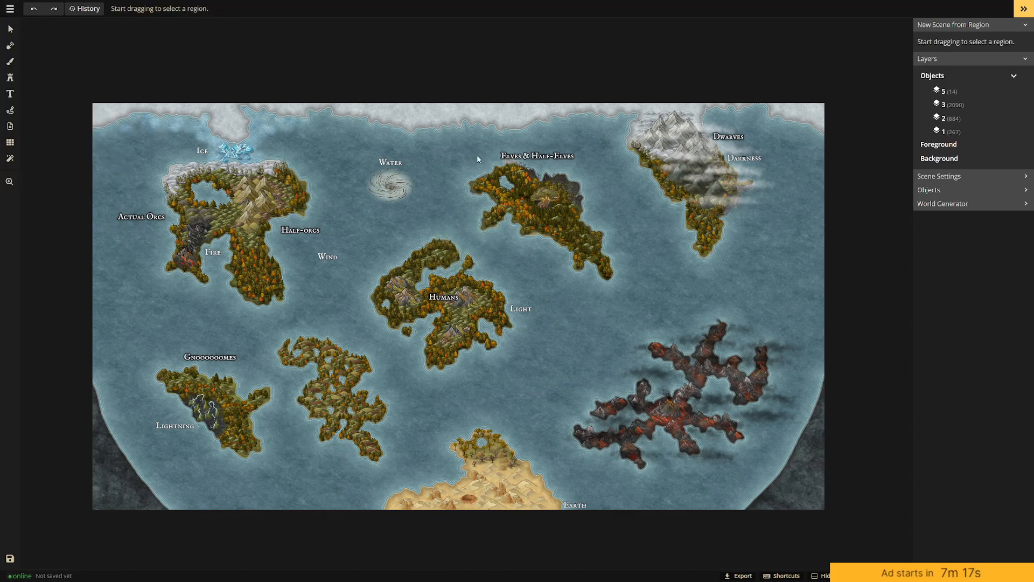
drag(462, 148, 621, 291)
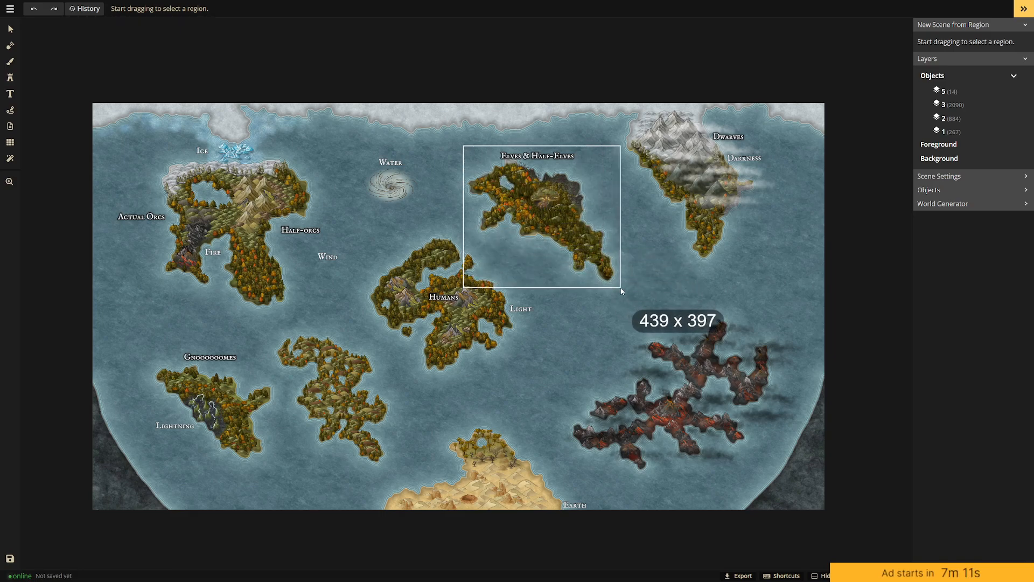
drag(622, 291, 622, 292)
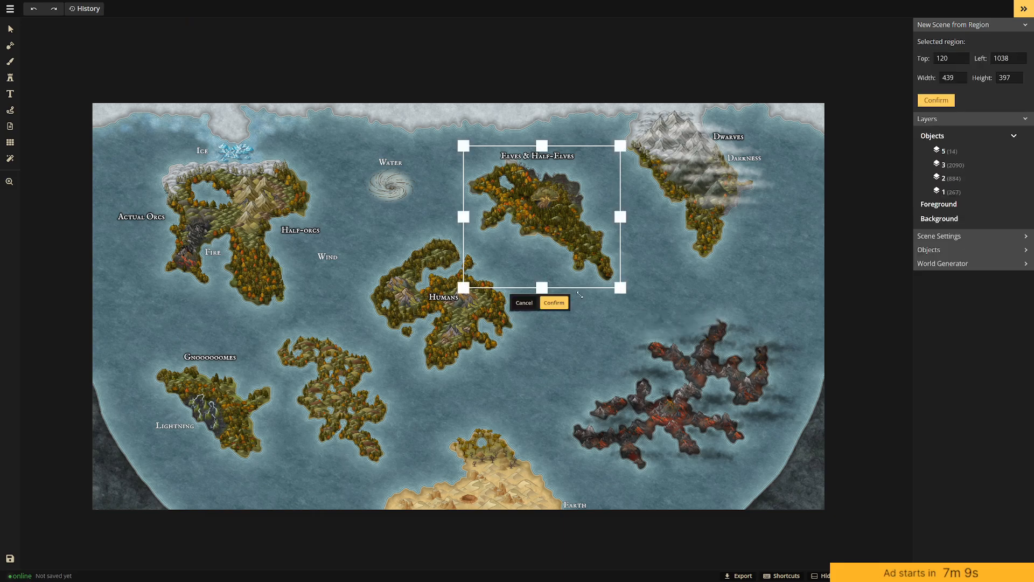
click(555, 303)
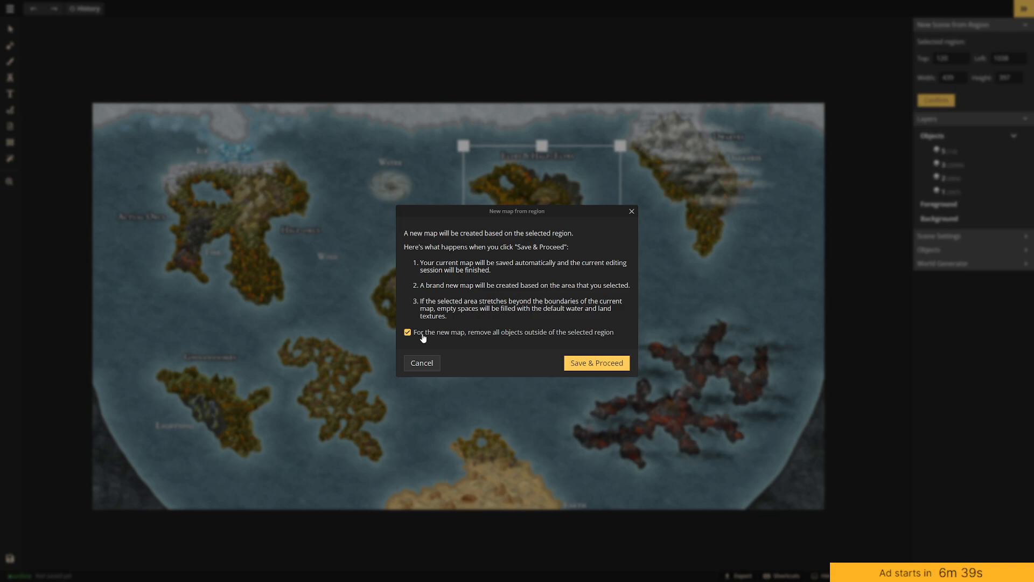
click(581, 366)
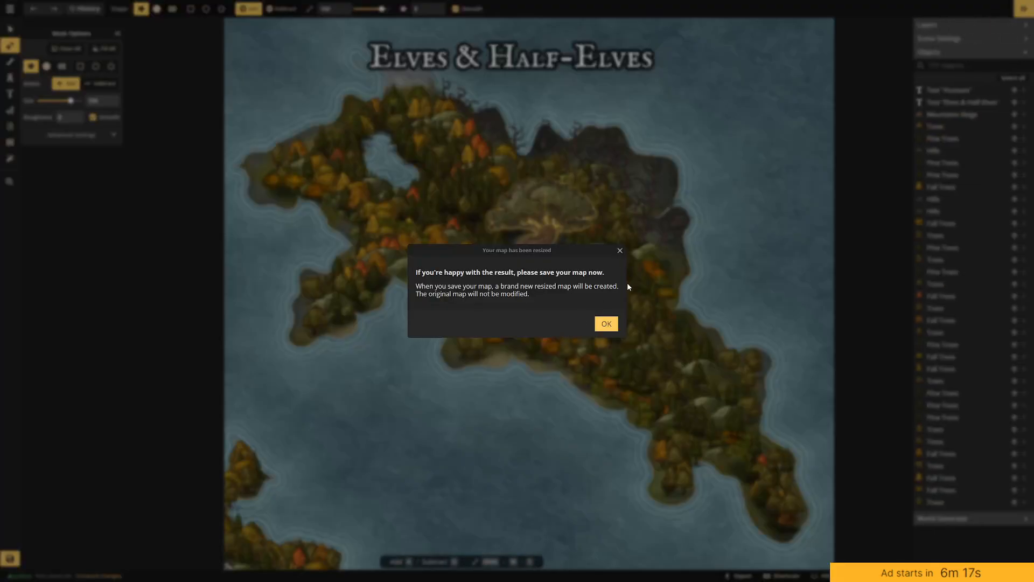
click(607, 323)
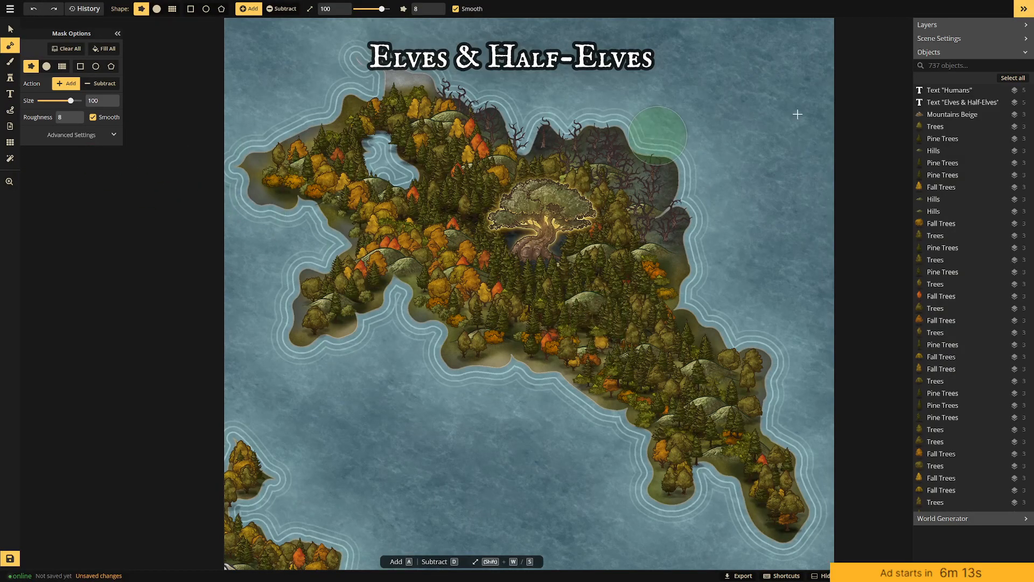
Try to resize the new Elves & Half-Elves regional map.
scroll(557, 200, down, 2)
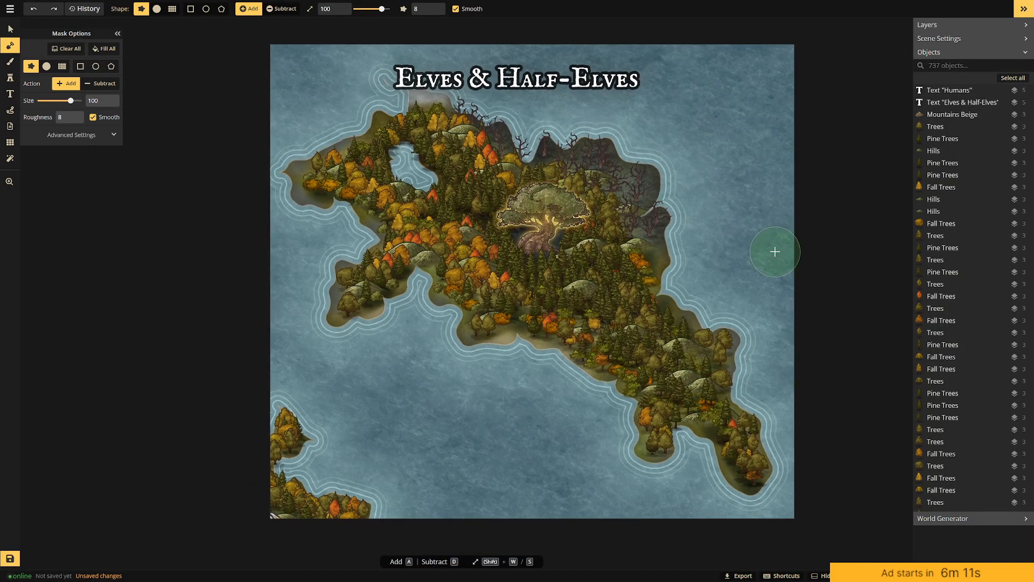
scroll(772, 254, down, 1)
scroll(770, 252, down, 2)
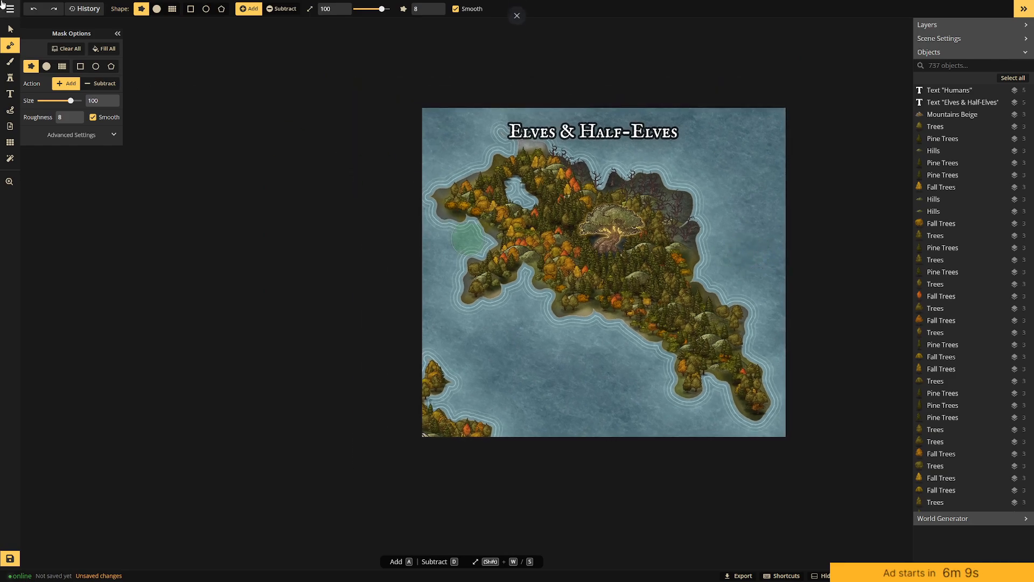
click(9, 9)
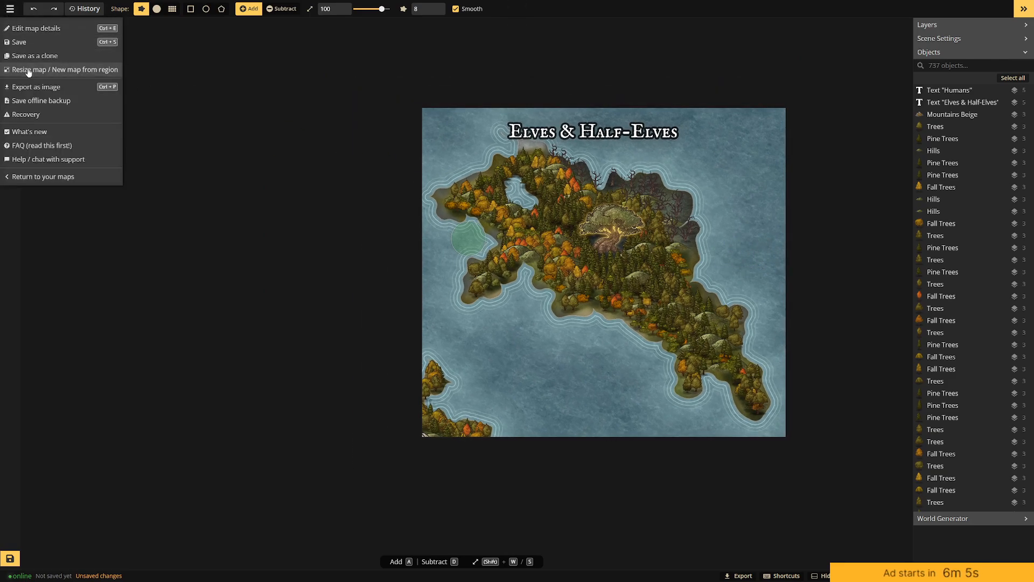
click(28, 70)
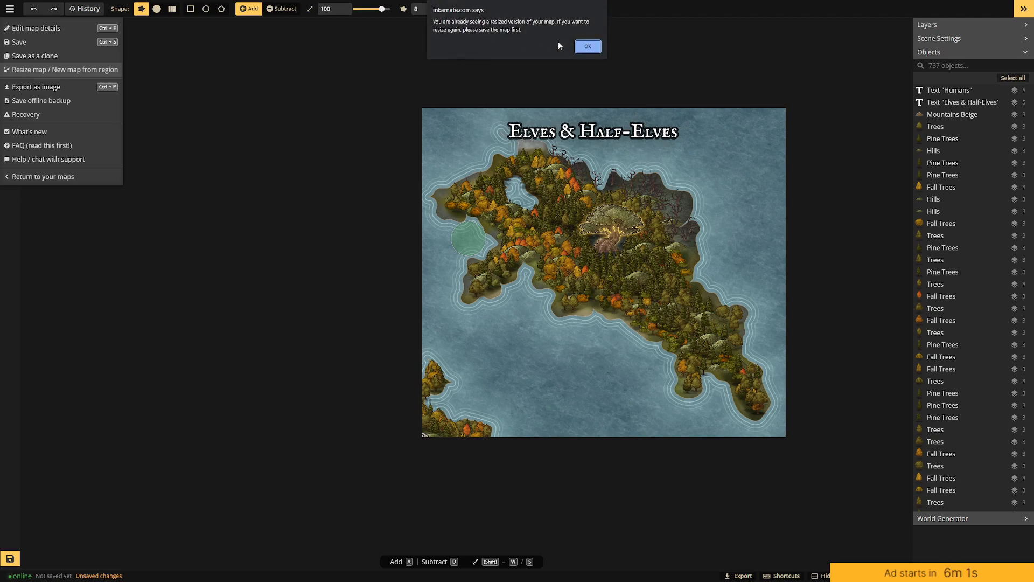
click(588, 46)
Save the Elves & Half-Elves regional map as a new map named "Elven Territory".
click(10, 8)
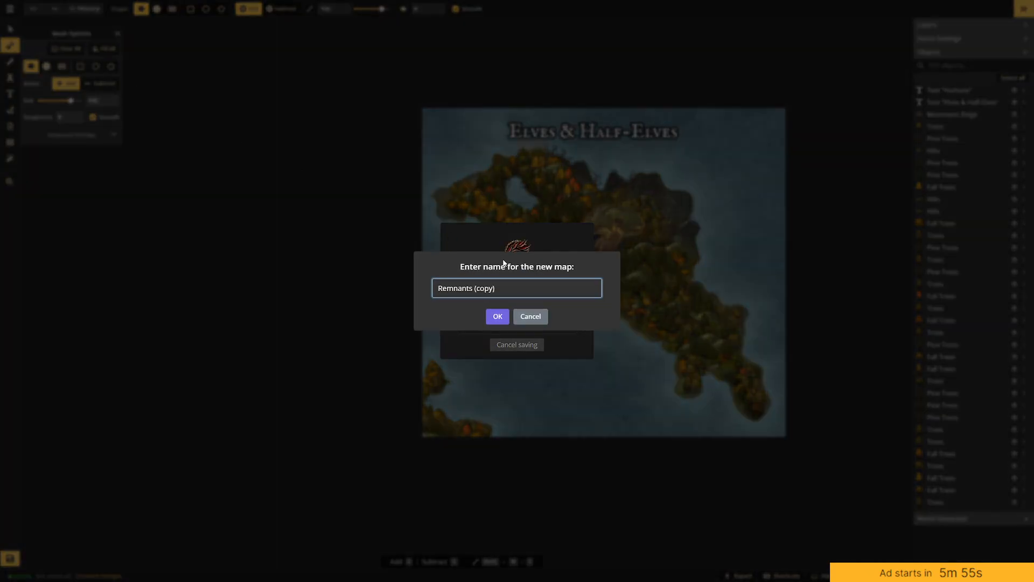
drag(500, 289, 385, 282)
key(BackSpace)
text(Elven Territory)
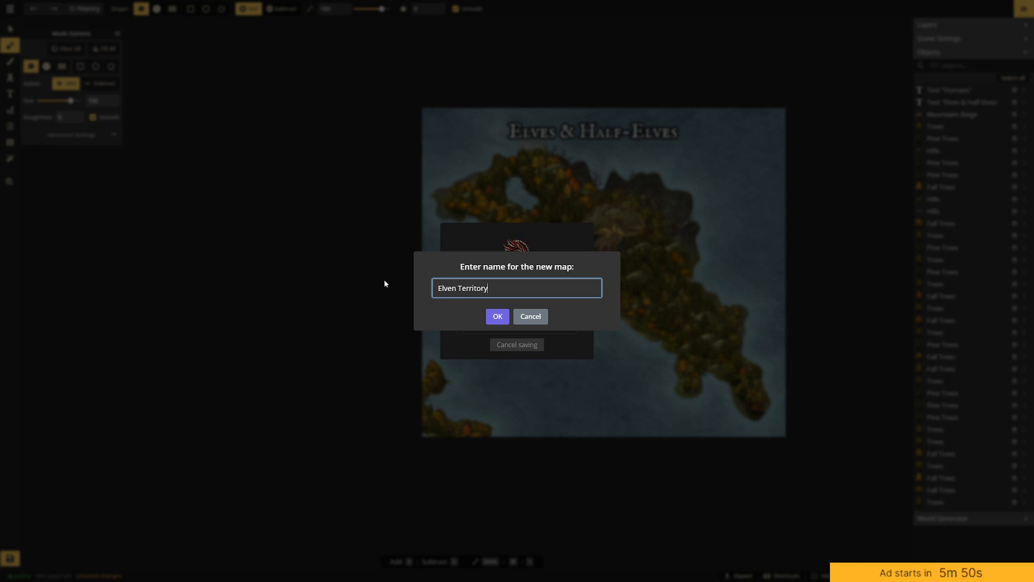
key(Return)
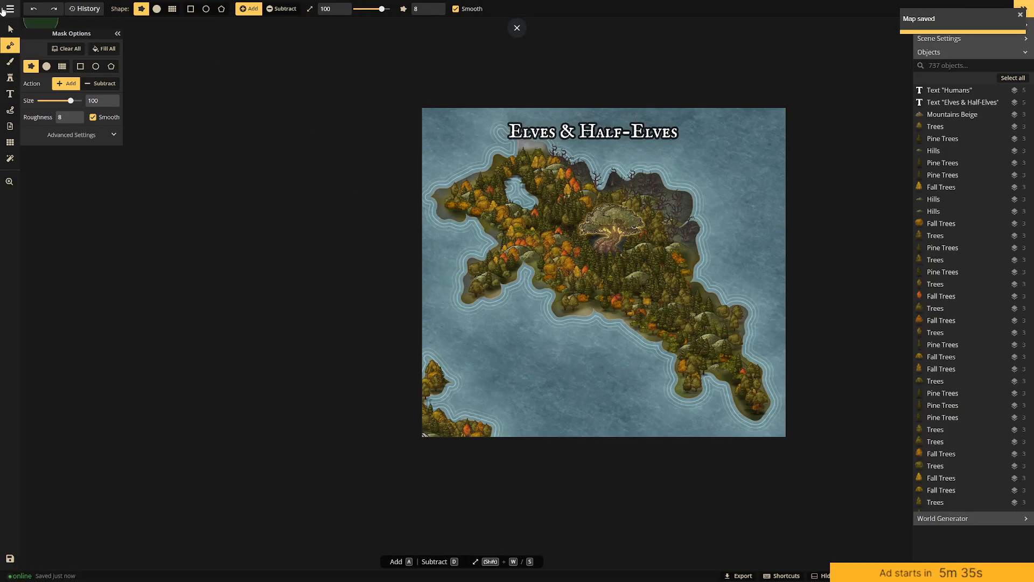
click(9, 11)
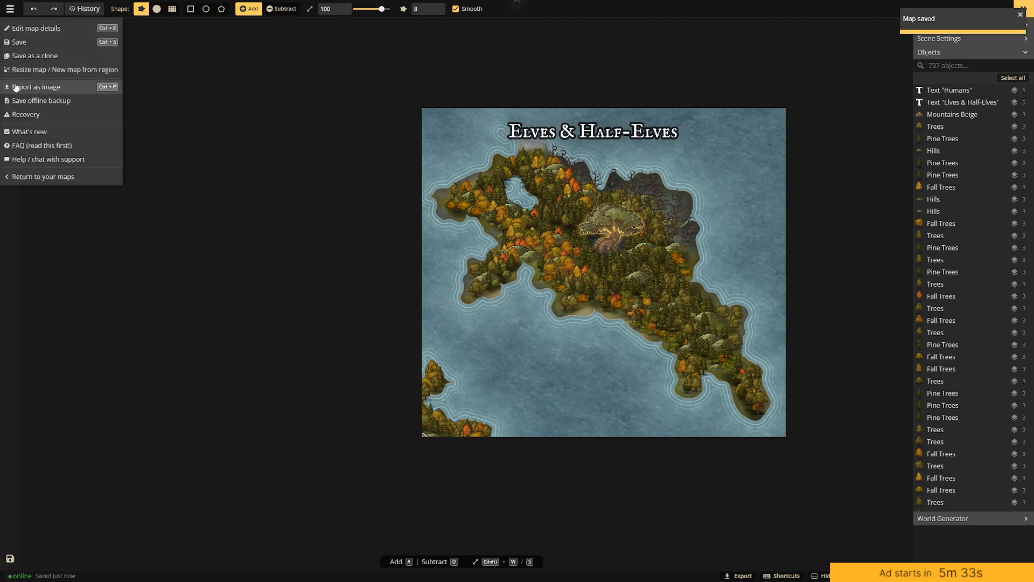
click(41, 69)
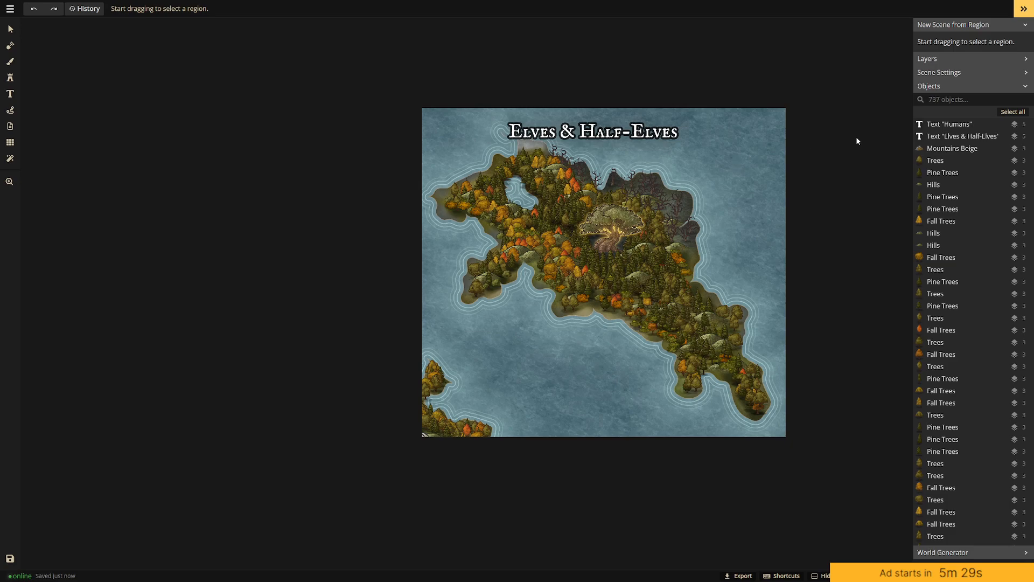
drag(365, 70, 832, 476)
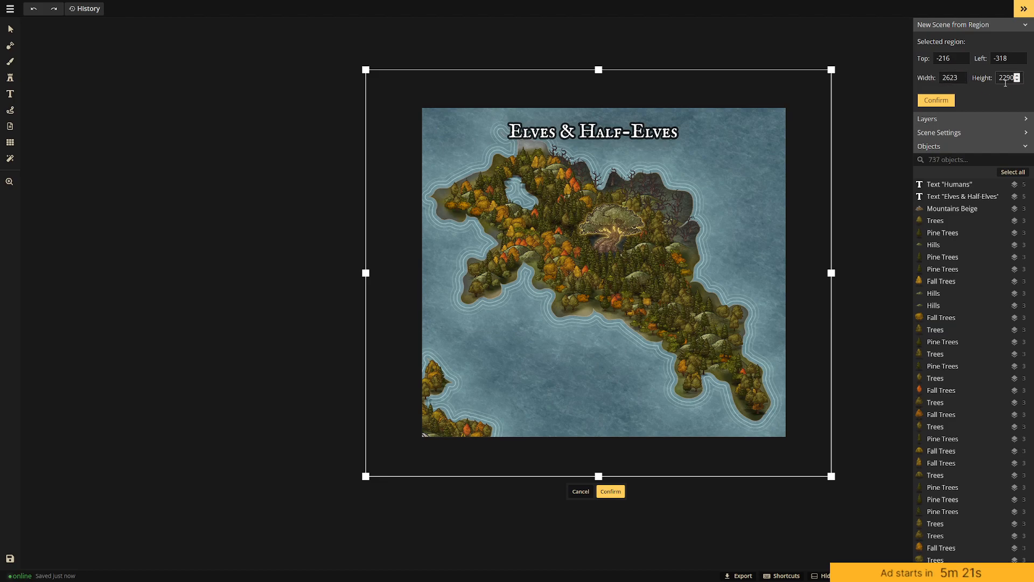
scroll(591, 371, down, 5)
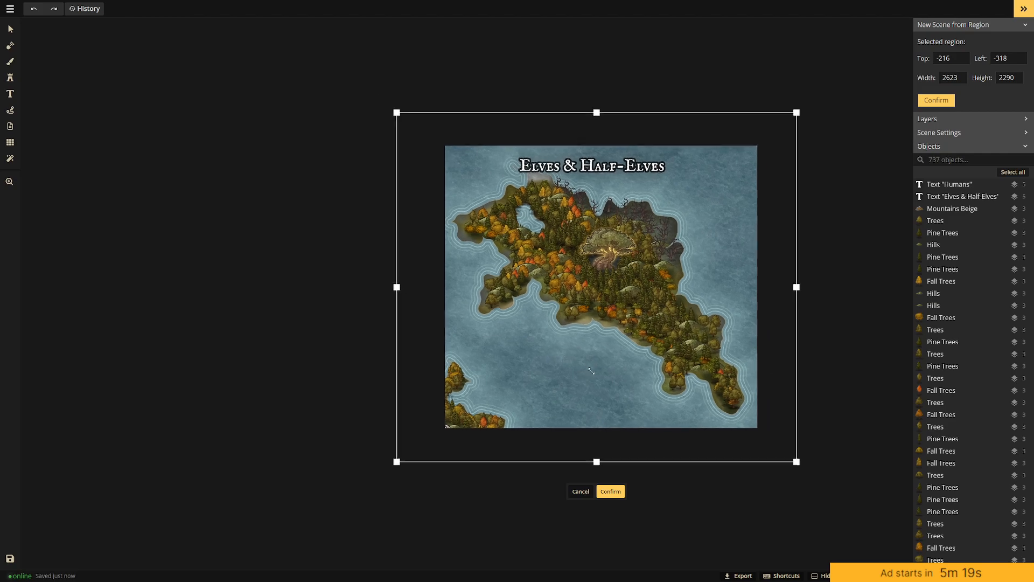
scroll(592, 370, up, 4)
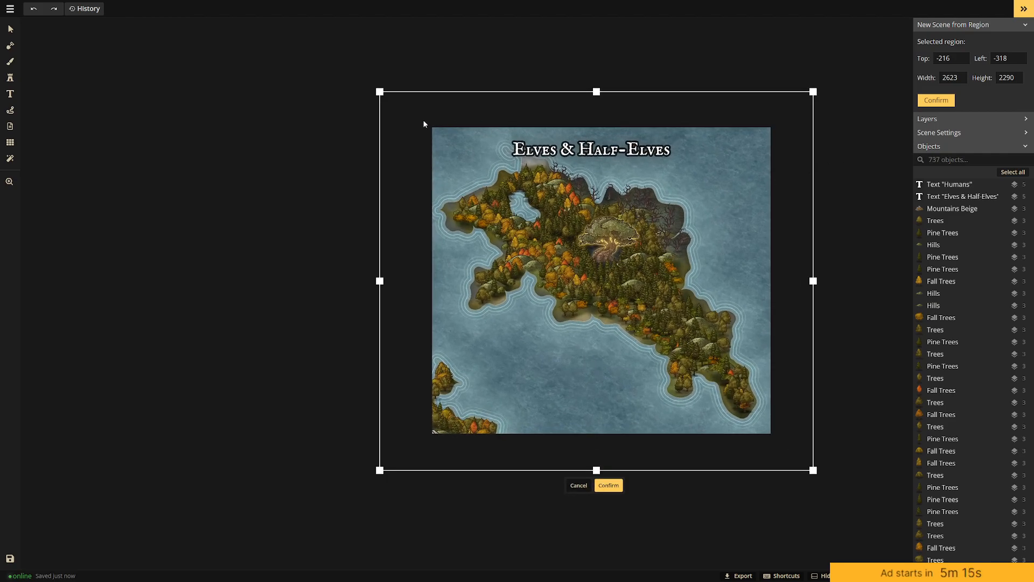
drag(432, 128, 770, 432)
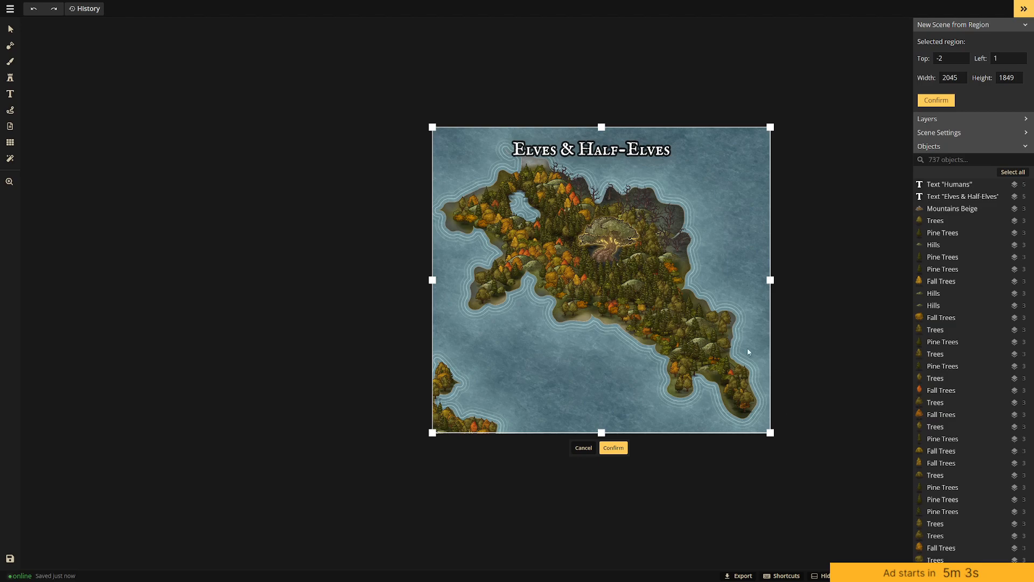
click(374, 190)
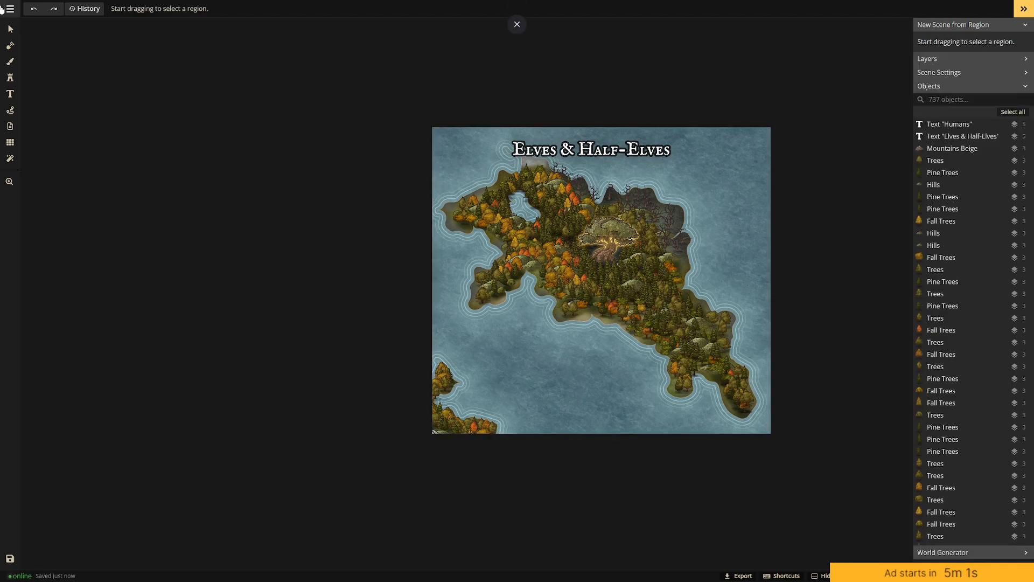
Delete all the tree objects on the partial landmass in the map's southwest corner.
click(10, 29)
drag(439, 157, 764, 442)
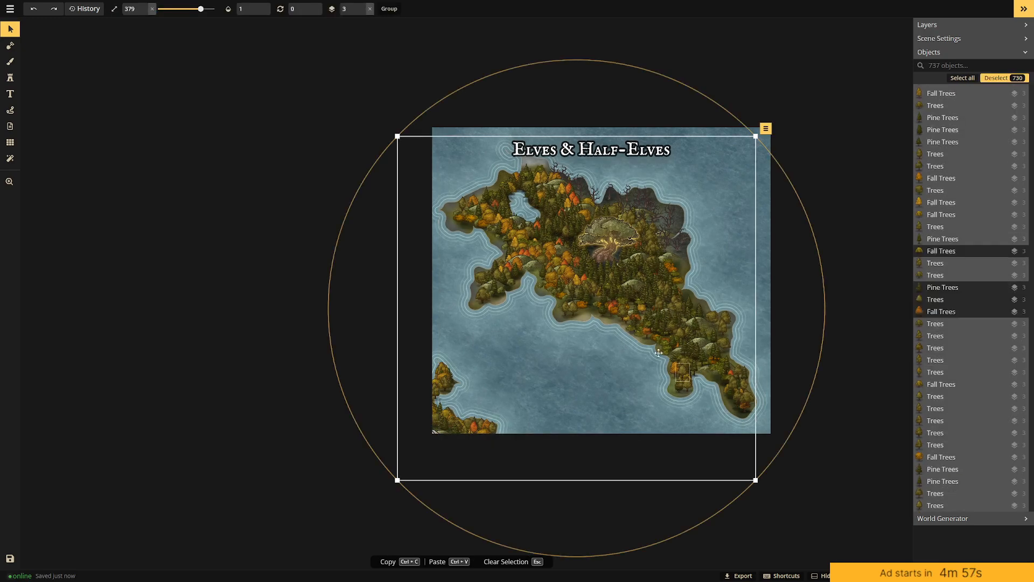
click(866, 185)
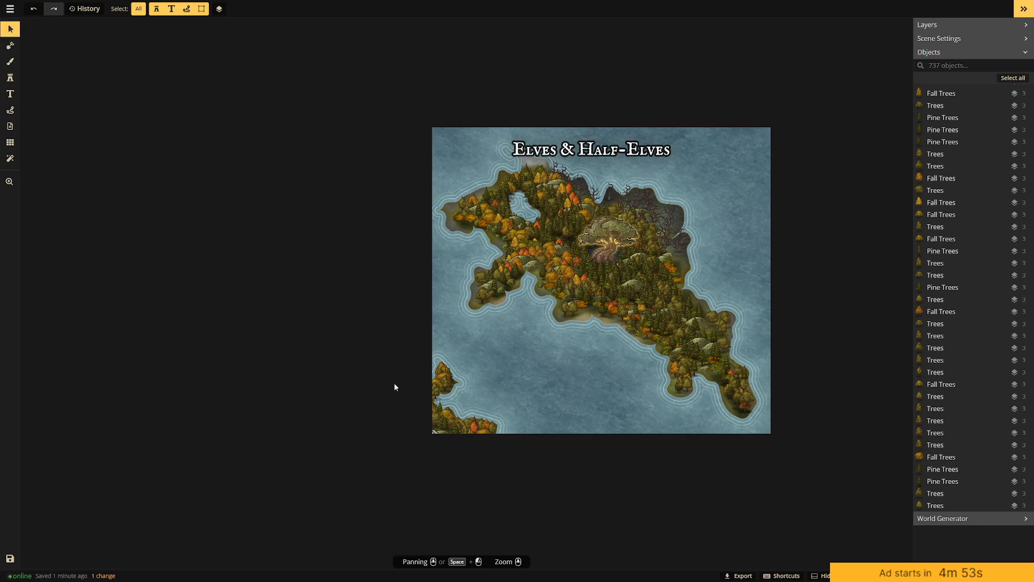
click(10, 12)
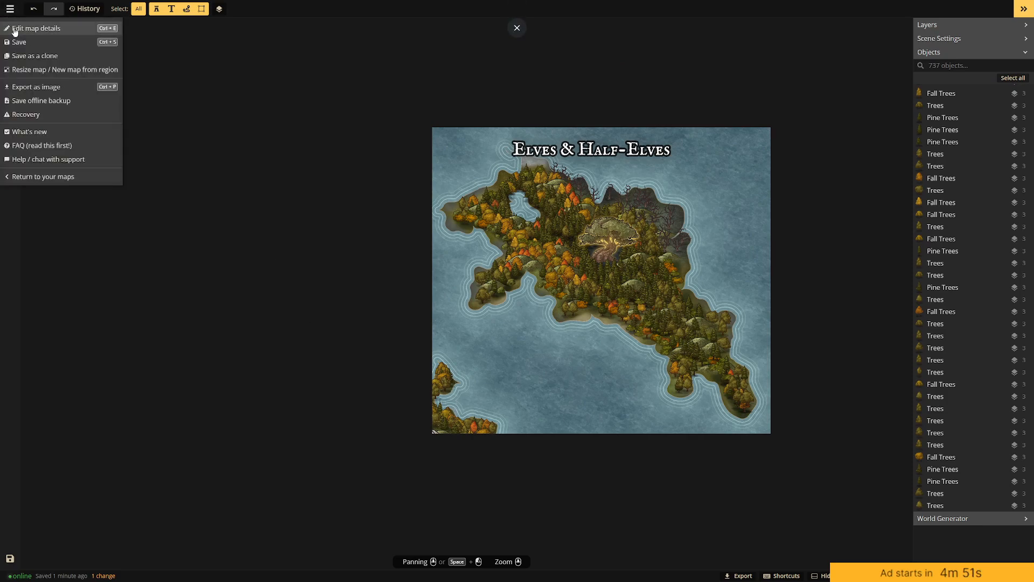
click(358, 148)
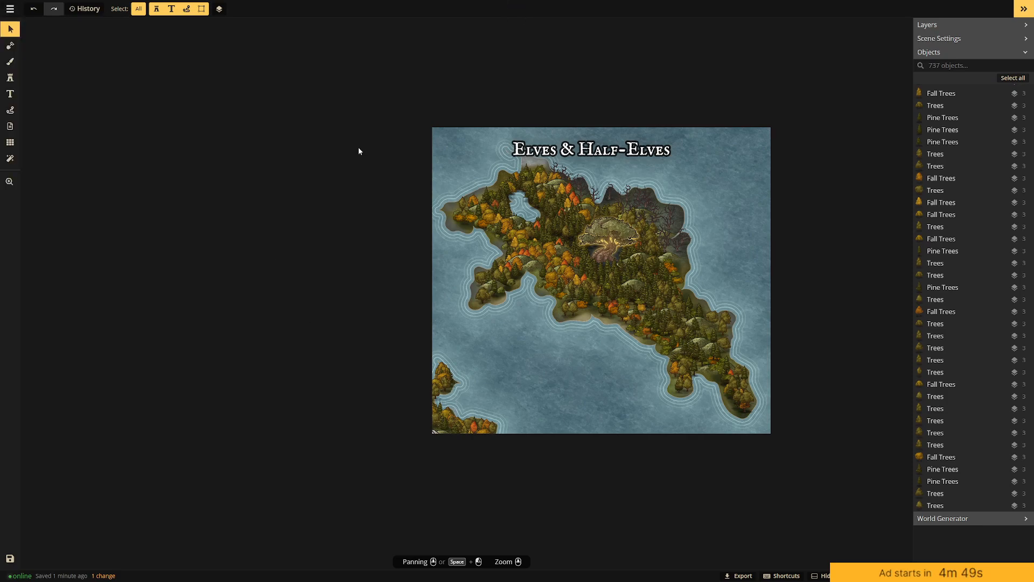
drag(395, 358, 513, 480)
key(Delete)
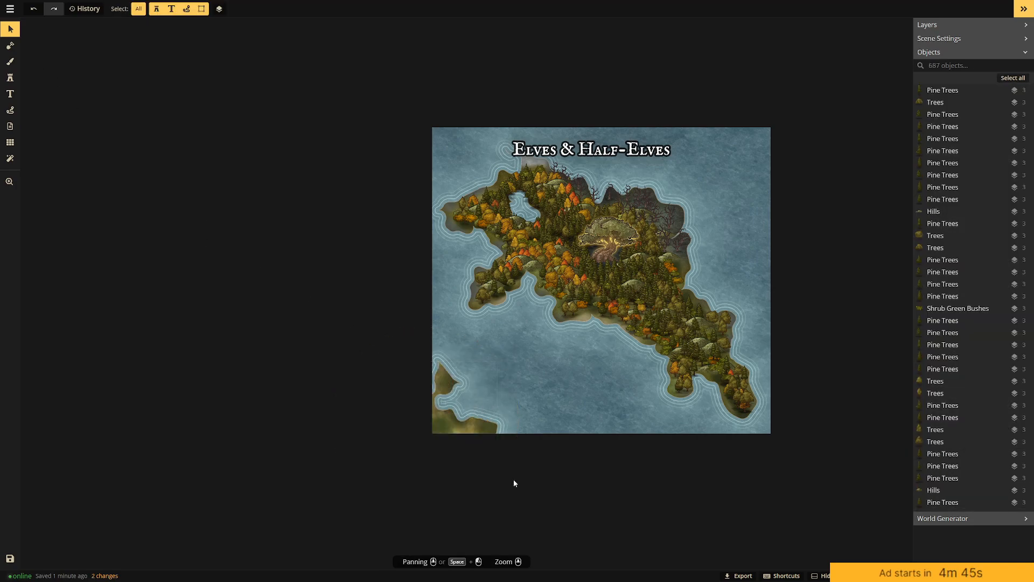
drag(248, 300, 459, 454)
drag(338, 348, 517, 525)
drag(514, 351, 271, 545)
Subtract the leftover land in the southwest corner with a mask brush of size 81 and save the map.
click(10, 45)
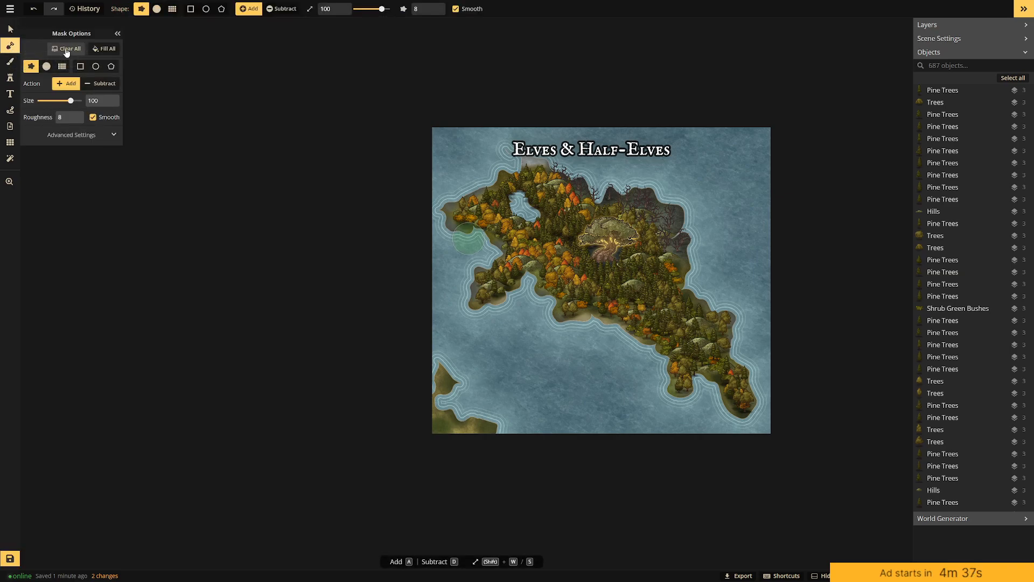
click(100, 83)
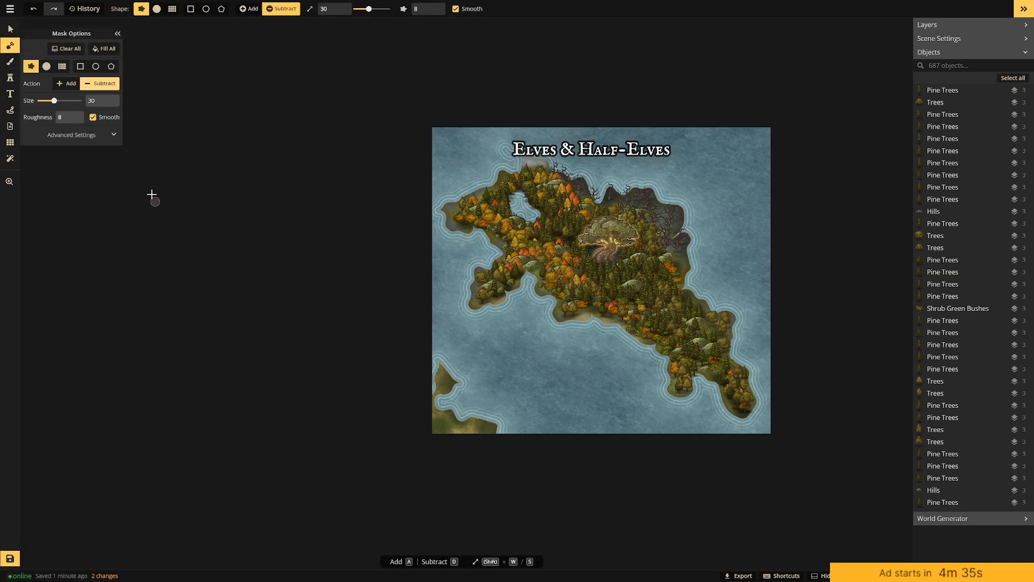
drag(54, 101, 67, 100)
mouse_move(445, 359)
mouse_down()
mouse_move(457, 411)
mouse_move(467, 417)
mouse_move(445, 369)
mouse_move(490, 430)
mouse_move(437, 402)
mouse_move(438, 441)
mouse_move(424, 396)
mouse_move(453, 443)
mouse_move(491, 433)
mouse_move(495, 418)
mouse_move(515, 452)
mouse_move(485, 418)
mouse_up()
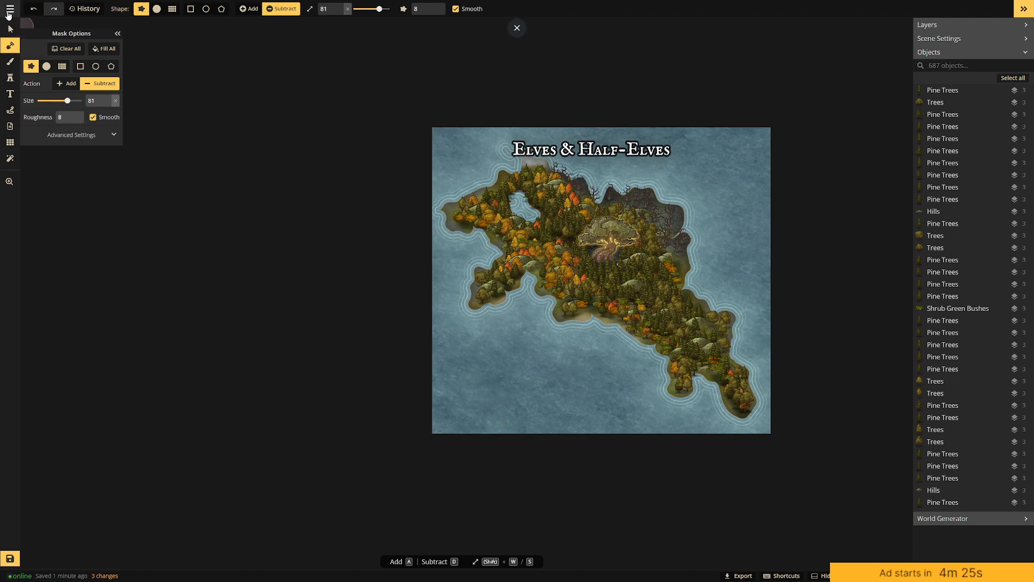
click(9, 9)
click(25, 39)
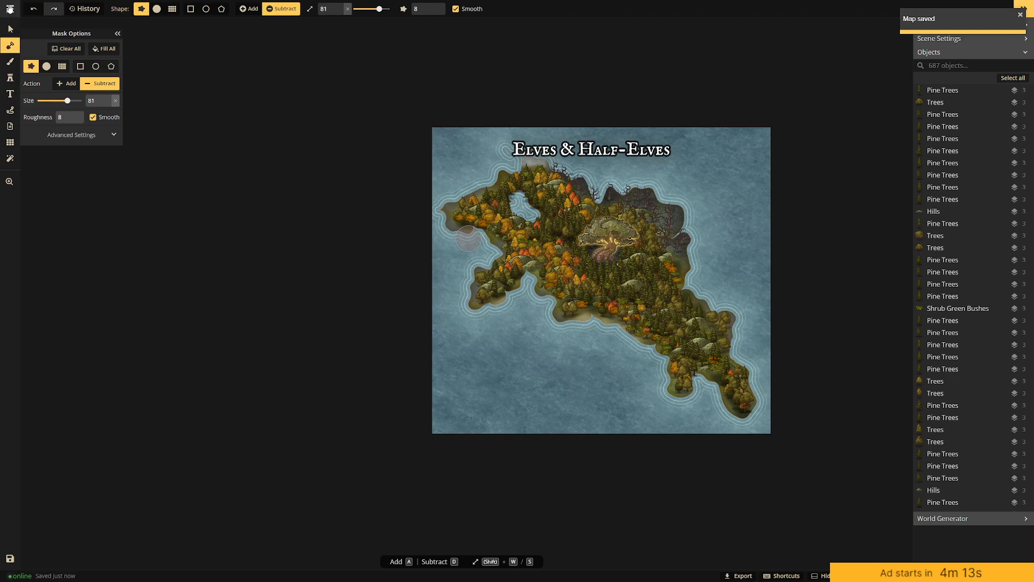
Return to the list of maps.
click(10, 9)
click(27, 72)
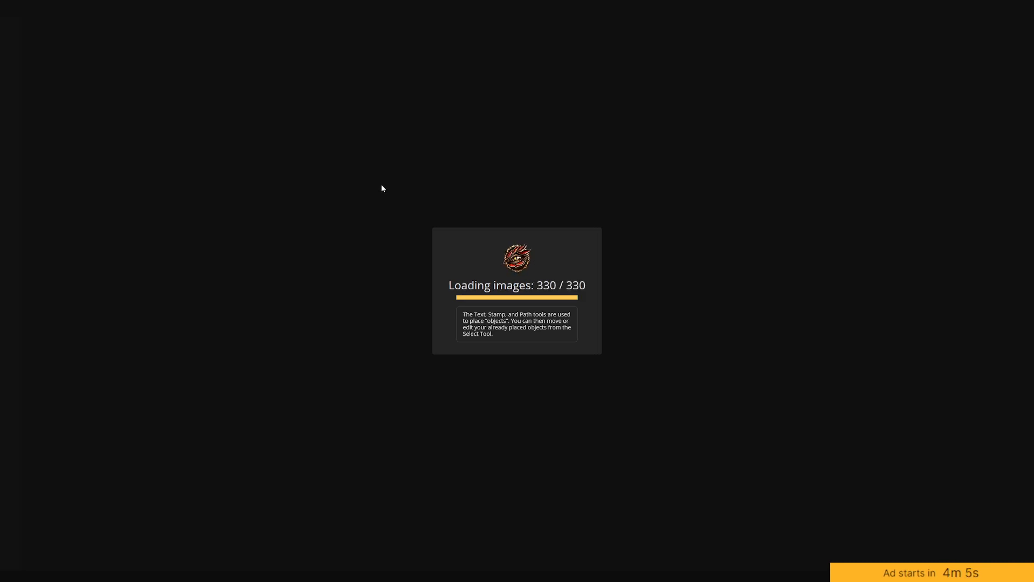
key(alt+Left)
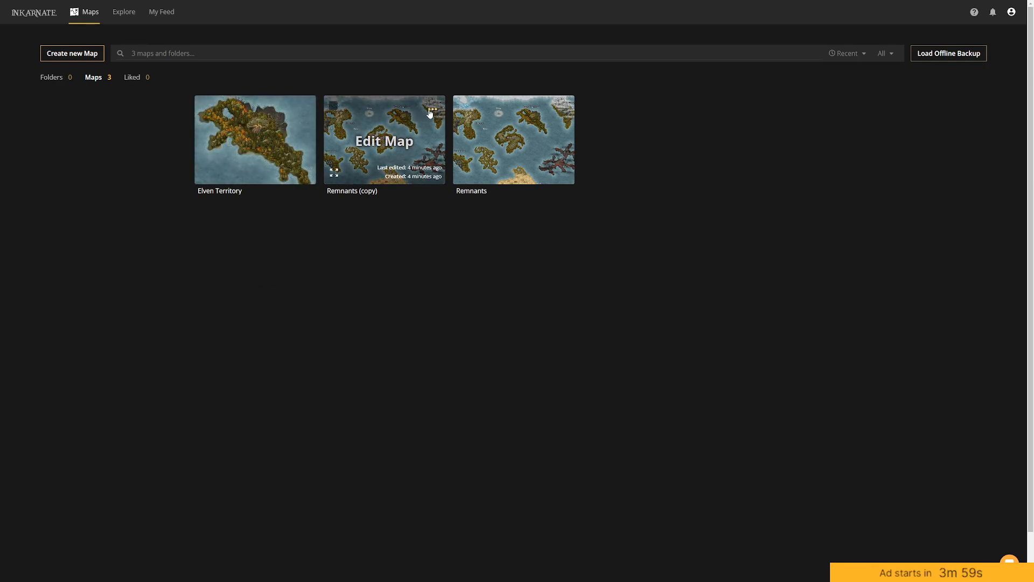
Check the details of the Remnants (copy) map and the enlarged view of the Elven Territory map.
click(431, 111)
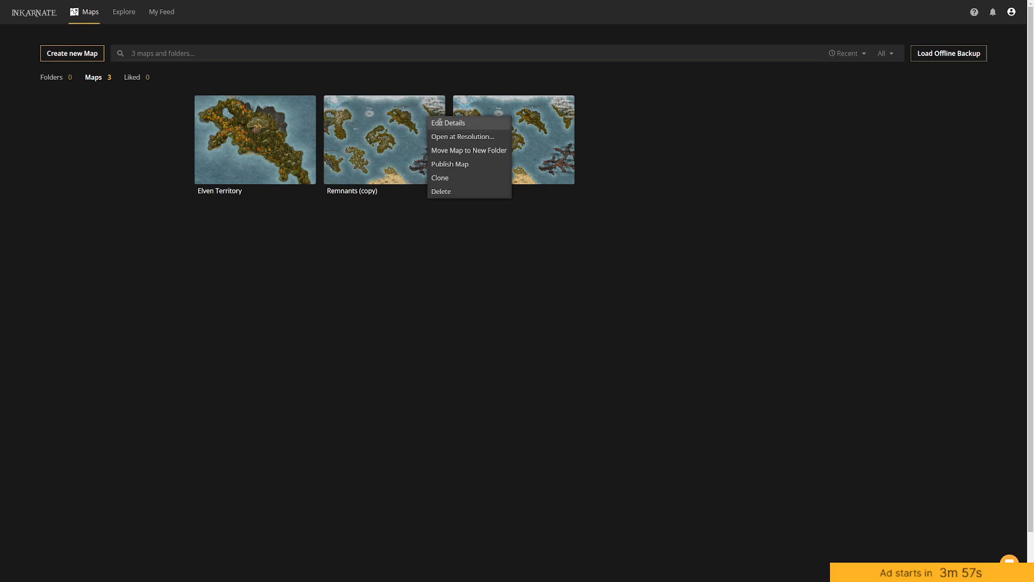
click(439, 123)
click(614, 512)
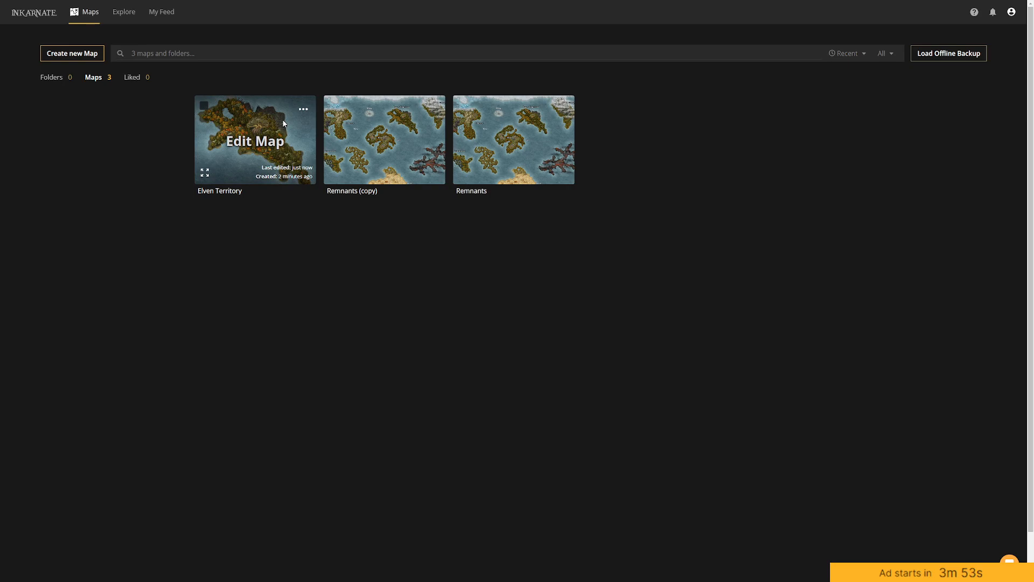
click(206, 172)
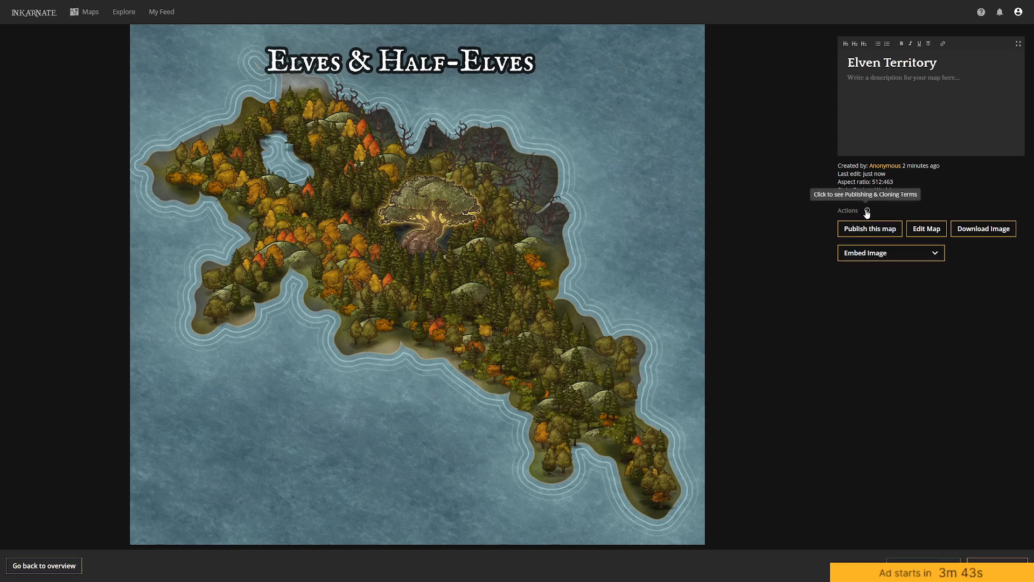
click(738, 170)
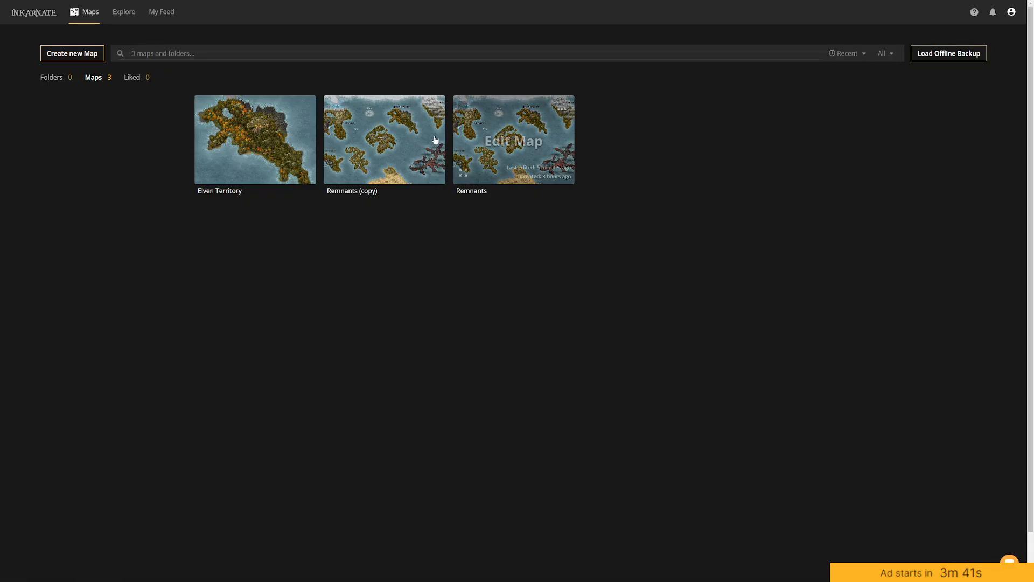
Examine the aspect ratio in the enlarged view of the Remnants (copy) map and return to the map list.
click(433, 110)
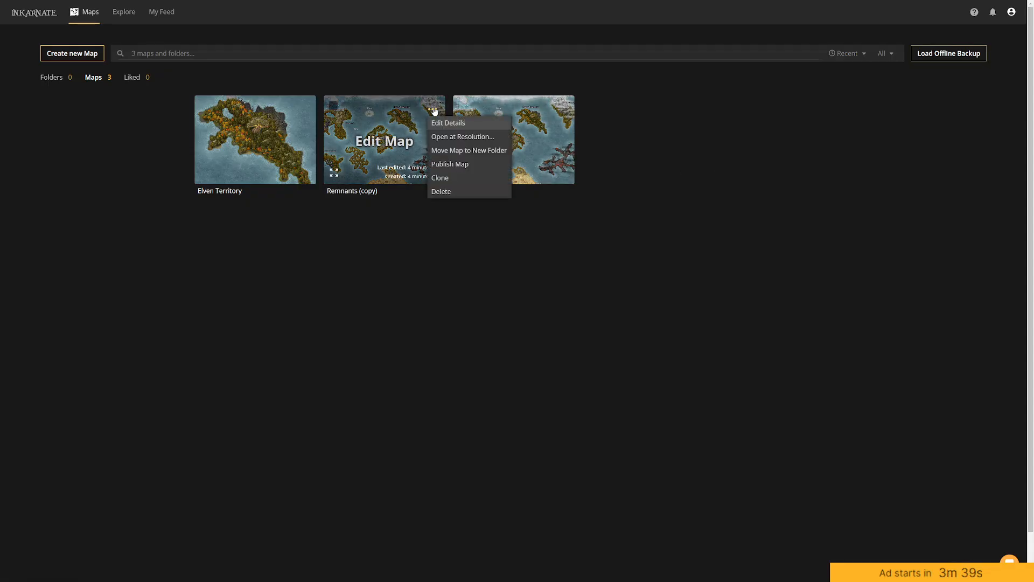
click(451, 79)
click(334, 172)
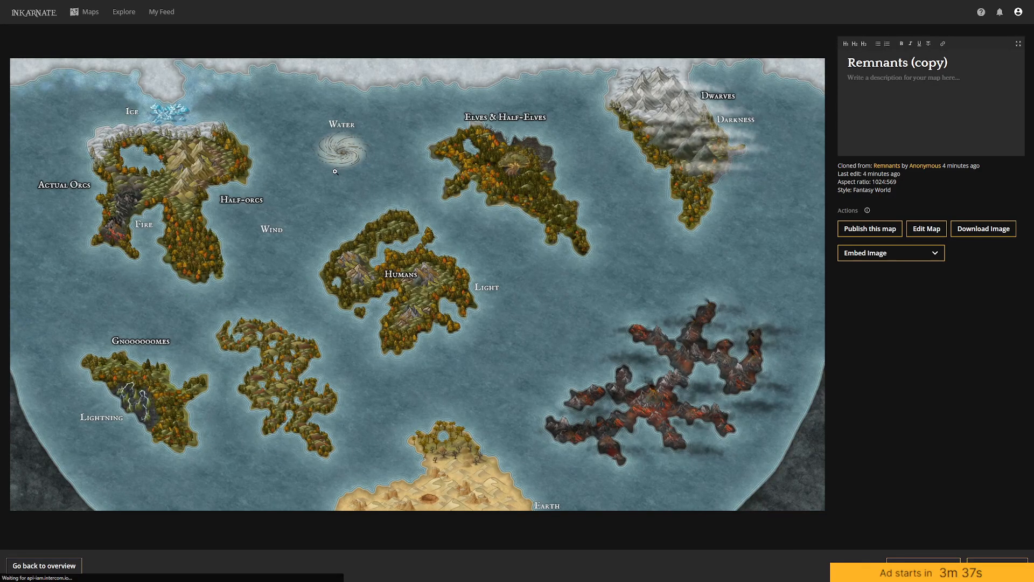
double_click(882, 182)
click(898, 184)
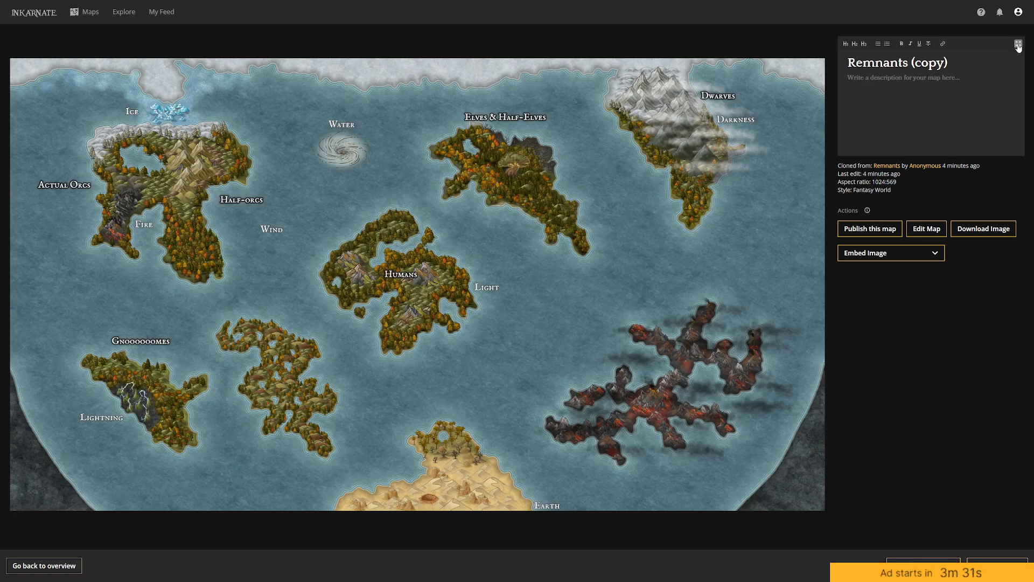
click(84, 12)
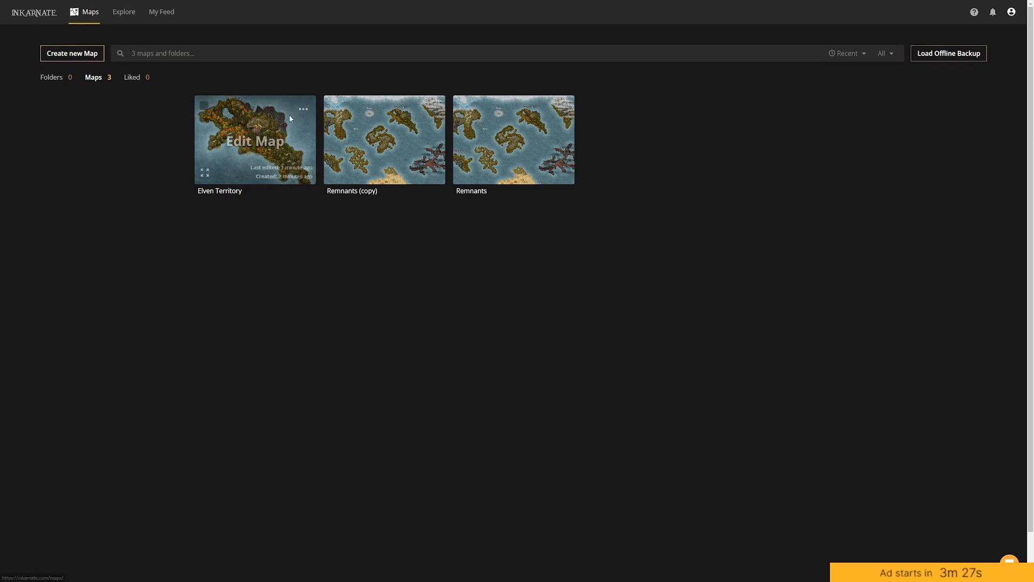
Open the Remnants (copy) map and start a new map from a region.
mouse_move(428, 111)
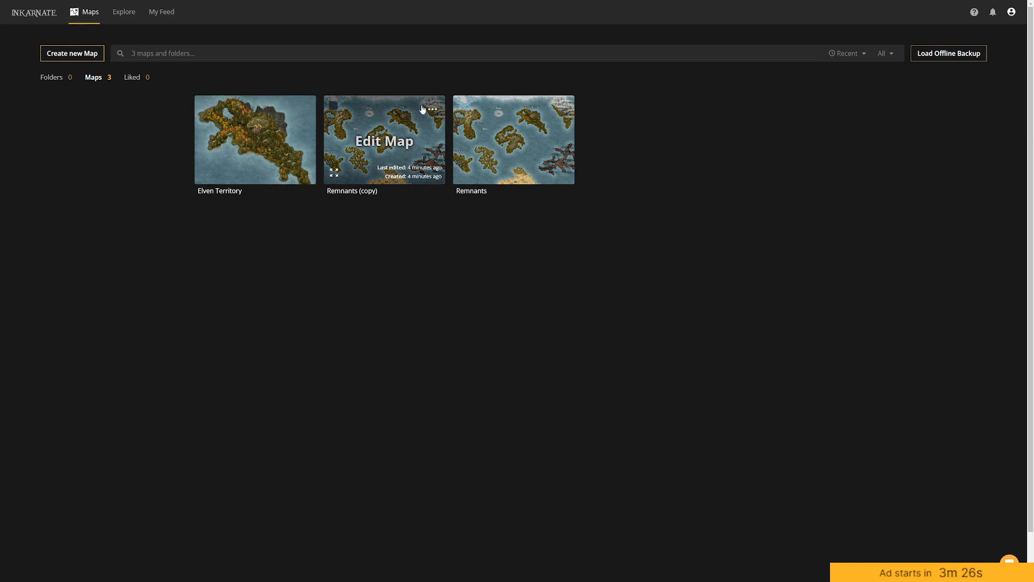
click(378, 147)
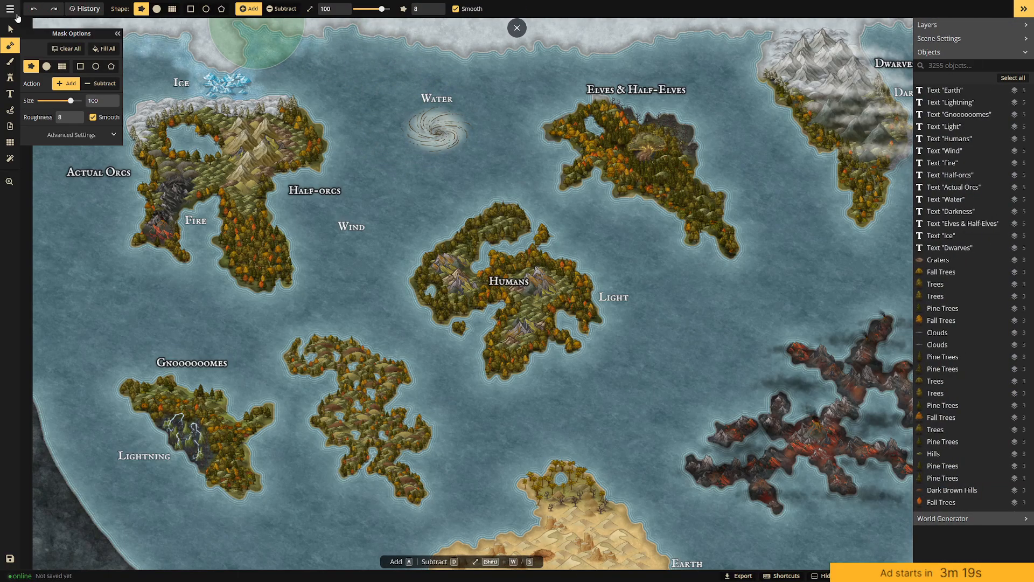
click(10, 10)
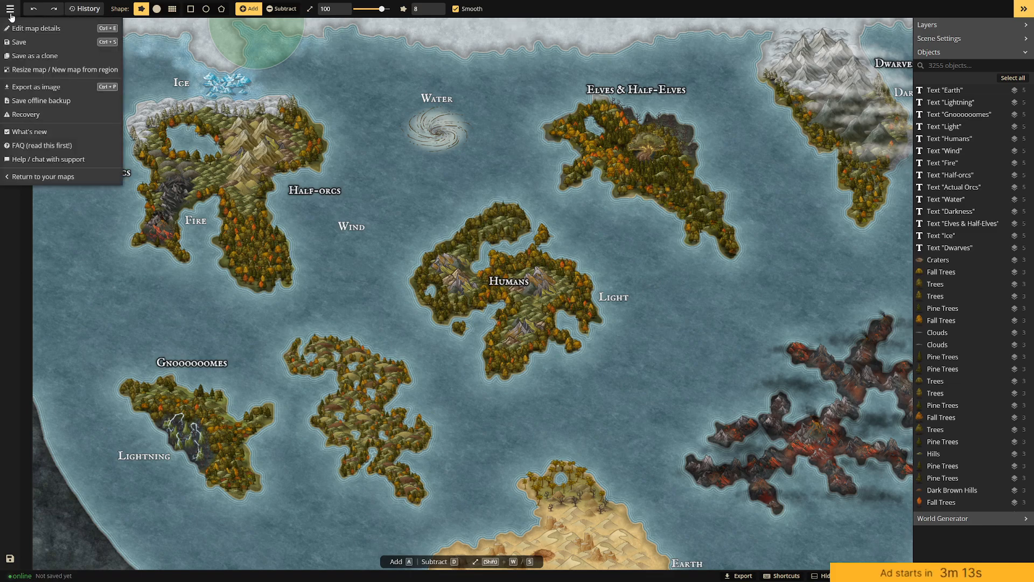
click(78, 70)
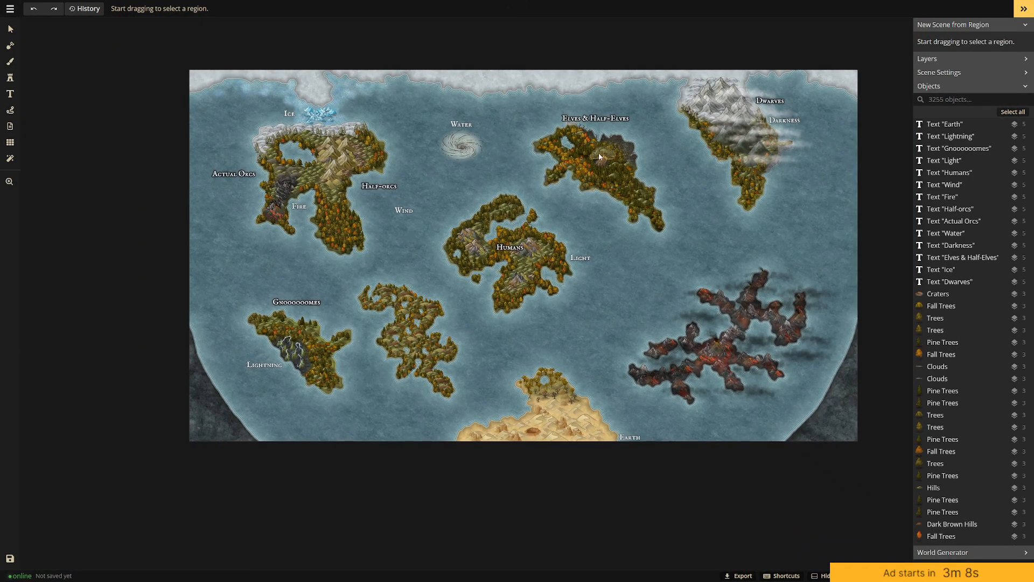
Measure the full extent of the world map with a region selection and cancel the selection.
drag(599, 157, 541, 161)
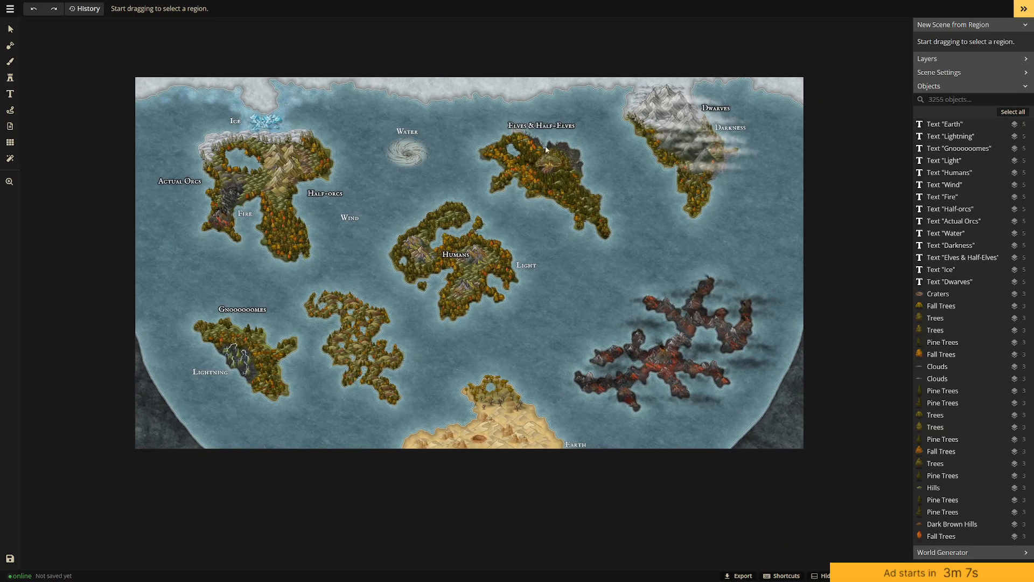
drag(135, 81, 805, 452)
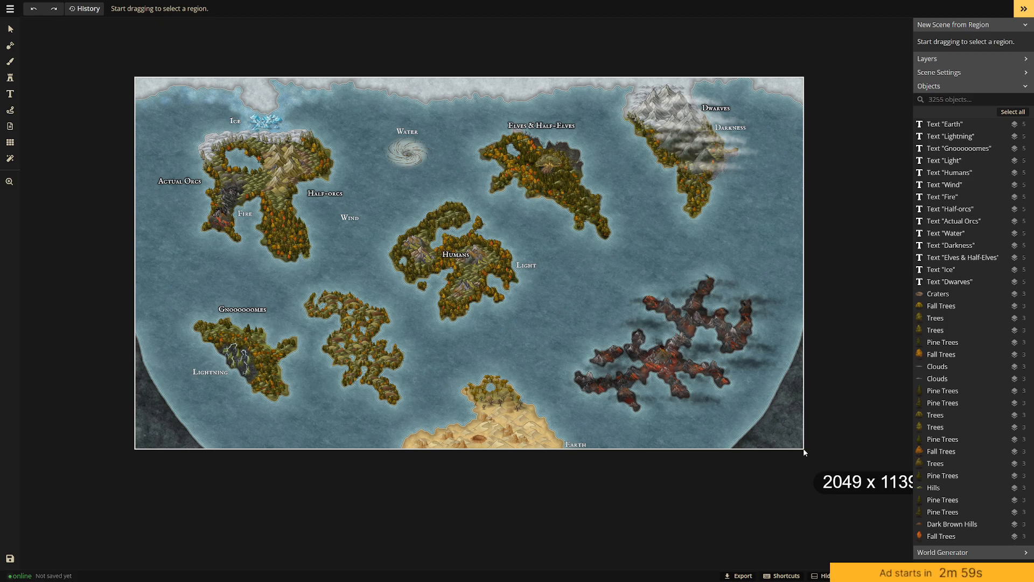
drag(805, 450, 102, 63)
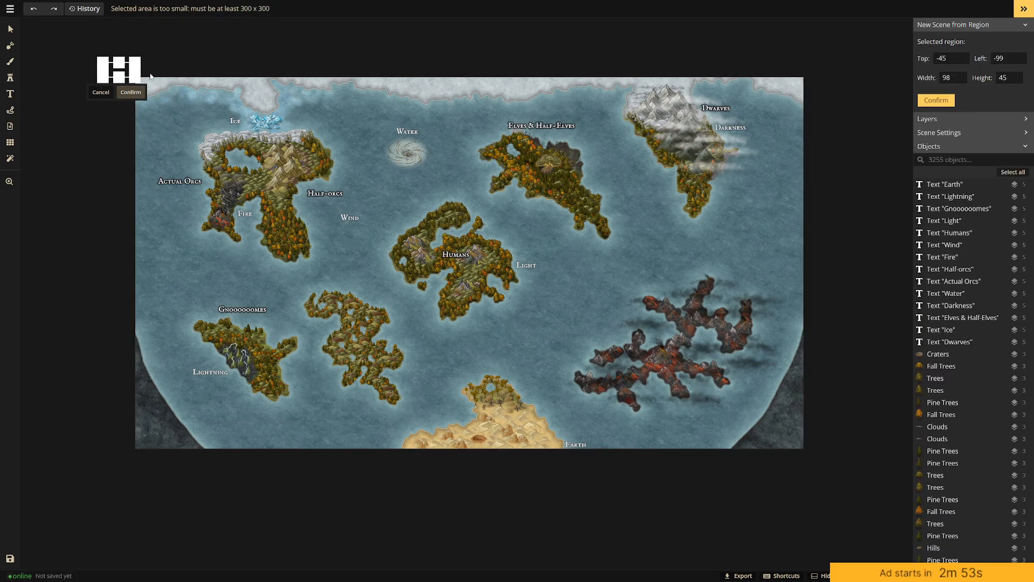
click(100, 92)
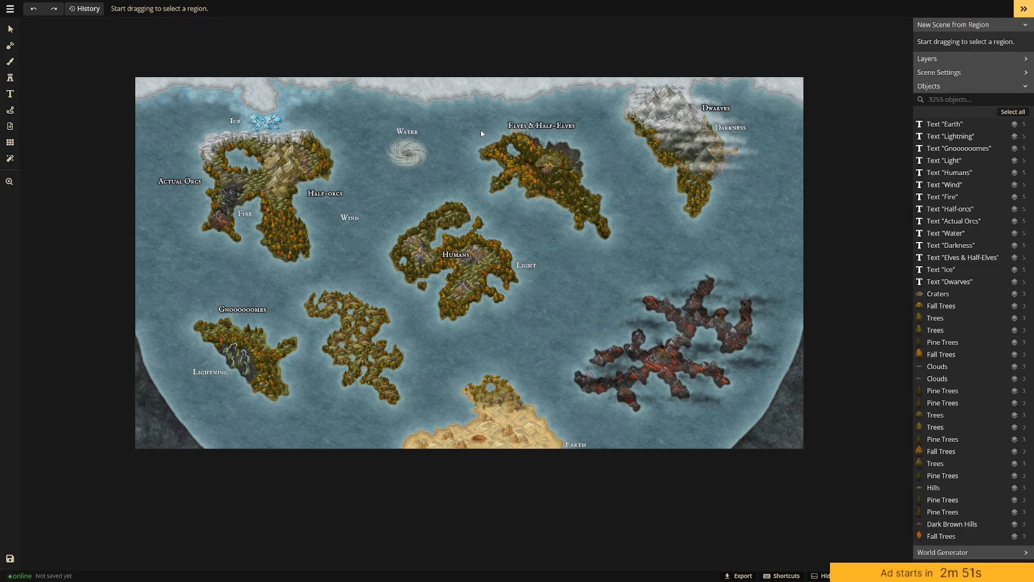
Check the size of the Elves & Half-Elves island with a region of about 437 x 368 and discard that region.
drag(473, 122, 618, 246)
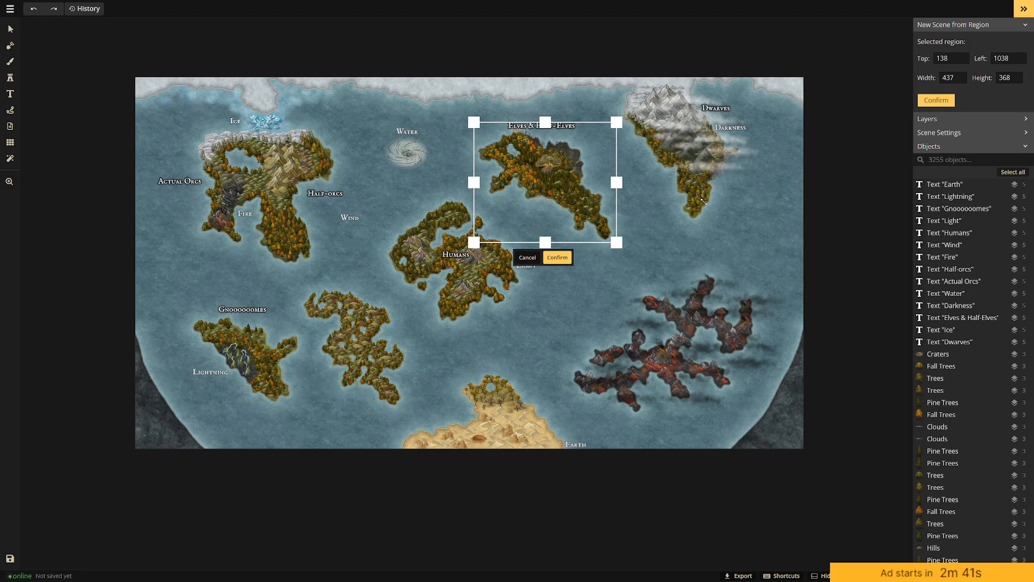
click(7, 29)
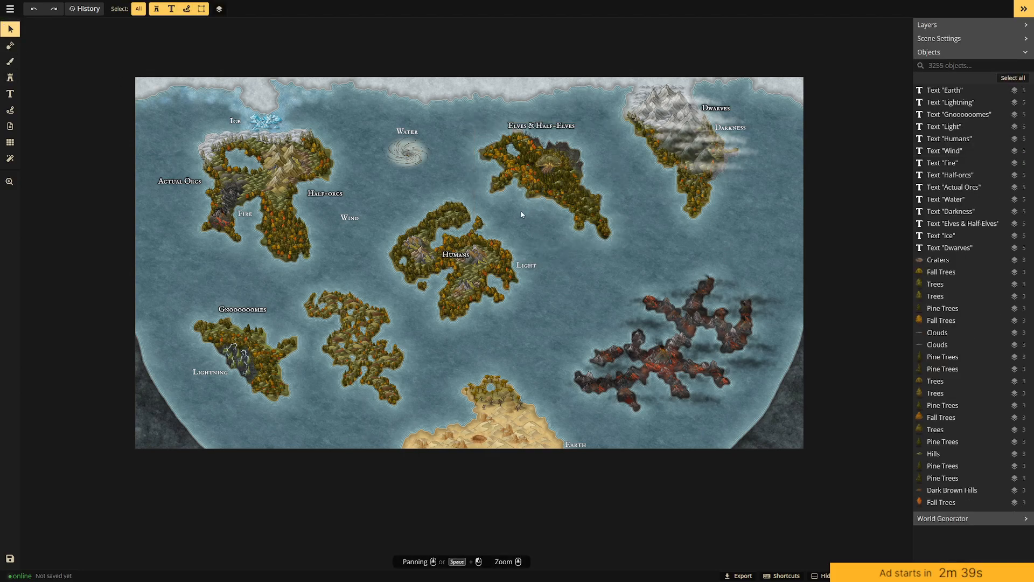
drag(386, 196, 531, 333)
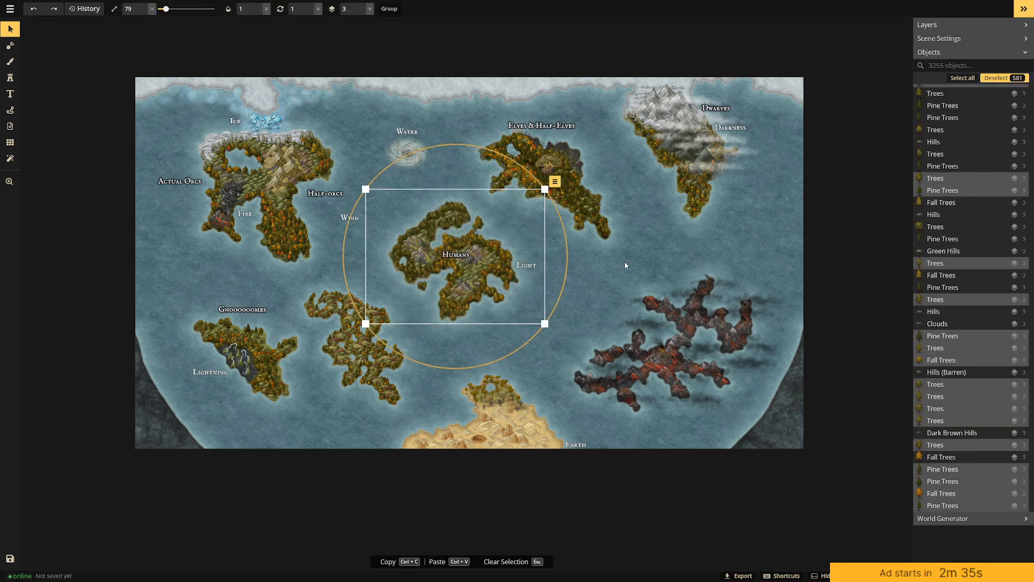
key(Escape)
click(9, 8)
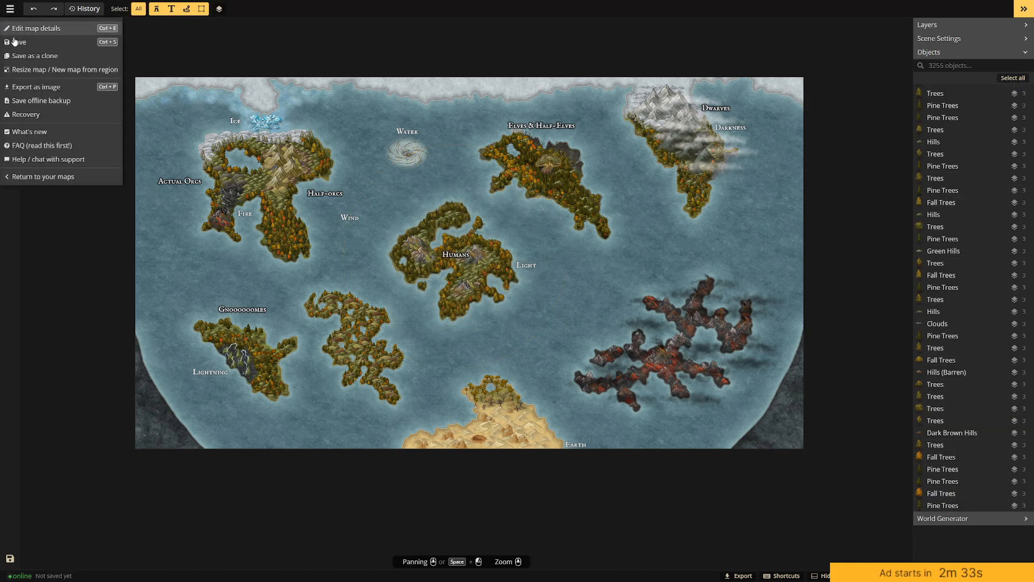
click(38, 71)
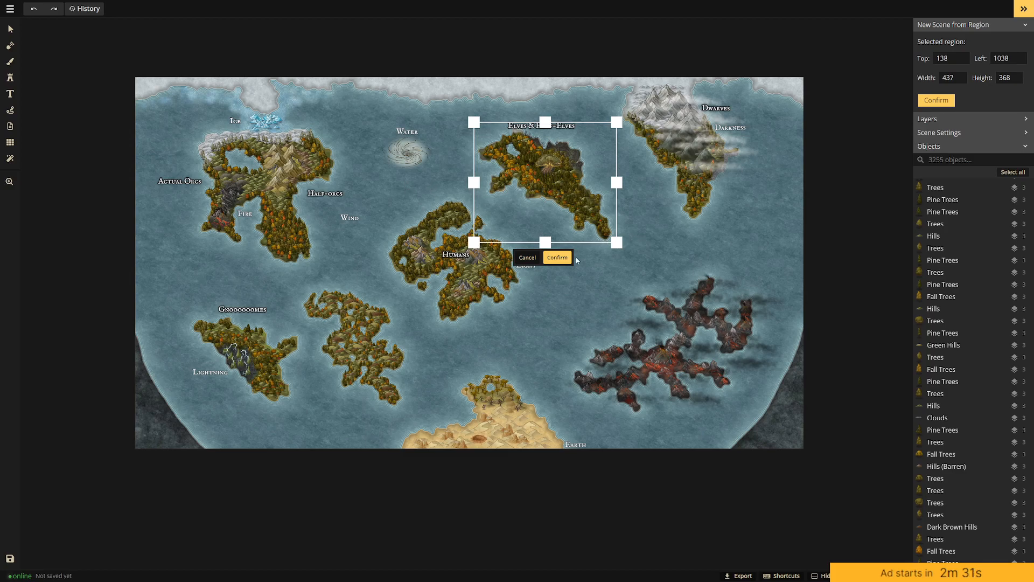
click(535, 260)
click(9, 8)
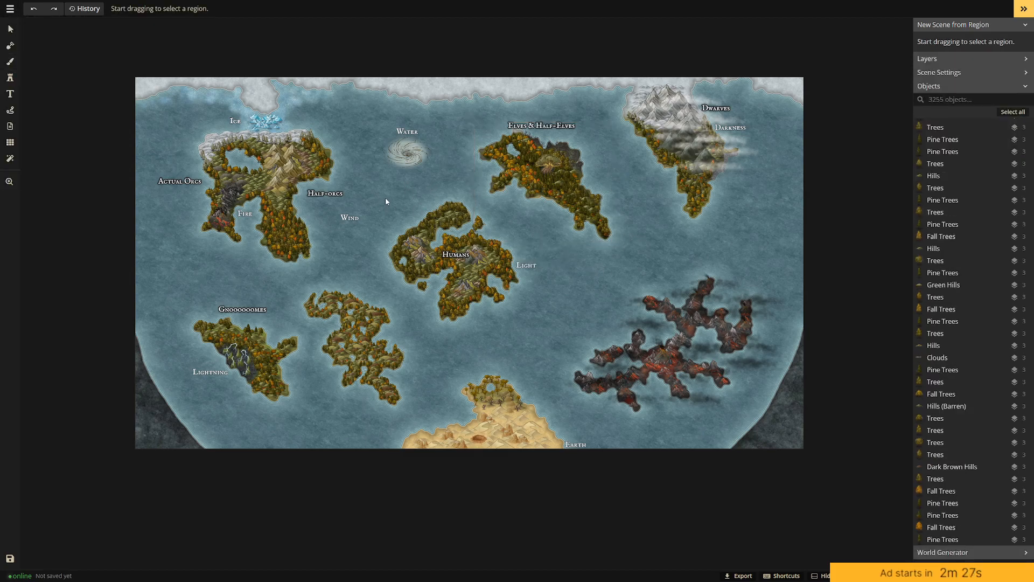
Create a new map from a 431 x 403 region around the Humans island, with its top at 361 and left at 760.
drag(382, 198, 525, 327)
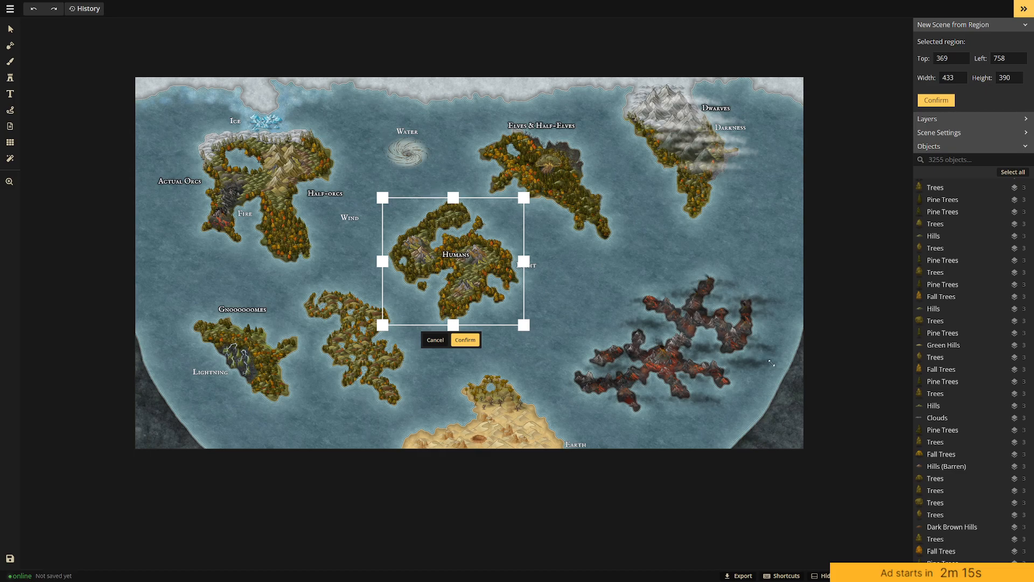
drag(383, 260, 383, 261)
drag(455, 197, 456, 195)
drag(455, 319, 455, 324)
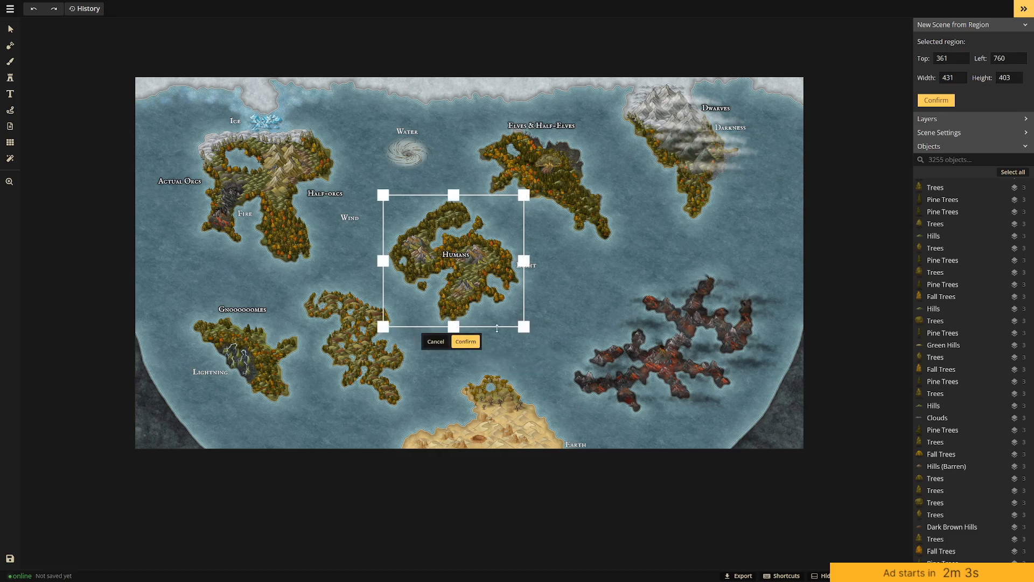
click(466, 341)
click(595, 360)
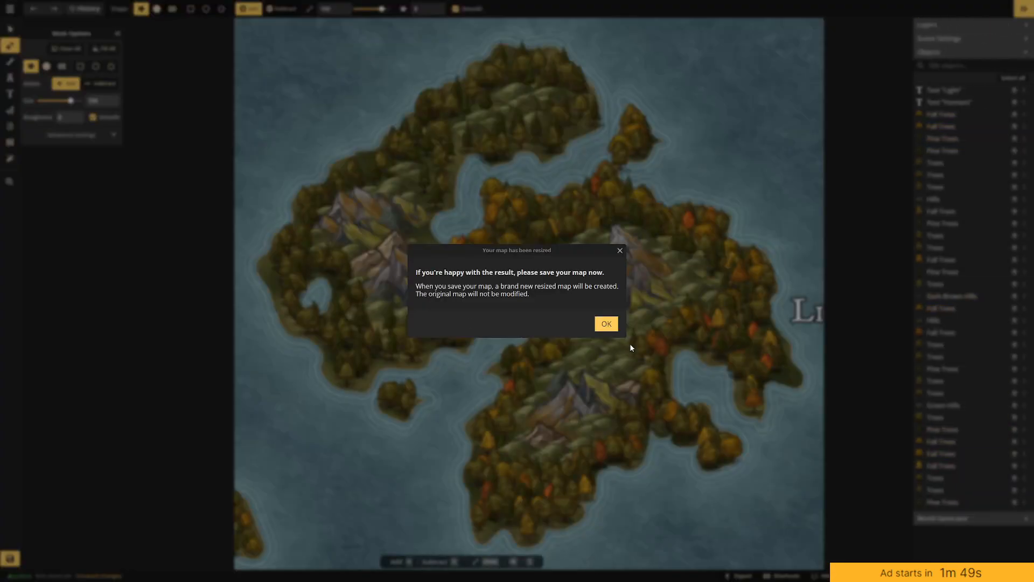
click(610, 325)
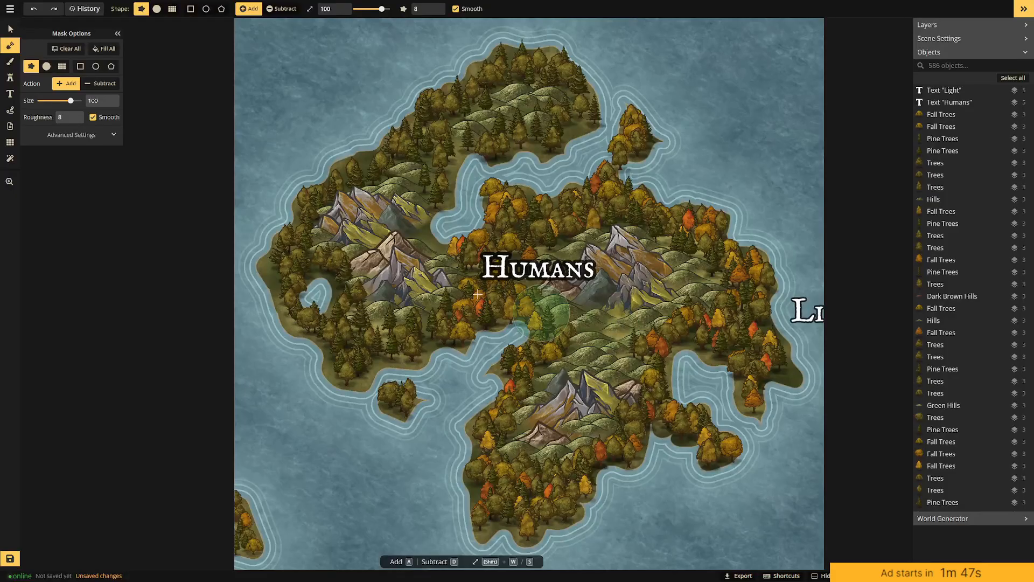
Save the Humans region as a new map named Human Territory.
click(10, 8)
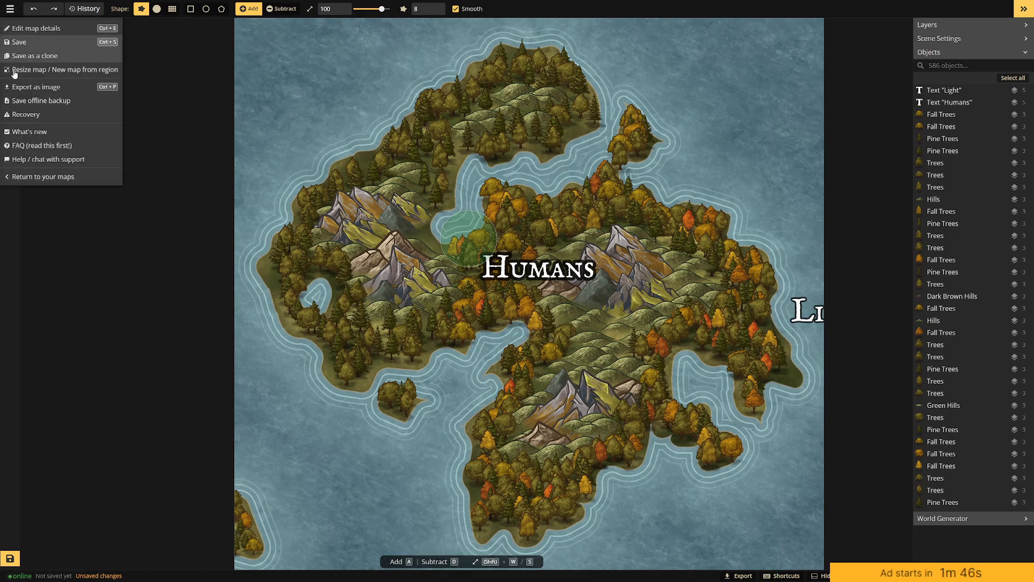
click(23, 42)
key(ctrl+a)
text(Human Terrot)
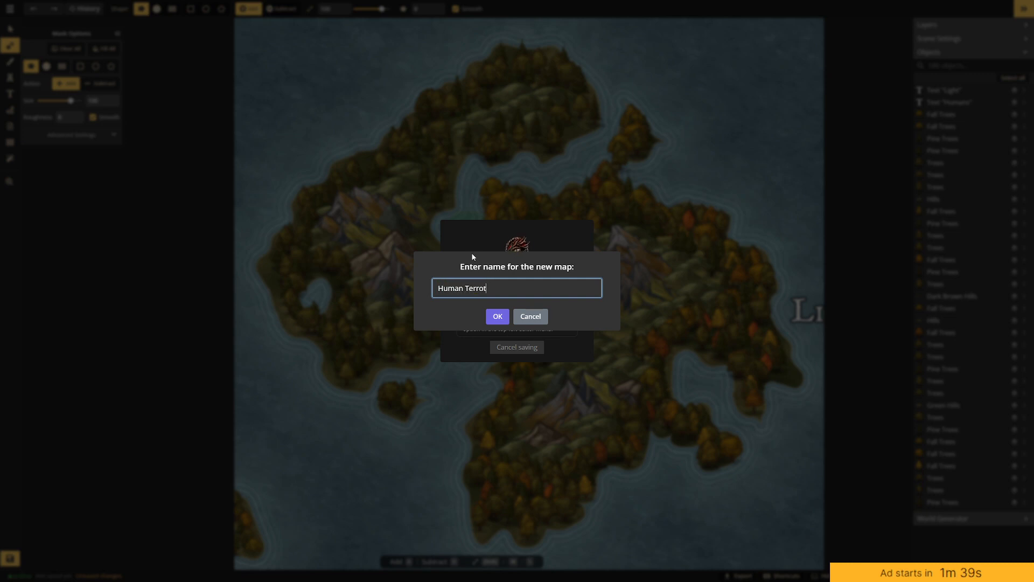
key(BackSpace)
key(BackSpace)
text(irotyy)
key(Return)
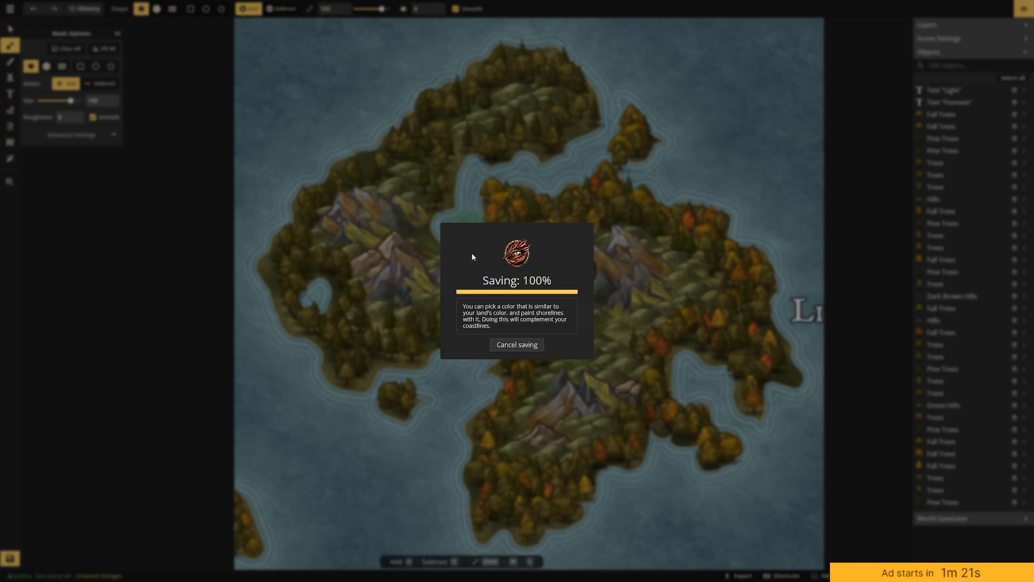
Check the image export resolution of the new human map and close the export dialog without saving an image.
scroll(411, 204, down, 5)
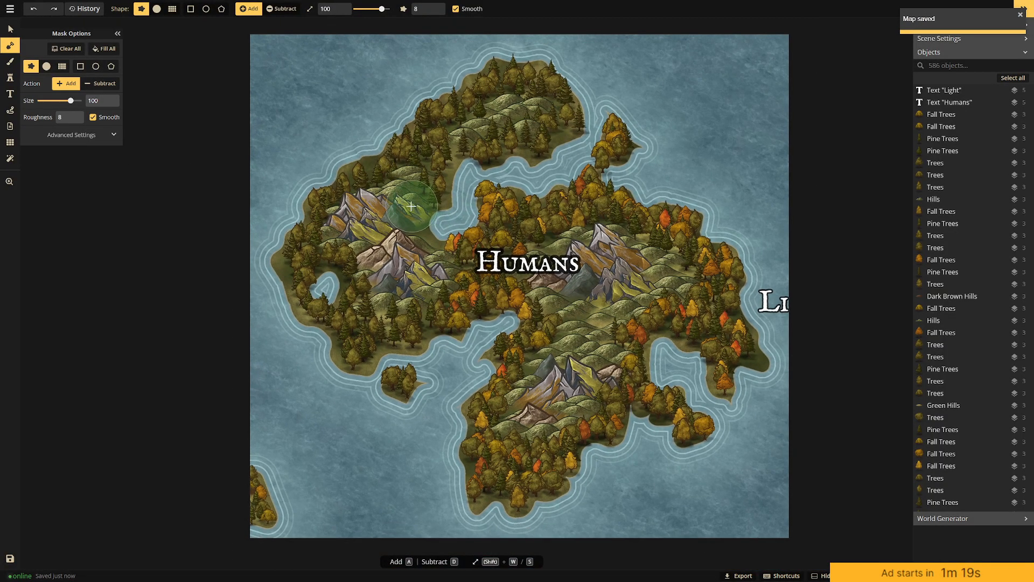
click(8, 9)
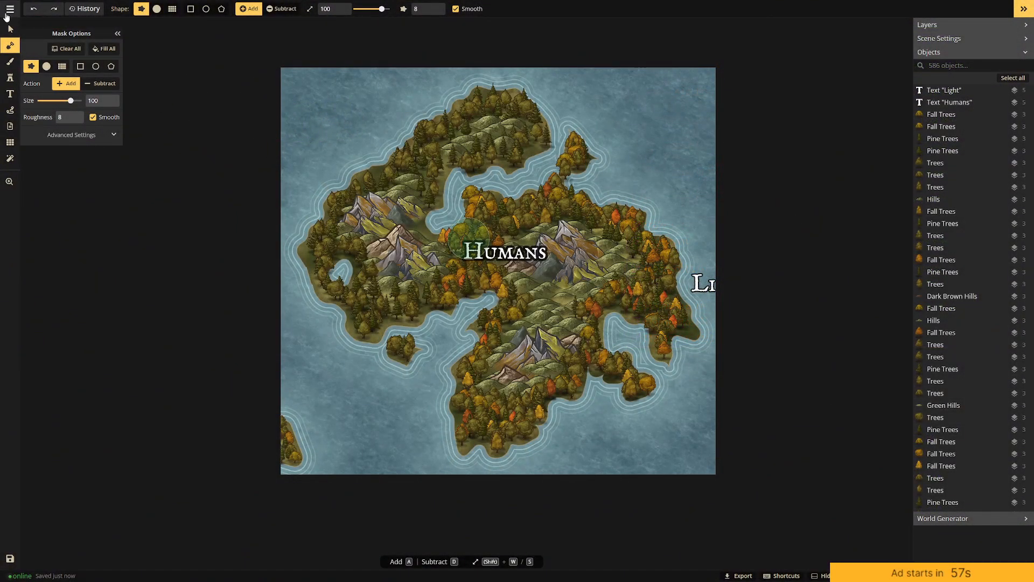
click(10, 9)
click(39, 86)
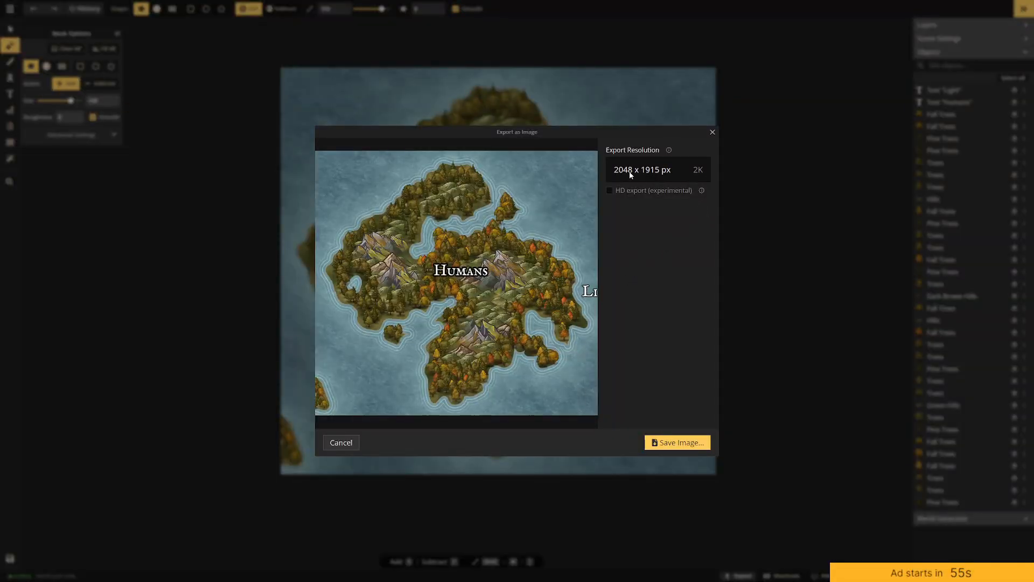
click(712, 132)
Return to the Remnants (copy) map and check its image export resolution without exporting.
click(10, 9)
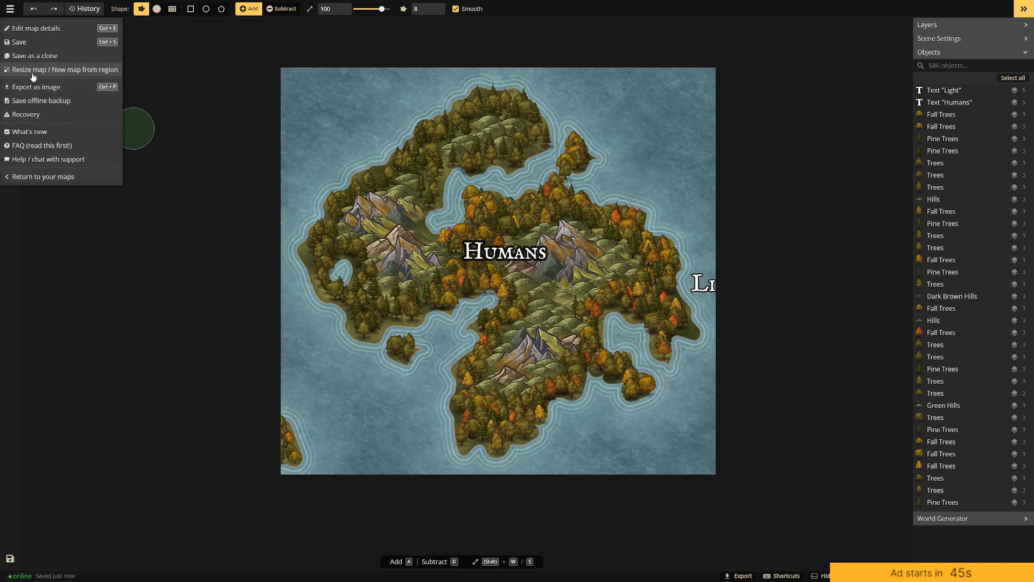
click(211, 85)
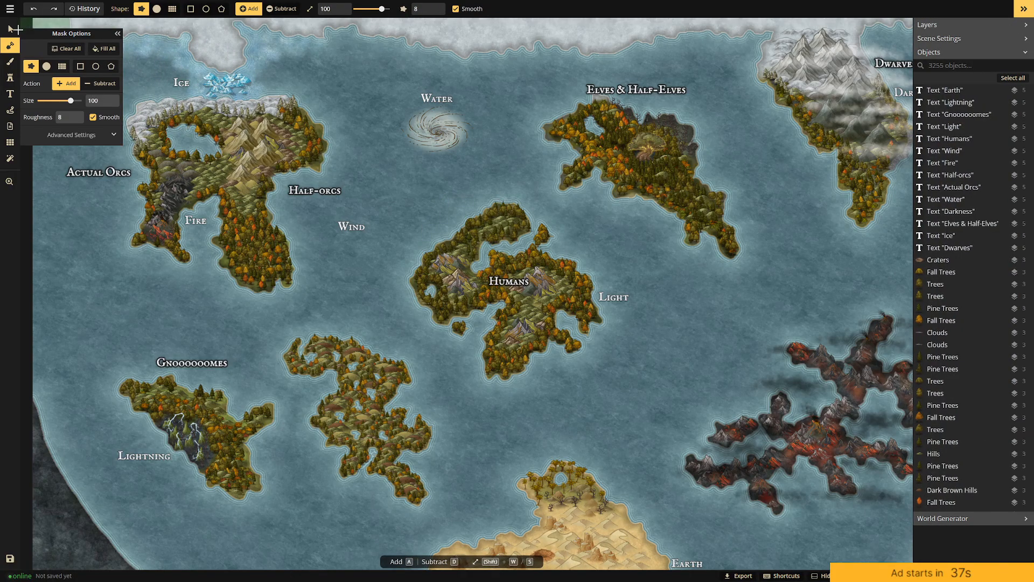
click(10, 9)
click(30, 90)
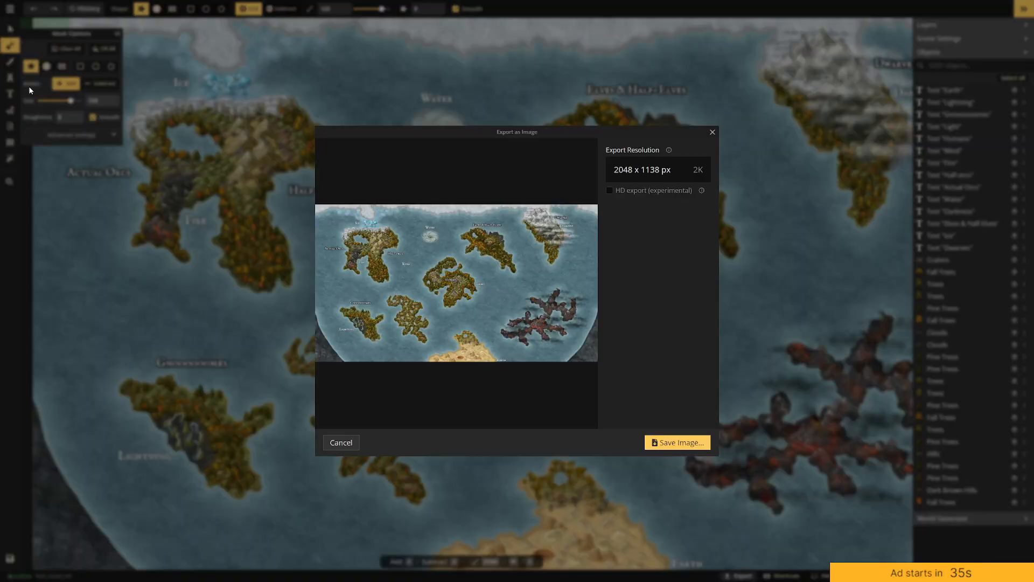
click(712, 133)
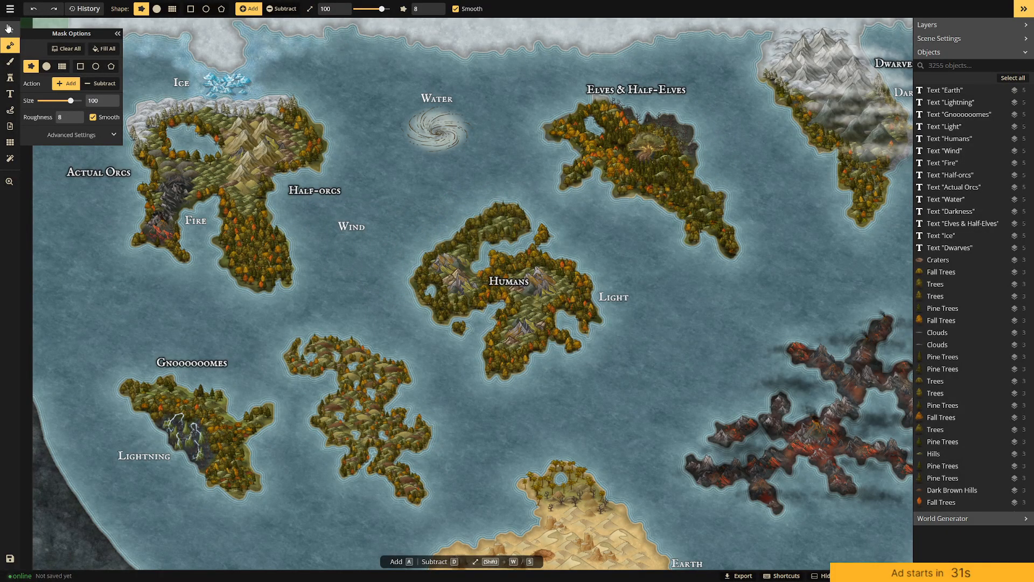
Duplicate the Half-orcs label onto the unlabelled island southwest of Humans and change the copy's text to Halflings.
mouse_move(422, 308)
mouse_down()
mouse_move(469, 192)
mouse_move(458, 247)
mouse_move(467, 259)
mouse_up()
mouse_move(494, 328)
mouse_down()
mouse_move(390, 410)
mouse_move(433, 265)
mouse_up()
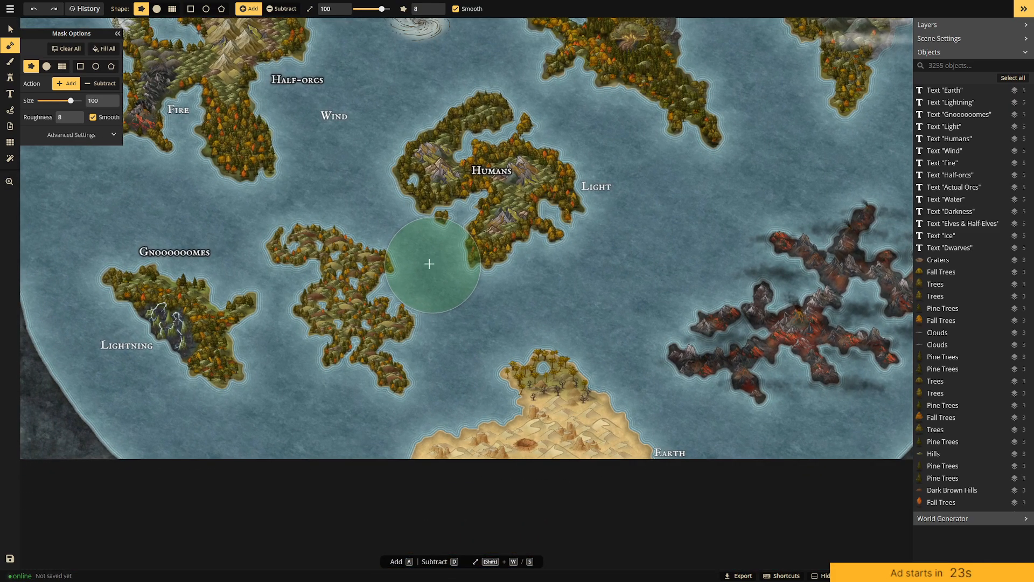
click(10, 28)
drag(421, 328, 467, 330)
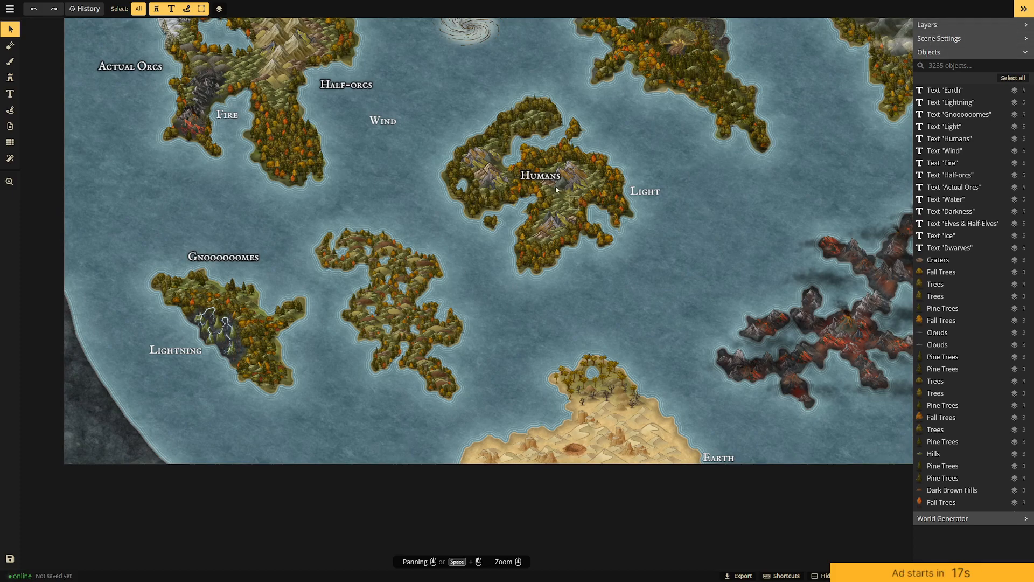
click(541, 176)
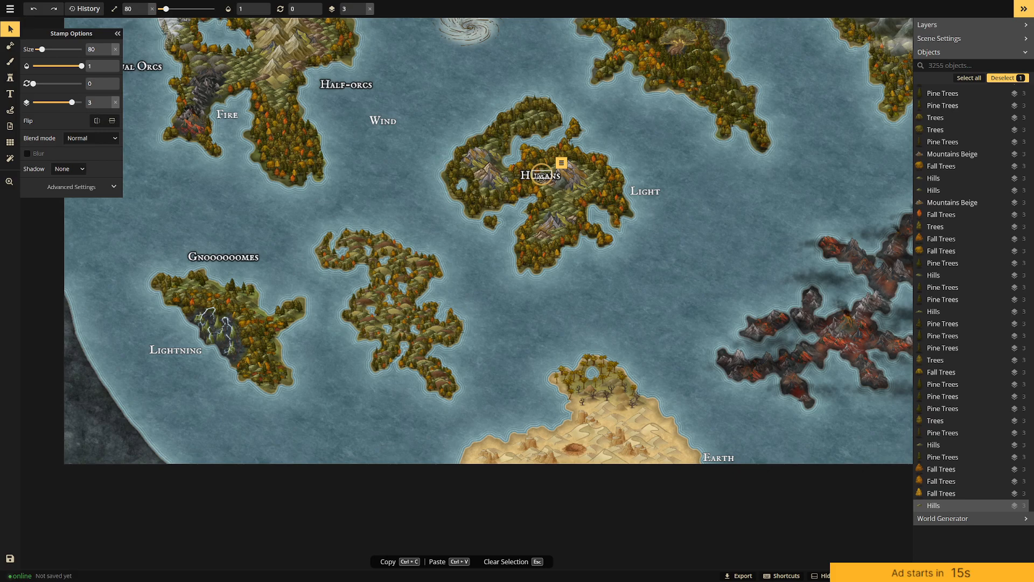
click(375, 90)
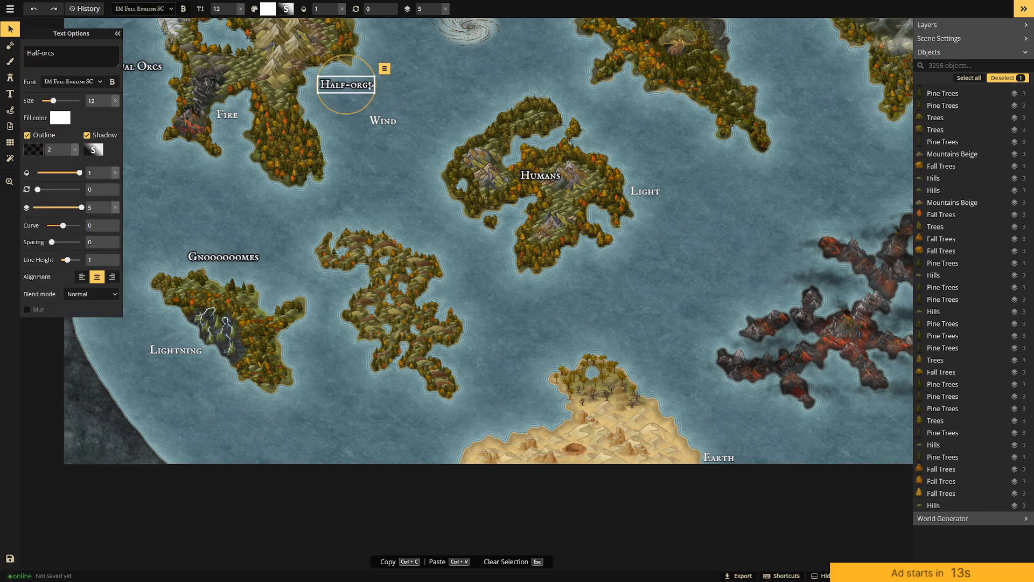
key(ctrl+c)
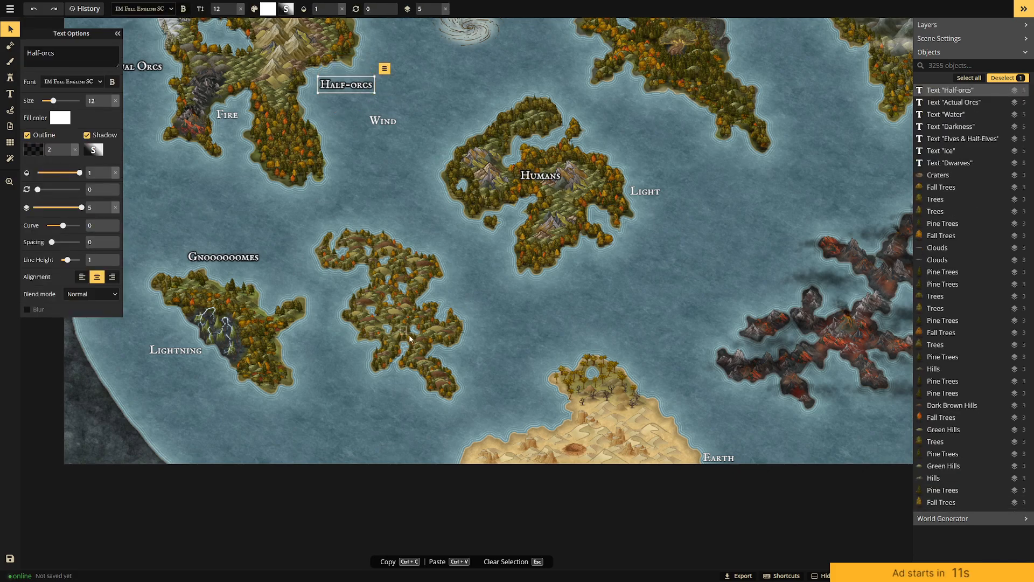
key(ctrl+v)
drag(430, 234, 456, 294)
drag(54, 53, 41, 47)
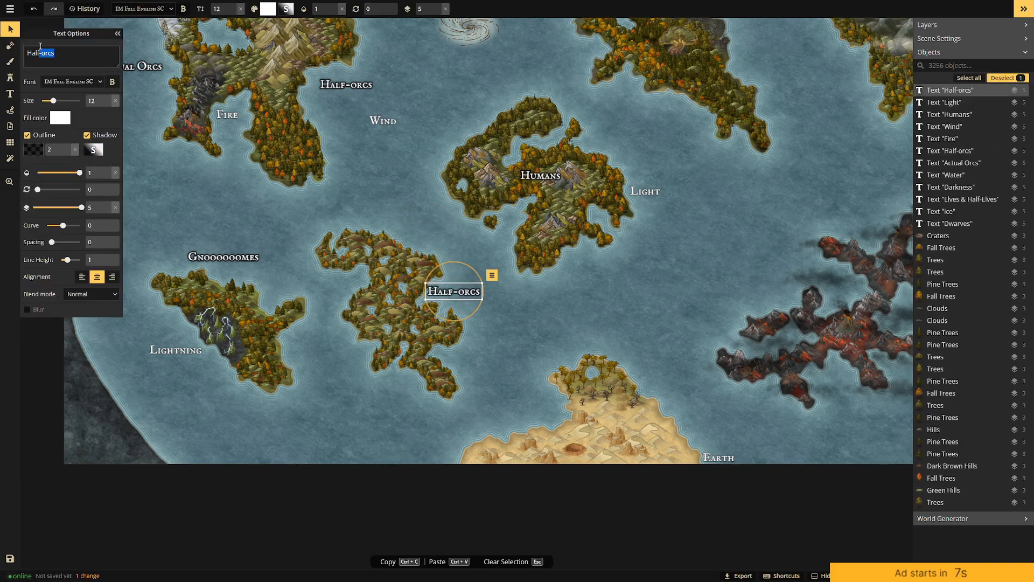
text(lings)
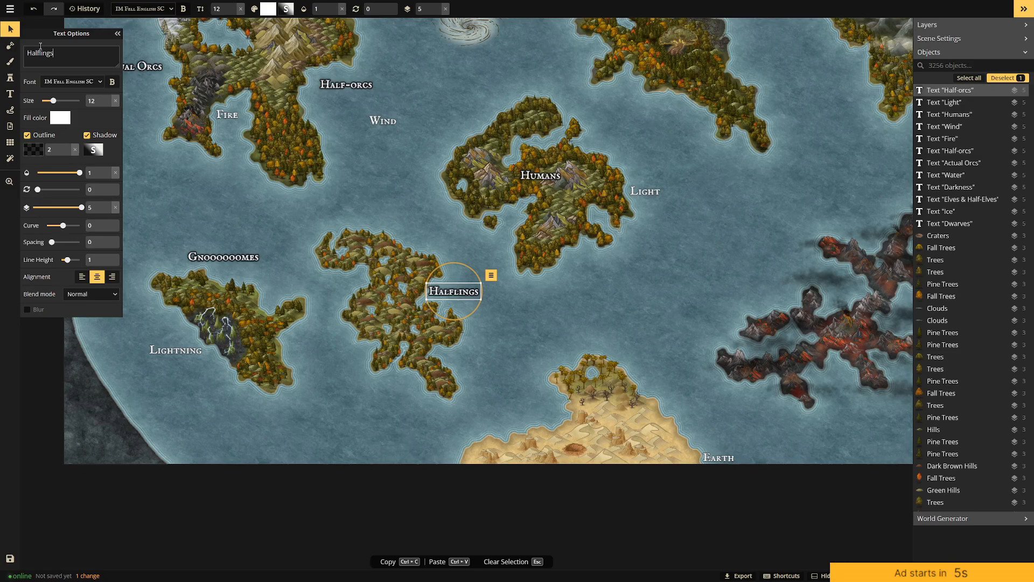
Shorten the text of the label above the lightning island to Gnomes.
click(235, 258)
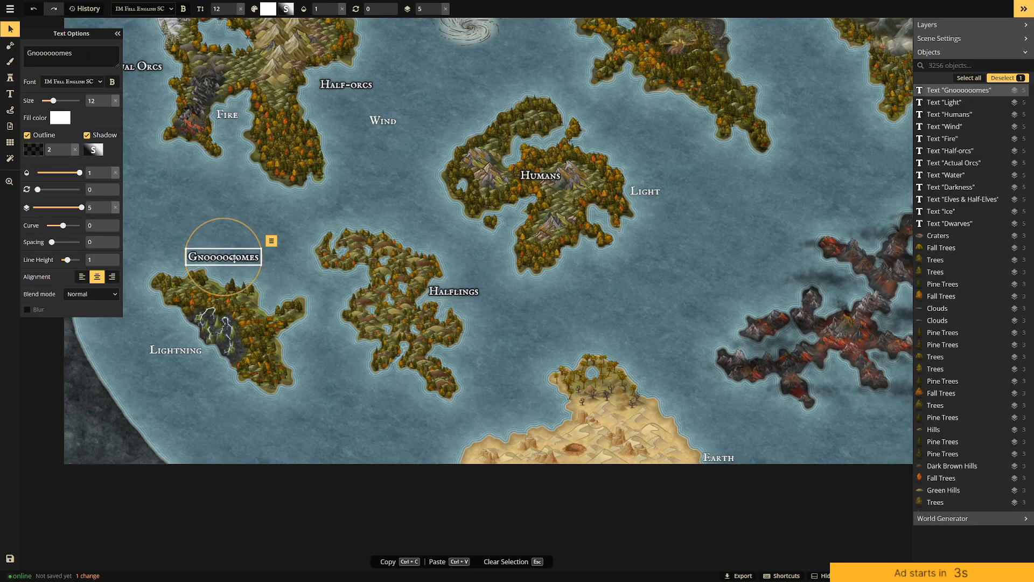
click(61, 54)
key(BackSpace)
key(BackSpace)
key(BackSpace)
key(BackSpace)
key(BackSpace)
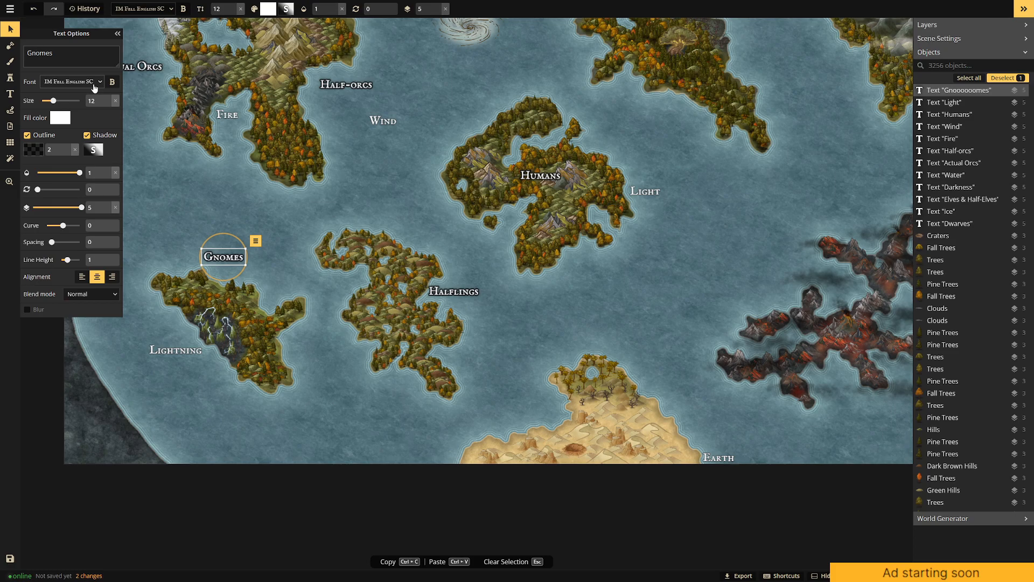
Check the Actual Orcs label, deselect it, and save the world map with its updated labels.
click(147, 90)
click(138, 69)
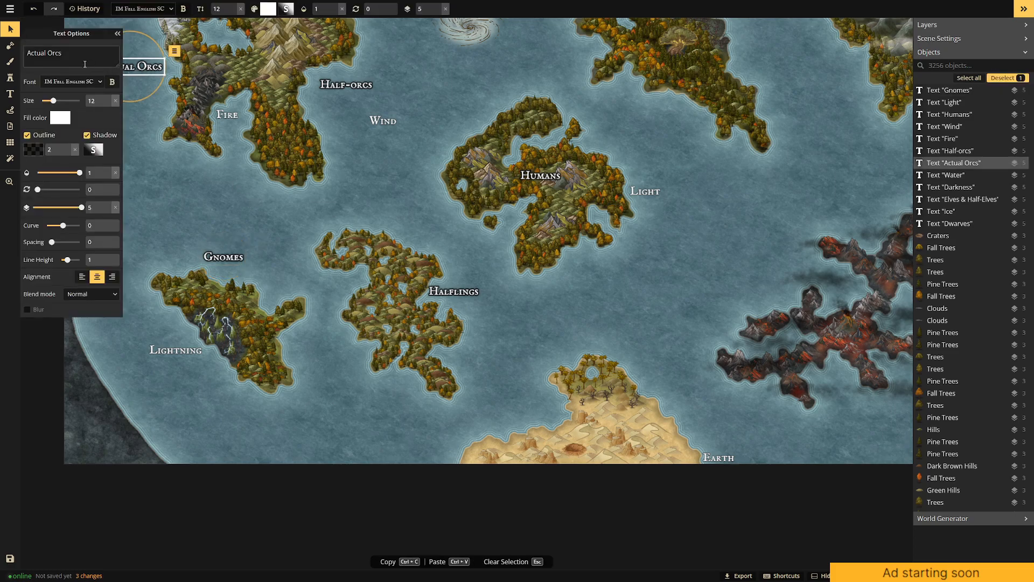
click(243, 184)
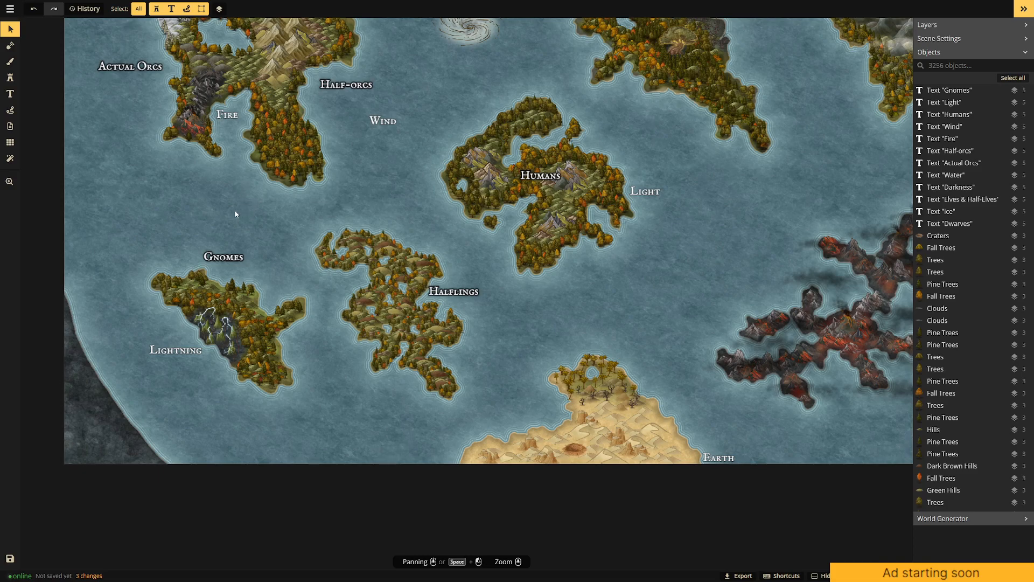
click(11, 9)
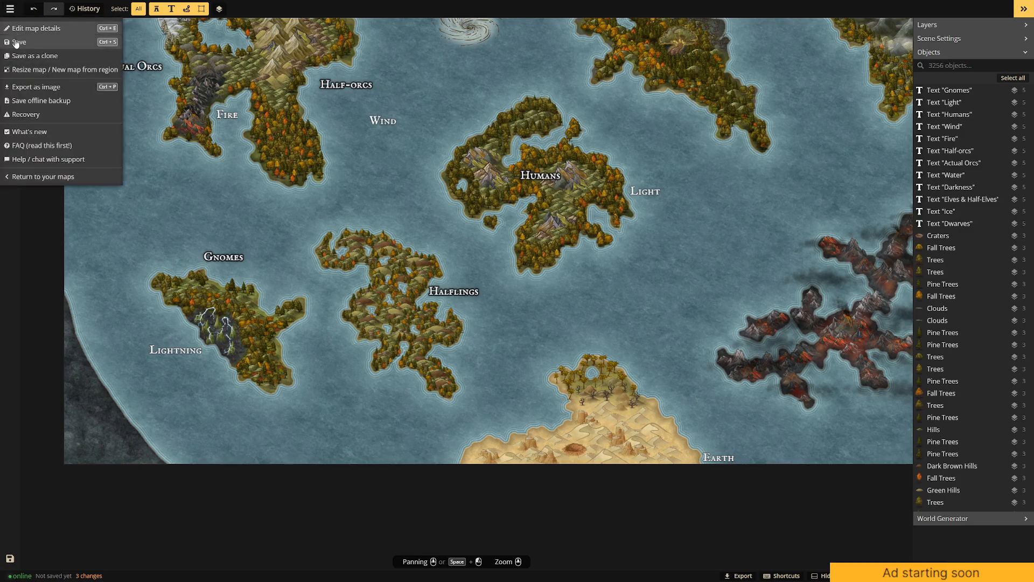
click(14, 39)
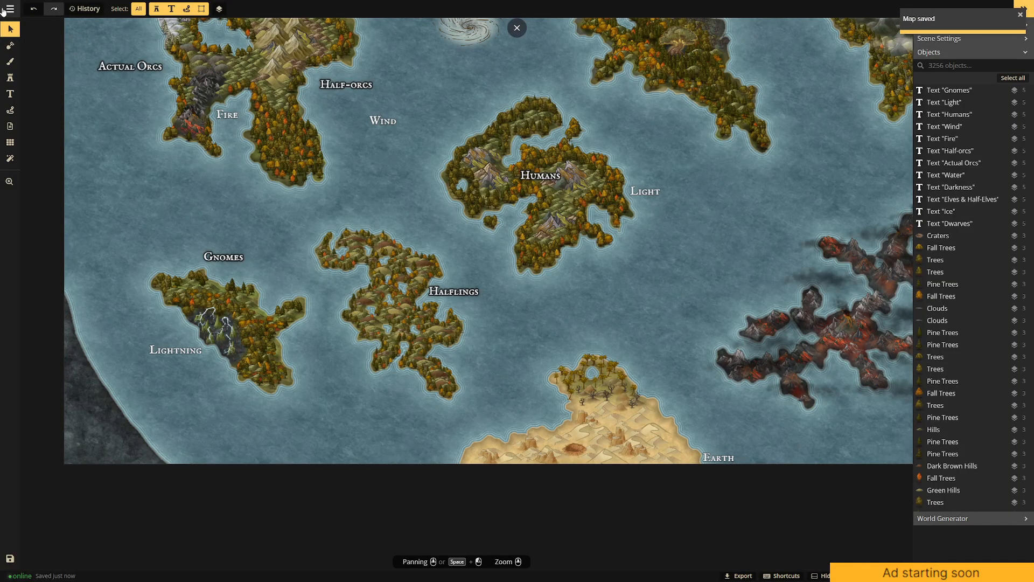
Create a new map from a region about 356 × 378 enclosing the Halflings island and its label.
click(10, 9)
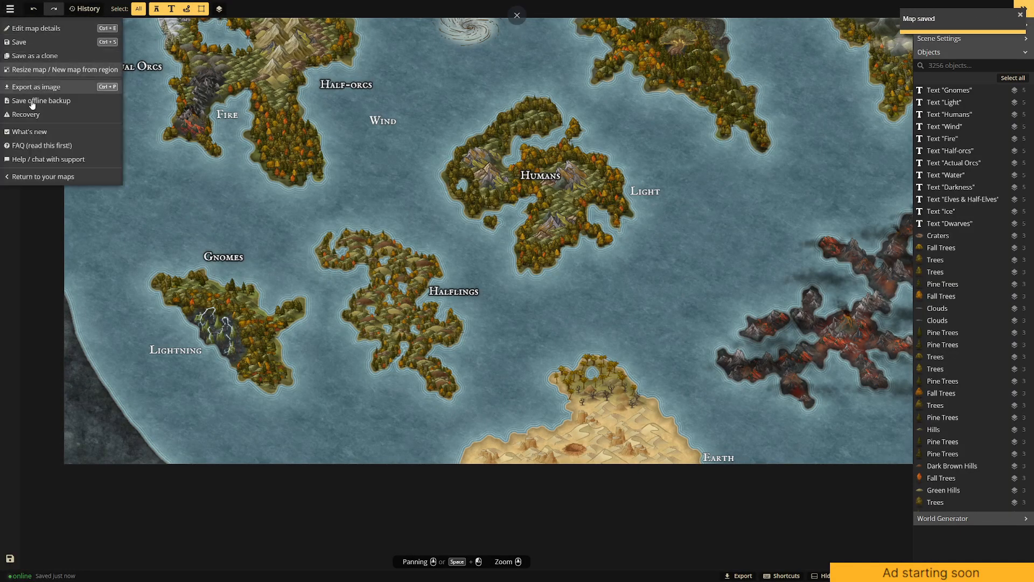
click(32, 70)
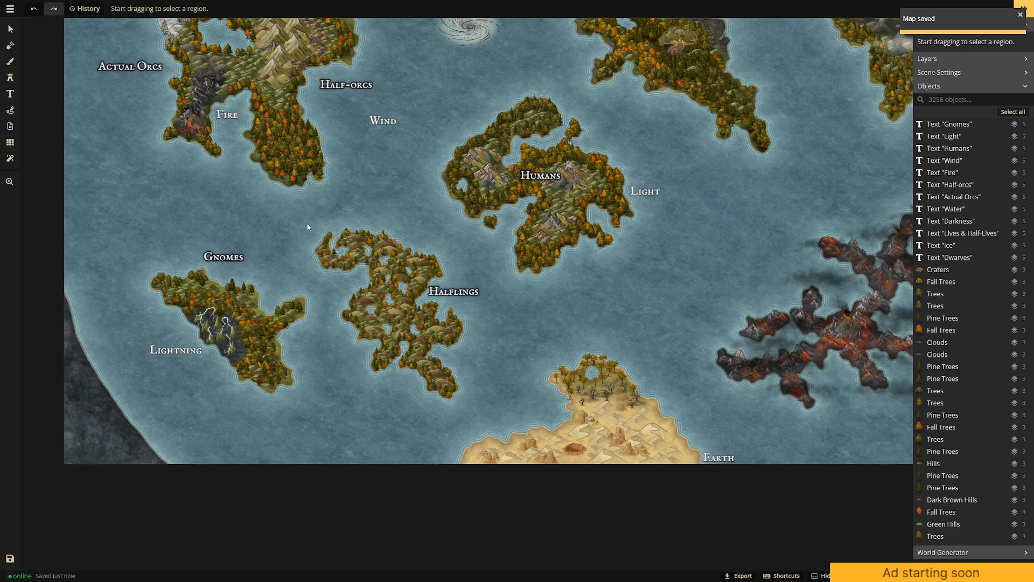
drag(309, 225, 481, 406)
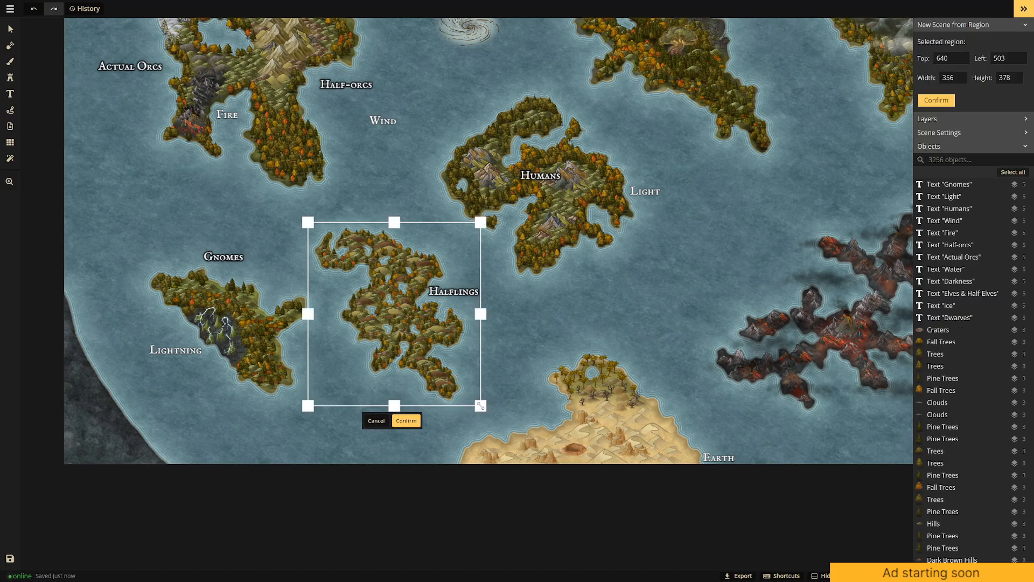
click(402, 422)
click(616, 366)
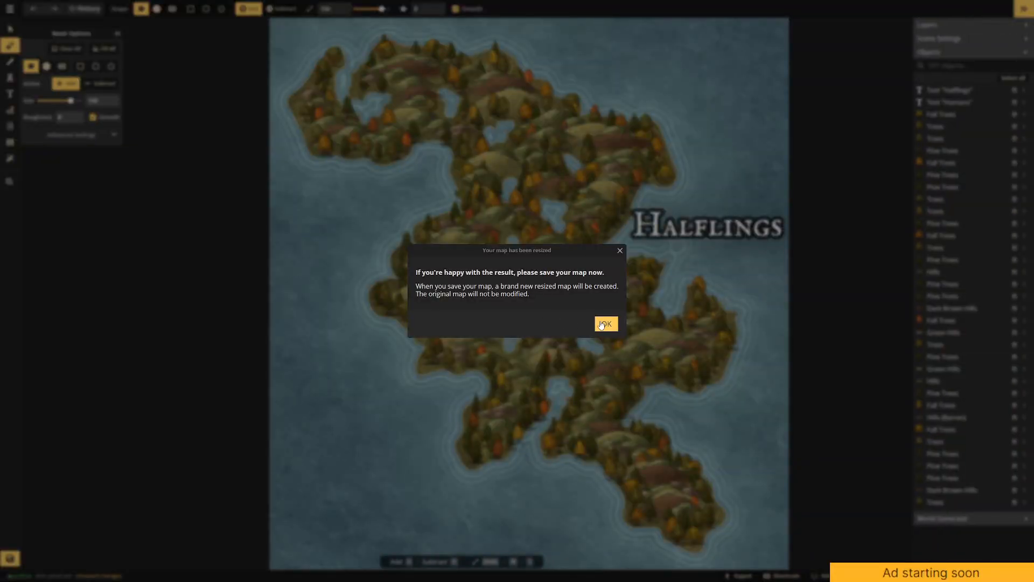
click(605, 322)
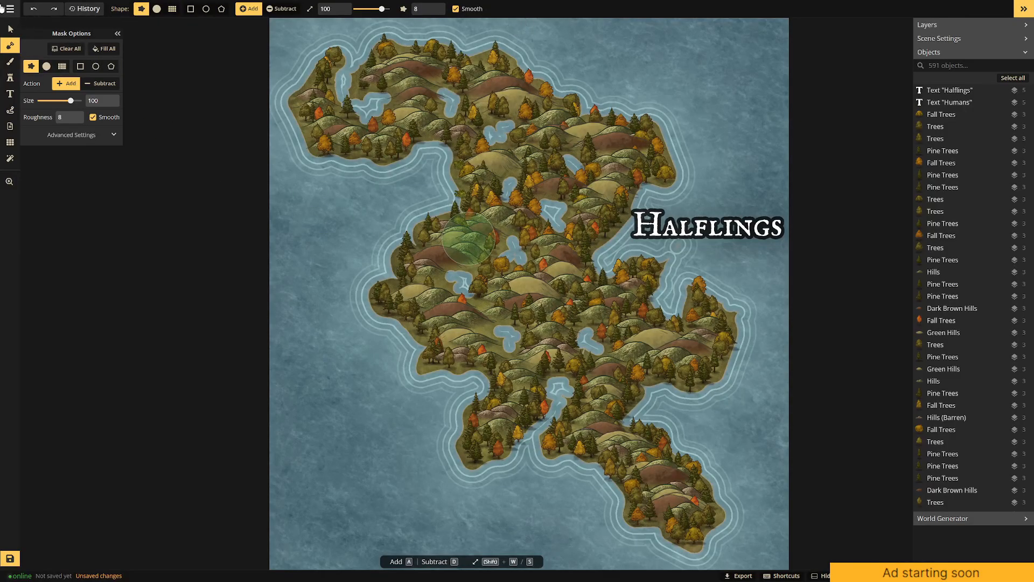
Save the cropped Halflings region as a separate new map, naming it as the halflings' territory.
click(10, 8)
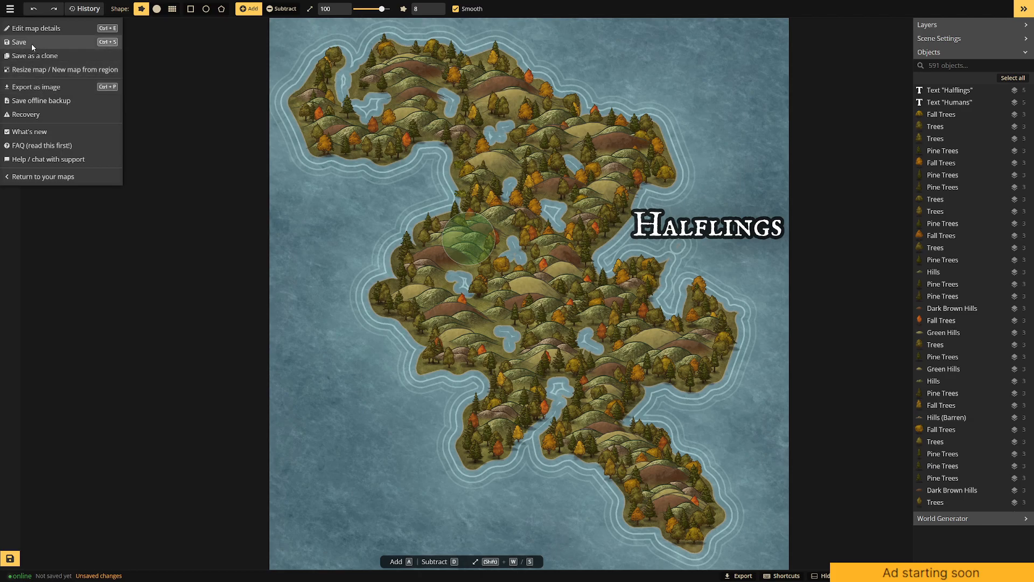
click(34, 55)
key(ctrl+a)
text(H)
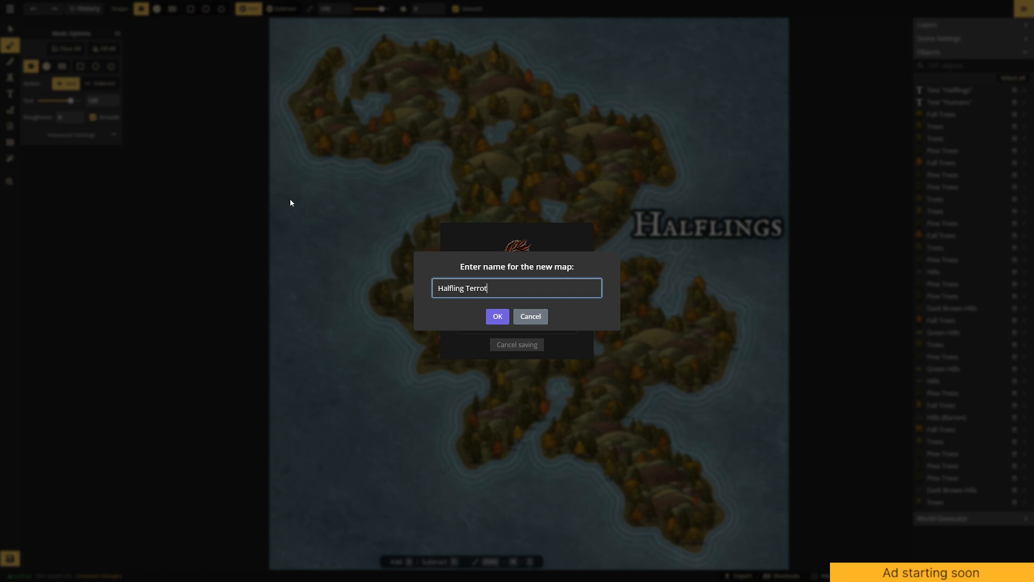
key(shift+Left)
key(shift+Left)
key(shift+Left)
key(shift+Left)
key(shift+Left)
key(shift+Left)
key(shift+Left)
key(shift+Left)
key(Right)
key(Return)
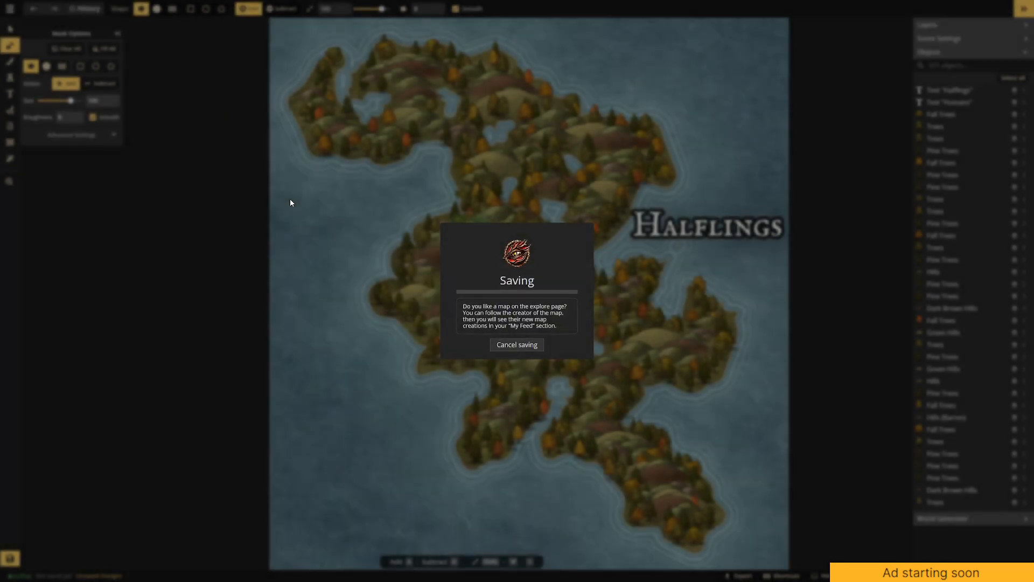
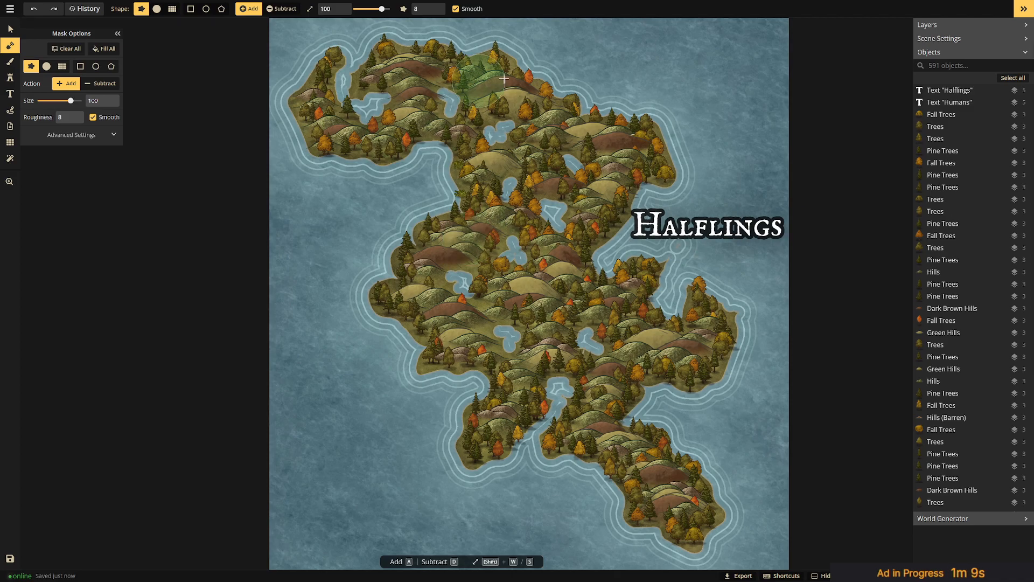
Save the halfling map again and return to the Remnants (copy) map.
click(53, 9)
click(56, 51)
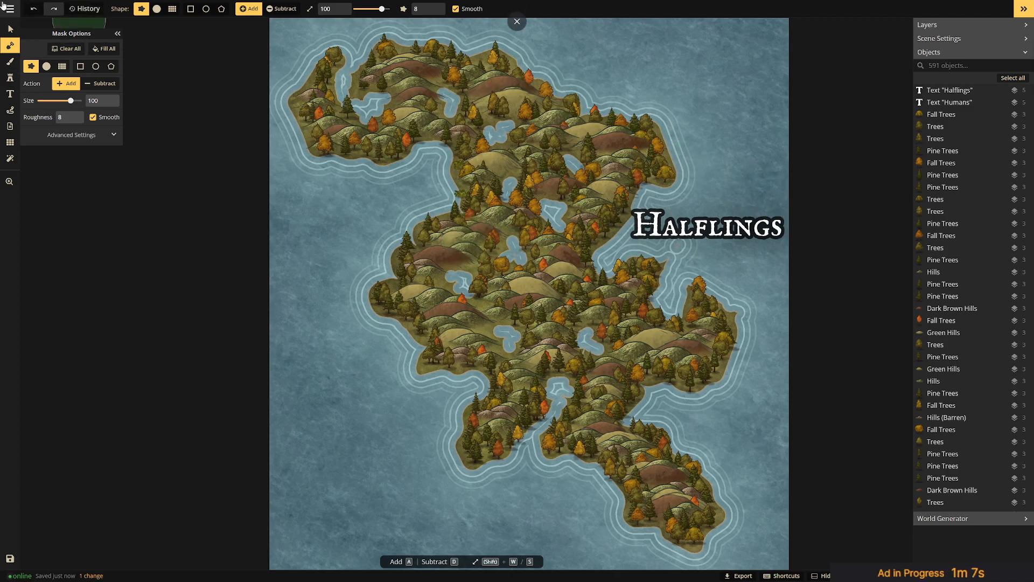
scroll(585, 464, down, 2)
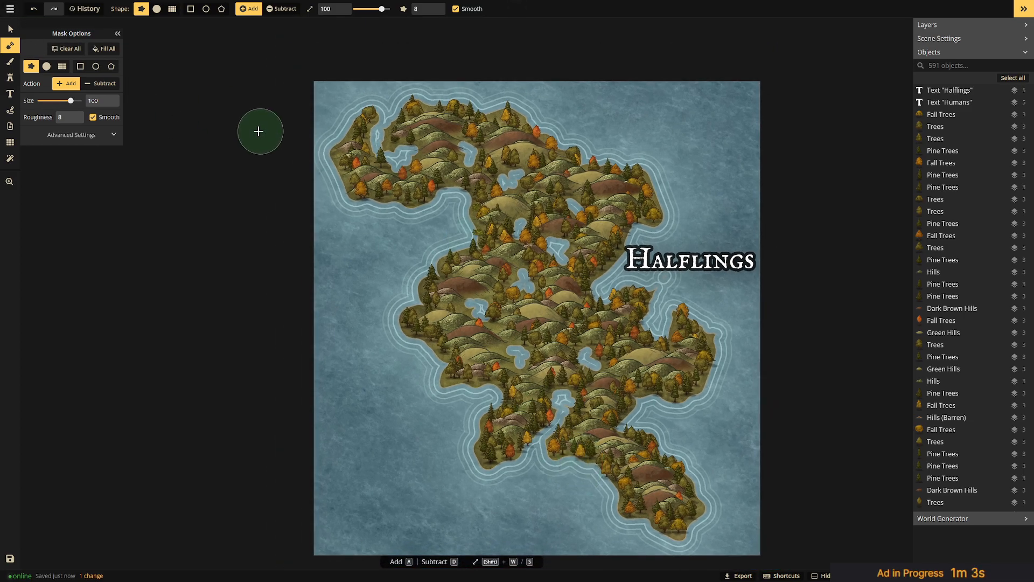
key(alt+Left)
click(587, 42)
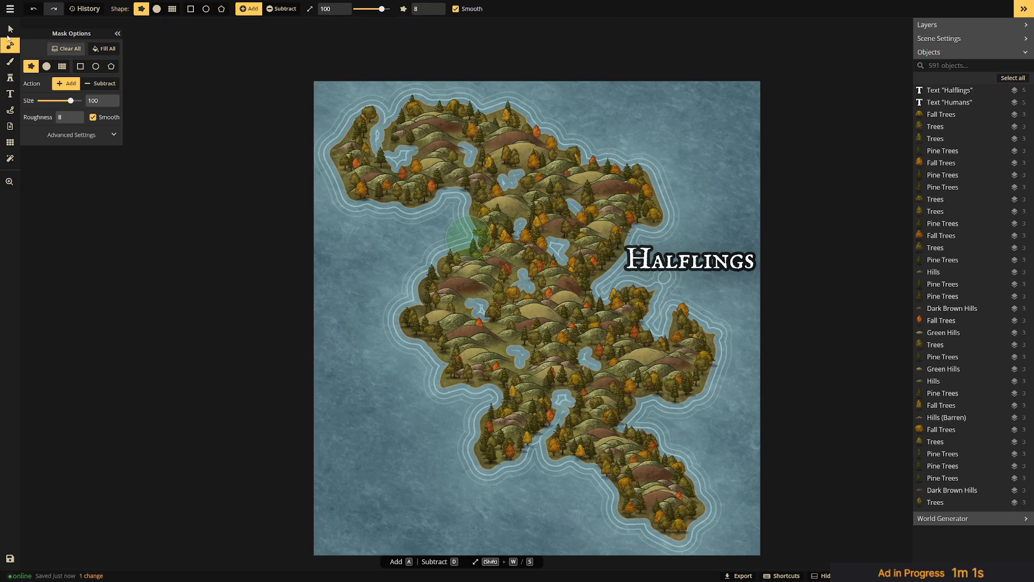
click(10, 8)
click(36, 46)
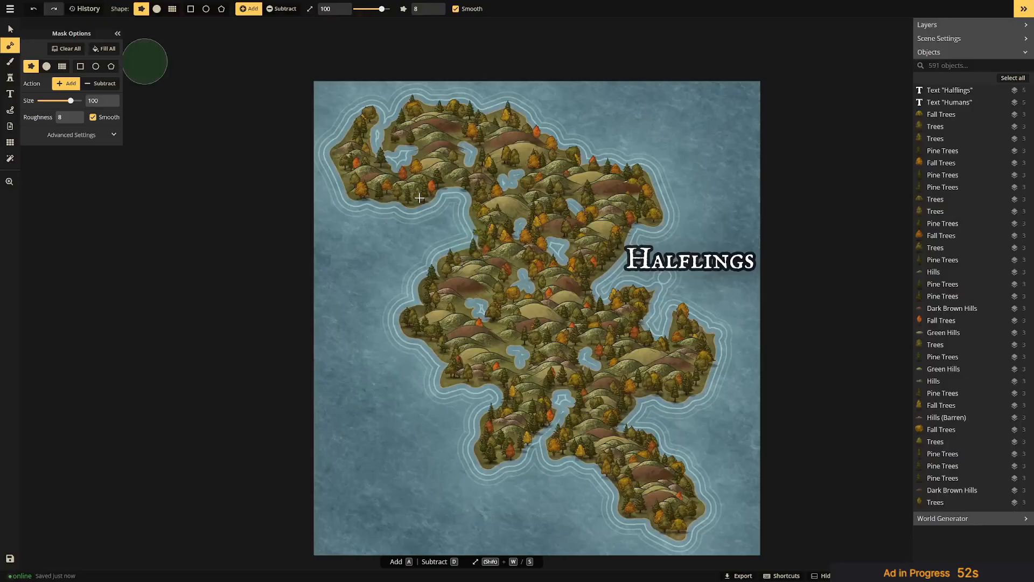
click(10, 9)
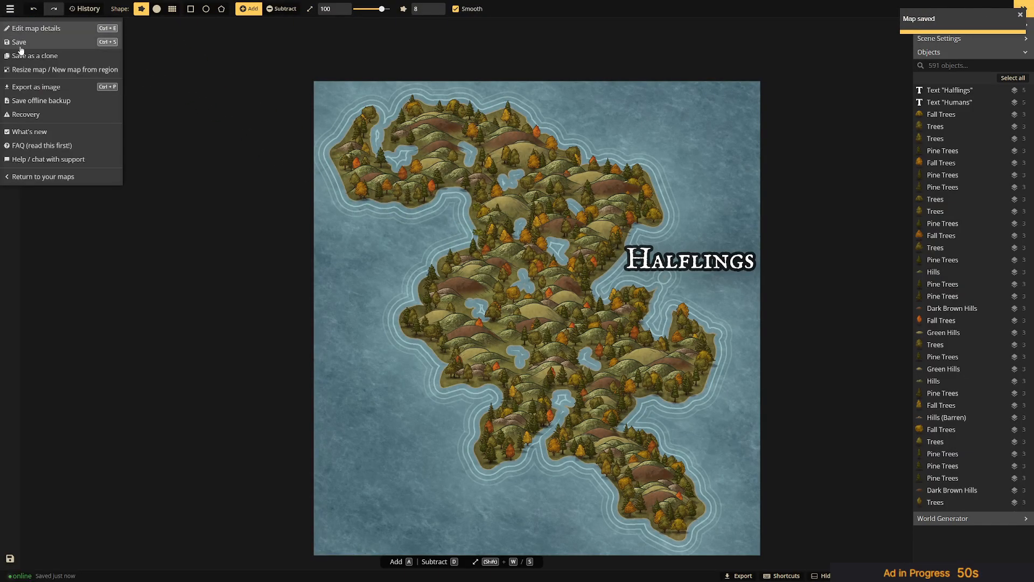
click(199, 109)
key(F5)
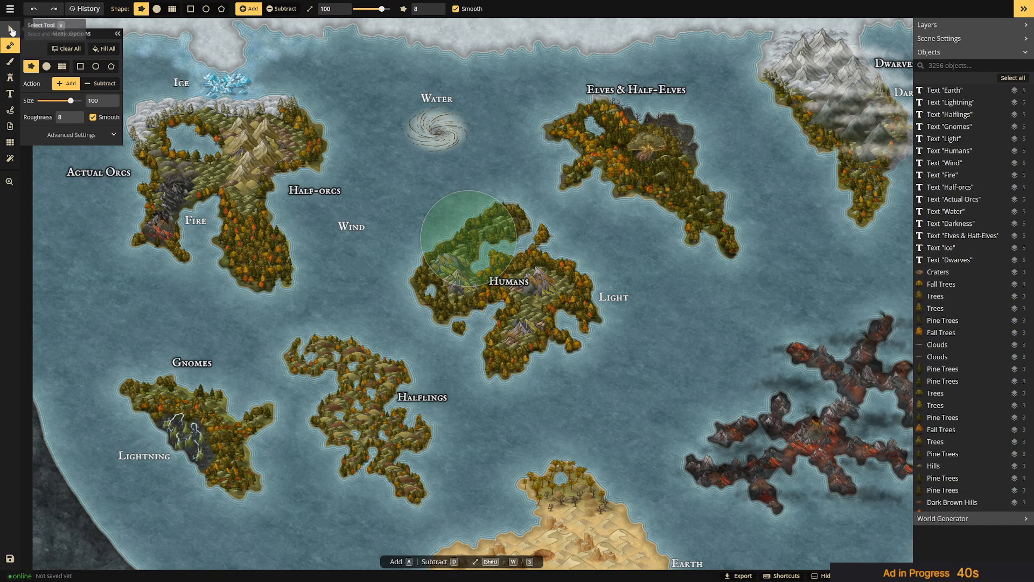
Create a new map from a 343 × 319 region enclosing the Gnomes island with its Gnomes and Lightning labels.
click(12, 31)
click(10, 8)
click(18, 75)
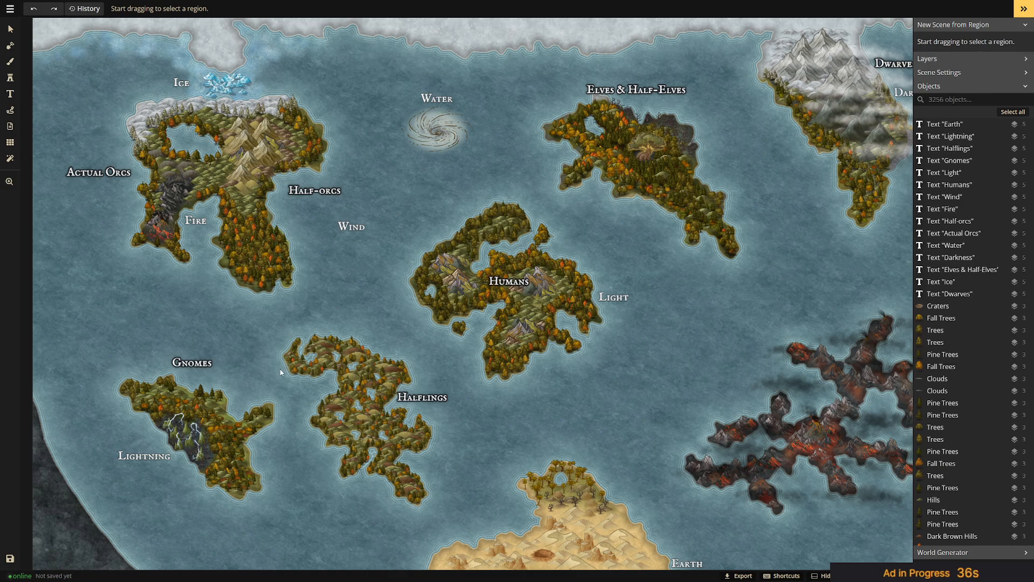
drag(281, 354, 108, 509)
drag(279, 430, 279, 430)
drag(107, 431, 113, 430)
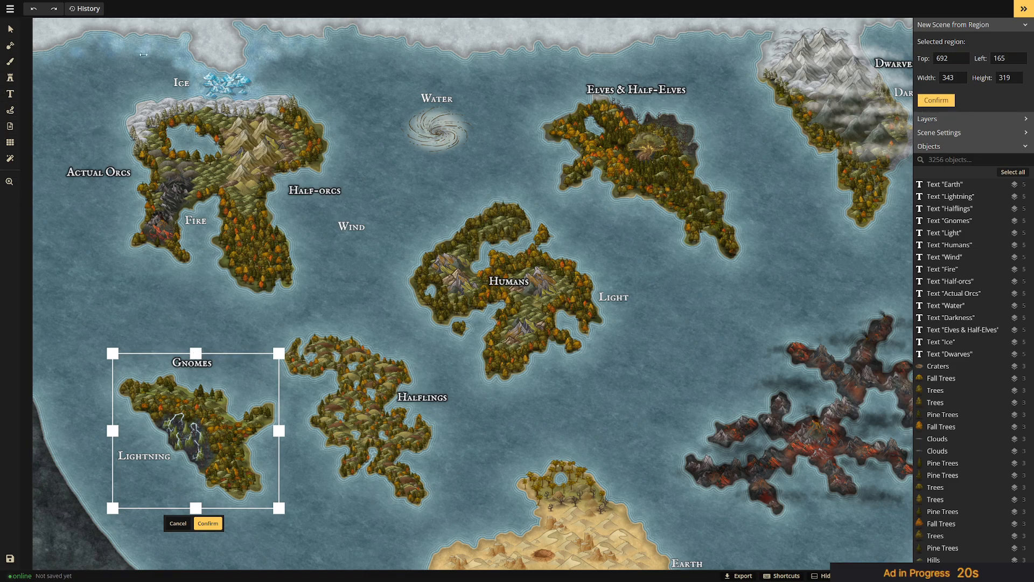
click(931, 103)
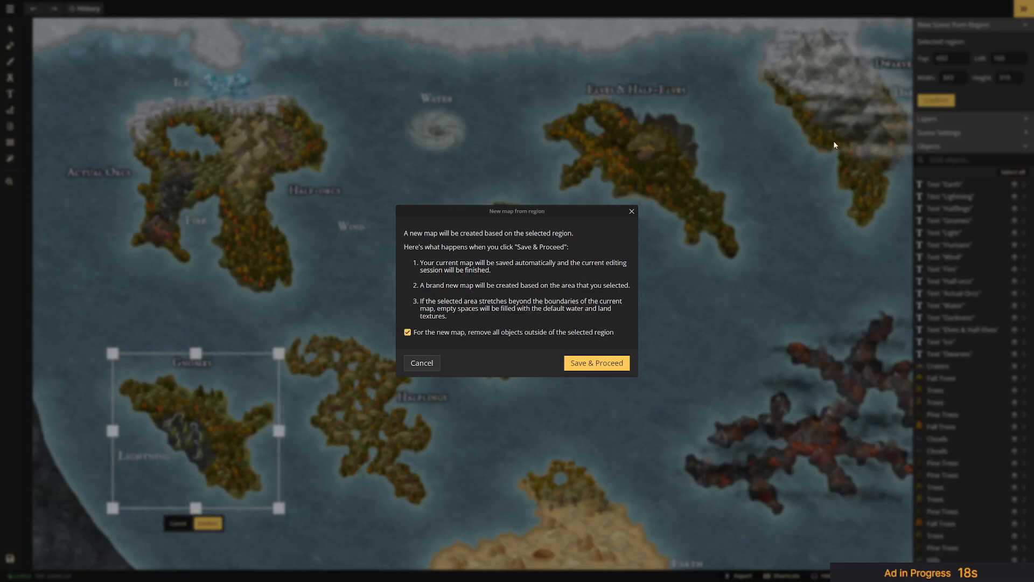
click(593, 366)
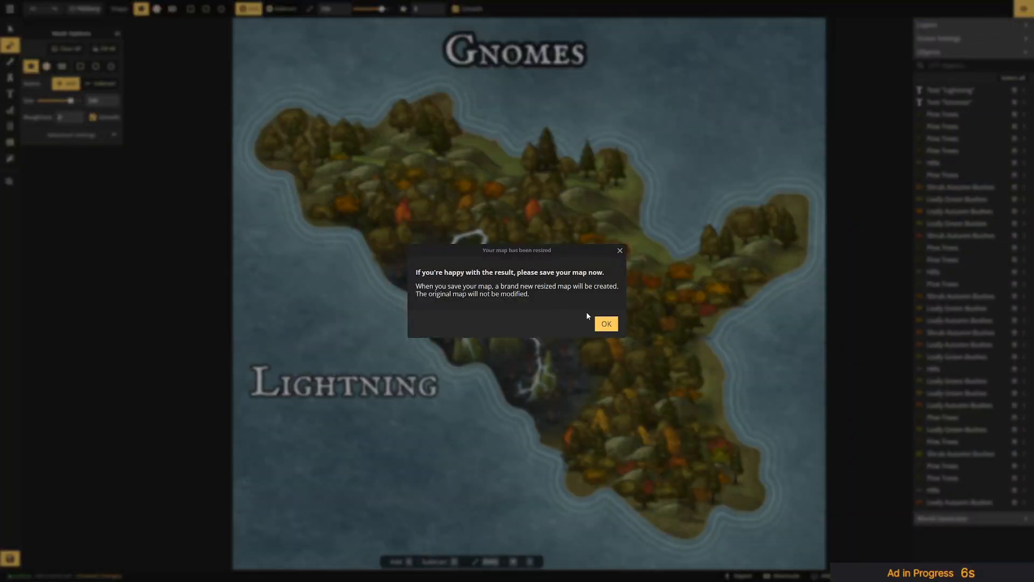
click(607, 324)
Save the Gnomes region as a new map named Gnome Territory and return to the Remnants (copy) map.
click(10, 9)
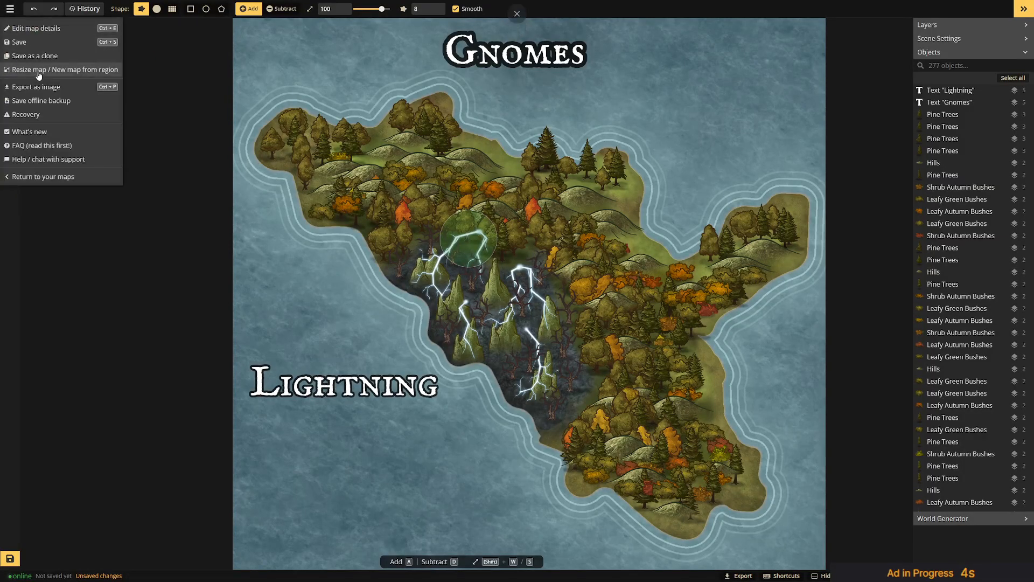
click(32, 45)
key(ctrl+a)
text(Gnome Territory)
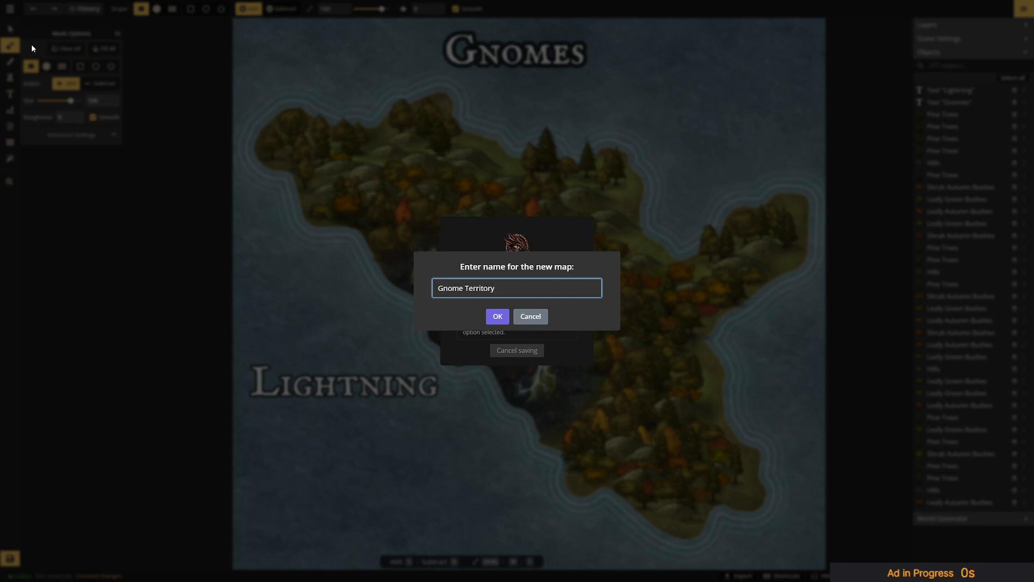
key(Return)
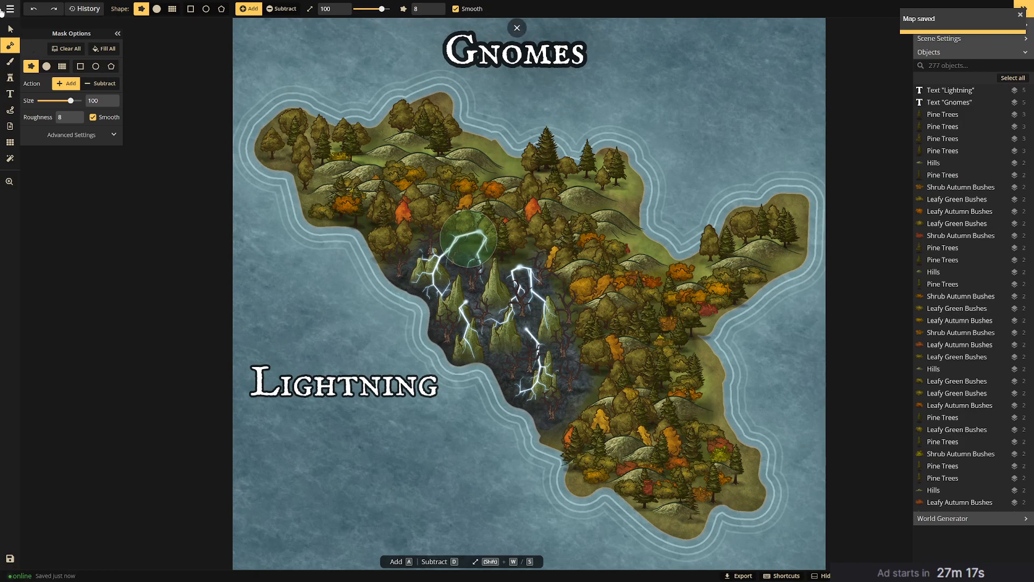
click(5, 10)
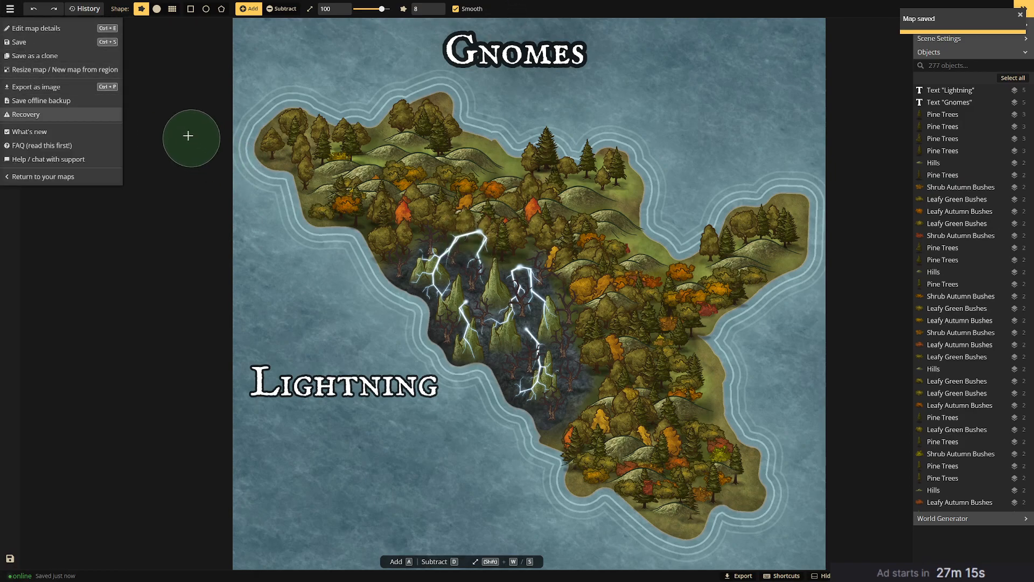
key(F5)
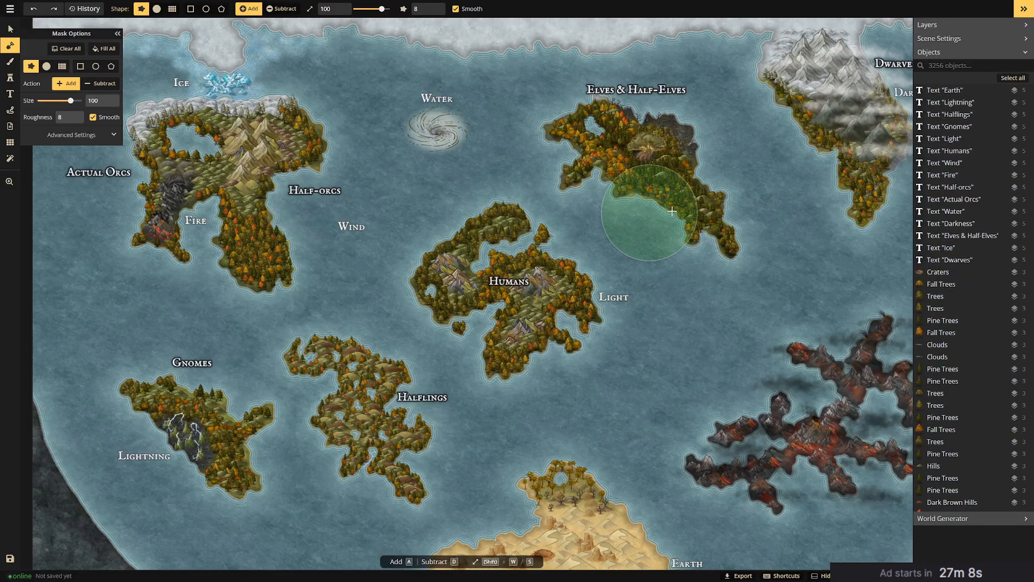
Start a new map from a region and outline about 469 × 576 around the orc island, including its Ice, Fire and Half-orcs labels.
drag(731, 212, 582, 308)
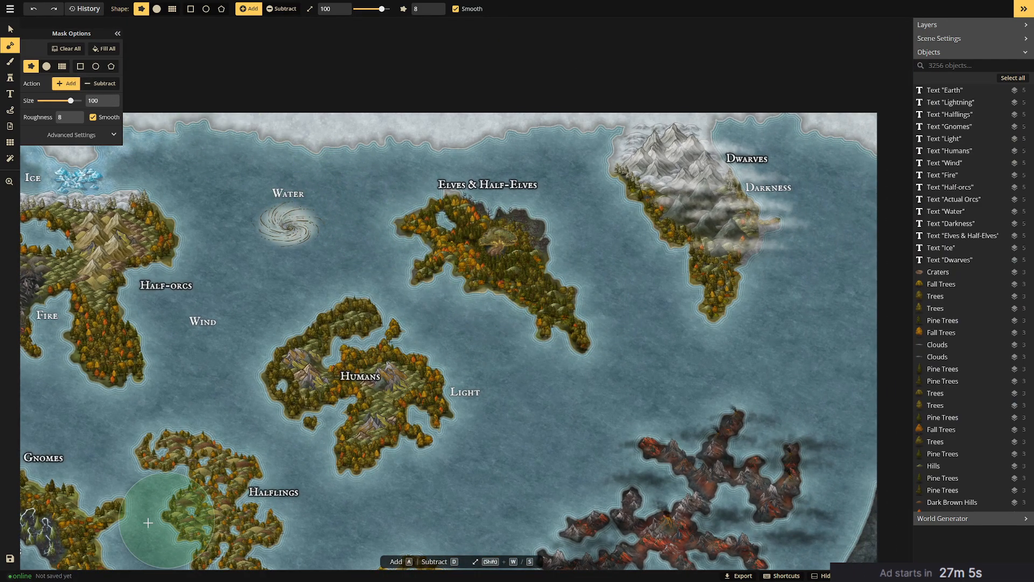
drag(208, 202, 343, 169)
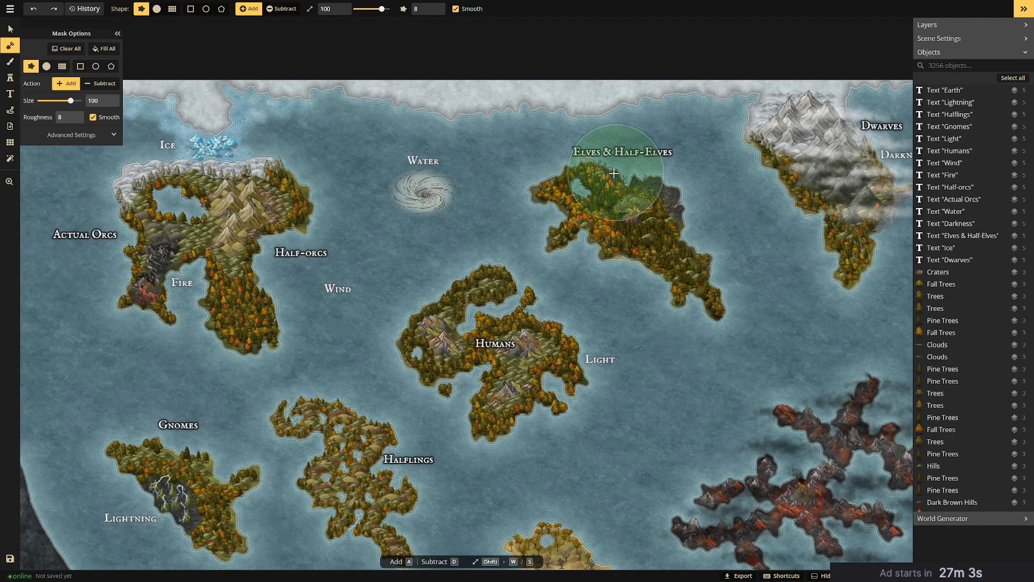
drag(609, 176, 595, 191)
mouse_move(245, 195)
mouse_down()
mouse_move(261, 191)
mouse_move(229, 216)
mouse_up()
scroll(233, 213, up, 1)
drag(775, 204, 679, 96)
drag(347, 318, 459, 195)
mouse_move(400, 238)
mouse_down()
mouse_move(457, 282)
mouse_move(634, 500)
mouse_up()
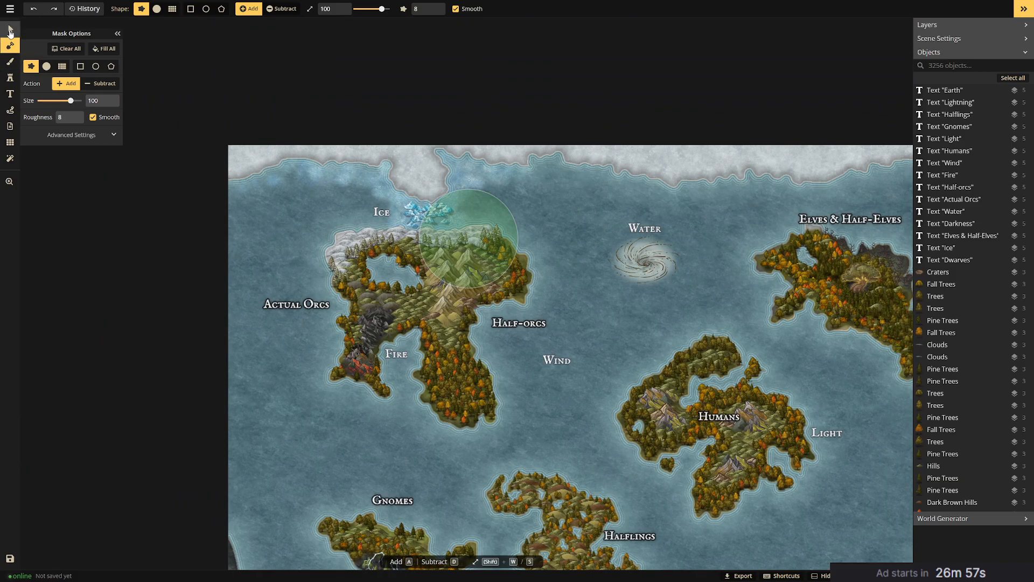
click(9, 8)
click(23, 71)
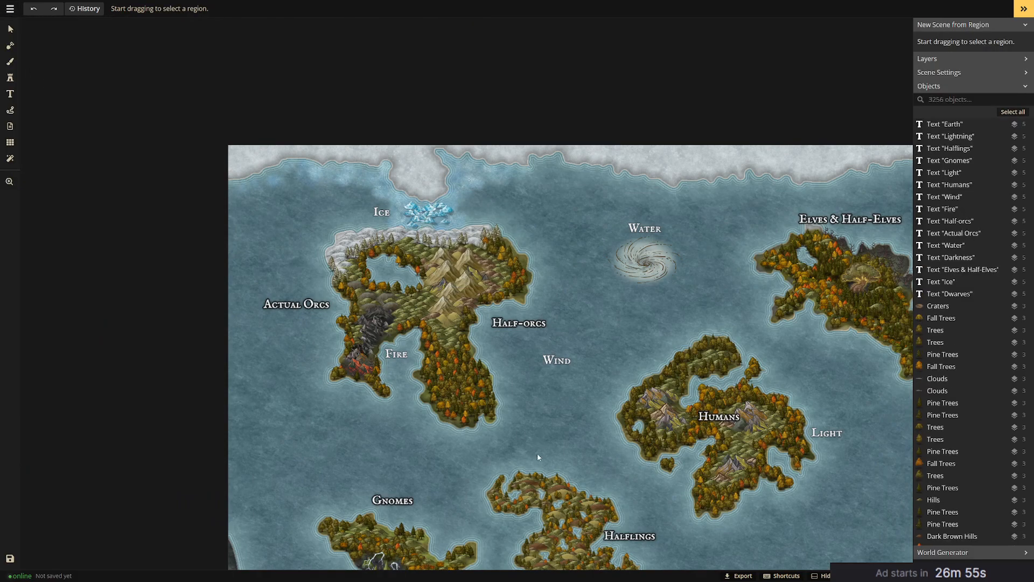
drag(545, 433, 311, 146)
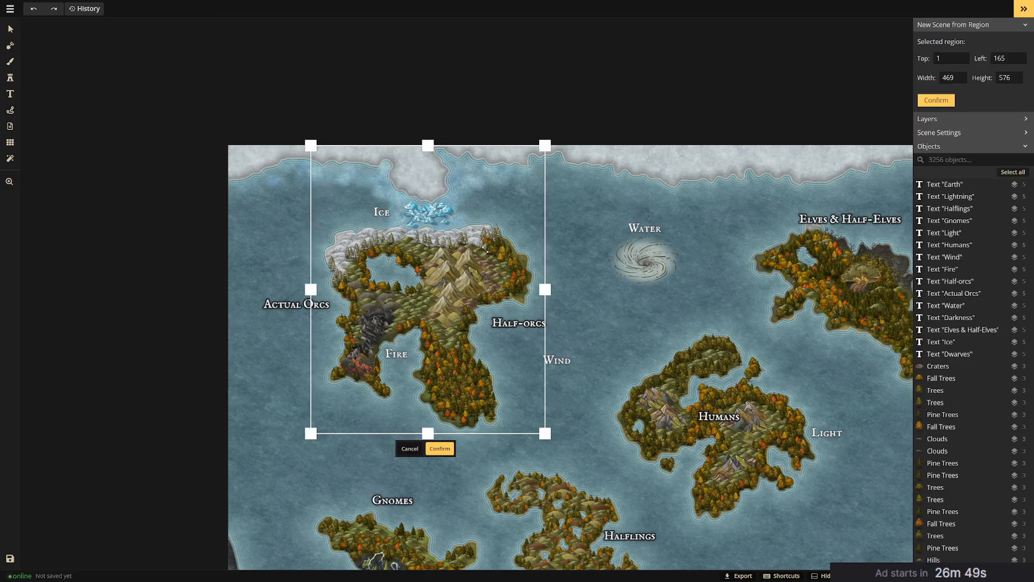
Adjust the orc region to 461 × 576 and create the new map from it, removing all objects outside the region.
drag(546, 284, 550, 285)
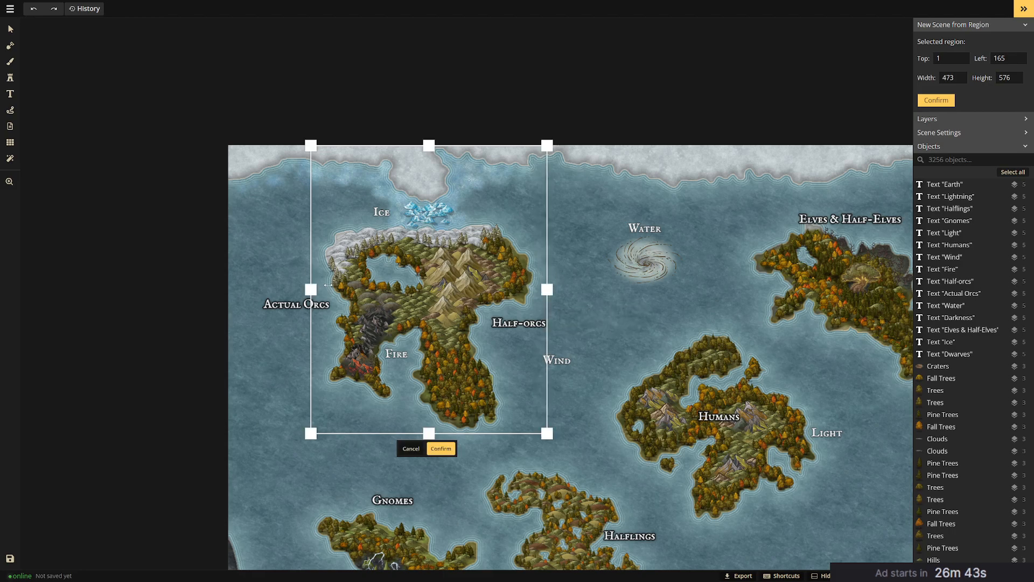
mouse_move(311, 288)
mouse_down()
mouse_move(276, 285)
mouse_move(315, 287)
mouse_up()
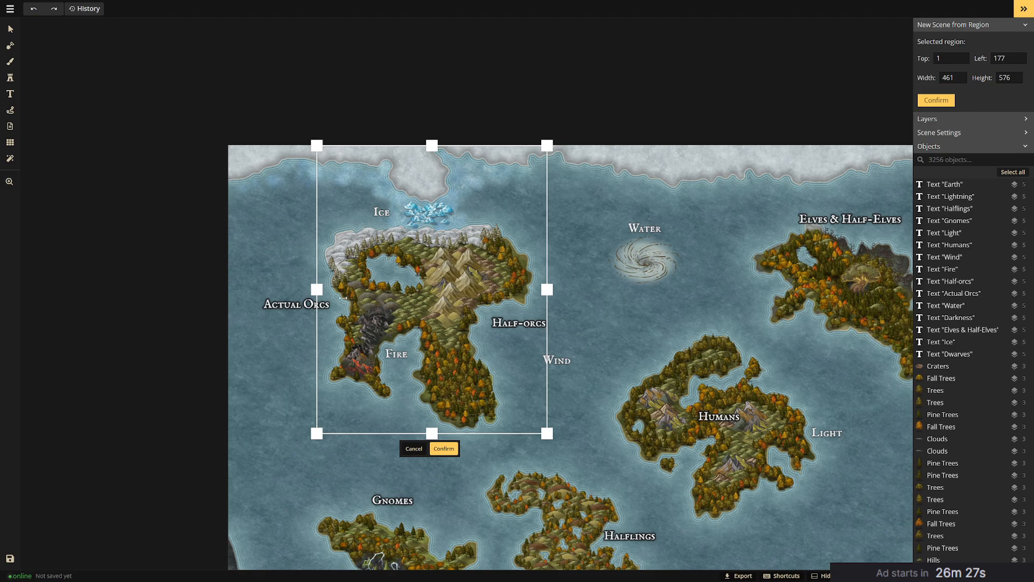
click(444, 449)
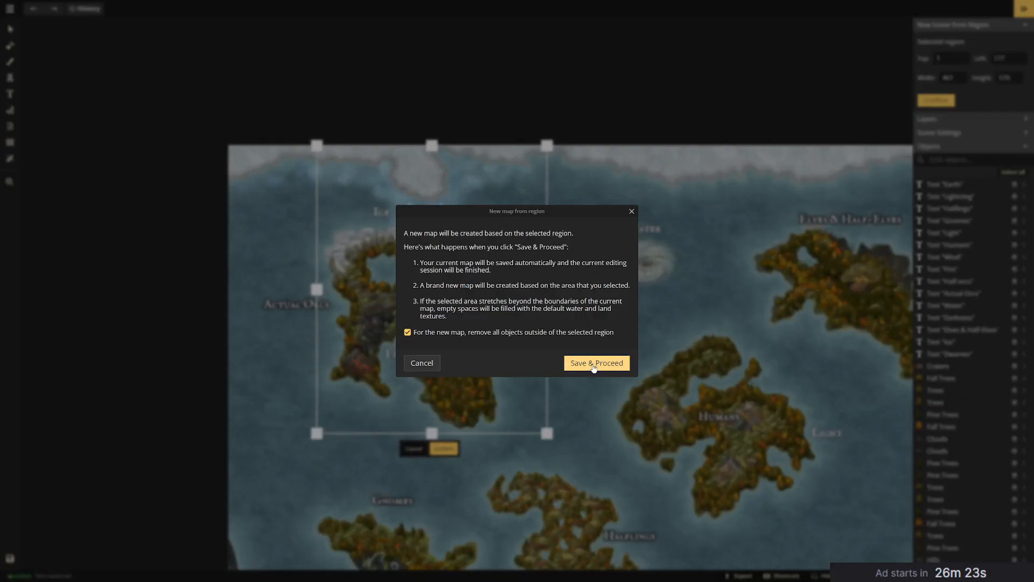
click(593, 365)
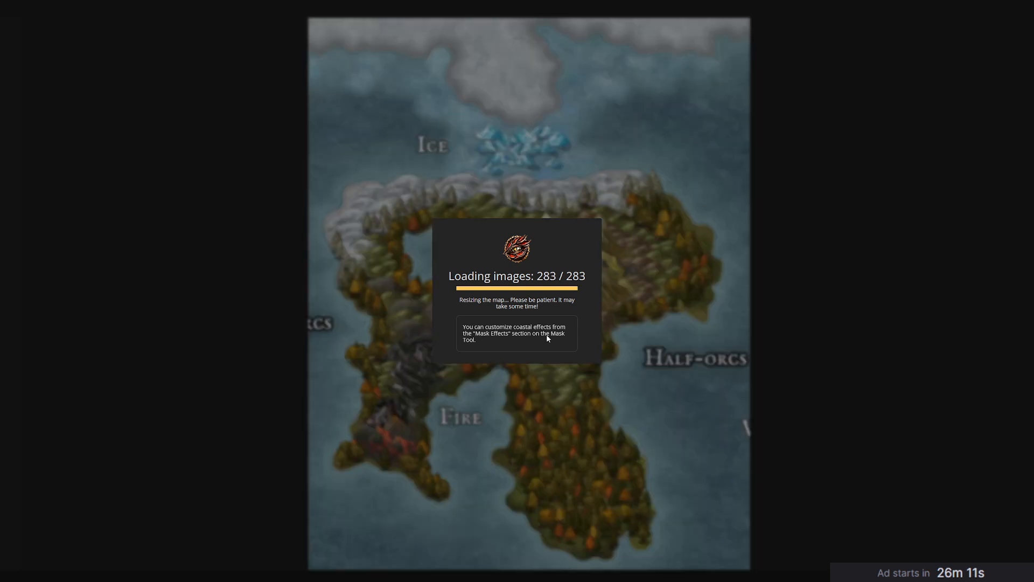
click(606, 323)
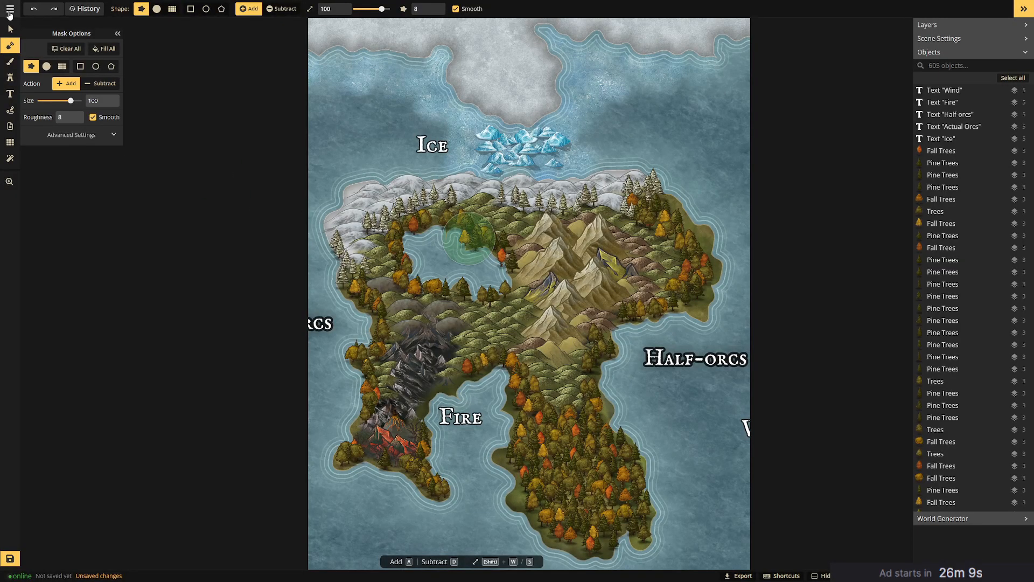
Save the orc region as a new map named Orc Territory and return to the Remnants (copy) map.
click(10, 8)
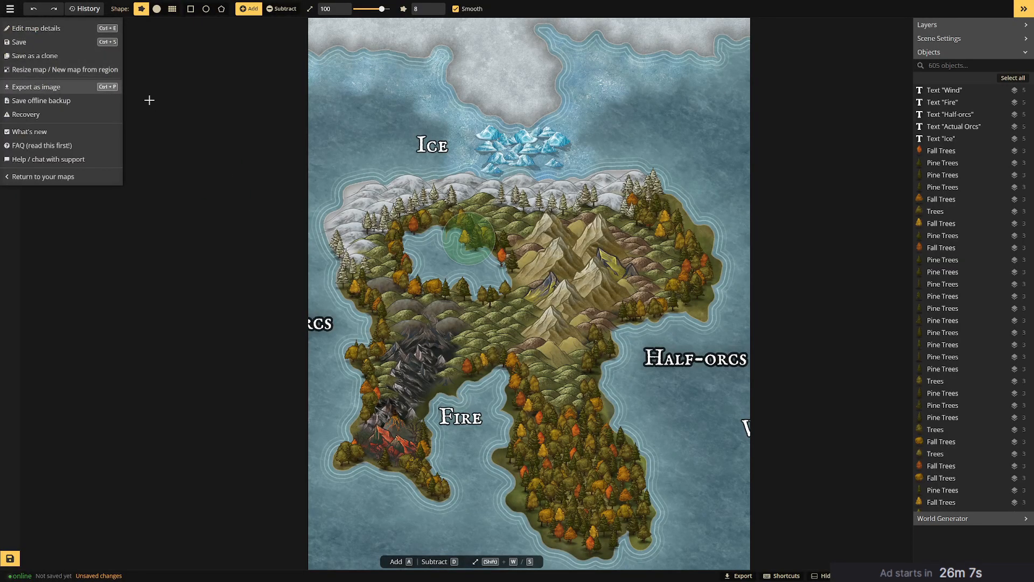
click(35, 56)
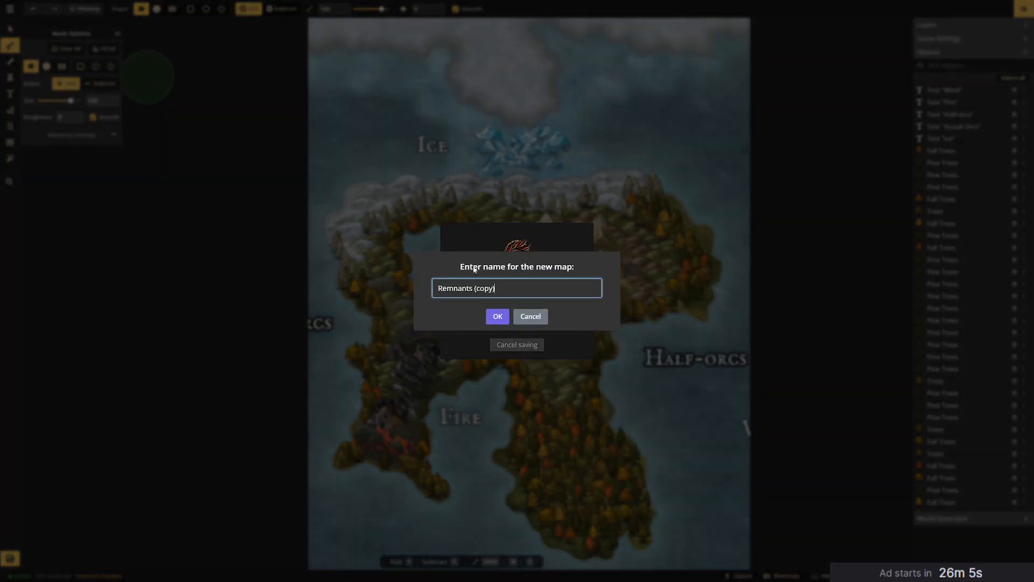
triple_click(522, 283)
text(Orc  Territory)
click(450, 288)
key(Delete)
key(Return)
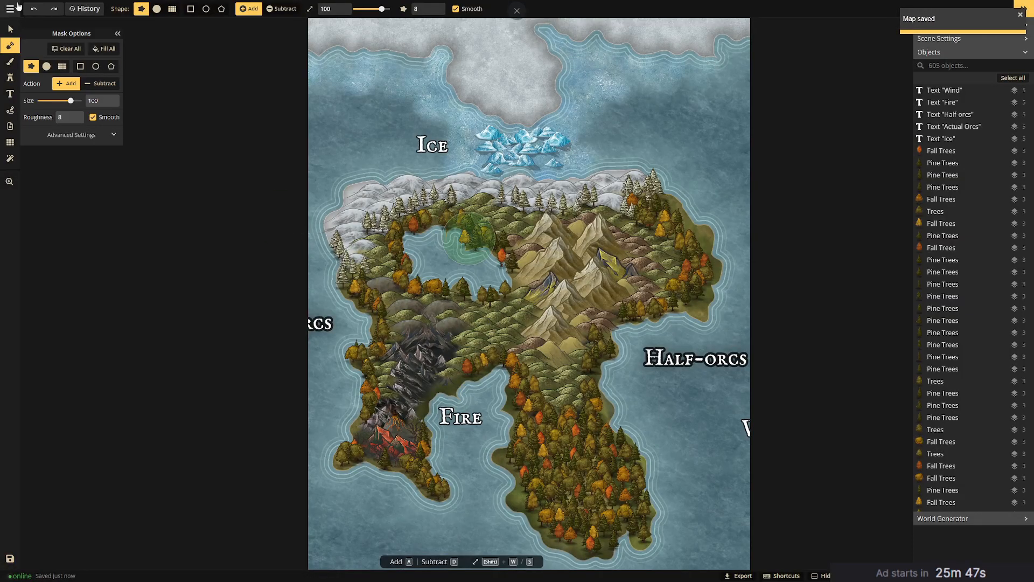
click(12, 9)
click(43, 67)
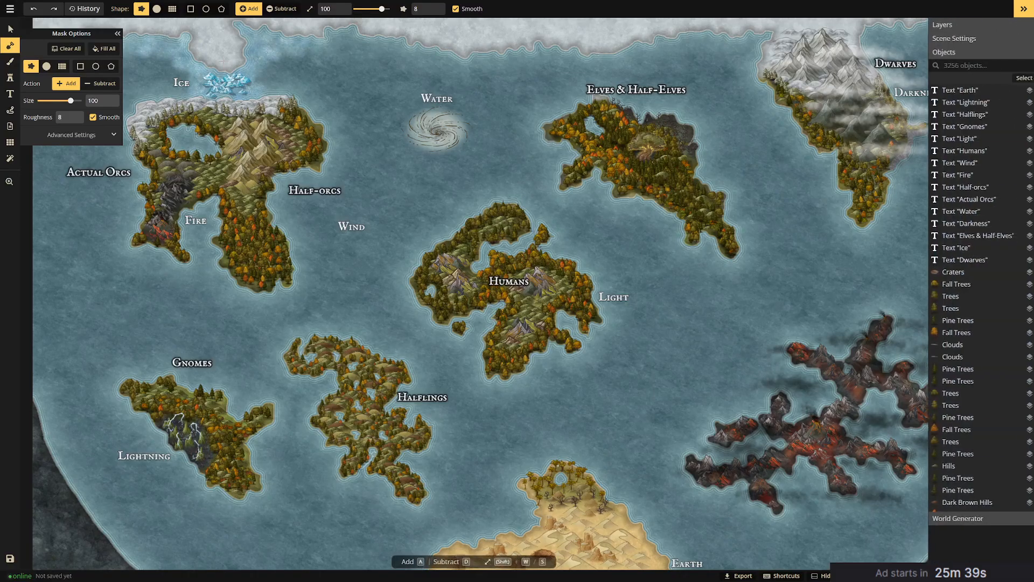
Create a new map from a 403-wide region enclosing the Dwarves island with its Dwarves and Darkness labels.
drag(658, 193, 374, 234)
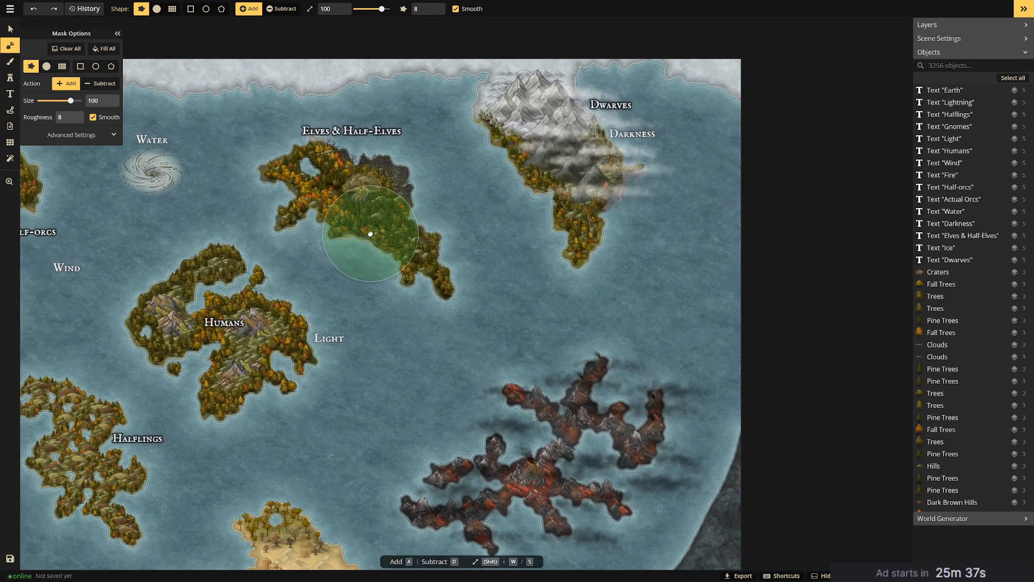
click(10, 8)
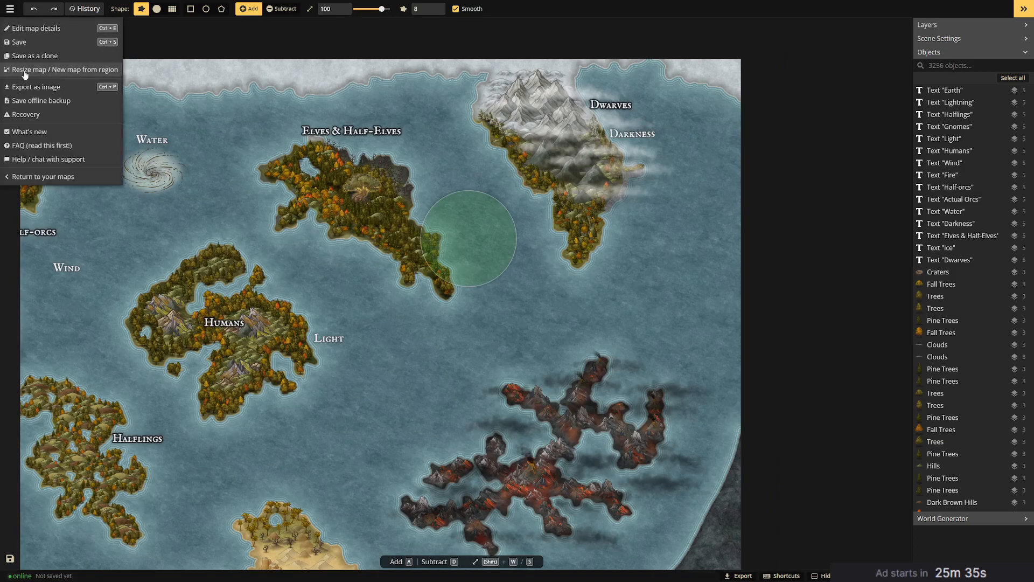
click(43, 76)
drag(659, 279, 463, 41)
drag(561, 41, 561, 59)
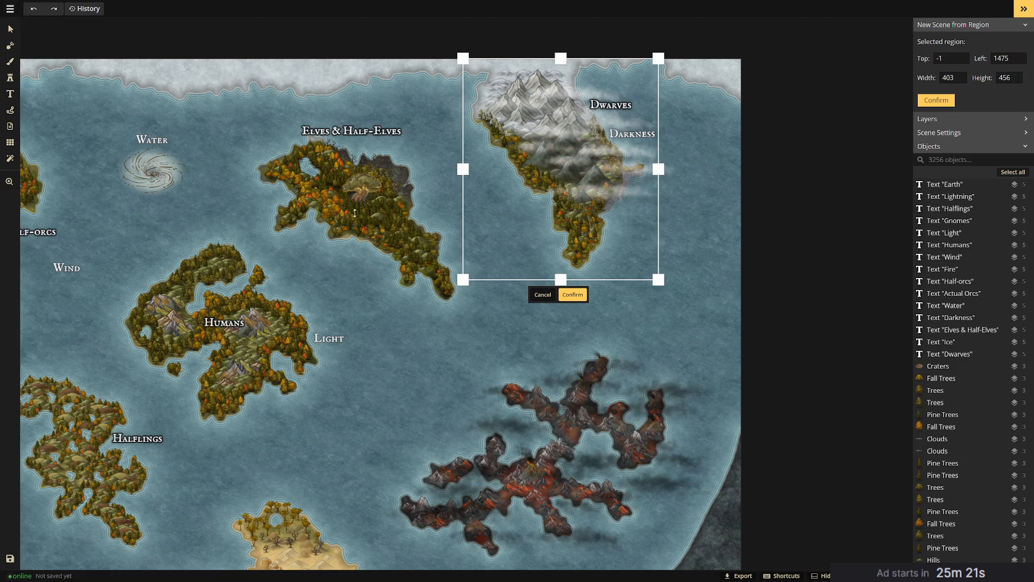
drag(560, 279, 561, 278)
click(582, 294)
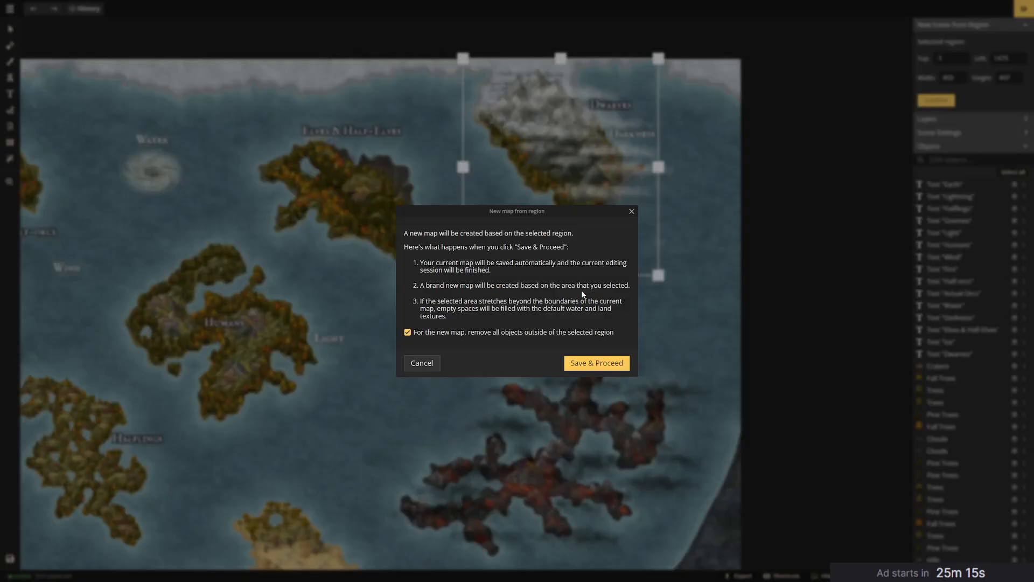
click(591, 365)
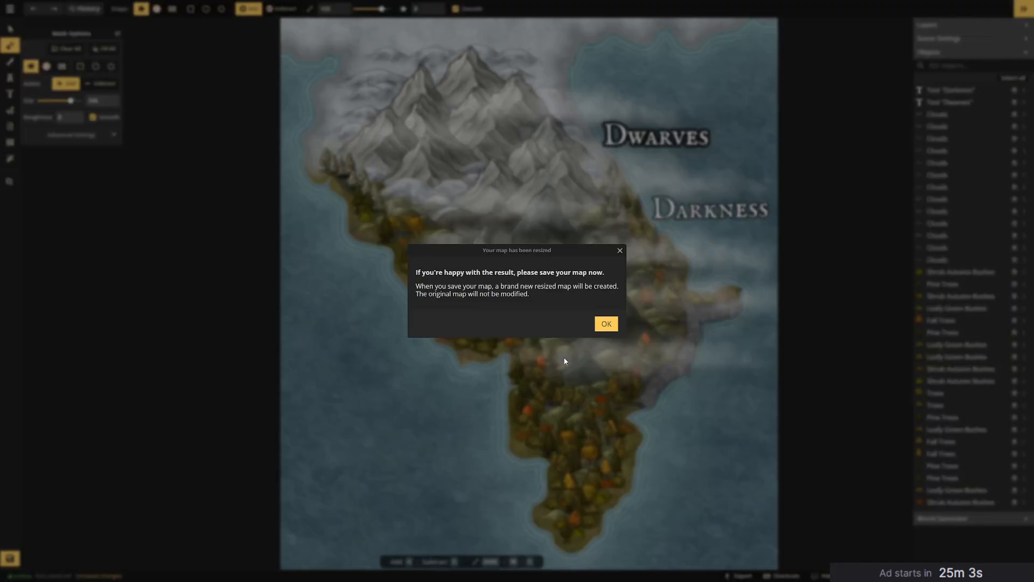
click(606, 324)
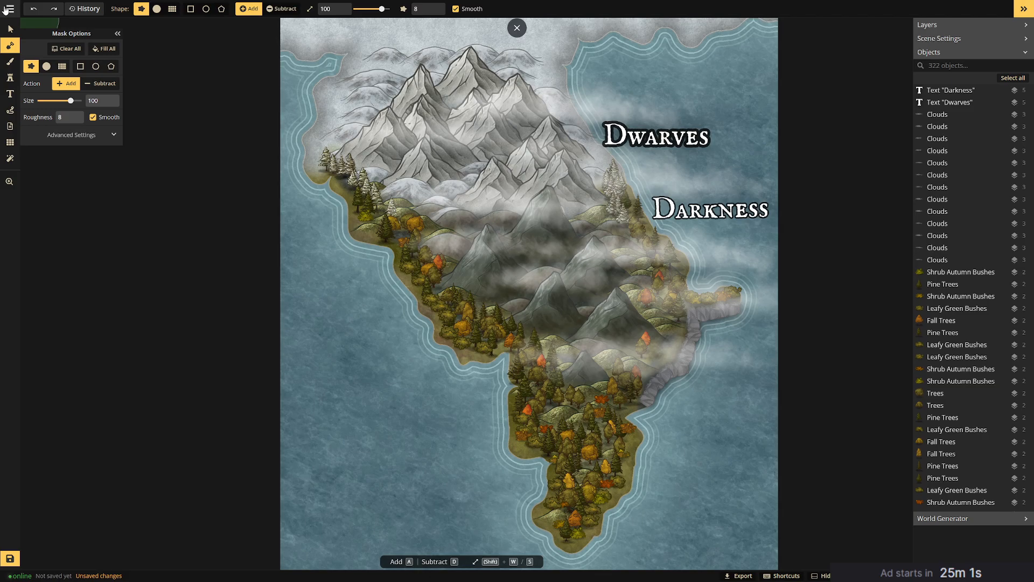
Save the Dwarves region as a new map named Dwarf Fortress and return to the Remnants (copy) map.
click(8, 9)
click(20, 43)
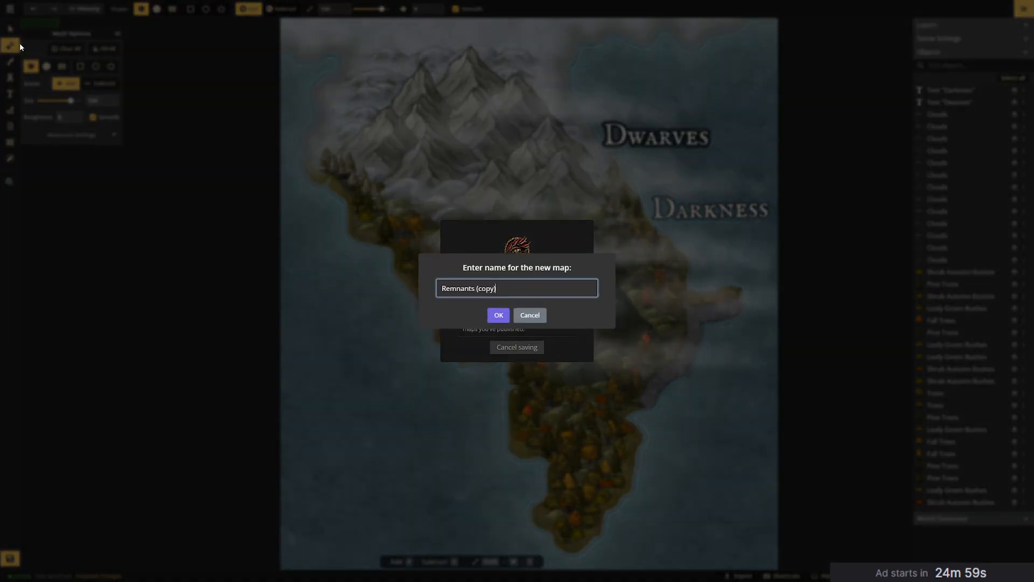
key(ctrl+a)
text(Dwarf )
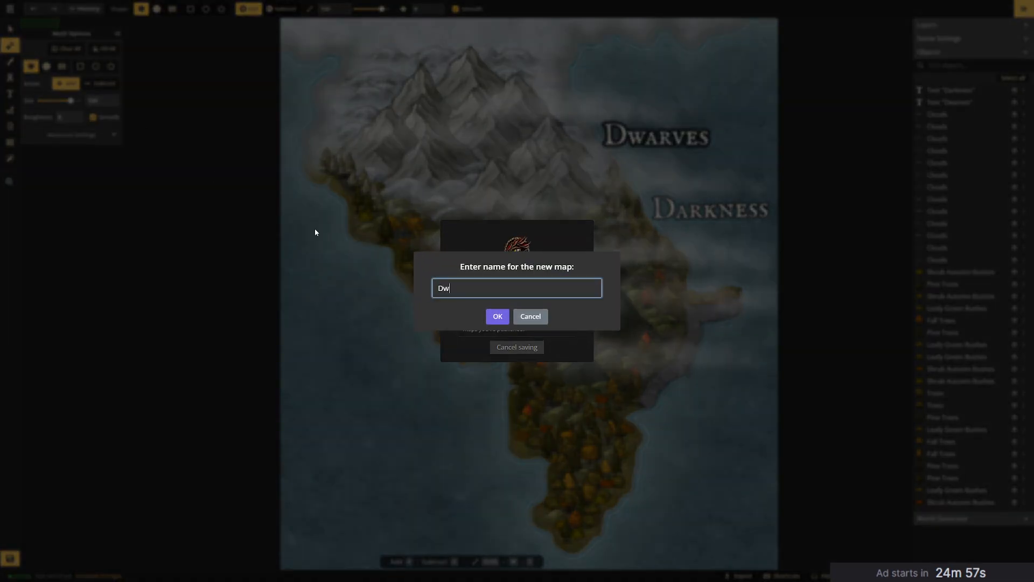
text(Fortress)
key(Return)
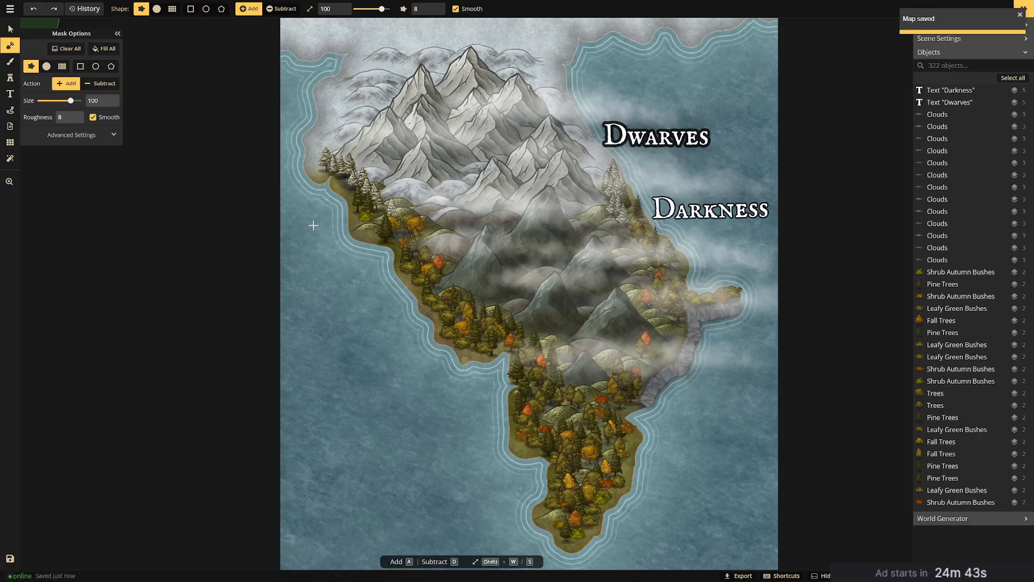
key(F5)
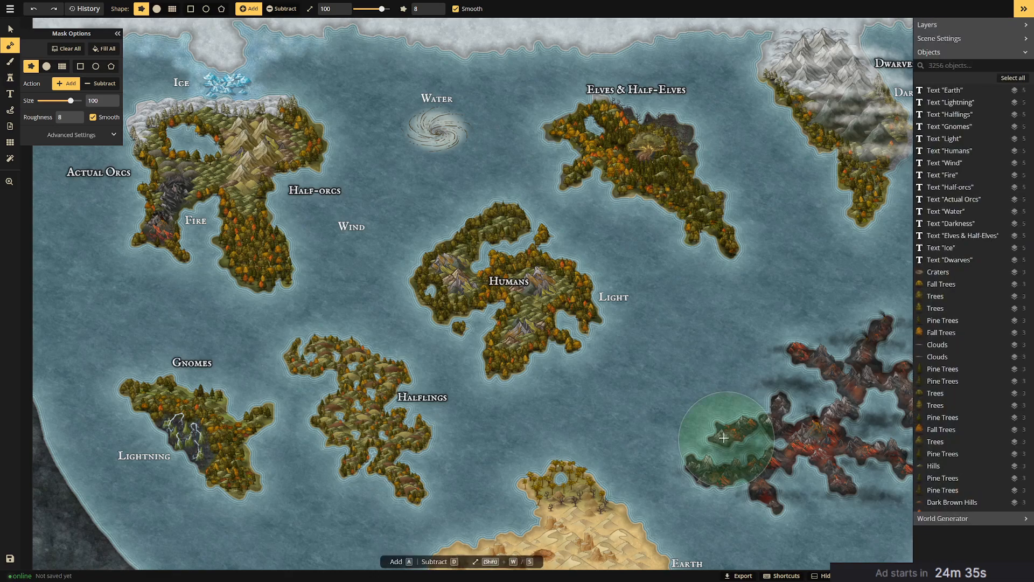
Create a new map from a 587 × 447 region enclosing the volcanic island, without the objects outside it.
drag(725, 440, 479, 360)
click(9, 26)
click(49, 69)
drag(433, 227, 747, 449)
drag(434, 338, 449, 338)
drag(601, 447, 602, 450)
drag(599, 228, 598, 236)
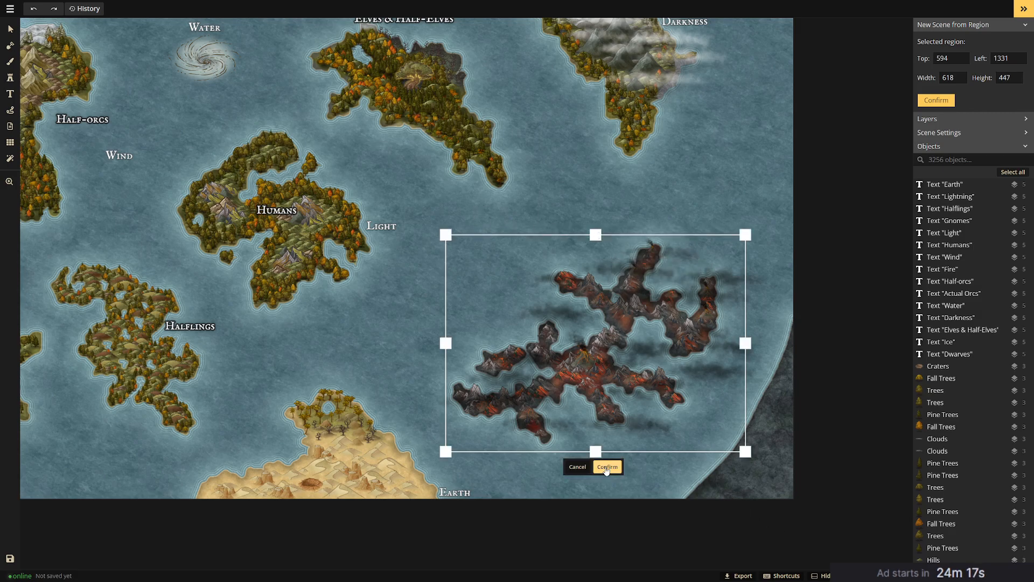
drag(749, 339, 733, 339)
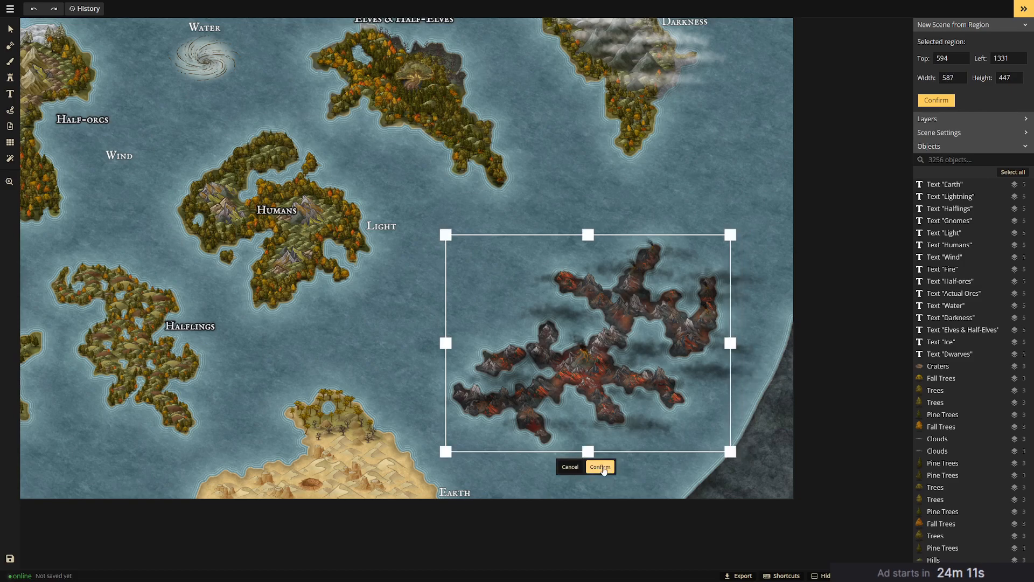
click(604, 470)
click(597, 364)
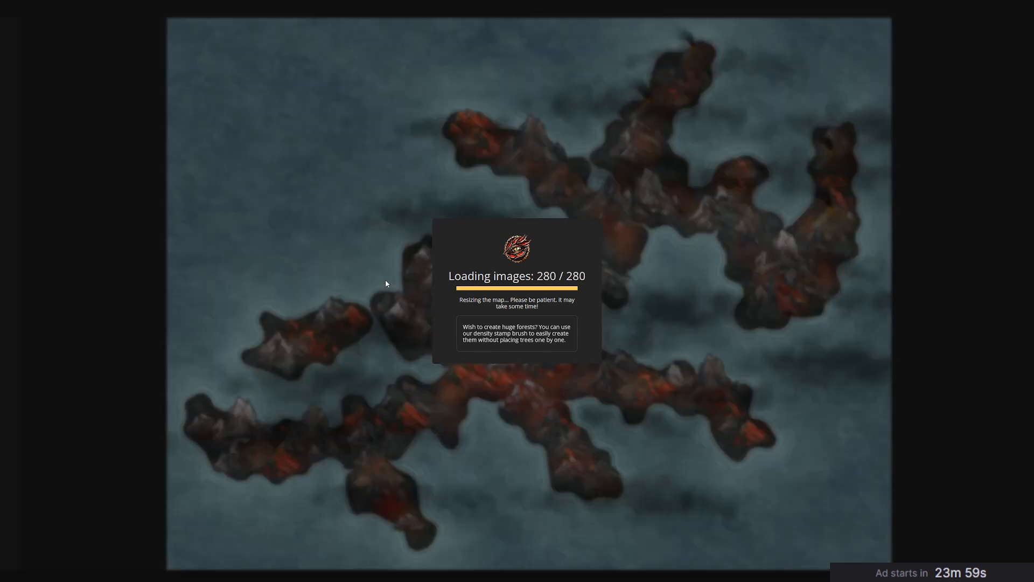
click(602, 322)
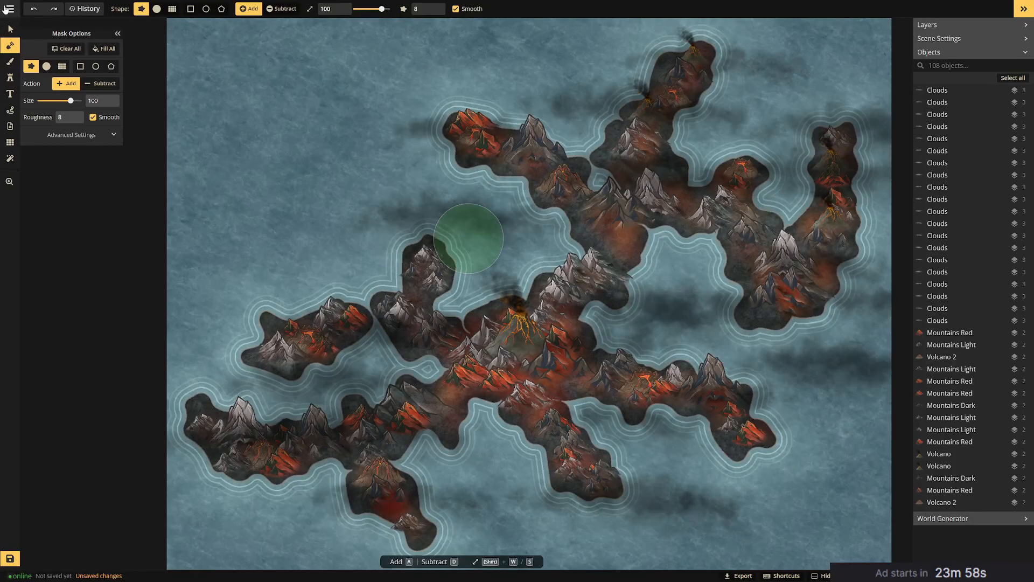
Save the volcanic region as a new map named When the Fire Nation attacked and return to the Remnants (copy) map.
click(10, 8)
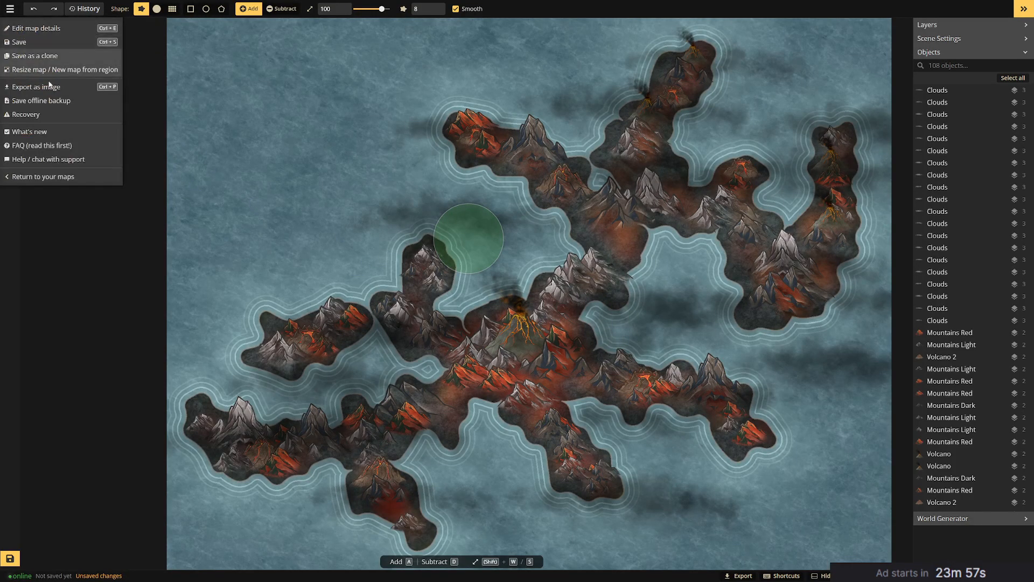
click(31, 43)
text(When the Fire Nation attacked)
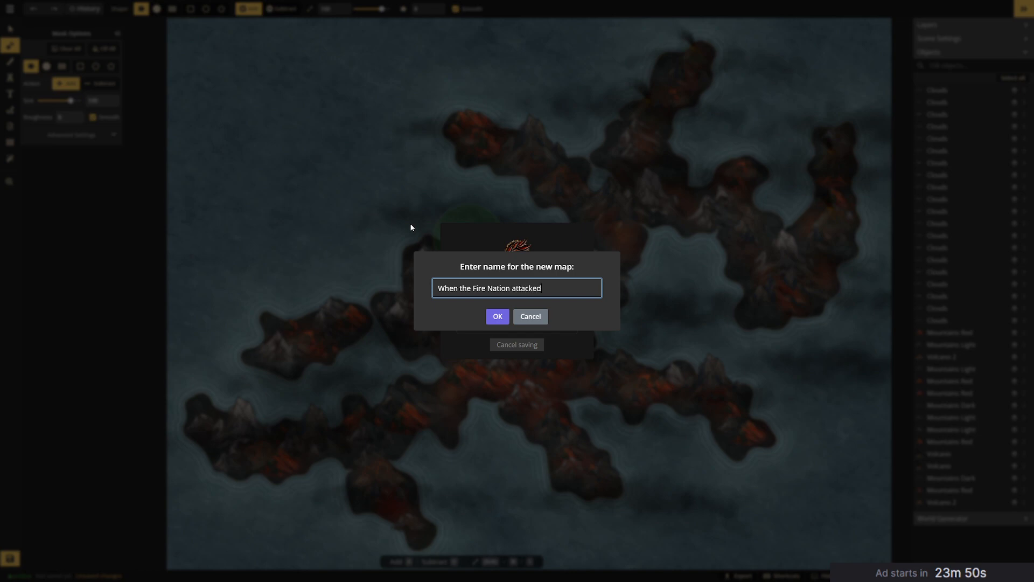
click(490, 314)
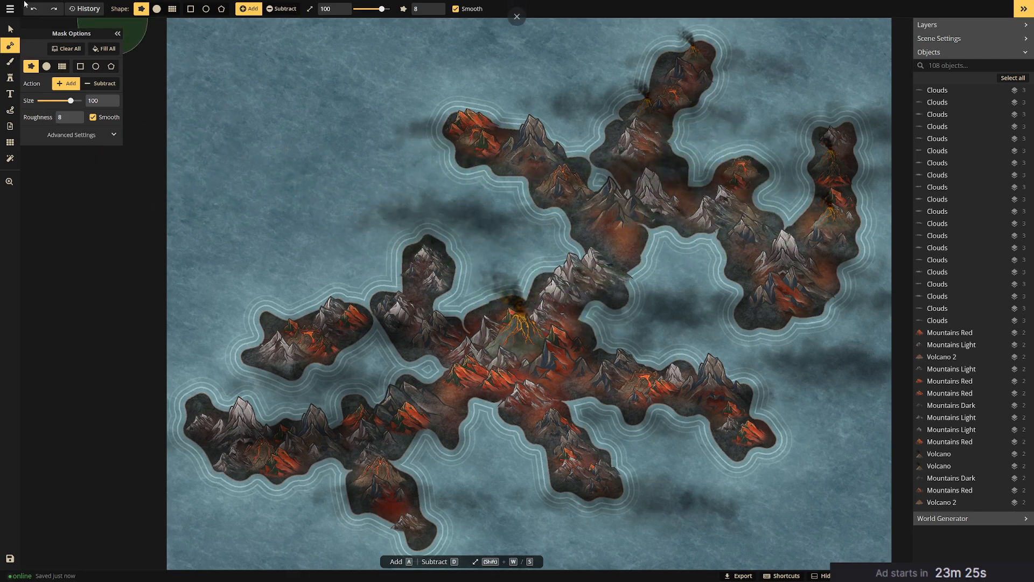
key(F5)
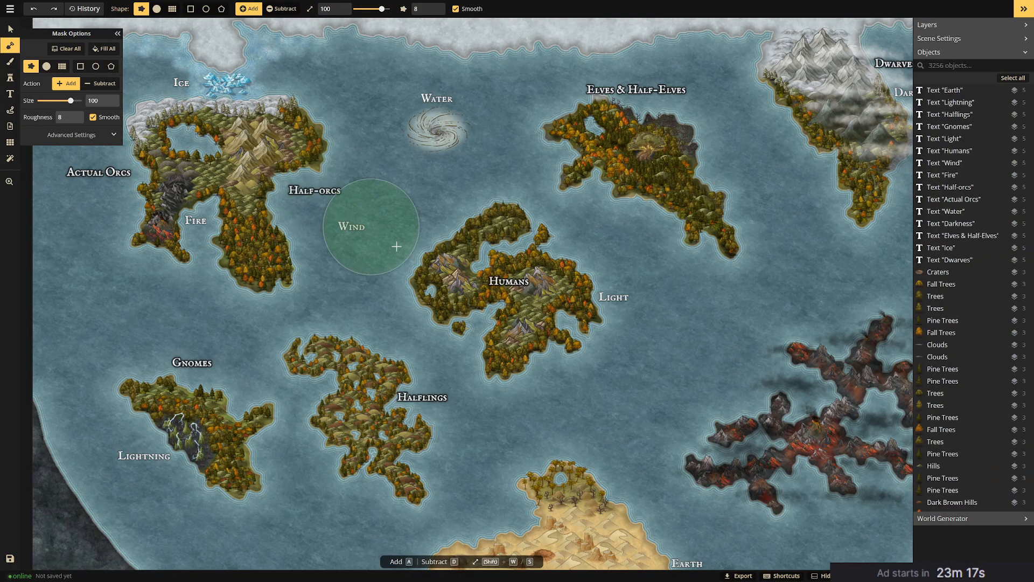
Create a new map from a 532 × 244 region enclosing the desert land at the world map's southern edge.
drag(605, 376, 603, 227)
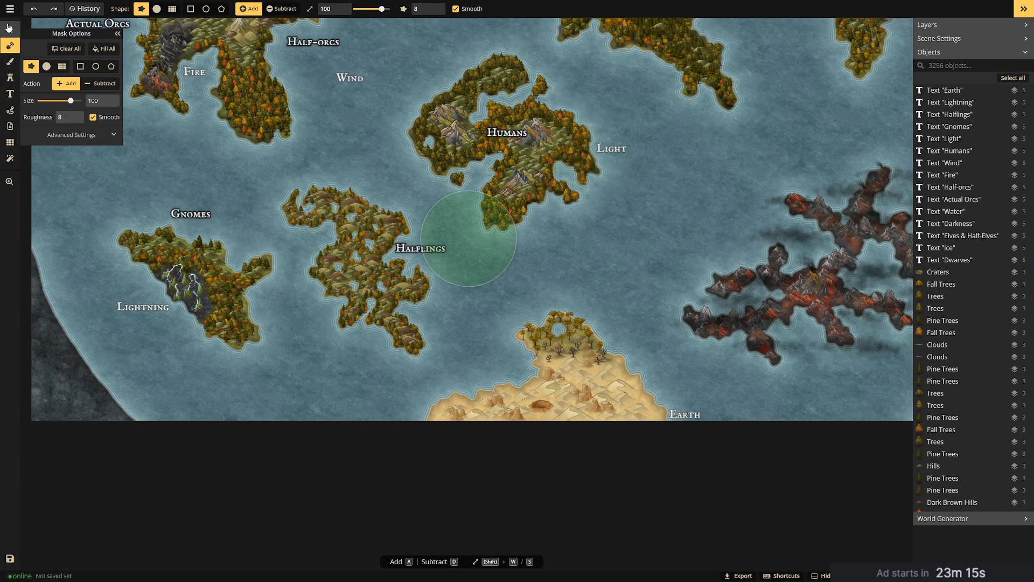
click(10, 9)
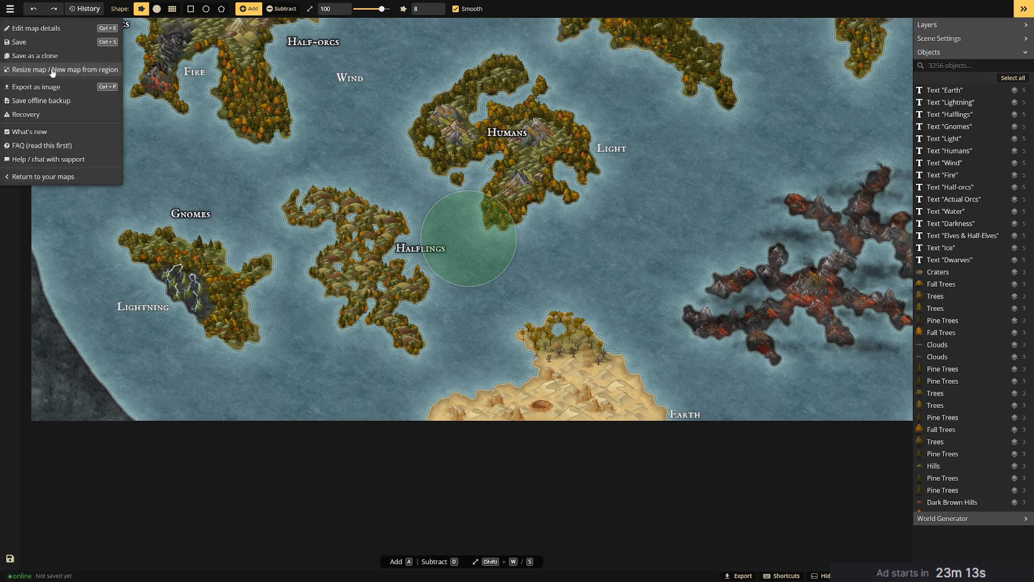
click(53, 71)
drag(672, 303, 421, 479)
drag(671, 391, 674, 391)
drag(413, 387, 412, 388)
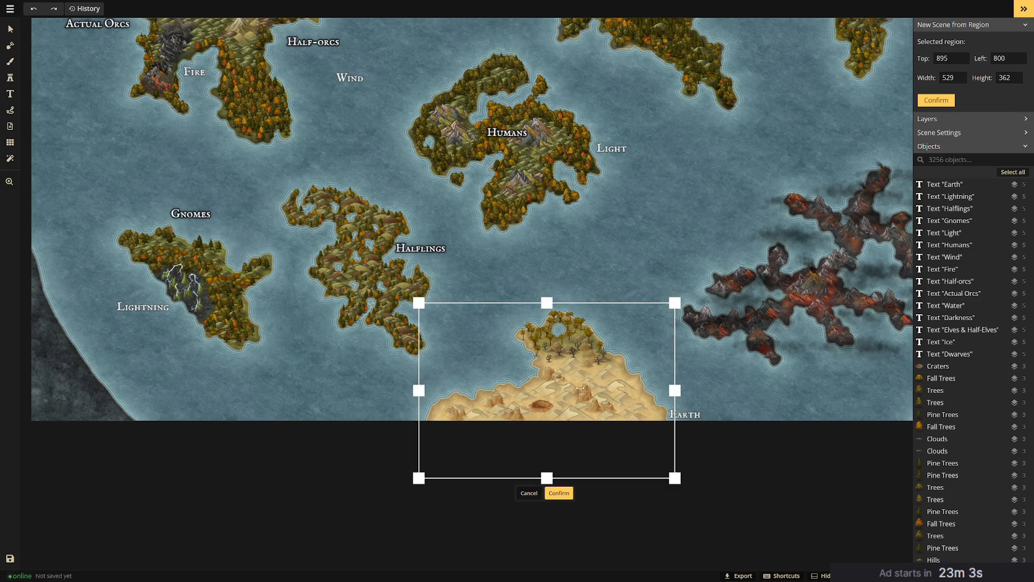
drag(663, 392, 665, 393)
drag(550, 471, 529, 416)
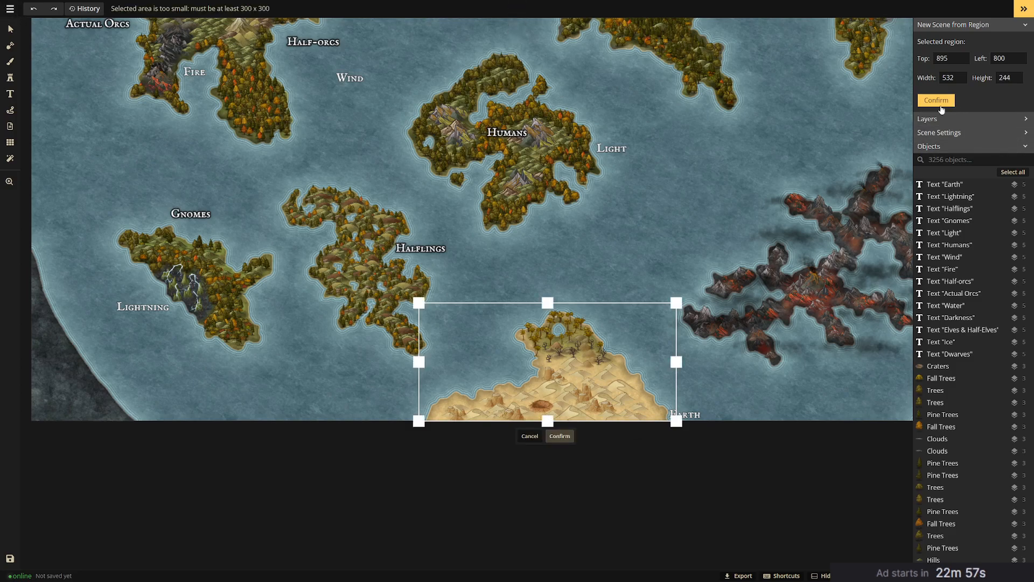
click(936, 100)
click(595, 367)
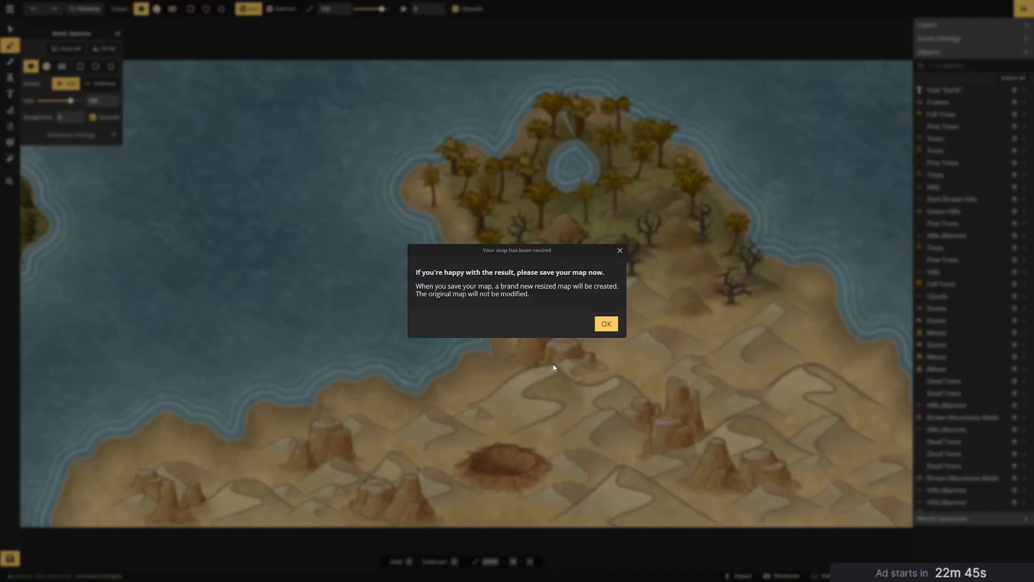
click(618, 325)
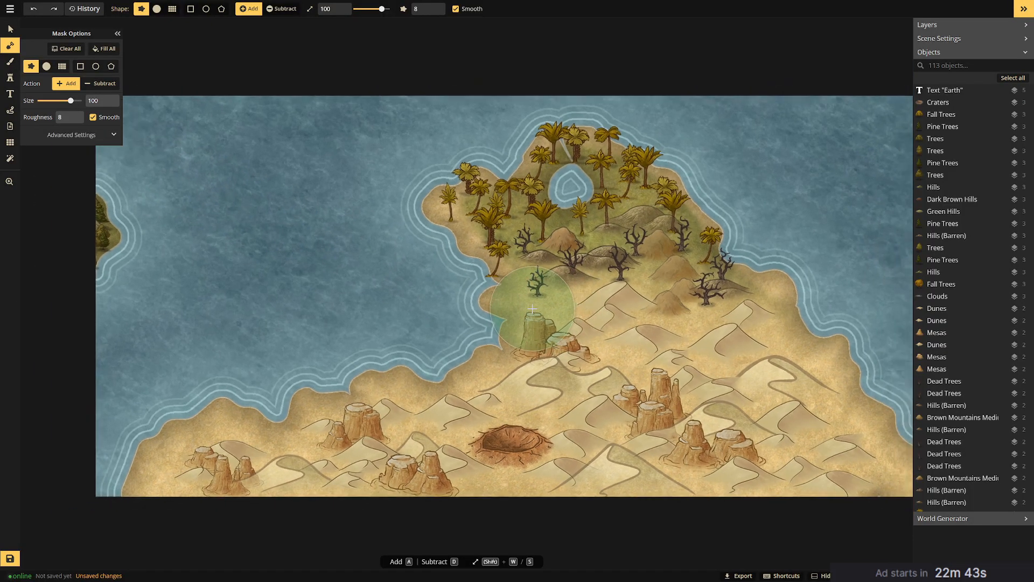
Subtract the sliver of neighbouring island land at the desert map's western edge from the land mask.
scroll(532, 309, down, 1)
drag(687, 288, 610, 292)
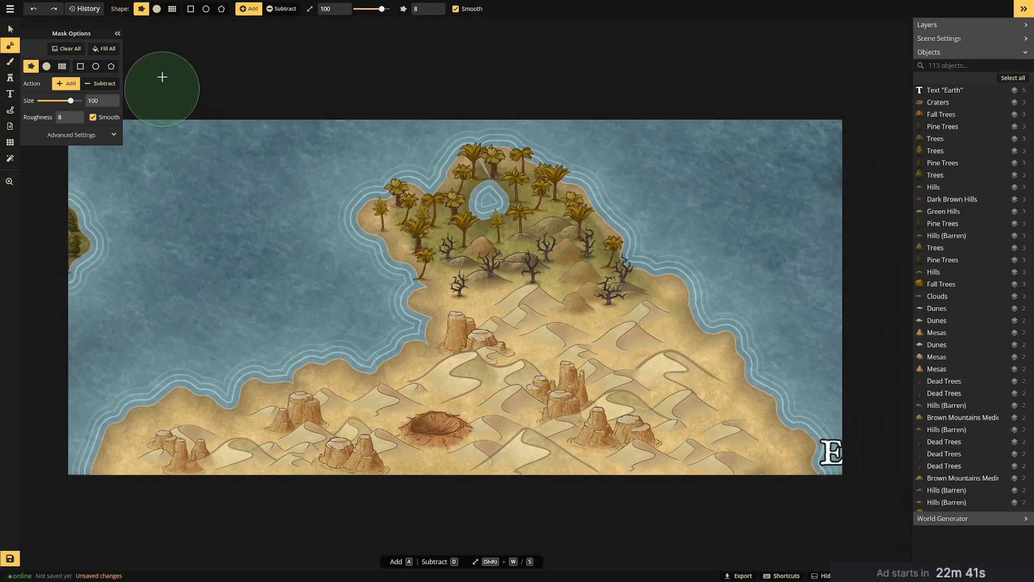
drag(277, 156, 386, 157)
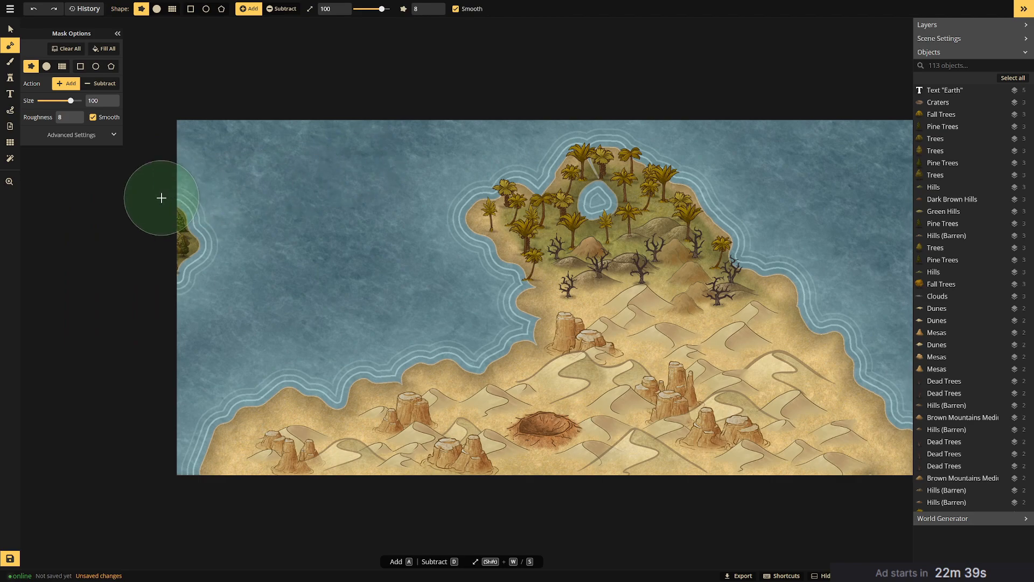
click(100, 85)
mouse_move(204, 185)
mouse_down()
mouse_move(195, 284)
mouse_move(176, 191)
mouse_move(174, 254)
mouse_move(174, 239)
mouse_move(207, 267)
mouse_move(171, 274)
mouse_up()
drag(196, 245, 182, 240)
Delete the neighbouring island's leftover tree and hill stamps at the western edge.
click(11, 30)
drag(203, 200, 124, 298)
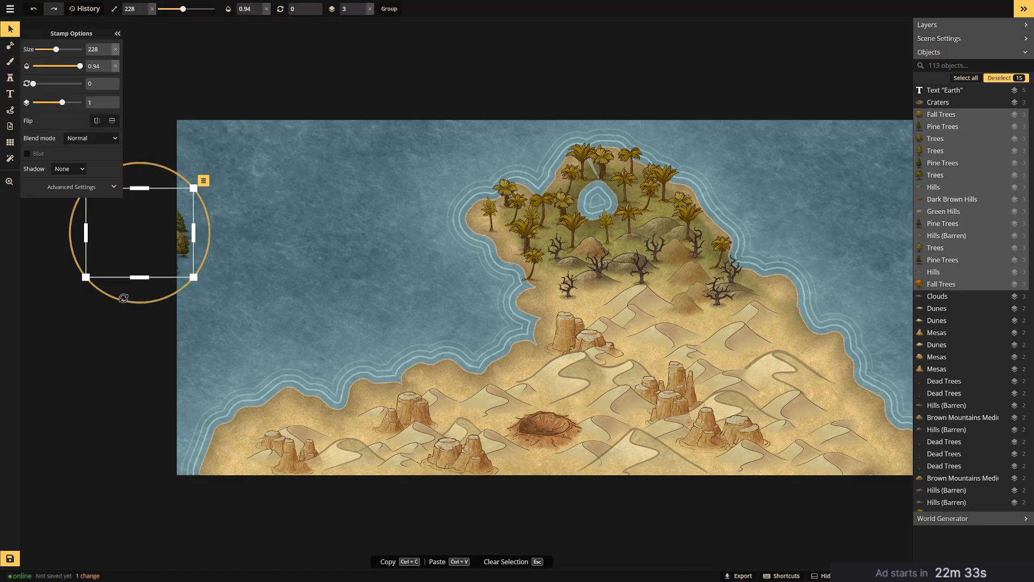
key(Delete)
Move the cut-off Earth label into the open sea northeast of the desert coast.
drag(331, 284, 202, 232)
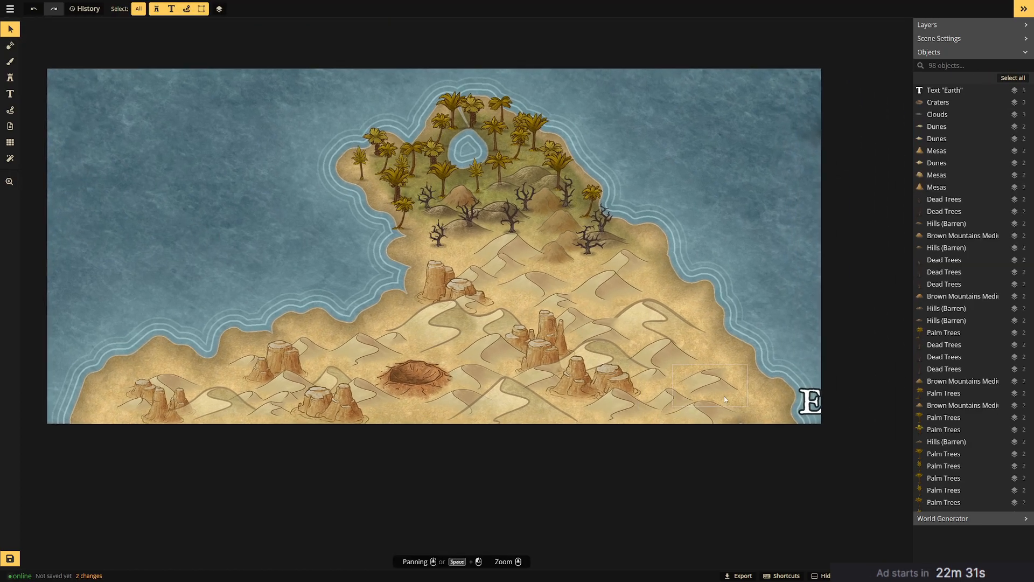
click(818, 400)
drag(818, 401, 723, 207)
click(692, 136)
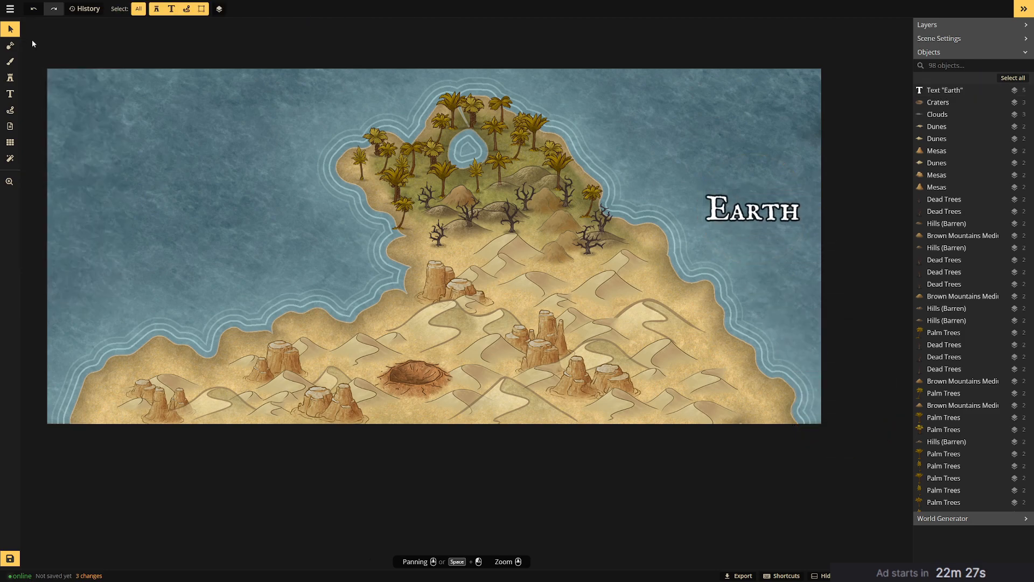
Save the desert region as a new map named South Pole.
click(6, 9)
click(37, 53)
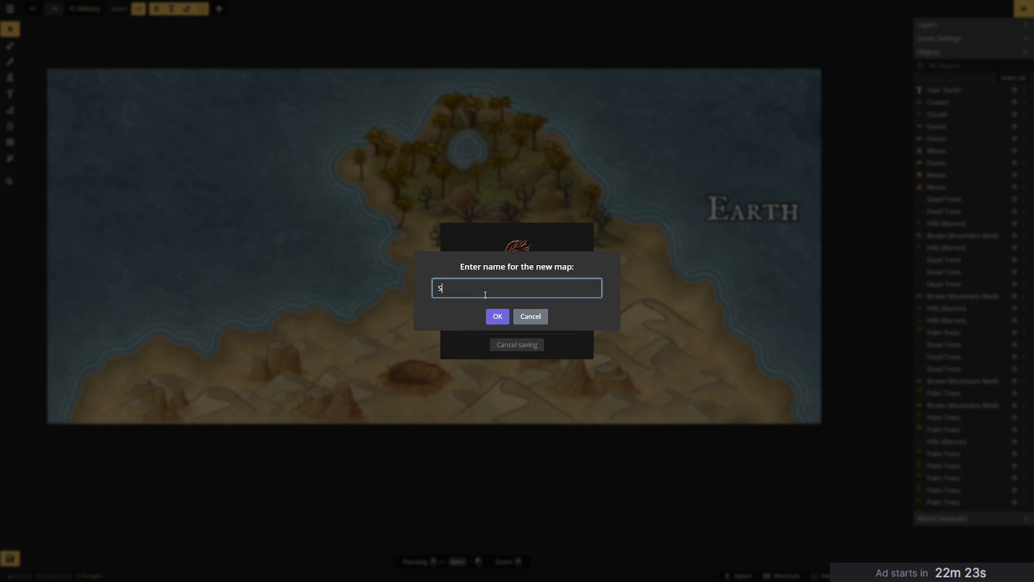
key(Return)
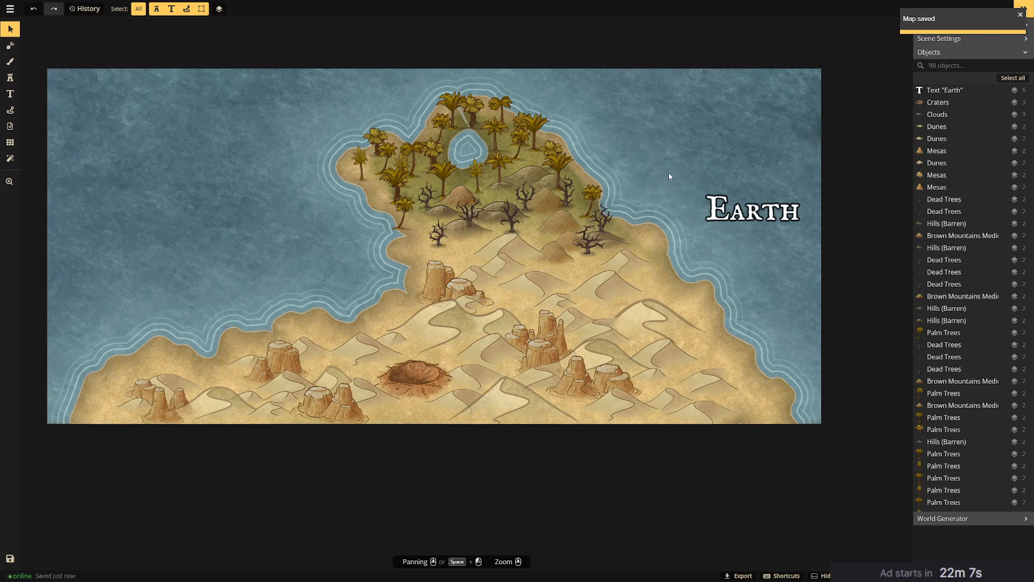
Leave the South Pole map, return to the map list and open the original Remnants map.
click(10, 9)
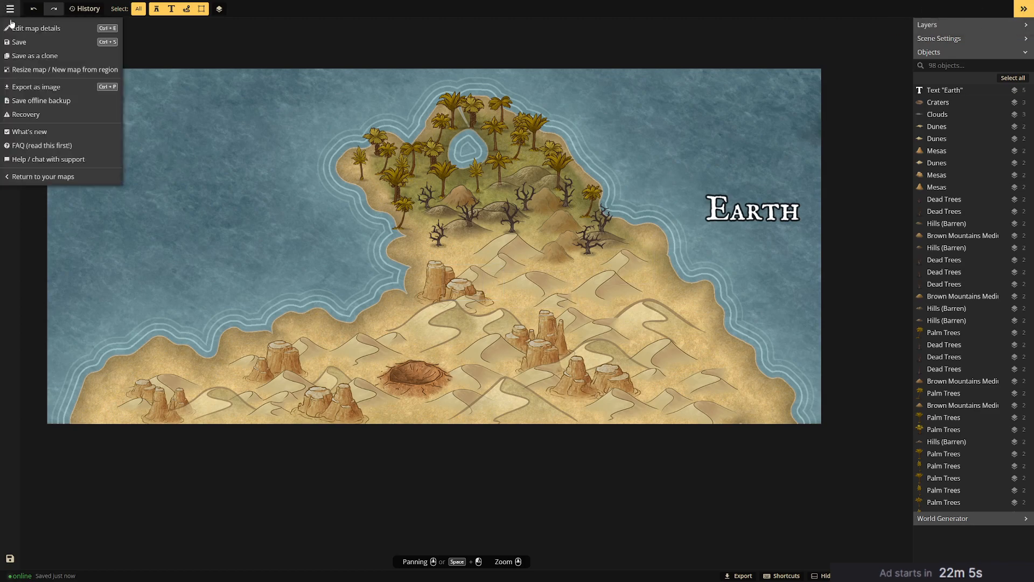
click(207, 157)
key(F5)
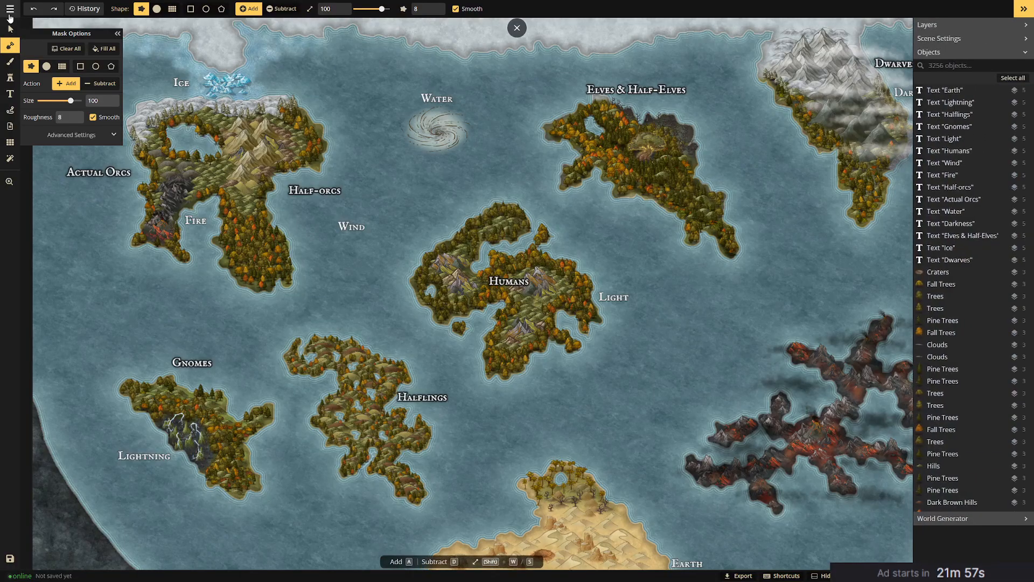
click(9, 10)
click(32, 176)
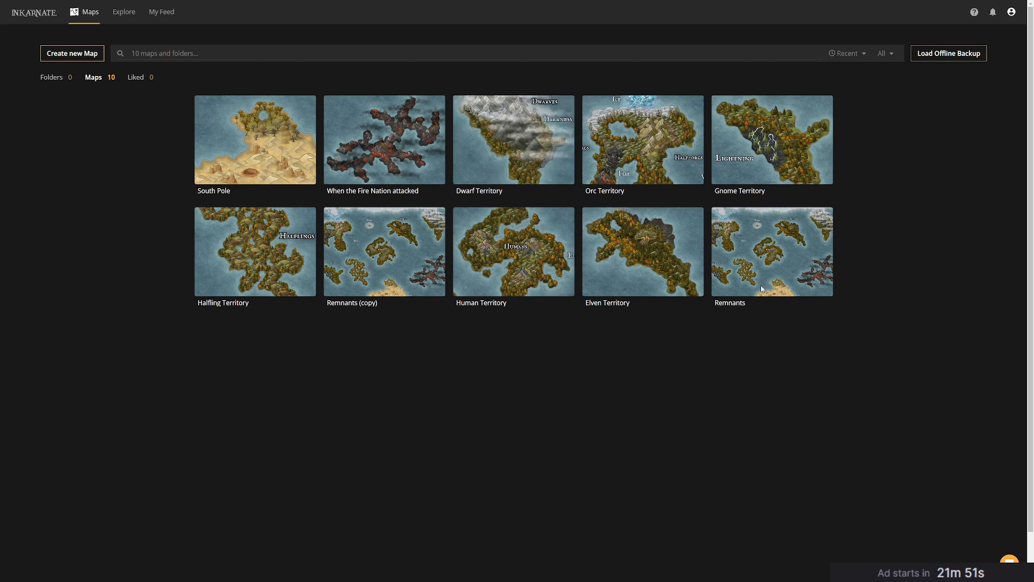
mouse_move(756, 261)
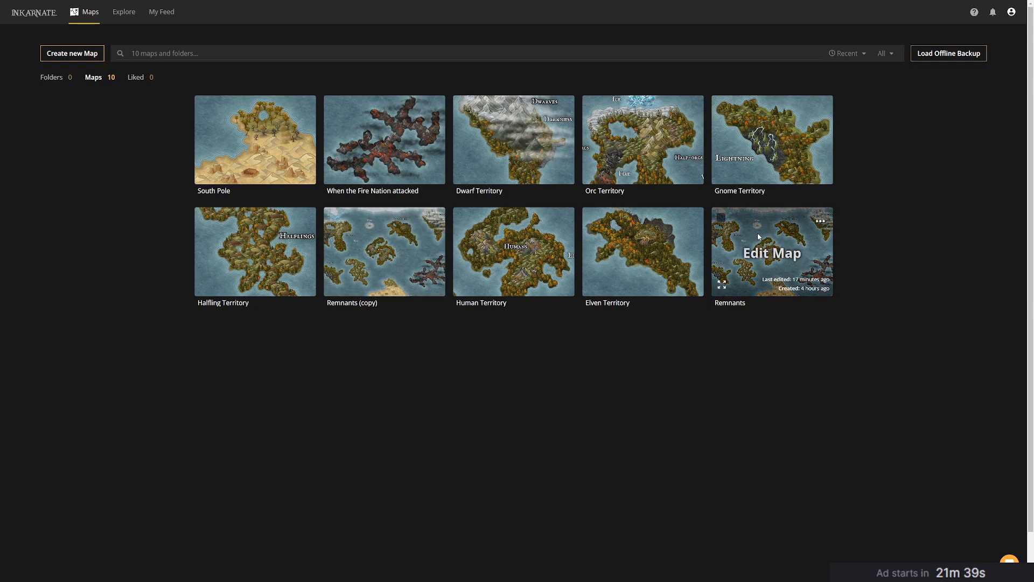
click(767, 256)
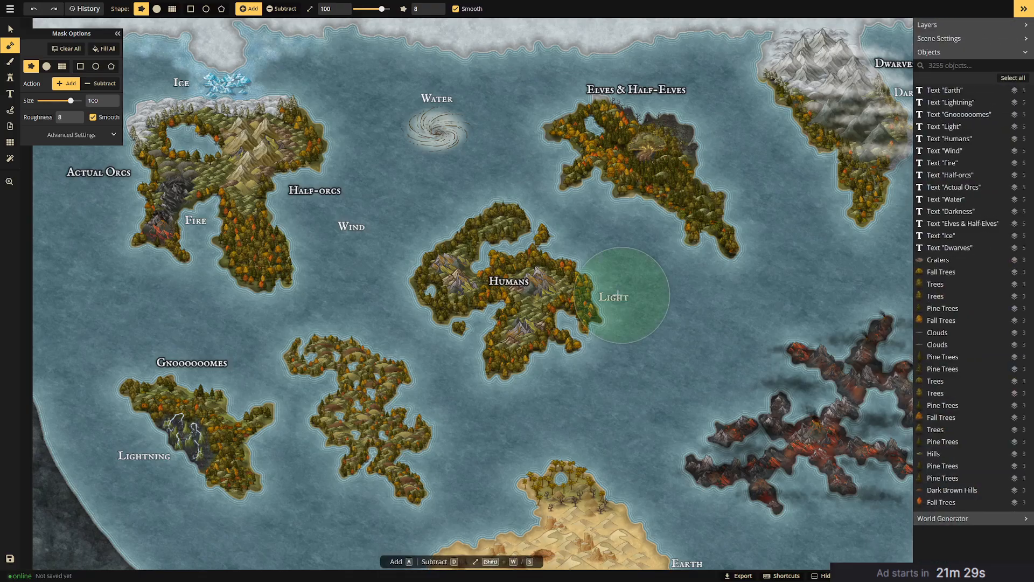
Duplicate the Half-orcs label onto the unlabelled island east of the gnome island and change its text to Halflings.
click(10, 29)
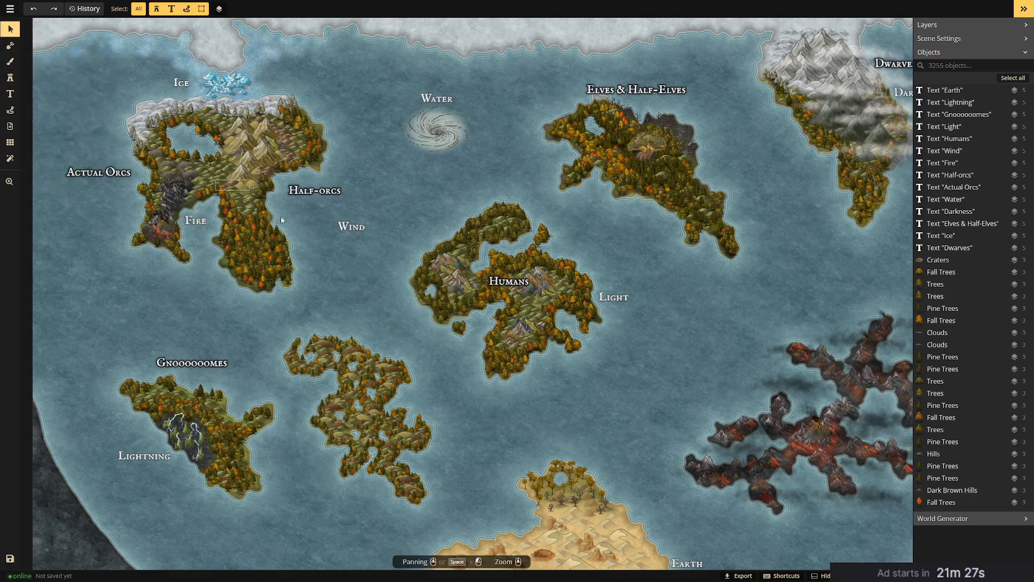
click(324, 196)
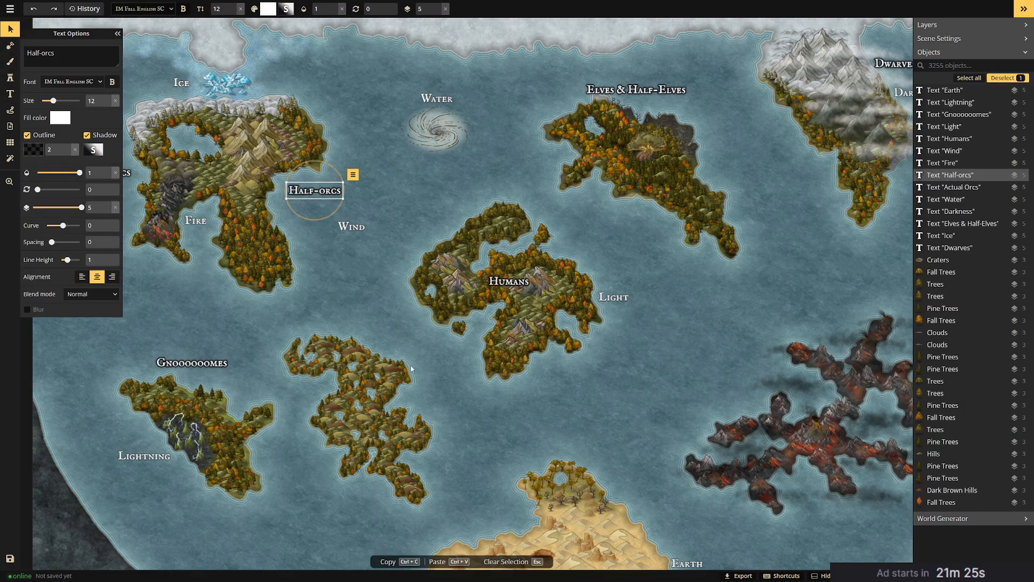
key(ctrl+c)
key(ctrl+v)
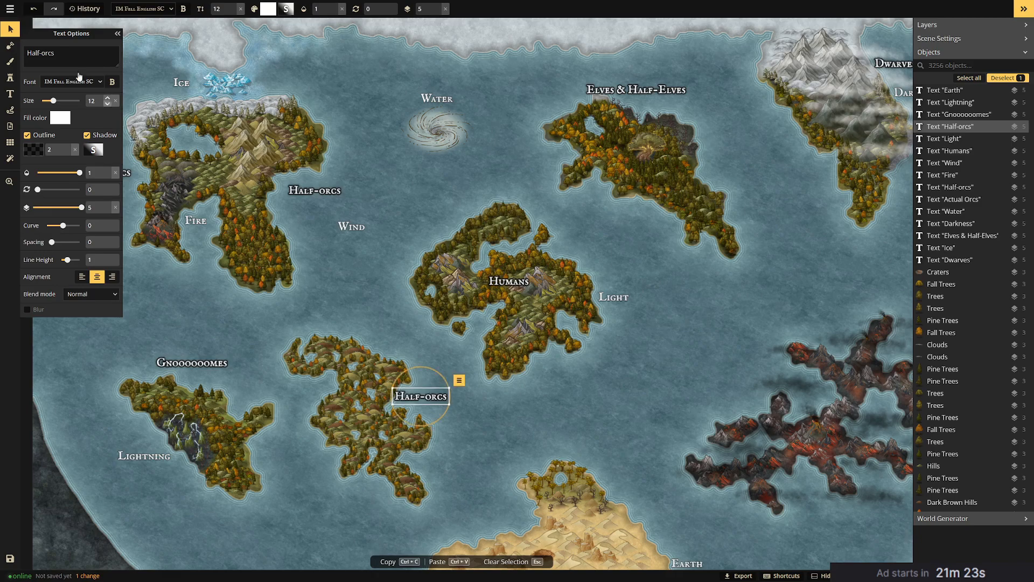
text(li)
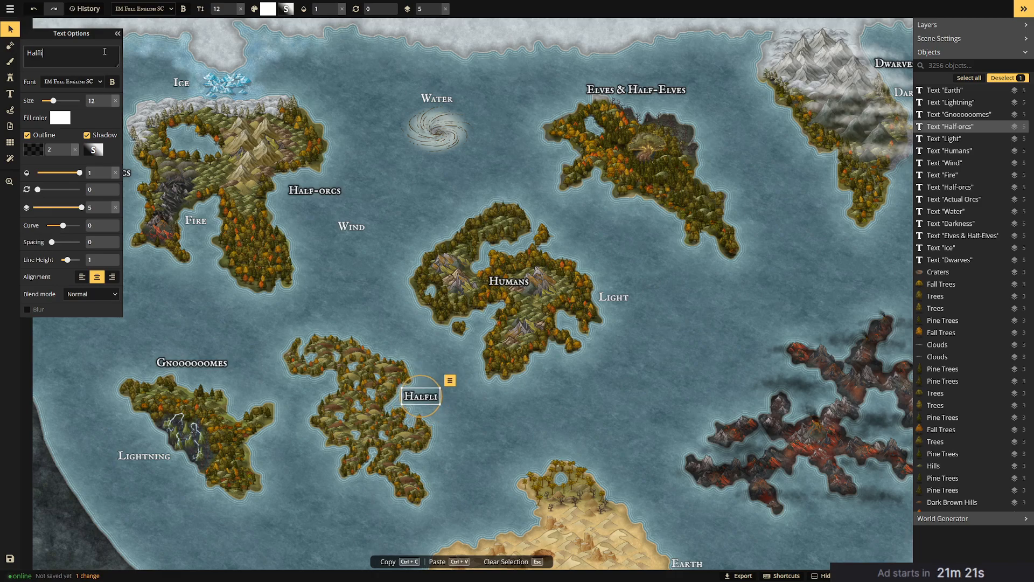
text(ngs)
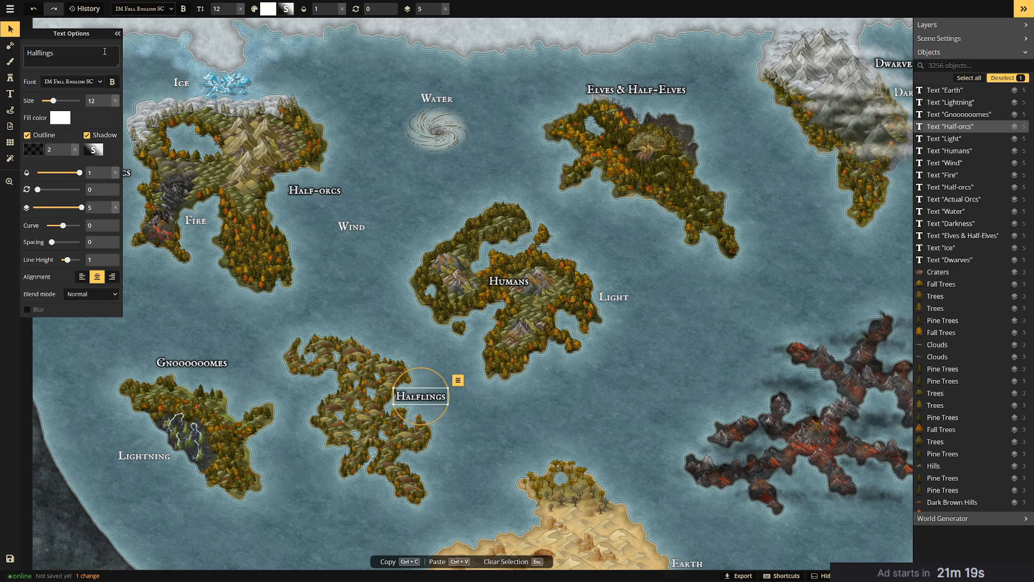
Shift the Halflings label slightly east and save the Remnants map.
click(318, 220)
drag(439, 398, 434, 399)
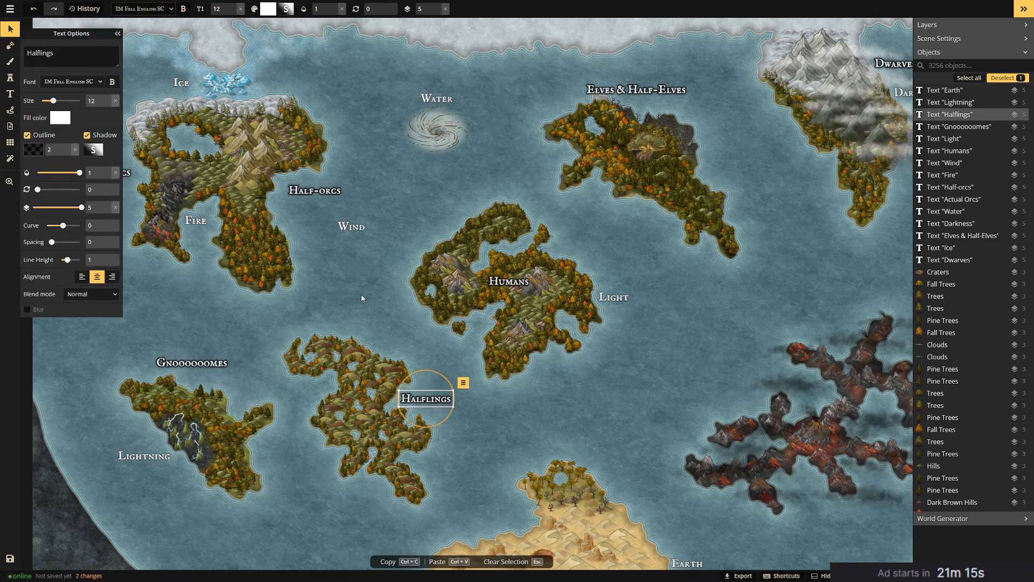
click(361, 298)
click(10, 8)
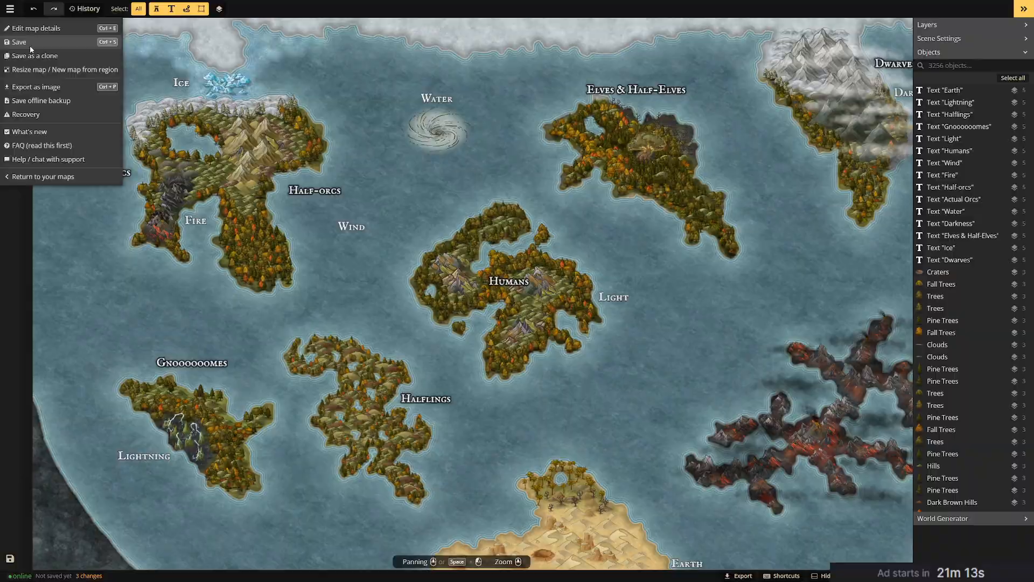
click(22, 42)
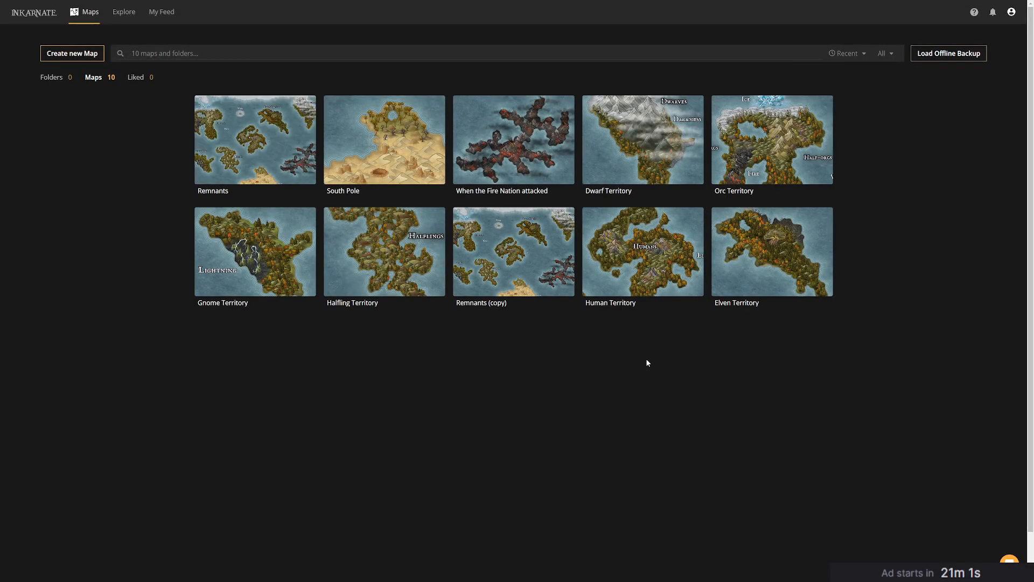
Permanently delete the Remnants (copy) map from the map list.
click(563, 221)
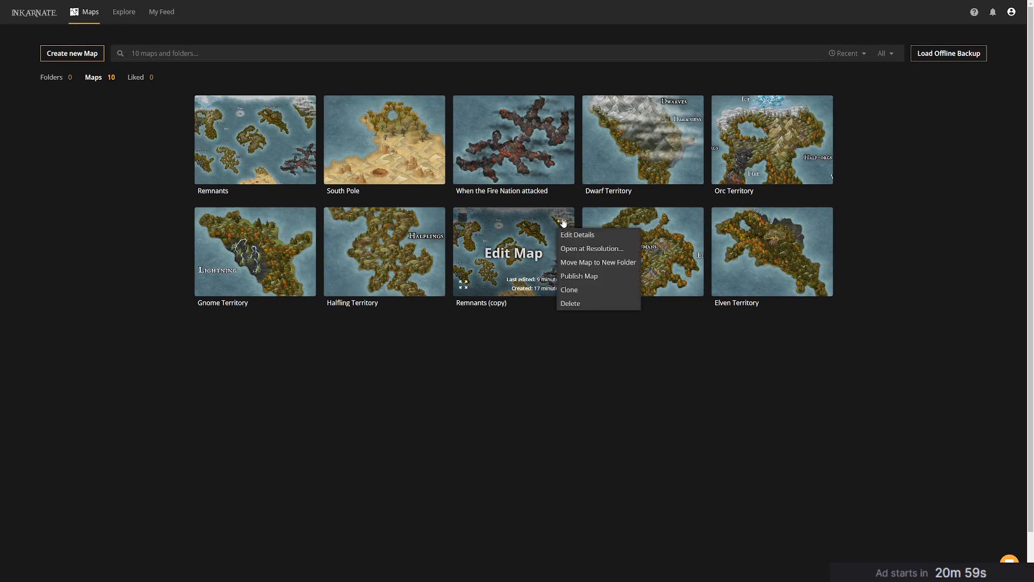
click(571, 304)
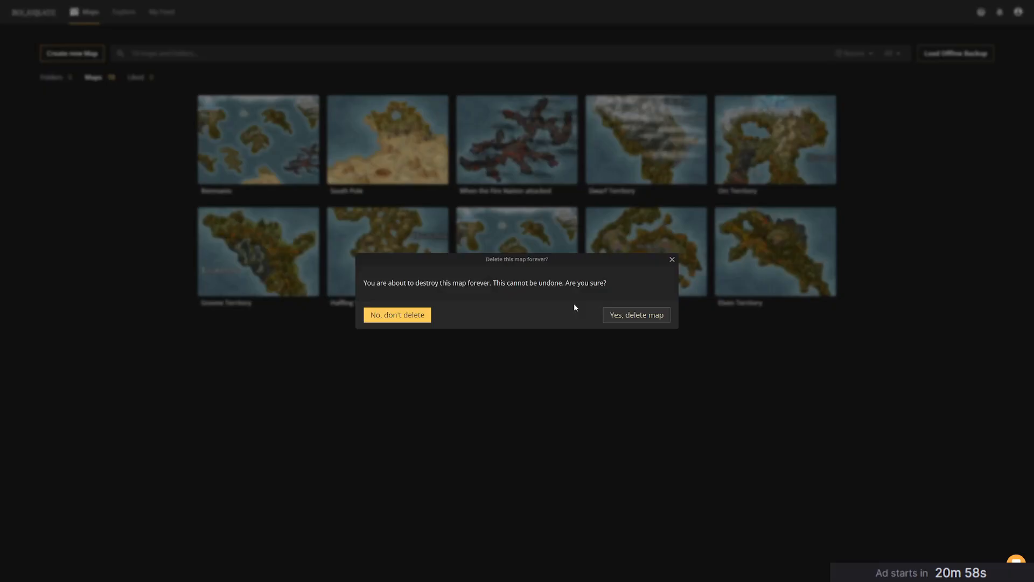
click(641, 317)
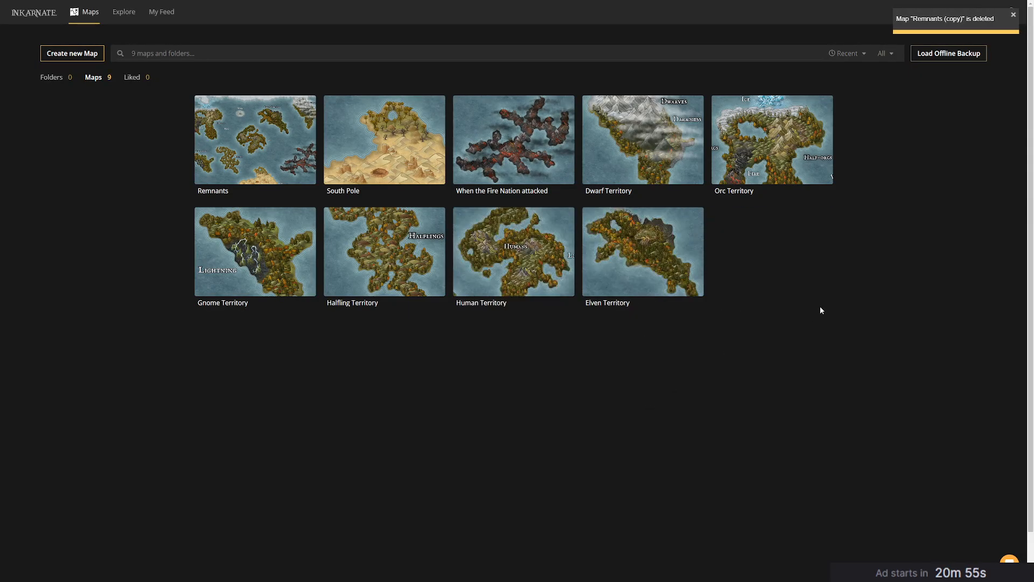